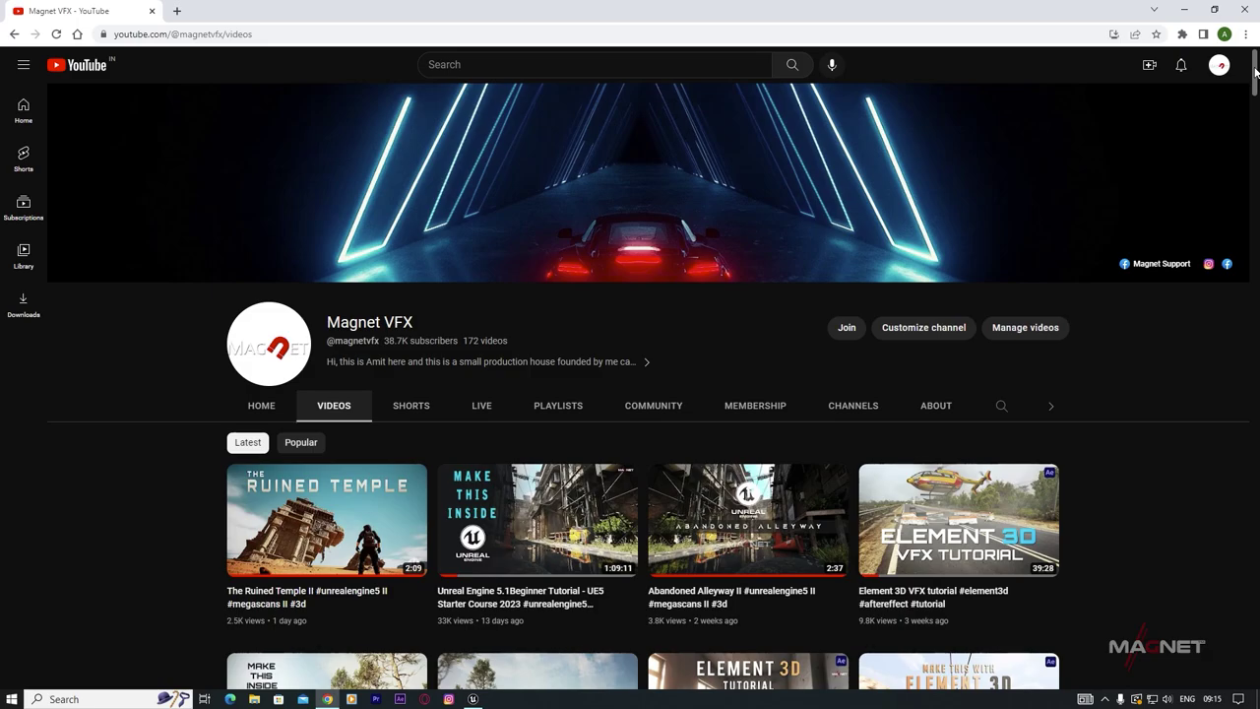
scroll(1255, 72, down, 15)
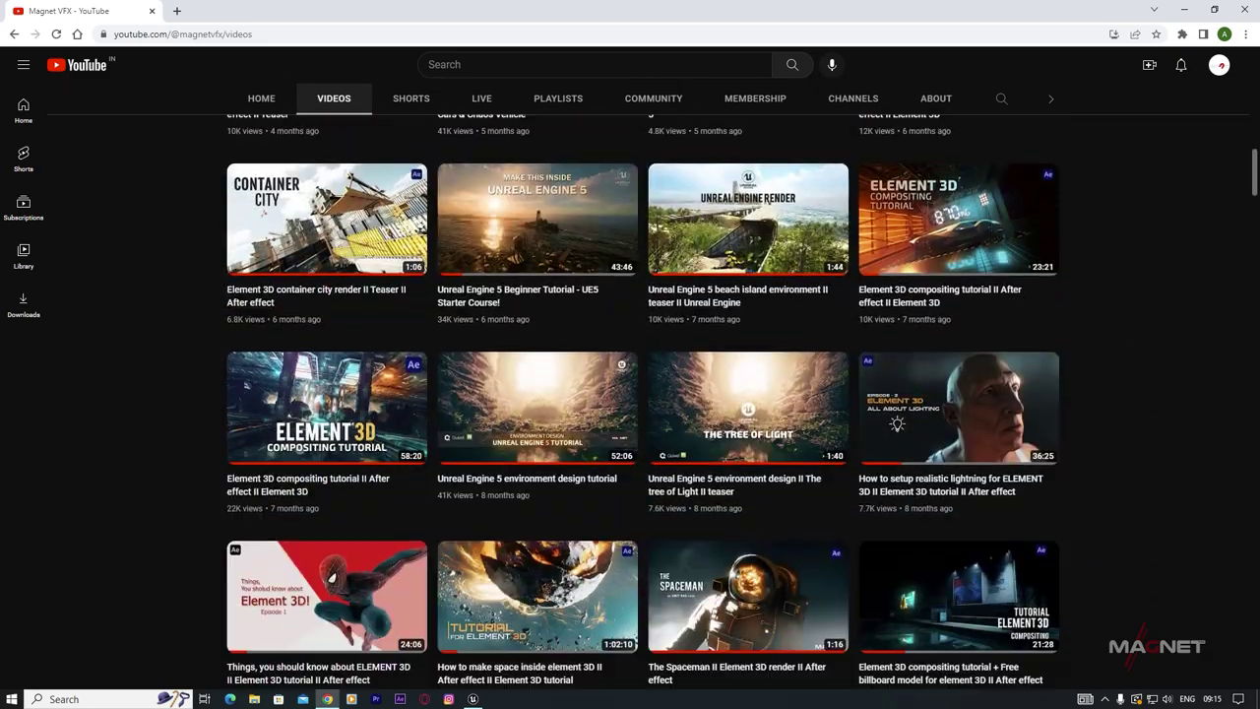
scroll(1247, 312, up, 10)
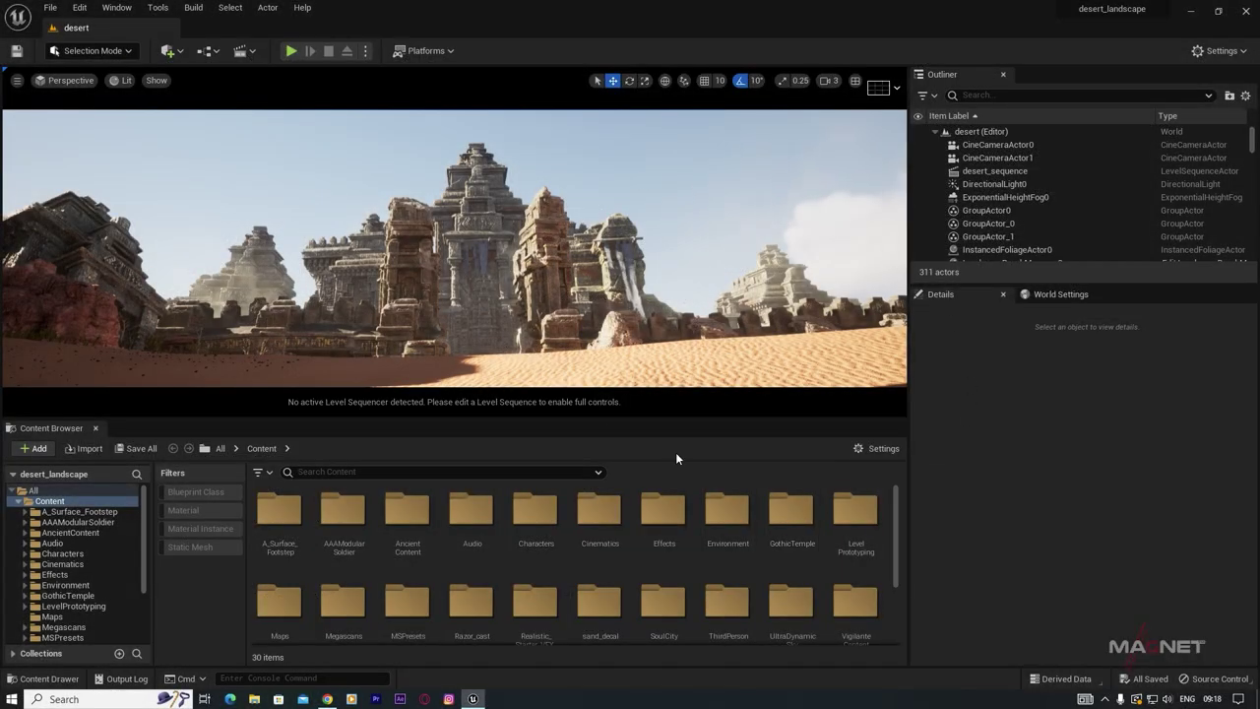
Step: Create a new level from the Empty Level template
click(50, 14)
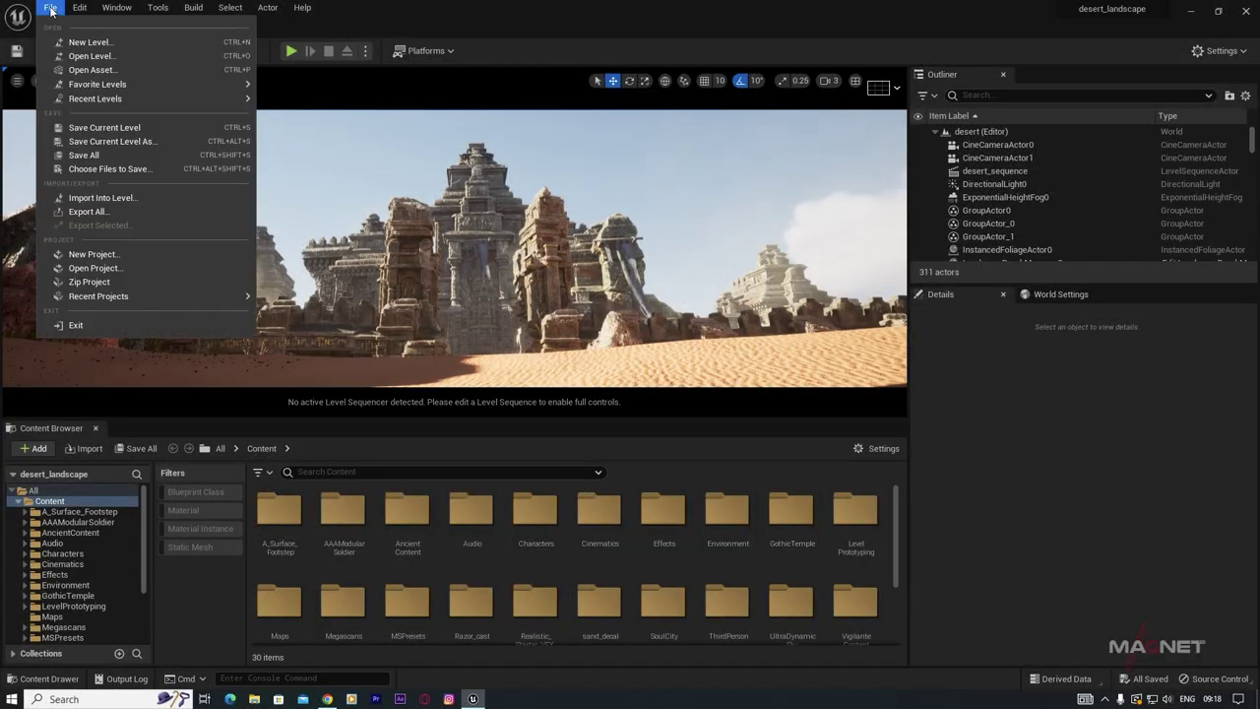
click(125, 41)
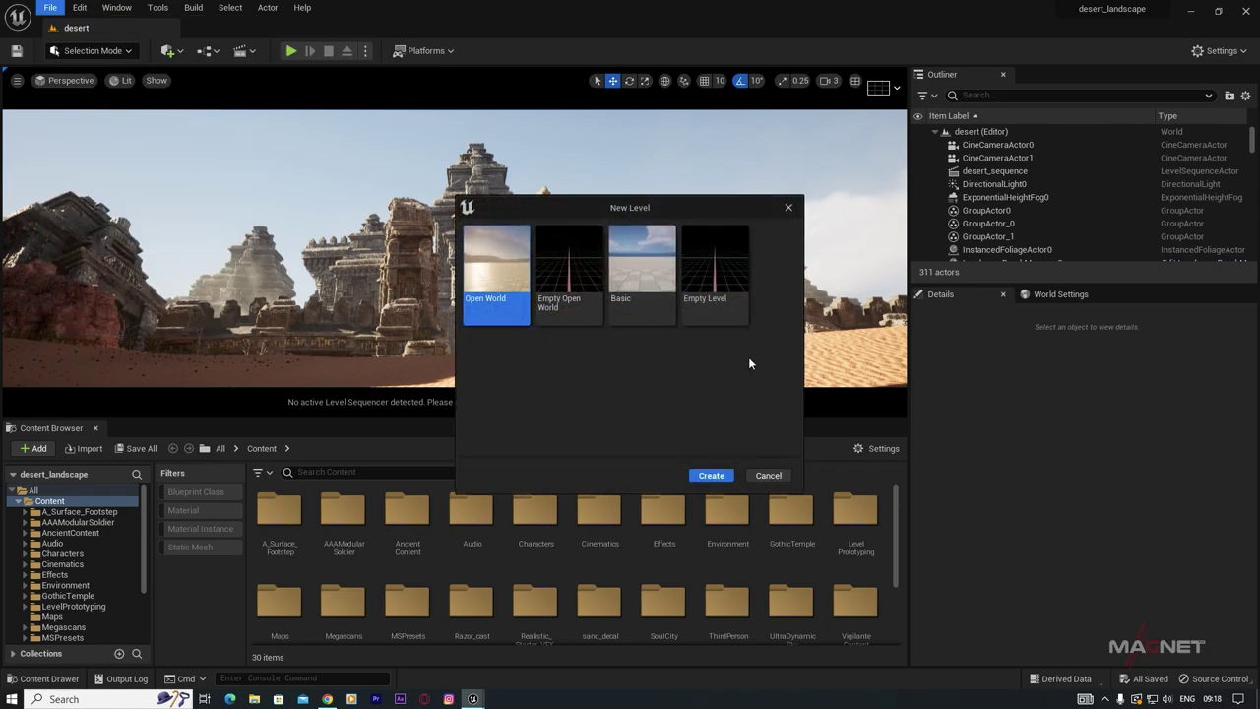
click(727, 274)
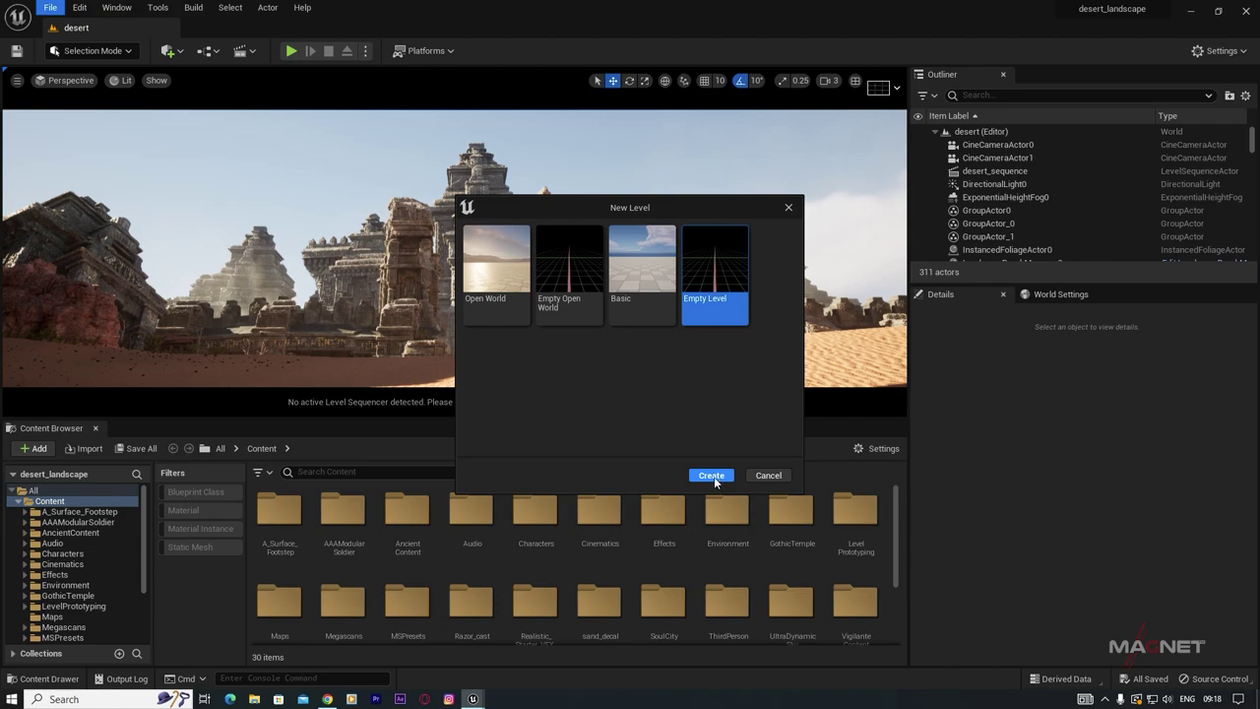
click(713, 476)
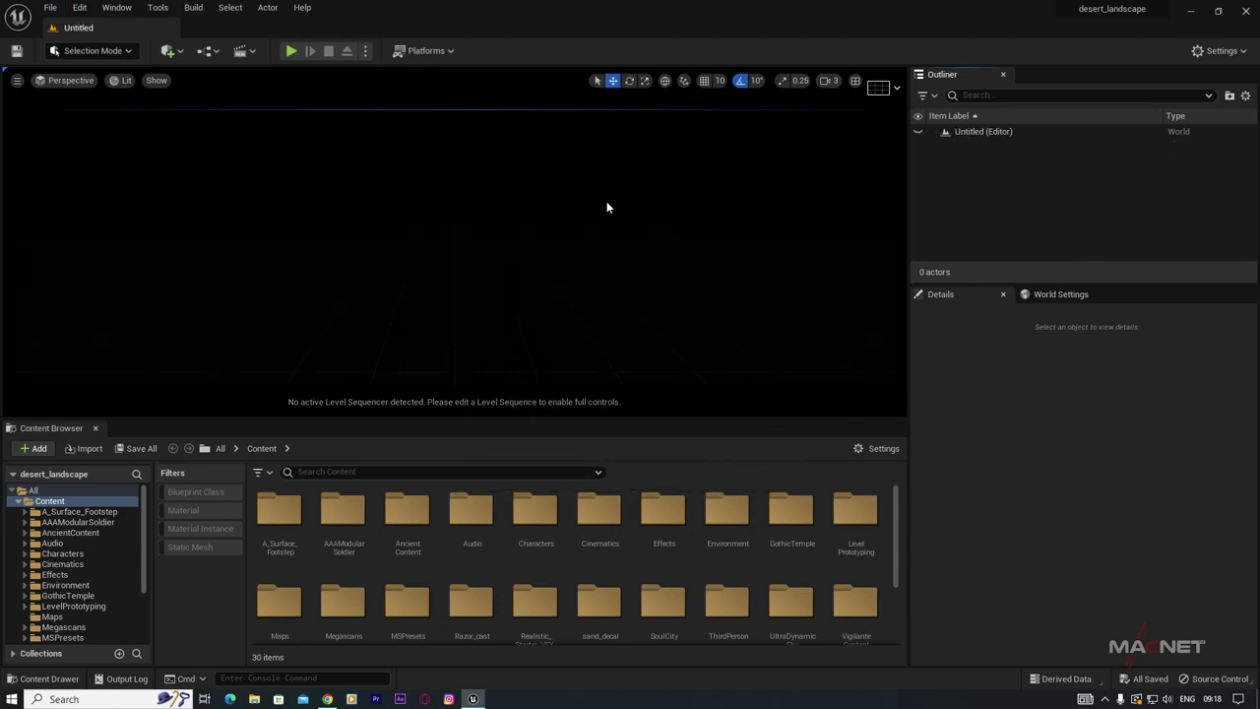
Step: Use the Env. Light Mixer to create a sky light, atmospheric light, sky atmosphere, volumetric cloud and height fog
click(117, 9)
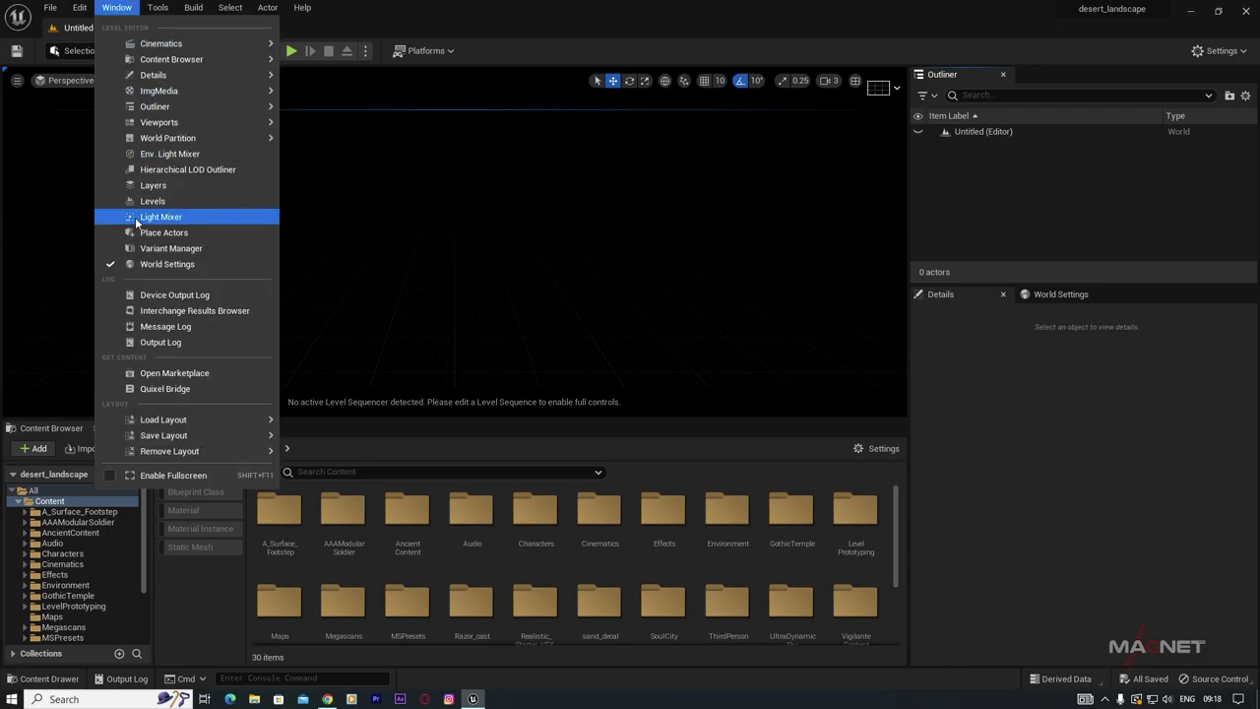
click(171, 154)
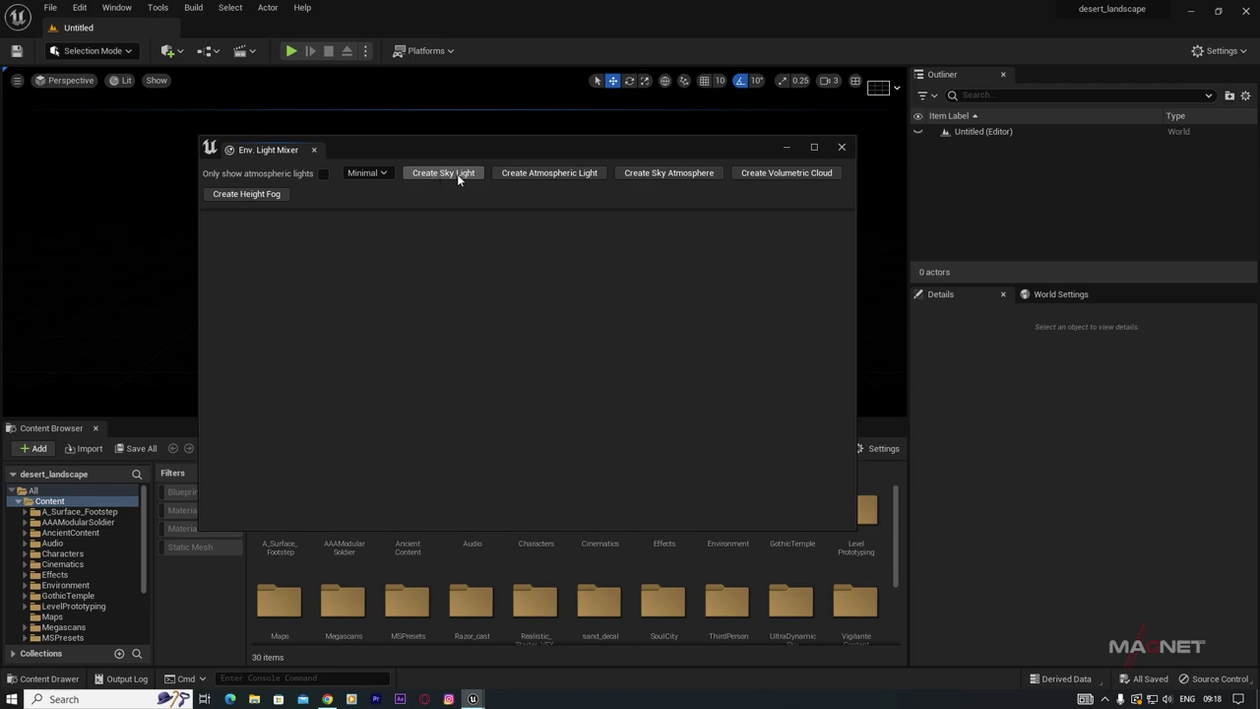
click(452, 173)
click(452, 175)
click(458, 173)
click(458, 173)
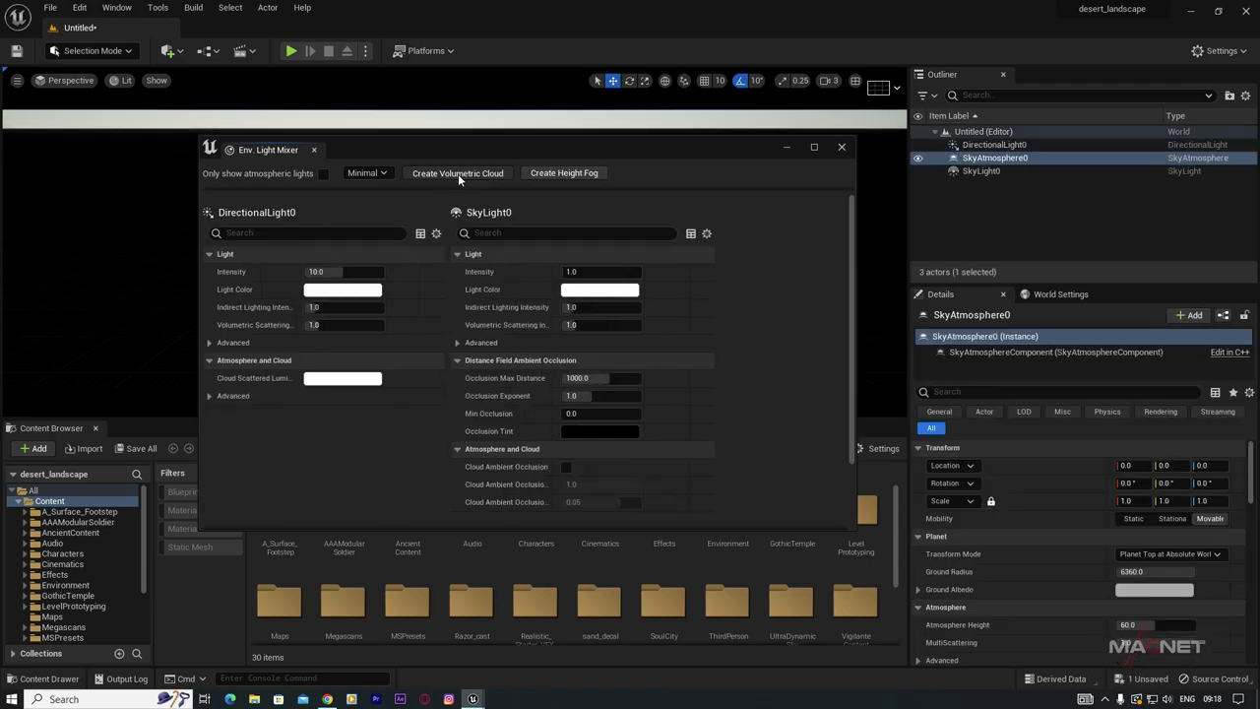
click(453, 172)
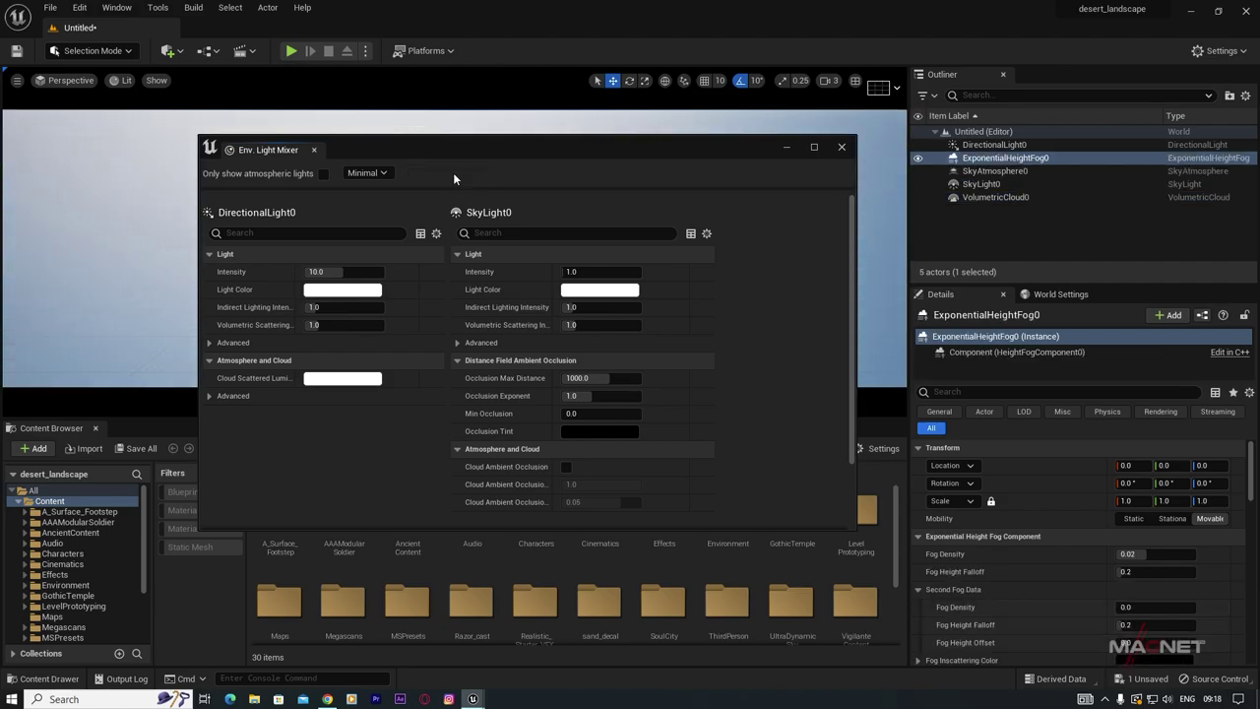
Step: Enable Volumetric Fog on the exponential height fog and Real Time Capture on the sky light
drag(848, 202, 854, 422)
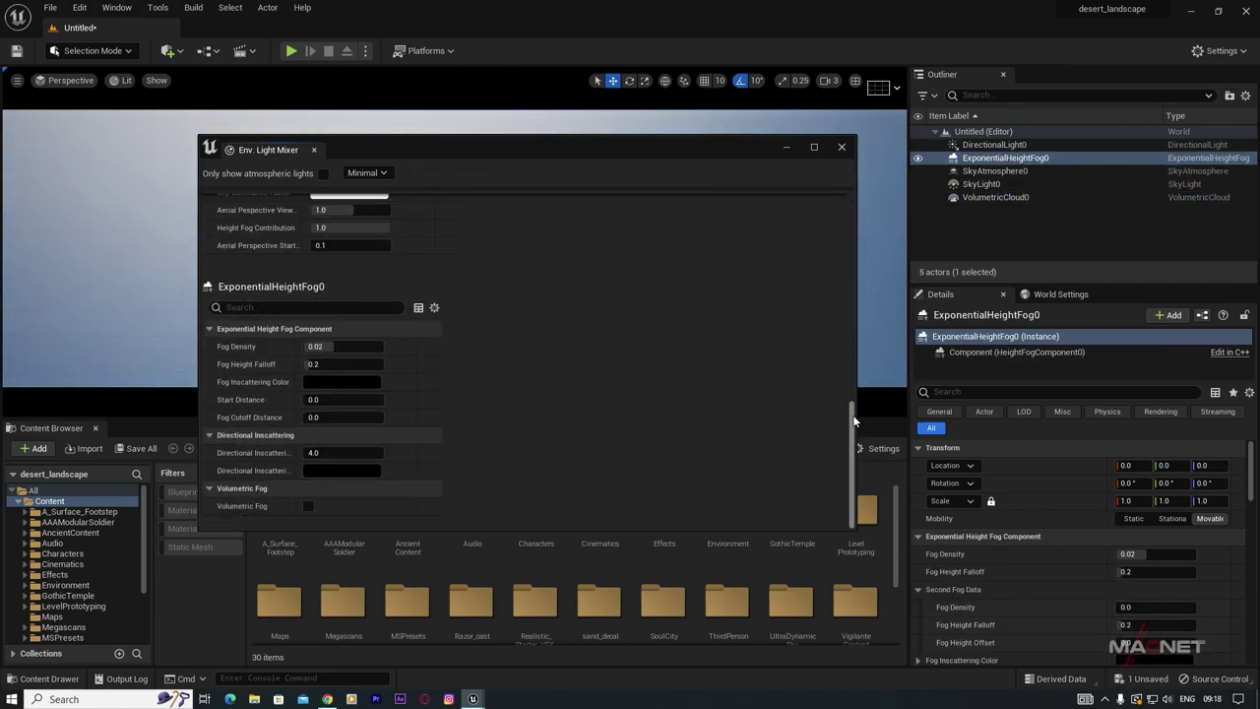
click(308, 506)
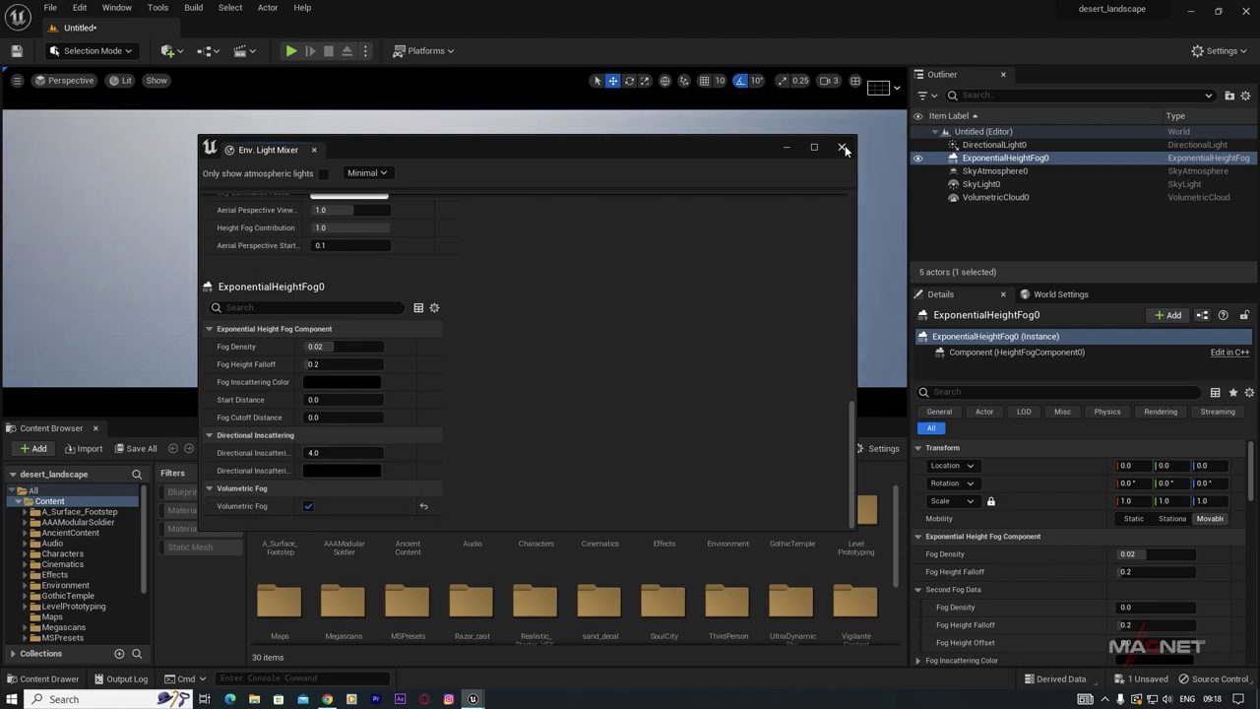
click(843, 148)
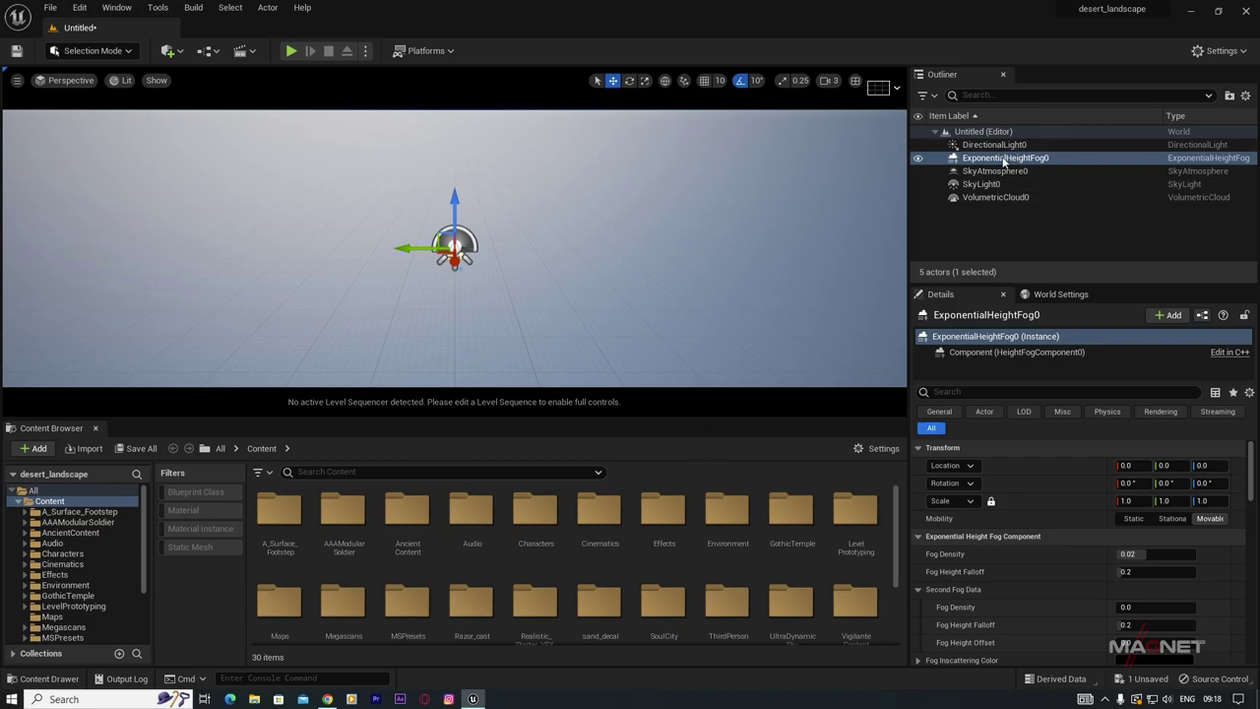
click(985, 184)
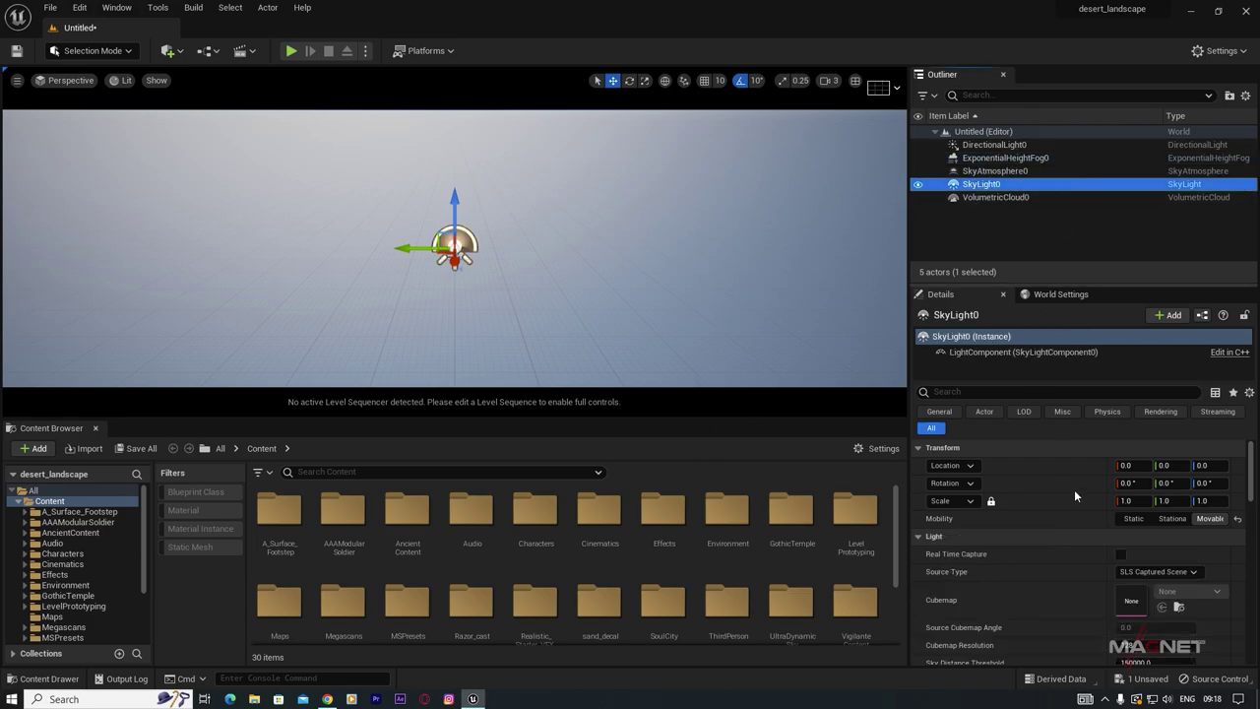
click(1120, 554)
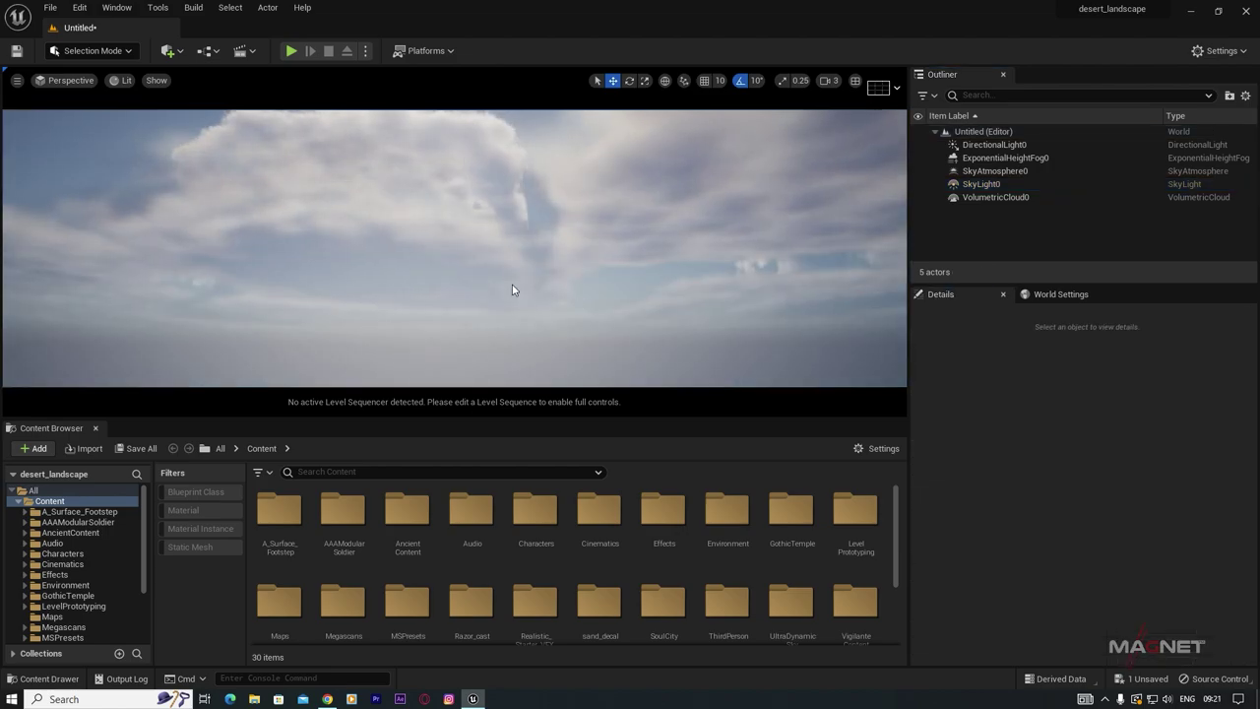
Step: Save all unsaved work, naming the new level tutorial in the Content folder
click(49, 8)
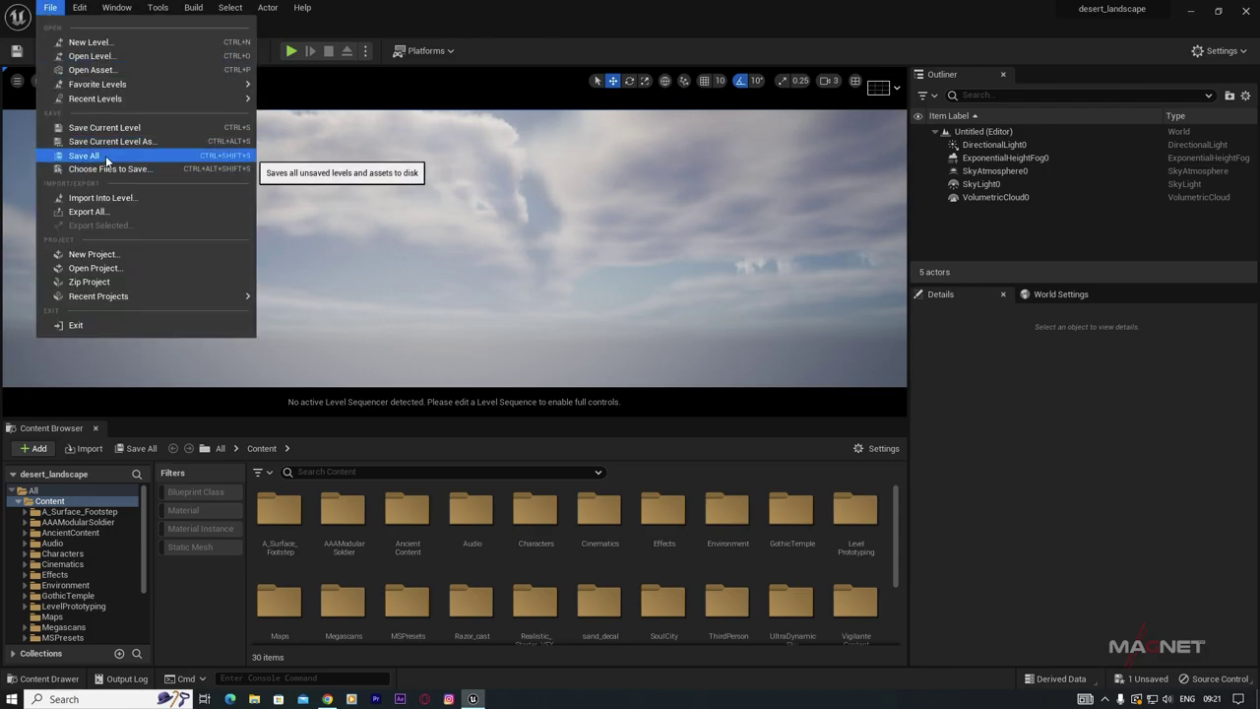
click(105, 156)
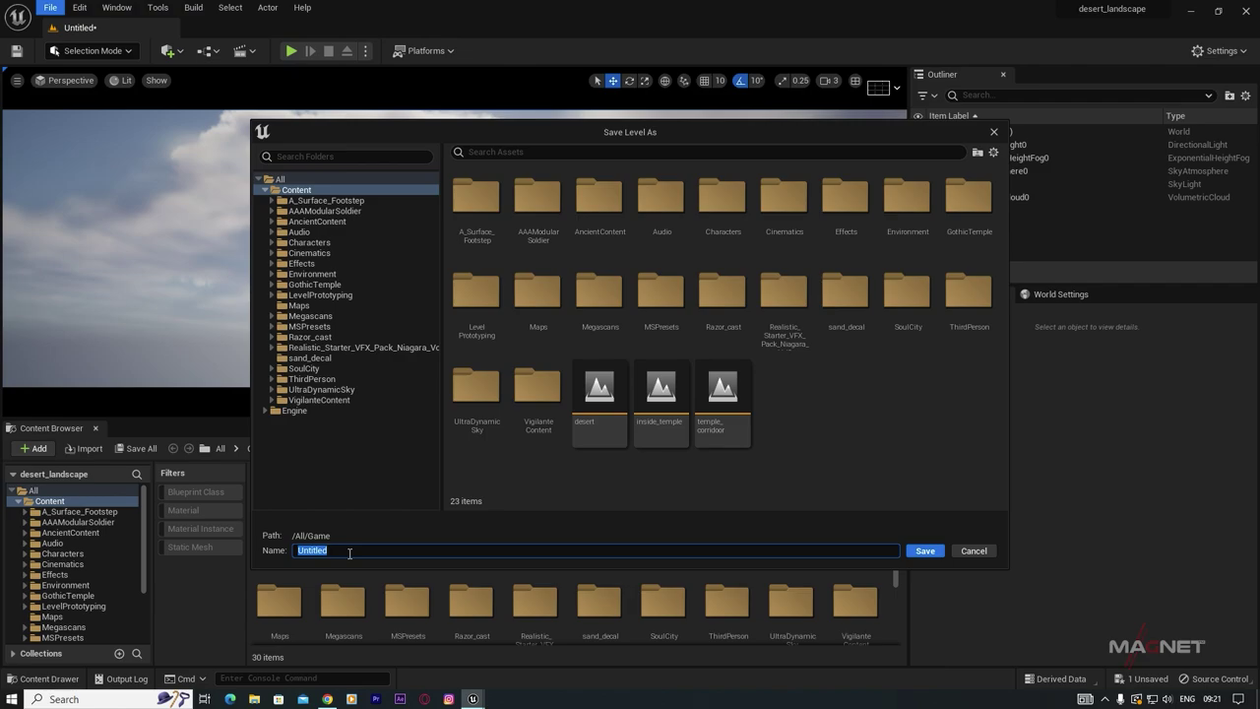
text(tutorial)
click(924, 552)
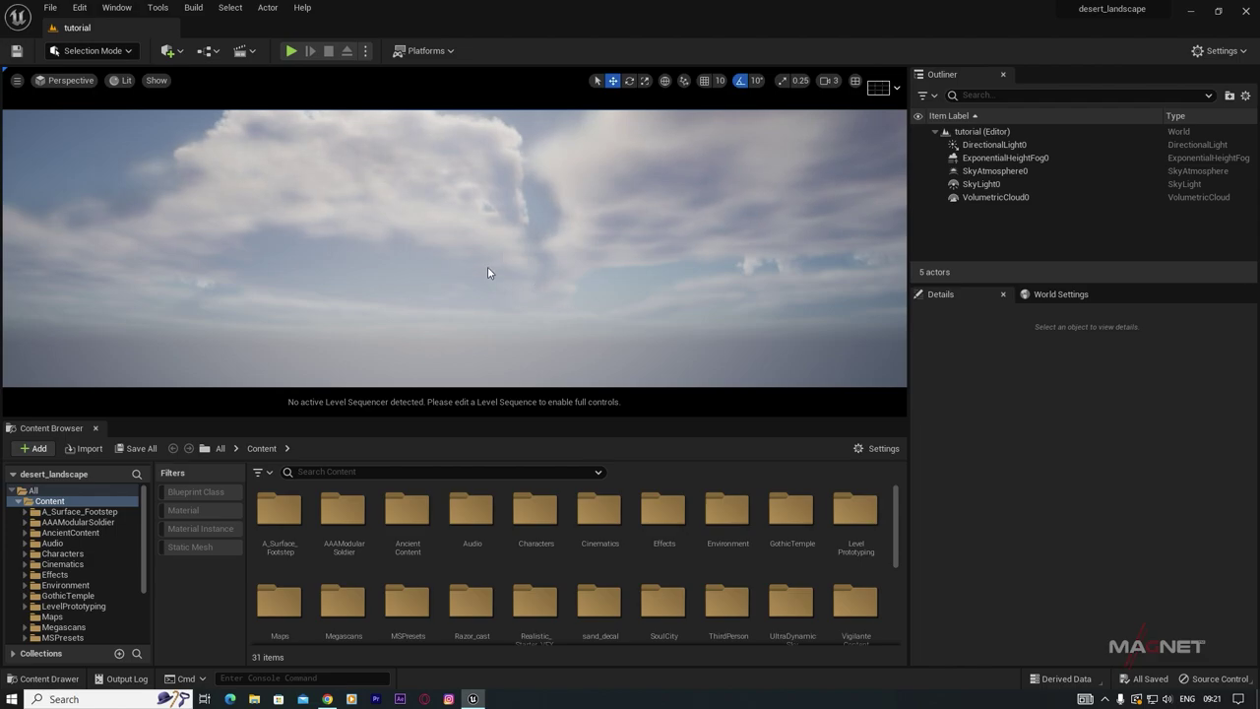
Step: In the project's Maps & Modes settings, set the Editor Startup Map to the tutorial level
click(80, 8)
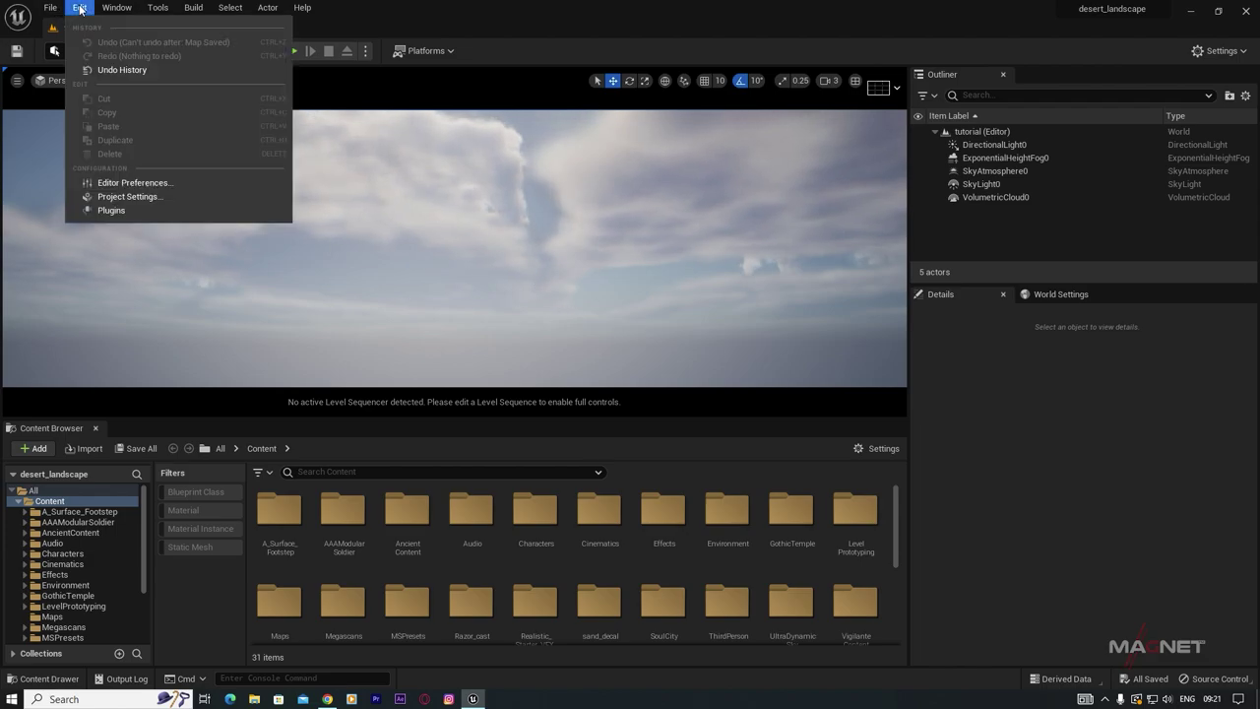
click(155, 194)
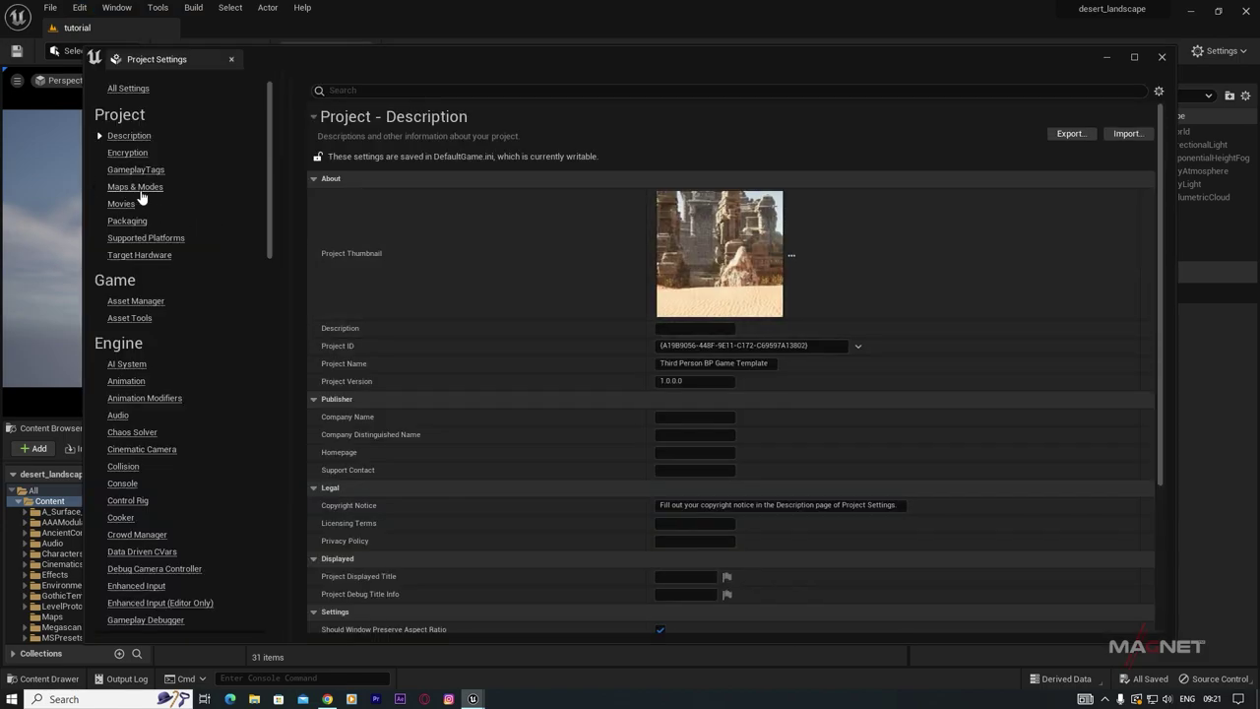
click(138, 187)
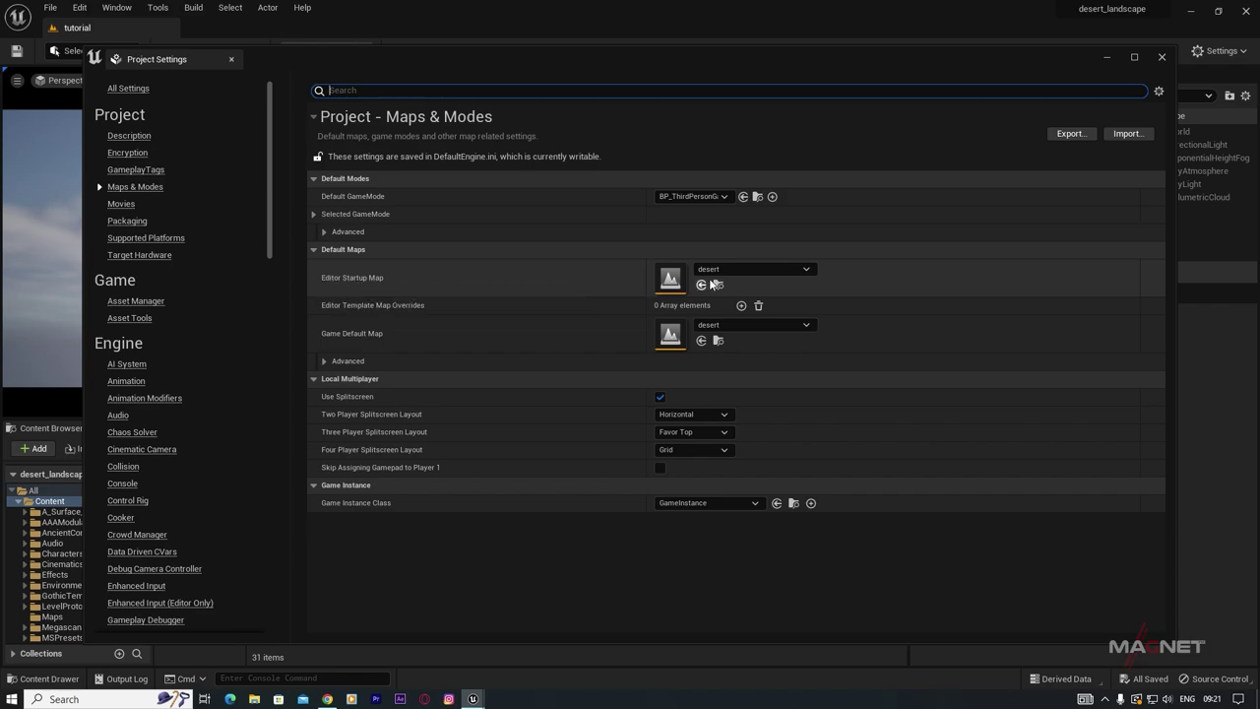
click(807, 270)
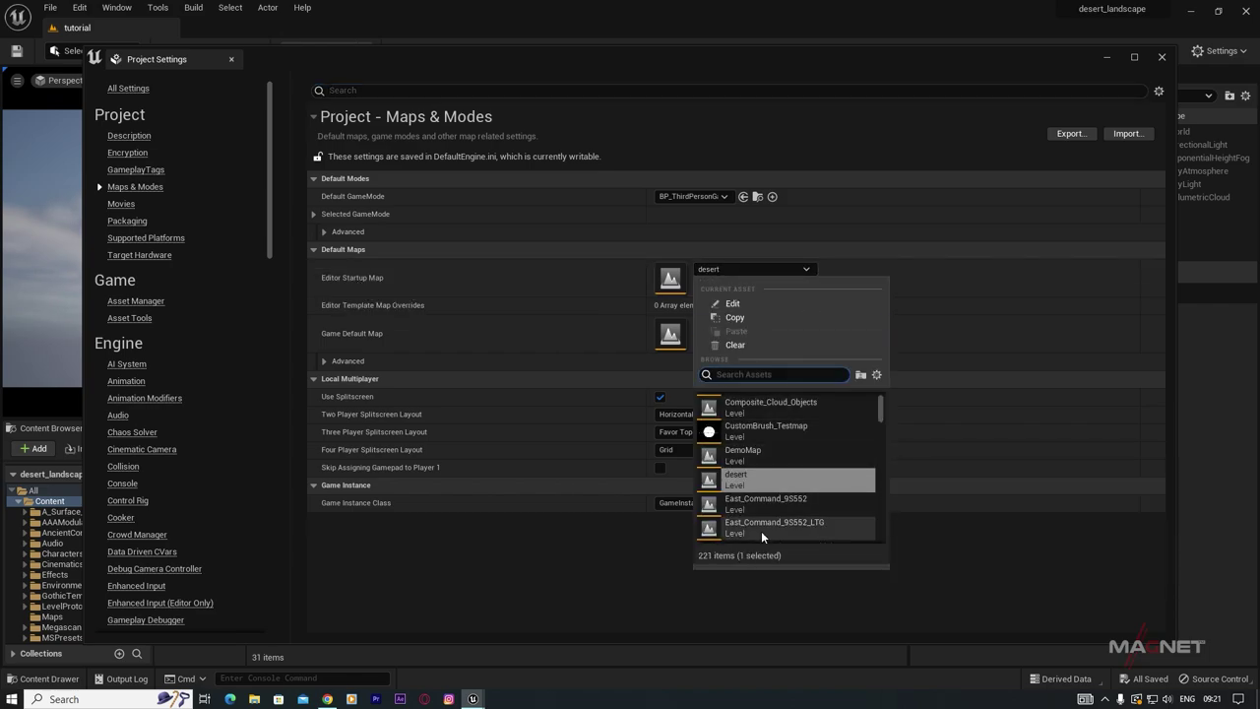
drag(879, 404, 882, 433)
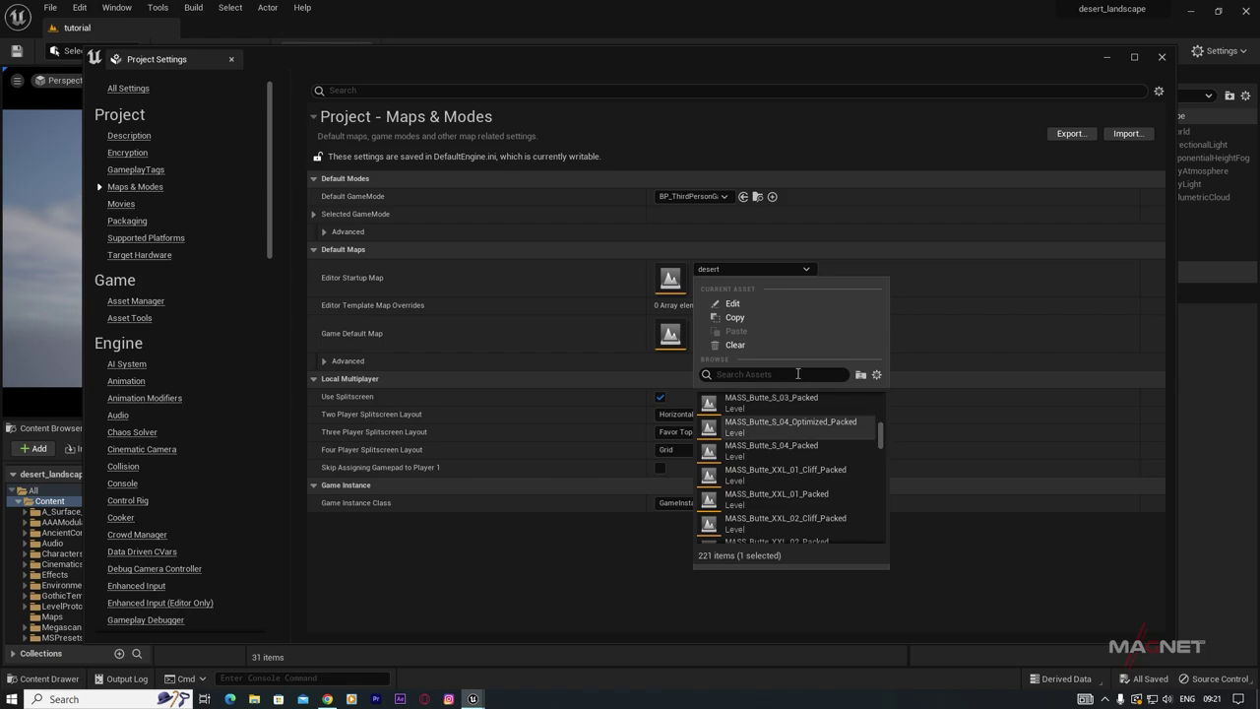
text(tu)
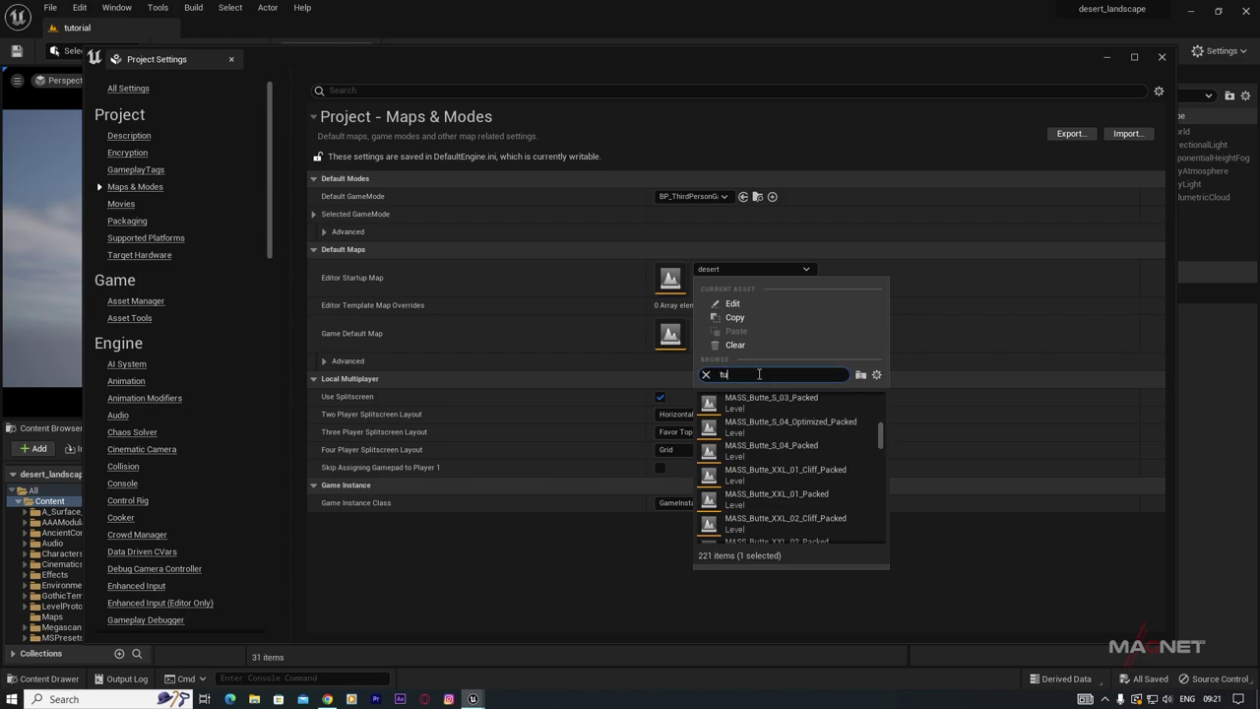
text(to)
click(754, 404)
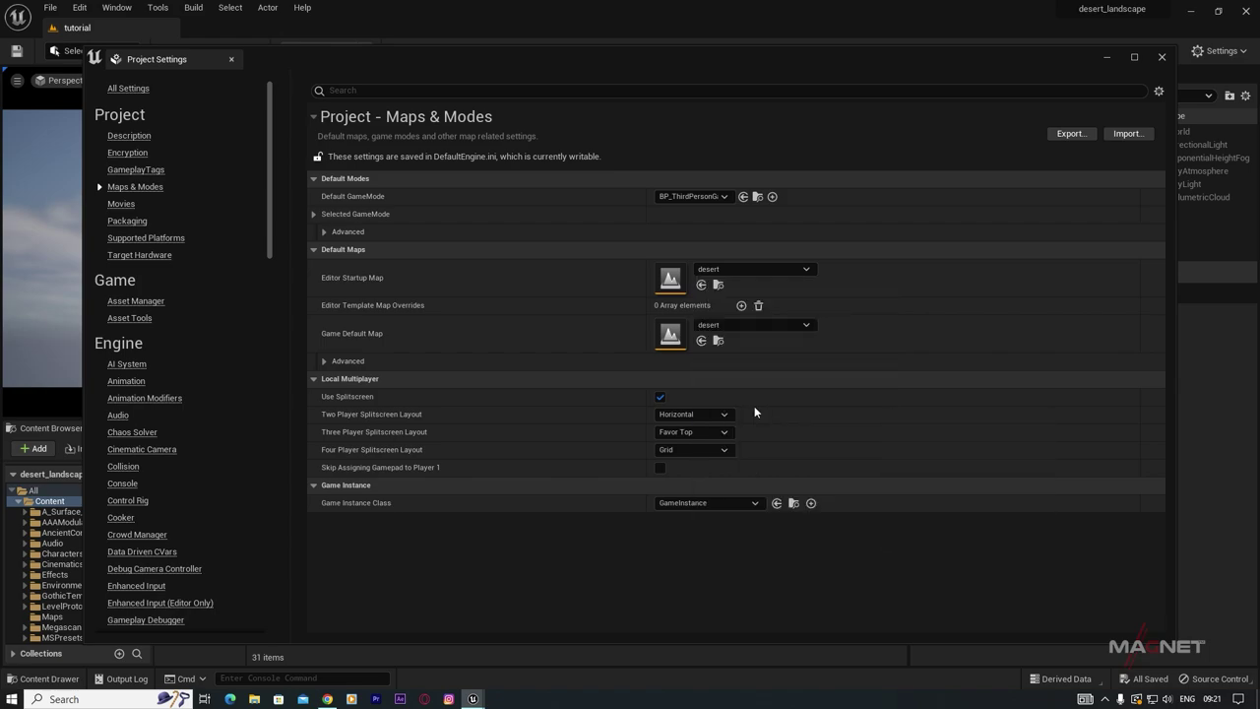
Step: Set the Game Default Map to the tutorial level and close the project settings
click(807, 326)
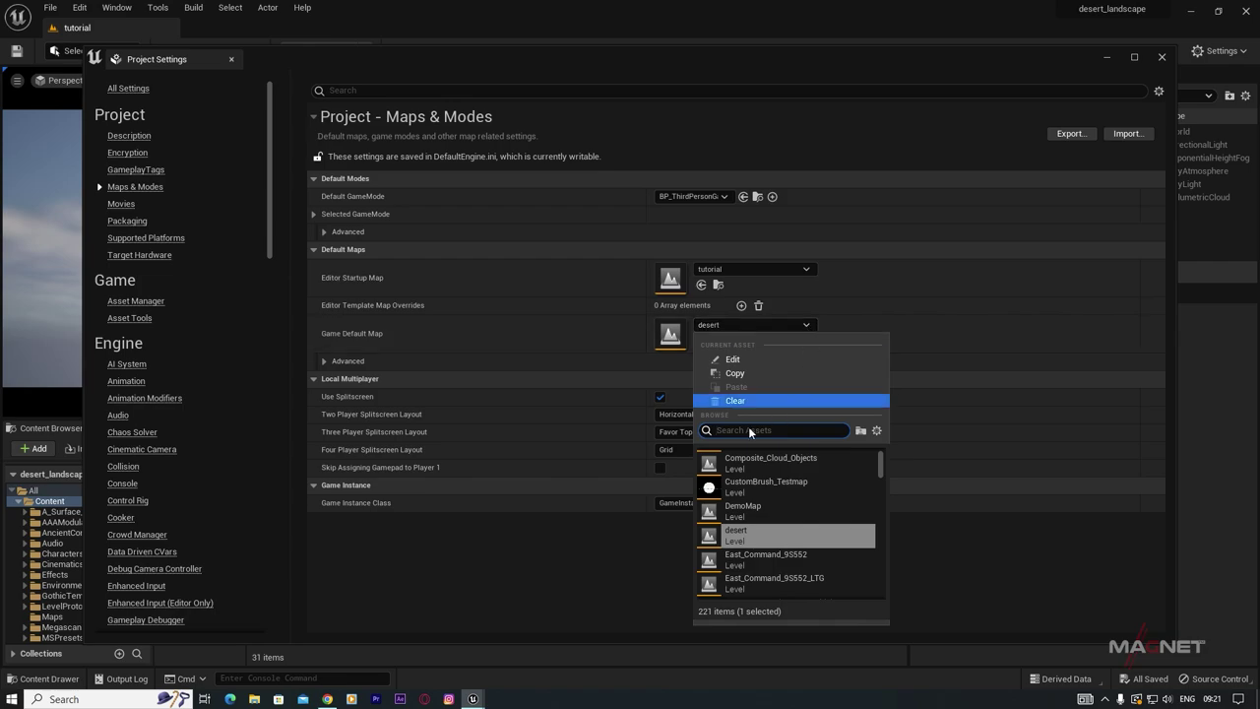
text(tuto)
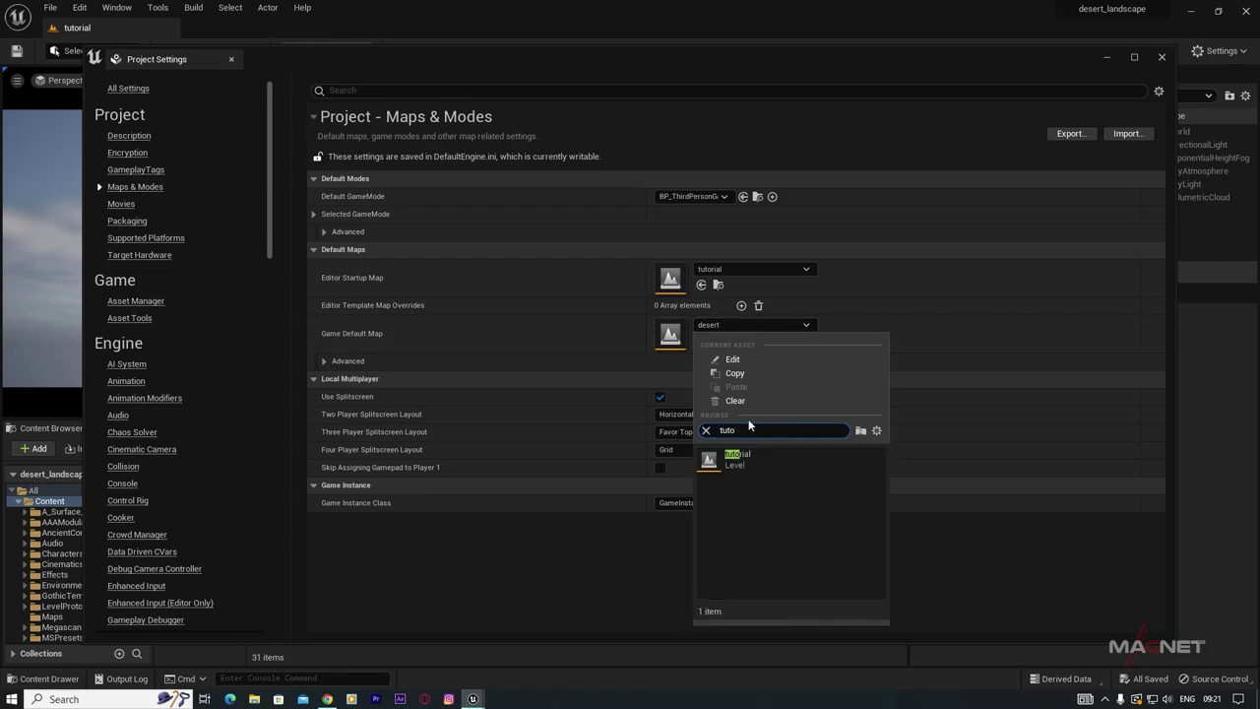
click(770, 459)
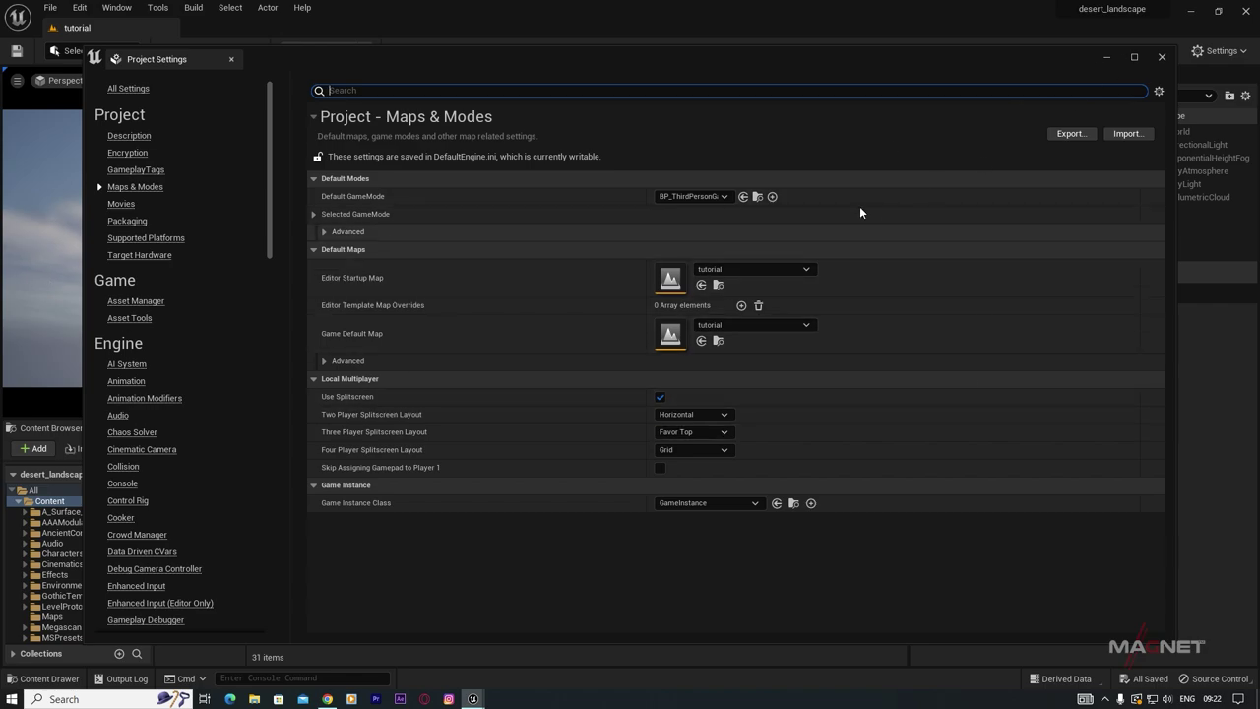
click(1161, 59)
Step: Search the plugins for "volu" to check whether the Volumetrics plugin is enabled
right_drag(587, 296, 561, 271)
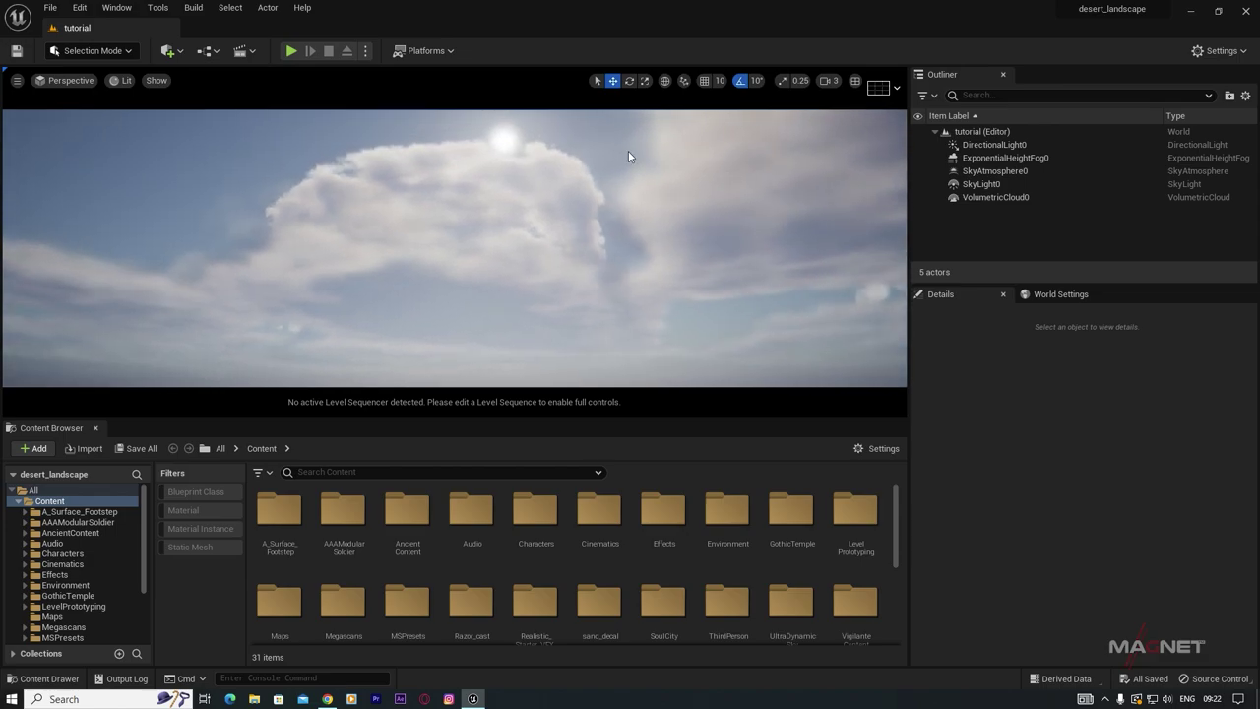
right_drag(557, 214, 584, 386)
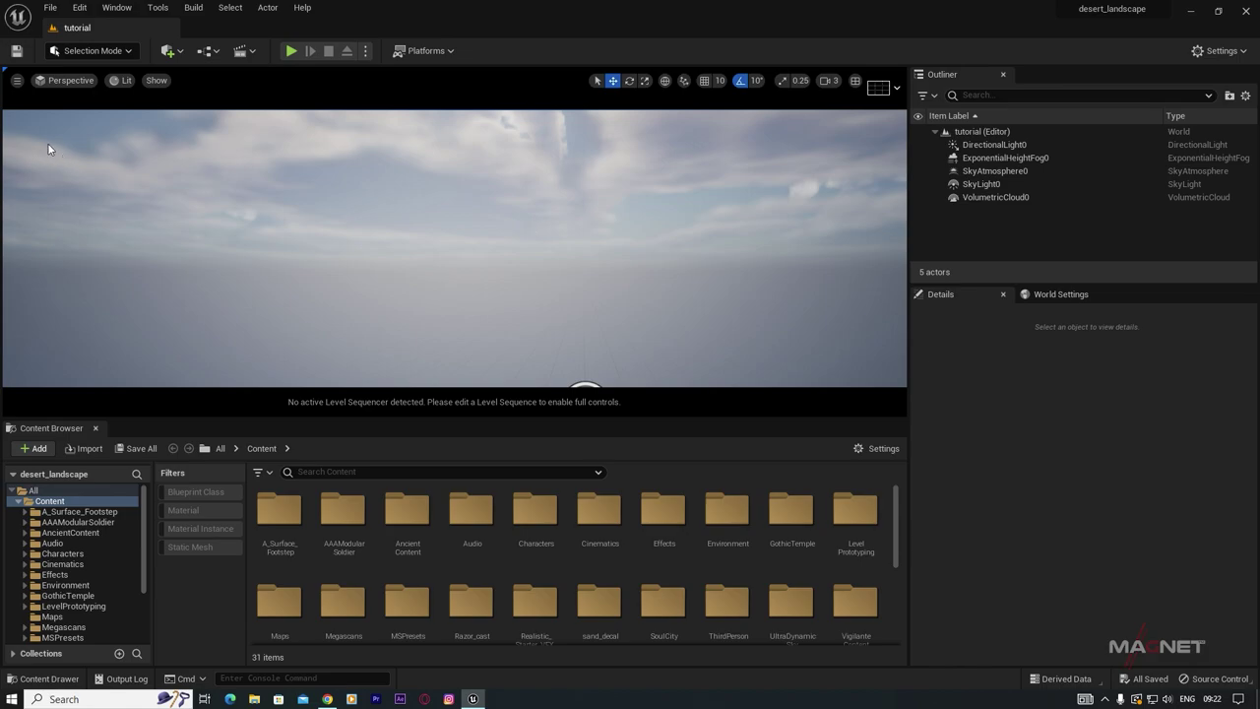
click(80, 9)
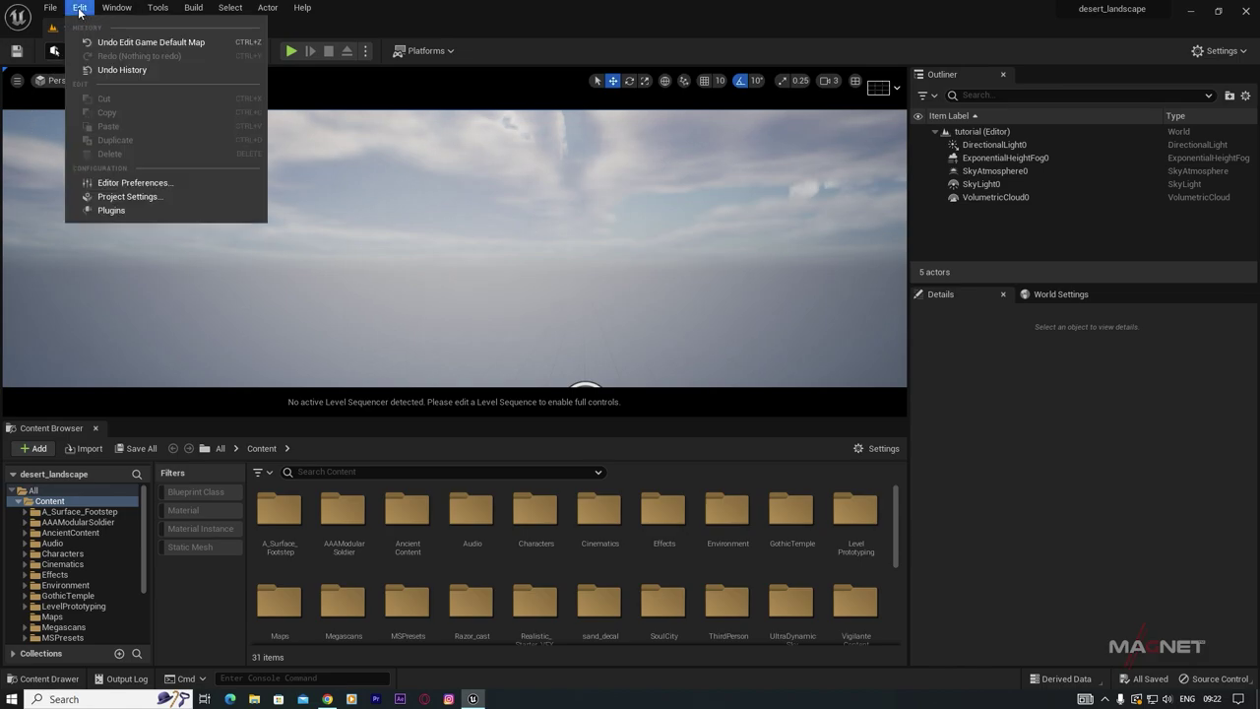
click(131, 210)
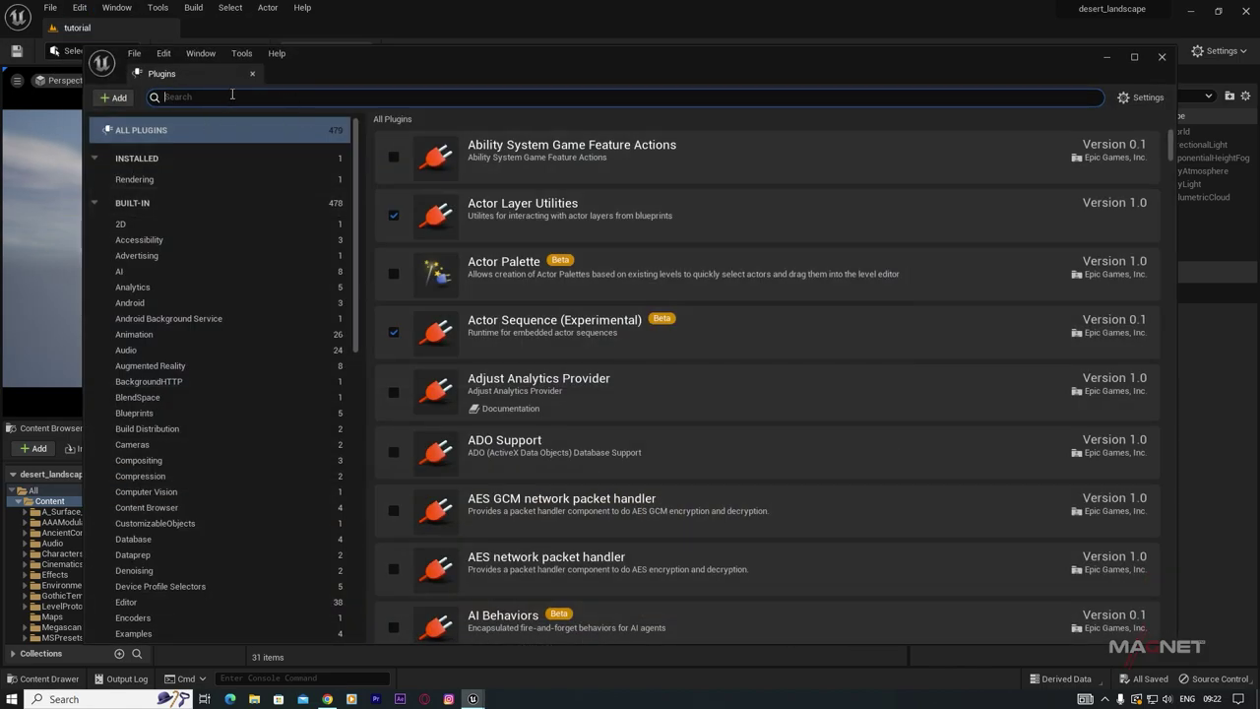
text(volu)
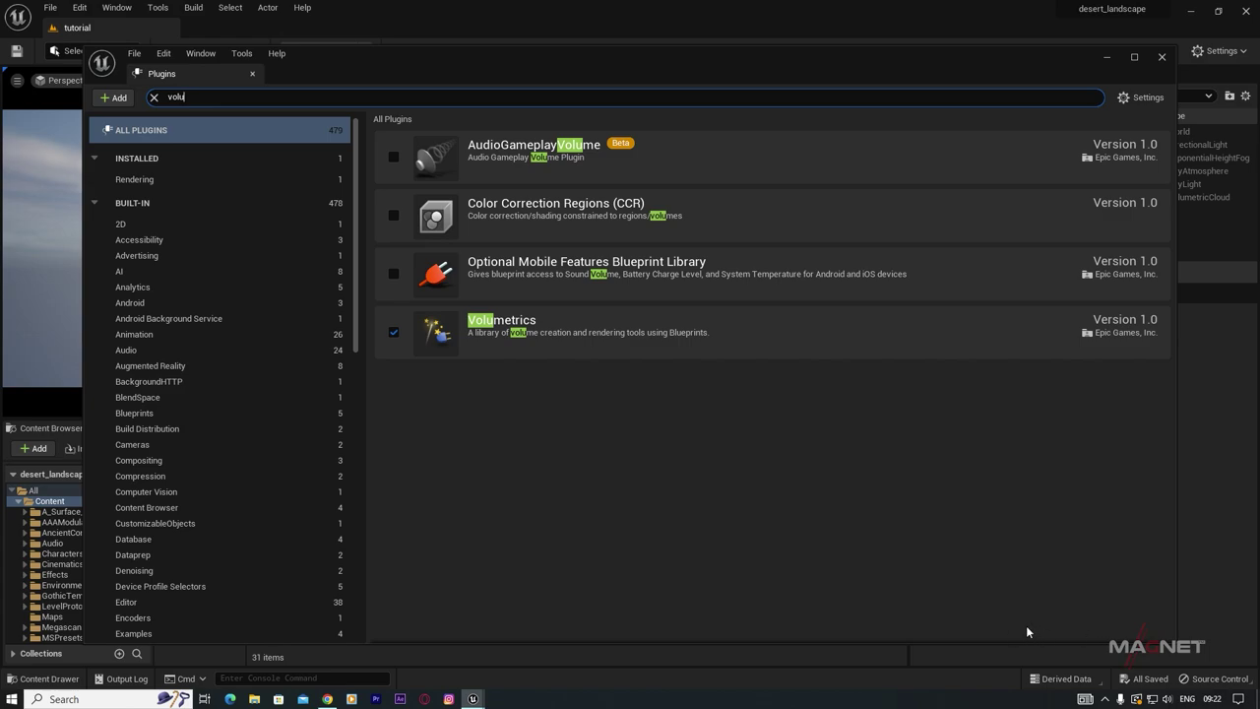
click(1161, 57)
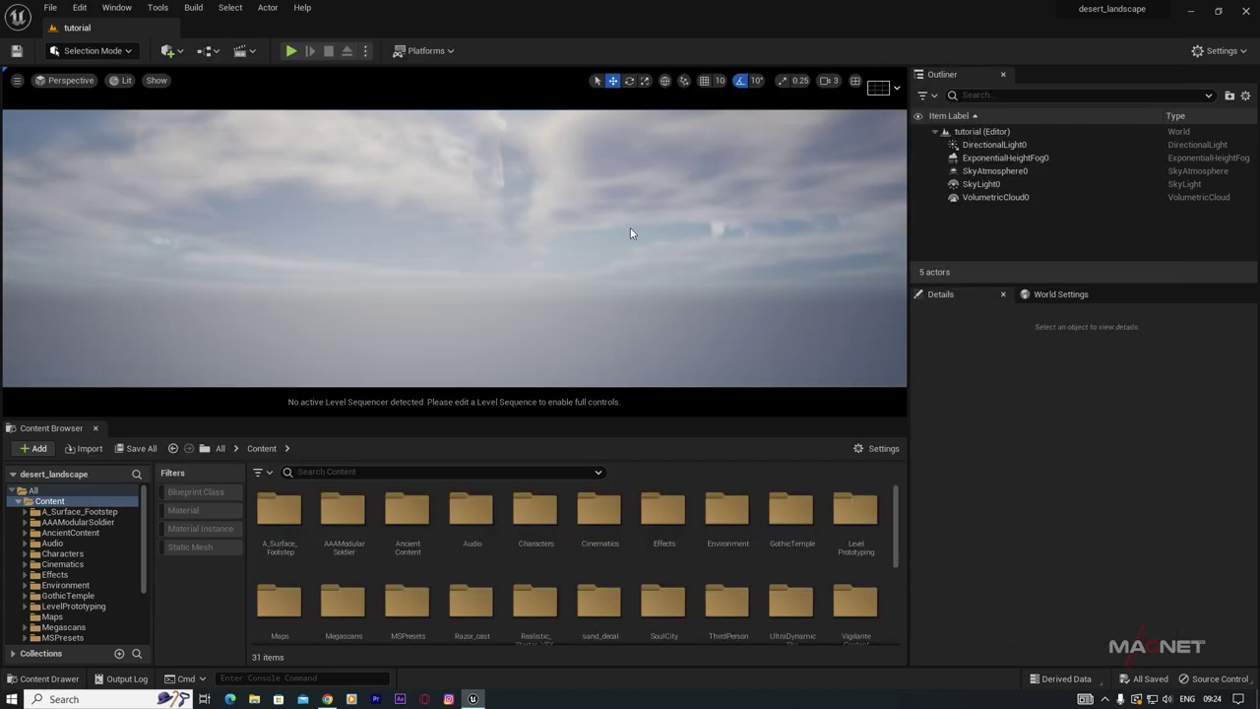
click(873, 450)
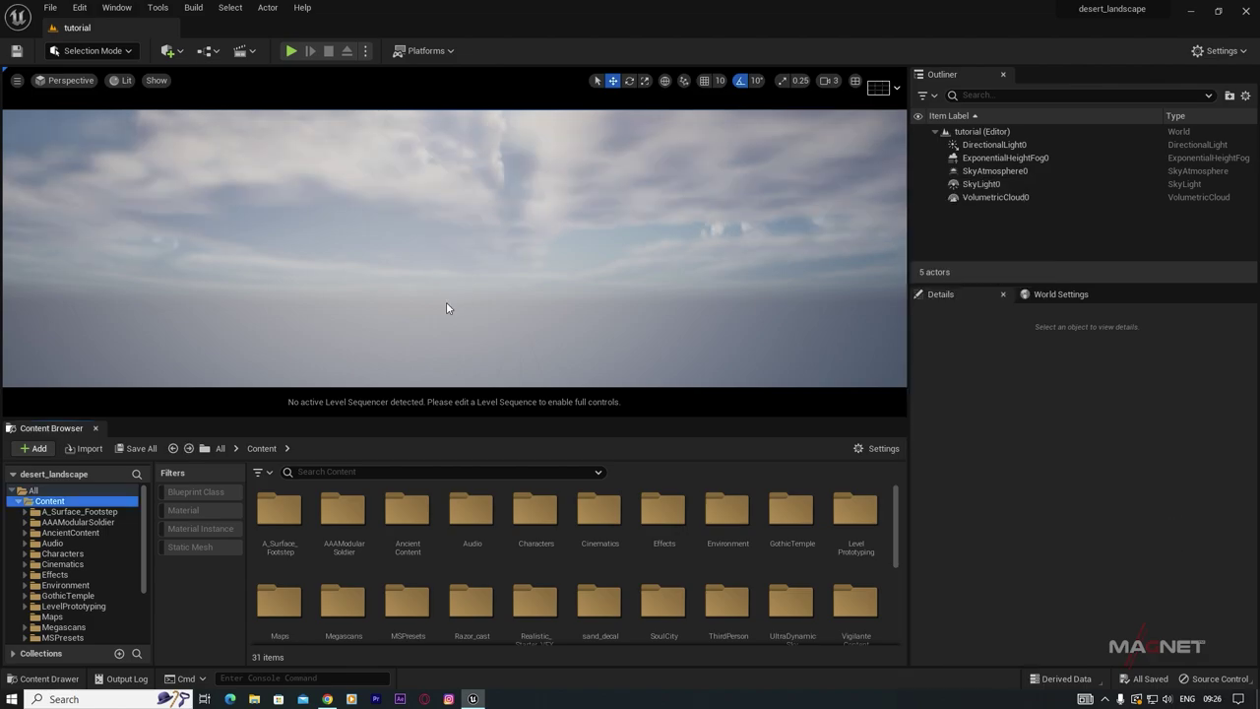
Step: Open the Materials folder at Engine > Plugins > Volumetrics Content > Content > Sky and look through the volumetric cloud materials
click(18, 502)
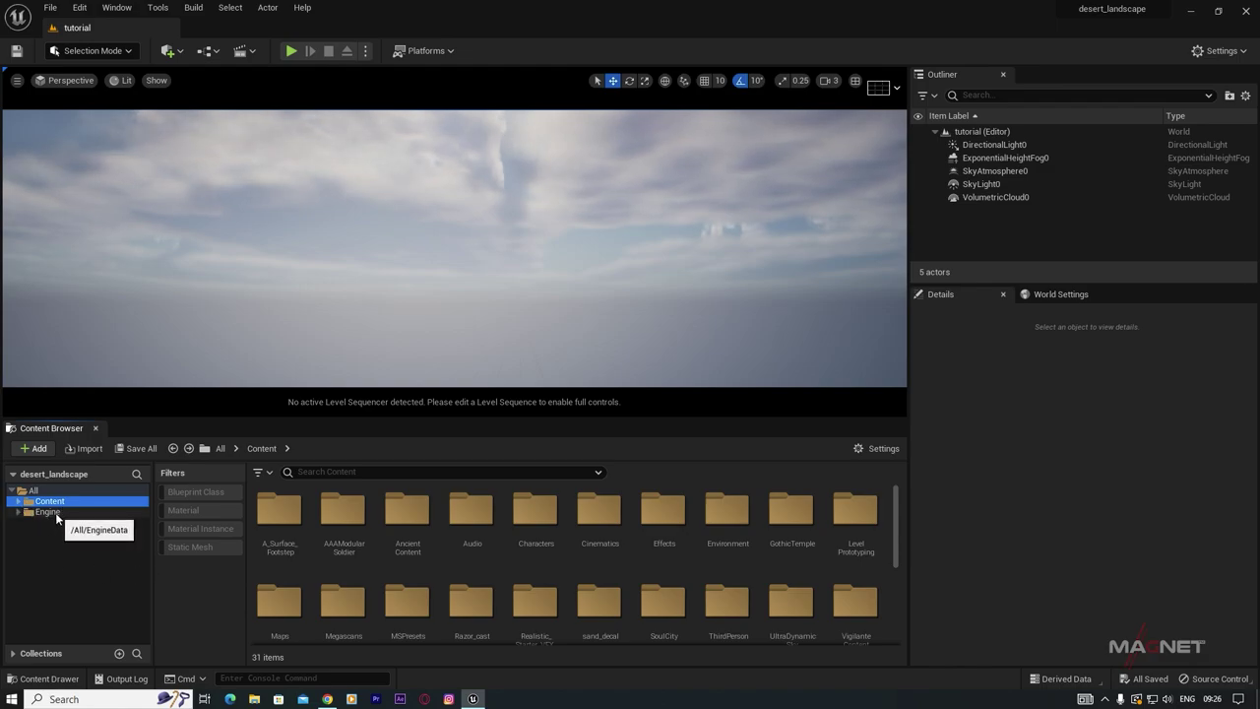
click(47, 512)
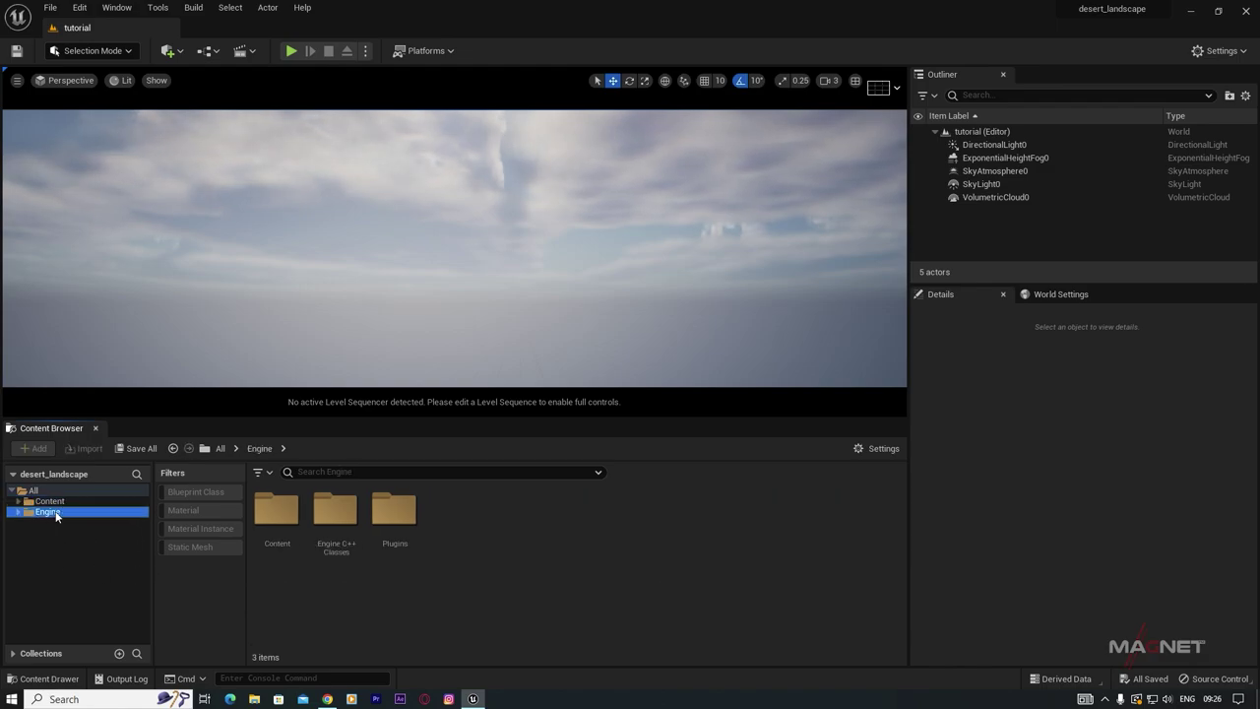
double_click(400, 511)
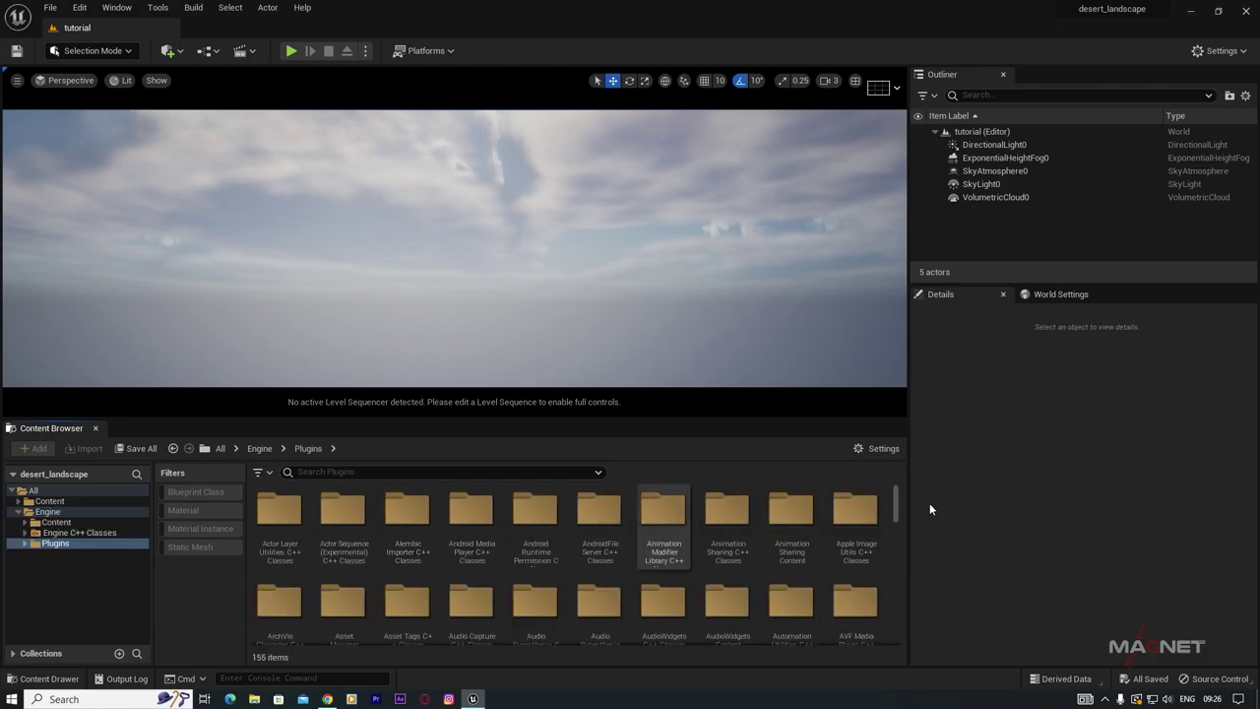
drag(897, 507, 898, 623)
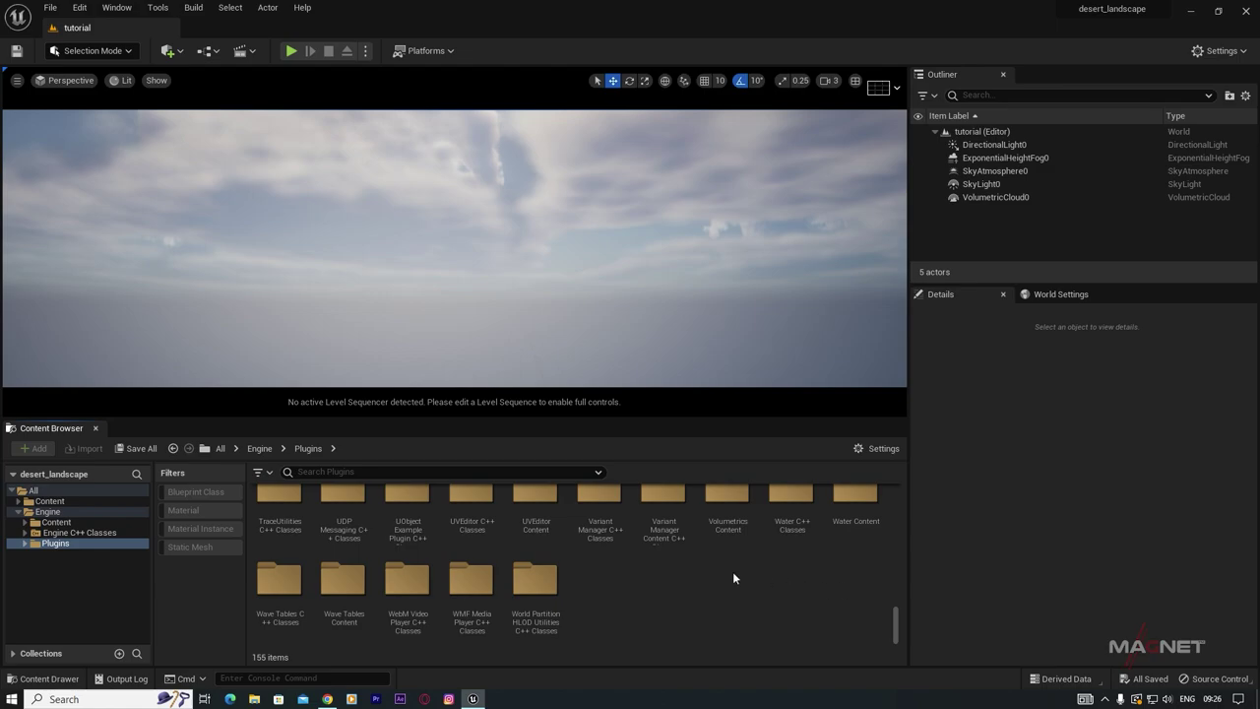
double_click(728, 497)
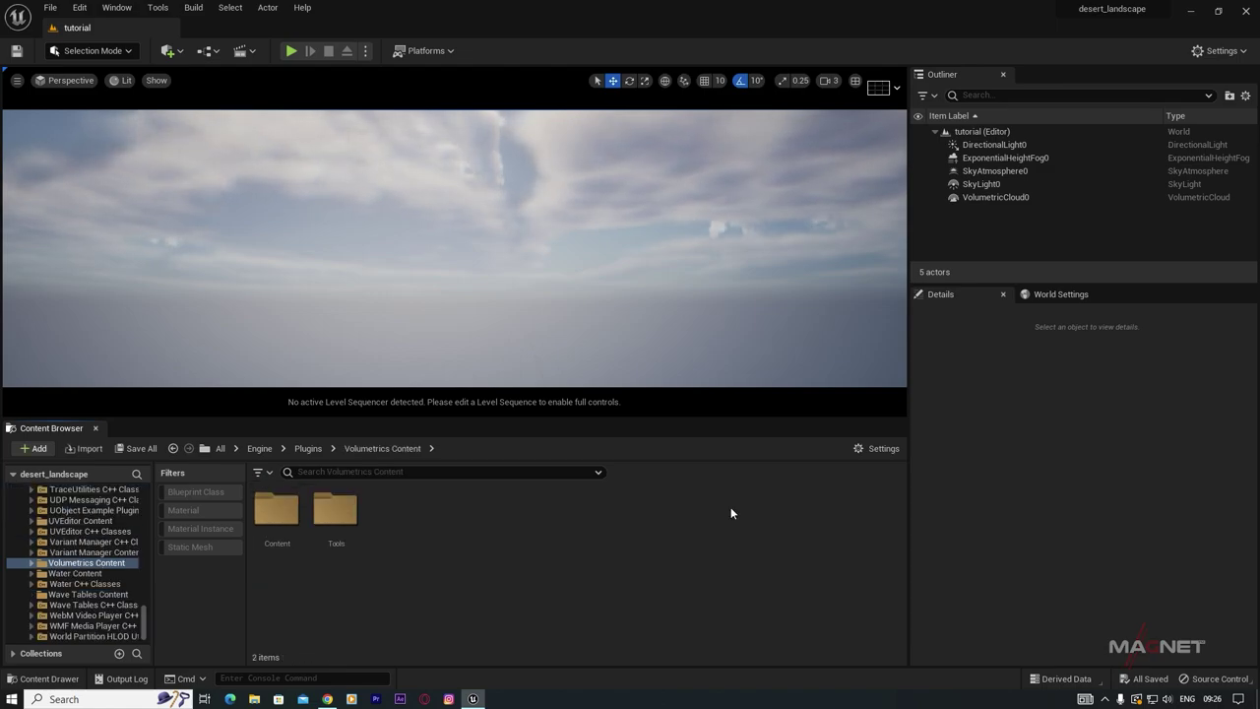
double_click(278, 516)
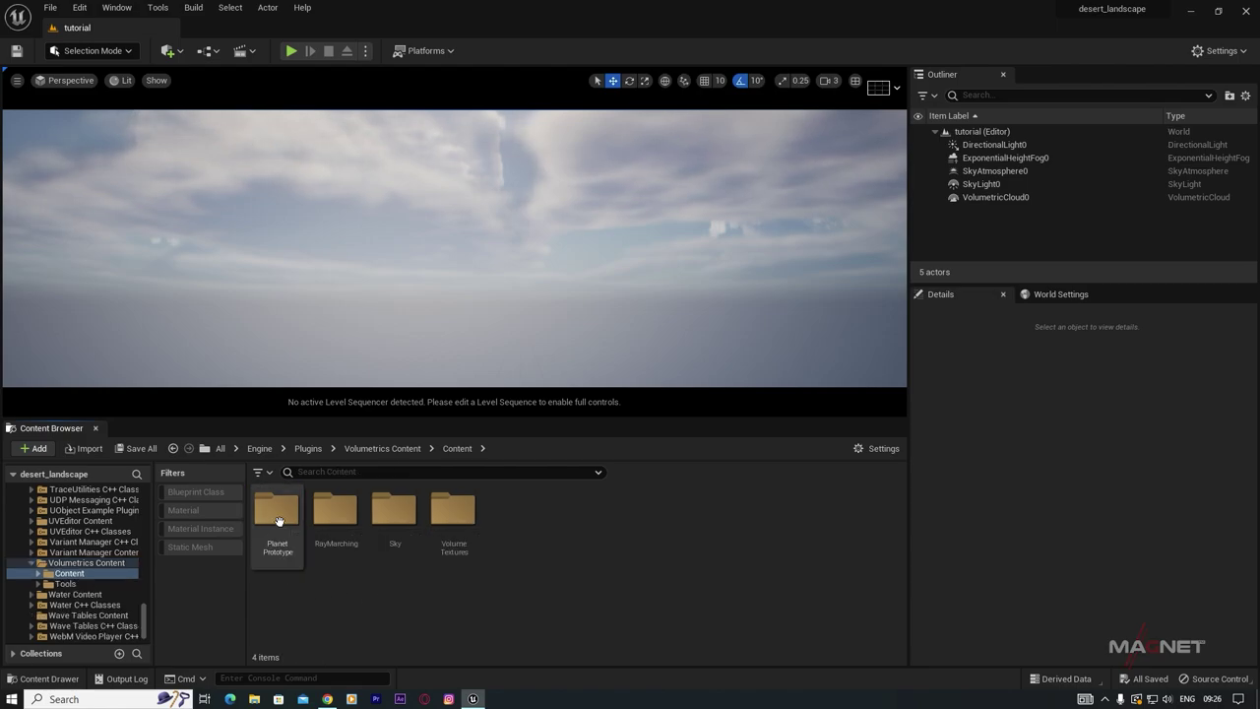
double_click(396, 517)
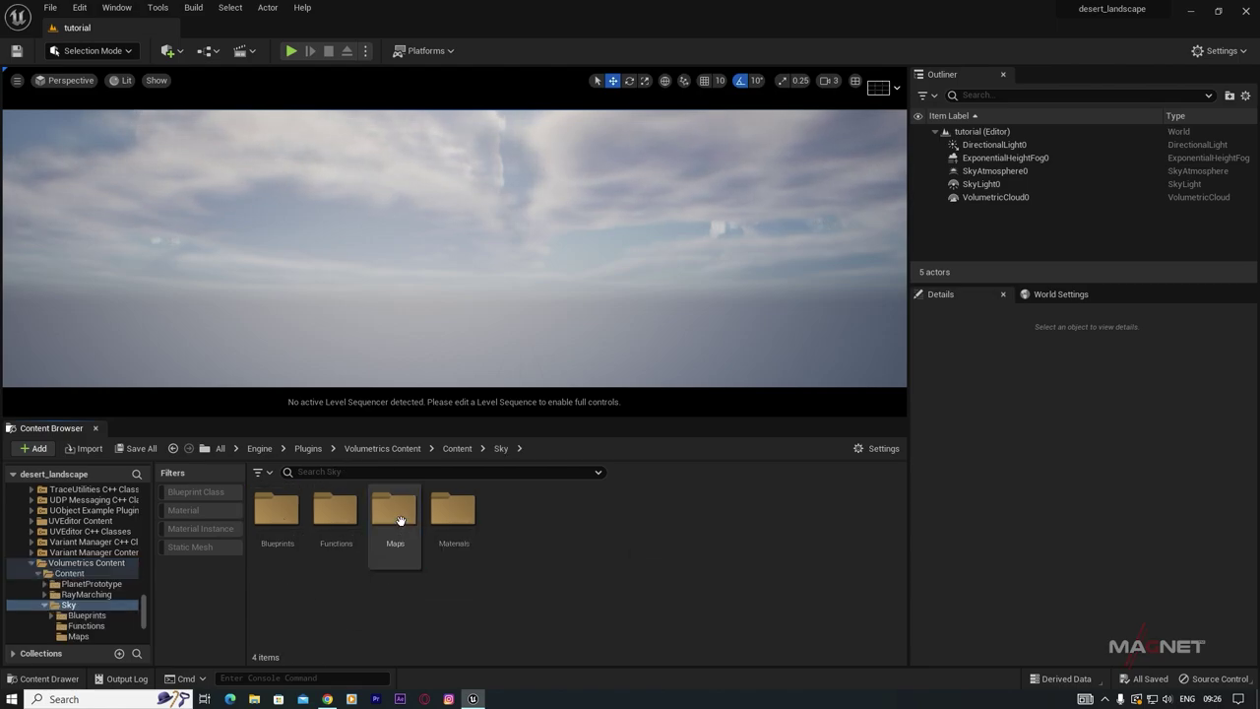
double_click(454, 509)
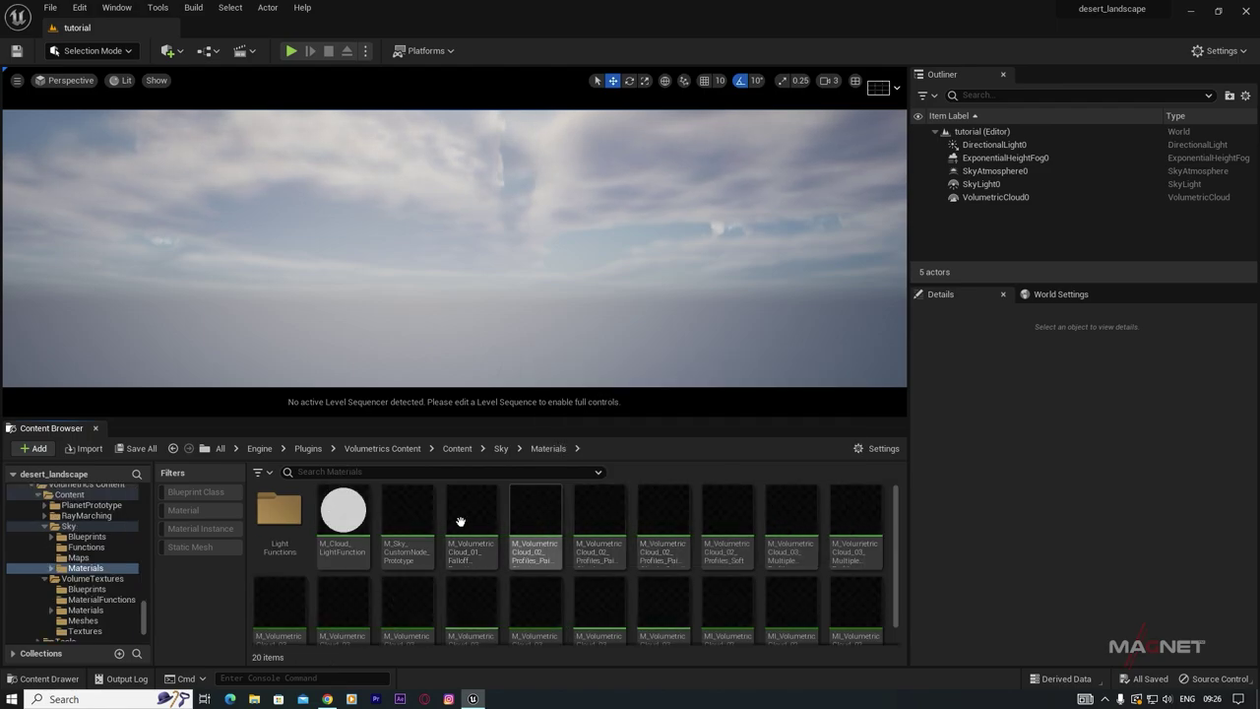
drag(897, 513, 897, 557)
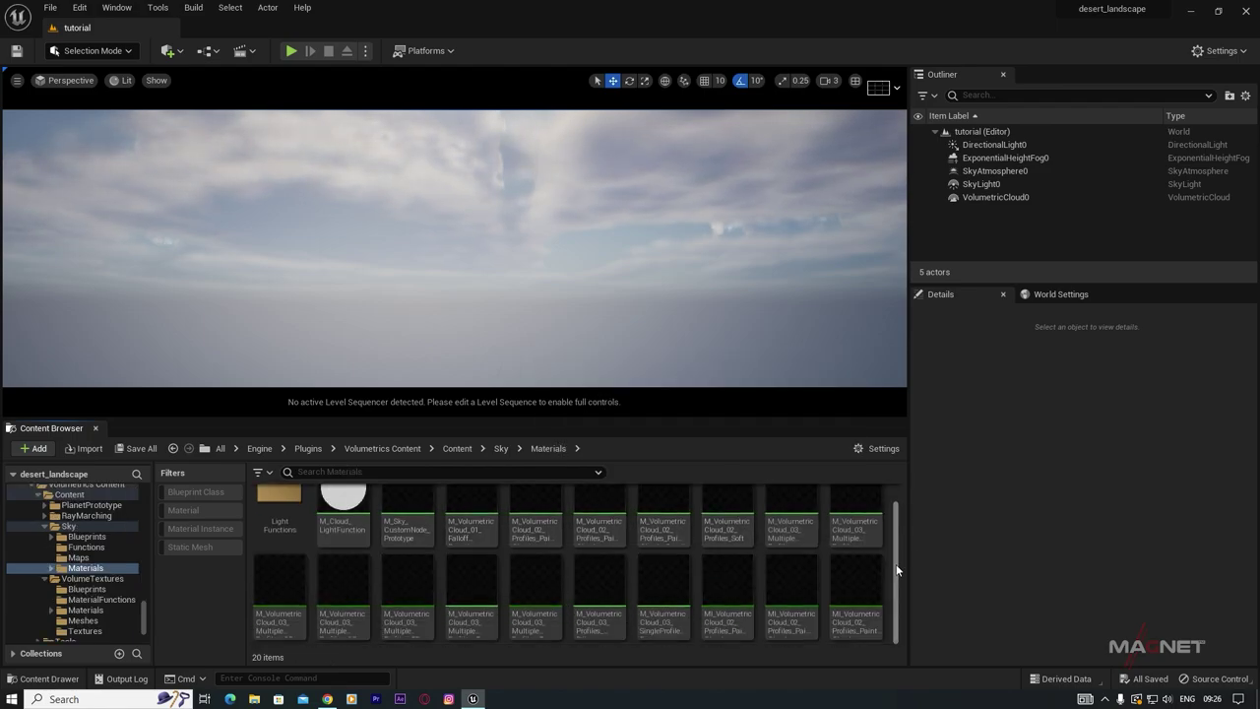
scroll(526, 556, up, 1)
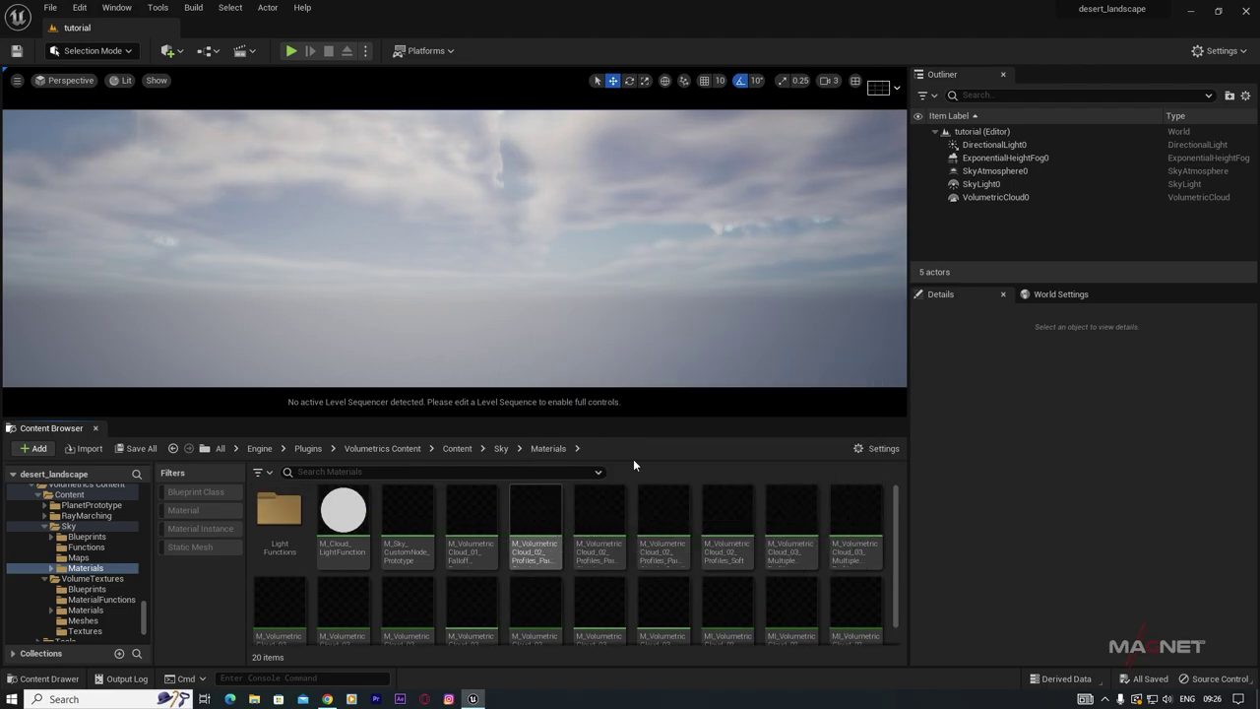
Step: Assign the first M_VolumetricCloud_02_Profiles material from the Sky materials folder as the cloud material of VolumetricCloud0
click(1017, 198)
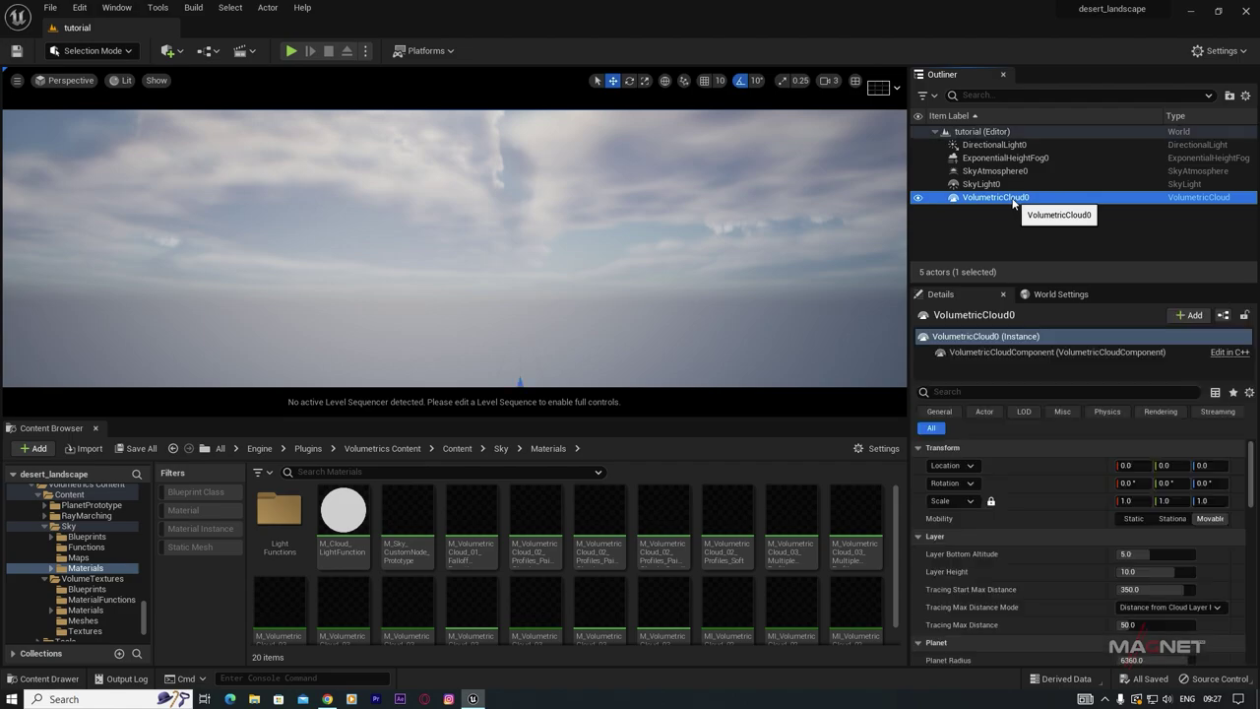
drag(1252, 453, 1253, 500)
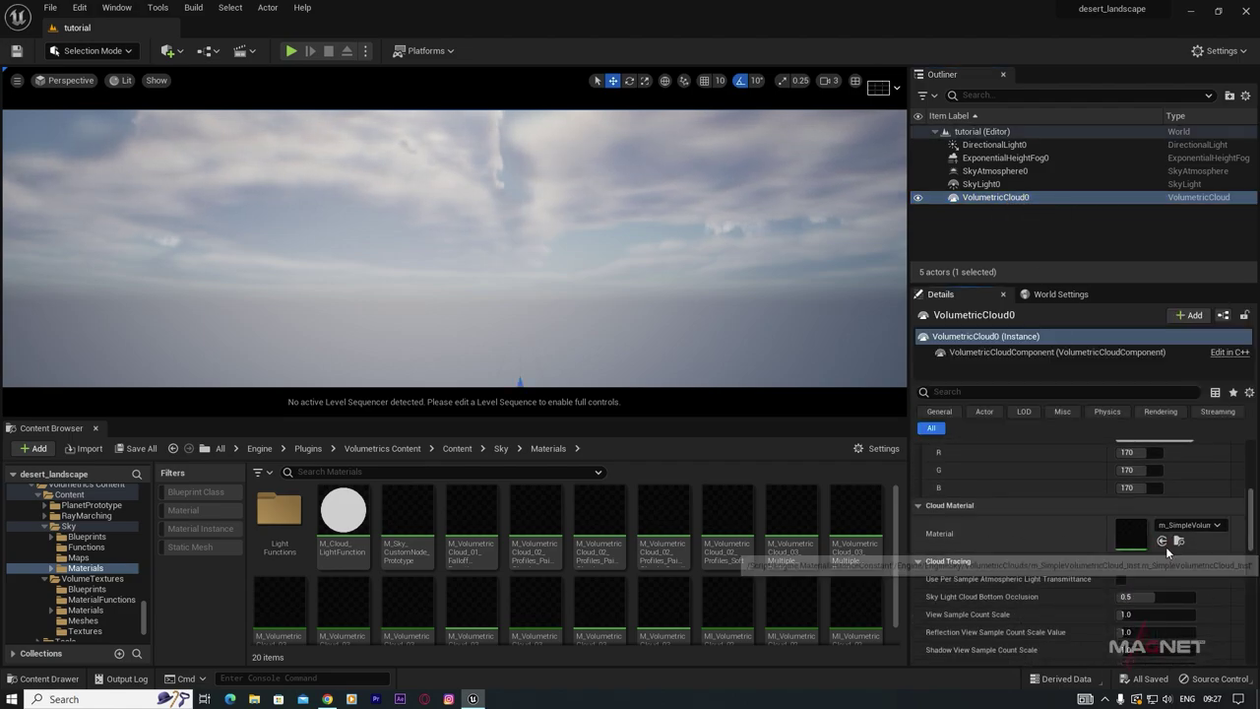
click(541, 512)
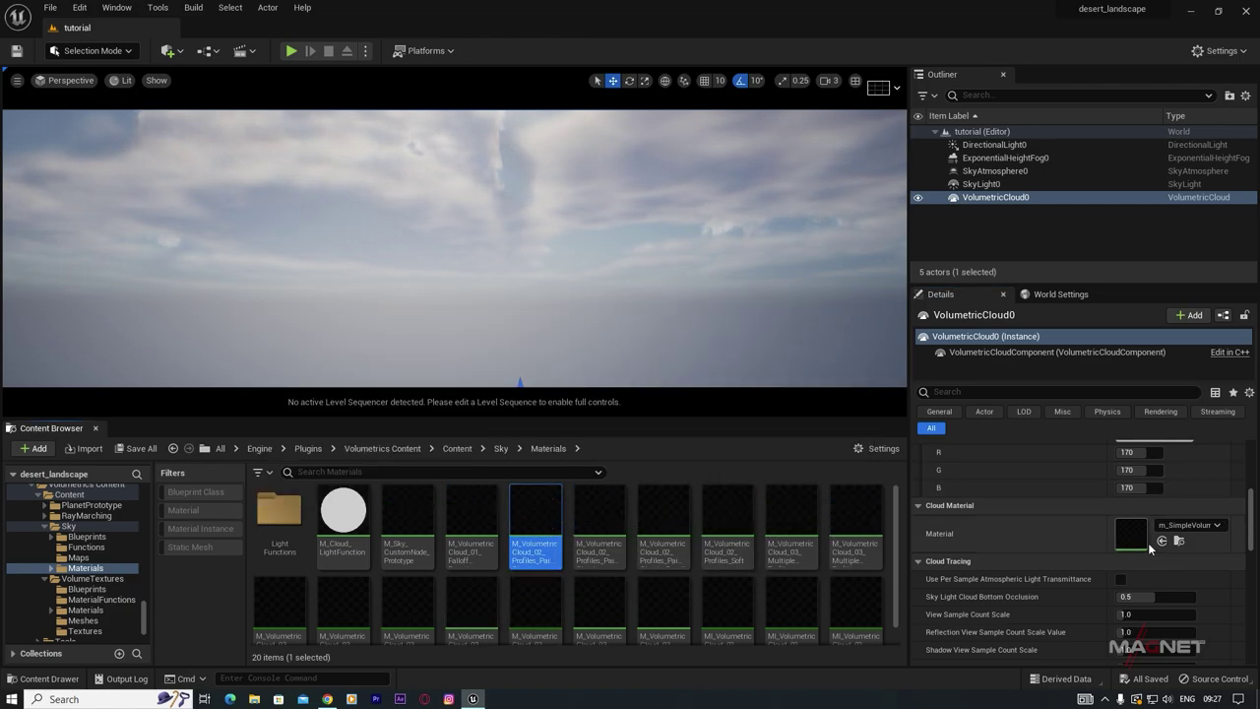
click(1163, 541)
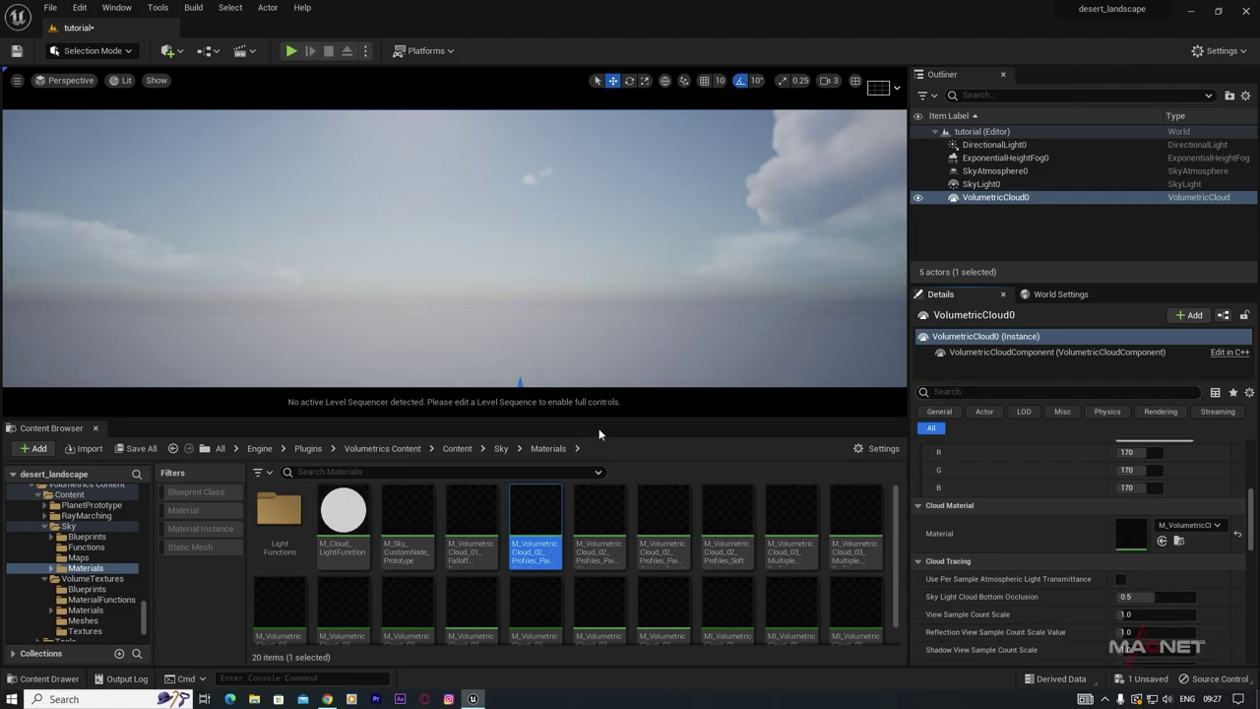
right_drag(553, 288, 589, 256)
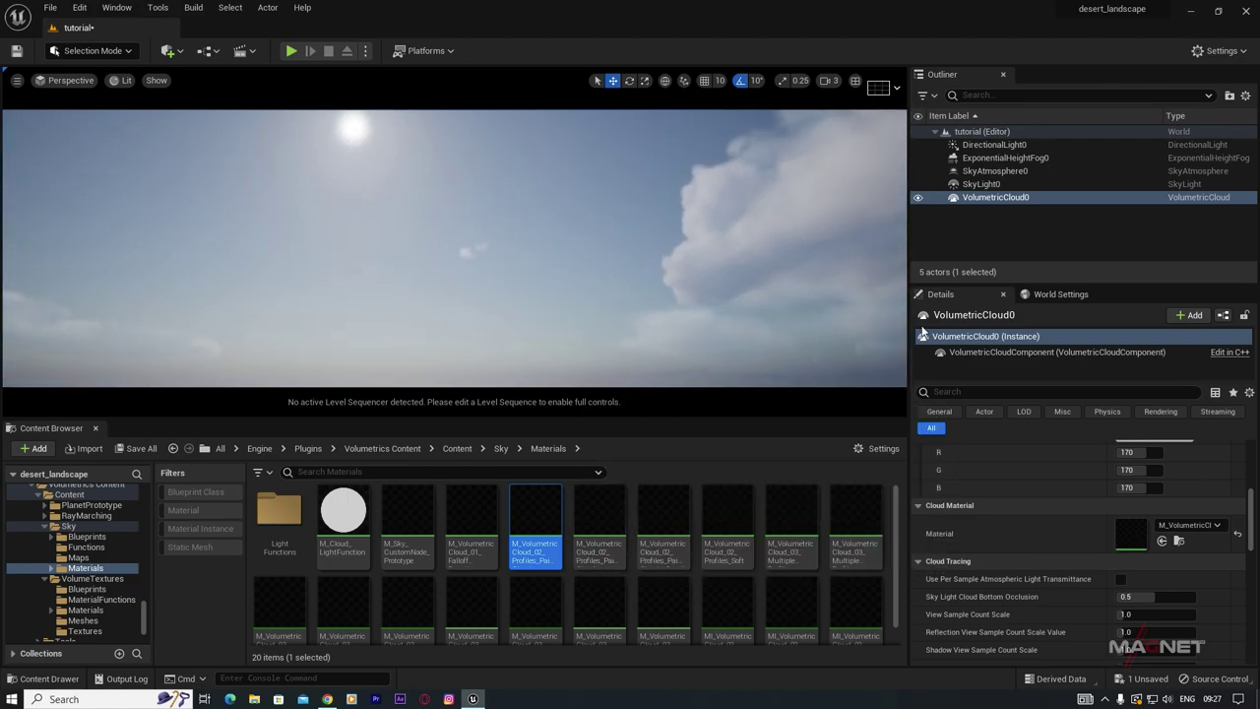
Step: Lower the volumetric cloud's Layer Bottom Altitude to about 1.07 and check the clouds in the viewport
drag(1252, 522, 1252, 474)
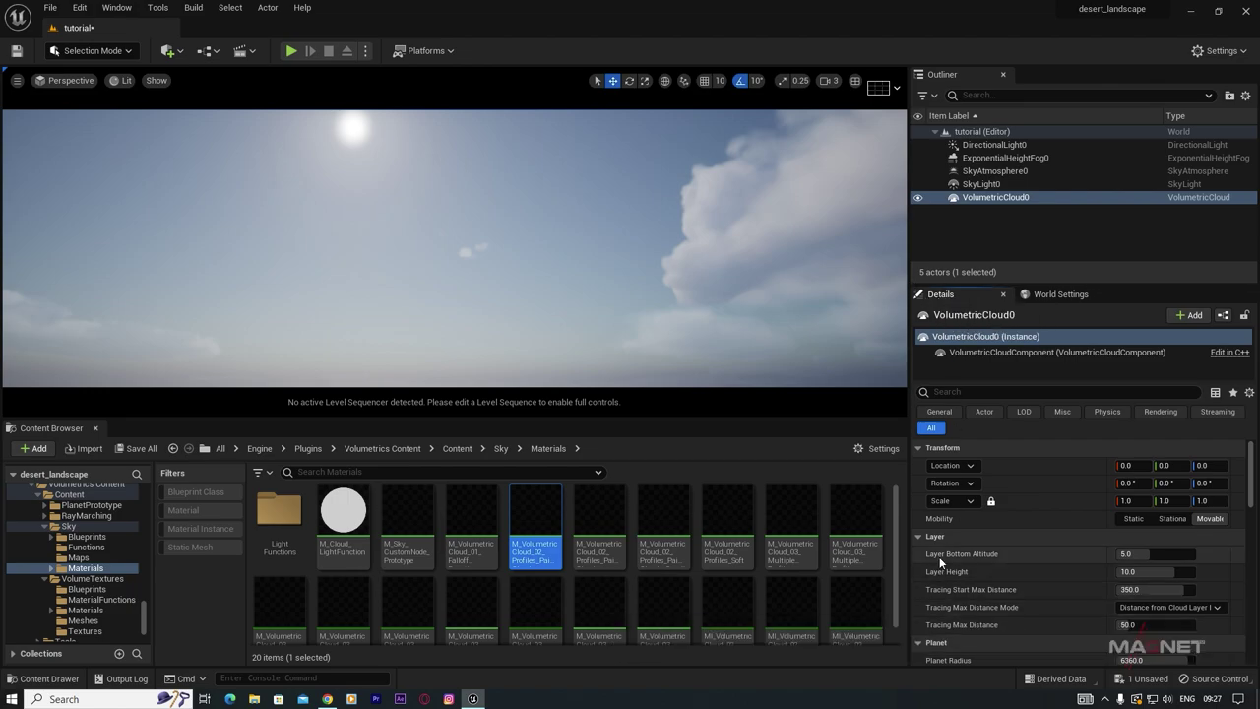
mouse_move(945, 561)
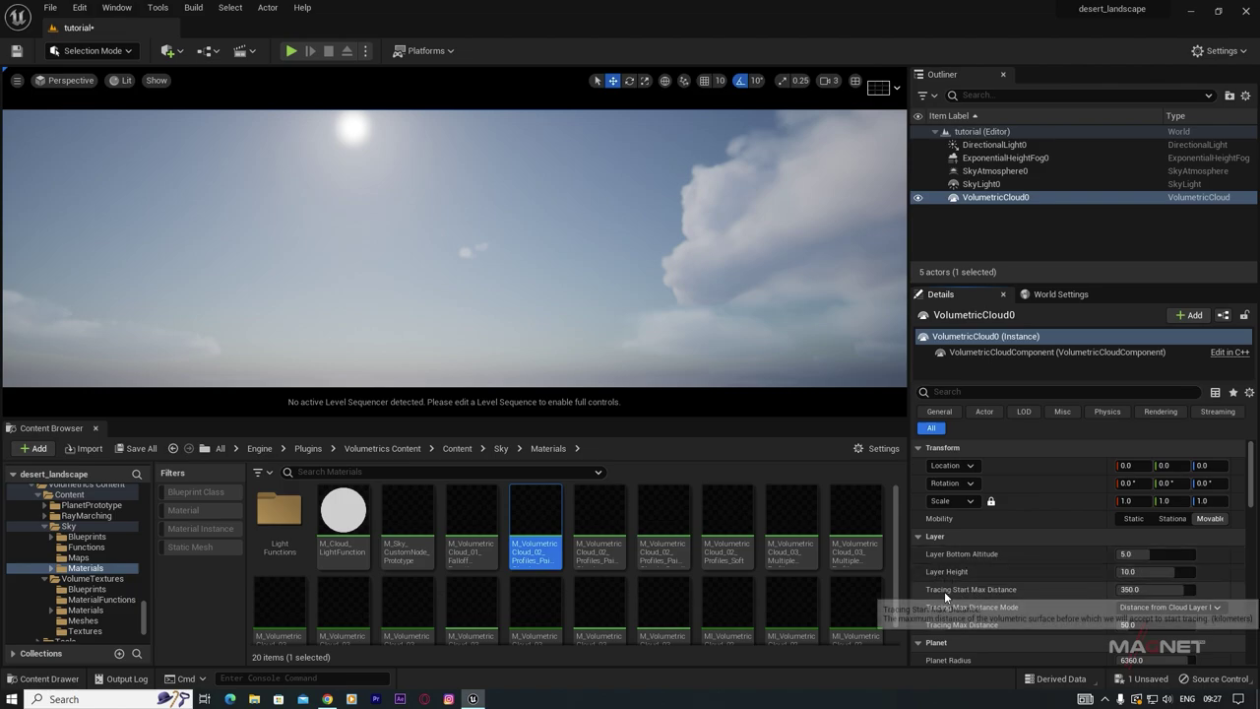
mouse_move(1145, 554)
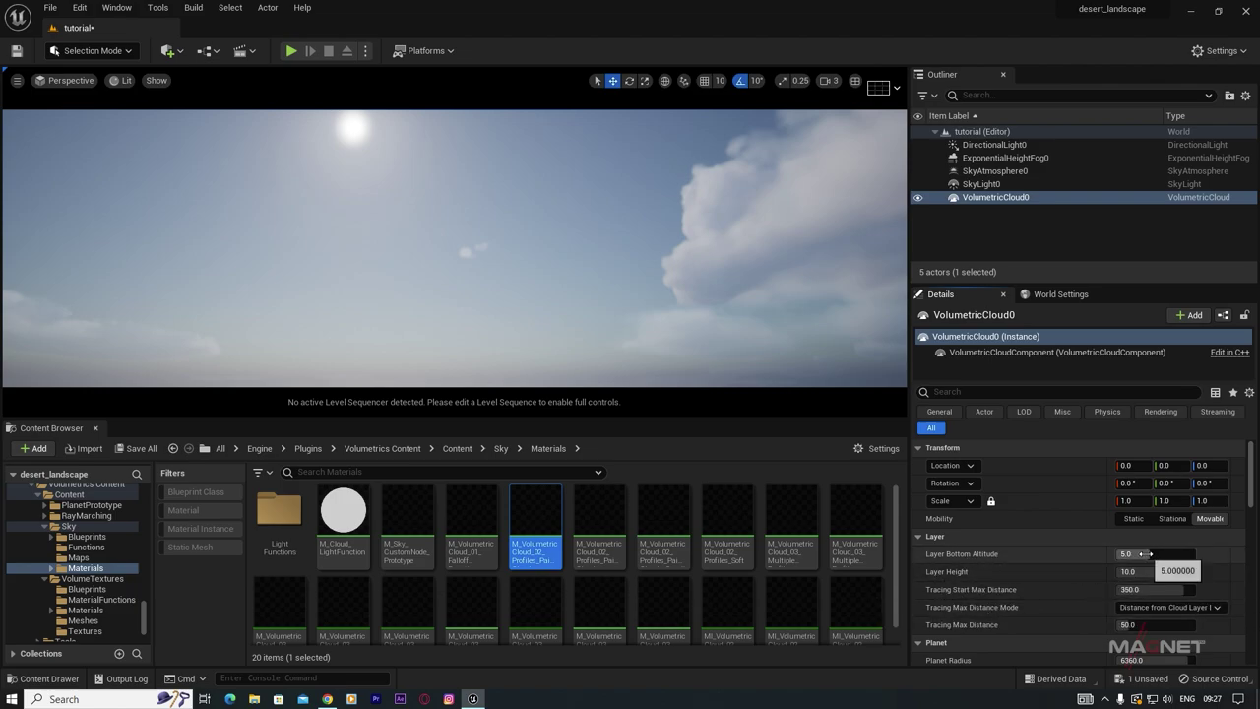
mouse_move(1148, 554)
mouse_down()
mouse_move(1116, 554)
mouse_move(1144, 555)
mouse_up()
right_drag(701, 305, 732, 333)
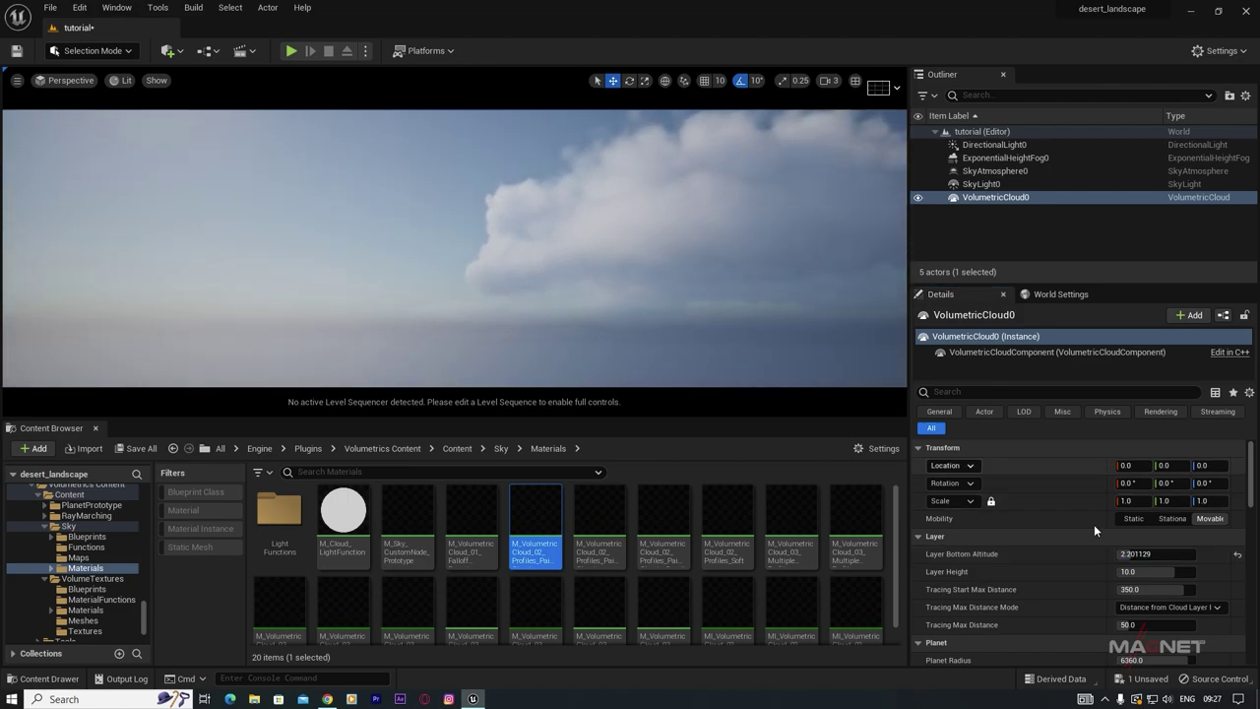
mouse_move(1141, 554)
mouse_down()
mouse_move(1116, 554)
mouse_move(1127, 554)
mouse_up()
right_drag(661, 268, 522, 143)
mouse_move(604, 290)
right_down()
mouse_move(581, 281)
mouse_move(603, 290)
right_up()
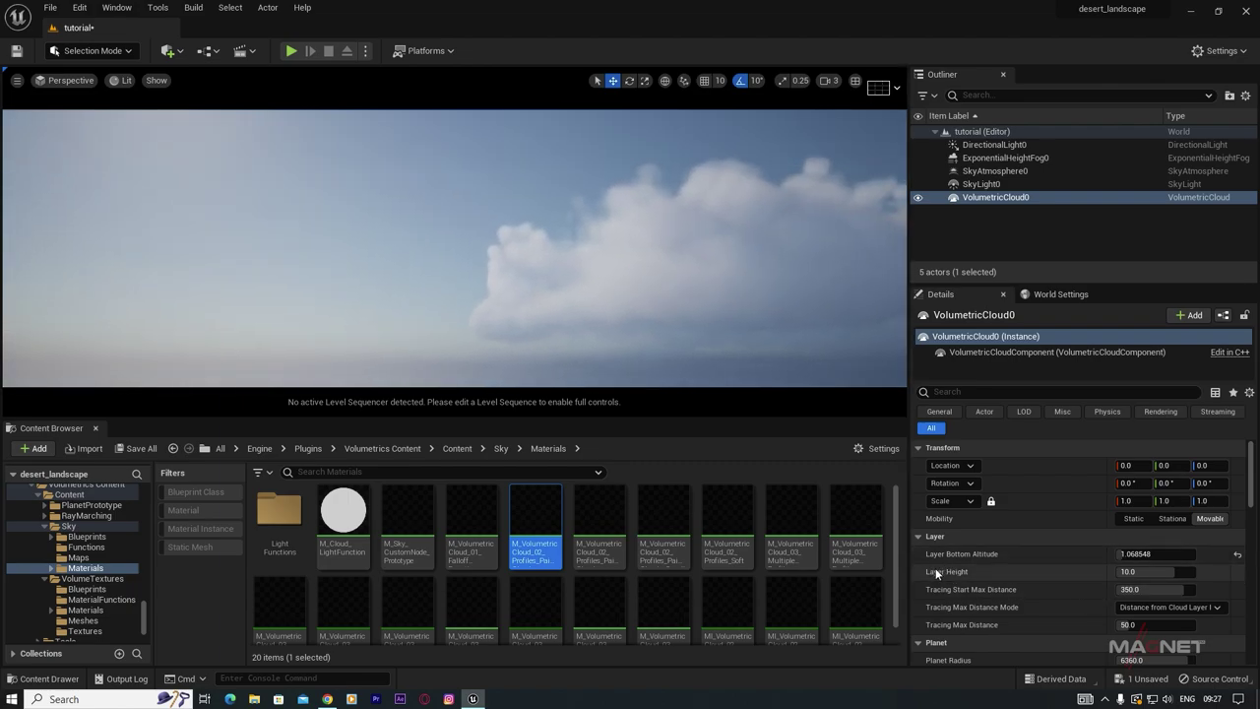
Step: Reduce the cloud's Layer Height to about 4.12 and set its Tracing Start Max Distance to 500
mouse_move(1152, 571)
mouse_down()
mouse_move(1097, 571)
mouse_move(1141, 571)
mouse_up()
right_drag(658, 289, 851, 219)
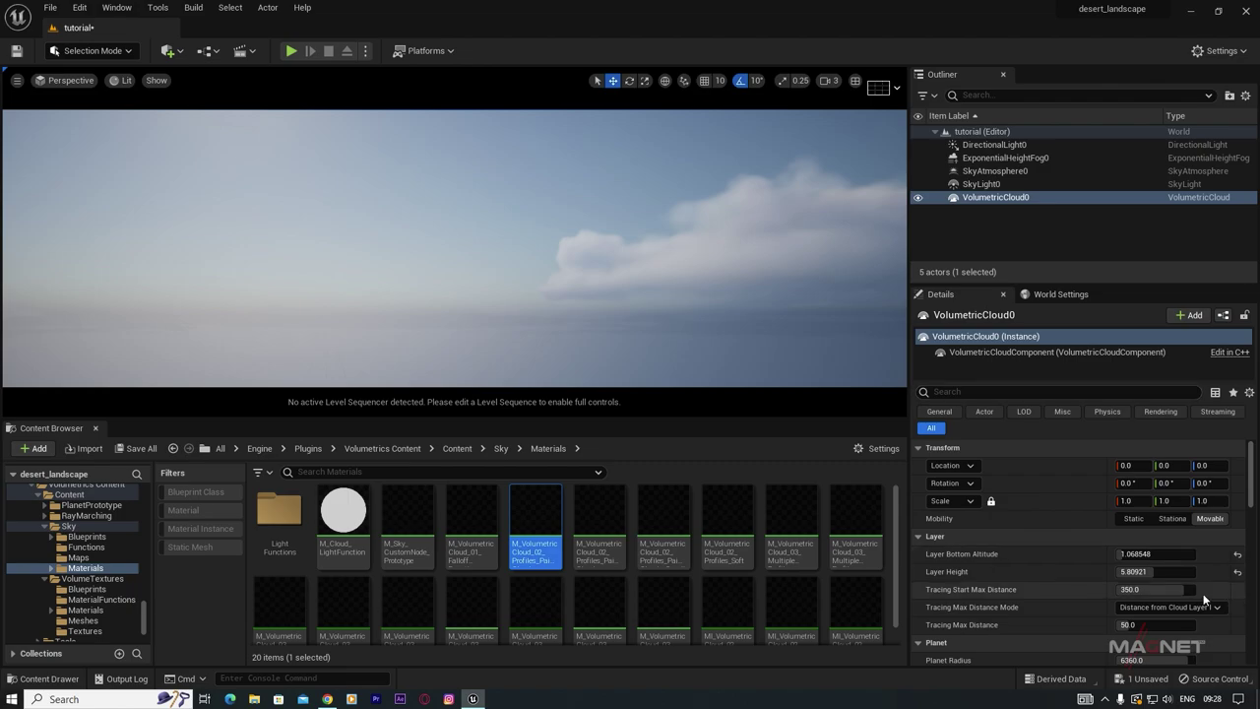
mouse_move(1181, 588)
mouse_down()
mouse_move(1151, 588)
mouse_move(1196, 588)
mouse_move(1132, 571)
mouse_up()
right_drag(453, 246, 295, 248)
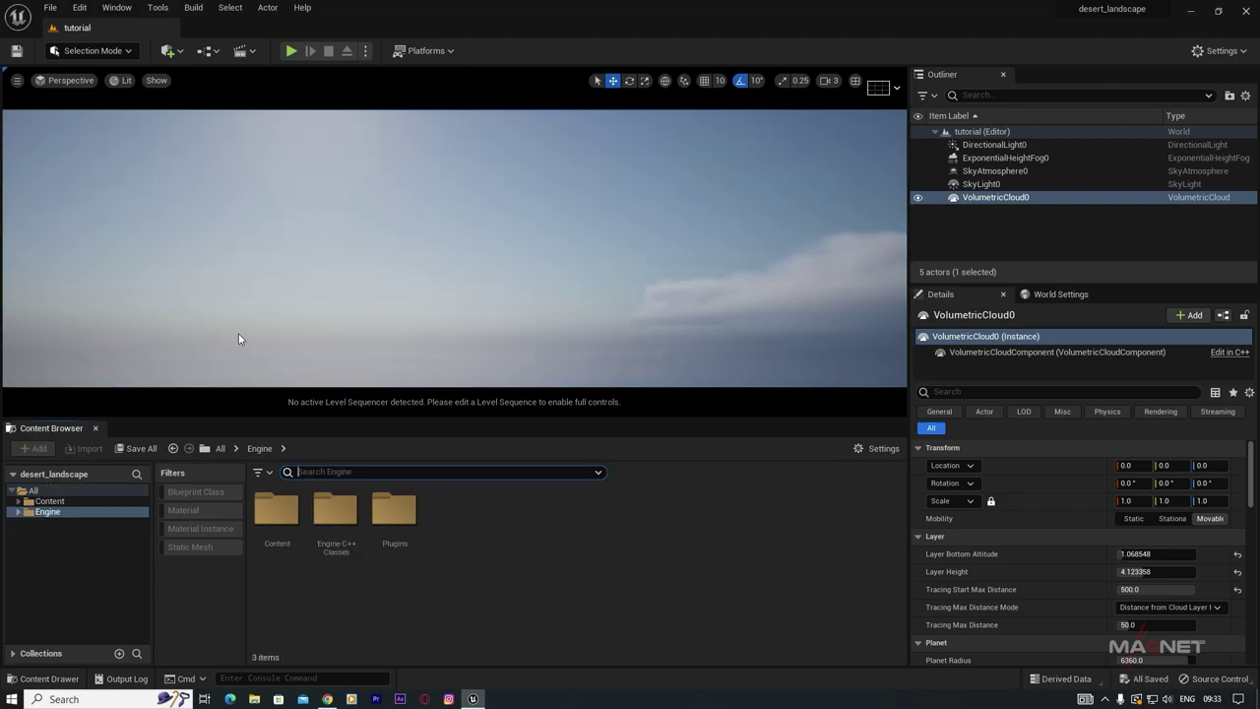
Step: Switch to Landscape mode and make sure edit layers are enabled for the new landscape
click(96, 52)
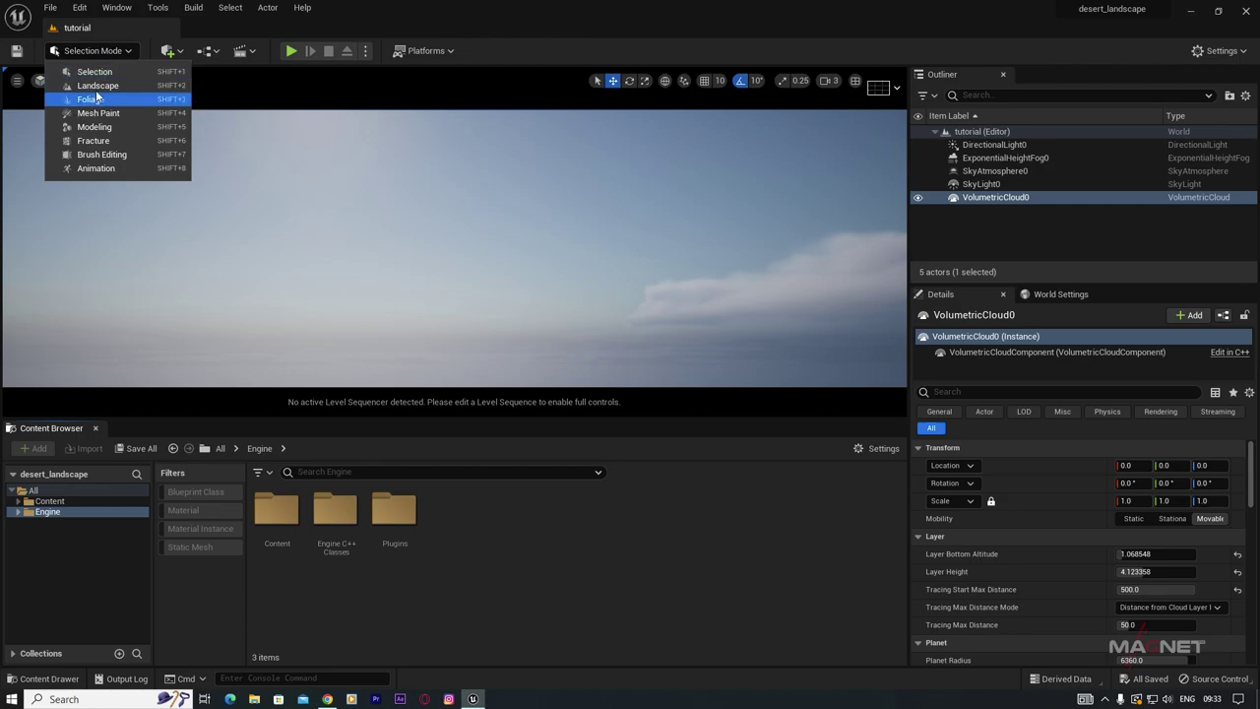
click(104, 87)
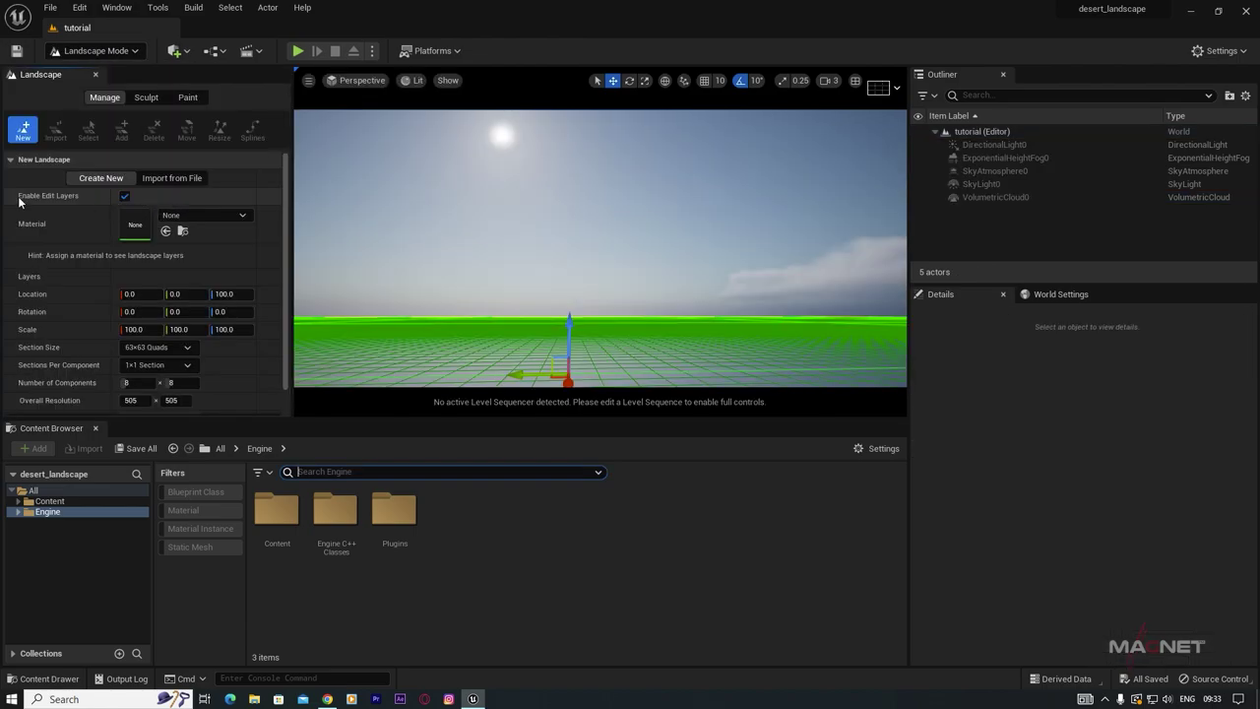
click(125, 196)
Step: Create a landscape with a section size of 127×127 quads and 2×2 sections per component
drag(281, 176, 285, 287)
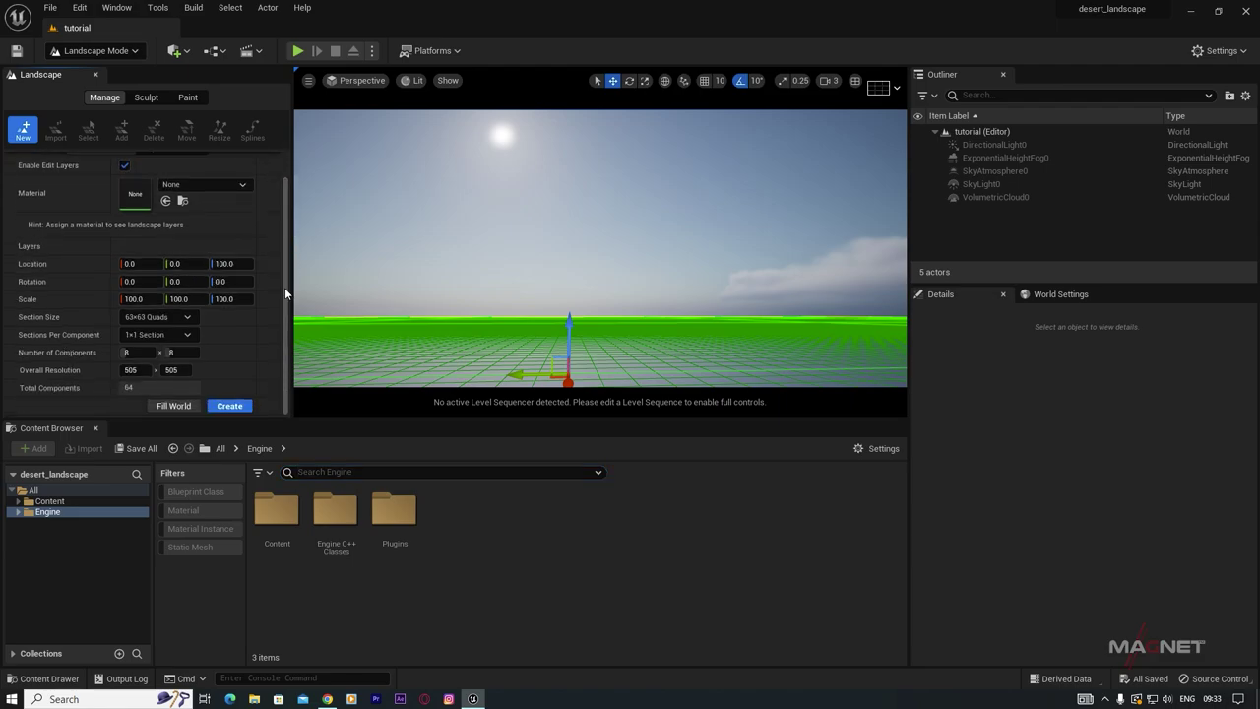
click(173, 315)
click(162, 396)
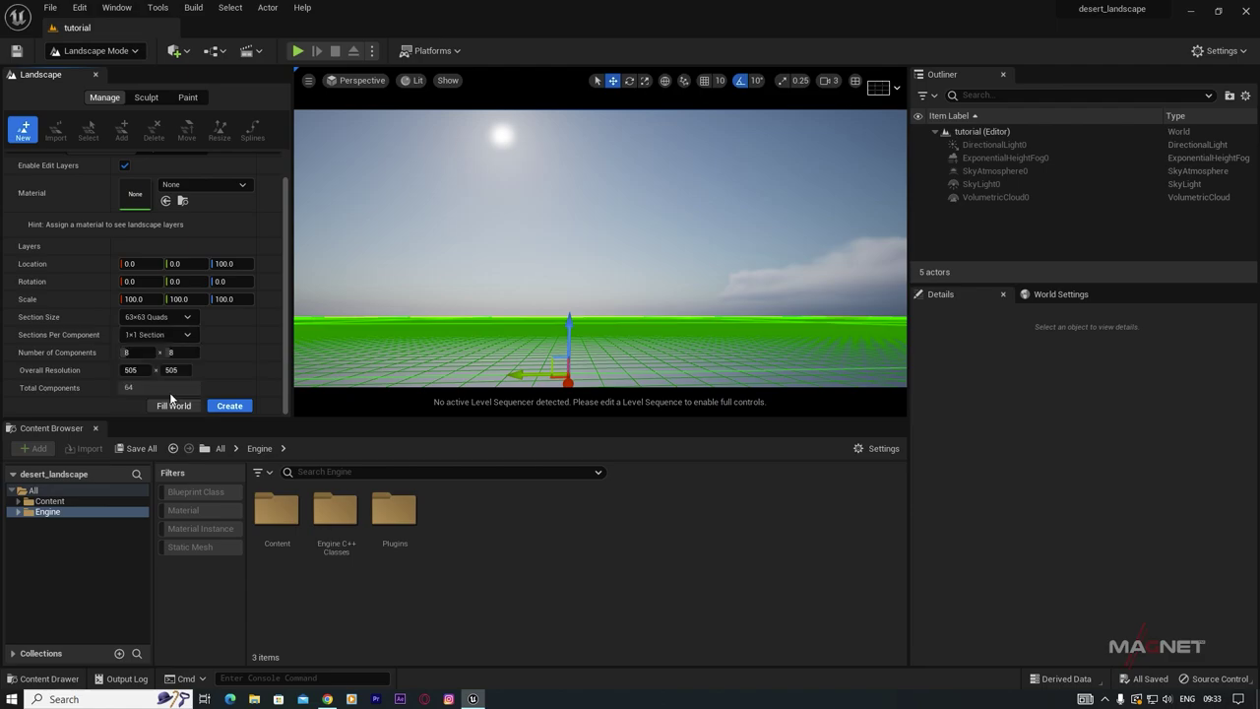
click(175, 335)
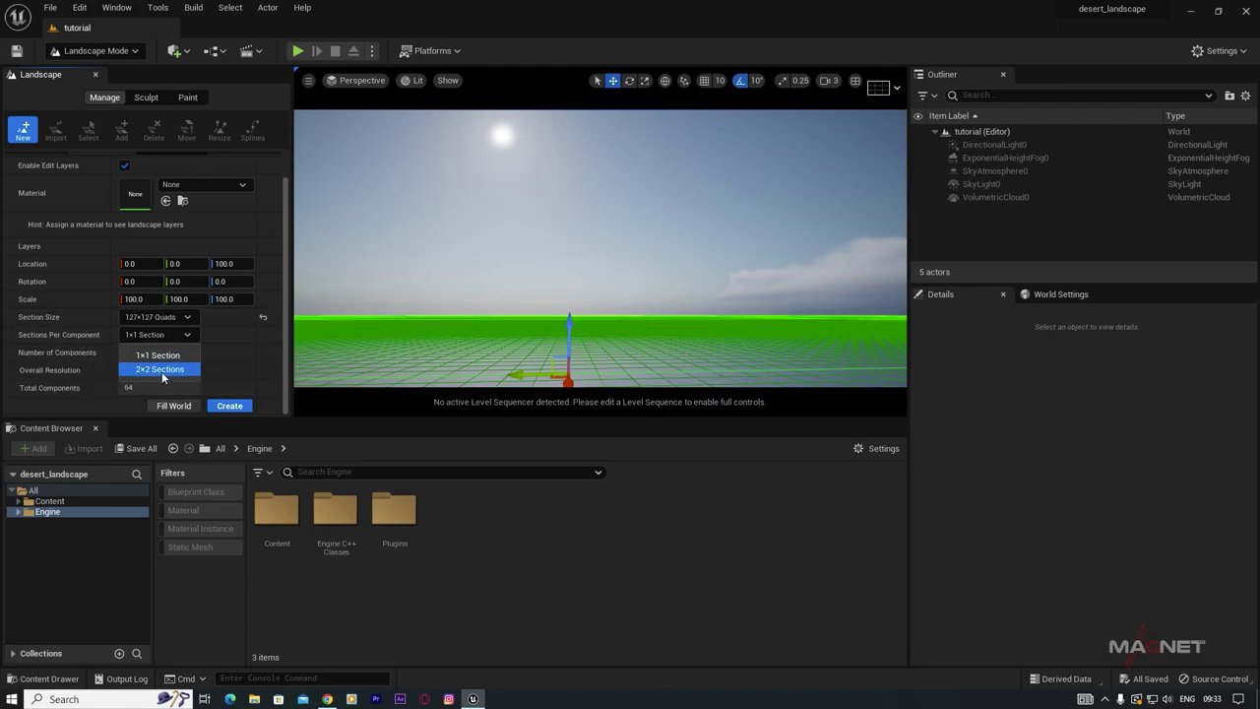
click(162, 369)
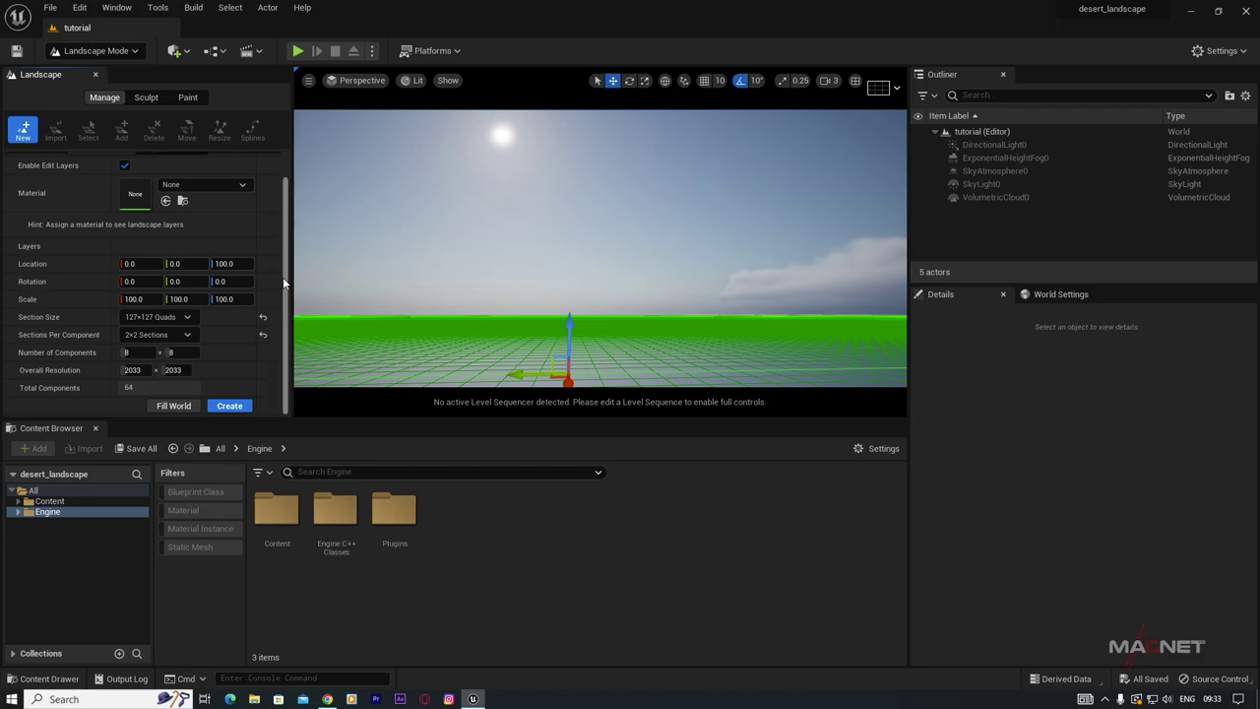
click(230, 406)
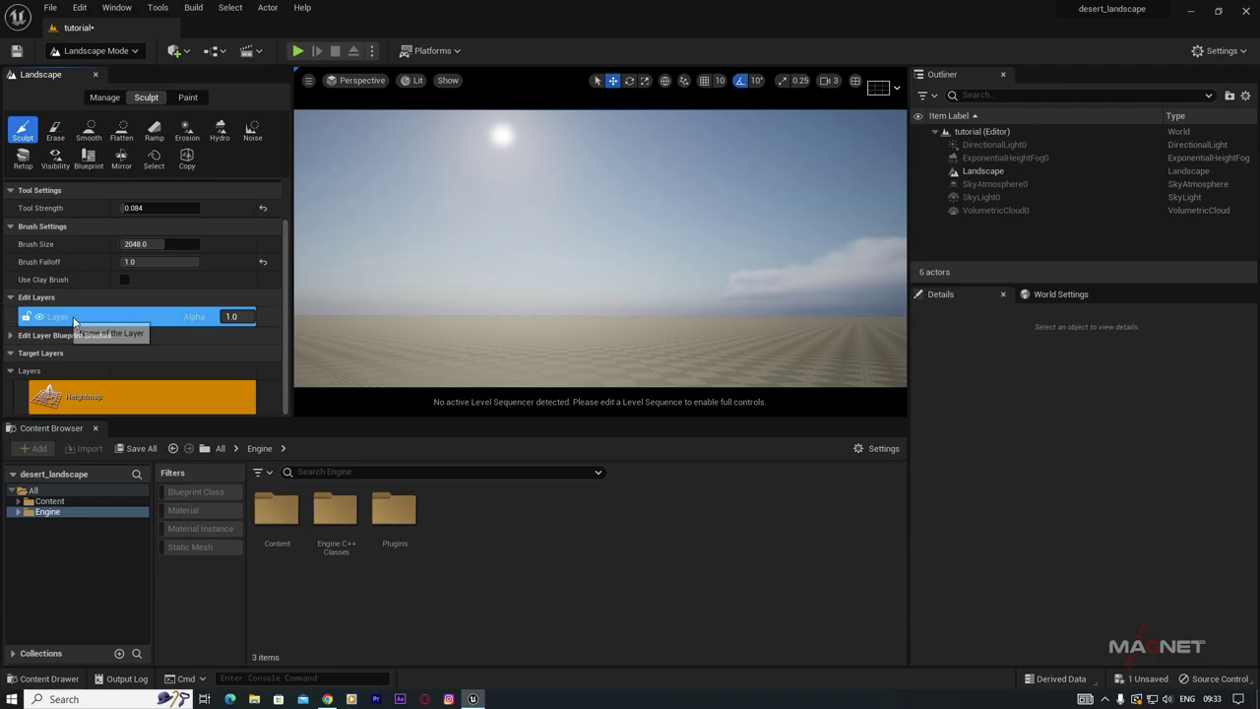
Step: Rename the landscape's edit layer as dune
double_click(104, 316)
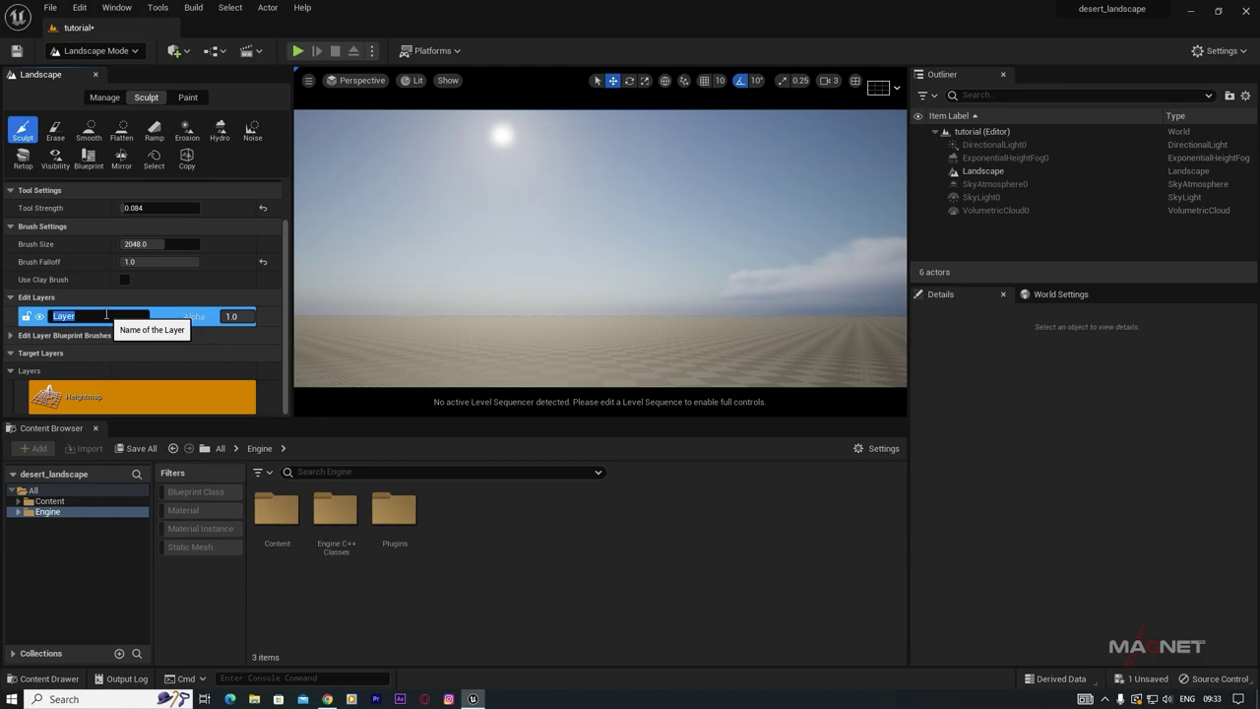
text(dune)
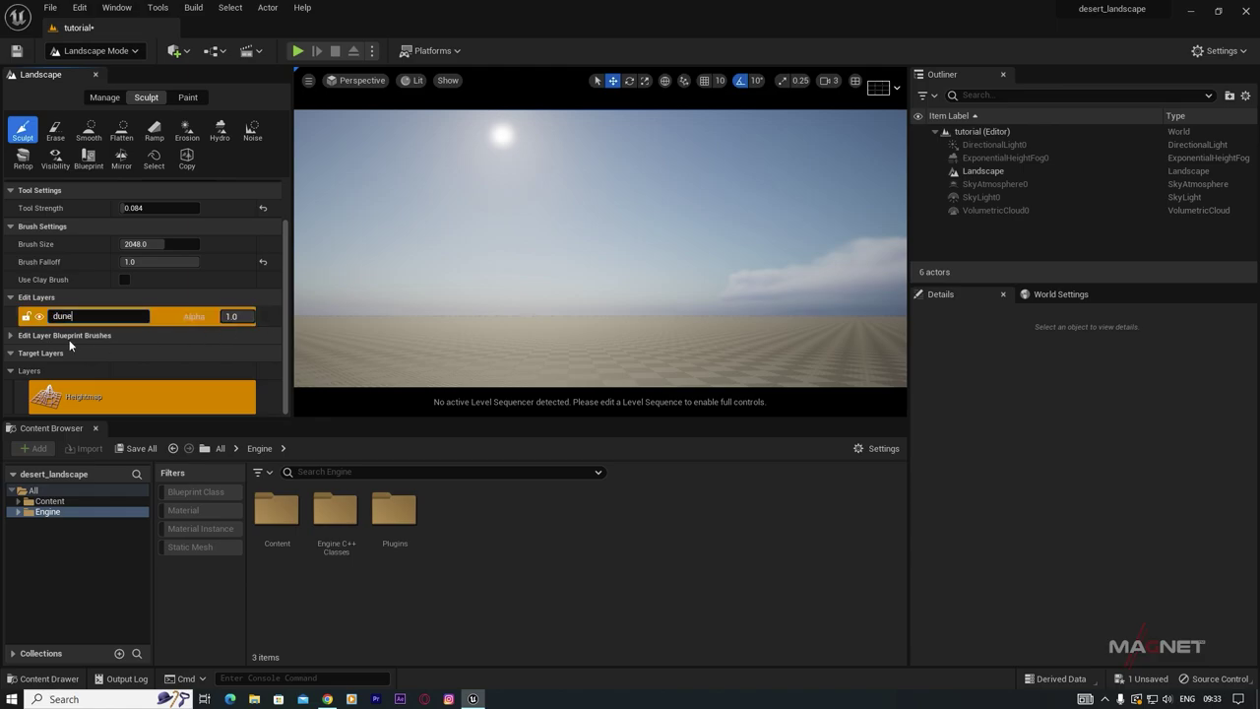
click(87, 321)
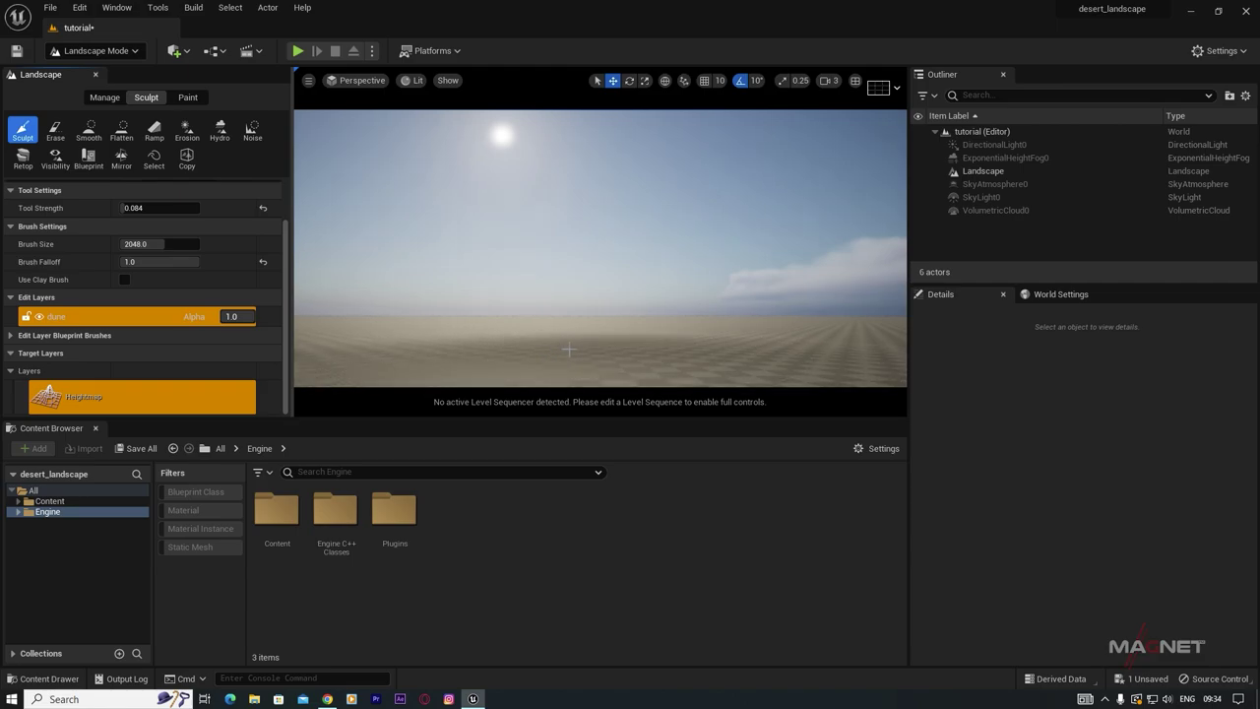
Step: Activate the Blueprint sculpting tool and check which blueprint brushes are available, leaving the brush set to None
click(90, 165)
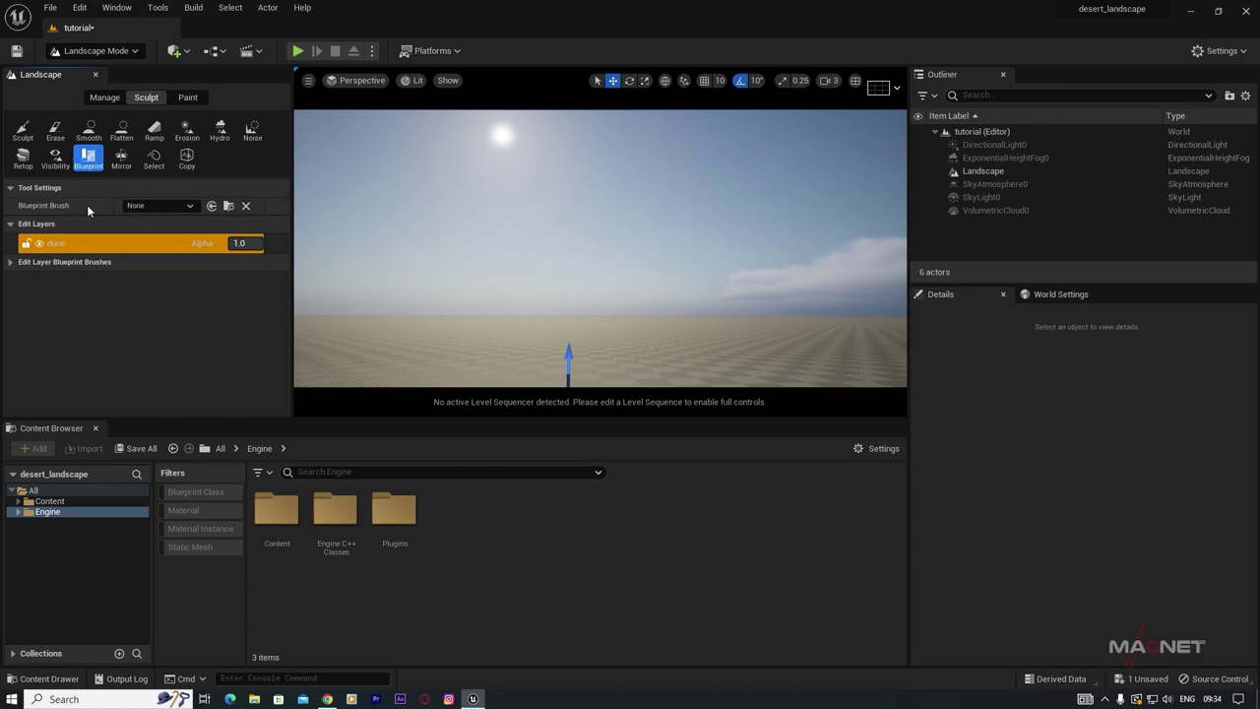
click(187, 205)
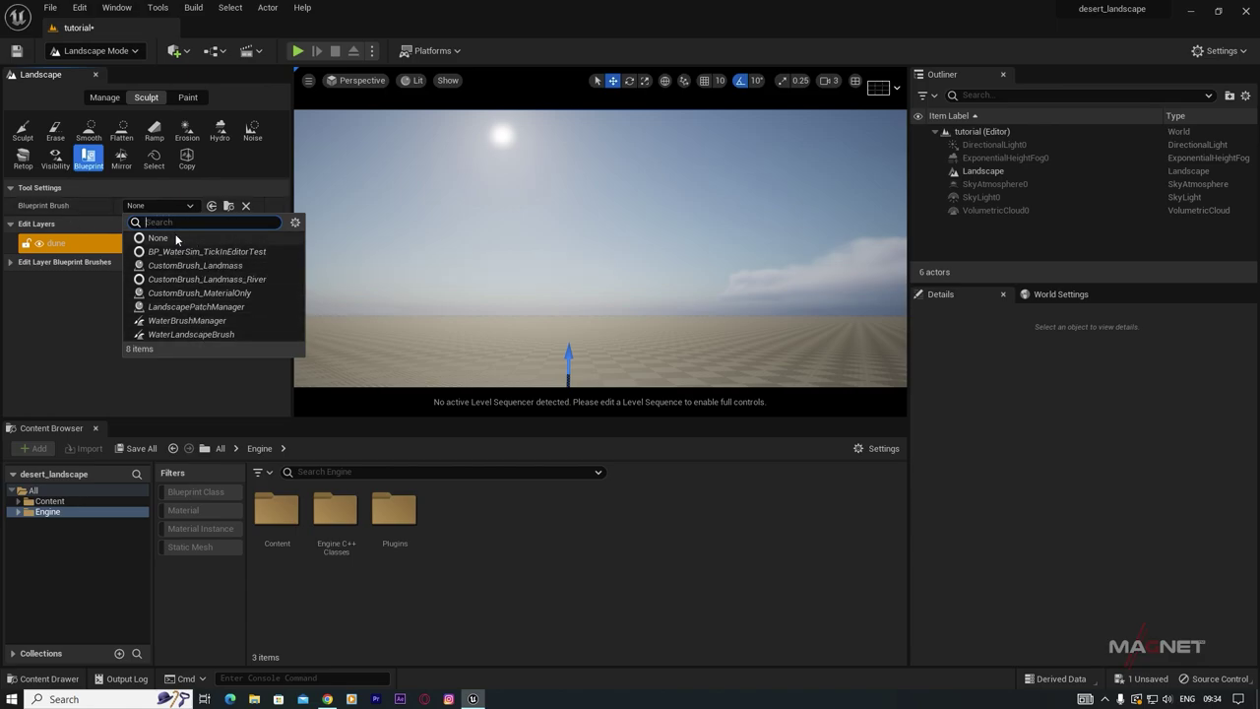
click(102, 209)
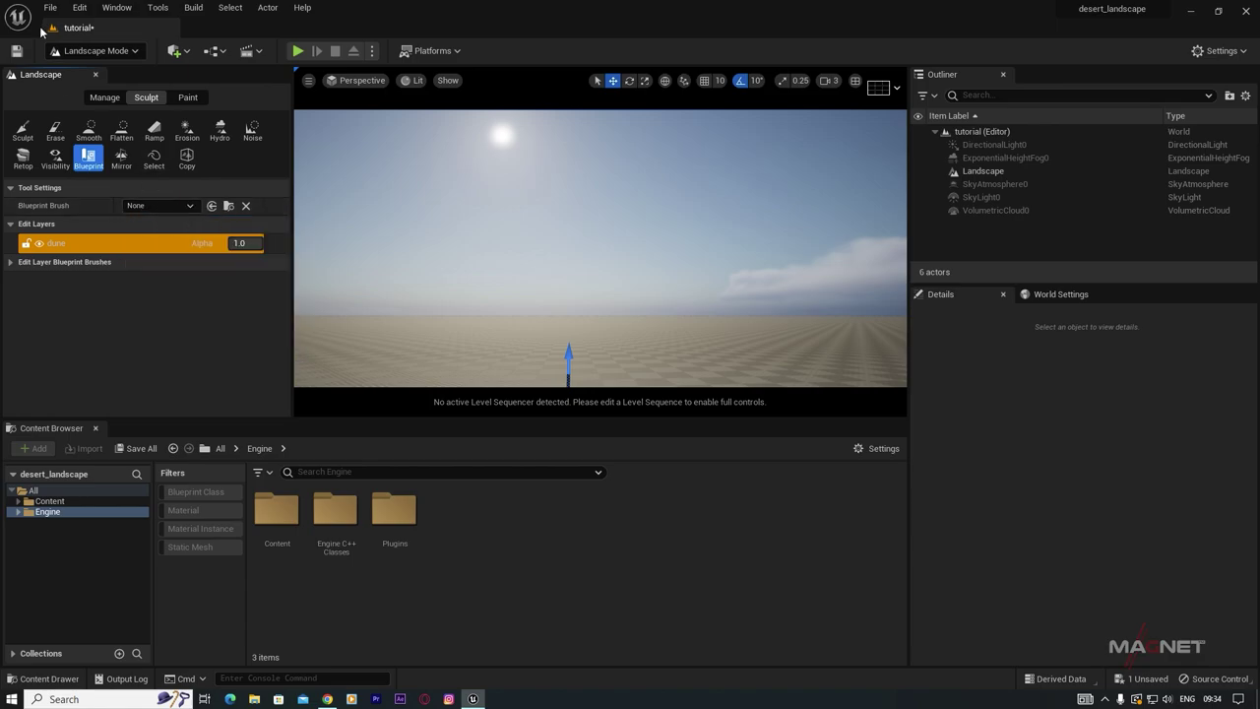
Step: Search the plugins for "land" and check that the Landmass plugin is enabled, leaving the plugin settings as they are
click(78, 9)
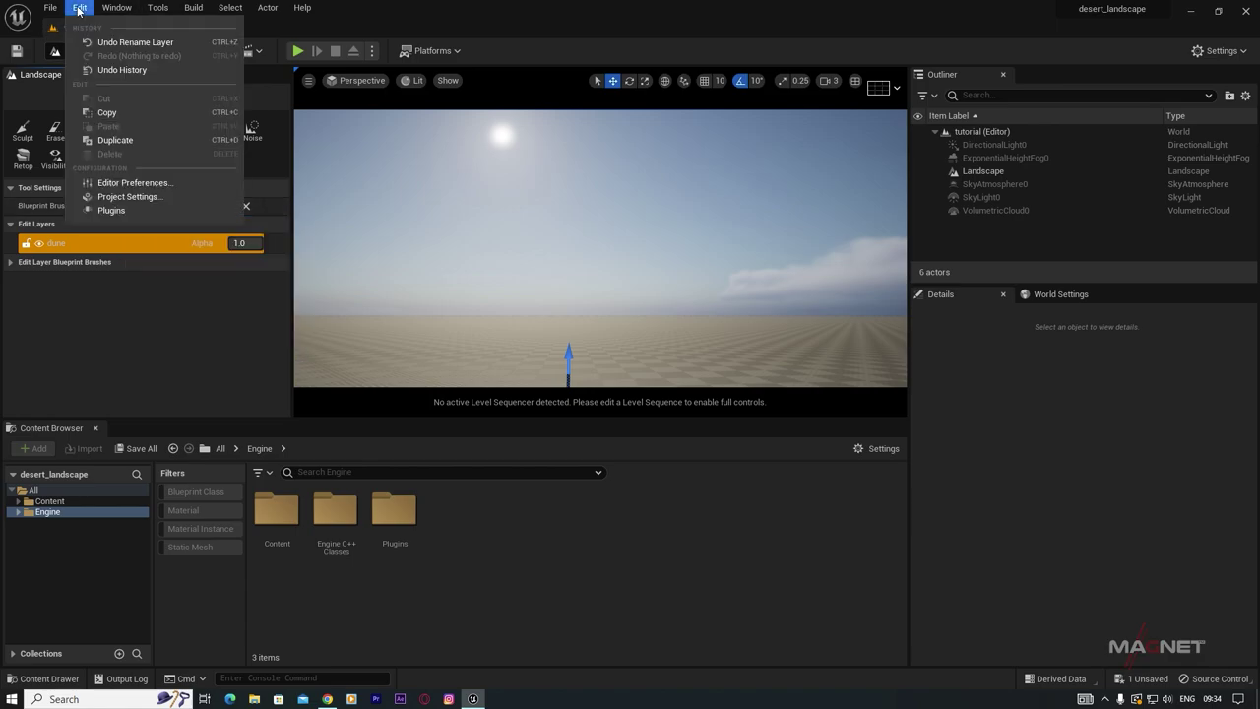
click(111, 209)
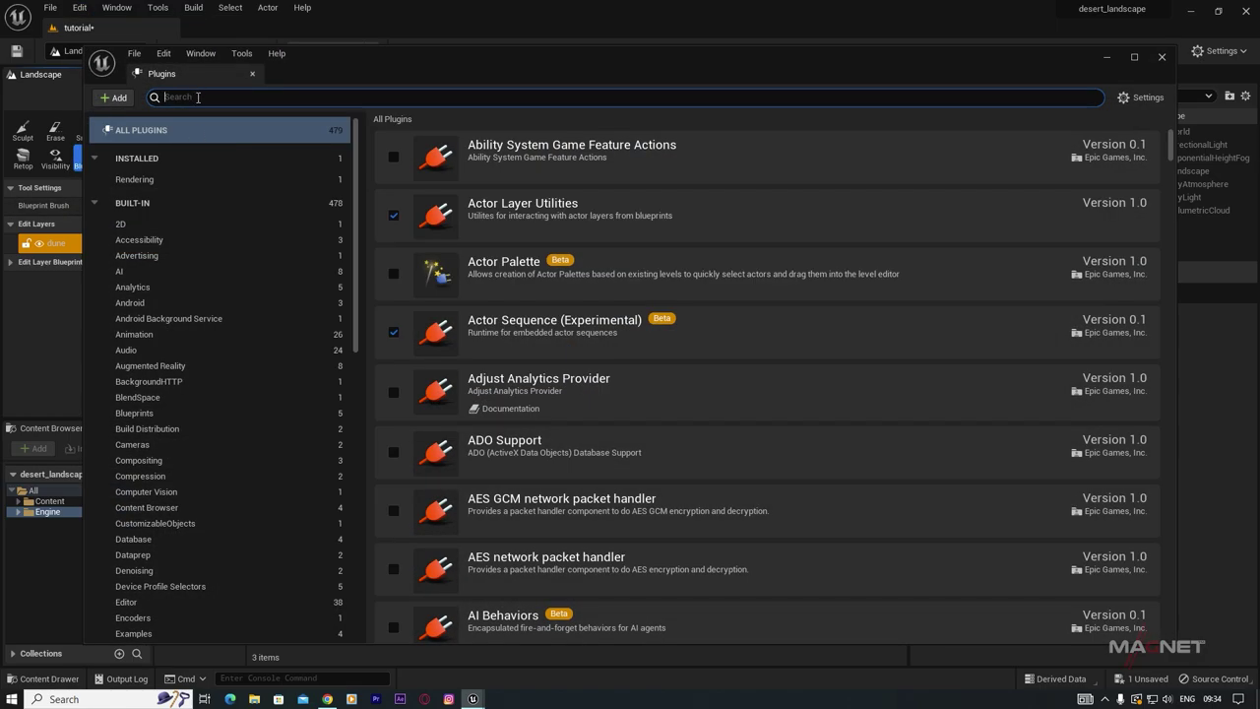
text(land)
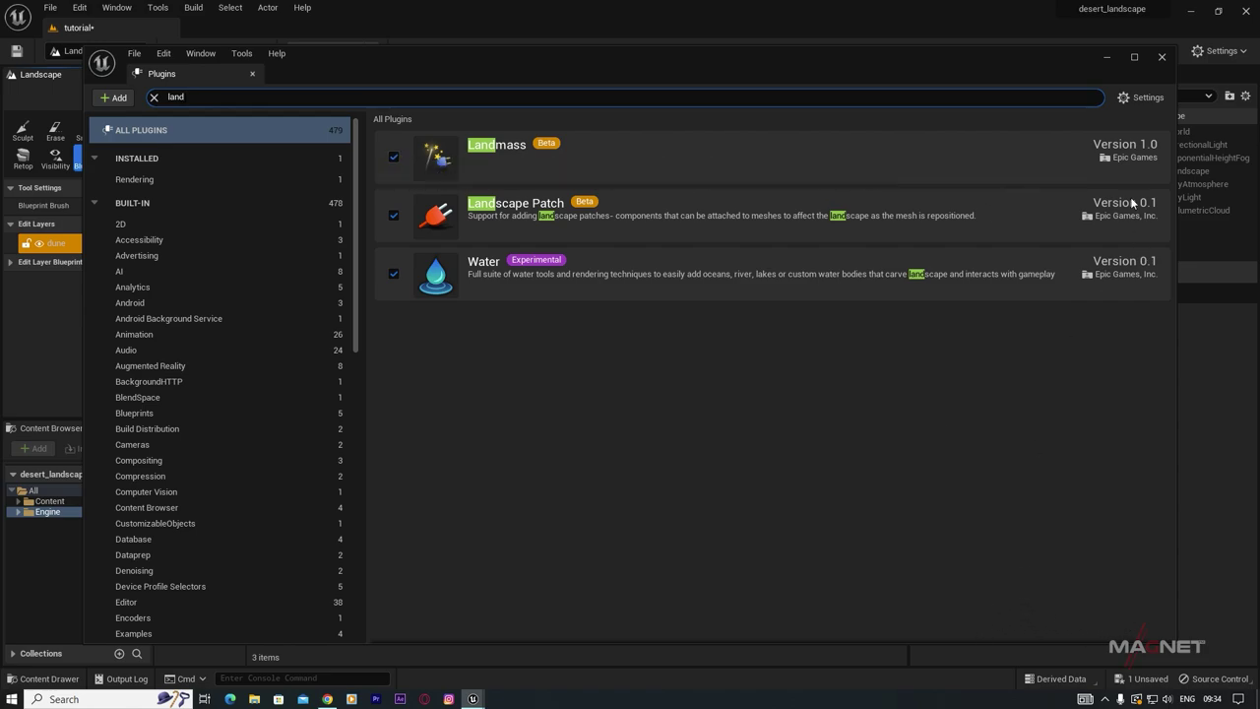
click(1107, 59)
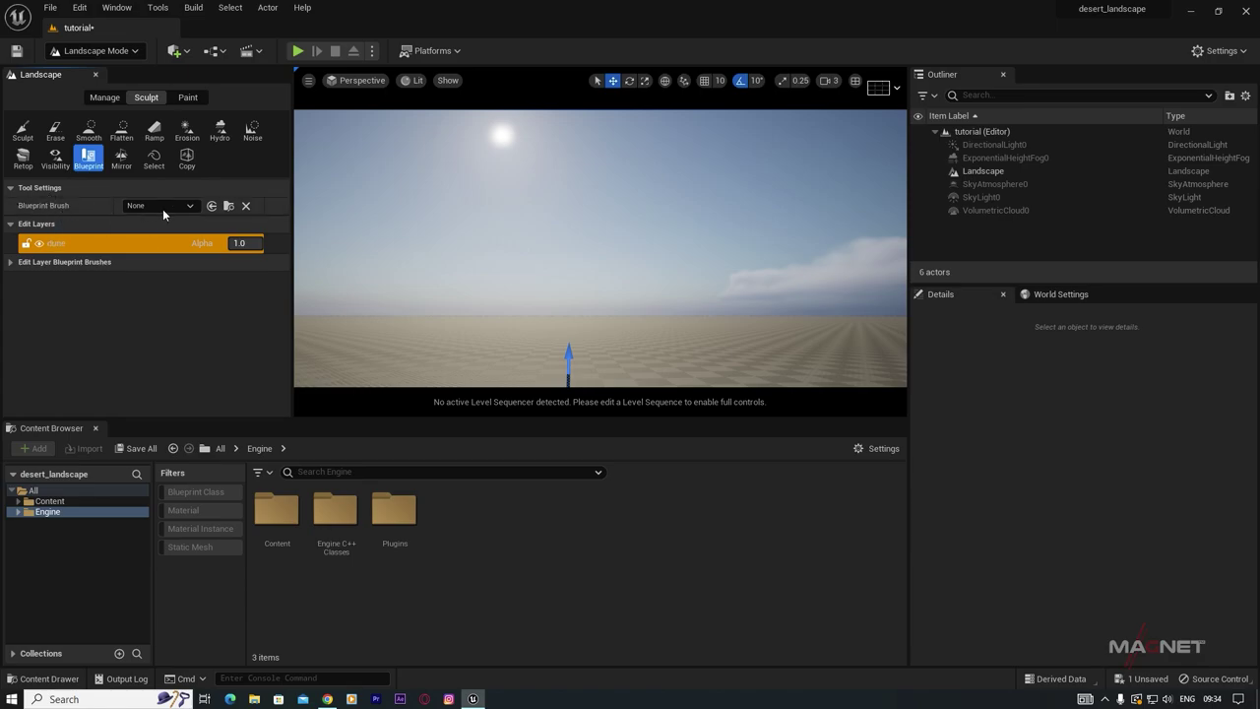
Step: Choose the CustomBrush_MaterialOnly blueprint brush and place it on the landscape
click(189, 207)
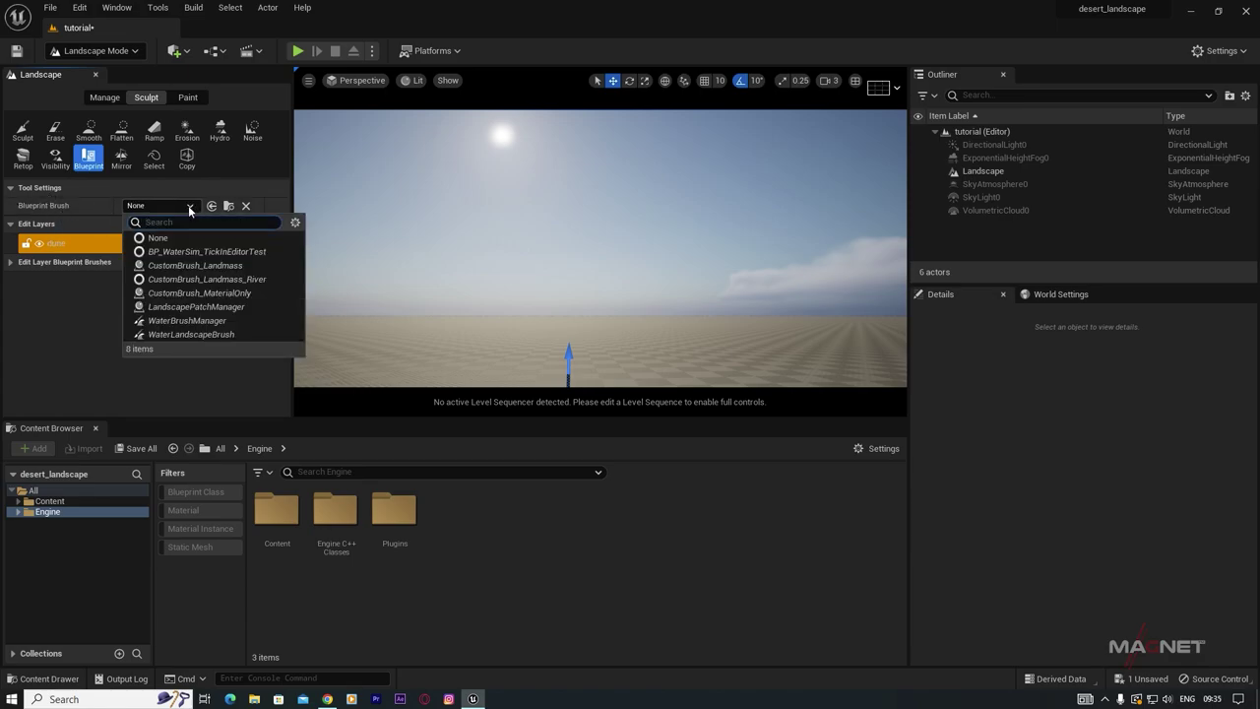
click(236, 293)
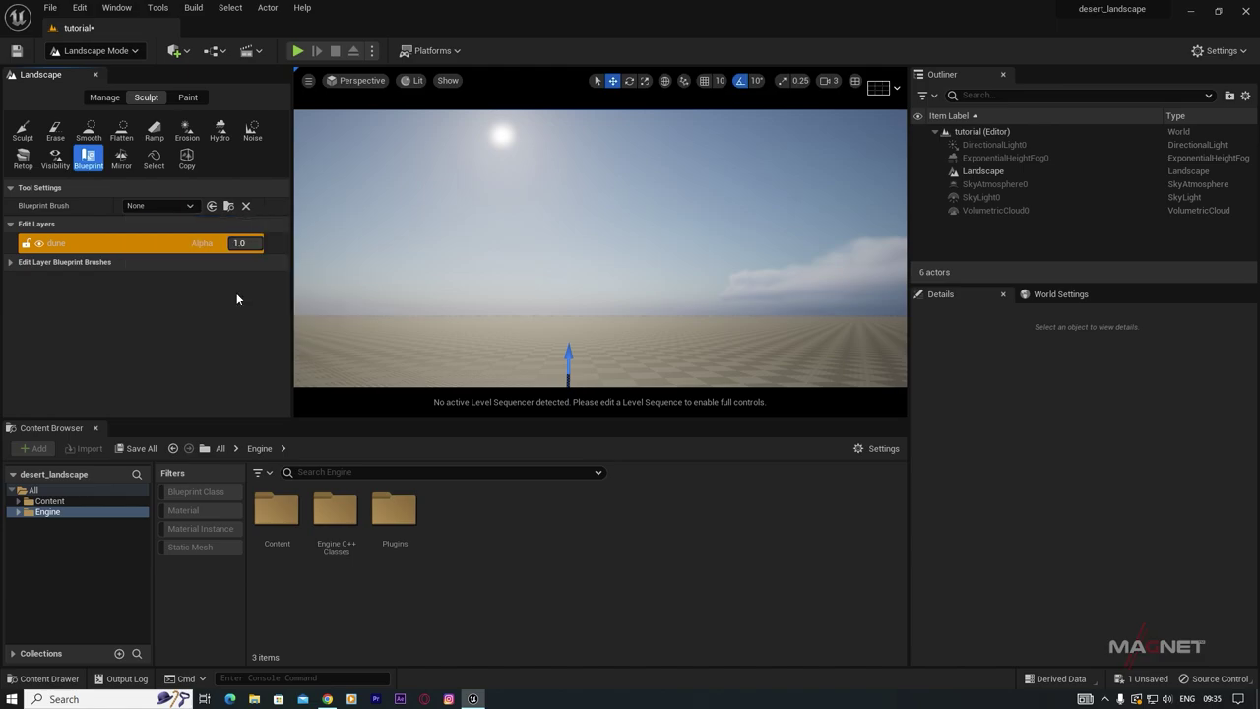
click(590, 365)
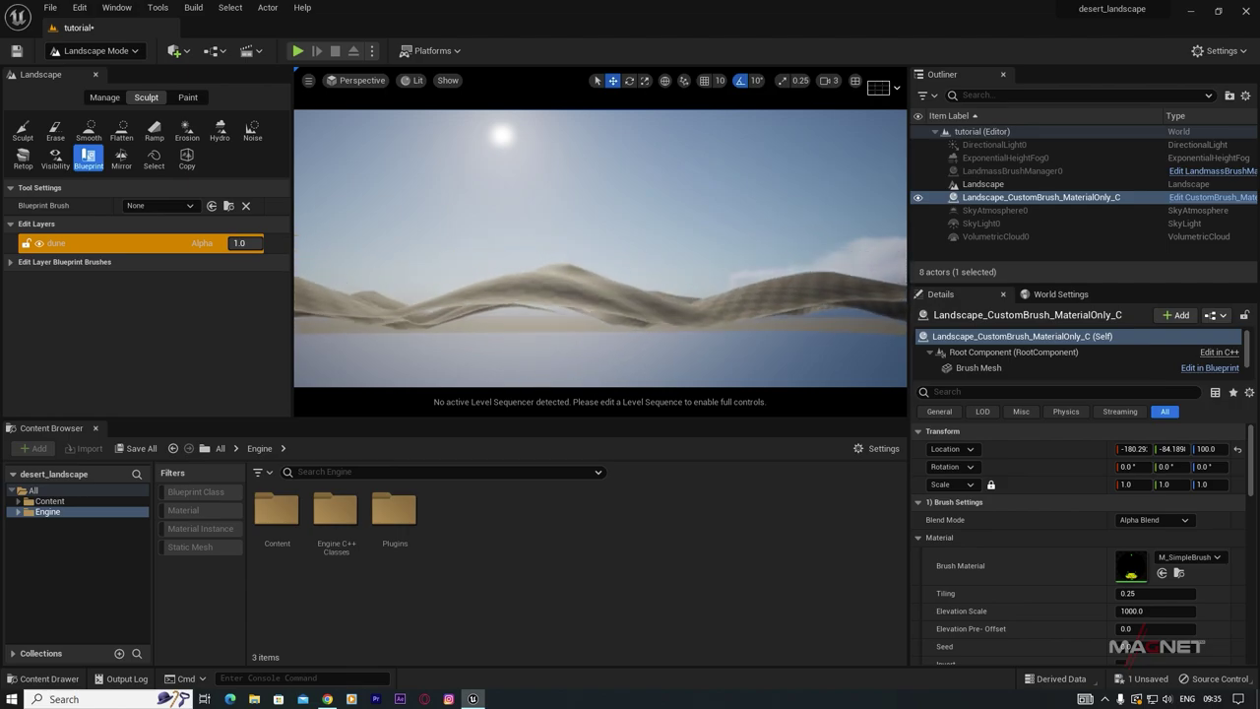
mouse_move(600, 248)
right_down()
mouse_move(602, 335)
mouse_move(593, 275)
right_up()
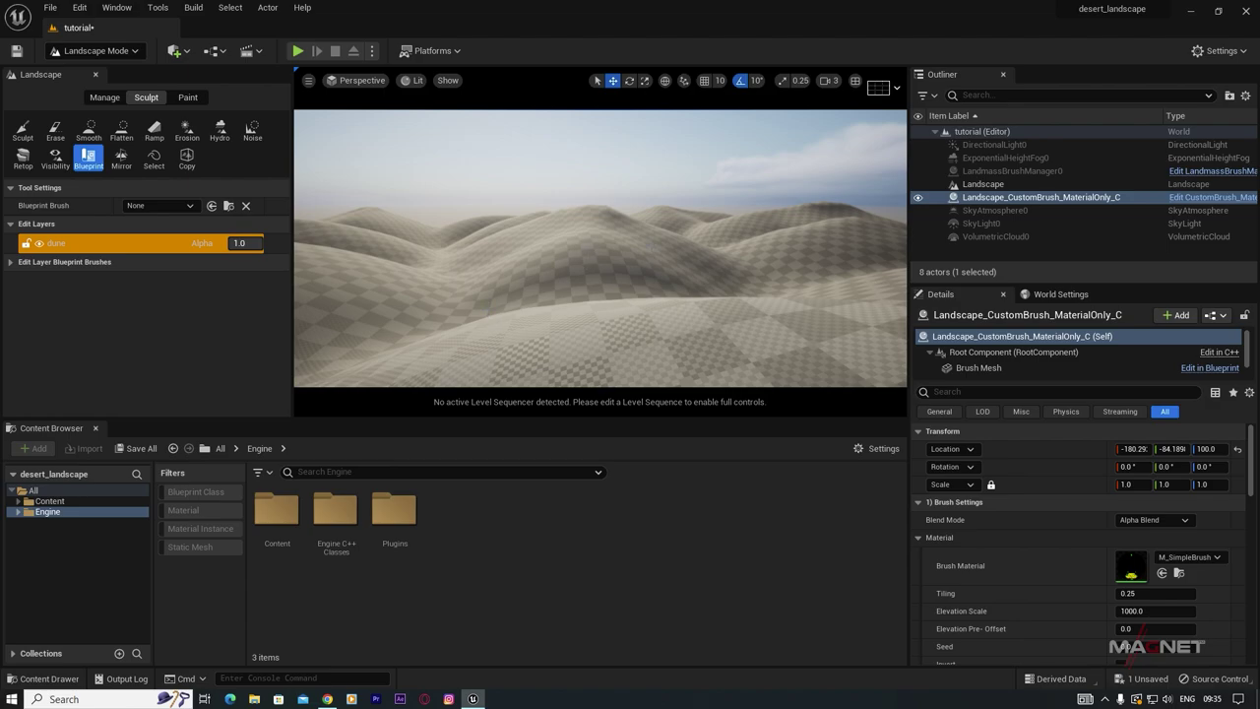
Step: Browse the placed brush's available materials and check the content browser's visibility options for engine and plugin content
click(1039, 197)
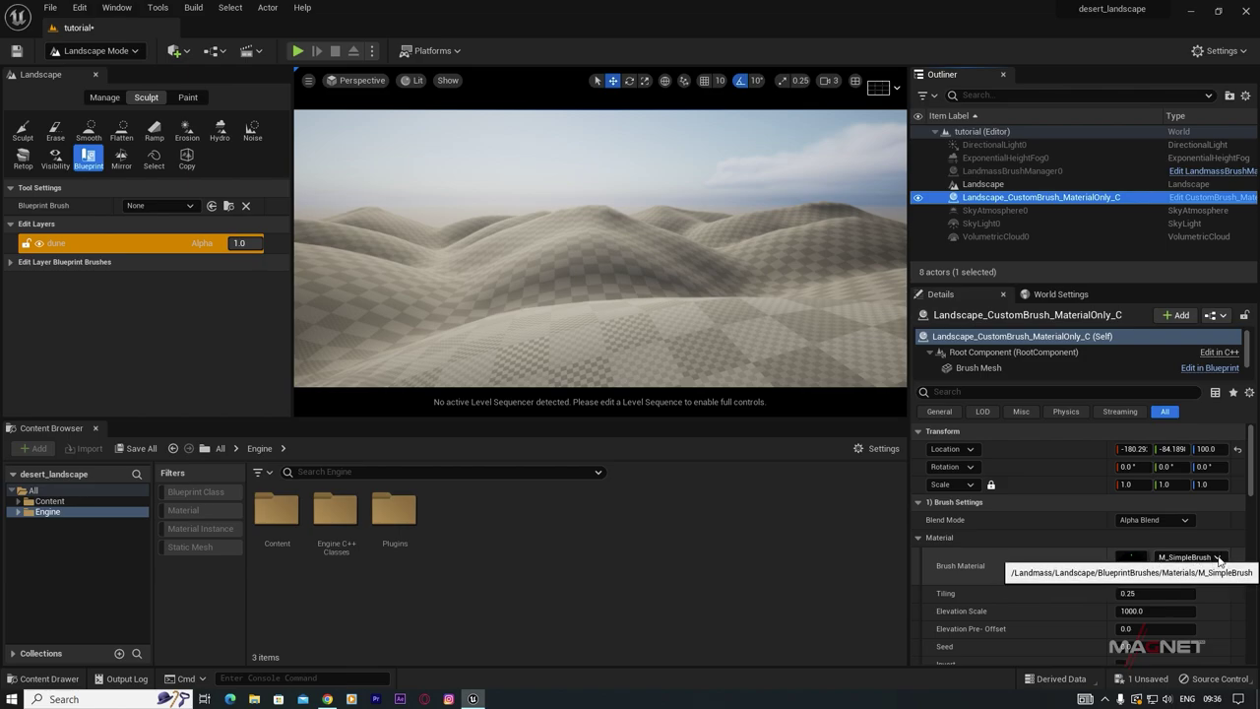
click(1218, 558)
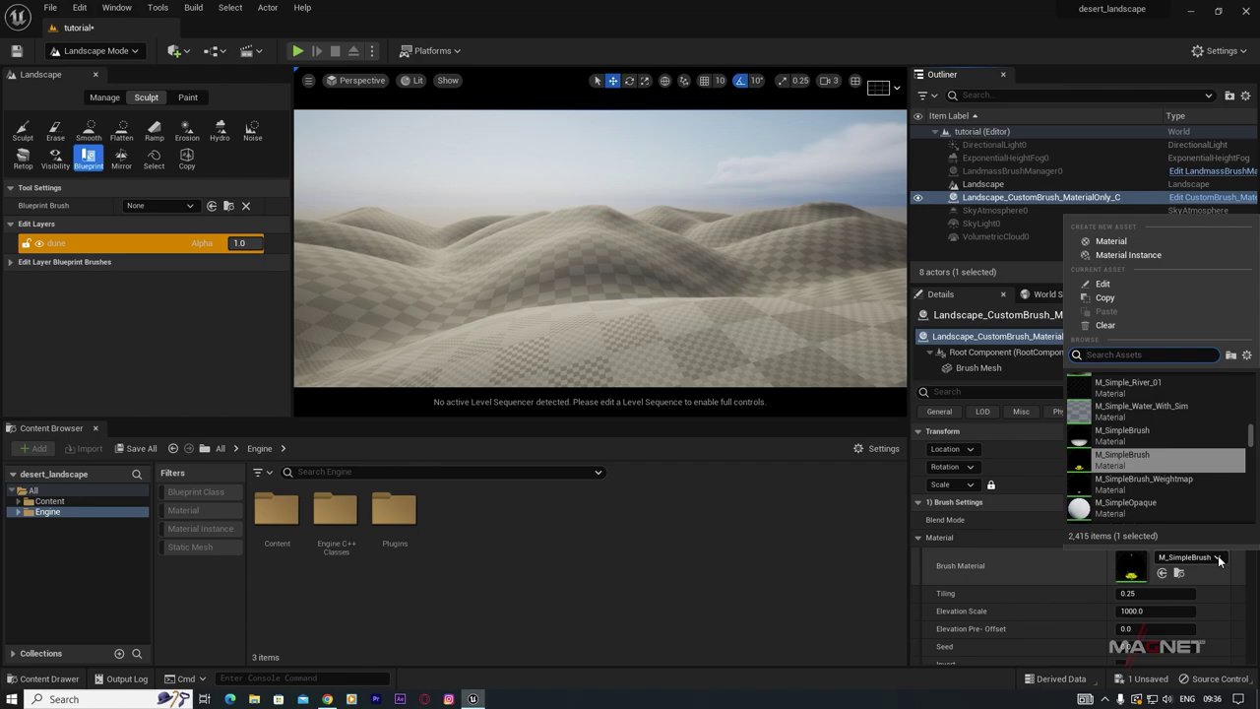
scroll(1128, 463, up, 5)
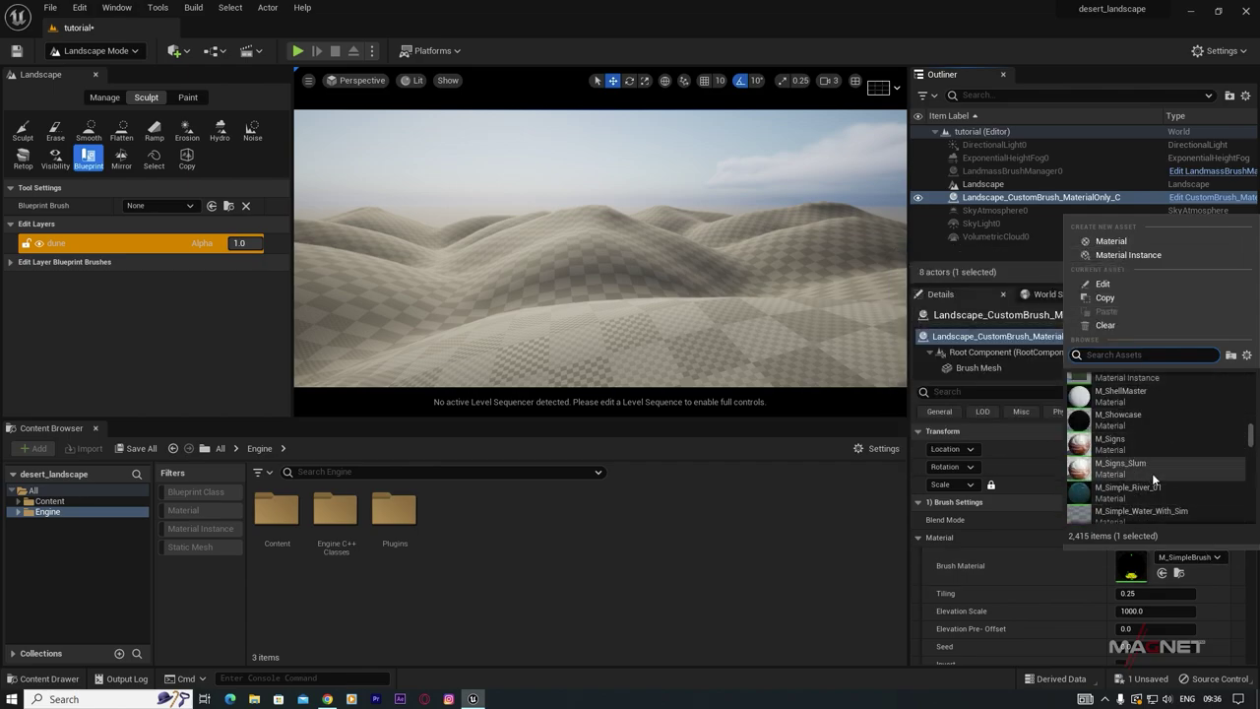
click(876, 448)
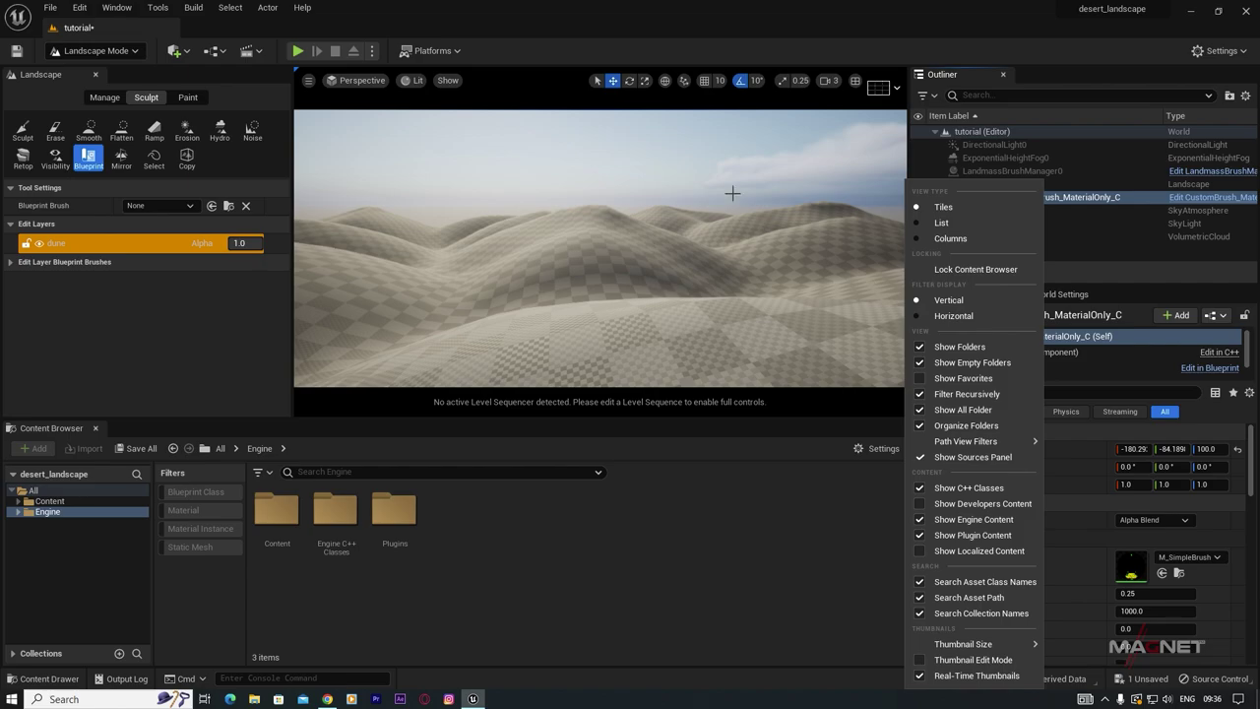
click(835, 525)
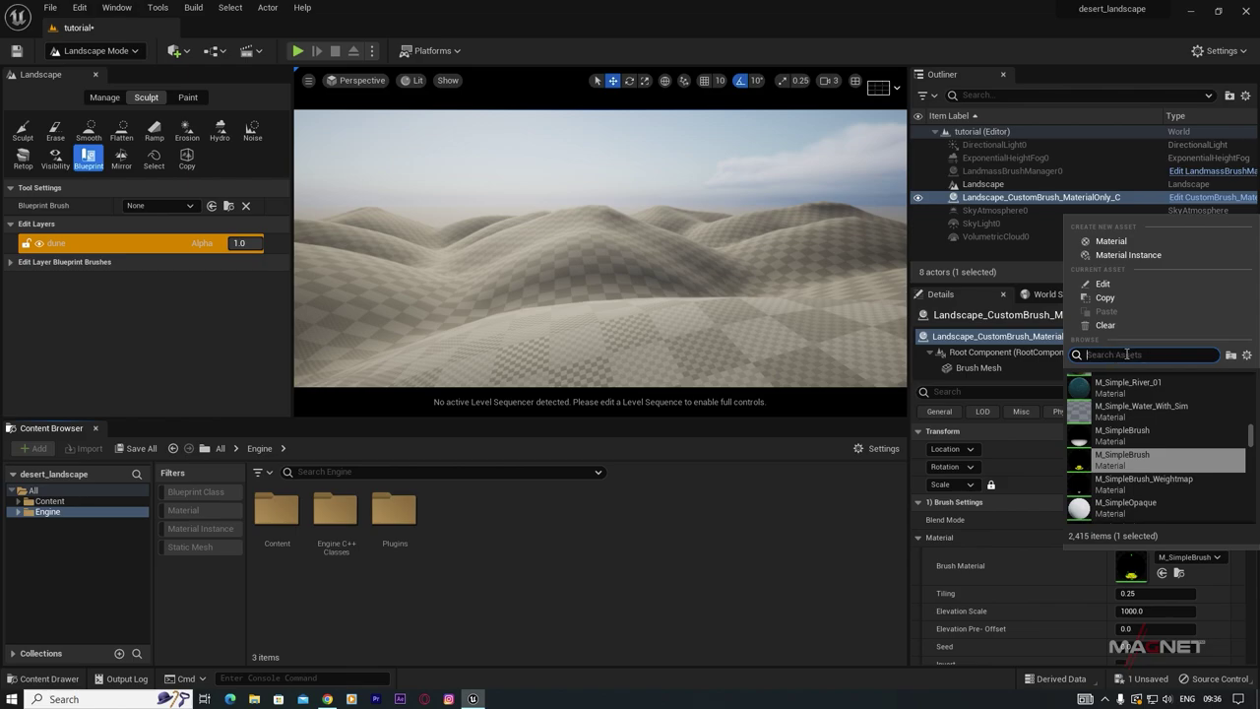
Step: Search the brush materials for "noise" and assign the red GenNoise_01 as the Brush Material
text(ise)
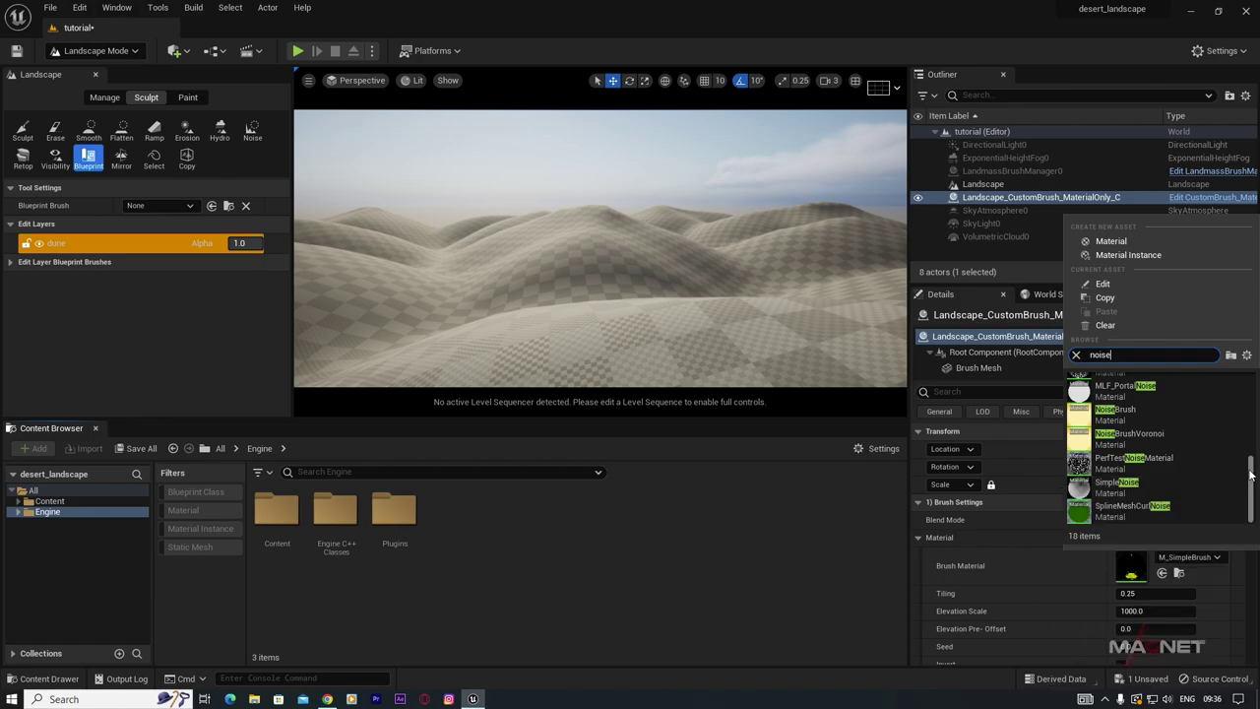
drag(1253, 476, 1245, 394)
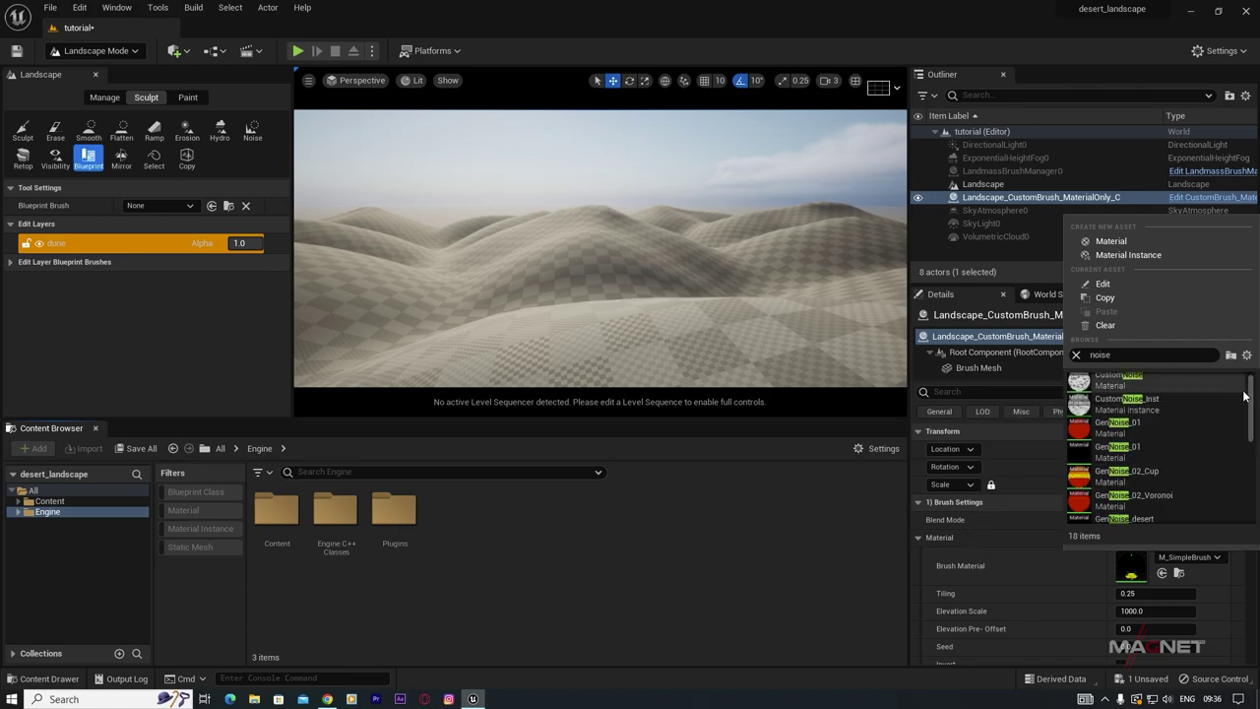
click(1137, 419)
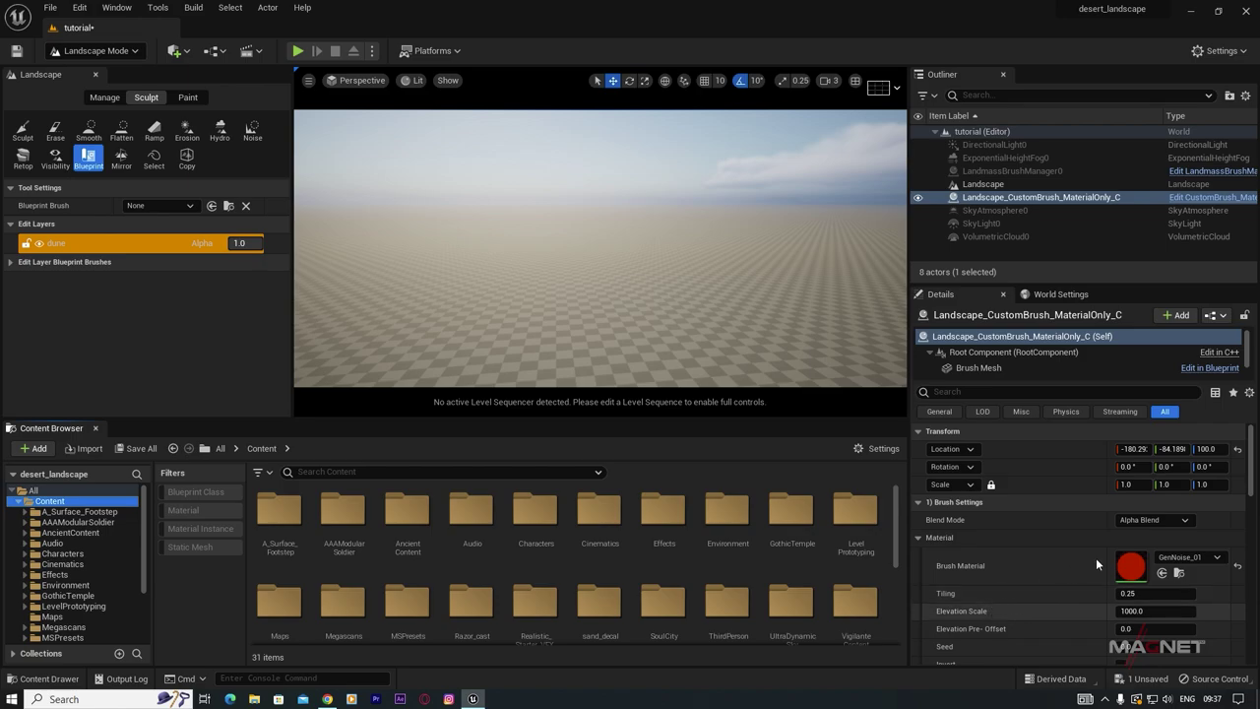
Step: Set the brush material's Tiling to 10 and its Elevation Scale to 6000
scroll(1162, 531, down, 3)
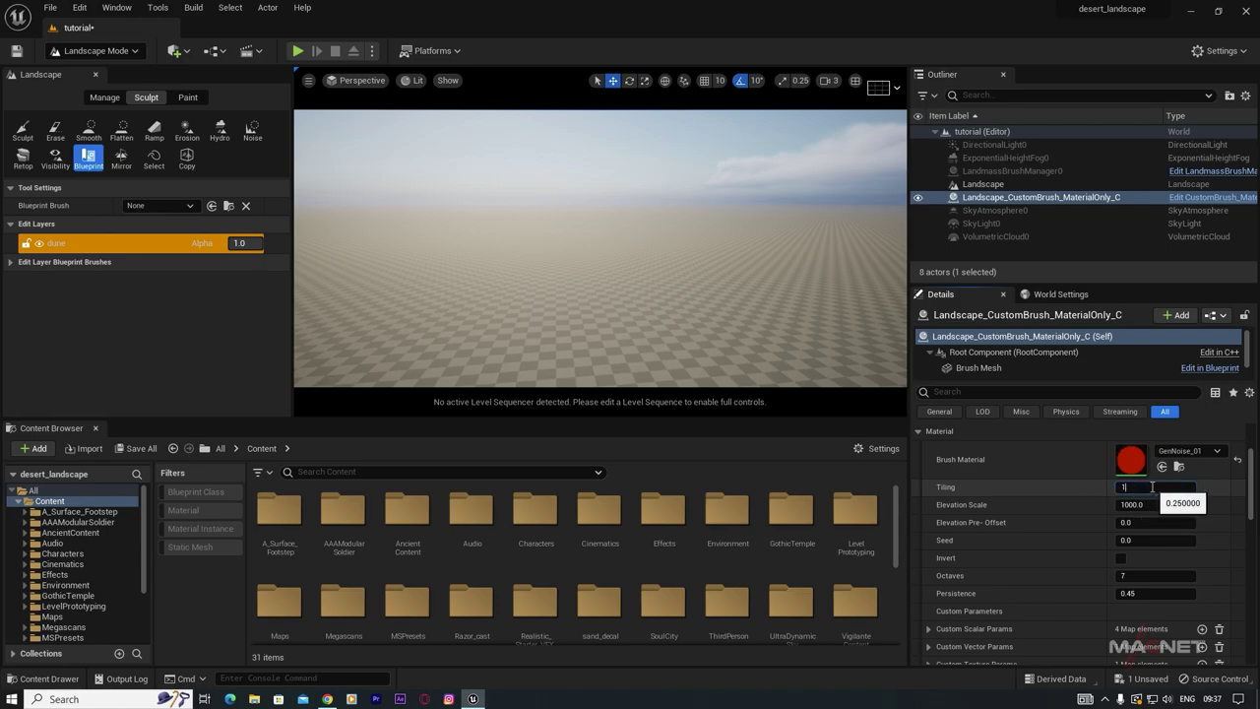
key(Return)
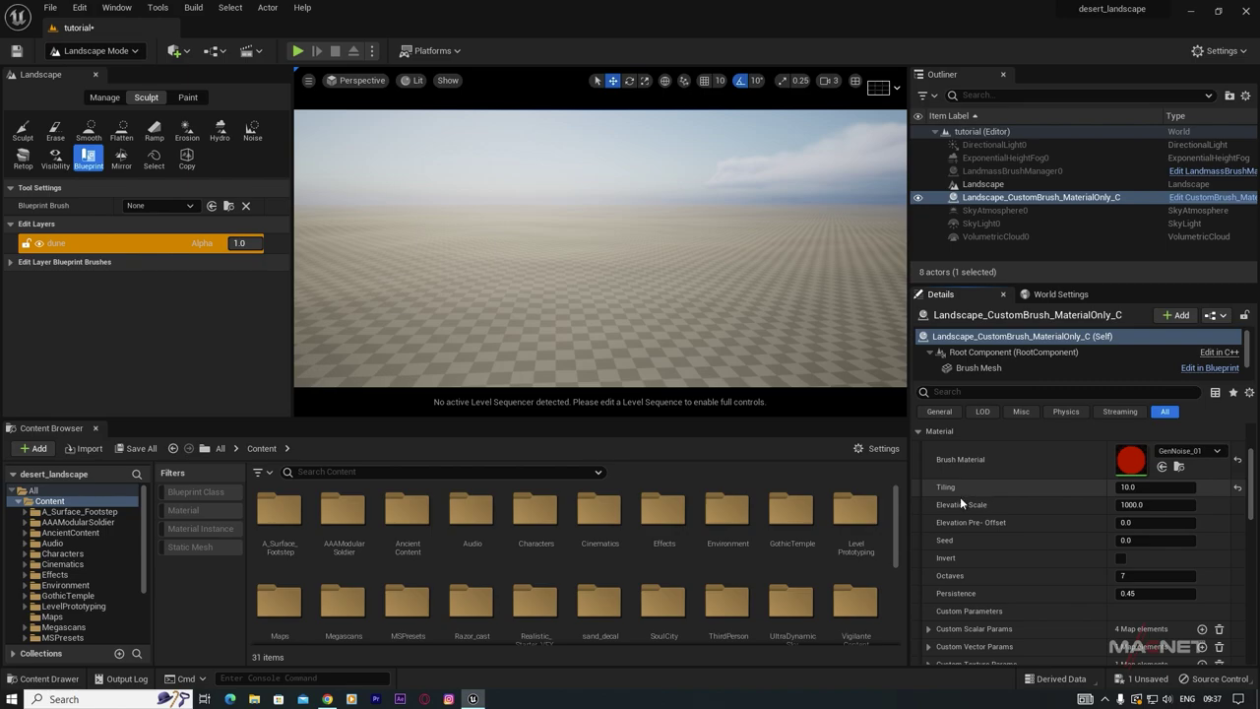
click(1142, 504)
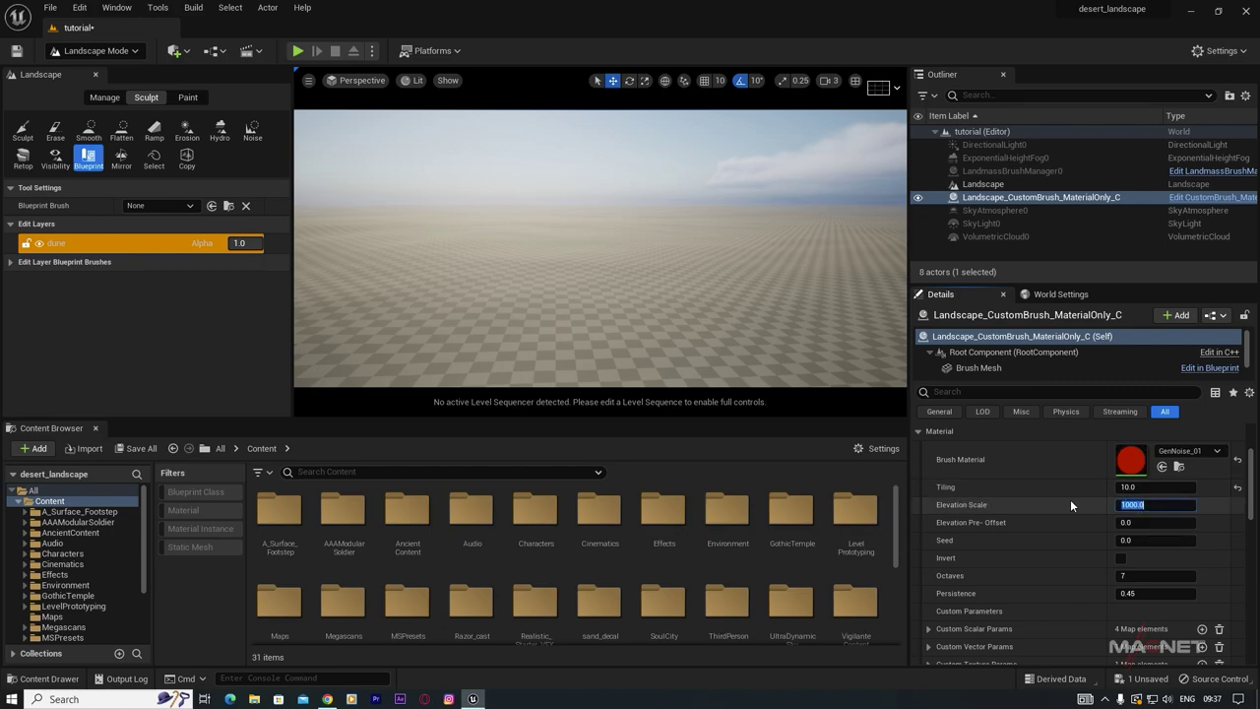
text(6000)
key(Return)
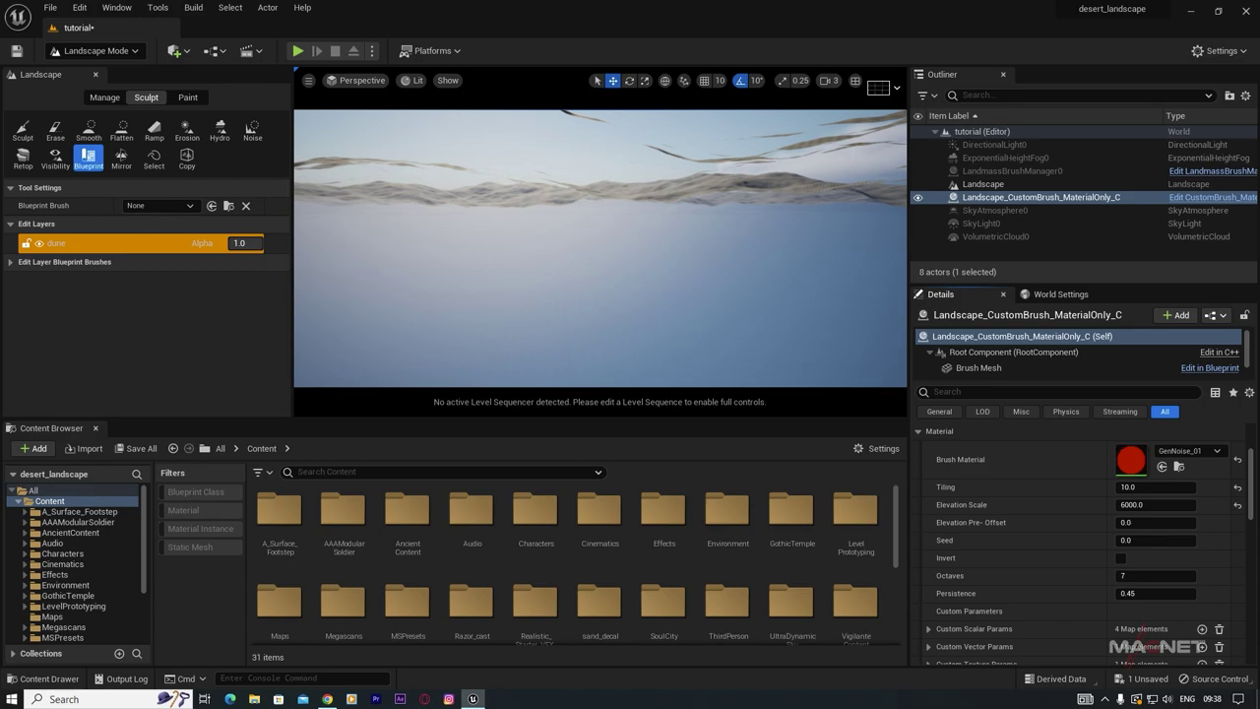
Step: Inspect the generated terrain in the viewport and set the brush material's Octaves to 1
key(e)
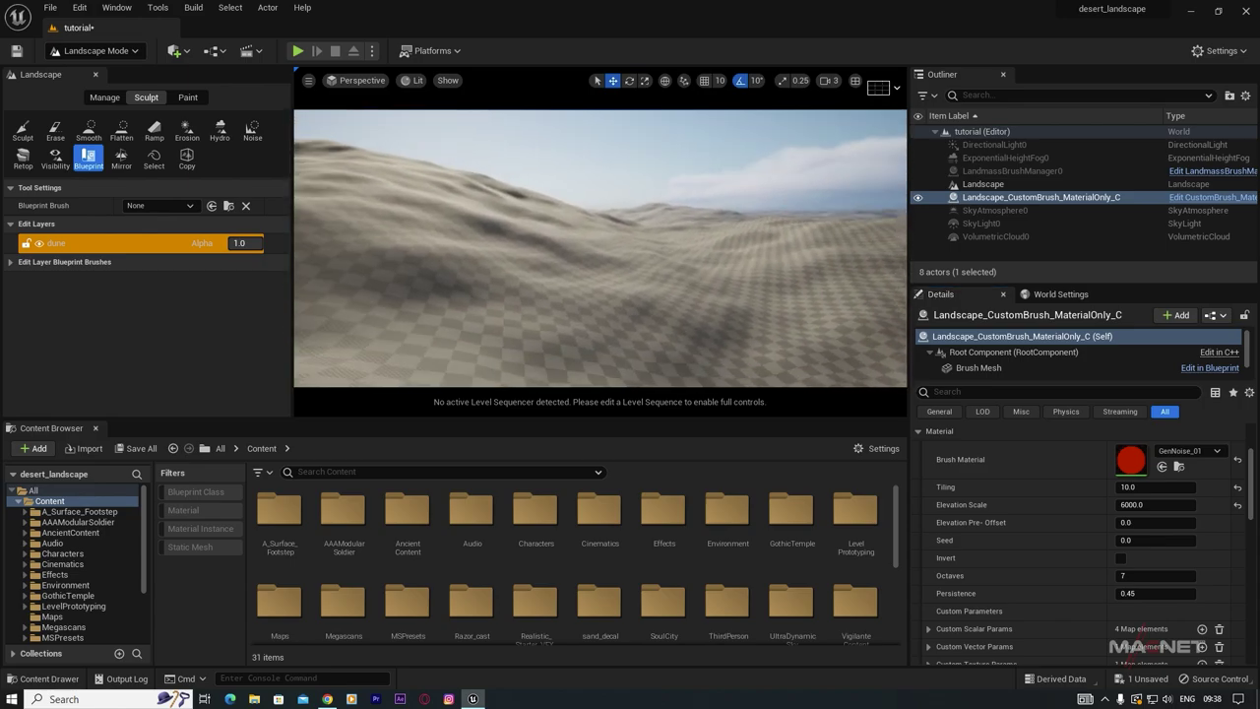
mouse_move(601, 246)
right_down()
mouse_move(654, 270)
mouse_move(605, 271)
right_up()
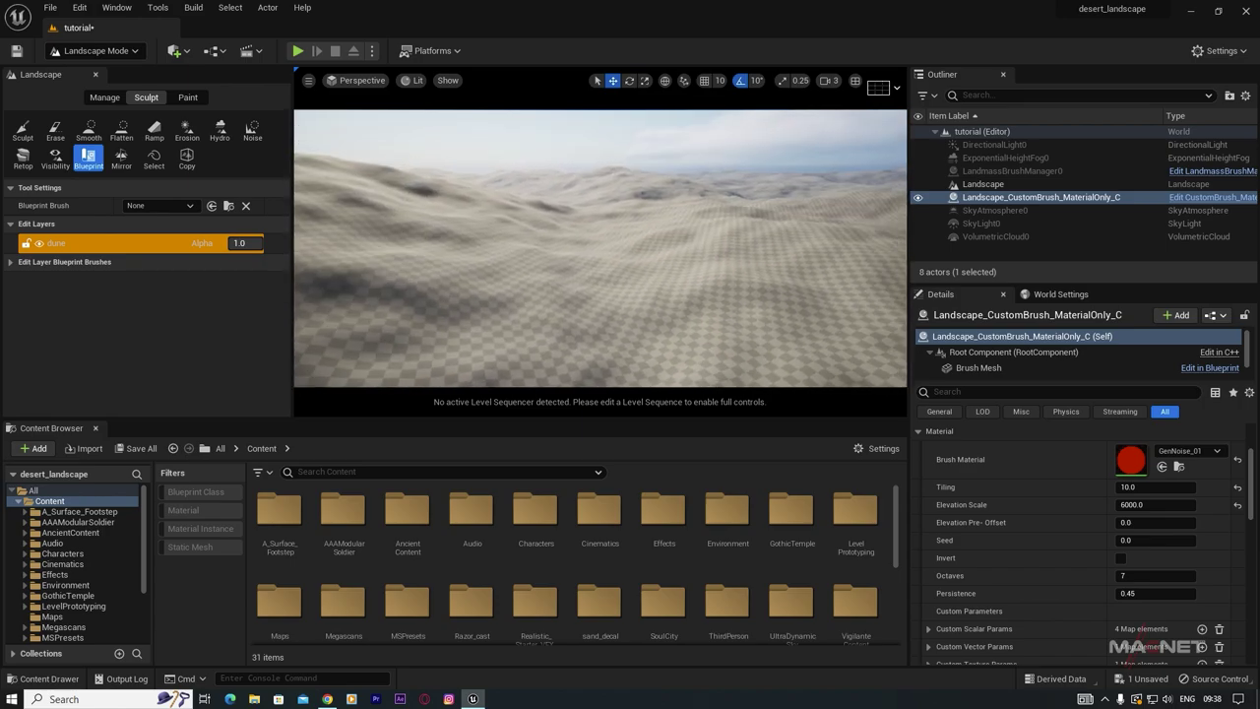
mouse_move(675, 234)
right_down()
mouse_move(703, 221)
mouse_move(675, 233)
right_up()
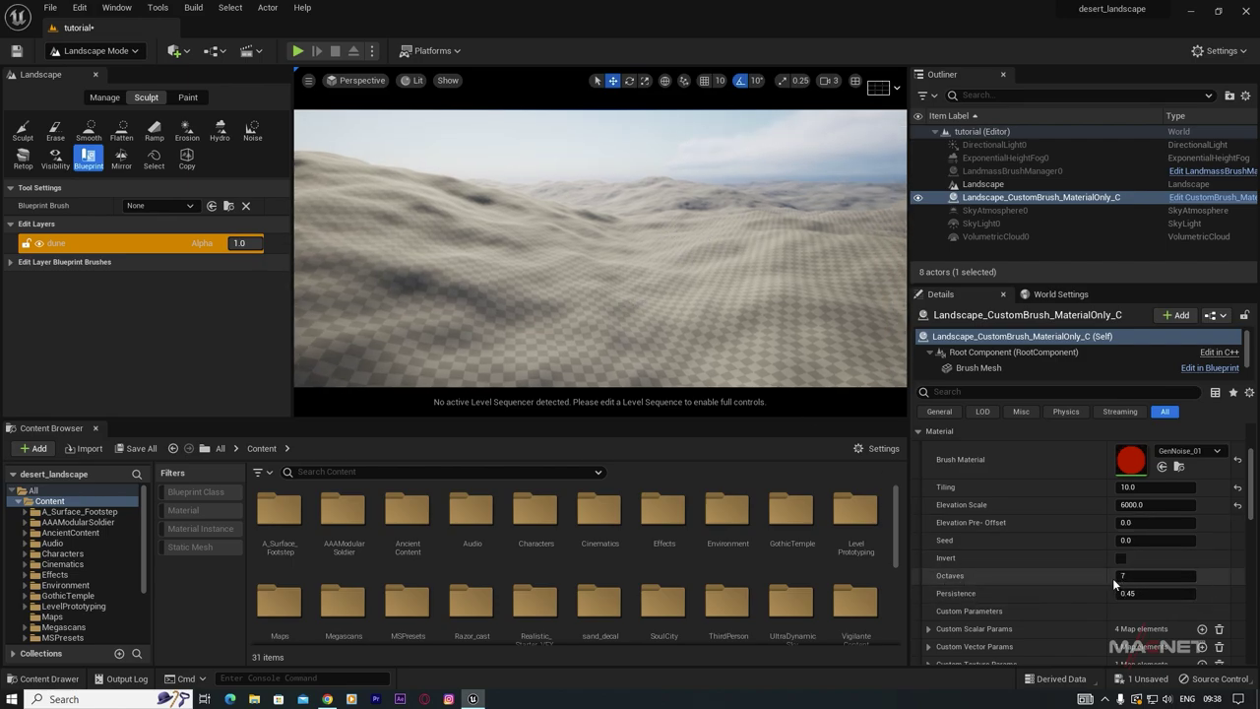
drag(1117, 576, 1056, 579)
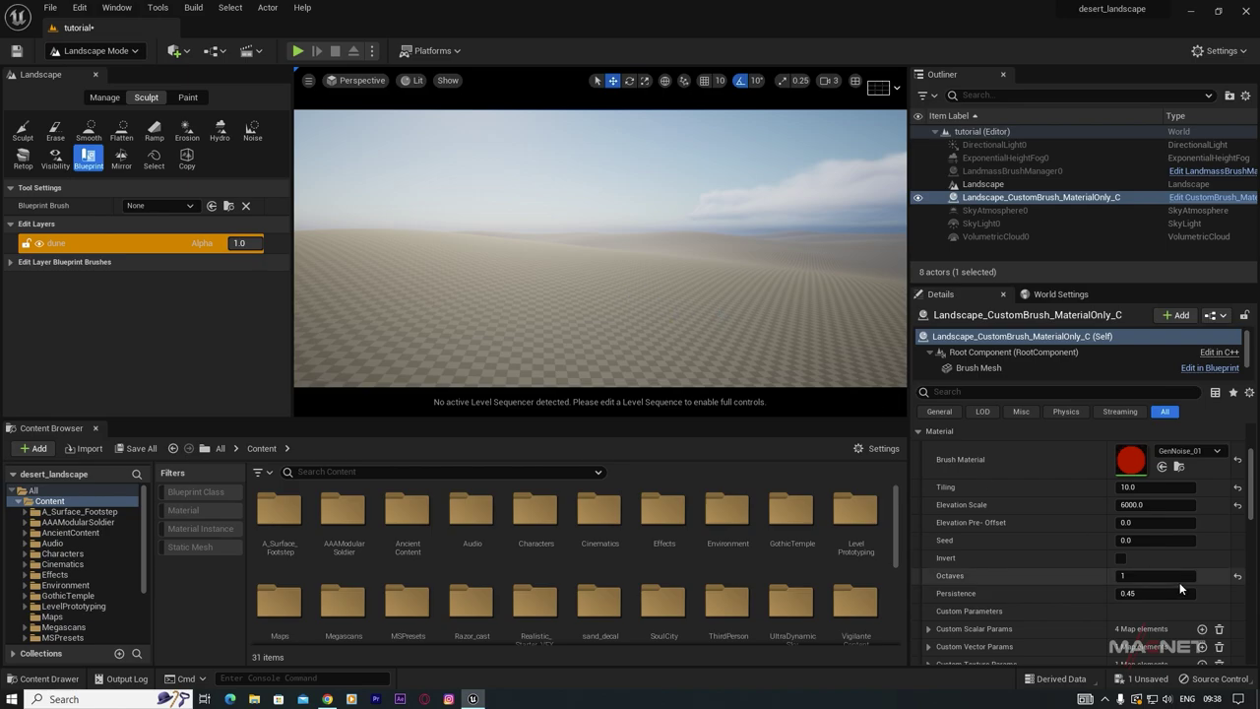
Step: Locate the assigned GenNoise_01 material in the Landmass plugin's Seed folder and copy it into the project's Content folder
scroll(1043, 491, up, 1)
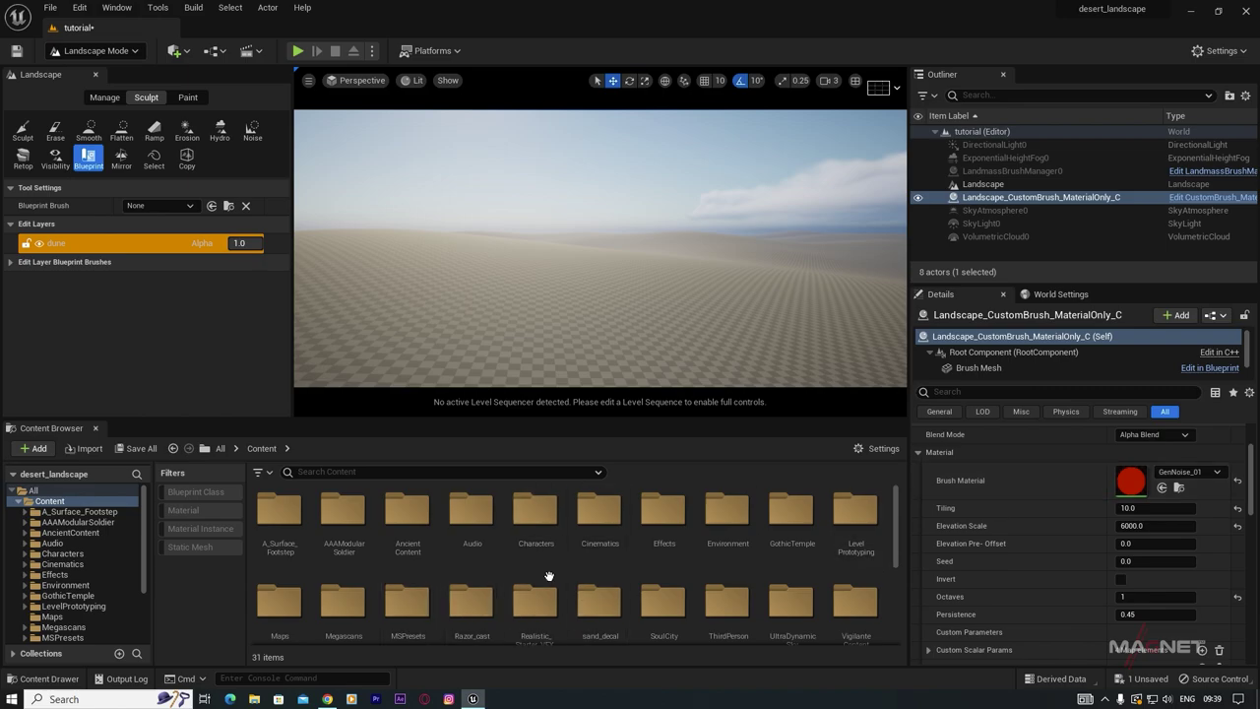
click(1180, 488)
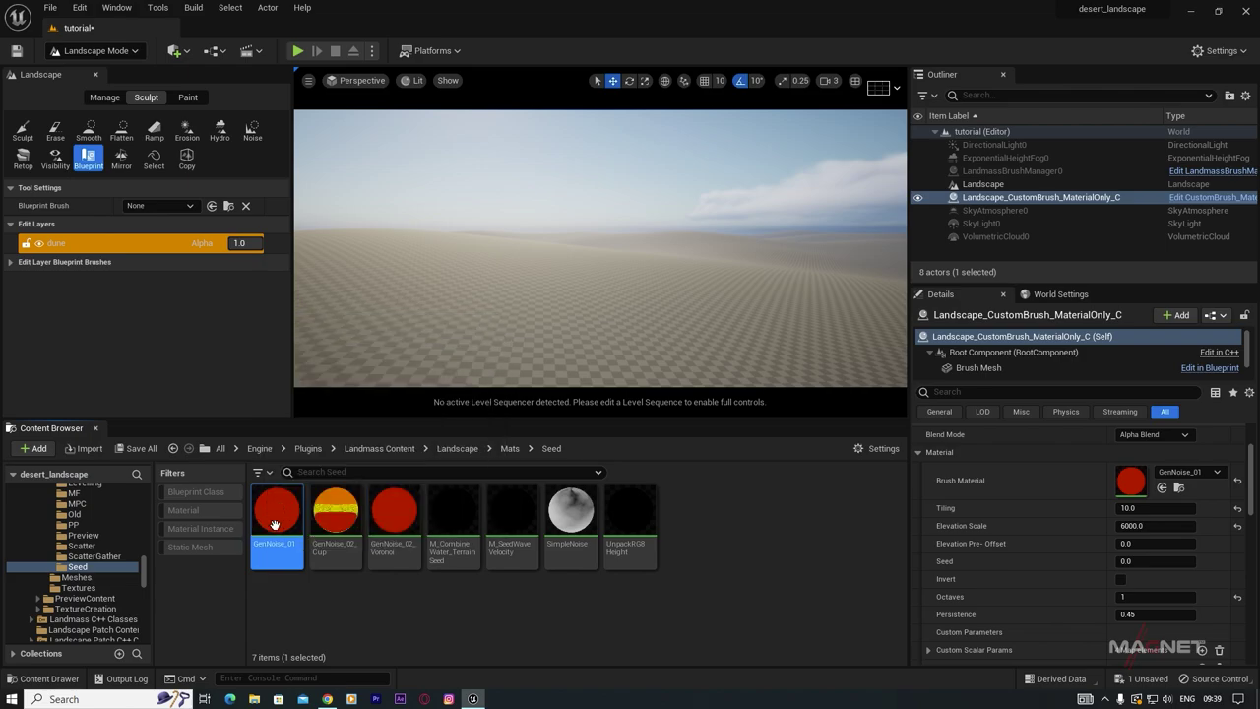
scroll(140, 552, up, 5)
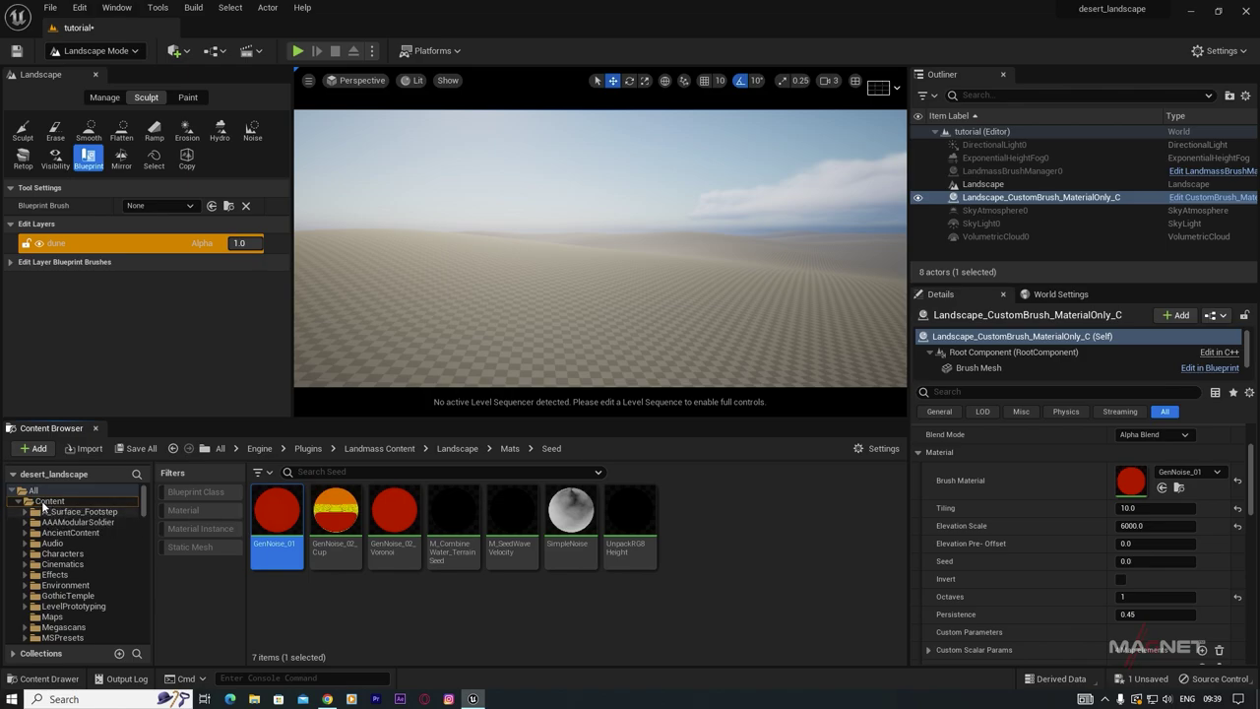
drag(276, 517, 49, 503)
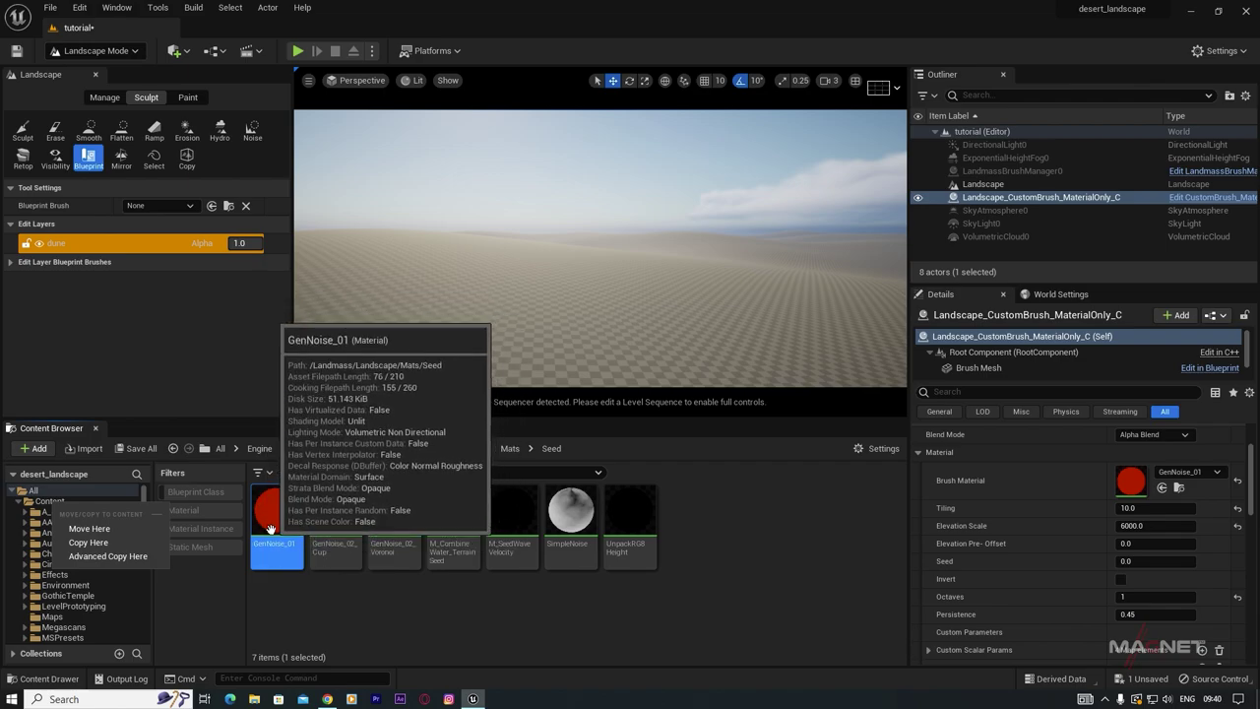
click(119, 547)
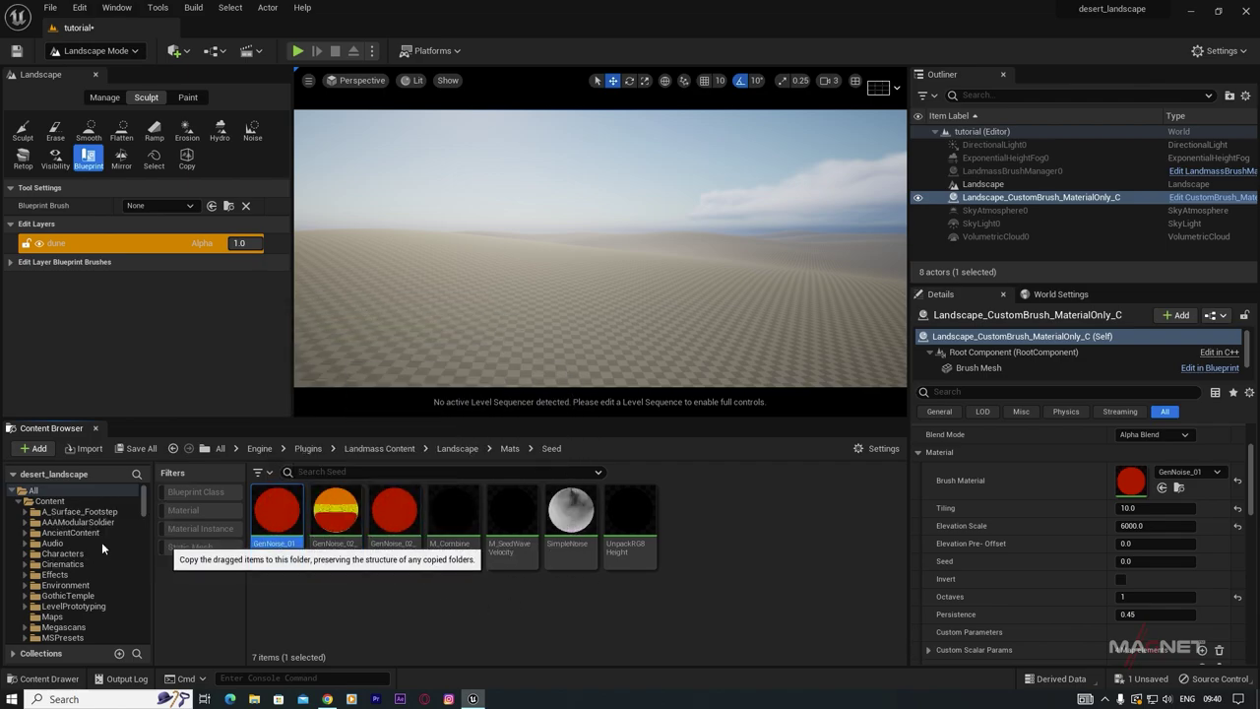
Step: Open the copied GenNoise_01 material from the Content folder in a maximized material editor
click(49, 502)
drag(896, 505, 895, 602)
click(532, 551)
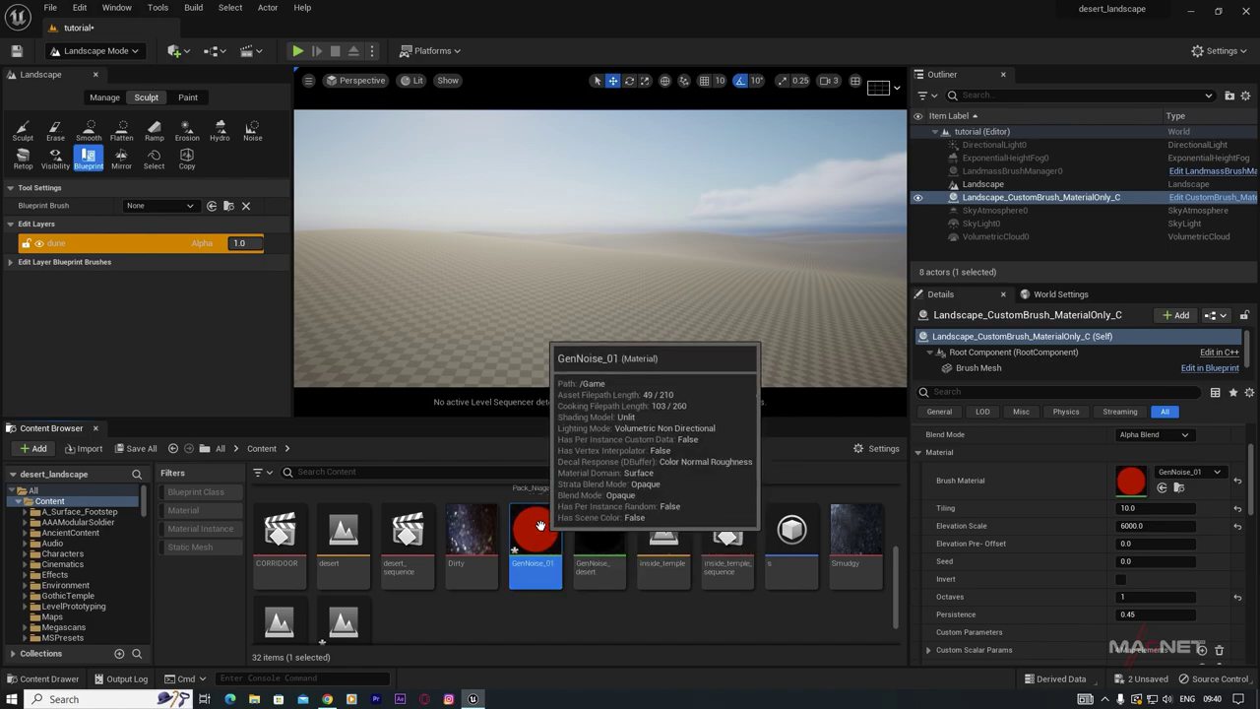
double_click(539, 525)
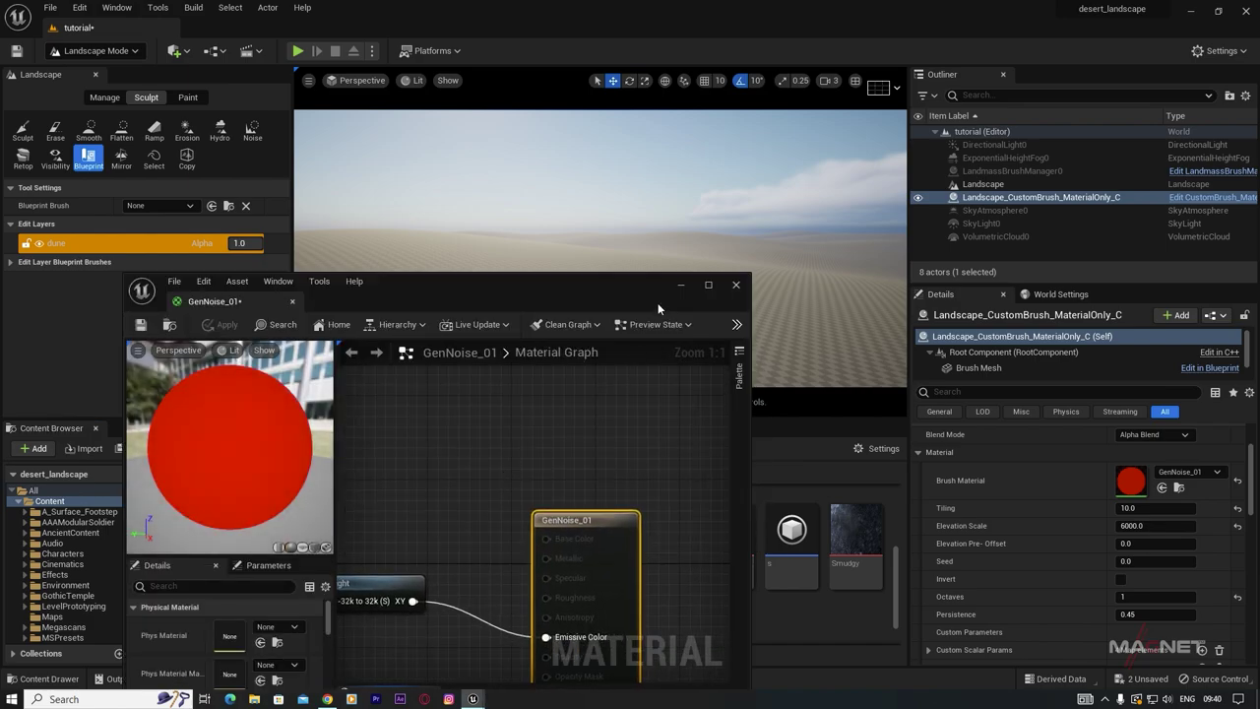
click(709, 287)
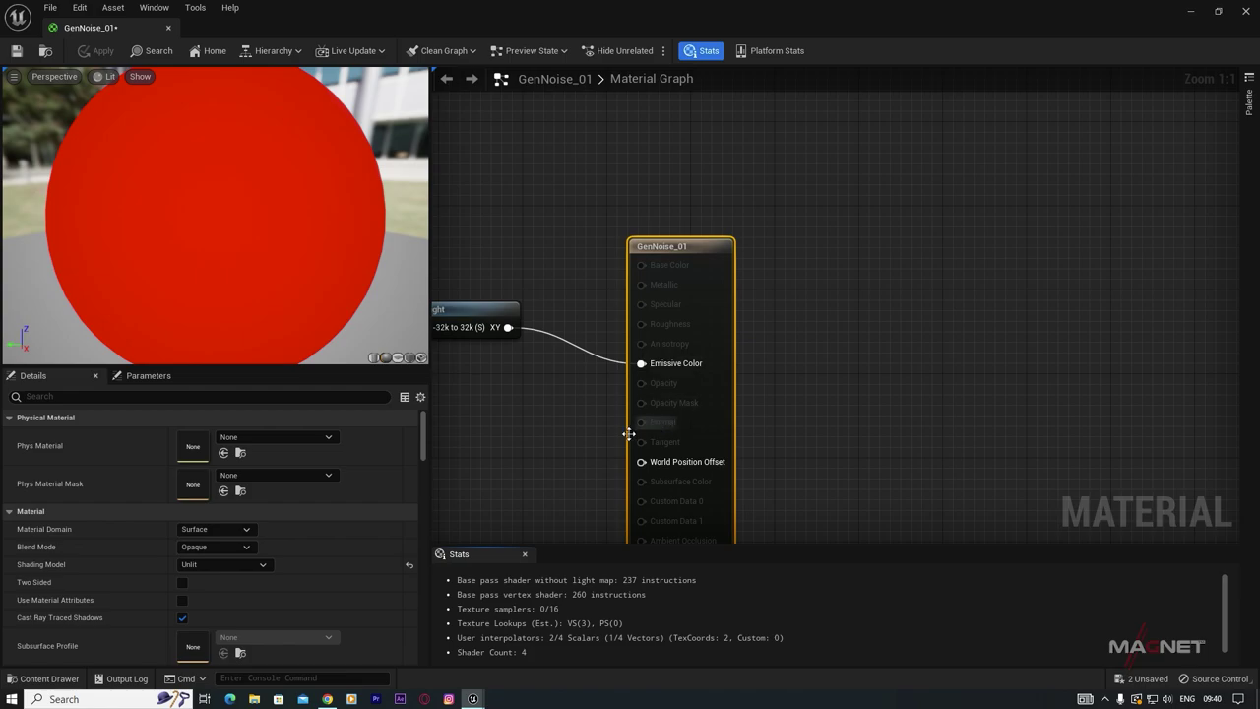
Step: Set the constant feeding the CustomNoise node's Function input to 5 for Voronoi noise, and apply the material change
scroll(628, 434, down, 4)
scroll(663, 417, down, 2)
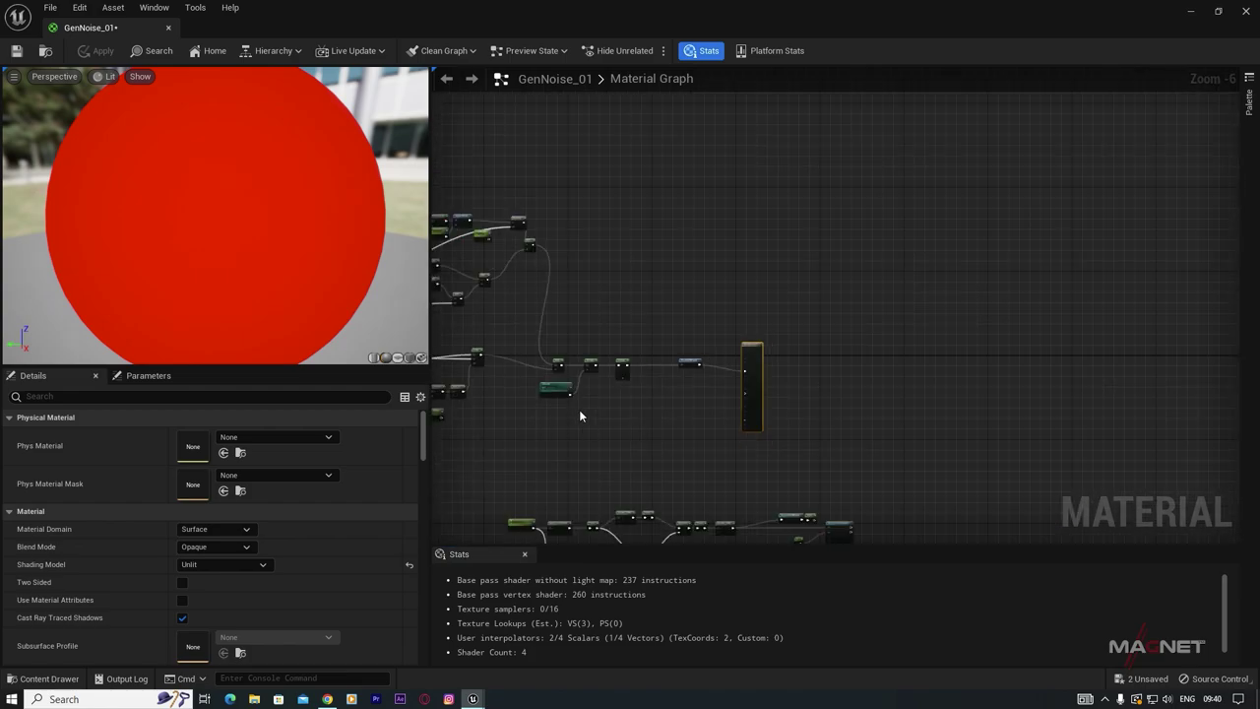
right_drag(593, 446, 901, 343)
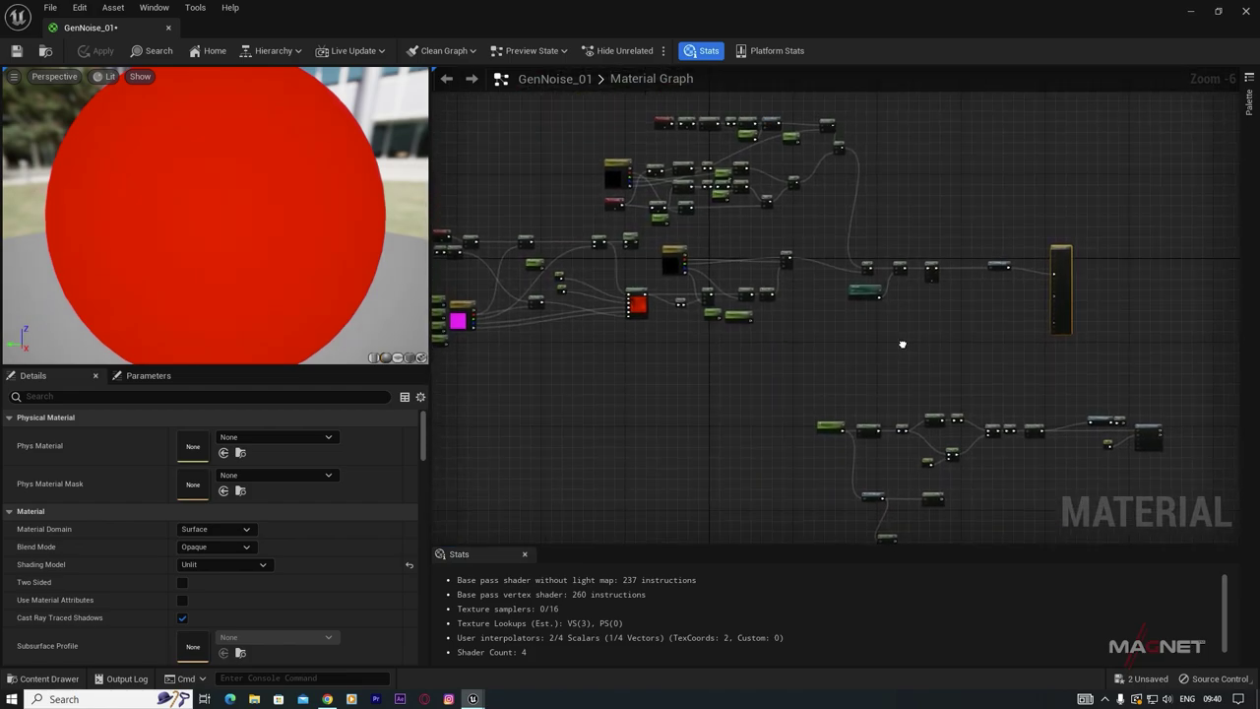
right_drag(562, 420, 641, 430)
scroll(719, 327, up, 7)
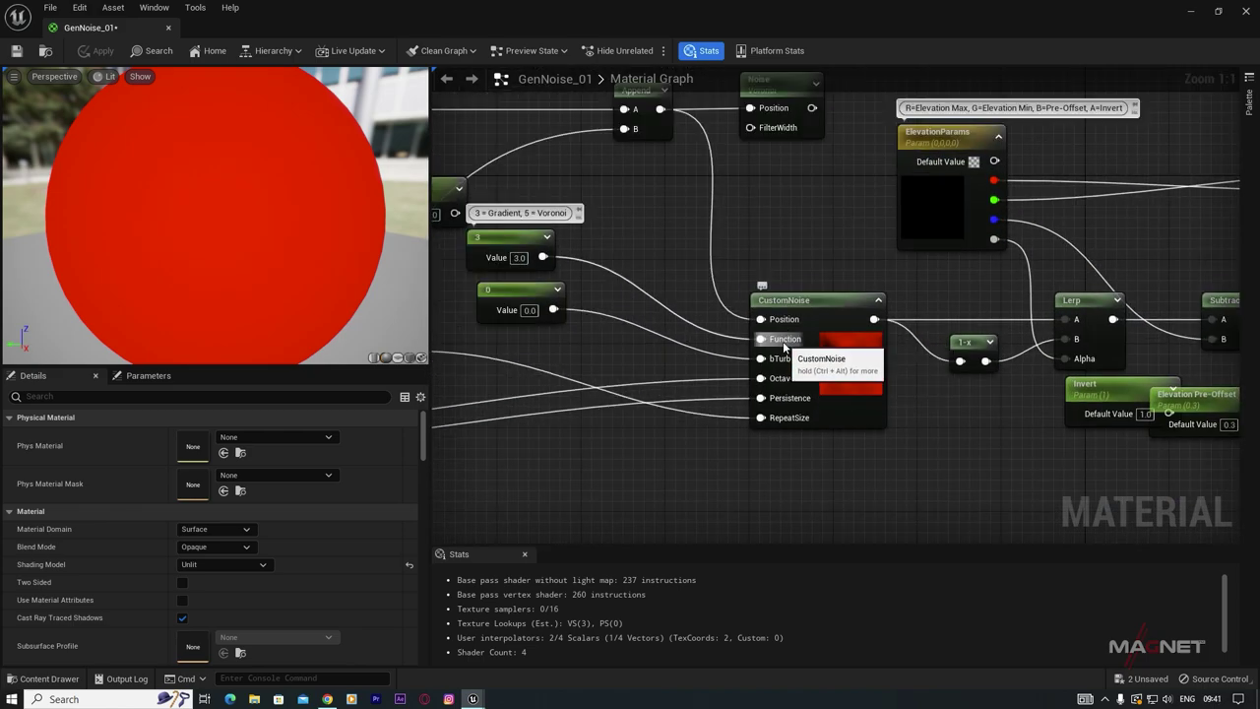
click(508, 240)
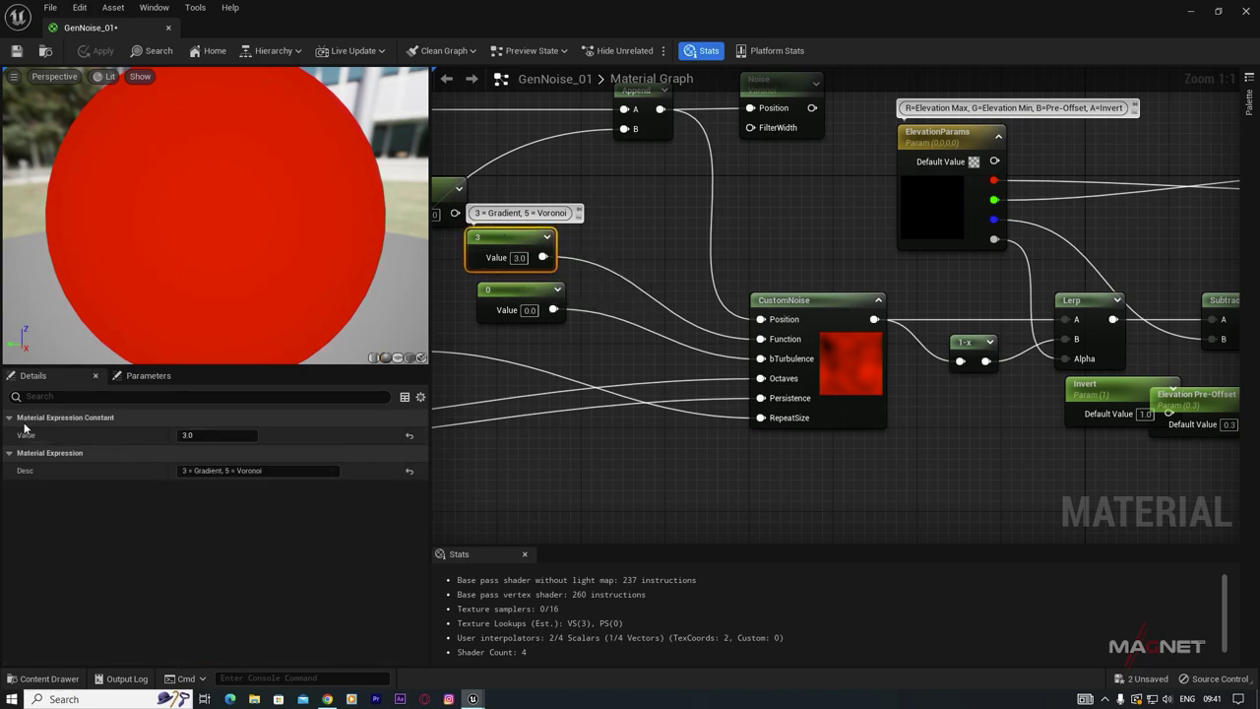
double_click(242, 471)
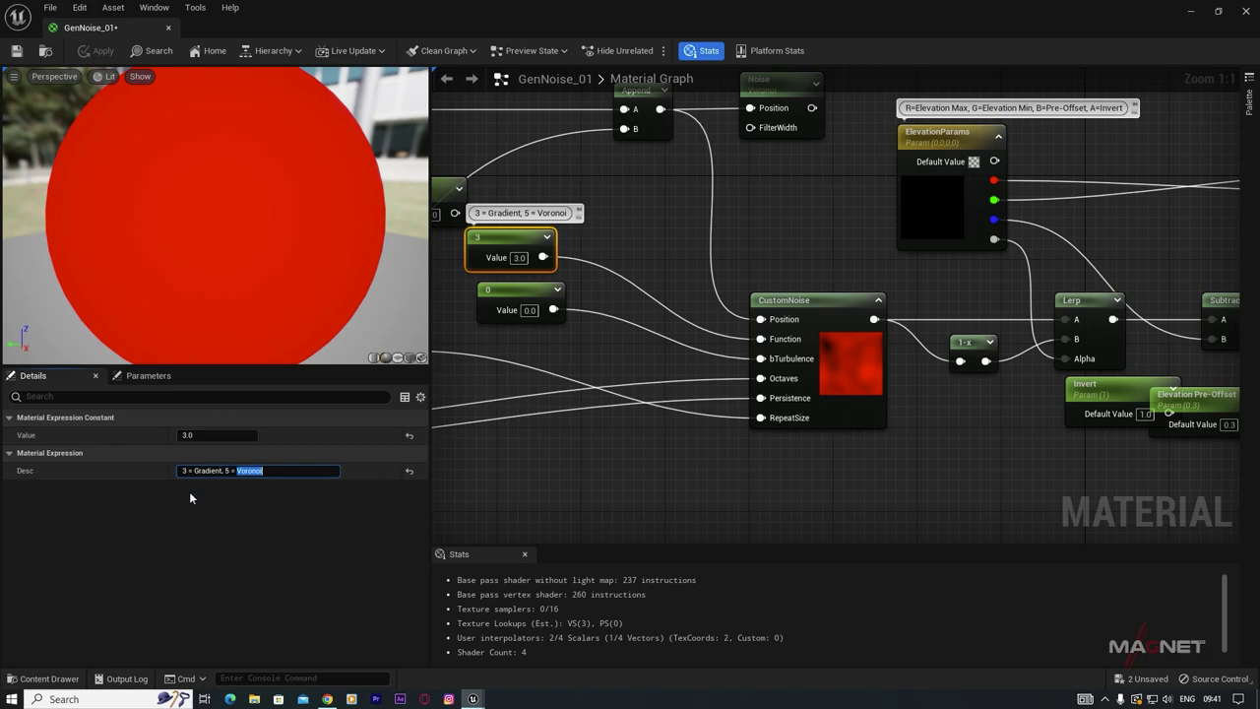
drag(194, 471, 225, 471)
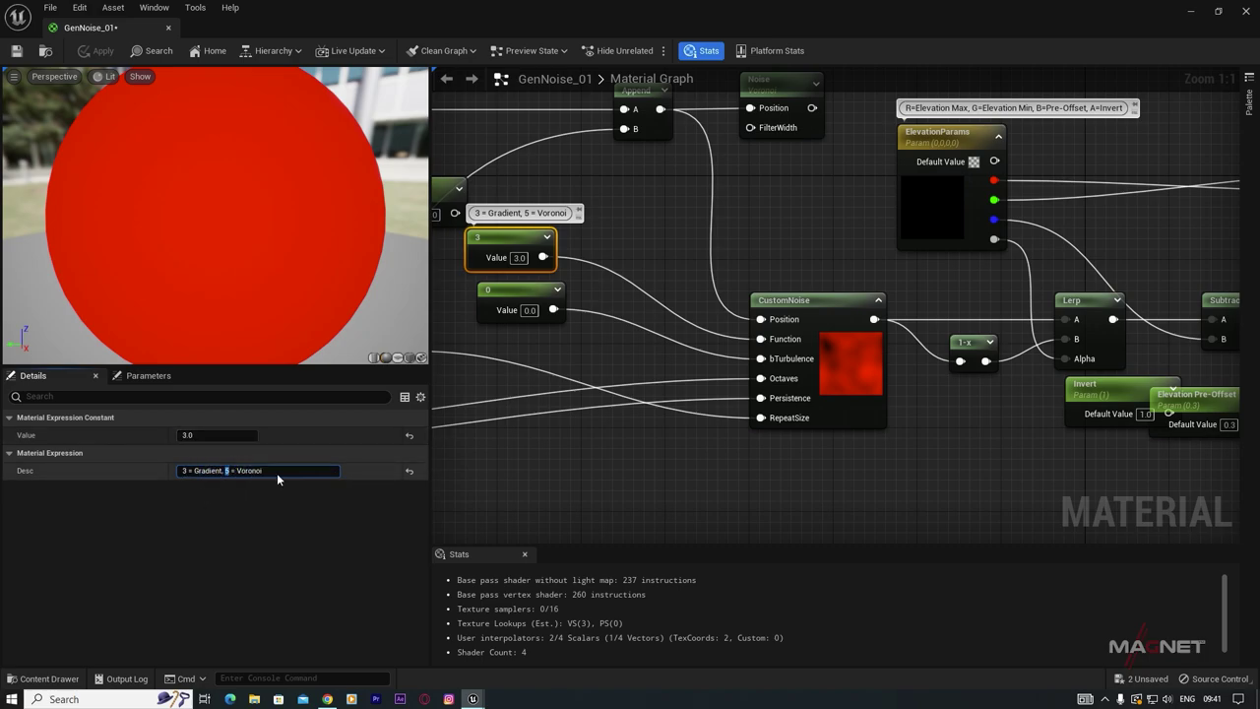
double_click(248, 470)
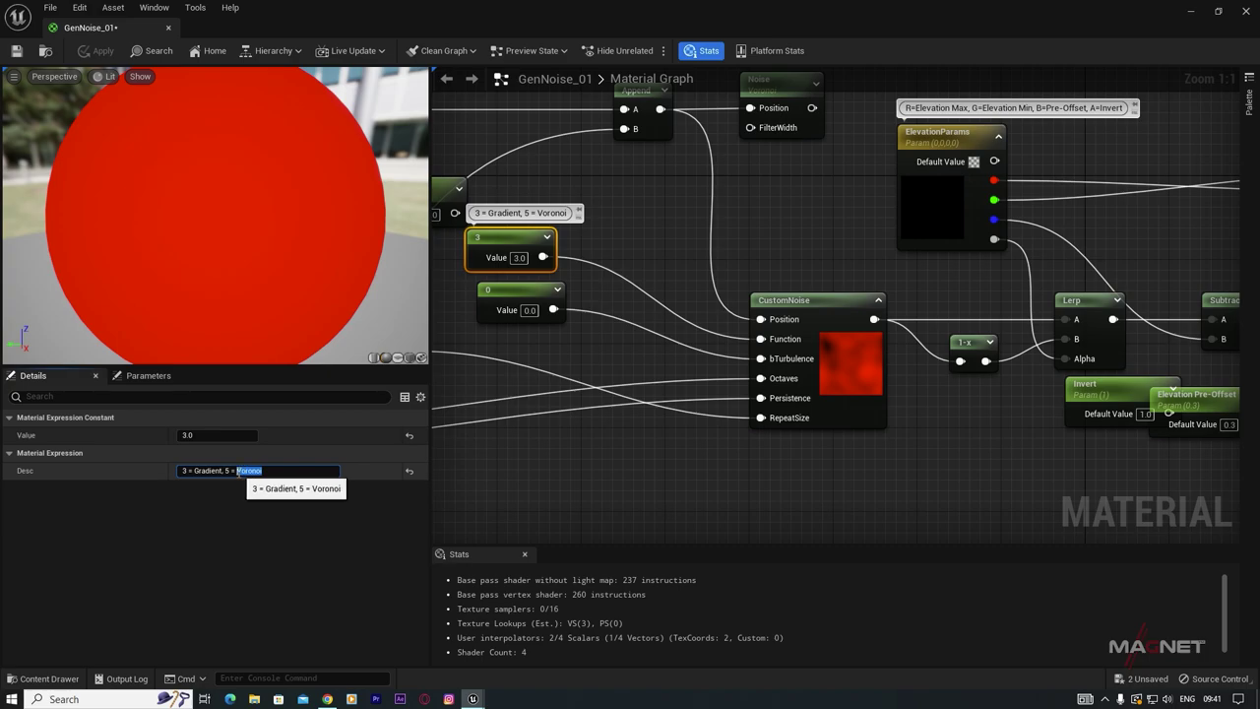
click(195, 435)
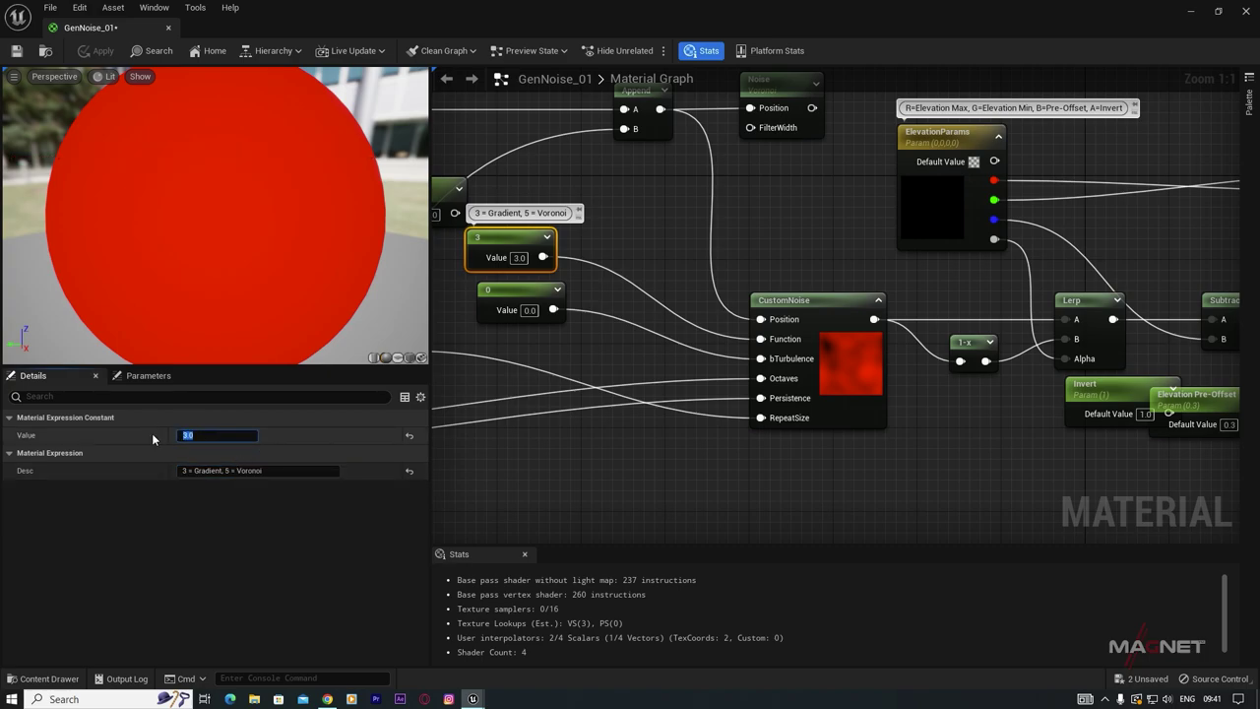
text(5)
key(Return)
click(95, 53)
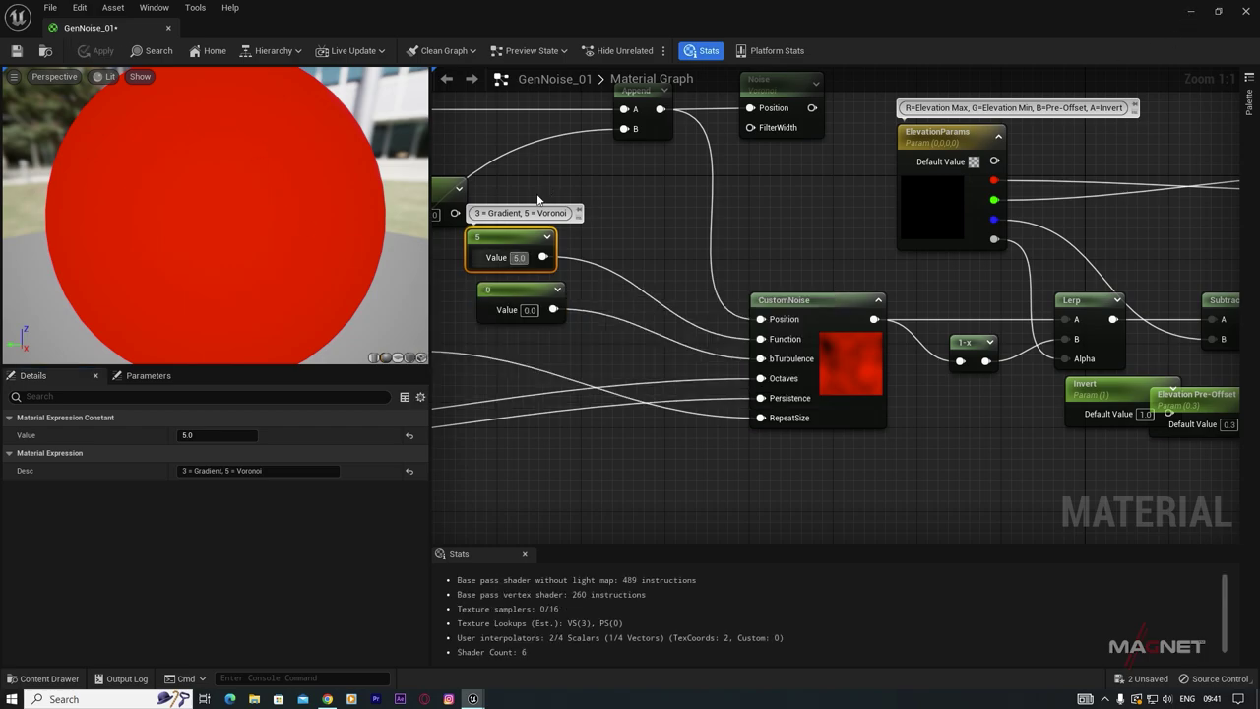
Step: Rename the copied GenNoise_01 material as GenNoise_desert1 and assign it as the landscape brush's Brush Material
click(1191, 11)
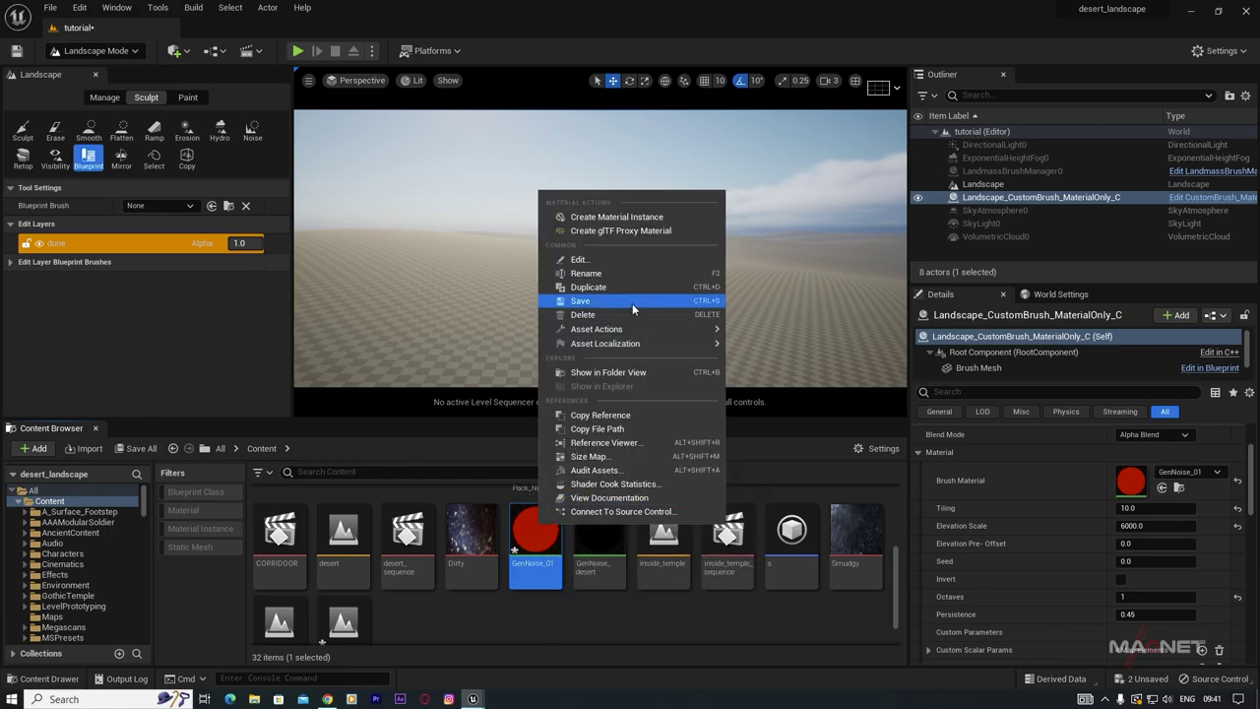
click(586, 272)
drag(552, 565, 543, 565)
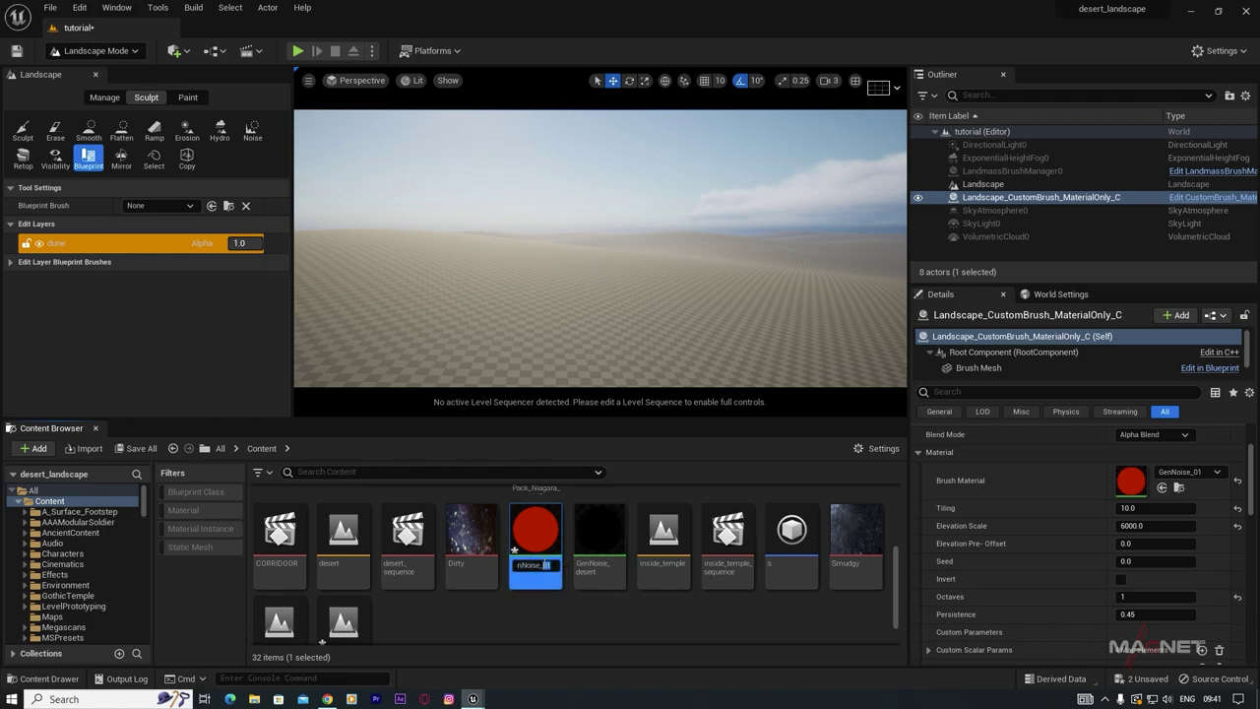
text(Aesert)
text(1)
key(Return)
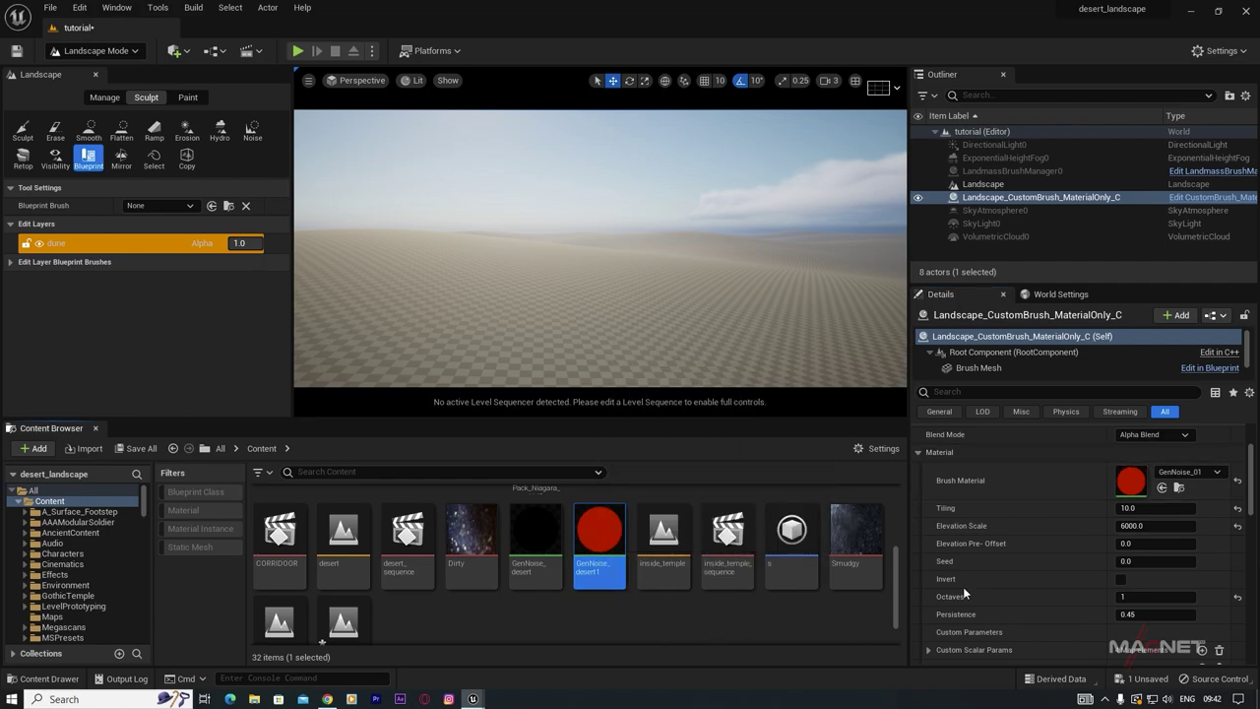
click(1162, 489)
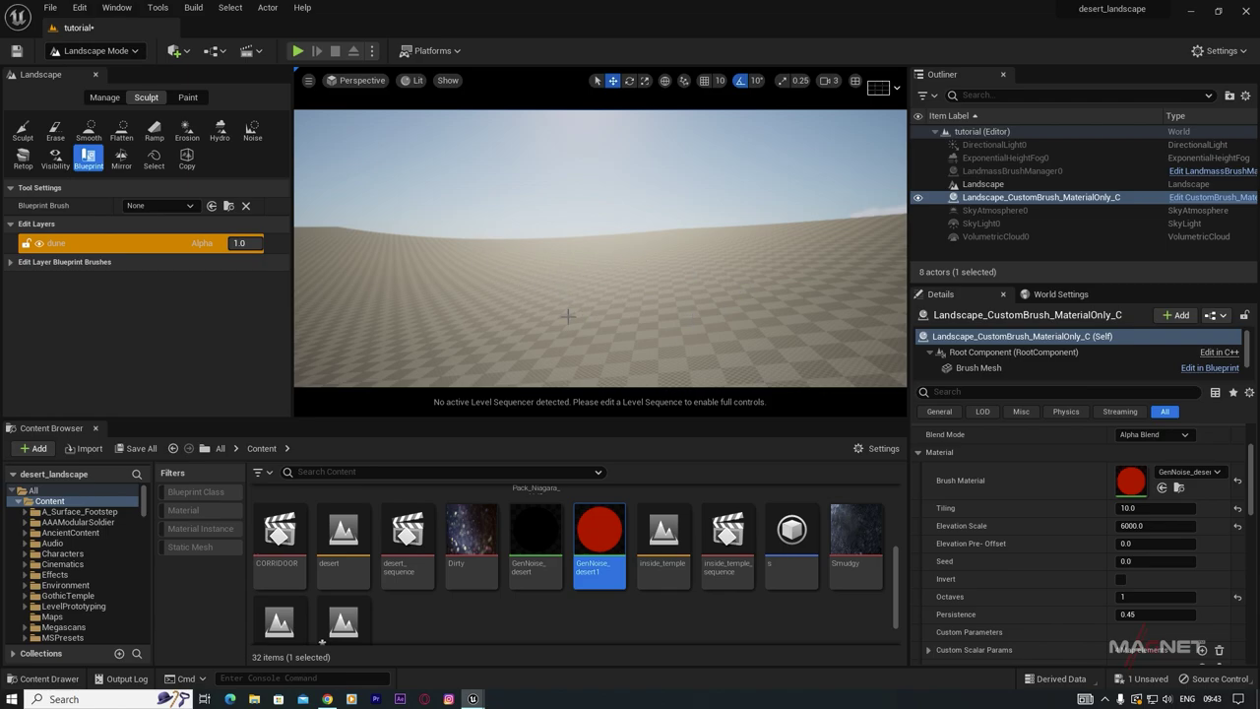
Step: Open Quixel Bridge, view the Bright Desert Sand surface among the local Megascans assets, and close Bridge
drag(894, 590, 889, 516)
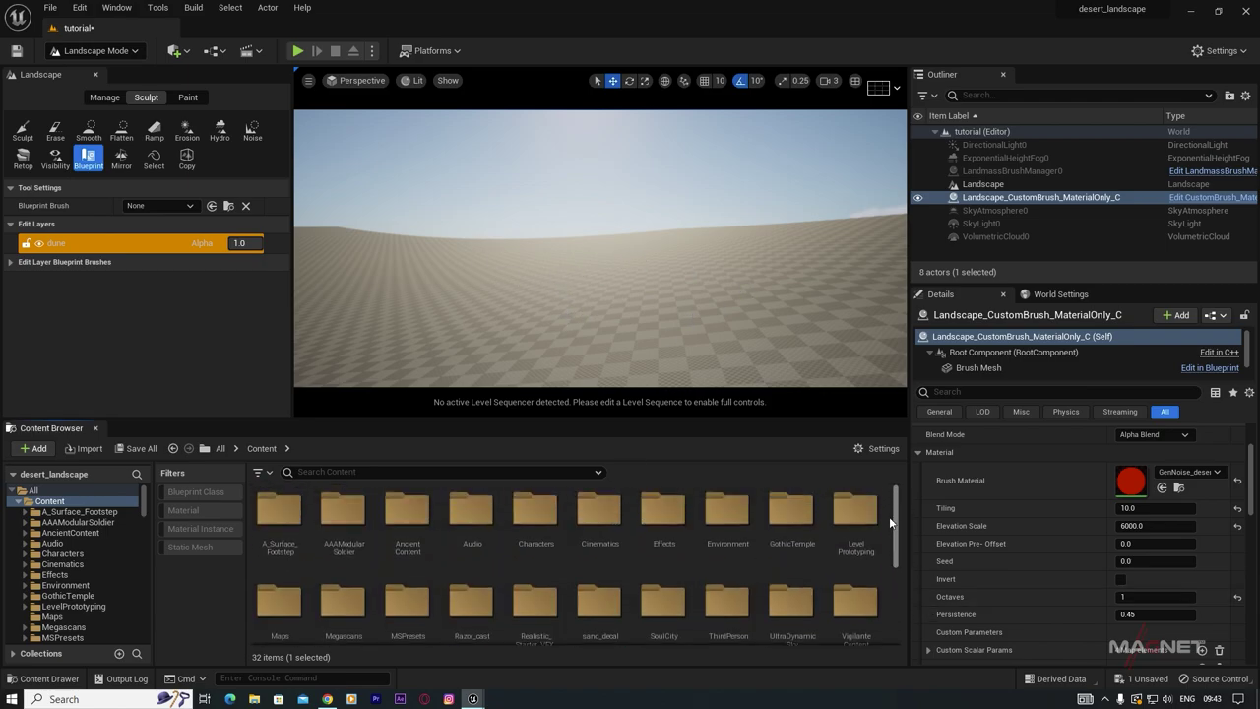
right_click(571, 580)
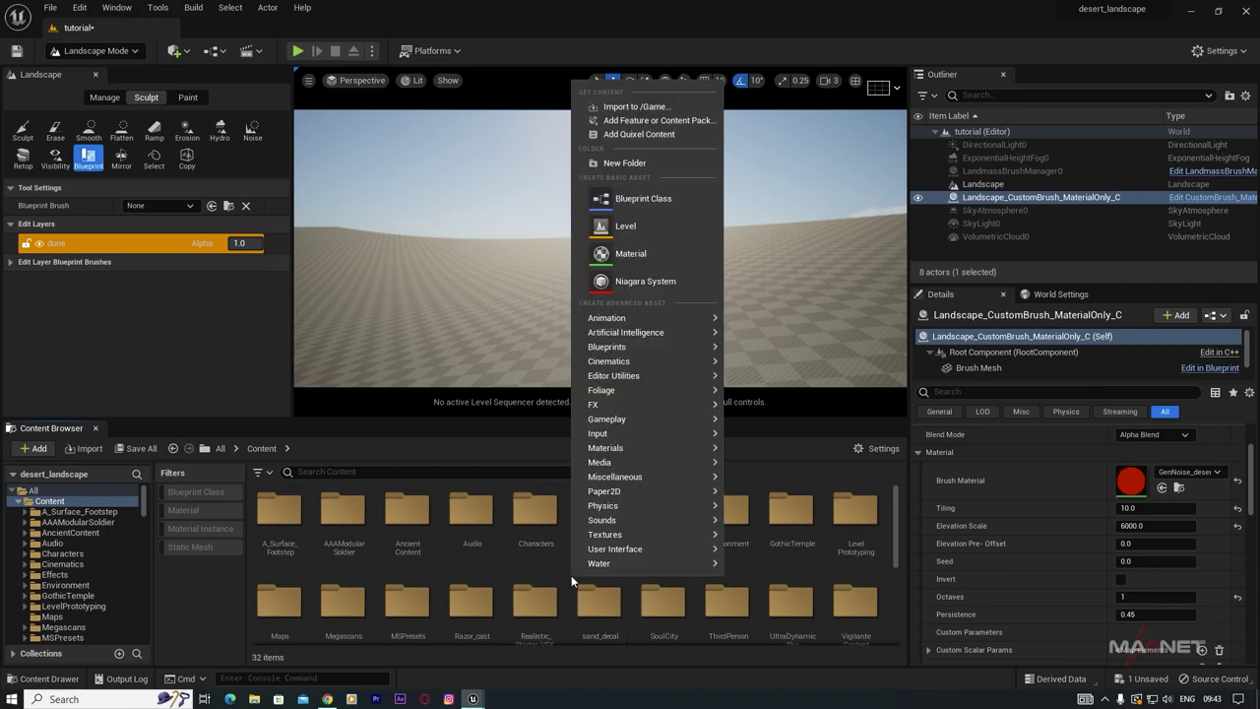
click(661, 138)
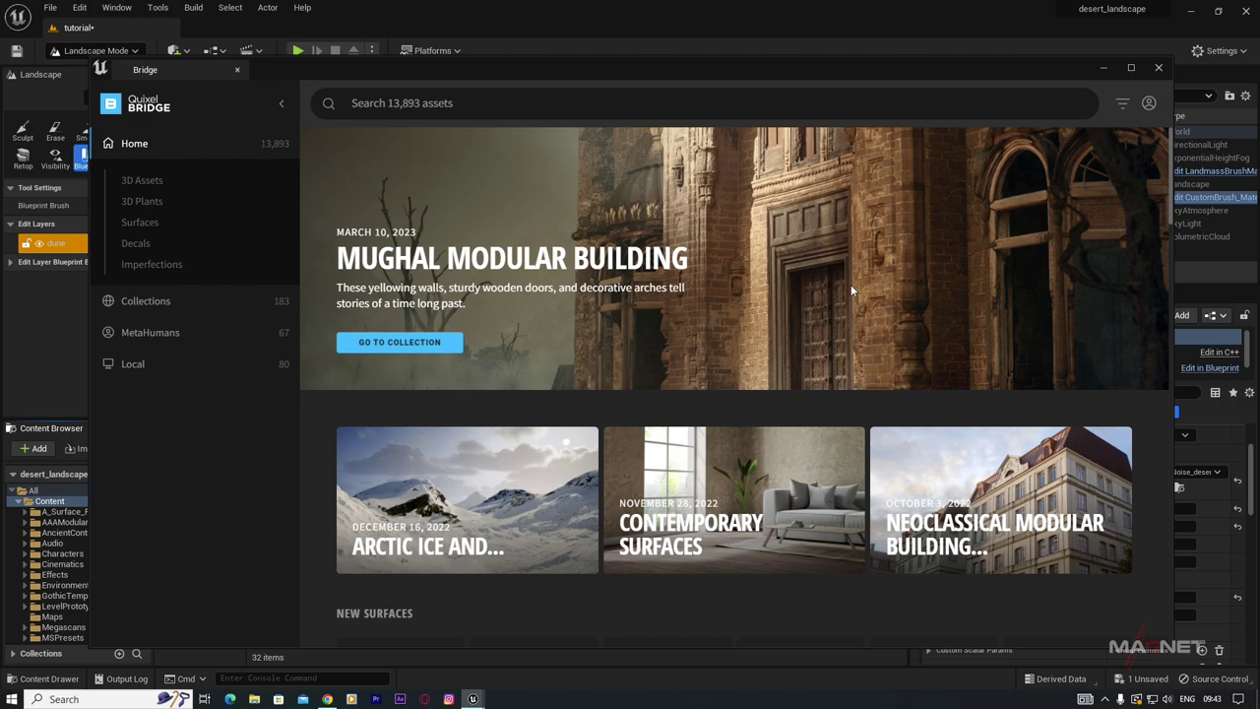
click(136, 364)
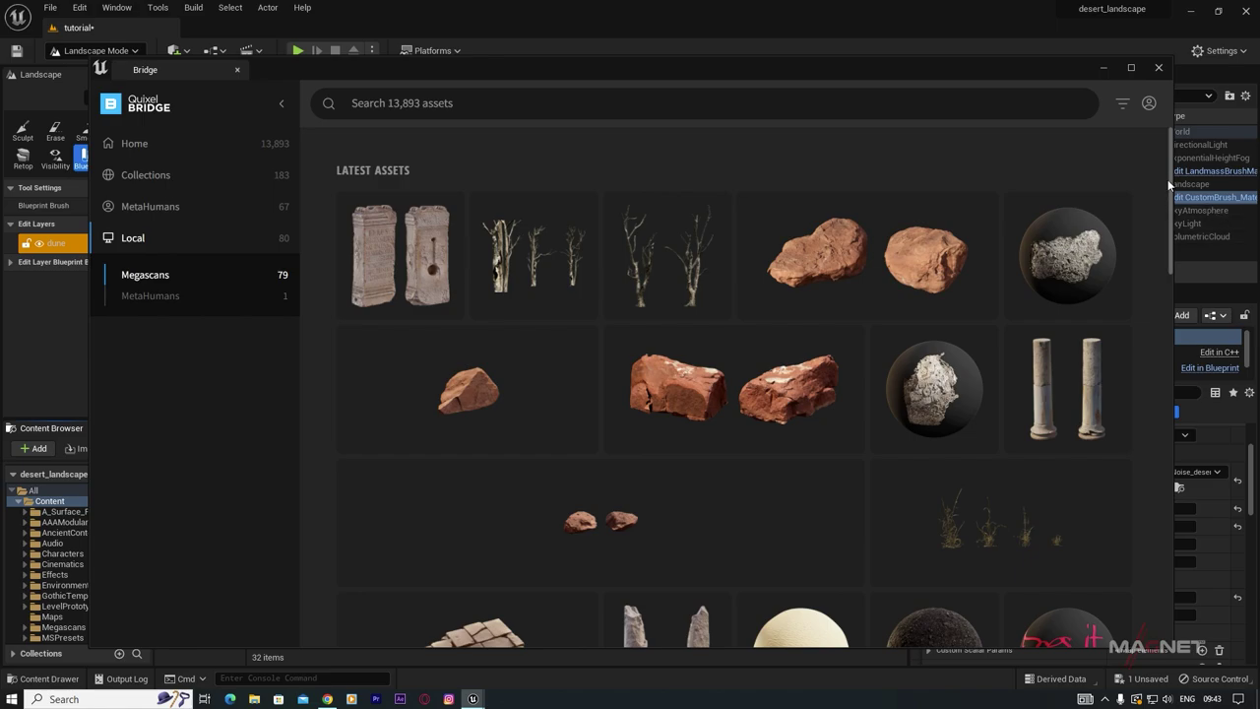
scroll(747, 460, down, 3)
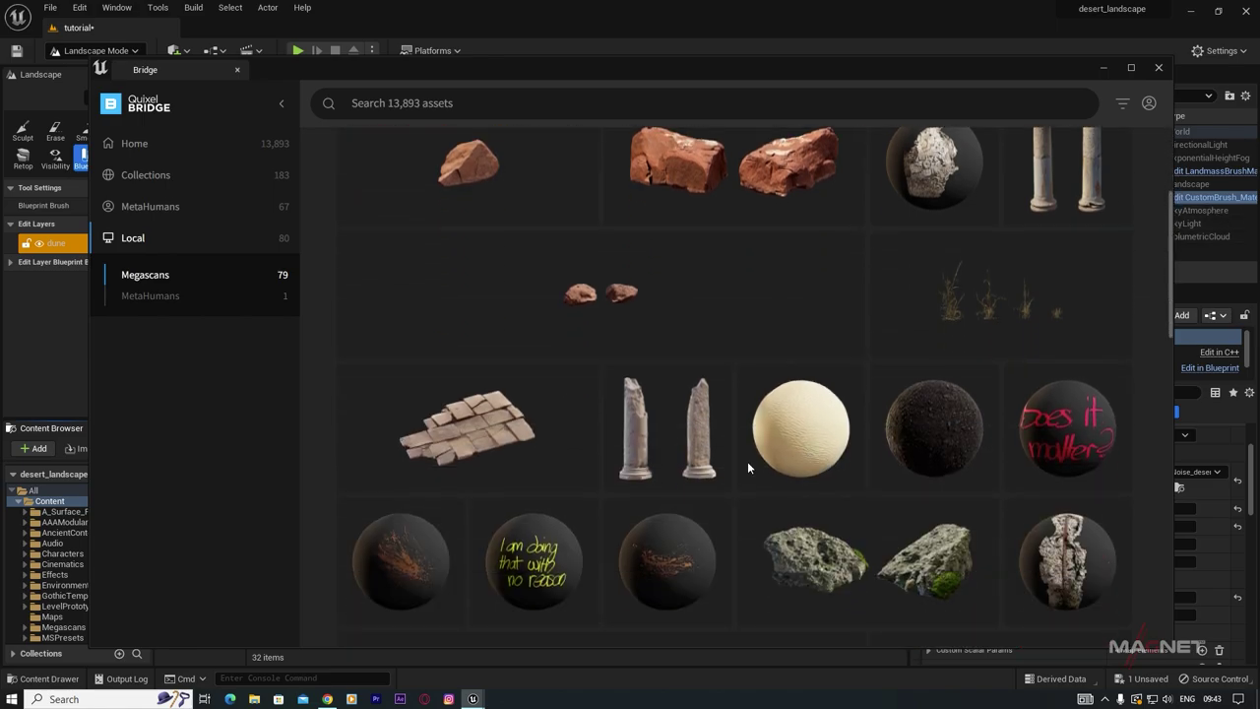
click(763, 455)
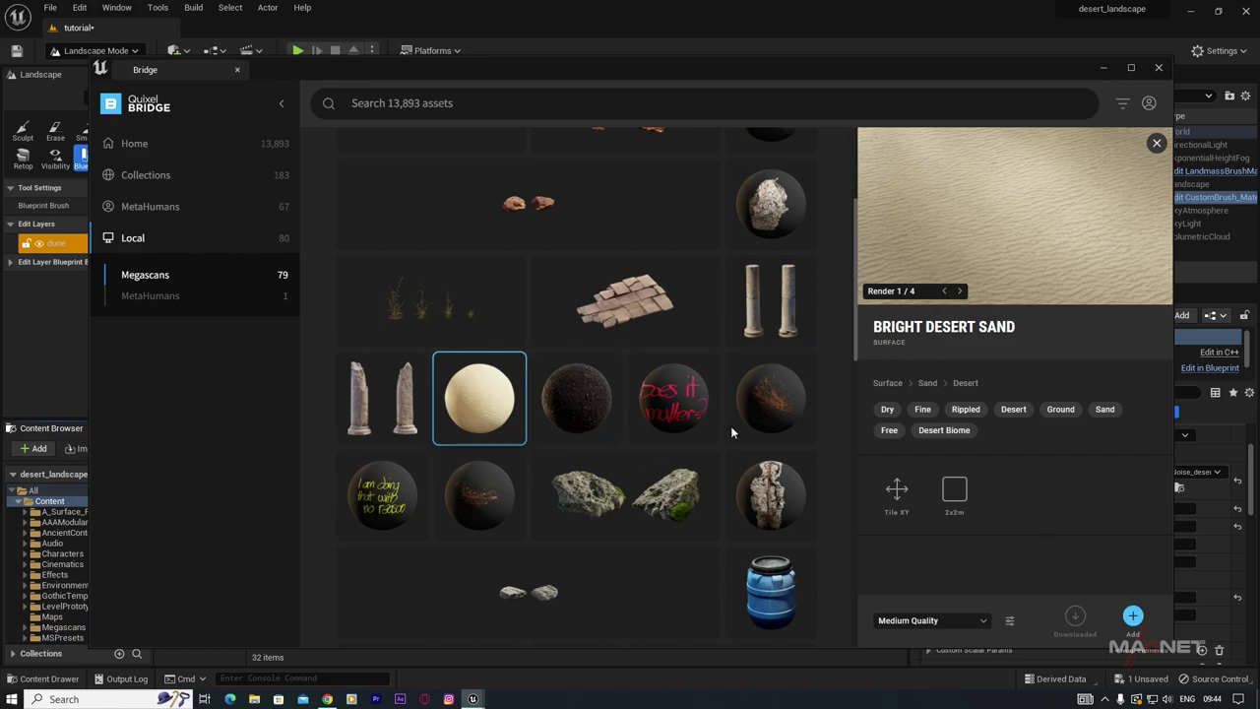
click(1160, 68)
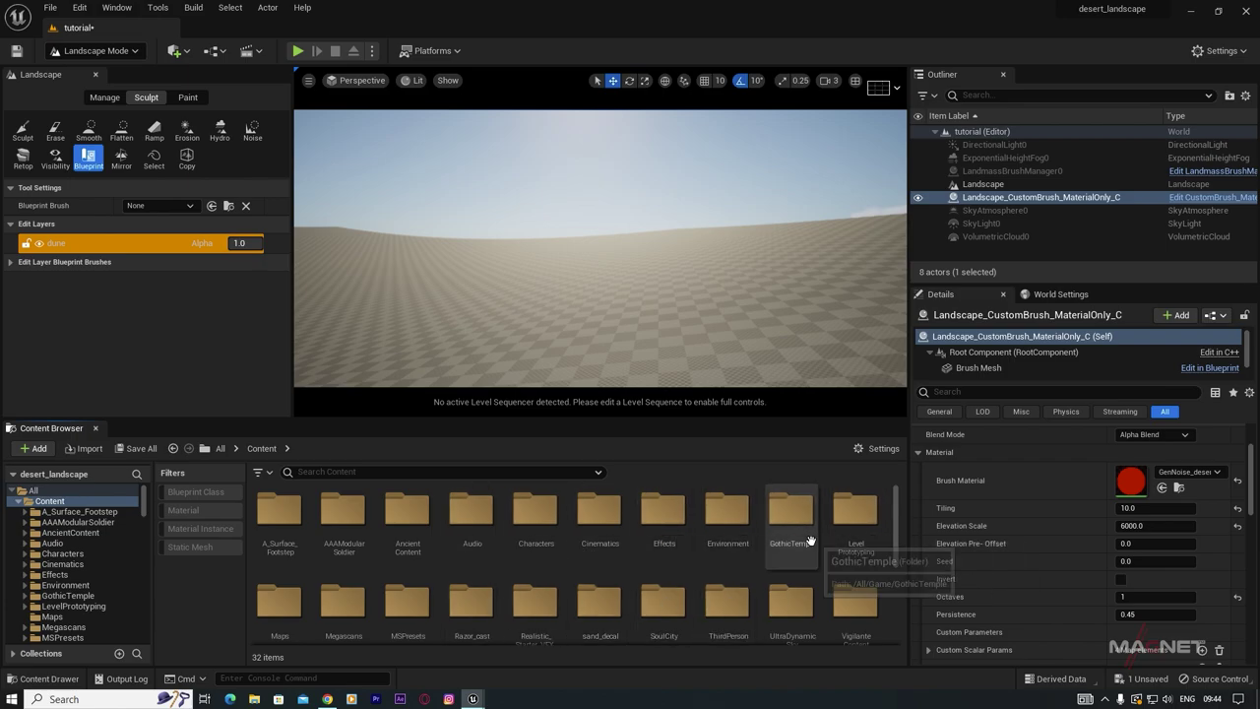
Step: Open the project's Megascans Surfaces folder and filter its contents to material instances
scroll(898, 527, down, 1)
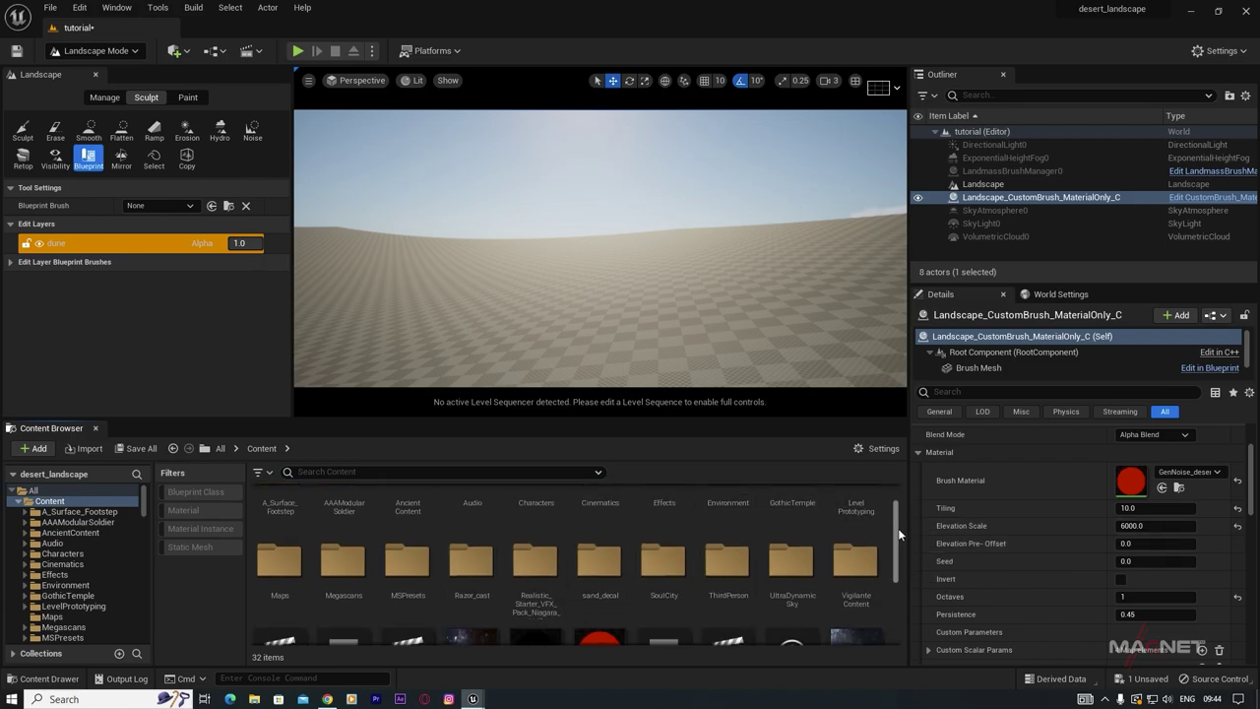
double_click(347, 560)
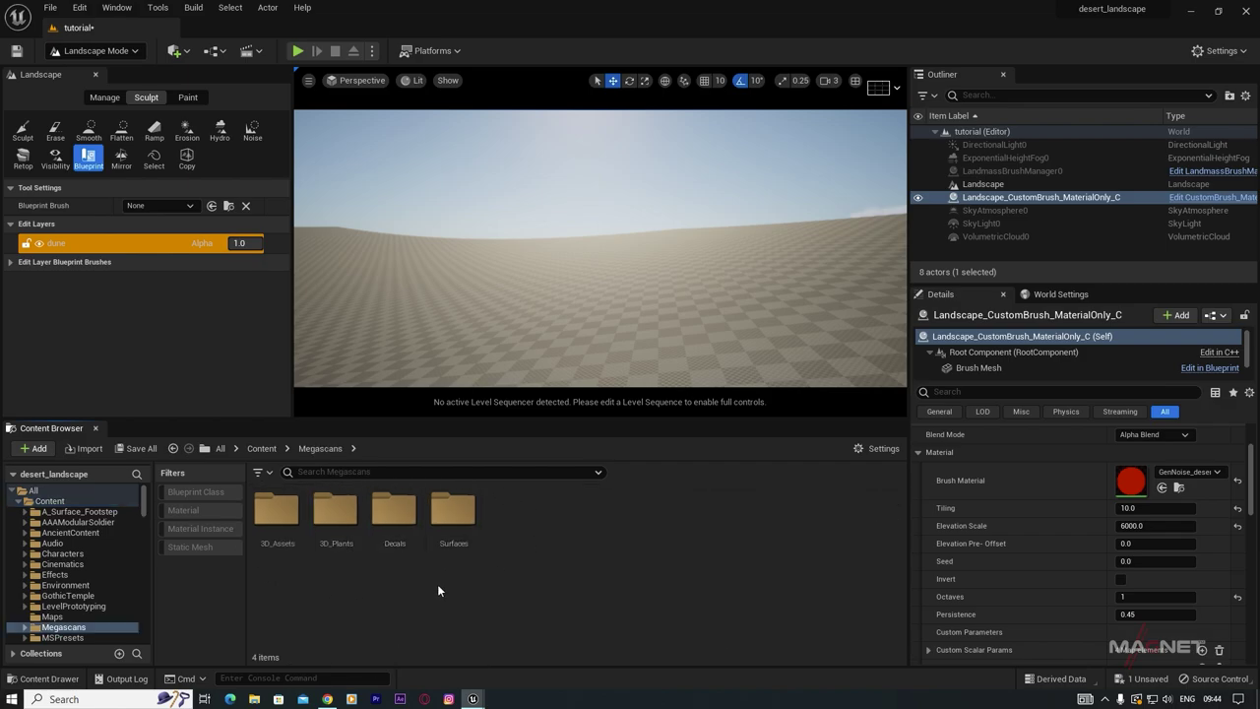
double_click(456, 511)
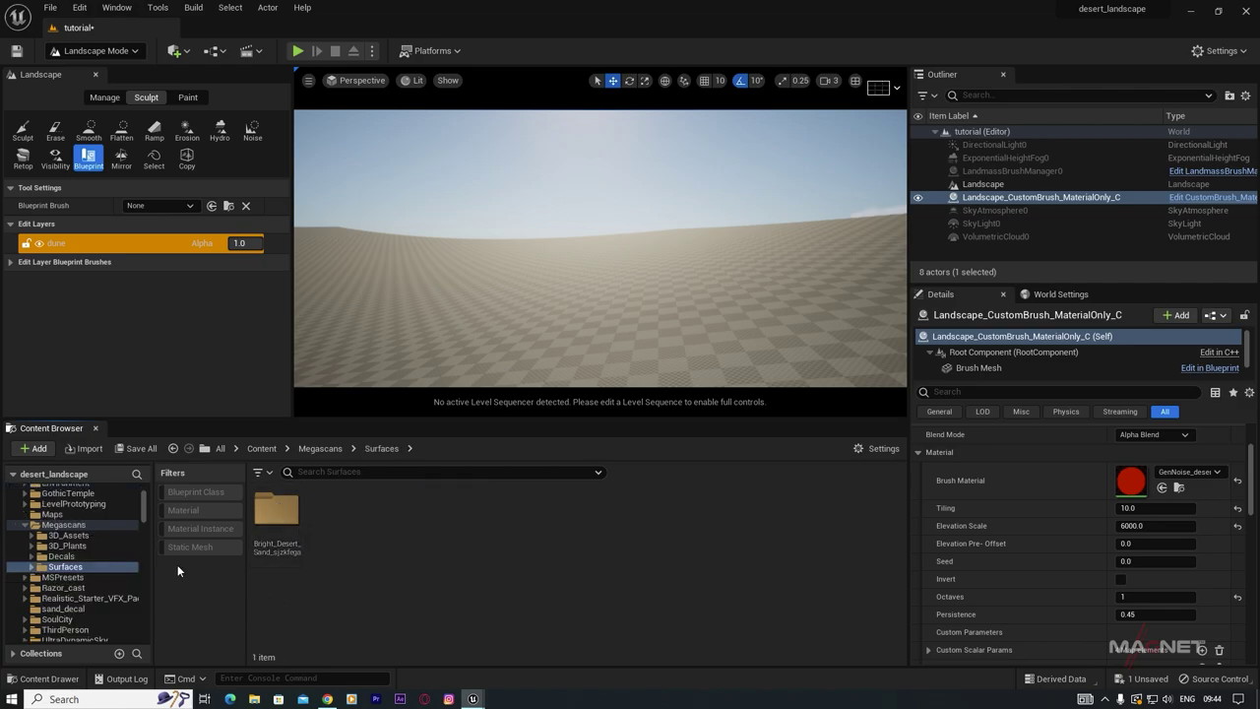
click(193, 529)
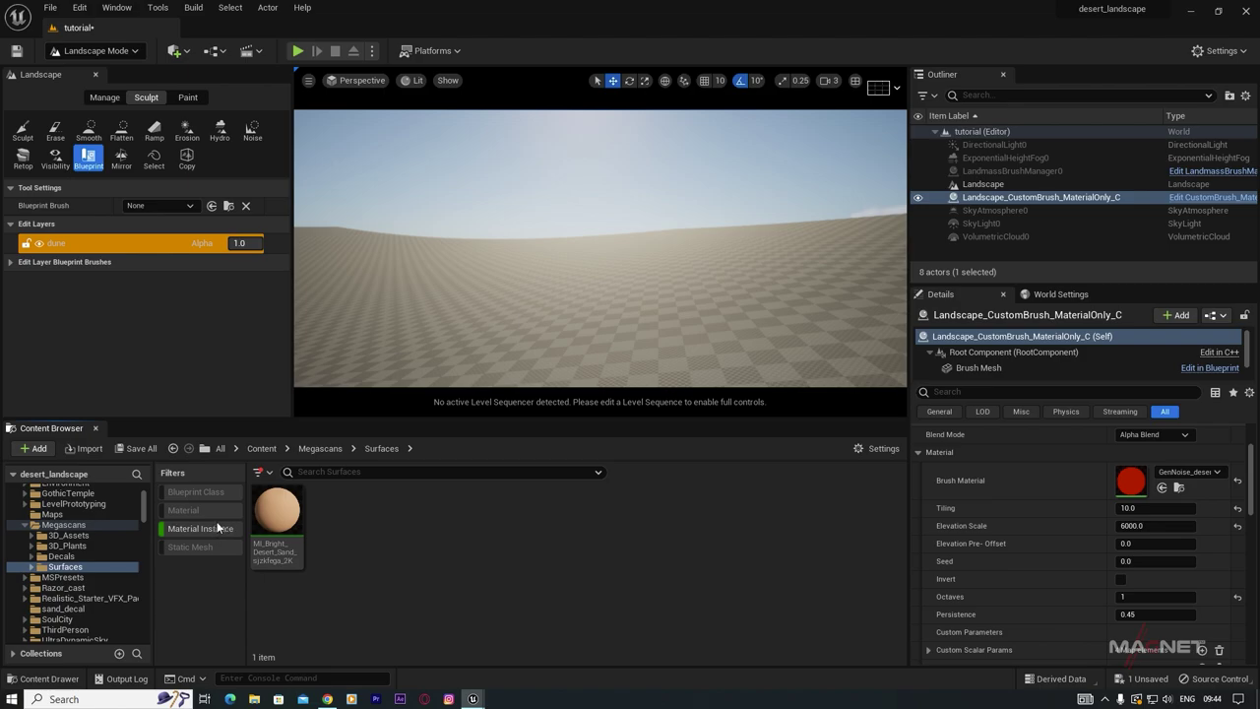
click(259, 472)
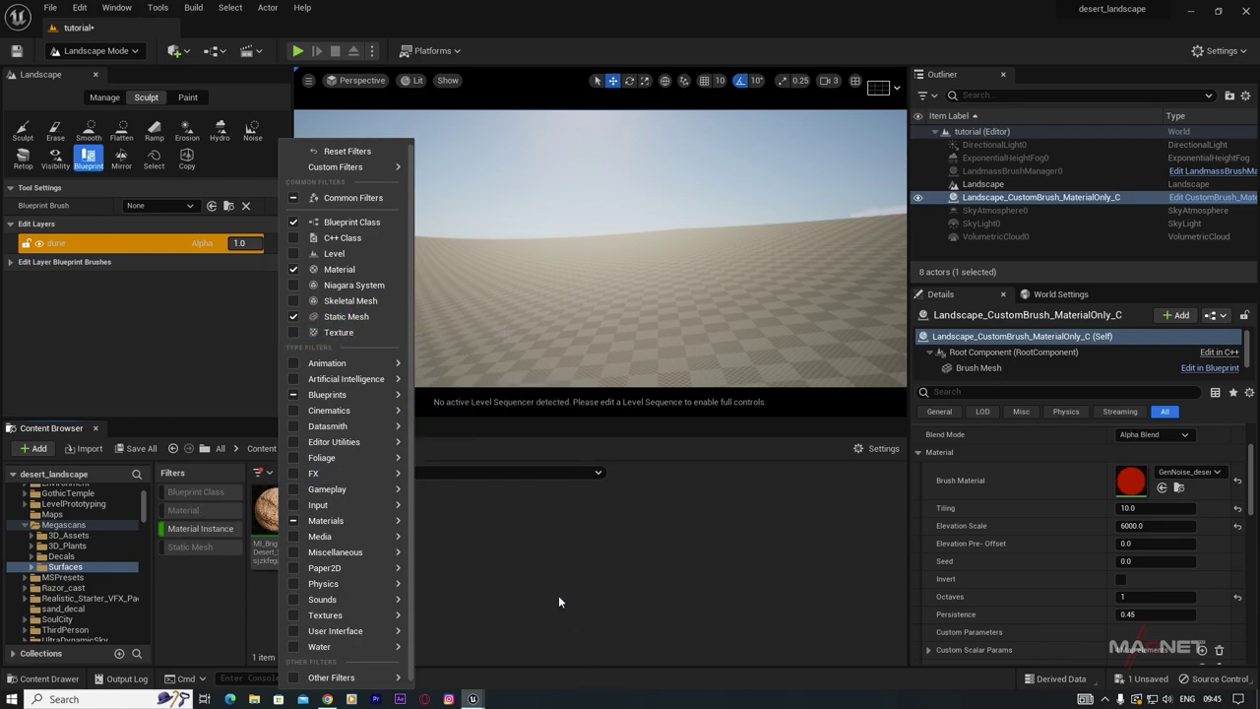
mouse_move(350, 379)
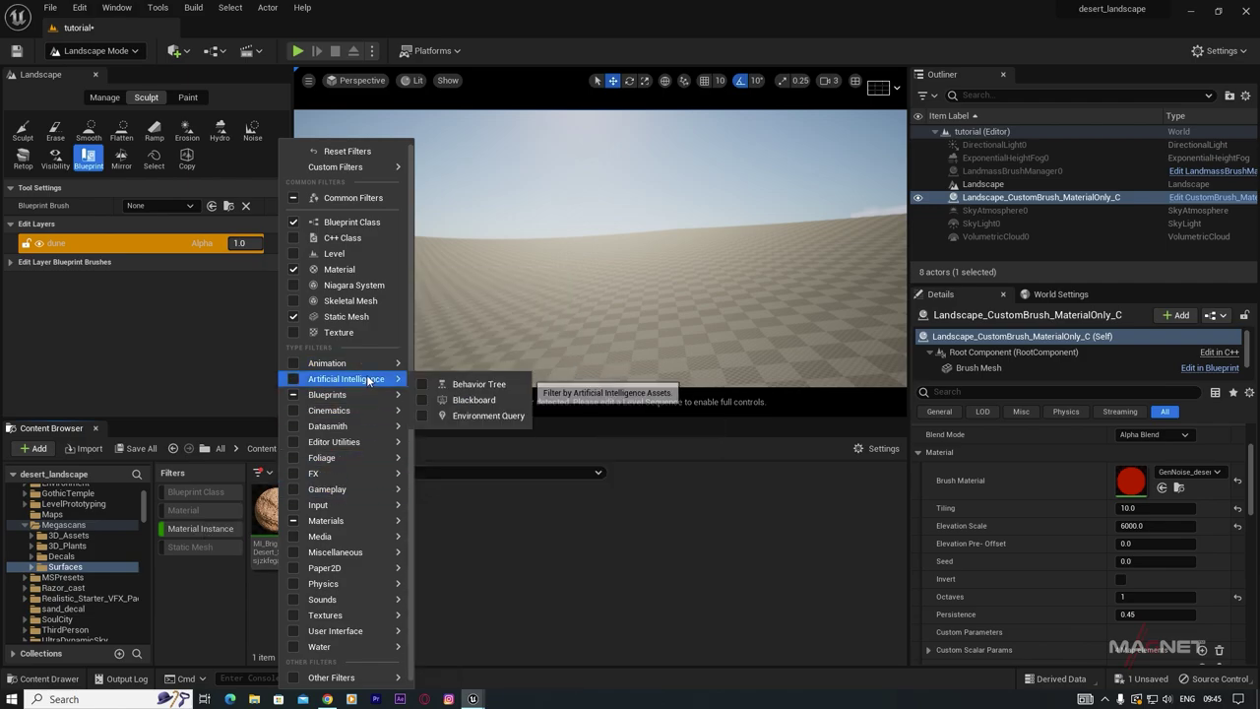
mouse_move(345, 521)
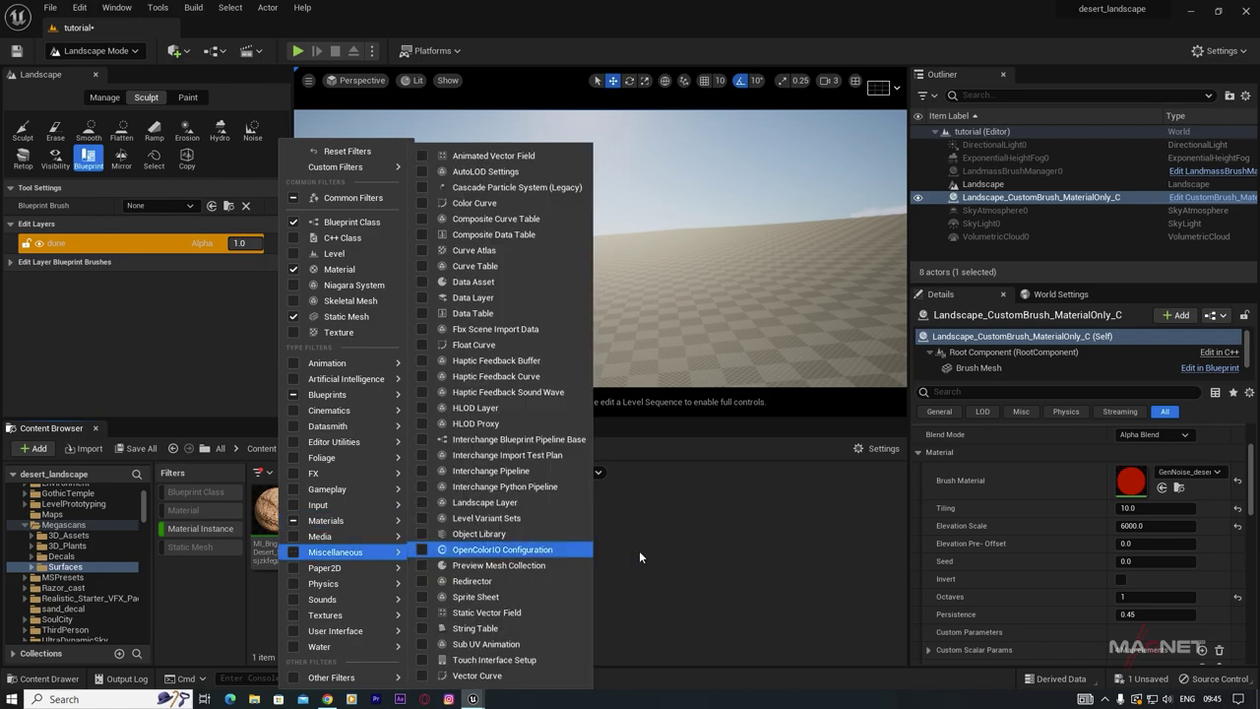
click(652, 549)
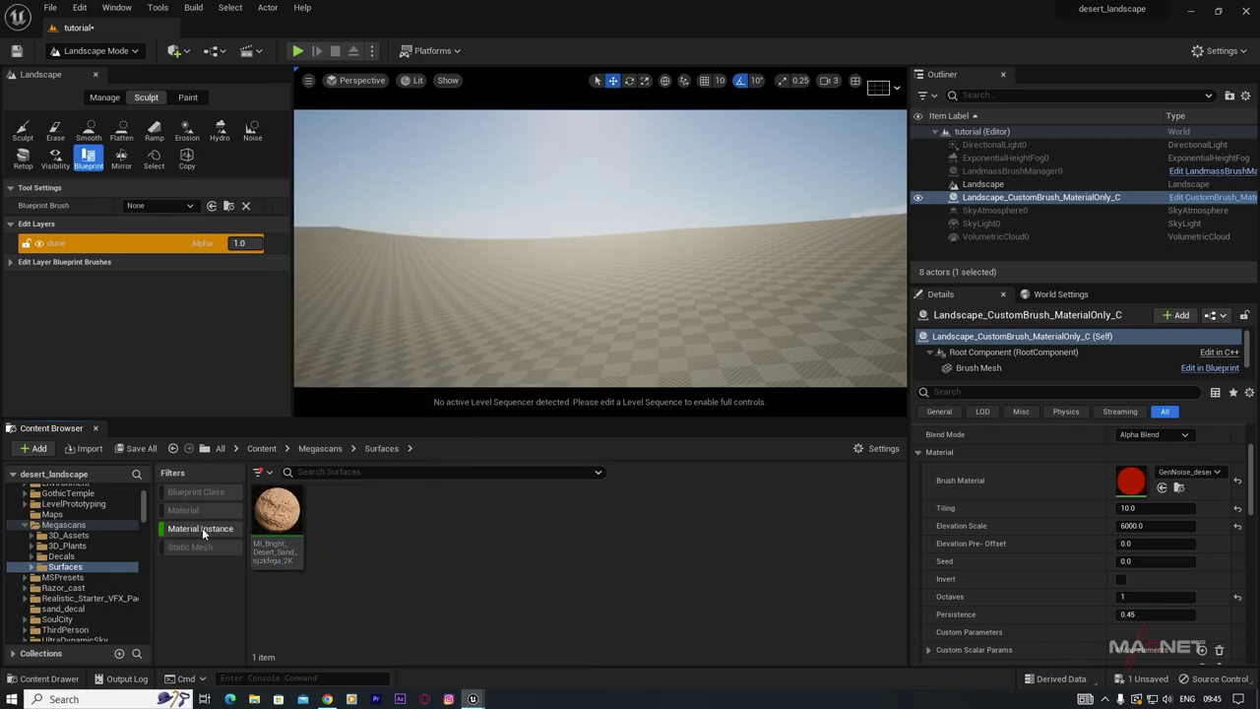
Step: Assign the MI_Bright_Desert_Sand material instance as the landscape's Landscape Material
click(277, 512)
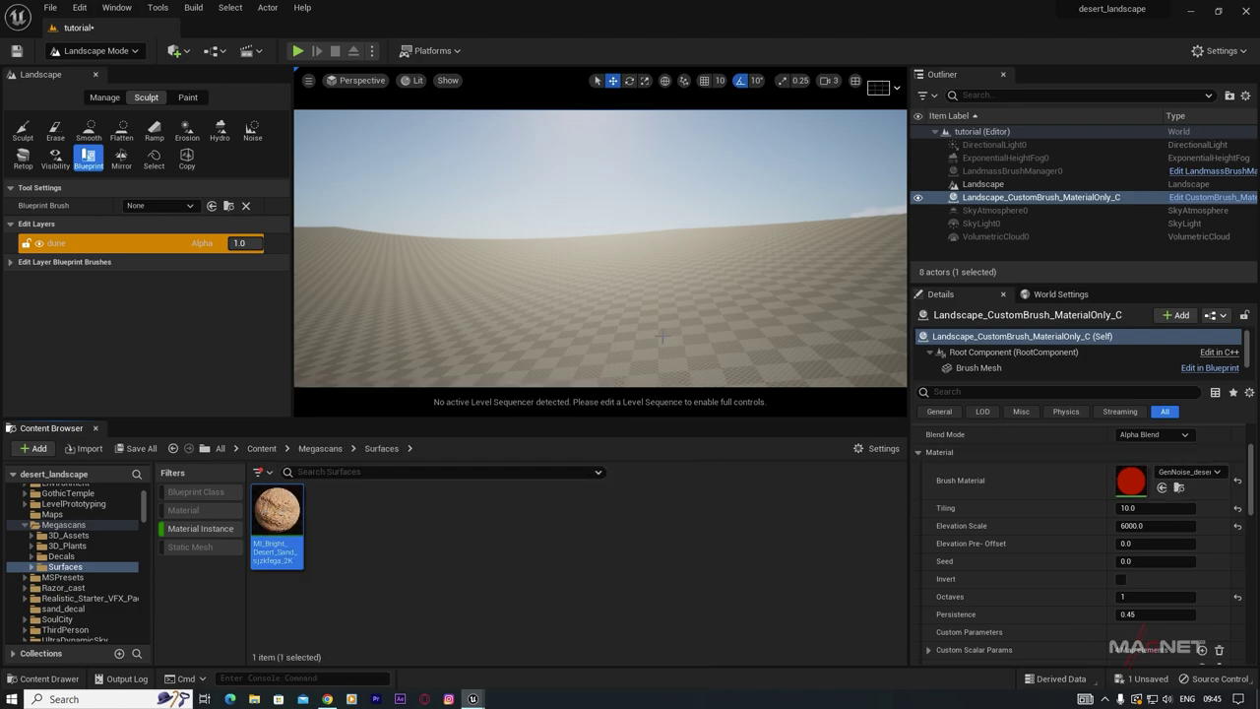
click(649, 289)
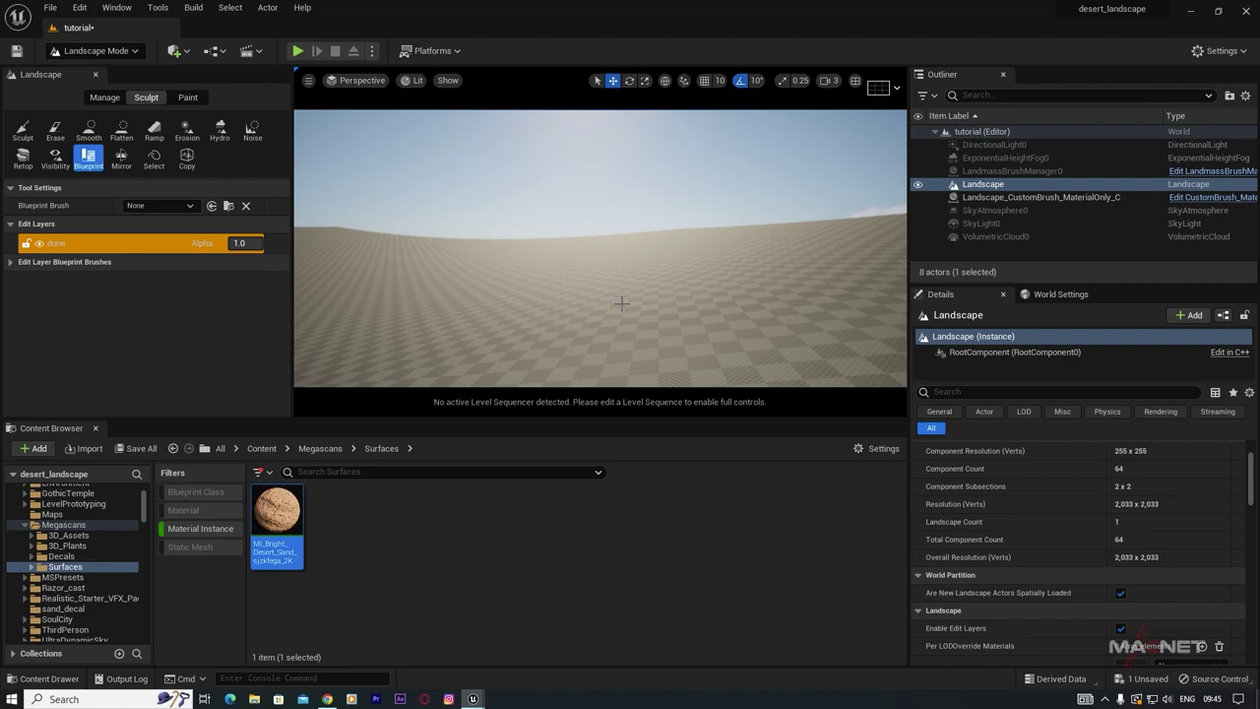
scroll(1199, 511, down, 4)
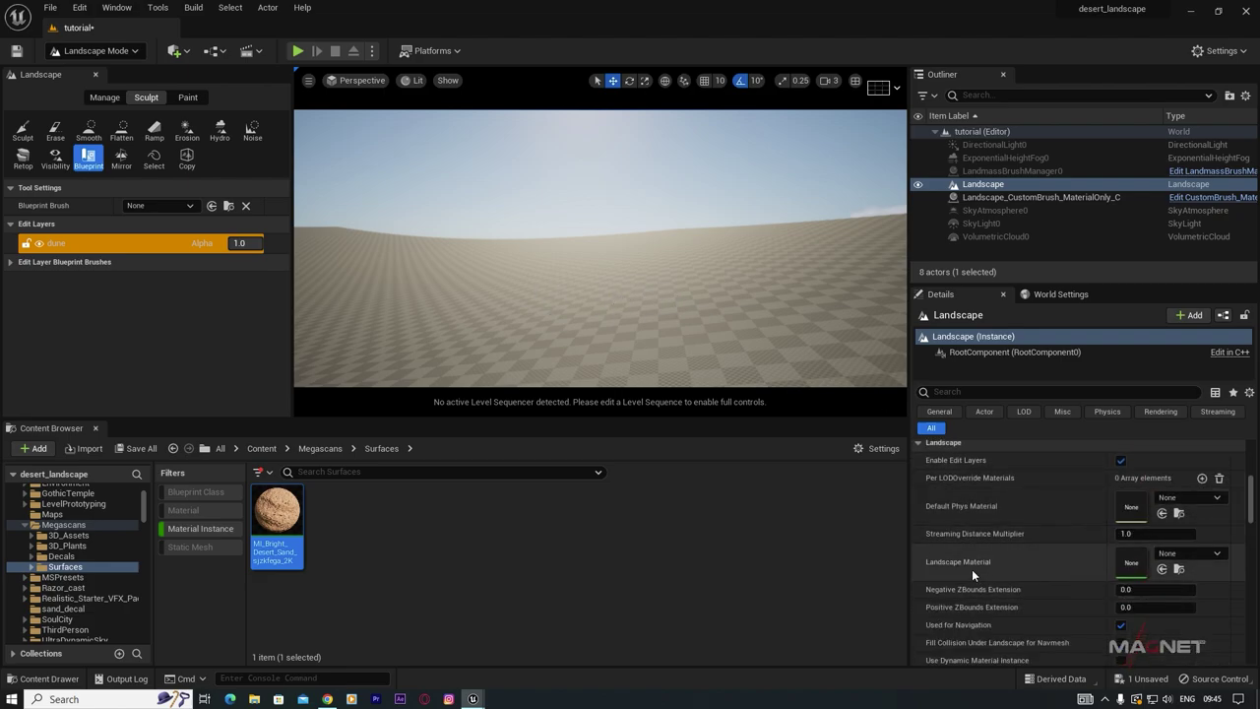
click(1163, 571)
mouse_move(600, 248)
right_down()
mouse_move(630, 280)
mouse_move(571, 265)
mouse_move(620, 222)
mouse_move(709, 231)
mouse_move(581, 251)
right_up()
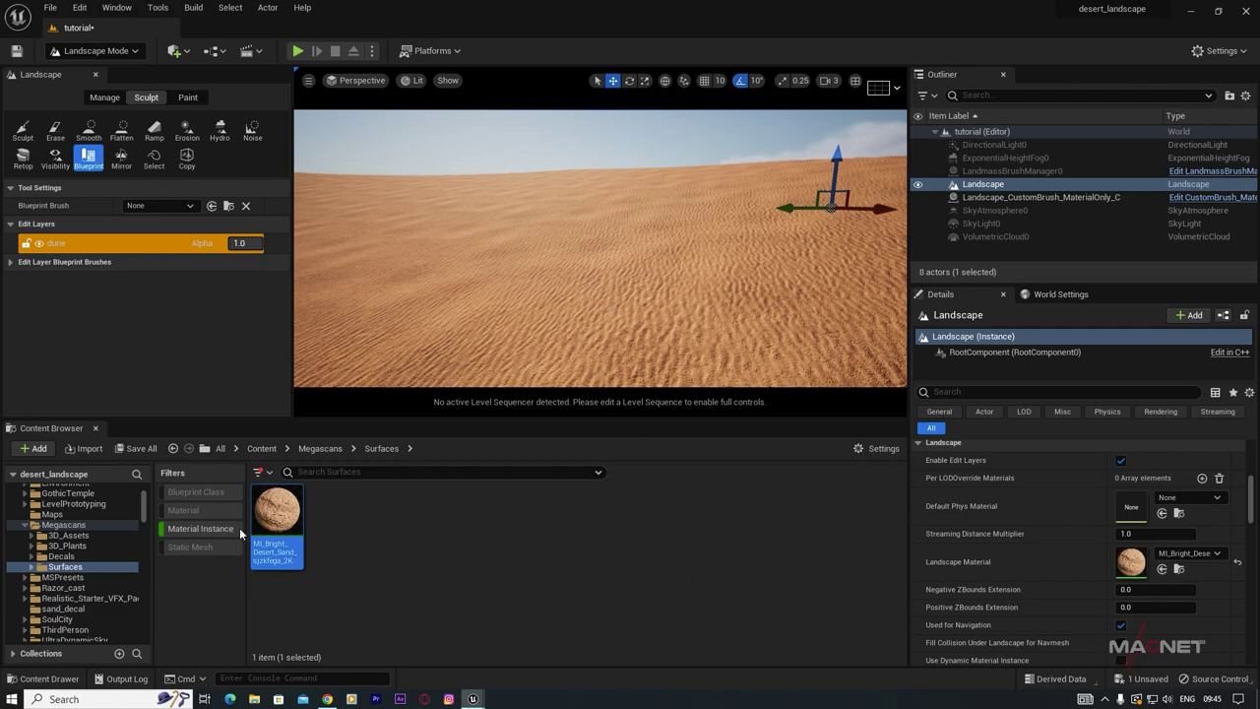
Step: Open the MI_Bright_Desert_Sand material instance in a non-maximized editor placed so the landscape viewport stays in view
double_click(275, 512)
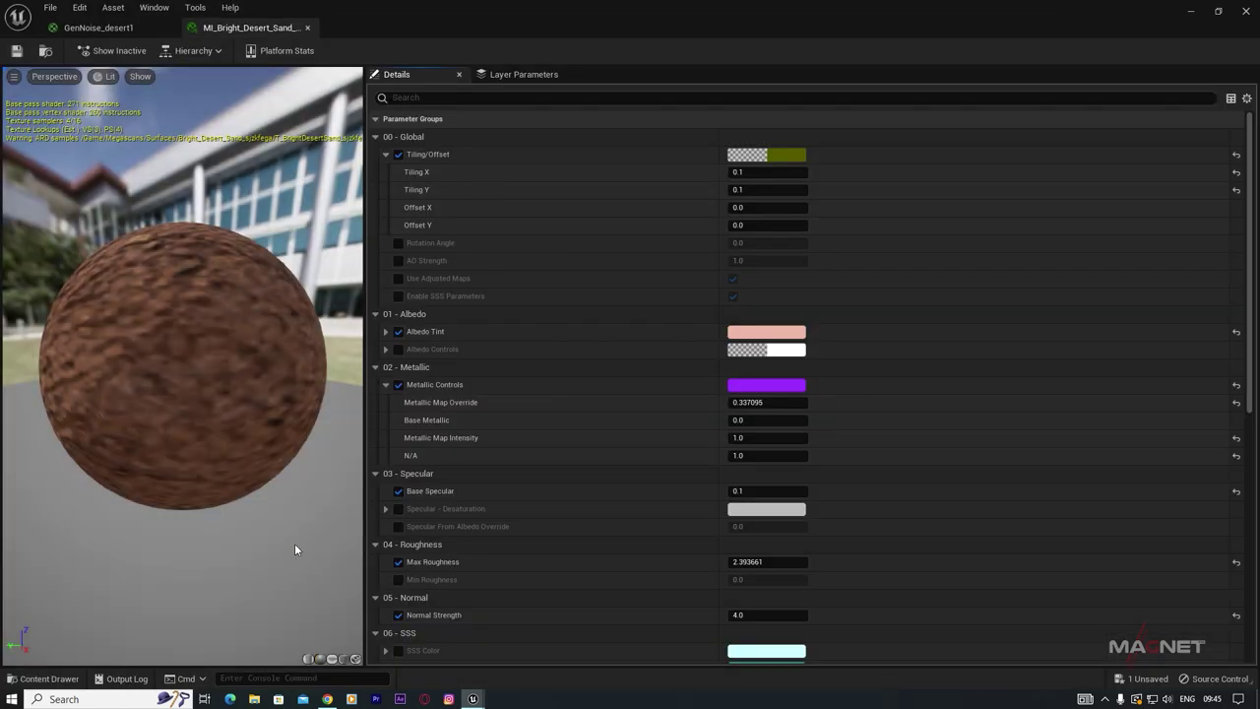
click(1218, 14)
drag(545, 285, 1056, 77)
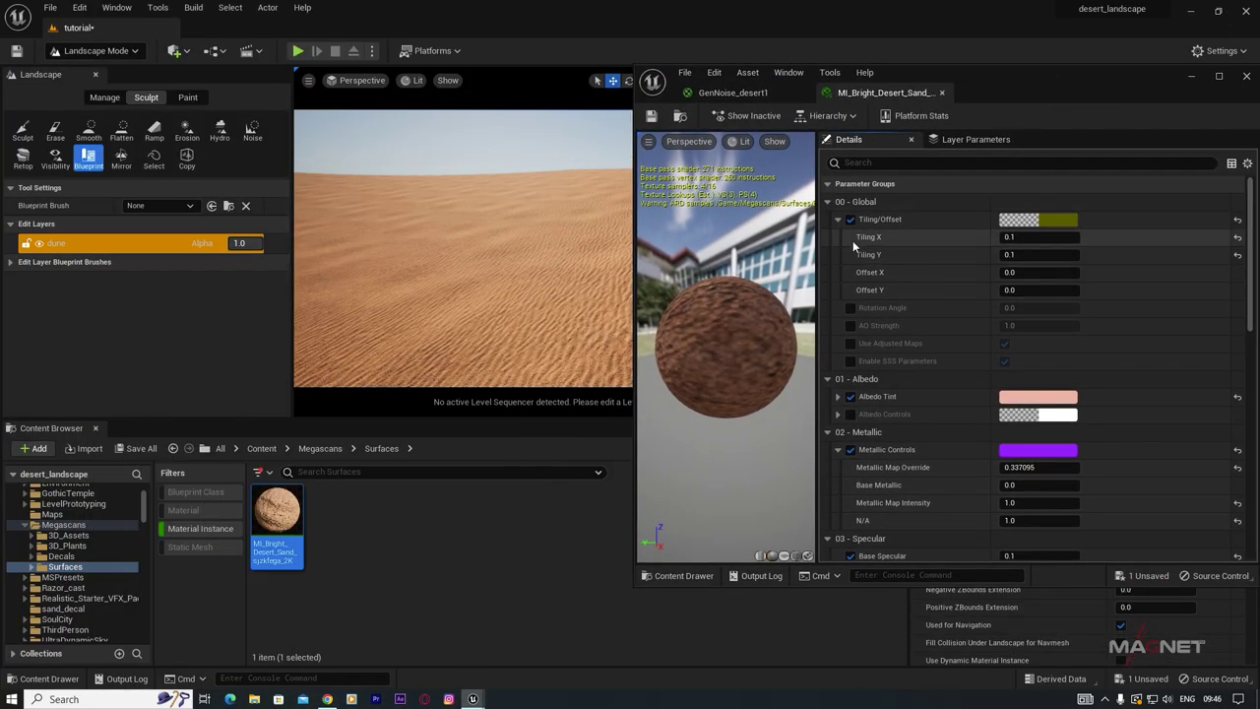
Step: Reset the sand material instance's Tiling X and Tiling Y to their default of 0.0
click(1008, 237)
click(1238, 238)
click(1237, 255)
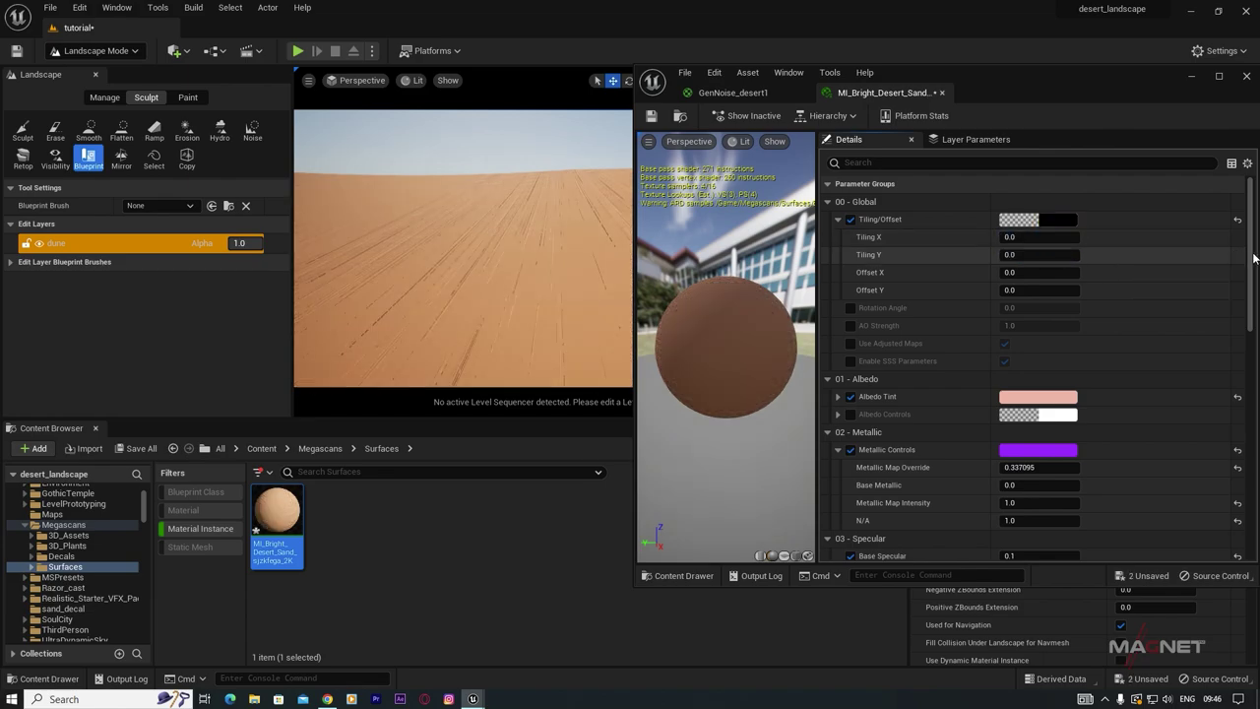
Step: Try a value of 1 for both Tiling X and Tiling Y of the sand material instance
click(1028, 238)
text(1)
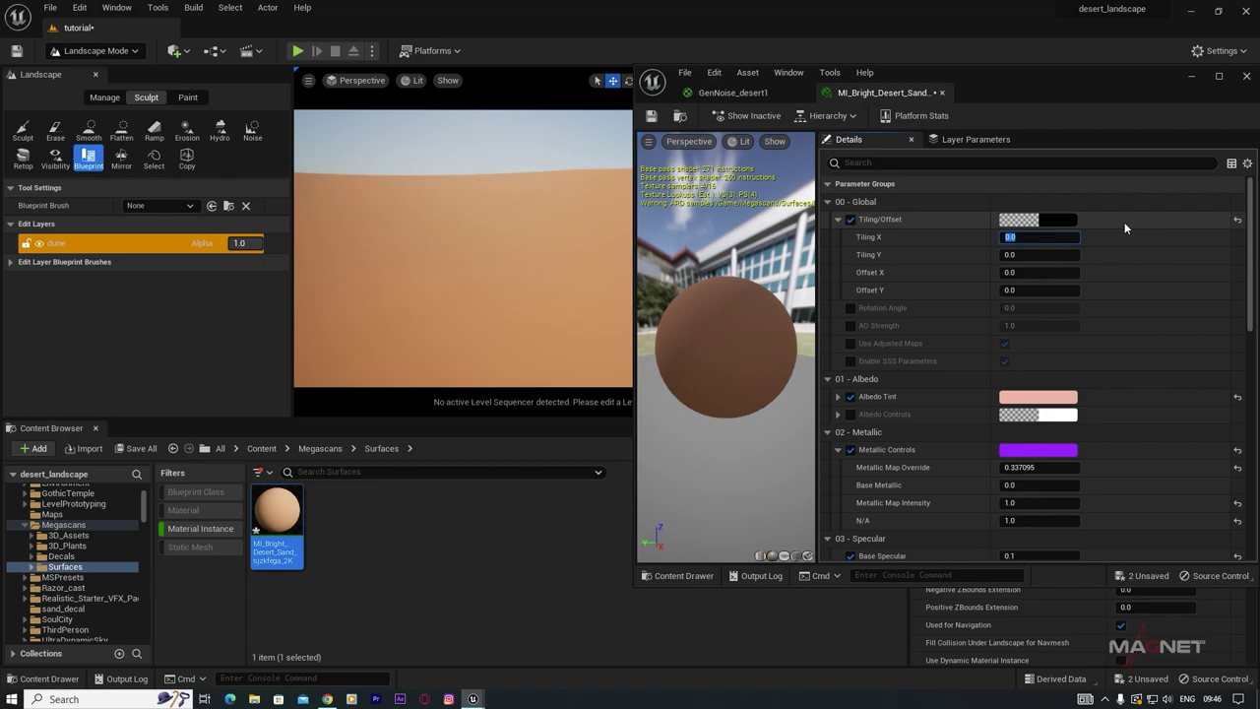
click(1009, 255)
text(1)
key(Return)
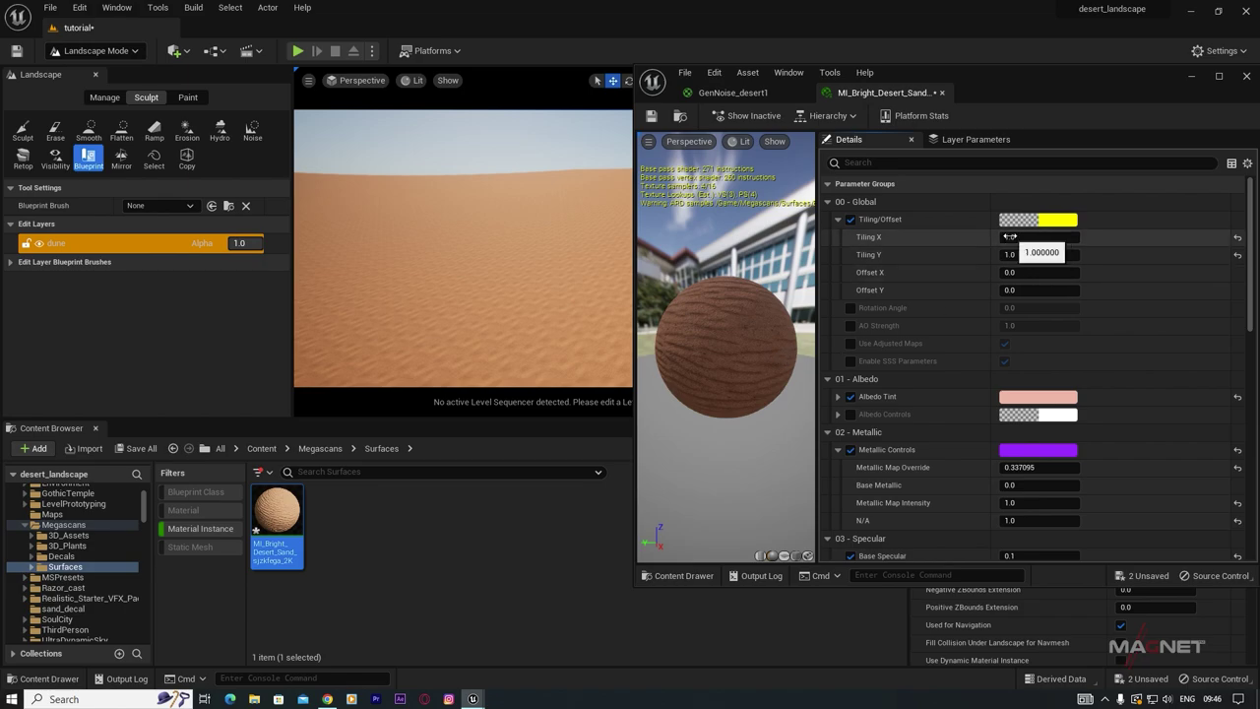
Step: Set the sand material instance's Tiling X and Tiling Y to 0.1
click(1039, 237)
text(.1)
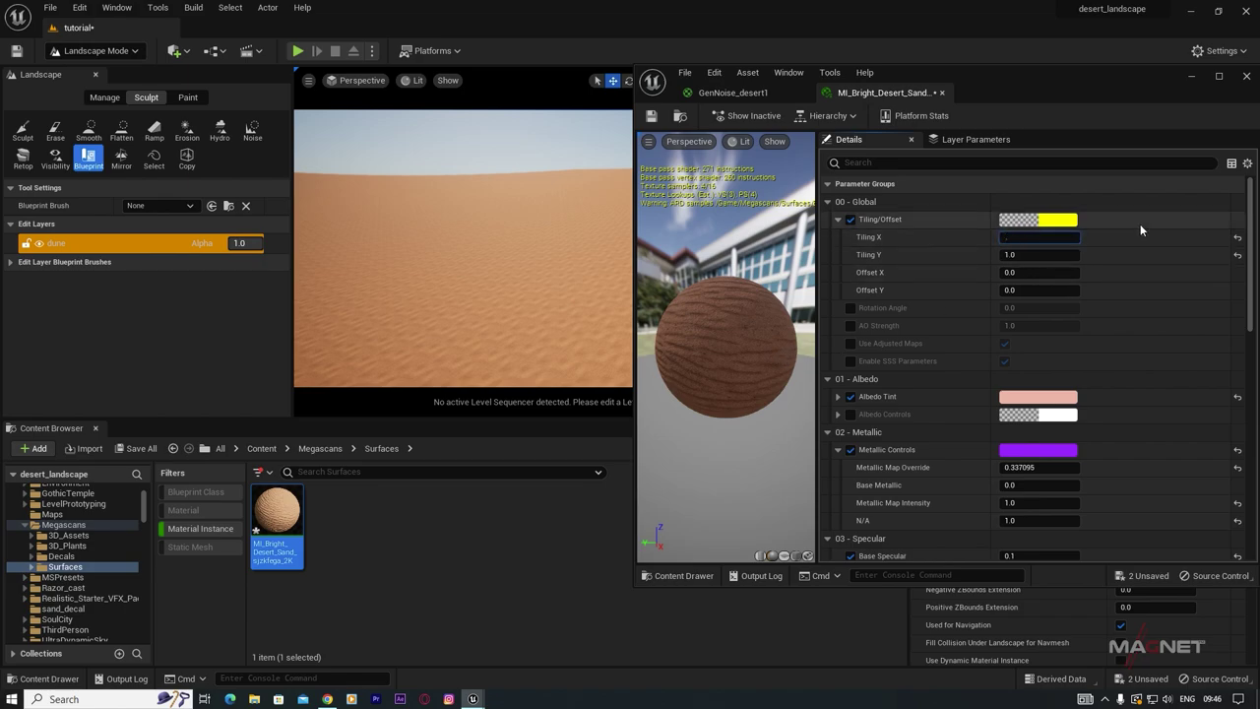
click(1008, 255)
text(.1)
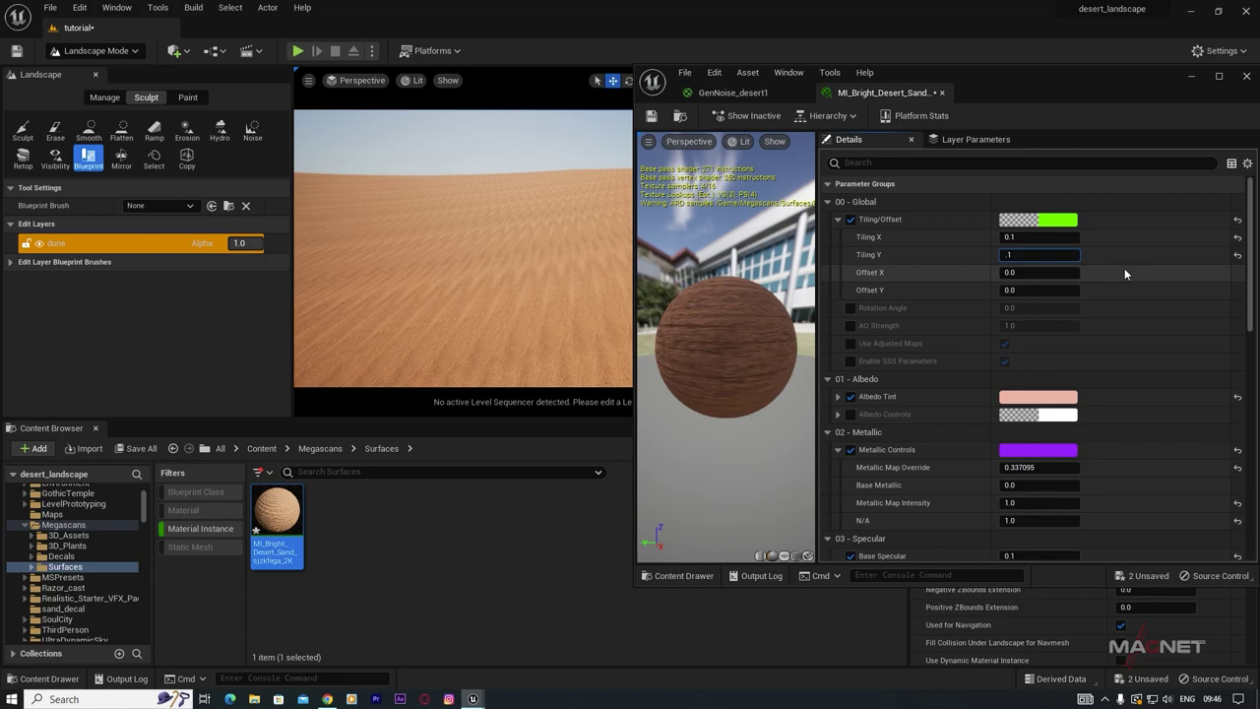
key(Return)
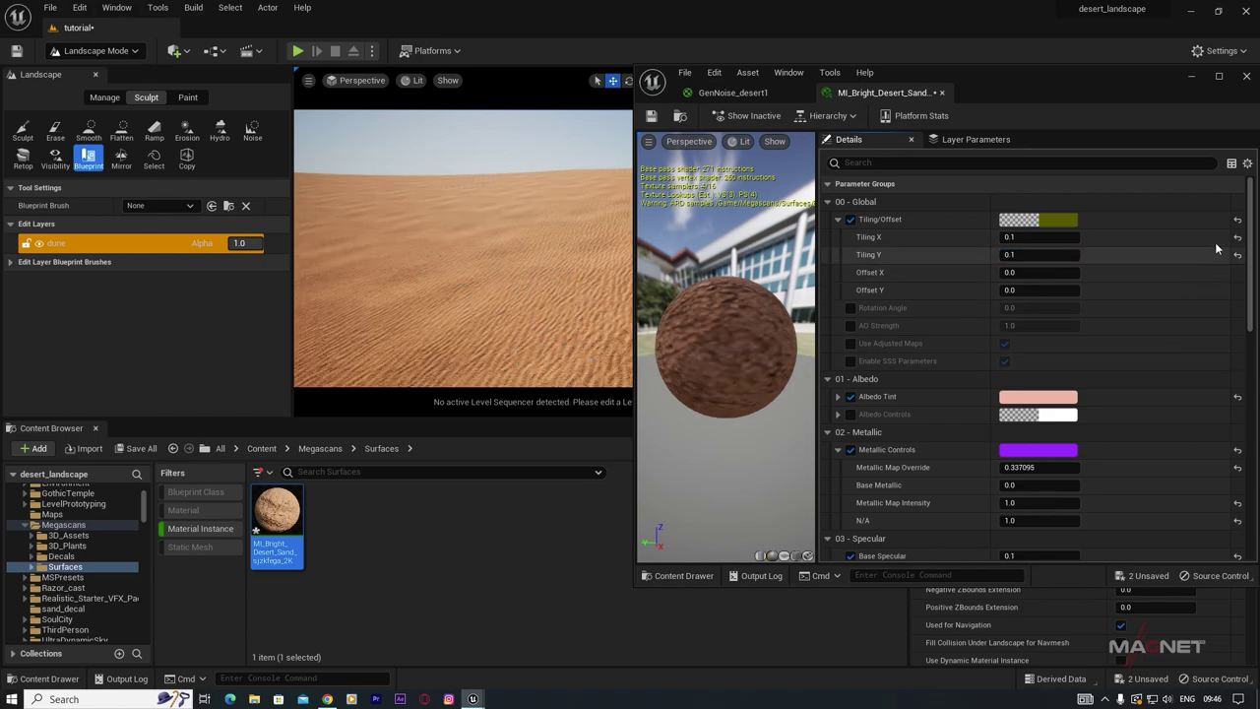
Step: Set the material instance's Metallic Map Override to about 0.369 and its Base Specular to 0.1
scroll(1252, 213, down, 1)
drag(1252, 212, 1257, 256)
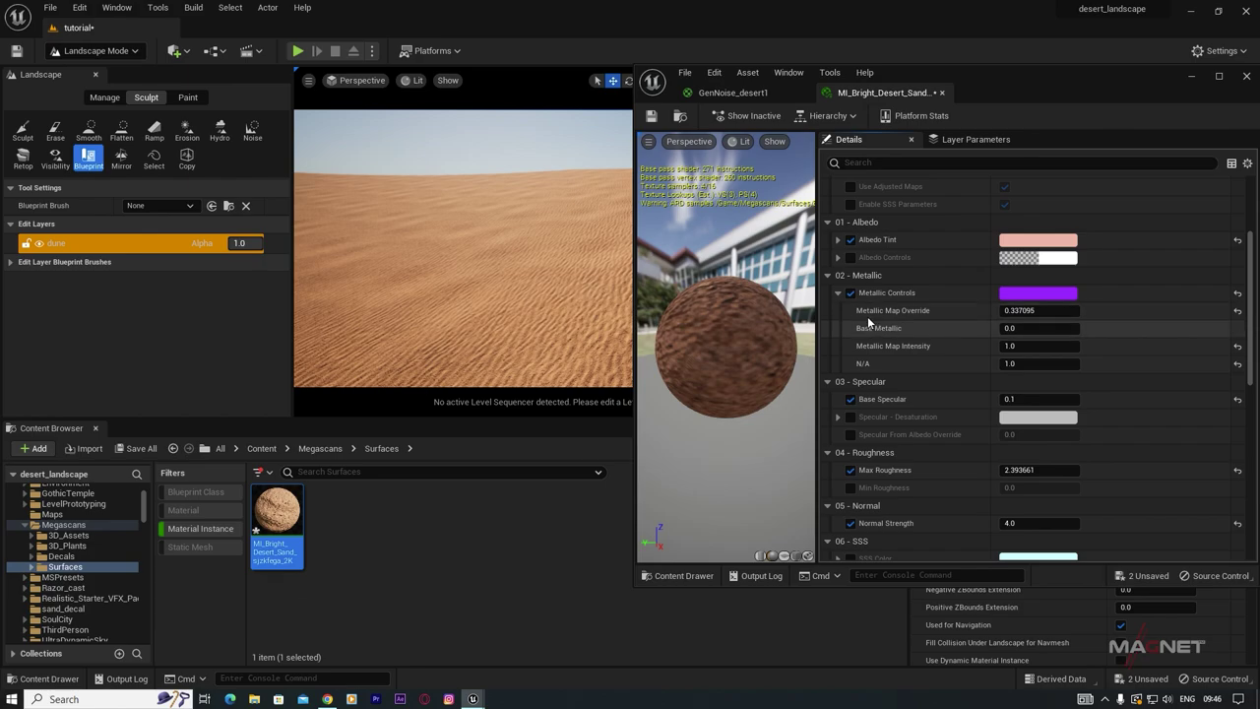
drag(1034, 310, 1063, 310)
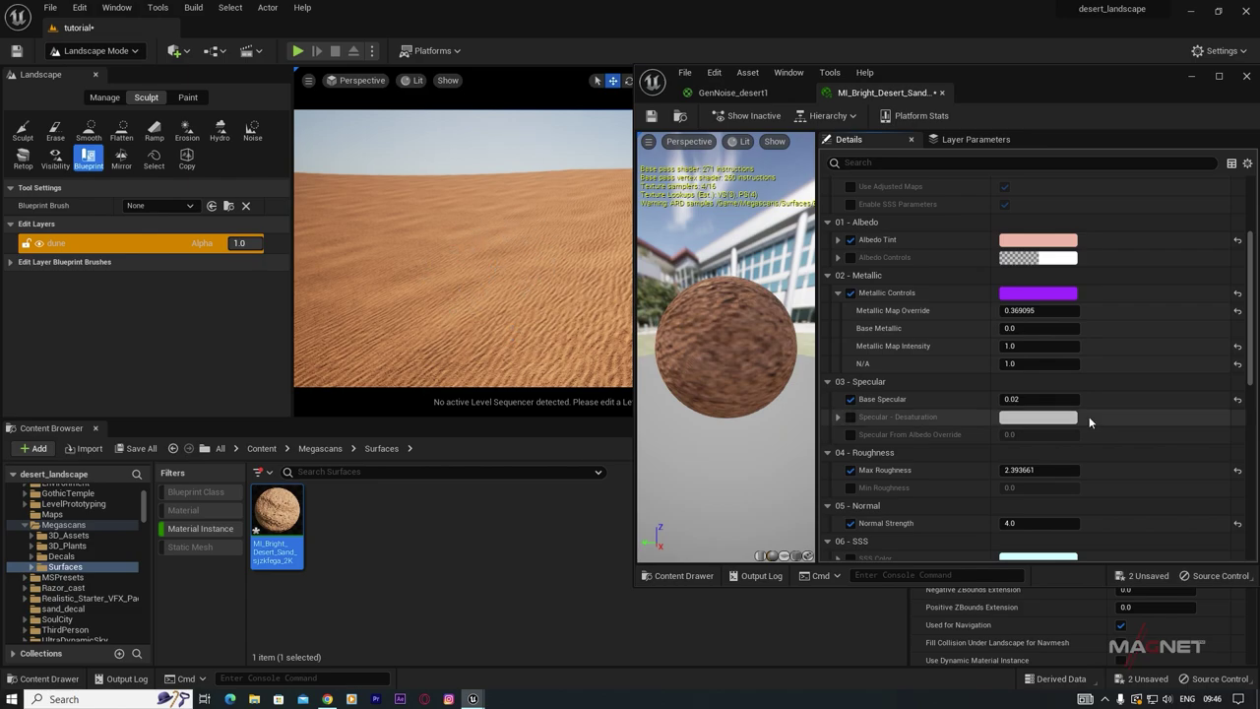
drag(1038, 399, 1071, 393)
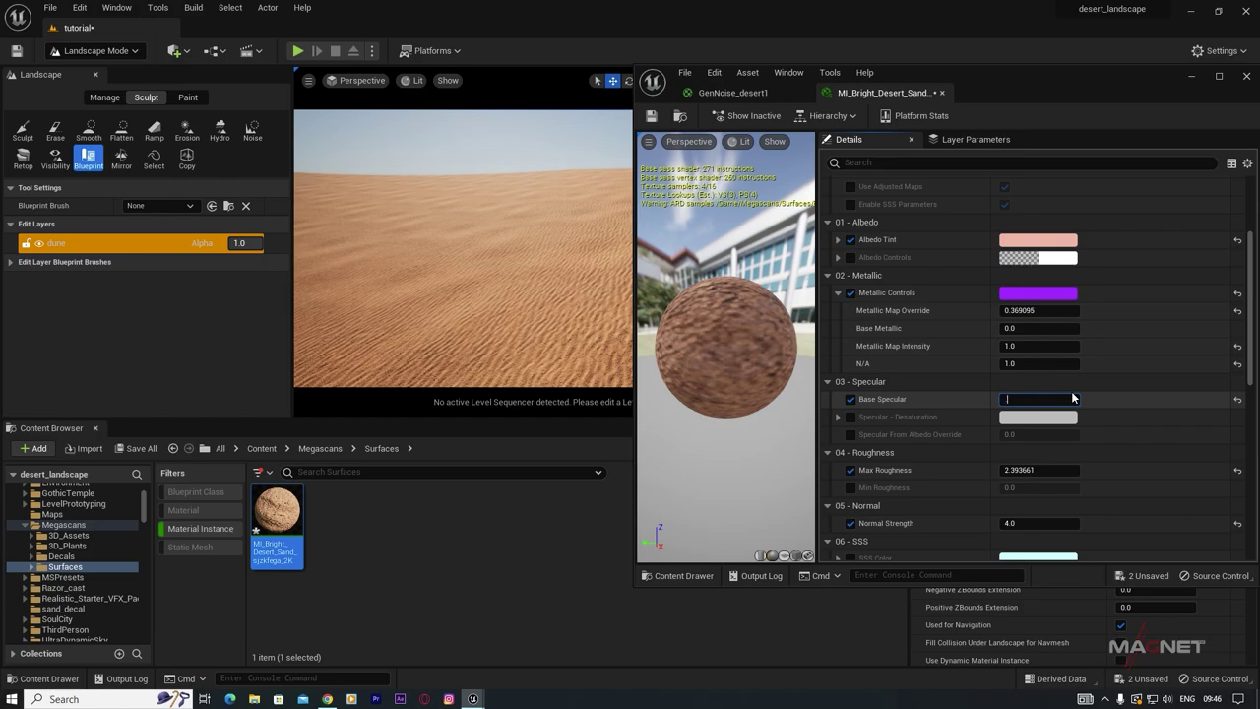
text(.1)
key(Return)
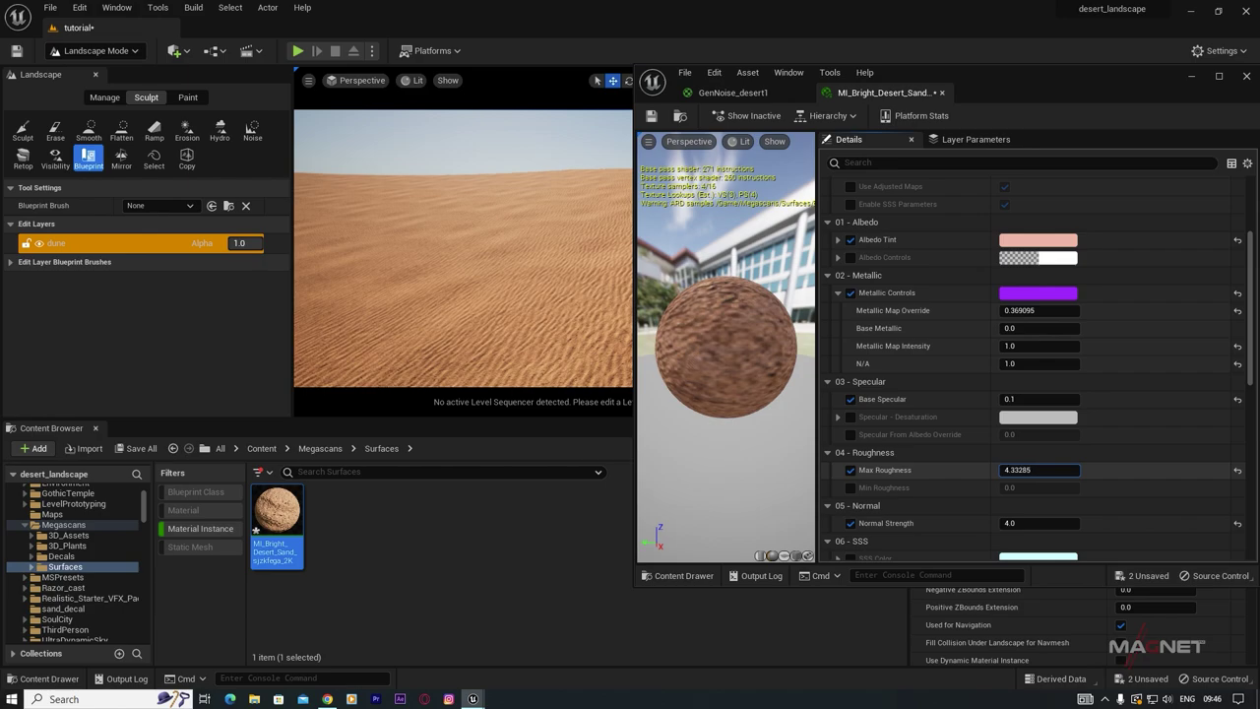
Step: Set the material instance's Max Roughness to 4.0
click(1017, 469)
text(4)
key(Return)
Step: Save the sand material instance and minimize its editor to return to the landscape viewport
scroll(954, 504, down, 4)
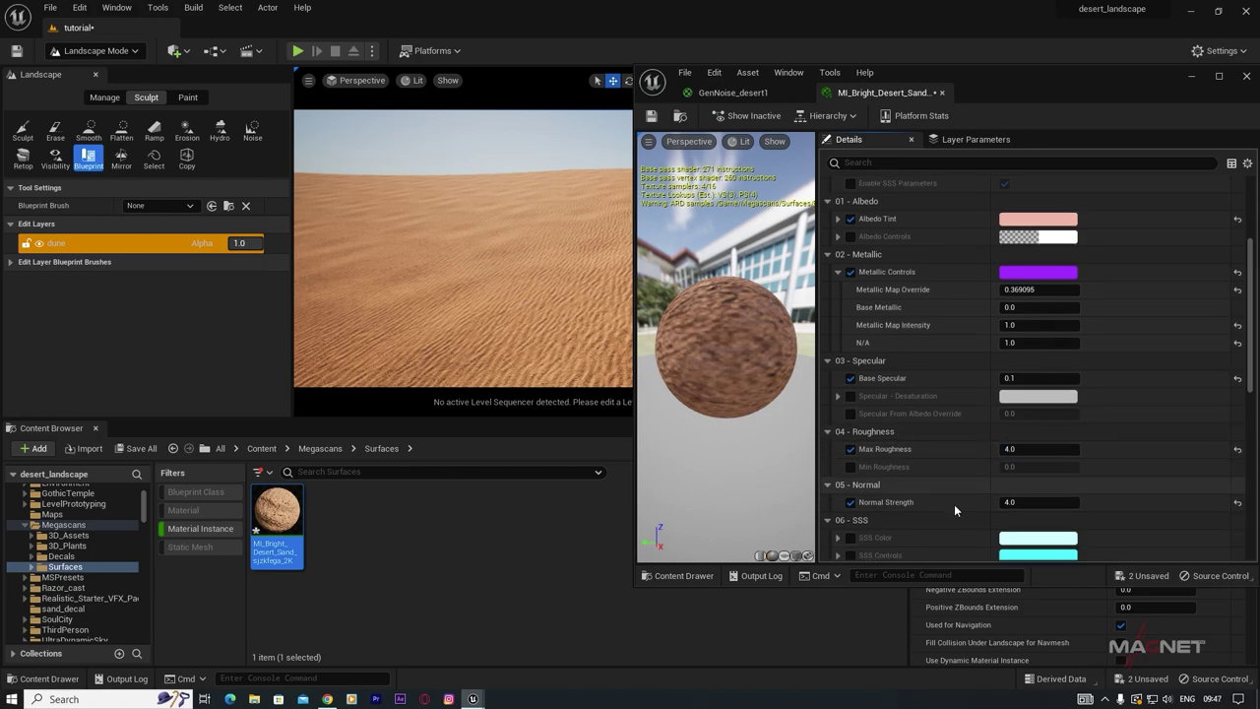
scroll(961, 427, down, 2)
scroll(961, 413, up, 10)
click(651, 116)
click(1191, 77)
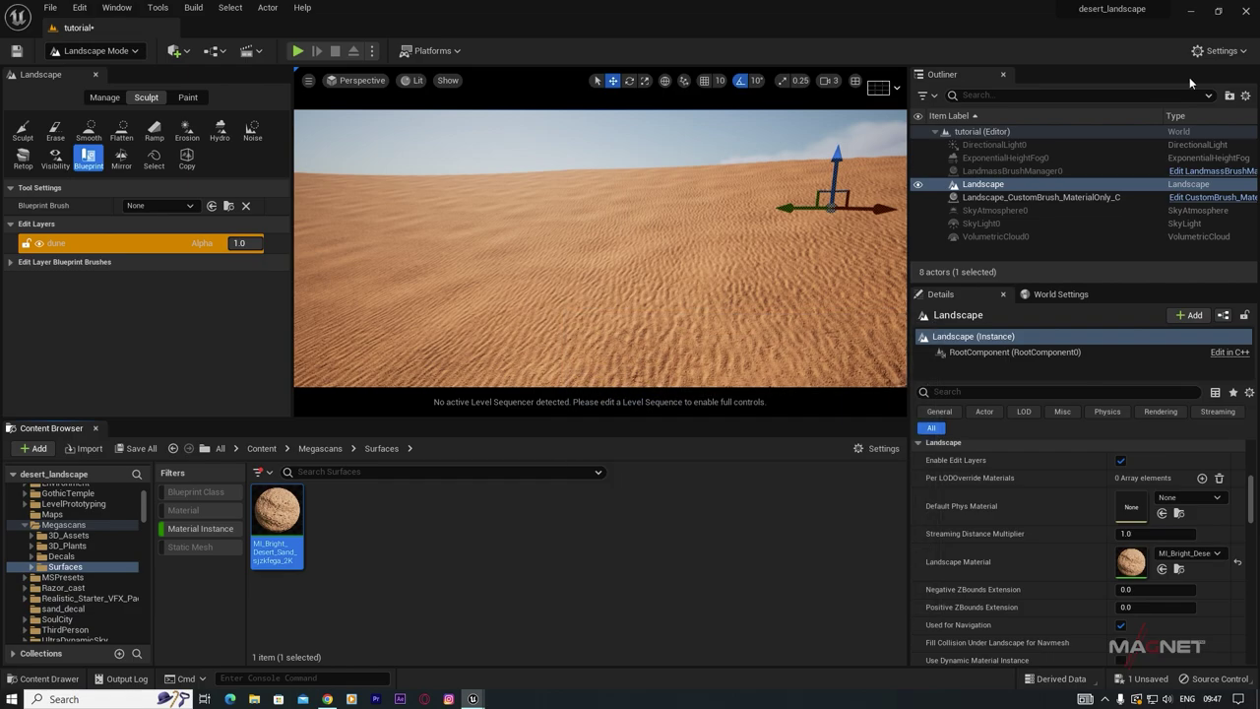
mouse_move(621, 303)
right_down()
mouse_move(621, 324)
mouse_move(621, 266)
mouse_move(650, 296)
mouse_move(689, 296)
mouse_move(610, 300)
right_up()
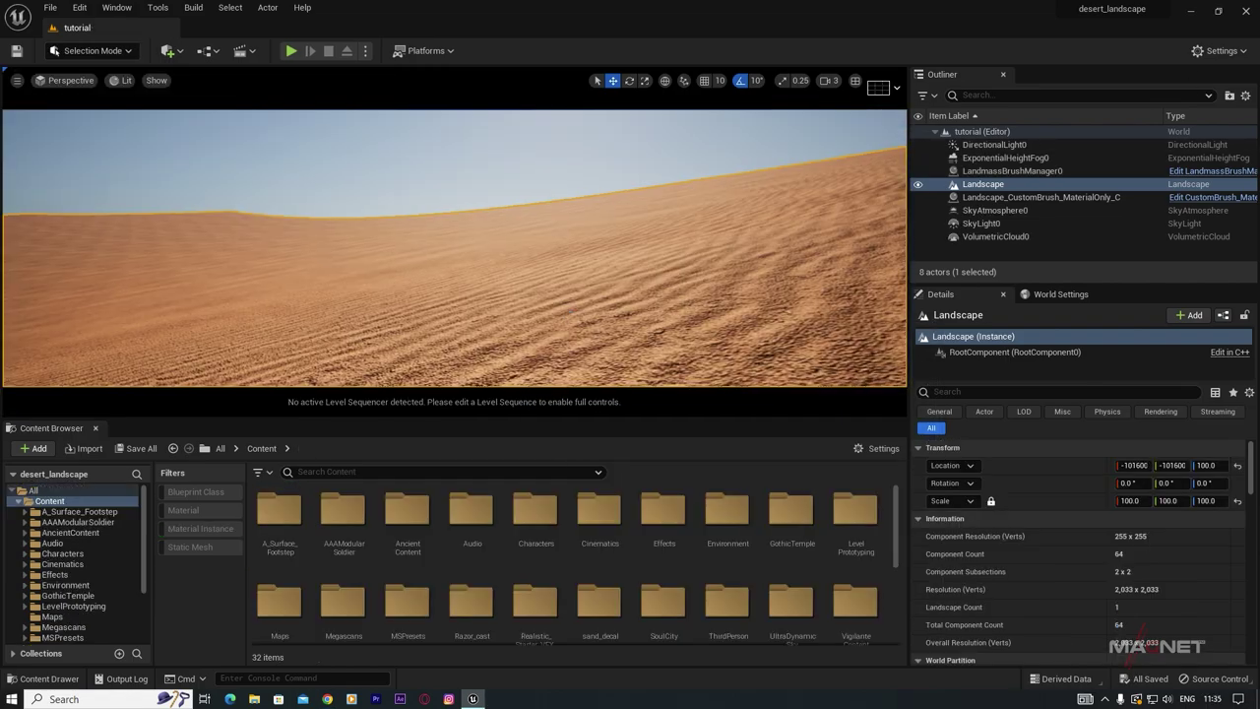
right_drag(453, 256, 492, 256)
right_drag(406, 291, 388, 292)
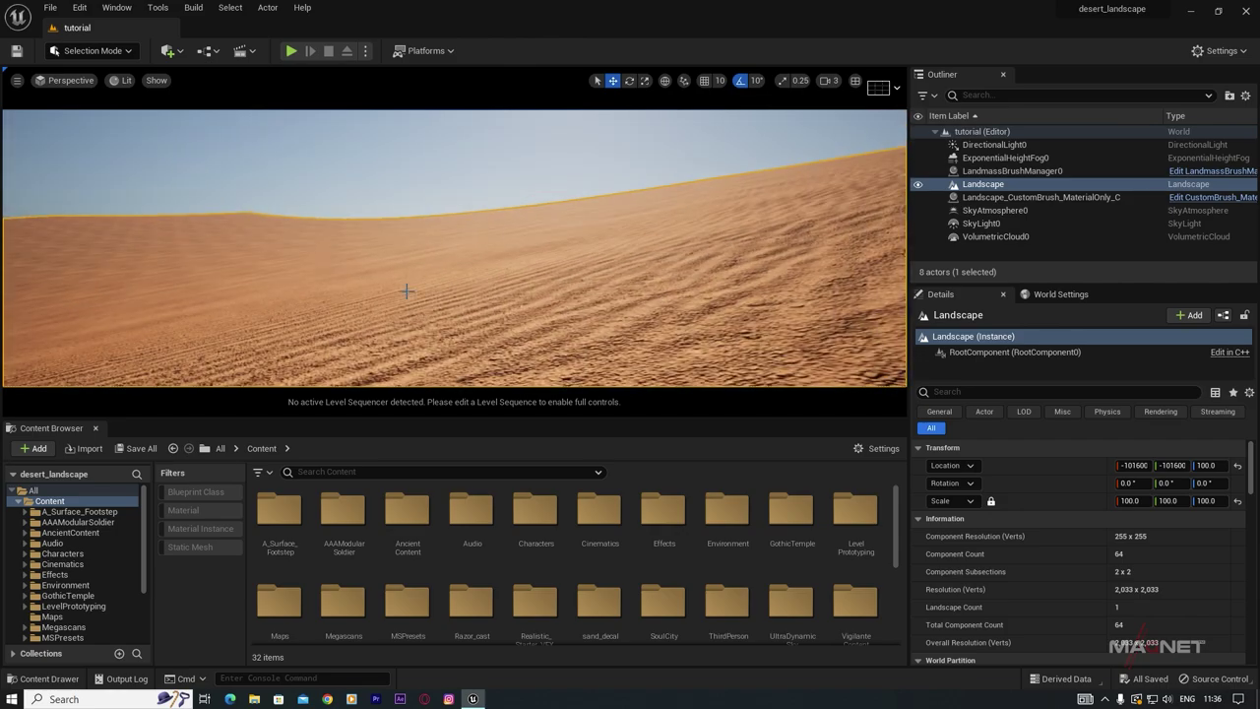
click(34, 448)
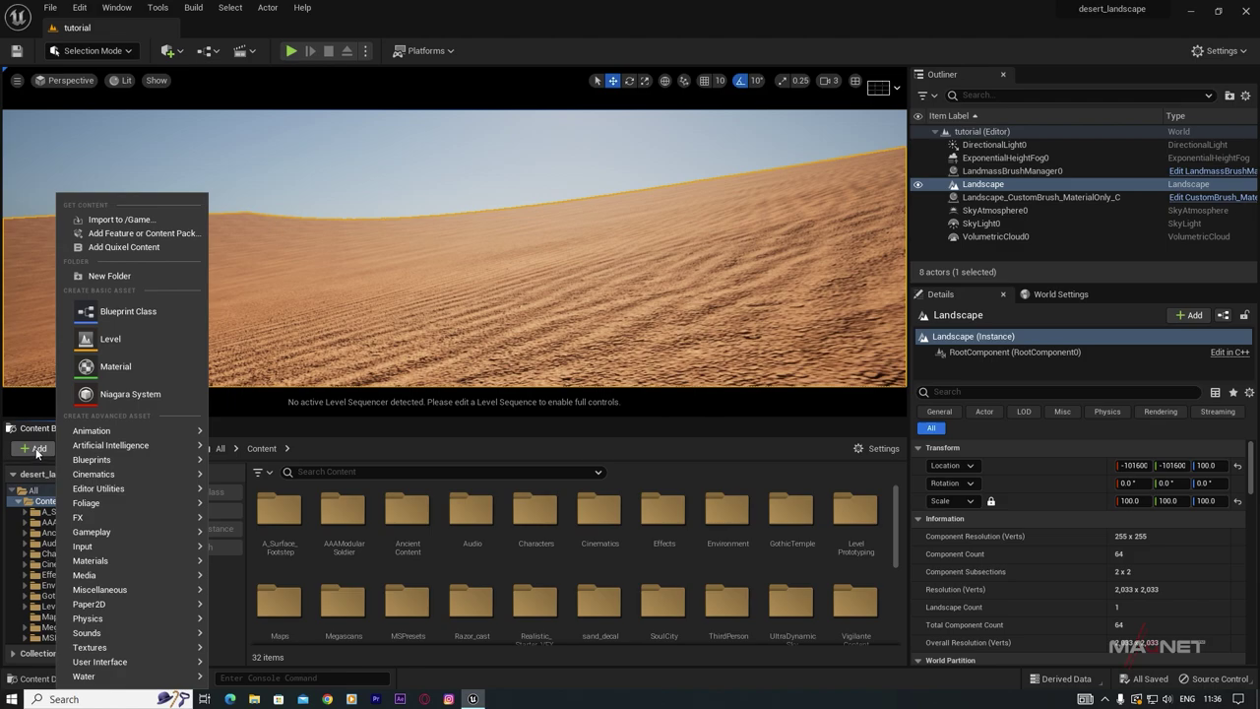
click(163, 237)
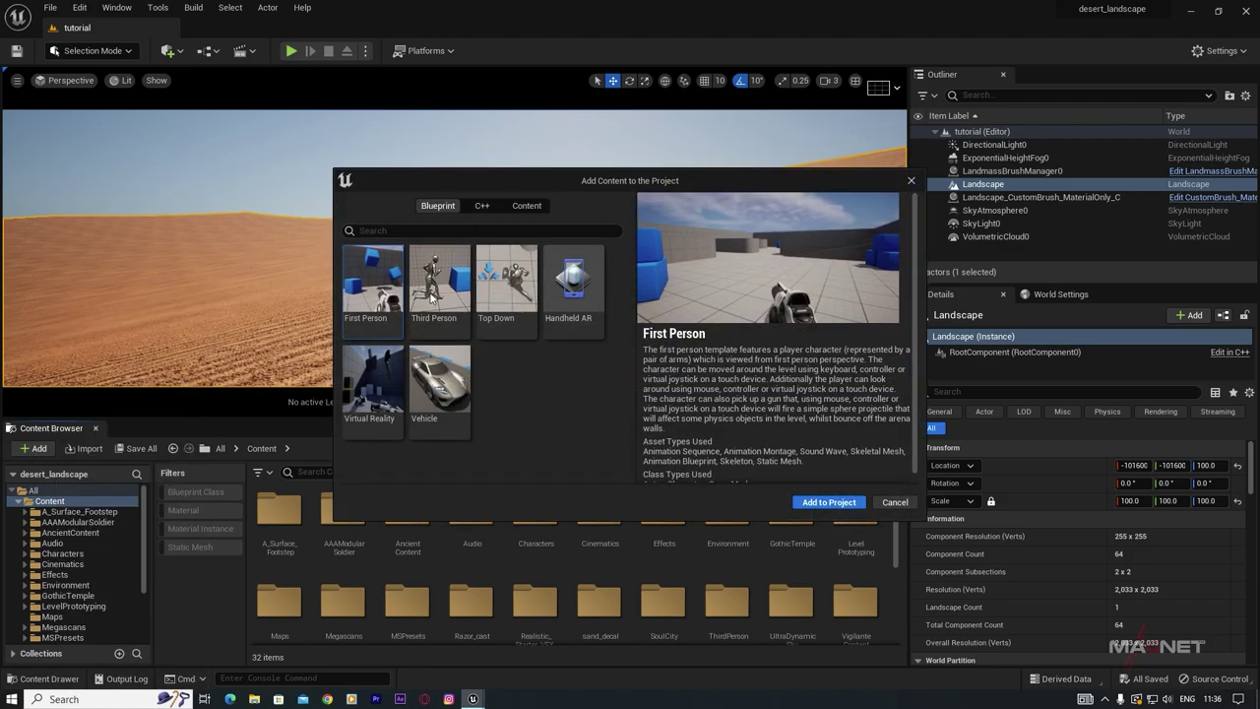
click(434, 295)
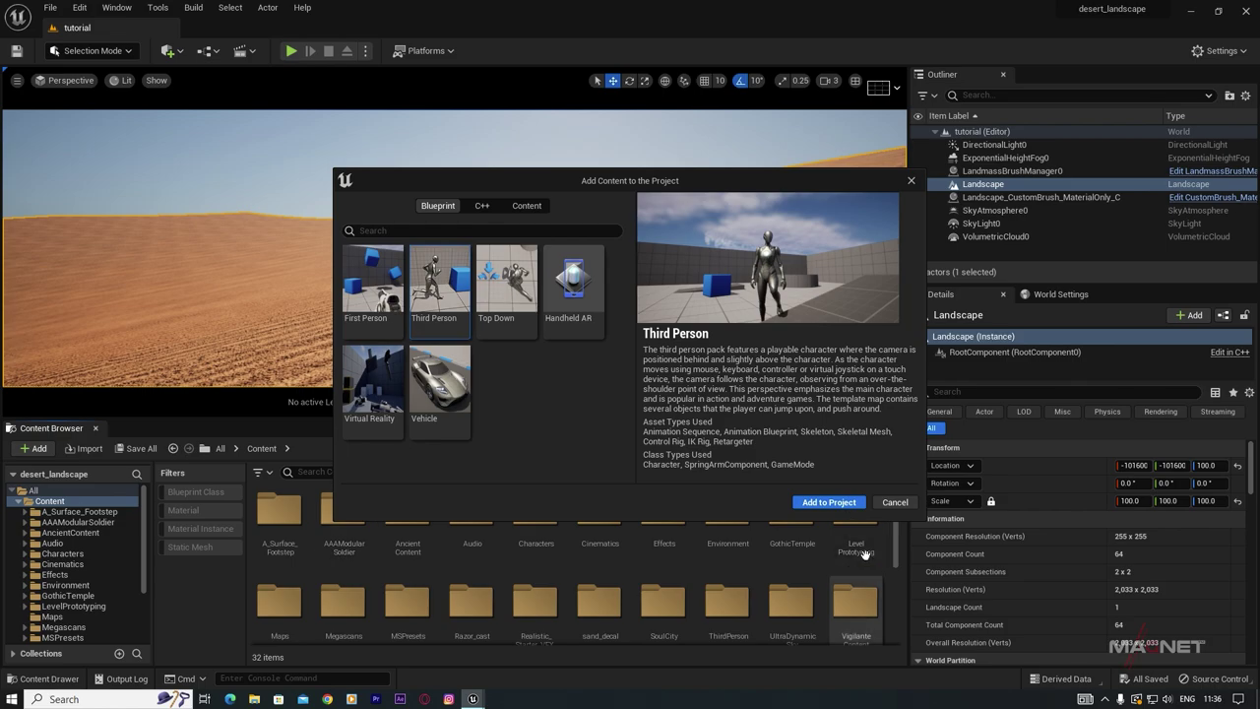
click(894, 503)
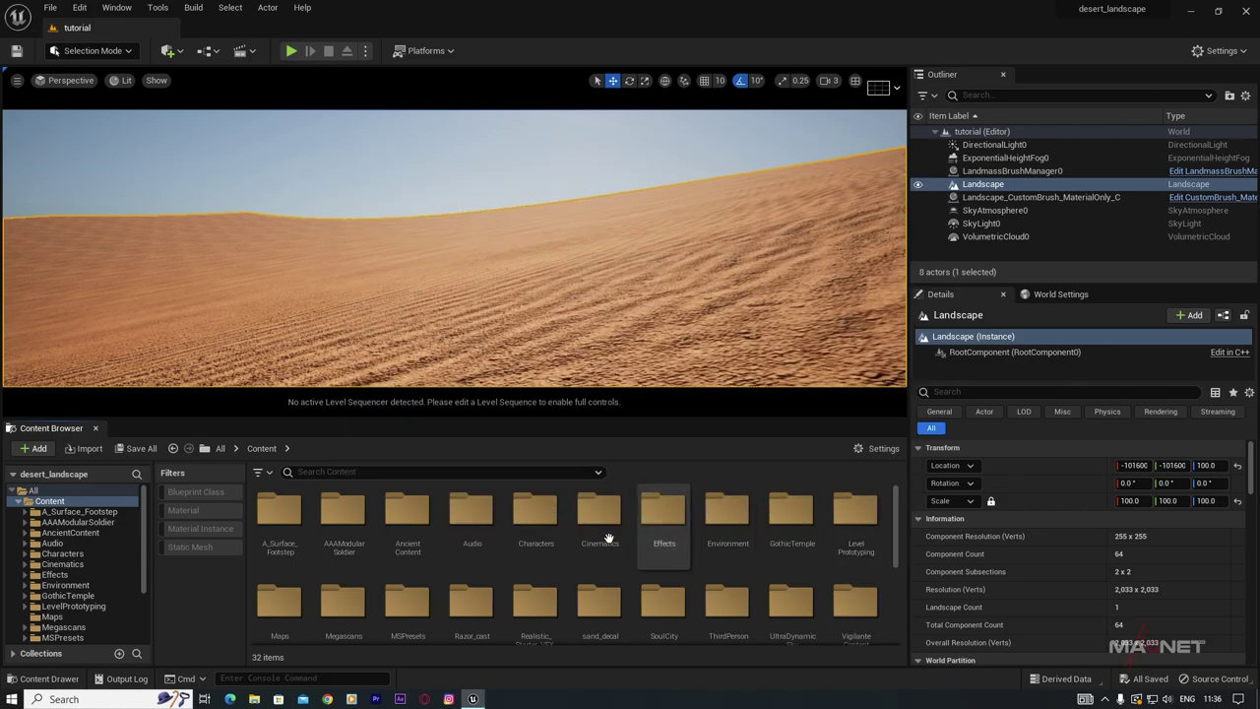
Step: Open the Blueprints folder inside the project's ThirdPerson content folder
scroll(70, 593, down, 3)
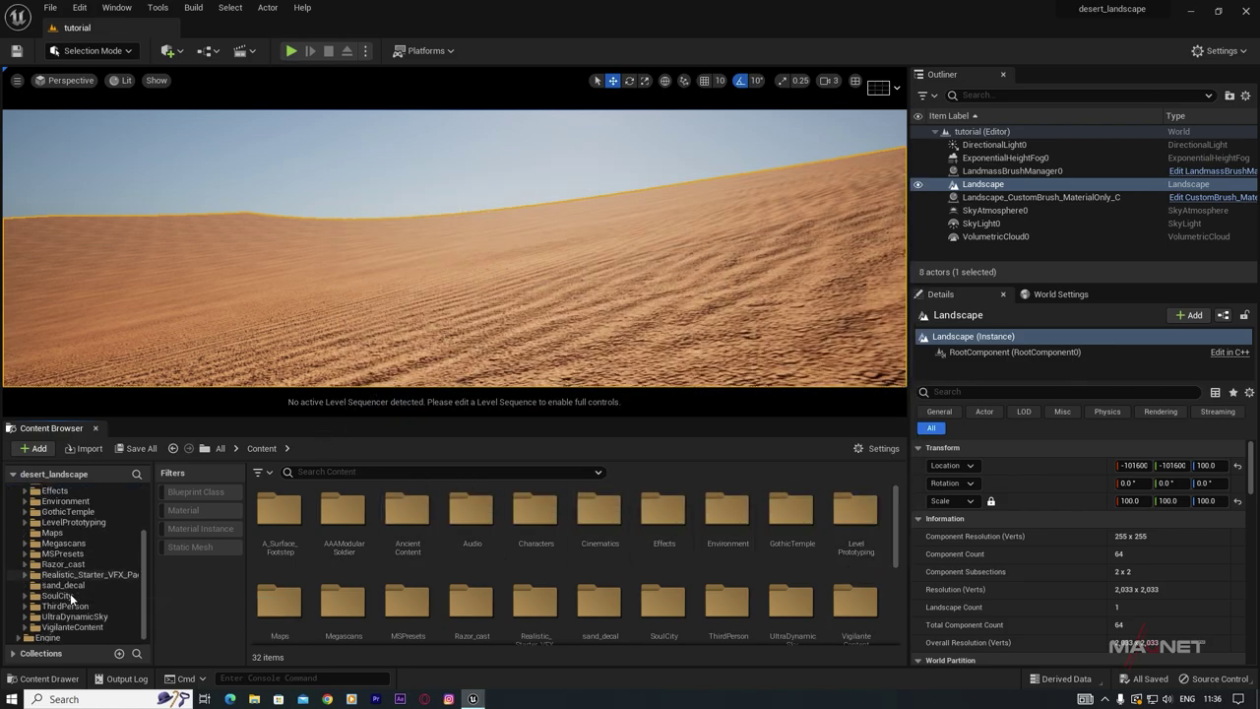
click(66, 604)
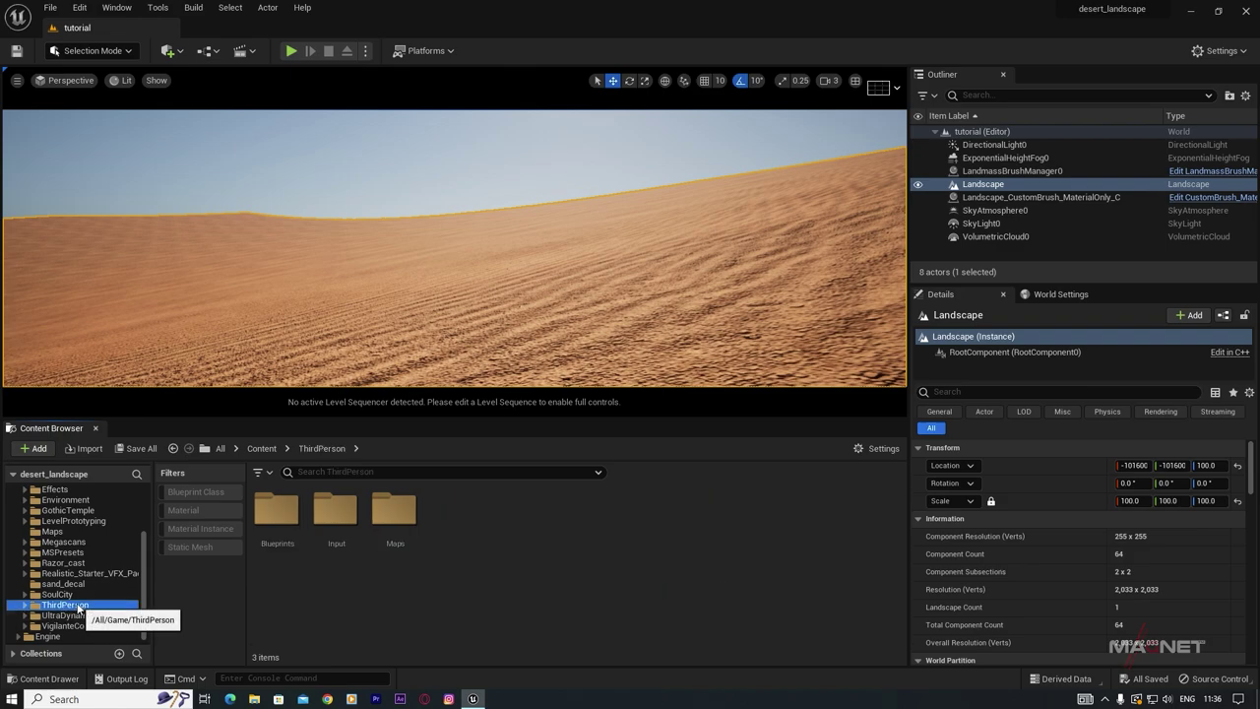
double_click(277, 511)
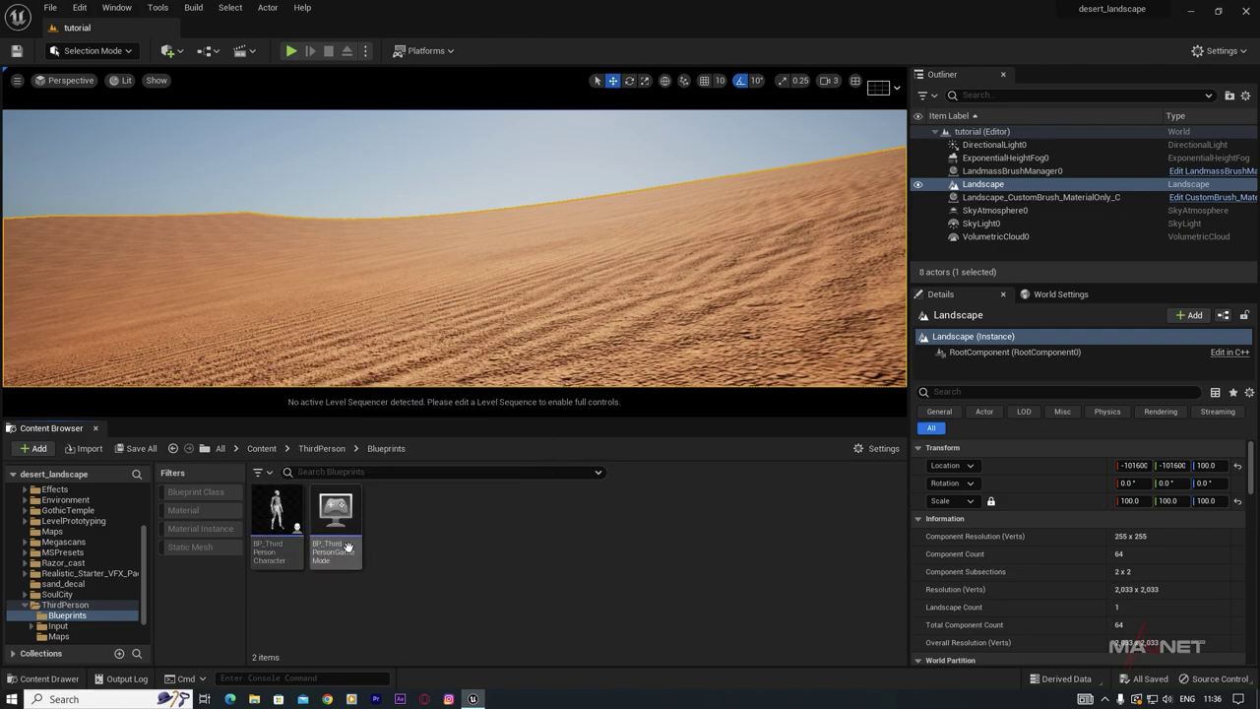
Step: Play the level briefly to check which pawn spawns, and stop the session
click(291, 51)
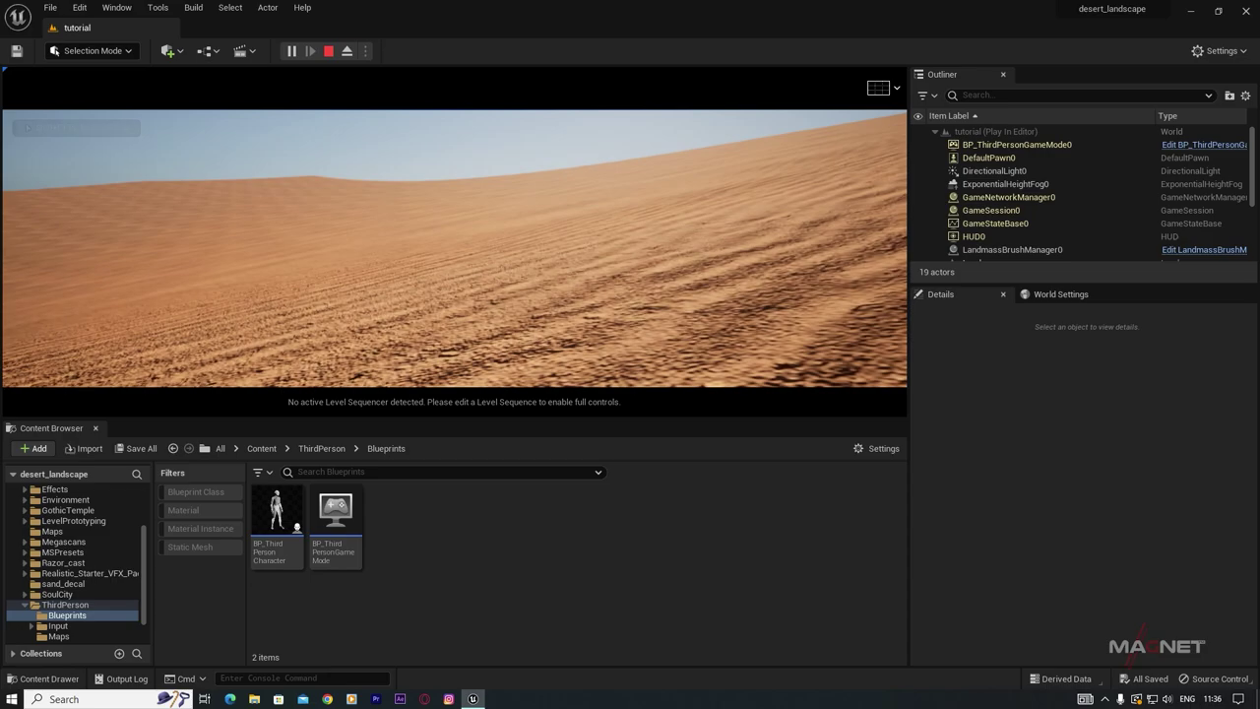
key(Escape)
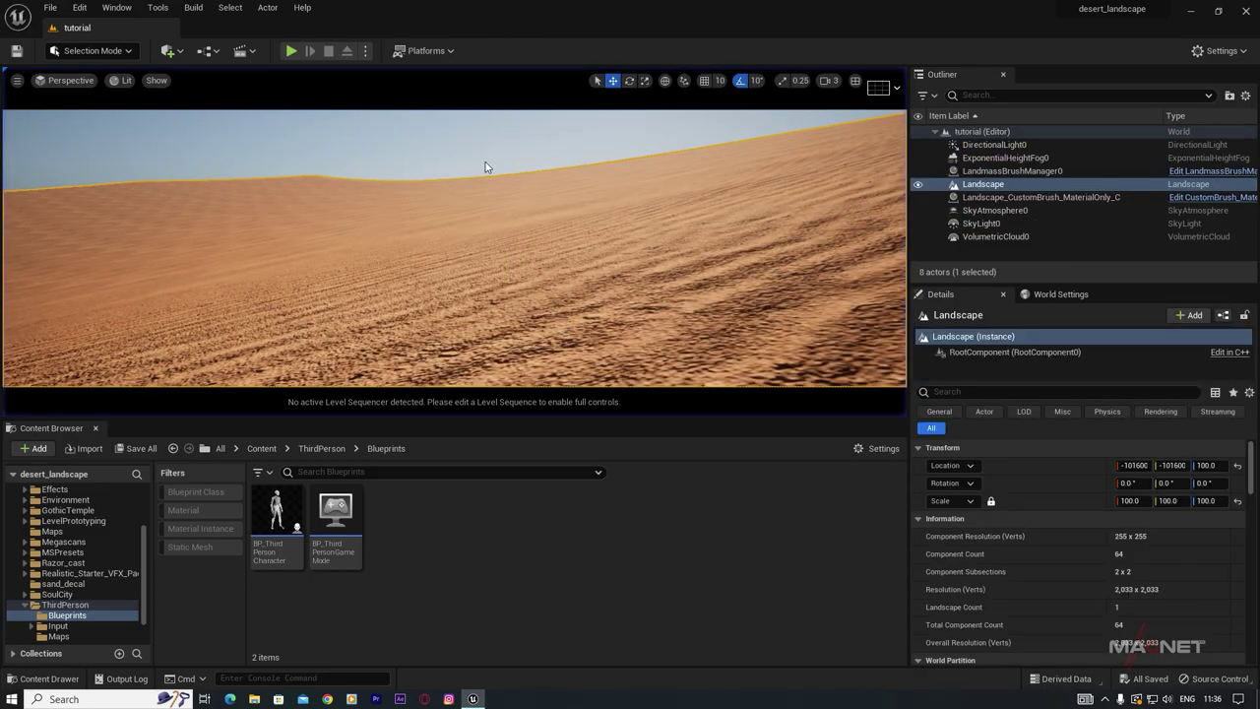
Step: In World Settings, set GameMode Override to BP_ThirdPersonGameMode and Default Pawn Class to BP_ThirdPersonCharacter
click(1058, 295)
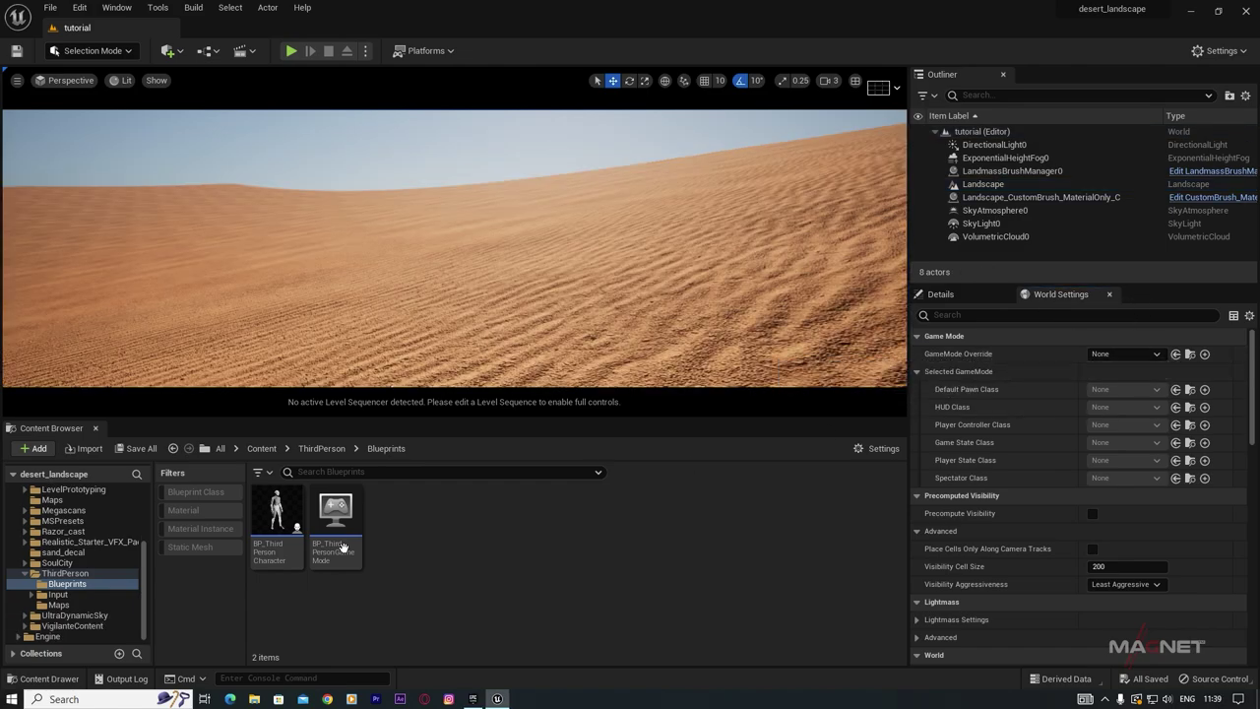
click(339, 561)
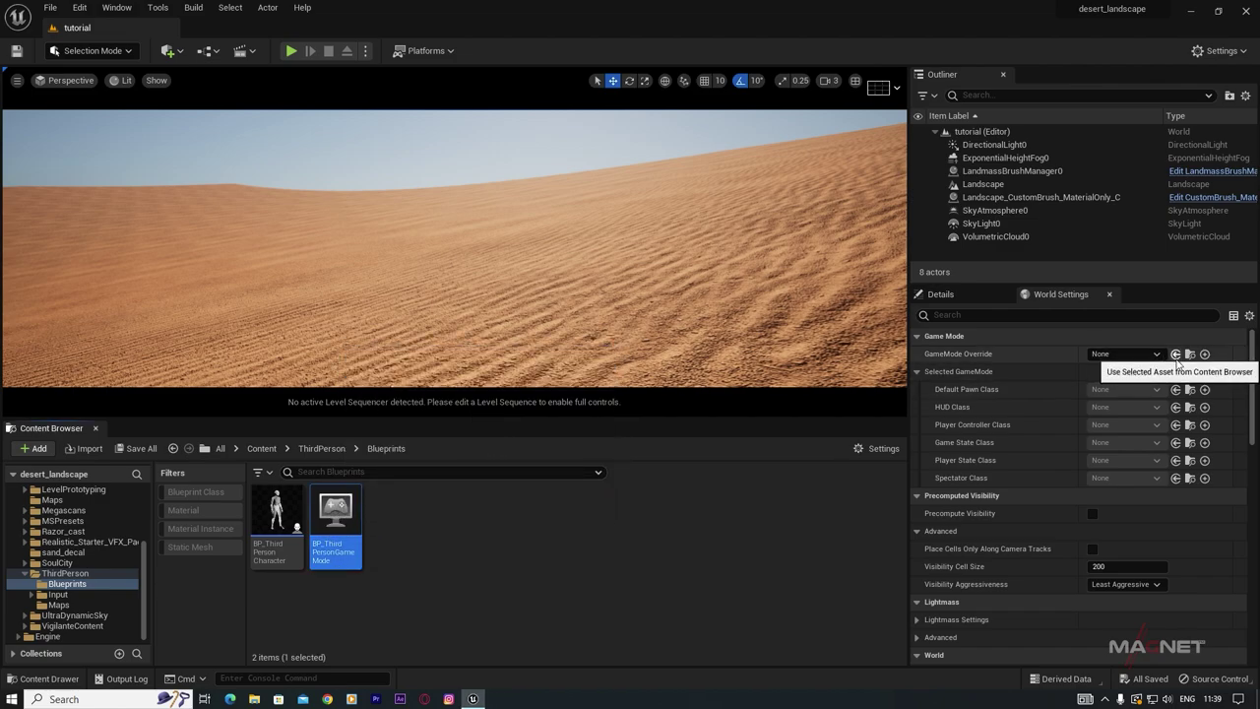
click(1175, 354)
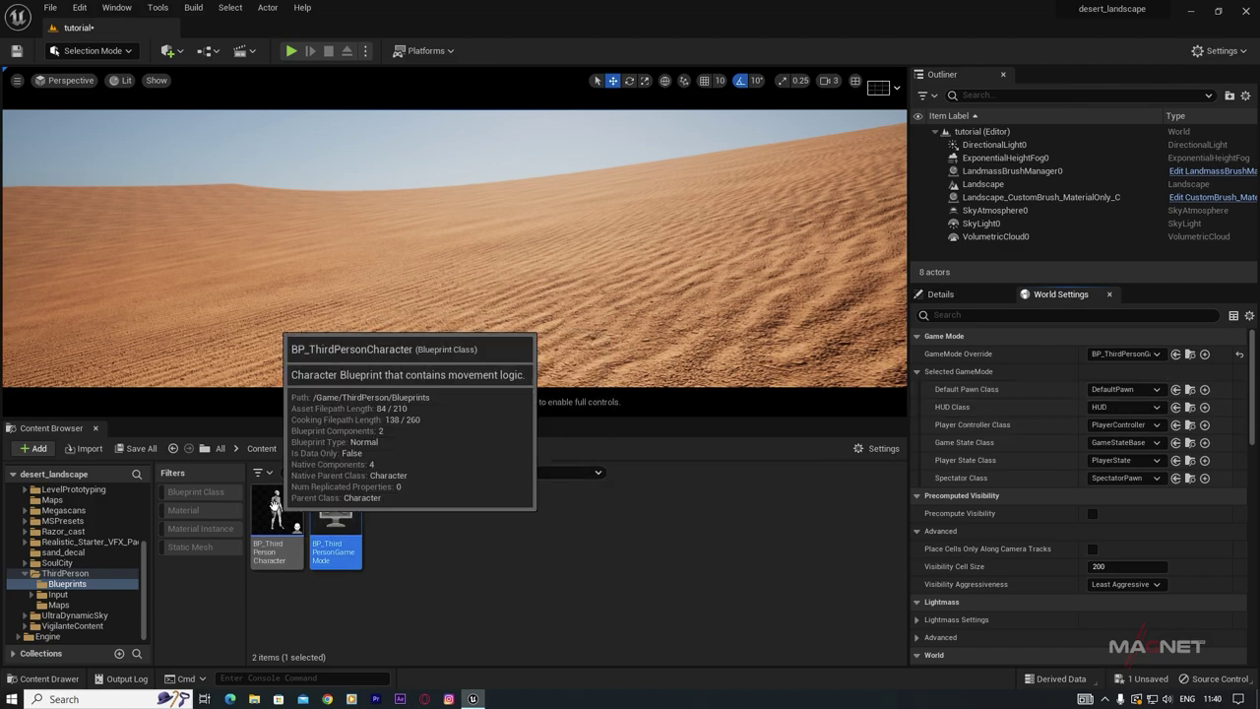
click(276, 509)
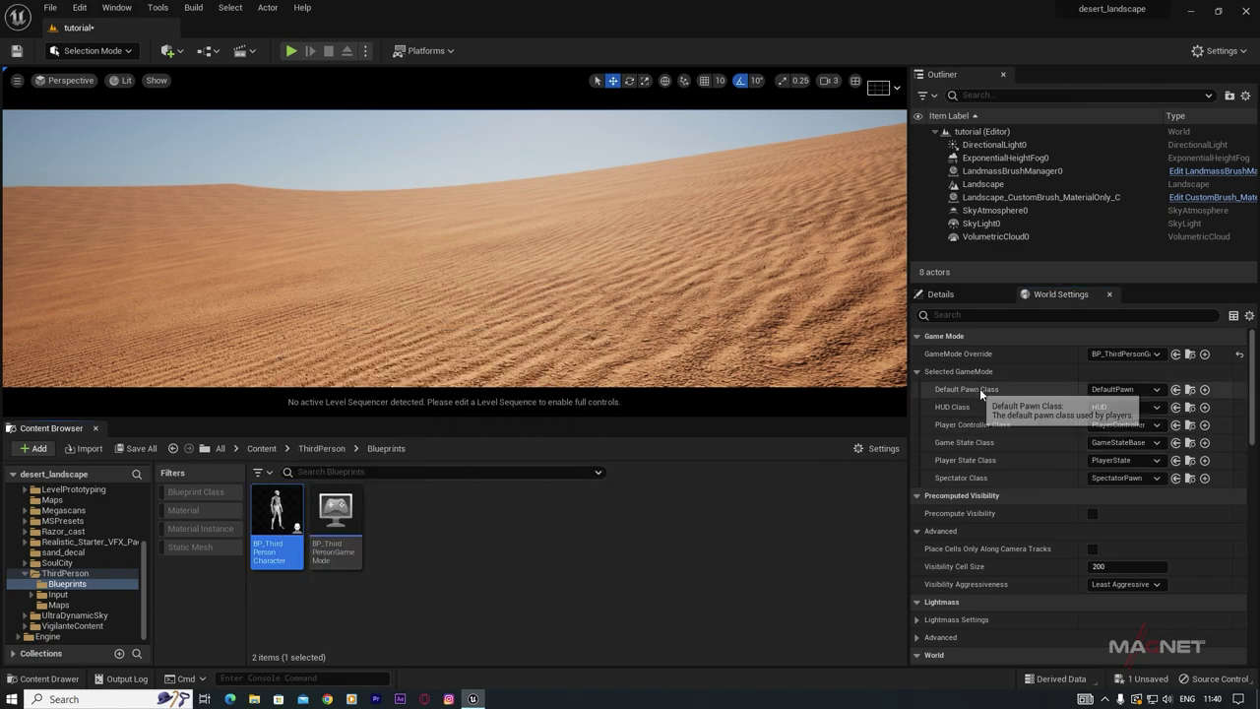
click(1176, 390)
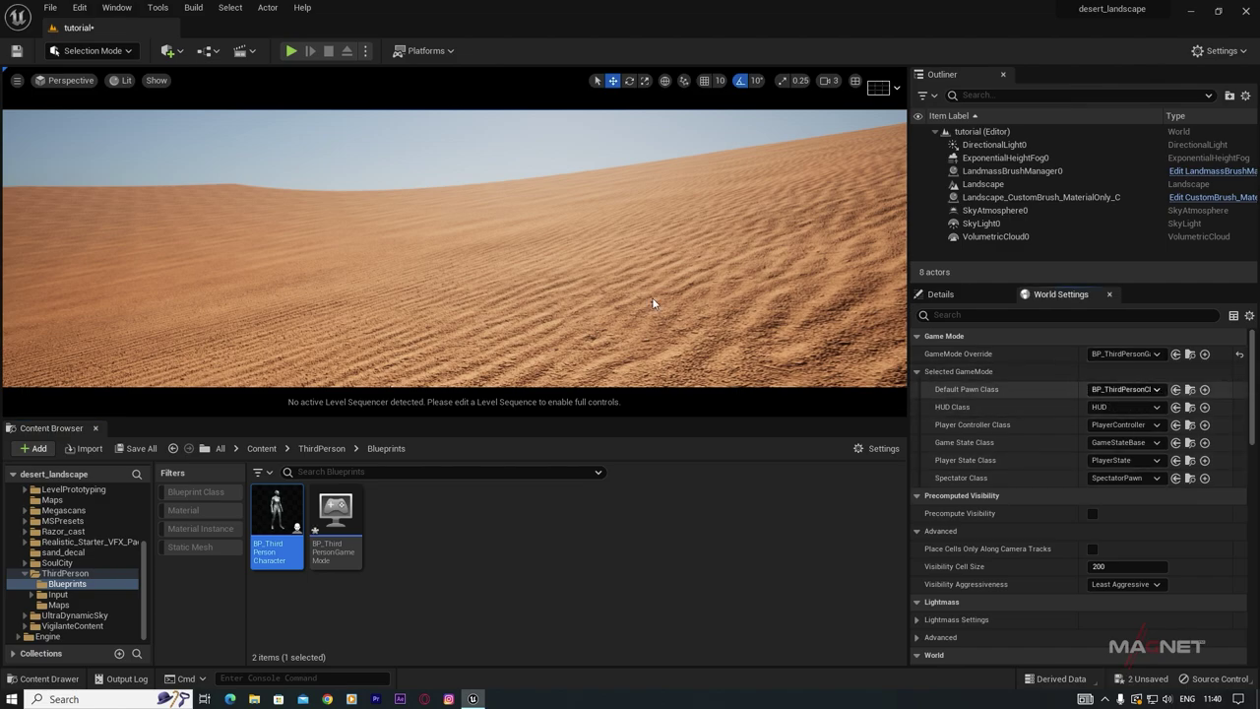
Step: Play the level, run the third-person character around the dunes in several directions, and stop the session
click(290, 52)
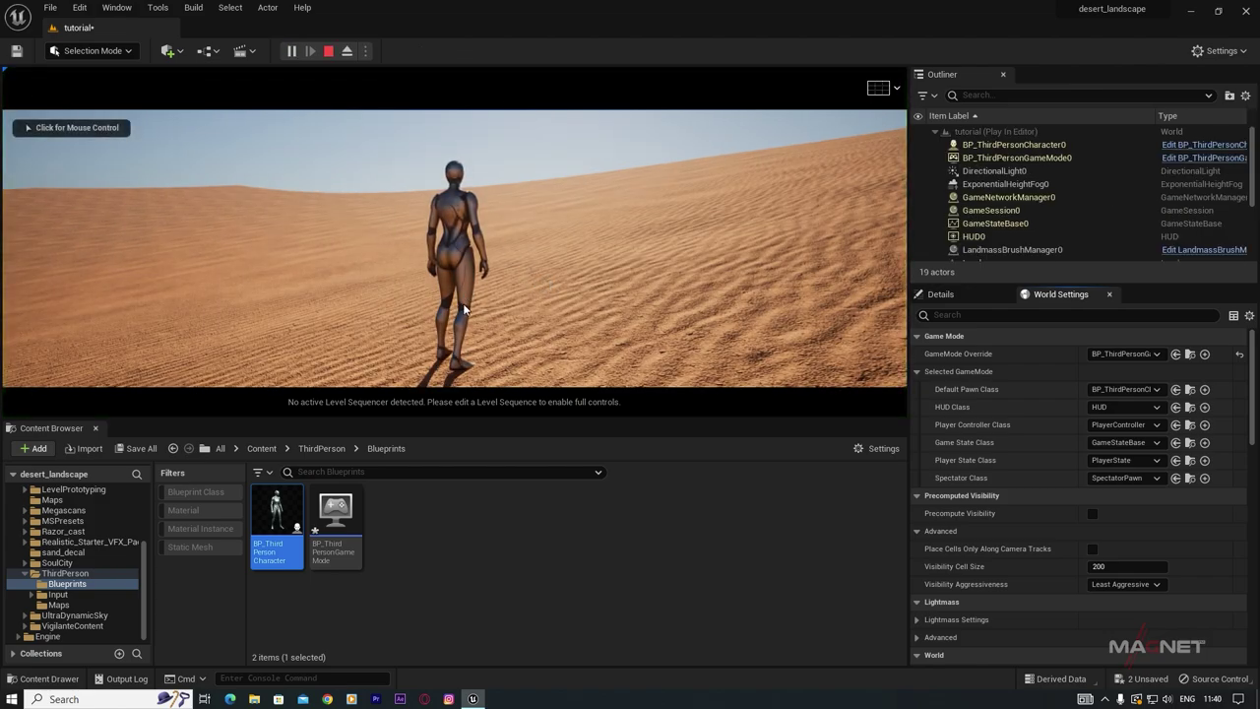
click(454, 248)
key(s)
key(w)
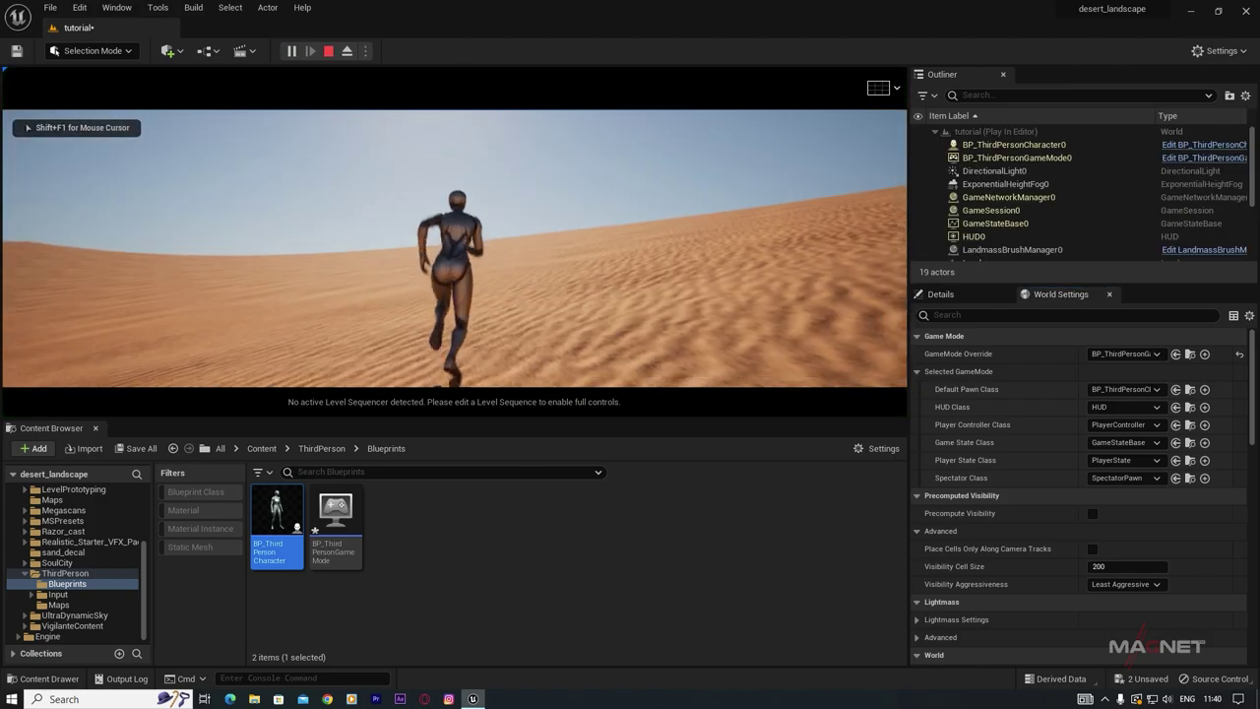
key(s)
key(w)
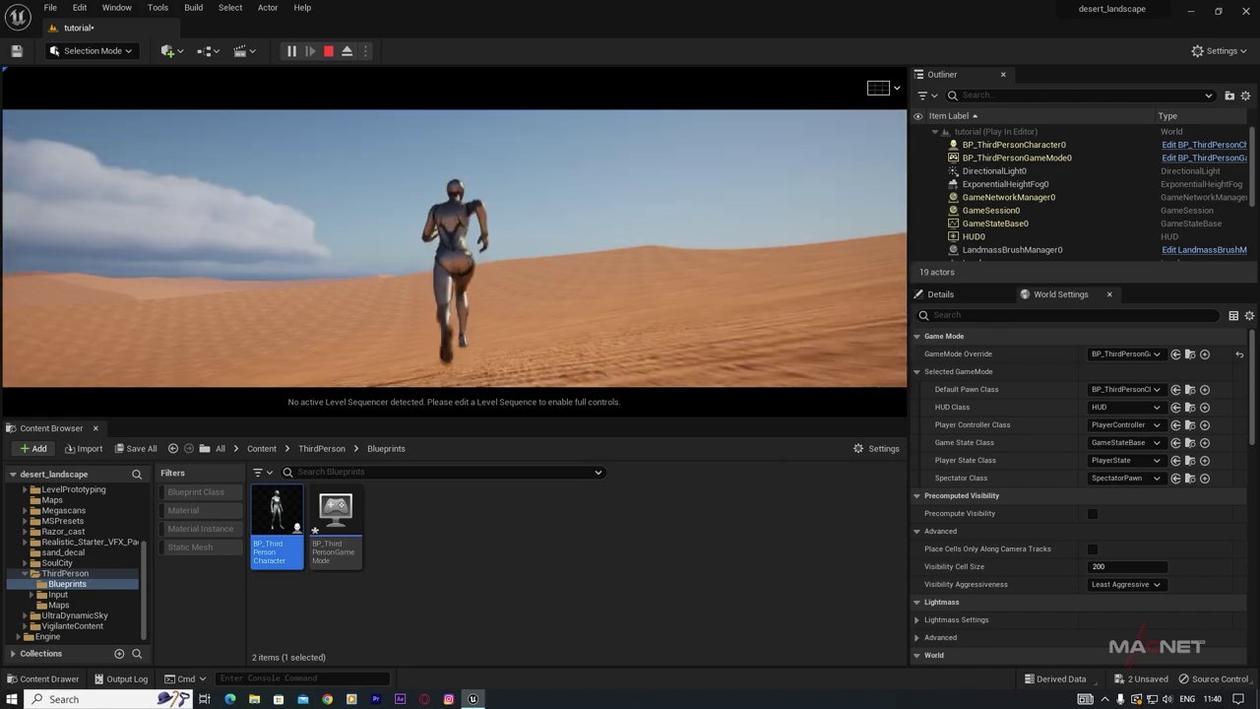
key(d)
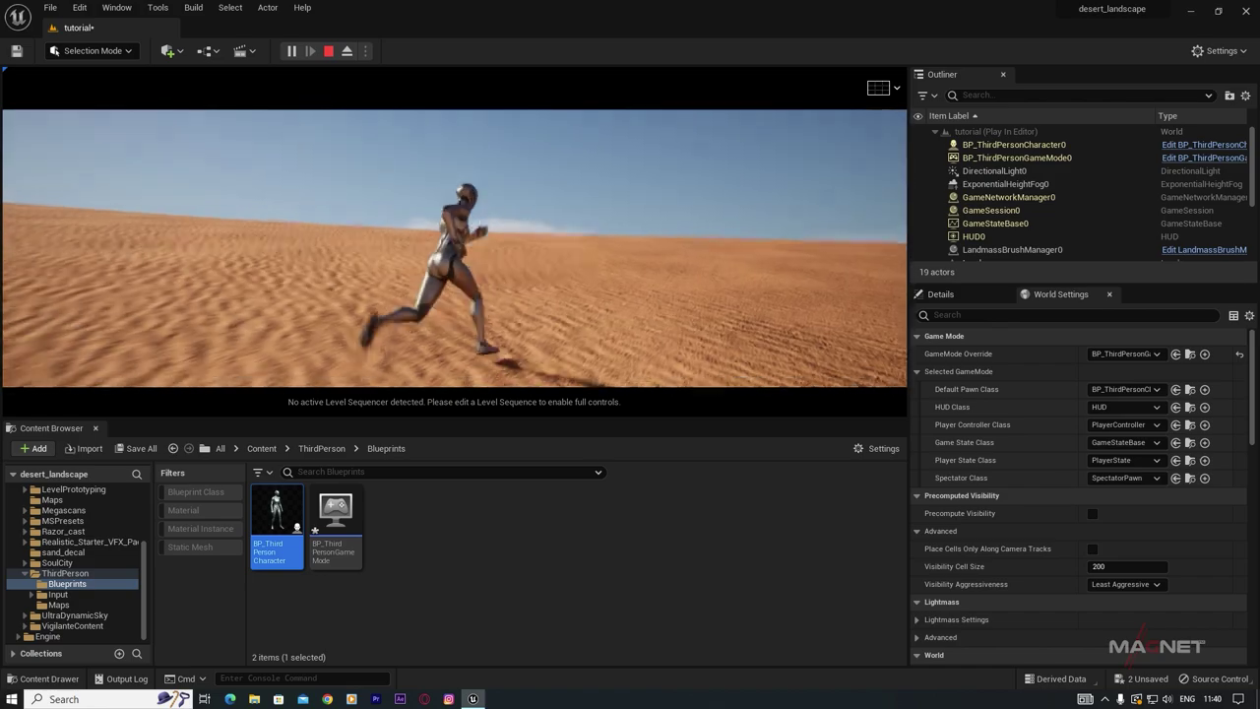
key(a)
key(s)
key(w)
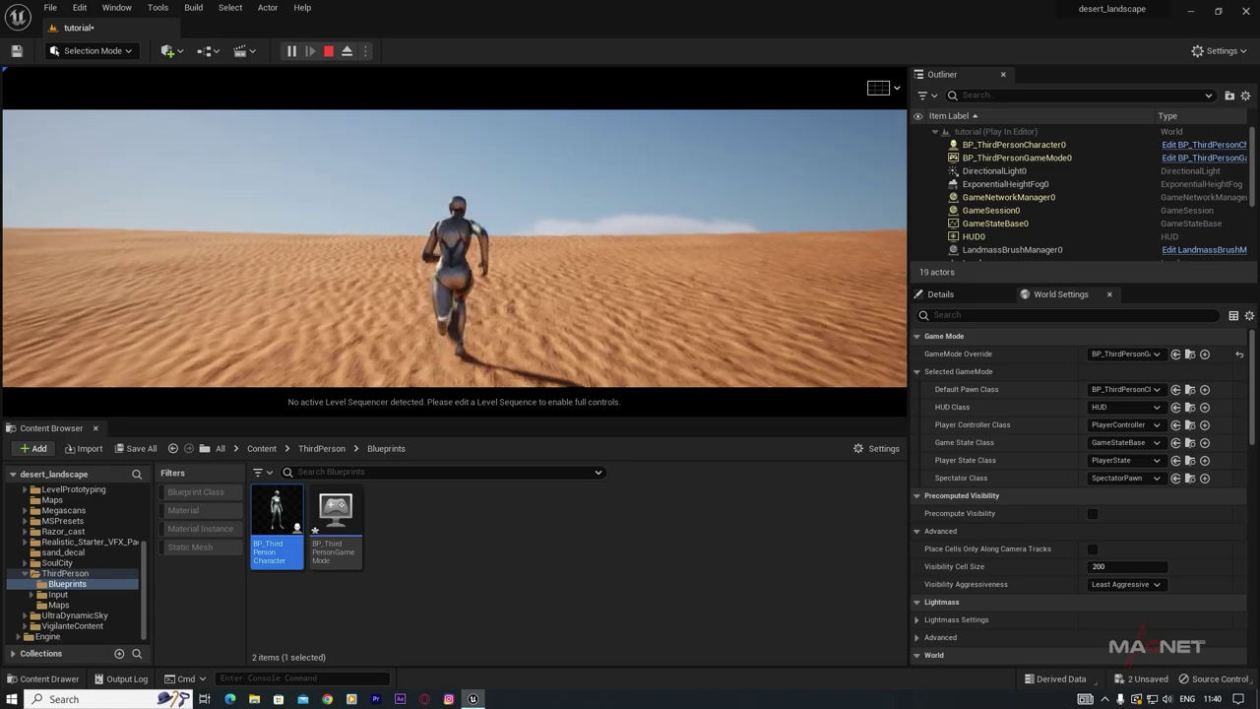
key(d)
key(s)
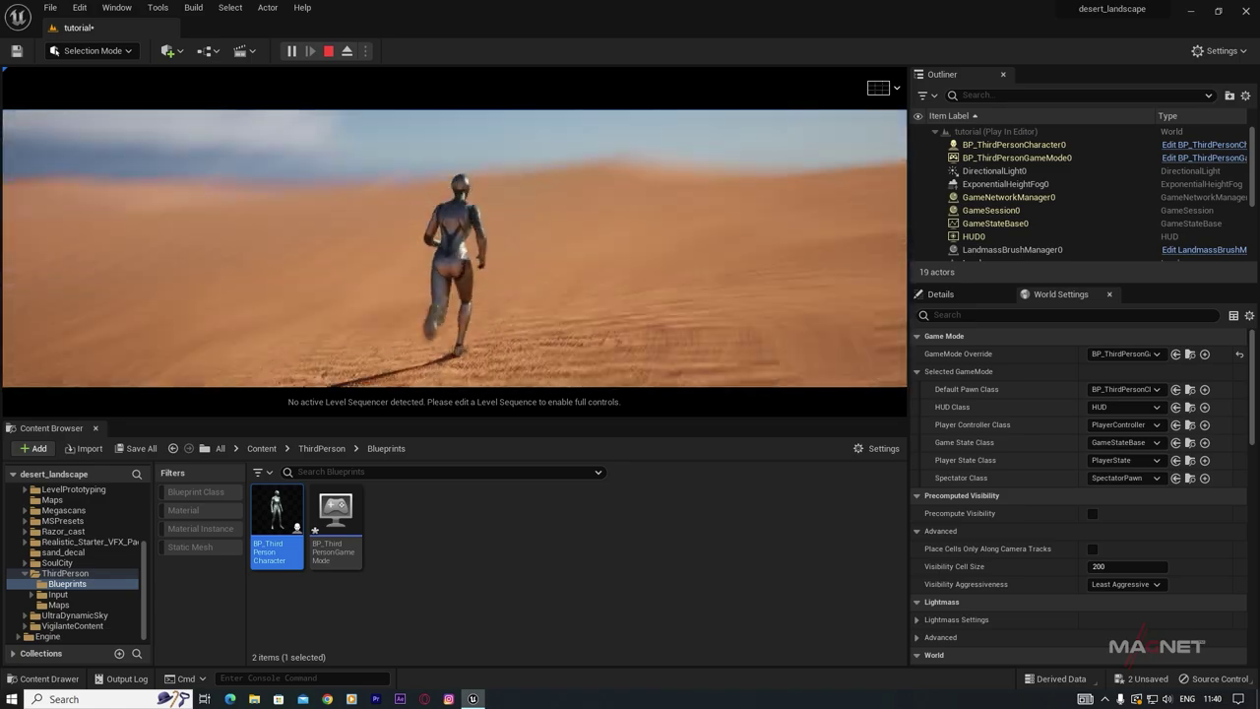
key(d)
key(a)
key(d)
key(s)
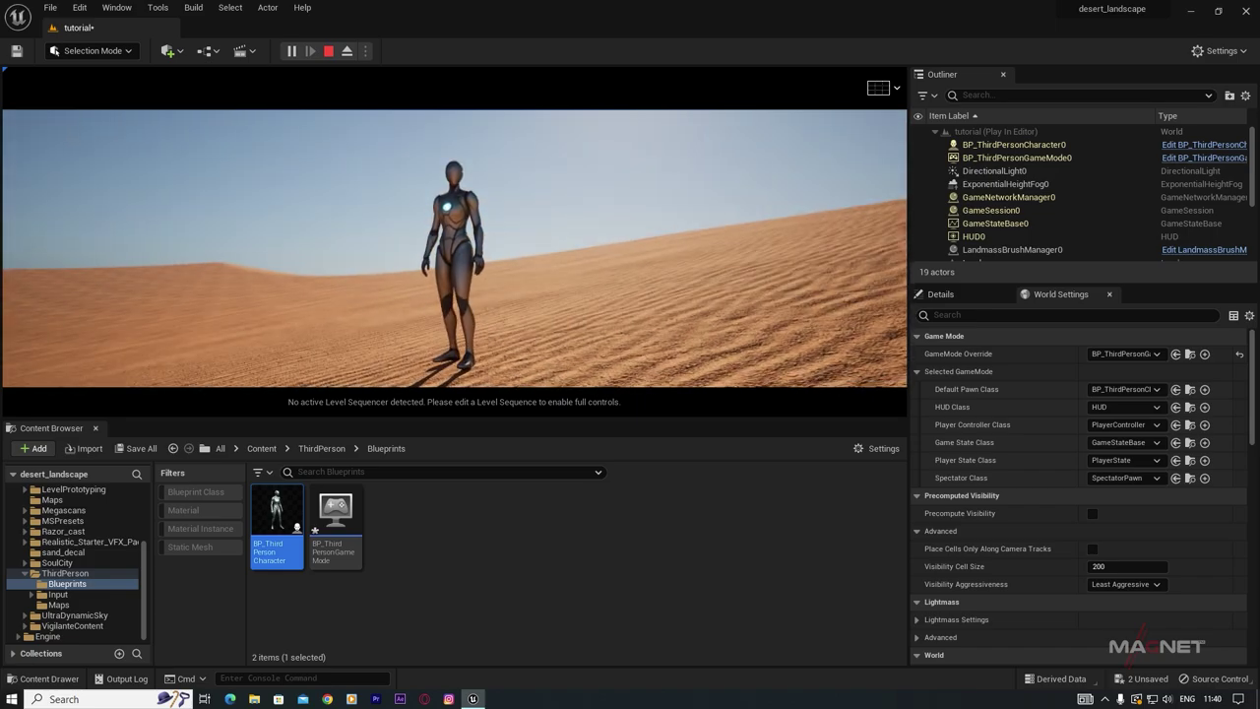
key(Escape)
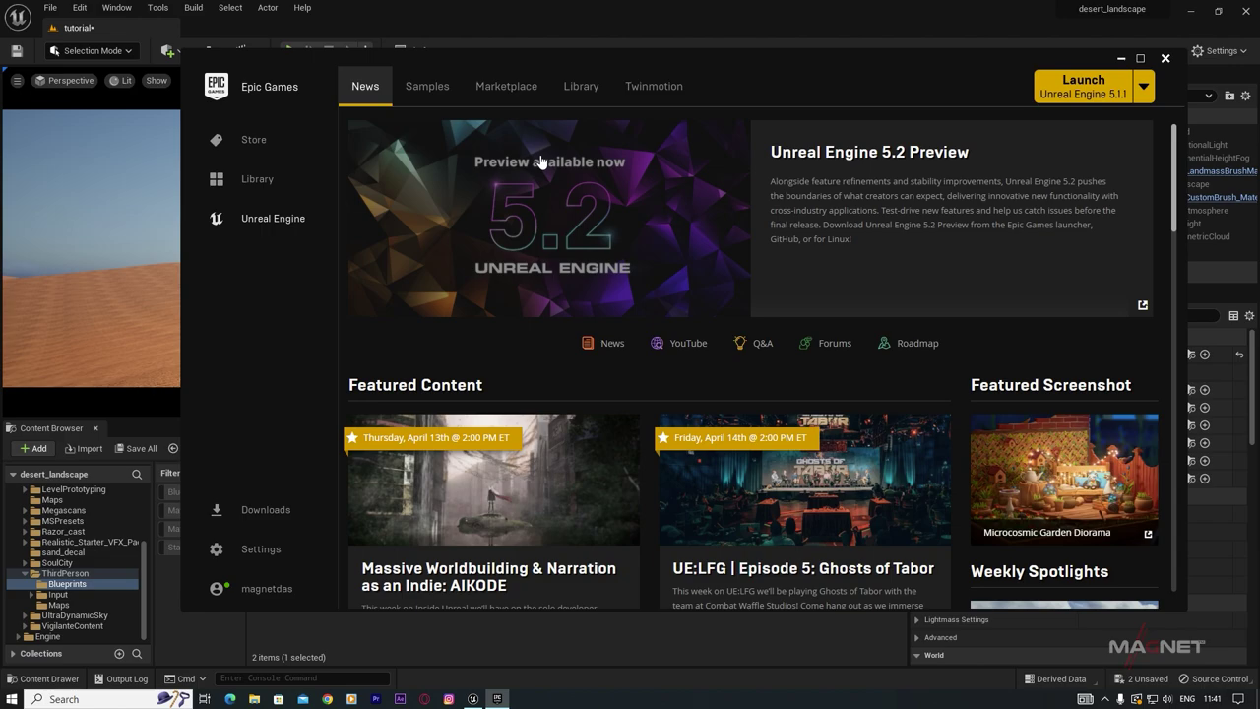
Step: In the Epic Games Launcher's Marketplace, browse the free Epic Games content and open the Paragon: Lt. Belica product page
click(507, 88)
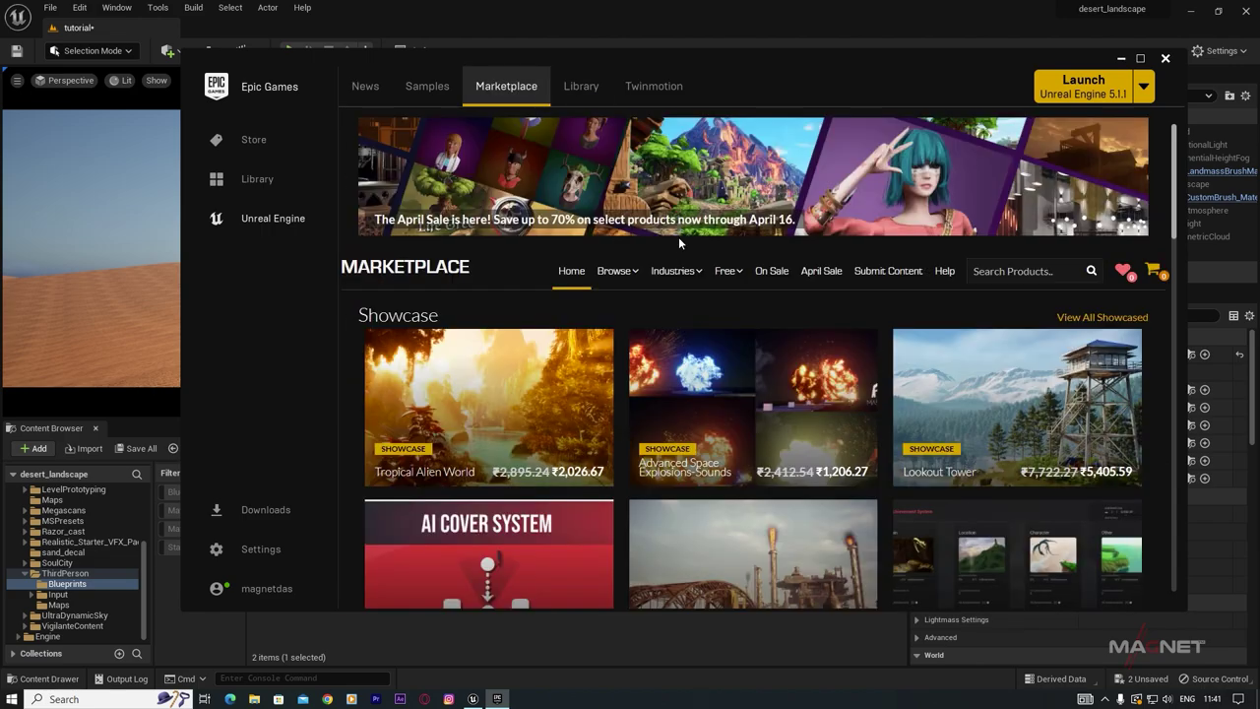
mouse_move(736, 277)
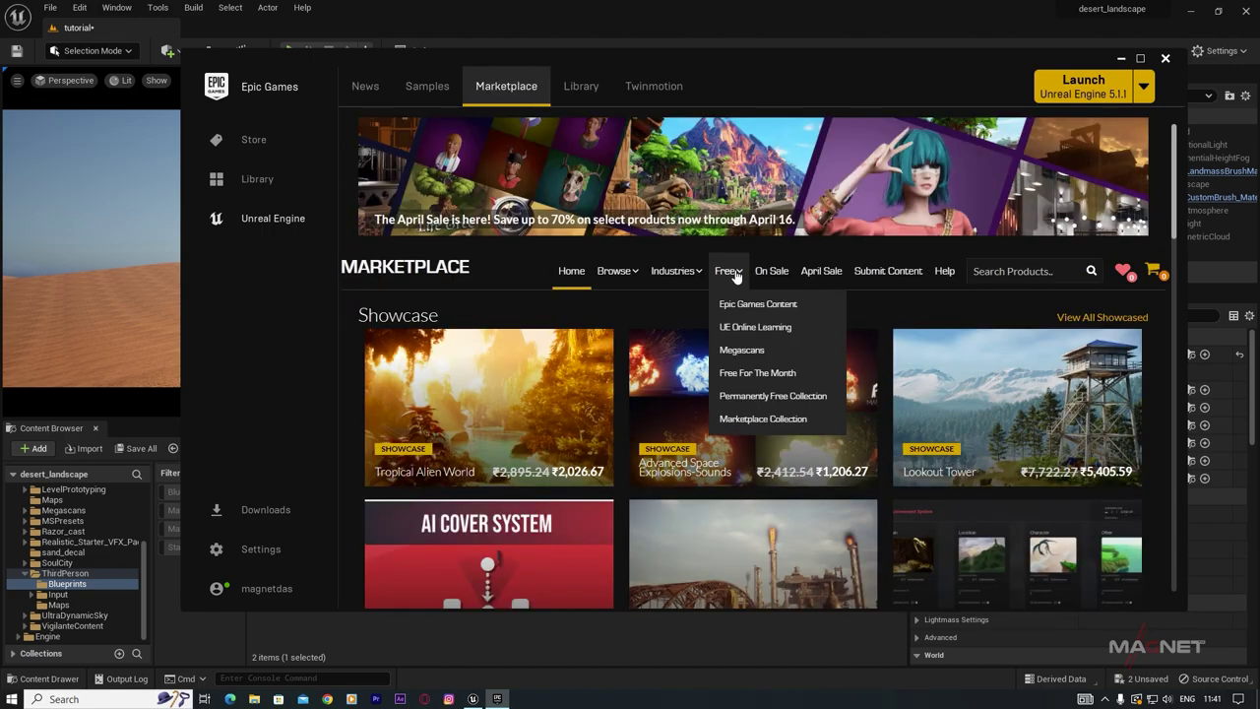
click(771, 308)
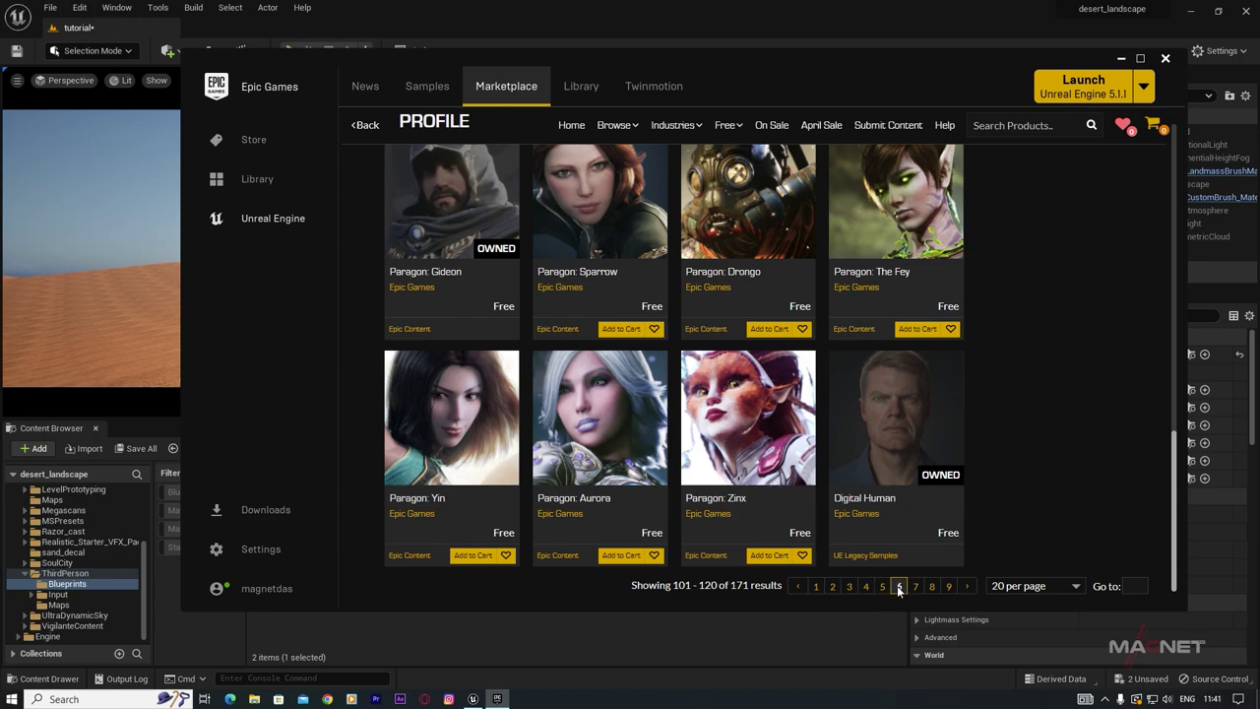
scroll(714, 401, up, 8)
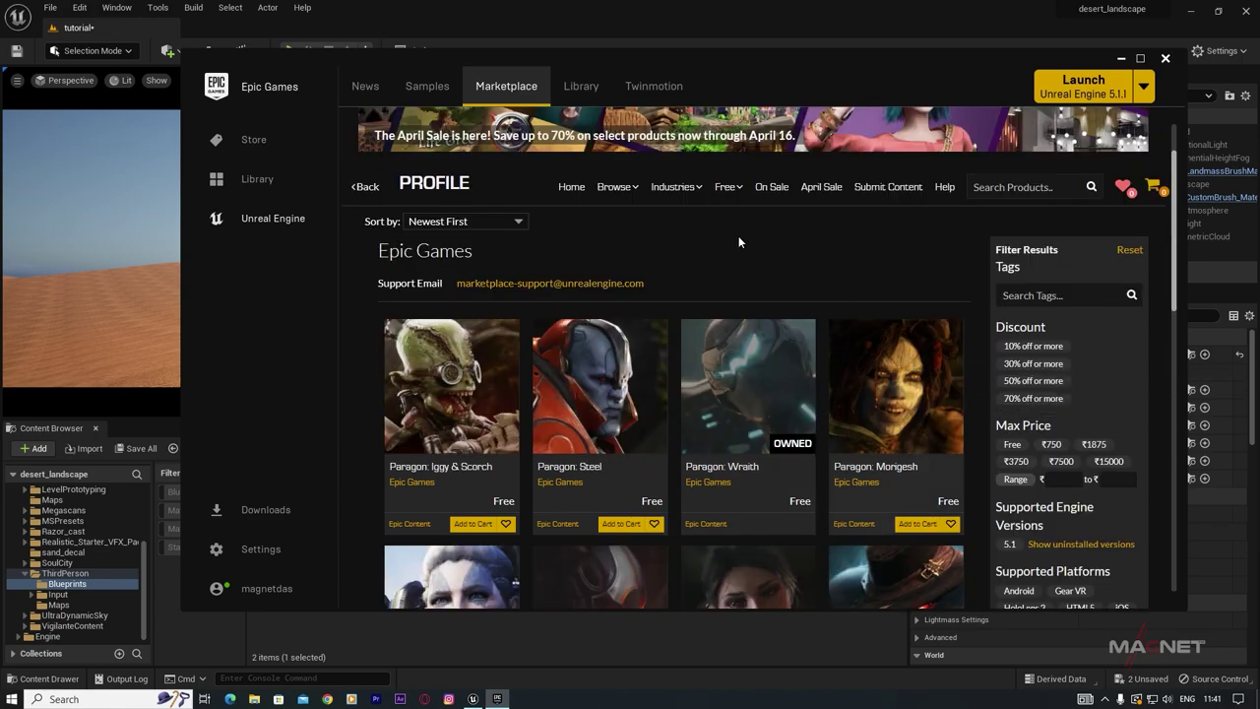
scroll(713, 419, down, 2)
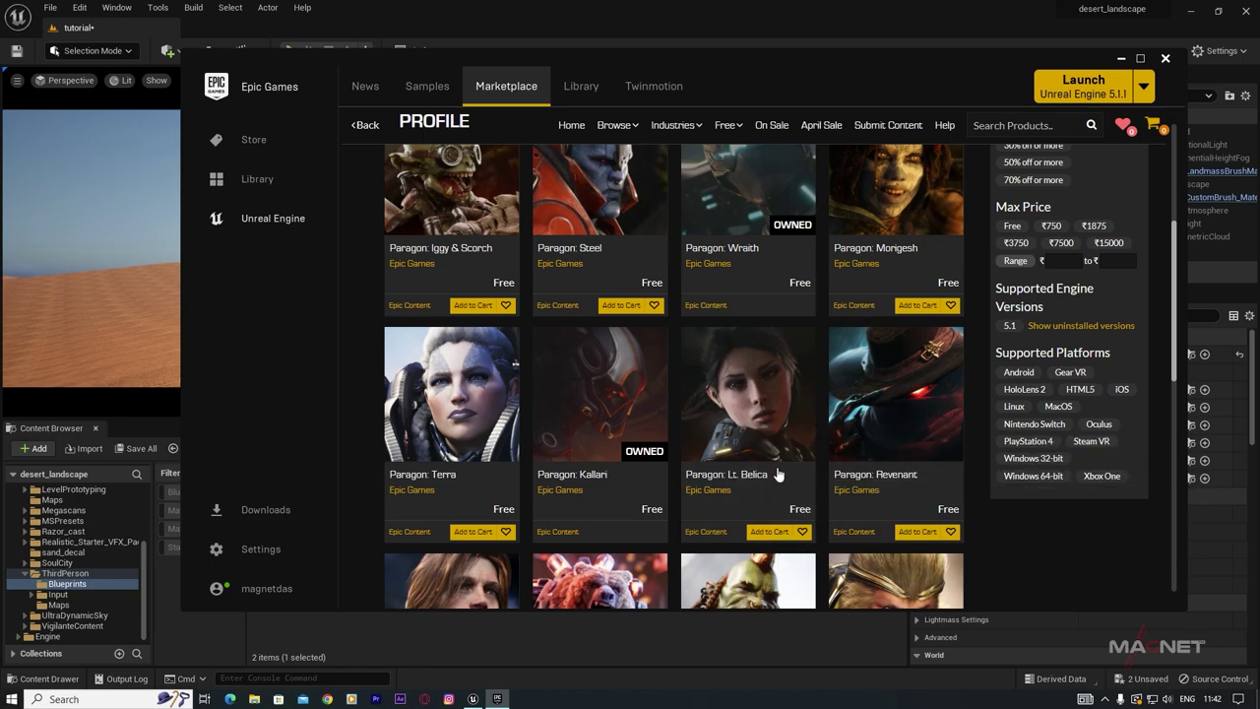
click(736, 388)
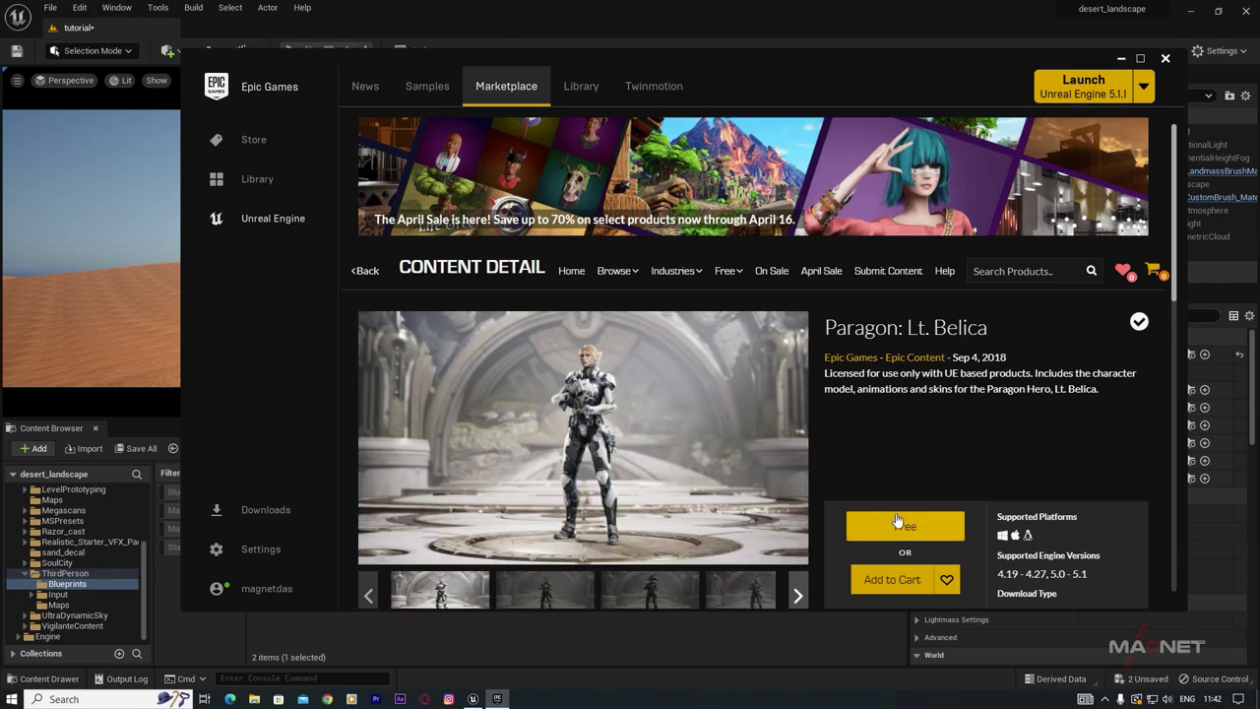
Step: Claim the free Paragon: Lt. Belica pack and add it to the desert_landscape project
click(905, 530)
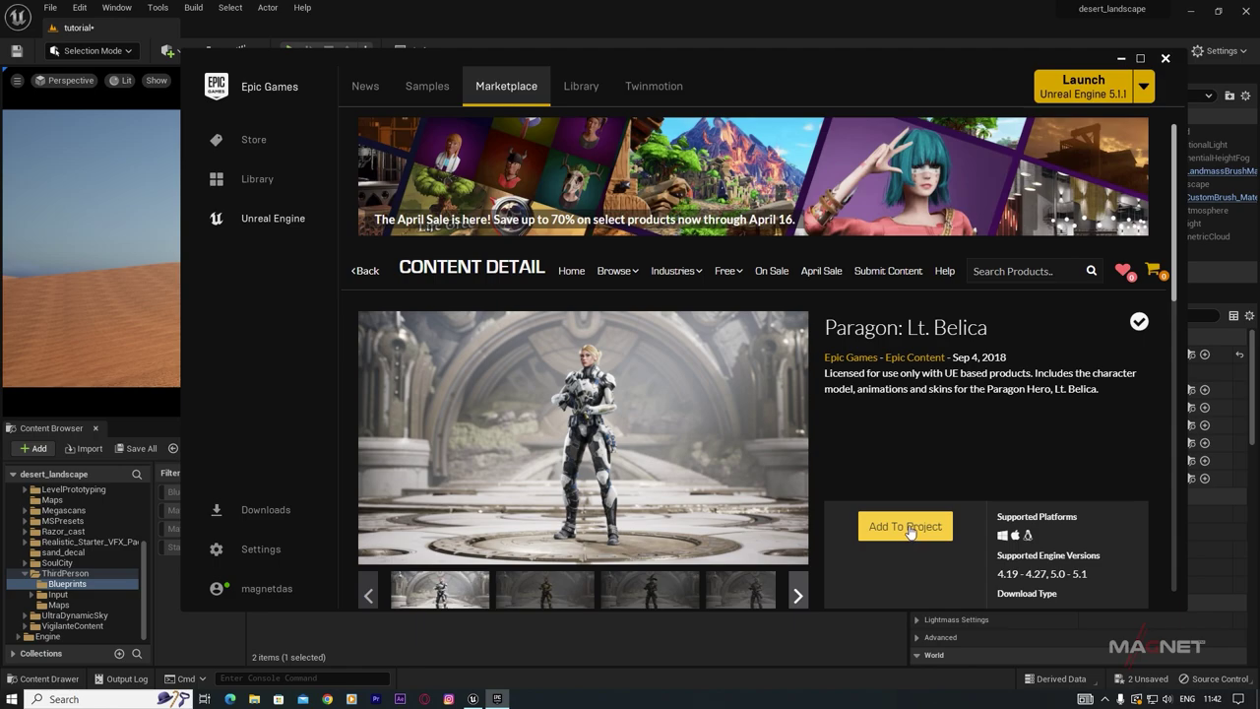
click(908, 530)
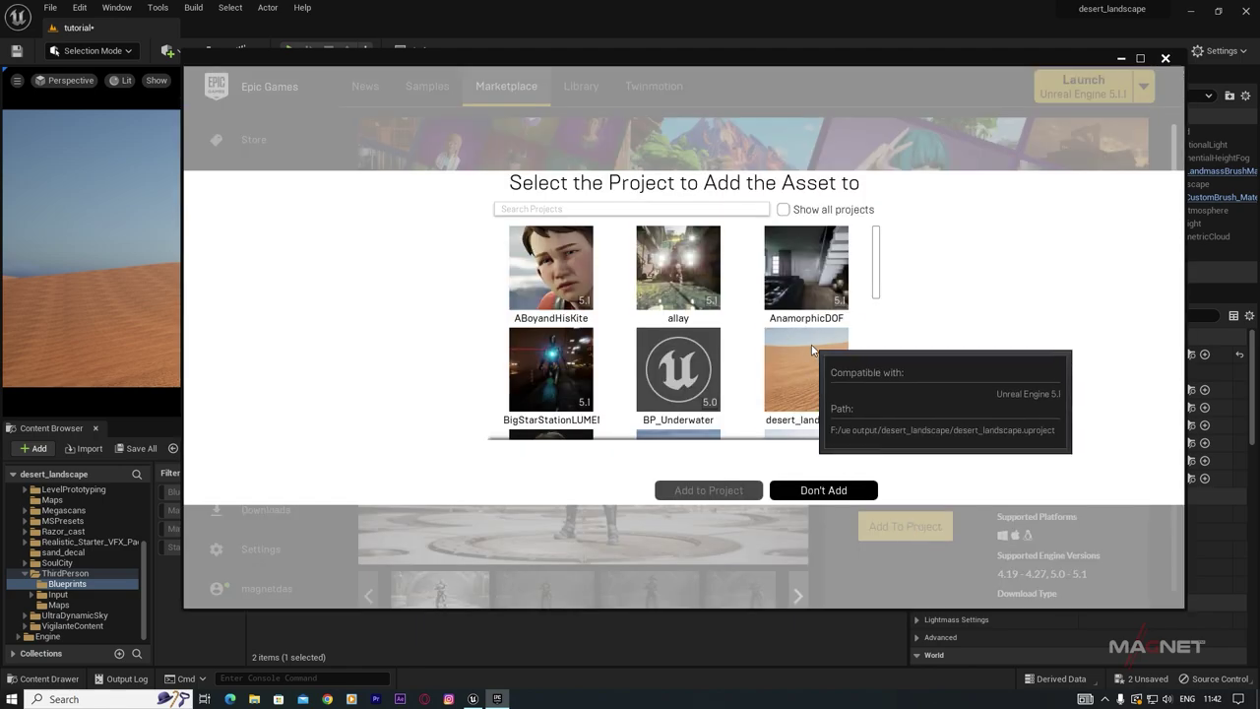
click(817, 359)
click(718, 490)
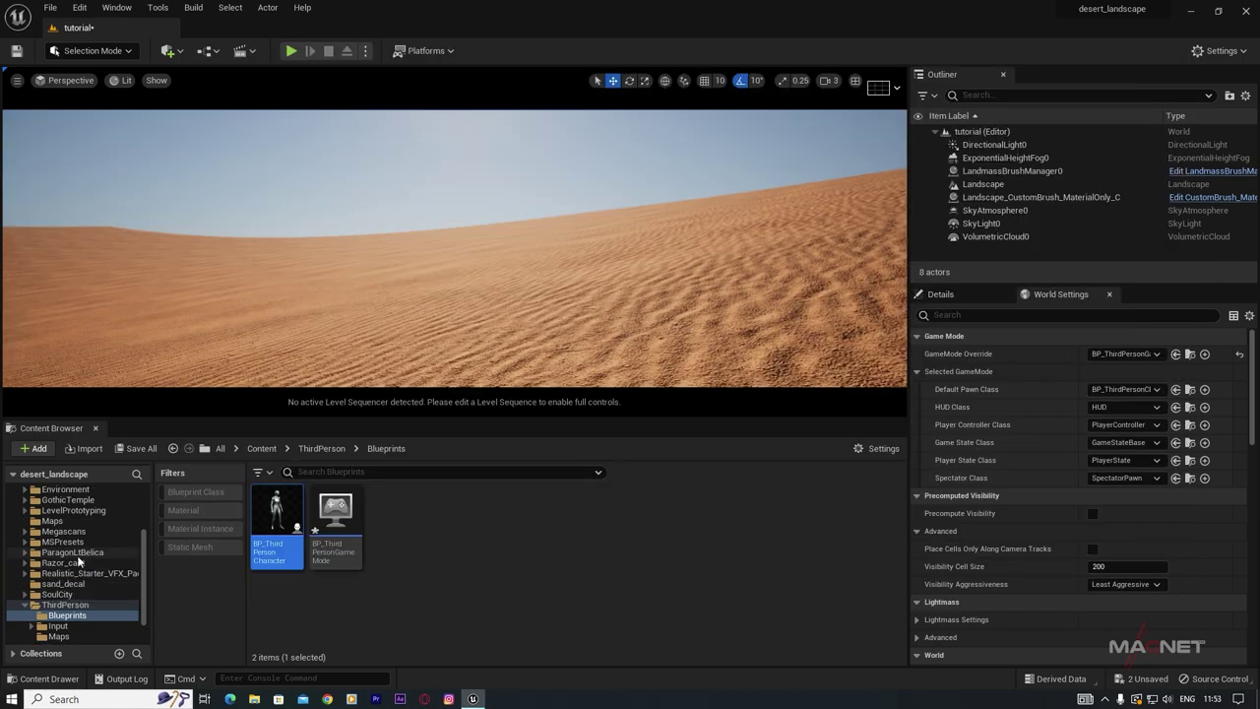
Step: Back in the Unreal Editor, browse ParagonLtBelica to its Characters/Heroes/Belica folder and inspect the LtBelicaPlayerCharacter blueprint's details
scroll(78, 562, up, 1)
click(80, 563)
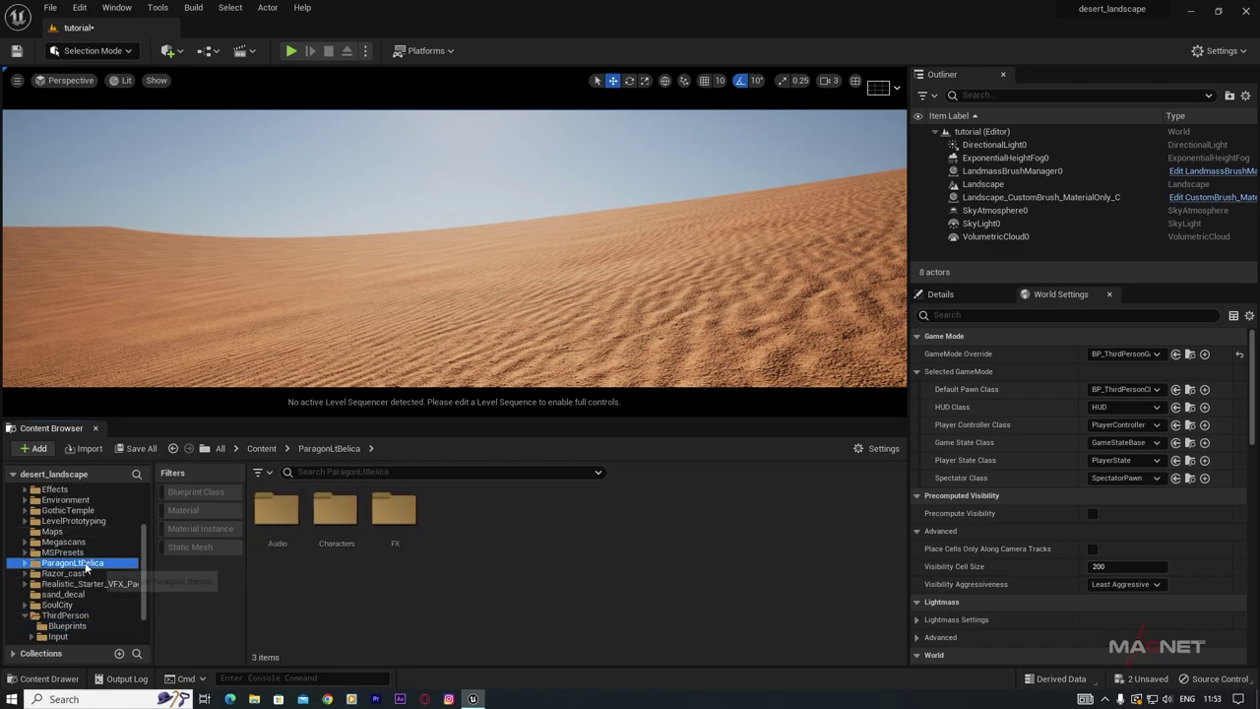
click(339, 511)
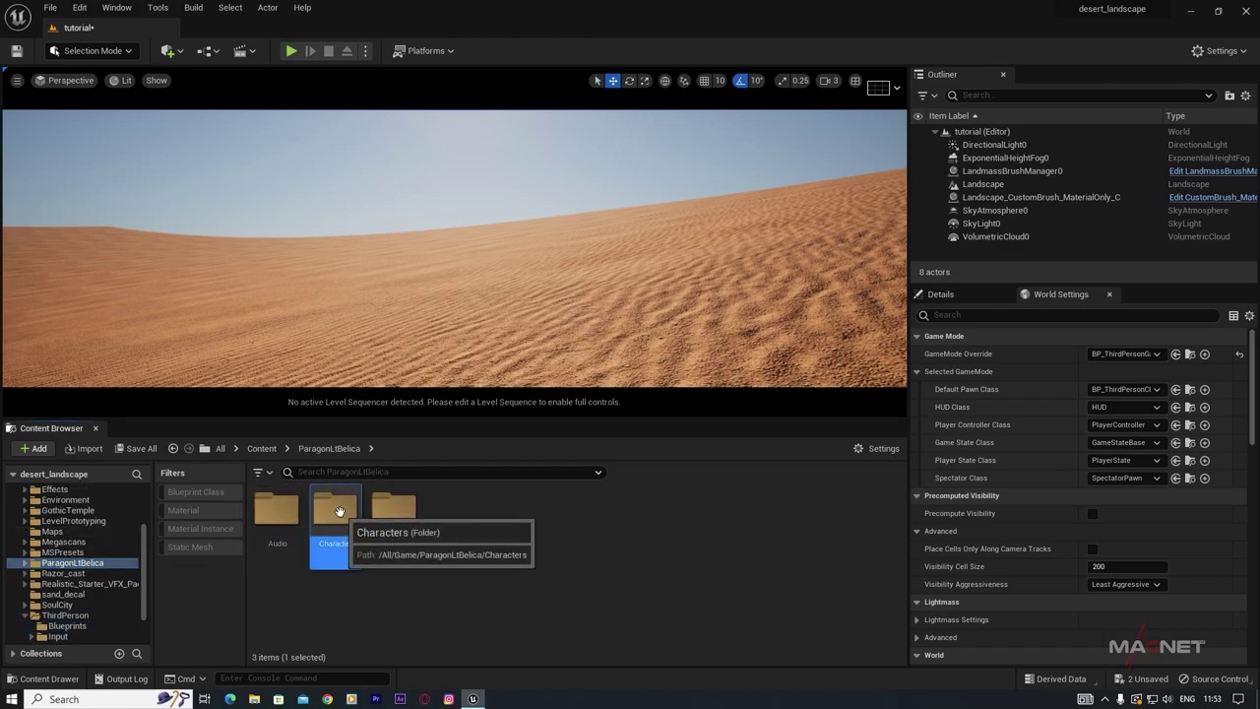
double_click(340, 511)
double_click(337, 513)
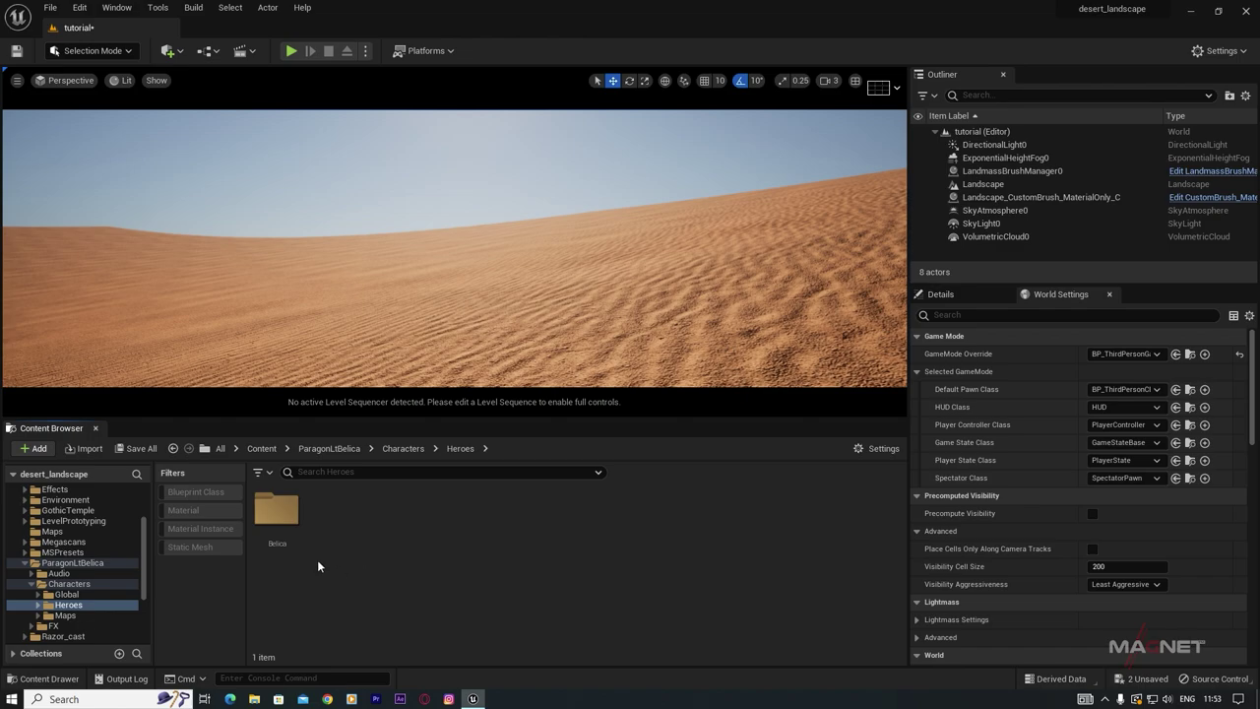
click(277, 509)
double_click(276, 509)
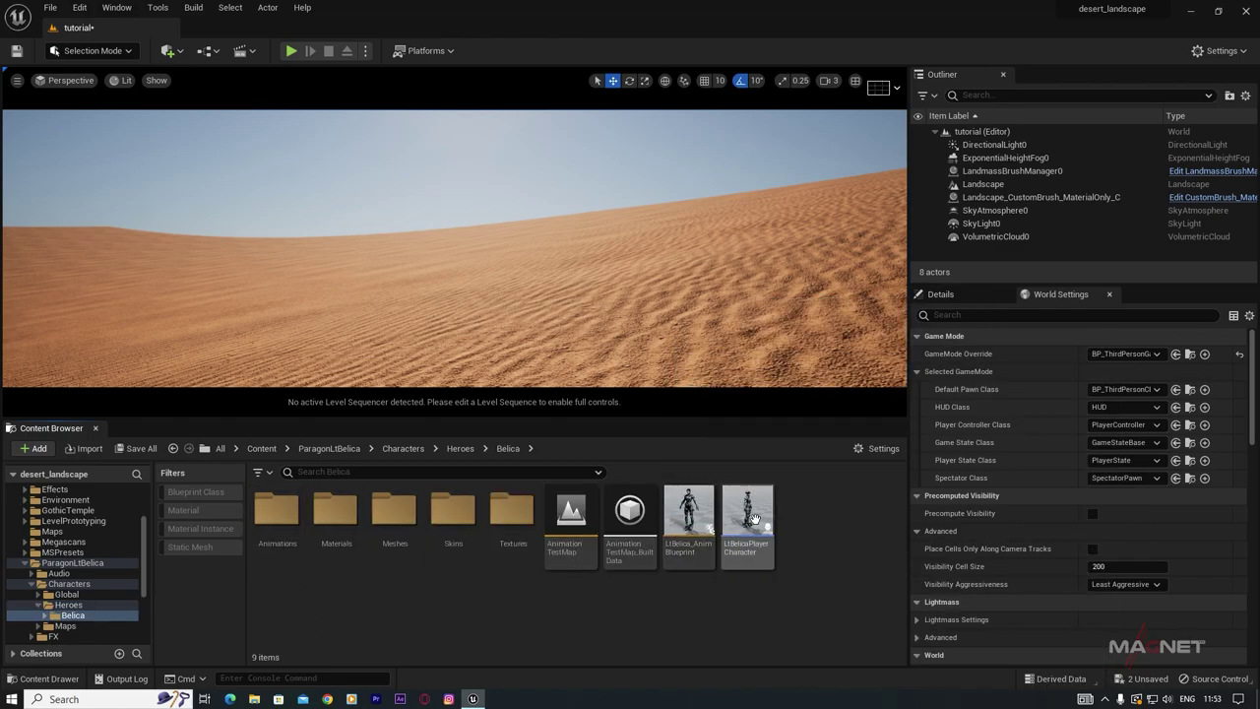
mouse_move(751, 505)
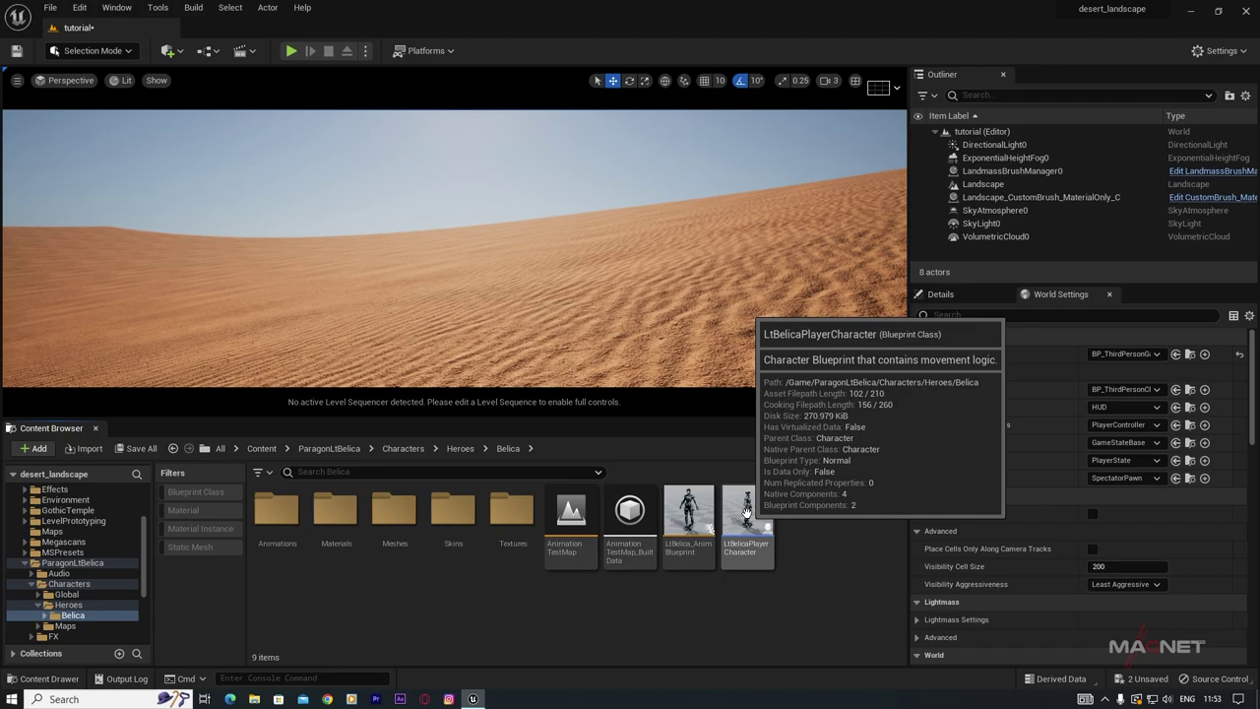
Step: Open the BP_ThirdPersonCharacter blueprint from the ThirdPerson/Blueprints folder for editing
scroll(56, 556, down, 4)
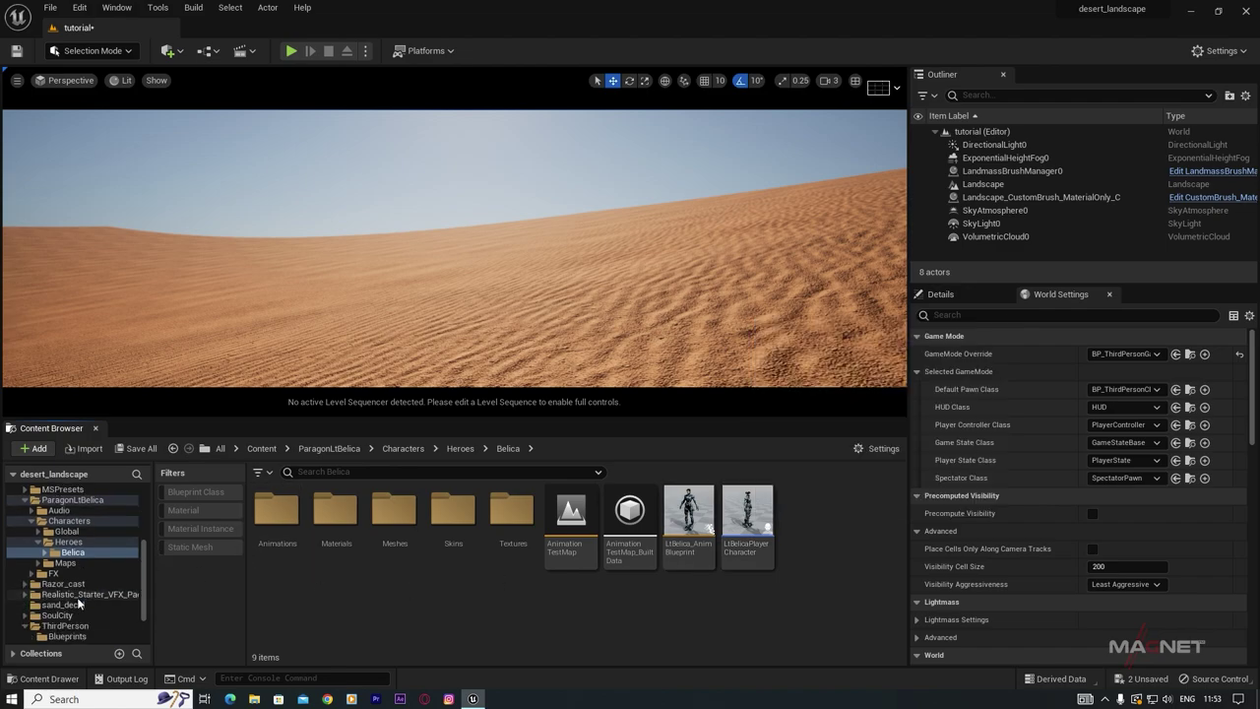
click(61, 574)
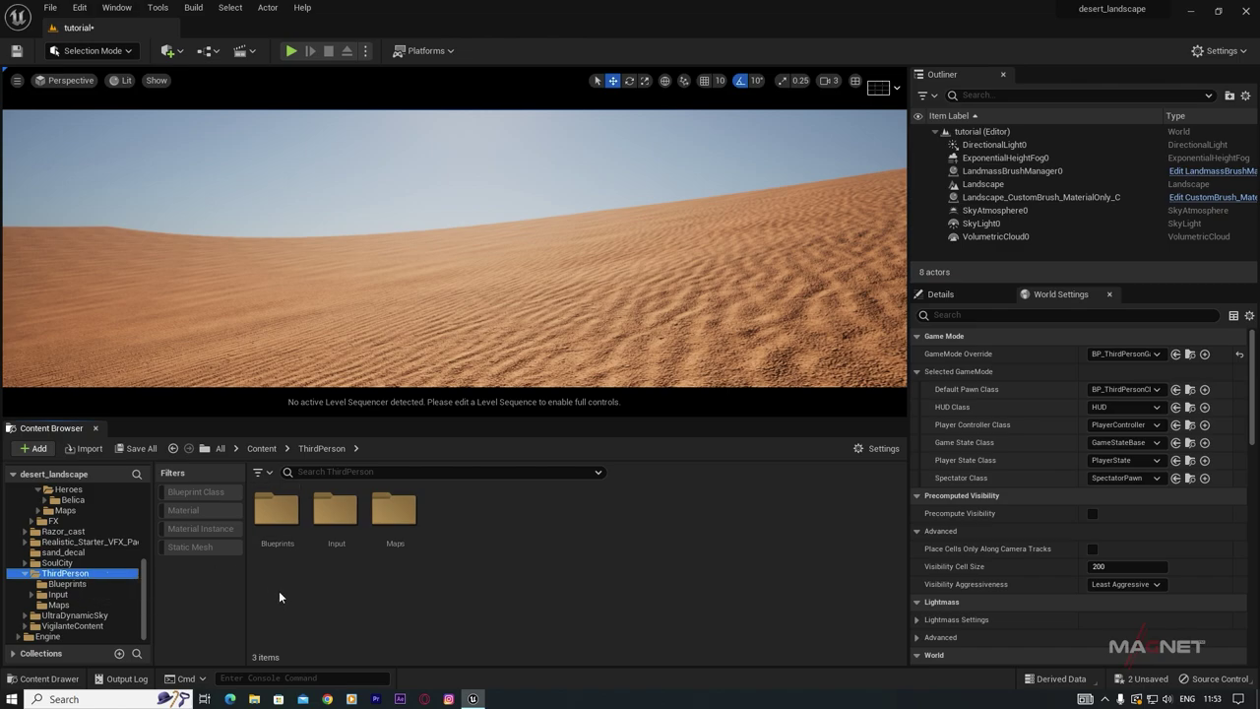
double_click(277, 512)
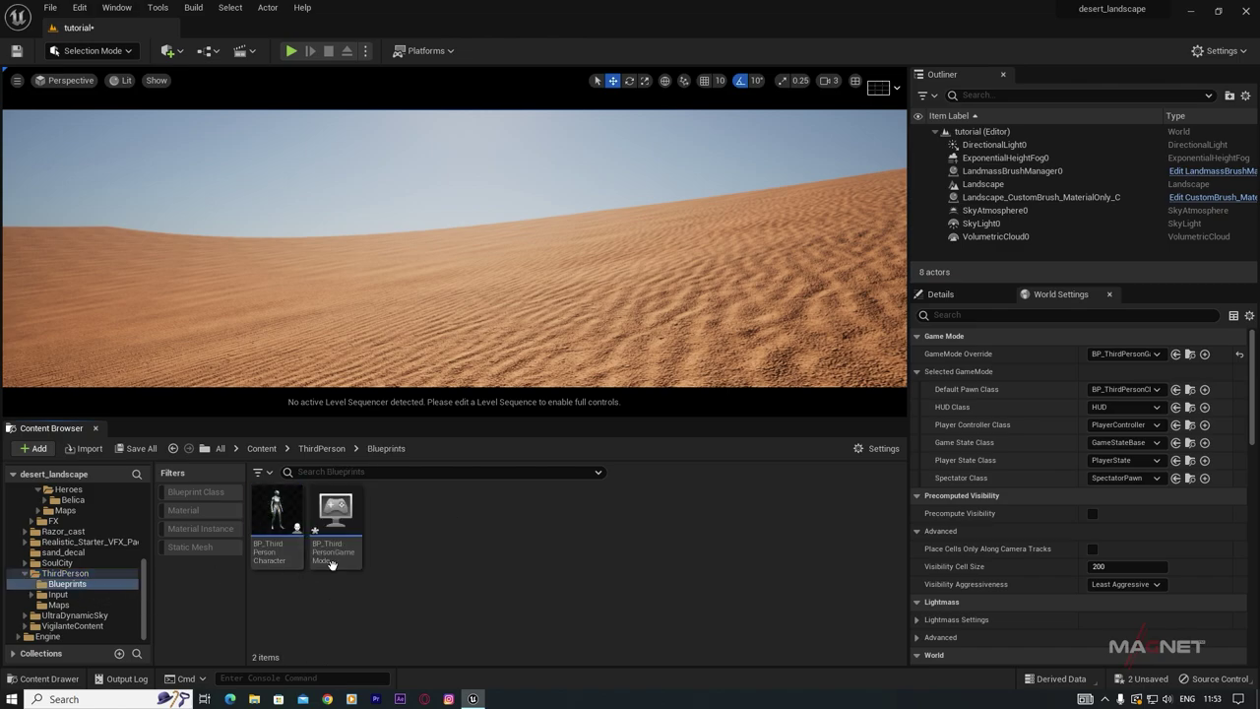
mouse_move(273, 512)
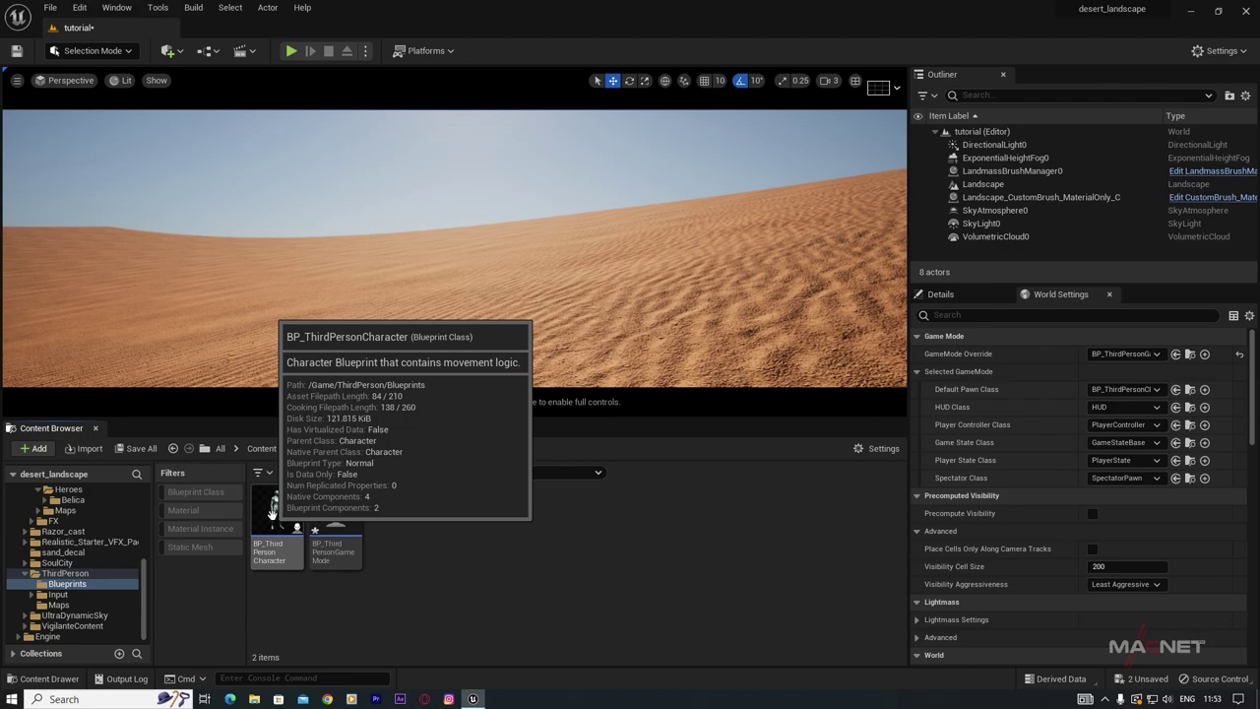
click(277, 514)
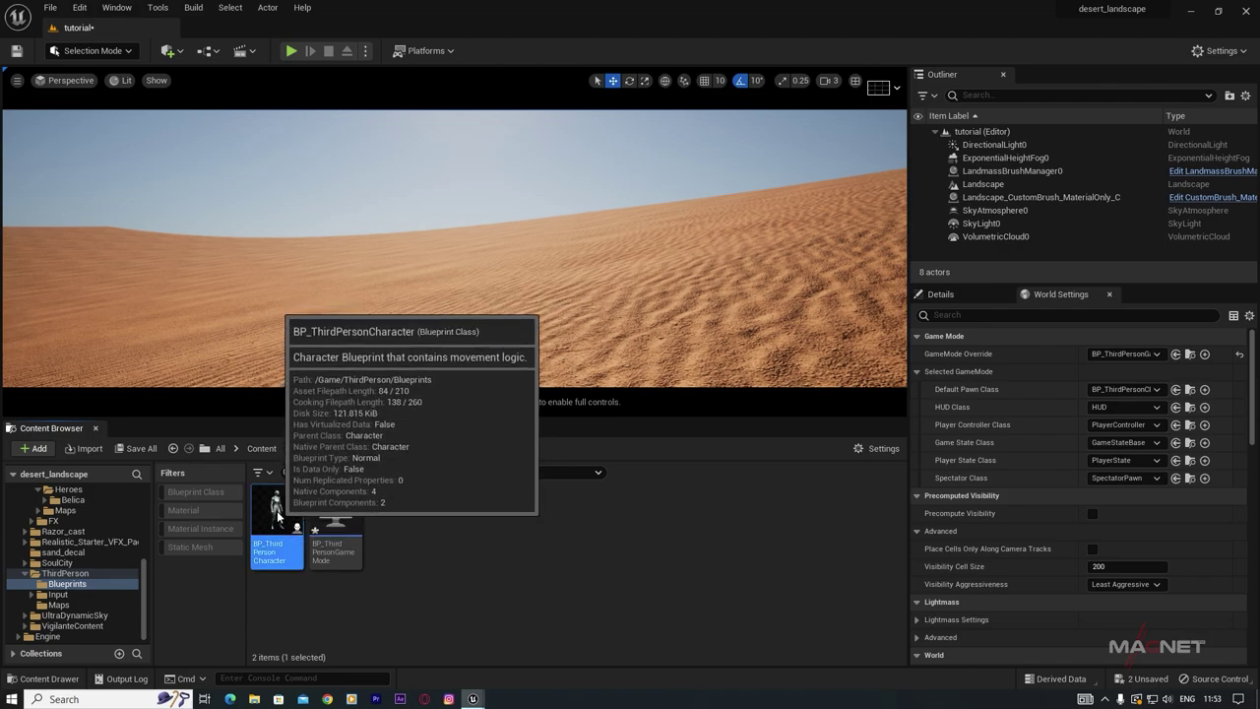
double_click(277, 514)
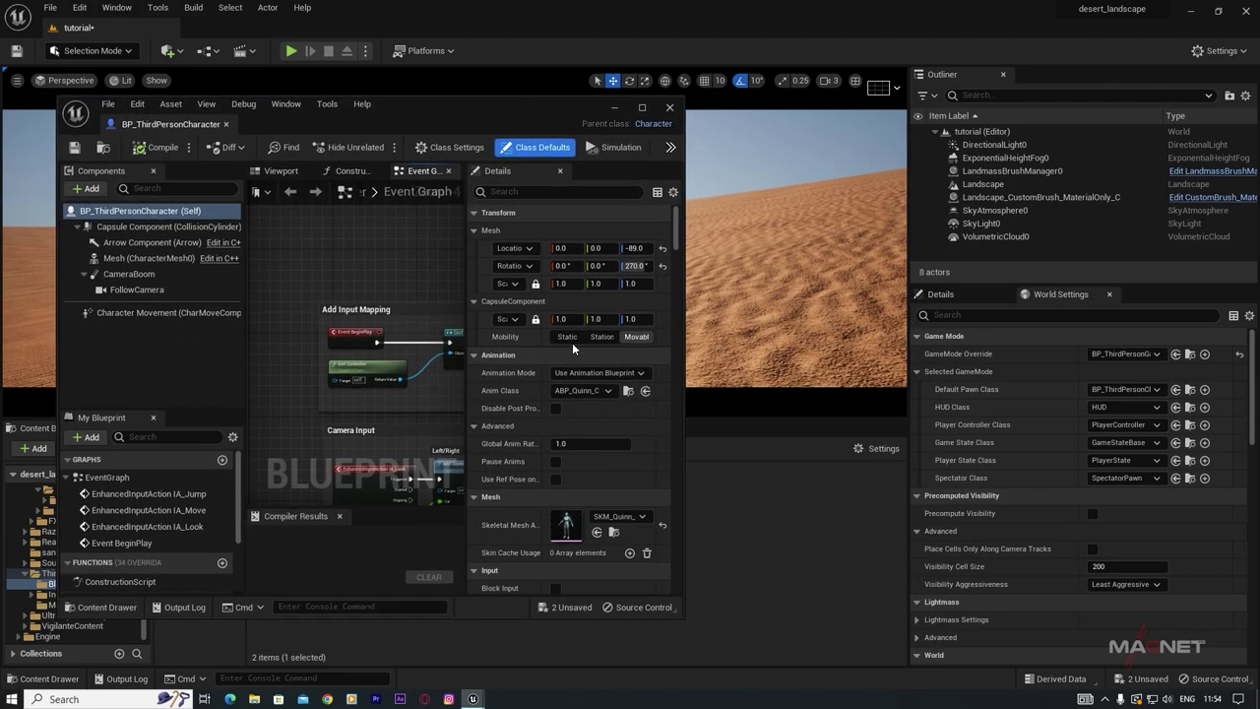
Step: Search the skeletal meshes for "LtB" and assign Belica as the character's Skeletal Mesh Asset
scroll(599, 478, down, 1)
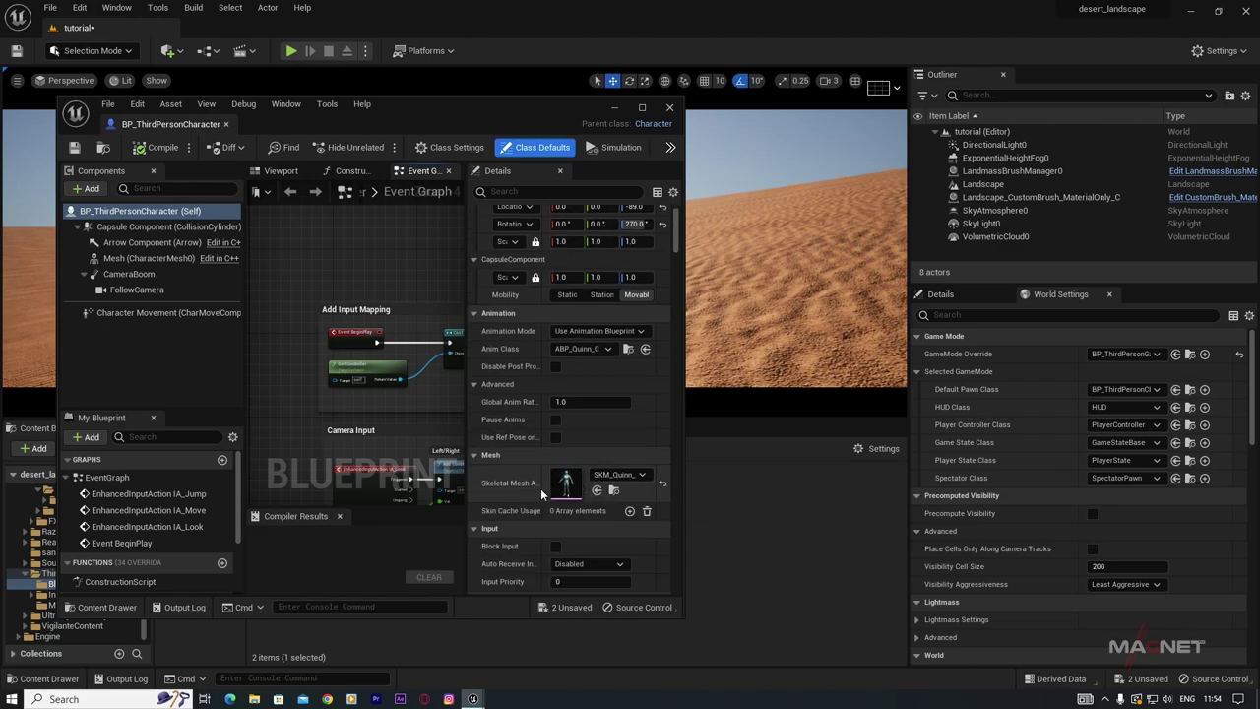
click(643, 477)
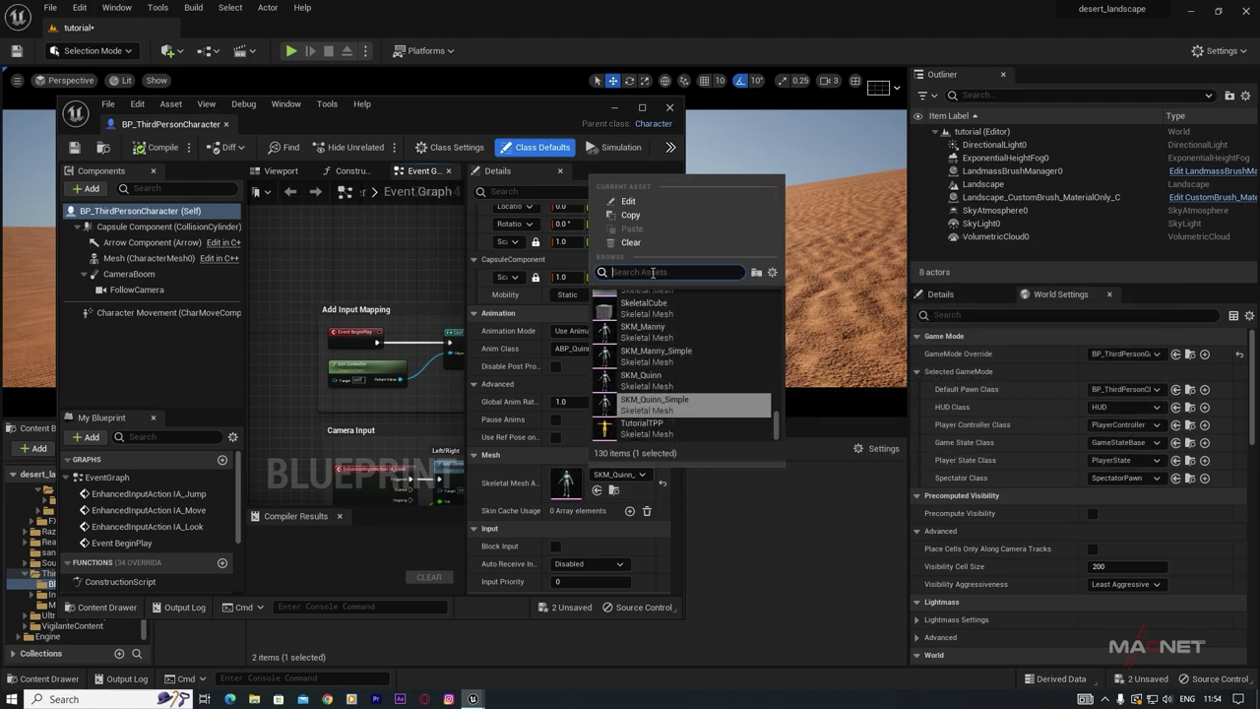
text(Lt)
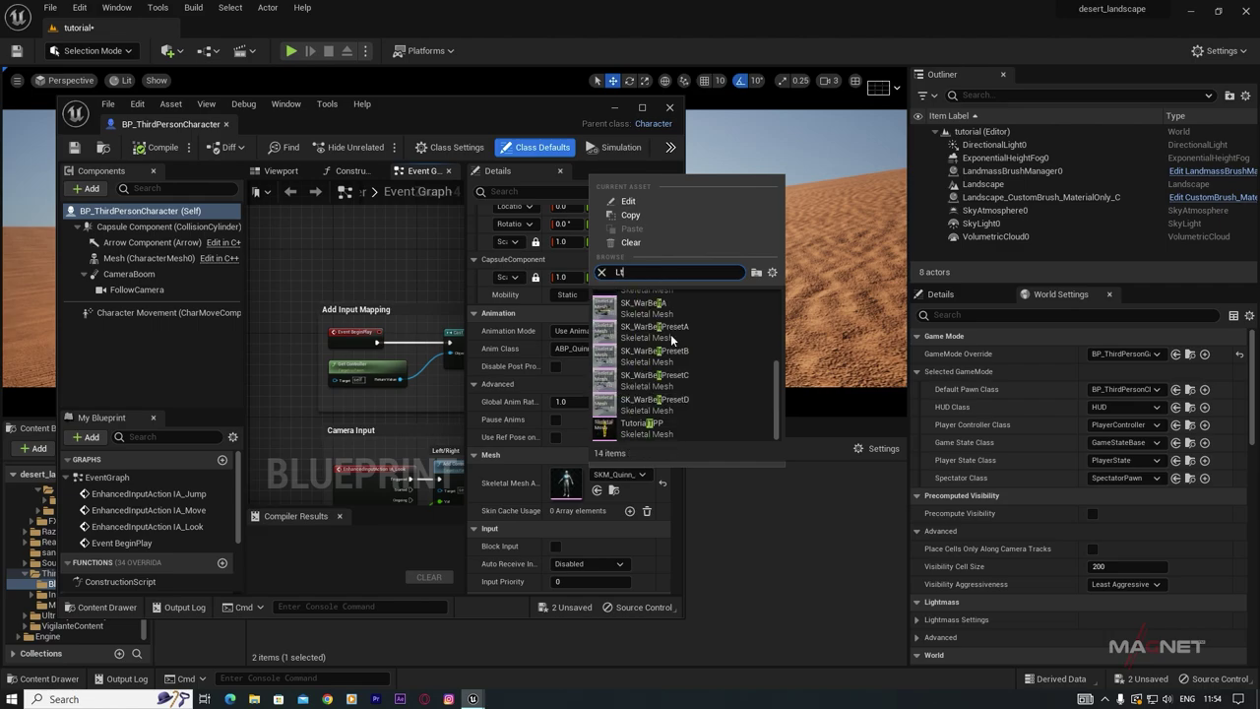
text(B)
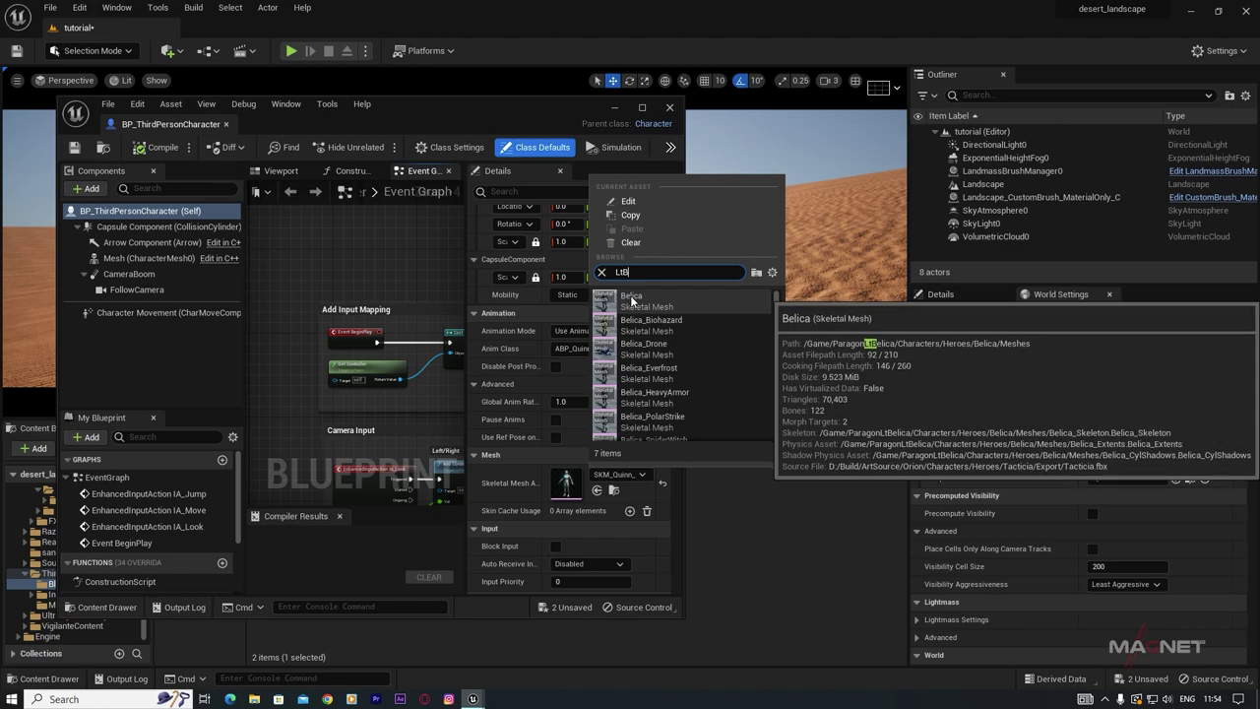
click(635, 304)
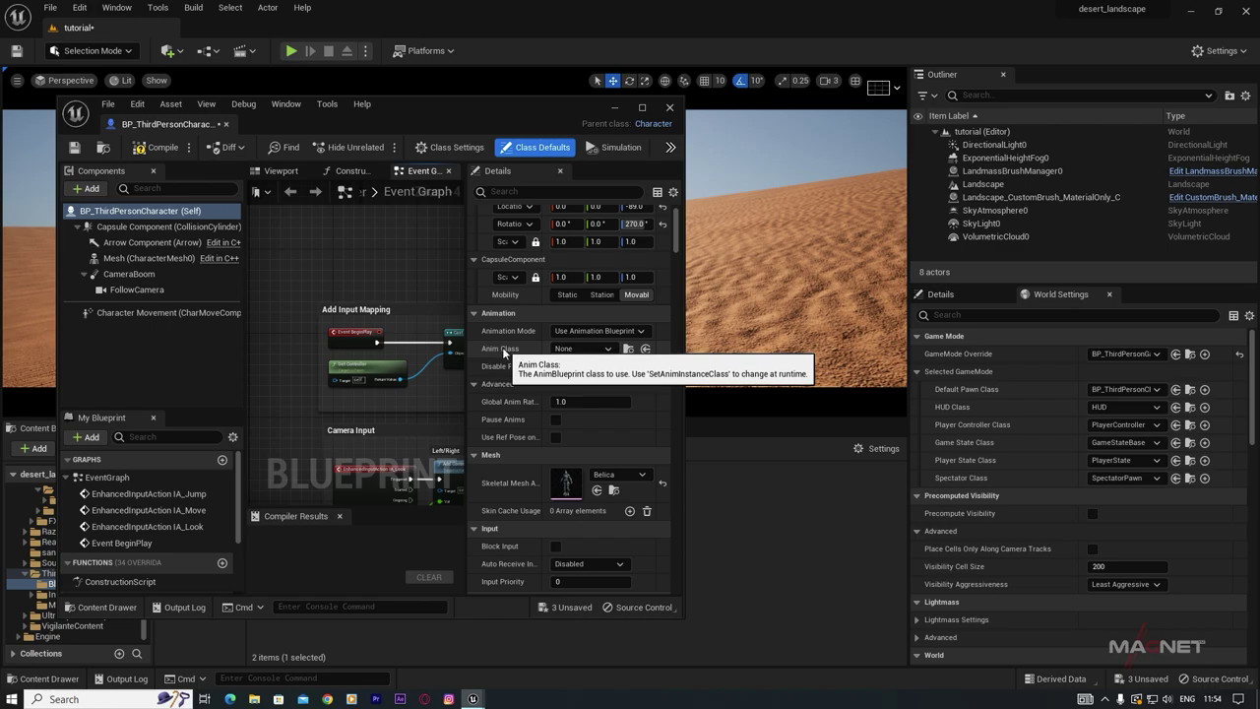
Step: Set the character's Anim Class to LtBelica_AnimBlueprint, compile the blueprint, and close its editor
click(607, 350)
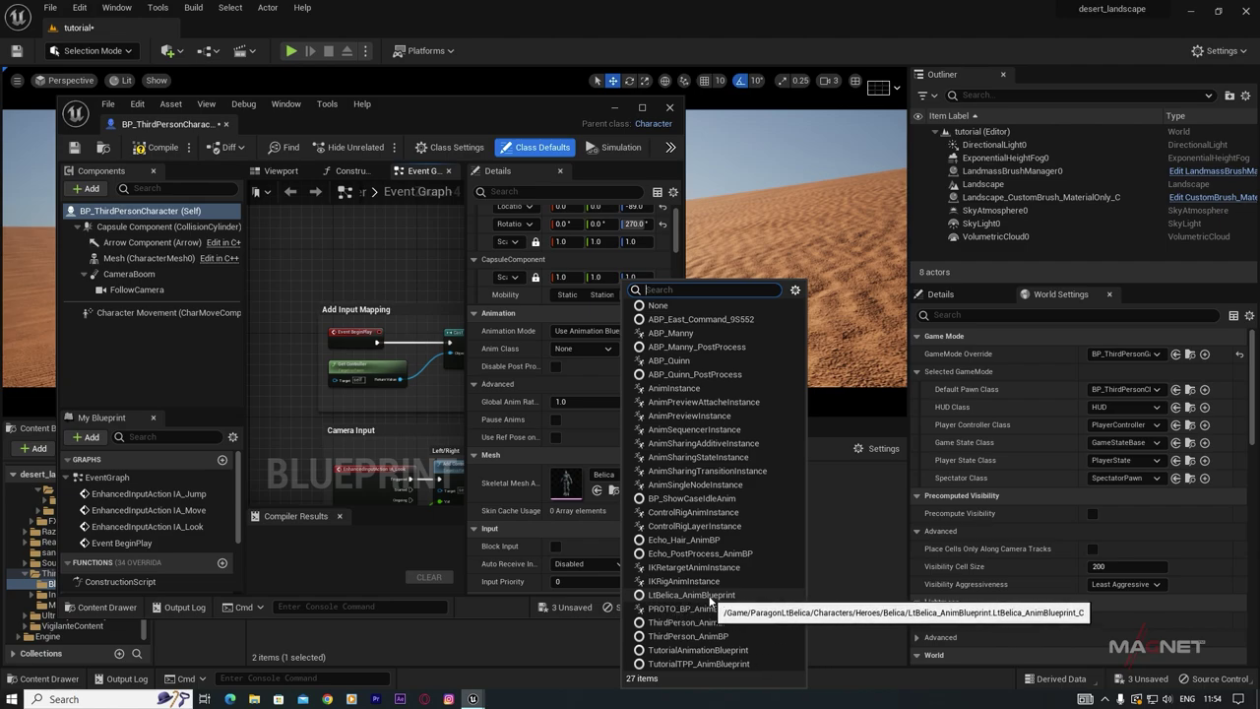
click(708, 596)
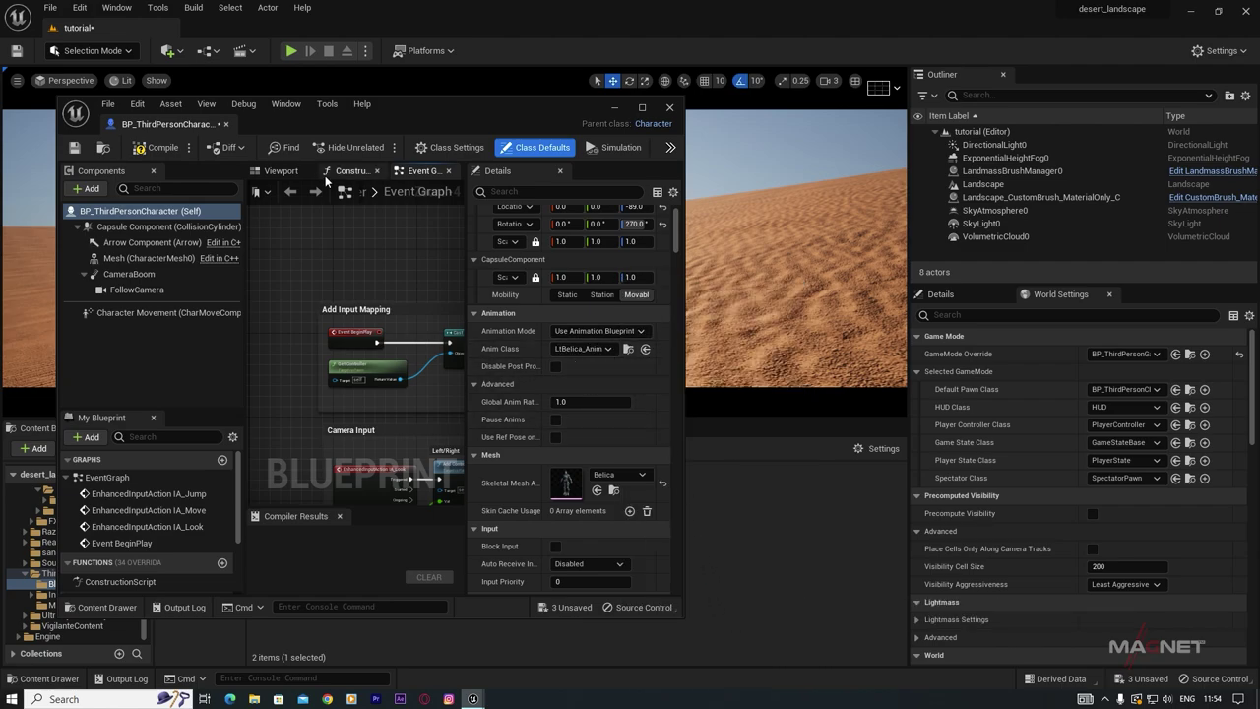
click(155, 146)
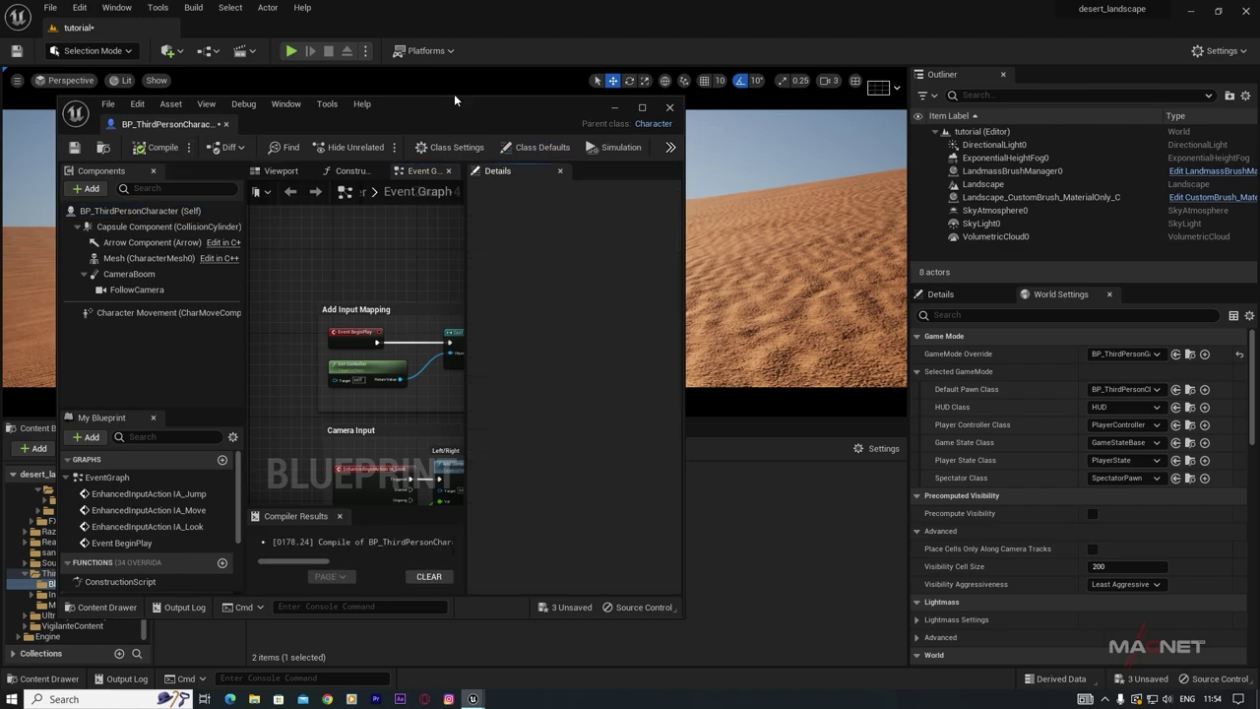
click(669, 108)
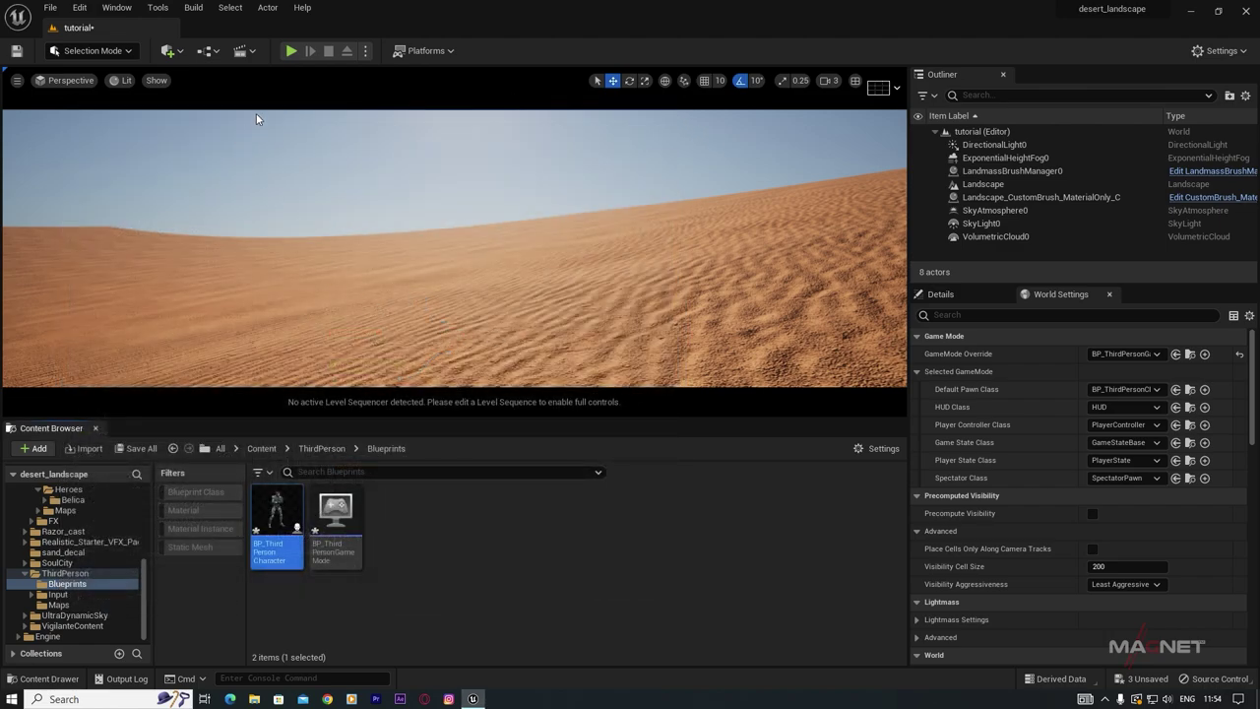
Step: Play-test the level by running the Belica character across the dunes in several directions, and stop the play session
click(292, 51)
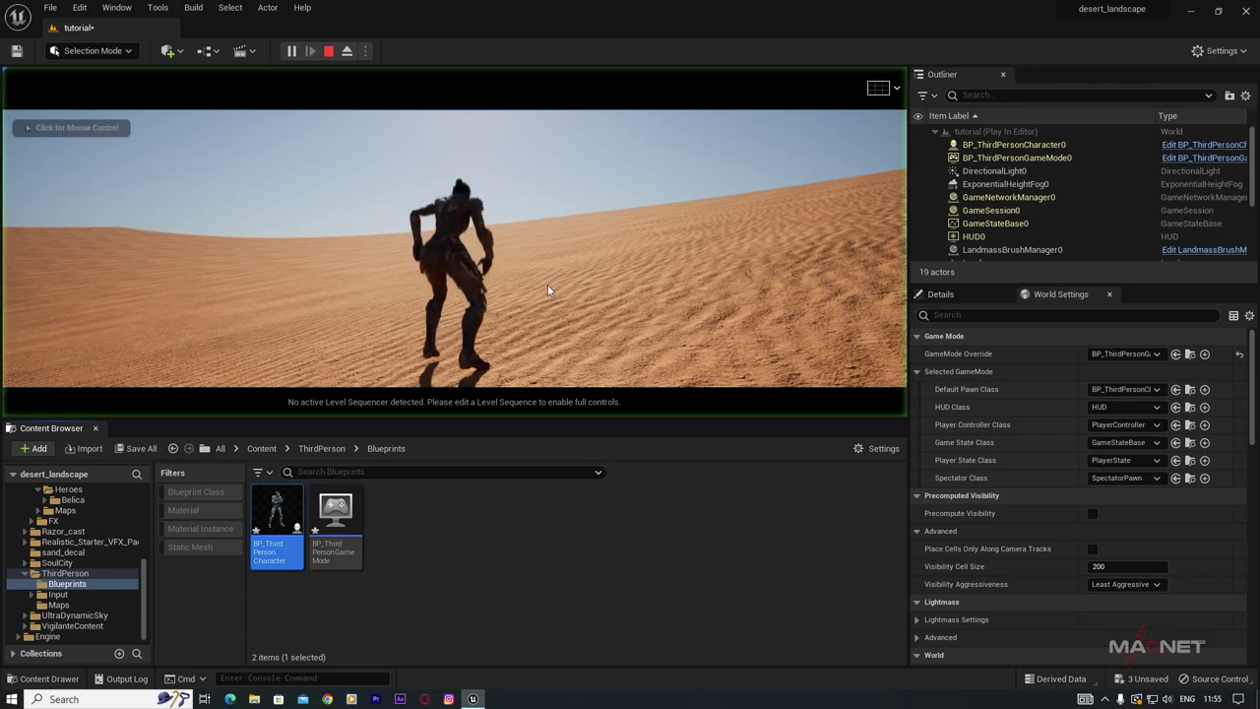
key(w)
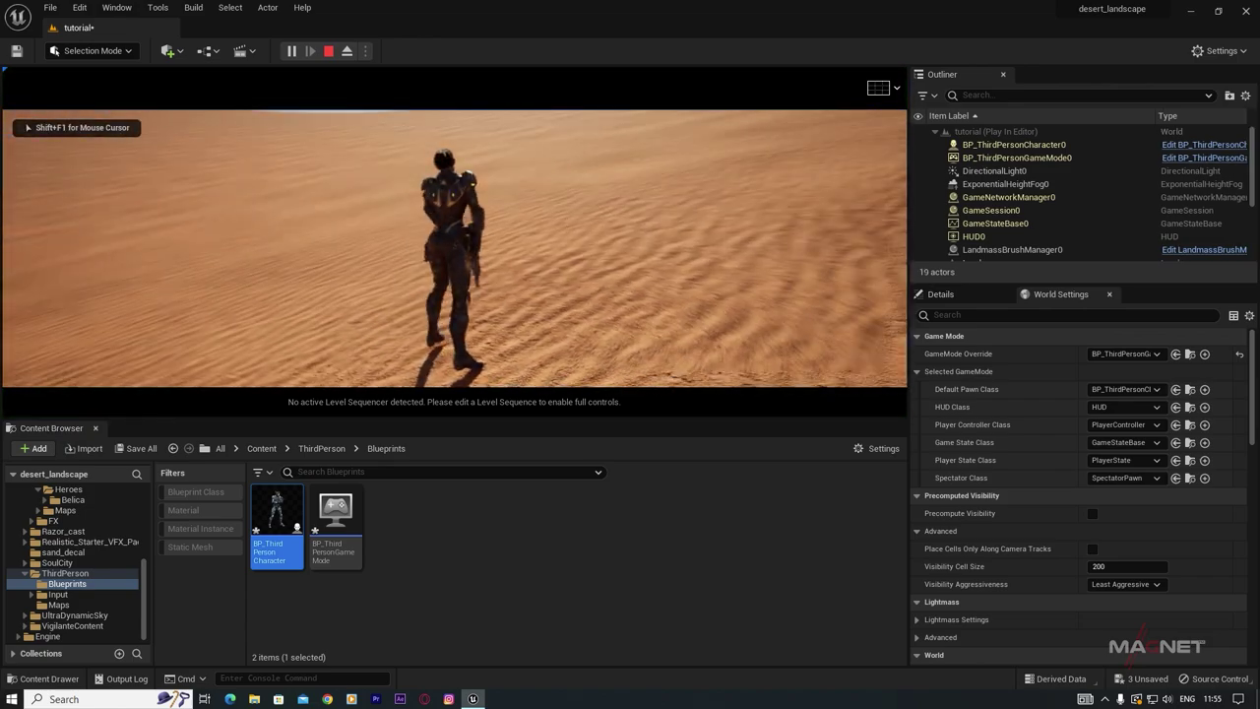
key(w)
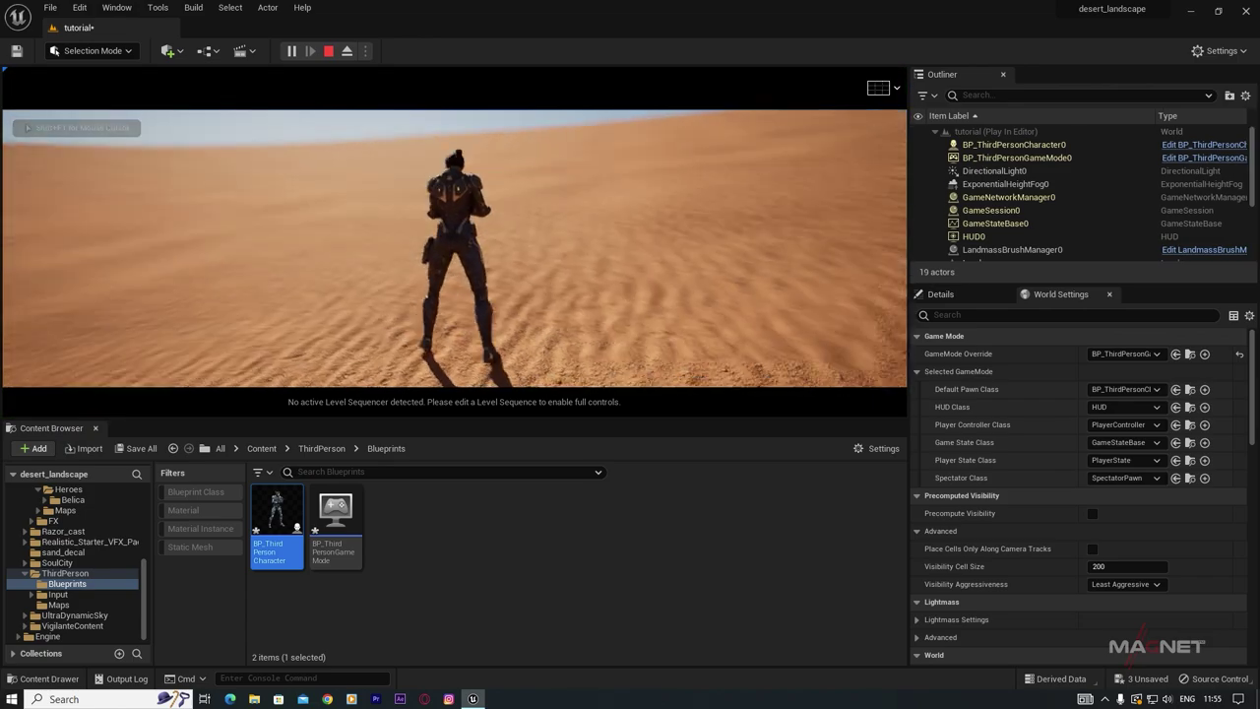
key(w)
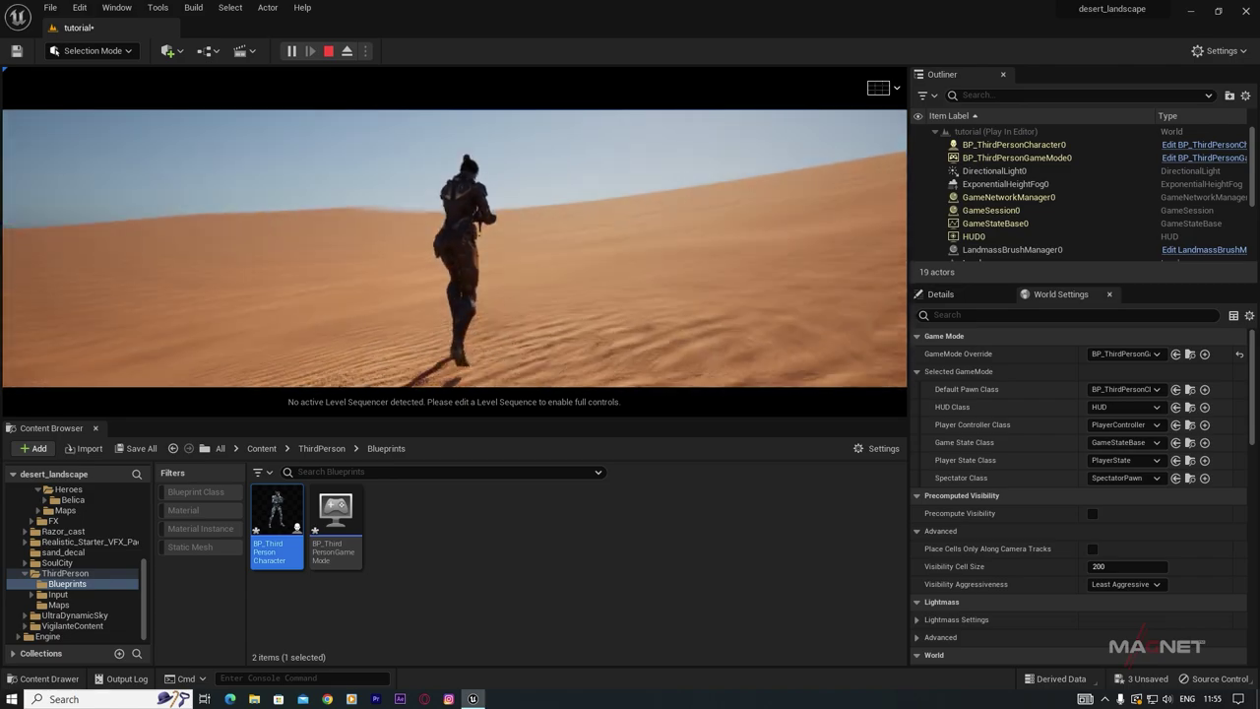
key(d)
key(w)
key(w)
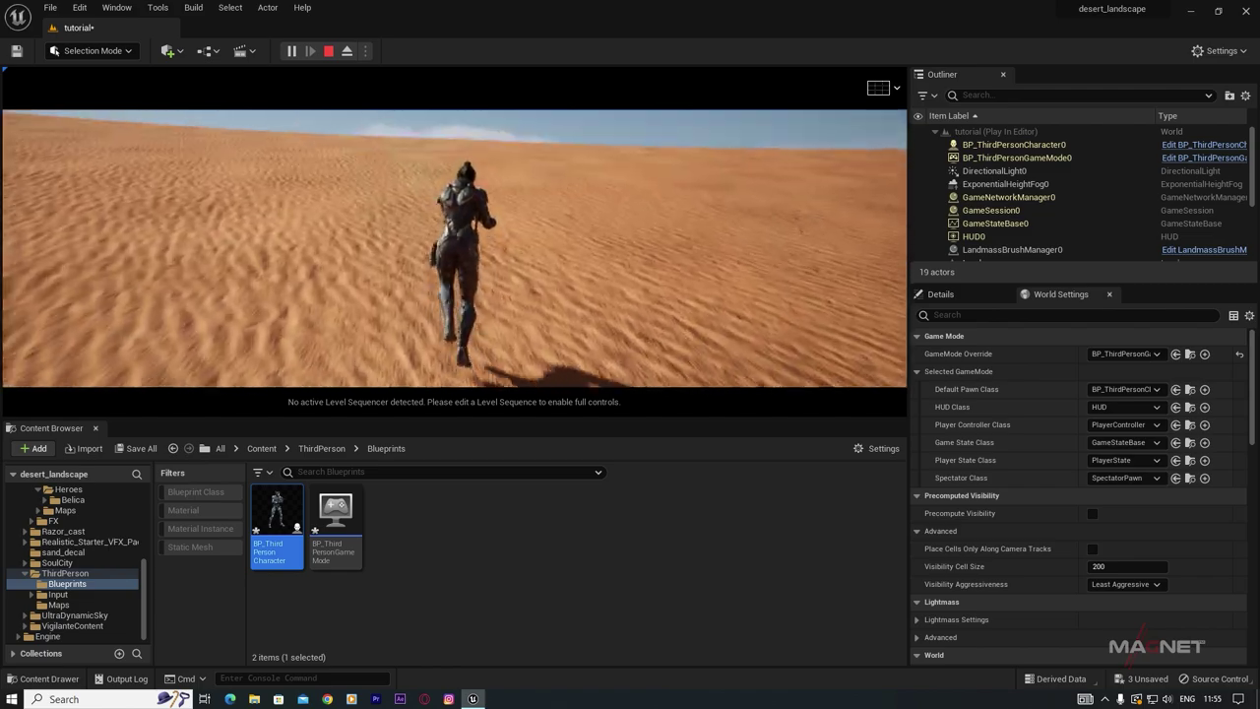
key(w)
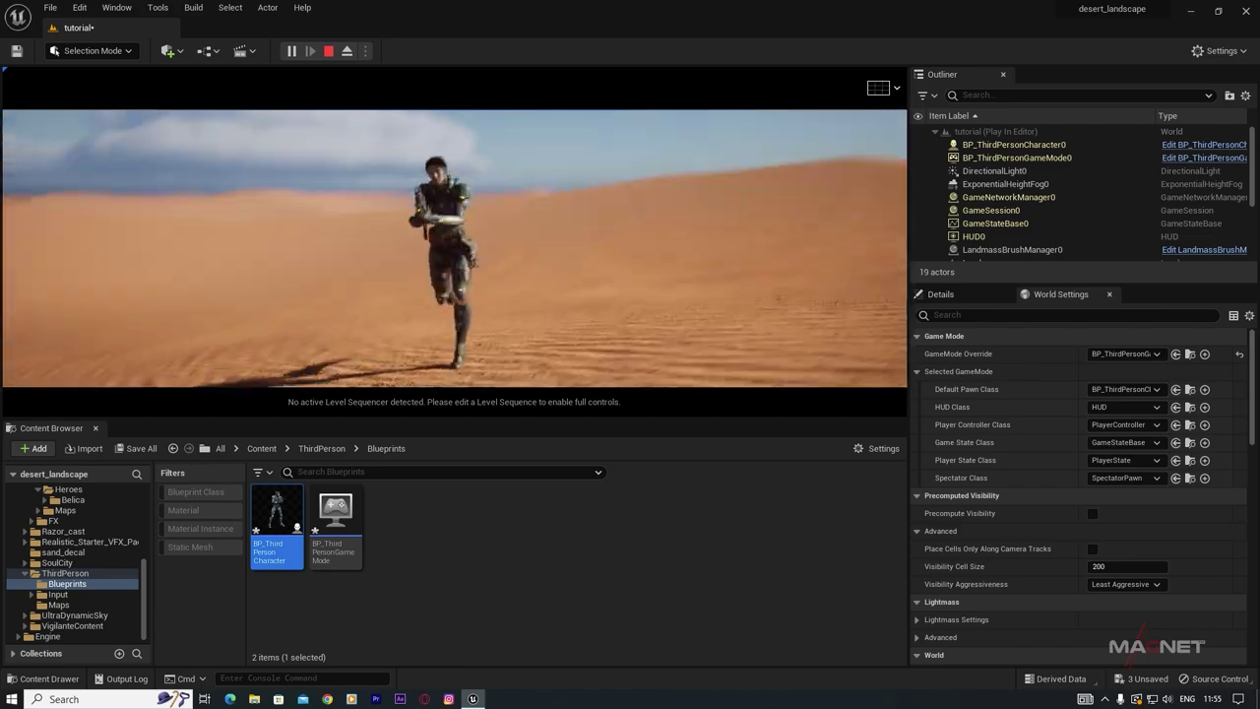
key(w)
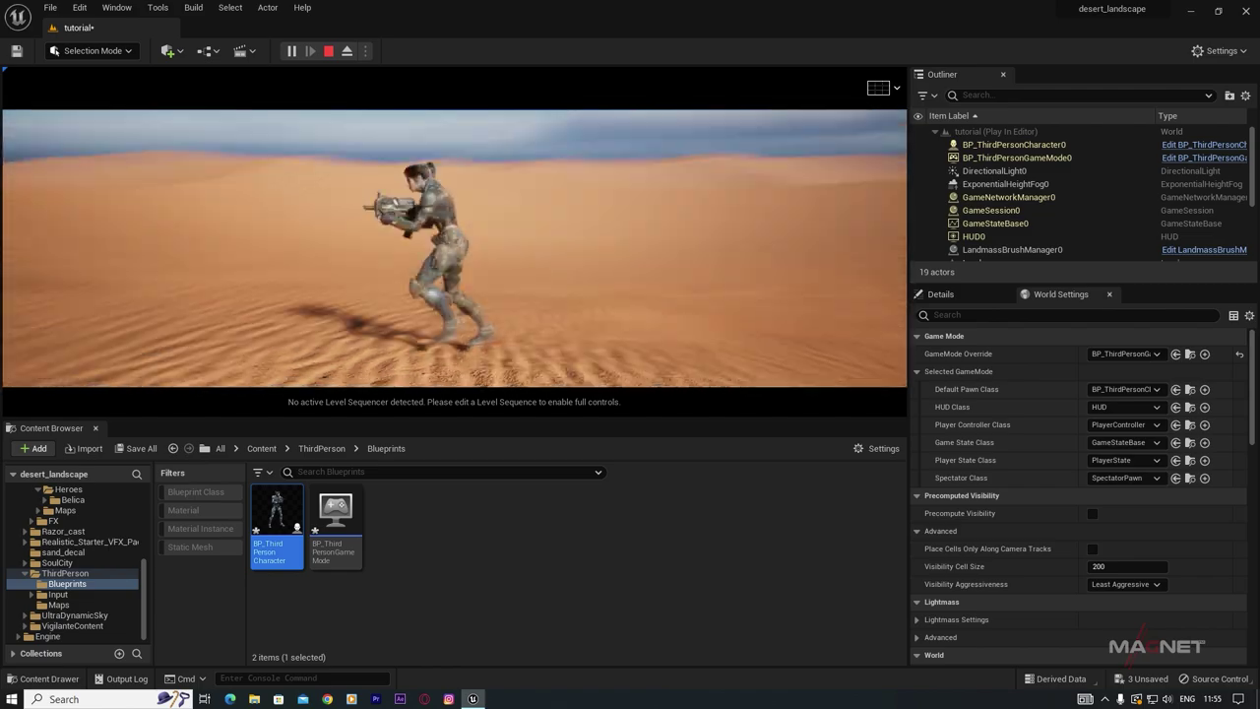
key(d)
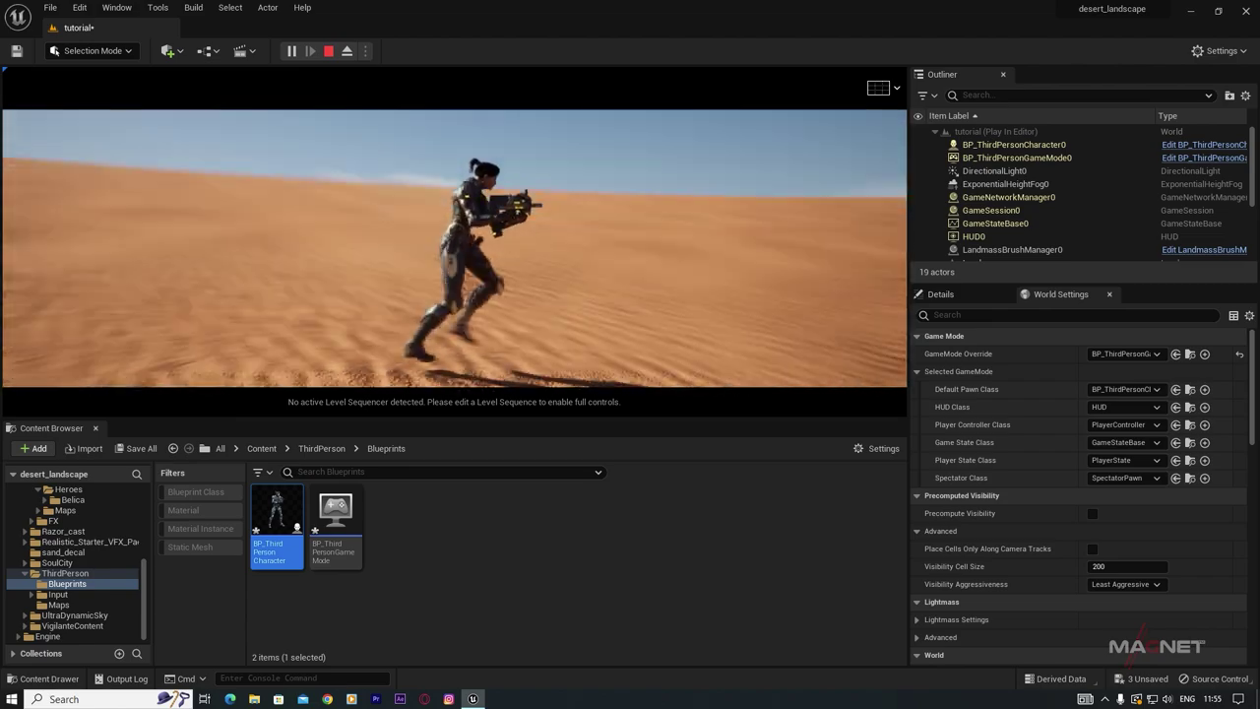
key(w)
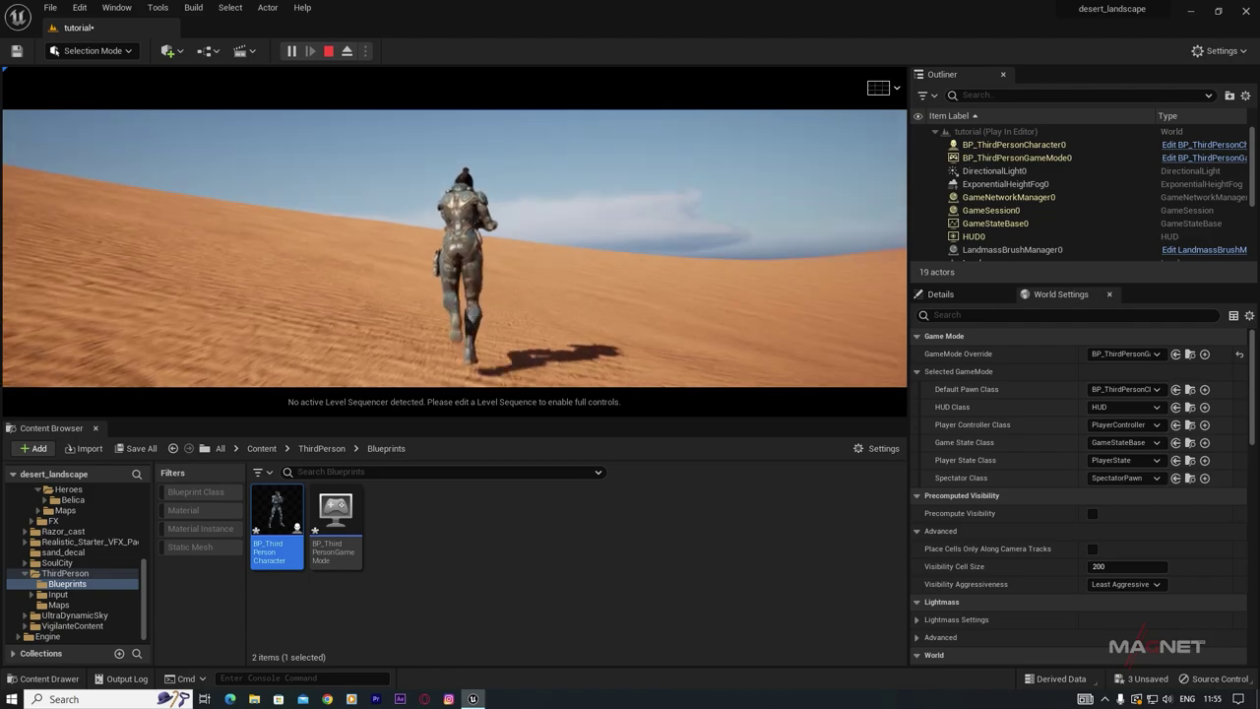
key(d)
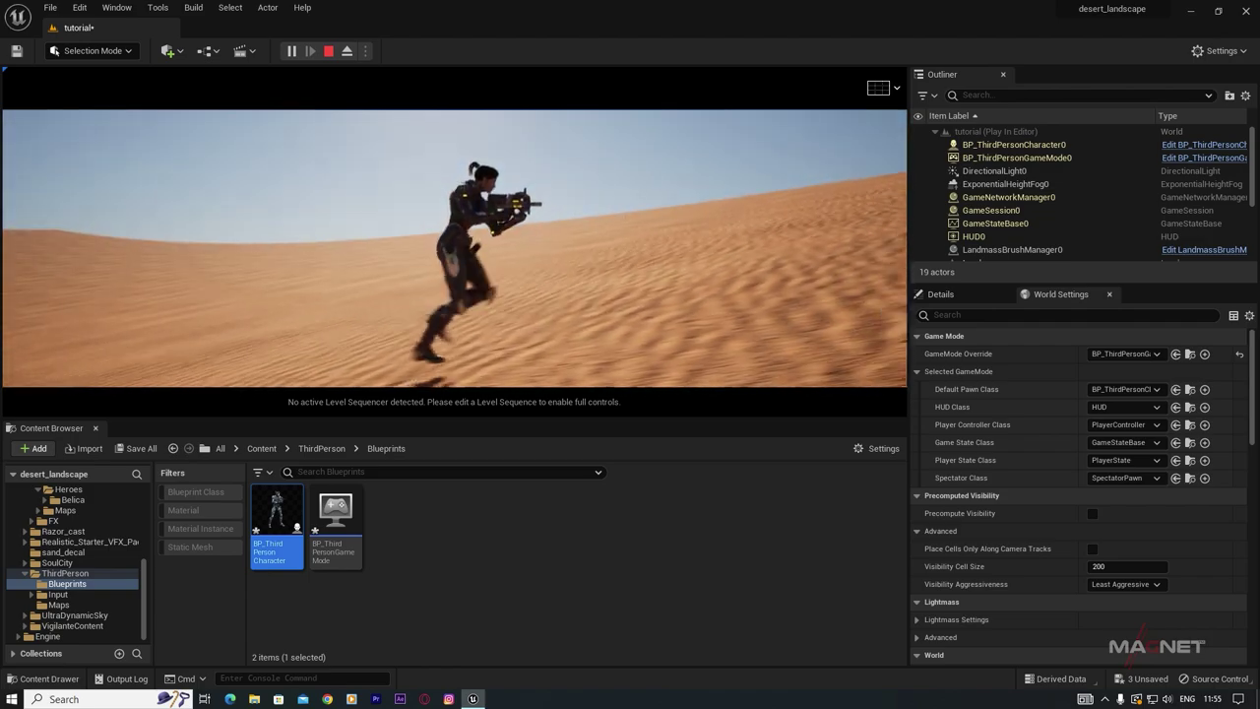
key(a)
key(w)
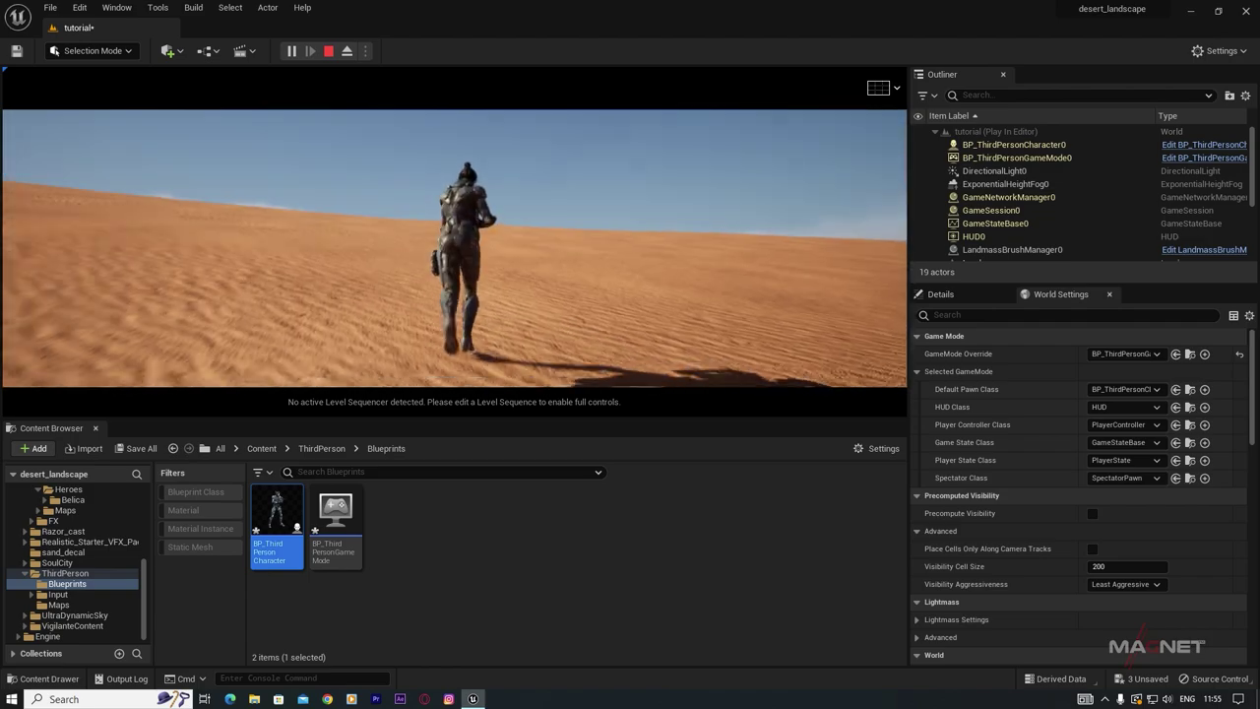
key(d)
key(w)
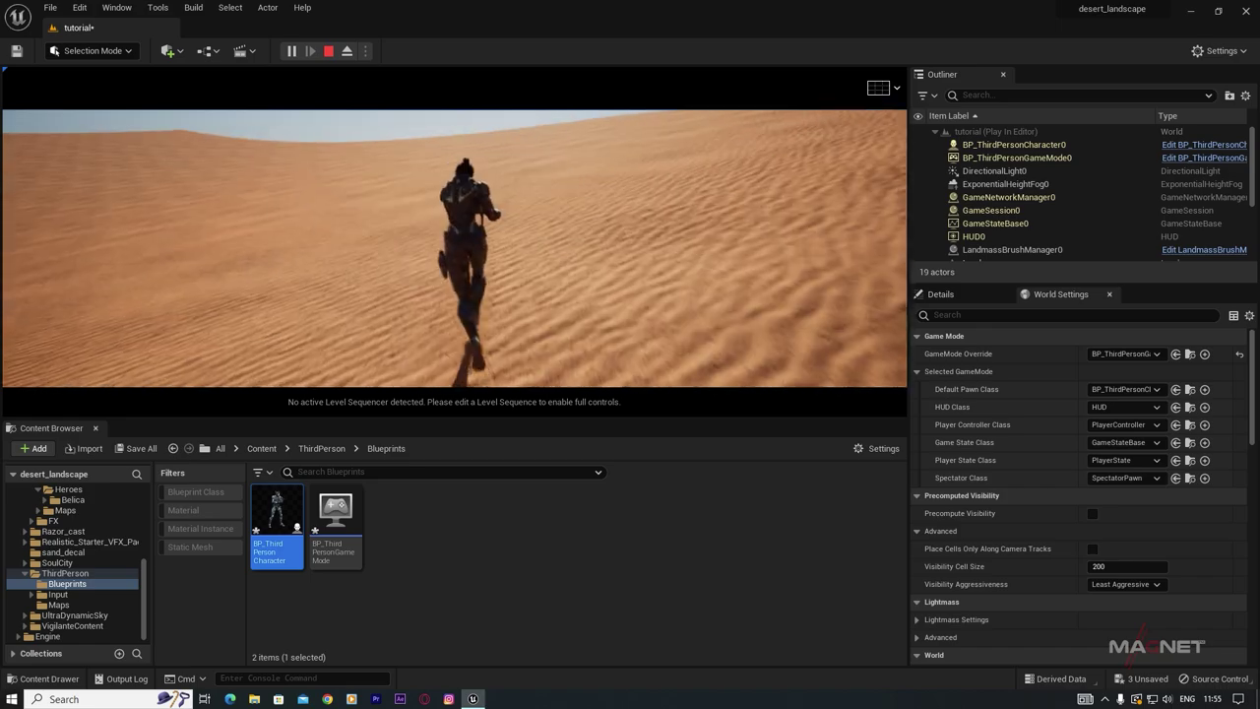
key(d)
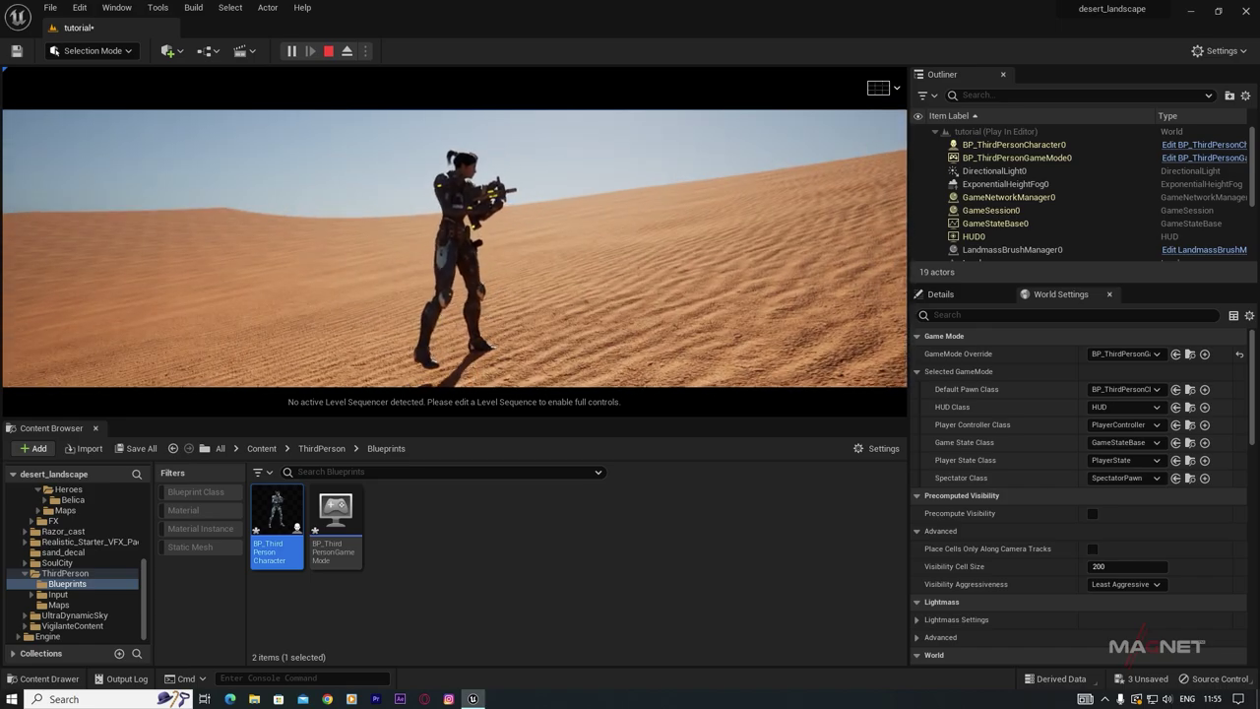
key(Escape)
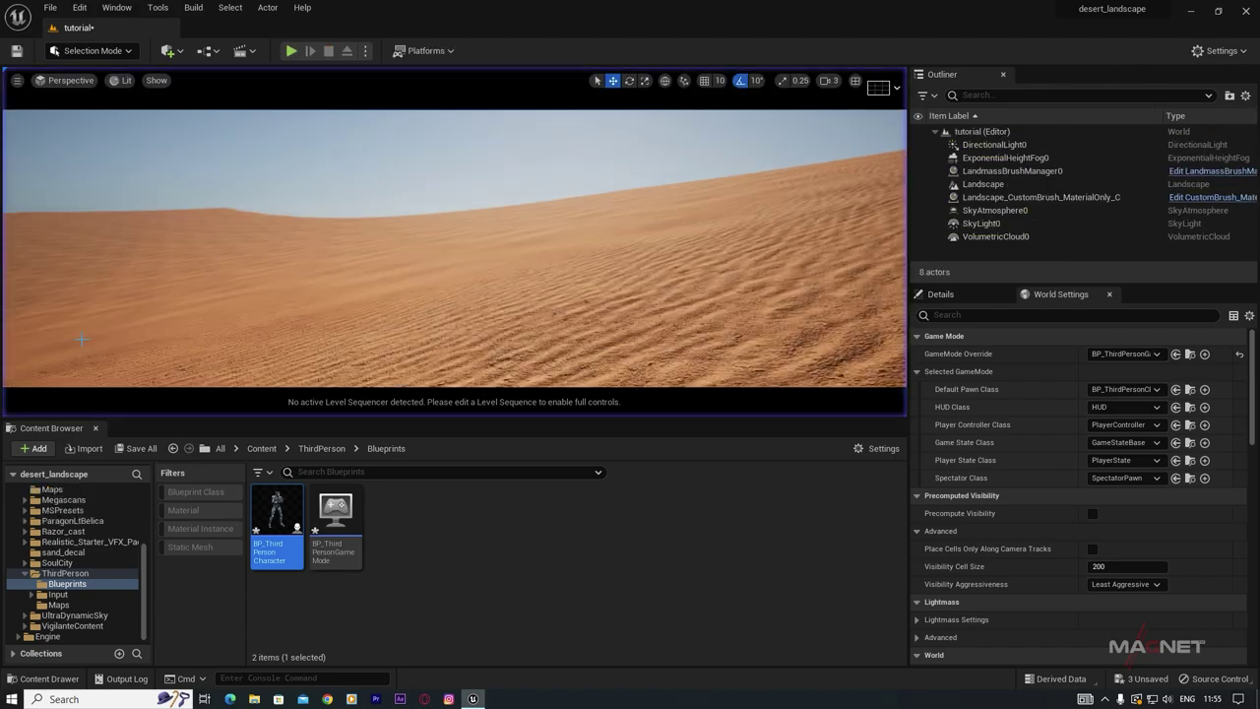
right_drag(448, 319, 516, 205)
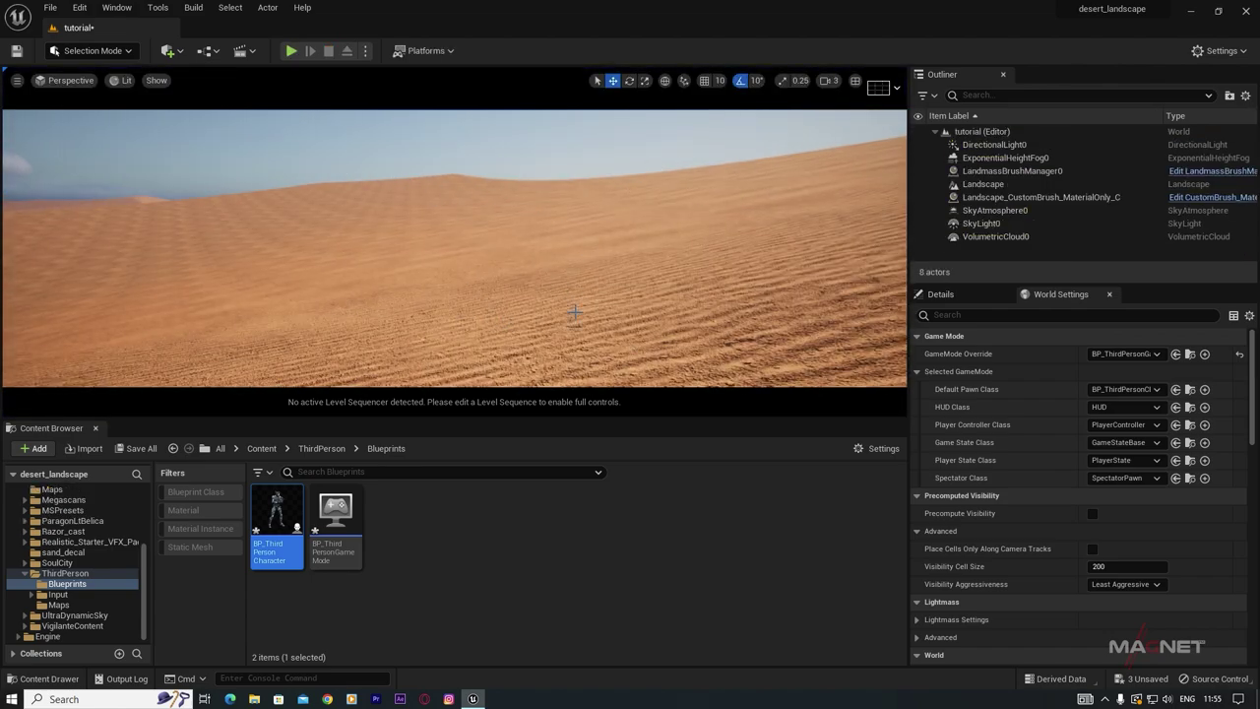
right_drag(504, 287, 657, 289)
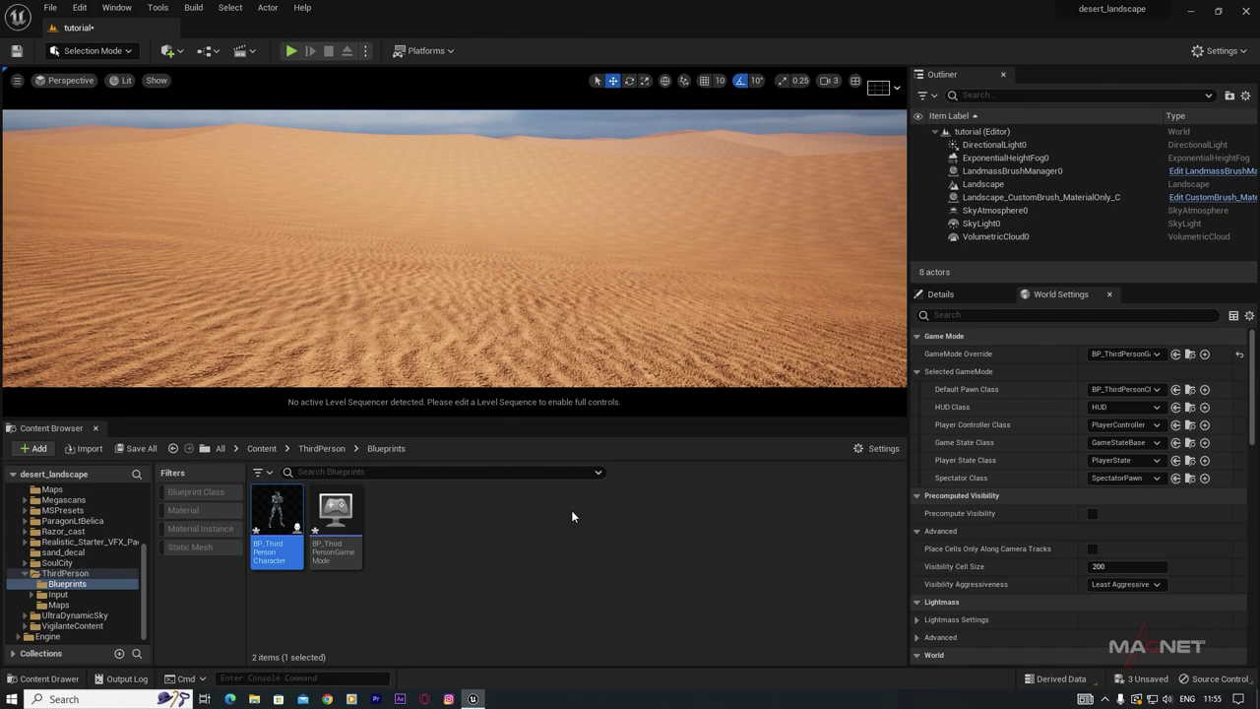
Step: Switch to the Epic Games Launcher and open the Valley of the Ancient page from the Marketplace's free Epic Games content
click(1105, 699)
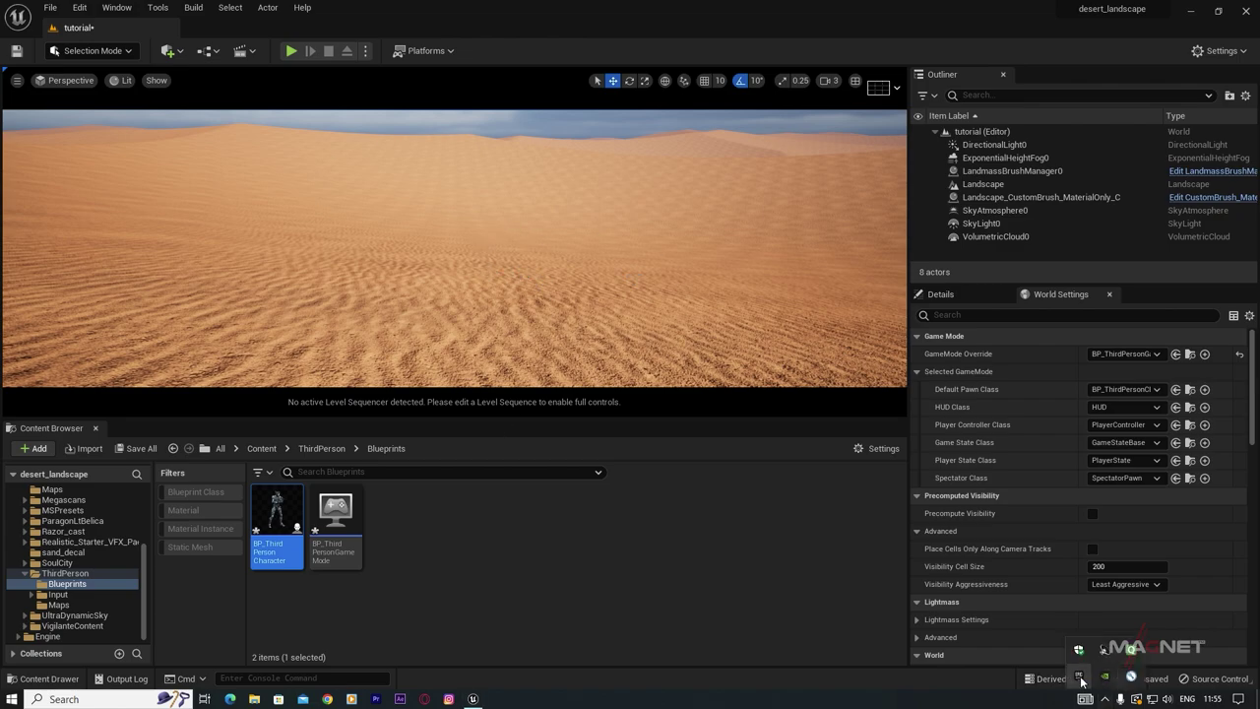
click(1080, 678)
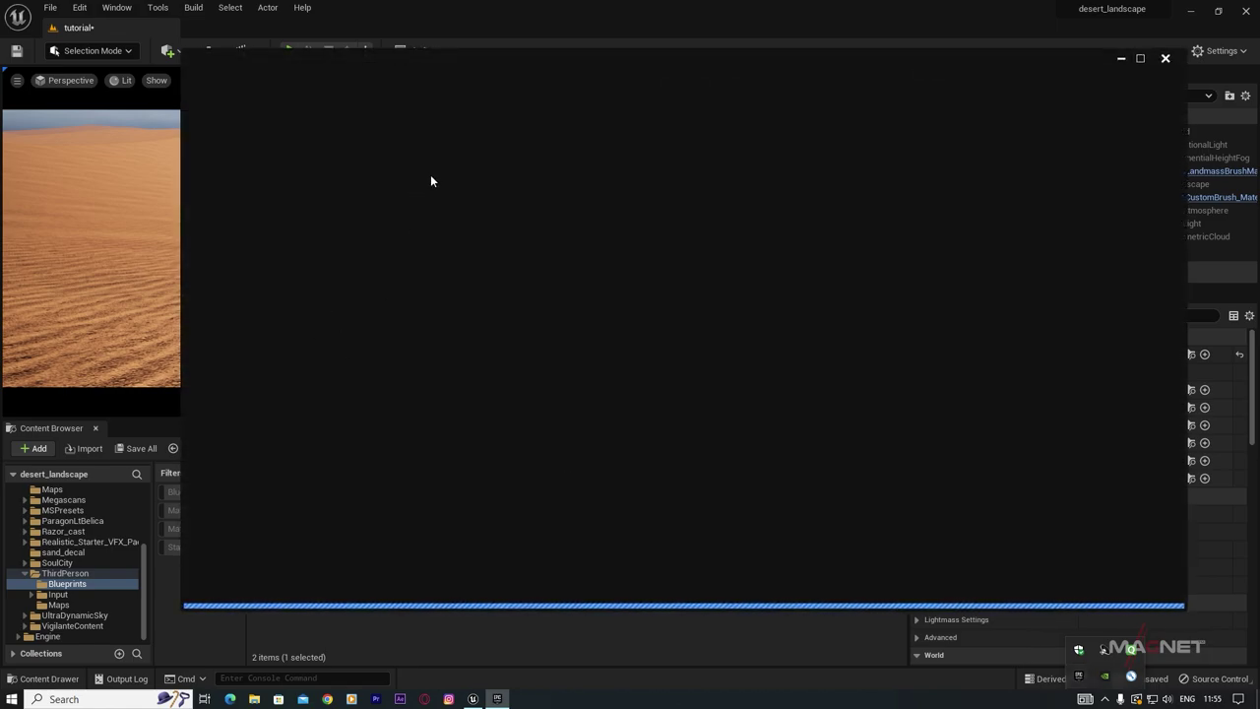
click(506, 86)
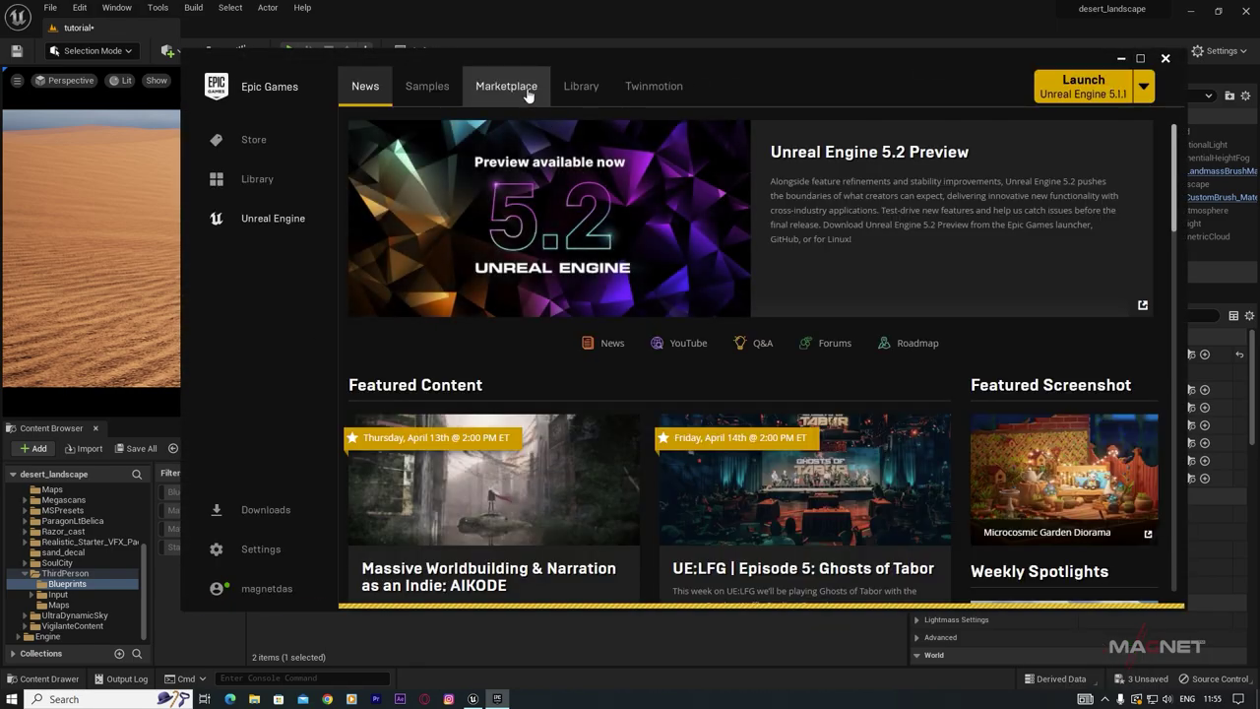
mouse_move(729, 272)
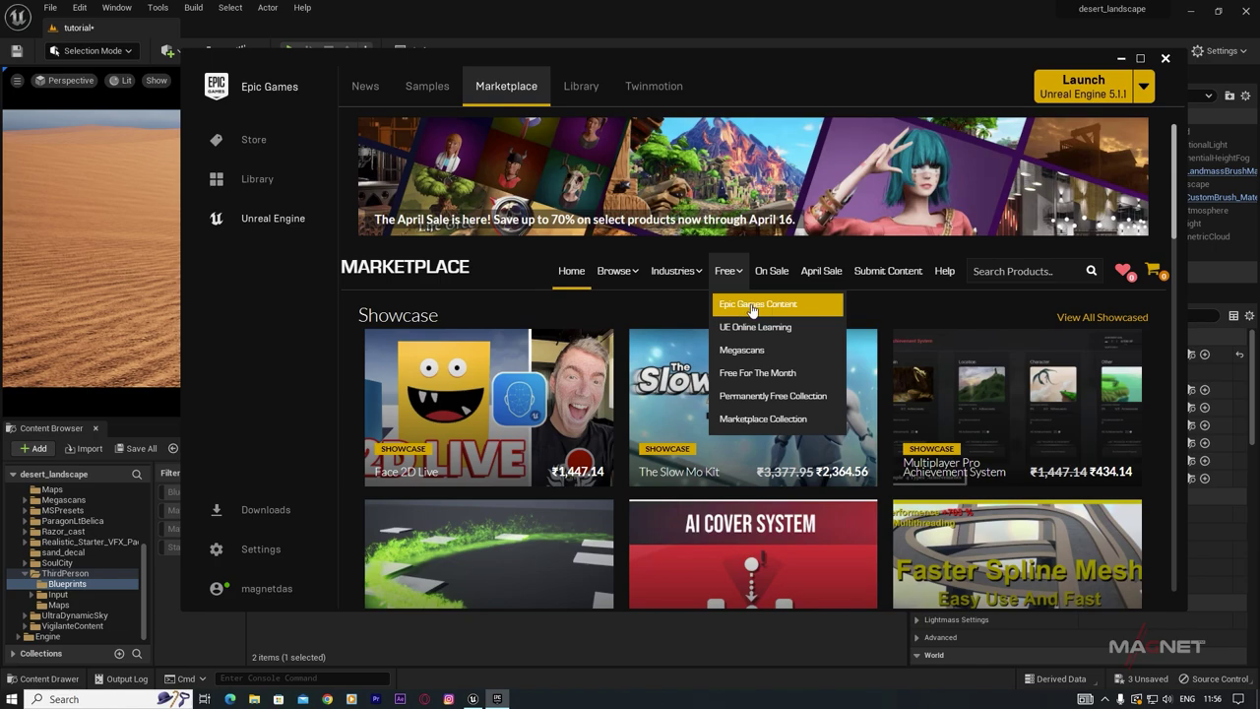
click(760, 305)
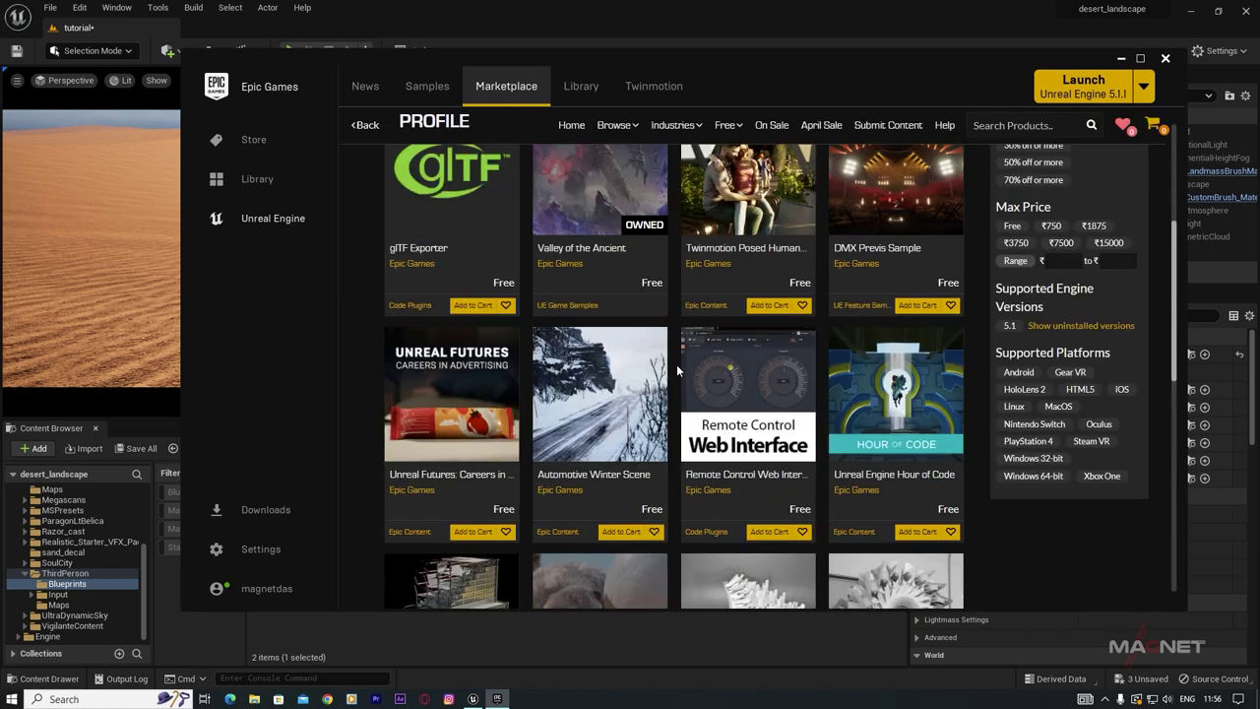
scroll(677, 364, up, 3)
scroll(677, 390, down, 3)
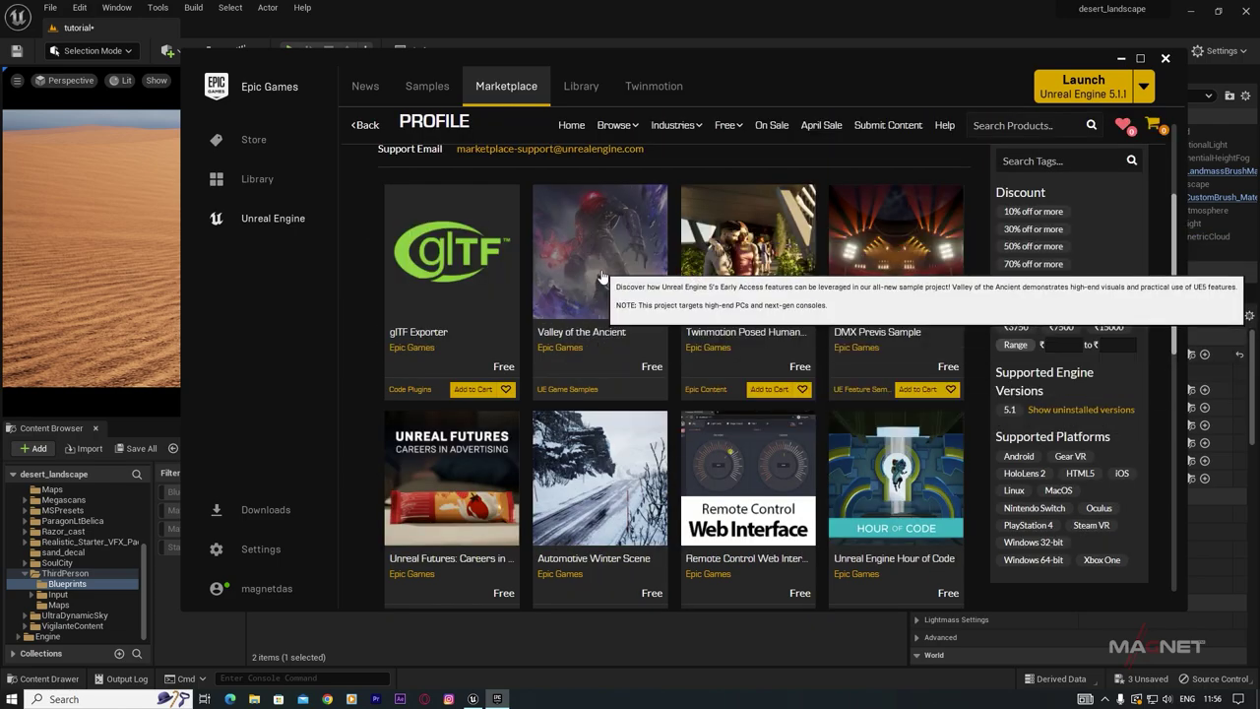
click(596, 295)
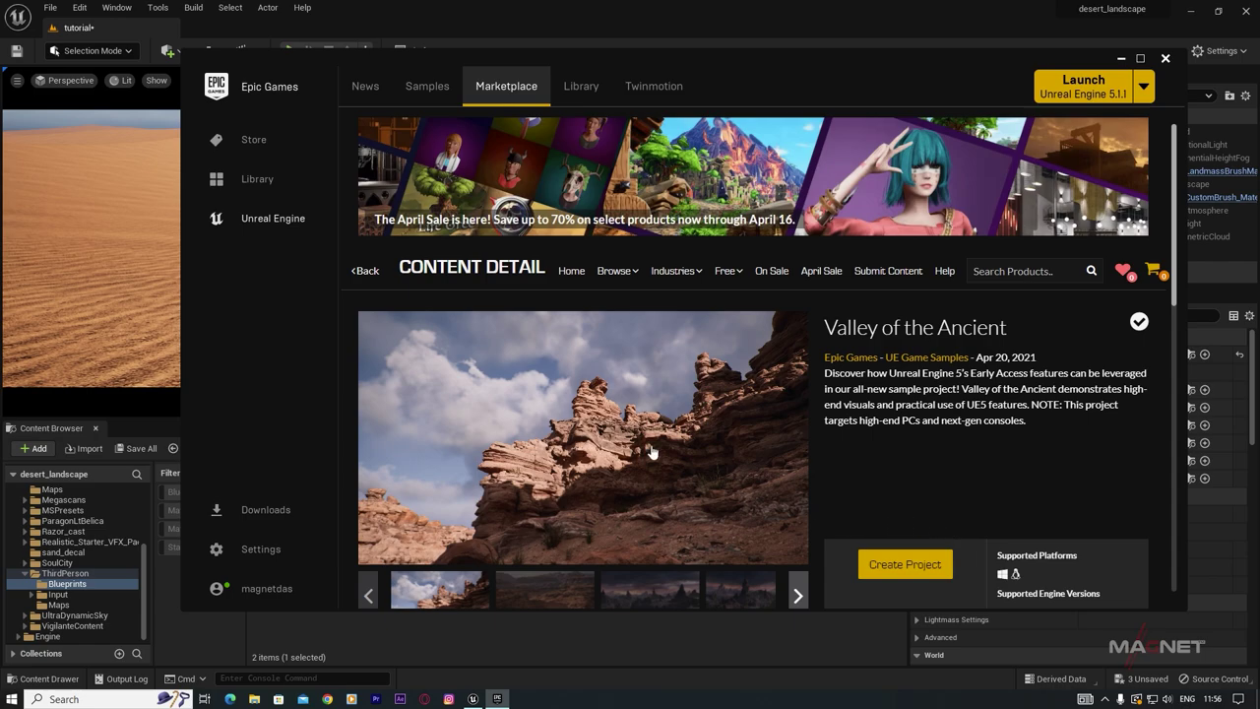
click(910, 569)
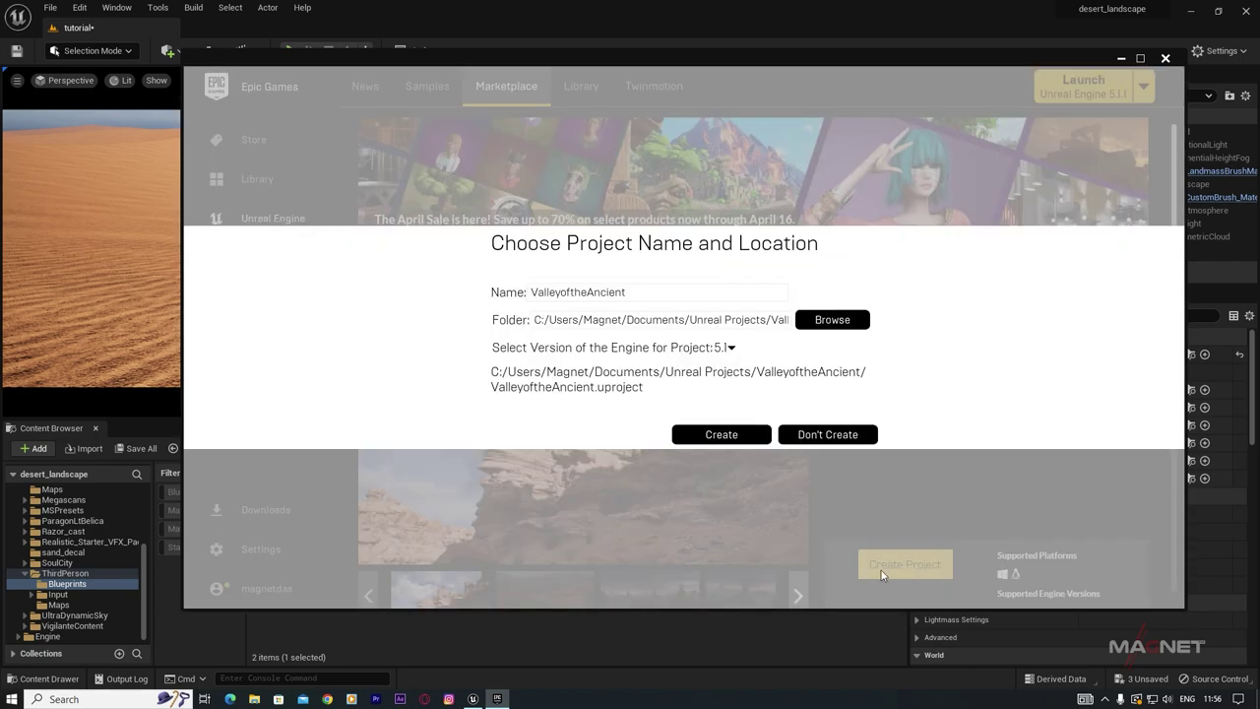
click(830, 321)
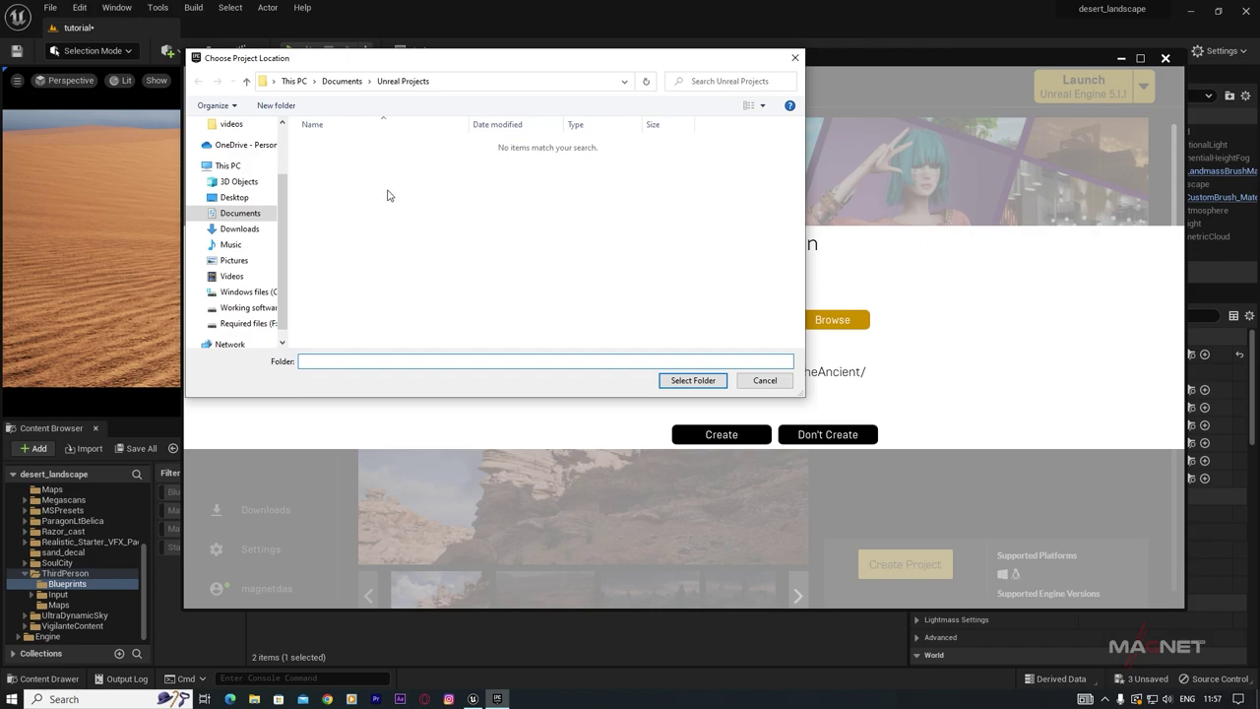
click(797, 58)
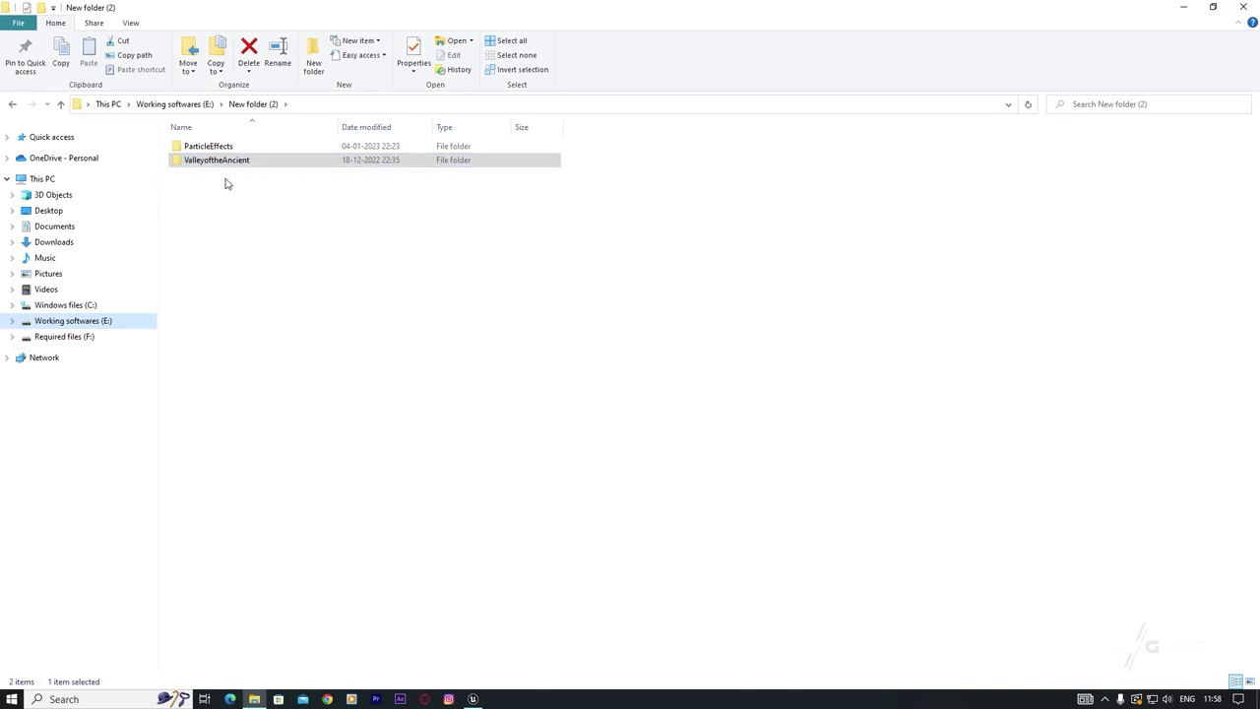
Step: In File Explorer, copy the AncientContent folder from the ValleyoftheAncient project's Content folder
double_click(271, 164)
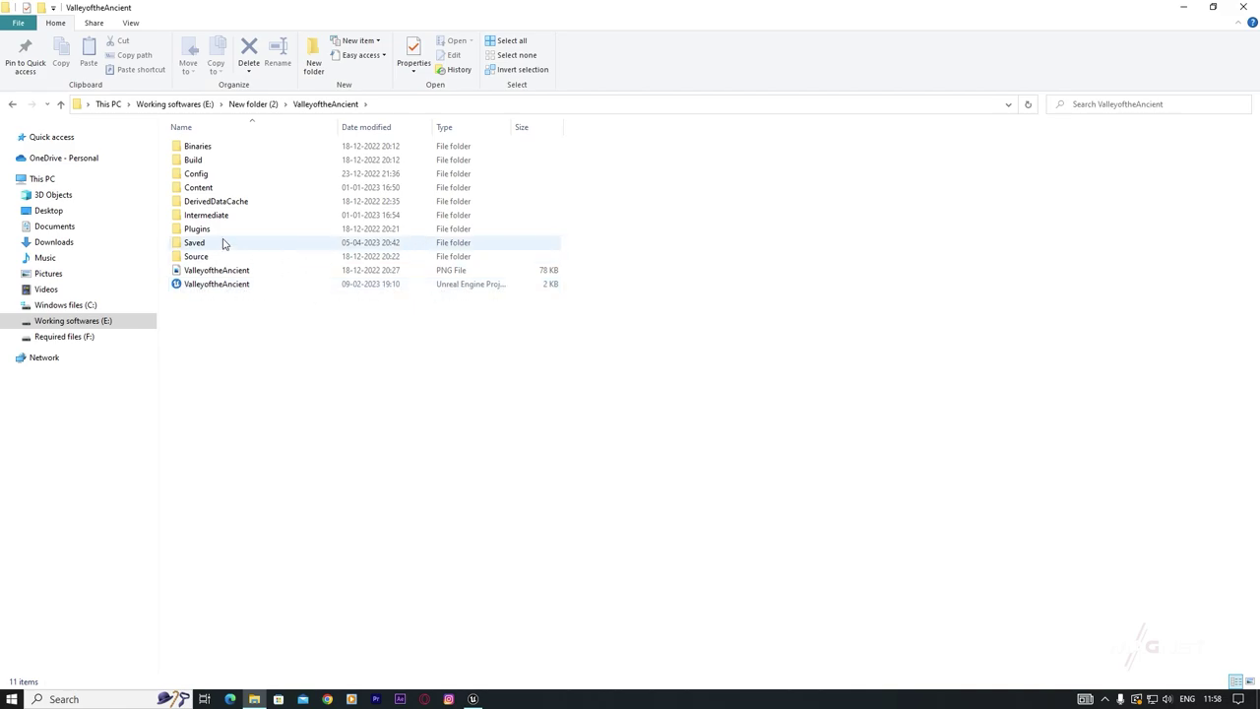
double_click(207, 189)
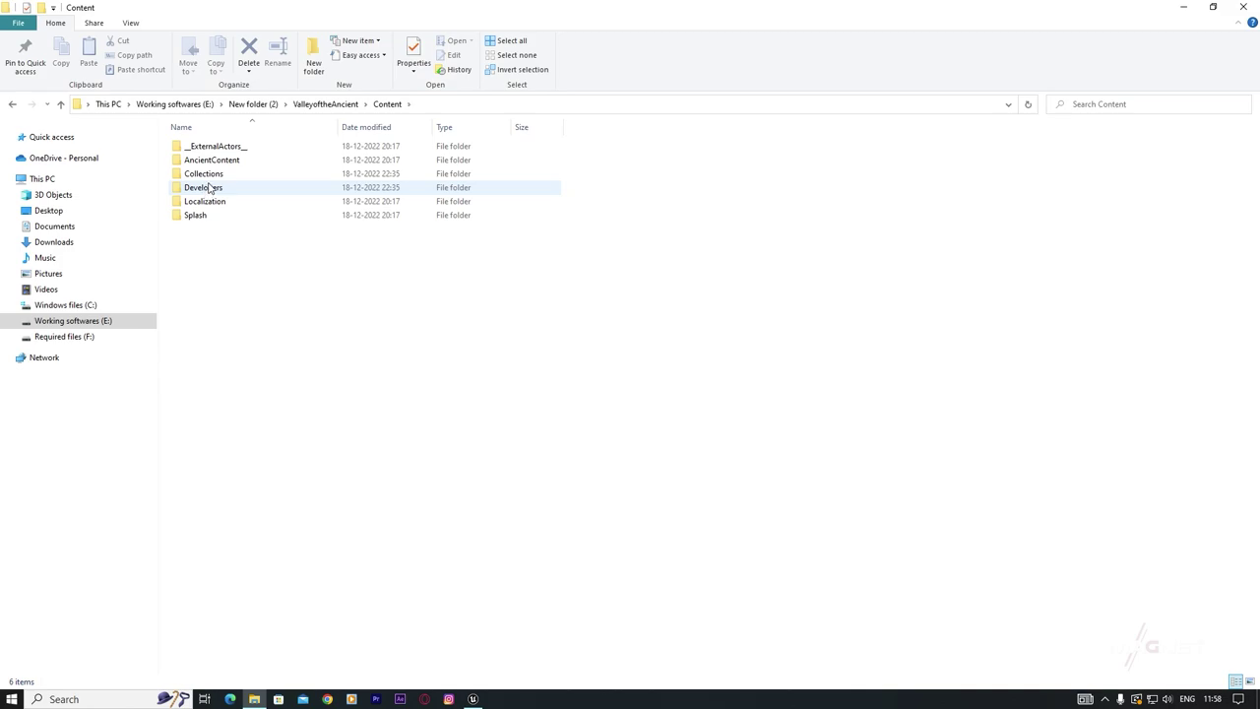
click(236, 165)
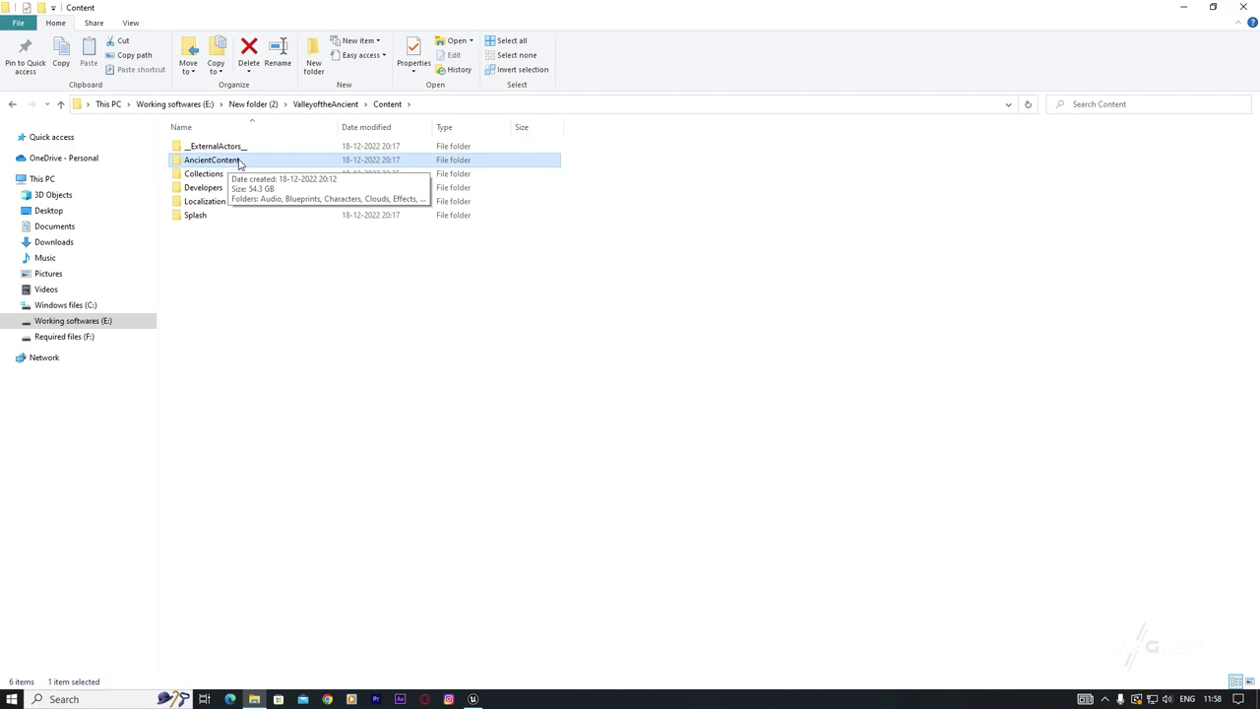
right_click(239, 160)
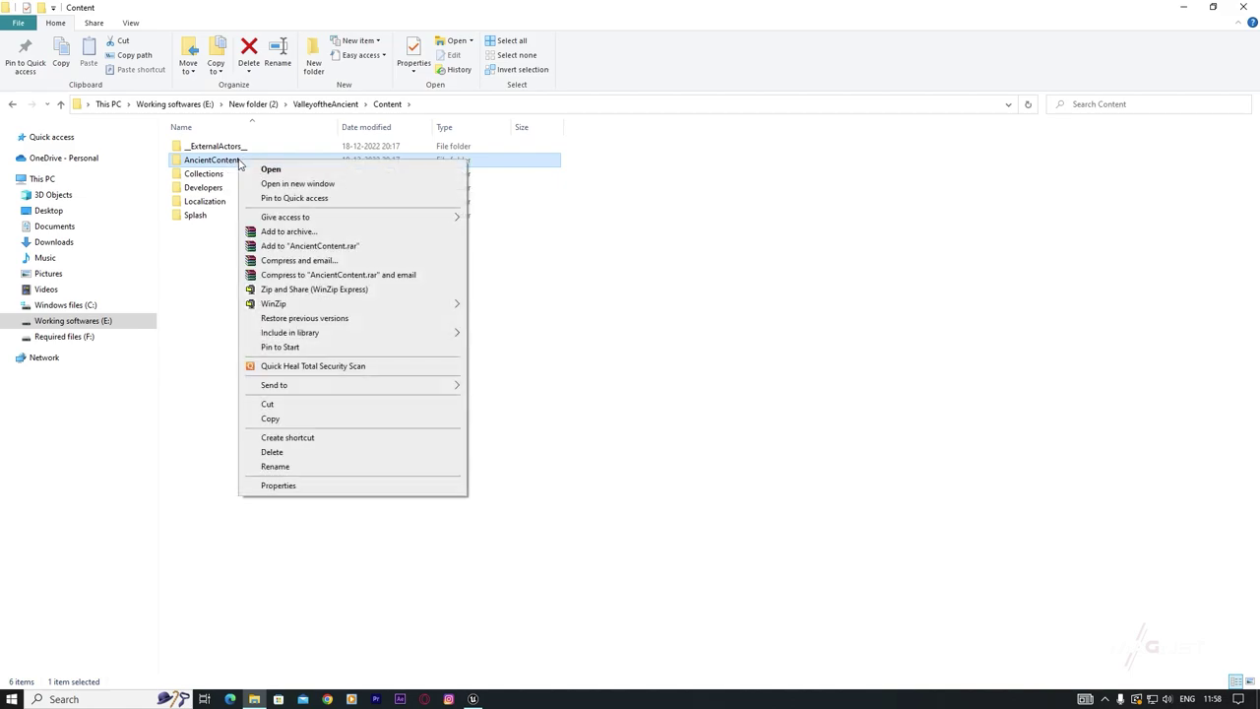
click(282, 421)
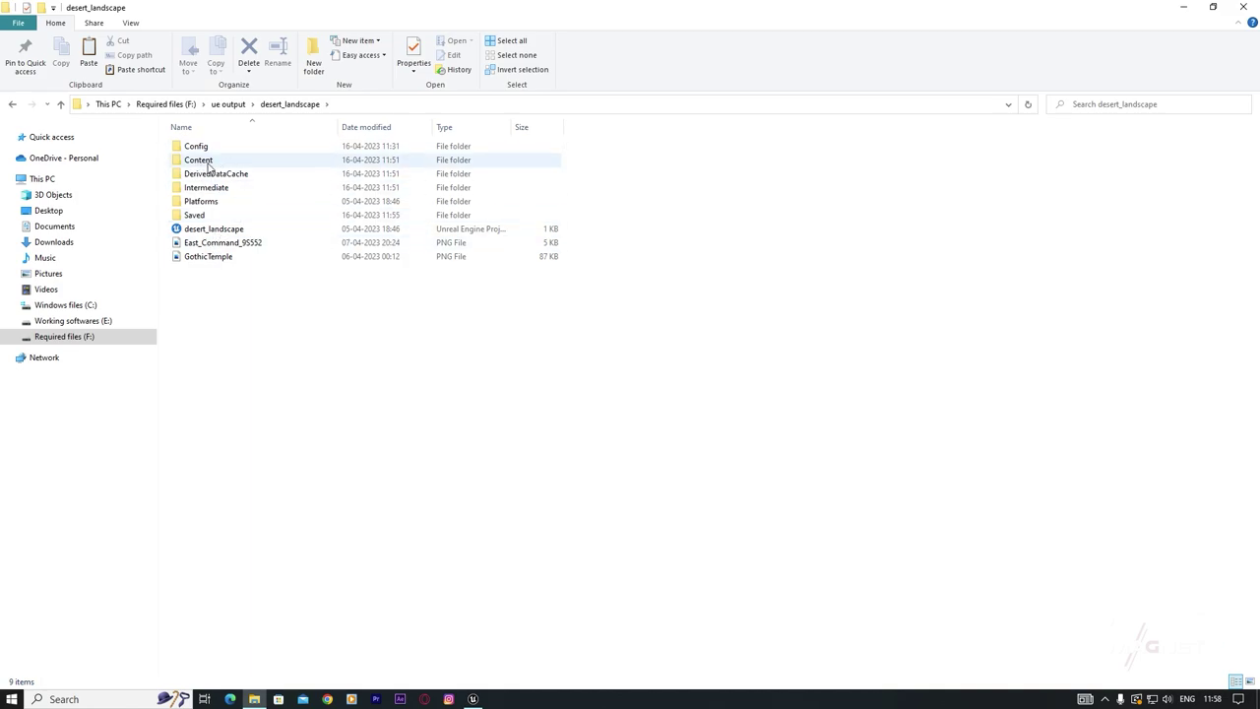
Step: Open the desert_landscape project's Content folder, locate its AncientContent folder, and close File Explorer
double_click(199, 159)
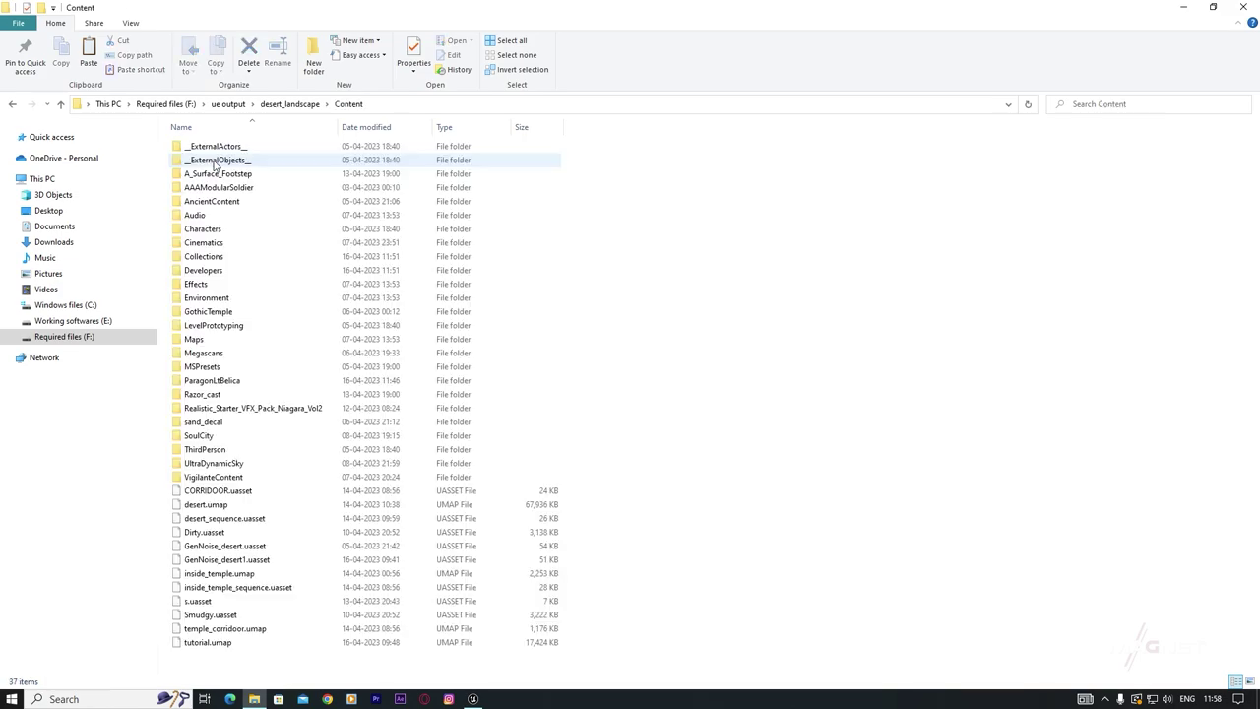
right_click(741, 296)
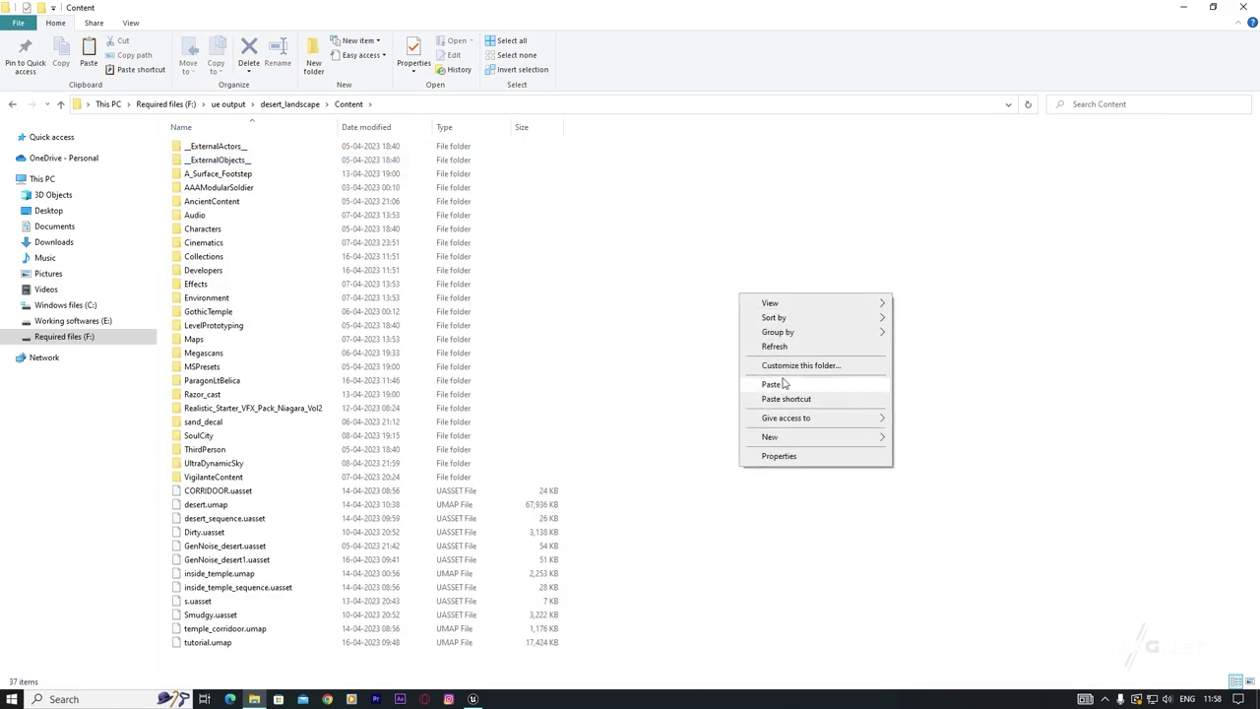
click(235, 205)
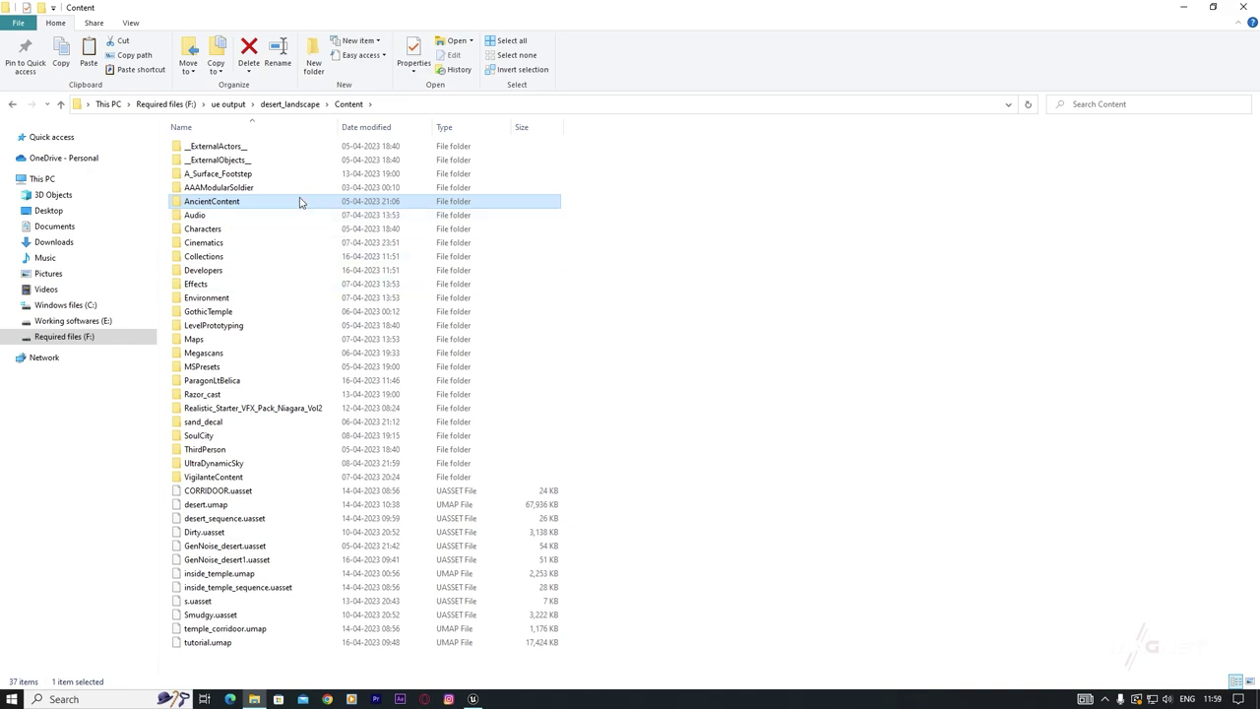
mouse_move(243, 204)
click(1248, 7)
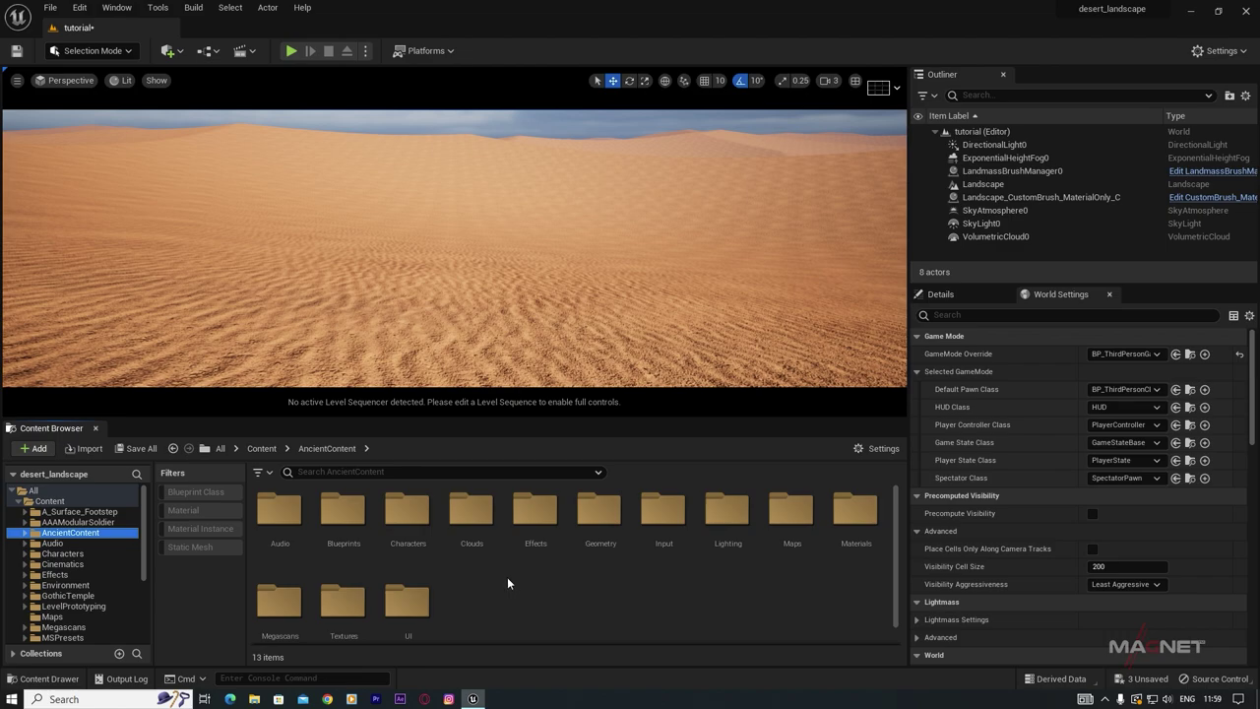
Step: Open the MASS folder inside AncientContent's Geometry folder and browse its boulder, butte and cliff blueprints
click(49, 501)
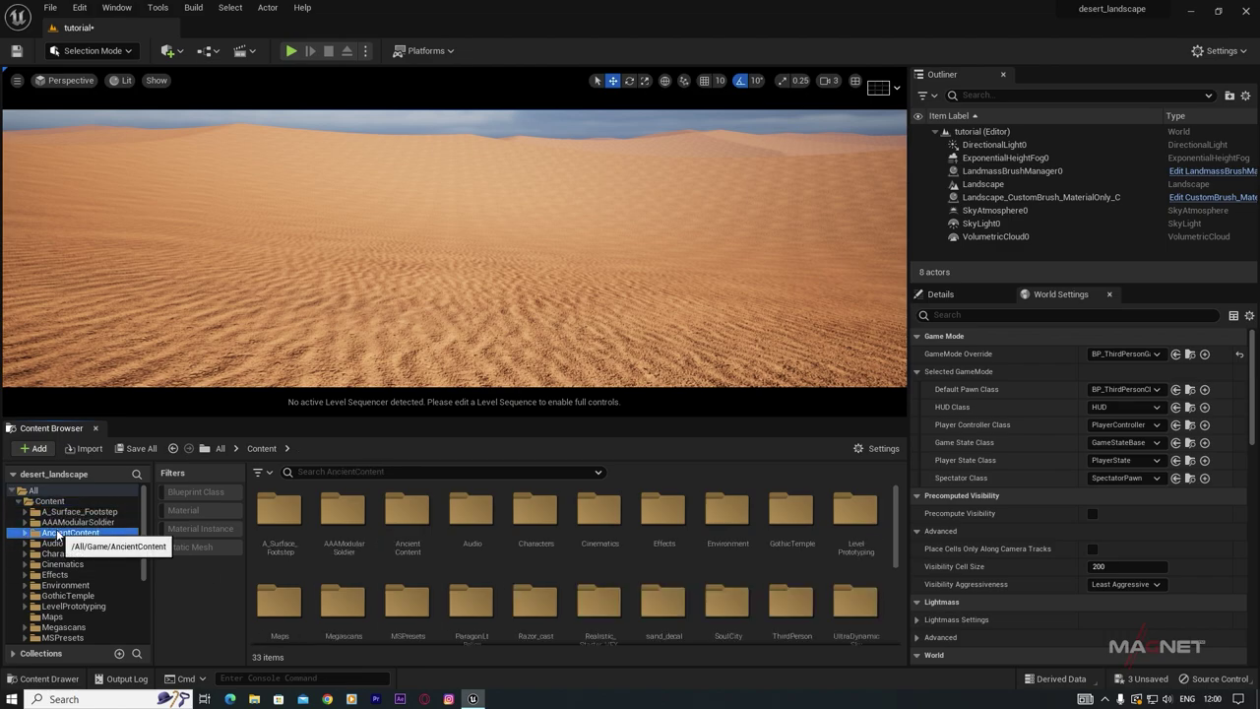
click(59, 533)
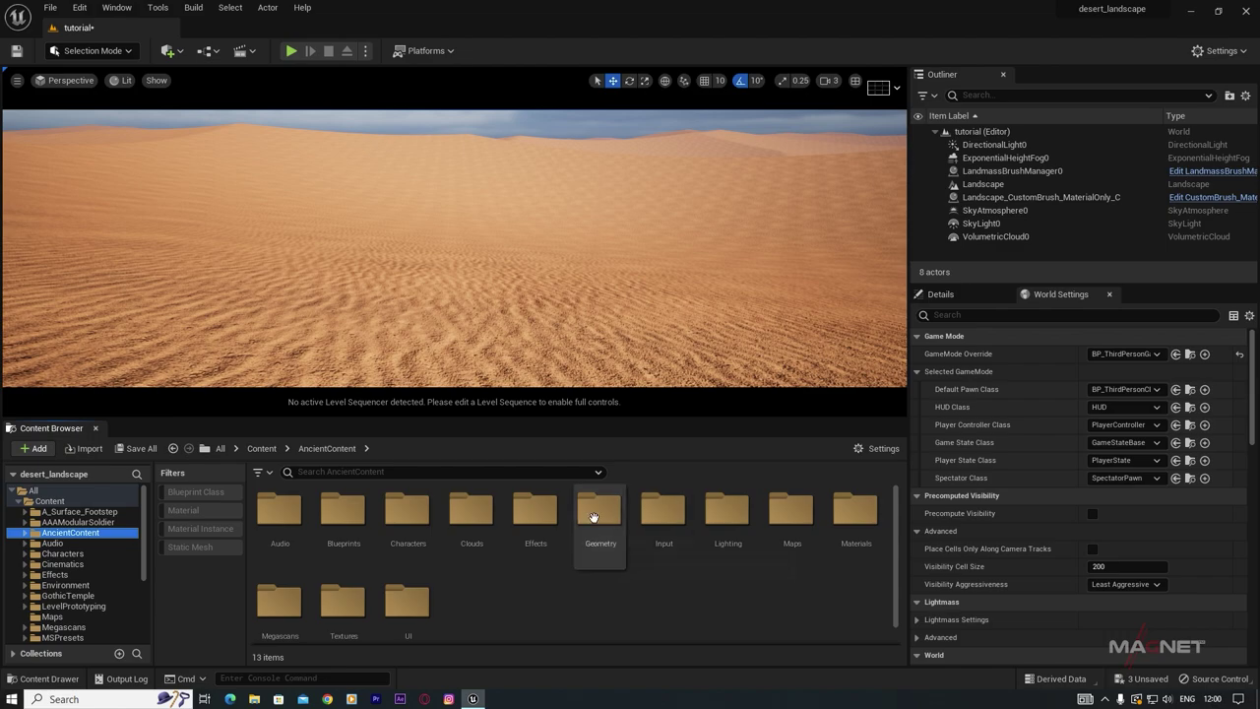
double_click(594, 517)
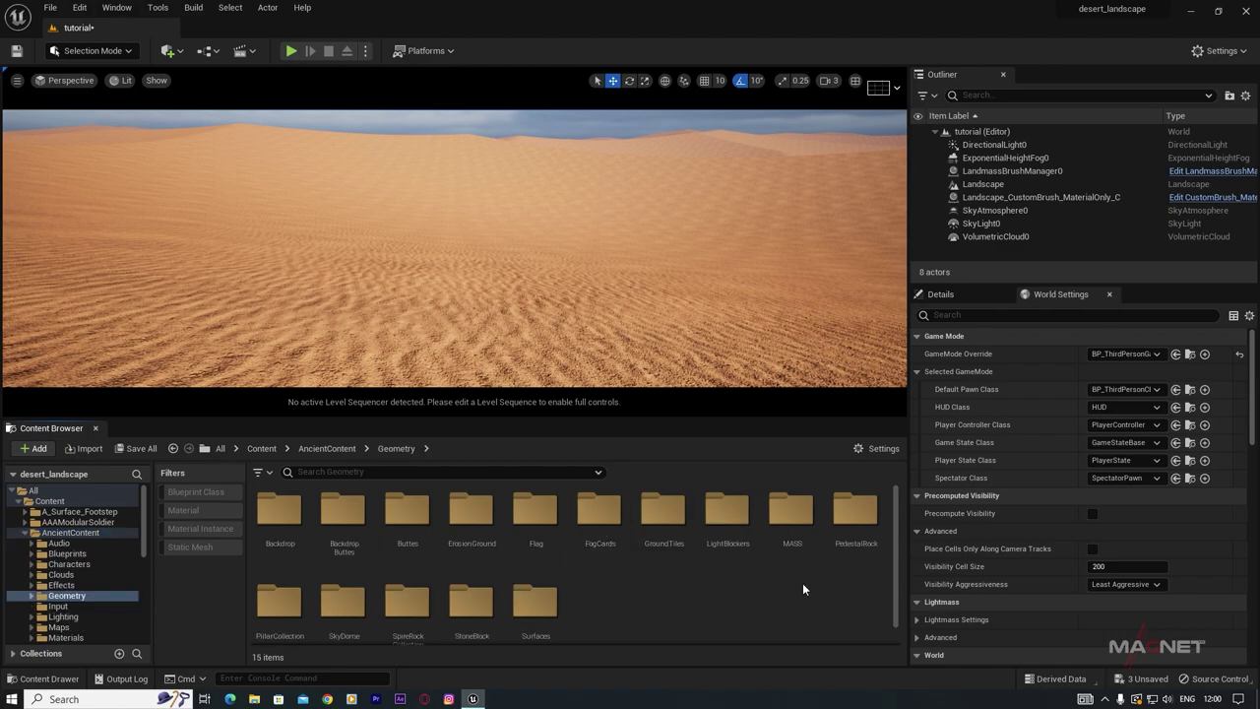
double_click(792, 510)
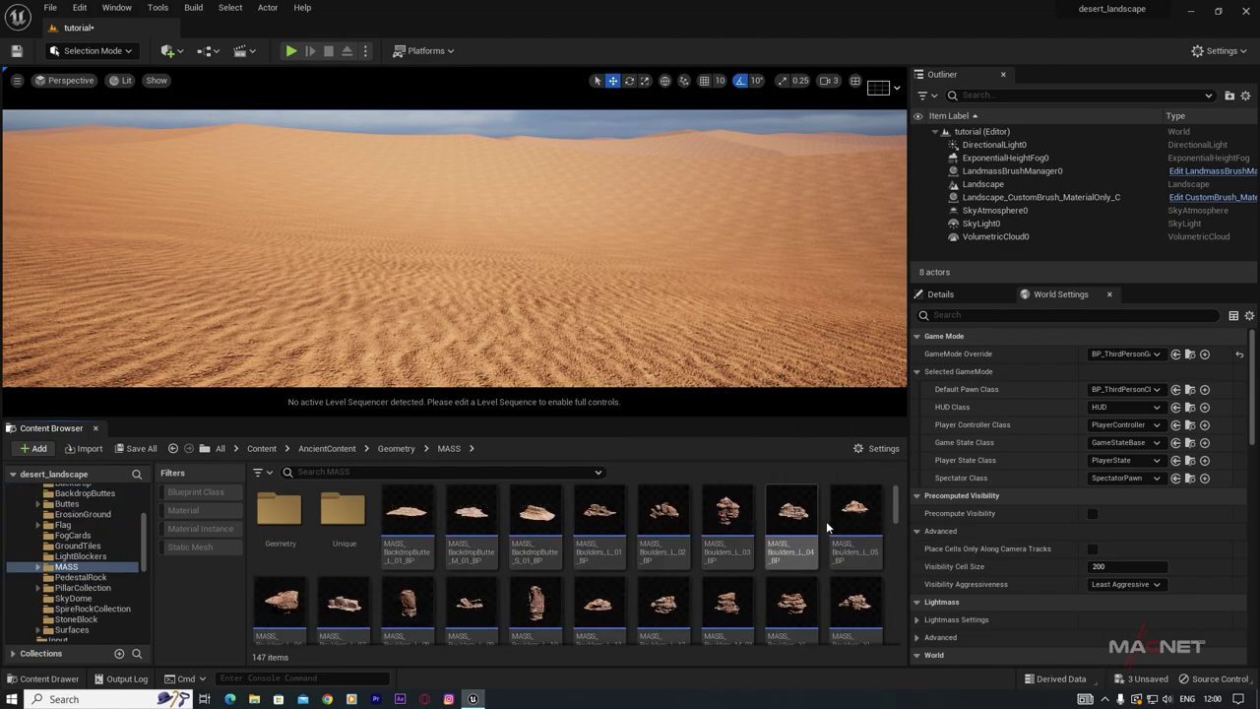
scroll(715, 604, down, 5)
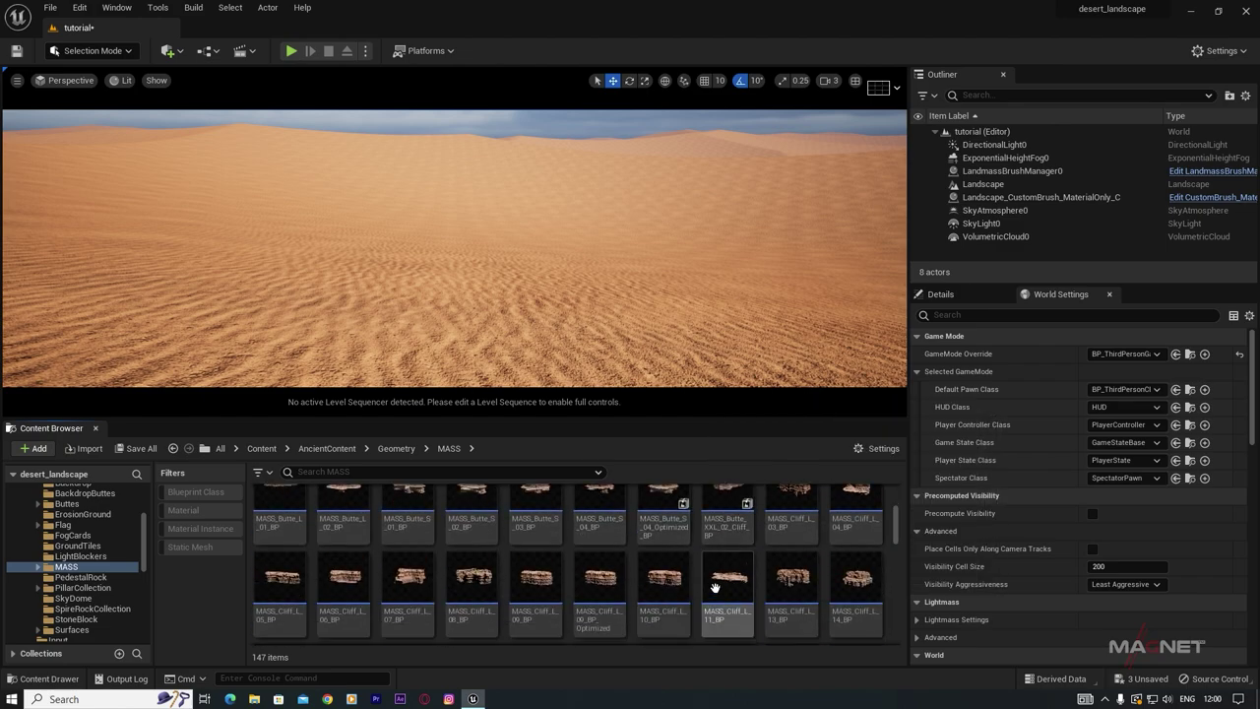
scroll(688, 583, up, 5)
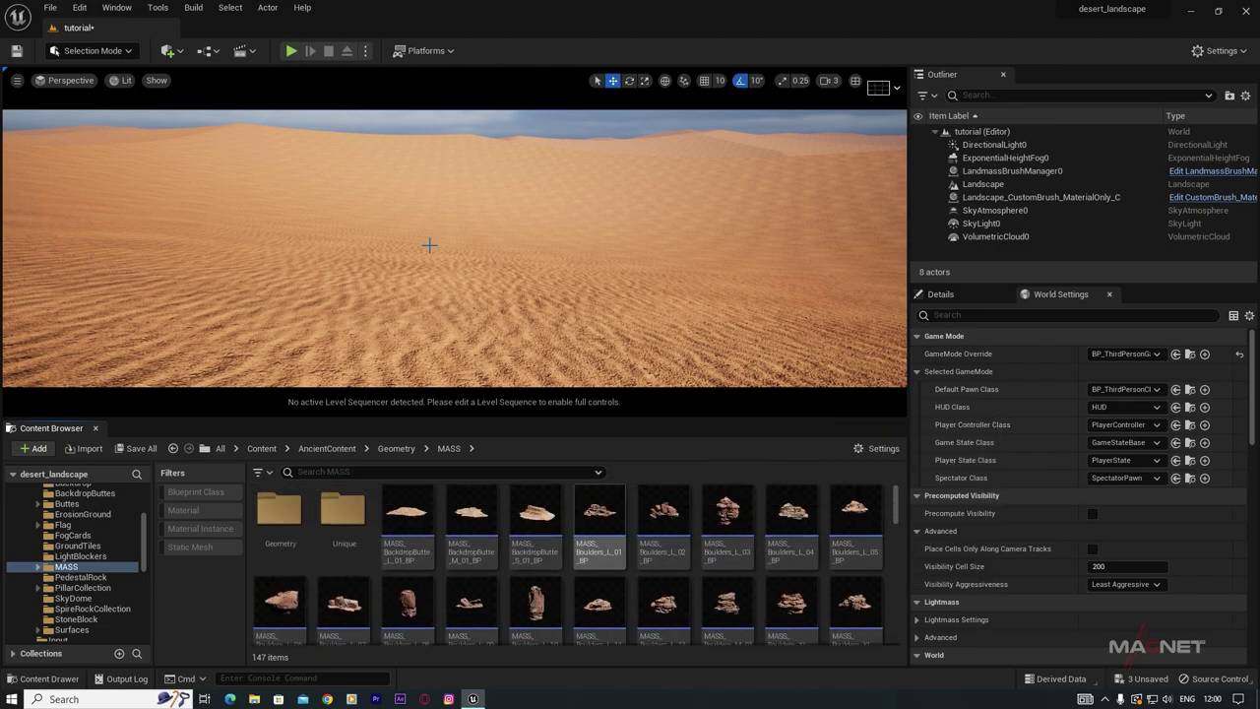
Step: Reframe the view towards the open dune horizon and adjust the directional light's sun angle
mouse_move(539, 282)
right_down()
mouse_move(758, 272)
mouse_move(532, 272)
mouse_move(534, 295)
right_up()
mouse_move(453, 248)
right_down()
mouse_move(463, 221)
mouse_move(512, 216)
mouse_move(454, 234)
right_up()
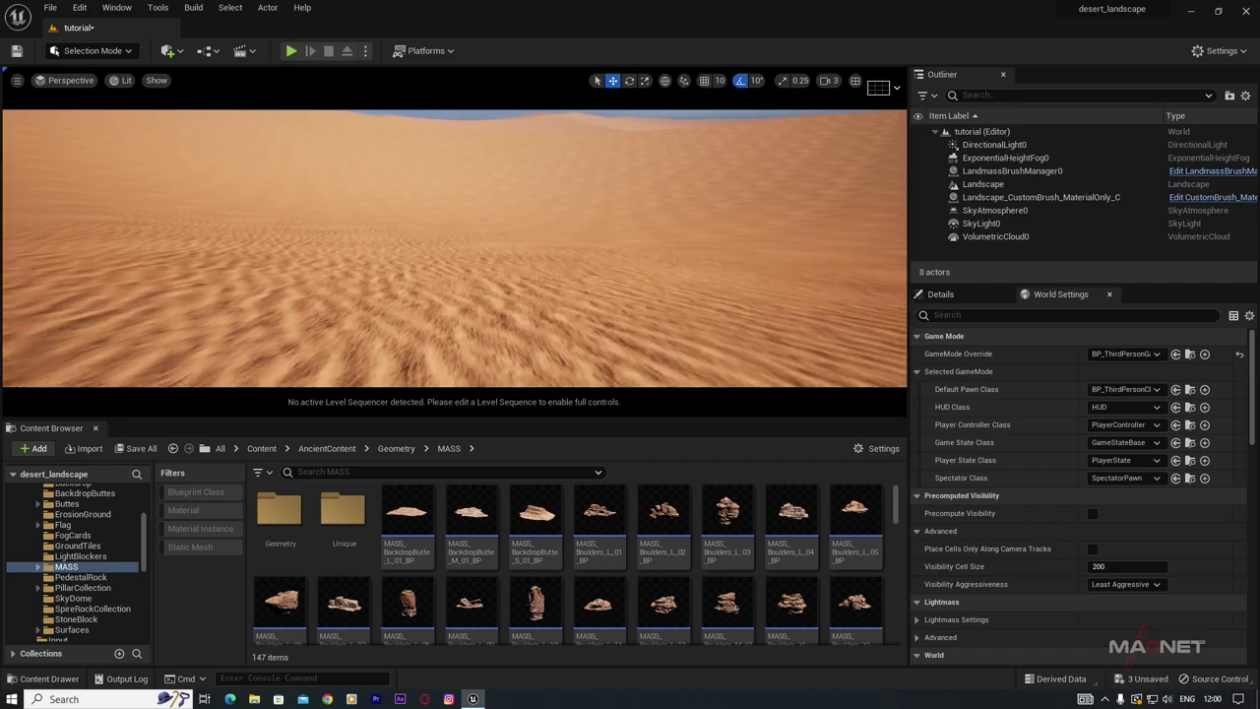
mouse_move(501, 301)
right_down()
mouse_move(552, 280)
mouse_move(501, 301)
right_up()
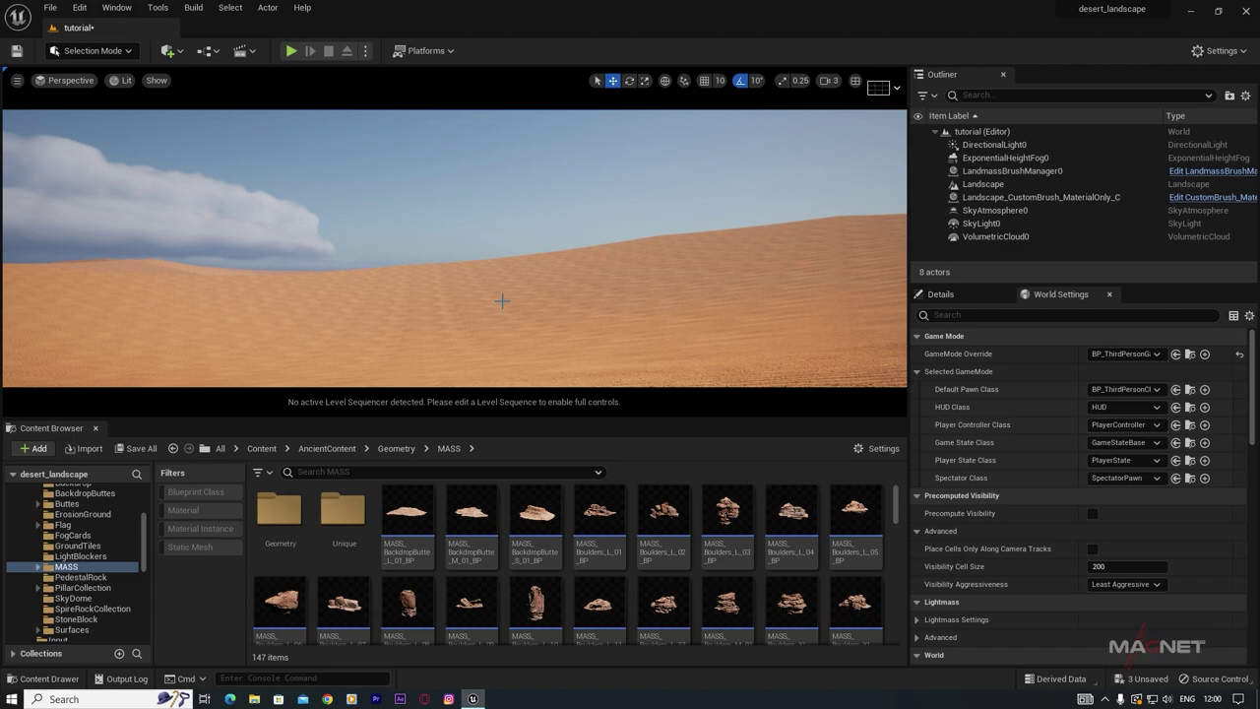
key(ctrl+l)
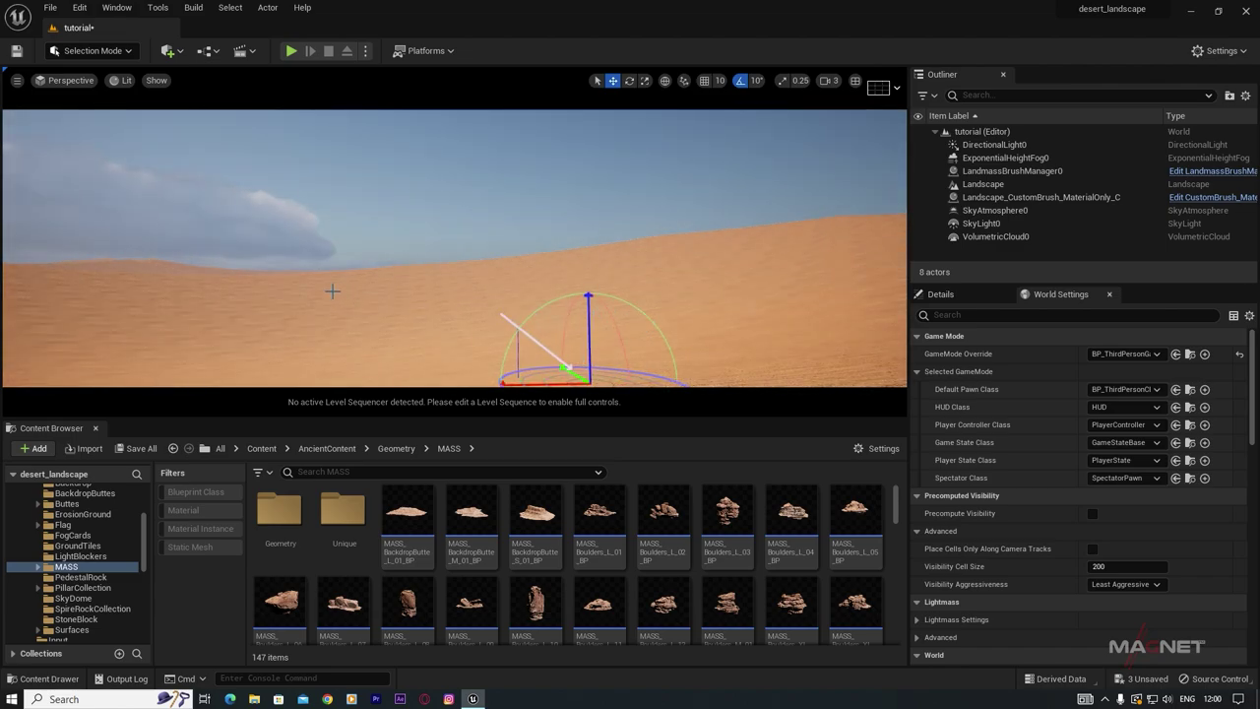
right_drag(503, 305, 435, 349)
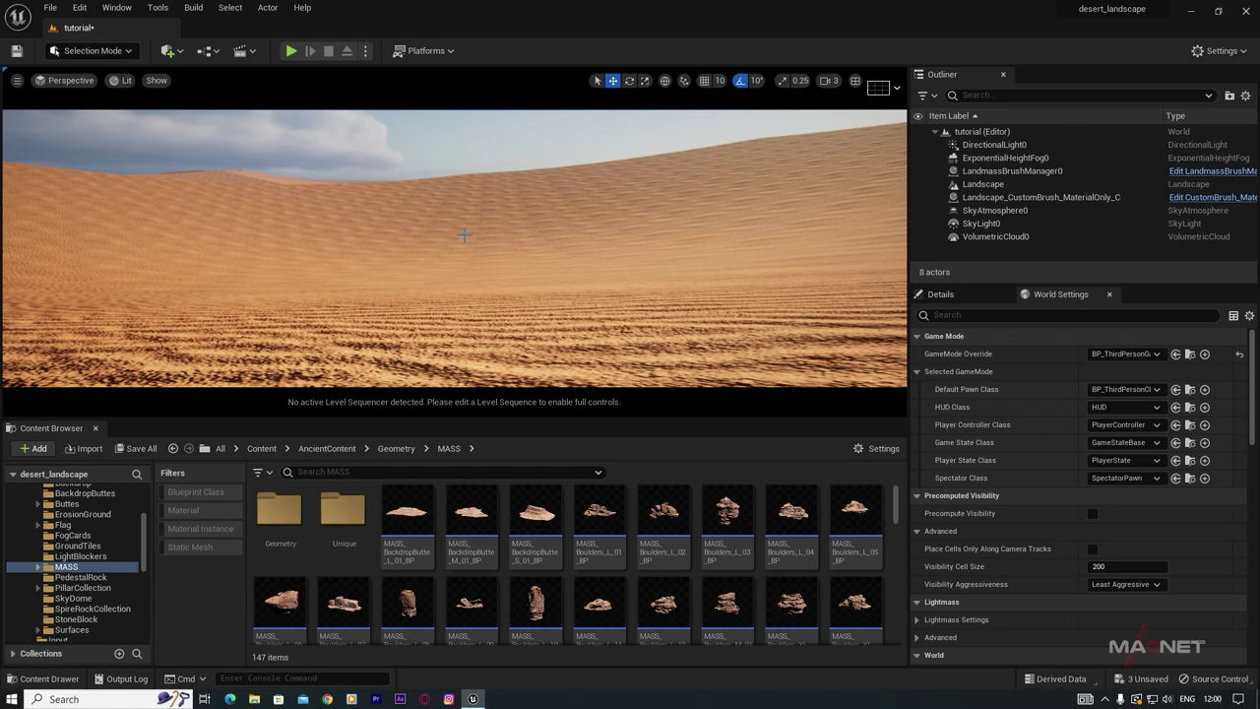
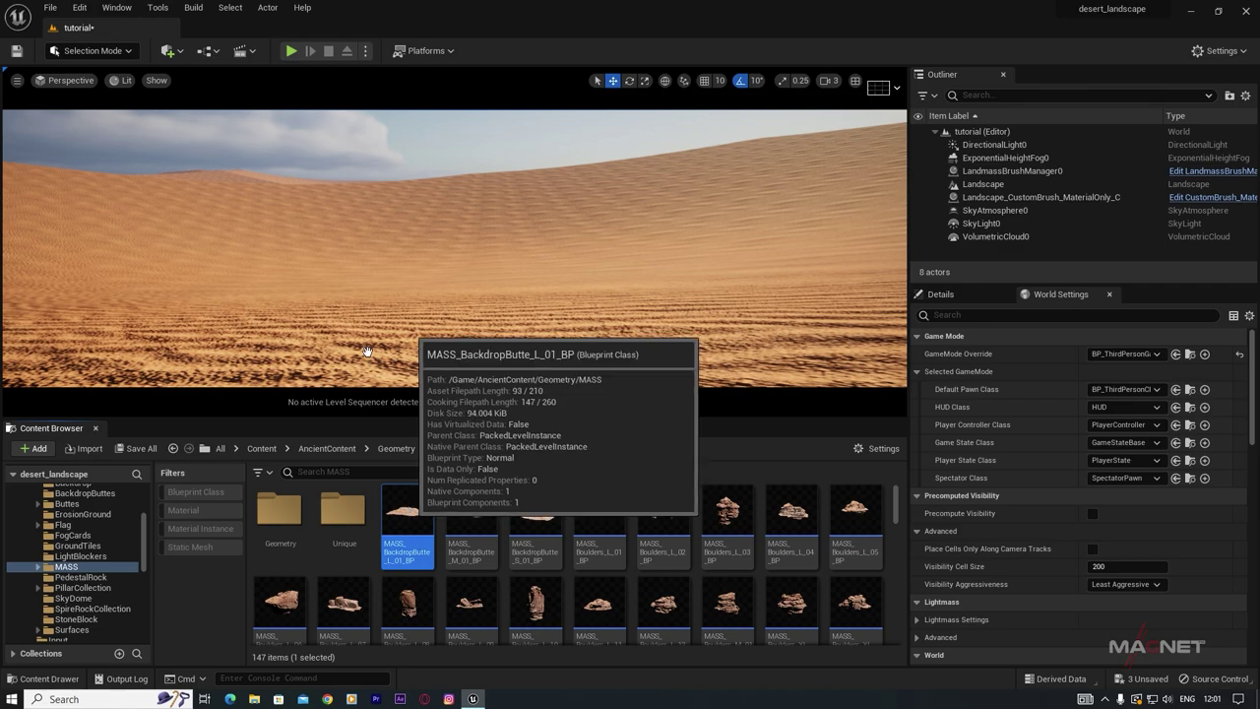
Step: Place MASS_BackdropButte_L_01_BP behind the dunes at the left end of the horizon, and adjust its scale and position
drag(410, 512, 183, 212)
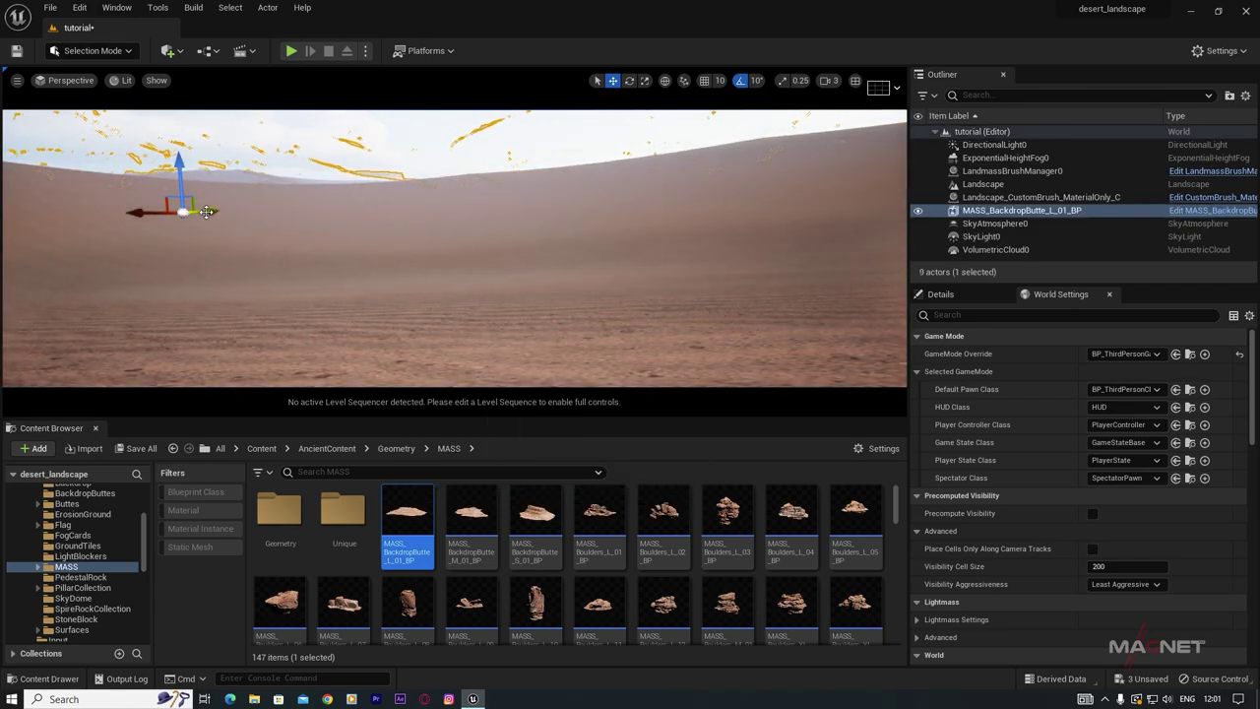
mouse_move(222, 209)
mouse_down()
mouse_move(353, 191)
mouse_move(337, 200)
mouse_move(552, 191)
mouse_move(212, 193)
mouse_up()
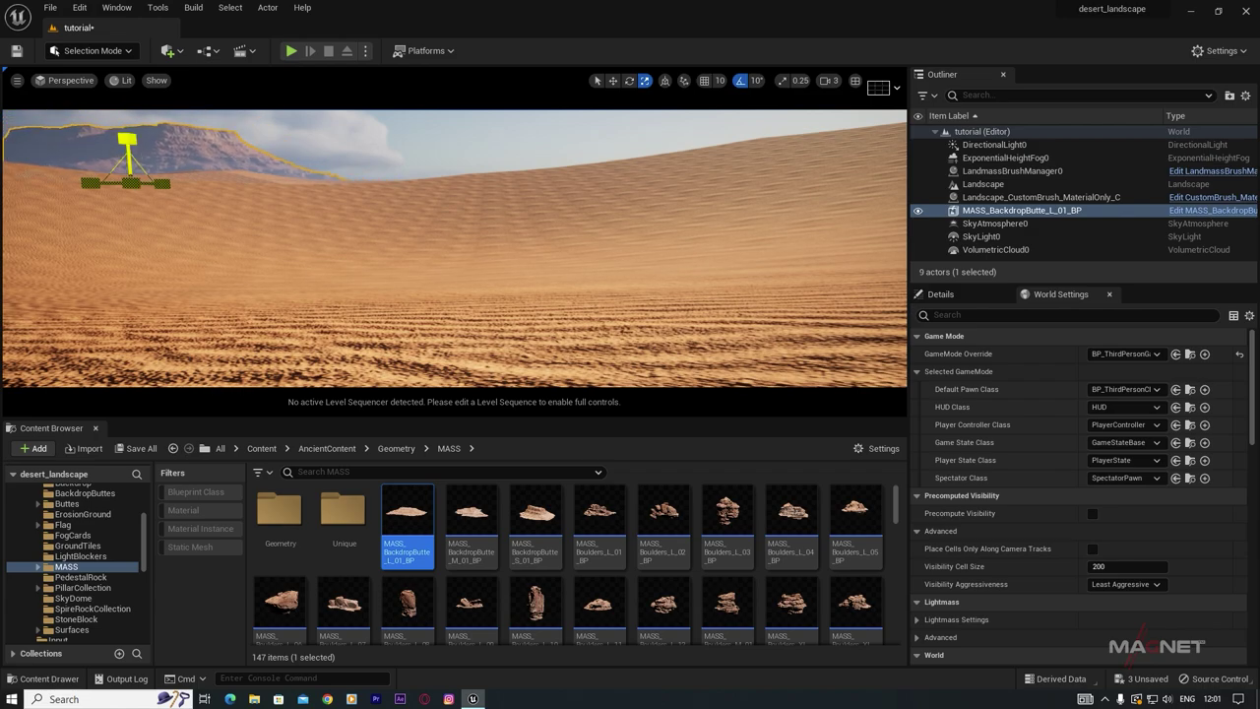
drag(165, 184, 183, 181)
right_drag(258, 178, 197, 157)
mouse_move(256, 203)
mouse_down()
mouse_move(254, 163)
mouse_move(254, 218)
mouse_up()
right_drag(212, 319, 325, 315)
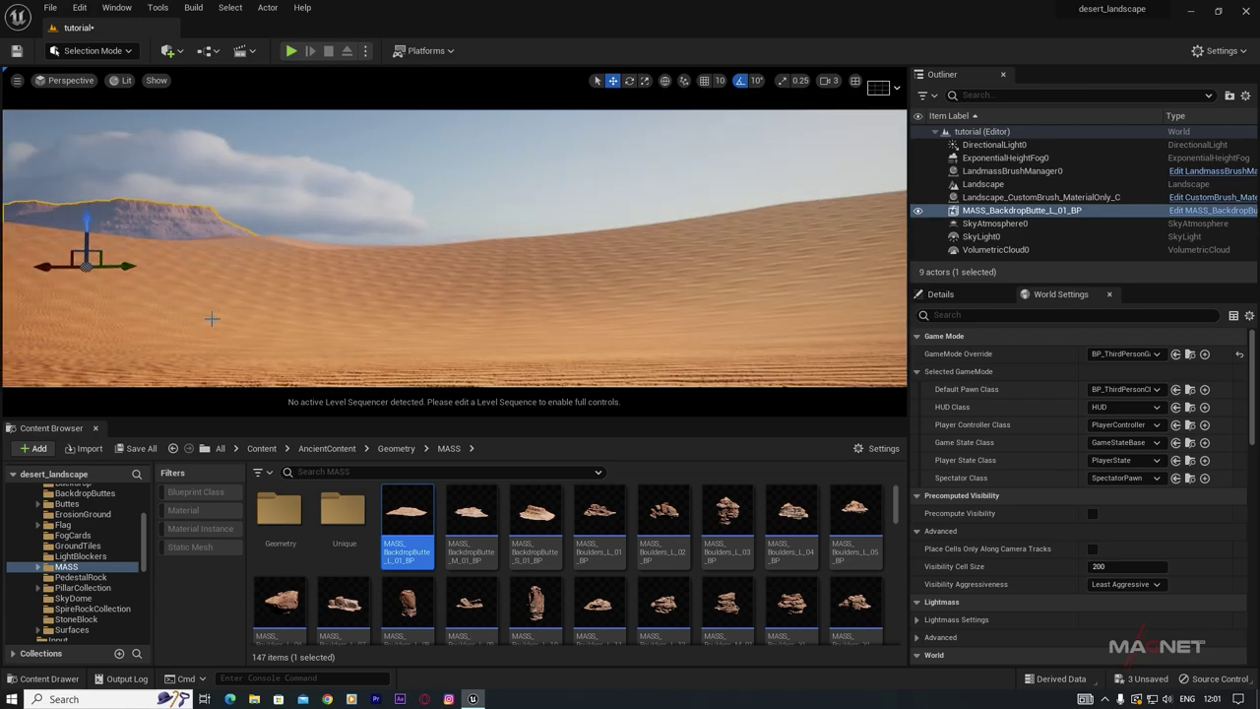
Step: Duplicate the backdrop butte to the opposite end of the horizon, rotate the copy, and deselect it
alt+drag(47, 267, 779, 272)
key(e)
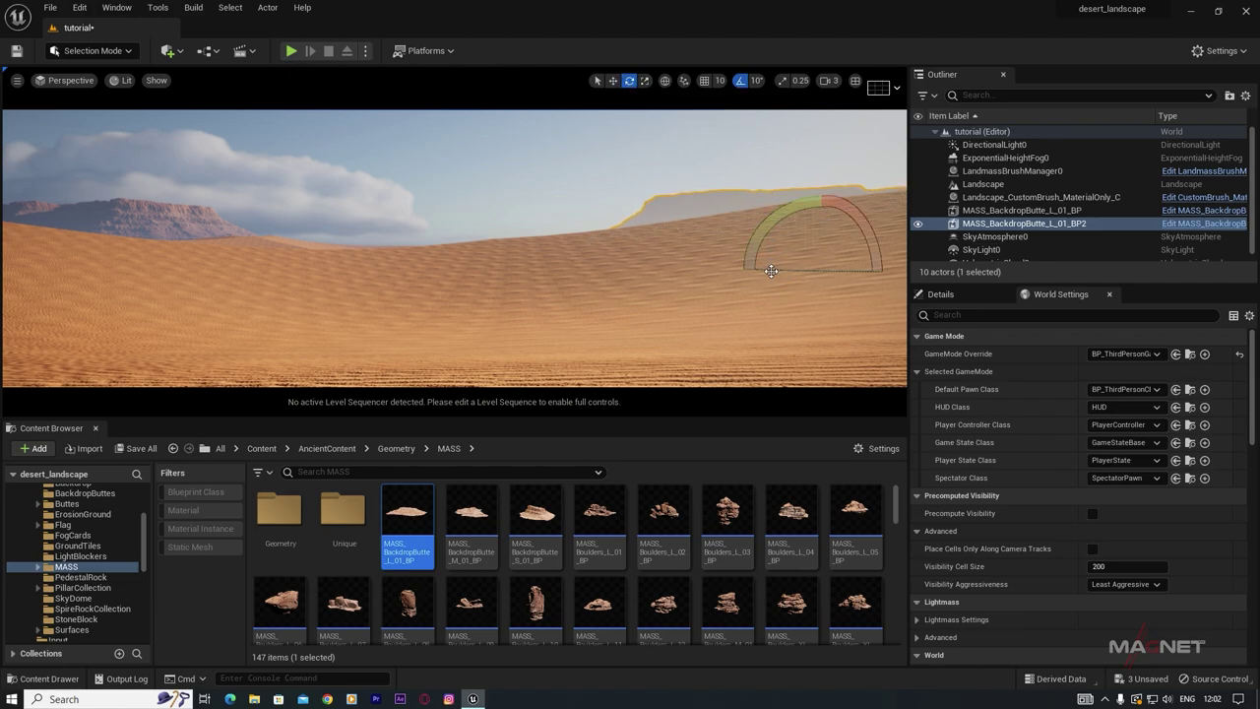
drag(771, 271, 716, 272)
click(517, 176)
mouse_move(490, 301)
right_down()
mouse_move(413, 313)
mouse_move(467, 321)
mouse_move(580, 293)
mouse_move(469, 292)
right_up()
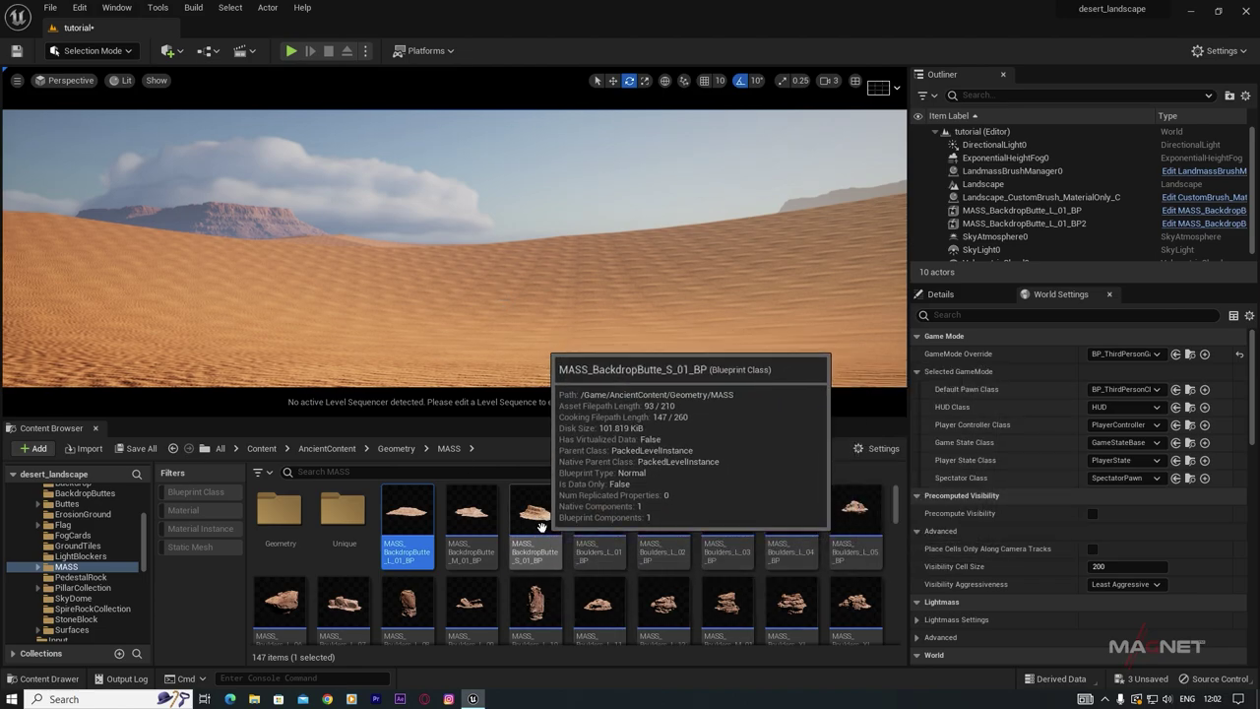
Step: Add MASS_BackdropButte_S_01_BP on the horizon in front of the duplicated butte, rotate it, and deselect it
click(541, 519)
drag(541, 519, 660, 251)
key(w)
key(e)
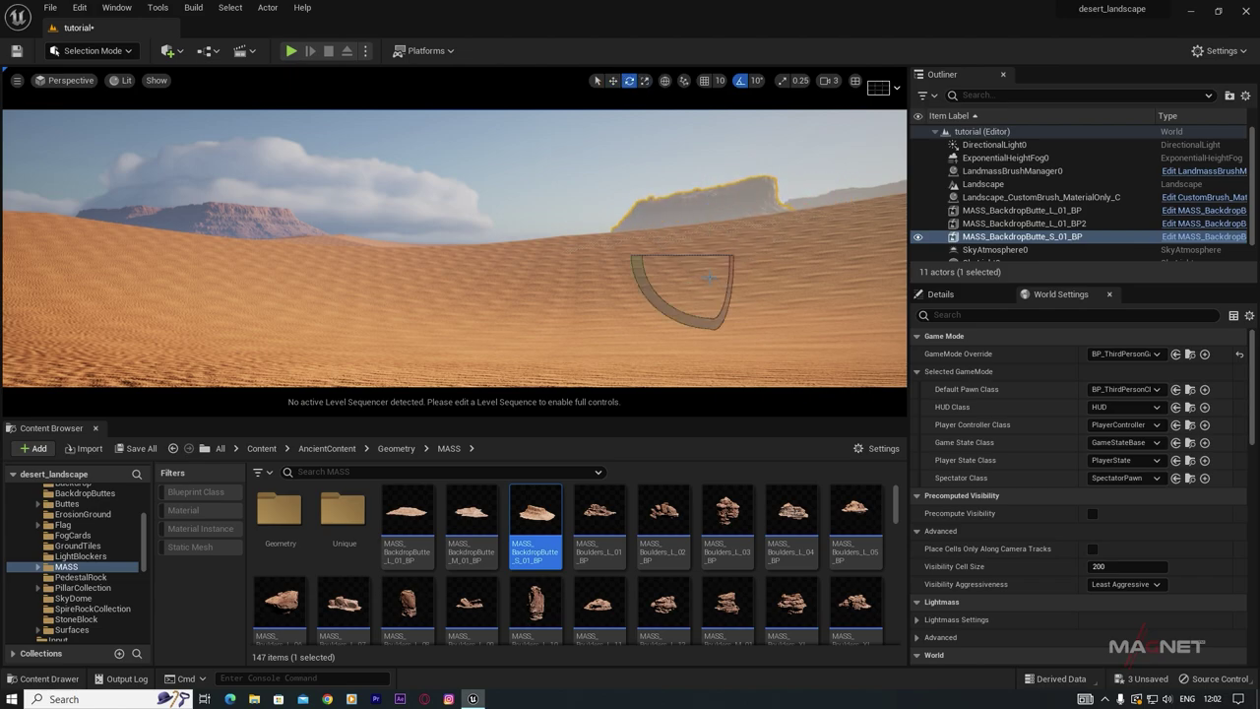
drag(656, 254, 605, 258)
key(Escape)
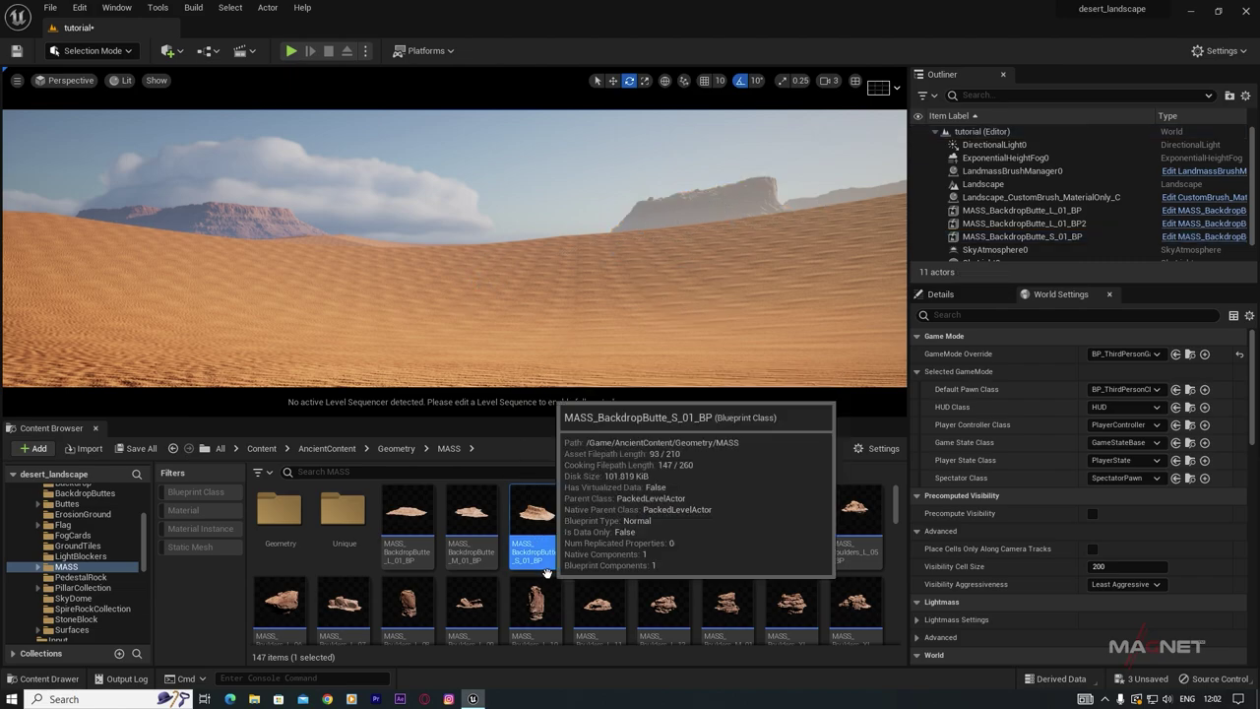
Step: Filter the AncientContent folder to static meshes and browse them to find the SM_Gate pieces
scroll(522, 590, down, 2)
scroll(523, 599, up, 3)
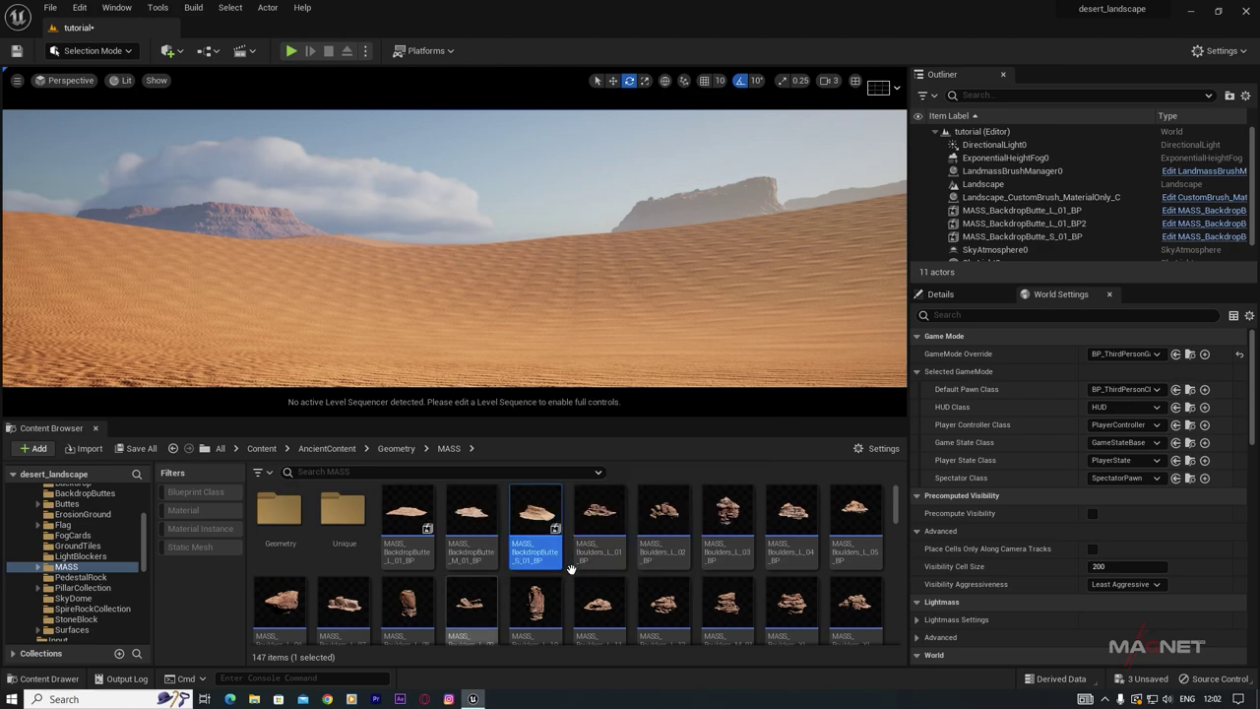
right_drag(509, 357, 511, 405)
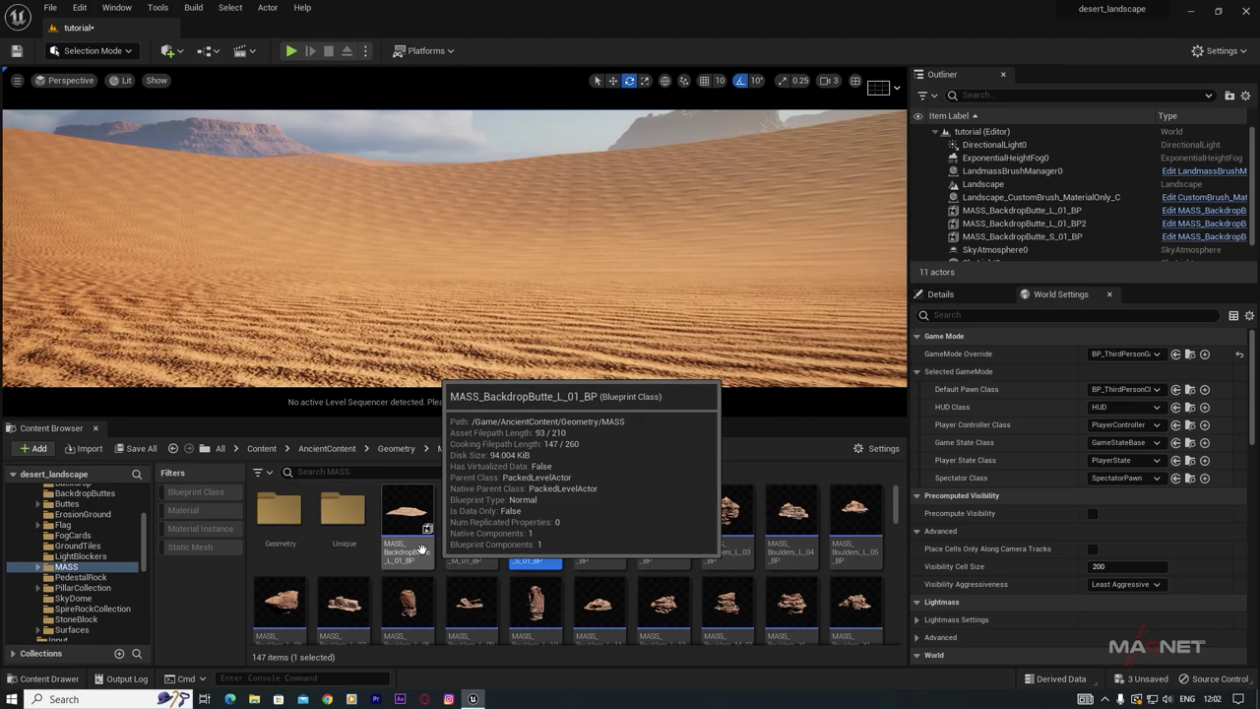
scroll(41, 537, up, 3)
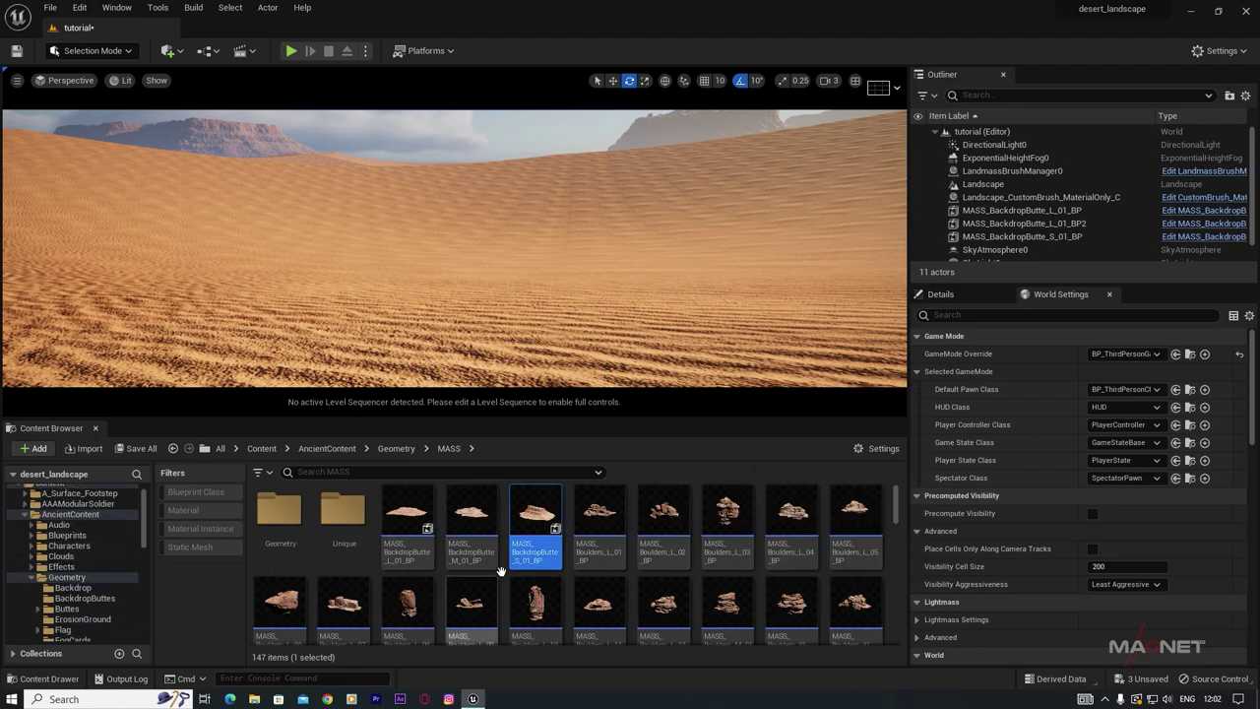
click(75, 514)
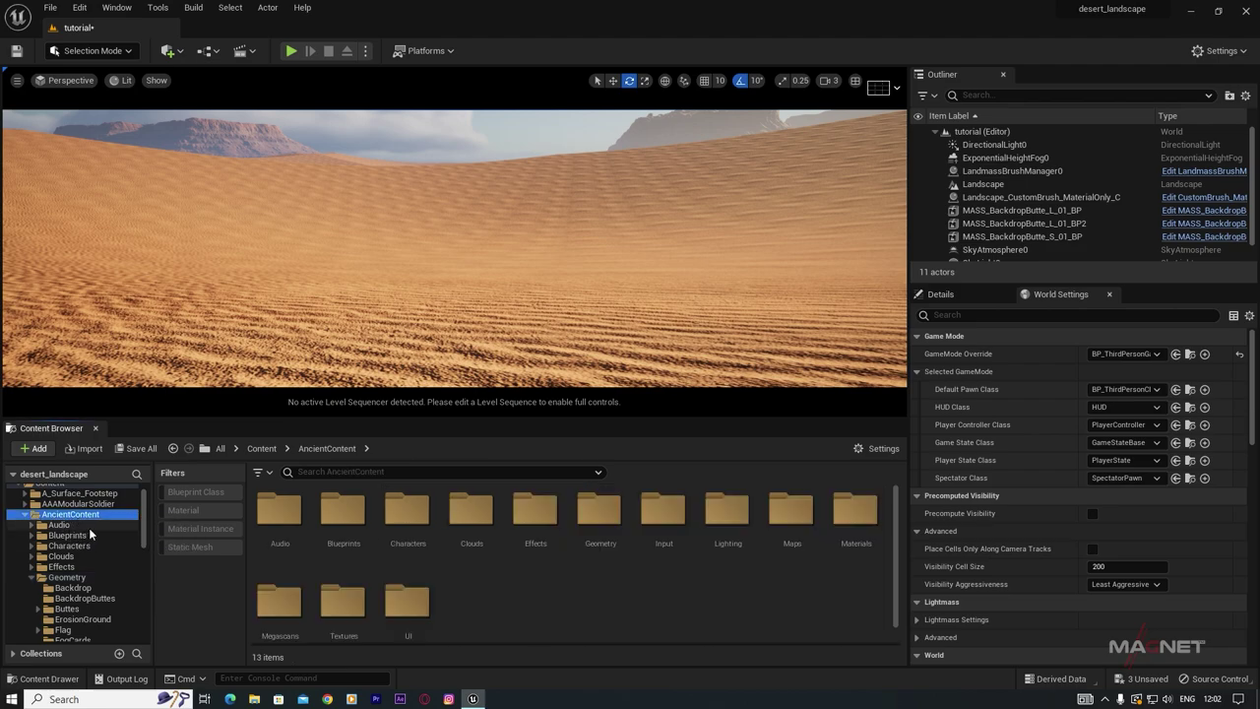
click(187, 546)
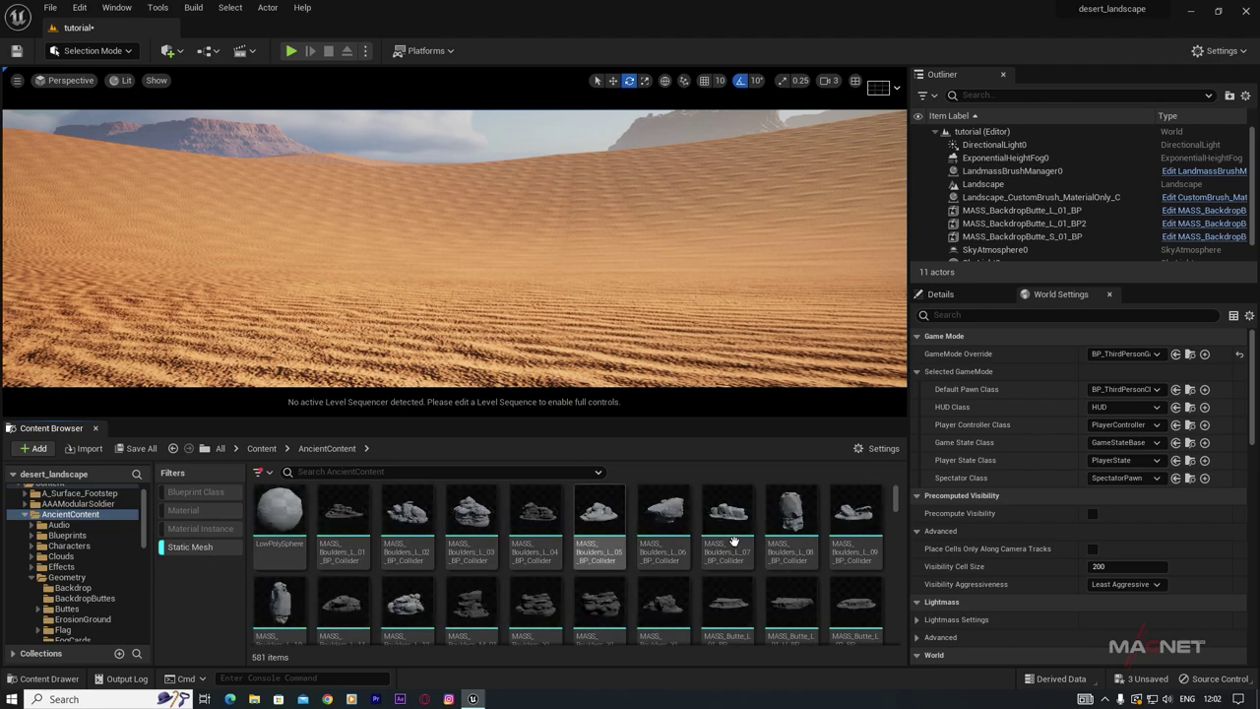
drag(897, 498, 899, 554)
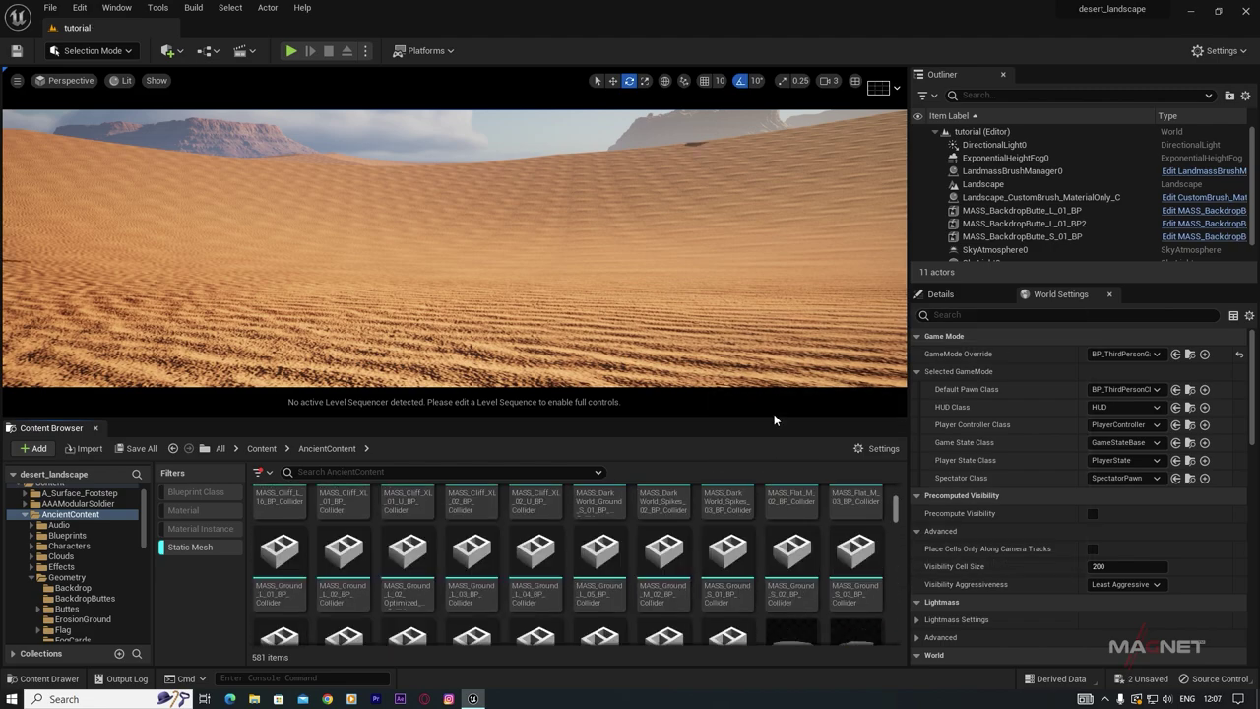
right_drag(497, 301, 415, 192)
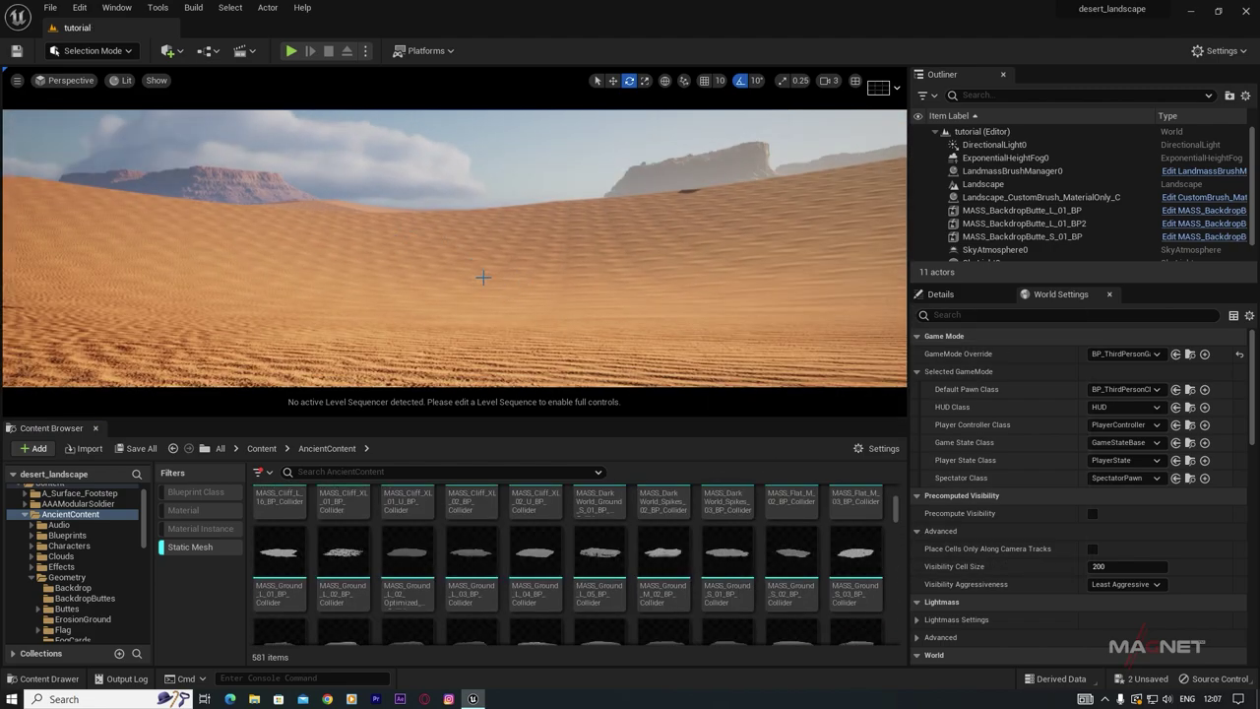
drag(897, 504, 897, 625)
scroll(579, 601, down, 2)
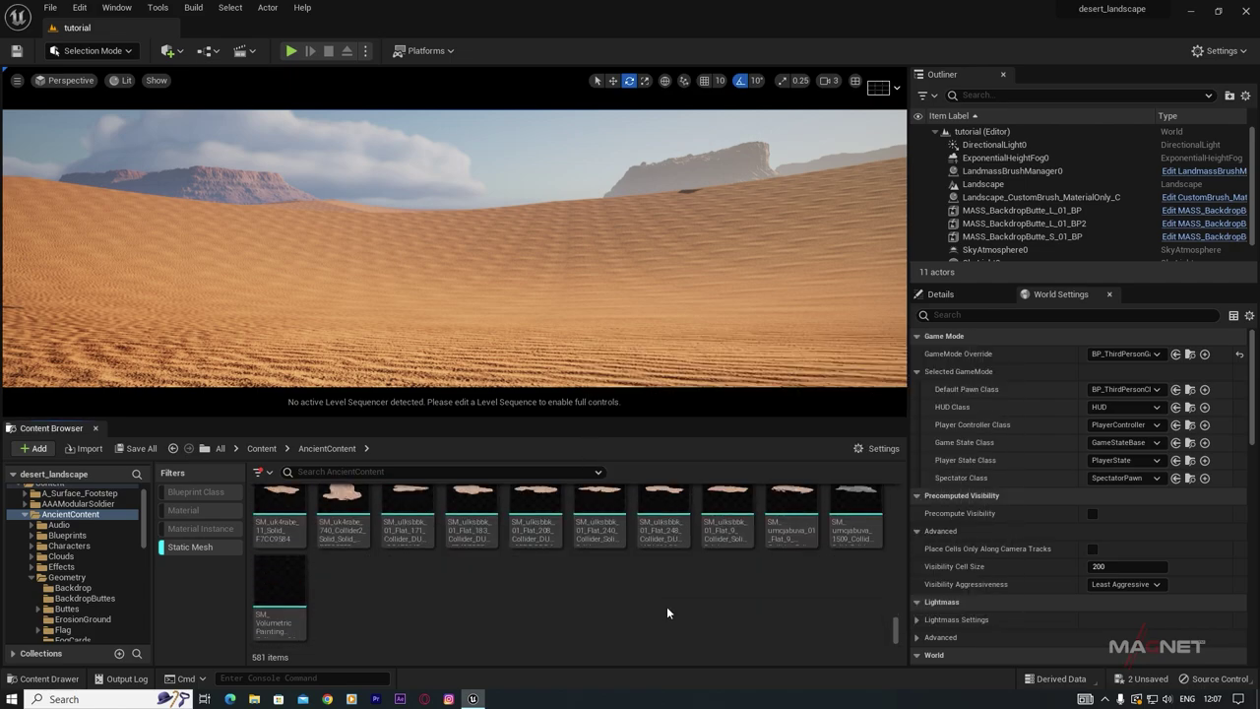
scroll(664, 605, up, 15)
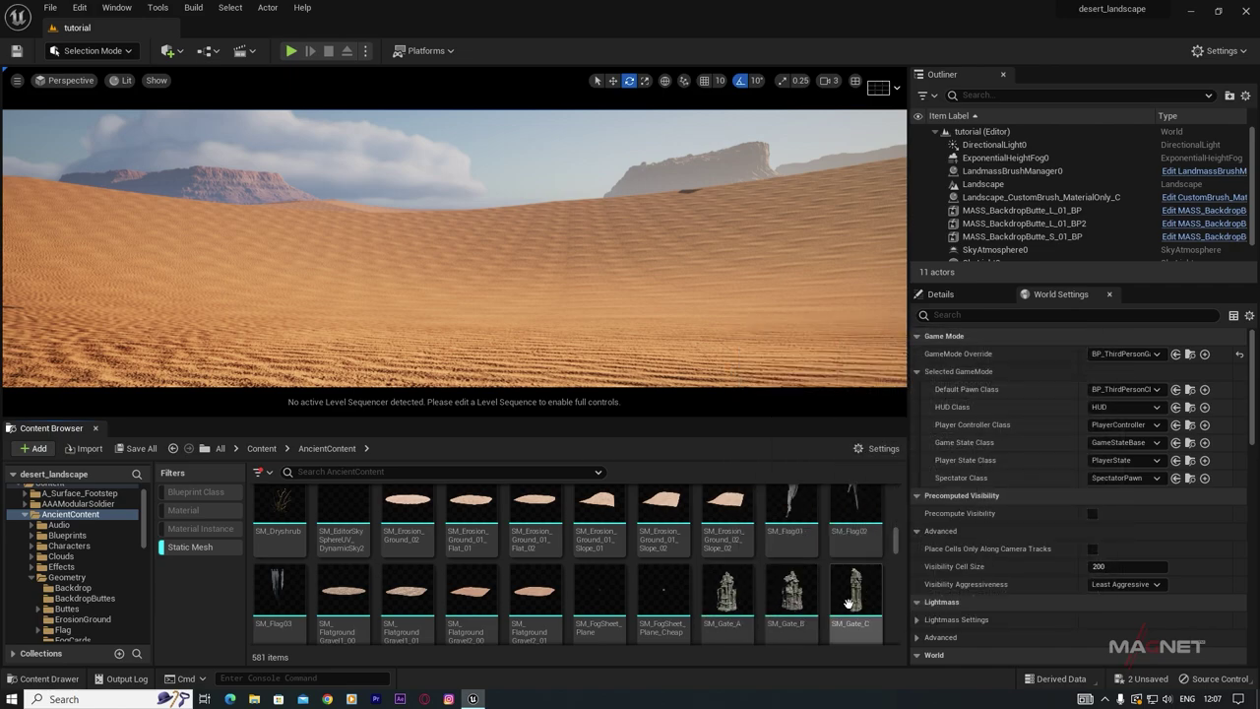
scroll(792, 589, down, 1)
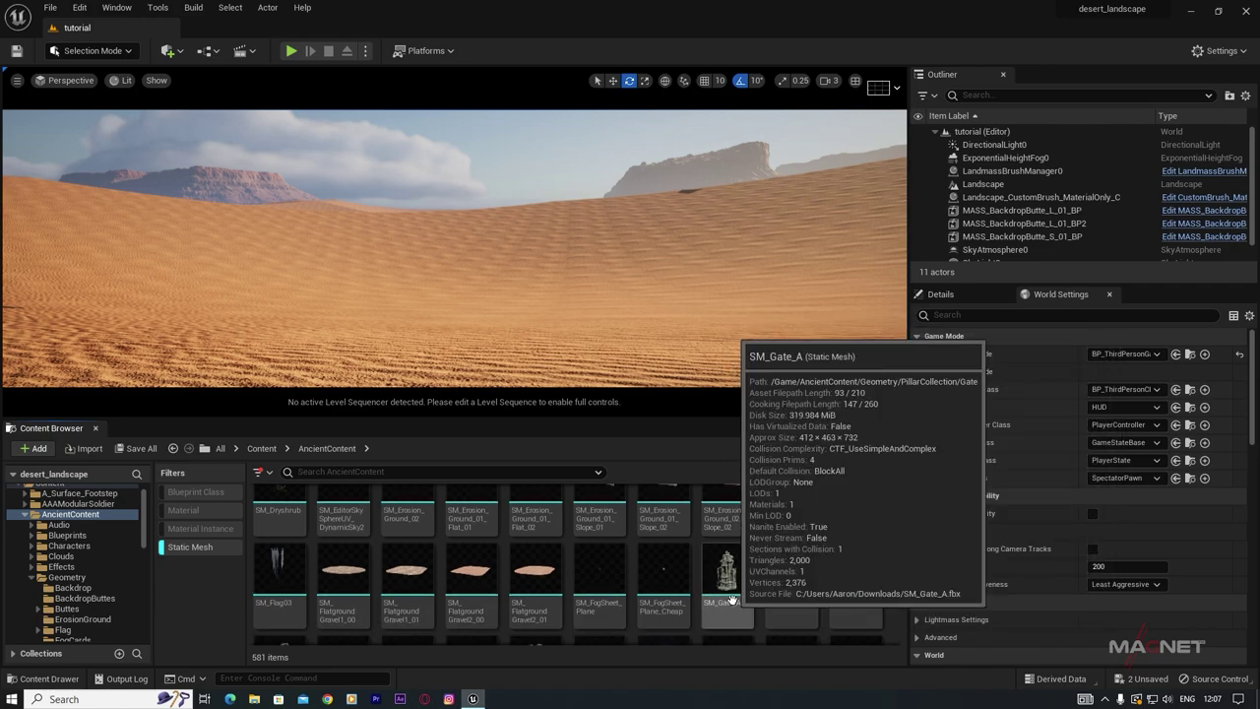
Step: Place the SM_Gate_B static mesh on the dune slope near the middle of the scene
click(797, 588)
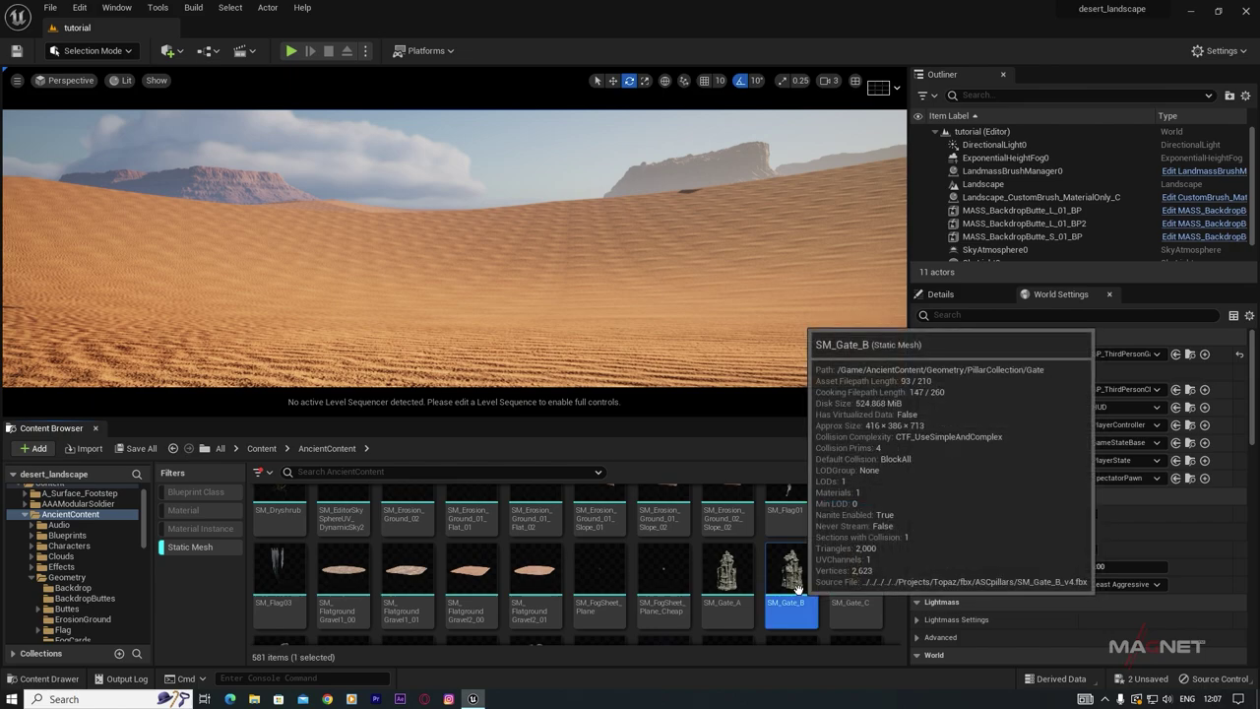
drag(797, 588, 475, 243)
right_drag(492, 320, 2, 276)
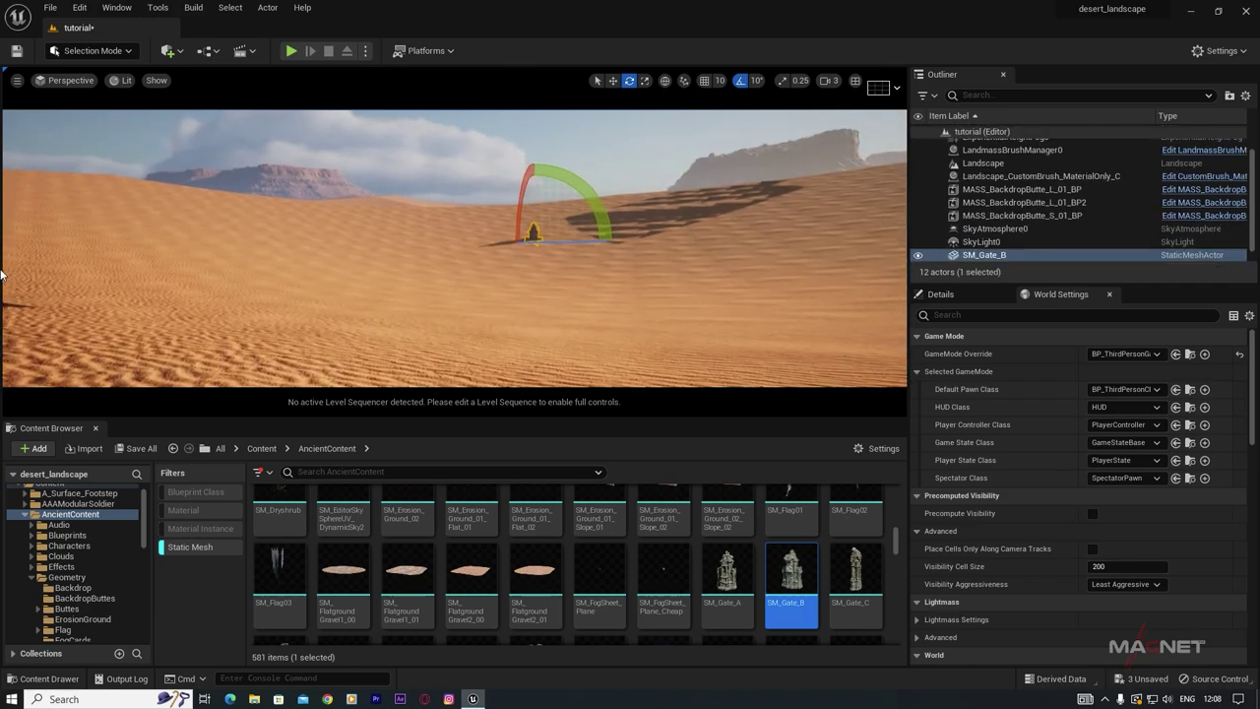
mouse_move(572, 283)
right_down()
mouse_move(433, 288)
mouse_move(582, 281)
right_up()
mouse_move(529, 248)
right_down()
mouse_move(529, 259)
mouse_move(535, 243)
right_up()
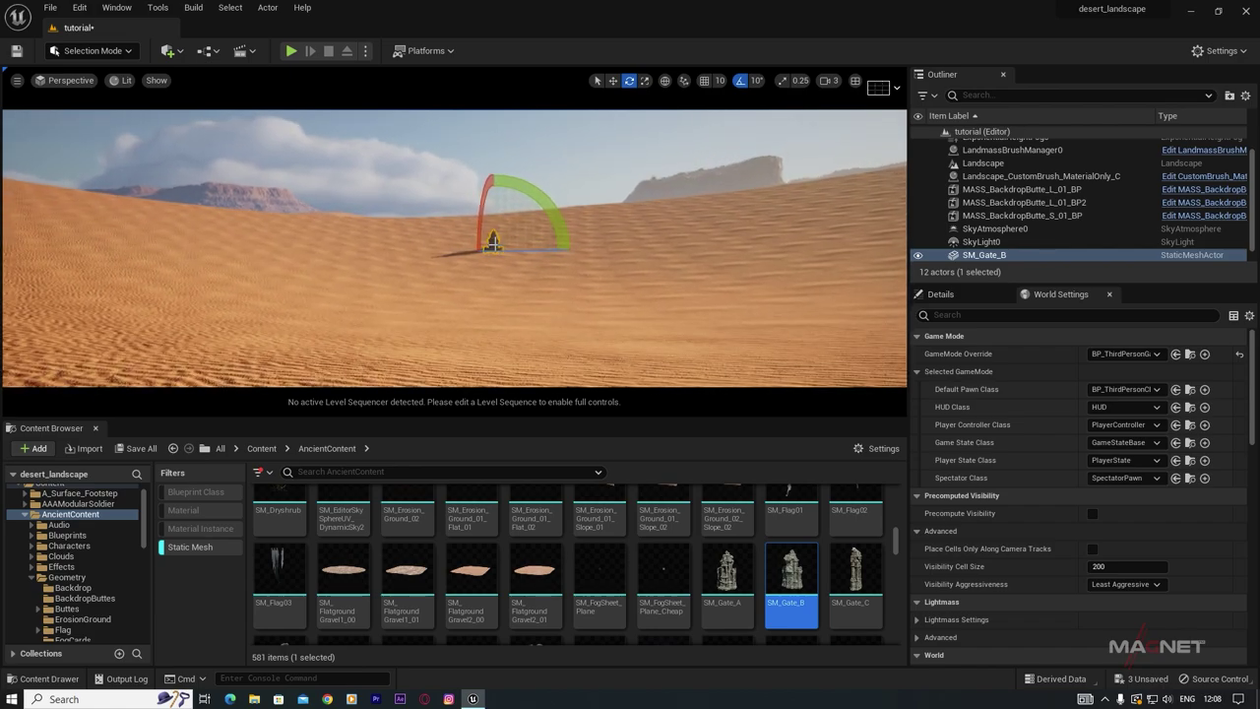
Step: Move SM_Gate_B across the sand closer to the camera and lower it slightly into the dune surface
key(w)
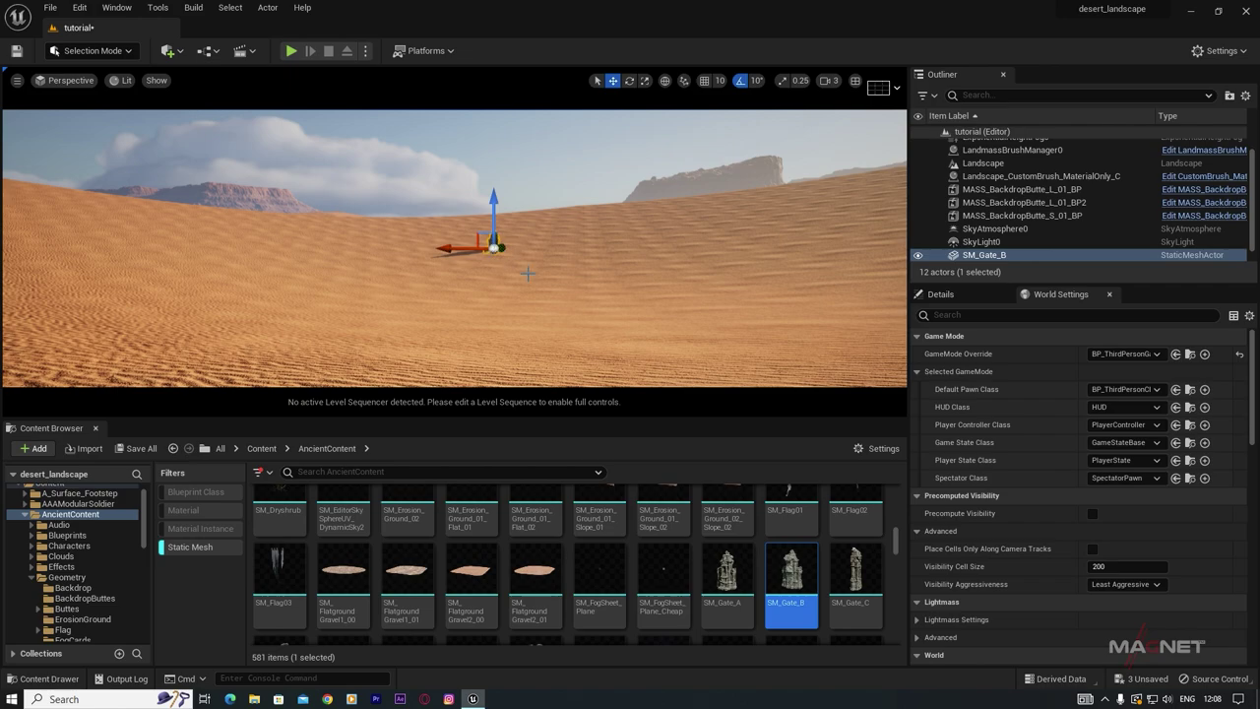
right_drag(527, 274, 513, 271)
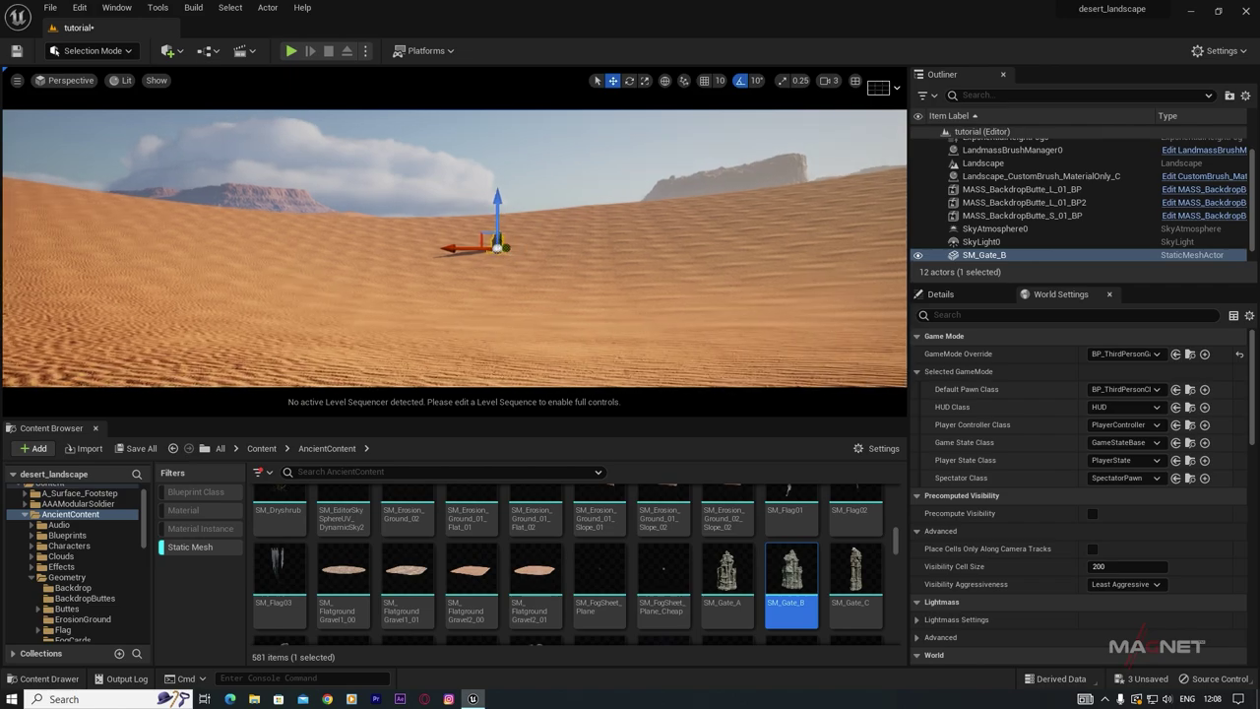
drag(505, 248, 459, 290)
mouse_move(514, 311)
right_down()
mouse_move(508, 321)
mouse_move(526, 315)
right_up()
mouse_move(447, 203)
mouse_down()
mouse_move(447, 181)
mouse_move(447, 208)
mouse_up()
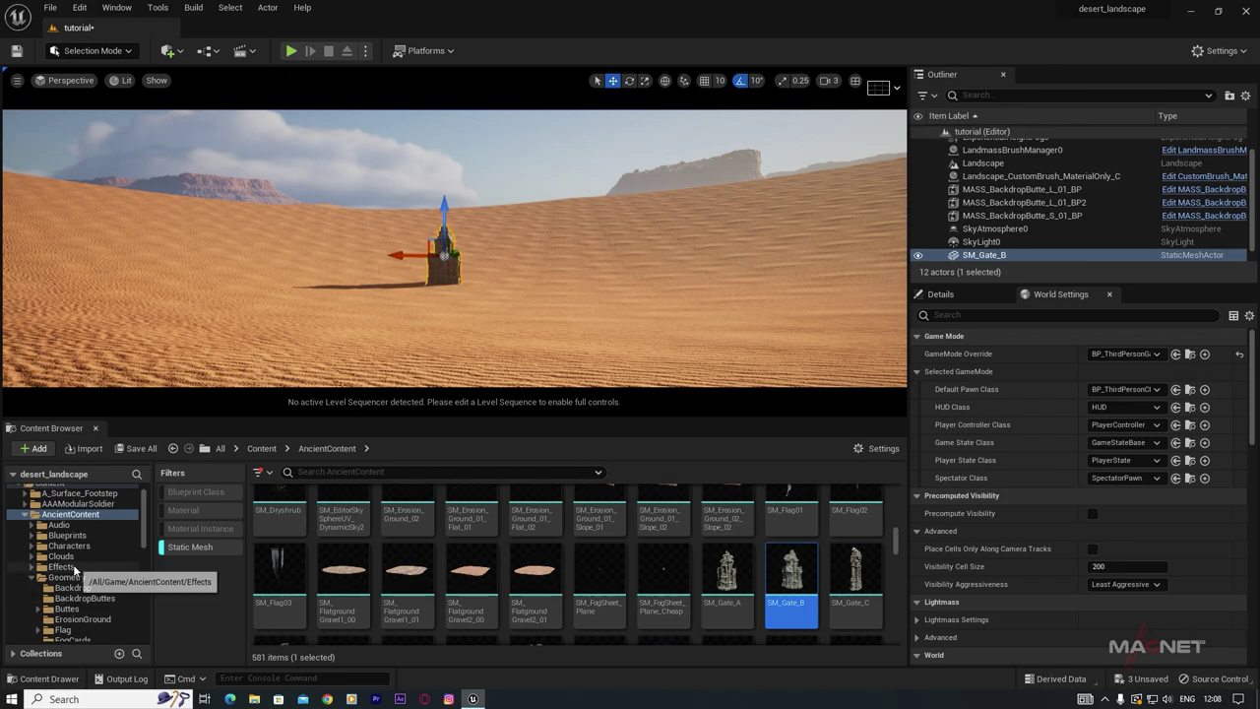
scroll(54, 576, up, 2)
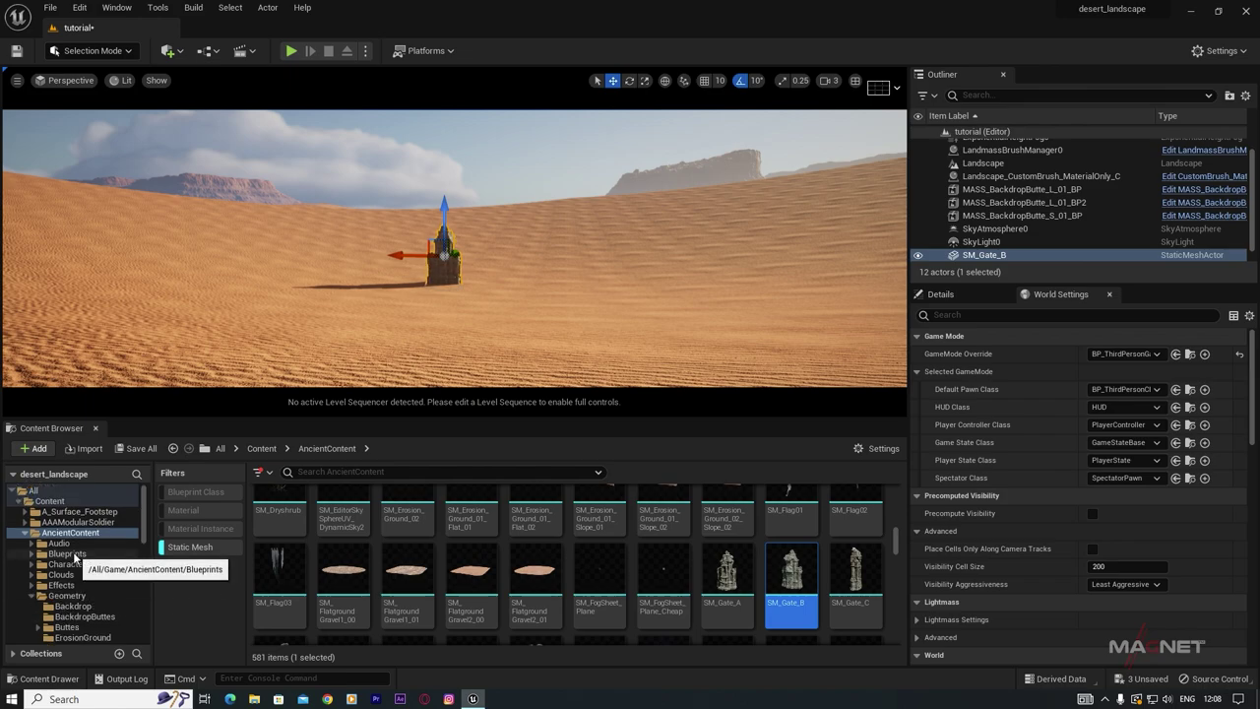
Step: Place the SKM_Quinn_Simple mannequin from the Characters/Mannequins/Meshes folder on the sand in front of SM_Gate_B, with the static mesh filter off
click(23, 533)
scroll(53, 534, down, 3)
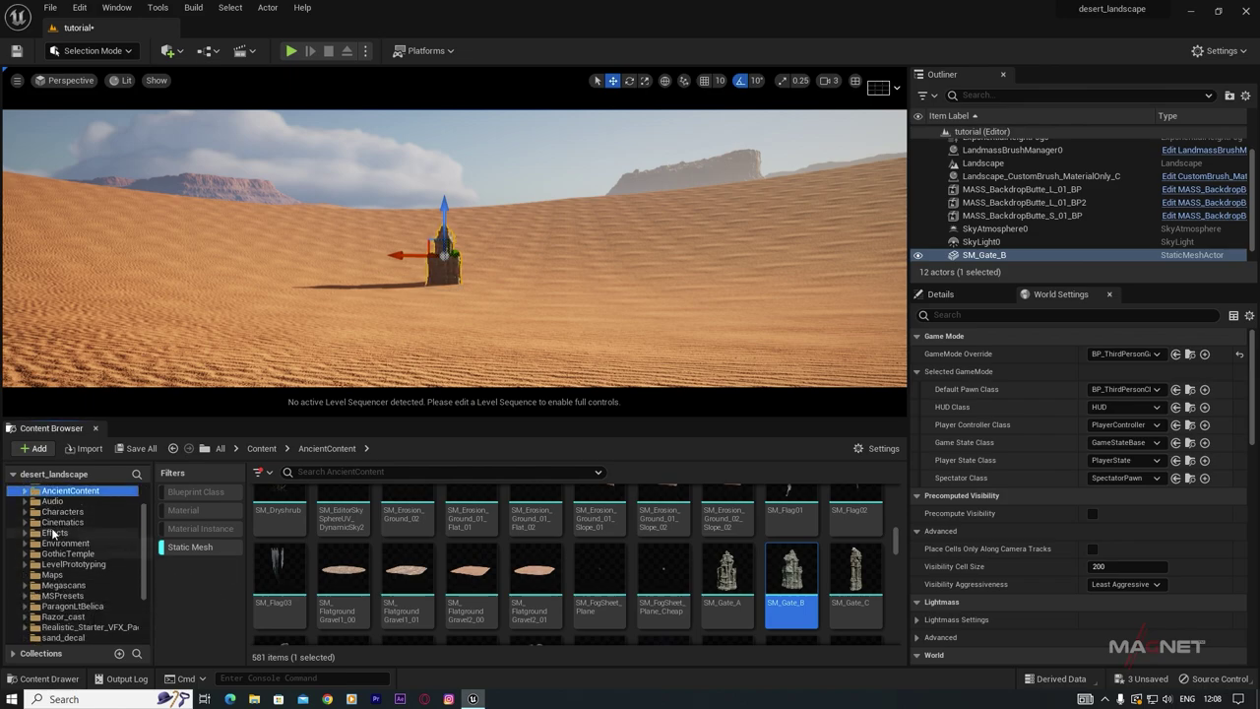
click(92, 512)
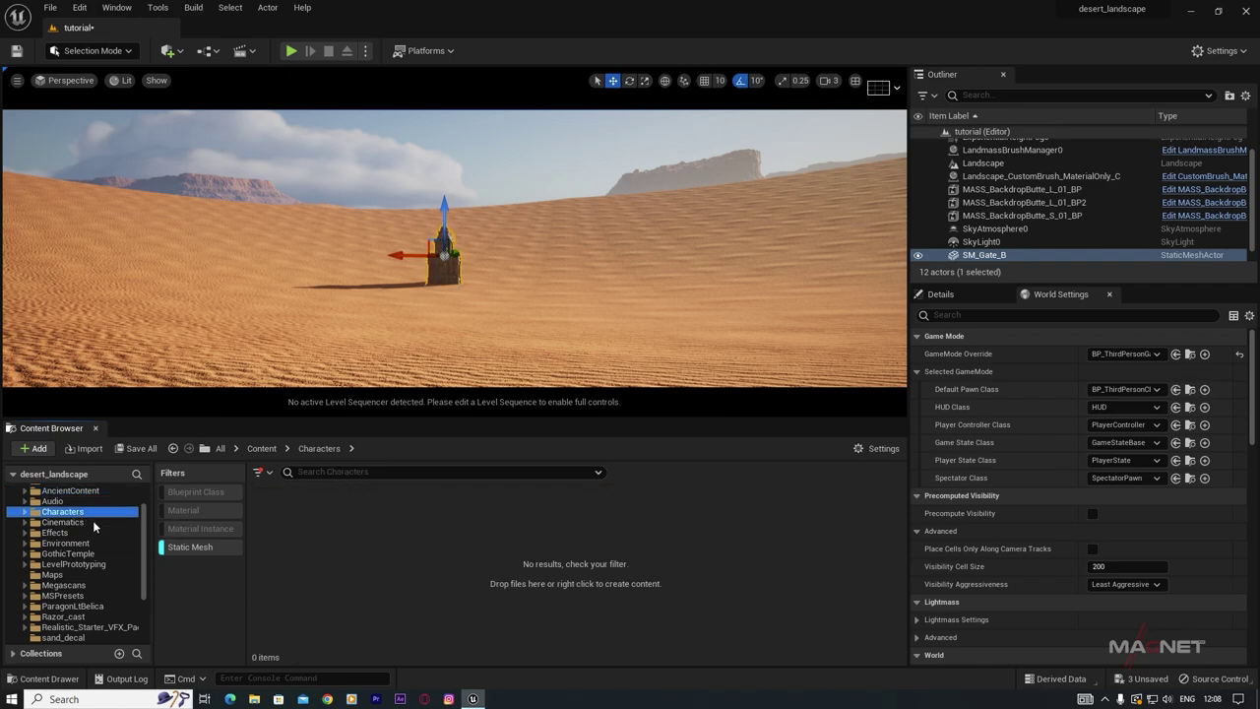
click(191, 547)
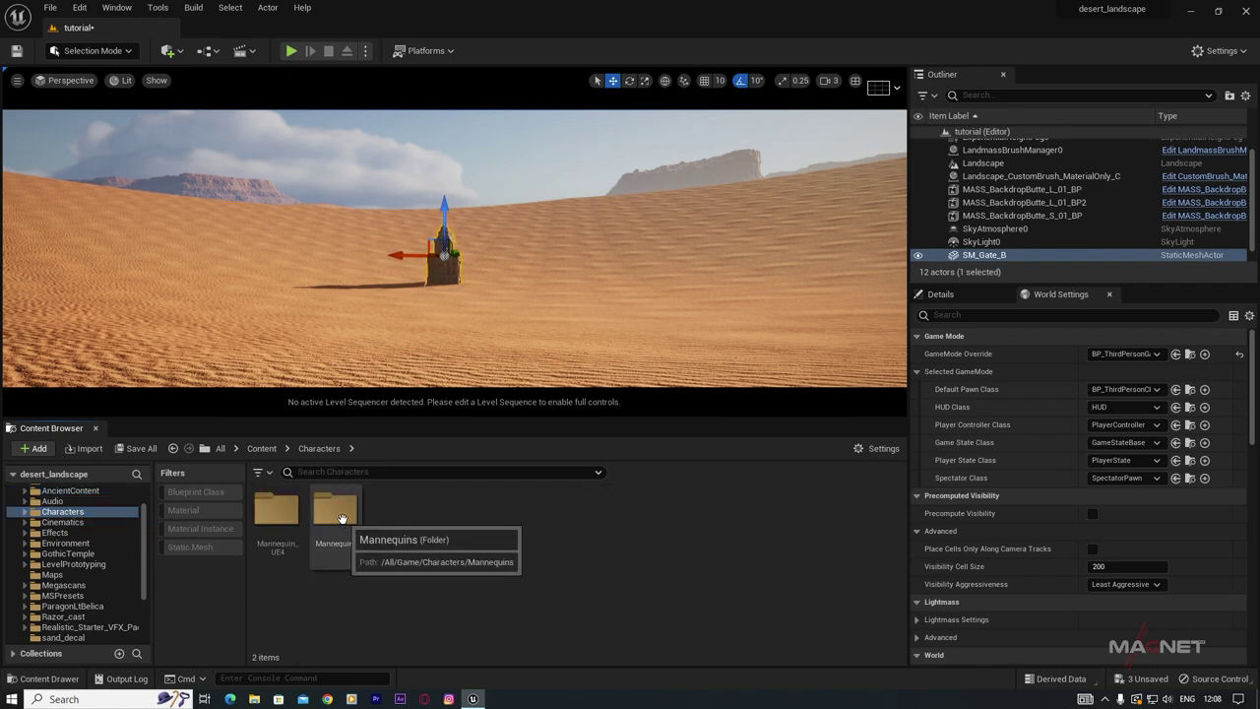
double_click(342, 519)
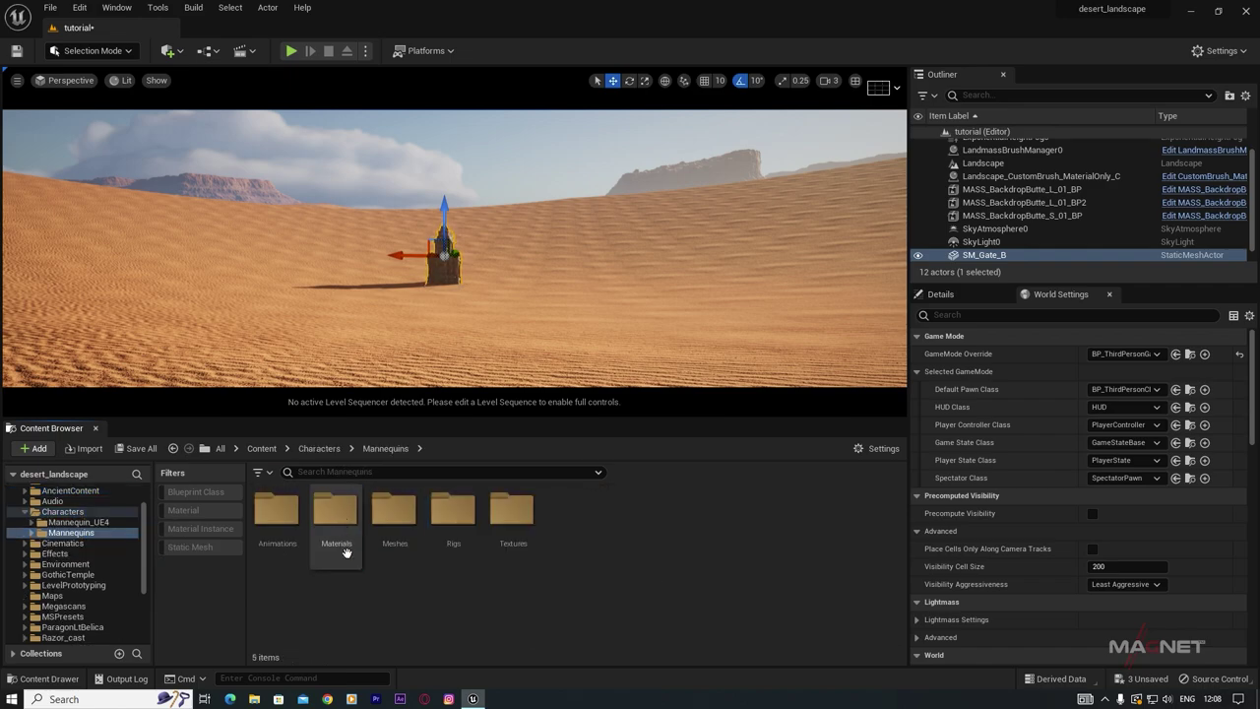
double_click(393, 532)
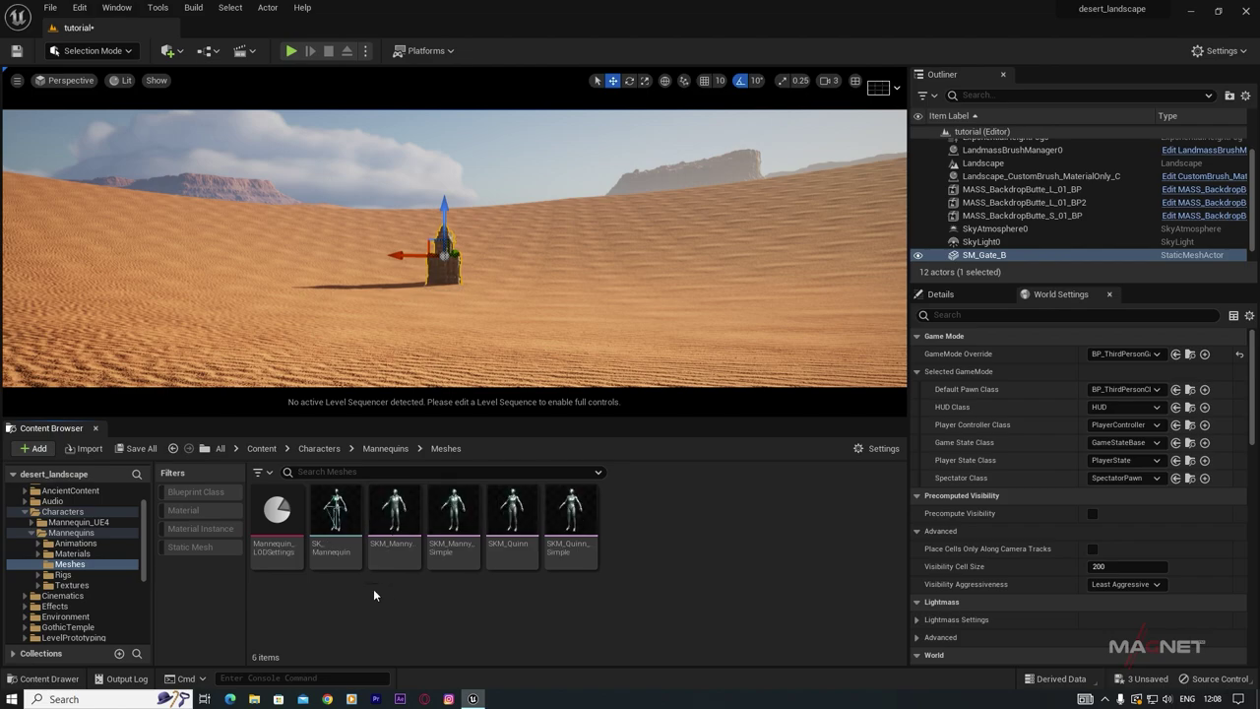
drag(571, 522, 453, 331)
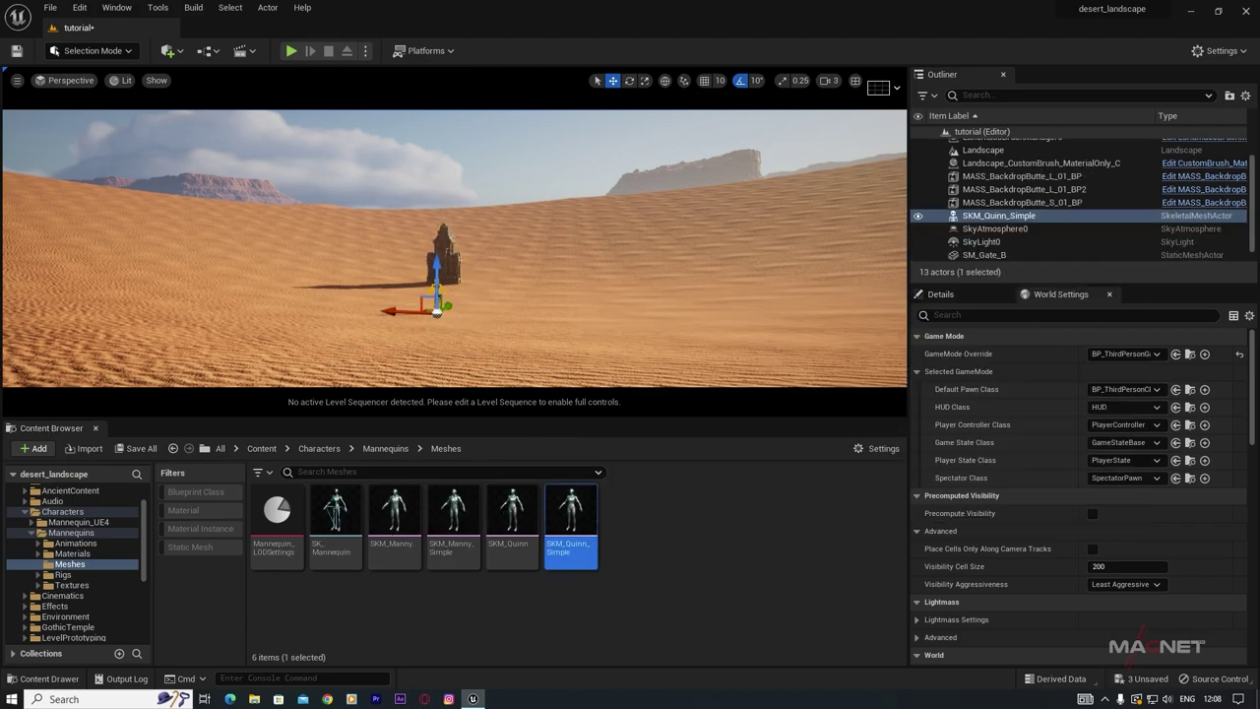
Step: Raise the camera speed to 5 and move the mannequin across the sand to stand in front of the gate as a scale reference
right_drag(783, 179, 776, 191)
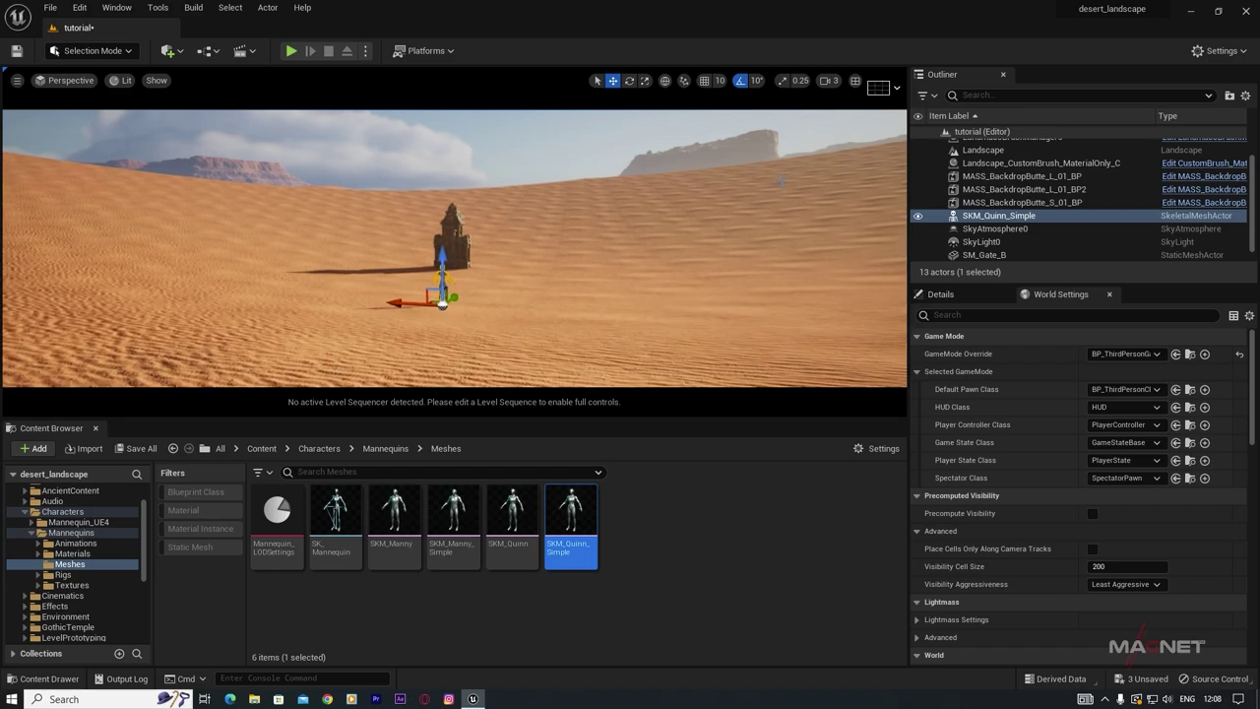
click(826, 81)
drag(861, 111, 881, 110)
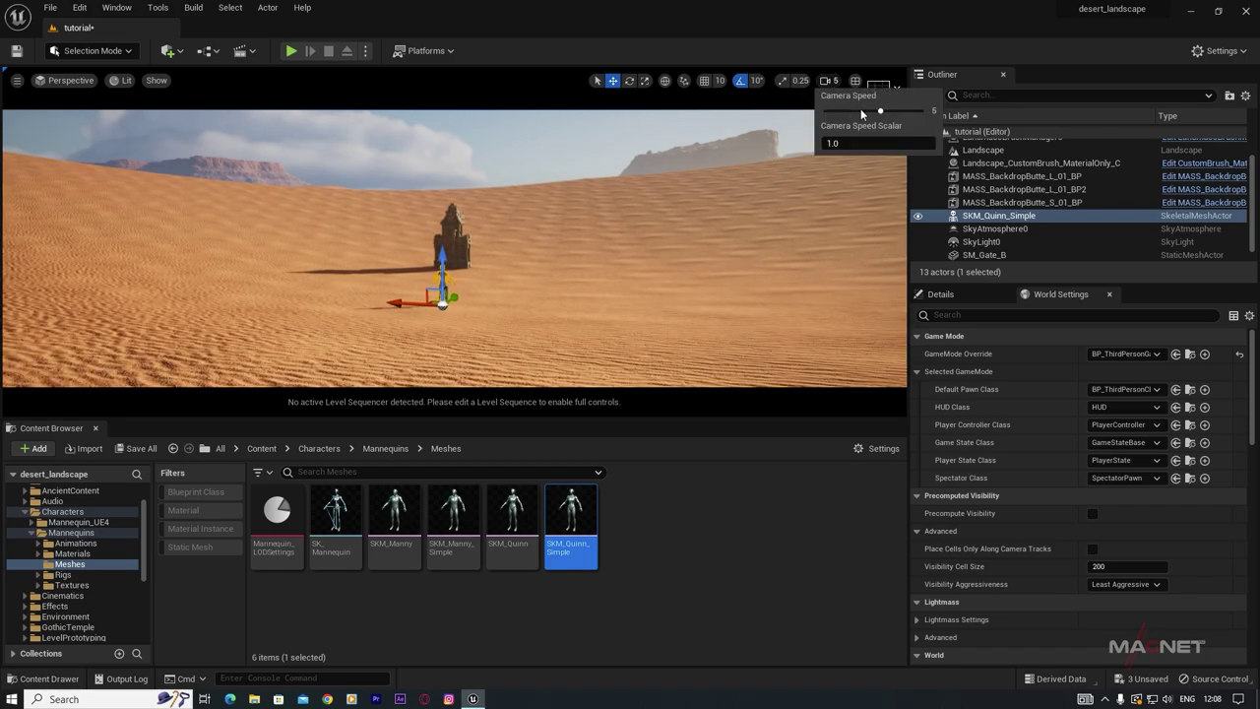
key(w)
right_drag(497, 295, 387, 342)
key(w)
key(s)
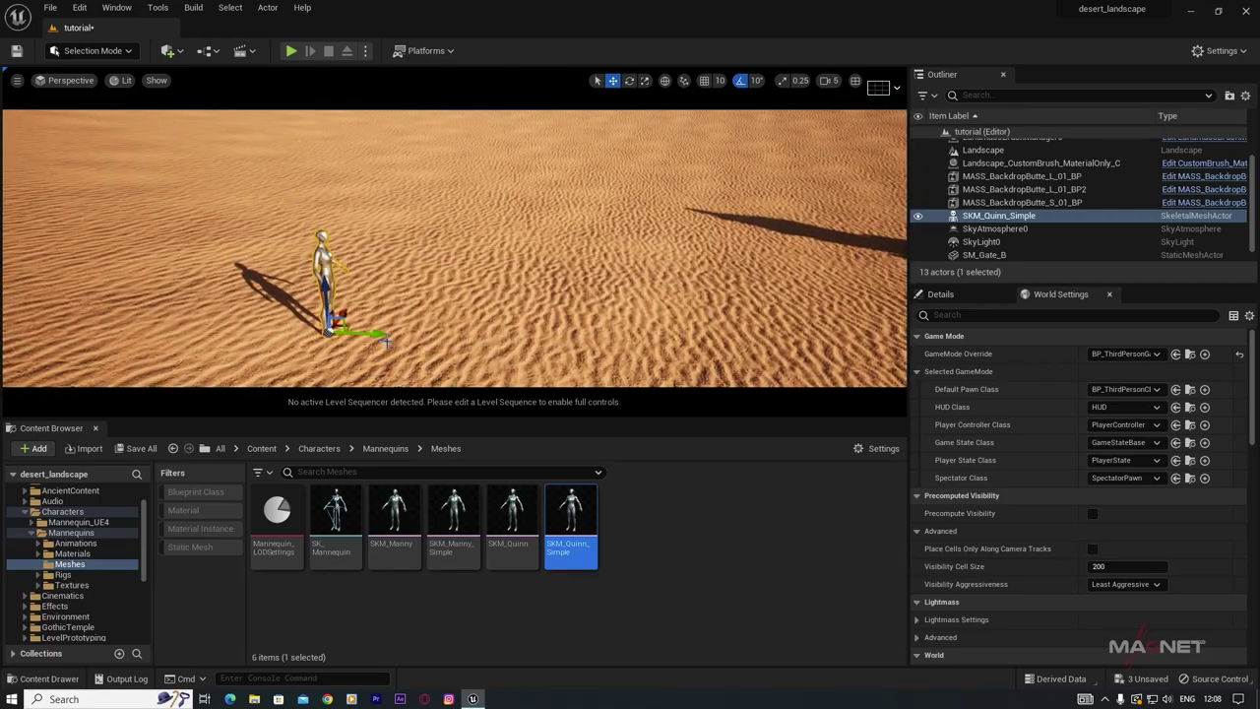
drag(376, 332, 872, 348)
right_drag(872, 348, 777, 229)
key(w)
key(s)
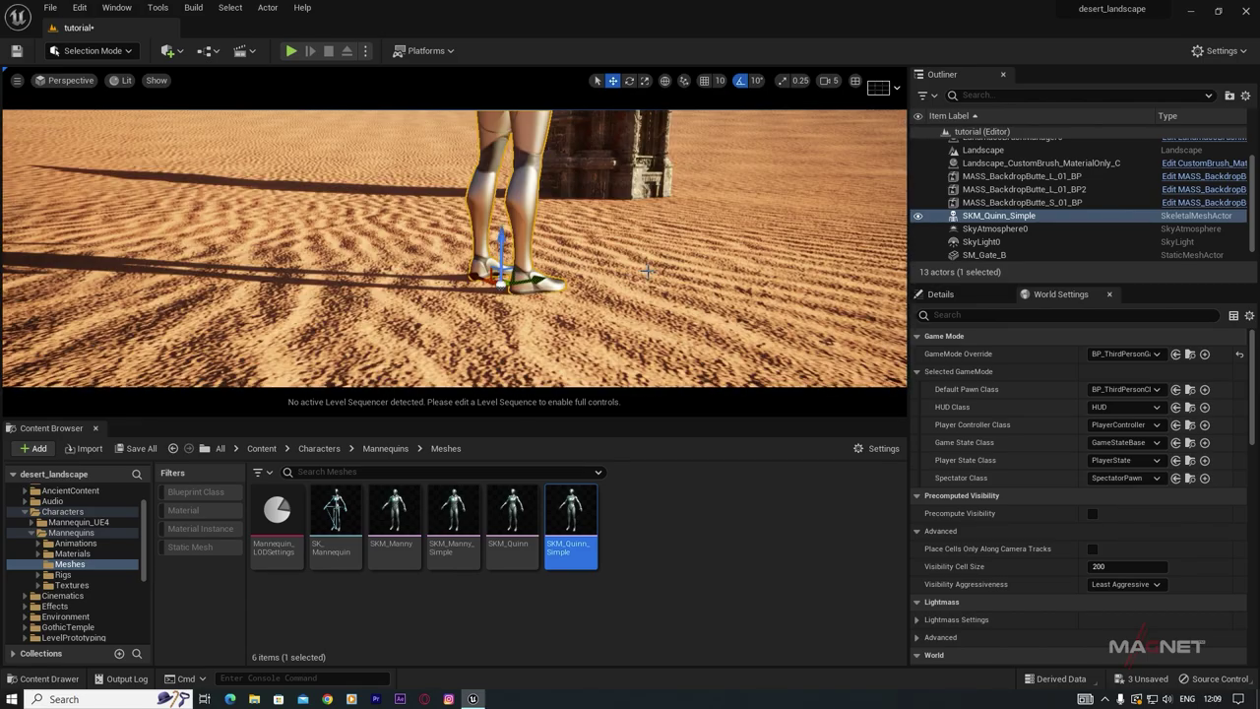
key(s)
right_drag(646, 271, 648, 212)
Step: Scale SM_Gate_B up uniformly until it towers over the mannequin
click(531, 270)
drag(530, 238, 624, 223)
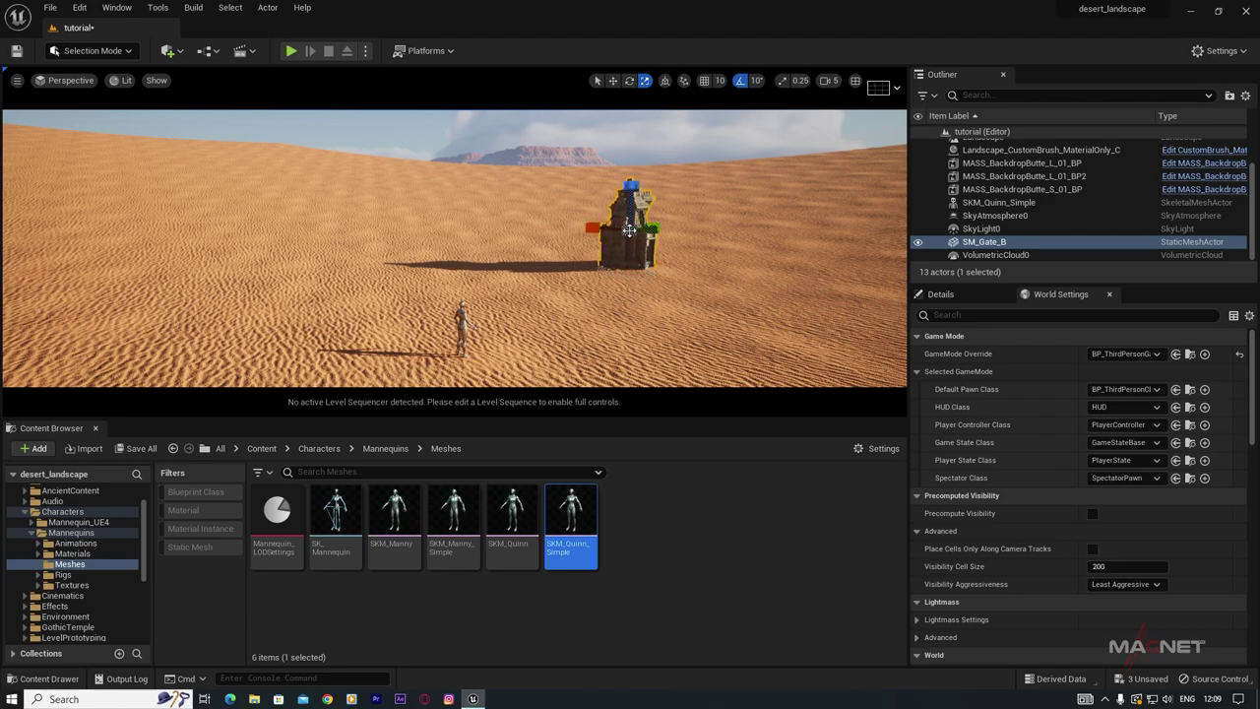
drag(630, 229, 756, 162)
drag(699, 229, 728, 229)
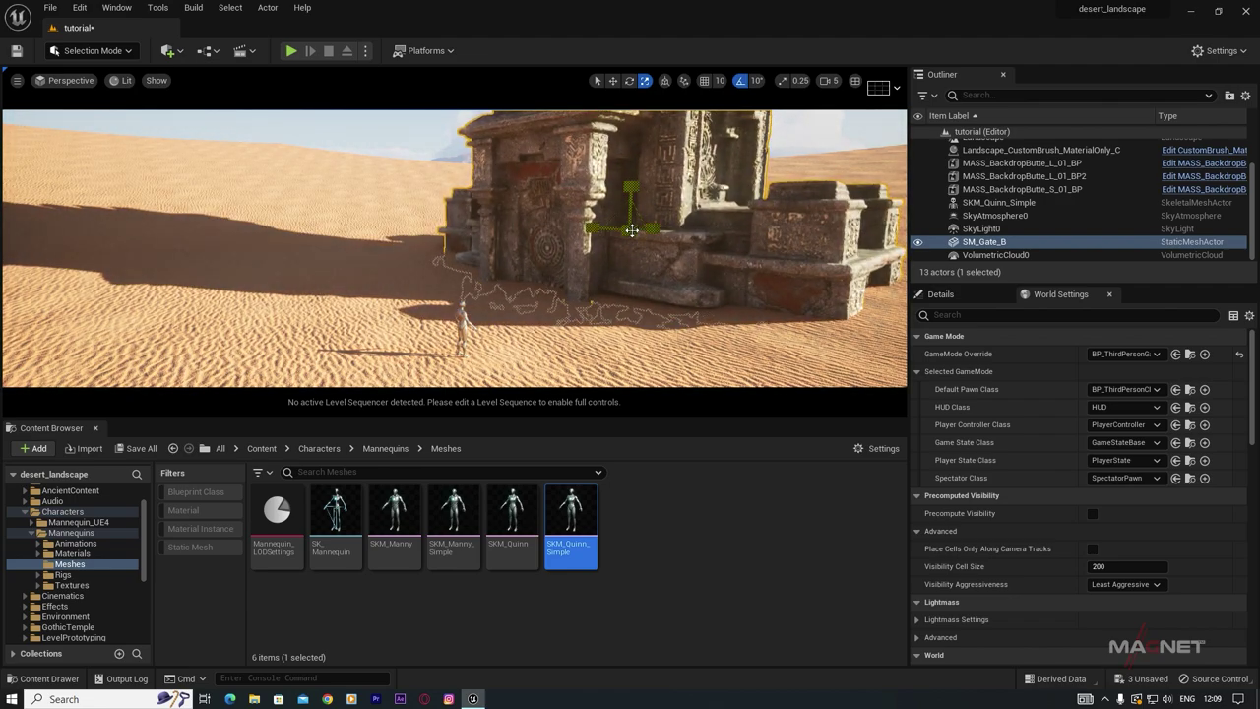
drag(632, 229, 622, 243)
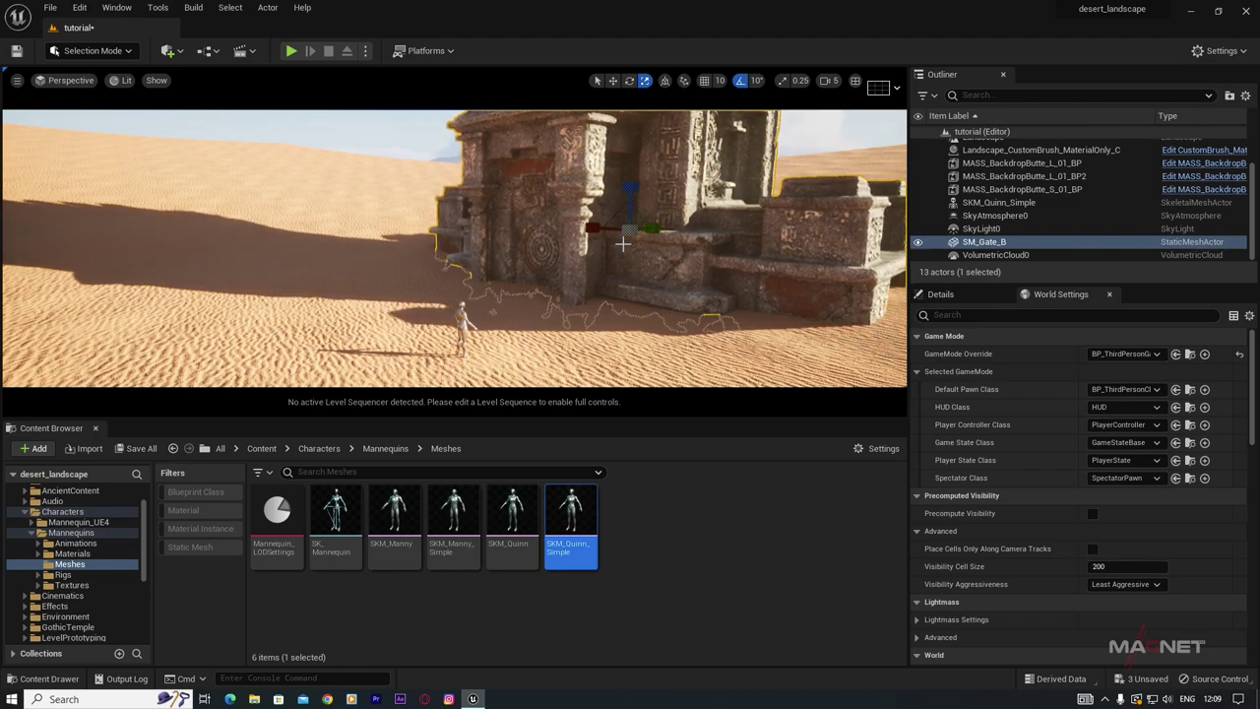
Step: Raise the enlarged SM_Gate_B out of the dune until its base sits just below the sand surface
drag(630, 197, 634, 118)
key(f)
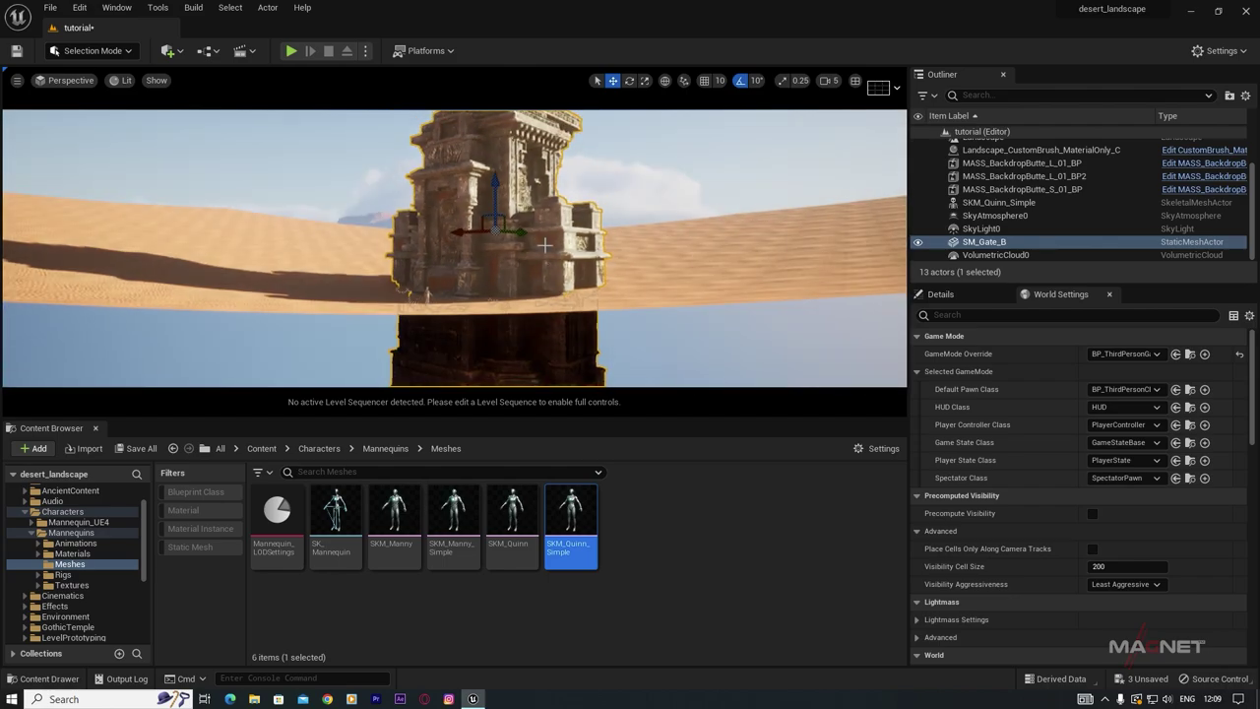
drag(500, 200, 500, 110)
mouse_move(500, 123)
right_down()
mouse_move(507, 207)
mouse_move(536, 133)
mouse_move(552, 153)
mouse_move(519, 113)
mouse_move(493, 212)
mouse_move(512, 138)
right_up()
right_drag(492, 217, 519, 282)
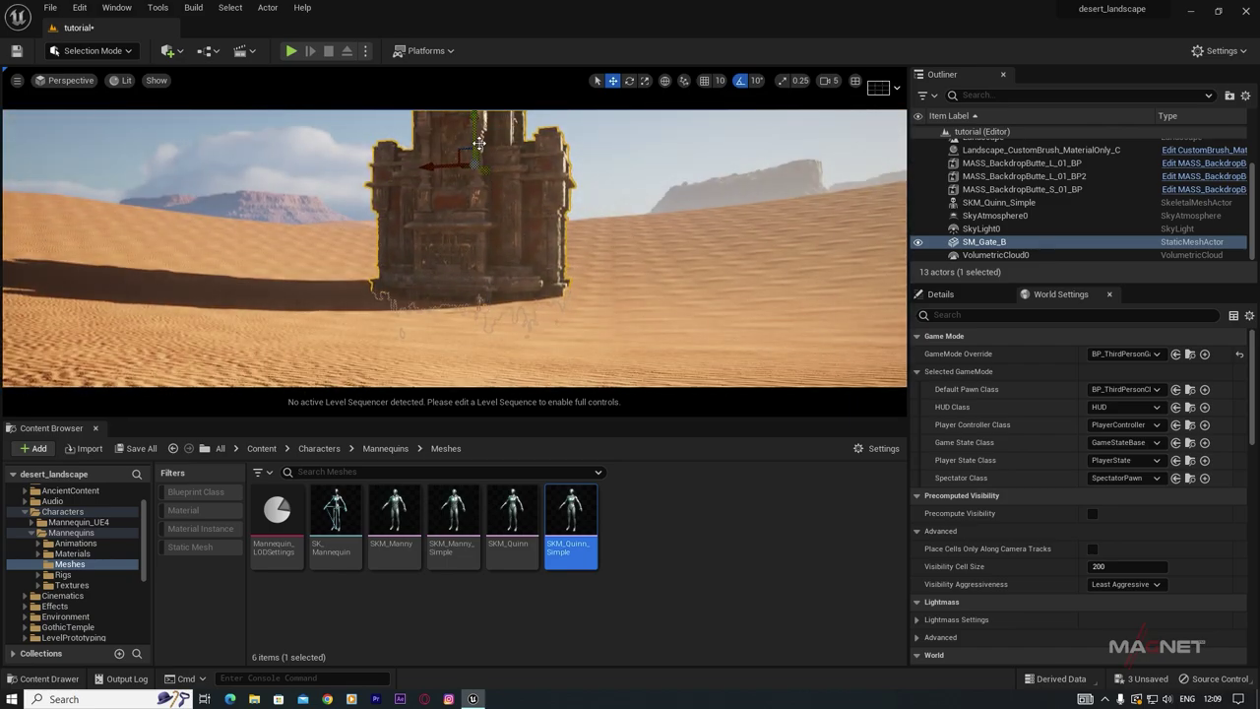
right_drag(474, 207, 468, 155)
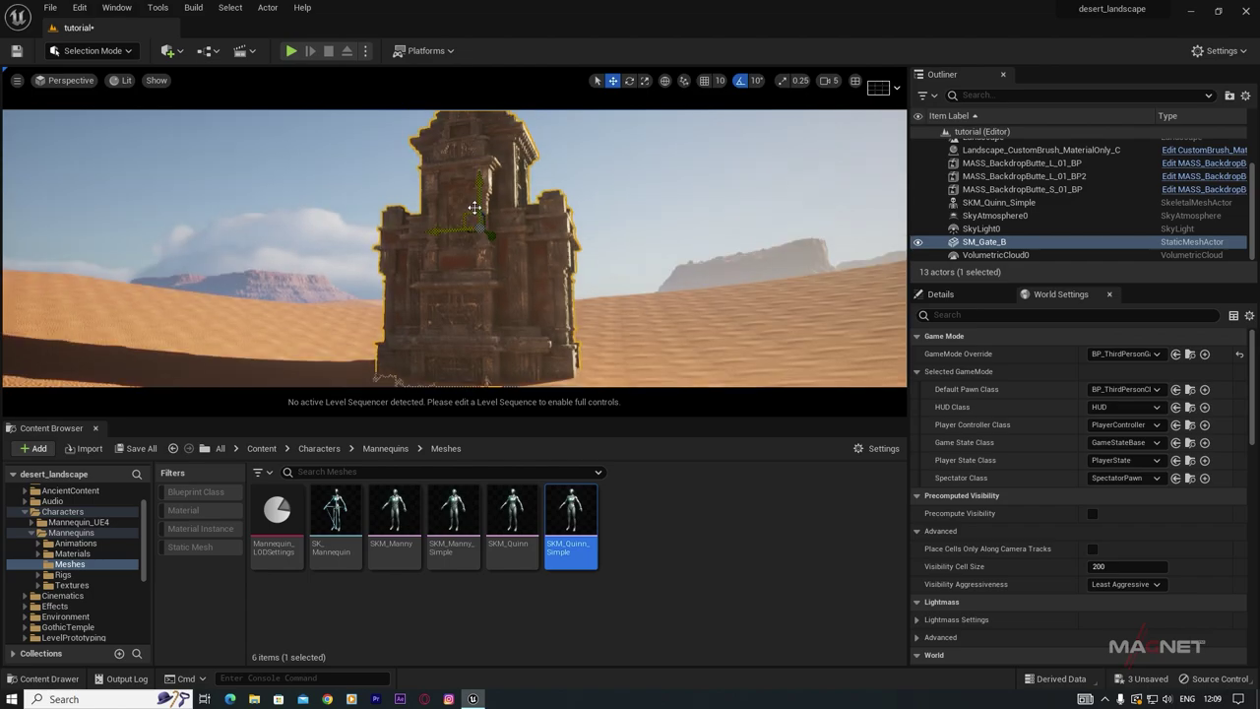
drag(482, 198, 486, 117)
right_drag(581, 265, 444, 161)
right_drag(576, 258, 500, 260)
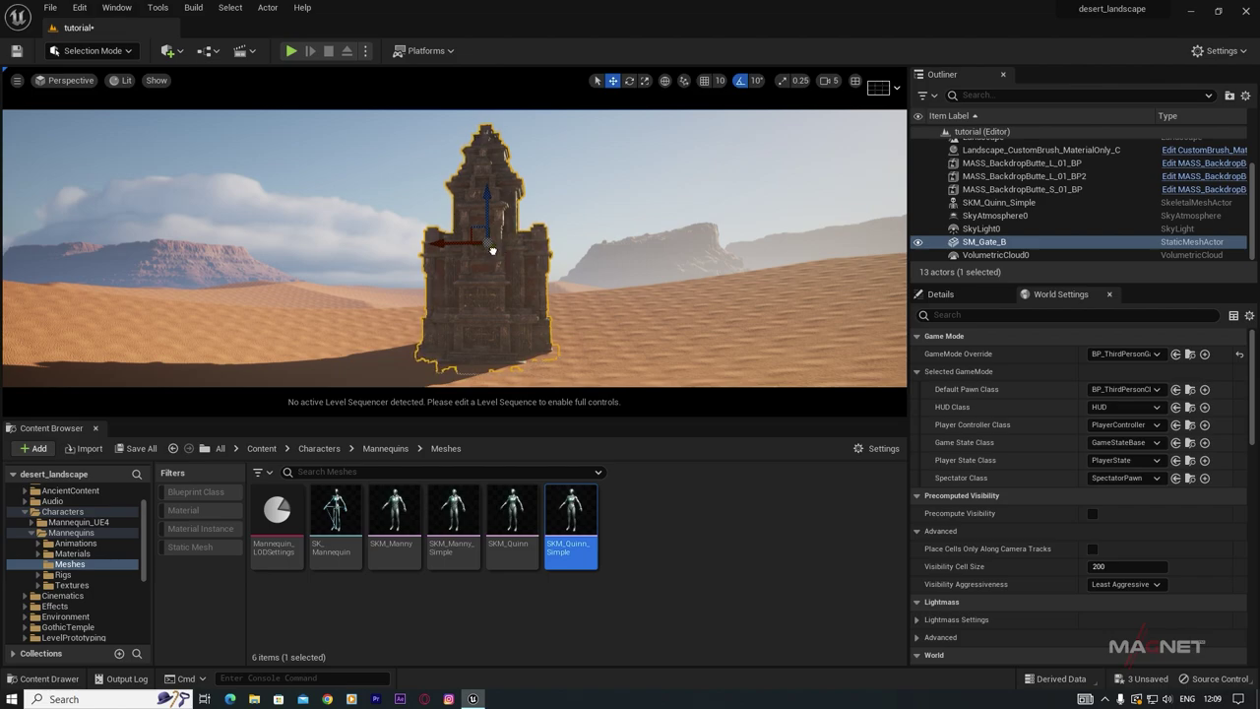
Step: Duplicate SM_Gate_B twice, placing one copy on each side to form a tight cluster of three towers
alt+drag(493, 250, 532, 259)
right_drag(566, 258, 512, 276)
alt+drag(566, 258, 542, 256)
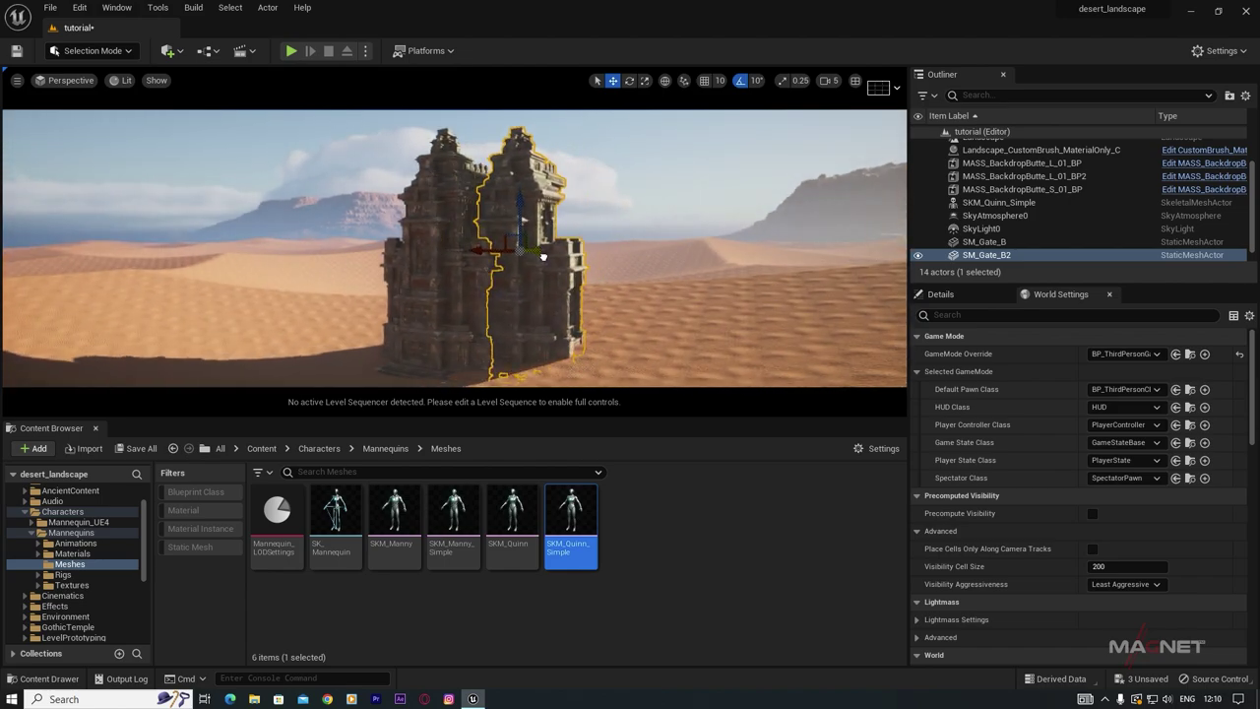
alt+drag(578, 313, 407, 241)
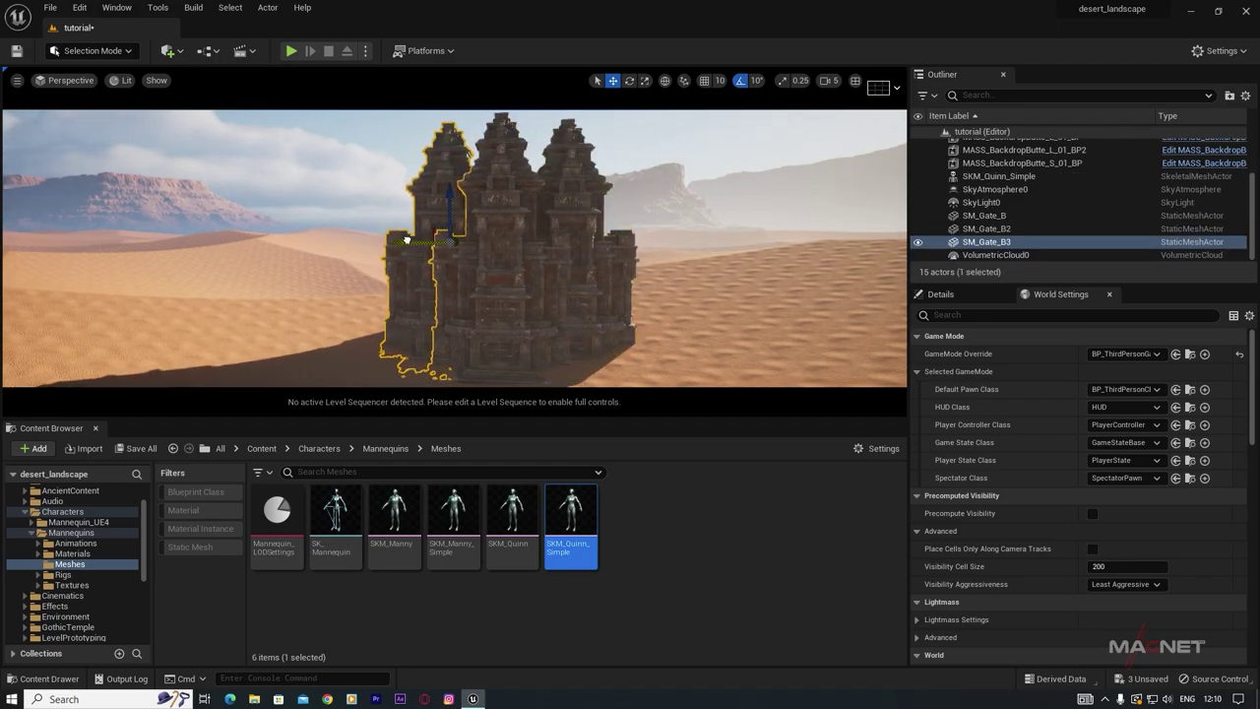
right_drag(407, 241, 352, 238)
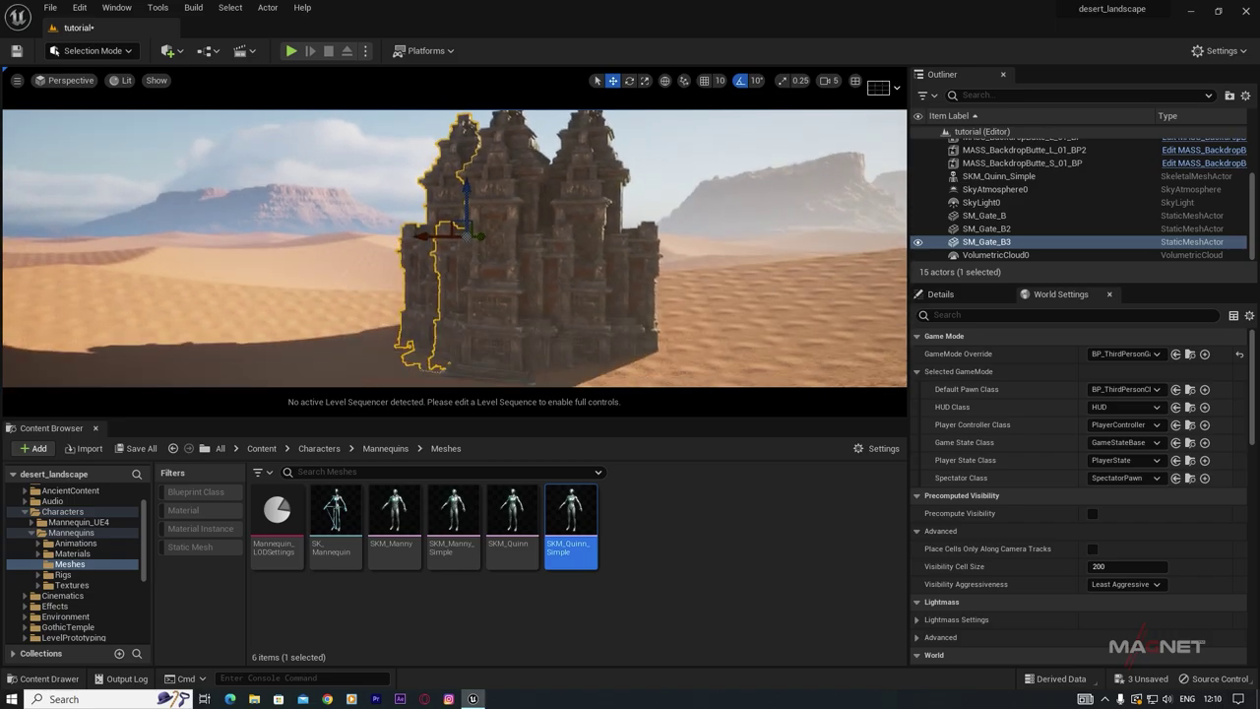
Step: Duplicate a tower away from the cluster on the side with the red butte, scale it down, and lower it into the sand
alt+drag(463, 236, 304, 250)
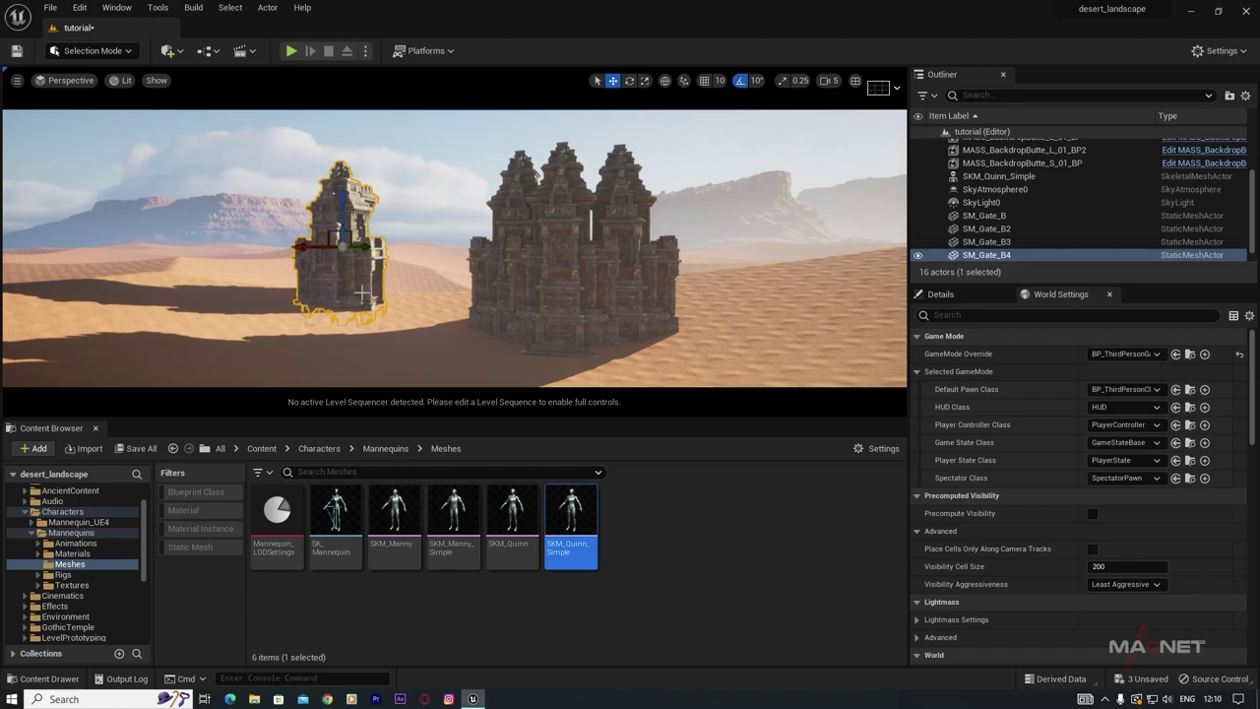
key(e)
key(r)
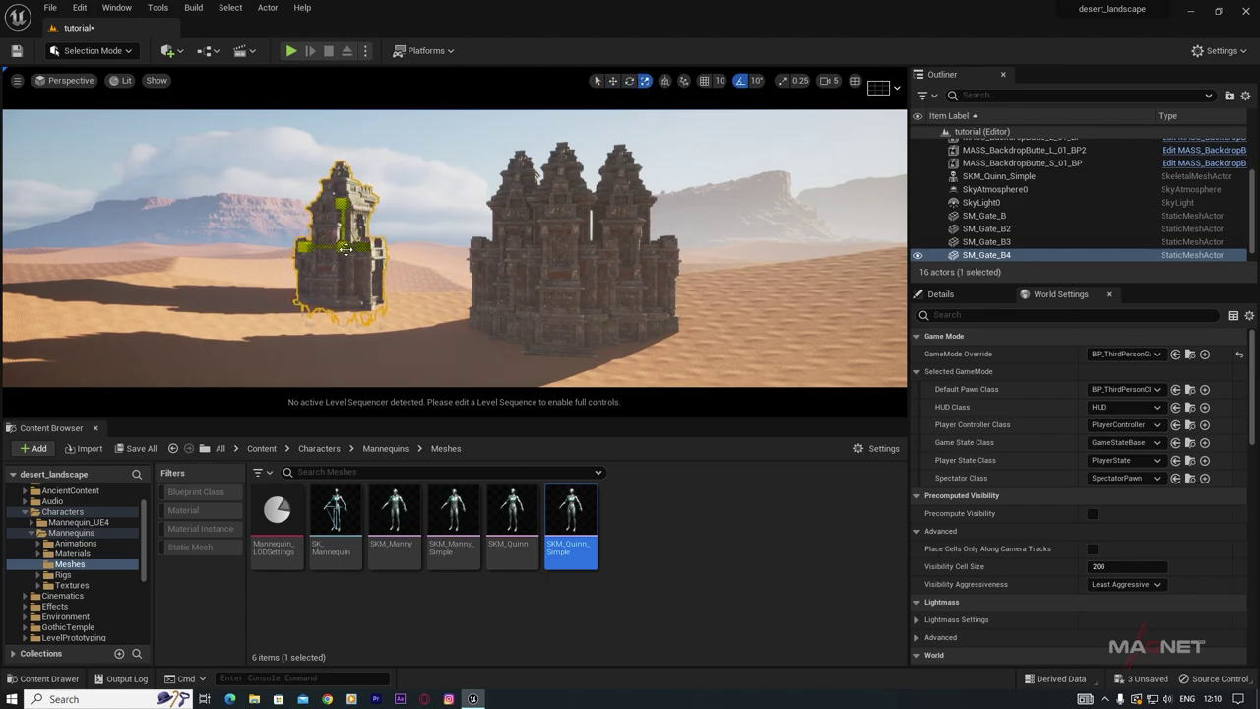
drag(343, 247, 322, 268)
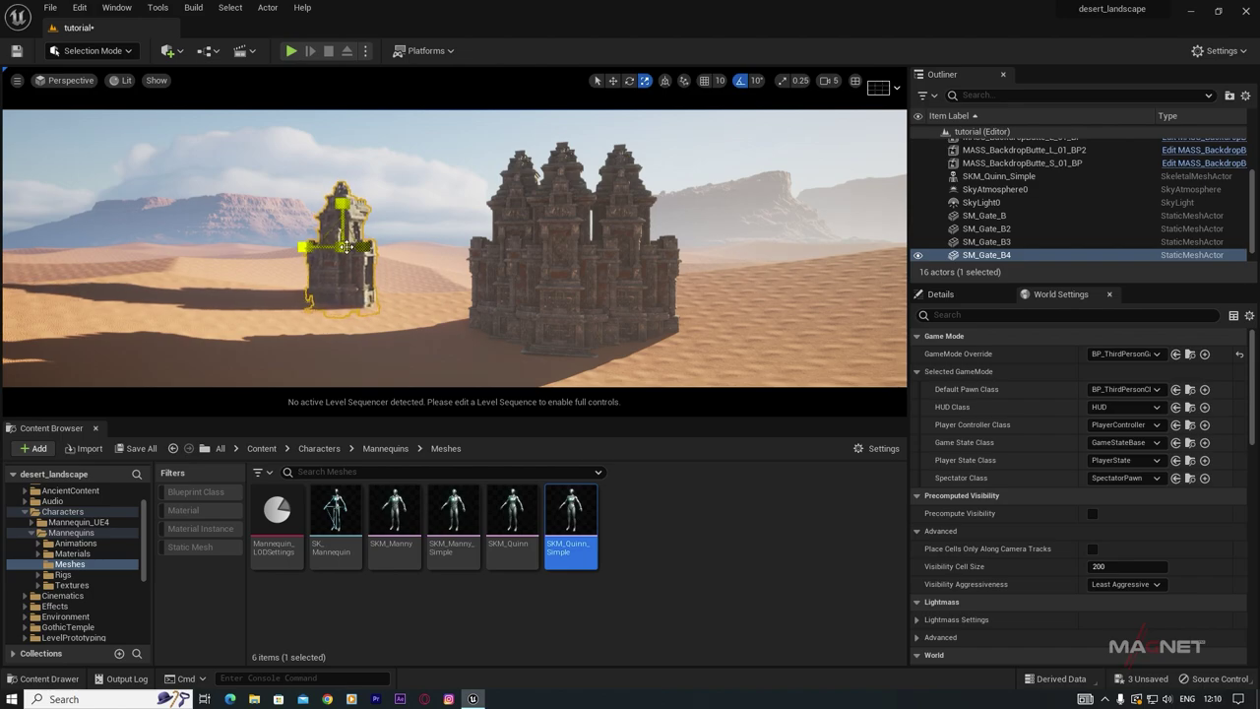
key(w)
drag(347, 199, 346, 214)
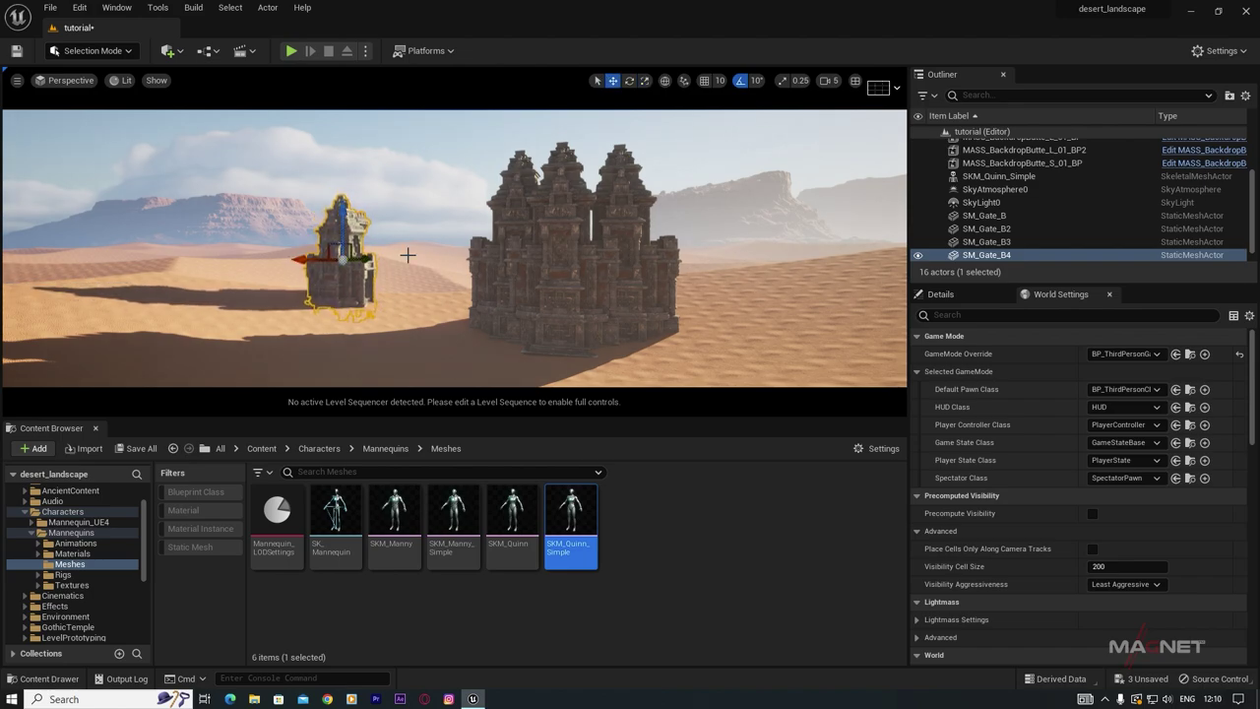
Step: Duplicate the smaller tower to the opposite side of the central cluster and push it farther back on the dune
alt+drag(299, 261, 760, 263)
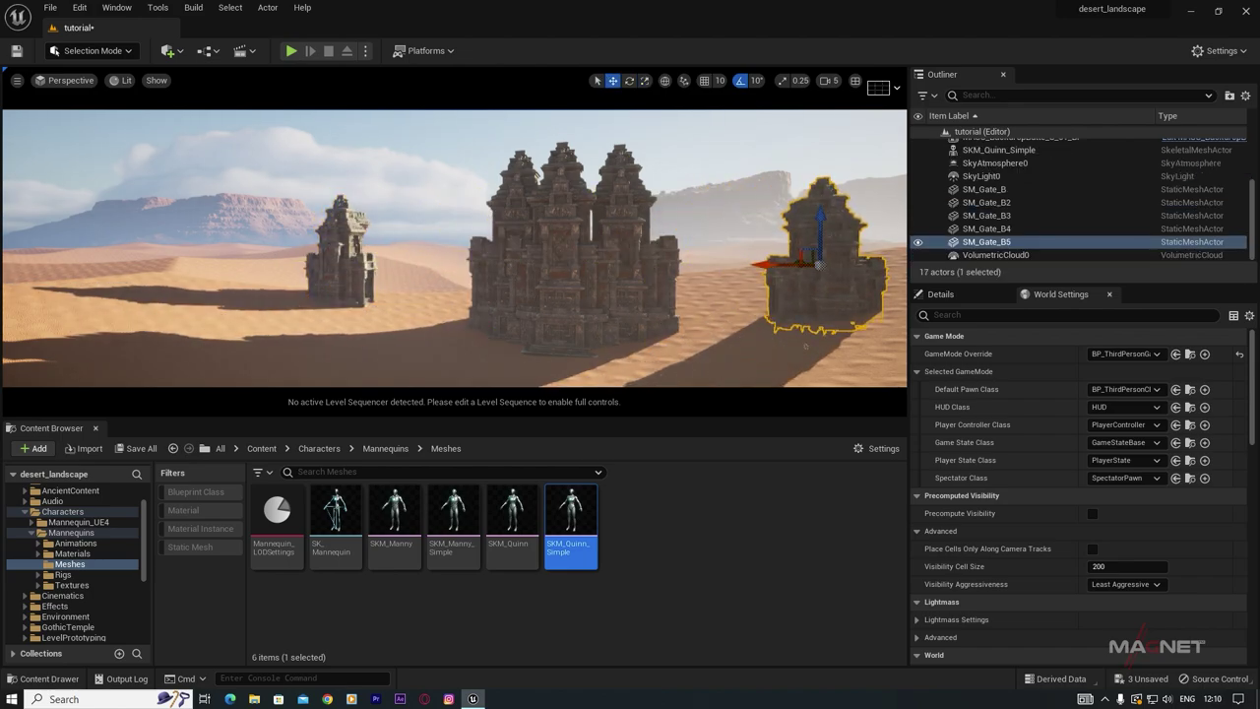
right_drag(546, 279, 615, 280)
drag(549, 256, 600, 258)
right_drag(401, 303, 370, 333)
Step: Filter the AncientContent folder to static meshes and place SM_Gate_C on the sand between the central cluster and the far tower
scroll(71, 552, up, 3)
click(71, 533)
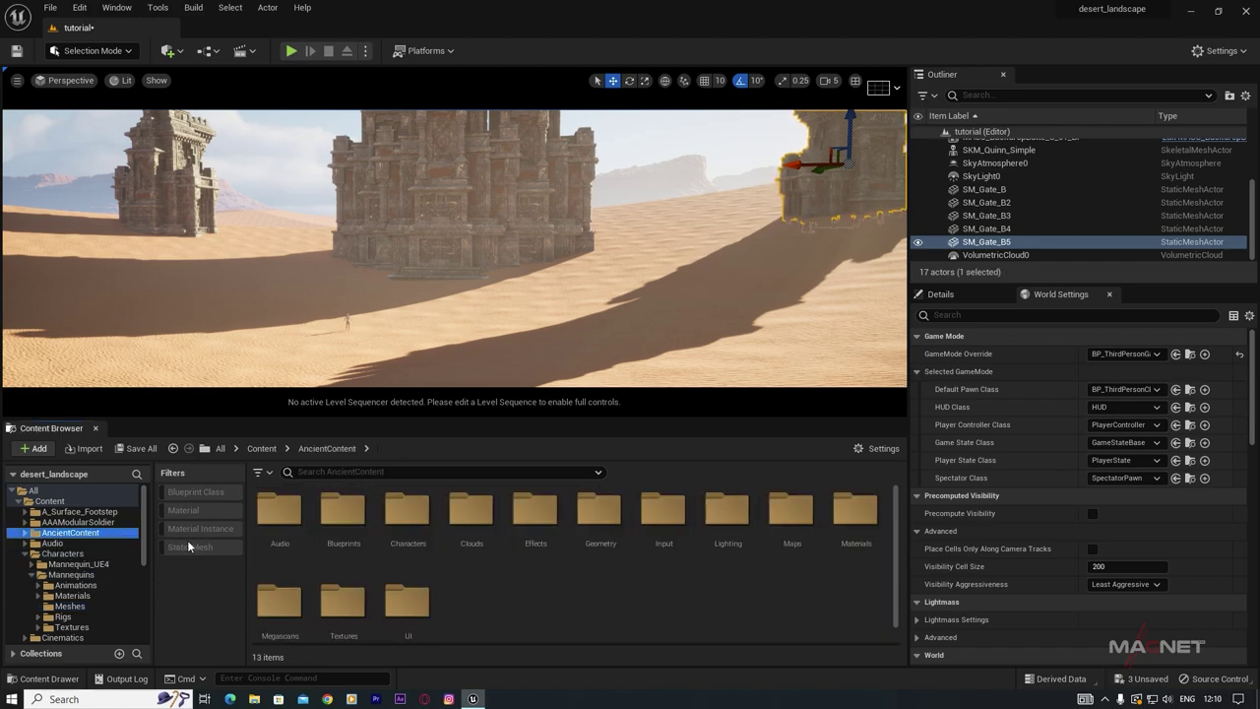
click(190, 548)
scroll(810, 562, down, 12)
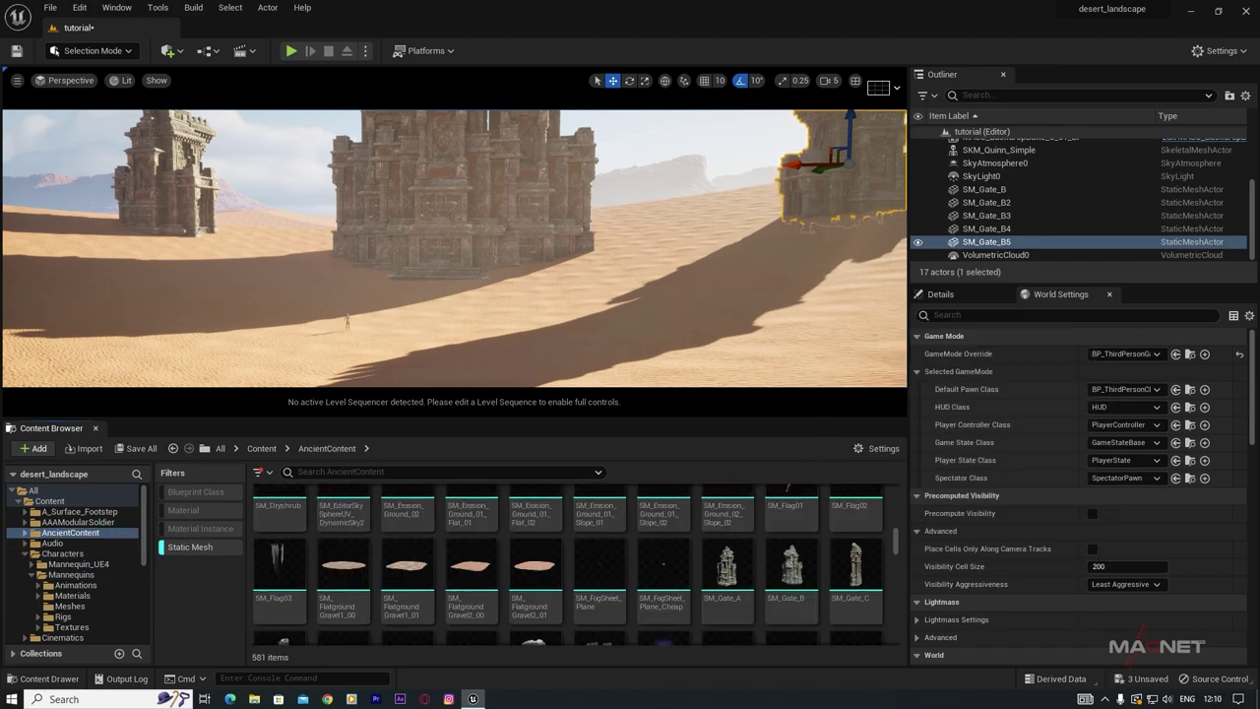
right_drag(728, 325, 783, 310)
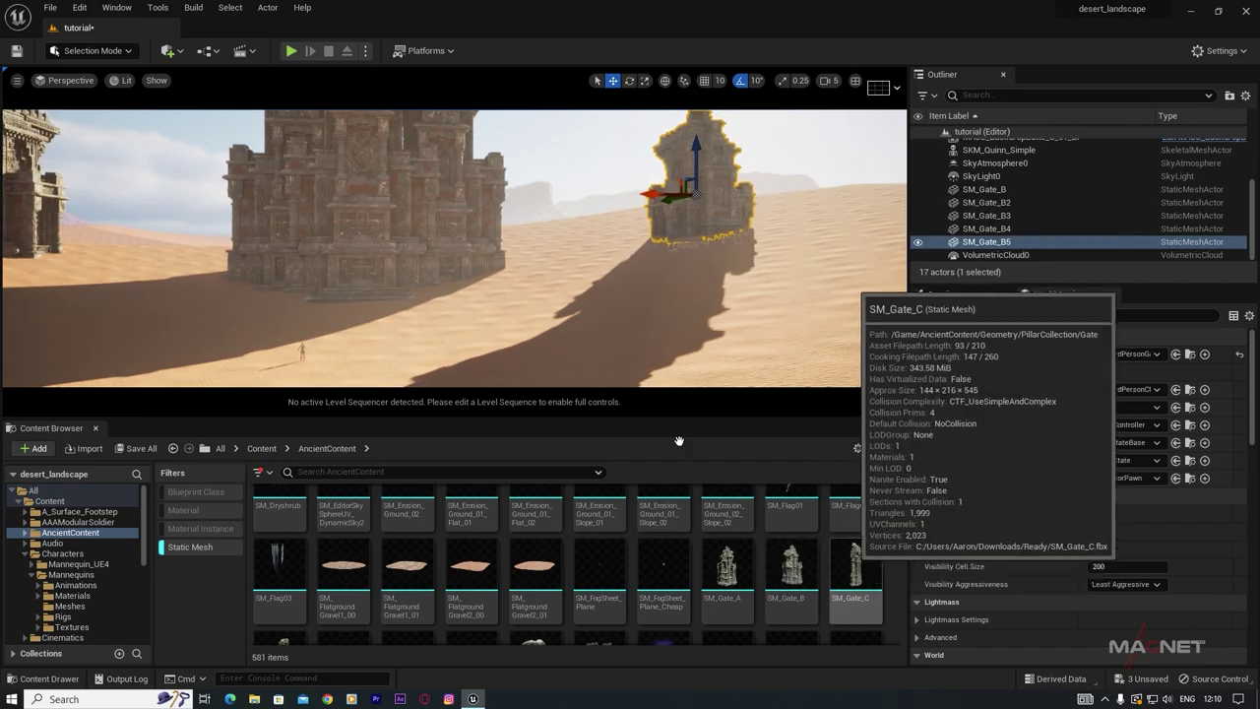
drag(862, 571, 657, 200)
drag(627, 251, 627, 253)
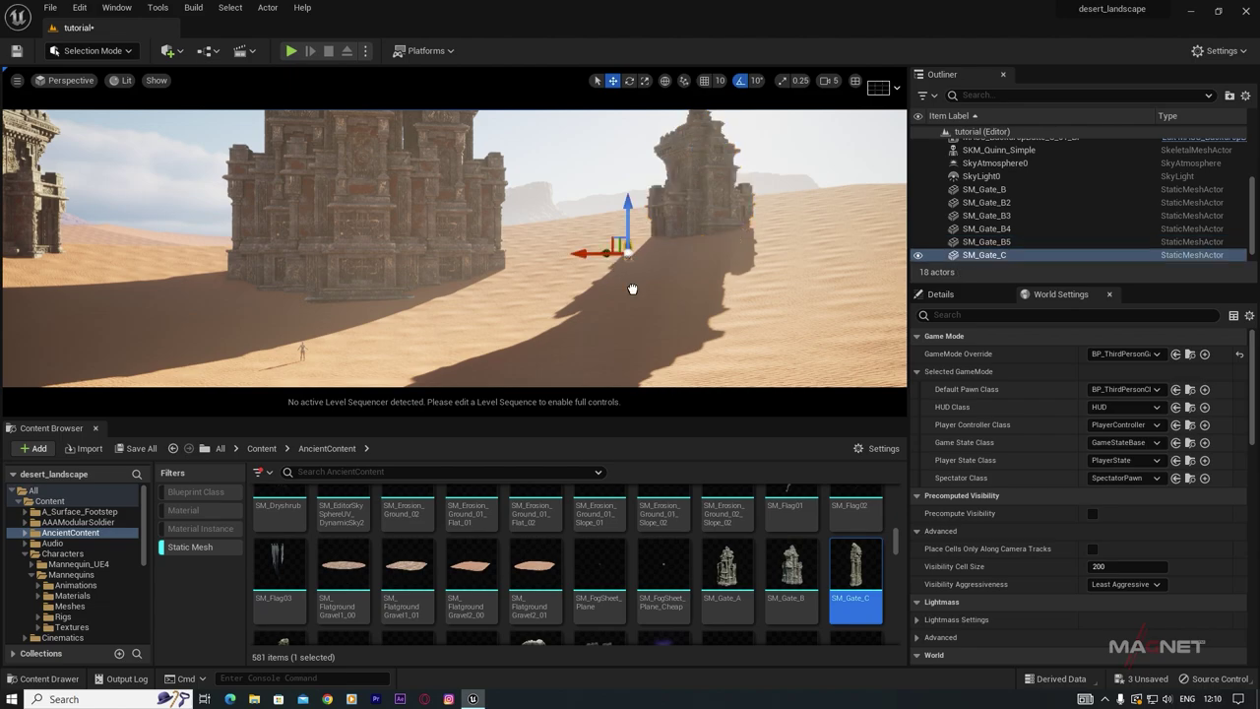
Step: Scale up SM_Gate_C, set it farther back on the dune, and duplicate it to the opposite side of the central cluster
key(r)
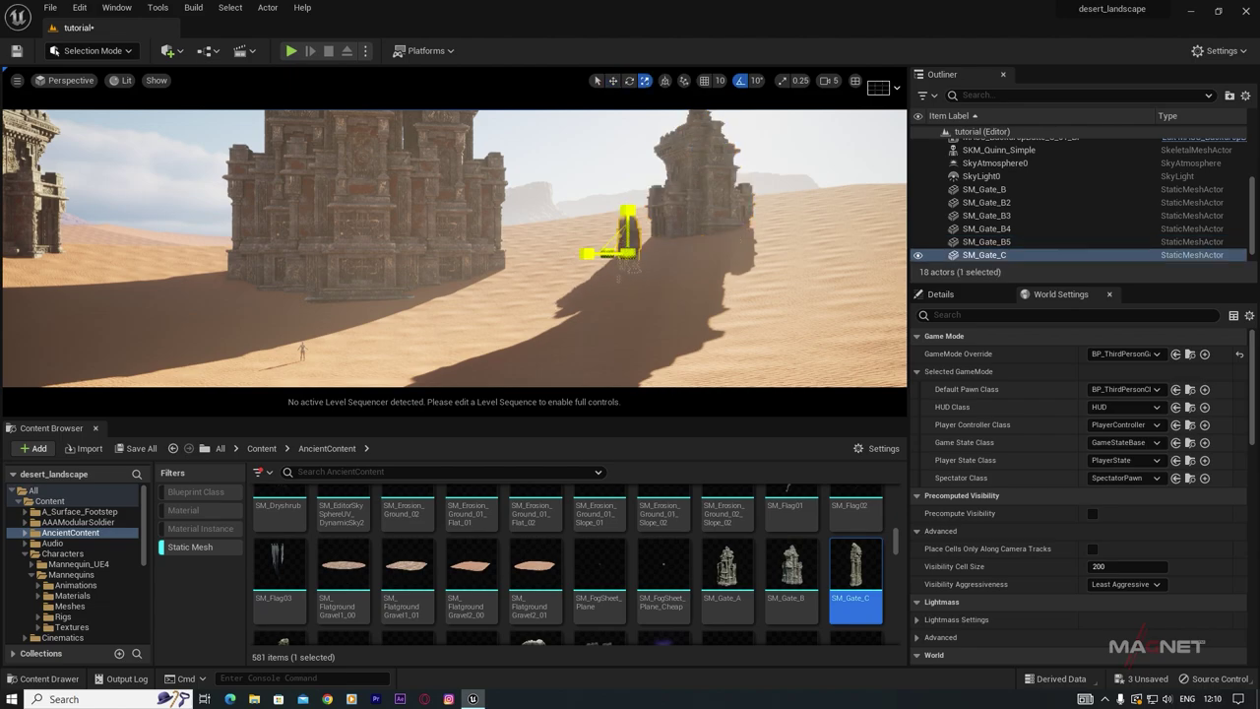
key(w)
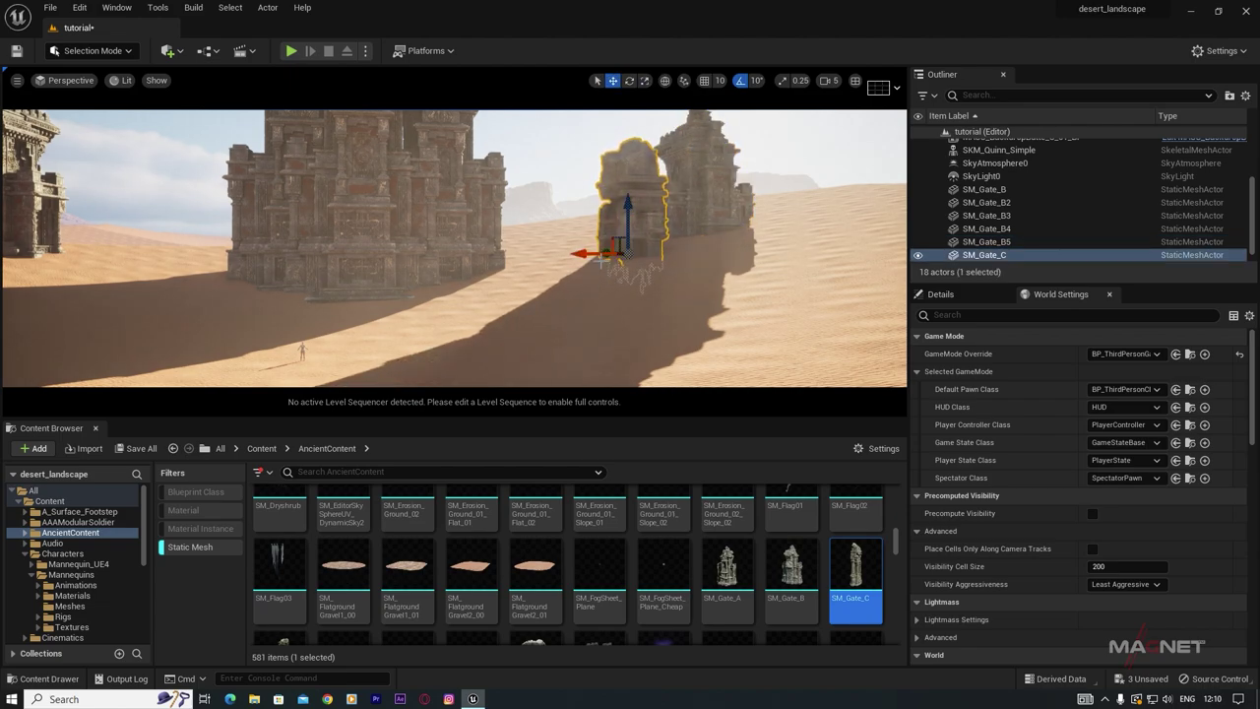
drag(615, 249, 91, 243)
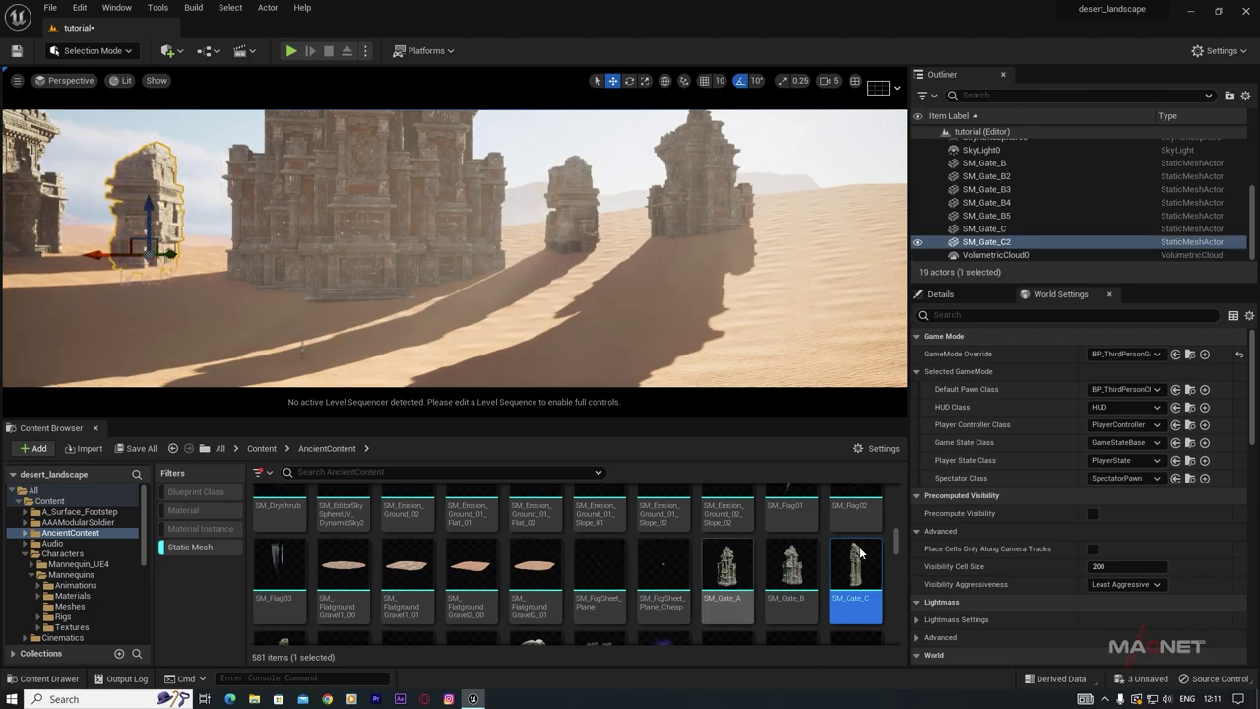
Step: Place the SM_GateBridge_B static mesh on the sand beside the central cluster and scale it up
scroll(899, 537, down, 1)
scroll(751, 578, down, 1)
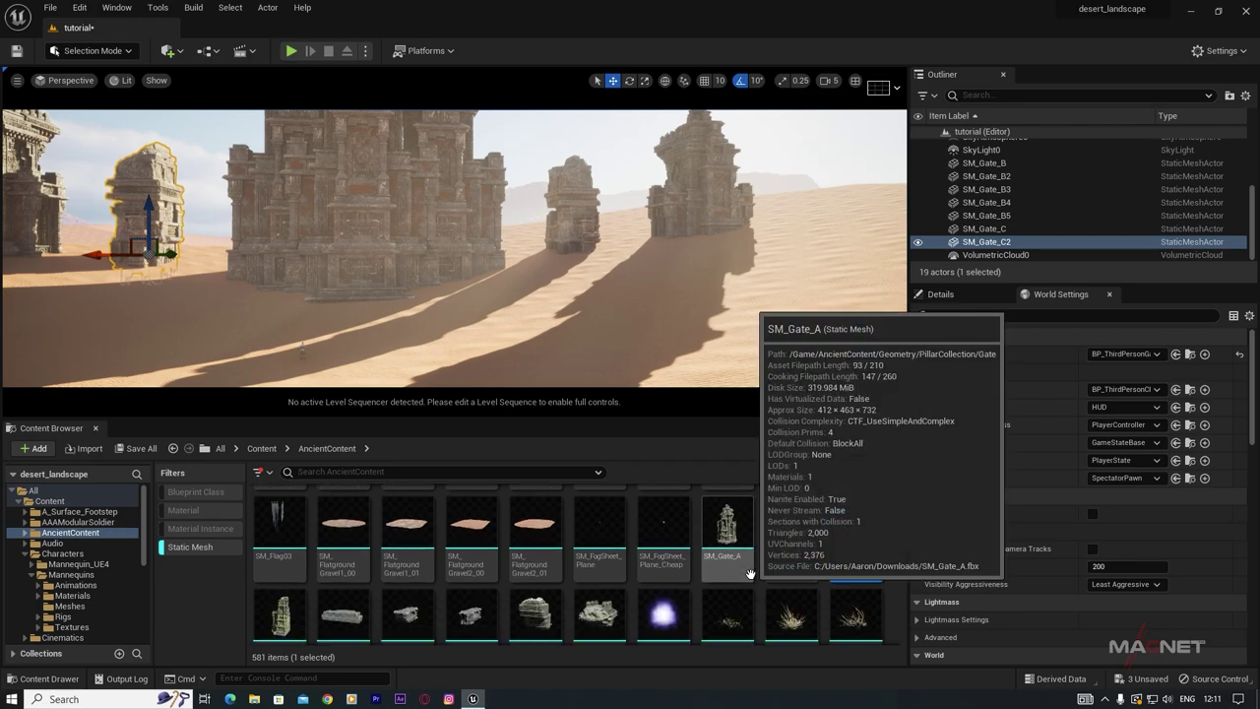
click(471, 615)
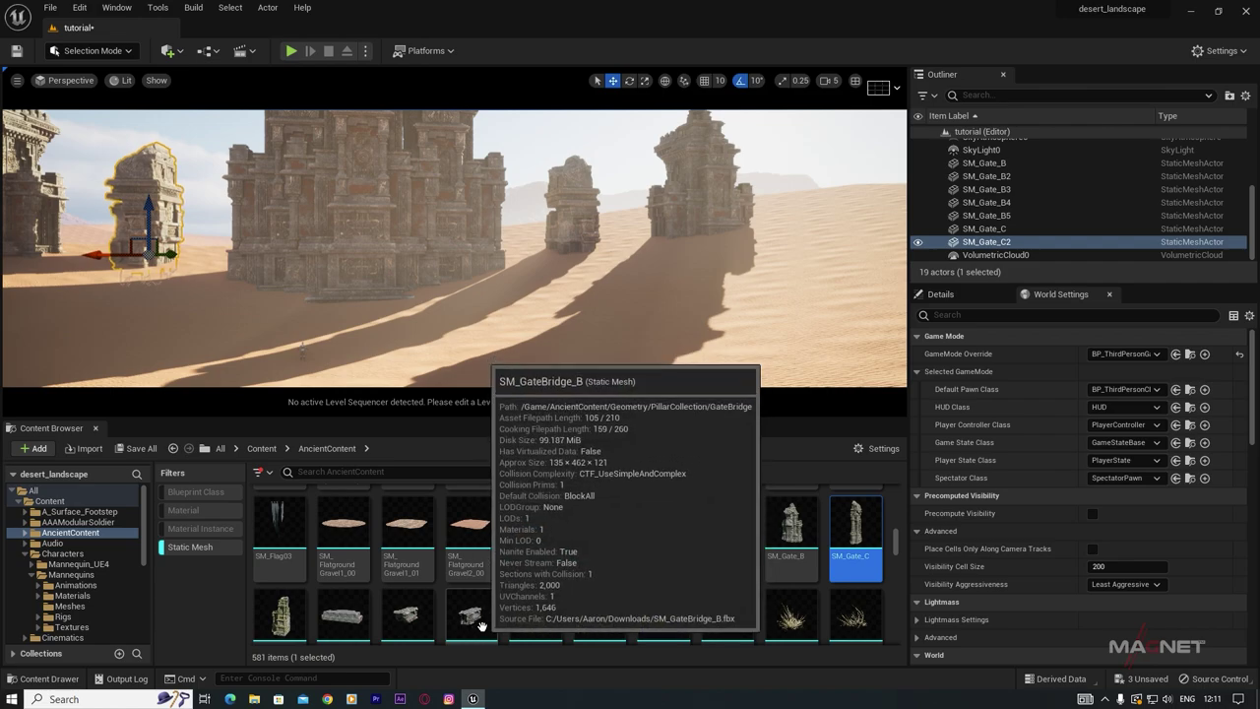
drag(471, 618, 515, 273)
key(r)
key(w)
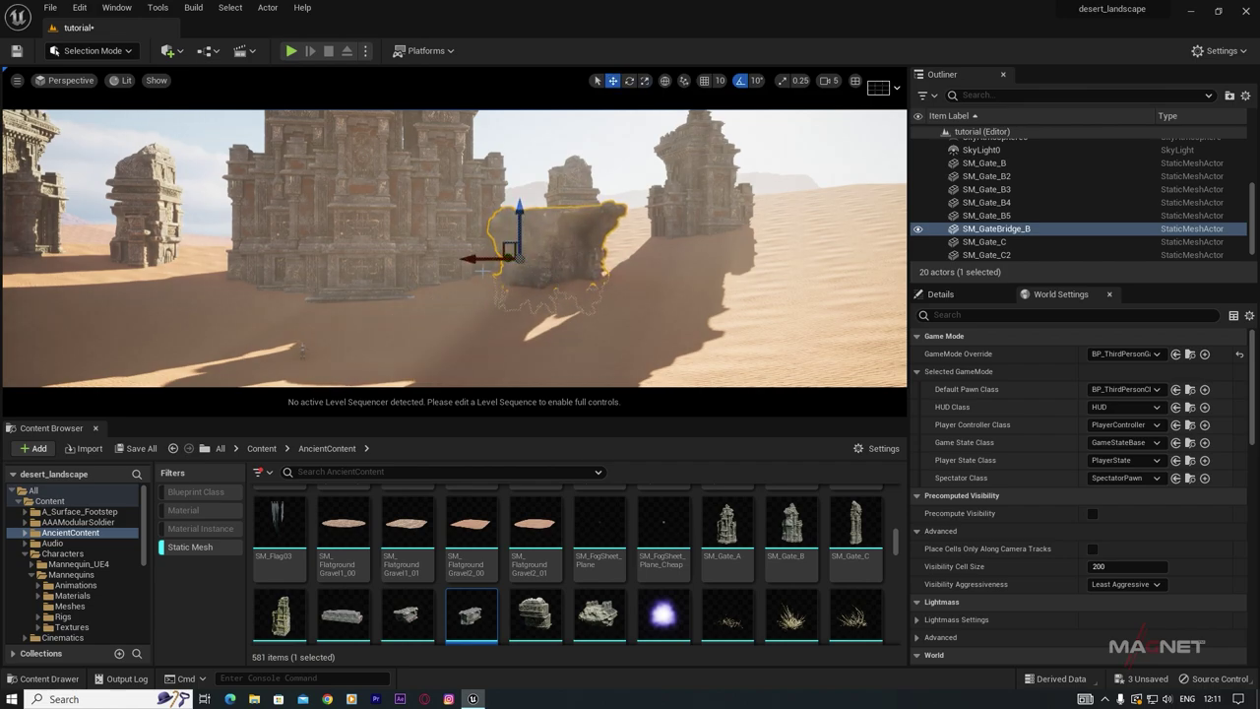
Step: Rotate the gate bridge so it lies lengthwise and move it into place as a wall between the central cluster and the far tower
key(q)
key(e)
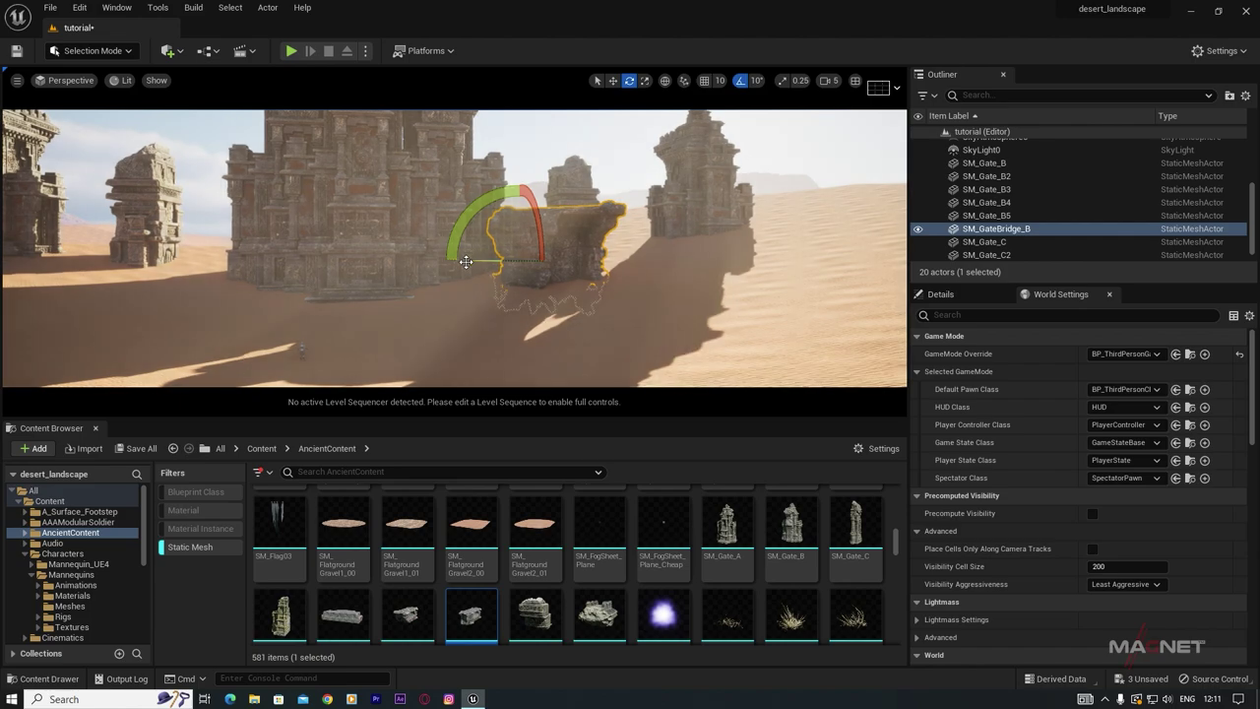
drag(482, 263, 555, 265)
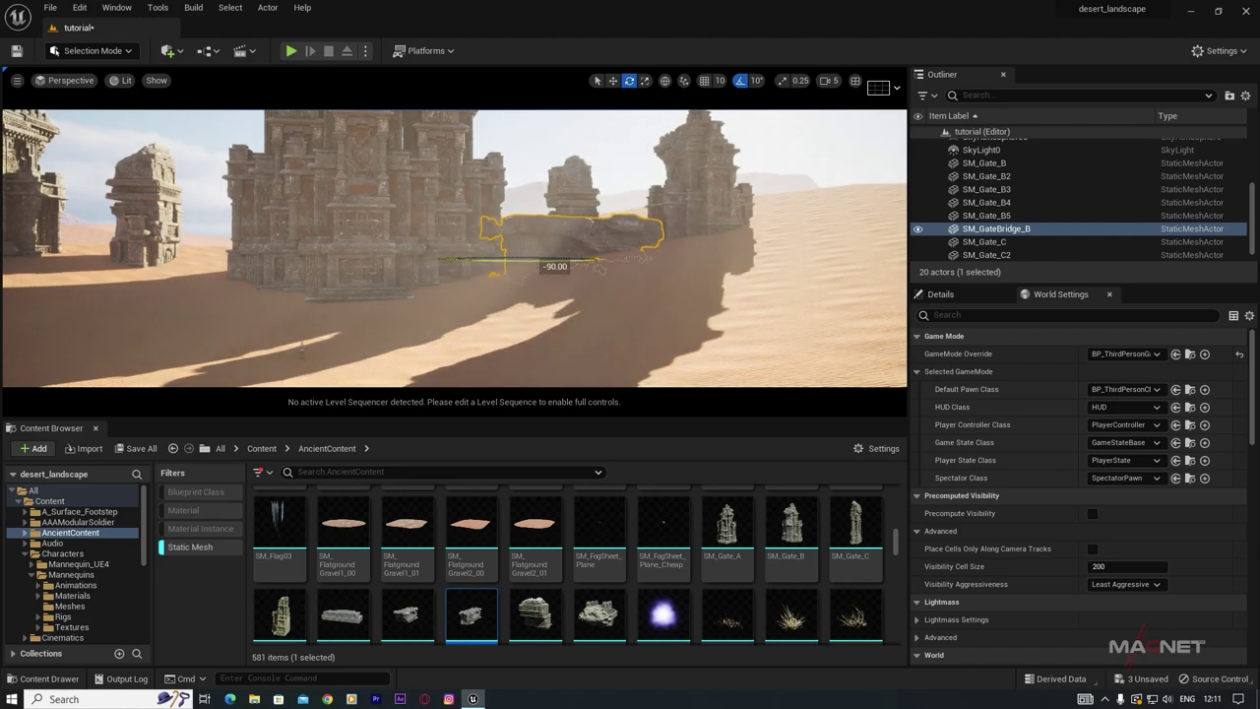
key(w)
mouse_move(646, 311)
right_down()
mouse_move(675, 316)
mouse_move(685, 344)
mouse_move(646, 312)
right_up()
key(e)
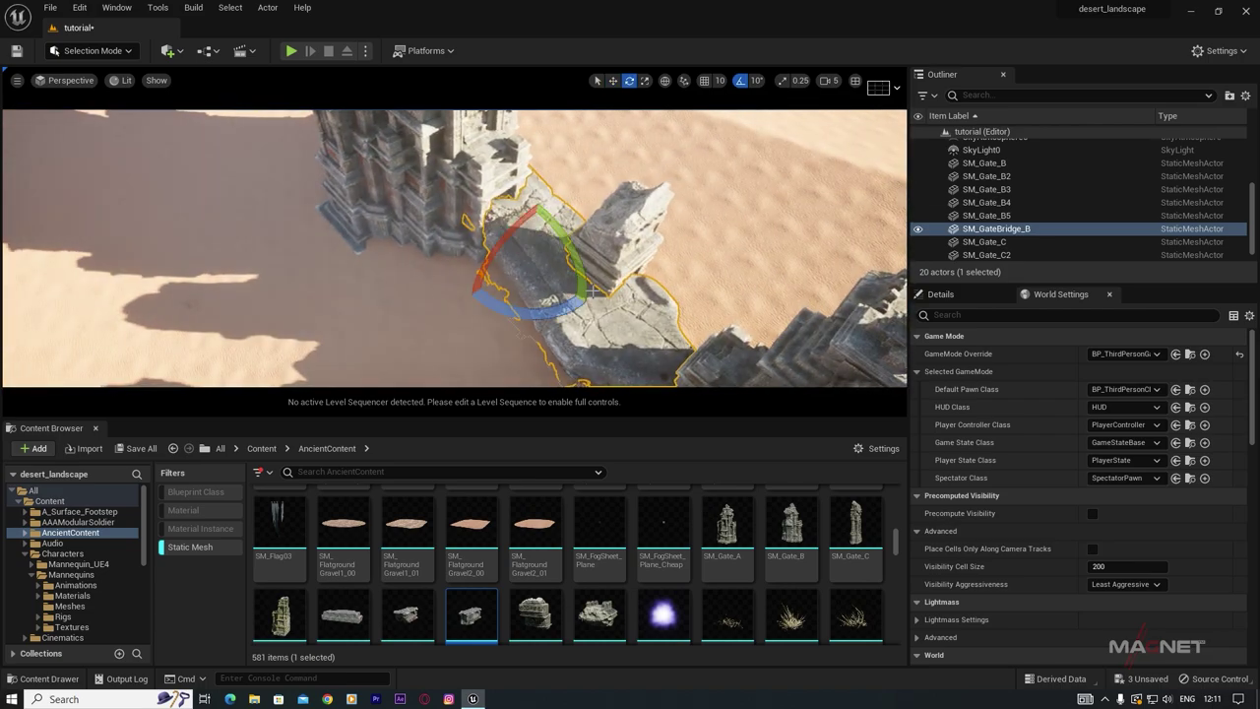
drag(512, 311, 477, 317)
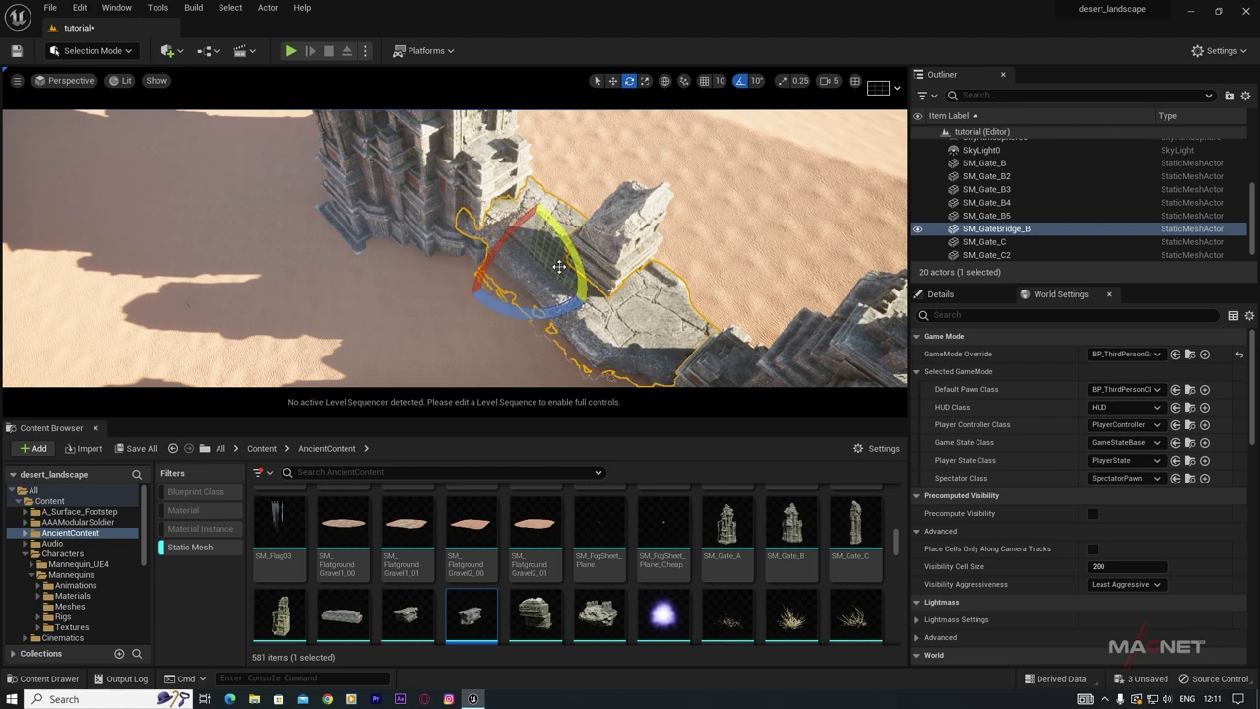
drag(534, 225, 603, 203)
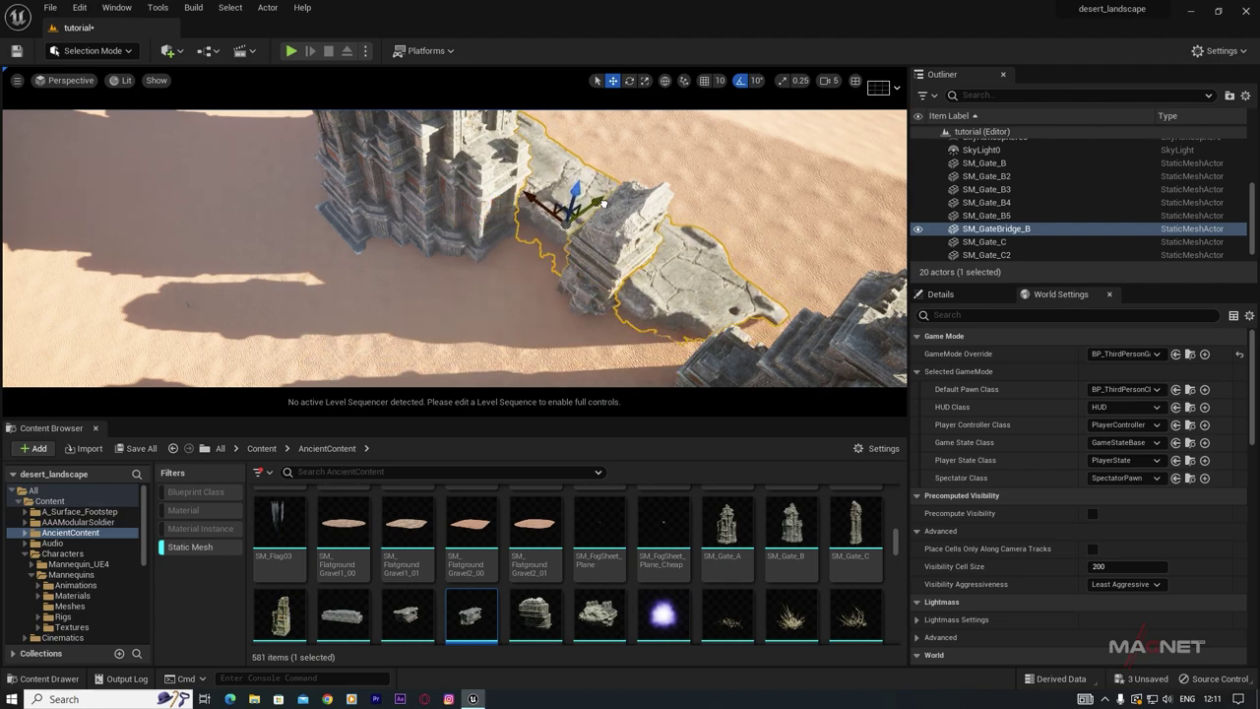
right_drag(698, 293, 713, 366)
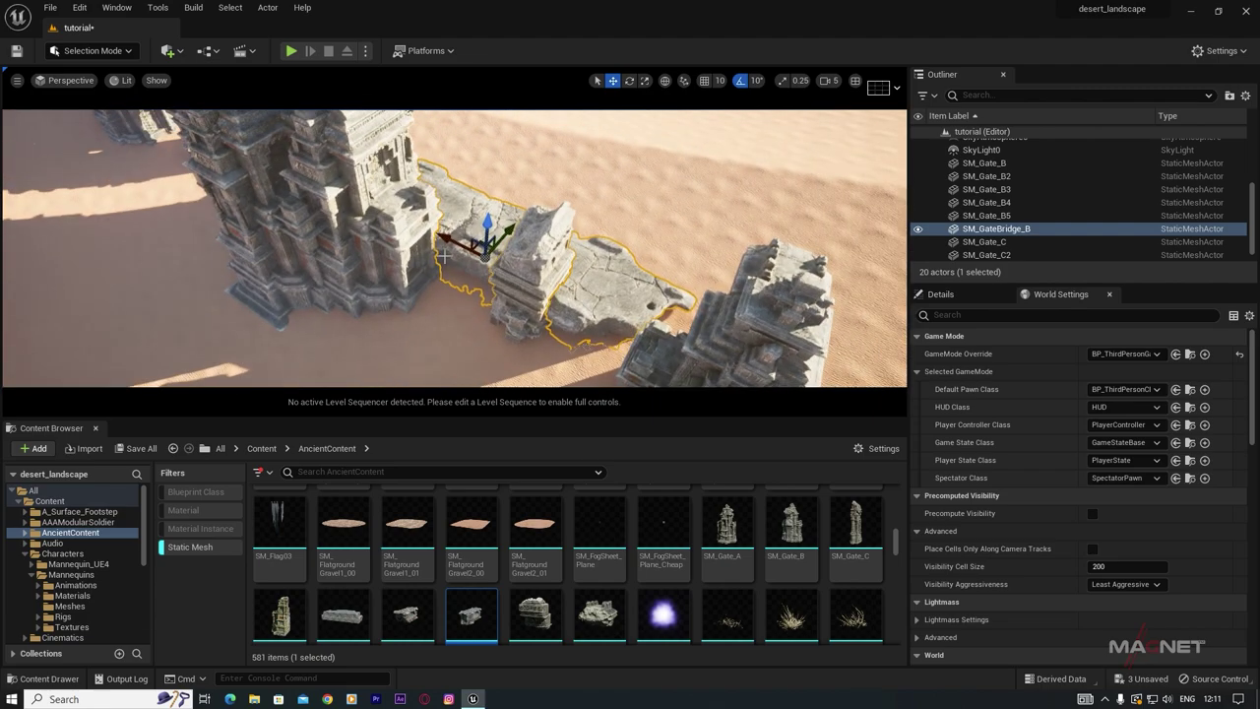
Step: Duplicate the gate bridge to the opposite side of the central cluster and stack a second copy on it to heighten that wall
right_drag(408, 334, 453, 275)
alt+drag(439, 329, 118, 197)
right_drag(118, 196, 30, 182)
right_drag(335, 315, 310, 300)
drag(310, 300, 416, 198)
right_drag(433, 237, 596, 248)
Step: Duplicate the original SM_GateBridge_B upward so the copy heightens the wall beside the central cluster
click(556, 272)
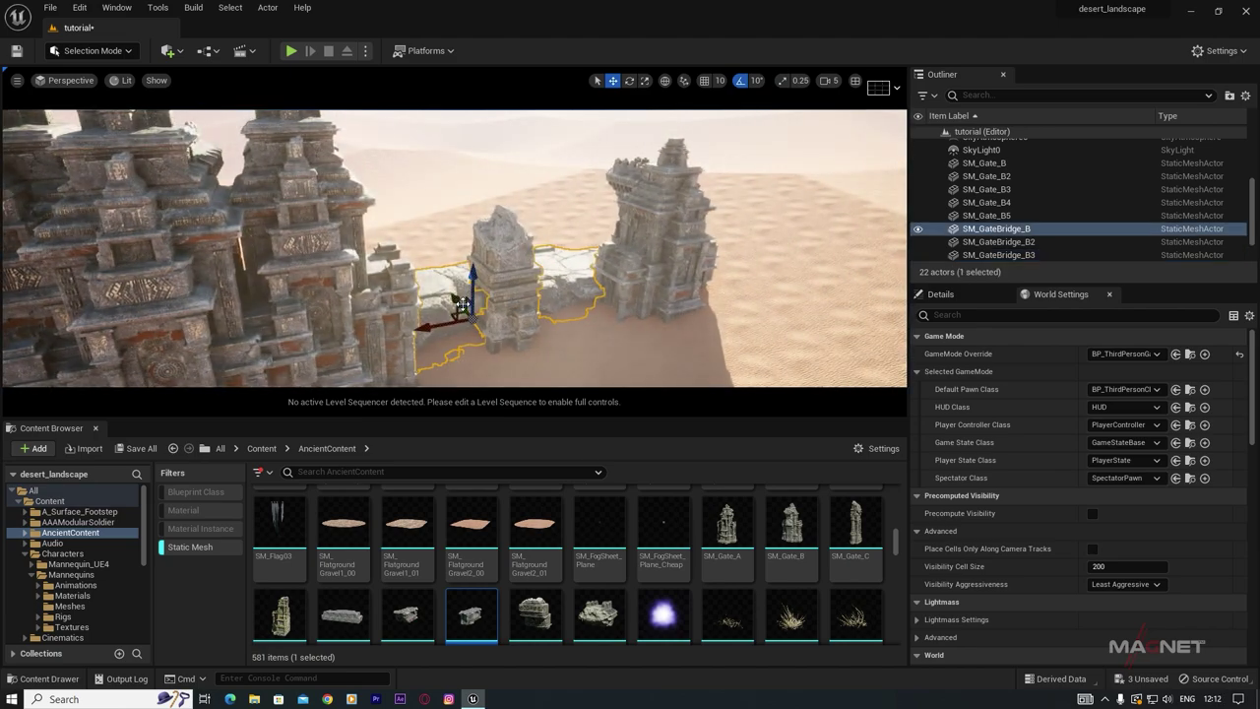
alt+drag(461, 306, 471, 266)
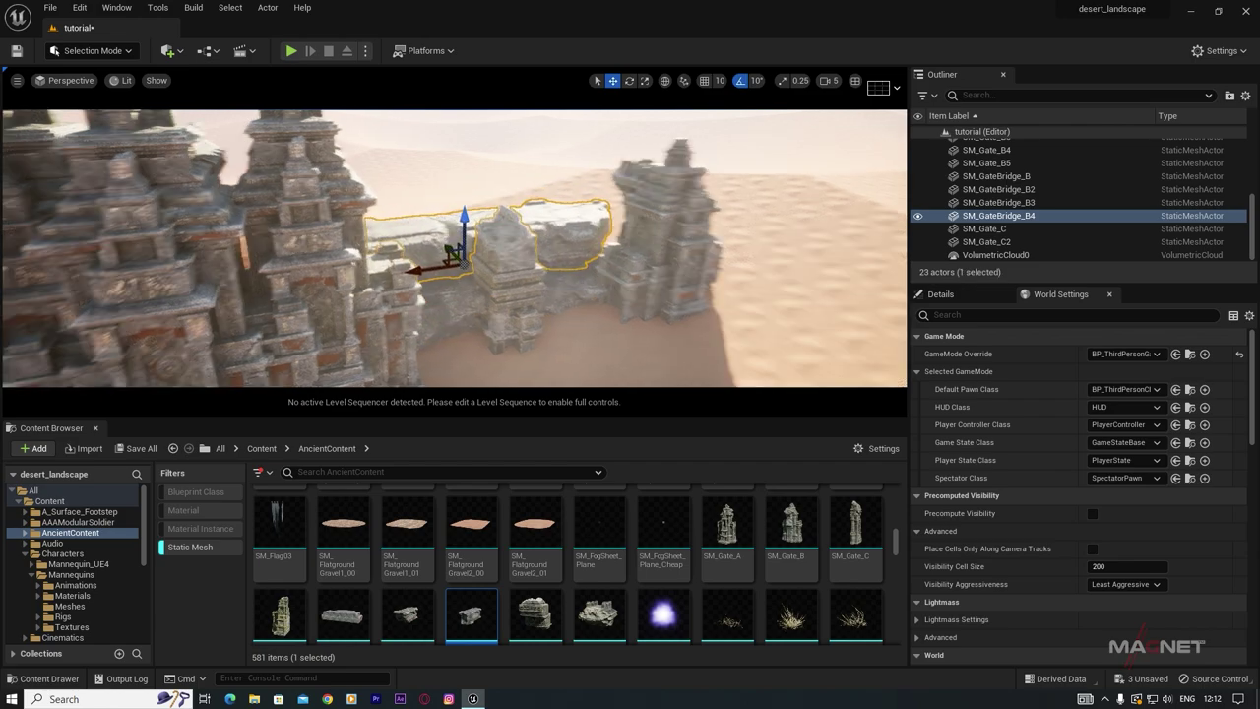
right_drag(463, 256, 392, 222)
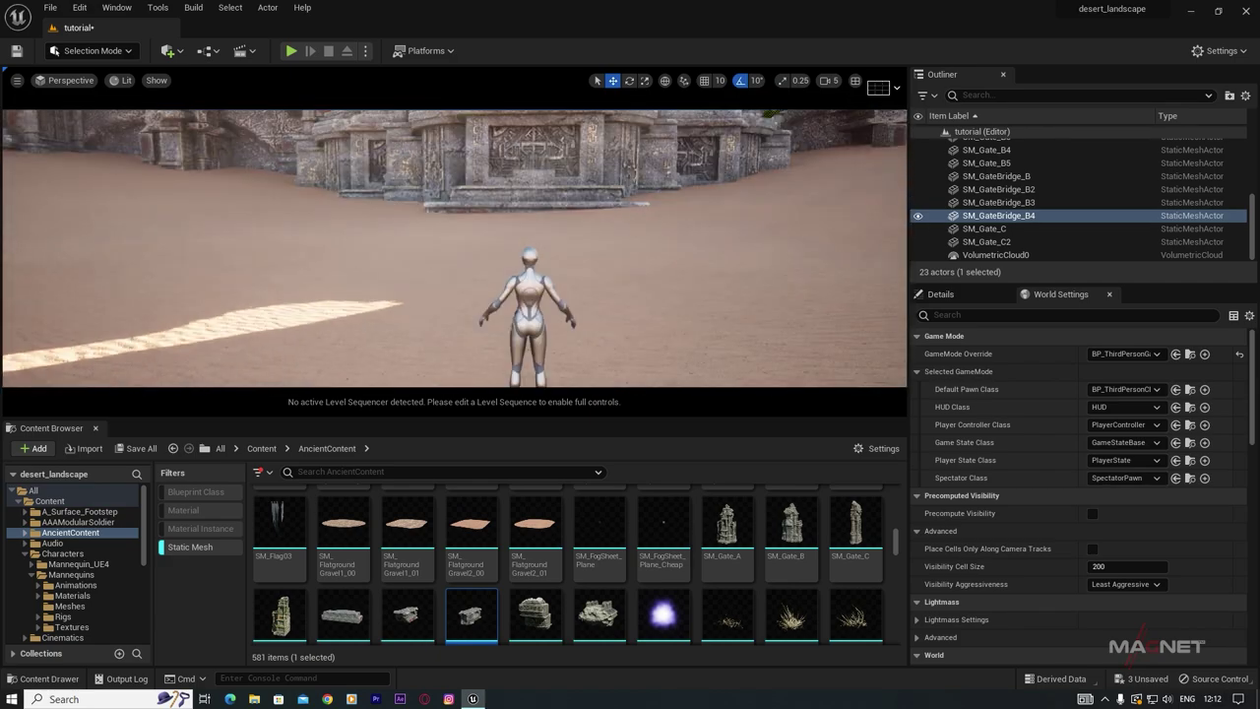
right_drag(454, 246, 517, 271)
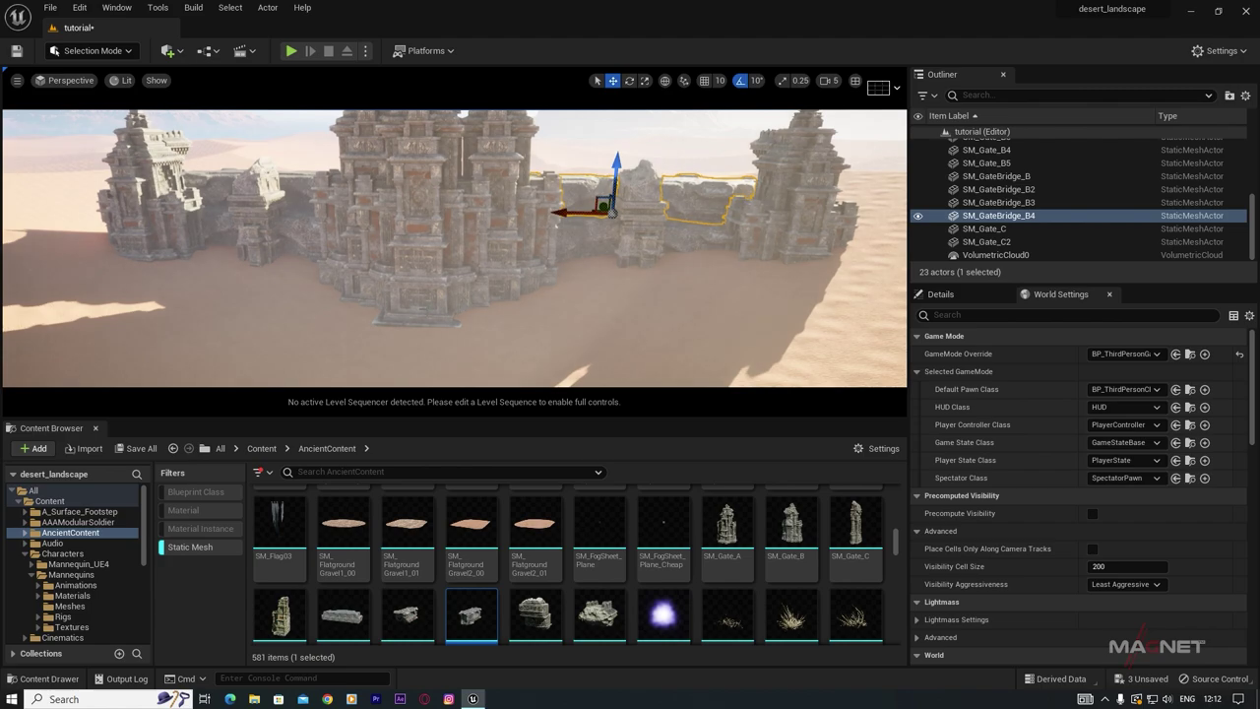
Step: Place the SM_Gate_D static mesh on the sand in front of the central cluster and scale it up
click(535, 615)
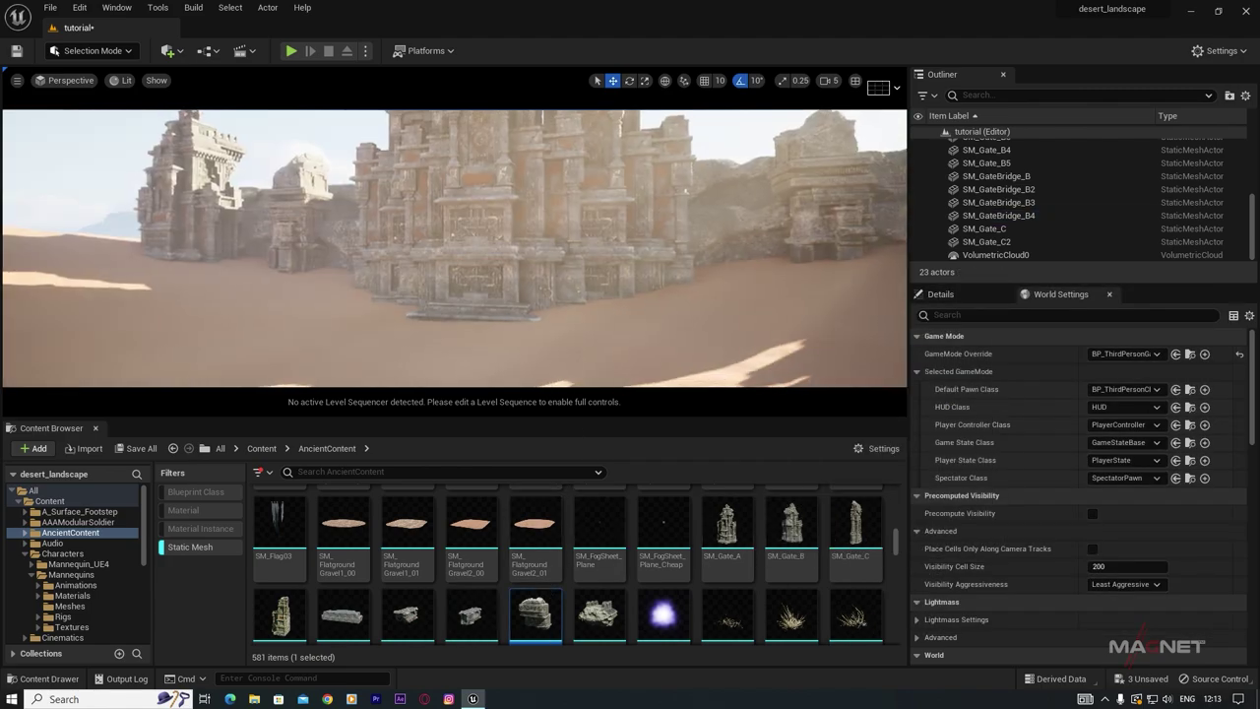
right_drag(517, 270, 482, 290)
scroll(587, 577, down, 1)
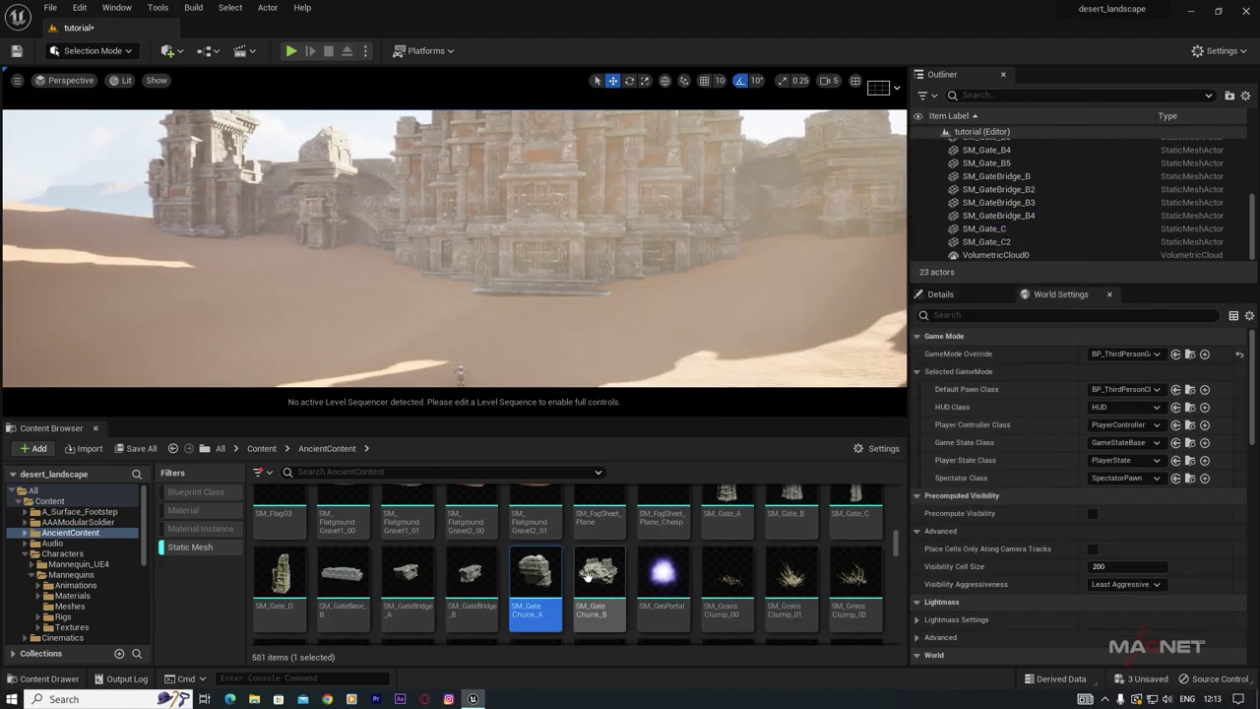
scroll(587, 576, down, 1)
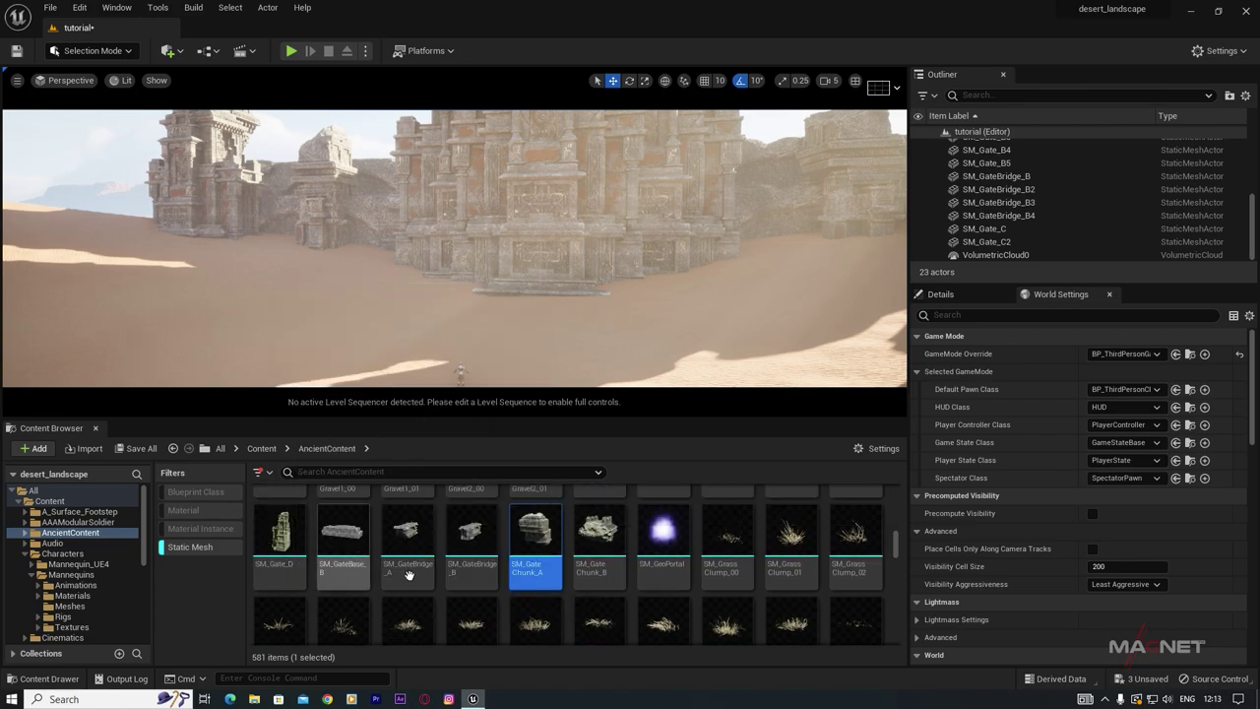
mouse_move(286, 548)
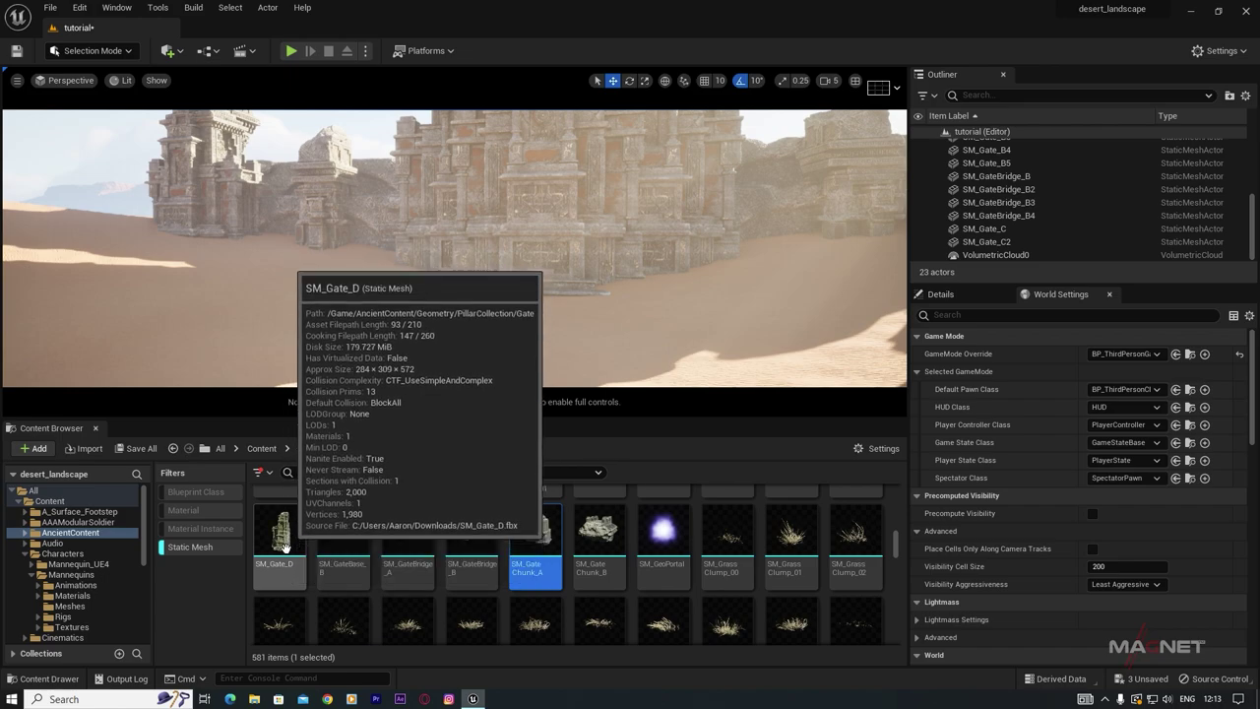
drag(286, 548, 482, 308)
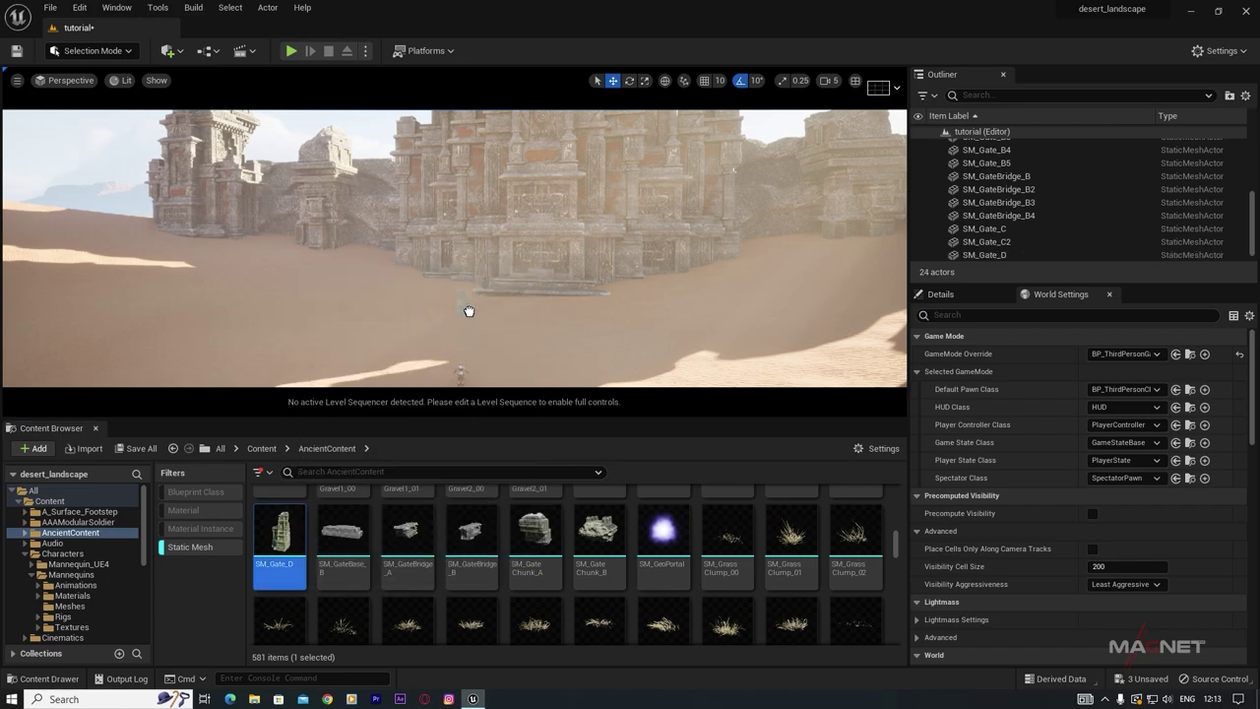
key(e)
key(r)
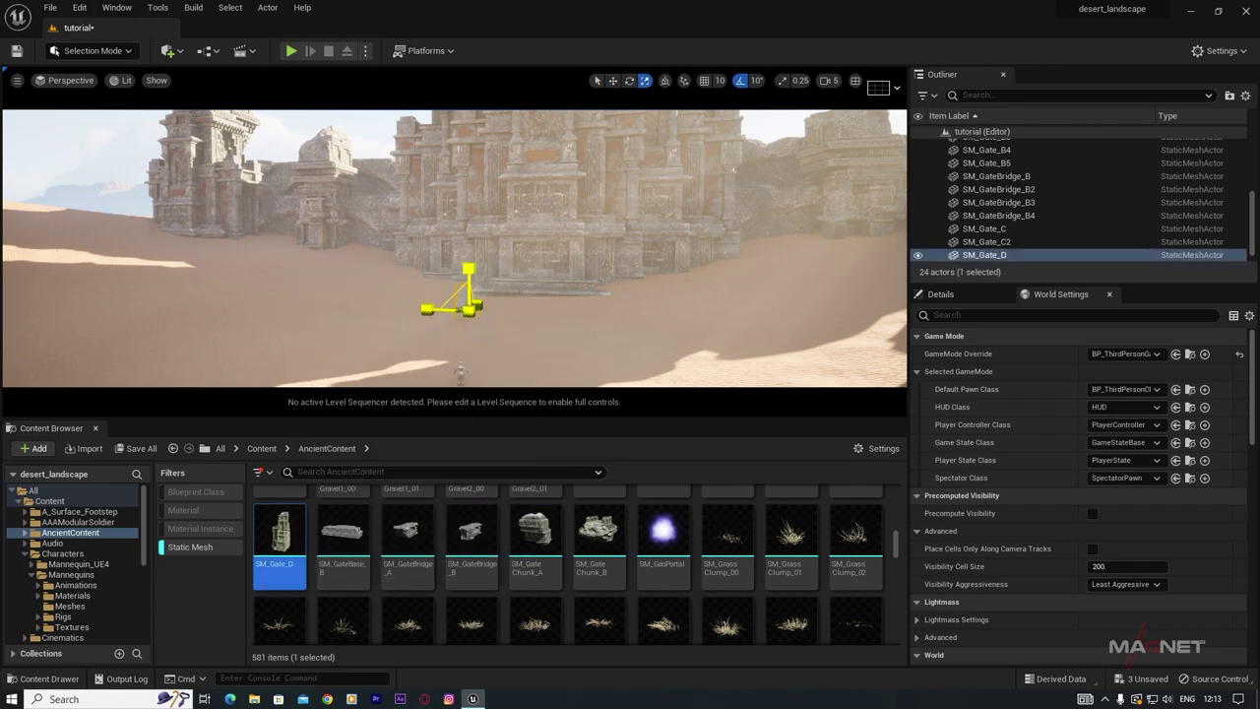
drag(469, 311, 447, 205)
key(w)
key(w)
mouse_move(447, 212)
right_down()
mouse_move(468, 246)
mouse_move(453, 222)
right_up()
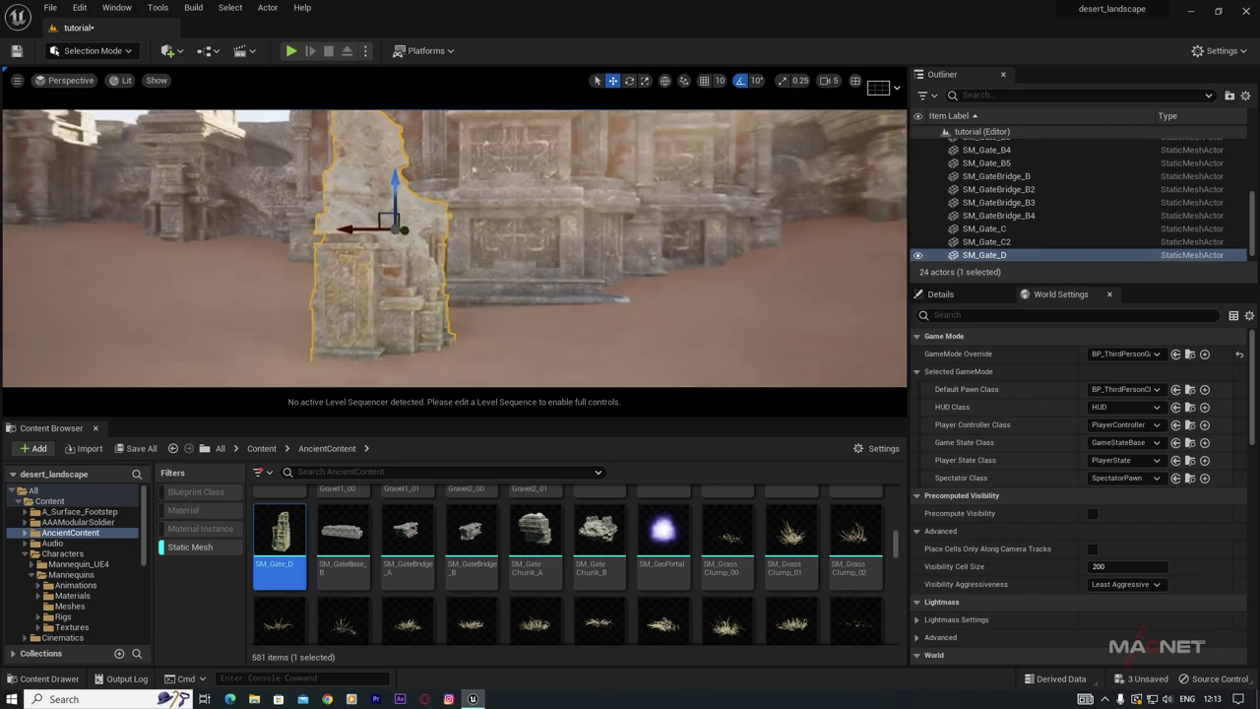
Step: Duplicate SM_Gate_D across the temple doorway and rotate the copy to form the second entrance pillar
alt+drag(343, 228, 832, 229)
key(e)
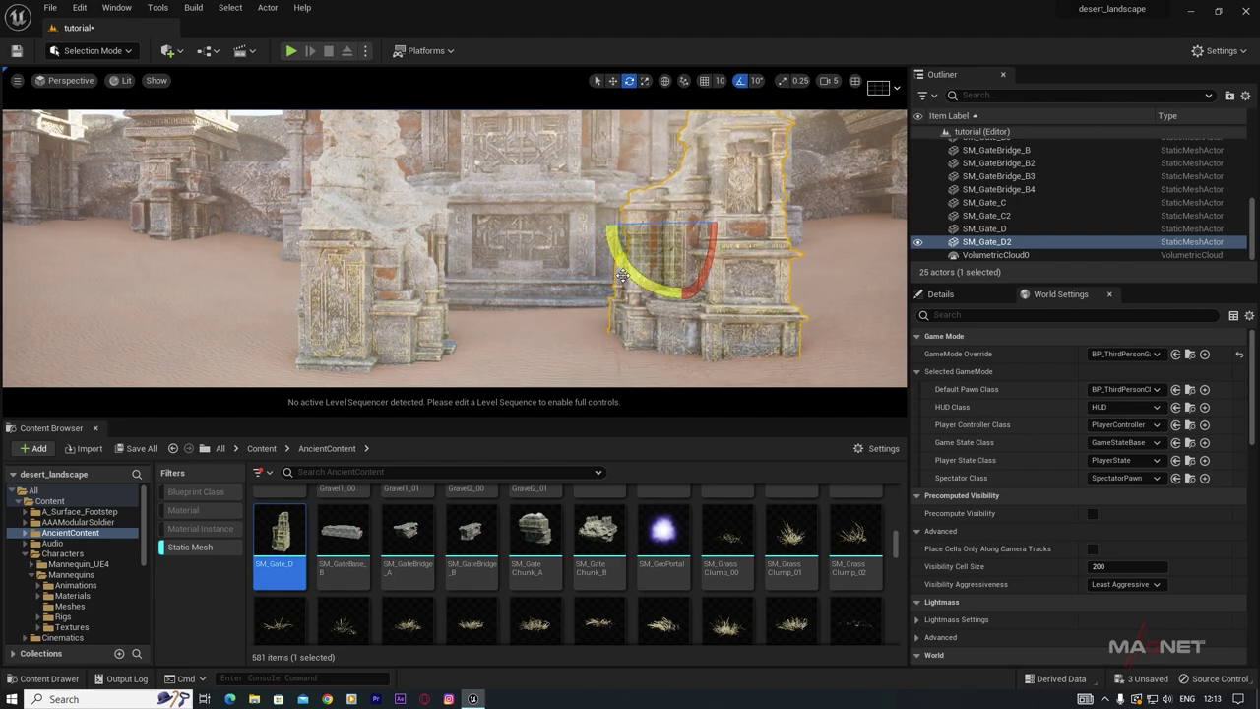
right_drag(623, 276, 590, 278)
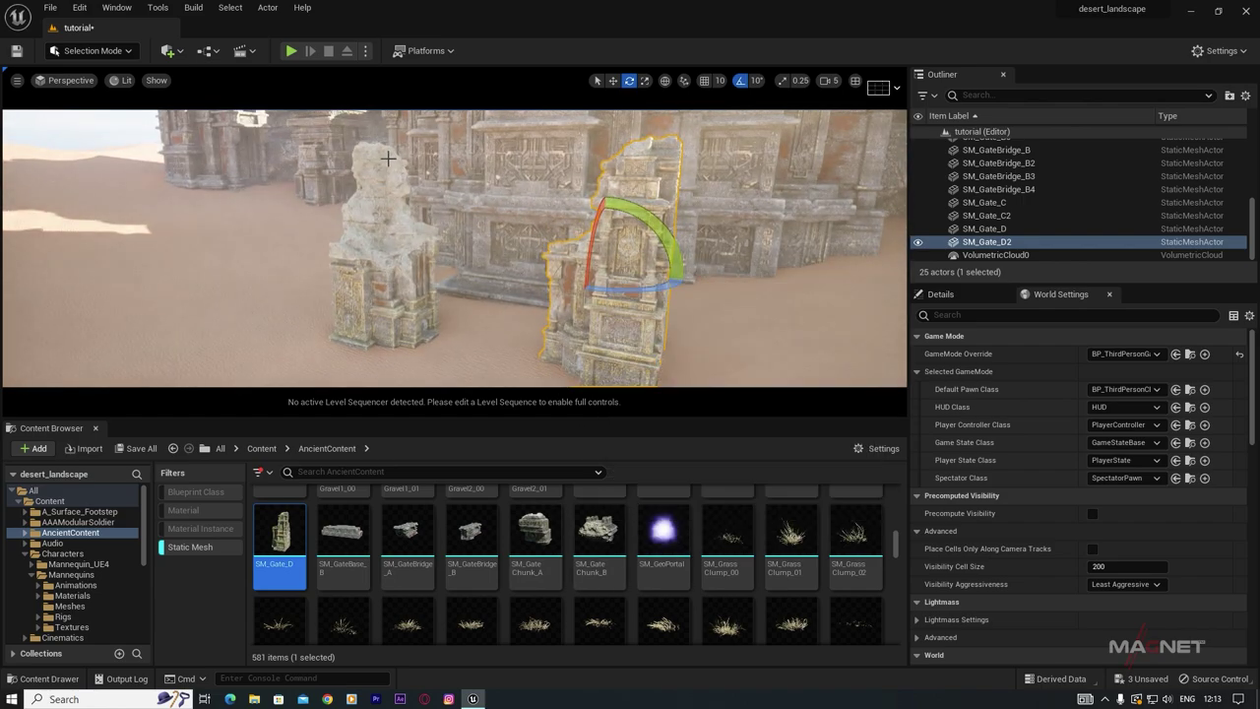
Step: Place the SM_GateChunk_B static mesh between the two entrance pillars and scale it up
click(599, 537)
drag(598, 536, 473, 211)
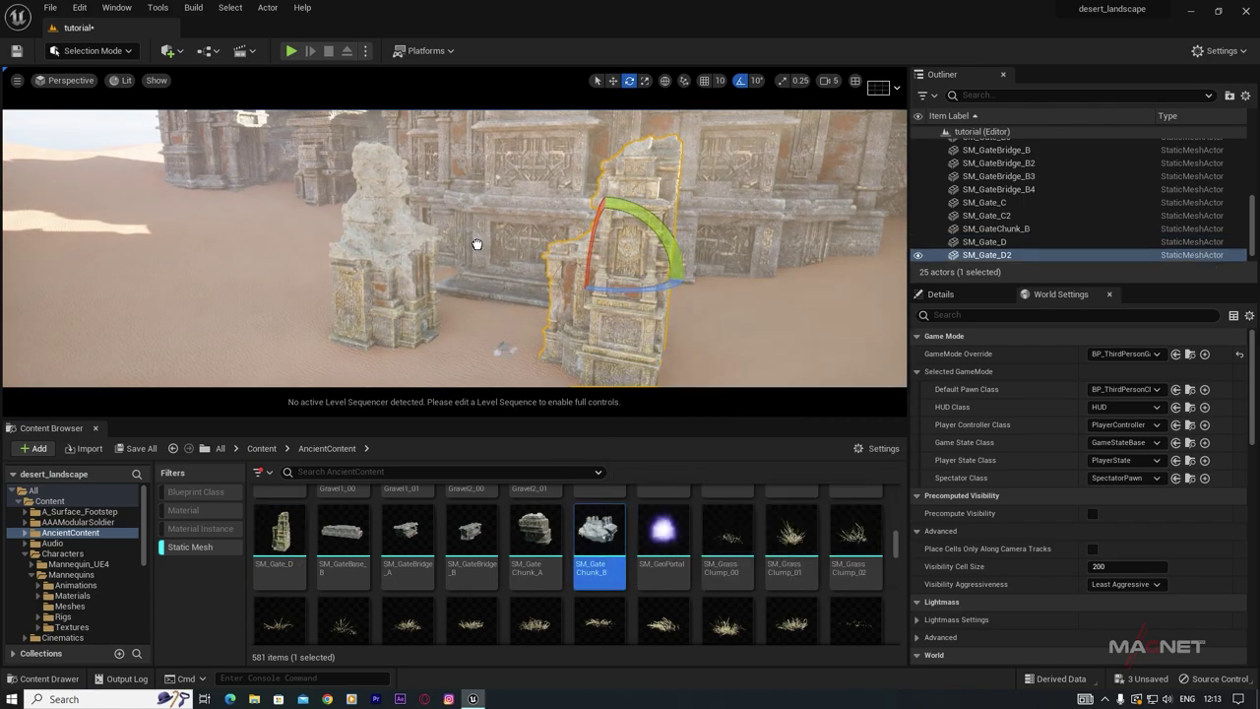
key(r)
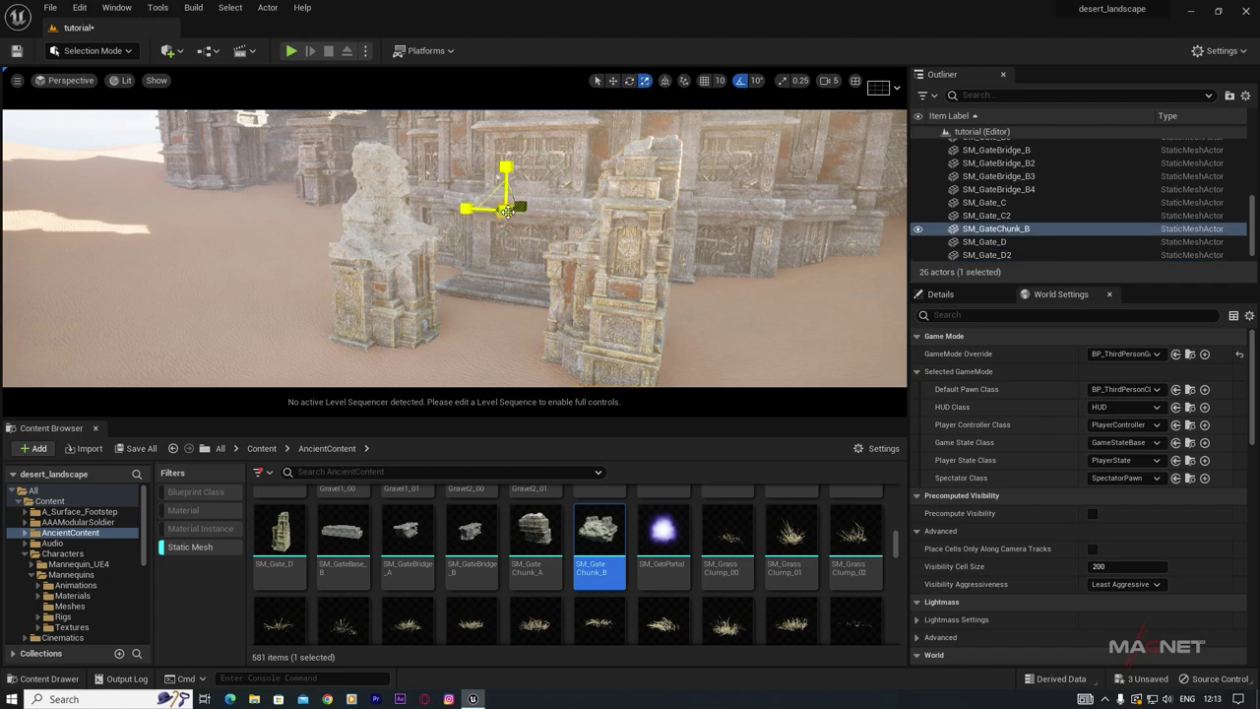
drag(506, 167, 506, 111)
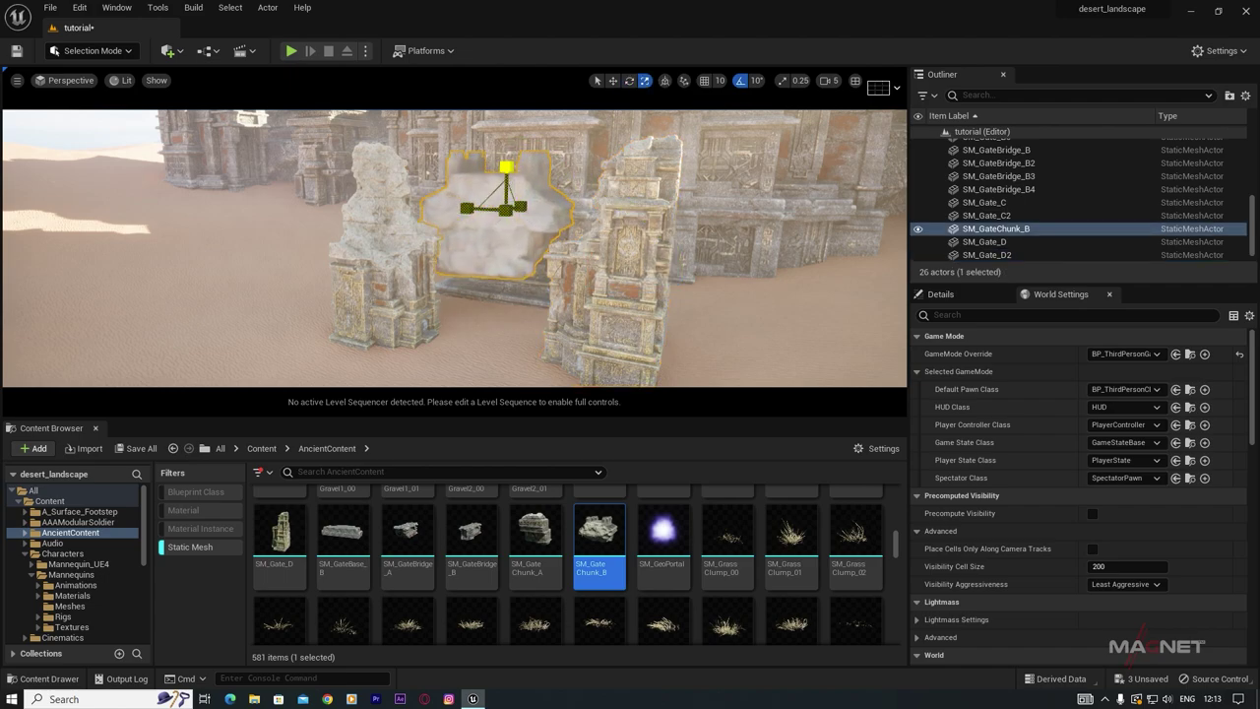
Step: Rotate SM_GateChunk_B to a horizontal orientation and set its height so it rests as a roof slab over the entrance pillars
key(w)
drag(506, 168, 506, 108)
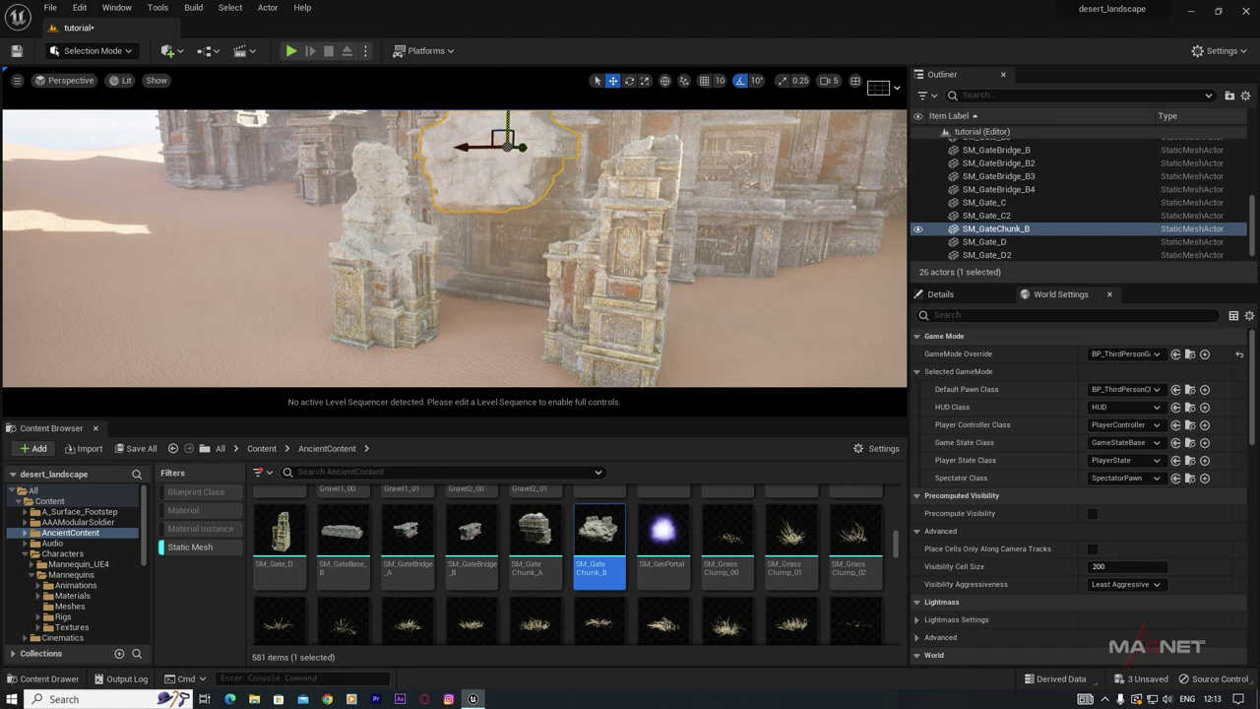
right_drag(507, 197, 504, 123)
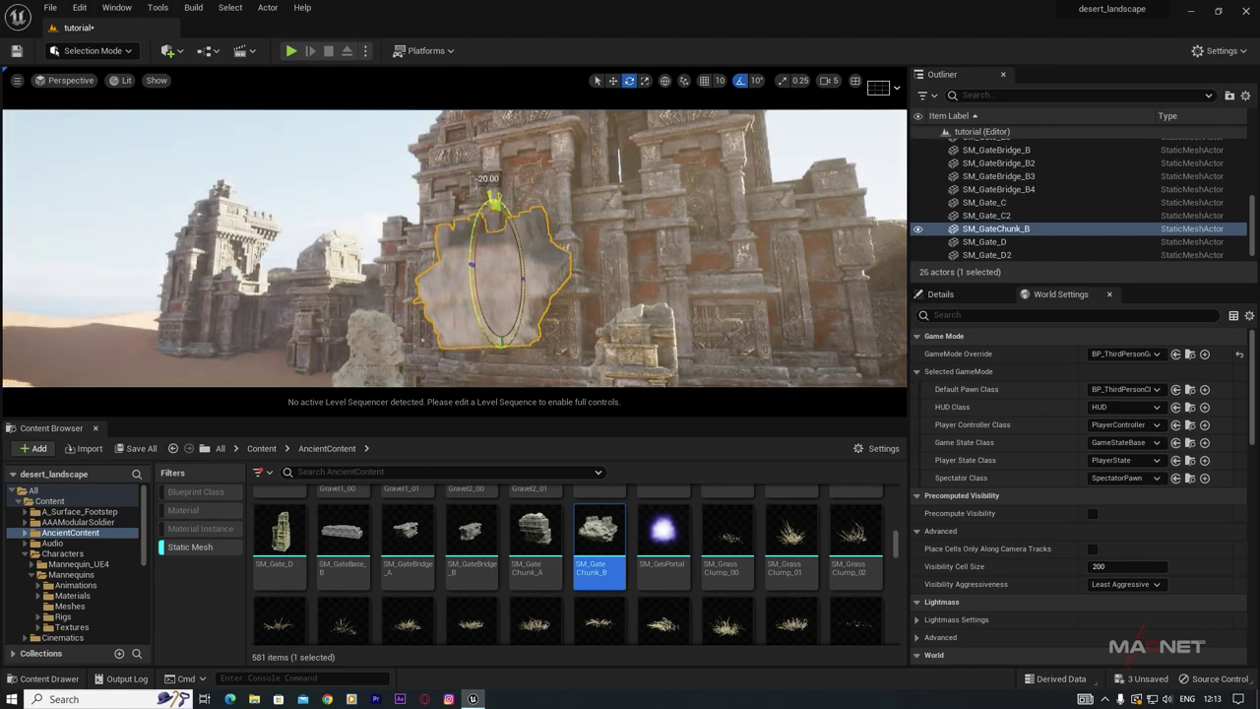
drag(472, 313, 496, 378)
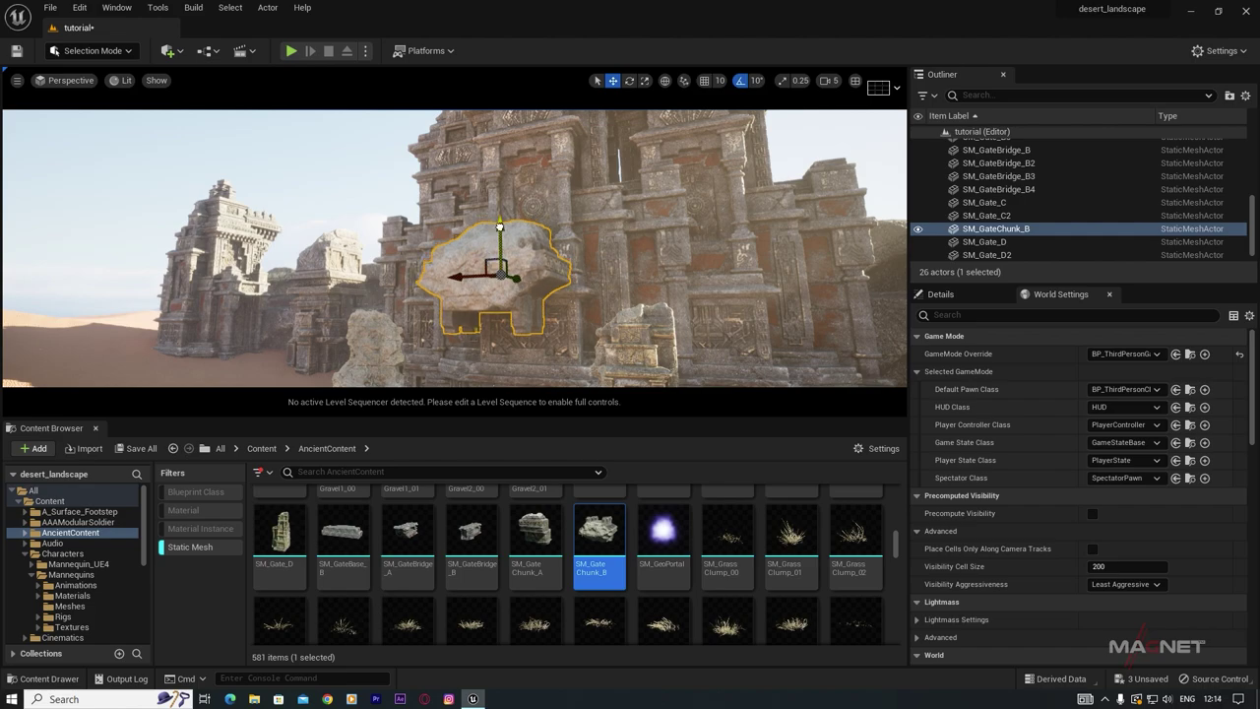
drag(500, 227, 501, 279)
right_drag(502, 295, 379, 340)
right_drag(586, 256, 572, 256)
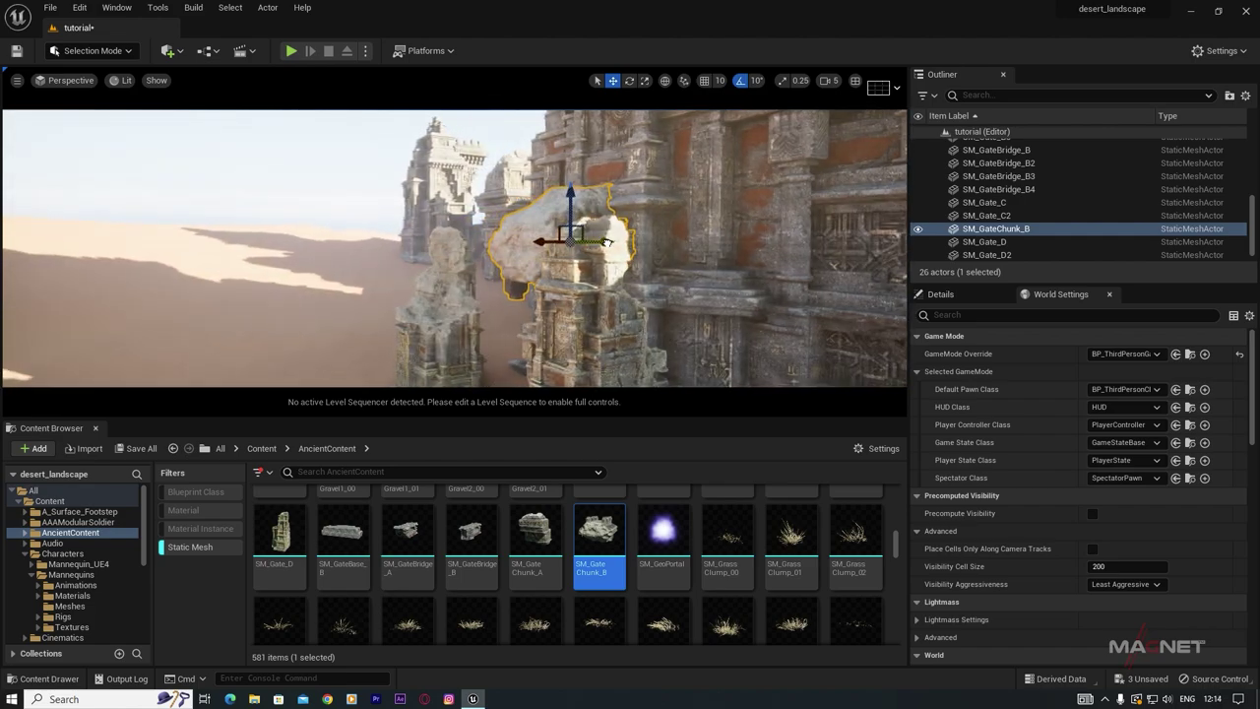
Step: Duplicate SM_GateChunk_B three times, forward, sideways and back toward the temple wall, to extend the entrance roof
alt+drag(607, 242, 521, 252)
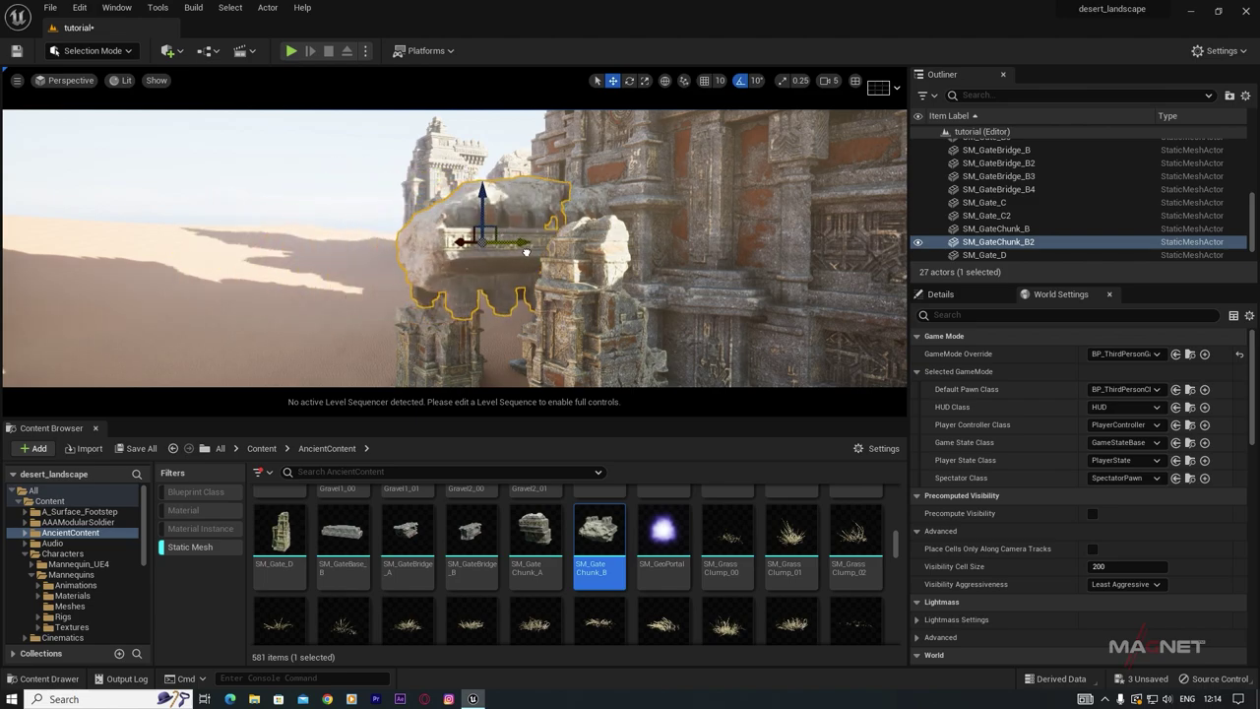
right_drag(571, 282, 684, 295)
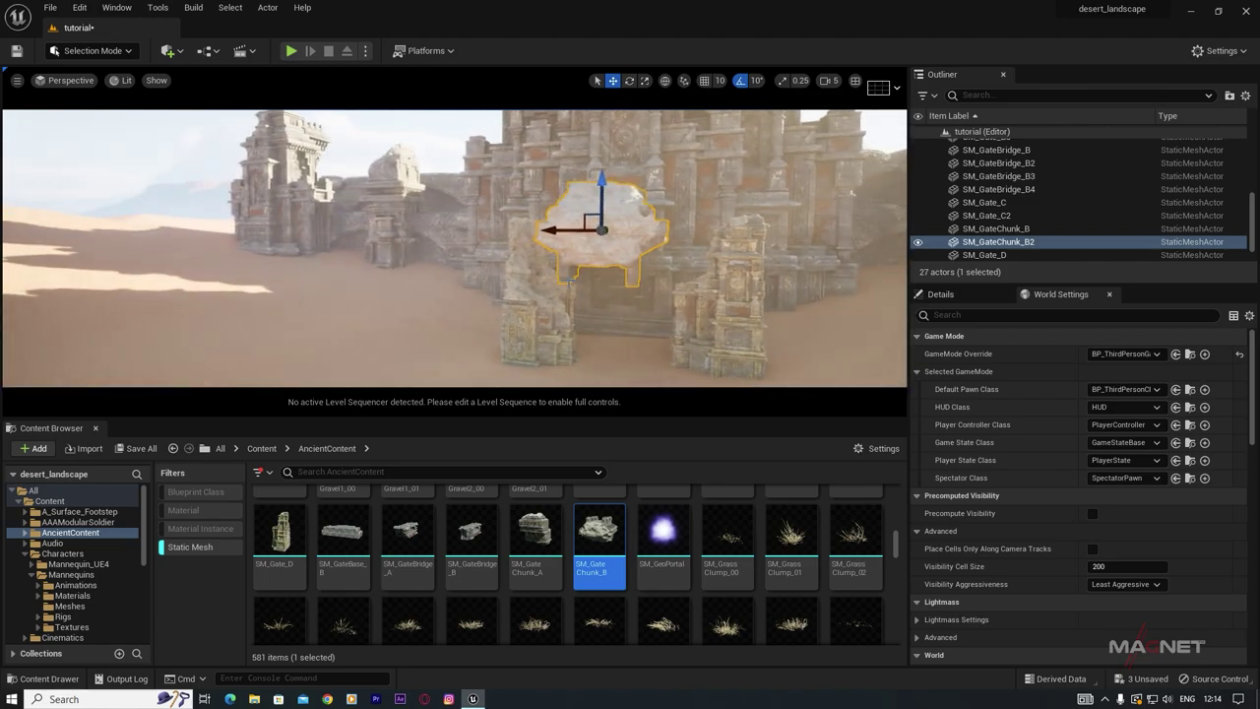
alt+drag(552, 232, 609, 229)
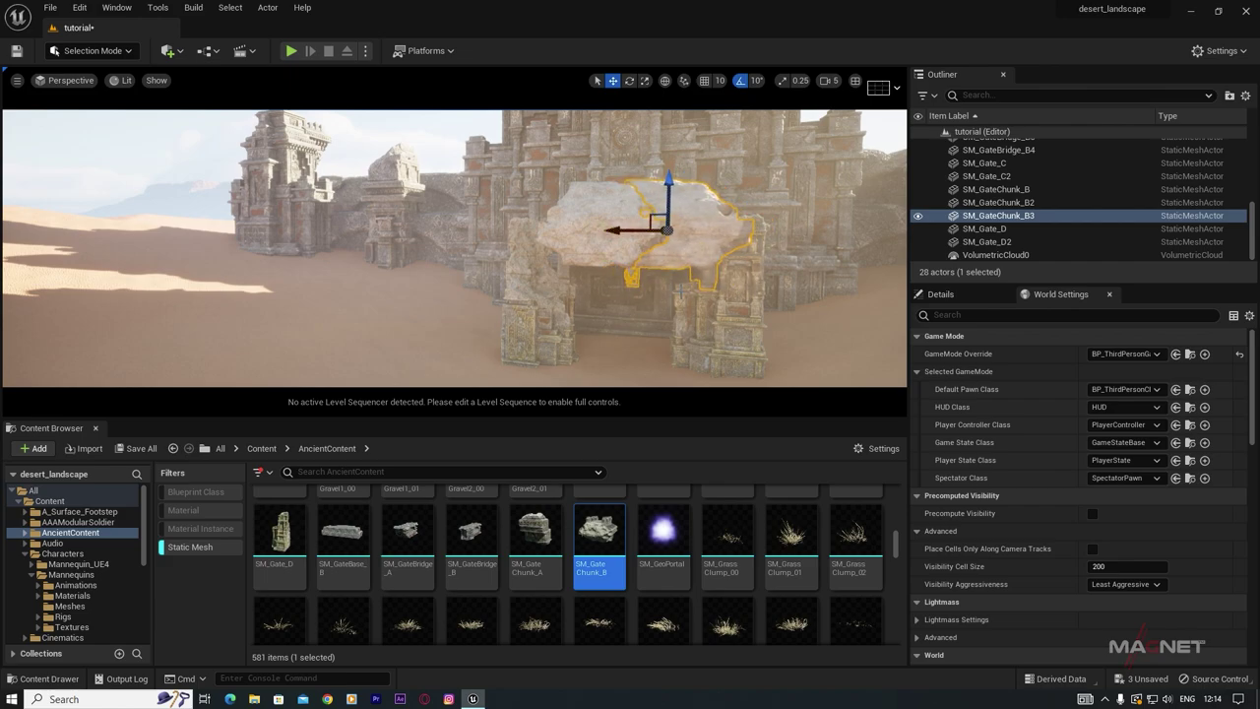
right_drag(681, 291, 591, 286)
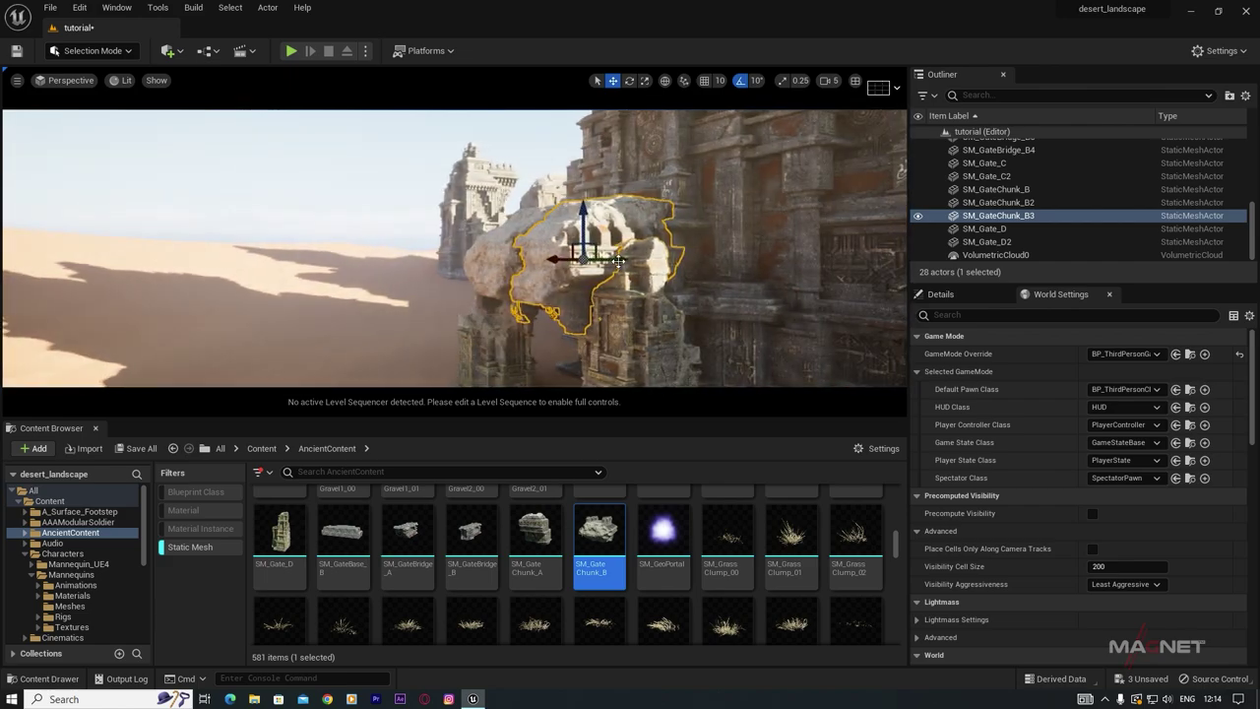
alt+drag(618, 260, 709, 259)
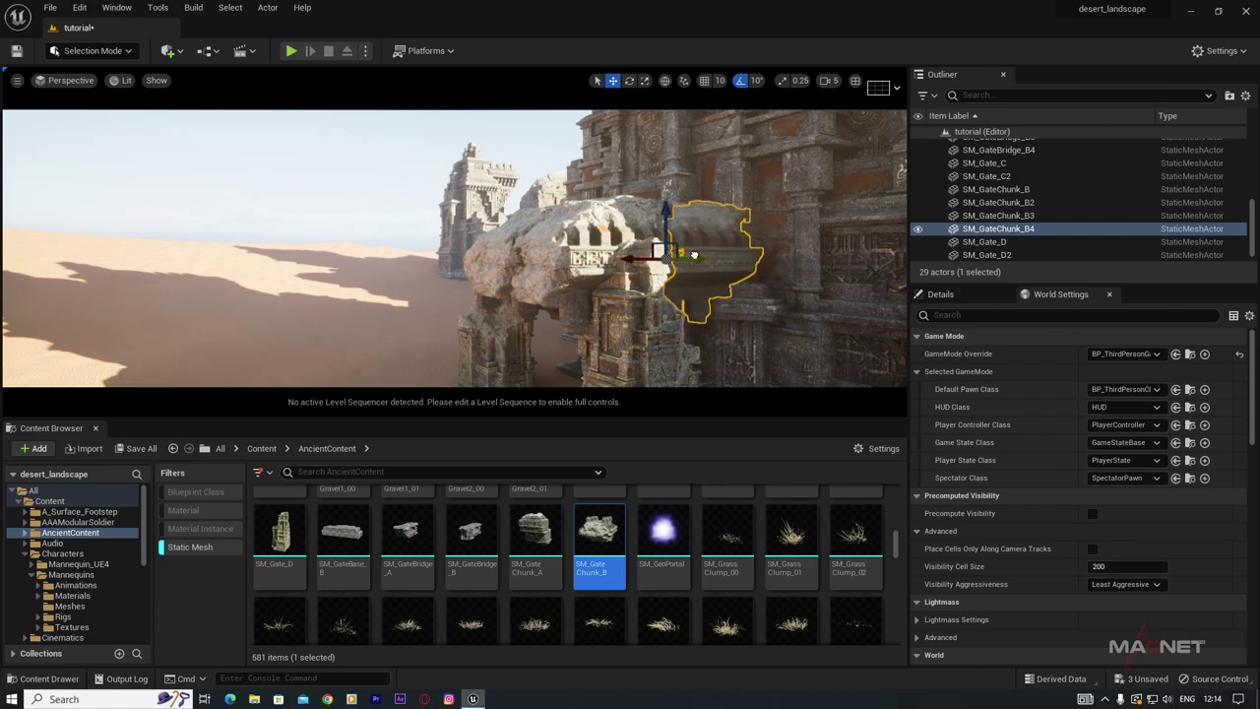
right_drag(716, 316, 679, 303)
right_drag(455, 248, 551, 252)
mouse_move(577, 295)
right_down()
mouse_move(551, 278)
mouse_move(577, 296)
right_up()
mouse_move(284, 220)
right_down()
mouse_move(320, 230)
mouse_move(284, 220)
right_up()
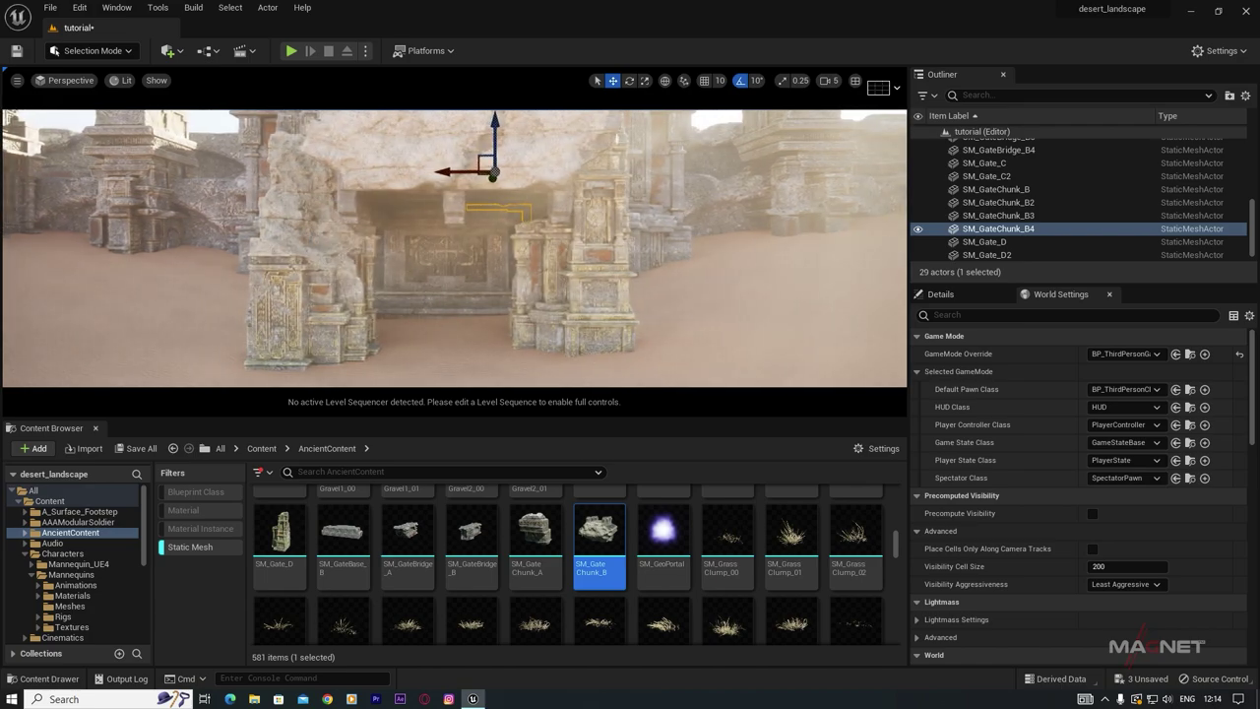
Step: Duplicate the original SM_Gate_D entrance pillar slightly inward, delete the original, and select the copy
click(305, 256)
alt+drag(279, 250, 295, 249)
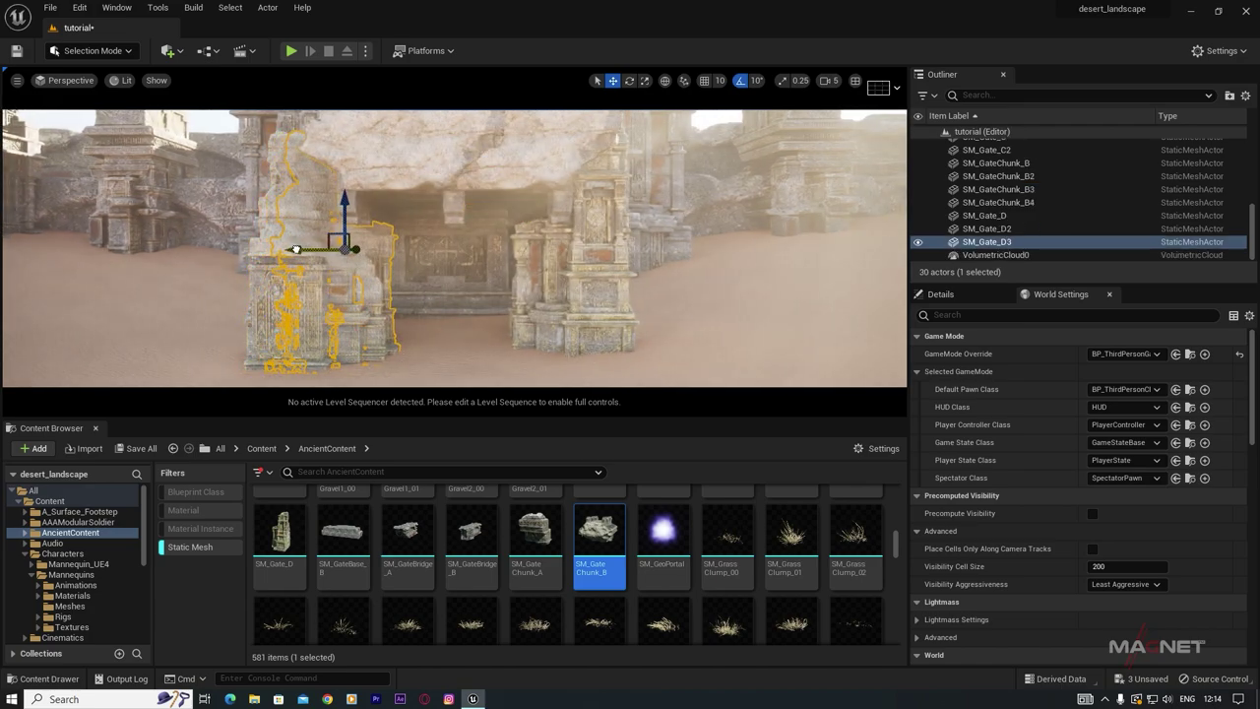
click(264, 271)
key(Delete)
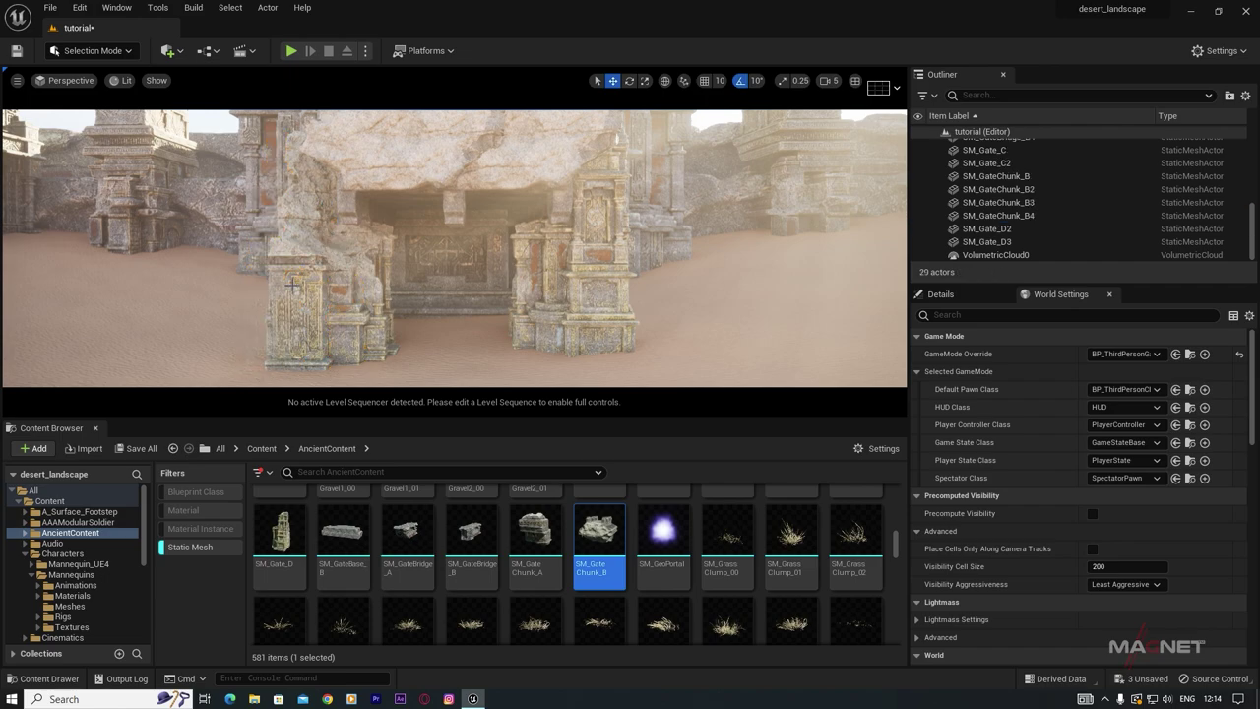
click(299, 296)
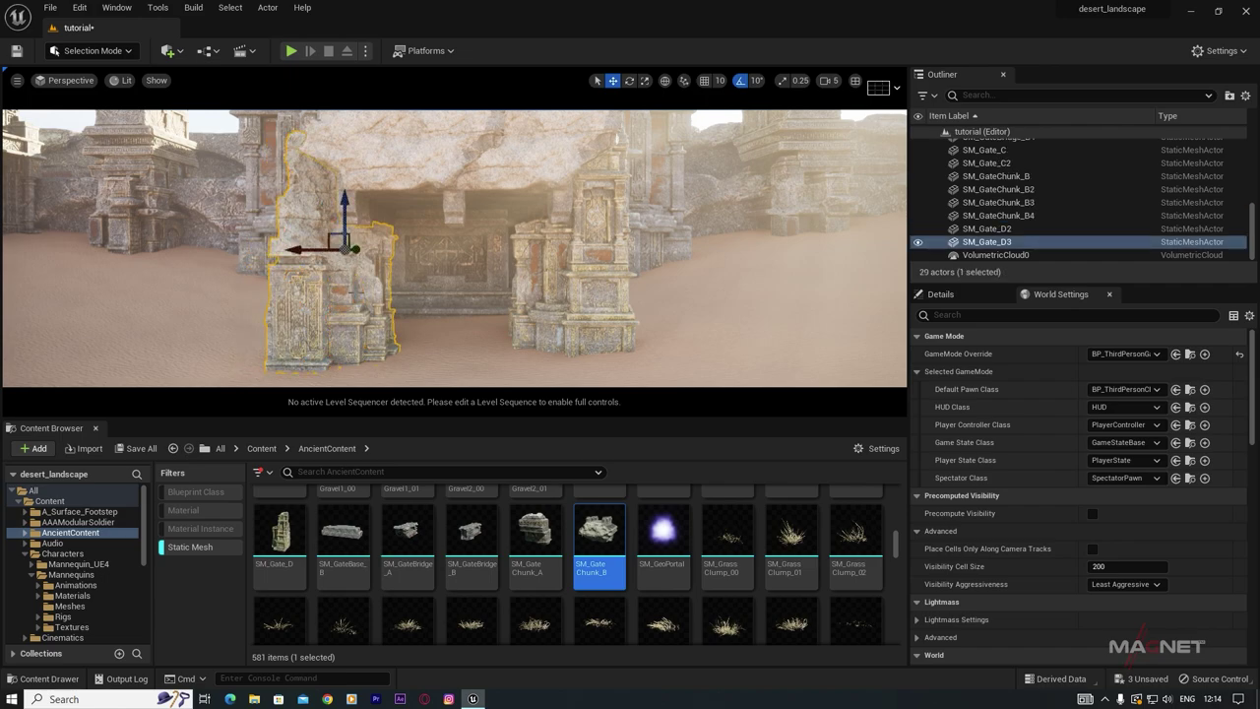
Step: Place the SM_GateBridge_A static mesh on the sand beside the ruined SM_Gate_D3 entrance pillar and scale it up
right_drag(423, 313, 387, 318)
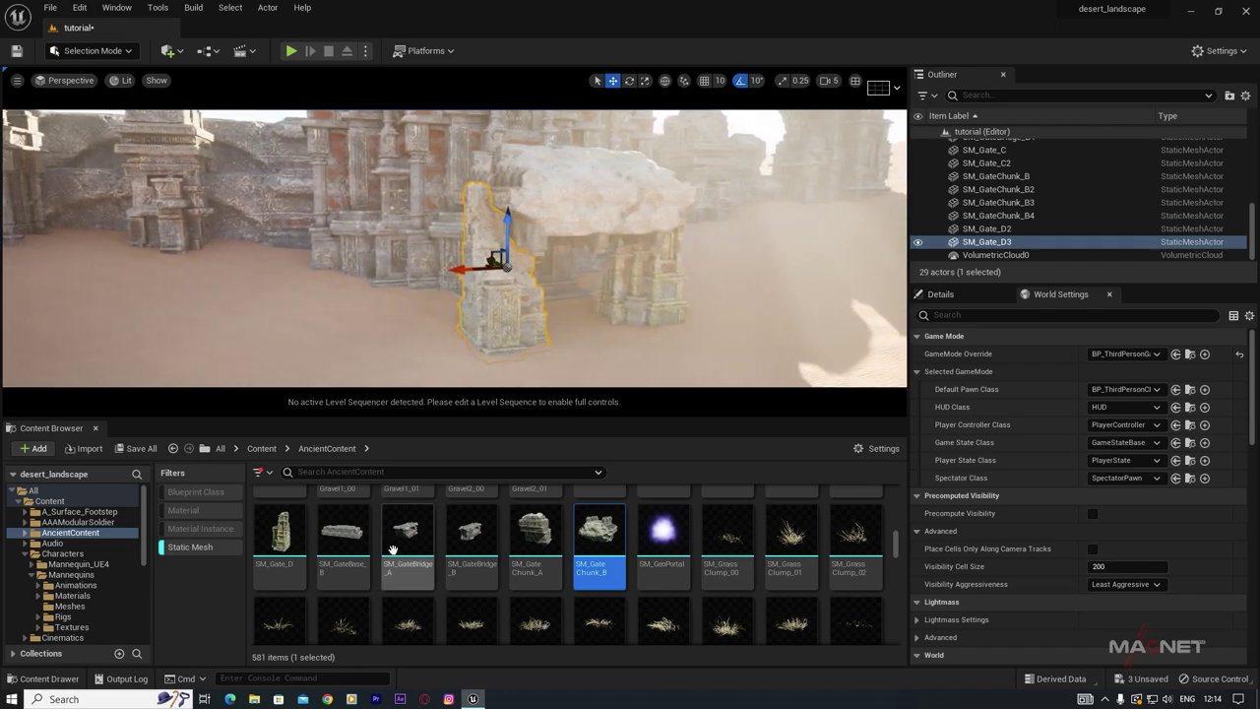
mouse_move(404, 532)
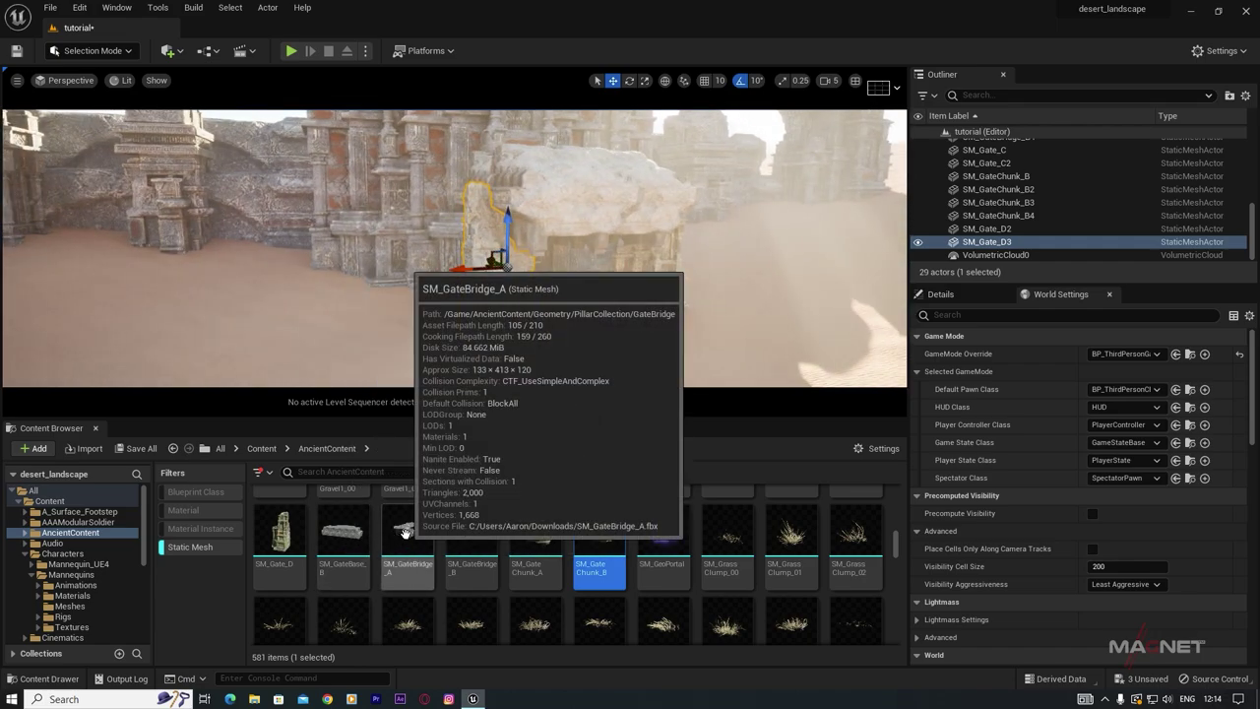
drag(404, 532, 458, 278)
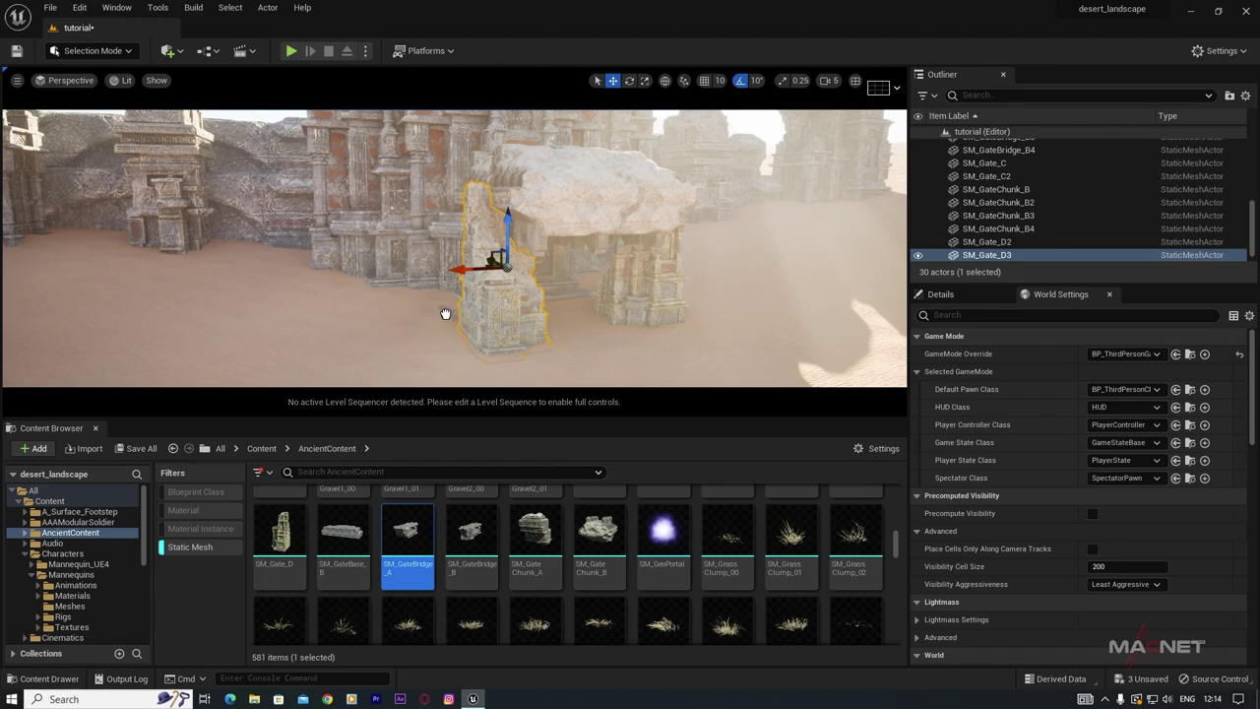
drag(444, 313, 443, 313)
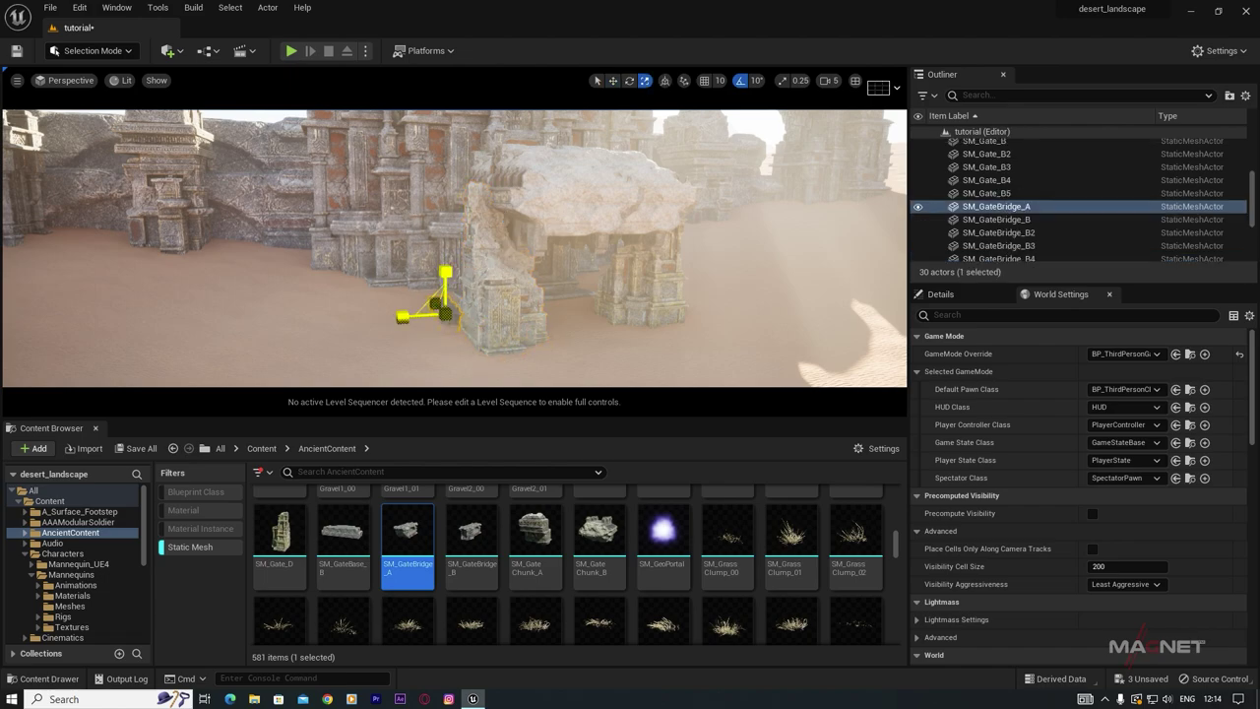
Step: Raise SM_GateBridge_A against the outer side of the pillar and duplicate it to the outer side of the opposite entrance pillar
right_drag(507, 330, 487, 287)
key(w)
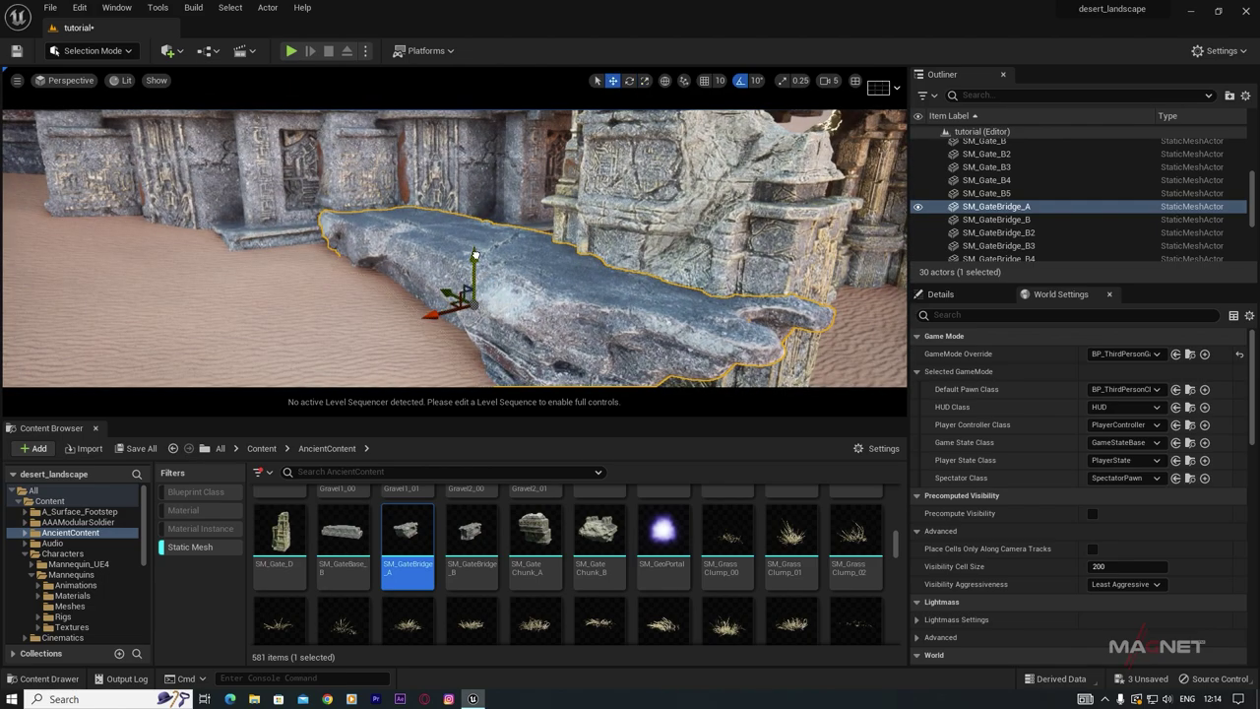
drag(474, 254, 474, 201)
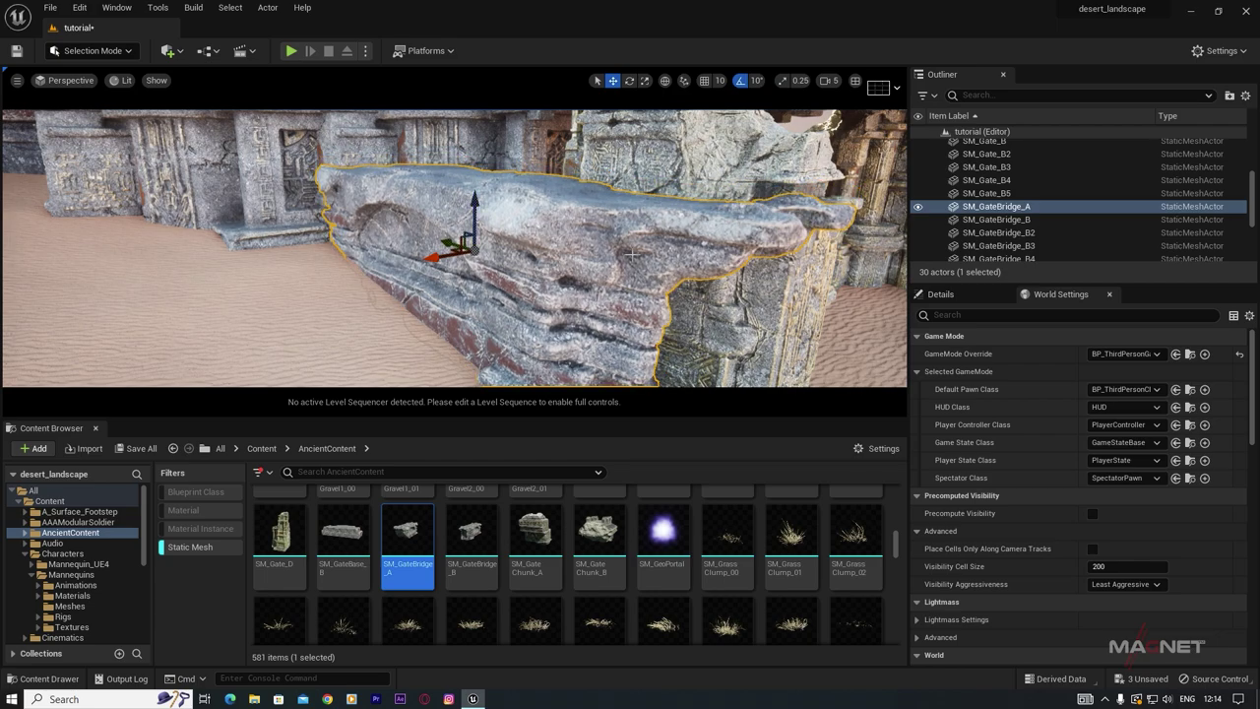
mouse_move(632, 253)
right_down()
mouse_move(662, 258)
mouse_move(632, 254)
right_up()
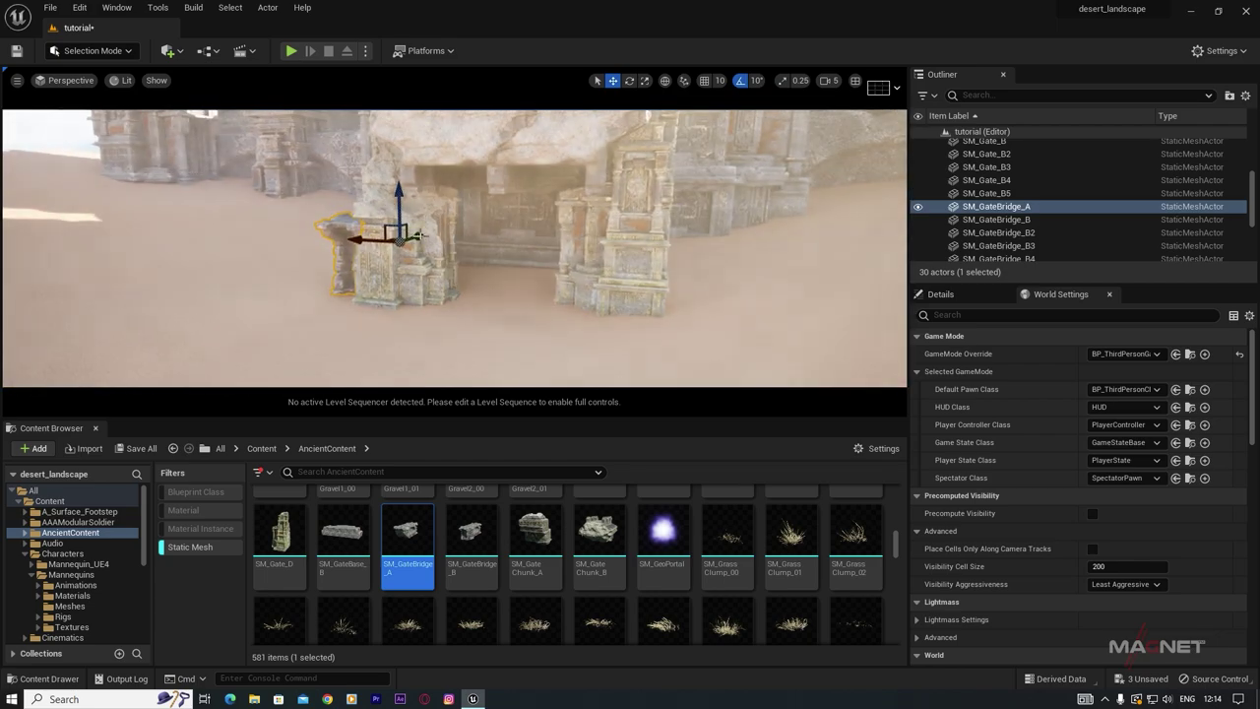
alt+drag(417, 234, 595, 278)
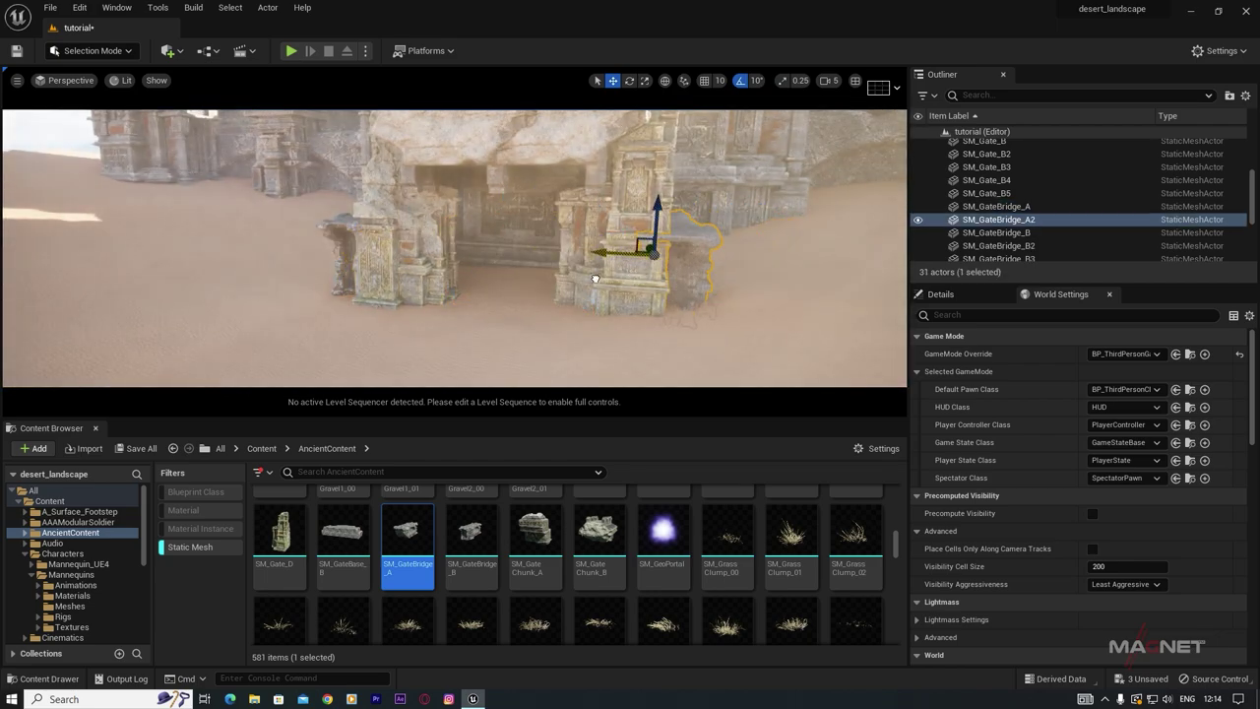
Step: Move the SKM_Quinn_Simple mannequin from the open sand to the temple entrance between the two pillars
right_drag(612, 335, 507, 359)
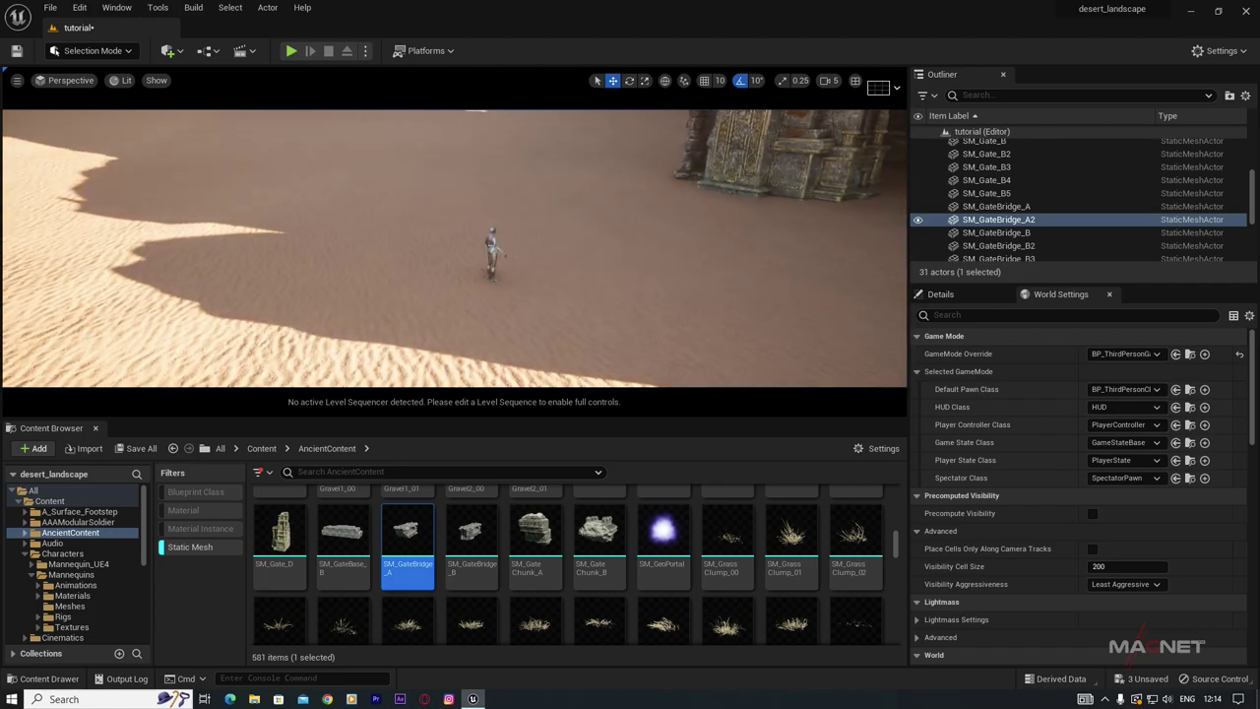
click(494, 252)
right_drag(557, 304, 636, 288)
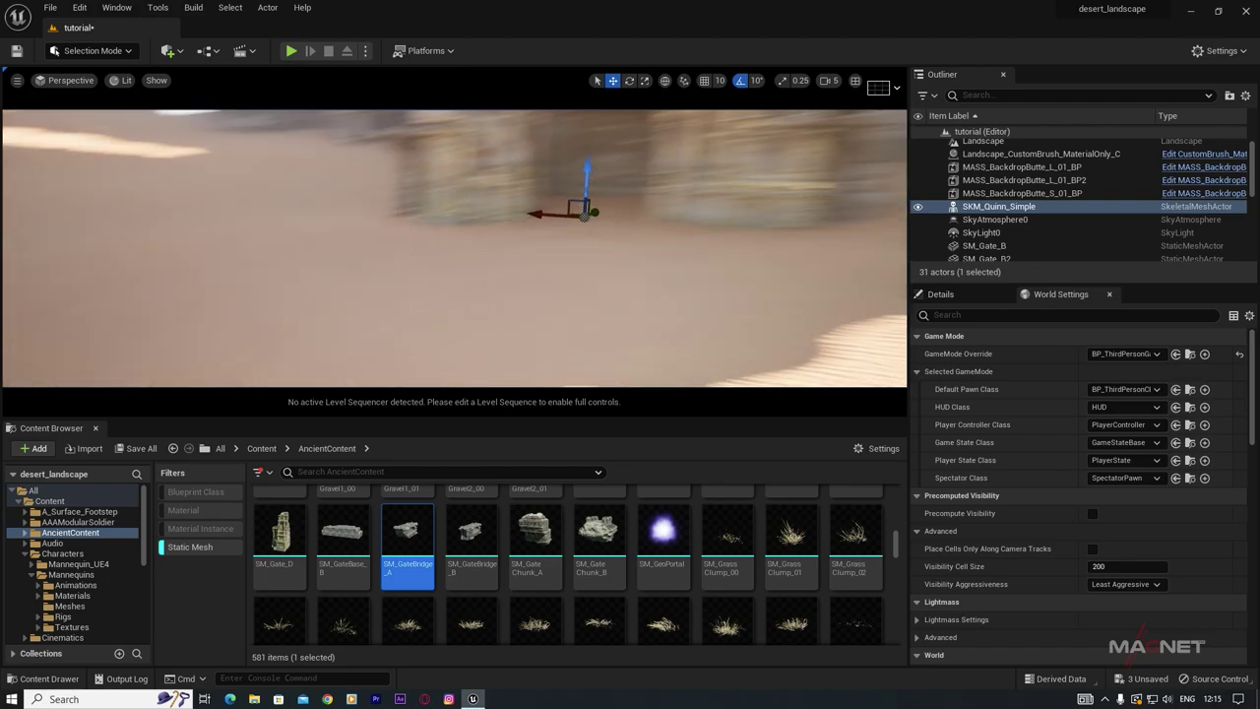
mouse_move(561, 291)
right_down()
mouse_move(570, 266)
mouse_move(561, 292)
right_up()
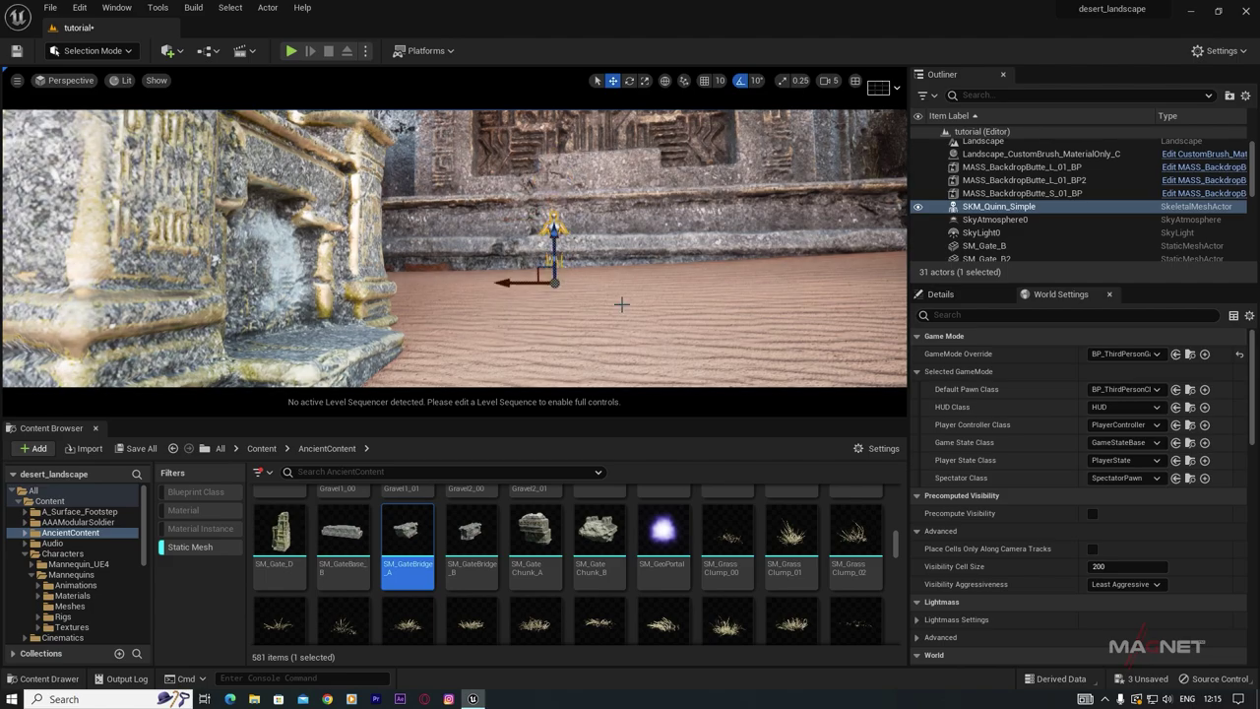
alt+drag(621, 304, 522, 313)
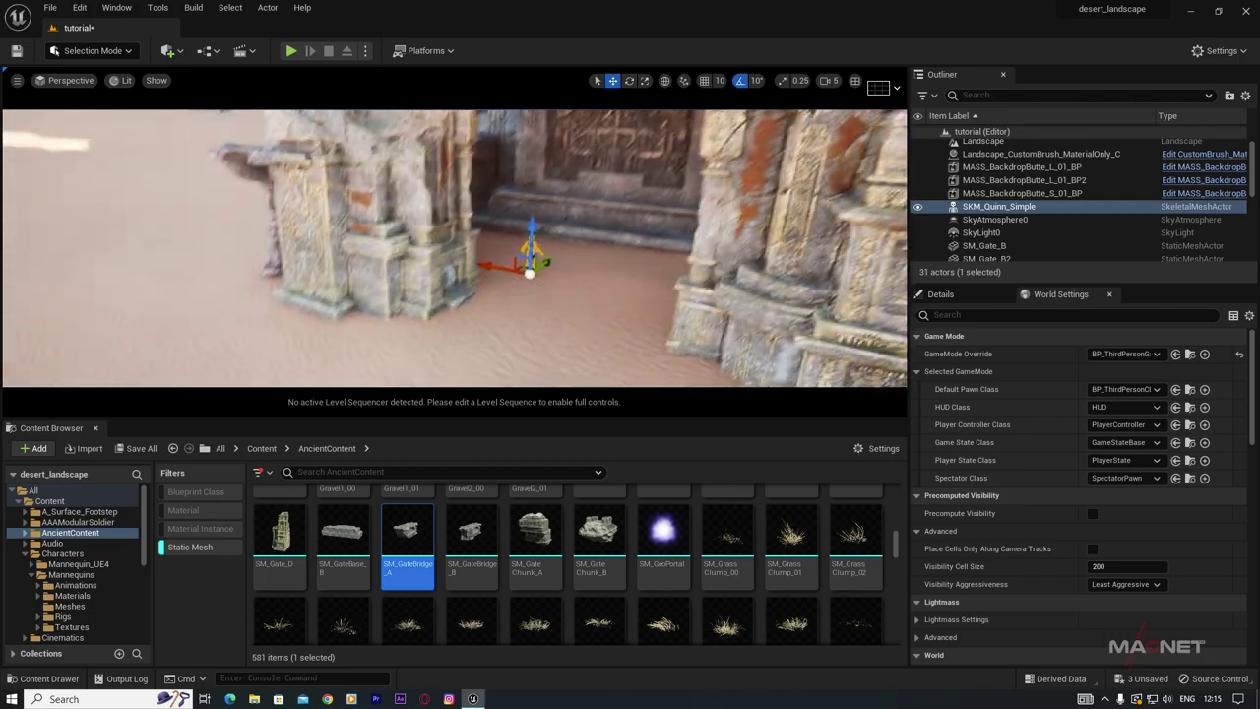
Step: Delete all the SM_GateChunk_B roof slabs above the temple entrance
right_drag(492, 286, 557, 228)
right_drag(522, 313, 522, 313)
right_drag(702, 251, 703, 251)
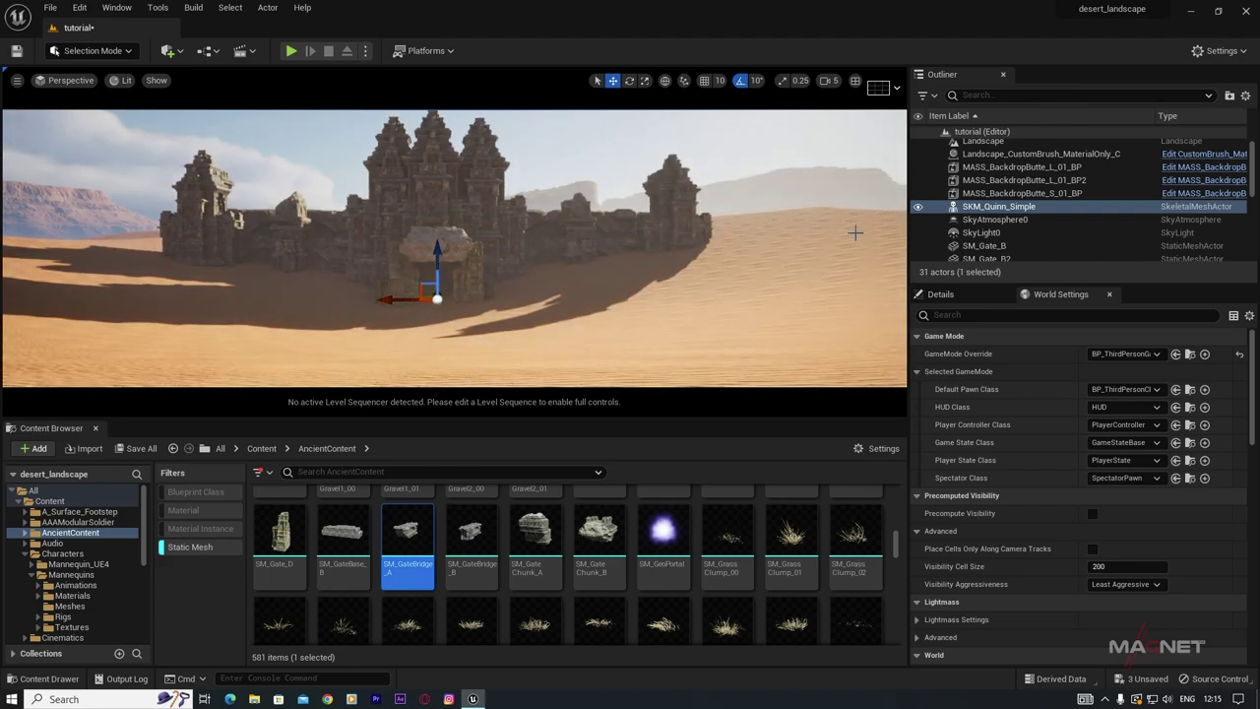
right_drag(546, 331, 535, 335)
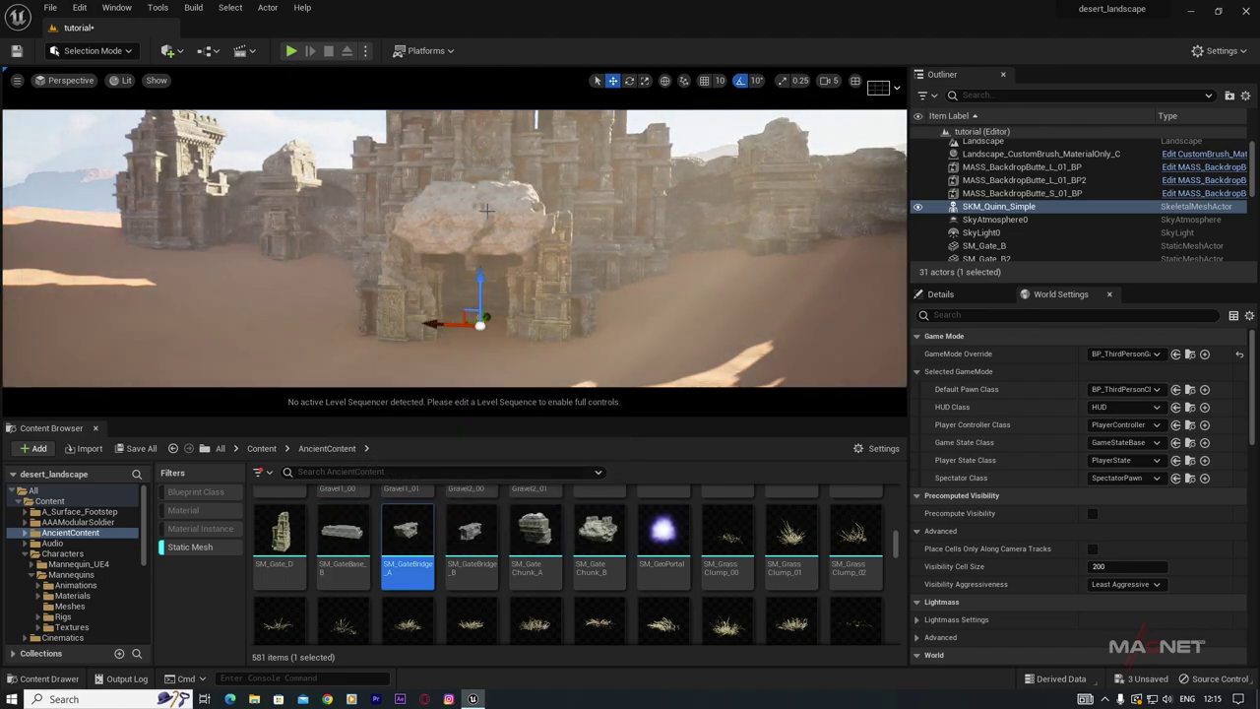
click(491, 213)
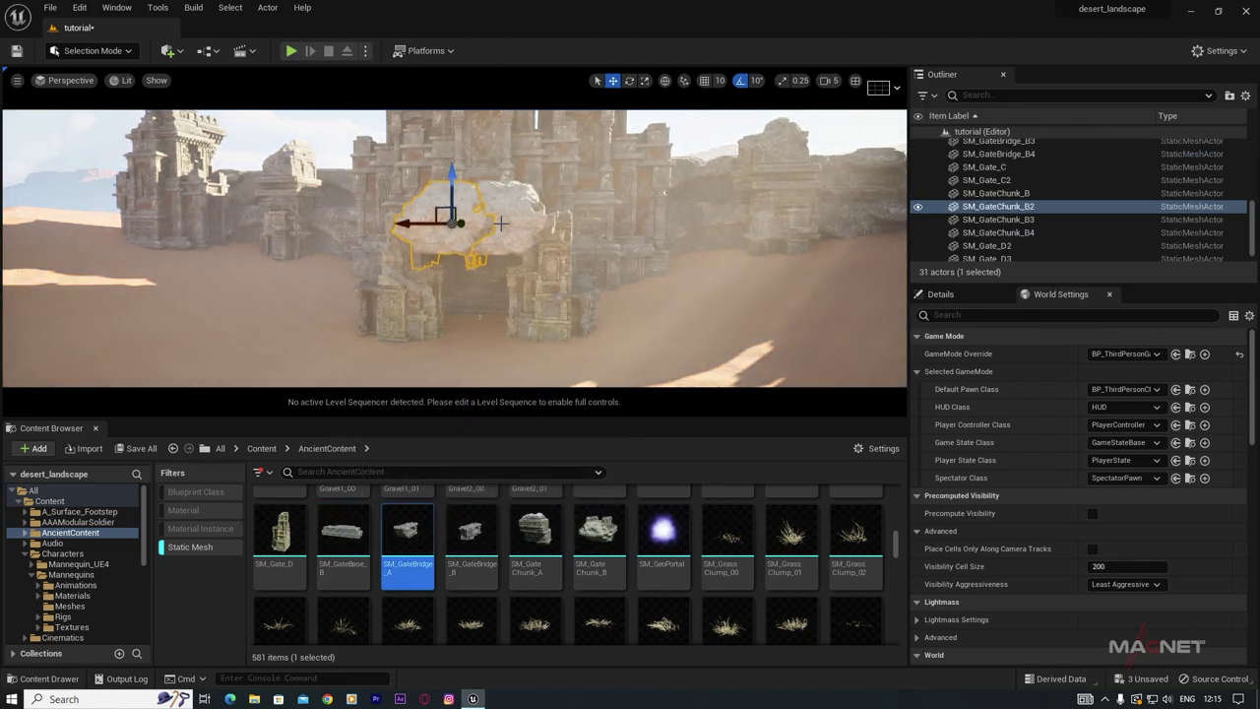
key(Delete)
click(511, 213)
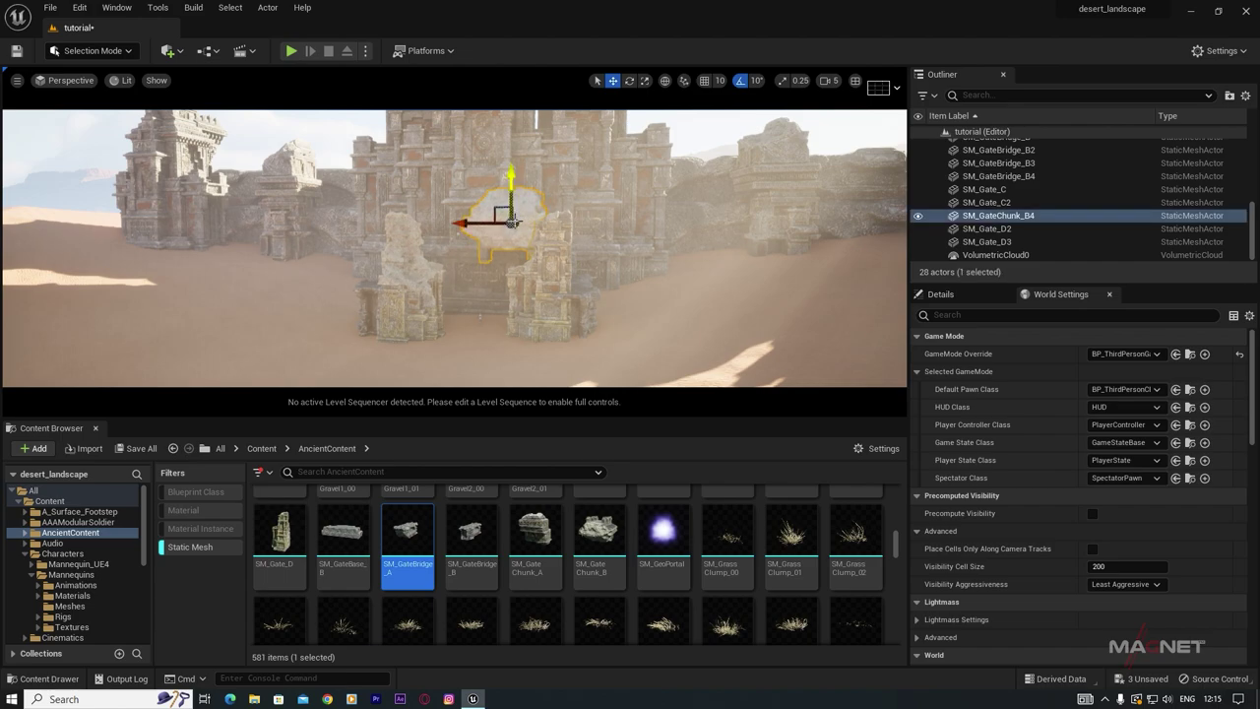
key(Delete)
Step: Place the SM_GateBase_B static mesh above the entrance and scale it to roughly span the gap between the pillars
click(342, 537)
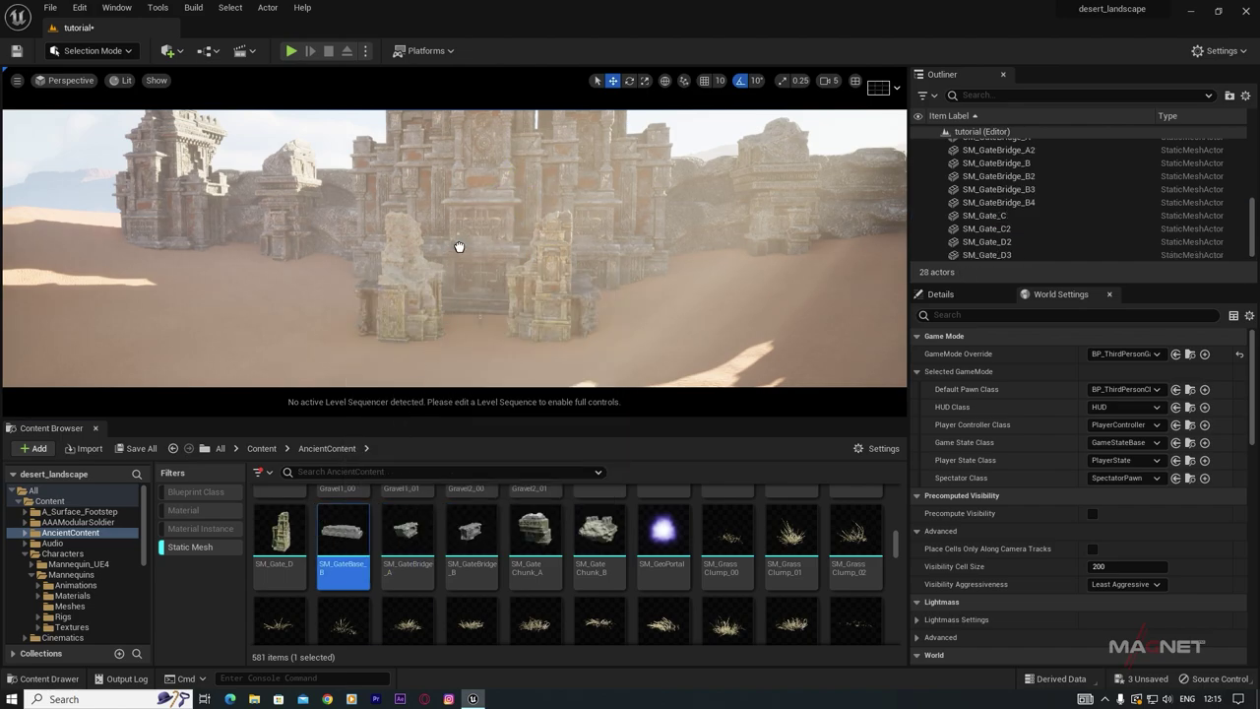
drag(477, 245, 479, 247)
right_drag(480, 247, 468, 293)
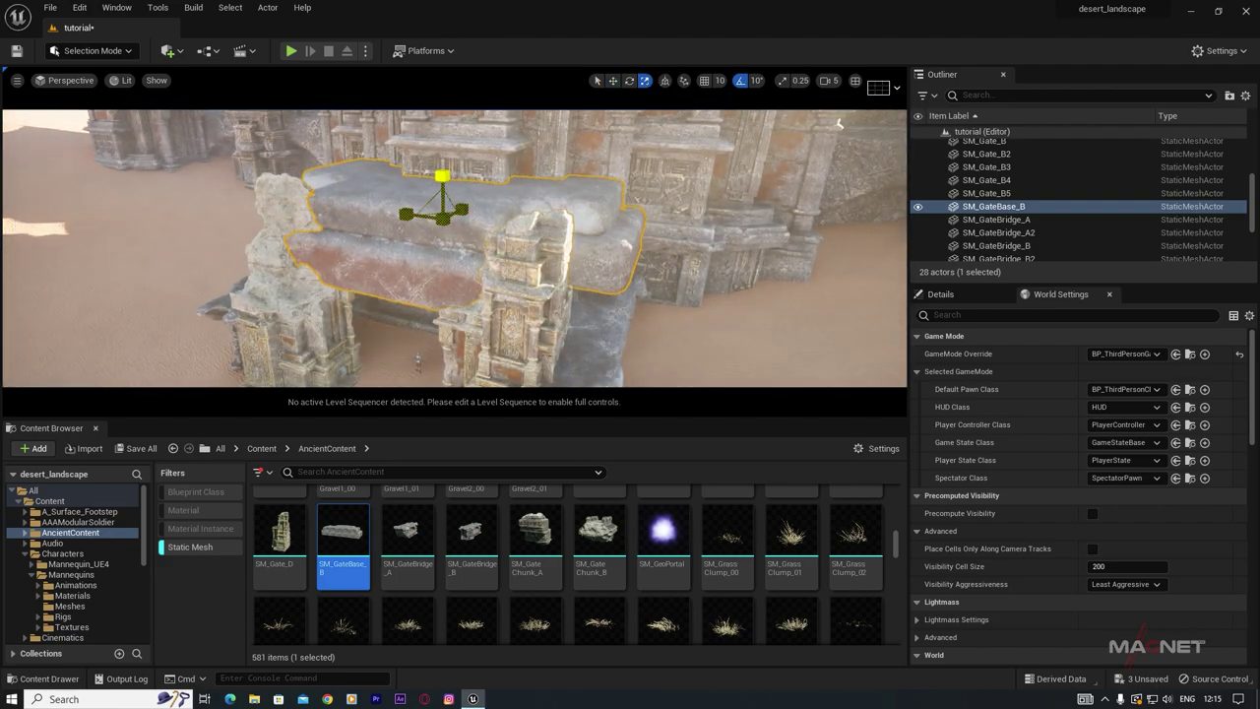
key(e)
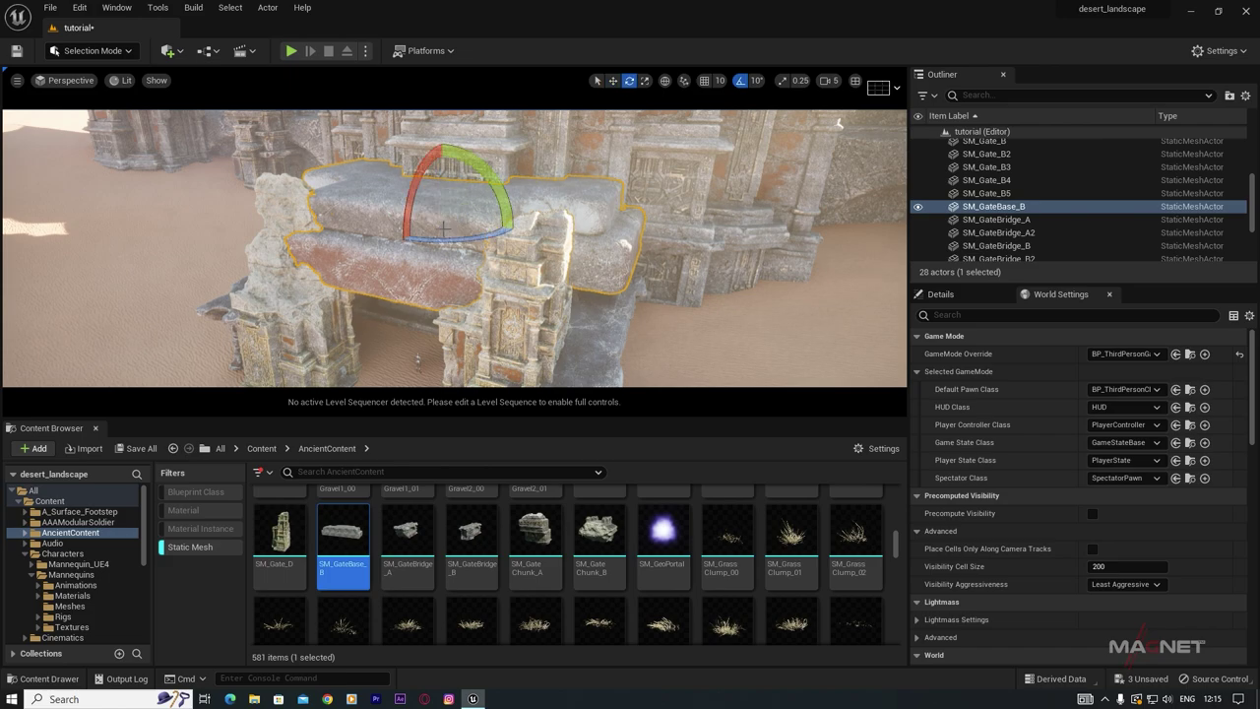
key(r)
drag(443, 218, 415, 240)
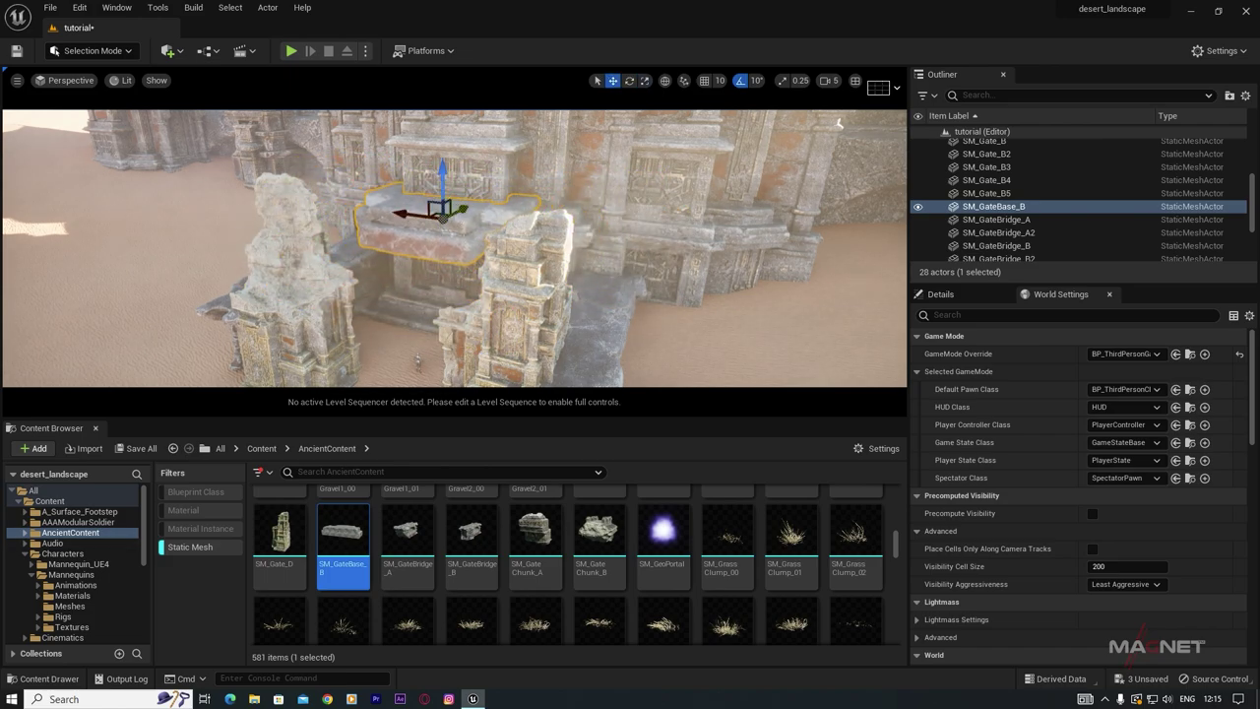
Step: Move SM_GateBase_B forward between the entrance pillars and duplicate it to extend the roof back toward the temple wall
drag(465, 207, 446, 231)
right_drag(447, 246, 541, 246)
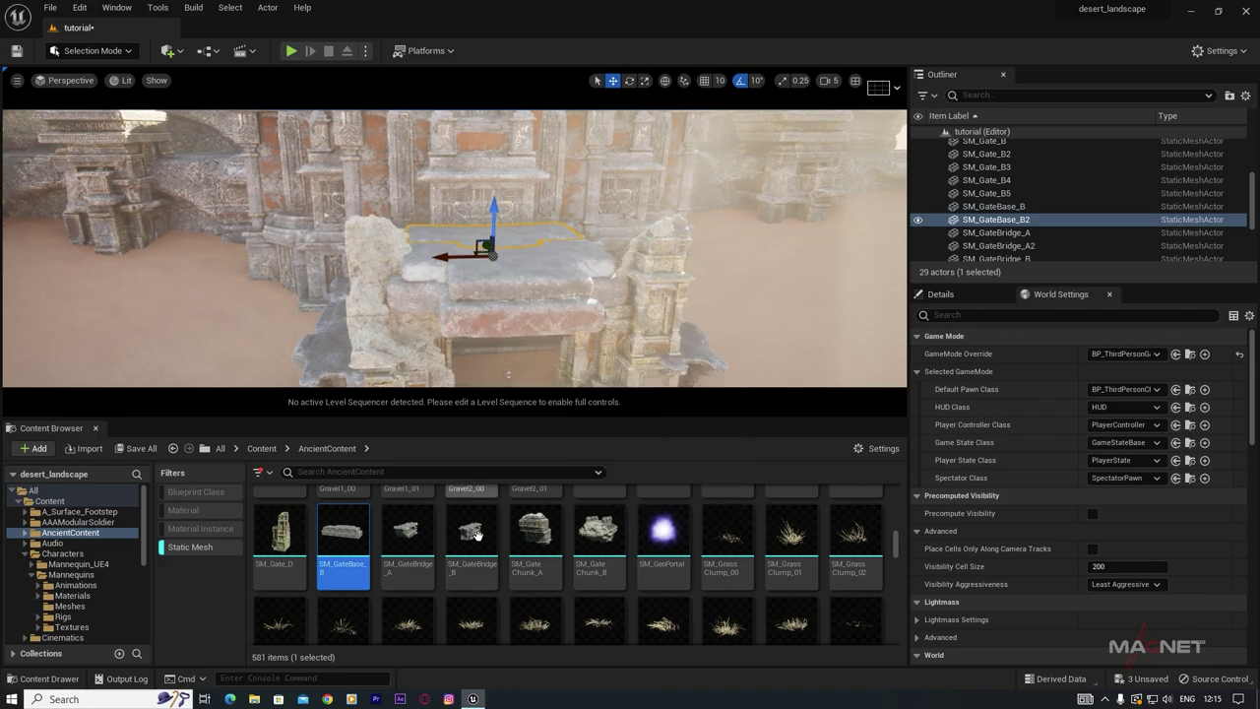
Step: Place the SM_GateChunk_A static mesh over the entrance roof, scale it up and raise it above the slabs
mouse_move(542, 582)
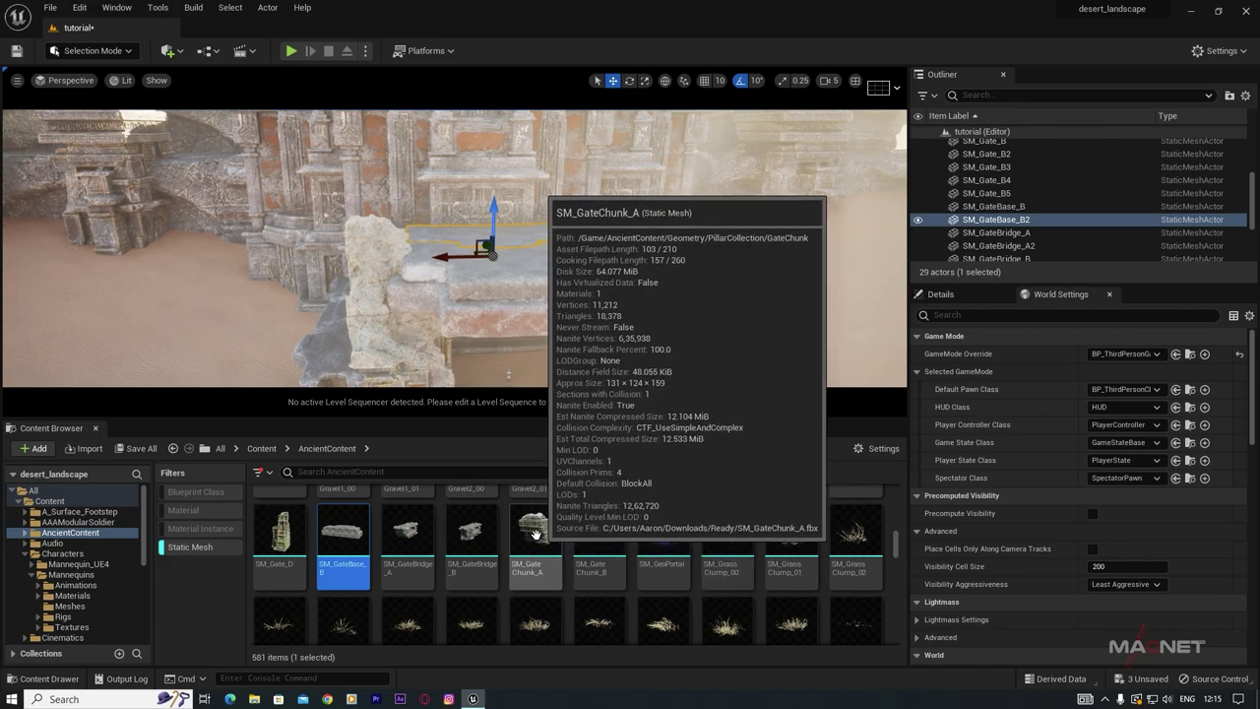
drag(532, 529, 490, 311)
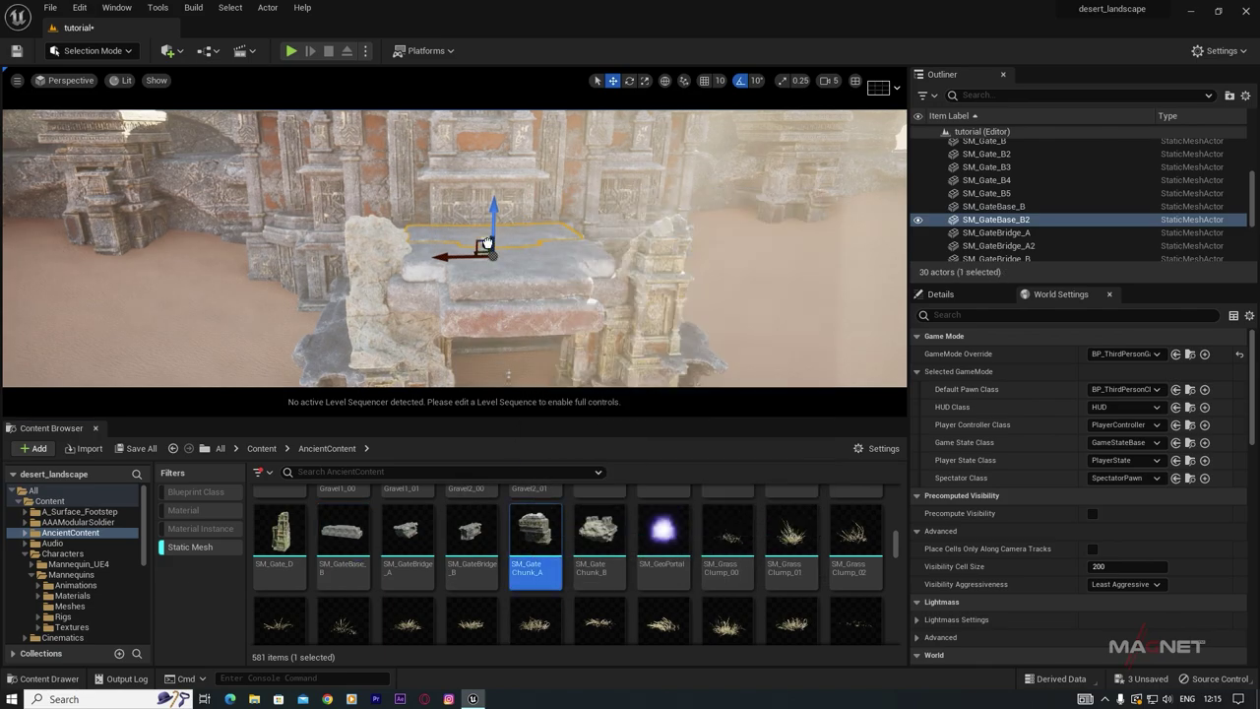
drag(486, 244, 483, 240)
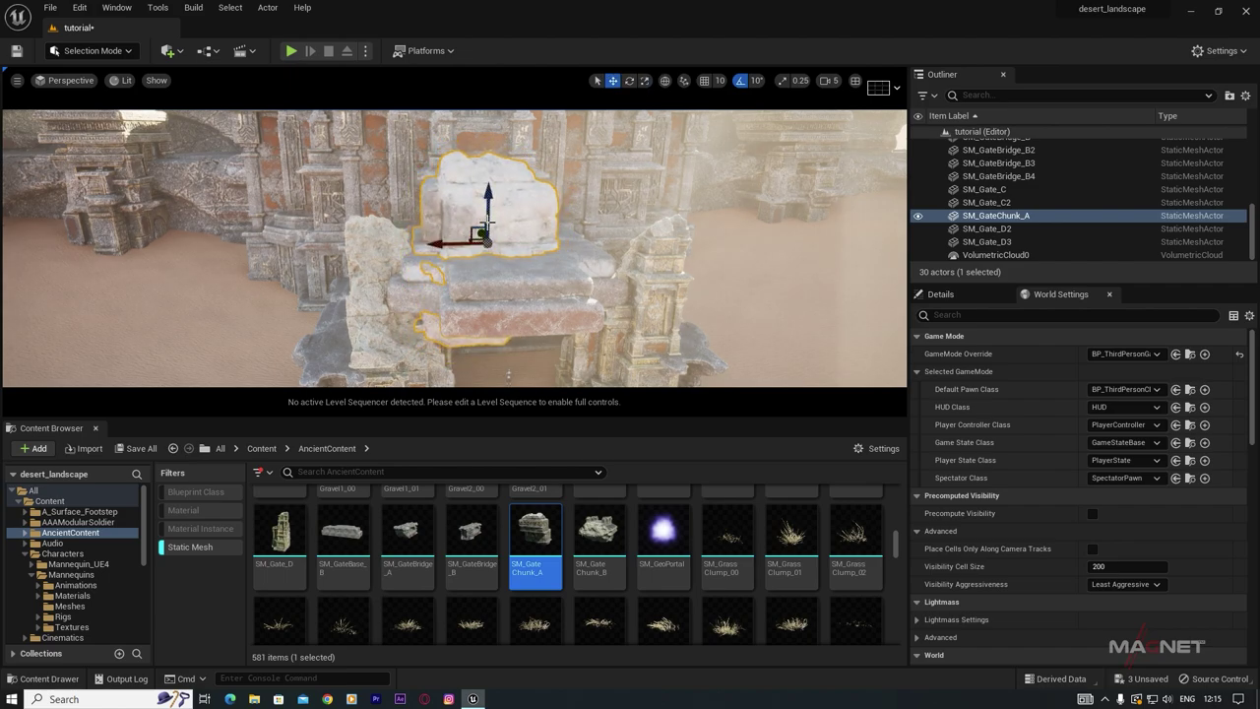
drag(490, 210, 490, 118)
Step: Rotate SM_GateChunk_A above the entrance roof so its carved sides face outward
key(e)
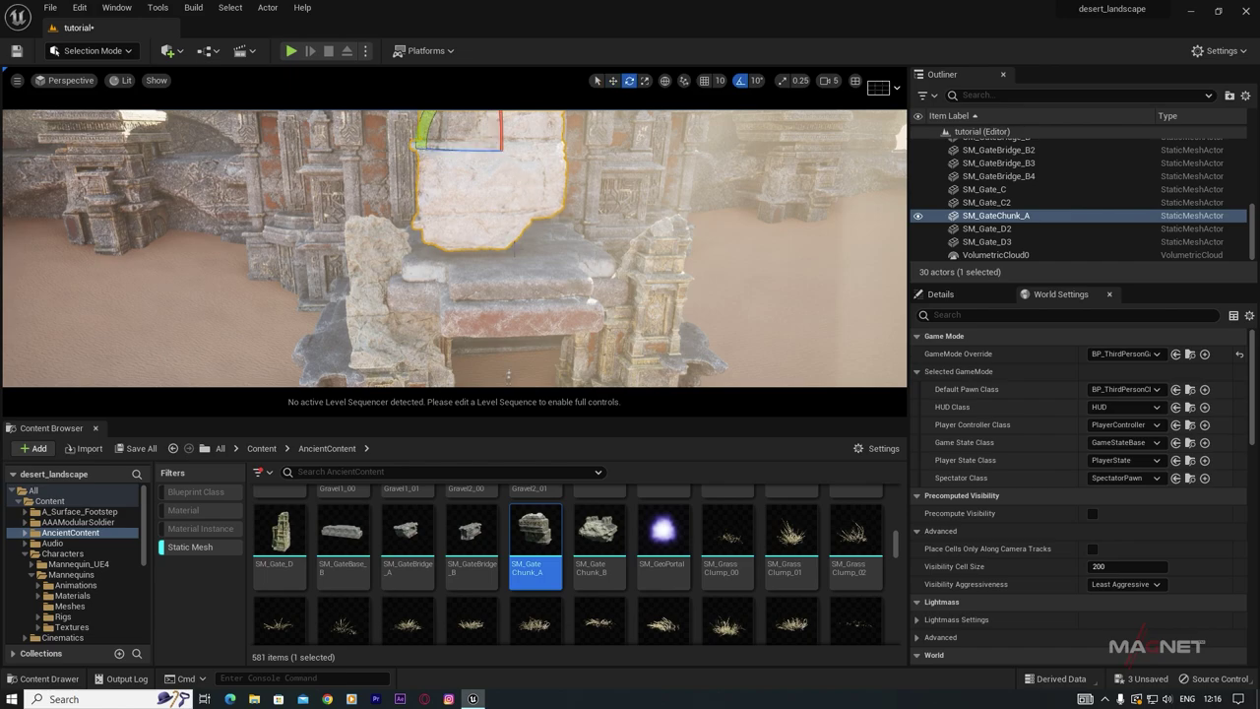
right_drag(602, 260, 701, 222)
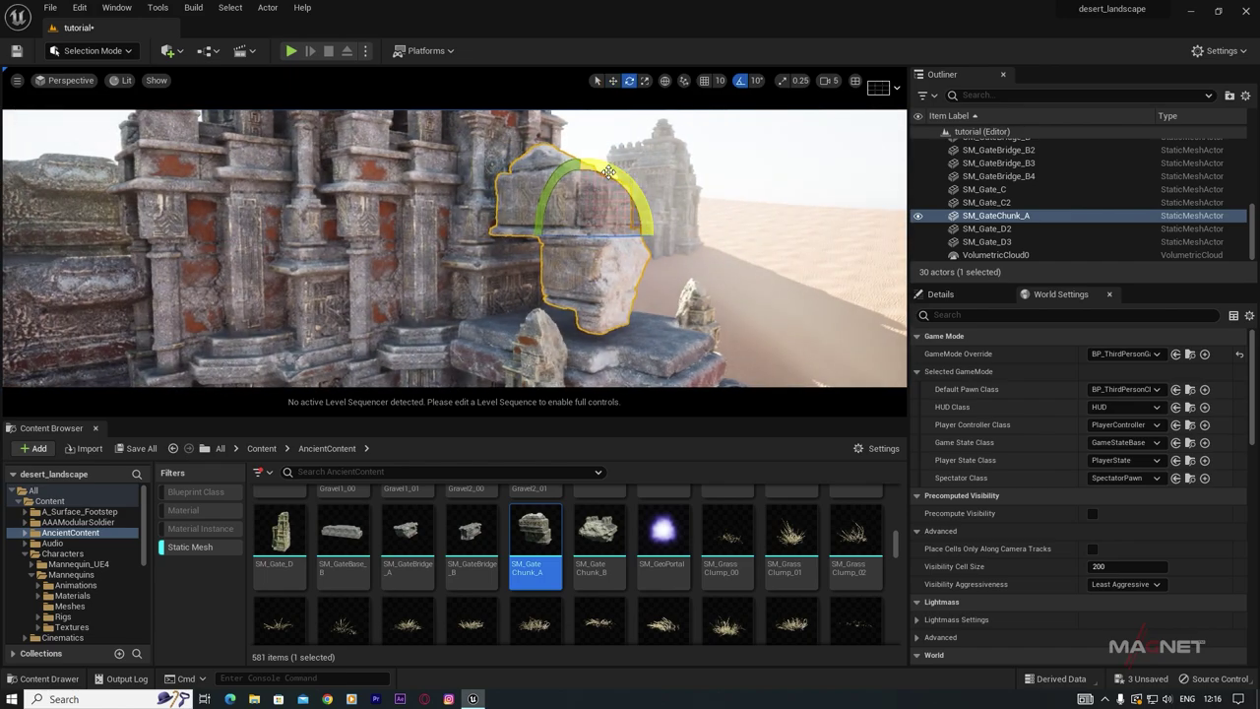
drag(635, 192, 578, 334)
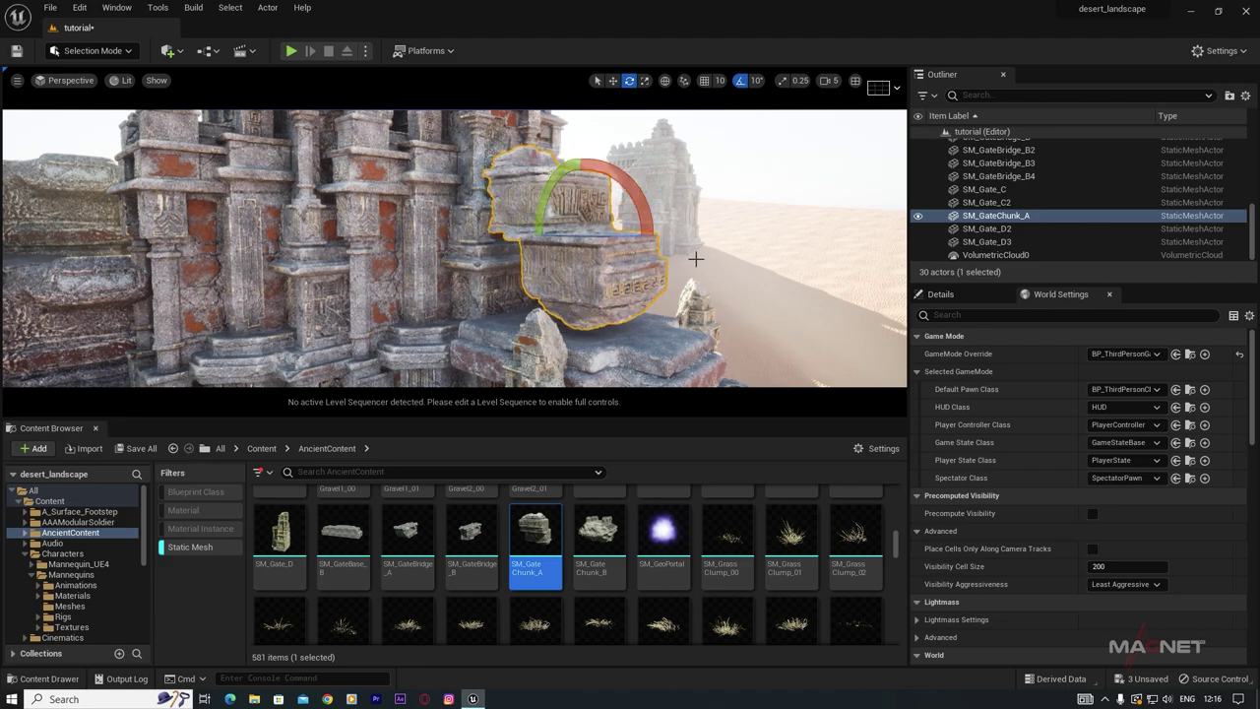
Step: Lower the SM_GateChunk_A block onto the stone ledge above the entrance of the main temple
right_drag(696, 259, 526, 258)
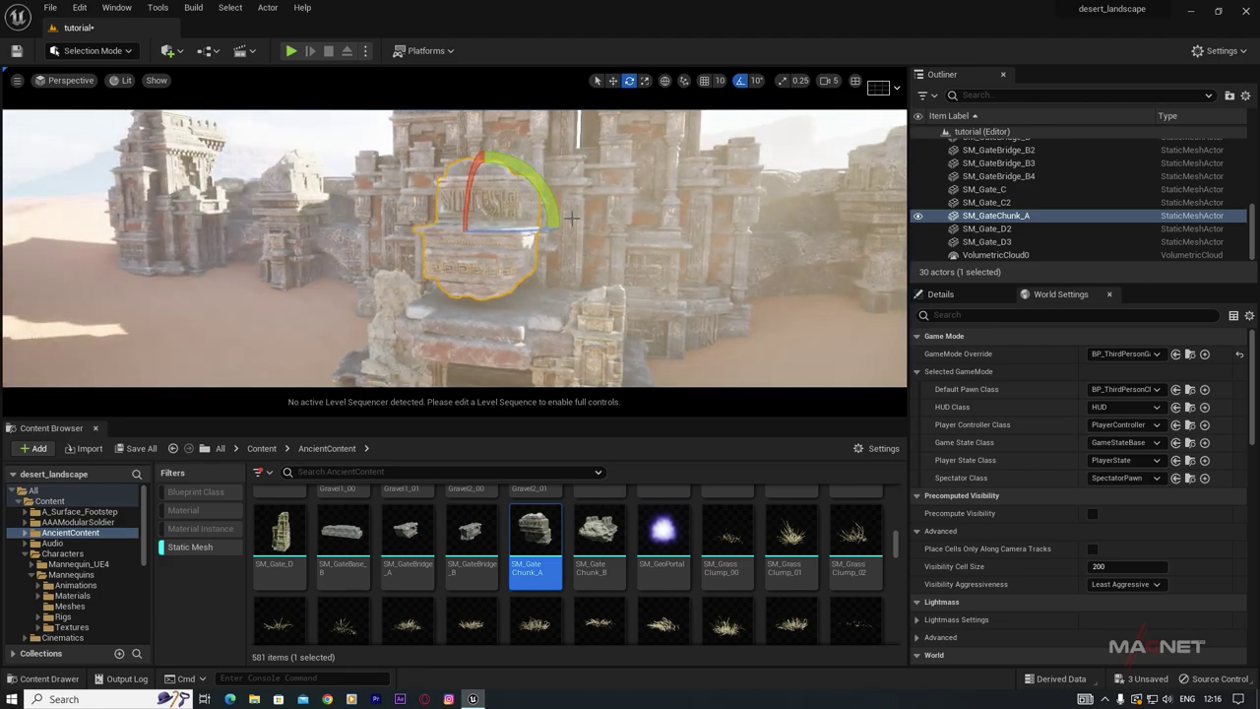
key(w)
drag(490, 179, 504, 256)
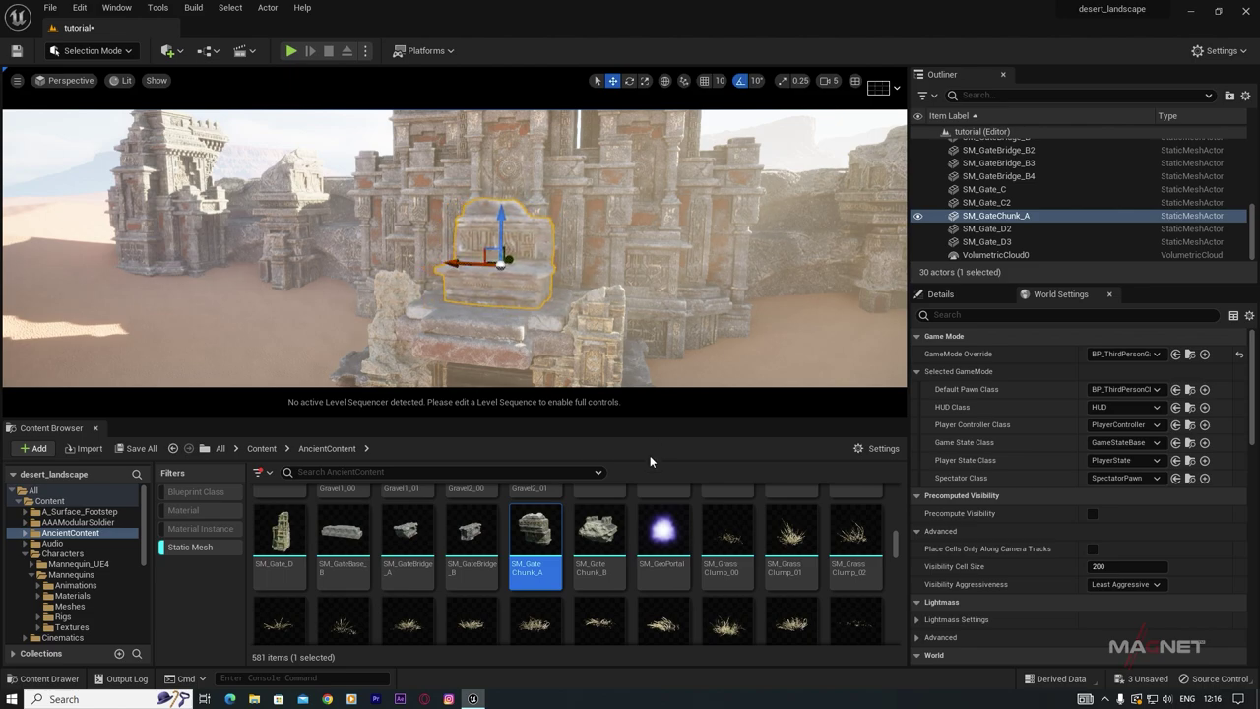
Step: Add SM_Gate_A above the temple entrance, enlarge it, and shift it into place over the ledge
scroll(689, 531, up, 2)
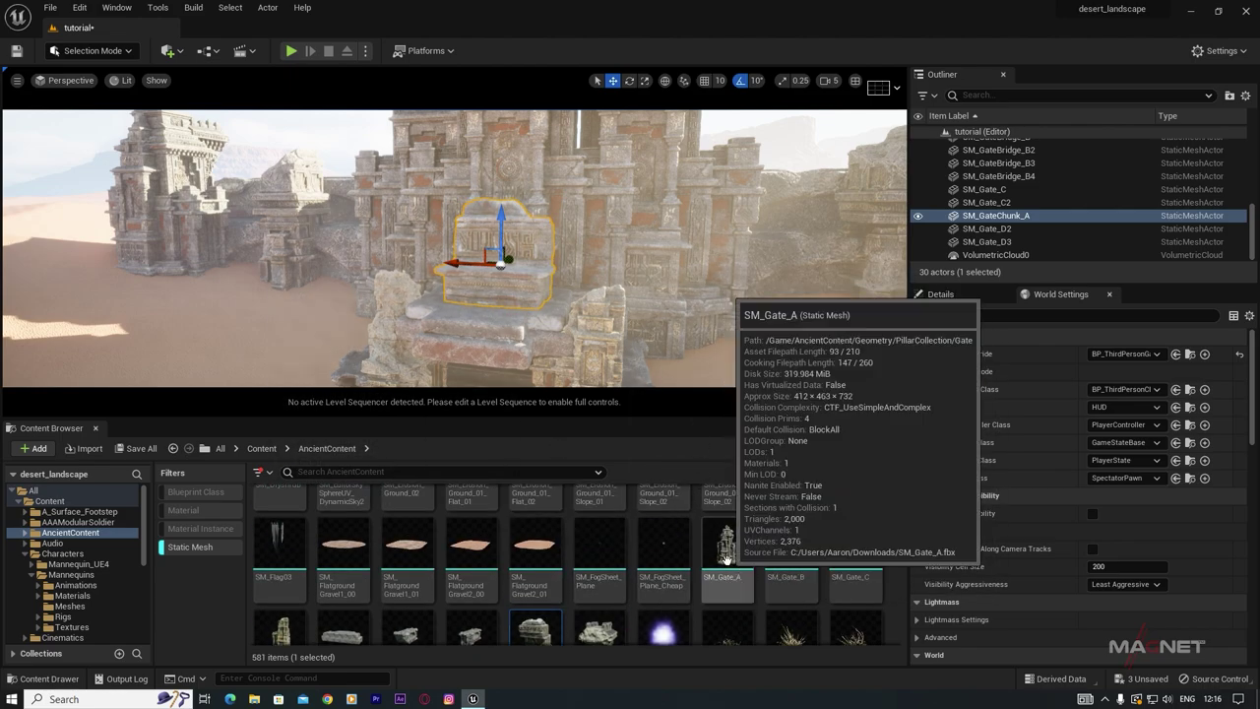
drag(725, 547, 481, 283)
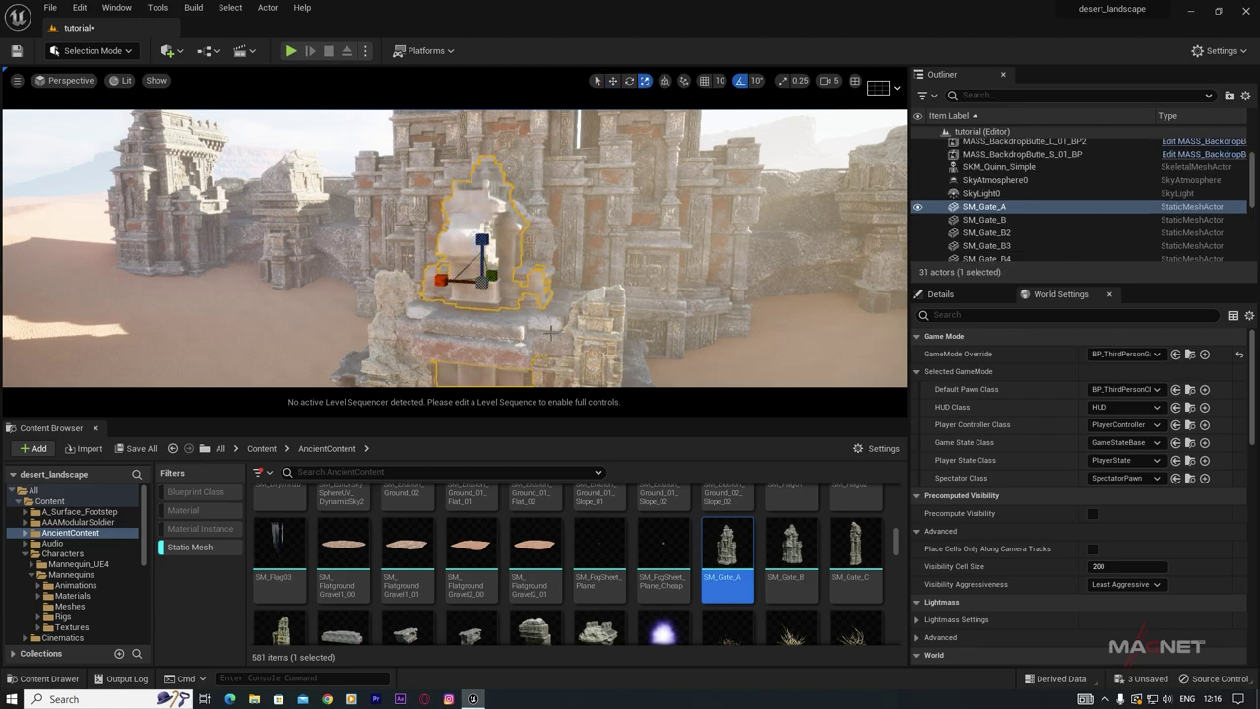
drag(489, 224, 374, 143)
right_drag(433, 231, 492, 221)
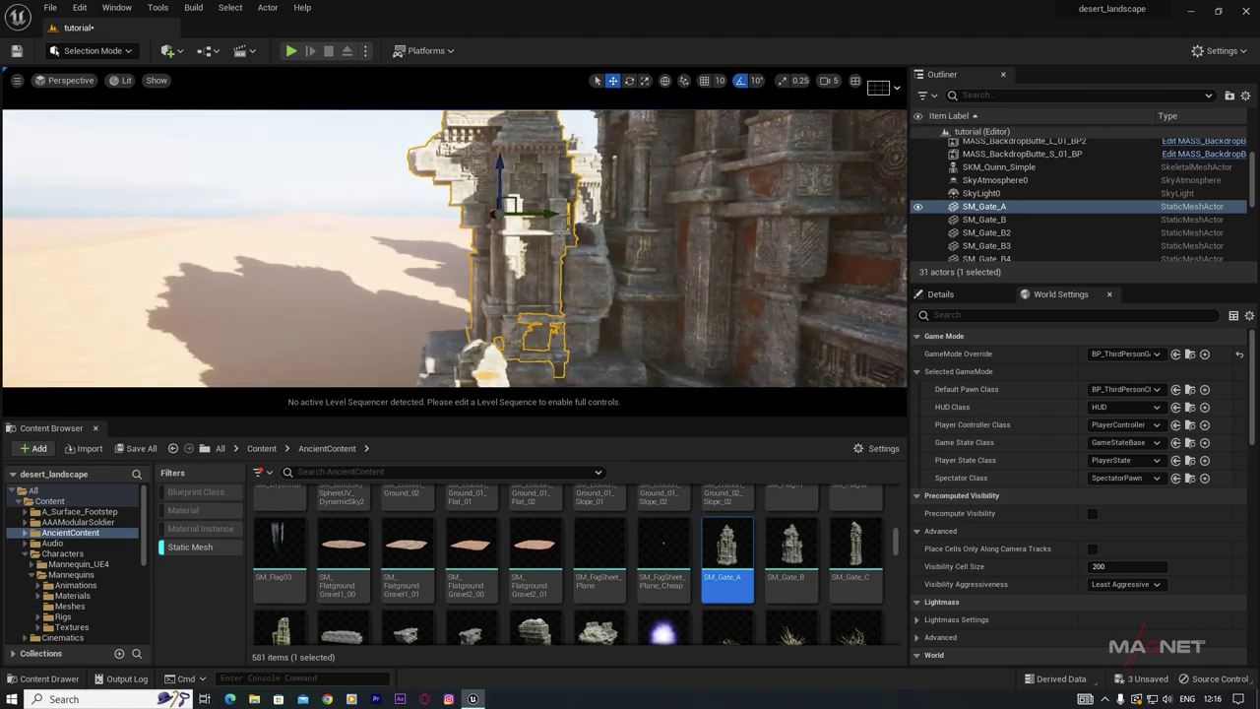
mouse_move(494, 215)
mouse_down()
mouse_move(630, 215)
mouse_move(516, 216)
mouse_up()
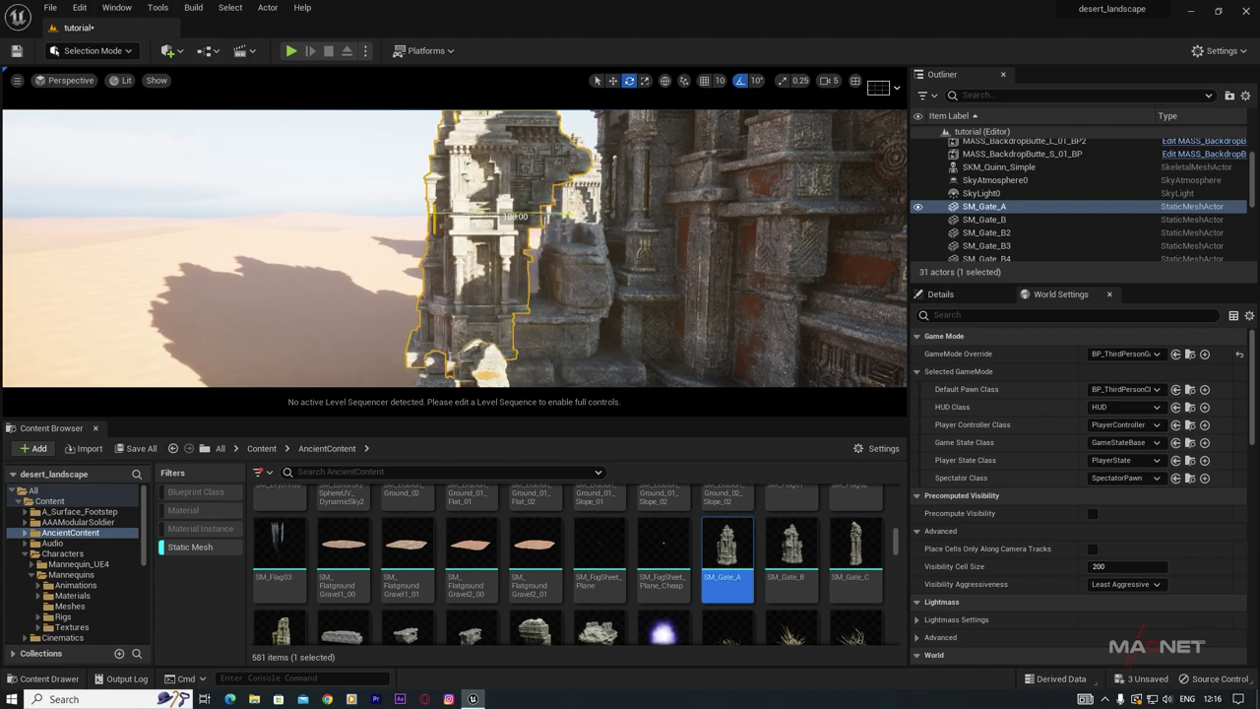
Step: Resize the SM_Gate_A tower and center it on the ledge above the entrance
mouse_move(491, 263)
right_down()
mouse_move(665, 258)
mouse_move(482, 257)
mouse_move(488, 246)
right_up()
key(s)
key(w)
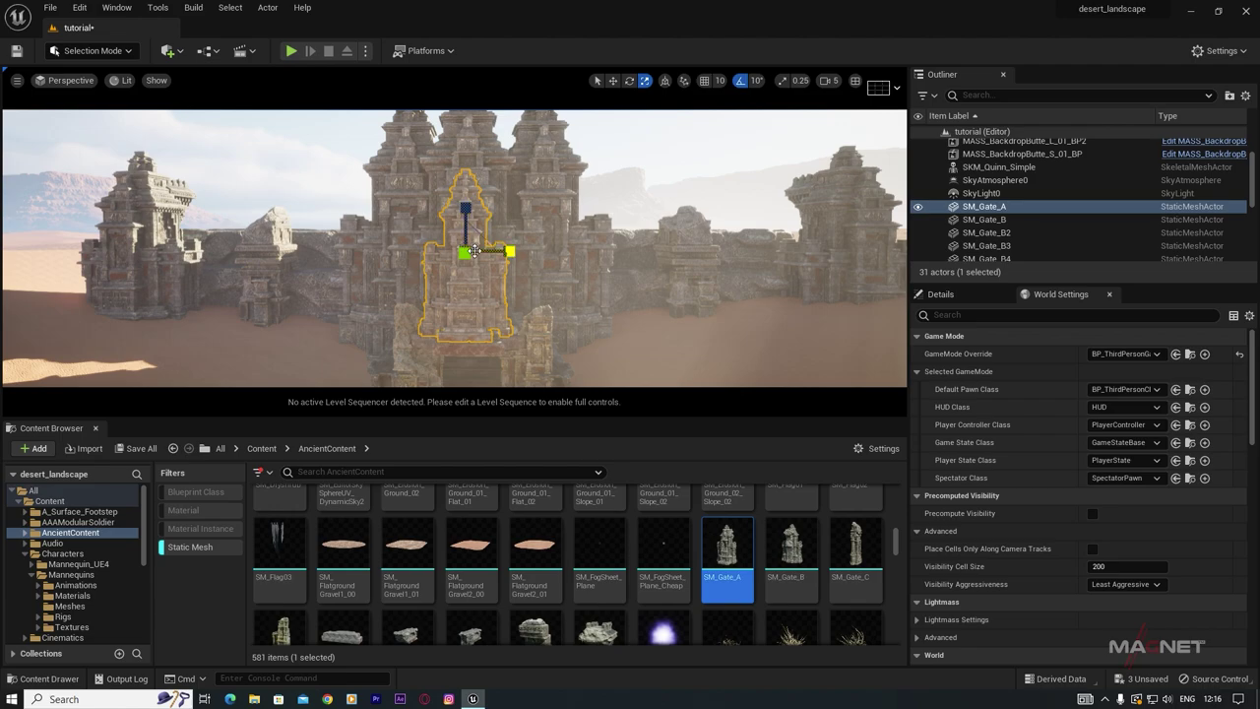
alt+drag(477, 256, 565, 256)
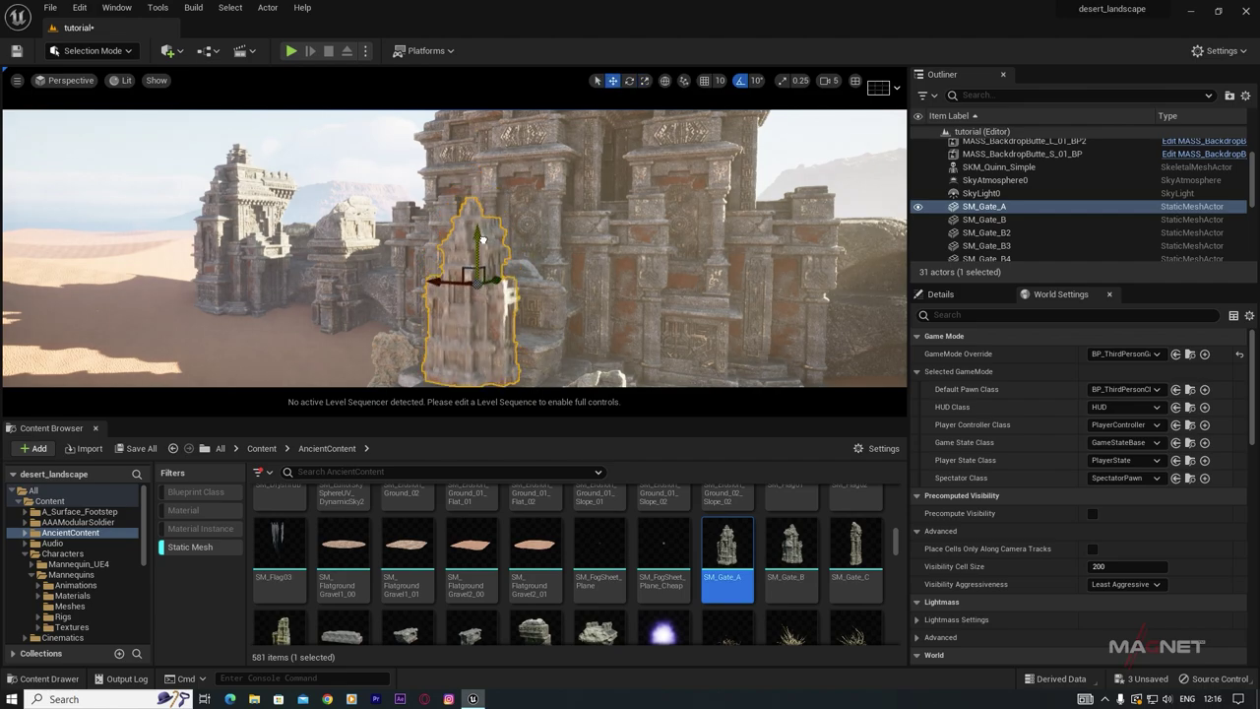
right_drag(481, 254, 500, 225)
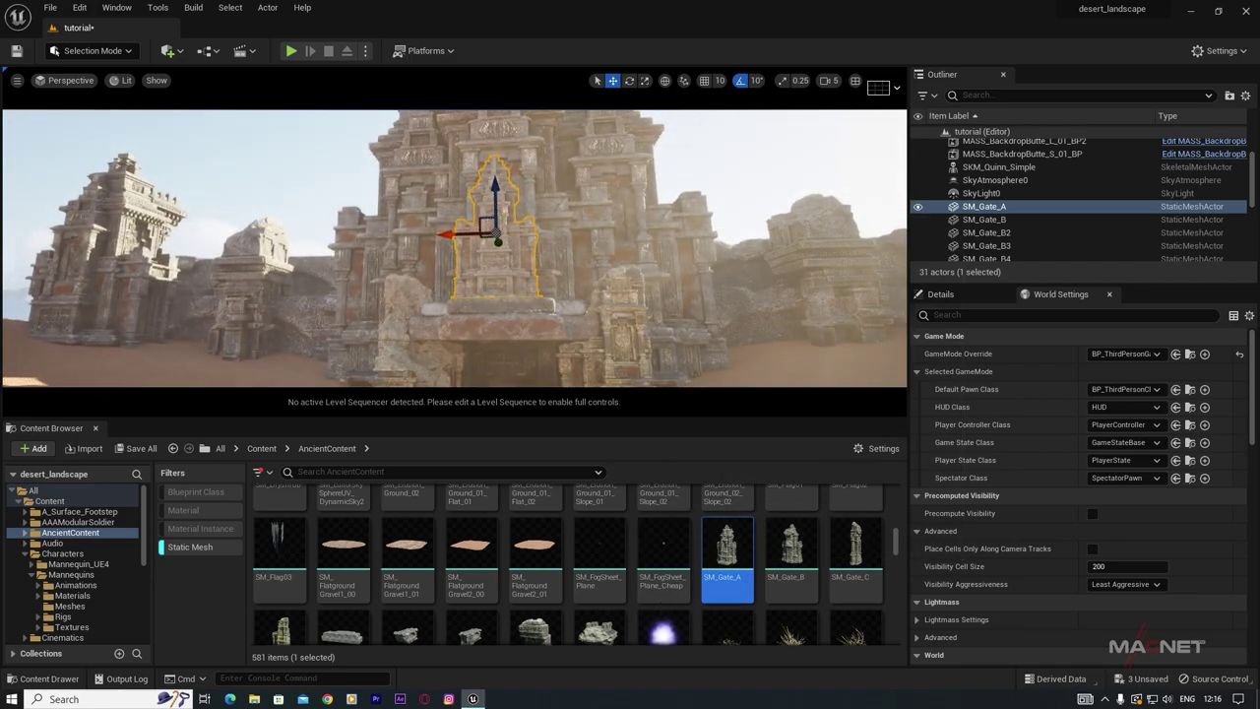
Step: Place an SM_Gate_C pillar on the entrance ledge, on the left side of the central SM_Gate_A tower
click(848, 549)
drag(847, 551, 450, 333)
key(w)
mouse_move(450, 333)
right_down()
mouse_move(511, 334)
mouse_move(473, 328)
right_up()
key(e)
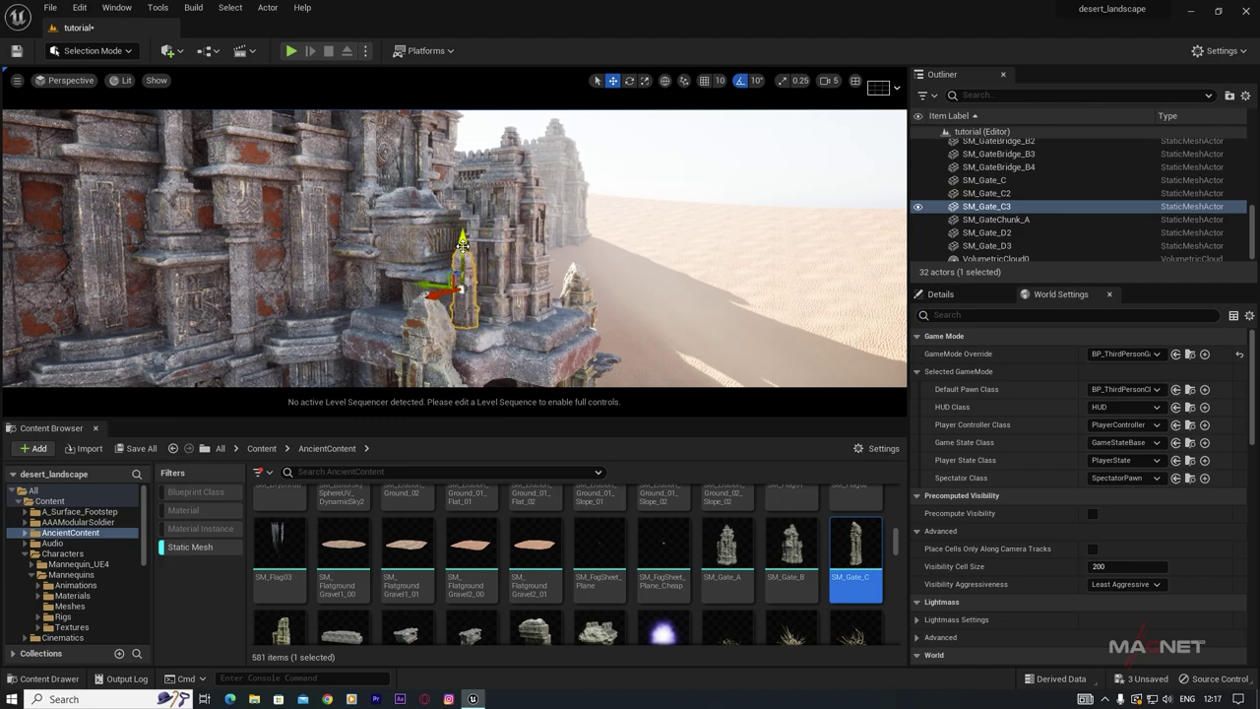
Step: Duplicate the small SM_Gate_C pillar to the opposite side of the central tower on the ledge
key(d)
right_drag(528, 307, 402, 276)
alt+drag(360, 257, 465, 257)
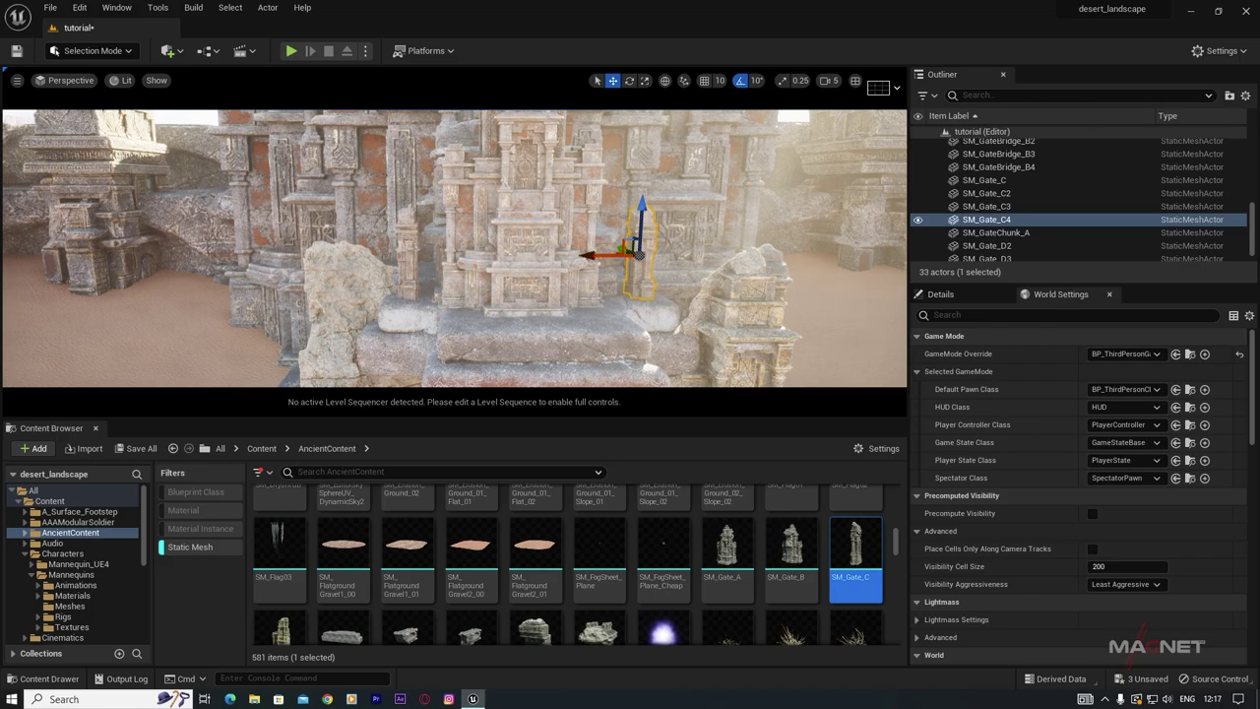
key(s)
right_drag(590, 256, 651, 262)
key(w)
key(w)
key(s)
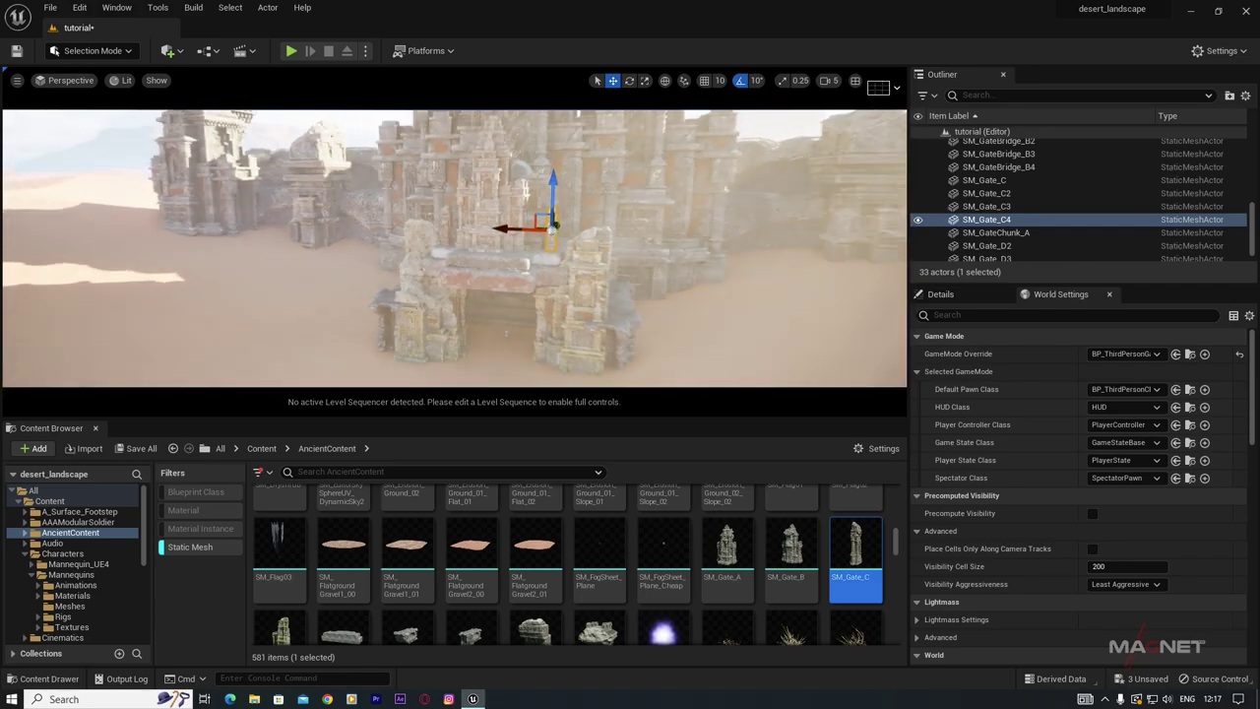
Step: Place an enlarged SM_Gate_D ruin beside the entrance's left pillar and duplicate it to the right side of the entrance
right_drag(534, 341, 534, 342)
key(s)
scroll(571, 591, down, 1)
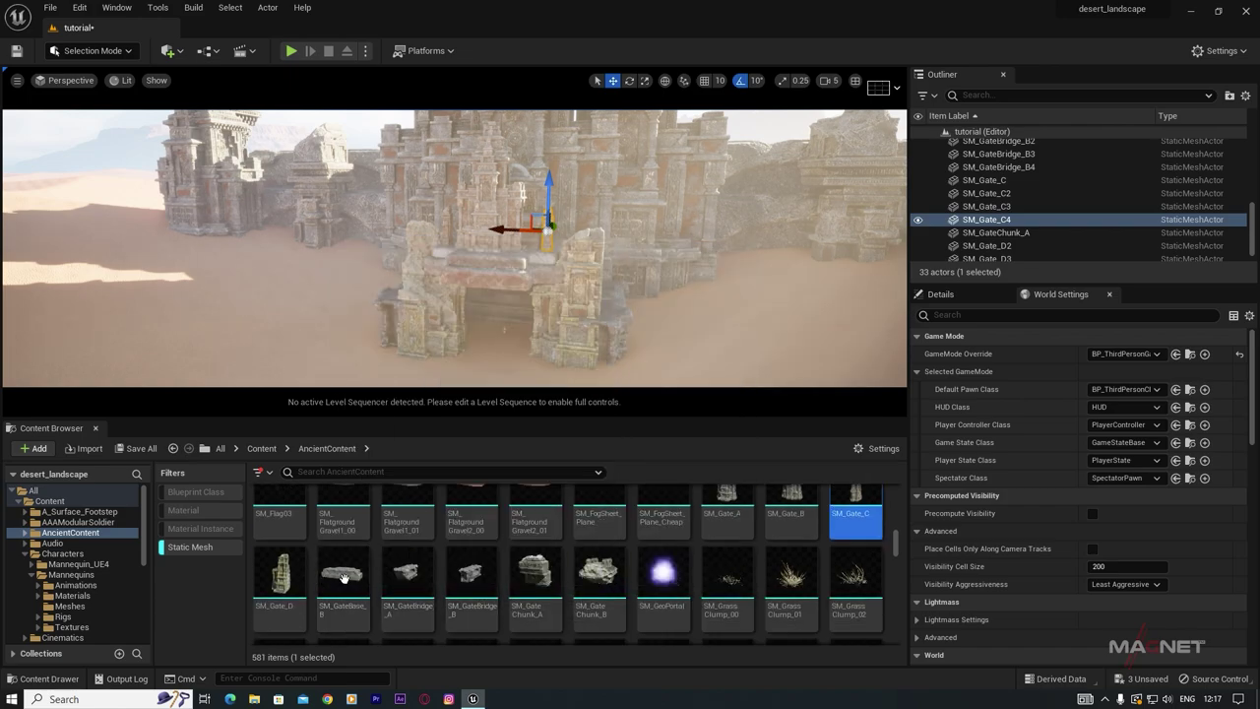
click(283, 580)
drag(283, 580, 321, 282)
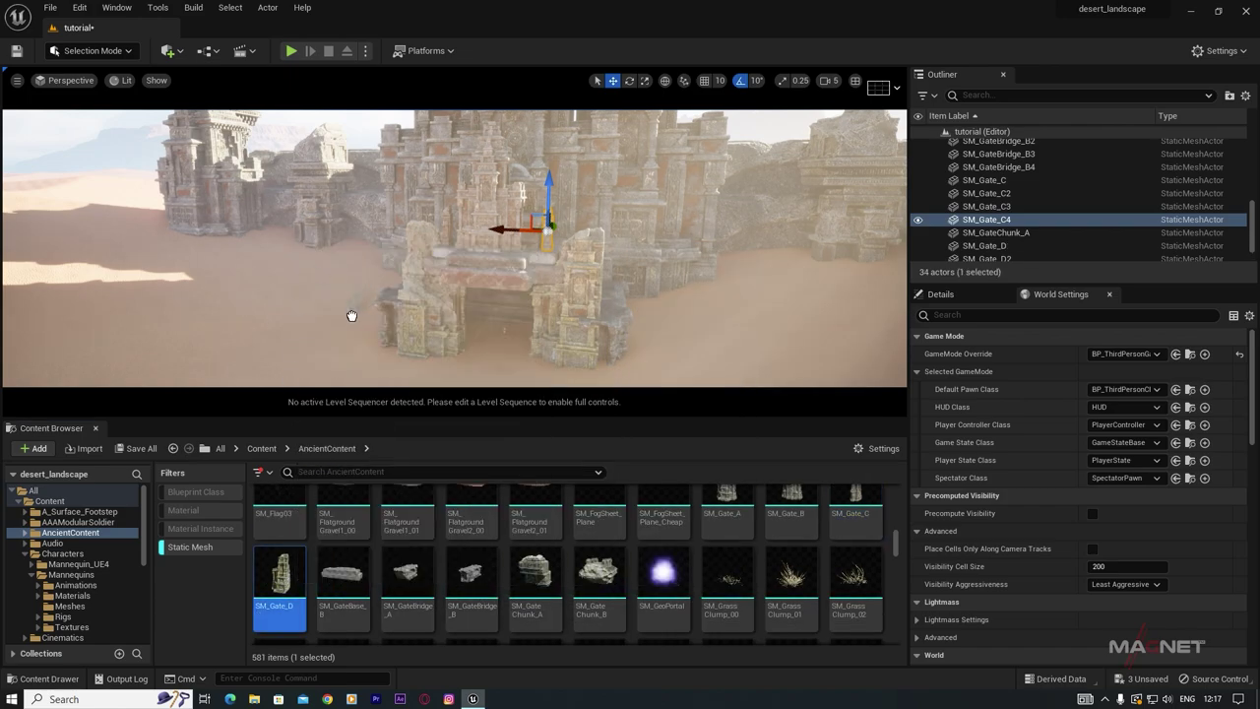
drag(387, 357, 350, 360)
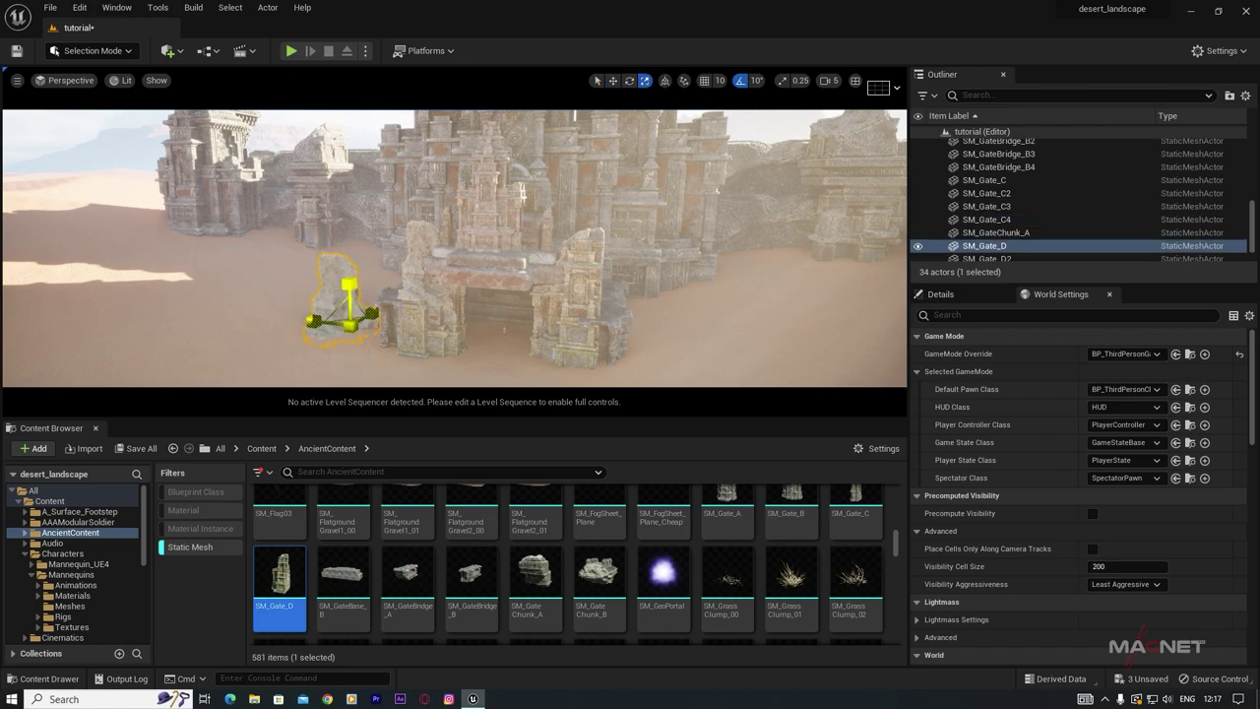
drag(348, 277, 330, 239)
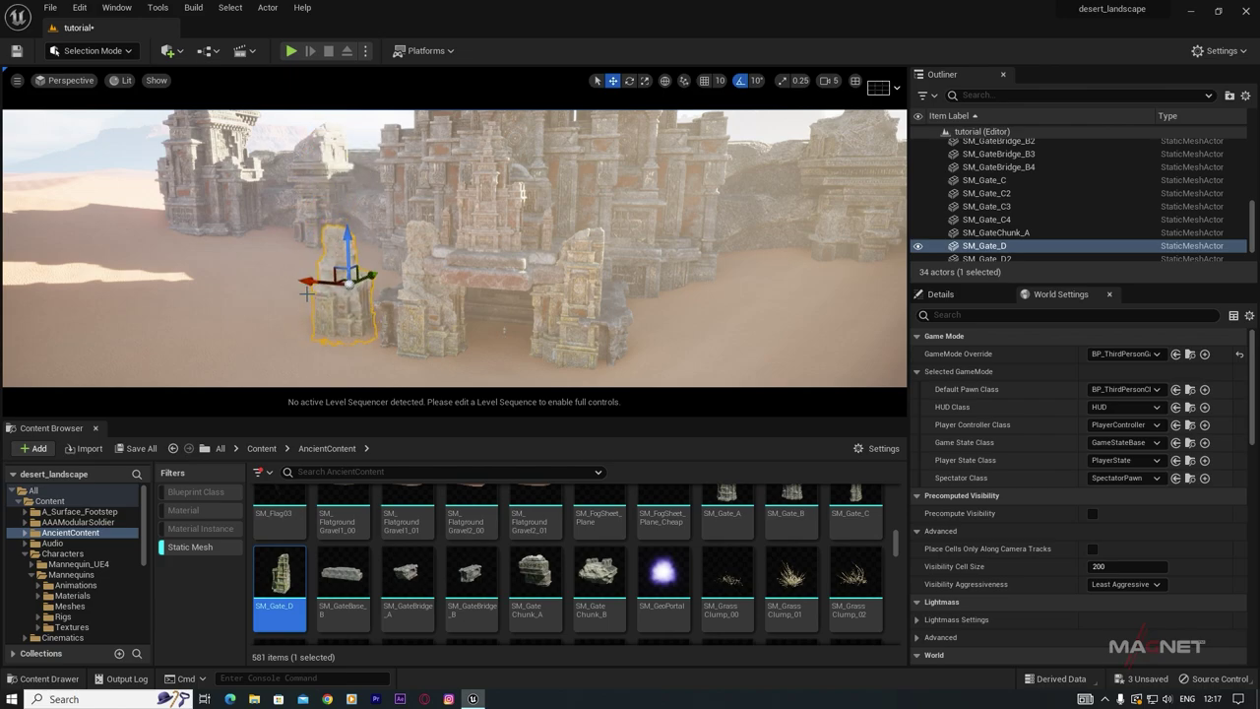
alt+drag(311, 283, 615, 337)
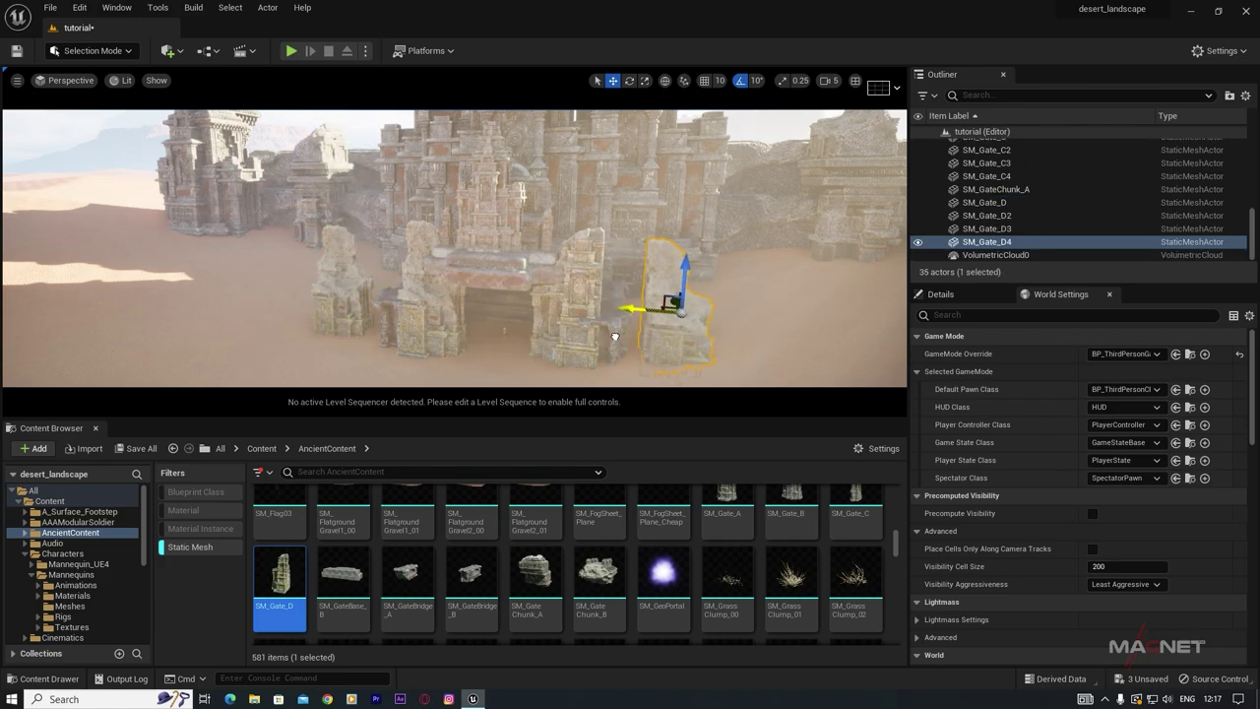
Step: Add SM_Gate_B behind the right SM_Gate_D ruin, then scale, rotate and position it against the temple front
right_drag(483, 372, 484, 364)
scroll(630, 581, up, 1)
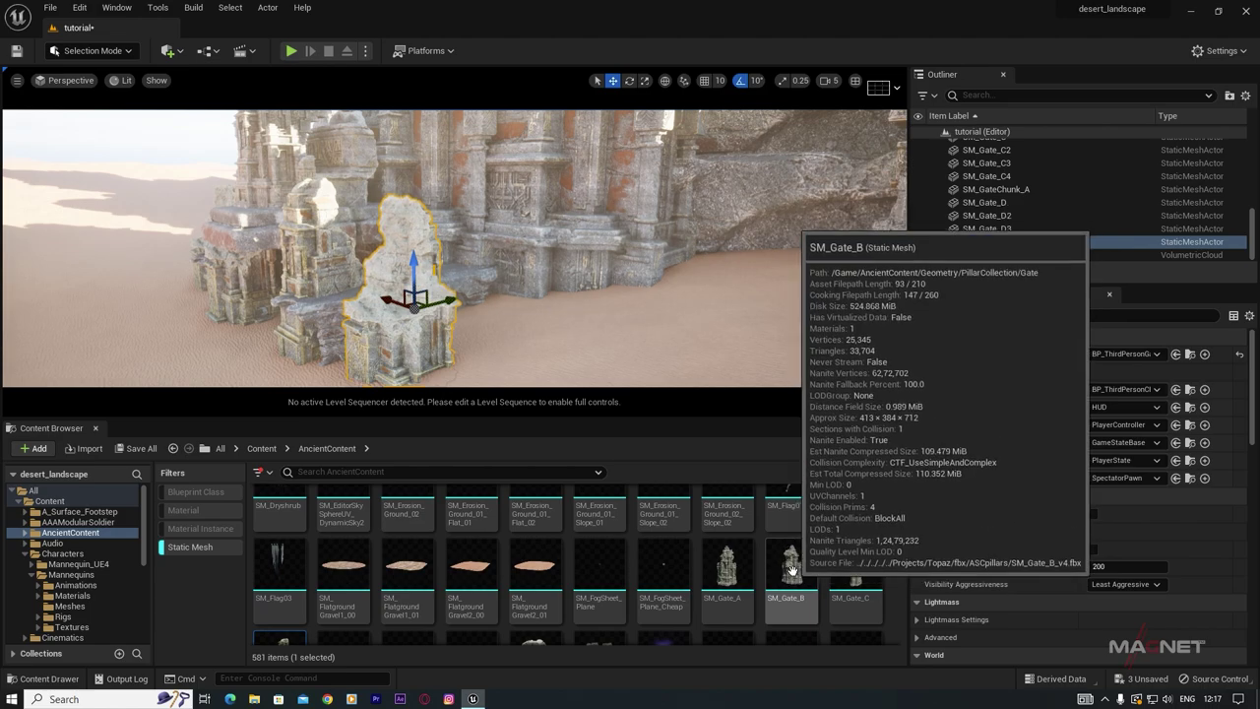
drag(791, 557, 546, 166)
key(r)
key(e)
key(r)
key(e)
key(w)
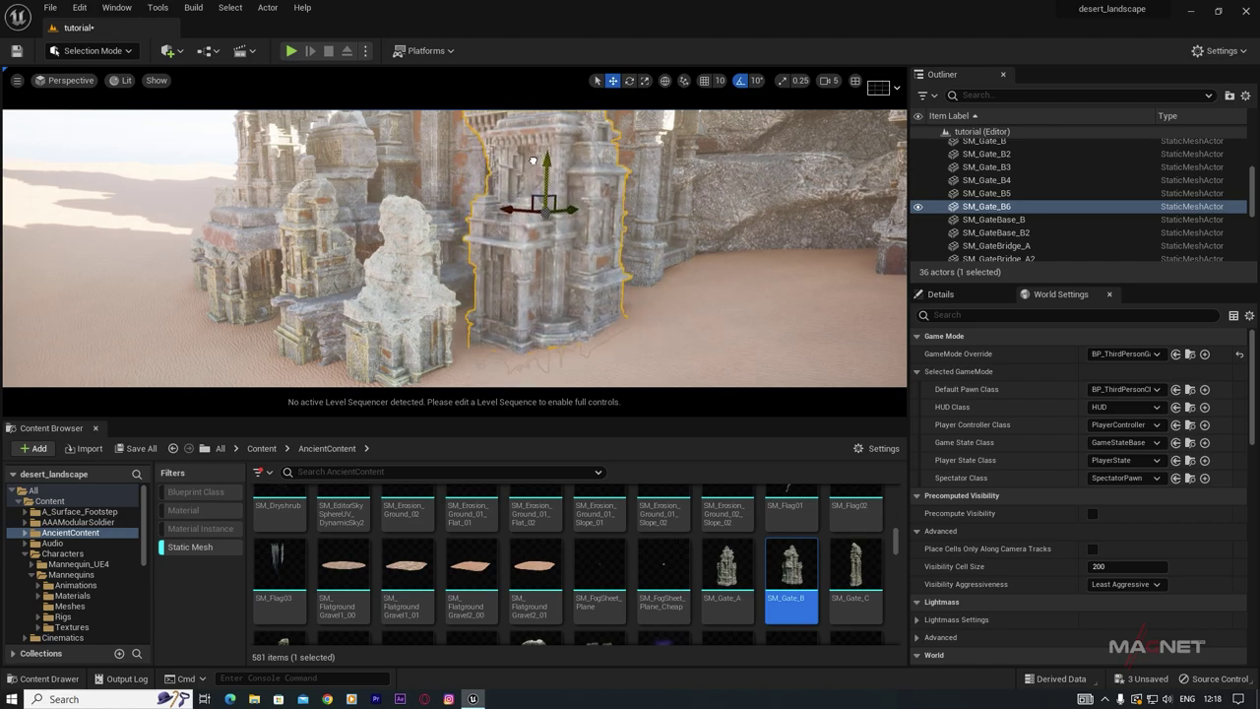
right_drag(545, 166, 679, 143)
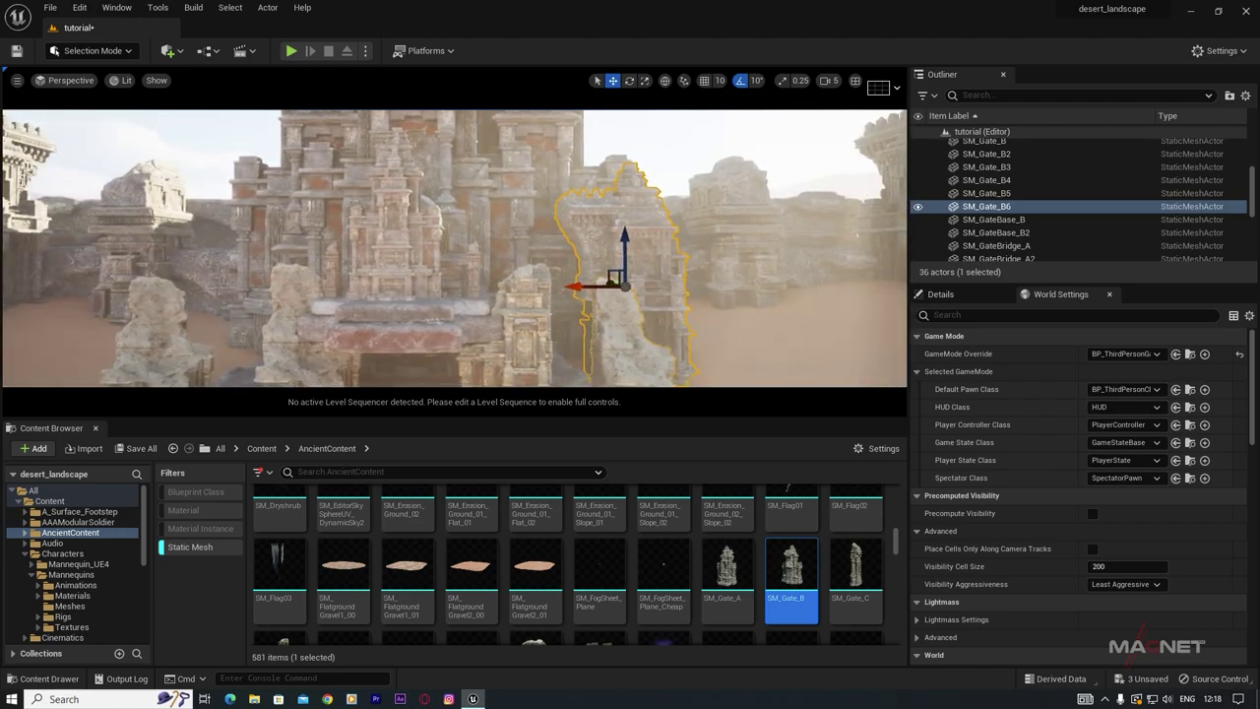
Step: Duplicate the SM_Gate_B tower to the left side of the entrance, turn it to suit, and deselect it
alt+drag(584, 287, 106, 293)
key(e)
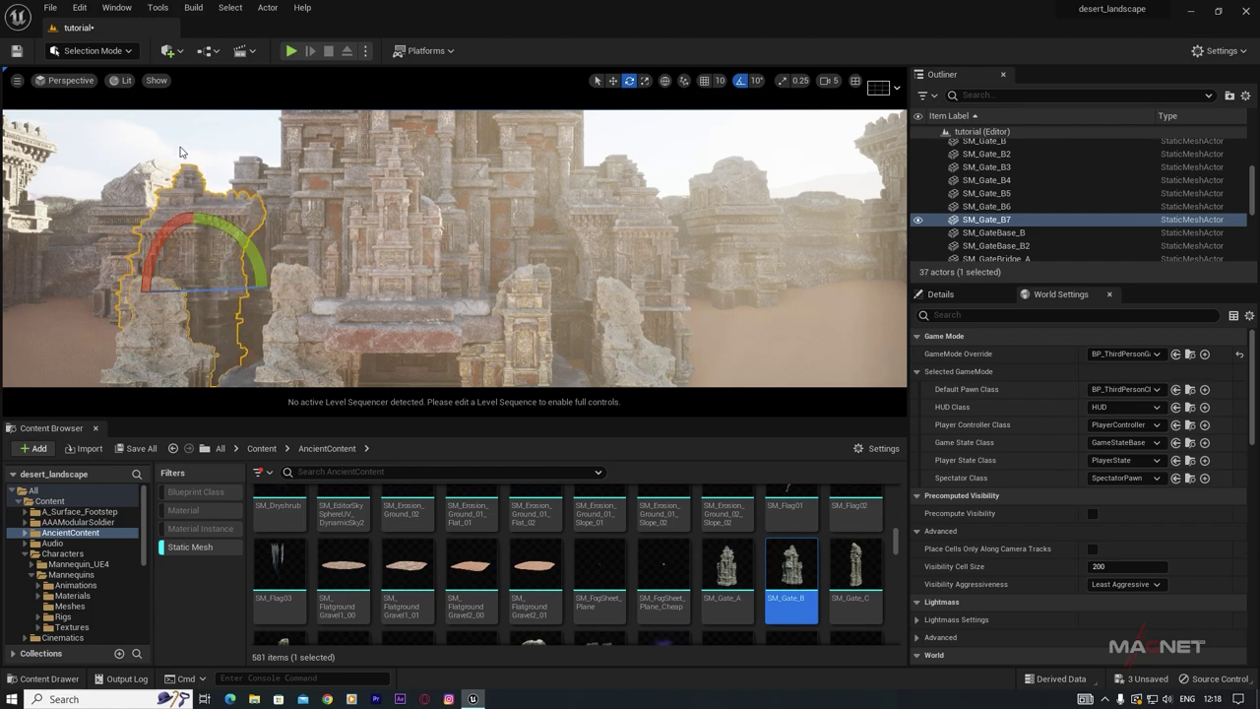
click(181, 149)
key(s)
right_drag(400, 300, 431, 278)
key(w)
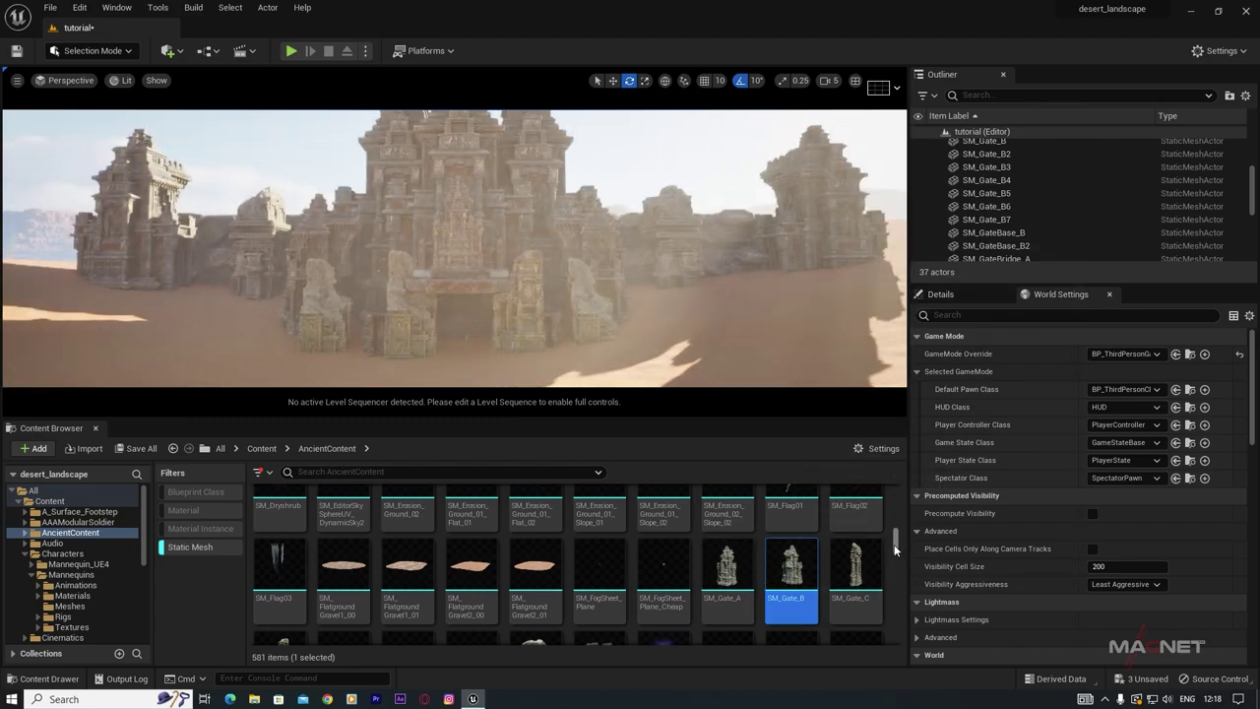
Step: Place SM_PillarChunk03 on the sand to the left of the temple and enlarge it
scroll(752, 581, down, 5)
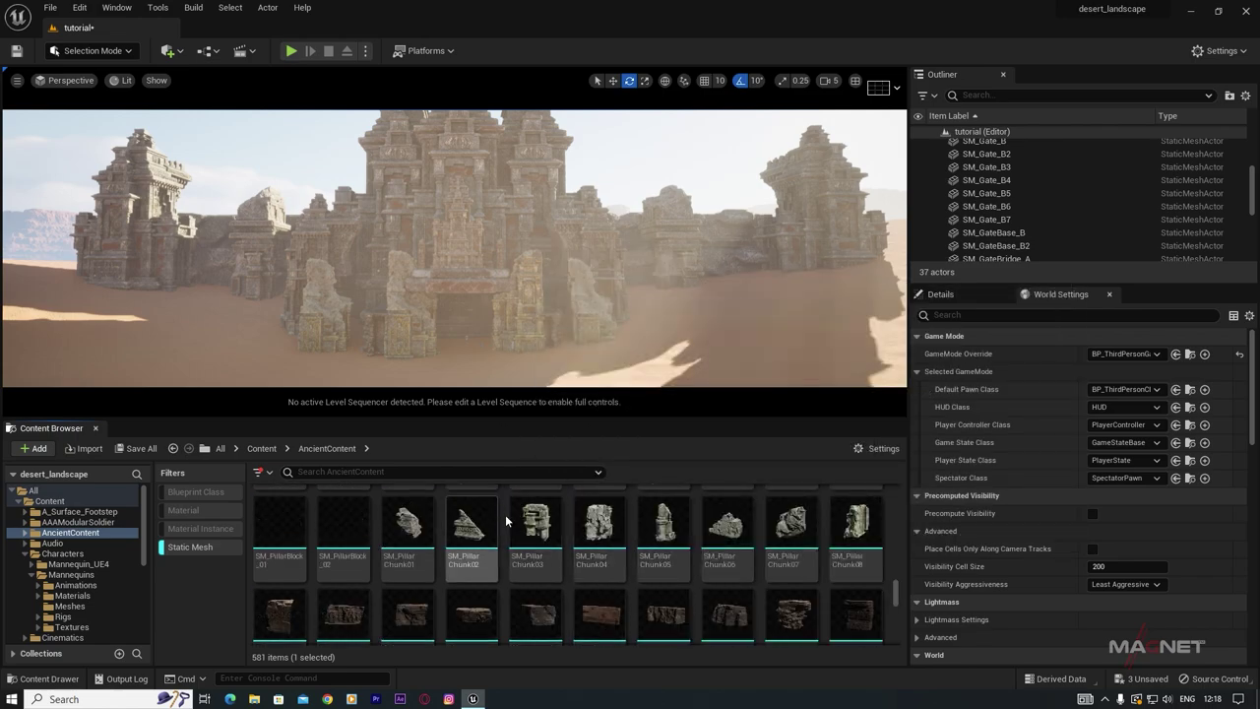
mouse_move(541, 525)
drag(541, 525, 248, 339)
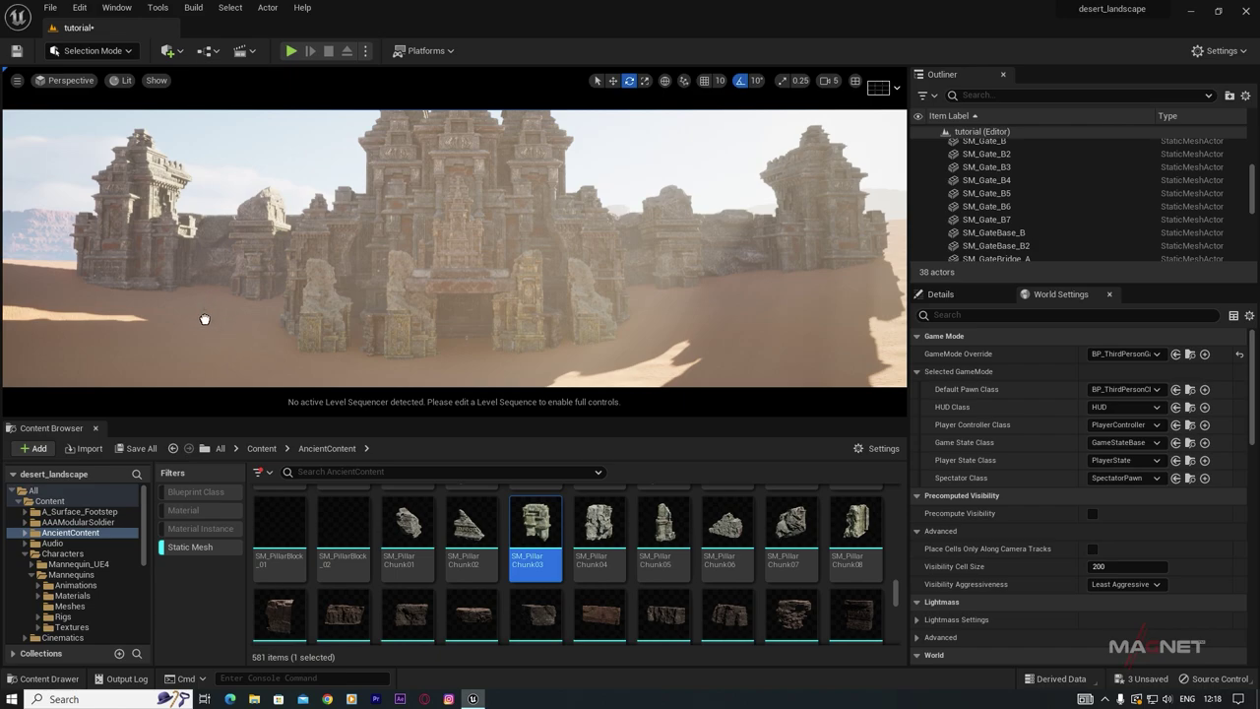
drag(205, 319, 205, 319)
key(r)
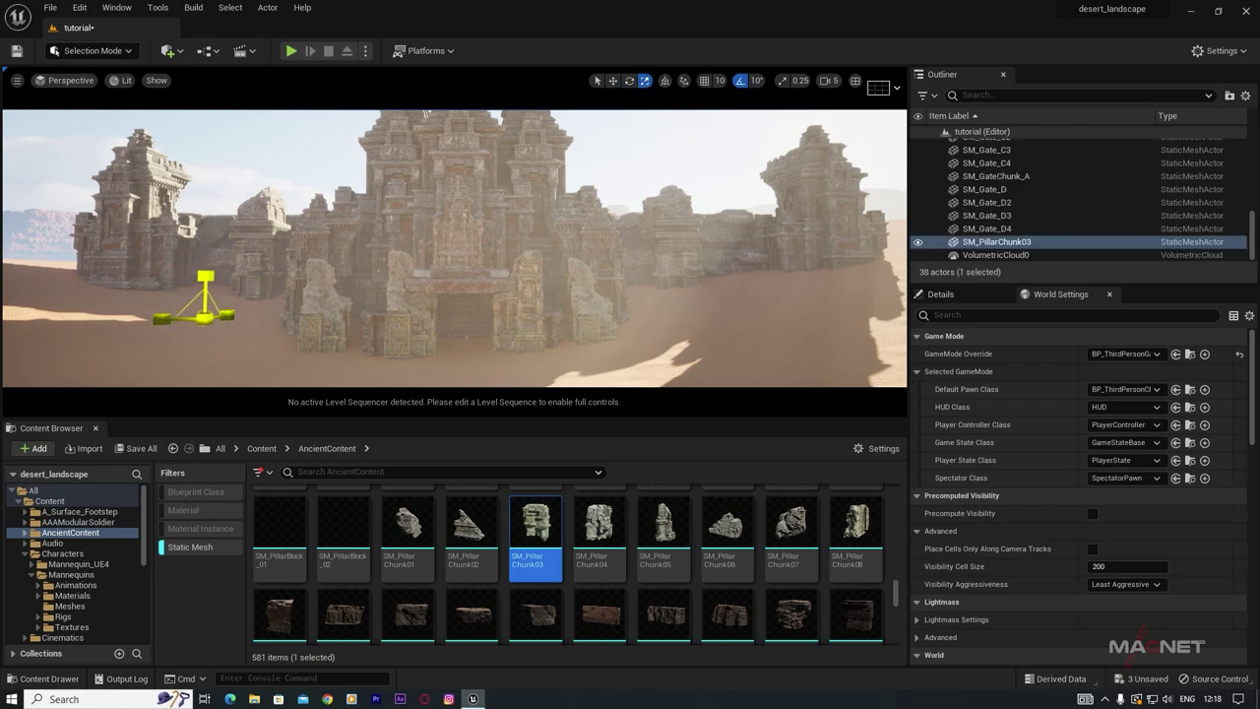
drag(202, 318, 229, 349)
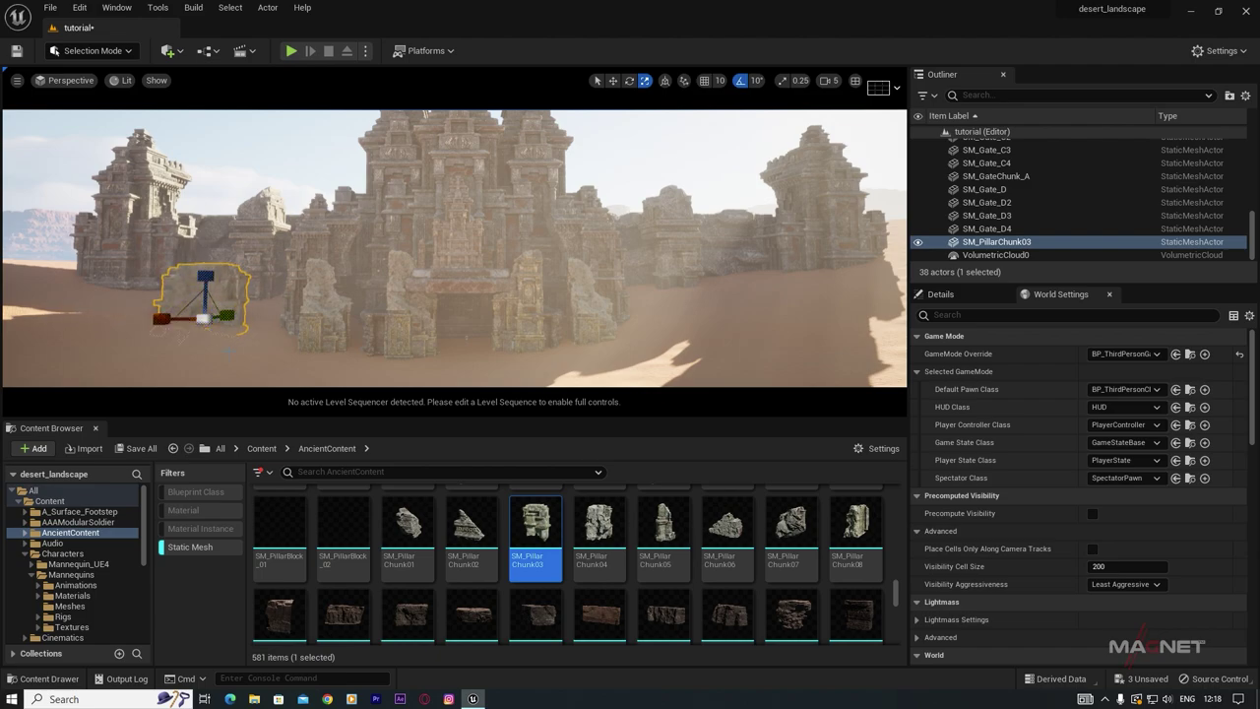
Step: Rotate SM_PillarChunk03 so its carved side faces outward, and raise it out of the sand
key(w)
right_drag(455, 248, 345, 271)
key(e)
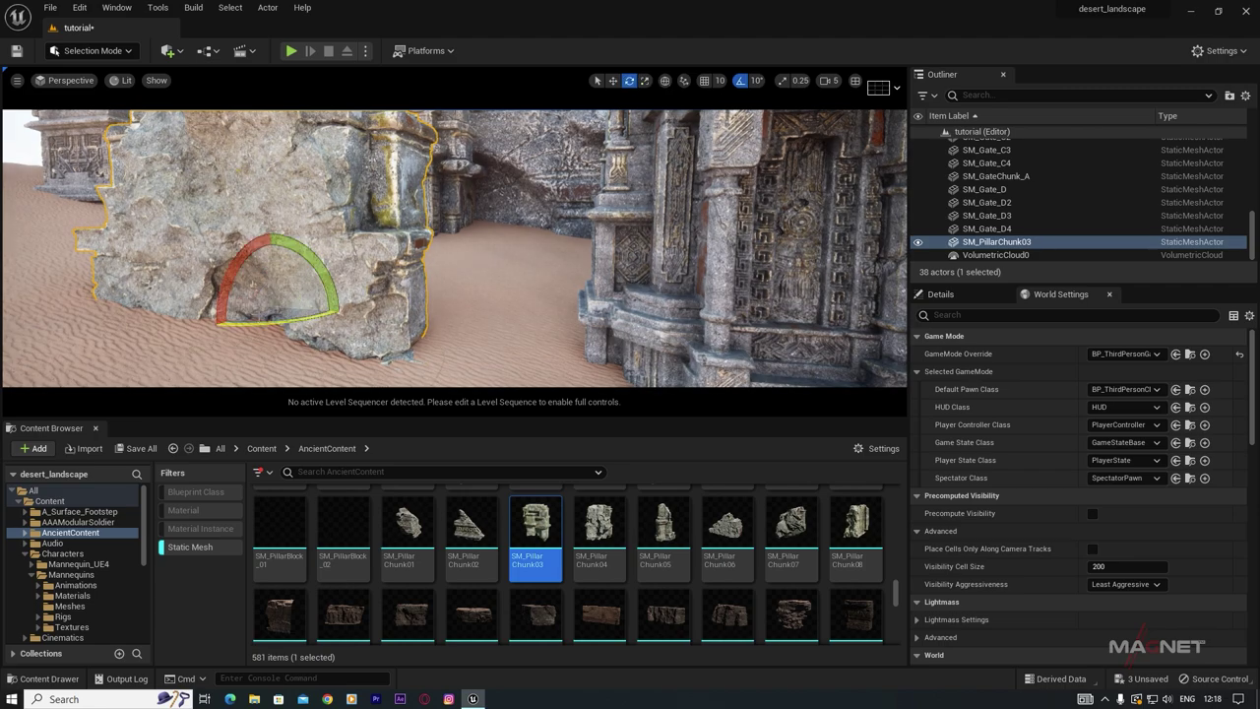
drag(243, 322, 356, 311)
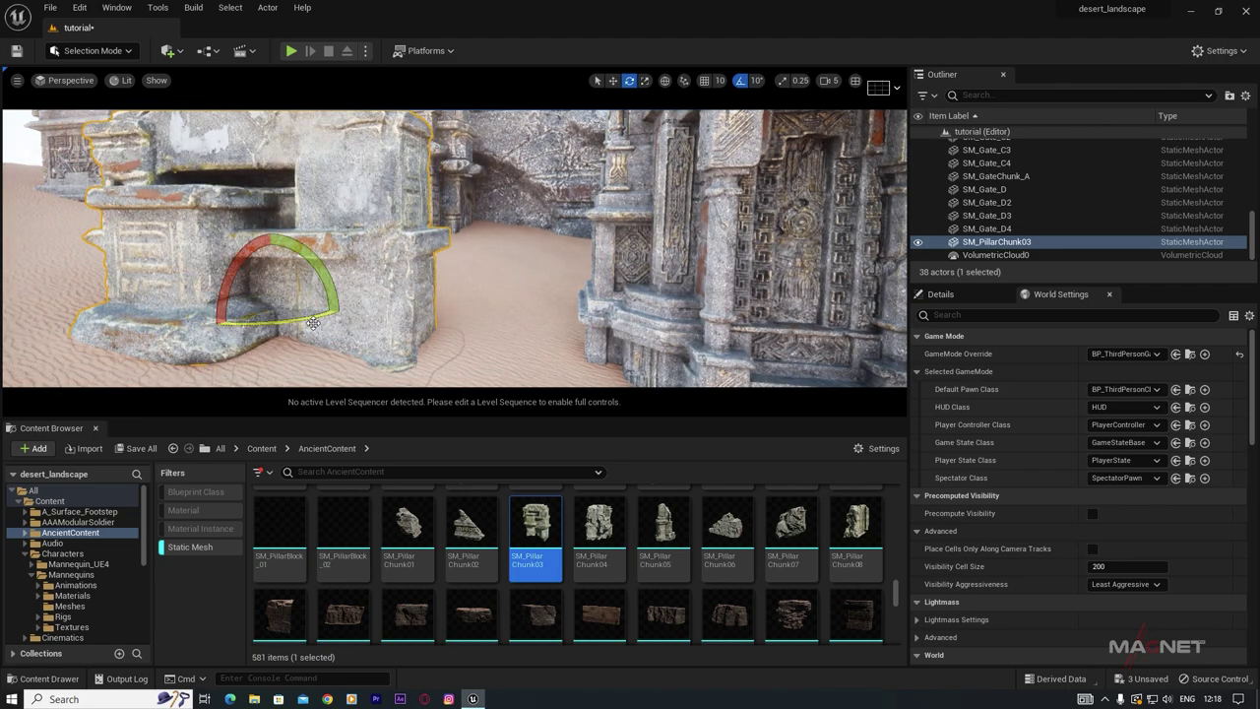
key(w)
right_drag(357, 296, 404, 271)
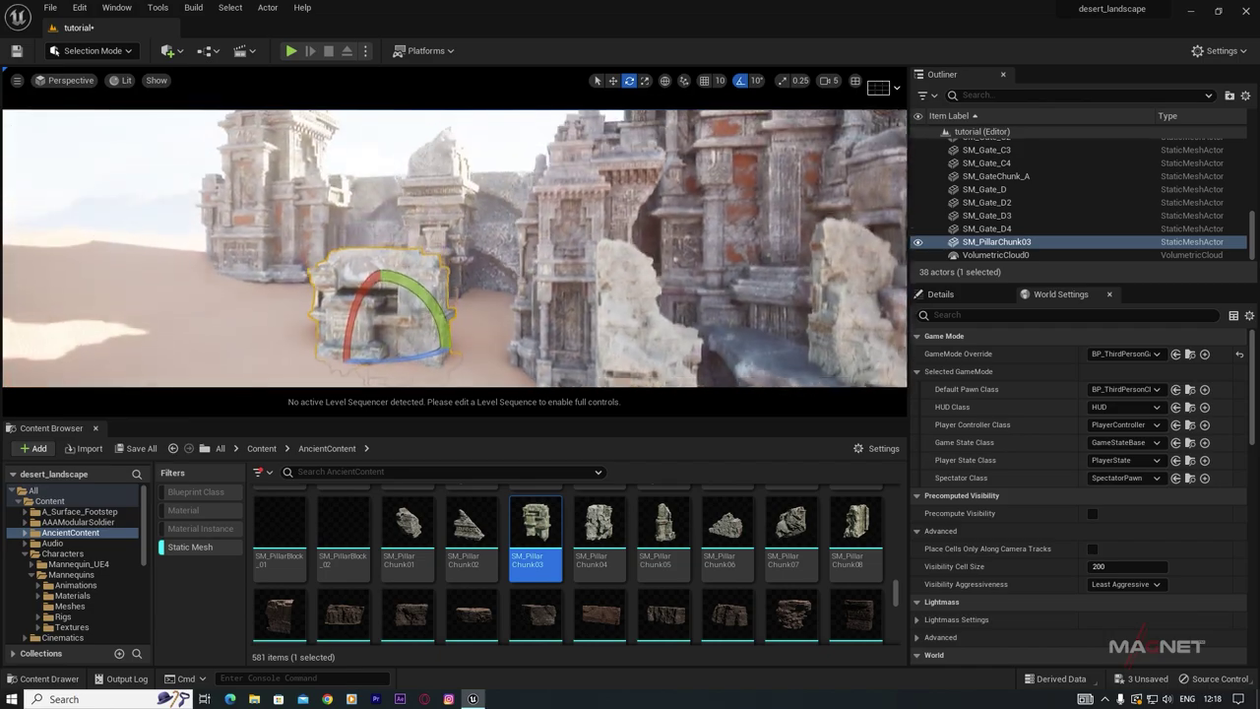
key(w)
drag(382, 297, 367, 258)
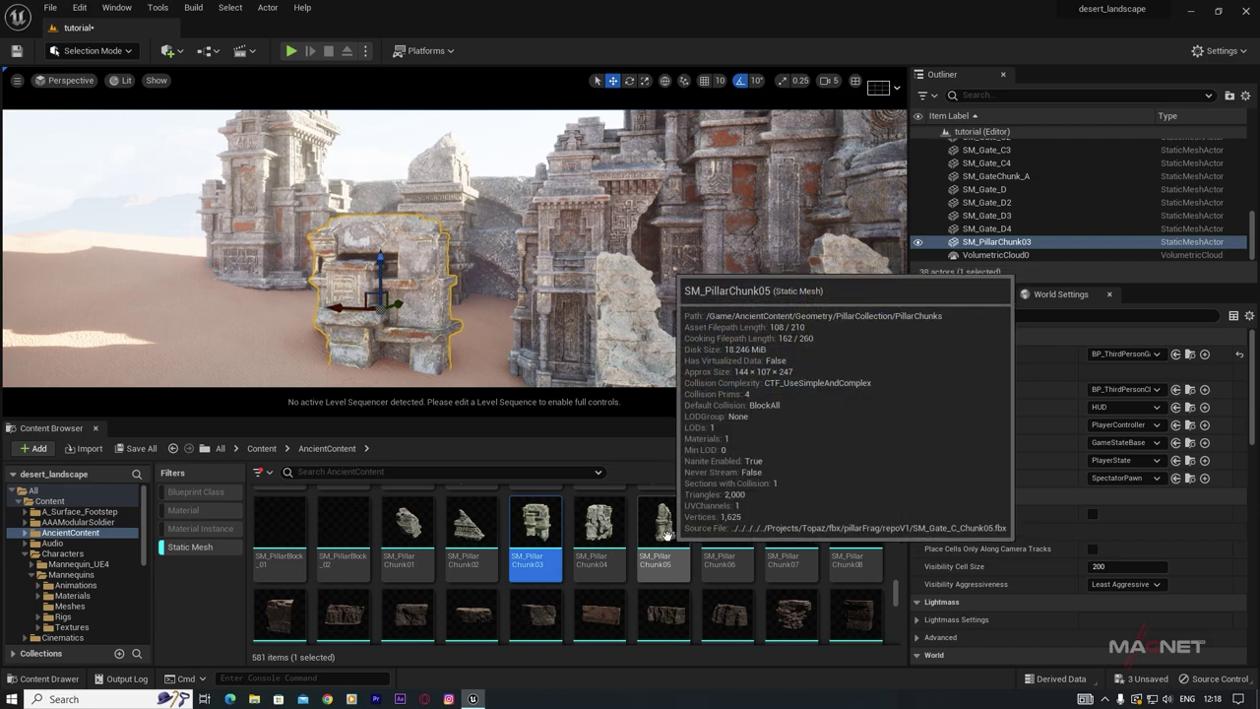
Step: Add SM_PillarChunk05, enlarge it, and stack it on top of SM_PillarChunk03 as a ruined pillar
drag(664, 527, 433, 341)
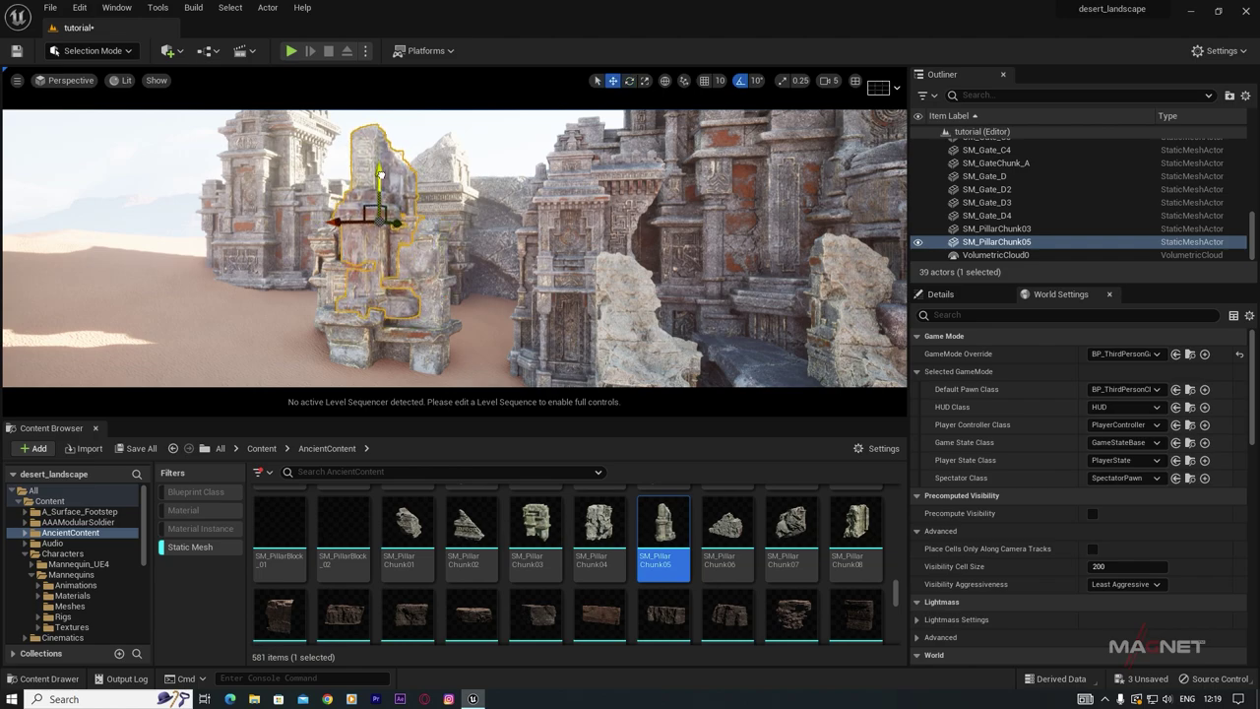
drag(381, 175, 381, 110)
right_drag(433, 197, 413, 241)
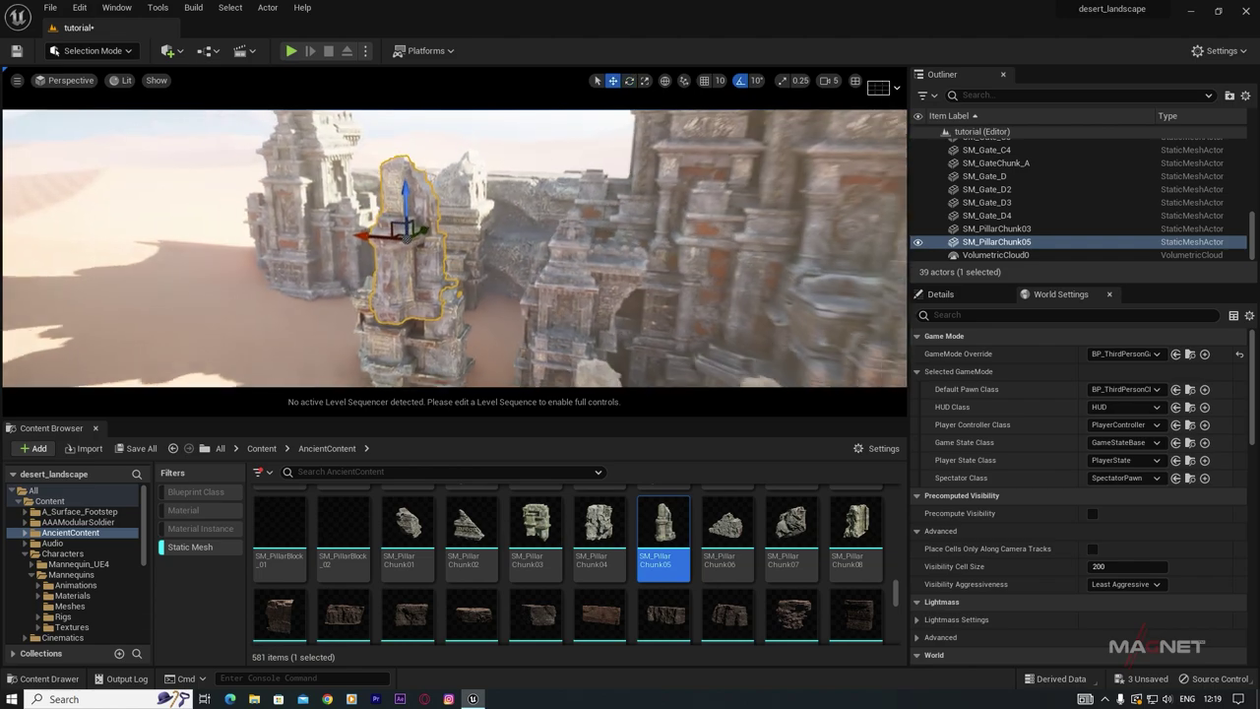
right_drag(380, 197, 384, 202)
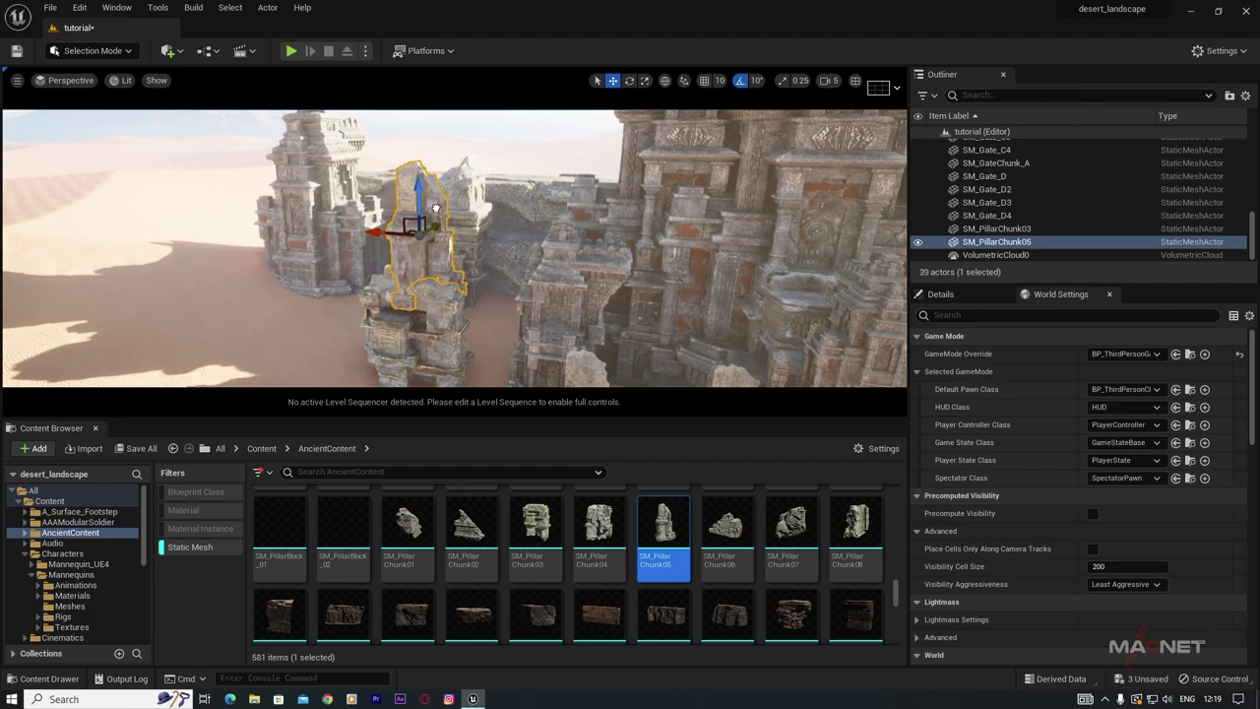
mouse_move(423, 201)
mouse_down()
mouse_move(418, 147)
mouse_move(415, 187)
mouse_up()
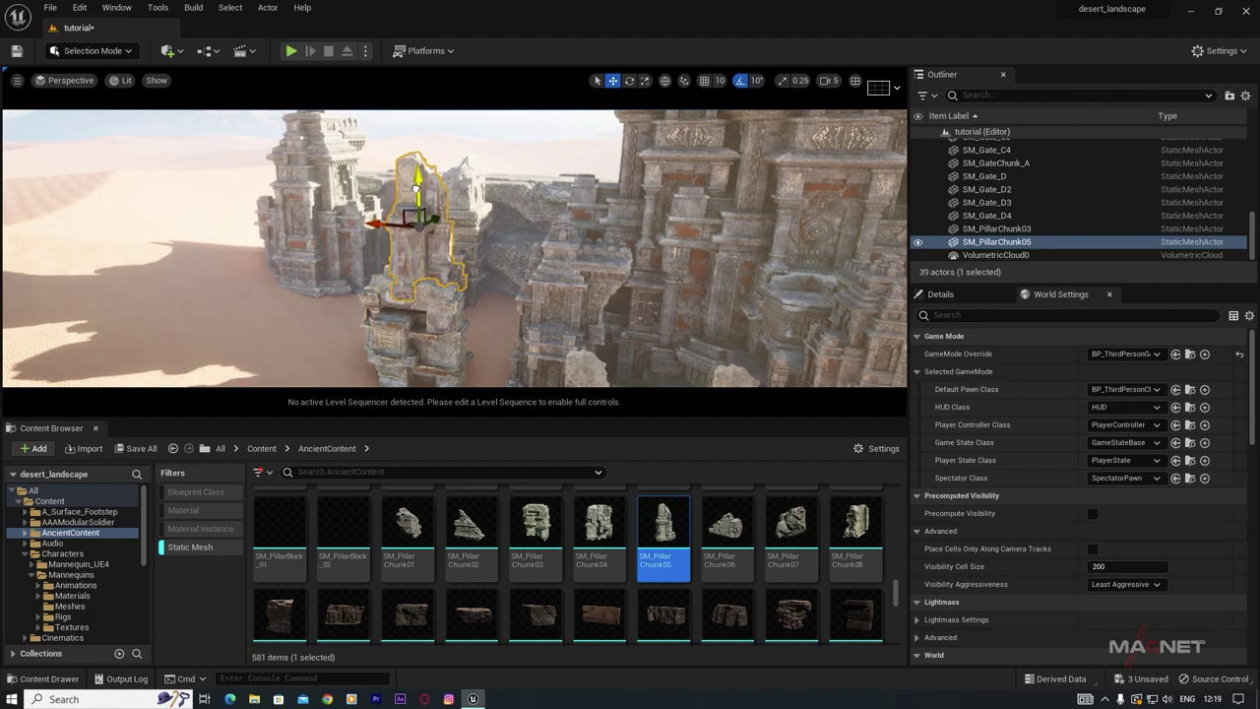
drag(375, 224, 363, 220)
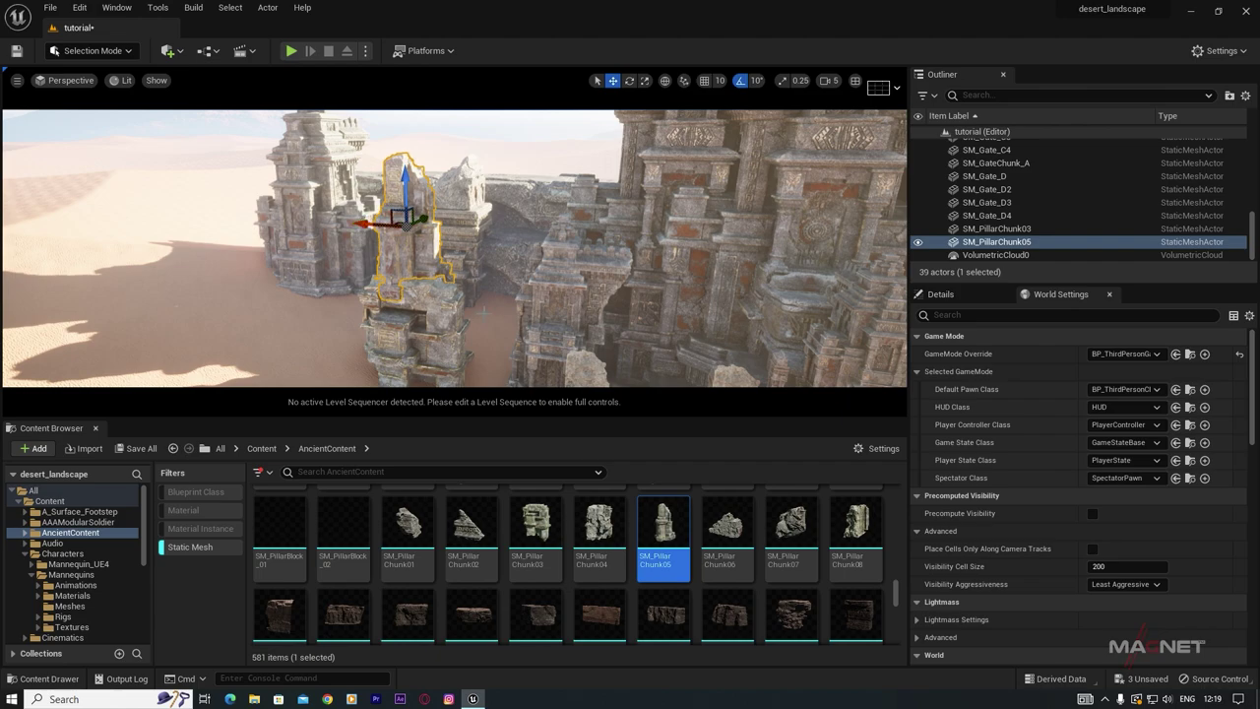
Step: Select SM_PillarChunk03 together with SM_PillarChunk05 and group them as one ruined pillar
mouse_move(483, 311)
right_down()
mouse_move(536, 317)
mouse_move(483, 311)
right_up()
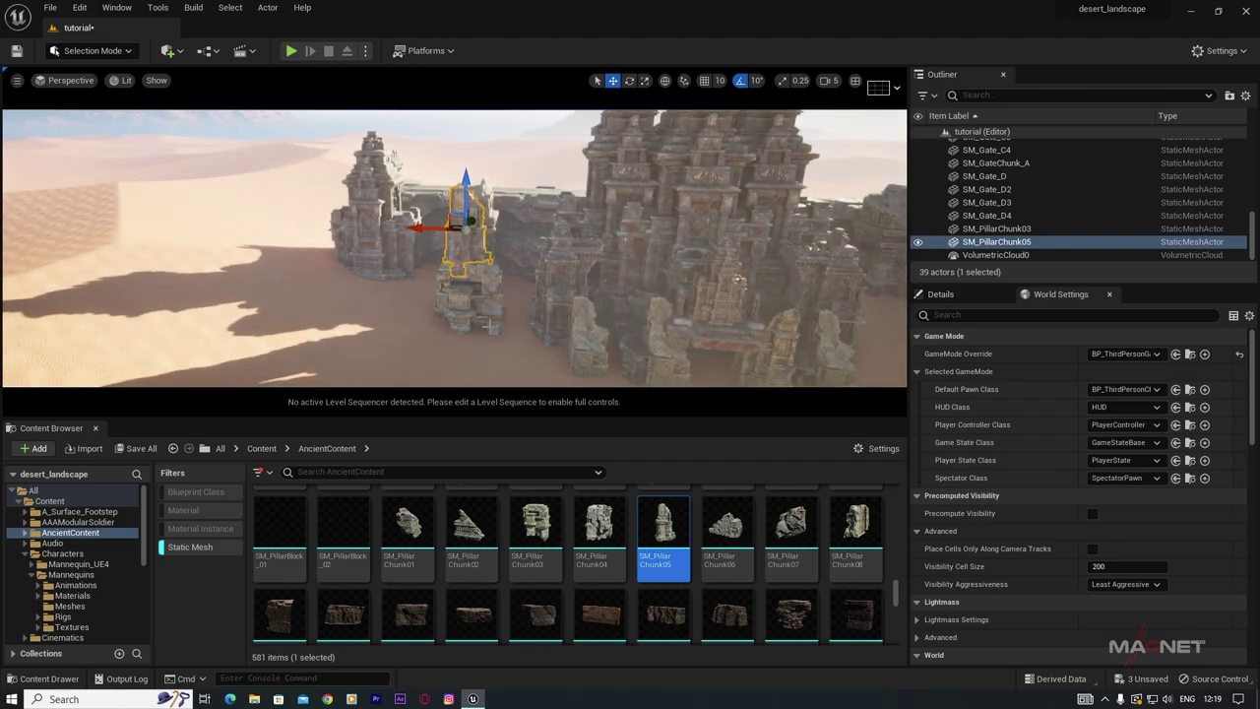
ctrl+click(475, 300)
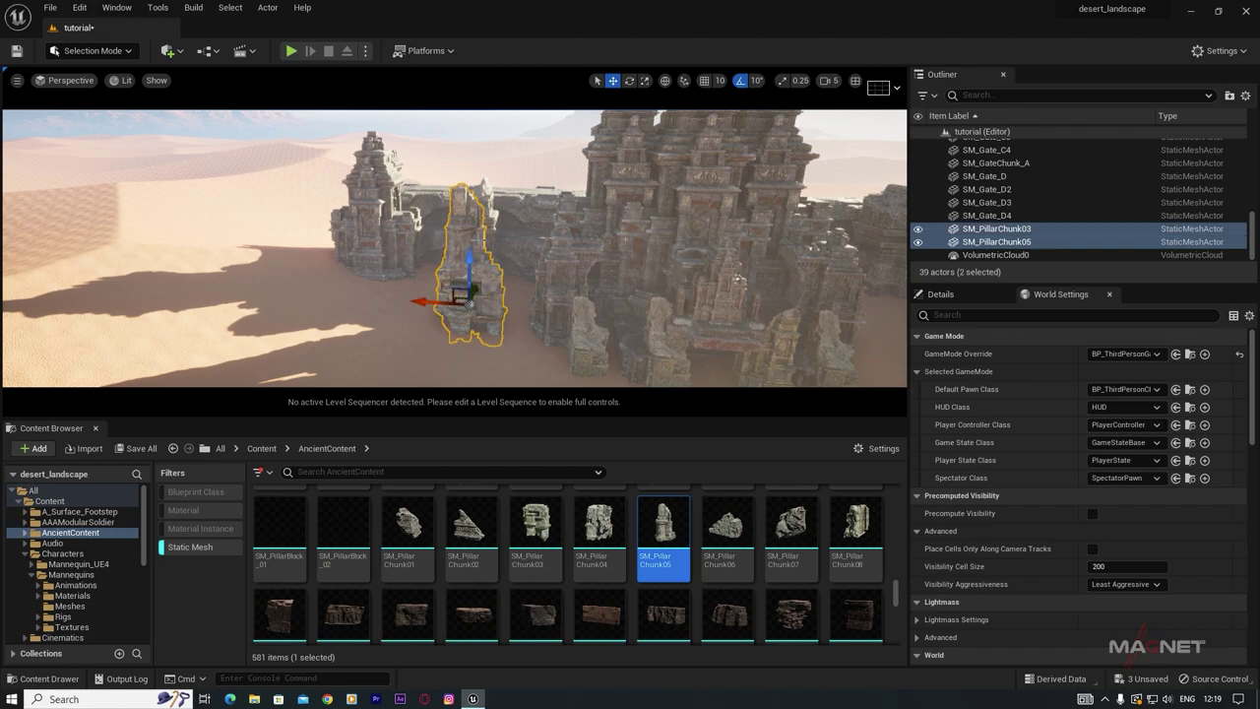
right_click(462, 239)
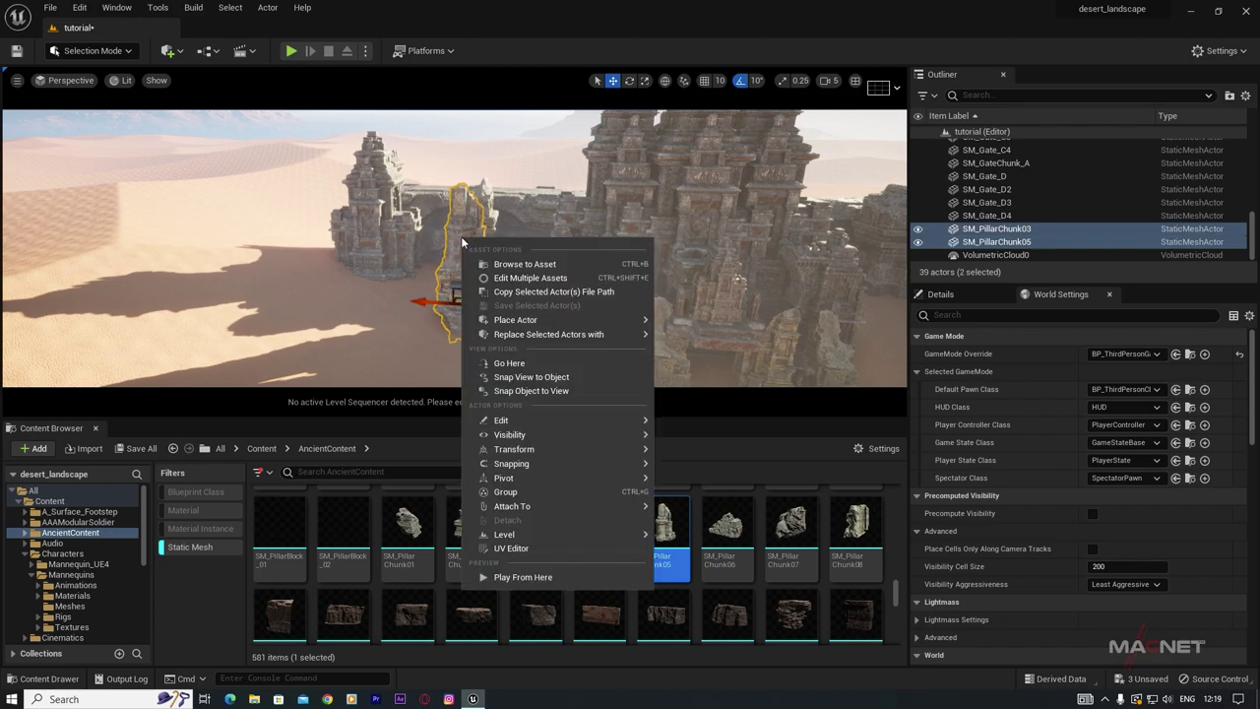
click(506, 492)
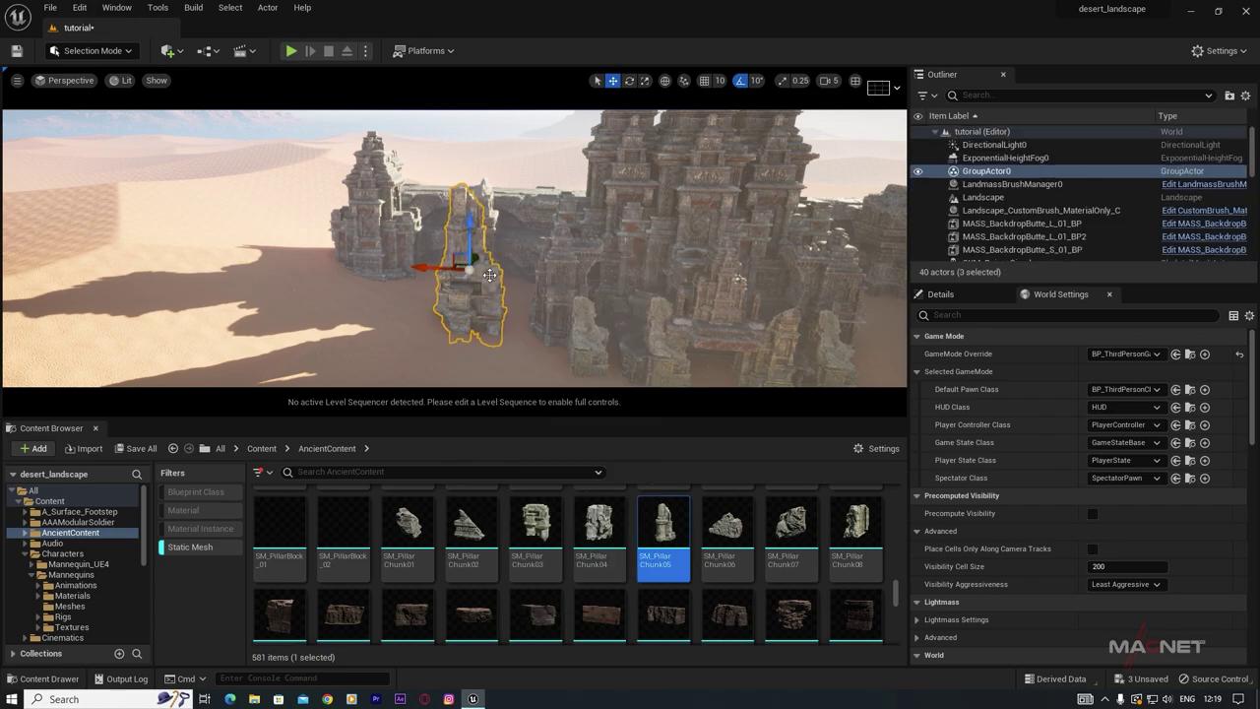
Step: Duplicate the grouped ruined pillar to the right side of the temple and deselect it
mouse_move(470, 325)
right_down()
mouse_move(502, 311)
mouse_move(469, 325)
right_up()
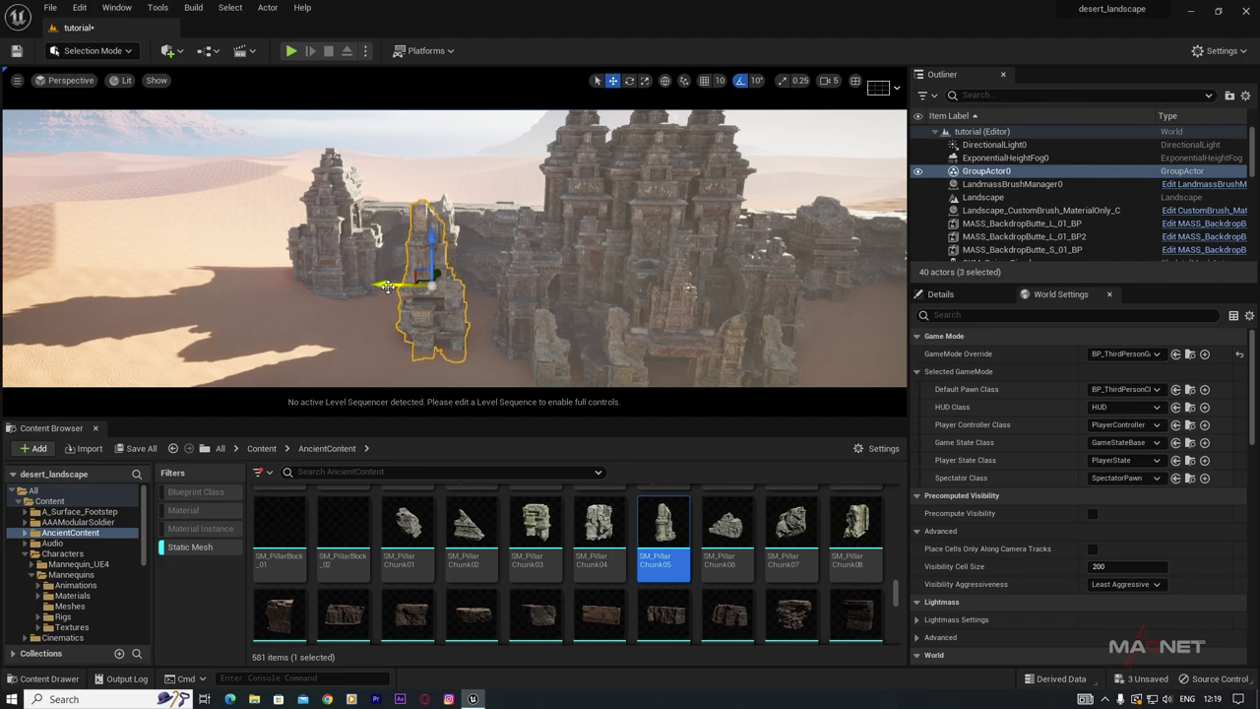
alt+drag(384, 283, 847, 289)
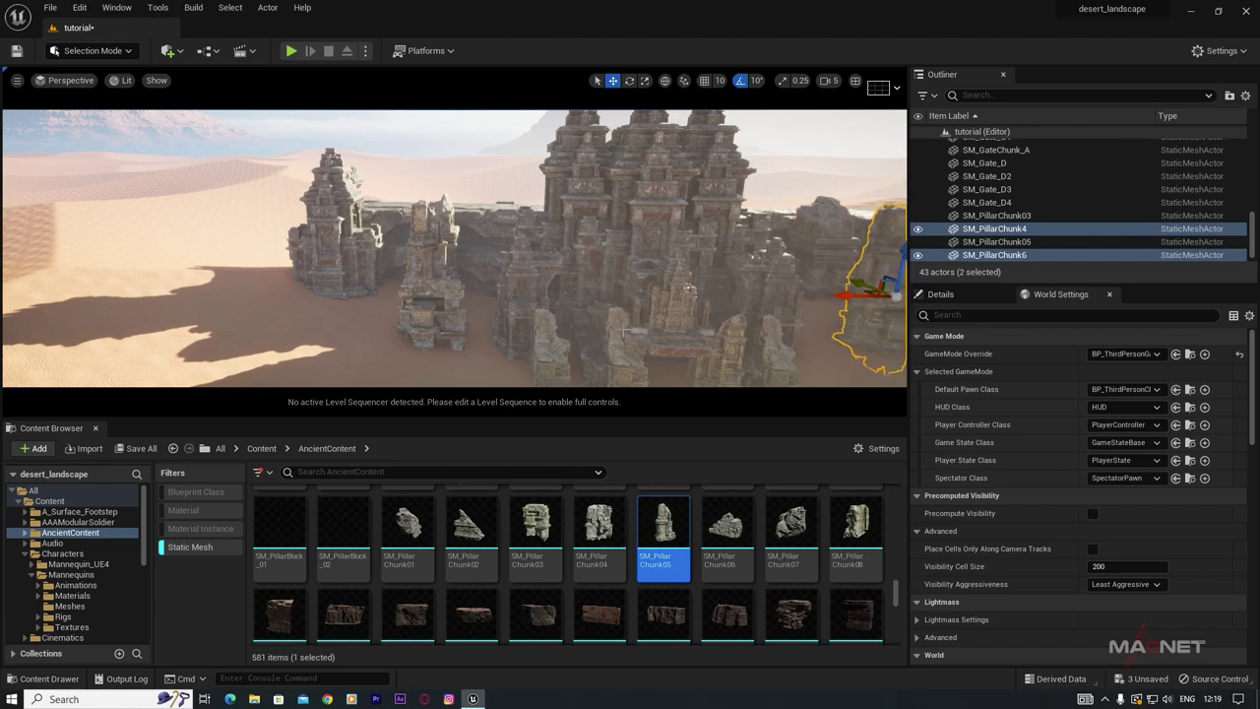
right_drag(625, 331, 688, 344)
right_drag(837, 285, 836, 285)
click(836, 285)
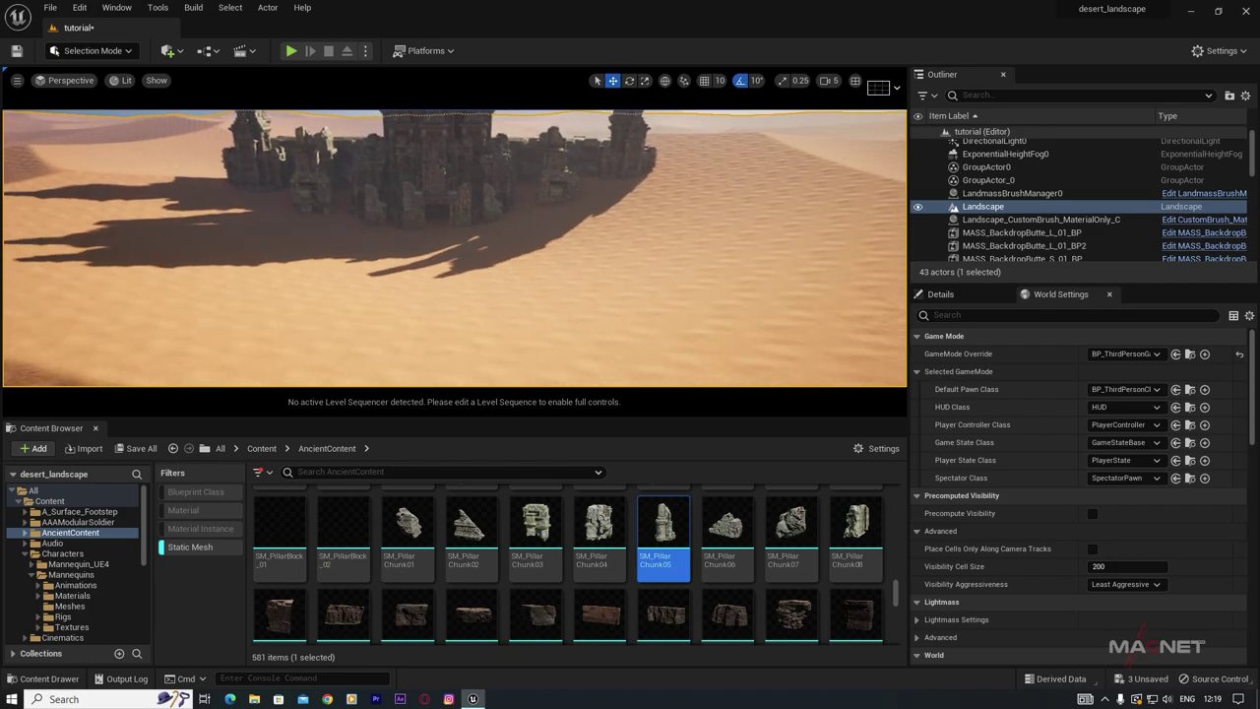
Step: Place SM_Piillar_L_01_Base on the sand in front of the temple, enlarge it, and raise it out of the ground
right_drag(230, 295, 230, 295)
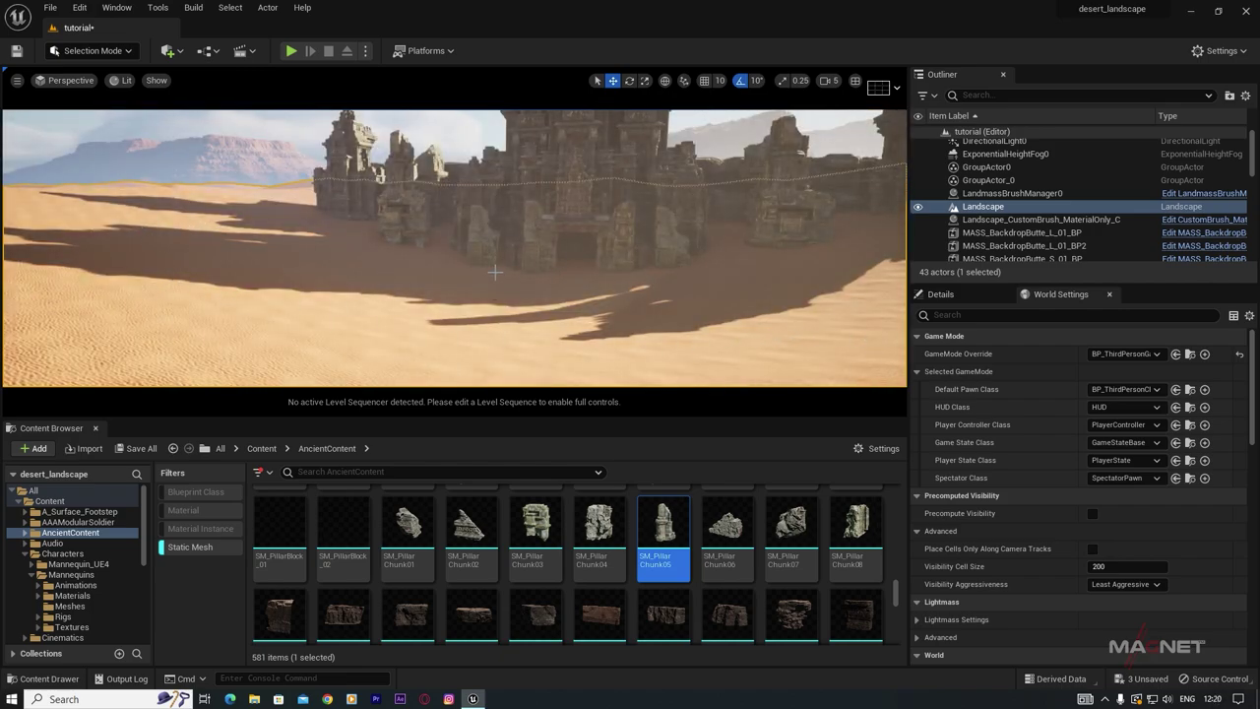
scroll(655, 591, up, 2)
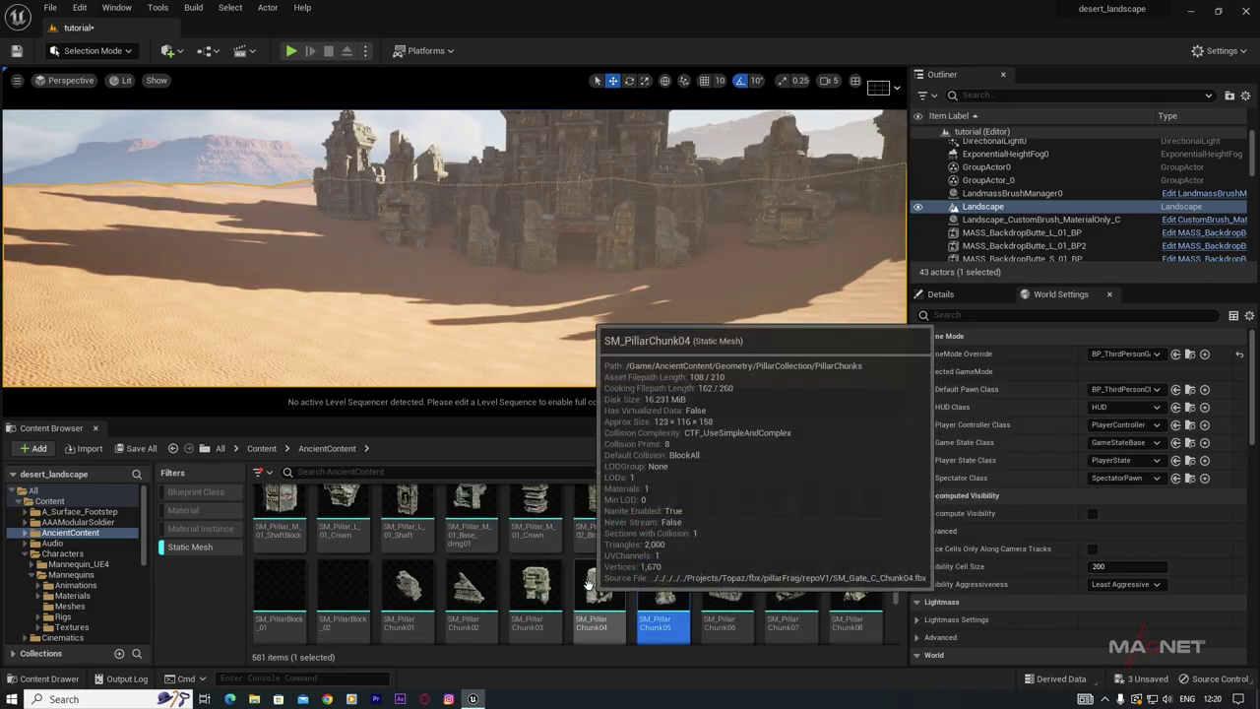
scroll(654, 591, up, 1)
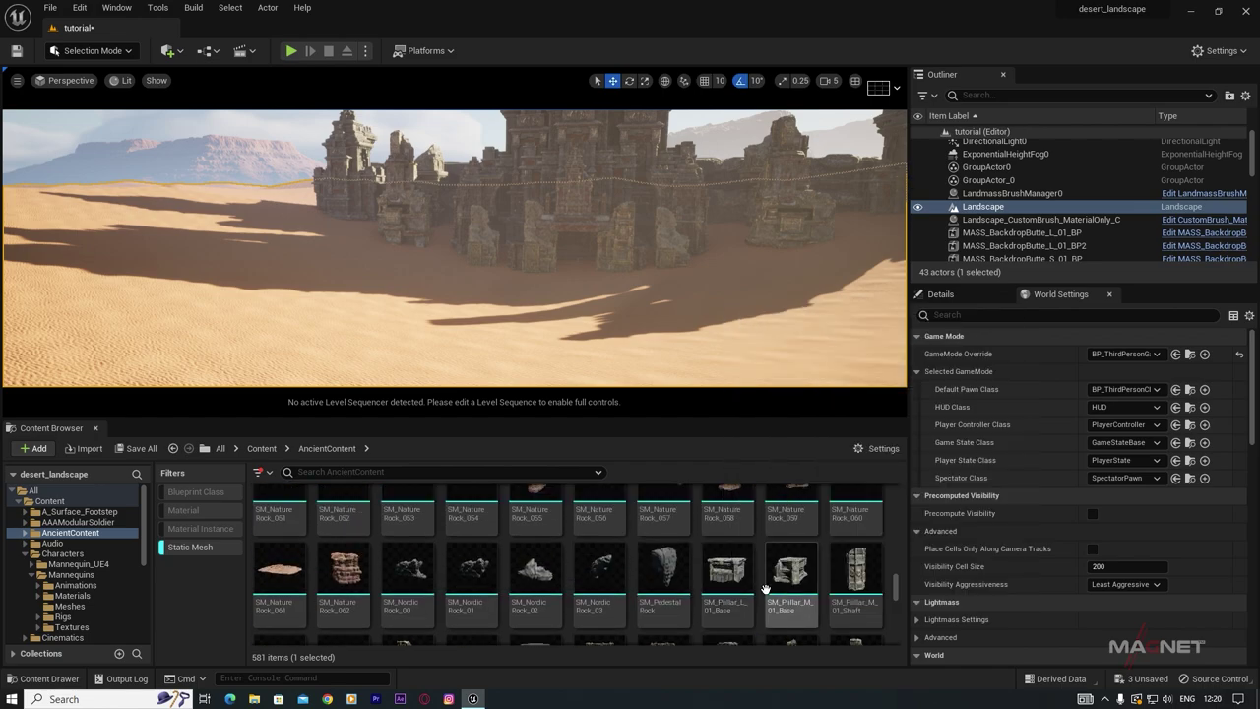
mouse_move(748, 565)
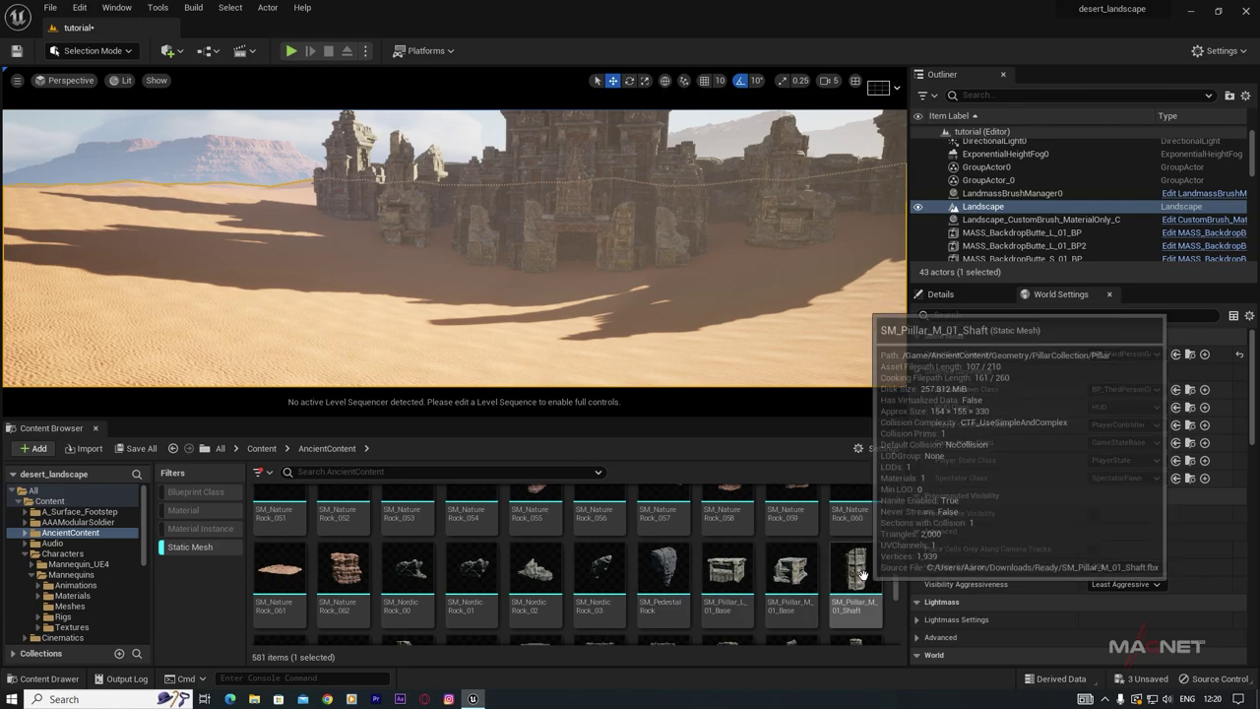
click(790, 569)
drag(726, 569, 227, 341)
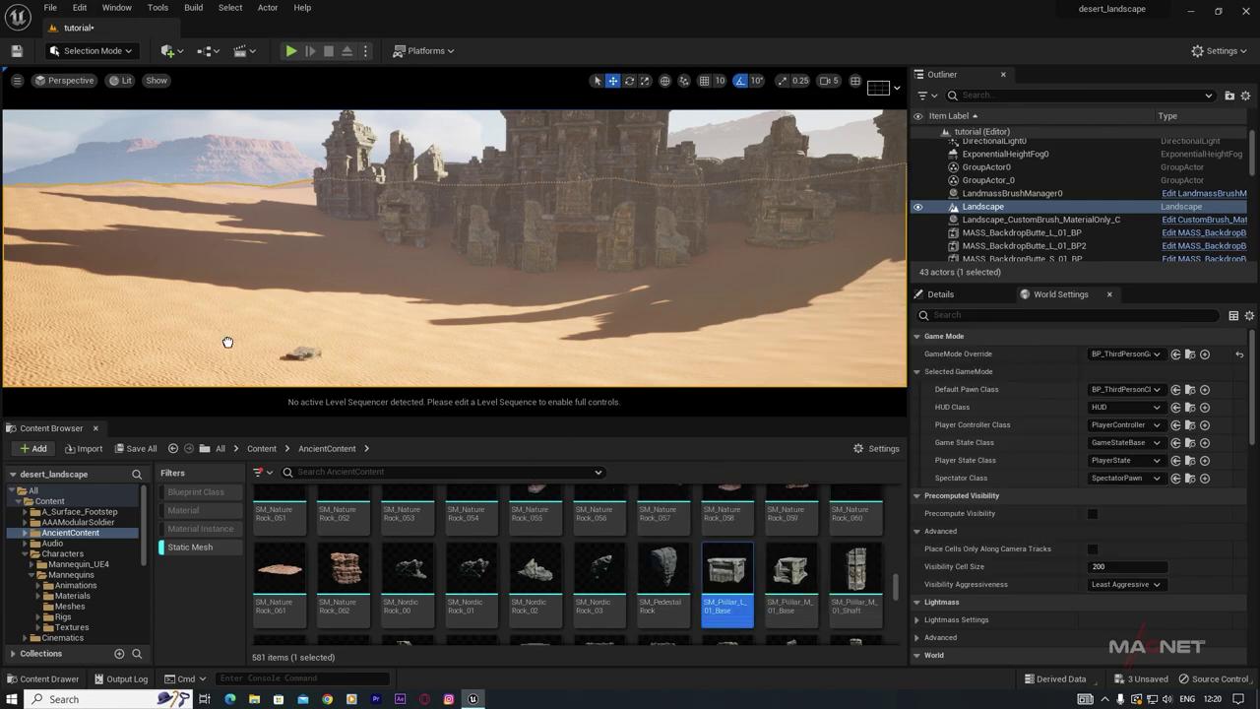
click(26, 292)
key(f)
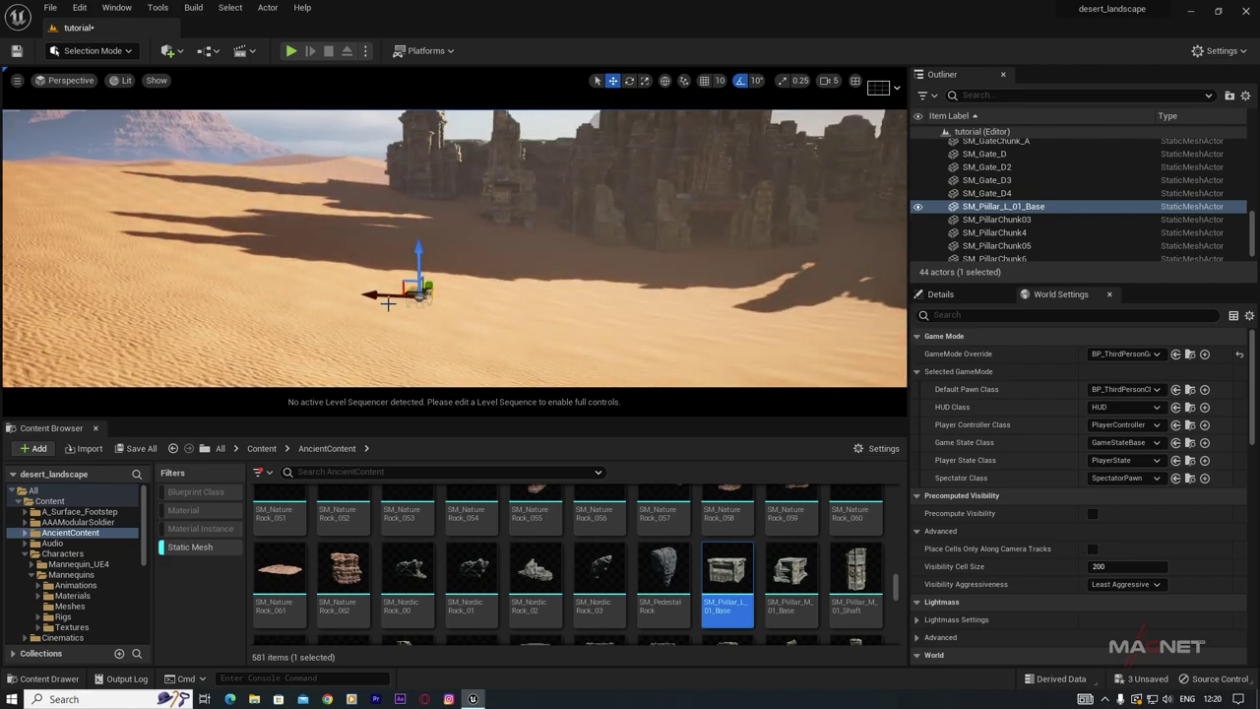
drag(419, 294, 269, 293)
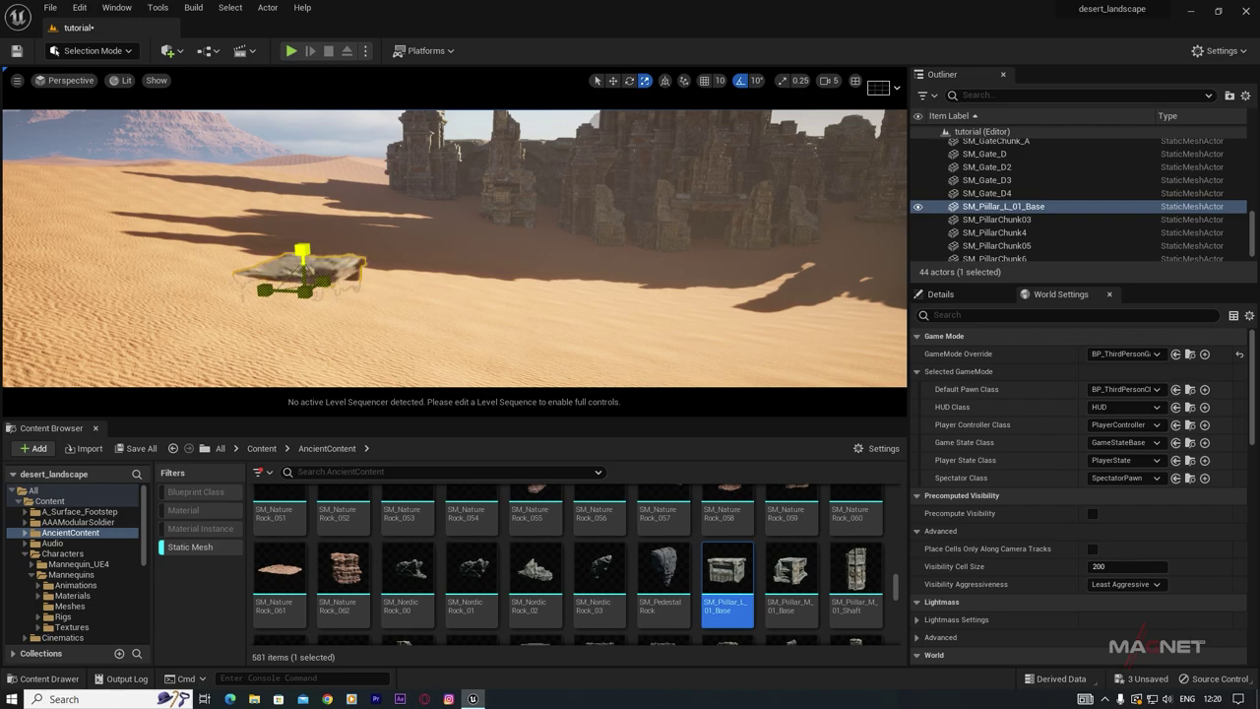
drag(302, 258, 271, 181)
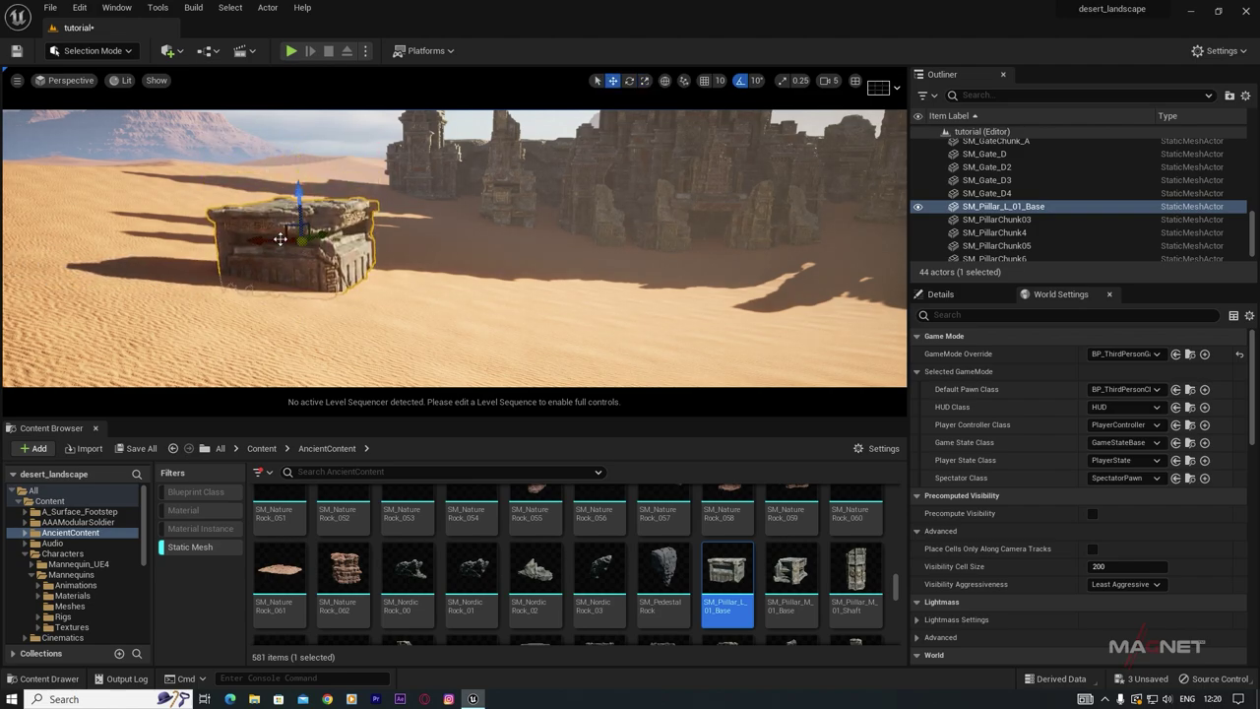
Step: Duplicate the base block sideways into a row of three, and add lowered copies beneath to fill the gap above the sand
alt+drag(266, 239, 475, 245)
drag(517, 196, 512, 232)
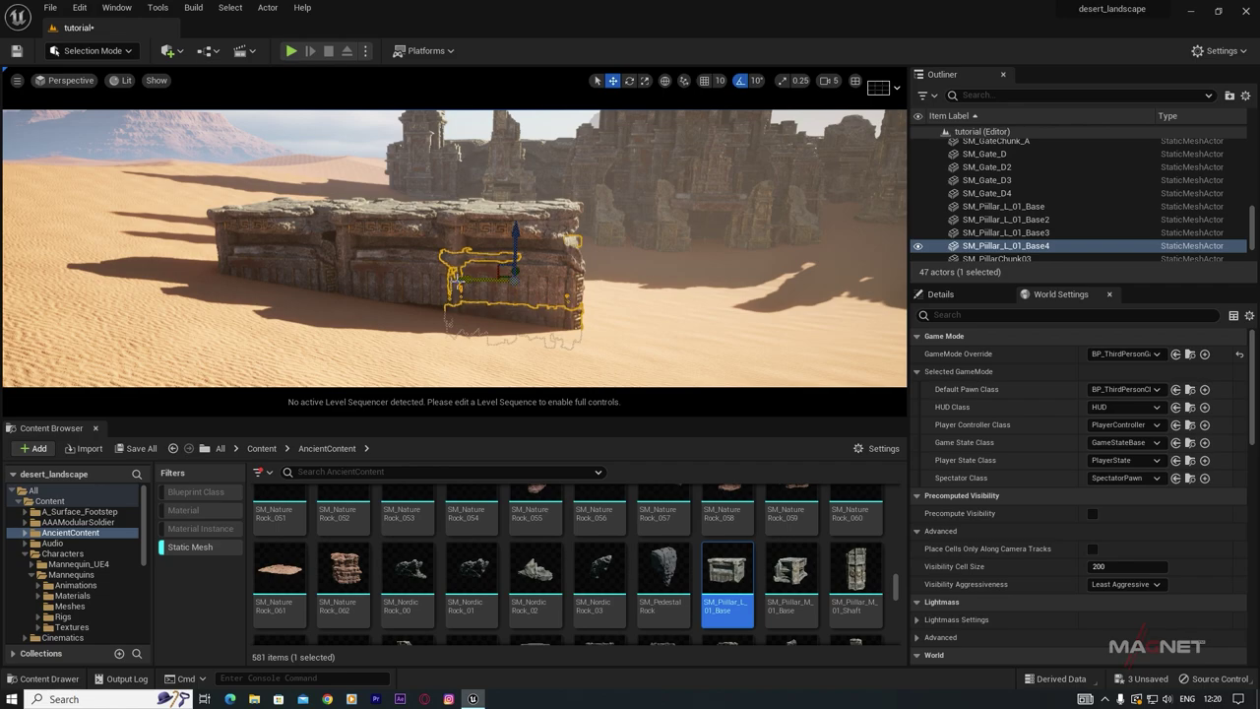
alt+drag(469, 283, 366, 277)
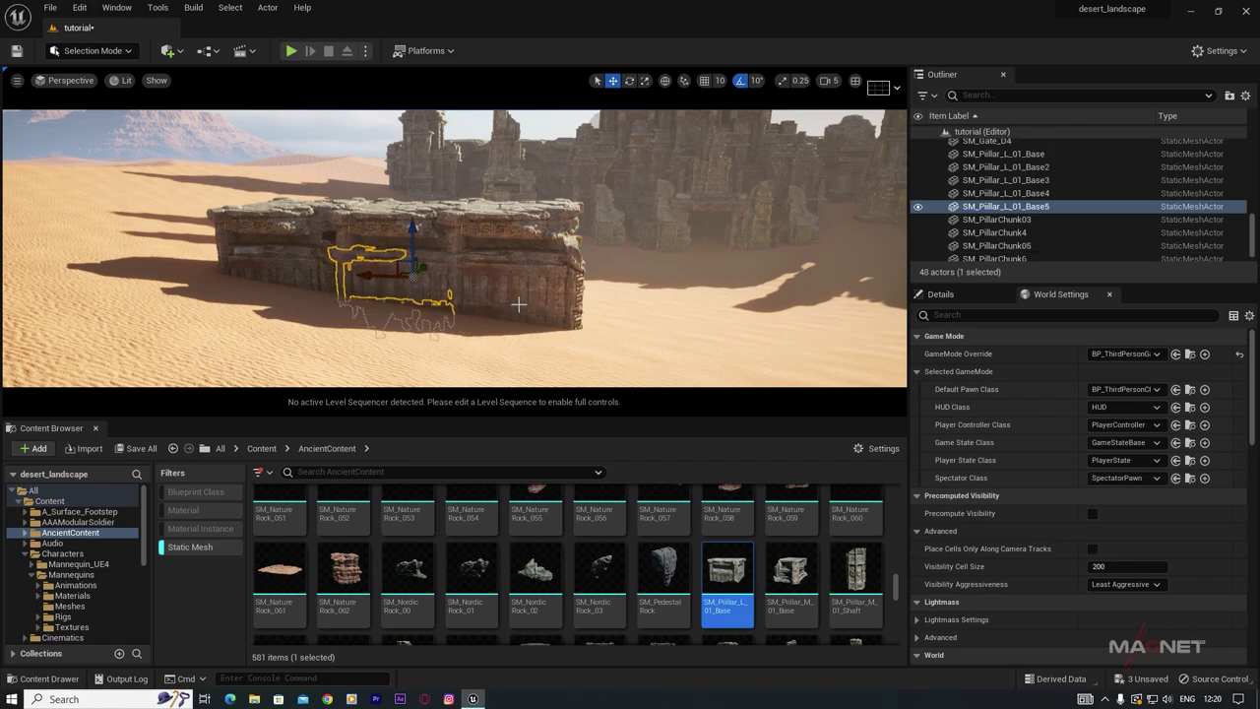
Step: Select the upper and lower blocks at the wall's right end and duplicate the pair sideways to lengthen the wall
middle_drag(519, 304, 238, 245)
click(282, 288)
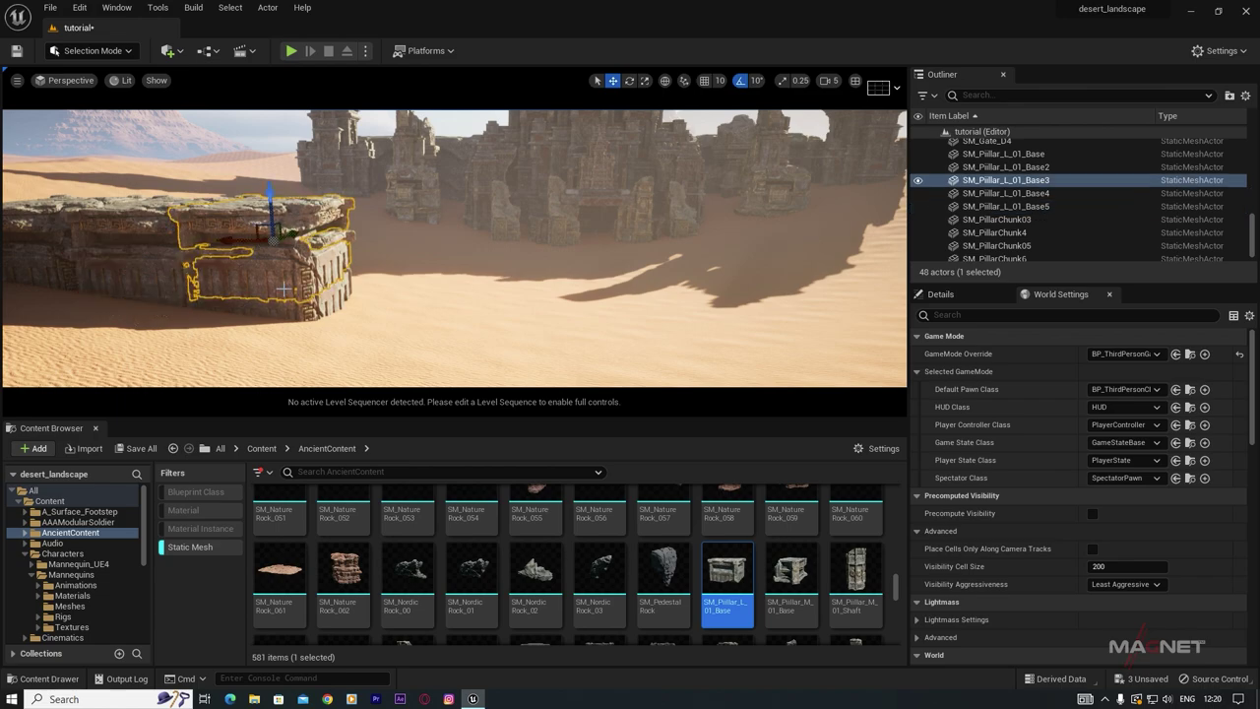
click(296, 310)
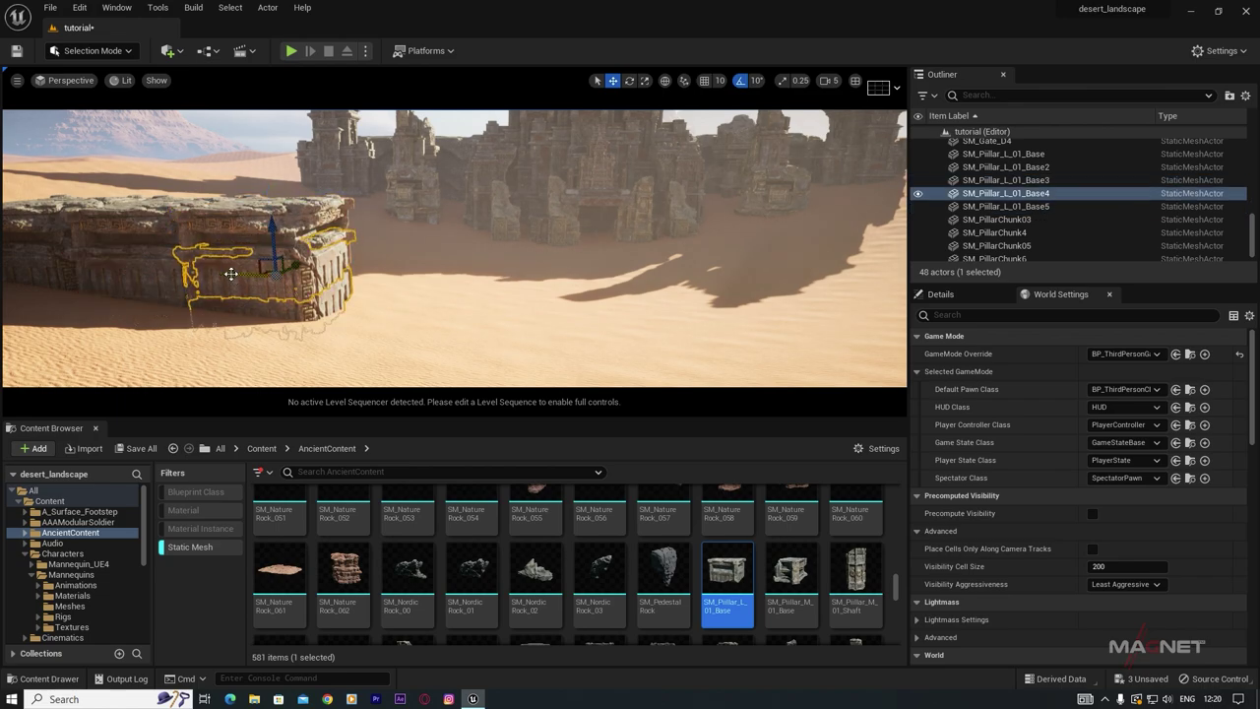
shift+drag(231, 274, 246, 268)
key(ctrl+z)
ctrl+click(210, 228)
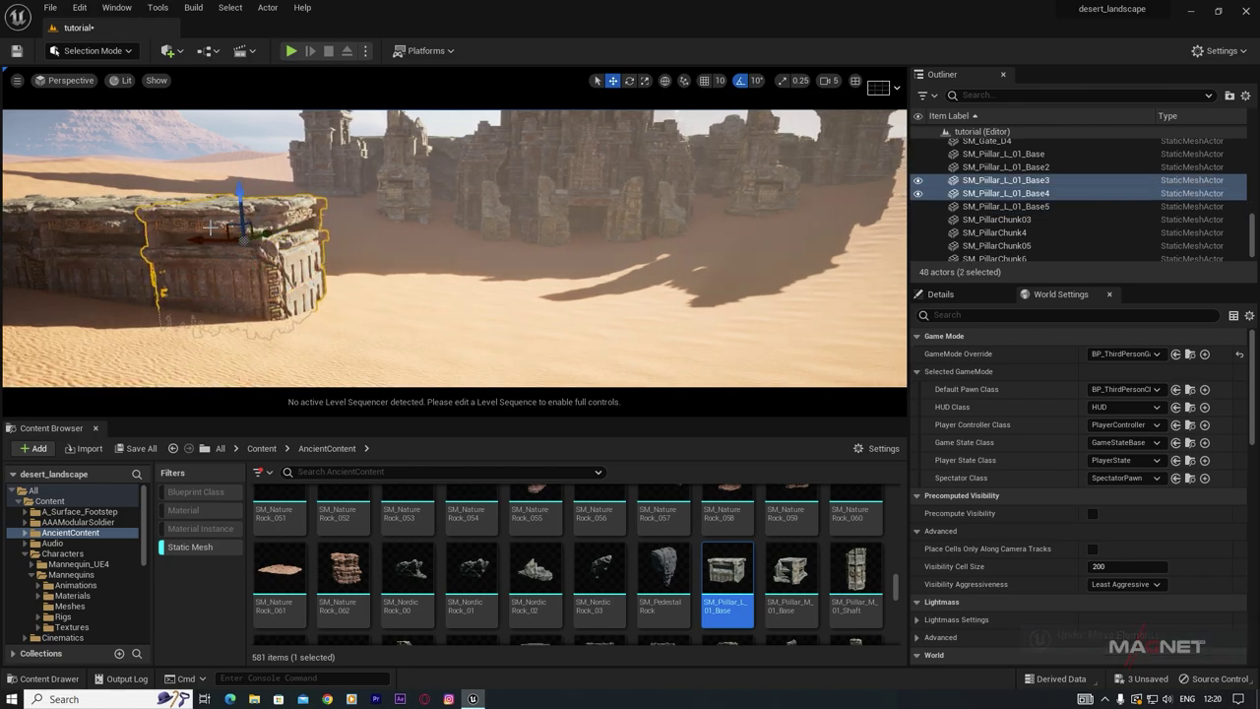
alt+drag(201, 240, 561, 326)
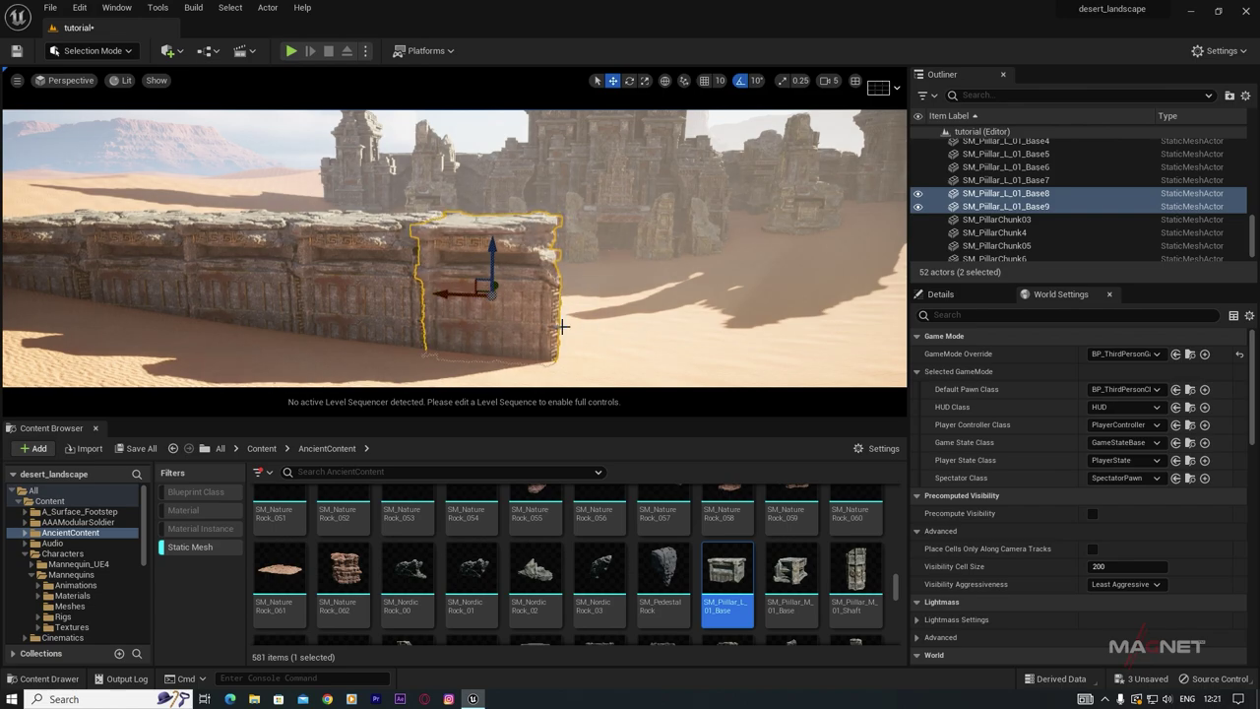
Step: Duplicate the end block pair across an entrance gap and repeat the copies to form a matching wall on the right
right_drag(562, 326, 536, 327)
right_drag(638, 327, 699, 333)
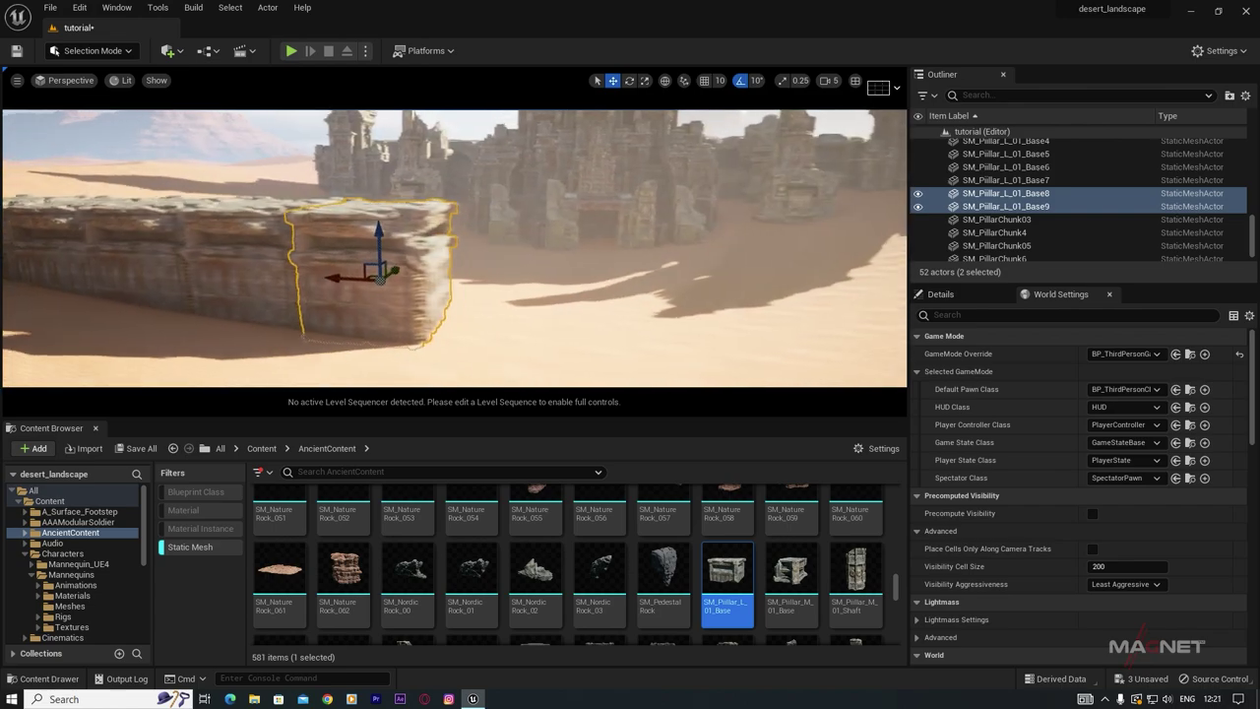
mouse_move(362, 271)
right_down()
mouse_move(429, 268)
mouse_move(362, 271)
right_up()
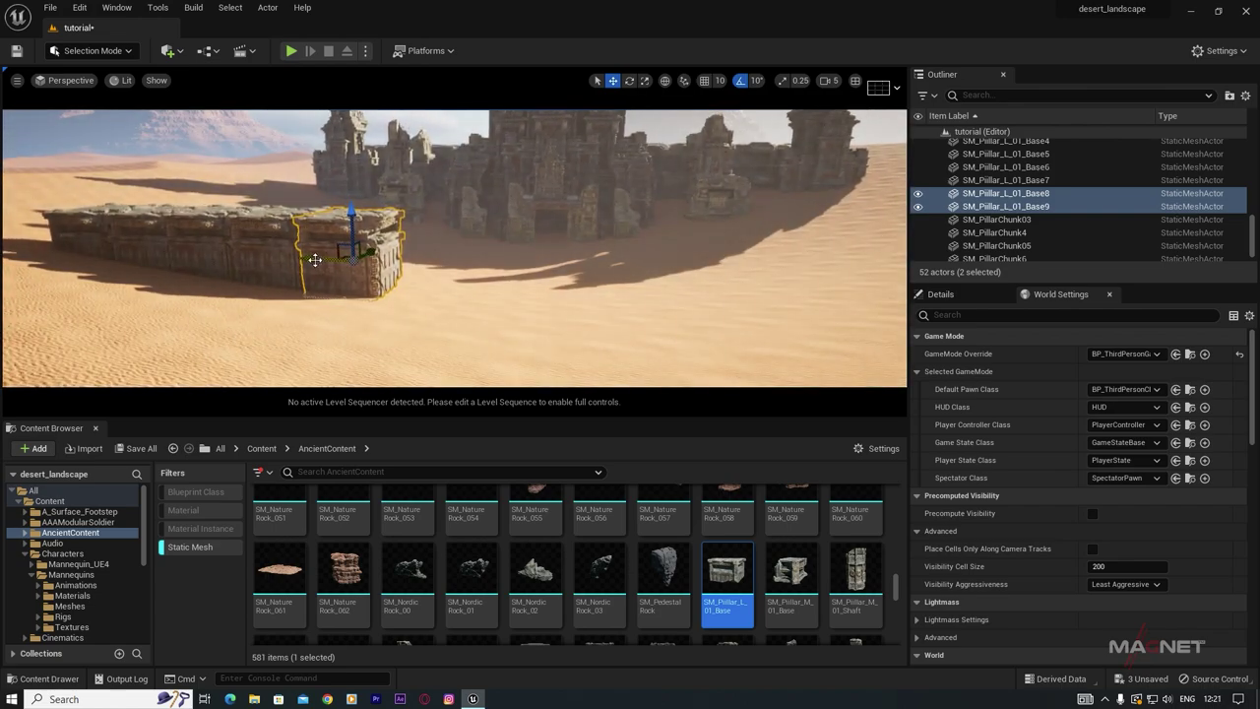
alt+drag(315, 260, 673, 273)
right_drag(484, 315, 581, 315)
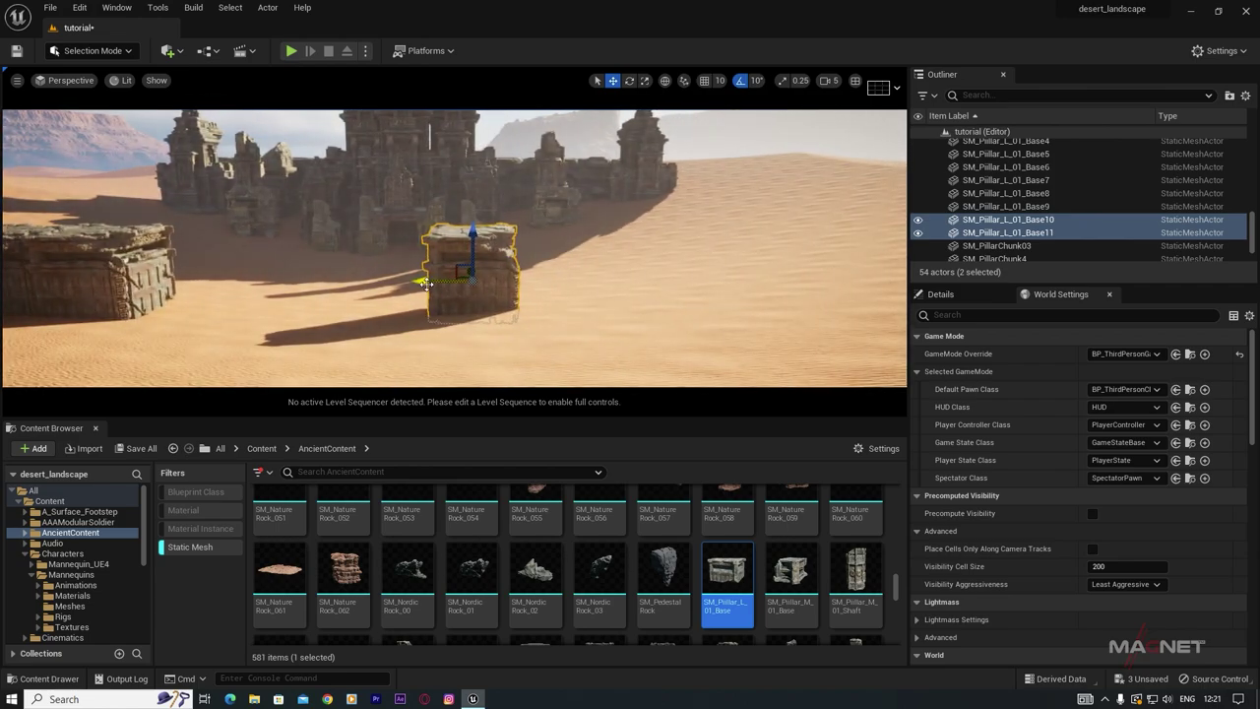
alt+drag(425, 283, 516, 283)
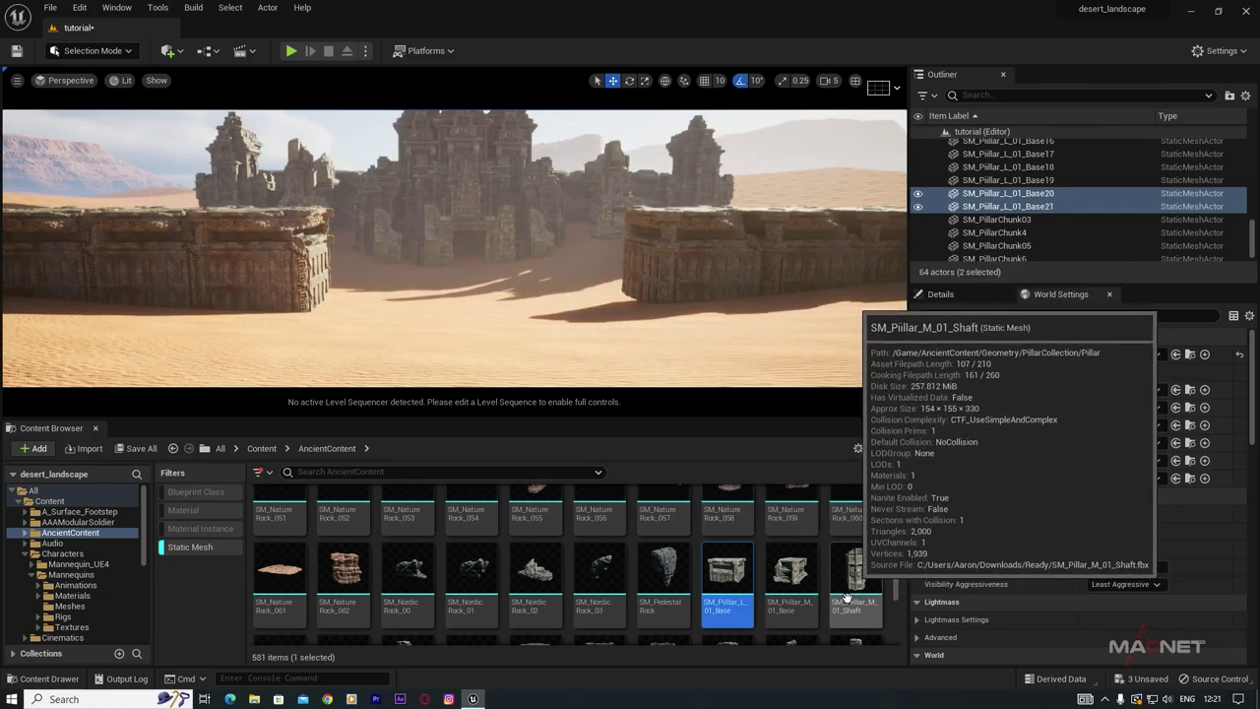
Step: Place SM_Piillar_M_01_Shaft at the inner end of the left wall, enlarge it, and raise it as a gate pillar
drag(855, 578, 366, 309)
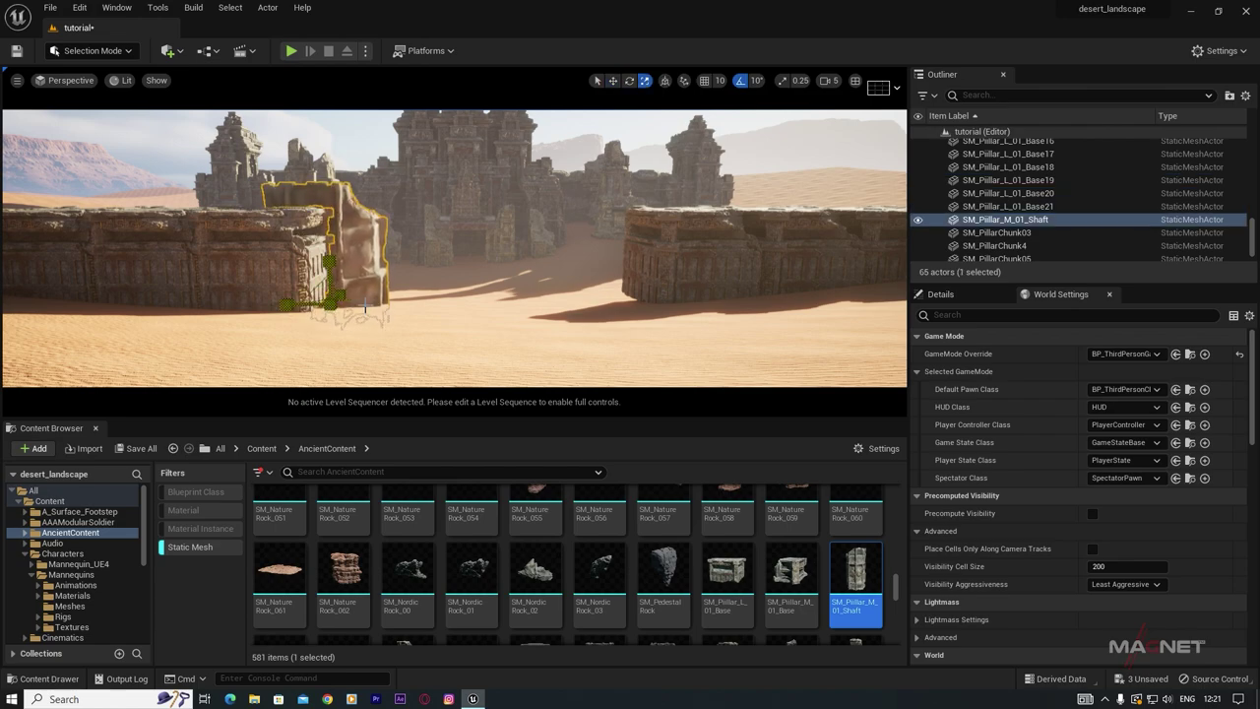
drag(327, 260, 326, 154)
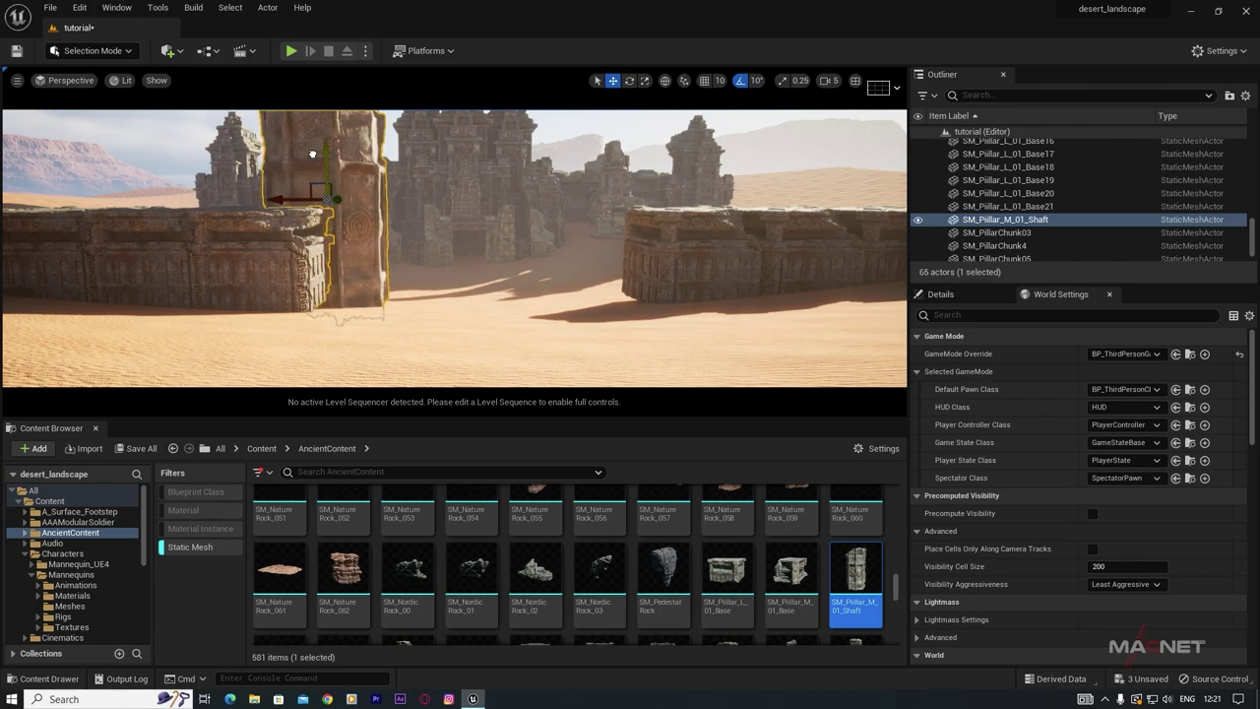
key(d)
right_drag(329, 158, 270, 148)
drag(415, 228, 298, 220)
Step: Duplicate the SM_Piillar_M_01_Shaft gate pillar to the inner end of the right wall
right_drag(166, 234, 190, 270)
drag(304, 268, 495, 279)
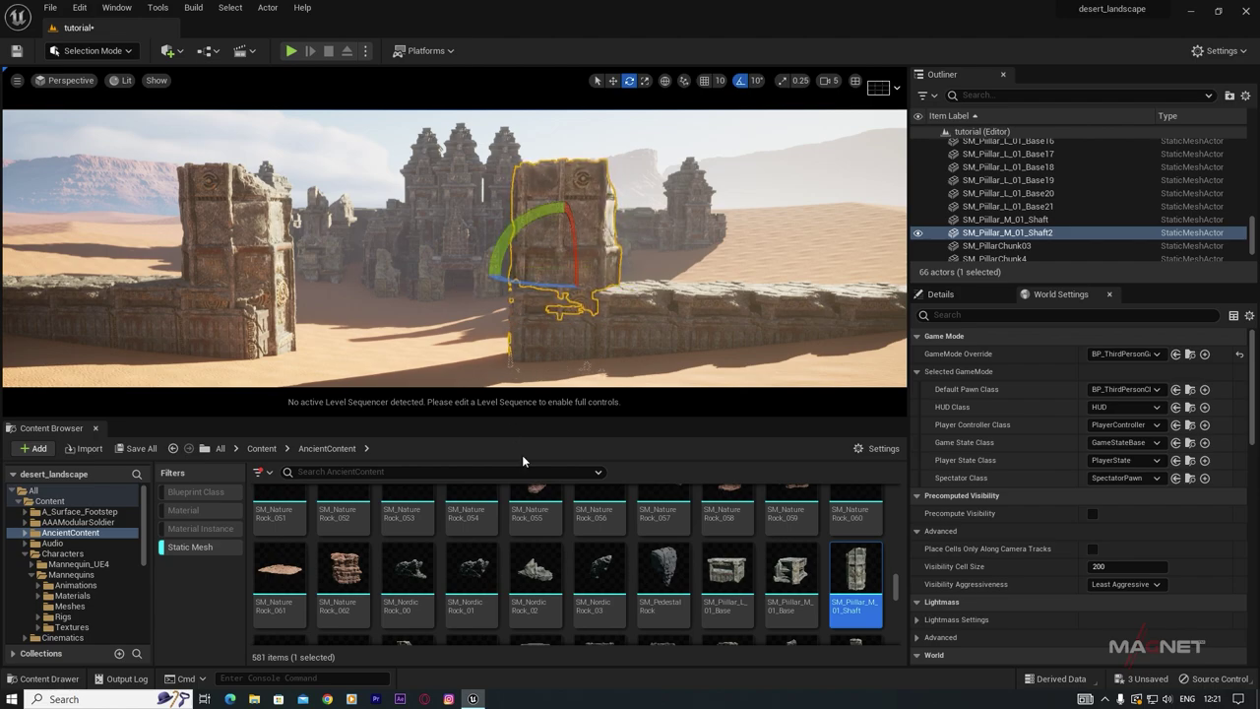
right_drag(454, 248, 431, 266)
alt+drag(658, 293, 650, 286)
Step: Add SM_Pillar_L_01_Shaft in front of the left gate pillar, raise it above the sand, and align it with the pillar's face
scroll(484, 578, down, 2)
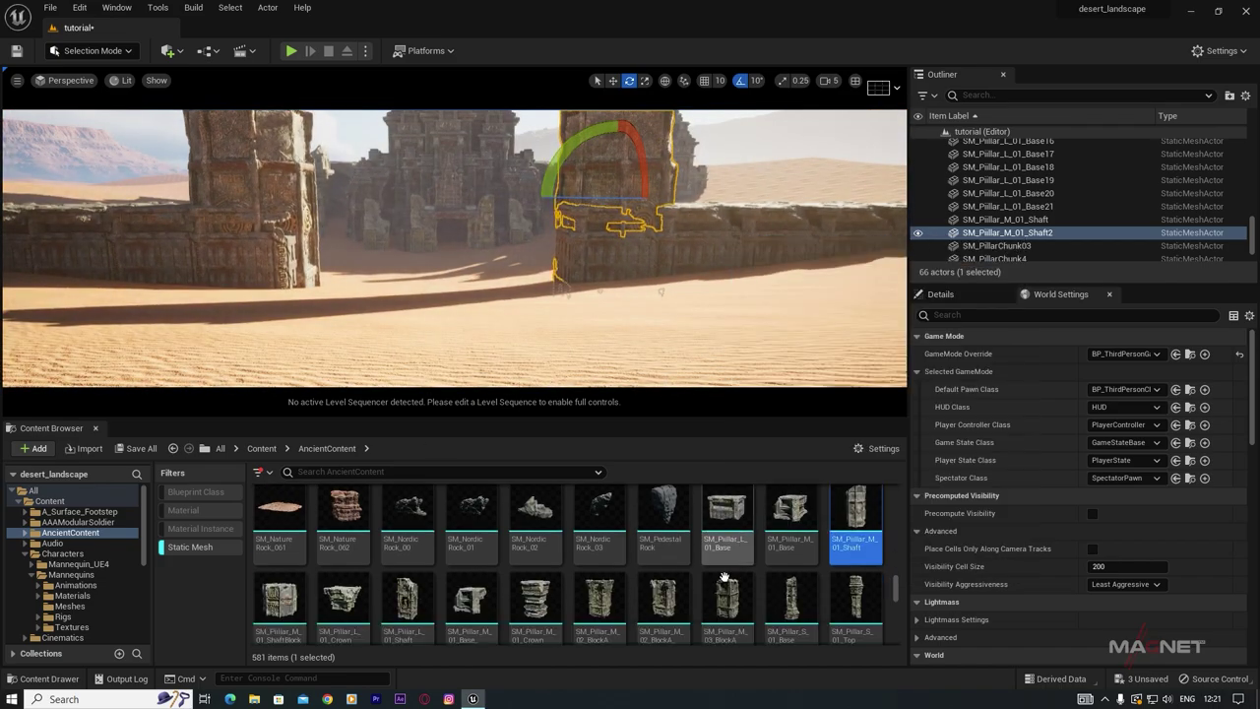
click(407, 602)
drag(407, 602, 255, 293)
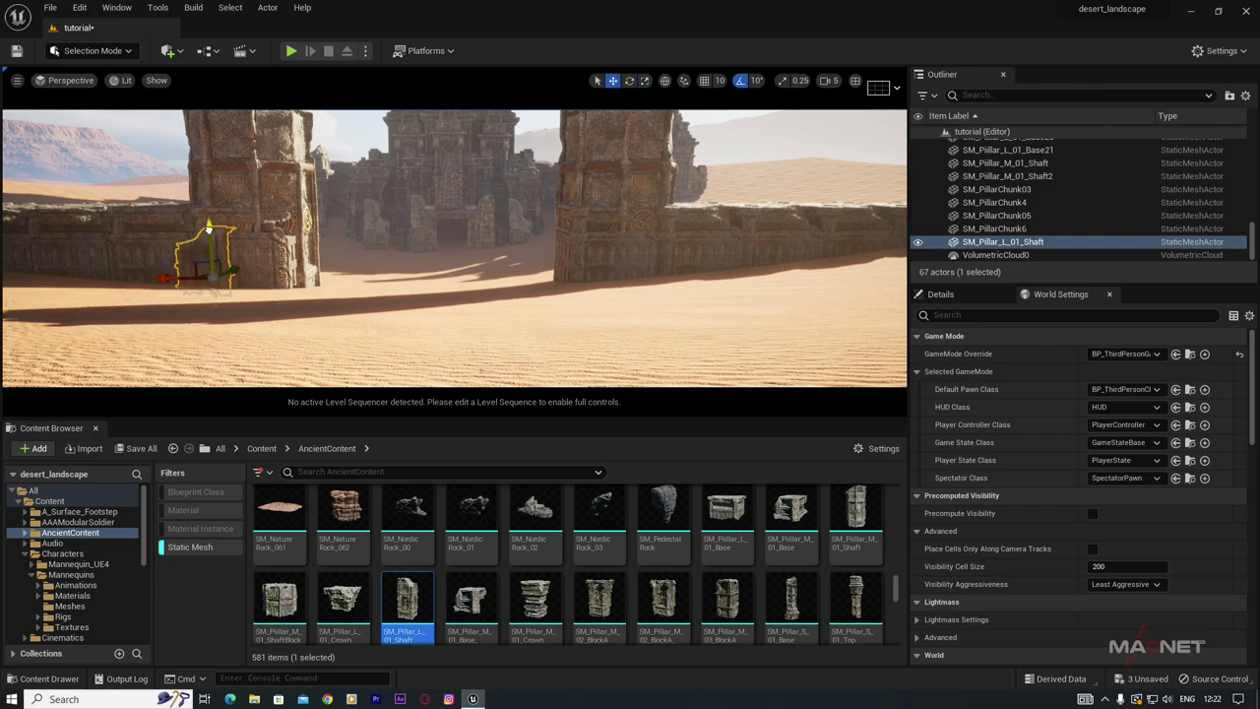
drag(209, 228, 200, 171)
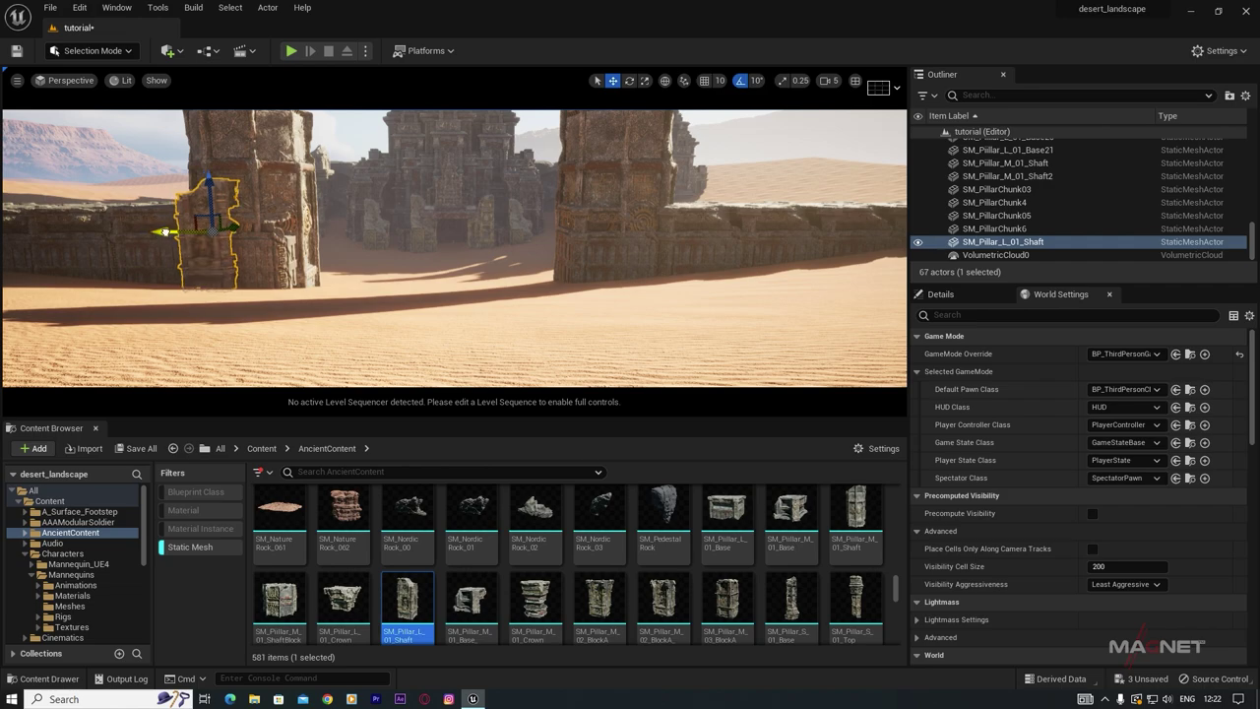
drag(166, 232, 221, 233)
right_drag(279, 300, 197, 299)
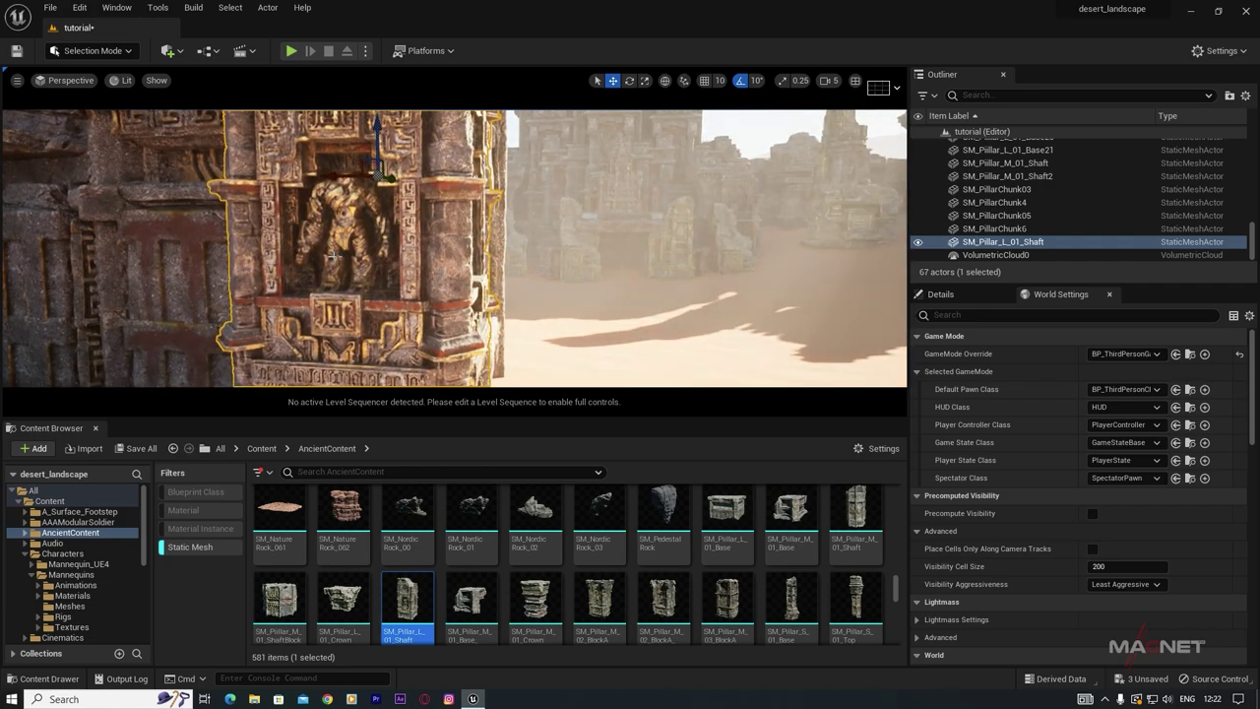
mouse_move(384, 267)
right_down()
mouse_move(386, 285)
mouse_move(389, 258)
right_up()
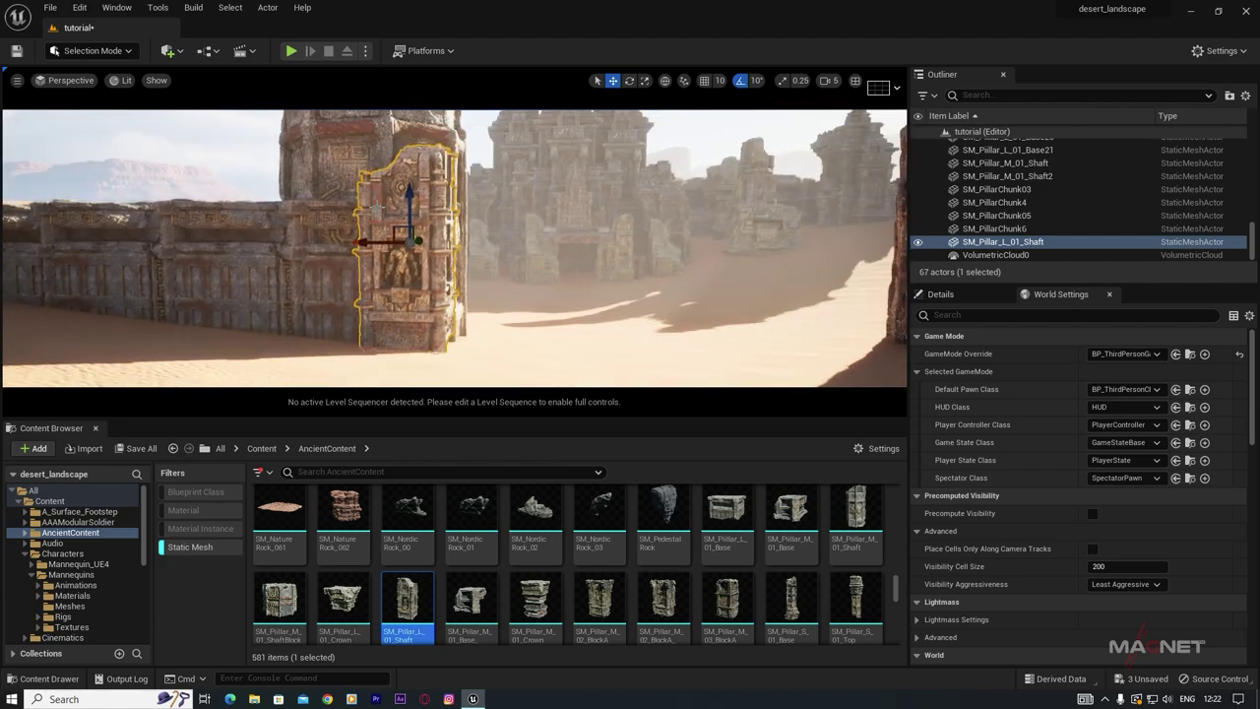
drag(410, 193, 409, 200)
Step: Duplicate SM_Pillar_L_01_Shaft across the entrance and align the copy with the front of the right gate pillar
right_drag(440, 245, 500, 237)
alt+drag(222, 276, 762, 258)
right_drag(645, 317, 788, 311)
drag(523, 263, 548, 263)
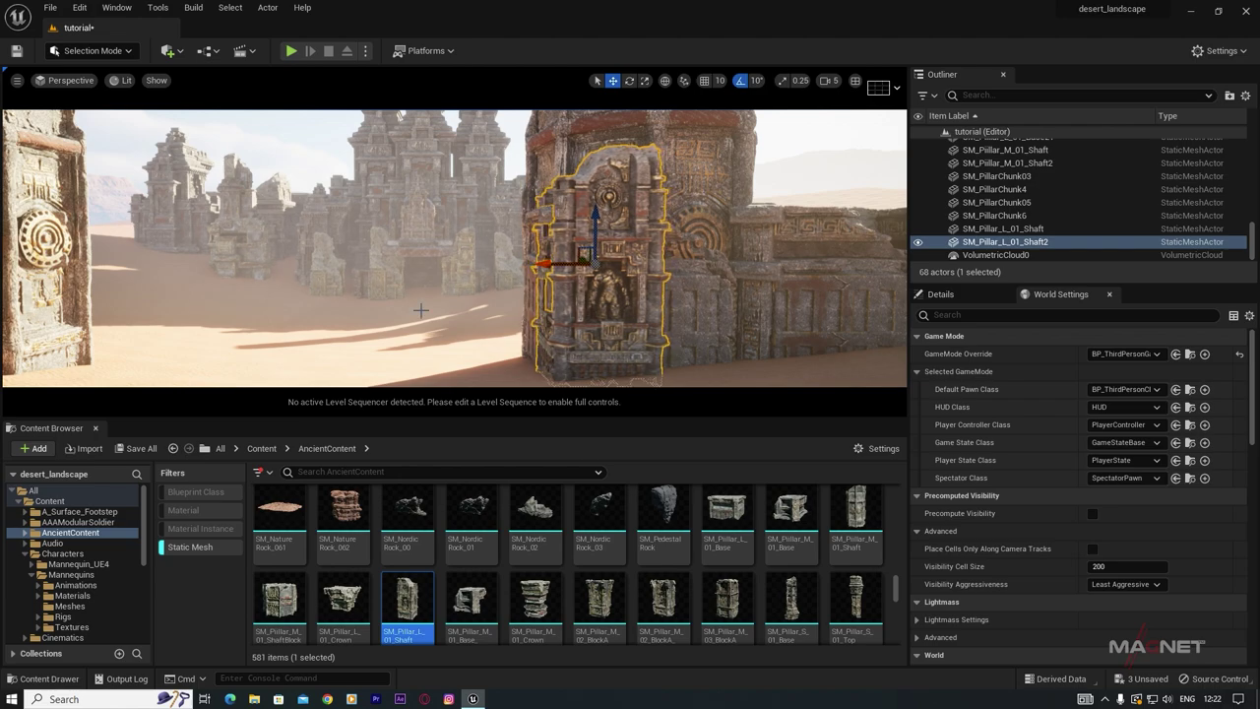
right_drag(421, 310, 485, 338)
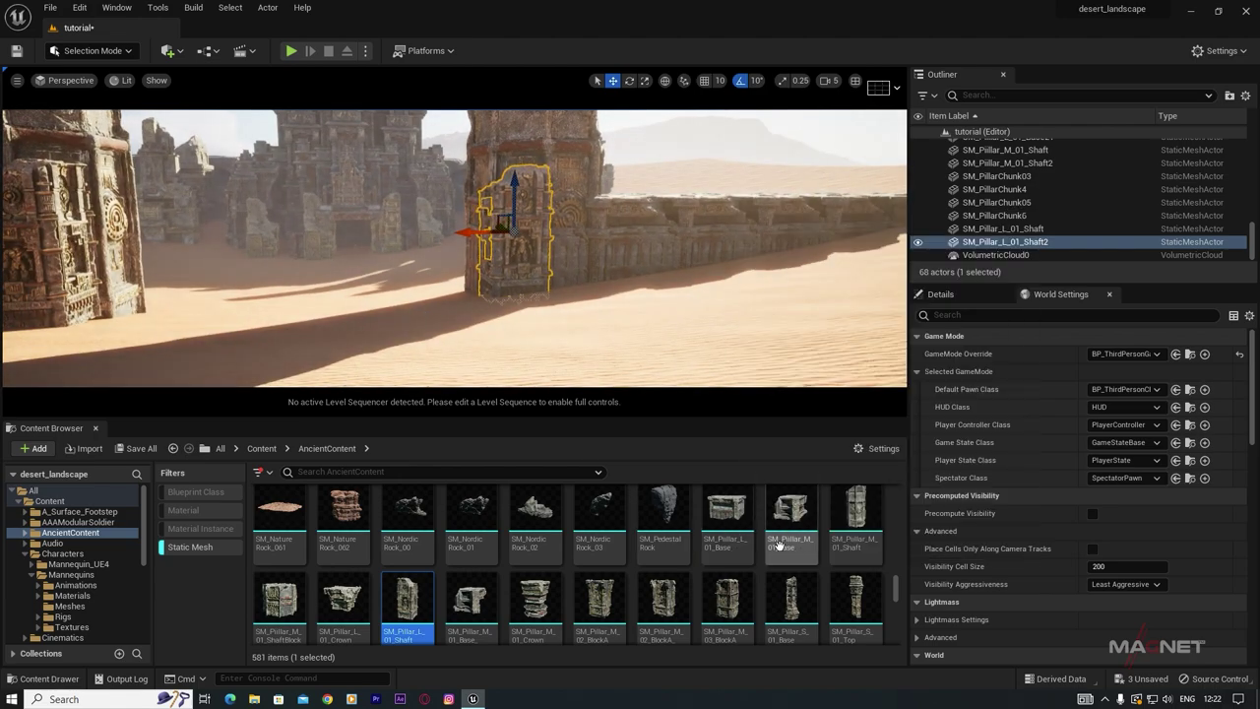
Step: Add SM_GateChunk_B to the right boundary wall and position it on top of the wall near the gate pillar
right_drag(538, 301, 601, 306)
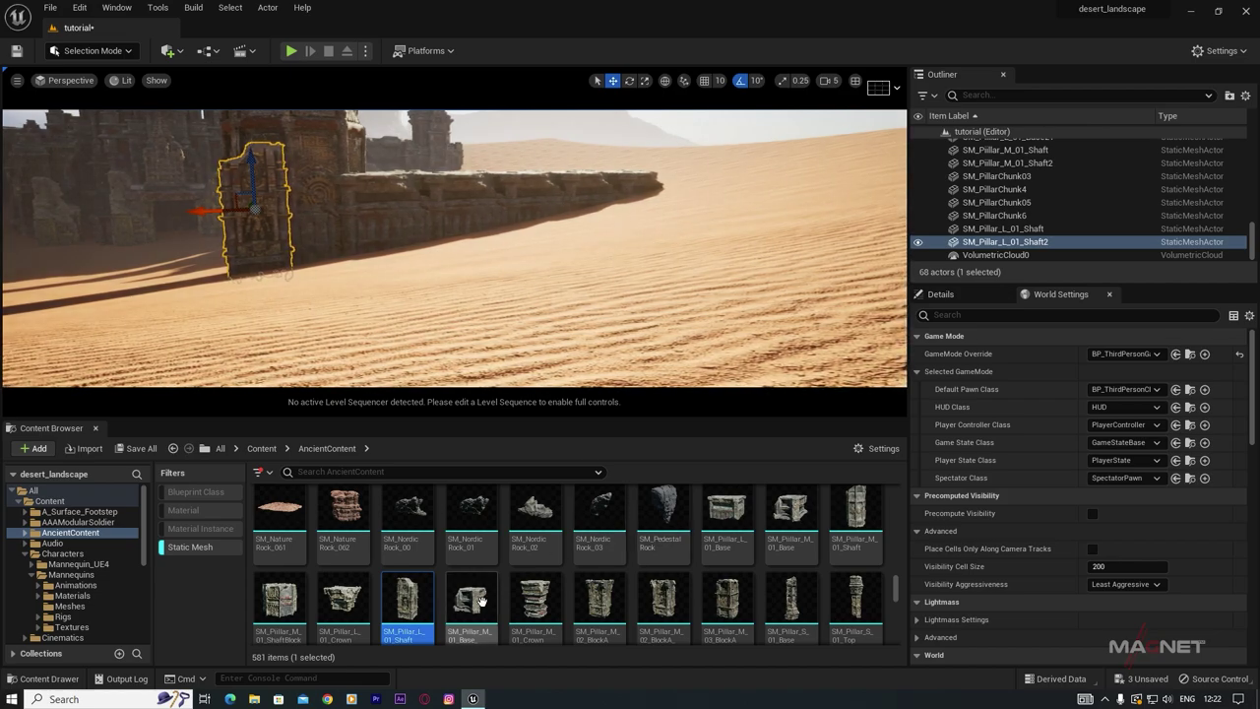
scroll(482, 600, up, 2)
scroll(685, 612, up, 5)
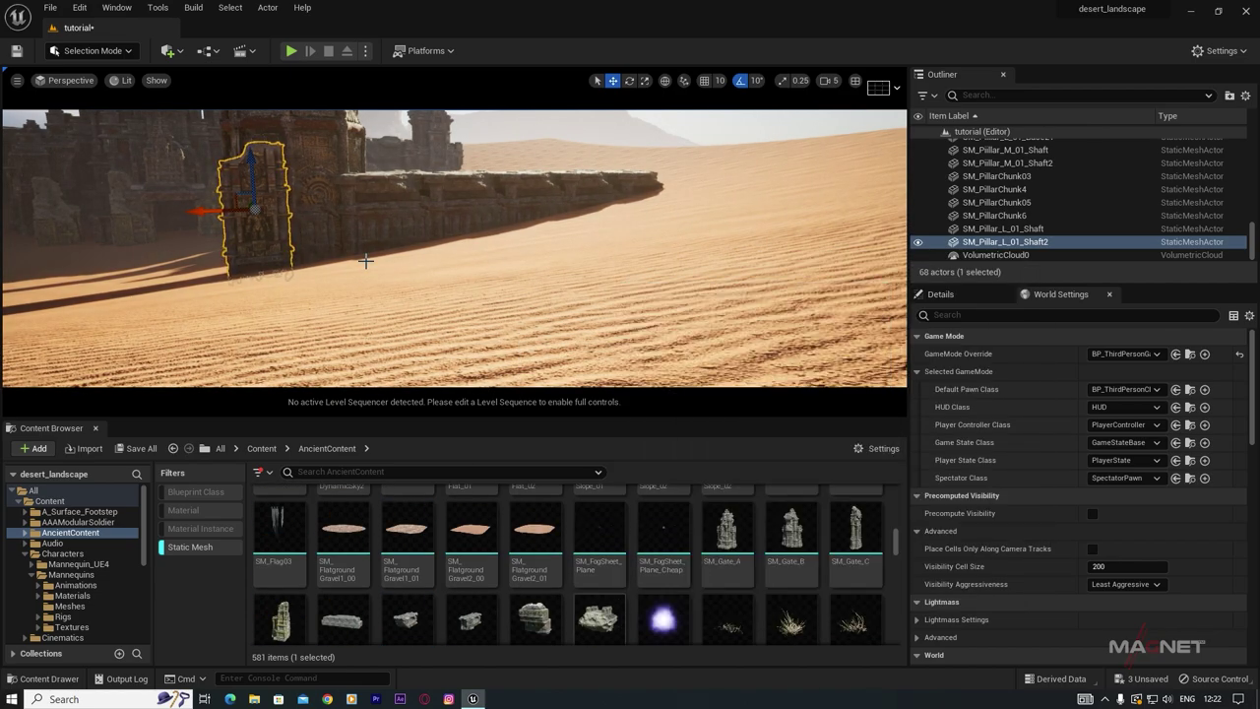
drag(597, 619, 369, 200)
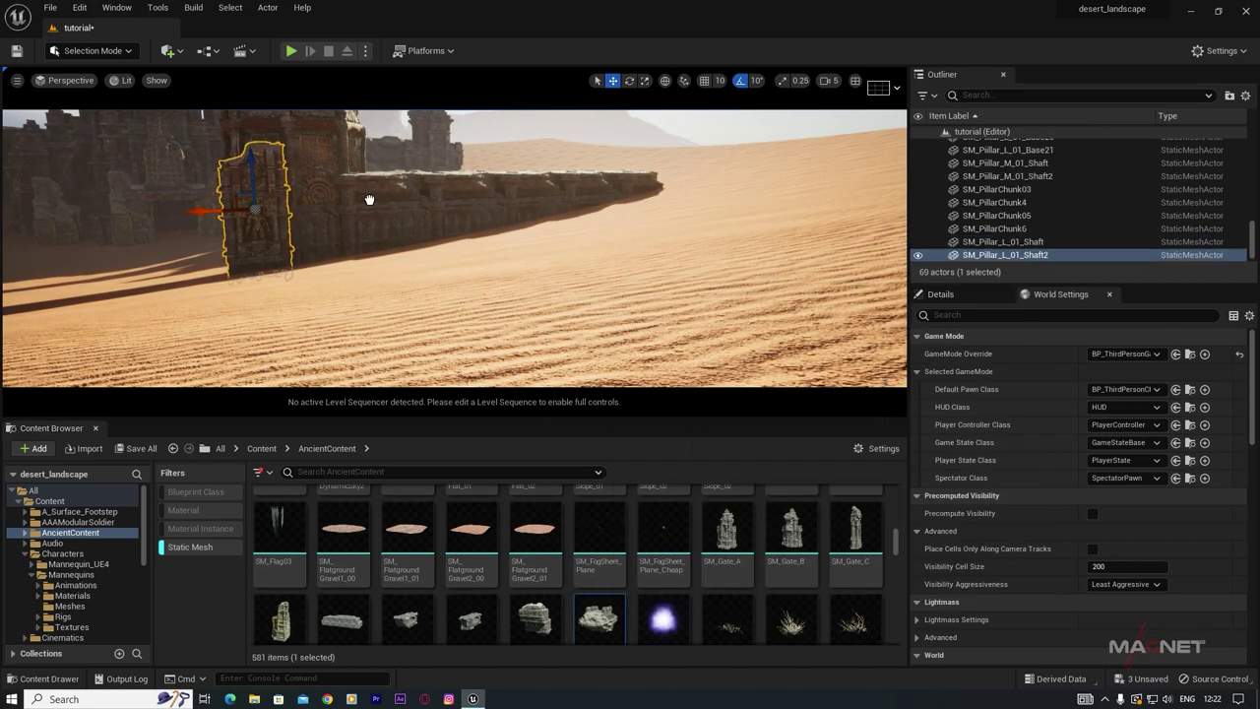
click(430, 238)
key(f)
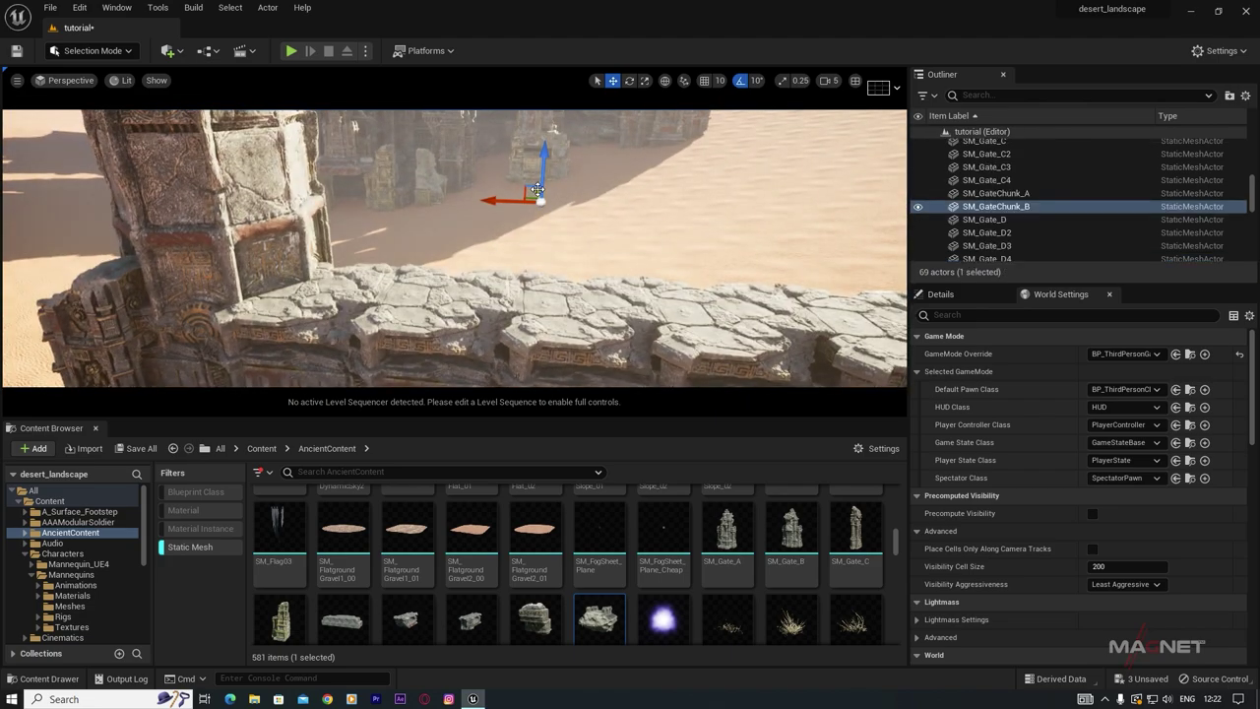
drag(537, 191, 551, 269)
drag(578, 321, 583, 189)
key(d)
right_drag(667, 272, 542, 280)
drag(520, 241, 440, 262)
Step: Turn off rotation snapping and rotate SM_GateChunk_B slightly to line it up with the right wall
key(w)
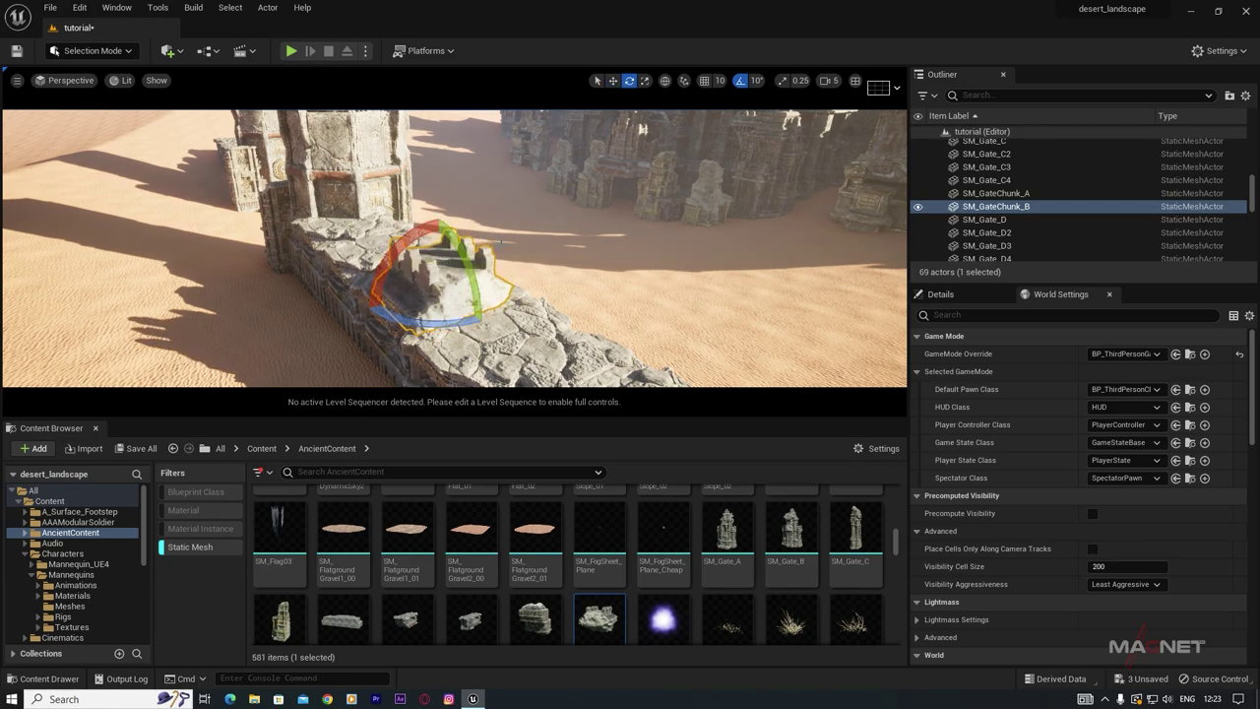
click(742, 81)
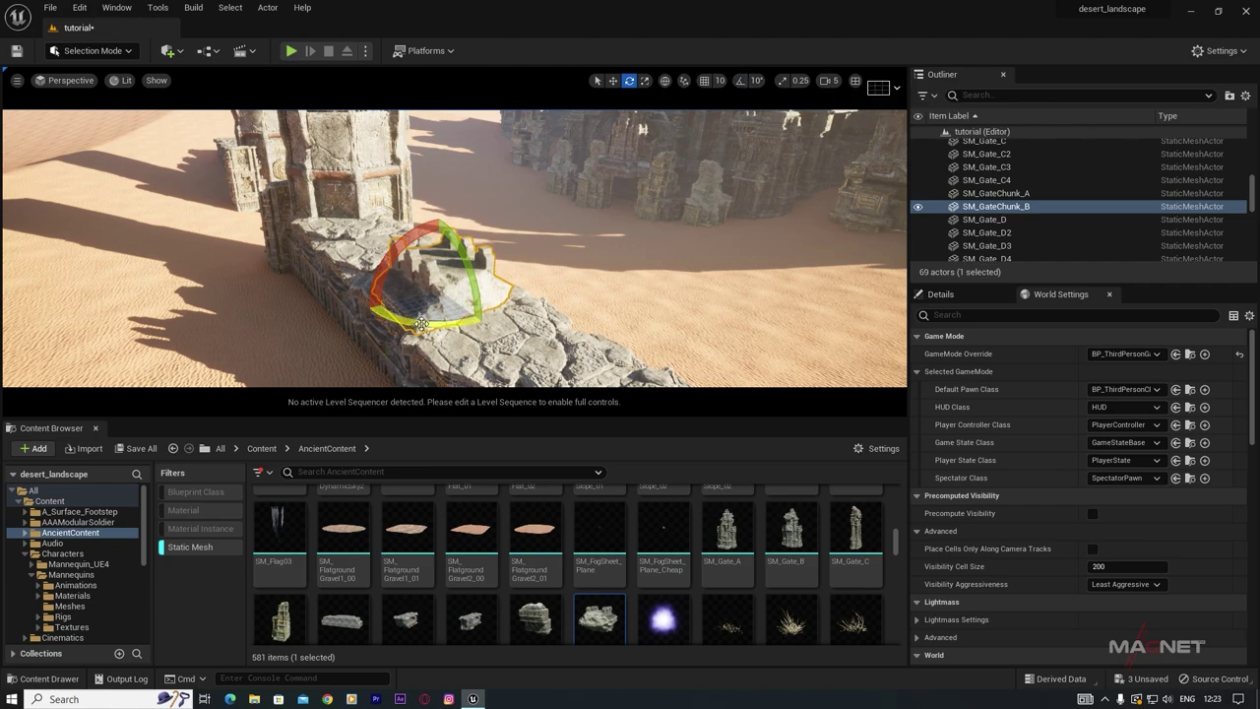
drag(379, 324, 380, 323)
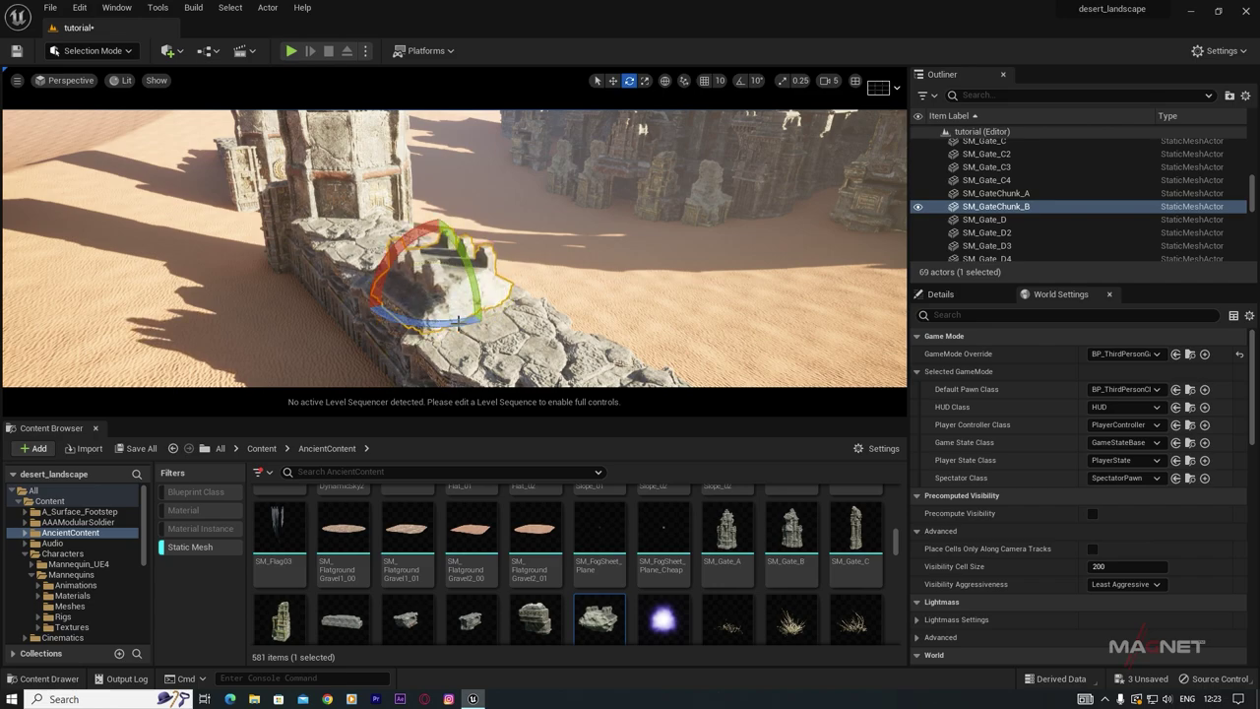
Step: Fit SM_GateChunk_B against the gate pillar and duplicate it five times end to end along the top of the right wall
drag(438, 278, 362, 209)
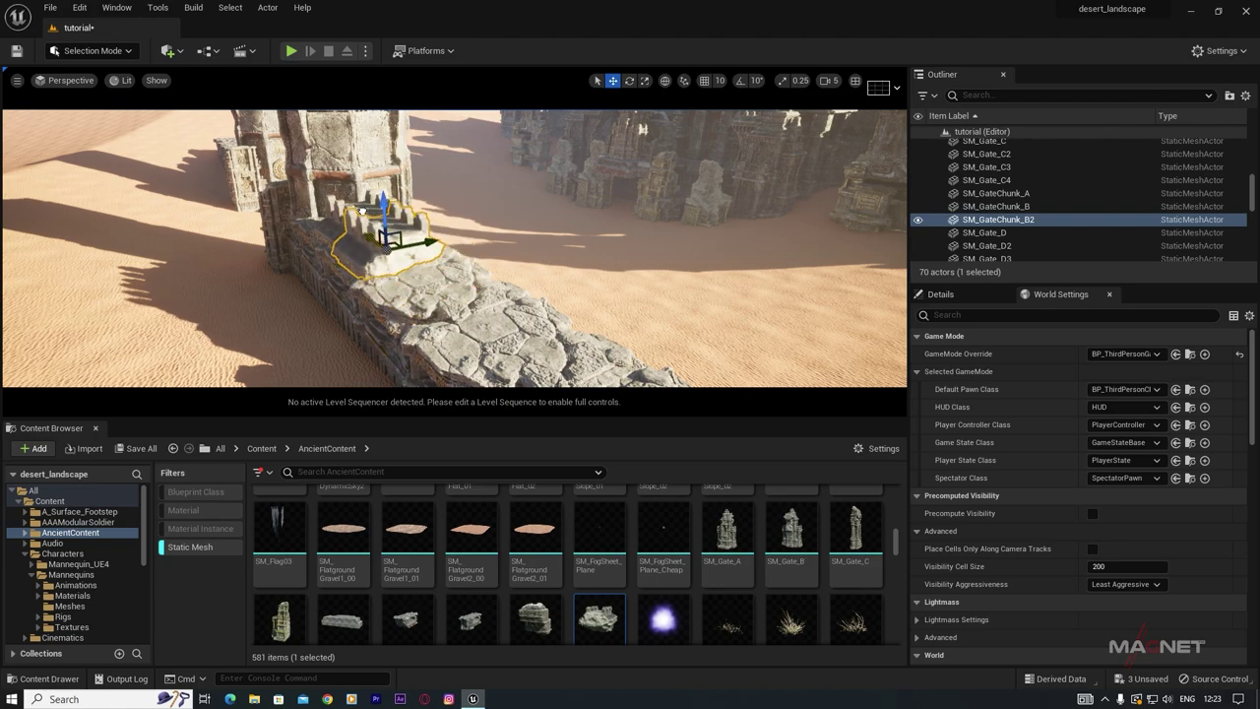
right_drag(470, 273, 610, 266)
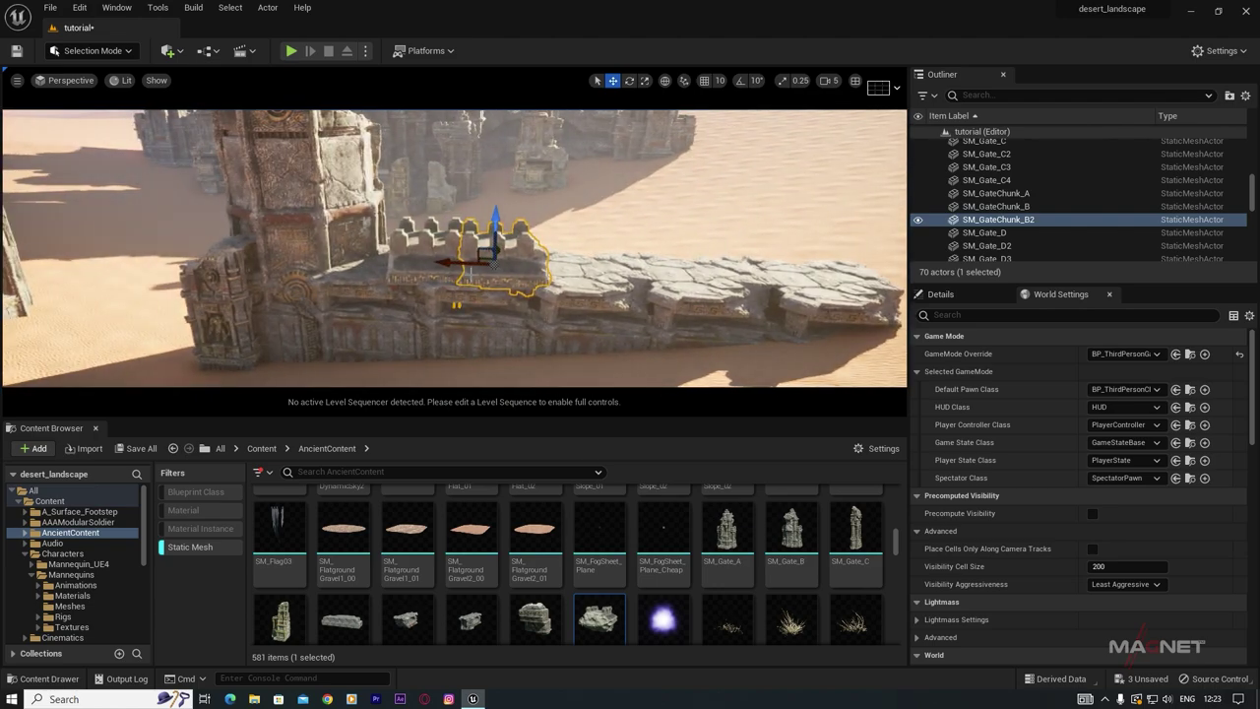
alt+drag(438, 264, 785, 277)
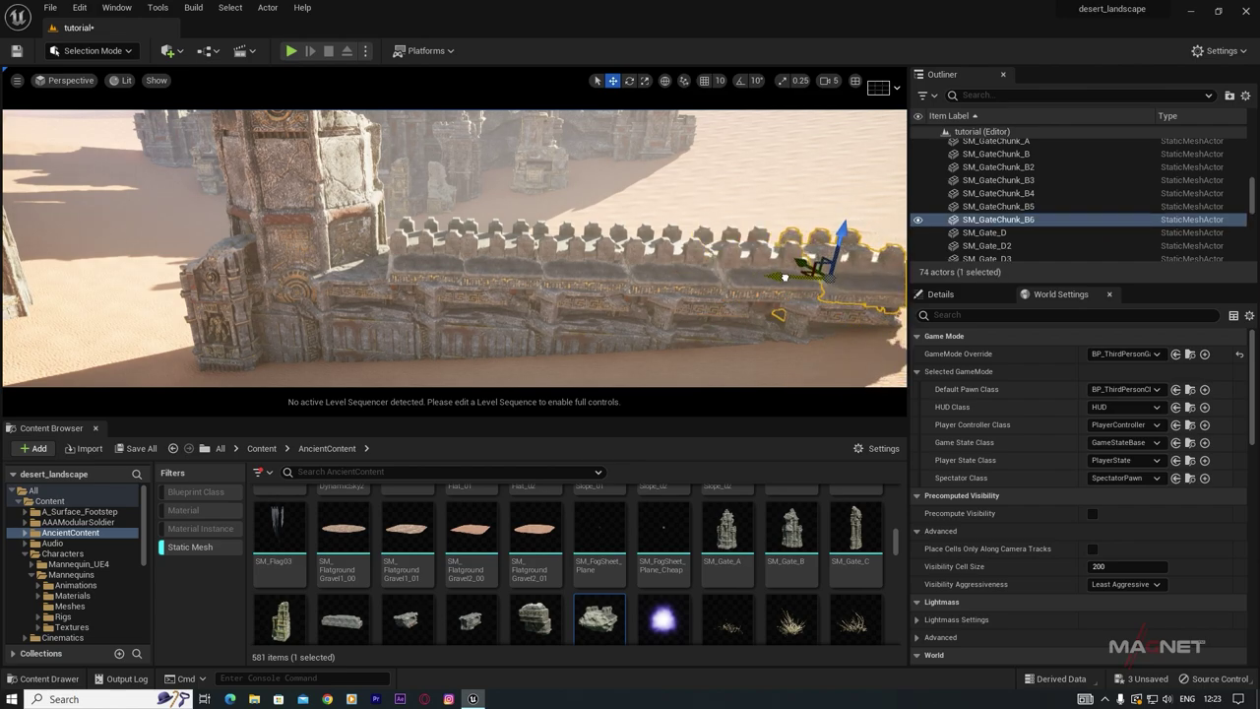
Step: Select all six SM_GateChunk_B pieces on the right wall and duplicate them onto the top of the left wall
ctrl+click(730, 273)
ctrl+click(642, 276)
ctrl+click(570, 273)
ctrl+click(453, 264)
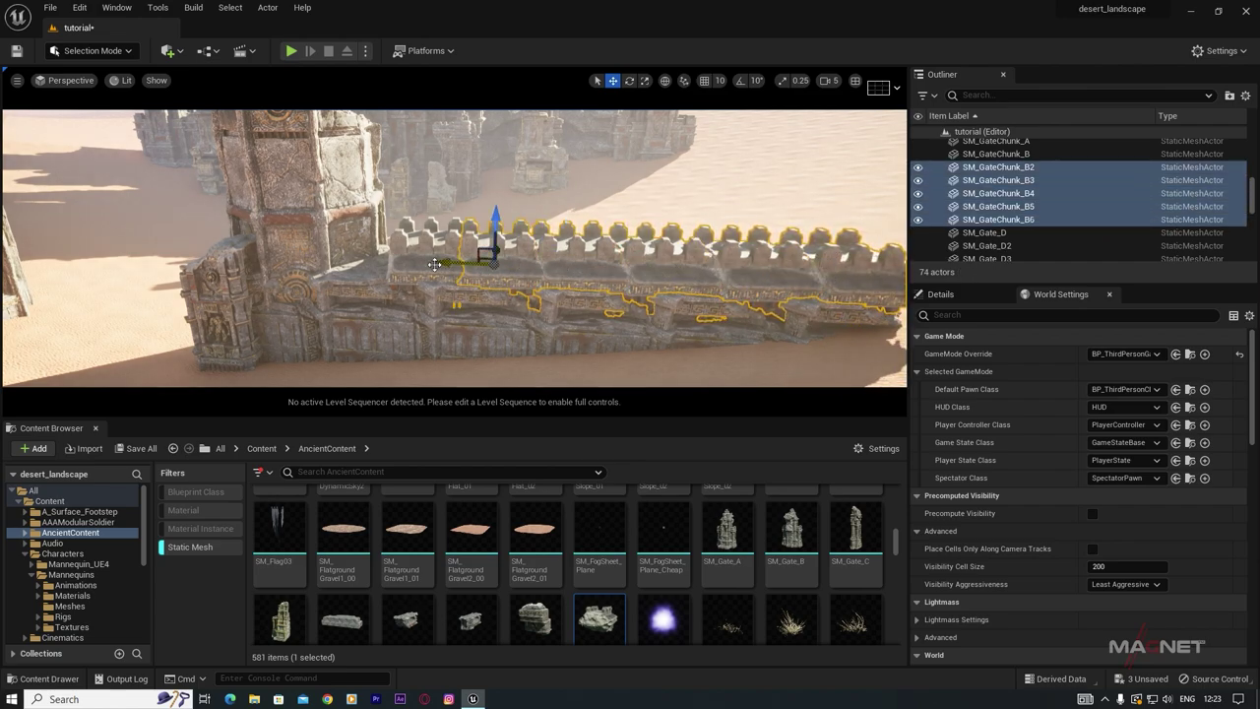
ctrl+click(412, 263)
key(s)
right_drag(386, 261, 307, 252)
key(a)
alt+drag(705, 253, 367, 272)
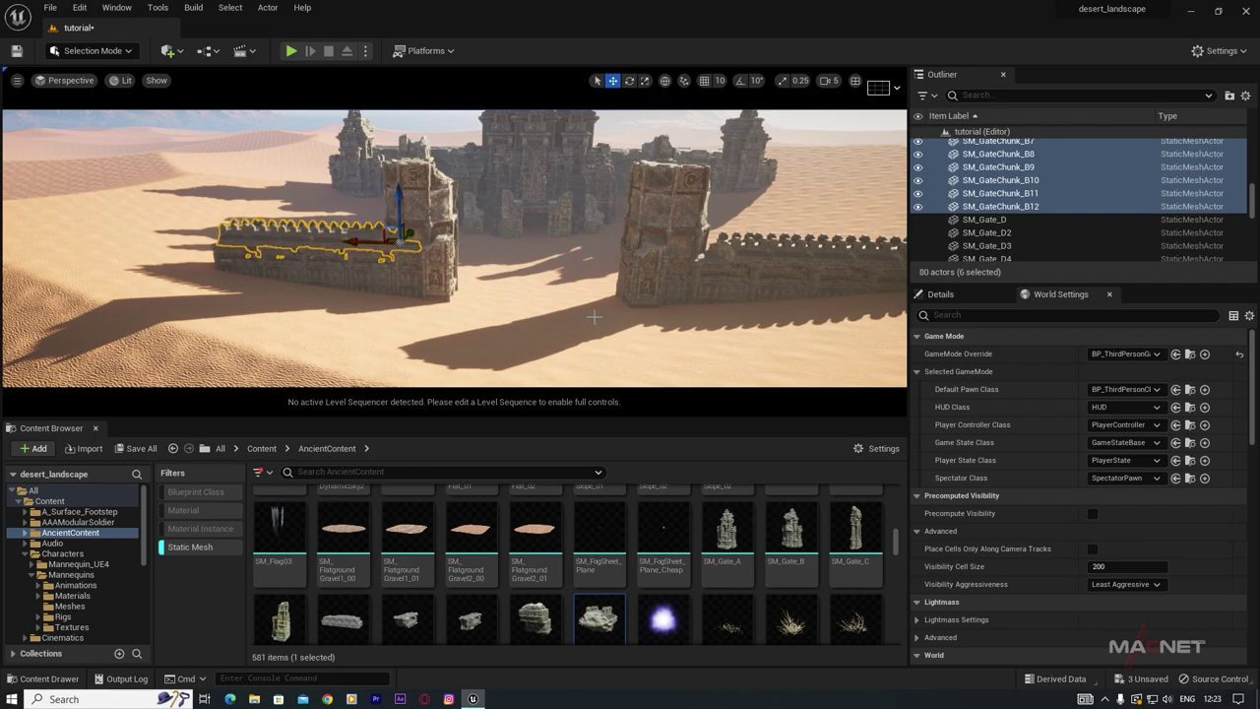
Step: Add SM_Gate_A at the entrance side of the left gate pillar
right_drag(367, 273, 416, 291)
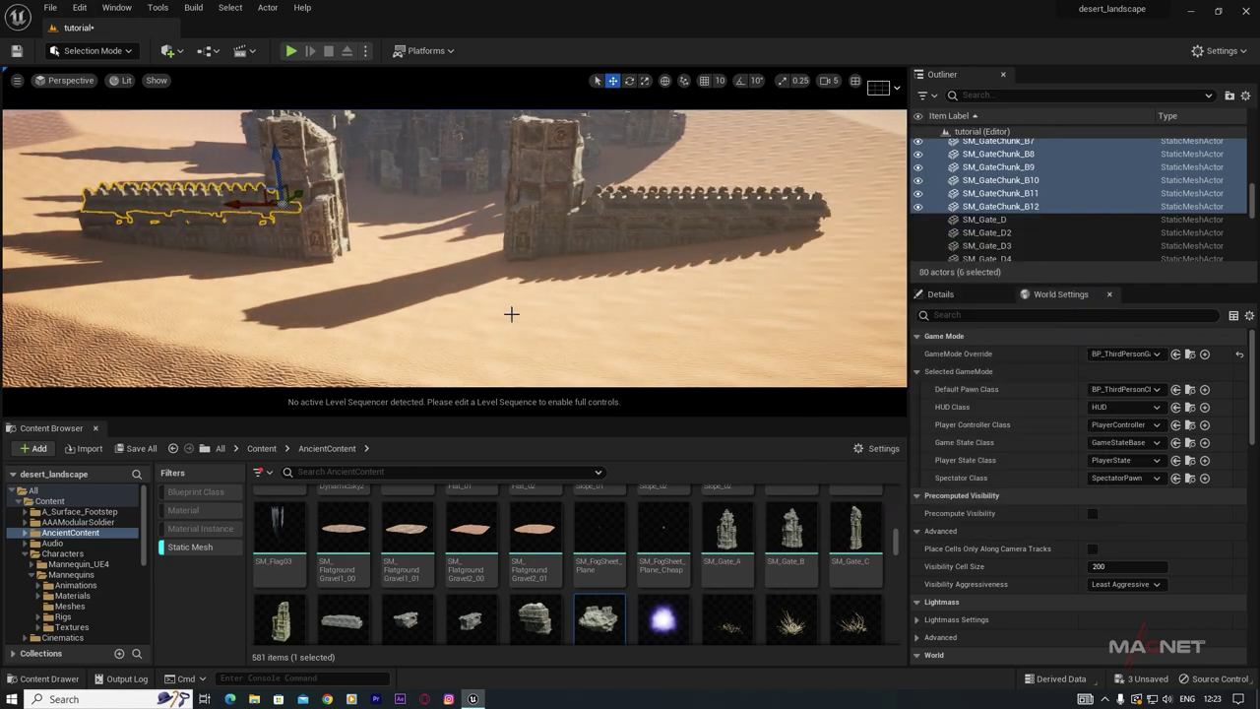
key(w)
mouse_move(512, 312)
right_down()
mouse_move(458, 330)
mouse_move(536, 300)
mouse_move(521, 308)
right_up()
key(s)
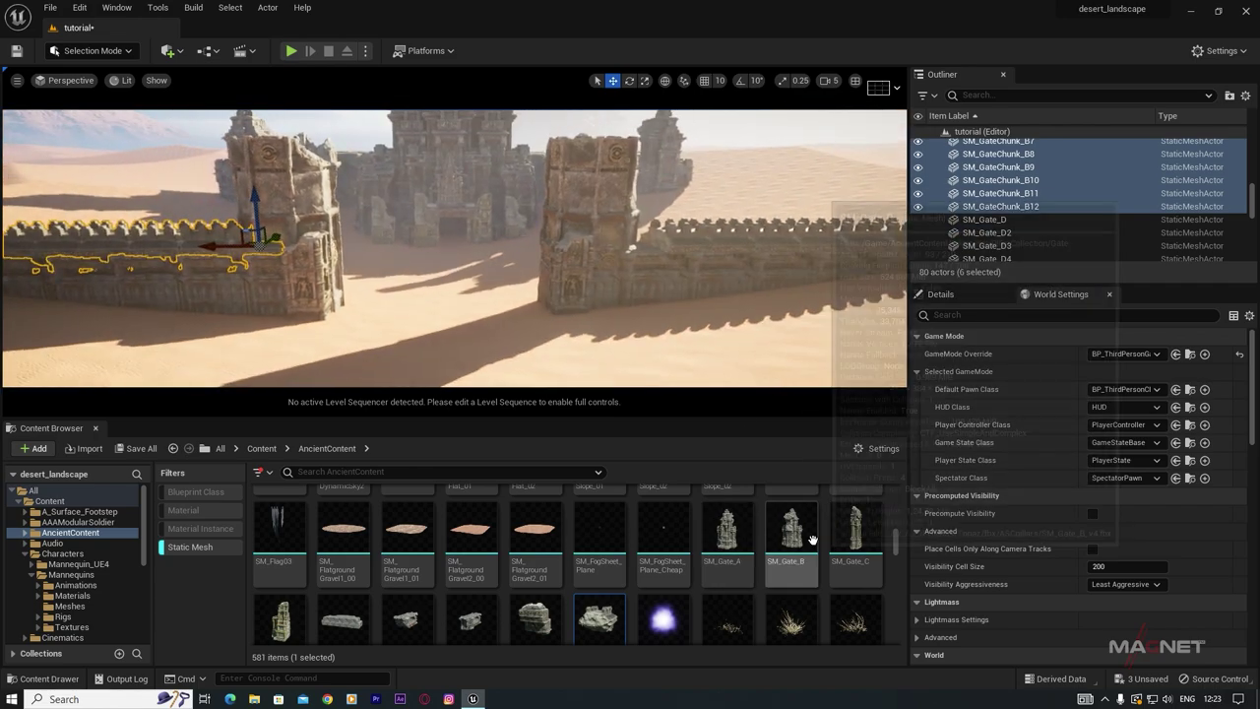
drag(725, 534, 427, 355)
key(e)
key(w)
right_drag(427, 355, 394, 391)
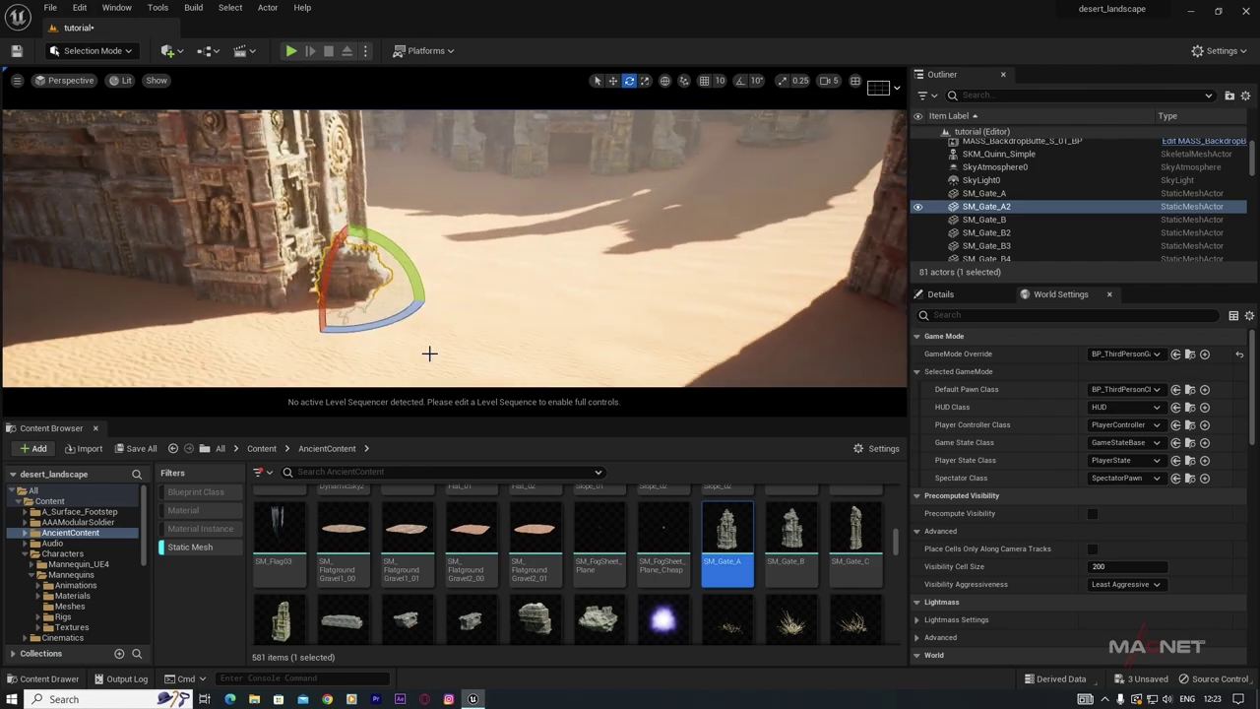
Step: Rotate SM_Gate_A and fit it against the left gate pillar so it projects into the entrance above the sand
mouse_move(350, 295)
mouse_down()
mouse_move(378, 274)
mouse_move(364, 283)
mouse_up()
right_drag(364, 284, 355, 256)
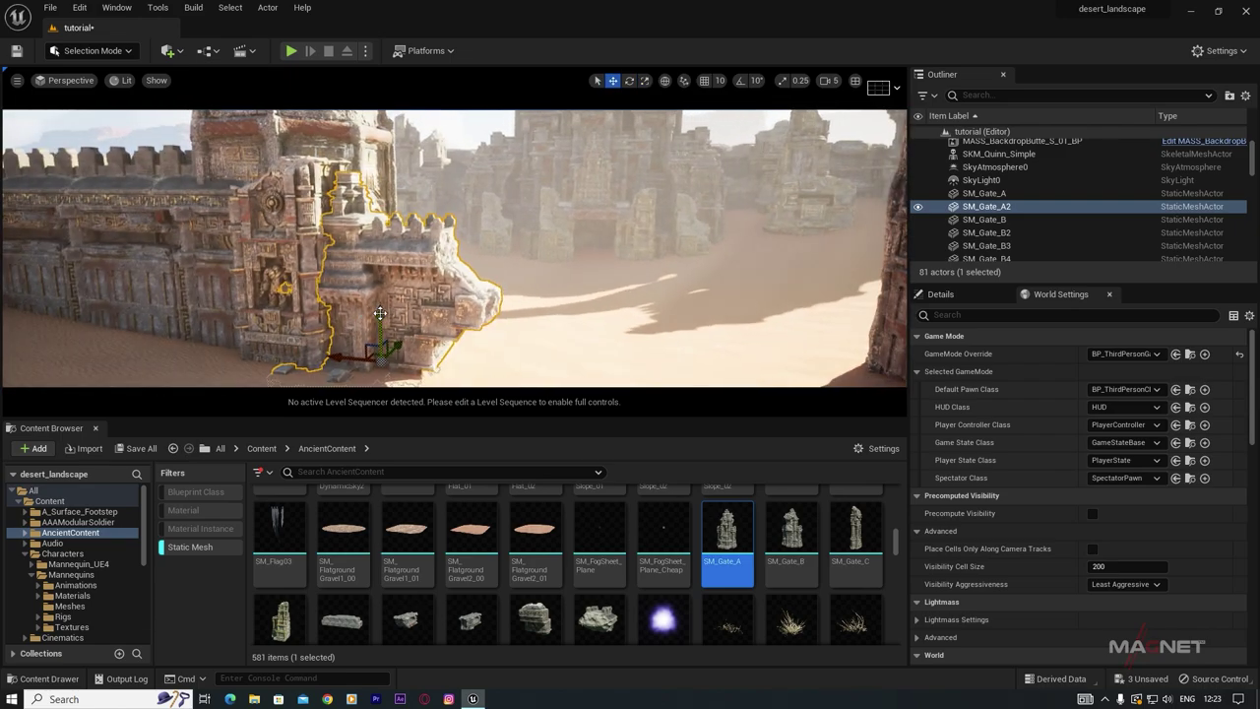
drag(365, 205, 376, 166)
right_drag(376, 167, 372, 169)
key(r)
drag(420, 237, 406, 243)
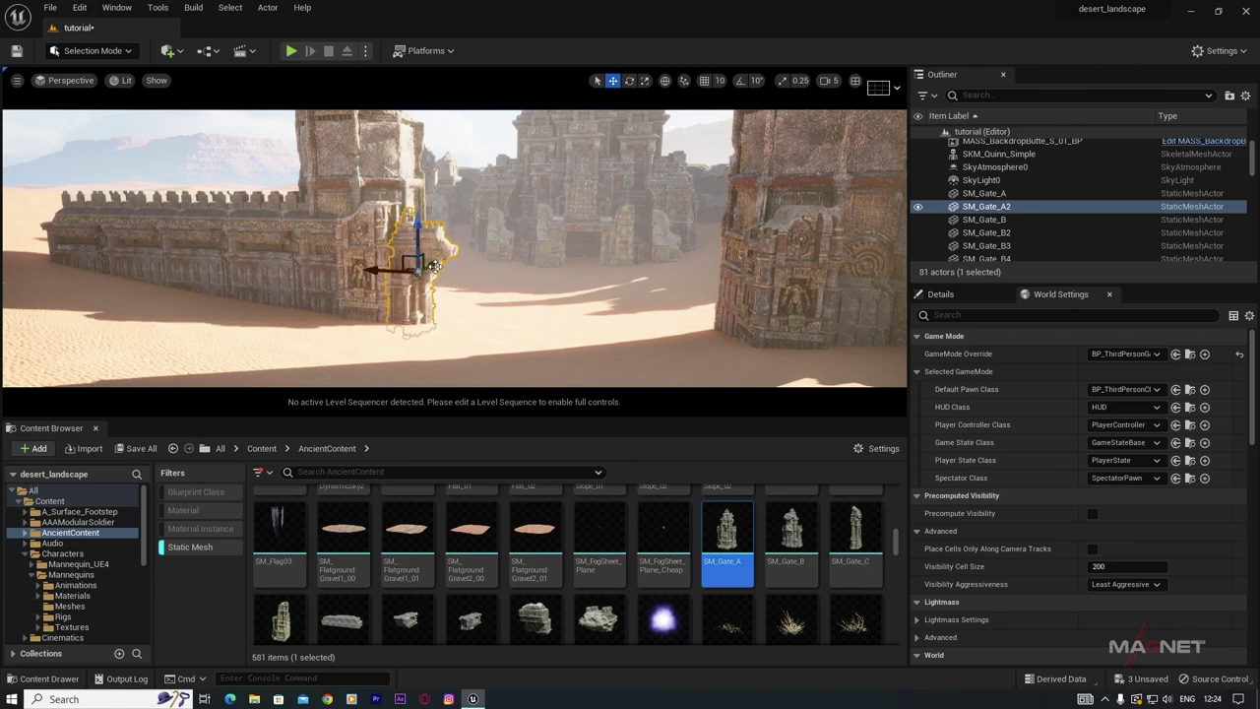
Step: Duplicate SM_Gate_A across the entrance, rotate the copy to face the opening, and fit it against the right gate pillar
right_drag(499, 297, 476, 298)
alt+drag(442, 266, 732, 283)
key(e)
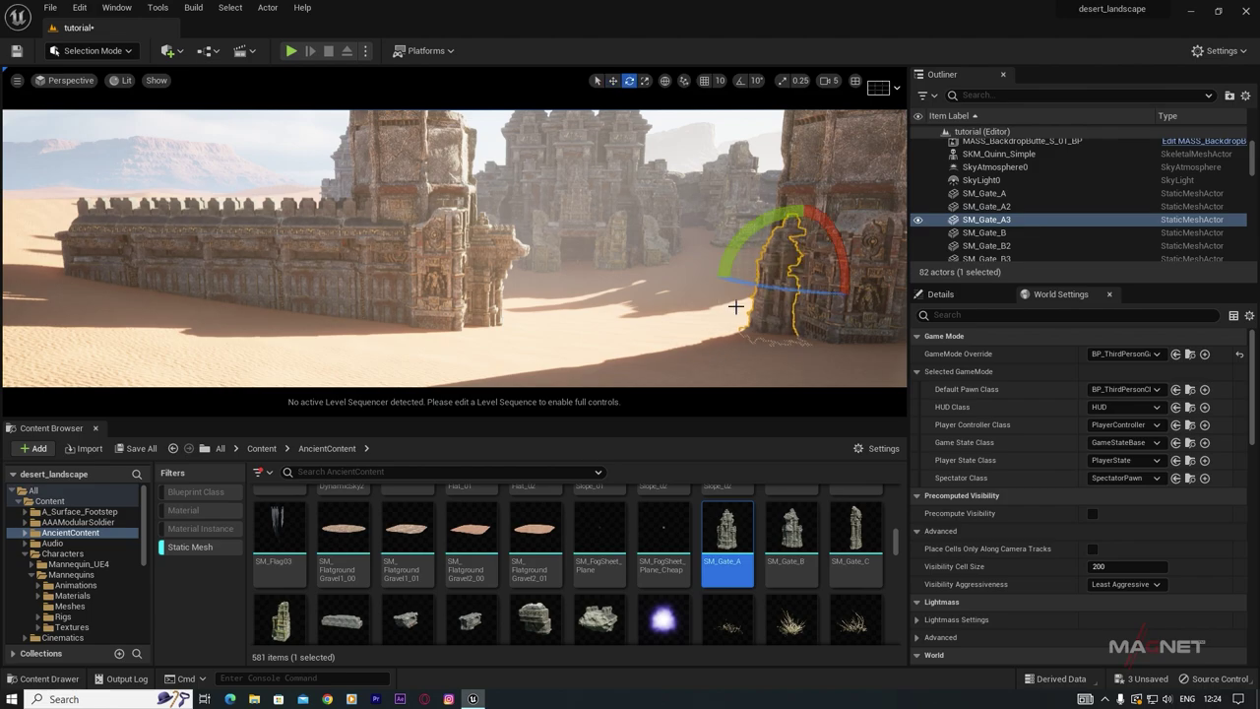
drag(812, 294, 846, 306)
key(w)
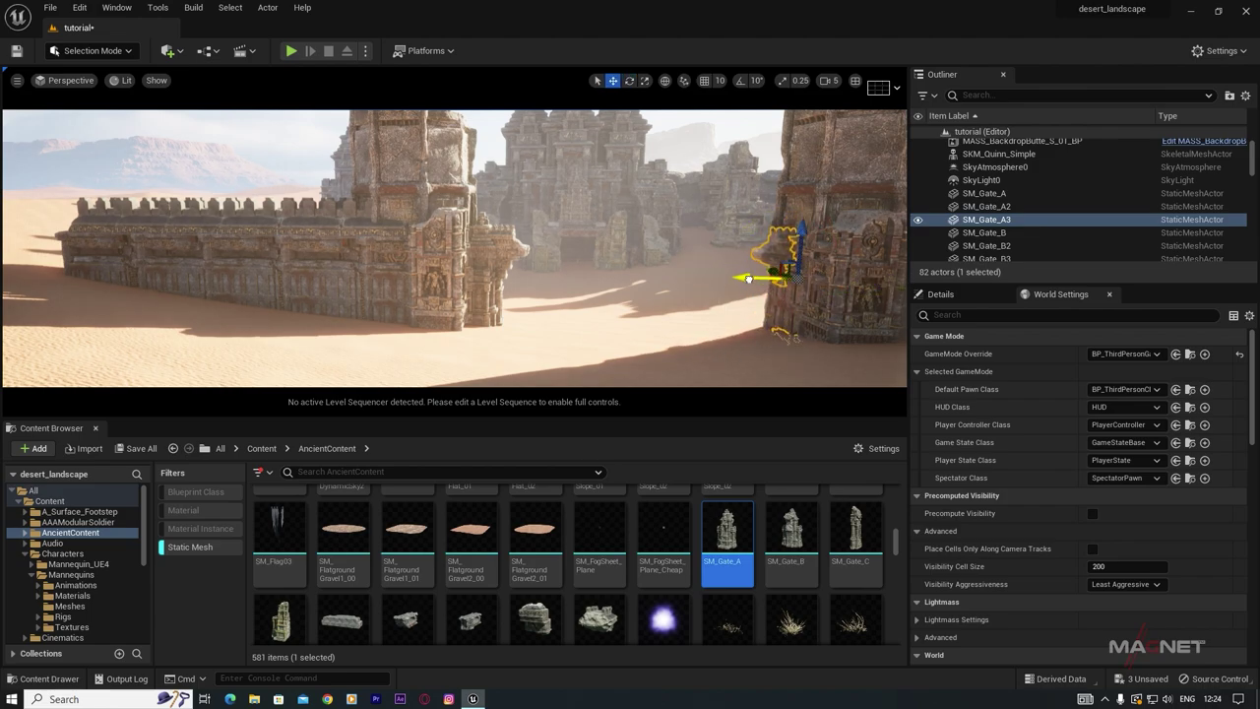
drag(748, 278, 715, 278)
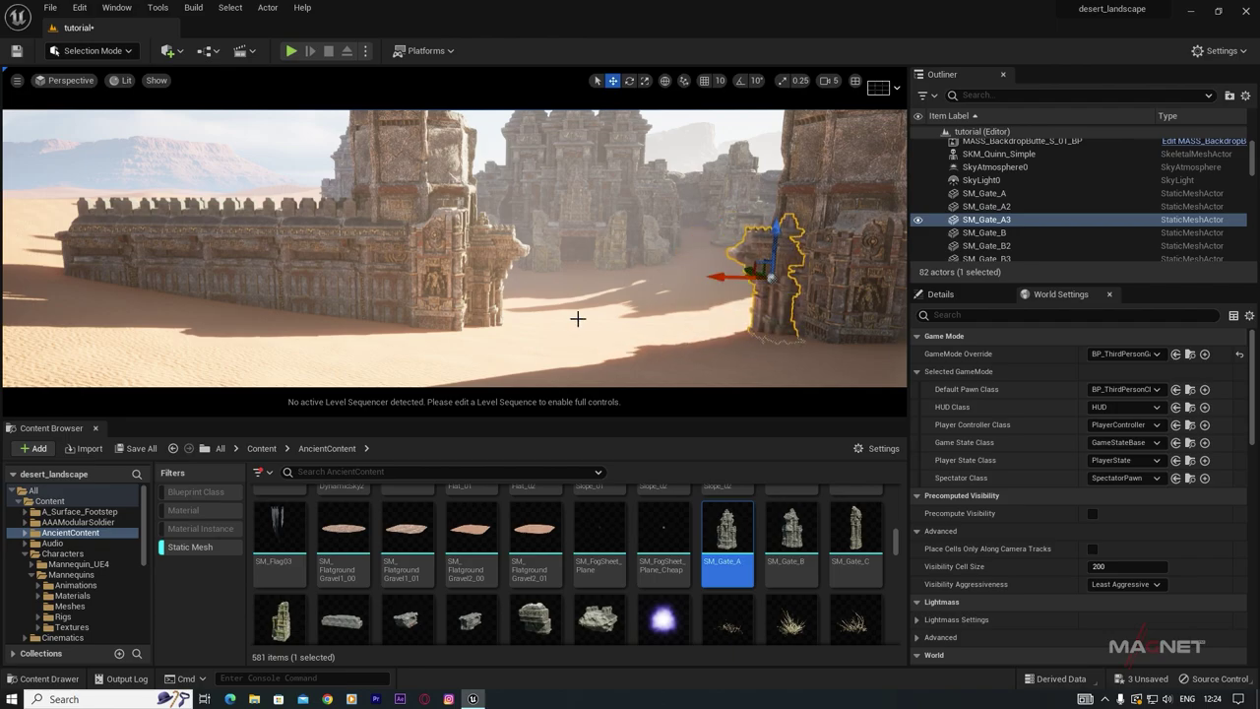
Step: Duplicate SM_Gate_A onto the tops of the right and left gate pillars as crowning pieces
right_drag(578, 319, 622, 373)
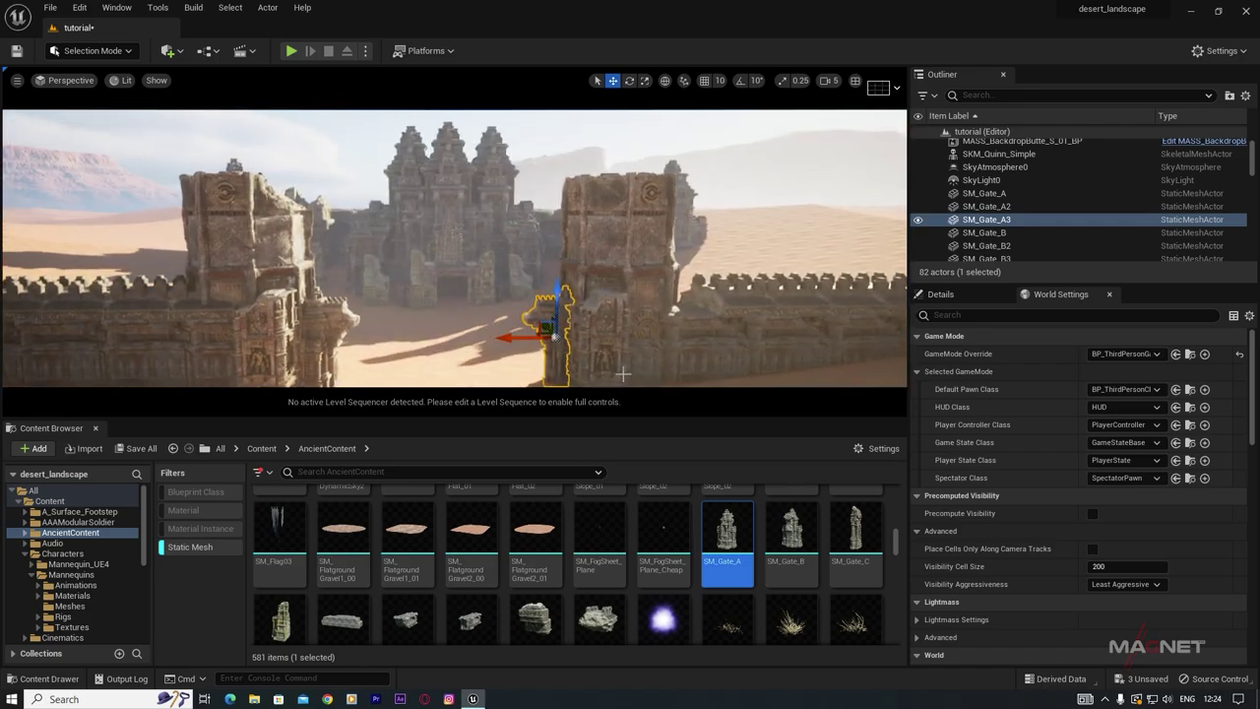
alt+drag(557, 336, 577, 116)
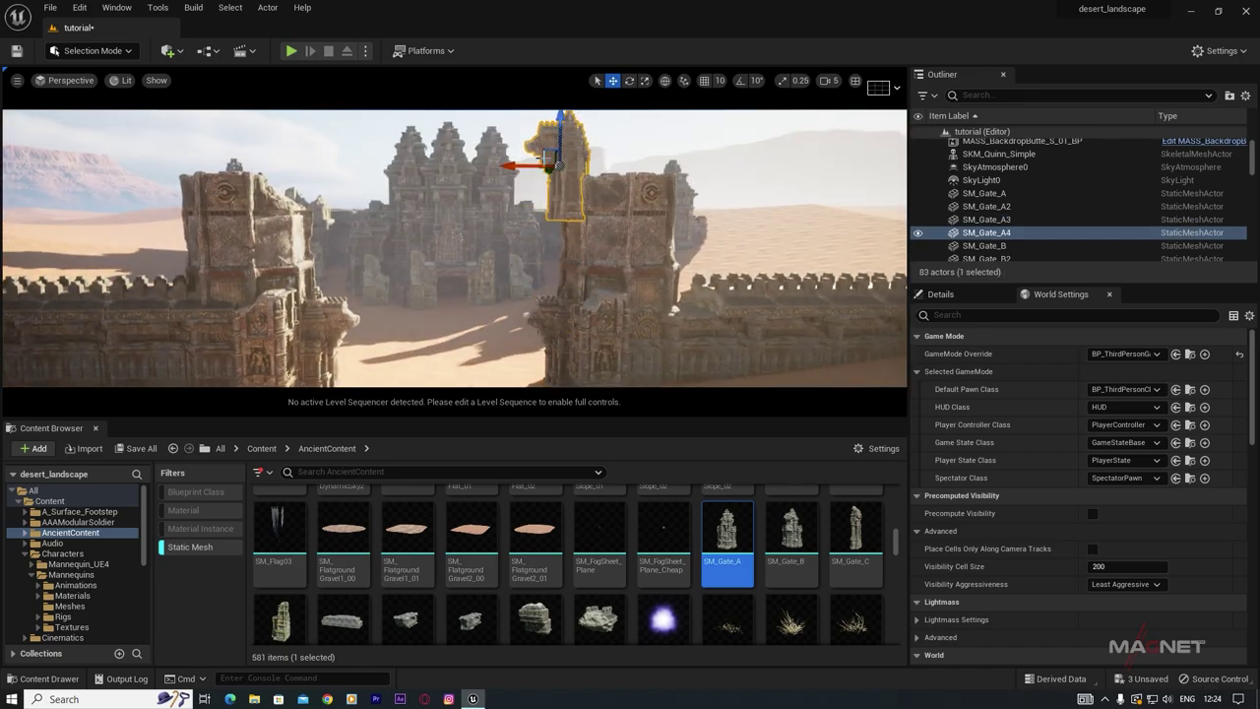
drag(514, 166, 217, 182)
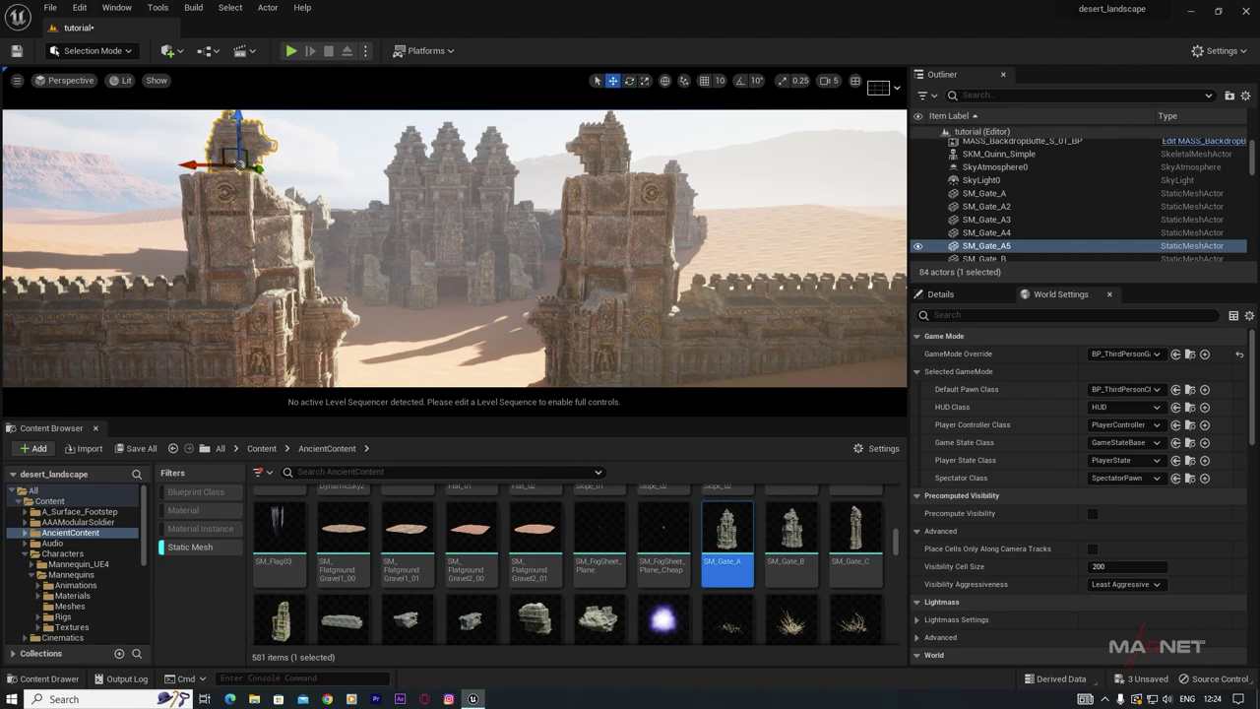
Step: Inspect the entrance gate, its pillars and the battlemented walls from the front at different heights and distances
key(s)
right_drag(433, 246, 443, 281)
key(w)
key(w)
key(s)
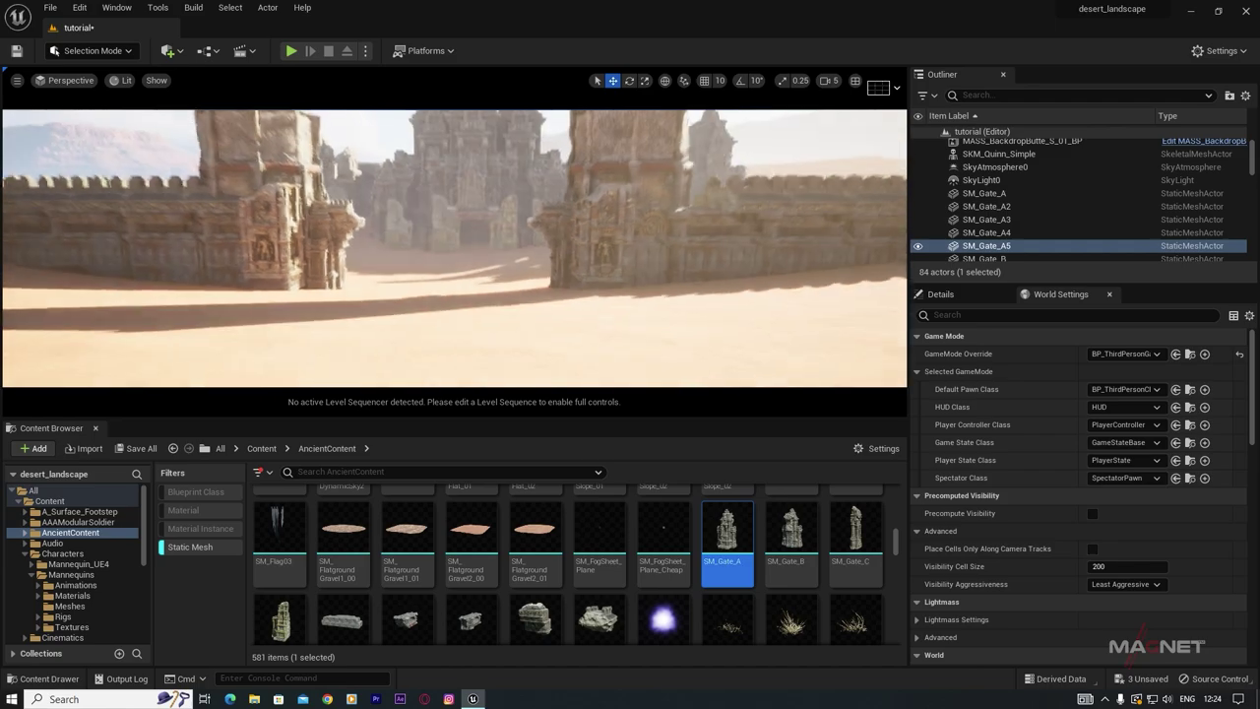
key(e)
right_drag(630, 274, 624, 283)
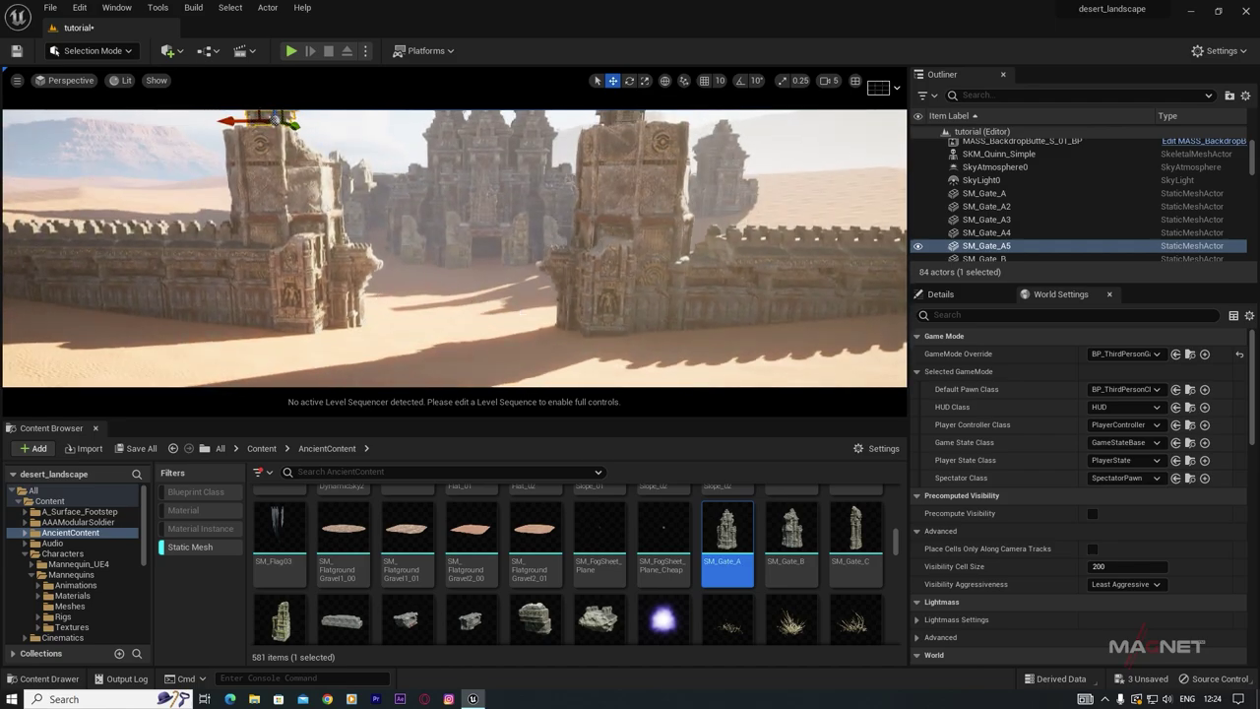
key(a)
right_drag(450, 289, 465, 278)
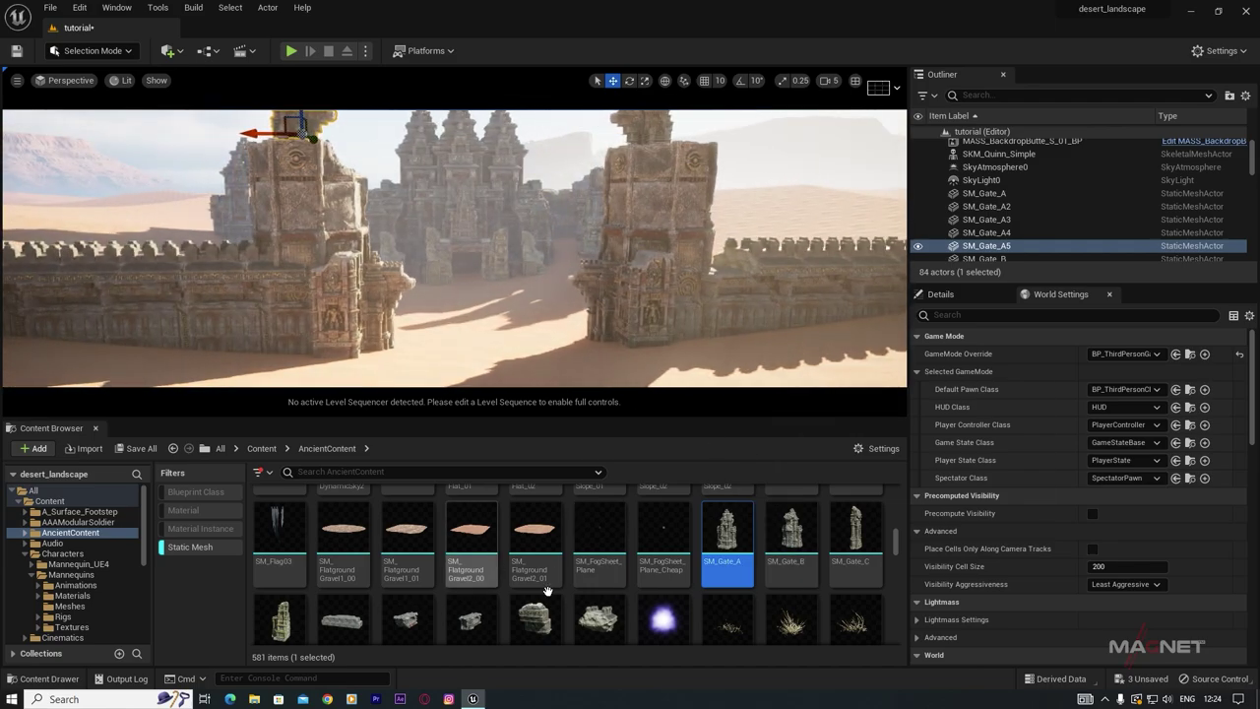
Step: Add SM_Flag01 beneath the red stone lintel above the temple doorway
scroll(408, 571, up, 2)
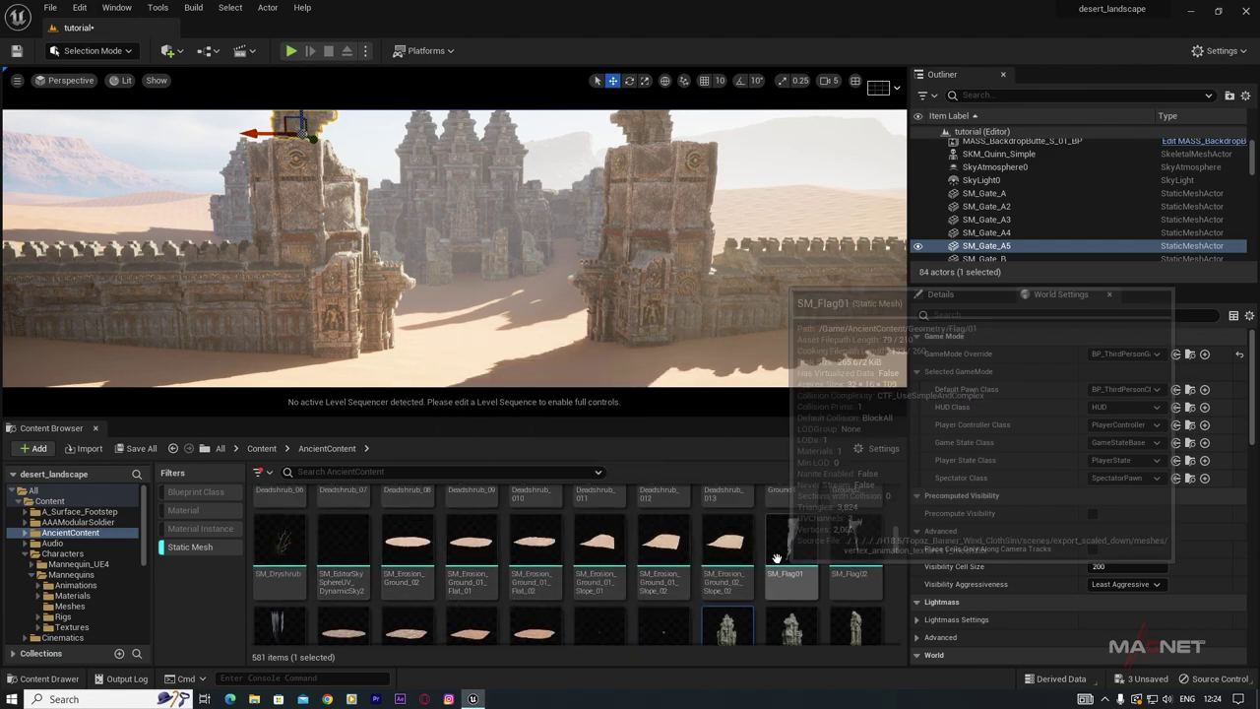
key(w)
right_drag(565, 341, 524, 317)
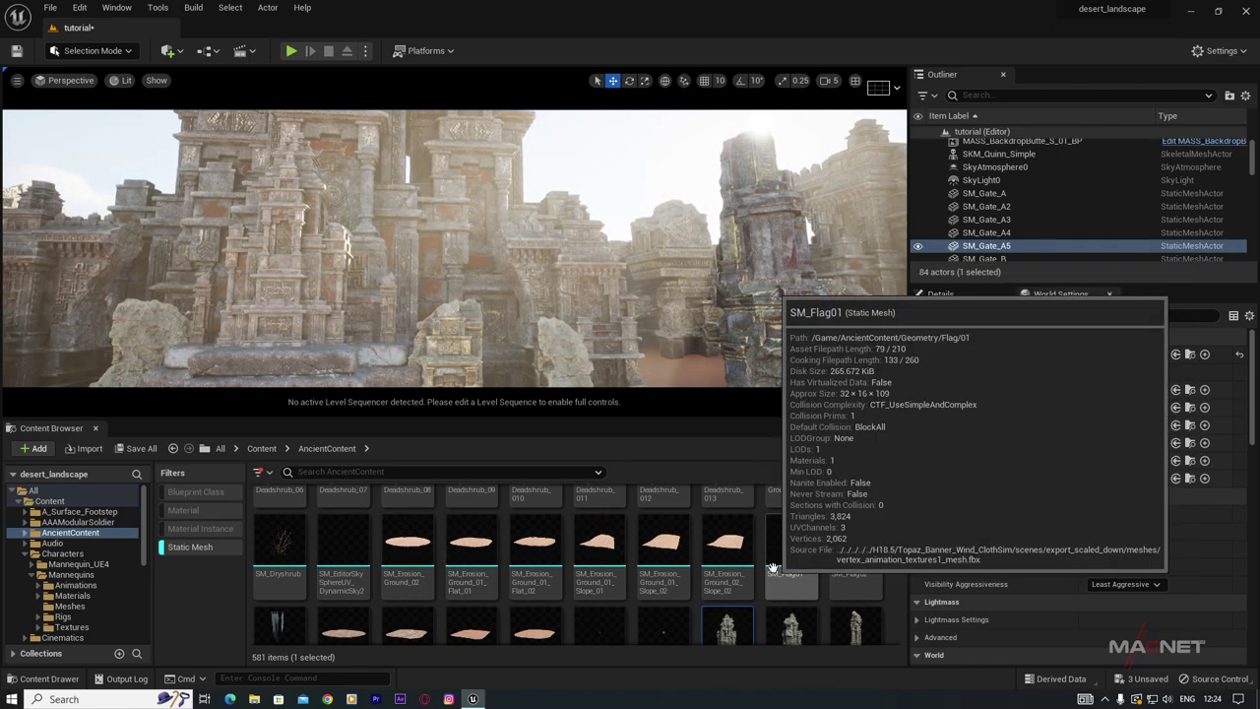
right_drag(451, 323, 491, 229)
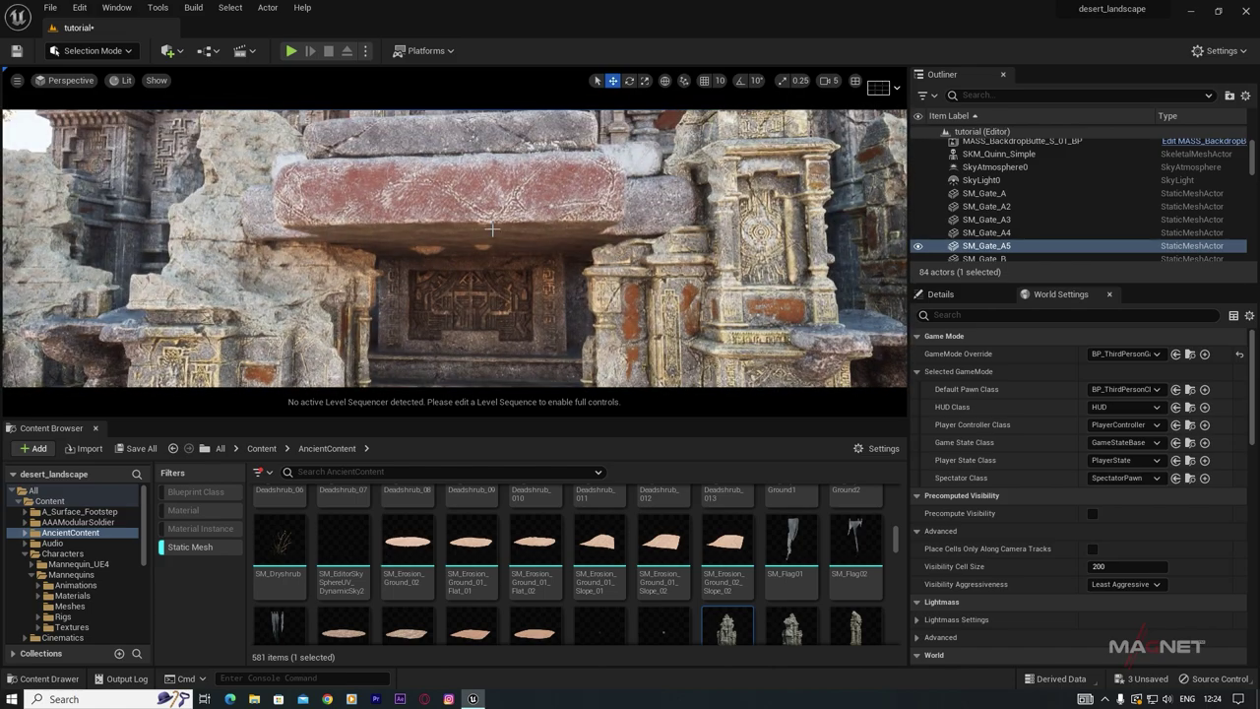
mouse_move(792, 530)
drag(792, 531, 512, 323)
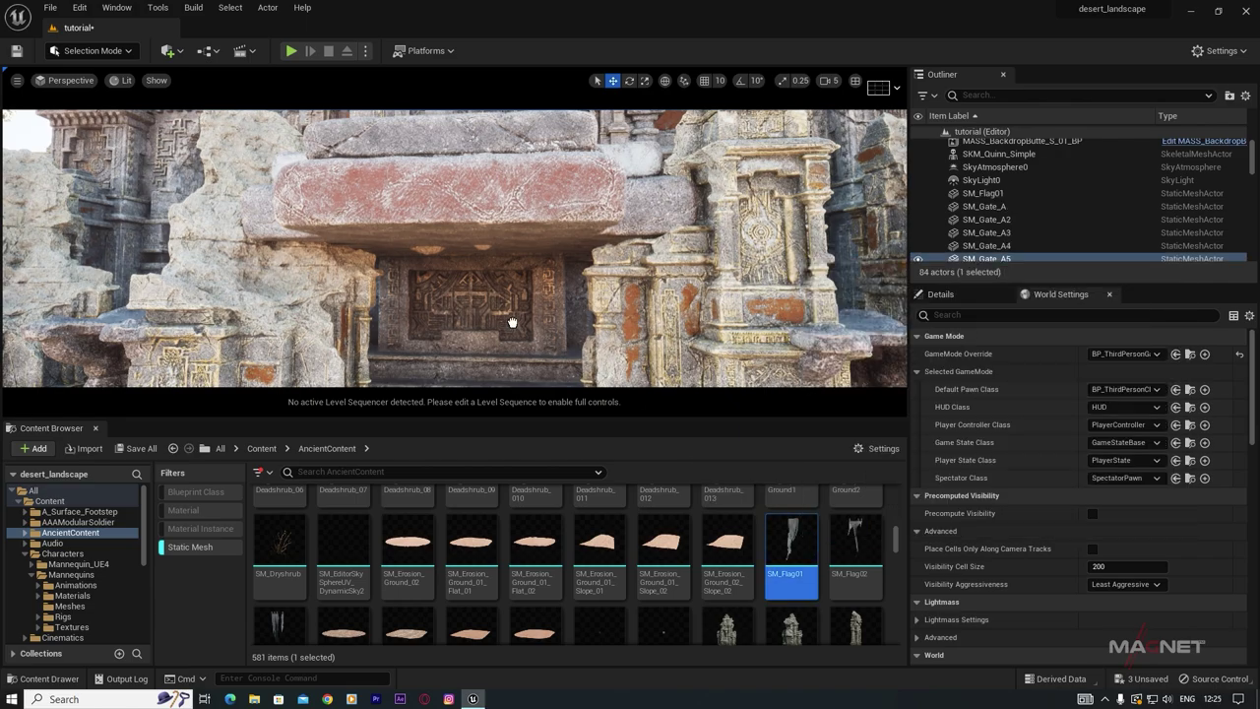
drag(443, 248, 443, 248)
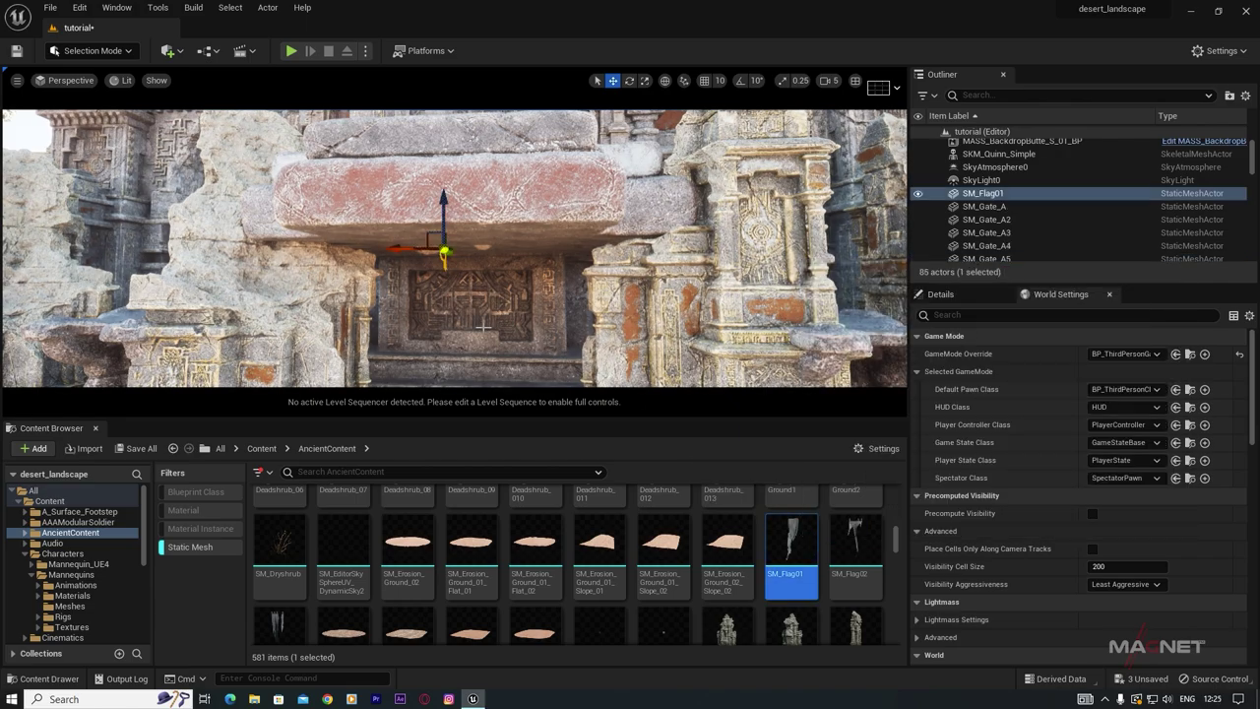
Step: Enlarge SM_Flag01 to a scale of about 3.19, rotate it to about 177.84° and raise it against the lintel's underside
key(f)
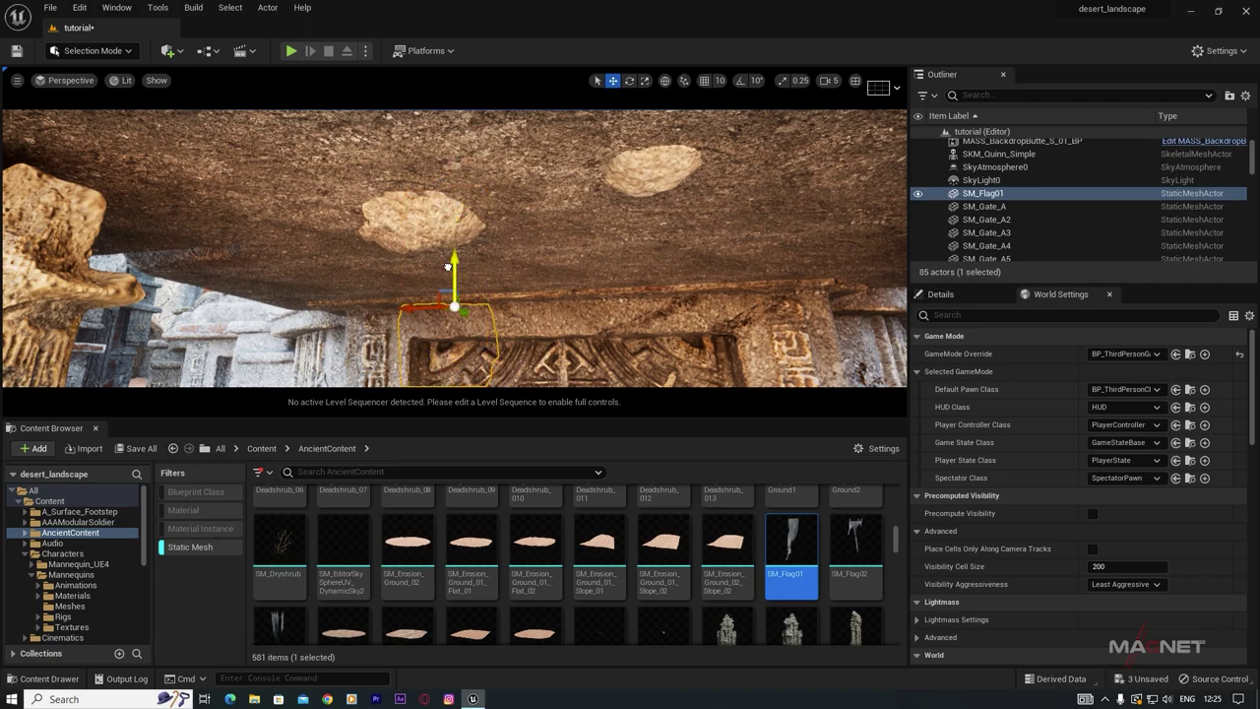
right_drag(566, 287, 329, 323)
right_drag(551, 317, 562, 265)
key(e)
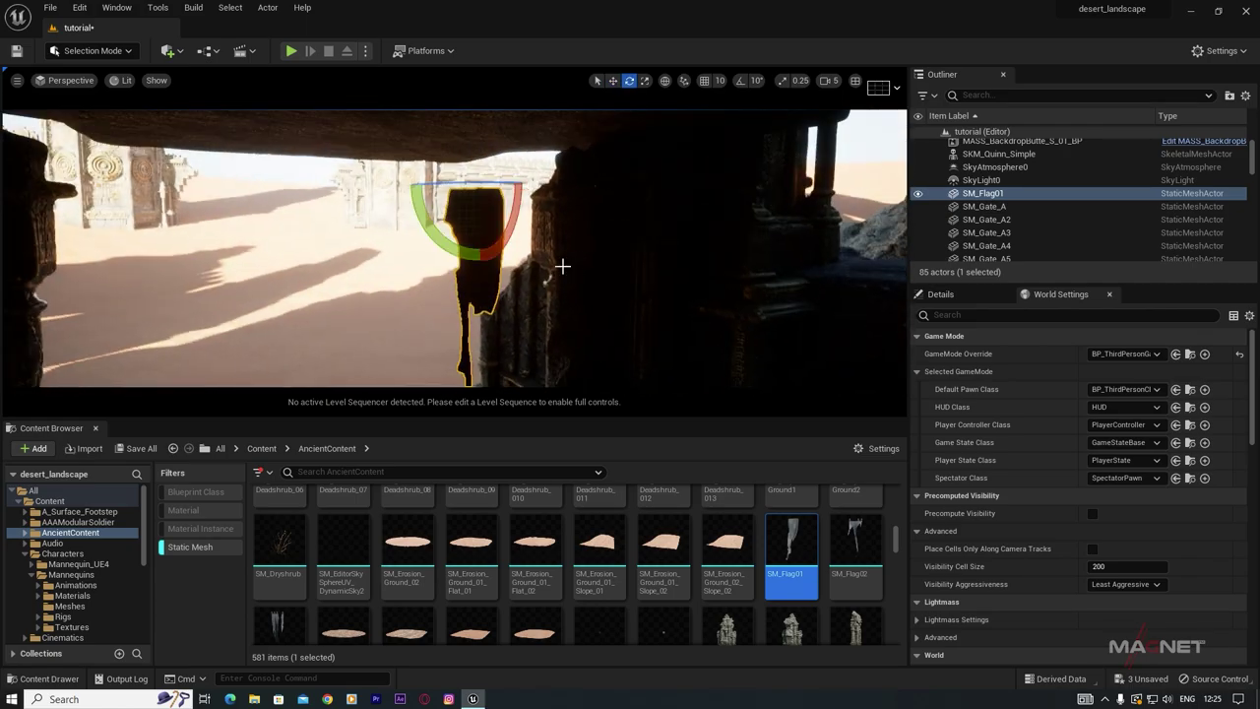
drag(505, 187, 549, 184)
right_drag(549, 184, 492, 246)
key(w)
drag(492, 247, 492, 129)
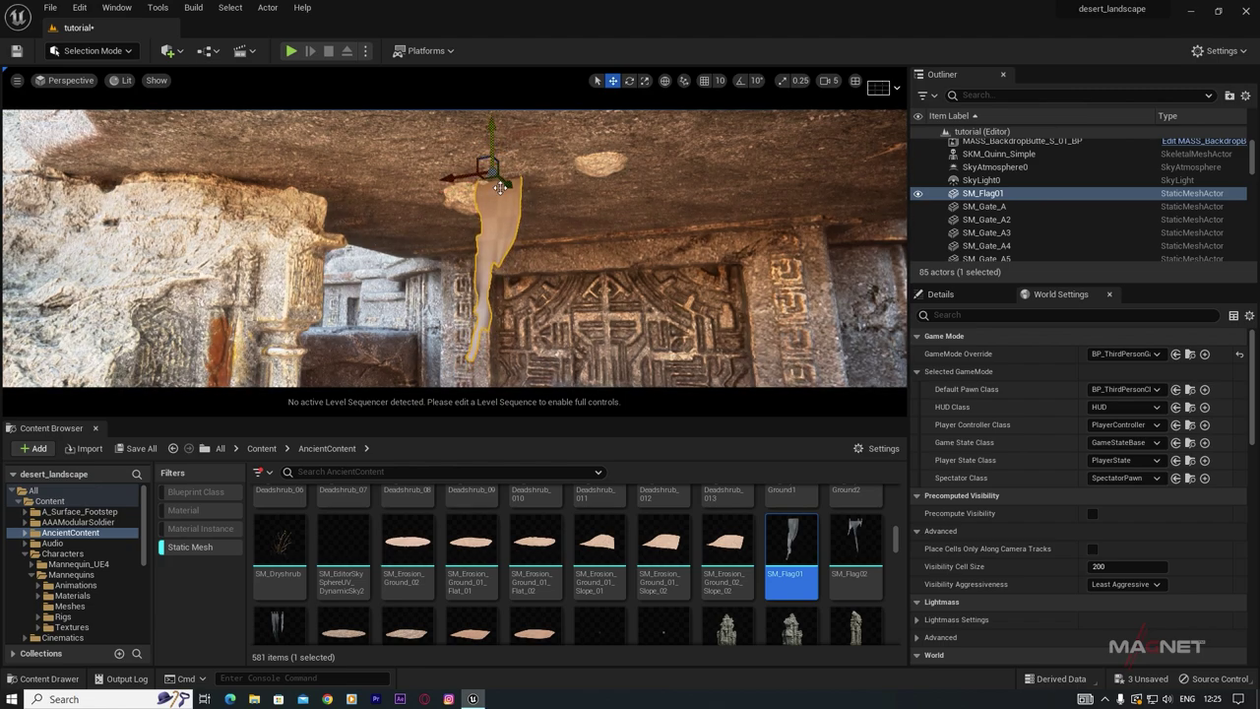
Step: Try several flag materials on SM_Flag01's Element 0 slot and assign MI_Flag01_VAT_2
click(937, 293)
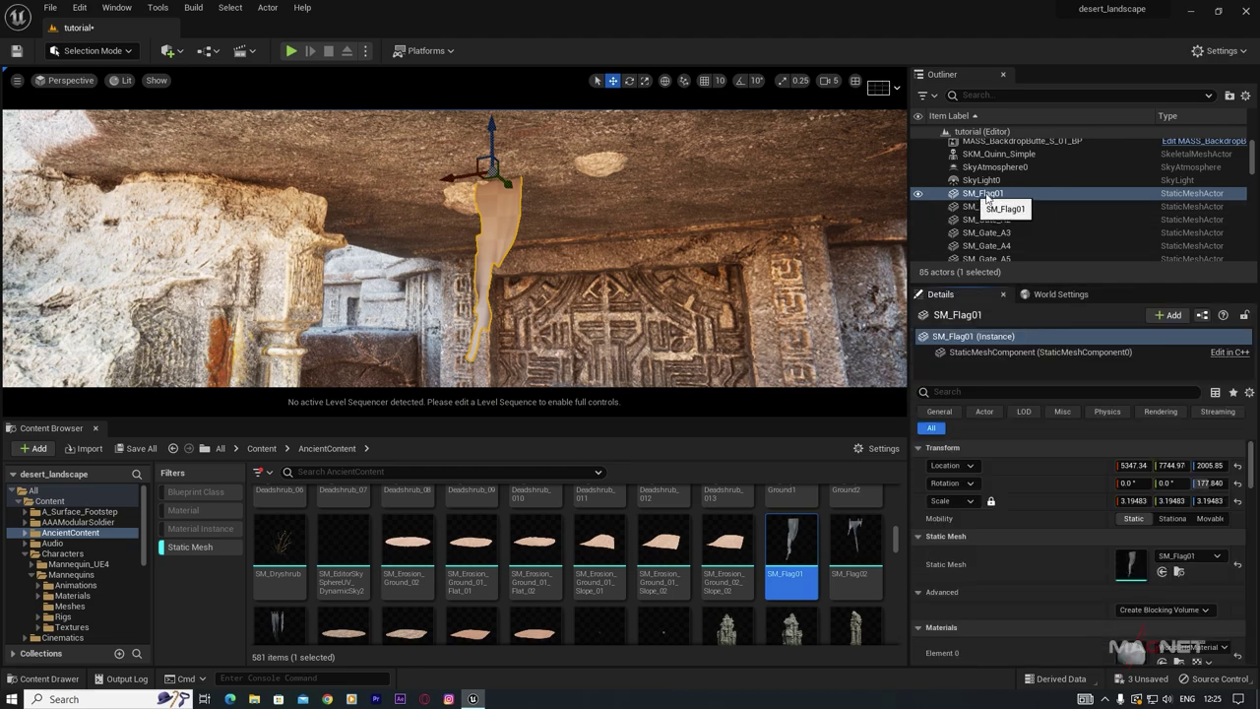
scroll(1122, 605, down, 2)
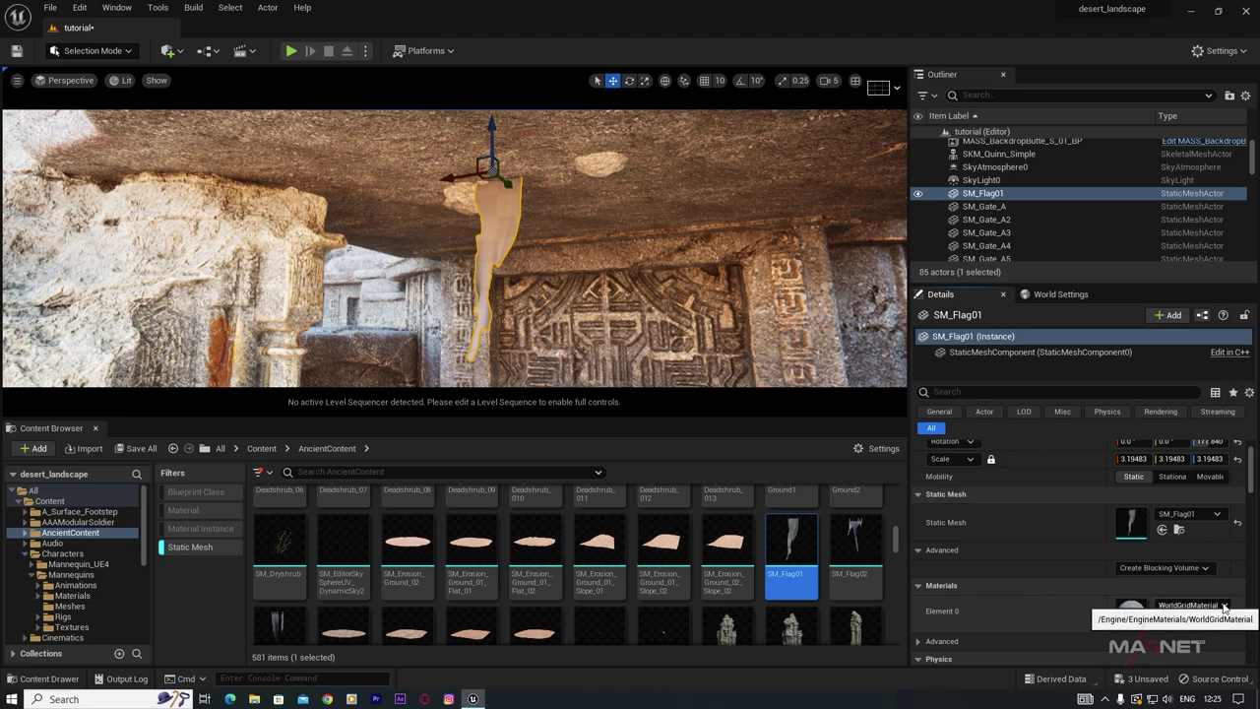
click(1223, 606)
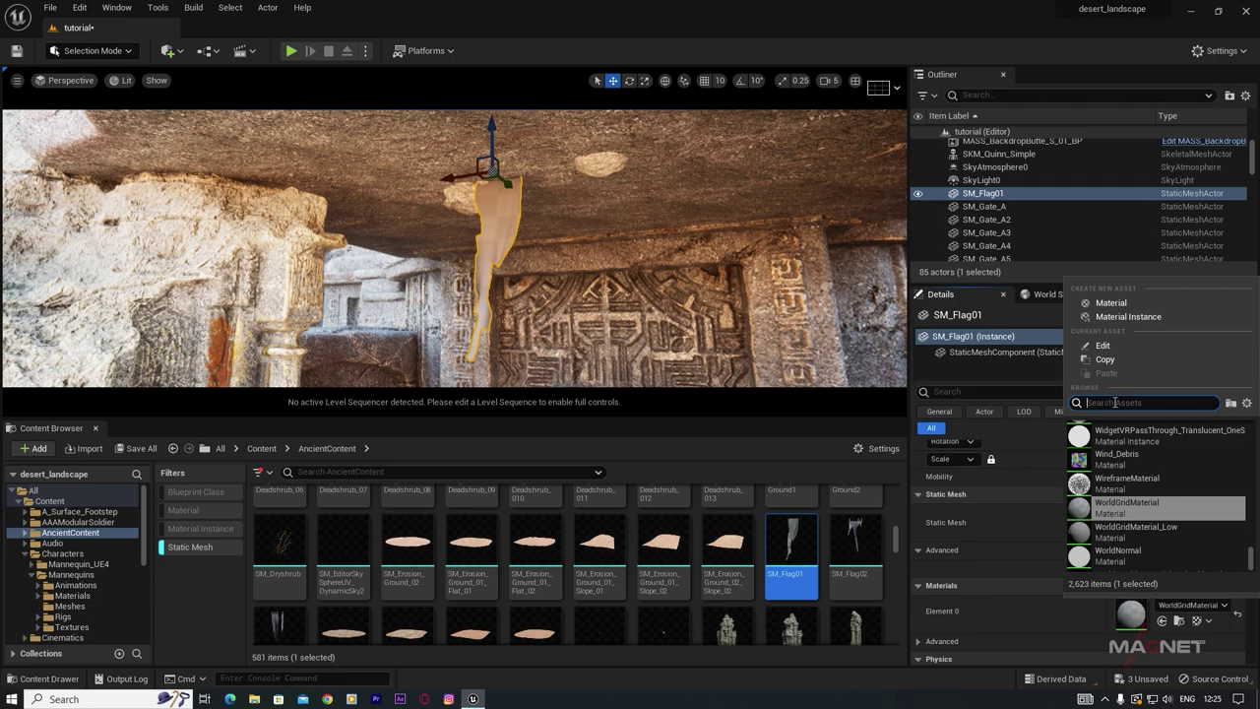
text(flag)
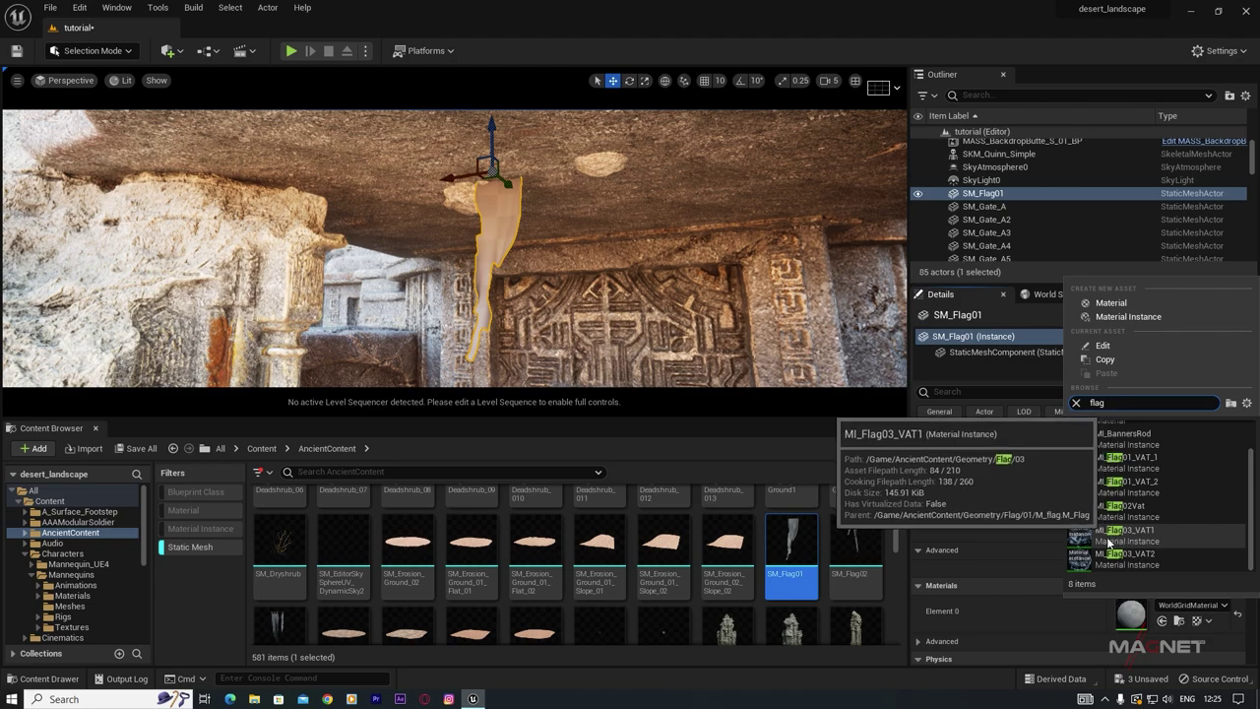
click(1105, 538)
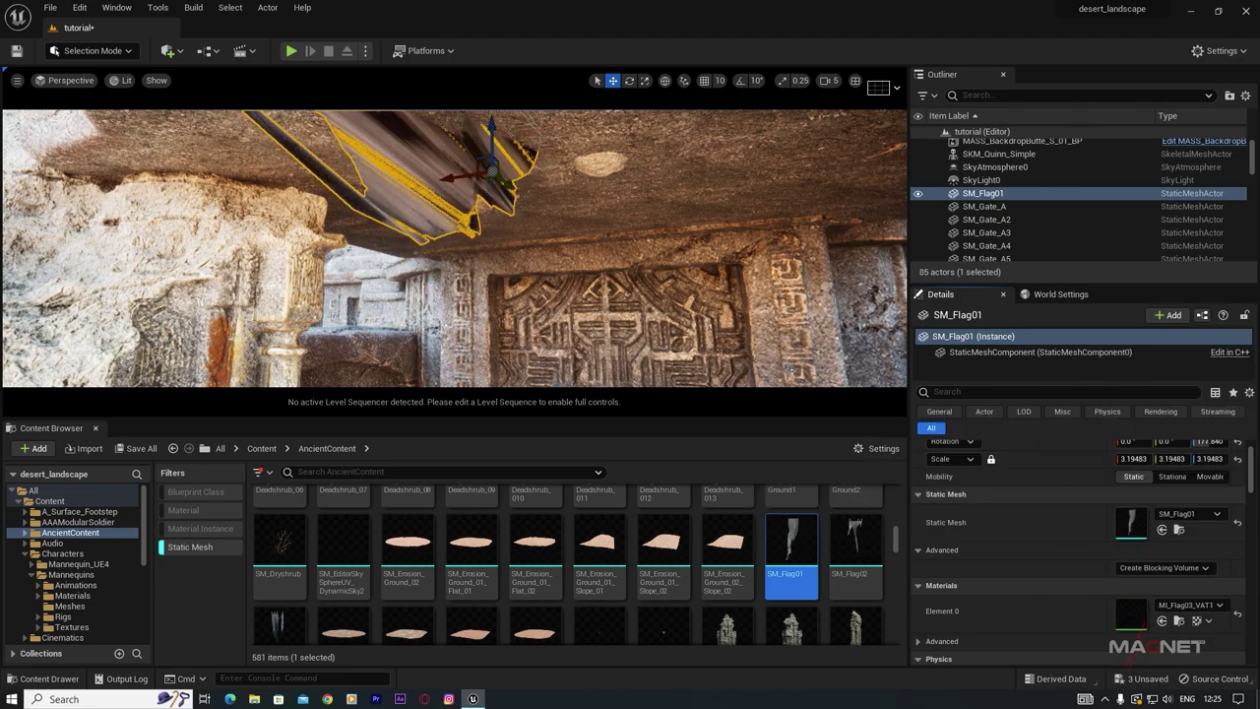
click(1218, 606)
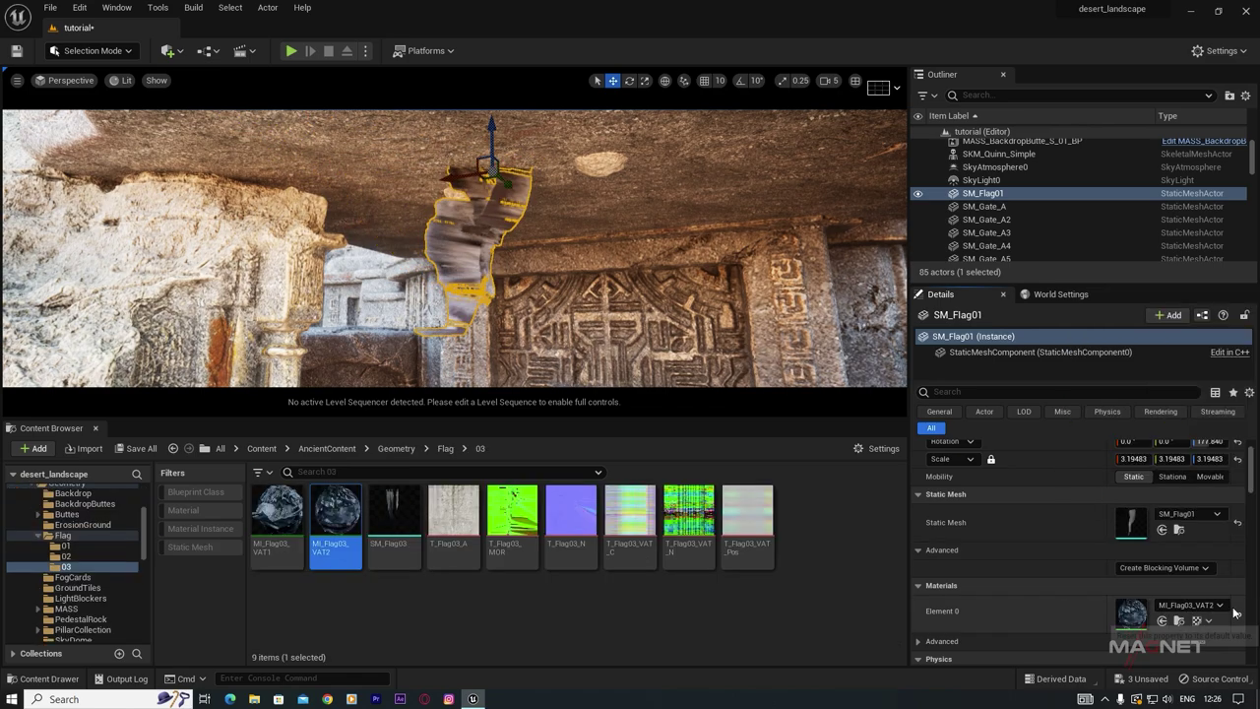
click(1218, 607)
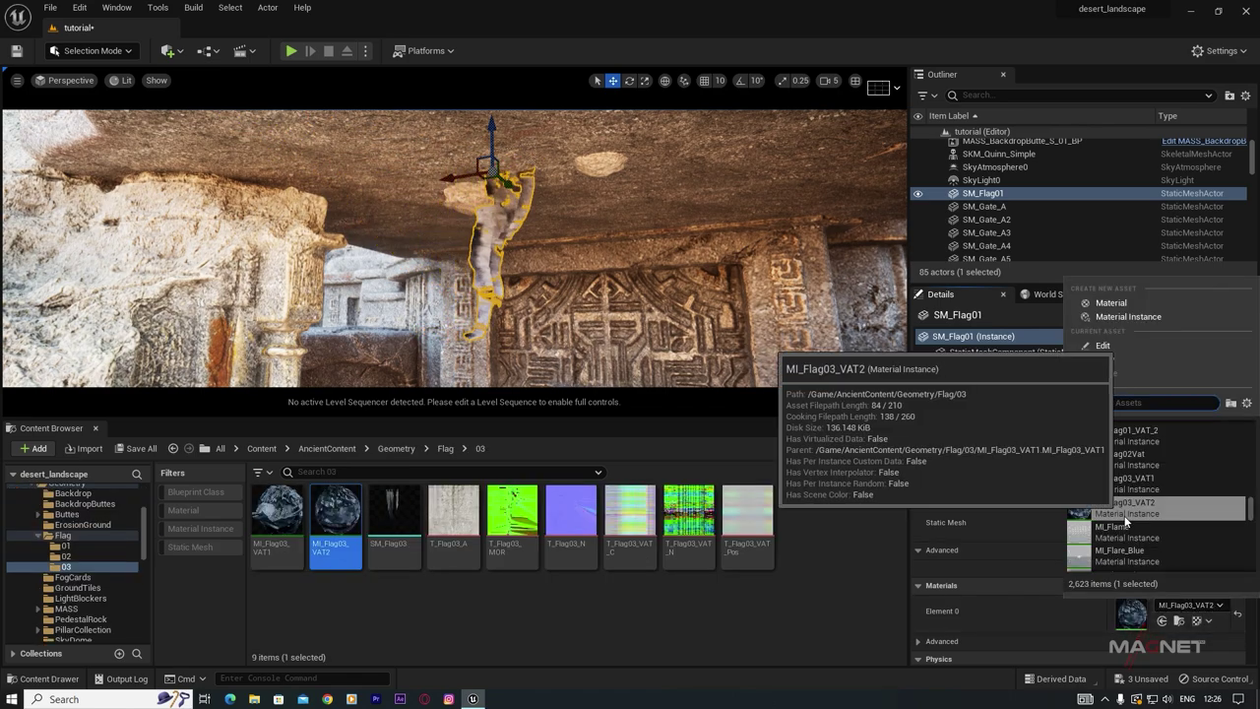
click(1106, 456)
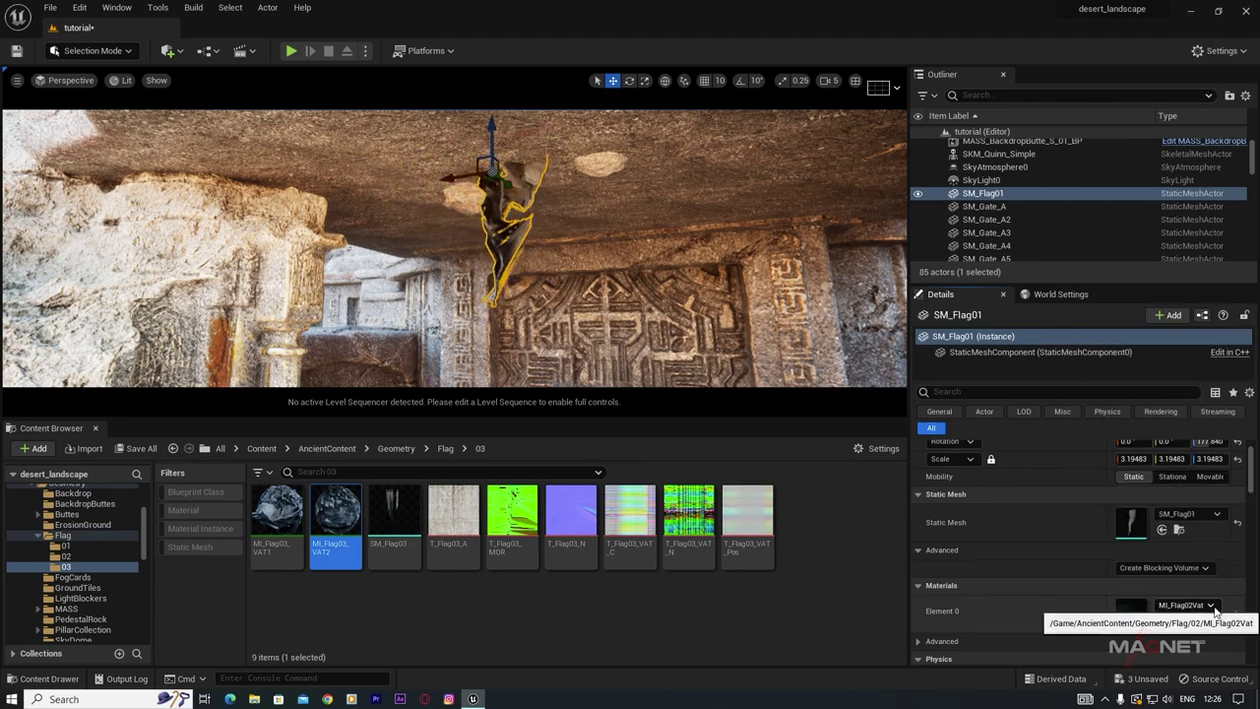
click(1219, 604)
click(1125, 482)
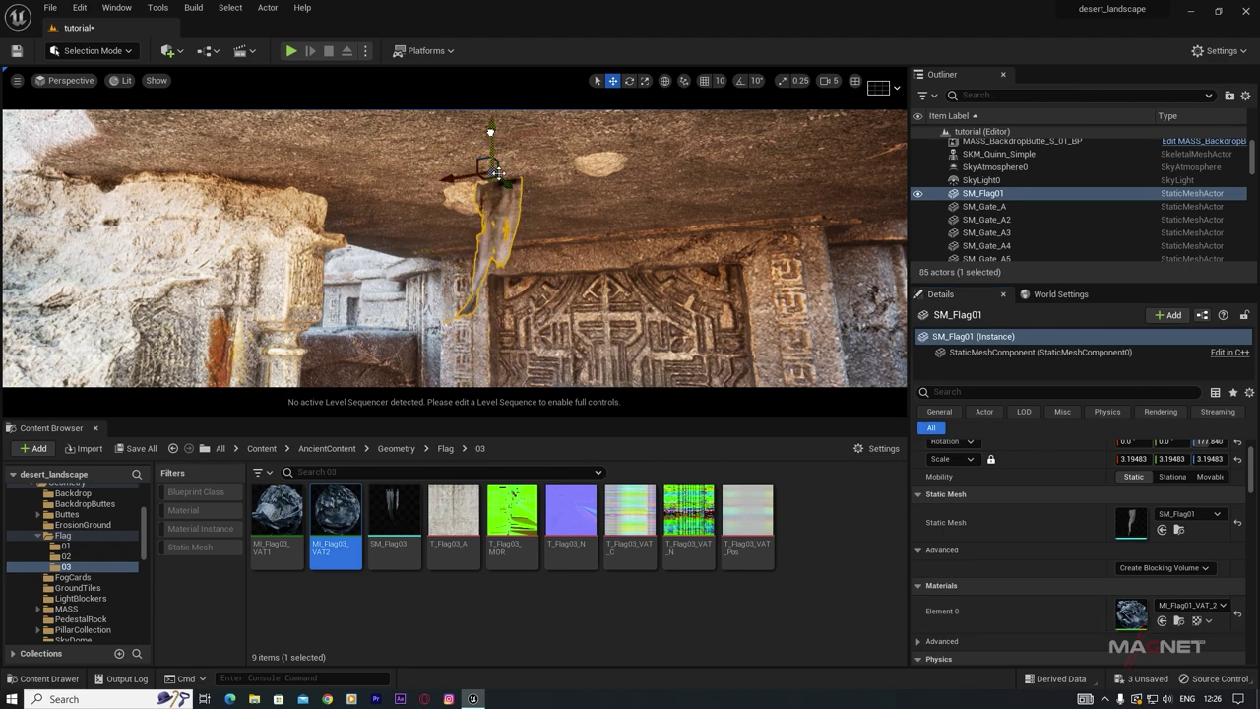
Step: Enlarge SM_Flag01 to a scale of about 6.92 and duplicate it to the right side of the temple doorway, rotated to about 54°
key(e)
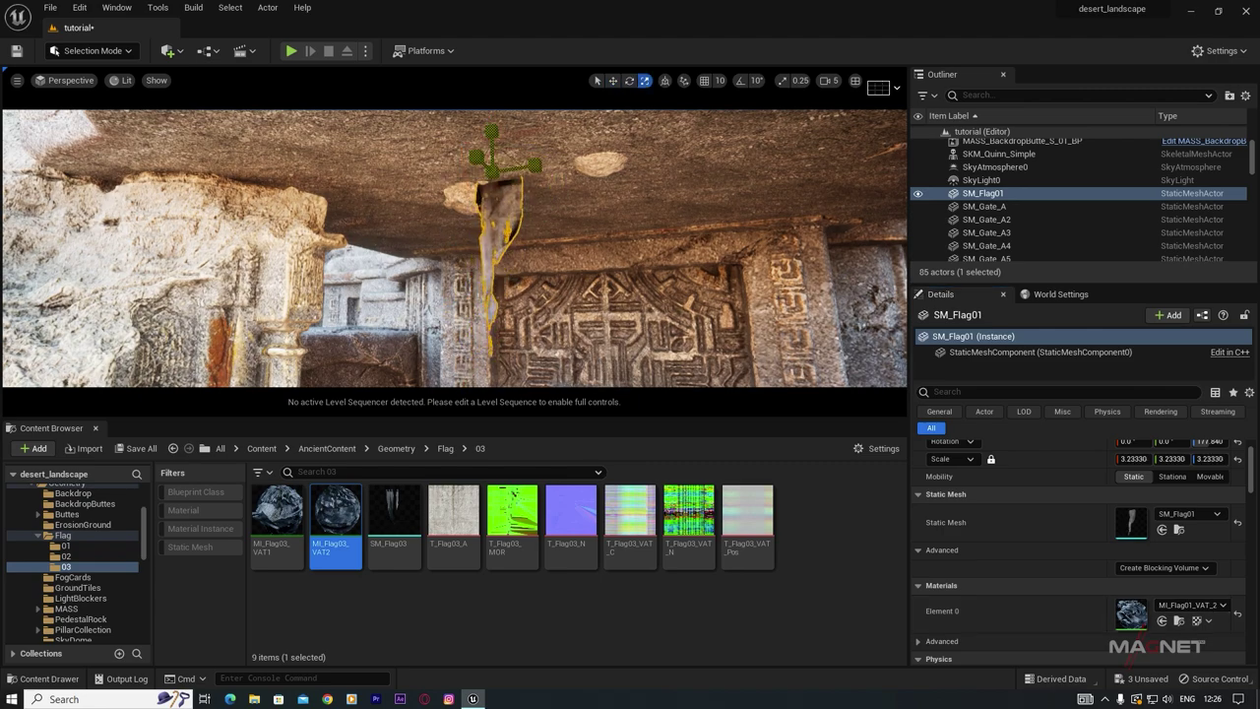
drag(492, 171, 537, 171)
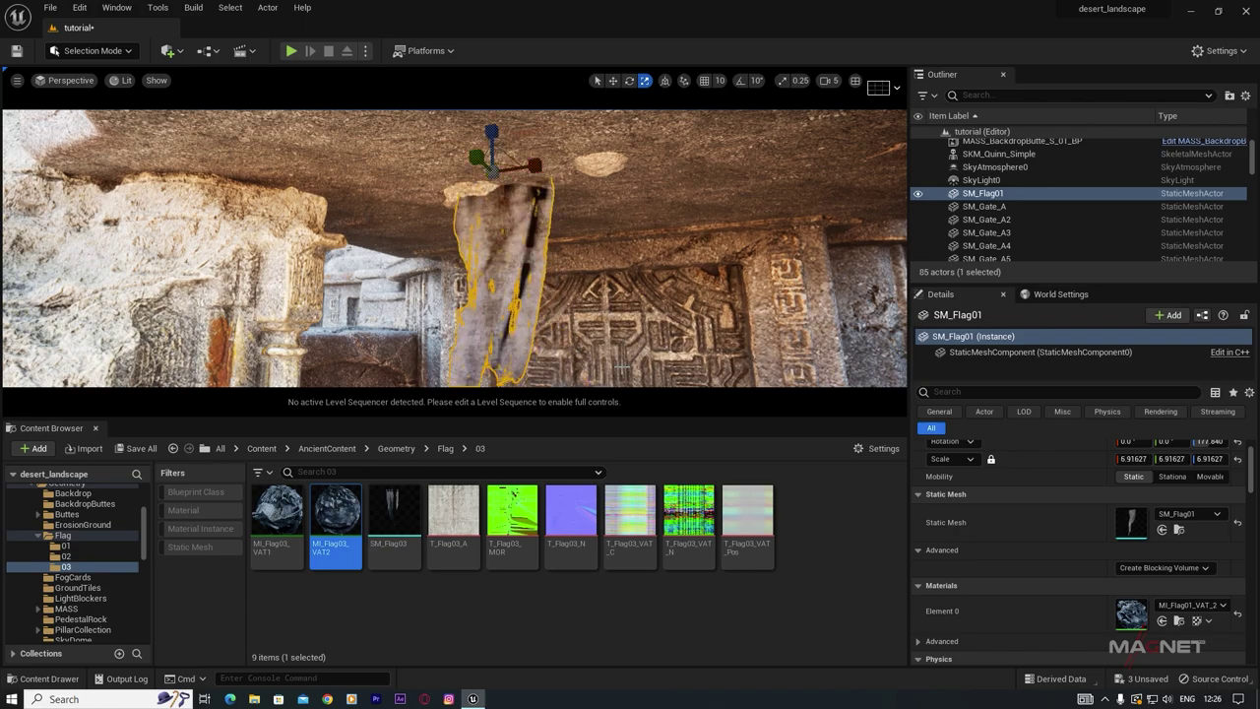
right_drag(622, 366, 562, 326)
key(s)
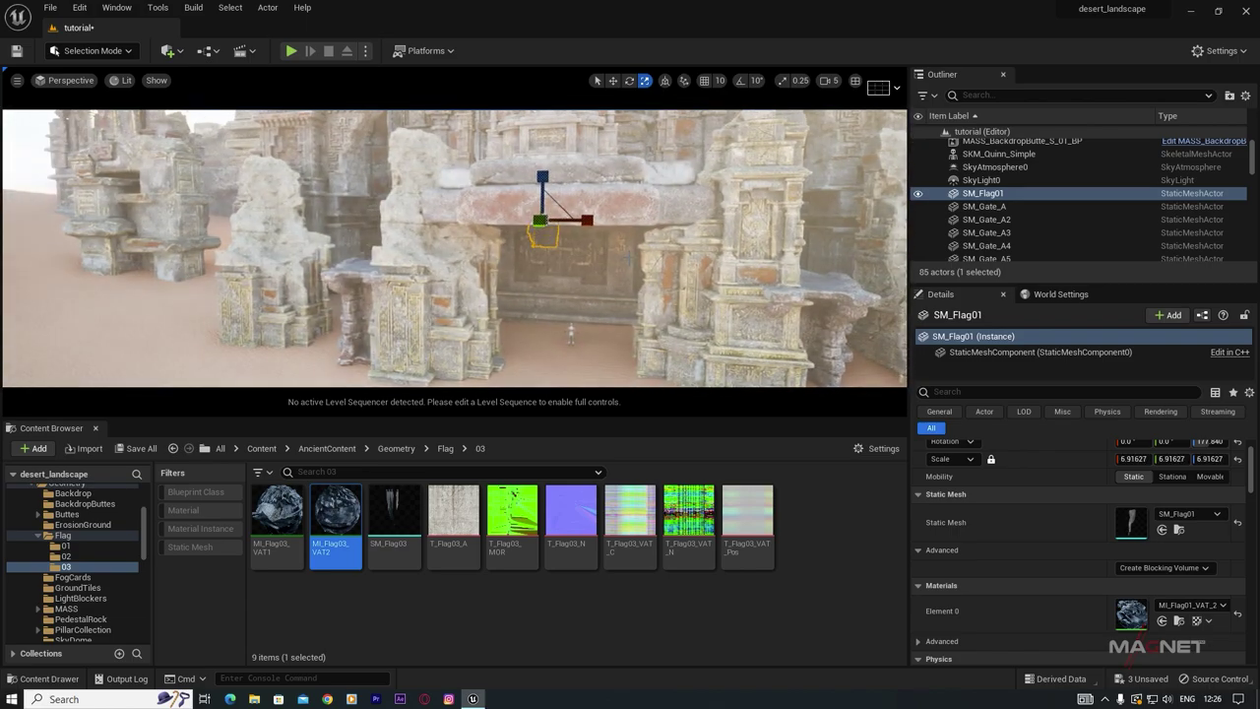
alt+drag(490, 220, 568, 220)
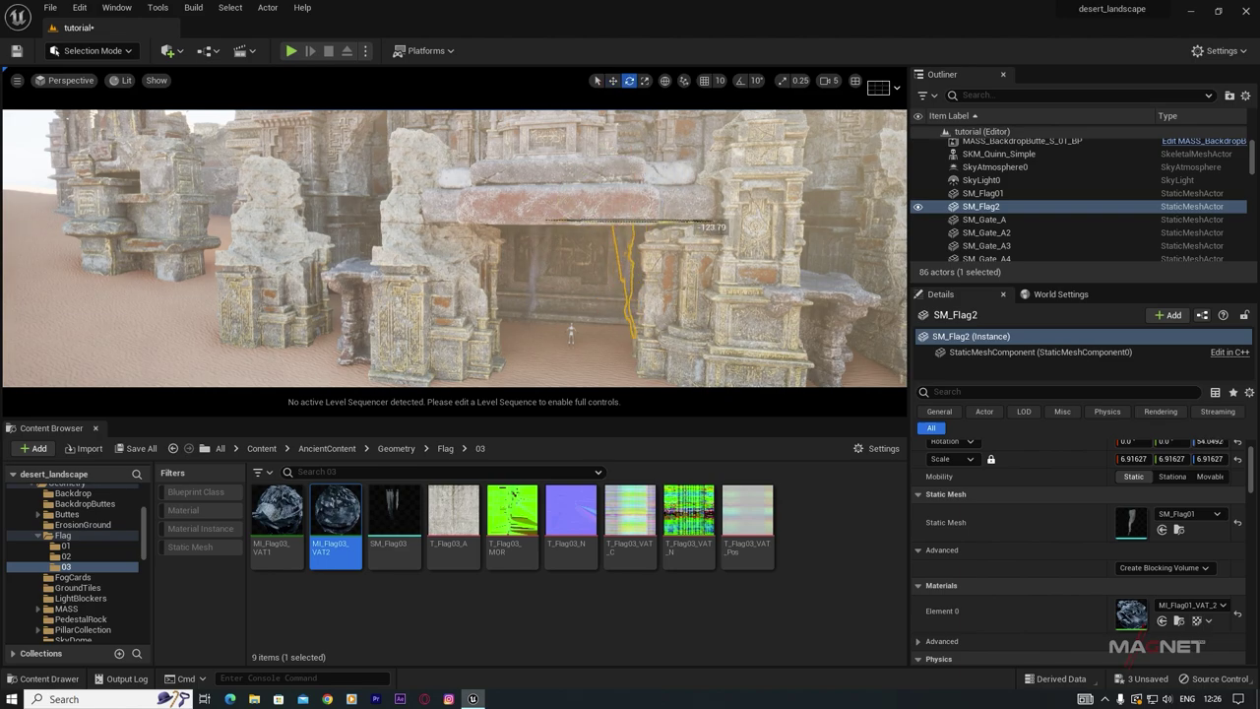
Step: Deselect the flag and inspect the whole temple, entrance gate and battlemented walls from the dunes in front
right_drag(532, 282, 374, 236)
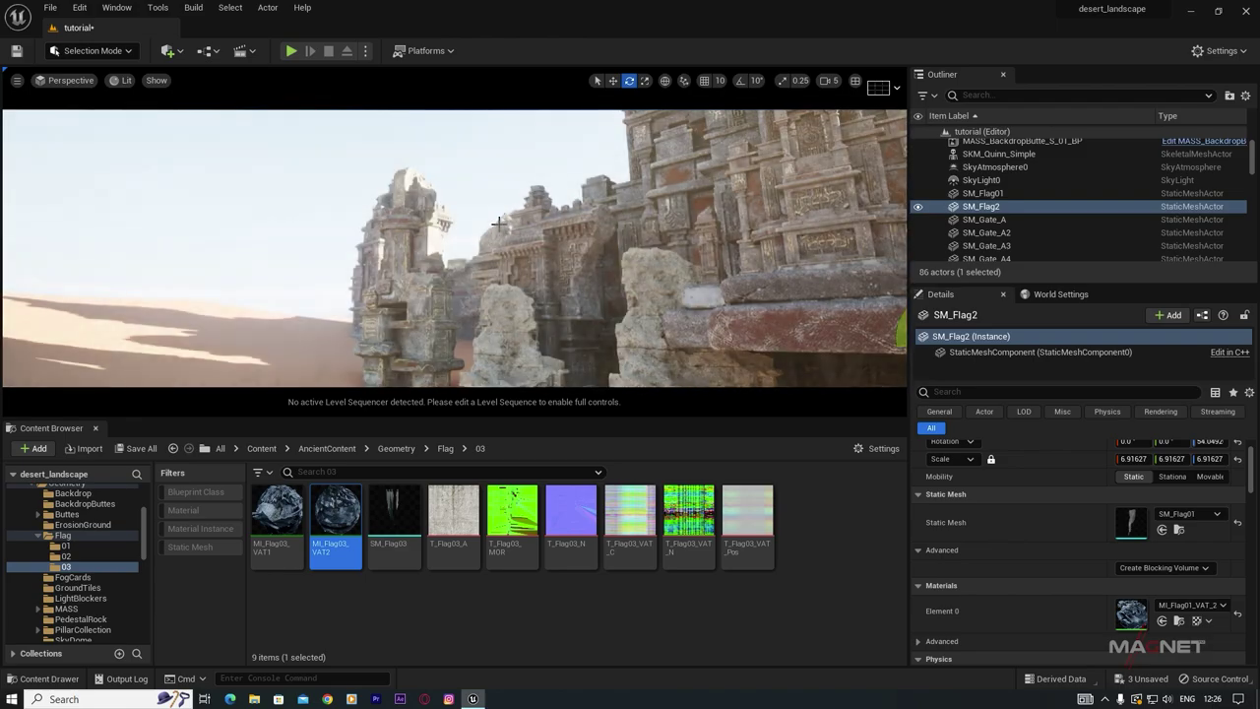
click(285, 162)
right_drag(285, 163, 481, 185)
key(w)
key(s)
key(q)
right_drag(288, 257, 288, 258)
right_drag(712, 329, 712, 329)
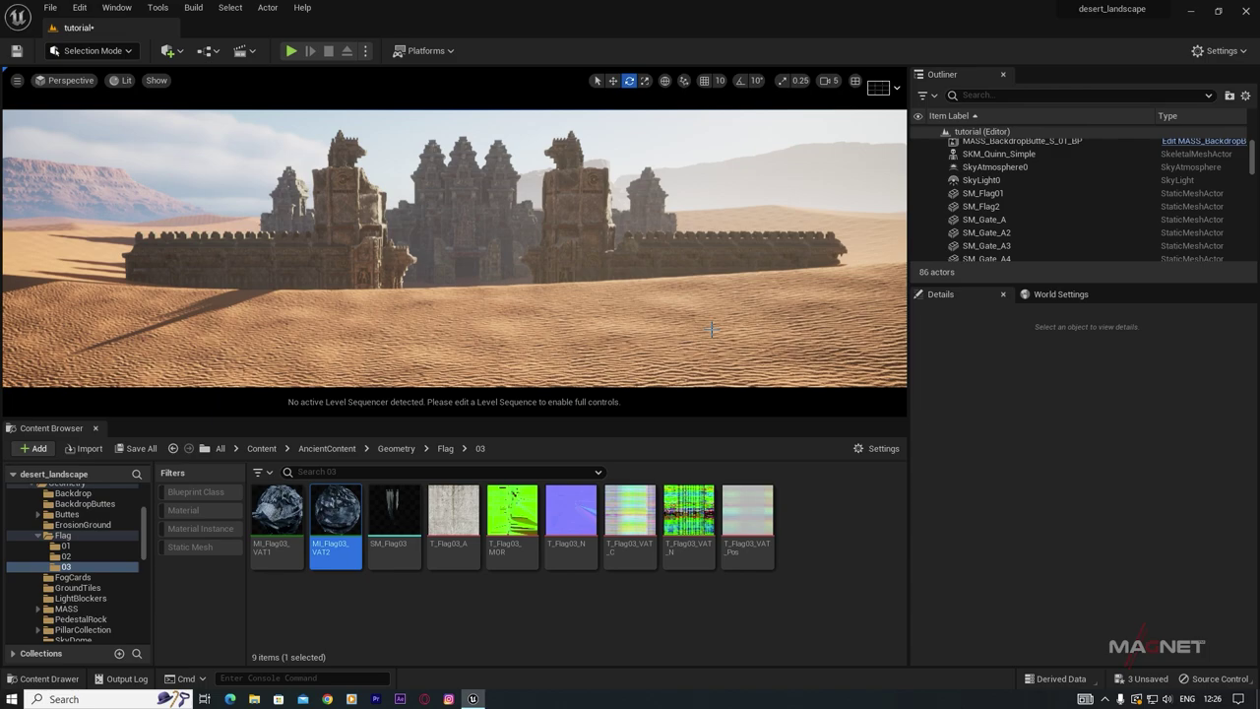
Step: Play the level from the sand in front of the gate and run the character toward the temple
right_click(483, 371)
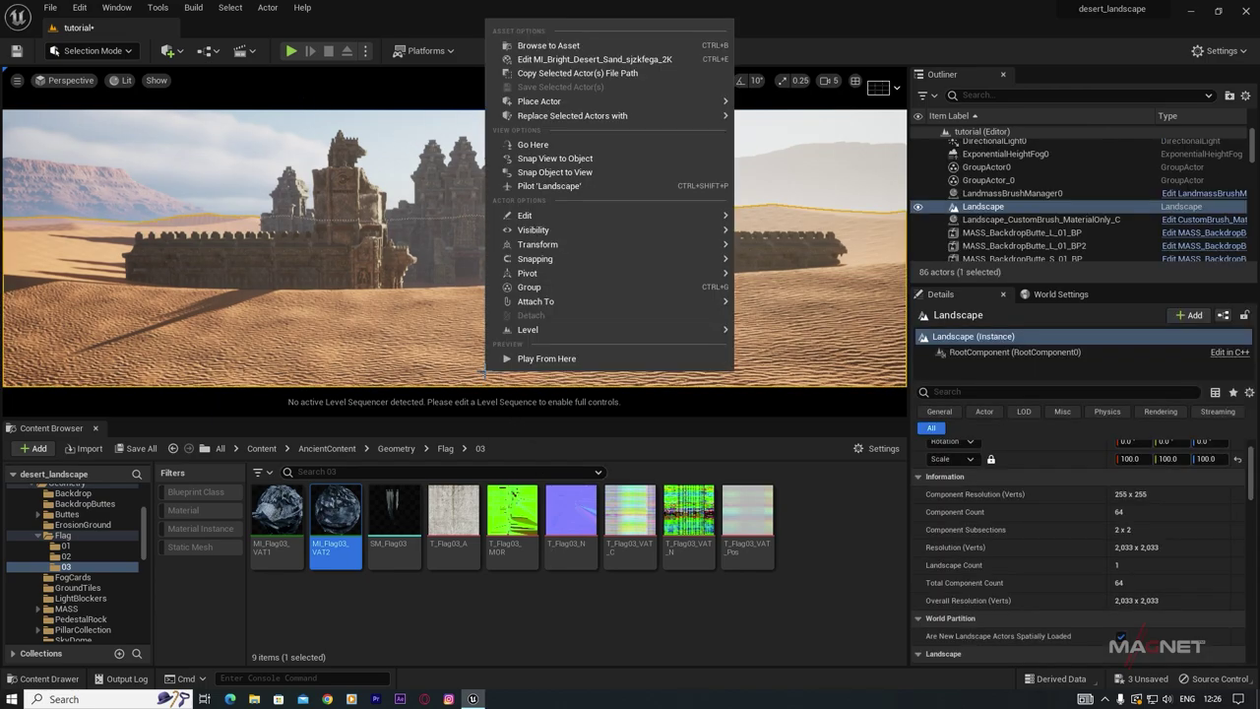
click(535, 358)
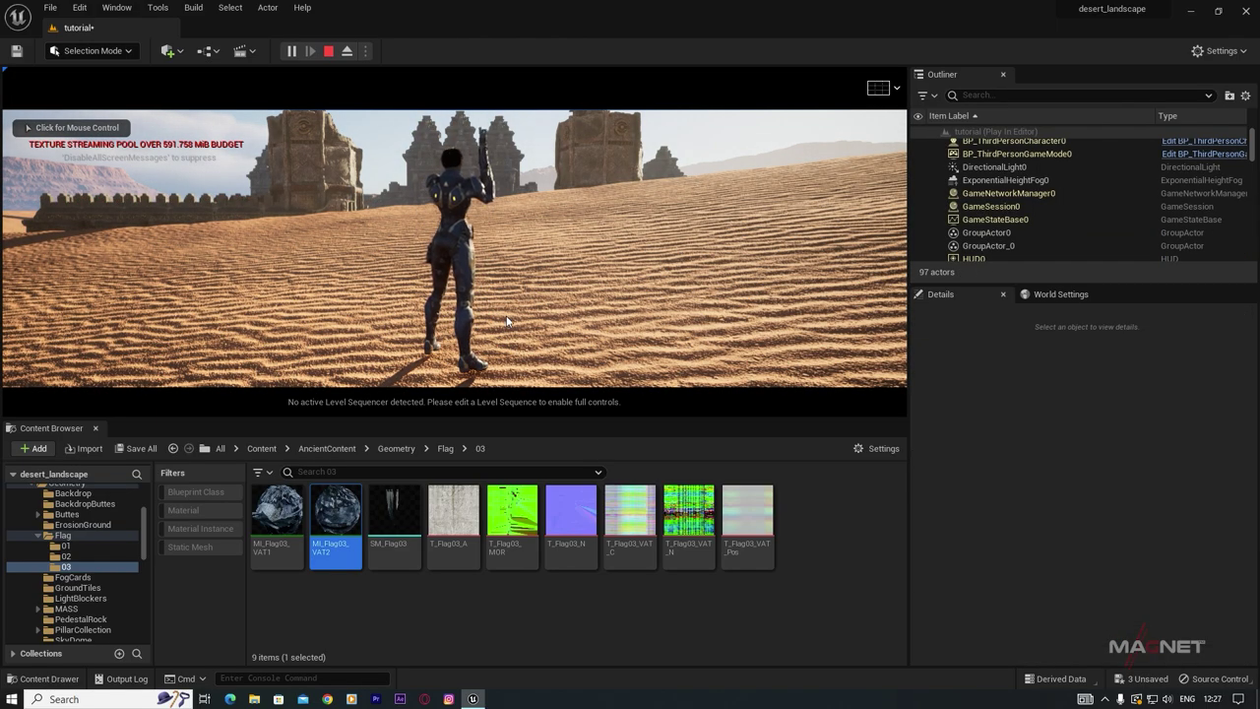
click(475, 317)
key(w)
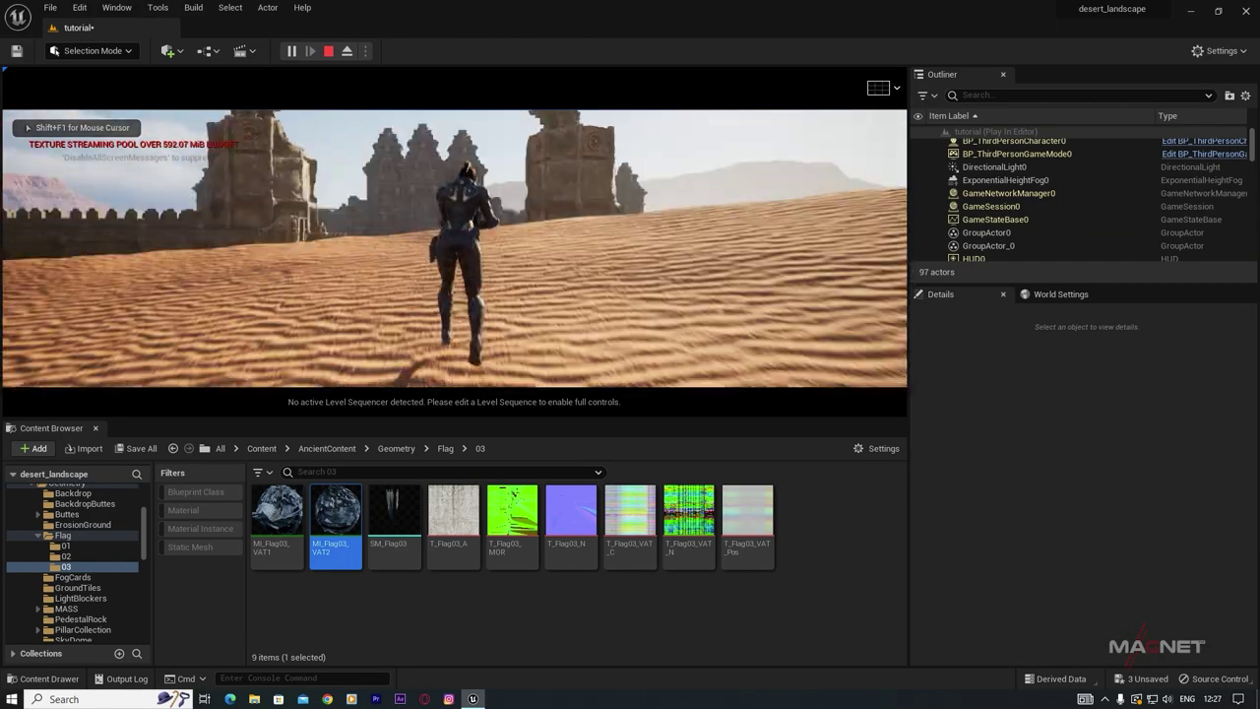
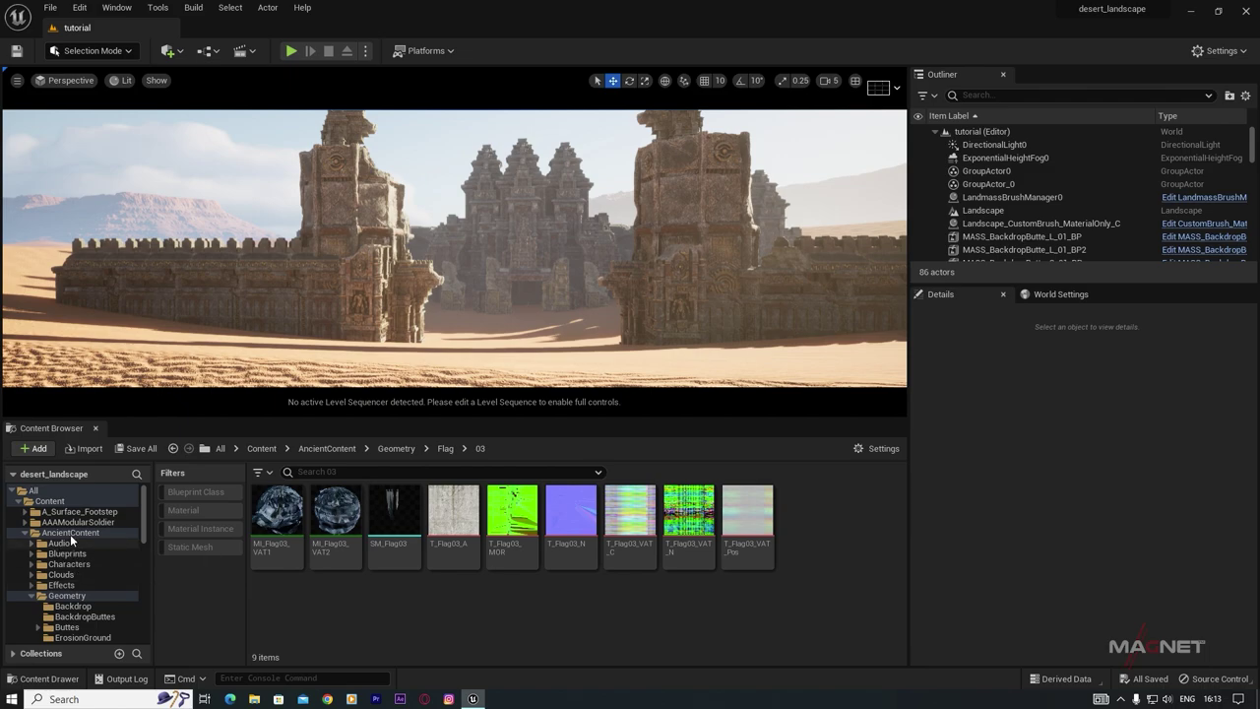
Step: Show only the static meshes of the AncientContent folder
click(71, 534)
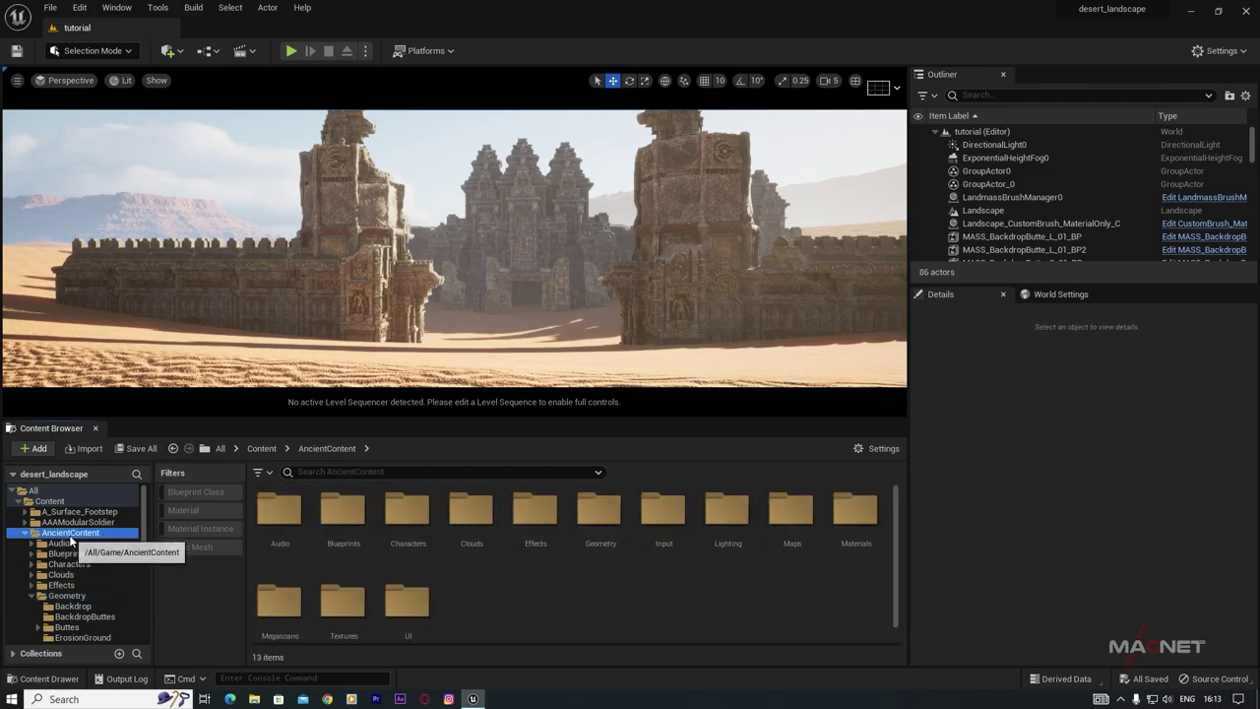
click(194, 547)
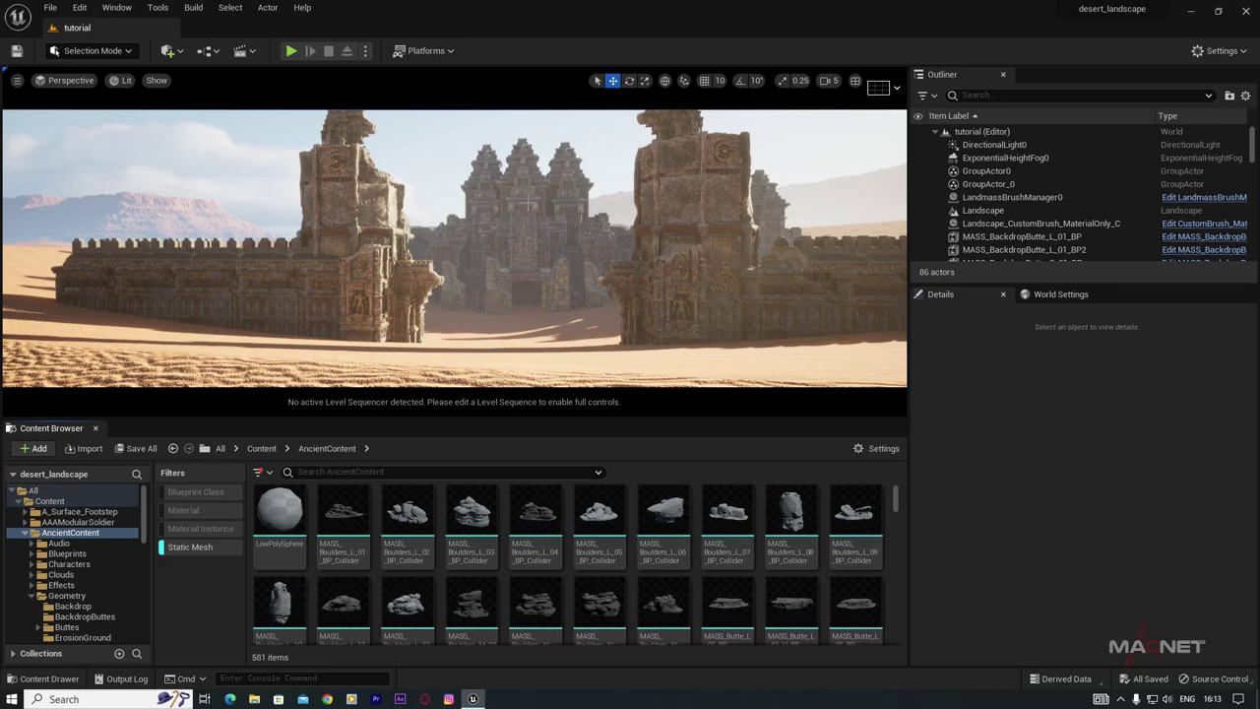
Step: Duplicate the central SM_Gate_B tower behind the temple at Y of about 15058 and enlarge the copy to a scale of about 22.24
click(522, 224)
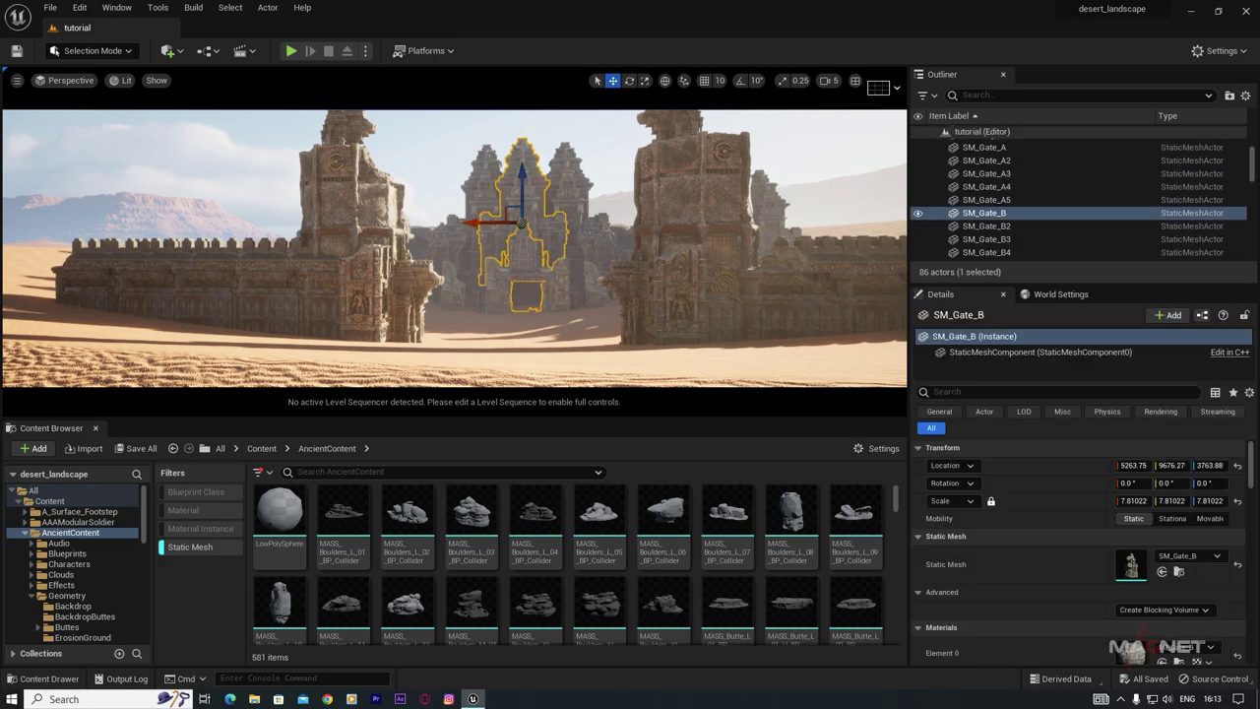
key(f)
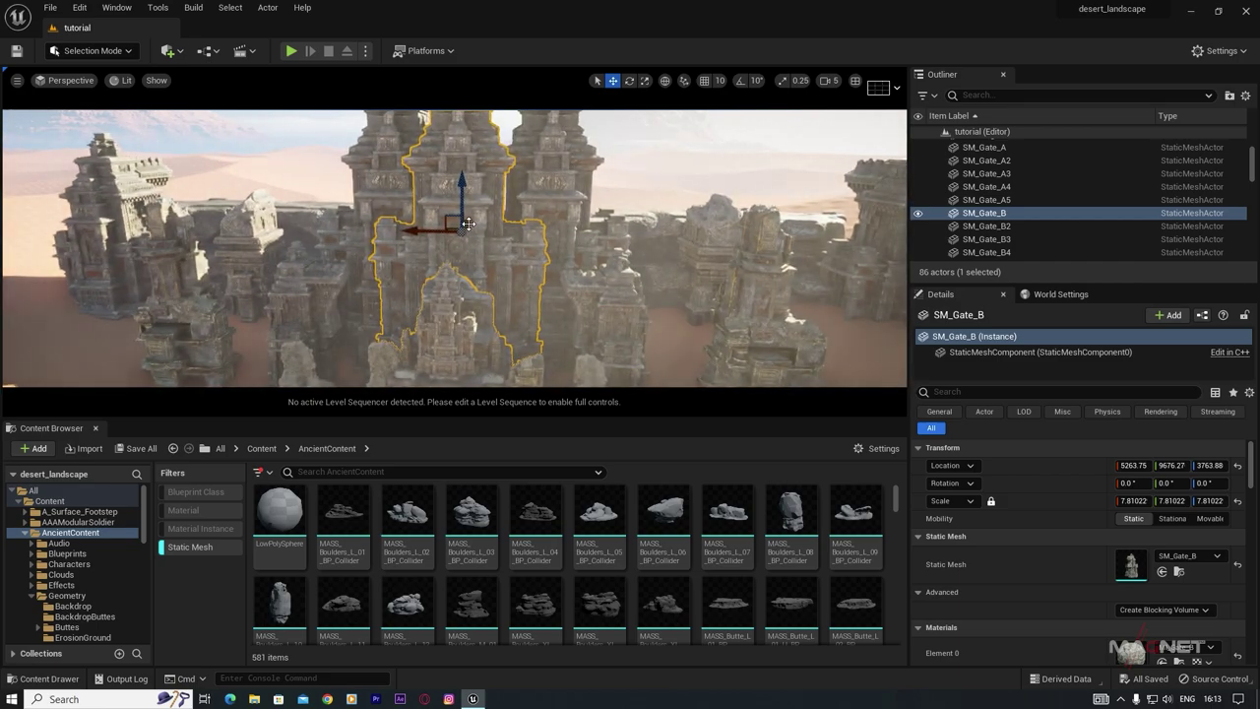
key(ctrl+d)
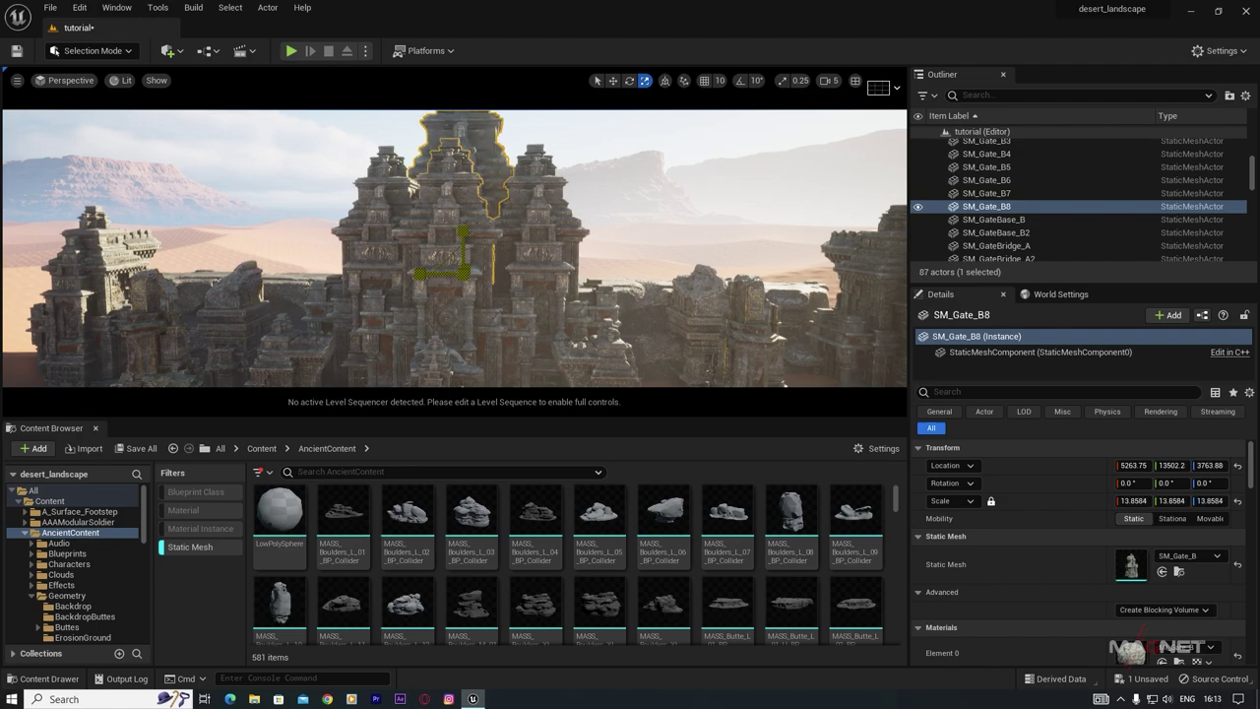
drag(463, 272, 523, 241)
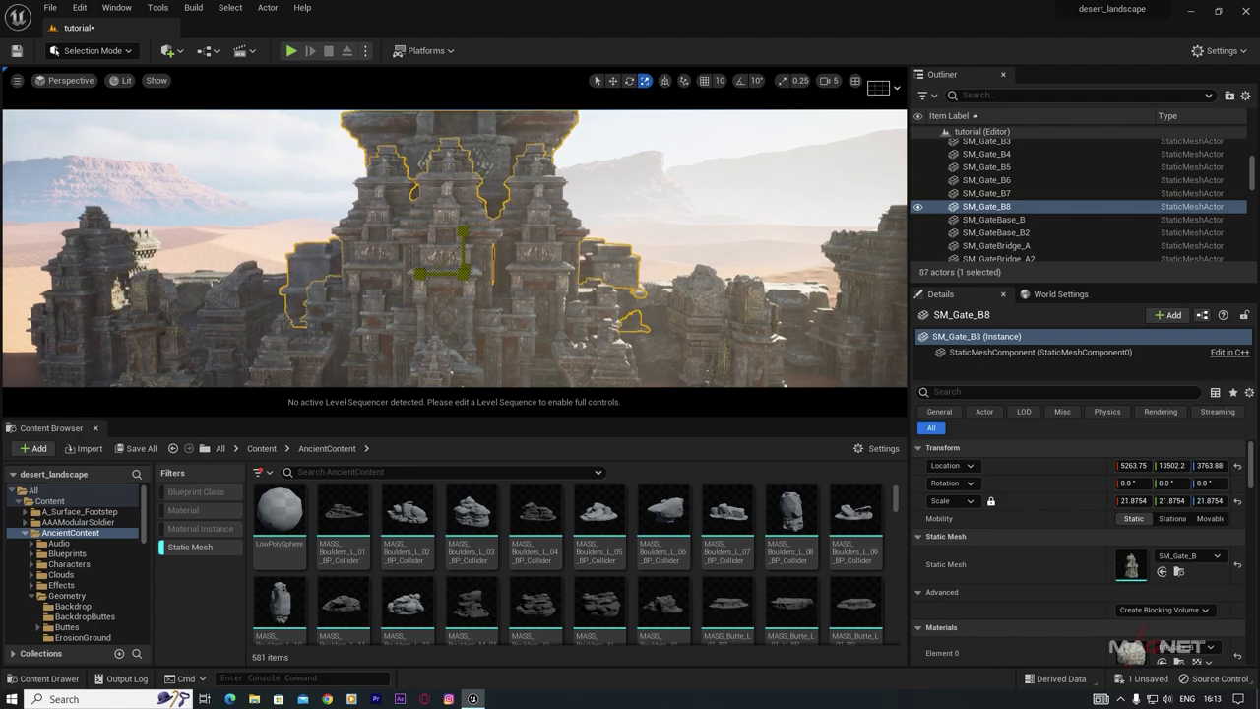
mouse_move(564, 323)
right_down()
mouse_move(531, 271)
mouse_move(544, 310)
mouse_move(564, 324)
right_up()
drag(549, 306, 559, 292)
right_drag(559, 293, 609, 282)
right_drag(502, 301, 597, 287)
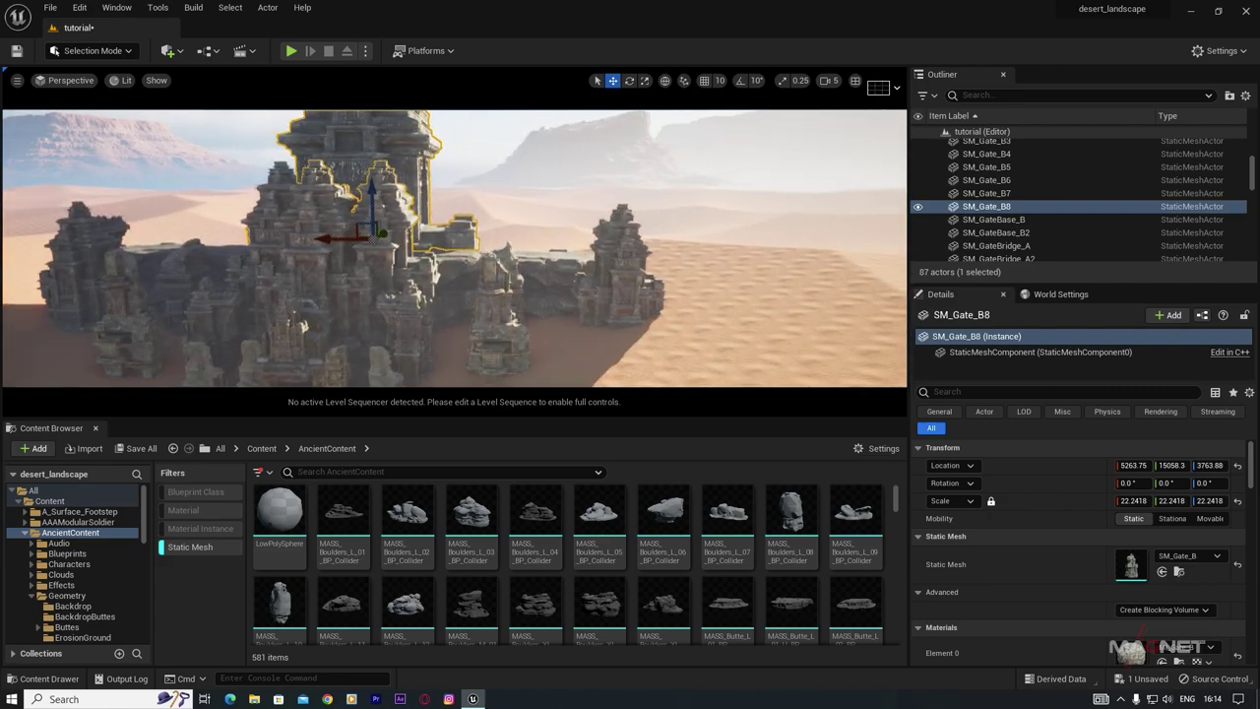
Step: Duplicate a smaller SM_Gate_B tower to the right rear of the temple at Y of about 15160 and enlarge it to about 10.67
click(599, 287)
alt+drag(571, 280, 543, 283)
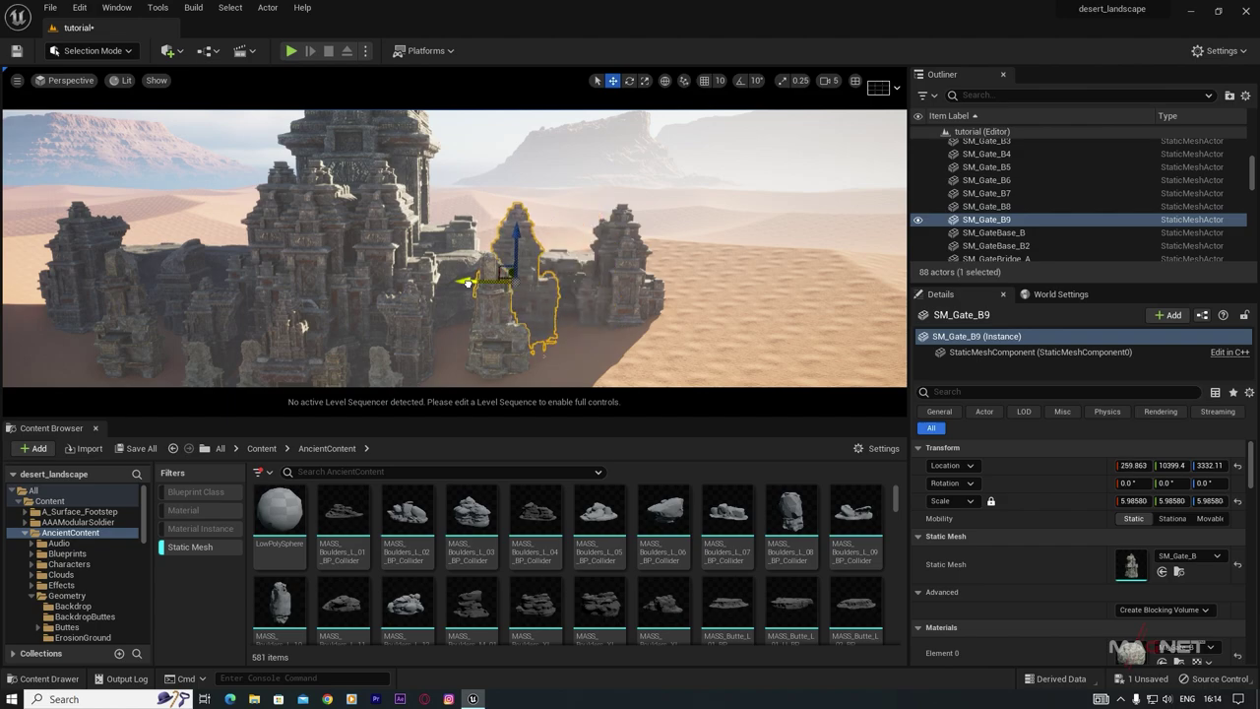
right_drag(521, 305, 528, 264)
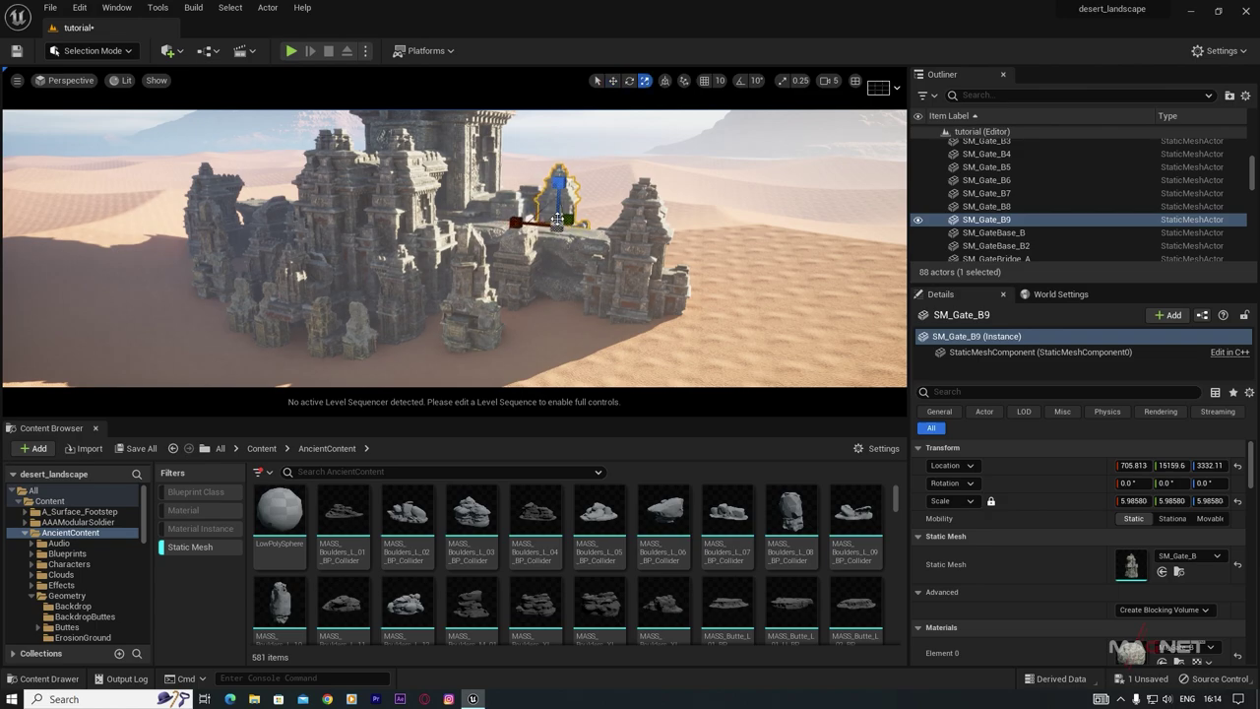
drag(557, 225, 572, 200)
right_drag(557, 226, 532, 187)
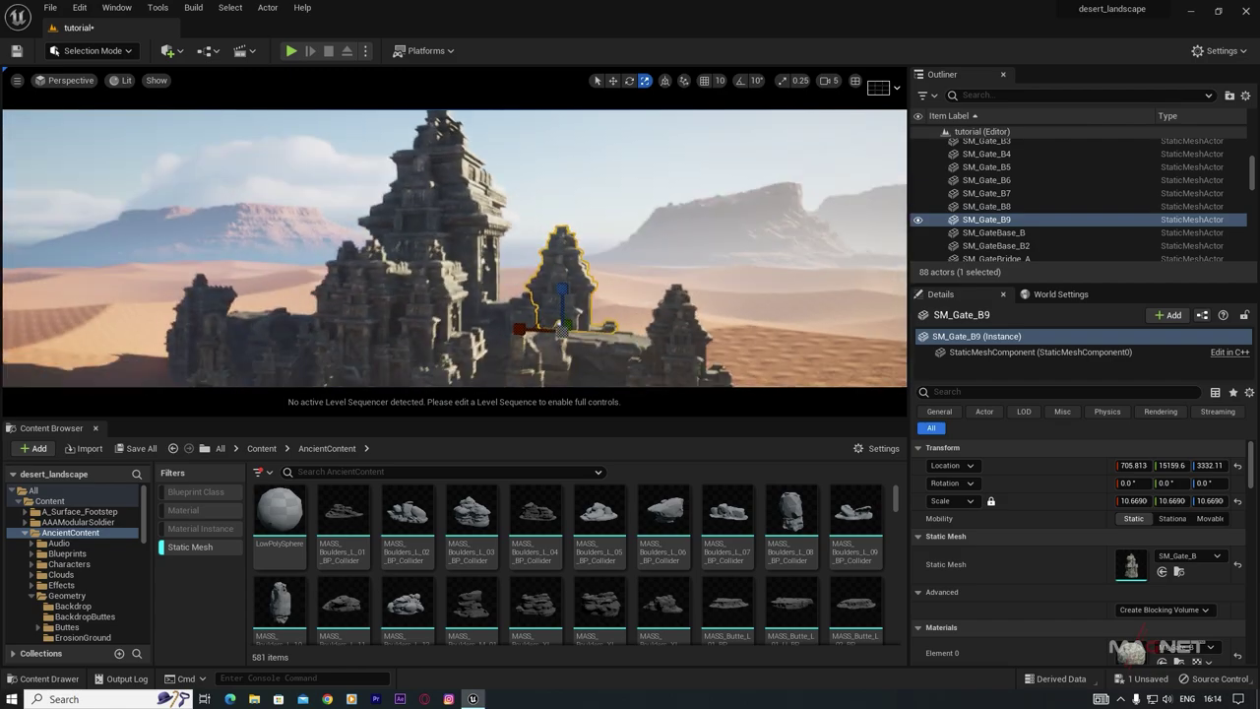
Step: Duplicate the right rear tower to the opposite side of the large central tower, at X of about 10614
key(w)
alt+drag(512, 306, 254, 307)
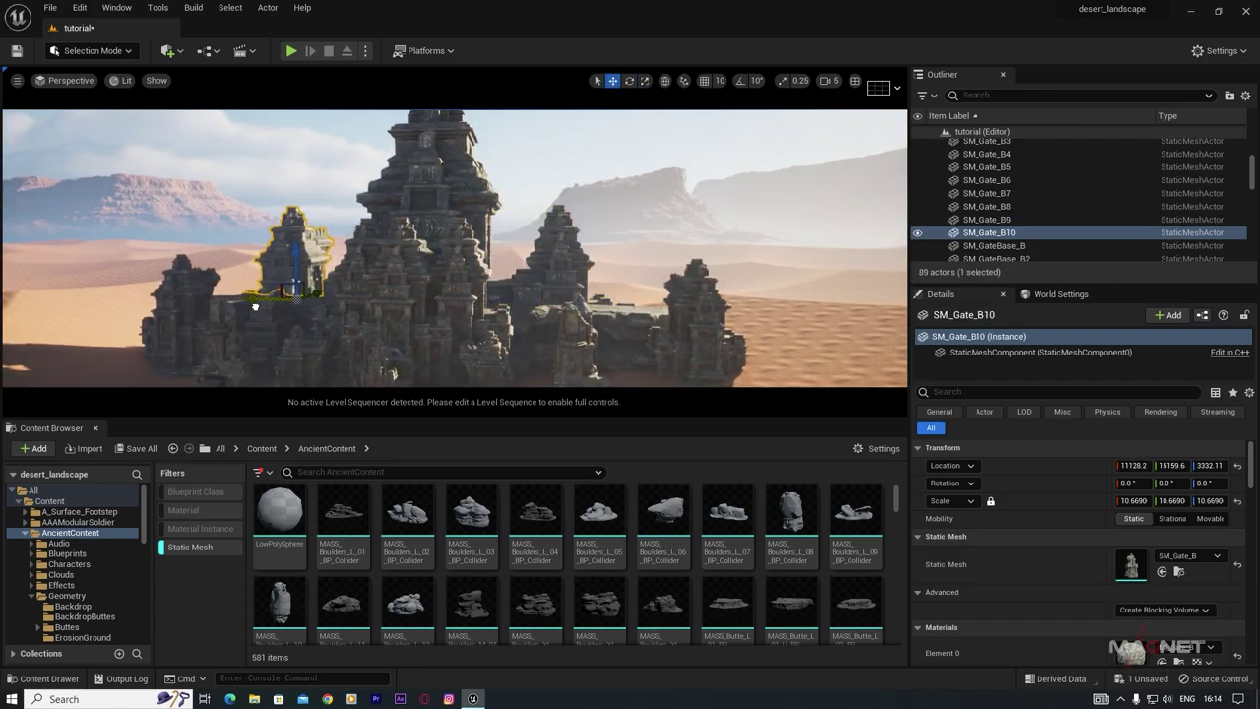
right_drag(391, 339, 428, 340)
key(a)
key(s)
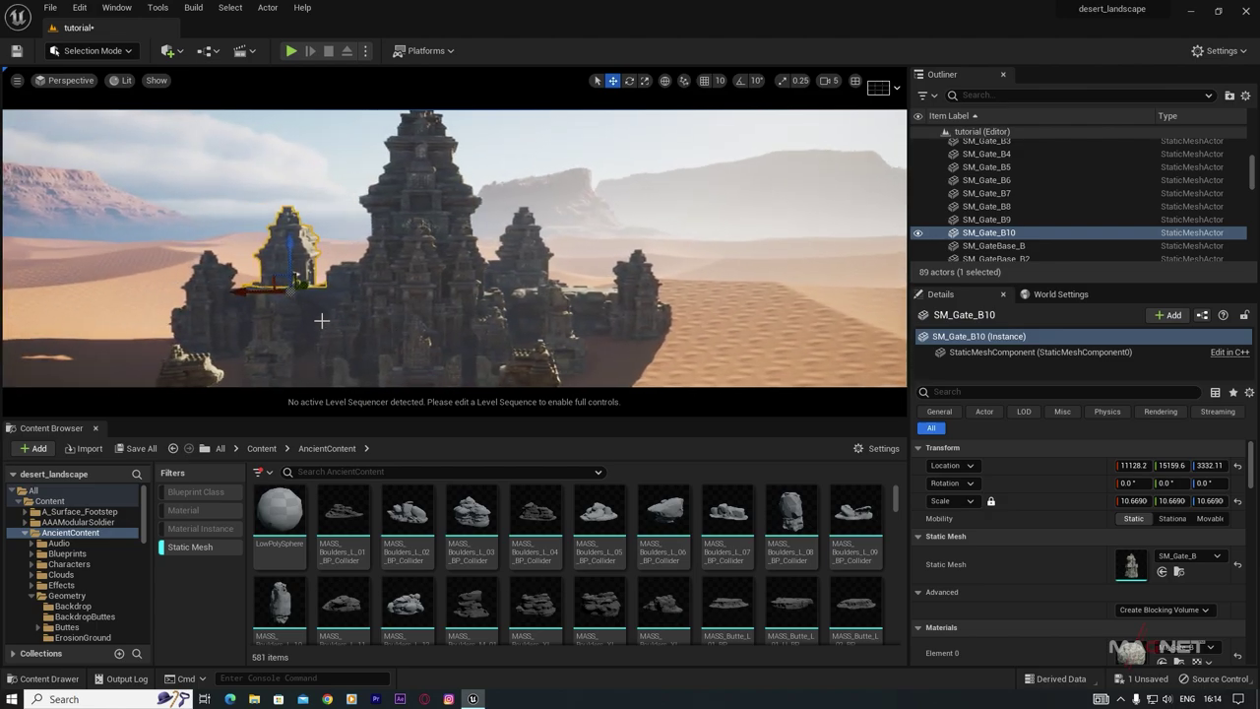
drag(247, 293, 269, 292)
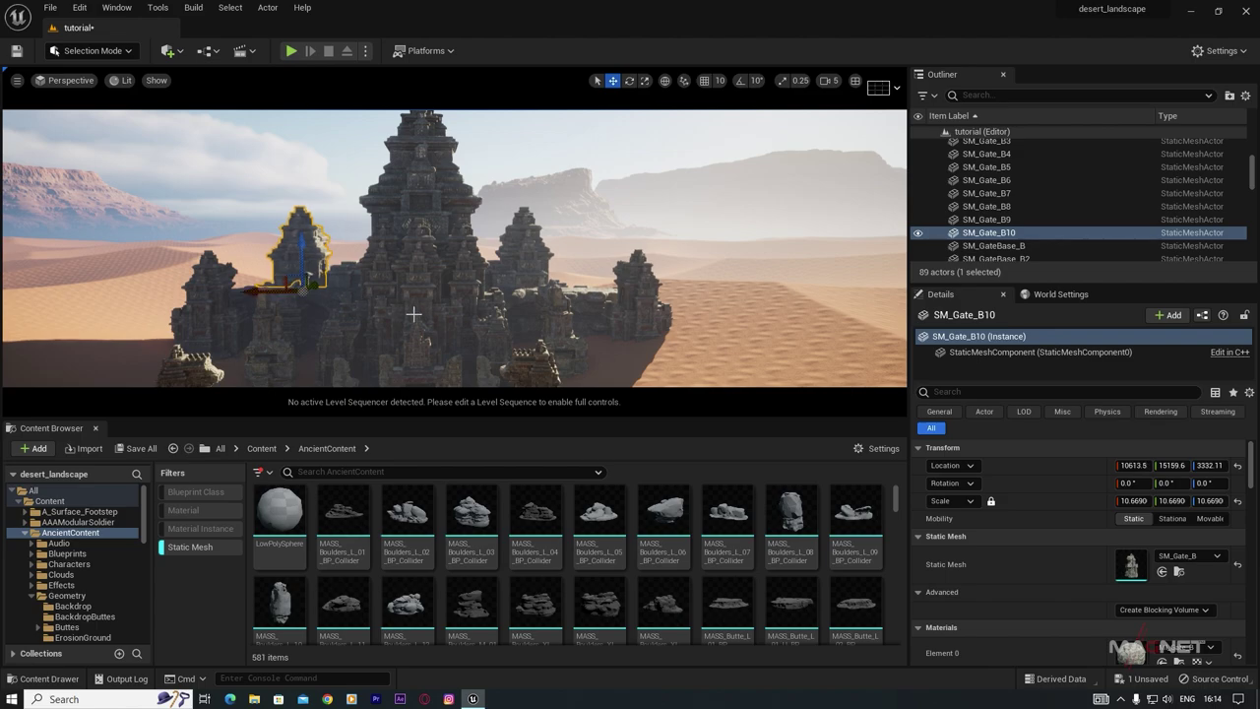
Step: Rotate the sunlight so it falls on the front faces of the gate pillars and temple, judged from outside the entrance
right_drag(414, 314, 415, 280)
key(s)
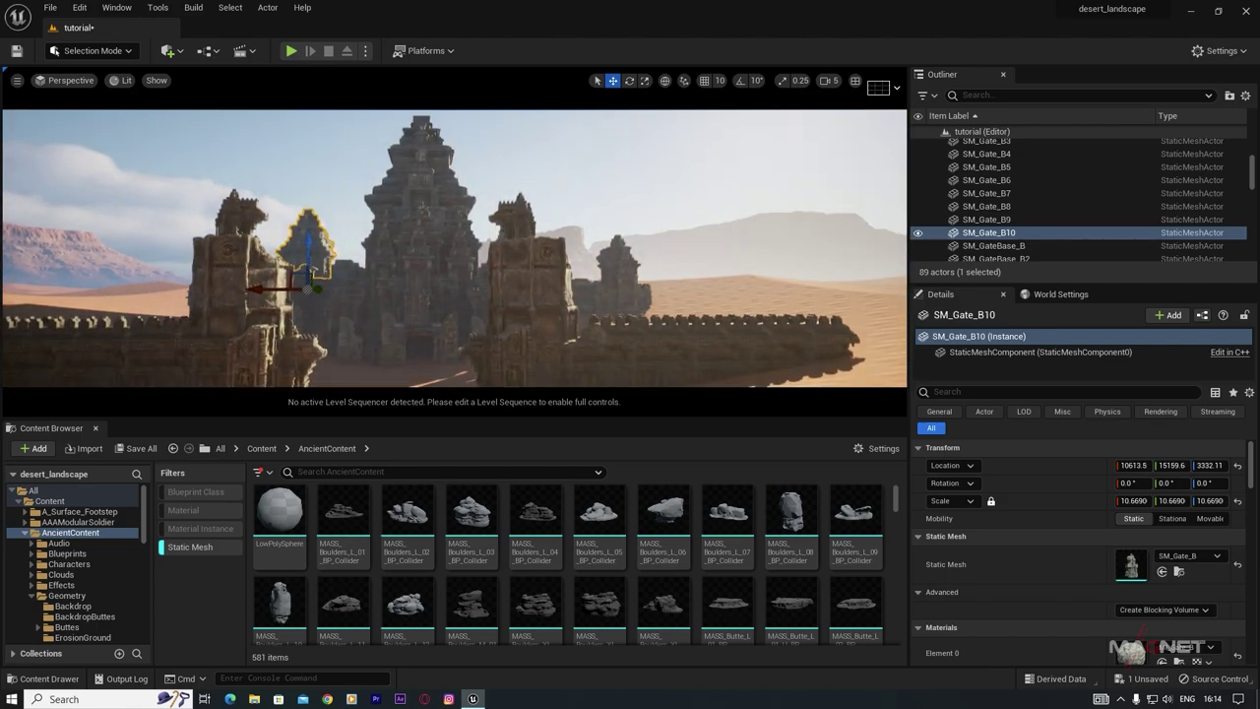
click(482, 208)
key(ctrl+l)
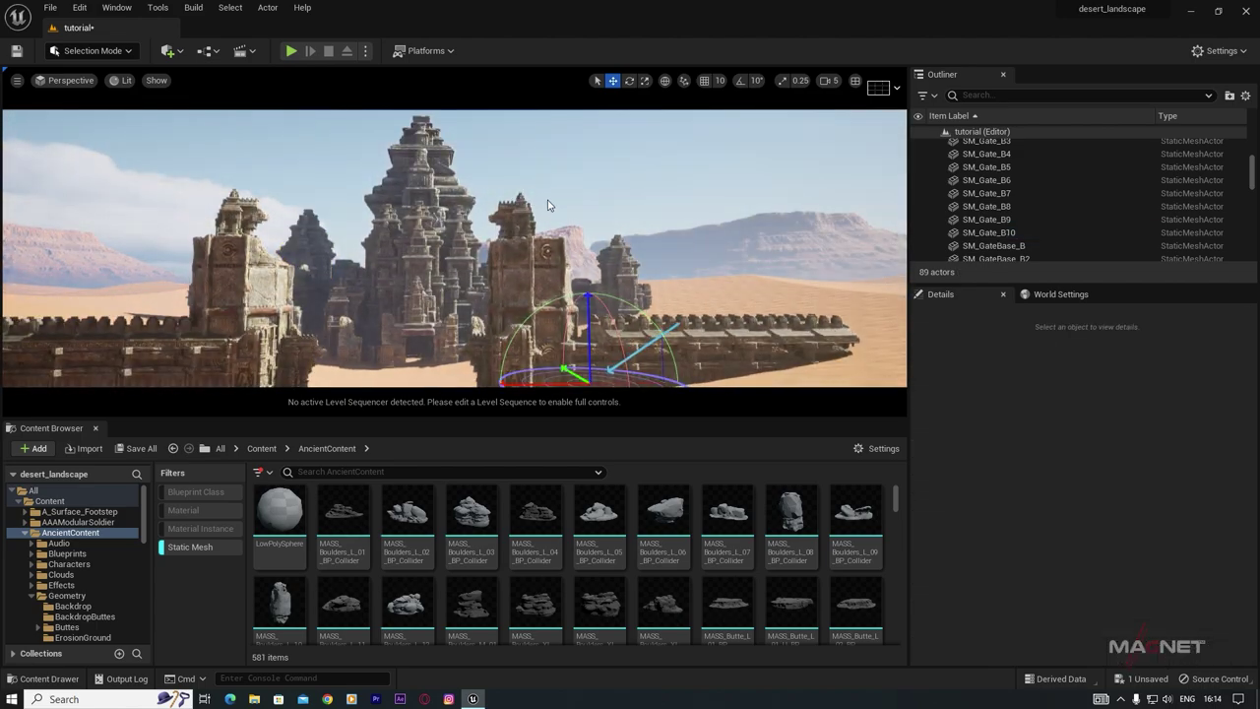
key(ctrl+l)
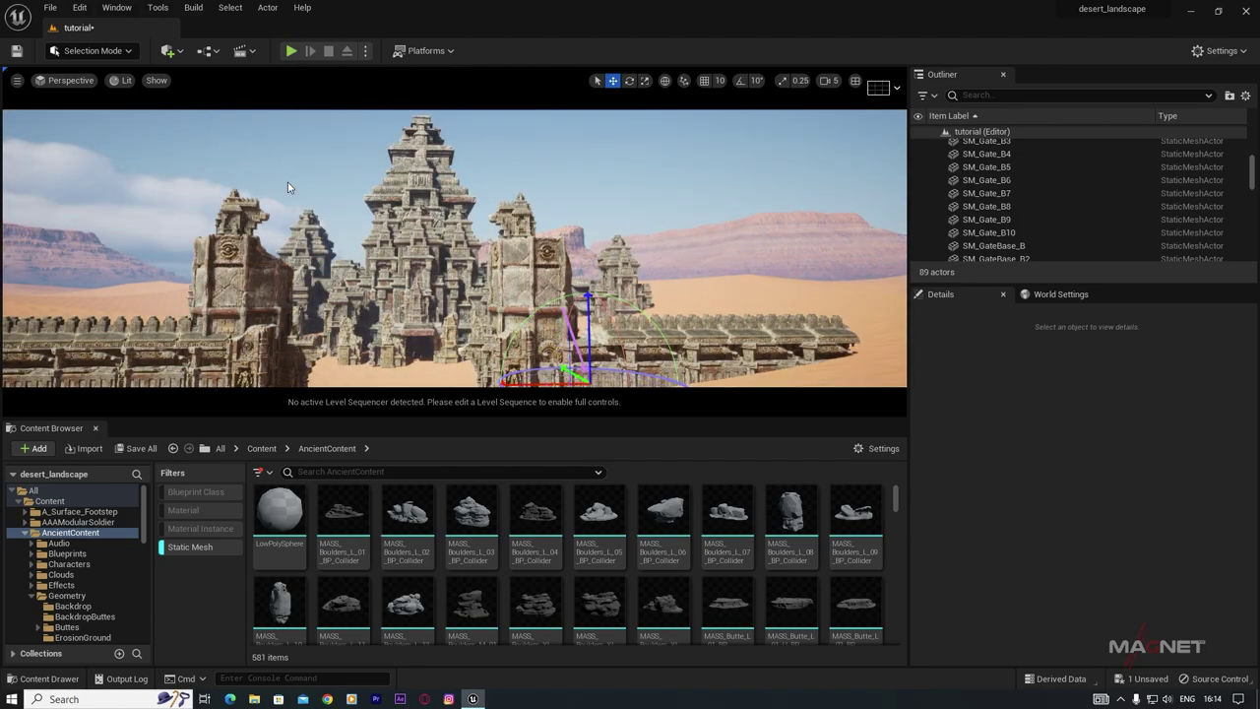
Step: Fine-tune the sun direction to improve the light on the gate pillars and the large central temple
key(ctrl+l)
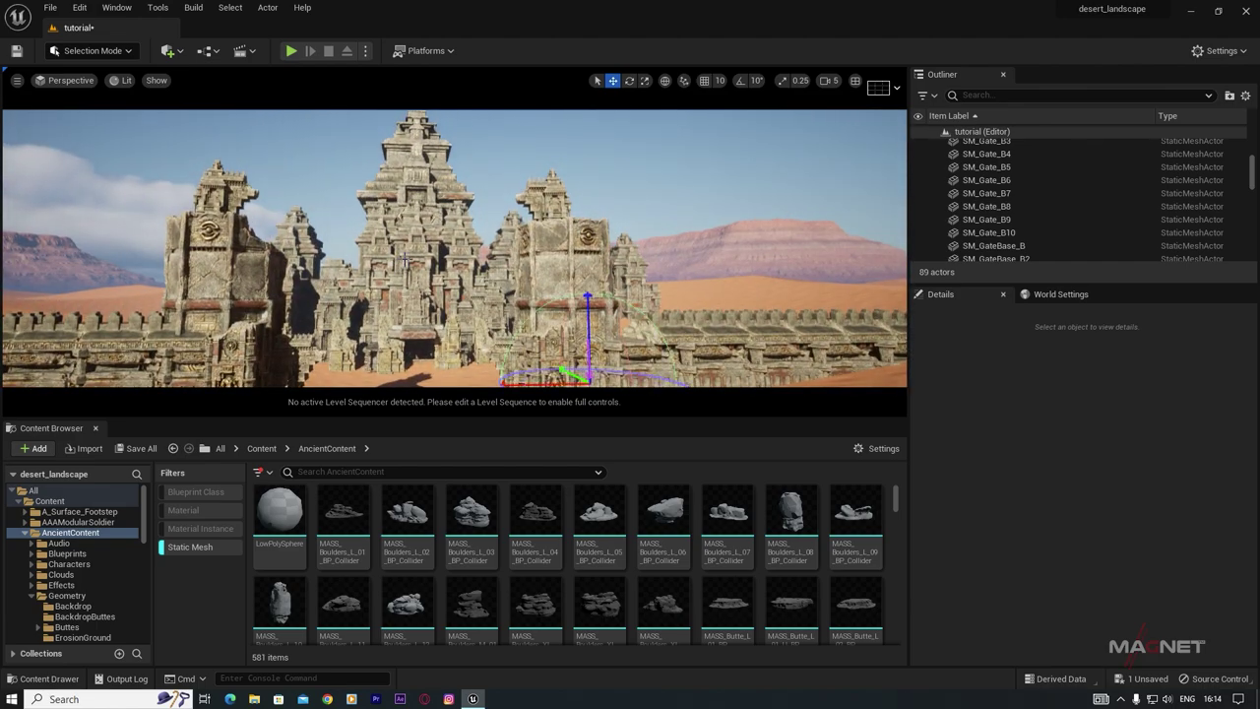
key(ctrl+l)
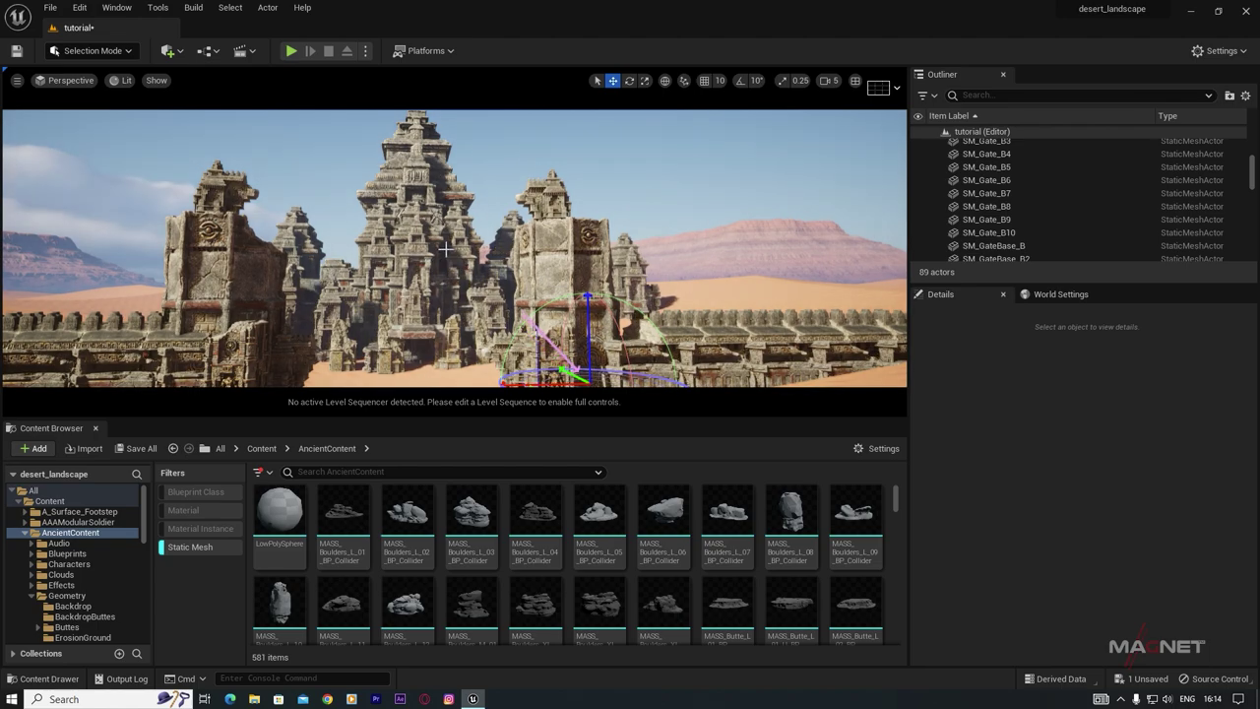
Step: Duplicate the SM_Gate_B5 tower, shrink the copy to a scale of about 1.73 and place it behind the right wall at X about 1132, Y about 13
right_drag(477, 275, 565, 264)
click(559, 189)
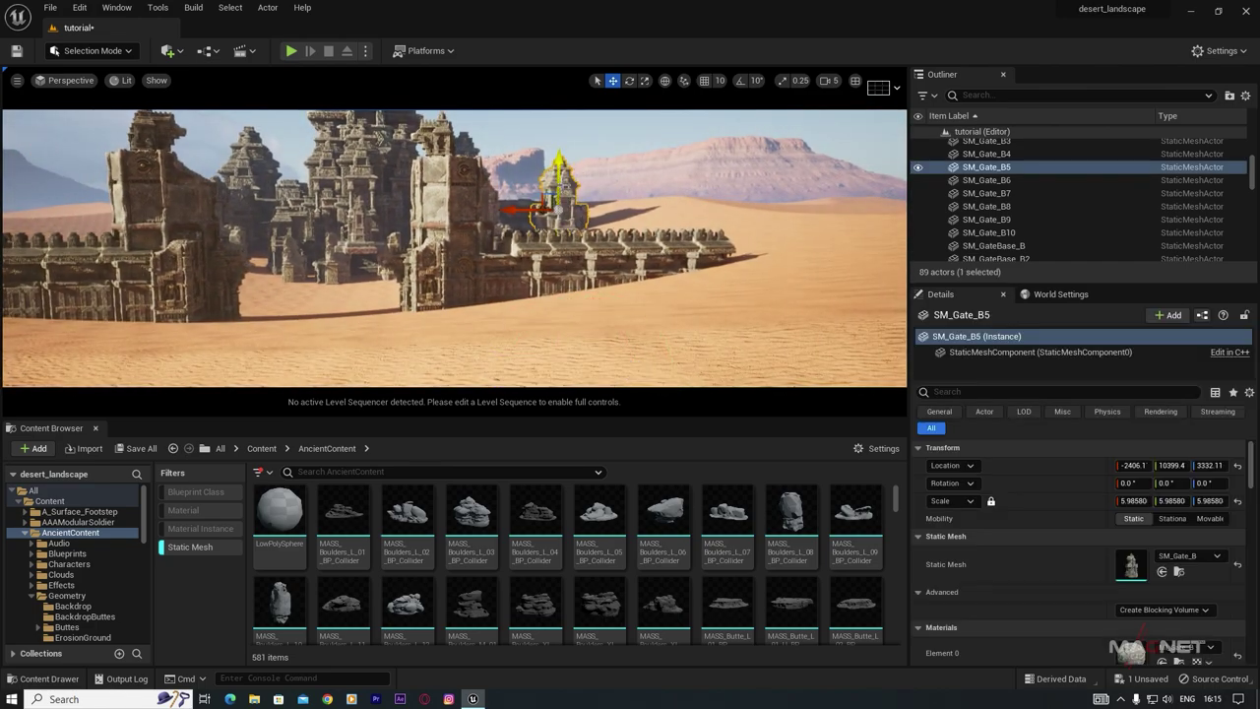
right_drag(575, 210, 577, 222)
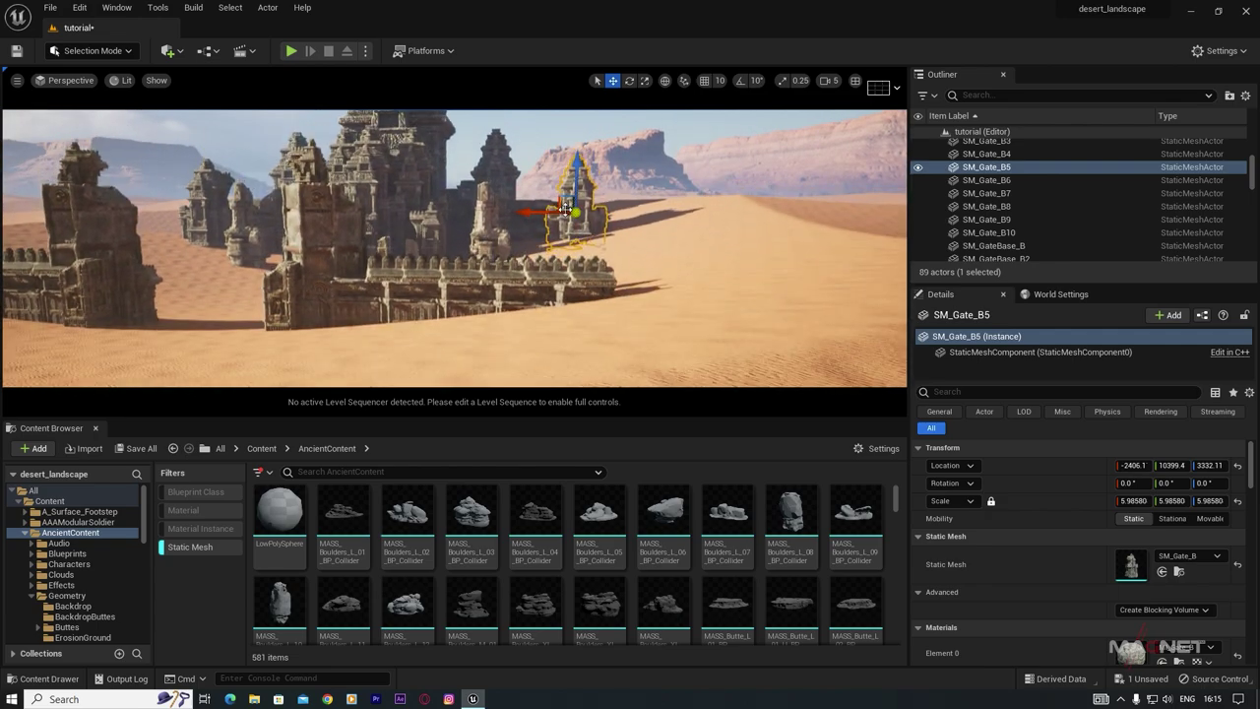
alt+drag(566, 207, 553, 221)
drag(742, 266, 401, 362)
key(e)
key(r)
right_drag(453, 261, 320, 290)
key(w)
drag(509, 273, 715, 250)
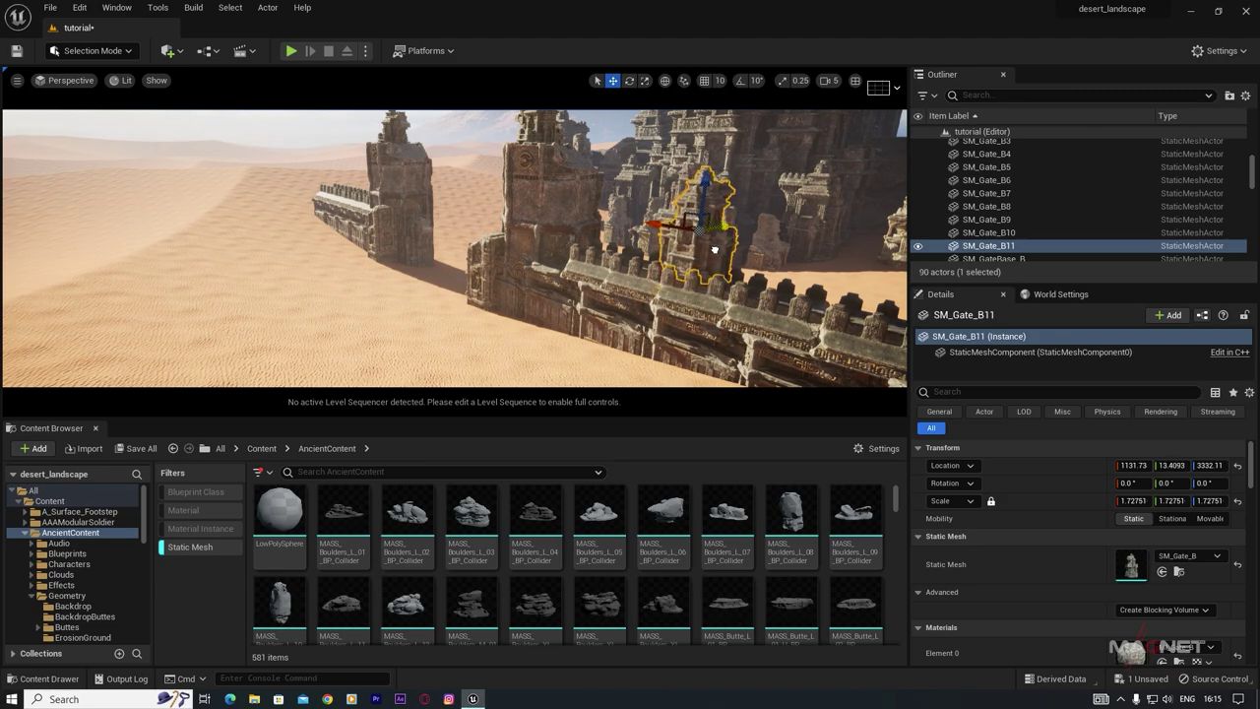
Step: Duplicate the small wall tower further along the right wall at X of about -581
right_drag(716, 250, 827, 234)
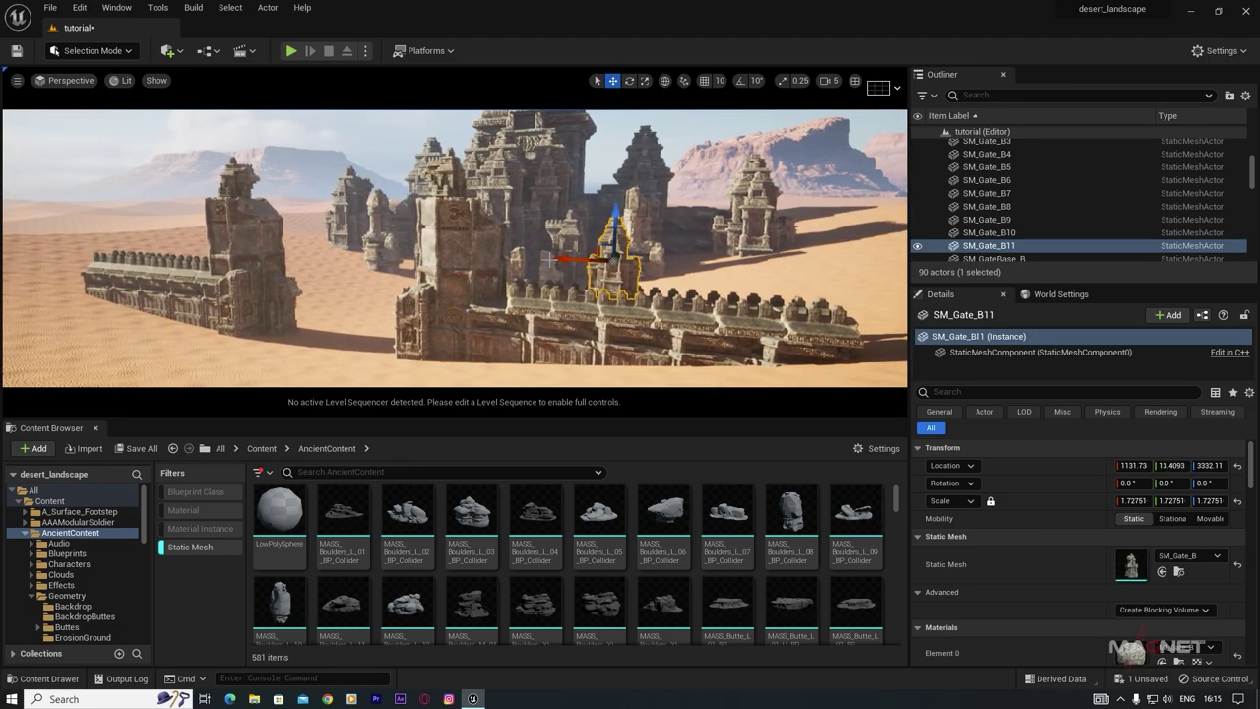
alt+drag(550, 260, 596, 263)
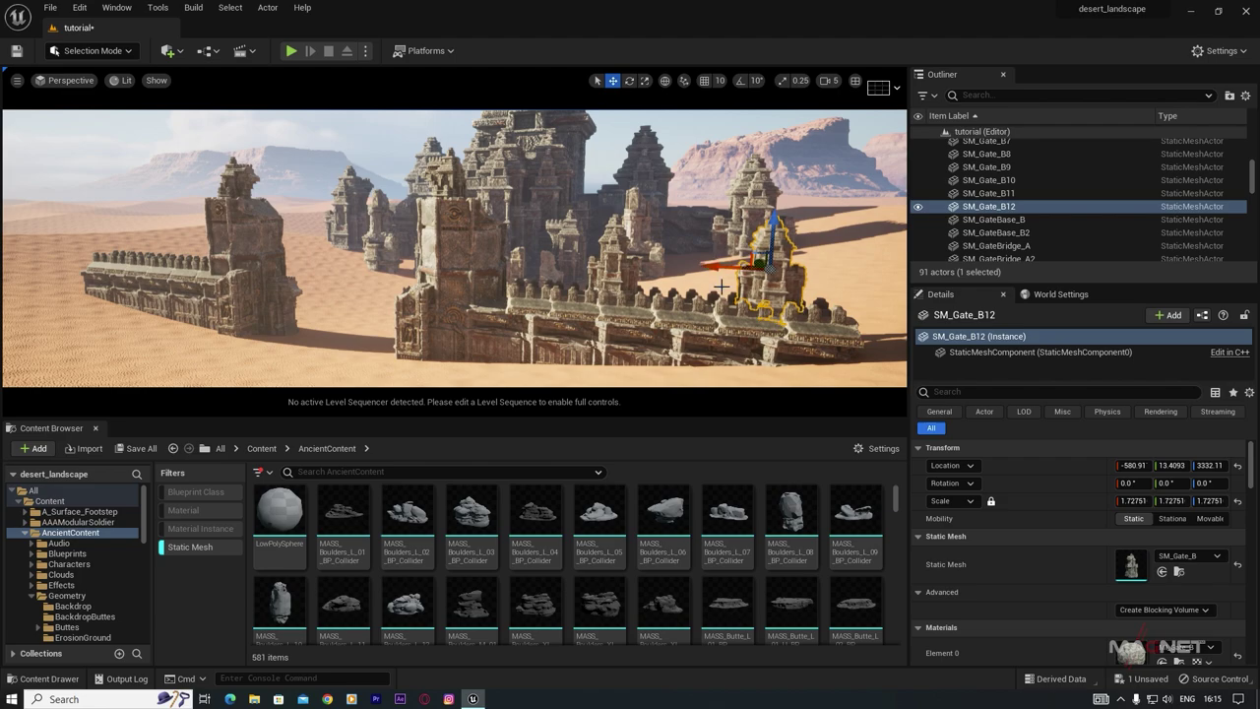
mouse_move(689, 261)
right_down()
mouse_move(788, 261)
mouse_move(679, 258)
mouse_move(693, 258)
right_up()
Step: Duplicate both small wall towers together onto the left wall, on the other side of the entrance
click(692, 255)
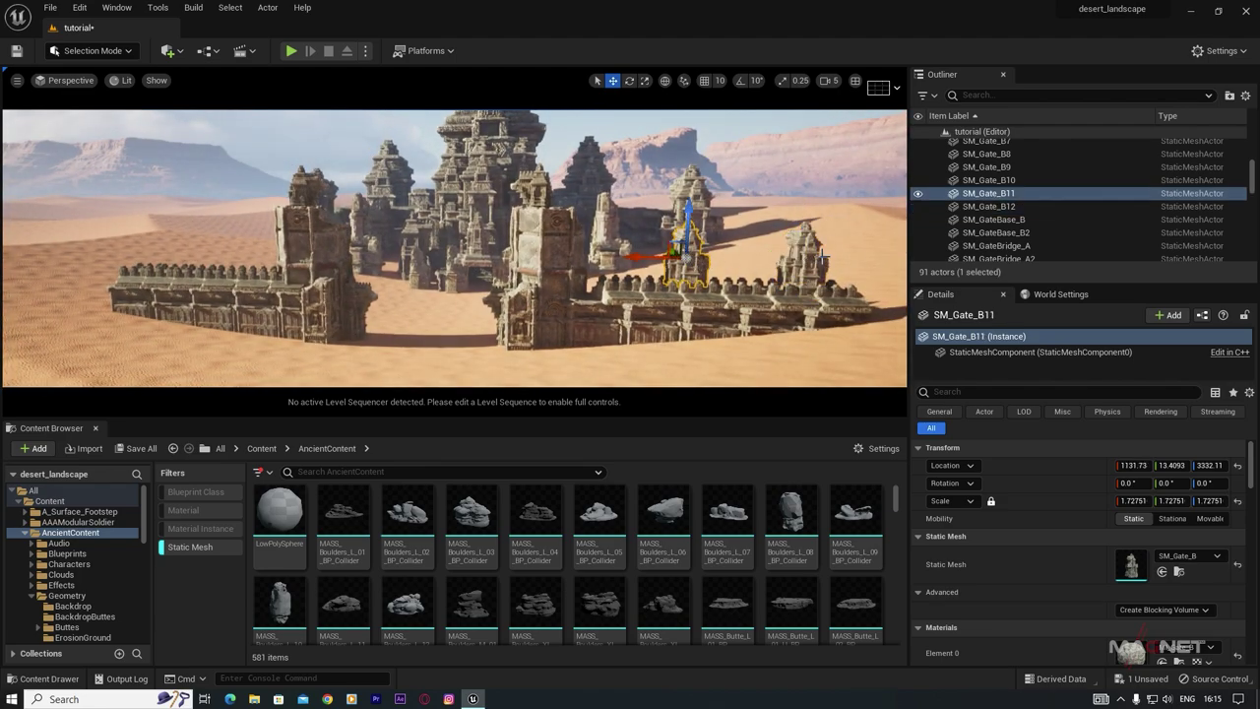
ctrl+click(808, 268)
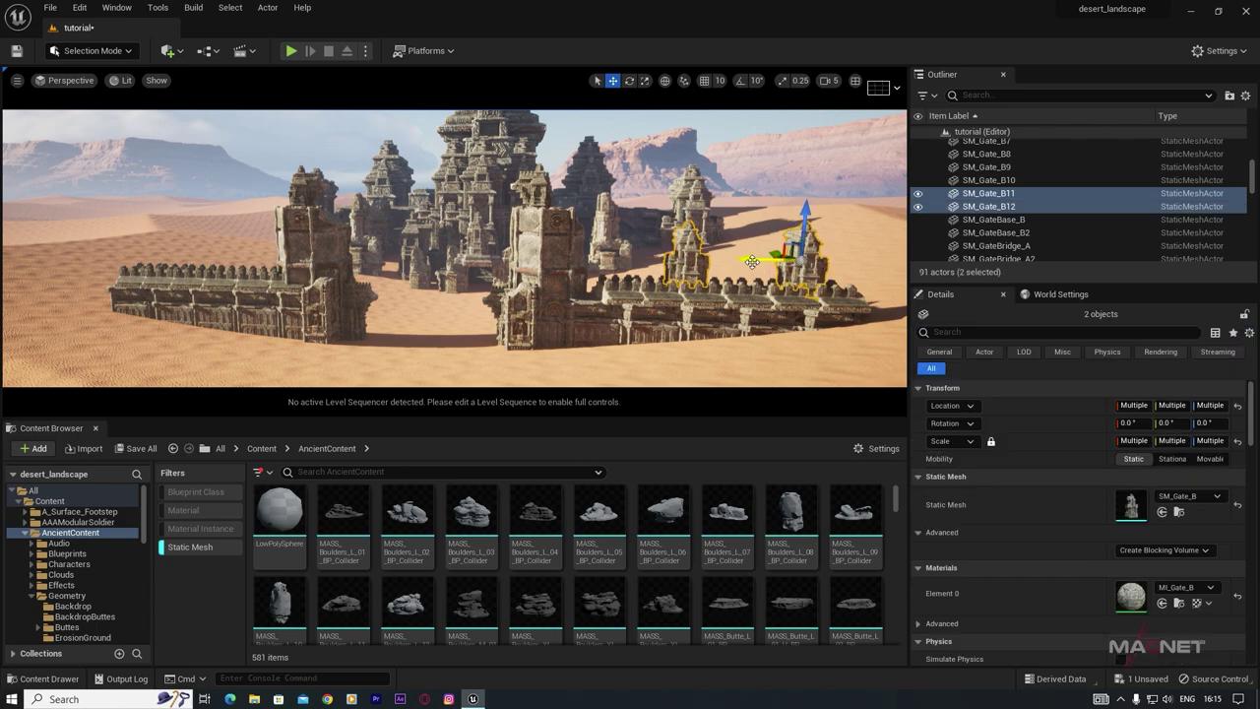
alt+drag(752, 261, 186, 271)
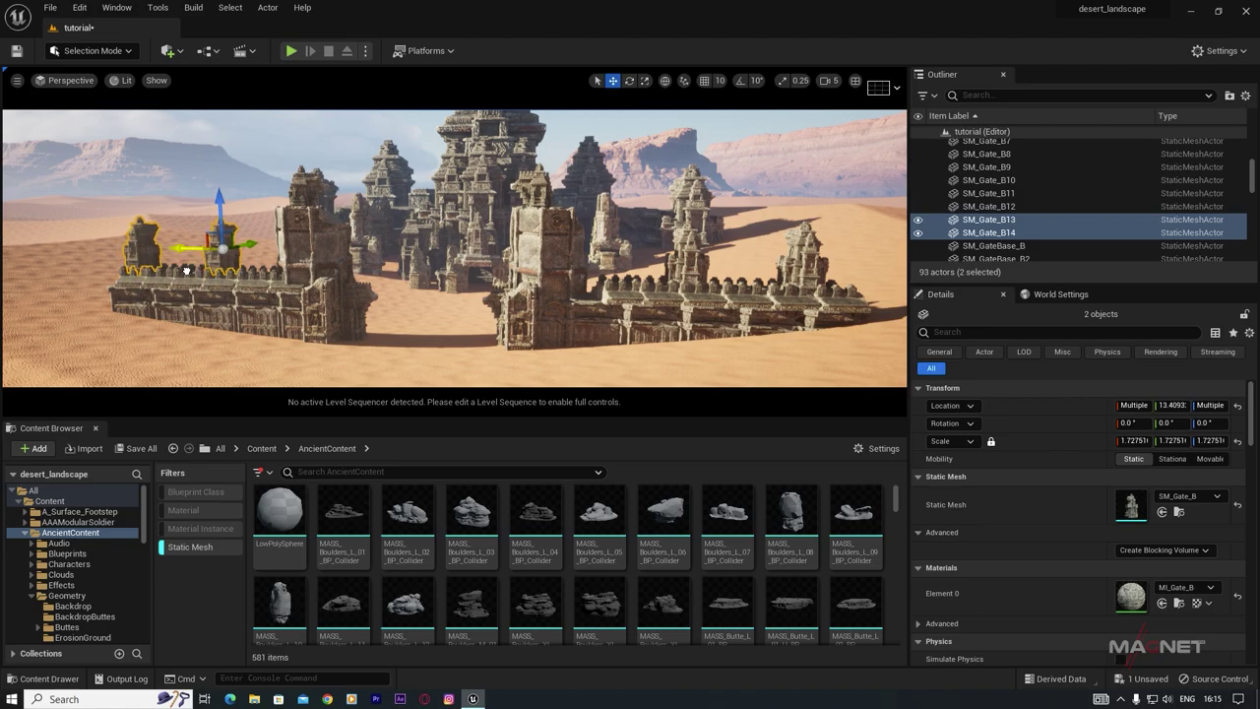
Step: Find SM_Pillar_S_01_Base among the AncientContent static meshes and place it in front of the wall left of the entrance
right_drag(408, 324, 592, 442)
key(w)
scroll(741, 567, down, 10)
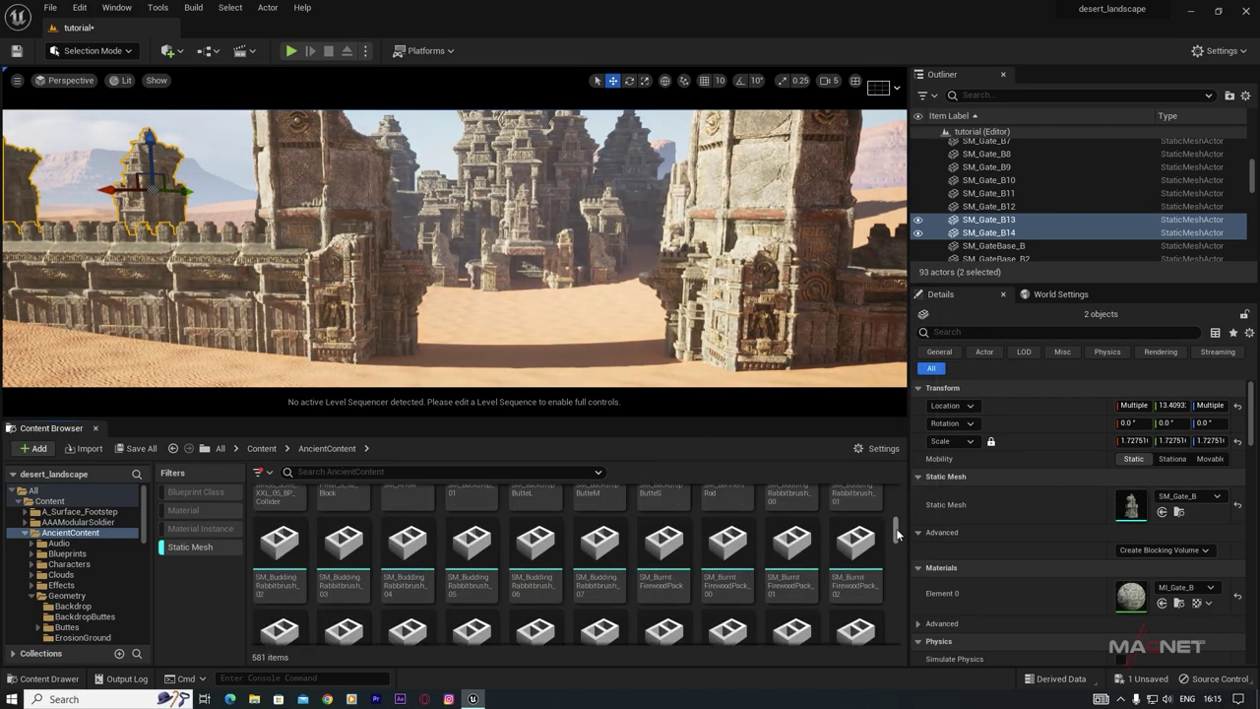
scroll(740, 568, down, 8)
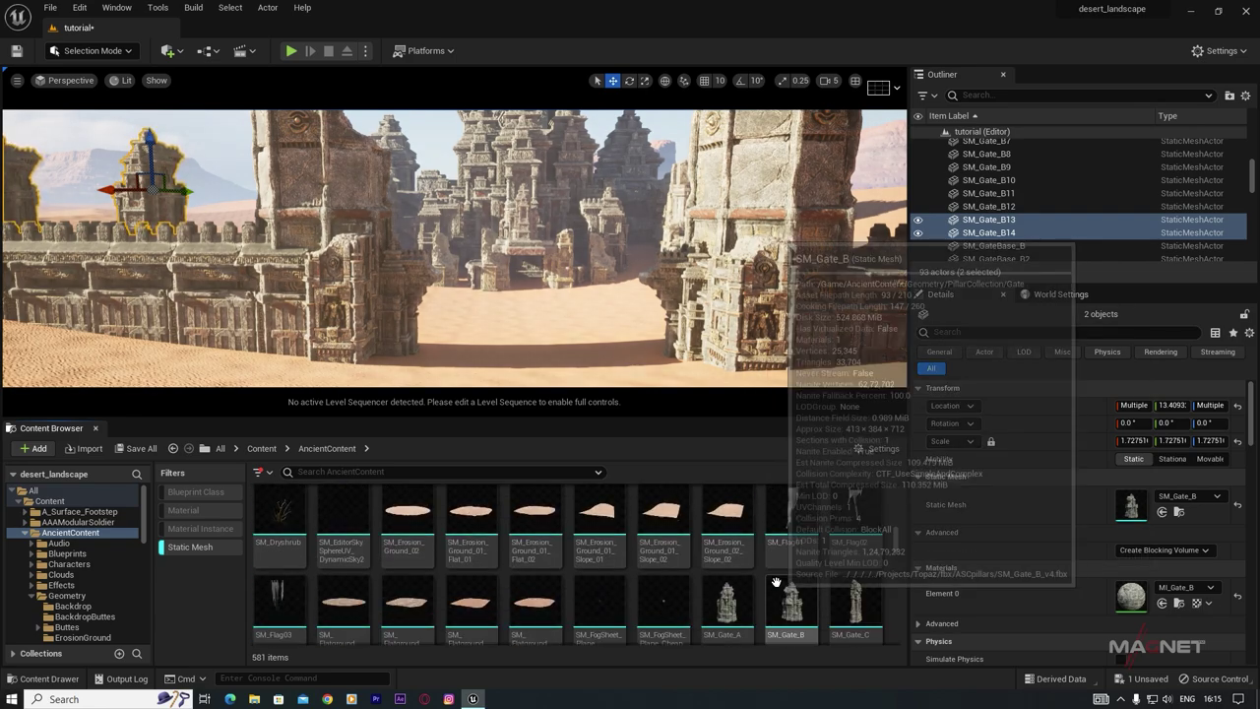
scroll(763, 575, down, 3)
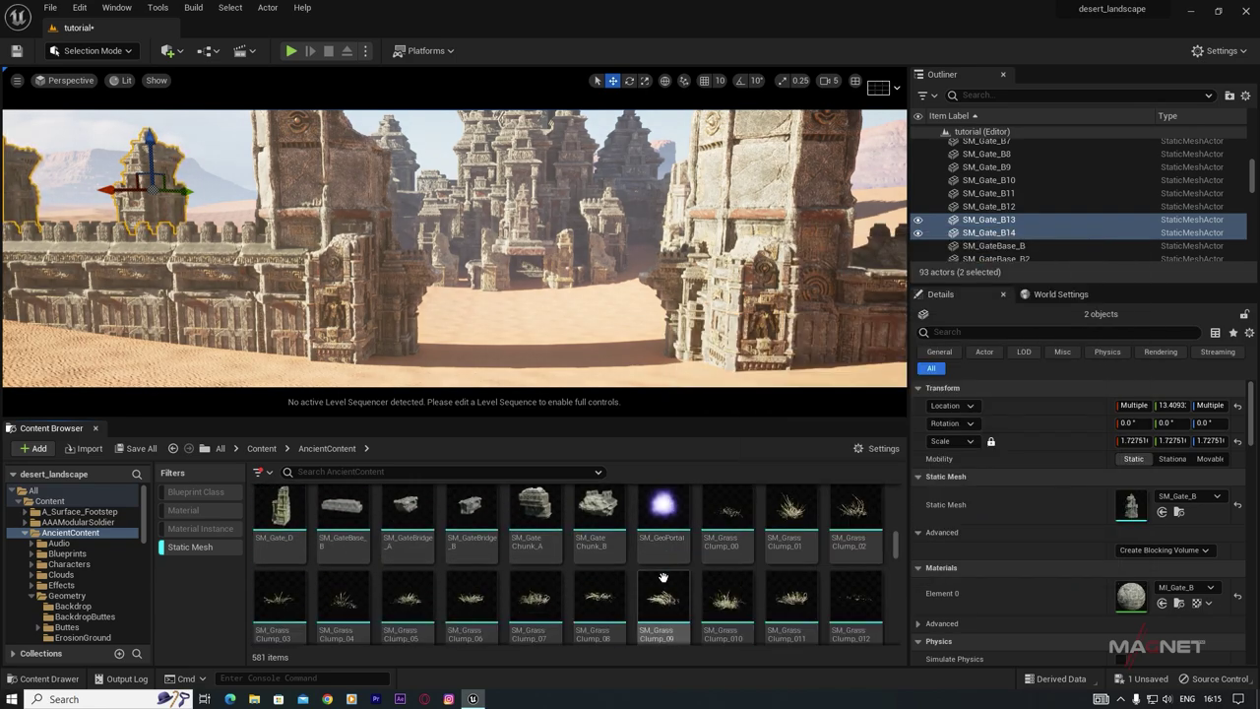
scroll(748, 576, down, 8)
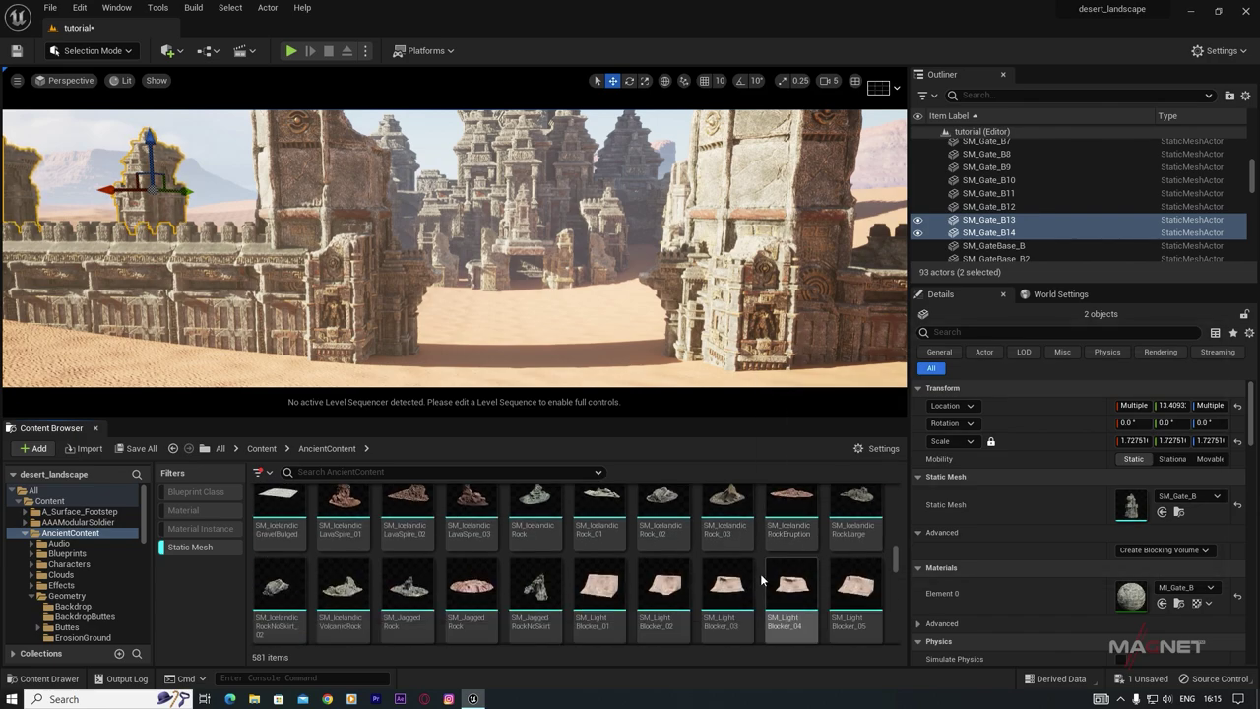
scroll(753, 574, down, 10)
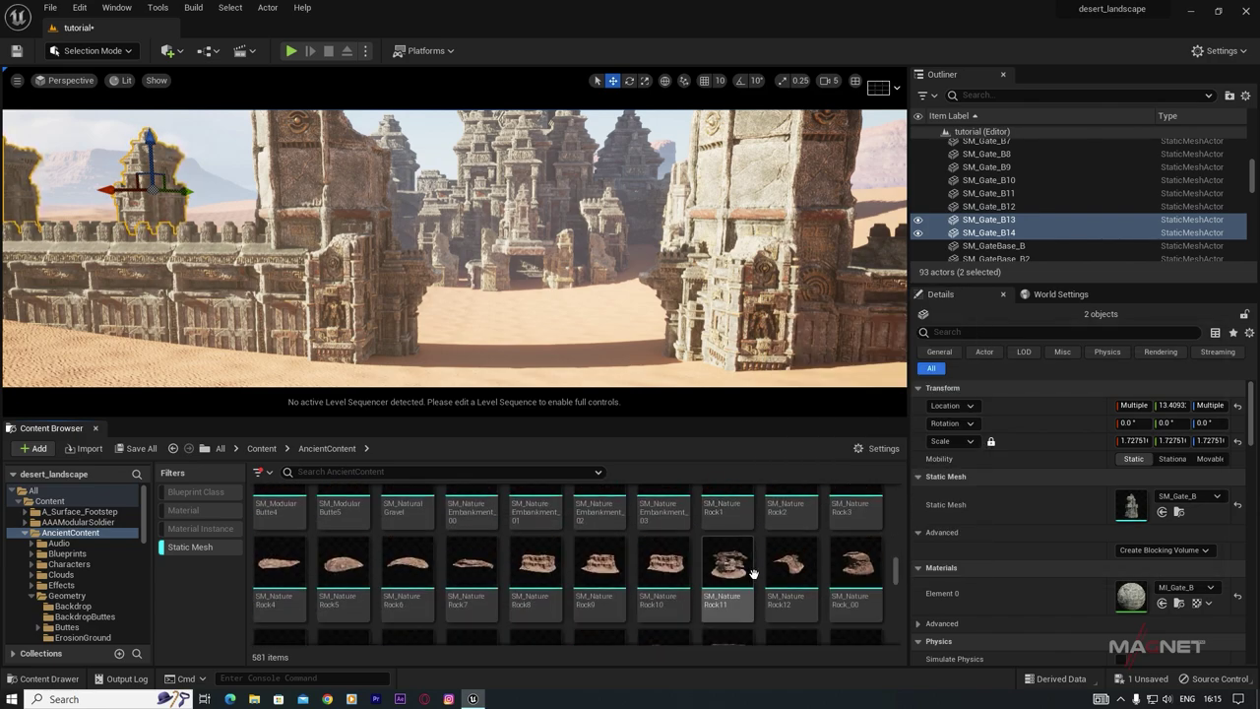
scroll(753, 573, down, 10)
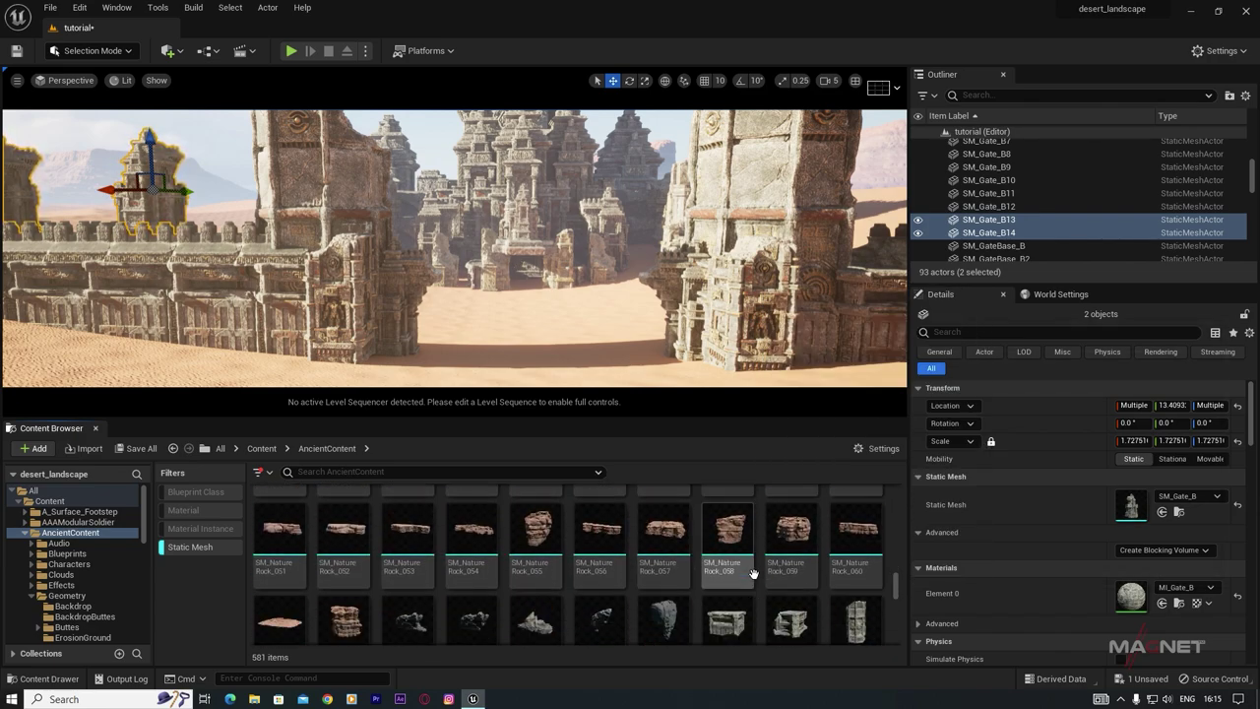
scroll(753, 574, down, 2)
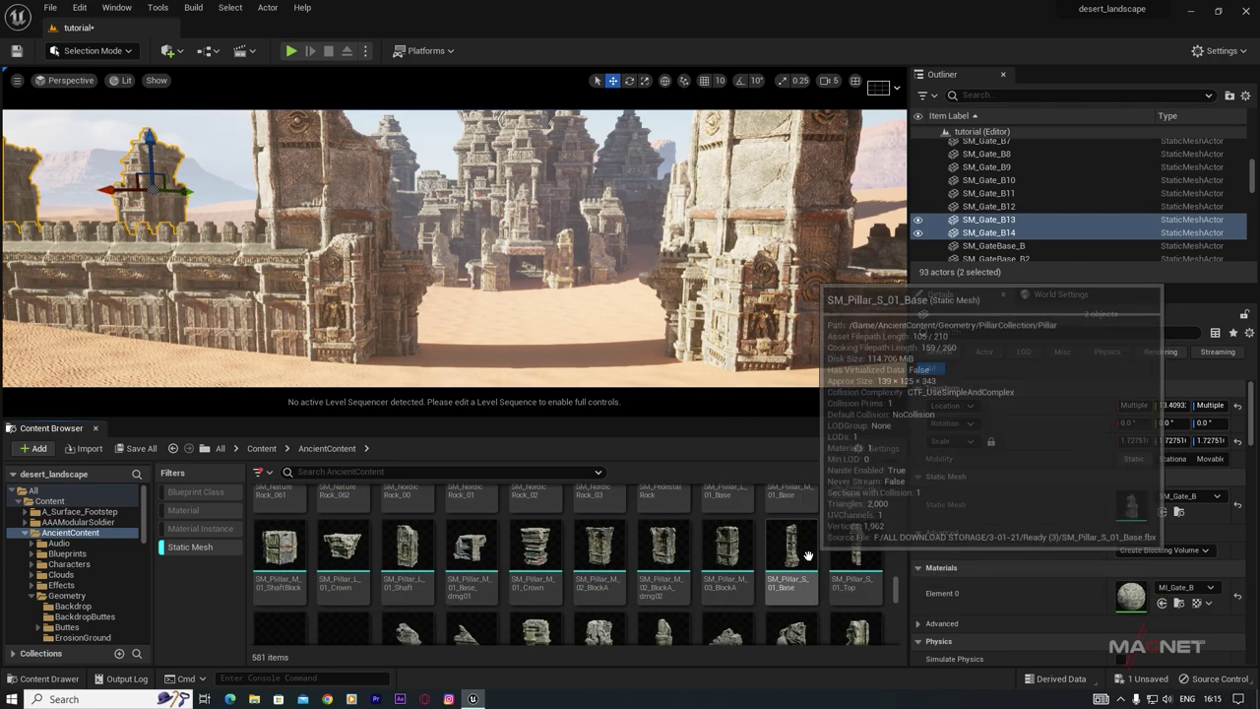
click(791, 551)
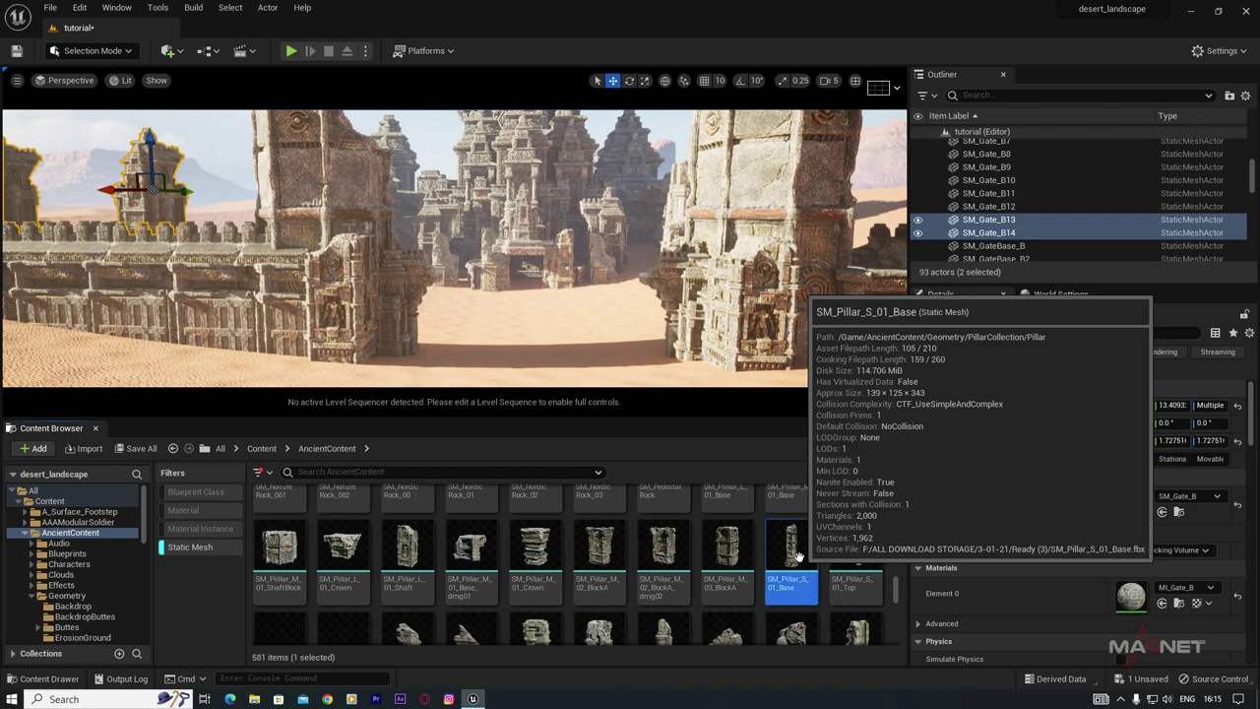
drag(795, 556, 206, 325)
Step: Enlarge the new pillar to a scale of about 4.11 and move it against the wall at Y about -458, Z about 2459
key(r)
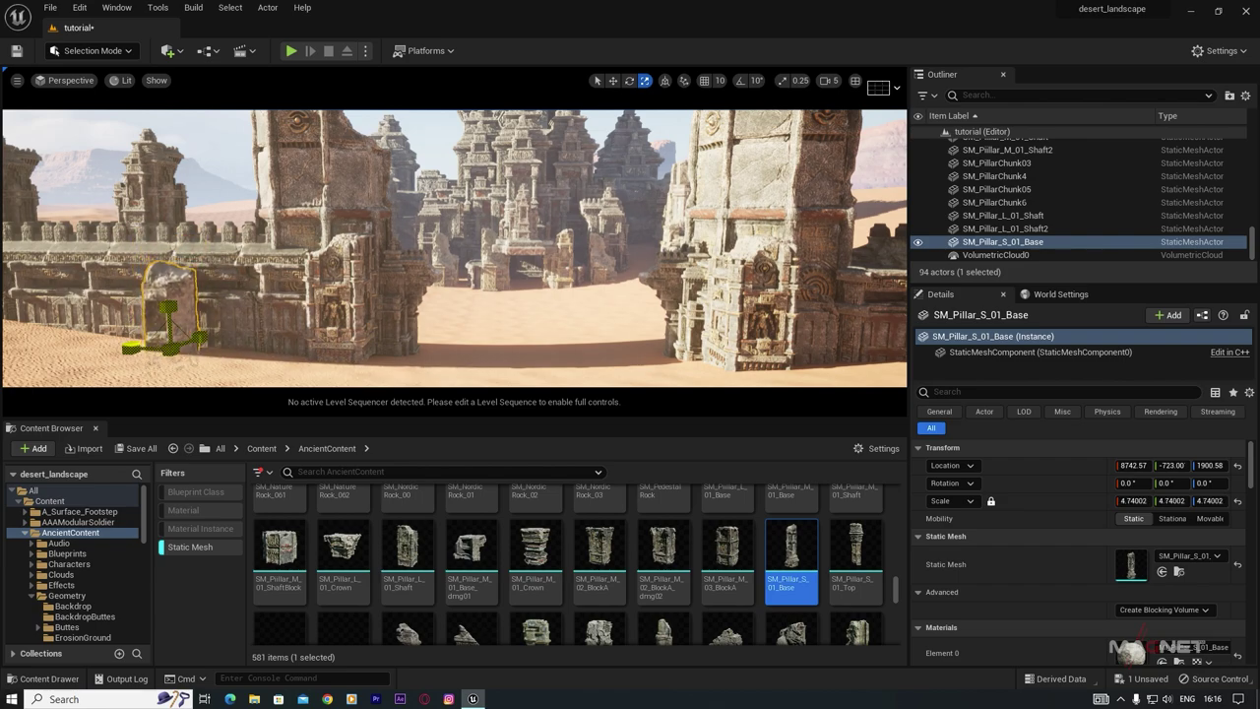
drag(174, 236, 173, 253)
key(w)
drag(169, 310, 212, 270)
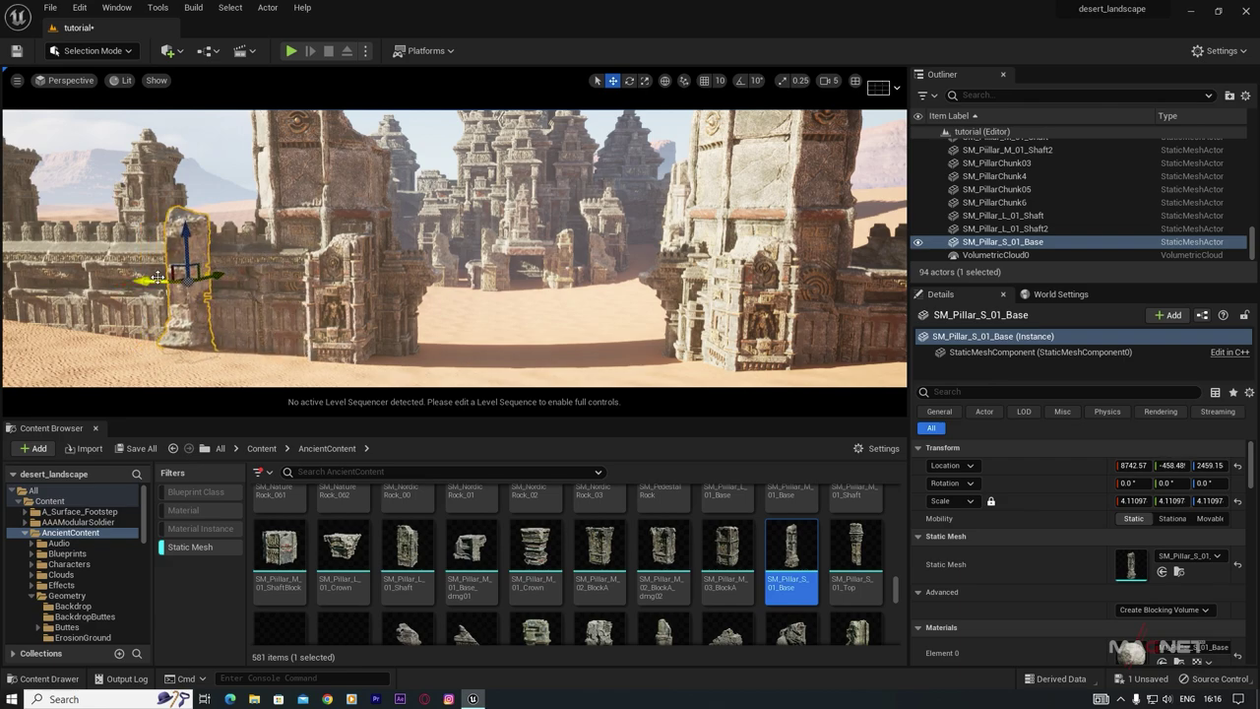
Step: Duplicate the pillar twice along the left wall at X about 9802 and 11089, with the copies turned to about -97.28° and scaled to 4.60
key(a)
right_drag(202, 313, 275, 324)
mouse_move(295, 302)
alt+mouse_down()
mouse_move(187, 300)
mouse_move(293, 317)
alt+mouse_up()
key(ctrl+z)
drag(197, 330, 211, 339)
key(w)
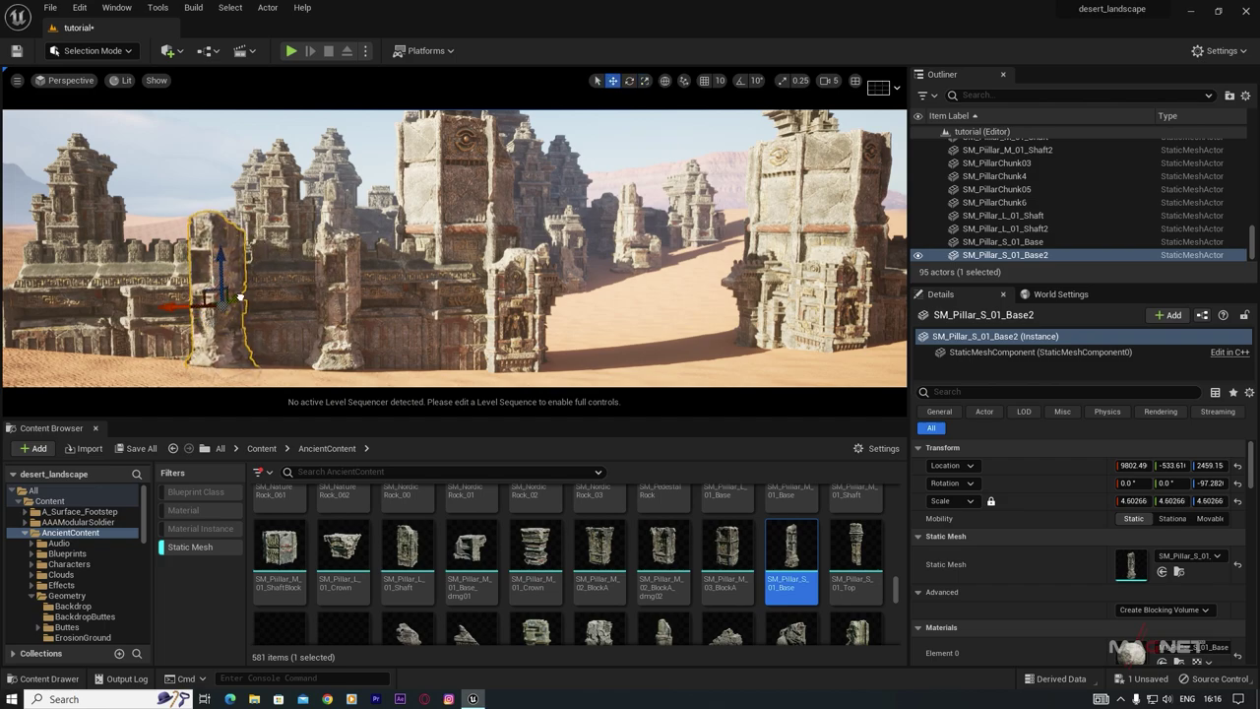
alt+drag(179, 308, 94, 297)
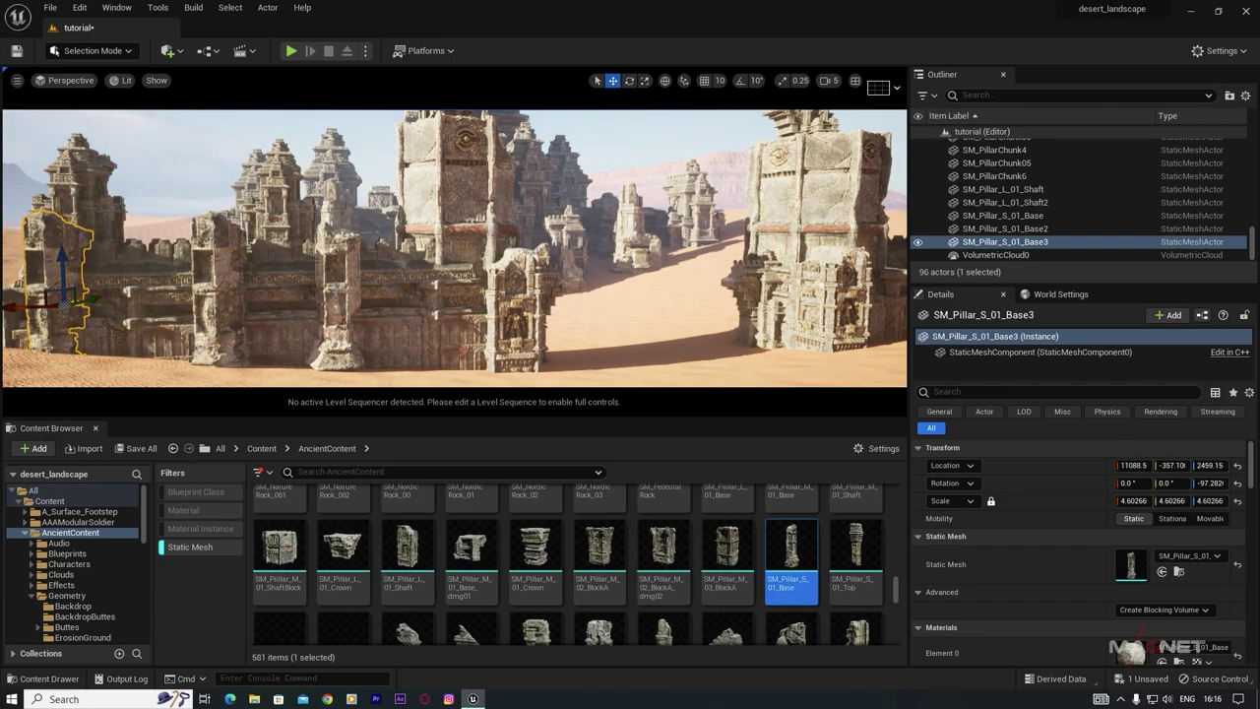
Step: Select all three left wall pillars and duplicate them along the wall right of the entrance
ctrl+click(333, 300)
ctrl+click(216, 283)
key(s)
mouse_move(217, 282)
right_down()
mouse_move(285, 283)
mouse_move(218, 280)
right_up()
alt+drag(215, 281, 691, 297)
Step: Move the SM_Gate_A5 crown on top of the left gate pillar inward to X of about 7386
right_drag(470, 293, 466, 171)
key(w)
click(576, 166)
key(s)
key(w)
click(236, 195)
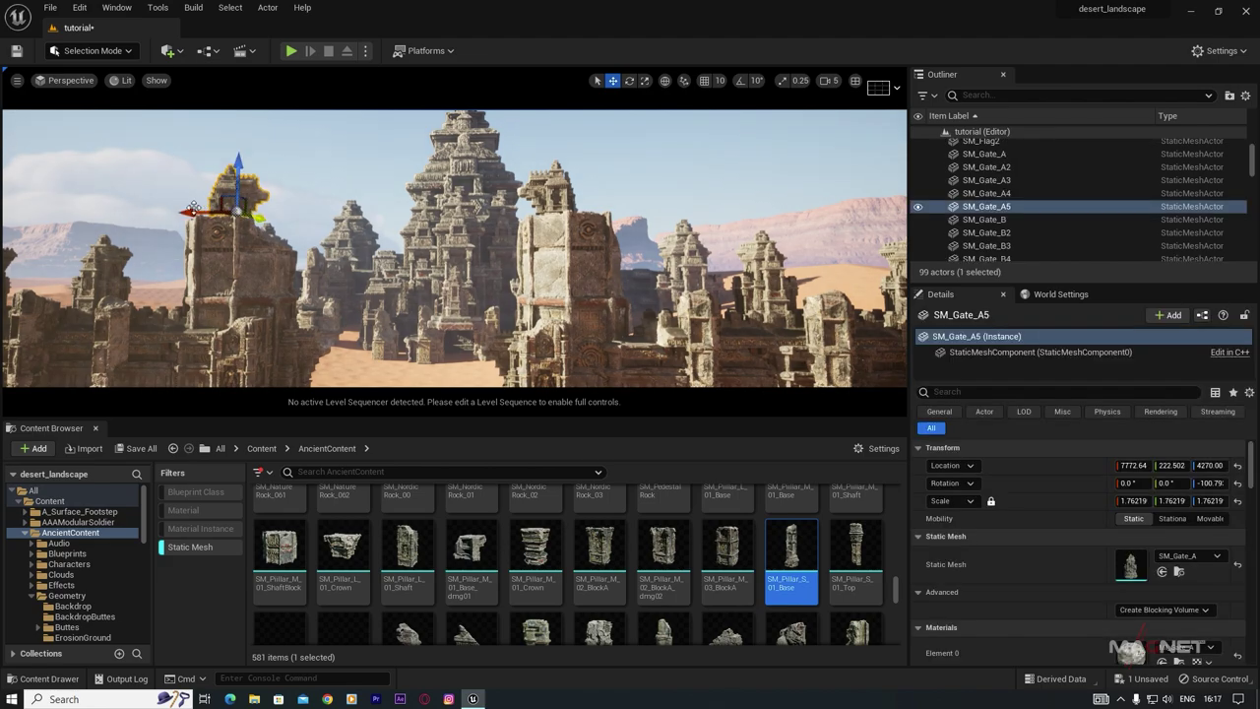
drag(196, 213, 225, 213)
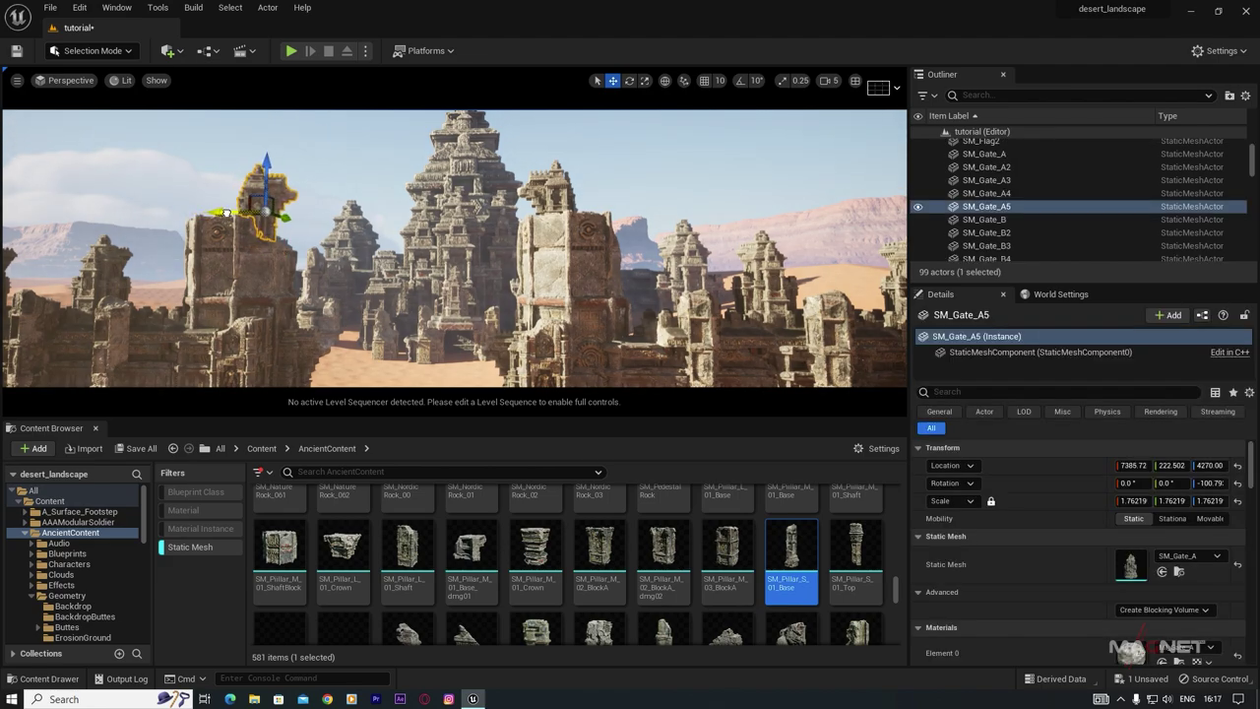
drag(268, 163, 267, 163)
key(Escape)
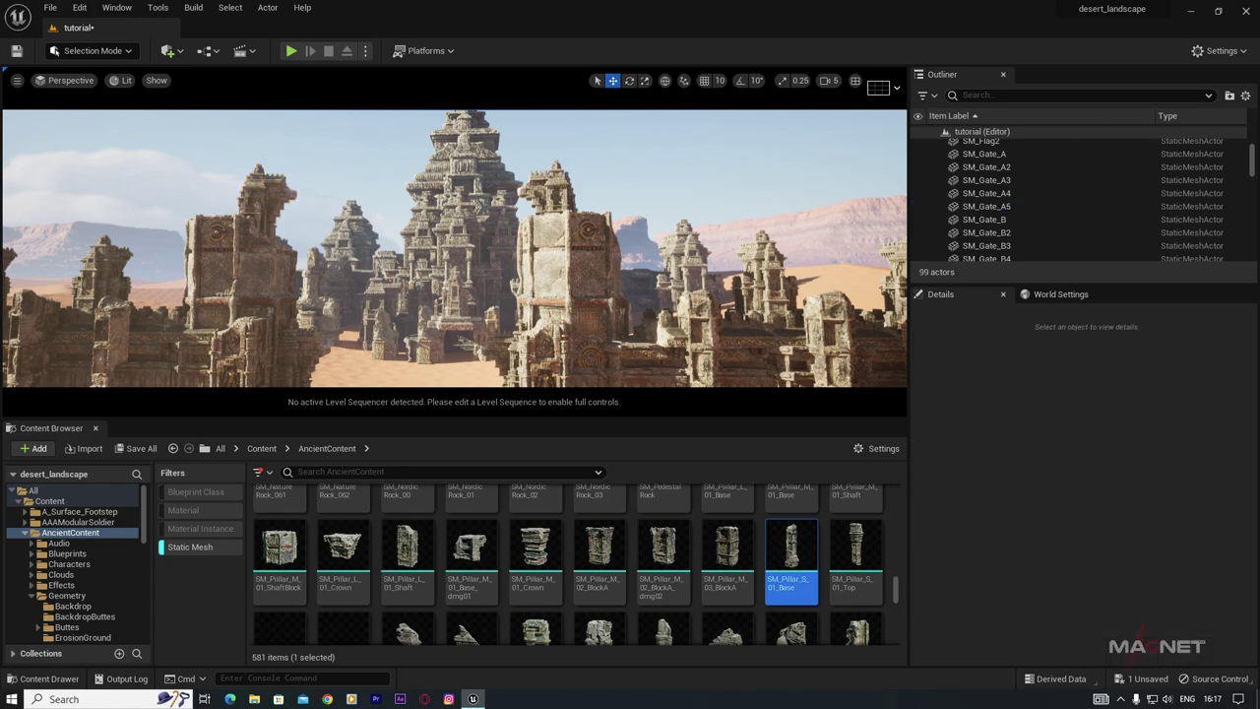
Step: Place SM_Pillar_M_03_BlockA on the sand in the entrance, lay it flat at about 89.08° on Y and enlarge it to about 4.46
right_drag(436, 248, 436, 315)
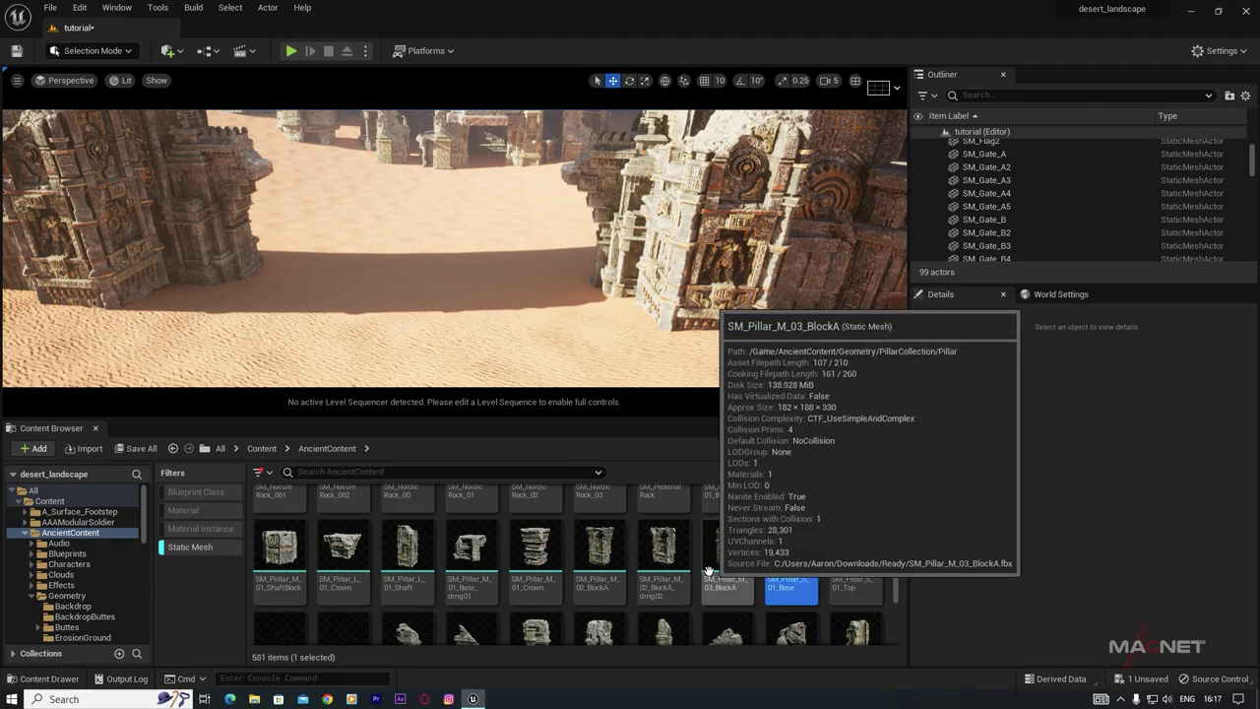
scroll(679, 566, down, 1)
scroll(610, 571, up, 1)
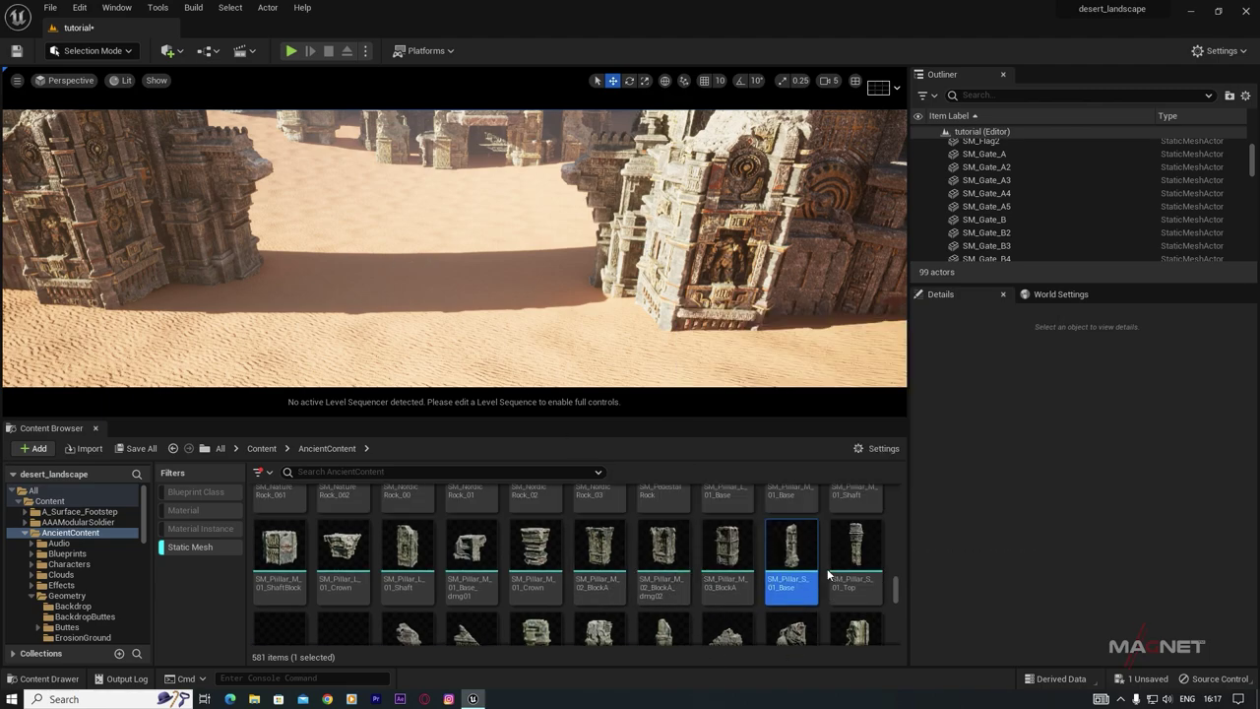
drag(723, 543, 286, 293)
key(e)
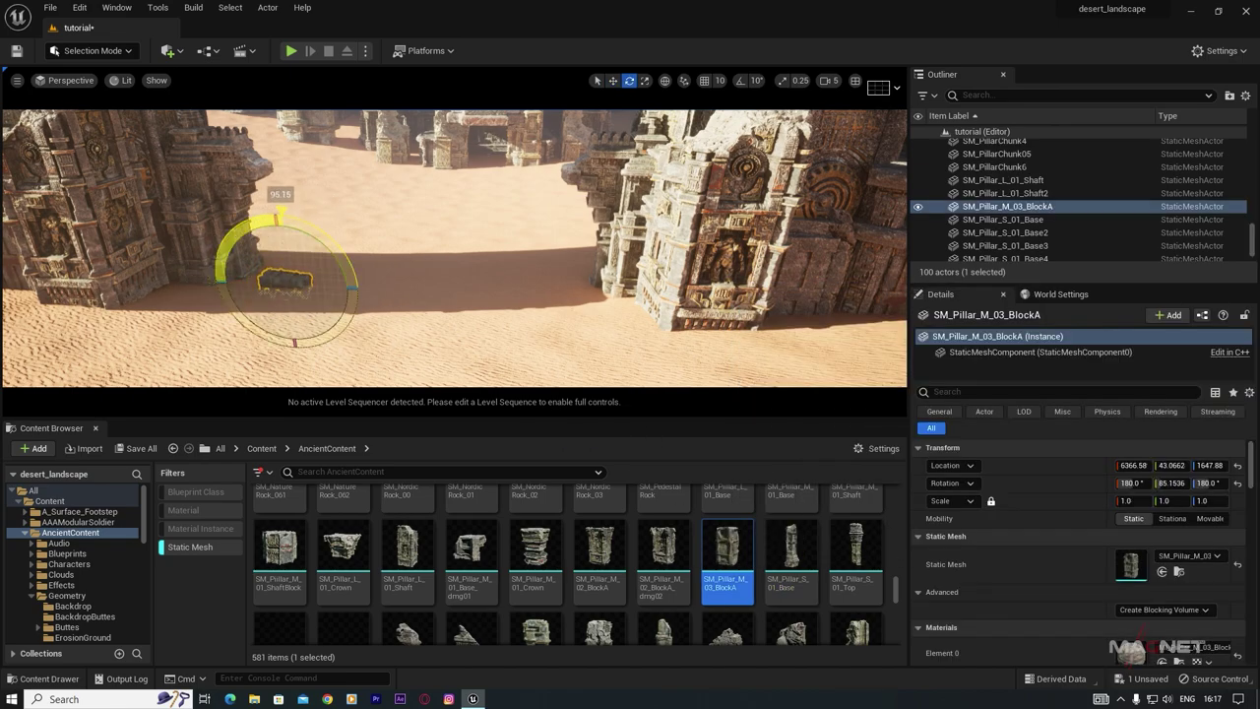
drag(333, 254, 334, 253)
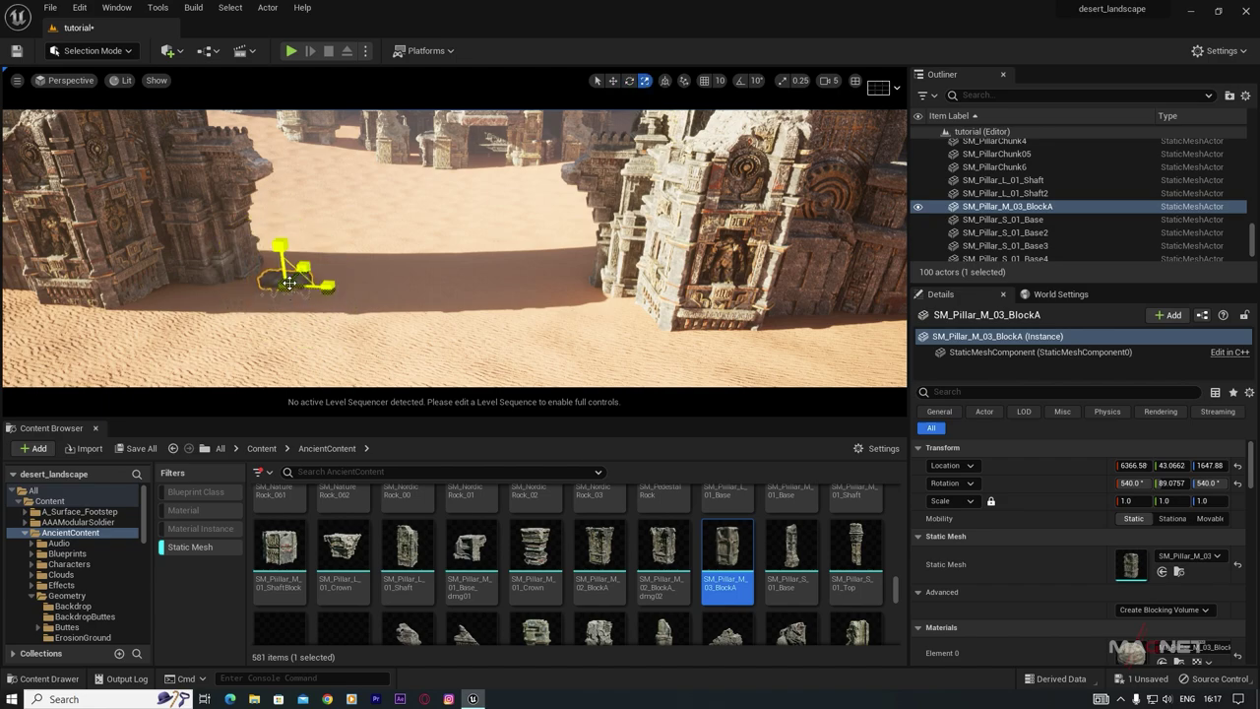
drag(281, 247, 547, 278)
Step: Duplicate the flat SM_Pillar_M_03_BlockA repeatedly between the gate pillars to form a paved entrance, ending at X about 6797, Y about 1278, Z about 1308
scroll(548, 277, down, 5)
scroll(548, 278, up, 5)
scroll(722, 528, down, 1)
right_drag(551, 295, 473, 286)
alt+drag(492, 271, 635, 282)
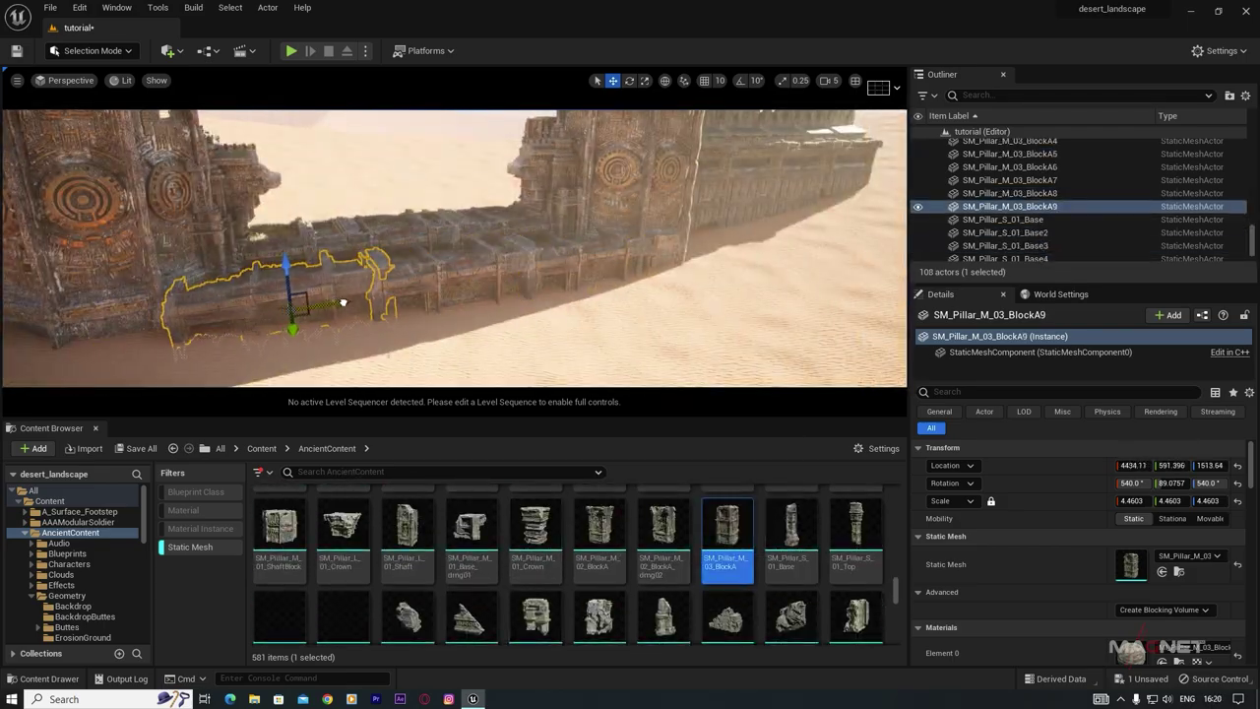
right_drag(342, 302, 512, 325)
alt+drag(493, 339, 630, 296)
alt+drag(630, 296, 721, 264)
right_drag(721, 264, 492, 314)
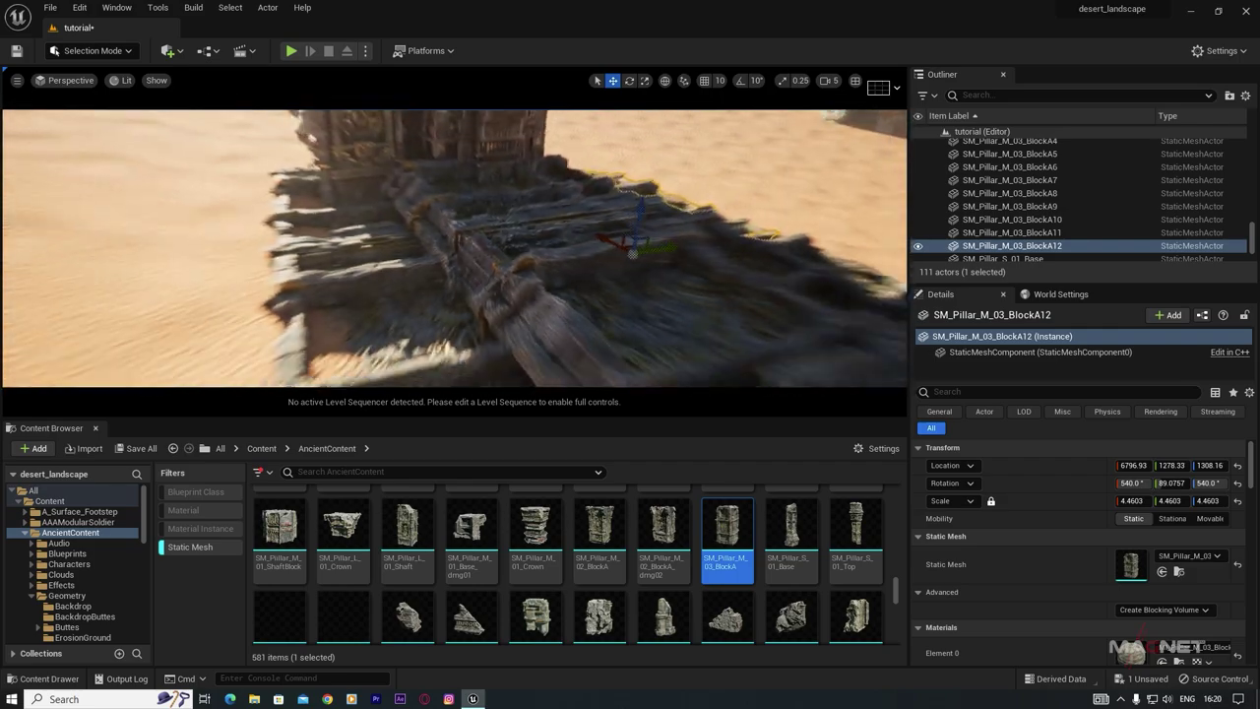
right_drag(633, 254, 633, 254)
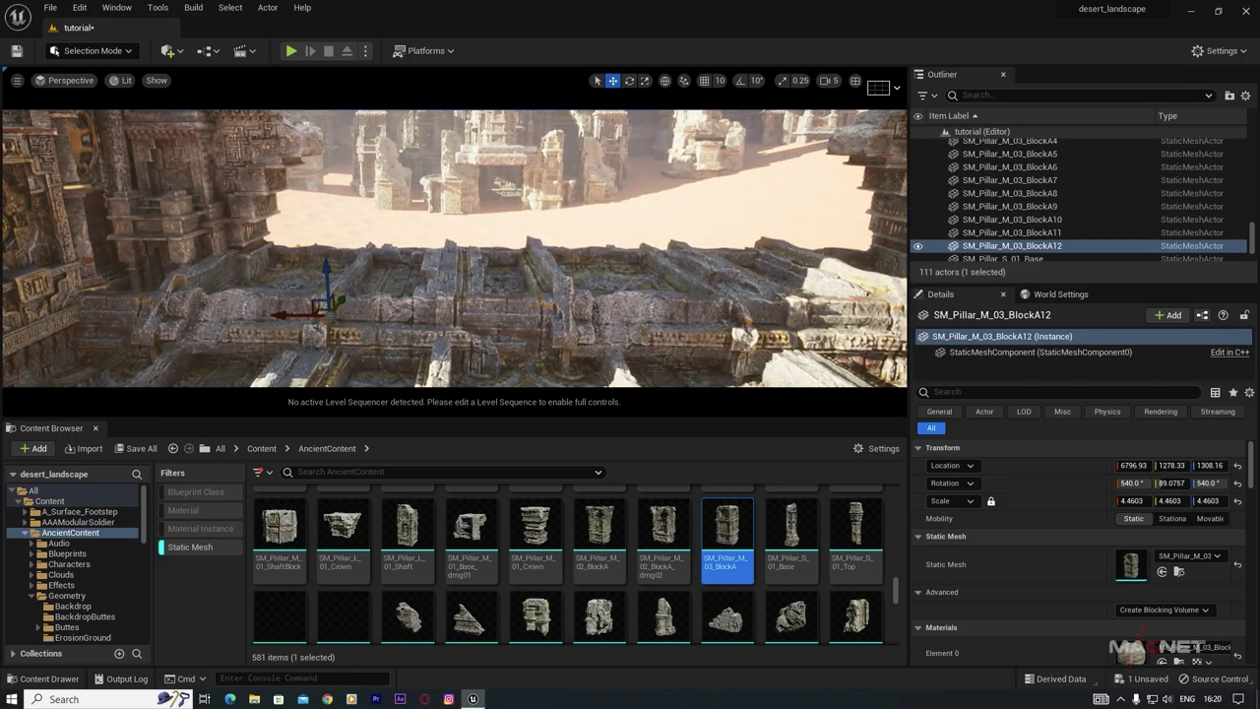
Step: Place SM_StoneBlockC on the entrance paving beside the left gate pillar and enlarge it uniformly to about 14.29
scroll(673, 581, down, 1)
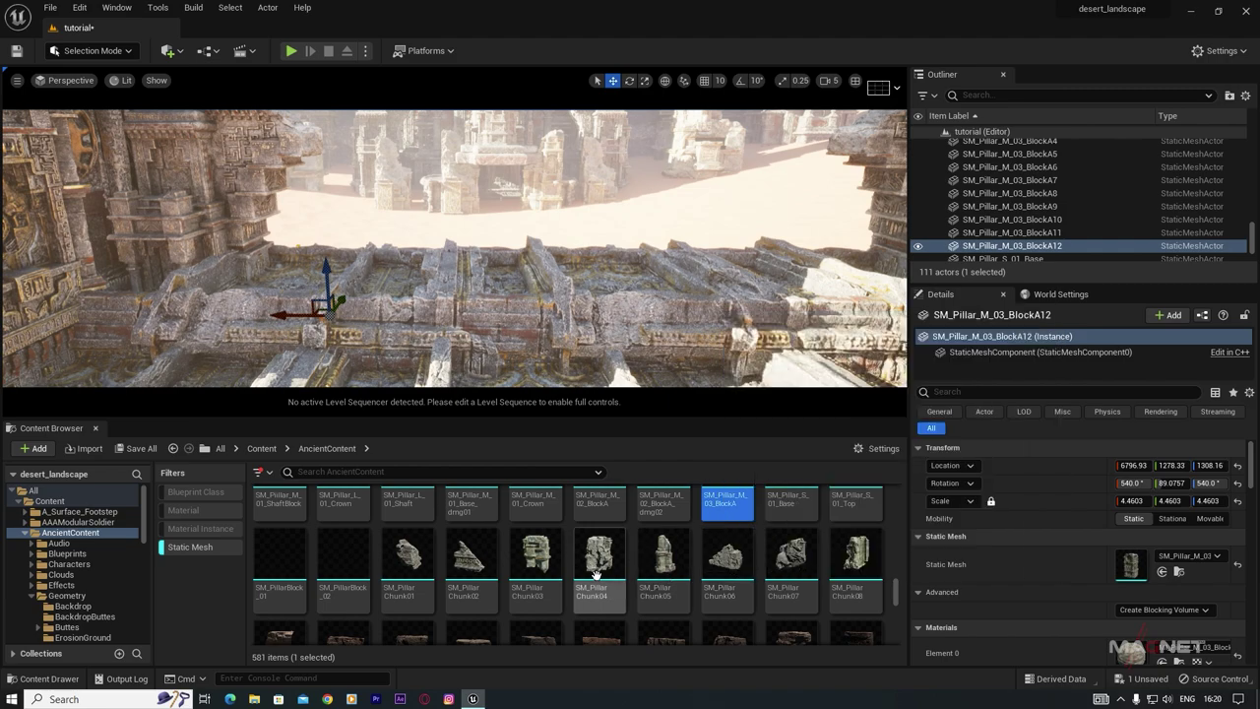
scroll(492, 577, down, 3)
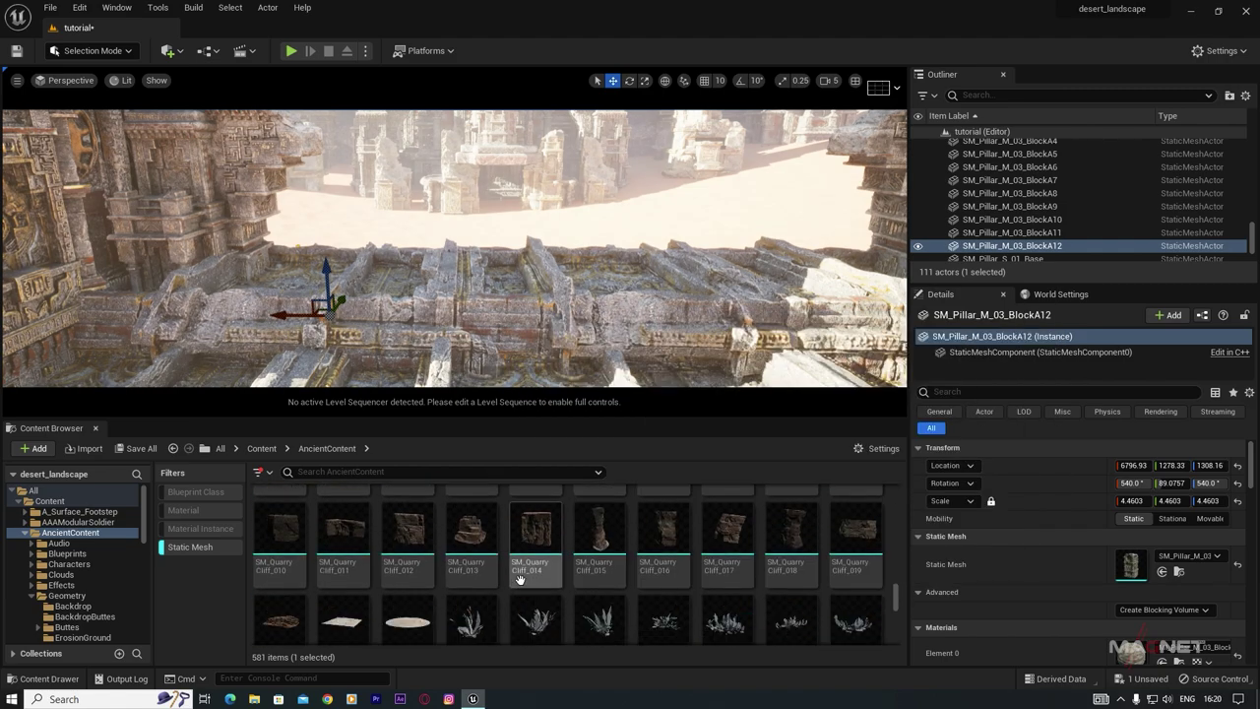
scroll(521, 576, down, 3)
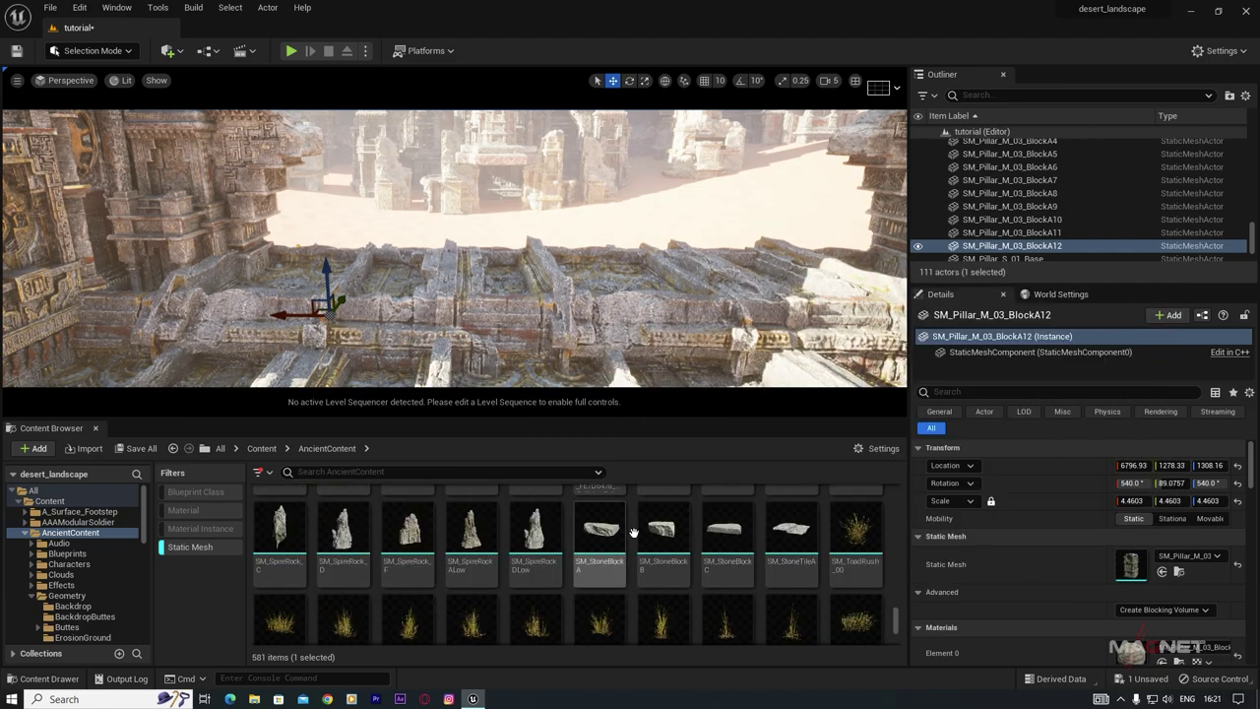
click(728, 531)
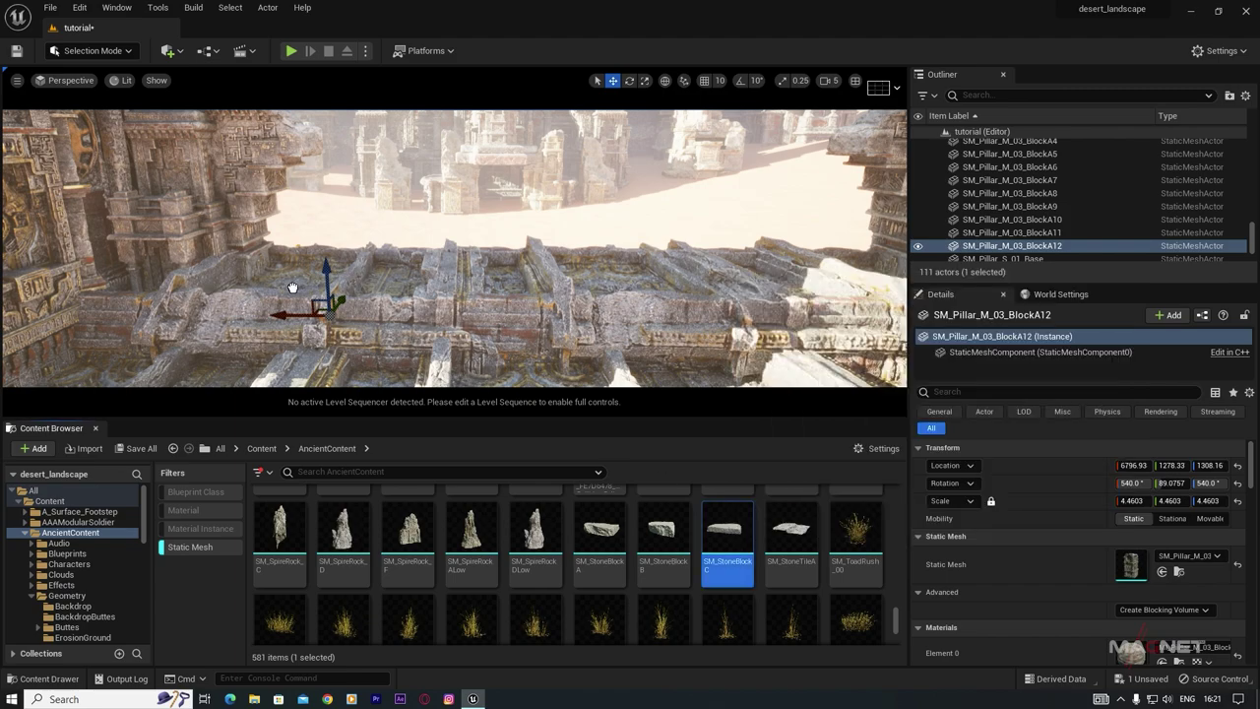
drag(298, 296, 301, 296)
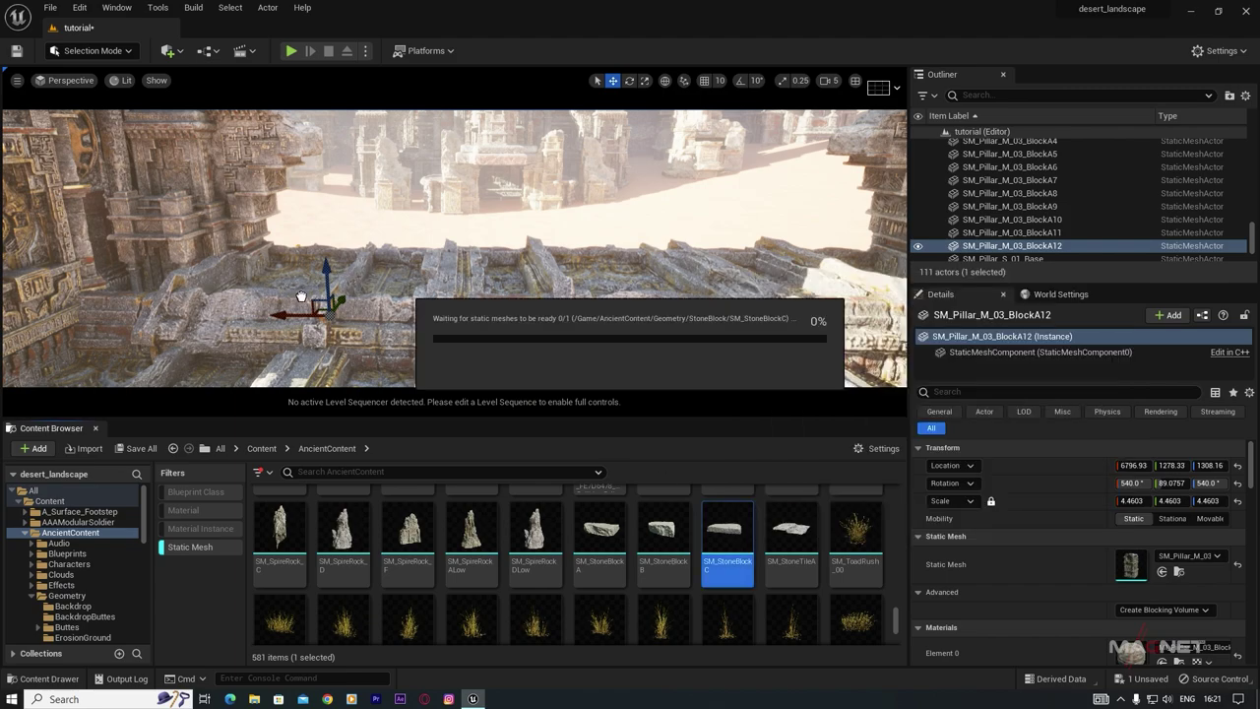
drag(325, 215, 270, 257)
drag(190, 261, 276, 261)
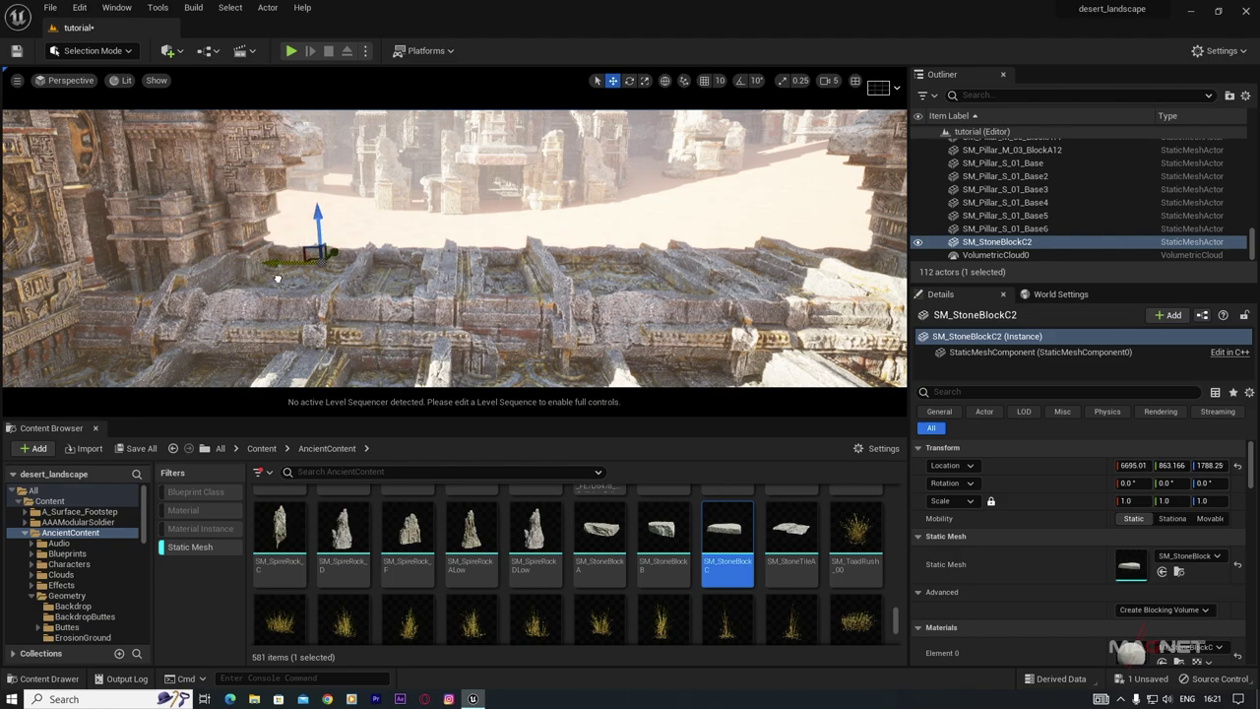
key(e)
key(r)
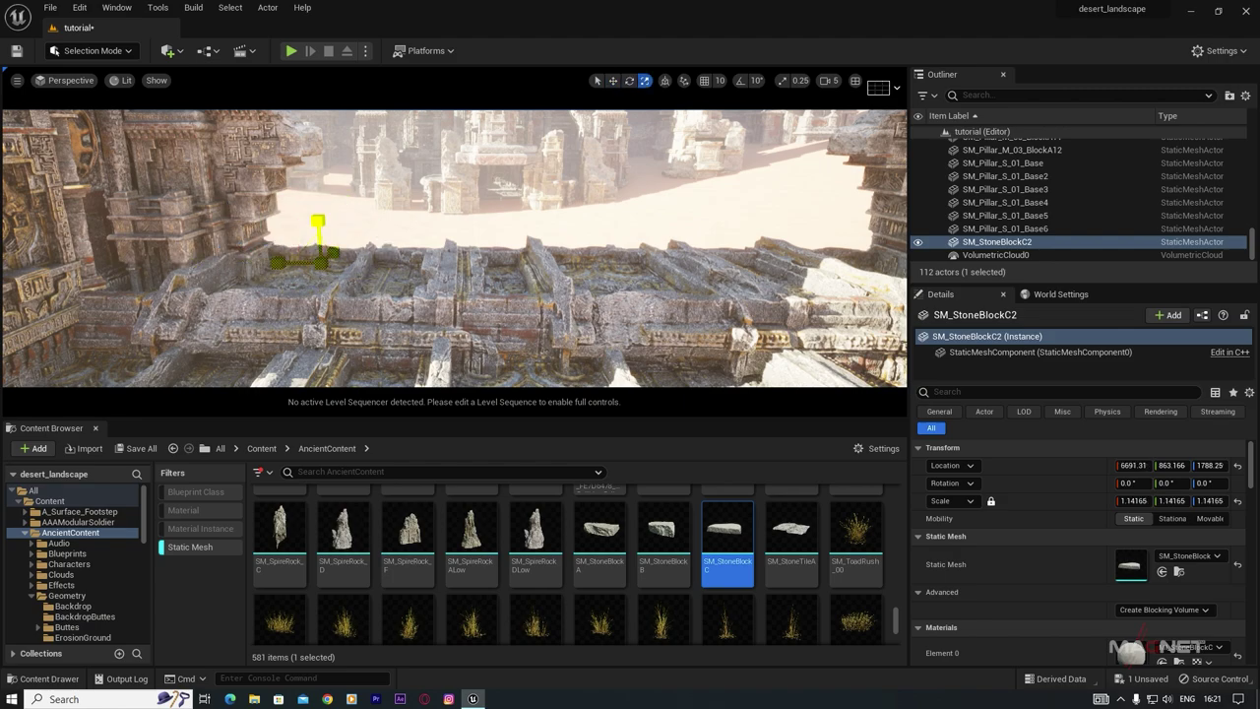
drag(379, 303, 469, 366)
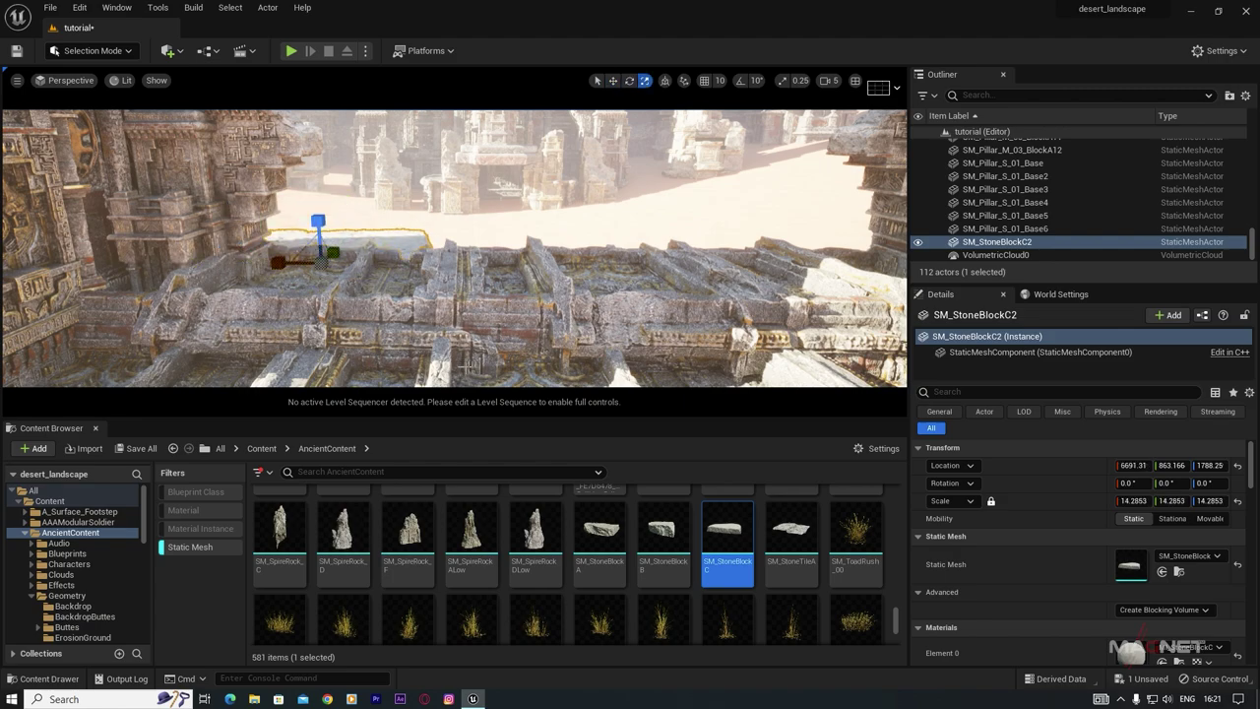
Step: Rotate the stone block about 21.36° on Z and sink it into the paving at Y about 45, Z about 1898
mouse_move(320, 222)
mouse_down()
mouse_move(313, 173)
mouse_move(336, 220)
mouse_move(267, 276)
mouse_move(308, 243)
mouse_up()
key(e)
mouse_move(283, 286)
mouse_down()
mouse_move(174, 261)
mouse_move(268, 269)
mouse_up()
key(w)
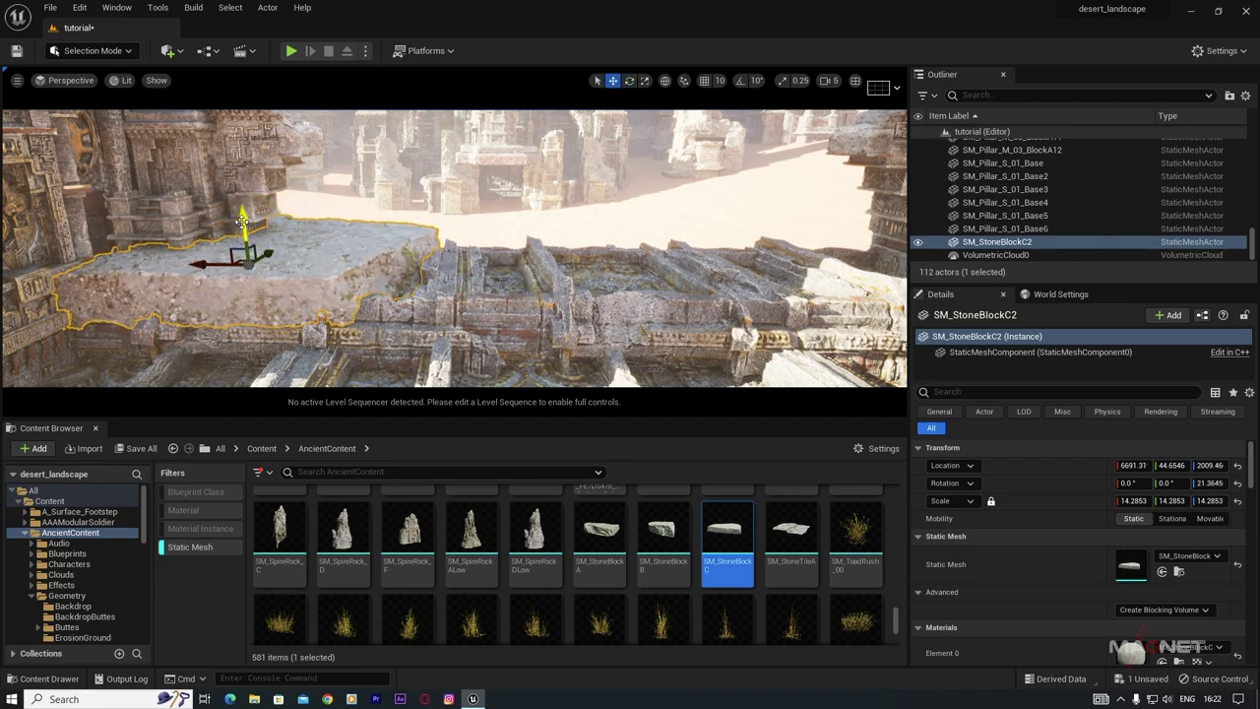
drag(241, 221, 249, 251)
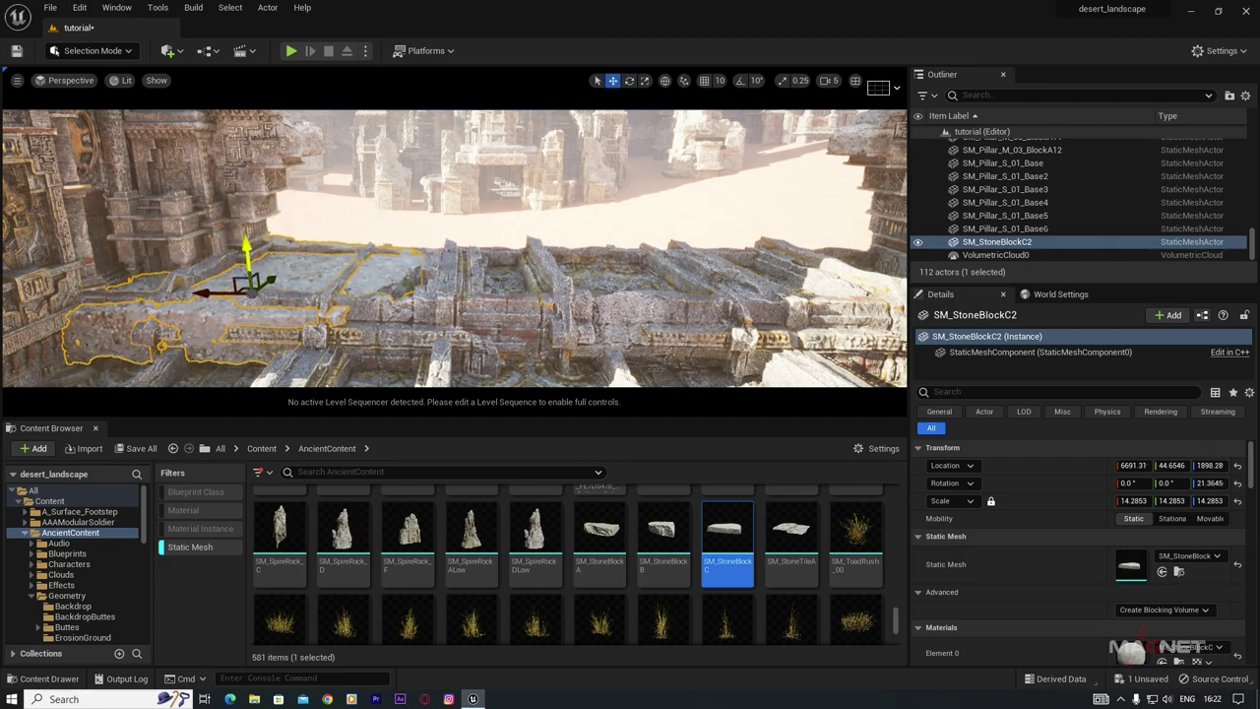
Step: Duplicate SM_StoneBlockC twice along the paving, then rotate the last copy to about 7.42° on Z and shrink it to about 11.43
alt+drag(208, 294, 650, 298)
right_drag(661, 325, 620, 373)
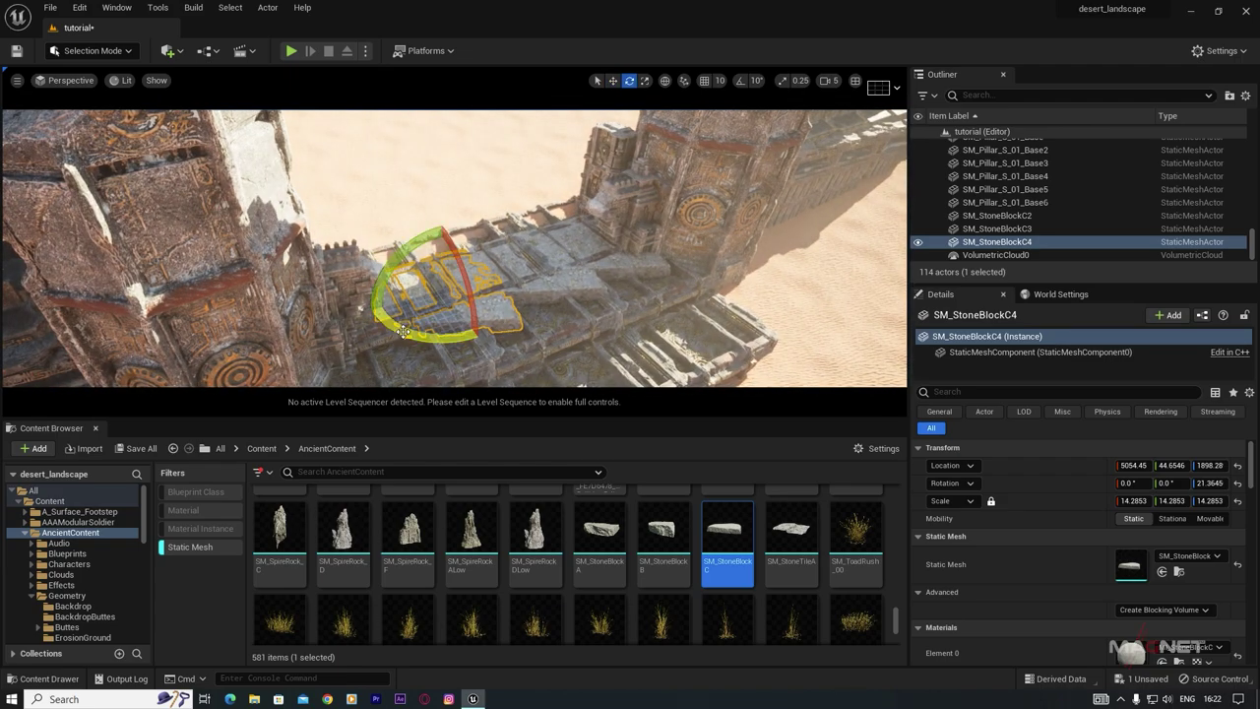
drag(404, 331, 403, 339)
key(w)
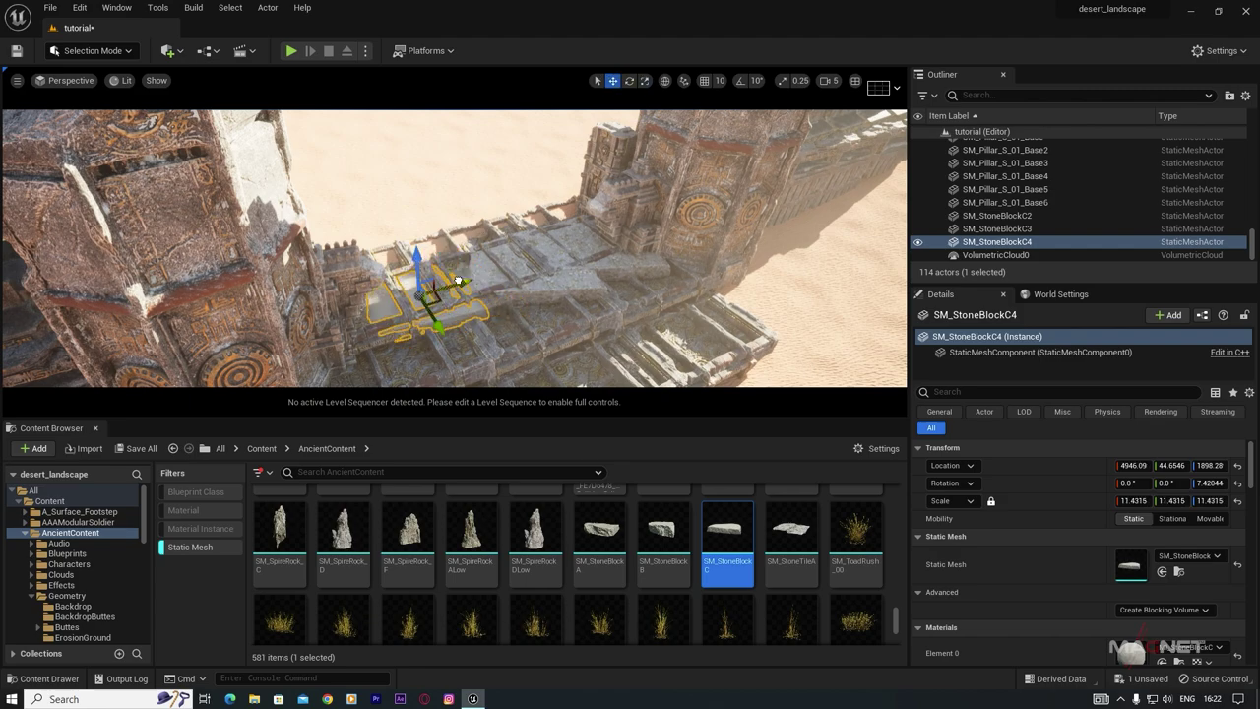
Step: Delete the two larger stone blocks from the entrance paving, keeping the smaller SM_StoneBlockC4
click(563, 285)
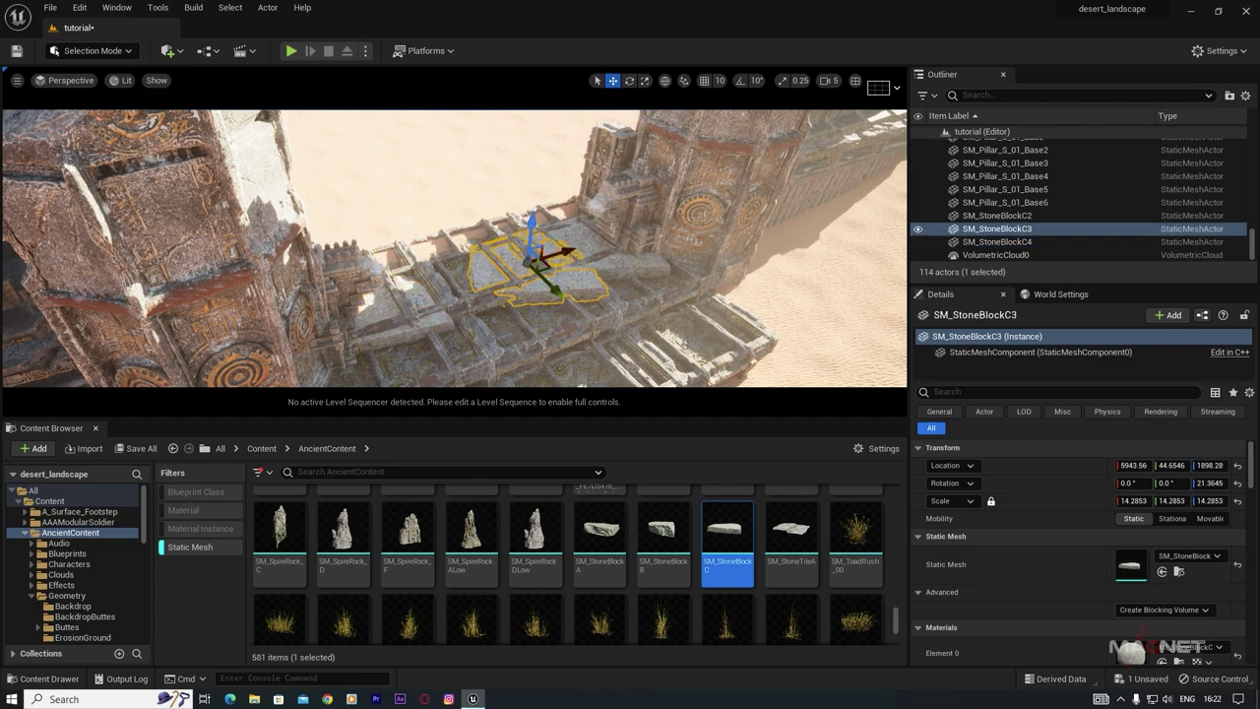
ctrl+click(623, 266)
key(Delete)
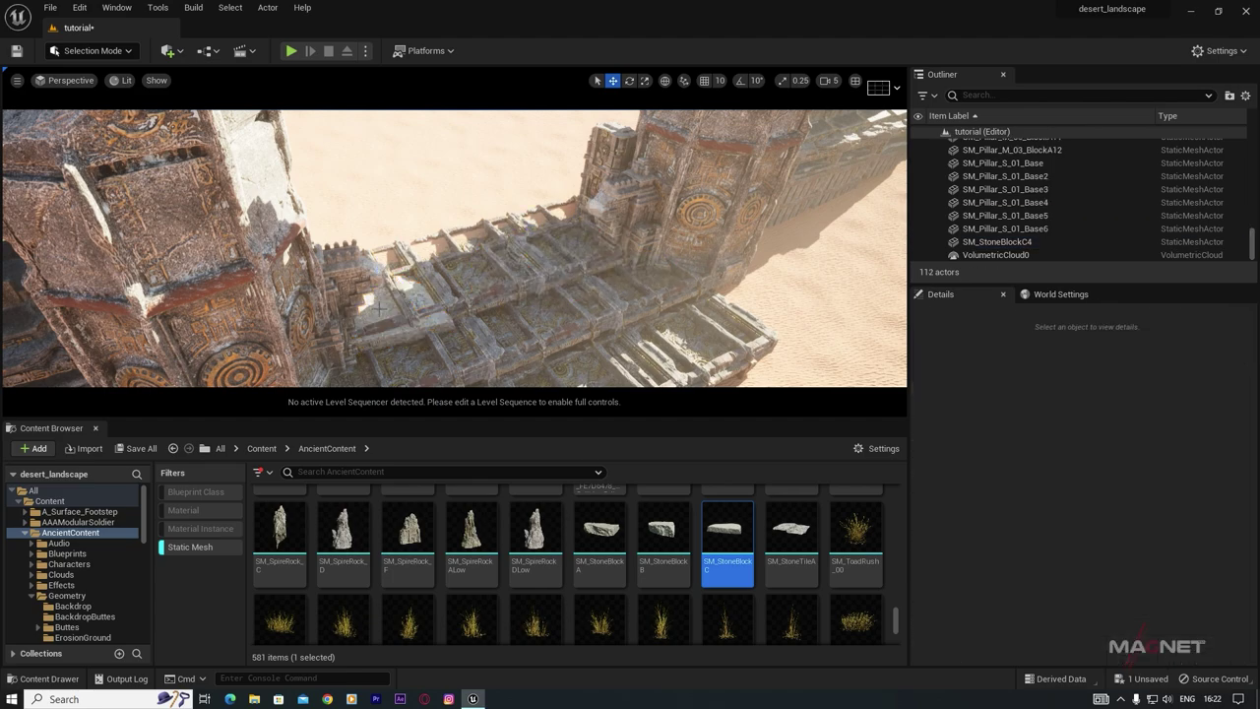
Step: Duplicate the remaining stone block along the paving to X about 6367 and vary the copies' Z rotations, the last about 2.27°
click(382, 308)
alt+drag(430, 293, 565, 252)
click(514, 314)
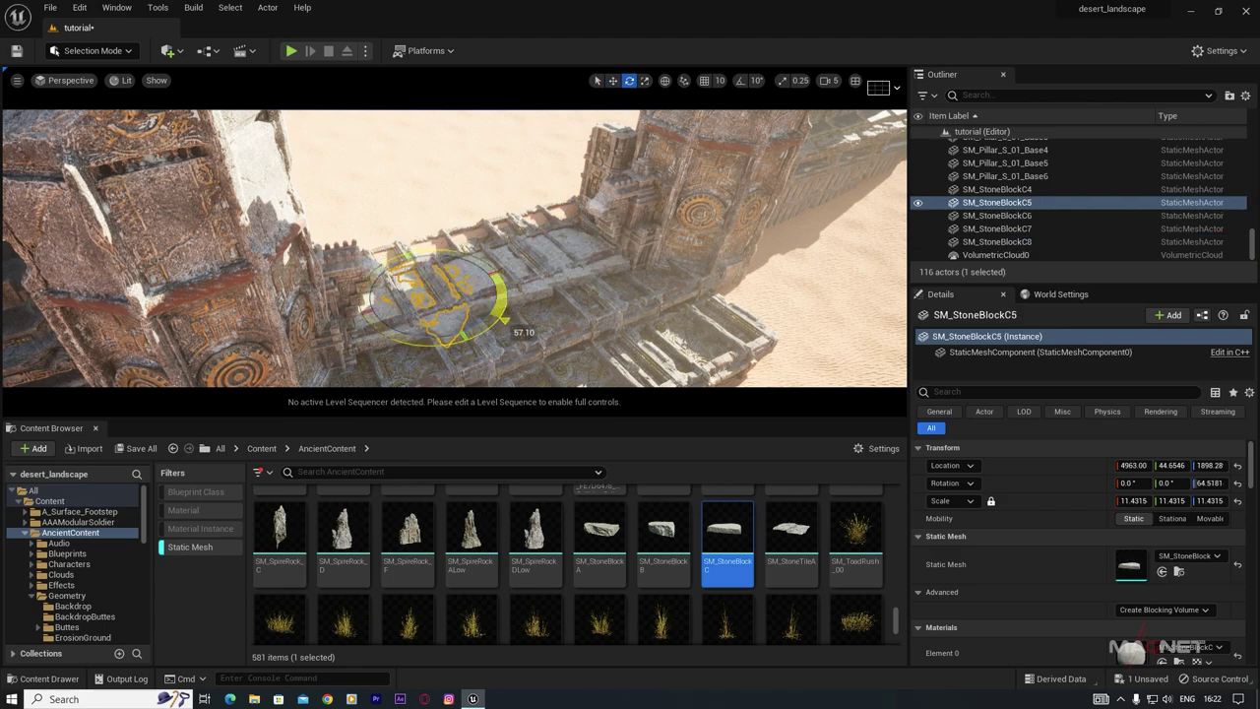
click(547, 295)
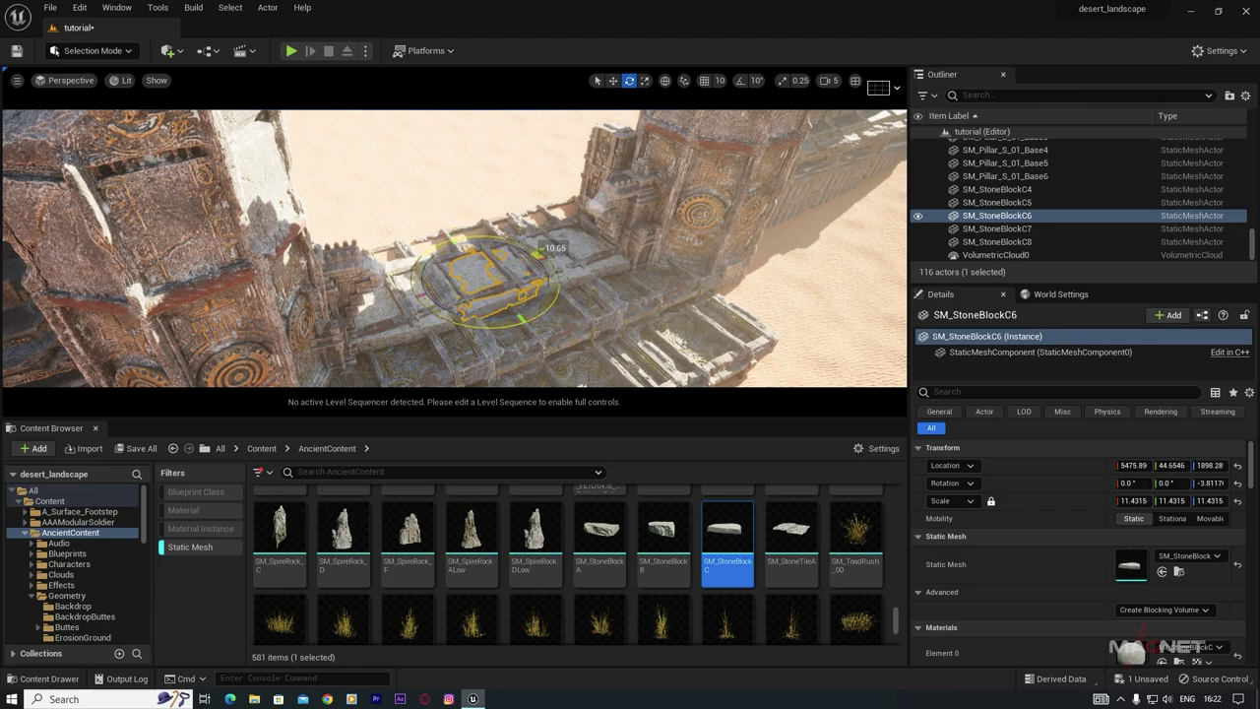
click(583, 250)
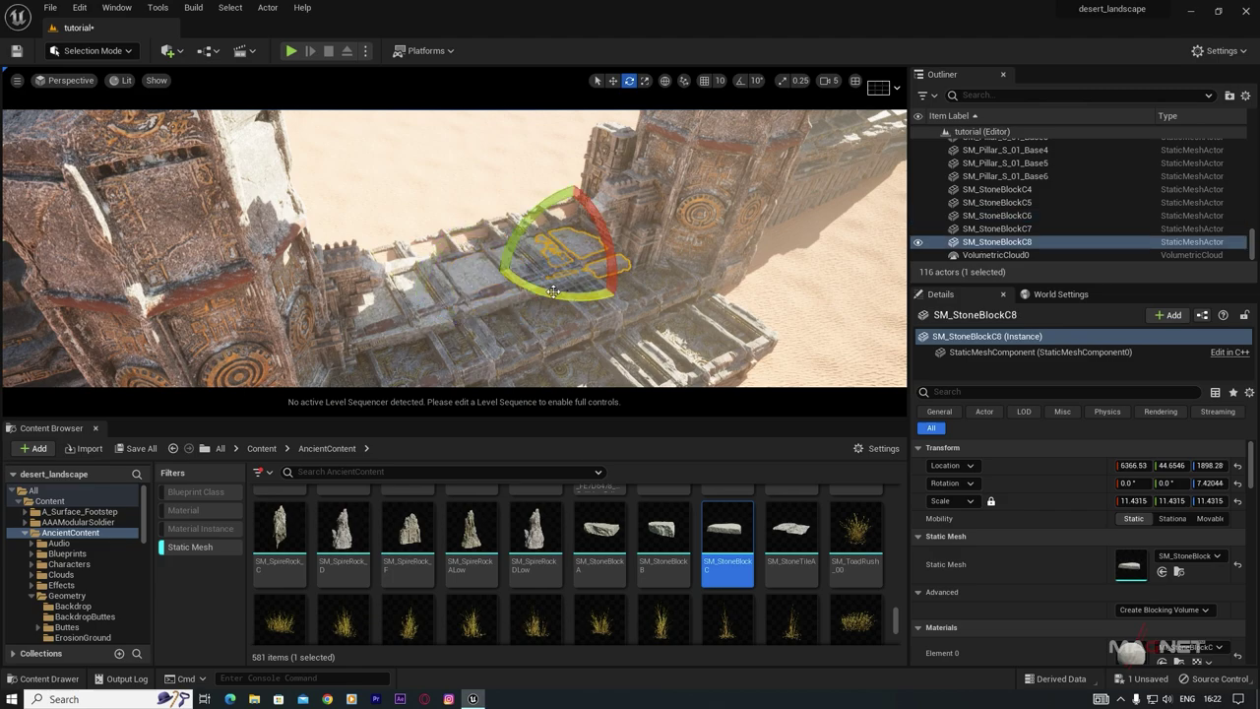
drag(554, 290, 616, 230)
right_drag(615, 232, 615, 195)
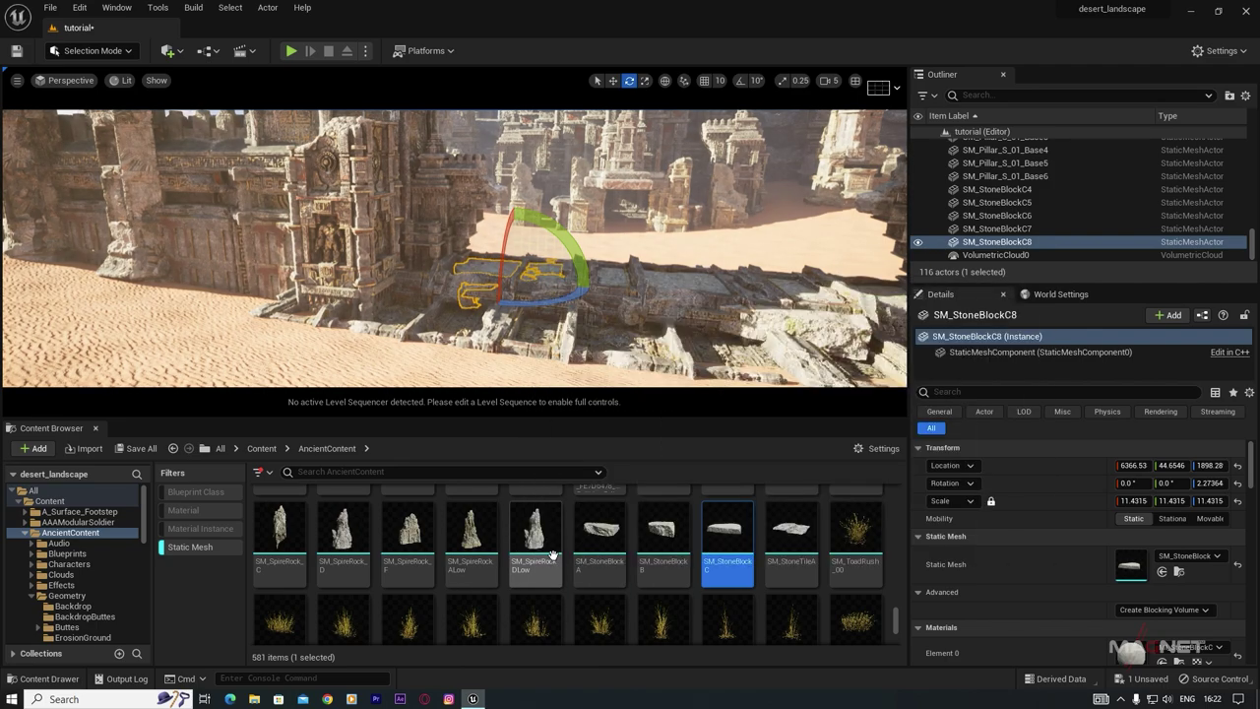
Step: Place SM_SpireRockDLow against the left gate pillar, rotated about -90.78° on Z, at X about 7768, Y about -578
click(532, 536)
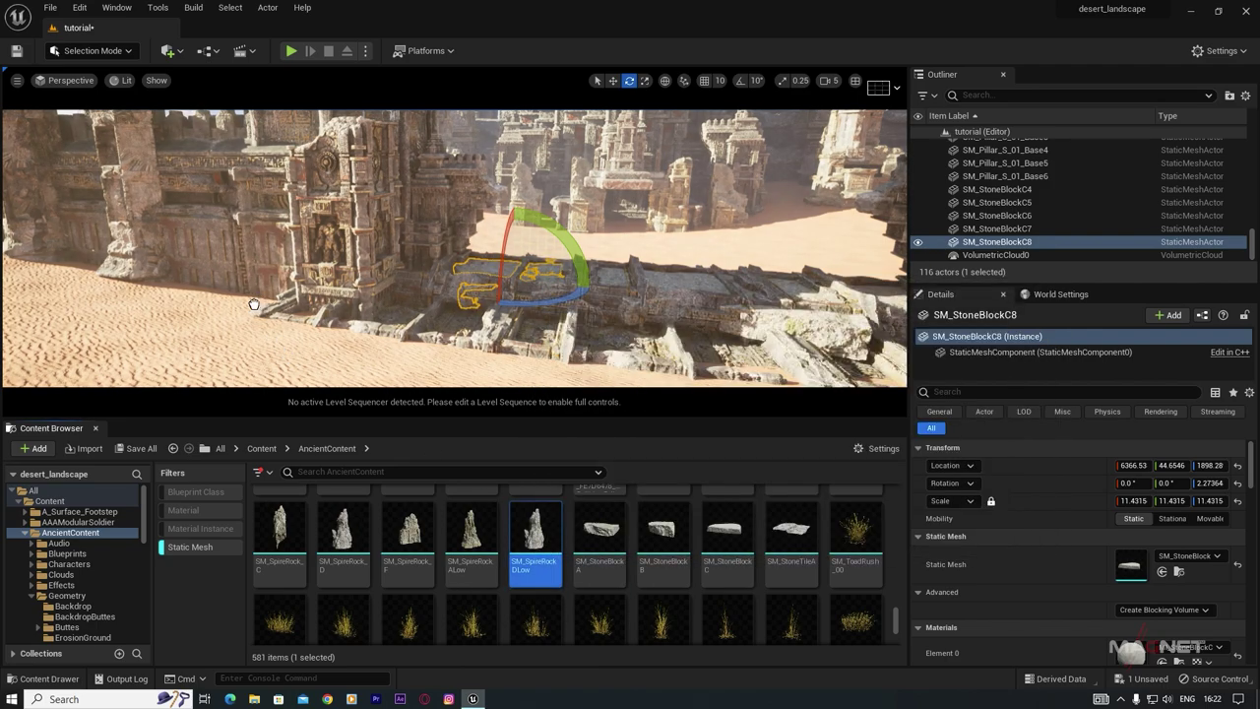
drag(254, 304, 255, 308)
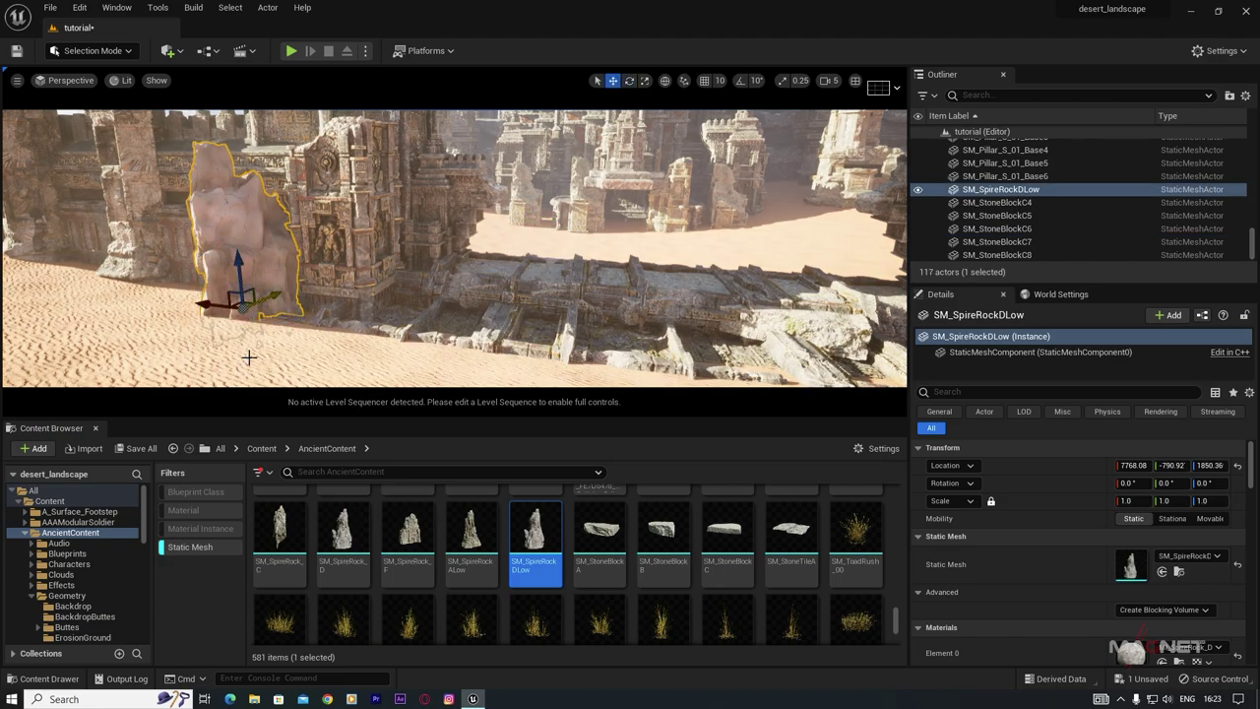
drag(218, 338, 162, 352)
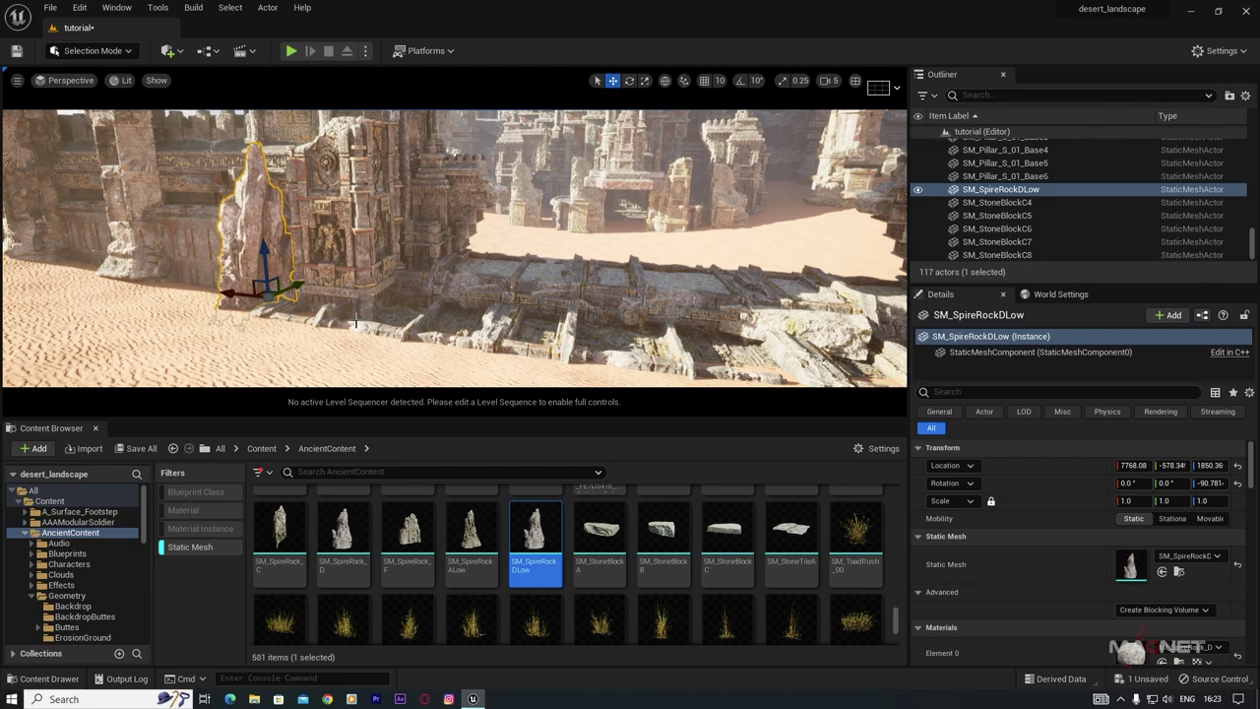
Step: Duplicate the spire rock in front of the left gate pillar, lower it to Z about 1471 and rotate it to about -148.2° on Z
alt+drag(296, 286, 317, 358)
key(e)
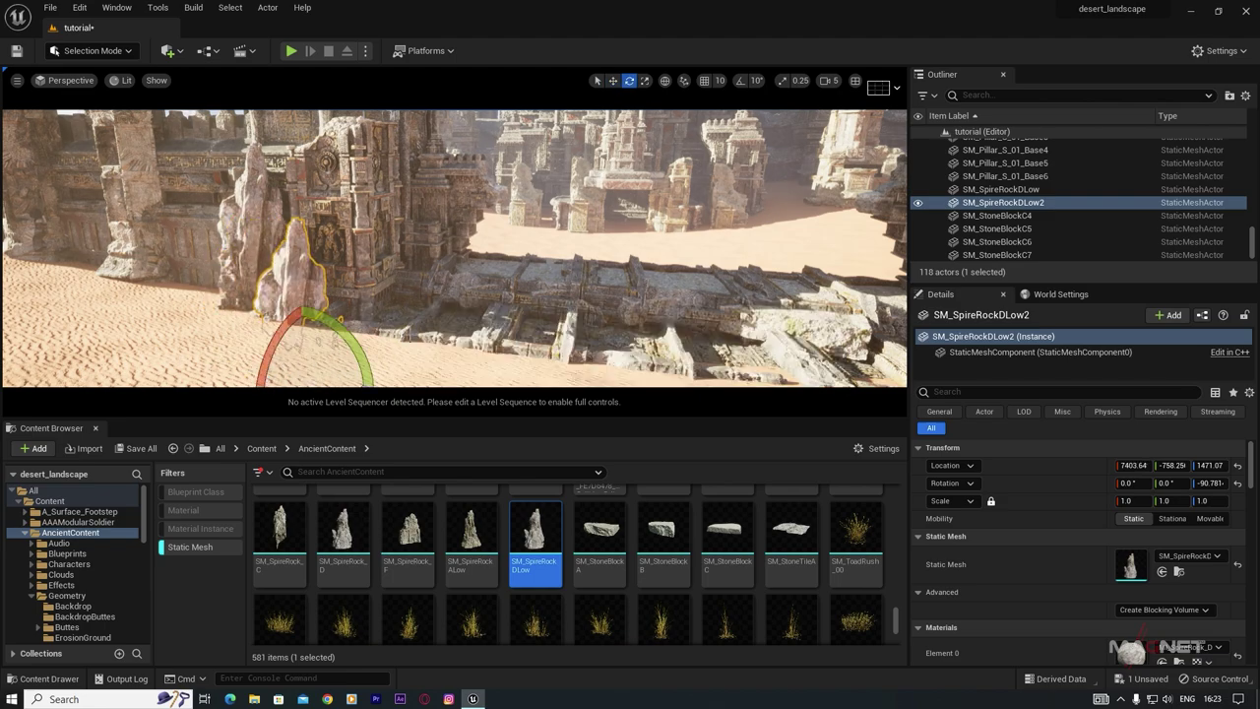
right_drag(335, 325, 330, 359)
drag(338, 357, 384, 351)
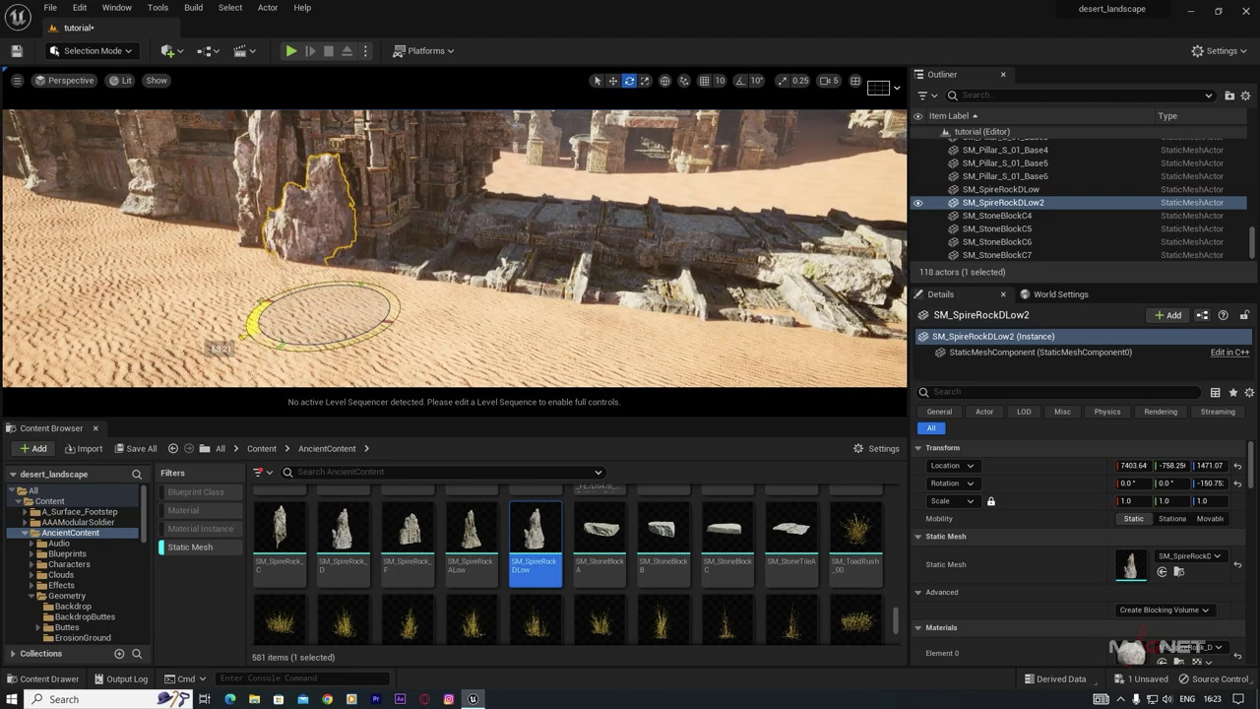
drag(290, 302, 335, 286)
right_drag(385, 311, 368, 297)
key(Escape)
click(362, 303)
right_drag(425, 345, 332, 362)
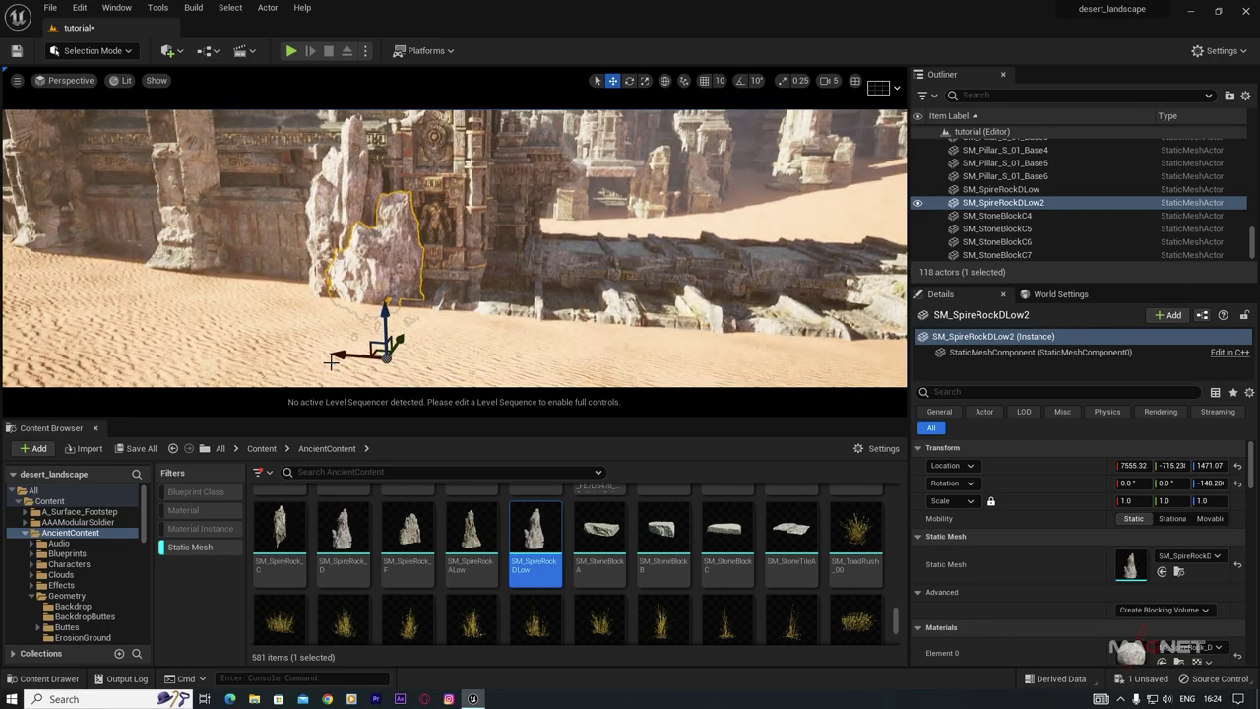
Step: Duplicate the lowered spire rock to X about 7030, Y about -514, and again to the right gate pillar at X about 4108
alt+drag(392, 339, 438, 342)
right_drag(438, 342, 539, 327)
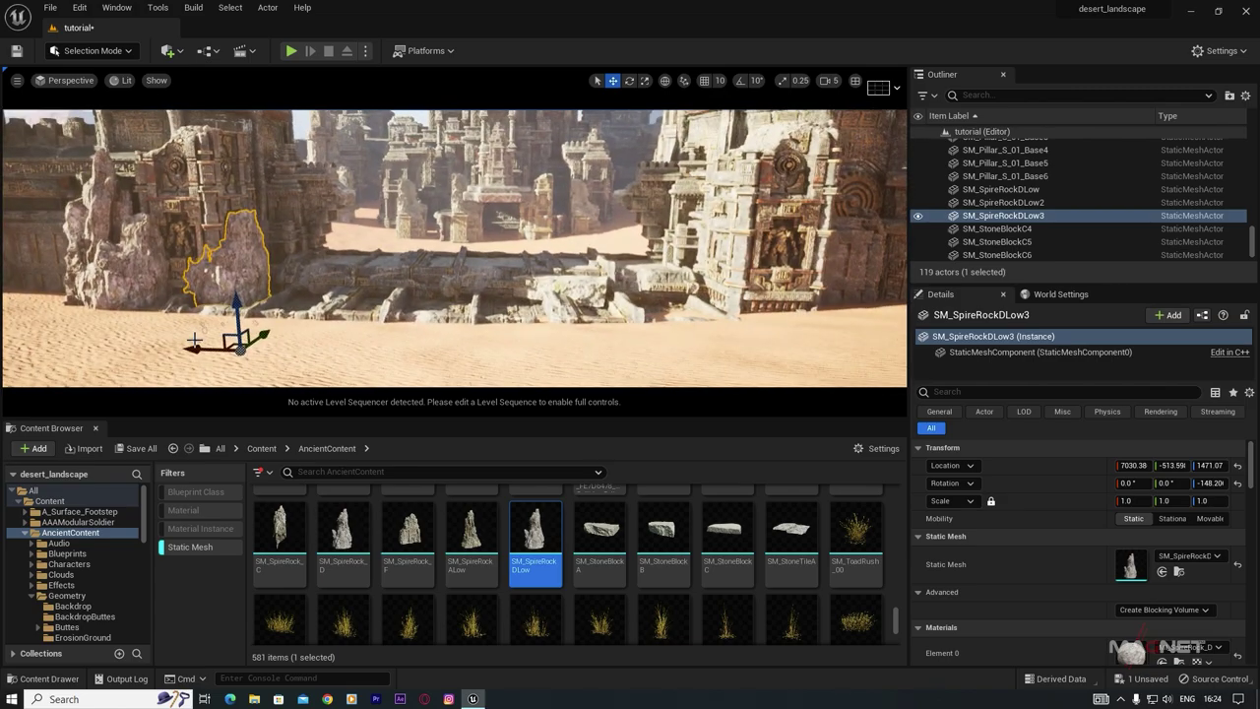
alt+drag(197, 350, 666, 338)
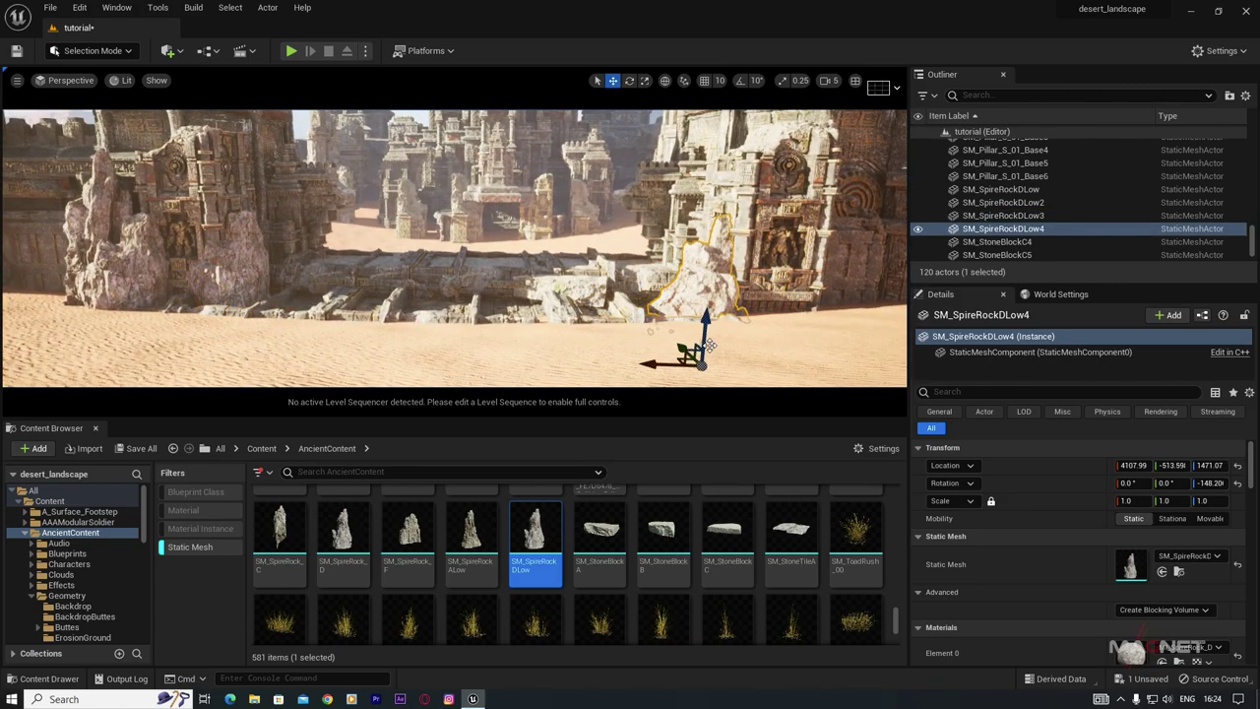
right_drag(587, 370, 645, 365)
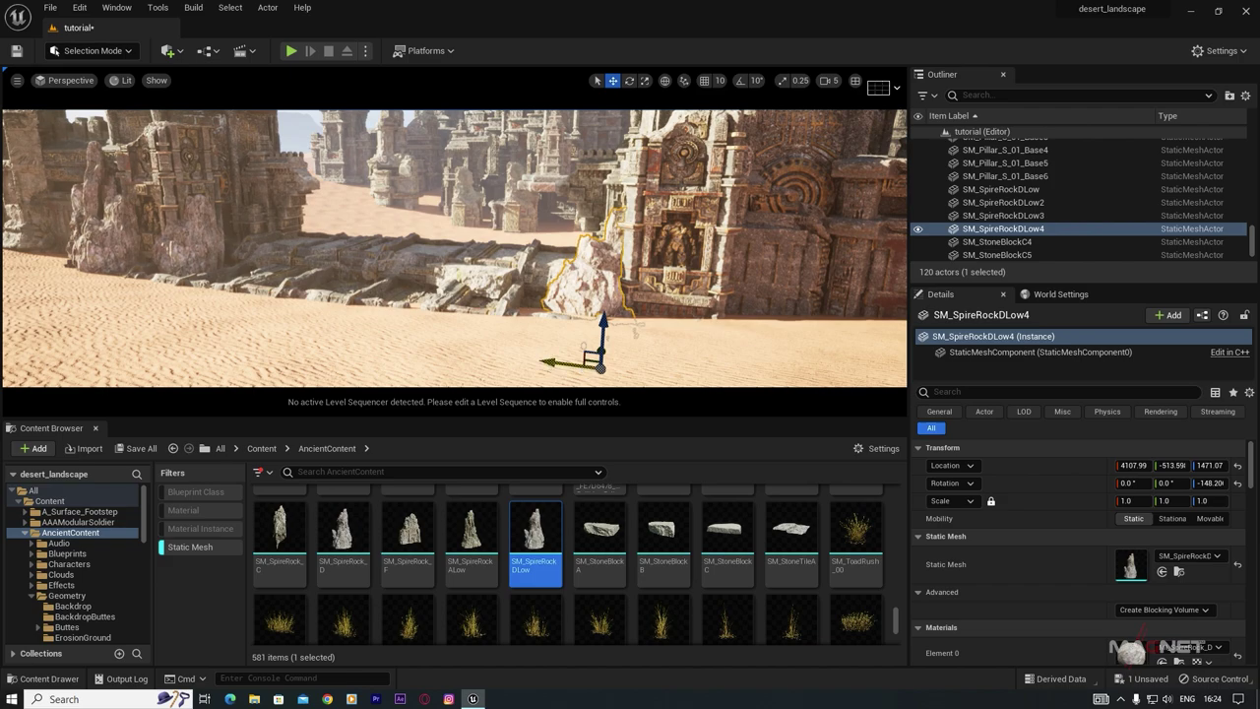
Step: Duplicate the right gate pillar's spire rock outward to X about 3506 and rotate the copy to about -189.3° on Z
alt+drag(547, 362, 609, 366)
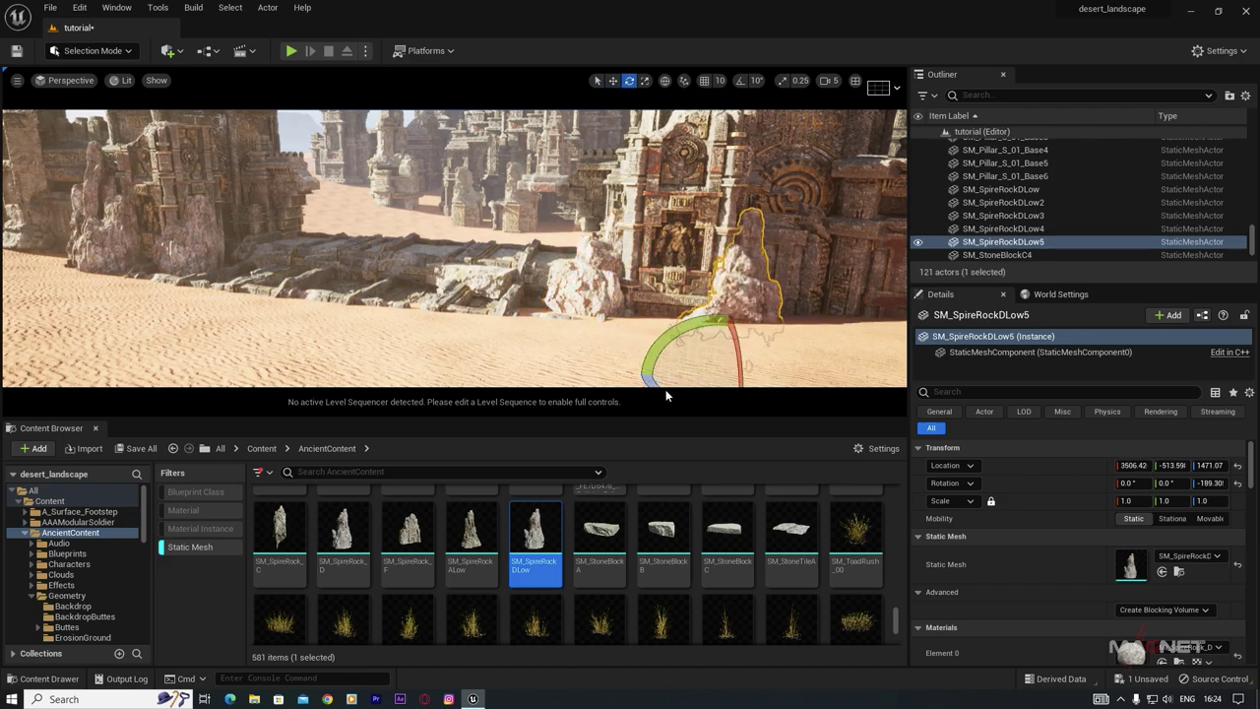
right_drag(666, 396, 581, 394)
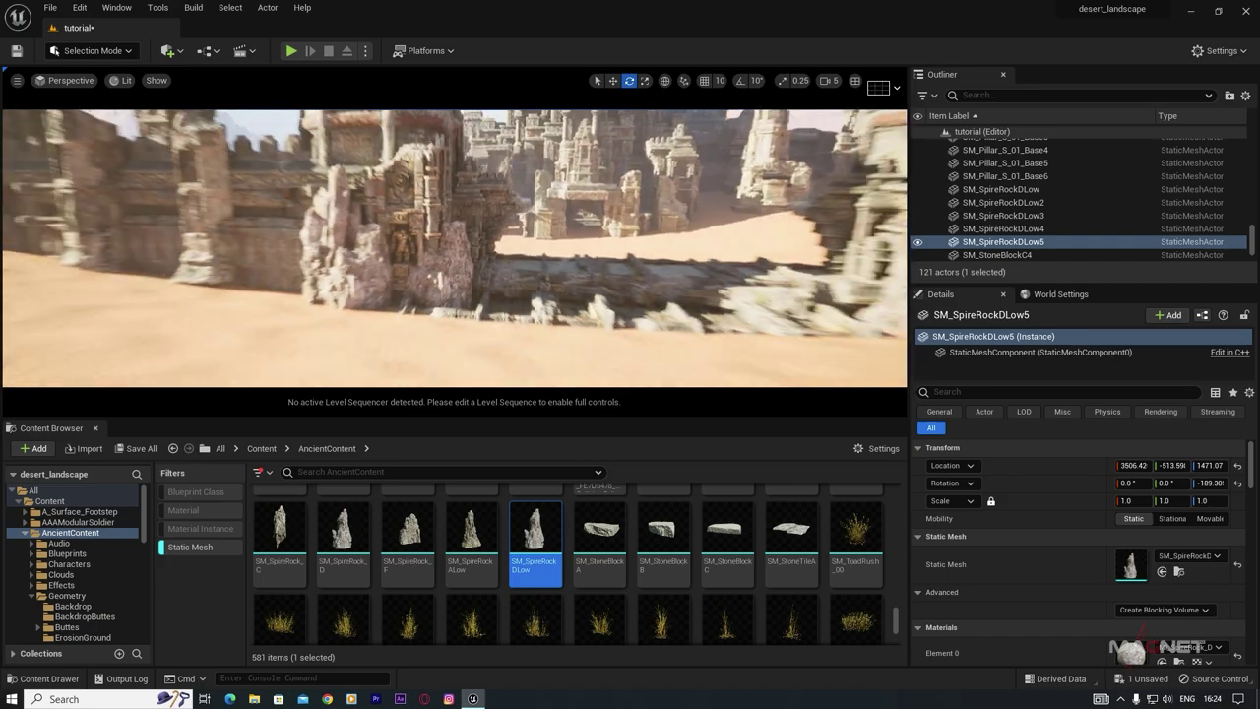
right_drag(738, 380, 506, 345)
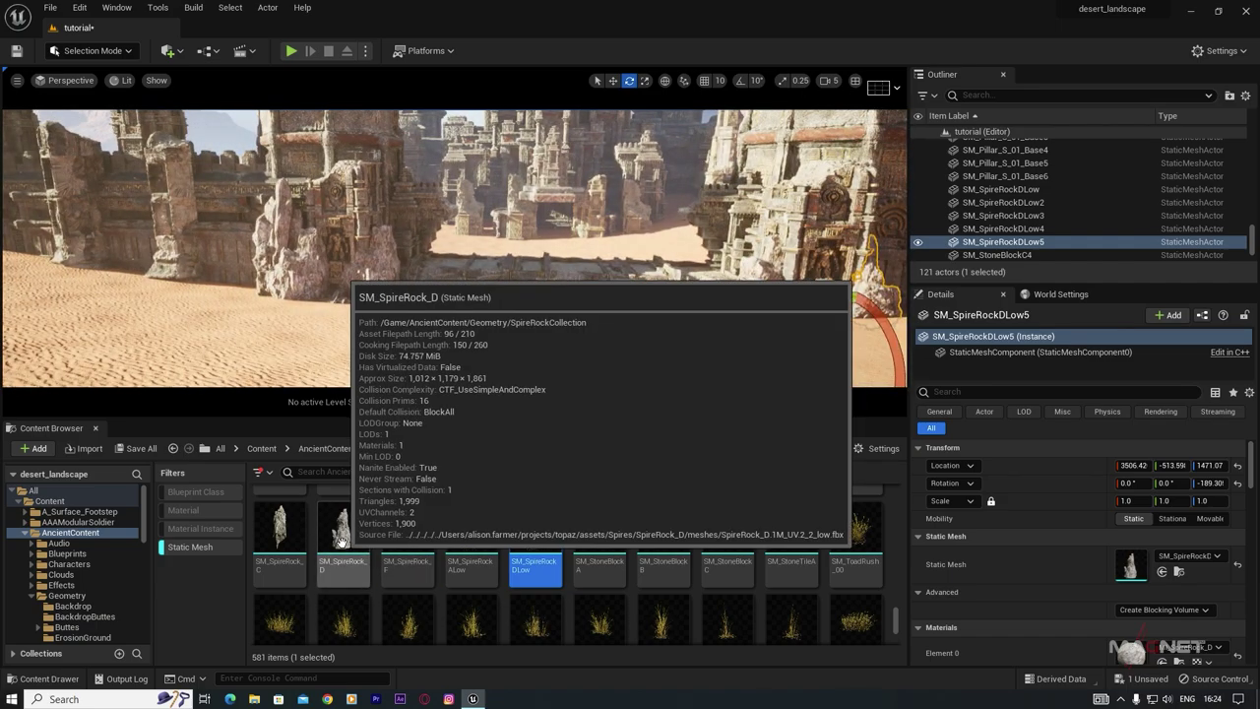
Step: Place SM_SpireRock_D on the sand in front of the left wall and spread resized copies along the outer wall
drag(341, 540, 229, 296)
key(e)
key(w)
key(r)
right_drag(239, 290, 295, 295)
key(w)
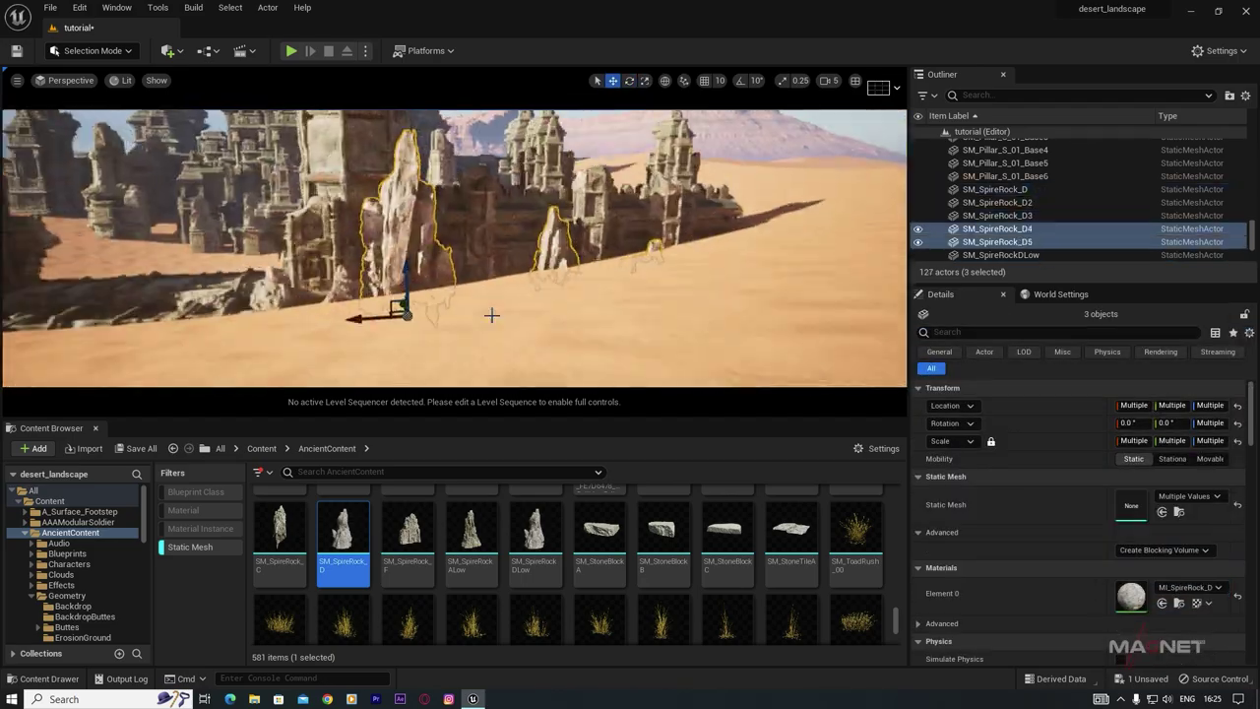
Step: Adjust the SM_SpireRock_D4 copy against the right wall to a scale of about 0.99 at X about 1207, Y about -561
click(406, 222)
key(e)
right_drag(492, 315, 552, 295)
key(r)
key(w)
click(522, 236)
key(r)
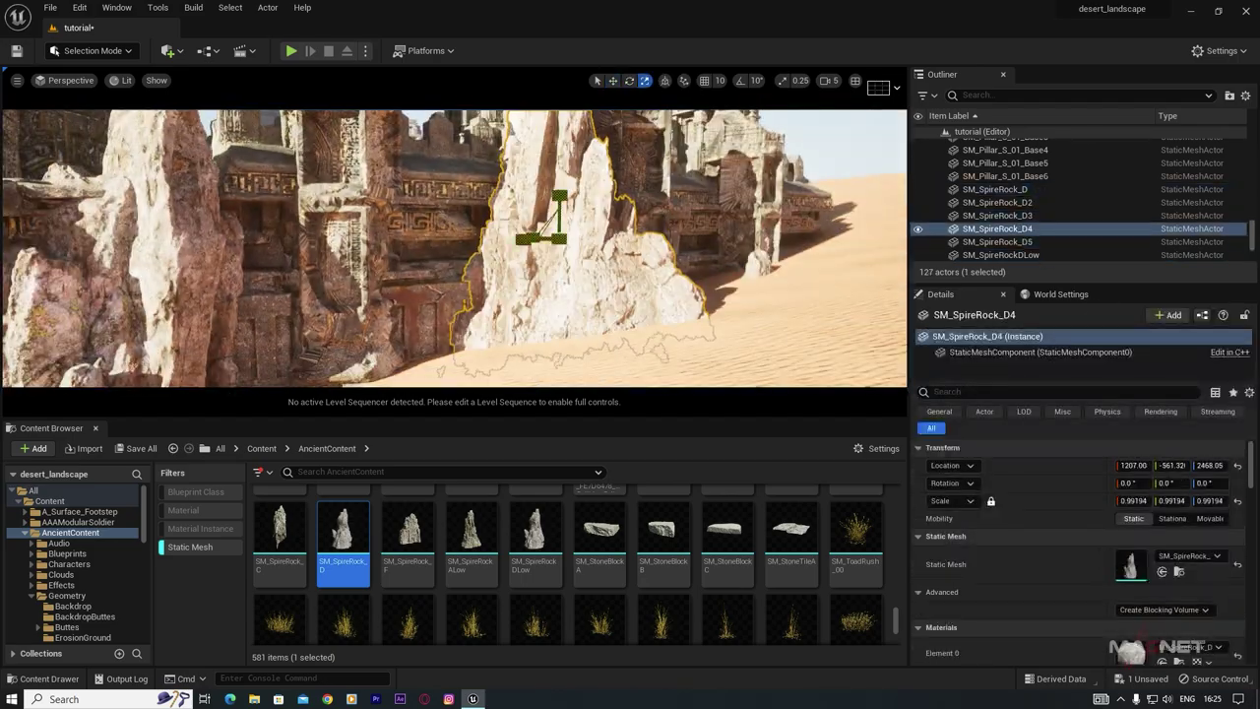
Step: Place another SM_SpireRock_D copy by the inner ruins at X about 2685, Y about 5733, rotated about -99.5° on Z and enlarged to about 1.48
click(756, 264)
key(e)
right_drag(731, 266, 591, 276)
click(438, 212)
key(w)
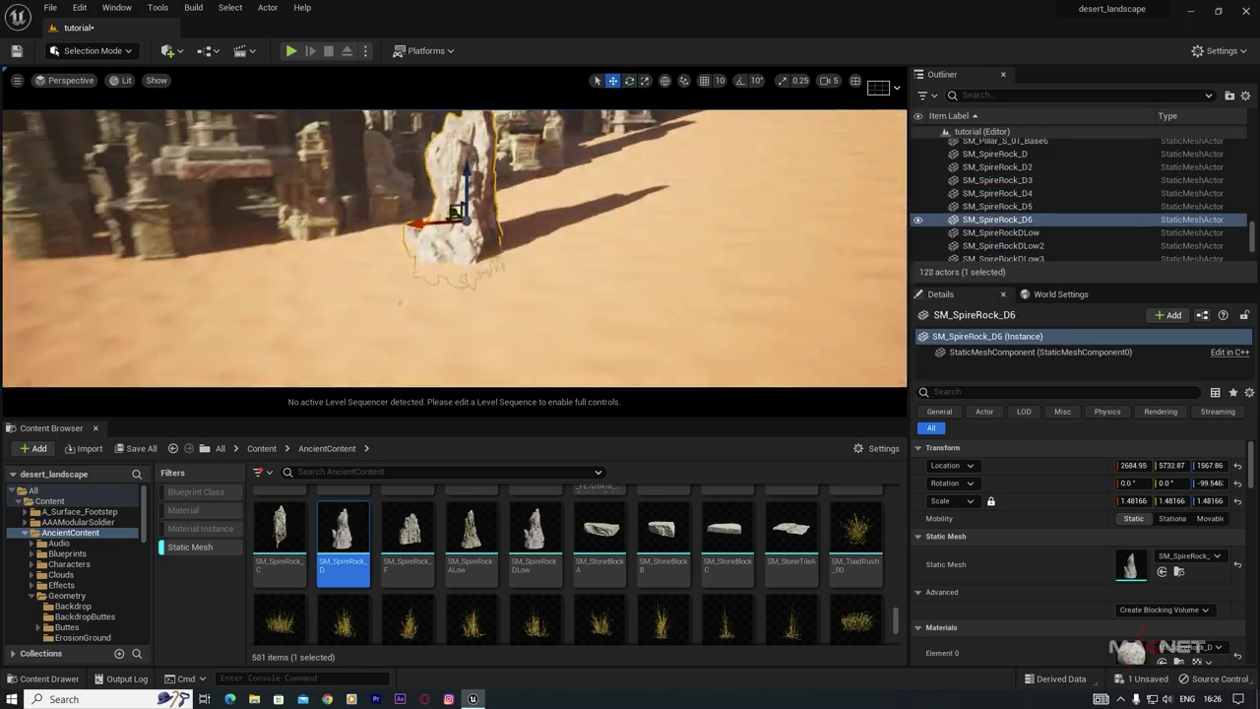
Step: Duplicate SM_SpireRock_D in front of the inner temple entrance, shrinking the last copy to about 0.43 and tilting it at X about 7333, Y about 6950
right_drag(438, 212, 462, 261)
drag(433, 254, 345, 255)
key(r)
drag(388, 256, 364, 301)
key(w)
mouse_move(394, 286)
right_down()
mouse_move(512, 286)
mouse_move(414, 275)
right_up()
key(e)
alt+drag(562, 273, 413, 271)
drag(433, 231, 448, 258)
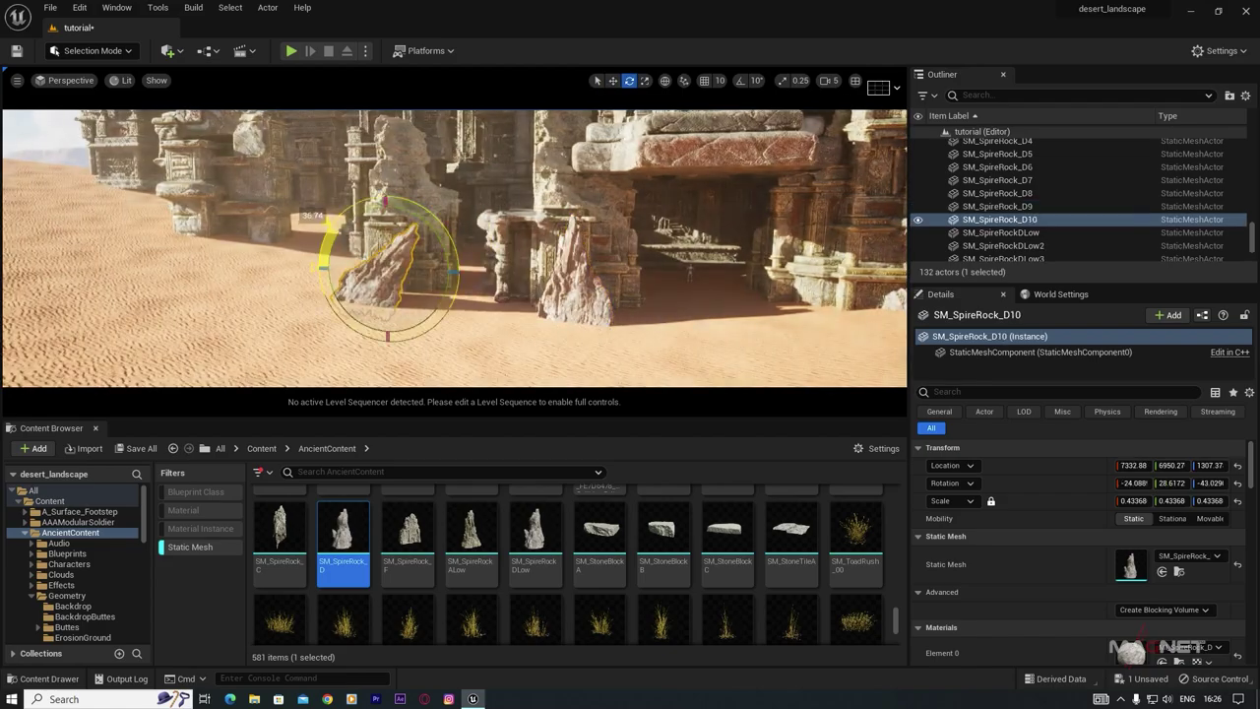
Step: Add another SM_Gate_C ruin in the background at X about 23883, Y about 9503, with a scale of about 21.65
key(w)
right_drag(447, 258, 335, 246)
click(236, 276)
key(e)
key(r)
key(w)
drag(236, 276, 167, 268)
right_drag(296, 255, 452, 246)
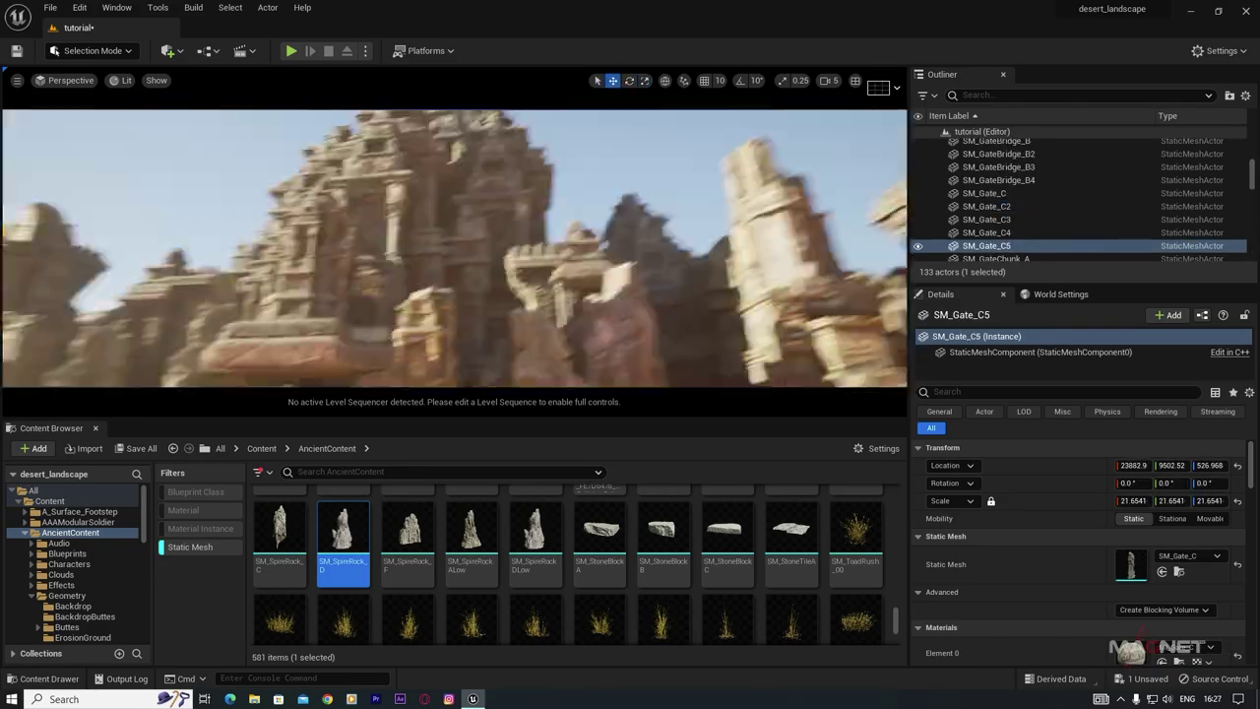
Step: Duplicate a large SM_Gate_B ruin in the distant desert at X about 27327, Y about 3477, tilting it about 29.3° on X
click(433, 197)
alt+drag(394, 304, 295, 304)
right_drag(453, 256, 276, 256)
key(e)
drag(338, 241, 359, 251)
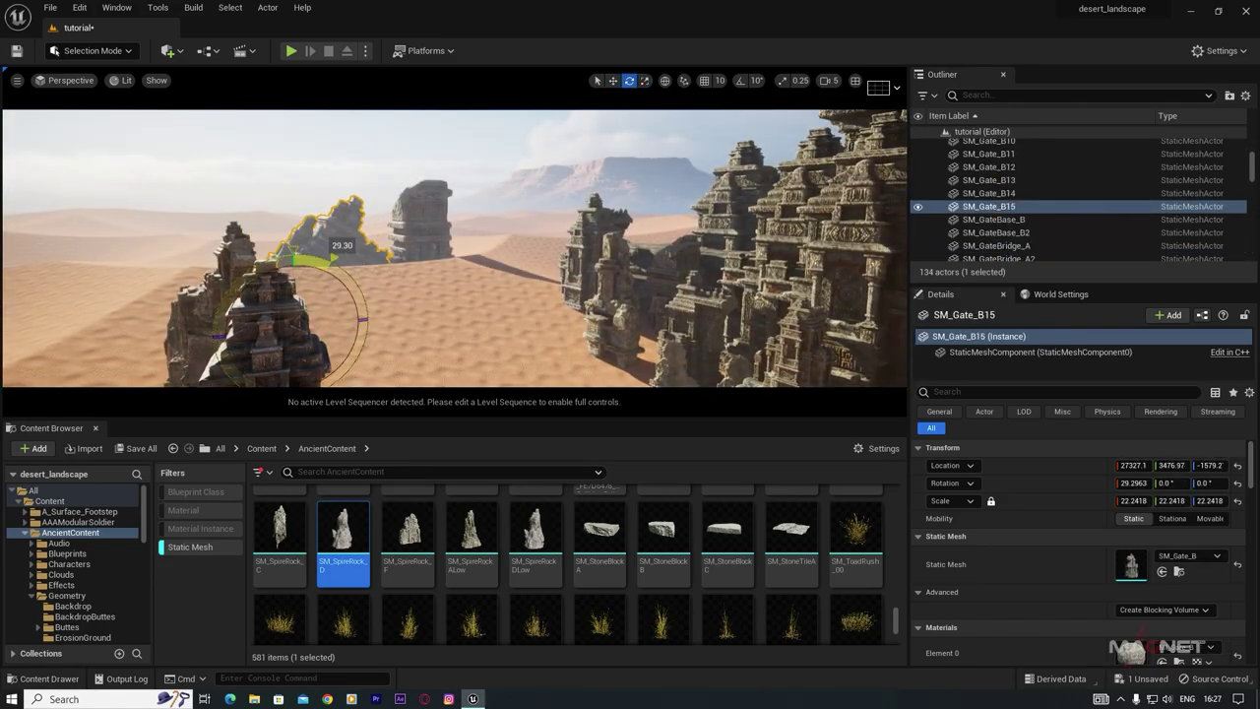
key(Escape)
Step: Duplicate the distant temple ruin and the pillar chunk on the dune, offsetting the copies in the background
right_drag(359, 251, 551, 256)
click(691, 236)
key(w)
alt+drag(661, 289, 707, 283)
key(w)
click(816, 258)
alt+drag(787, 282, 858, 160)
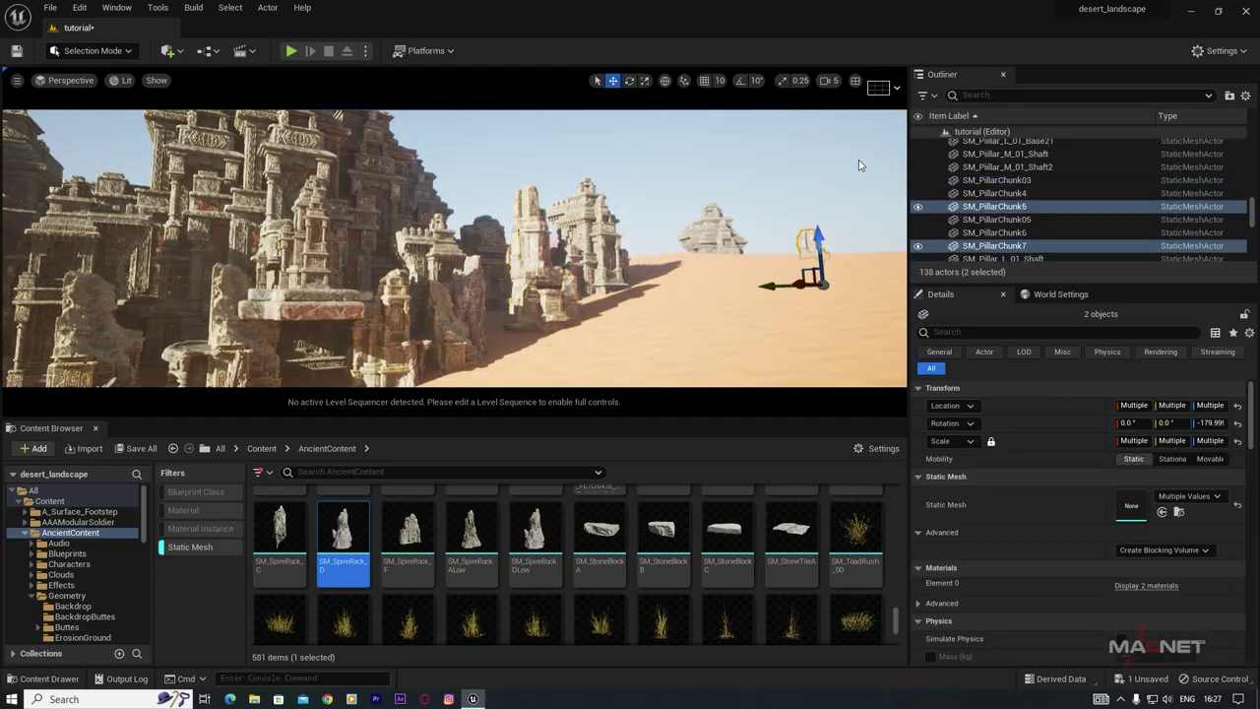
key(Escape)
Step: Place SM_NatureRock_042 on the sand beside the ruins at X about 11887, Y about -4361, and delete the smaller SM_NatureRock_053
right_drag(858, 159, 472, 288)
scroll(602, 551, up, 20)
scroll(593, 571, down, 5)
key(w)
key(w)
key(s)
key(s)
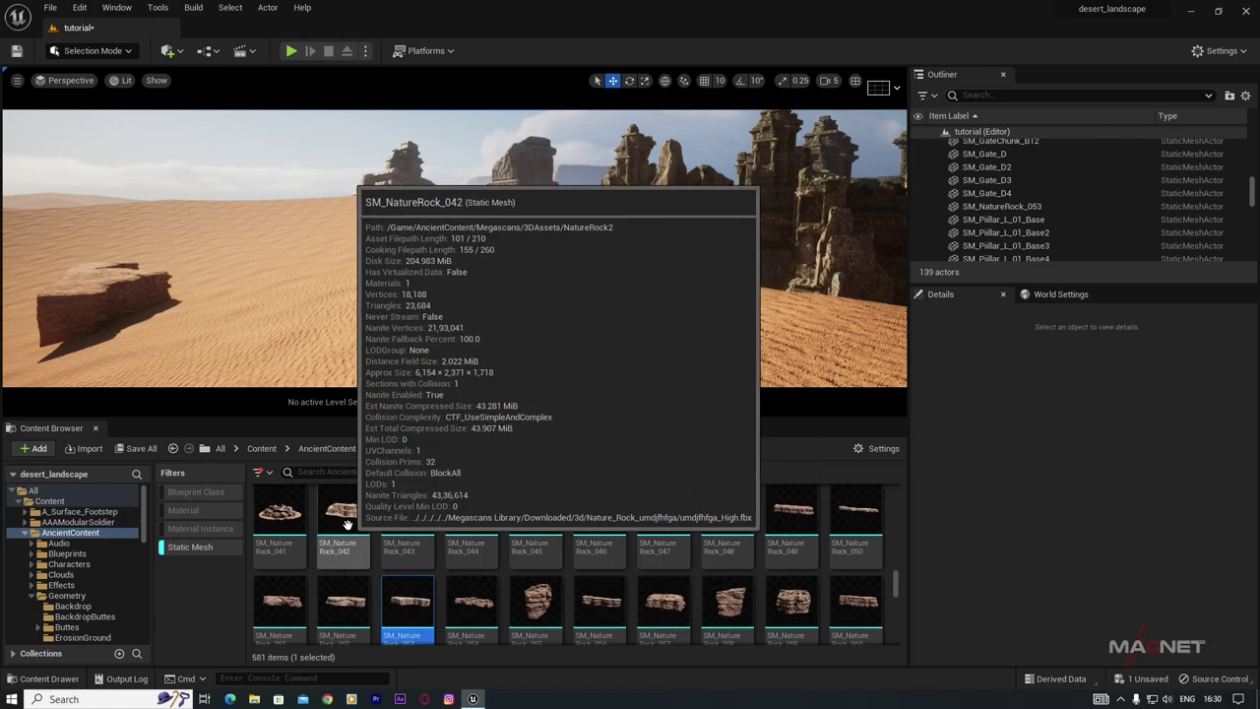
drag(343, 513, 285, 258)
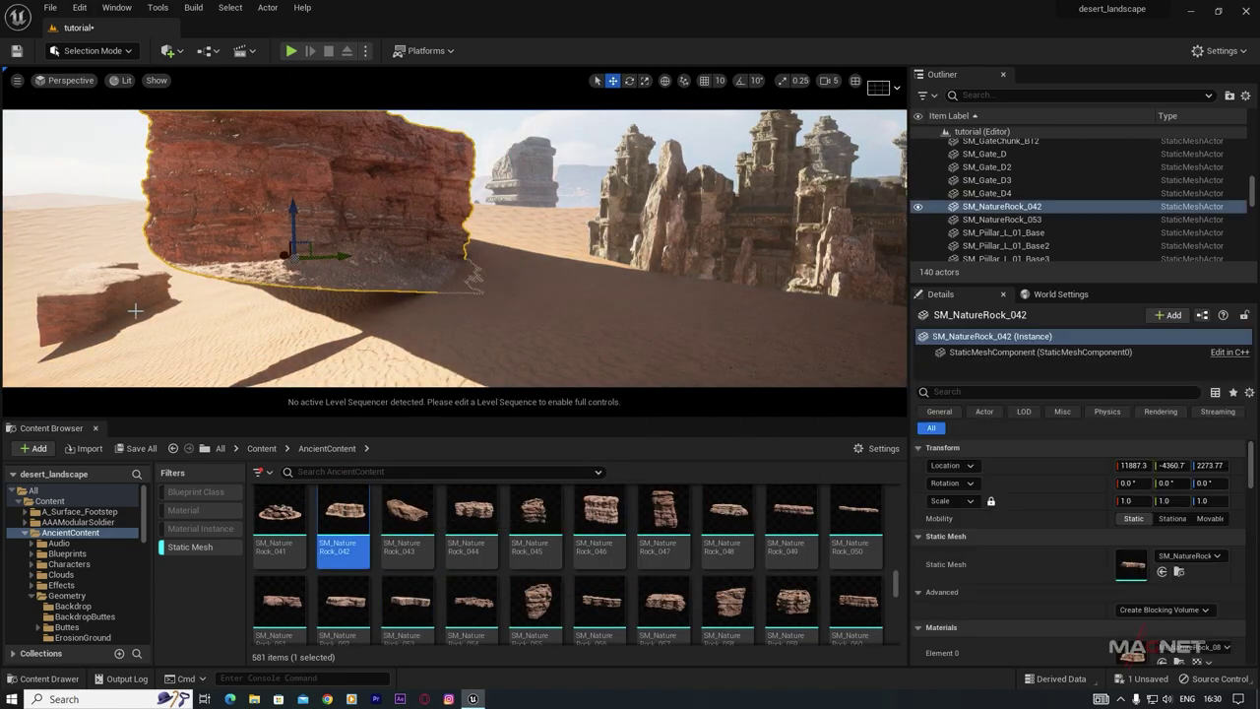
click(150, 307)
key(Delete)
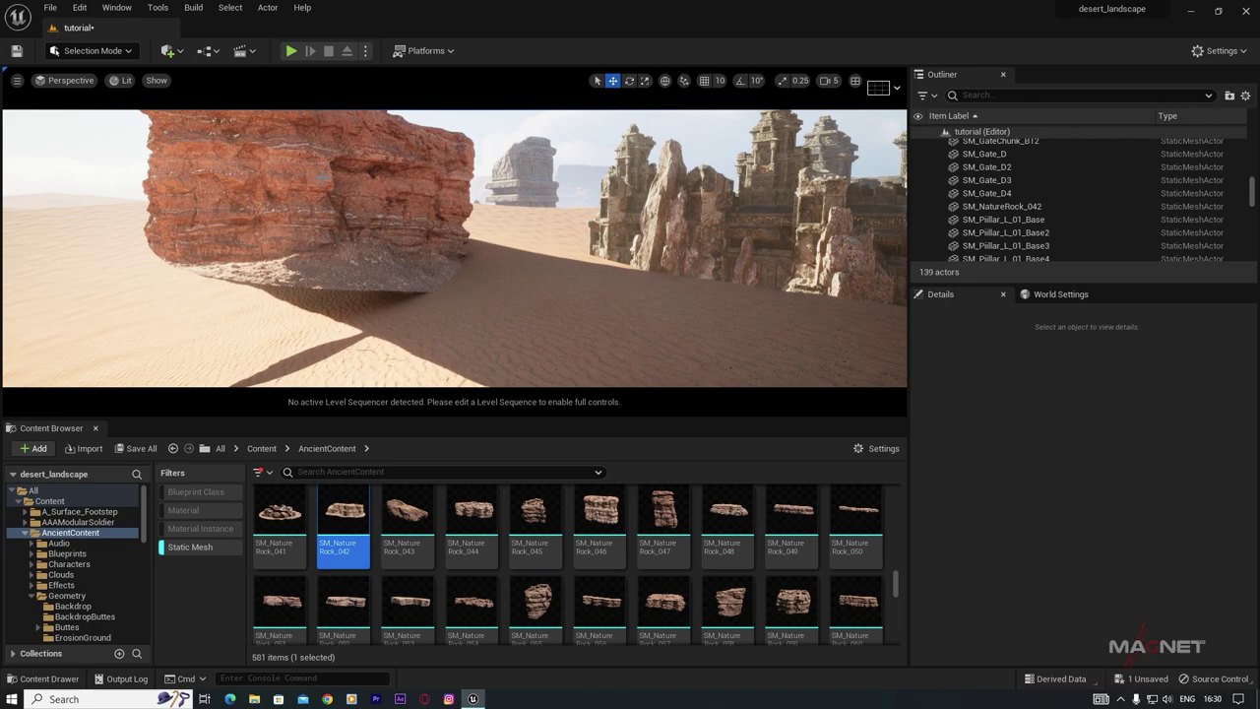
Step: Rotate the SM_NatureRock_042 cliff to about 96.8° on Z and lower it into the sand to Z about 1673
click(340, 204)
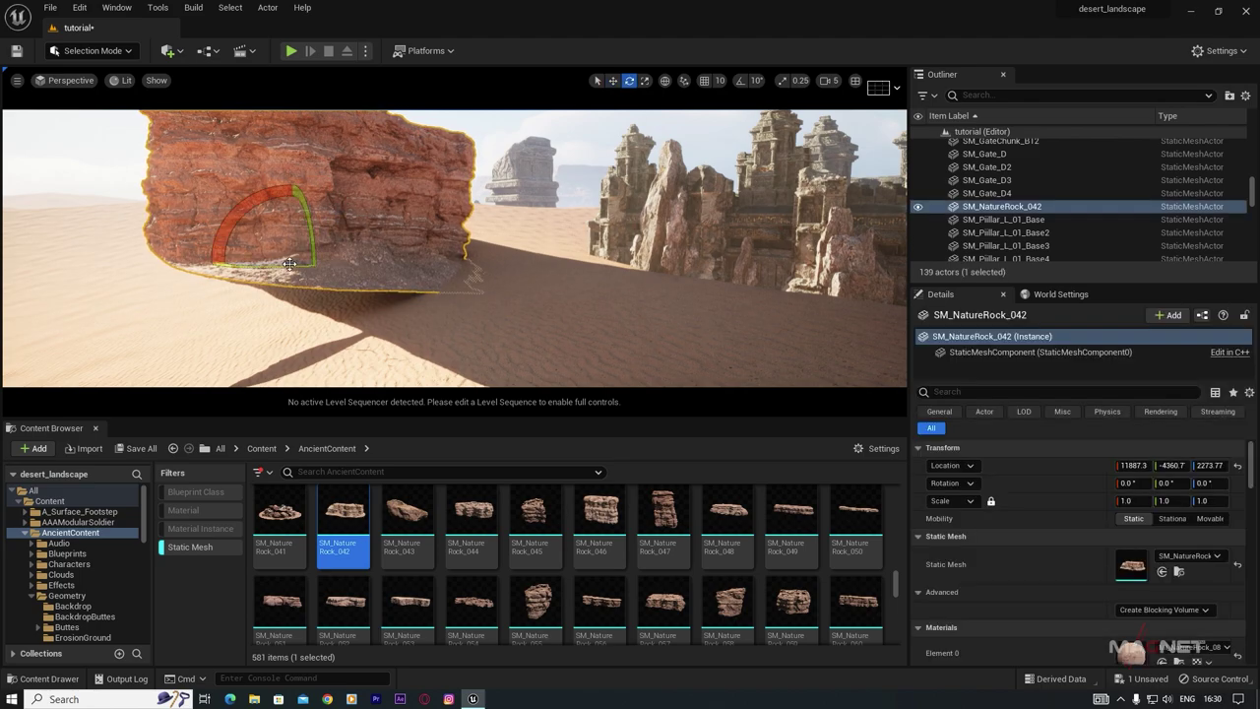
drag(290, 263, 366, 260)
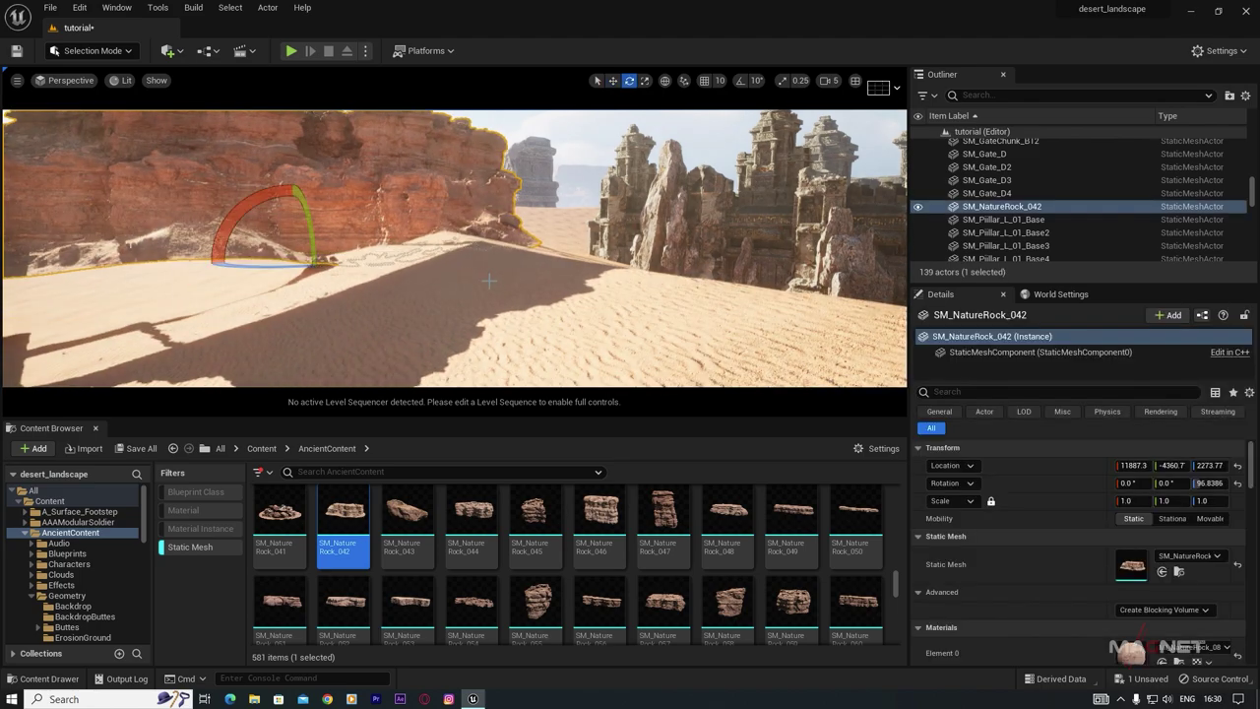
right_drag(490, 281, 452, 241)
key(w)
drag(454, 233, 454, 307)
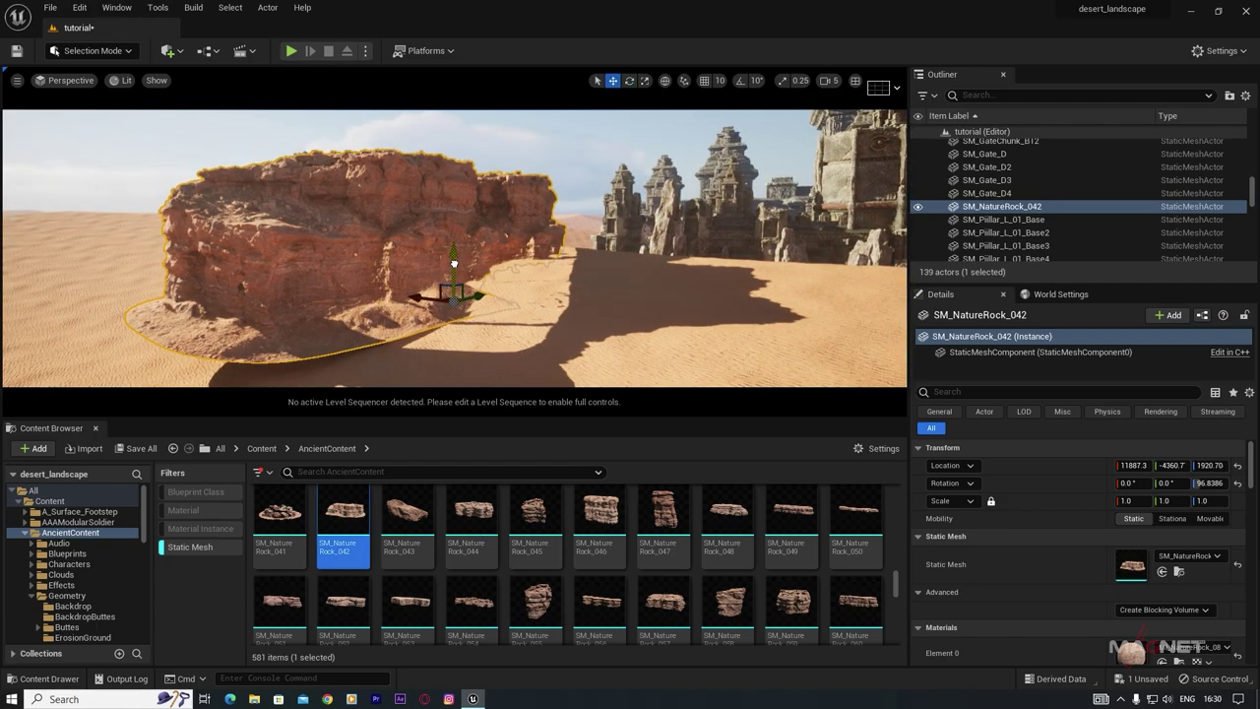
right_drag(580, 307, 659, 290)
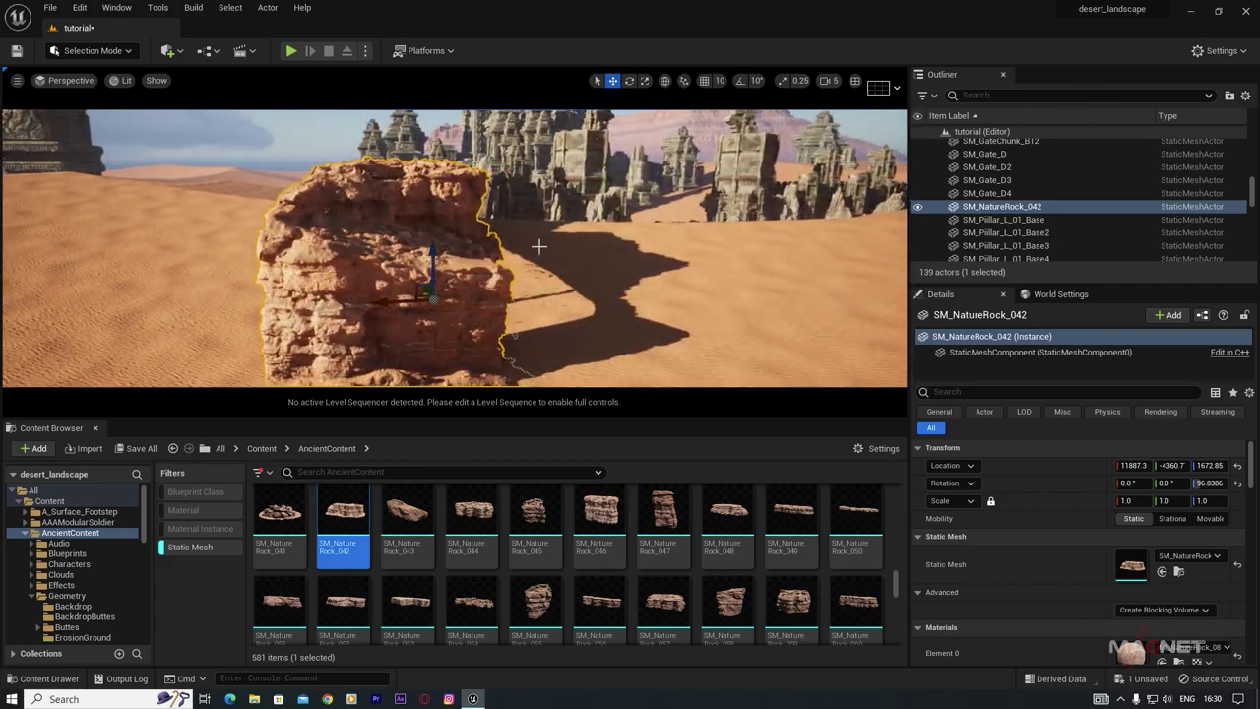
Step: Duplicate the SM_NatureRock_042 cliff, rotate the copy to about -72.4° on Z and shift it to extend the red rock wall
right_drag(540, 246, 585, 230)
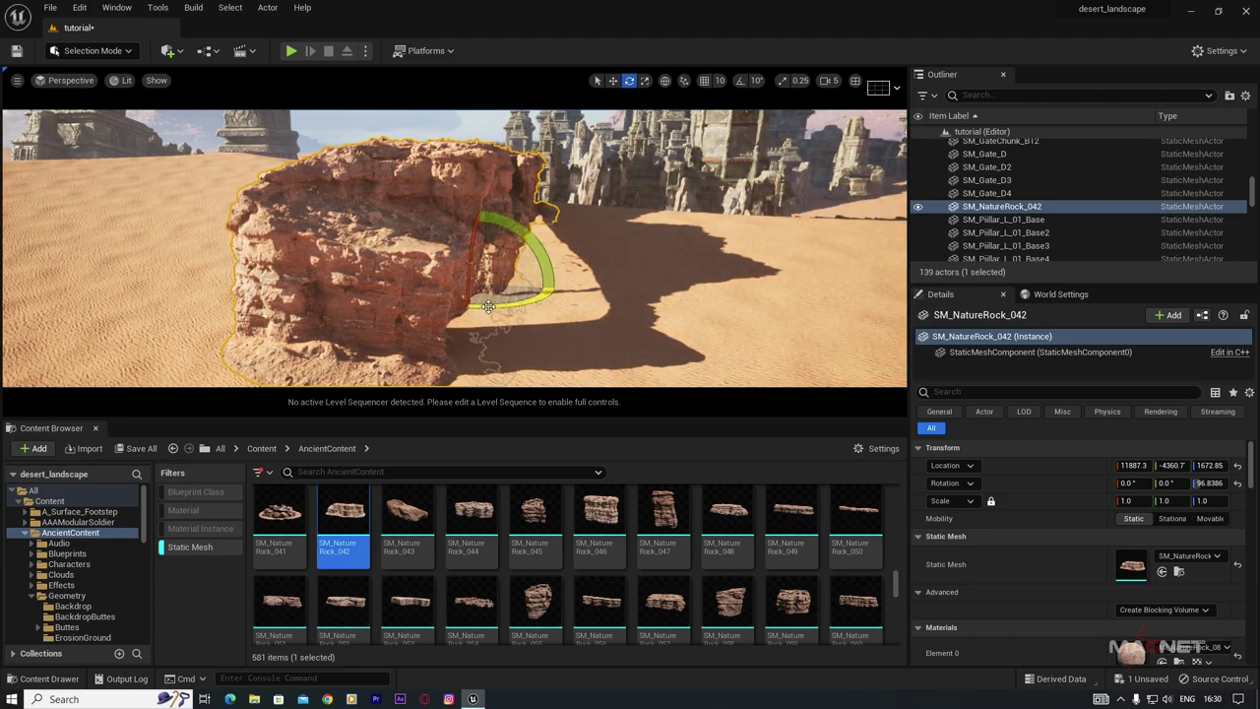
alt+drag(487, 305, 556, 295)
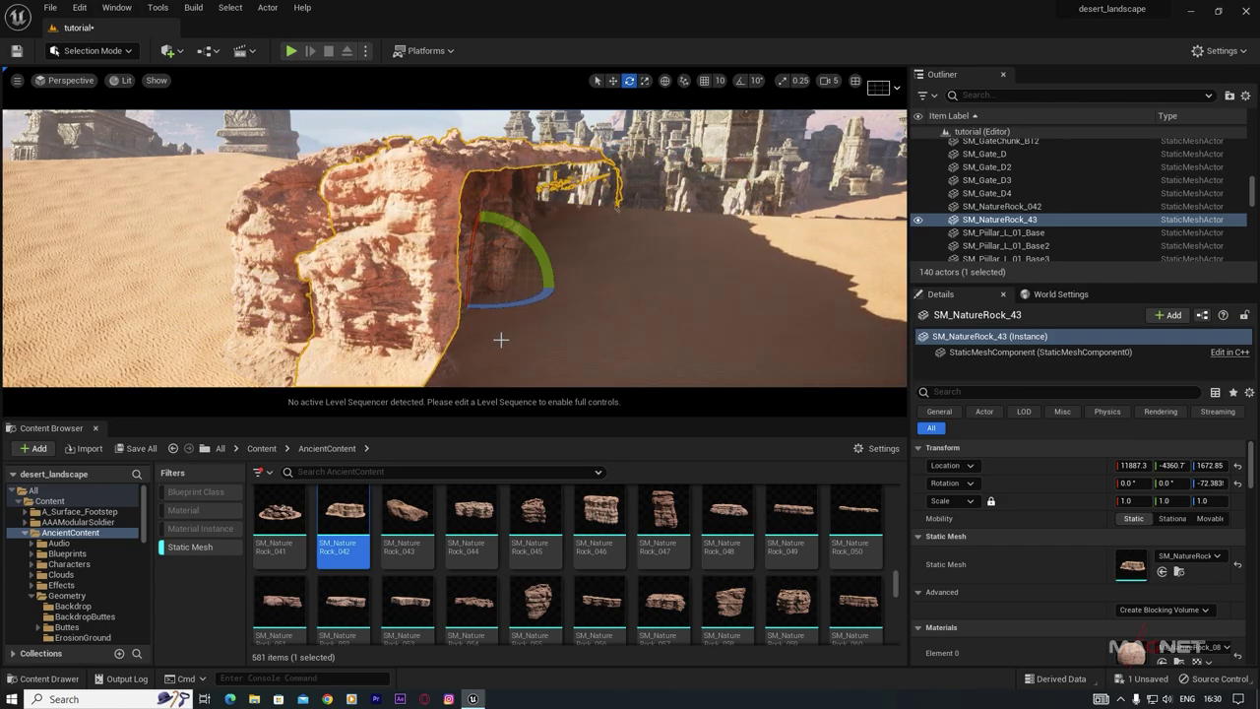
drag(422, 285, 357, 237)
Step: Place two copies of SM_SpireRock_D3 against the cliff's end nearest the ruins, the second at X about 12047, Y about -1871
right_drag(313, 283, 431, 237)
click(433, 202)
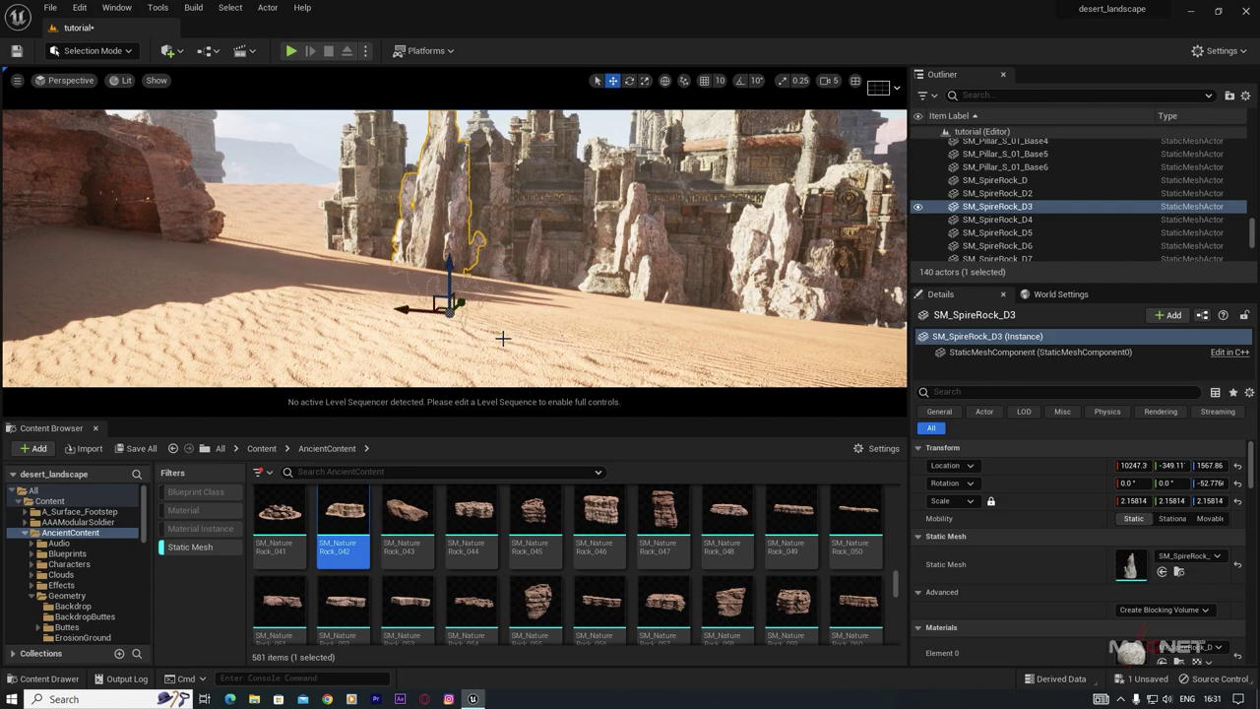
alt+drag(448, 296, 260, 335)
right_drag(261, 335, 321, 291)
drag(367, 305, 236, 255)
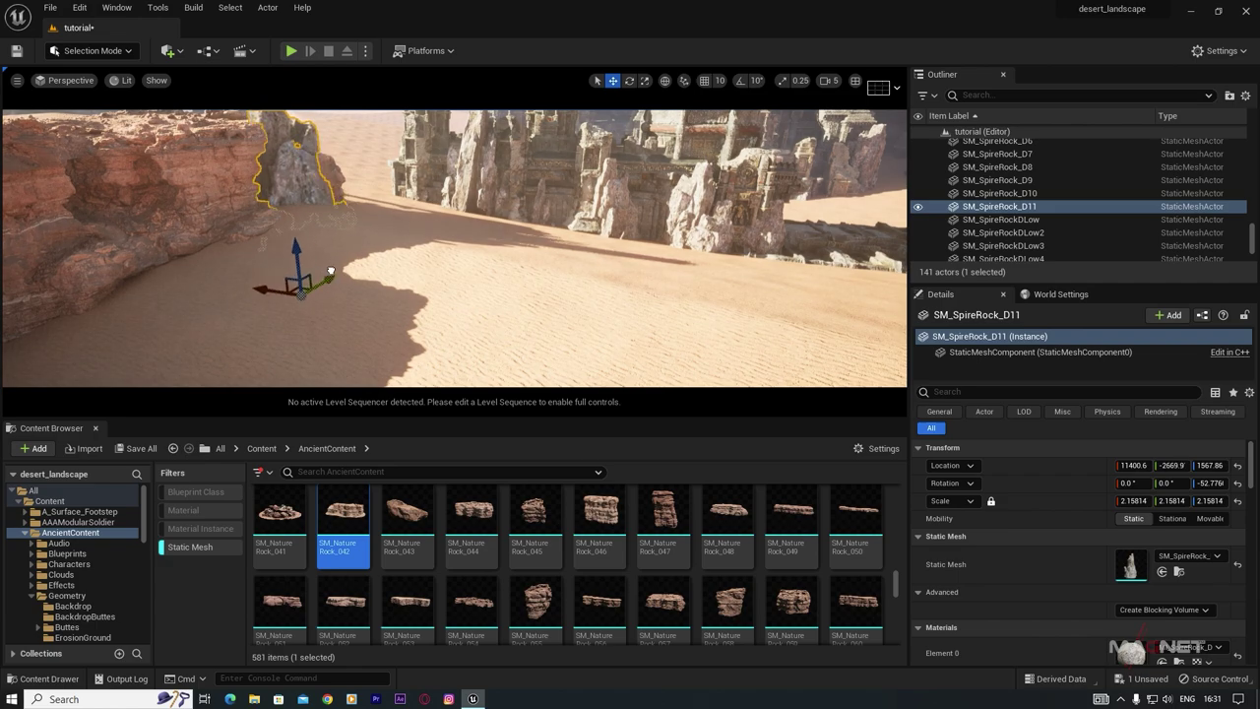
right_drag(469, 299, 435, 285)
alt+drag(372, 365, 400, 333)
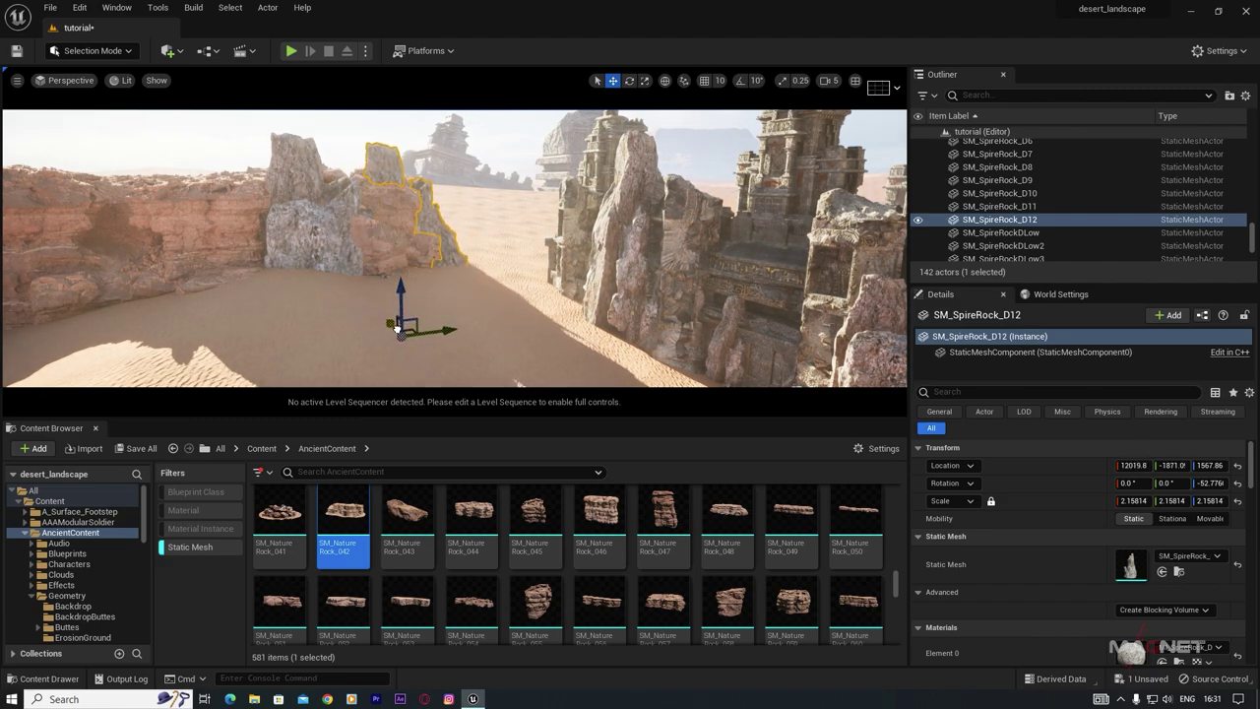
Step: Add two more spire rock copies at the cliff's far end, enlarging the outer one to about 5.27 at X about 12947, Y about -6857
right_drag(433, 332, 329, 337)
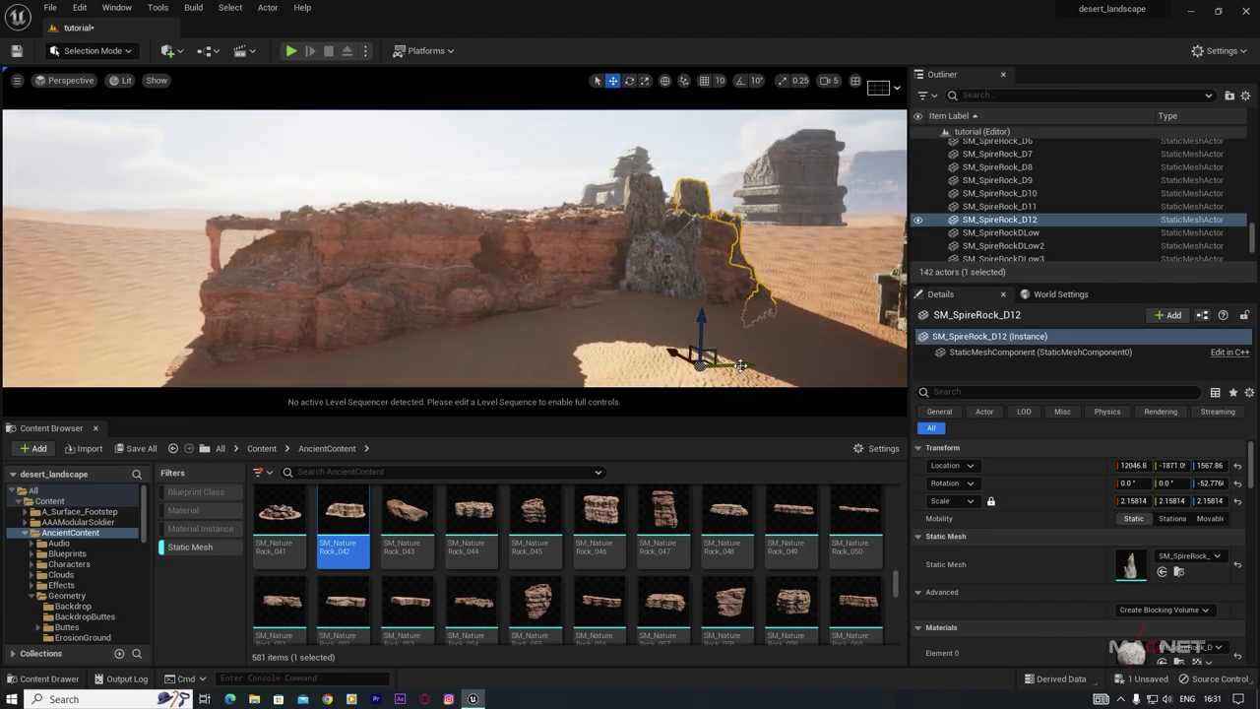
alt+drag(740, 365, 490, 371)
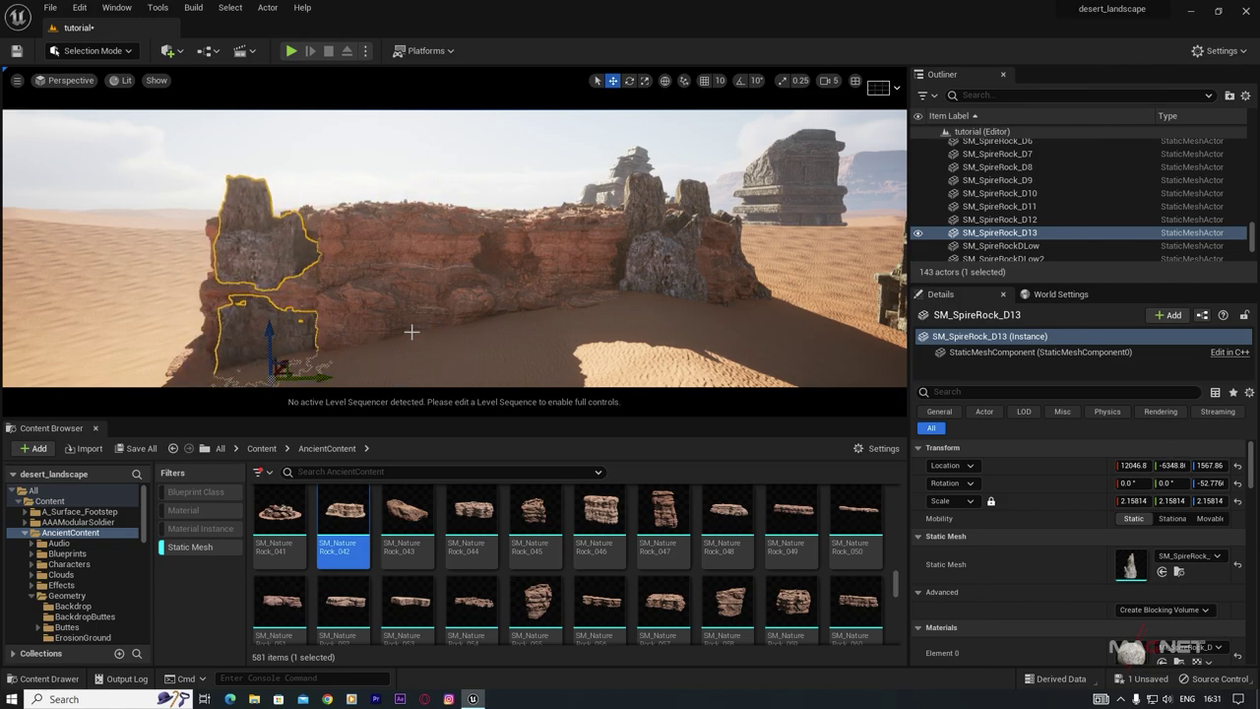
right_drag(412, 332, 370, 349)
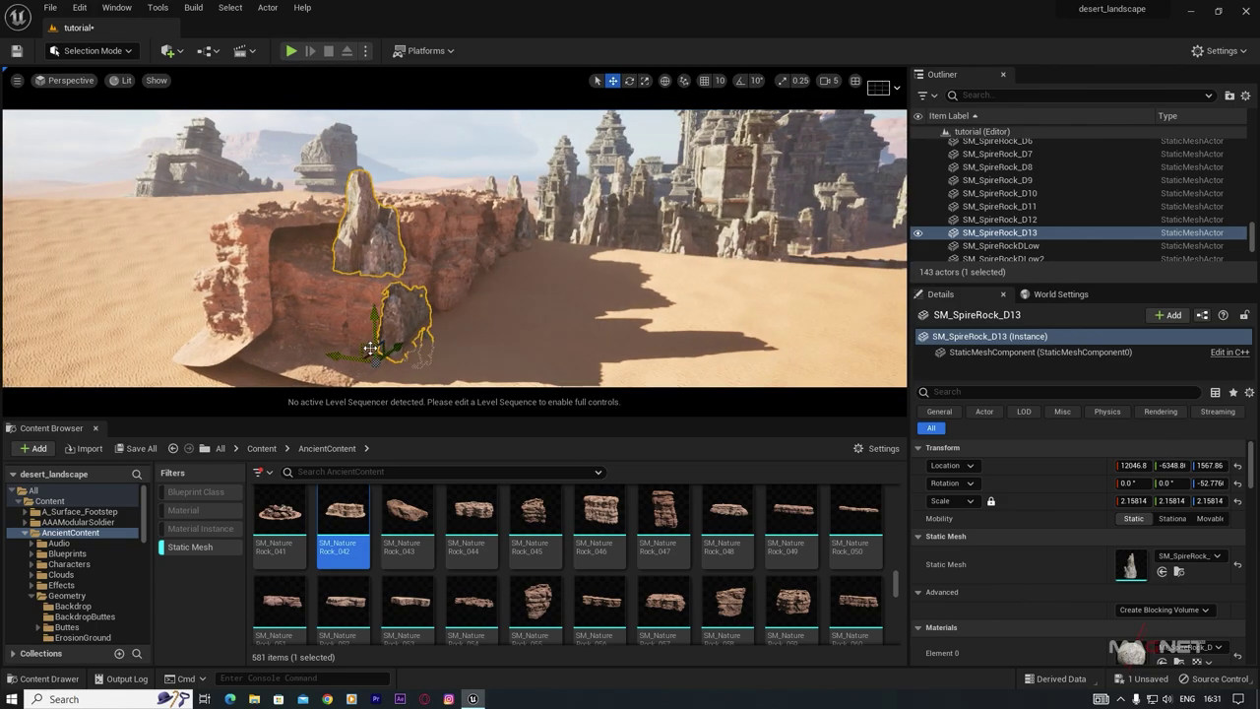
alt+drag(360, 352, 305, 354)
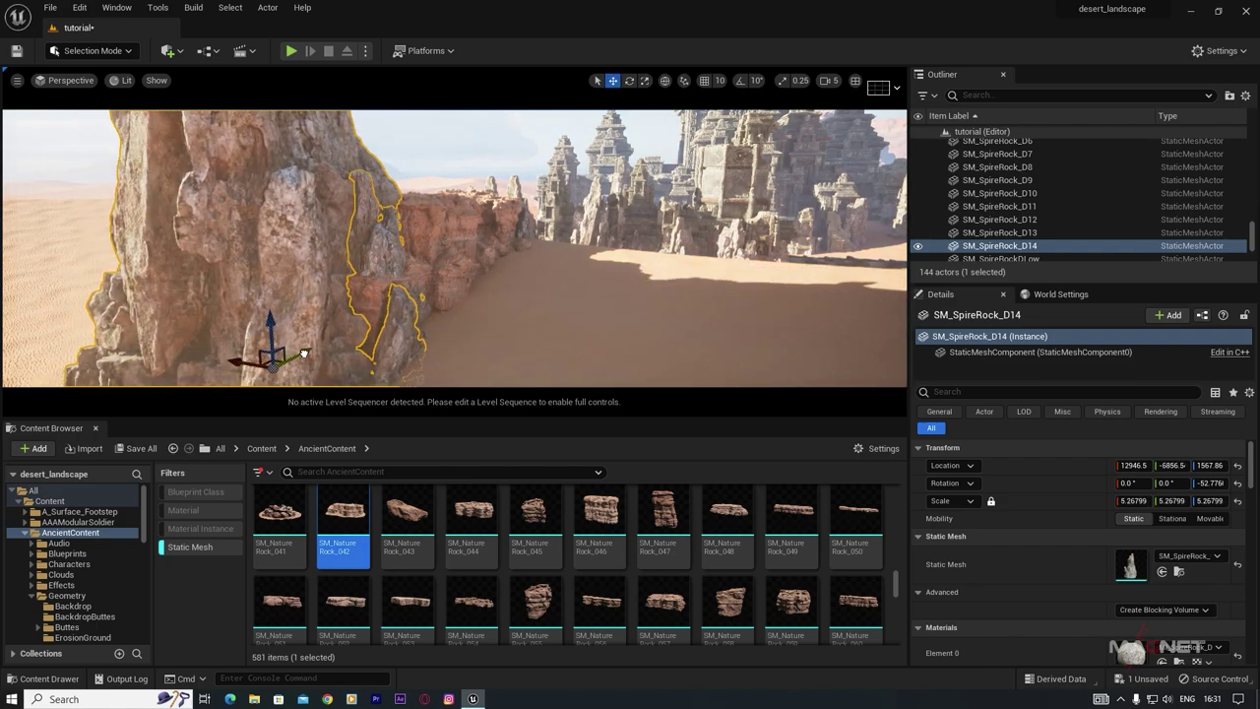
key(w)
right_drag(463, 214, 464, 138)
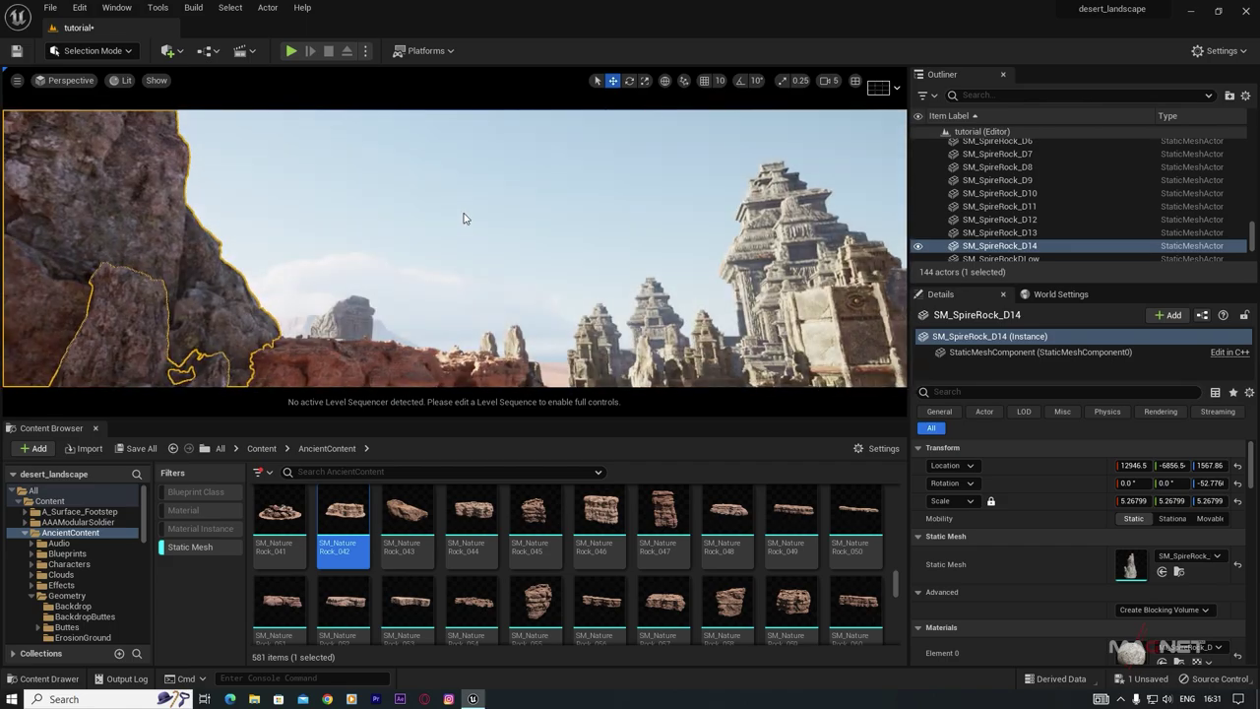
click(464, 214)
Step: Duplicate SM_Gate_B13 beside the red cliff at X about 11852, Y about -5295, rotated about -81.75° on Z and scaled to about 3.73
right_drag(502, 363, 542, 418)
mouse_move(380, 230)
right_down()
mouse_move(306, 230)
mouse_move(380, 230)
right_up()
key(d)
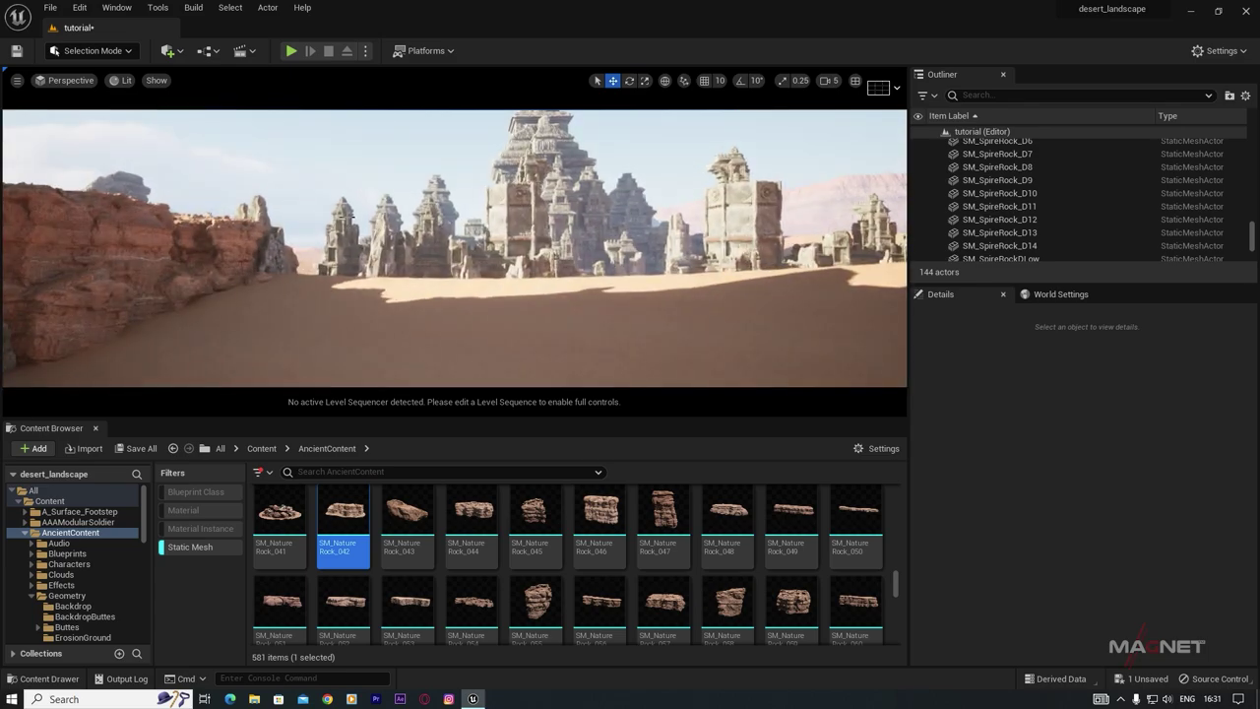
click(350, 216)
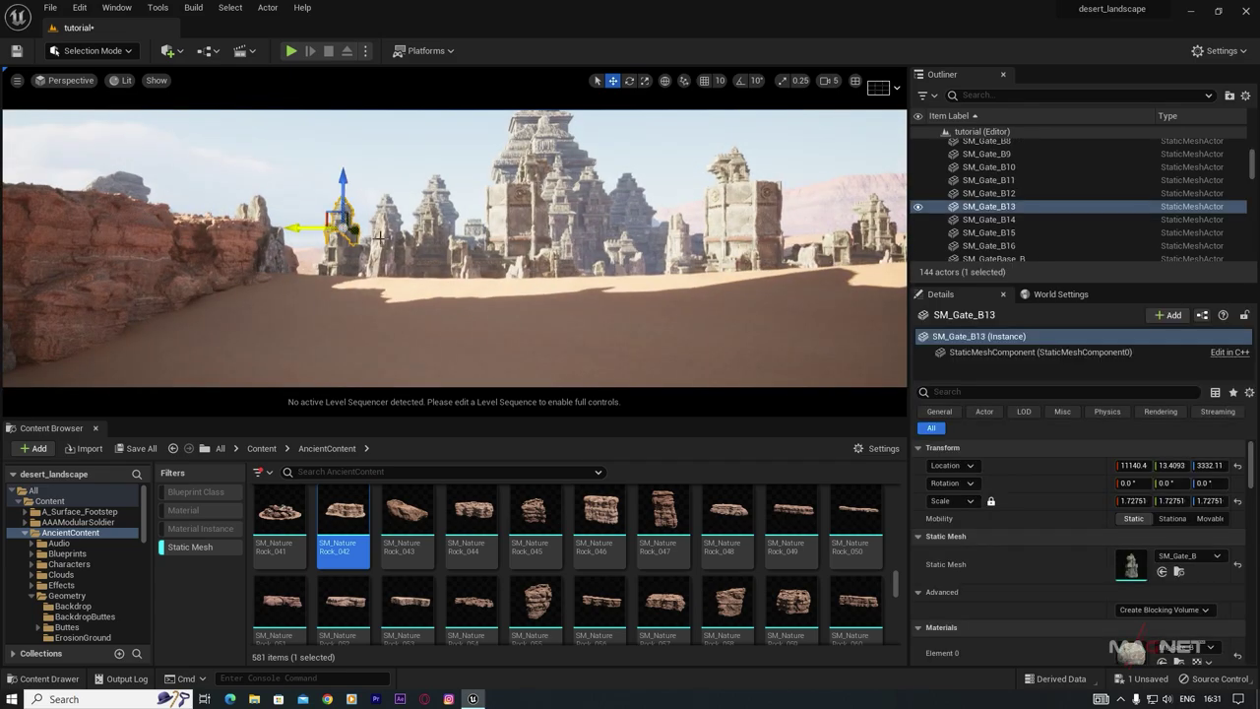
alt+drag(357, 232, 215, 234)
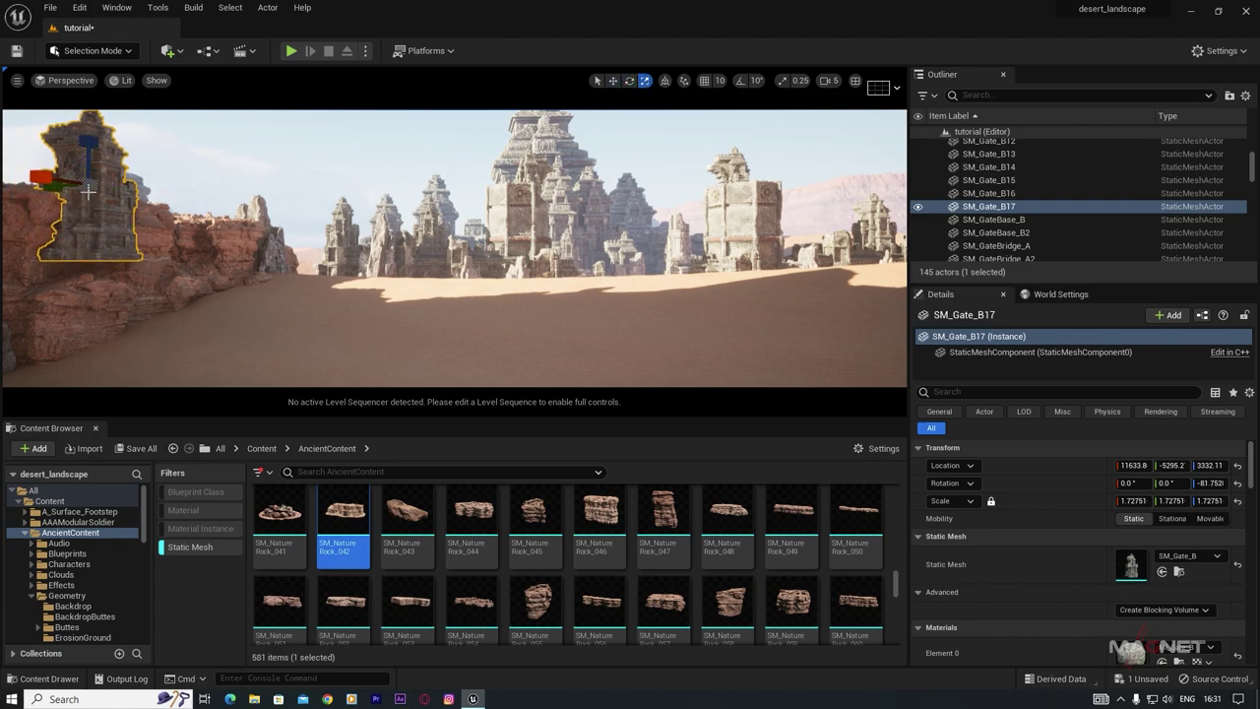
drag(41, 178, 61, 179)
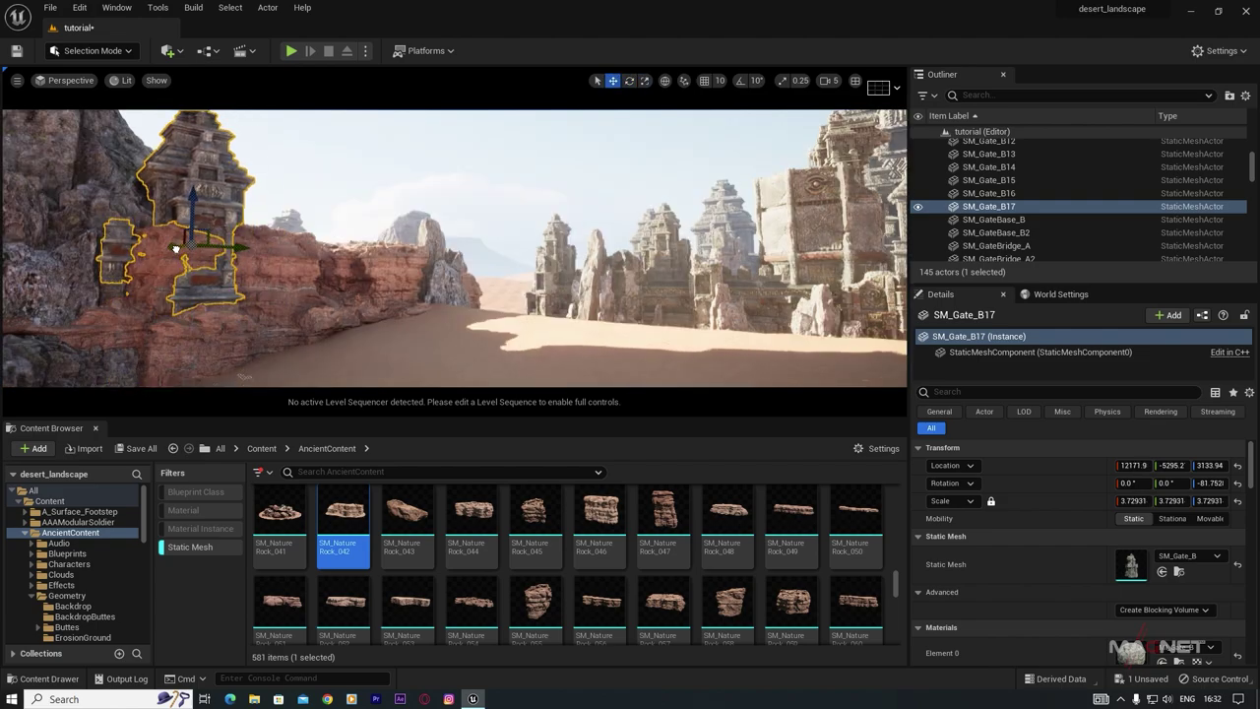
drag(175, 248, 186, 245)
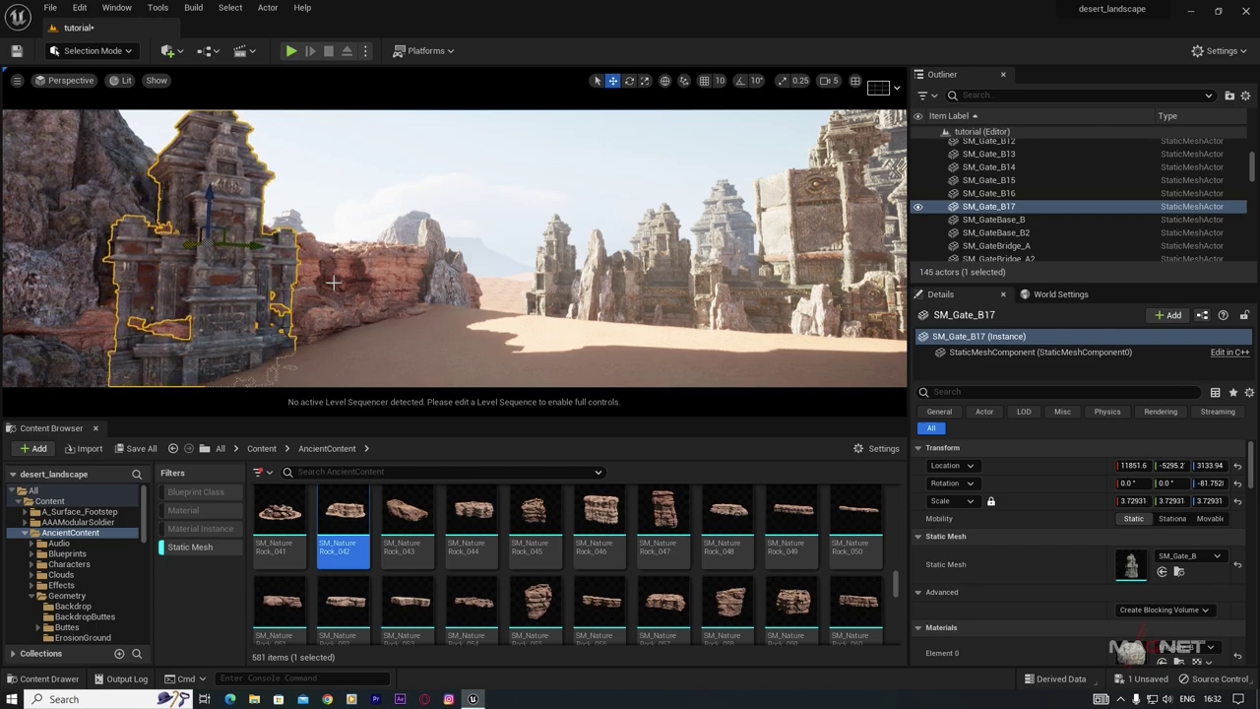
right_drag(186, 245, 248, 248)
Step: Duplicate the SM_NatureRock_042 cliff, two of its spire rocks and the SM_Gate_B17 tower together towards the opposite side of the ruins
key(Escape)
click(438, 285)
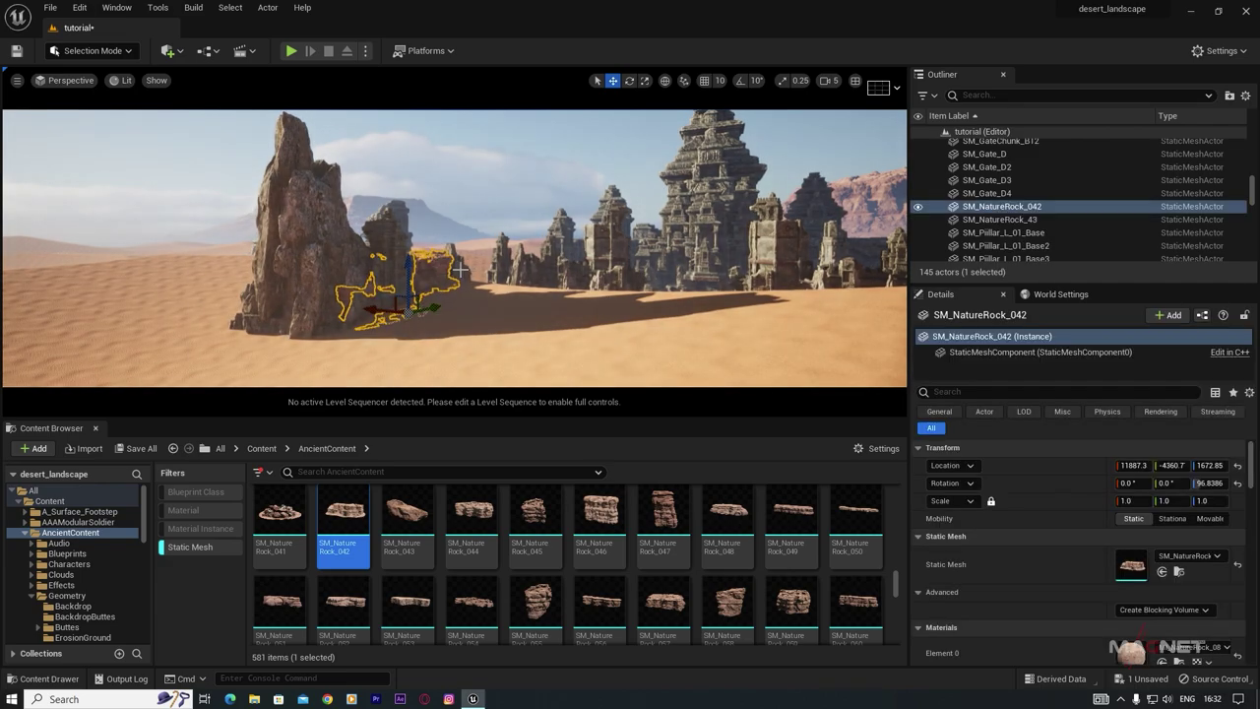
ctrl+click(459, 269)
ctrl+click(319, 232)
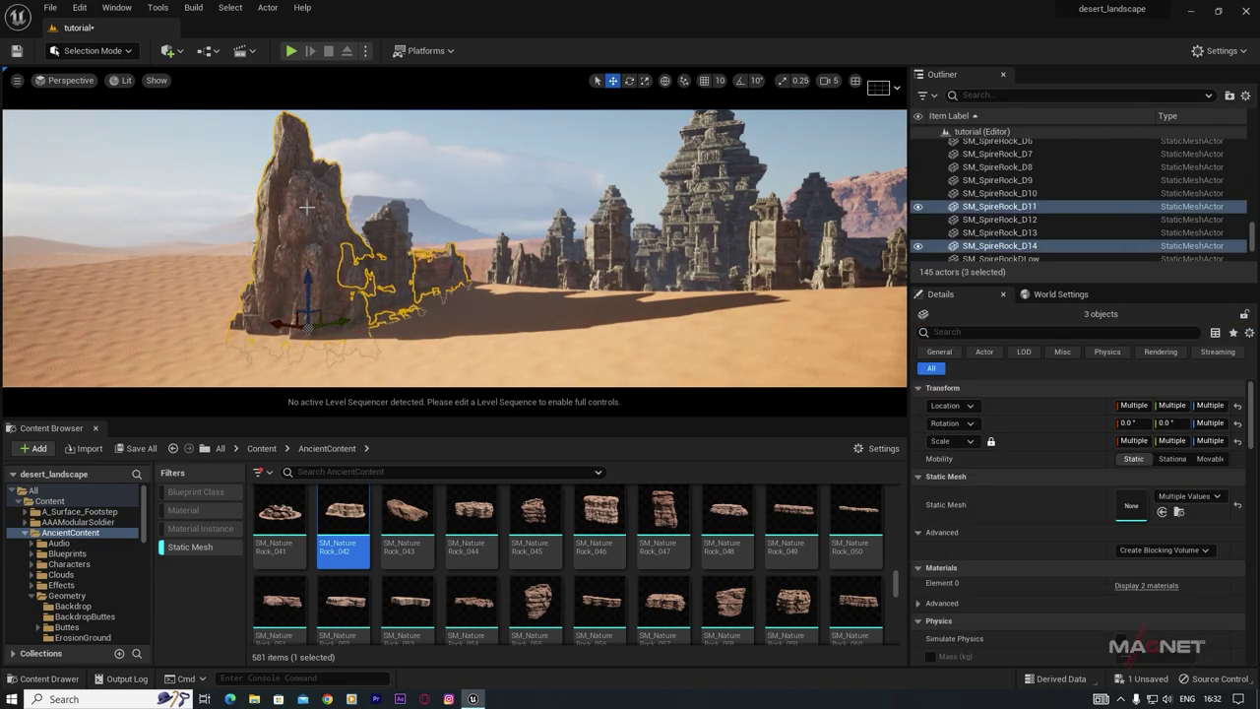
ctrl+click(417, 249)
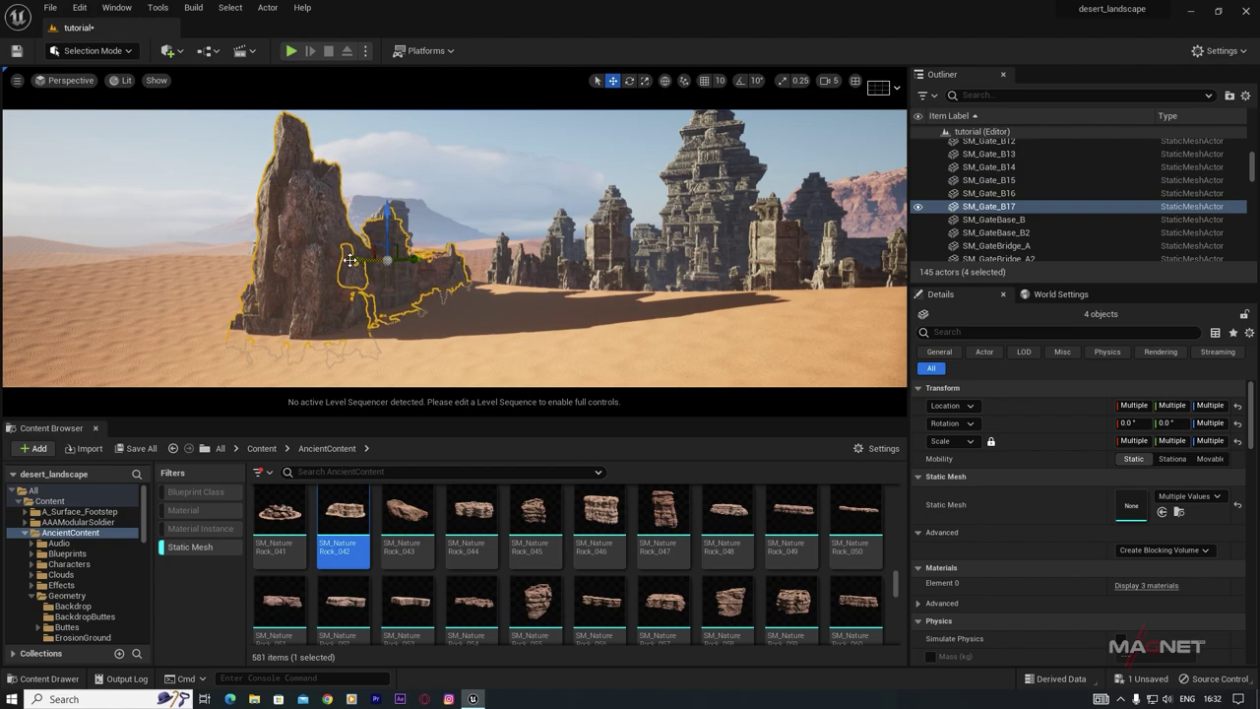
alt+drag(349, 260, 834, 343)
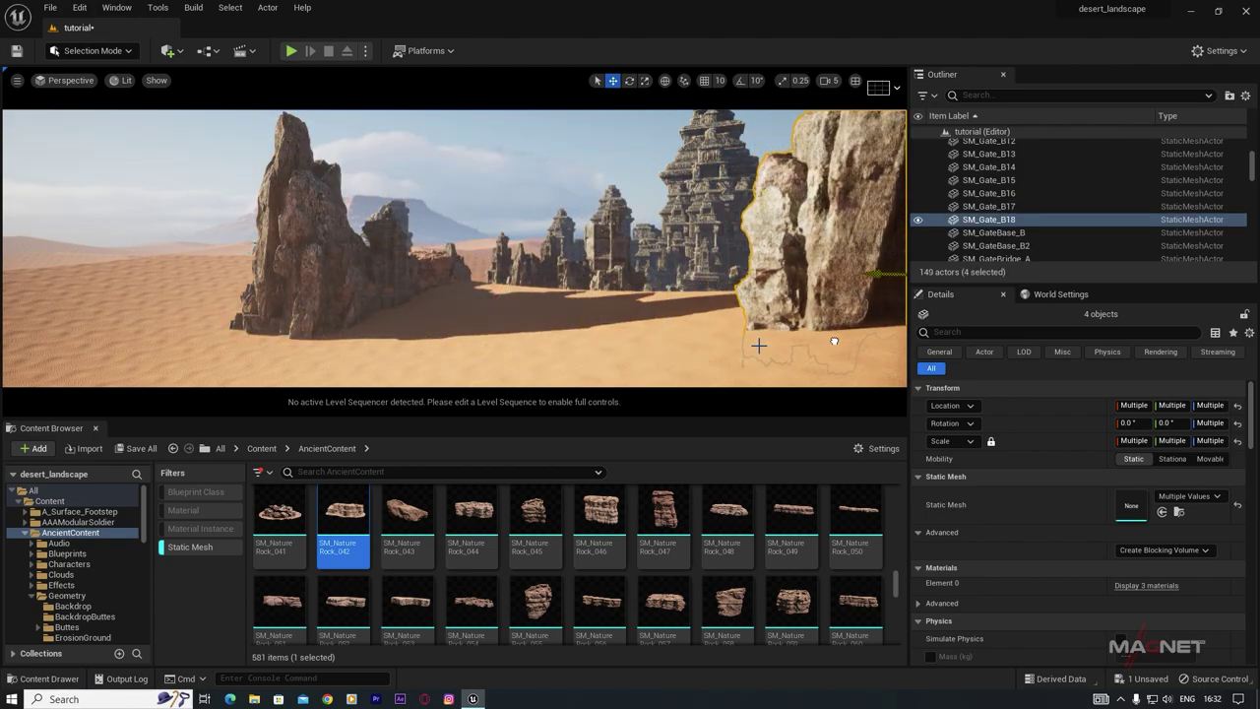
Step: Turn the duplicated cliff group around and move it out onto the dunes on the opposite side of the temple
right_drag(835, 344, 925, 343)
drag(477, 270, 748, 270)
key(e)
drag(844, 270, 717, 268)
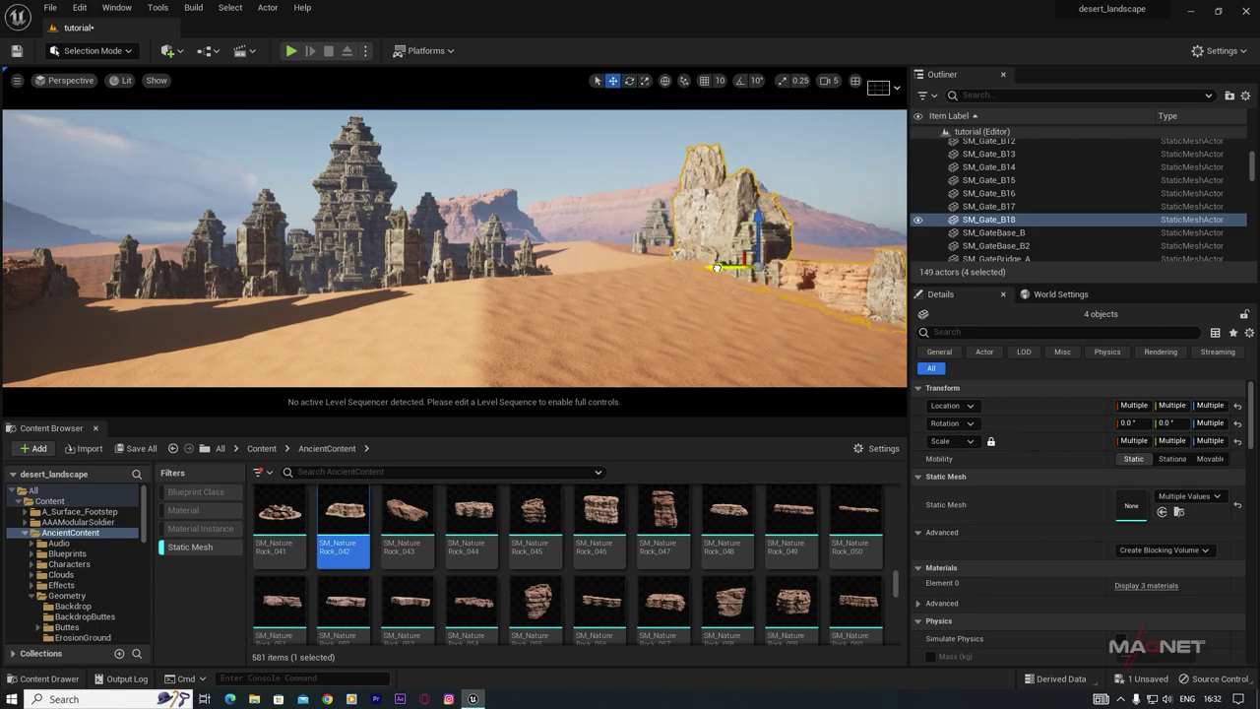
click(796, 163)
Step: Switch to Foliage mode and add the SM_BuddingRabbitbrush_00 to SM_BuddingRabbitbrush_05 meshes as foliage types
right_drag(795, 162, 713, 199)
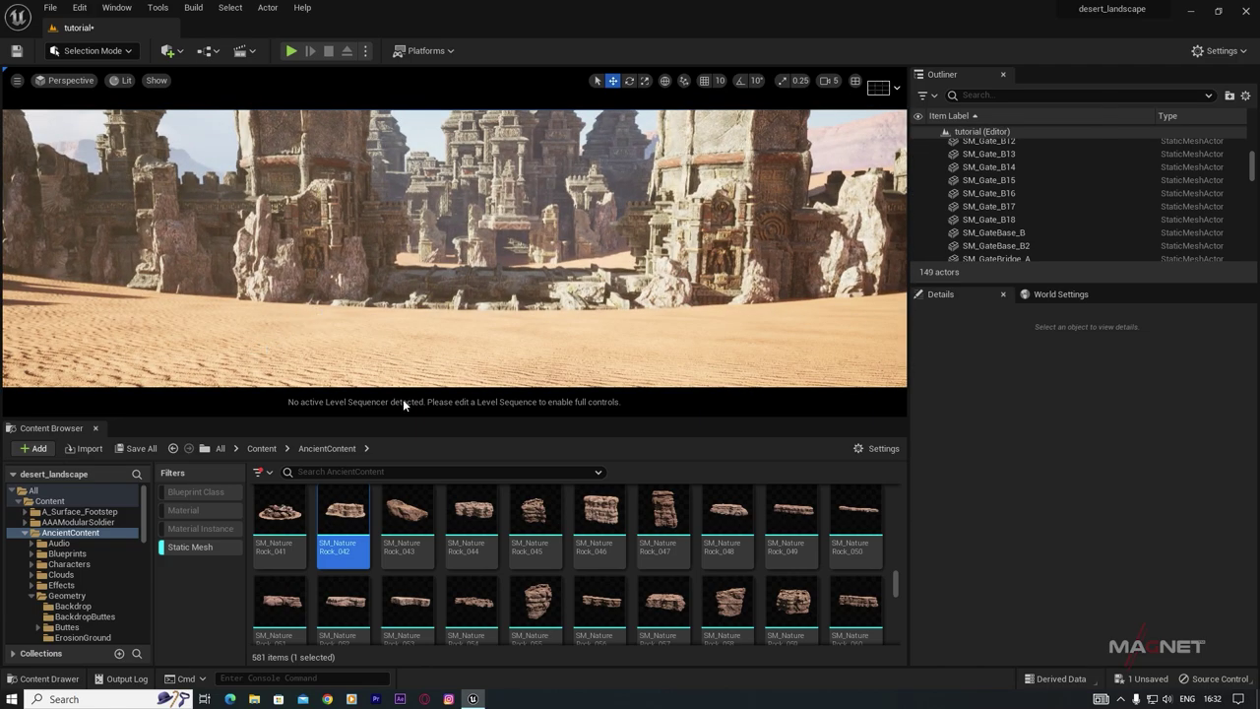
click(100, 49)
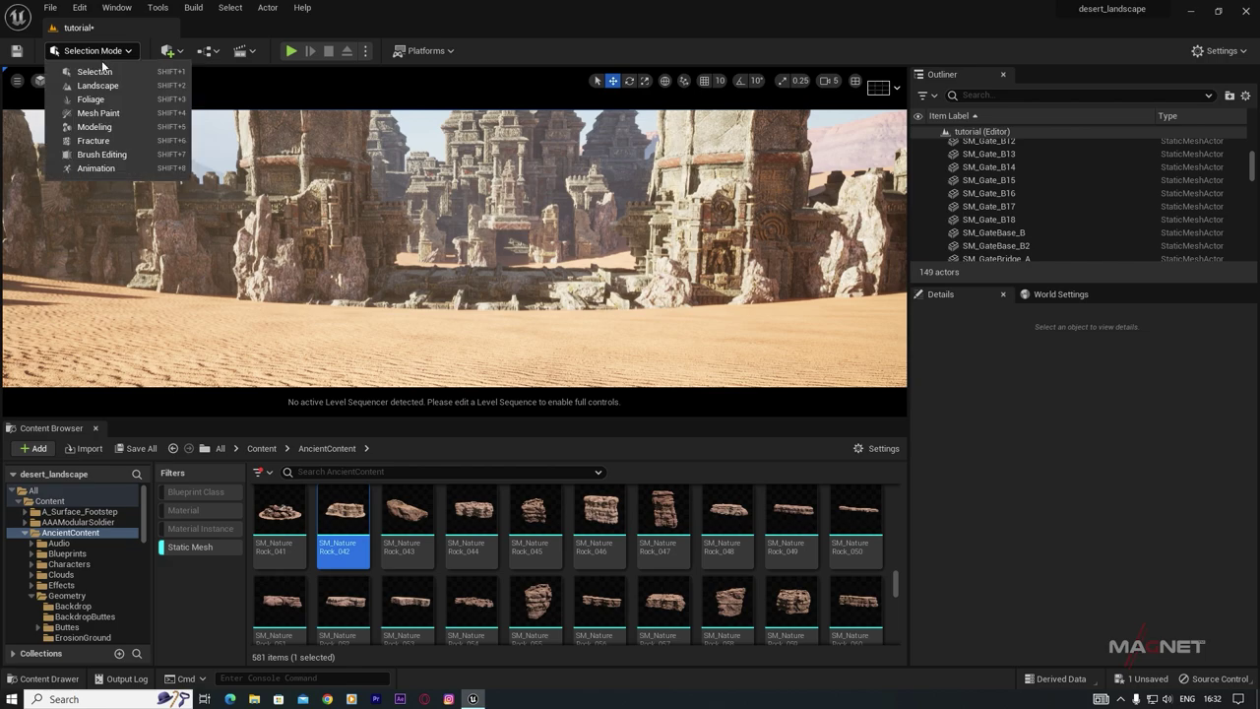
click(104, 98)
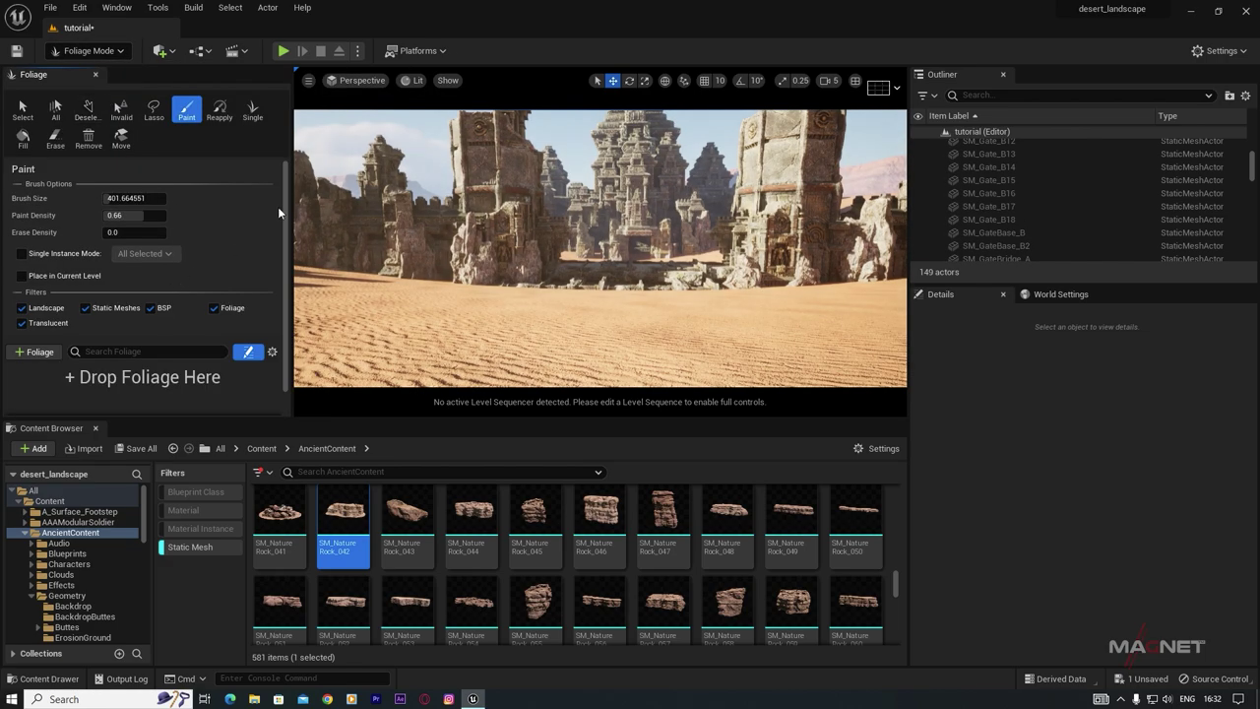
drag(895, 585, 895, 615)
scroll(666, 574, up, 5)
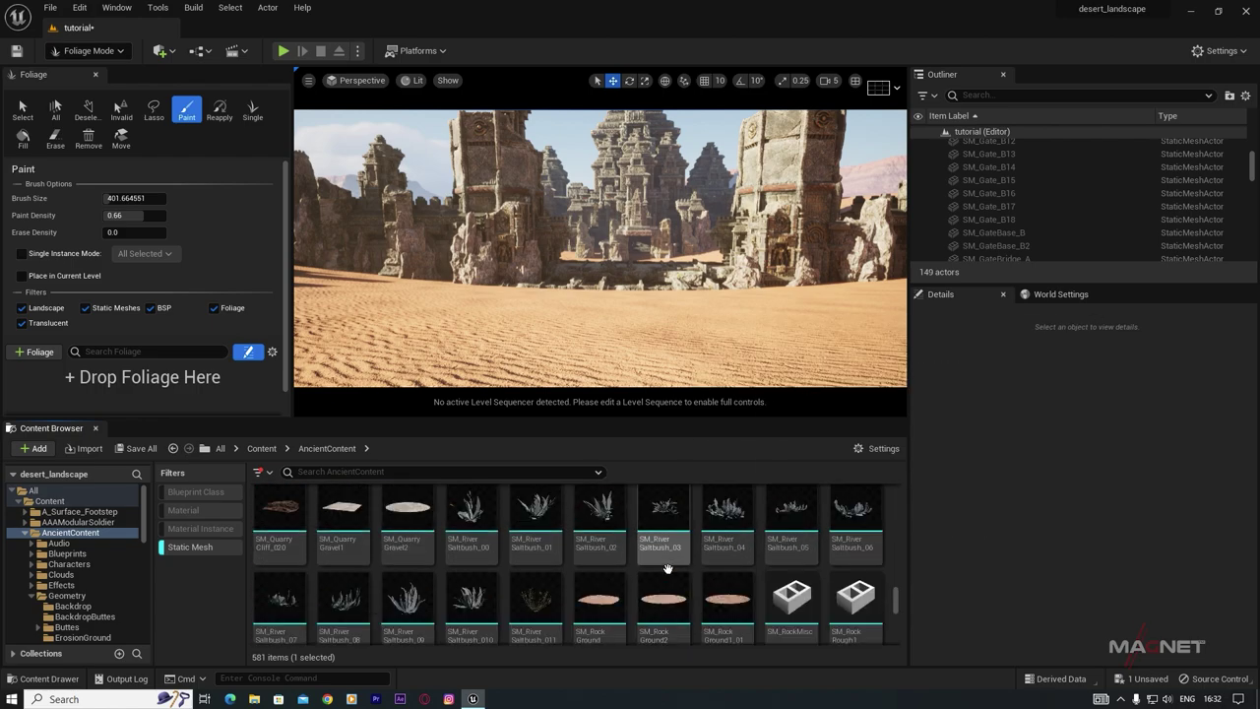
scroll(667, 569, up, 15)
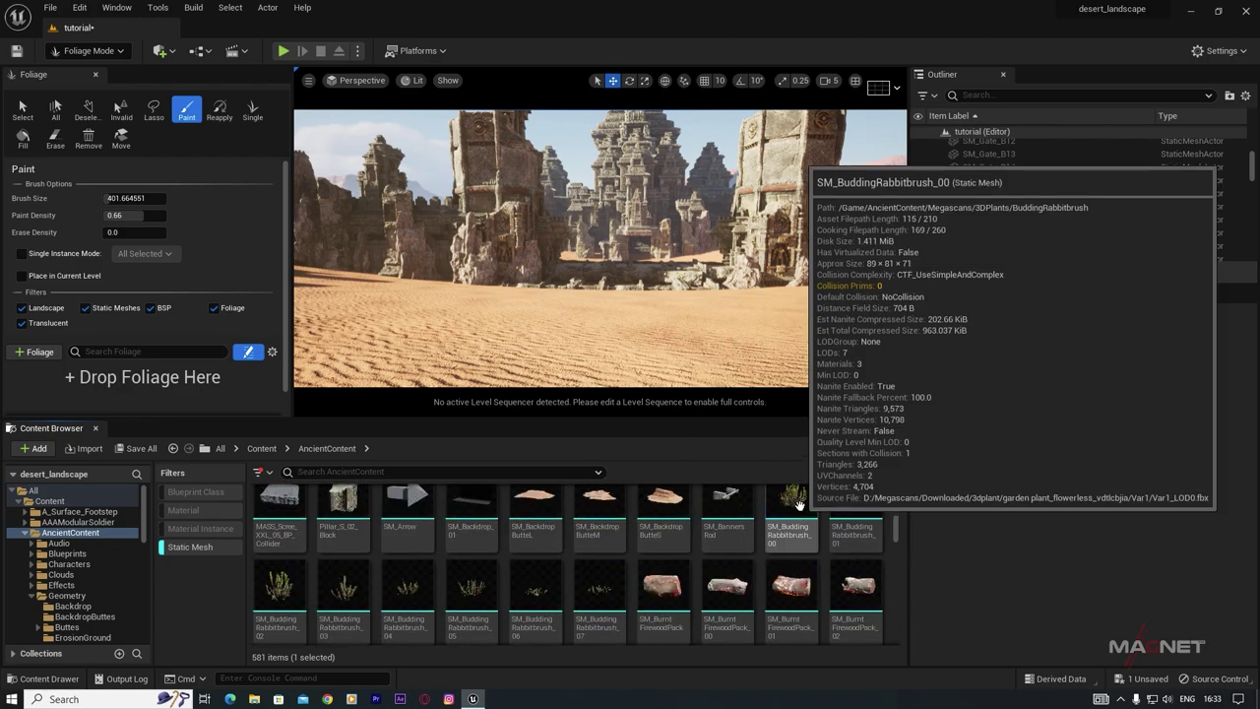
click(807, 509)
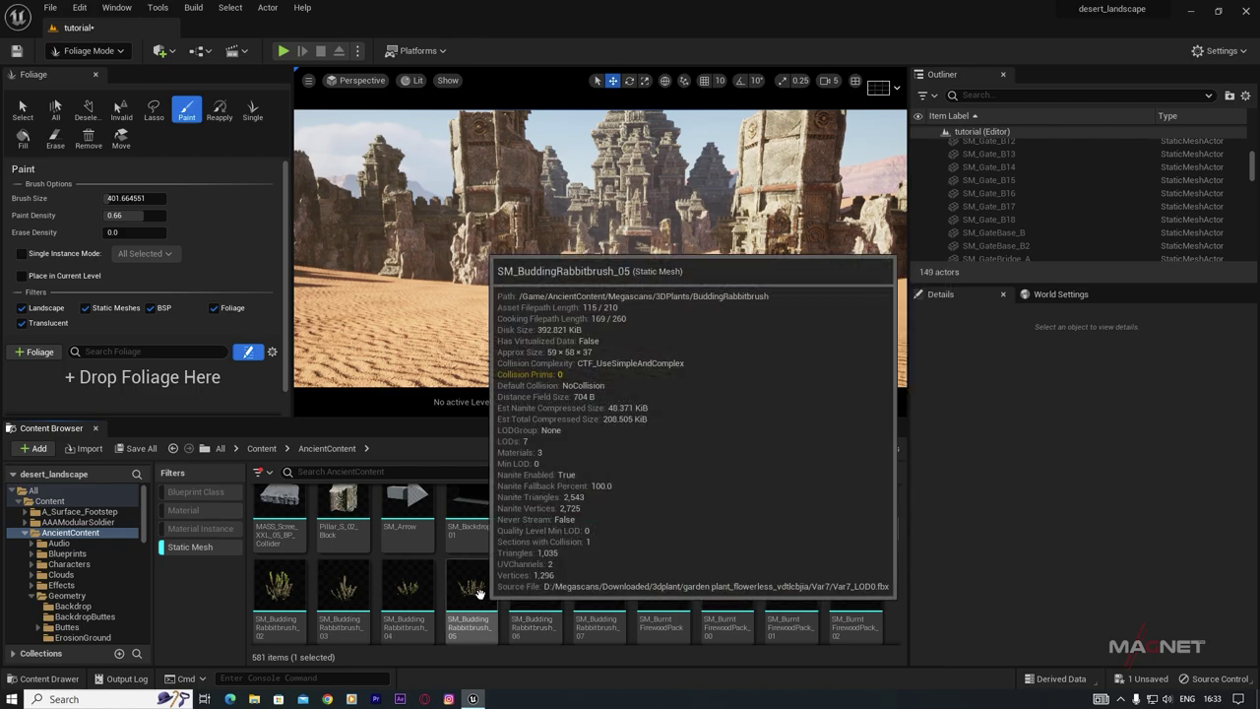
shift+click(475, 594)
key(ctrl+z)
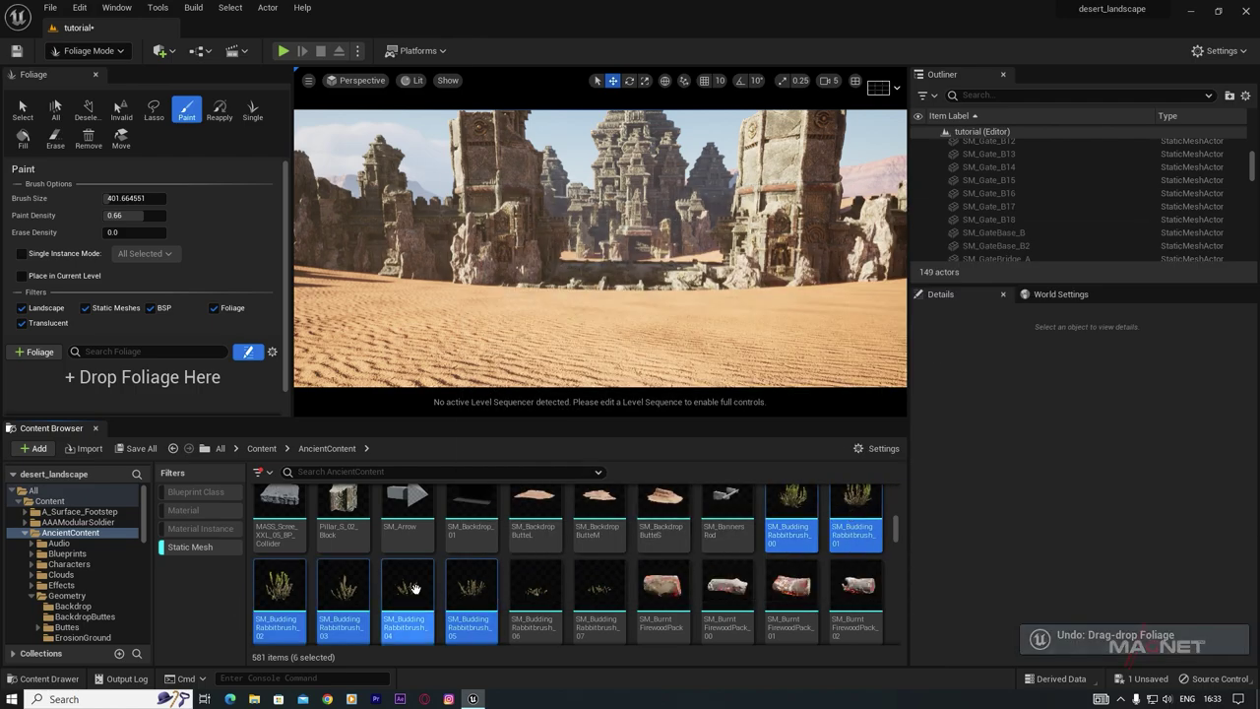
drag(413, 589, 141, 395)
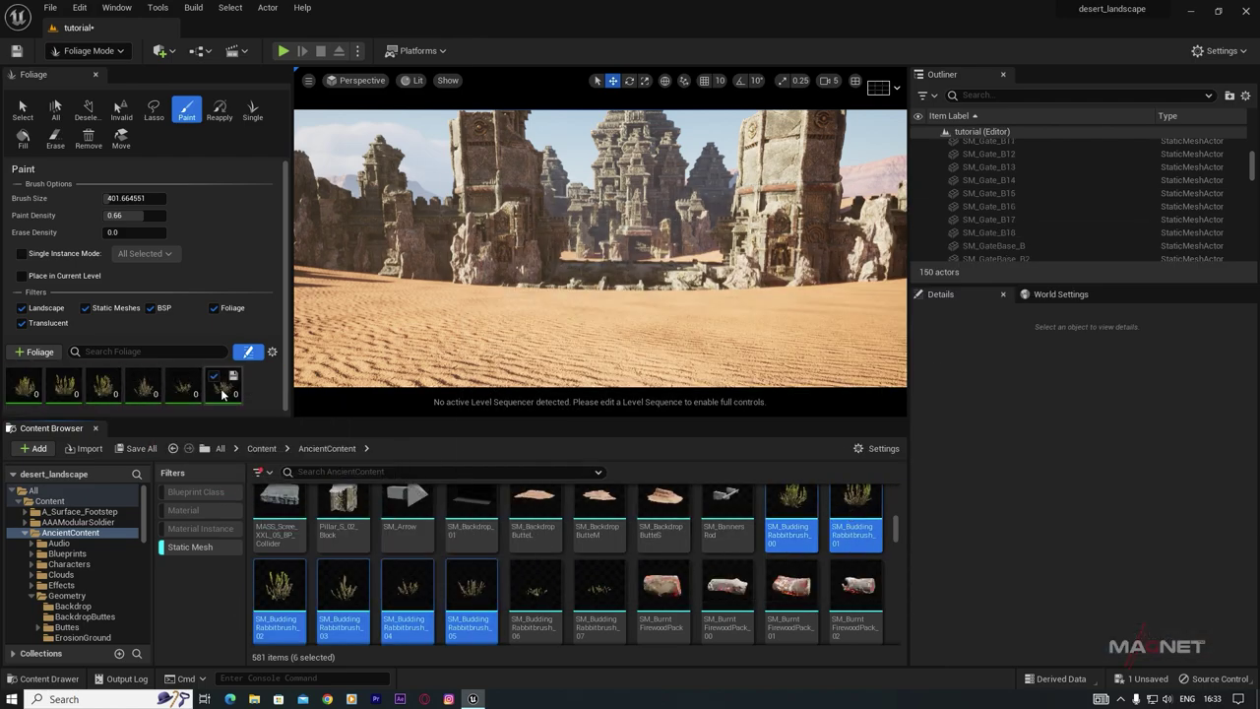
Step: Set the foliage brush's Paint Density to 0.73 and select all six rabbitbrush types
click(123, 214)
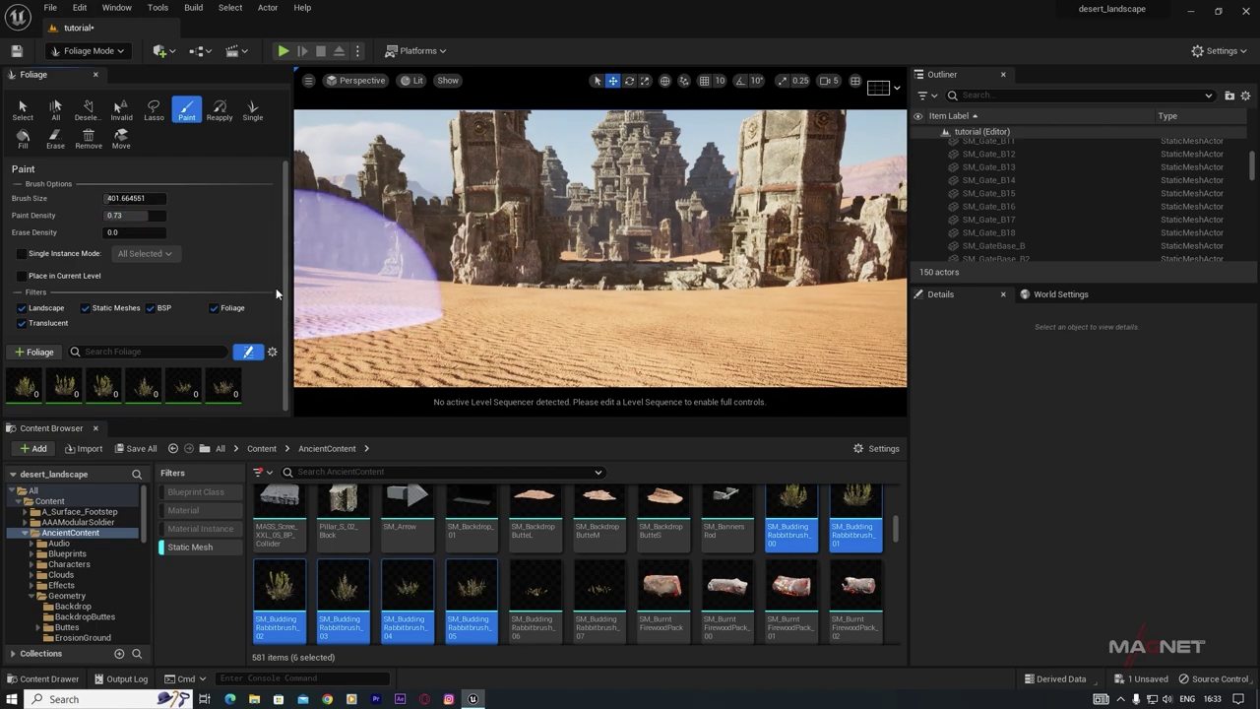
drag(284, 244, 287, 306)
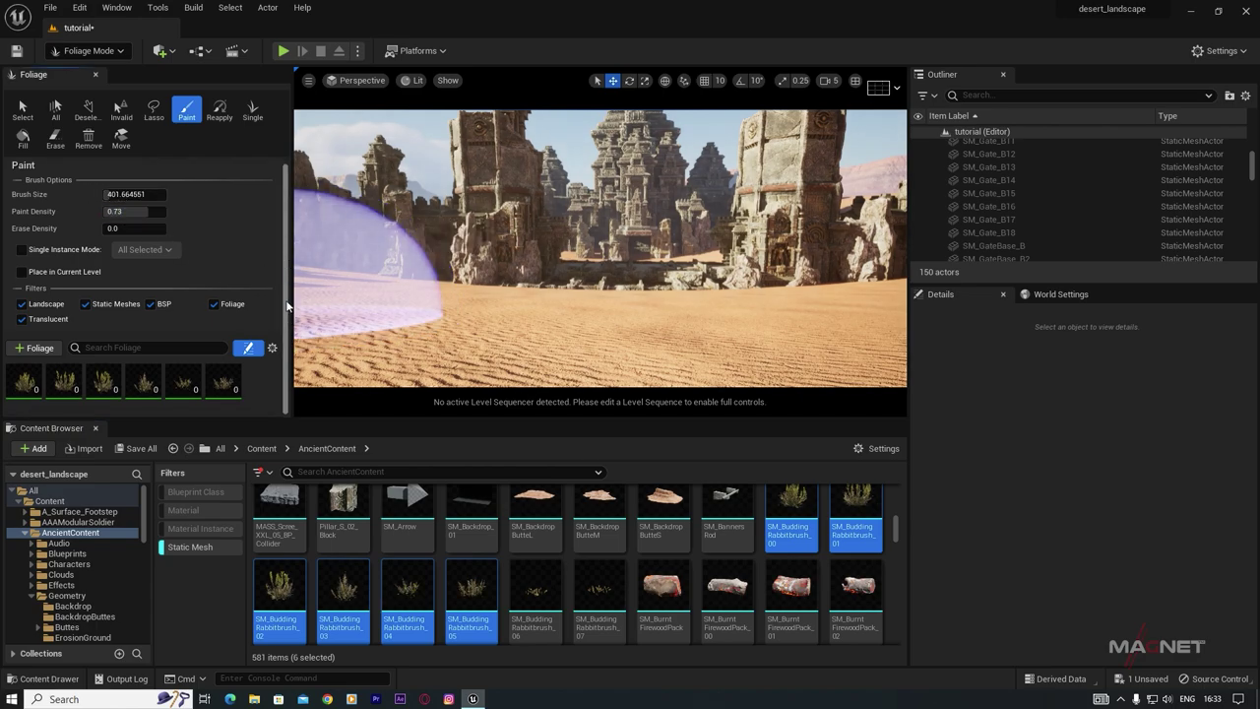
click(219, 387)
shift+click(33, 386)
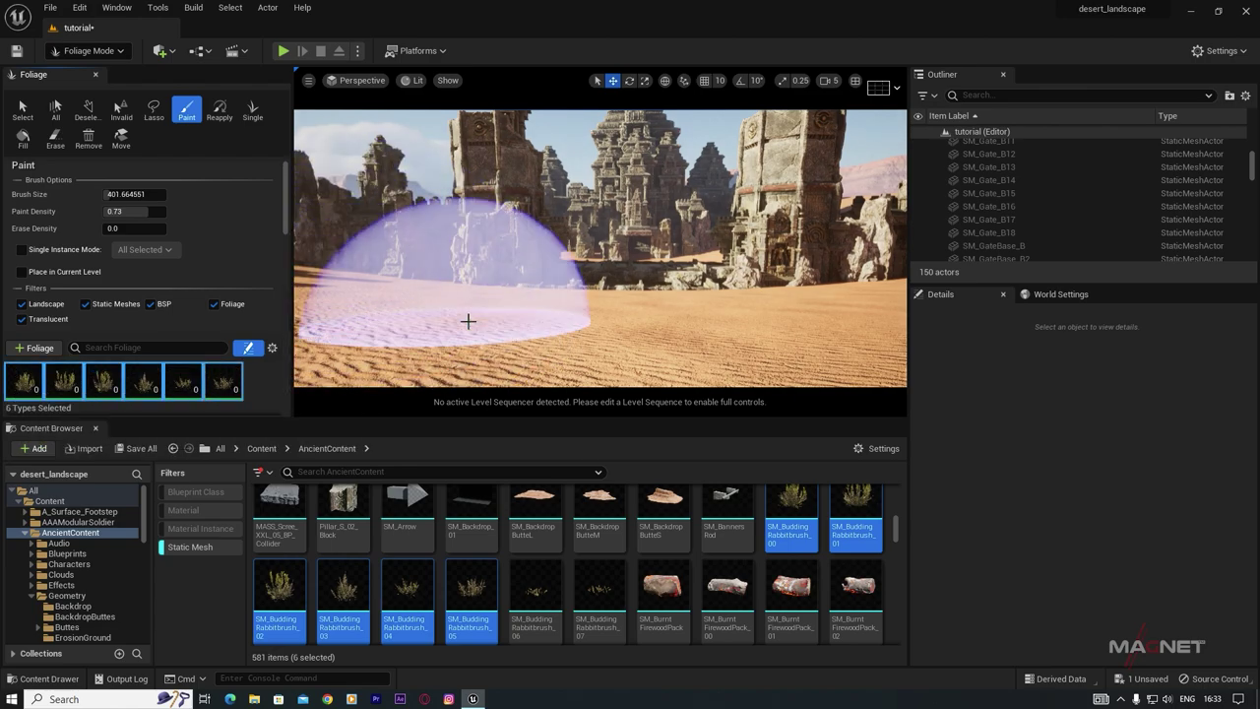
Step: Try painting rabbitbrush along the base of the carved ruin wall and red cliff, and erase the painted plants
mouse_move(468, 321)
right_down()
mouse_move(325, 317)
mouse_move(307, 354)
mouse_move(344, 374)
mouse_move(404, 344)
mouse_move(384, 330)
mouse_move(374, 340)
right_up()
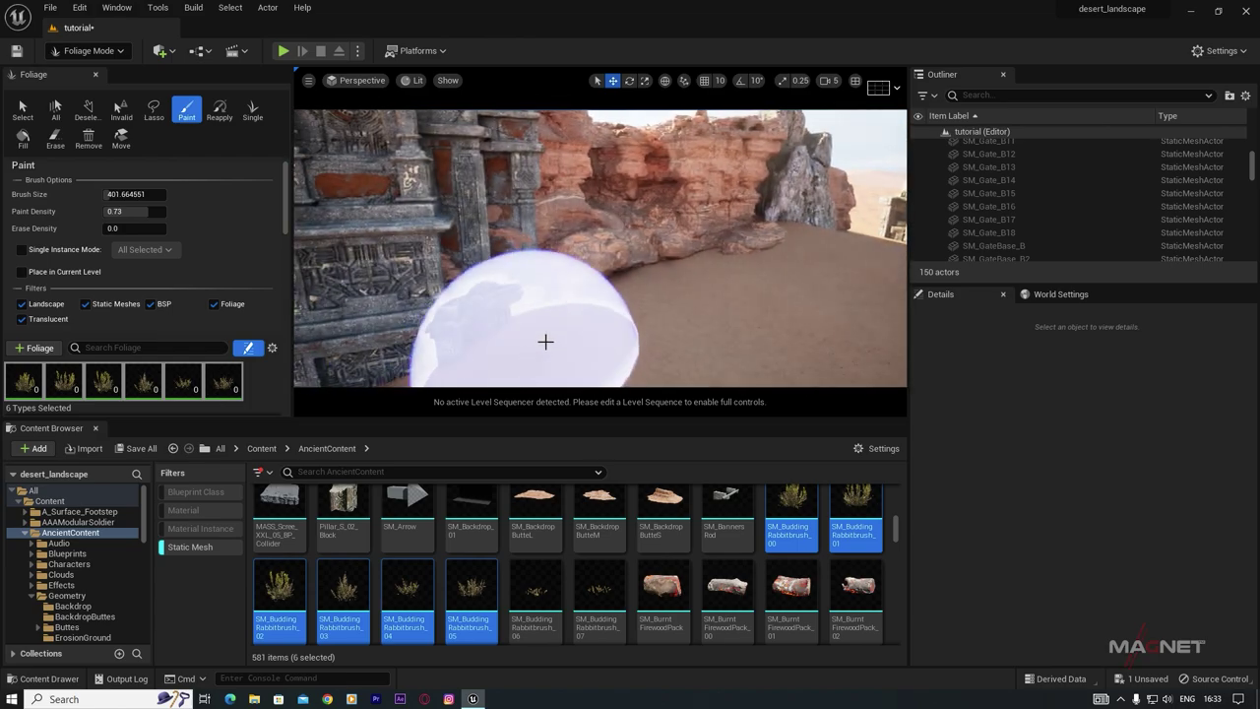
click(542, 326)
mouse_move(616, 288)
mouse_down()
mouse_move(716, 253)
mouse_move(613, 267)
mouse_move(763, 251)
mouse_up()
mouse_move(763, 251)
right_down()
mouse_move(792, 271)
mouse_move(783, 295)
mouse_move(817, 270)
mouse_move(689, 291)
right_up()
drag(562, 312, 433, 315)
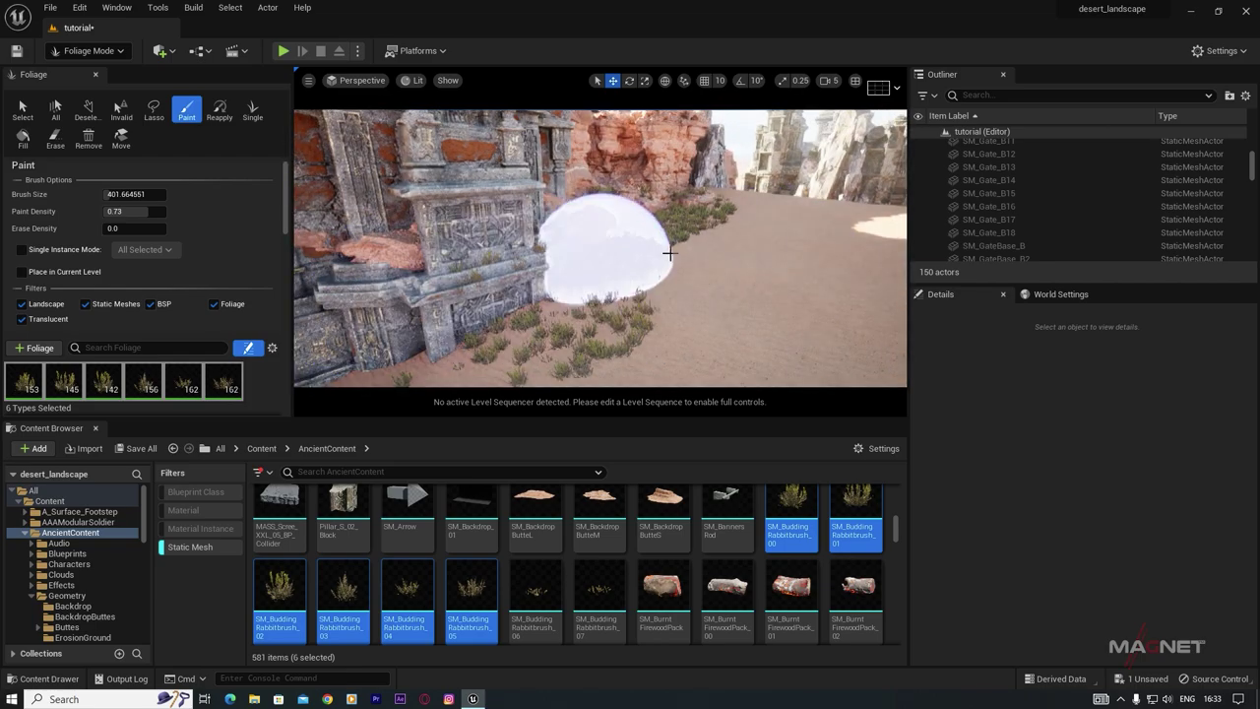
shift+drag(481, 348, 521, 260)
mouse_move(595, 285)
shift+mouse_down()
mouse_move(714, 188)
mouse_move(704, 226)
shift+mouse_up()
Step: Set the selected foliage types' Density / 1Kuu to 50 and their Scale X range to minimum 2 and maximum 4
scroll(129, 334, down, 3)
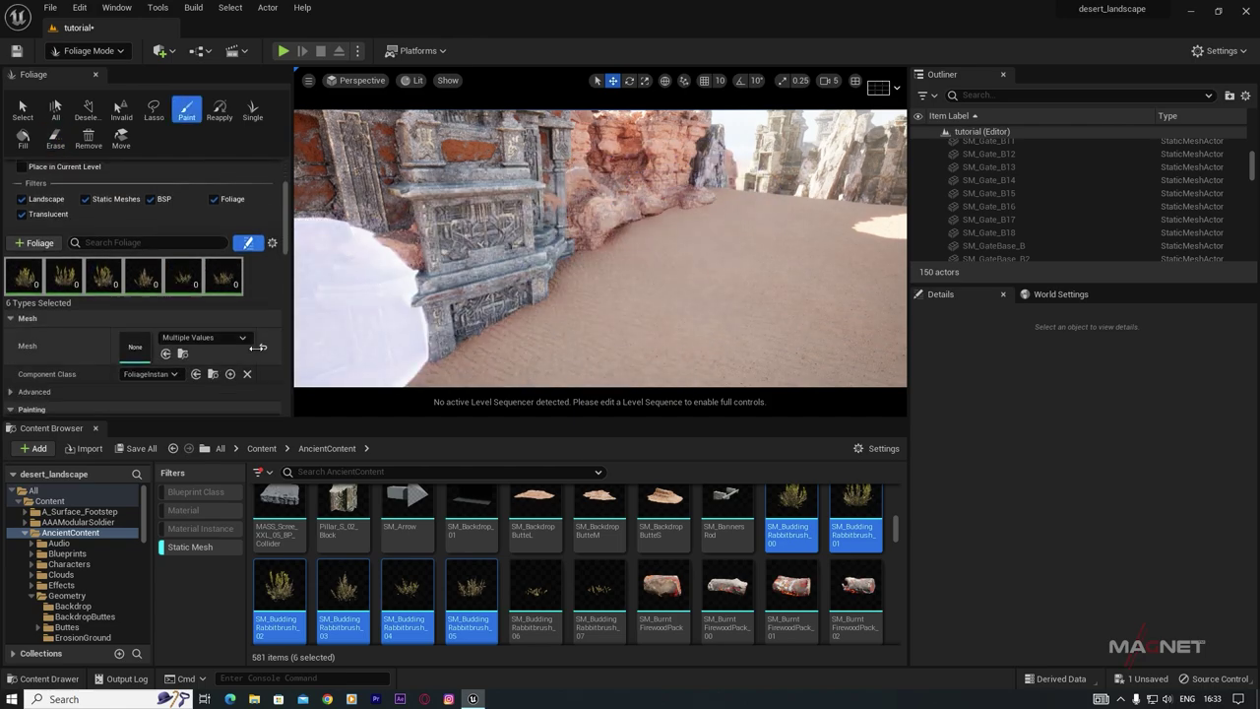
click(11, 308)
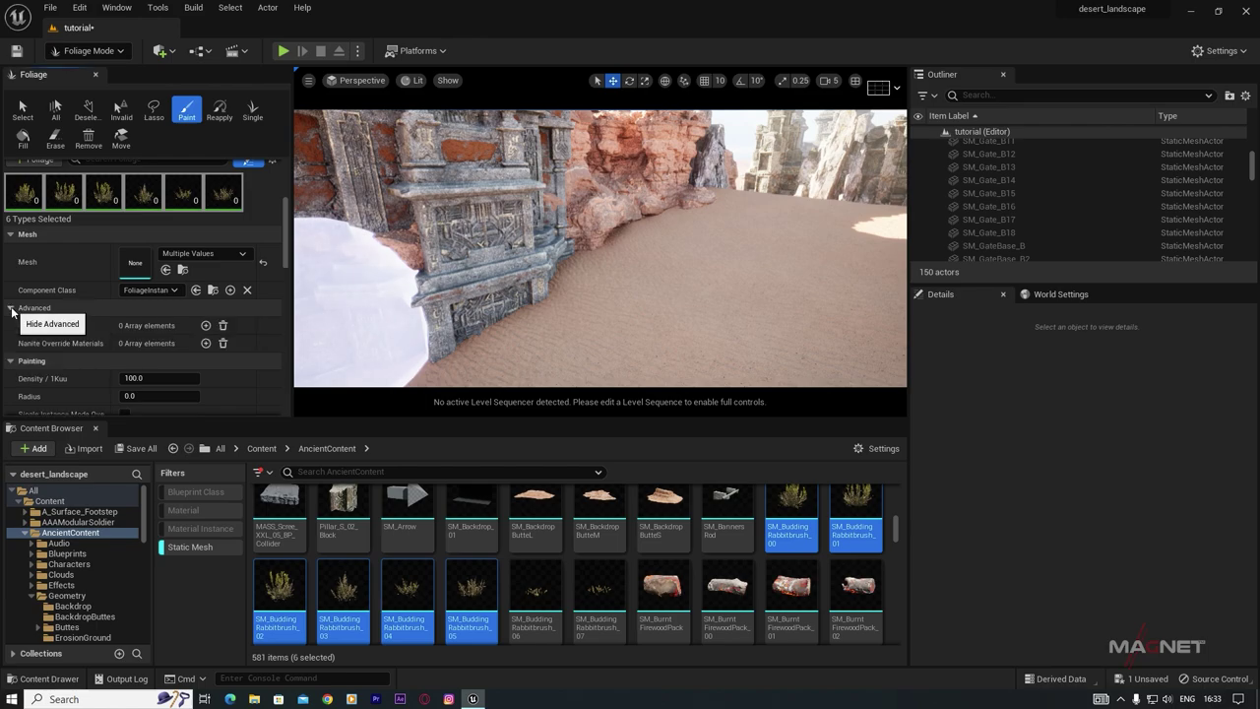
scroll(100, 345, down, 2)
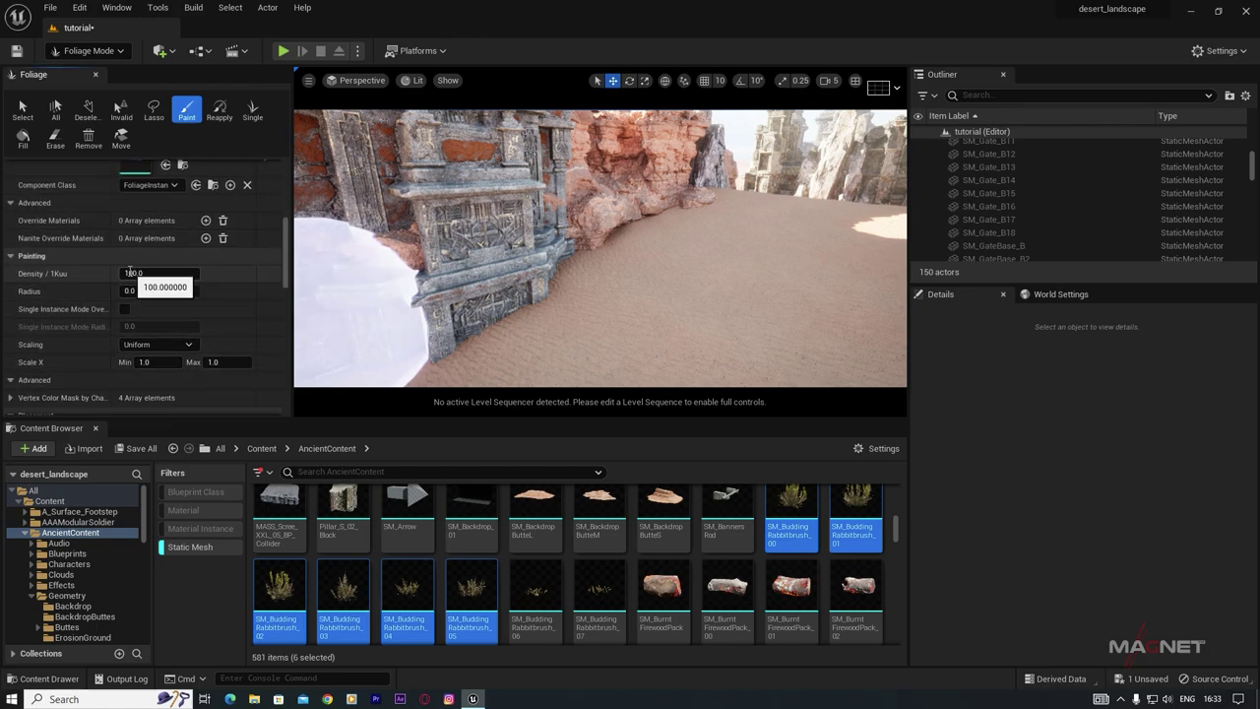
text(50)
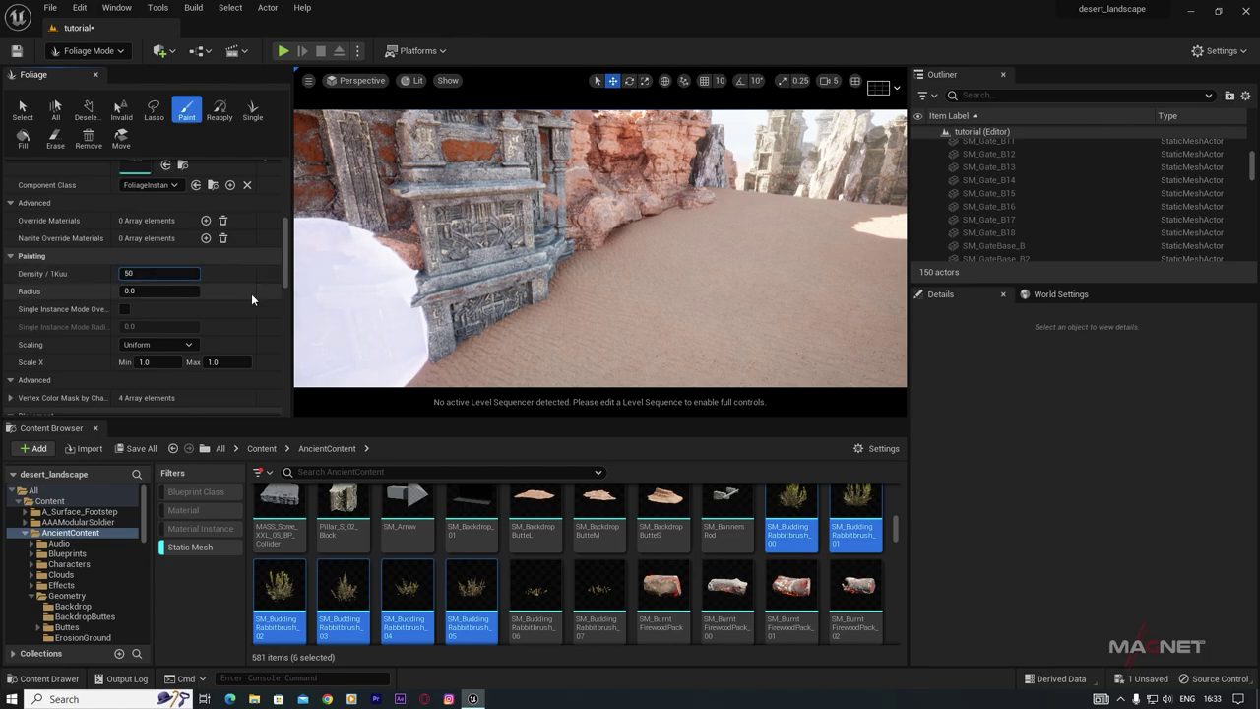
key(Return)
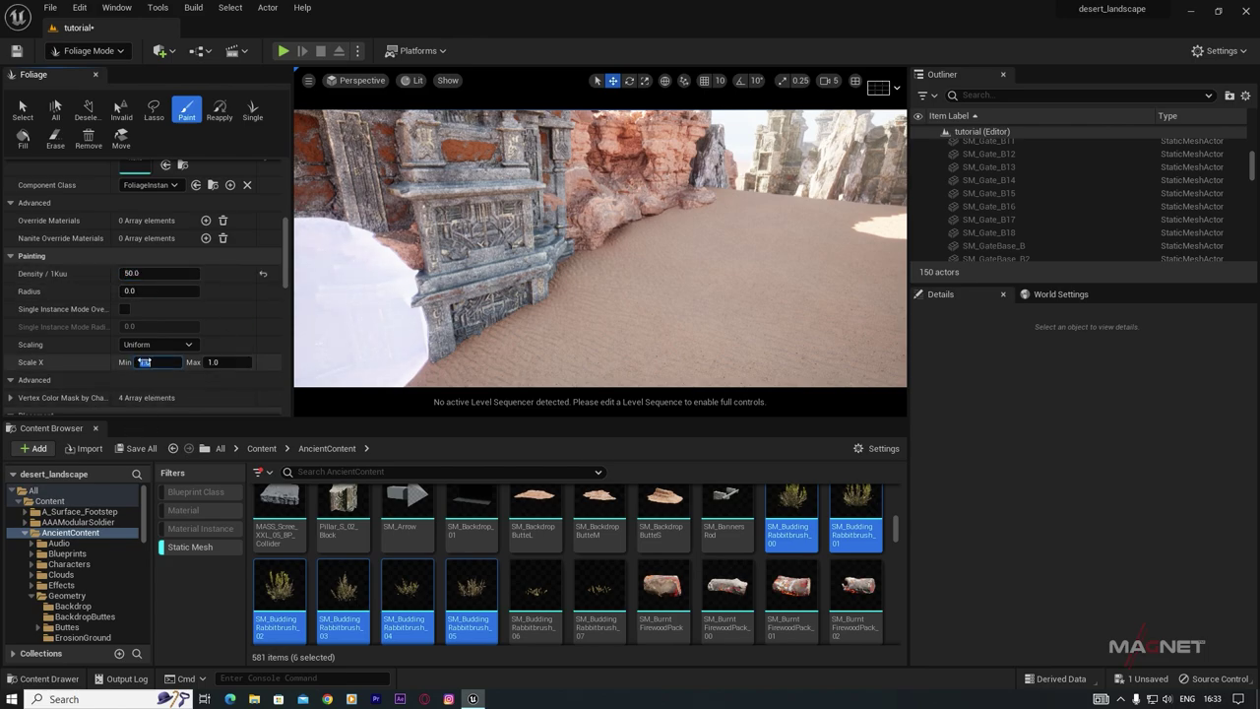
text(2)
key(Return)
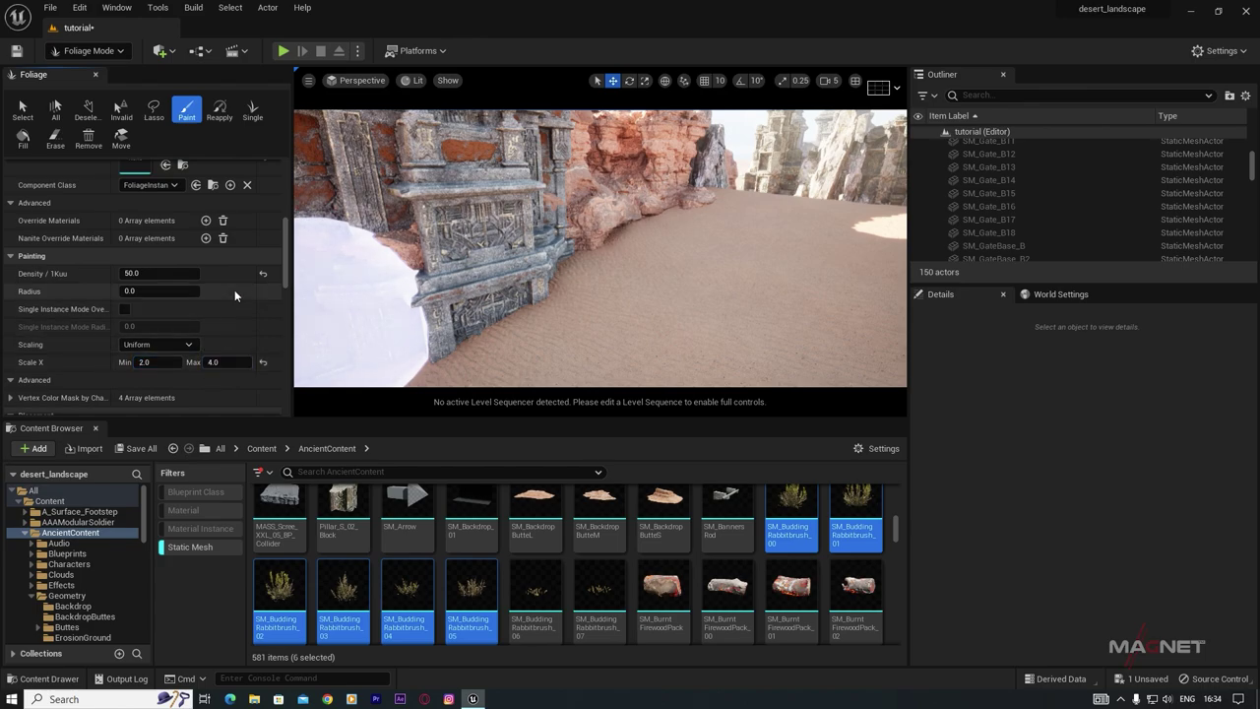
Step: Paint rabbitbrush along the base of the carved ruin wall and the rock cliffs on both sides of it
mouse_move(528, 283)
mouse_down()
mouse_move(584, 273)
mouse_move(670, 187)
mouse_move(623, 213)
mouse_move(675, 177)
mouse_move(689, 186)
mouse_up()
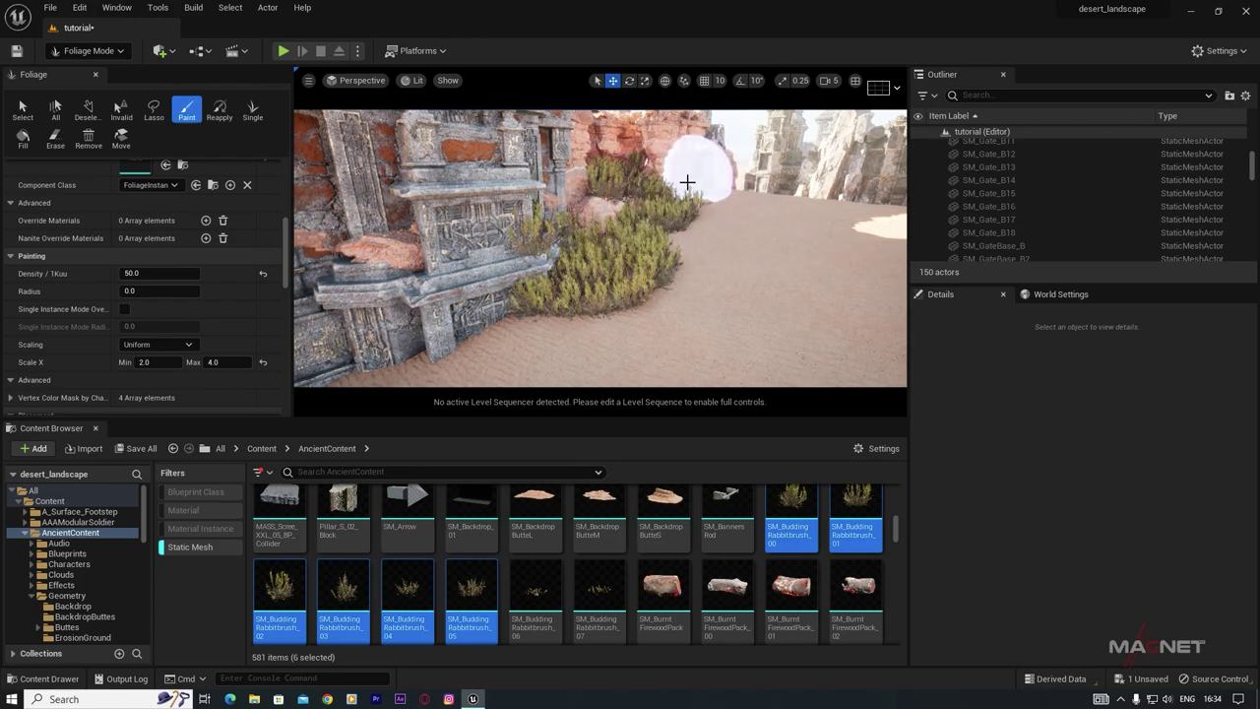
right_drag(762, 223, 604, 245)
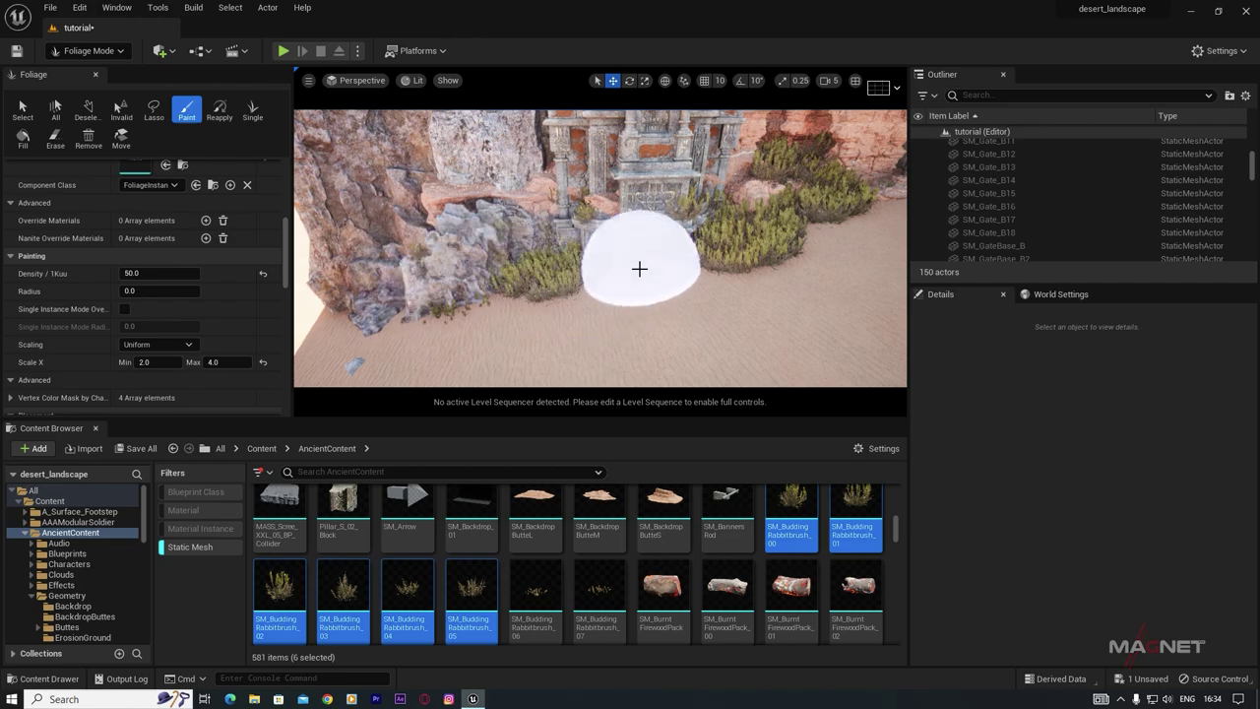
mouse_move(450, 310)
right_down()
mouse_move(553, 346)
mouse_move(573, 338)
right_up()
key(shift)
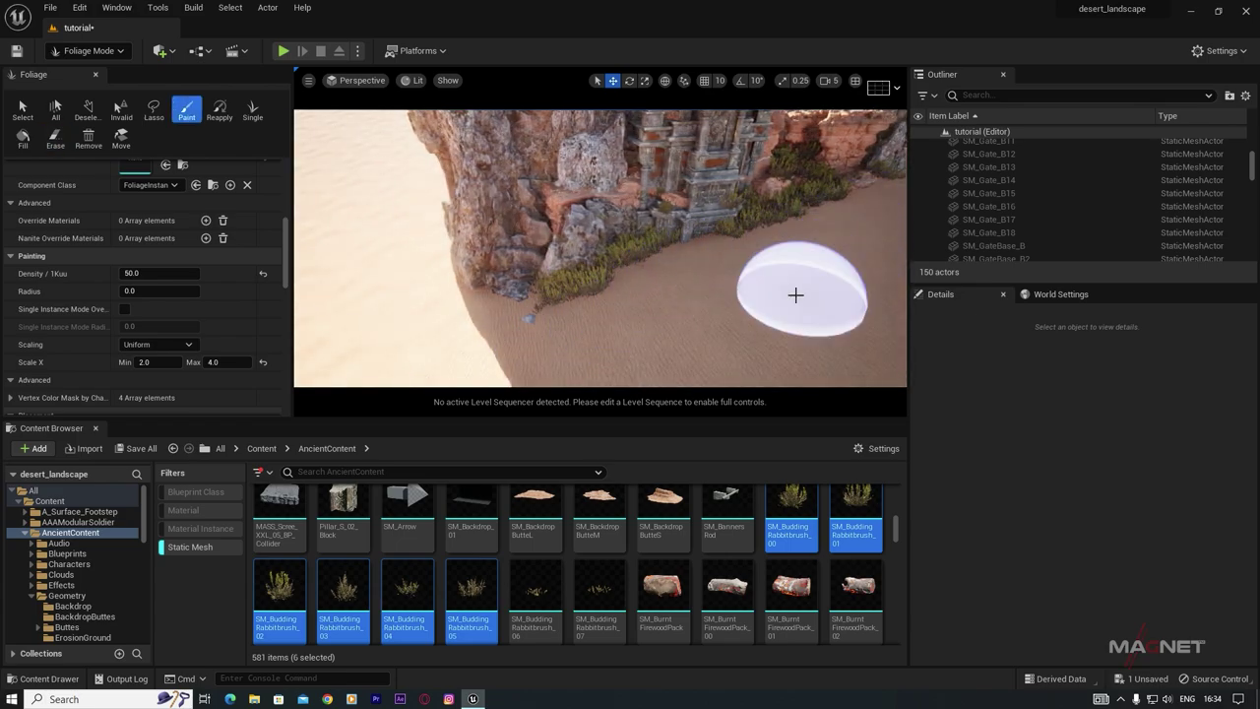
mouse_move(796, 295)
right_down()
mouse_move(800, 304)
mouse_move(866, 280)
mouse_move(842, 295)
mouse_move(878, 299)
right_up()
key(w)
key(w)
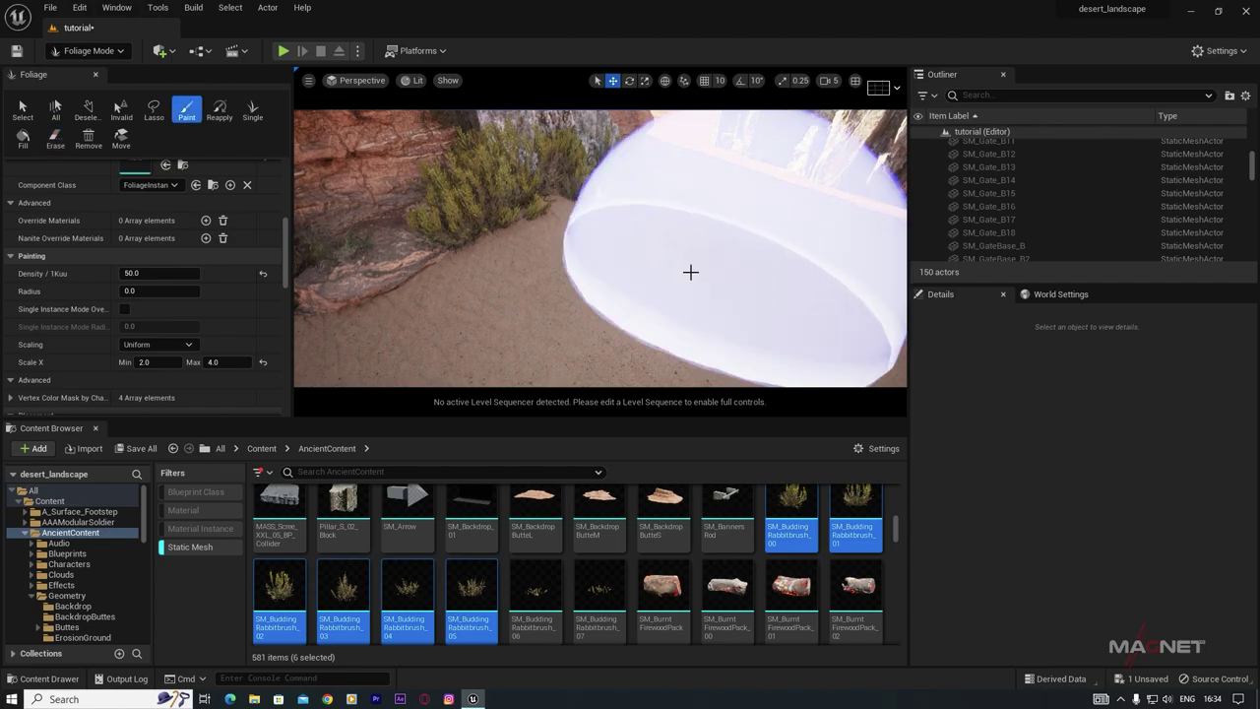
Step: Paint rabbitbrush along the foot of the temple's outer wall and around the rocks beside the main entrance
right_drag(689, 273, 846, 254)
right_drag(630, 254, 669, 285)
key(s)
right_drag(503, 282, 503, 282)
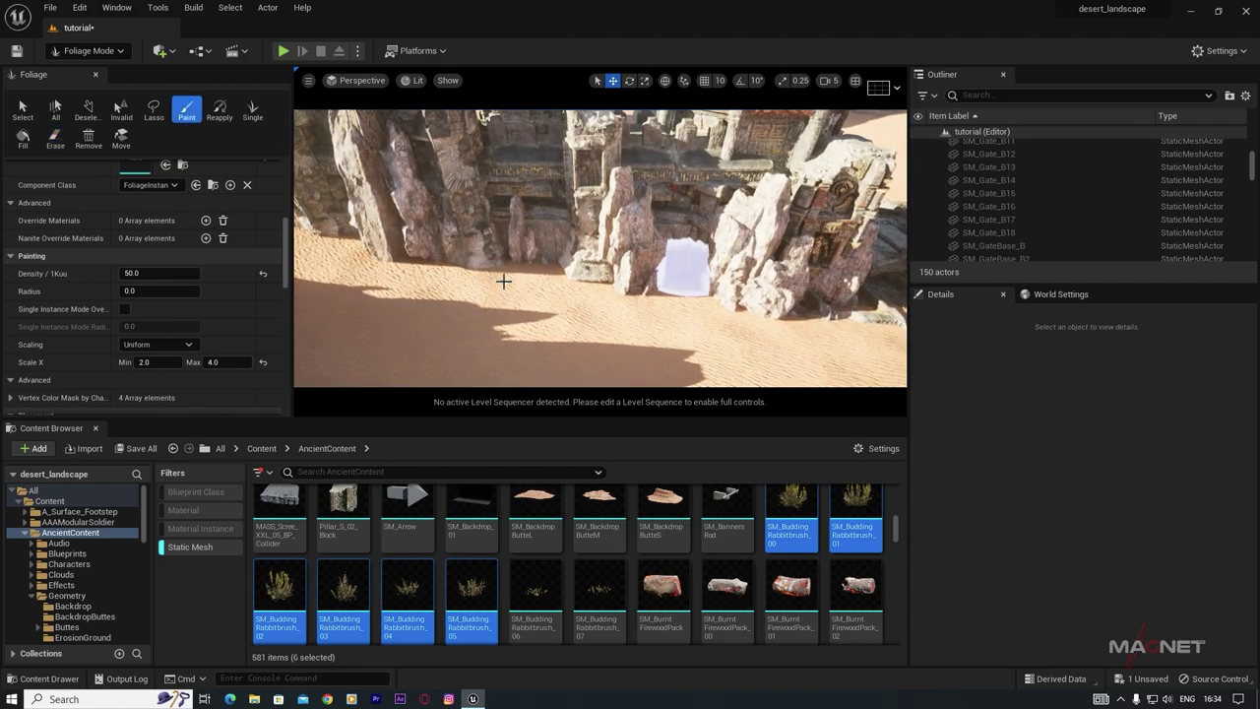
drag(453, 264, 698, 276)
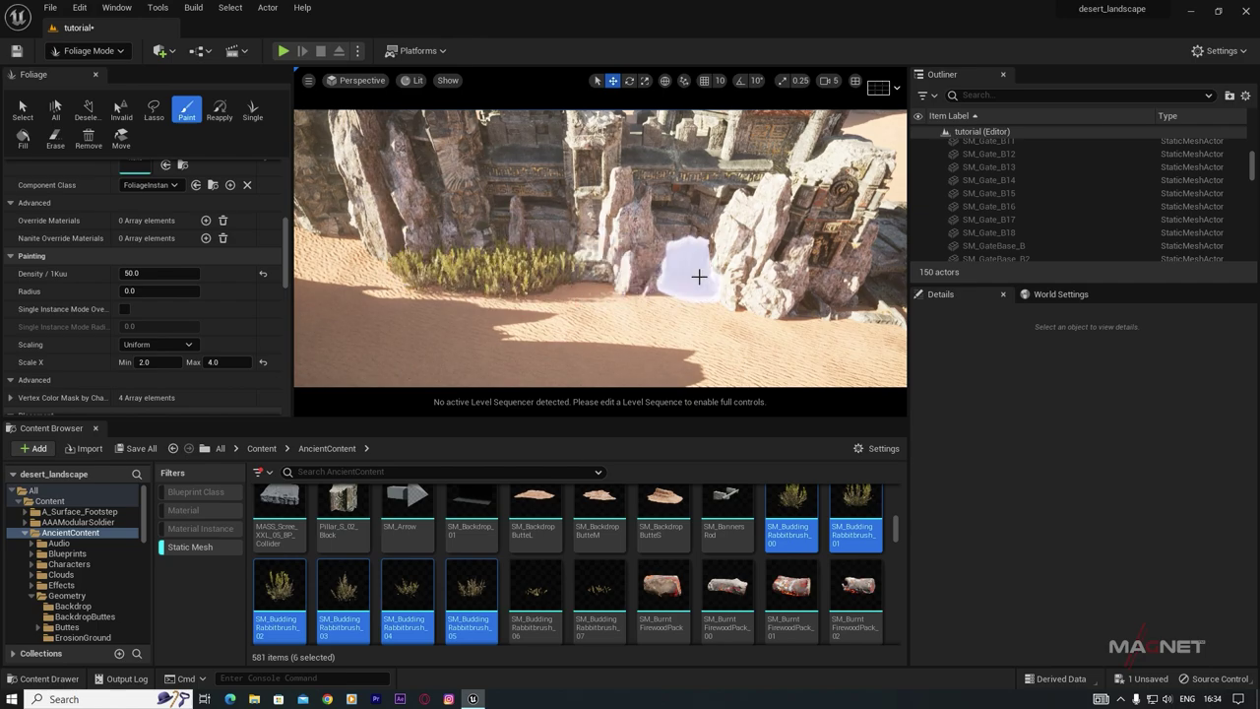
mouse_move(698, 275)
right_down()
mouse_move(618, 292)
mouse_move(689, 288)
mouse_move(506, 253)
right_up()
mouse_move(851, 238)
shift+mouse_down()
mouse_move(786, 283)
mouse_move(819, 231)
shift+mouse_up()
mouse_move(689, 324)
right_down()
mouse_move(630, 320)
mouse_move(689, 324)
right_up()
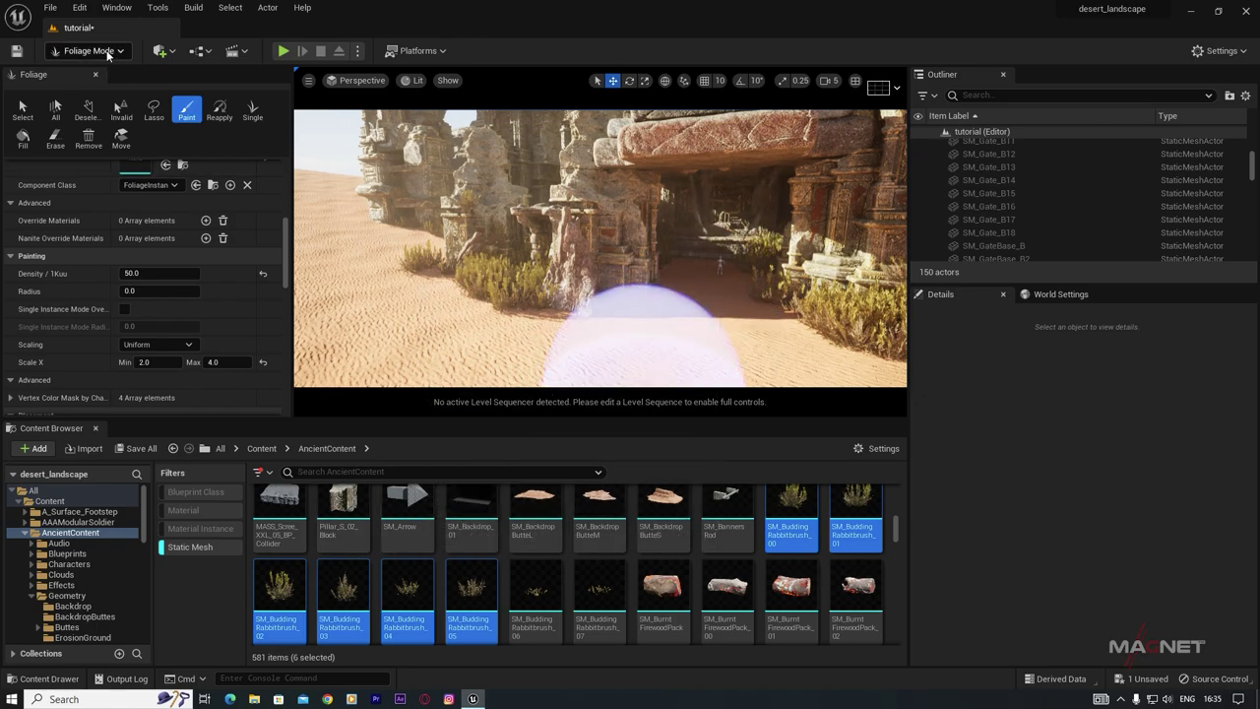
Step: Return to Selection mode and look through the static meshes in the AncientContent Megascans folder
click(100, 54)
click(69, 69)
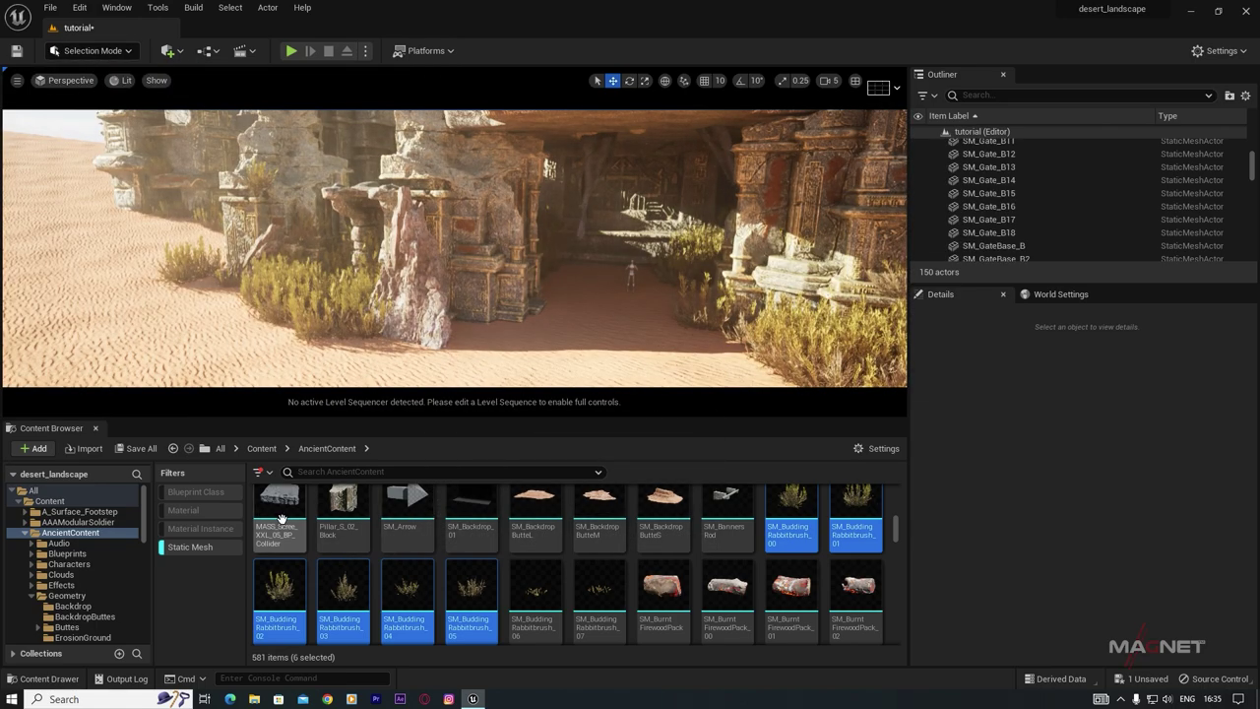
scroll(20, 564, down, 2)
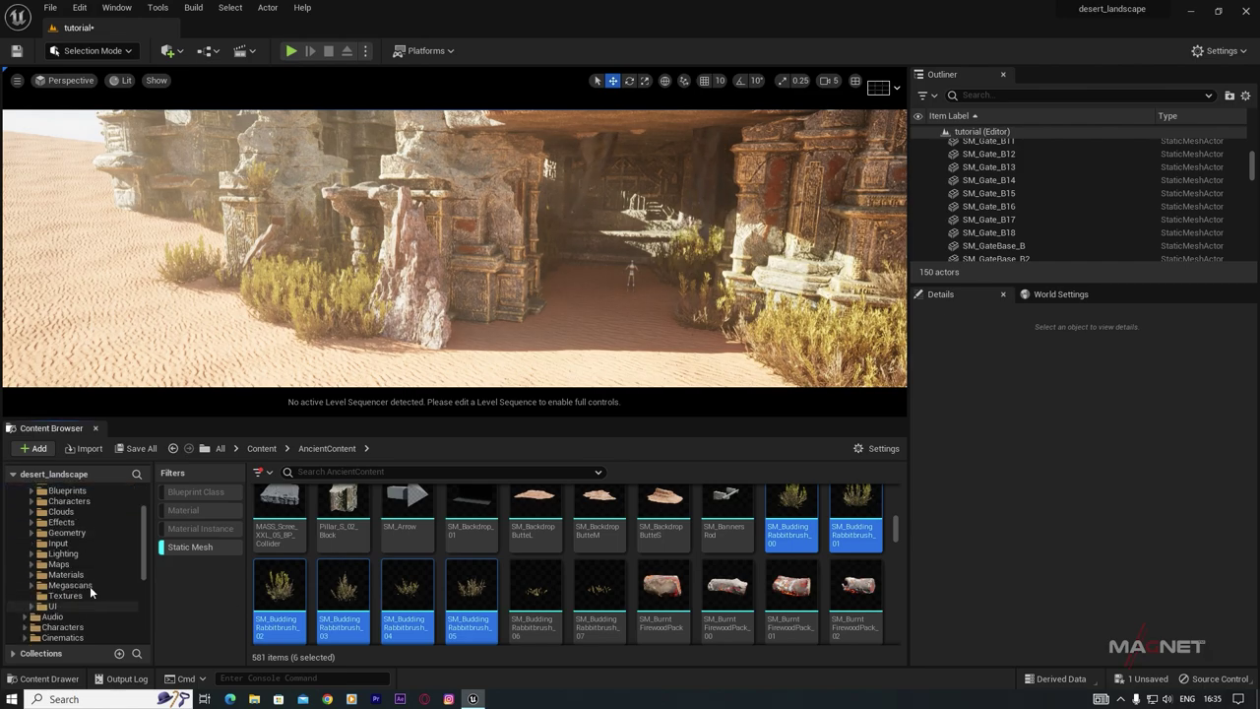
click(87, 585)
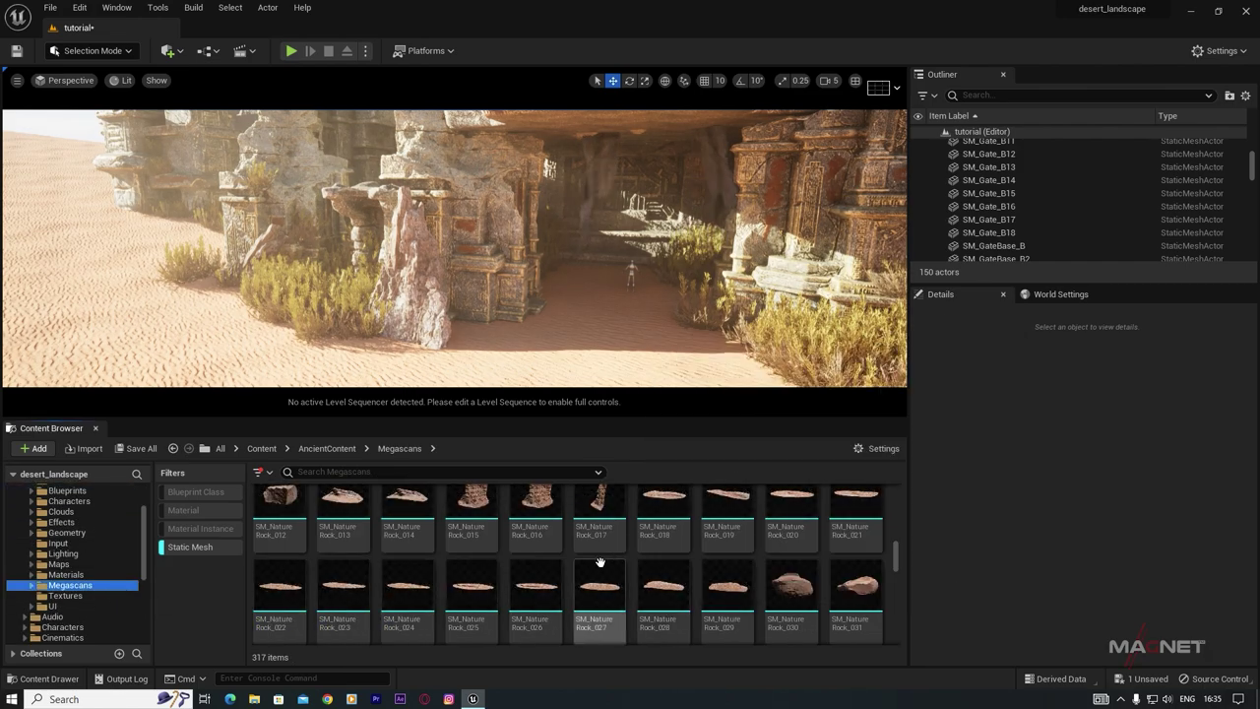
scroll(585, 571, up, 5)
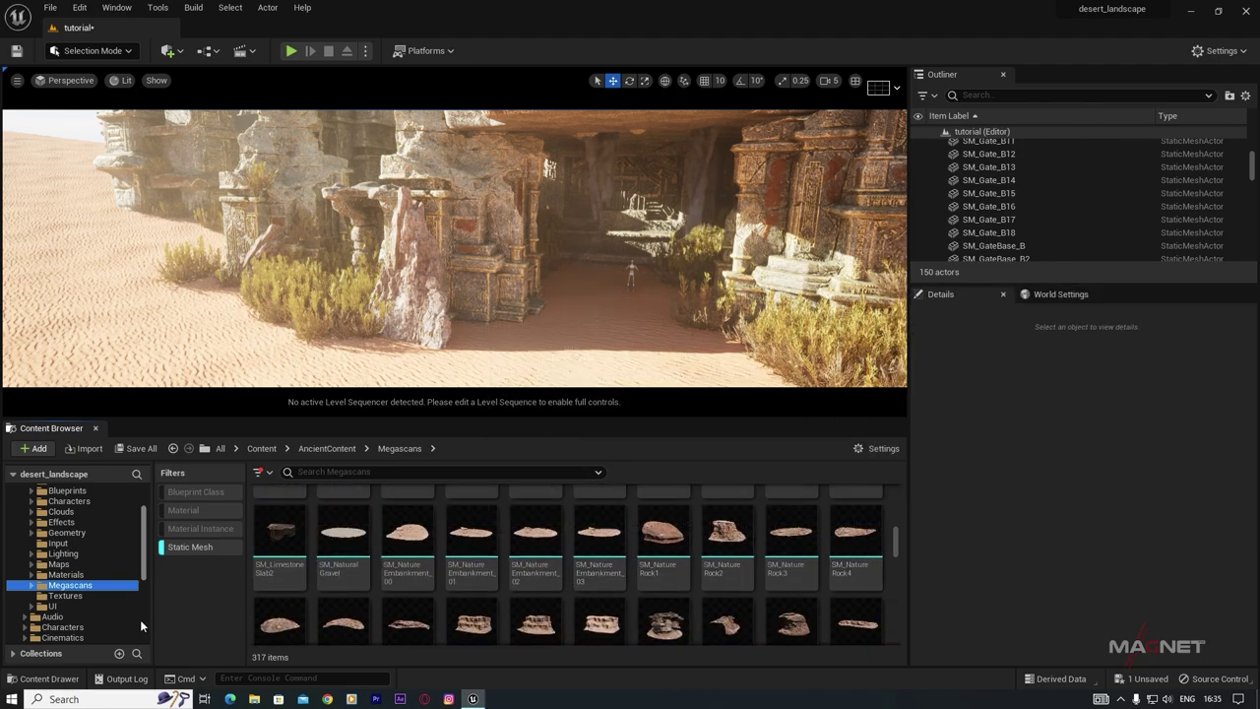
Step: Turn off the Static Mesh filter for the Content folder and open the project's own Megascans folder
scroll(54, 551, up, 2)
click(18, 503)
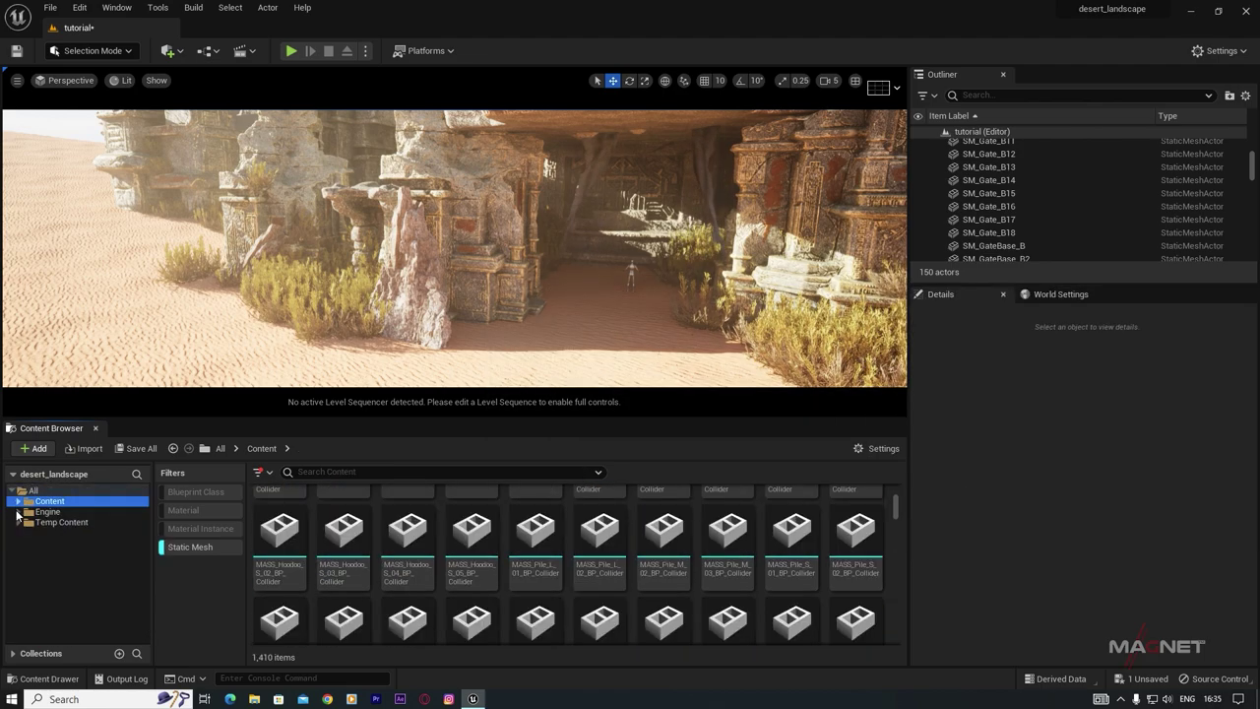
click(190, 547)
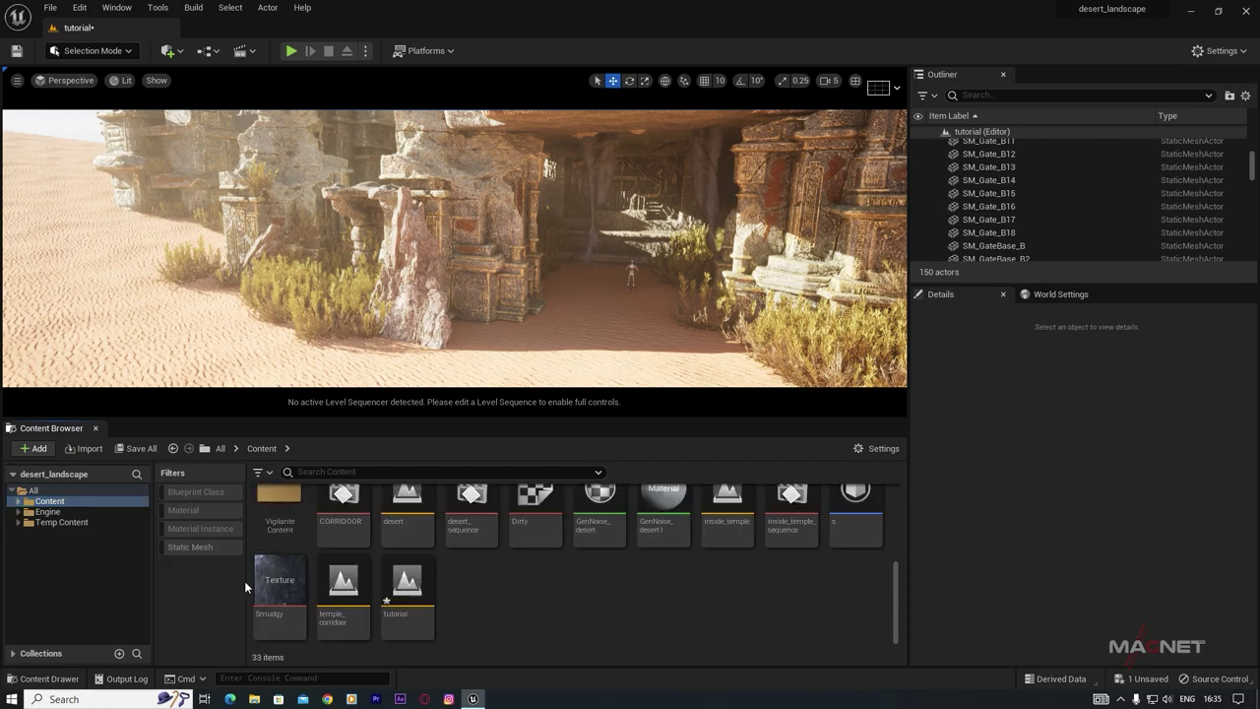
scroll(520, 607, up, 2)
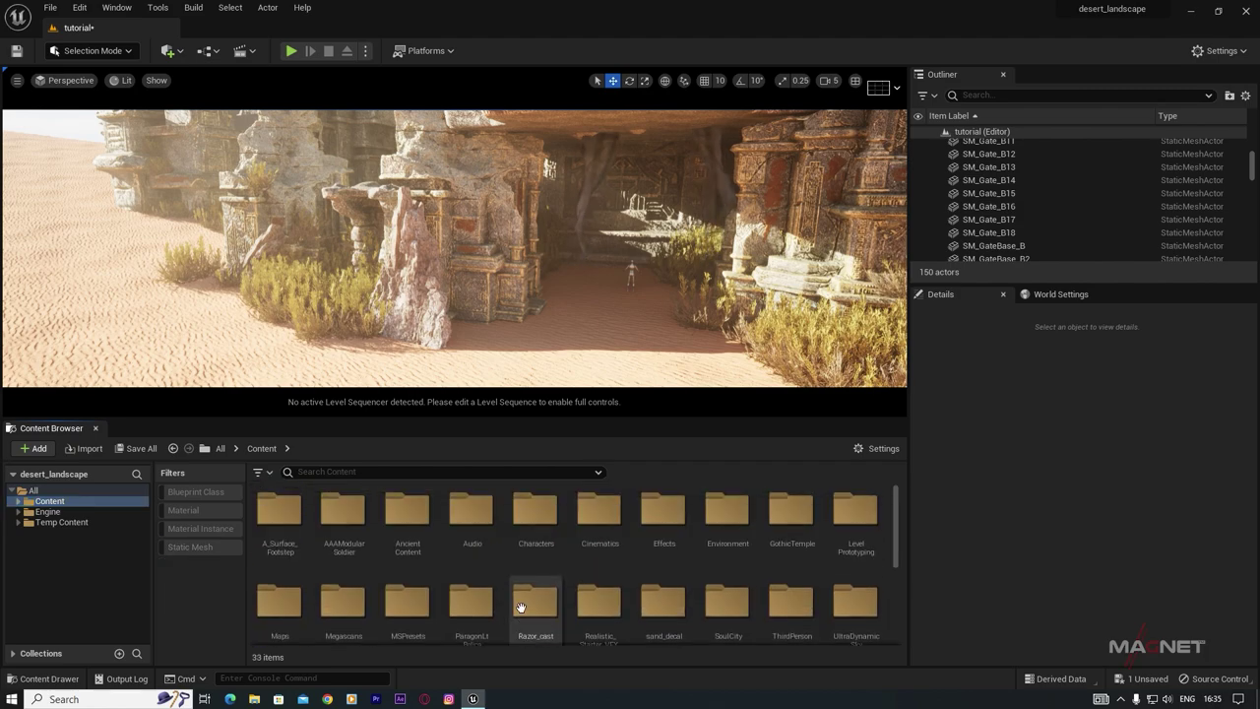
scroll(562, 596, down, 1)
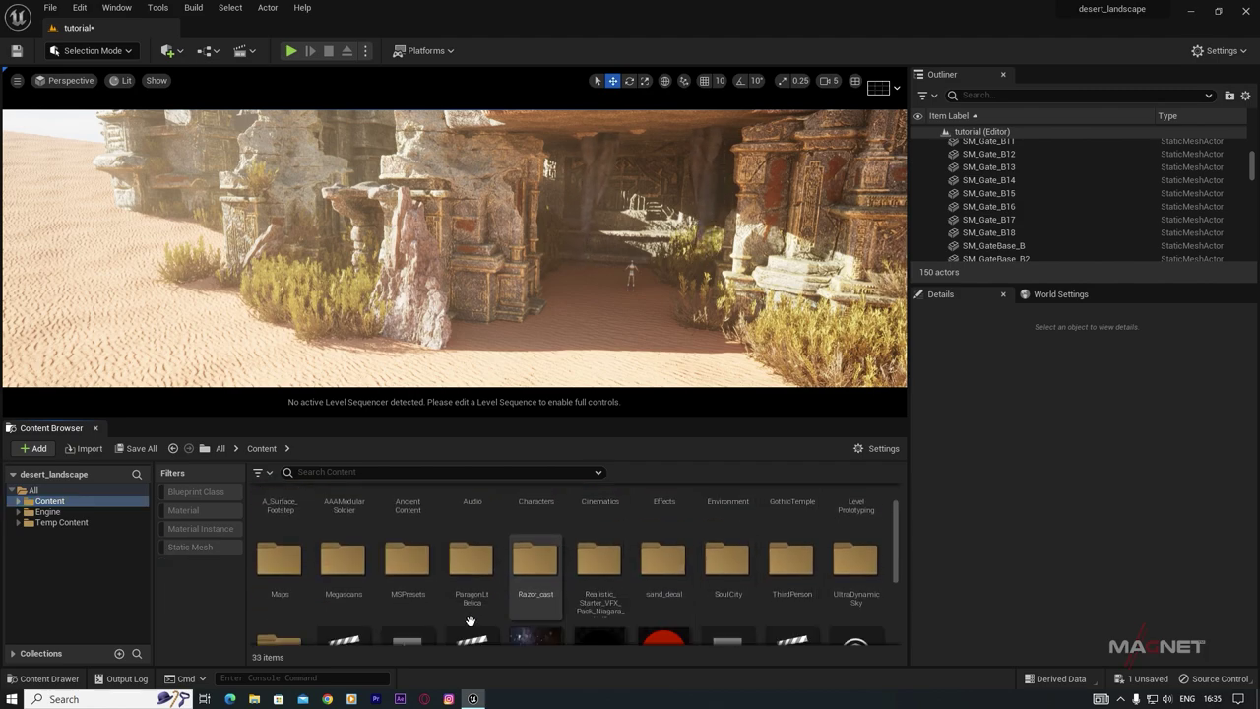
double_click(349, 558)
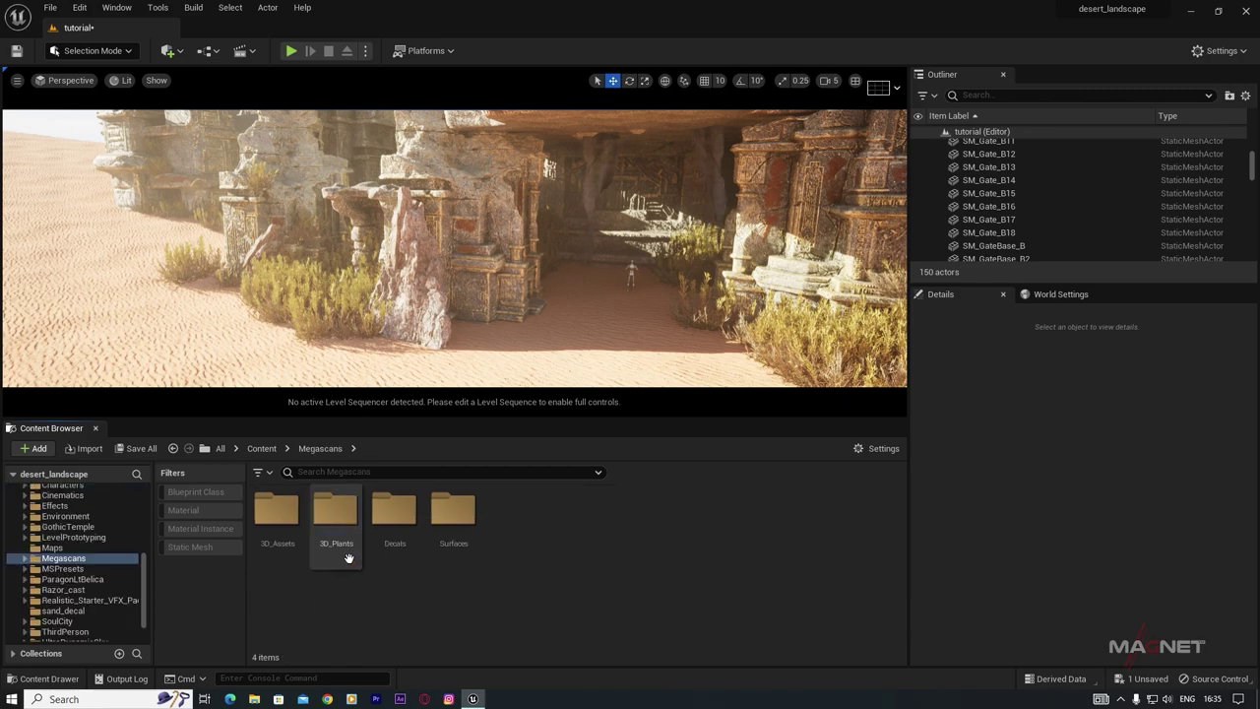
Step: List only static meshes and place the S_Dead_Tree_qlEtl_high tree among the bushes near the temple entrance, sinking its base slightly into the sand
click(201, 550)
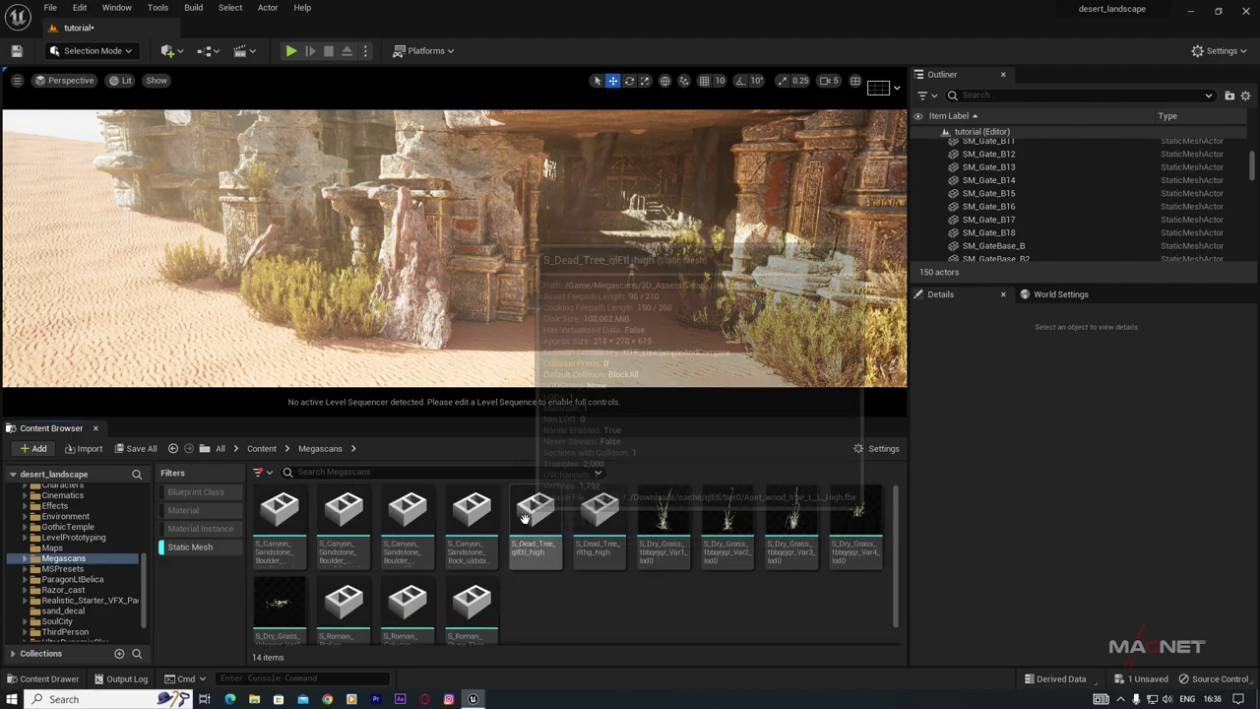
drag(556, 519, 325, 320)
key(w)
right_drag(325, 320, 433, 320)
key(a)
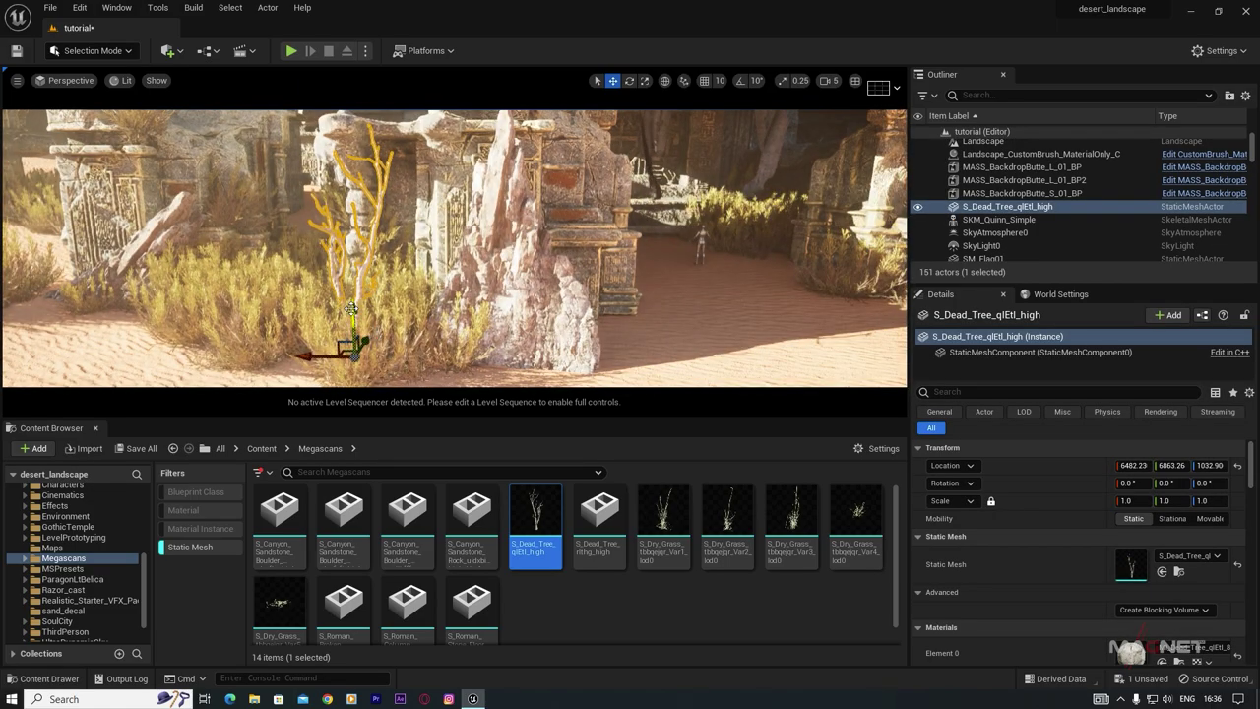
mouse_move(351, 308)
mouse_down()
mouse_move(358, 285)
mouse_move(356, 314)
mouse_up()
key(s)
right_drag(357, 314, 319, 310)
right_drag(545, 357, 512, 395)
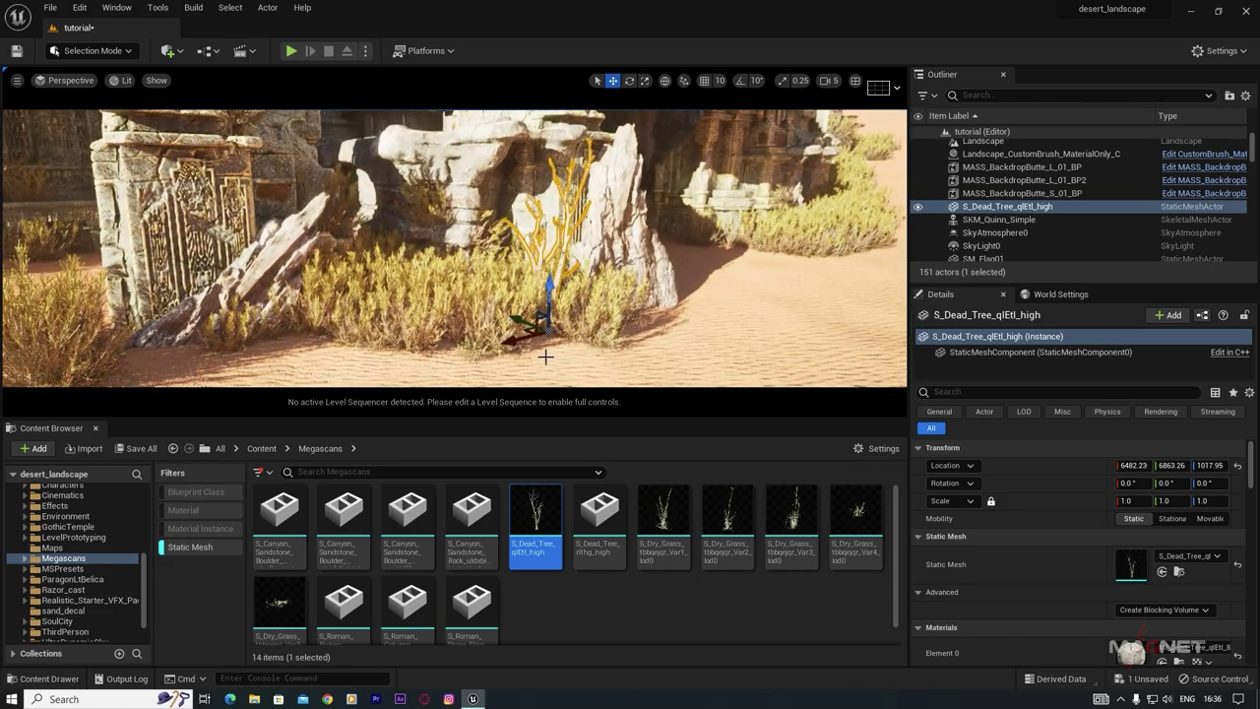
Step: Duplicate the dead tree farther along the same bushes, scale the copy uniformly to about 2.45 and rotate it about -120° around Z
alt+drag(518, 321, 447, 303)
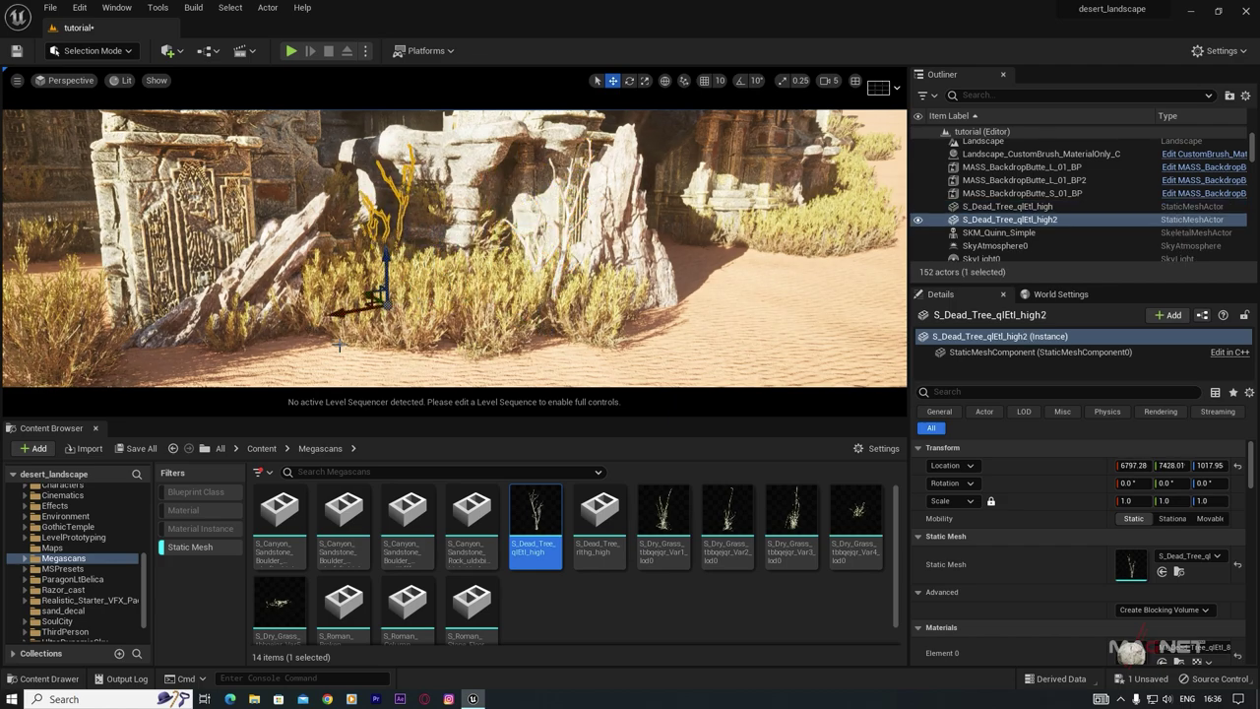
drag(386, 305, 446, 270)
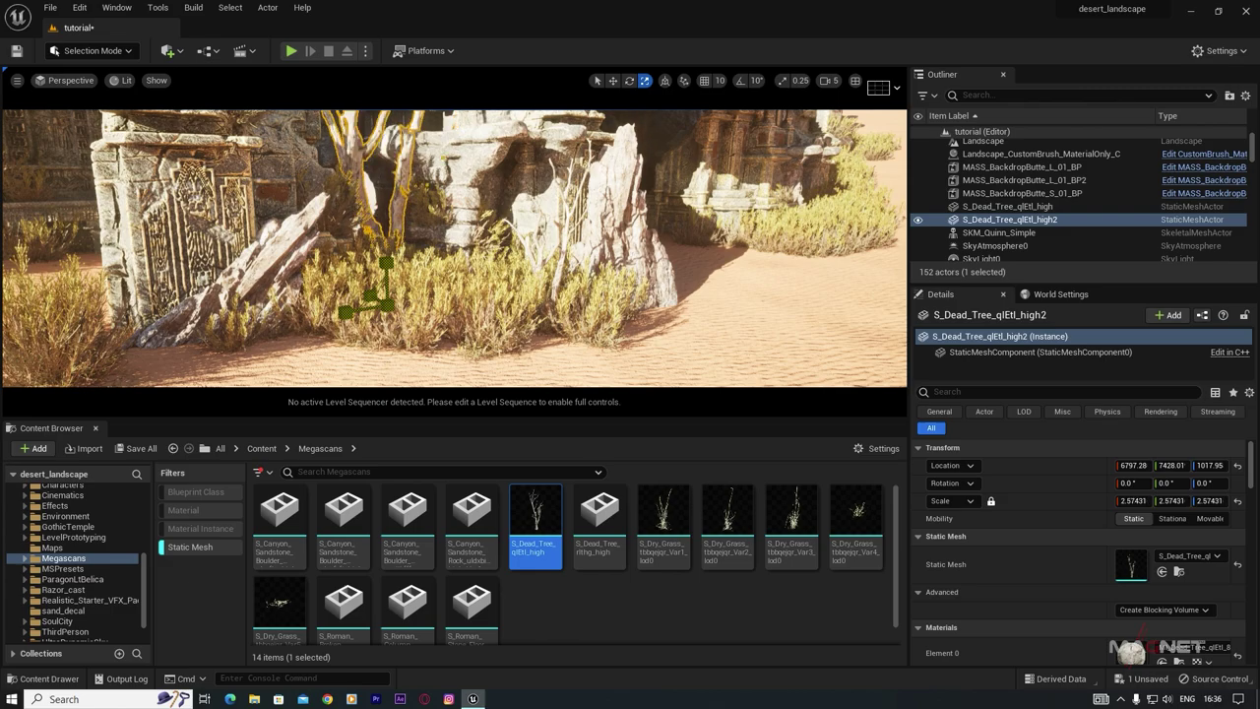
key(s)
mouse_move(431, 312)
right_down()
mouse_move(411, 291)
mouse_move(414, 312)
mouse_move(431, 312)
right_up()
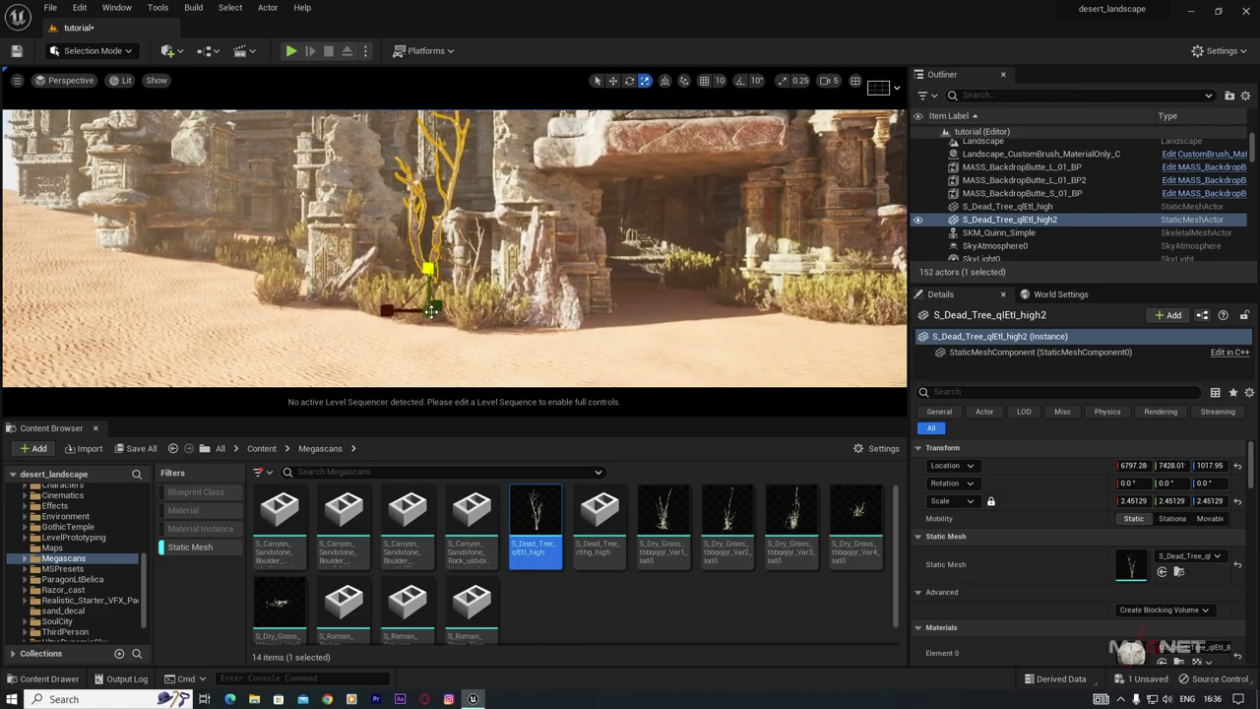
drag(422, 321, 475, 325)
Step: Copy the enlarged dead tree to the opposite side of the temple entrance
alt+drag(383, 312, 799, 303)
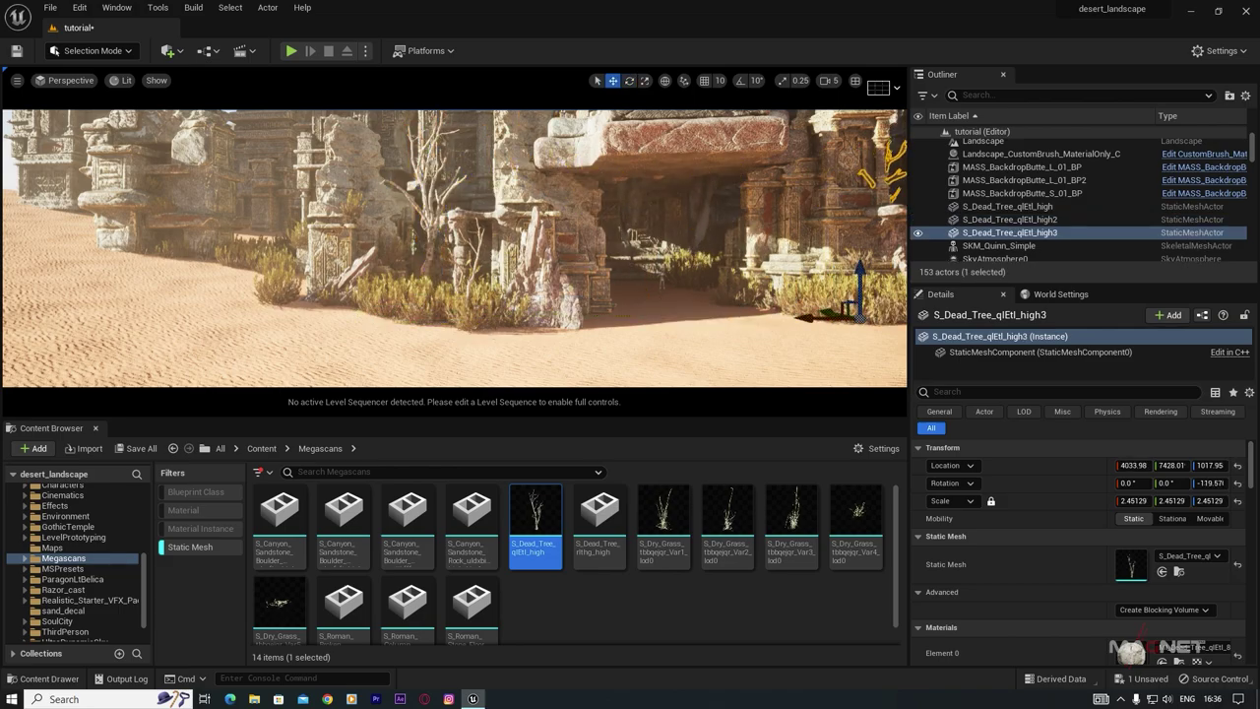
key(s)
right_drag(504, 325, 615, 313)
key(w)
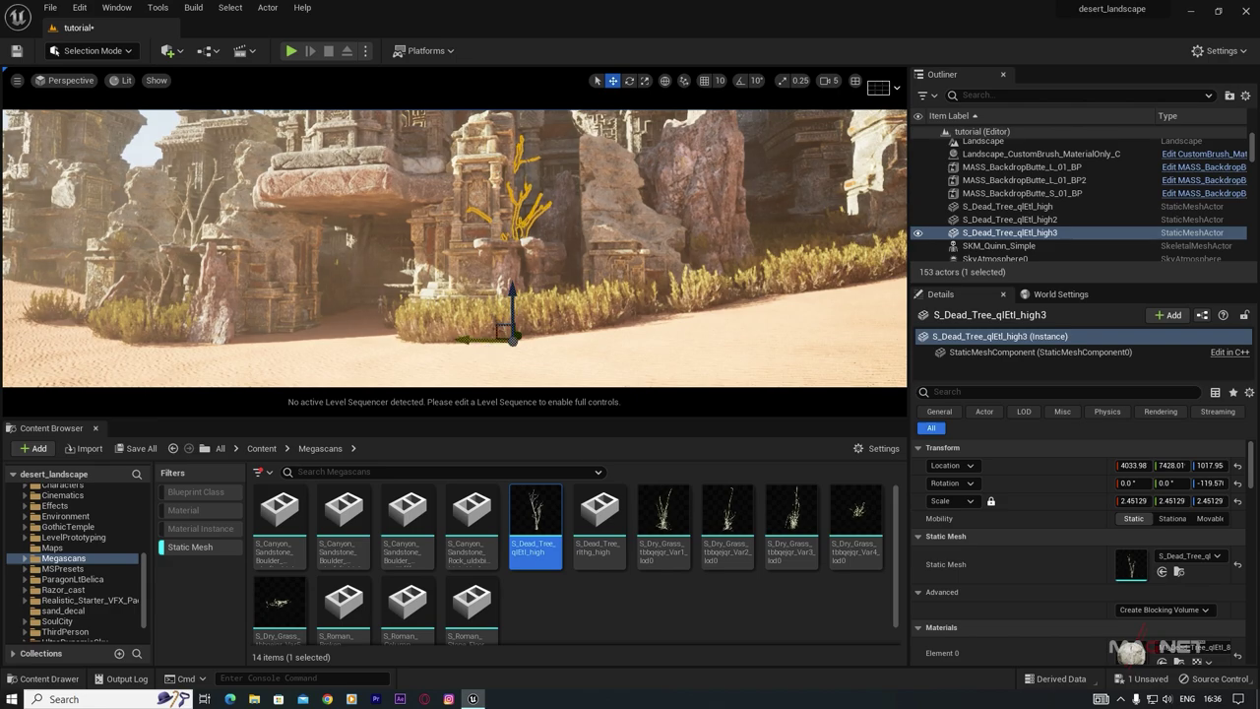
Step: Place another copy of the dead tree farther along the outer wall, beside the tall rock cliff
drag(463, 341, 721, 325)
key(e)
mouse_move(569, 253)
right_down()
mouse_move(537, 253)
mouse_move(569, 253)
right_up()
key(s)
Step: Copy the dead tree standing beside the entrance up onto the stone ledge above the entrance
click(573, 273)
key(w)
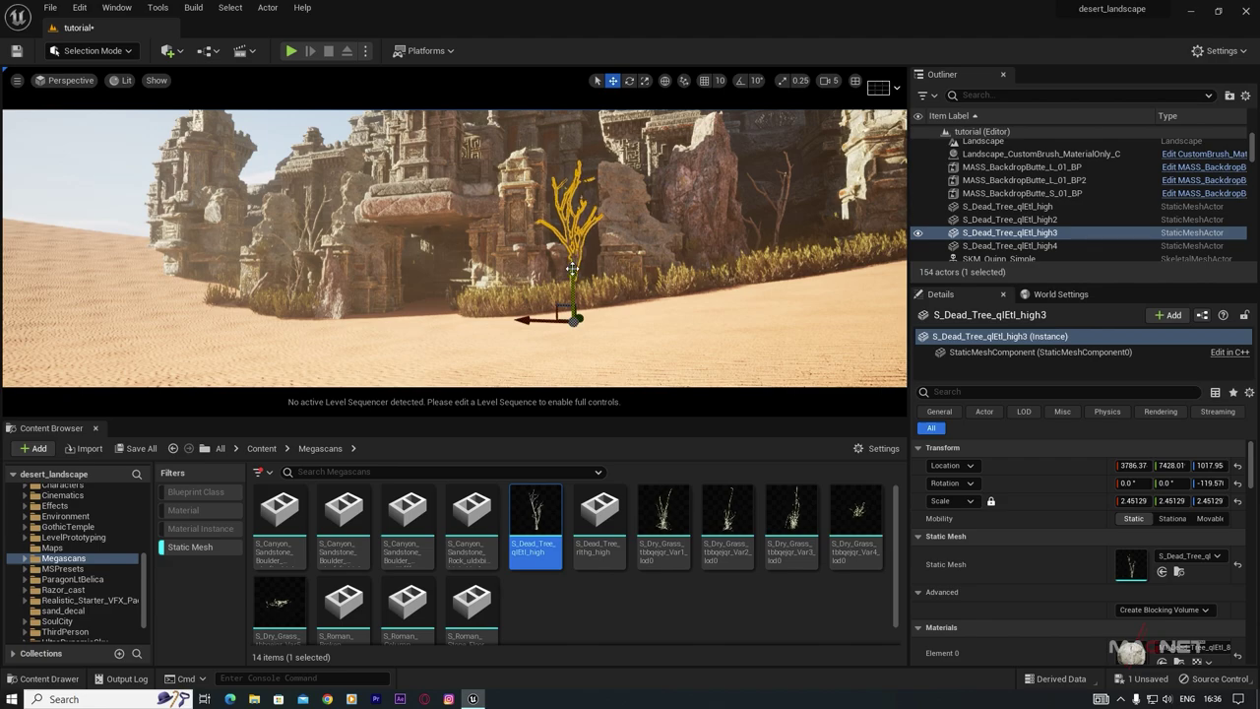
alt+drag(571, 268, 566, 201)
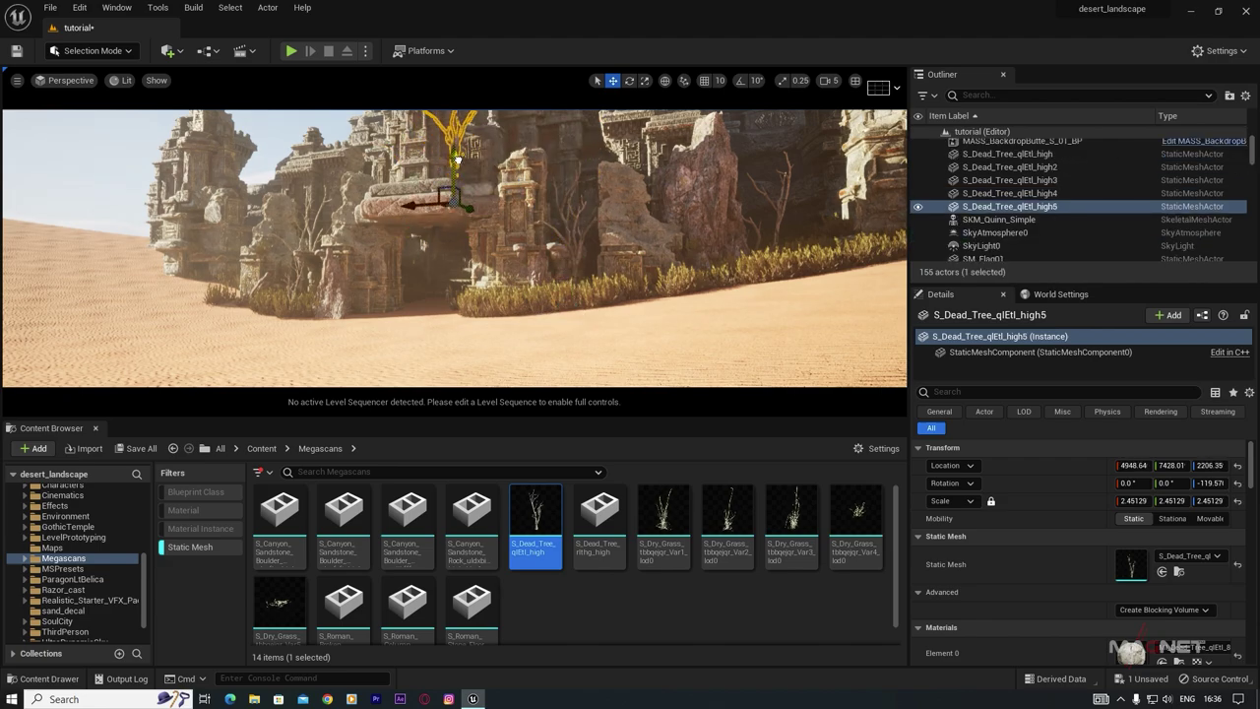
right_drag(501, 185, 512, 156)
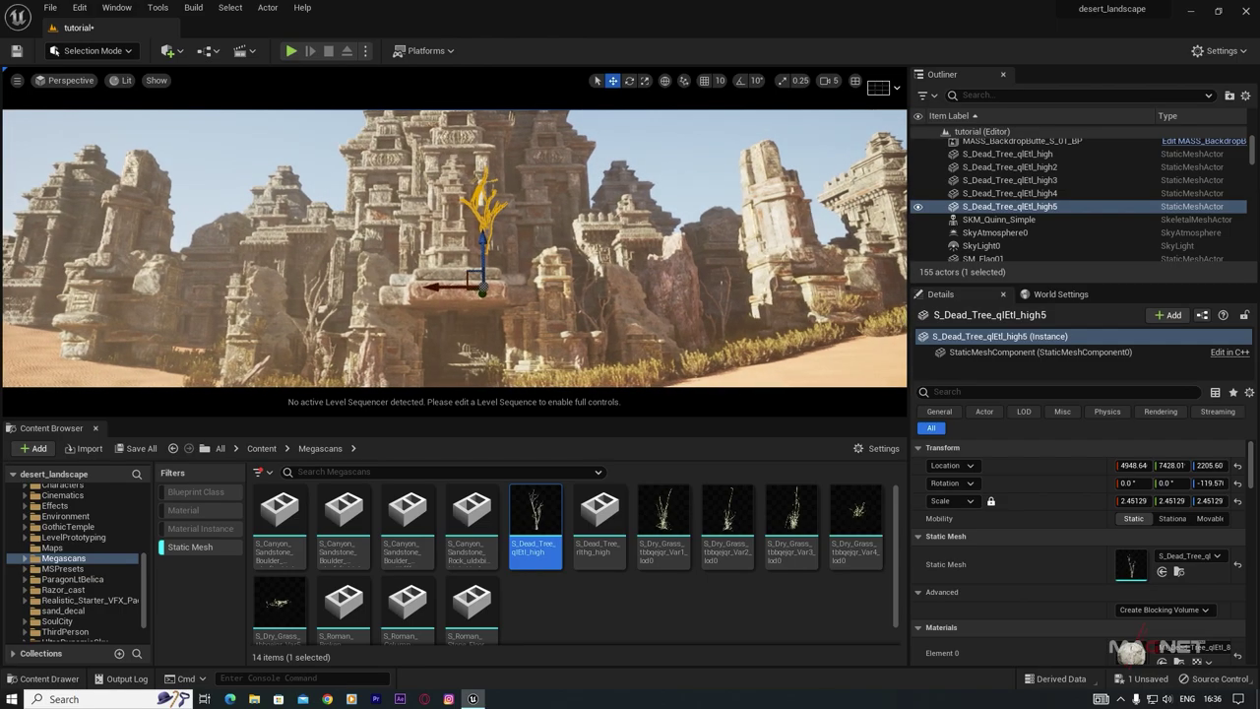
click(311, 147)
Step: Add a dead tree scaled to about 4.17 beside one outer gate tower and place a copy toward the opposite tower
key(s)
right_drag(311, 147, 321, 219)
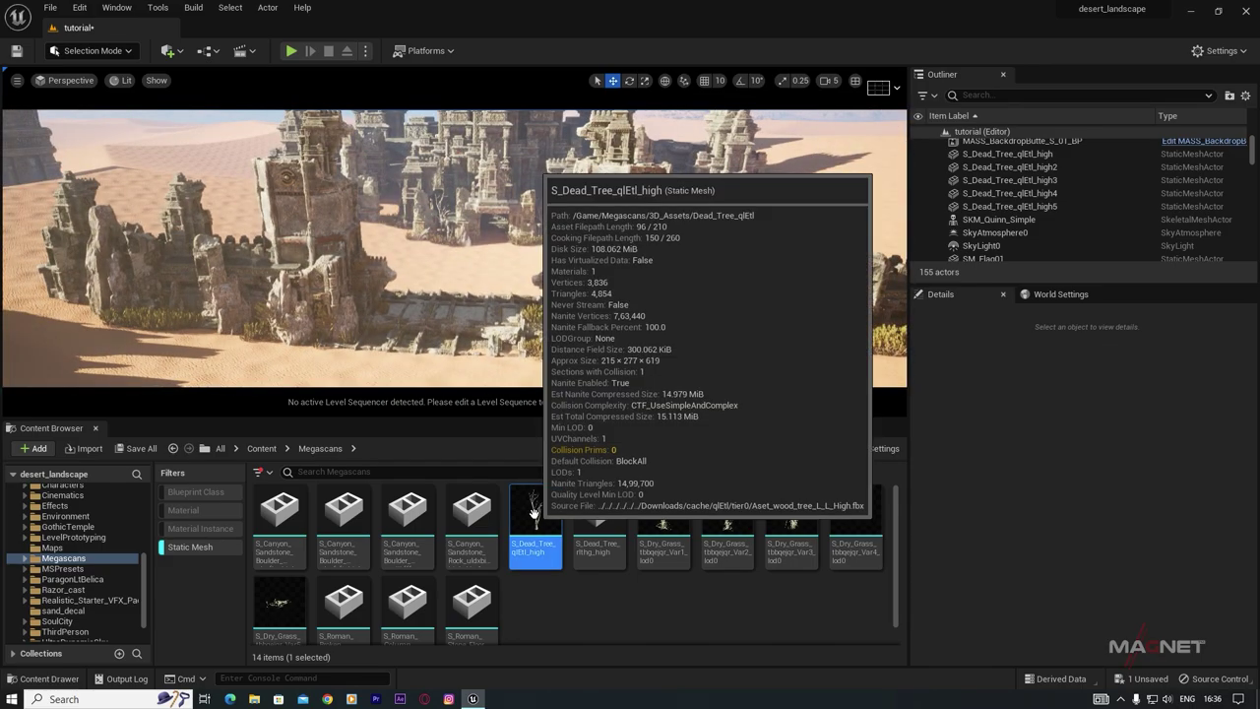
drag(535, 514, 377, 309)
click(357, 313)
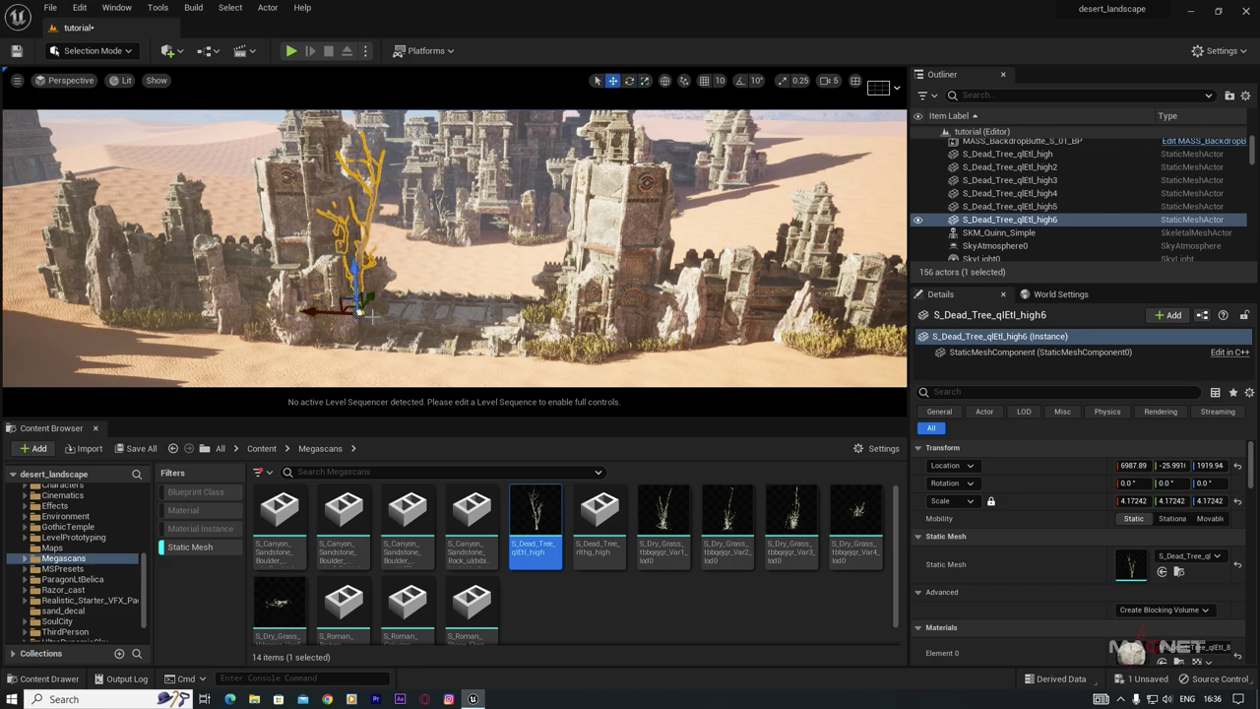
alt+drag(313, 315, 526, 310)
right_drag(564, 364, 689, 367)
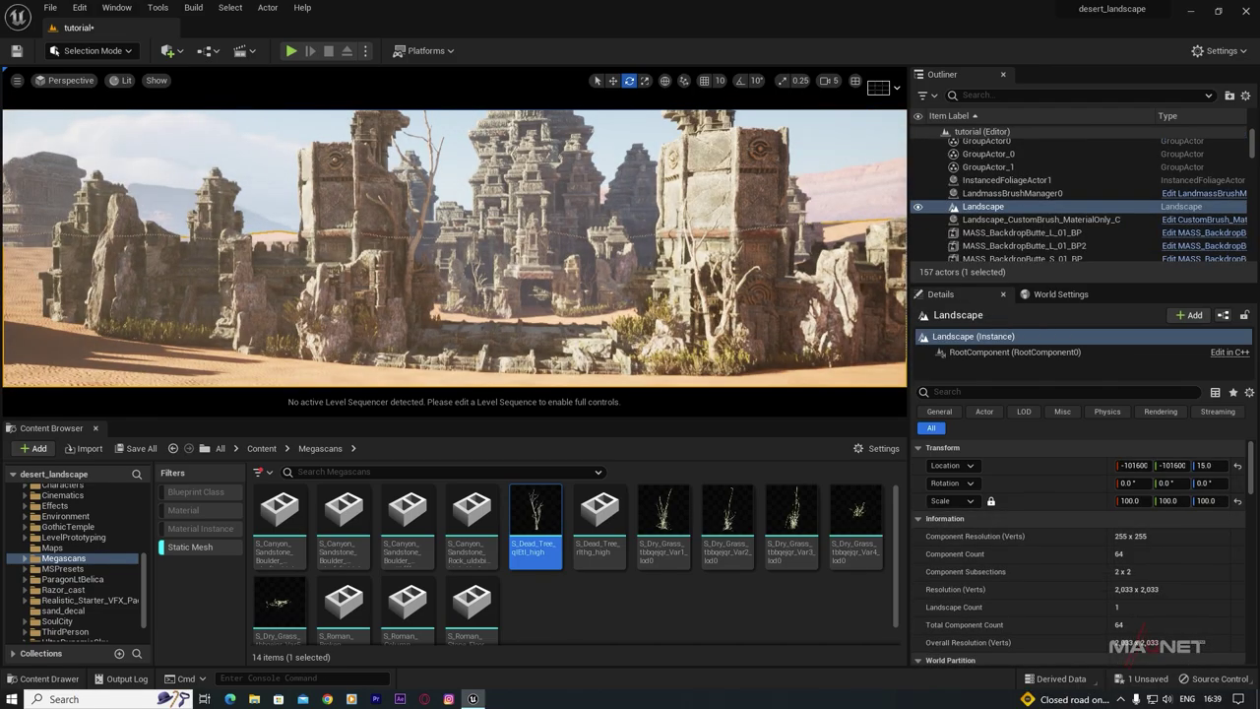
key(Escape)
Step: Add the four Canyon Sandstone boulder and rock meshes to the foliage types in Foliage mode
right_drag(455, 246, 369, 258)
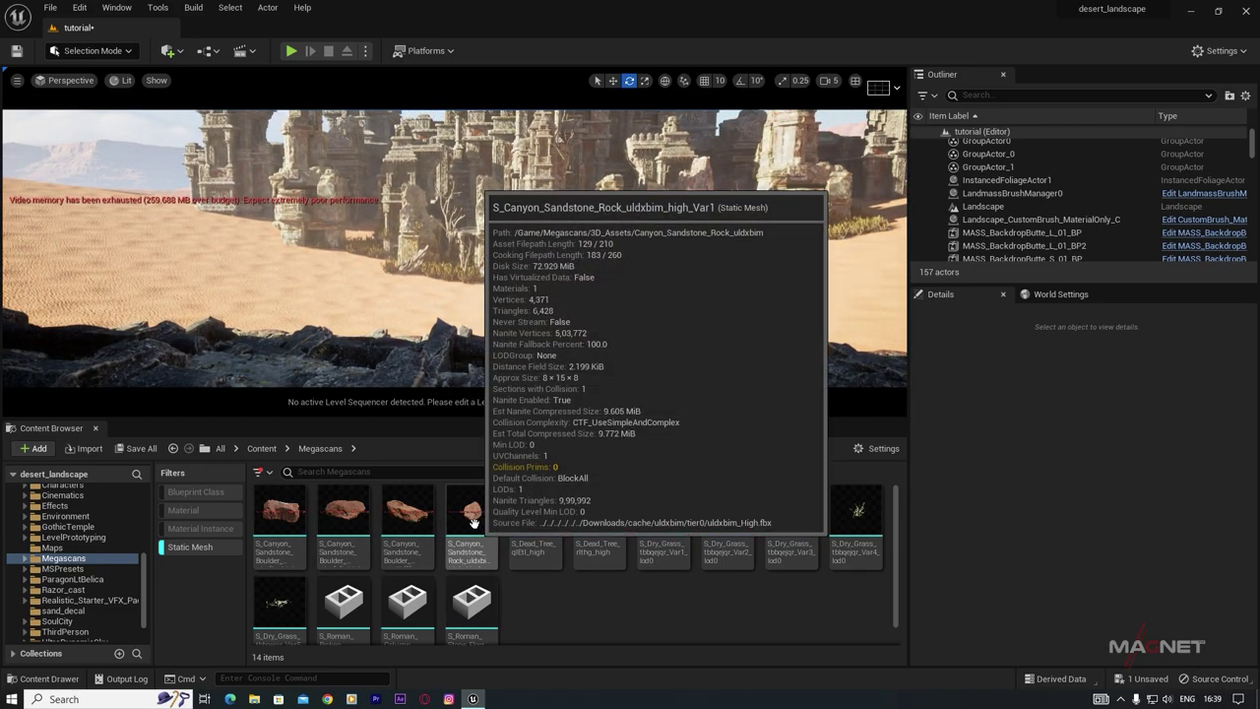
click(466, 511)
shift+click(269, 509)
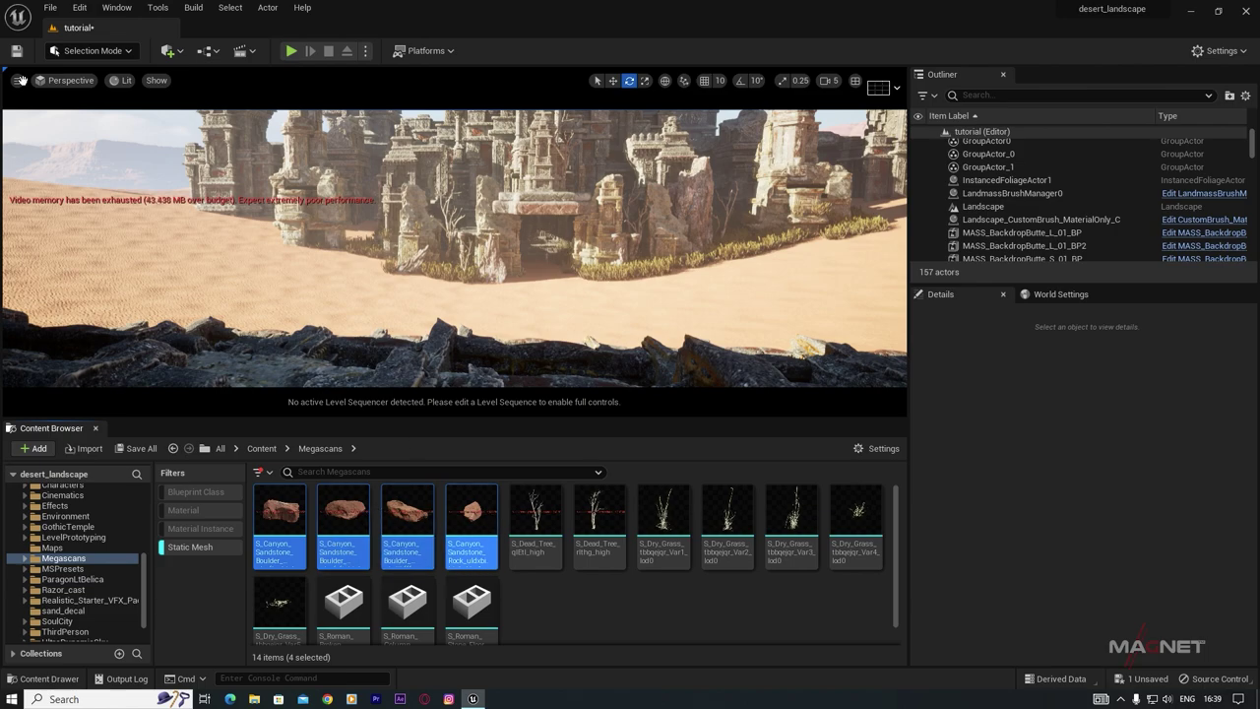
click(128, 51)
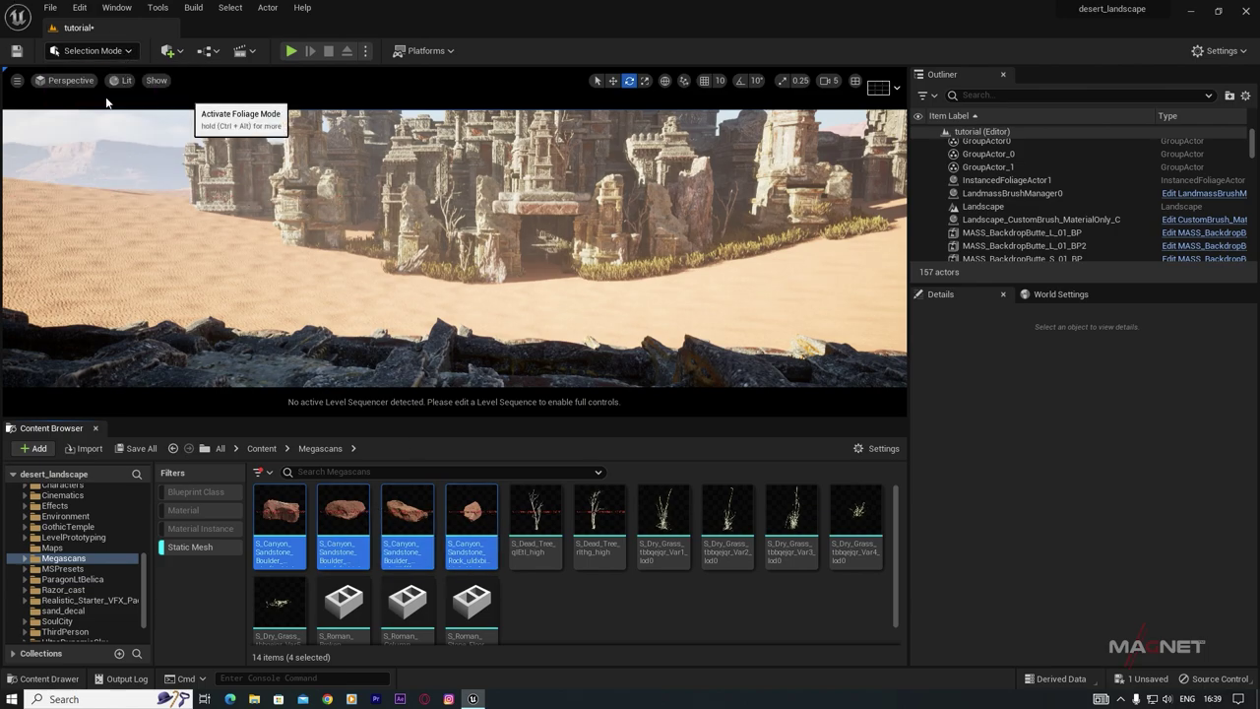
click(106, 104)
drag(389, 532, 257, 398)
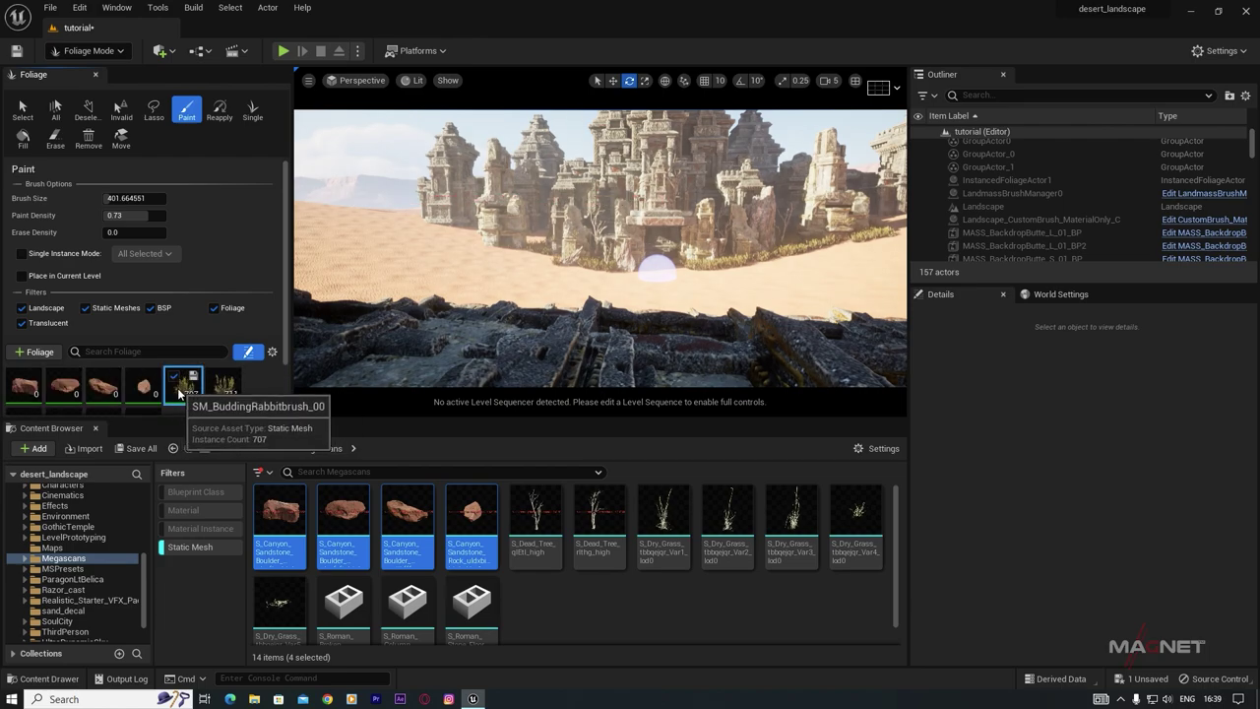
Step: Deactivate all foliage types and select only the four Canyon Sandstone rock types
key(ctrl+a)
scroll(285, 317, down, 1)
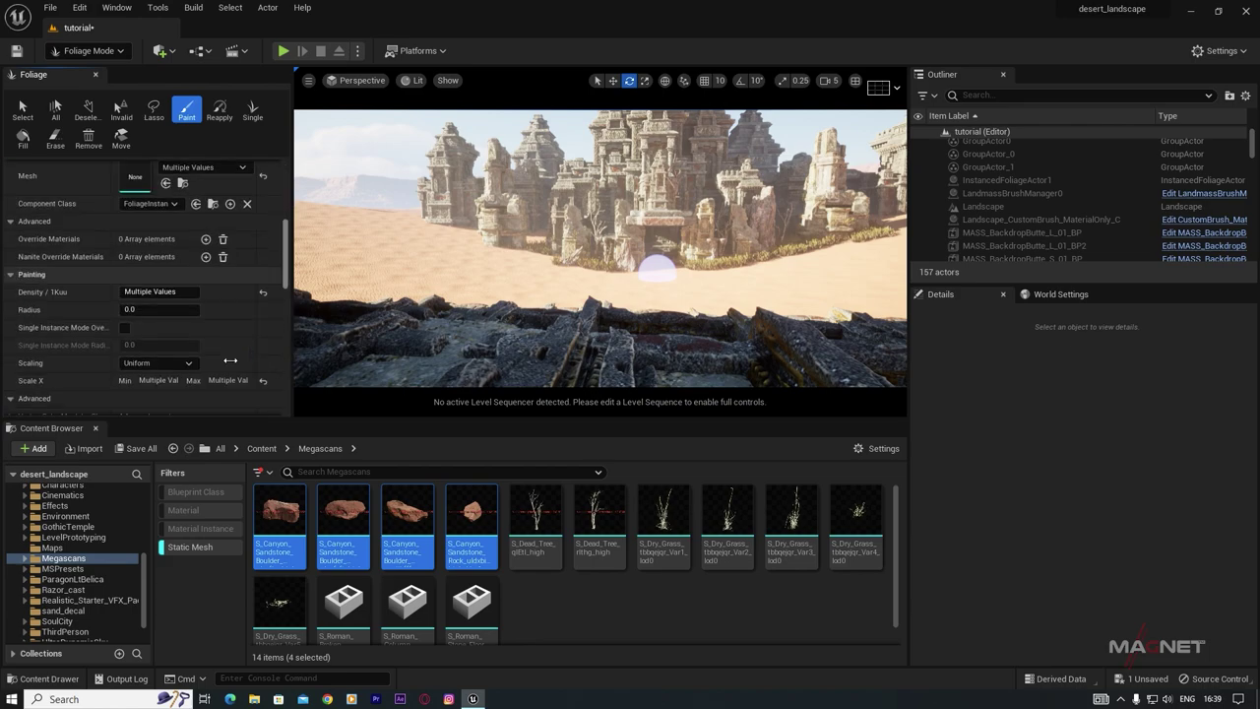
scroll(283, 246, down, 3)
scroll(283, 236, up, 1)
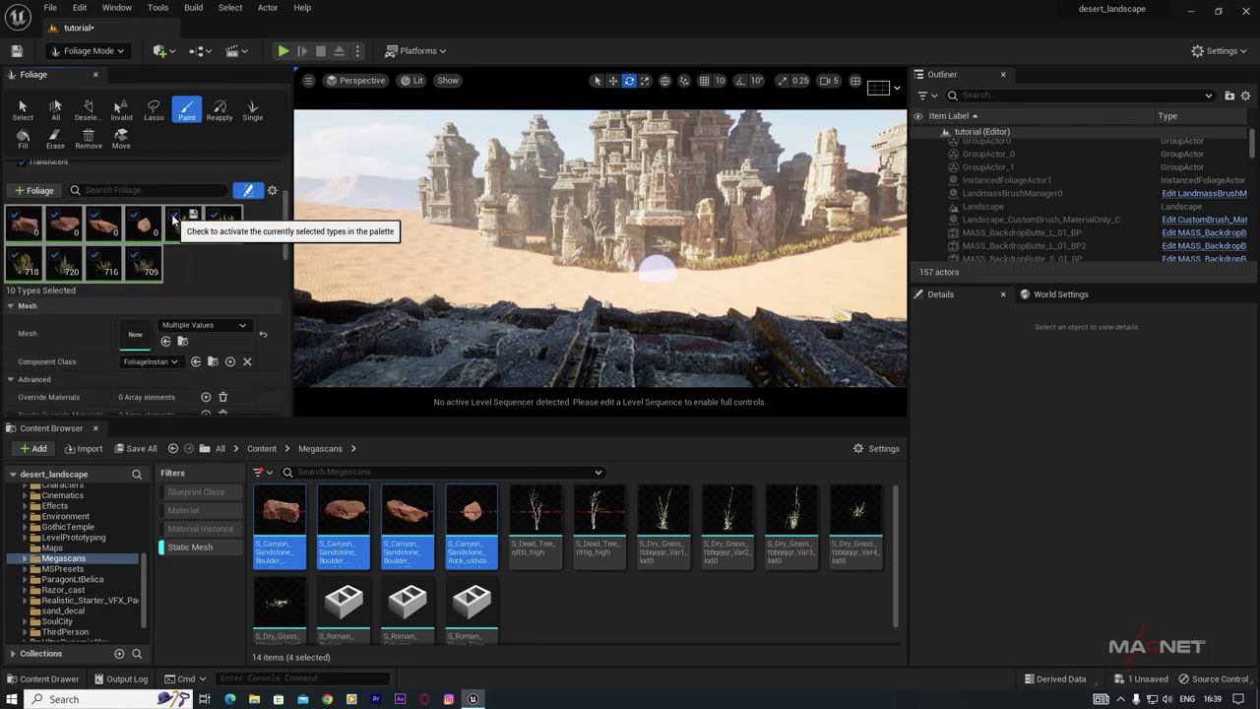
click(171, 214)
click(210, 280)
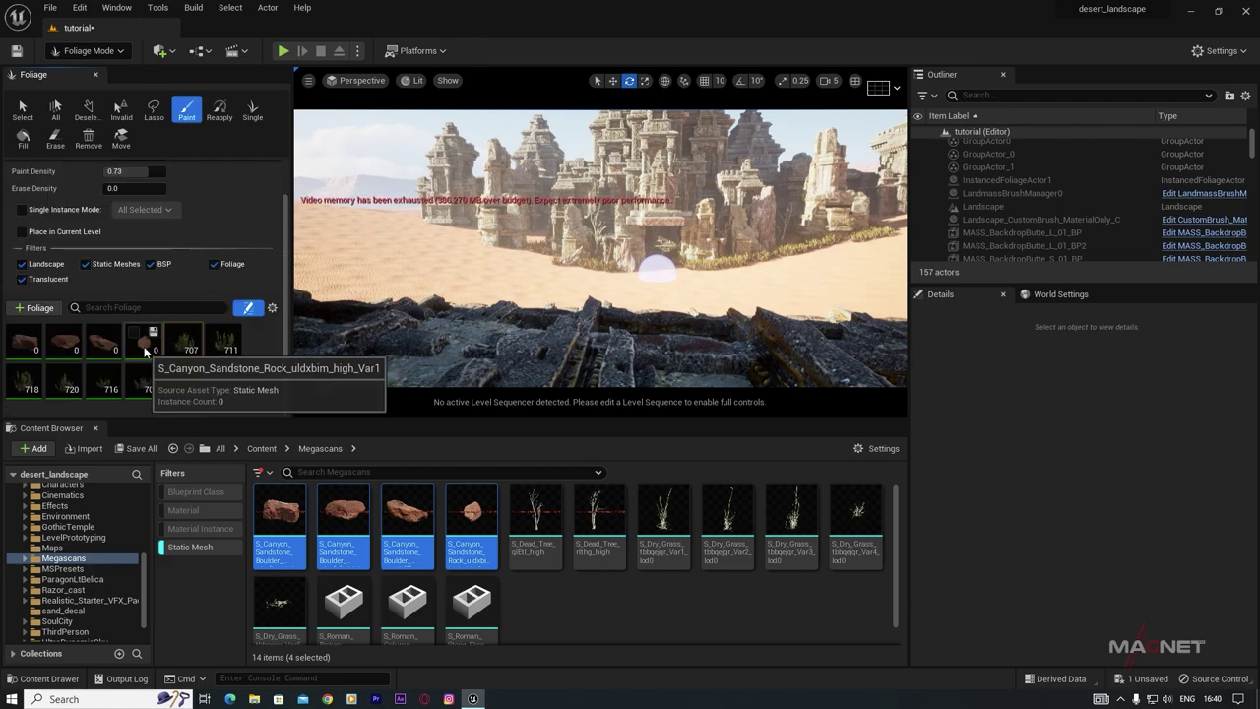
click(144, 342)
shift+click(22, 228)
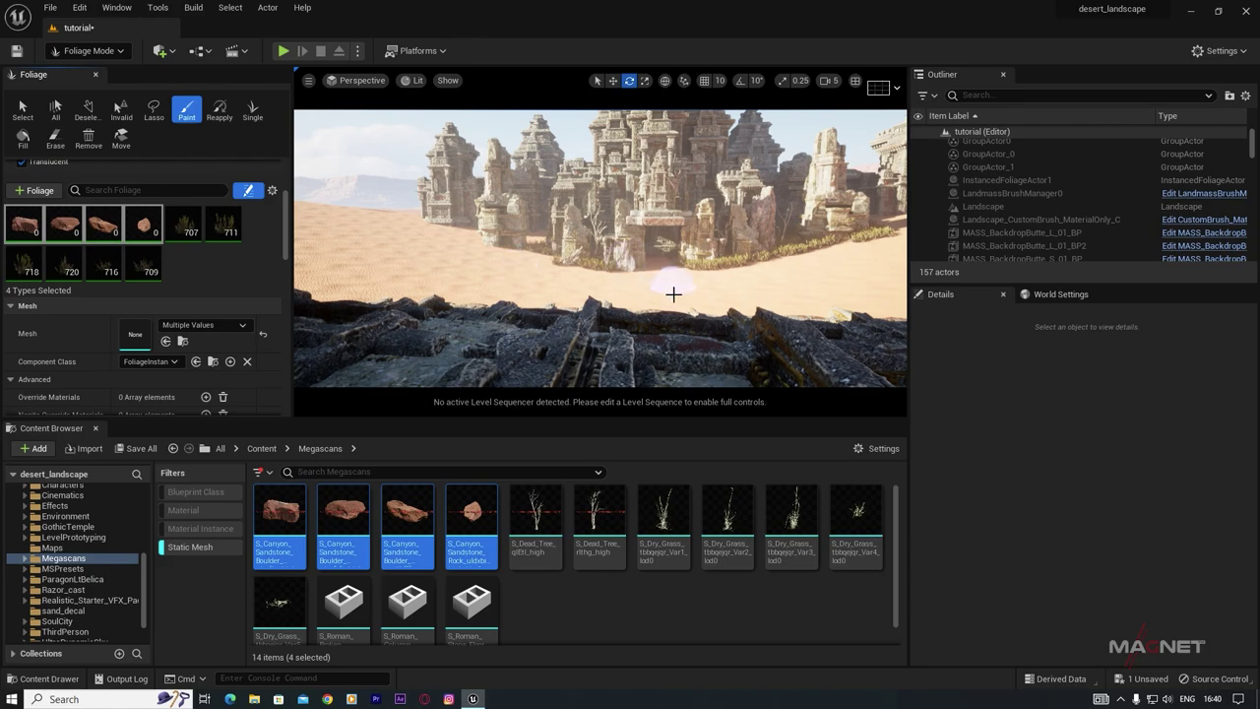
Step: Try the foliage brush on the sand by the temple entrance and activate the four Canyon Sandstone rock types for painting
key(w)
mouse_move(679, 296)
right_down()
mouse_move(695, 317)
mouse_move(679, 341)
right_up()
click(409, 299)
mouse_move(469, 276)
right_down()
mouse_move(394, 268)
mouse_move(433, 258)
right_up()
mouse_move(596, 300)
shift+mouse_down()
mouse_move(473, 290)
mouse_move(557, 250)
shift+mouse_up()
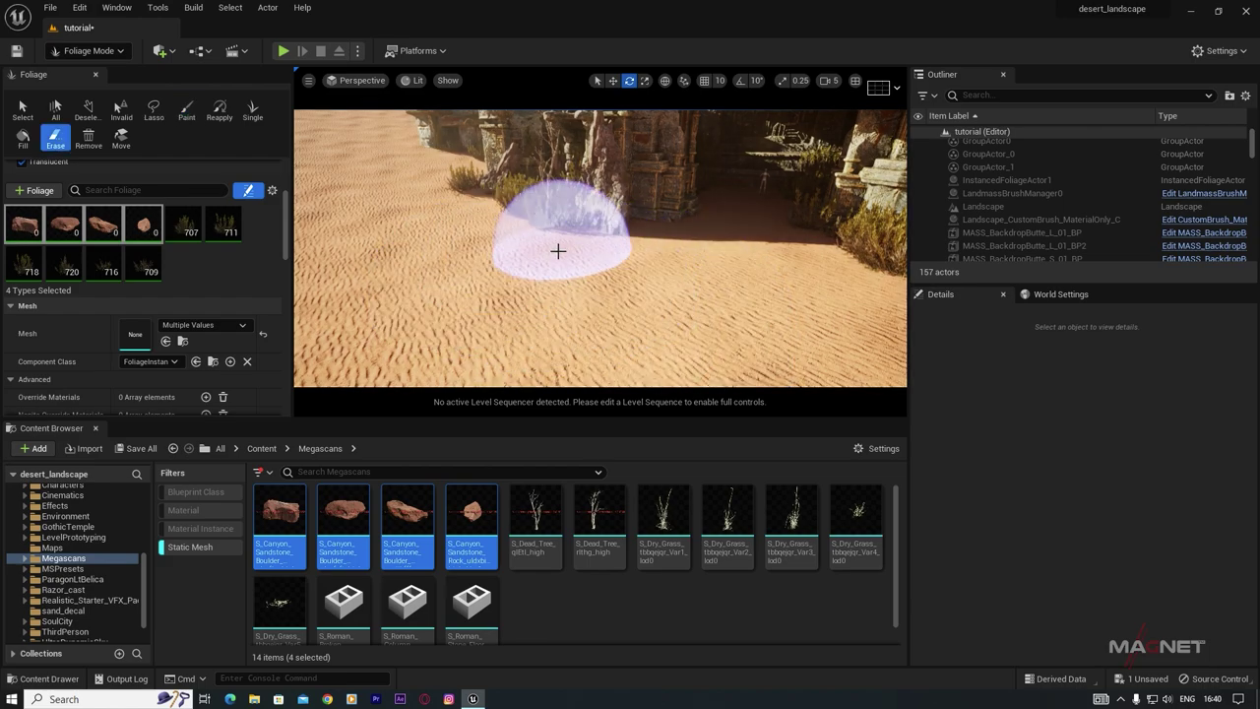
click(147, 231)
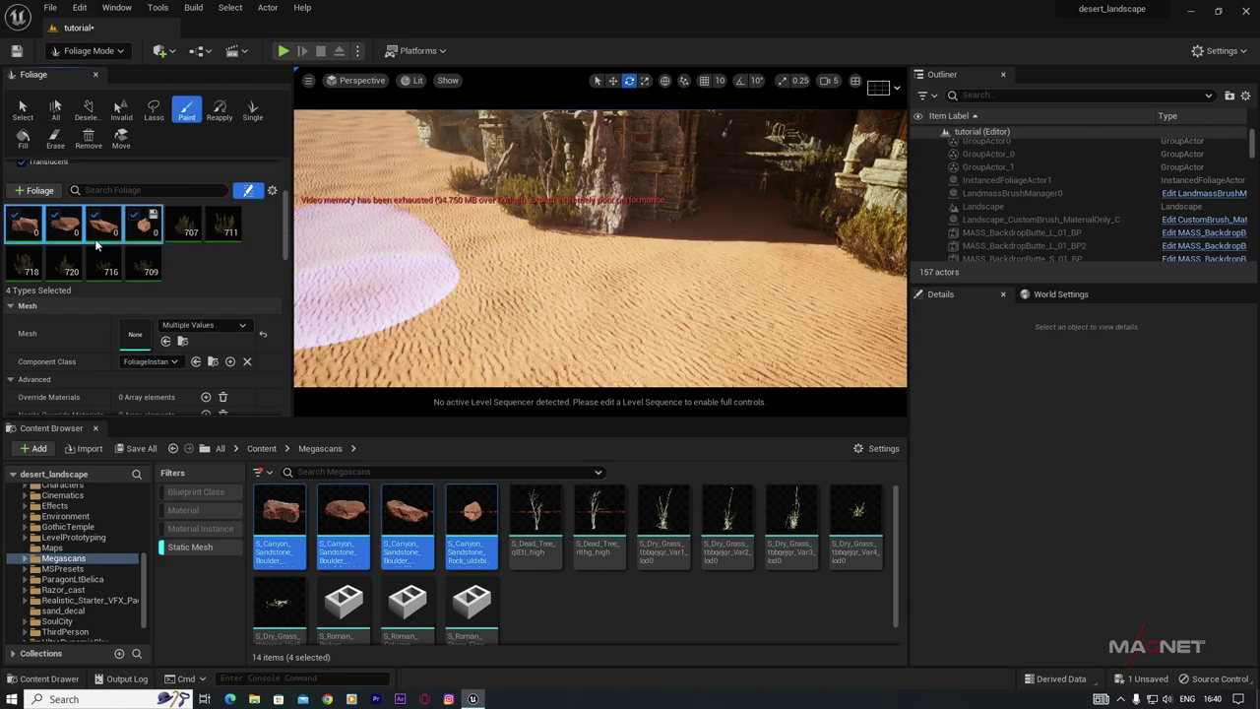
shift+click(24, 226)
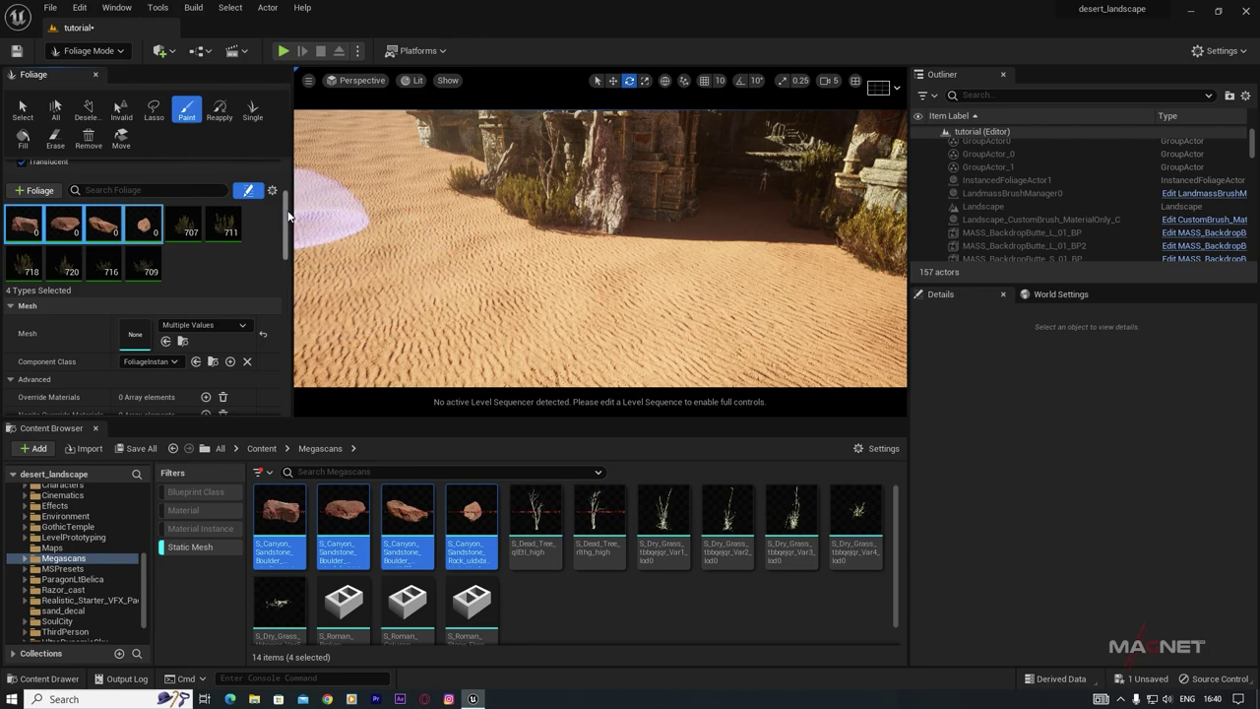
Step: Try painting the rocks at Scale X 0.2 to 0.5 on the sand before the entrance and erase the painted patch
scroll(138, 256, down, 5)
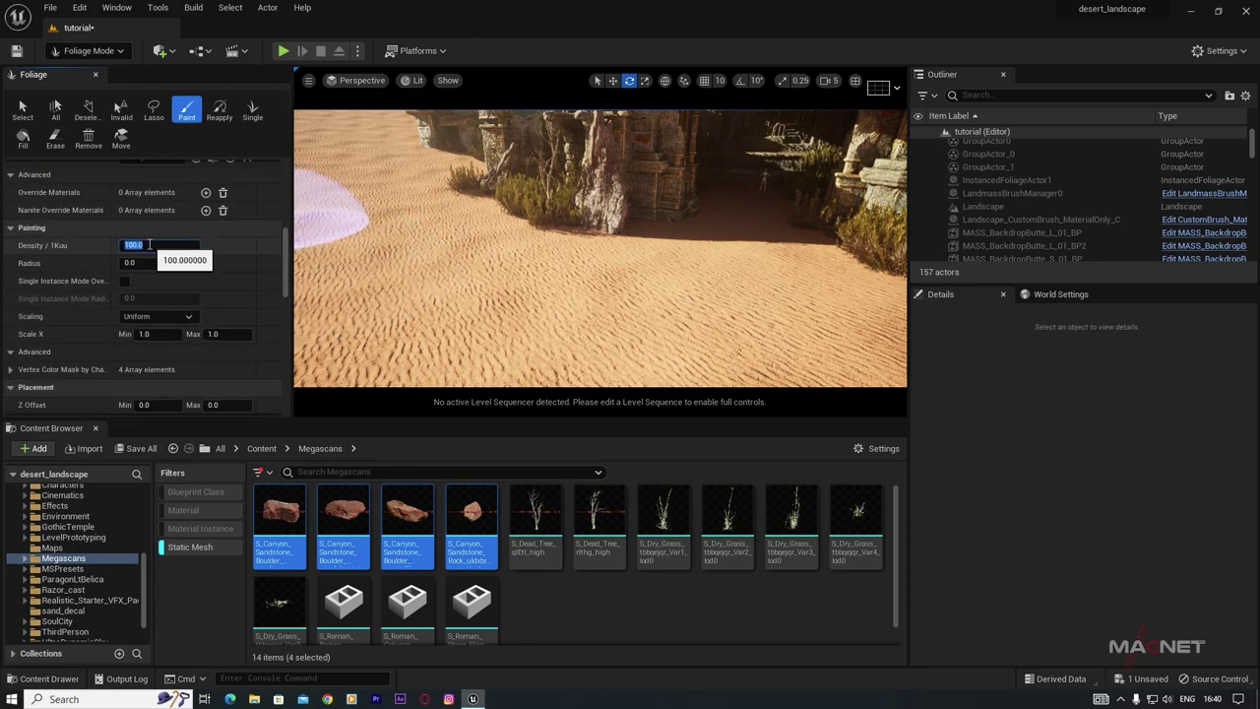
click(146, 334)
text(.2)
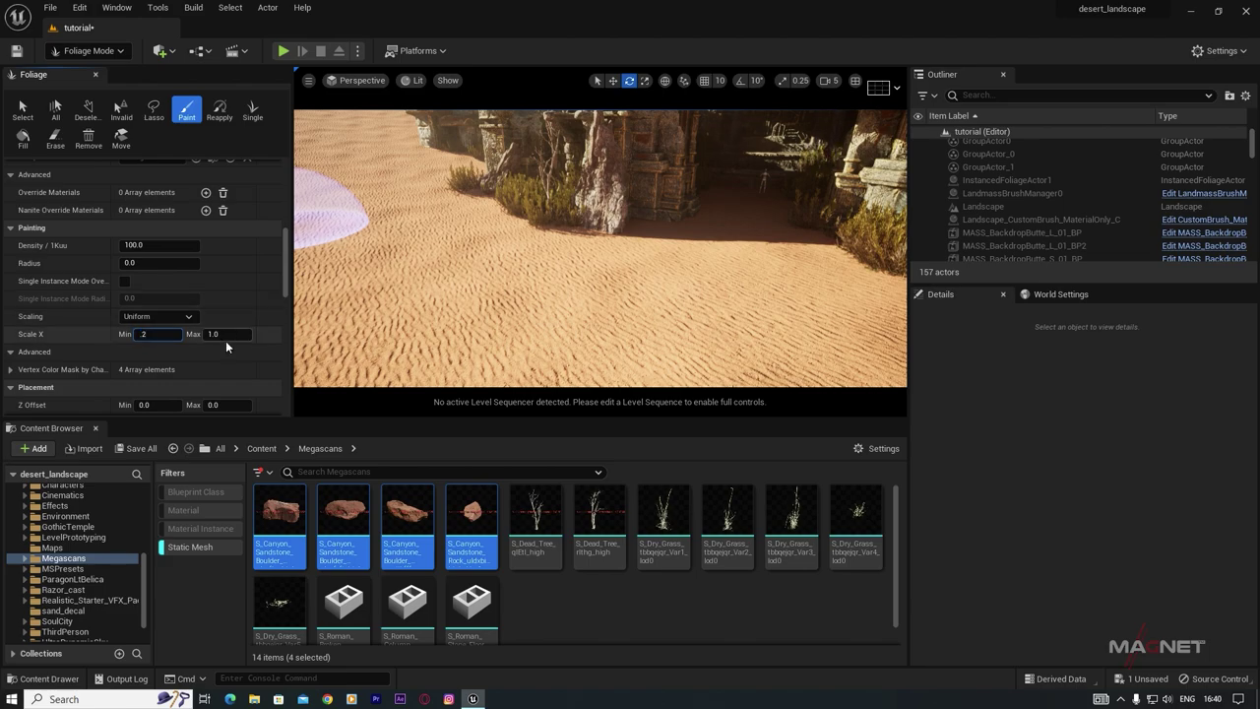
click(209, 333)
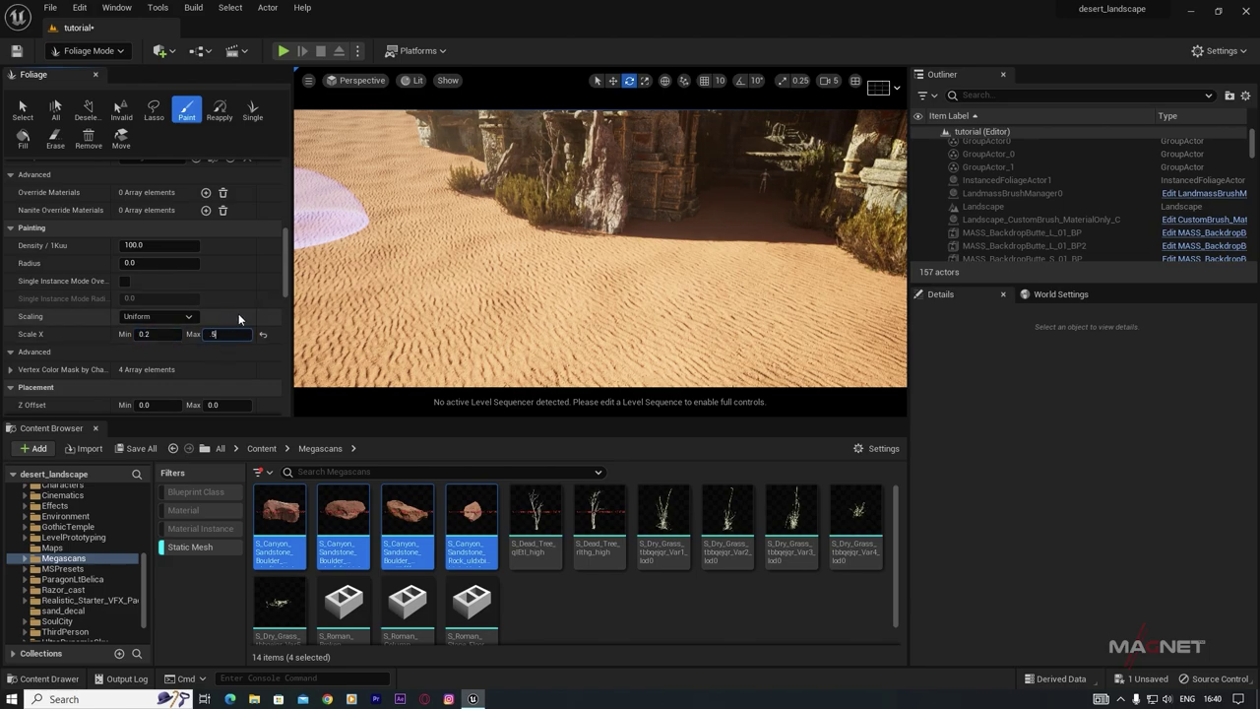
text(.5)
drag(630, 304, 447, 295)
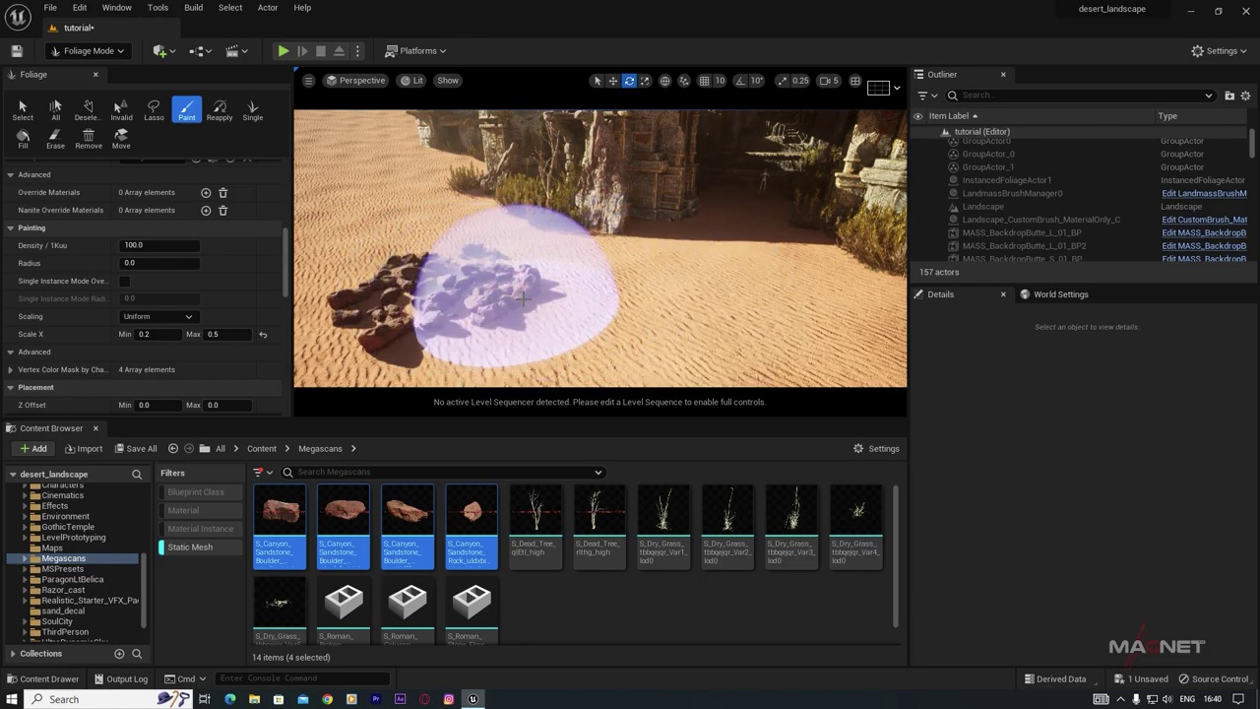
mouse_move(522, 298)
shift+mouse_down()
mouse_move(444, 309)
mouse_move(470, 279)
mouse_move(453, 286)
shift+mouse_up()
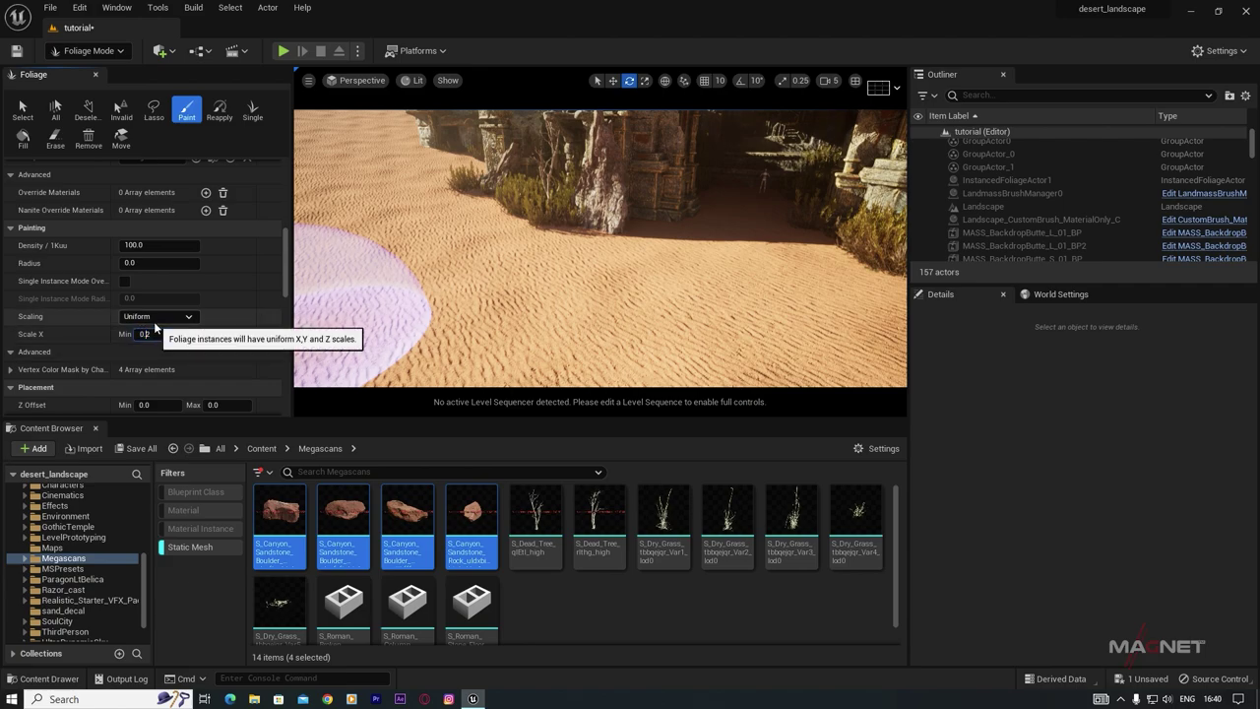
Step: Set the four rock types' Scale X to a minimum of 0.02 and a maximum of 0.1
text(02)
click(226, 334)
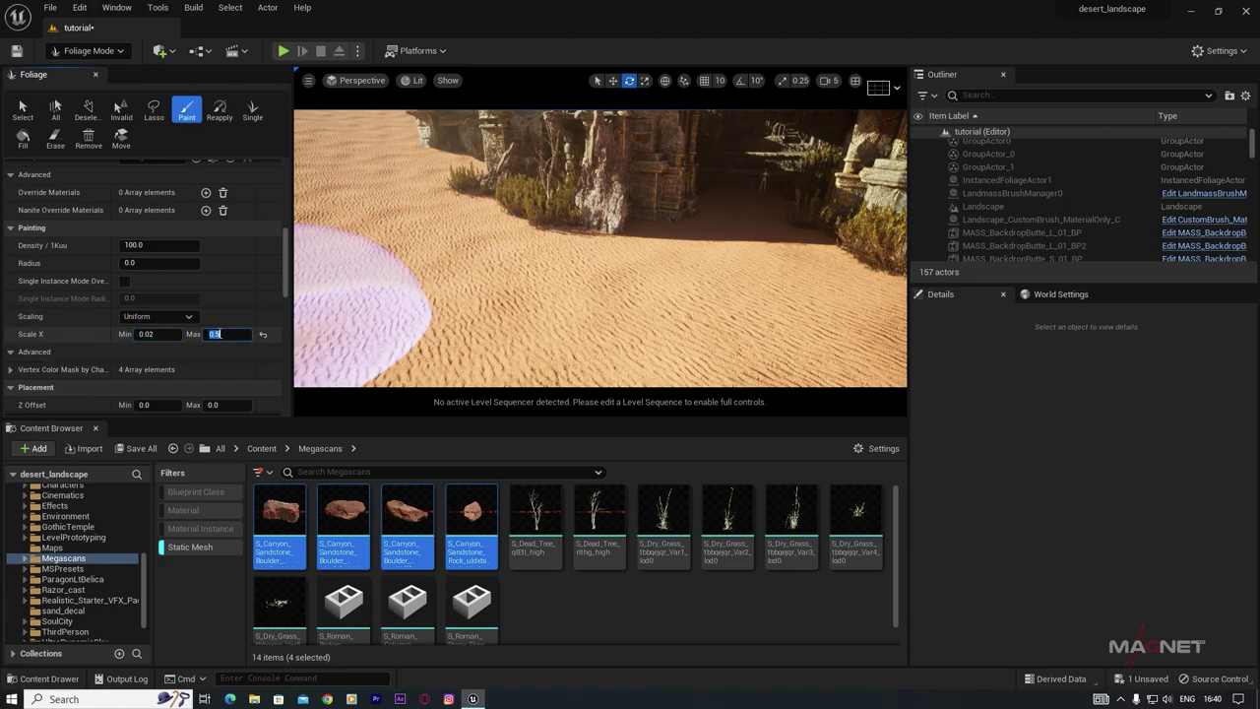
text(0.1)
key(Return)
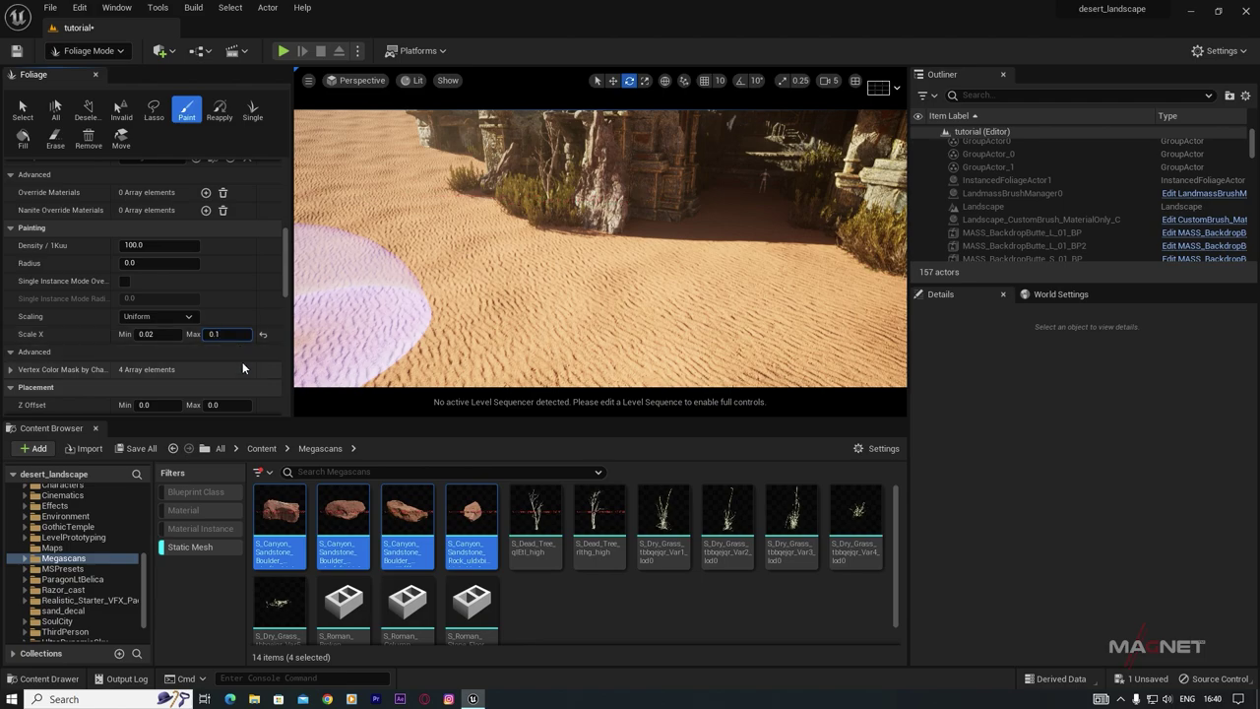
Step: Paint small scattered rocks across the sand in front of the temple entrance and toward the bushes along its wall
drag(409, 296, 531, 291)
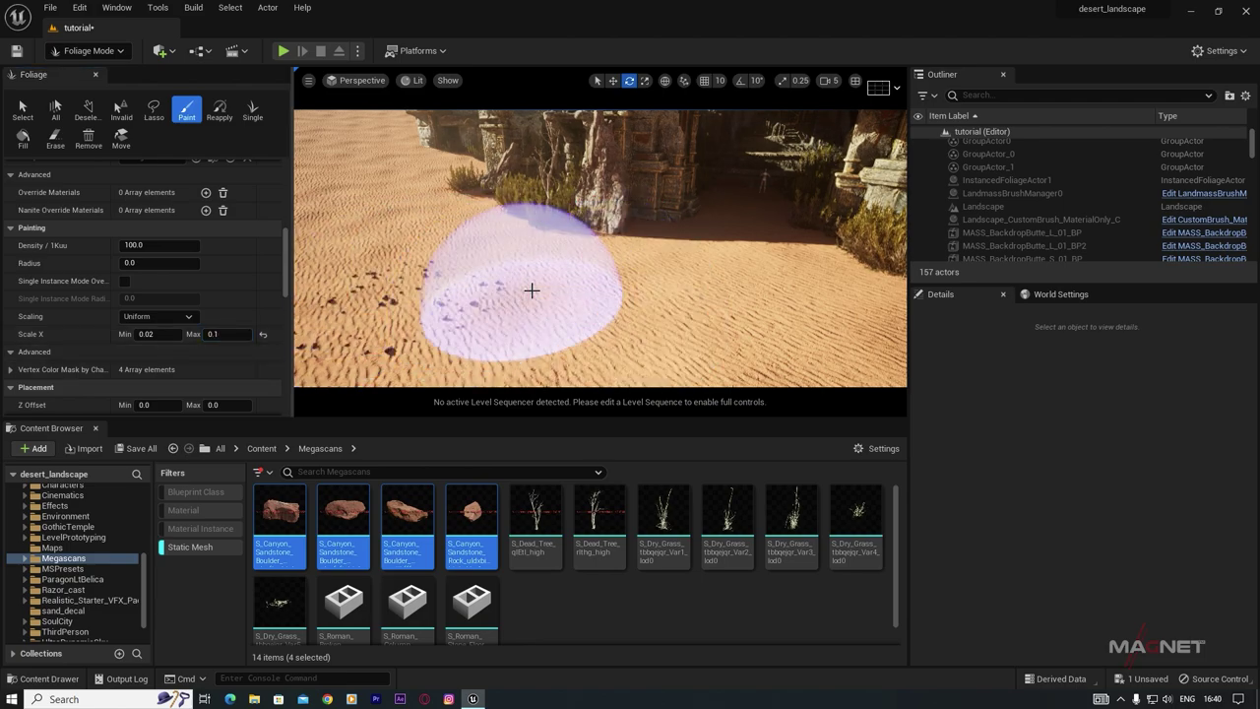
right_drag(543, 308, 571, 303)
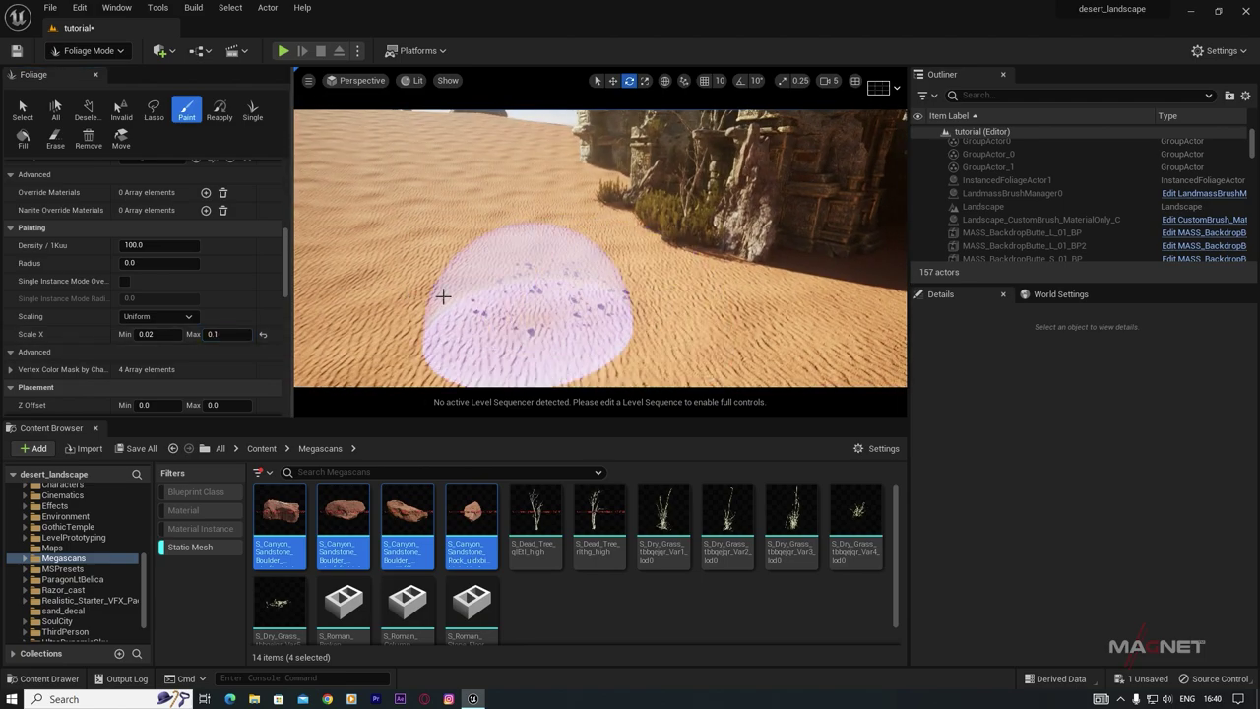
mouse_move(470, 293)
mouse_down()
mouse_move(360, 309)
mouse_move(600, 227)
mouse_up()
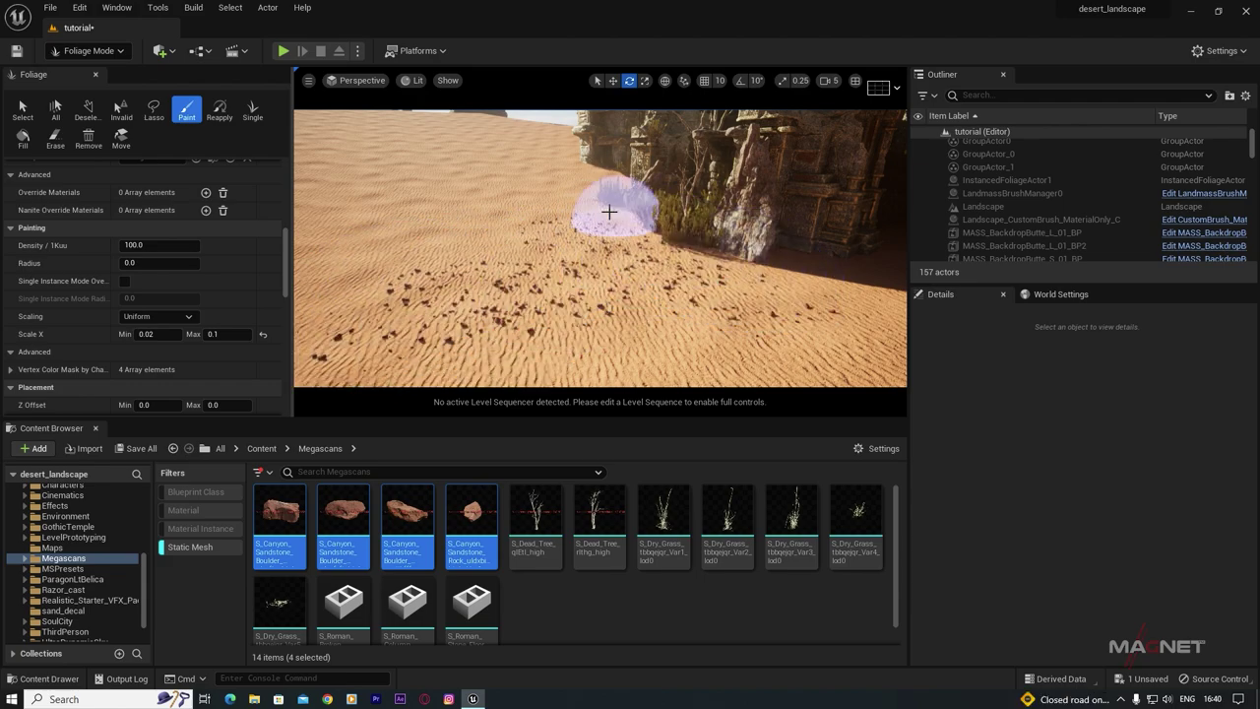
Step: Continue painting small scattered rocks across the sand past the temple entrance, beside the row of bushes along the wall
right_drag(605, 279, 751, 281)
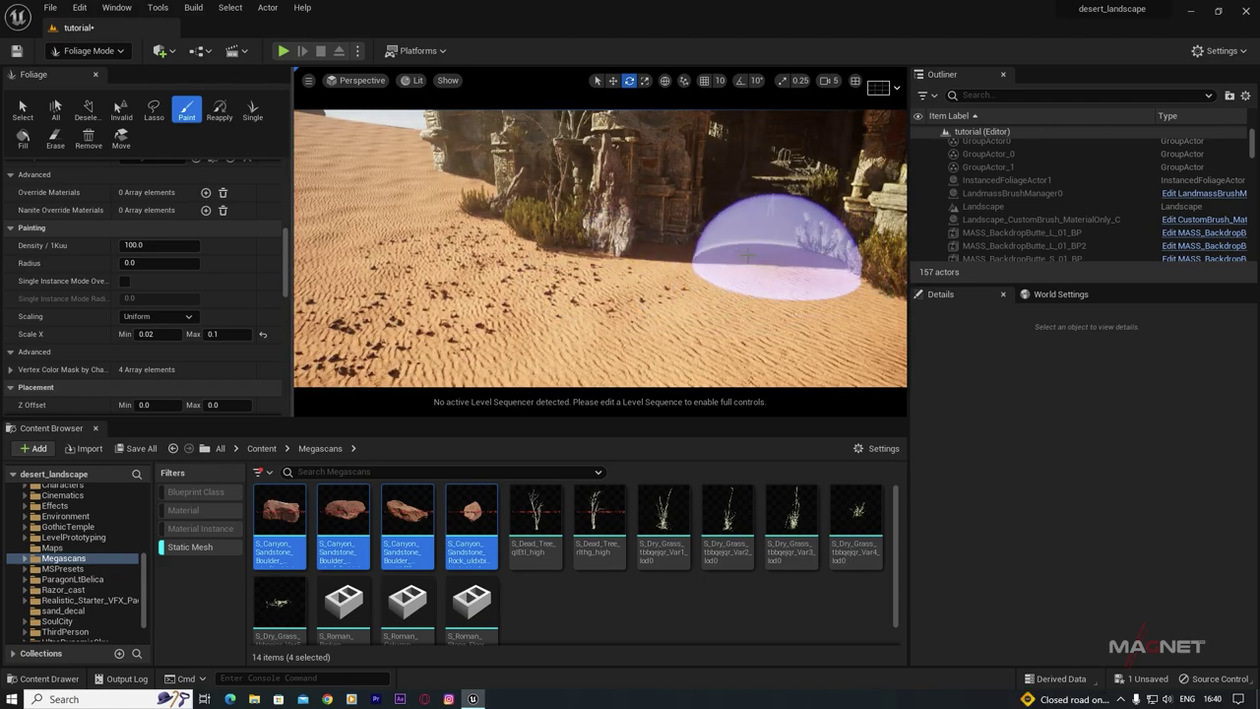
right_drag(514, 305, 546, 242)
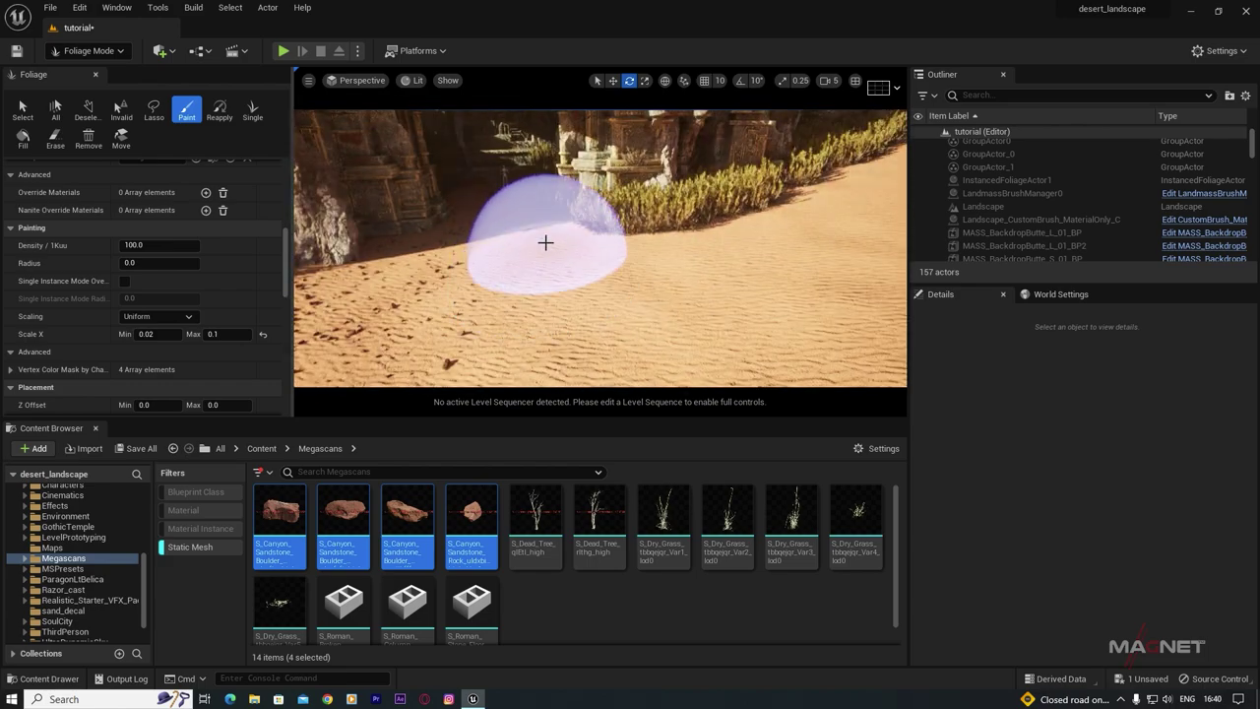
right_drag(734, 266, 689, 263)
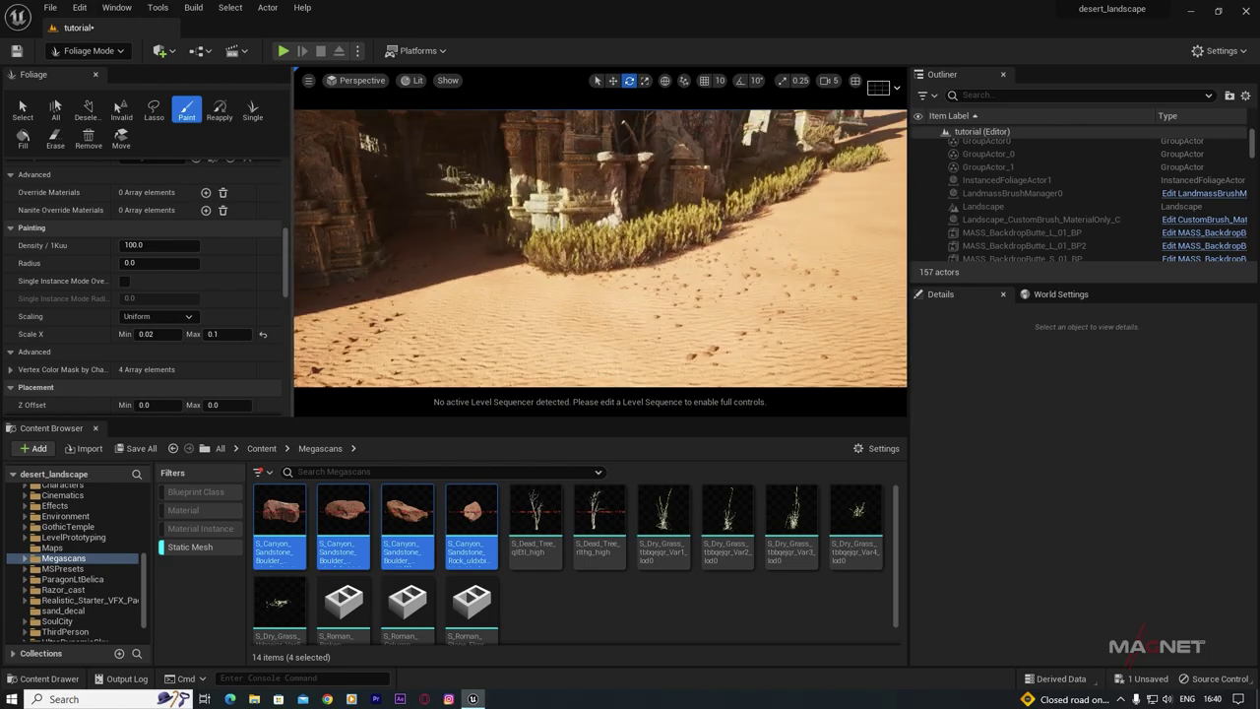
Step: Paint small scattered rocks over the open dune facing the temple gate, covering its shaded and sunlit sand
mouse_move(845, 154)
right_down()
mouse_move(716, 261)
mouse_move(757, 277)
mouse_move(586, 187)
mouse_move(700, 213)
mouse_move(816, 203)
mouse_move(753, 205)
right_up()
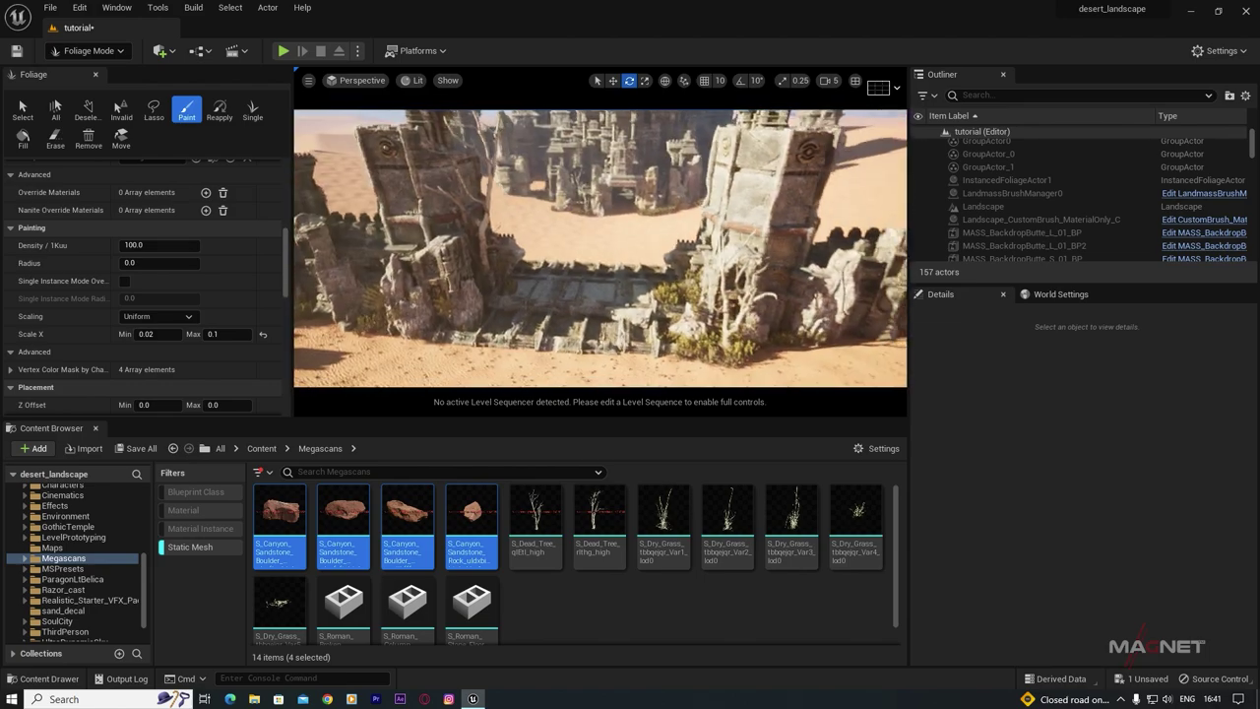
right_drag(600, 248, 595, 202)
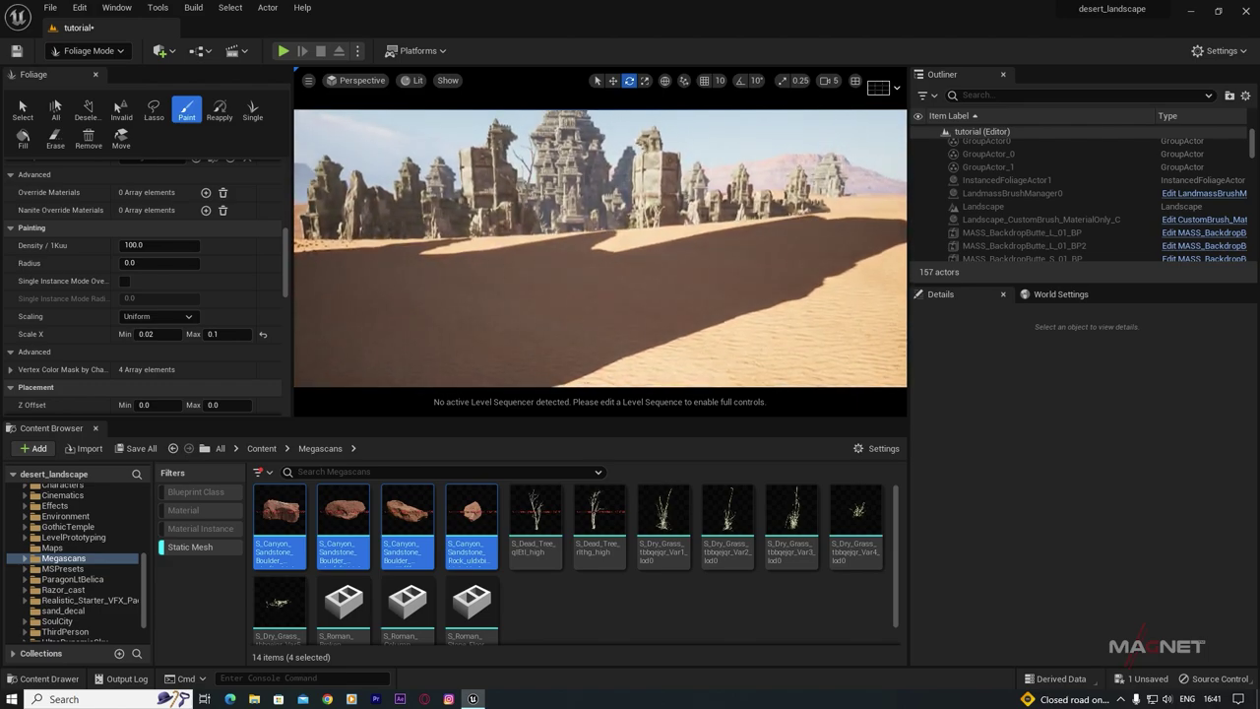
right_drag(600, 248, 609, 254)
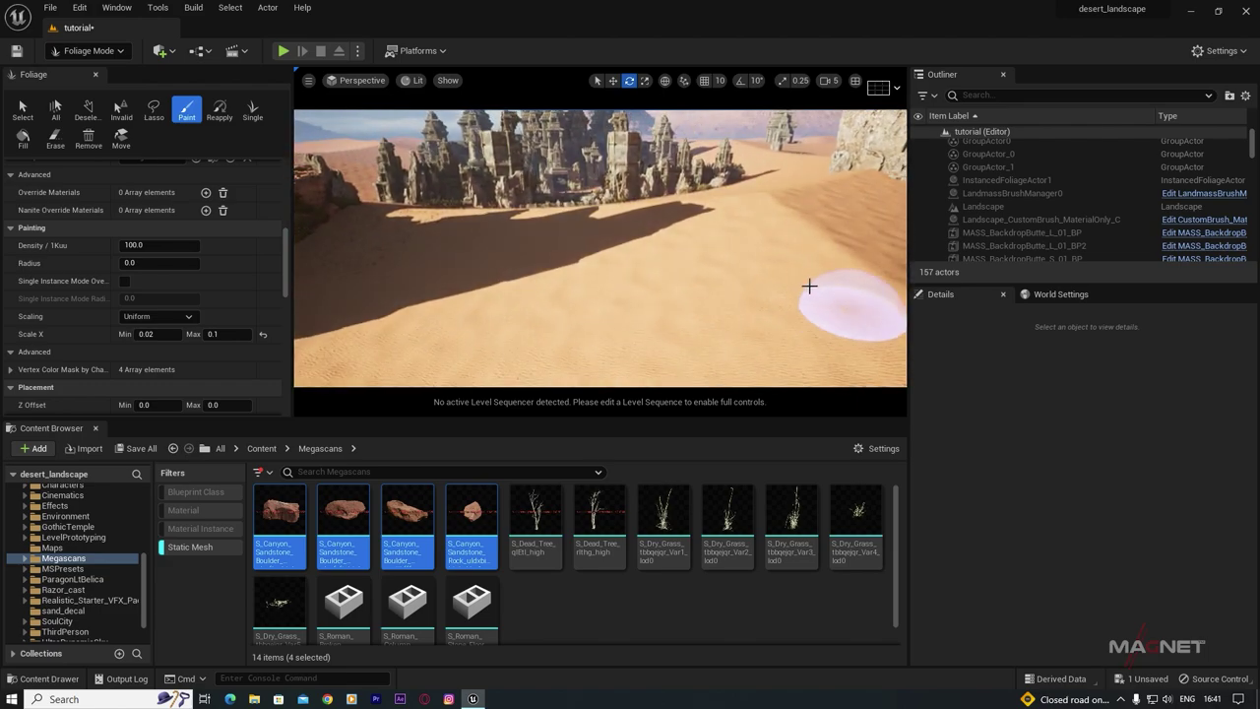
drag(575, 225, 539, 292)
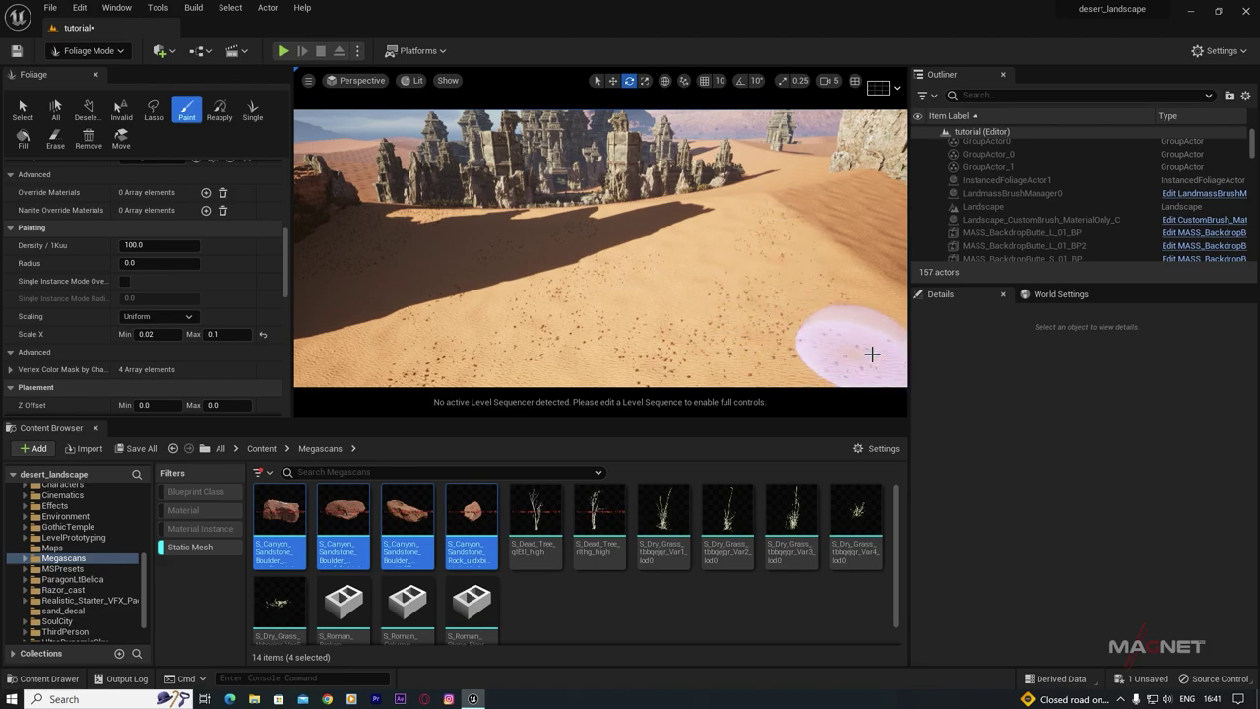
mouse_move(589, 310)
right_down()
mouse_move(611, 305)
mouse_move(589, 310)
right_up()
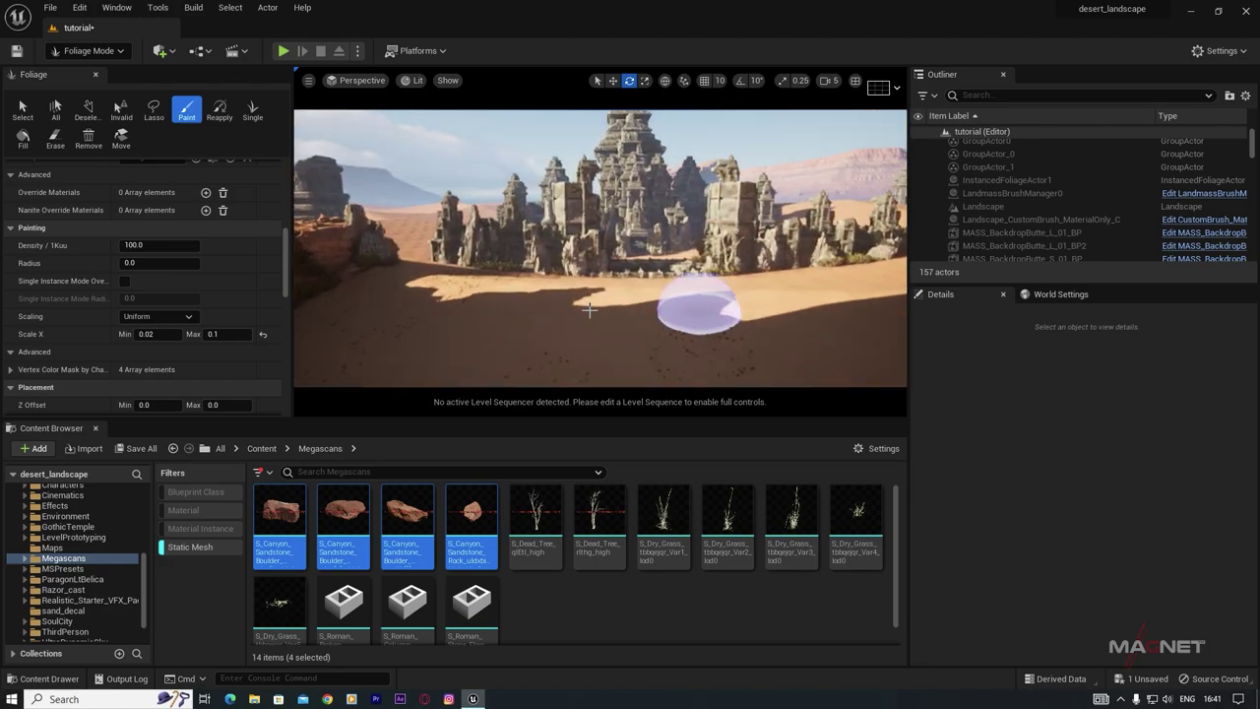
Step: In Selection mode, duplicate the spire rock SM_SpireRock_D3 beside the ruins and move the copy to the dune in the foreground
click(75, 52)
click(121, 80)
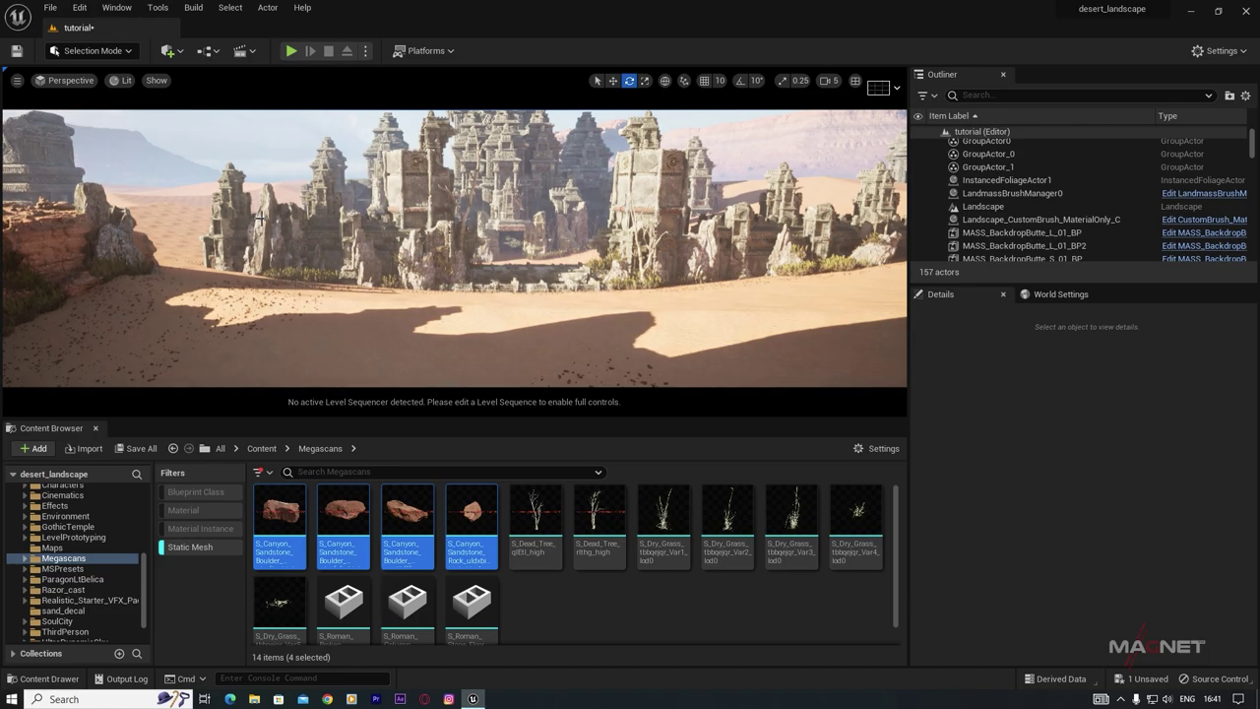
click(260, 258)
key(w)
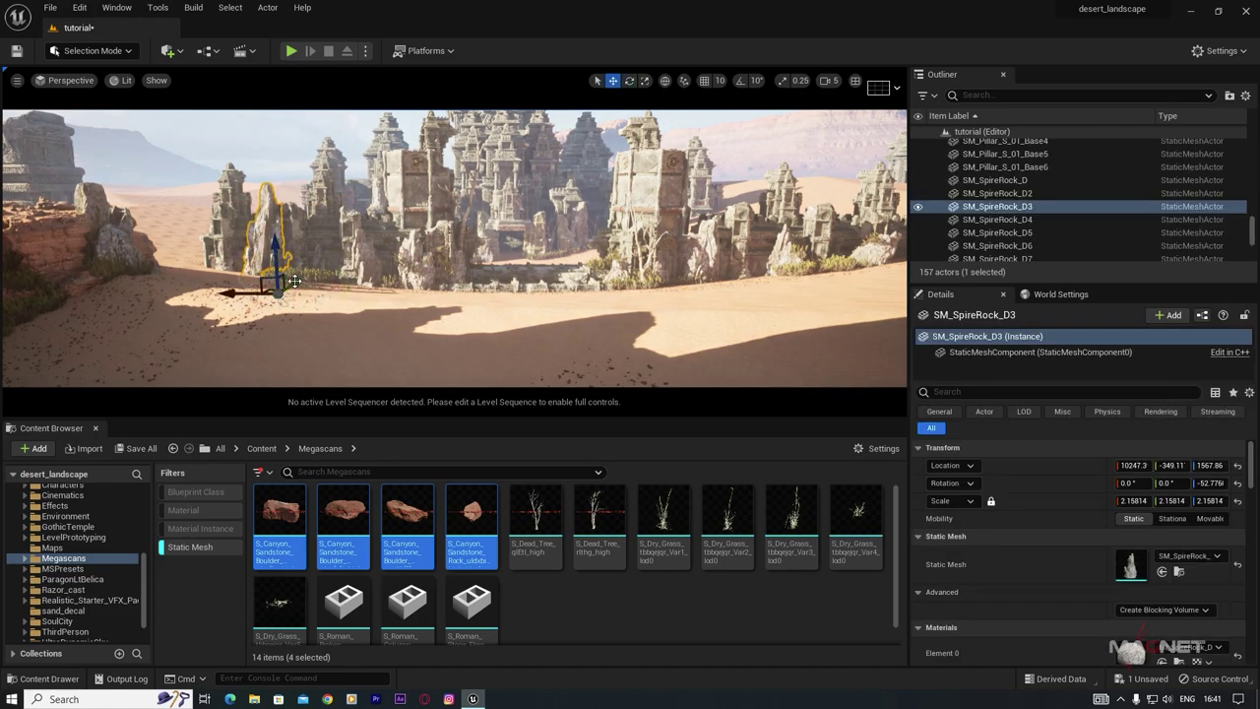
alt+drag(294, 283, 185, 349)
right_drag(157, 316, 106, 302)
drag(180, 284, 778, 320)
Step: Reposition the copied spire rock on the dune so it frames the right side of the temple view
click(763, 322)
click(816, 273)
key(e)
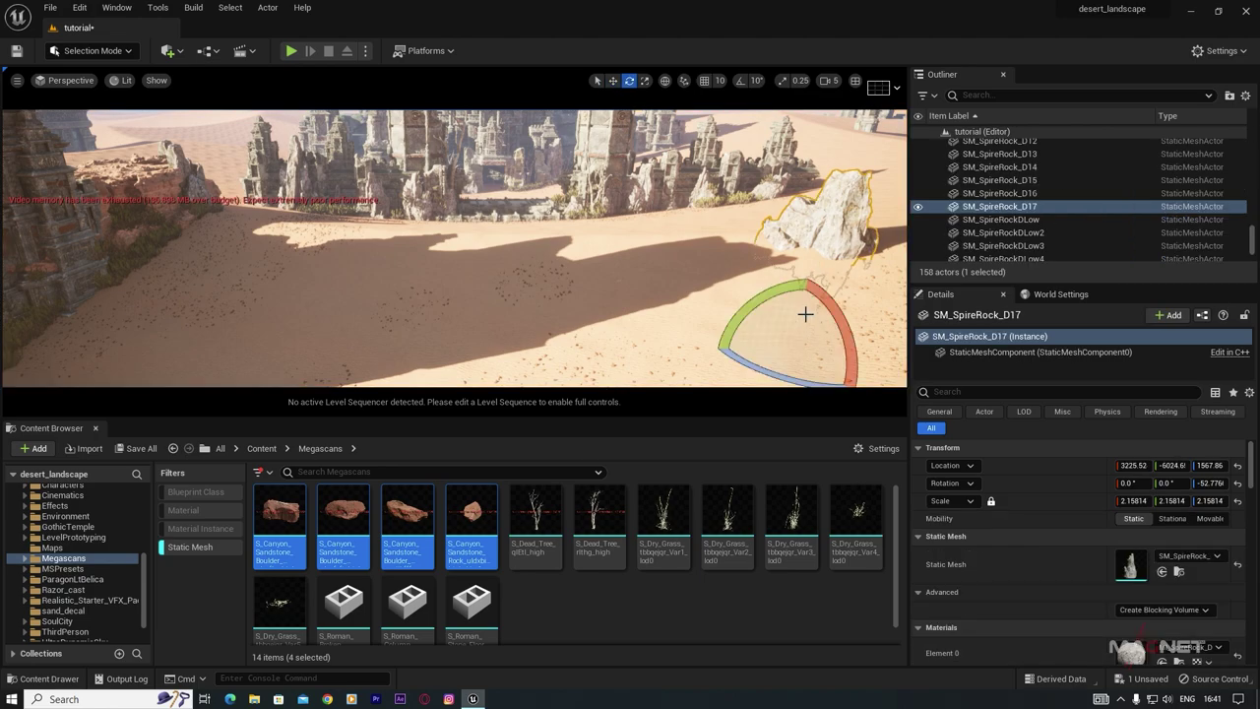
key(w)
drag(825, 258, 833, 129)
right_drag(714, 258, 701, 187)
click(722, 162)
mouse_move(704, 335)
right_down()
mouse_move(711, 379)
mouse_move(699, 323)
mouse_move(702, 352)
mouse_move(699, 335)
mouse_move(712, 336)
mouse_move(697, 333)
mouse_move(711, 343)
right_up()
Step: In Foliage mode, erase some of the small rocks painted on the dune in front of the temple
click(94, 51)
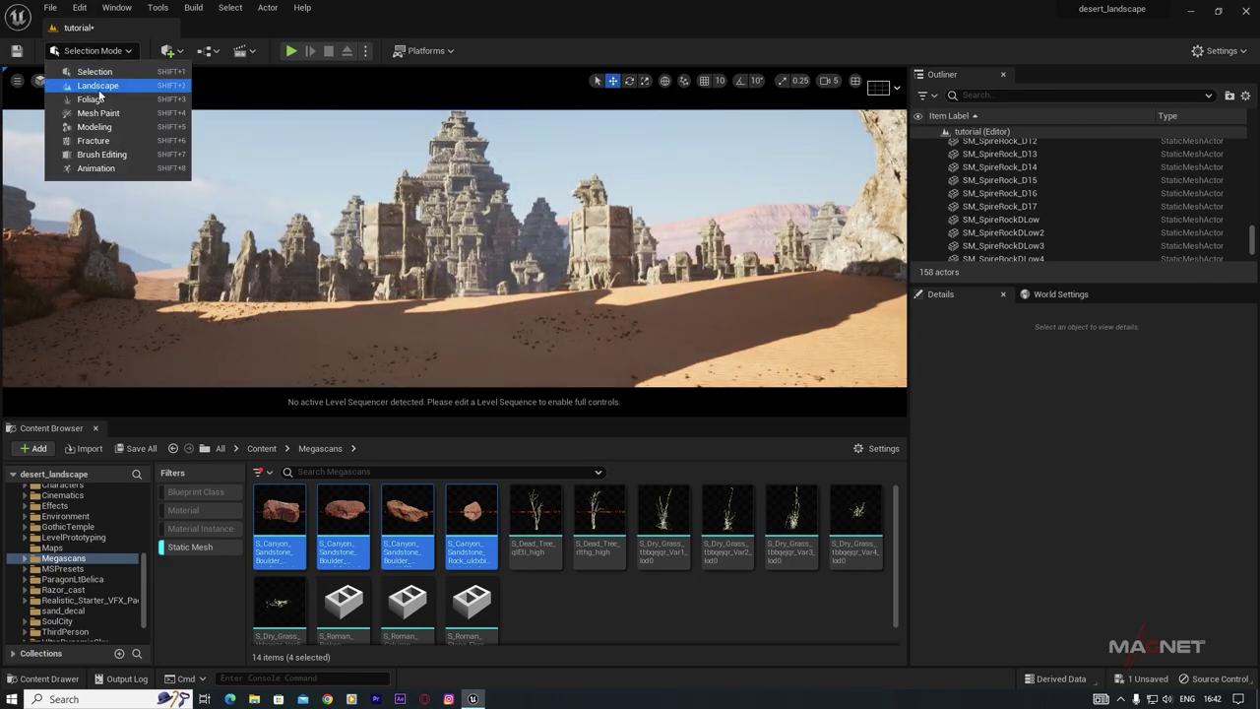
click(94, 111)
shift+click(677, 320)
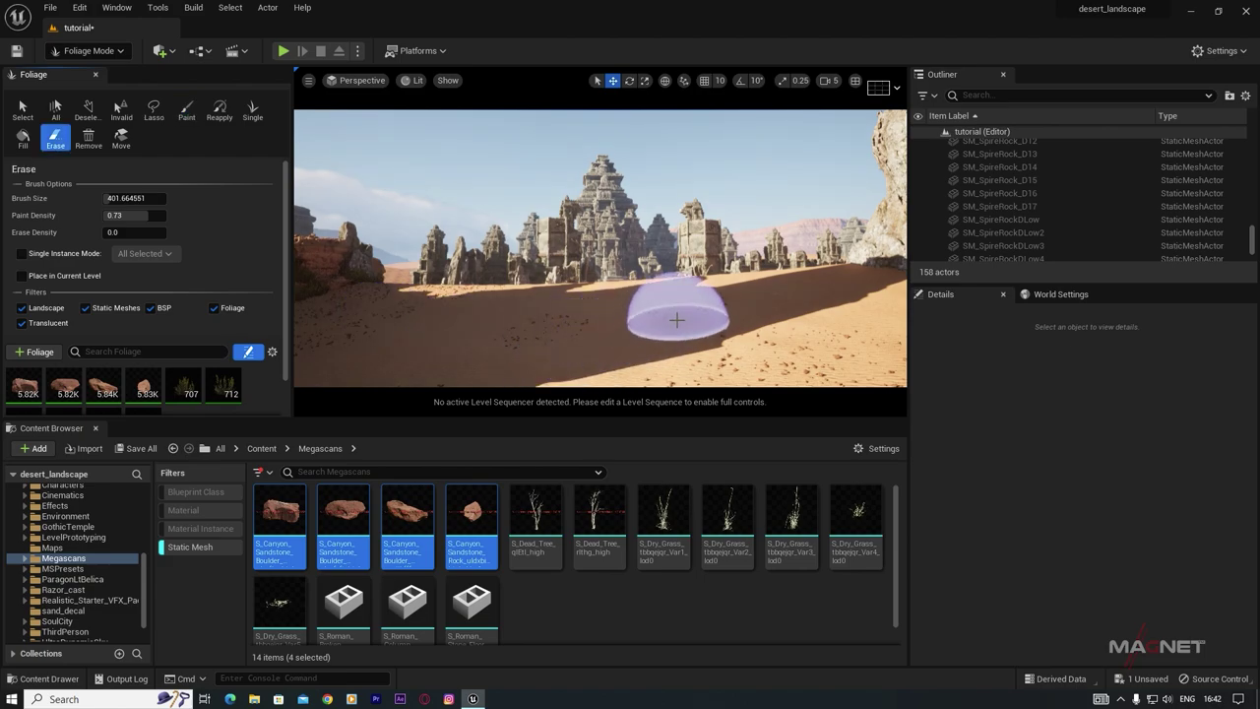
shift+drag(759, 301, 591, 352)
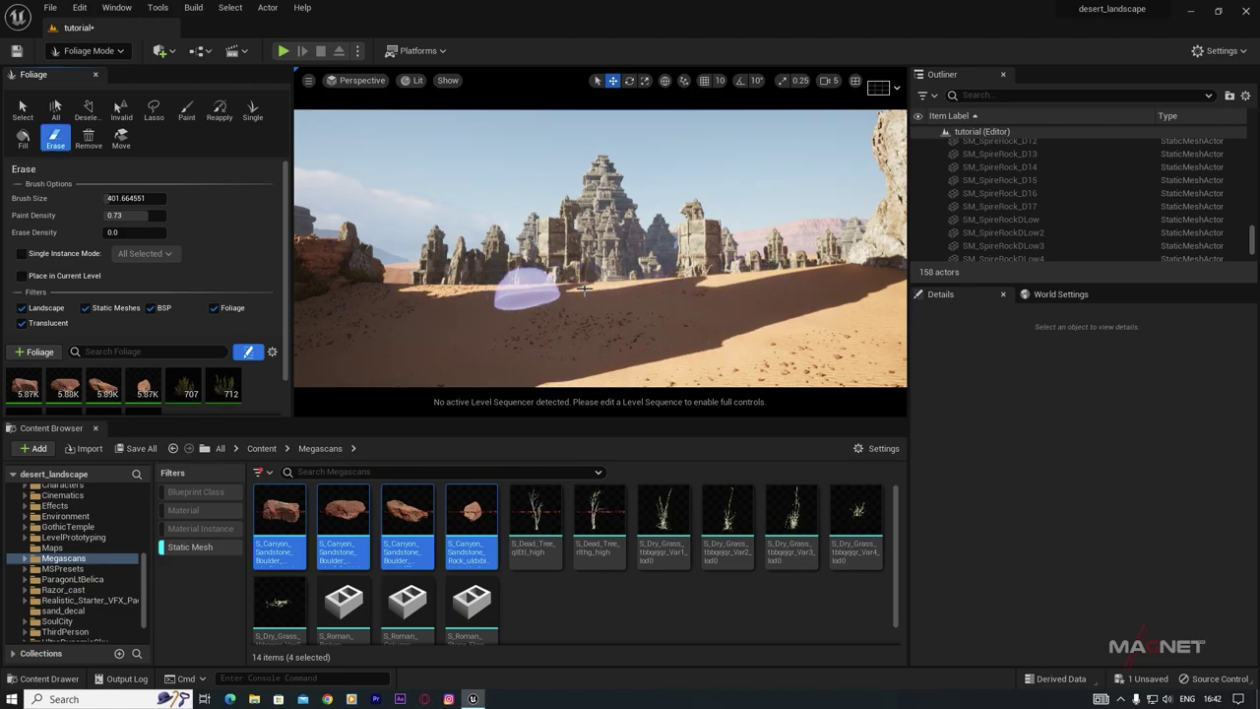
Step: Paint more small rocks across the sunlit dune slope below the large spire rock
right_drag(816, 309, 866, 309)
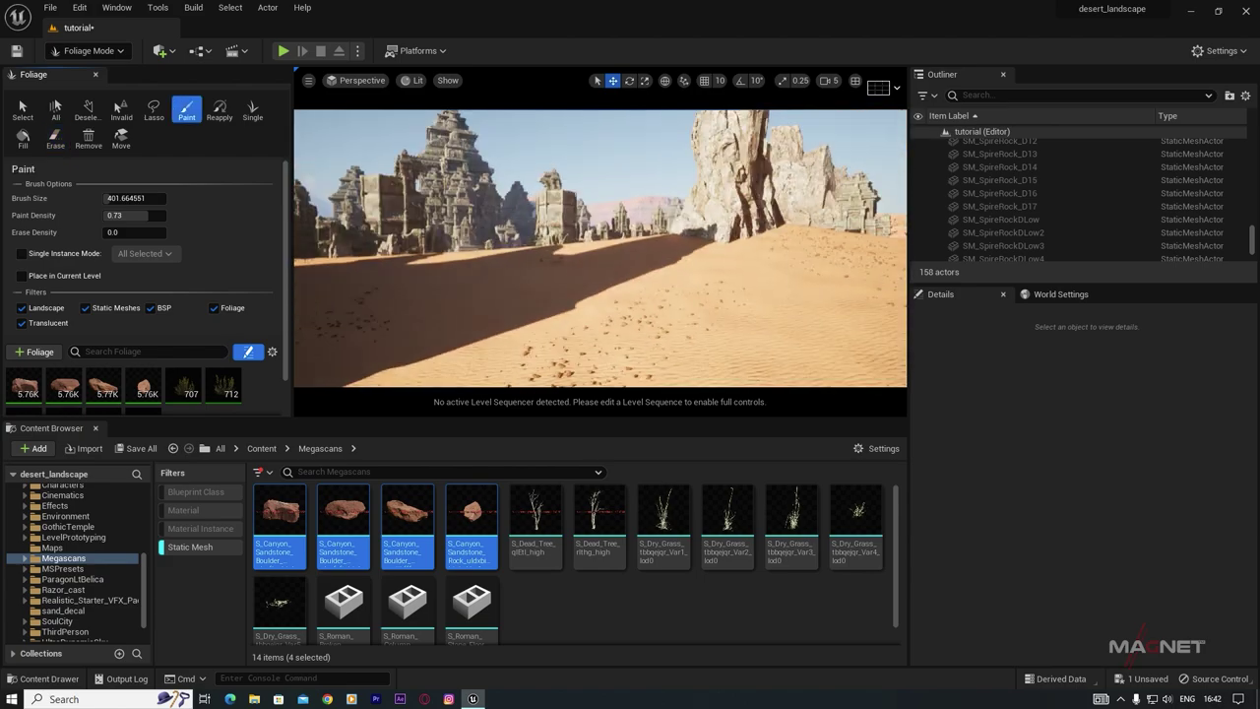
drag(830, 263, 801, 276)
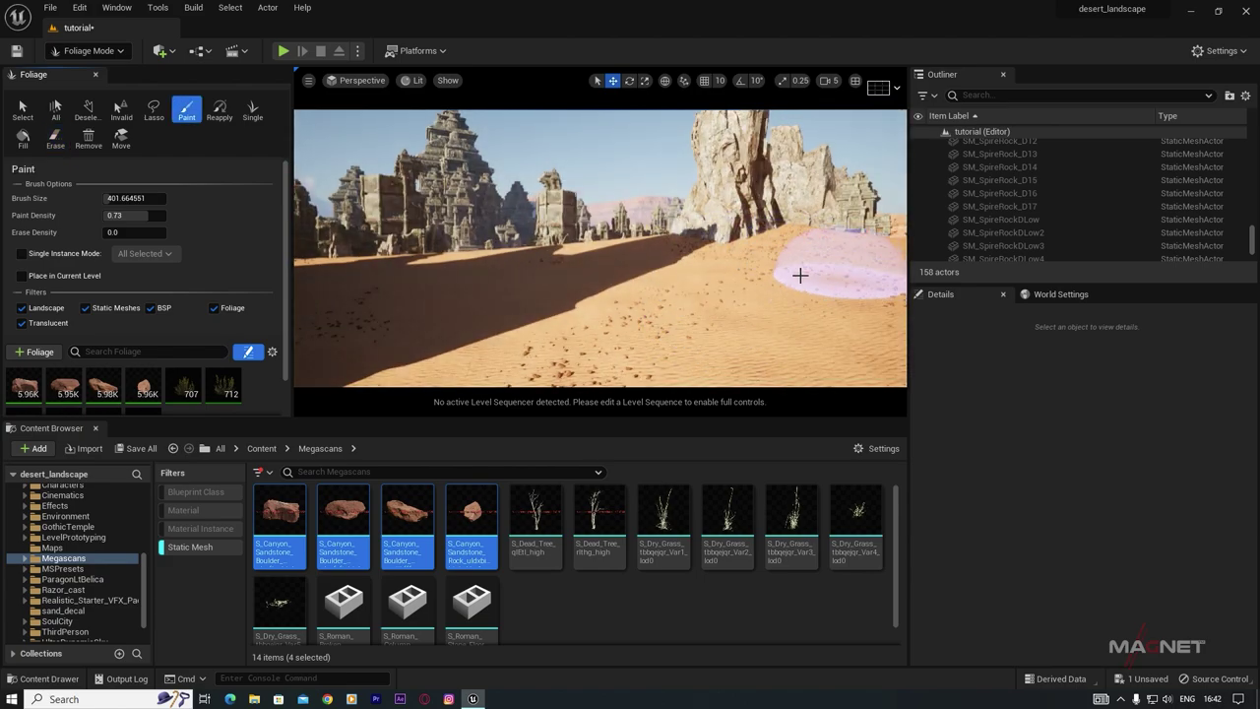
mouse_move(801, 276)
right_down()
mouse_move(726, 277)
mouse_move(726, 258)
mouse_move(752, 259)
right_up()
key(w)
key(s)
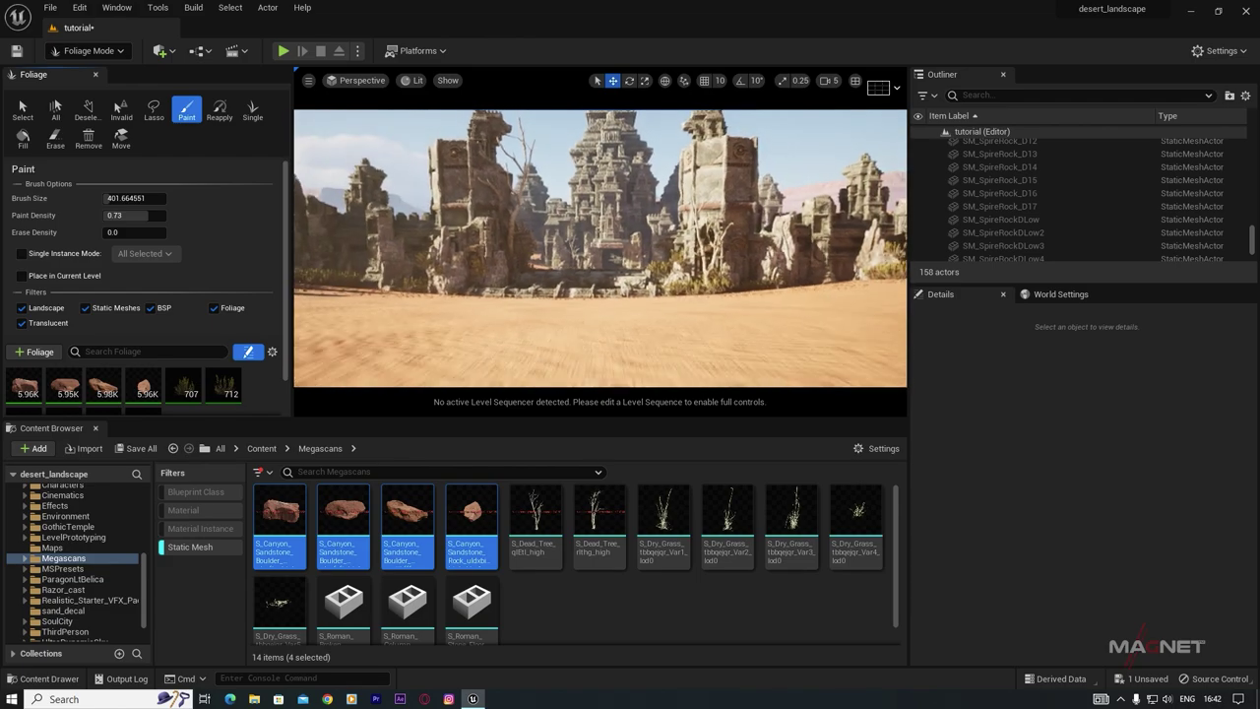
Step: Return to Selection mode, frame the temple from the shaded dune and add a Cine Camera Actor to the level
click(119, 52)
click(98, 77)
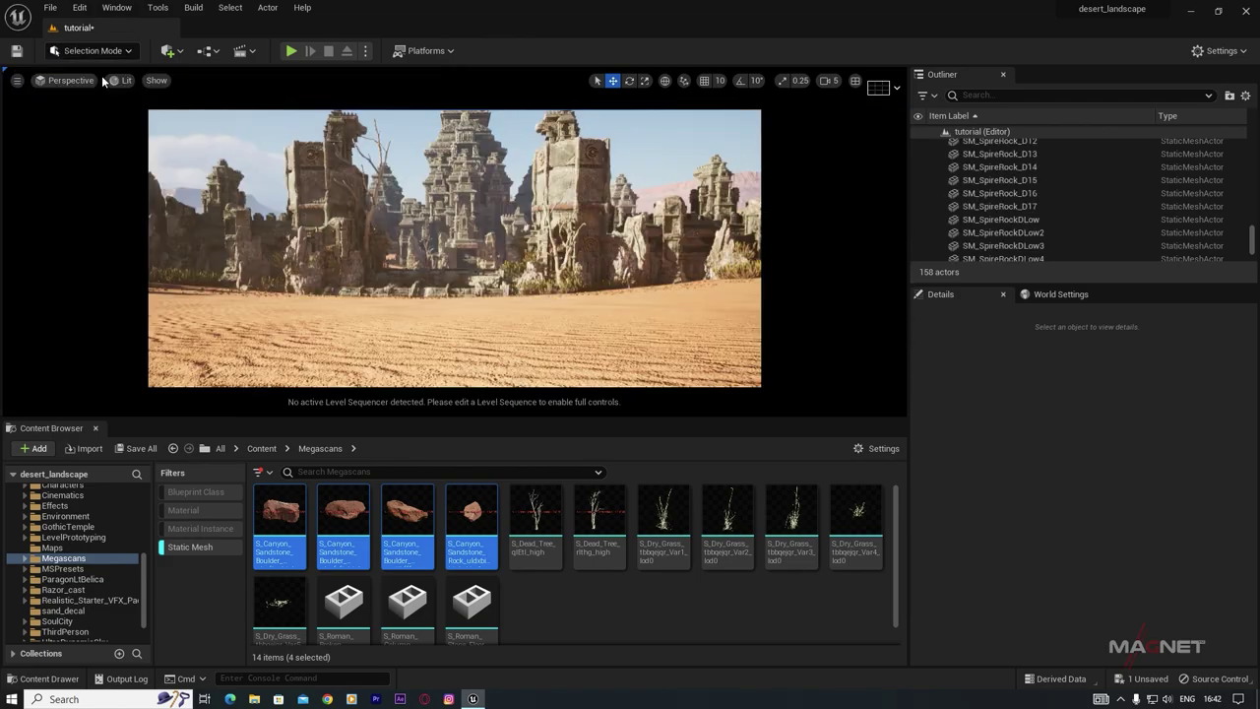
key(s)
mouse_move(454, 248)
right_down()
mouse_move(455, 261)
mouse_move(447, 246)
right_up()
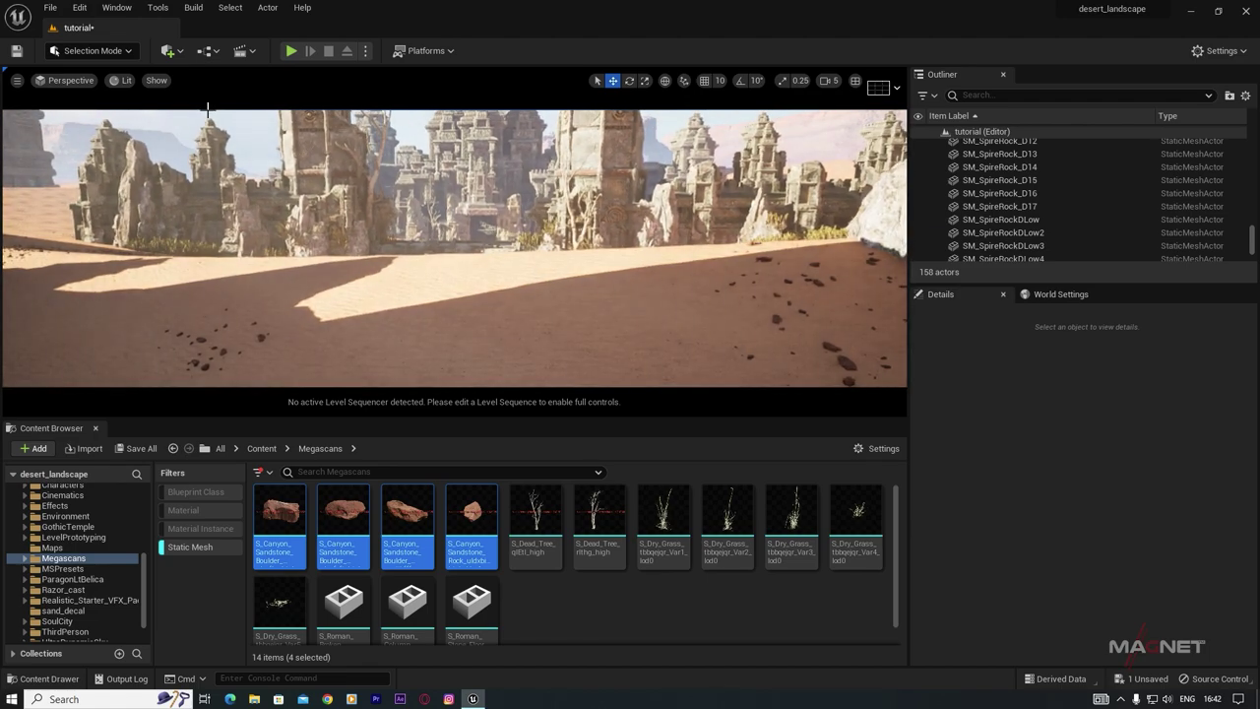
click(173, 53)
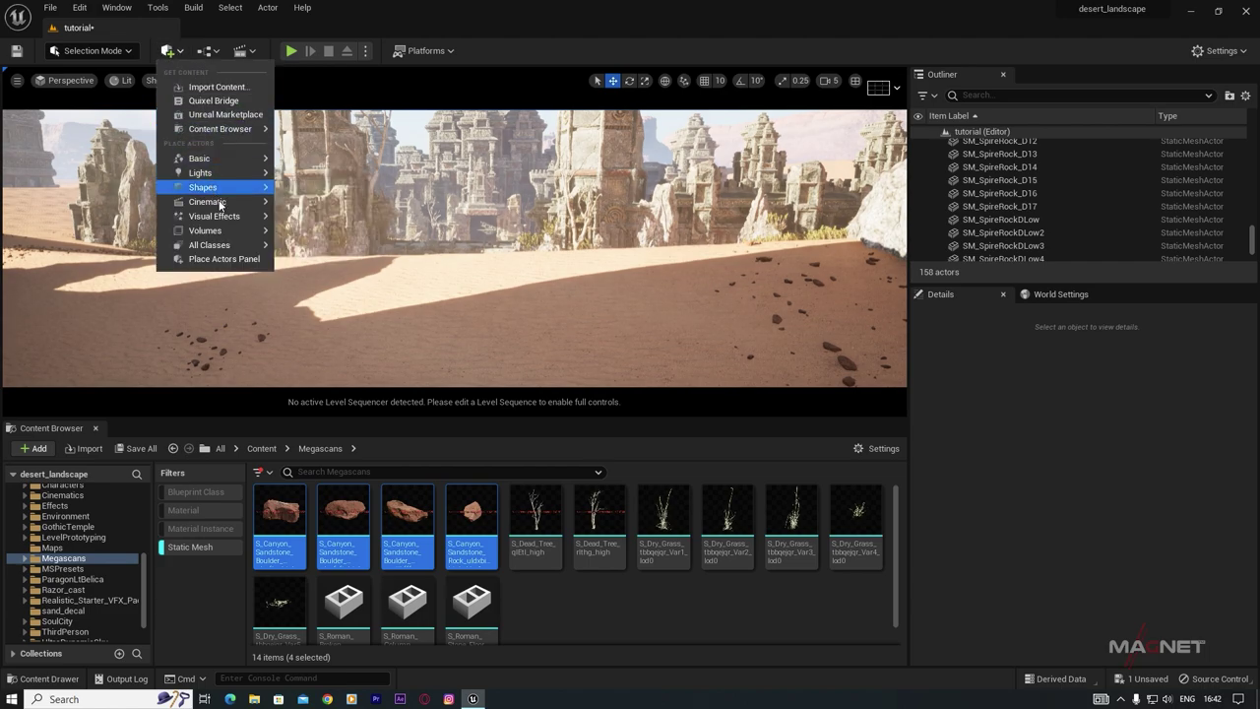
mouse_move(221, 204)
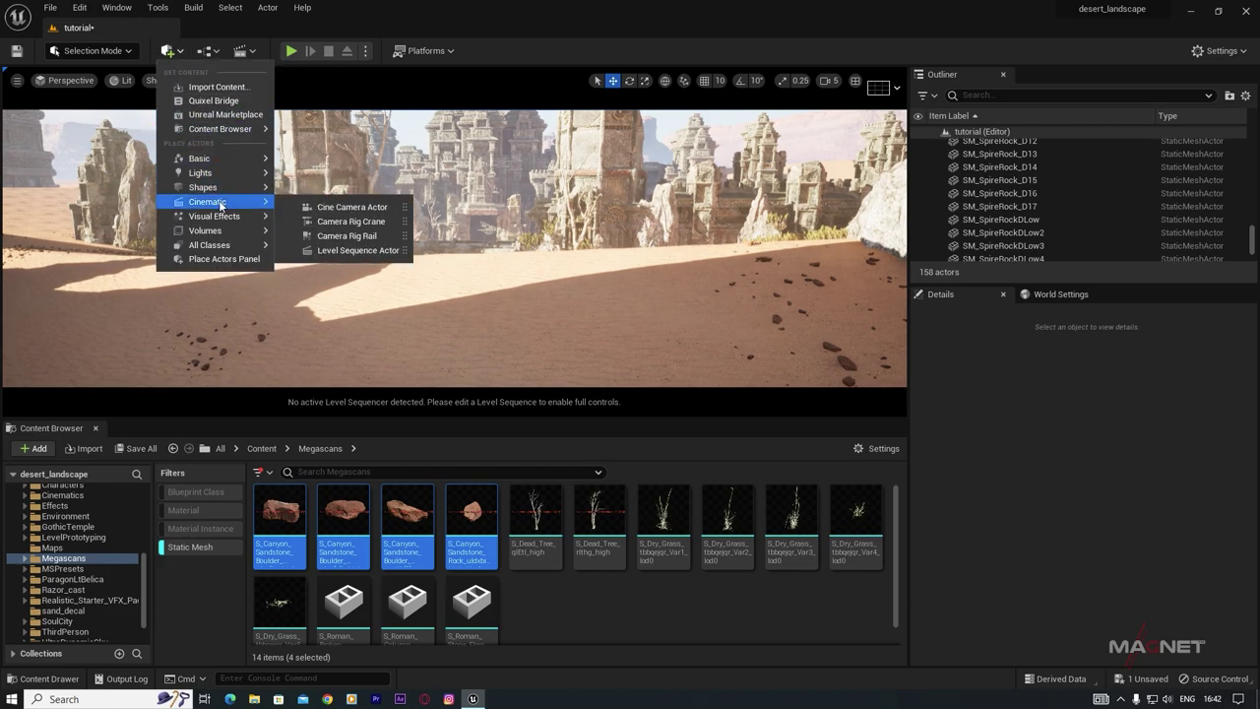
click(364, 208)
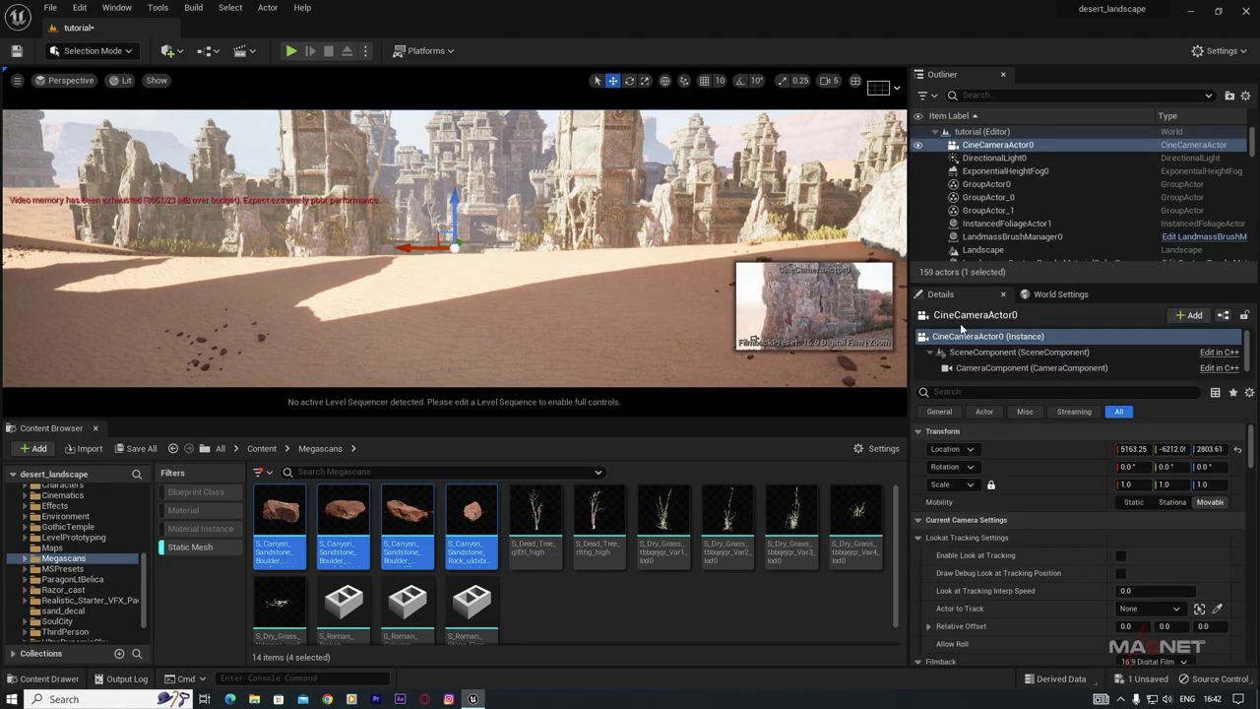
Step: Snap the cine camera to the current view, pilot it and tilt it up toward the main temple
right_click(971, 150)
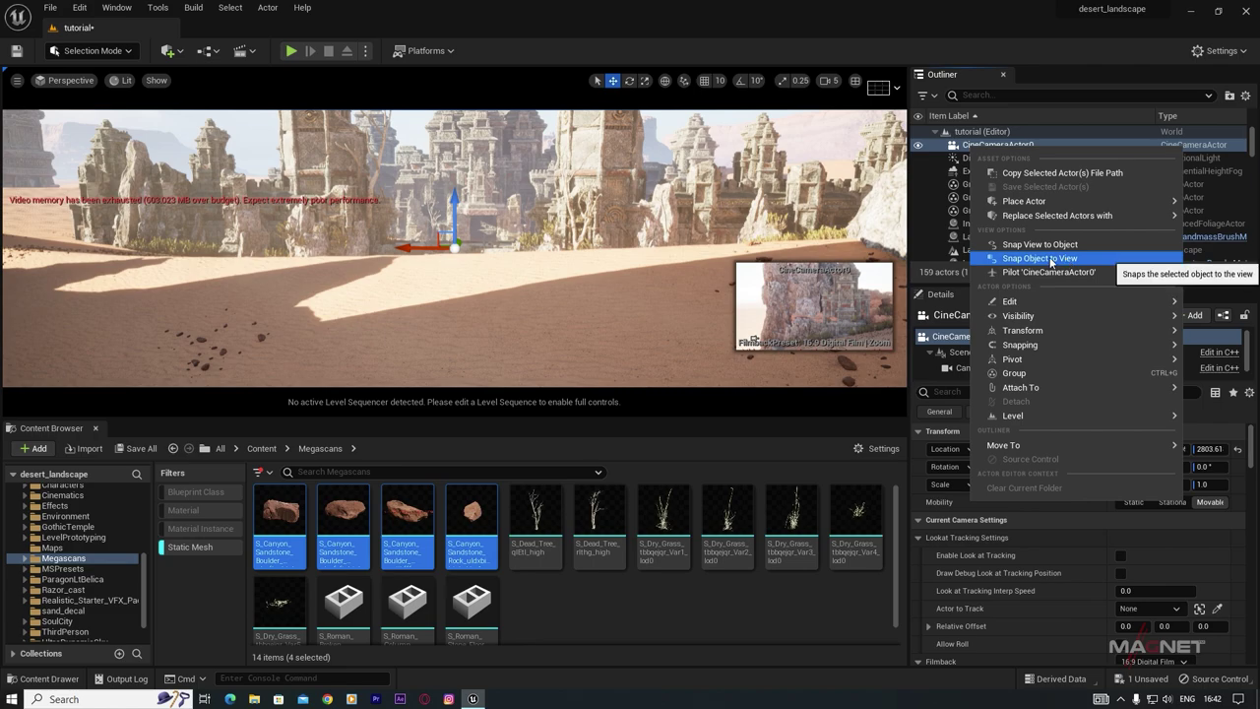
click(1050, 259)
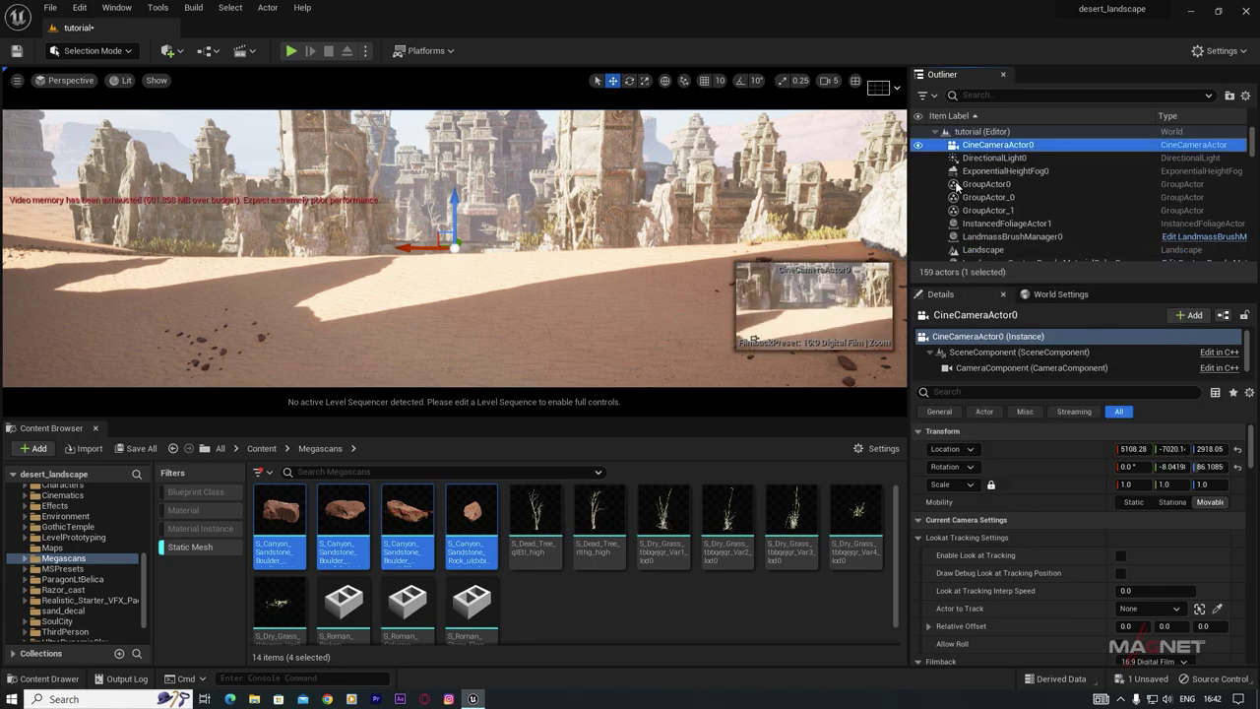
click(71, 80)
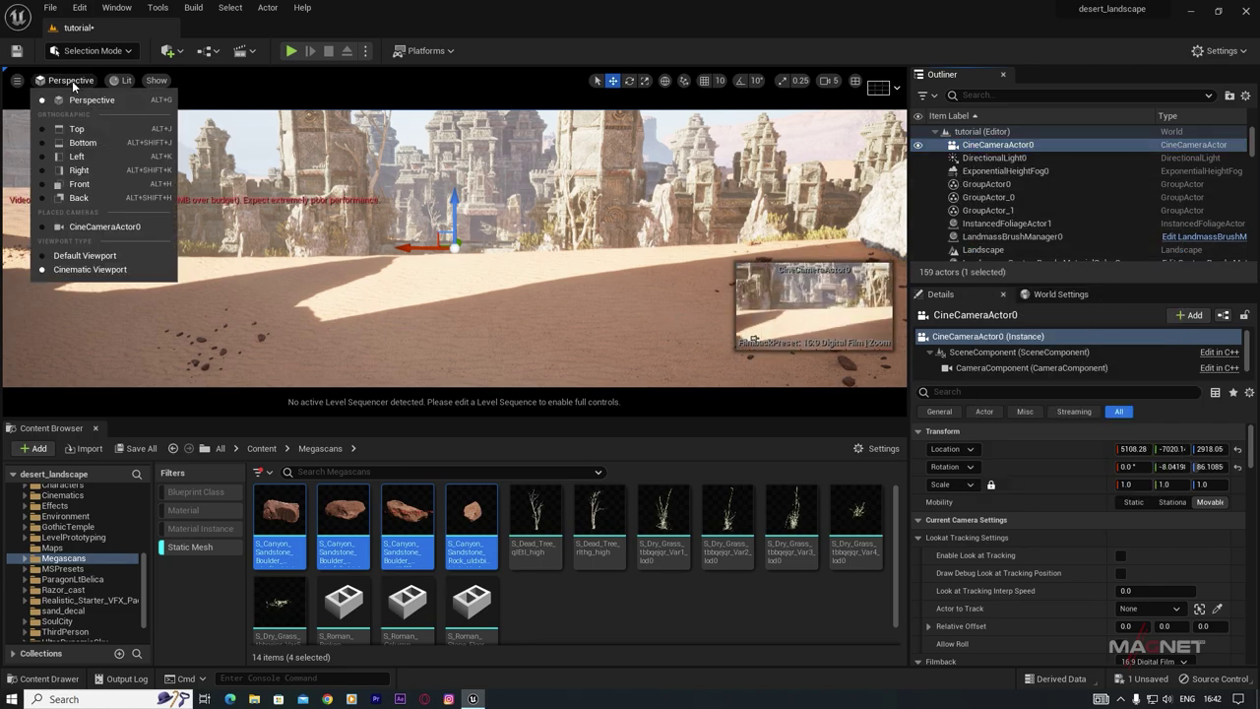
click(93, 227)
right_drag(484, 247, 491, 210)
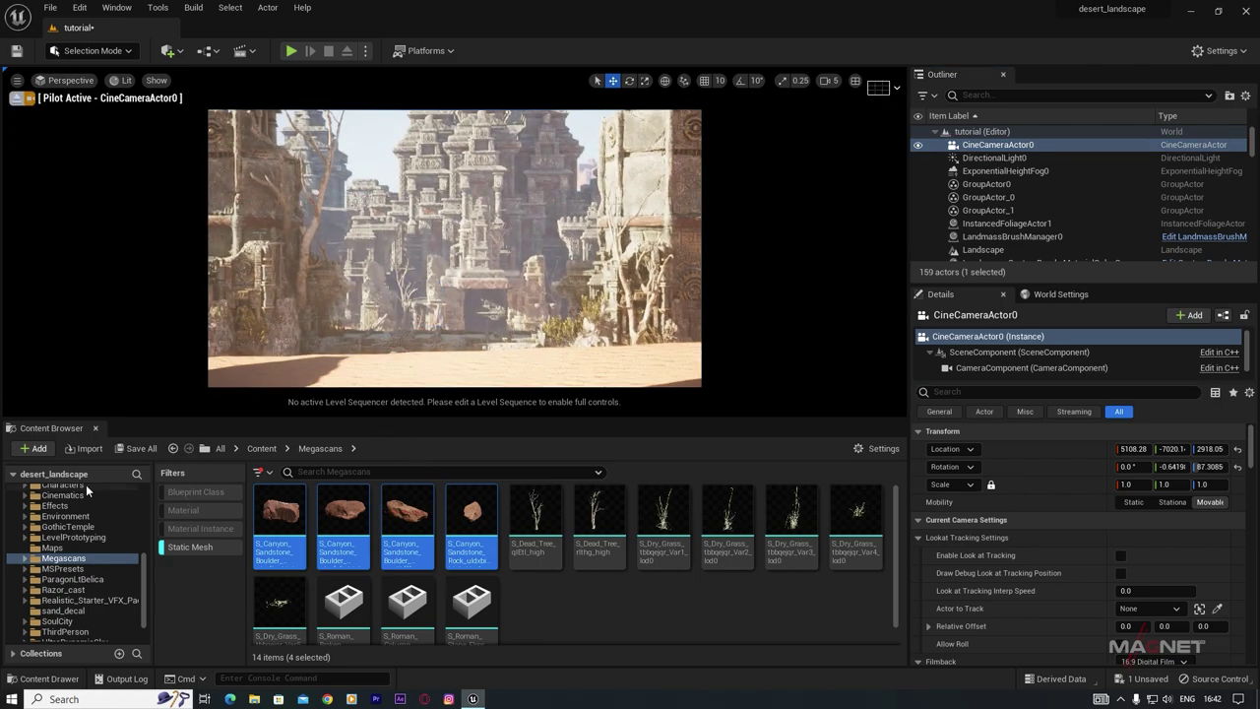
Step: Add a level sequence and save it in the Content folder as tutorial_sequence
click(251, 53)
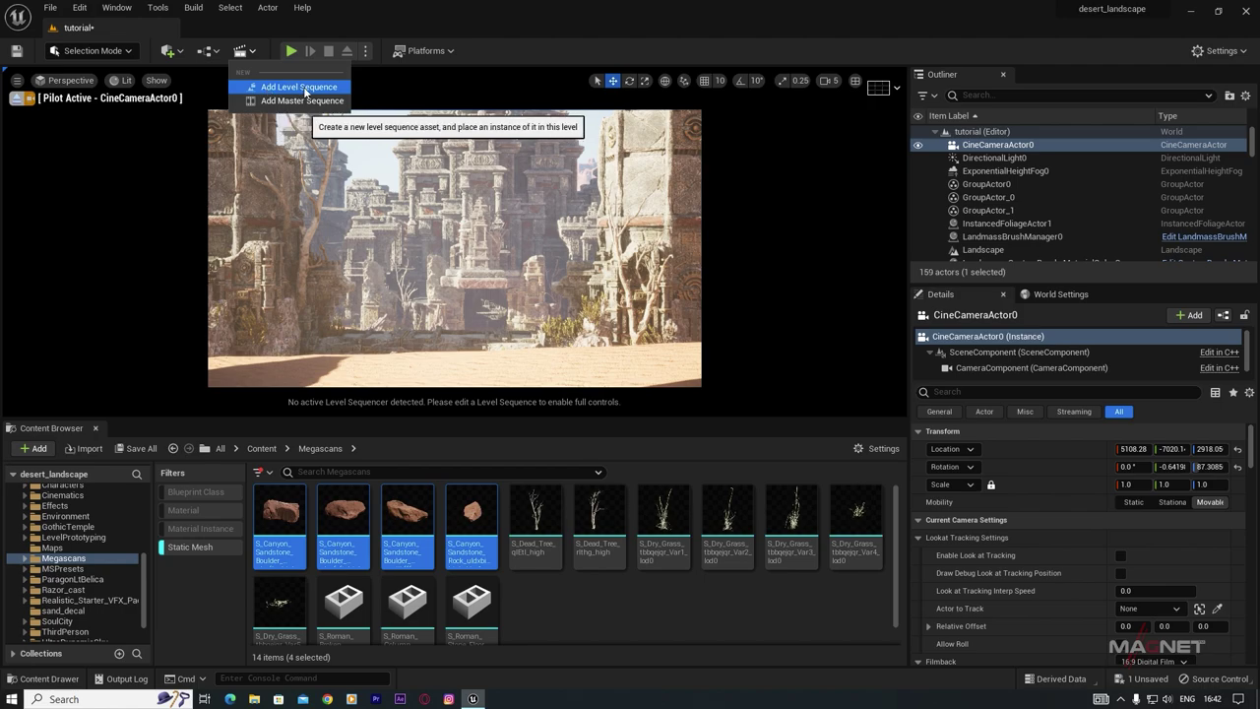
click(304, 87)
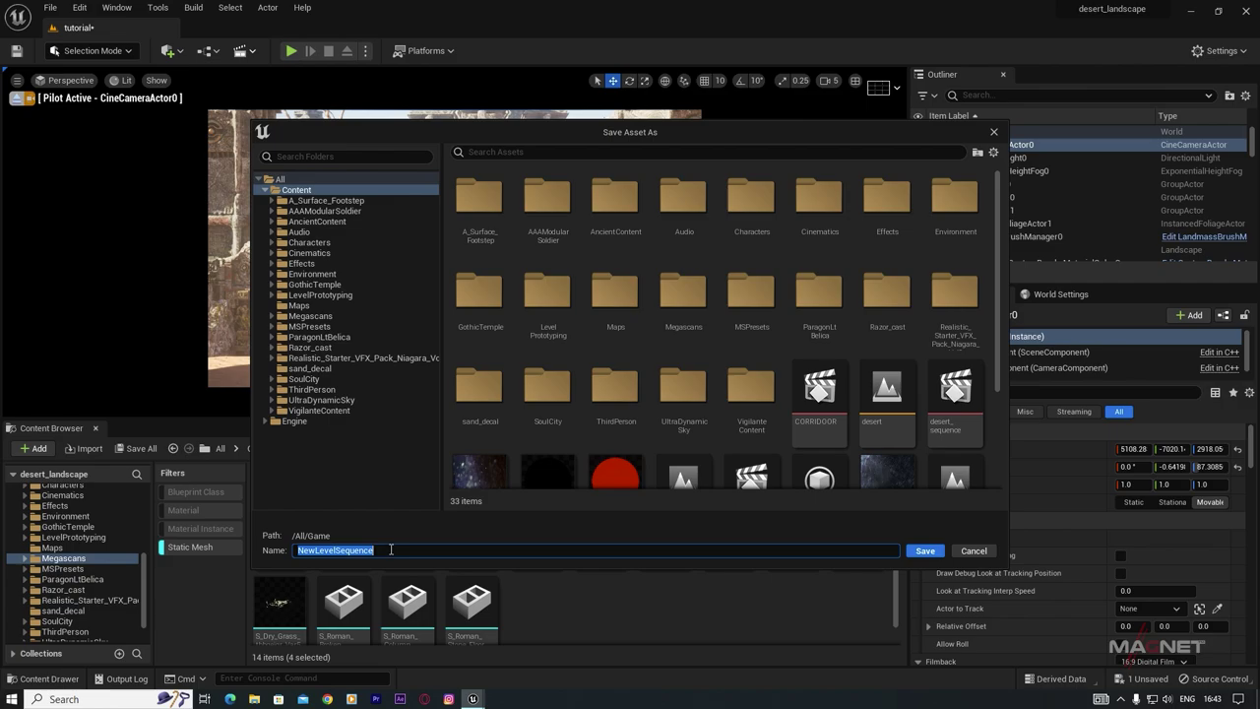
text(tutorial_sequence)
click(925, 551)
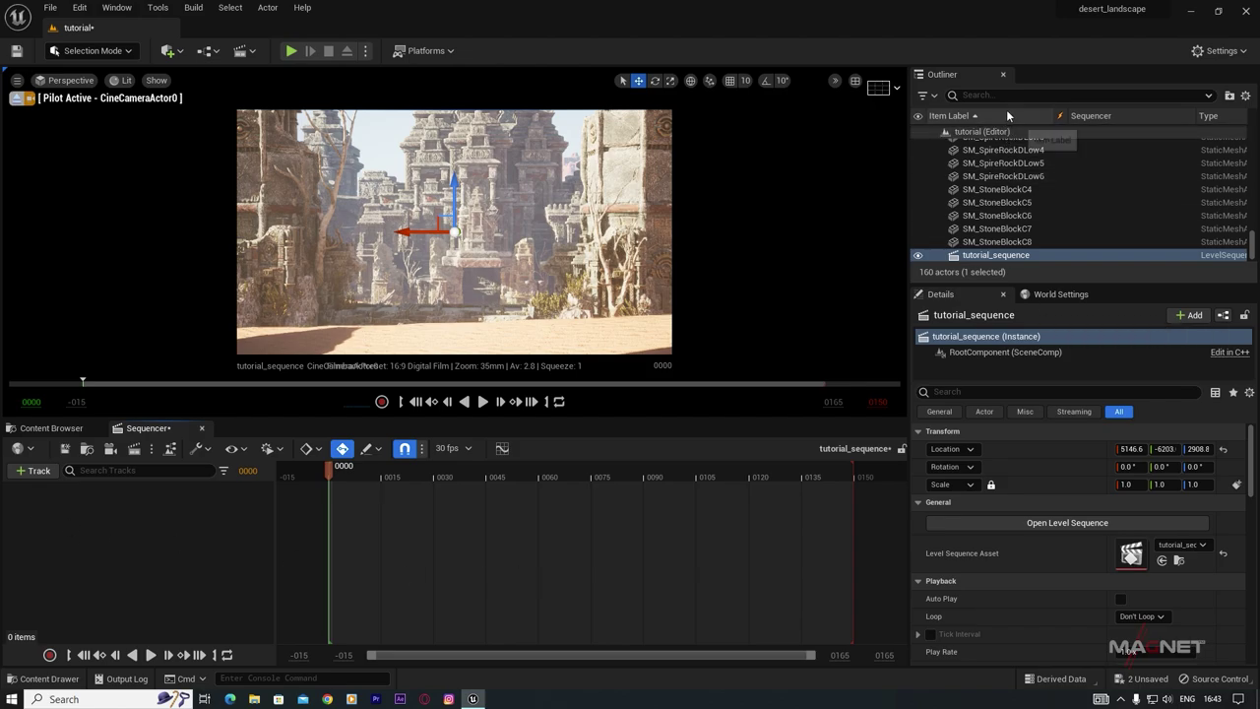
Step: Add CineCameraActor0 from the Outliner to the level sequence as a camera track
scroll(996, 187, up, 3)
scroll(996, 187, up, 2)
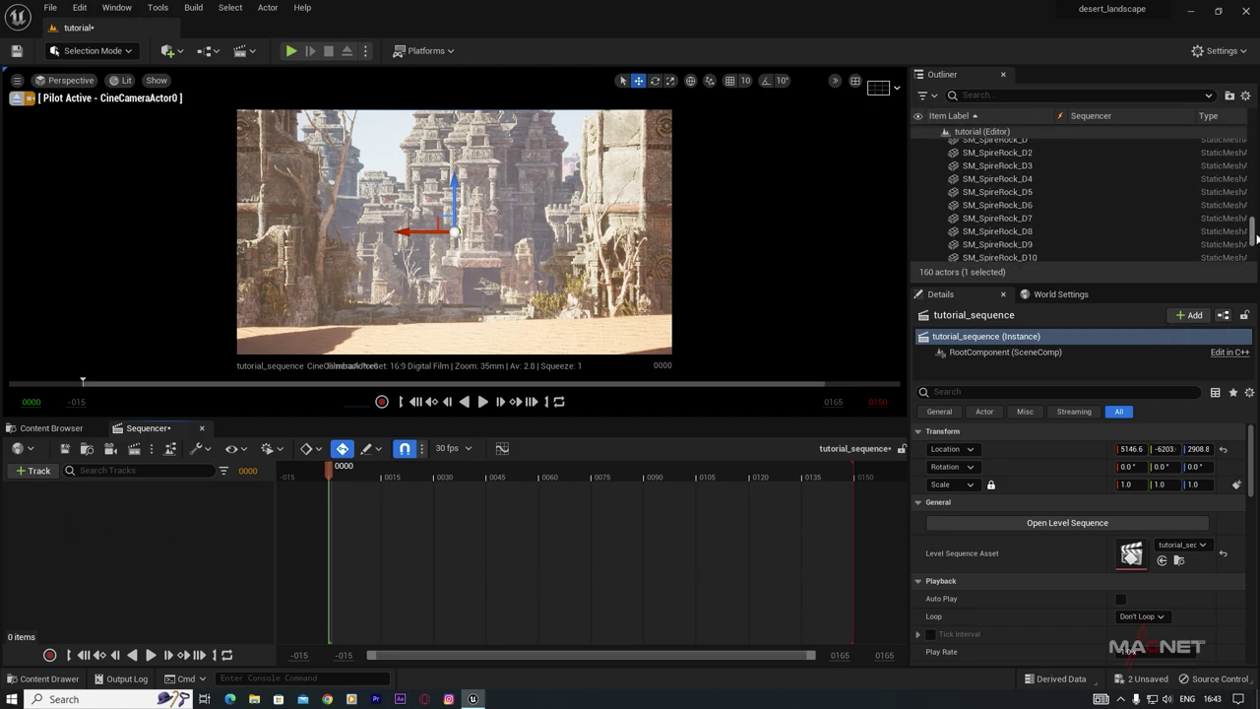
drag(1253, 239, 1253, 147)
click(997, 145)
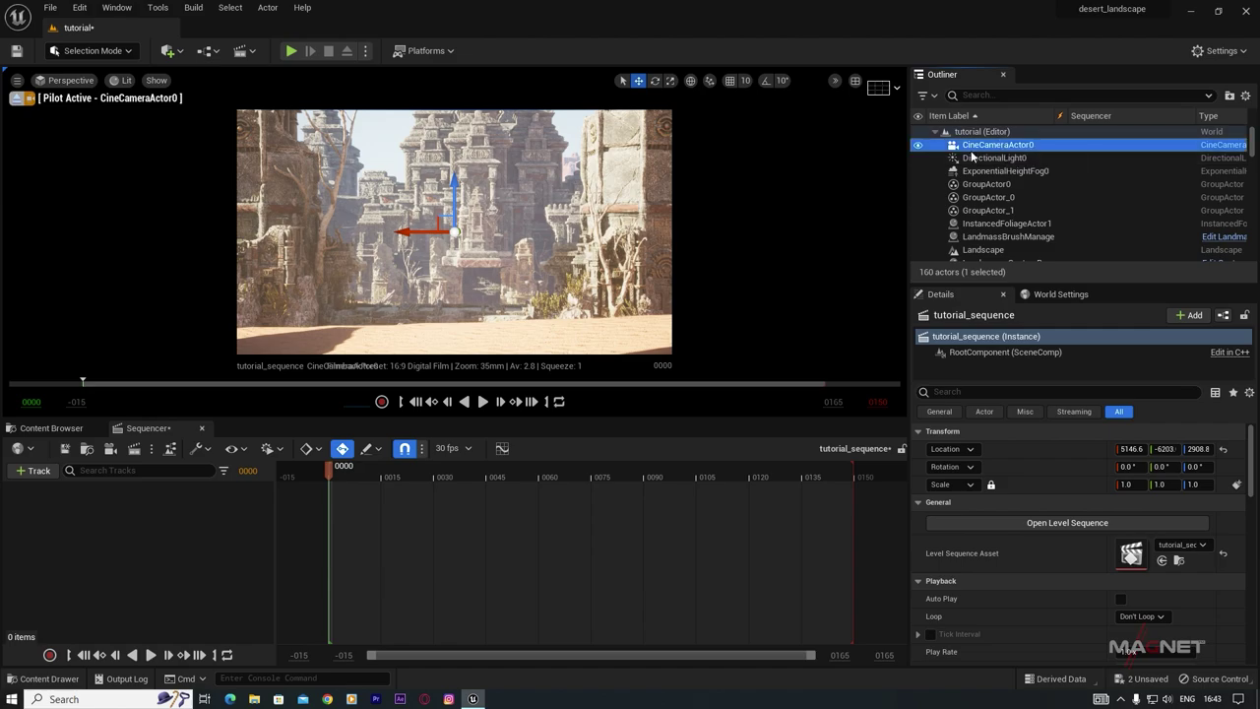
drag(997, 144, 102, 538)
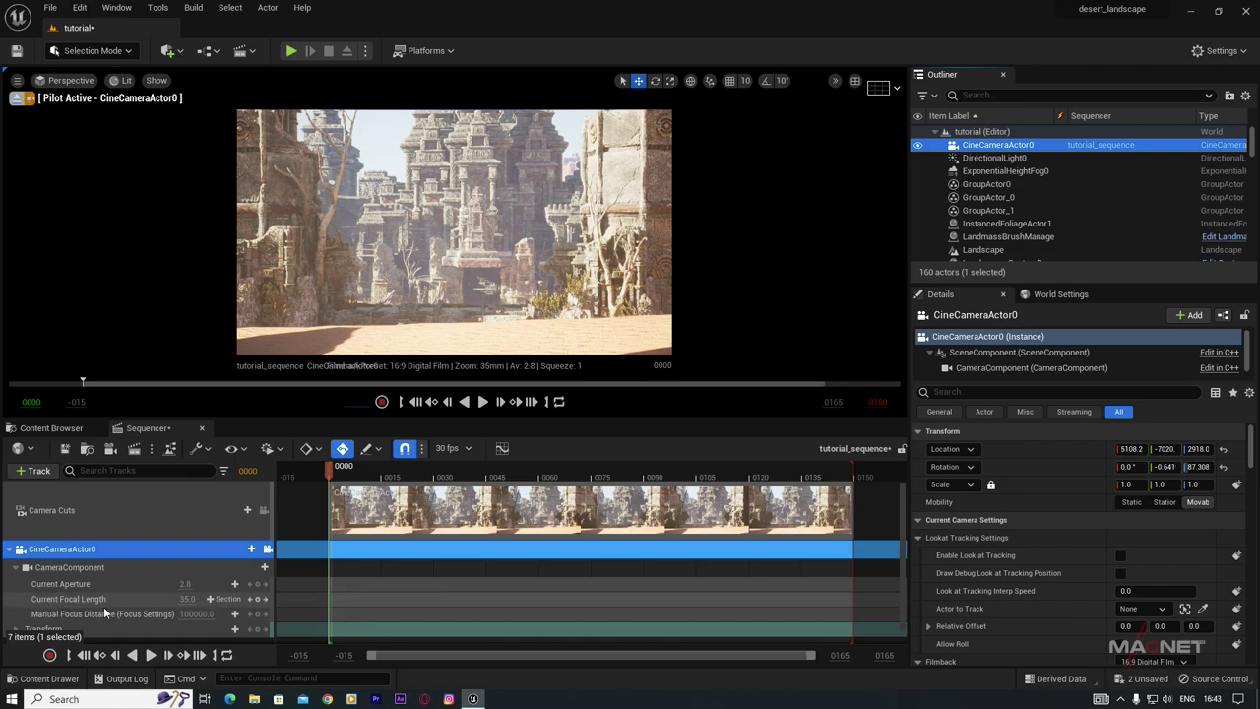
Step: Set the camera's Current Focal Length to 15 and tilt the camera up to reframe the whole temple
click(187, 599)
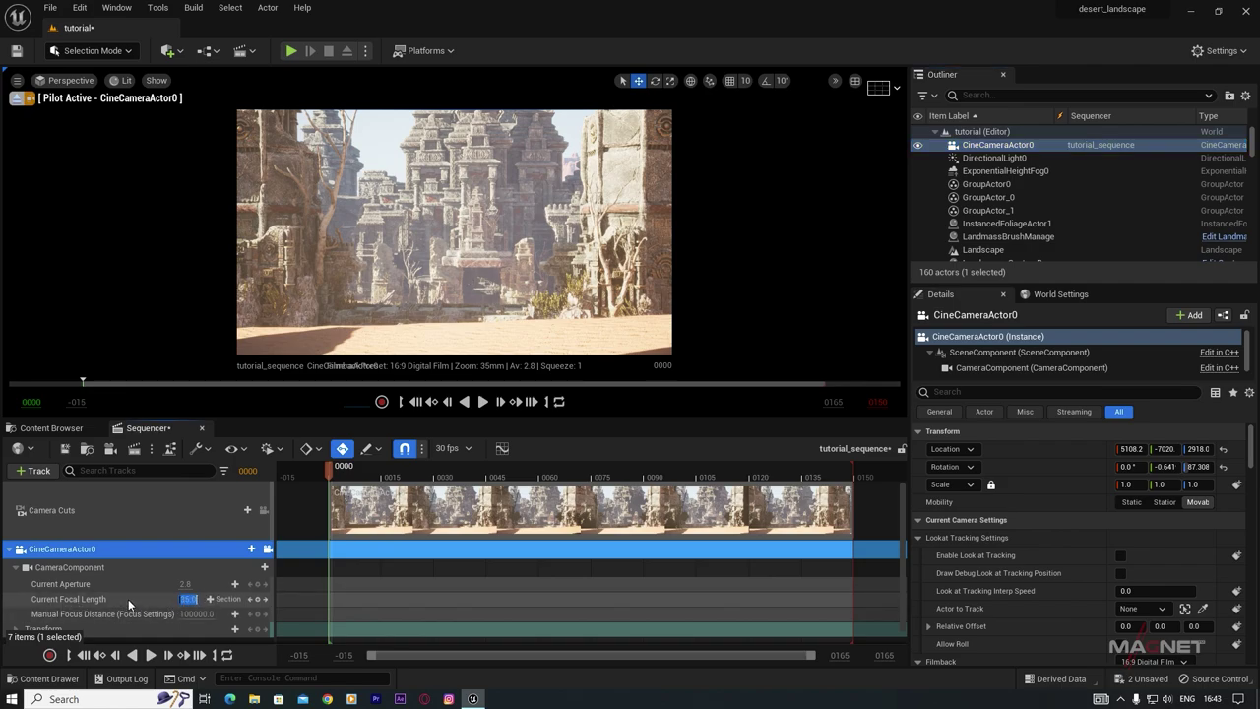
text(15)
key(Return)
click(139, 599)
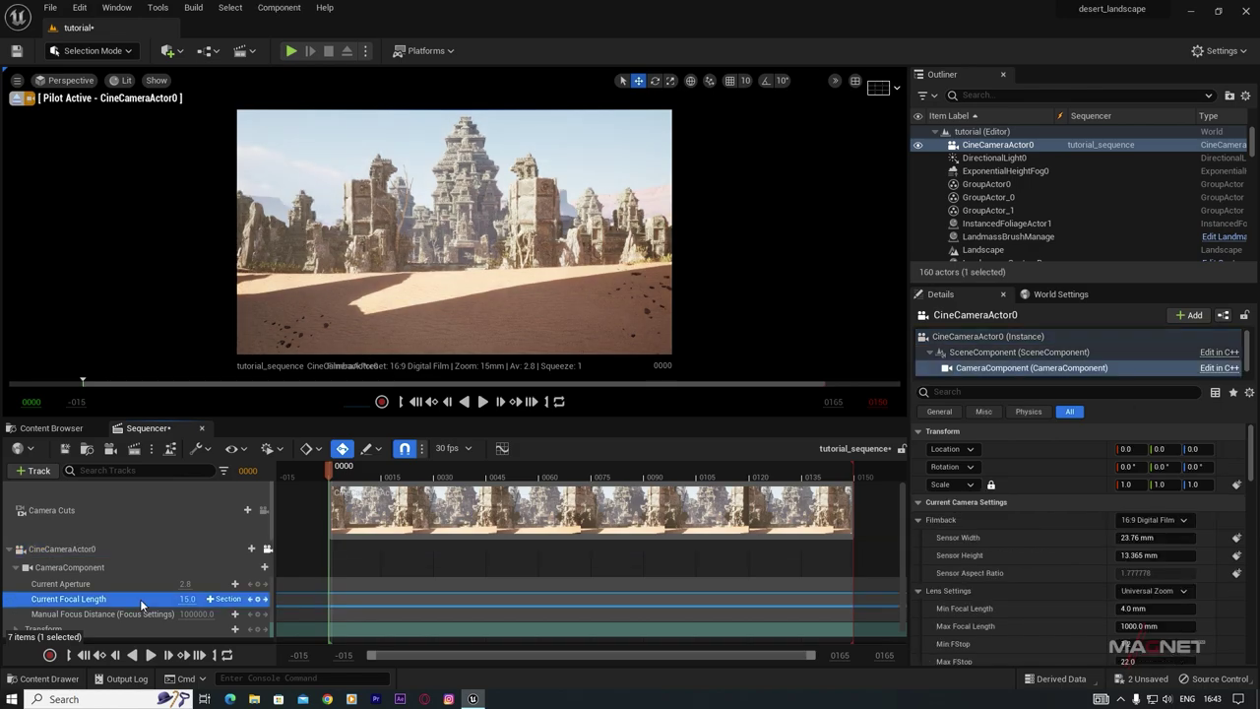
mouse_move(455, 231)
right_down()
mouse_move(462, 209)
mouse_move(452, 214)
right_up()
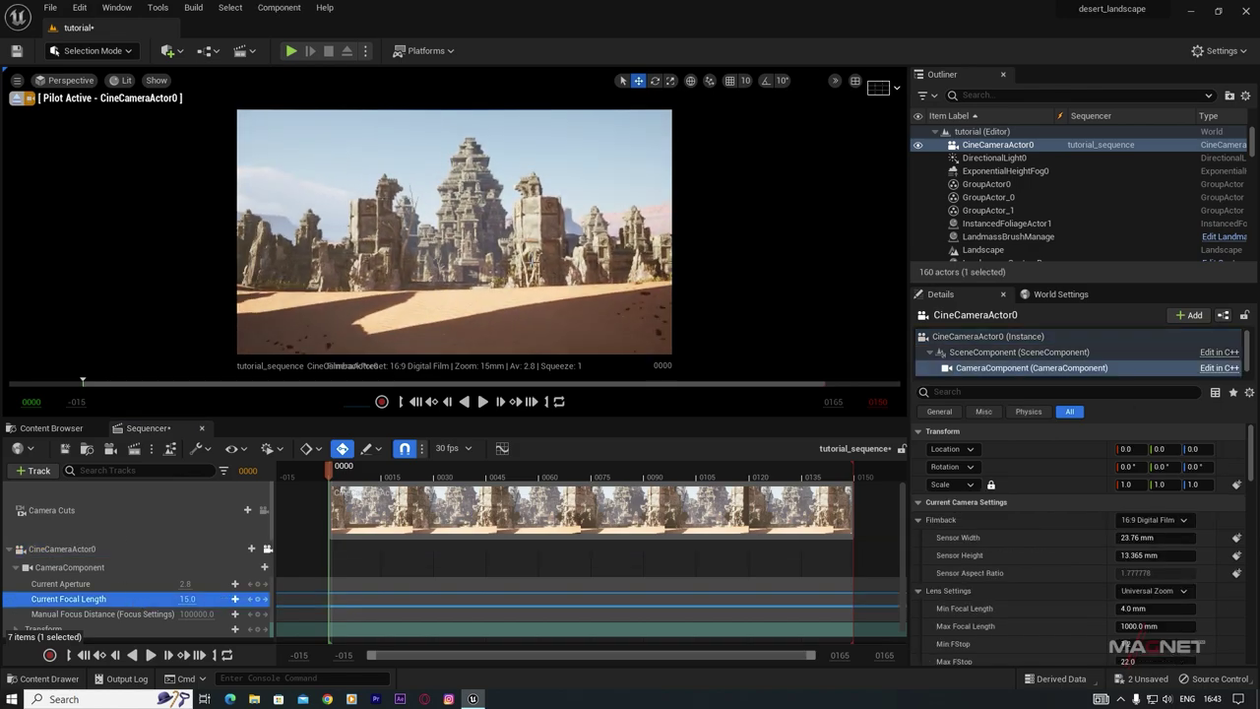
Step: Set the filmback of the cine camera's CameraComponent to the 16:9 DSLR preset
click(74, 567)
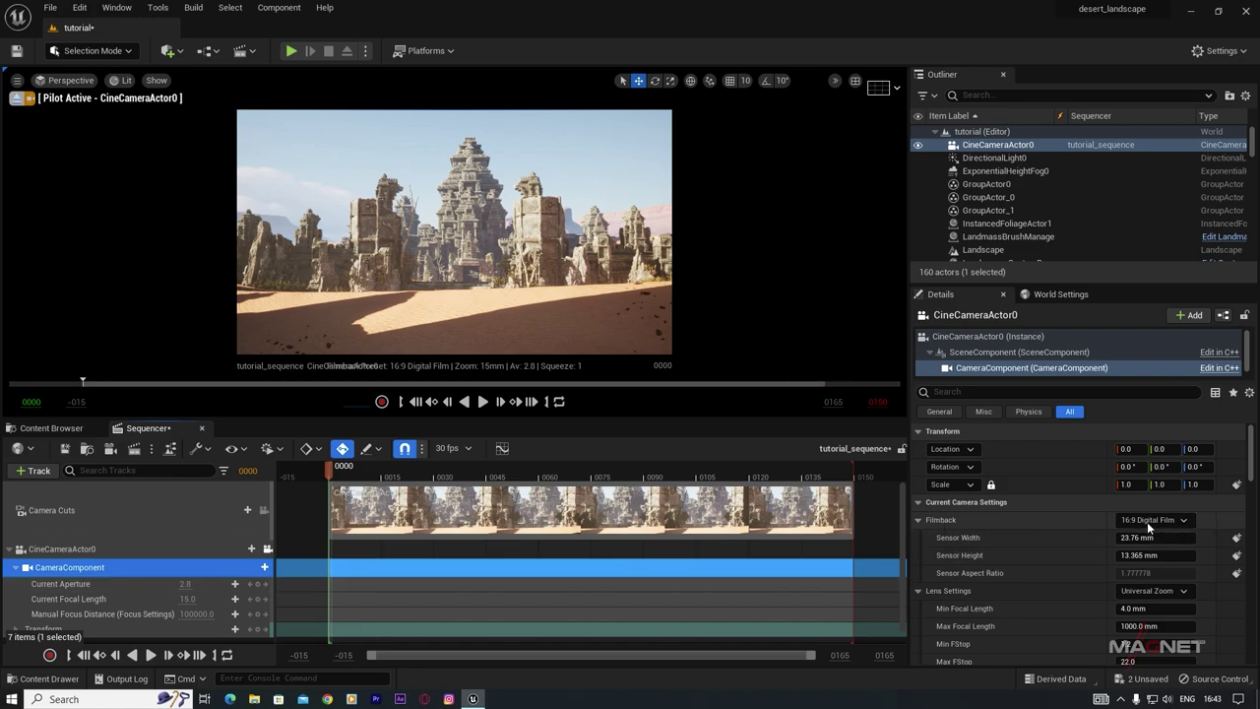
click(1184, 522)
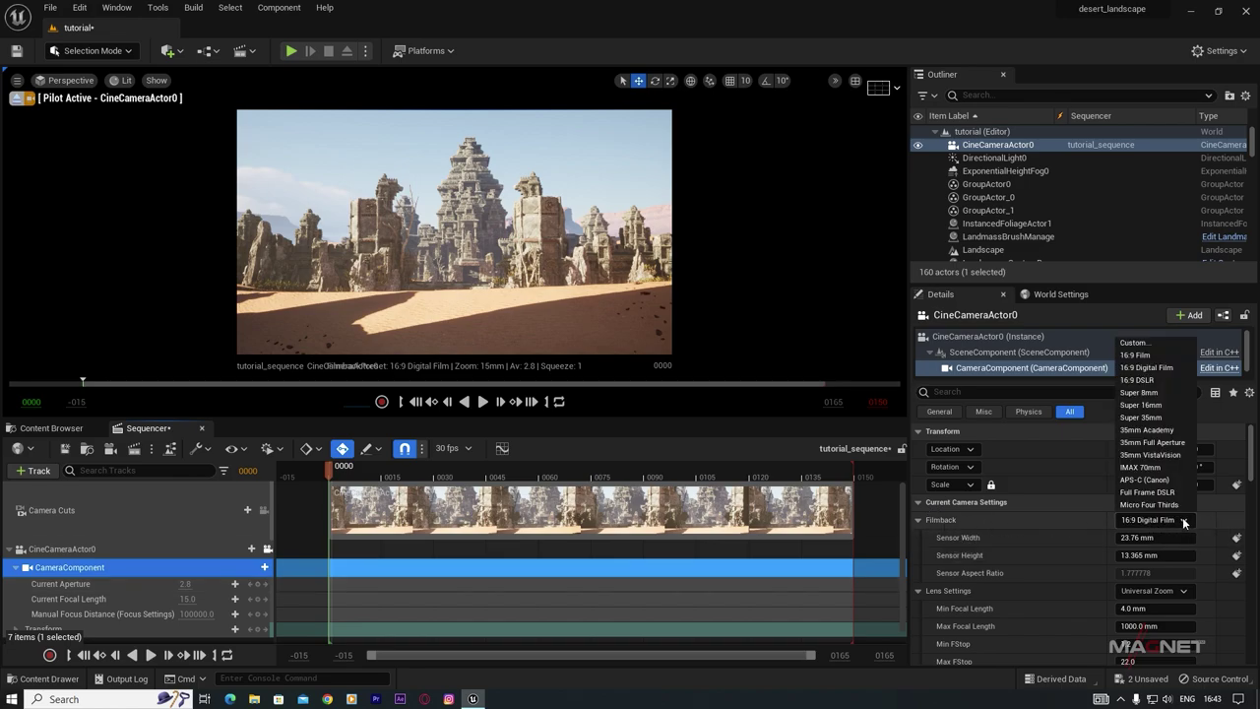
click(1142, 380)
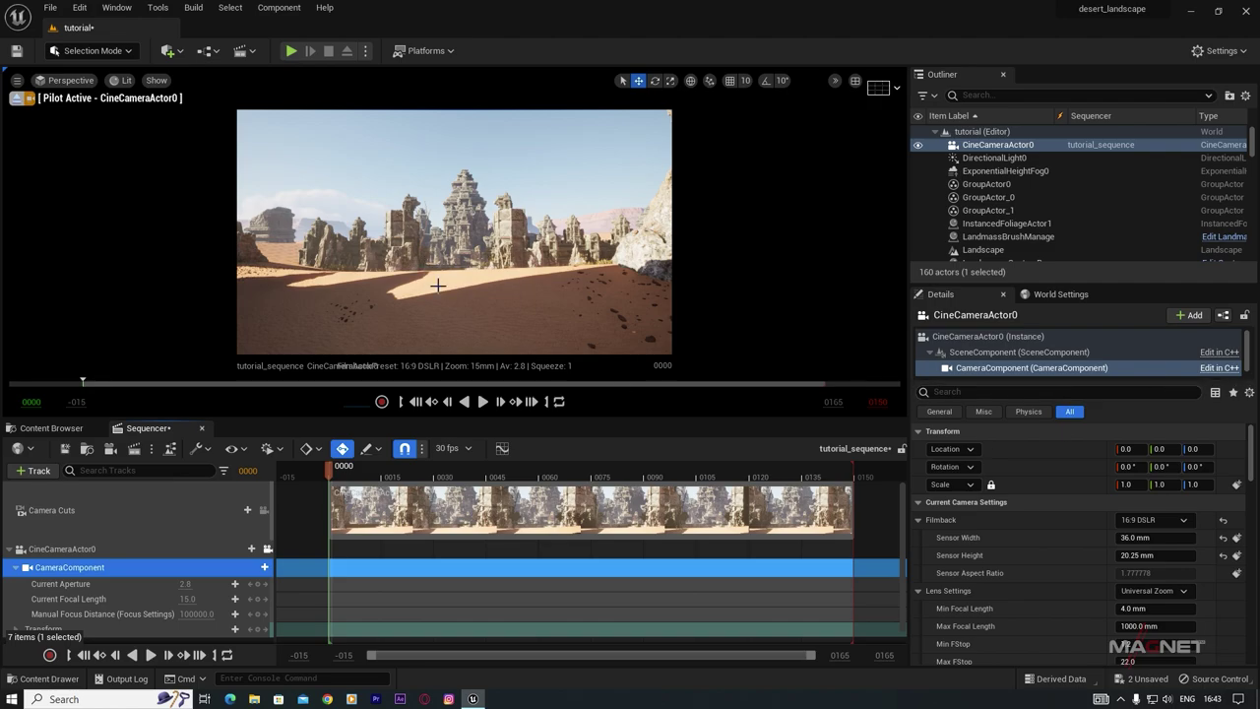
Step: Fly the piloted camera forward to frame the main temple between the two ruined towers
mouse_move(447, 292)
right_down()
mouse_move(521, 291)
mouse_move(430, 290)
right_up()
key(w)
key(w)
key(s)
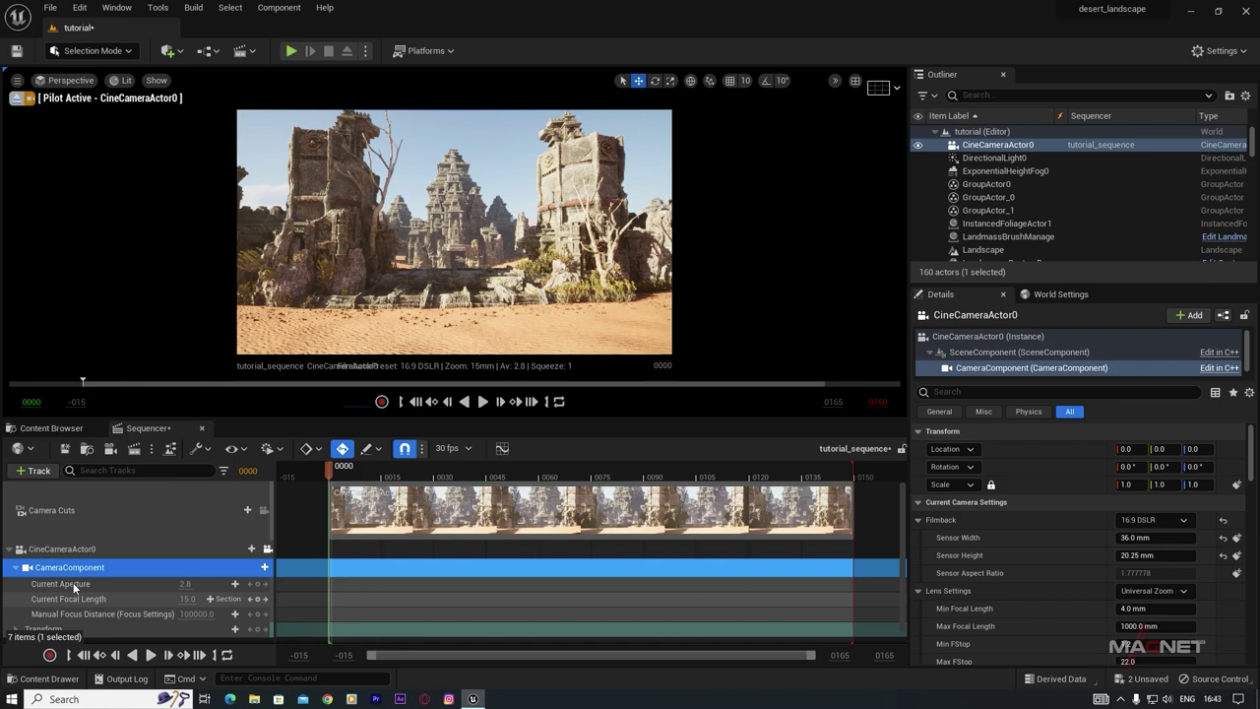
Step: Override the camera's Bloom settings in Post Process, with the Convolution method and an intensity of about 0.931
scroll(410, 181, up, 3)
scroll(1033, 549, down, 10)
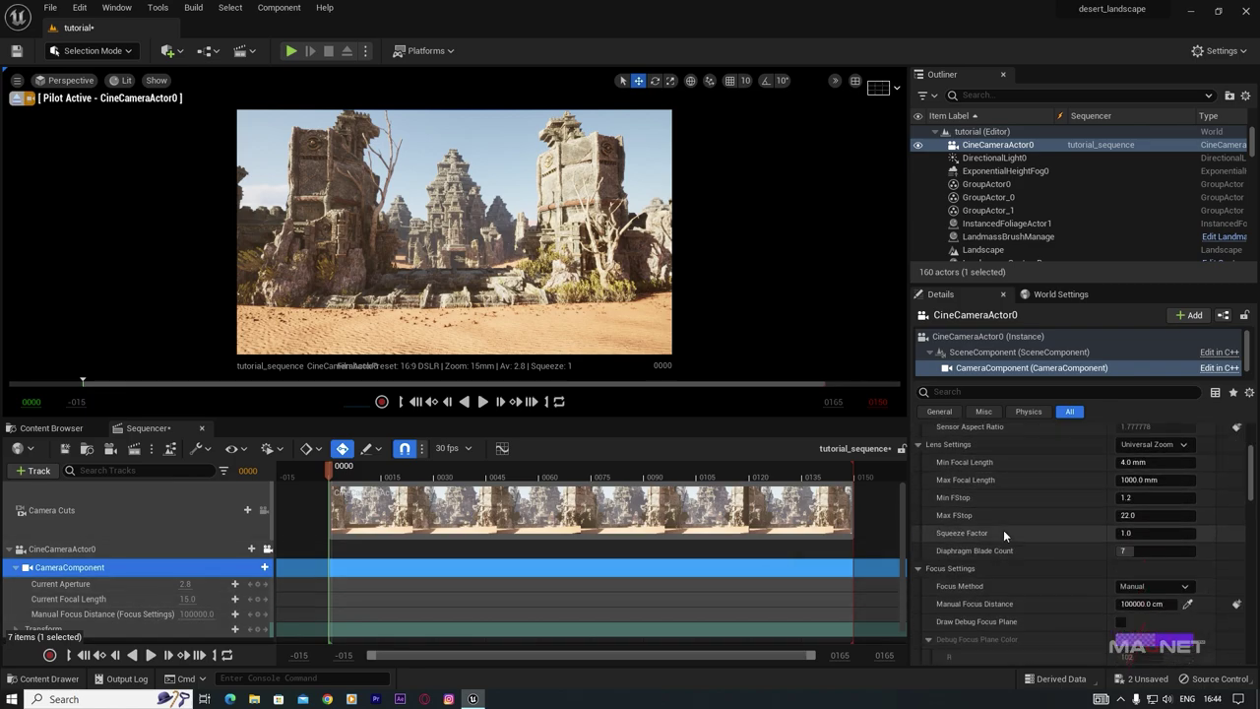
scroll(1008, 548, down, 10)
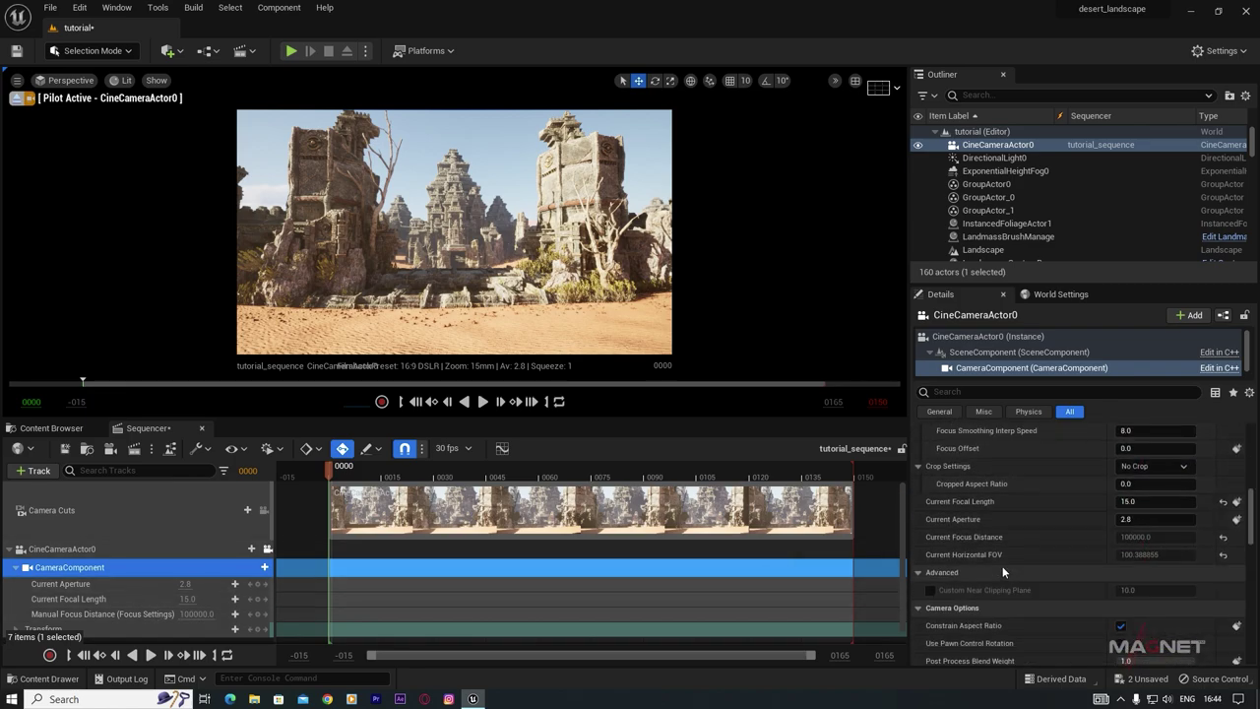
scroll(1002, 566, down, 2)
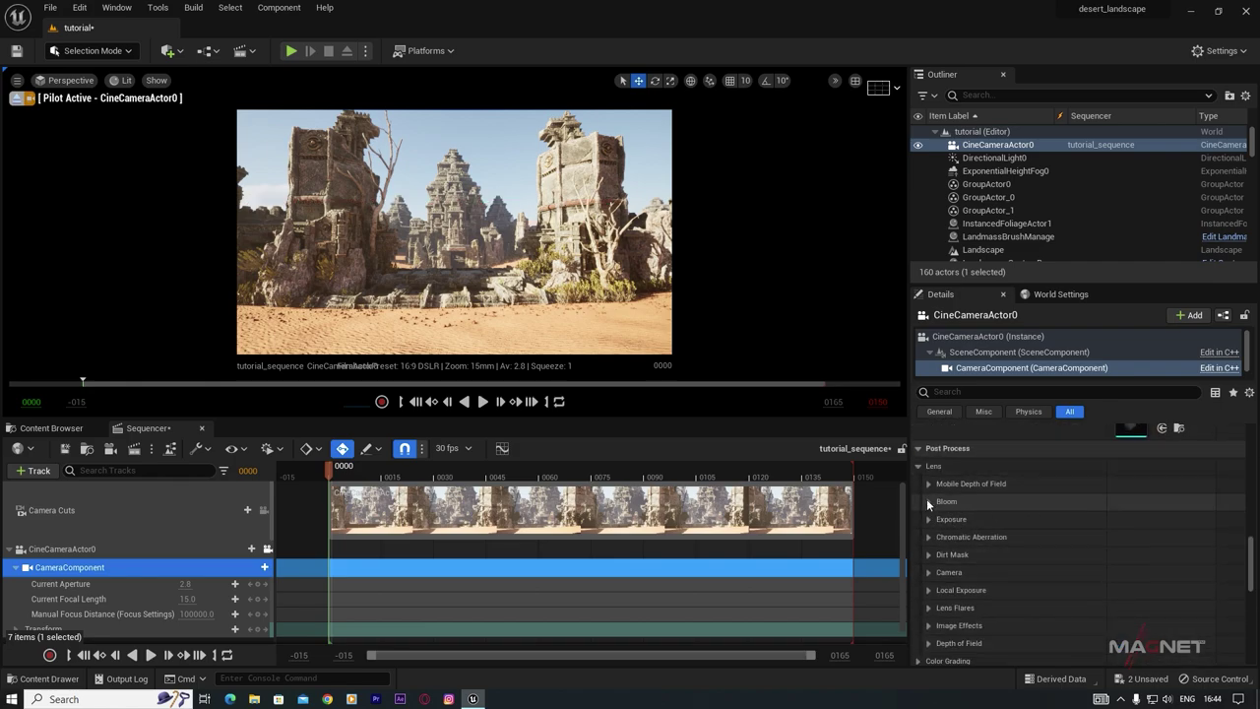
click(928, 502)
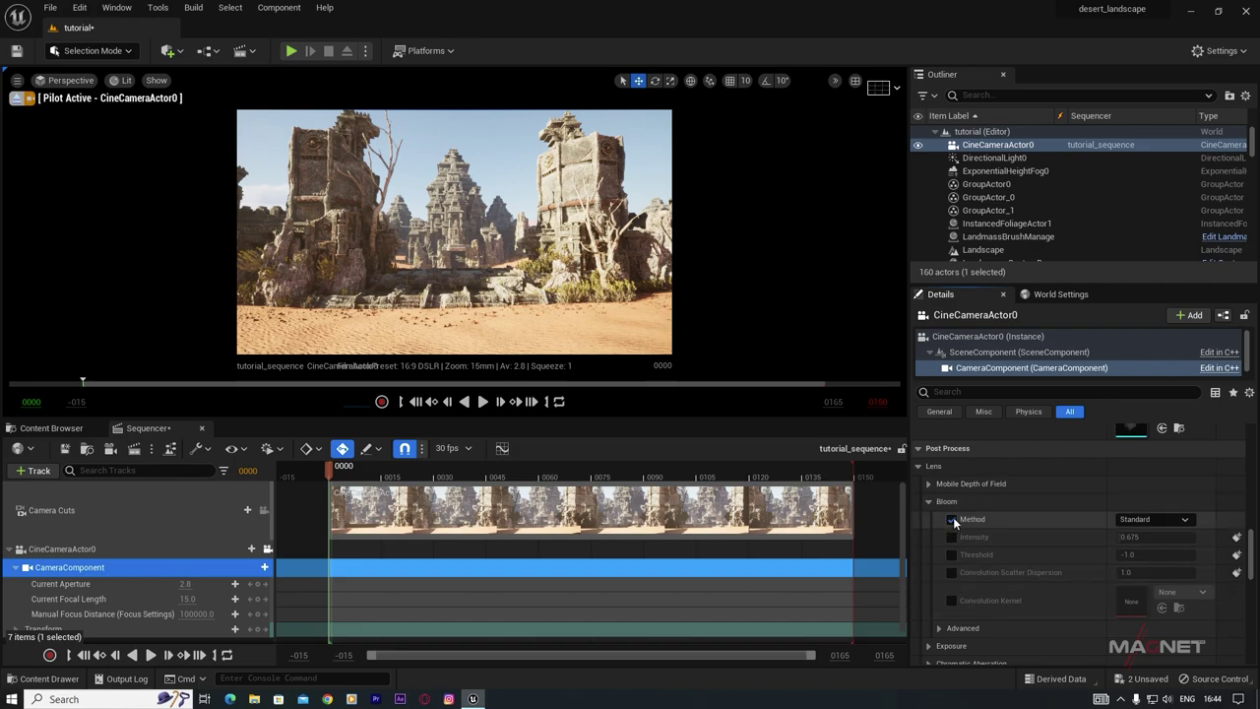
click(1151, 520)
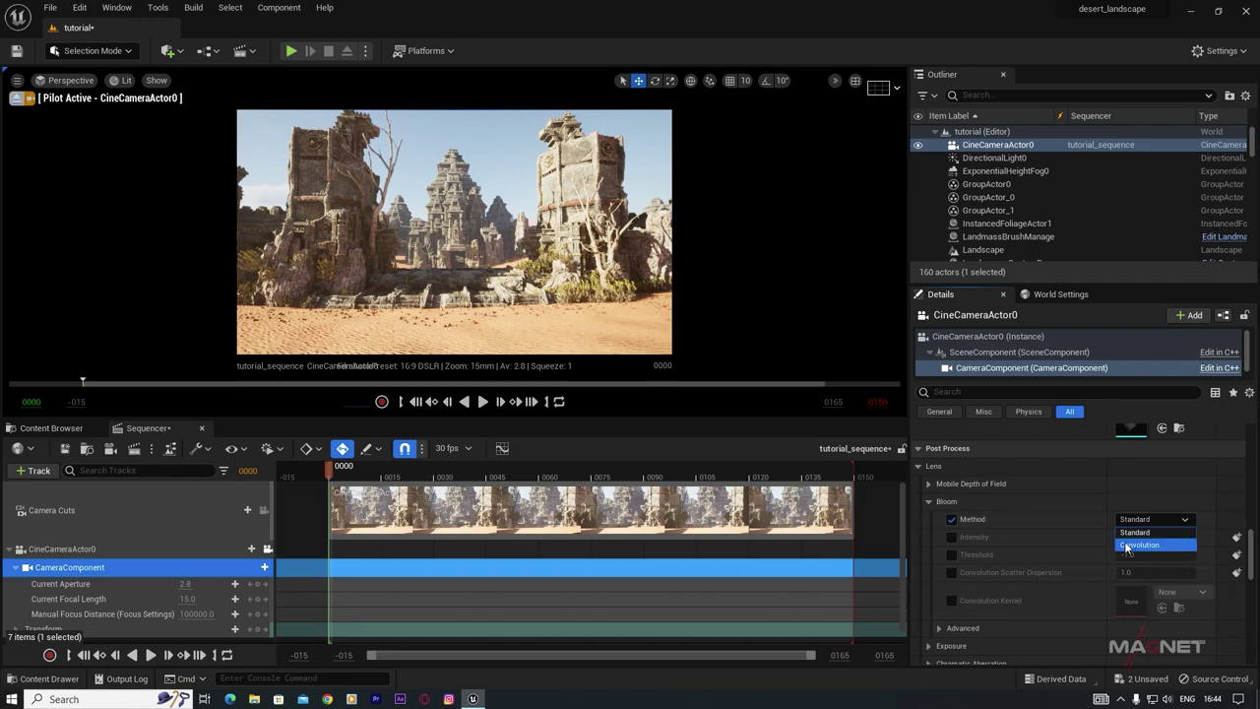
click(1142, 545)
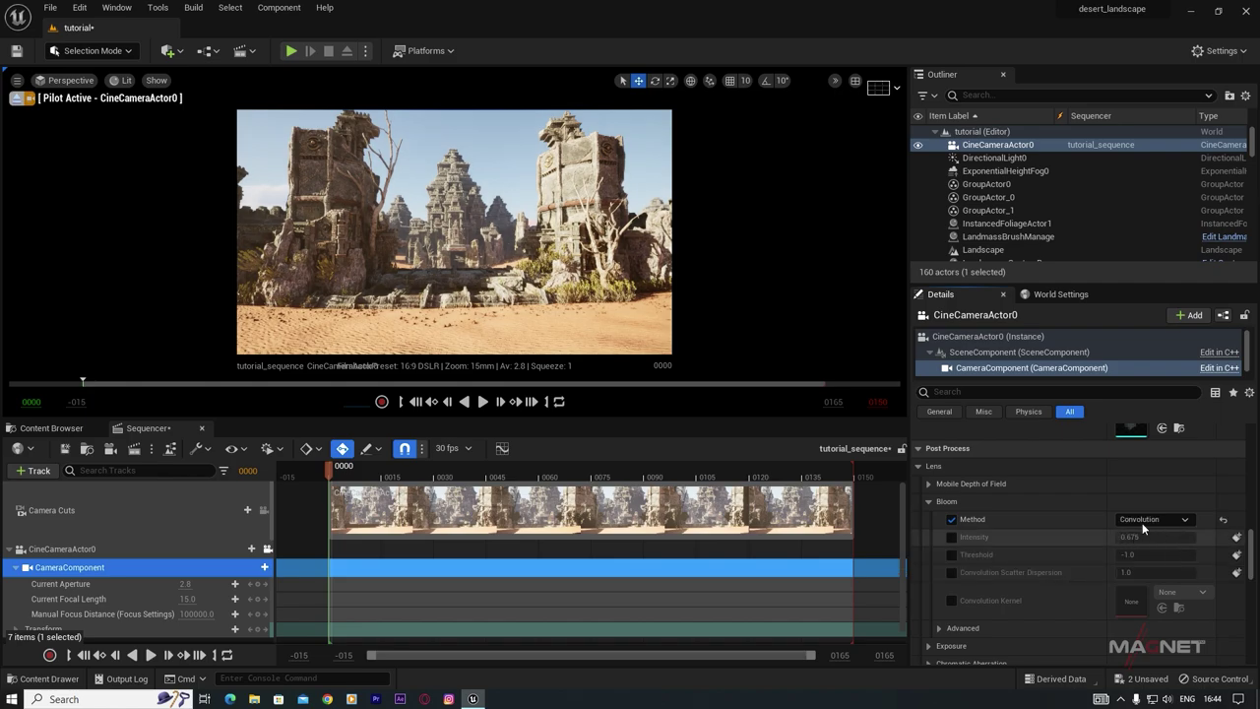
click(952, 534)
drag(1130, 538, 1133, 537)
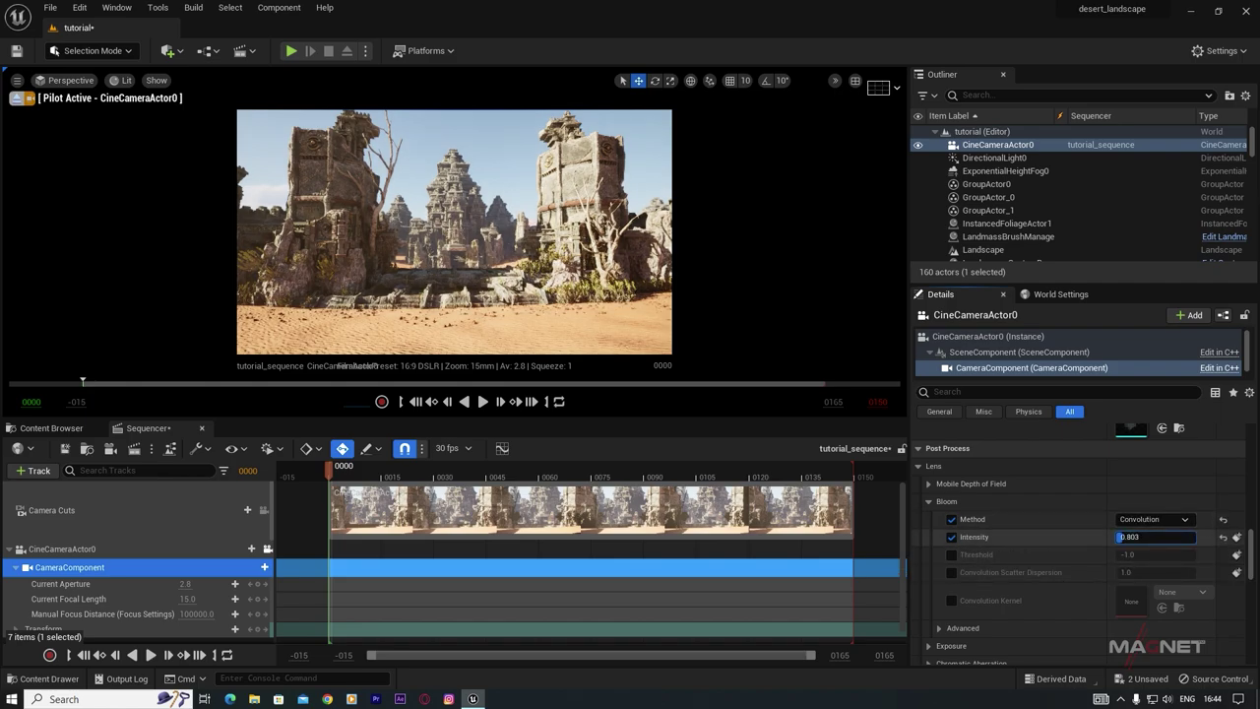
Step: Override the camera's exposure with Manual metering mode and an Exposure Compensation of 10
scroll(982, 588, down, 3)
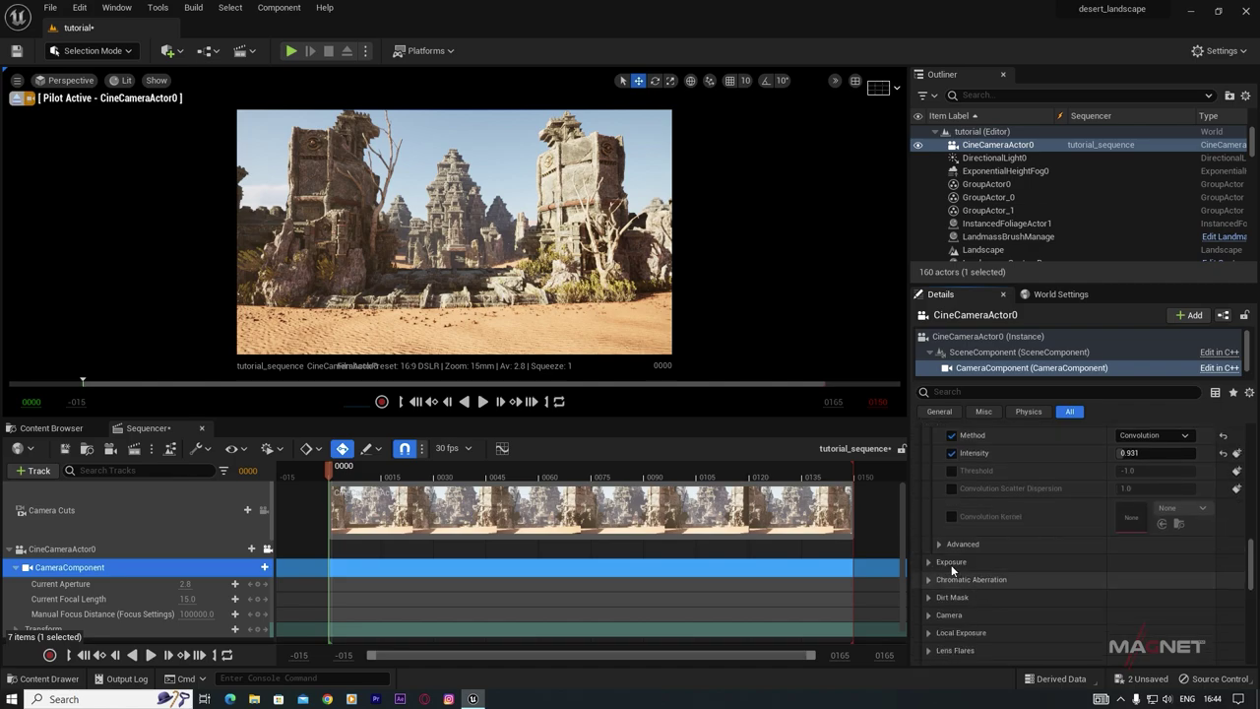
click(930, 561)
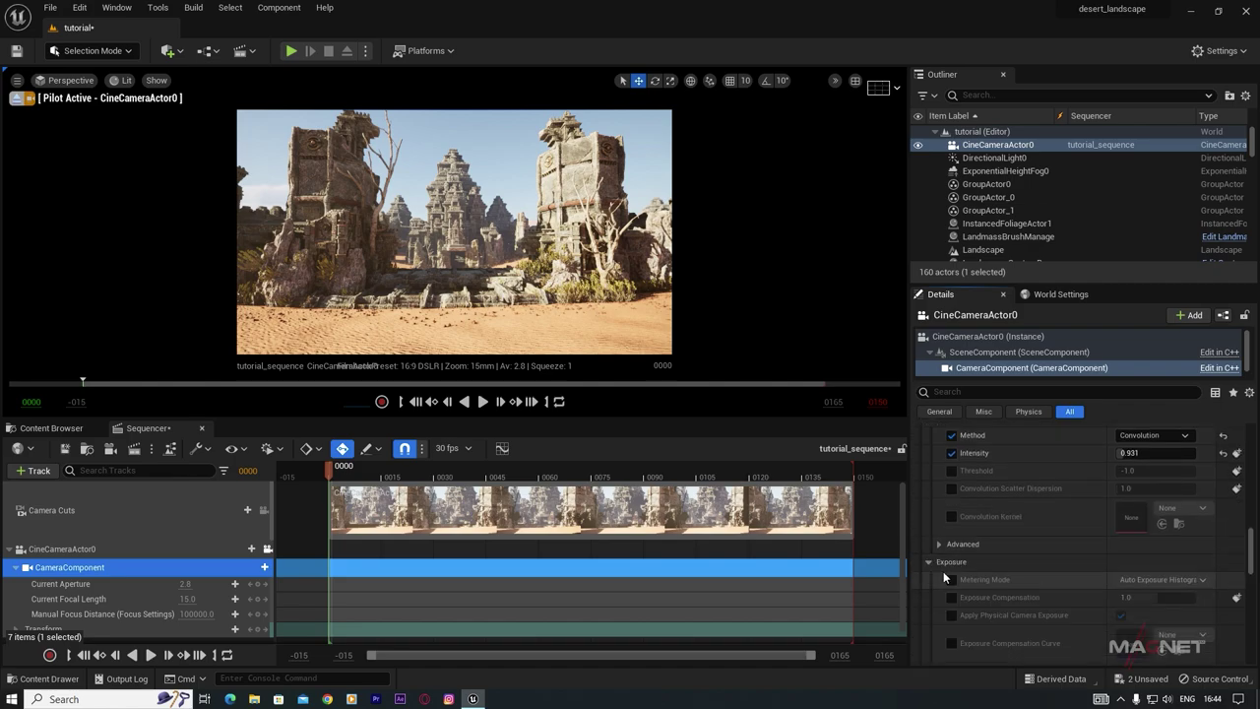
click(953, 579)
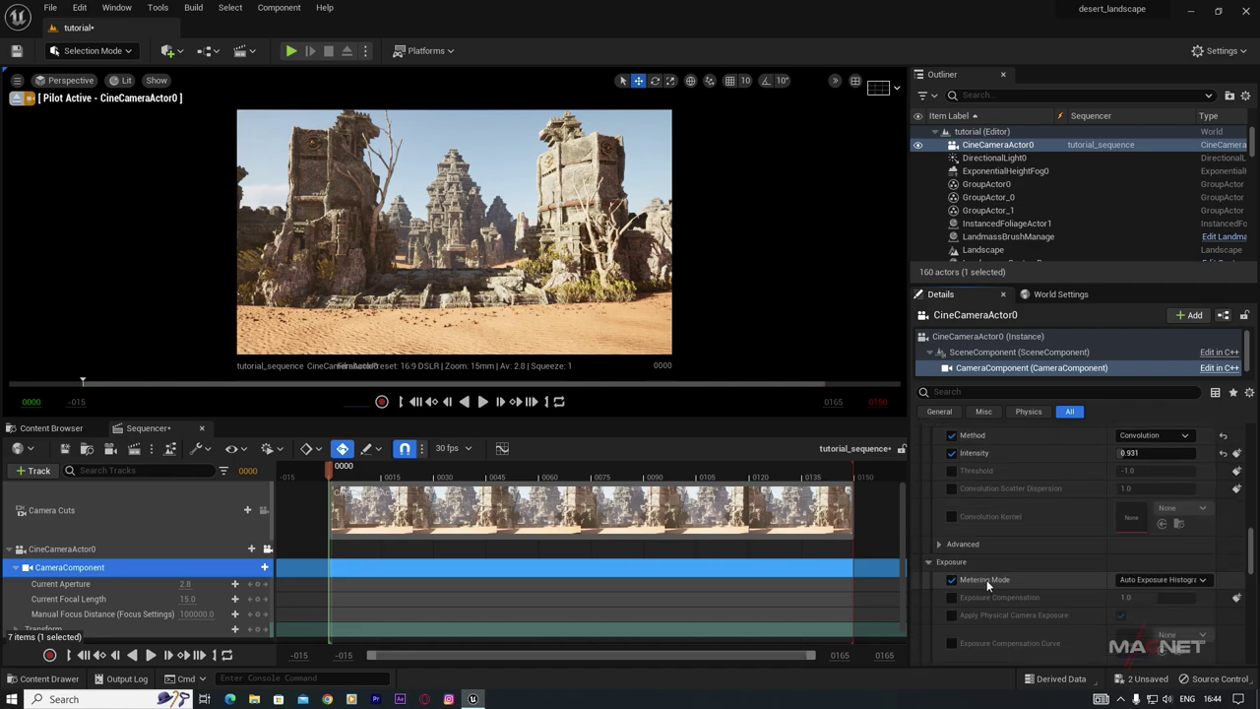
click(1181, 580)
click(1134, 617)
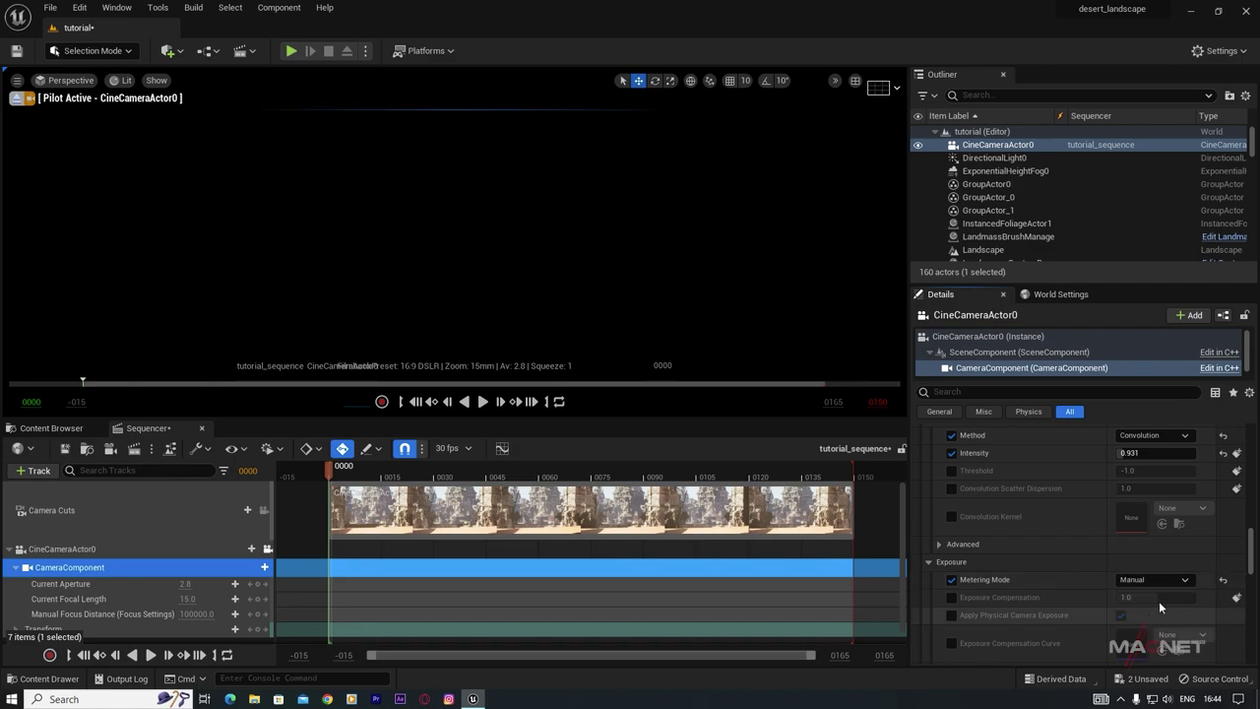
click(951, 597)
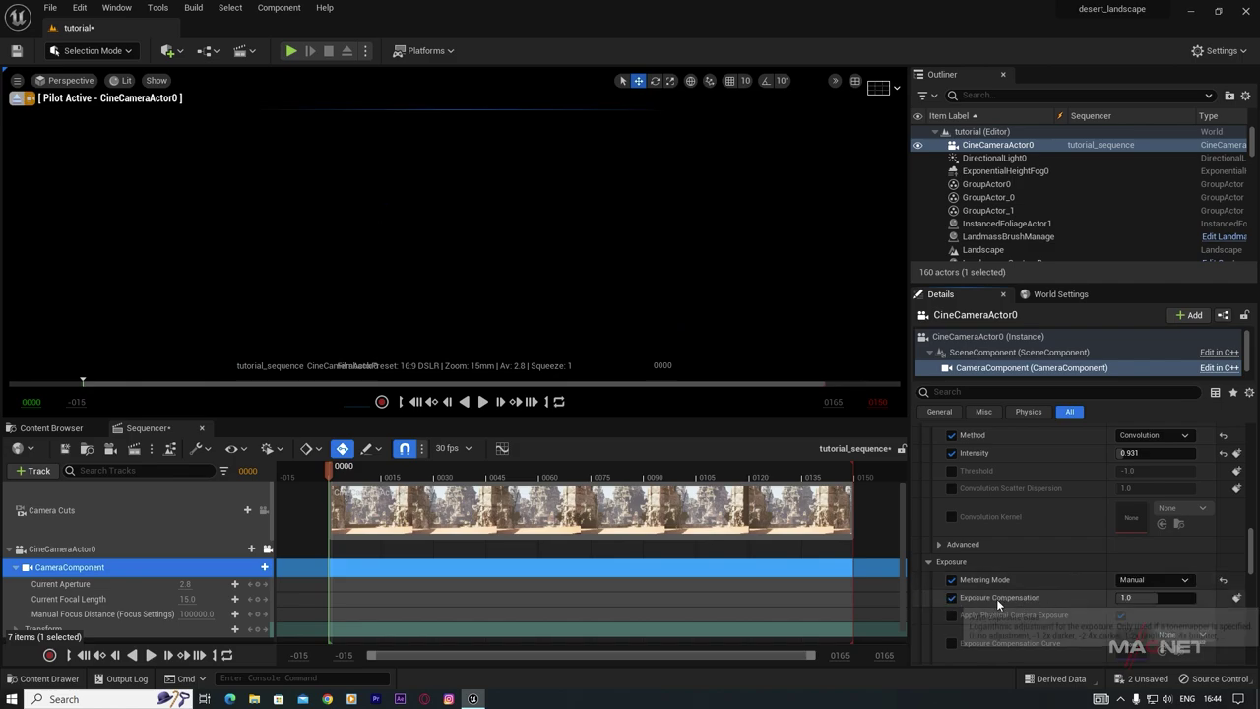
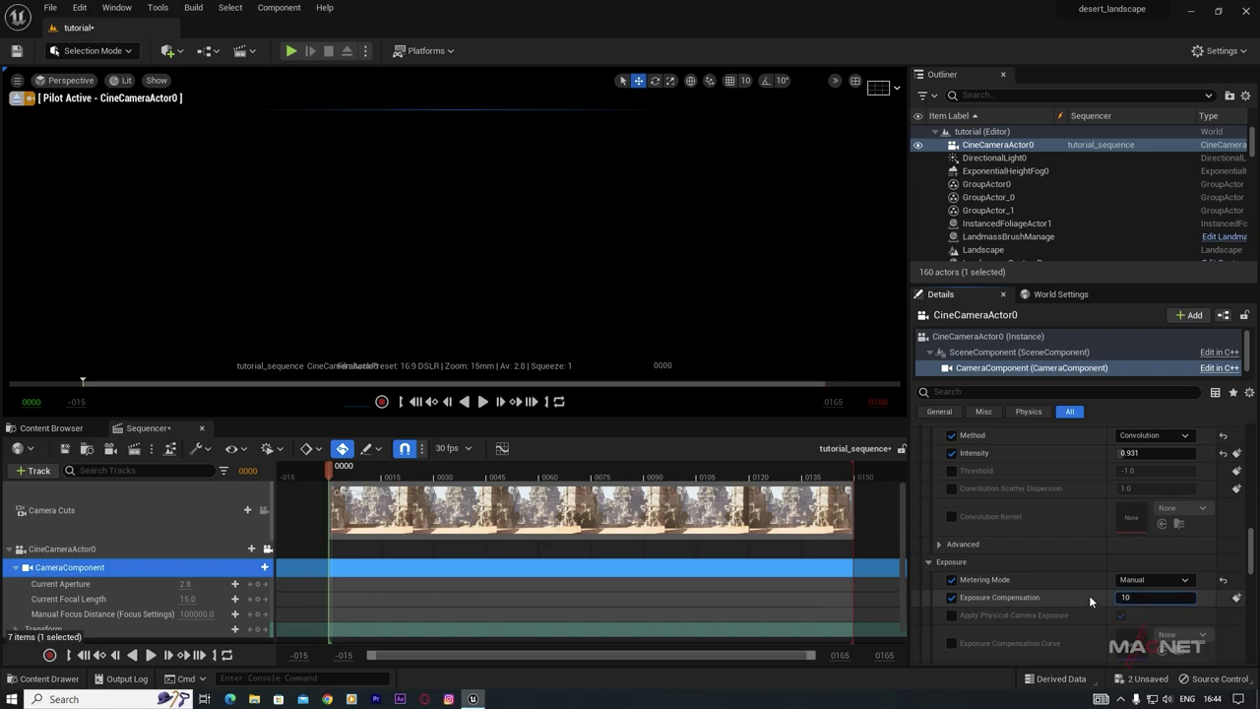
key(Return)
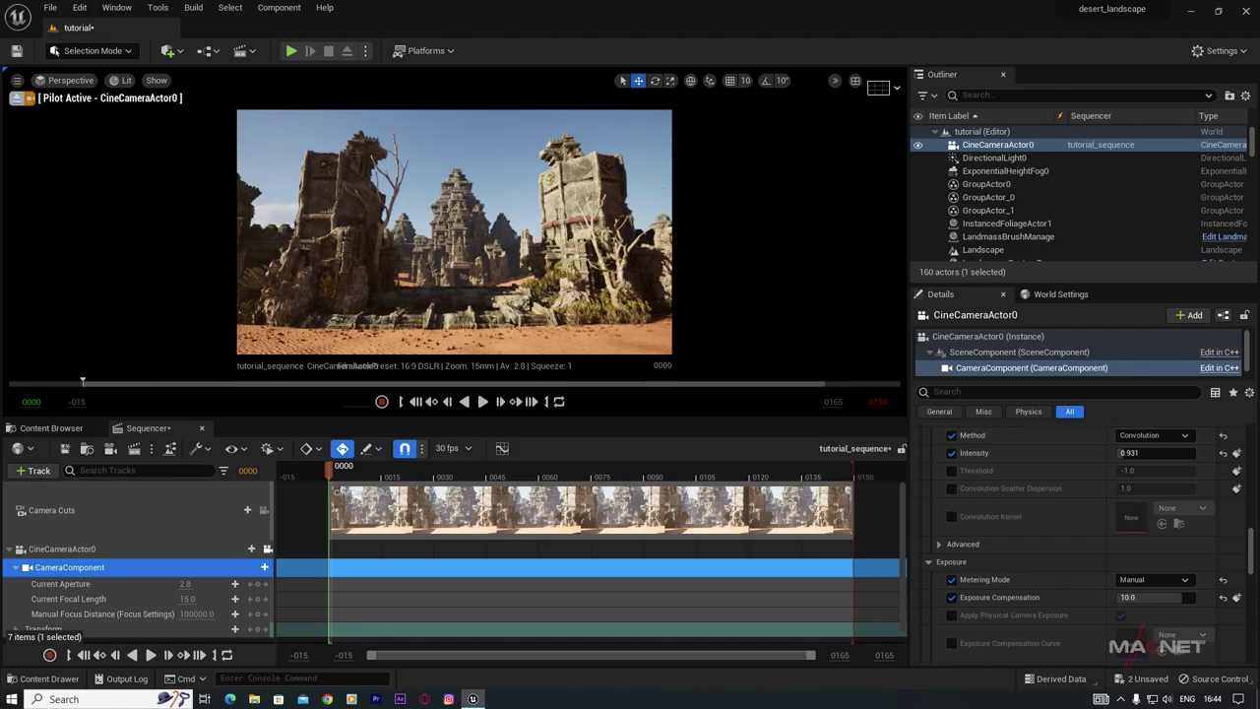
Step: Try an Exposure Compensation of 12 on the camera and restore it to 10
click(1154, 598)
text(1)
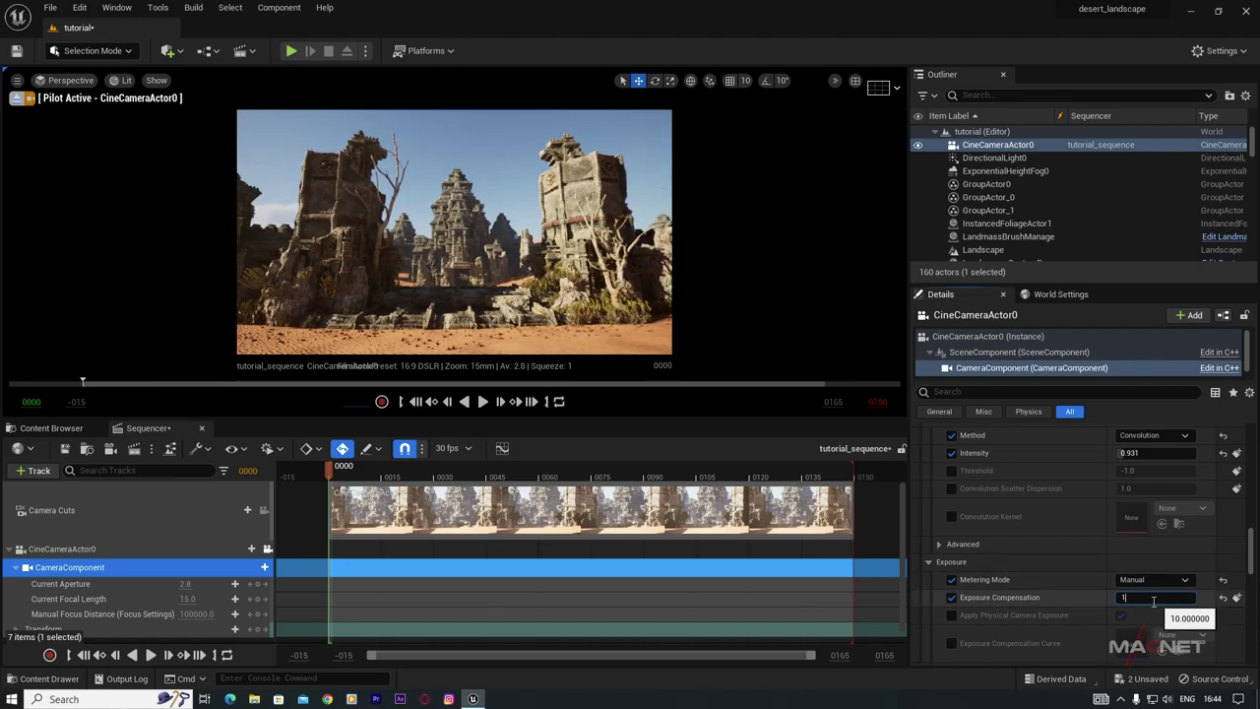
text(2)
key(Return)
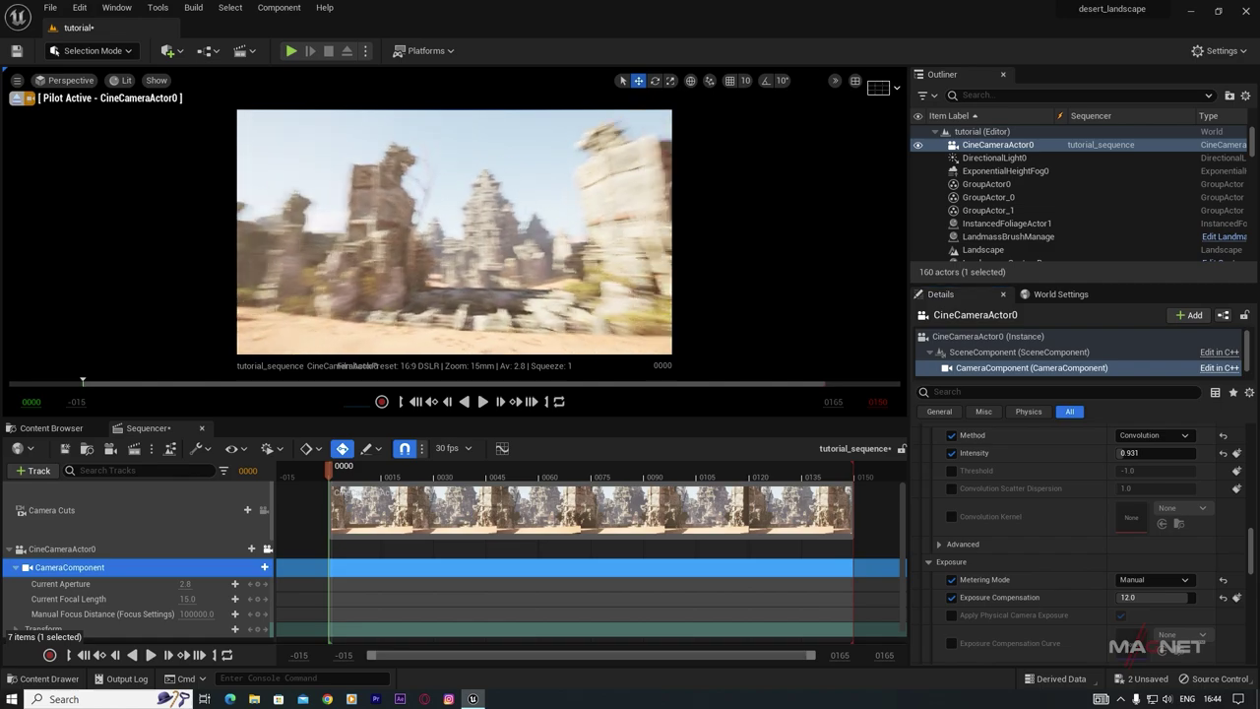
click(1134, 598)
text(10)
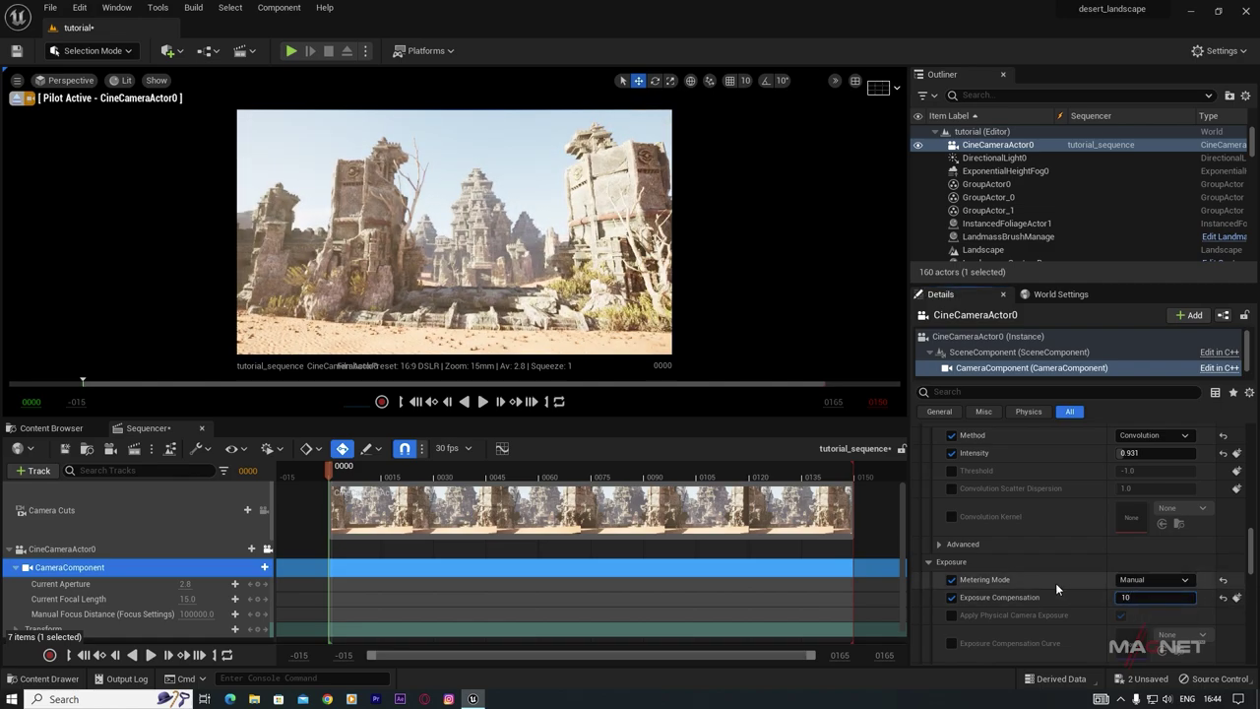
key(Return)
Step: Enable the camera's Chromatic Aberration intensity, try a value of 1, and set it to 0.5
scroll(1020, 597, down, 2)
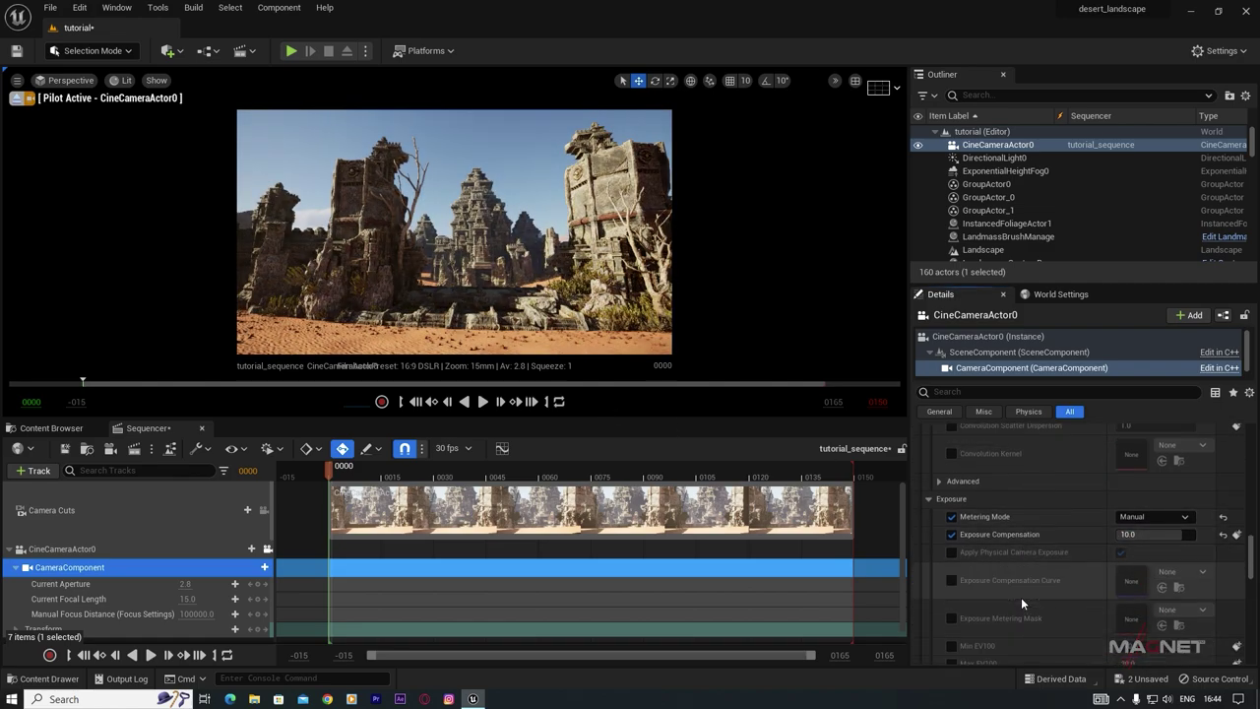
scroll(1021, 597, down, 5)
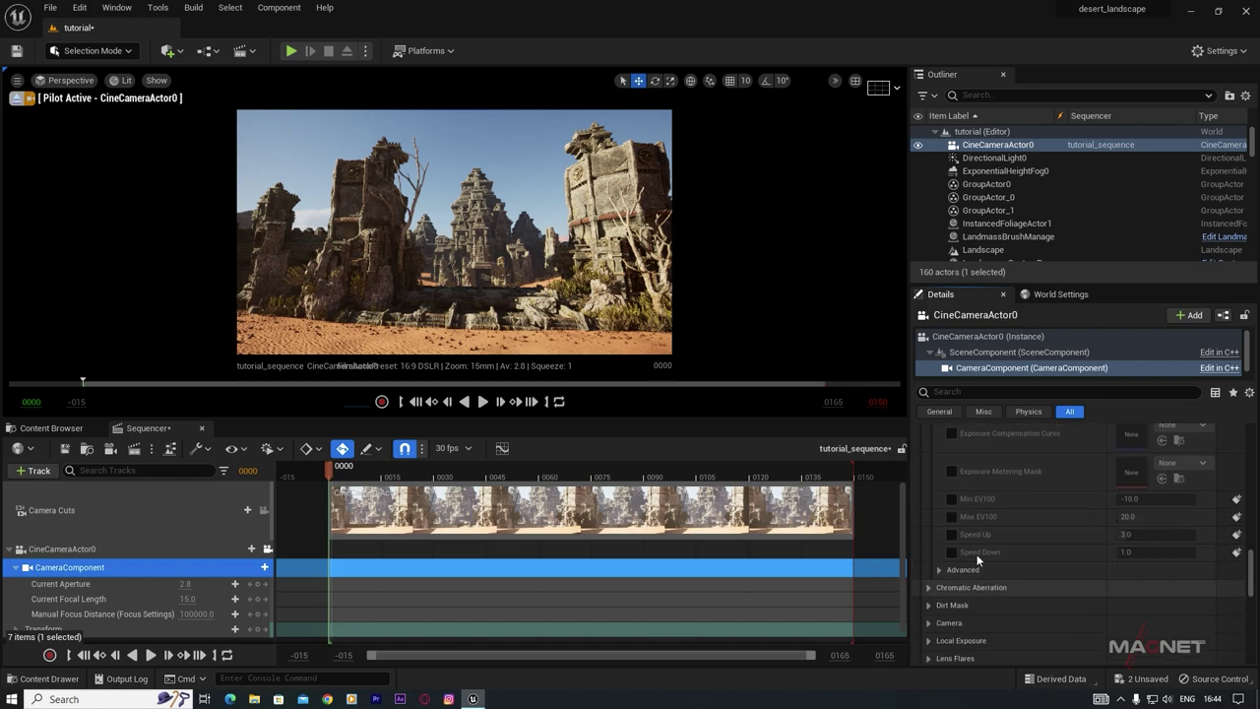
scroll(960, 590, down, 1)
click(928, 568)
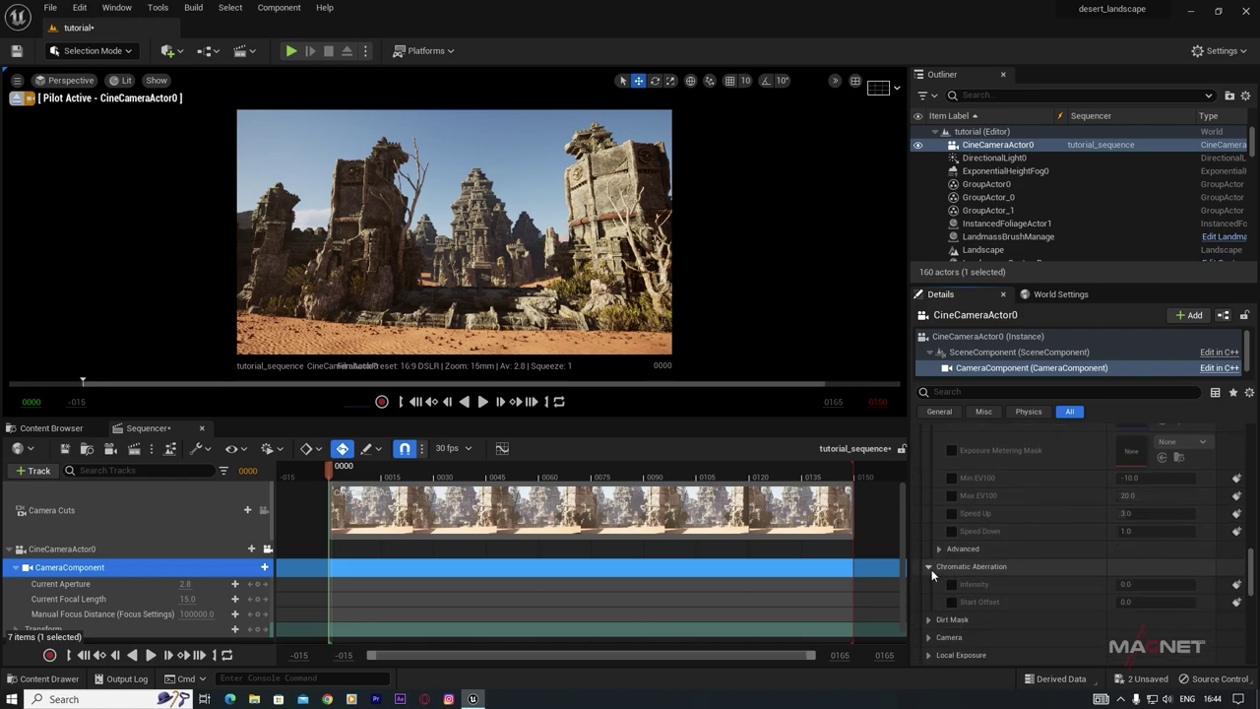
click(949, 584)
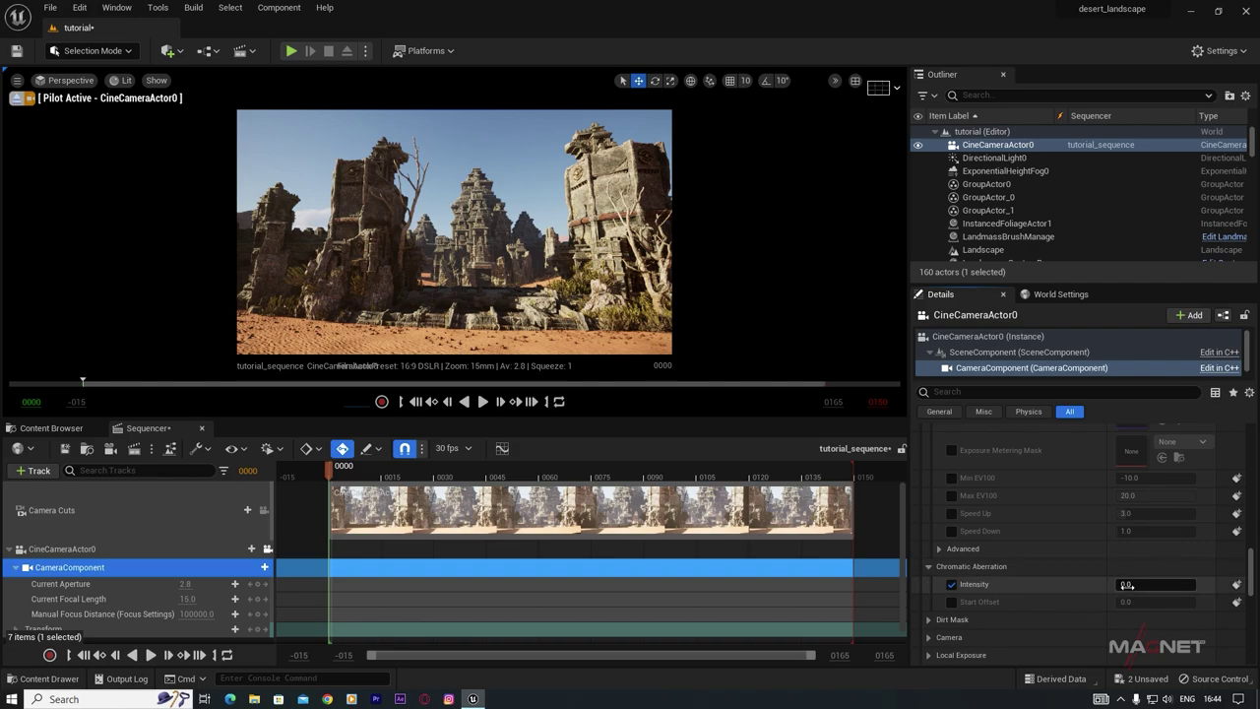
text(1)
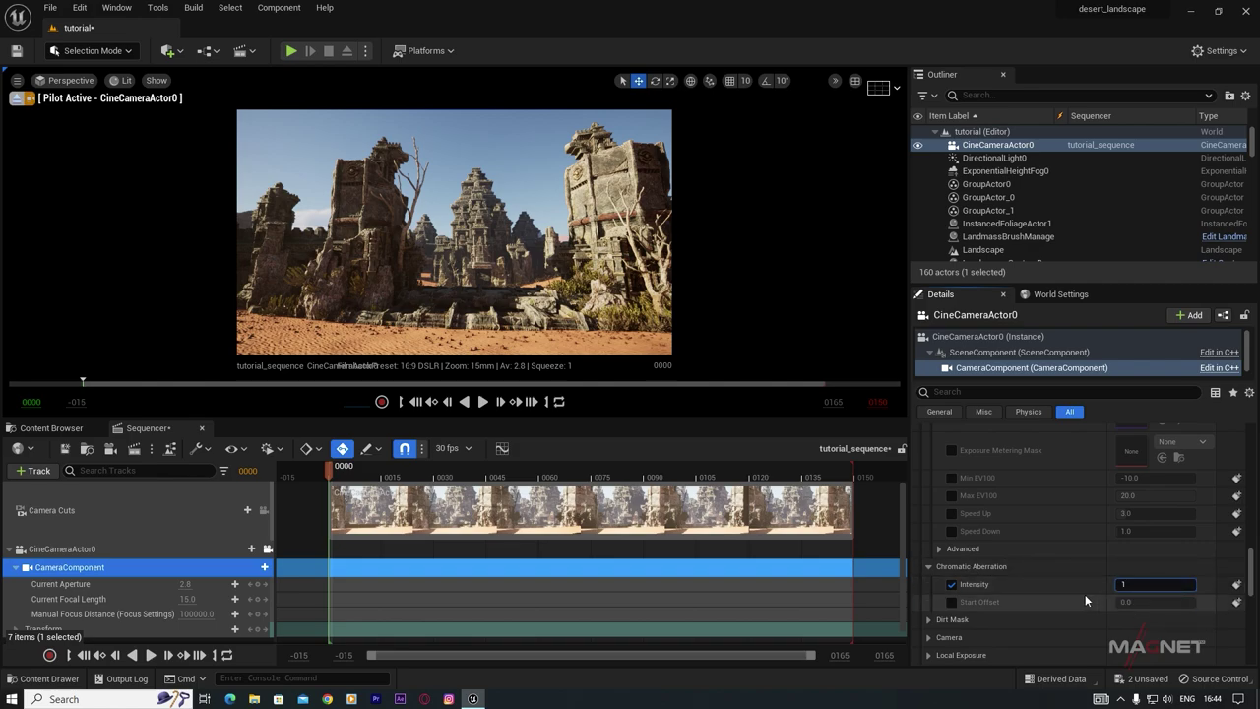
key(Return)
text(0.5)
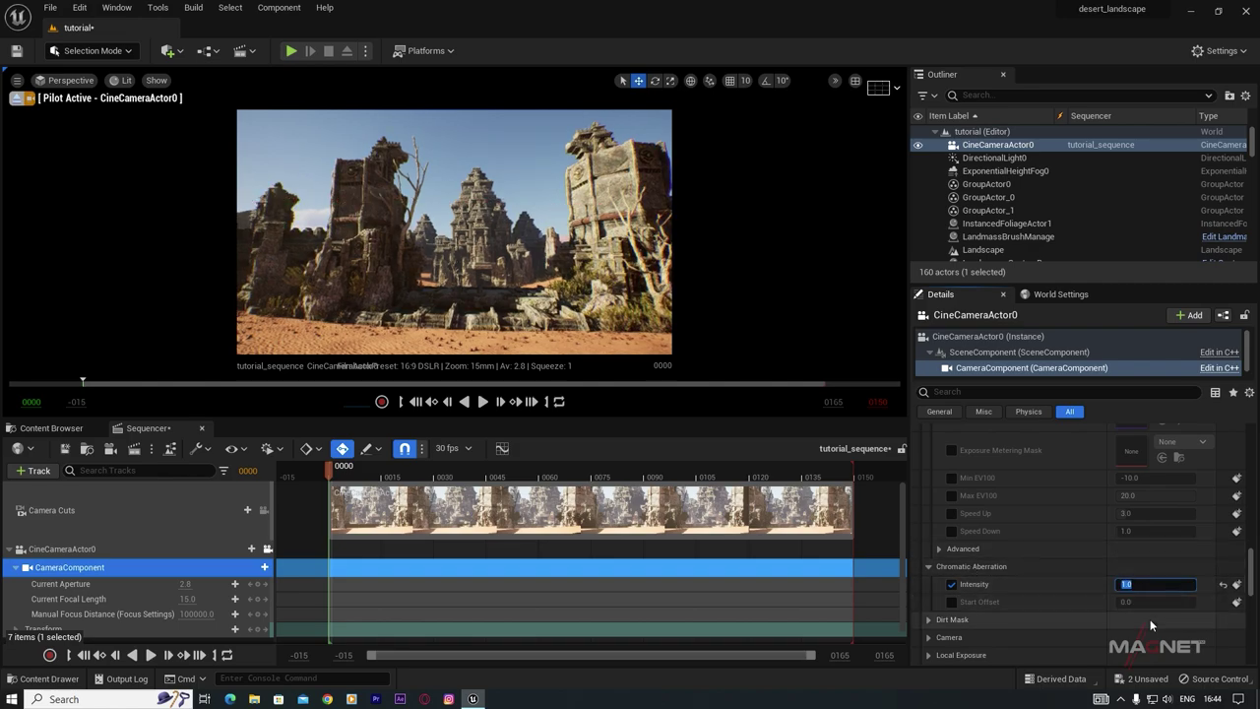
key(Return)
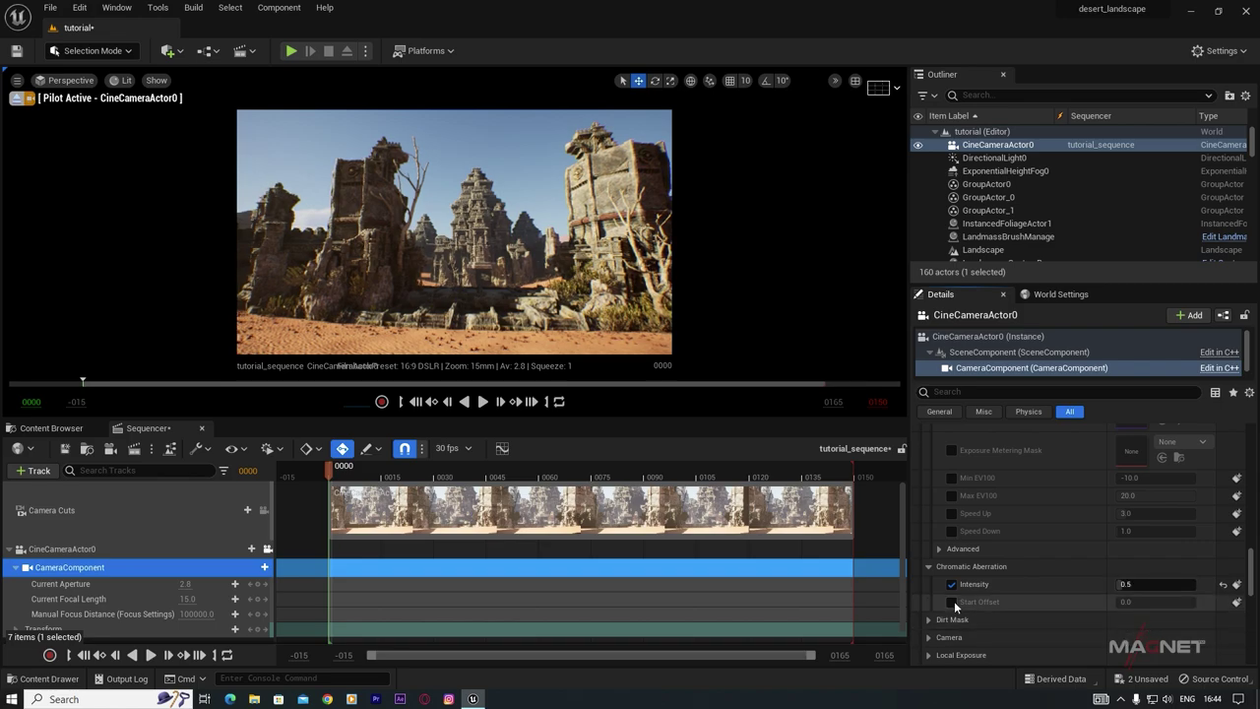
Step: Enable the camera's chromatic aberration Start Offset and set it to about 0.568
click(953, 602)
drag(1125, 603, 1162, 602)
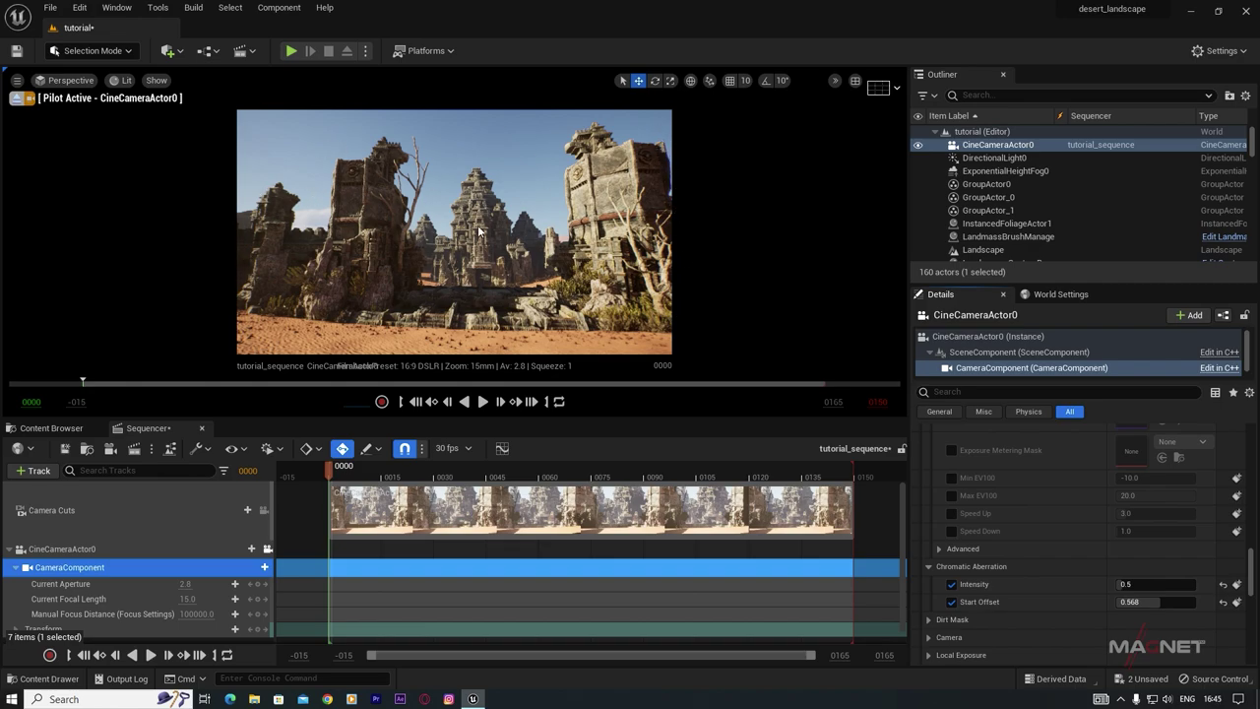
Step: Expand the camera's Dirt Mask settings, then remove the Static Mesh filter in the Content folder and select the Dirty texture
scroll(1016, 604, down, 3)
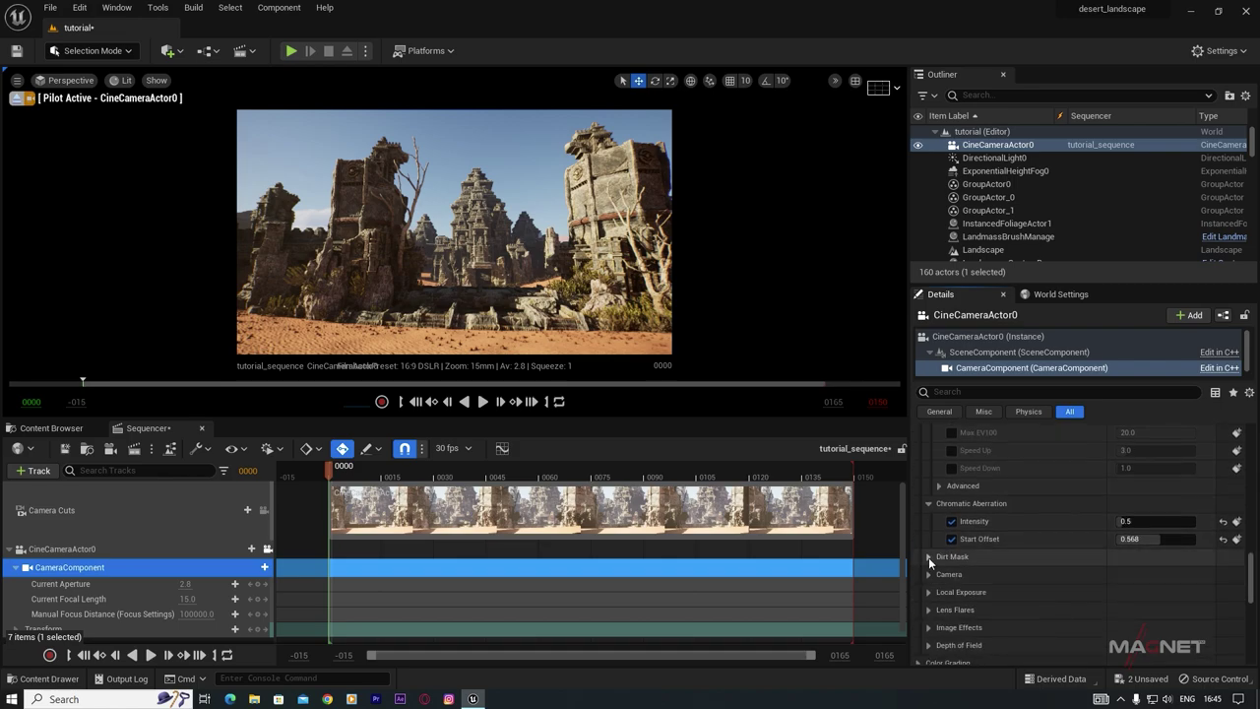
click(928, 557)
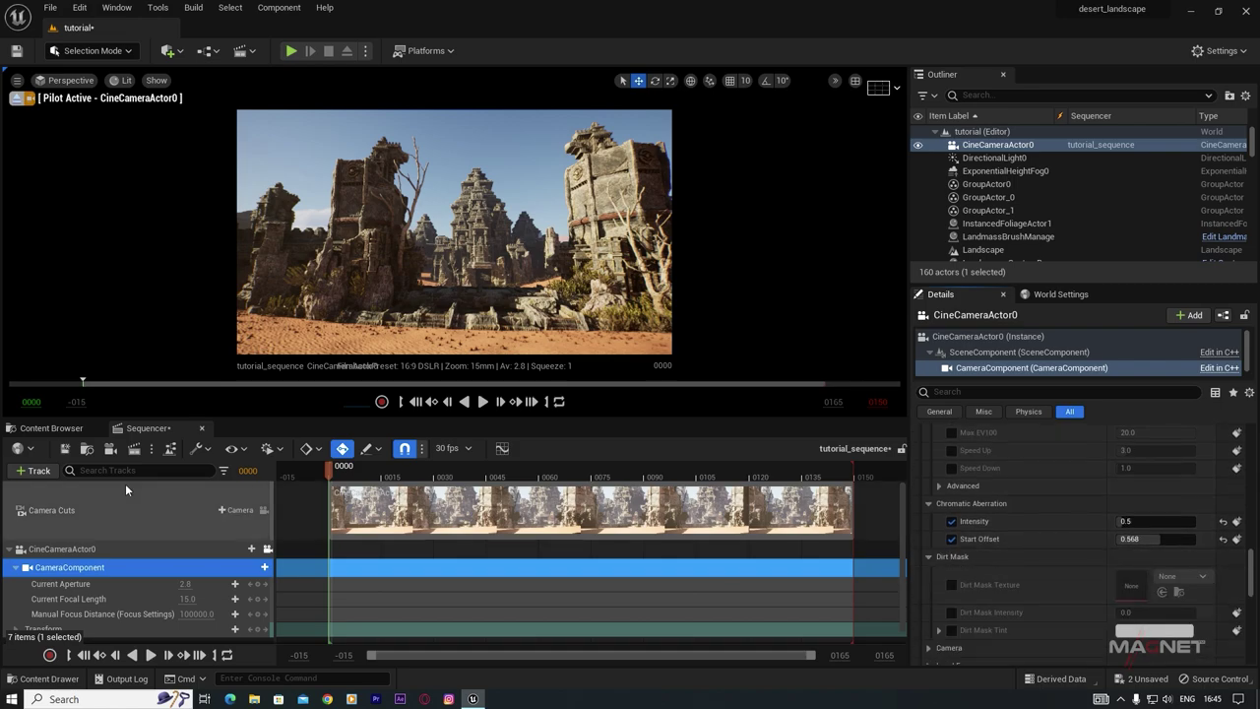
click(52, 429)
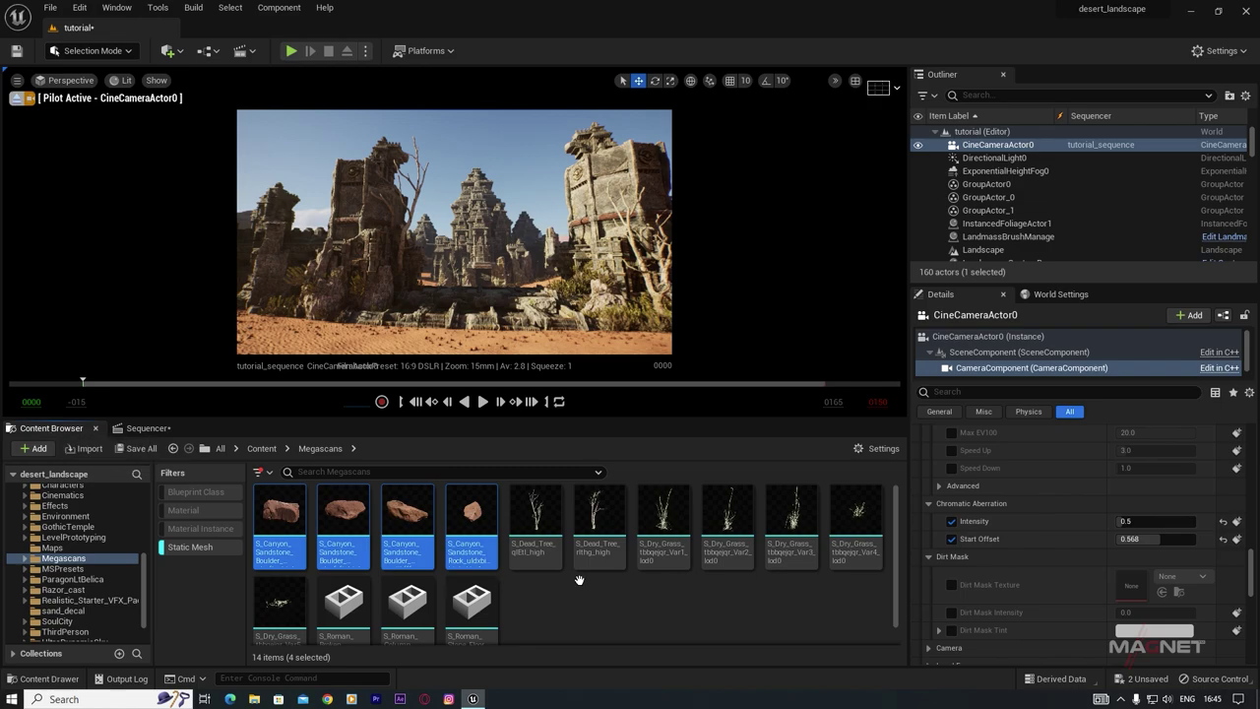
scroll(59, 523, up, 5)
scroll(59, 533, up, 2)
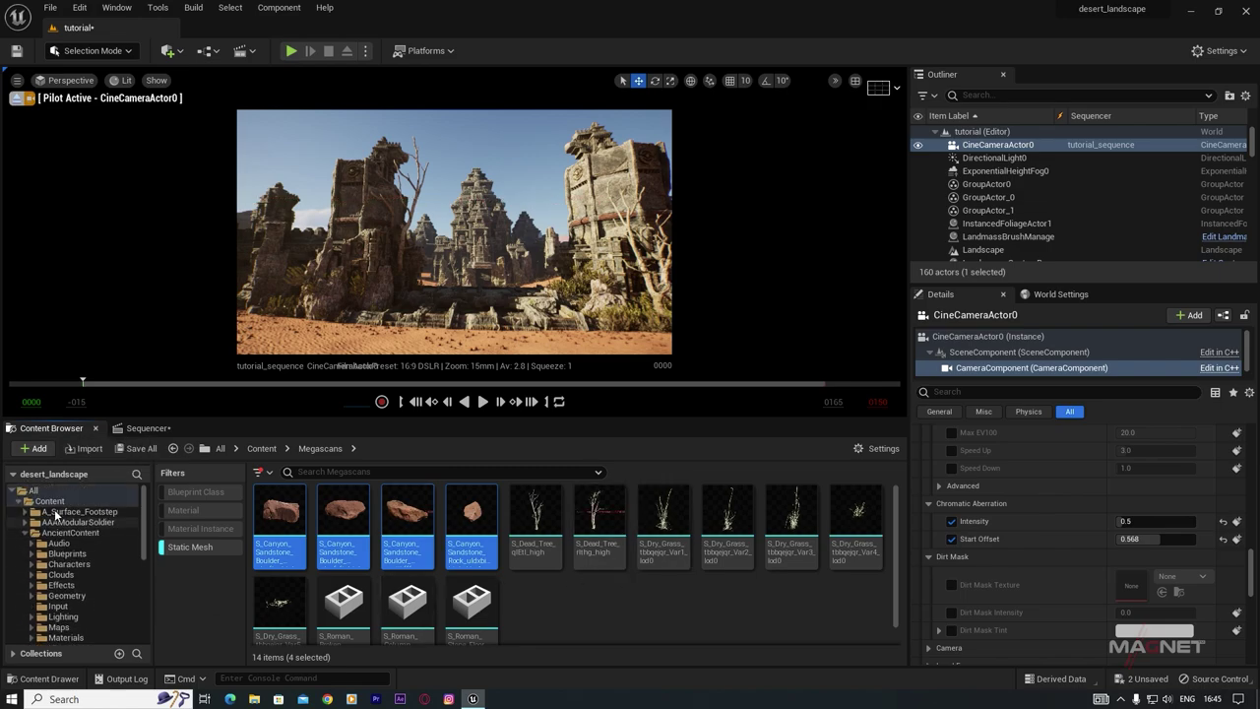
click(49, 501)
drag(895, 500, 895, 638)
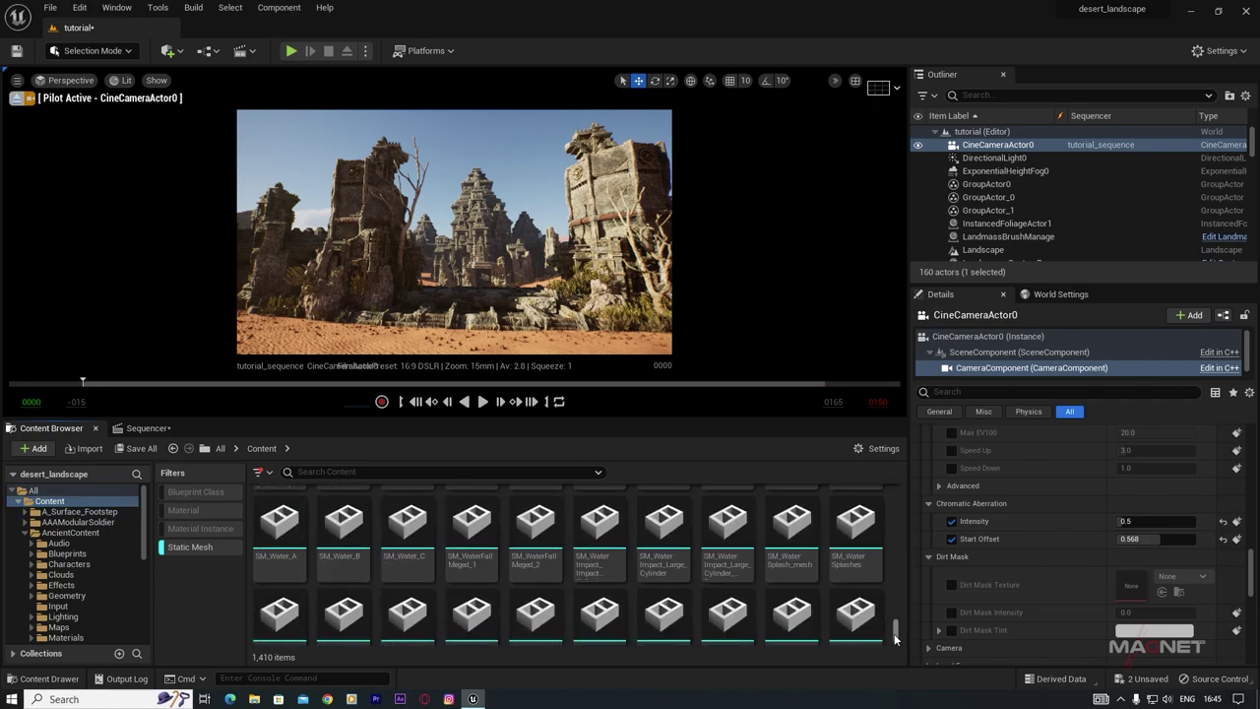
click(193, 547)
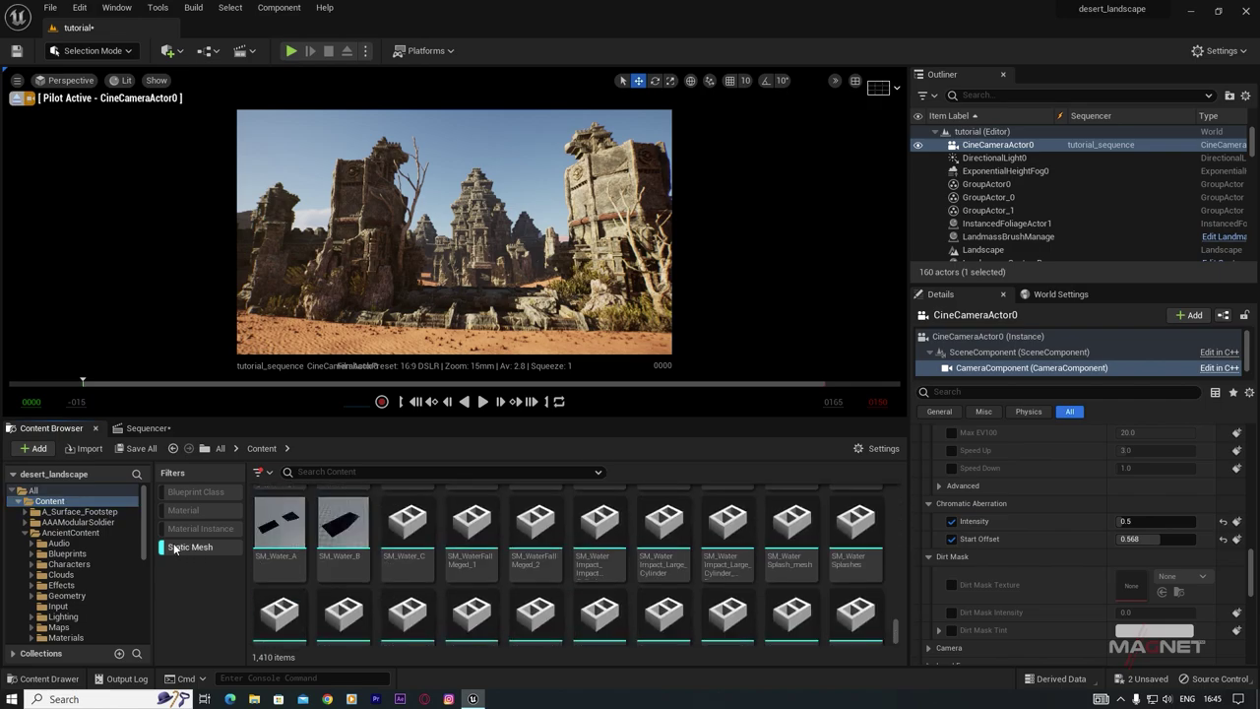
scroll(565, 617, up, 1)
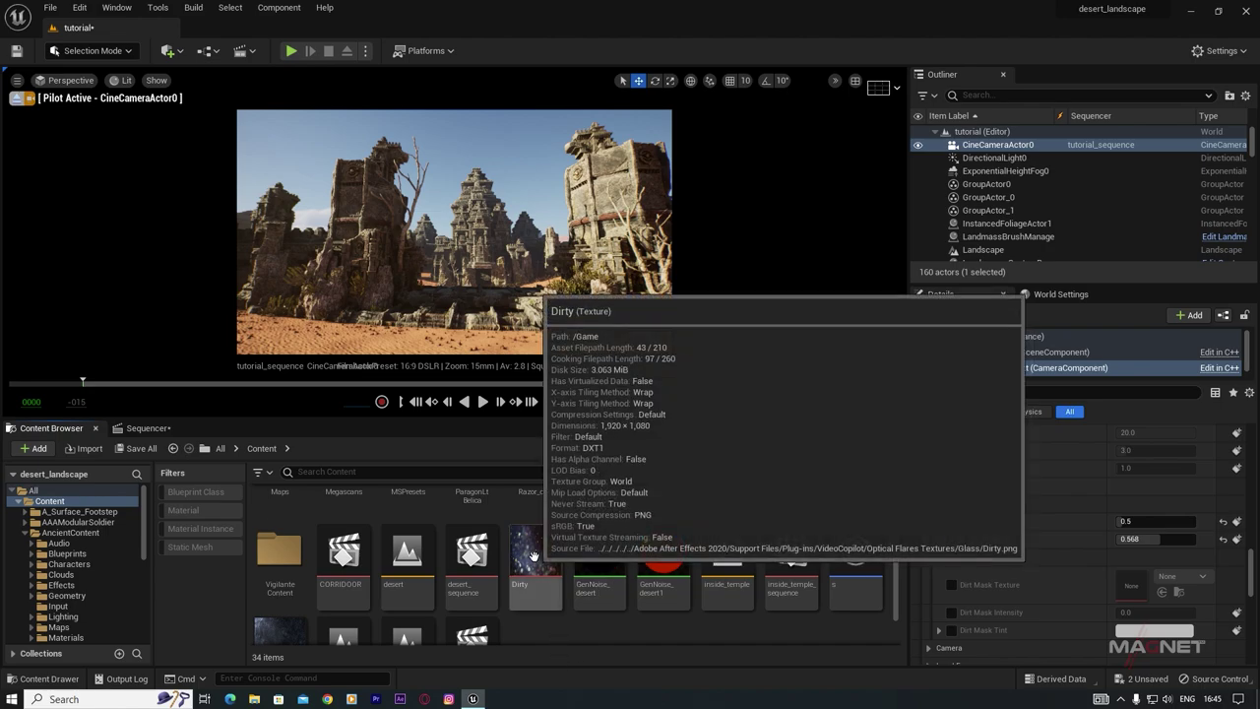
click(529, 557)
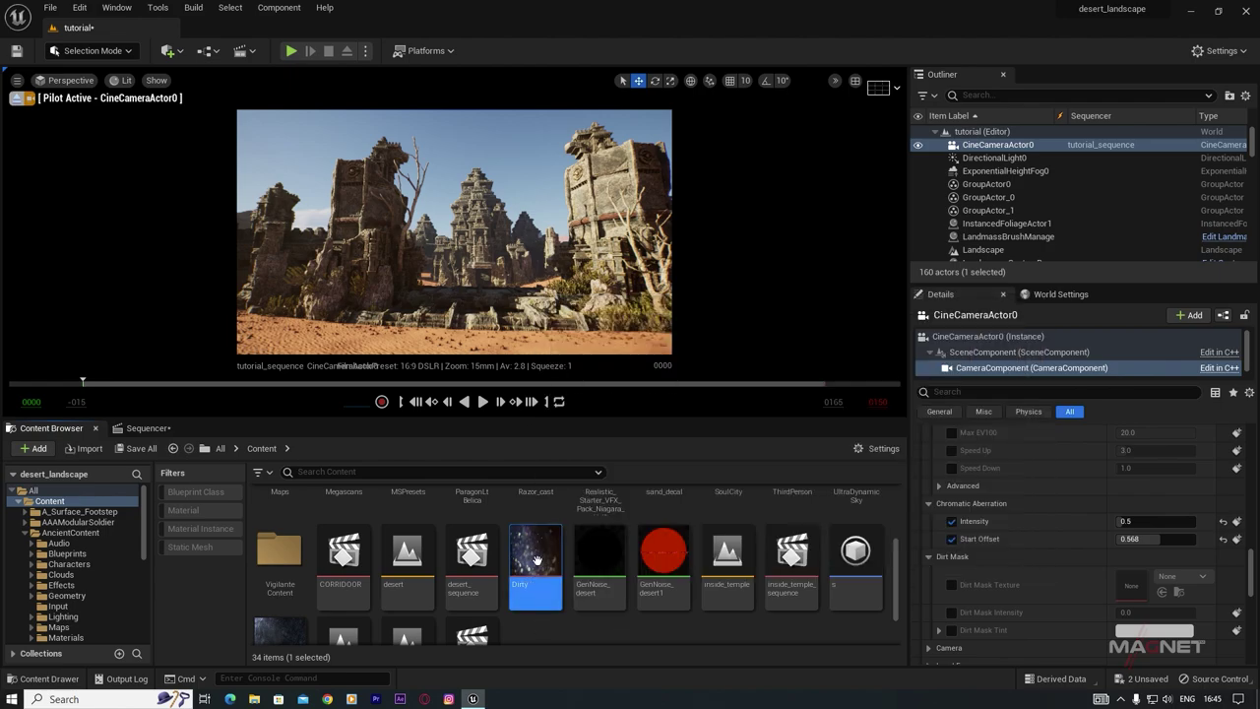
Step: Enable the camera's Dirt Mask Texture with the Dirty texture assigned and set the Dirt Mask Intensity to 10
mouse_move(532, 567)
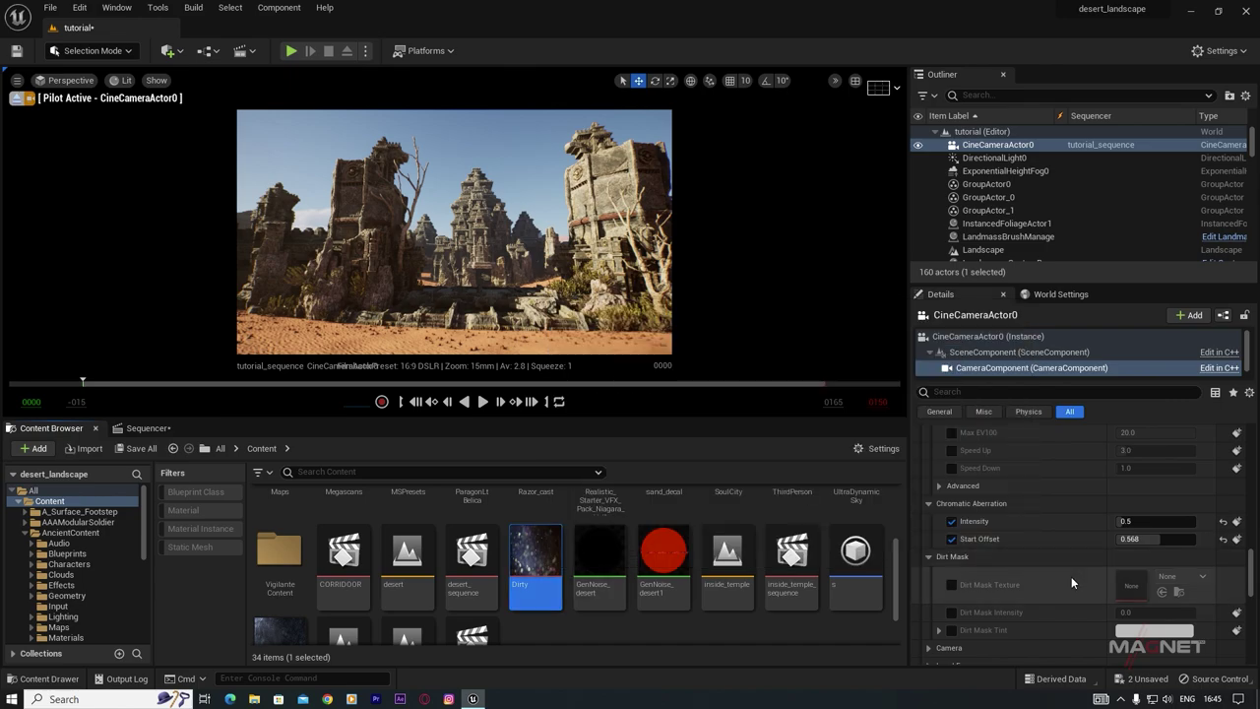
click(952, 584)
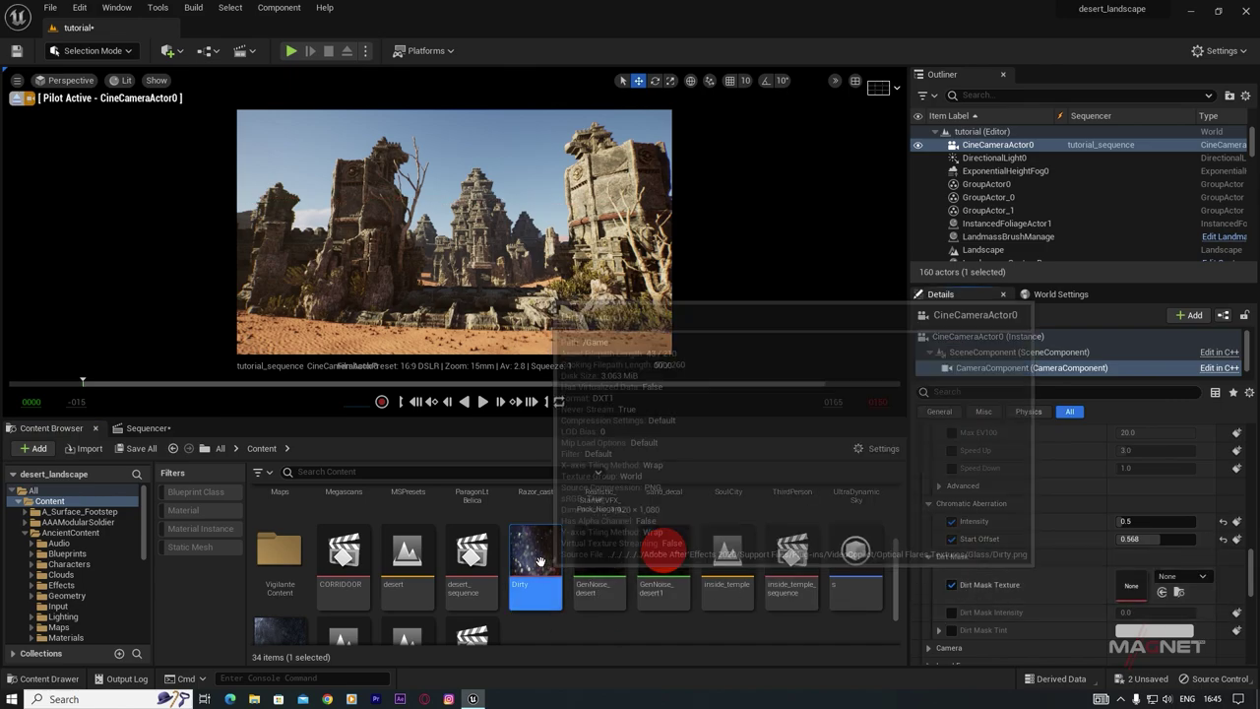
drag(536, 566, 1132, 581)
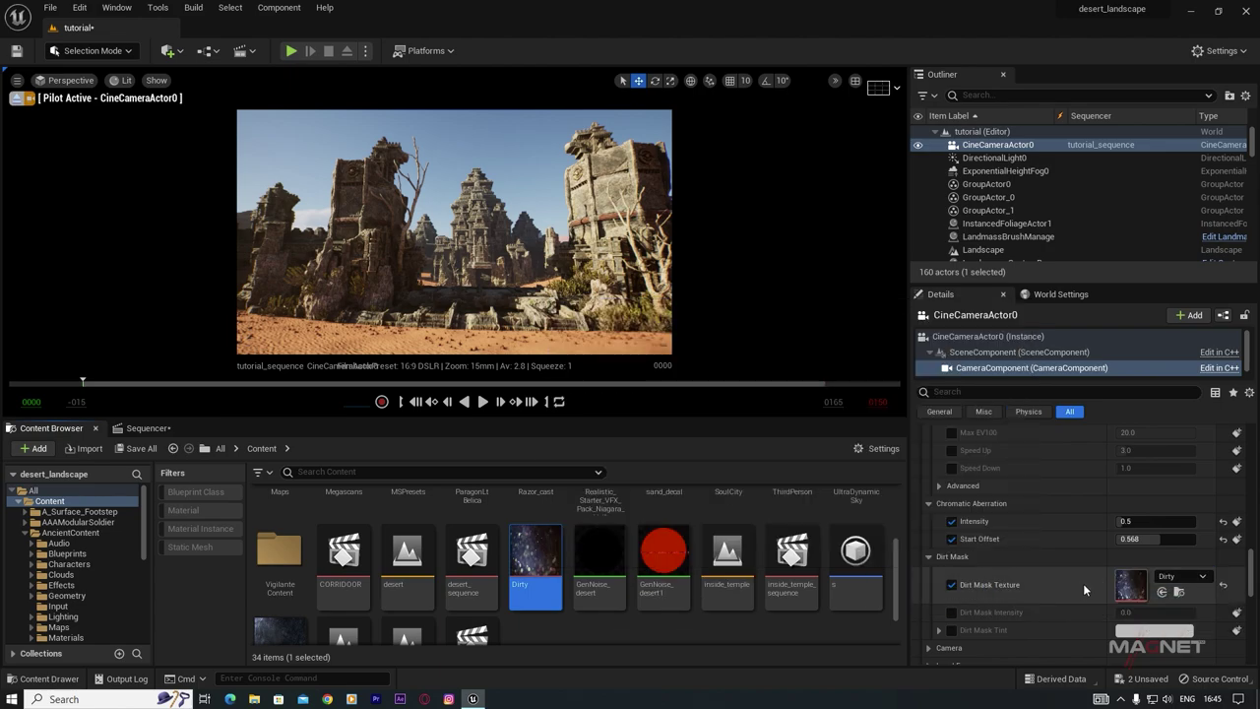
click(953, 611)
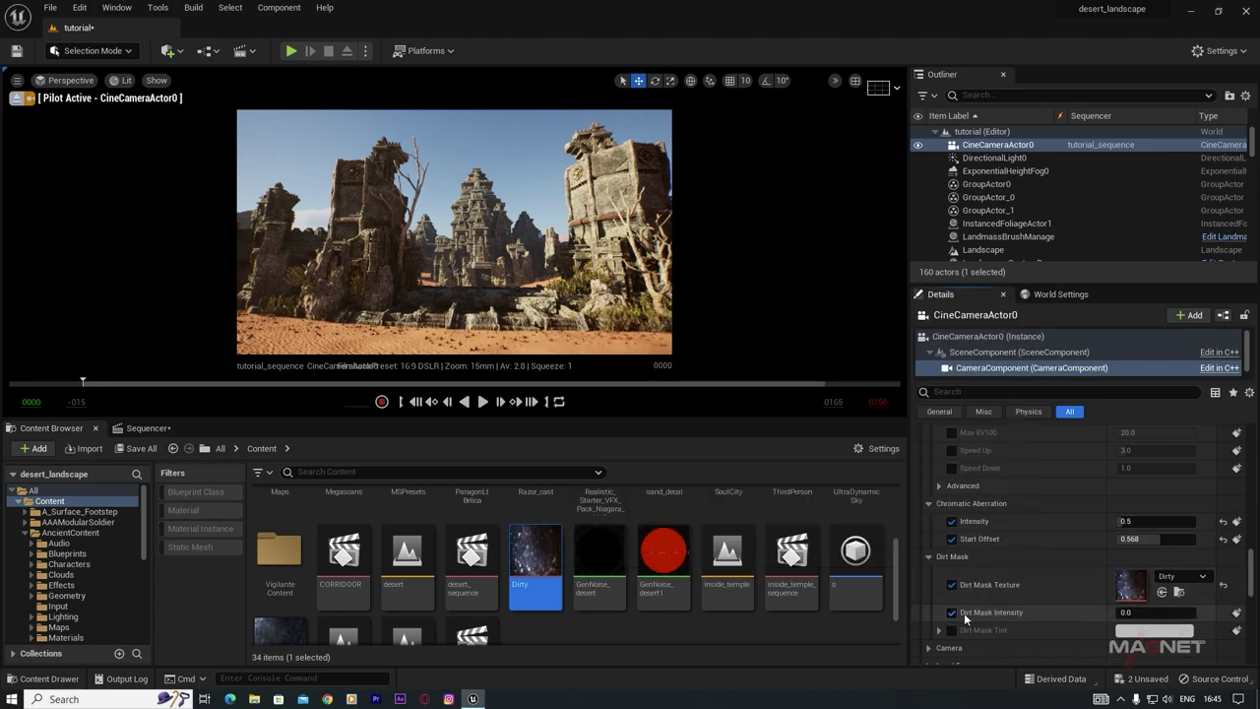
mouse_move(1156, 612)
mouse_down()
mouse_move(1181, 613)
mouse_move(1161, 612)
mouse_up()
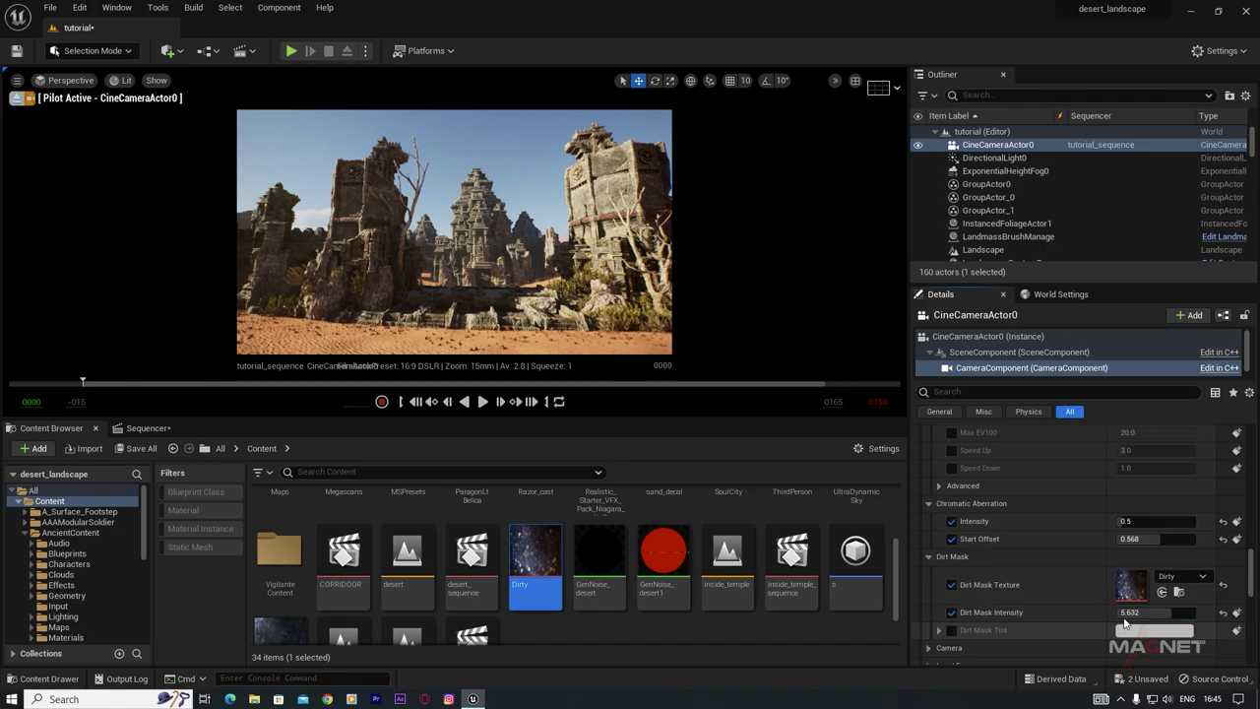
text(10)
key(Return)
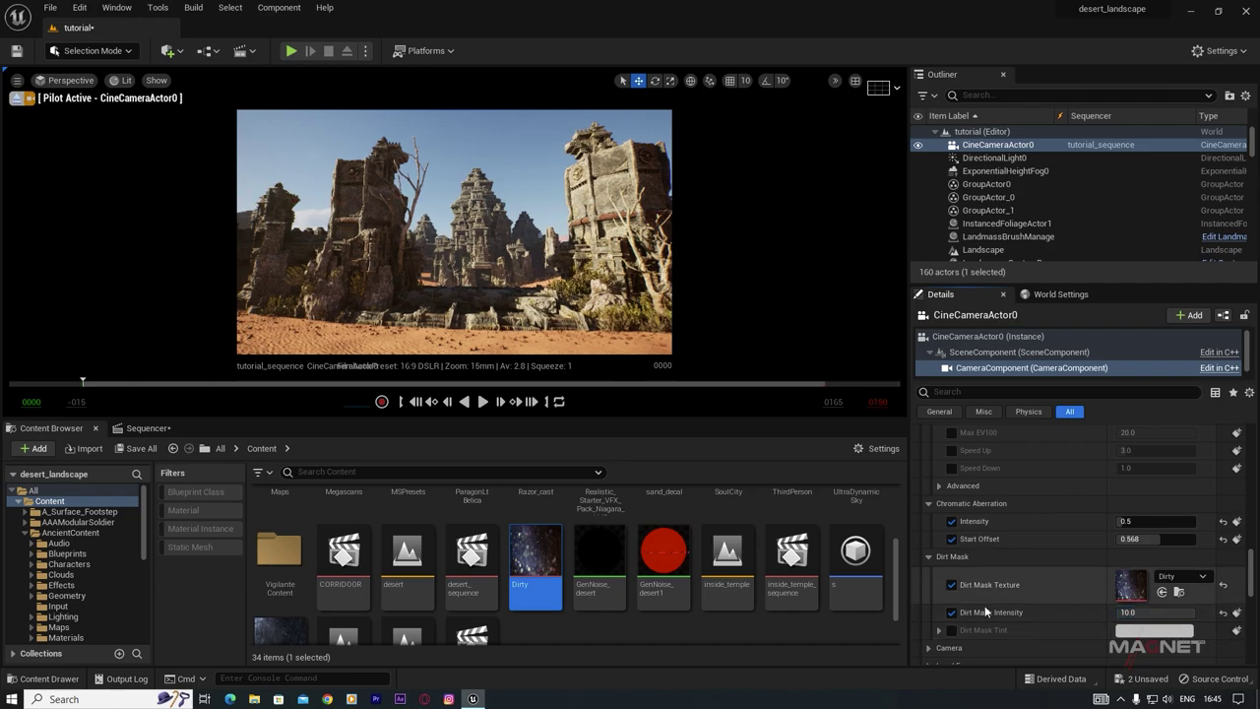
Step: Turn the piloted camera up toward the sun and back to the temple to inspect the dirt mask effect
right_drag(494, 274, 369, 205)
right_drag(363, 286, 311, 141)
right_drag(319, 194, 331, 155)
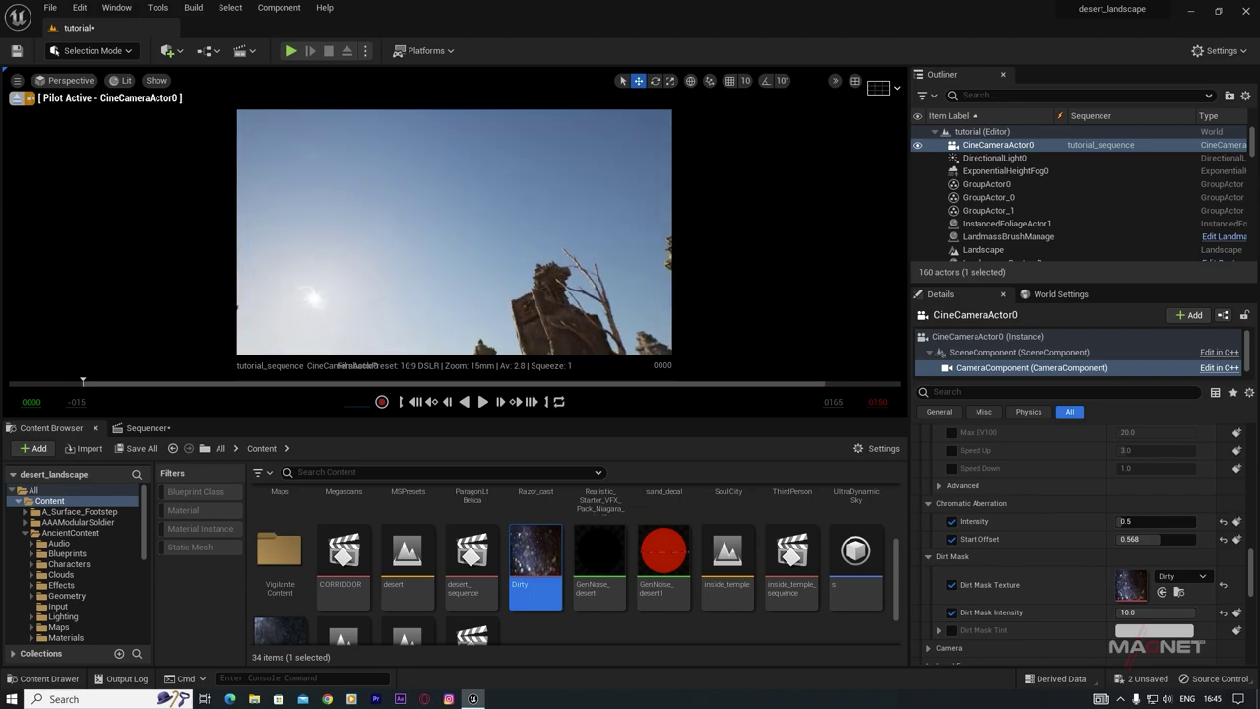
right_drag(357, 303, 493, 293)
Step: Deselect the camera and rotate the sun light so the sun sits in the camera's view above the left ruins
scroll(1040, 573, down, 3)
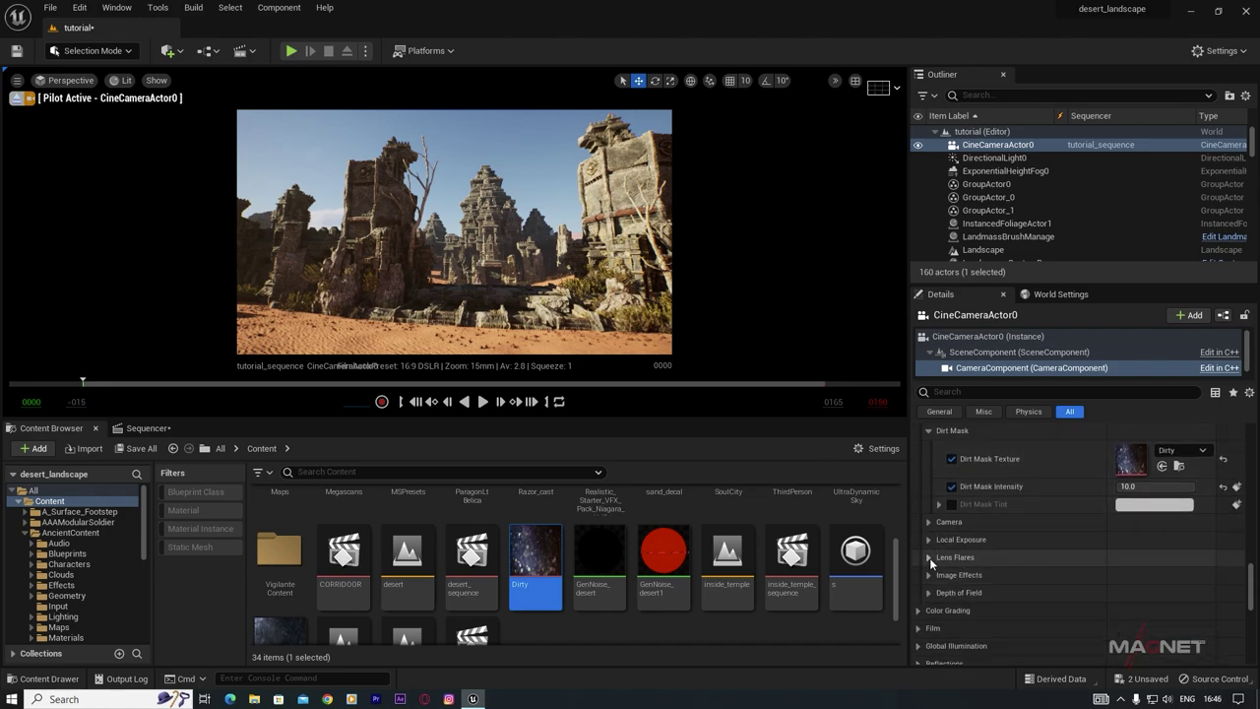
click(929, 557)
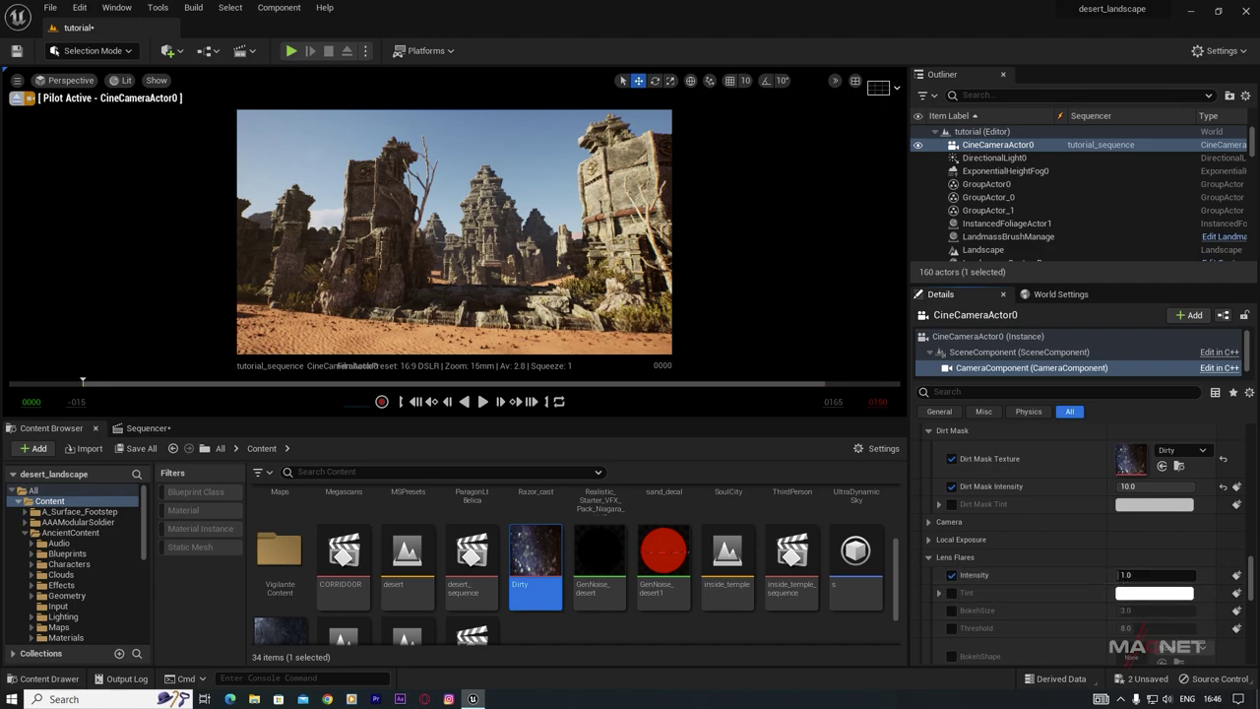
key(Escape)
key(ctrl+l)
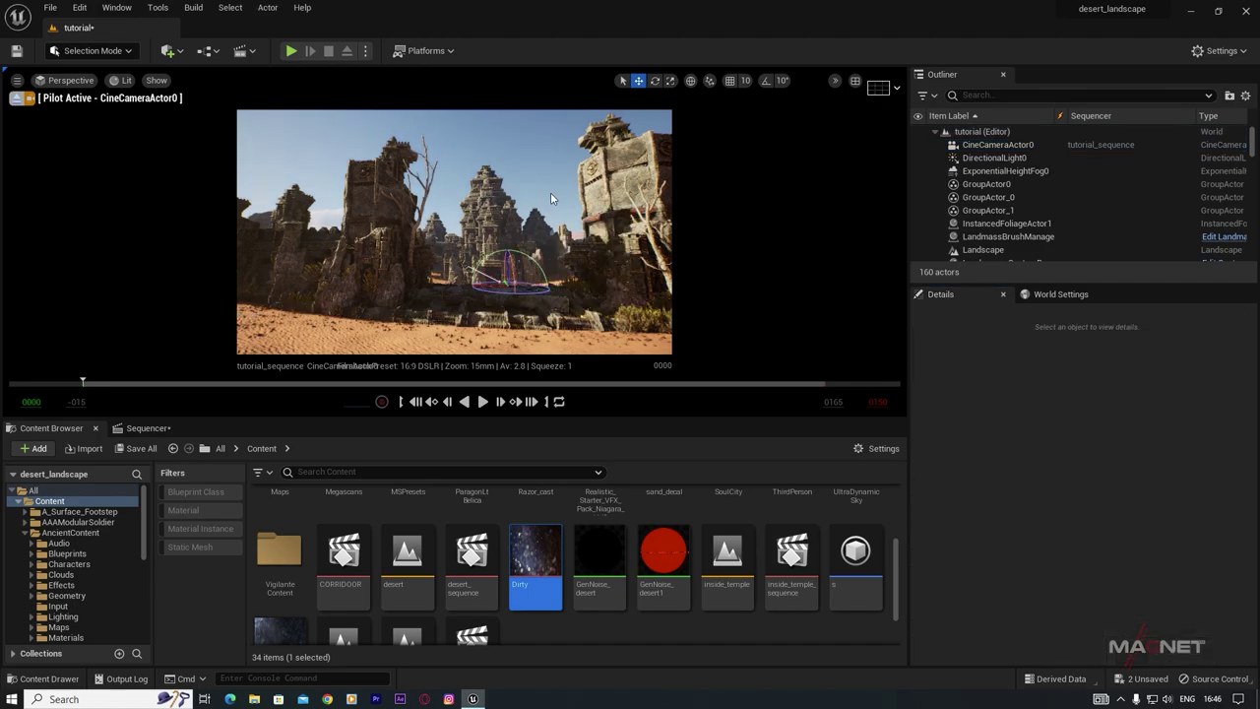
key(ctrl+l)
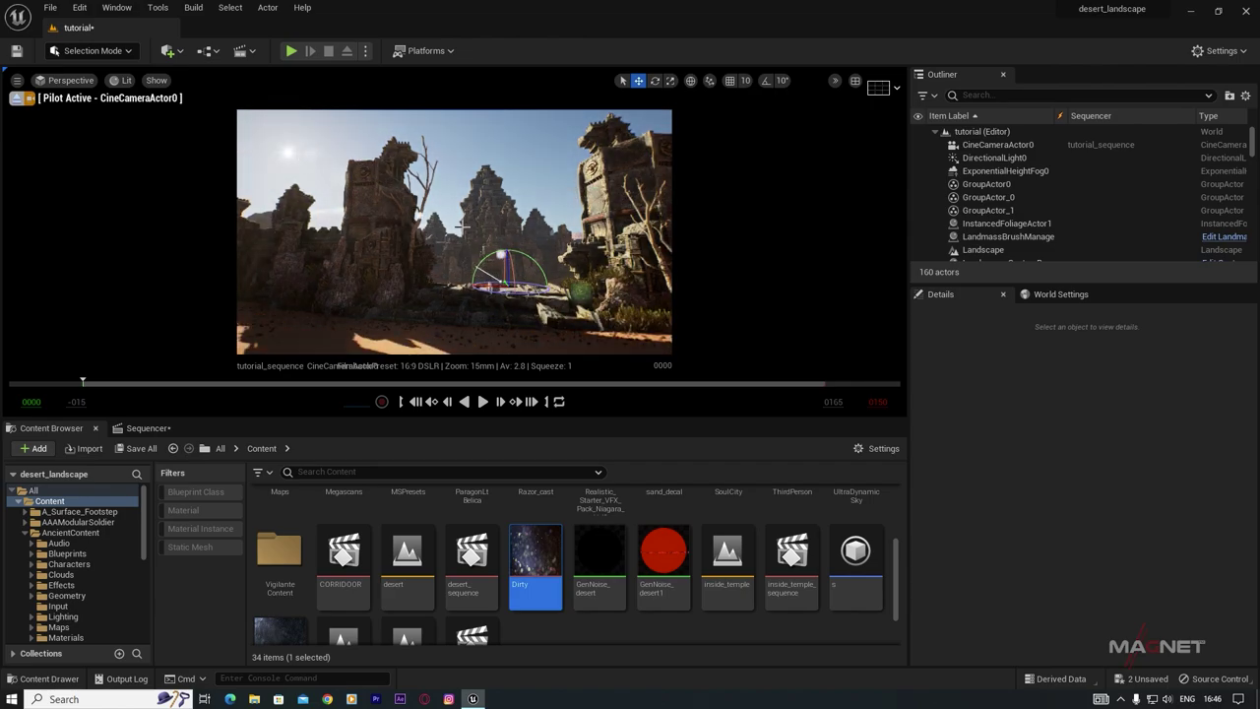
Step: Select CineCameraActor0 and raise its Lens Flares intensity to about 1.384
click(997, 145)
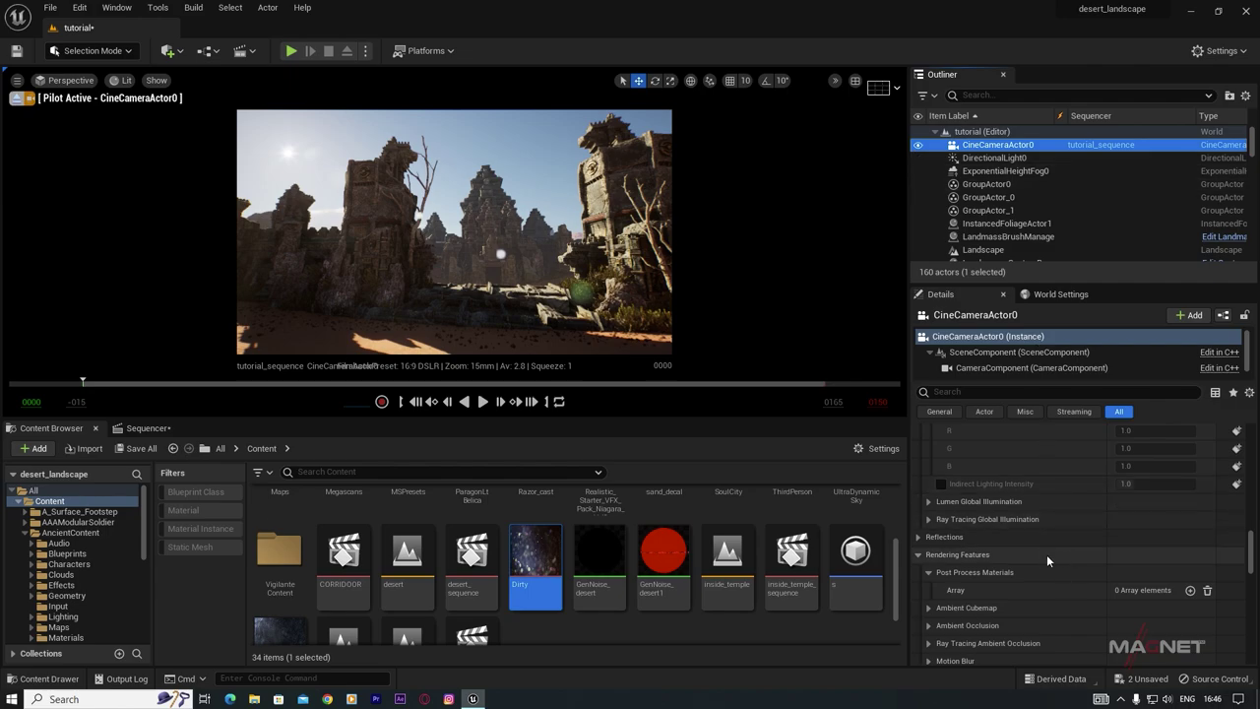
scroll(1046, 554, up, 2)
scroll(1047, 555, up, 6)
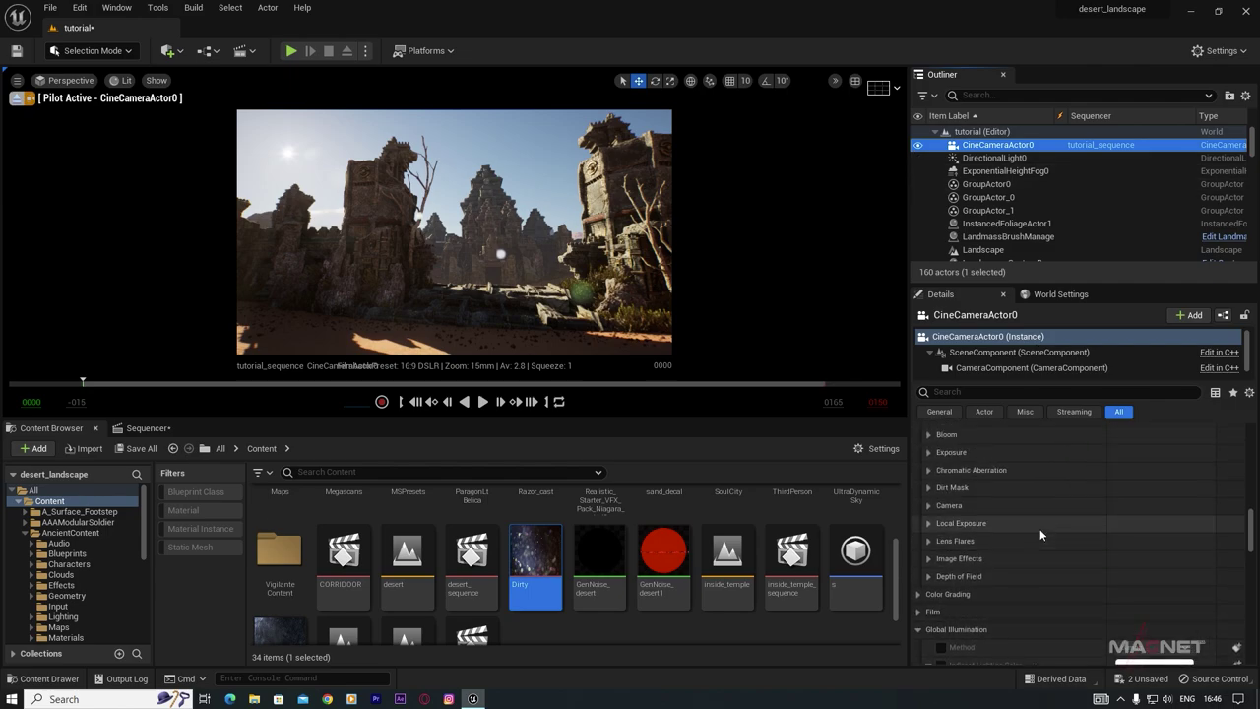
scroll(1009, 548, down, 2)
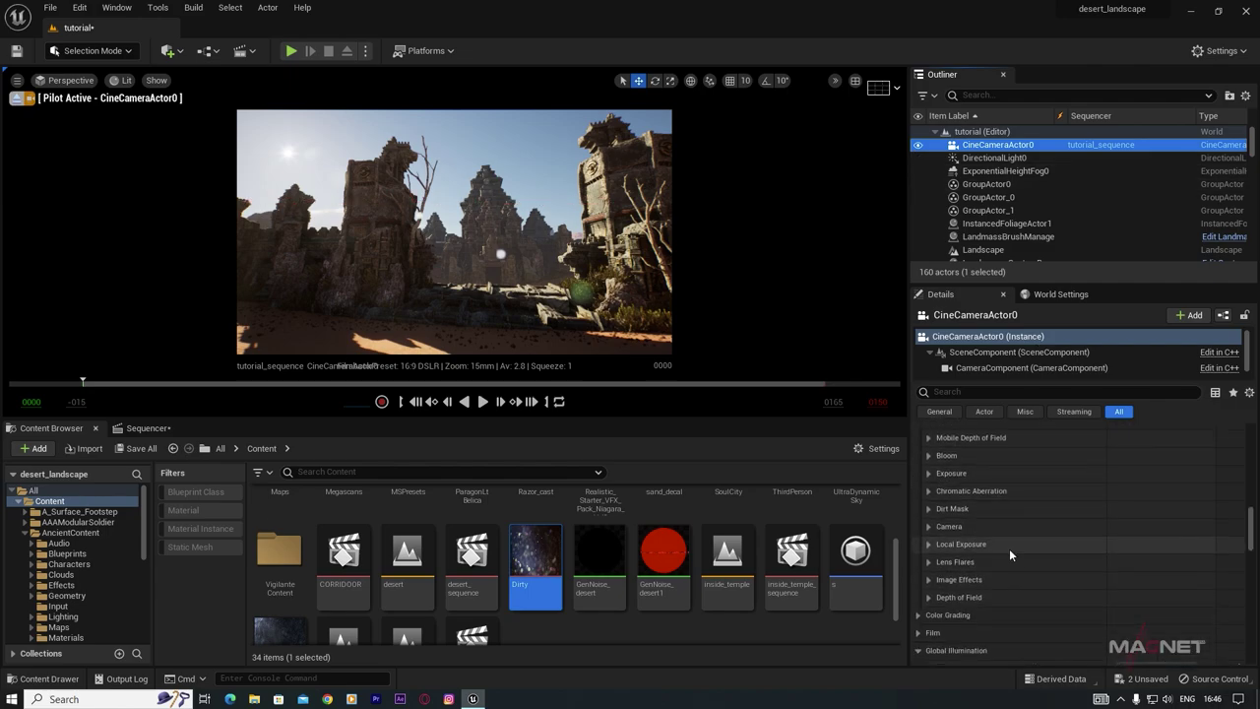
click(149, 425)
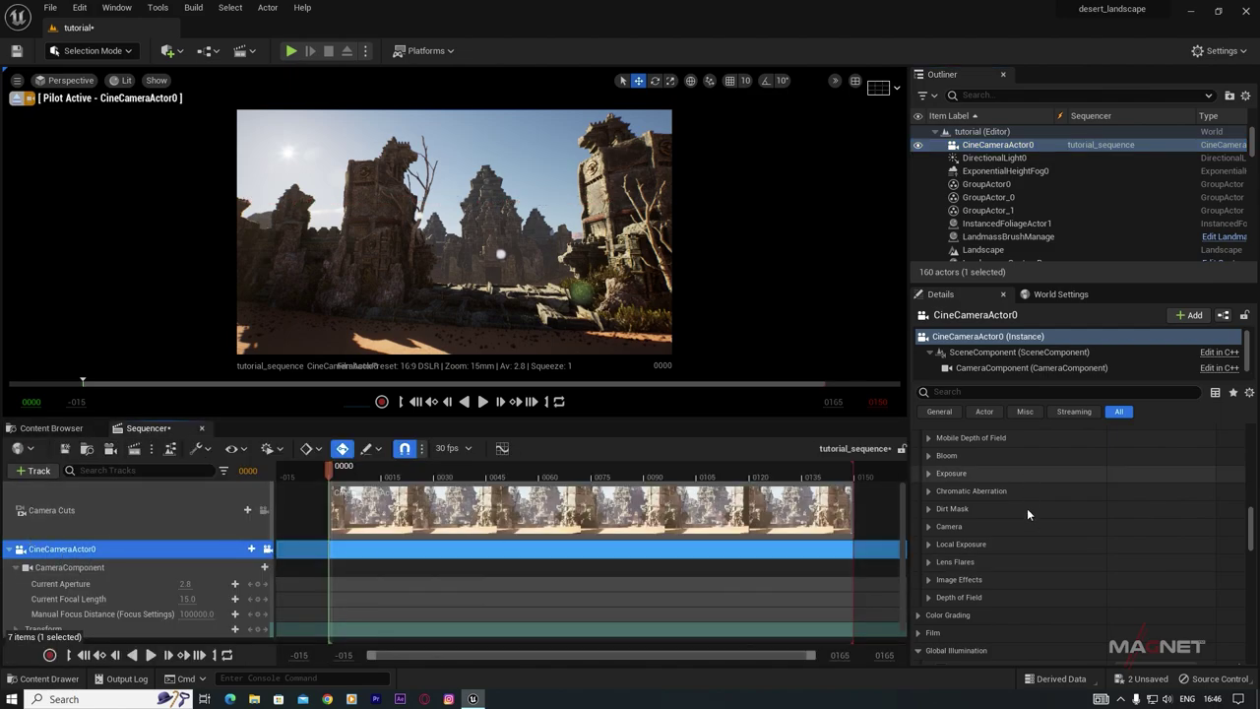
click(927, 561)
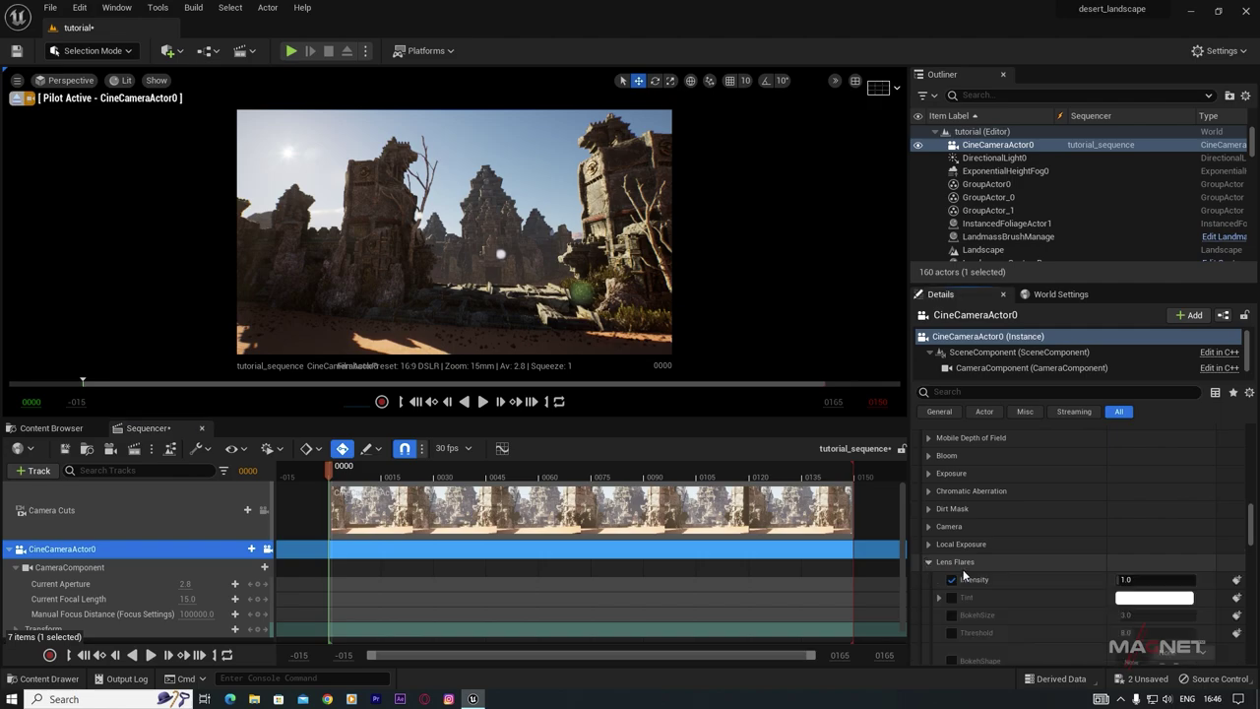
scroll(1069, 496, down, 2)
drag(1123, 516, 1156, 516)
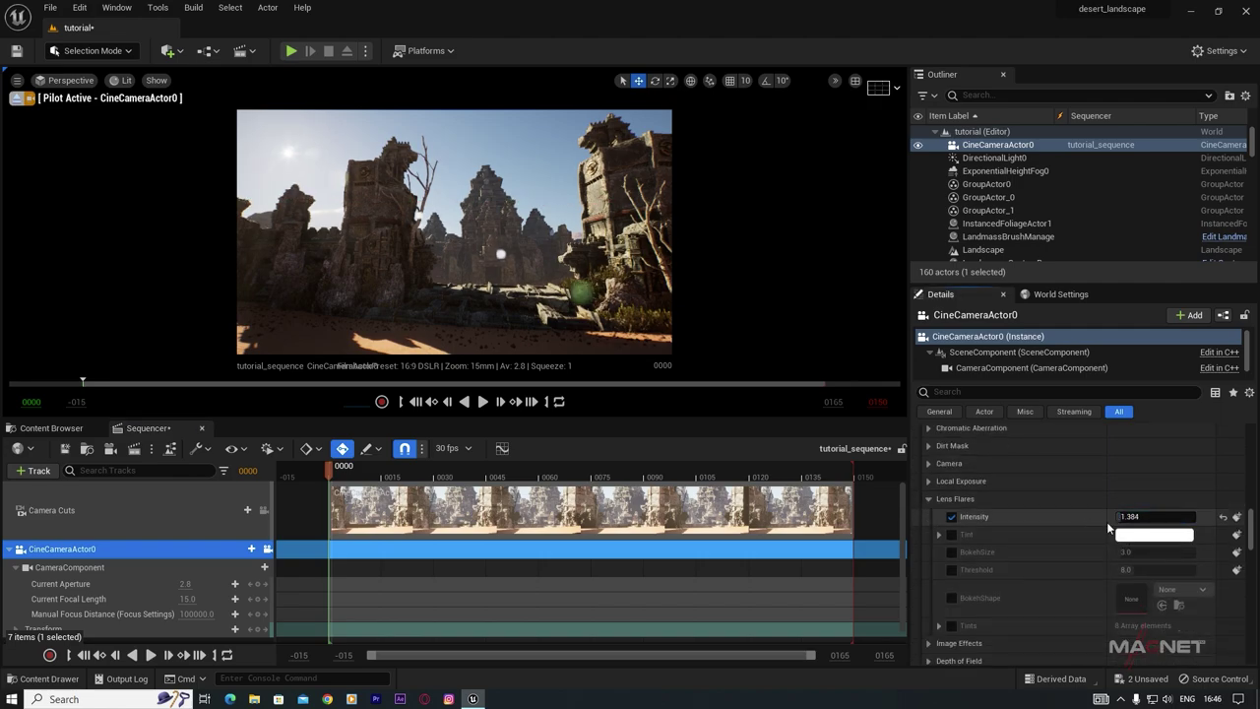
Step: Enable the camera's Global Illumination method with Lumen and set the Indirect Lighting Intensity to 10
scroll(968, 582, down, 4)
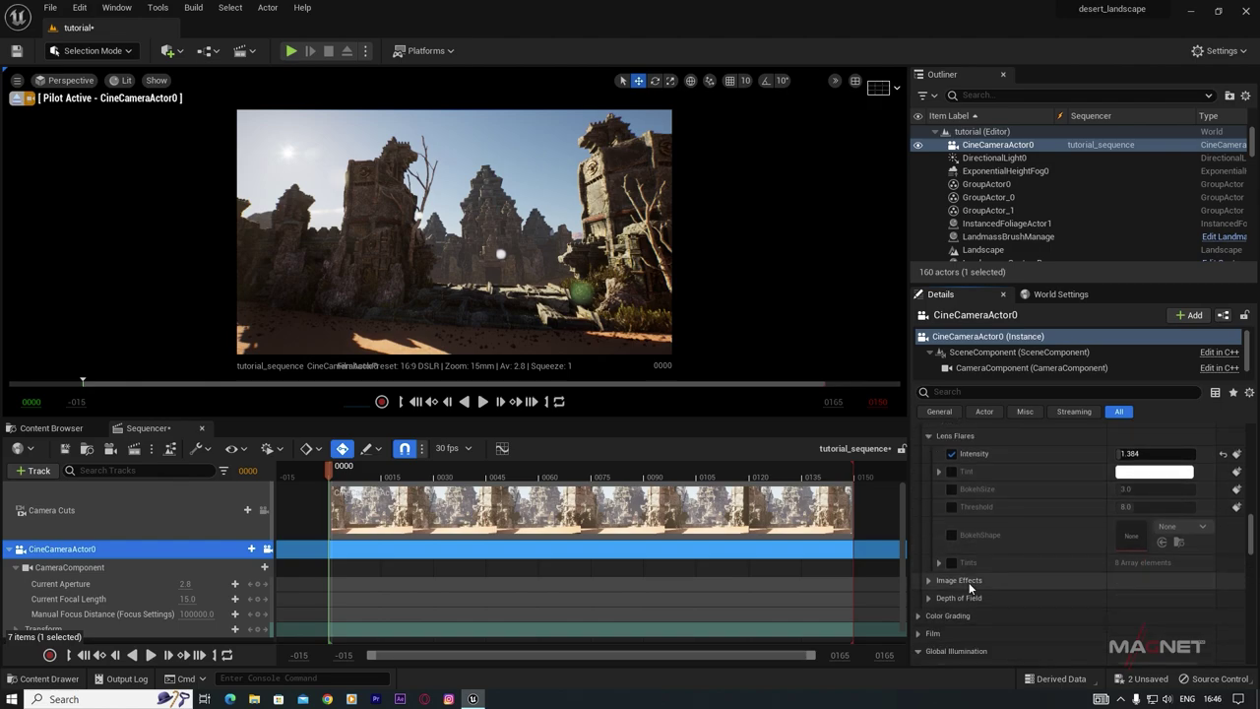
scroll(941, 561, down, 2)
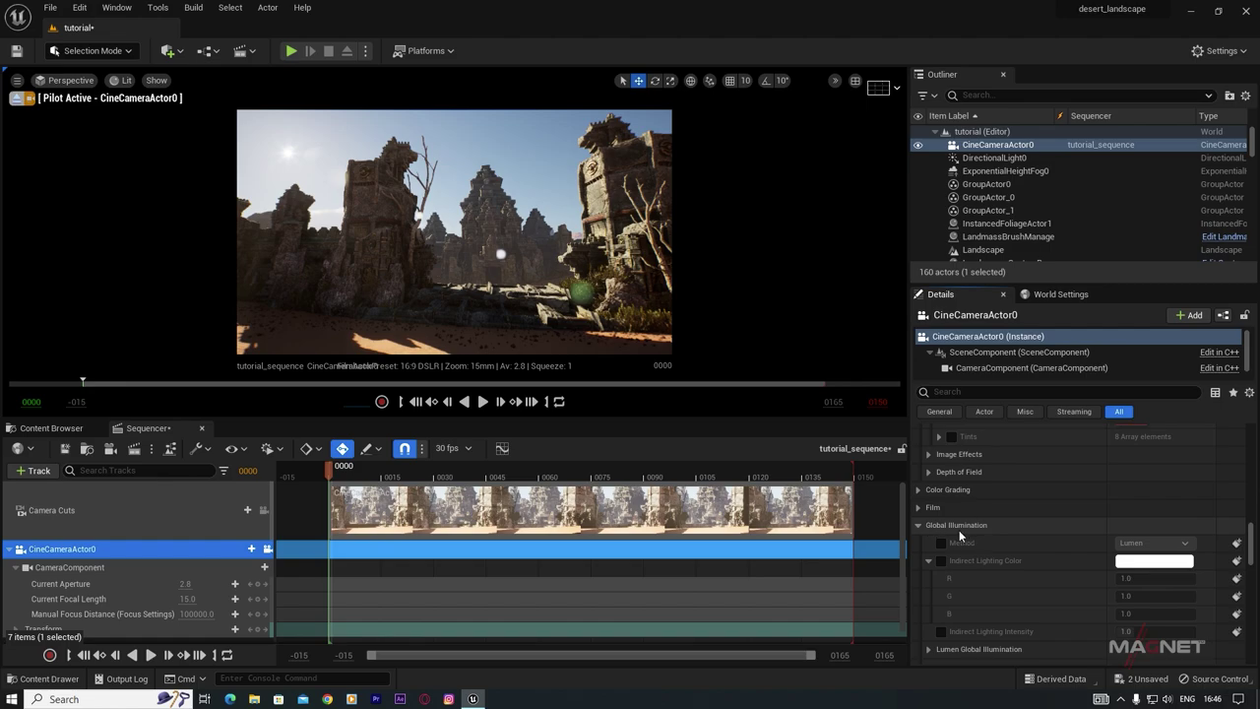
click(940, 542)
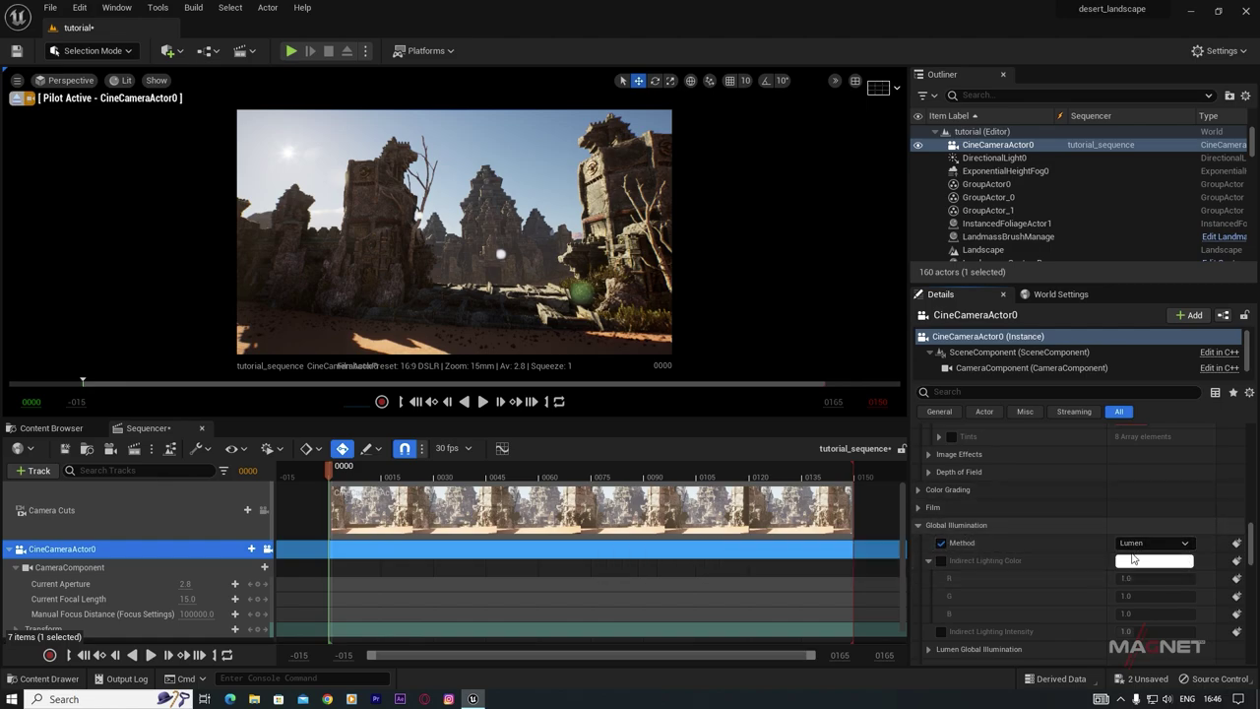
scroll(985, 571, down, 2)
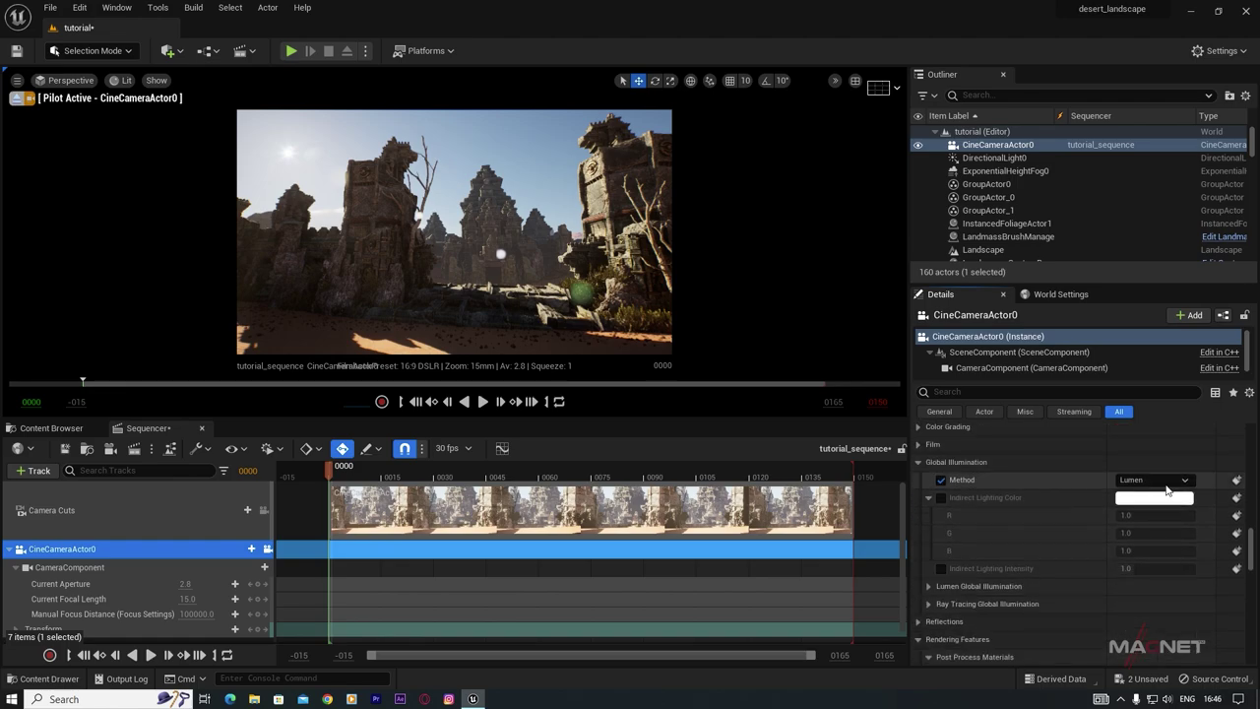
click(940, 568)
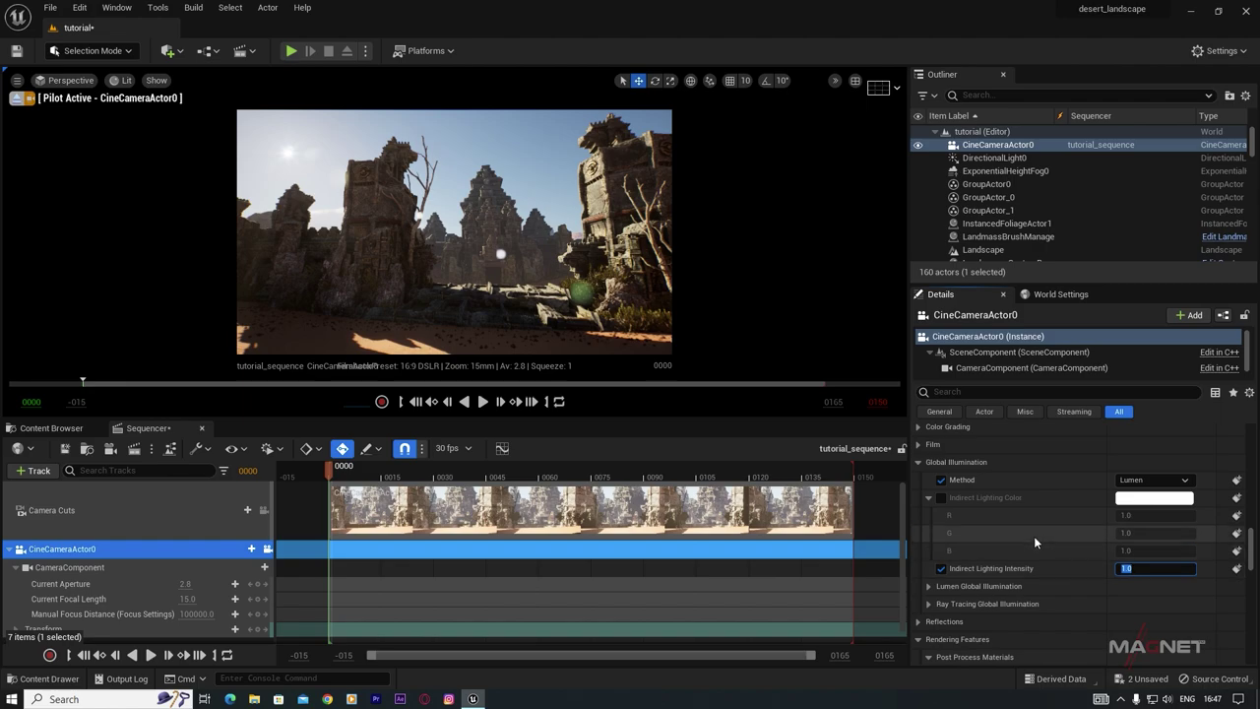
text(10)
key(Return)
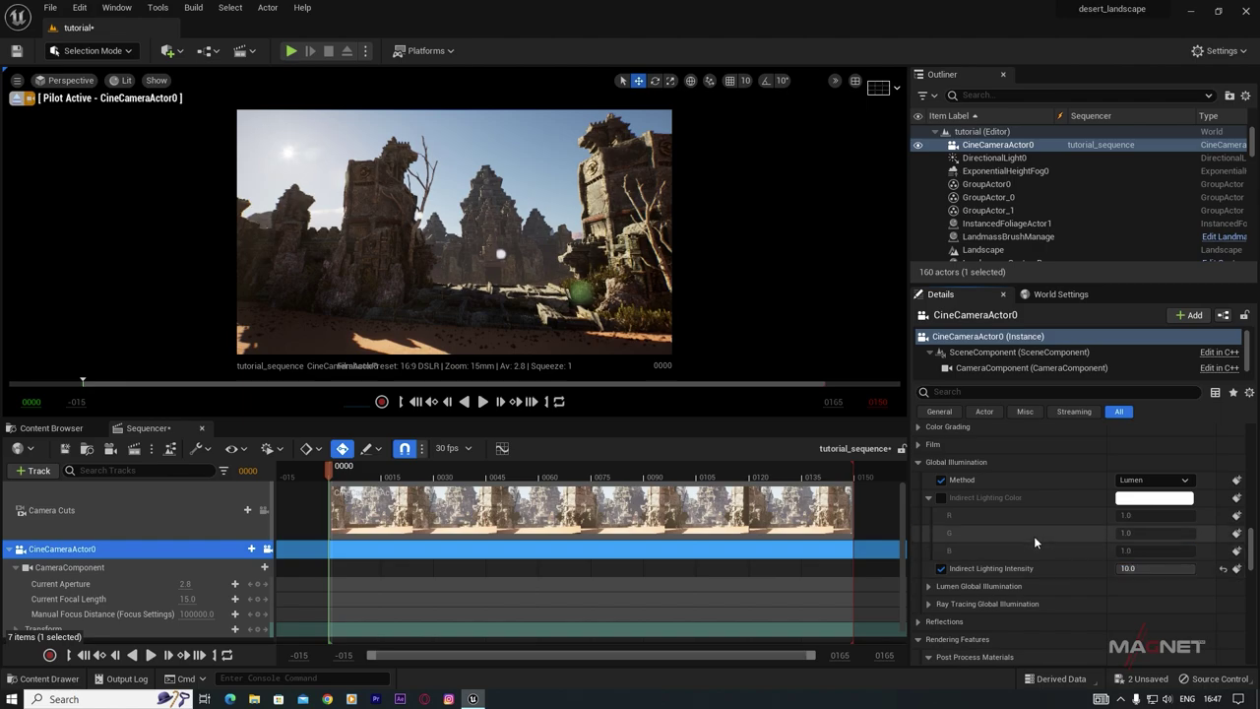
right_drag(372, 283, 372, 283)
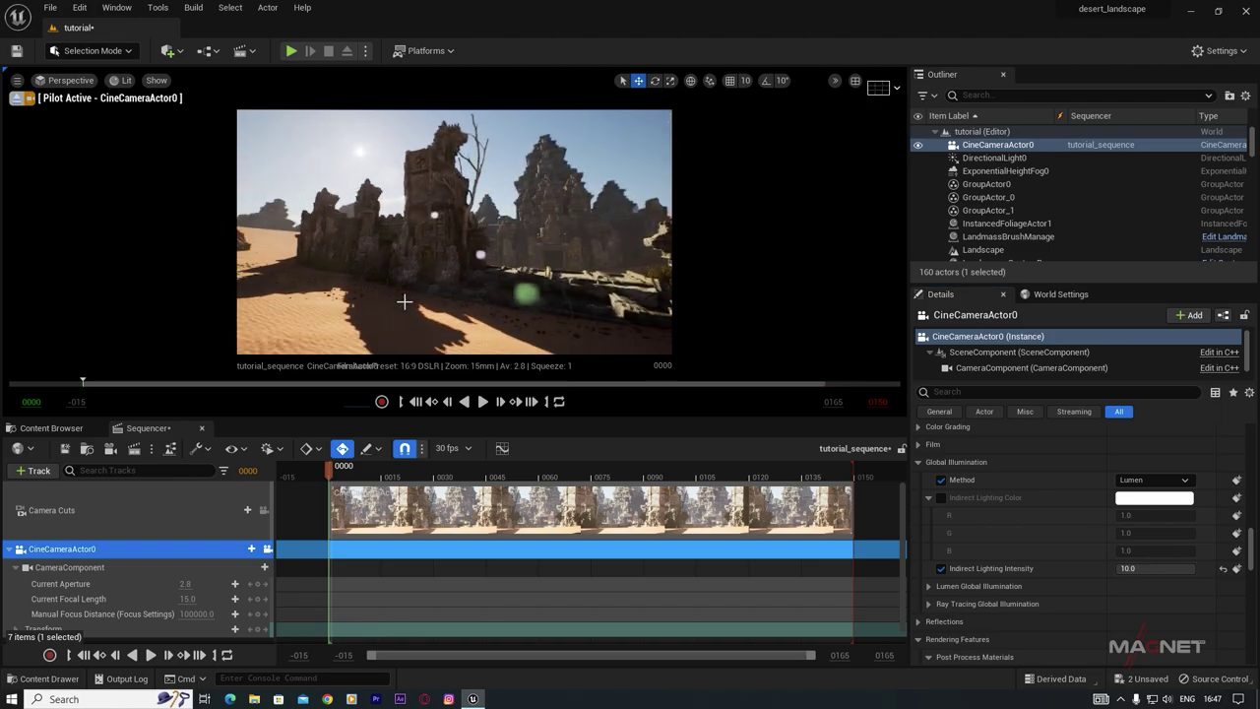
Step: Enable Film Grain Intensity on CineCameraActor0, try stronger grain against the temple view, and set it to about 0.128
scroll(1018, 559, down, 5)
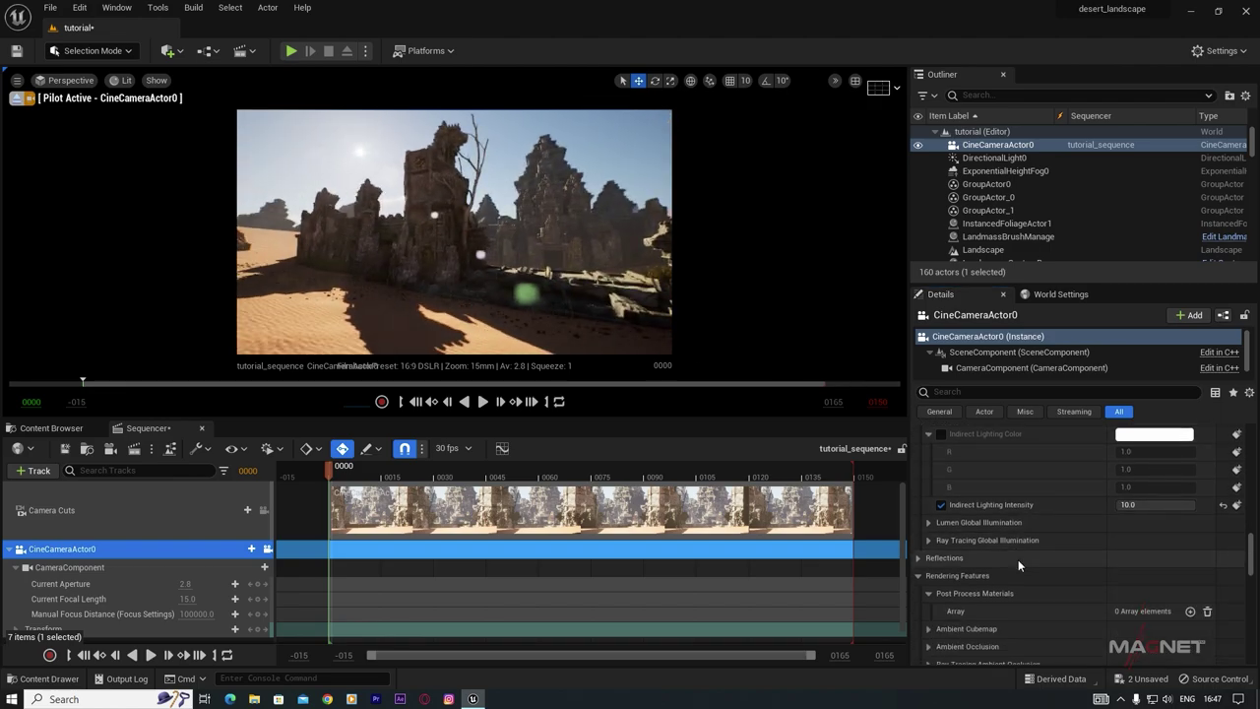
scroll(1018, 559, down, 8)
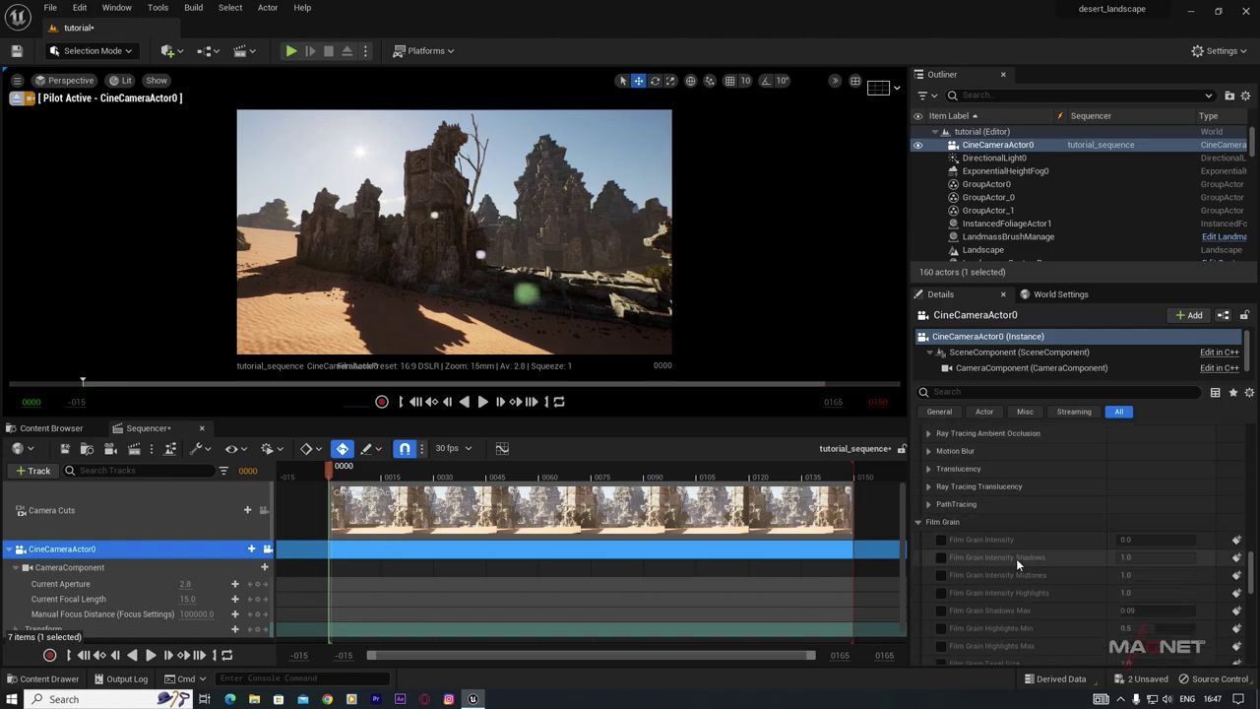
scroll(1016, 558, up, 3)
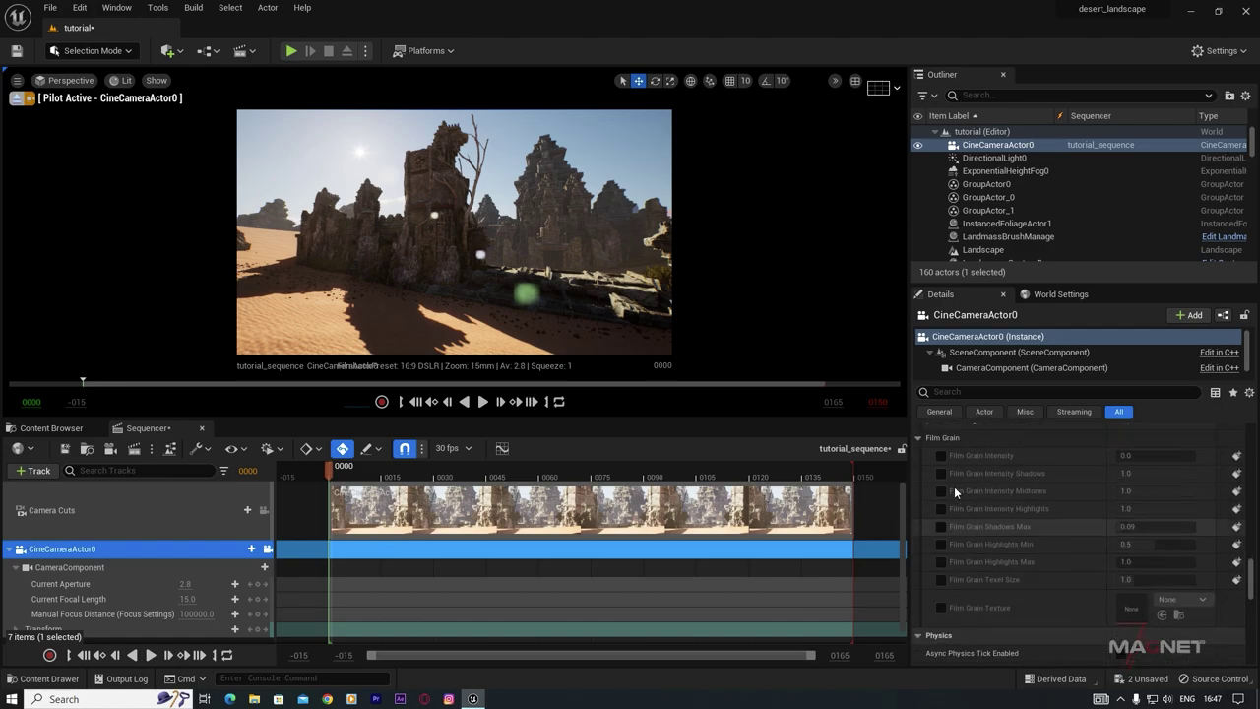
click(941, 455)
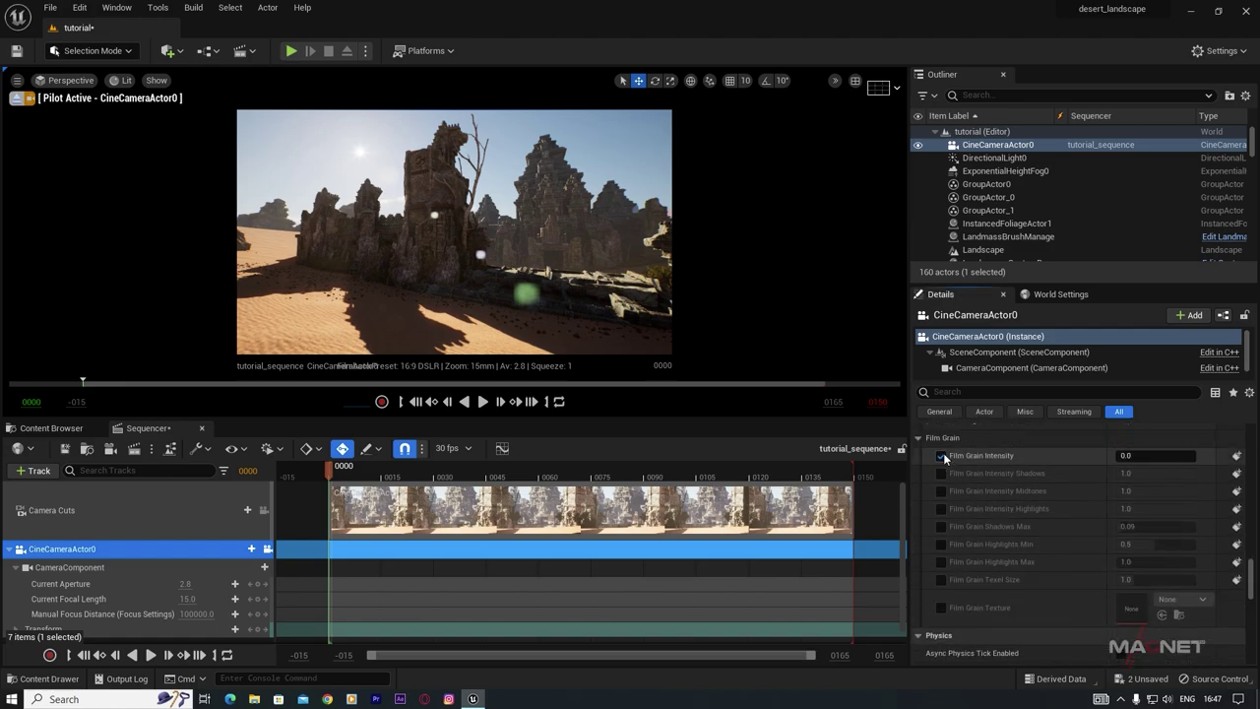
click(1125, 456)
text(0.04)
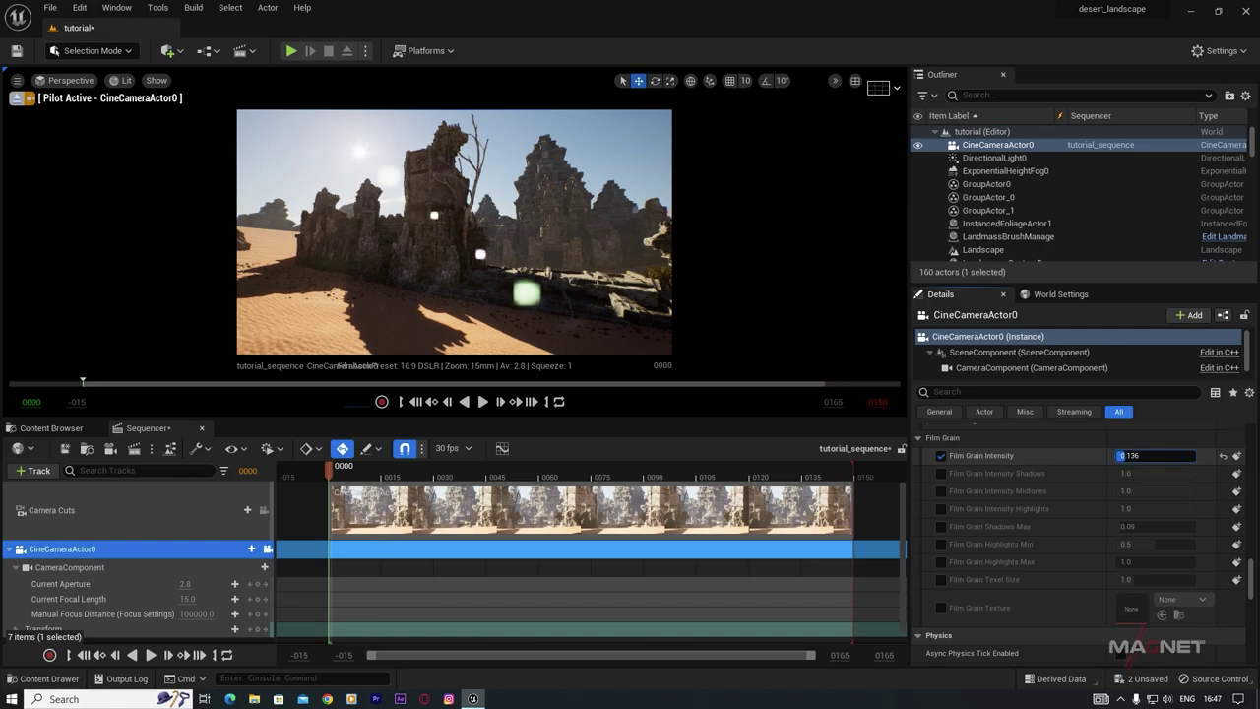
drag(1167, 456, 1168, 456)
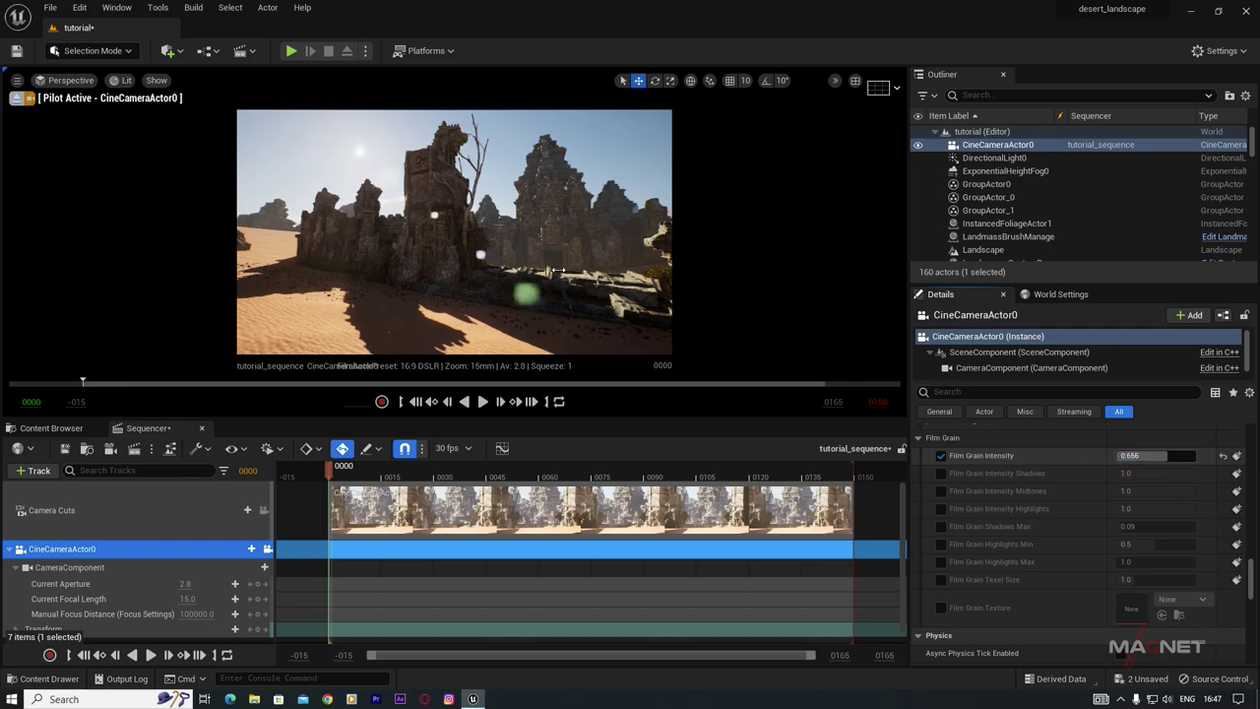
right_drag(572, 245, 595, 258)
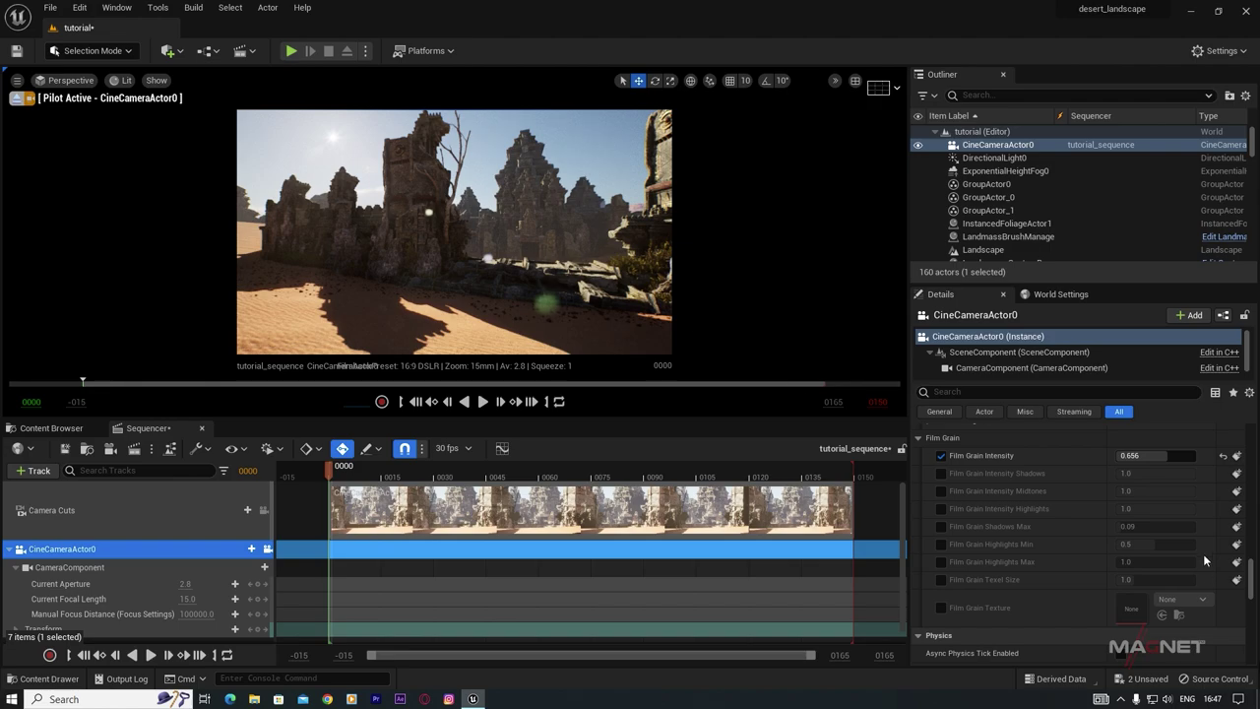
drag(1162, 455, 1132, 454)
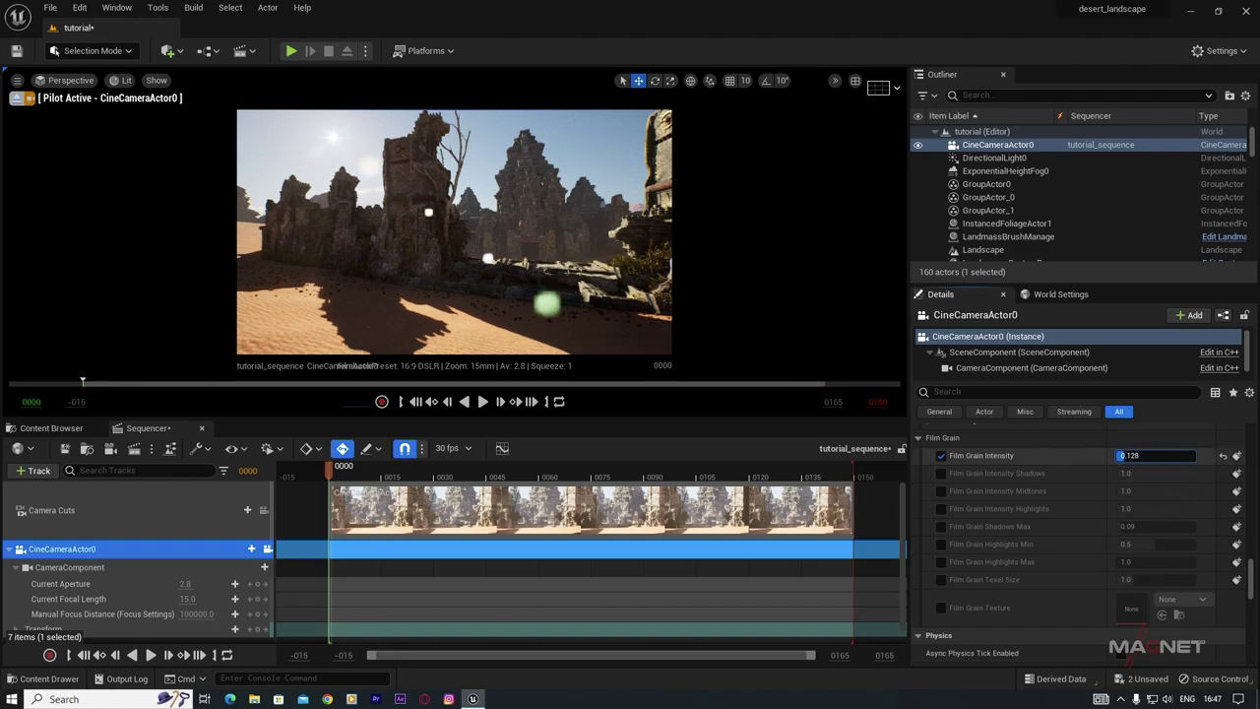
mouse_move(520, 245)
right_down()
mouse_move(559, 236)
mouse_move(542, 233)
right_up()
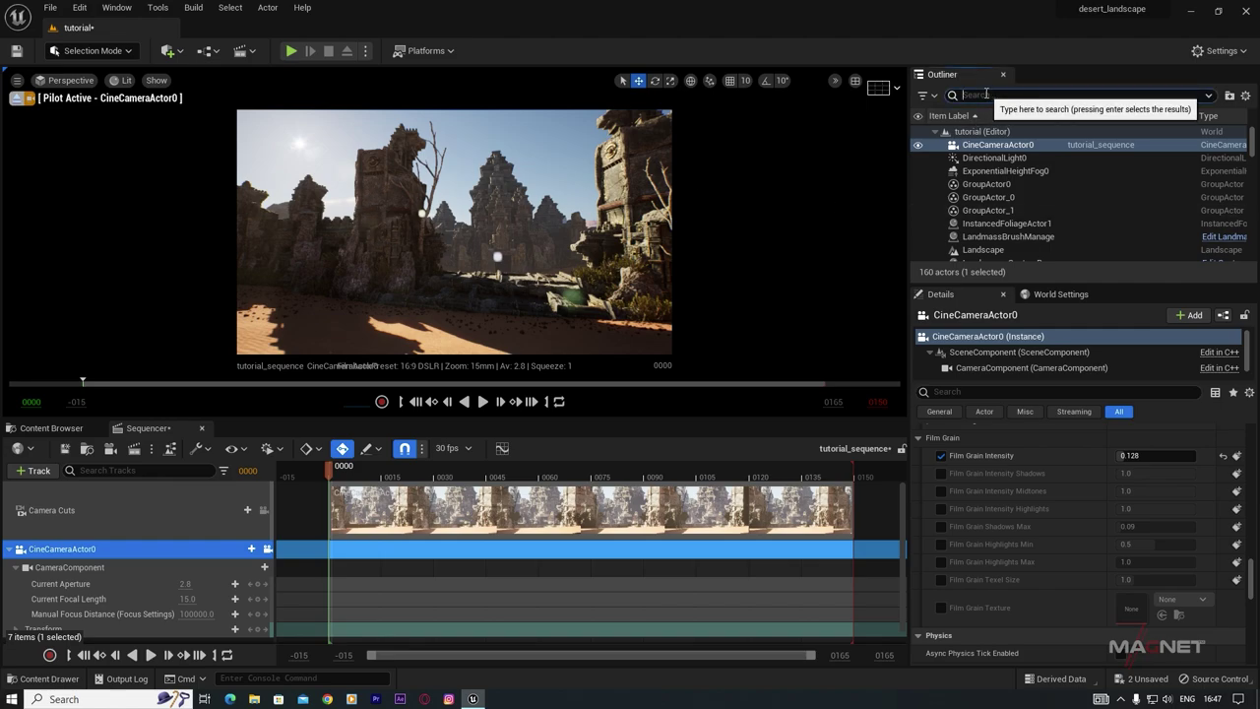
Step: Find and select the directional light in the level and raise its Source Angle to about 1.2957
text(di)
click(1012, 146)
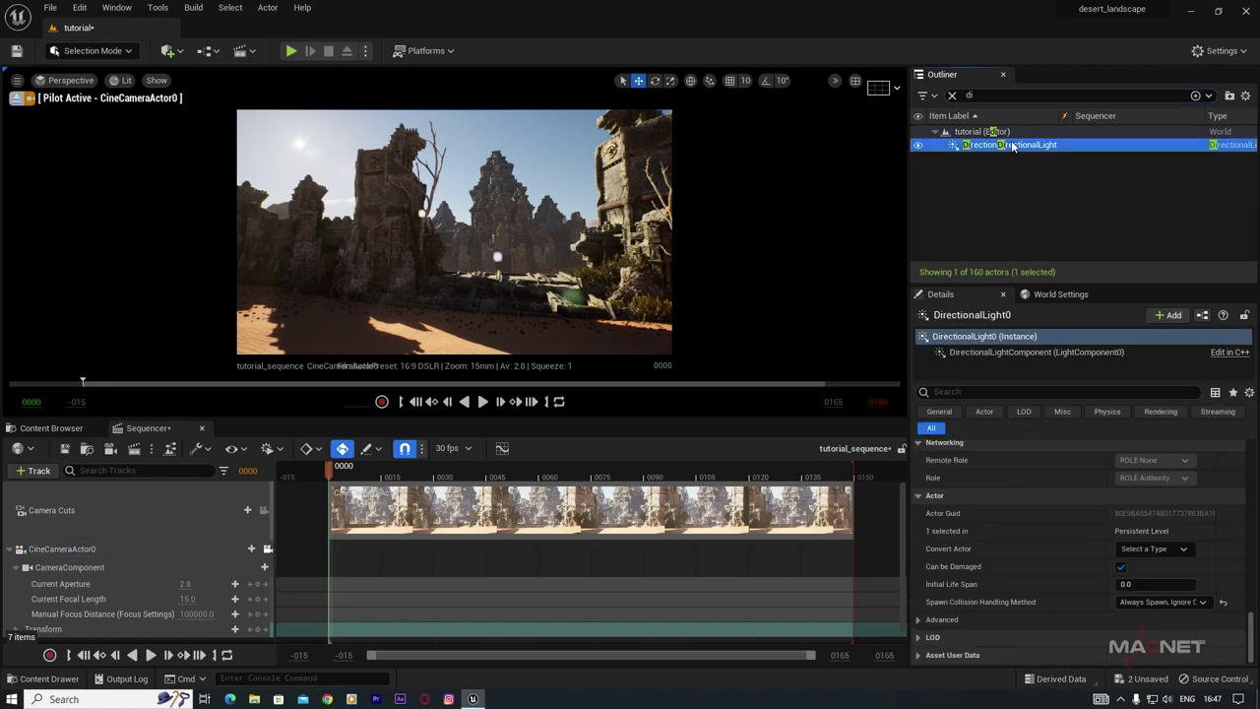
scroll(1013, 529, up, 4)
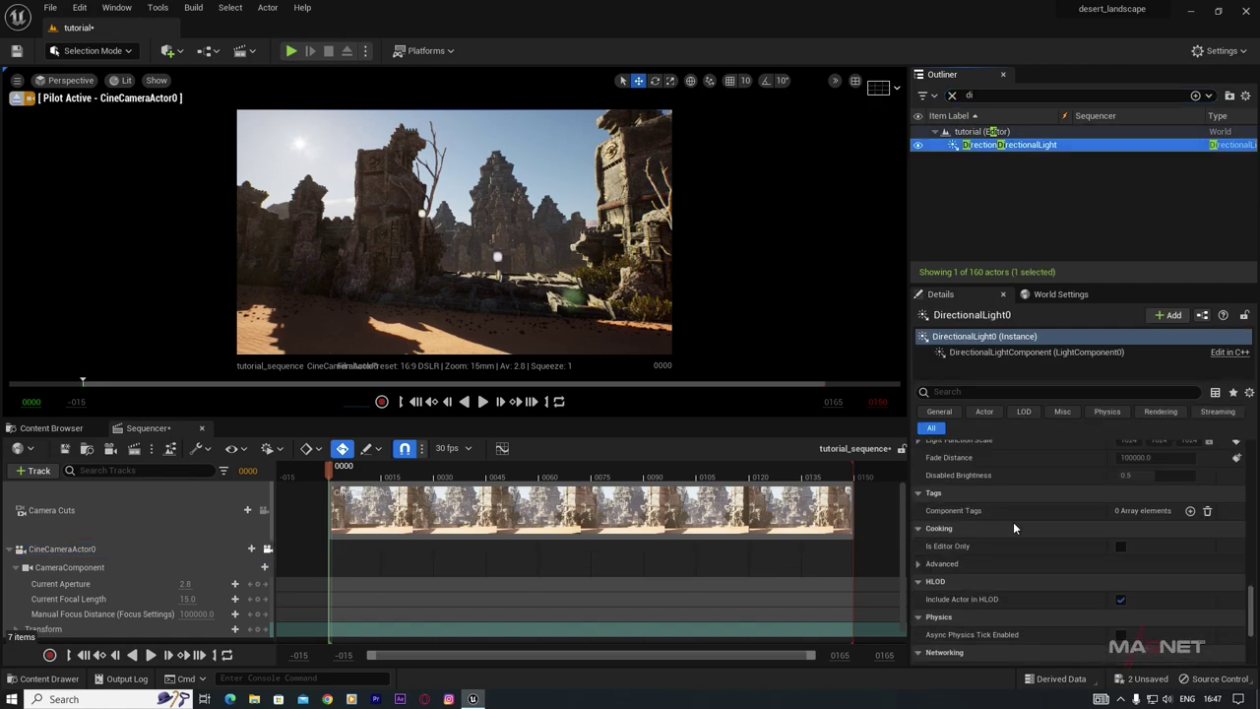
scroll(1023, 526, up, 8)
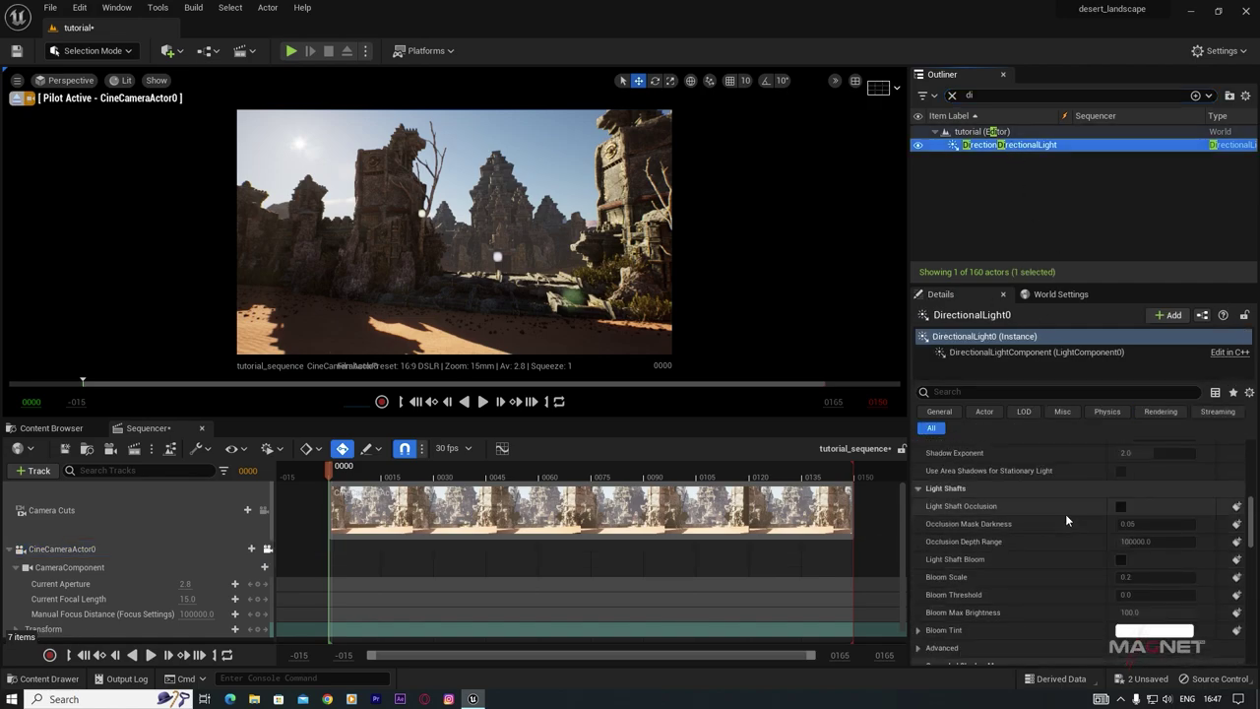
drag(1250, 504, 1248, 455)
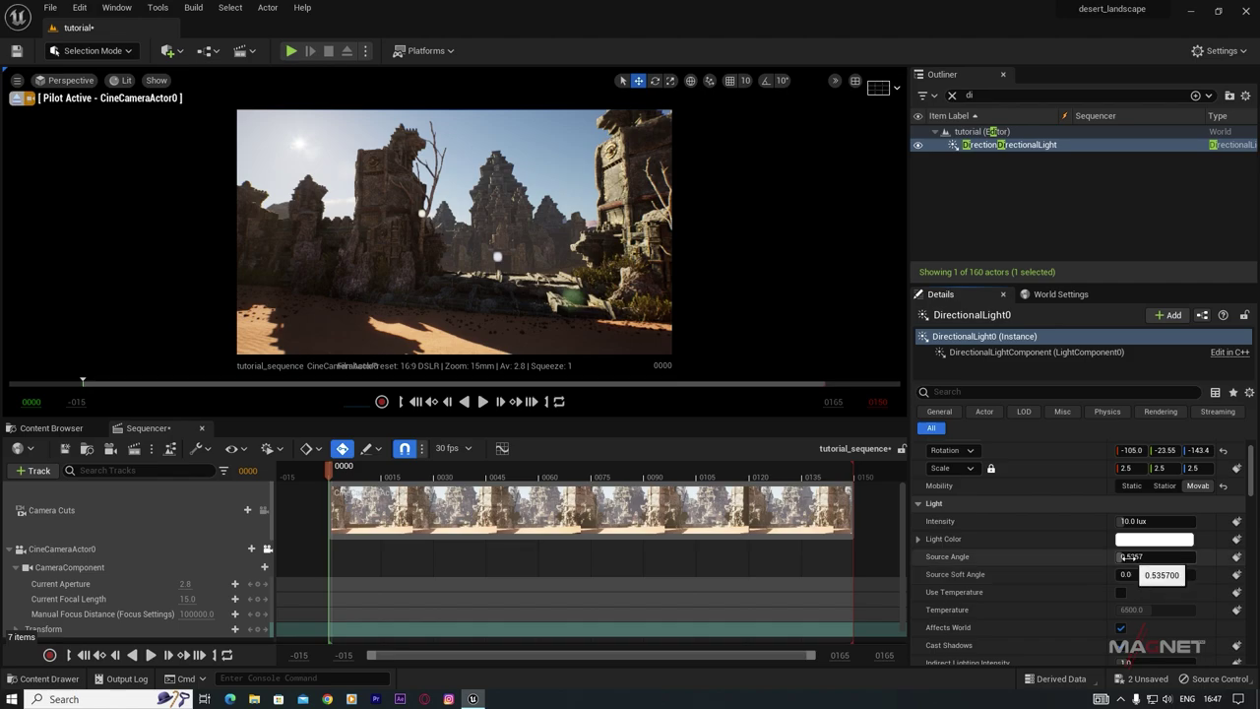
drag(1122, 557, 1142, 556)
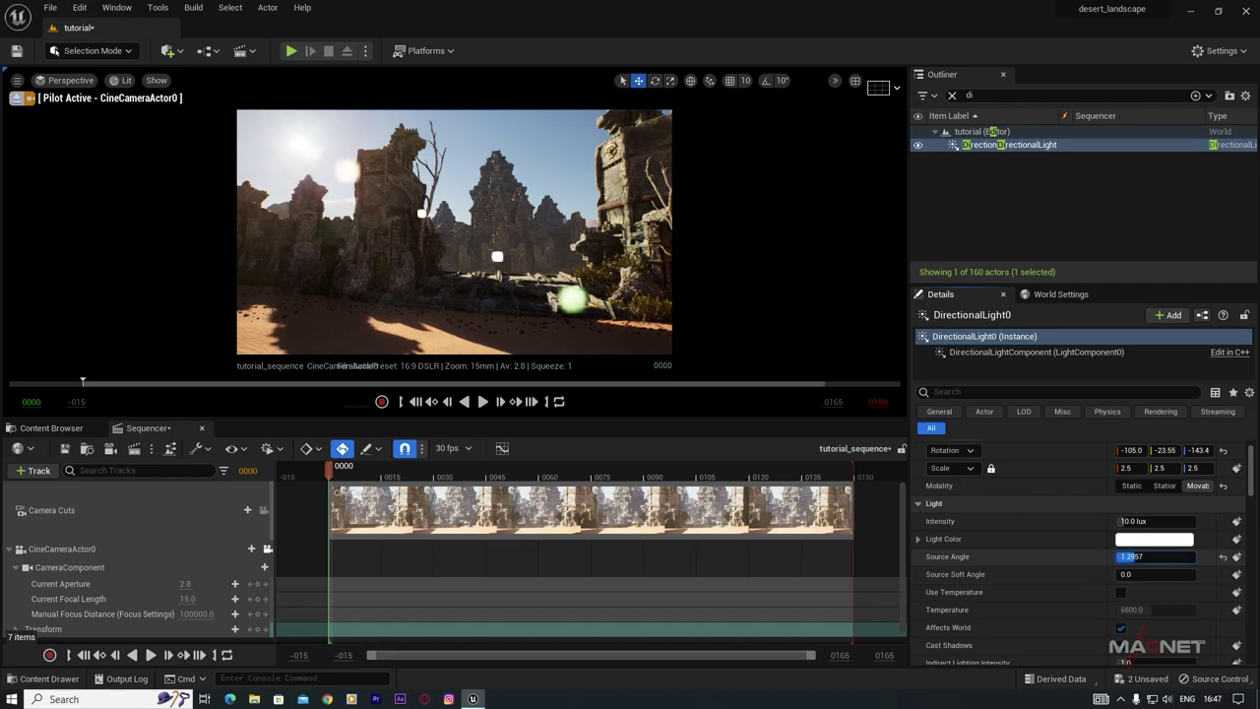
key(Return)
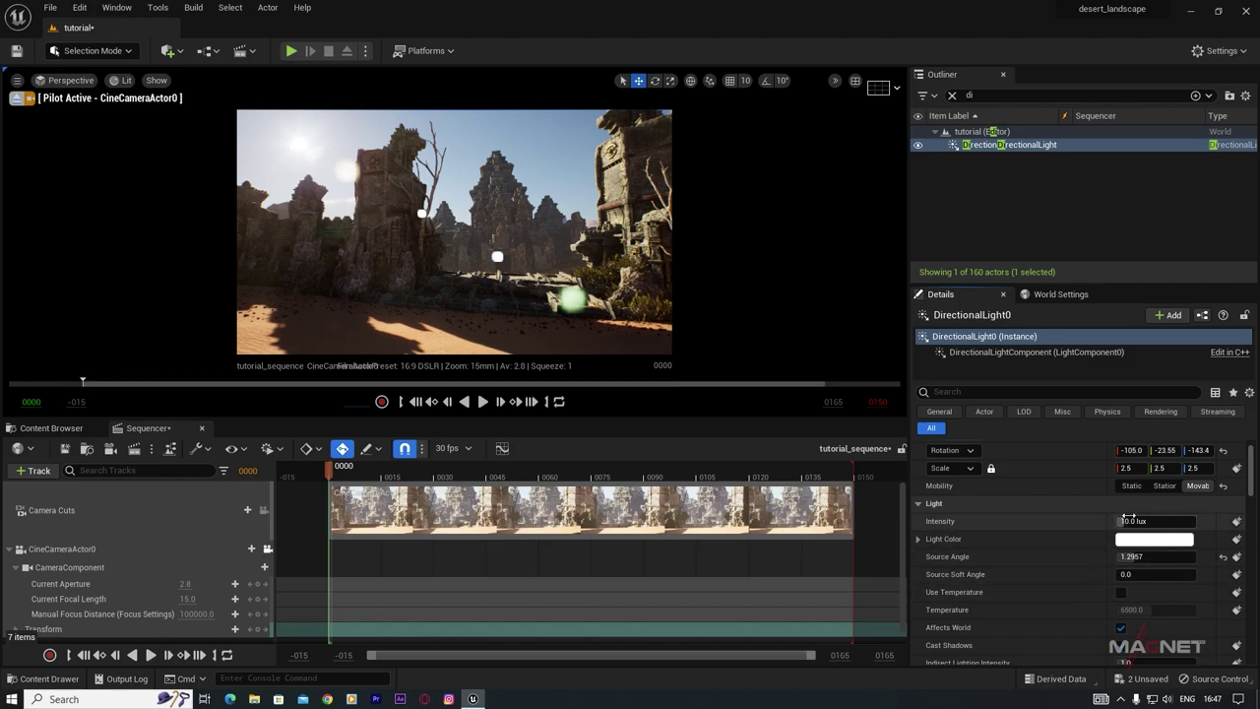
Step: Try a higher Intensity on the directional light, reset it to default, and raise Volumetric Scattering Intensity to about 2.59
drag(1119, 521, 1149, 521)
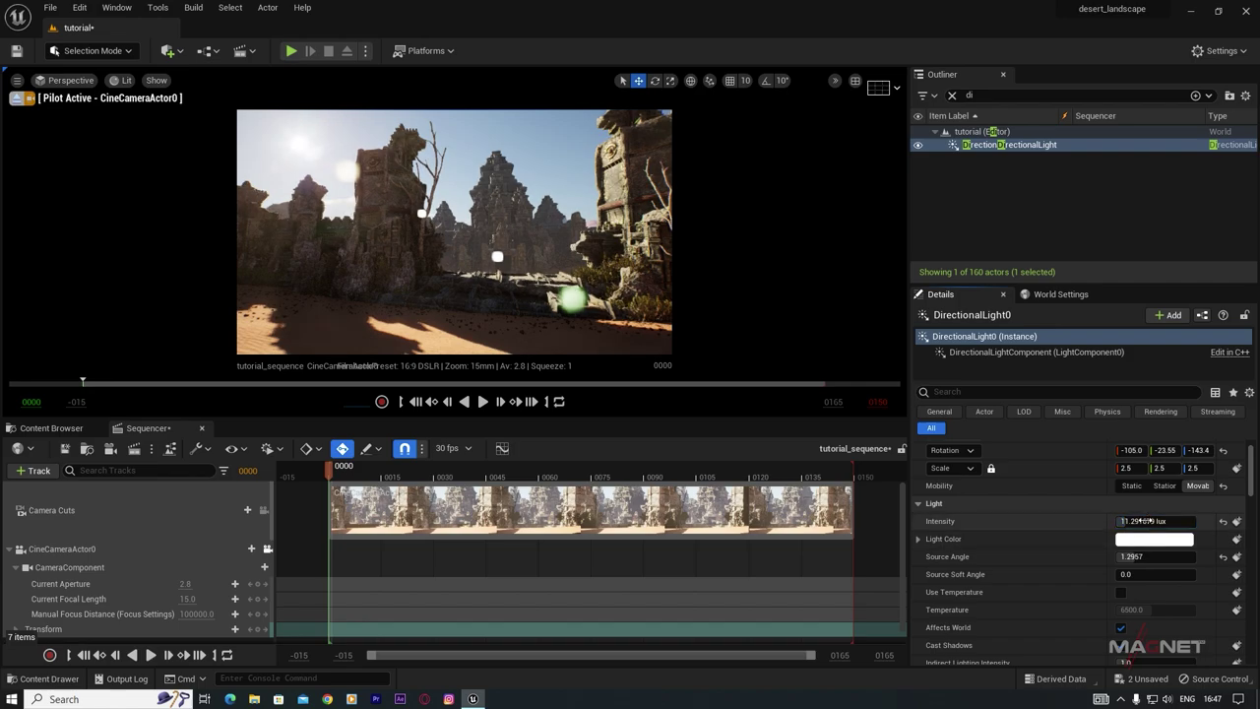
click(1222, 521)
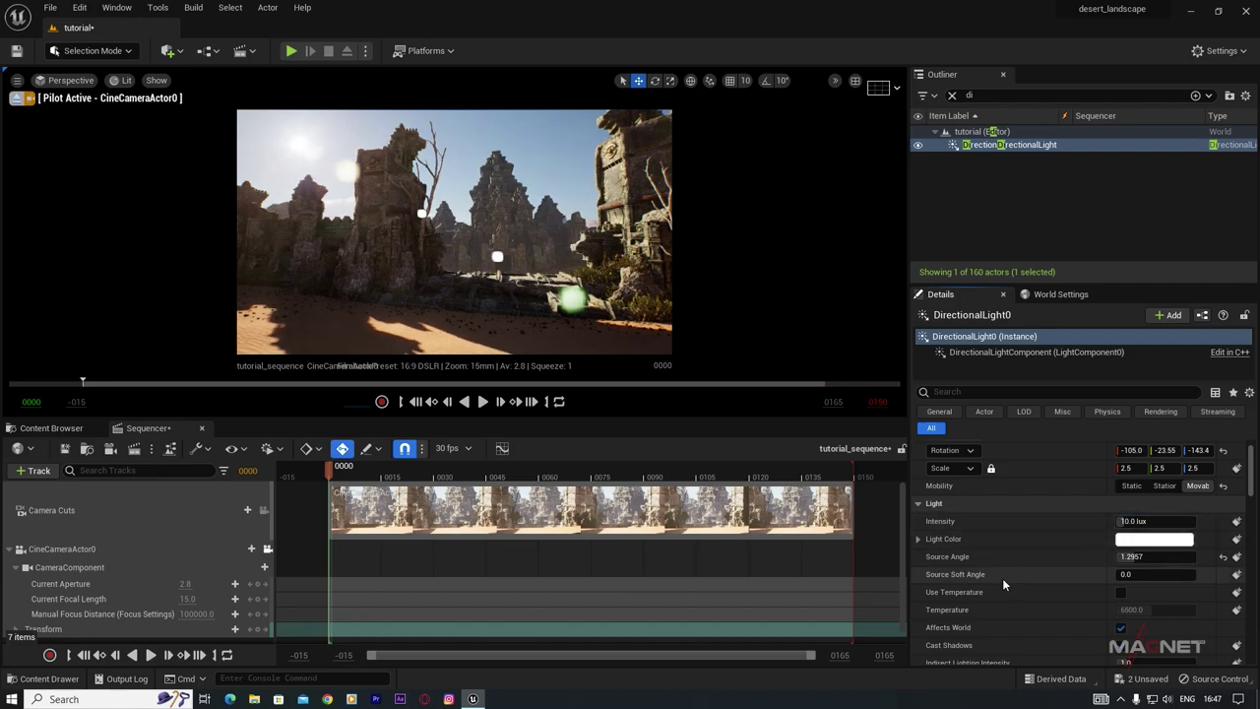
scroll(1002, 578, down, 1)
scroll(980, 567, down, 2)
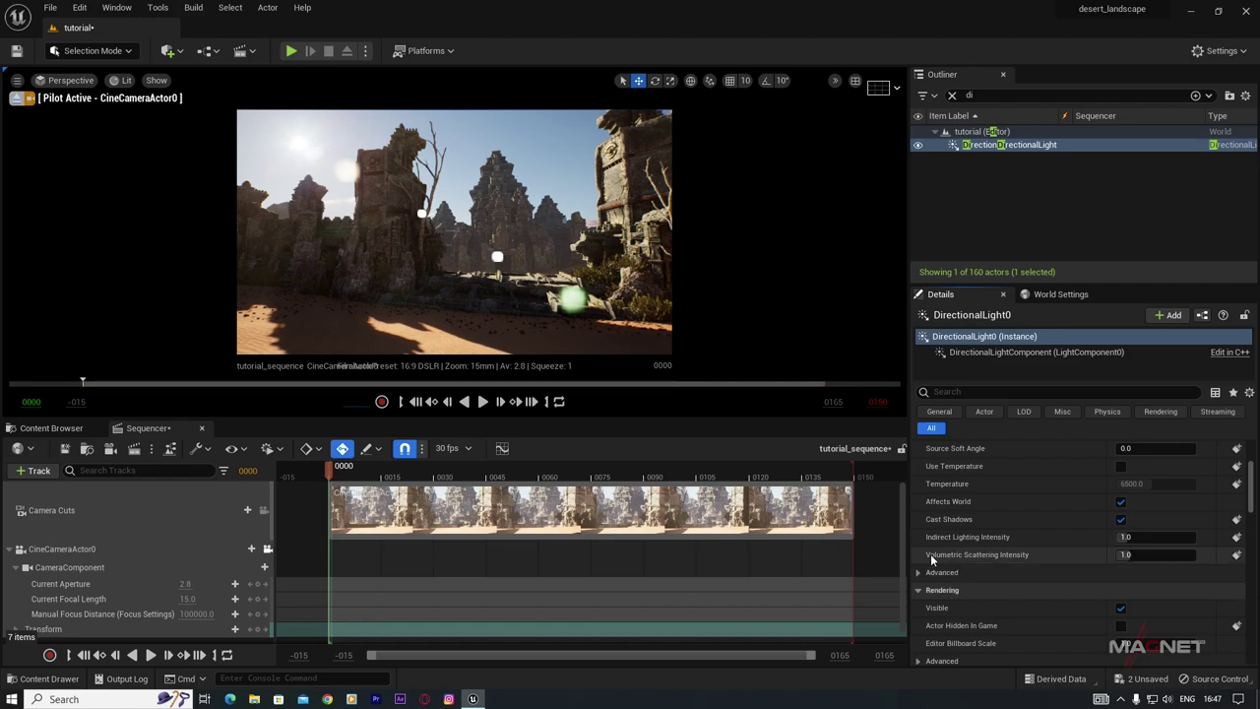
mouse_move(1125, 555)
mouse_down()
mouse_move(1171, 555)
mouse_move(1148, 555)
mouse_up()
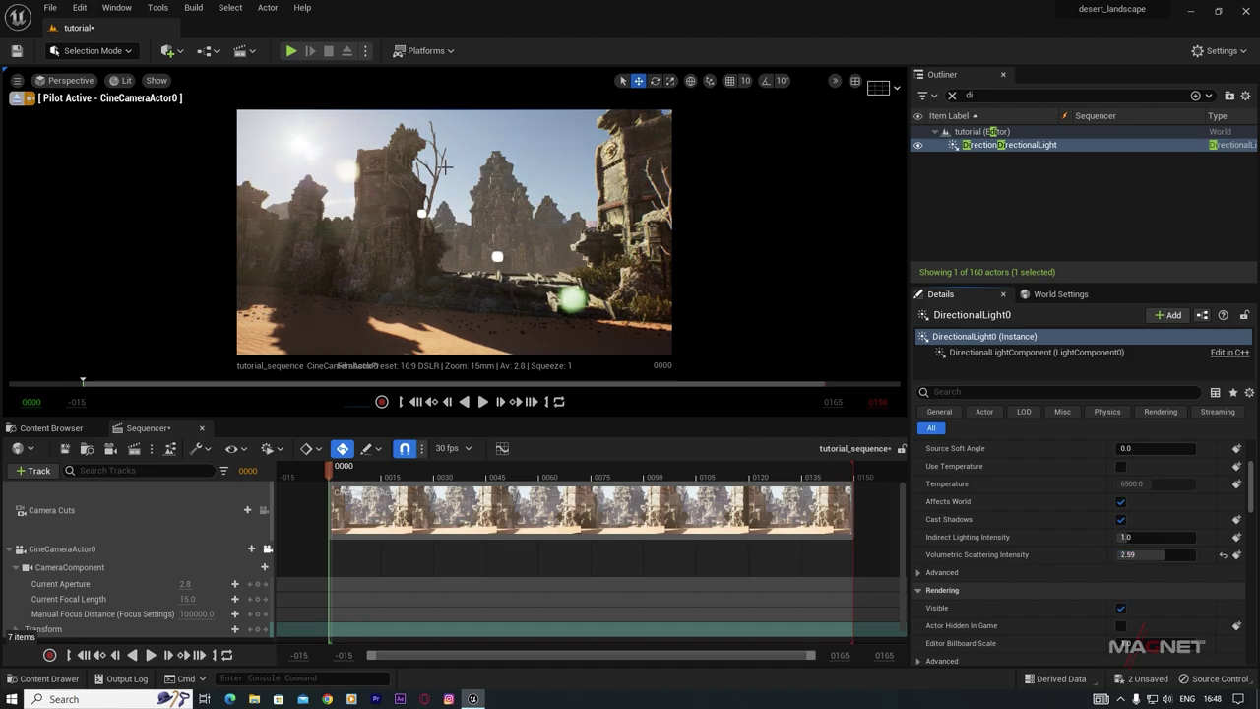
Step: Deselect the directional light and rotate the sun to a higher position so it lights the sand in front of the ruins
click(445, 167)
key(ctrl+l)
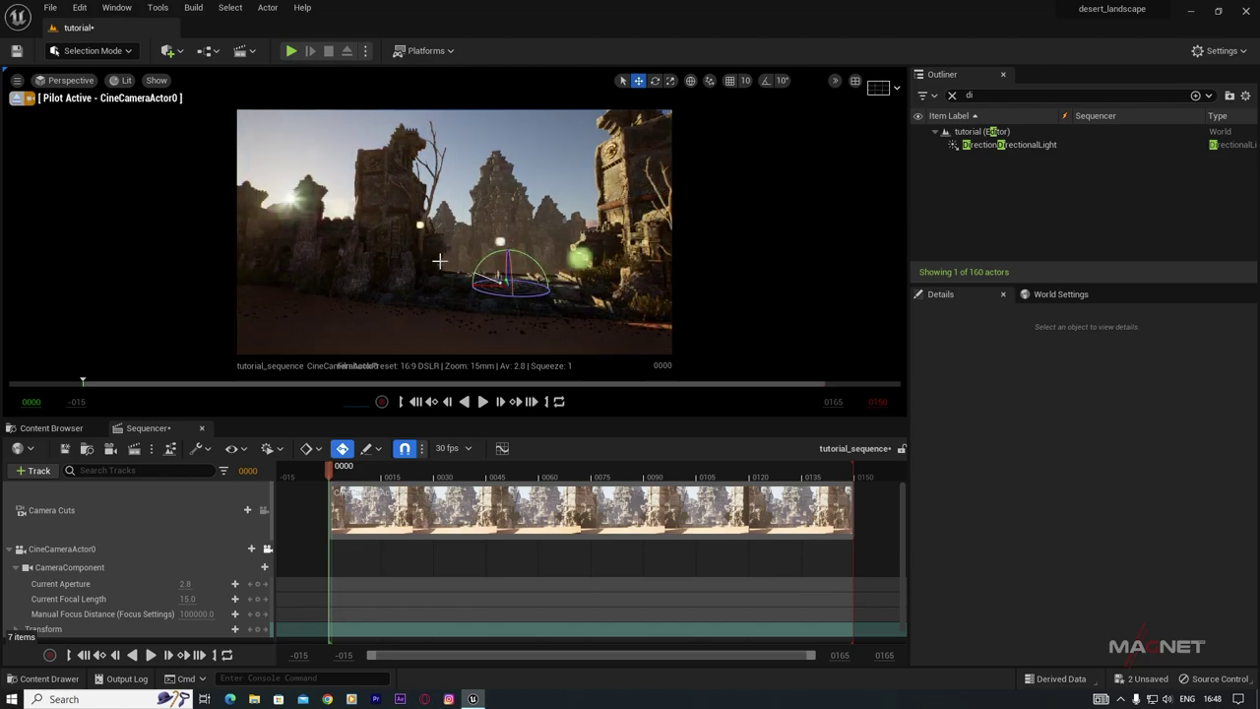
mouse_move(363, 226)
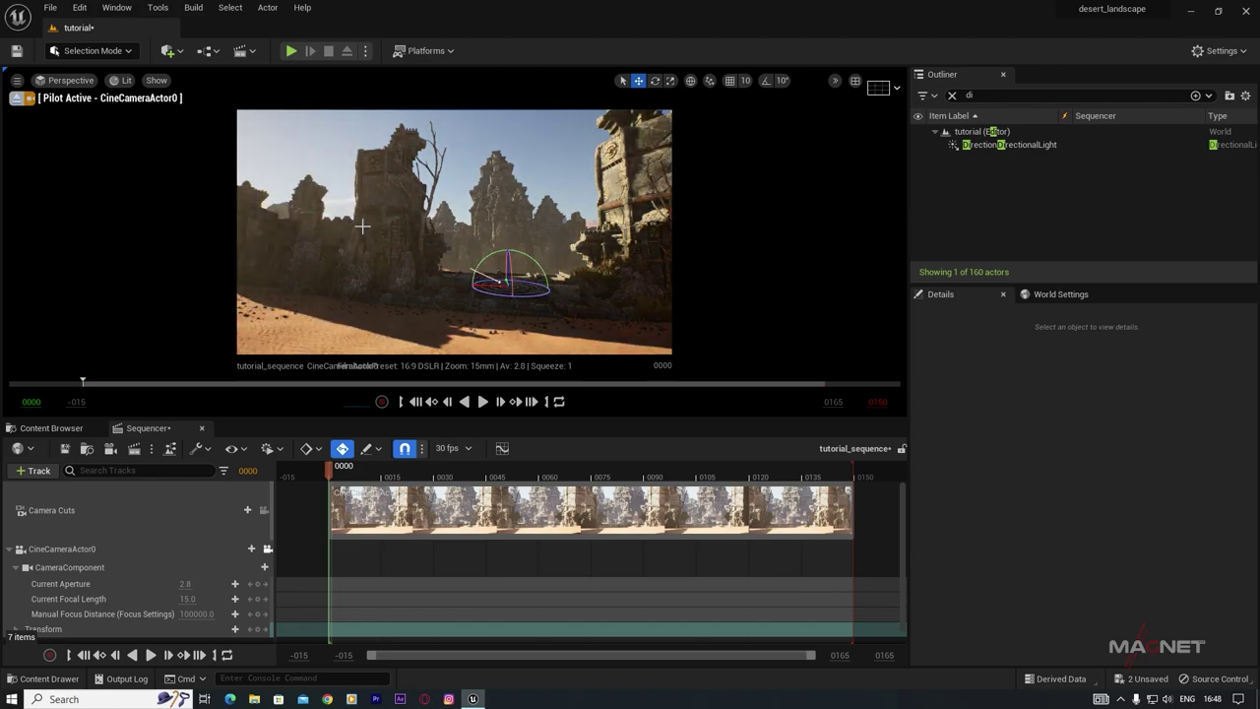
mouse_move(515, 228)
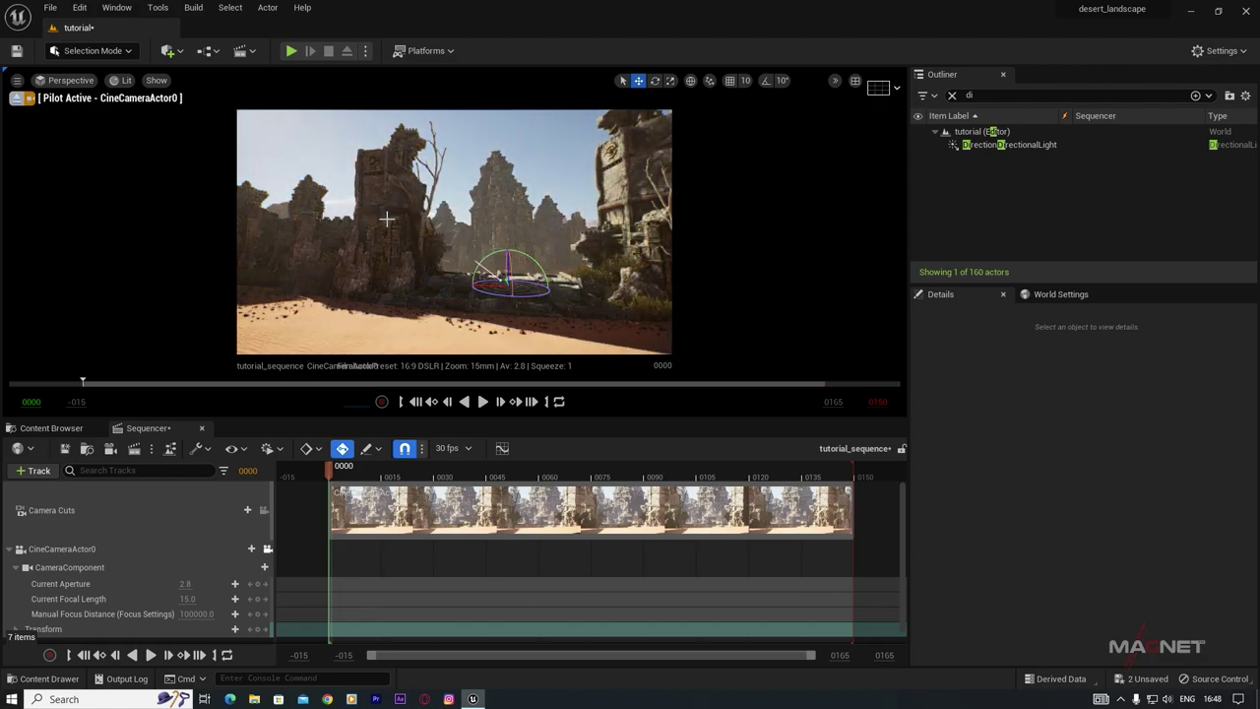
Step: Fly the piloted camera around the dunes and ruins to examine the lighting and haze from different angles
key(w)
right_drag(387, 218, 321, 215)
key(w)
key(s)
key(w)
right_drag(440, 239, 533, 205)
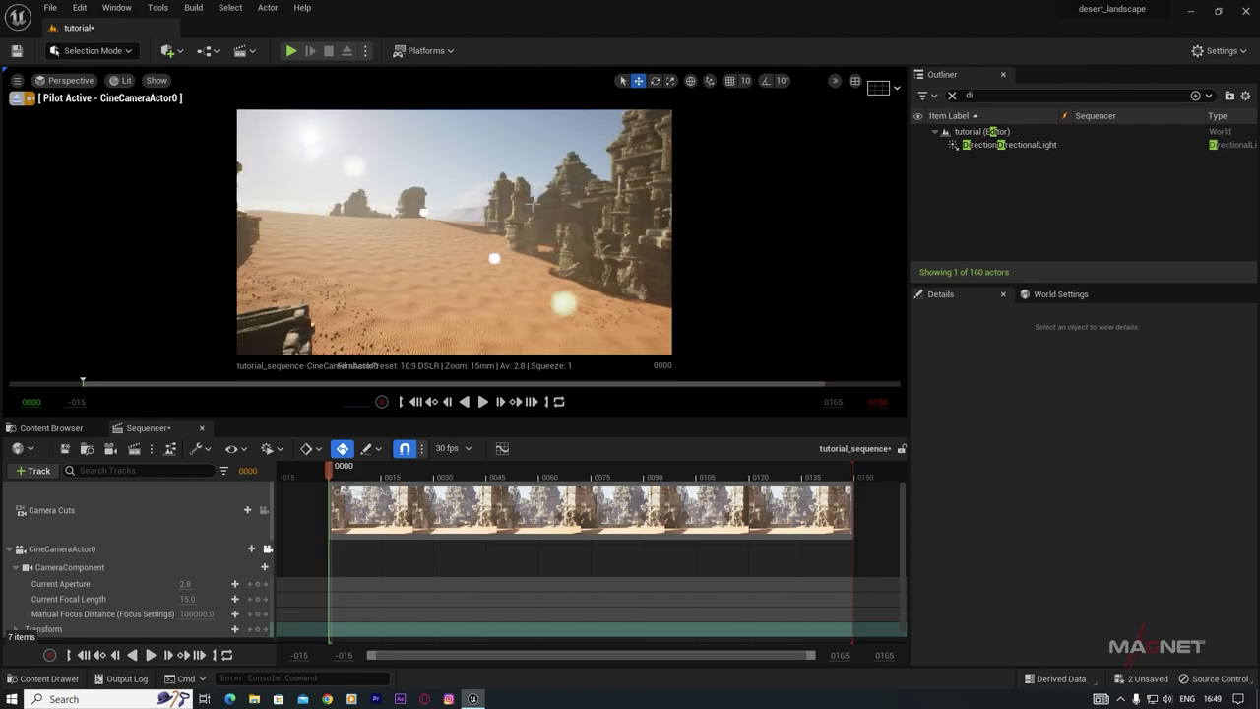
mouse_move(345, 246)
right_down()
mouse_move(258, 236)
mouse_move(484, 238)
mouse_move(329, 237)
right_up()
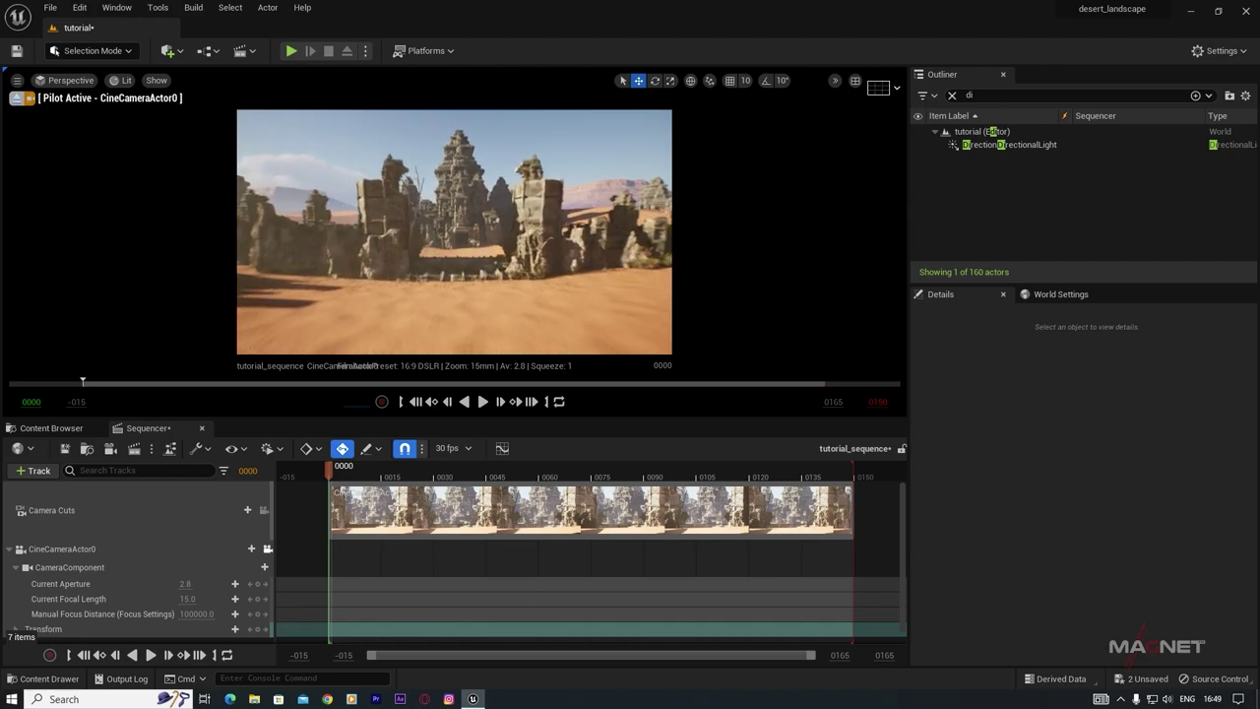
right_drag(453, 236, 453, 236)
key(s)
key(w)
key(w)
right_drag(368, 260, 368, 260)
key(s)
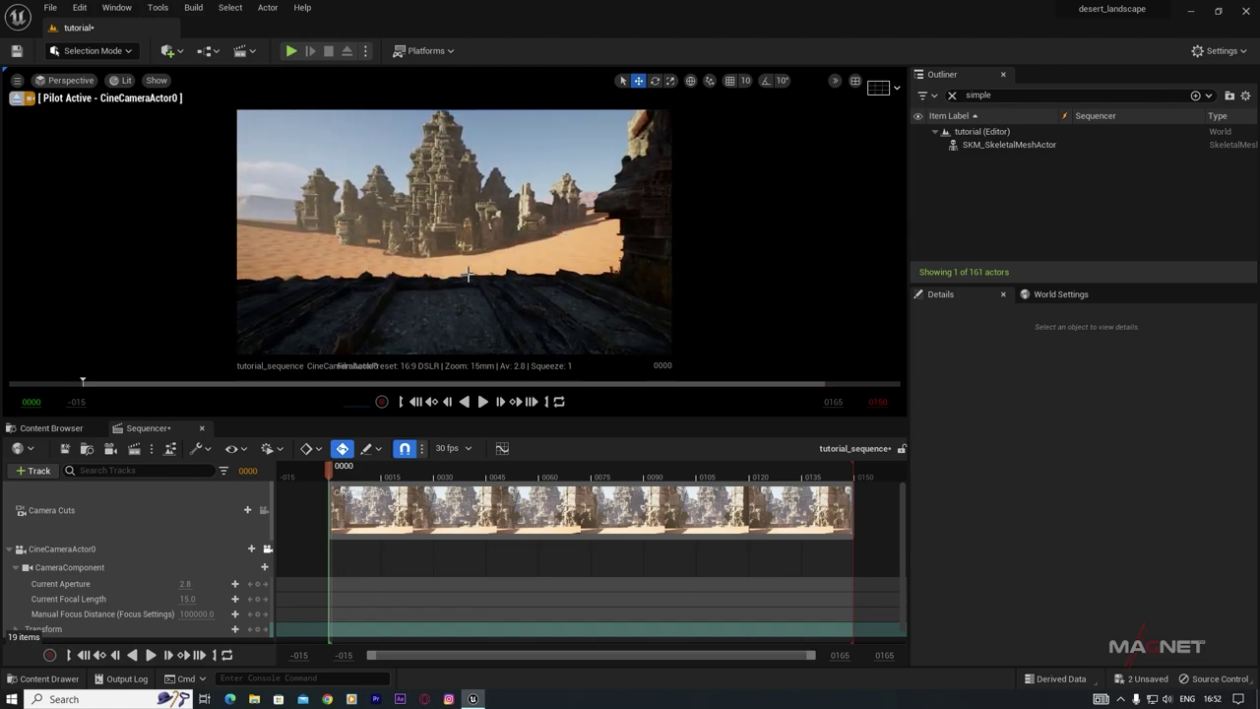
Step: Filter the level actors for "fog", select ExponentialHeightFog0, and raise it to a Z location of about 1065.5
click(952, 95)
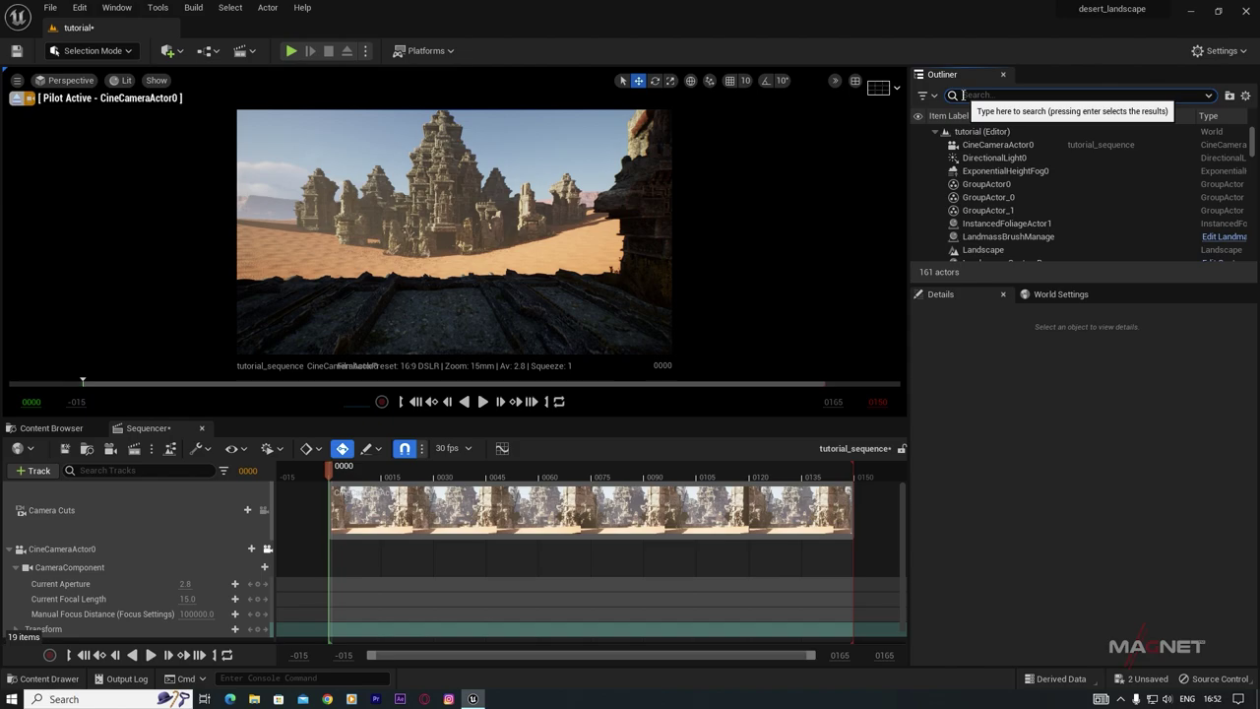
text(fog)
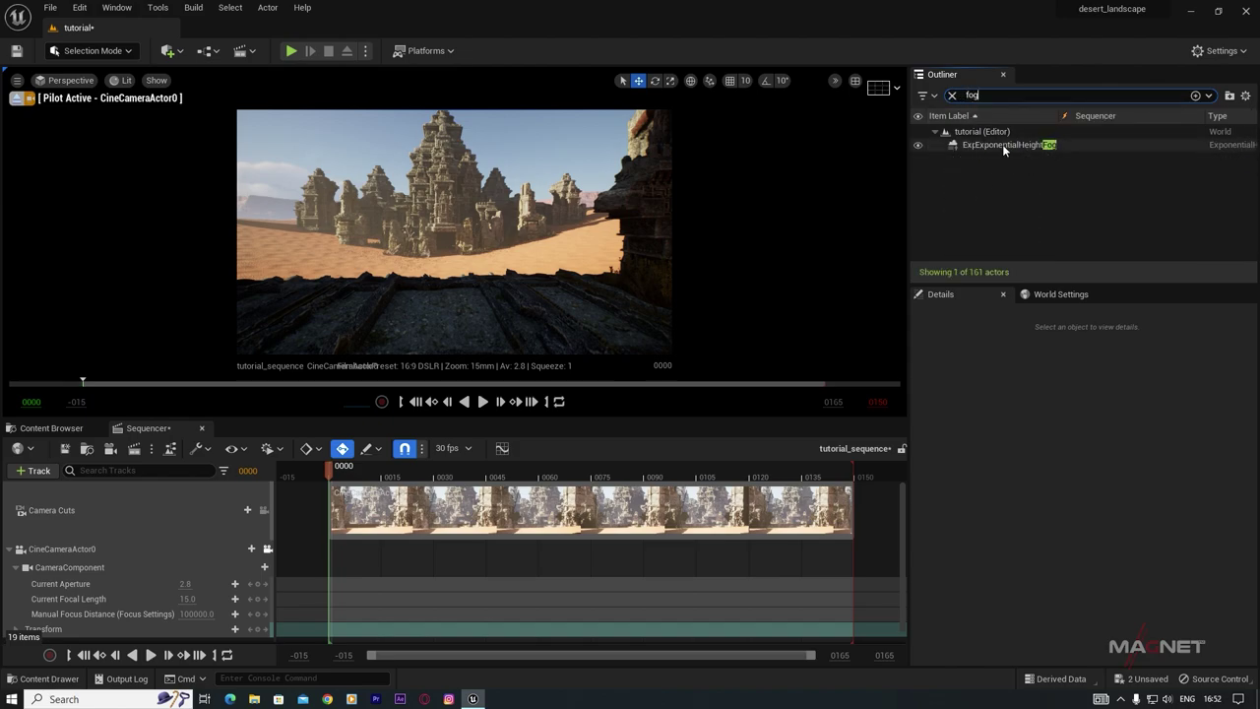
click(1002, 145)
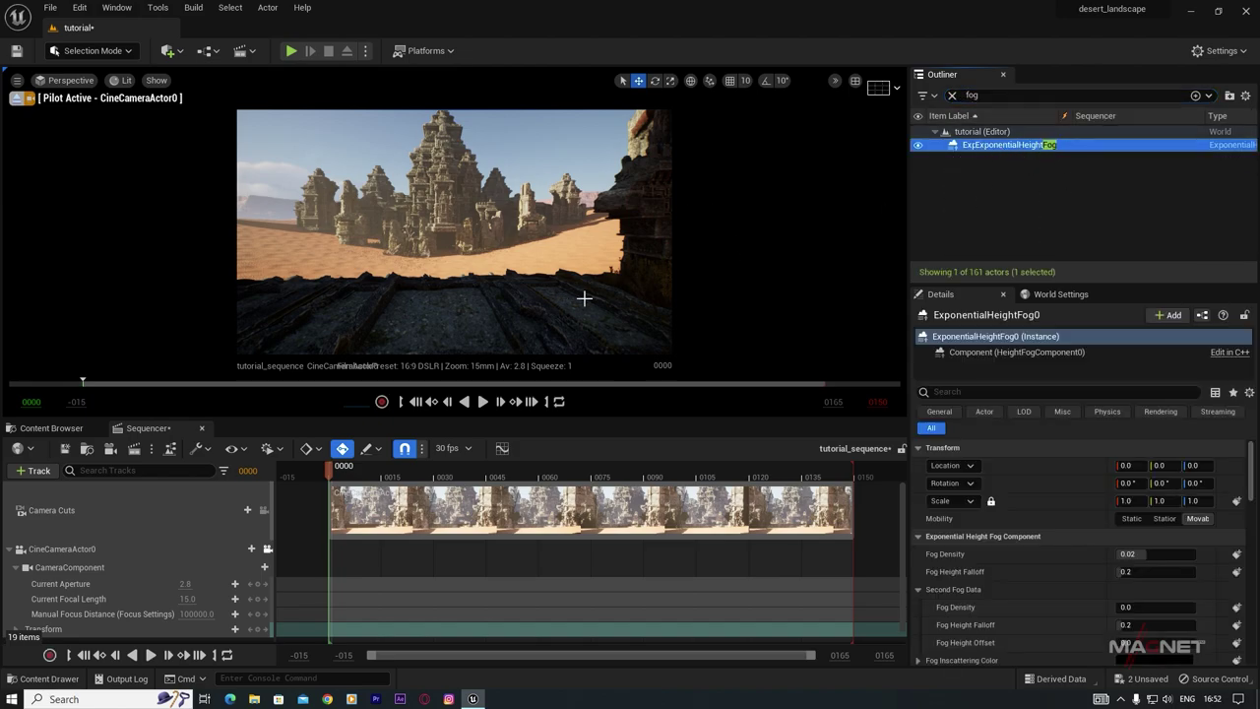
key(s)
right_drag(585, 298, 591, 328)
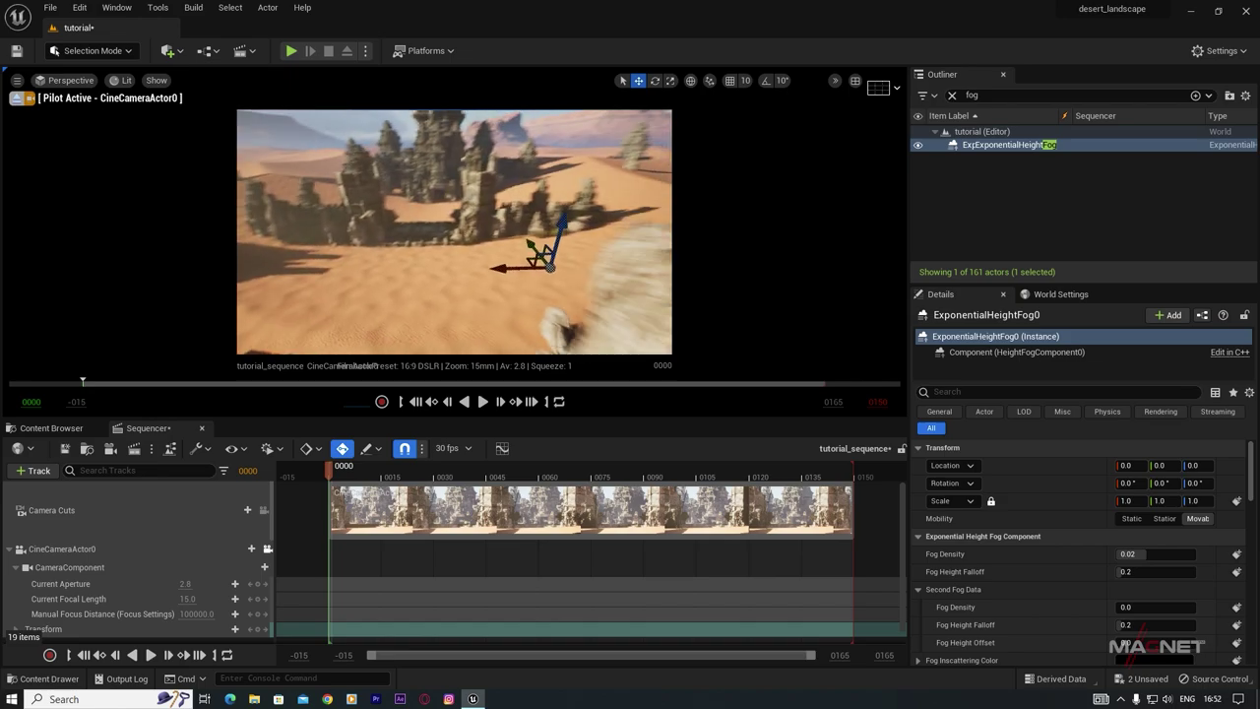
key(w)
mouse_move(520, 249)
right_down()
mouse_move(549, 252)
mouse_move(520, 249)
right_up()
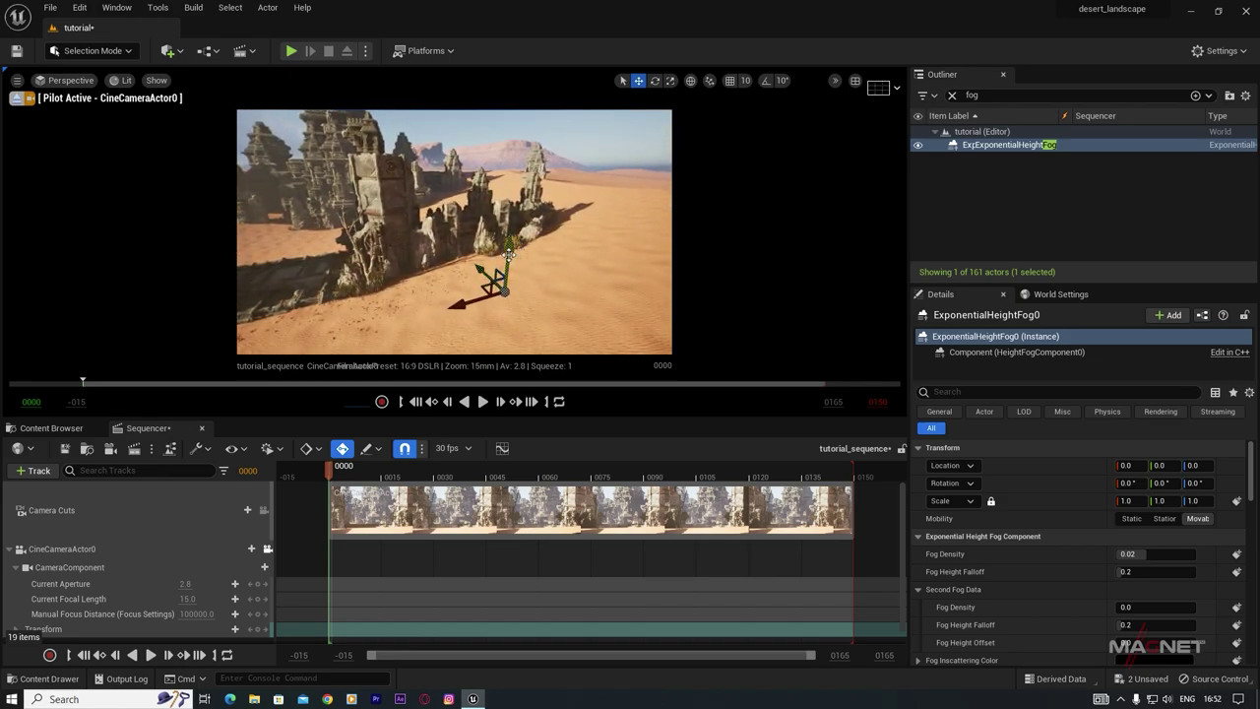
drag(508, 253, 480, 212)
Step: Fly the piloted camera toward the temple so it is framed between the two foreground ruin towers
key(w)
mouse_move(492, 231)
right_down()
mouse_move(438, 231)
mouse_move(472, 231)
mouse_move(453, 237)
mouse_move(451, 225)
mouse_move(480, 211)
right_up()
key(w)
key(s)
key(w)
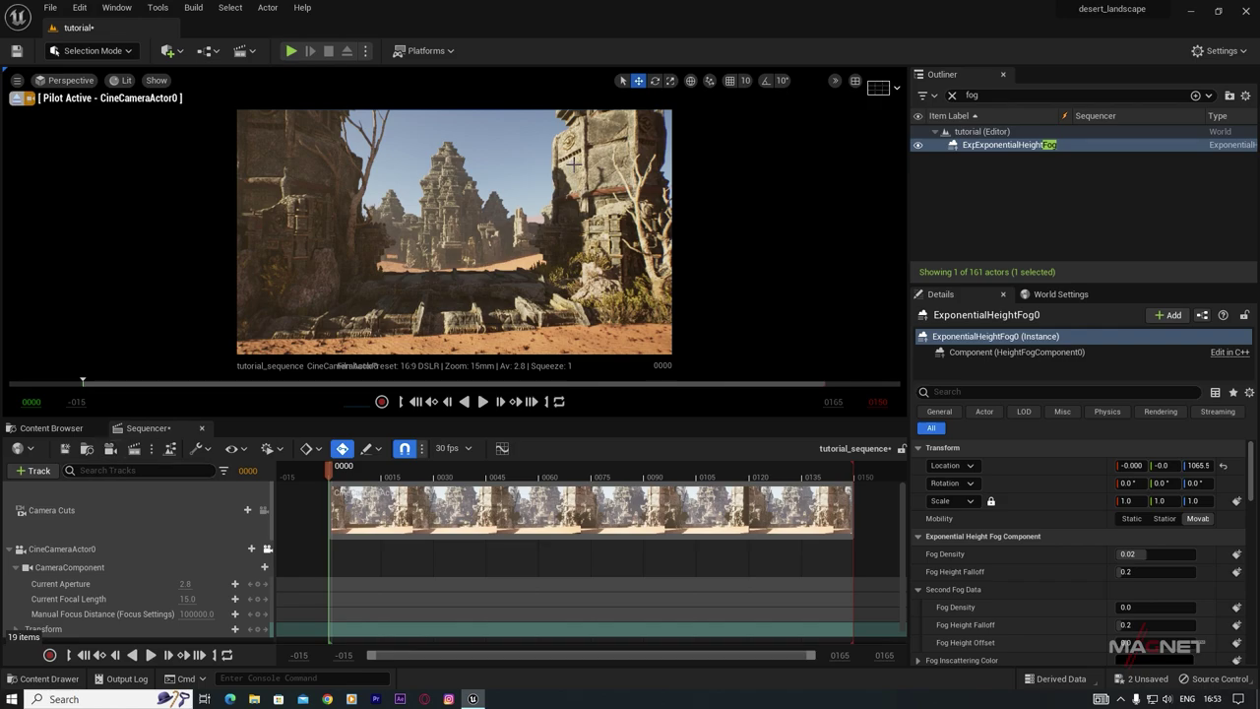
Step: Browse the project content to the EffectsMobileOpt folder inside SoulCity
click(54, 429)
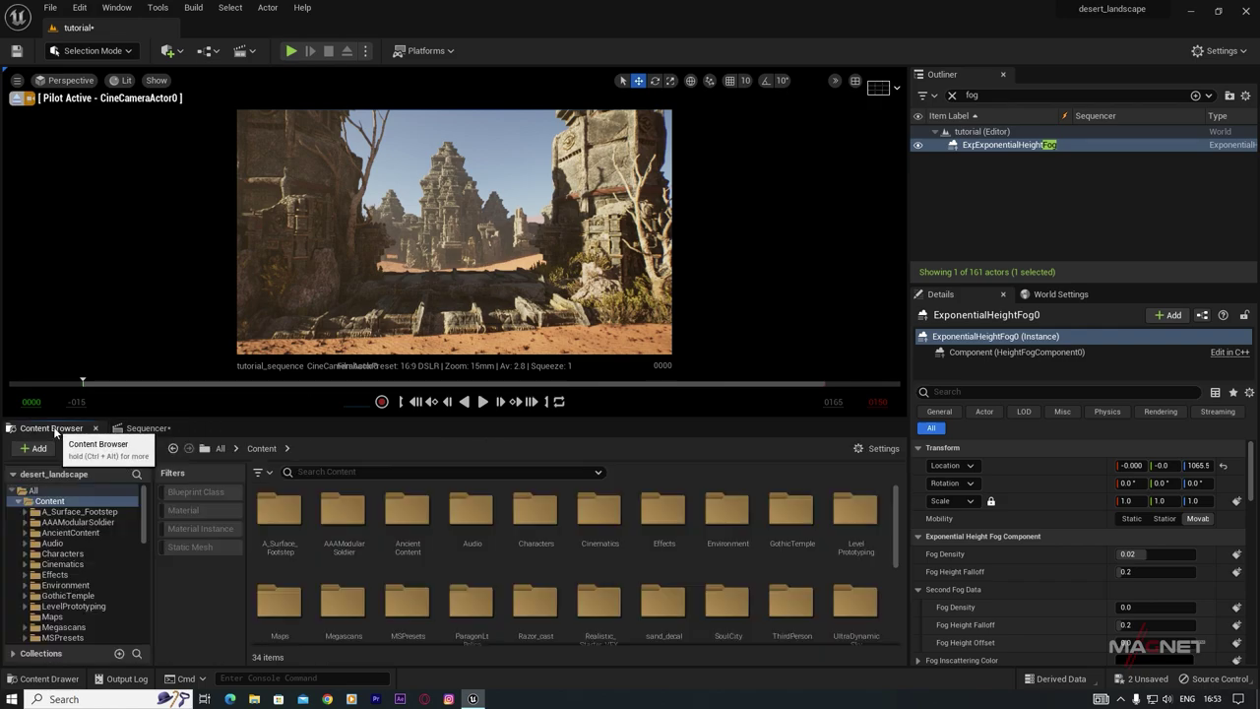
scroll(70, 606, down, 1)
click(65, 586)
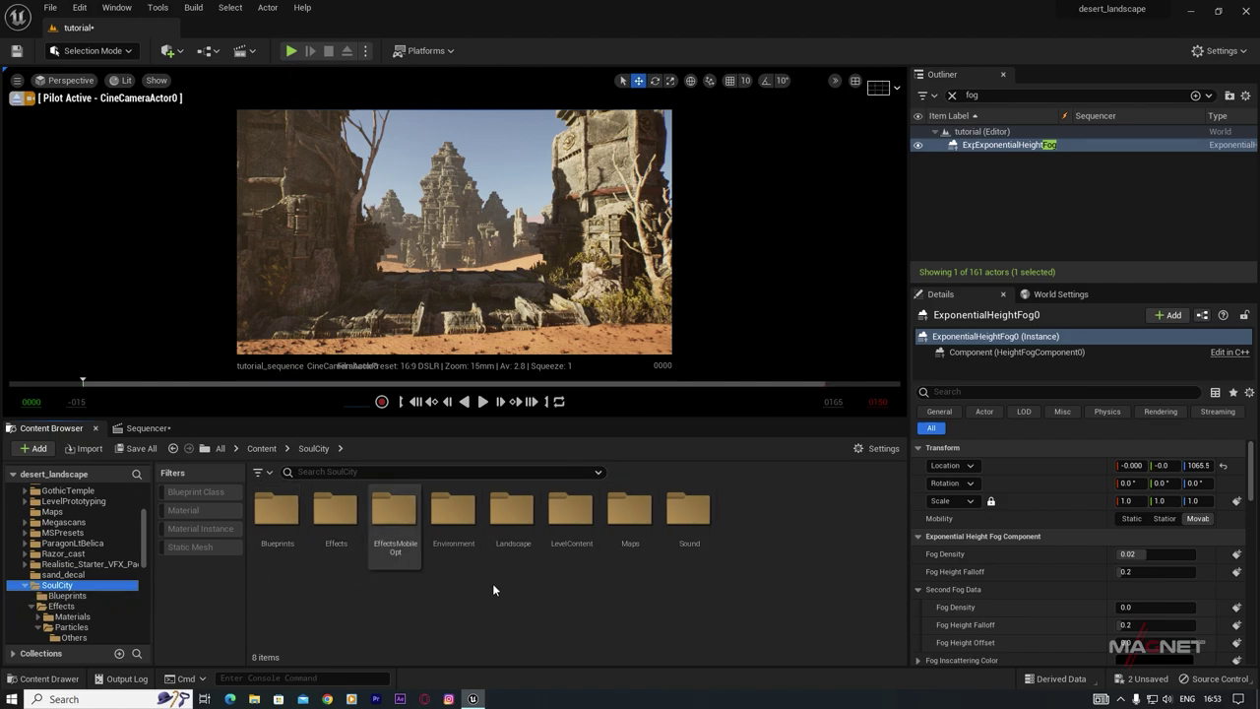
click(387, 531)
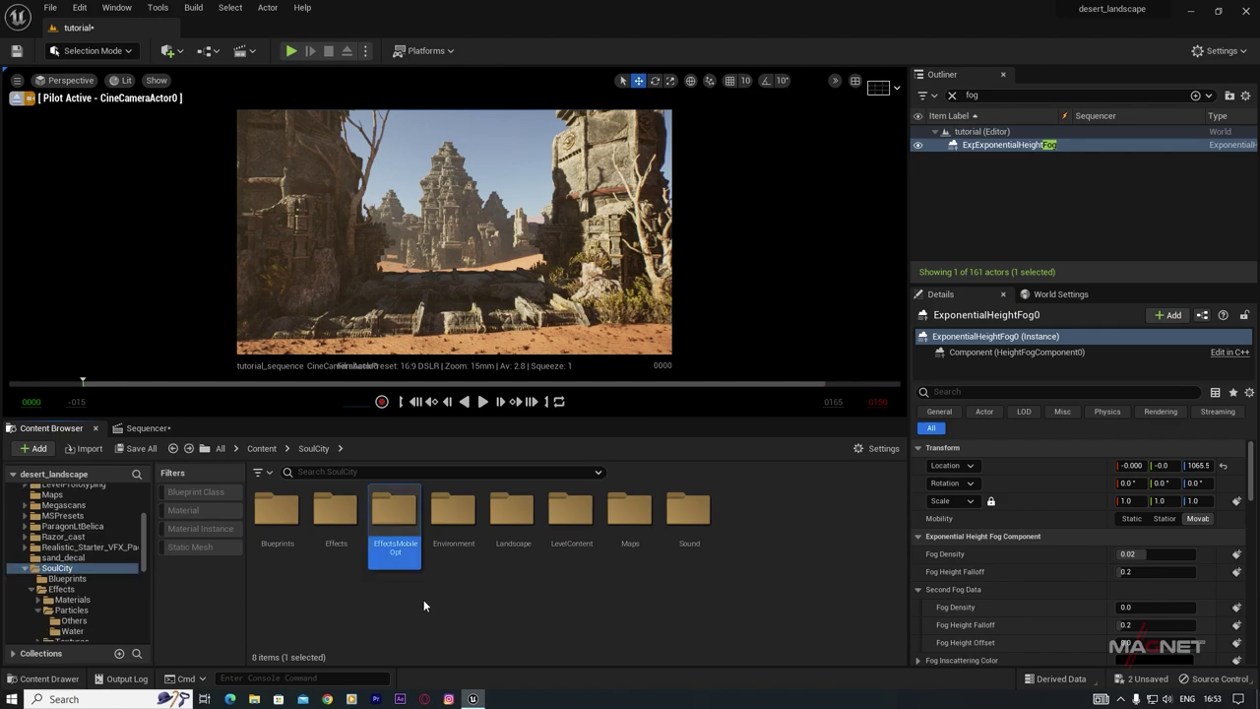
double_click(399, 515)
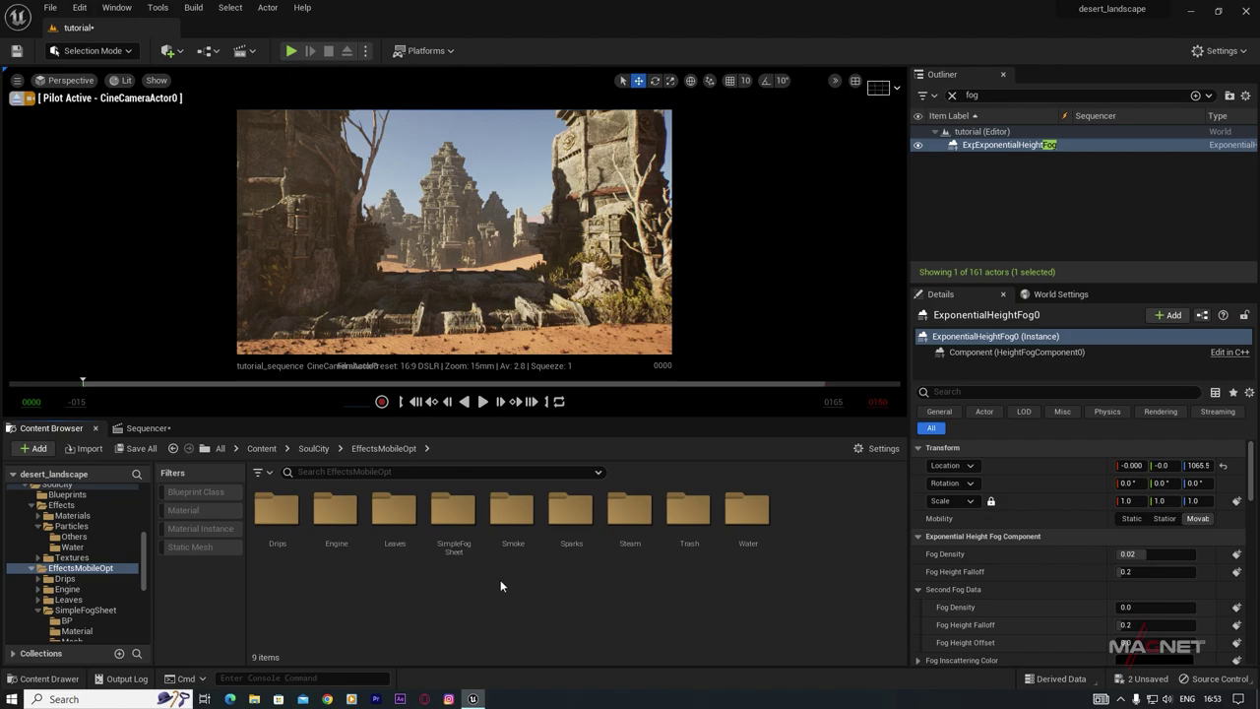
Step: Place BP_simpleFogSheet from SimpleFogSheet's BP folder in the scene, raised above the stone steps facing the temple
double_click(459, 530)
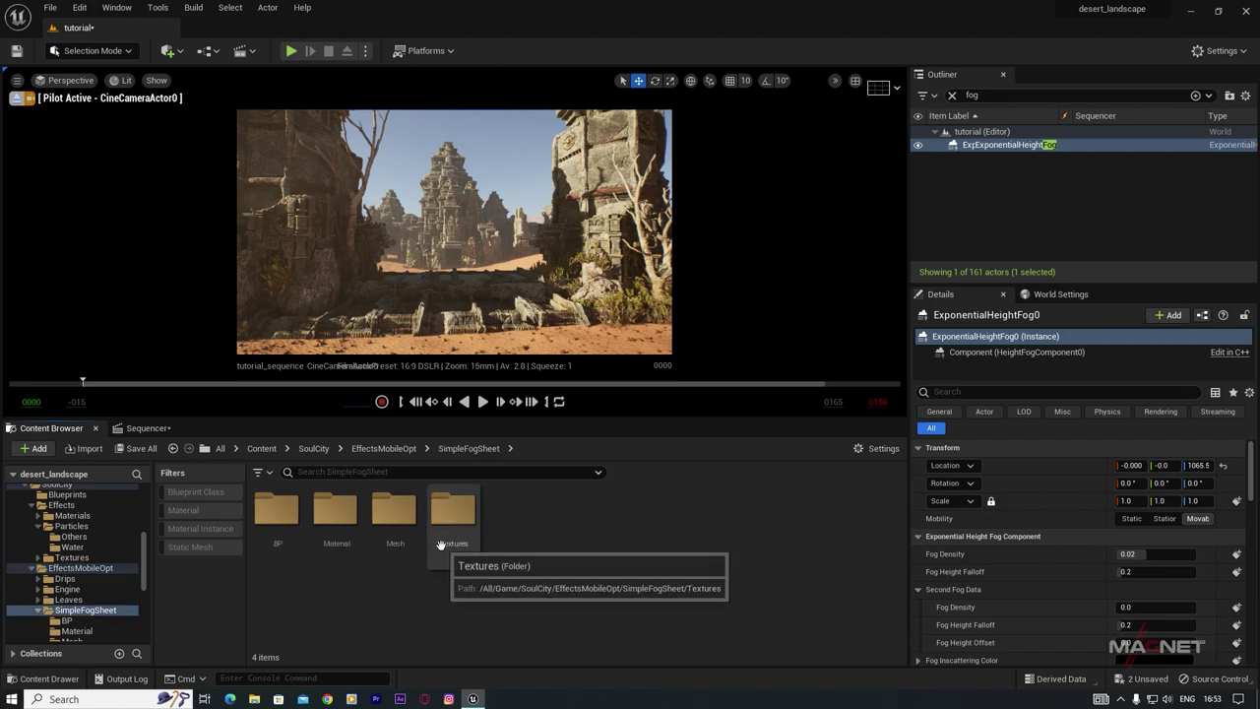
double_click(279, 519)
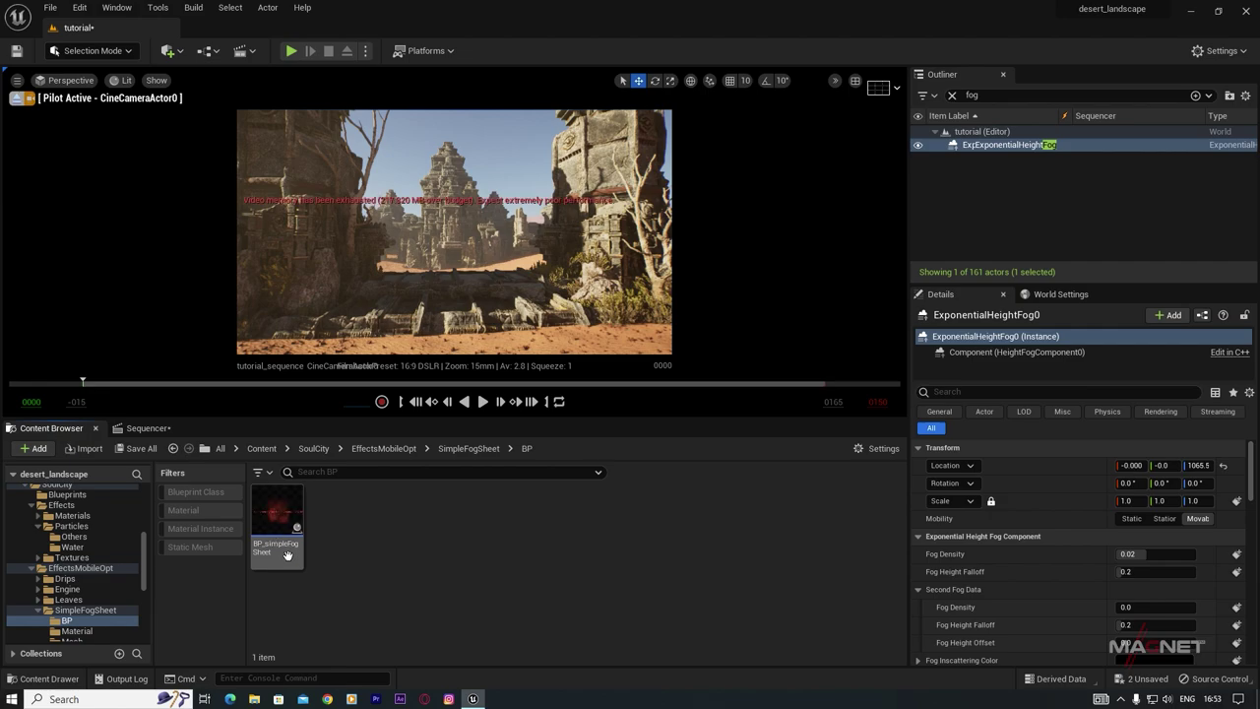
click(274, 518)
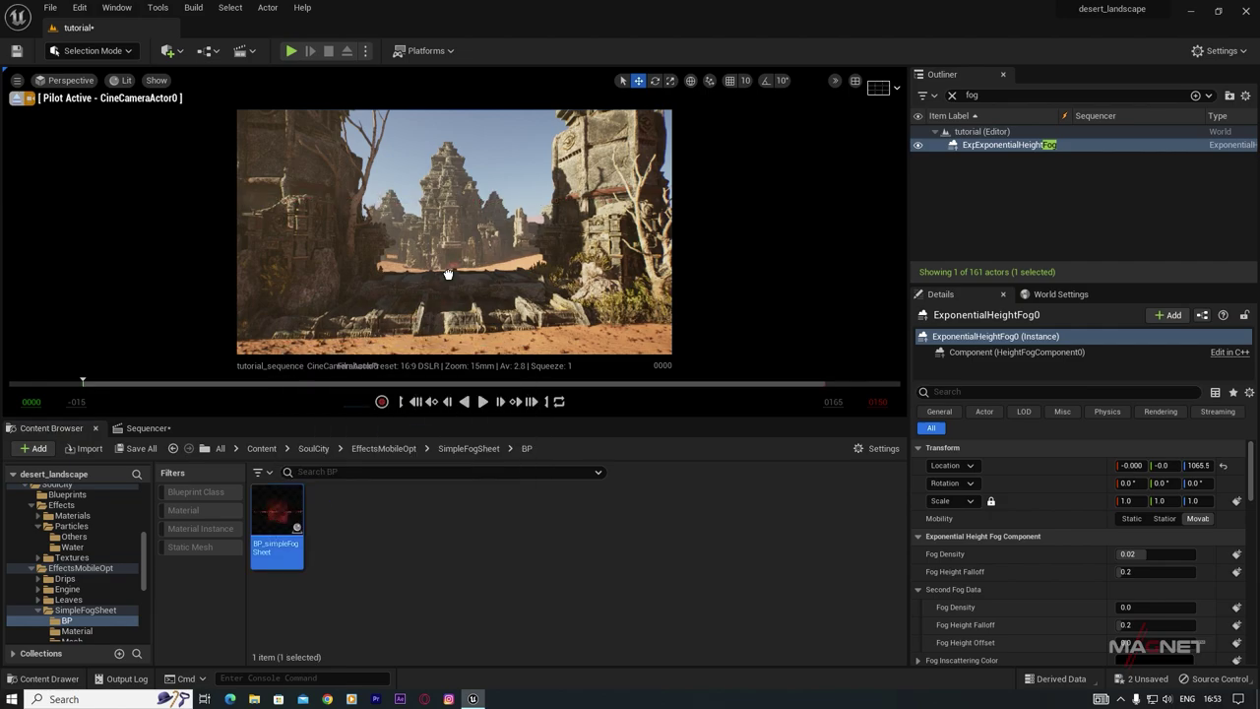
drag(465, 284, 463, 281)
key(w)
right_drag(463, 281, 460, 339)
key(s)
drag(433, 249, 433, 192)
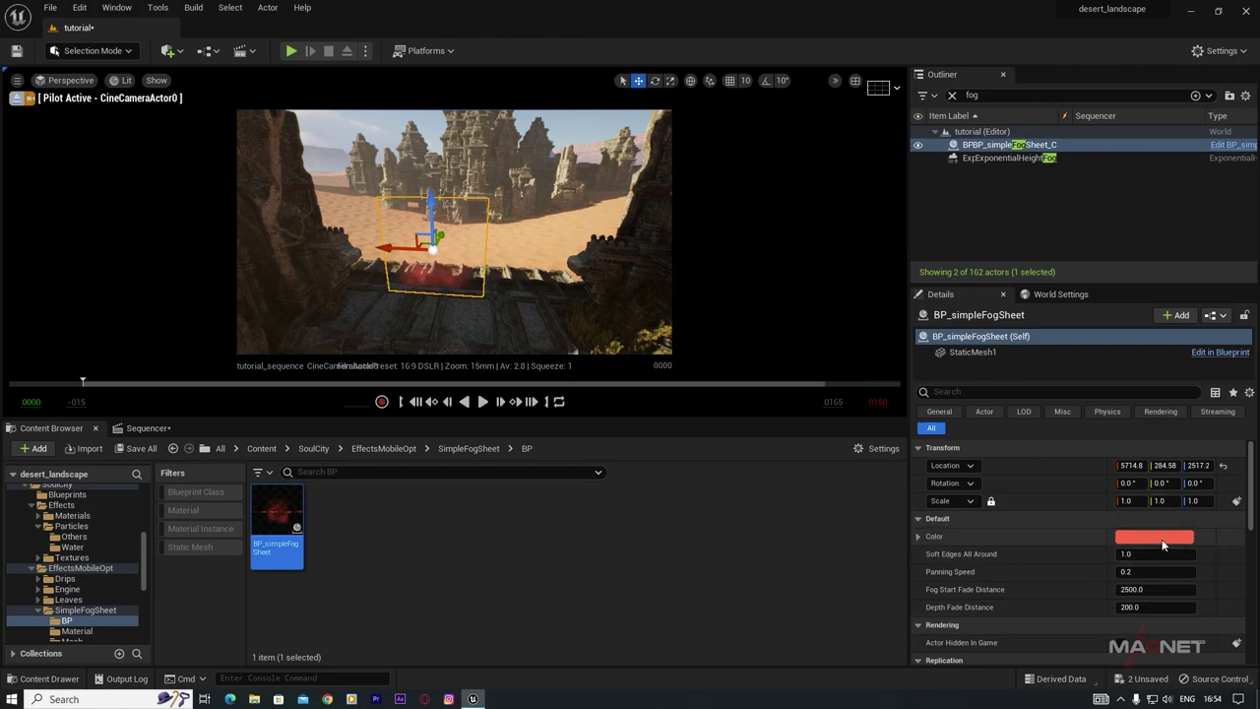
Step: Change the fog sheet's color to a pale sandy yellow, about R 1.0, G 0.764, B 0.425
click(1132, 538)
drag(970, 462, 982, 477)
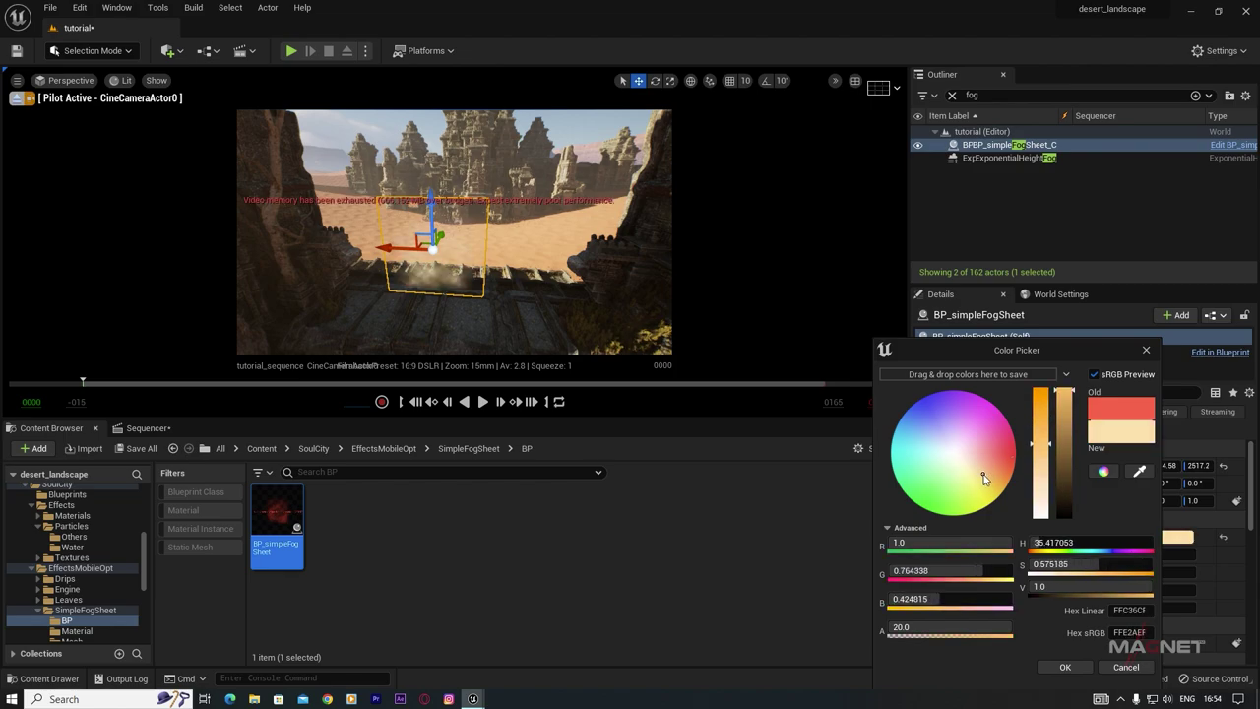
click(1066, 667)
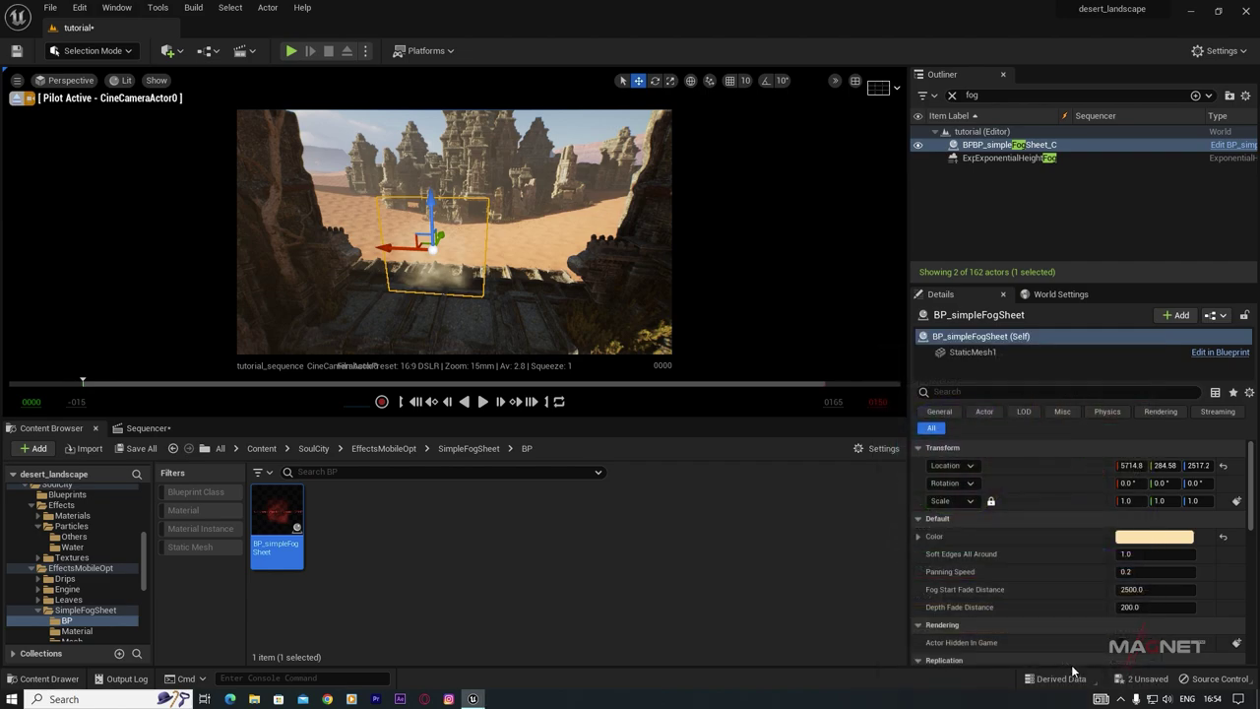
Step: Scale the fog sheet uniformly to about 8.45 and move it to about X 10419, Y 5859, Z 2692.9, beside the temple
drag(443, 238, 536, 173)
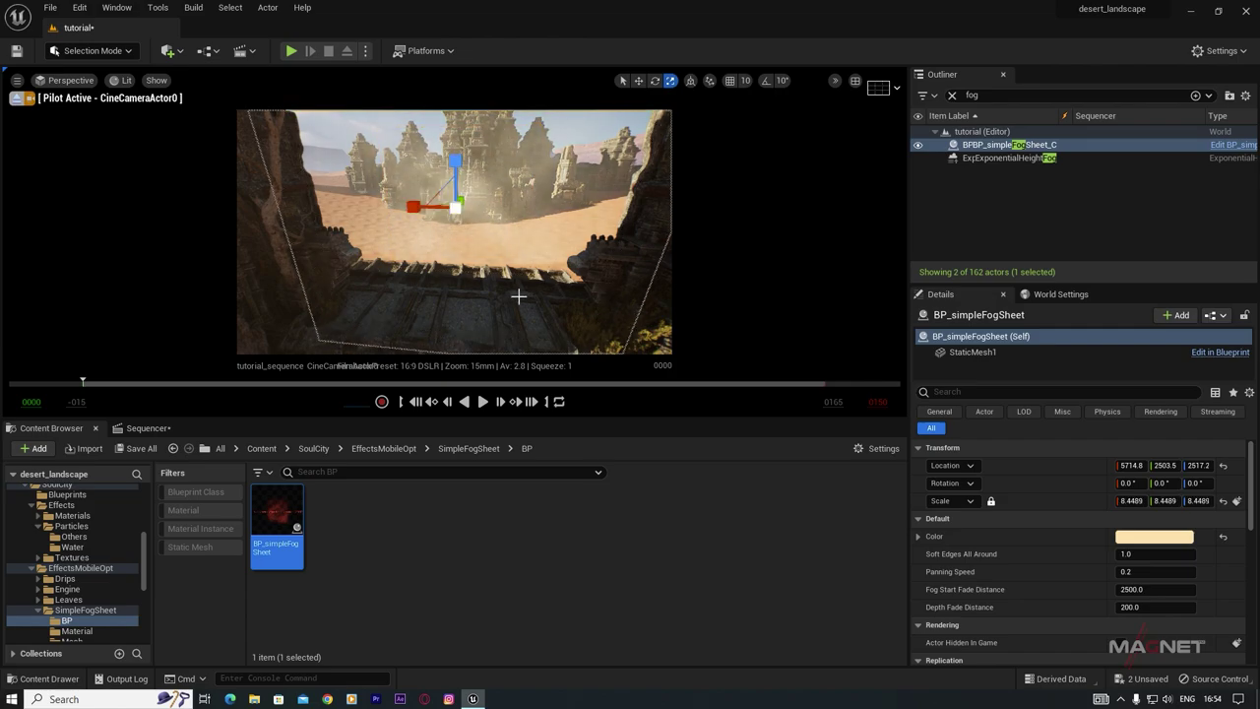
drag(455, 177, 347, 128)
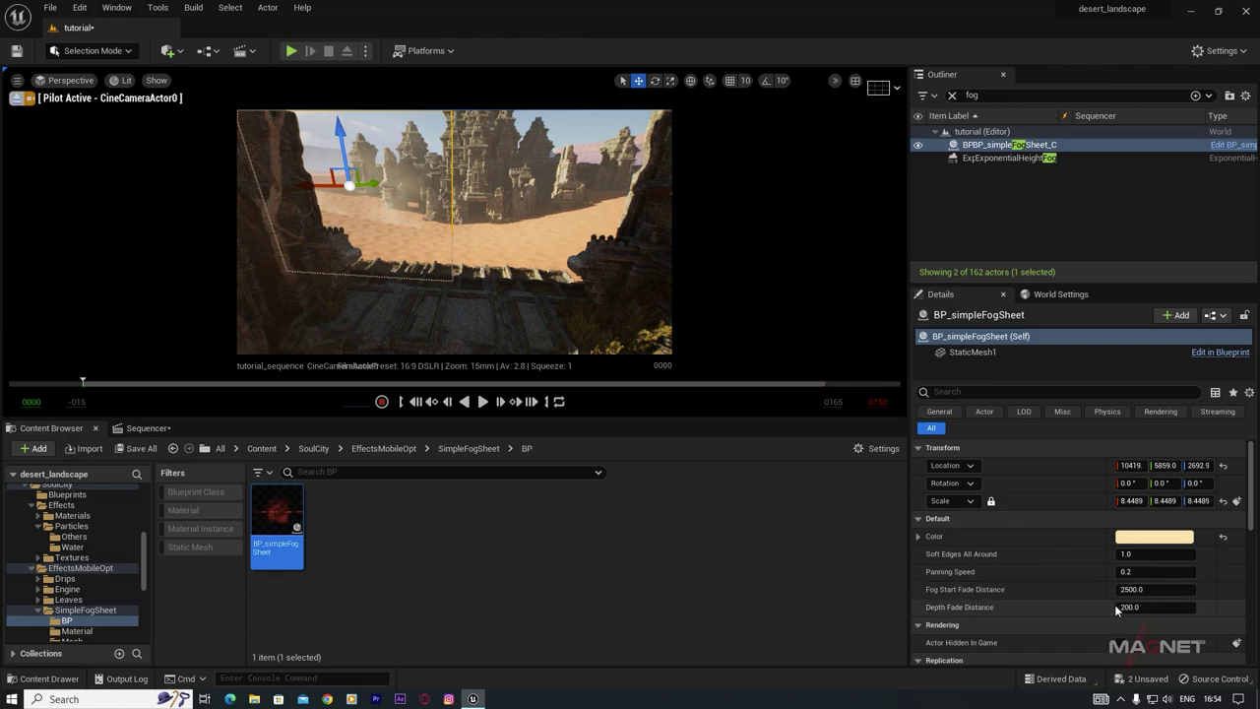
Step: Set the fog sheet's Fog Start Fade Distance to about 3205.9 and its Depth Fade Distance to about 2484.2
drag(1155, 589, 1186, 588)
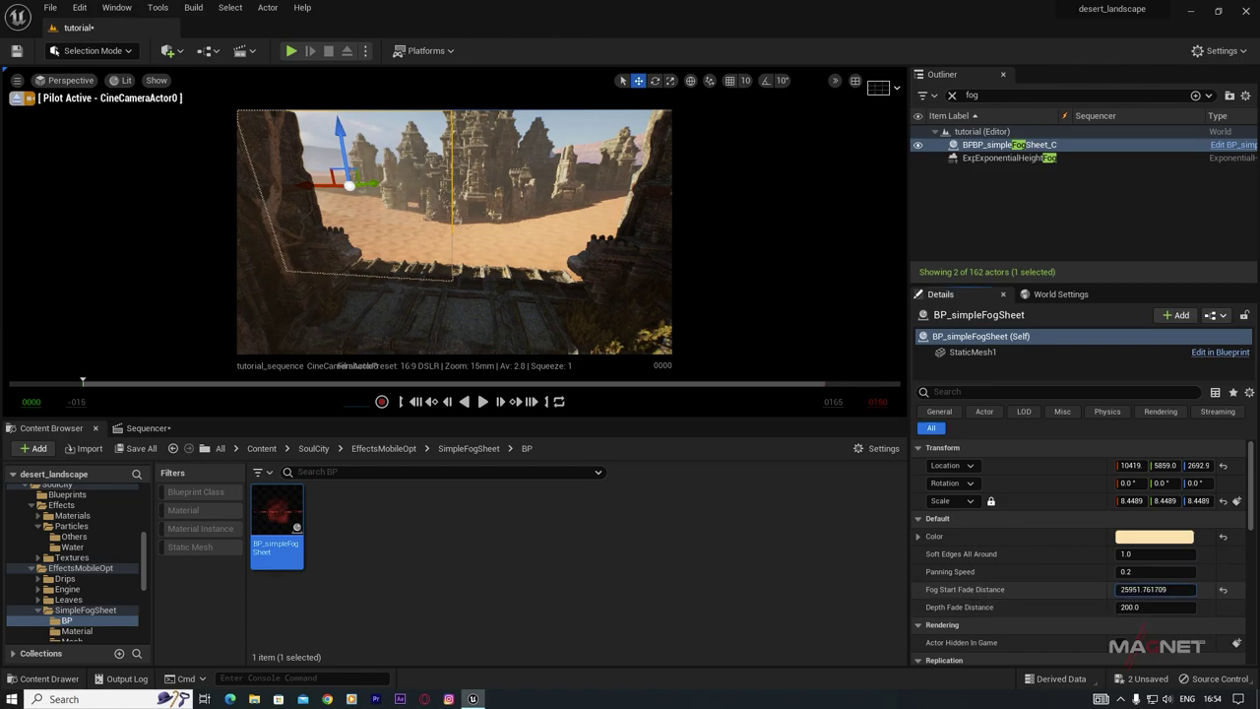
scroll(979, 577, down, 1)
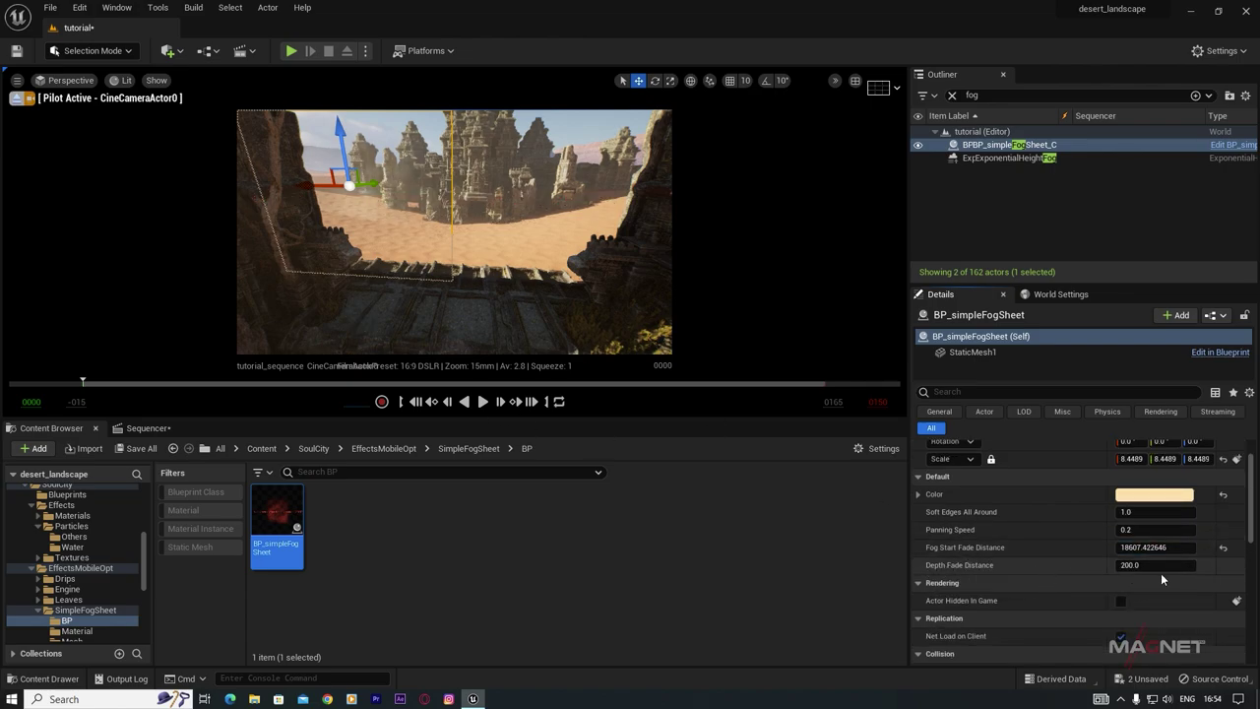
drag(1122, 565, 1110, 547)
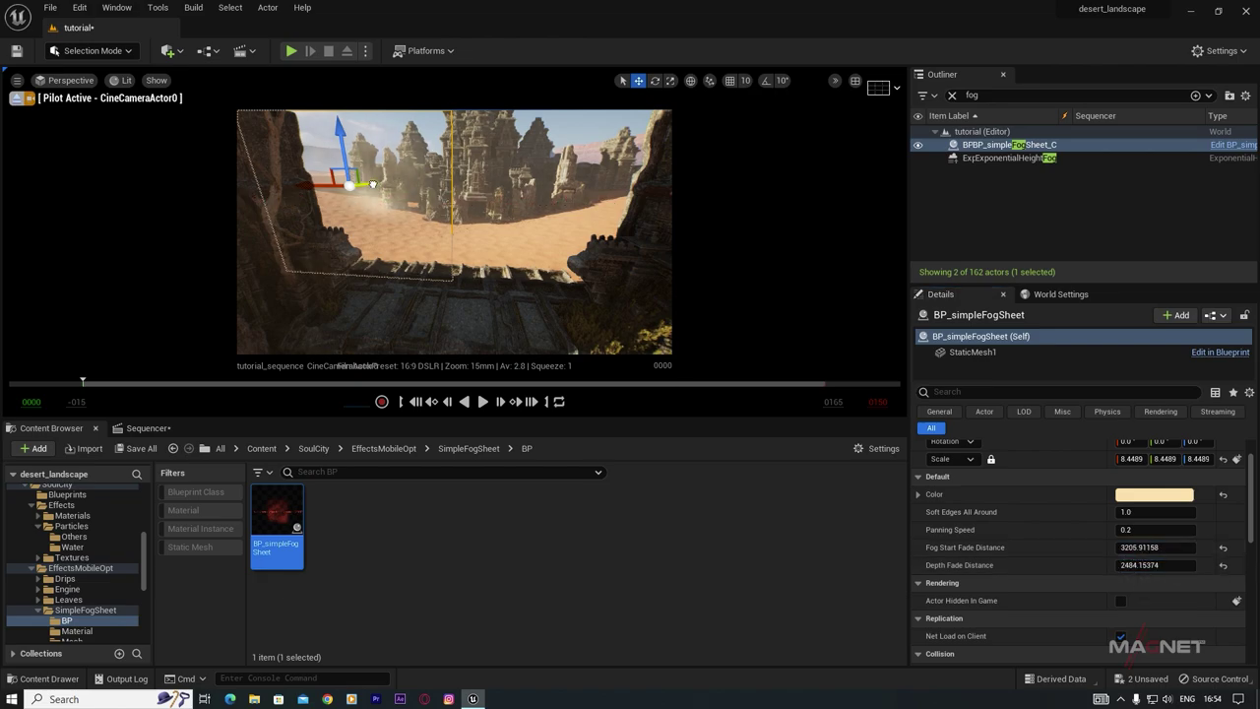
Step: Shift the fog sheet along its Y axis, and place a copy of it in front of the central temple
drag(372, 184, 401, 180)
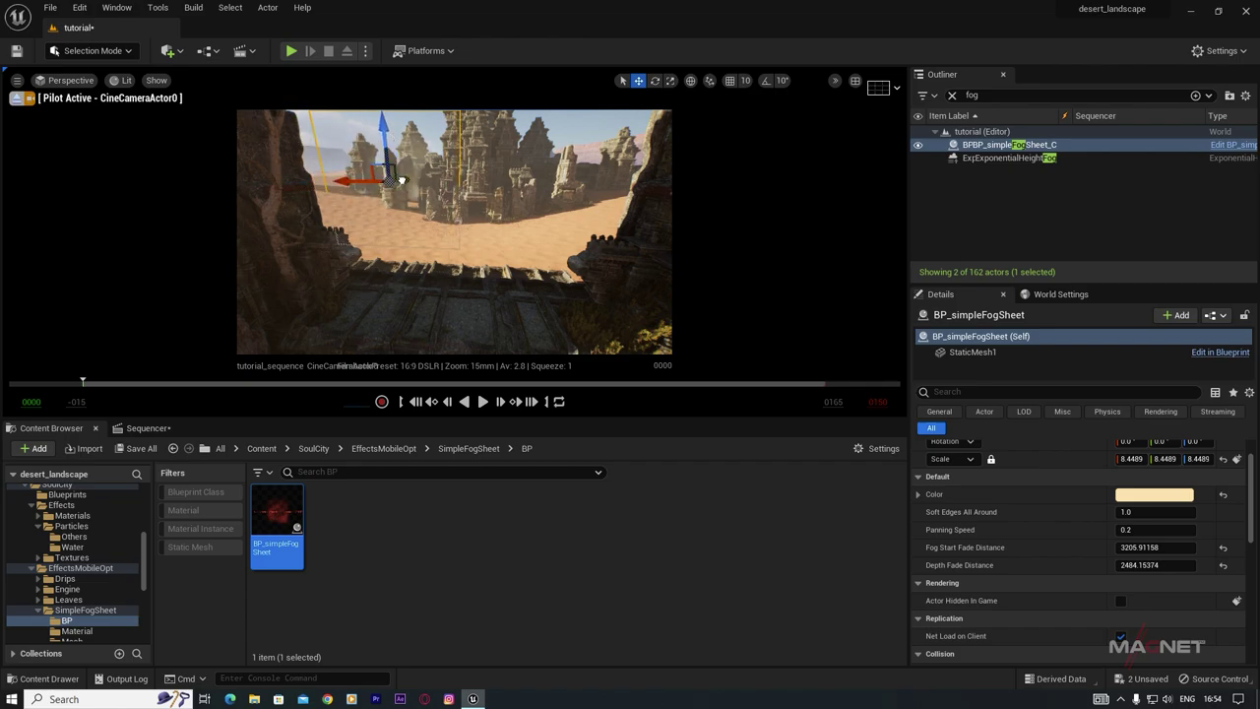
key(s)
right_drag(401, 180, 413, 165)
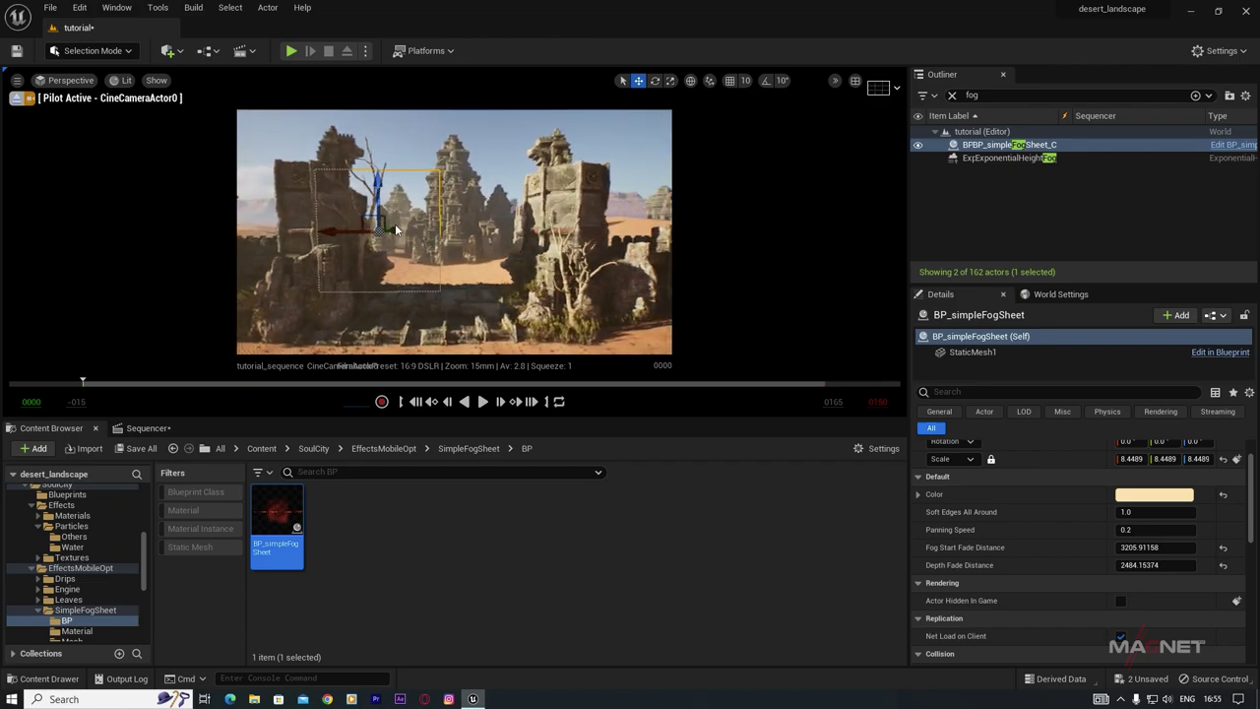
alt+drag(338, 231, 417, 231)
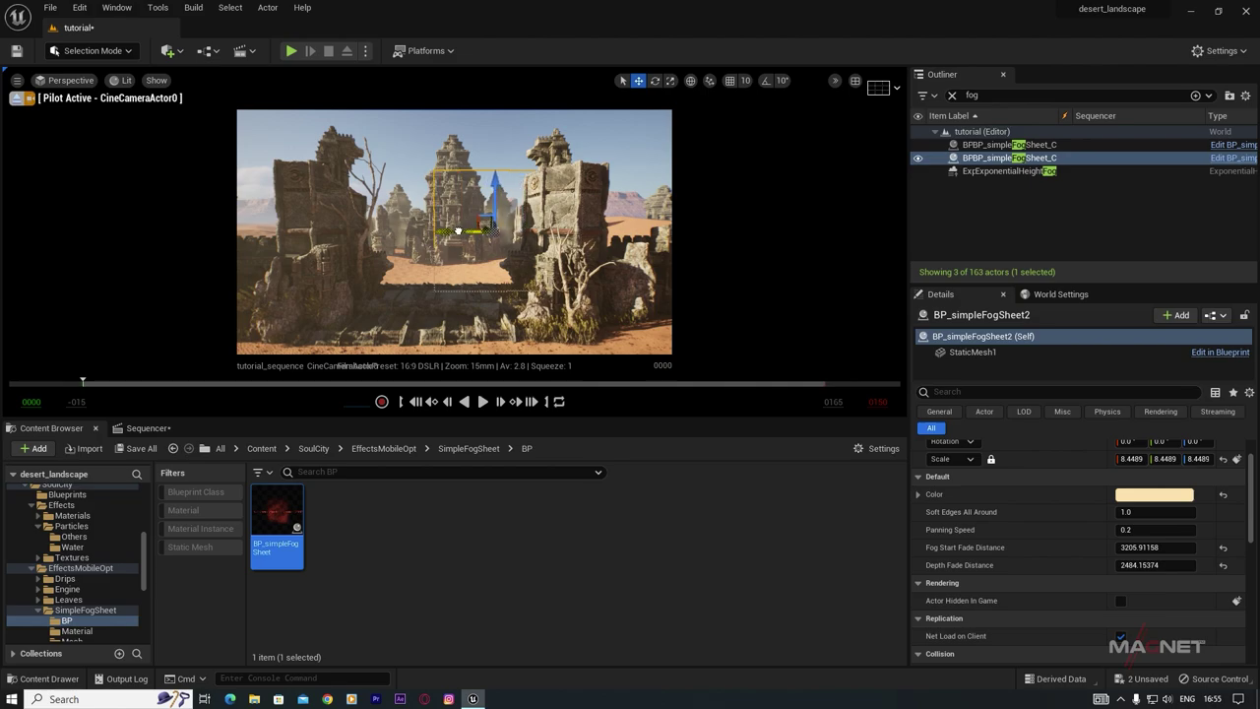
Step: Duplicate the central fog sheet out beyond the ruins toward the tall rock, and rotate the copy to about 27° around Z
mouse_move(502, 280)
right_down()
mouse_move(466, 236)
mouse_move(482, 266)
mouse_move(500, 265)
right_up()
right_drag(385, 227, 385, 227)
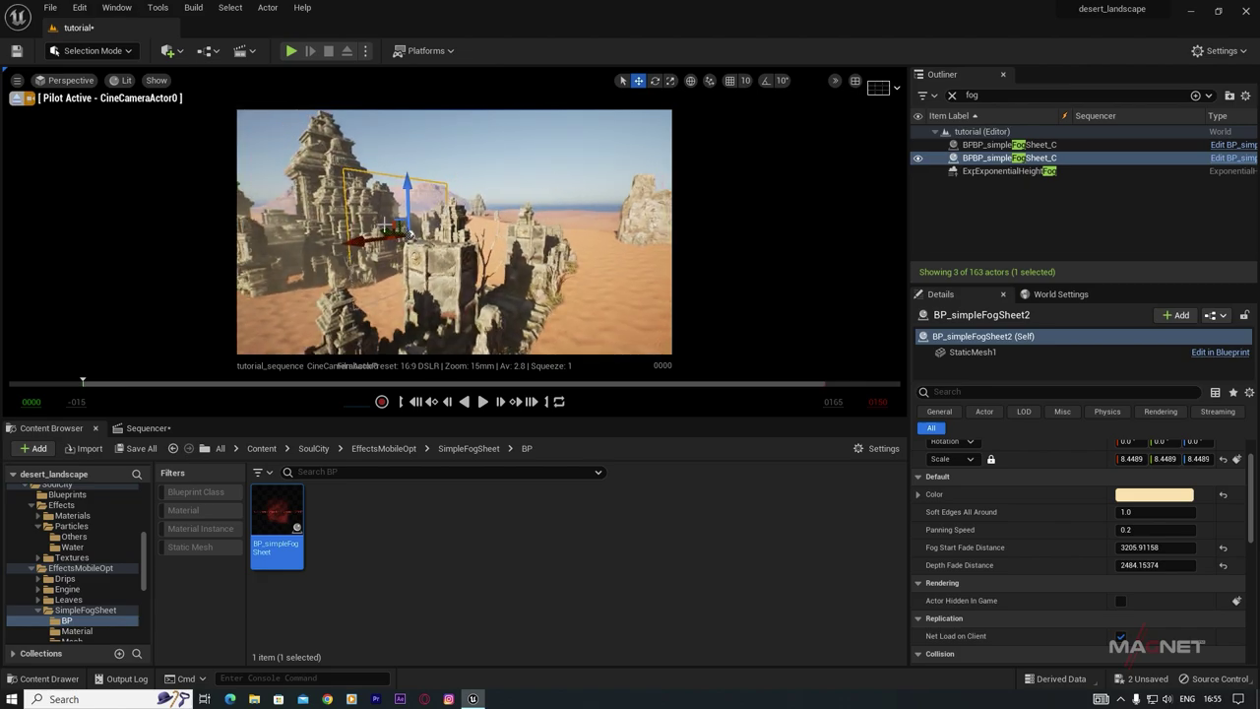
alt+drag(396, 230, 477, 258)
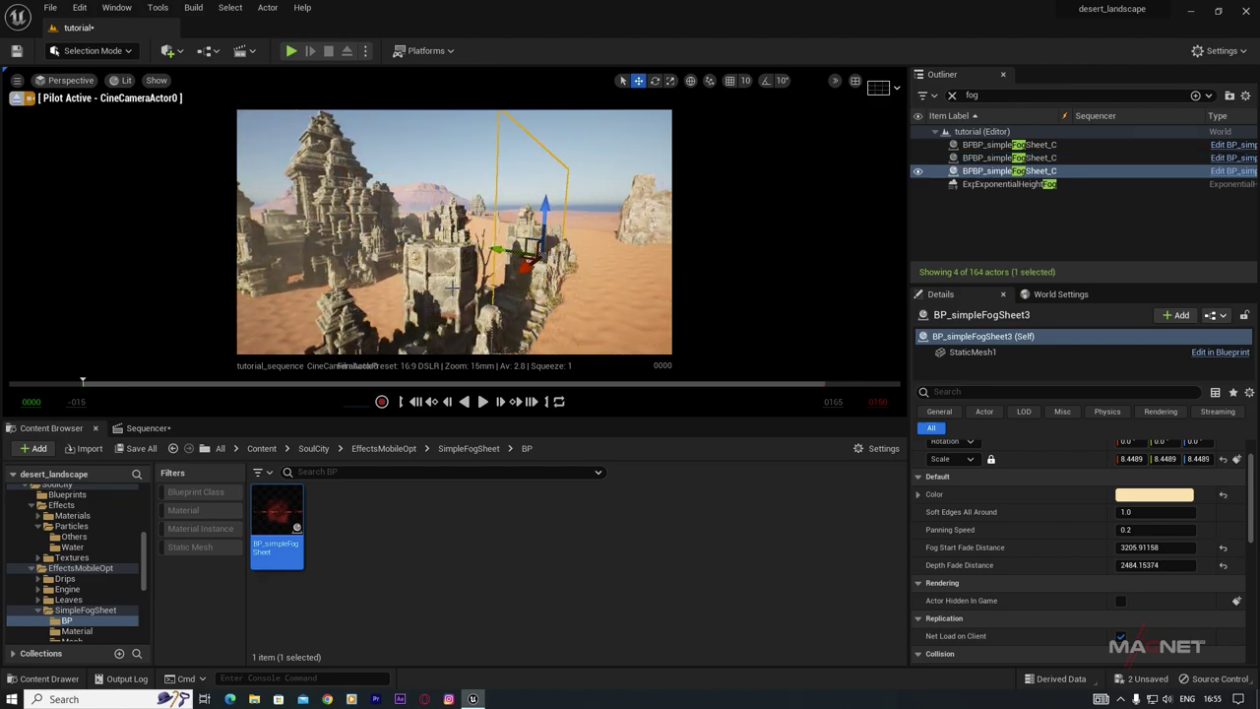
right_drag(452, 288, 366, 275)
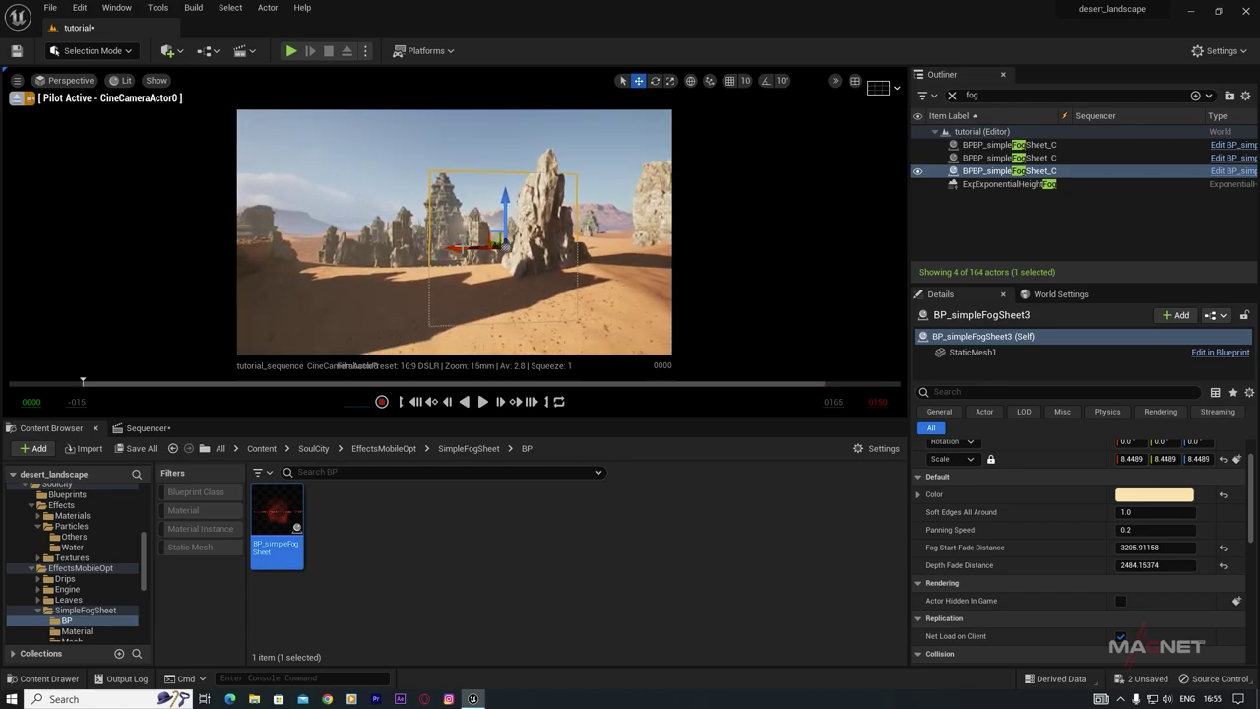
right_drag(533, 267, 504, 264)
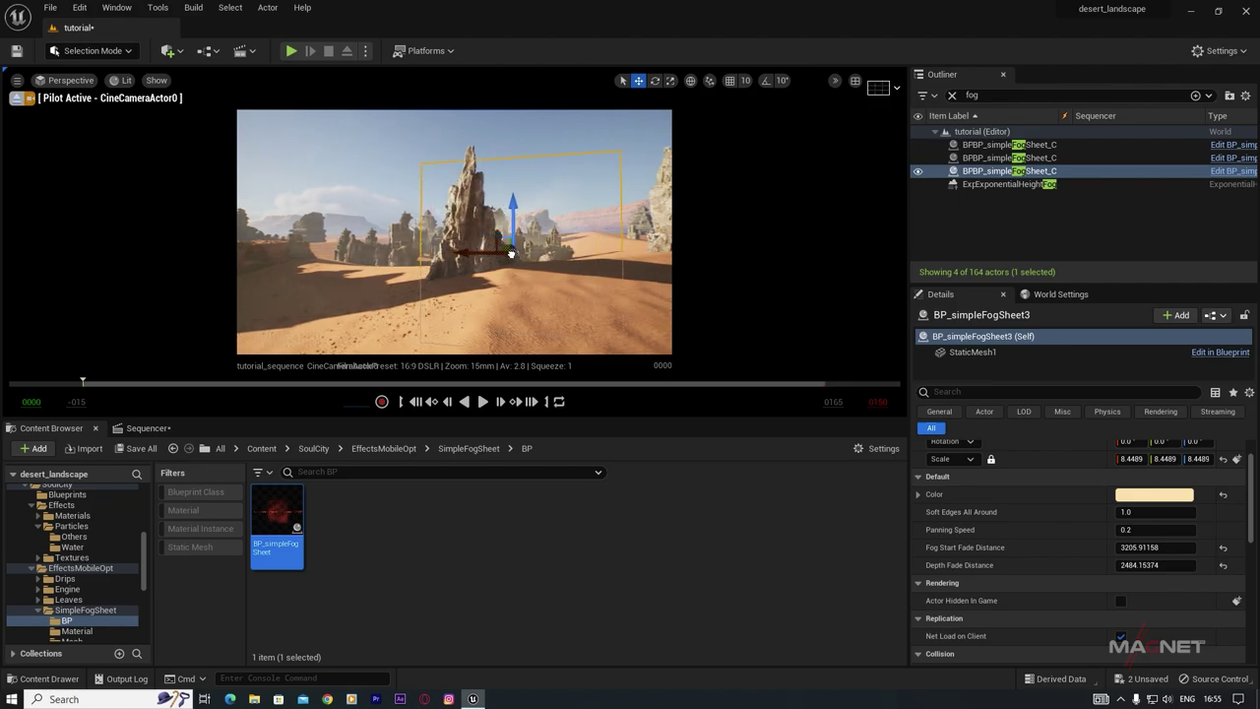
right_drag(525, 285, 514, 274)
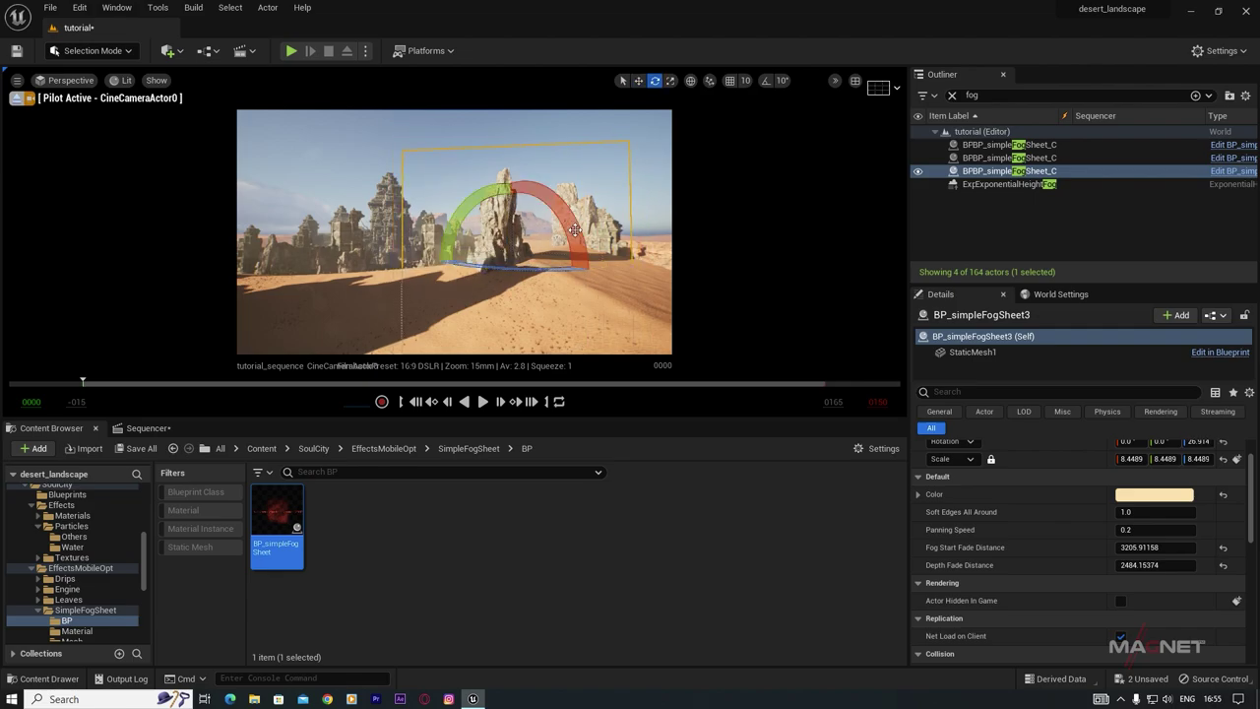
click(607, 192)
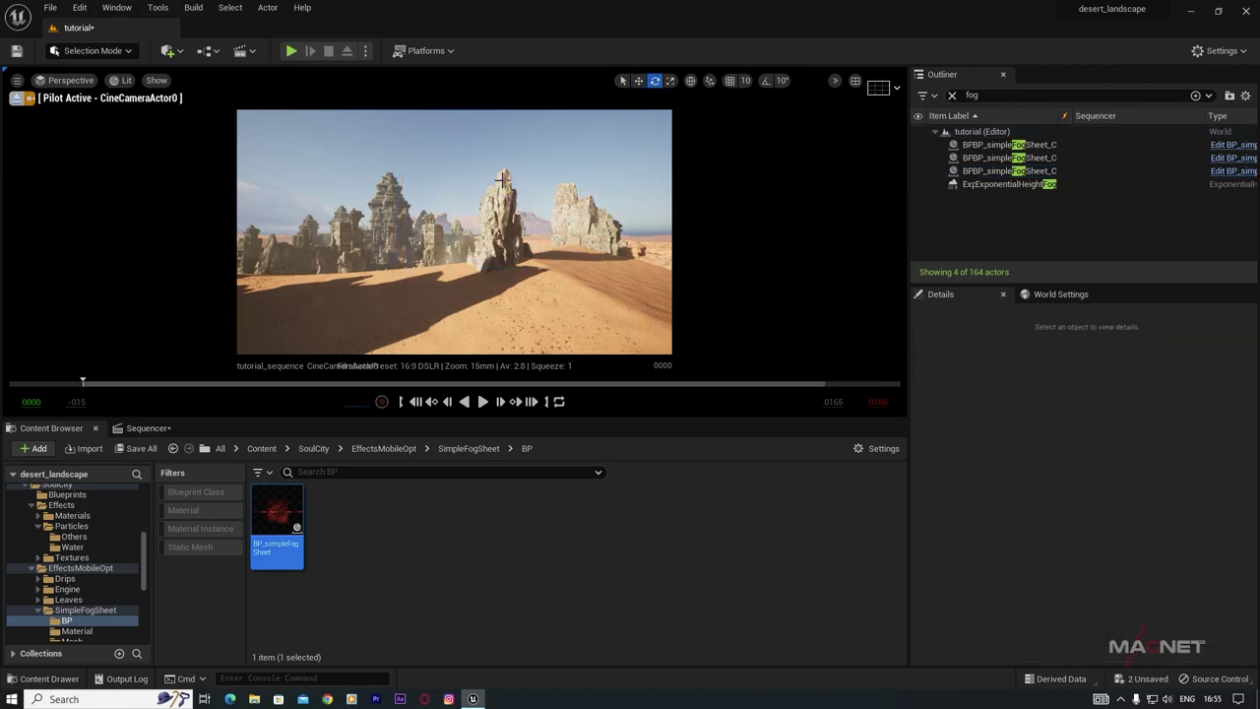
Step: Duplicate the first fog sheet to the opposite side of the temple, over the dunes, and rotate the copy to about -47° around Z
key(w)
right_drag(532, 242, 501, 241)
click(1004, 144)
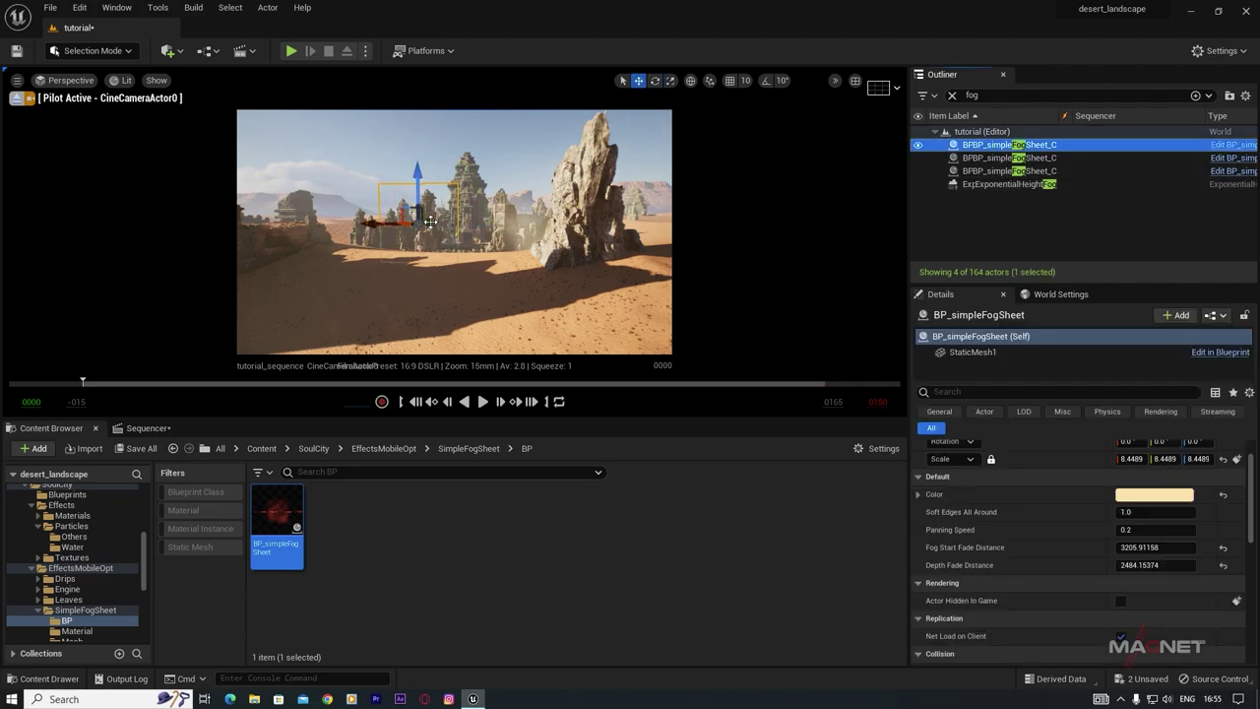
key(ctrl+d)
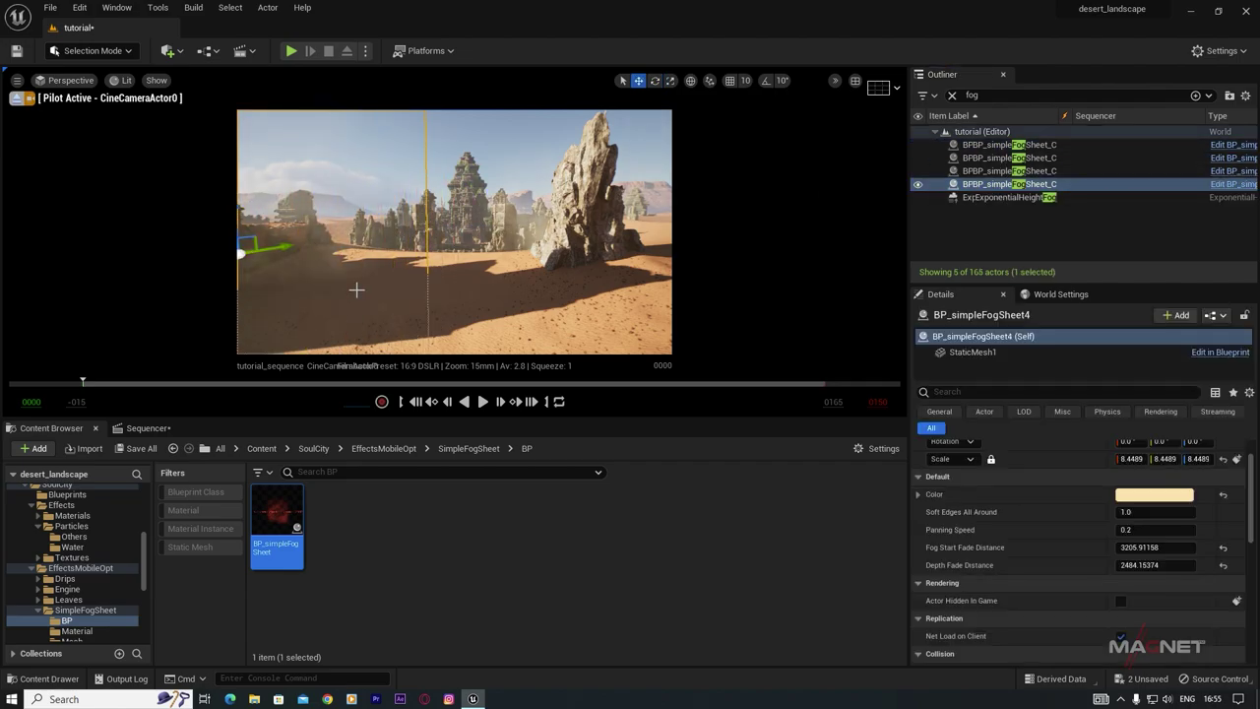
key(e)
right_drag(325, 285, 295, 281)
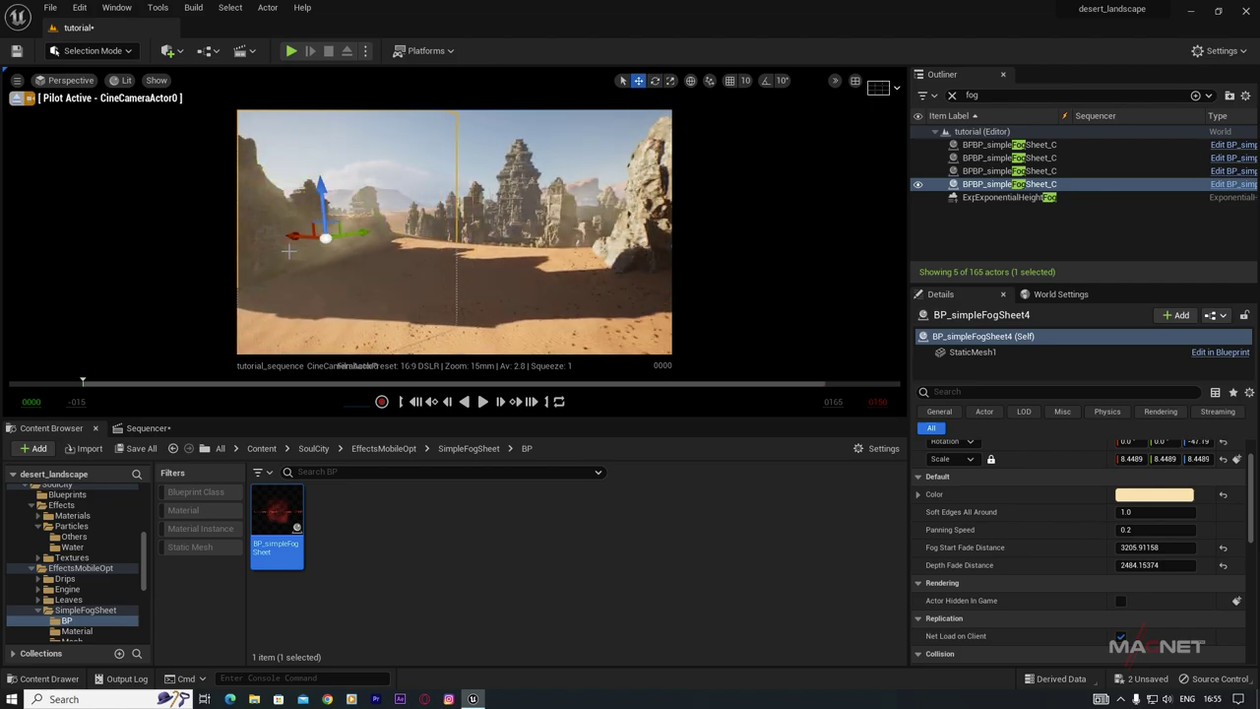
click(453, 145)
Step: Fly the piloted camera around the front of the ruins and down to the sand to examine the fog around the temple
key(w)
mouse_move(452, 282)
right_down()
mouse_move(423, 291)
mouse_move(477, 266)
mouse_move(442, 266)
right_up()
key(s)
key(w)
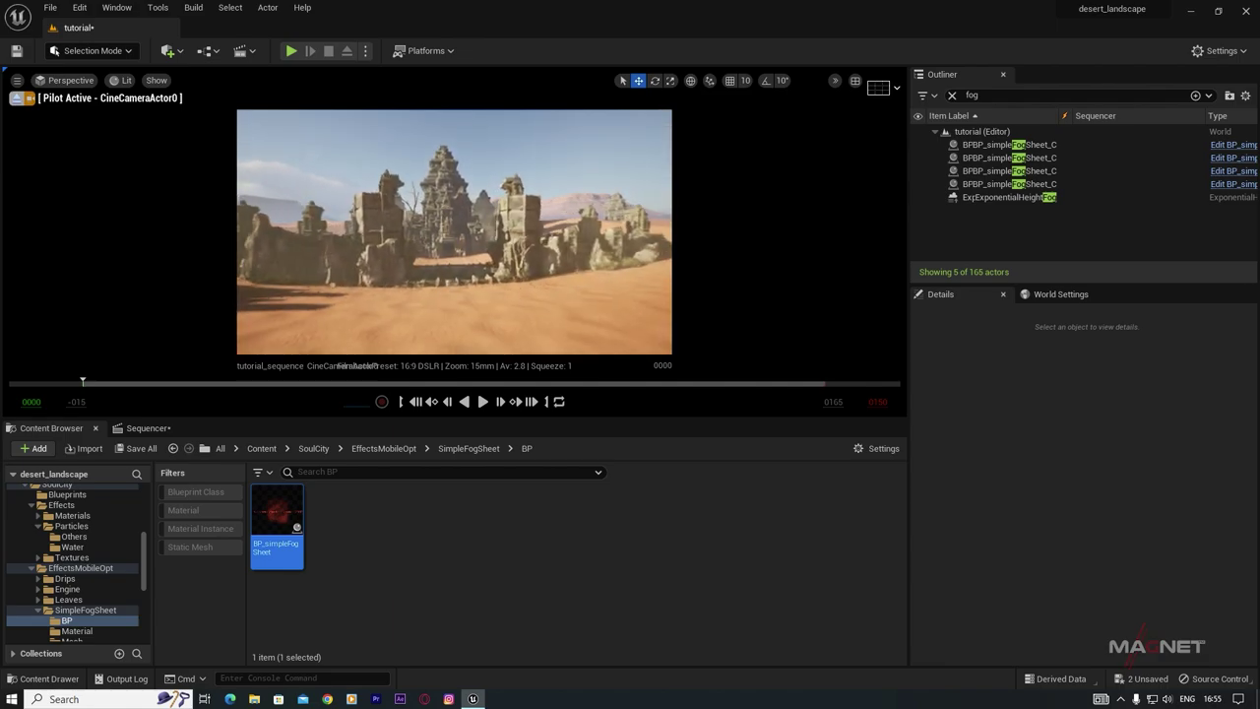
right_drag(366, 145, 422, 270)
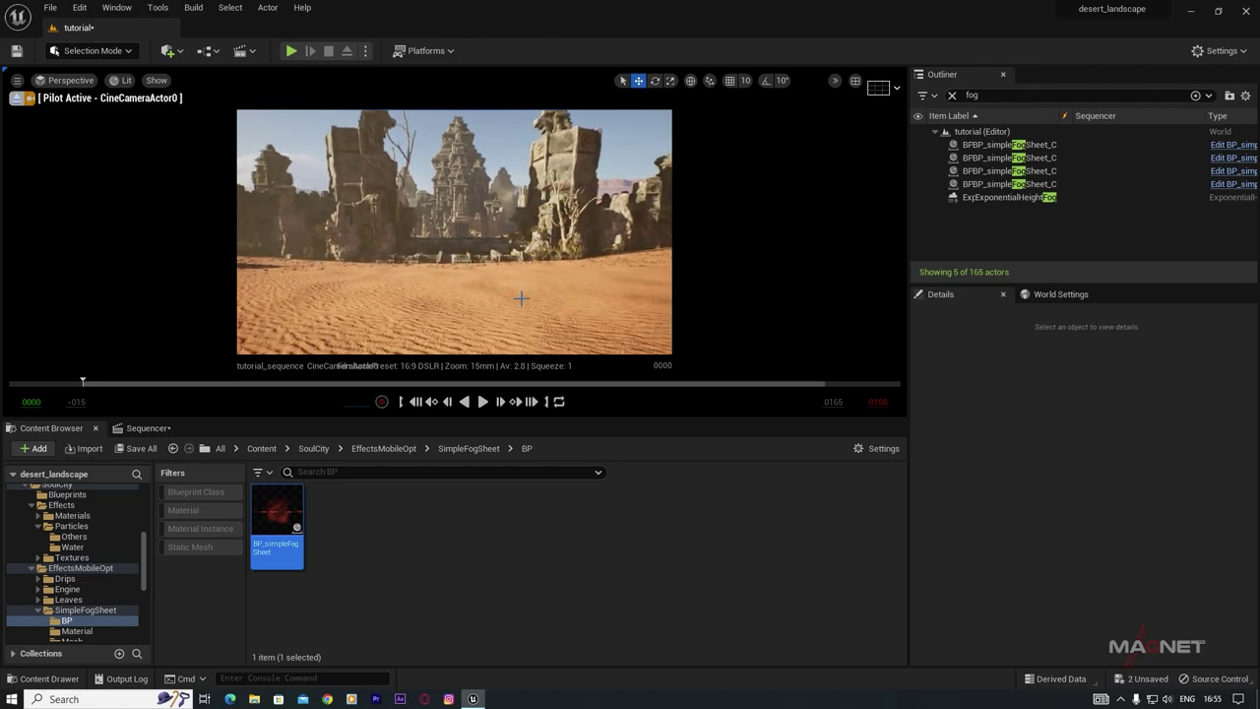
right_drag(521, 298, 521, 297)
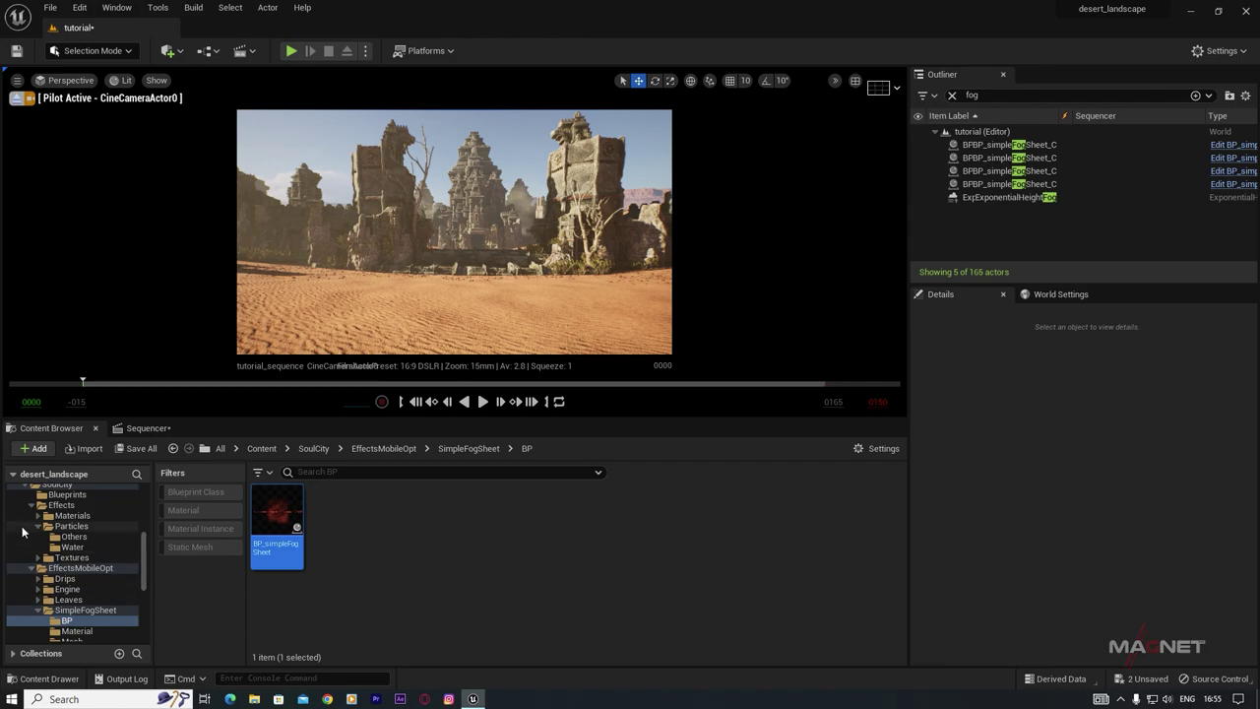
Step: Collapse the SoulCity folder and browse the ParagonLtBelica content to the Belica hero's Meshes folder
scroll(23, 531, up, 3)
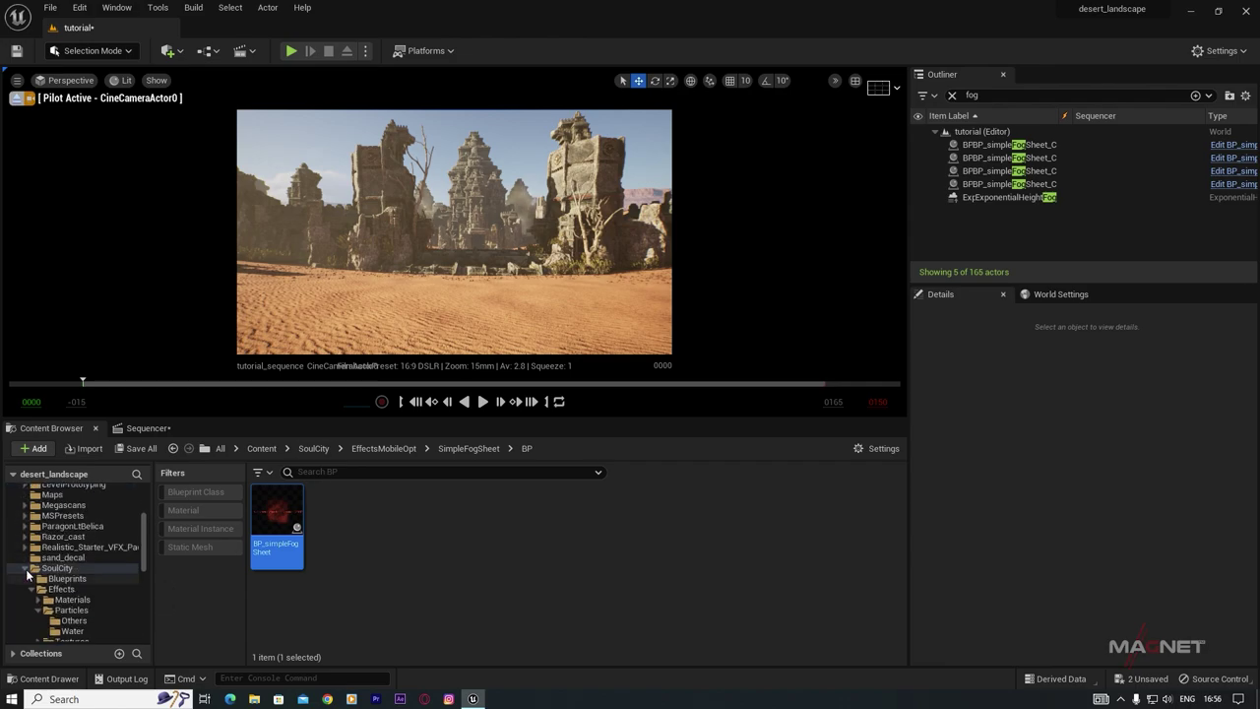
click(25, 569)
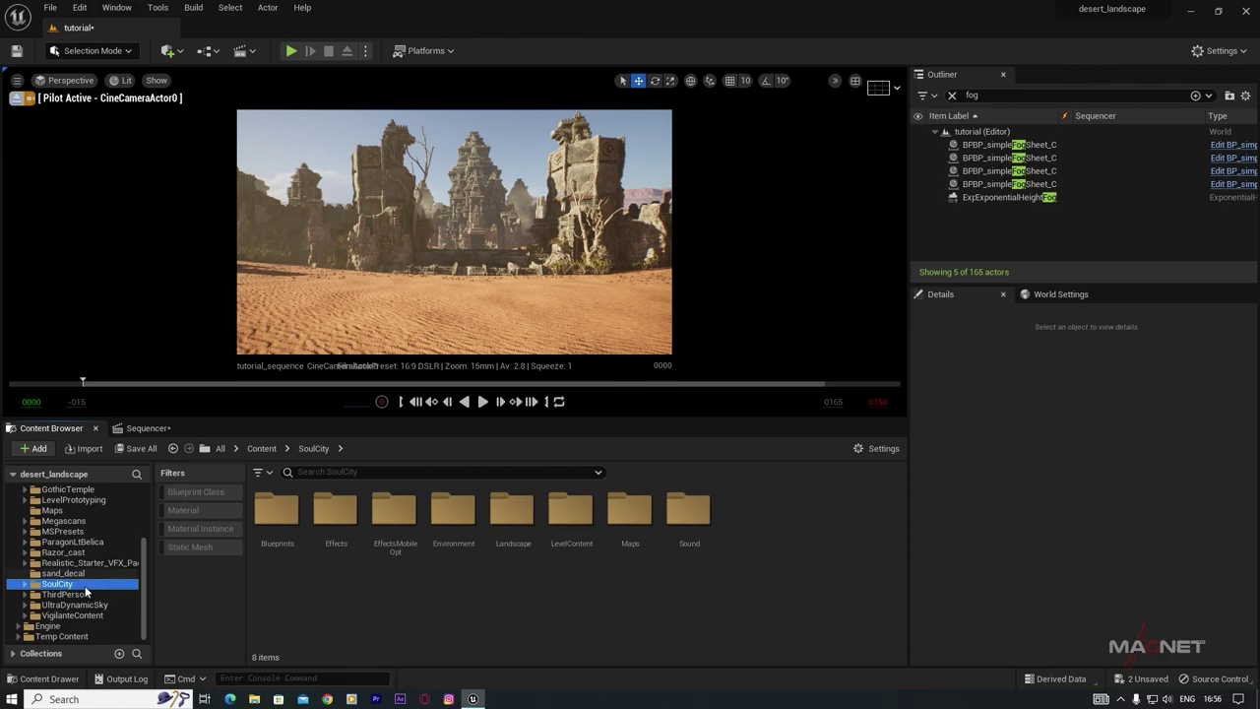
click(72, 541)
double_click(336, 510)
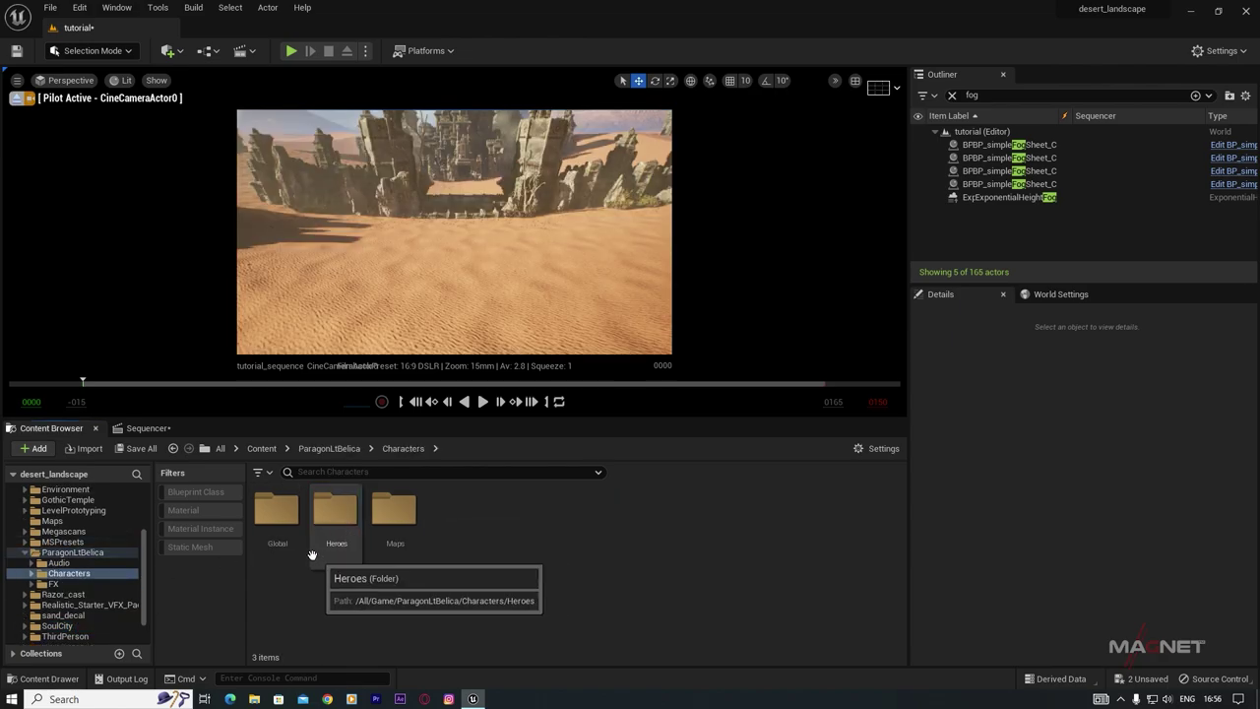
double_click(338, 514)
click(277, 512)
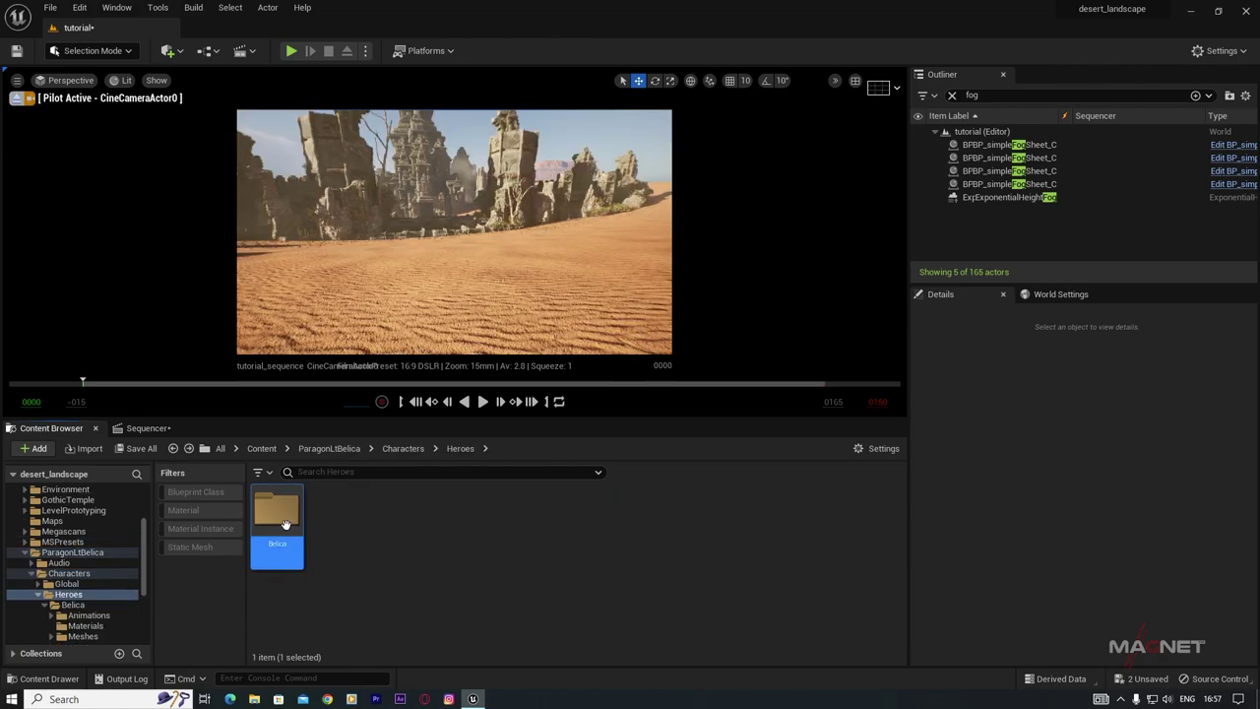
double_click(276, 512)
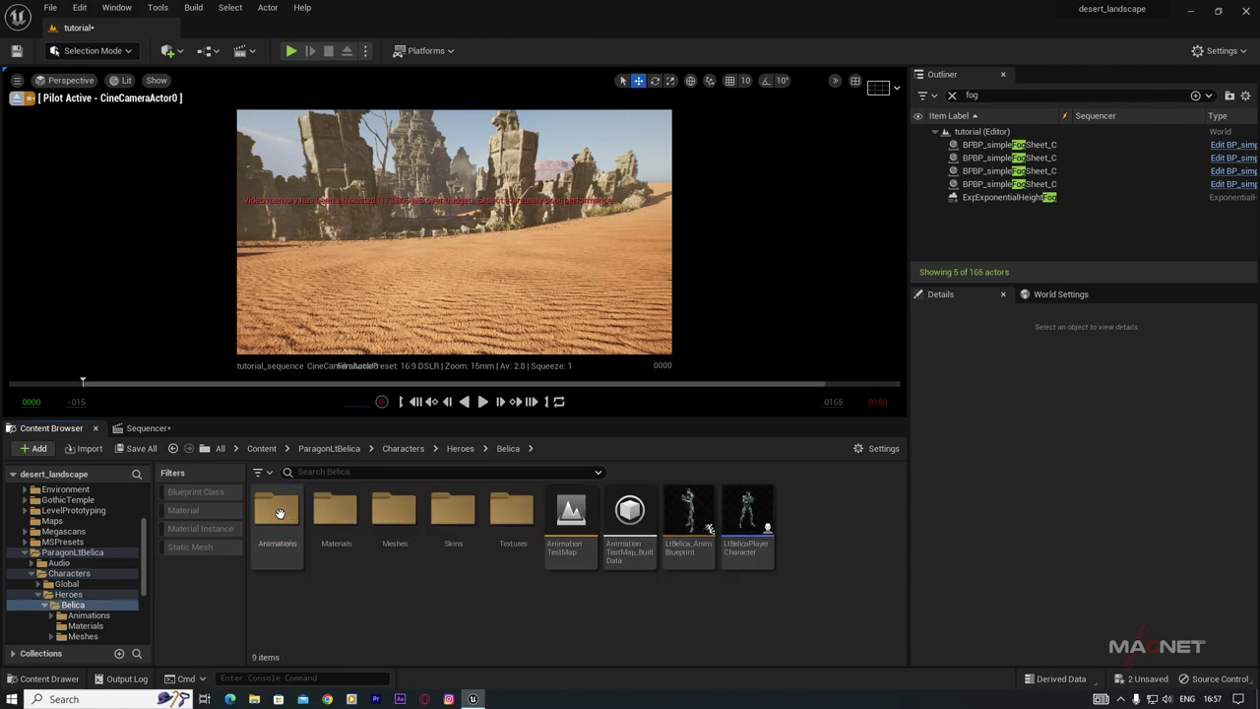
double_click(392, 516)
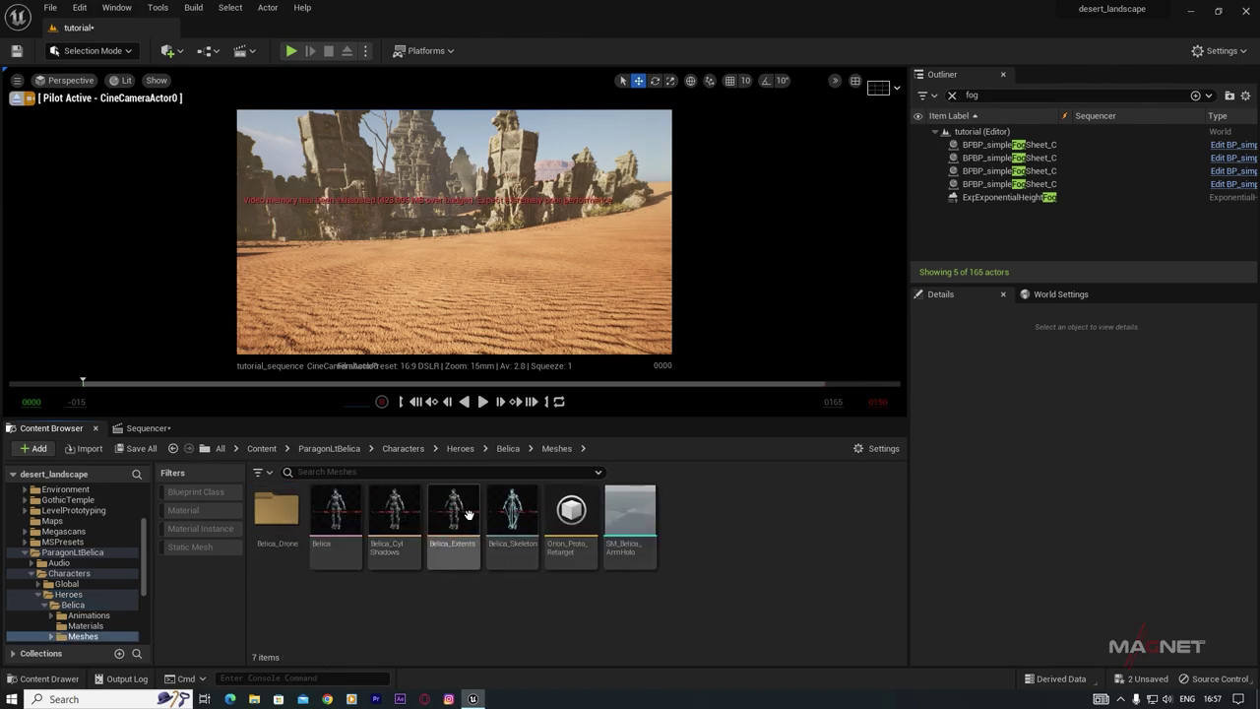
Step: Place the Belica skeletal mesh on the sand in front of the ruins and adjust its position in the camera view
click(336, 513)
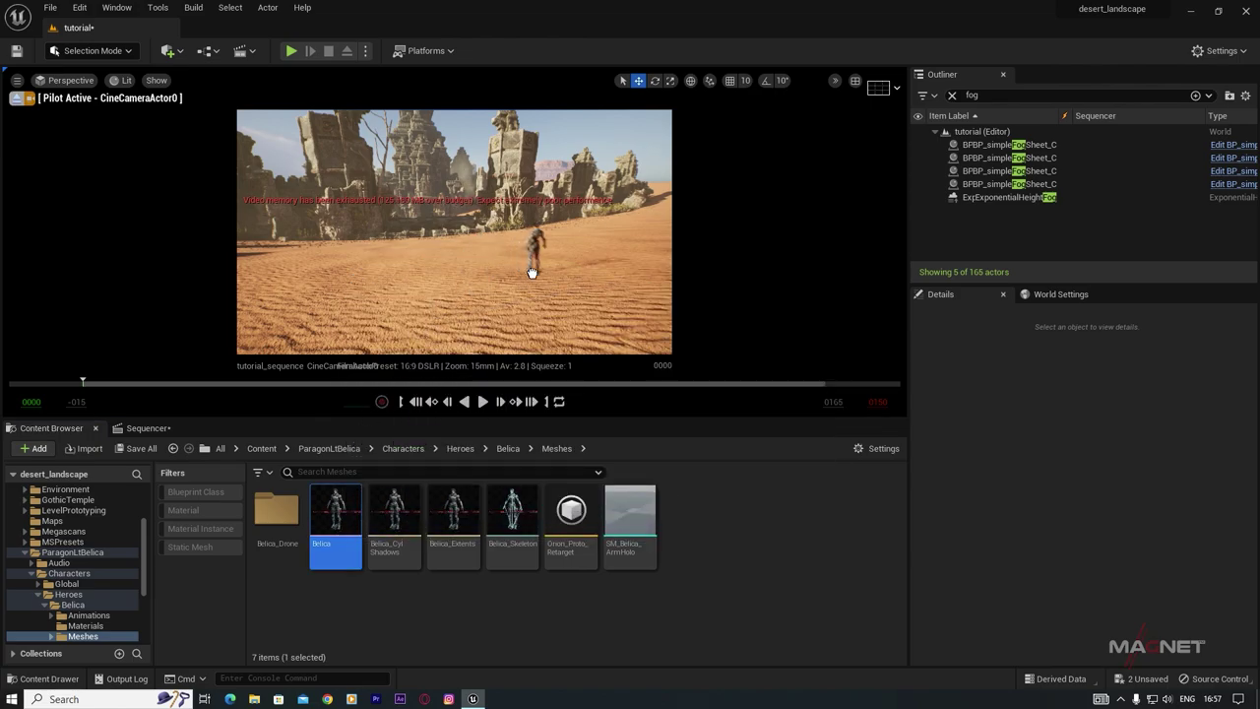
drag(531, 272, 544, 290)
drag(468, 295, 494, 285)
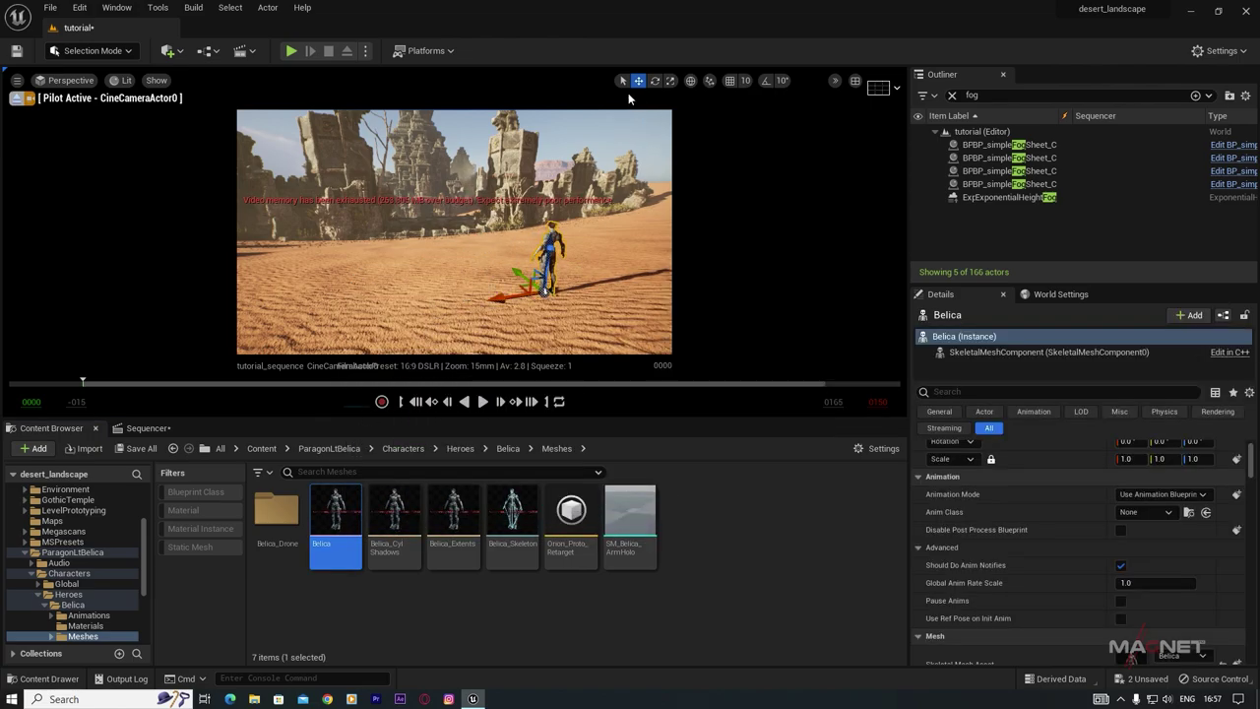
key(Escape)
right_drag(495, 284, 522, 286)
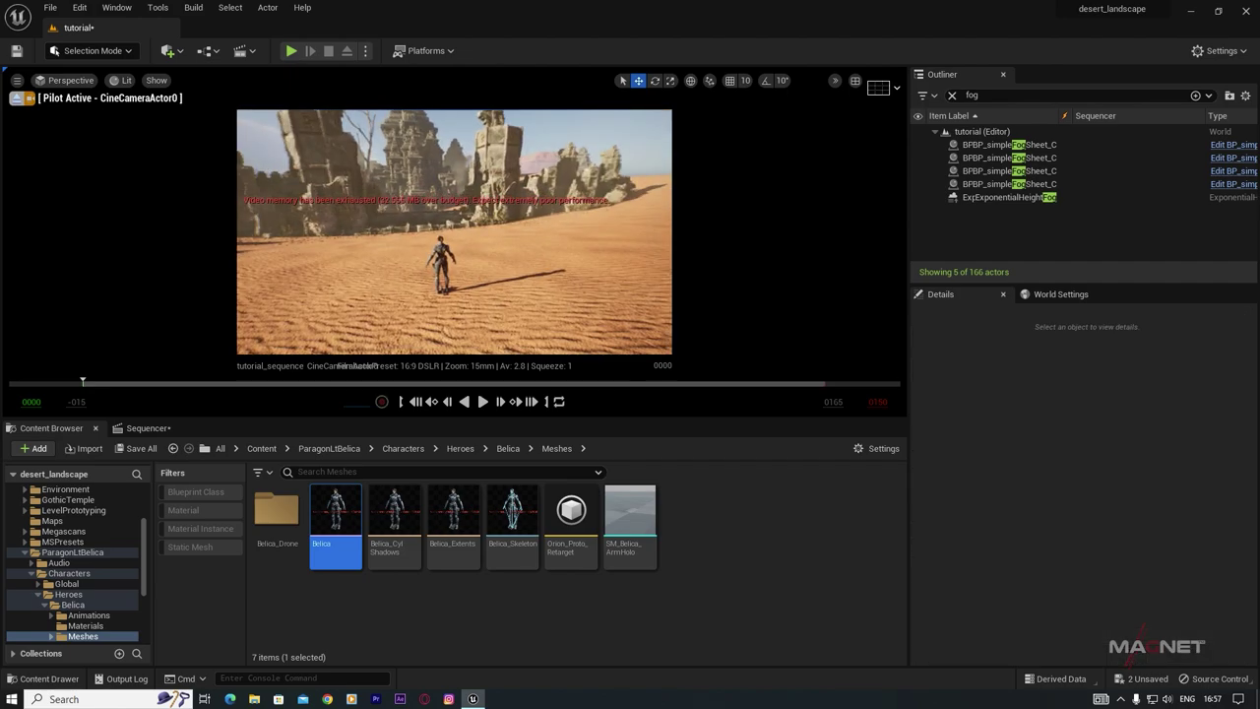
Step: Adjust the camera speed and bring the piloted camera up close behind the Belica character
click(836, 81)
mouse_move(910, 139)
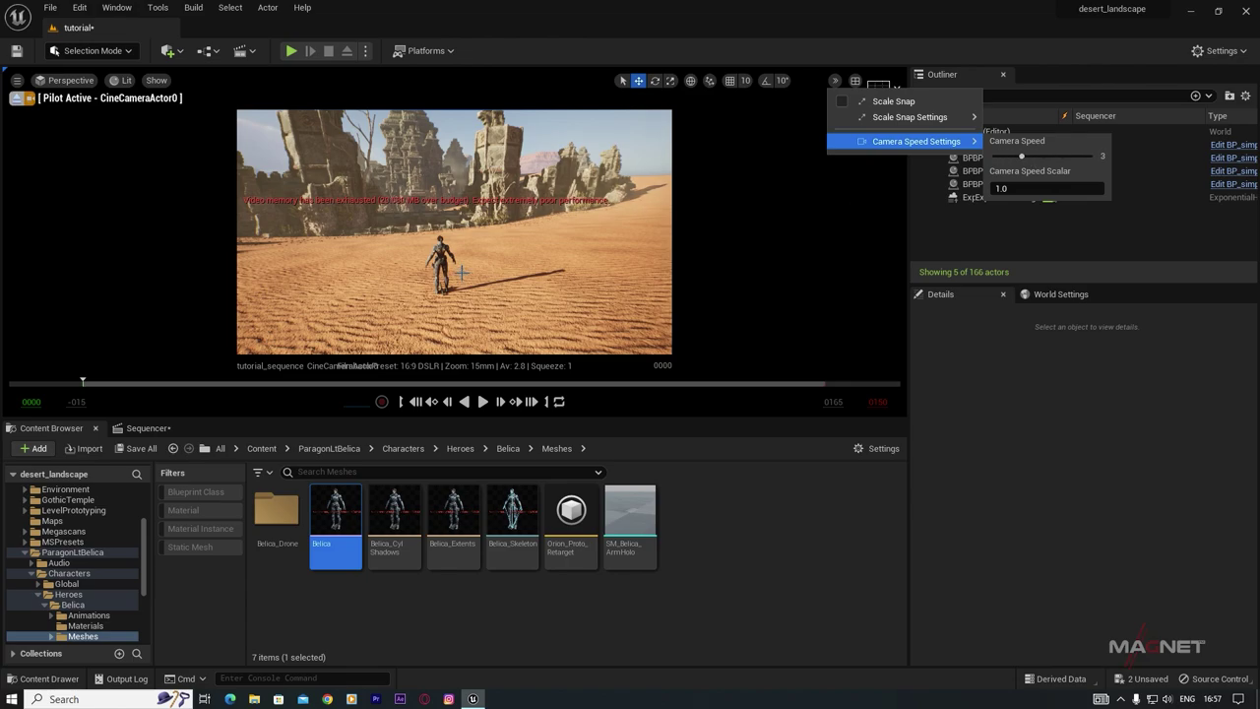
right_drag(461, 272, 461, 273)
scroll(54, 489, up, 3)
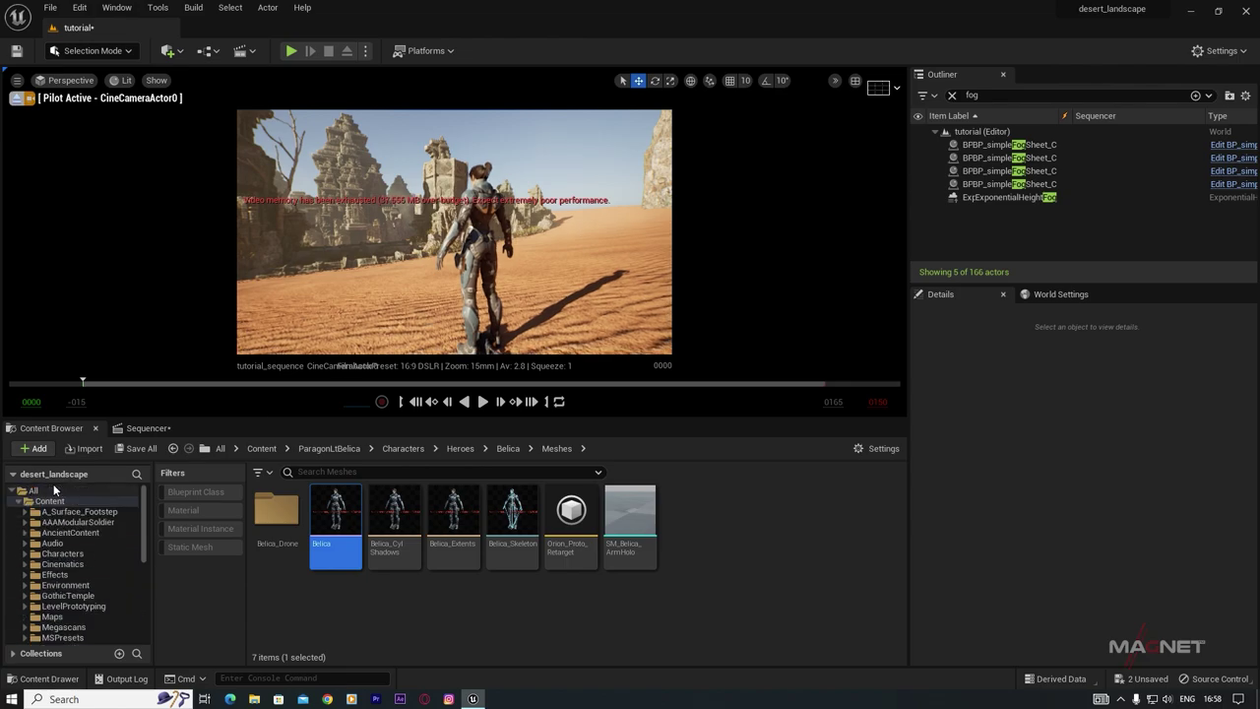
Step: Collapse the CineCameraActor0 tracks in the sequence and add the selected Belica actor as a new track
click(143, 428)
click(10, 548)
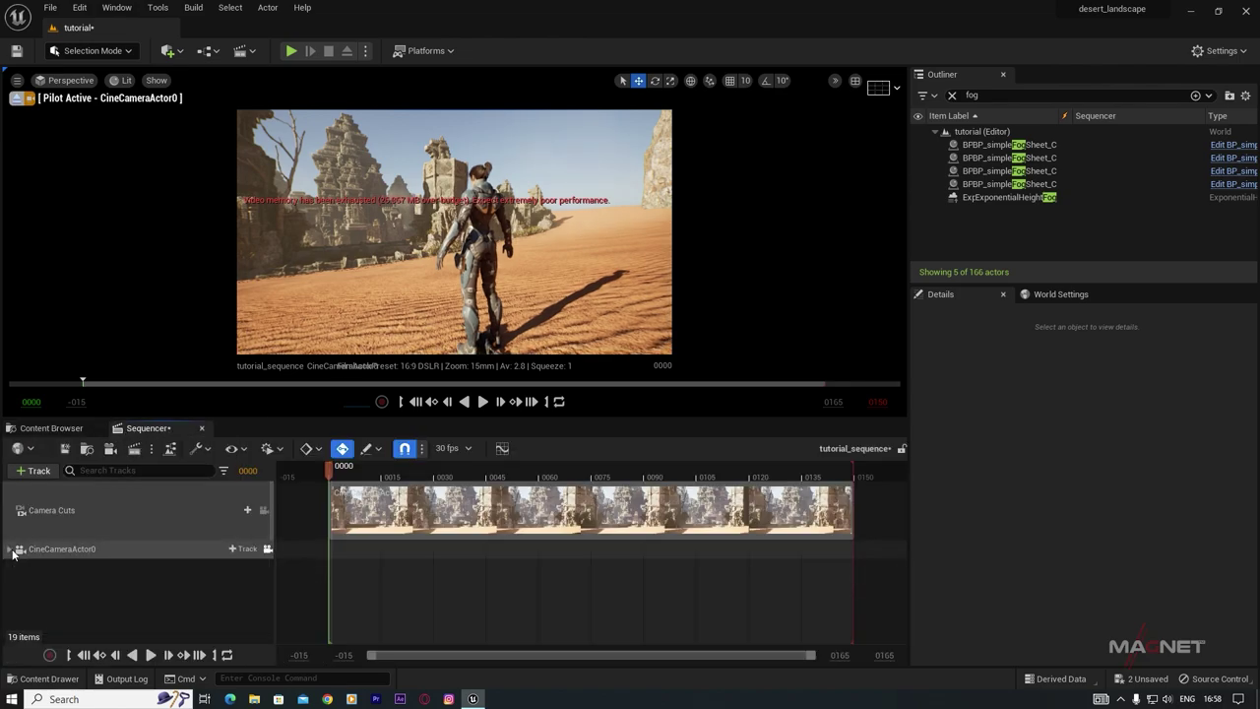
click(462, 255)
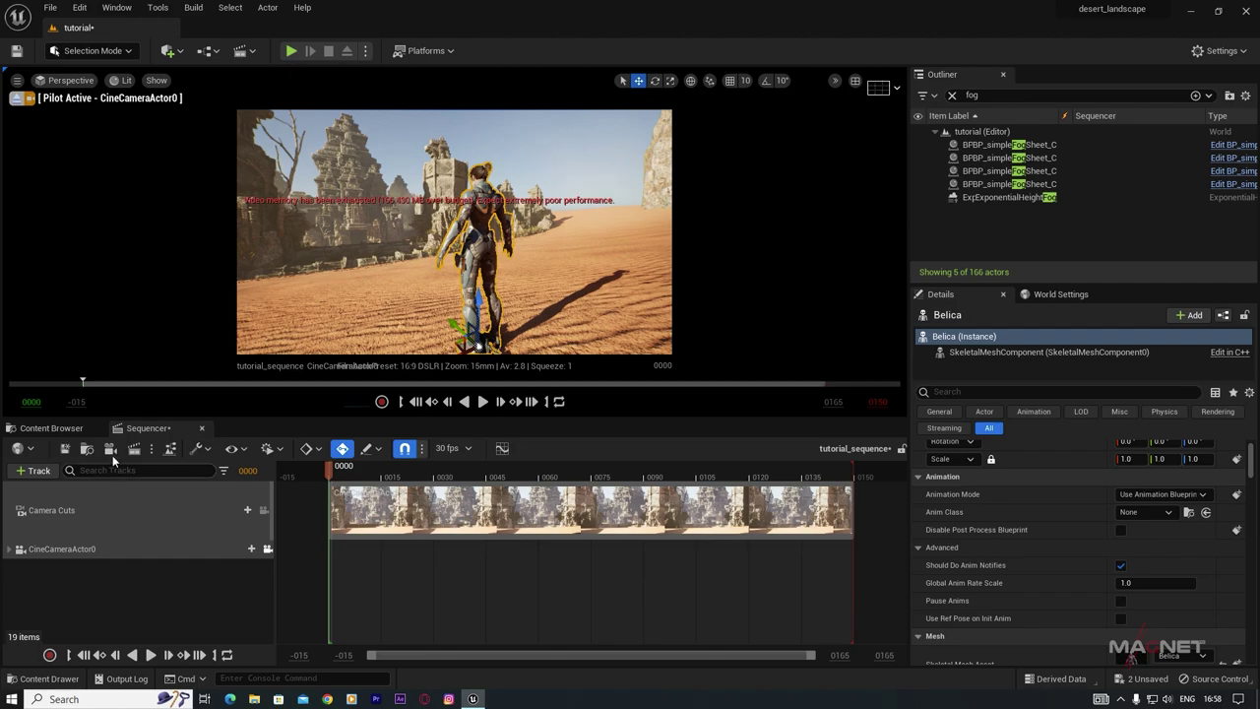
click(29, 471)
mouse_move(84, 256)
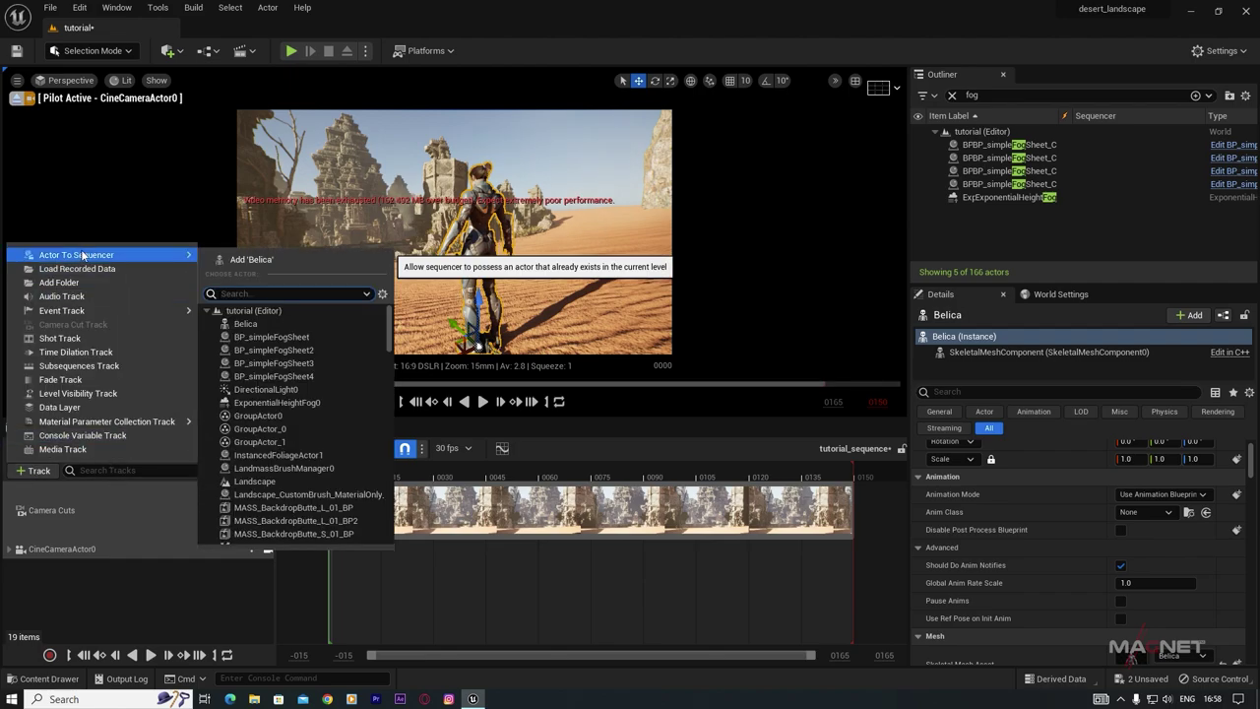
click(252, 260)
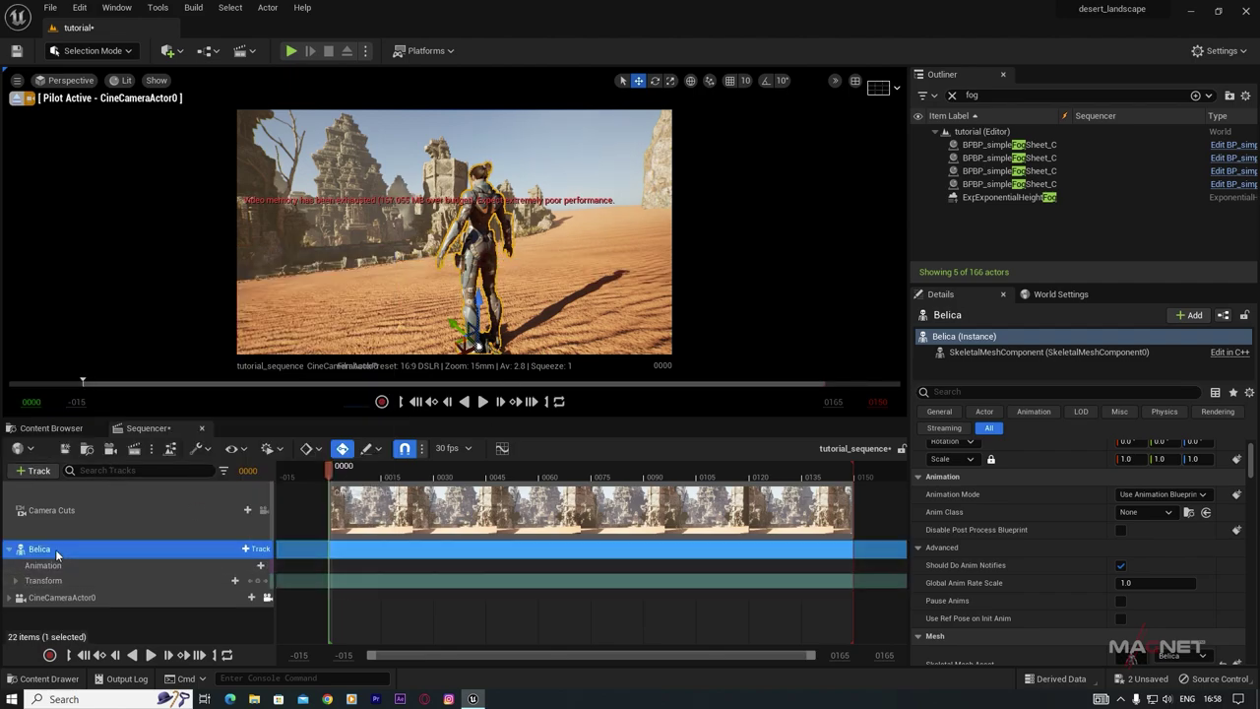
Step: Add the Jog_Fwd animation to the Belica track and stretch its section beyond both ends of the sequence's playback range
click(241, 565)
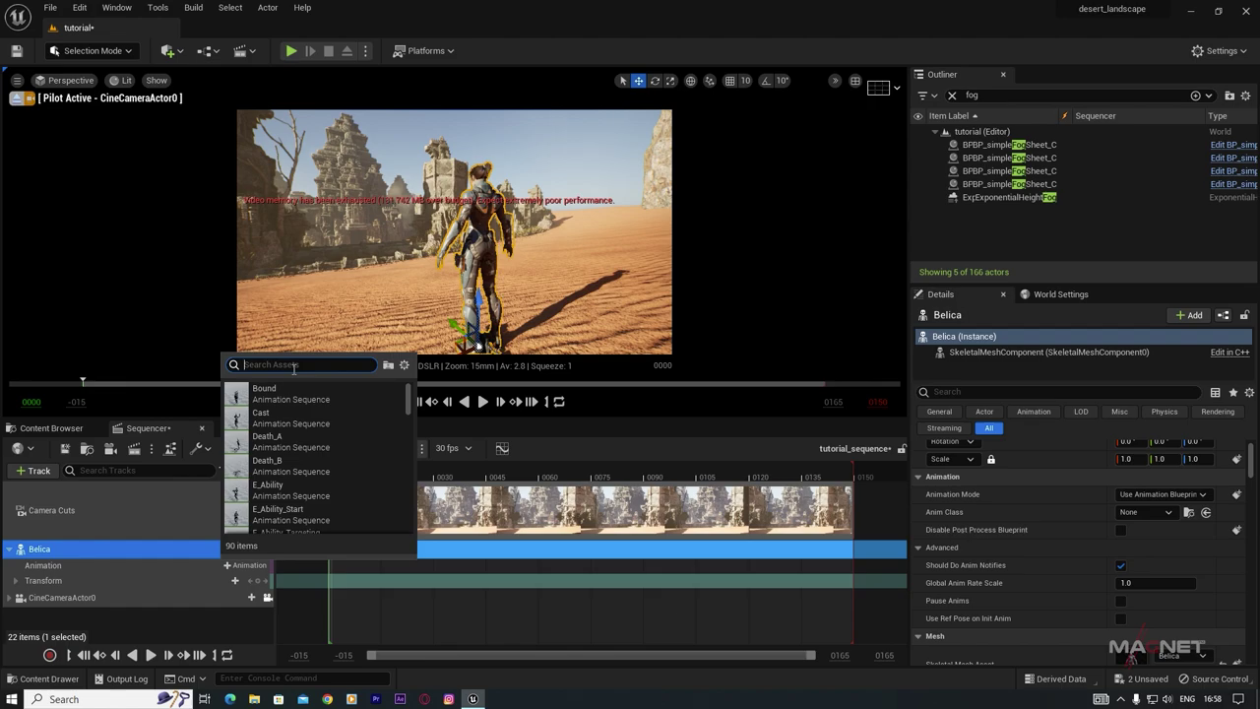
text(jog)
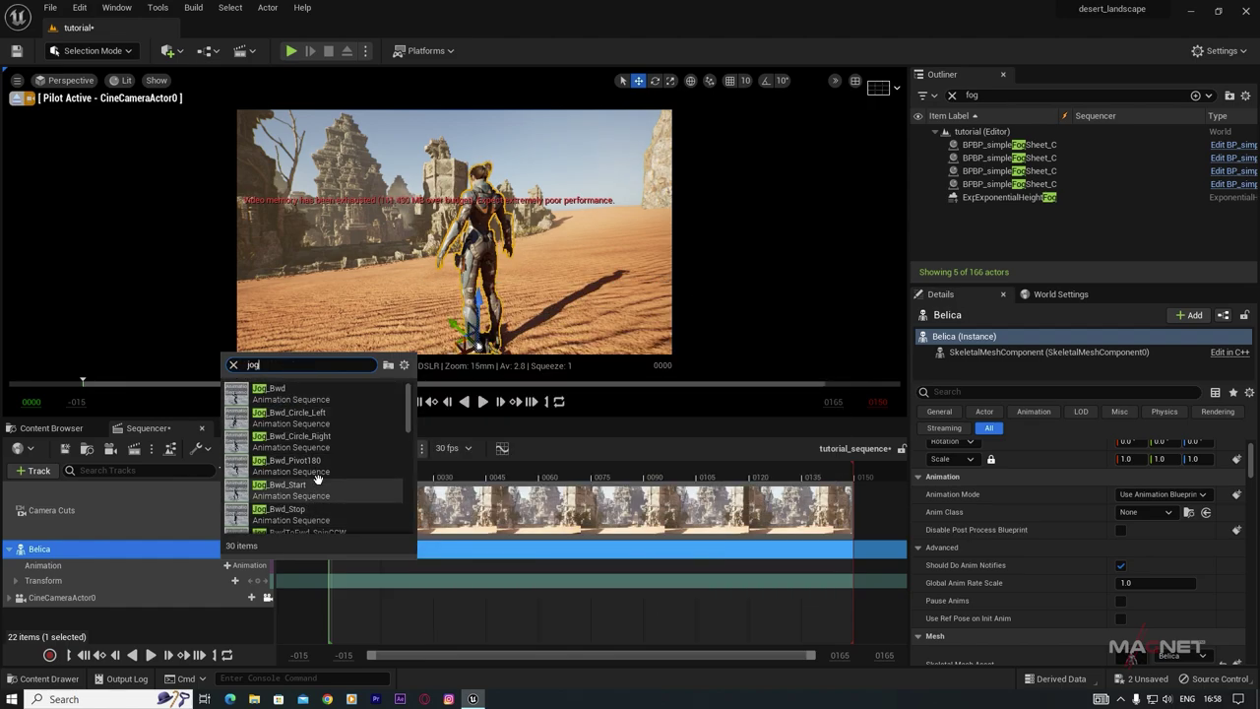
scroll(344, 512, down, 2)
scroll(349, 514, down, 3)
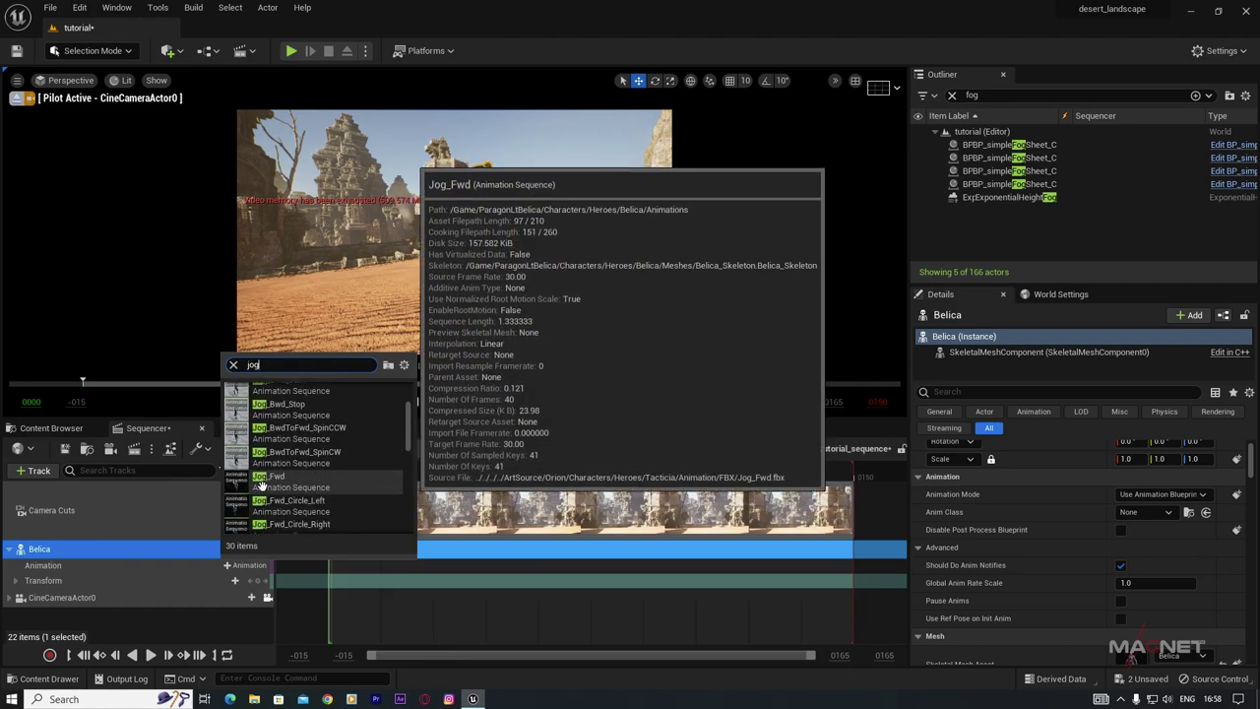
click(271, 478)
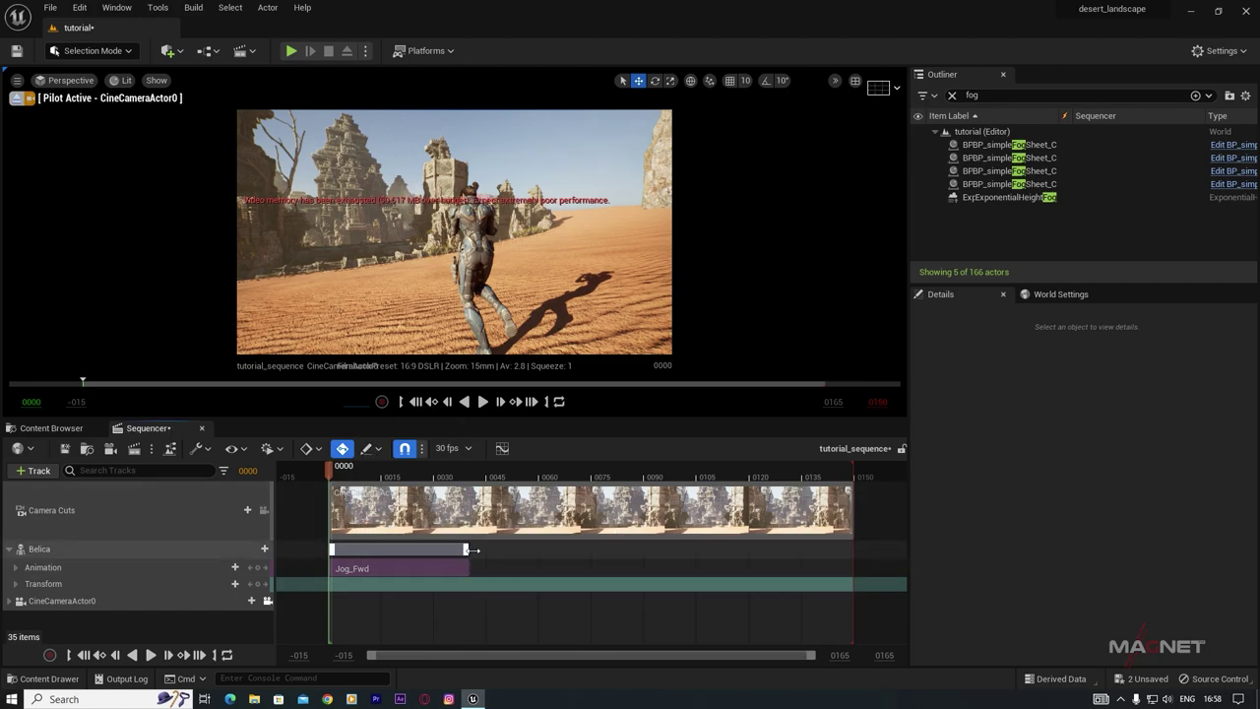
drag(470, 549, 878, 551)
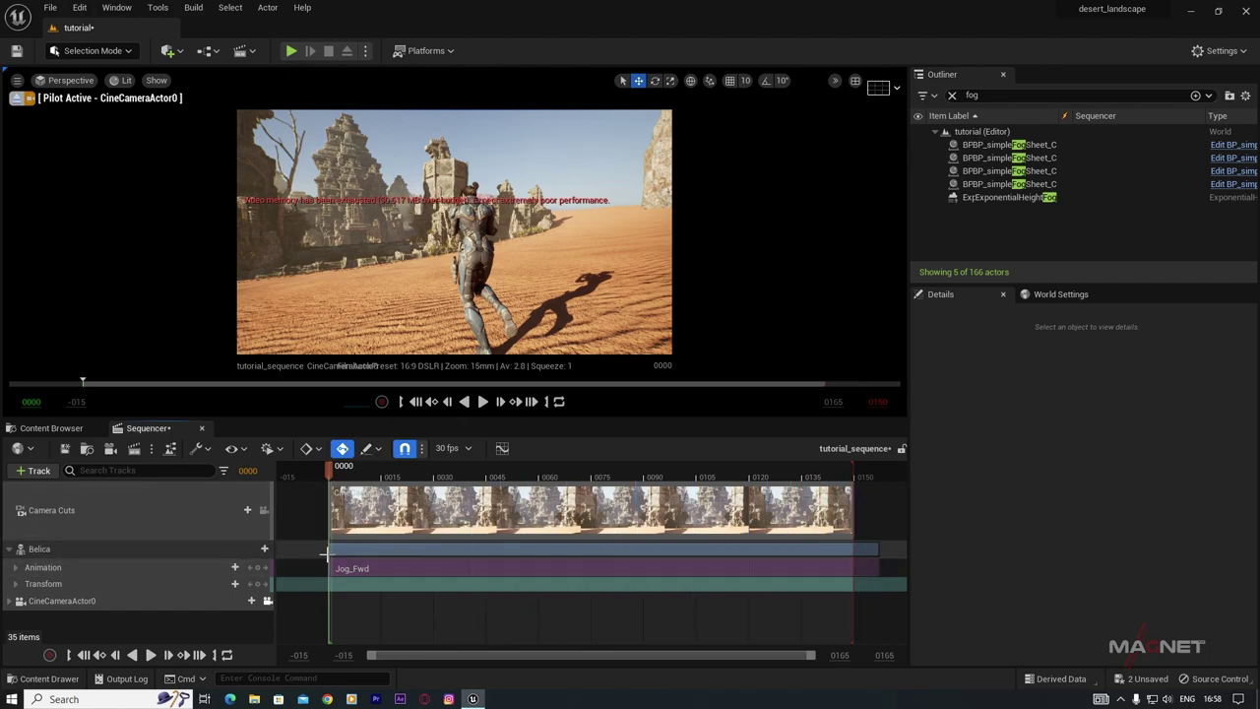
drag(332, 549, 304, 551)
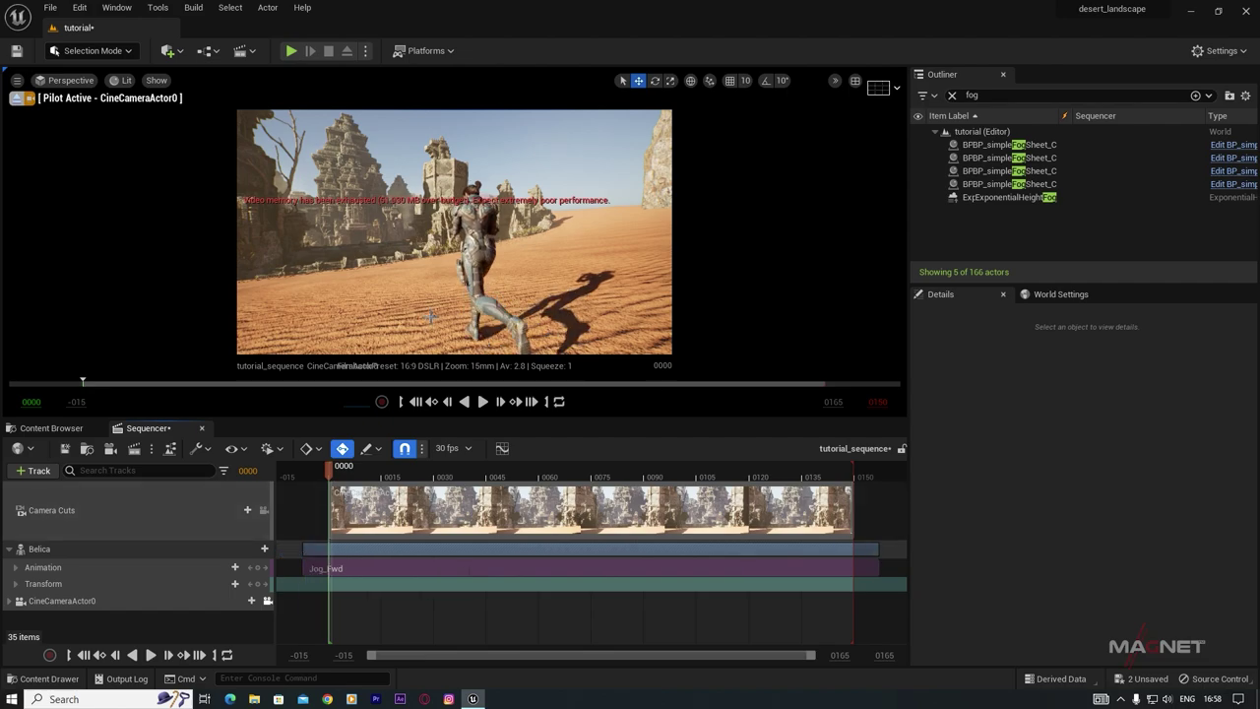
Step: Pull the piloted camera back from Belica and key the character's transform at frame 0
mouse_move(430, 317)
right_down()
mouse_move(314, 317)
mouse_move(430, 316)
right_up()
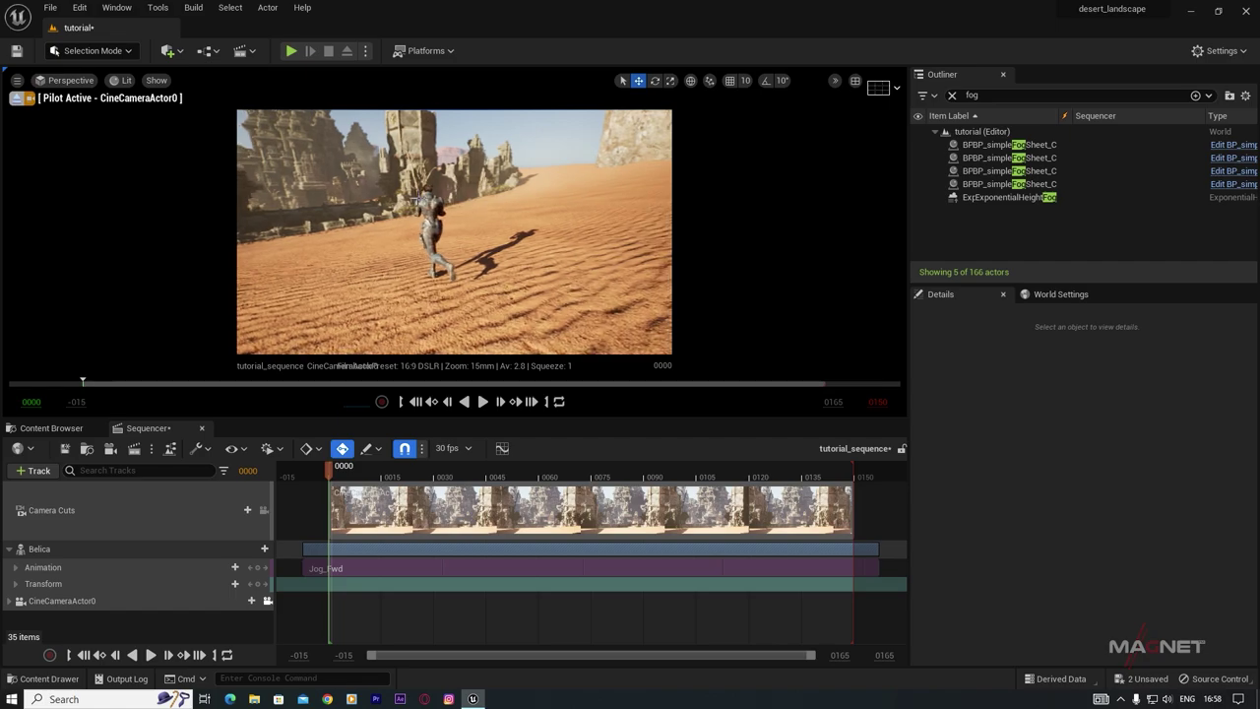
click(445, 313)
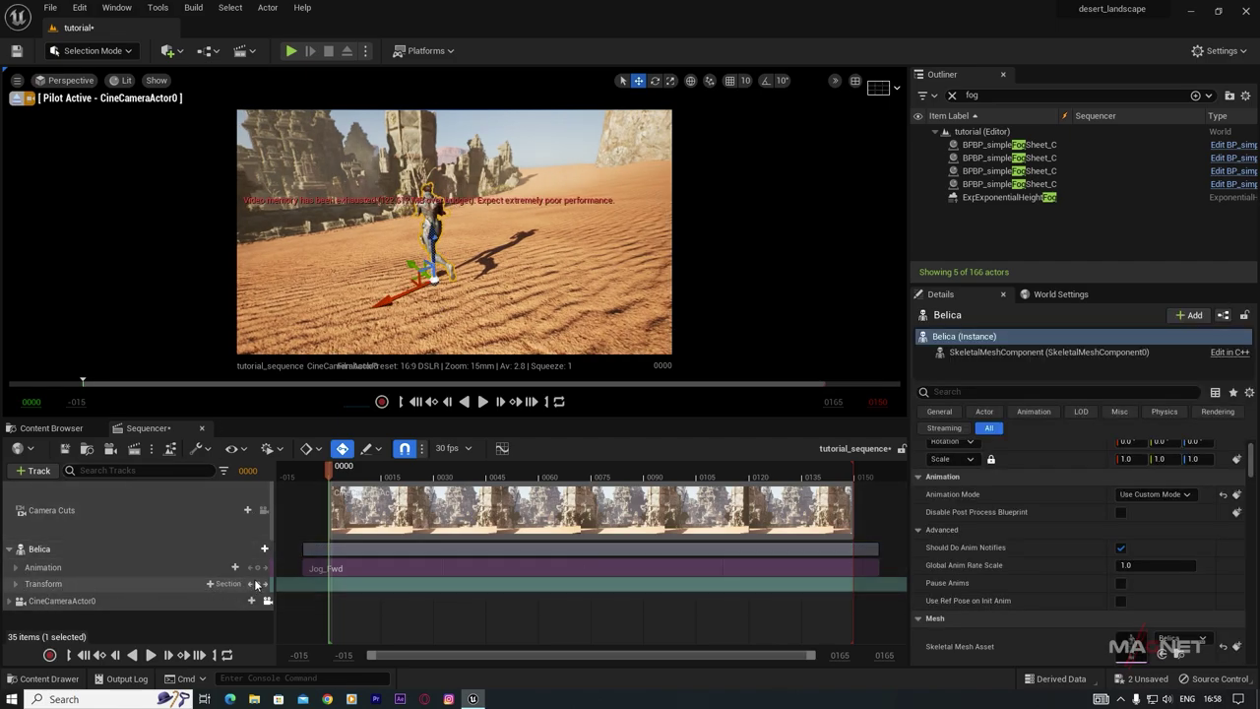
click(257, 584)
Step: At frame 151, move Belica far forward across the dunes, lower the character to the sand and inspect the foot placement up close
drag(329, 474, 859, 478)
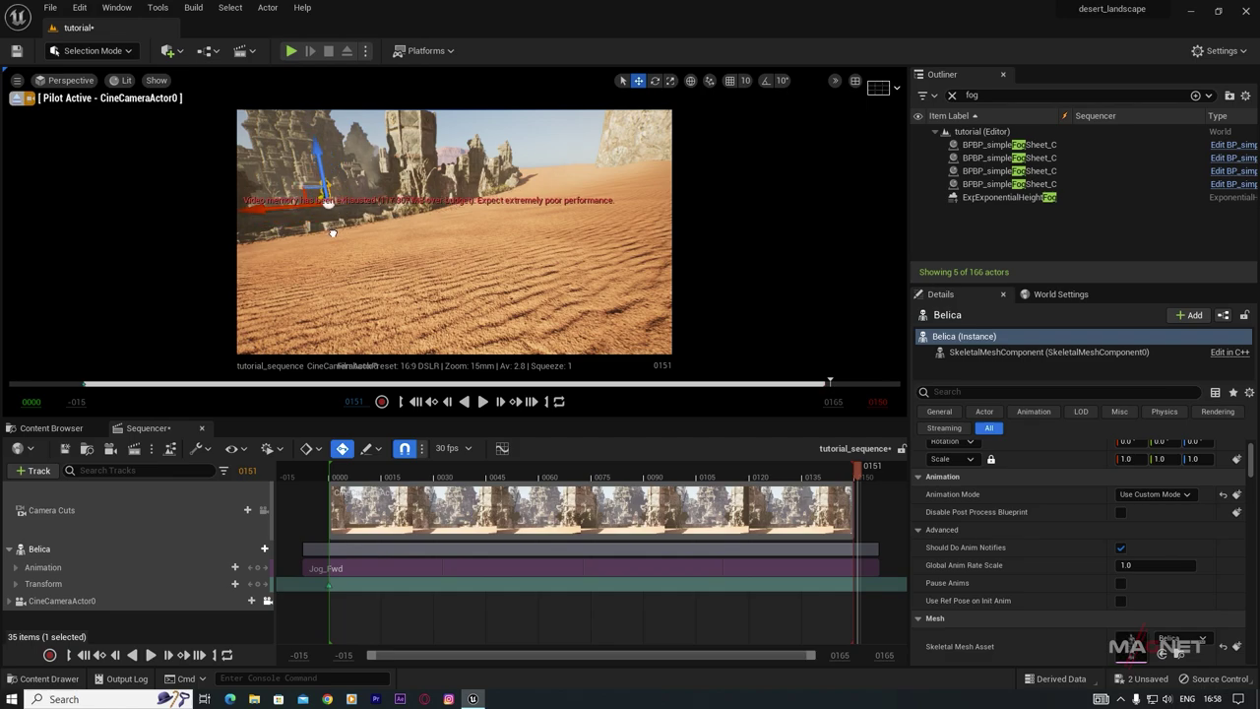
mouse_move(404, 246)
right_down()
mouse_move(366, 233)
mouse_move(405, 248)
mouse_move(395, 244)
right_up()
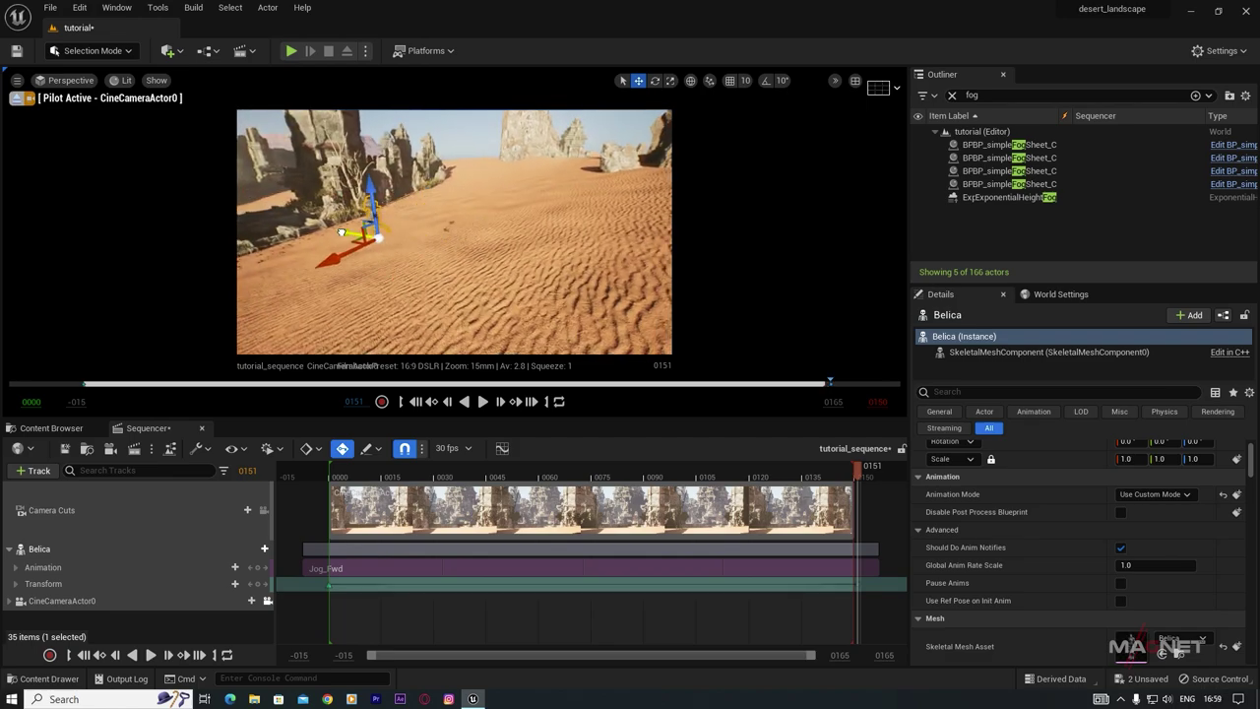
drag(342, 232, 318, 228)
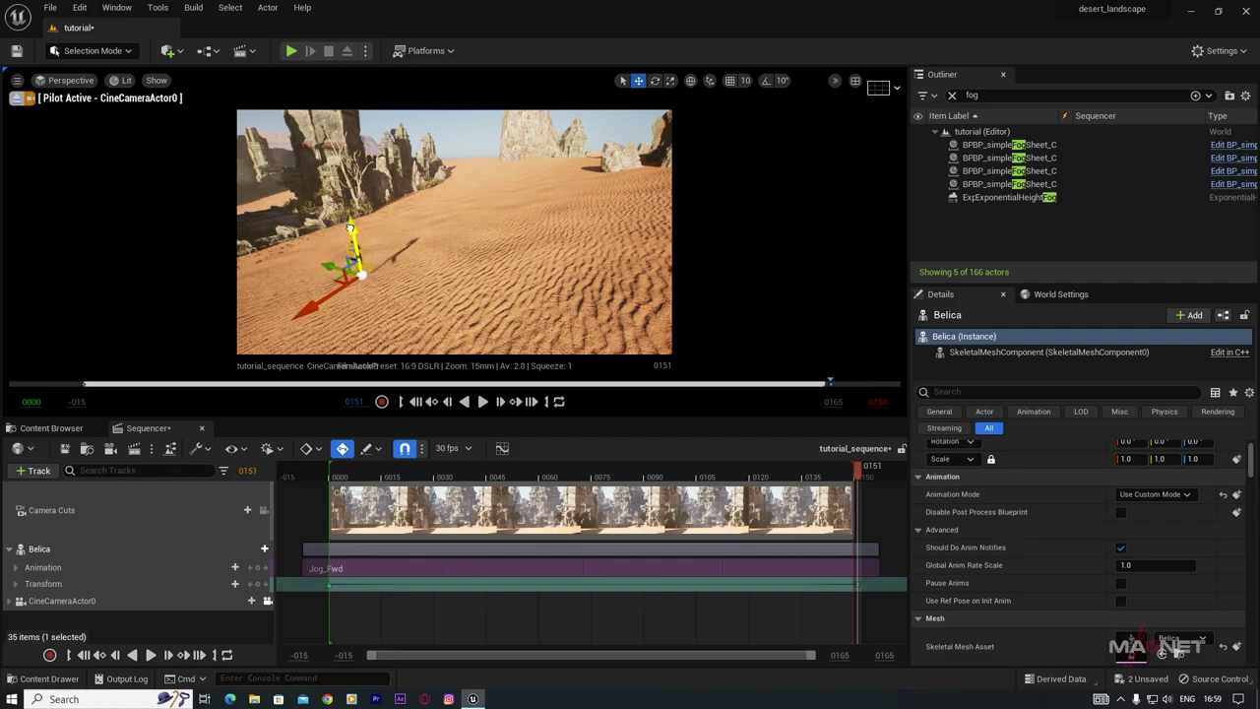
right_drag(352, 232, 317, 250)
right_drag(453, 232, 453, 231)
right_drag(446, 305, 446, 306)
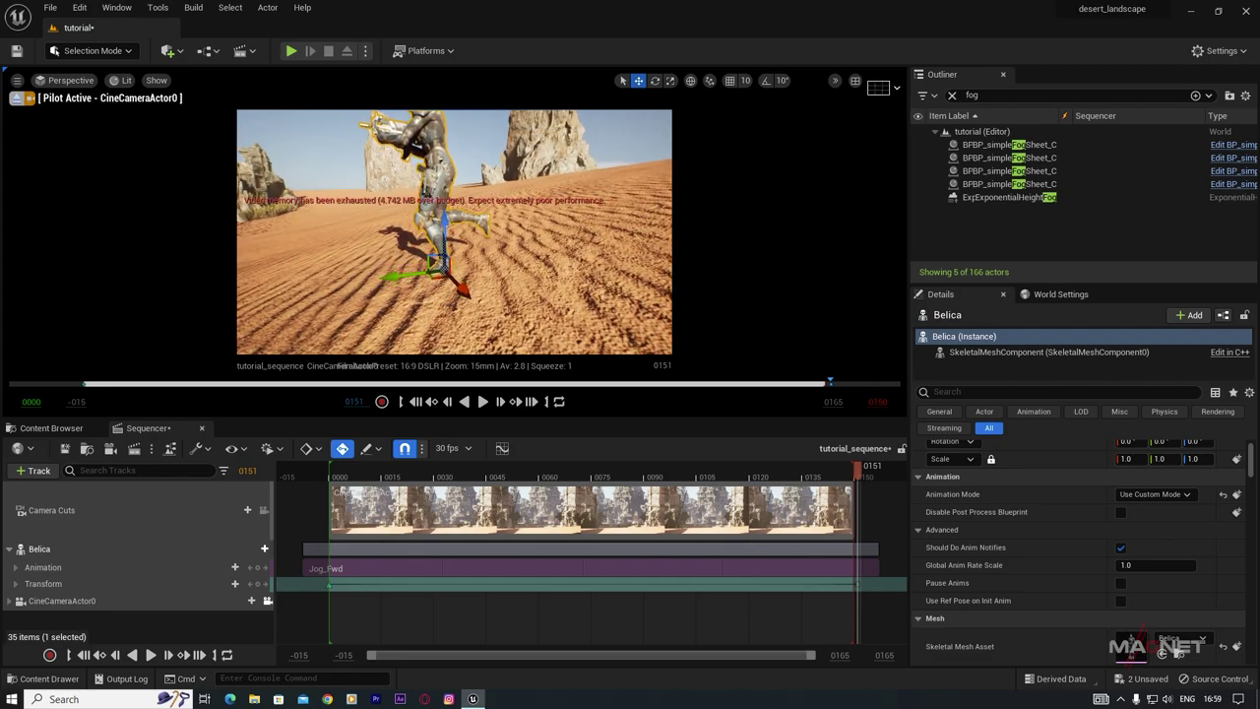
key(Escape)
right_drag(446, 305, 446, 305)
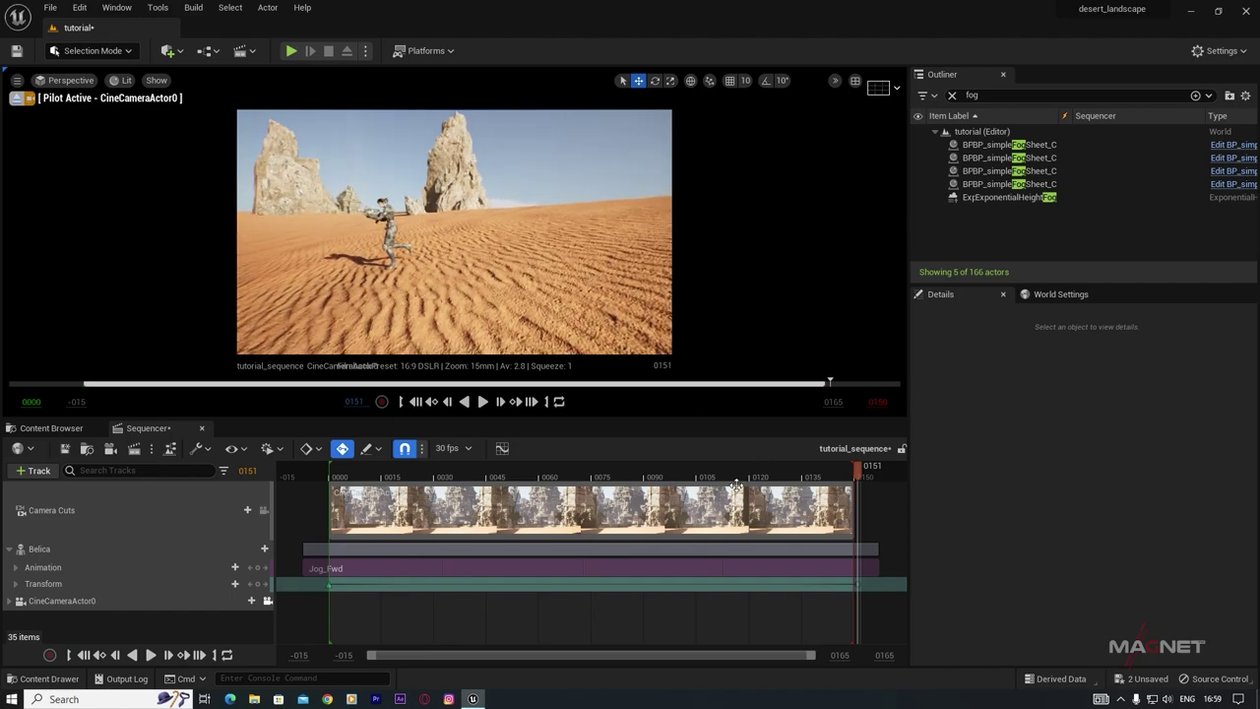
Step: Preview the run, return to frame 151, and move Belica farther forward and down onto the sand
drag(736, 482, 425, 482)
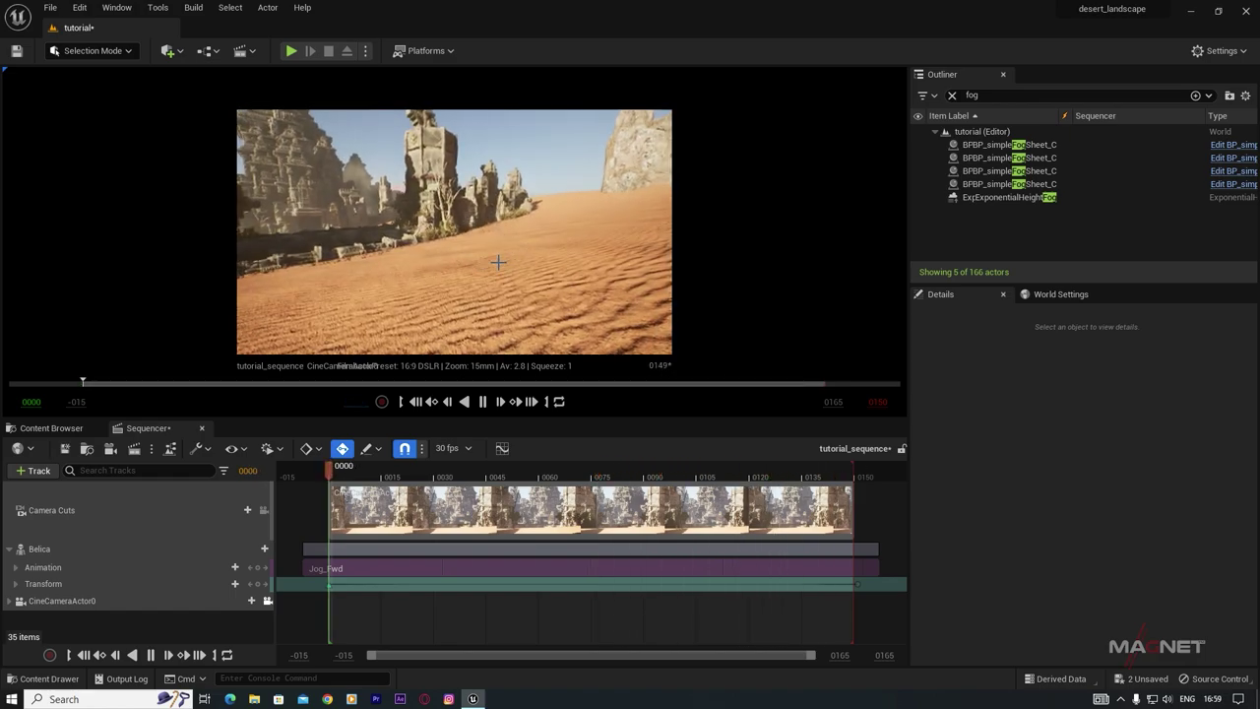
drag(509, 467, 841, 522)
click(859, 585)
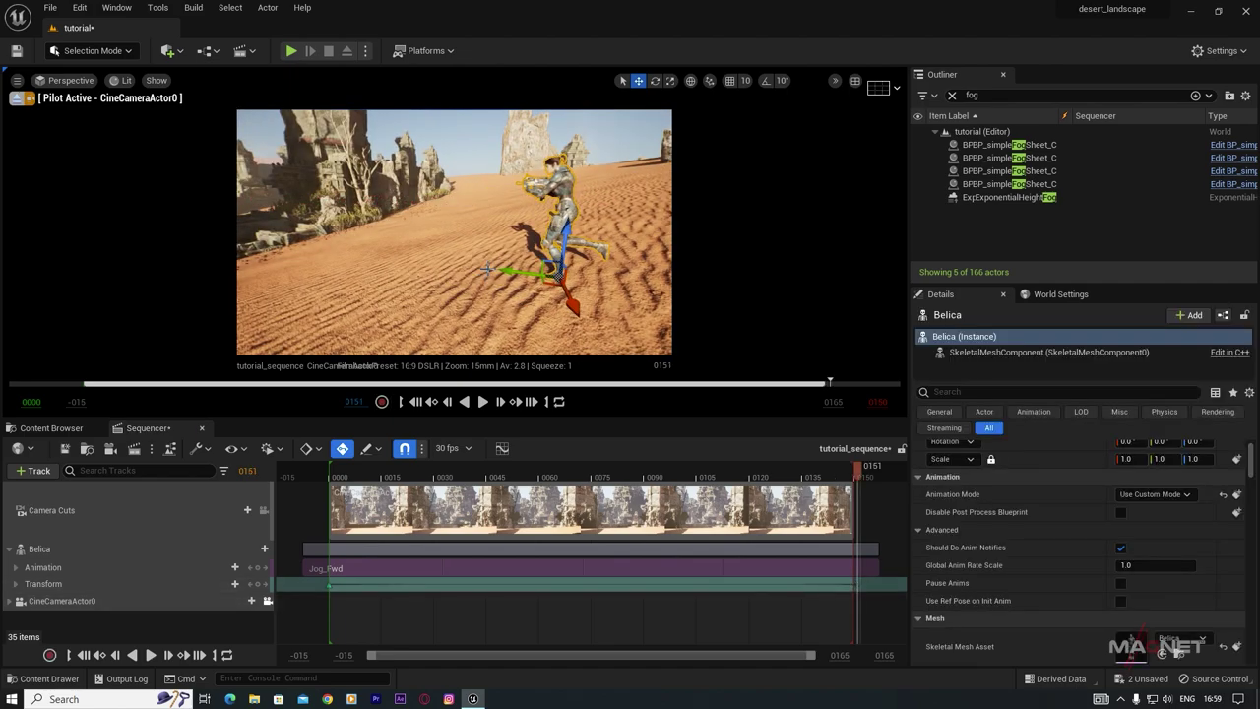
drag(514, 269, 291, 239)
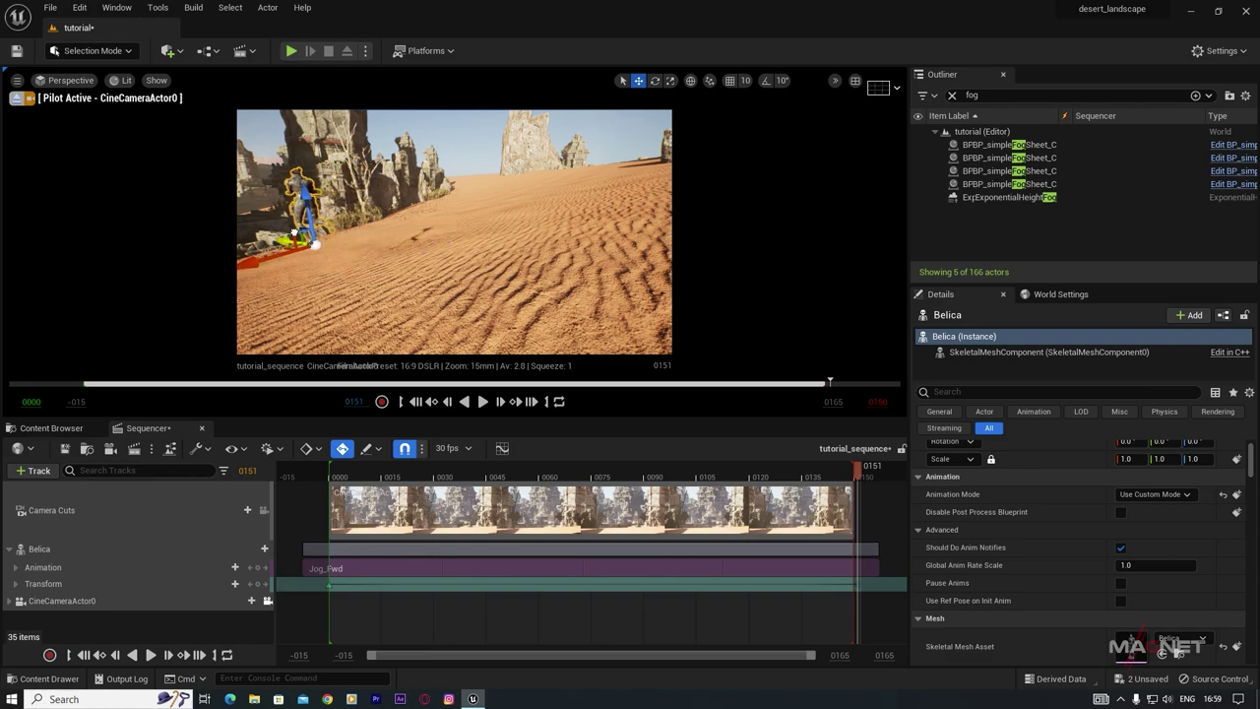
drag(307, 189, 315, 241)
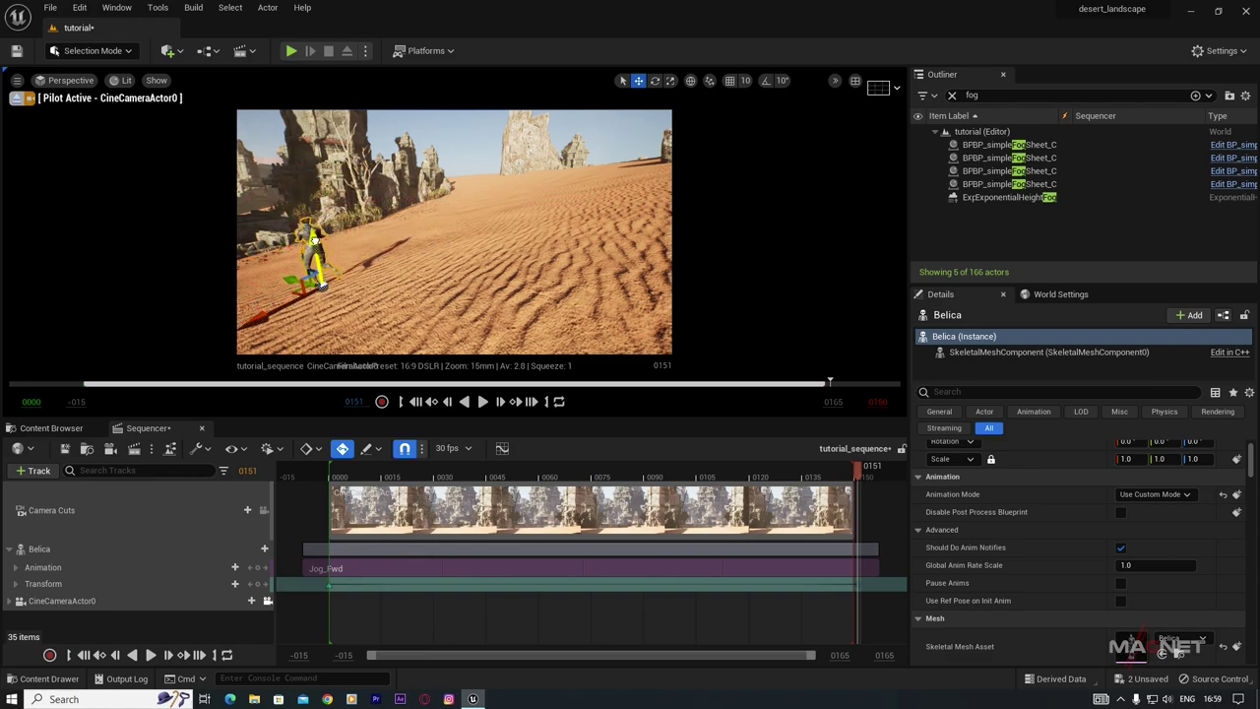
key(Escape)
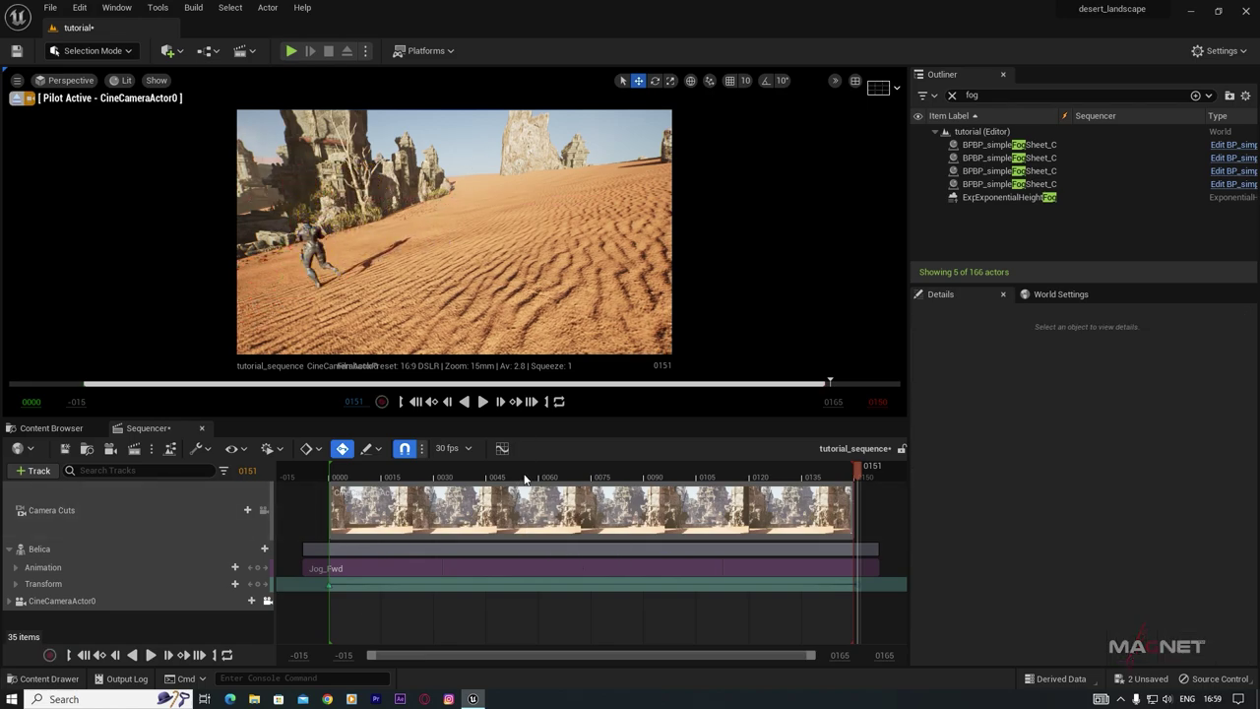
Step: Replay the end of the run and lower Belica slightly at frame 151 so the feet meet the sand
drag(524, 479, 649, 481)
key(space)
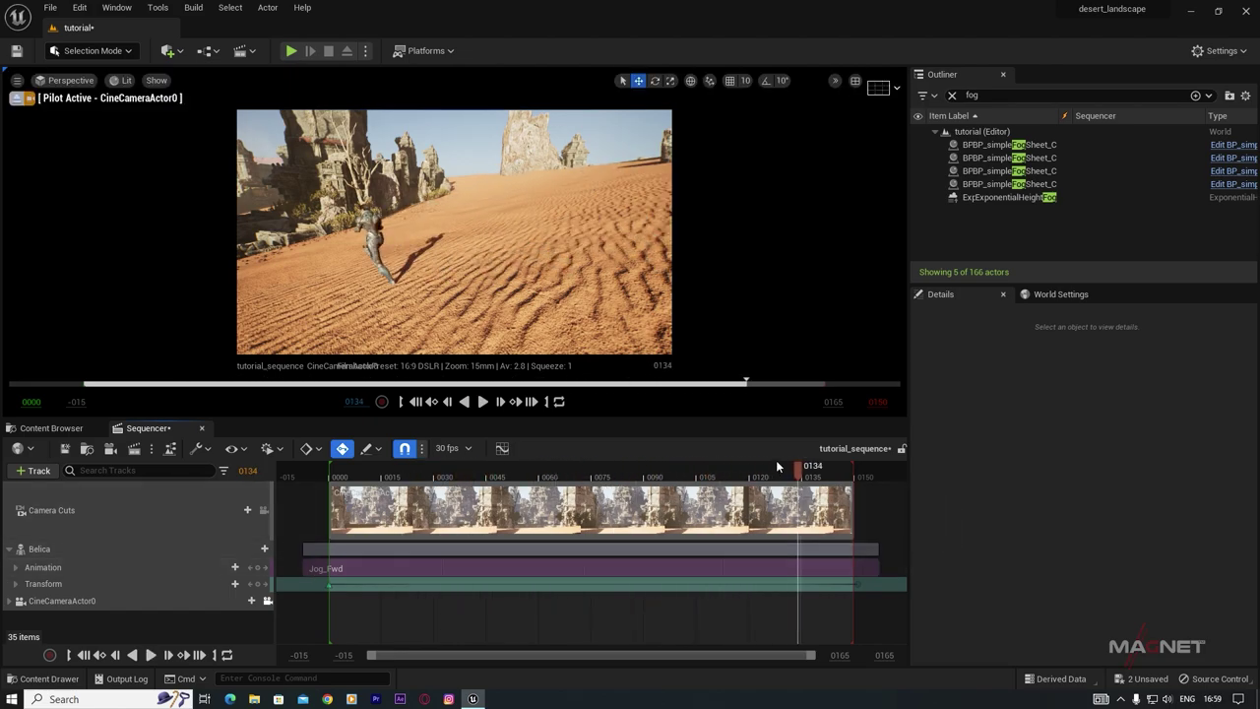
click(858, 585)
key(a)
right_drag(472, 285, 415, 282)
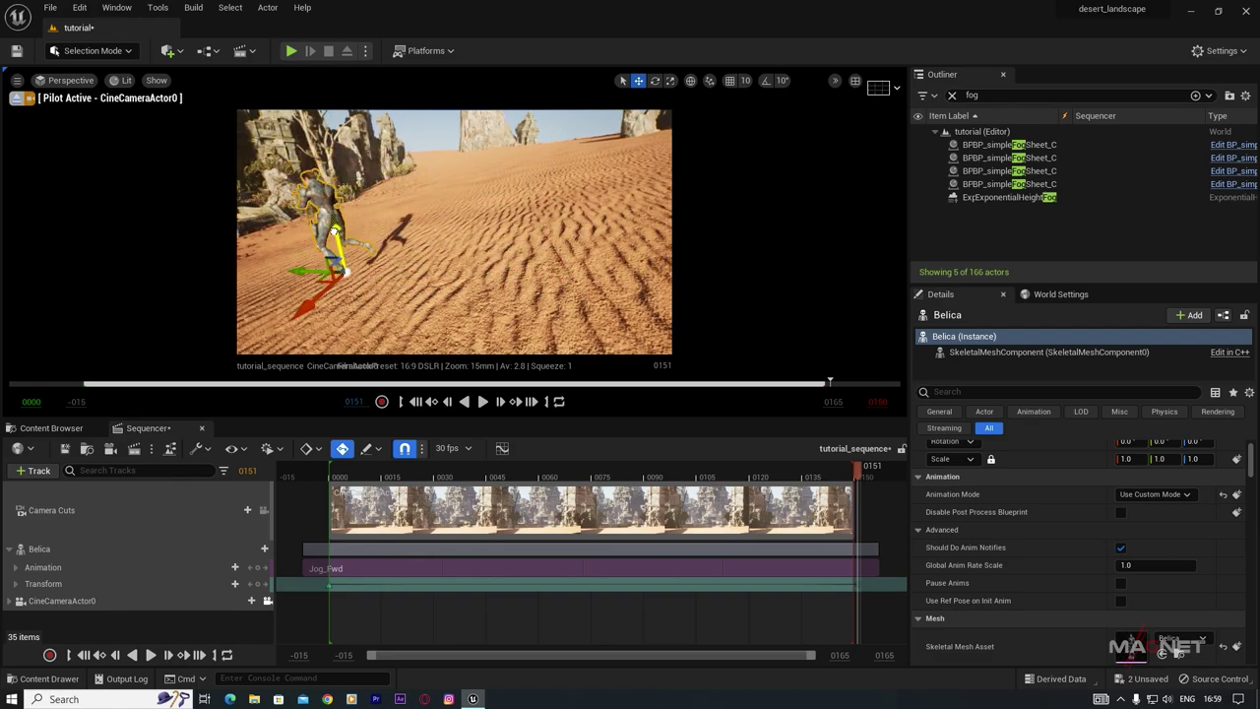
drag(335, 230, 341, 254)
right_drag(439, 313, 461, 206)
key(w)
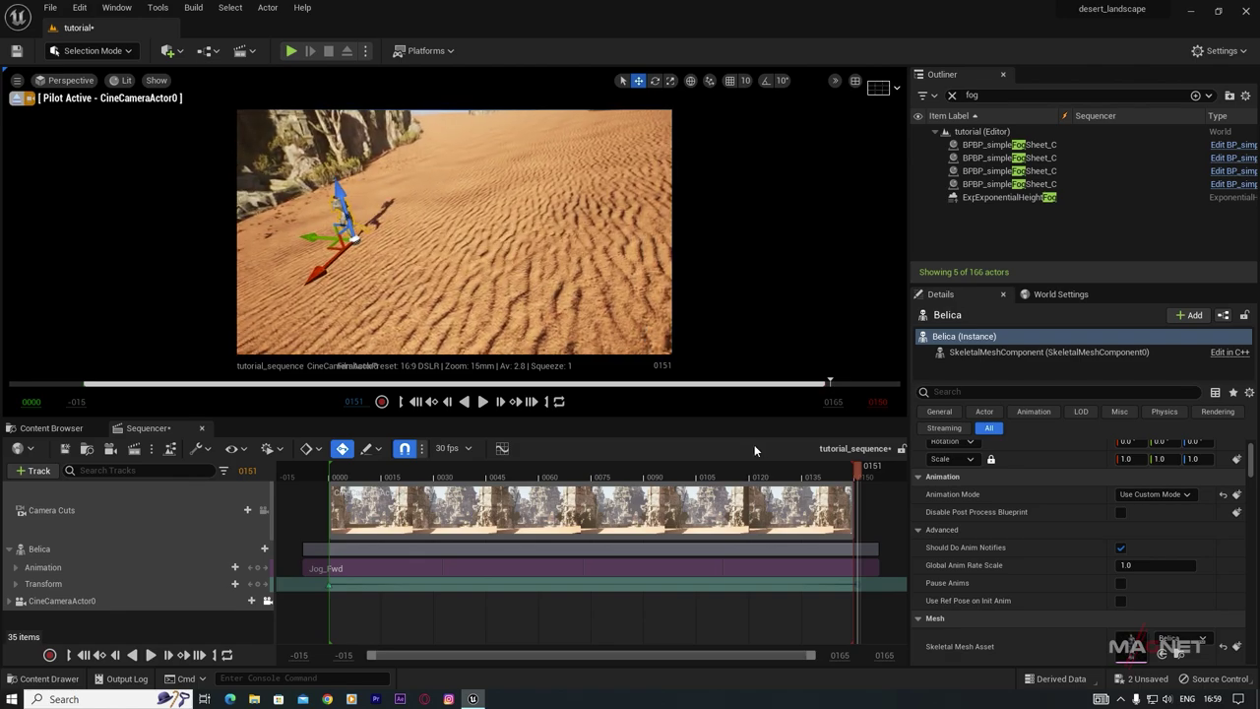
Step: Play back Belica's run to check the motion, and reposition the piloted camera beside the character at frame 0 with the ruins behind
click(574, 479)
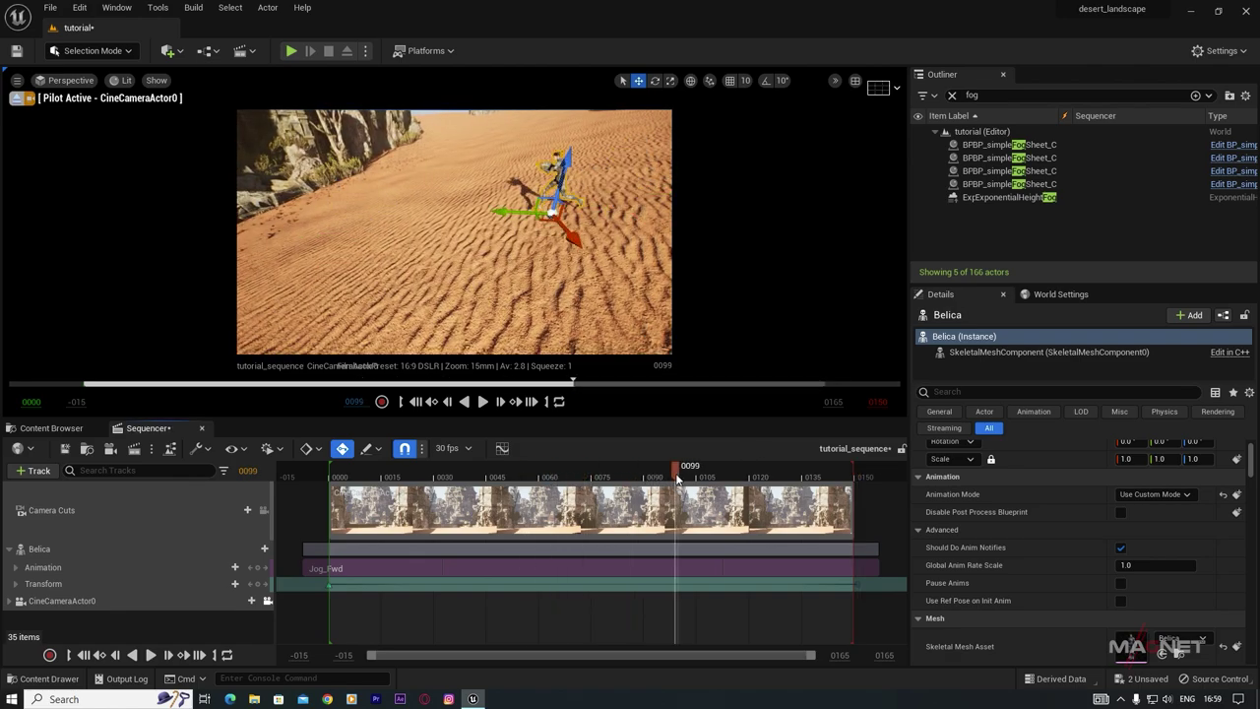
key(space)
key(space)
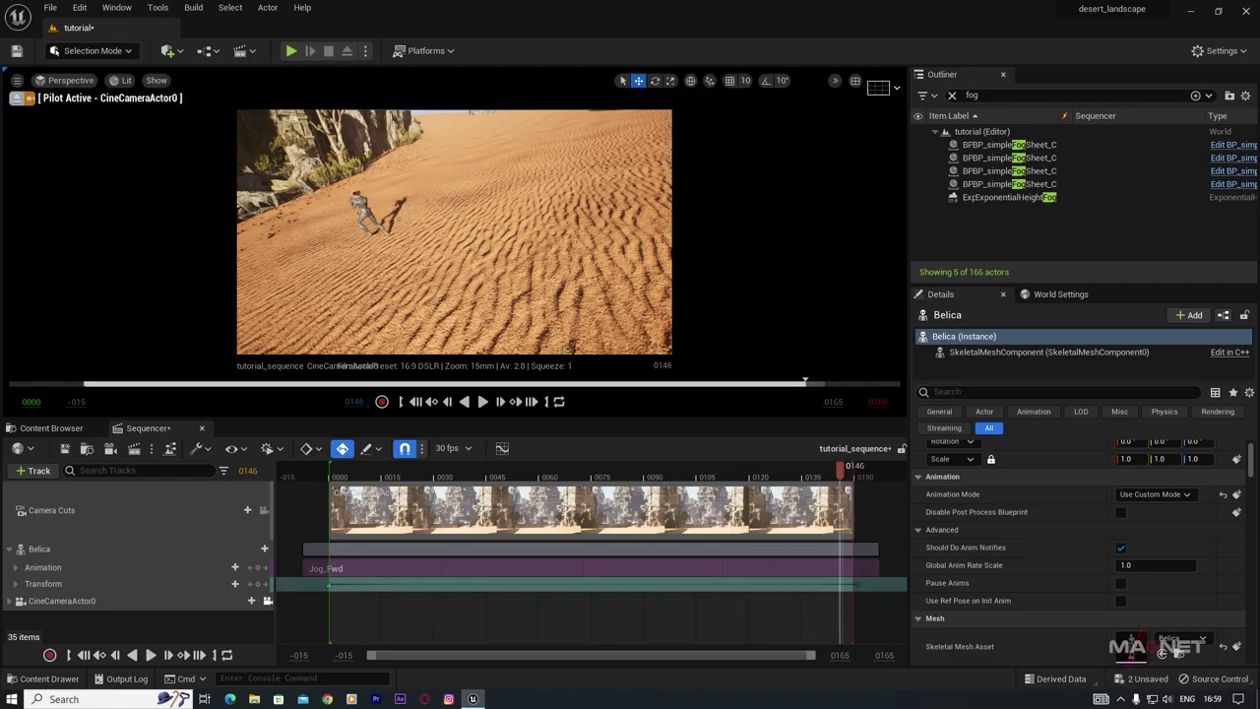
drag(417, 483, 364, 480)
click(550, 479)
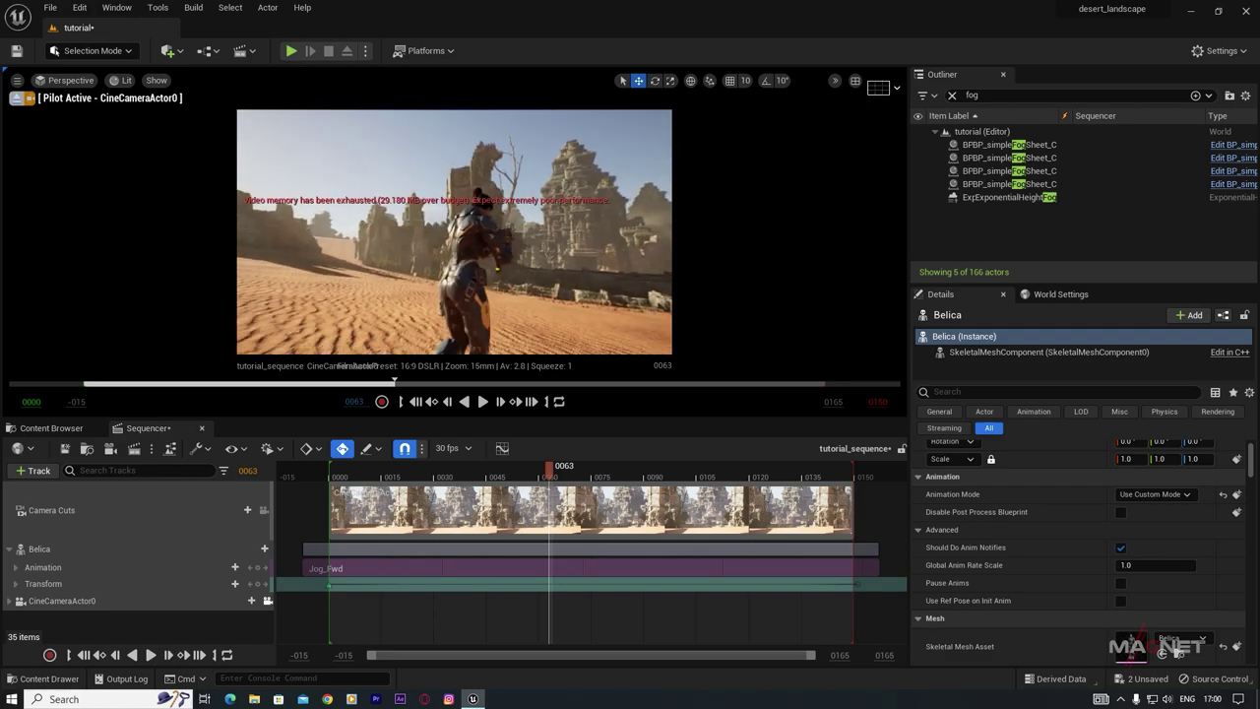
drag(547, 480, 332, 479)
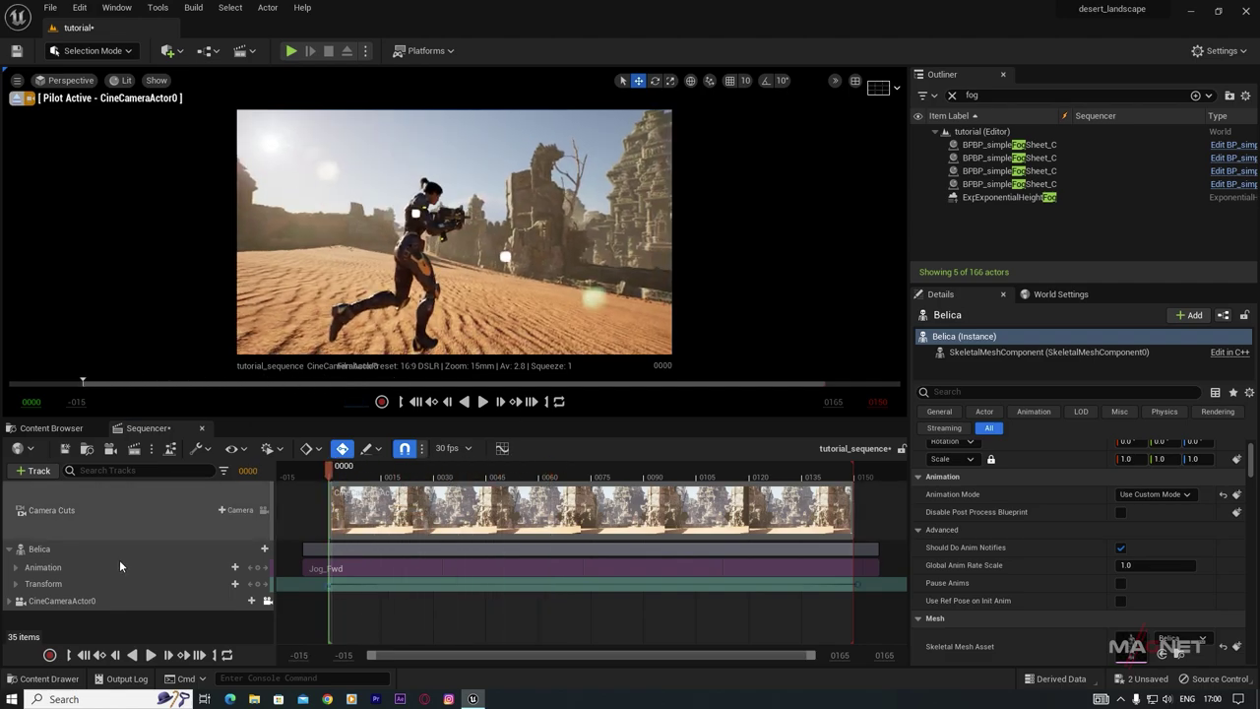
Step: Set CineCameraActor0's focal length to about 45.6 mm and manual focus distance to about 195.7, and open its CameraComponent settings
click(9, 601)
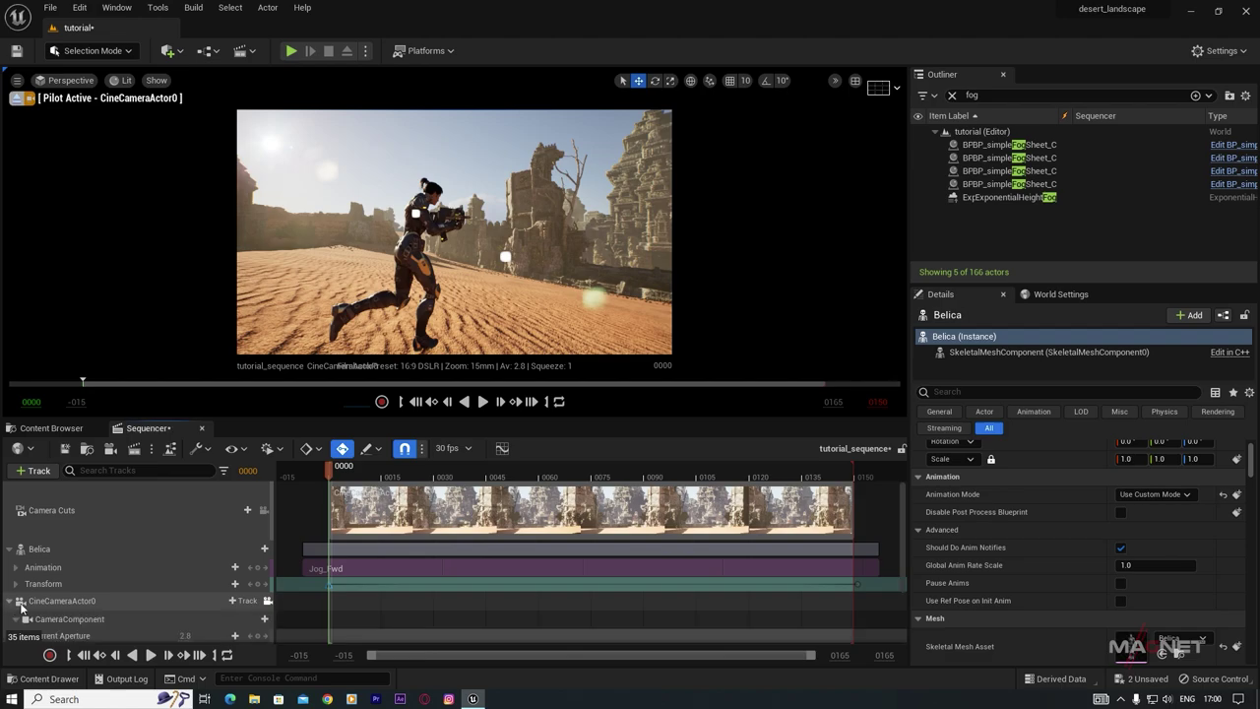
scroll(98, 603, down, 2)
drag(186, 609, 258, 609)
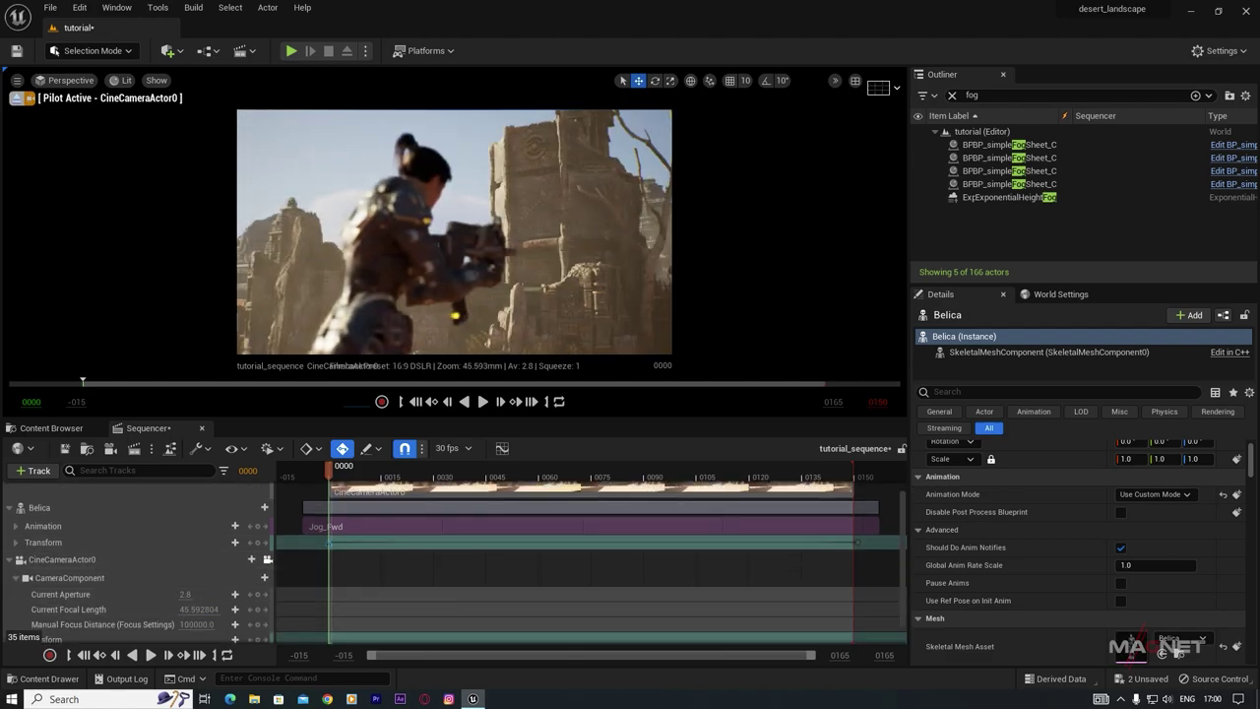
drag(207, 624, 185, 625)
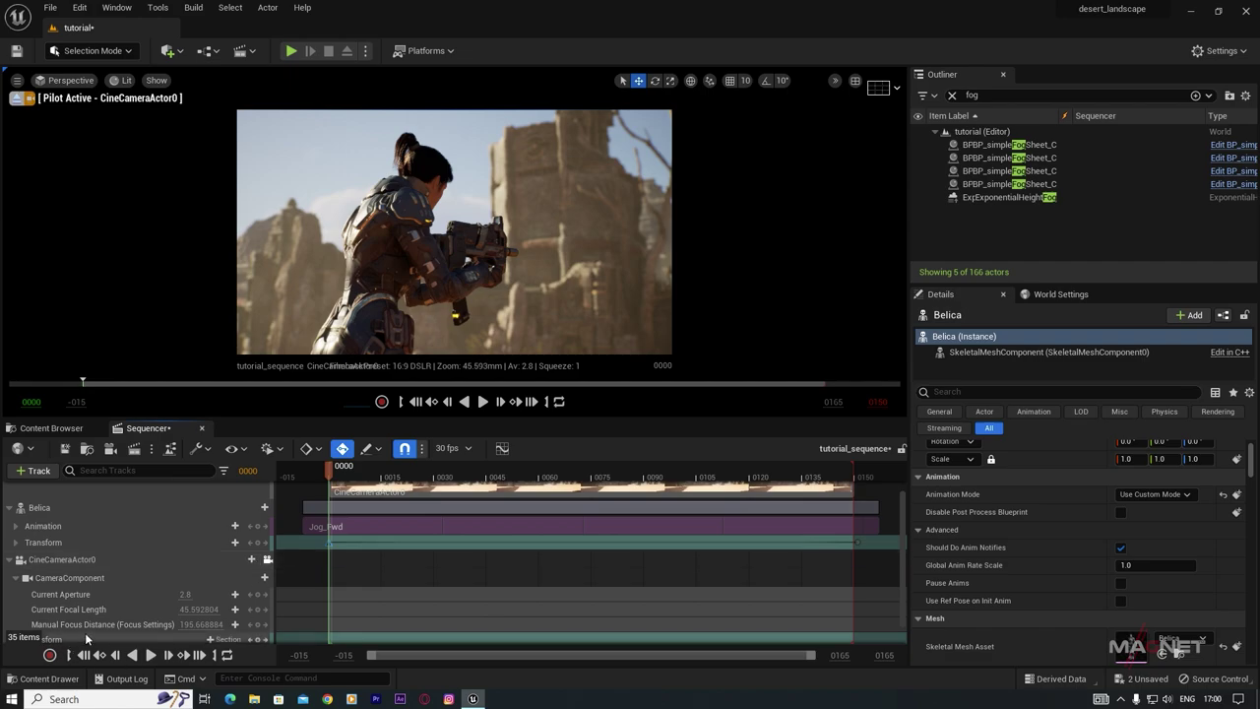
click(59, 578)
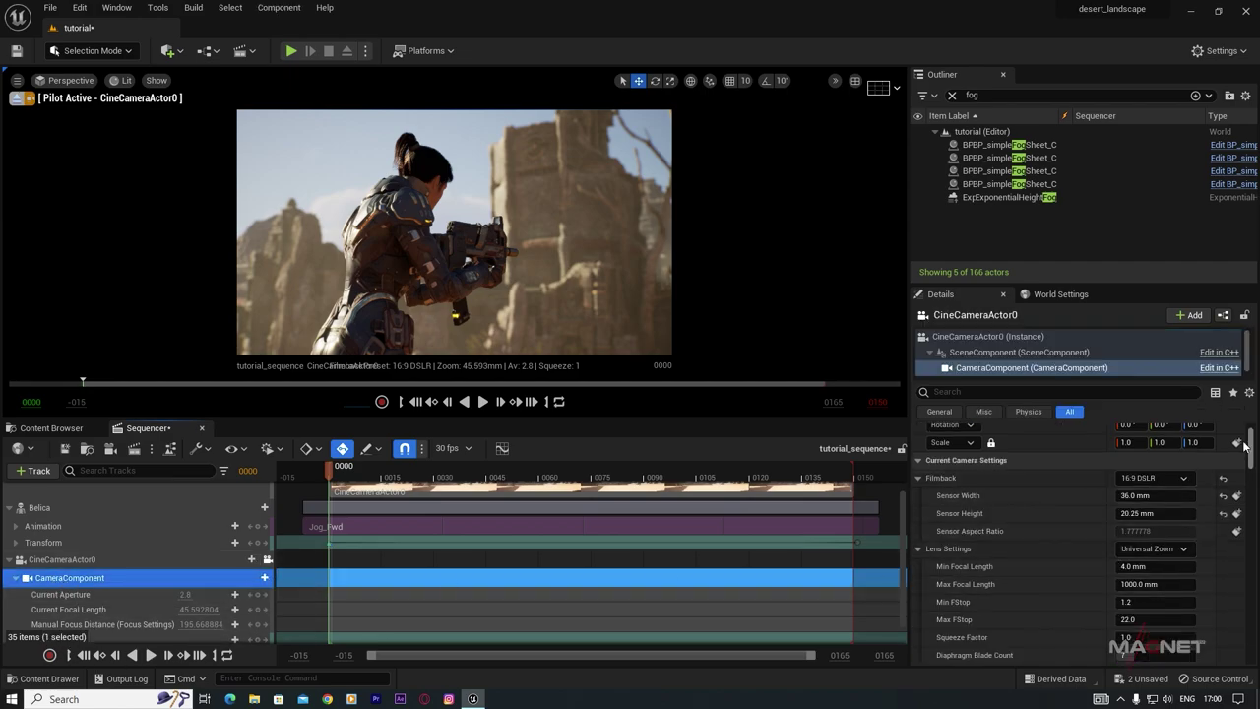
Step: Set CineCameraActor0's focus method to Tracking and pick Belica in the scene as the actor to track
scroll(1252, 448, down, 2)
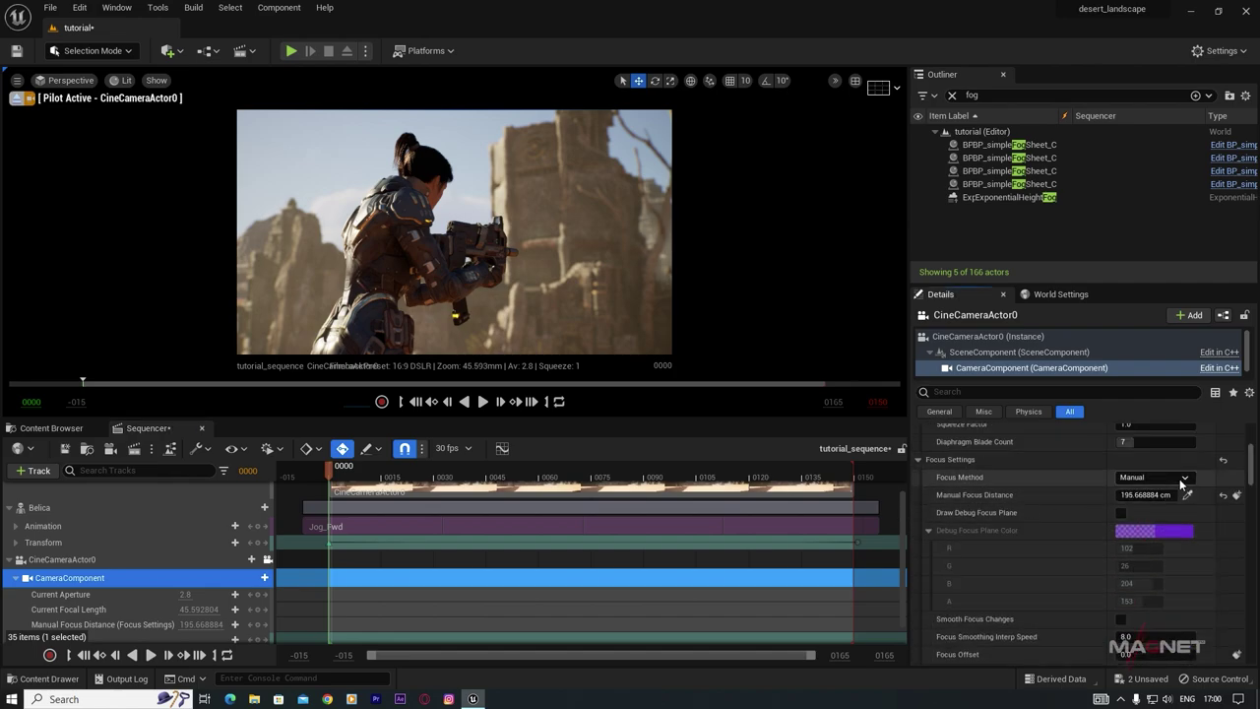
click(1181, 479)
click(1141, 516)
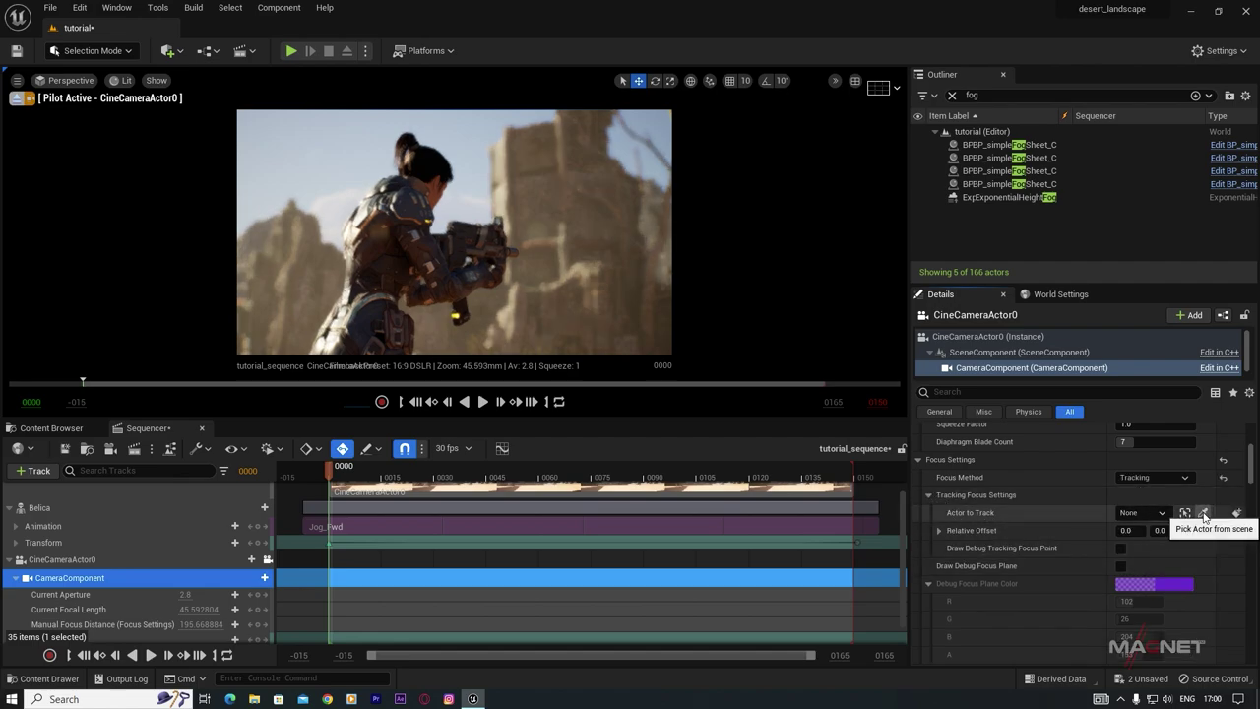
click(1203, 513)
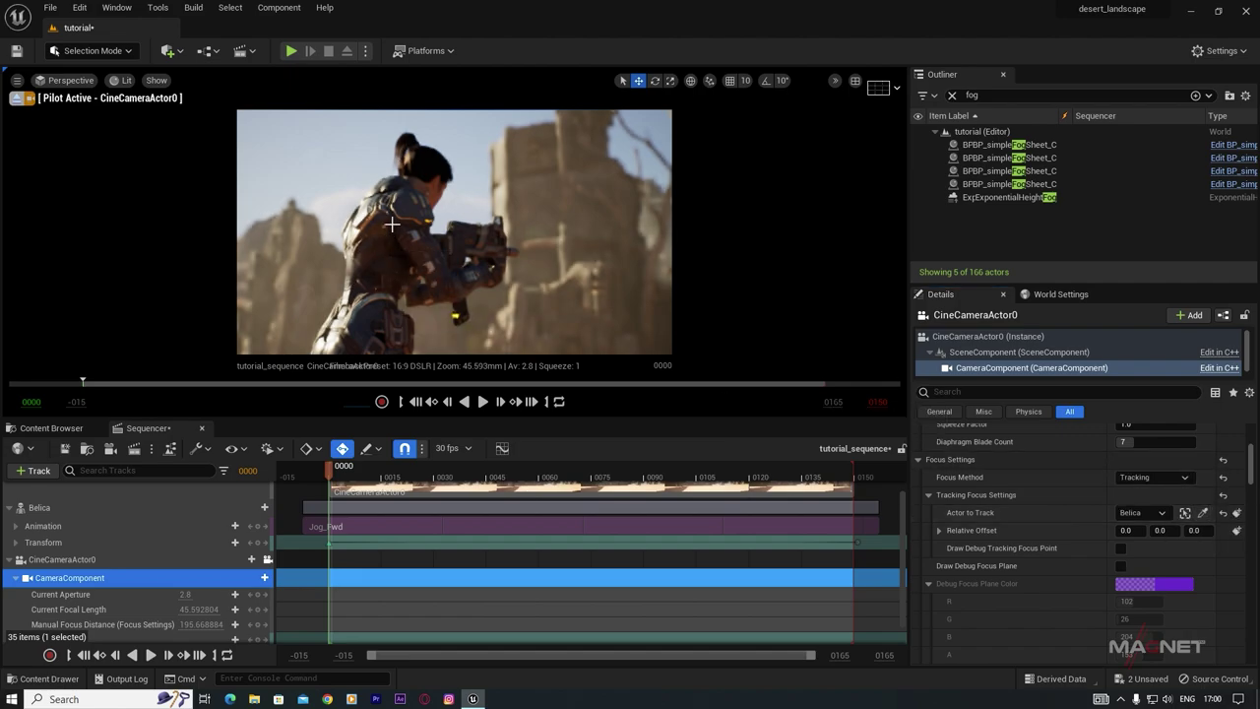
Step: Move the piloted camera behind Belica at frame 0 and key CineCameraActor0's transform
mouse_move(330, 473)
mouse_down()
mouse_move(394, 474)
mouse_move(337, 473)
mouse_up()
click(328, 543)
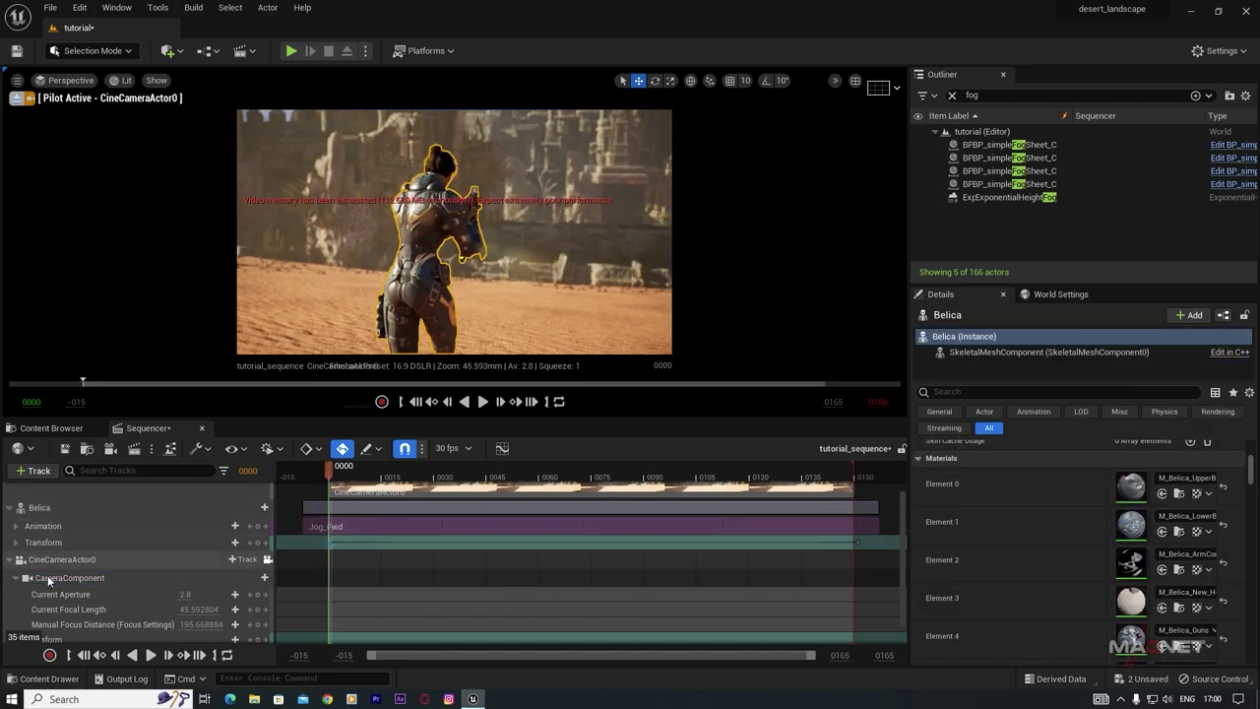
scroll(55, 616, down, 1)
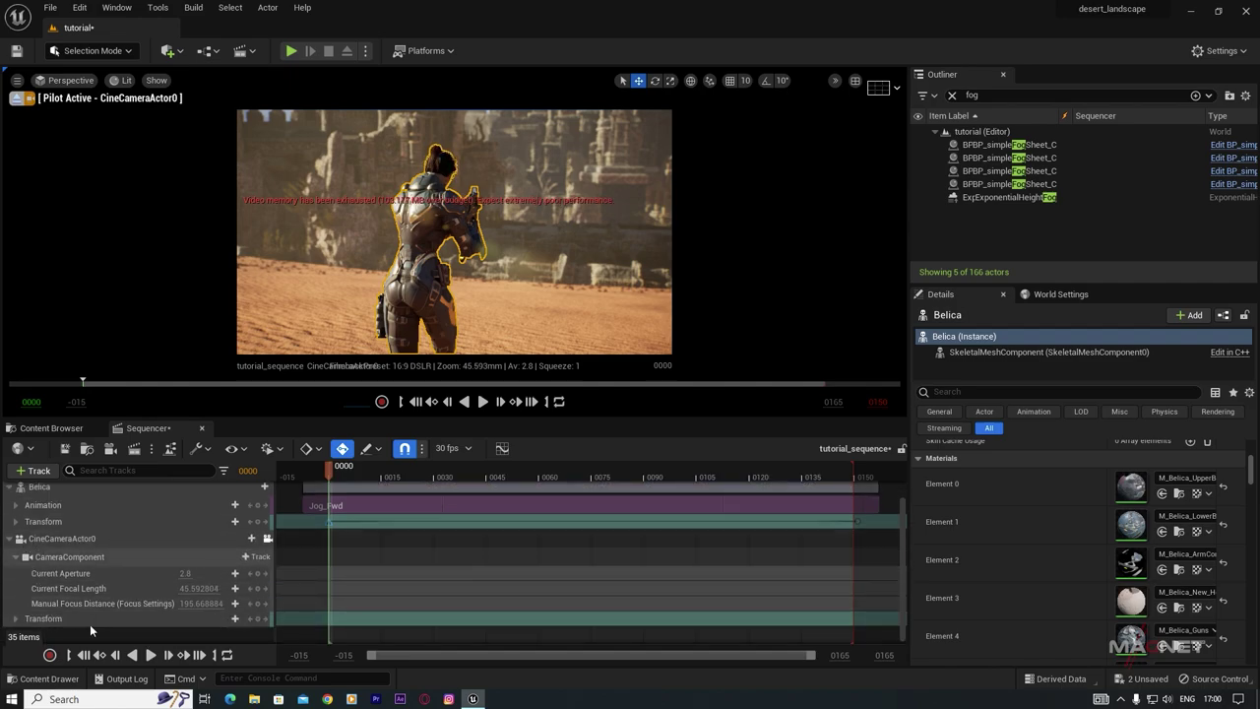
right_click(330, 620)
click(315, 621)
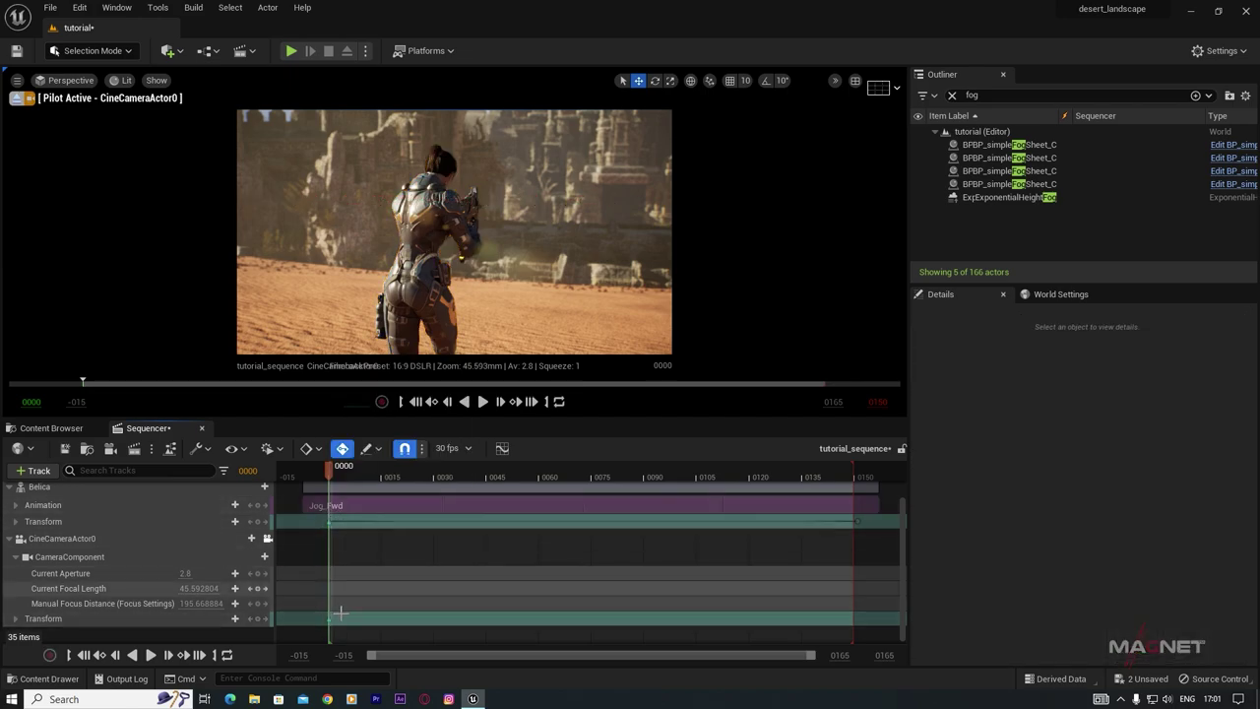
Step: Check the sequence's keying mode and its default key interpolation
click(319, 451)
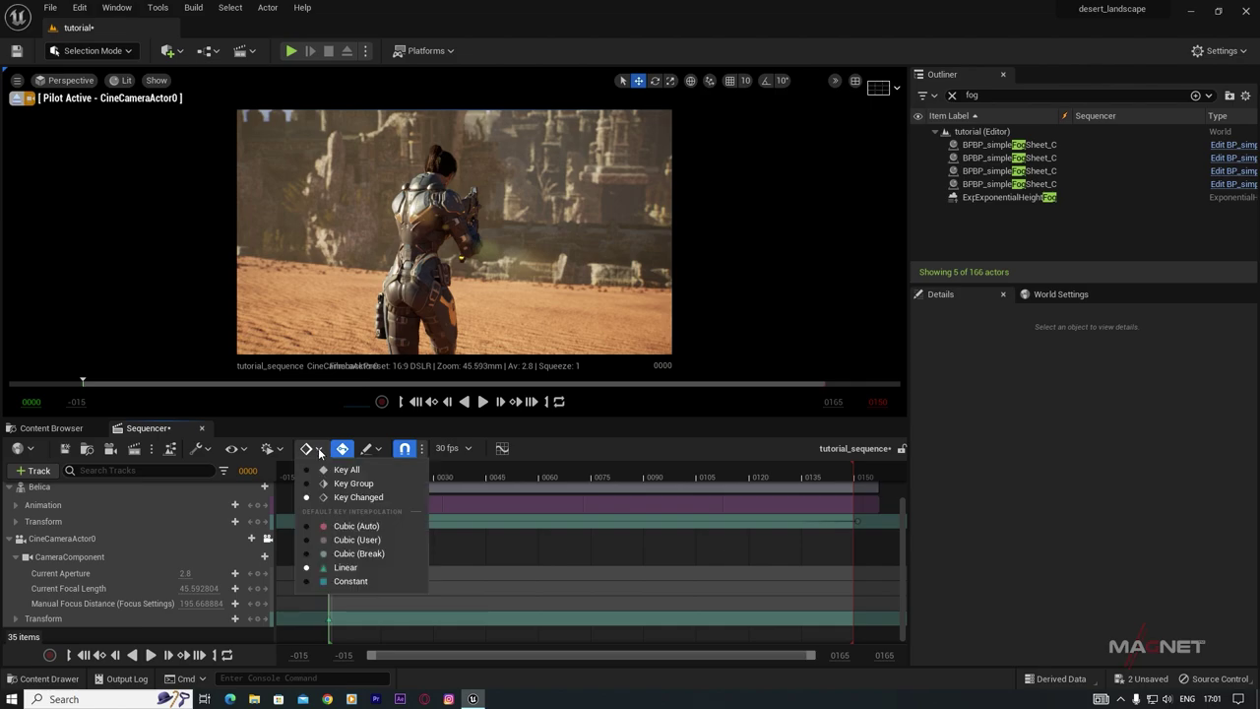
click(313, 568)
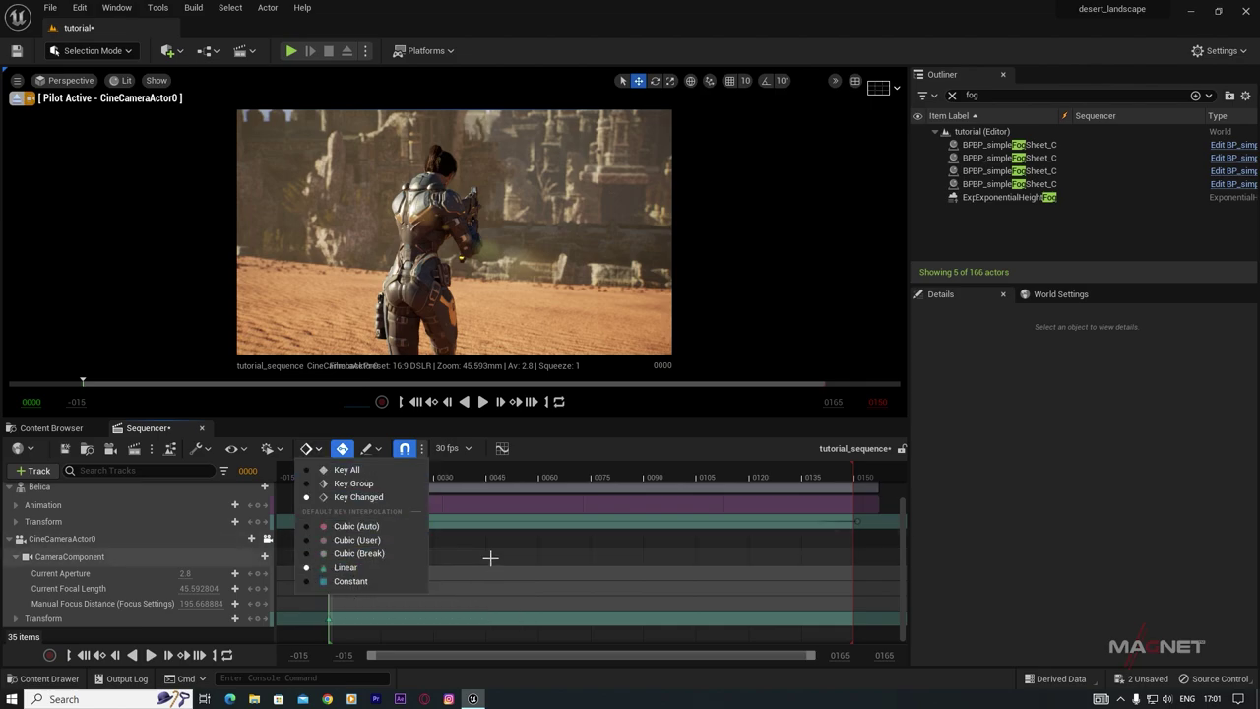
click(490, 558)
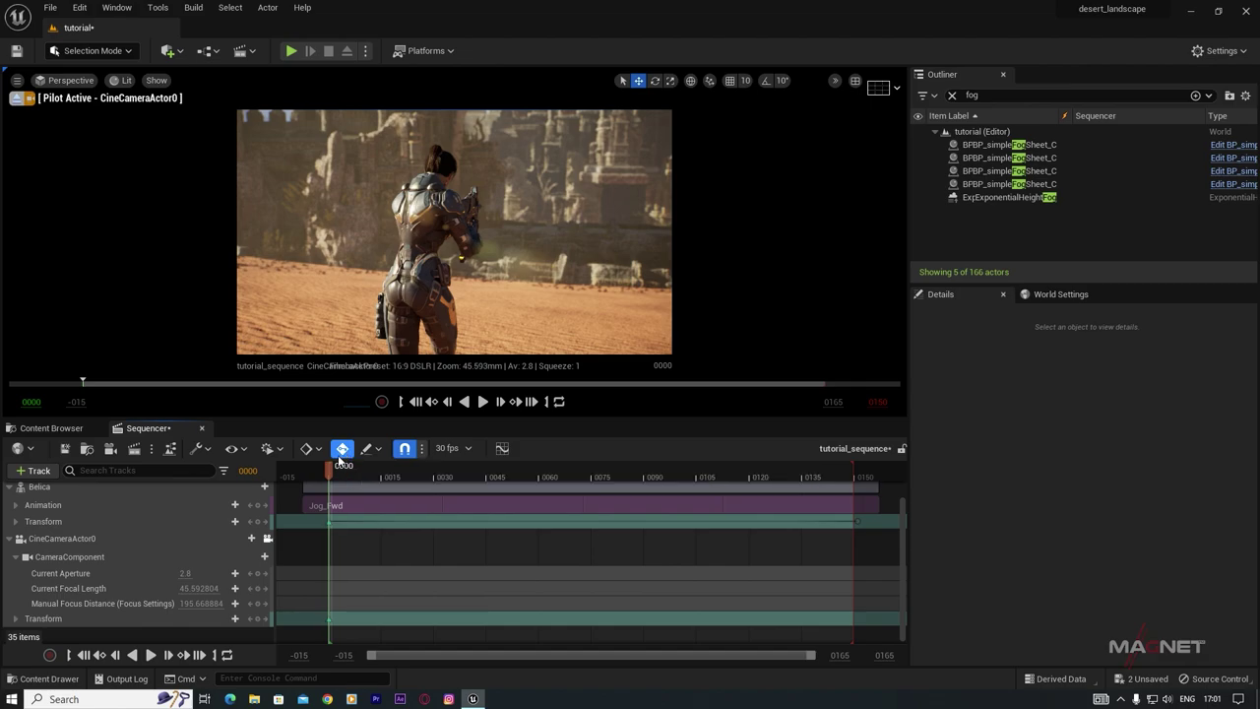
Step: Go to frame 151 and move the piloted camera close behind Belica, keying CineCameraActor0's transform there
drag(369, 480, 647, 478)
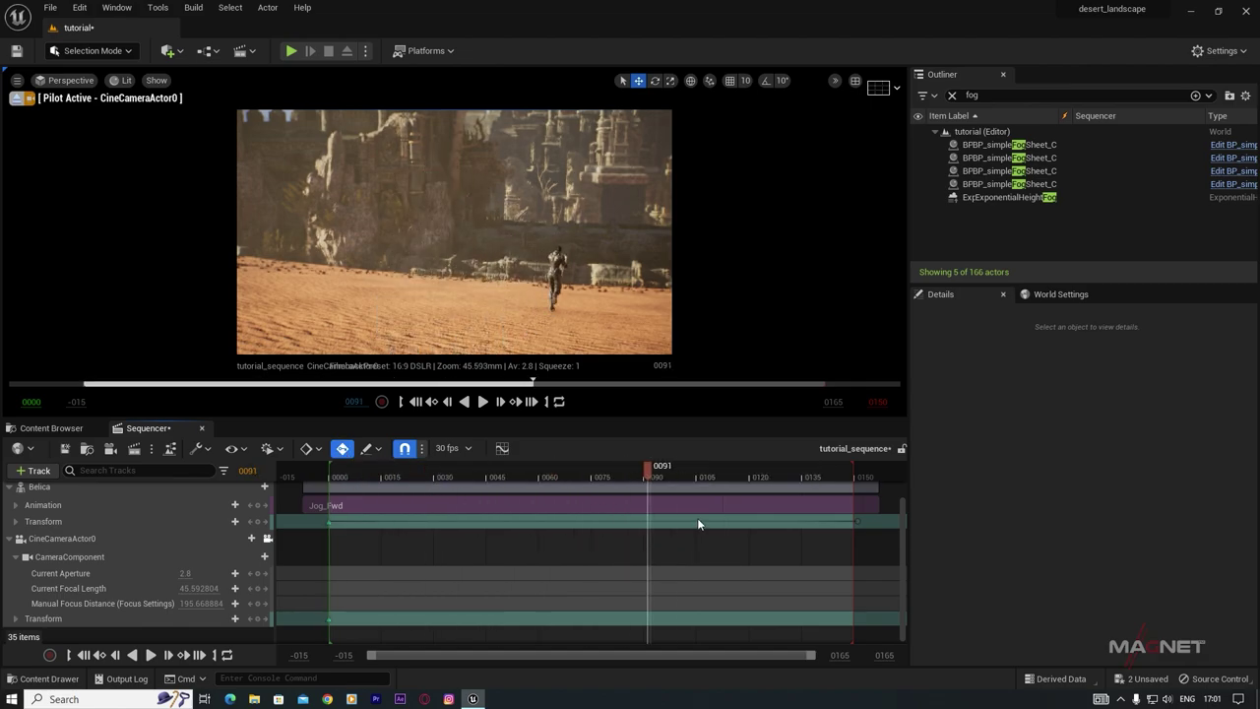
click(859, 521)
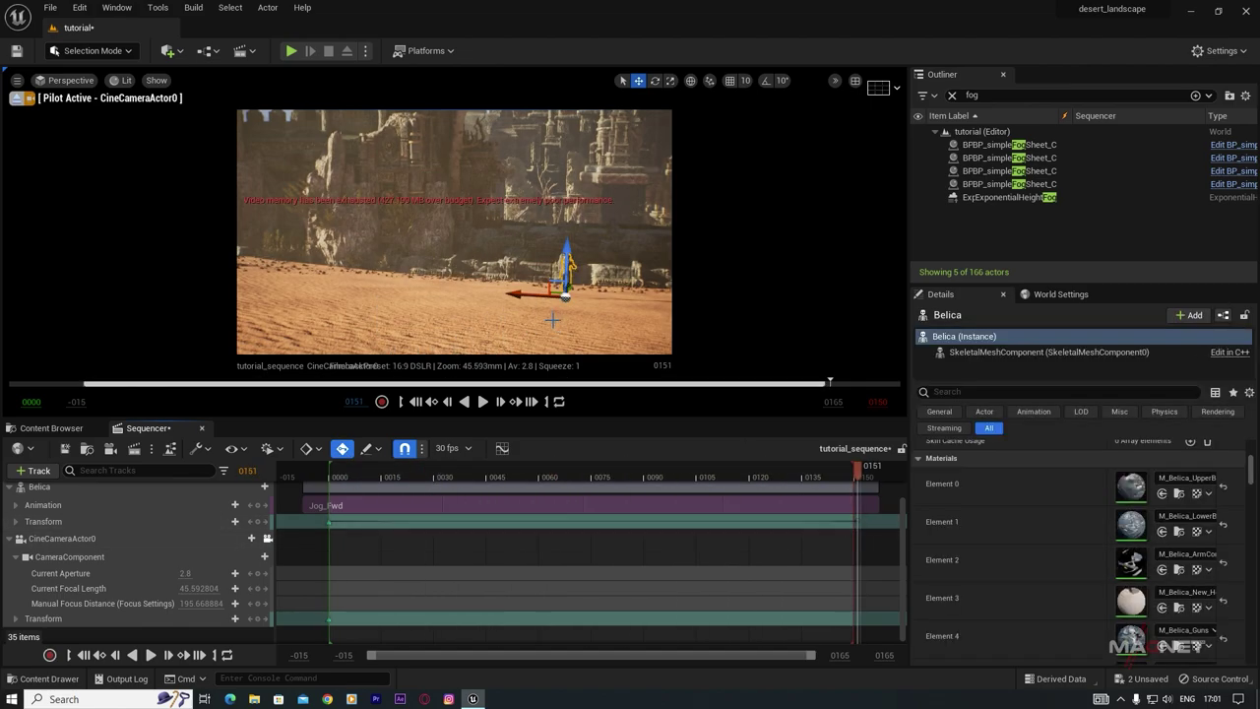
key(Delete)
right_drag(454, 232, 491, 185)
key(w)
click(433, 140)
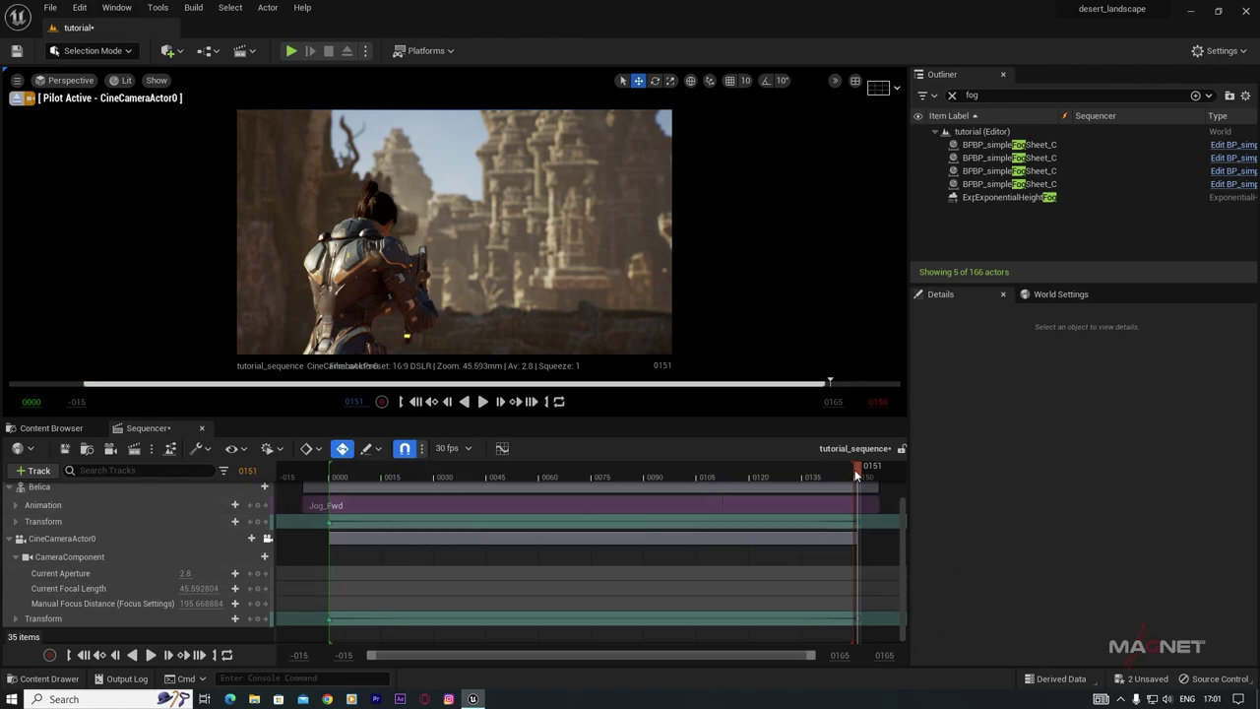
Step: Play the sequence from the start to check how the camera follows Belica
drag(859, 473, 336, 512)
key(space)
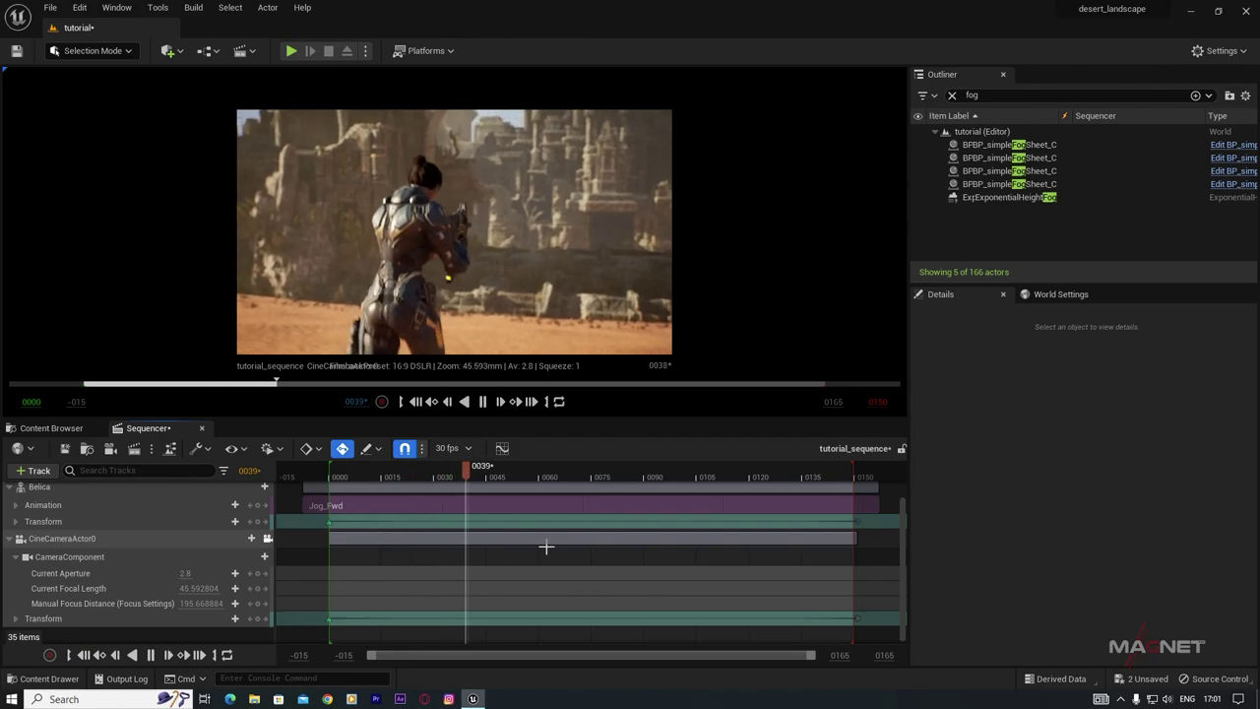
key(space)
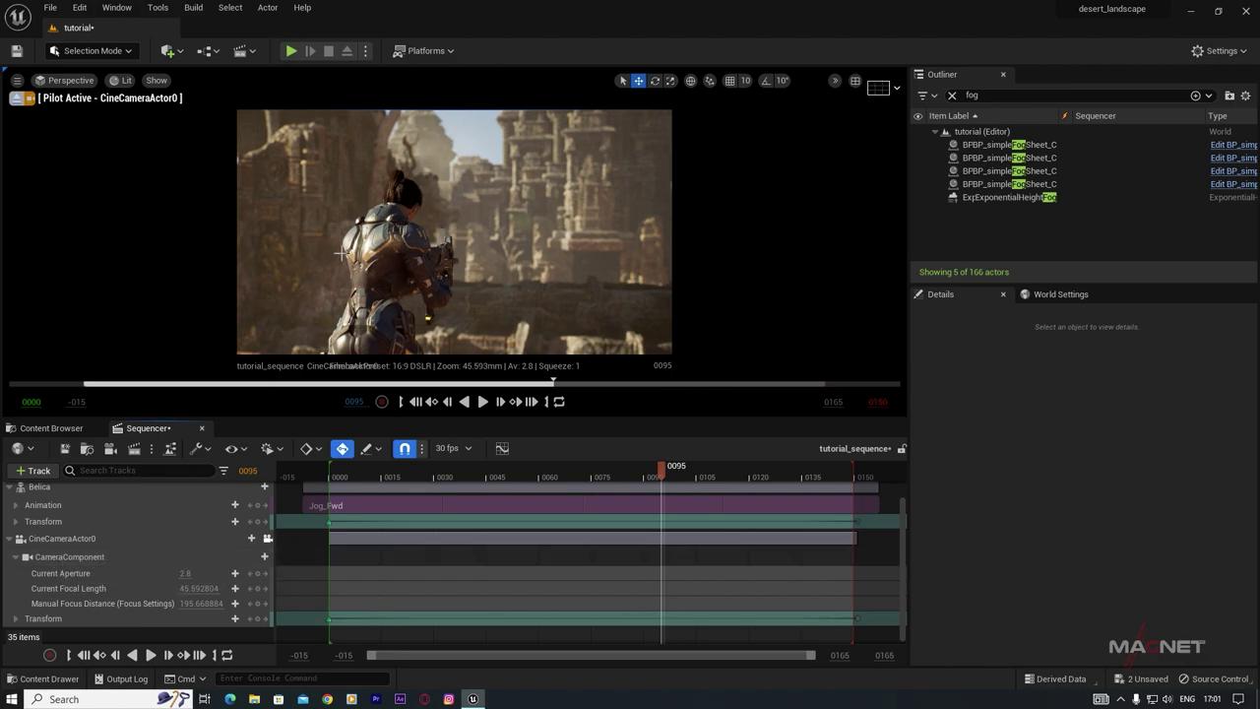
Step: Create a Blueprint class based on CameraShakeBase in the Content folder, name it shake2, and save everything
click(56, 679)
scroll(694, 595, down, 3)
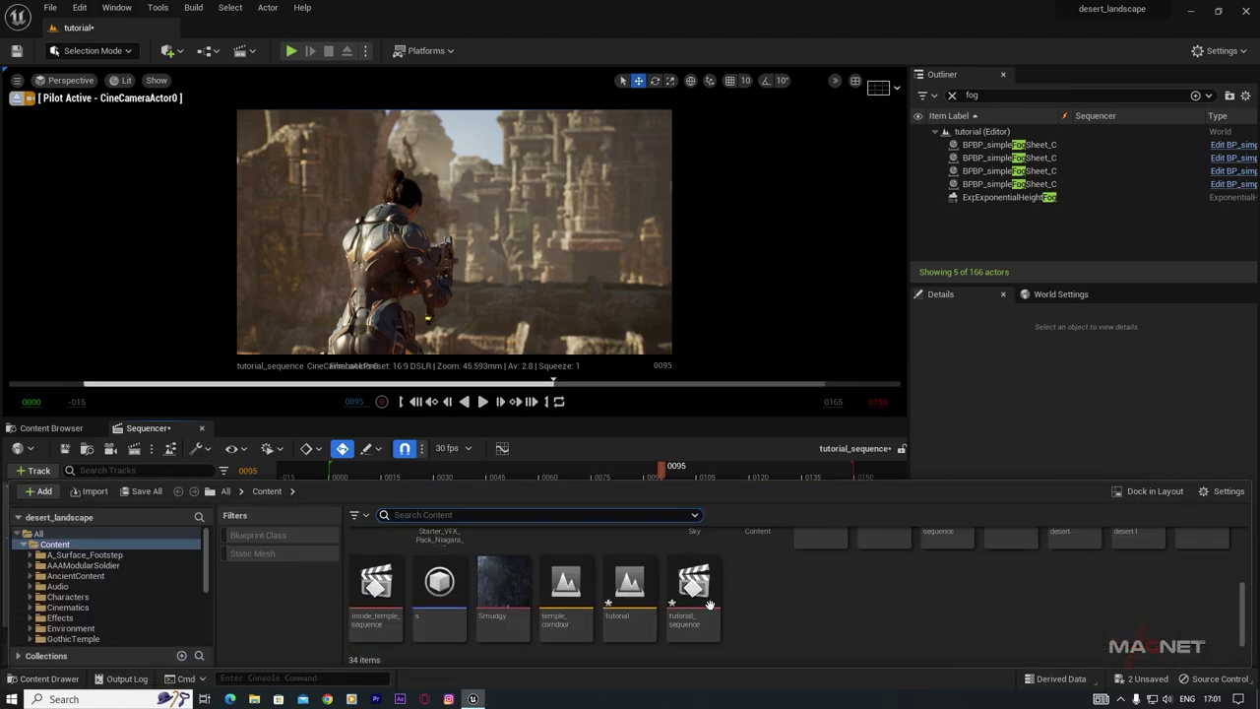
right_click(785, 599)
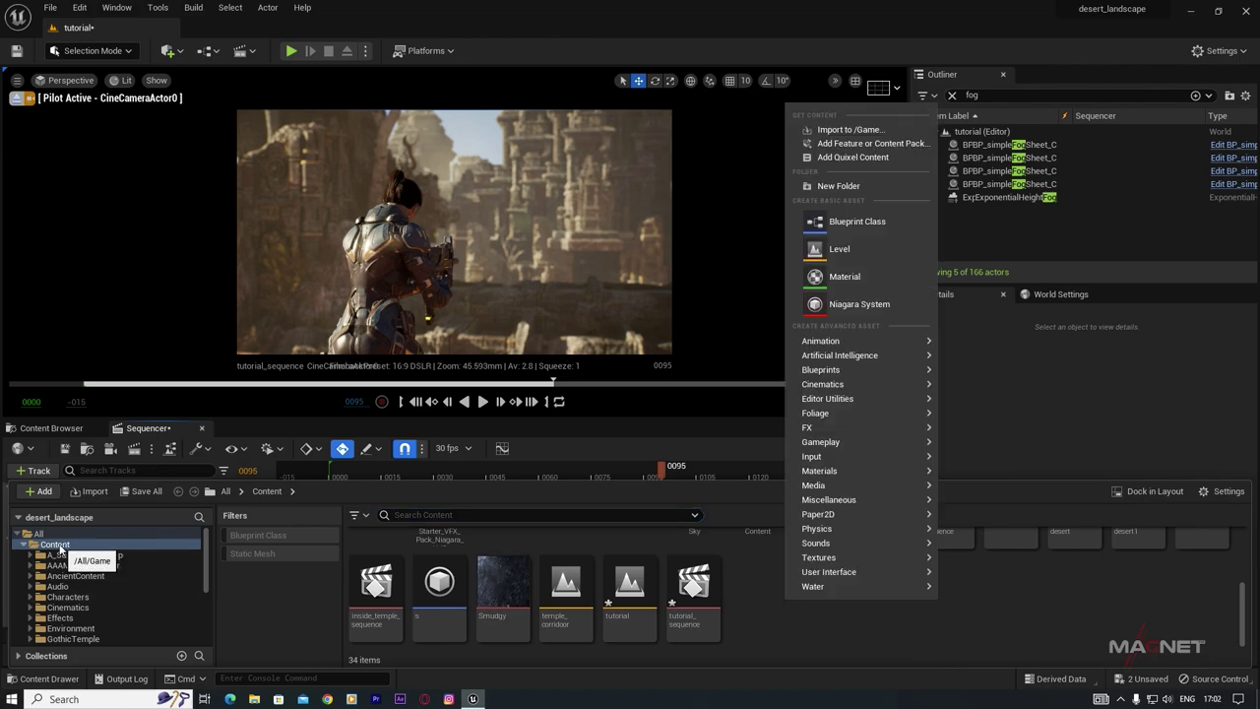
click(57, 545)
right_click(781, 606)
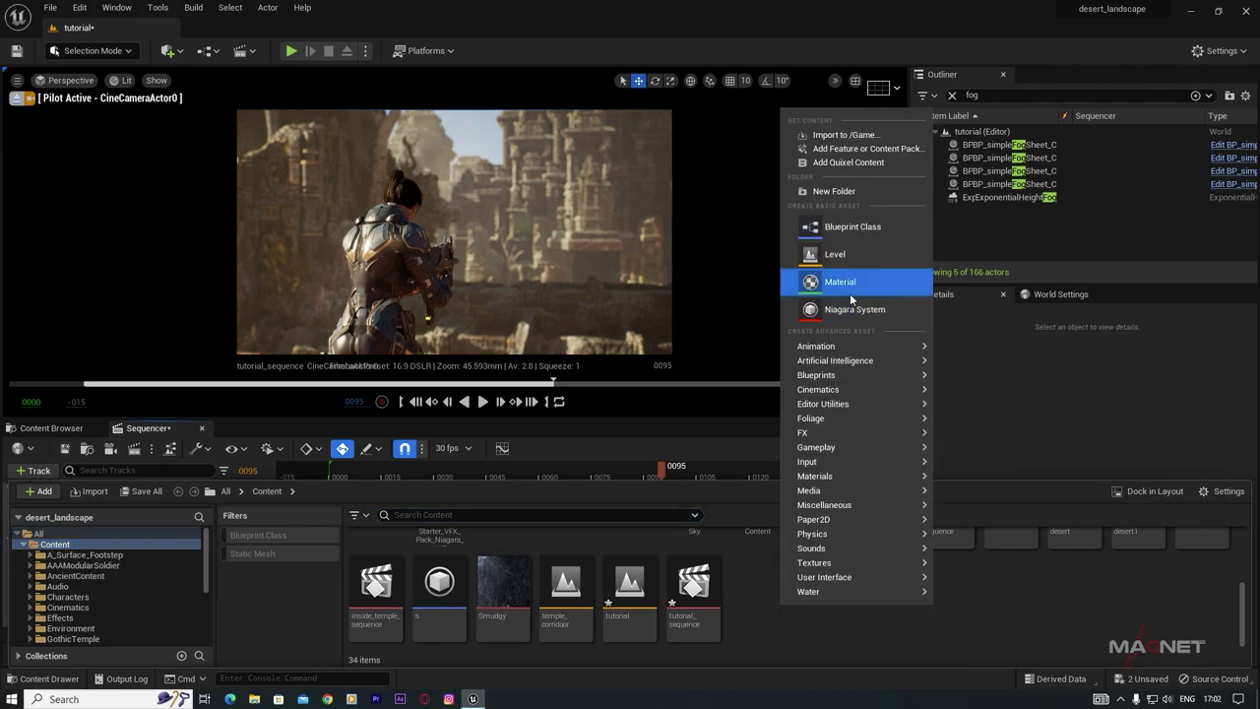
click(850, 229)
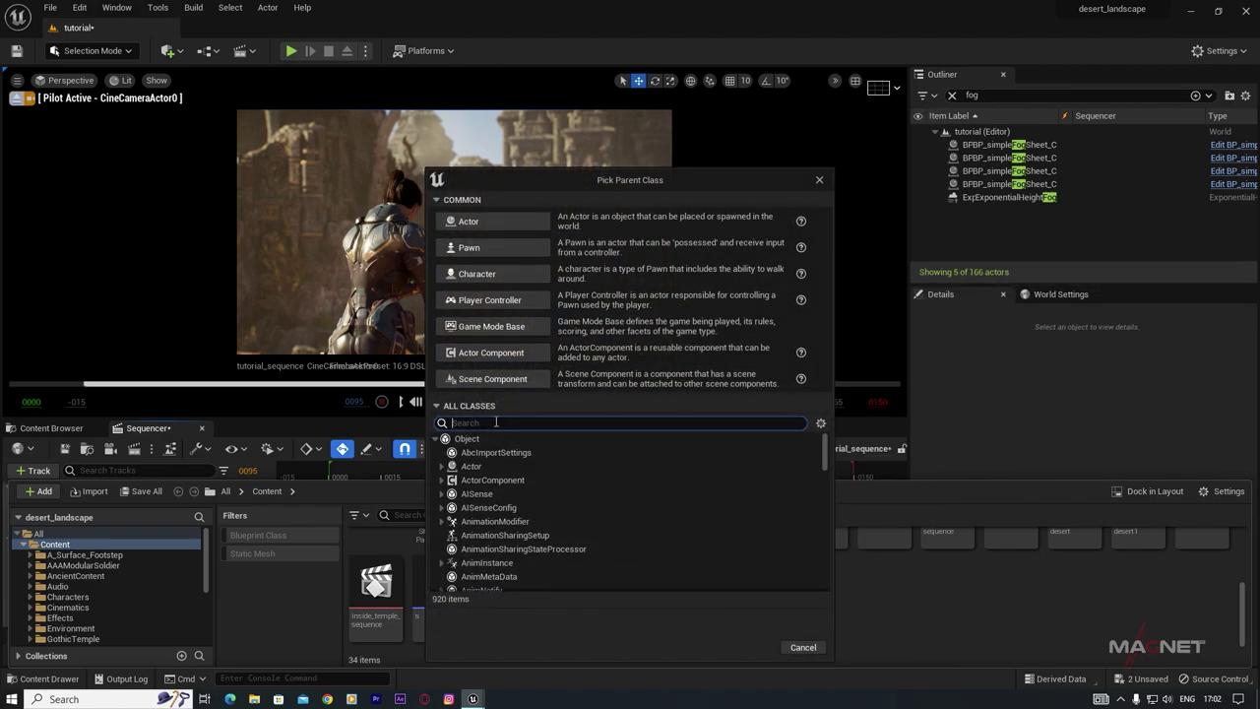
text(shake)
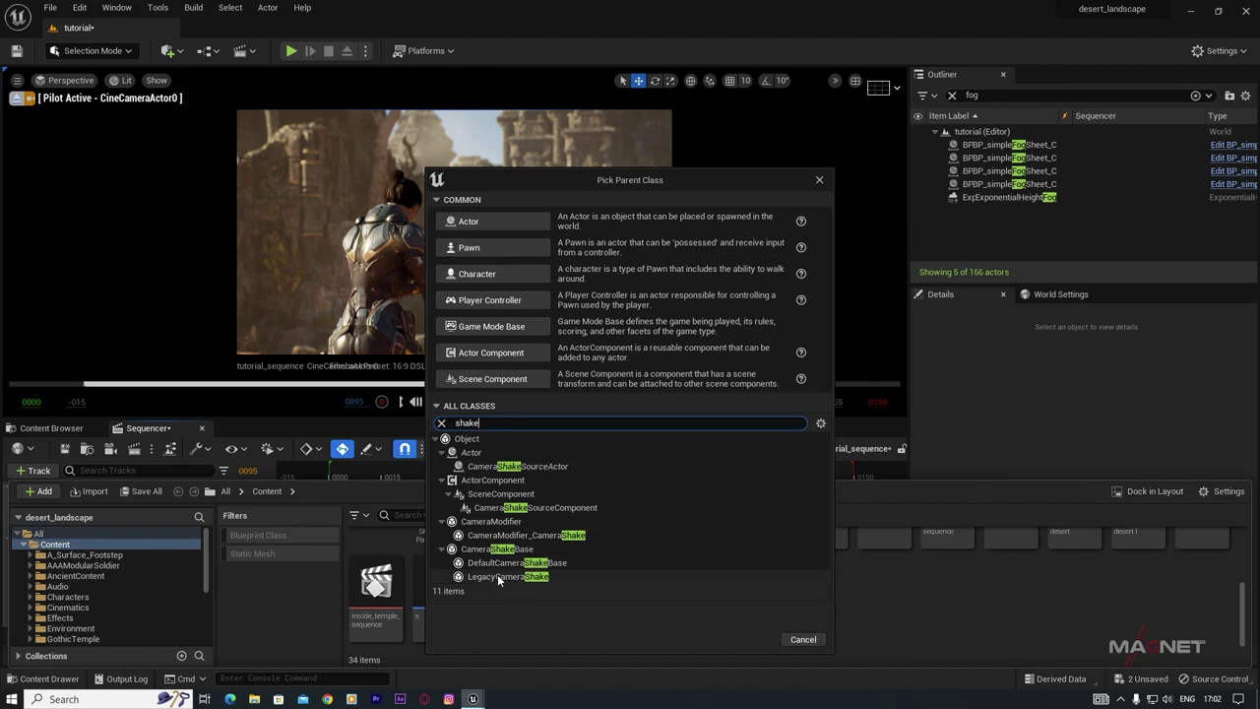
click(516, 549)
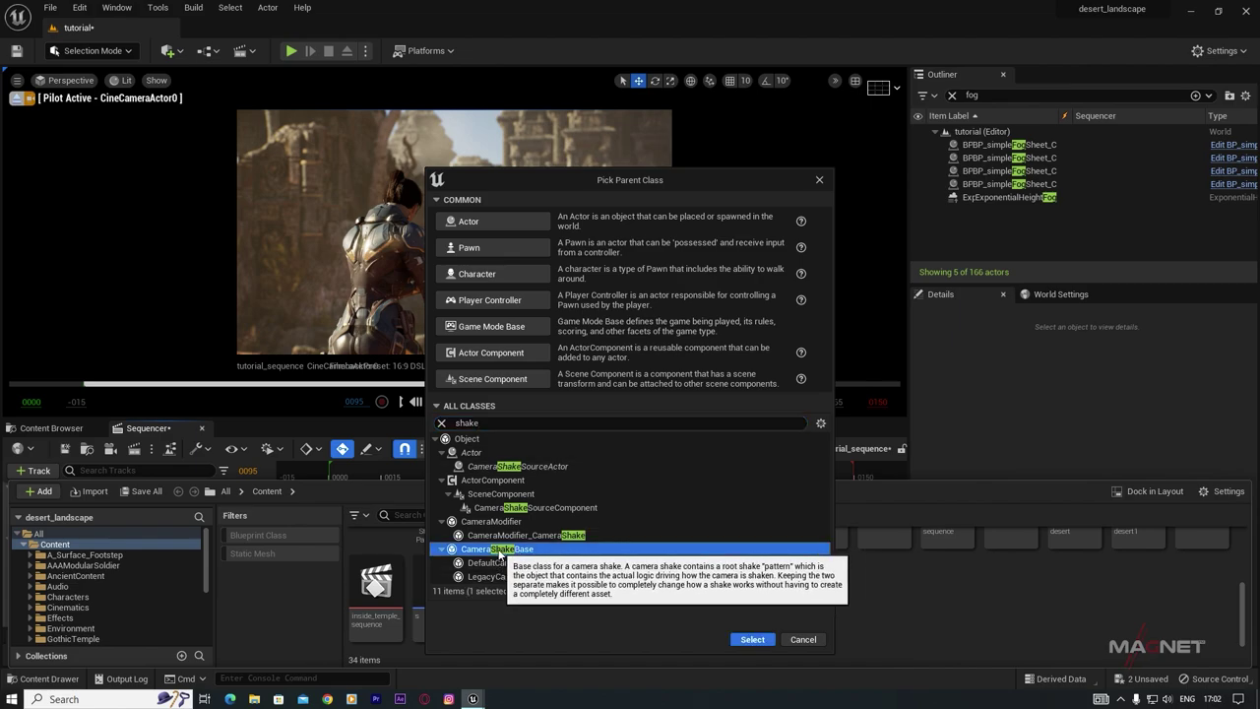
click(758, 641)
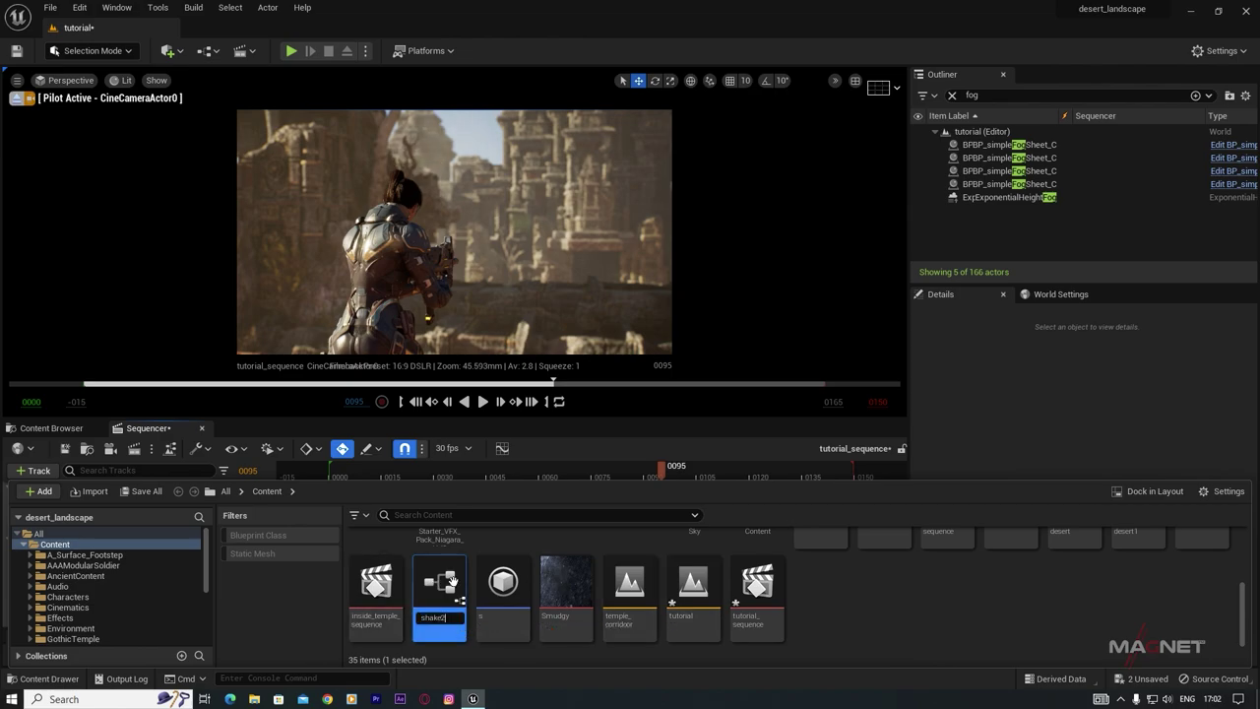
click(955, 620)
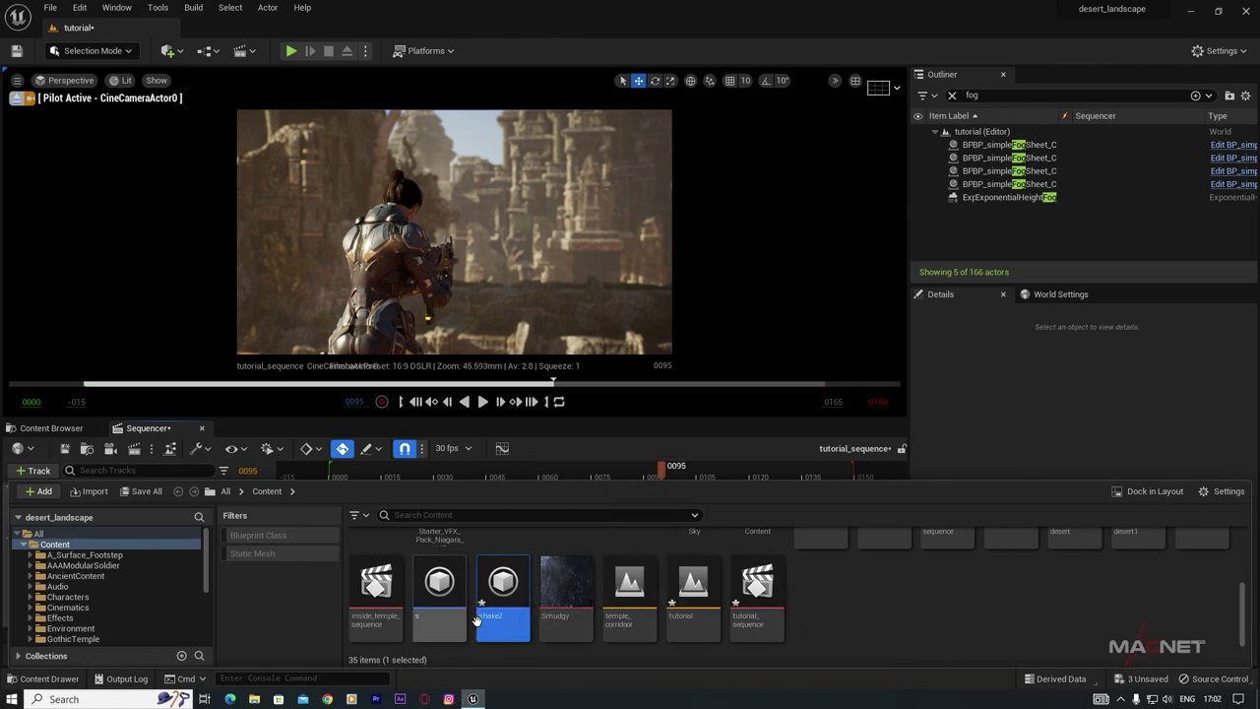
key(ctrl+shift+s)
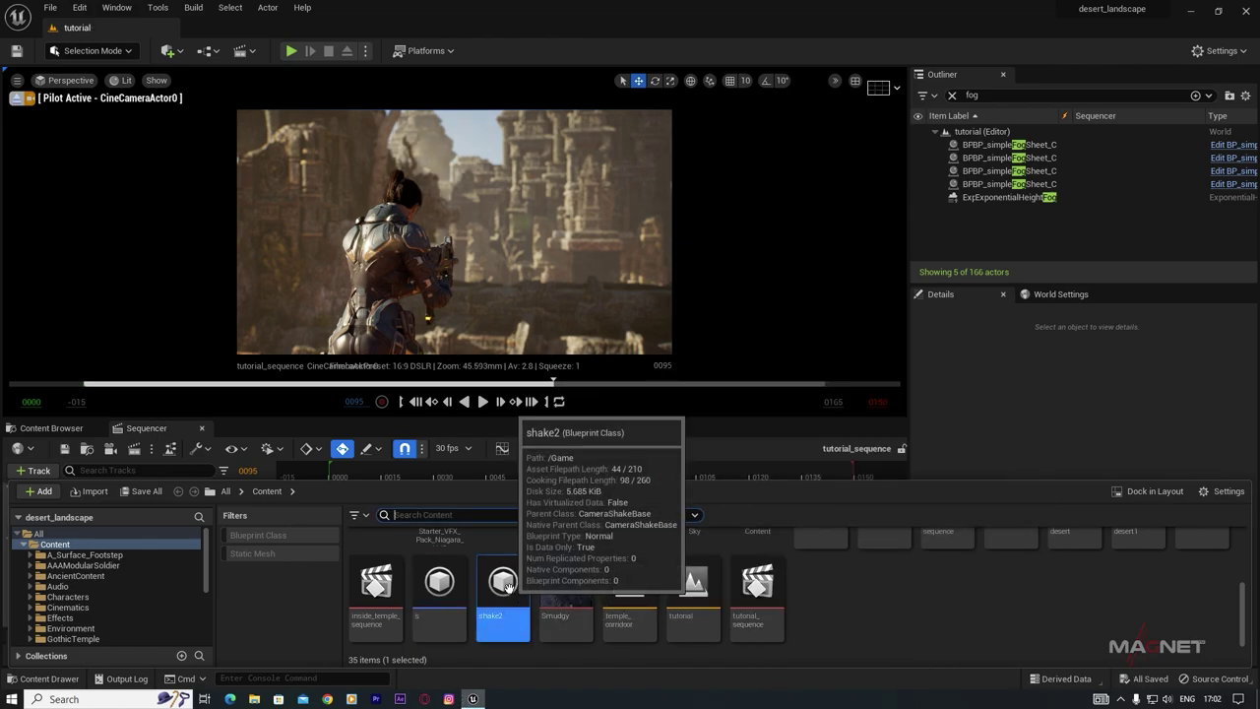
Step: Open the shake2 blueprint beside the viewport and set its root shake pattern to Perlin Noise Camera Shake Pattern
double_click(504, 588)
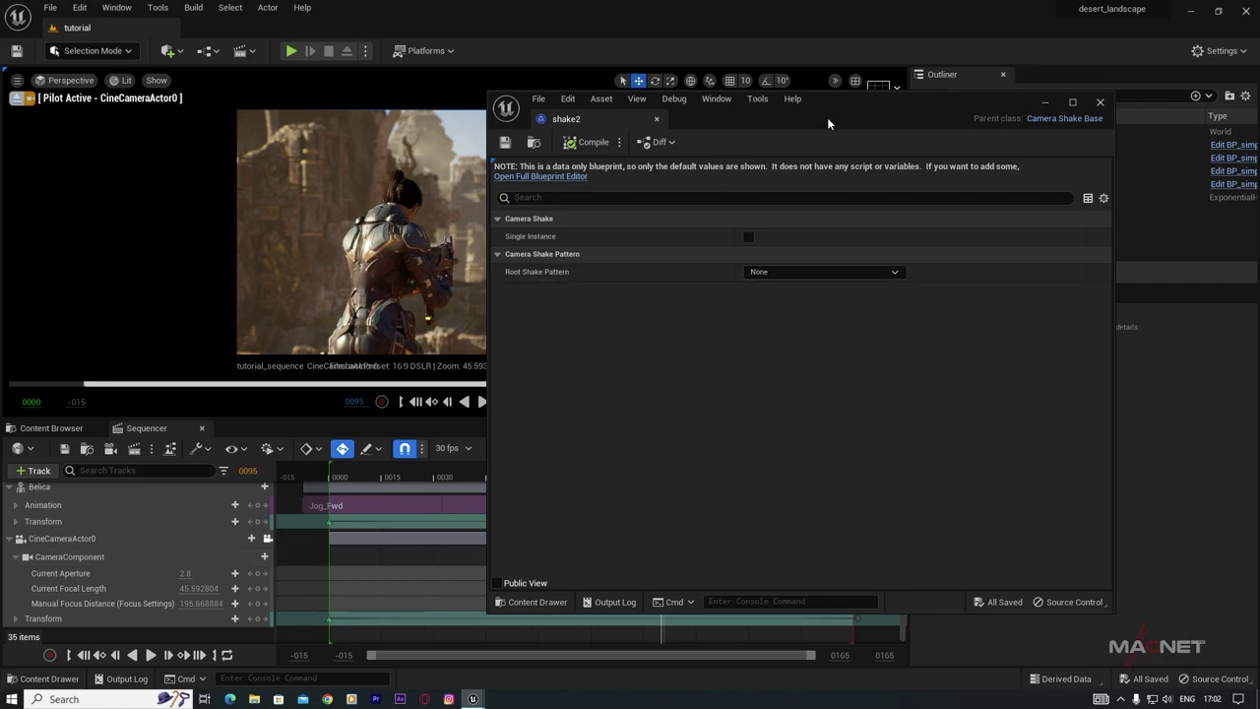
drag(898, 108, 763, 123)
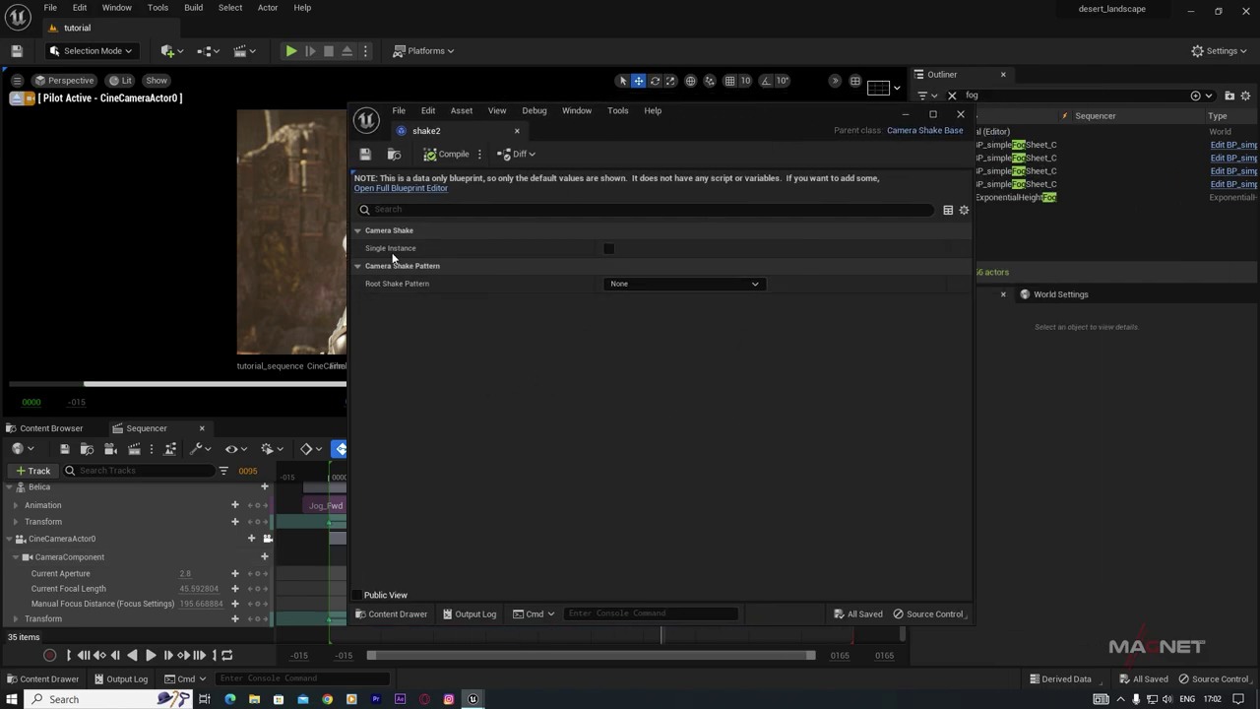
click(962, 115)
click(47, 678)
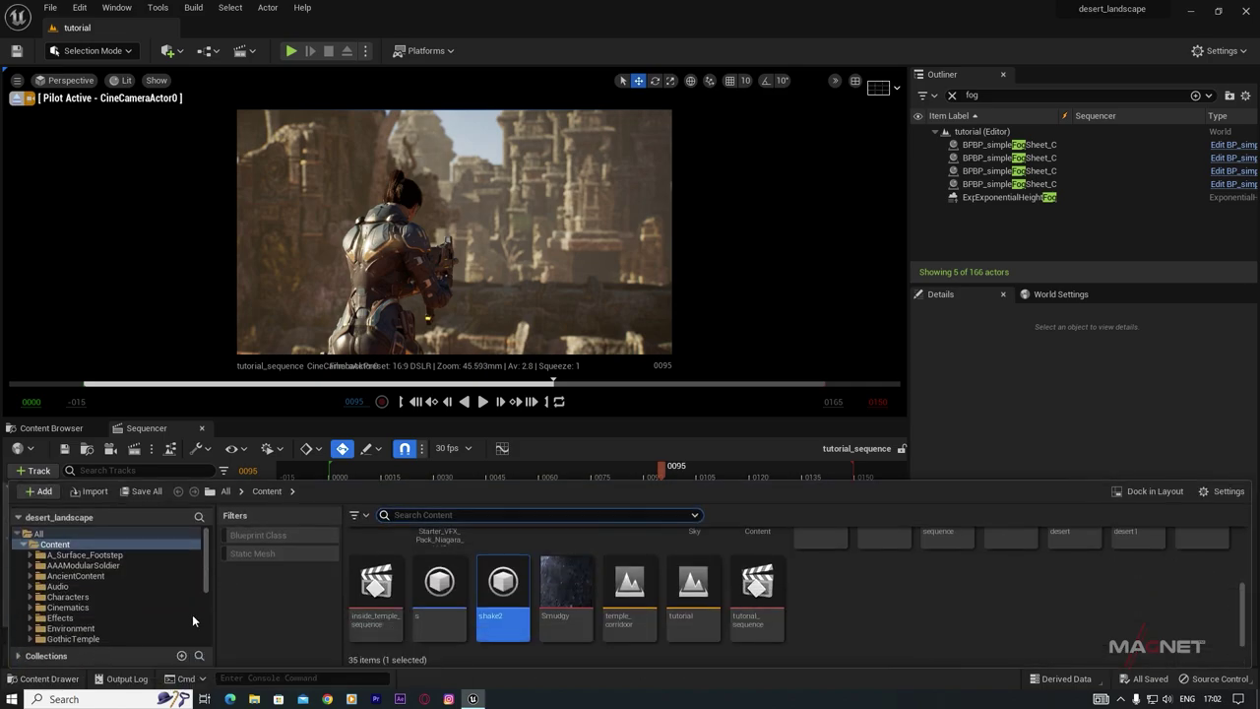
click(502, 590)
double_click(498, 590)
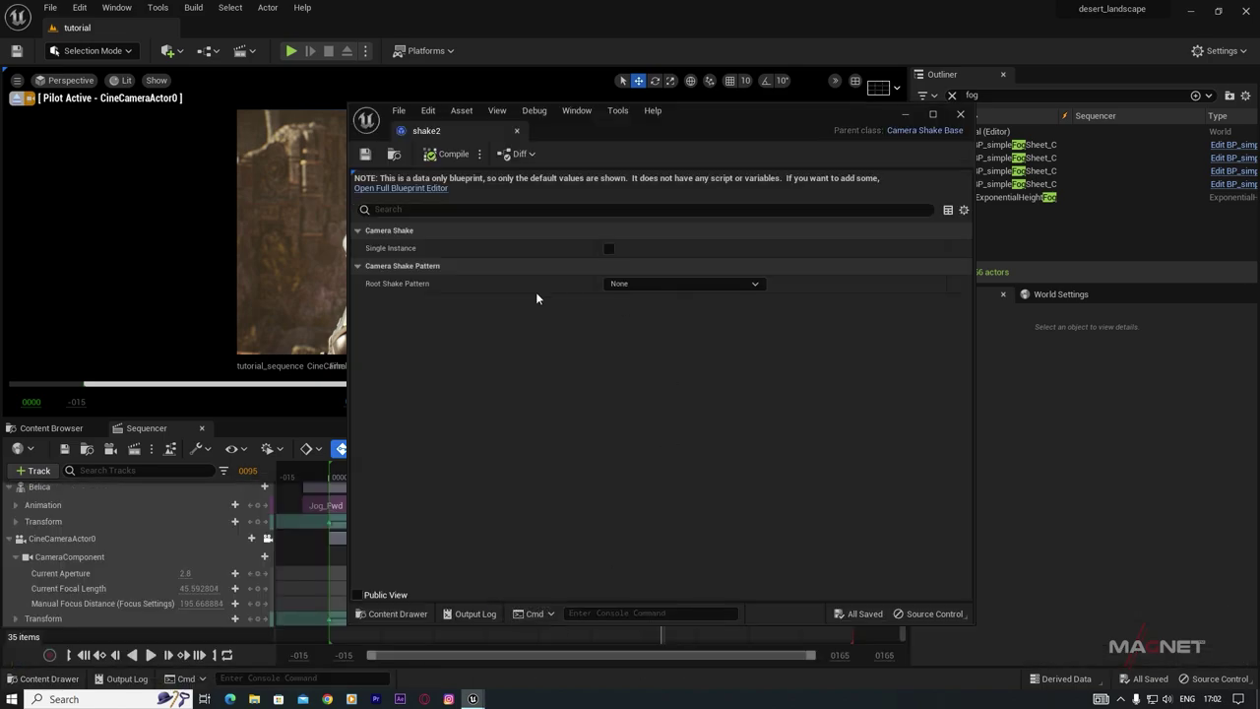
drag(703, 115, 939, 94)
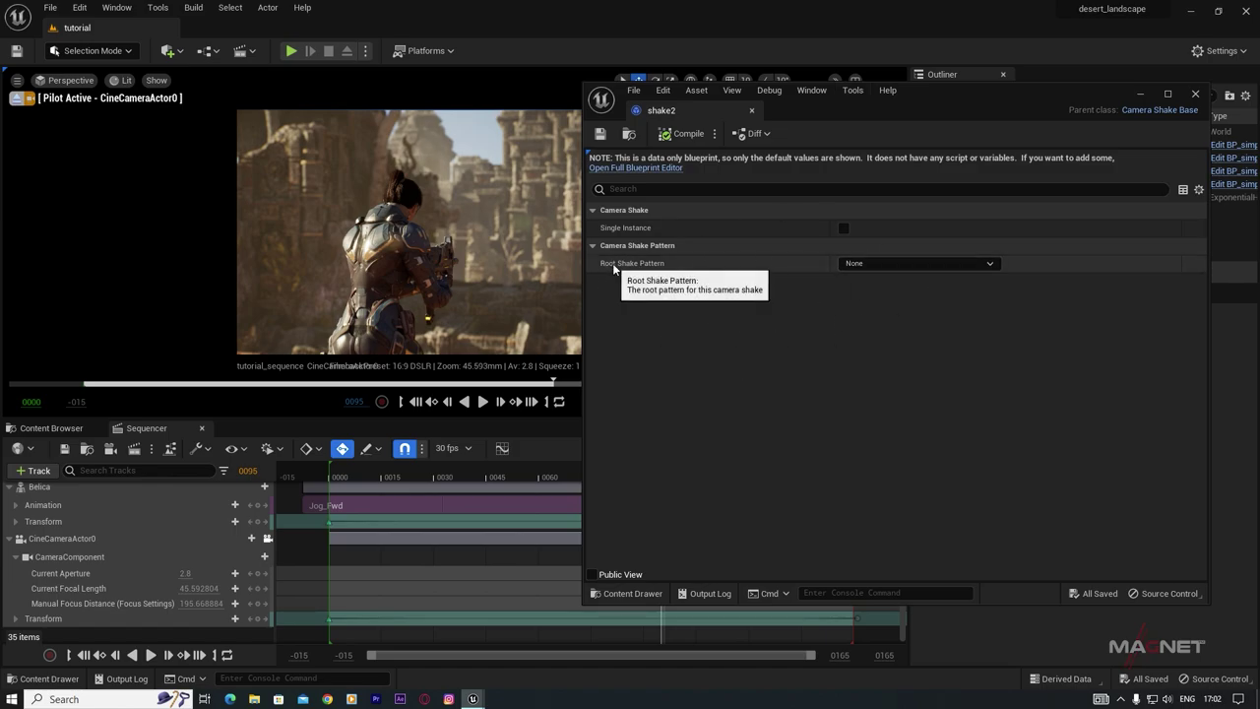
click(867, 264)
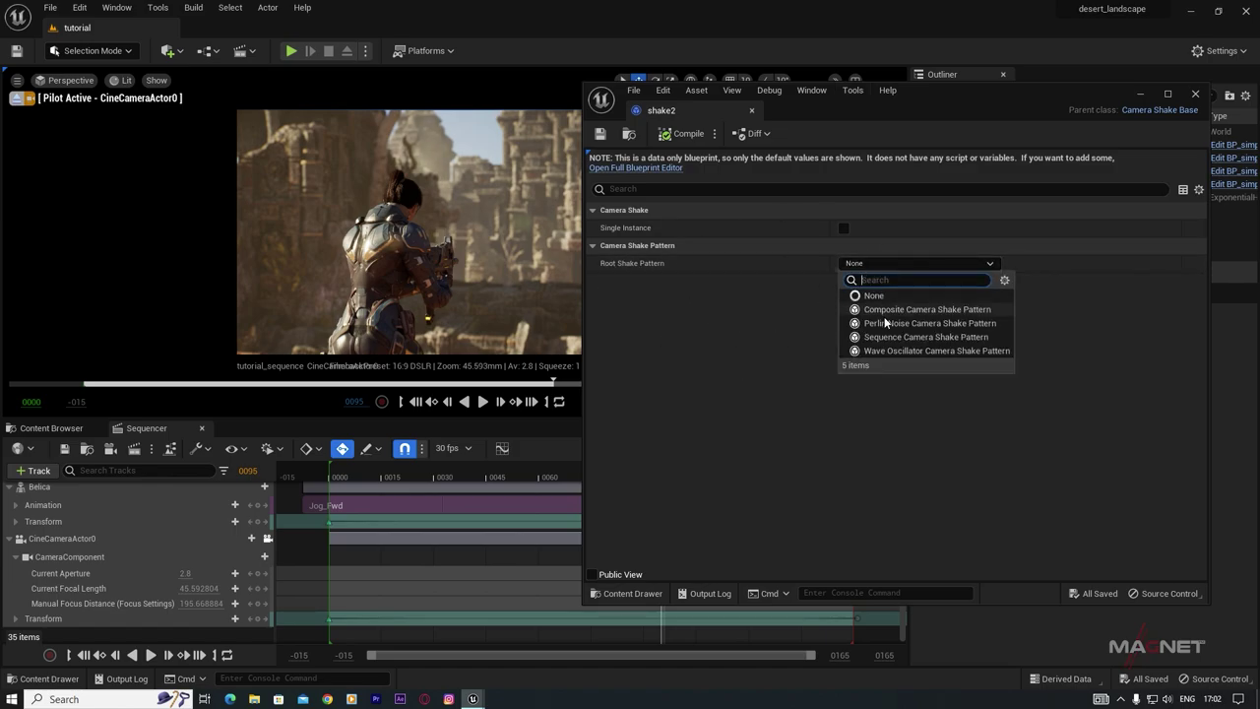
click(911, 324)
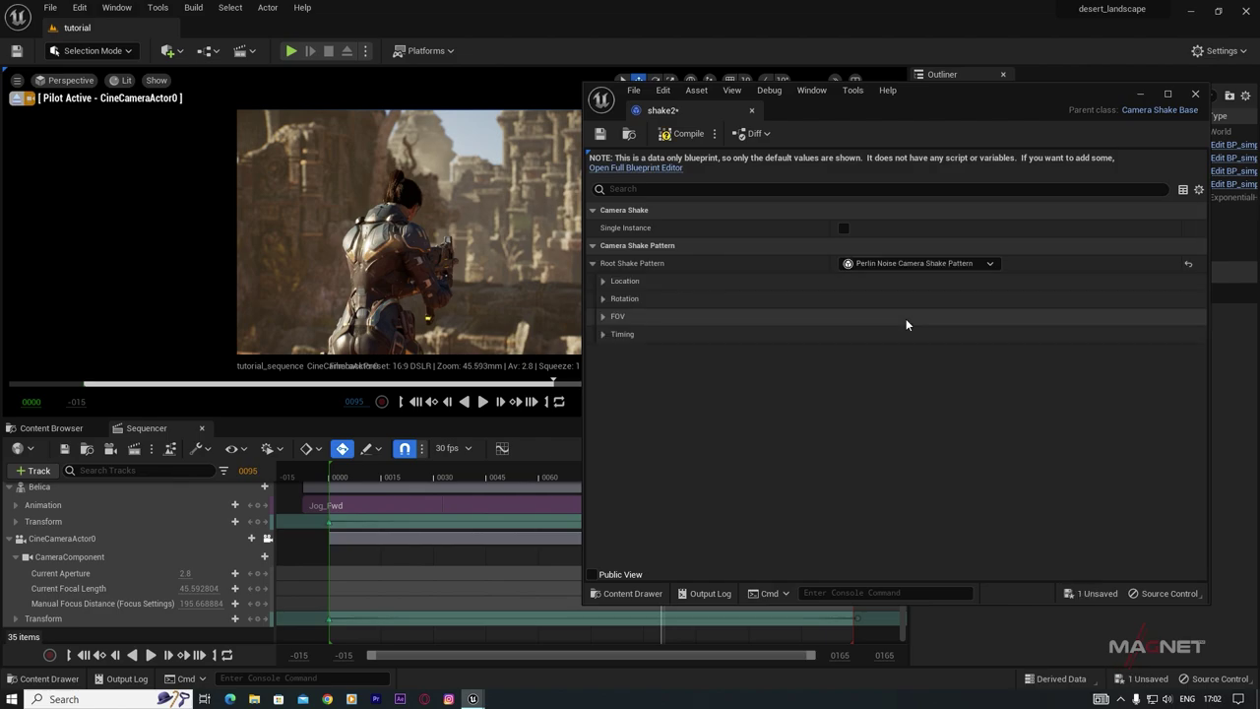
Step: Set the timing duration of shake2's Perlin noise pattern to 0
click(603, 335)
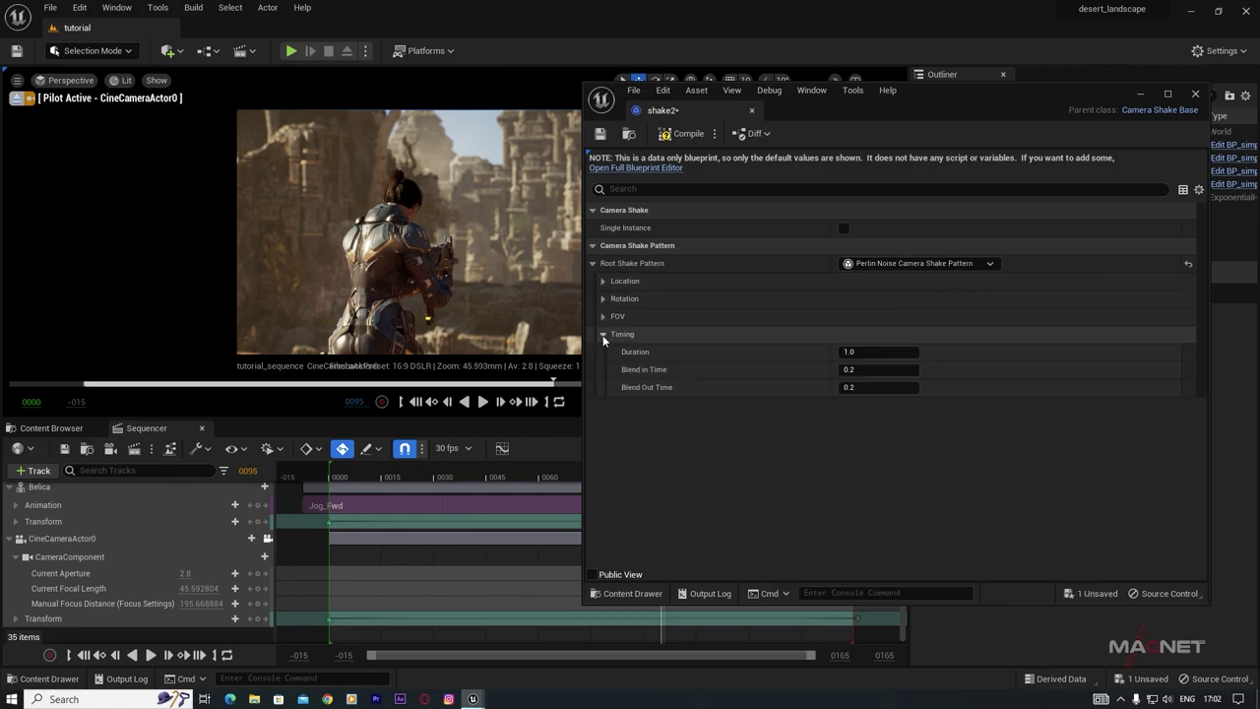
click(854, 352)
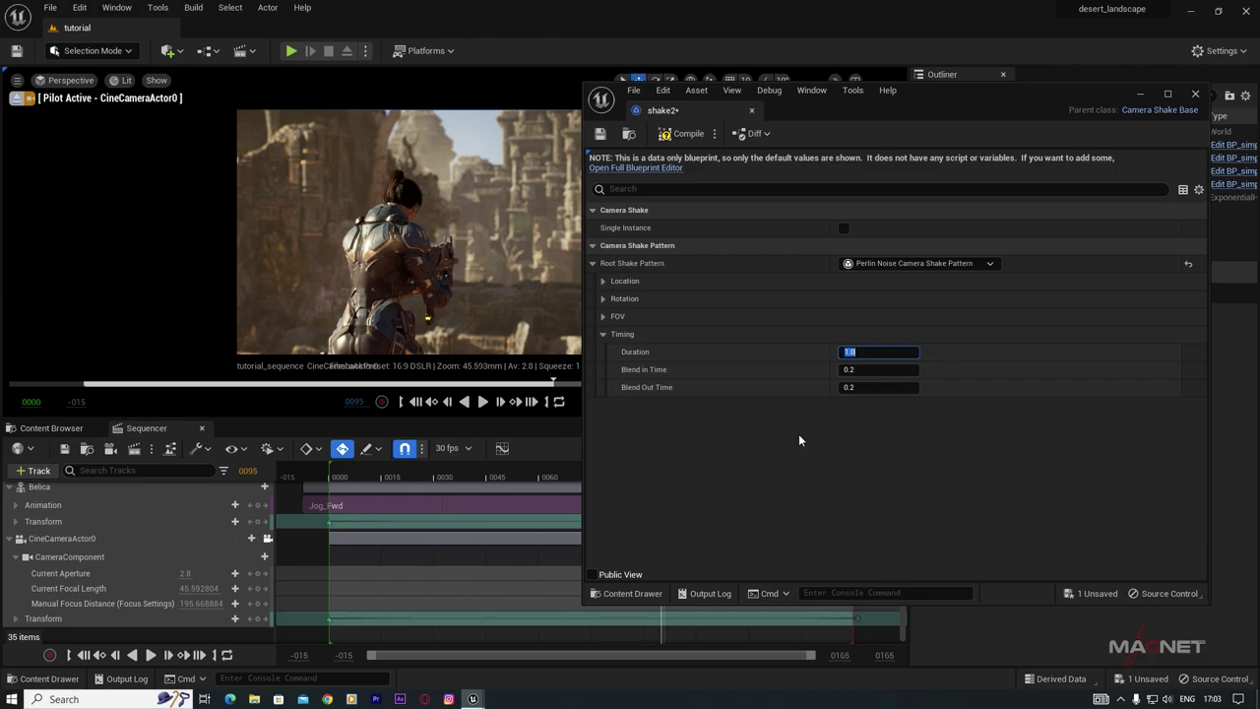
text(0)
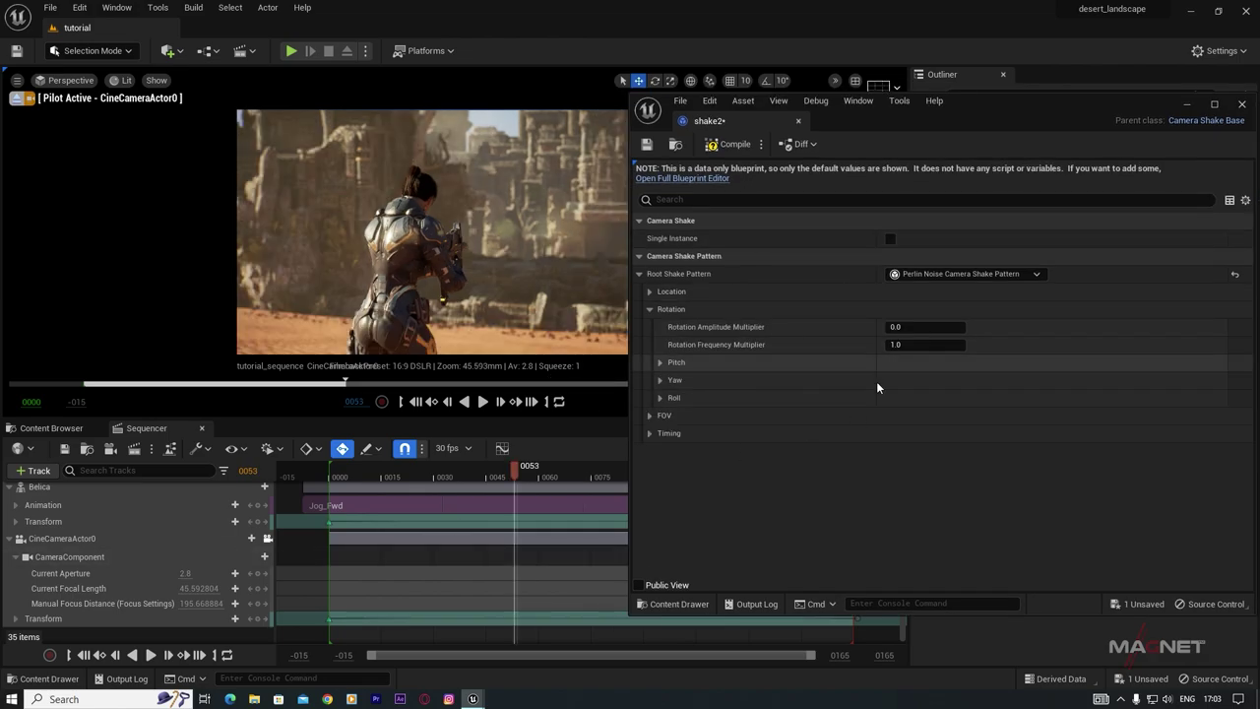
Step: Add a camera shake track using the shake2 blueprint to CineCameraActor0 in the sequence
scroll(29, 543, up, 2)
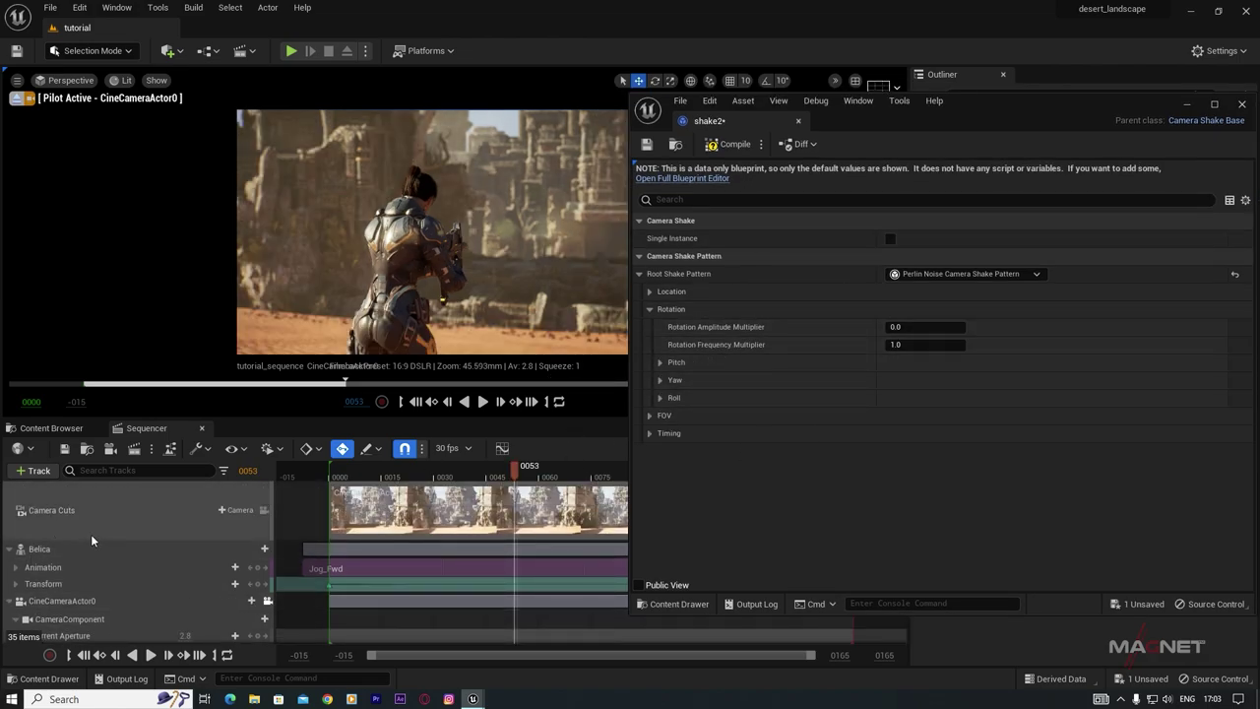
scroll(123, 602, down, 2)
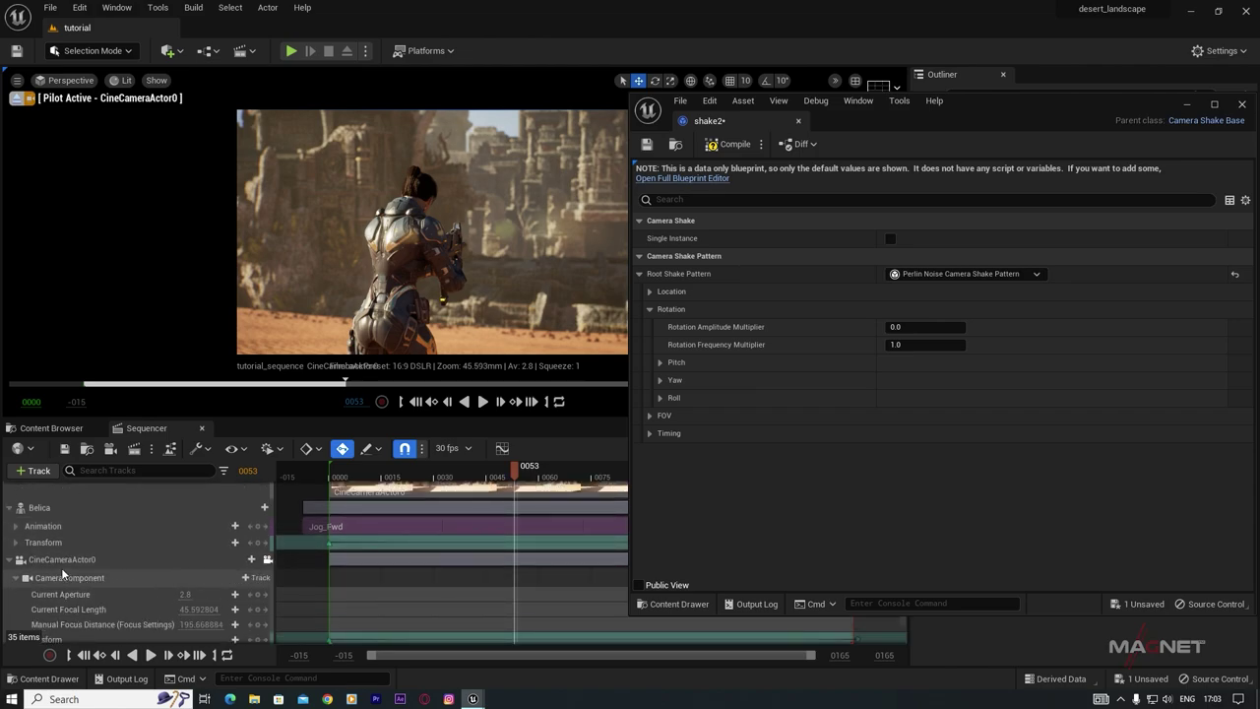
click(123, 558)
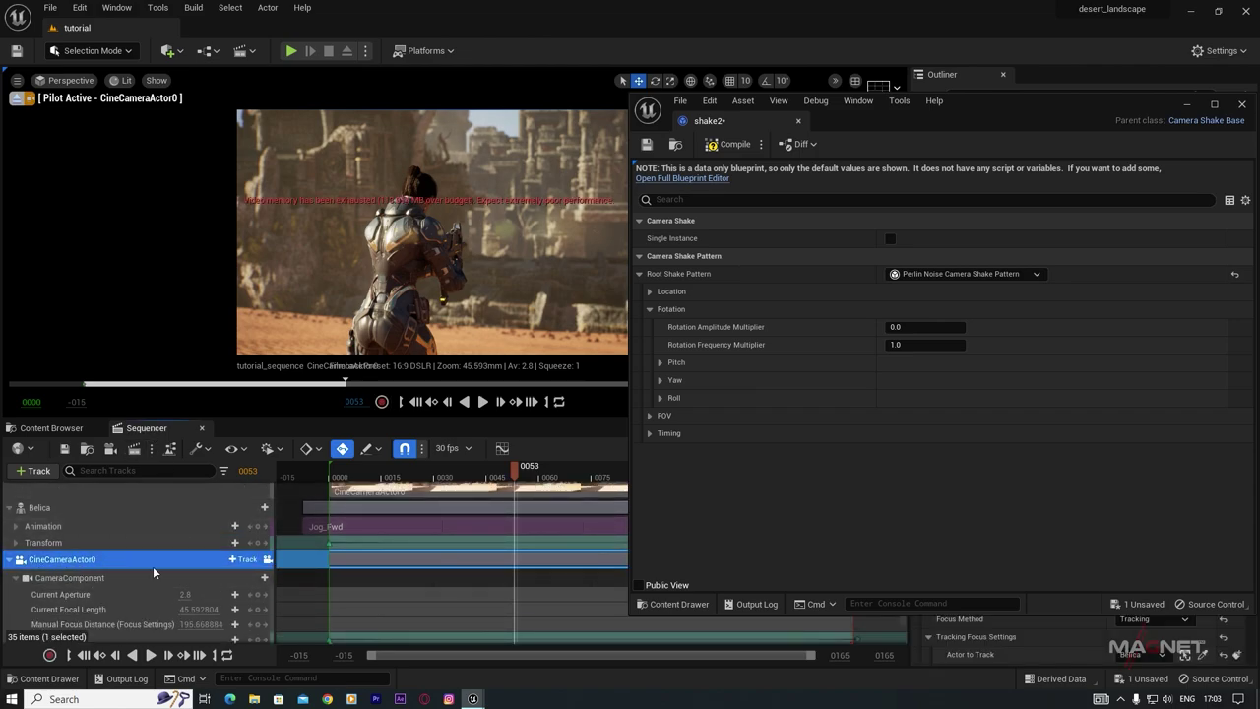
click(235, 559)
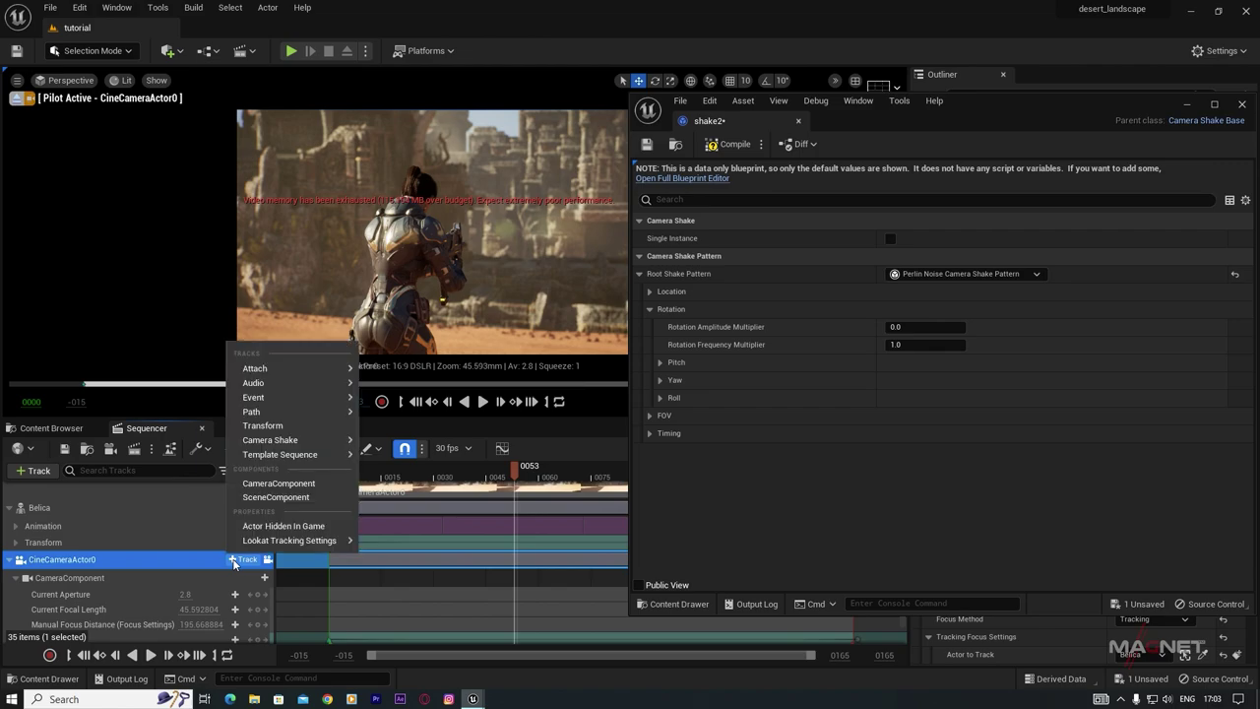
mouse_move(266, 446)
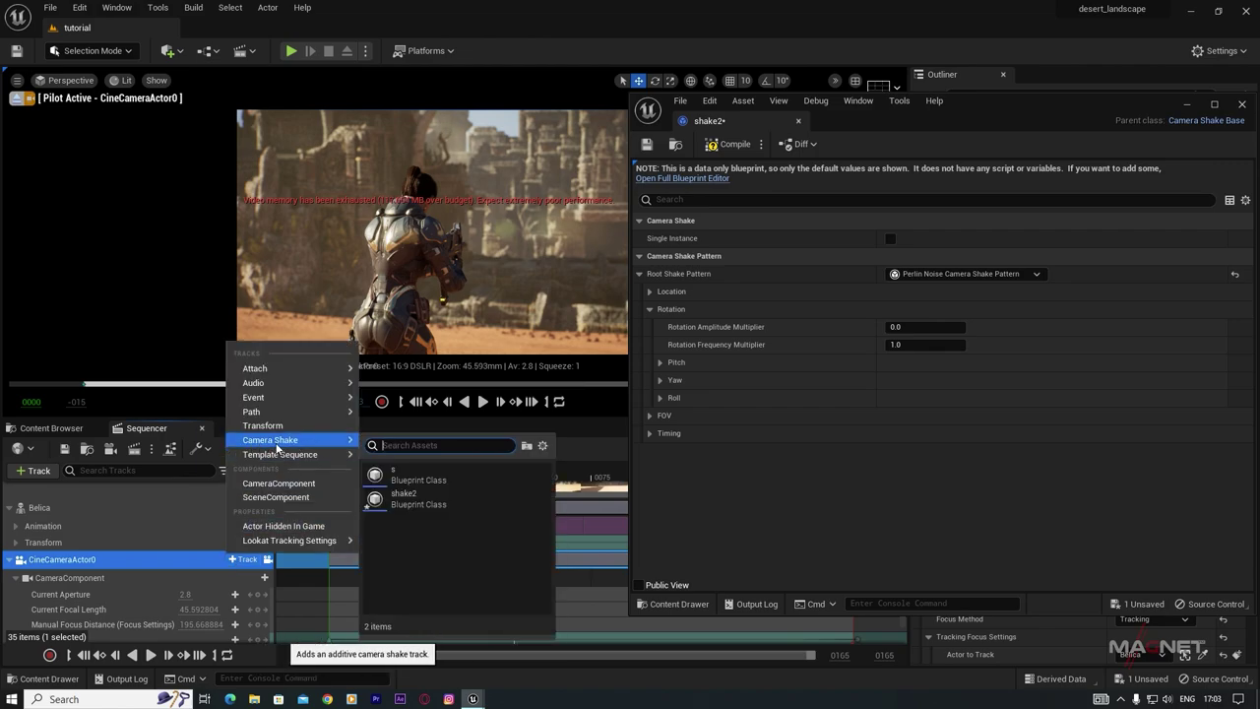
click(418, 502)
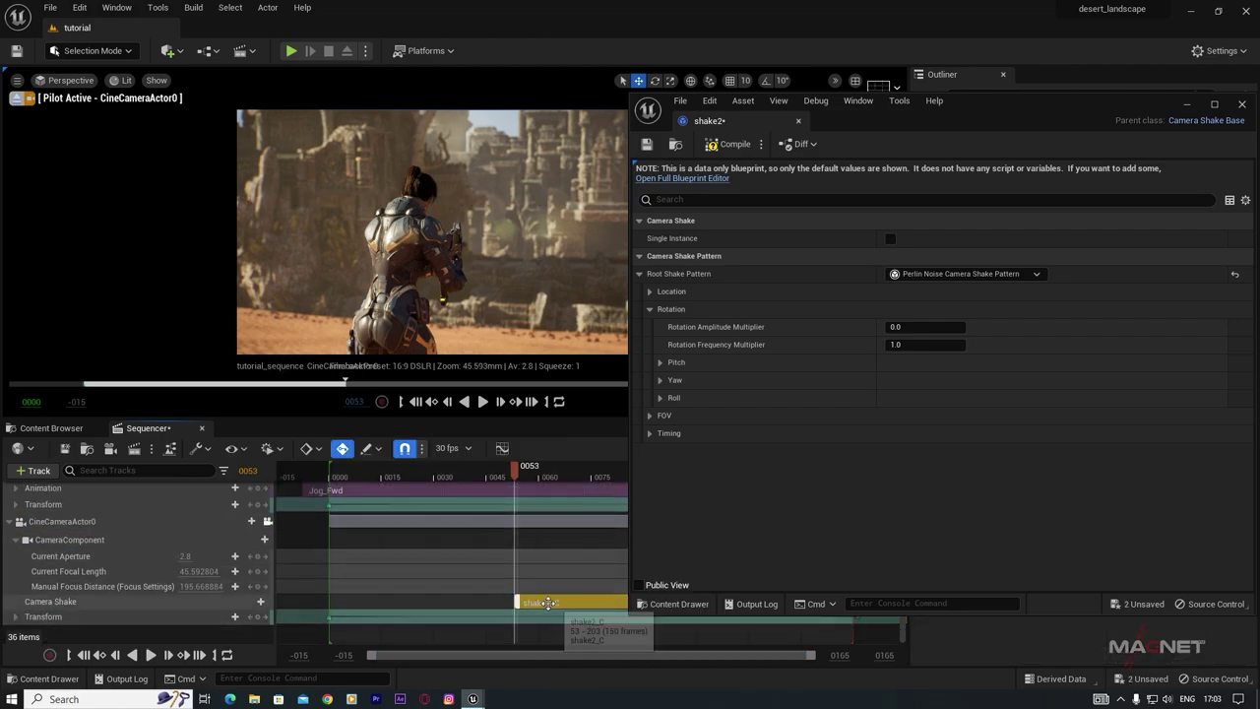
Step: Move the shake2 section to start before frame 0 and extend its end past frame 150
drag(549, 602, 336, 602)
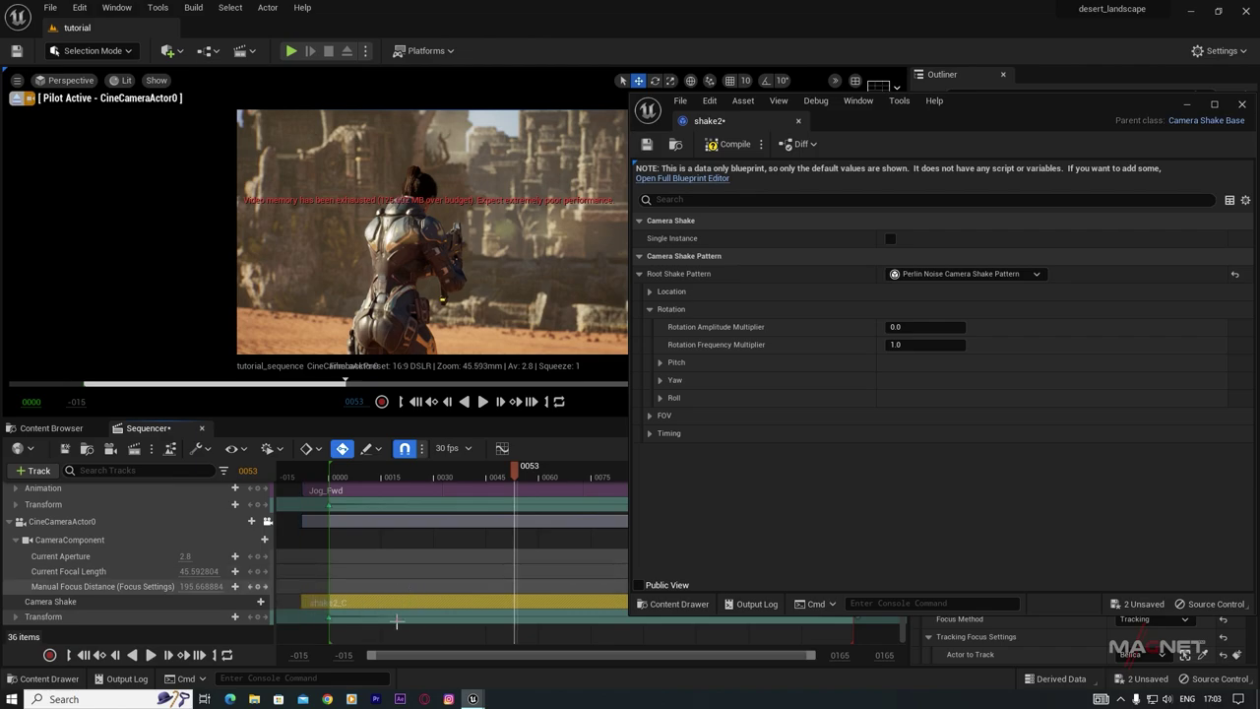
scroll(436, 613, up, 3)
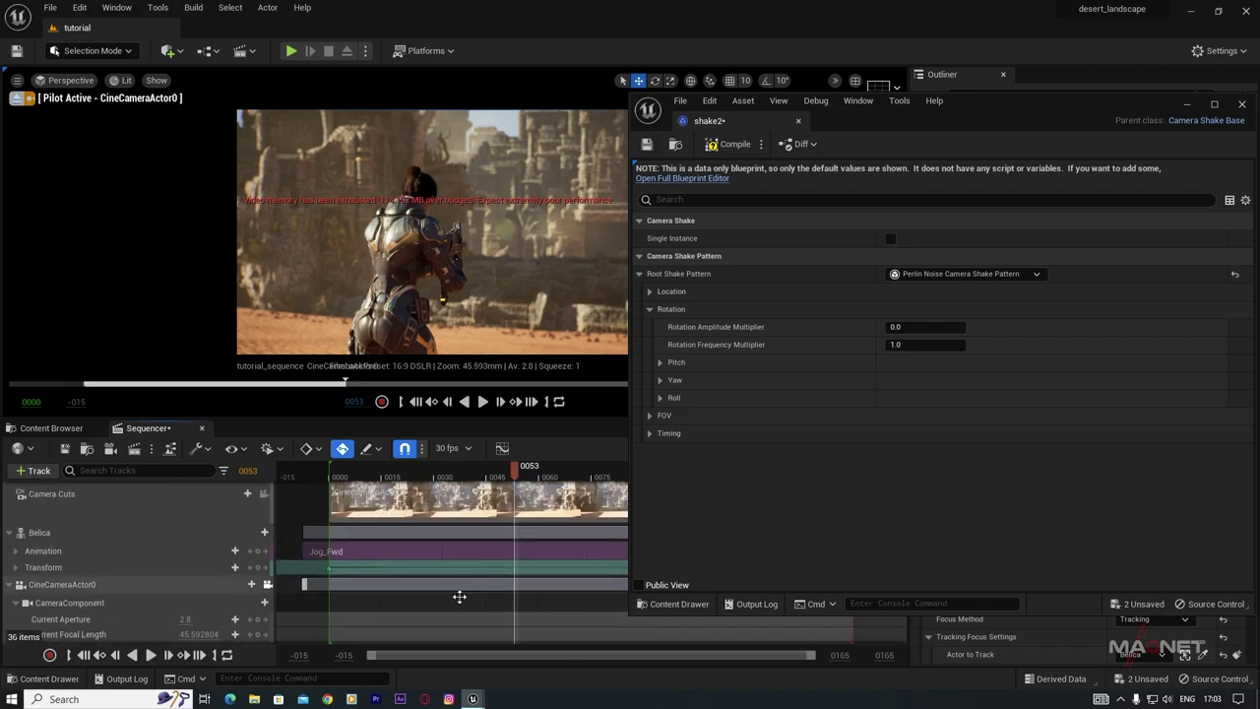
scroll(460, 597, down, 2)
drag(1142, 111, 916, 0)
click(1218, 11)
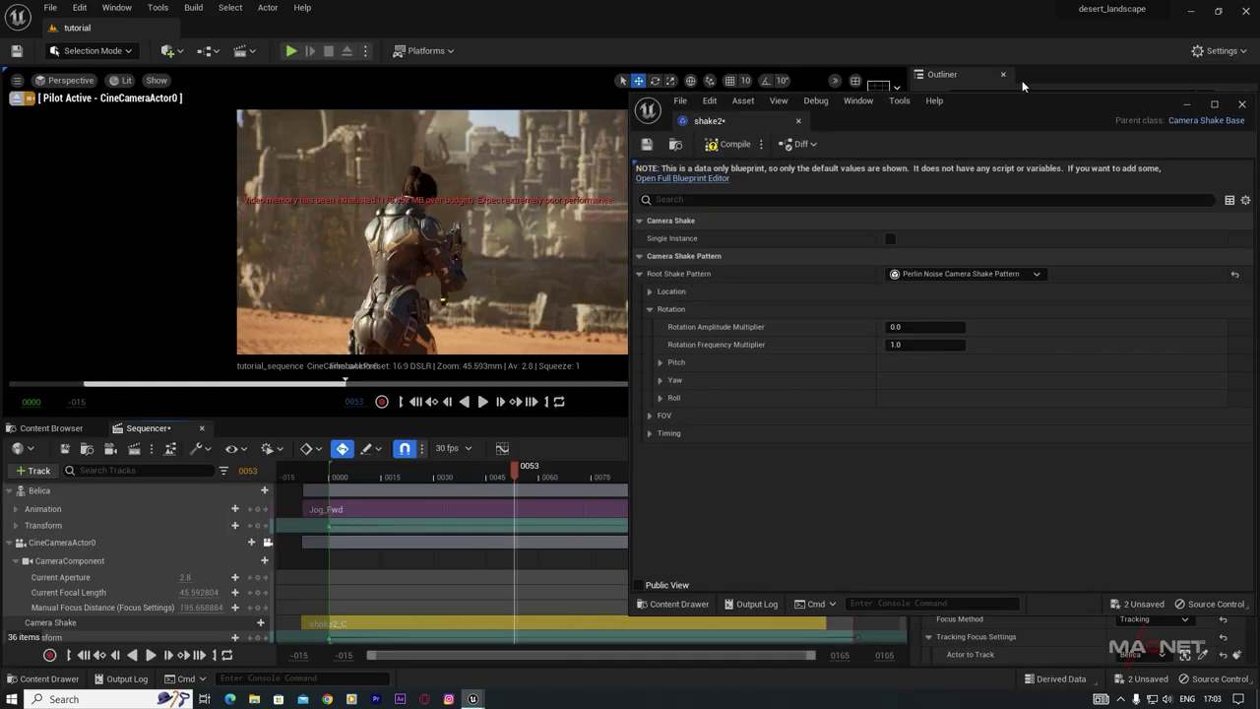
drag(1034, 83, 550, 40)
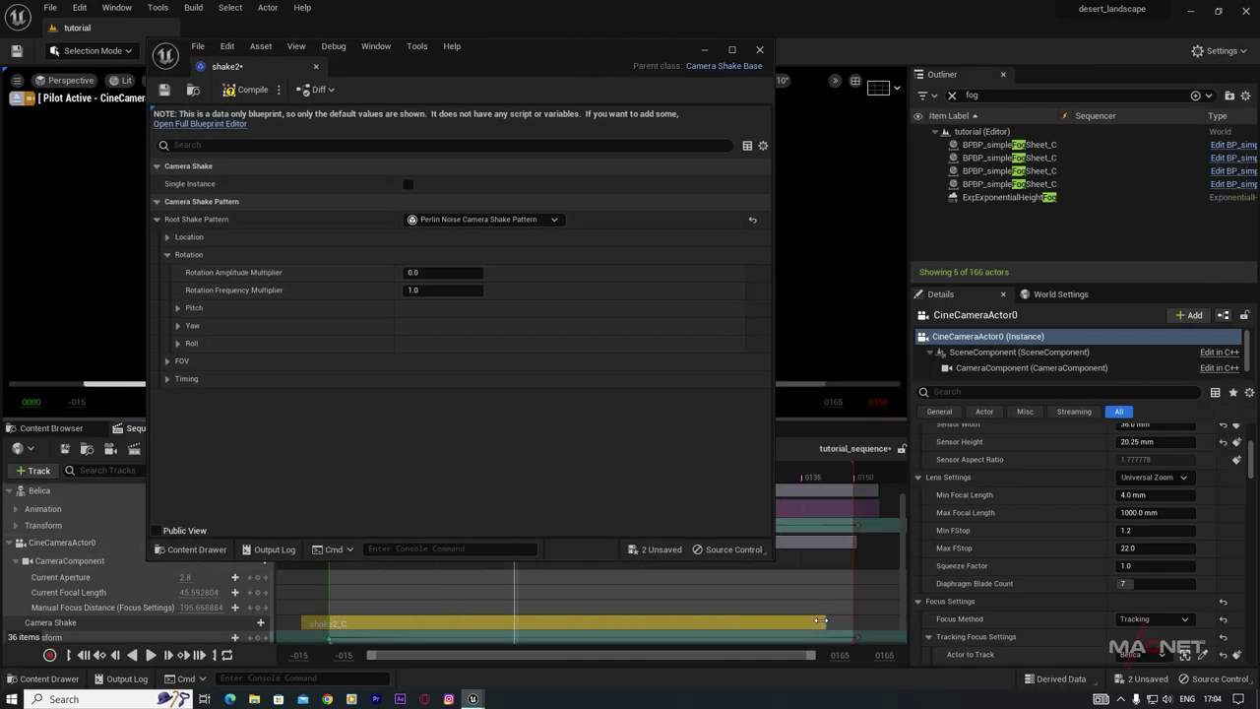
drag(820, 623, 892, 622)
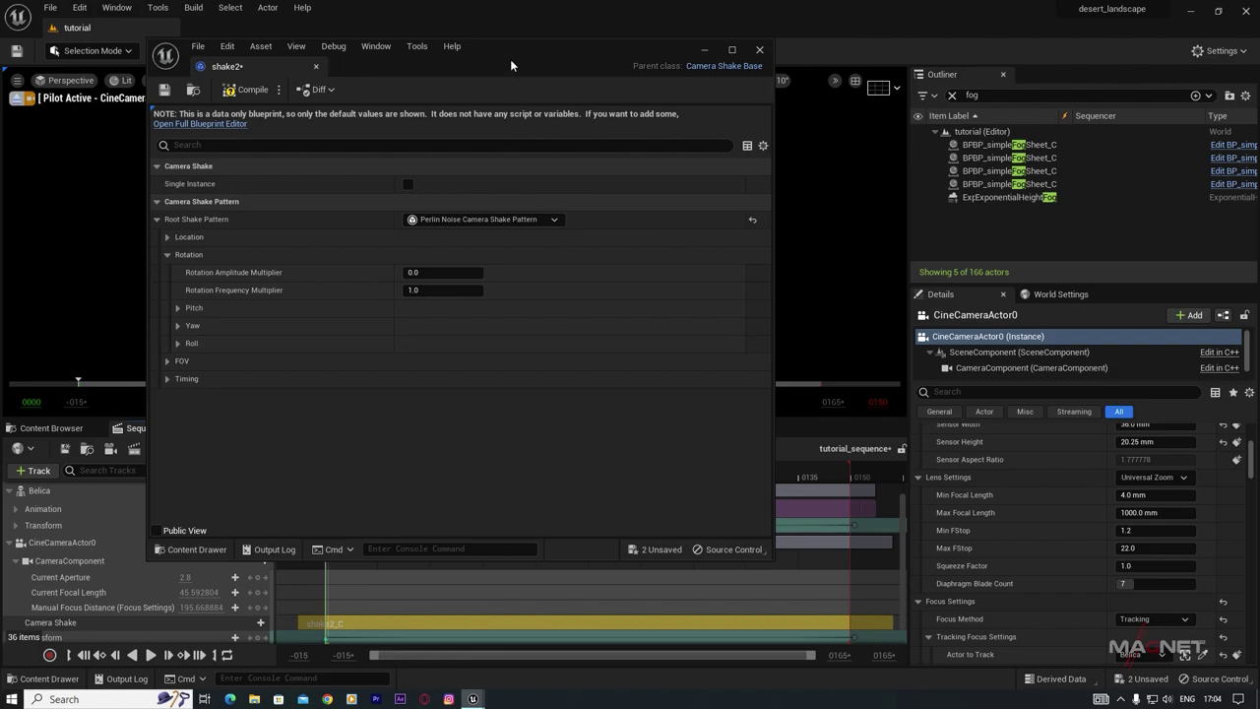
Step: Play the sequence with the shake2 settings beside the viewport and set the rotation amplitude multiplier to 5
drag(509, 59, 1059, 60)
key(space)
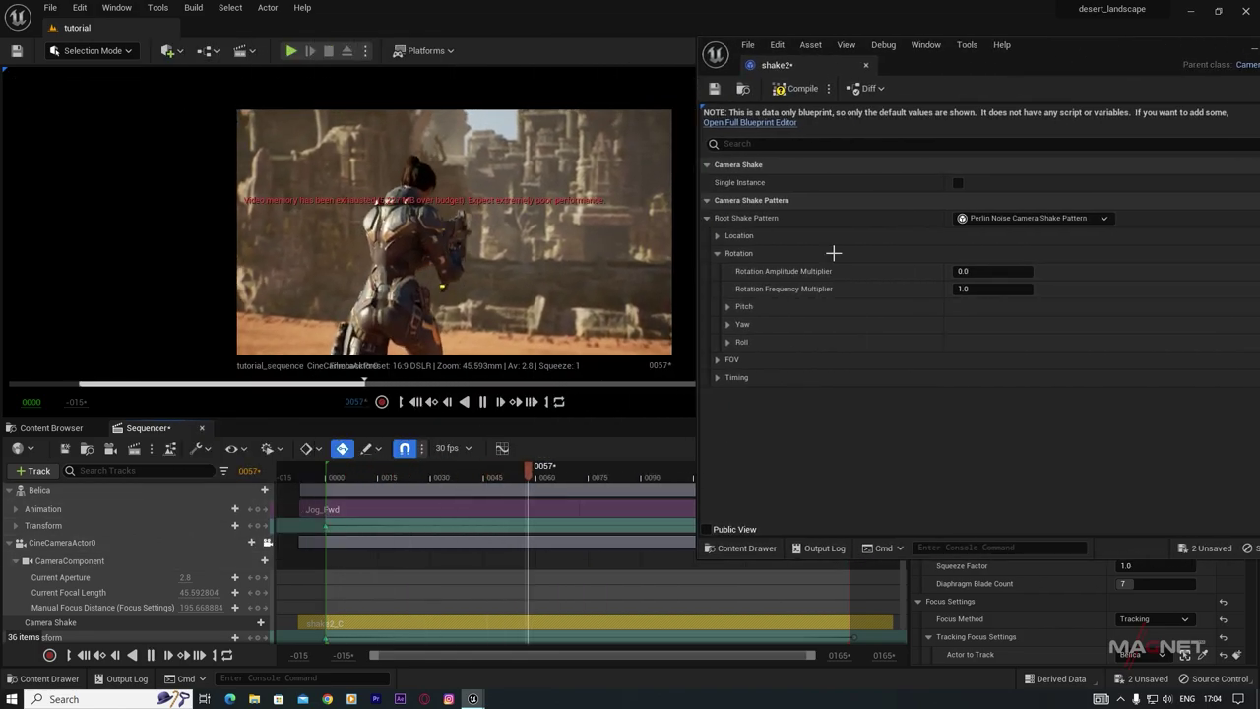
click(961, 271)
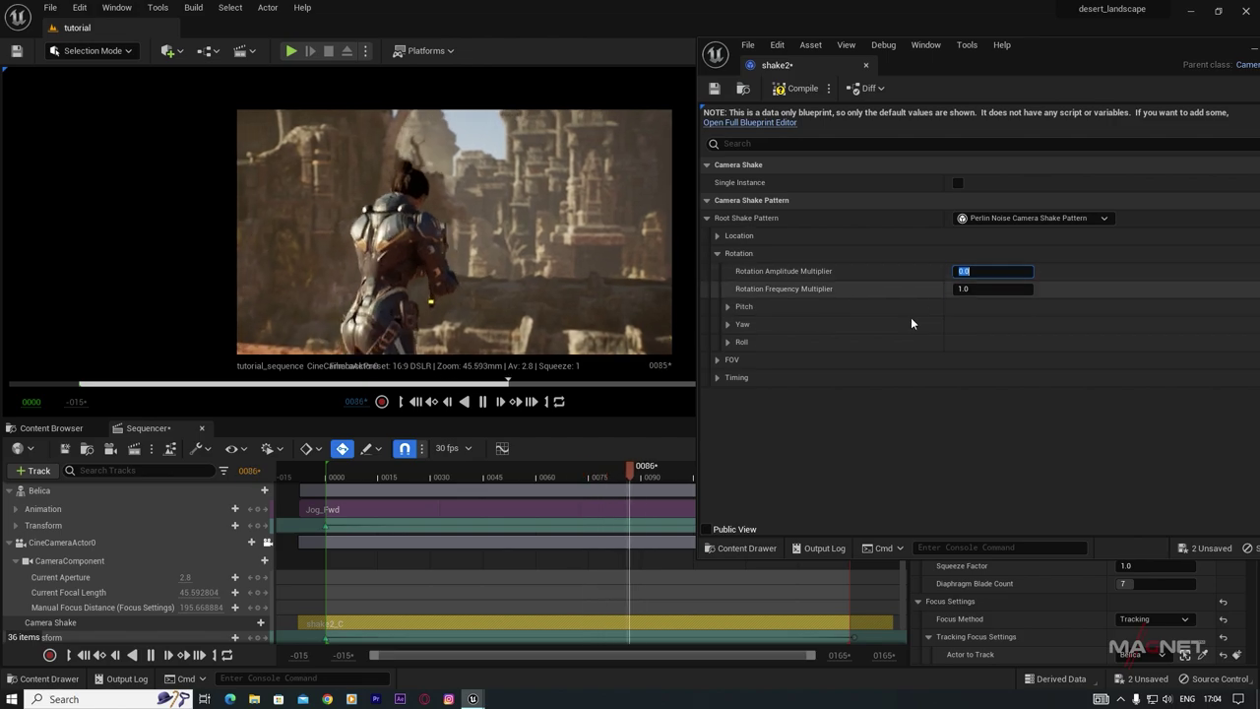
text(5)
key(Return)
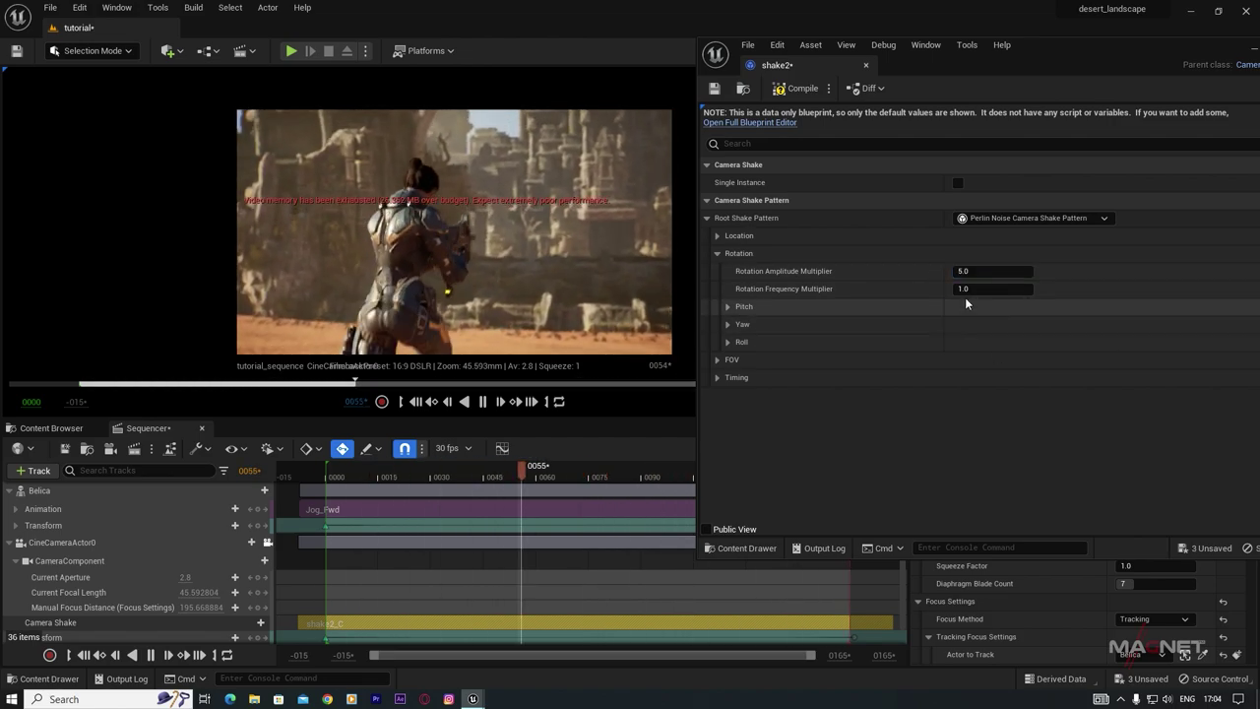
Step: Try a rotation frequency multiplier of 2 for the shake and return it to 1
click(967, 289)
text(2)
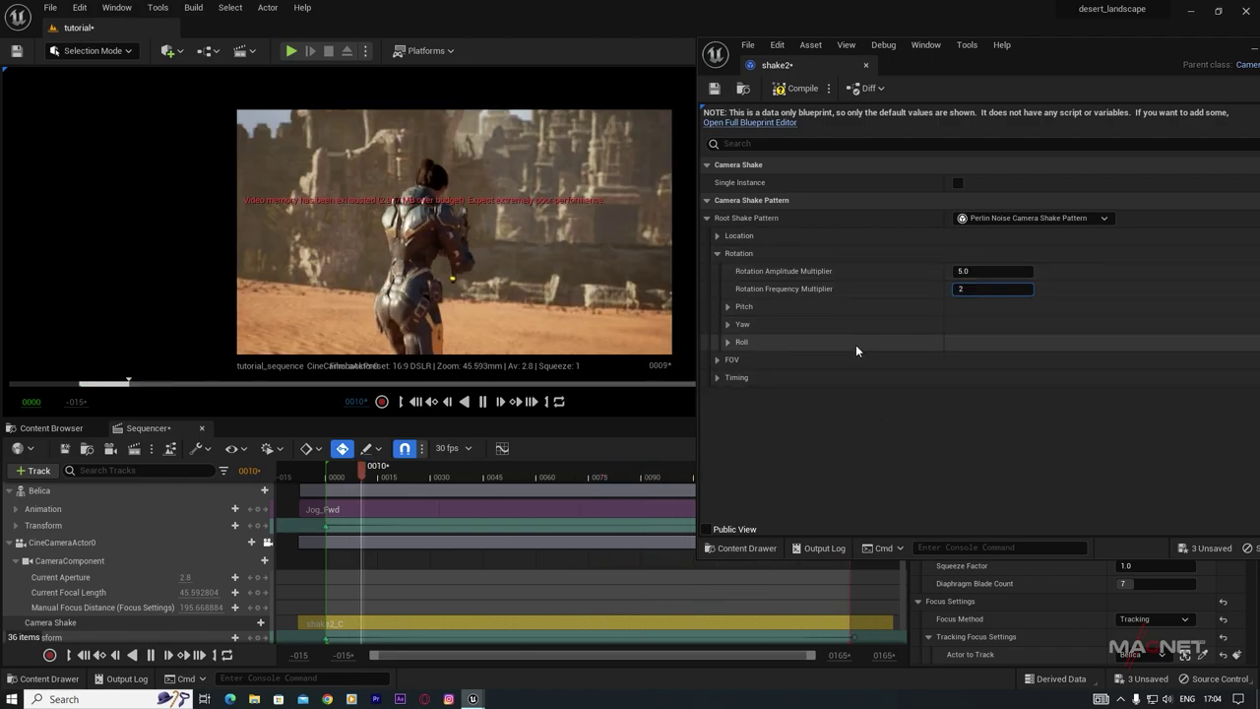
key(Return)
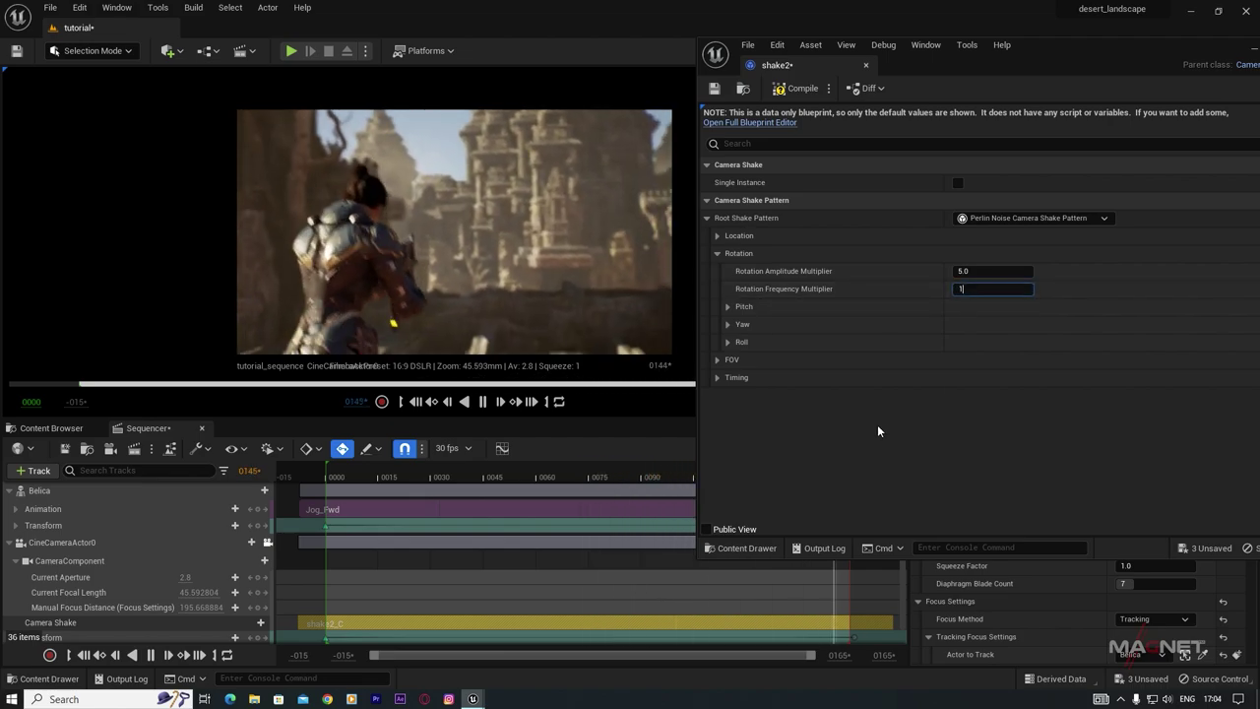
Step: Set the shake's location amplitude multiplier to 4 and minimize the shake2 blueprint window
click(717, 236)
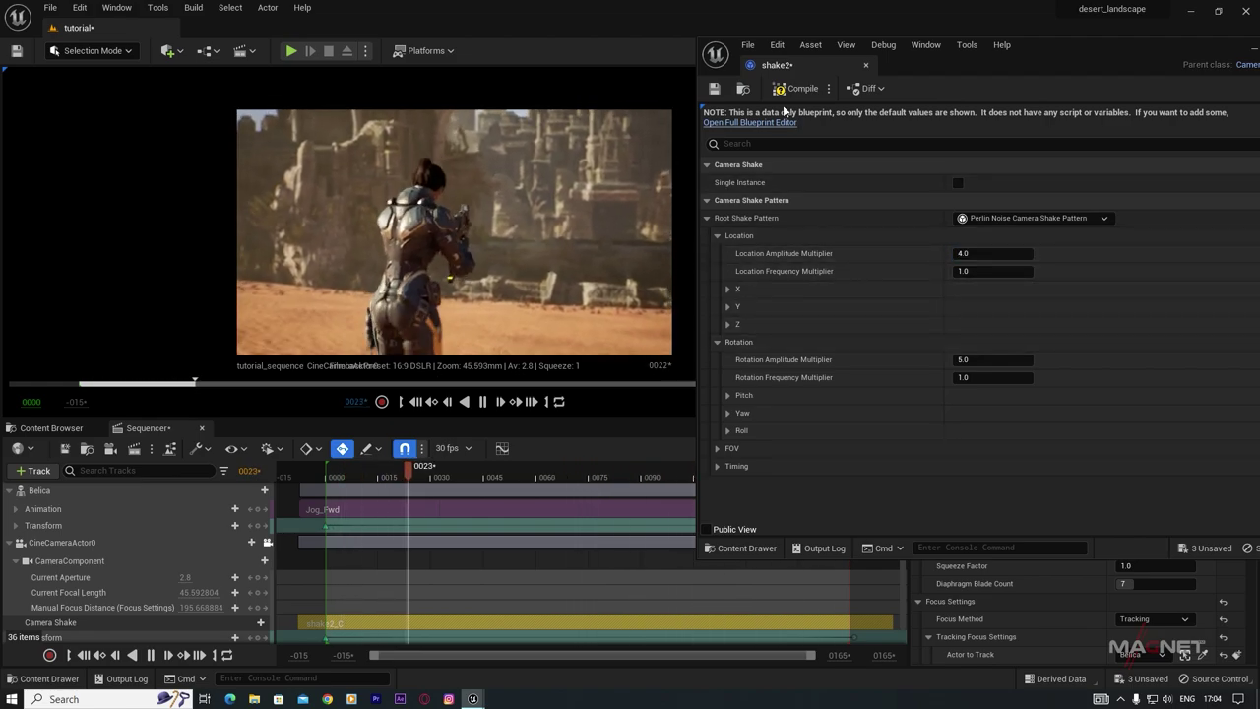
drag(1149, 57, 949, 63)
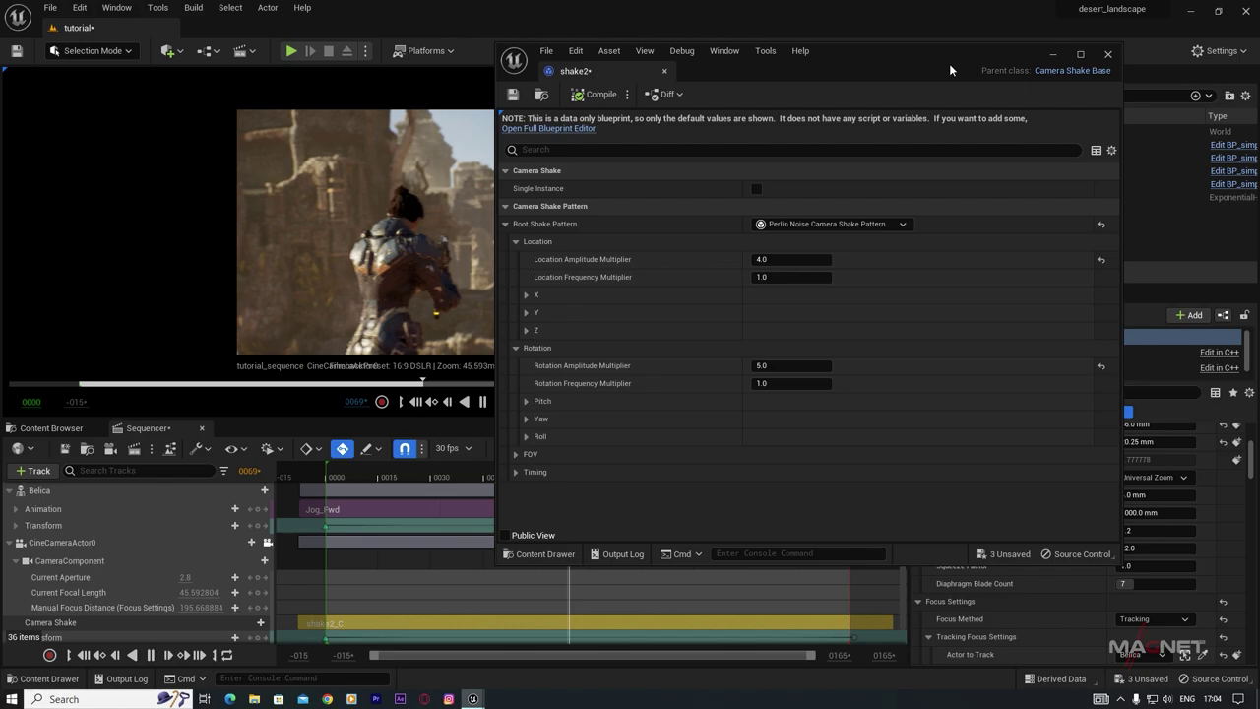
click(1054, 54)
Step: Reposition the piloted camera at frame 70 for a close view of Belica's upper body from behind
drag(761, 465, 430, 479)
drag(726, 485, 352, 520)
key(Up)
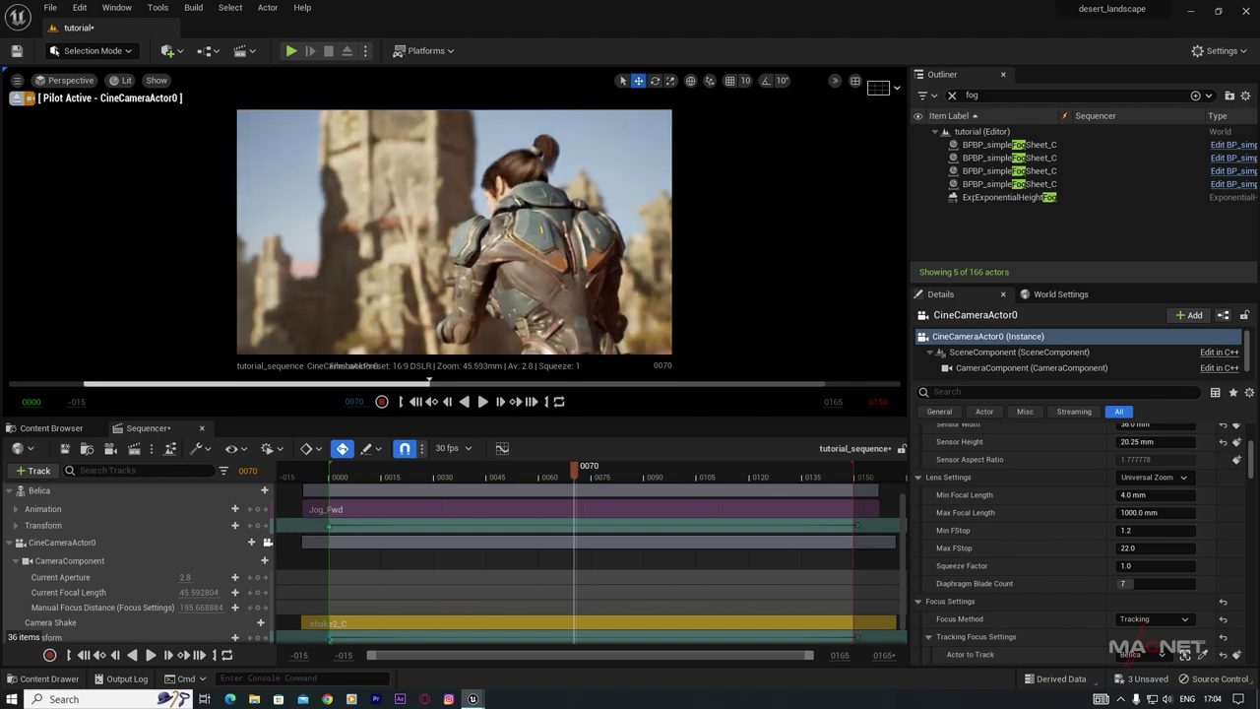
Step: Turn the camera at frame 151 to frame Belica at the left edge with the temple behind her
drag(574, 471, 818, 489)
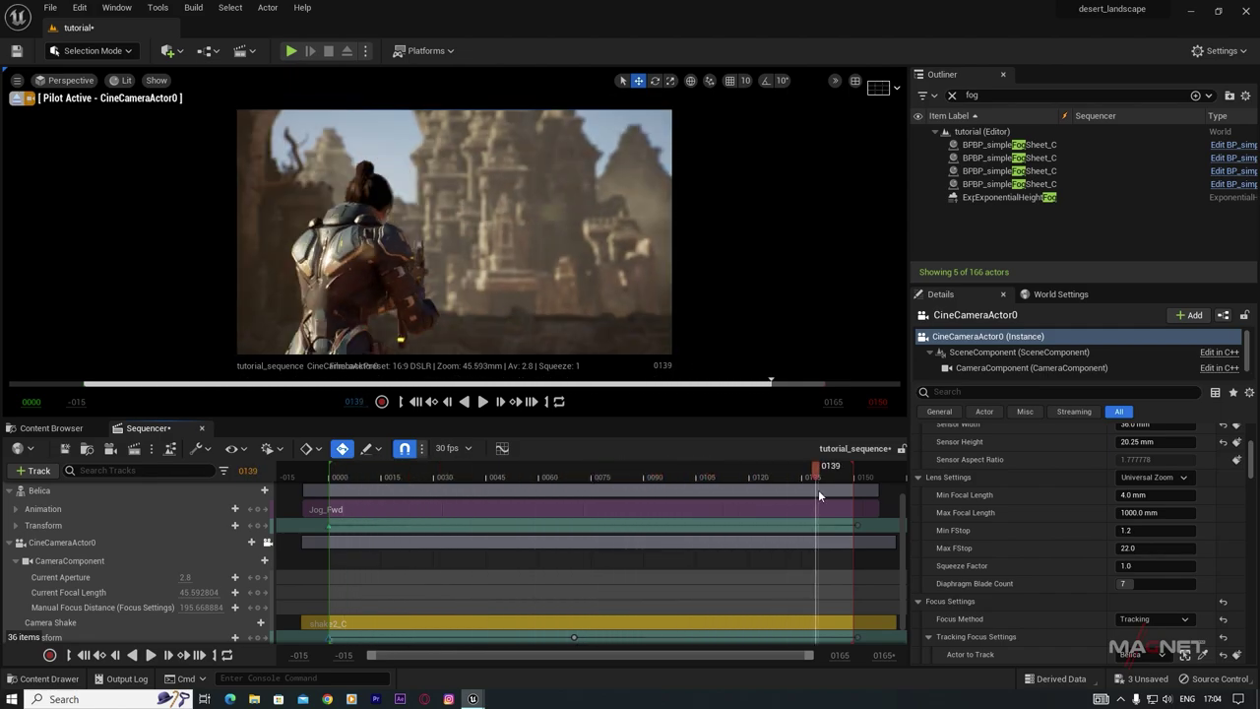
click(857, 640)
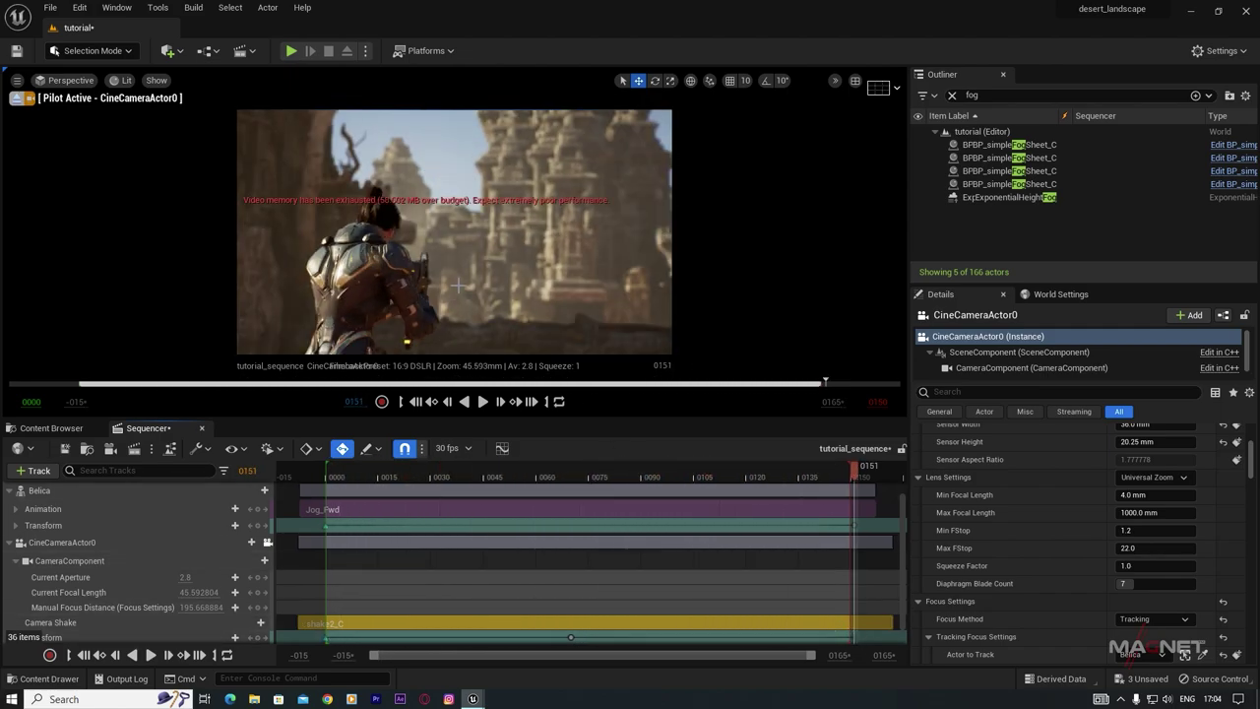
mouse_move(458, 286)
right_down()
mouse_move(418, 286)
mouse_move(468, 285)
mouse_move(447, 285)
right_up()
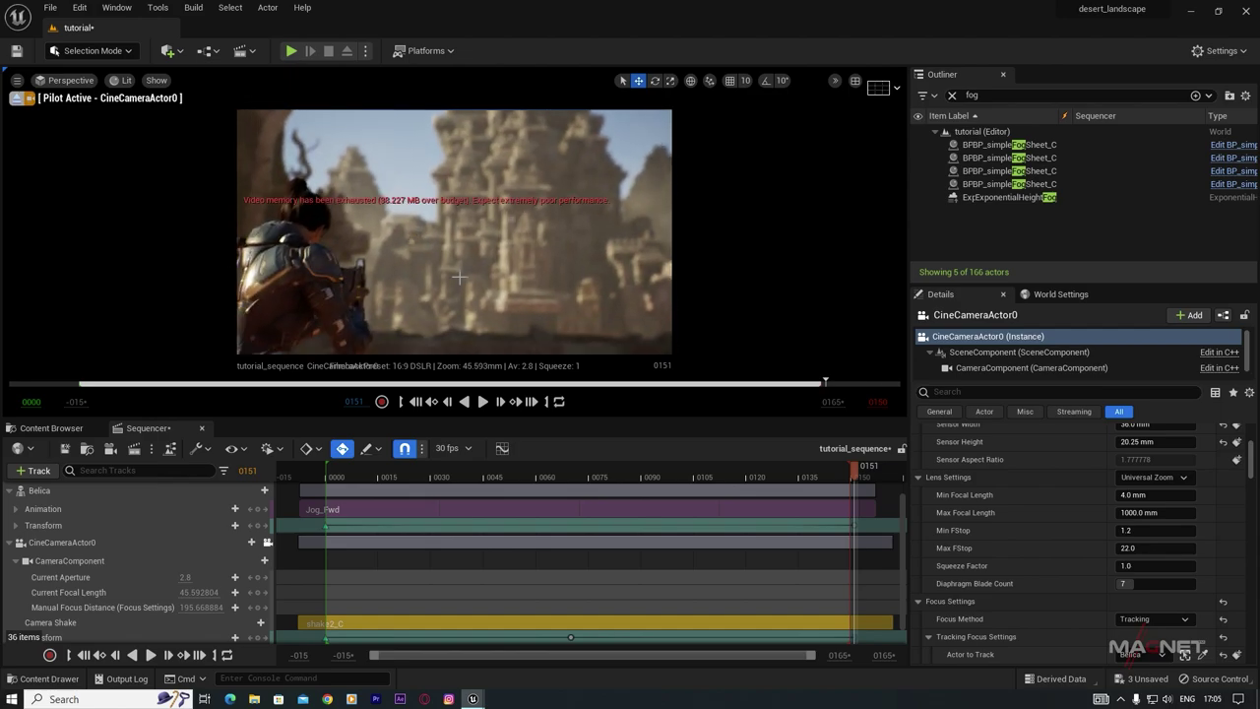
Step: Scrub and replay the middle of the sequence to check the camera's motion around frame 70
drag(854, 465, 437, 473)
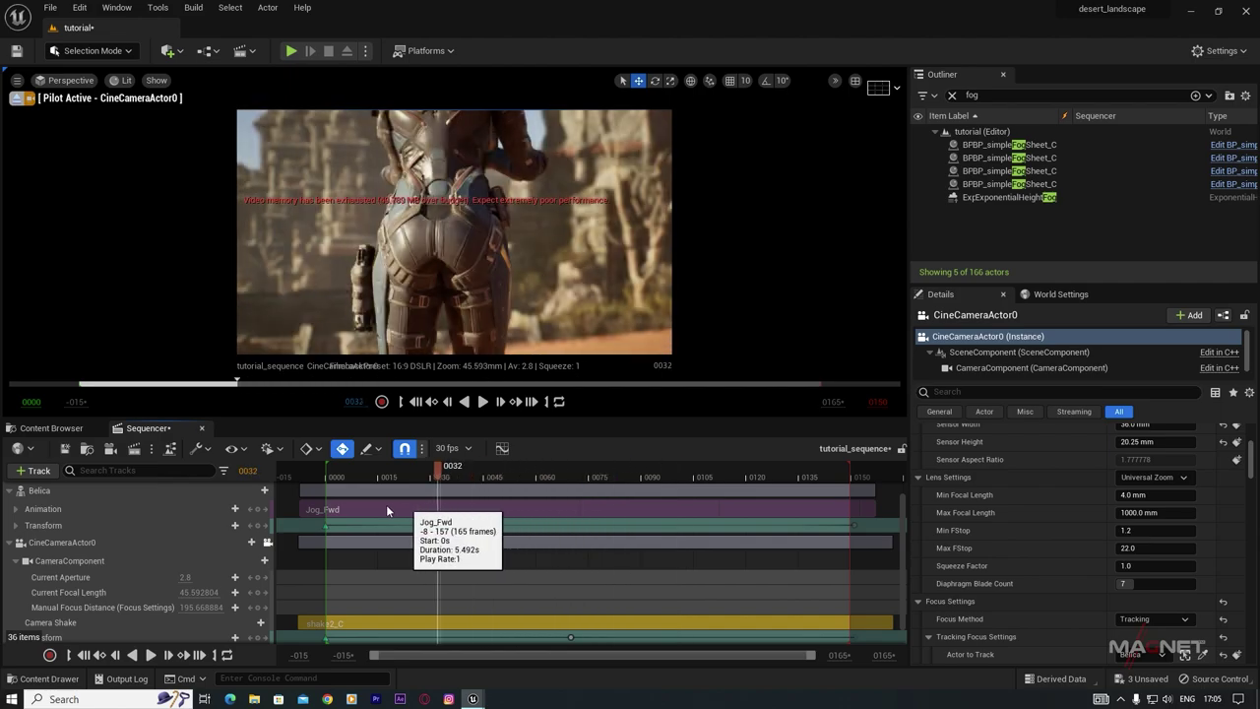
key(space)
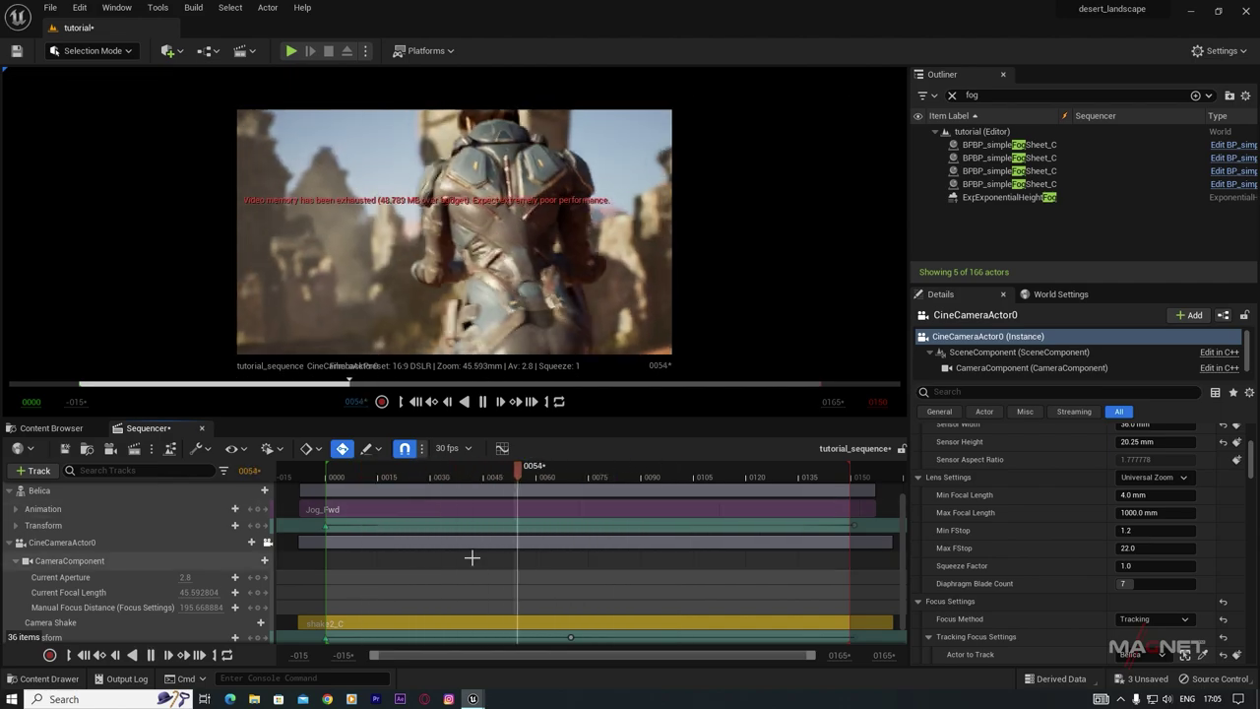
key(space)
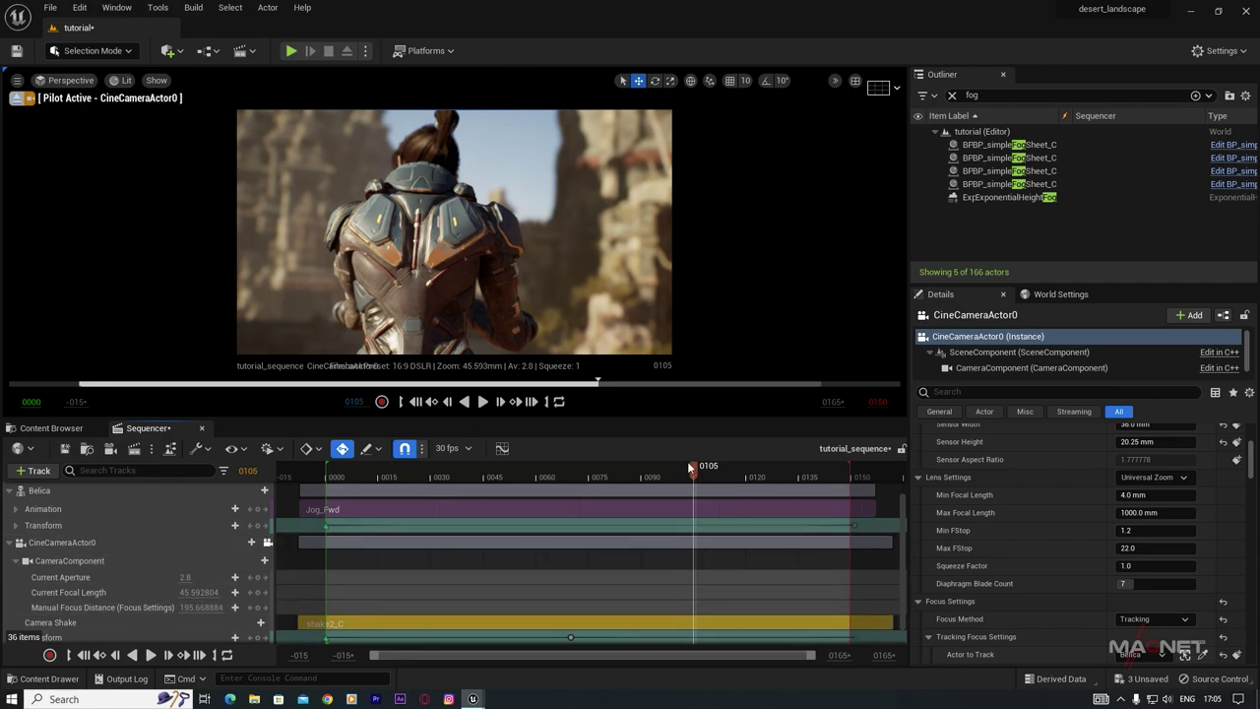
drag(692, 468, 495, 469)
key(space)
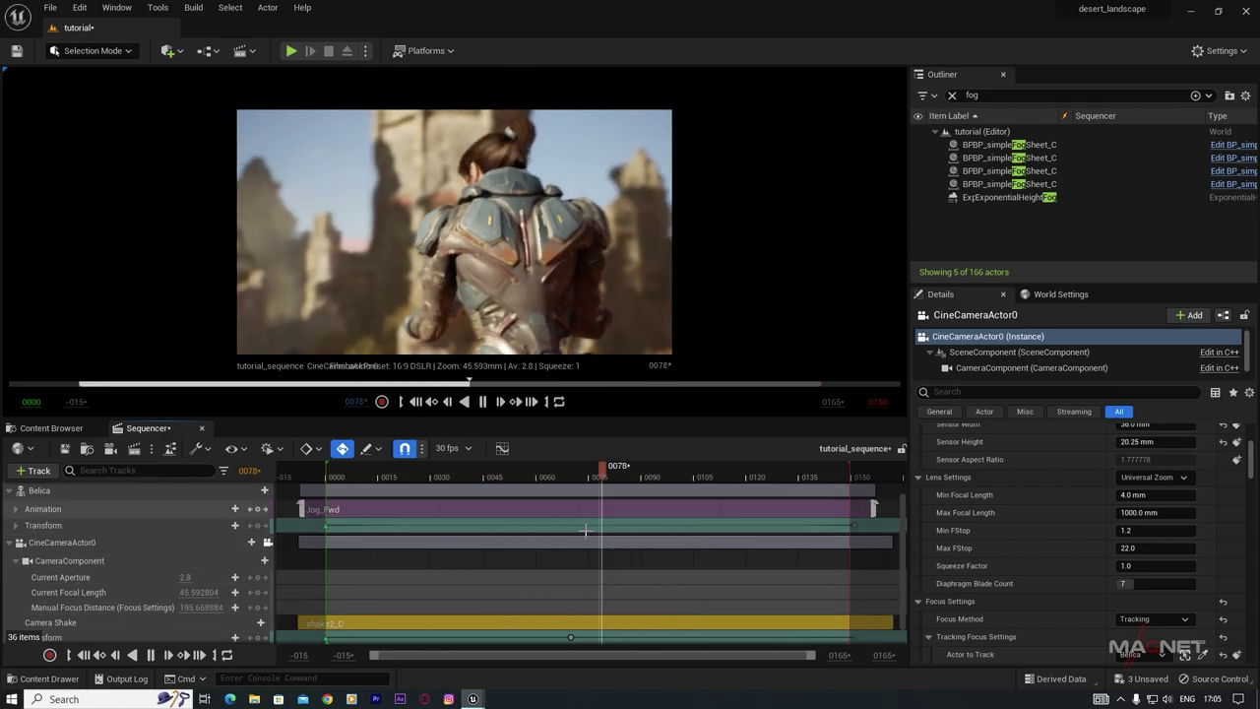
key(space)
drag(636, 476, 522, 477)
key(space)
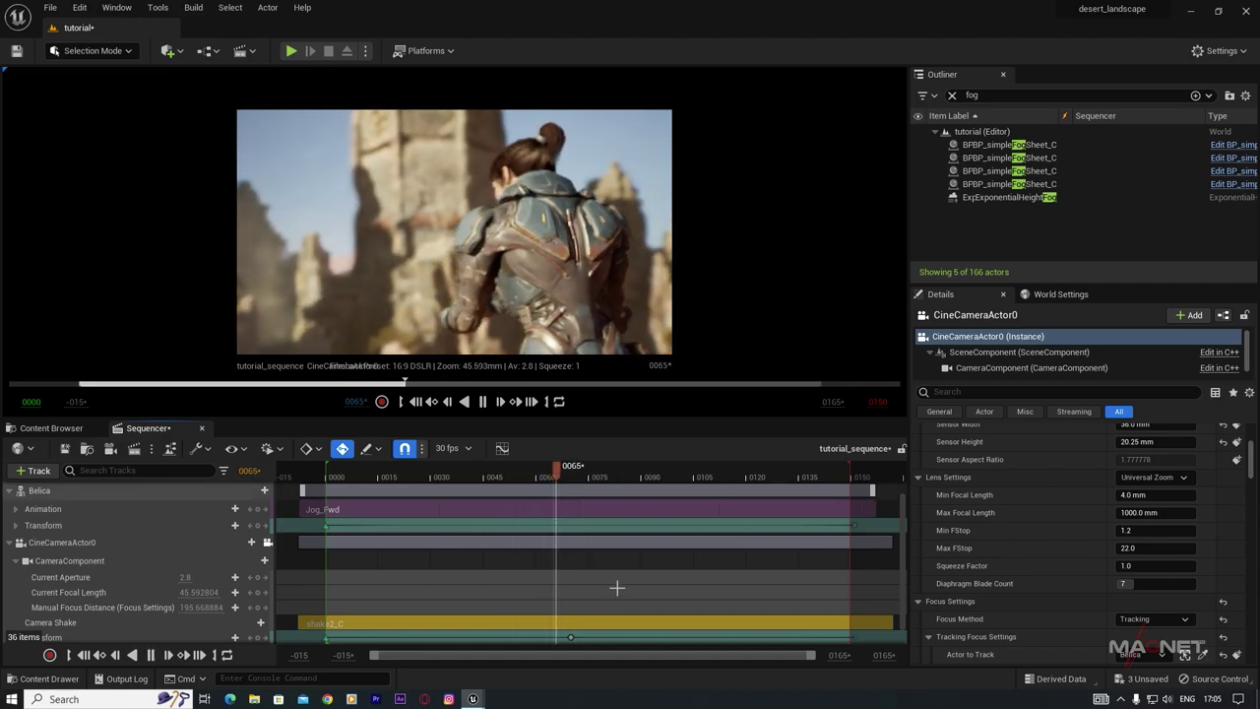
key(space)
Step: Change the camera transform key at frame 70 to Cubic (Auto) interpolation and play back the sequence
click(571, 637)
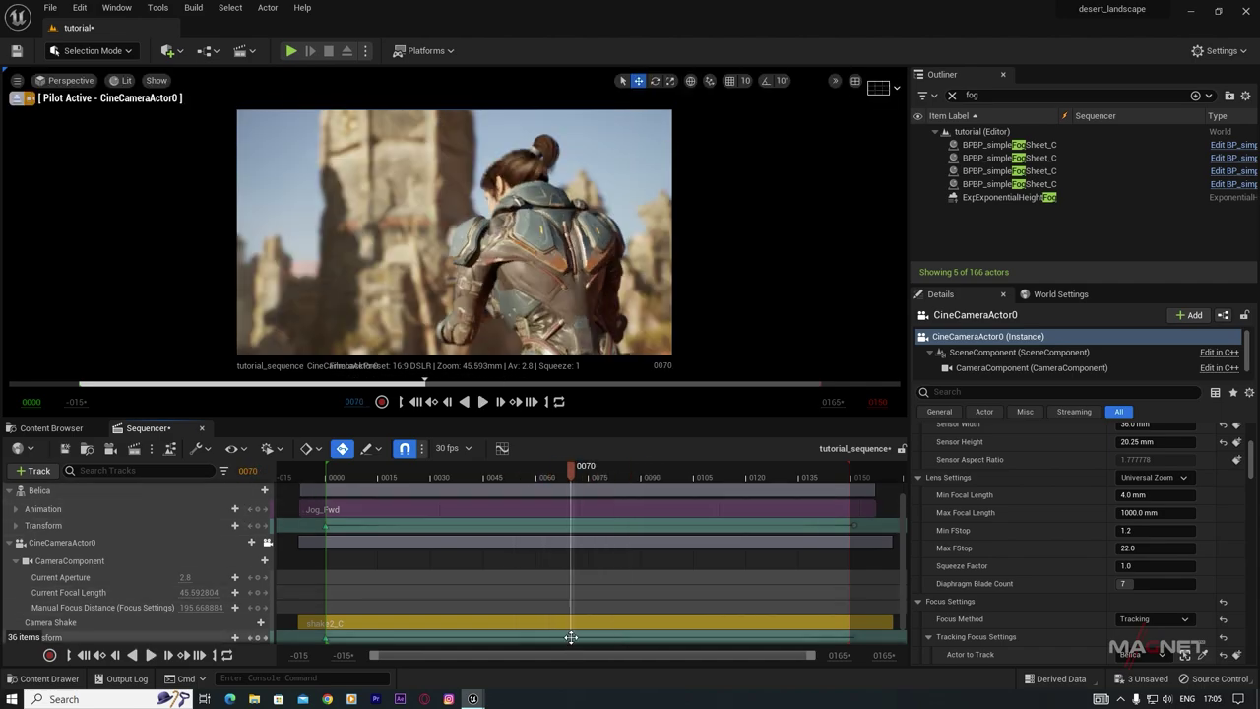
right_click(571, 637)
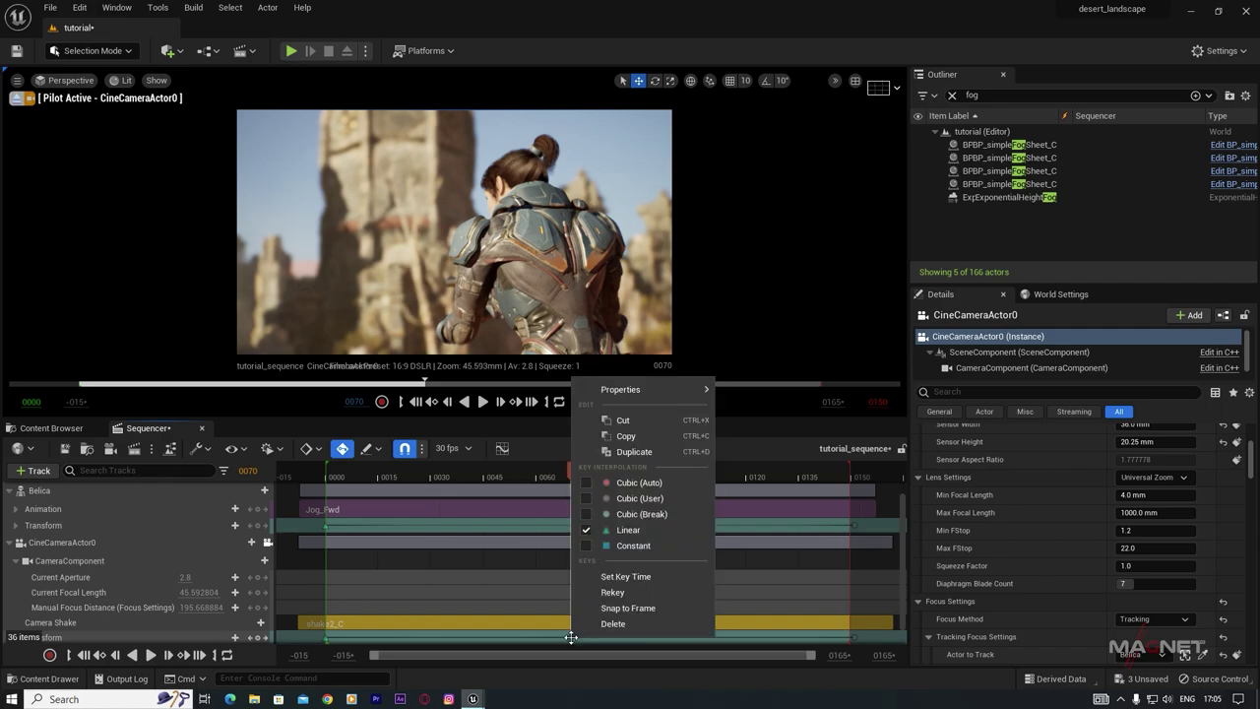
click(641, 483)
click(502, 467)
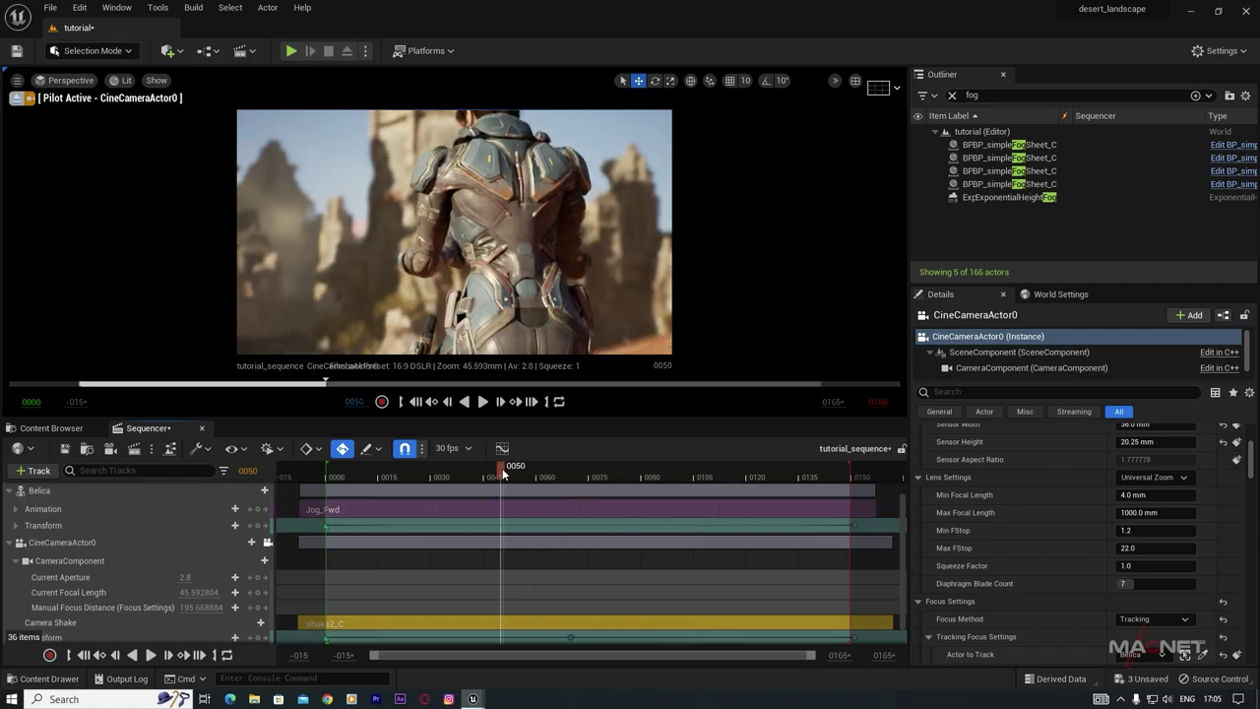
key(space)
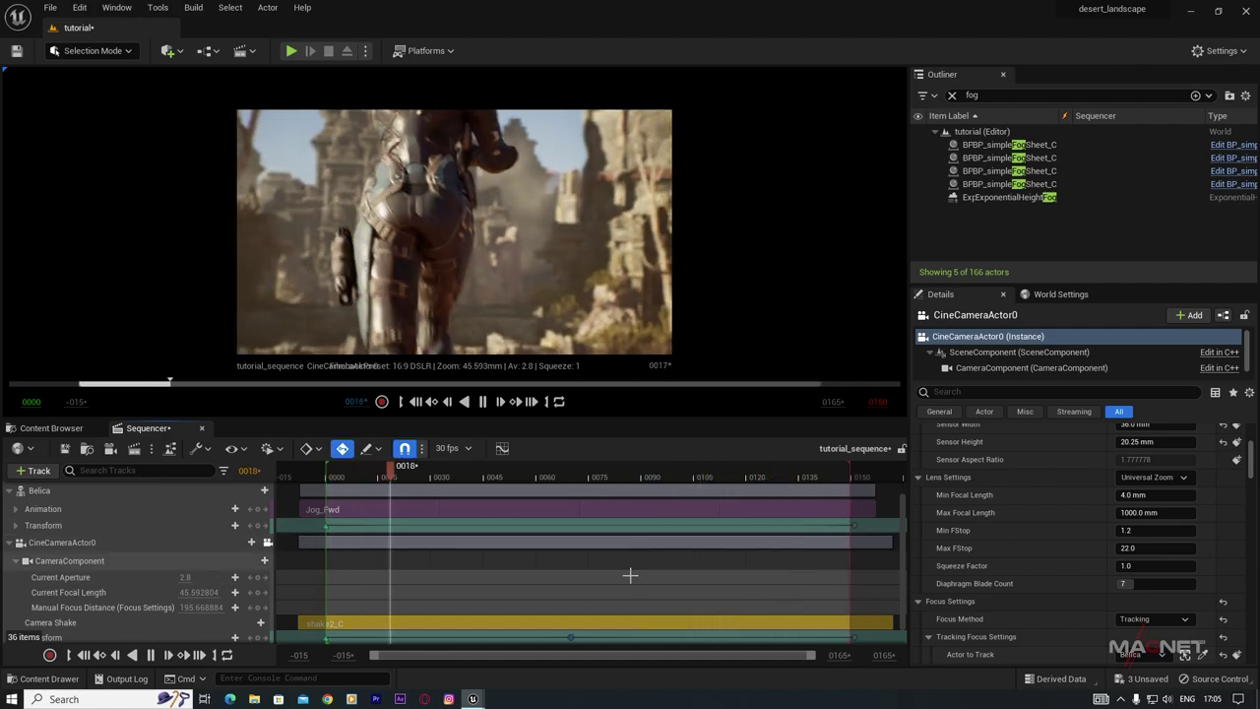
key(space)
Step: Tilt the camera down at frame 0 to frame Belica's feet on the sand
drag(476, 468, 372, 487)
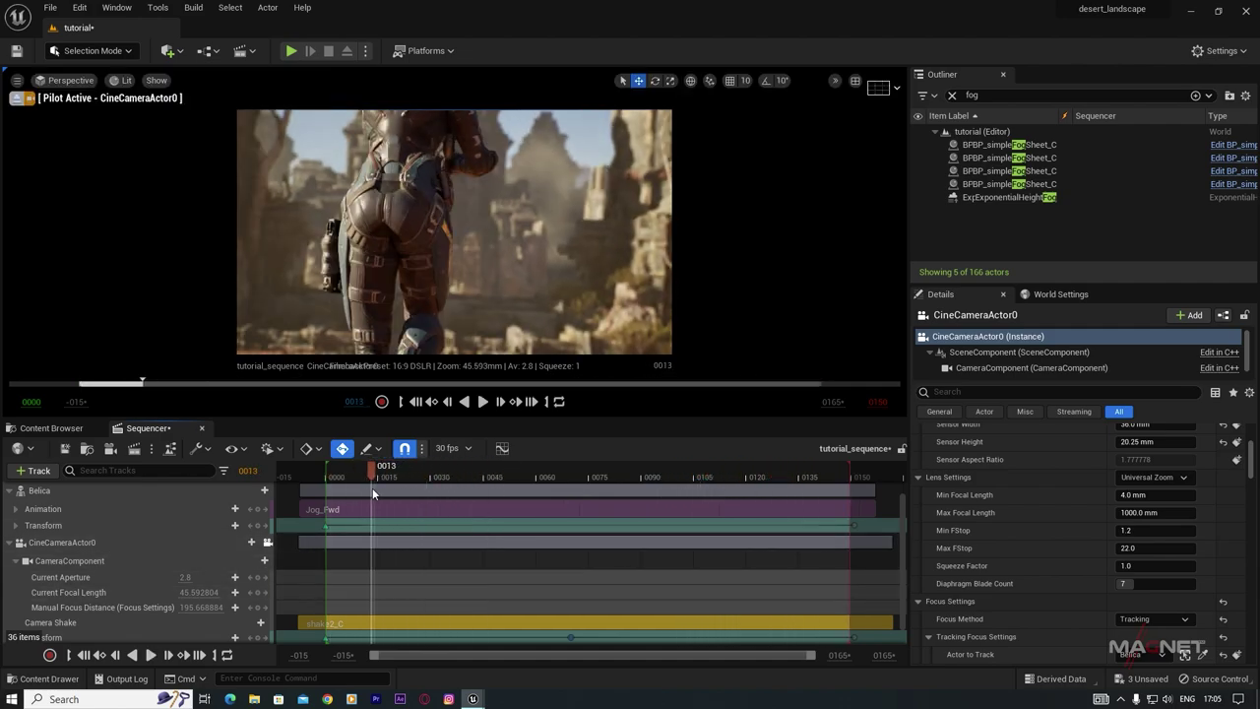
click(324, 638)
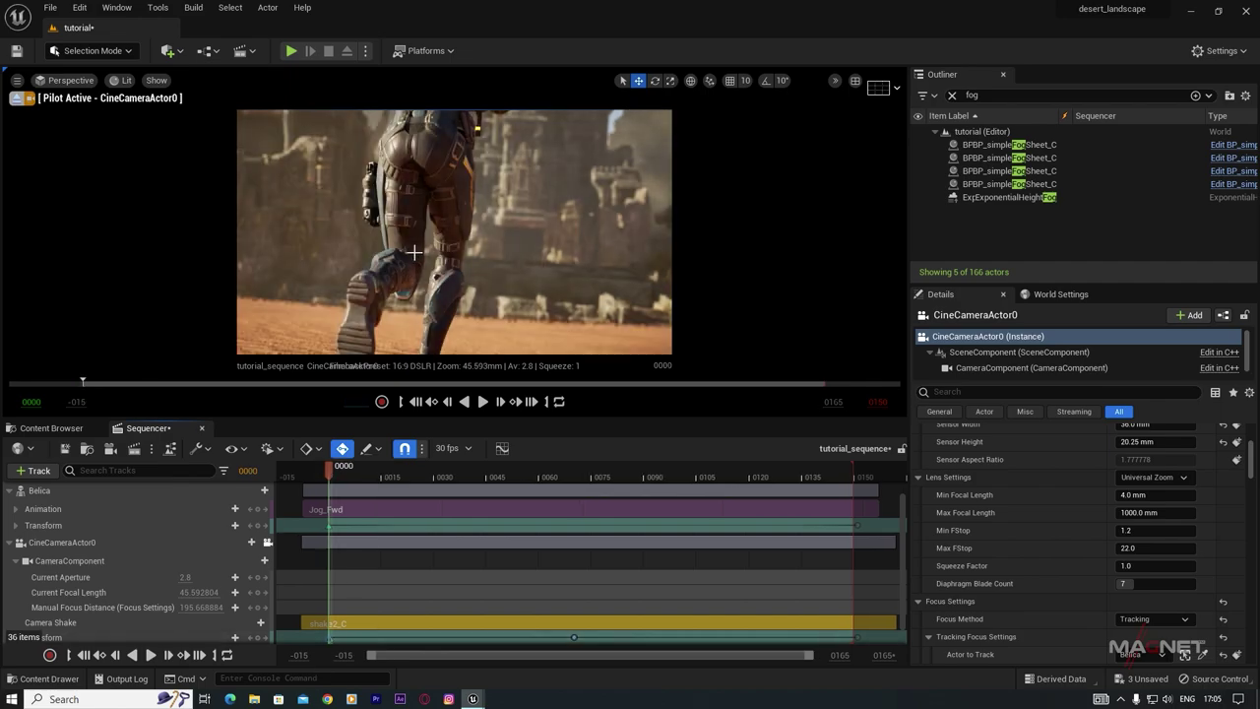
right_drag(448, 246, 448, 374)
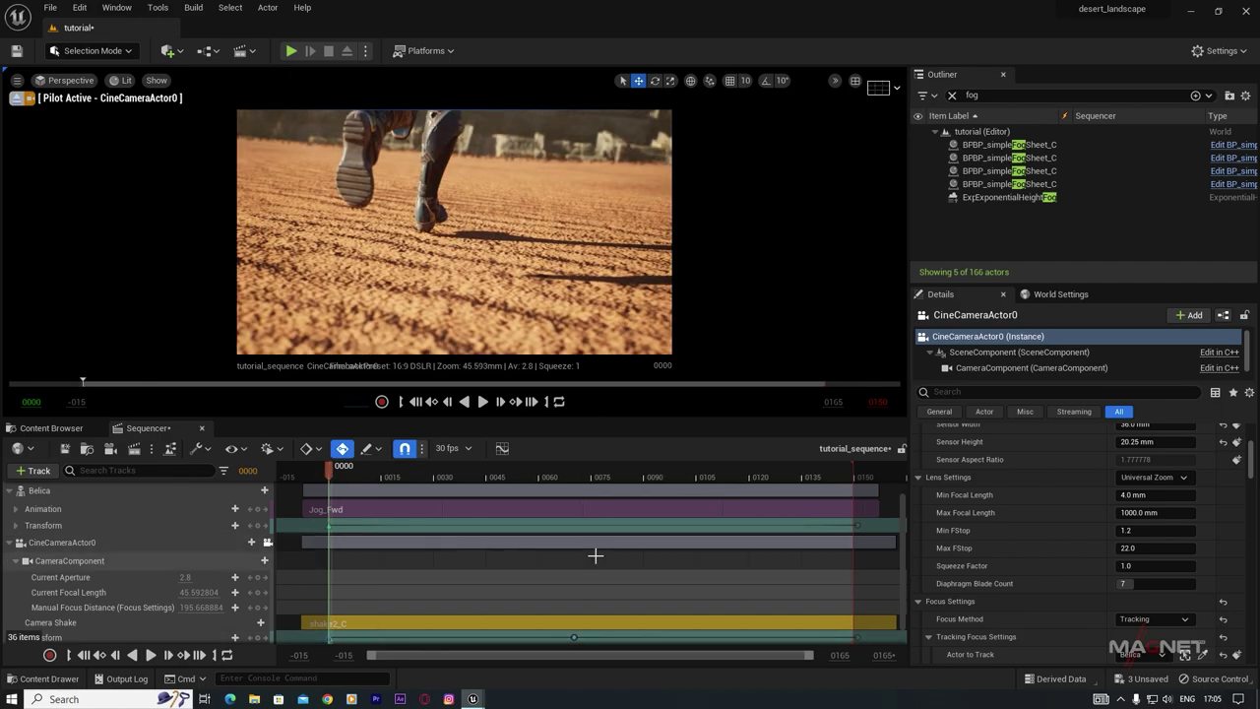
Step: Remove the camera transform key at frame 70 and lower the camera at frame 151 to frame Belica's legs with the temple behind
scroll(562, 565, down, 1)
click(572, 617)
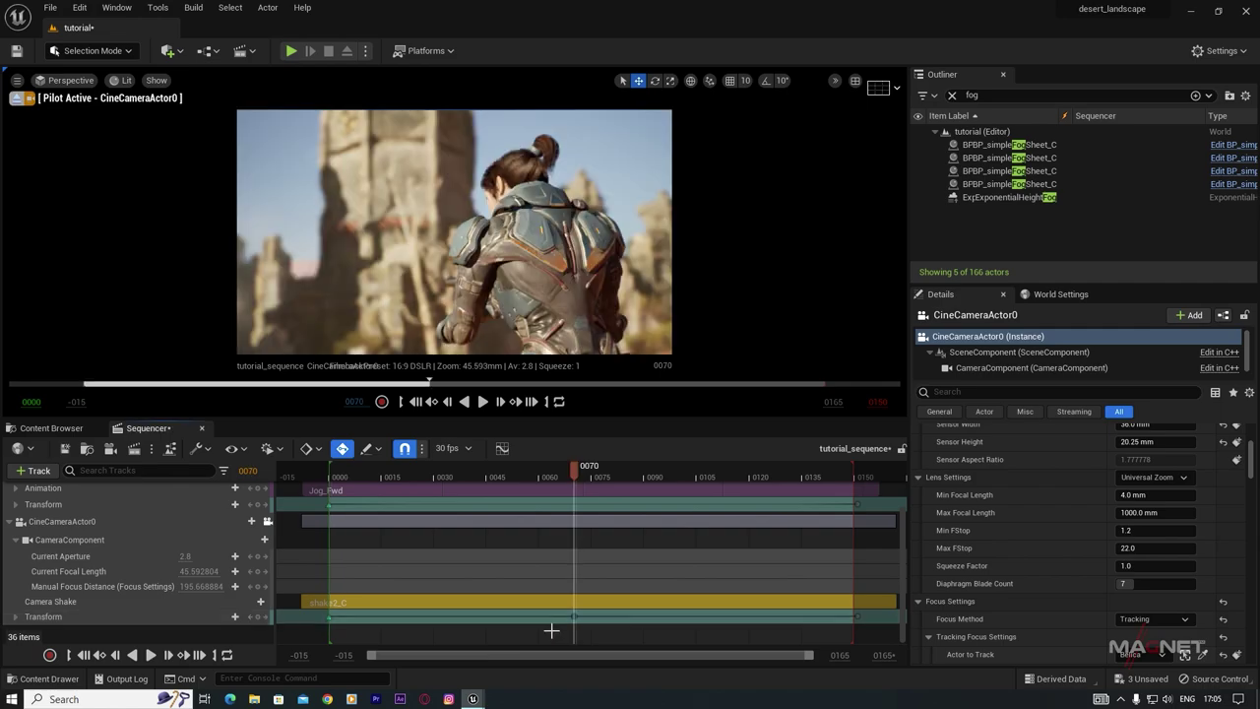
key(Delete)
click(857, 617)
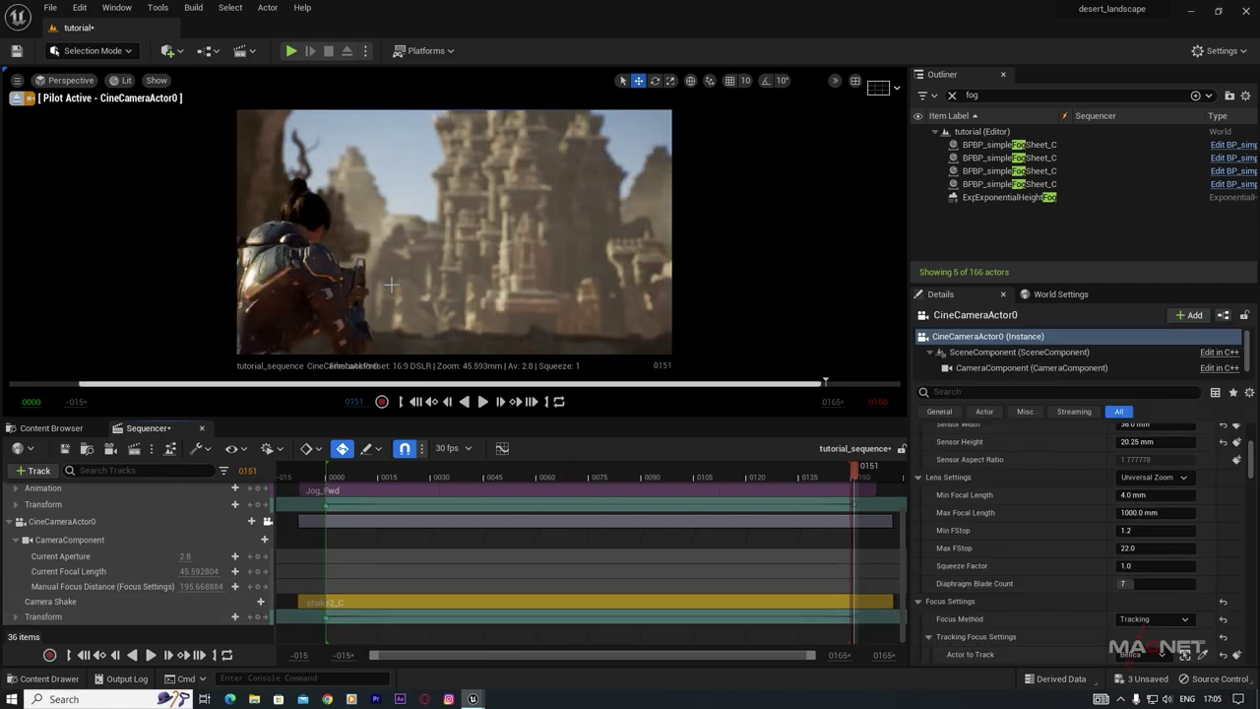
key(Delete)
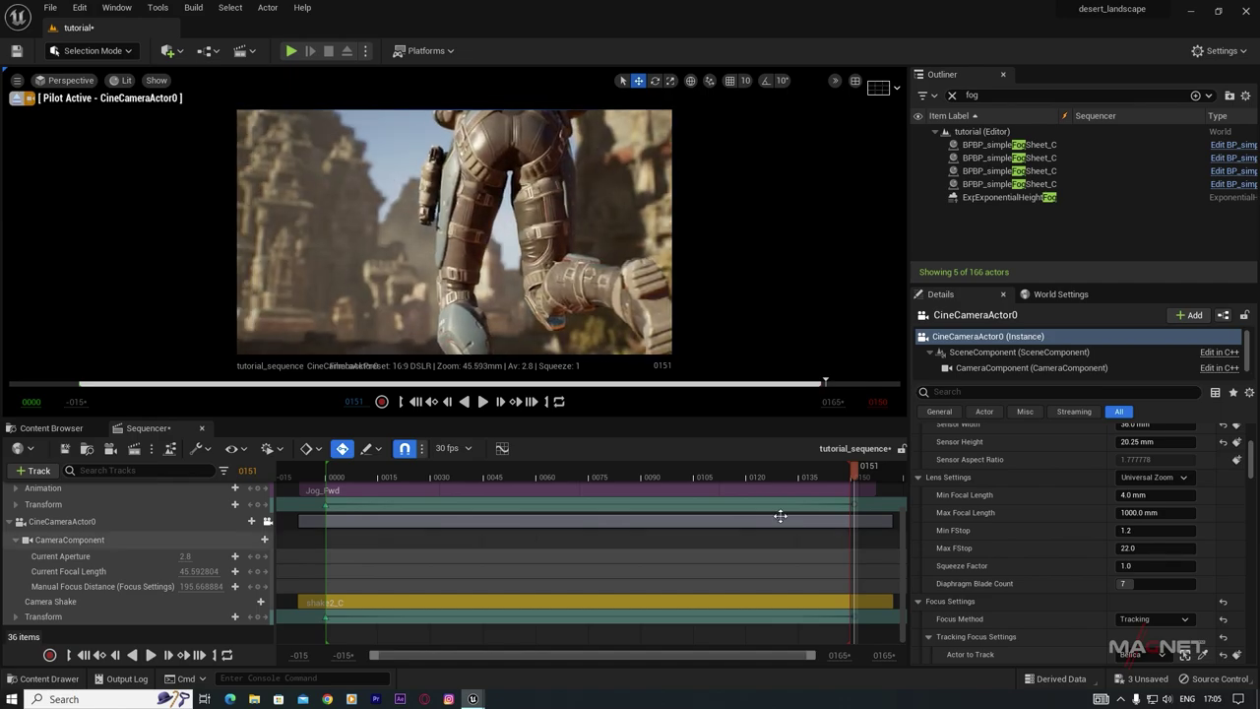
Step: Play back the sequence from near the start to check the camera's motion
drag(854, 474, 362, 493)
key(space)
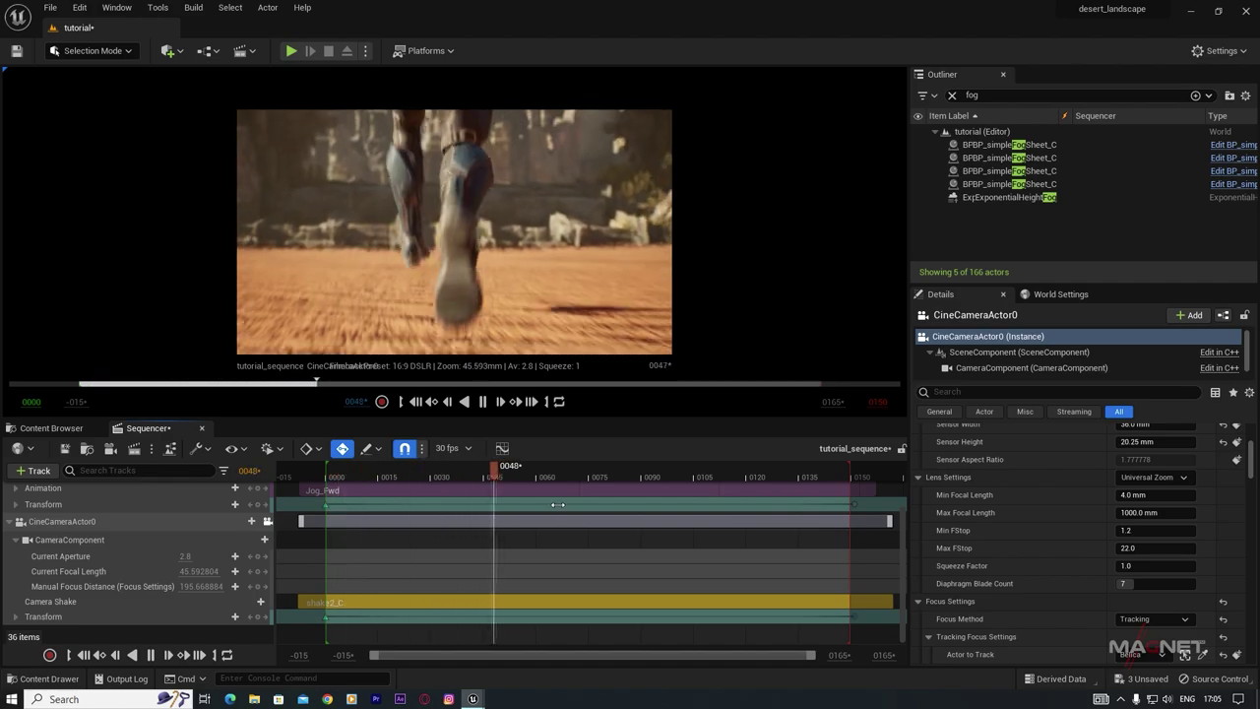
click(500, 467)
click(409, 476)
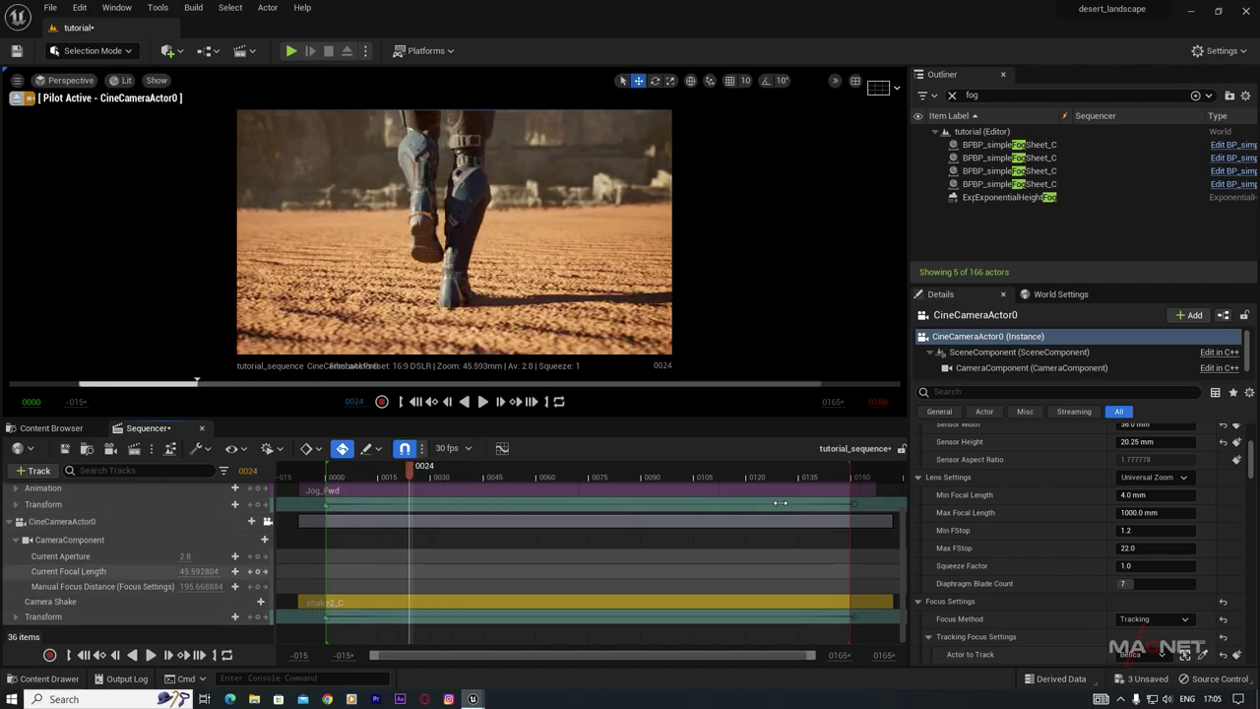
Step: Change CineCameraActor0's focus method from Tracking to Manual
scroll(1034, 582, down, 1)
click(1152, 577)
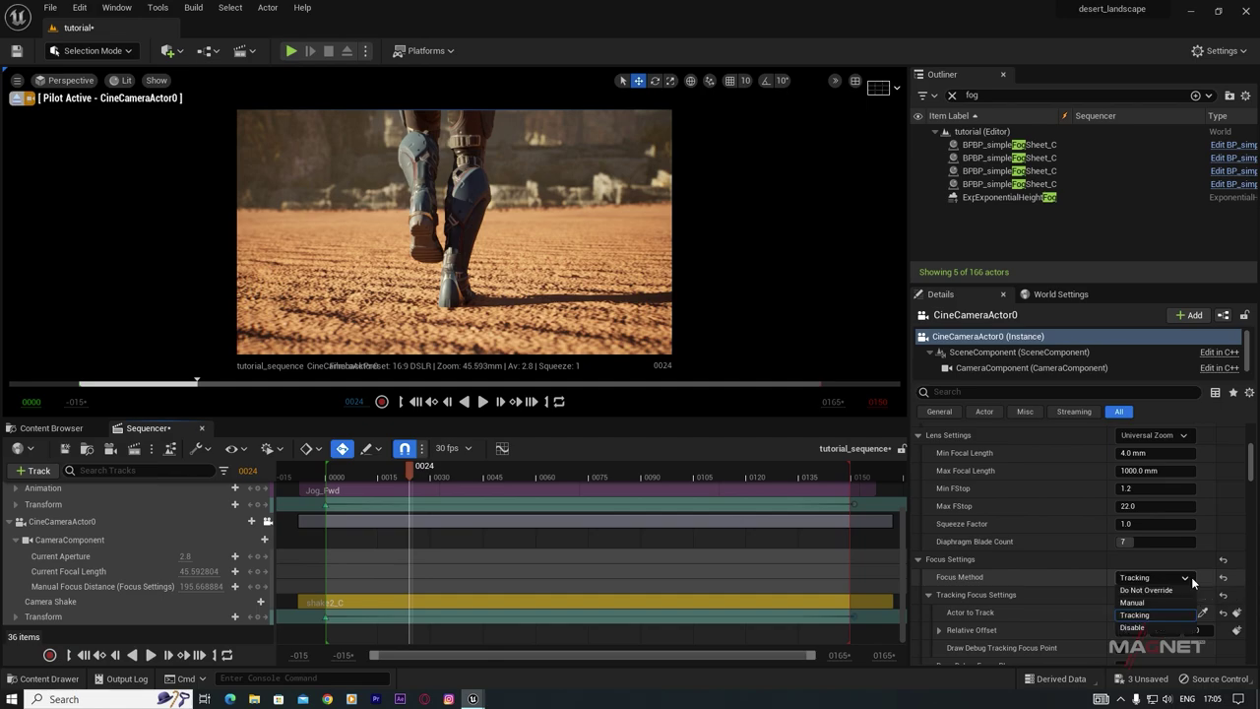
click(1144, 599)
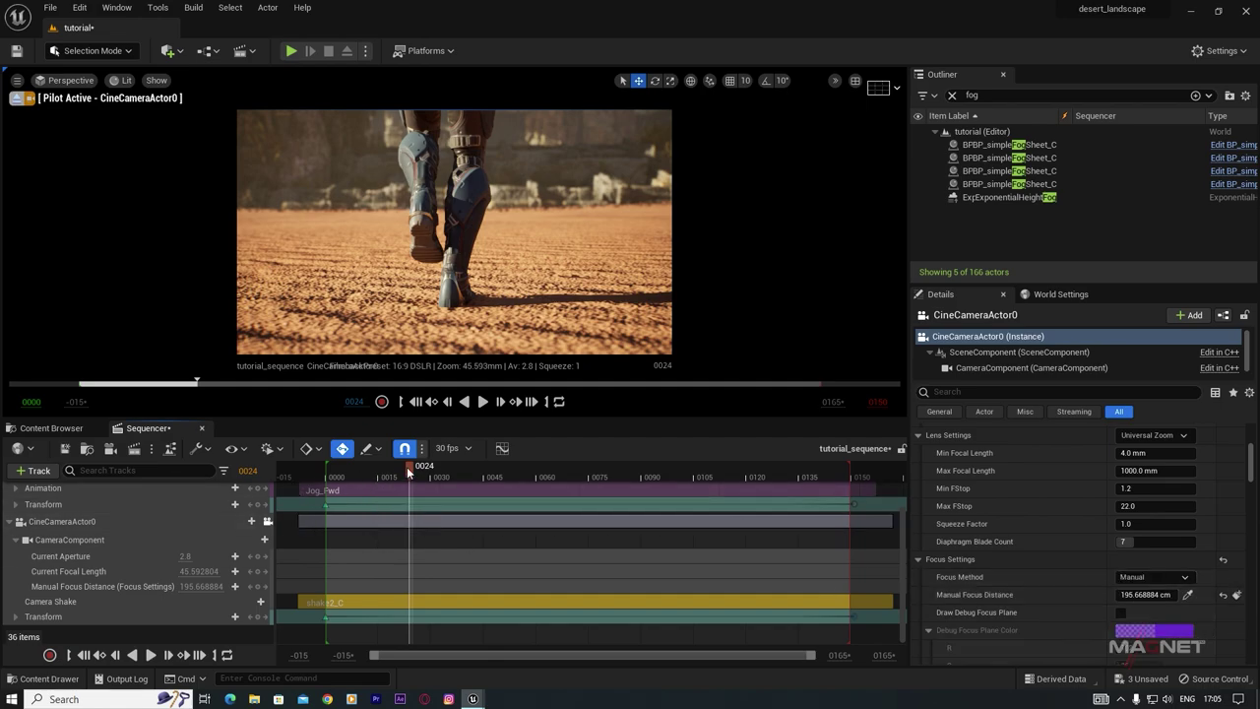
Step: Reframe the camera at frame 151 to show Belica's upper body on the left of the shot with the temple behind
drag(406, 466, 553, 500)
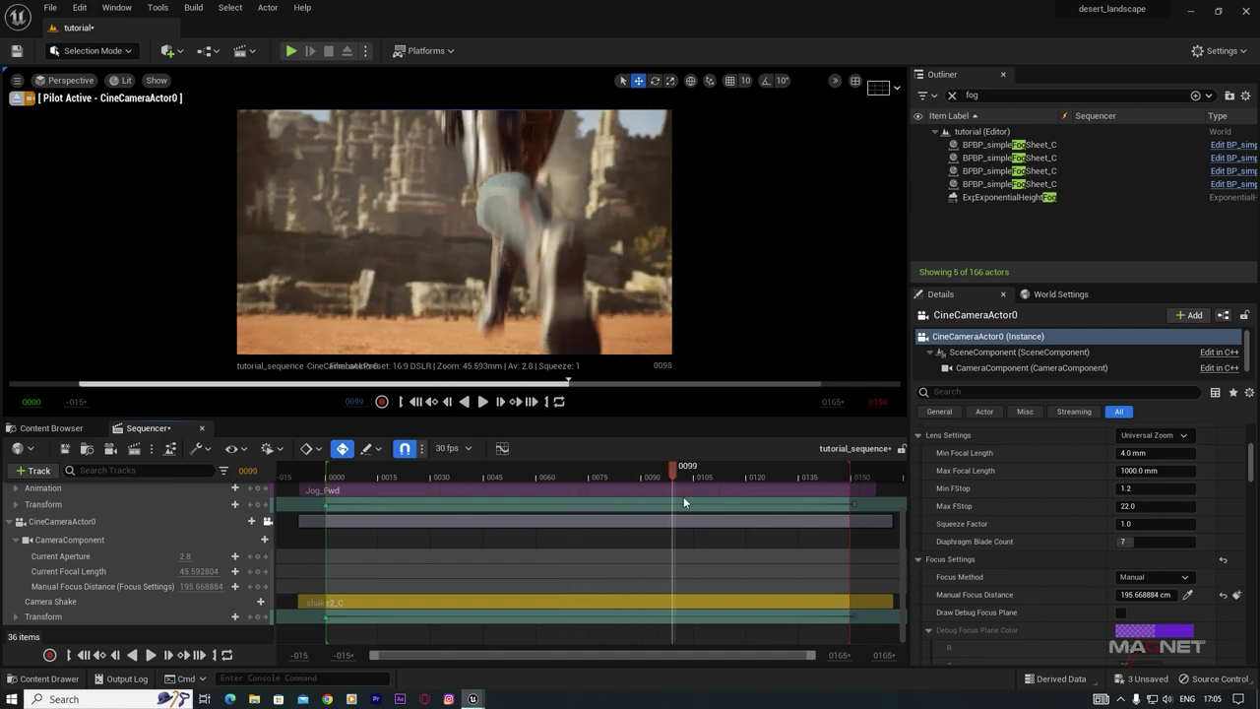
drag(684, 502, 777, 502)
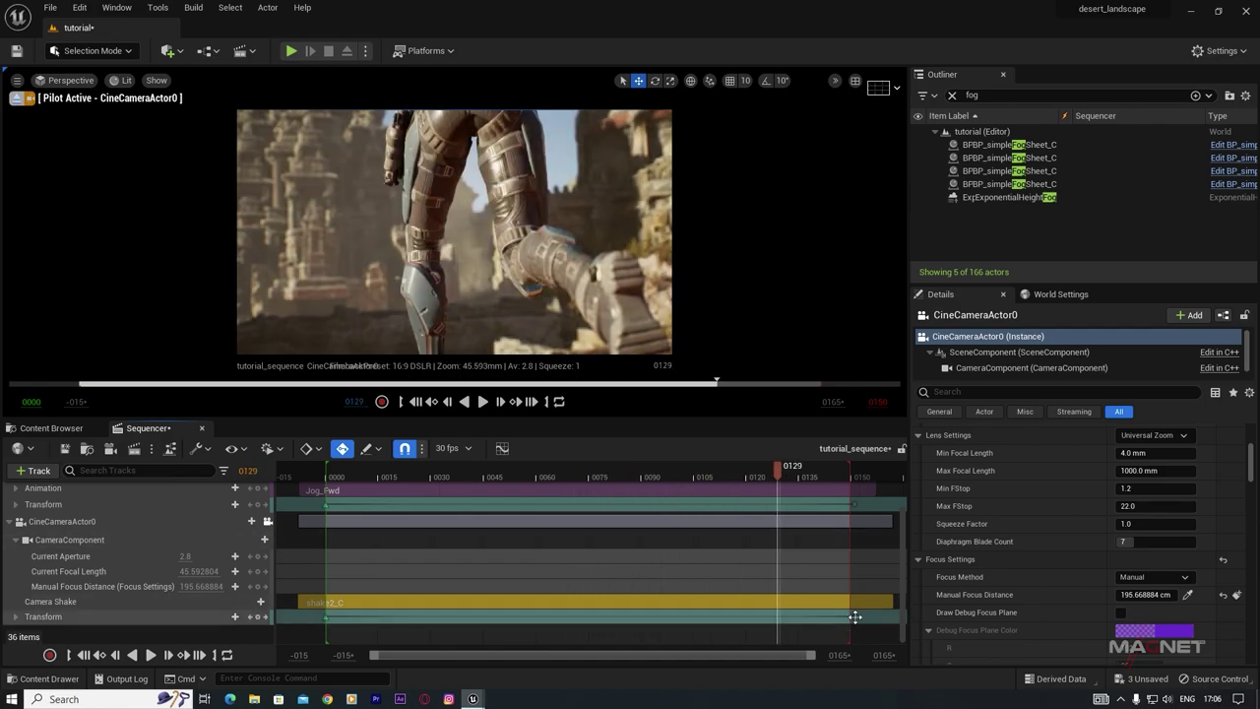
click(855, 617)
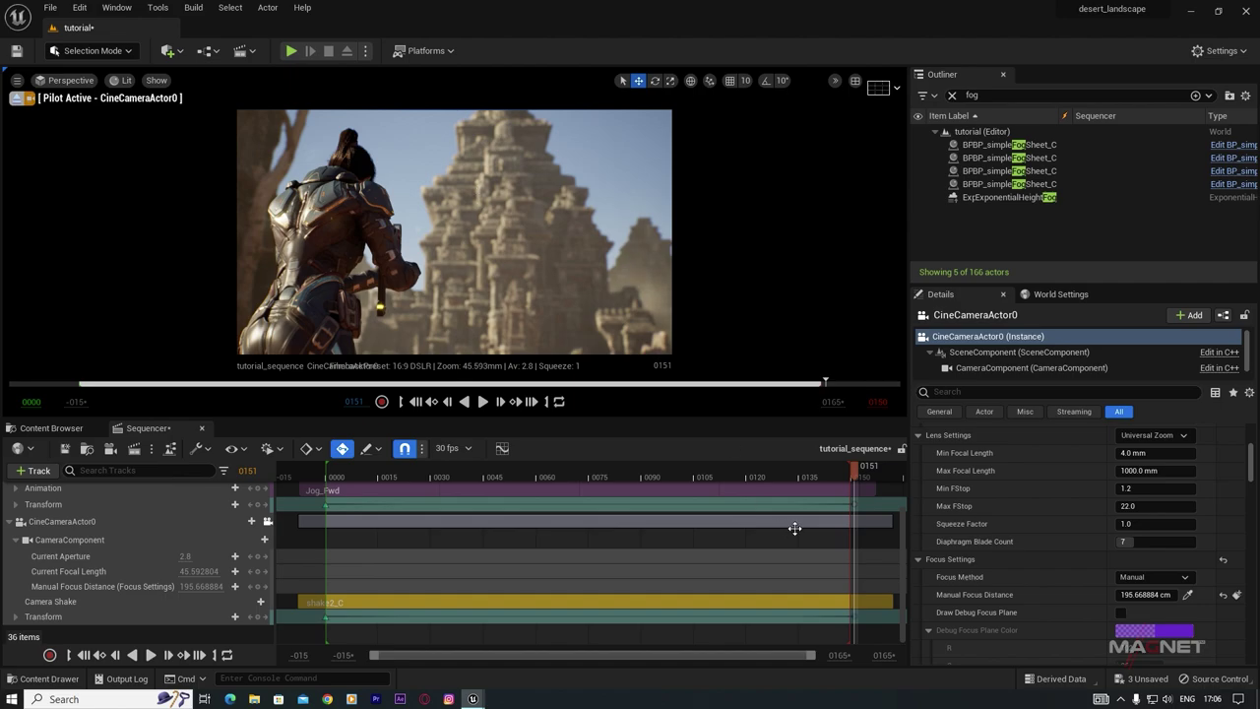
Step: Key the manual focus distance at 195.668884 cm on frame 96 and at 3447.604004 cm, focused on the temple, on frame 119
drag(852, 468, 557, 468)
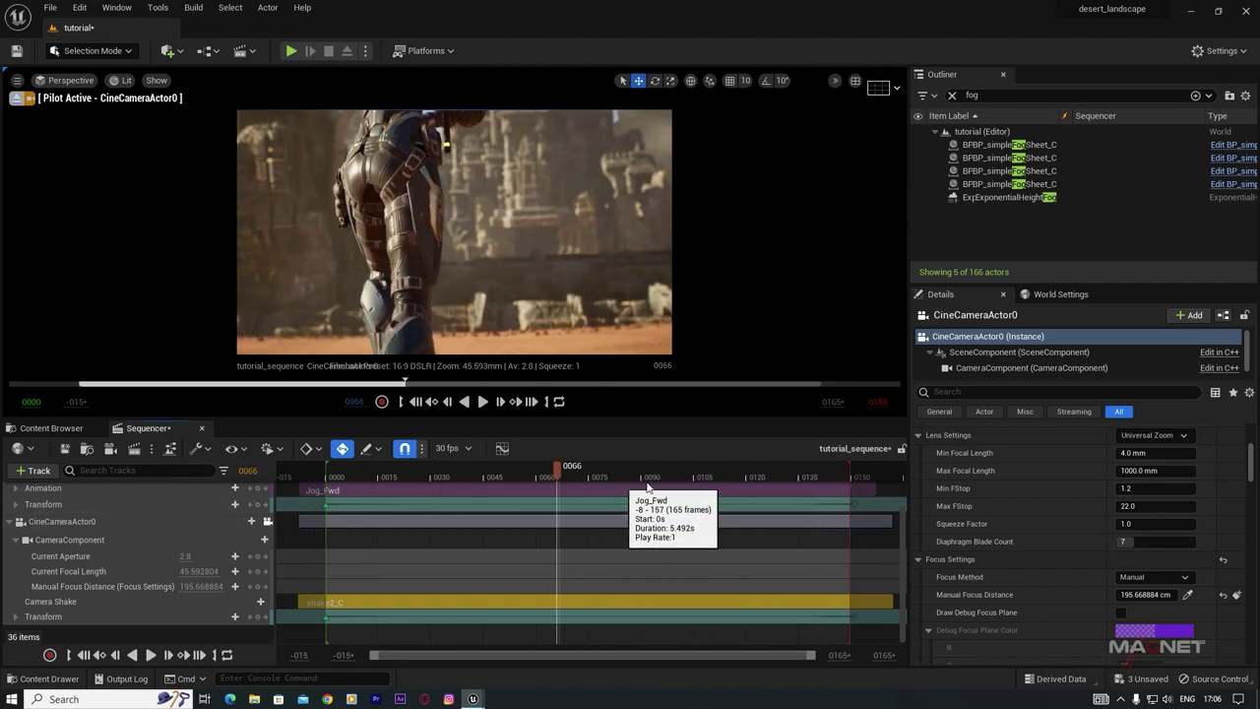
mouse_move(647, 479)
mouse_down()
mouse_move(600, 477)
mouse_move(653, 477)
mouse_up()
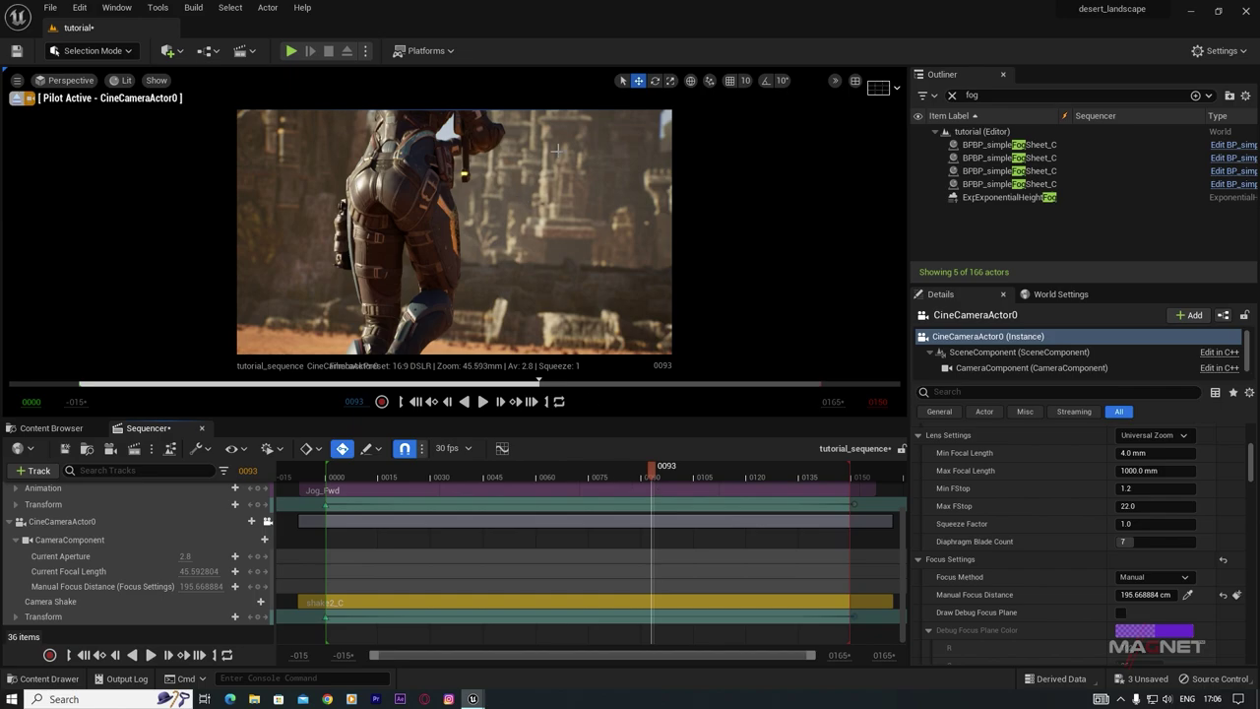
click(662, 467)
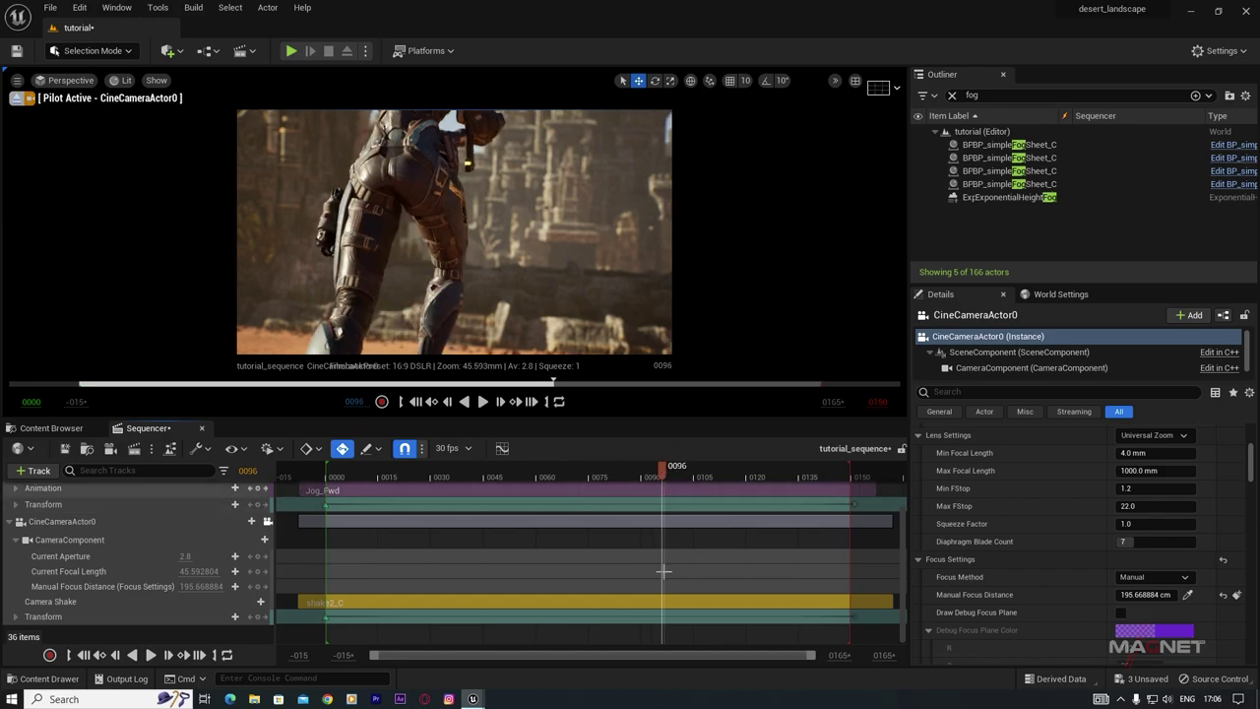
scroll(42, 557, up, 2)
scroll(46, 559, down, 2)
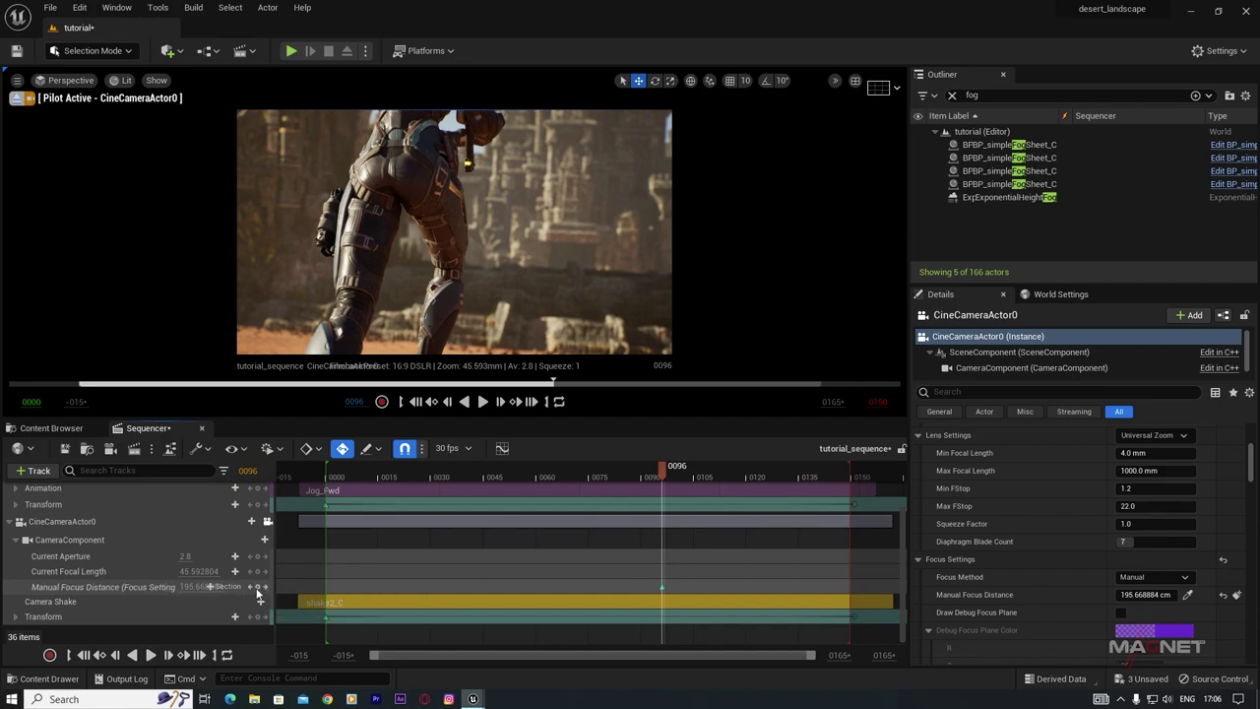
drag(662, 469, 744, 474)
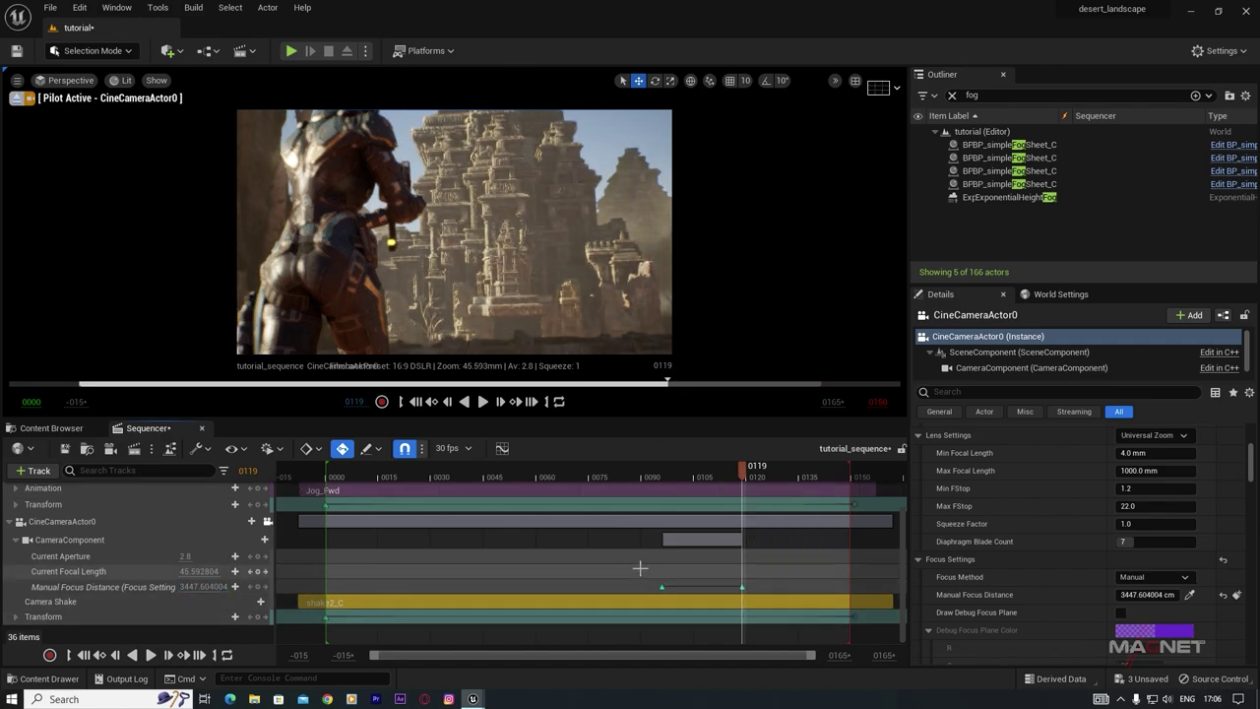
Step: Set both manual focus distance keys to Cubic (Auto) interpolation
drag(641, 569, 761, 590)
click(664, 587)
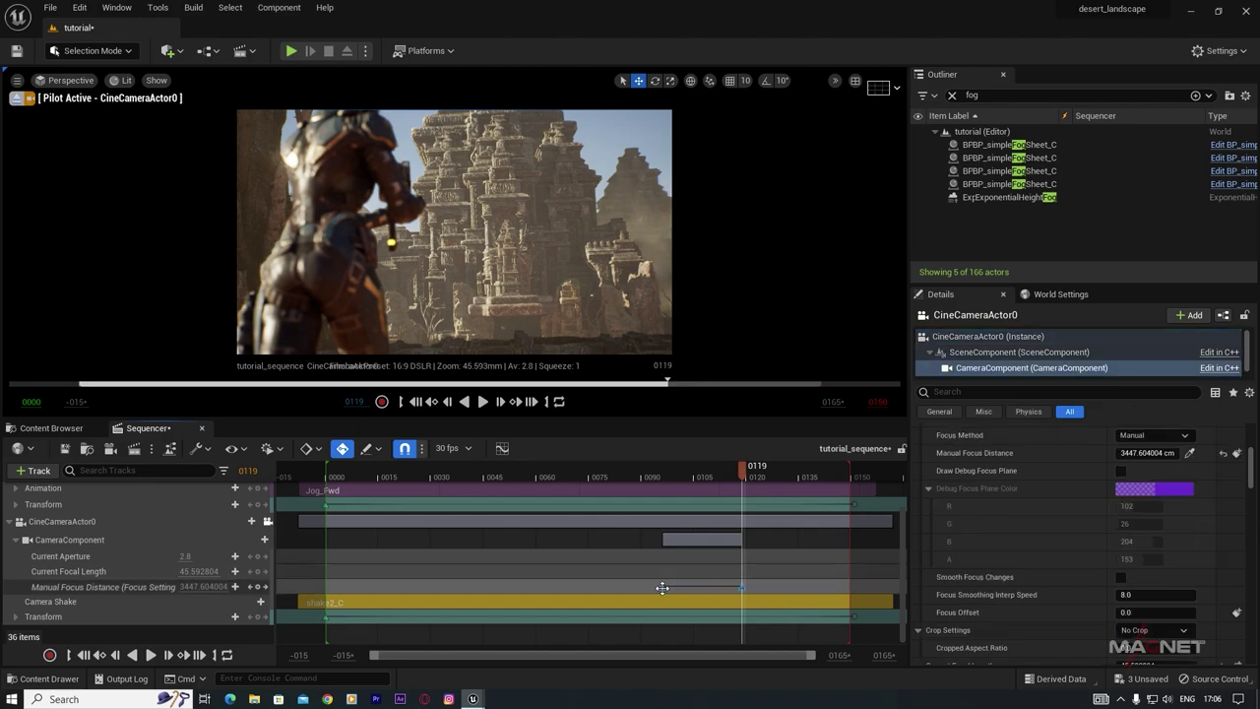
right_click(663, 588)
click(723, 433)
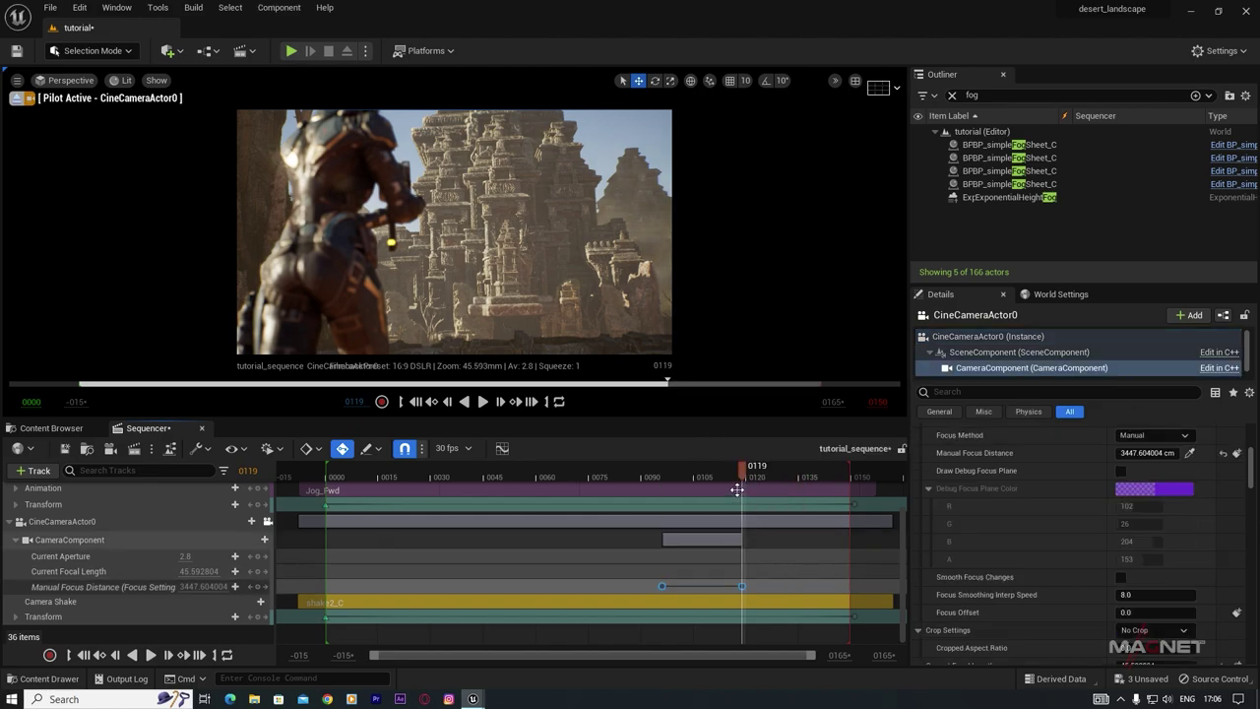
Step: Play back the focus pull from Belica to the temple from around frames 60 to 119
drag(730, 471, 618, 480)
key(space)
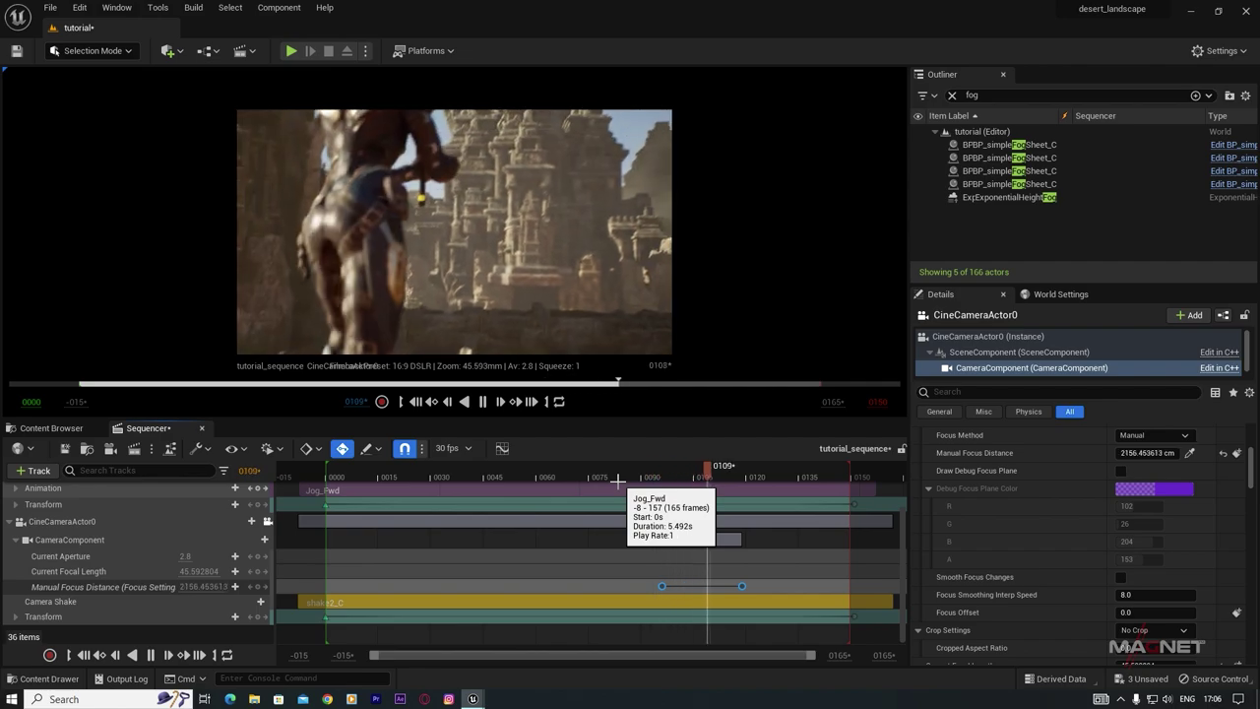
drag(634, 477, 537, 437)
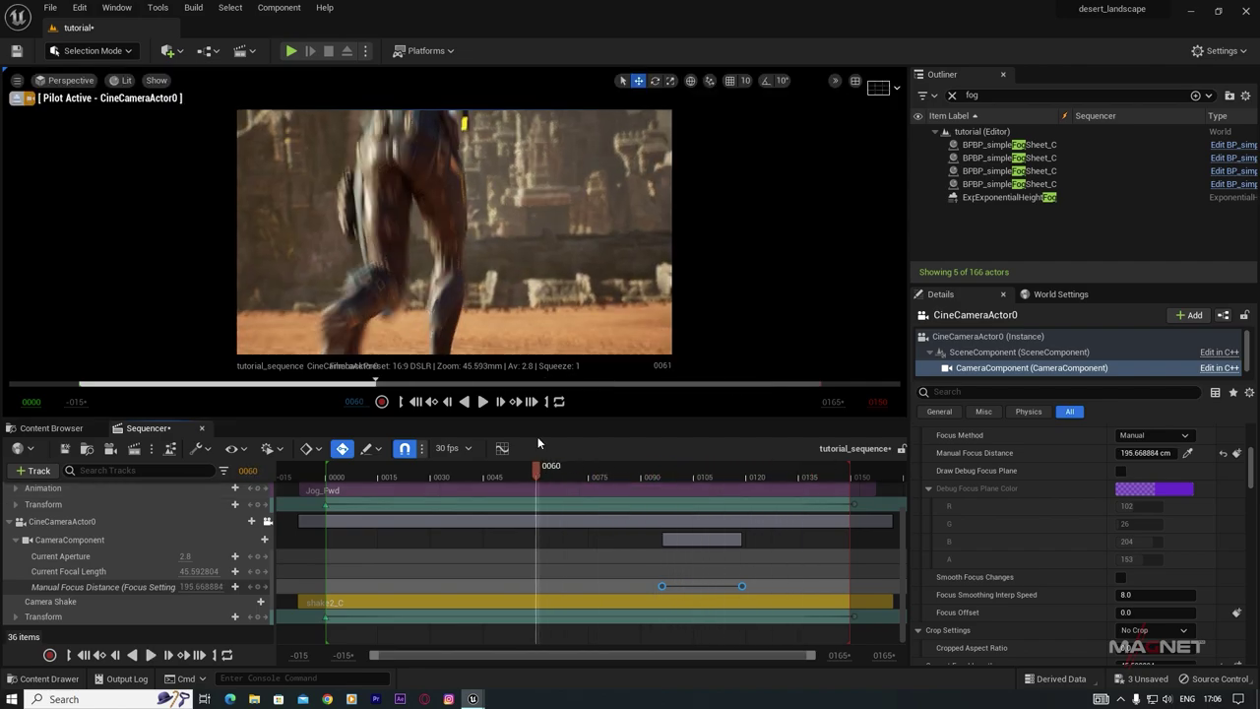
key(space)
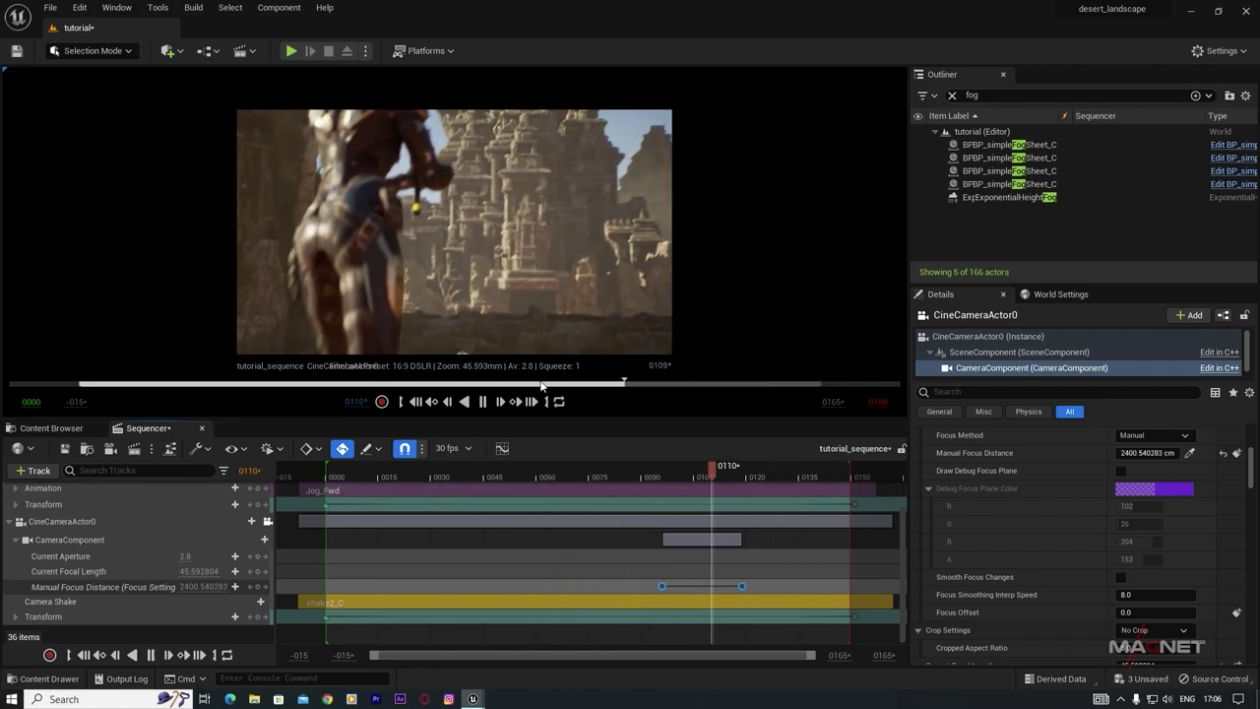
key(space)
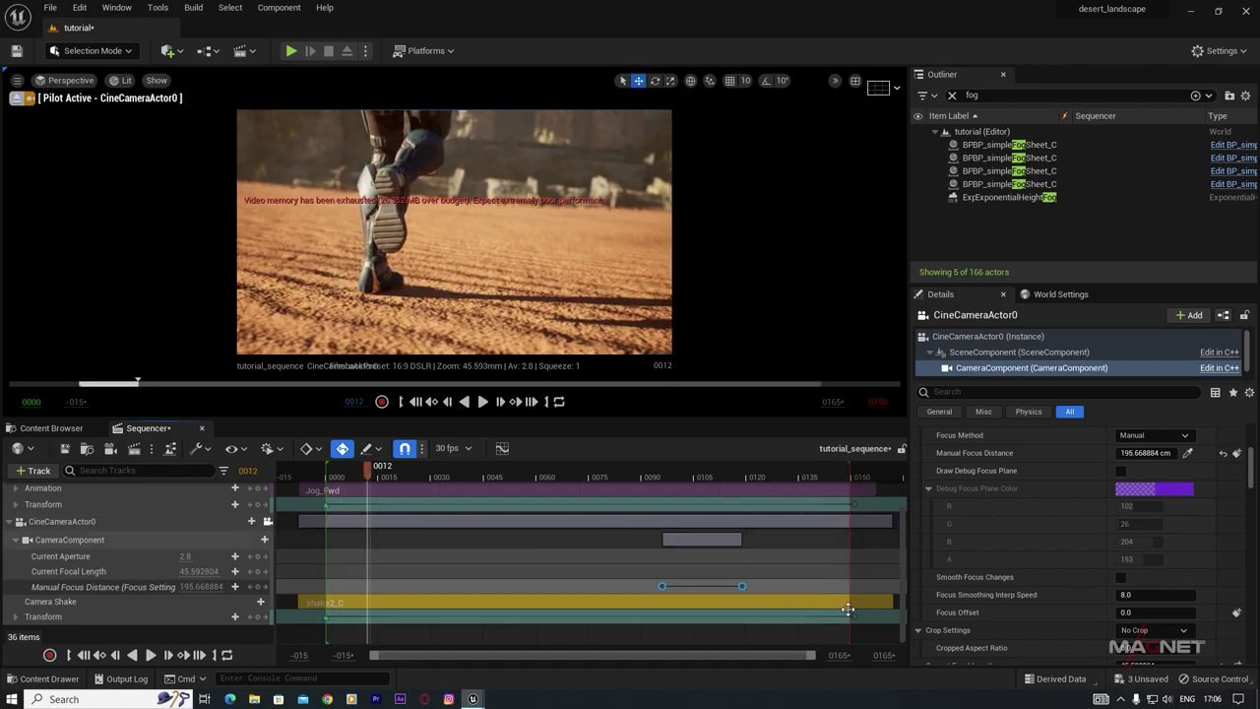
Step: Tilt the camera up at frame 151 to place Belica low in the shot beneath the temple, and play back the sequence
click(854, 616)
right_drag(418, 244, 440, 205)
drag(858, 472, 536, 493)
key(space)
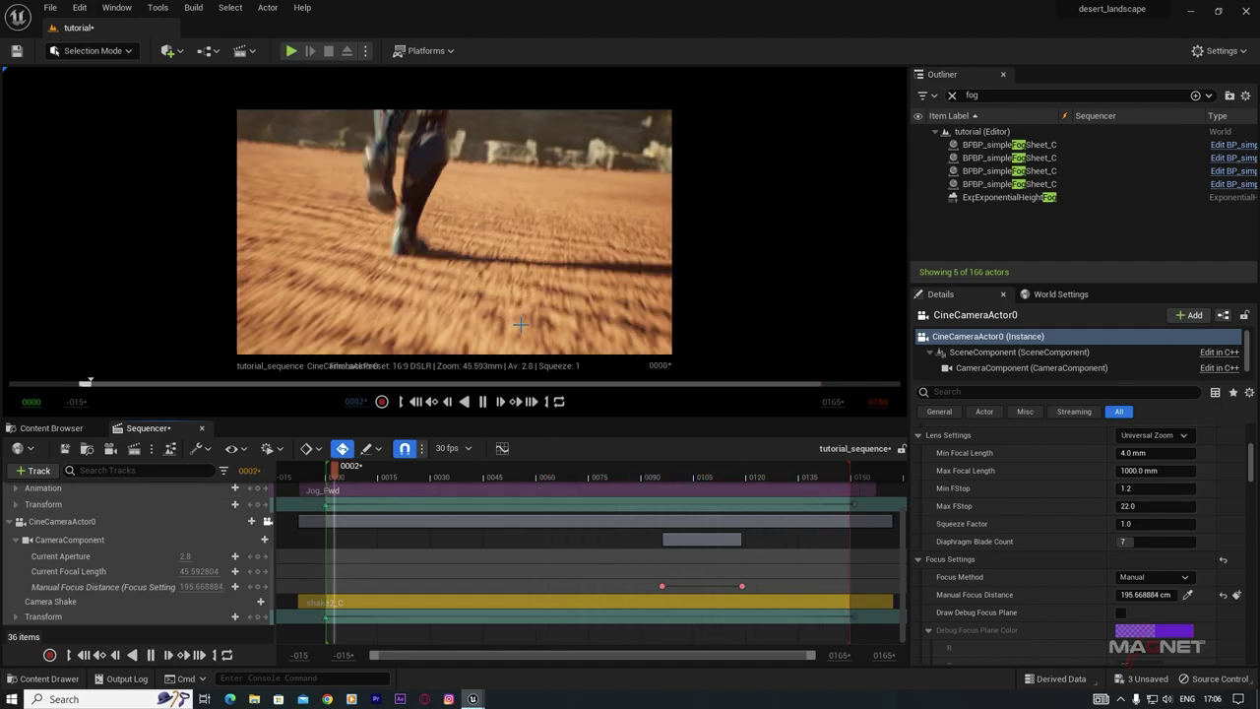
key(space)
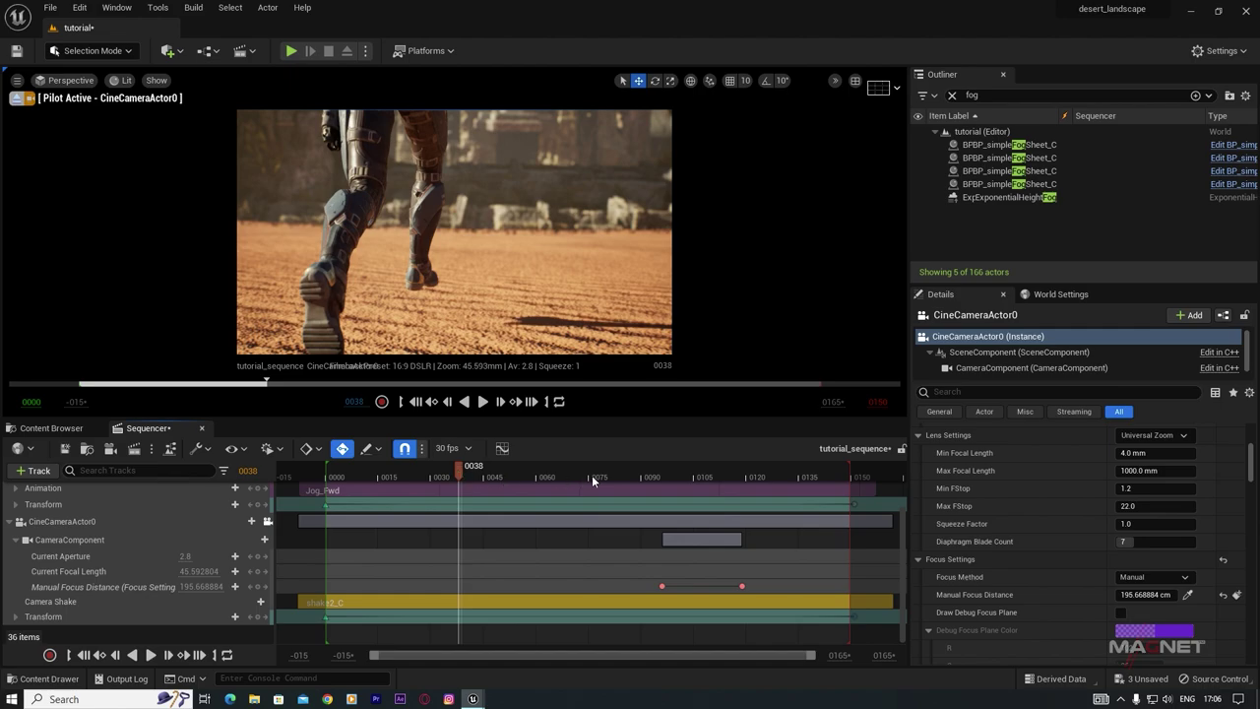
Step: Lower the camera's current aperture to about 0.88 at frame 96 for a shallower depth of field
drag(596, 479, 663, 480)
click(664, 587)
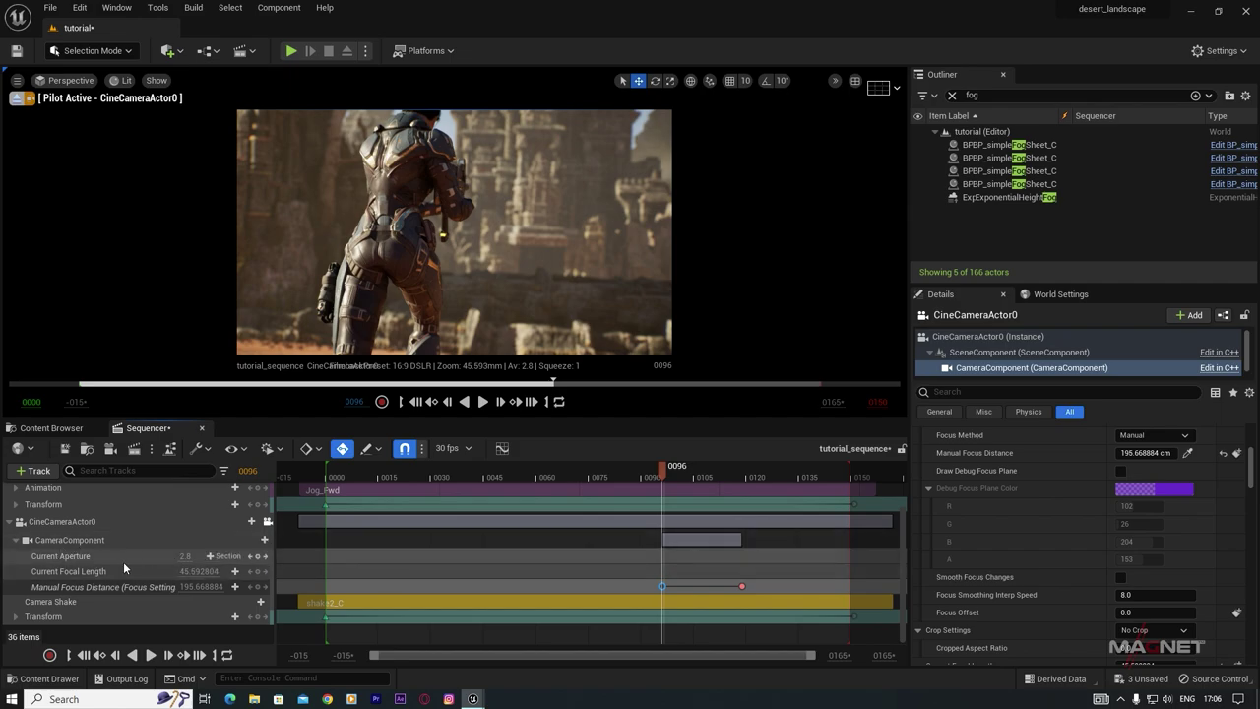
drag(184, 557, 149, 557)
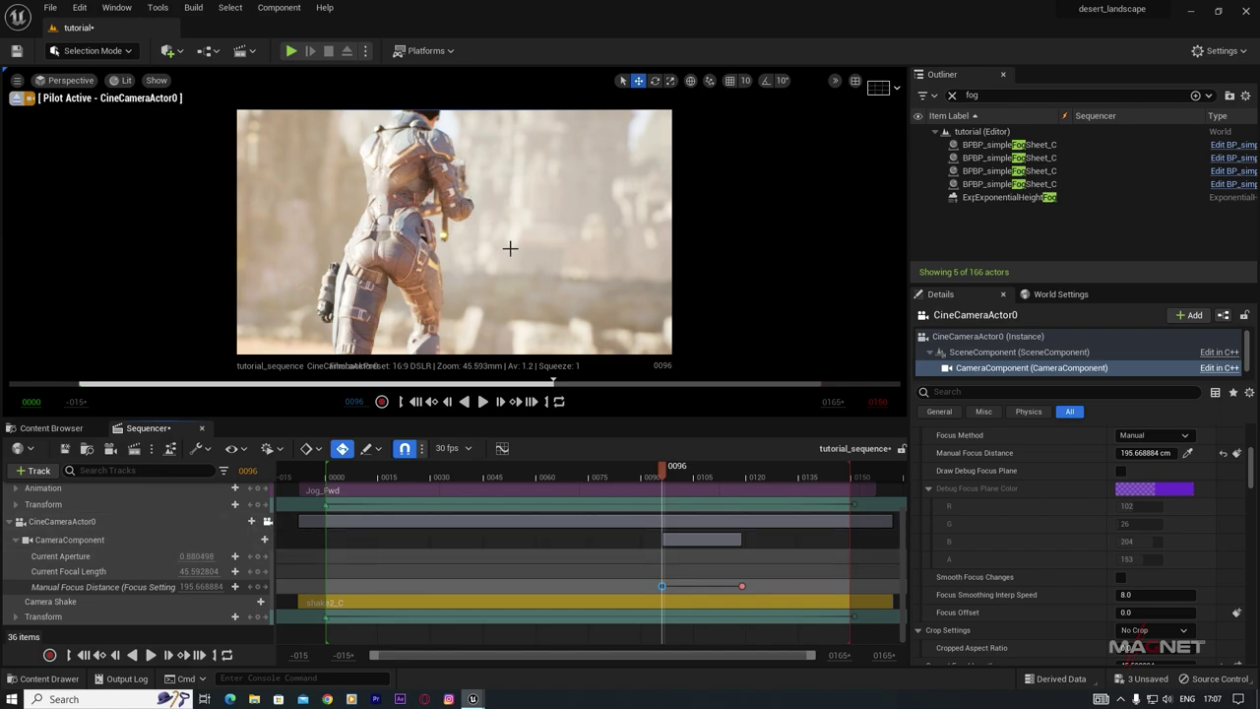
Step: Find the directional light in the level and reduce its intensity to 5 lux
click(952, 95)
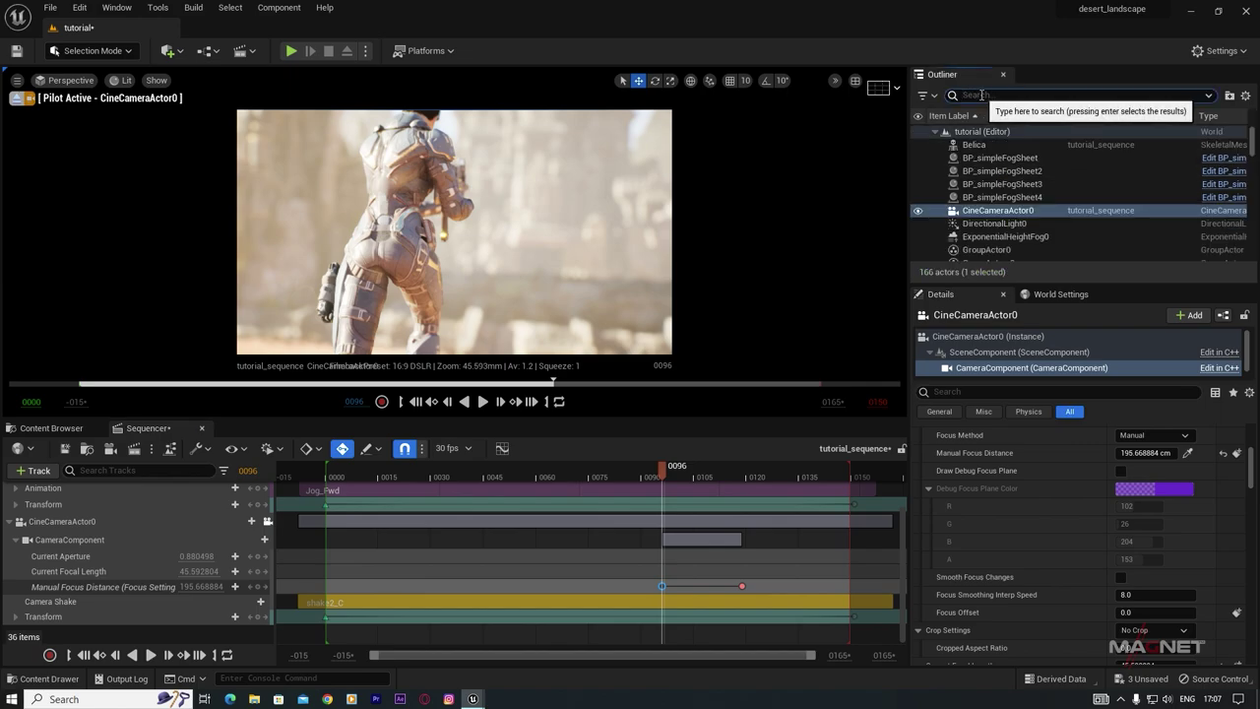
text(d)
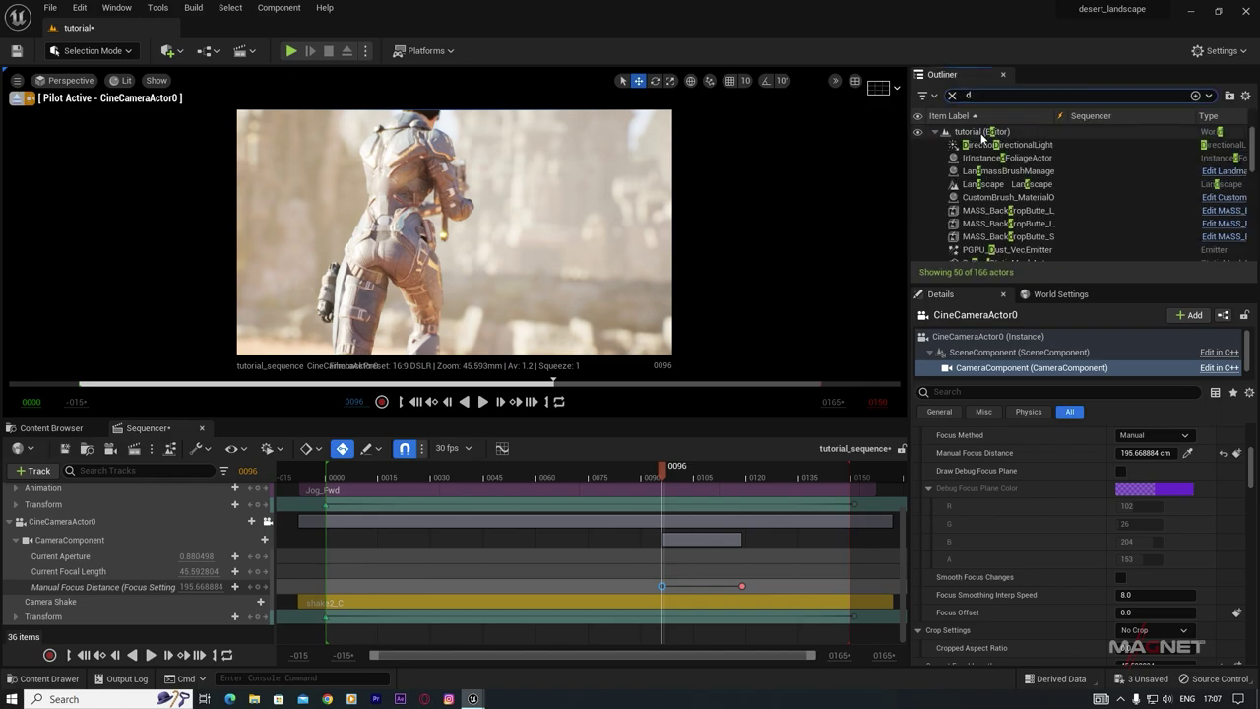
click(1004, 145)
scroll(1068, 507, up, 5)
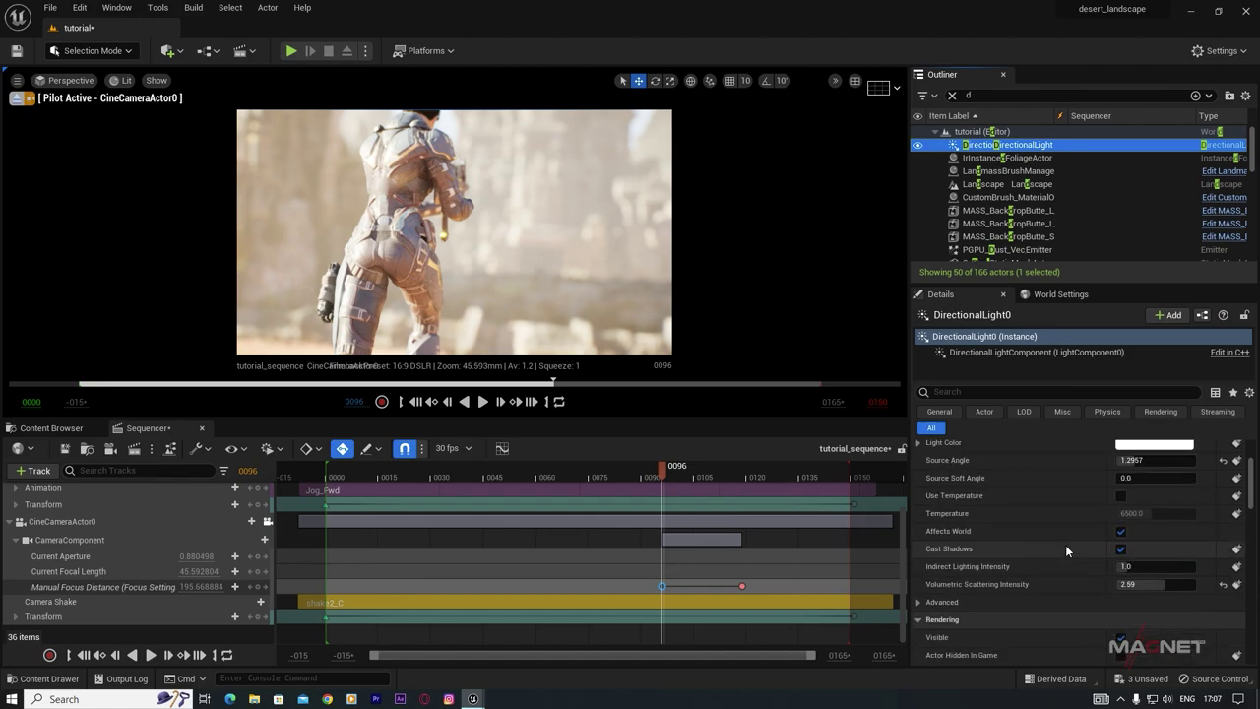
scroll(1065, 510, up, 1)
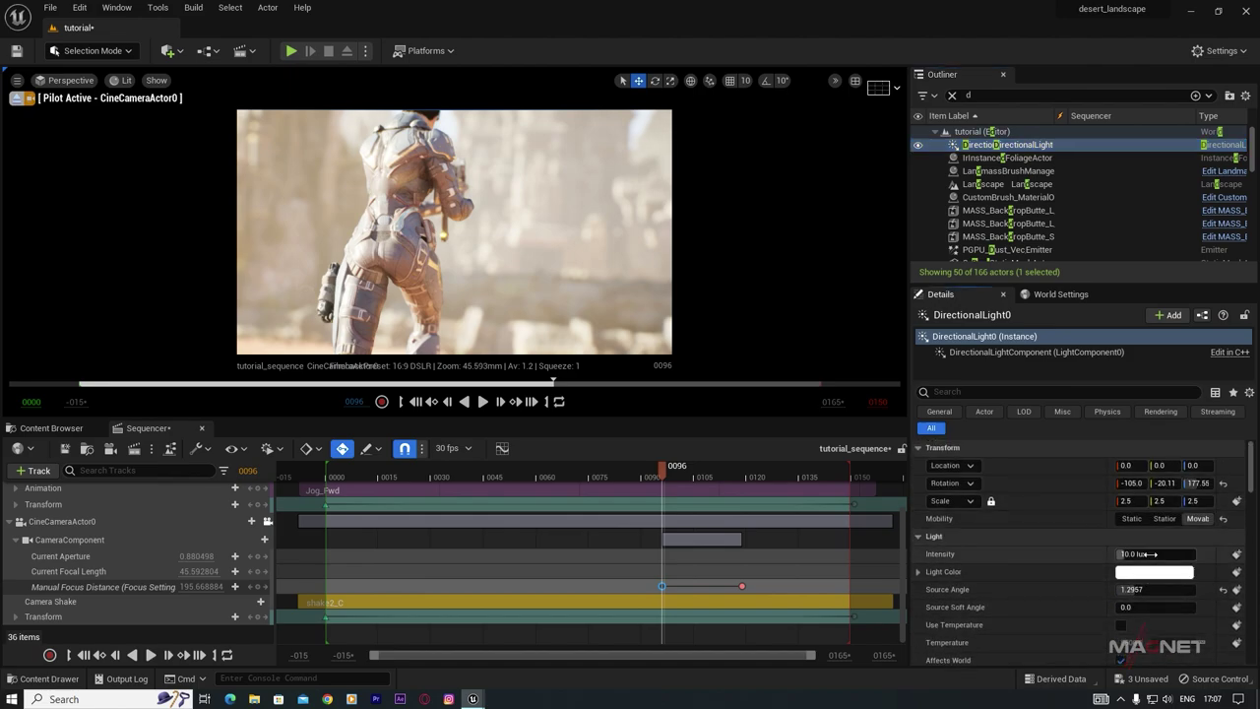
drag(1141, 554, 1132, 554)
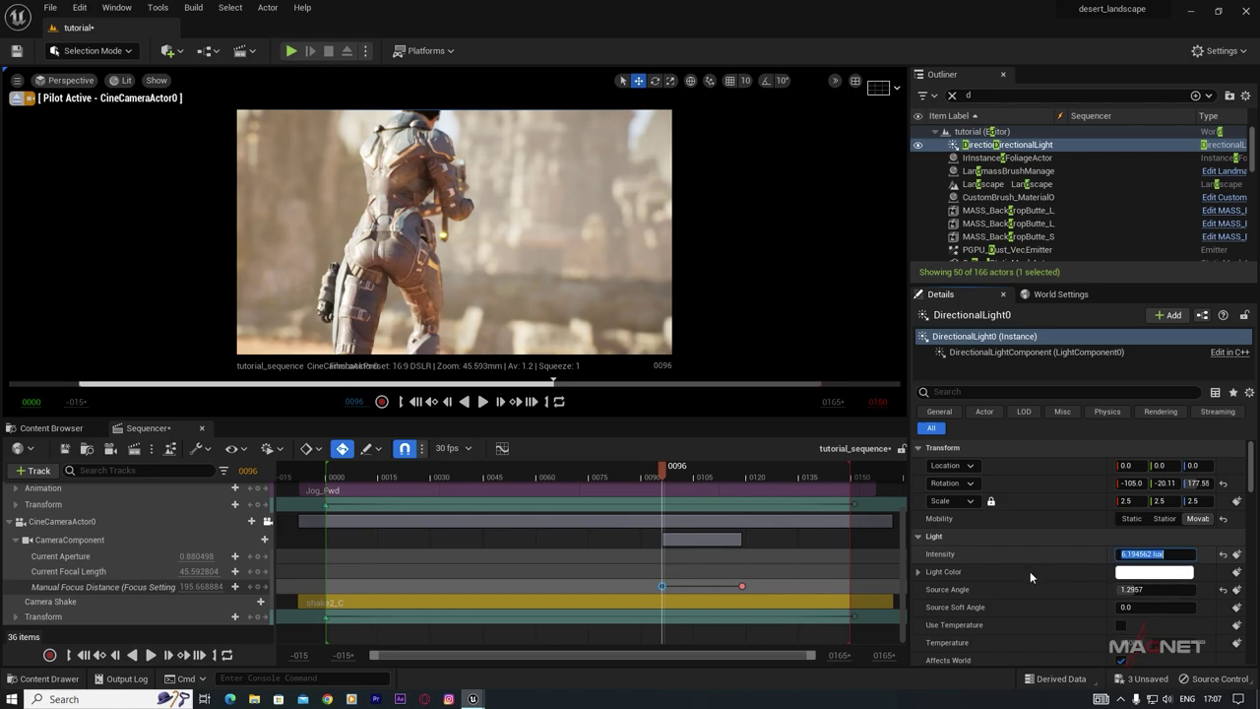
text(5)
key(Return)
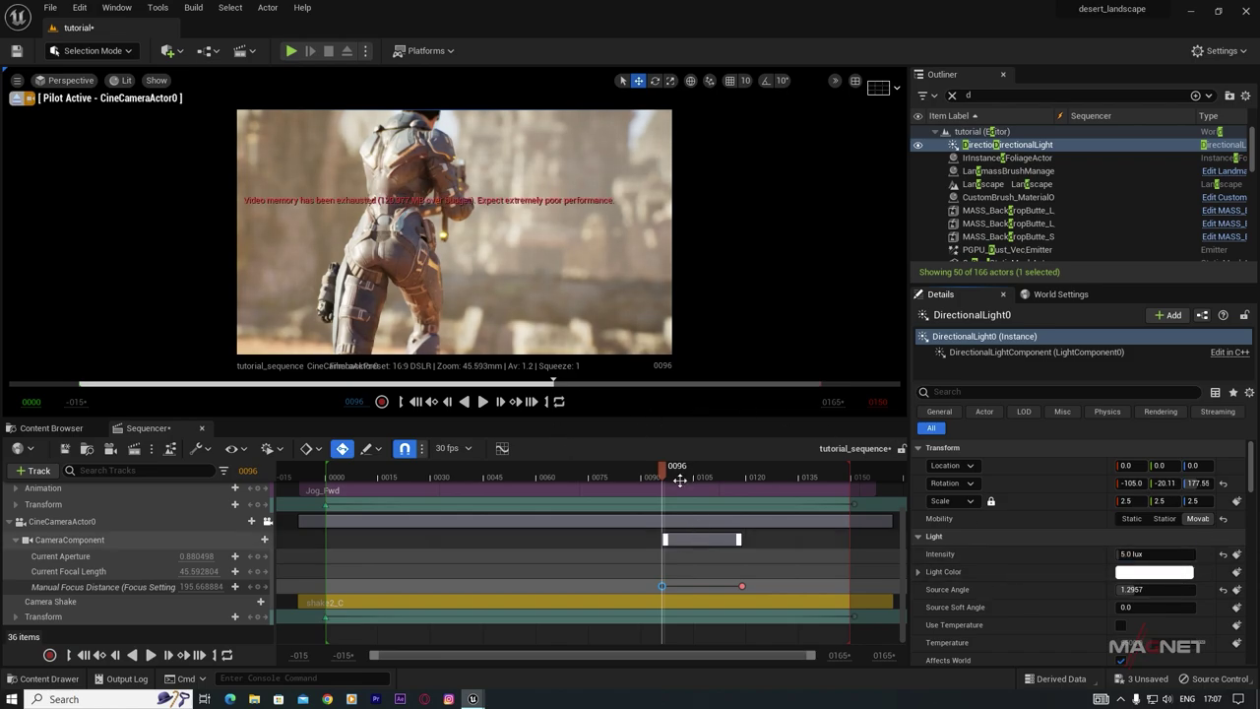
Step: Replay the sequence to check the wider aperture, the dimmed sunlight and the focus pull onto the temple
drag(662, 467, 688, 477)
key(space)
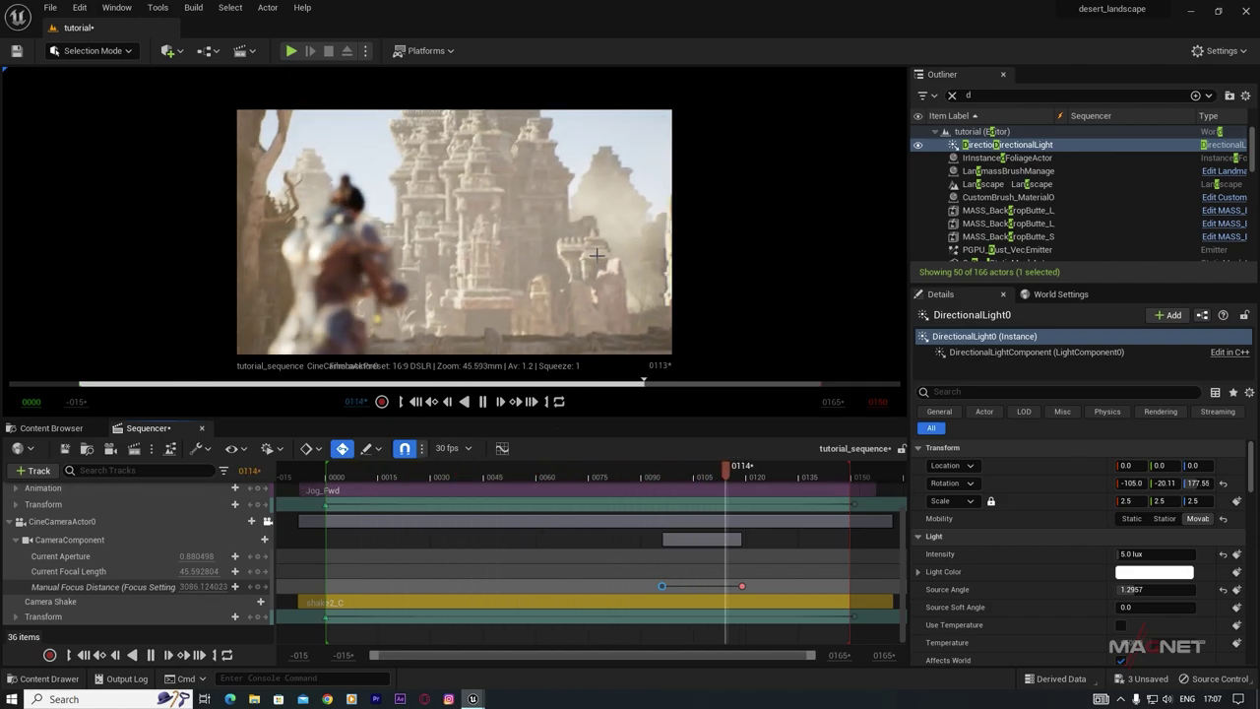
key(space)
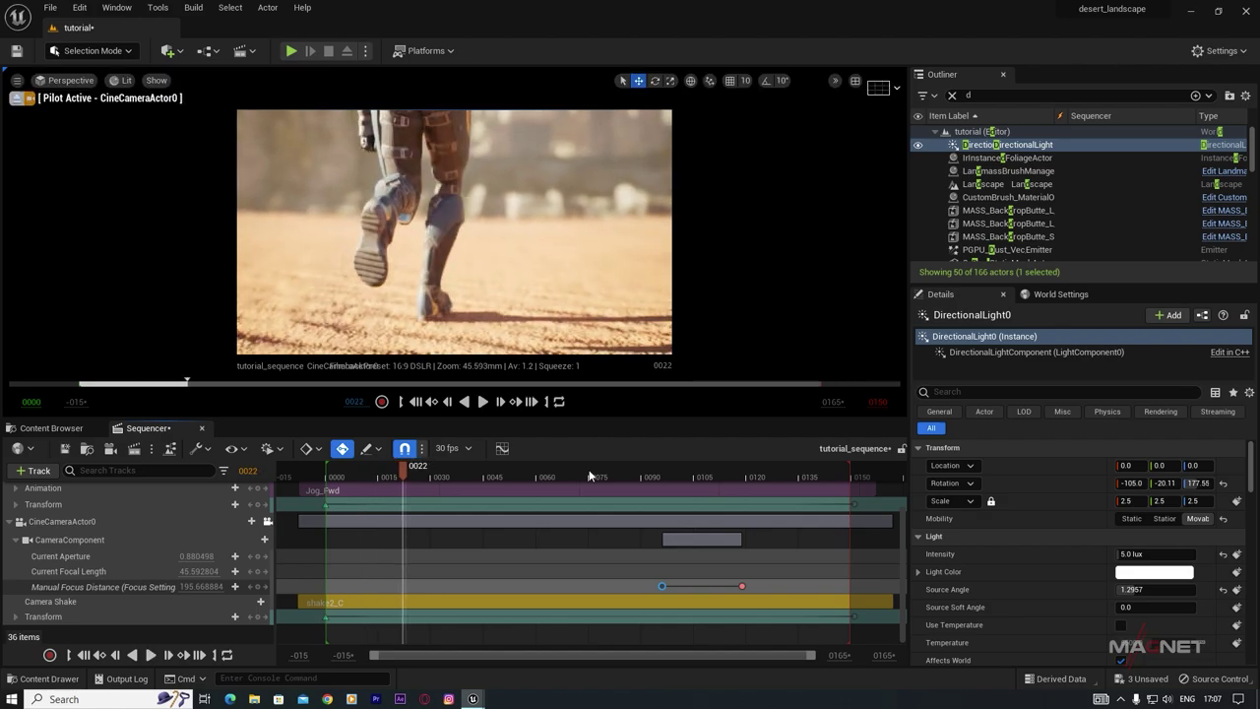
mouse_move(413, 474)
mouse_down()
mouse_move(712, 477)
mouse_move(426, 487)
mouse_up()
key(space)
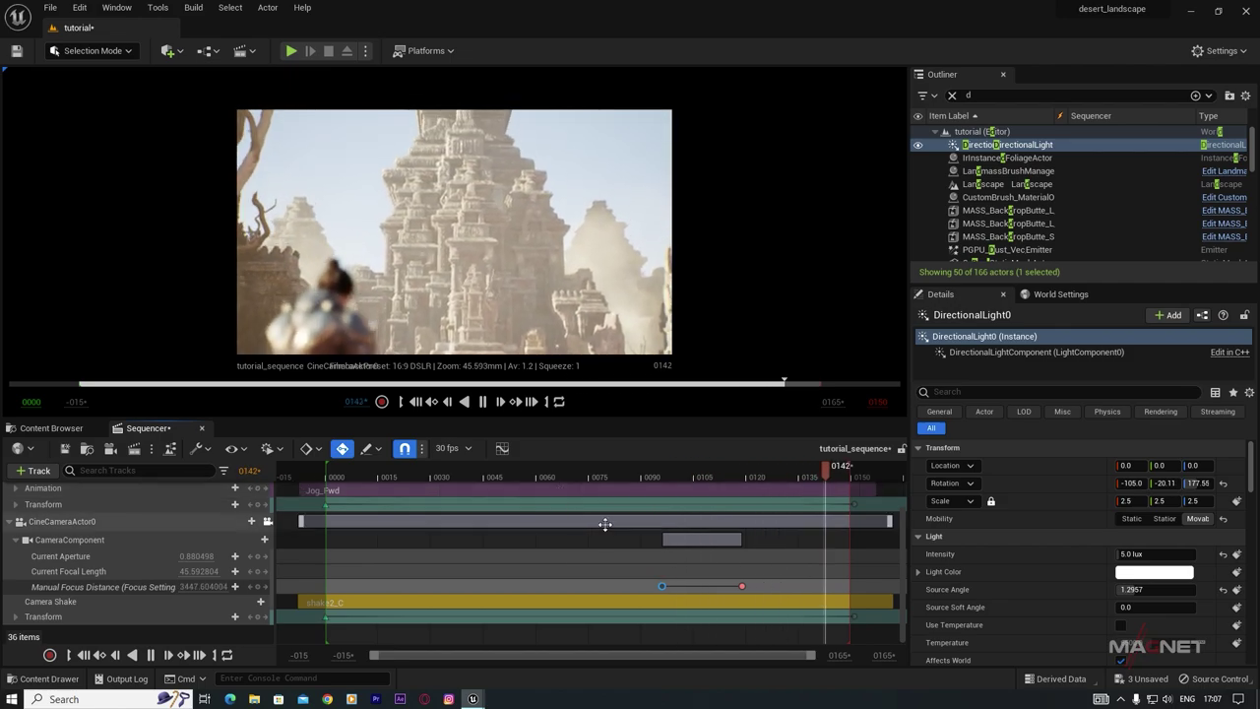
click(441, 469)
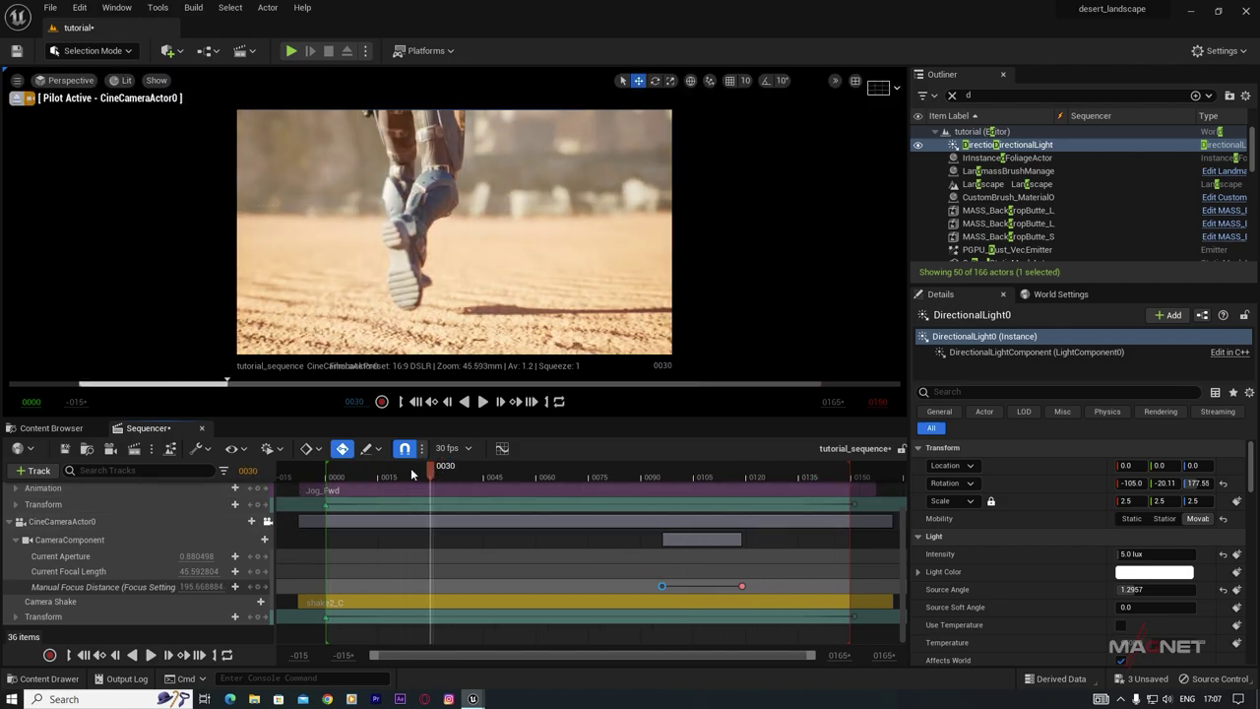
Step: At frame 114, key the manual focus distance at about 3715 and raise the camera's current aperture to about 1.7
drag(345, 475, 484, 469)
key(space)
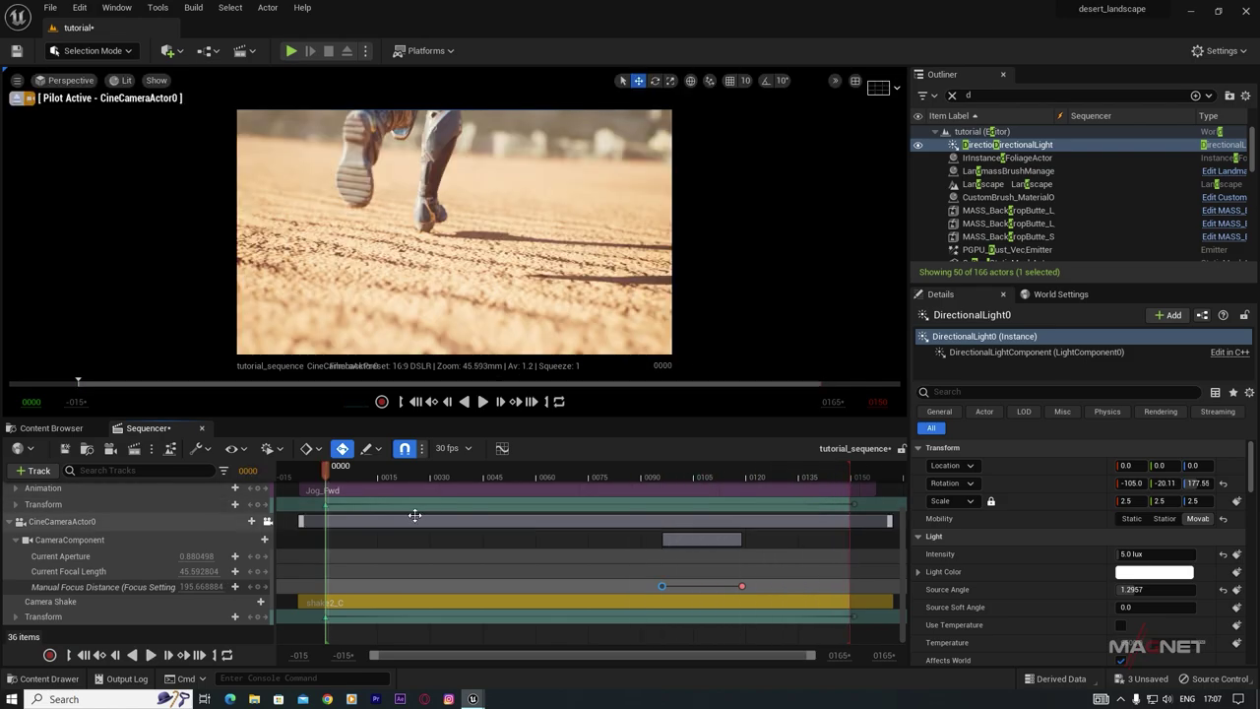
drag(345, 471, 726, 472)
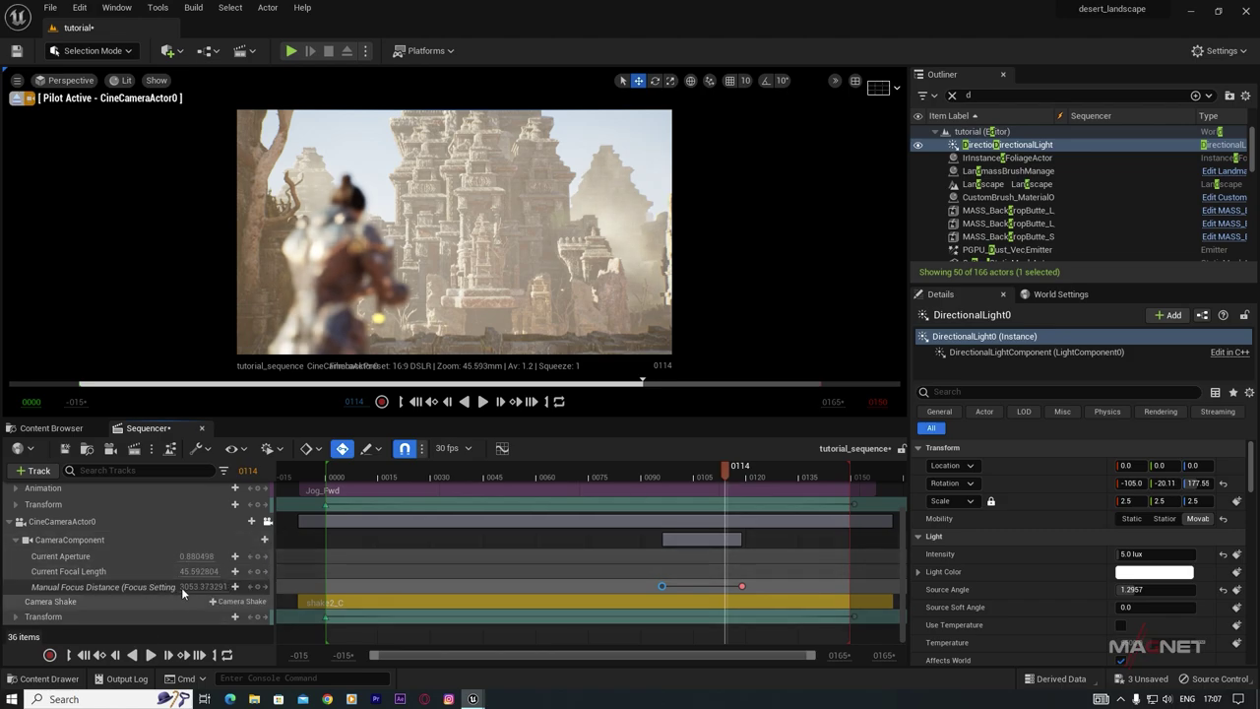
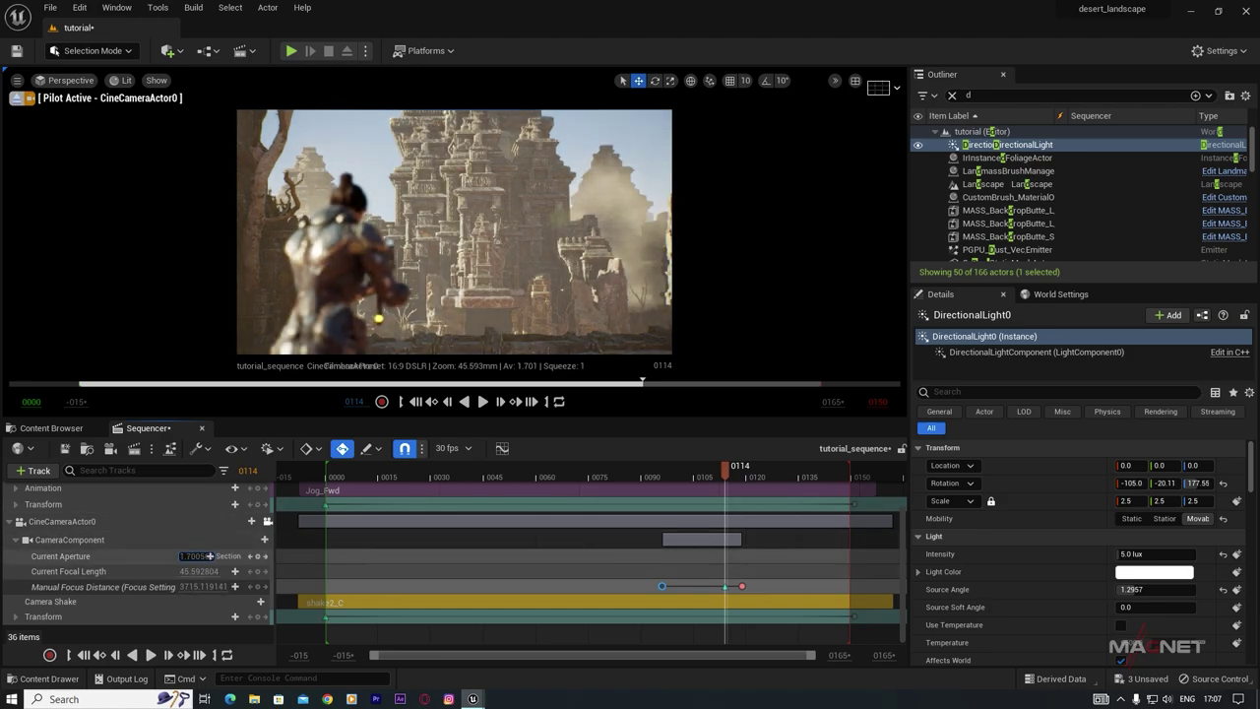
Step: Replay the sequence from its start to check the narrower aperture and the focus pull onto the temple
drag(723, 471, 696, 477)
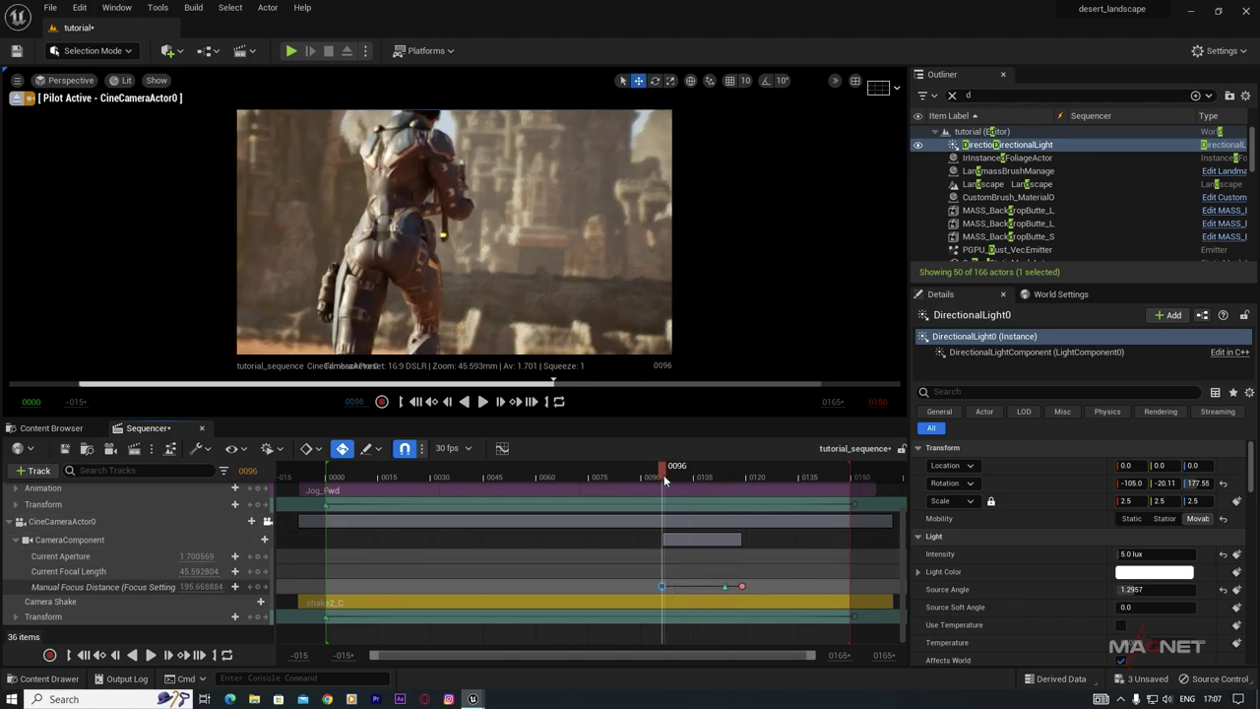
key(space)
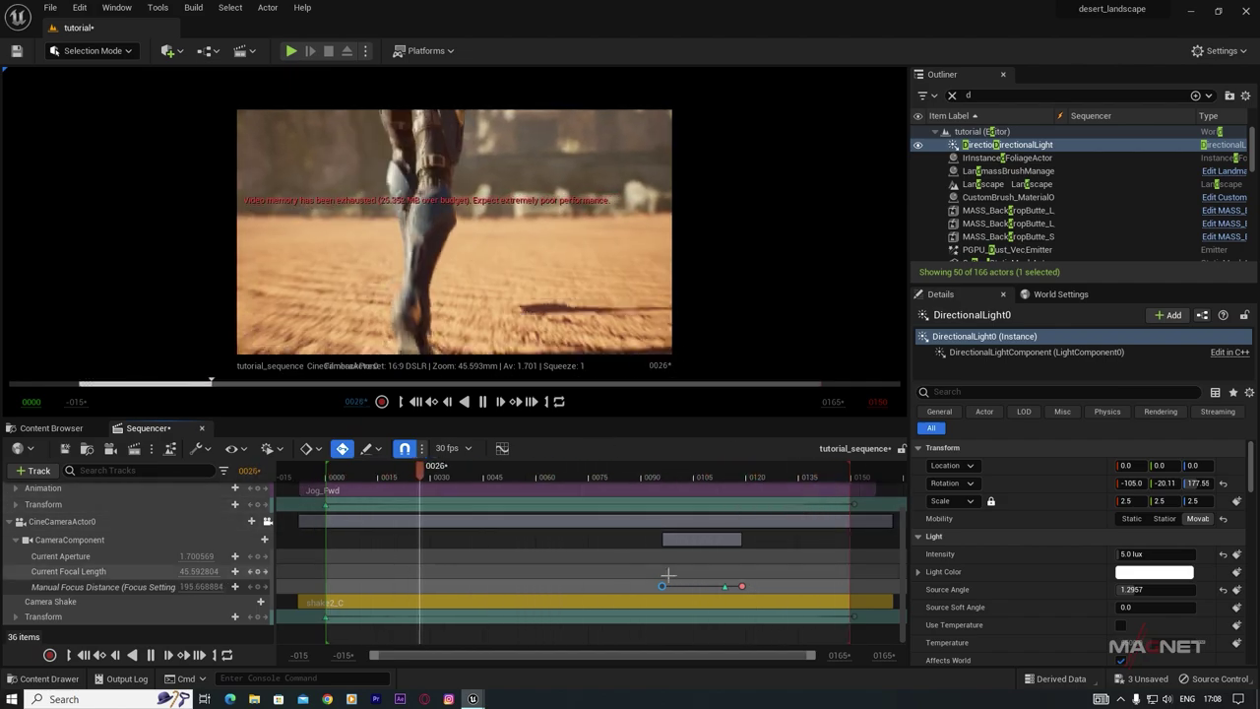
click(483, 400)
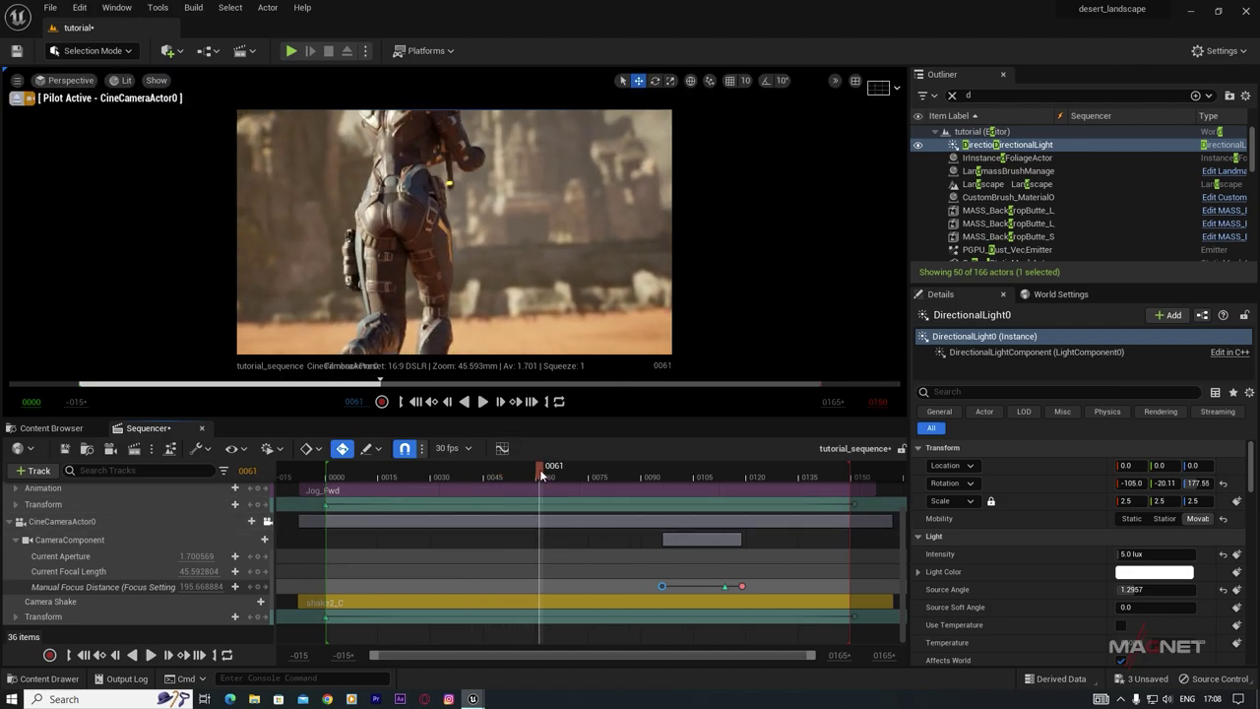
drag(539, 474, 364, 479)
key(space)
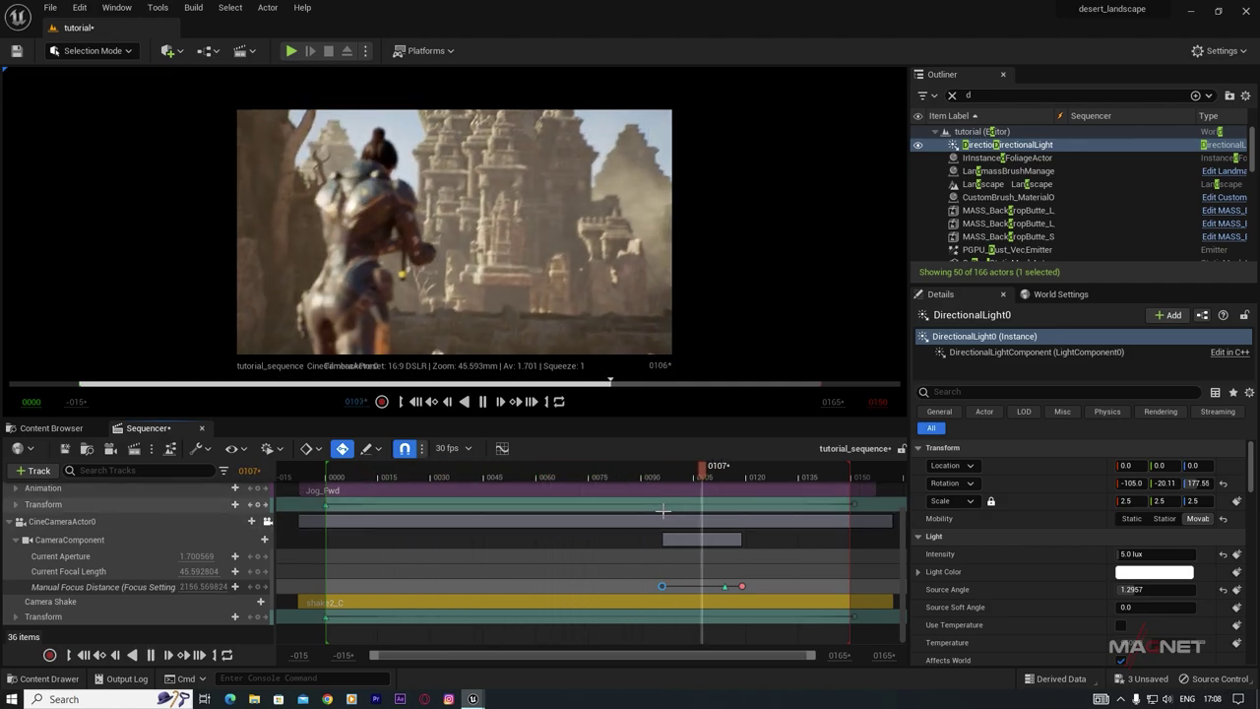
key(space)
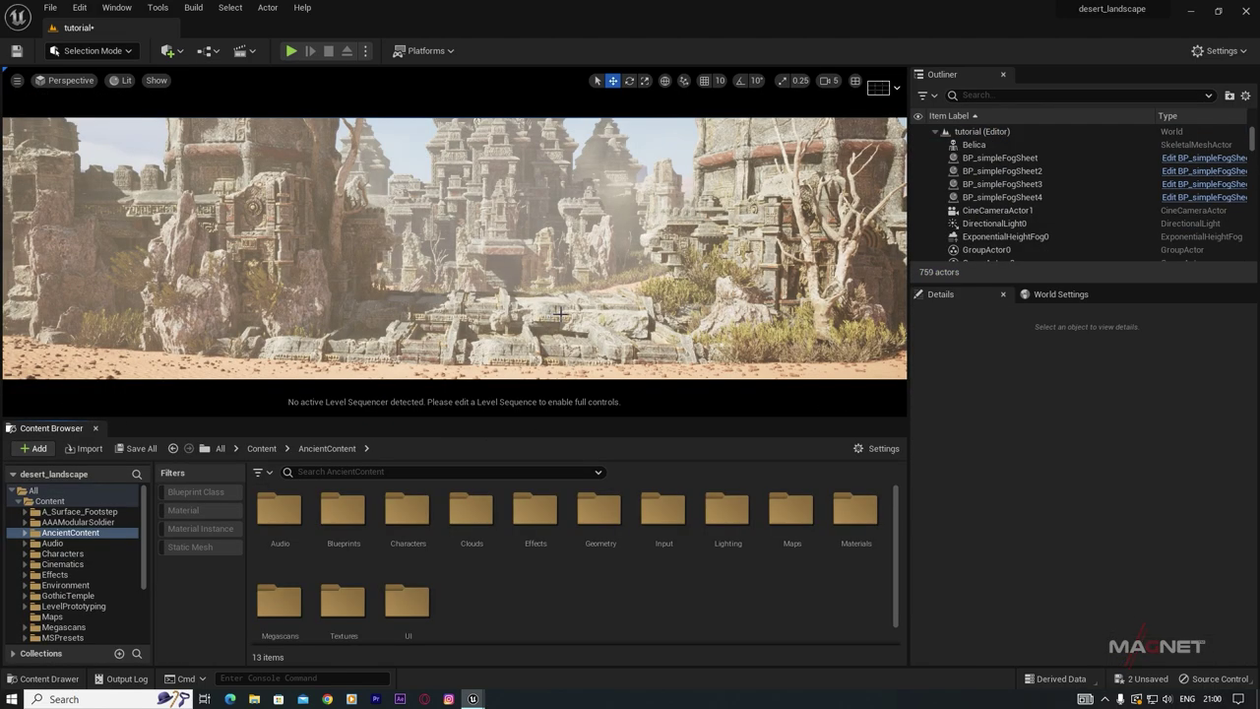
Step: Create a new level from the Empty Level template, saving the modified tutorial level when asked
right_drag(577, 301, 557, 300)
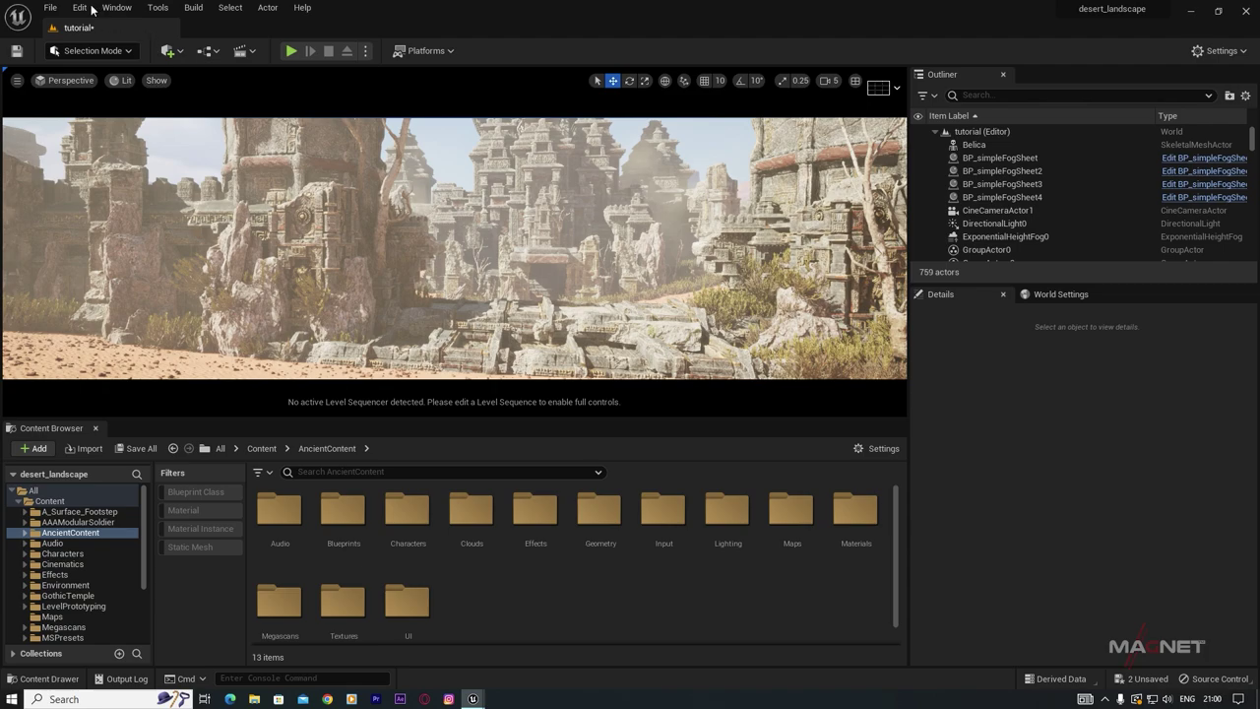
click(52, 9)
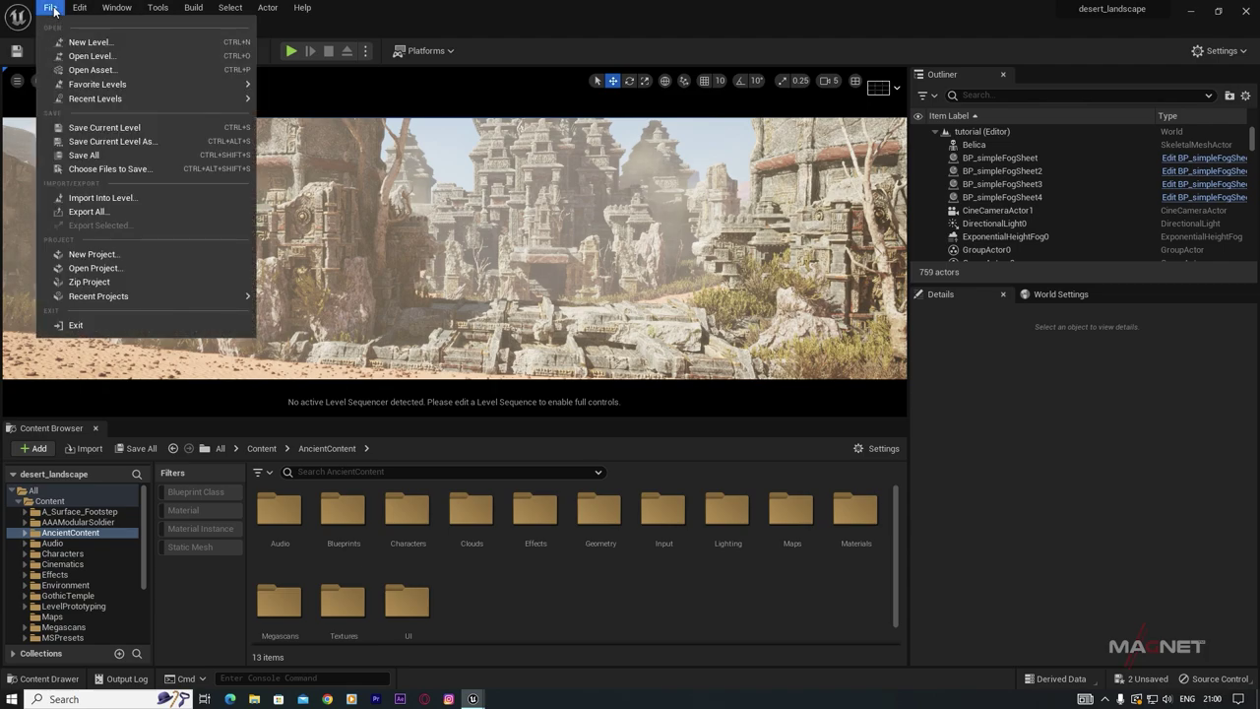
click(196, 42)
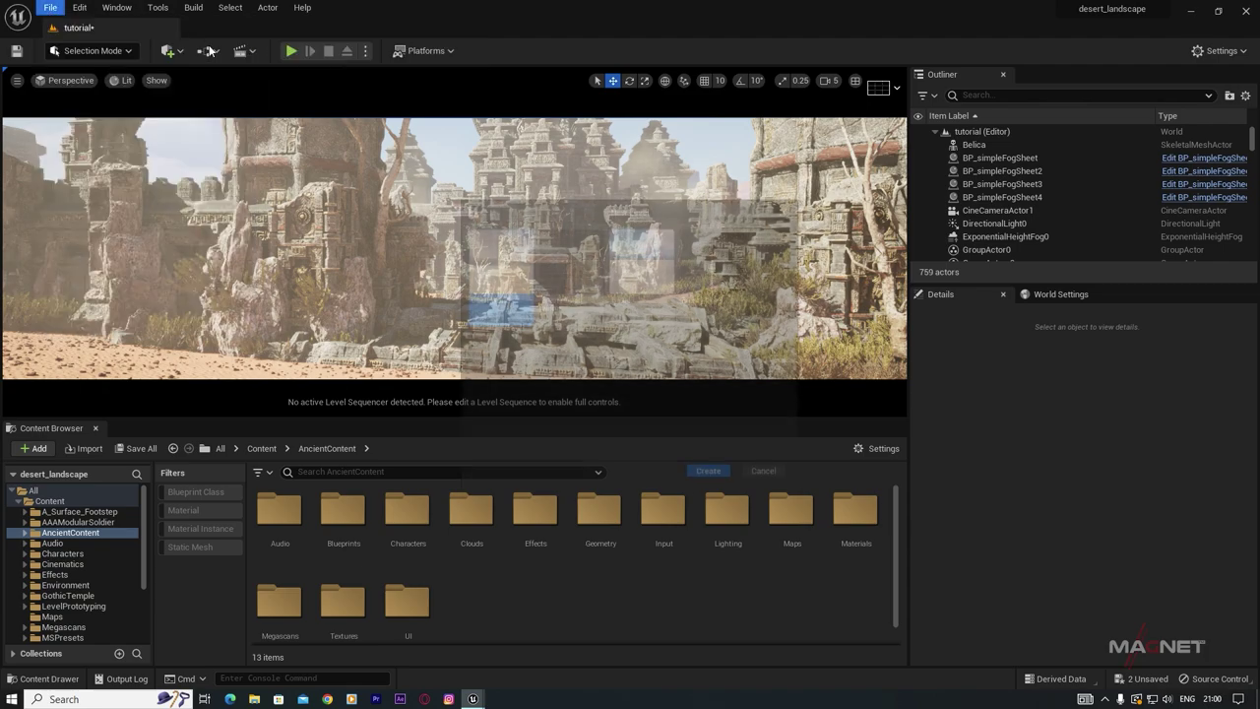
click(726, 275)
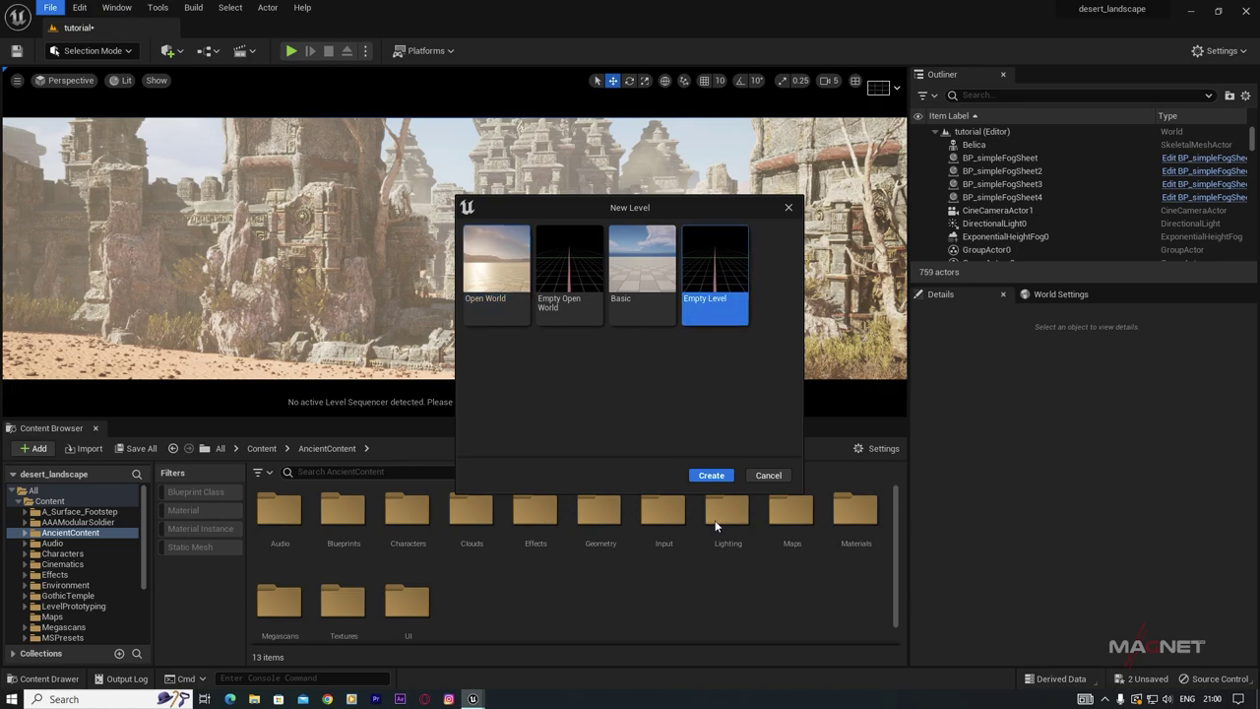
click(710, 475)
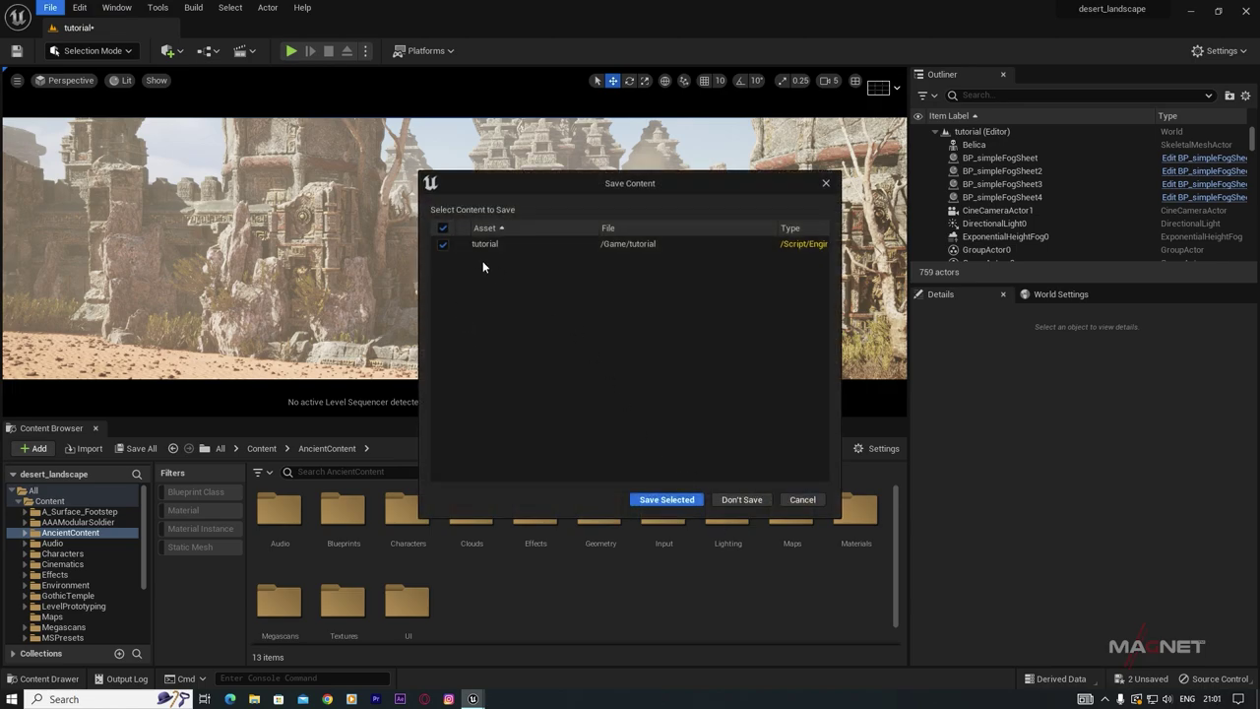
click(667, 500)
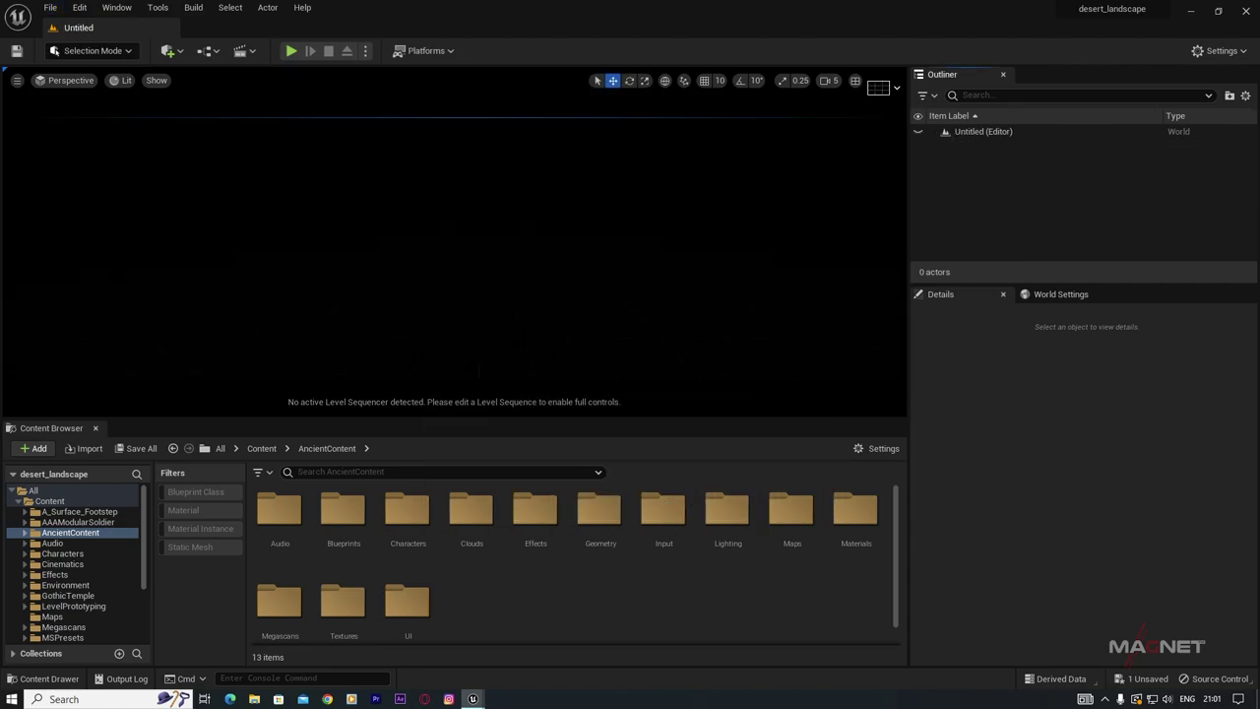
Step: Use the Env. Light Mixer to add a sky light, atmospheric light, sky atmosphere, volumetric cloud and height fog
click(119, 7)
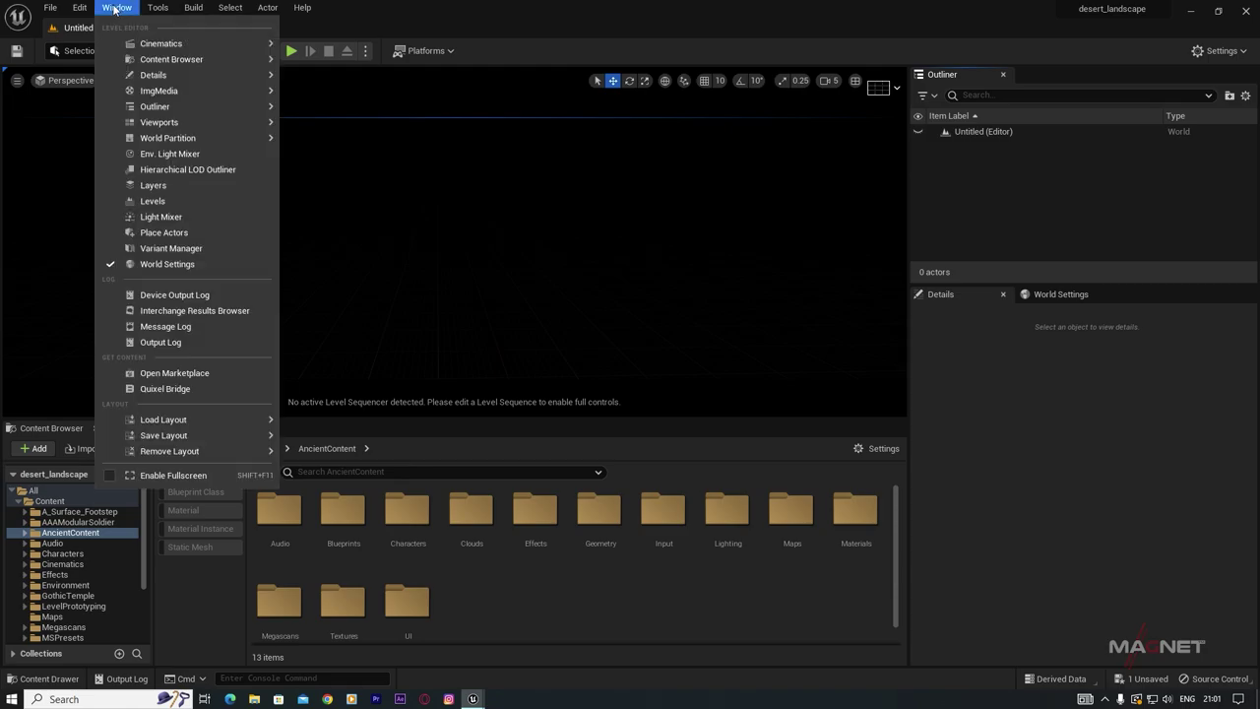
click(182, 158)
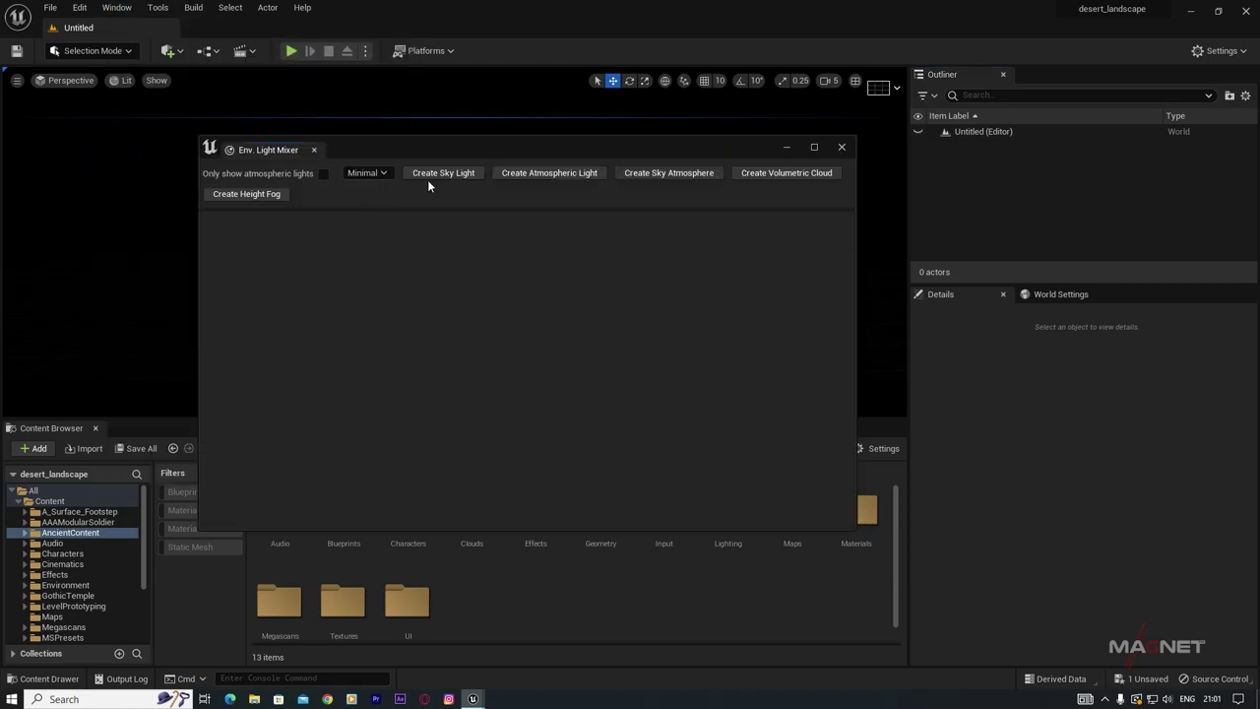
click(429, 175)
click(450, 175)
click(450, 174)
click(452, 175)
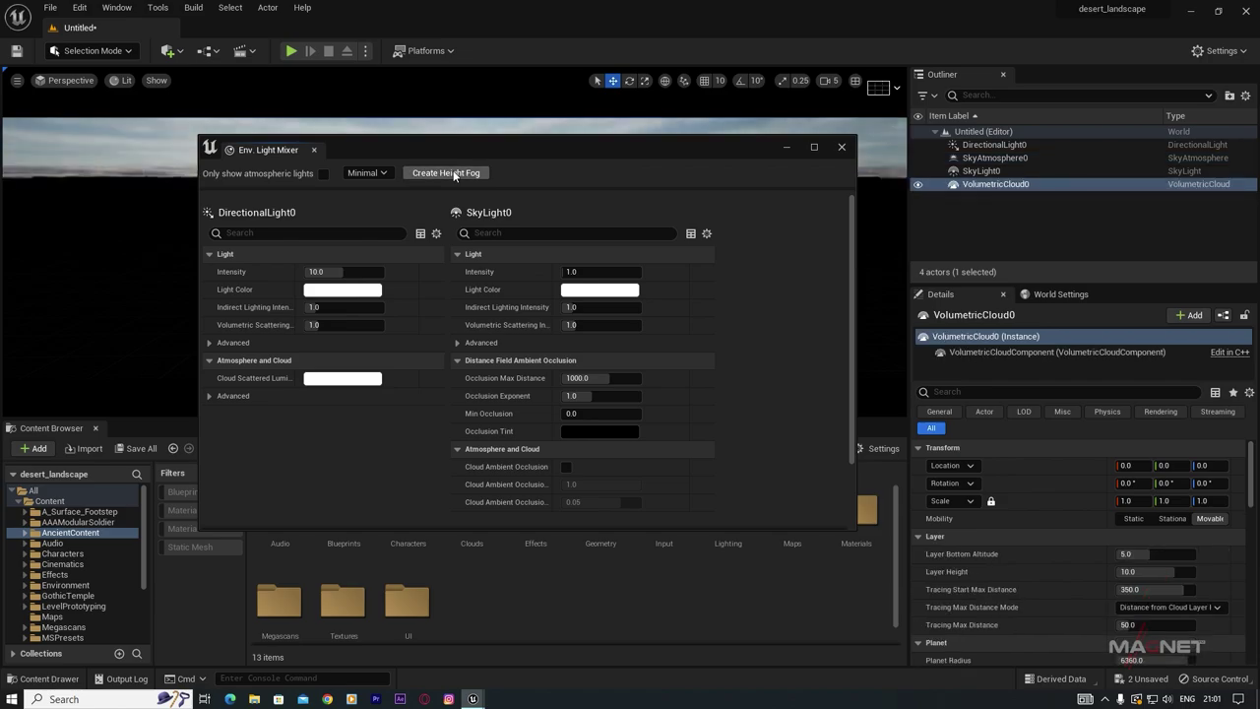
click(451, 174)
Step: Enable volumetric fog on the exponential height fog and real time capture on the sky light
scroll(799, 374, down, 10)
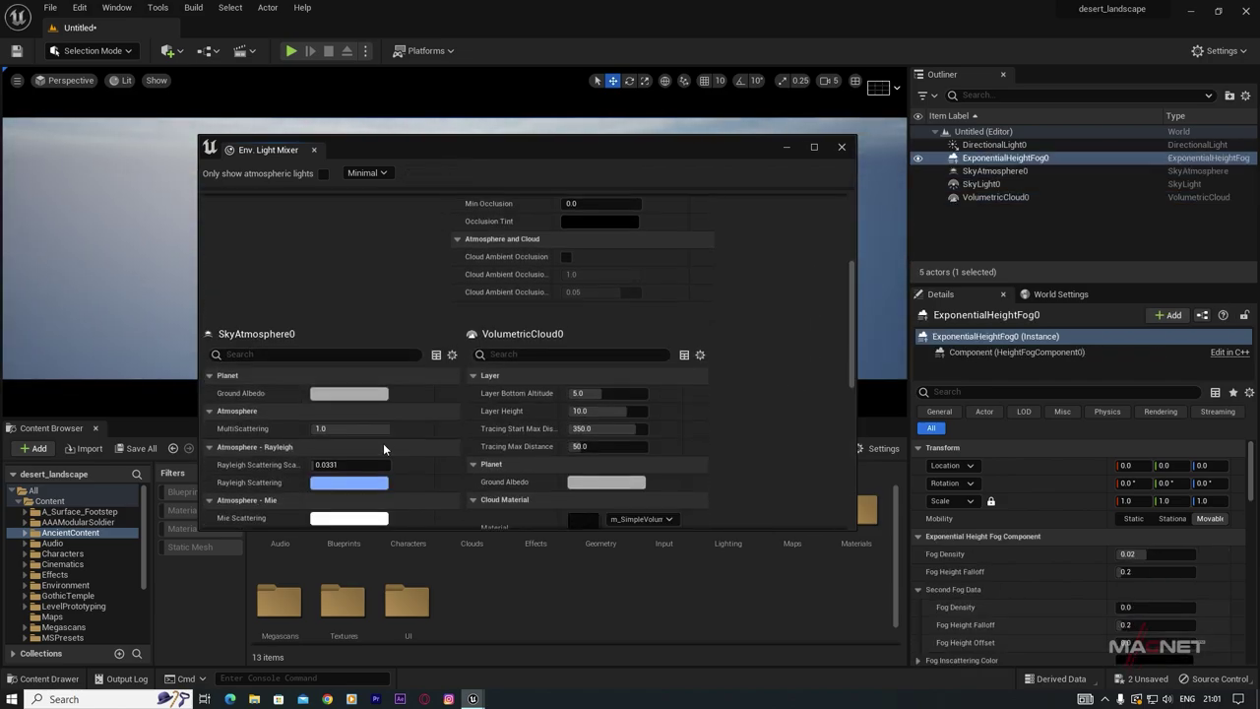
scroll(317, 520, down, 3)
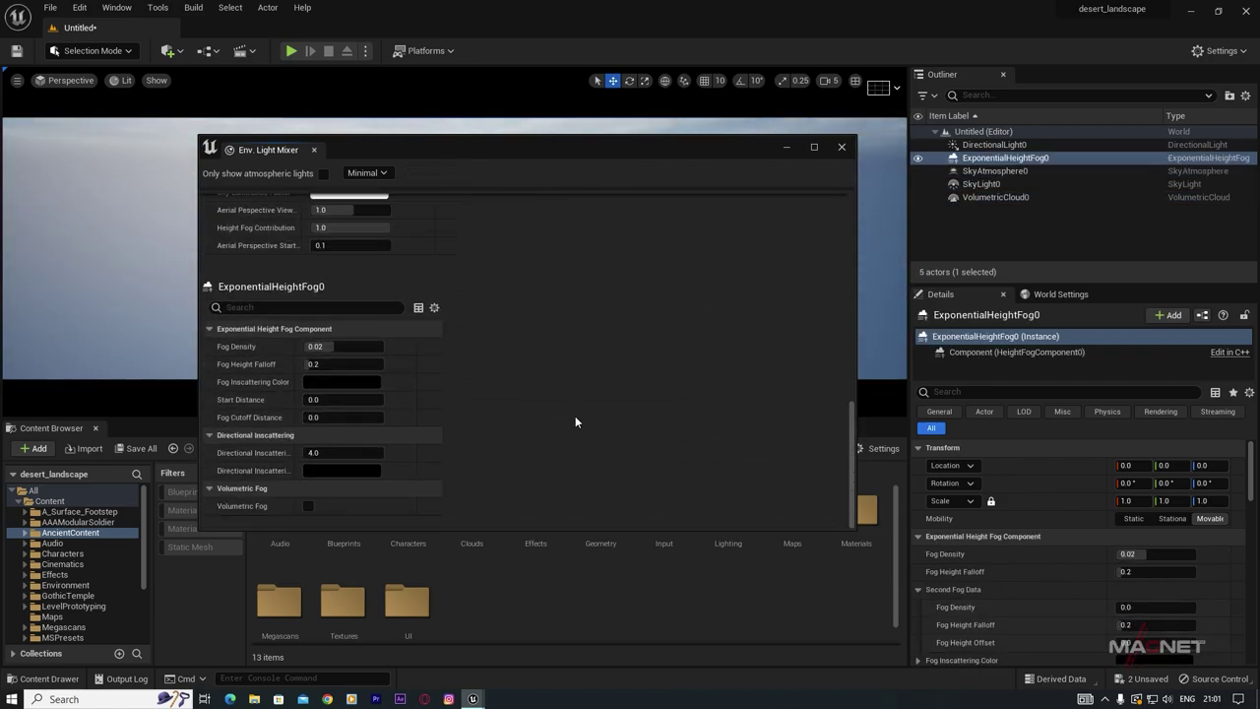
click(308, 506)
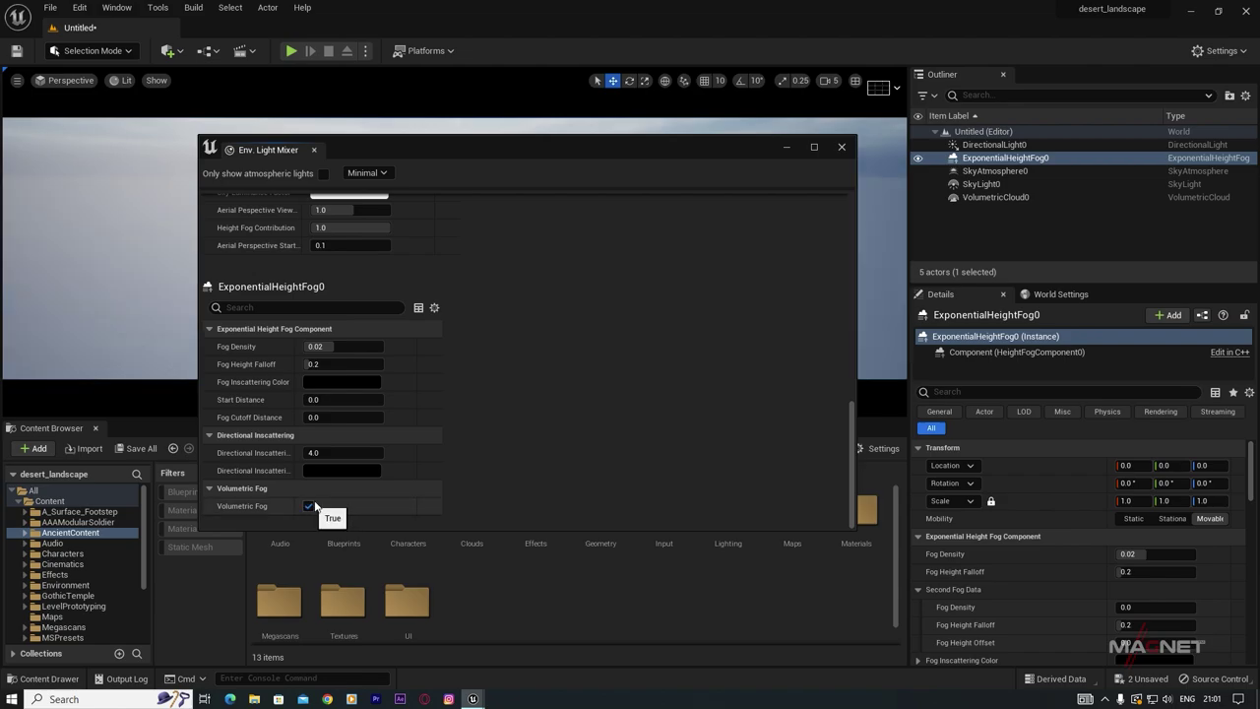
click(842, 147)
click(981, 184)
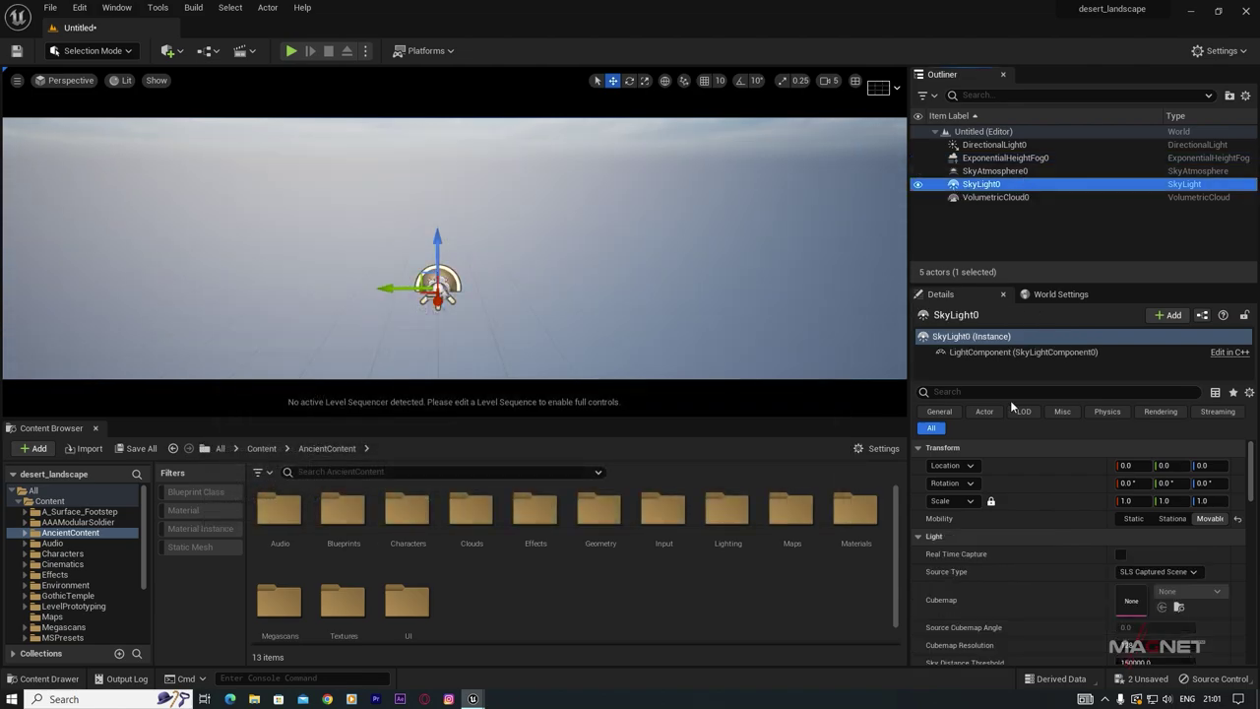
click(1120, 554)
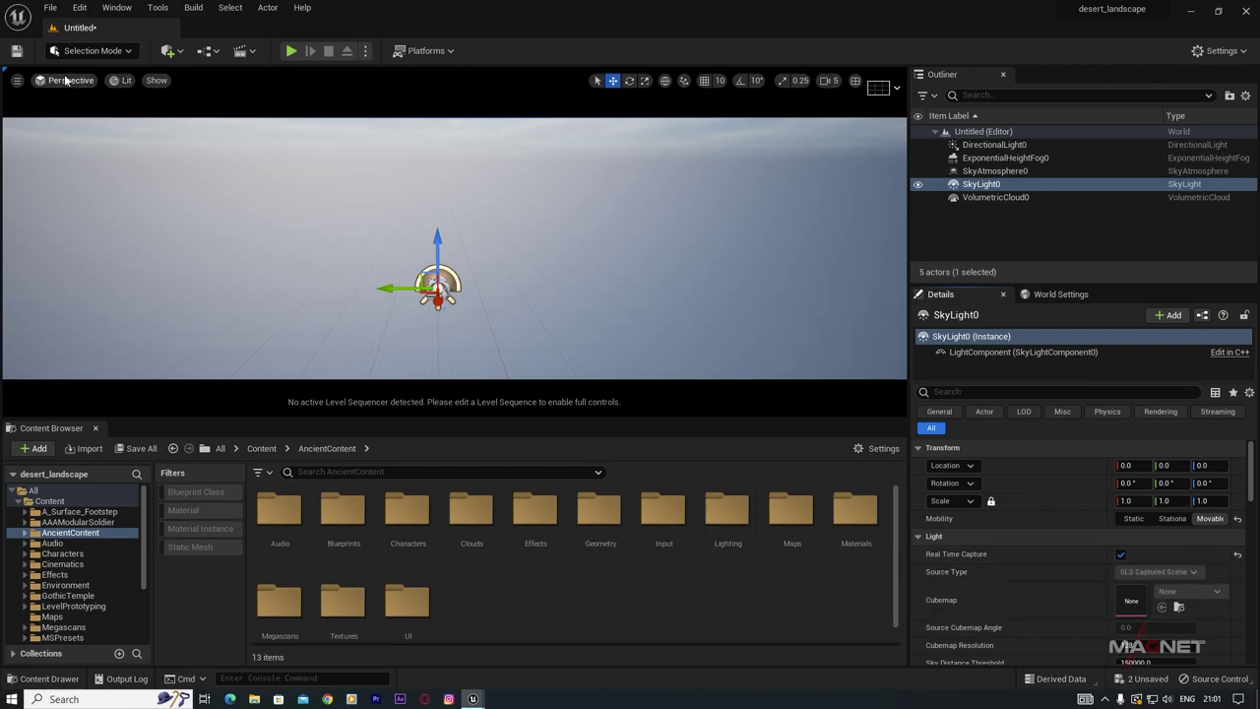
Step: Create a new landscape with the default size and no material, and return to Selection Mode
click(93, 51)
click(114, 88)
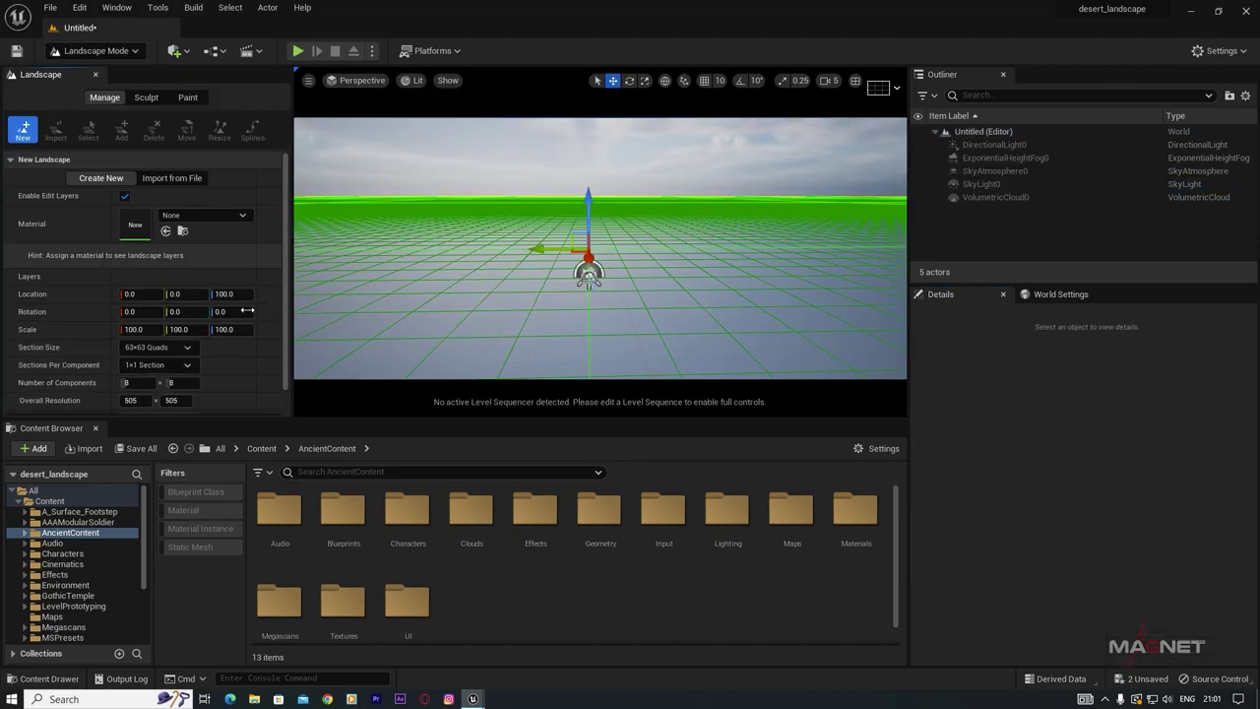
scroll(272, 351, down, 1)
click(231, 407)
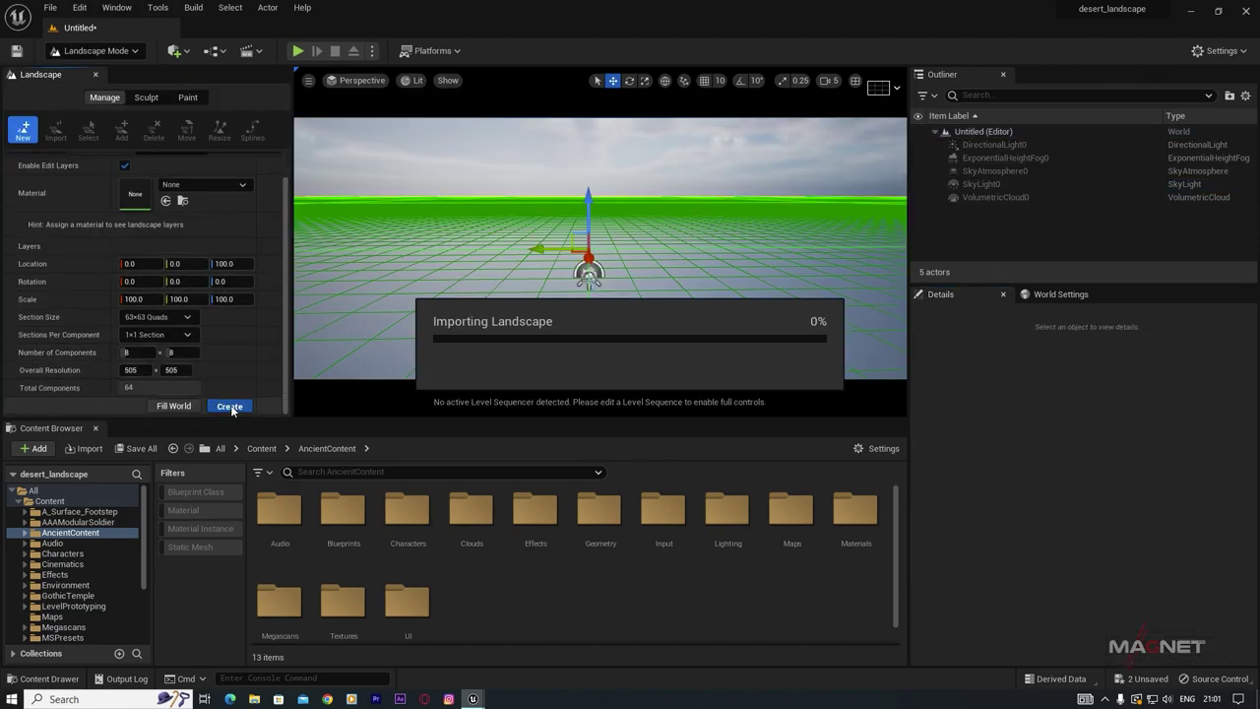
right_drag(593, 316, 593, 351)
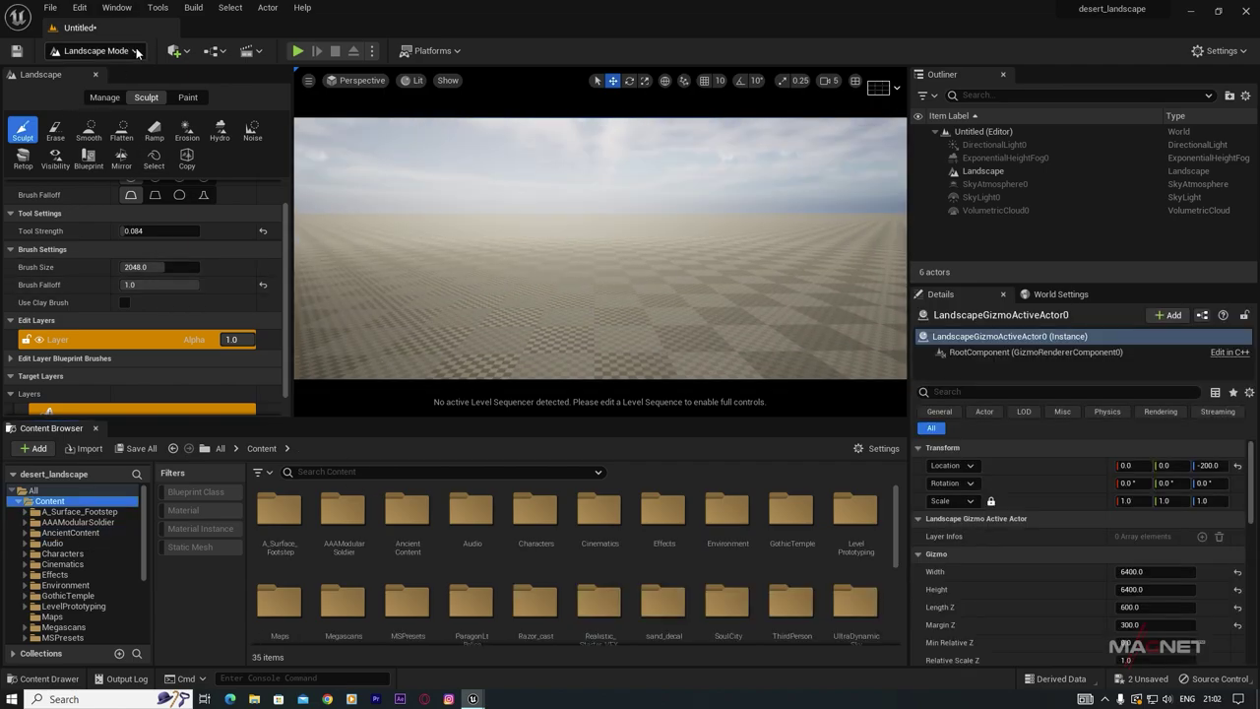
click(136, 53)
click(99, 73)
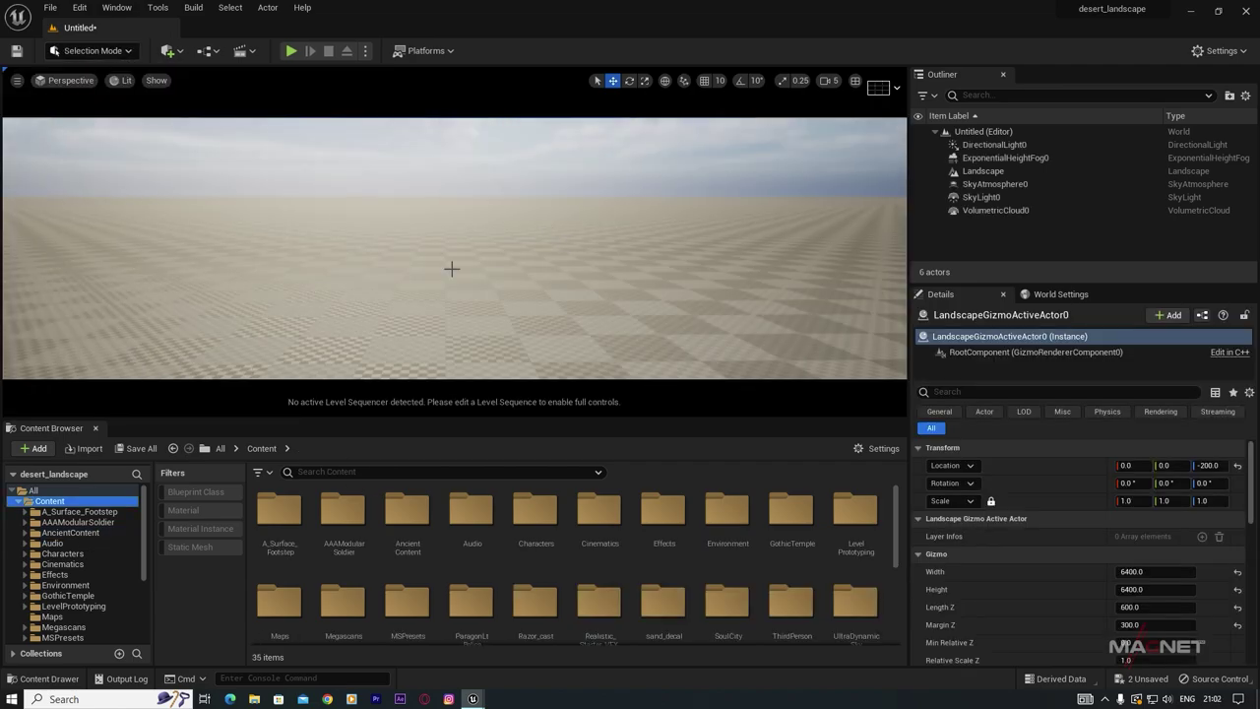
Step: Place the SKM_Quinn_Simple mesh from Characters/Mannequins/Meshes on the landscape and rotate it to about 90.75° around Z
mouse_move(472, 293)
right_down()
mouse_move(471, 331)
mouse_move(469, 303)
right_up()
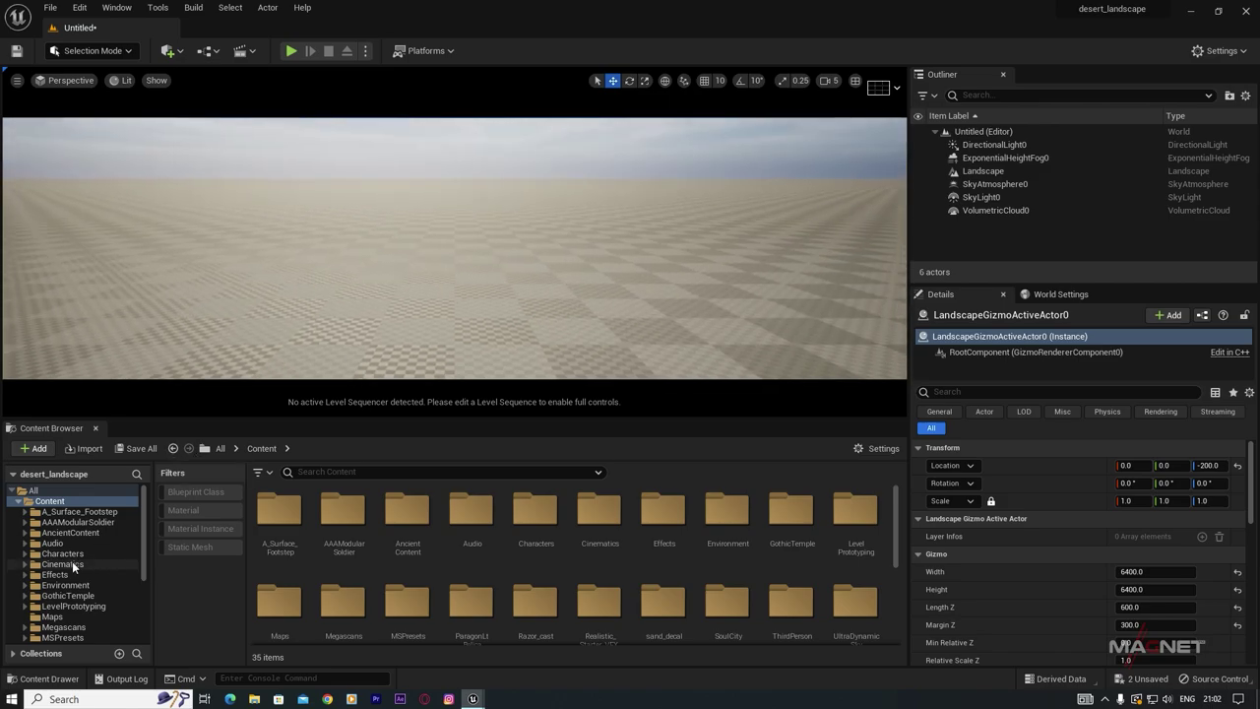
scroll(57, 603, down, 3)
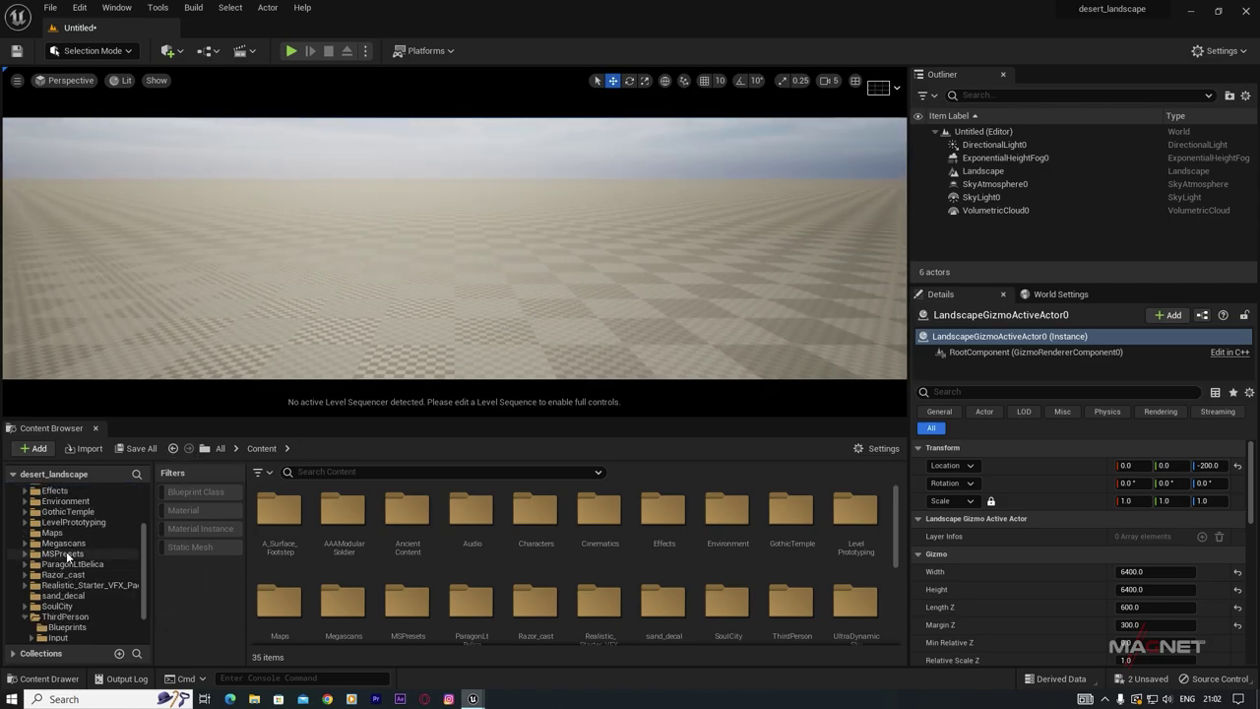
scroll(67, 557, up, 2)
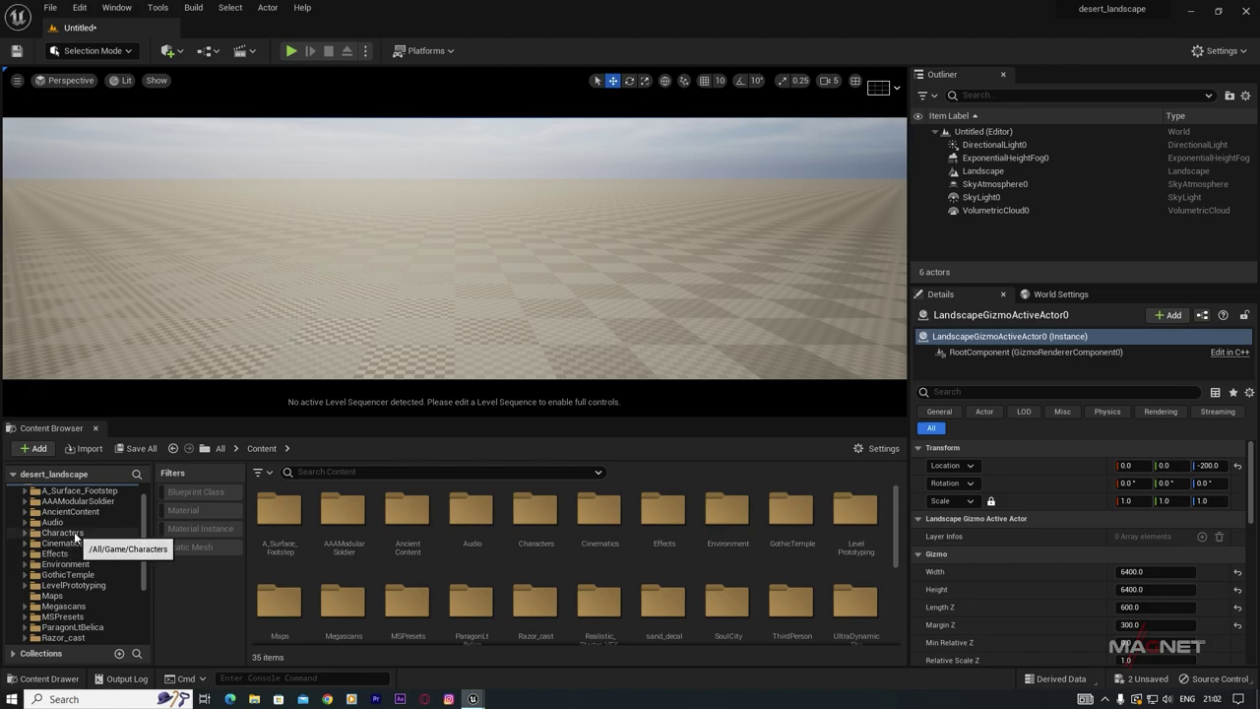
click(73, 531)
double_click(336, 507)
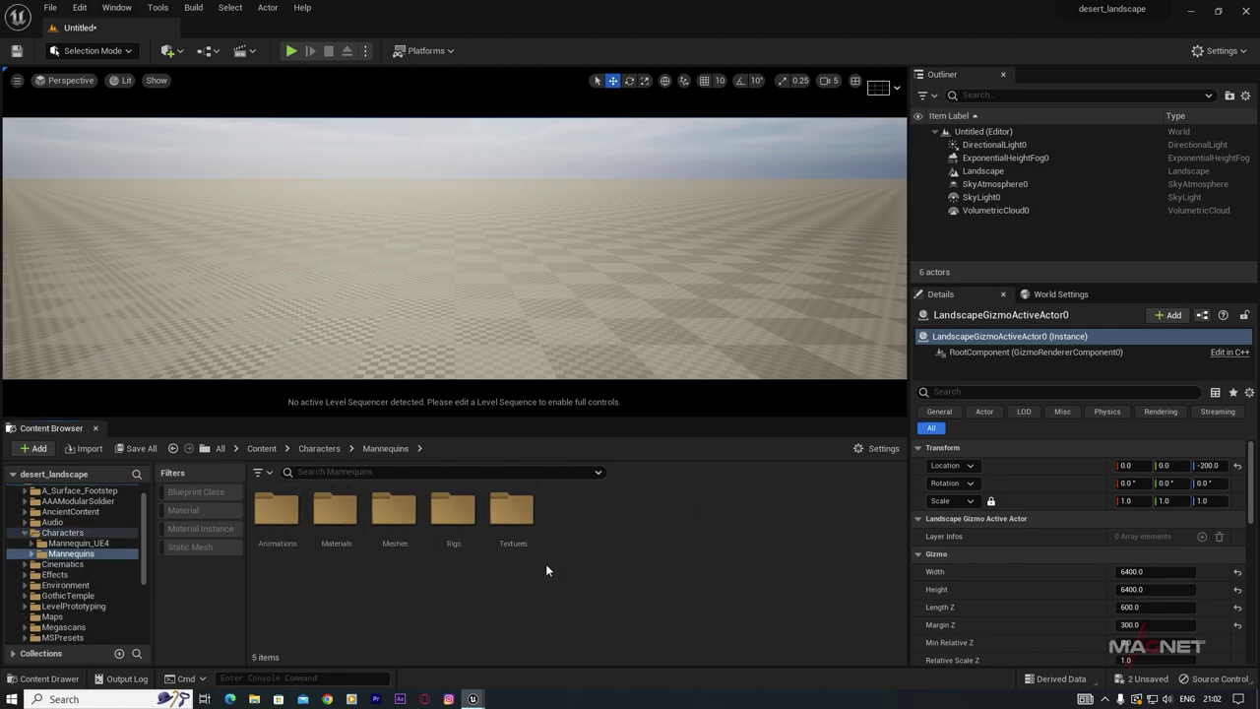
double_click(393, 507)
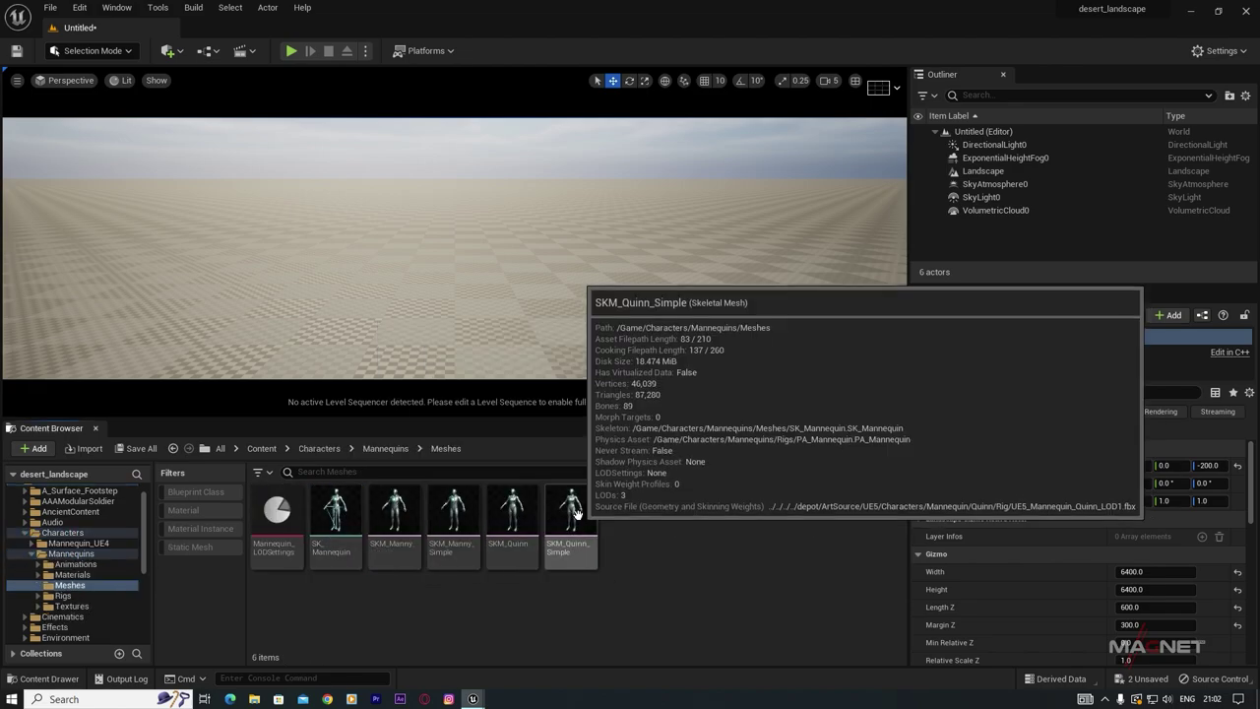
drag(578, 513, 421, 315)
key(e)
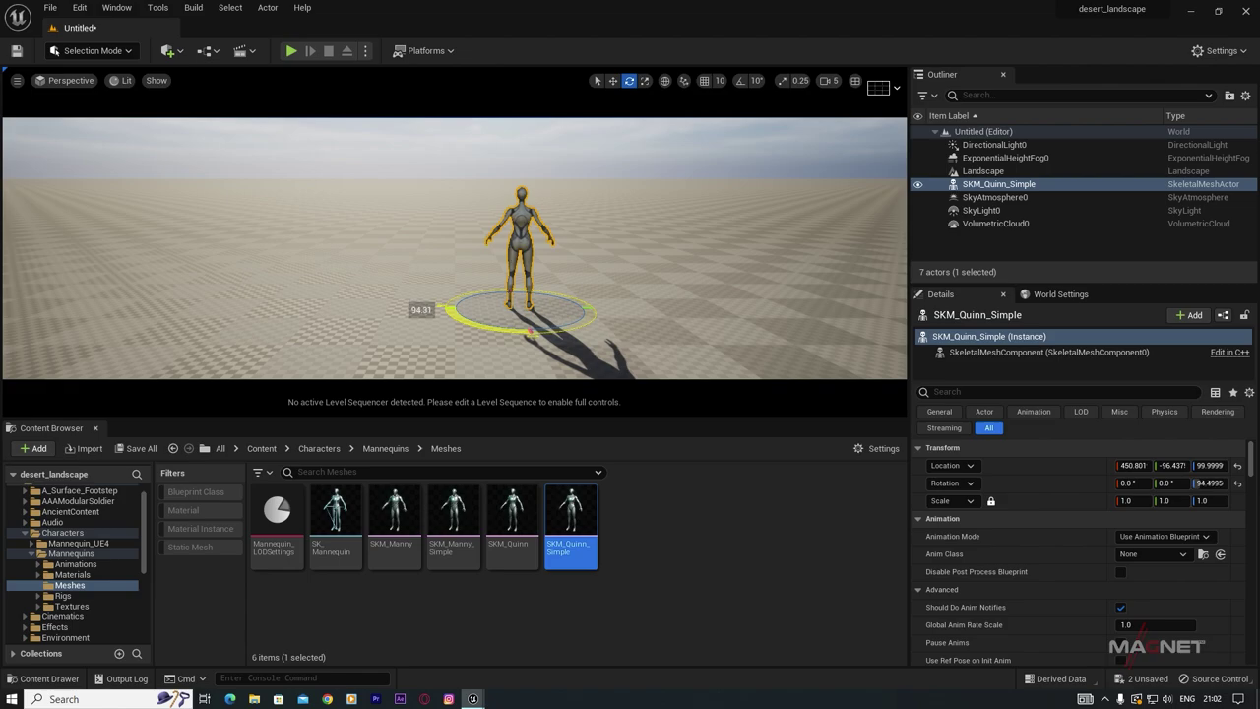
drag(421, 313, 423, 313)
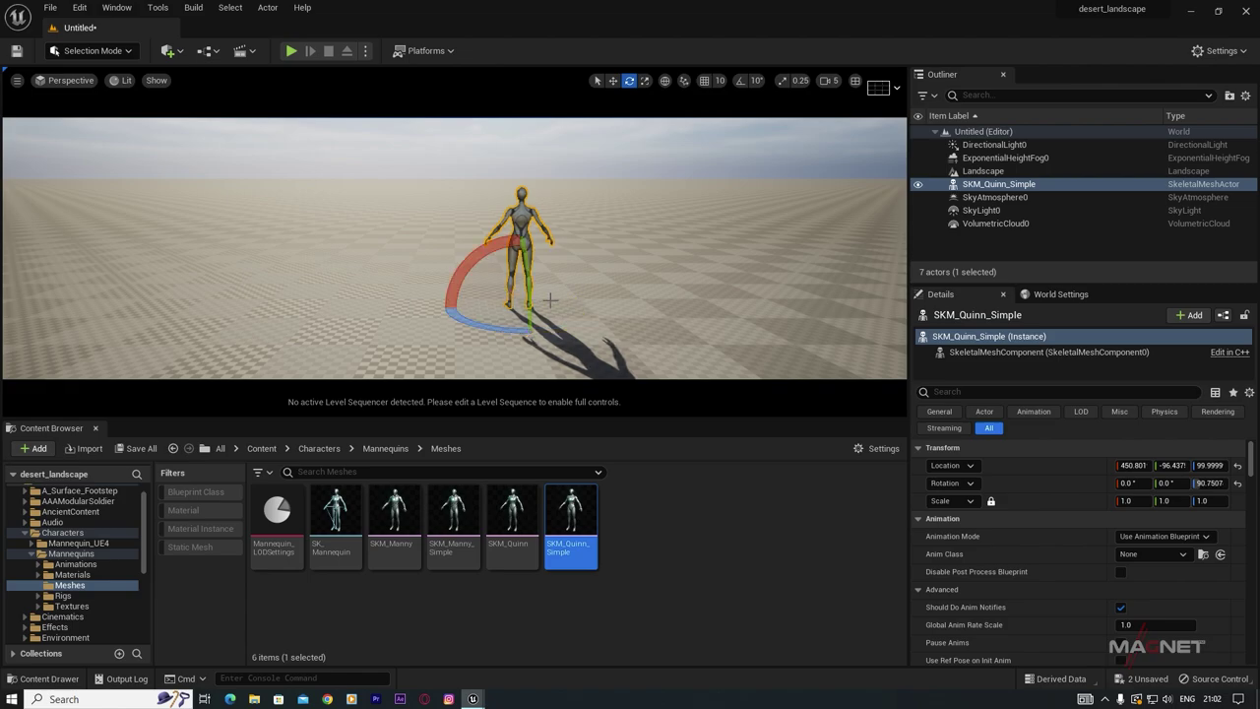
Step: Set the viewport camera speed to 4 and reframe the view around the mannequin
key(d)
right_drag(726, 152, 601, 156)
click(832, 80)
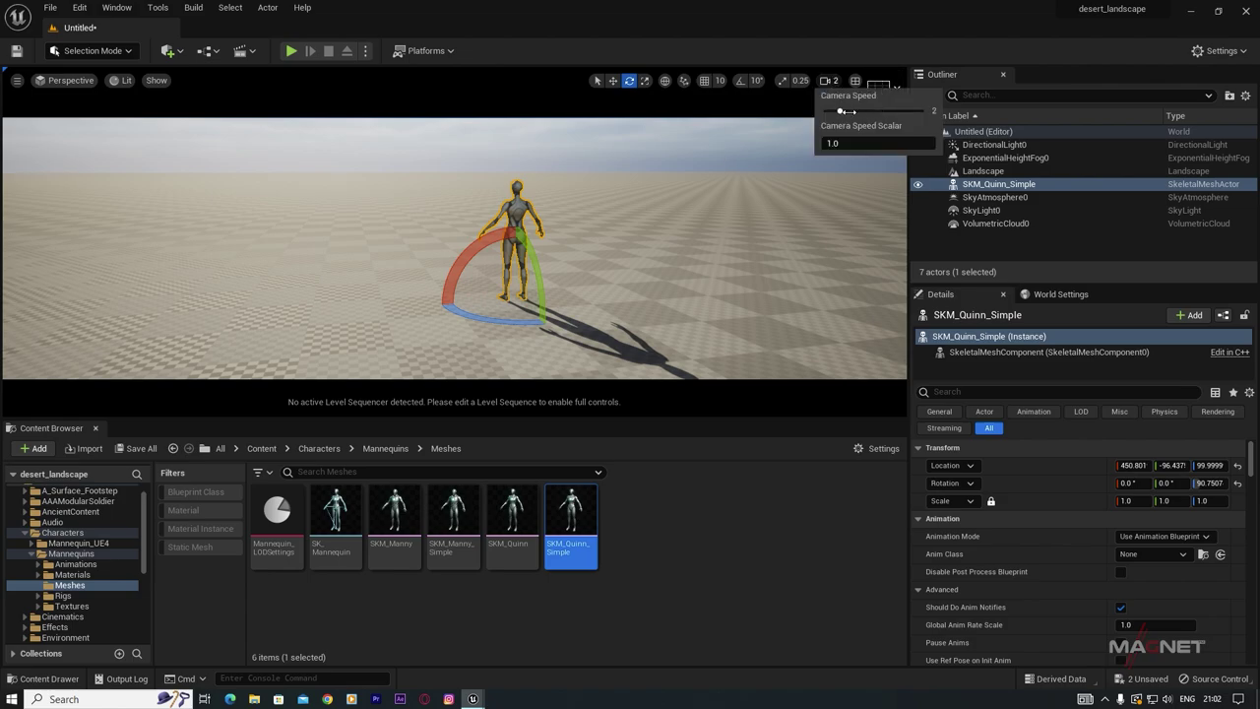
right_drag(689, 315, 428, 352)
key(d)
scroll(59, 539, up, 1)
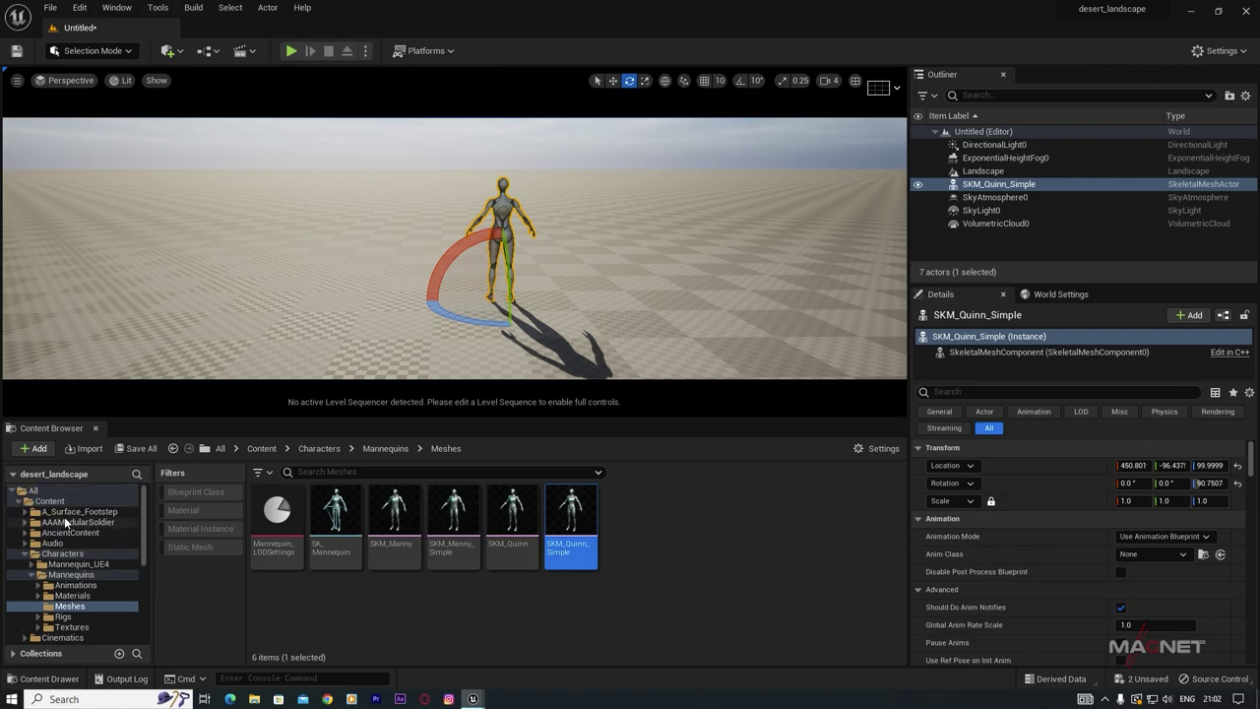
Step: Filter the AncientContent folder to static meshes and place SM_LightBlocker_07_448B4BF5 on the landscape beside the mannequin
click(63, 533)
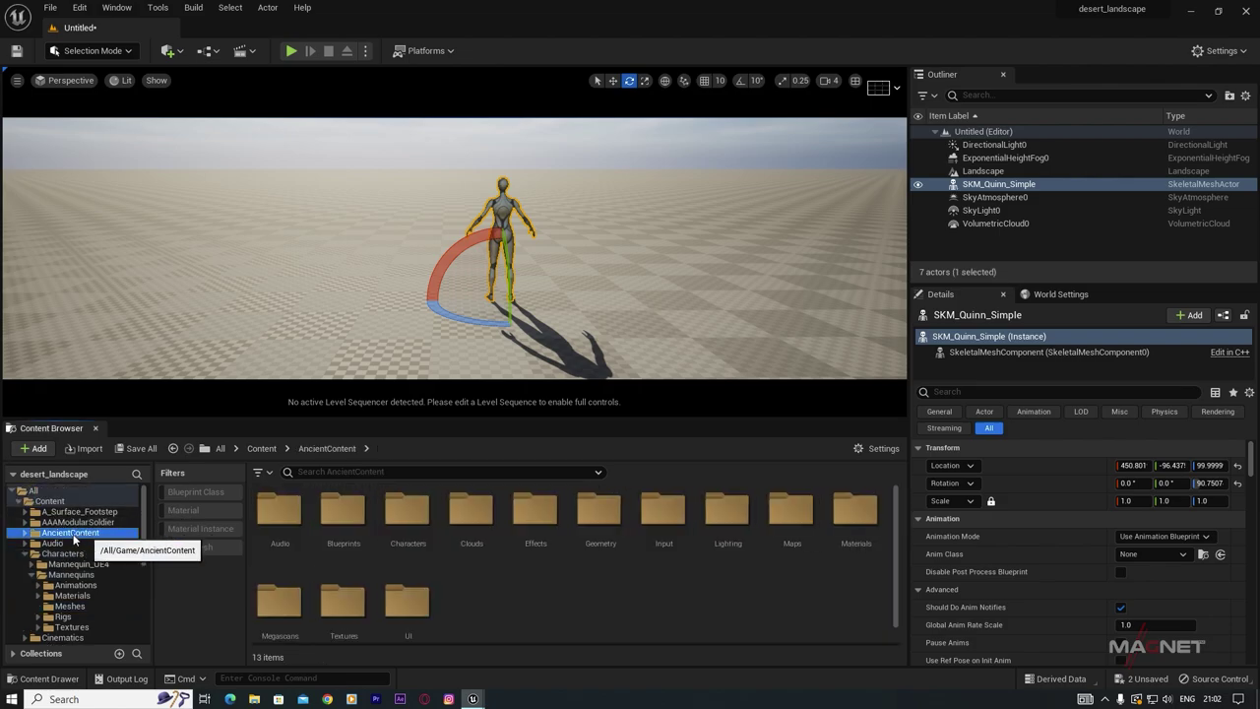
click(189, 547)
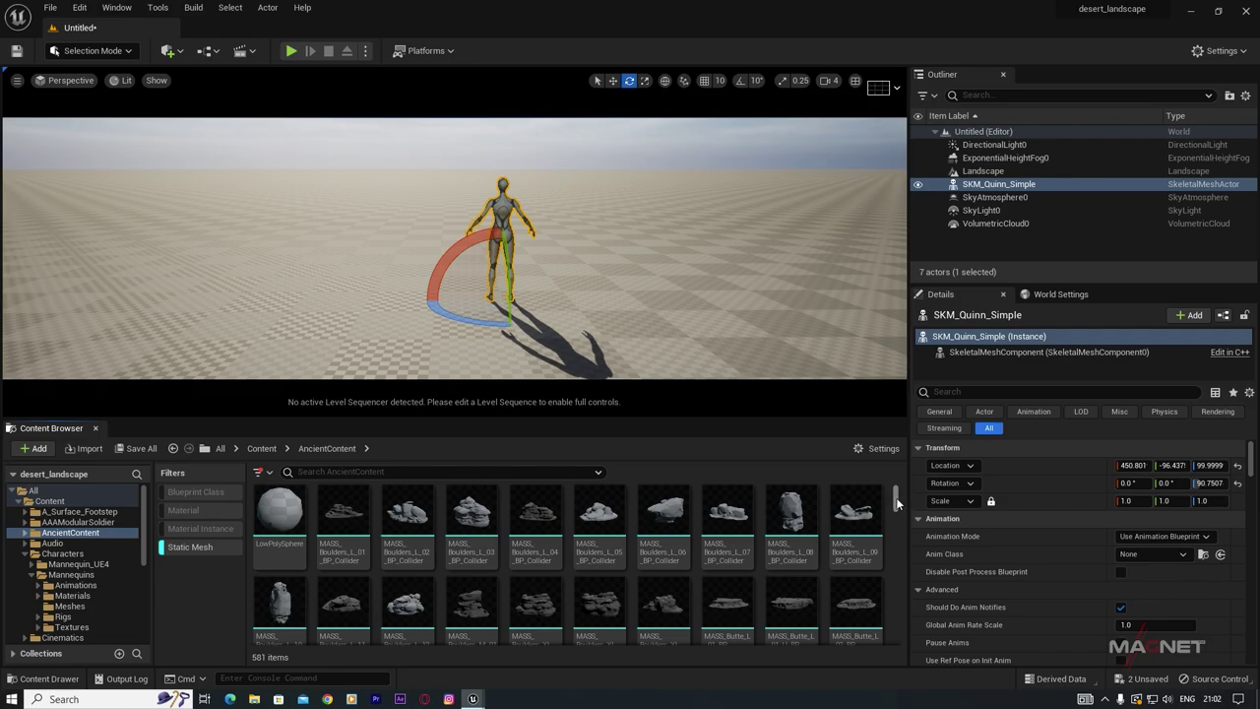
drag(897, 504, 897, 539)
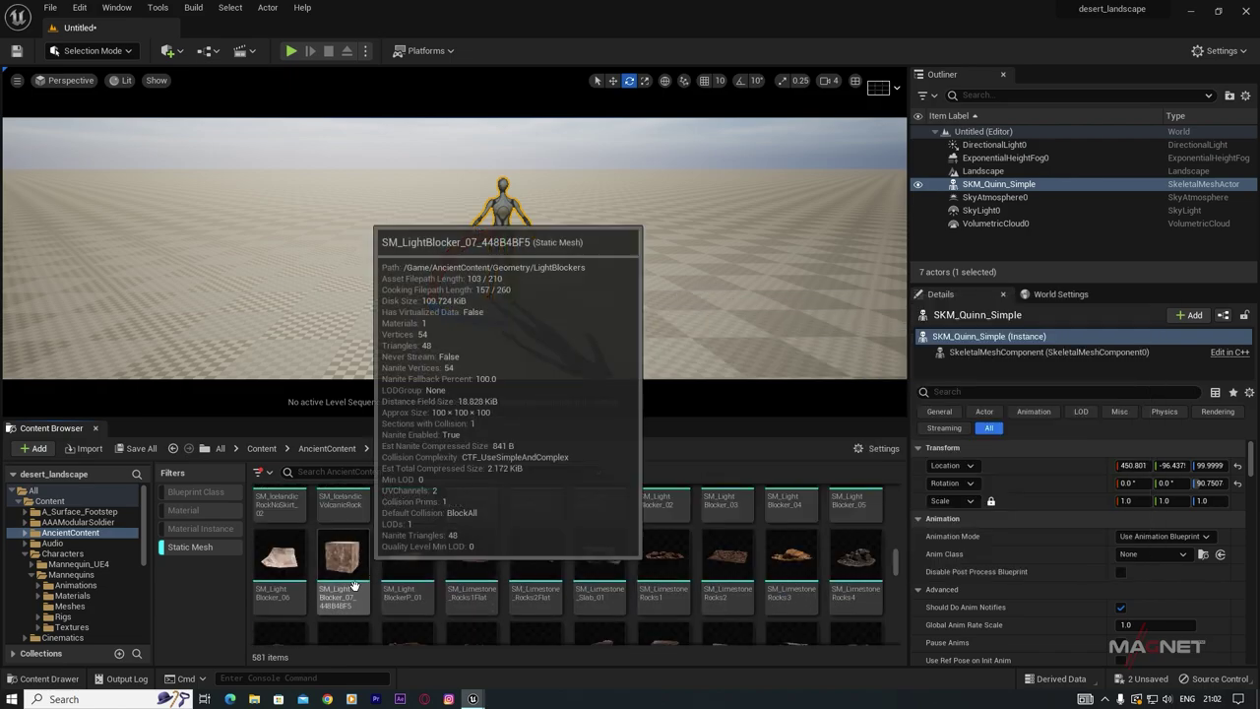
click(345, 581)
drag(344, 580, 316, 296)
Step: Scale the block into a long wall, about 28.2 in X and 7.17 in Z, and raise it to about Z 417
key(r)
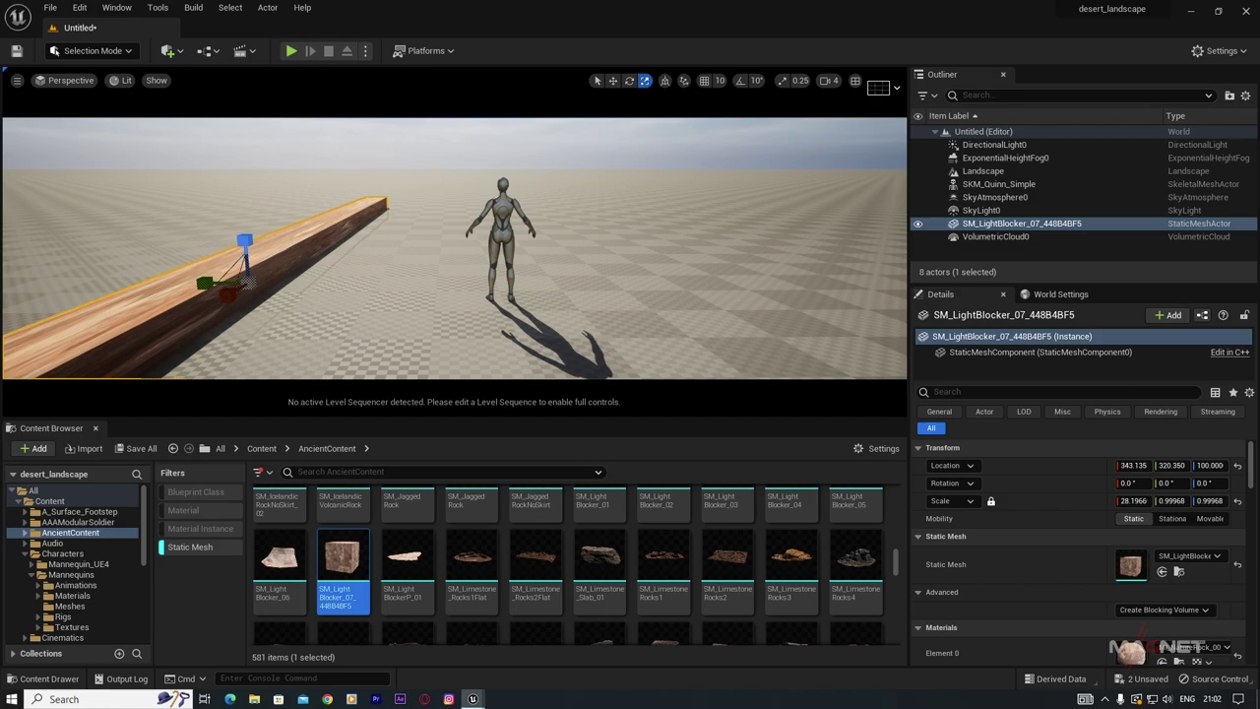
right_drag(316, 296, 320, 275)
drag(289, 264, 289, 187)
mouse_move(394, 280)
right_down()
mouse_move(354, 286)
mouse_move(394, 281)
right_up()
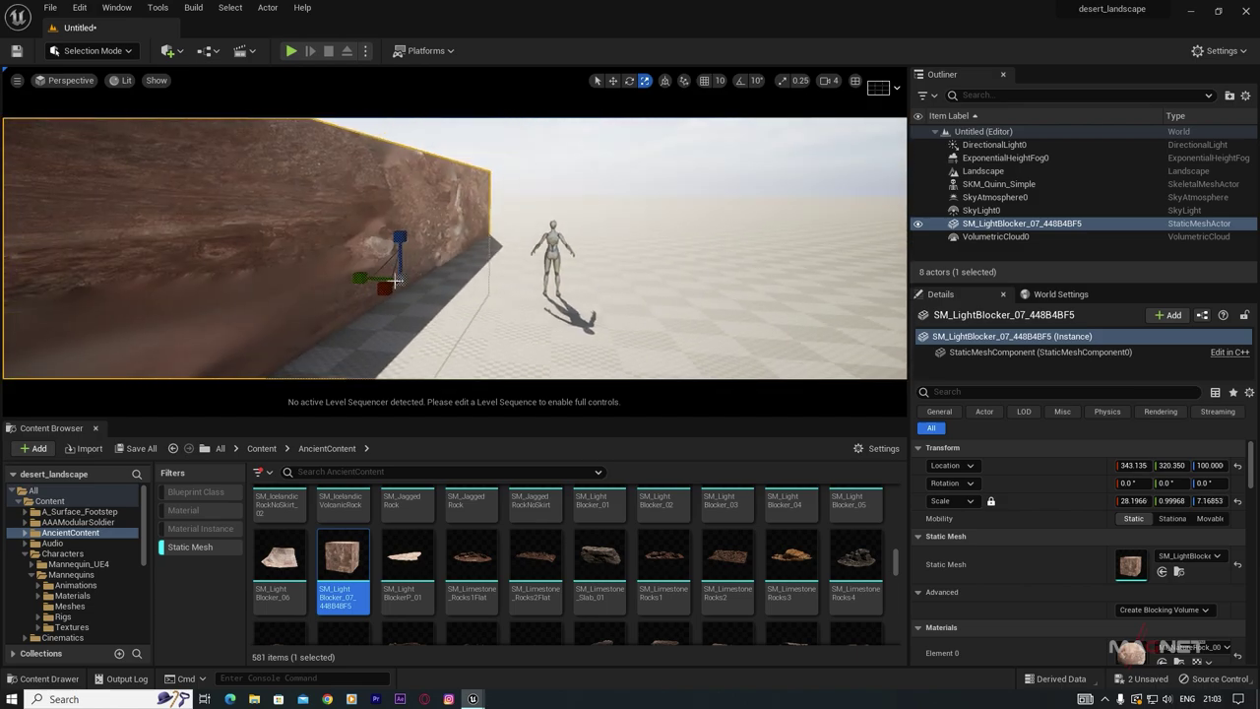
drag(403, 243, 403, 155)
mouse_move(462, 232)
right_down()
mouse_move(441, 232)
mouse_move(460, 216)
right_up()
drag(405, 209, 401, 177)
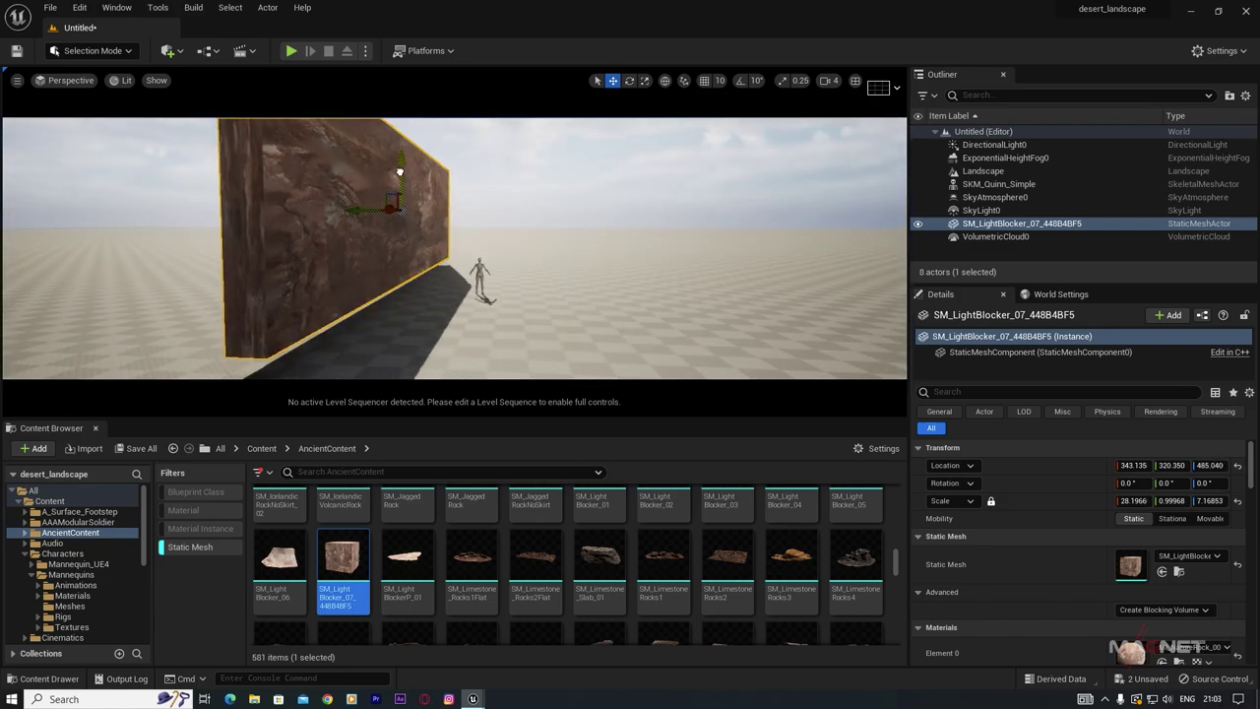
Step: Duplicate the wall lengthwise and align the copy end to end with it at about X -2903
right_drag(401, 177, 445, 220)
alt+drag(445, 220, 569, 201)
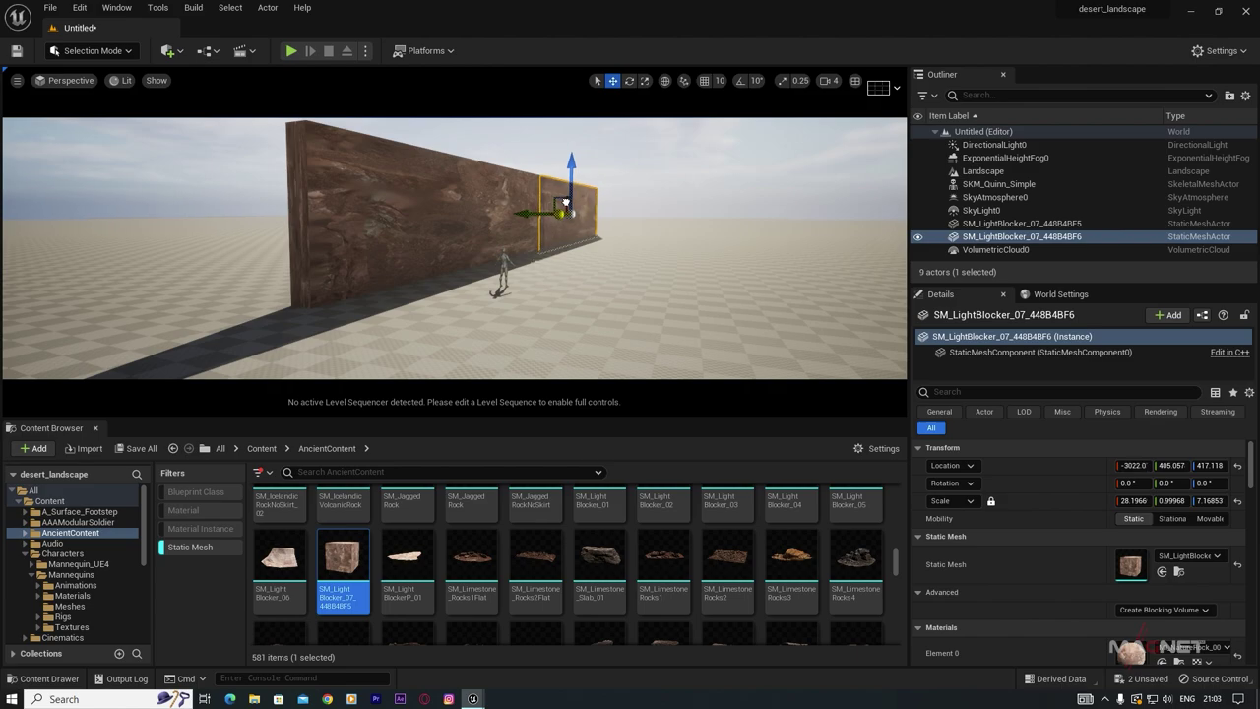
right_drag(563, 204, 409, 231)
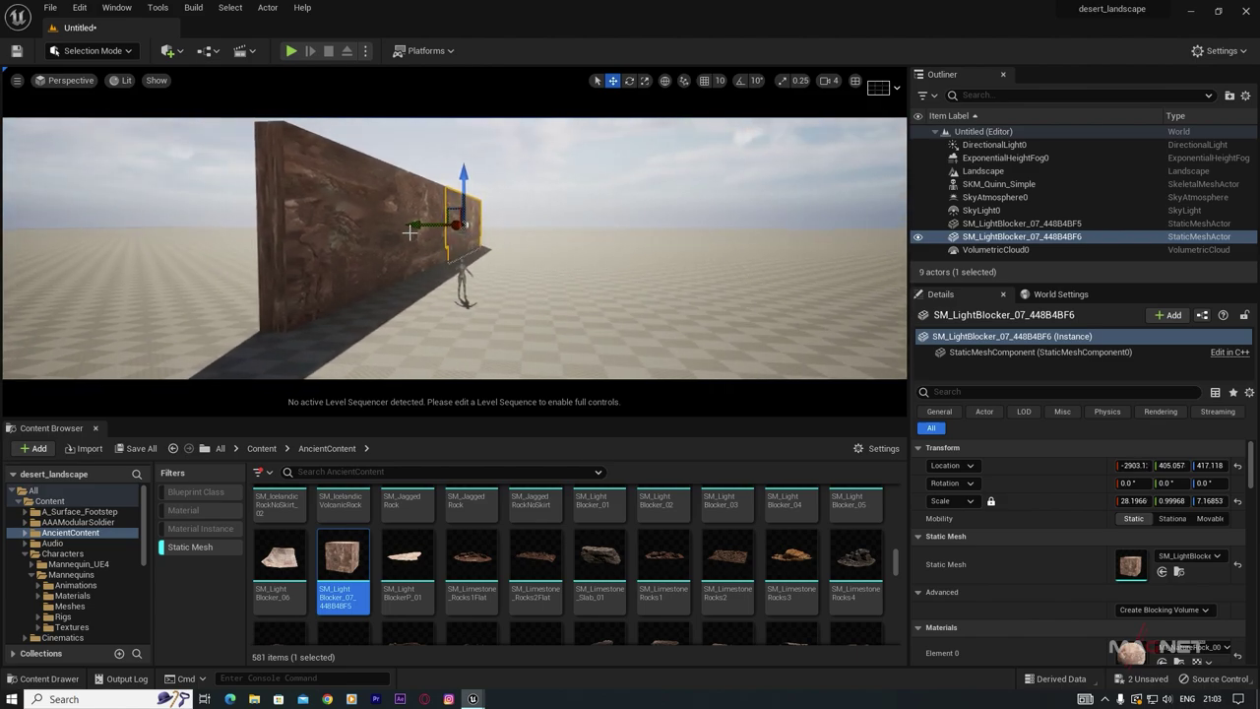
Step: Duplicate the wall segments across from the first wall to form the opposite side, with the near copy at about X -75, Y -456
alt+drag(461, 225, 504, 240)
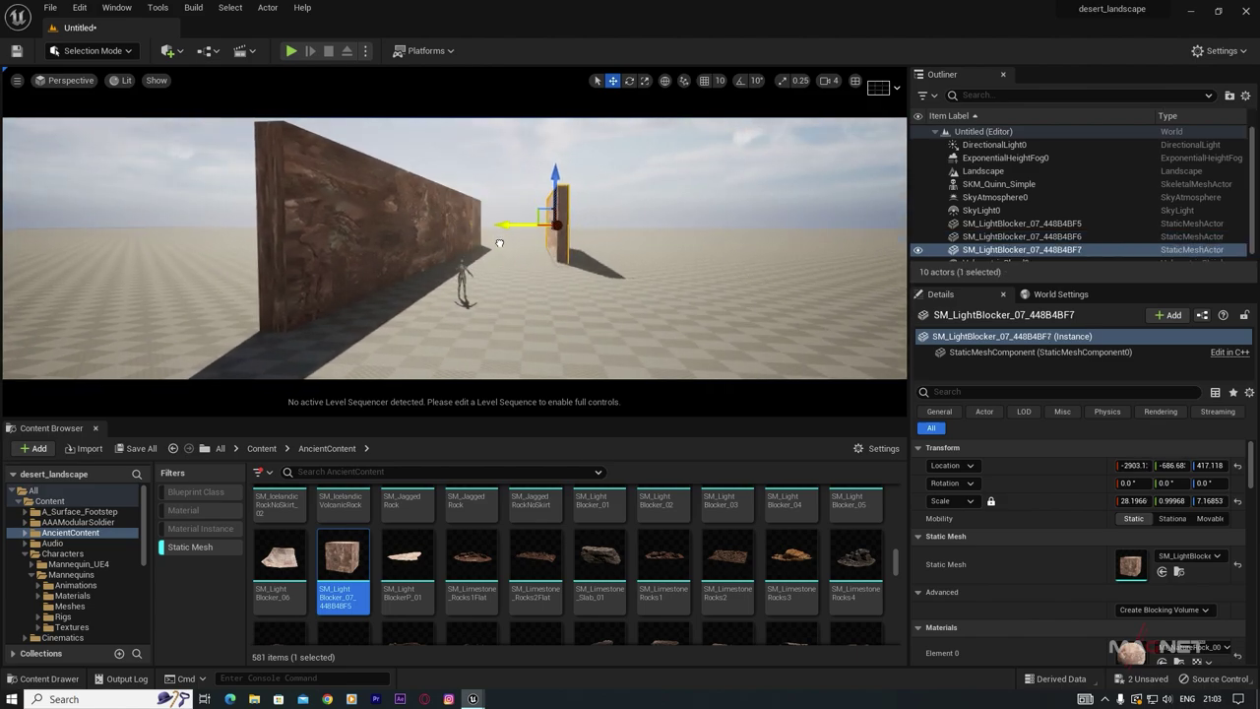
right_drag(481, 245, 399, 239)
alt+drag(400, 239, 477, 248)
right_drag(476, 248, 554, 233)
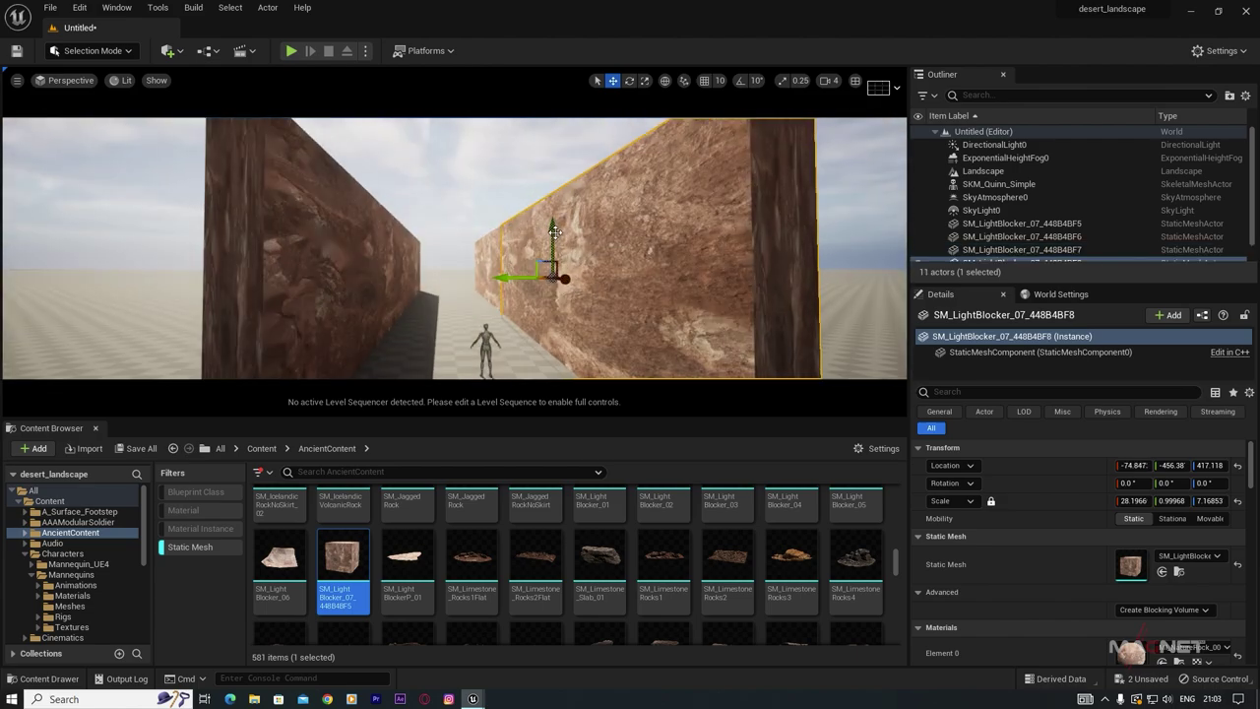
Step: Duplicate the near opposite wall upward to about Z 927, enable grid and rotation snapping, and undo the copy's unsnapped rotation
alt+drag(554, 230, 554, 116)
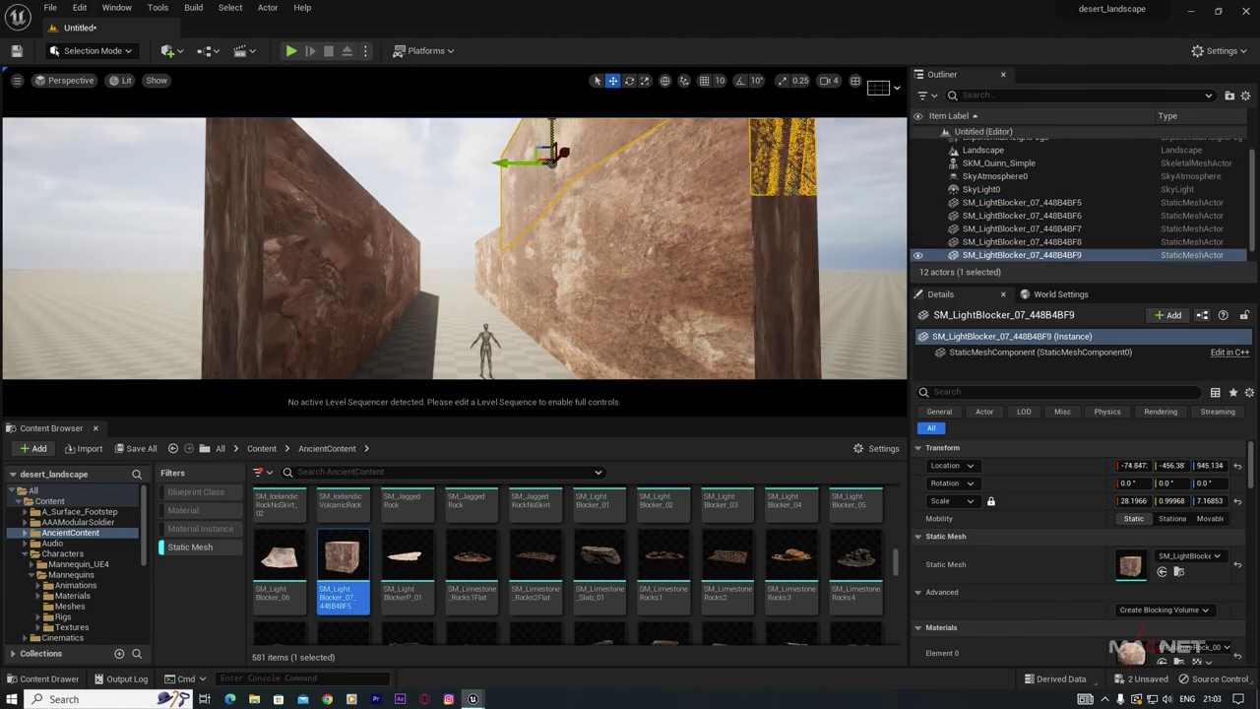
key(e)
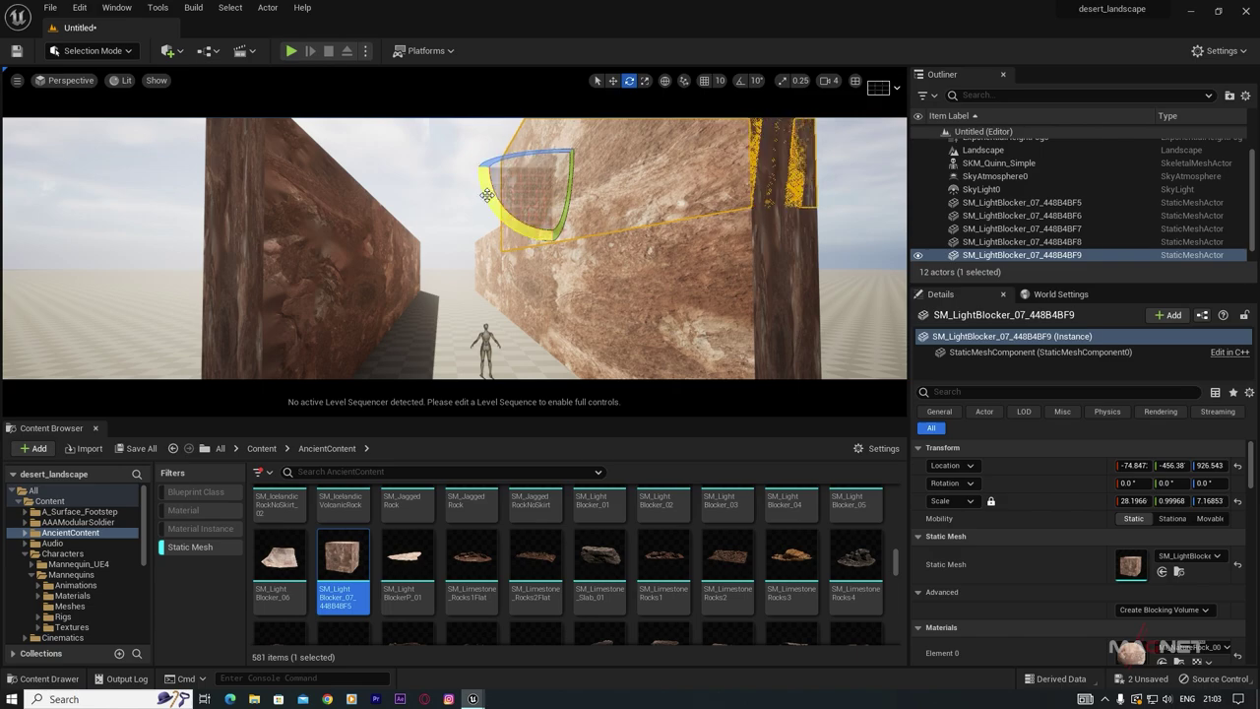
drag(499, 214, 478, 148)
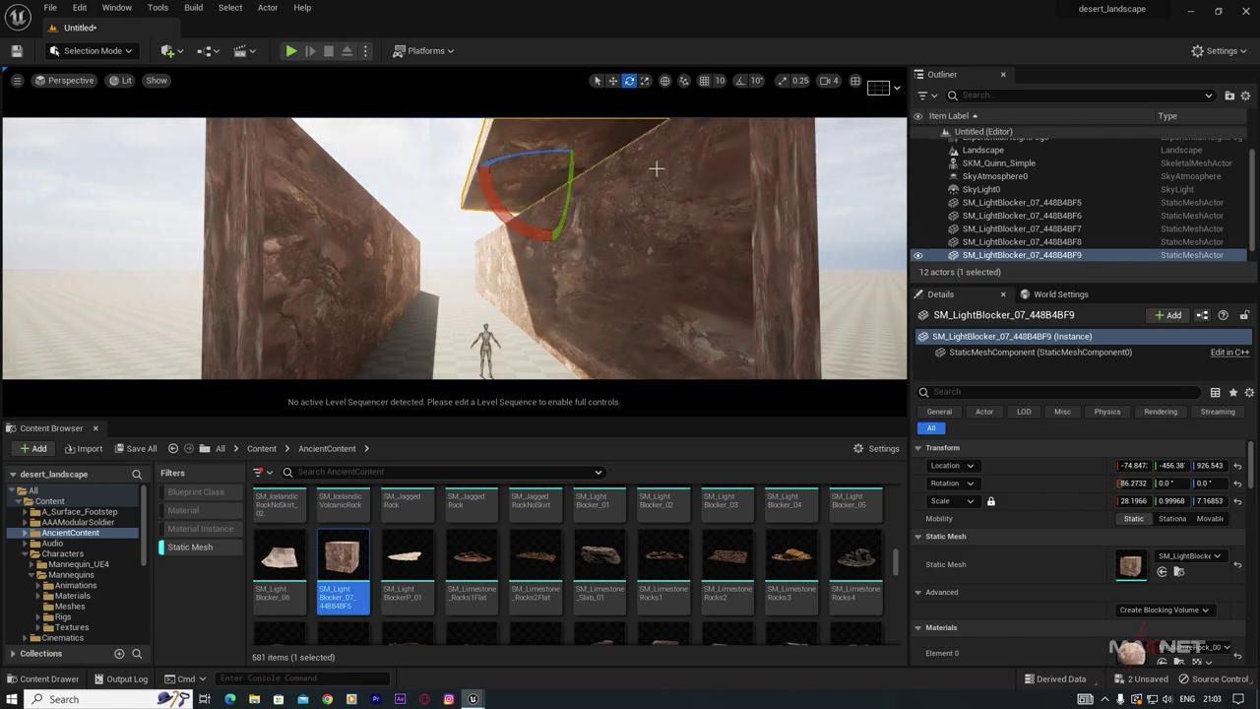
click(740, 82)
click(702, 82)
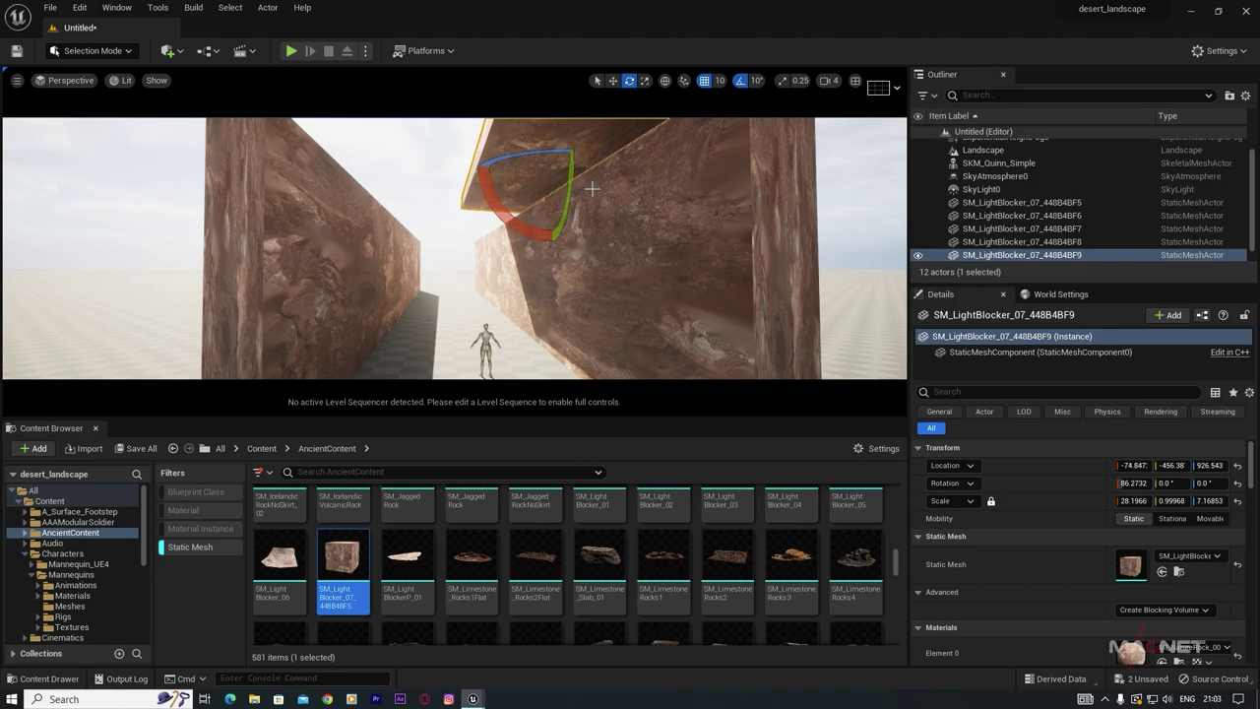
key(ctrl+z)
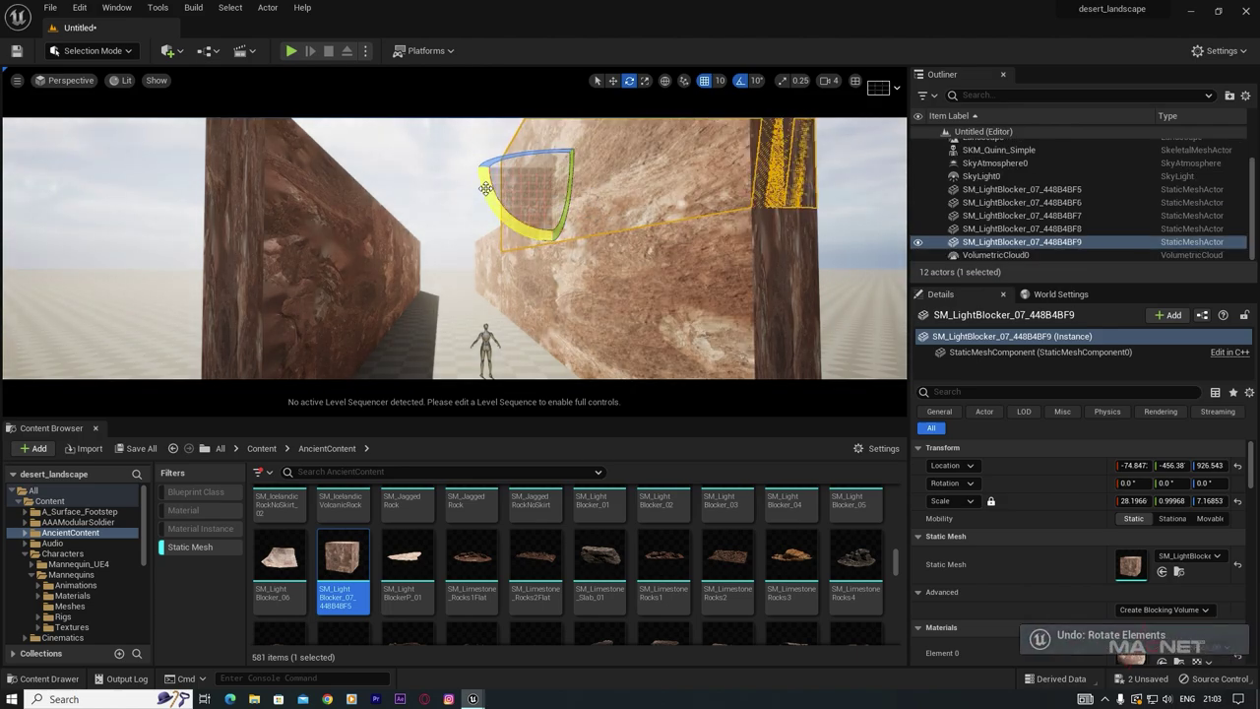
Step: Rotate the raised copy 90° around X, scale it to about 13.47 in Z, and lower it to about Z 807 as the corridor roof
drag(485, 188, 339, 165)
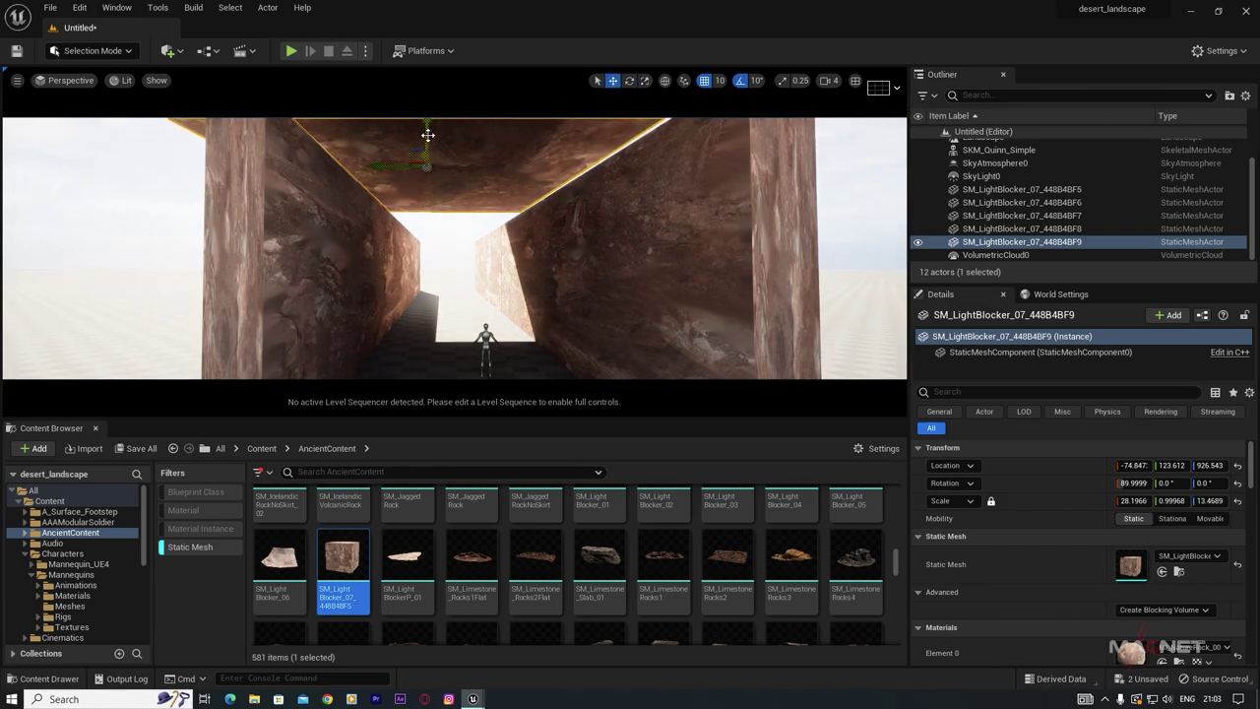
drag(427, 137, 429, 152)
drag(379, 192, 424, 195)
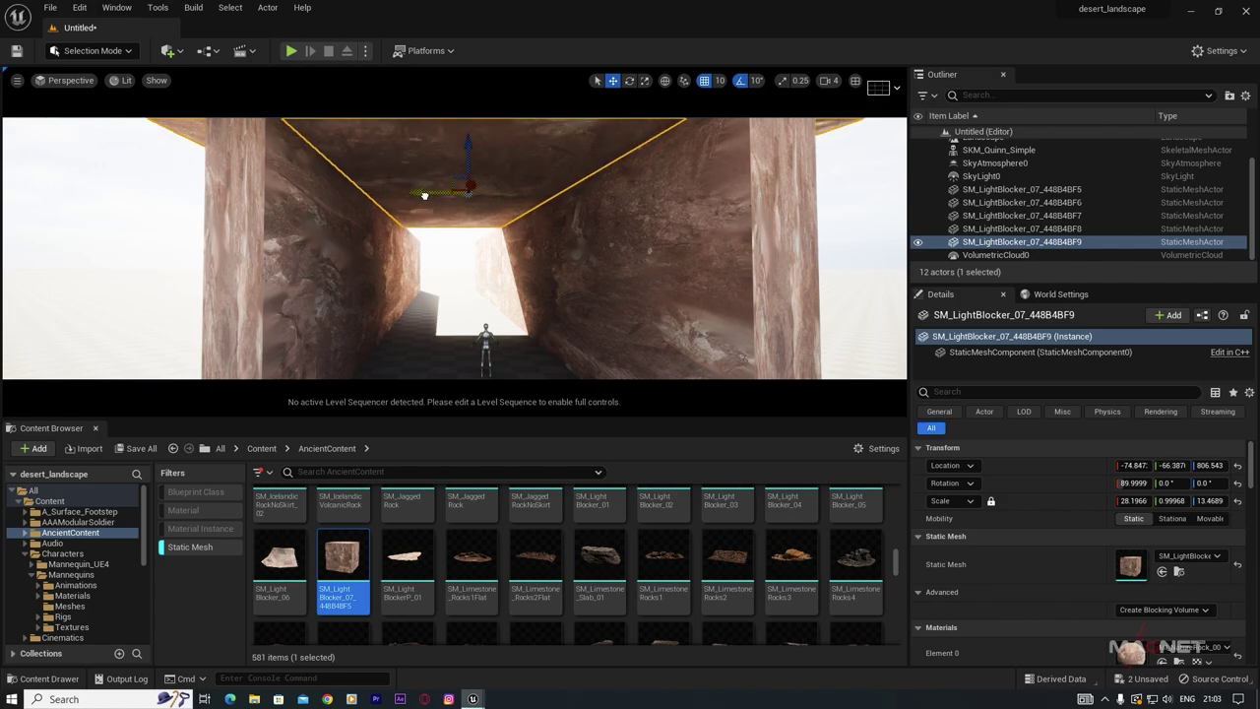
Step: Duplicate the roof panel along the corridor to about X -2875 to cover the far wall segments
mouse_move(525, 293)
right_down()
mouse_move(551, 256)
mouse_move(524, 315)
right_up()
alt+drag(501, 358, 394, 241)
right_drag(377, 230, 424, 230)
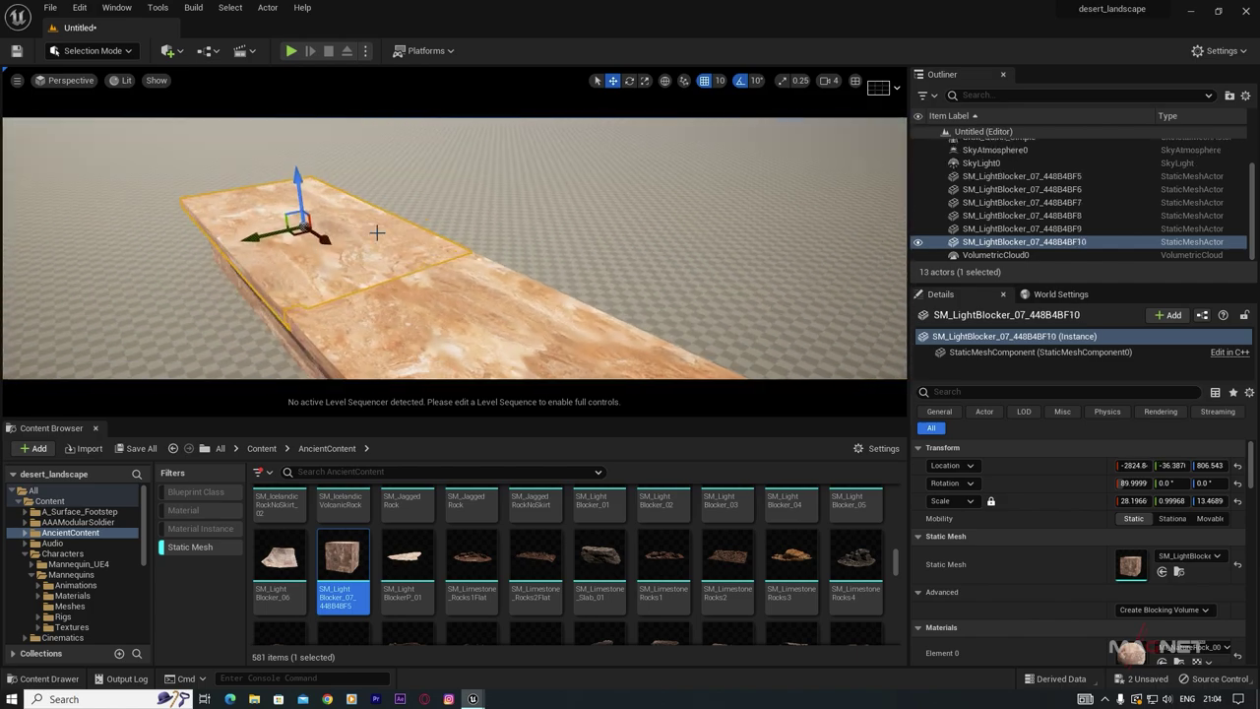
mouse_move(381, 300)
right_down()
mouse_move(364, 344)
mouse_move(378, 305)
mouse_move(369, 281)
mouse_move(362, 302)
right_up()
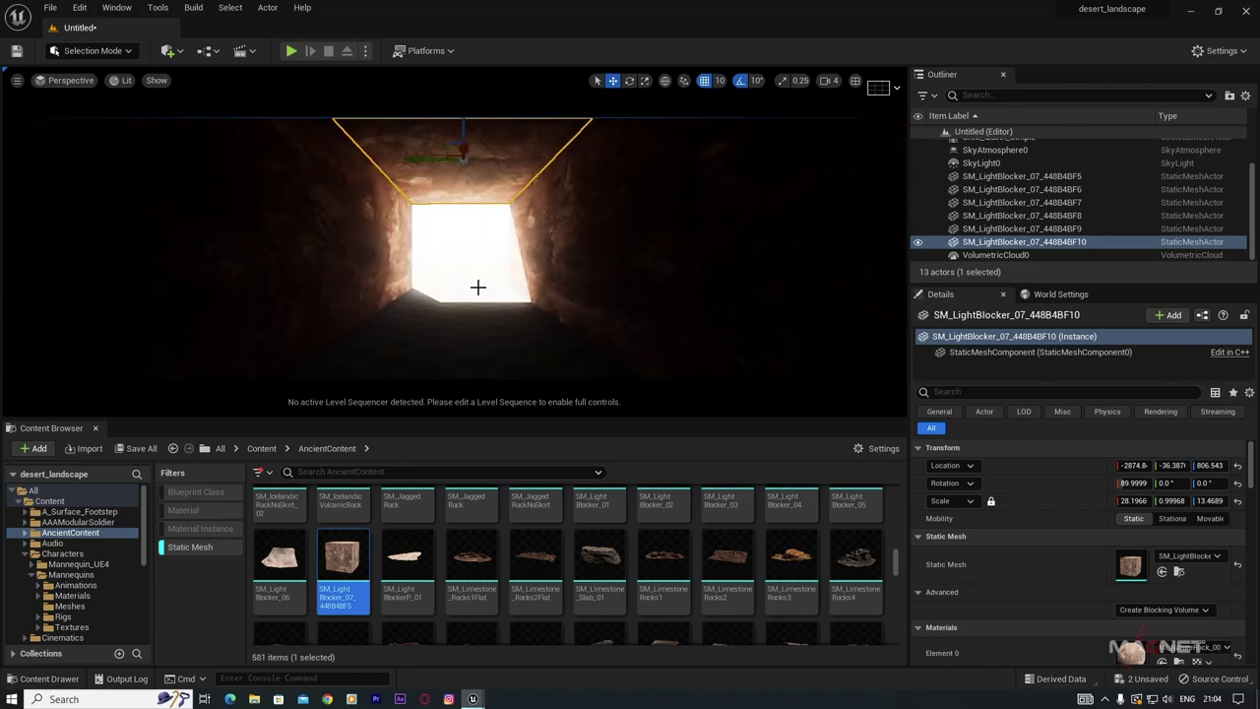
right_drag(477, 287, 471, 209)
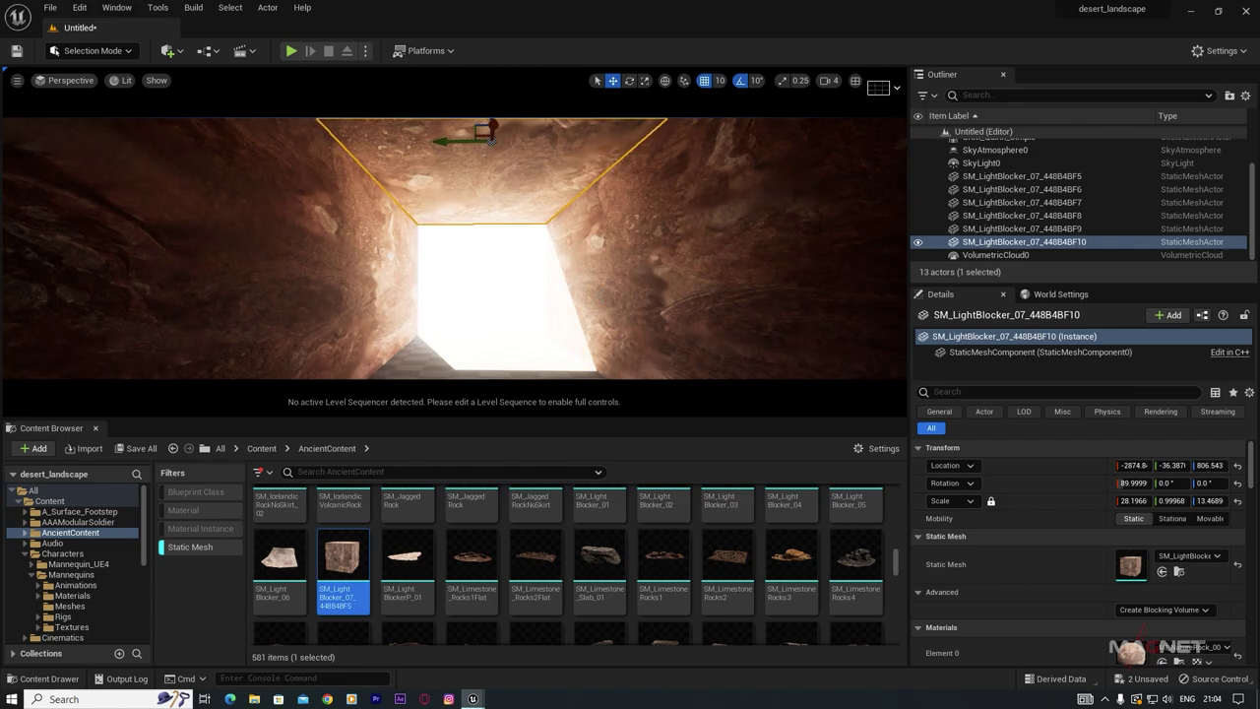
Step: Duplicate a far wall segment, rotate the copy -90° around Z, and undo the last move of it
click(576, 317)
mouse_move(595, 278)
alt+mouse_down()
mouse_move(424, 280)
mouse_move(581, 278)
alt+mouse_up()
key(e)
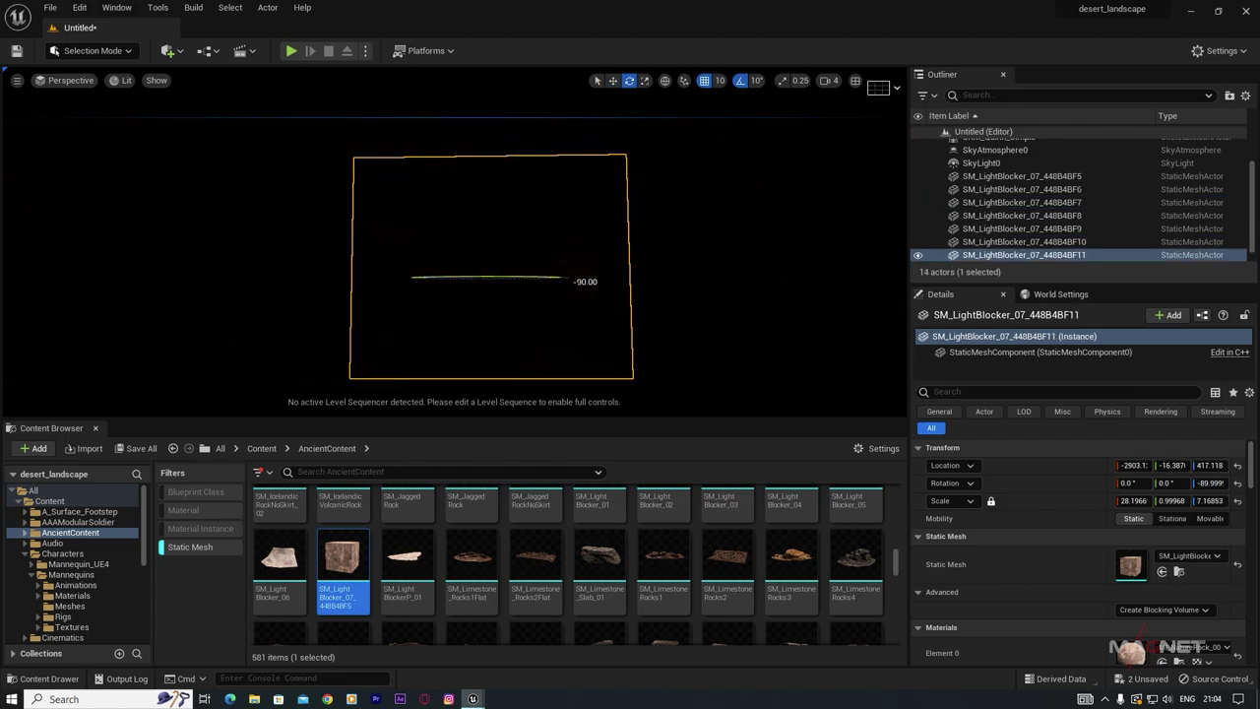
key(ctrl+z)
key(w)
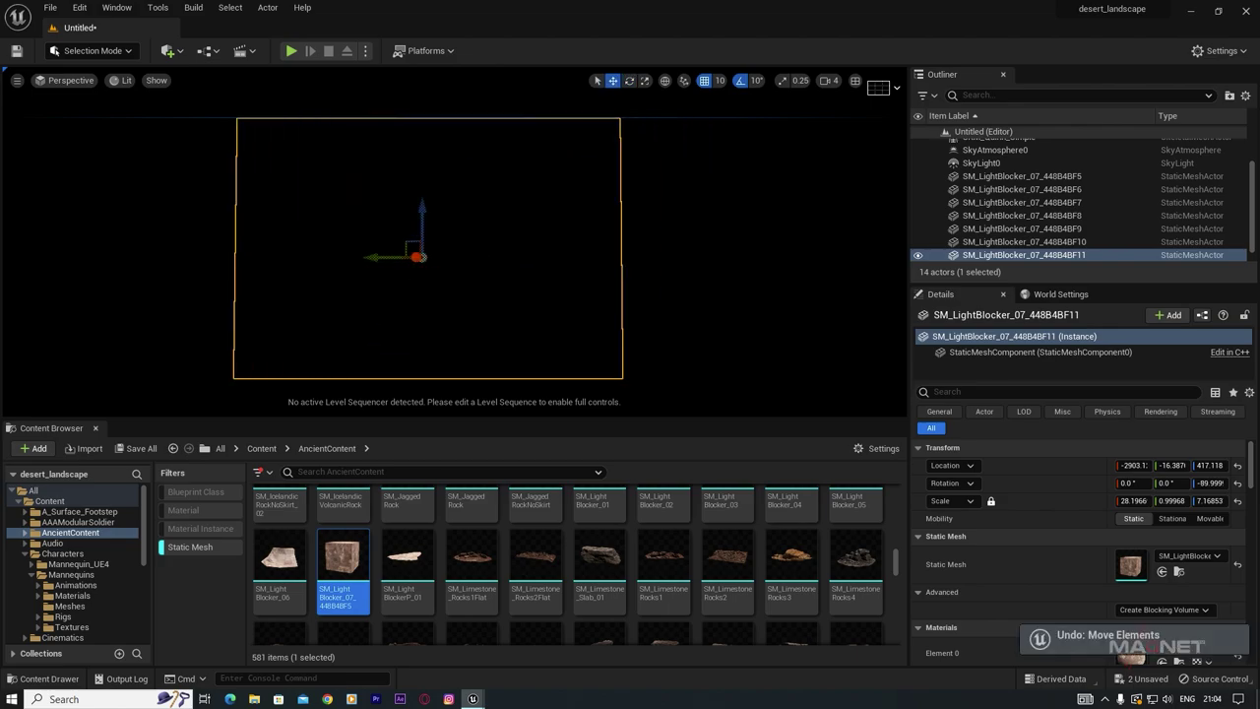
Step: Move the rotated wall out beyond the corridor's far end so it stands across the opening
right_drag(581, 279, 462, 305)
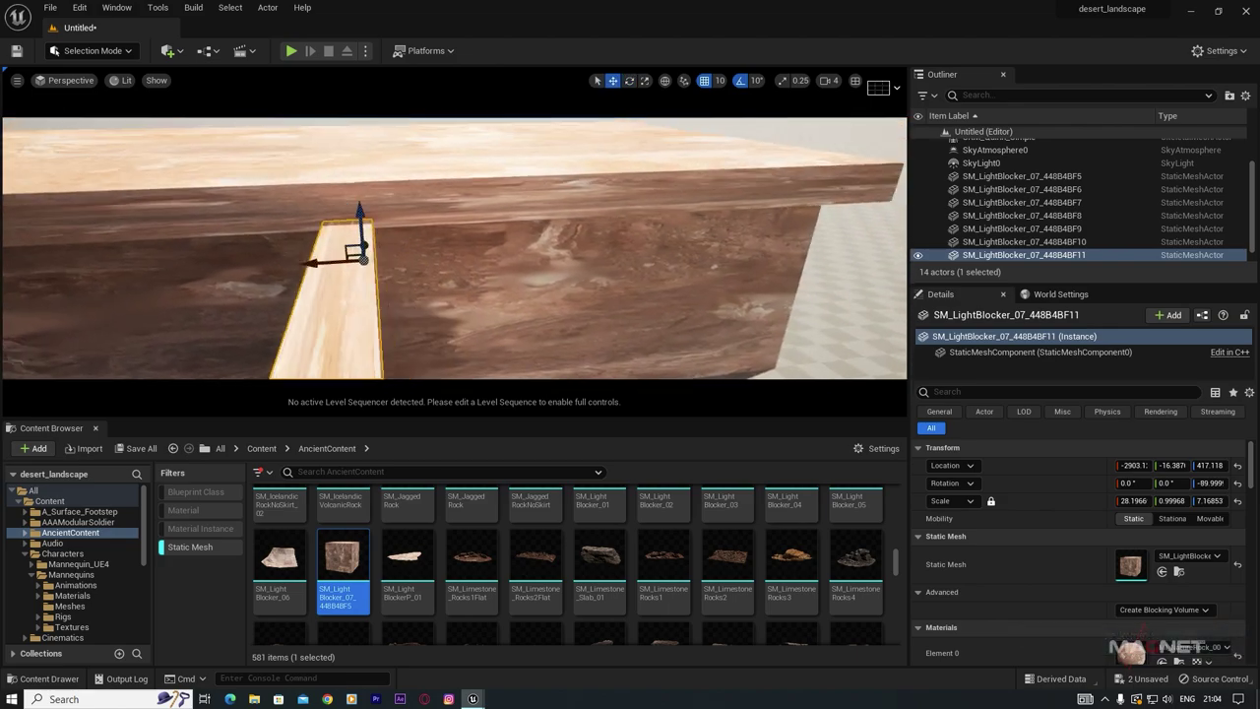
right_drag(492, 258, 351, 257)
drag(235, 264, 696, 268)
right_drag(696, 268, 642, 219)
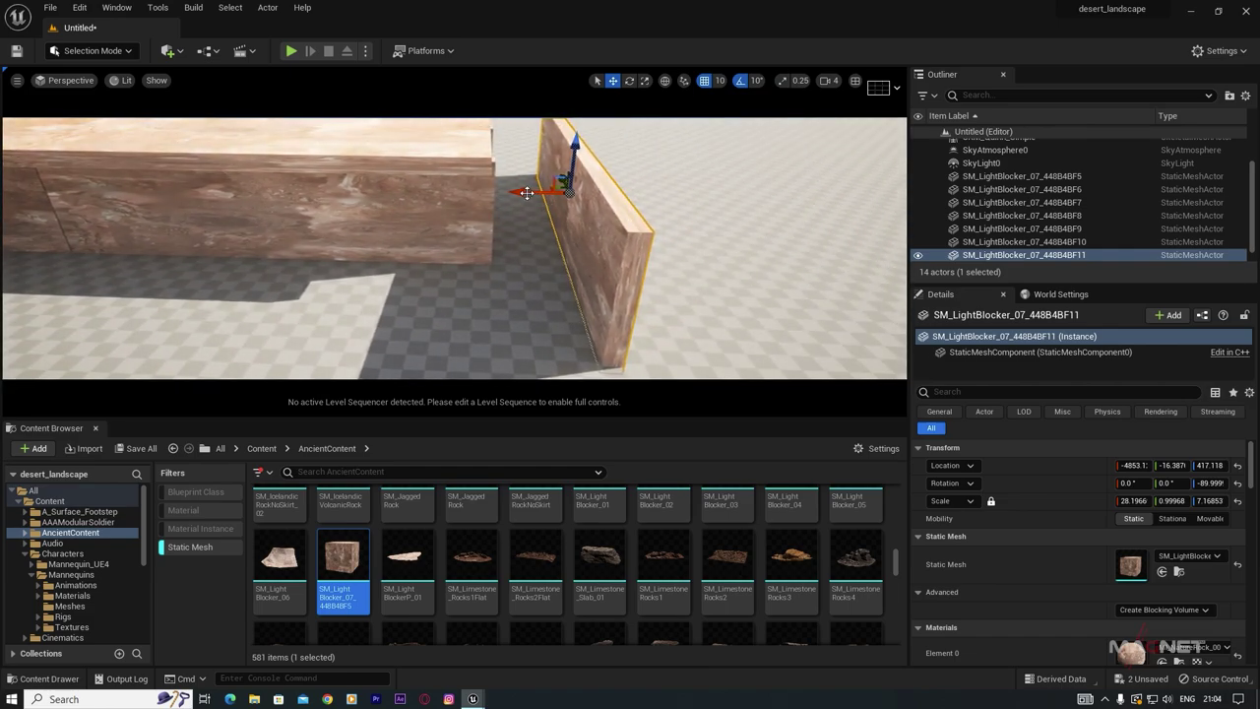
drag(526, 193, 437, 196)
right_drag(438, 196, 389, 205)
Step: Duplicate the cross wall to both sides of the corridor's far opening at about X -4243, with Y -1876 and Y 1854
mouse_move(683, 219)
right_down()
mouse_move(711, 228)
mouse_move(683, 218)
right_up()
drag(646, 219, 420, 276)
right_drag(423, 274, 484, 230)
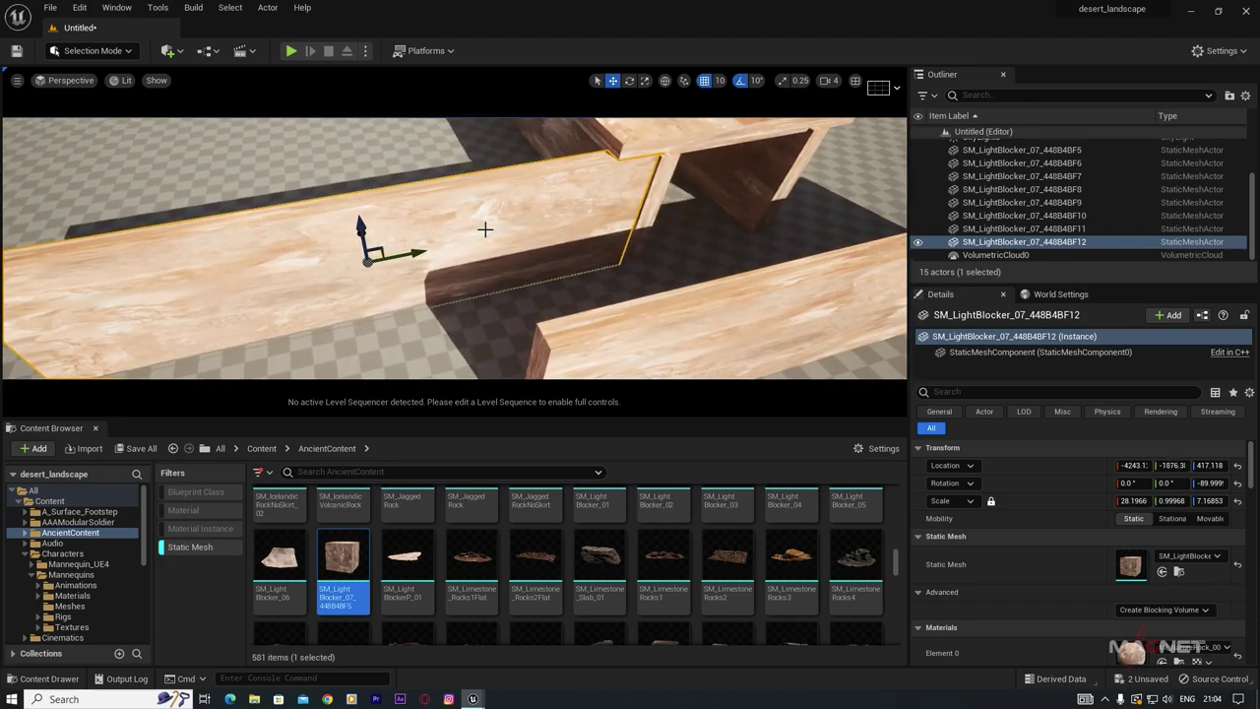
alt+drag(413, 253, 890, 143)
right_drag(890, 144, 945, 149)
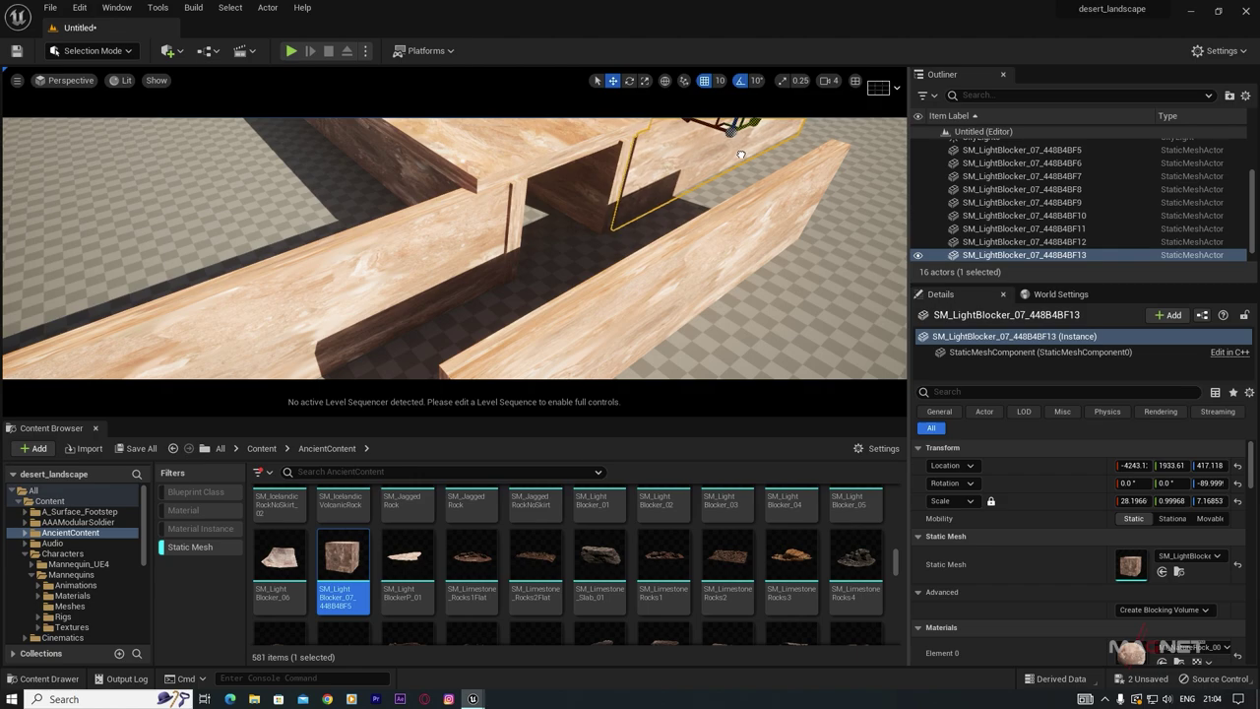
right_drag(735, 157, 436, 171)
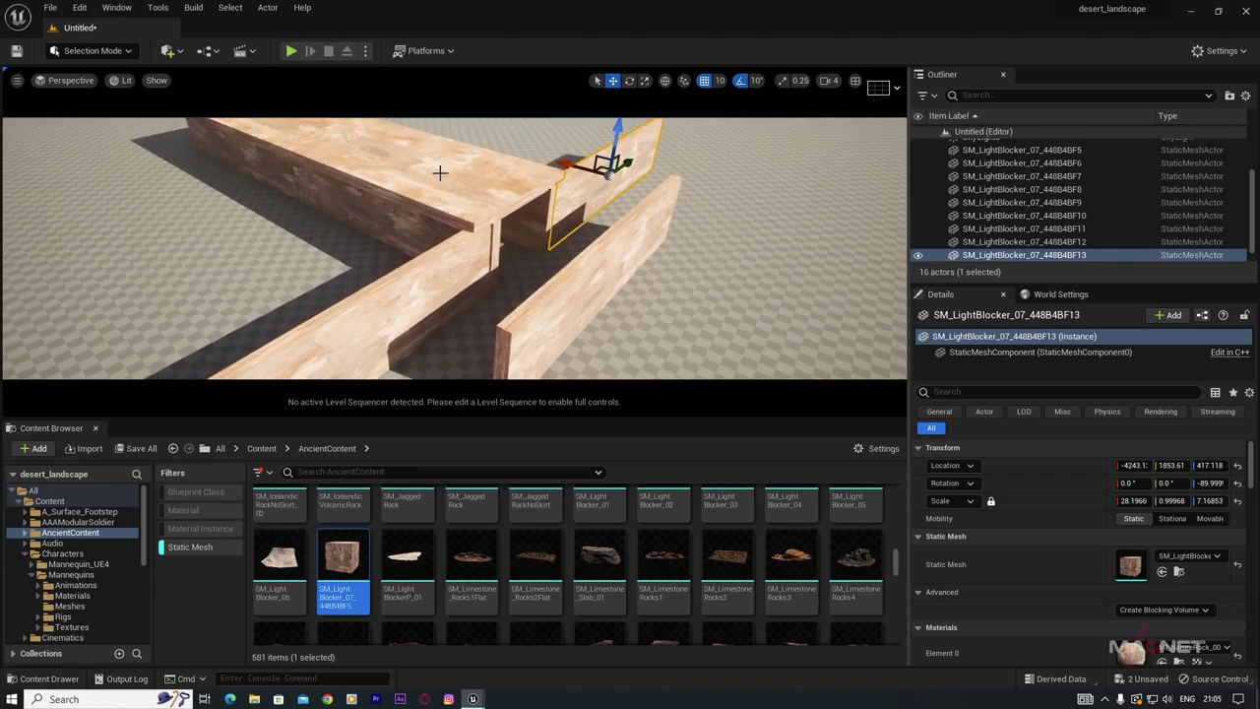
Step: Duplicate the far roof panel, rotate the copy -90° around Z, and place it over the junction at about X -4535, Y 134
click(446, 186)
alt+drag(377, 148, 477, 236)
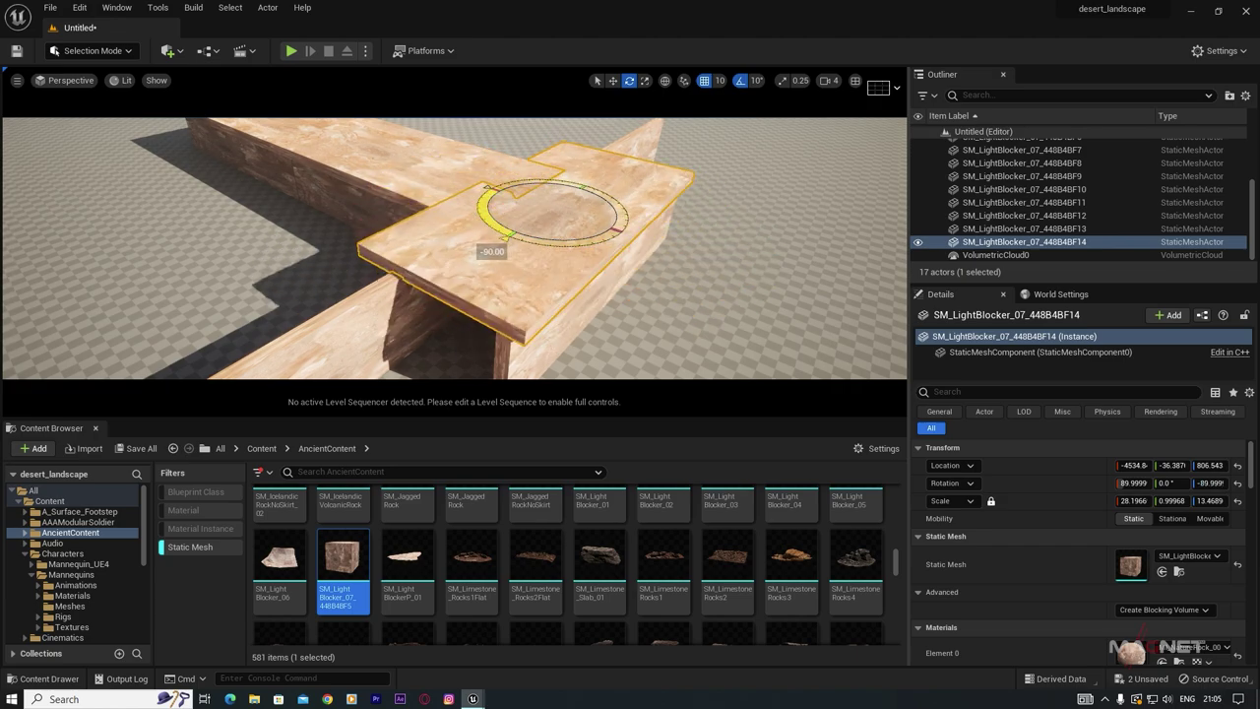
drag(570, 191, 578, 251)
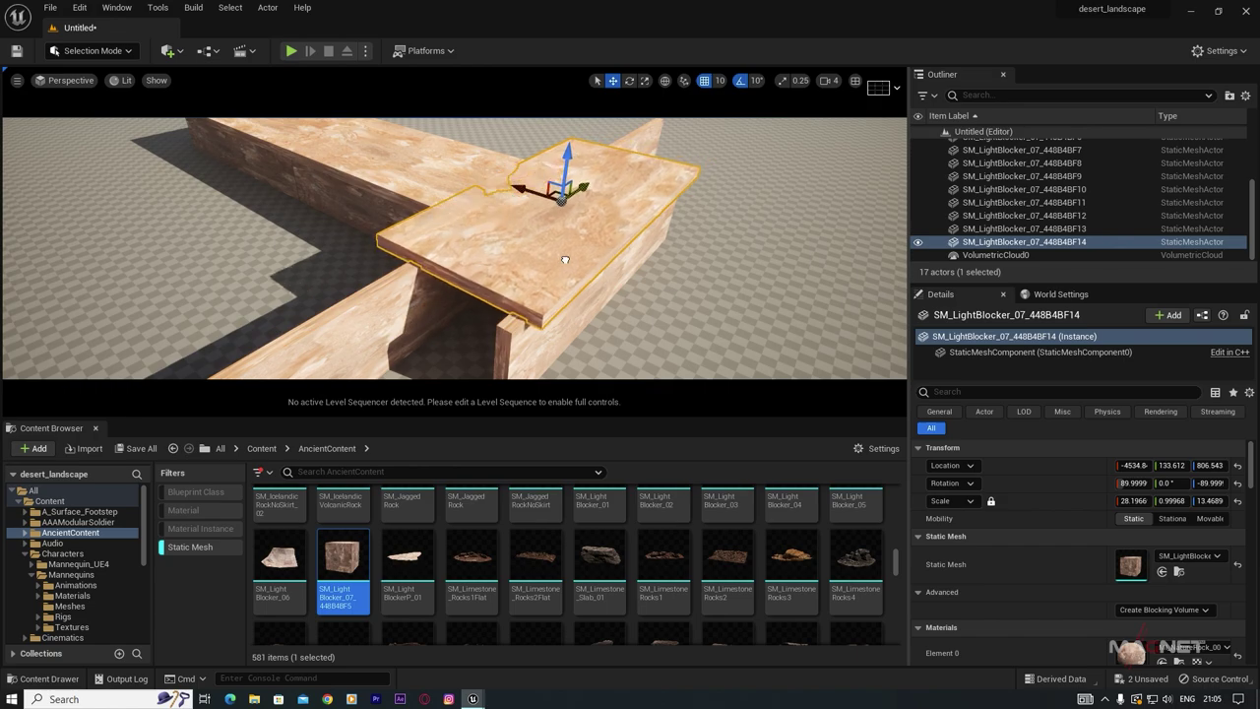
Step: Duplicate the junction roof panel along the cross passage to about Y -1436 and rotate the copy -90° into an upright end wall
alt+drag(583, 187, 545, 271)
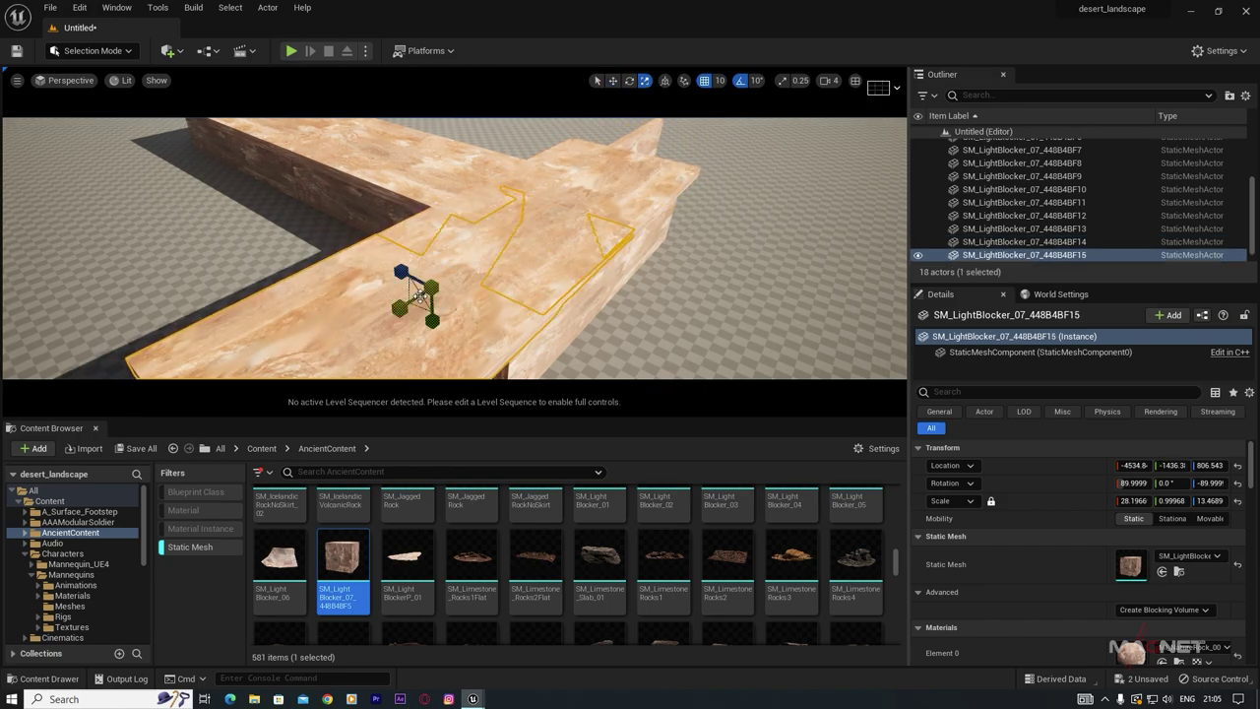
right_drag(553, 253, 514, 248)
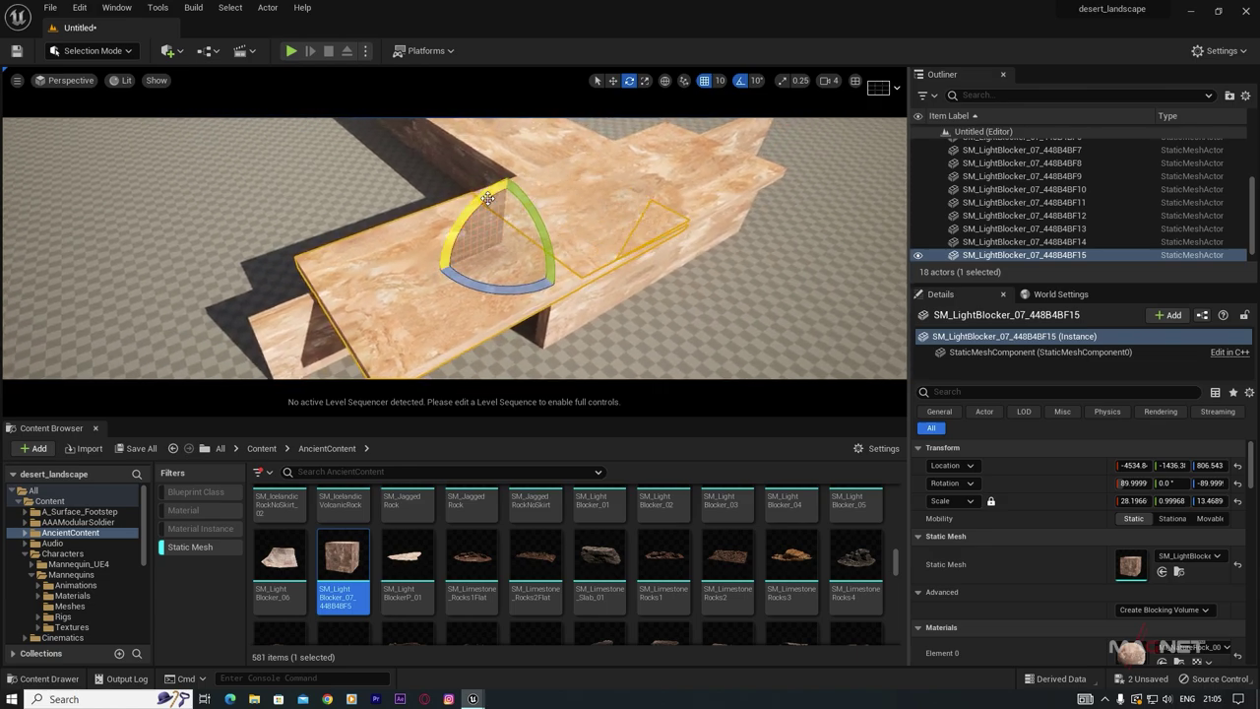
drag(461, 217, 445, 246)
drag(586, 285, 602, 339)
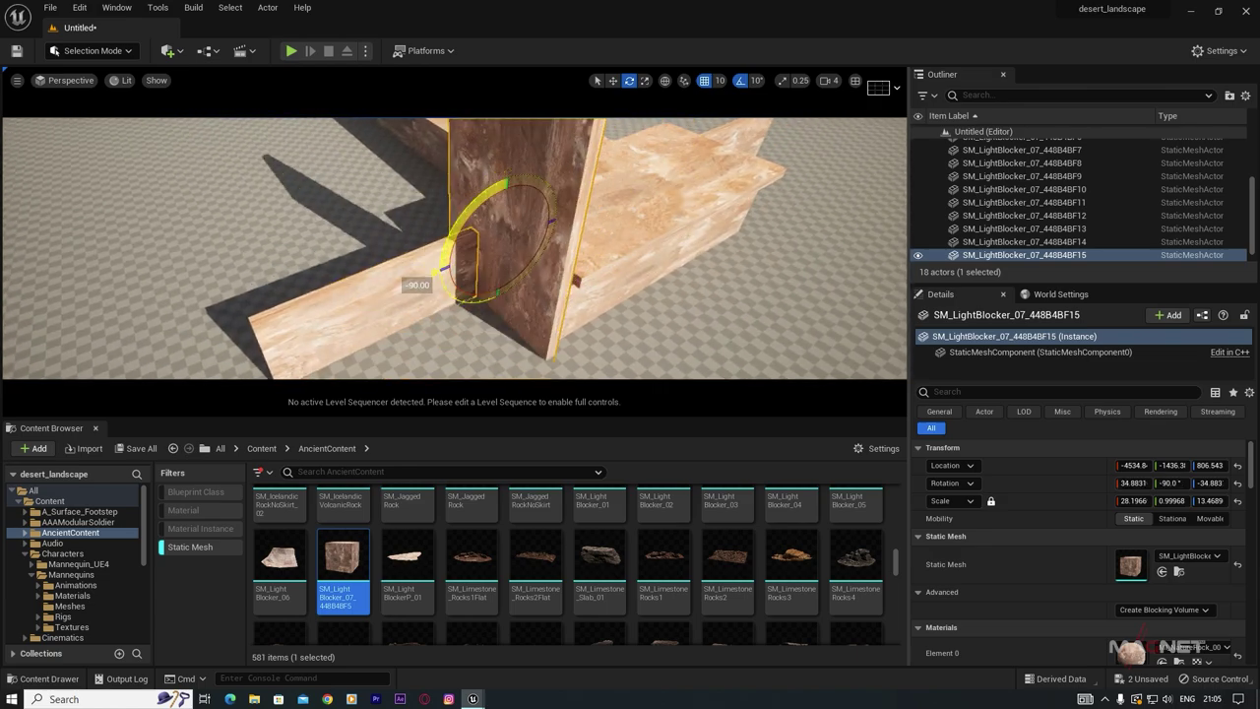
right_drag(556, 228, 514, 214)
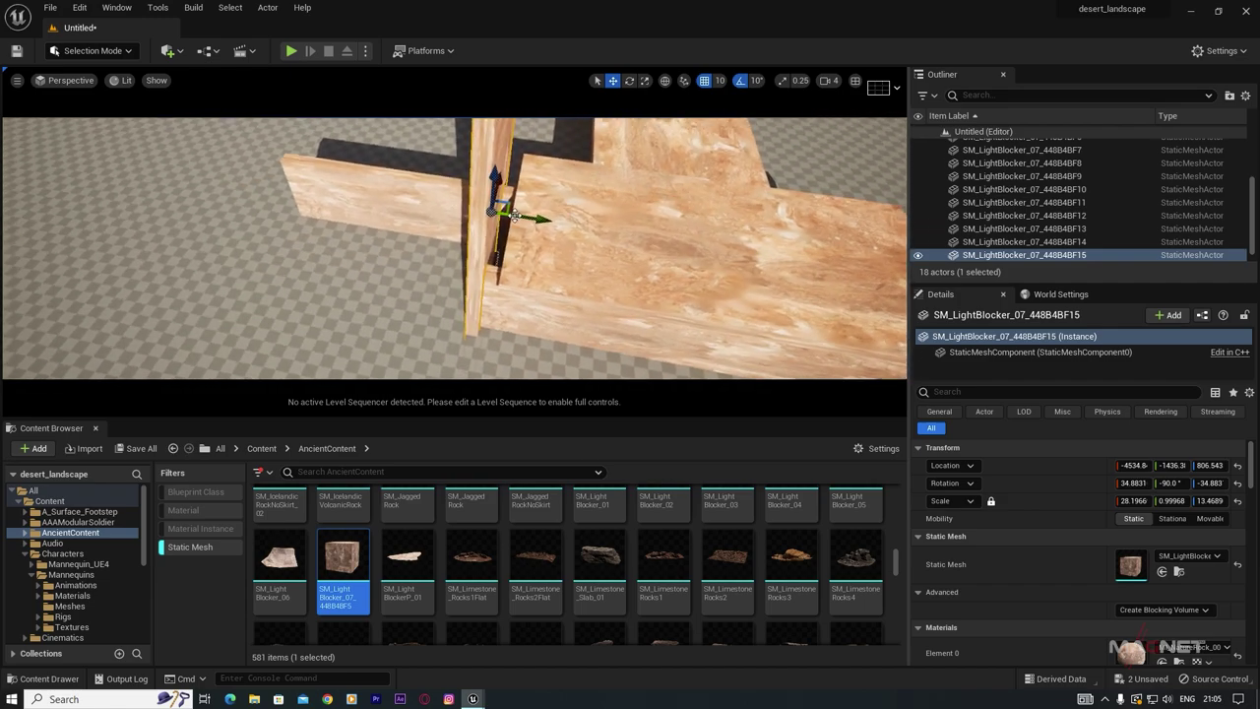
Step: Shift the upright end wall along the cross passage and duplicate it to the passage's opposite end at about Y 1344
drag(530, 218, 565, 225)
right_drag(508, 287, 338, 249)
alt+drag(364, 223, 704, 236)
right_drag(585, 248, 140, 252)
Step: Shift the near roof panel along the corridor toward its entrance, to about X 205
right_drag(532, 236, 479, 220)
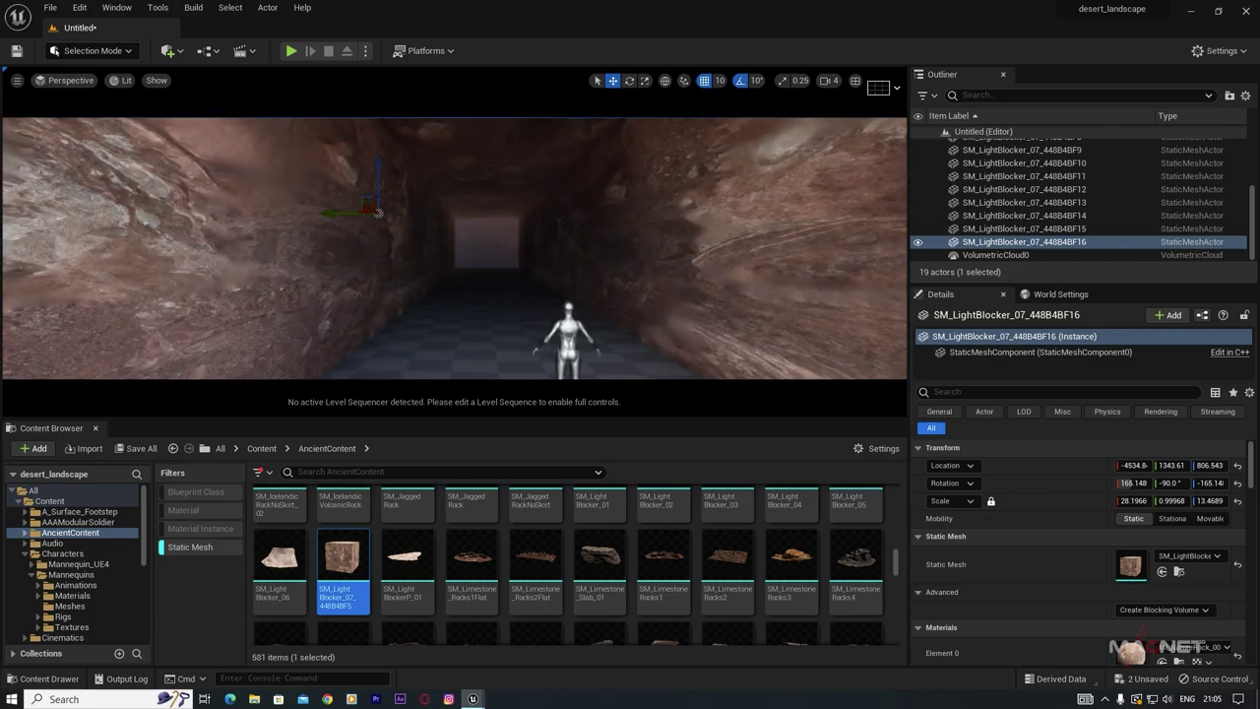
click(488, 197)
scroll(488, 196, up, 5)
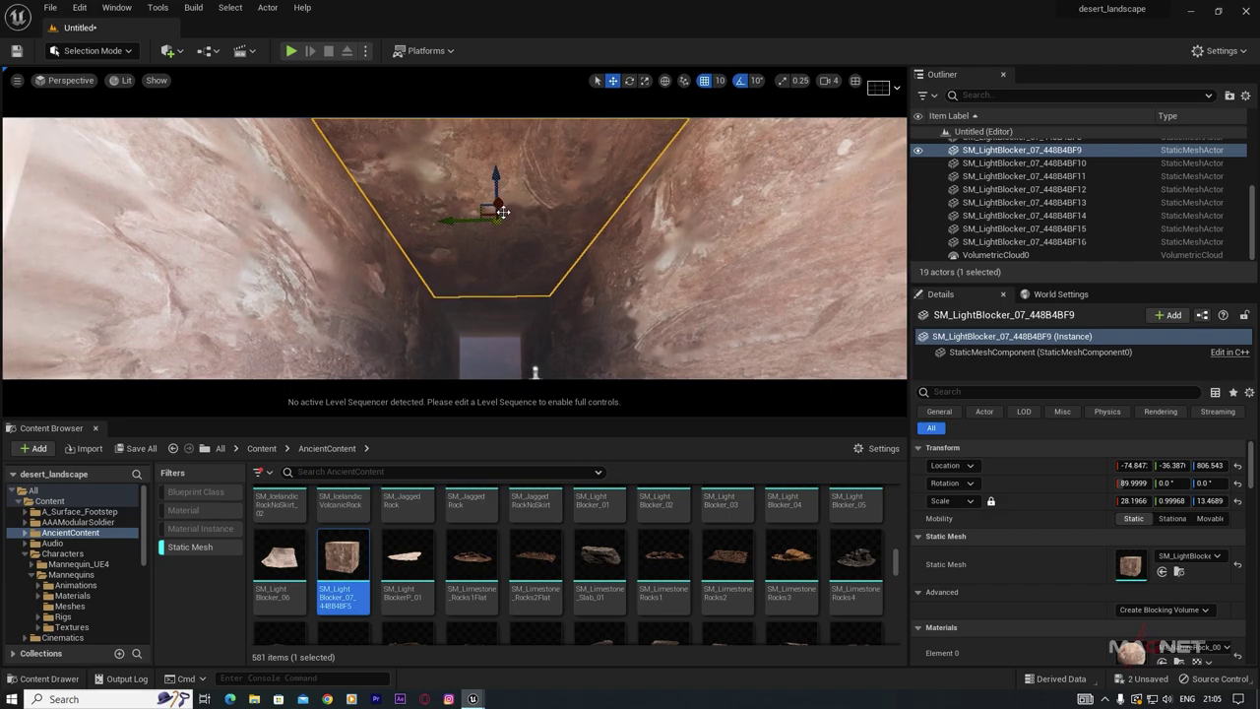
drag(500, 194, 500, 165)
right_drag(500, 166, 492, 193)
key(w)
right_drag(508, 311, 520, 323)
Step: Slide the farther roof panel along the corridor to about X -1825, opening a gap in the ceiling behind it
click(497, 240)
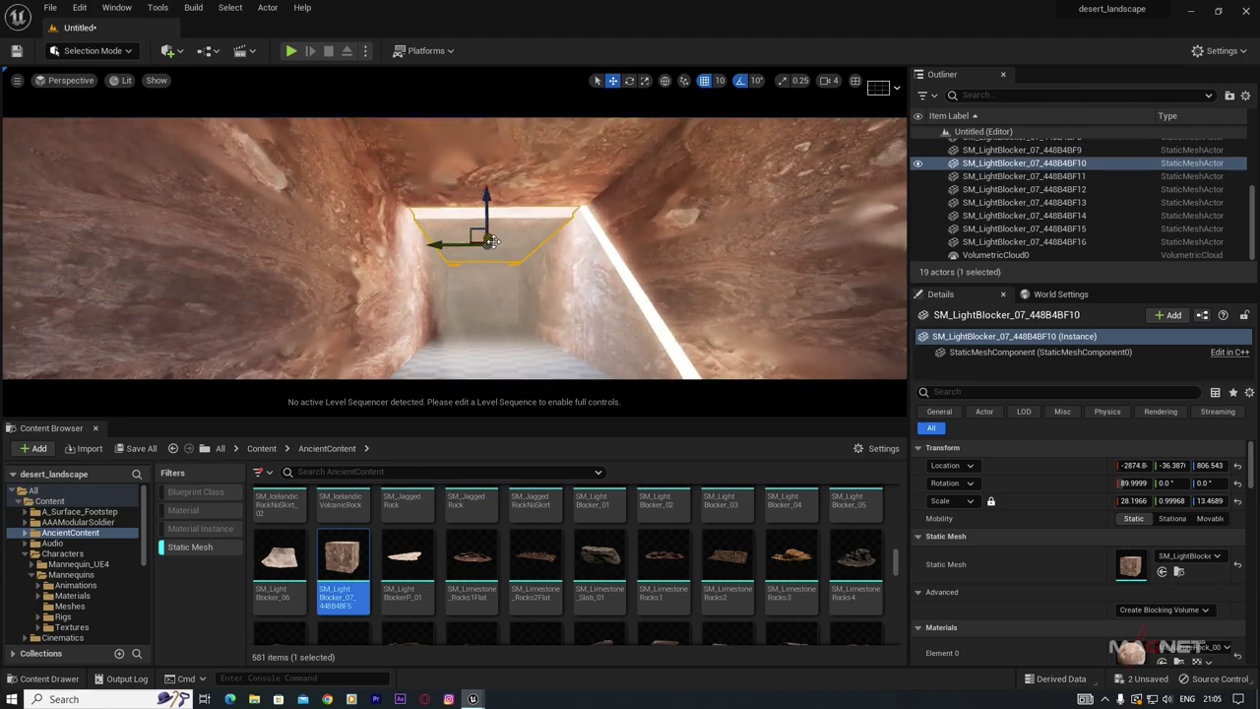
mouse_move(490, 240)
mouse_down()
mouse_move(500, 210)
mouse_move(496, 240)
mouse_up()
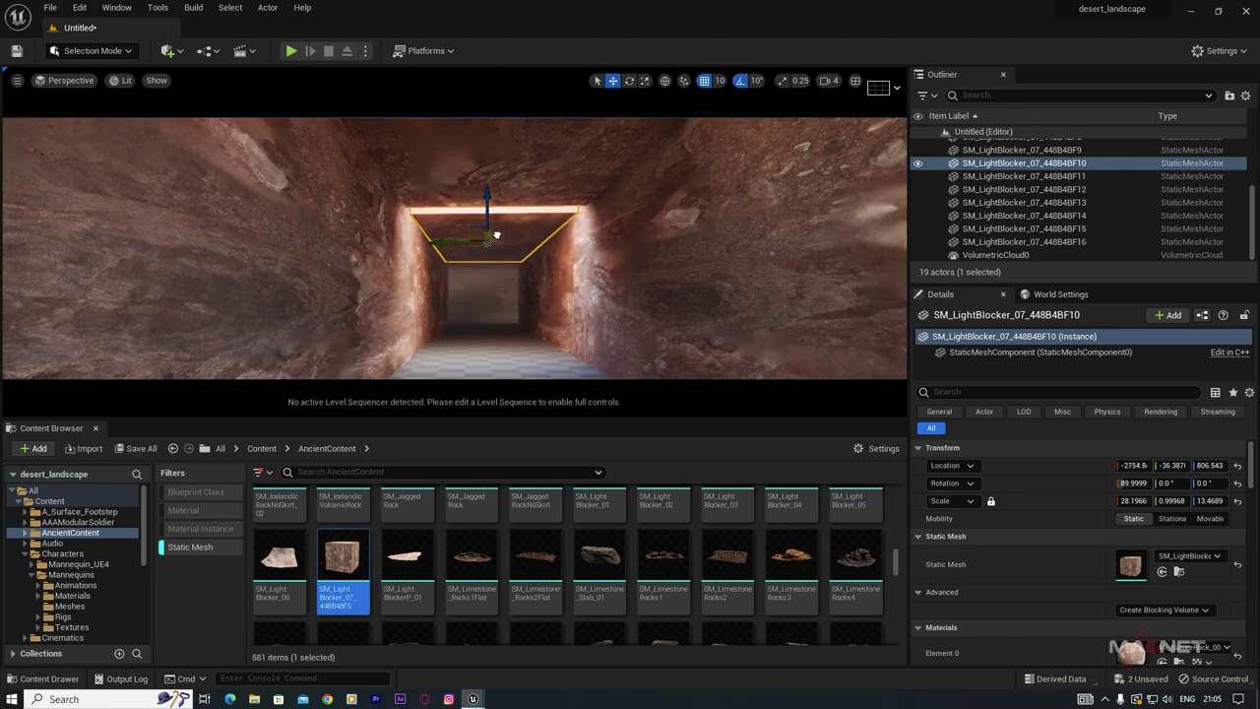
shift+drag(497, 221, 502, 207)
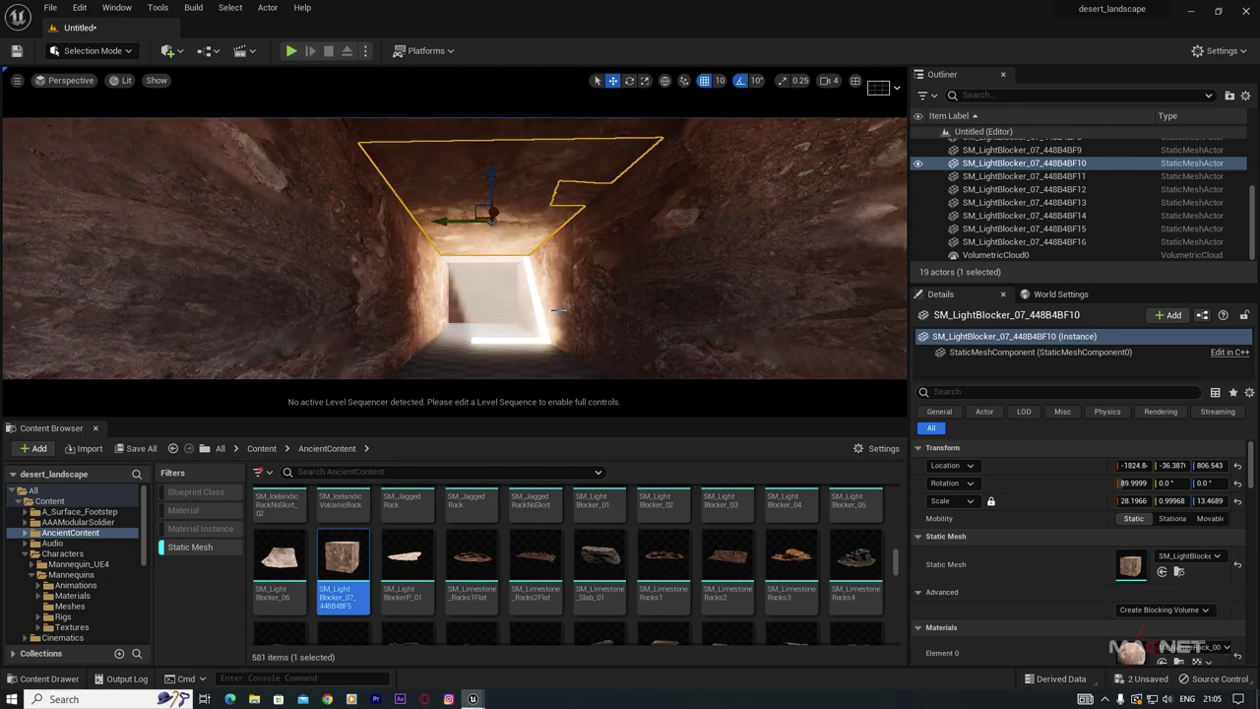
Step: Move the near roof panel farther toward the corridor entrance, to about X 1375, opening a gap near the mannequin
key(s)
right_drag(487, 252, 484, 235)
click(483, 235)
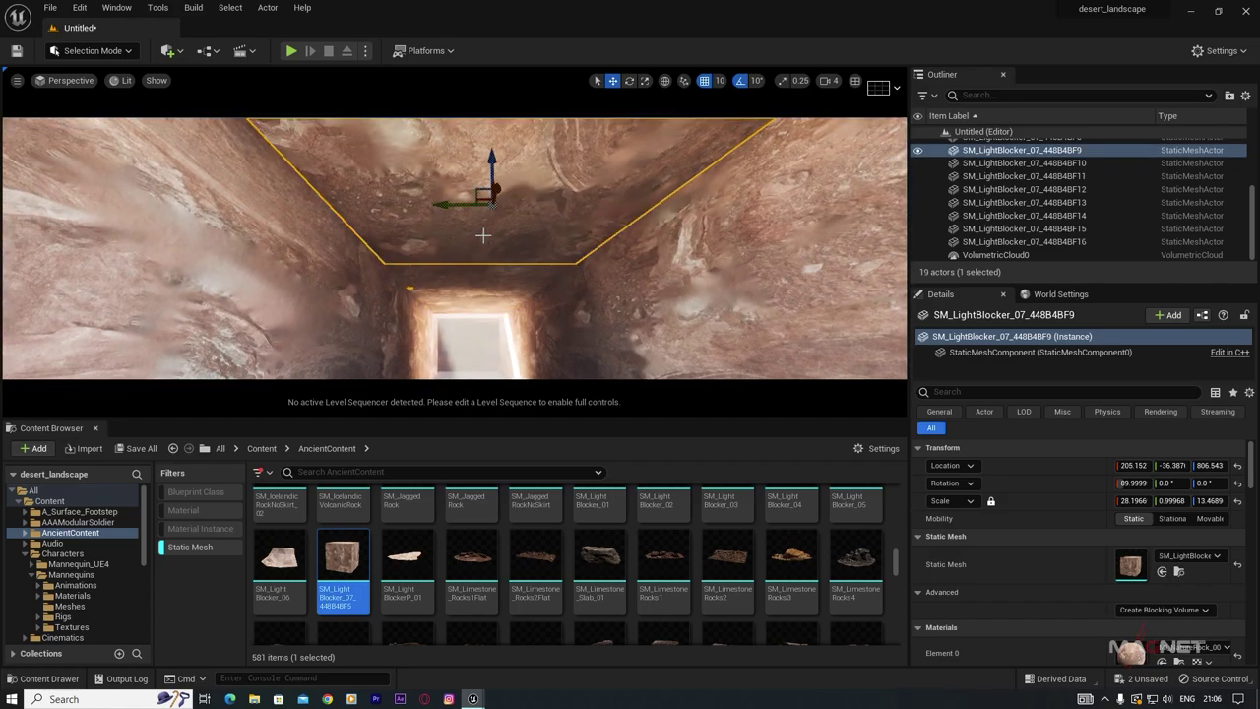
key(s)
right_drag(486, 248, 480, 262)
drag(480, 261, 526, 332)
key(q)
right_drag(525, 332, 522, 303)
drag(509, 292, 512, 242)
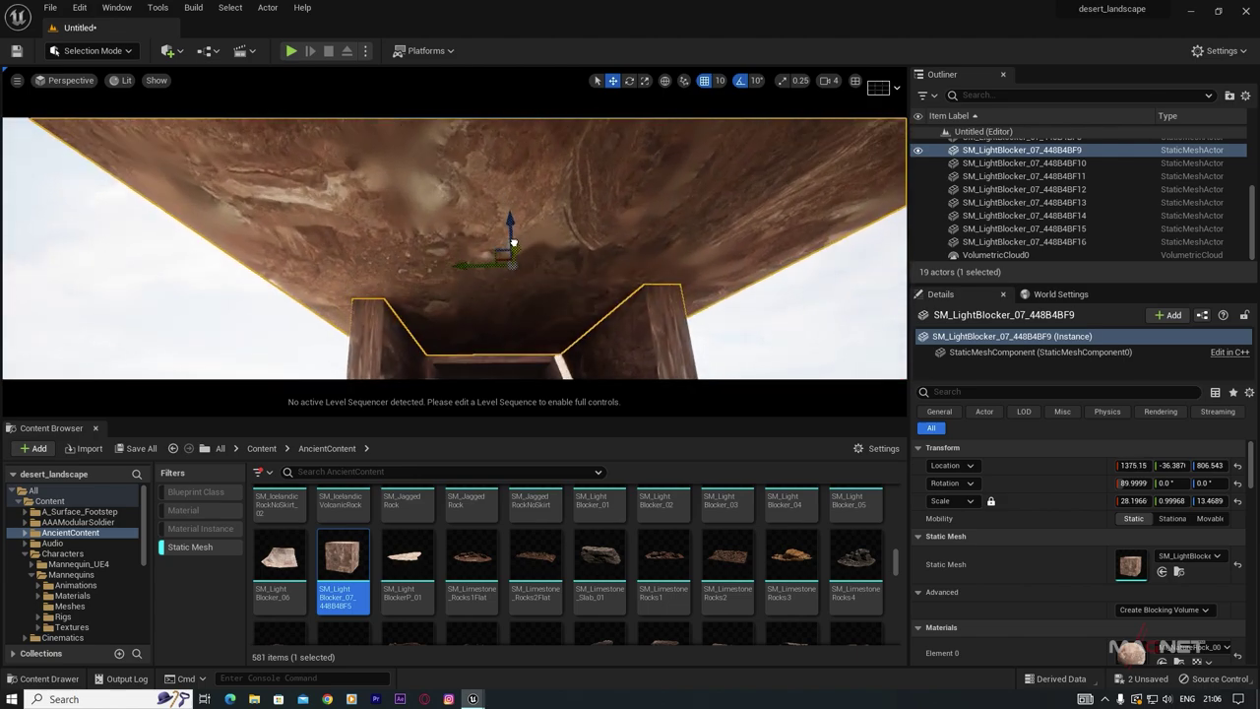
Step: Rotate the sun's direction so that light falls through the ceiling gap onto the corridor floor and wall beside the mannequin
right_drag(512, 244, 506, 296)
key(w)
key(ctrl+l)
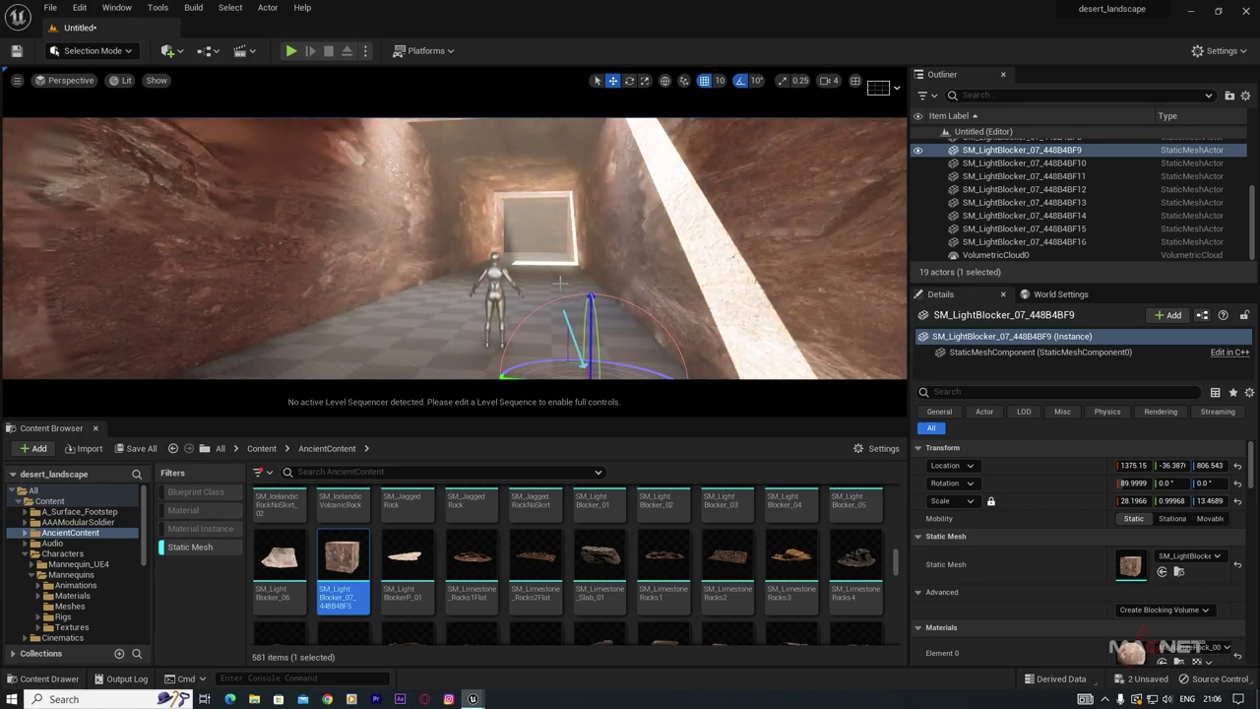
key(ctrl+l)
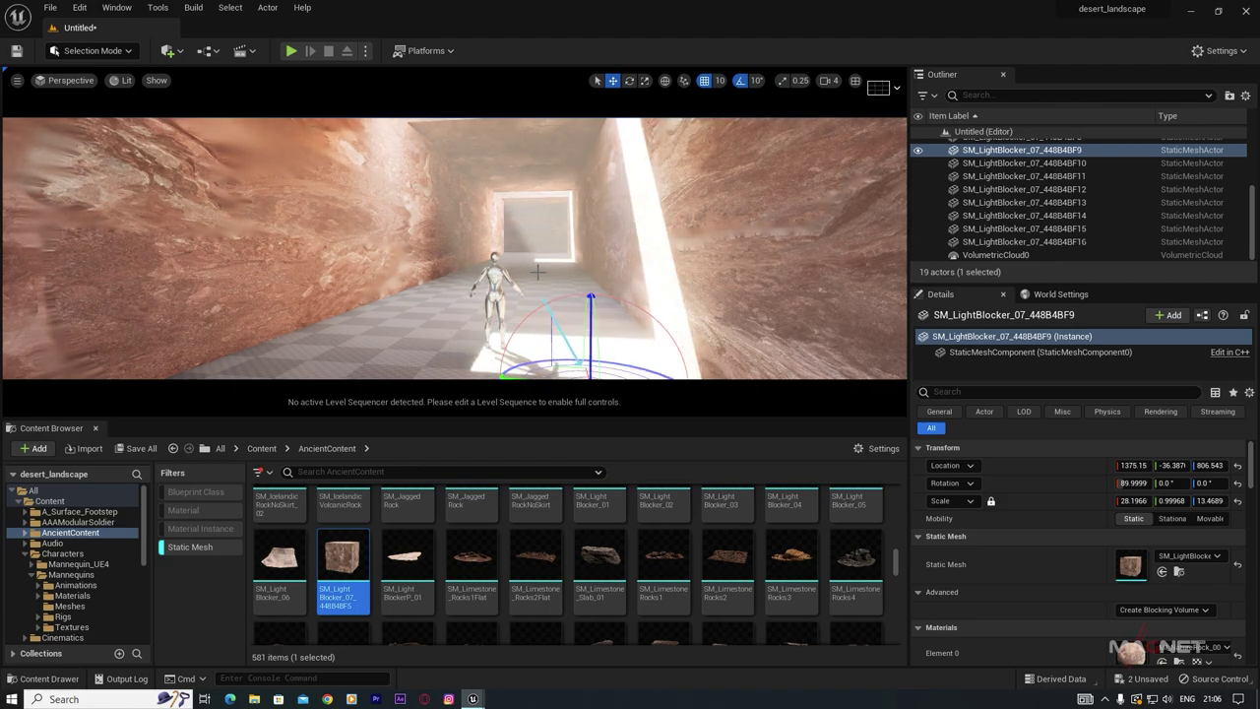
key(ctrl+l)
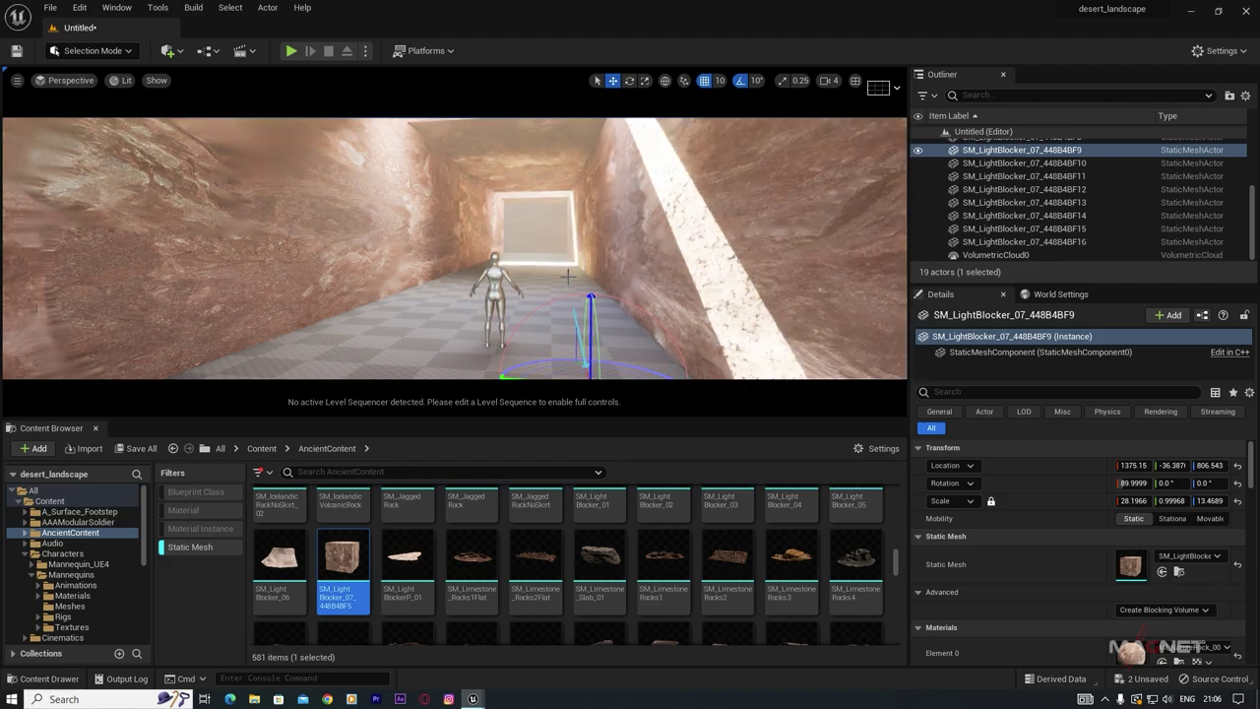
key(ctrl+l)
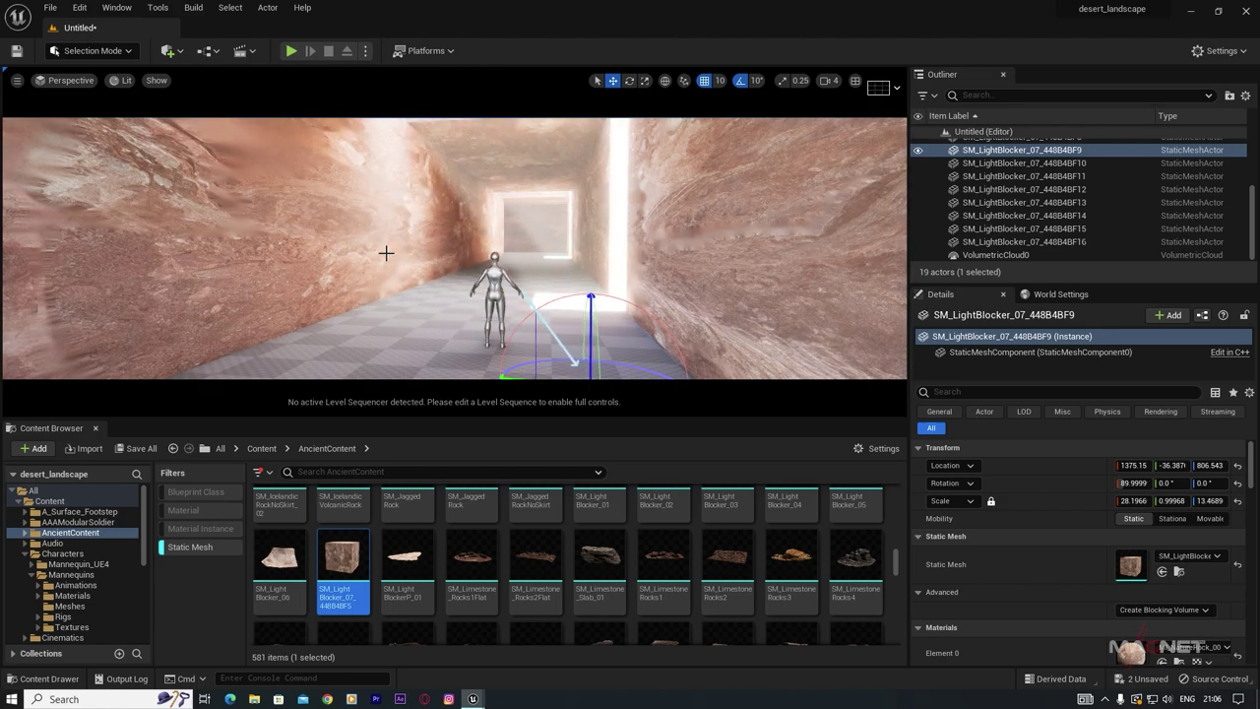
mouse_move(559, 279)
right_down()
mouse_move(563, 384)
mouse_move(562, 276)
mouse_move(543, 283)
right_up()
mouse_move(316, 242)
right_down()
mouse_move(321, 305)
mouse_move(316, 242)
right_up()
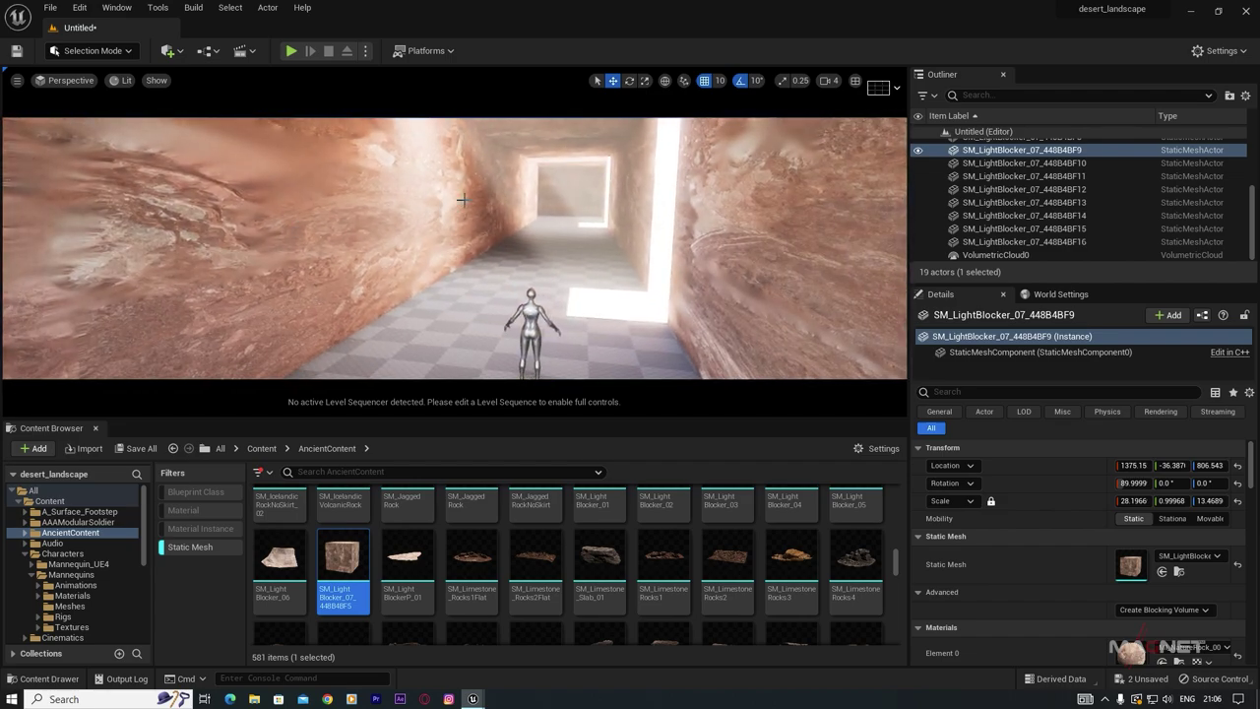
Step: Place SM_Pillar_L_01_Shaft against the corridor wall at X 450, Y 360, Z 300, and stack a duplicate on it at Z 640
scroll(591, 551, down, 3)
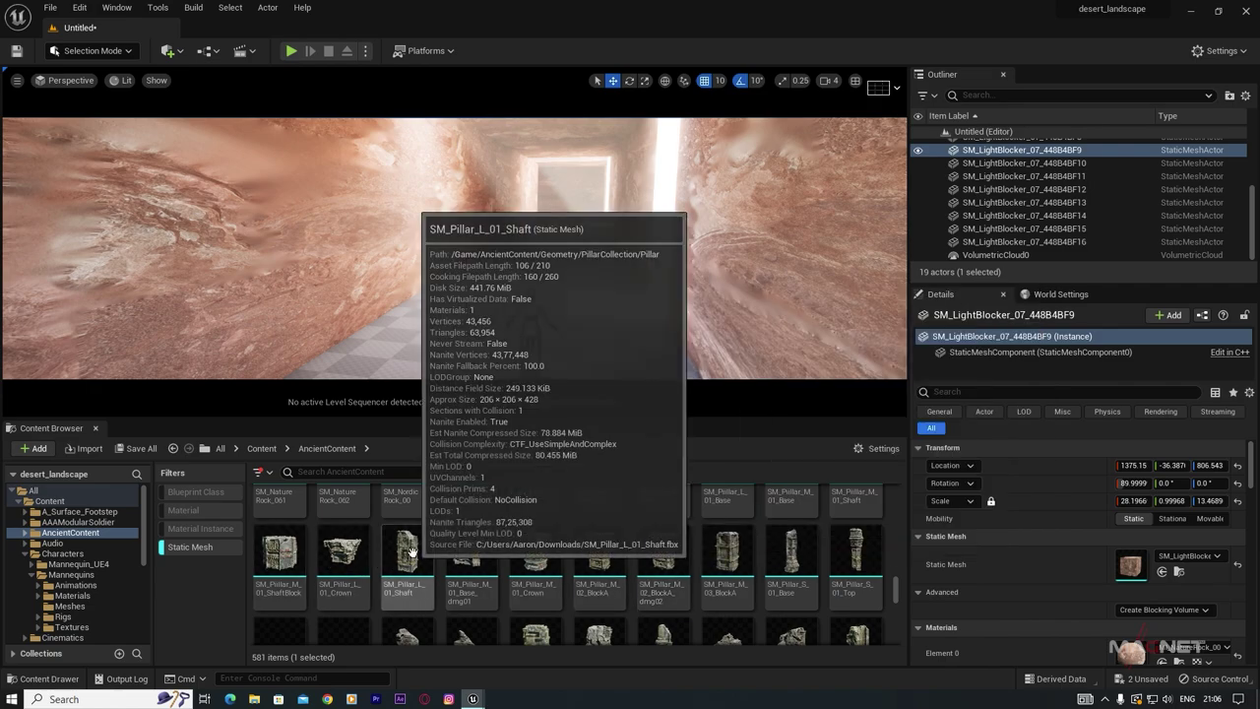
drag(407, 554, 303, 260)
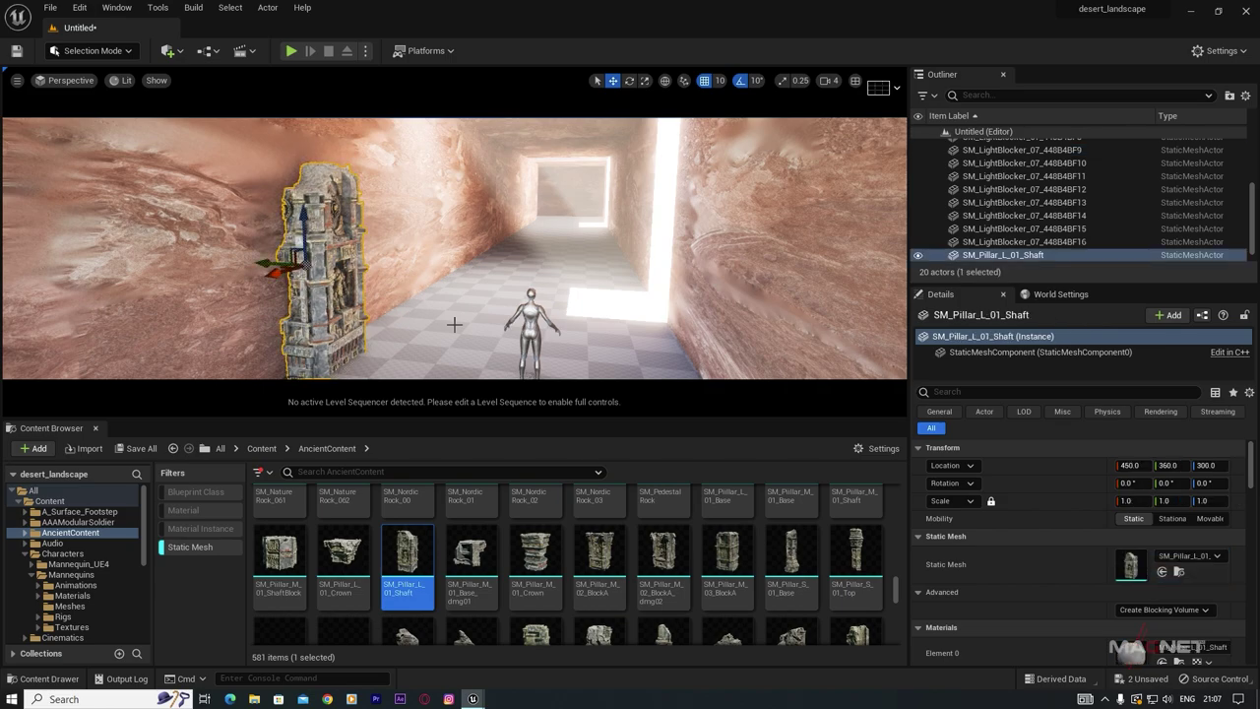
right_drag(453, 324, 331, 310)
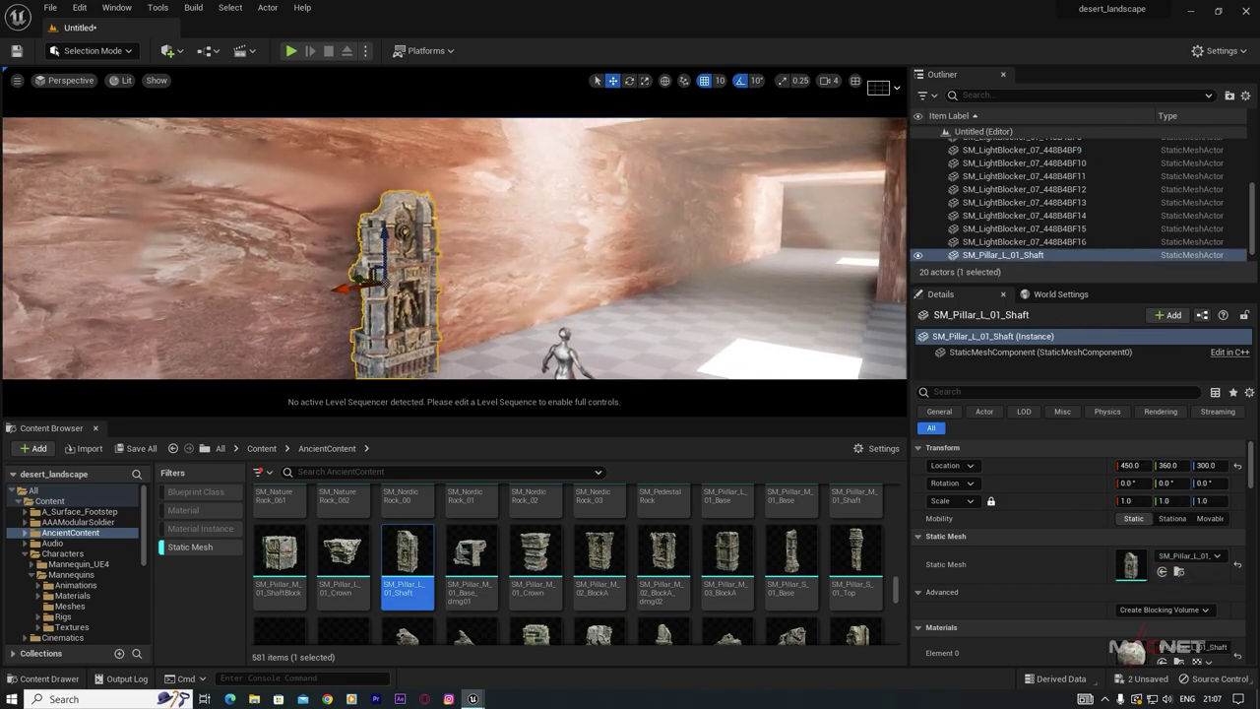
key(ctrl+d)
right_drag(460, 243, 466, 197)
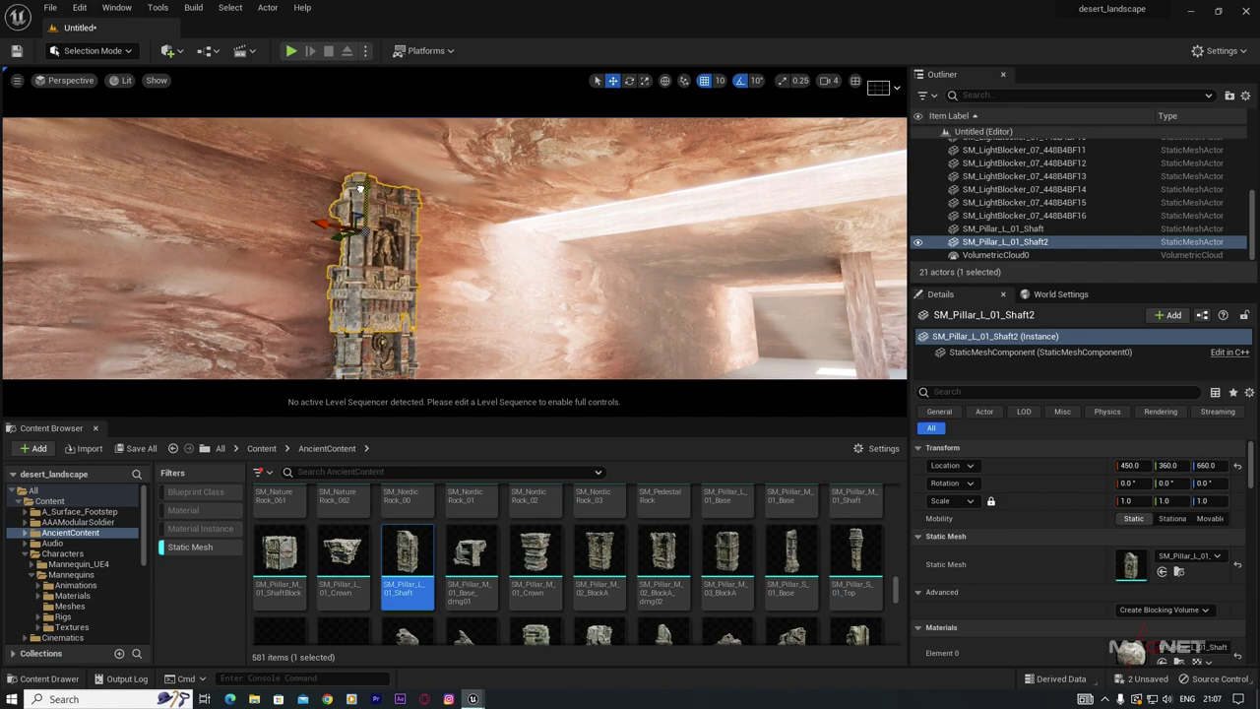
right_drag(546, 280, 547, 317)
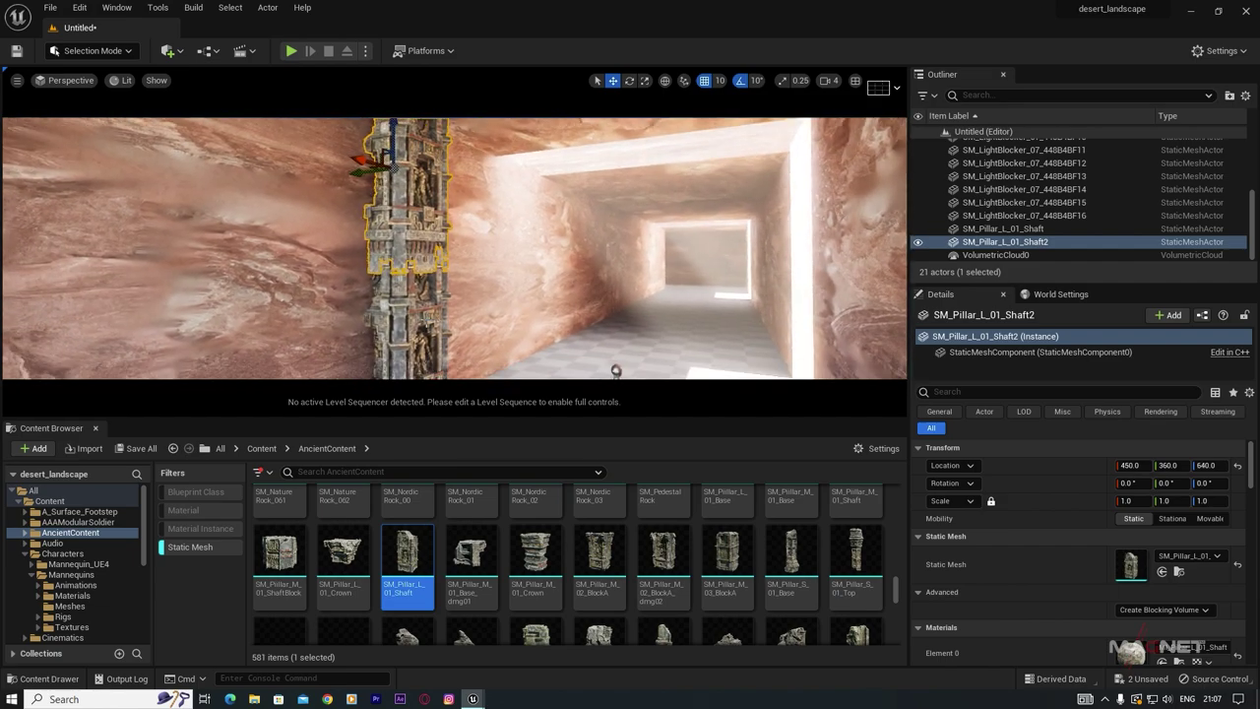
Step: Duplicate the stacked shaft pair along the wall to X -20, and copy both pillars together farther down the corridor
ctrl+click(426, 331)
right_drag(424, 285, 399, 301)
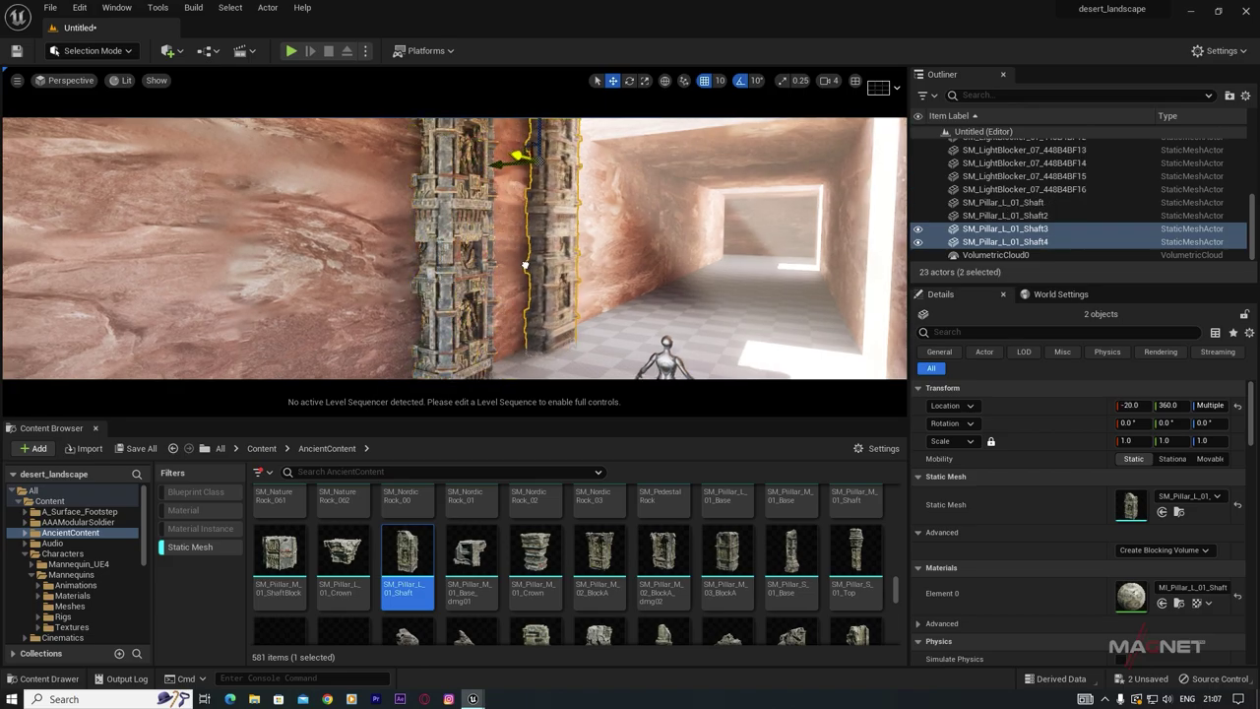
ctrl+click(455, 296)
ctrl+click(454, 197)
alt+drag(516, 155, 611, 161)
Step: Extend the pillar row to the corridor's far end by duplicating groups of stacked shafts along the wall
right_drag(610, 197, 512, 227)
ctrl+click(478, 301)
ctrl+click(476, 216)
ctrl+click(422, 210)
ctrl+click(417, 315)
alt+drag(449, 292, 521, 246)
right_drag(492, 216, 482, 211)
alt+drag(480, 209, 551, 208)
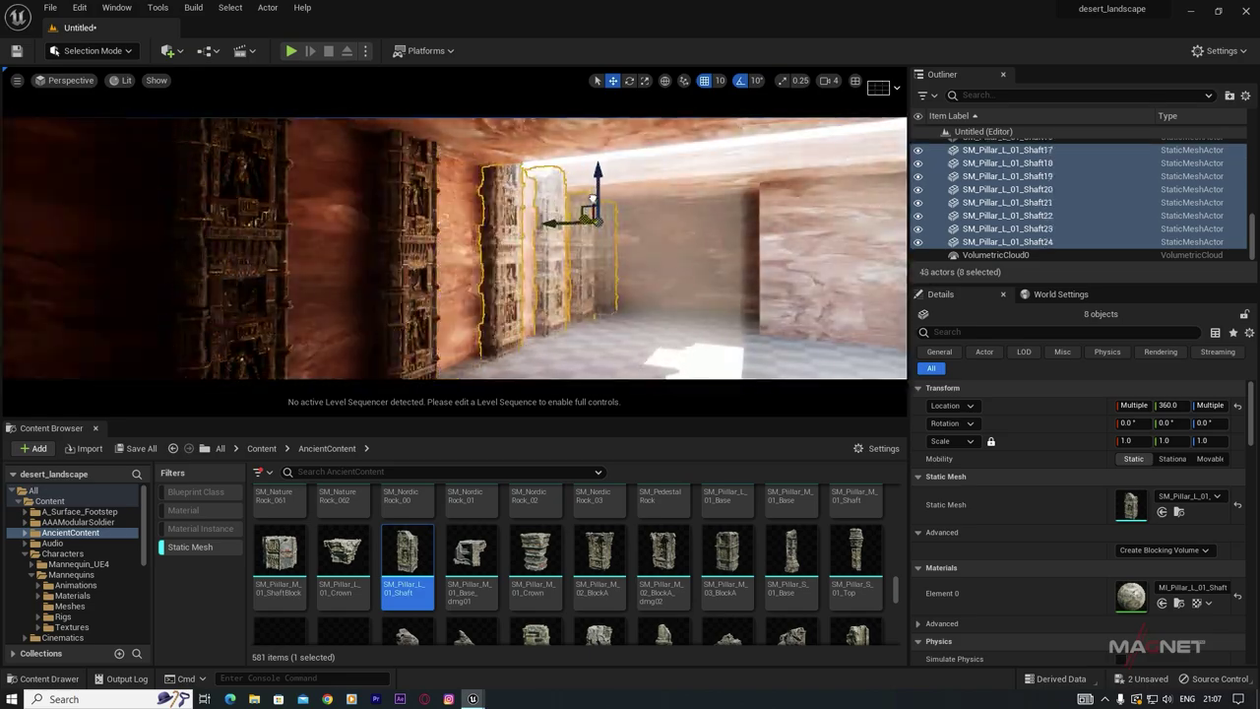
Step: Delete the surplus stacked shaft pair at the far end of the row, at X -4700
right_drag(551, 217, 511, 221)
click(557, 286)
ctrl+click(557, 173)
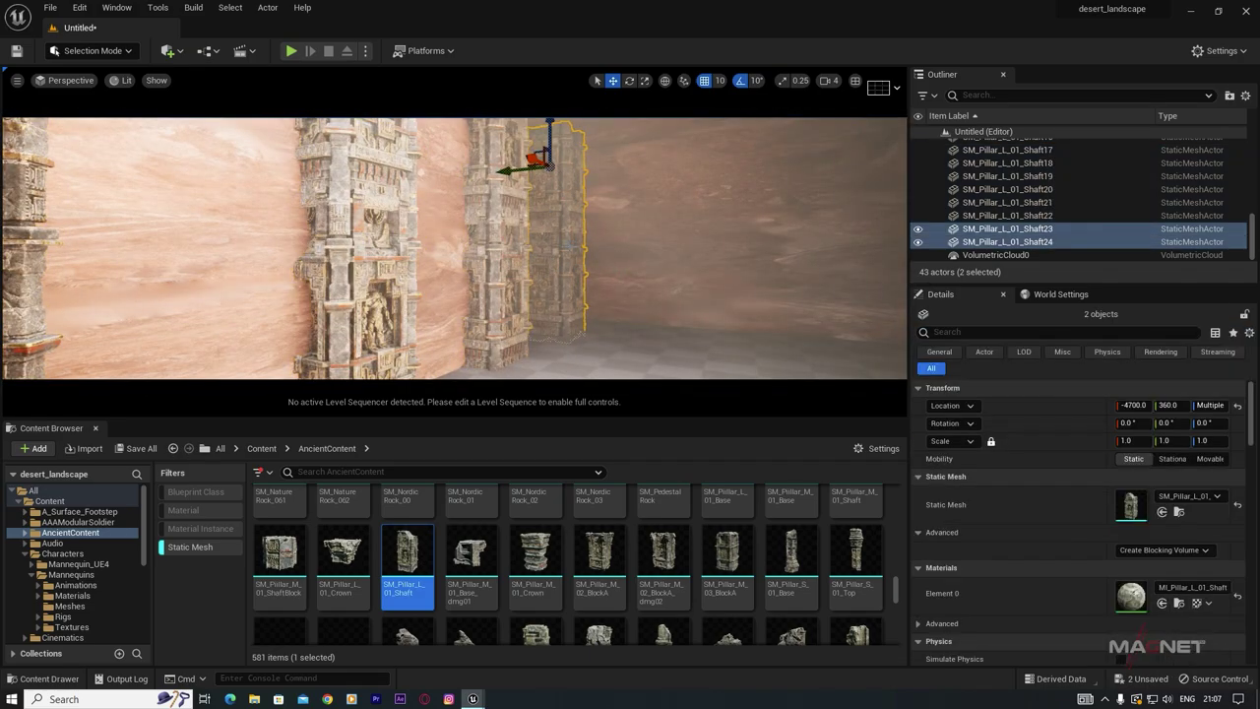
key(Delete)
Step: Select all 22 shafts along the wall and duplicate them to the opposite wall at Y -440
right_drag(511, 246, 256, 246)
right_drag(355, 247, 374, 246)
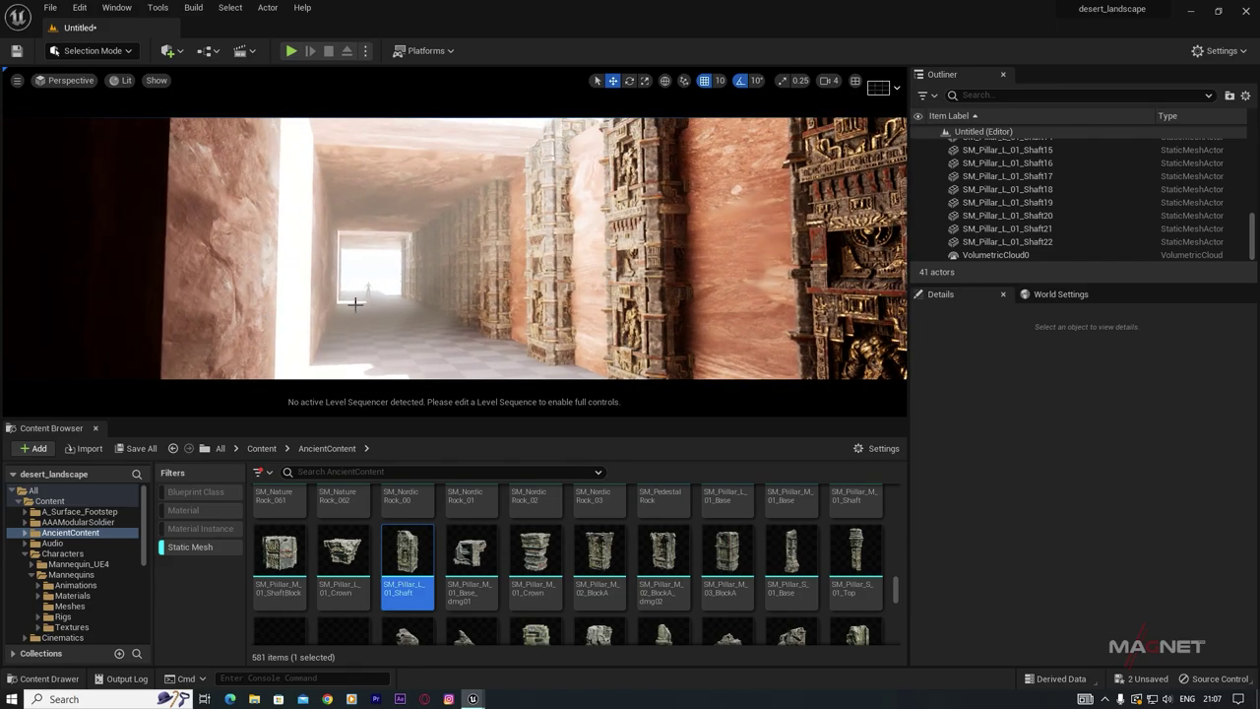
right_drag(355, 304, 443, 266)
click(591, 246)
ctrl+click(512, 247)
ctrl+click(443, 246)
ctrl+click(541, 246)
ctrl+click(709, 246)
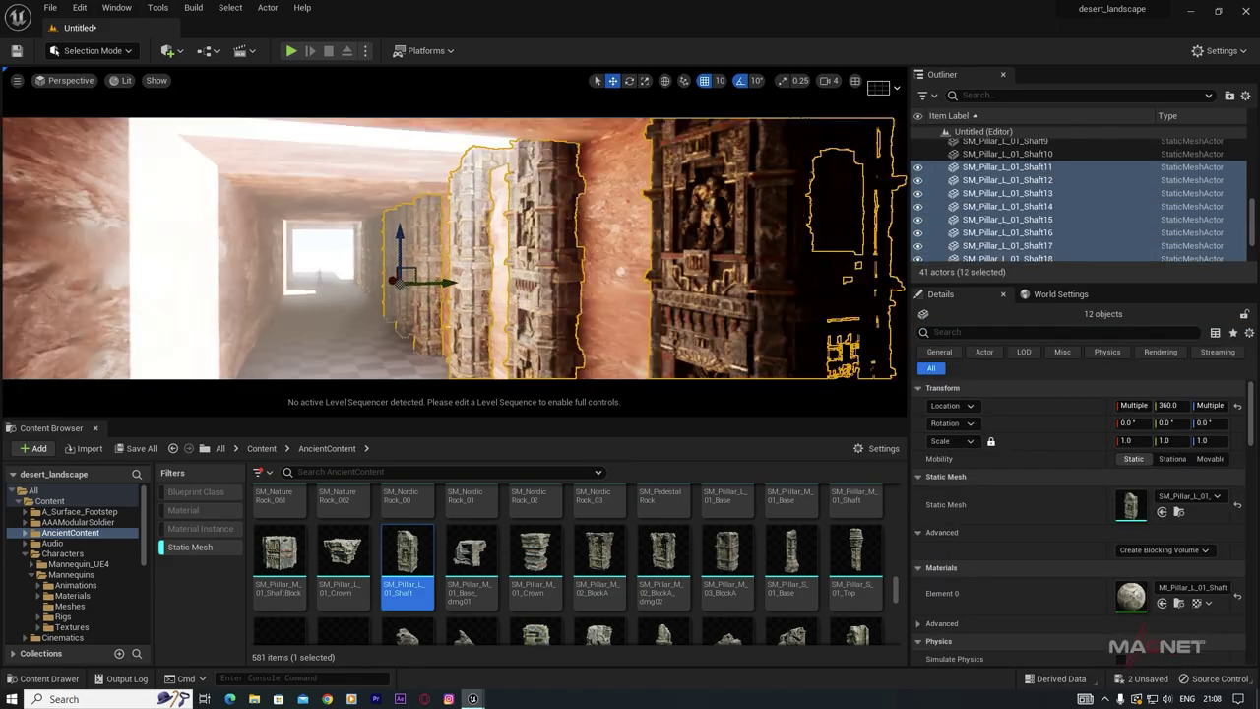
ctrl+click(738, 236)
right_drag(512, 246, 472, 246)
ctrl+click(699, 246)
alt+drag(324, 226, 630, 225)
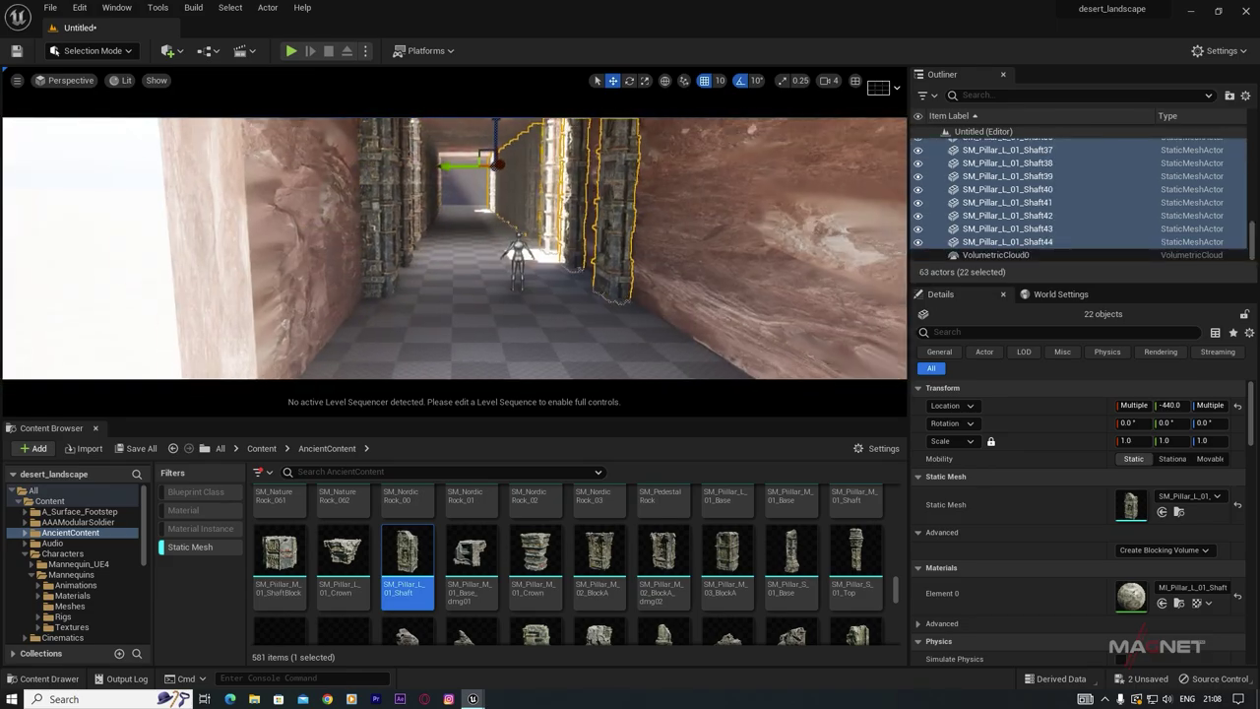
right_drag(418, 295, 448, 296)
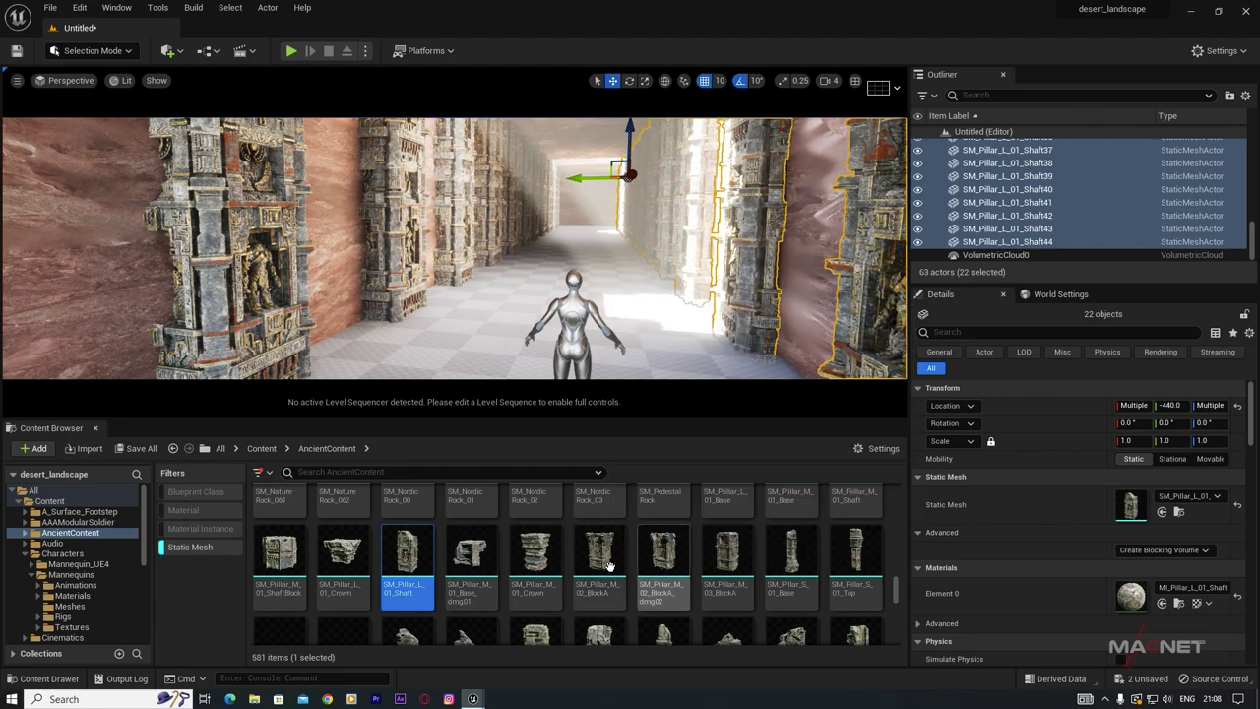
Step: Place SM_Pillar_M_02_BlockA_dmg02 between the first two pillars at X 210, Y 360, Z 250
drag(664, 556, 320, 349)
right_drag(320, 349, 332, 340)
mouse_move(433, 337)
right_down()
mouse_move(399, 313)
mouse_move(445, 317)
right_up()
drag(360, 300, 360, 211)
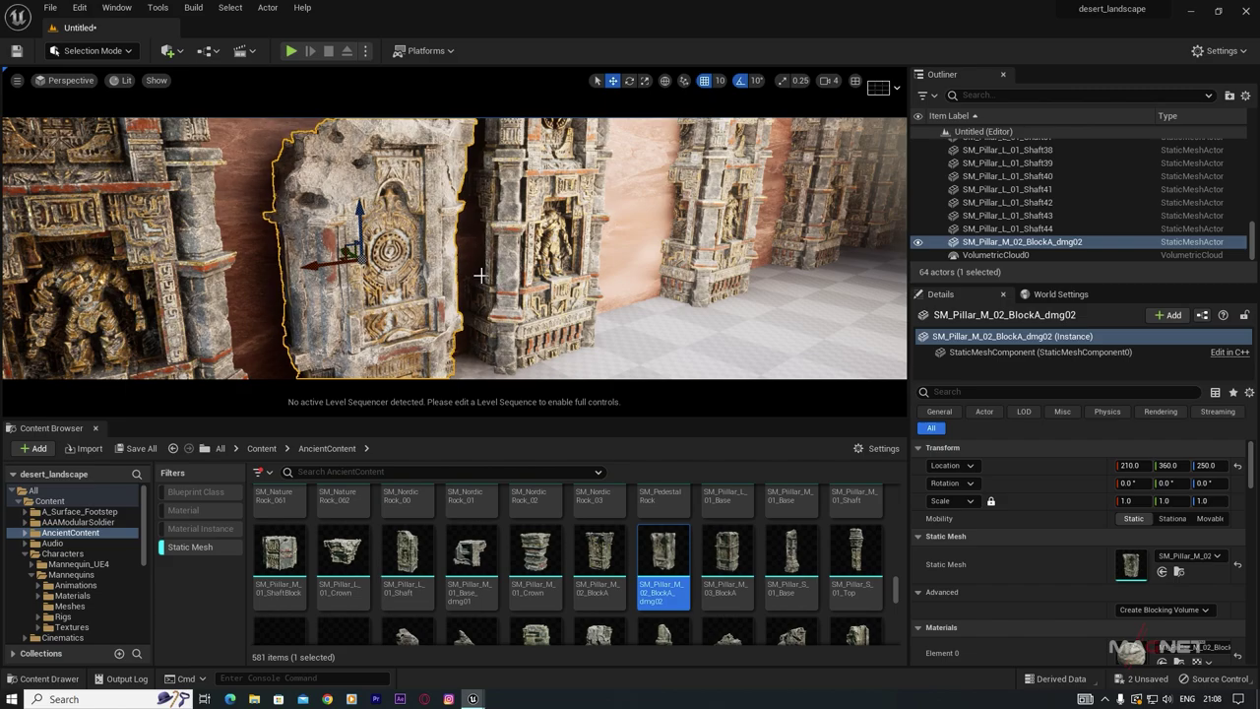
Step: Scale the damaged block uniformly to about 1.574 and push it back between the pillars to Y 460
drag(356, 255, 392, 235)
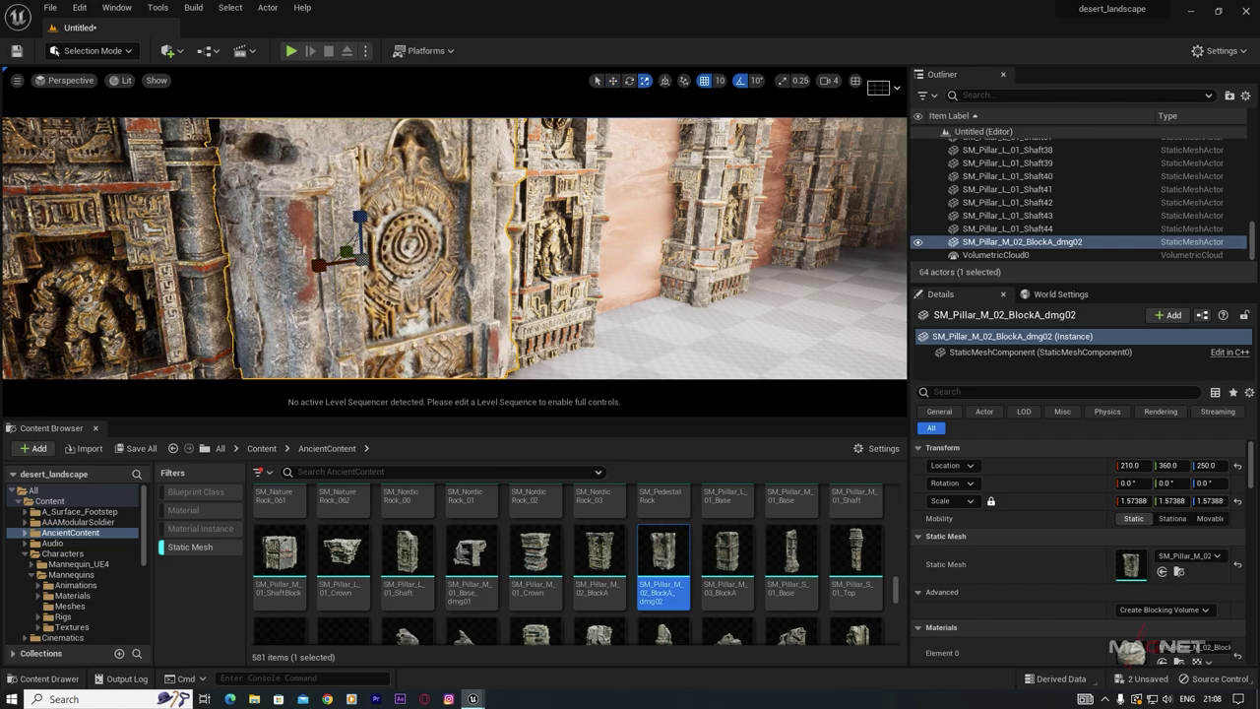
right_drag(392, 234, 433, 241)
right_drag(403, 300, 472, 254)
key(w)
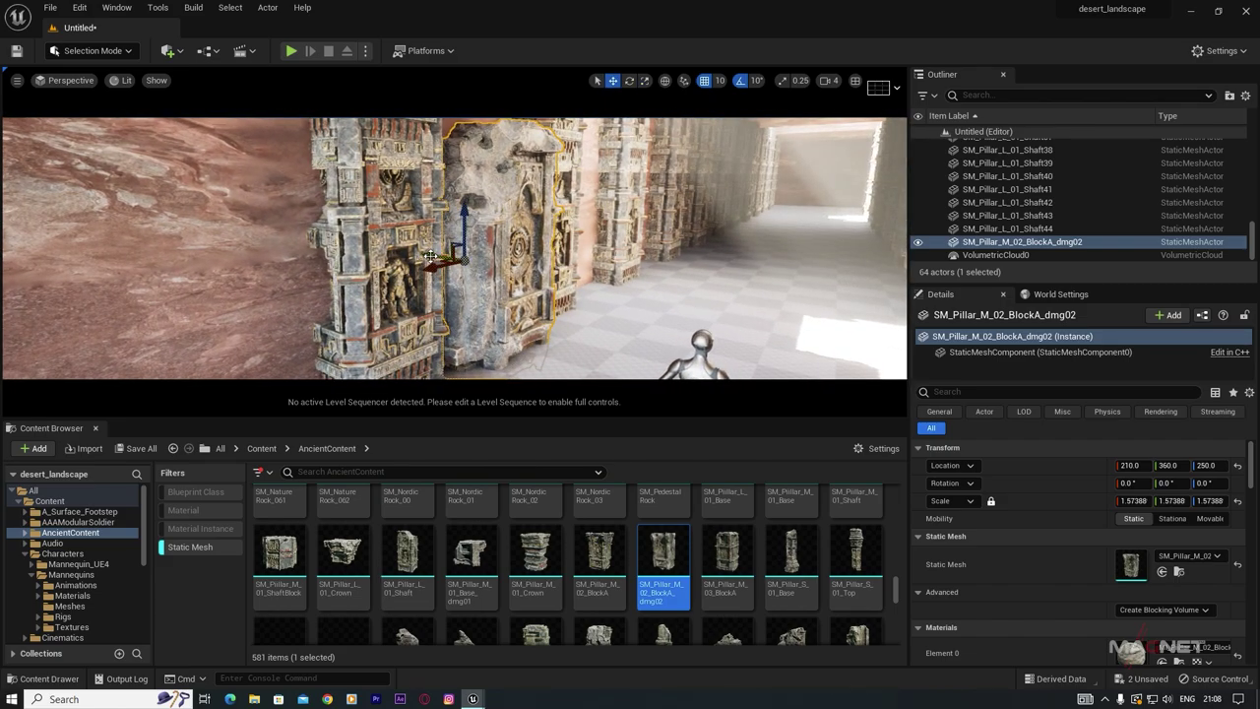
right_drag(516, 306, 438, 296)
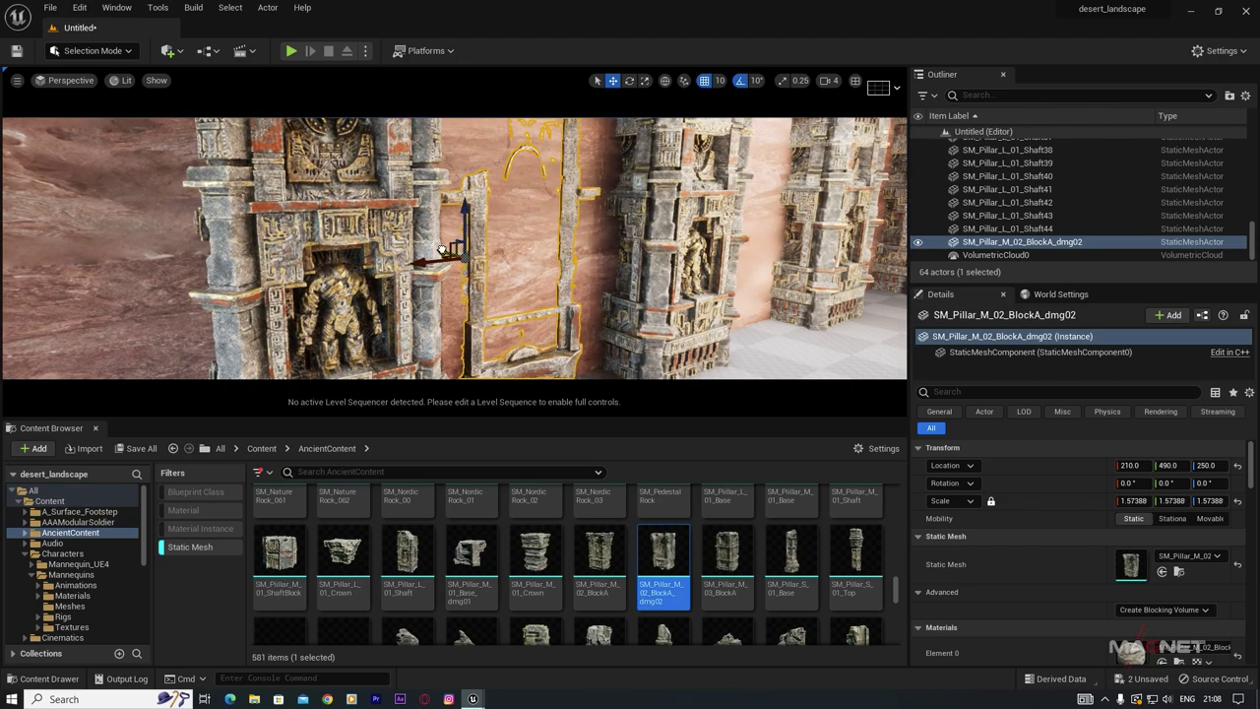
right_drag(593, 308, 559, 303)
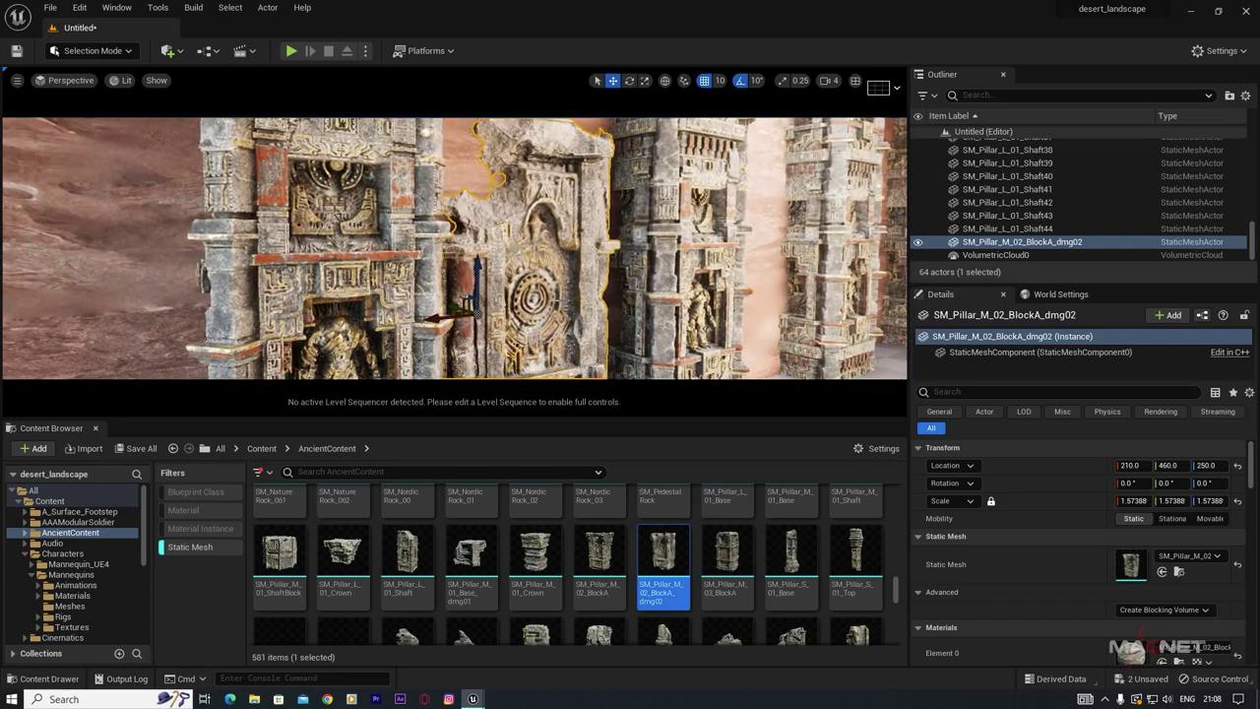
Step: Stack a copy of the damaged block at Z 590 and duplicate the pair into successive pillar gaps, reaching X -2100
right_drag(520, 239, 511, 182)
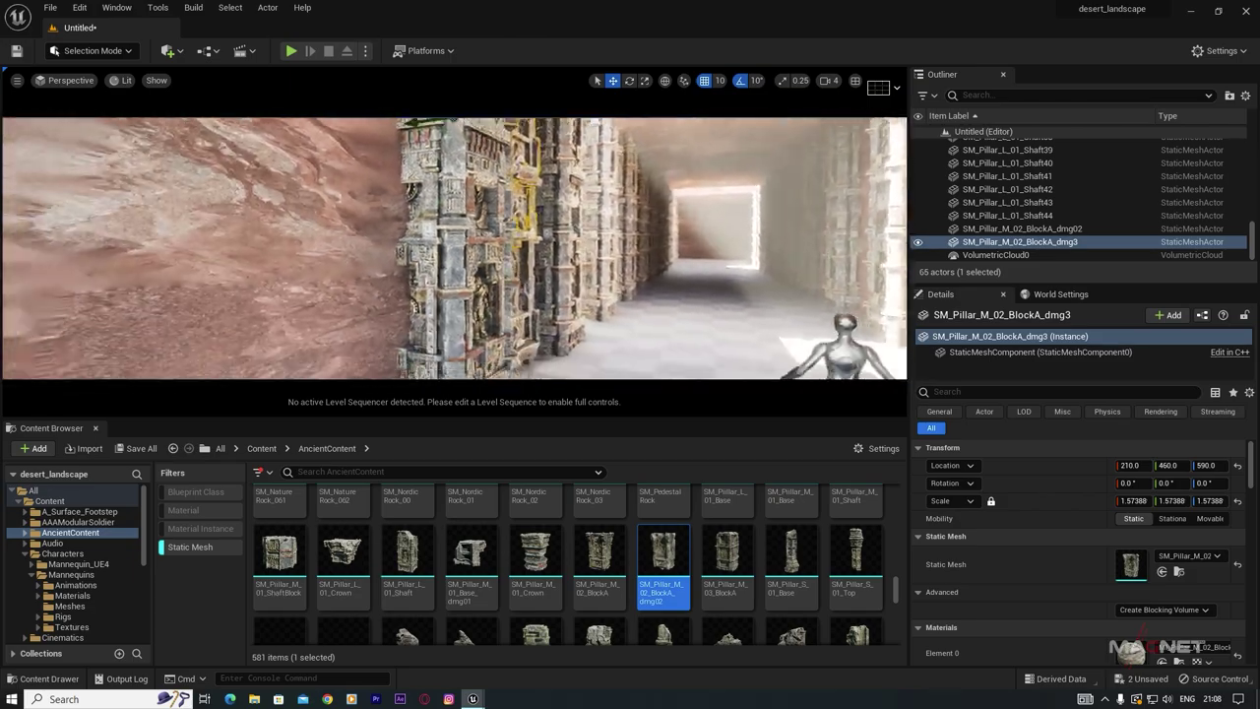
ctrl+click(446, 252)
right_drag(446, 252, 451, 252)
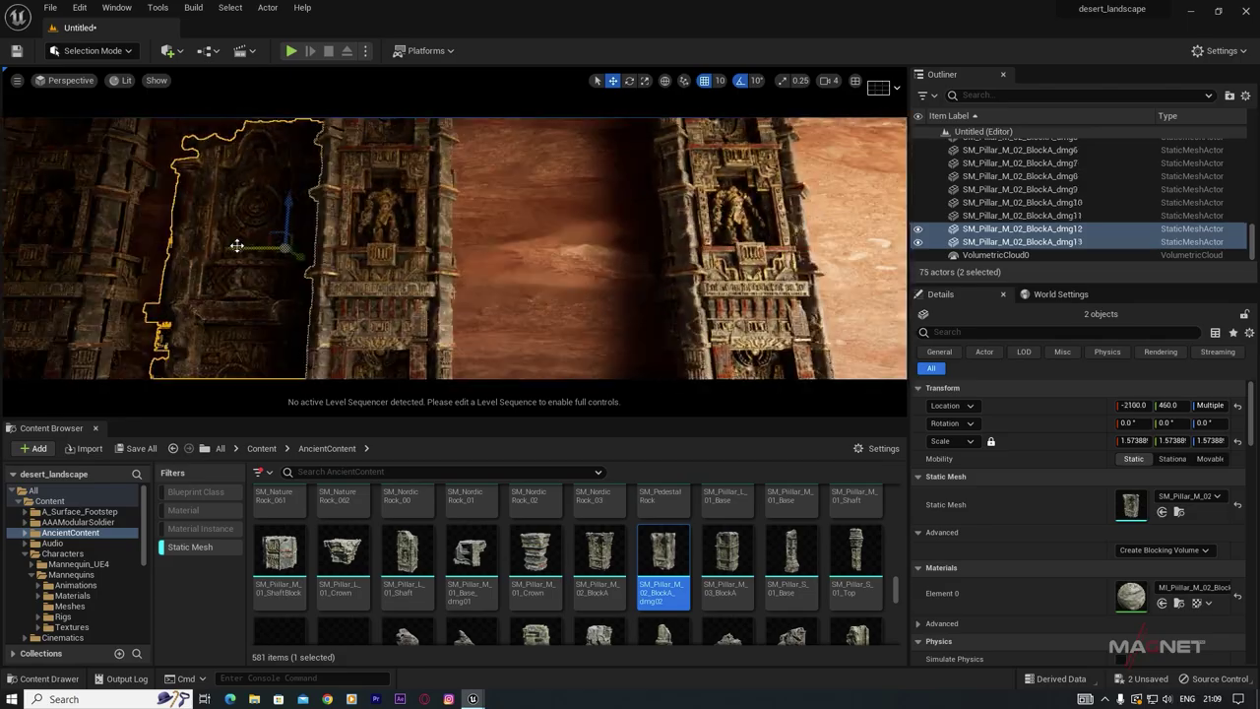
Step: Continue the damaged block pairs along the wall past X -3010 and duplicate 20 blocks to the opposite wall at Y -490
click(522, 271)
alt+drag(480, 306, 345, 306)
click(296, 305)
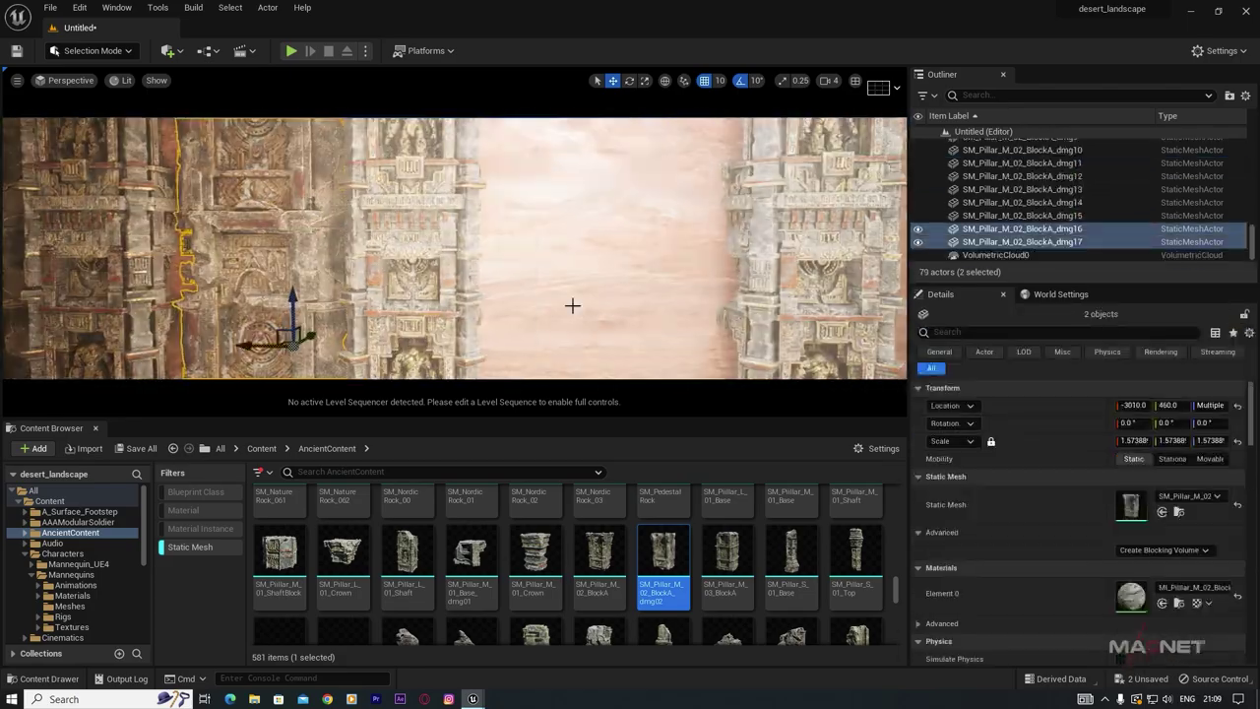
click(359, 256)
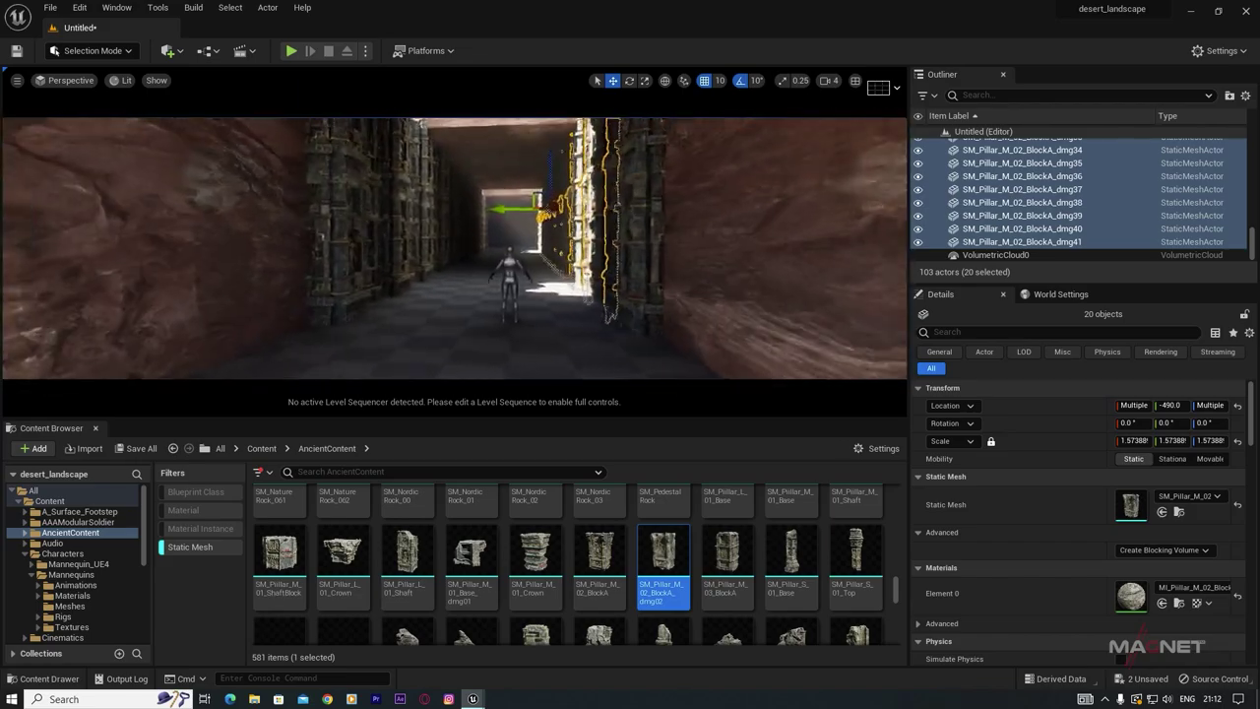
Step: Place SM_GateChunk_B below the corridor ceiling at X -2660, Y -40, Z 980, flipped 180° and scaled uniformly to about 5.627
key(w)
right_drag(478, 248, 489, 230)
click(477, 239)
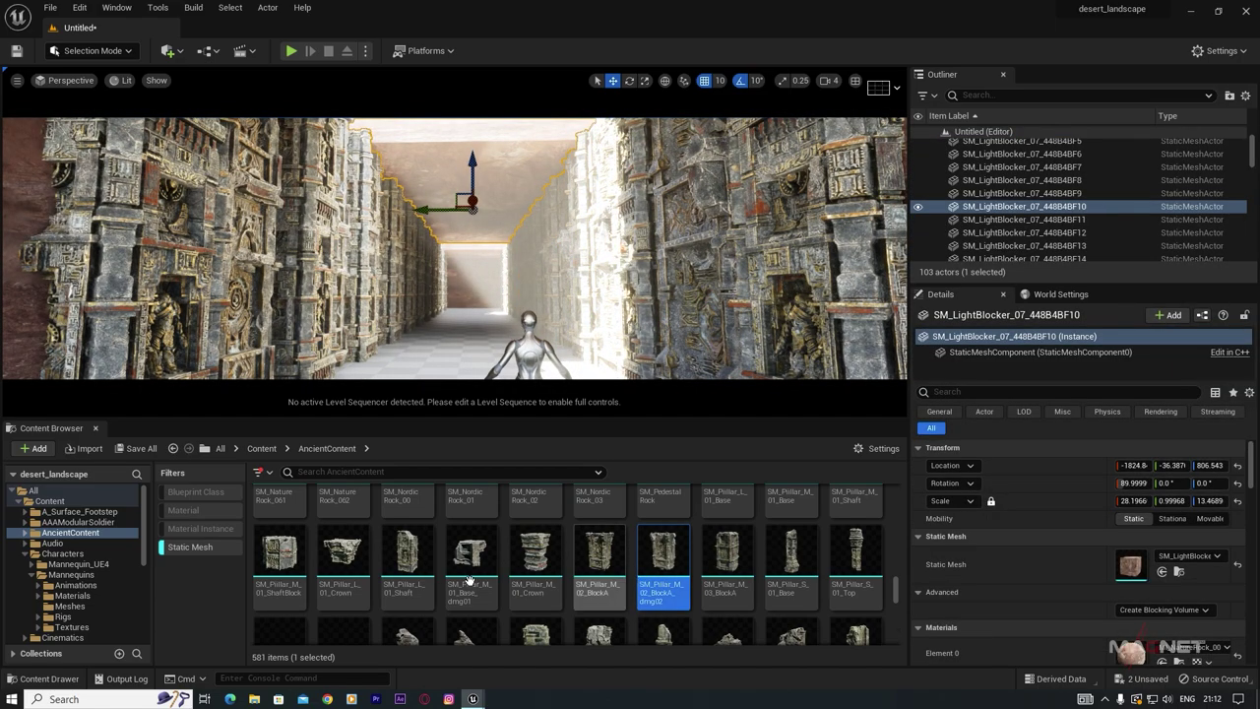
scroll(531, 587, up, 5)
scroll(668, 583, down, 1)
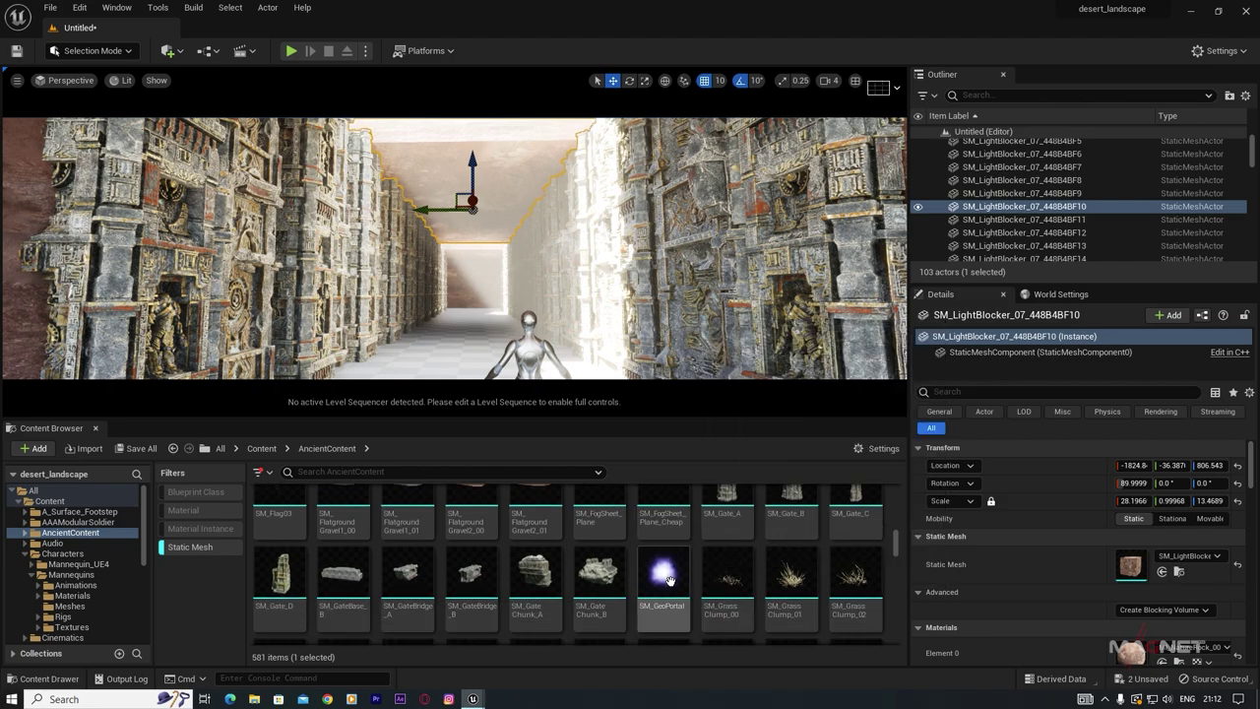
drag(604, 576, 474, 235)
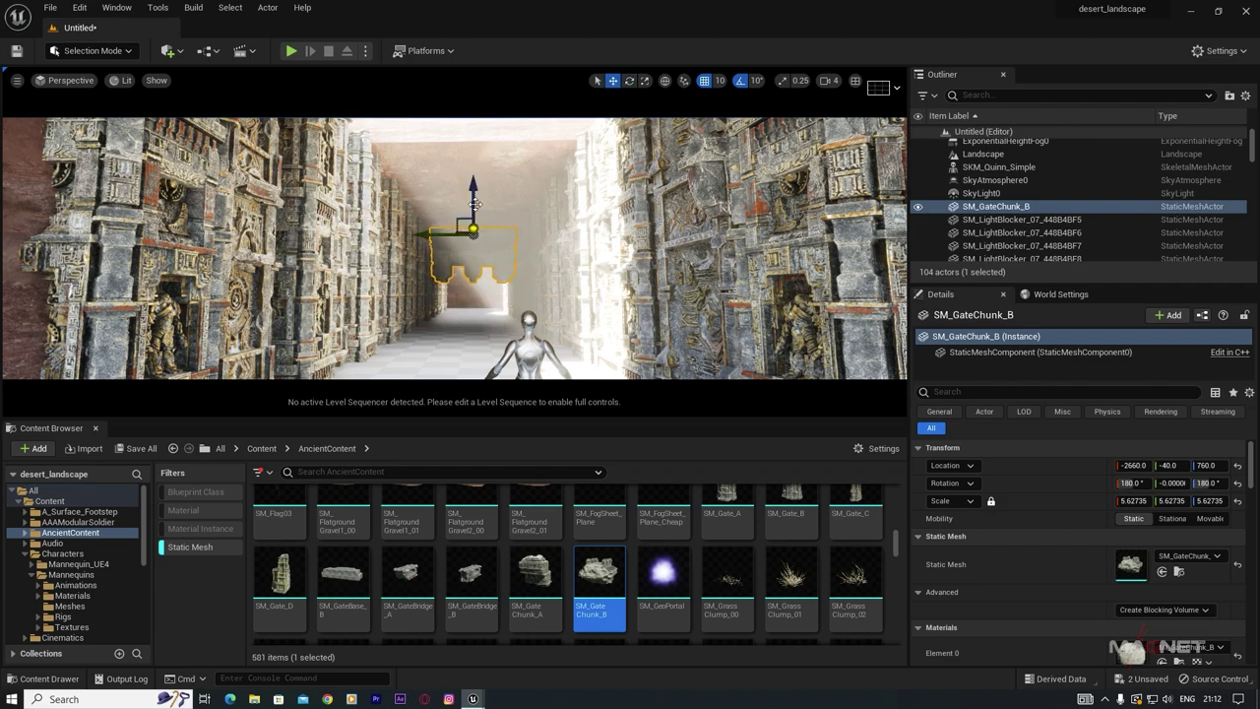
mouse_move(541, 263)
right_down()
mouse_move(538, 285)
mouse_move(541, 262)
right_up()
key(w)
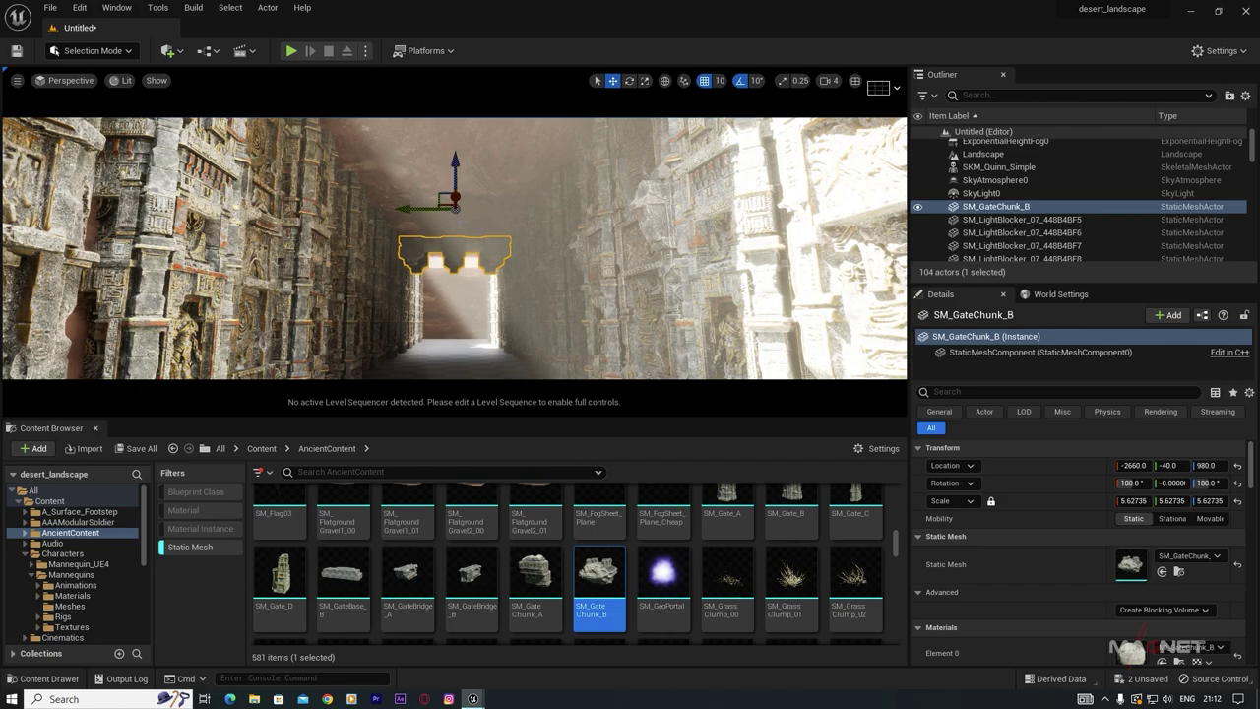
Step: Duplicate the gate chunk along the corridor ceiling at Y -40, Z 980, with copies at X -1960 and X -2970 among them
alt+drag(456, 201, 455, 194)
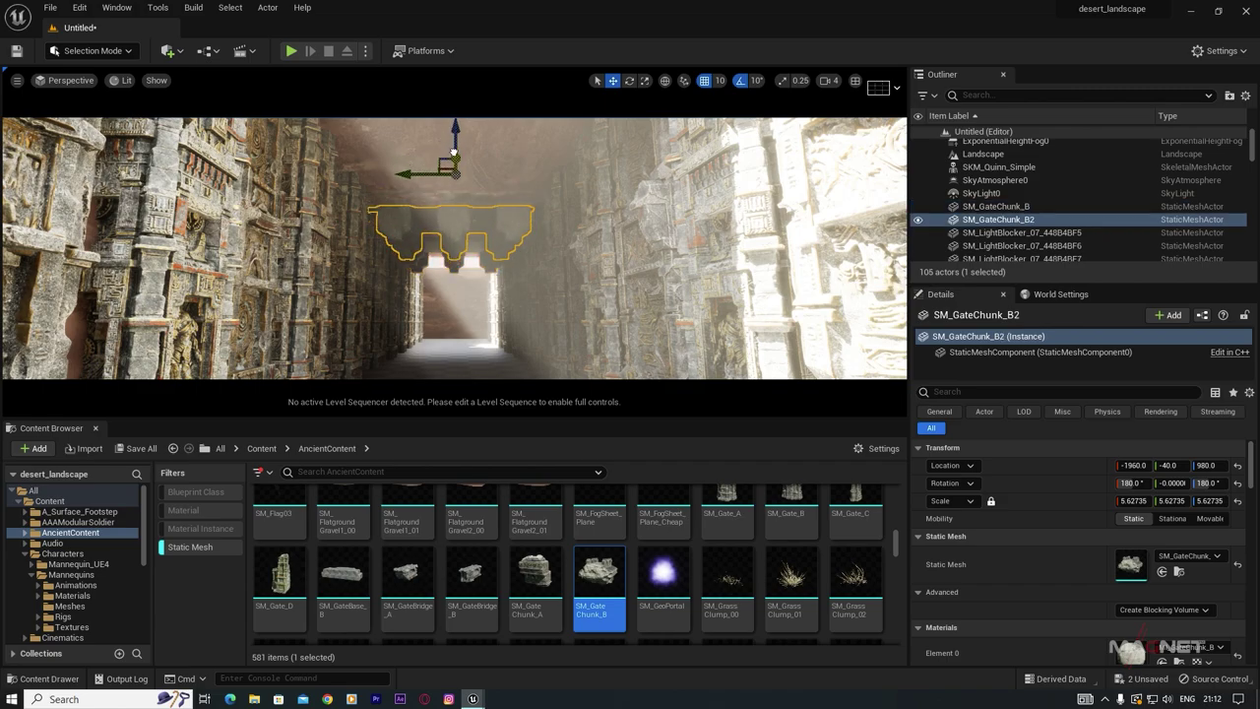
mouse_move(455, 263)
right_down()
mouse_move(531, 246)
mouse_move(455, 263)
right_up()
drag(454, 236, 467, 315)
right_drag(467, 295, 468, 266)
alt+drag(470, 177, 470, 133)
mouse_move(471, 263)
right_down()
mouse_move(532, 246)
mouse_move(455, 263)
right_up()
mouse_move(443, 162)
alt+mouse_down()
mouse_move(439, 142)
mouse_move(443, 167)
alt+mouse_up()
right_drag(455, 246, 464, 275)
alt+drag(468, 266, 460, 312)
right_drag(460, 312, 455, 263)
click(453, 286)
alt+drag(444, 207, 450, 164)
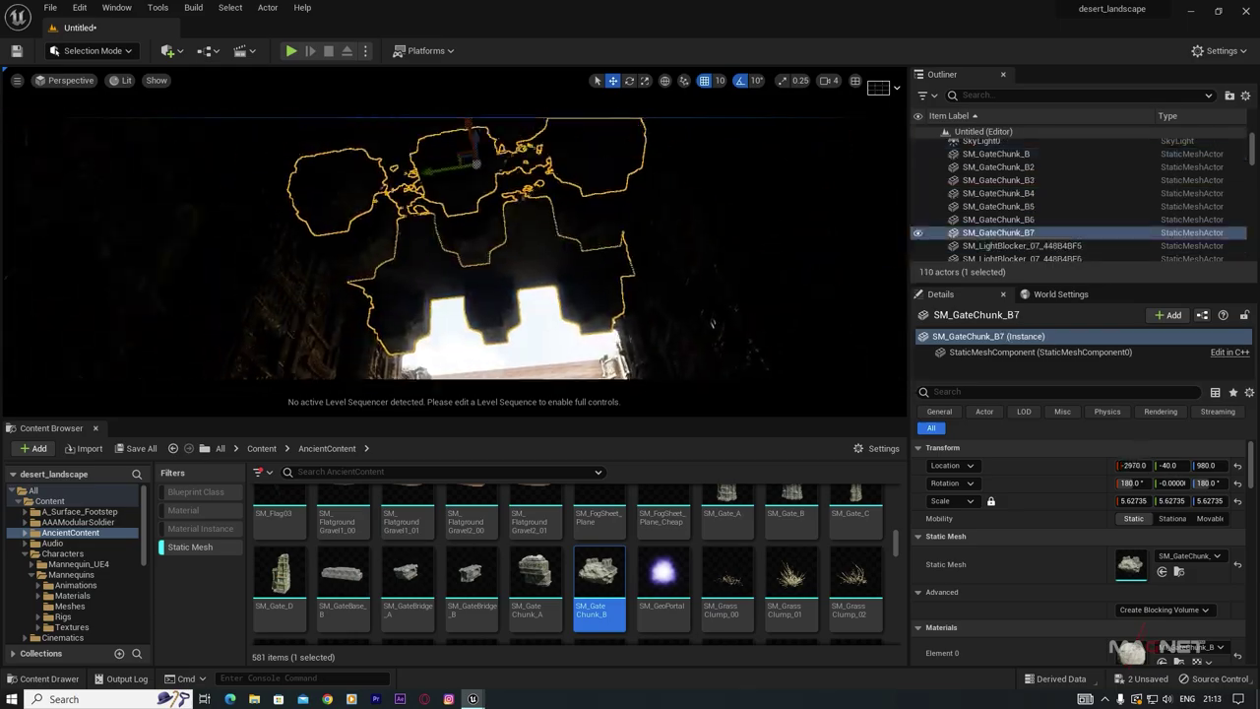
Step: Undo the last change and add another gate chunk copy farther down the ceiling at X -4100
right_drag(450, 163, 499, 208)
key(ctrl+z)
mouse_move(498, 208)
alt+mouse_down()
mouse_move(514, 195)
mouse_move(515, 209)
alt+mouse_up()
right_drag(515, 209, 492, 257)
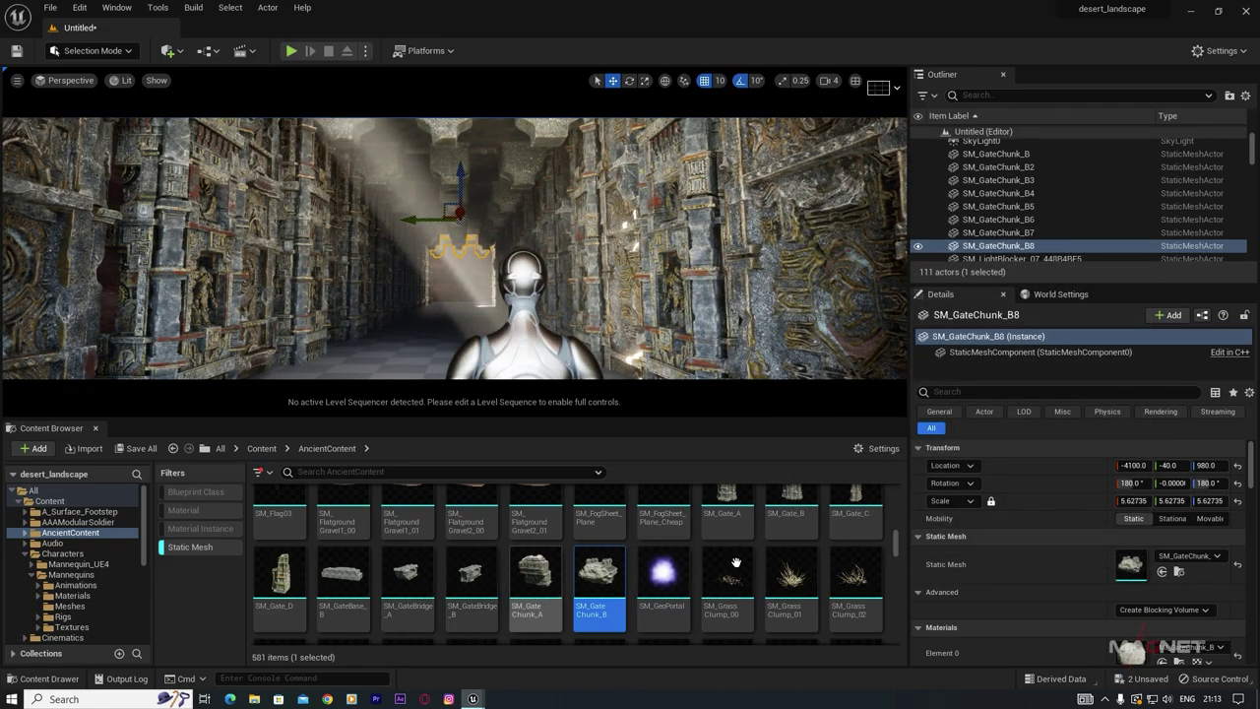
Step: Place SM_Gate_A beside the pillar wall at X -1200, Y 340, Z 410 and duplicate it to X -670, Y 620
scroll(817, 546, up, 1)
scroll(715, 547, up, 1)
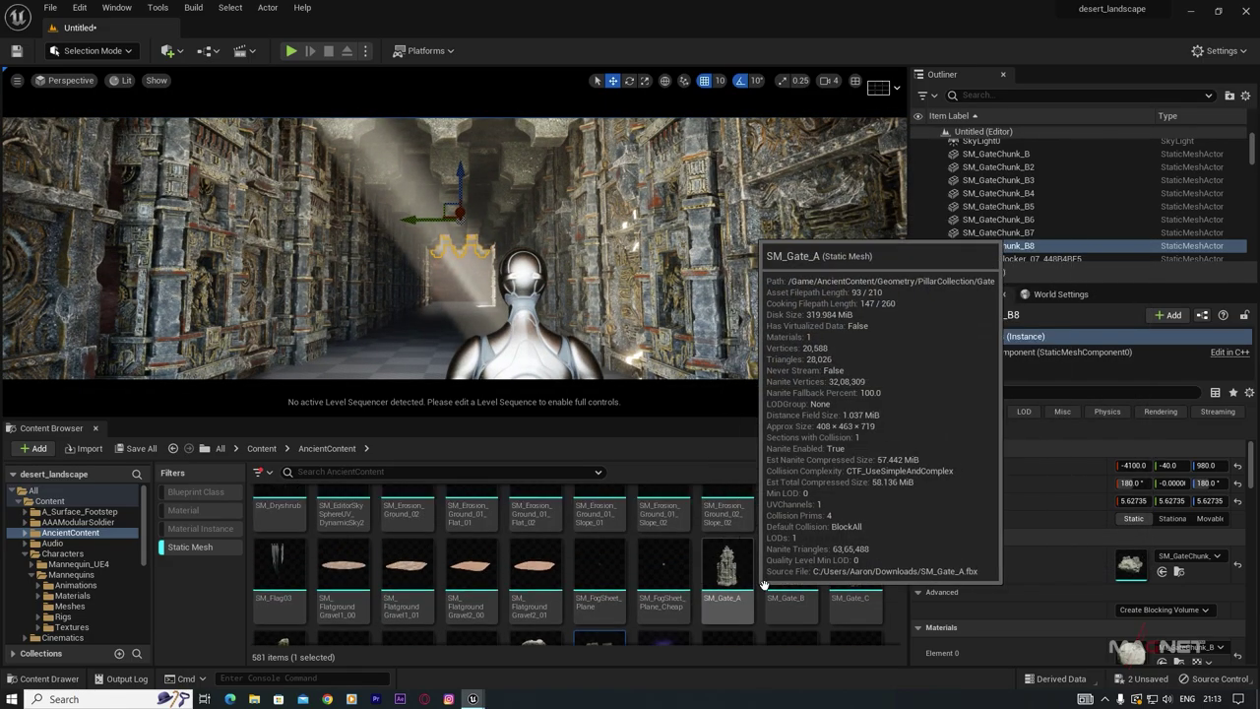
click(709, 548)
drag(709, 548, 367, 263)
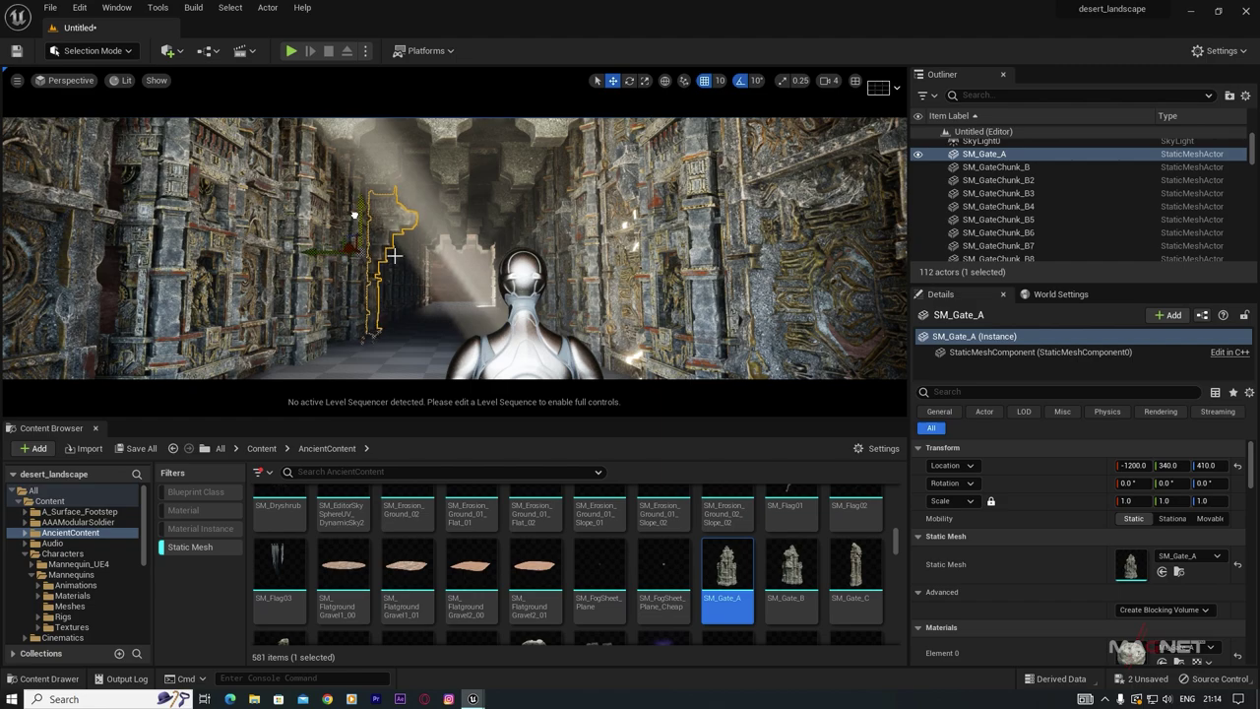
alt+drag(349, 251, 332, 246)
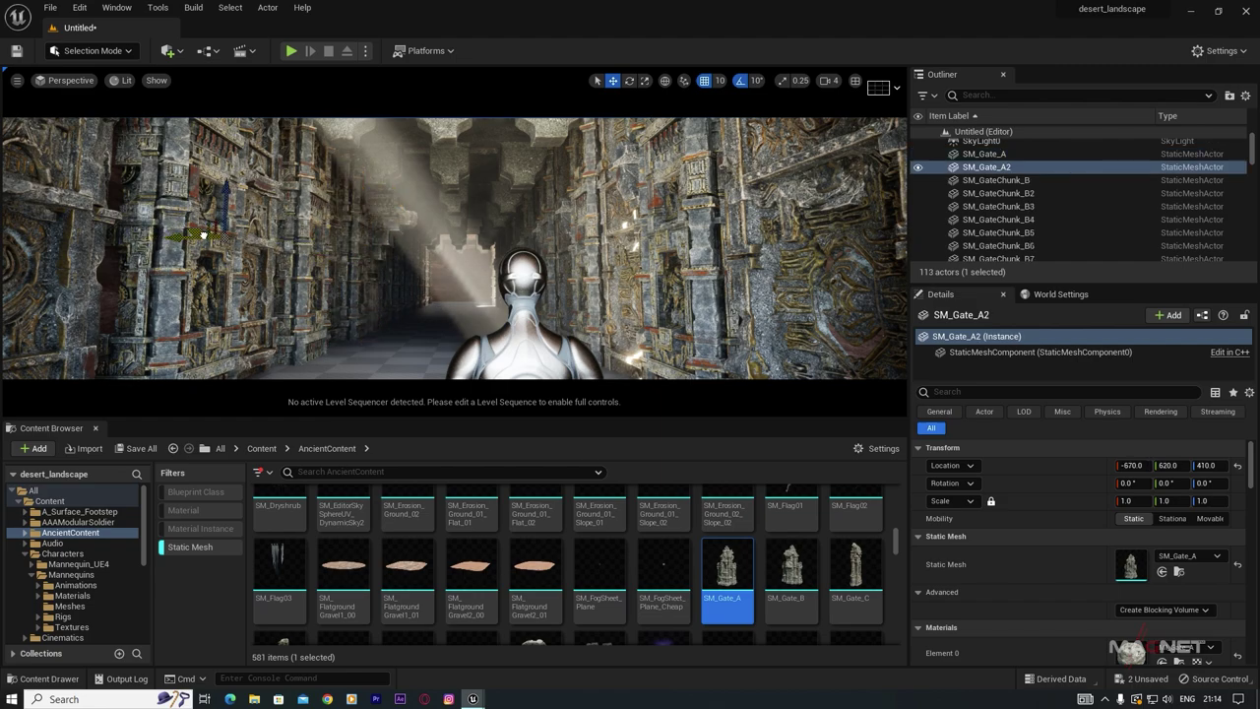
Step: Set another SM_Gate_A copy at the corridor's far end, scaled uniformly to about 1.823, at X -5180, Y 10, Z 420
alt+drag(235, 232, 325, 229)
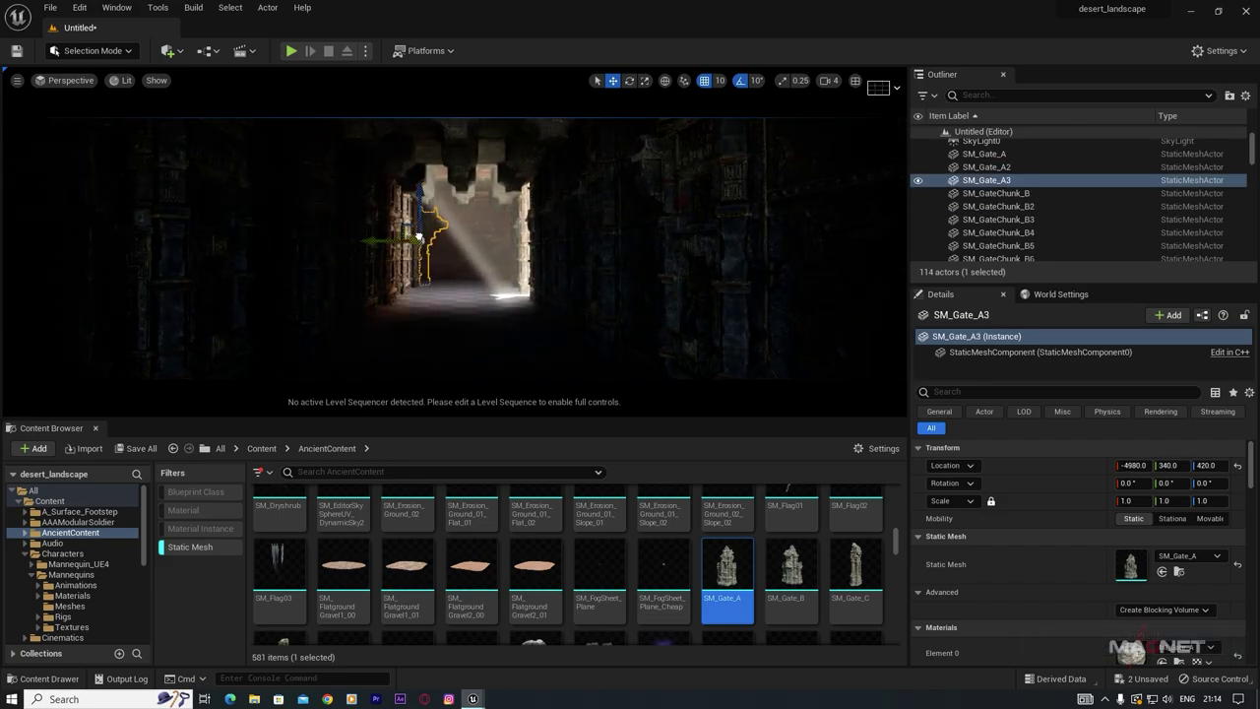
key(w)
mouse_move(451, 297)
right_down()
mouse_move(461, 317)
mouse_move(441, 293)
right_up()
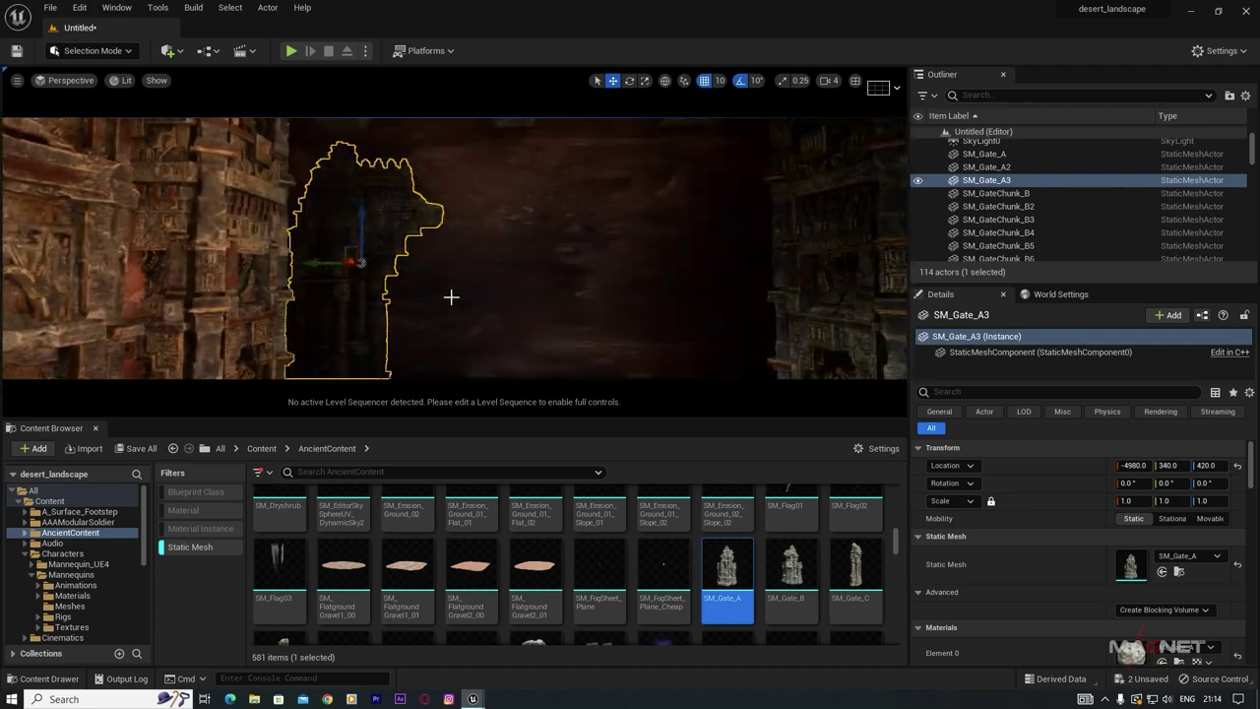
drag(309, 265, 581, 342)
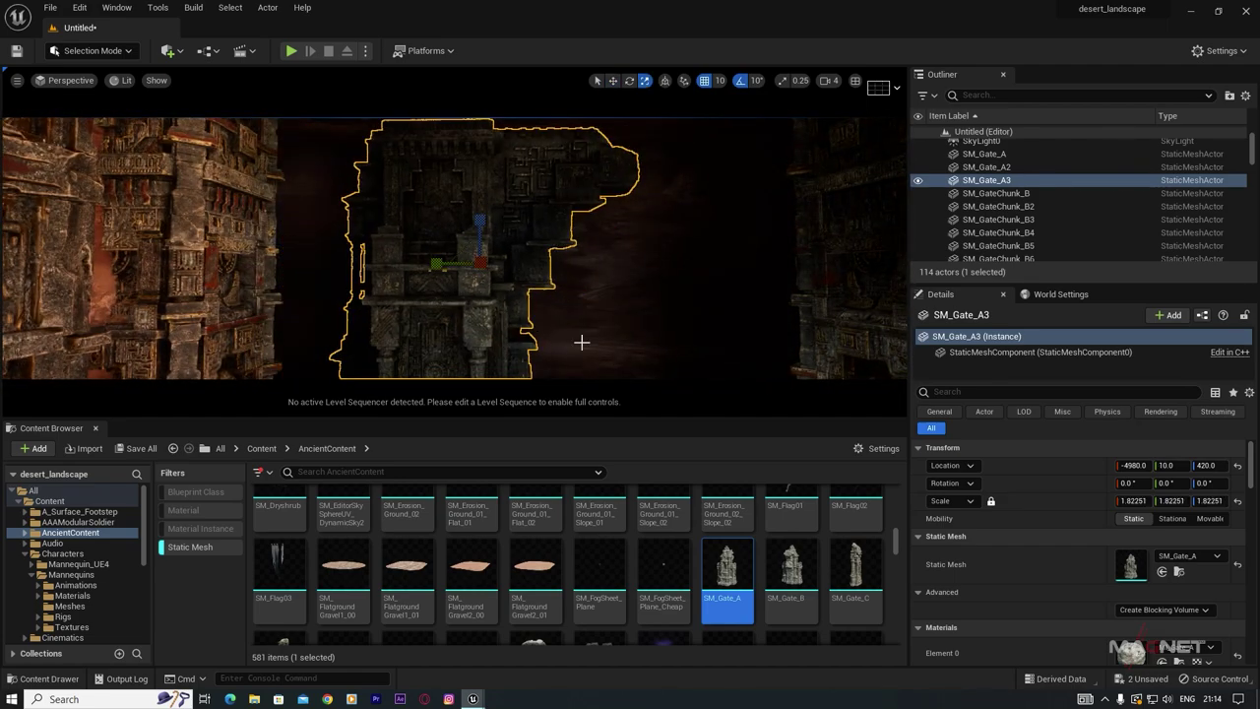
alt+drag(479, 246, 401, 237)
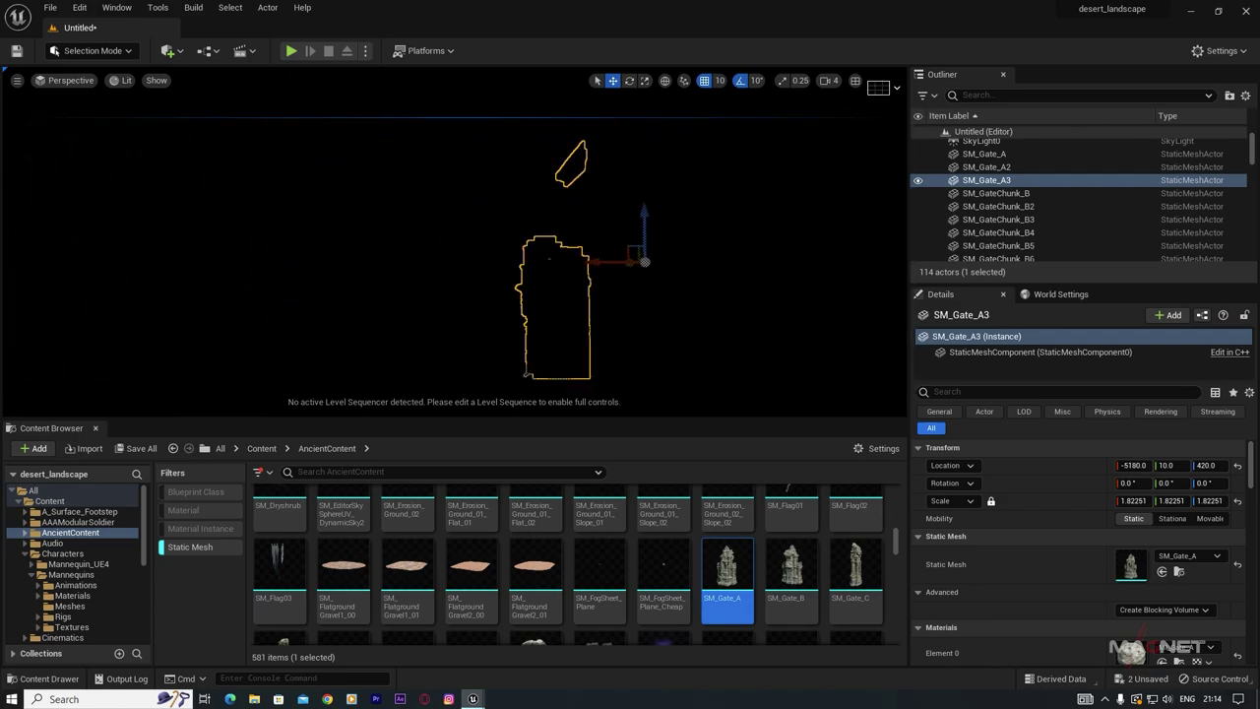
right_drag(399, 319, 423, 319)
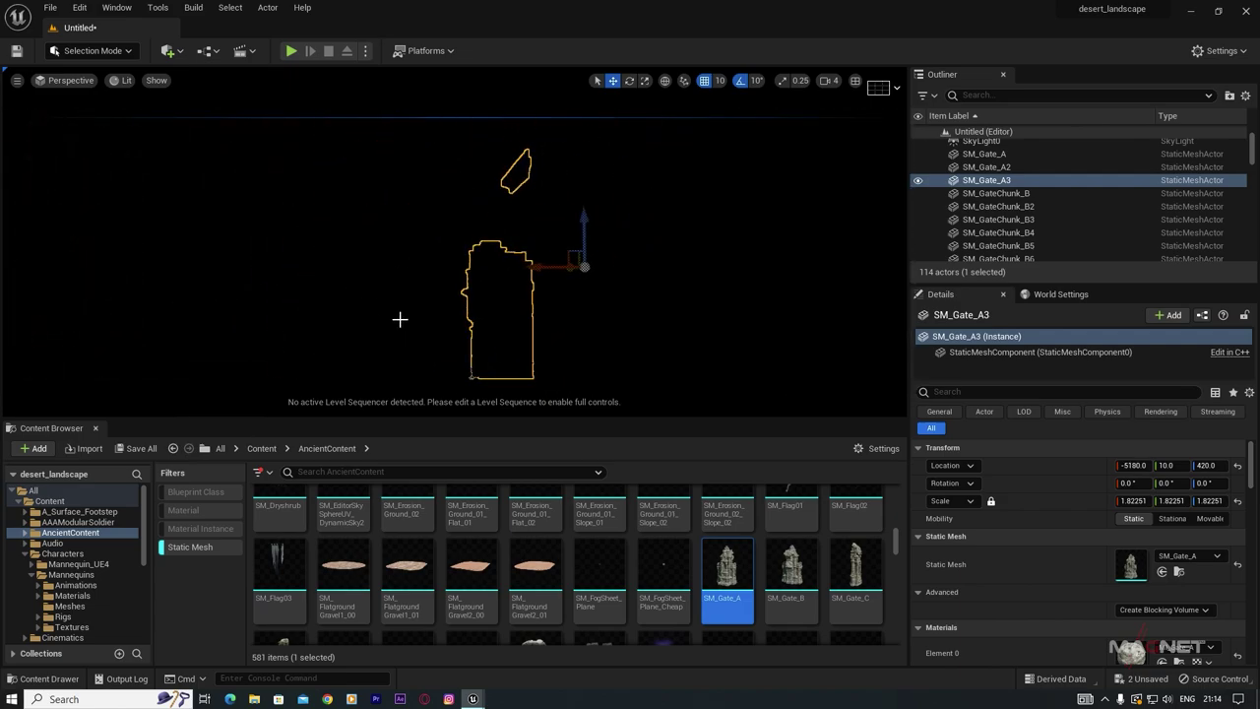
Step: Add a point light near the far end of the corridor at X -4620, Y 410, Z 450
click(171, 51)
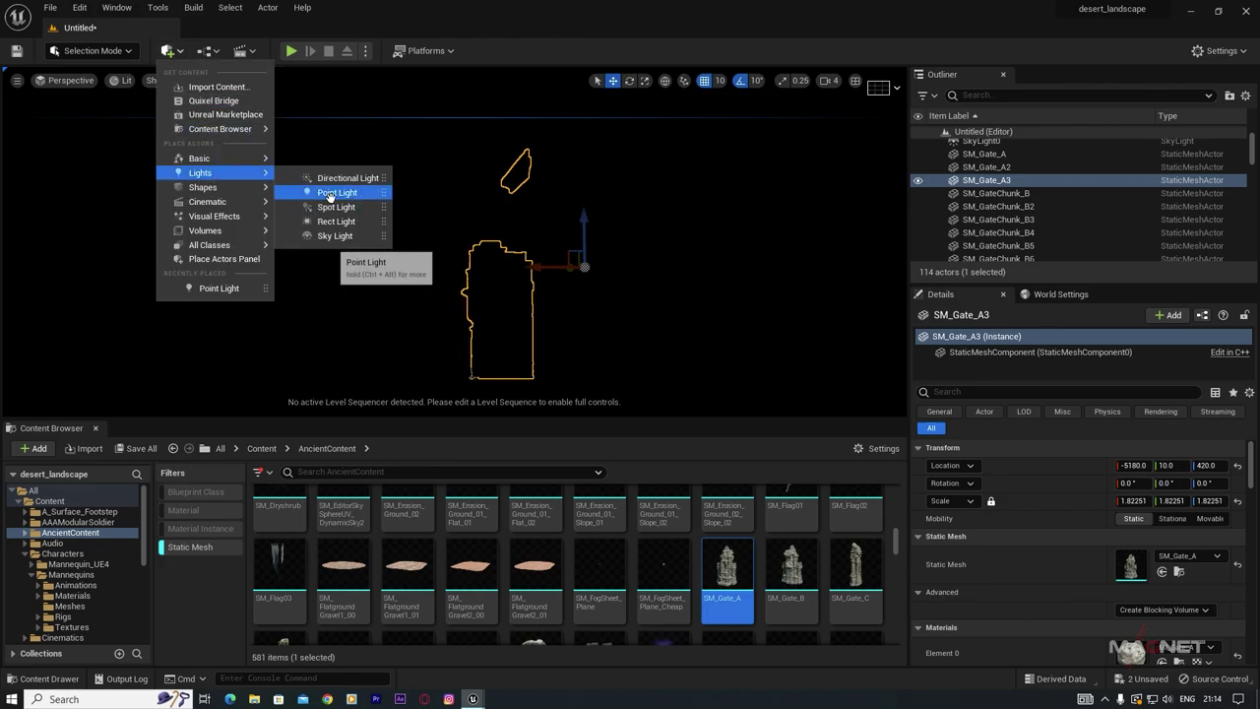
click(330, 194)
mouse_move(398, 245)
mouse_down()
mouse_move(328, 245)
mouse_move(399, 258)
mouse_up()
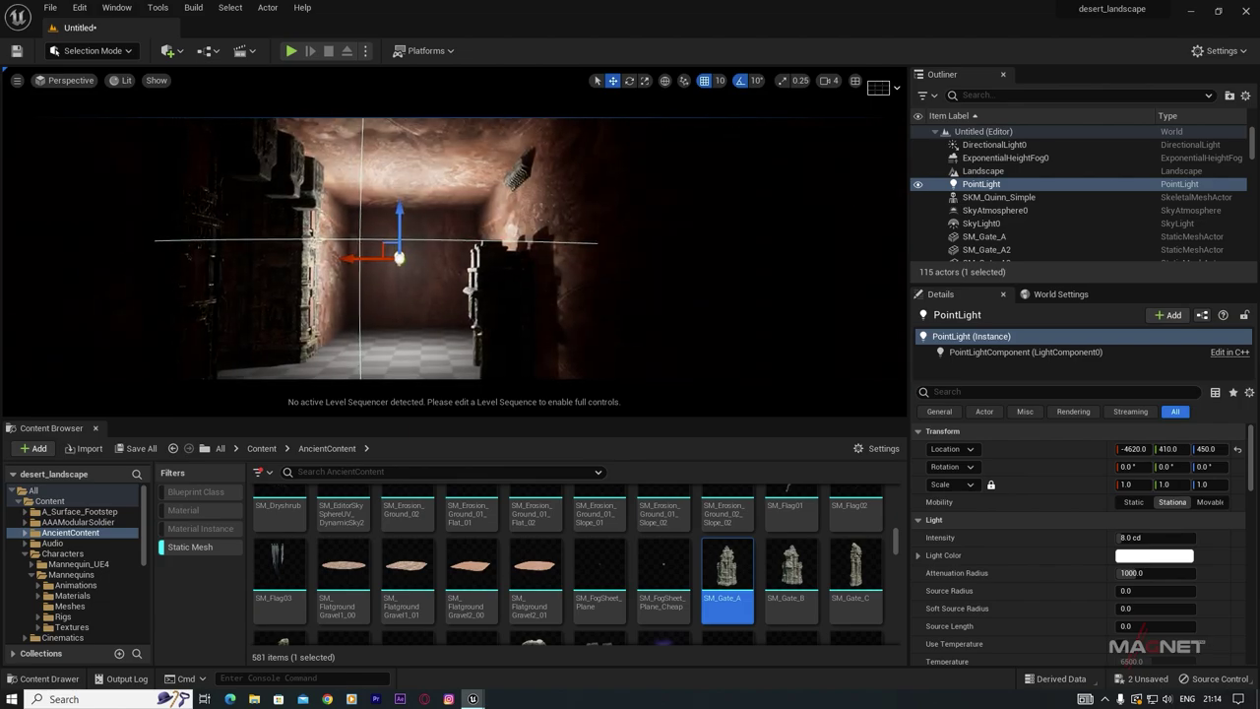
right_drag(399, 258, 270, 285)
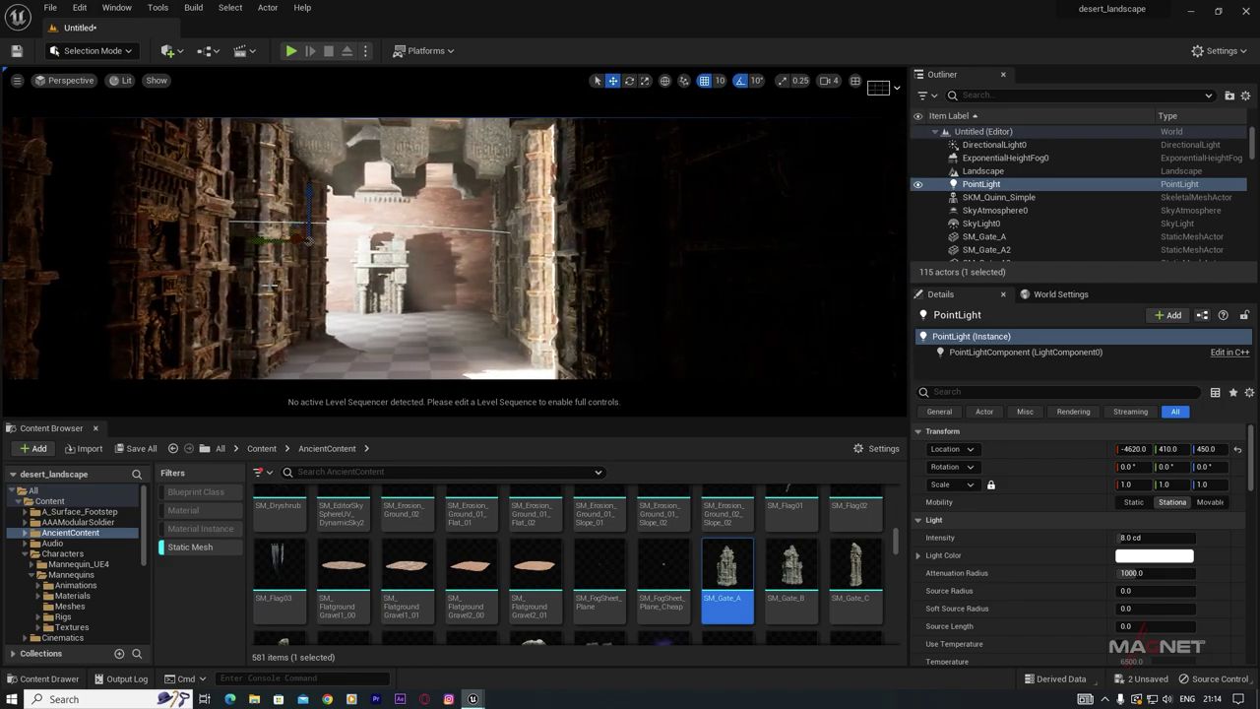
Step: Set the point light's colour to light blue, sRGB hex 59CEFF
click(1139, 559)
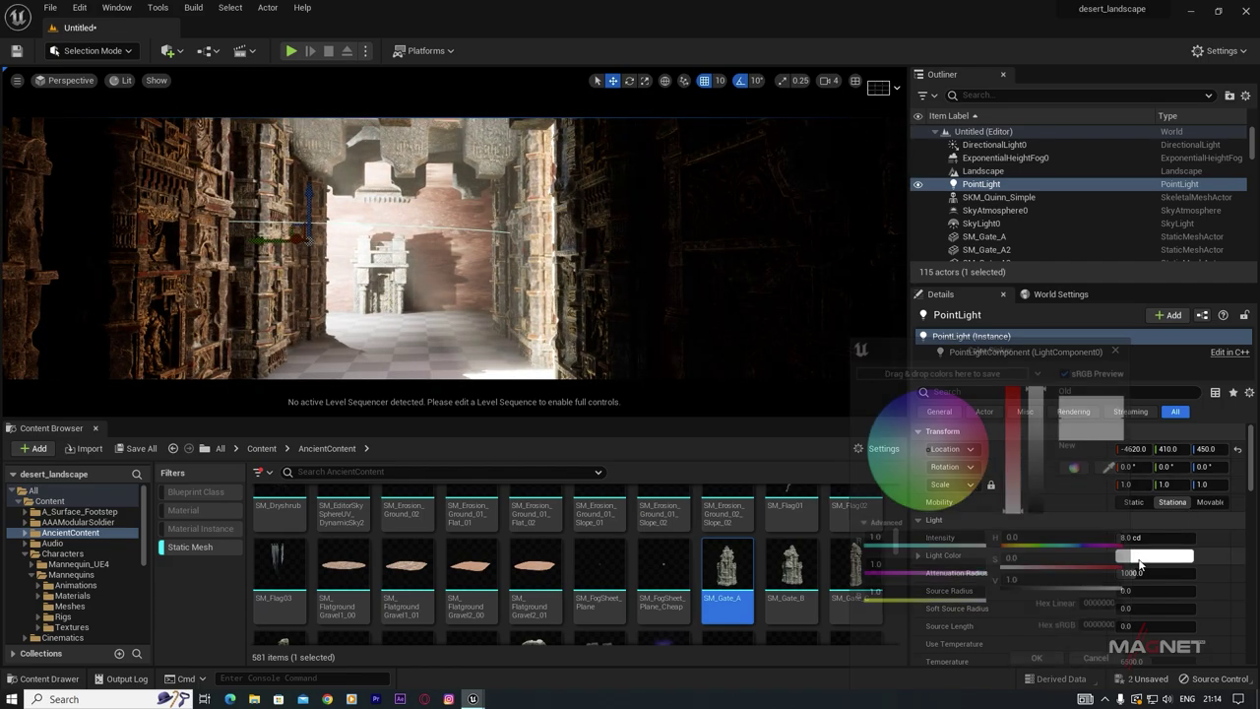
drag(919, 463, 880, 433)
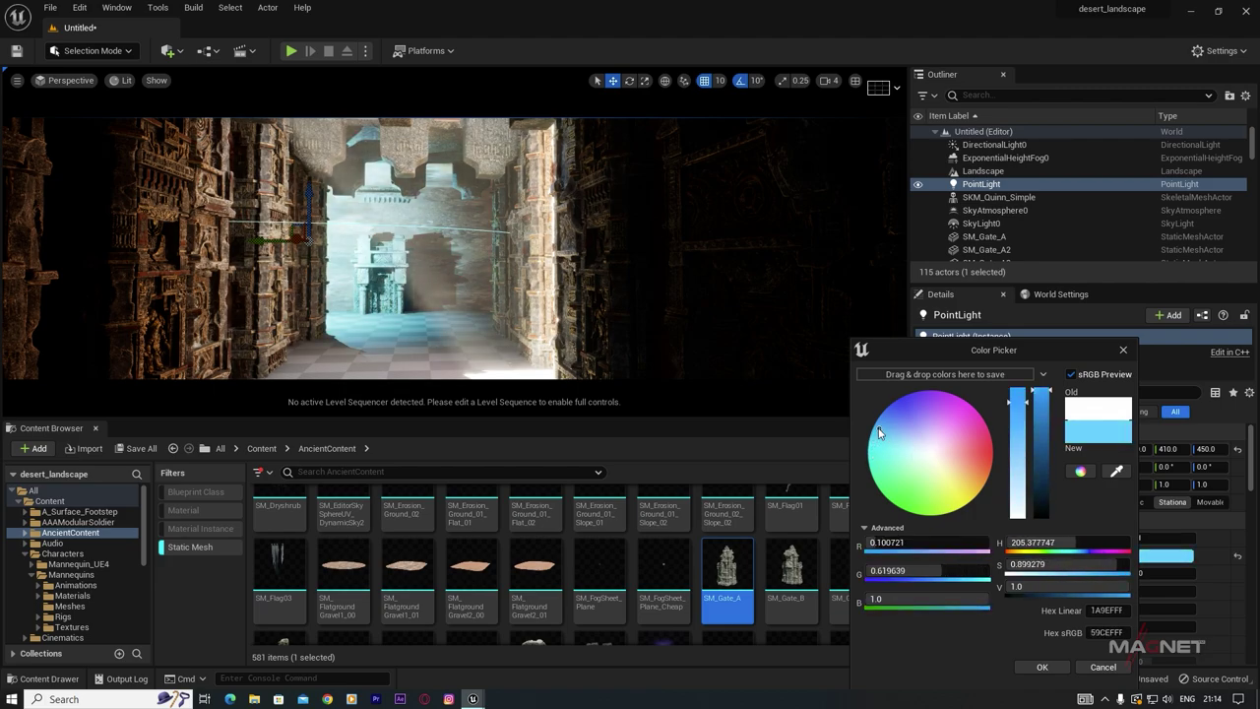
click(1042, 668)
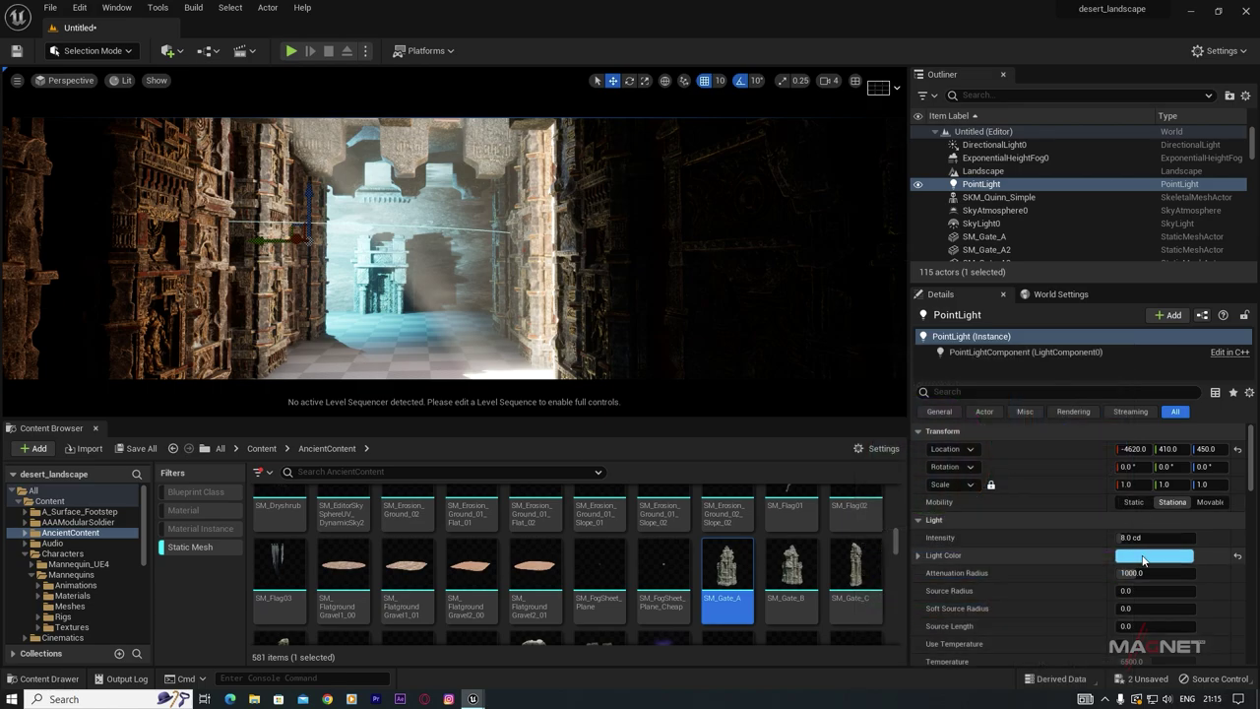
Step: Set the point light's intensity to about 13.49 cd, attenuation radius to about 1866 and volumetric scattering intensity to 4.0
drag(1129, 539, 1130, 540)
scroll(1048, 601, down, 3)
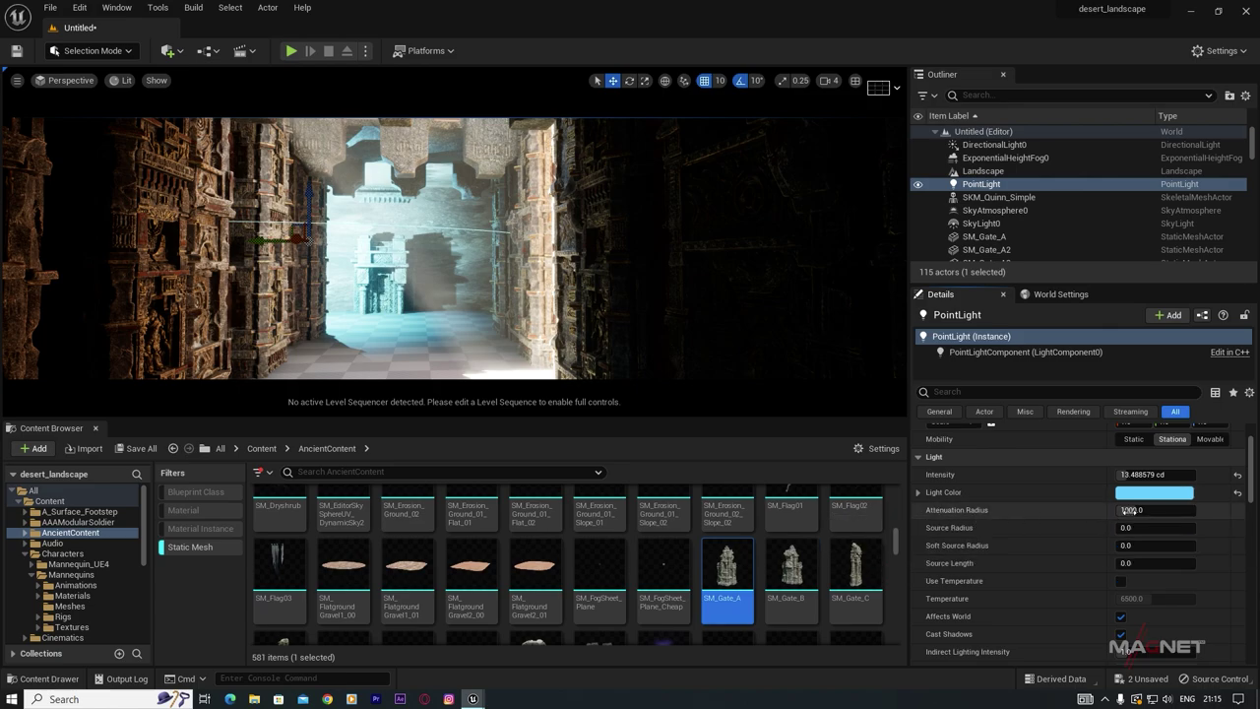
drag(1136, 510, 1150, 510)
scroll(512, 272, down, 5)
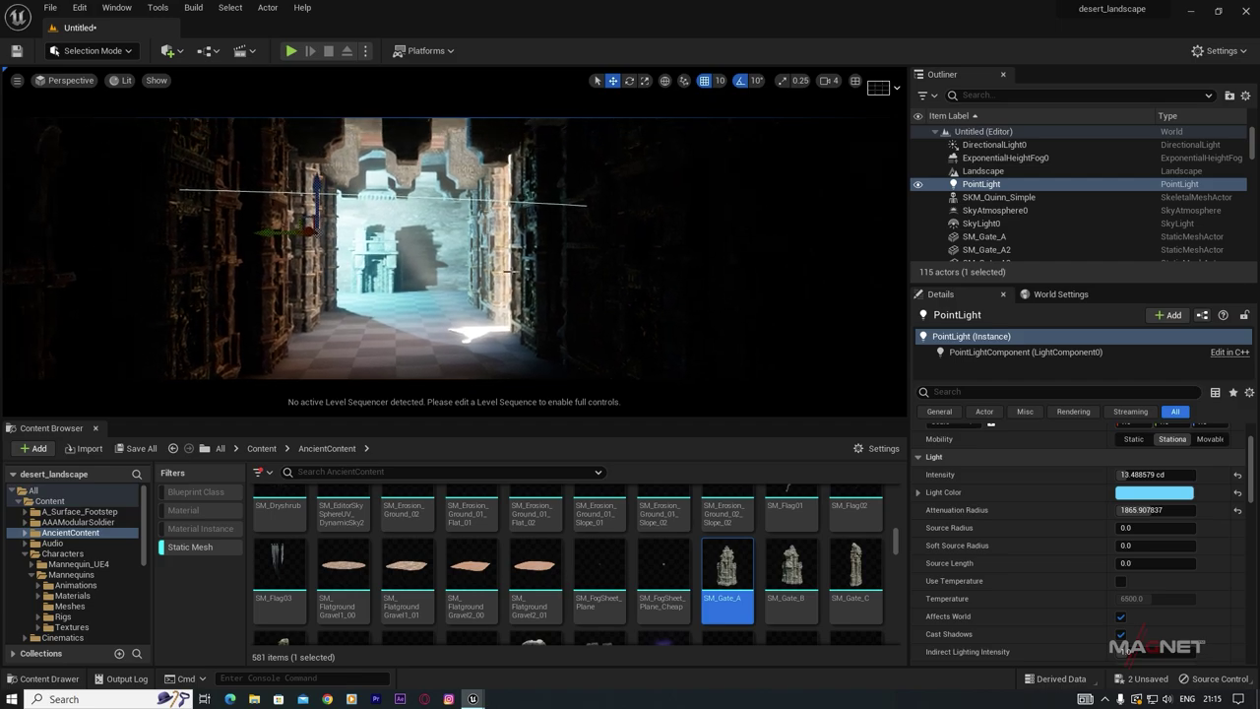
scroll(1002, 588, down, 2)
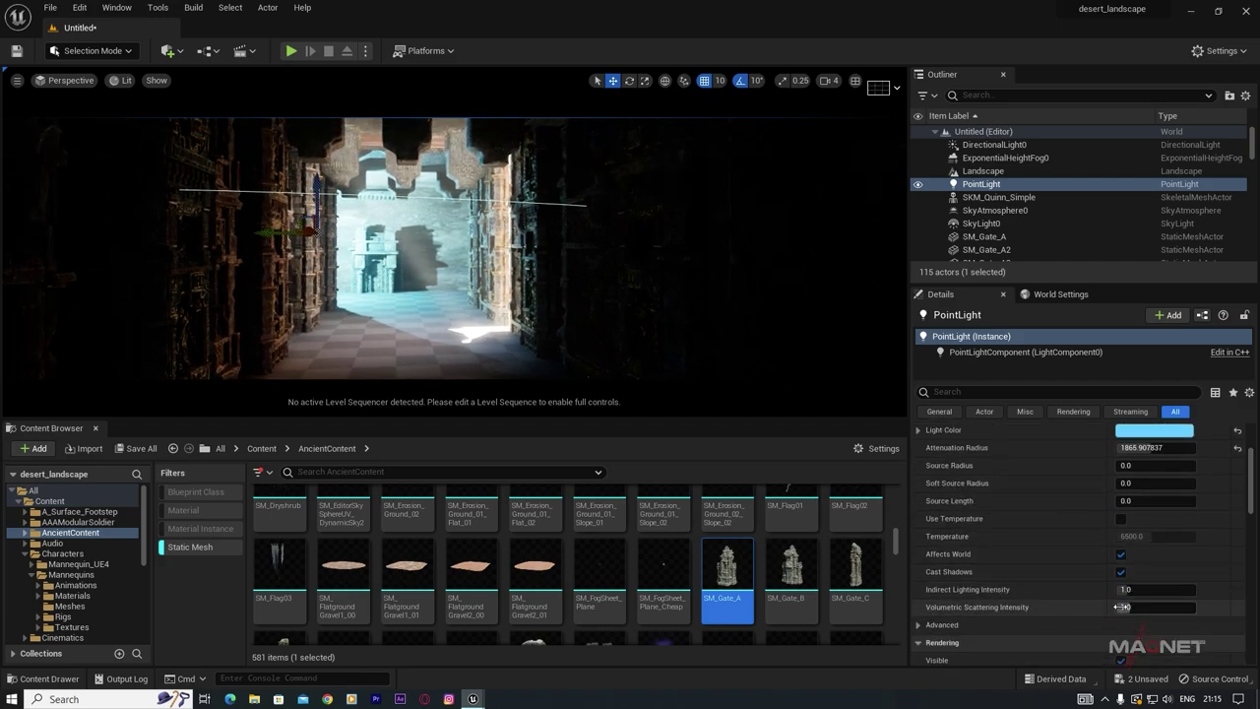
drag(1125, 607, 1191, 608)
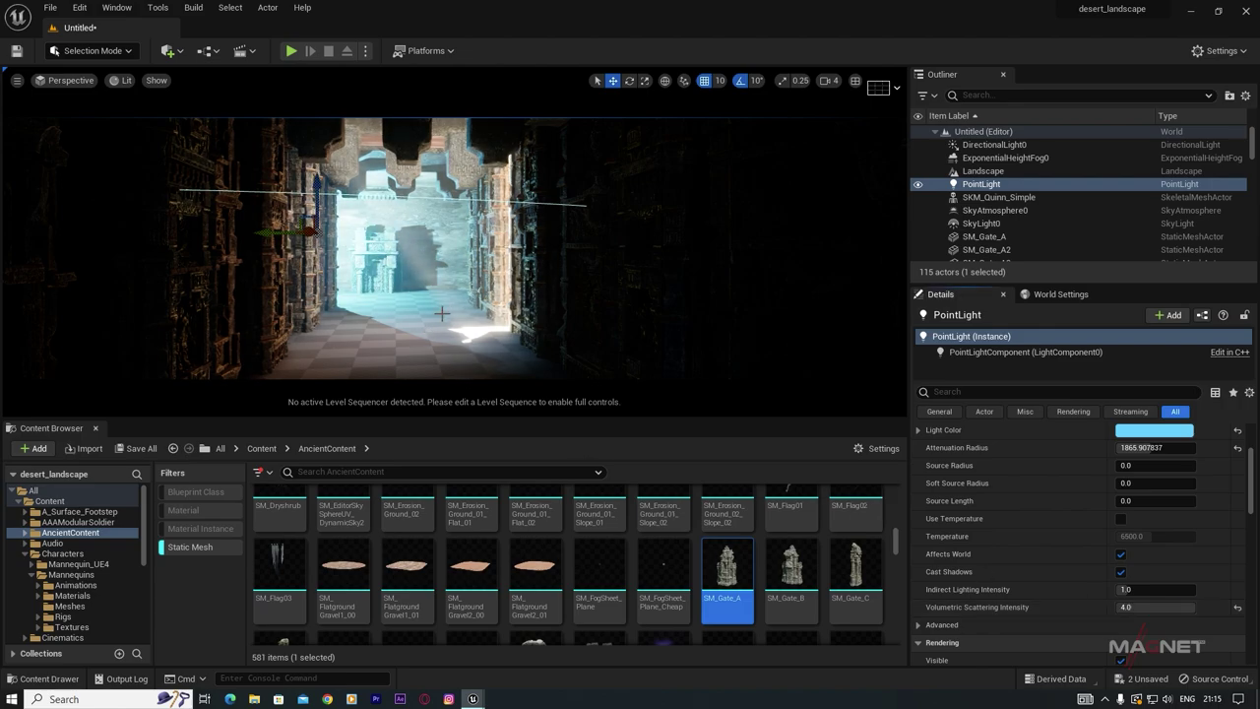
Step: Filter the level's actors by "fog" to find the height fog
right_drag(442, 313, 429, 268)
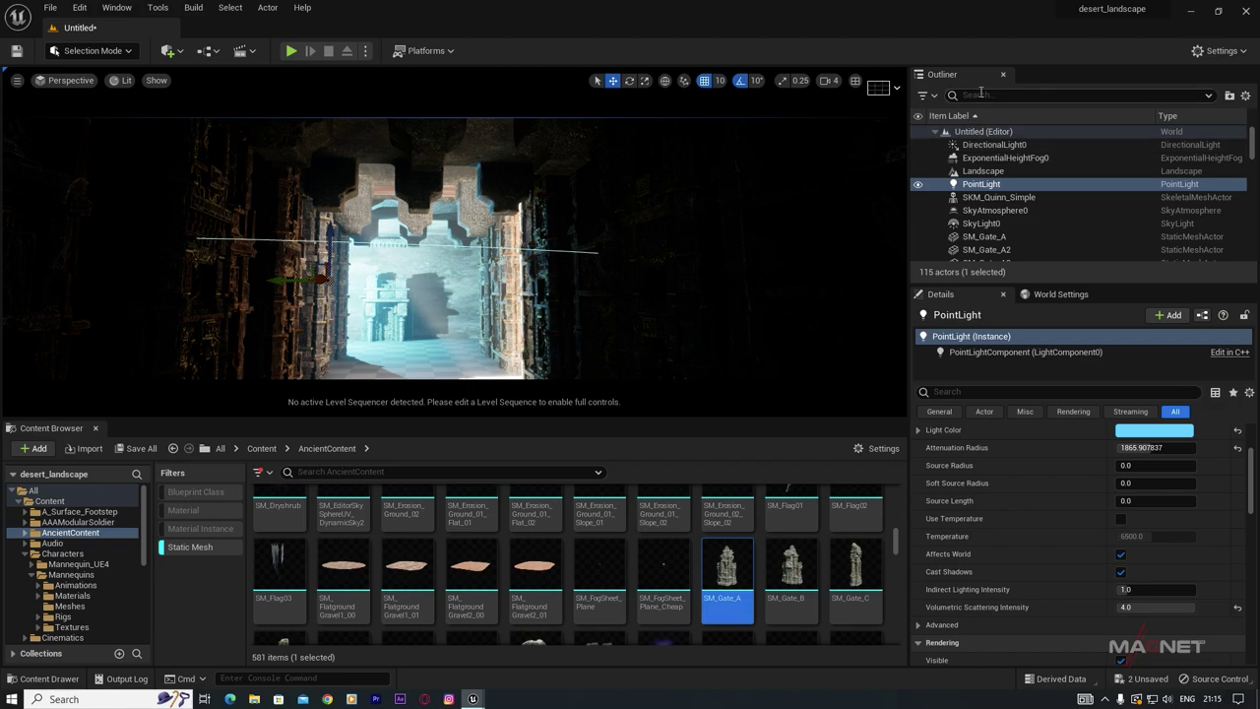
click(996, 96)
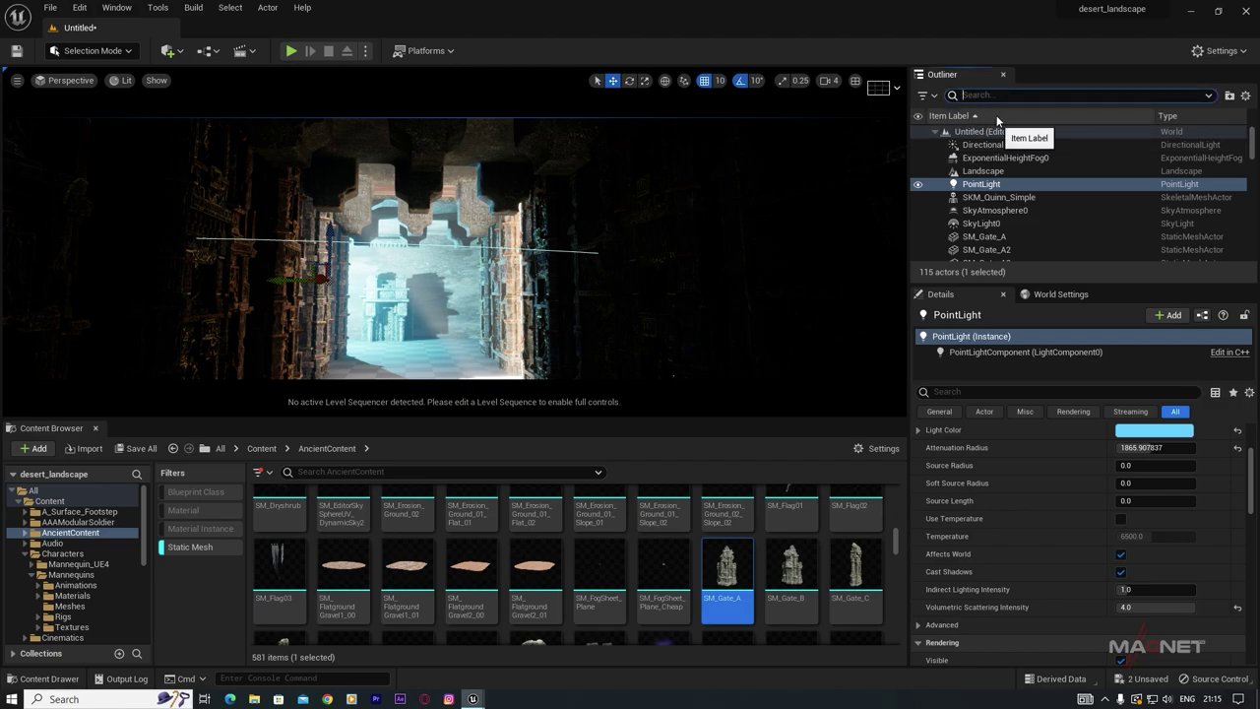
text(fog)
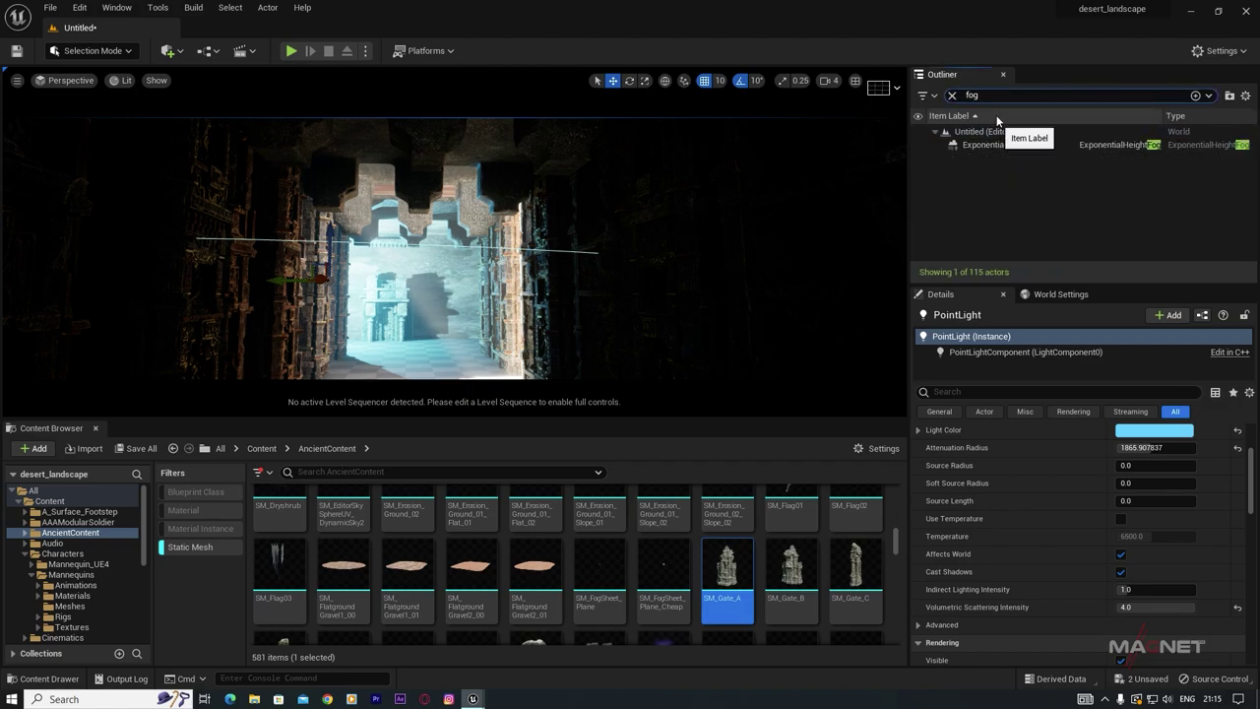
Step: Set the exponential height fog's fog density to 0.05
click(992, 144)
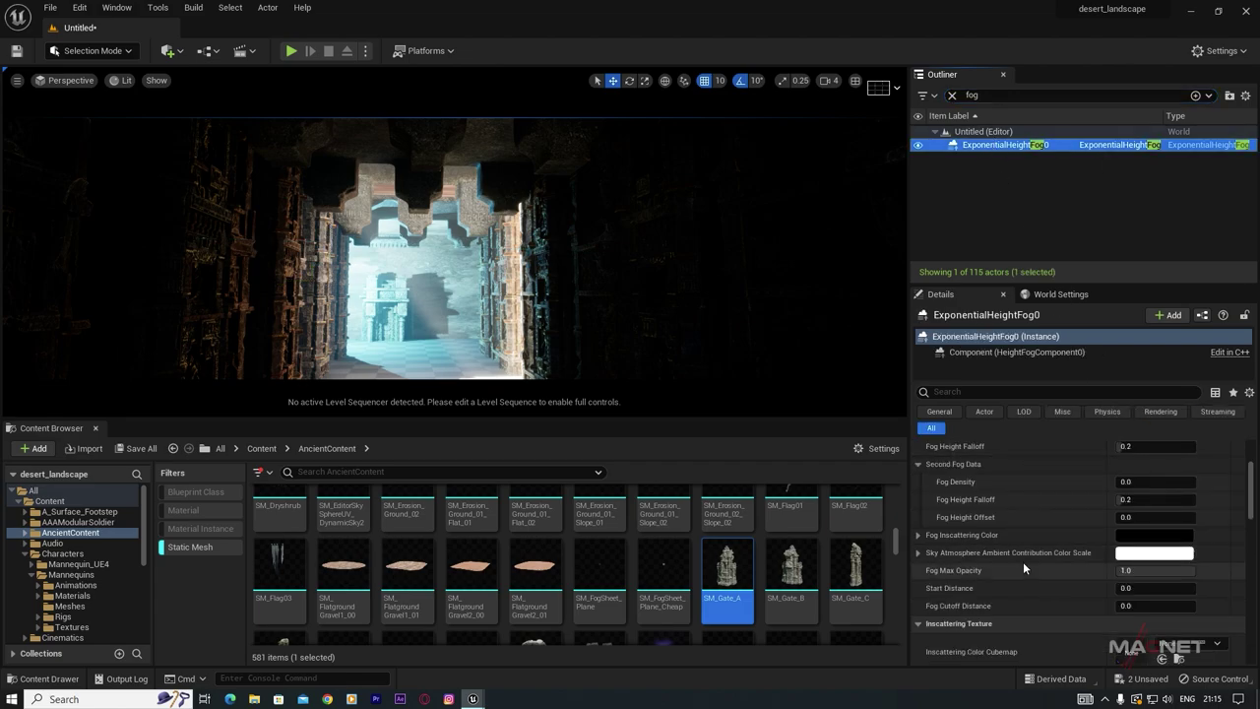
scroll(1005, 483, up, 2)
click(1129, 471)
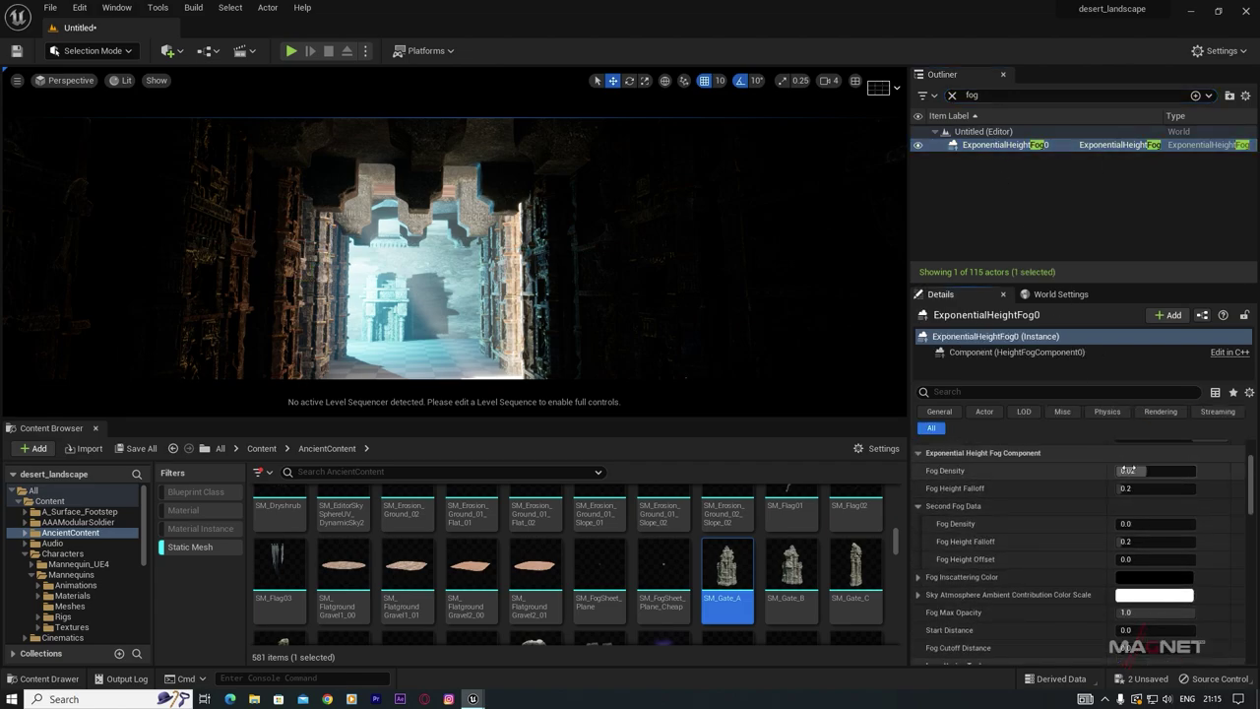
text(0.05)
key(Return)
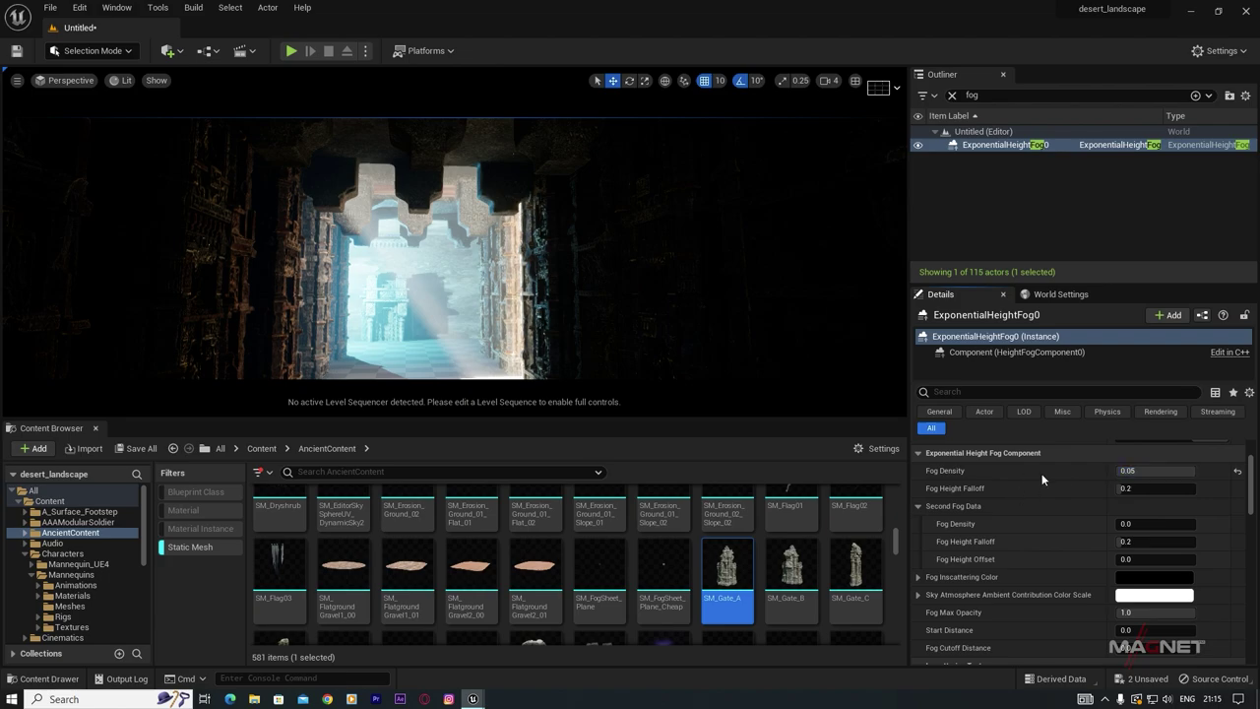
Step: Rotate the directional sunlight so its shaft falls through the ceiling gap into the hall in front of the character
key(s)
mouse_move(438, 295)
right_down()
mouse_move(436, 333)
mouse_move(551, 329)
mouse_move(576, 305)
mouse_move(442, 293)
right_up()
key(w)
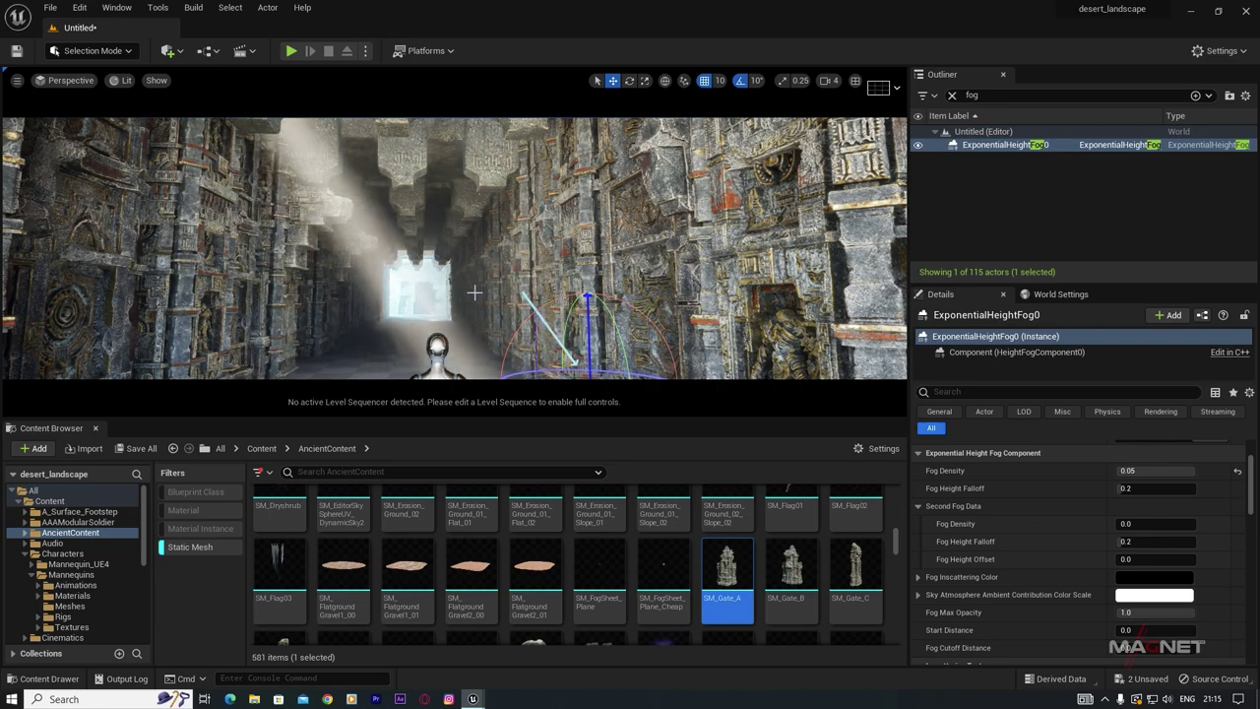
key(ctrl+l)
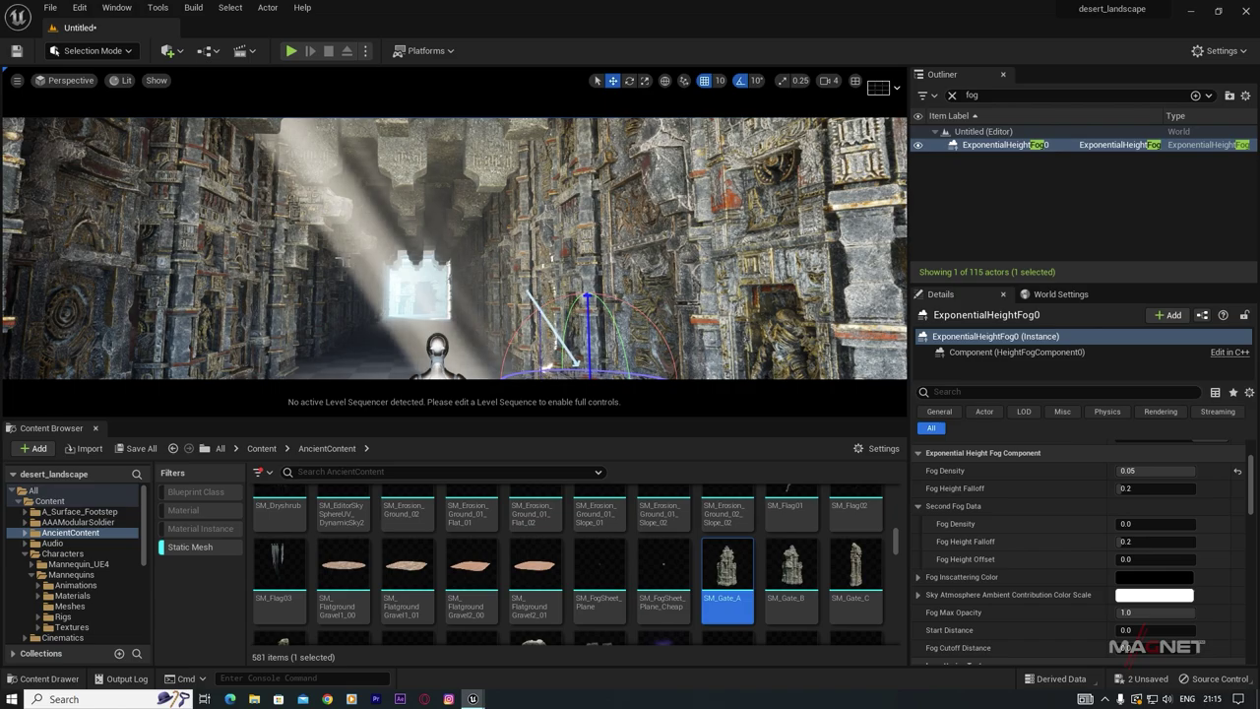
mouse_move(409, 287)
right_down()
mouse_move(339, 379)
mouse_move(334, 335)
mouse_move(359, 335)
mouse_move(410, 287)
right_up()
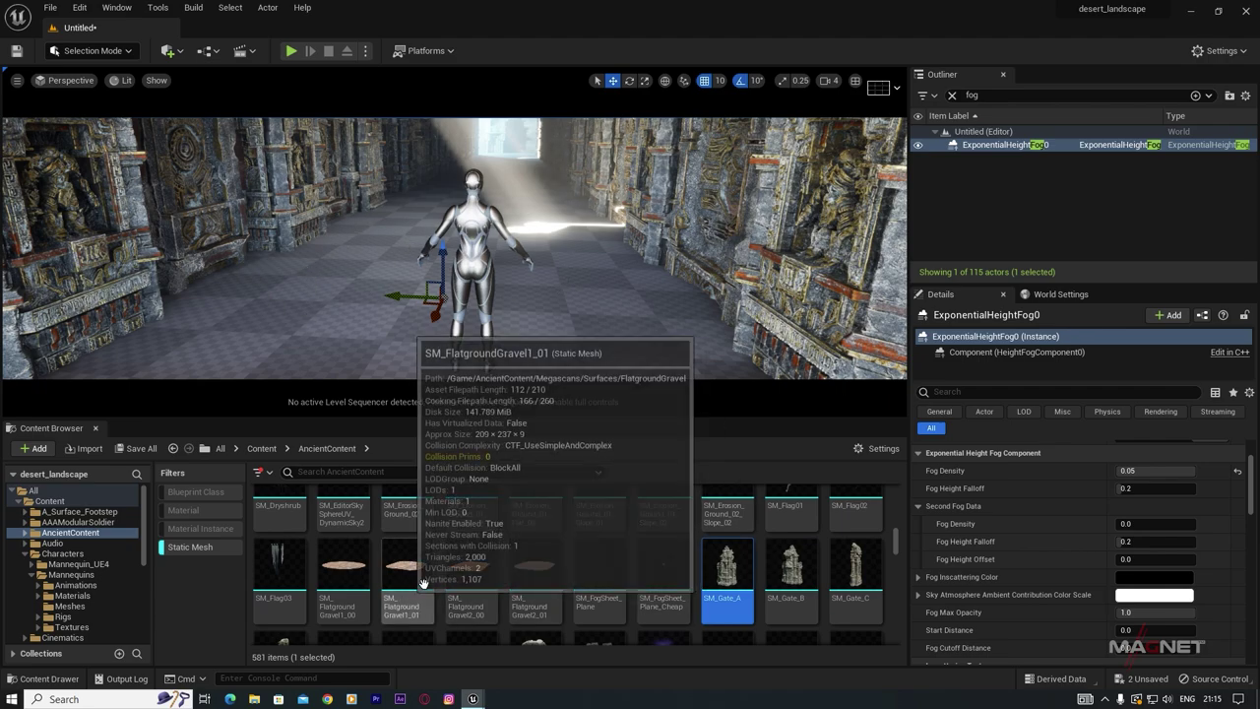
Step: Place the SM_NatureRock3 mesh on the floor beside the character and scale it up
scroll(512, 574, up, 3)
scroll(512, 573, down, 12)
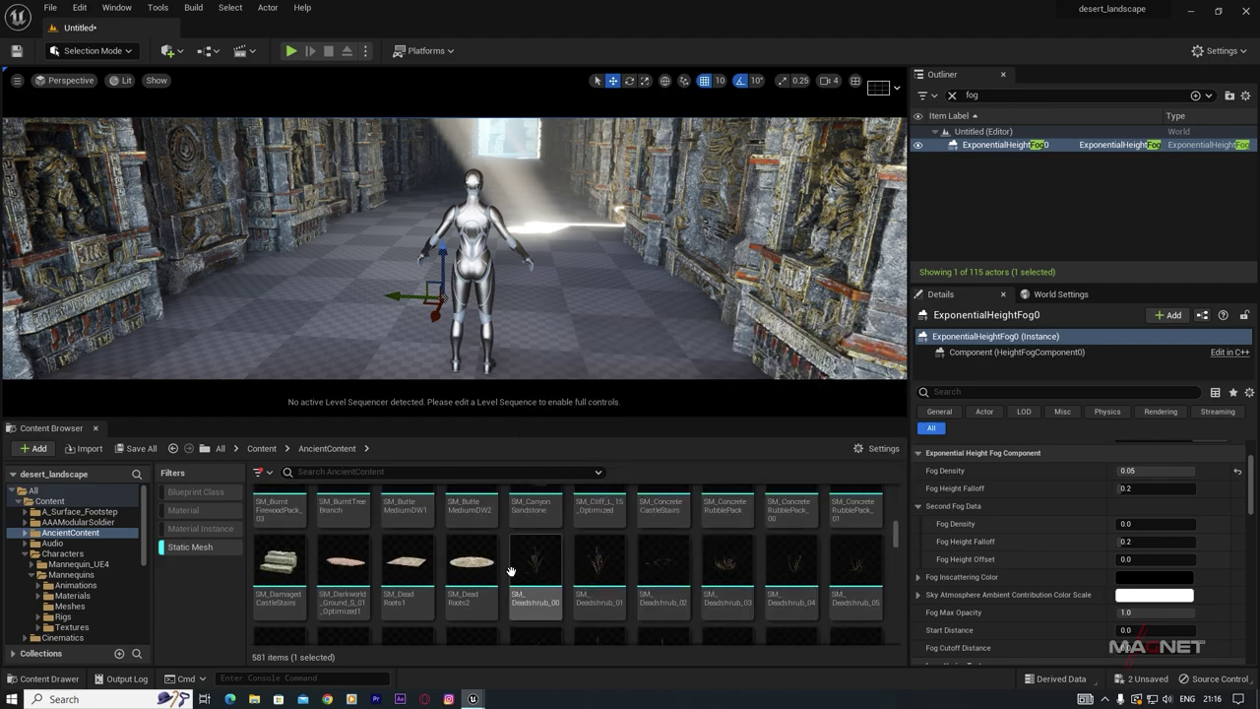
key(Escape)
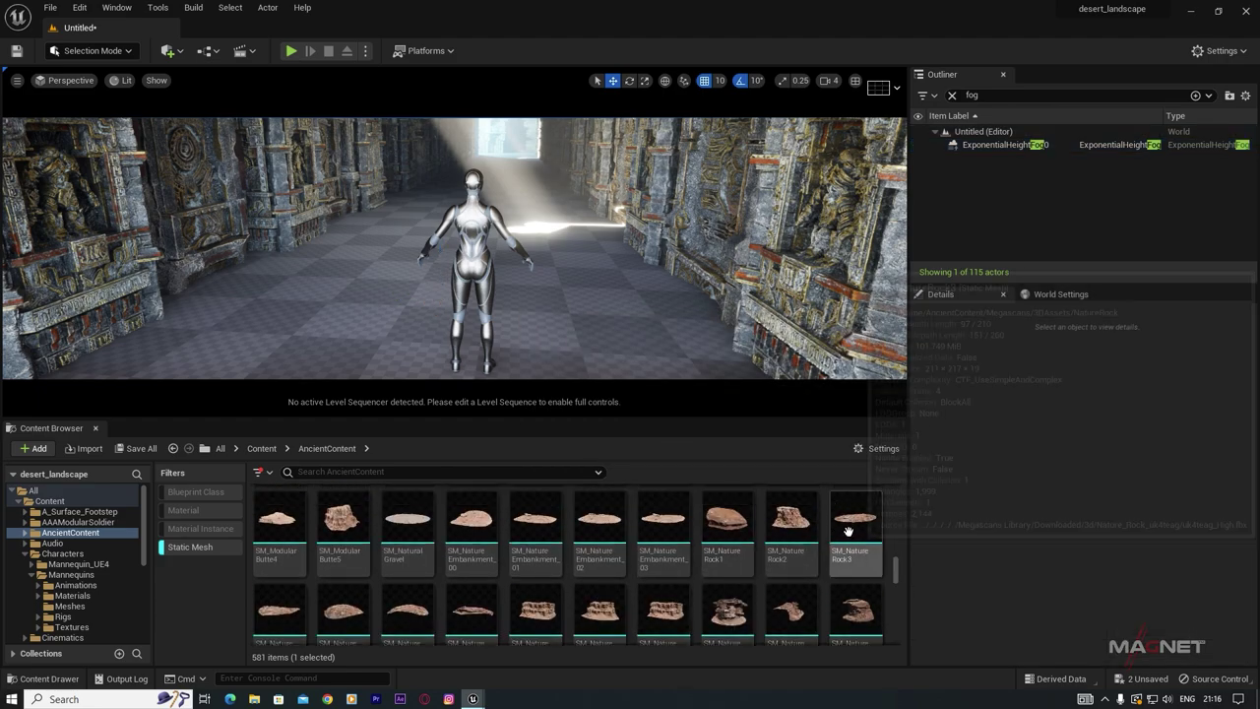
click(866, 521)
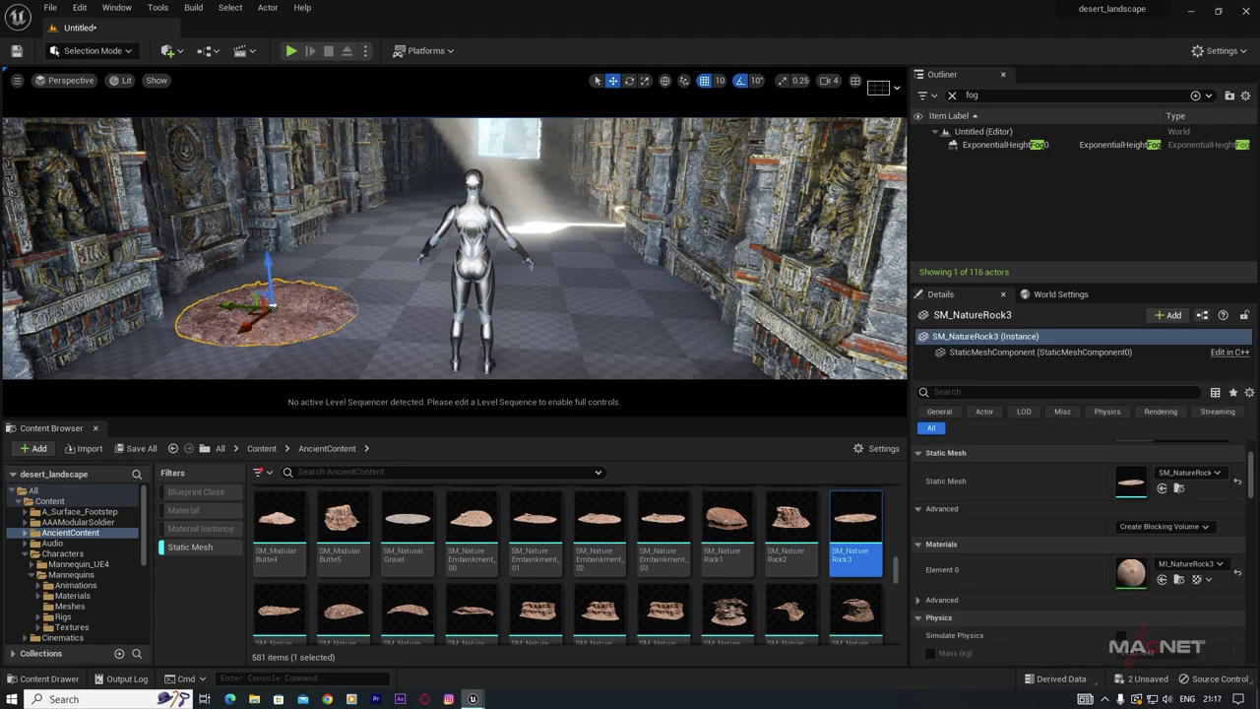
drag(279, 307, 311, 298)
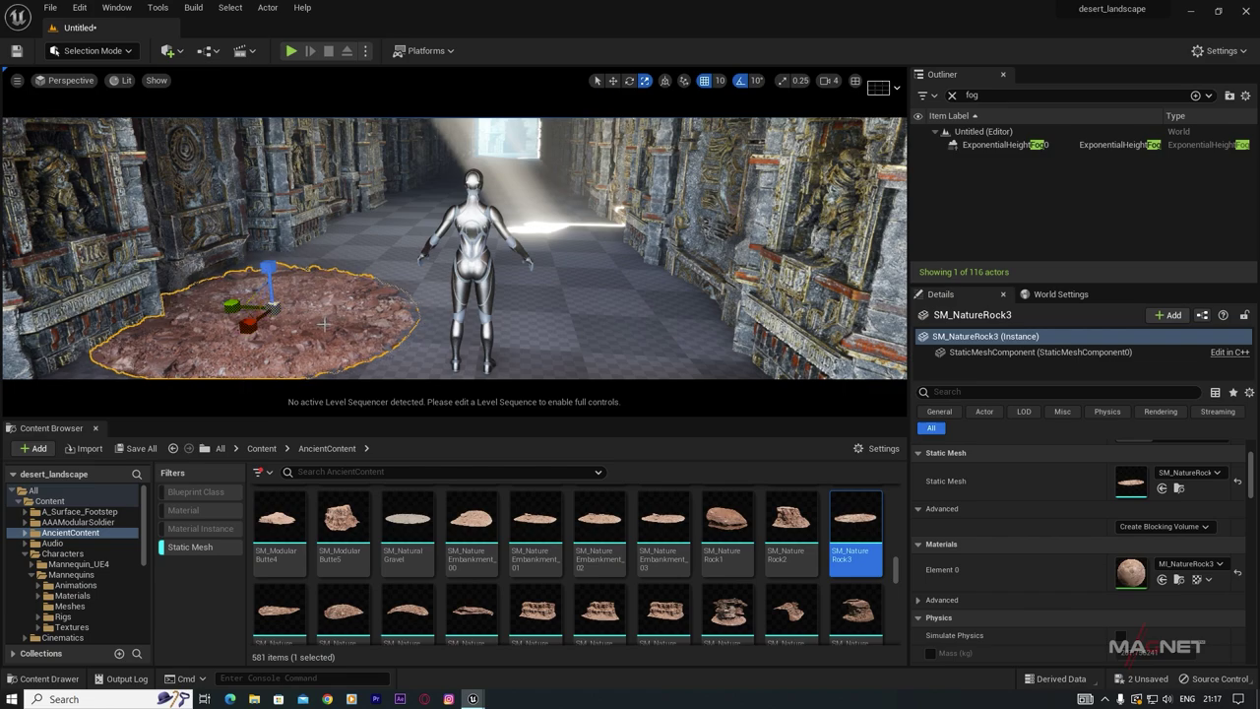
Step: Duplicate the flat rock into rows that cover the hall floor all the way to the far chamber
drag(230, 307, 697, 341)
alt+drag(836, 283, 624, 226)
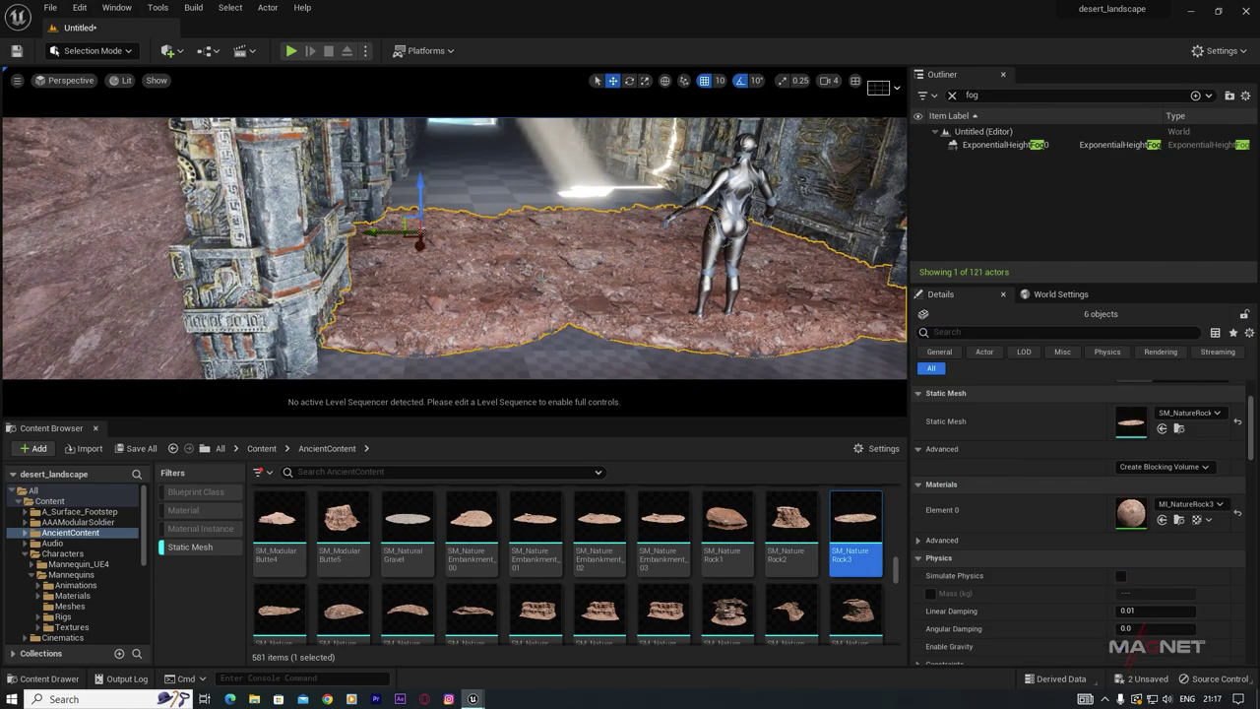
right_drag(624, 224, 624, 224)
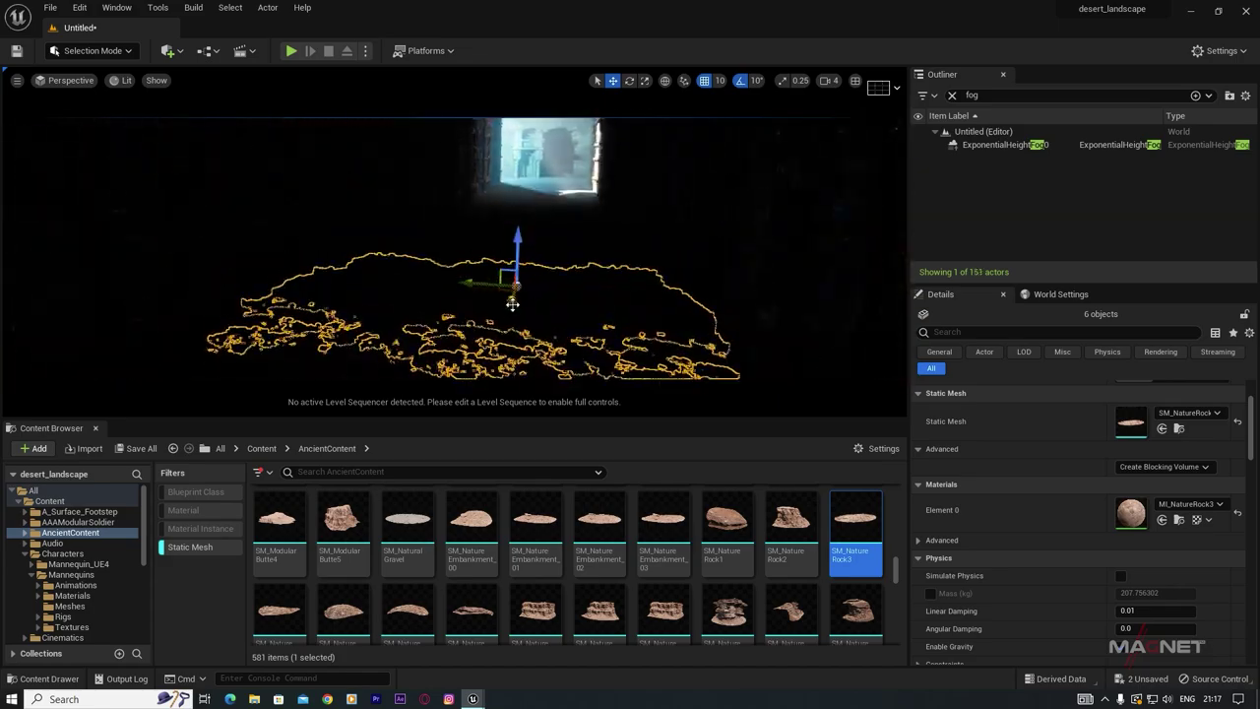
alt+drag(512, 302, 464, 234)
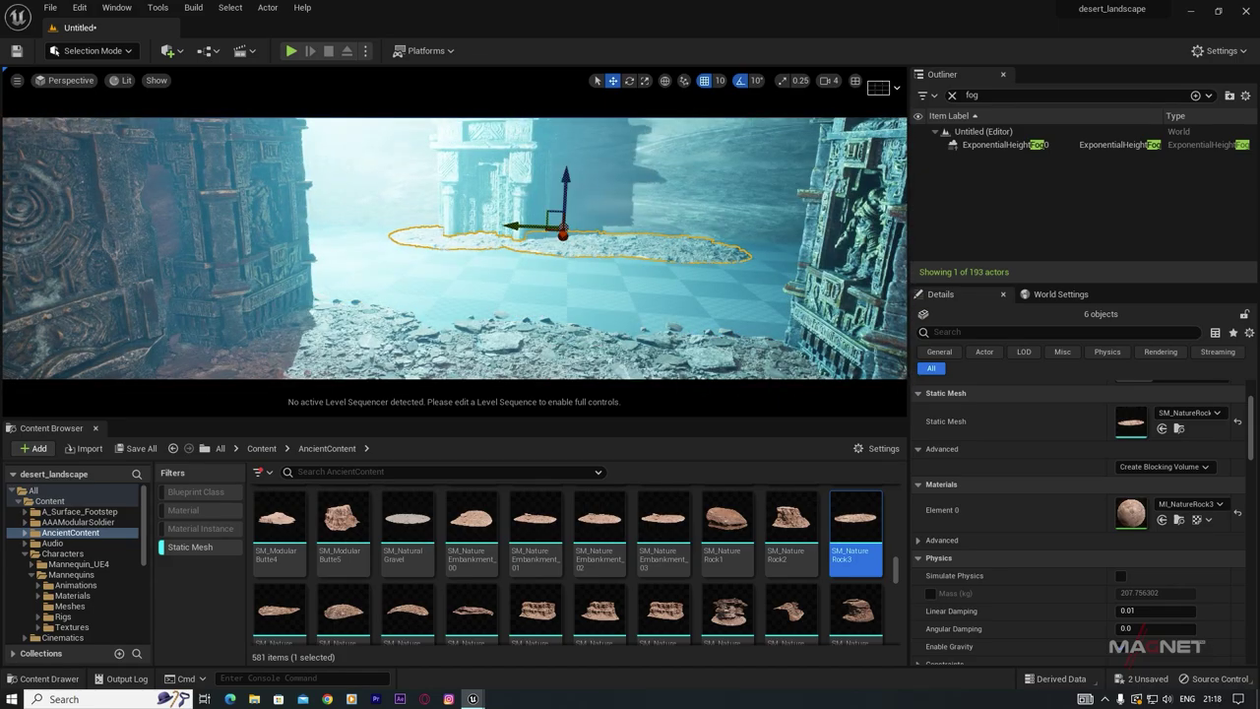
Step: Raise and enlarge the SM_Gate_A structure in the far chamber, and duplicate it sideways to fill the back wall
right_drag(383, 250, 383, 250)
click(396, 235)
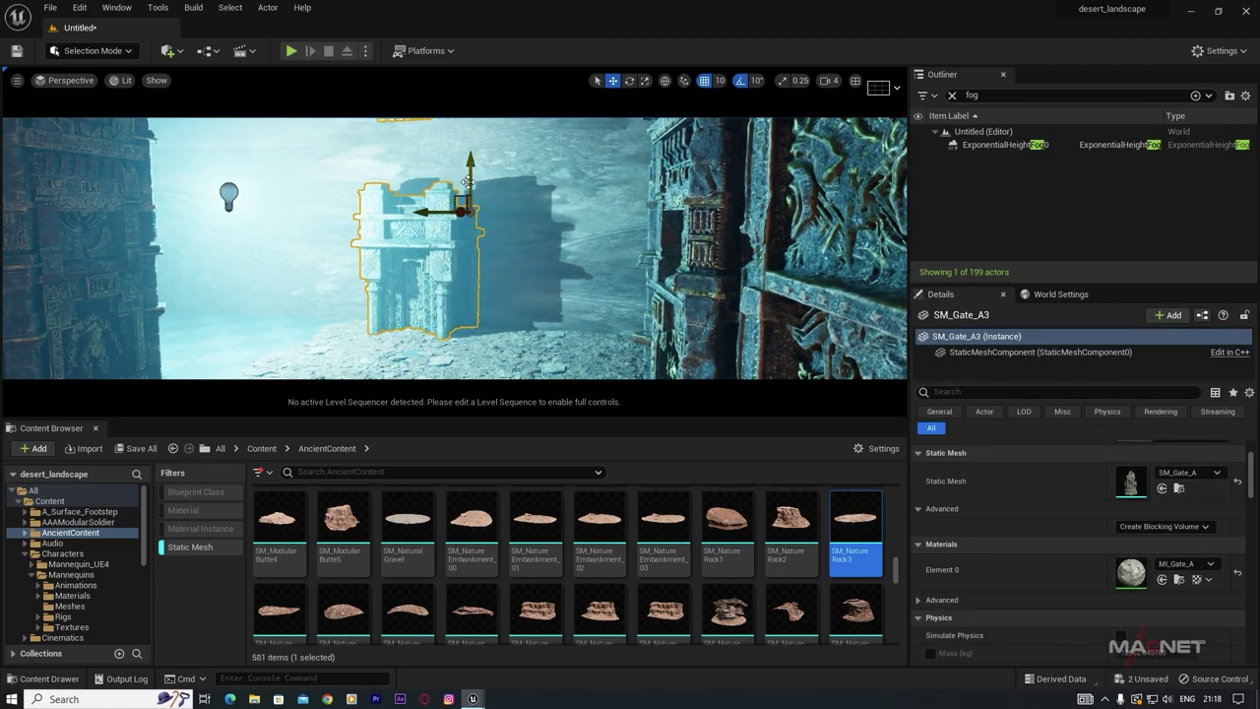
drag(467, 180, 467, 139)
right_drag(499, 319, 492, 236)
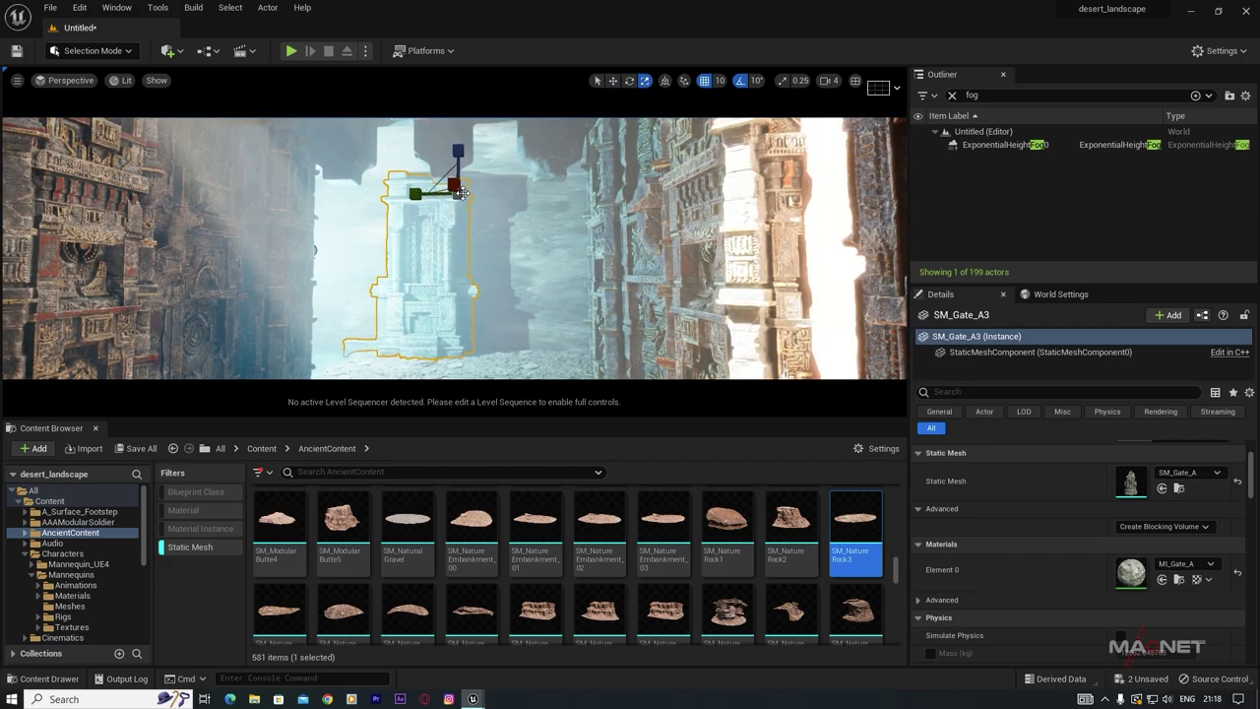
drag(462, 193, 555, 164)
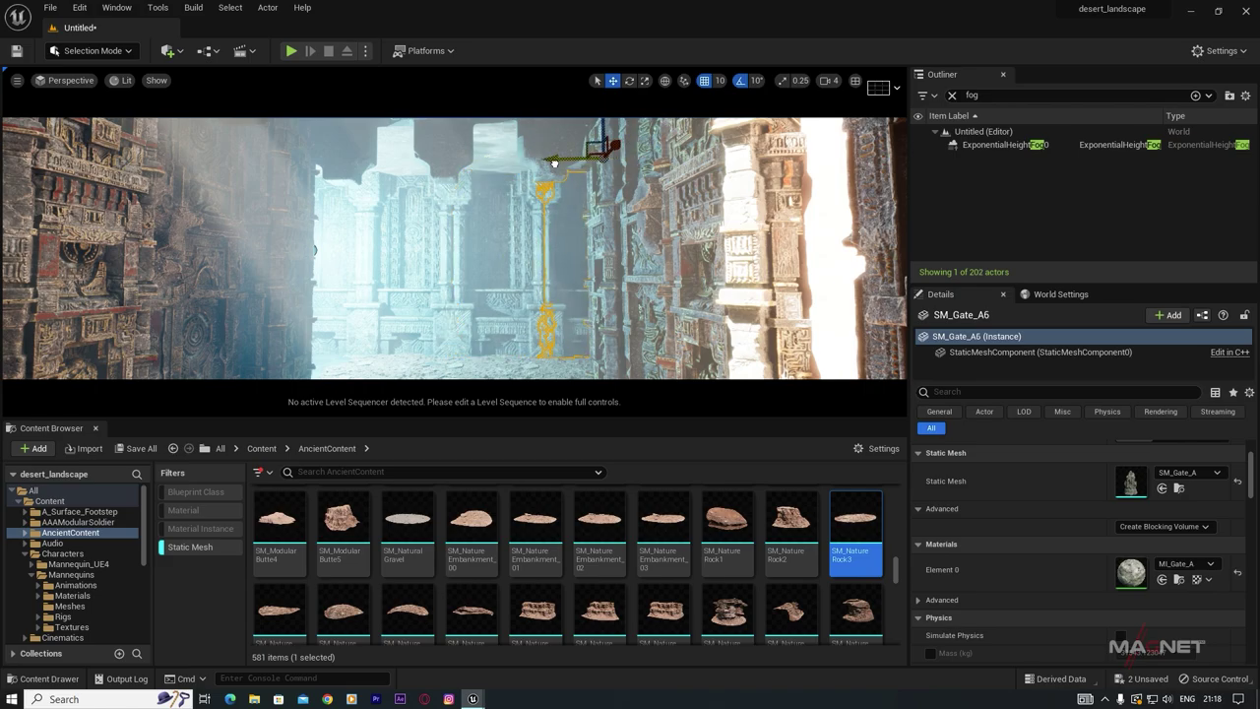
Step: Place a layered, cliff-like SM_NatureRock mesh on the ground in front of the back gates
right_drag(459, 259, 457, 221)
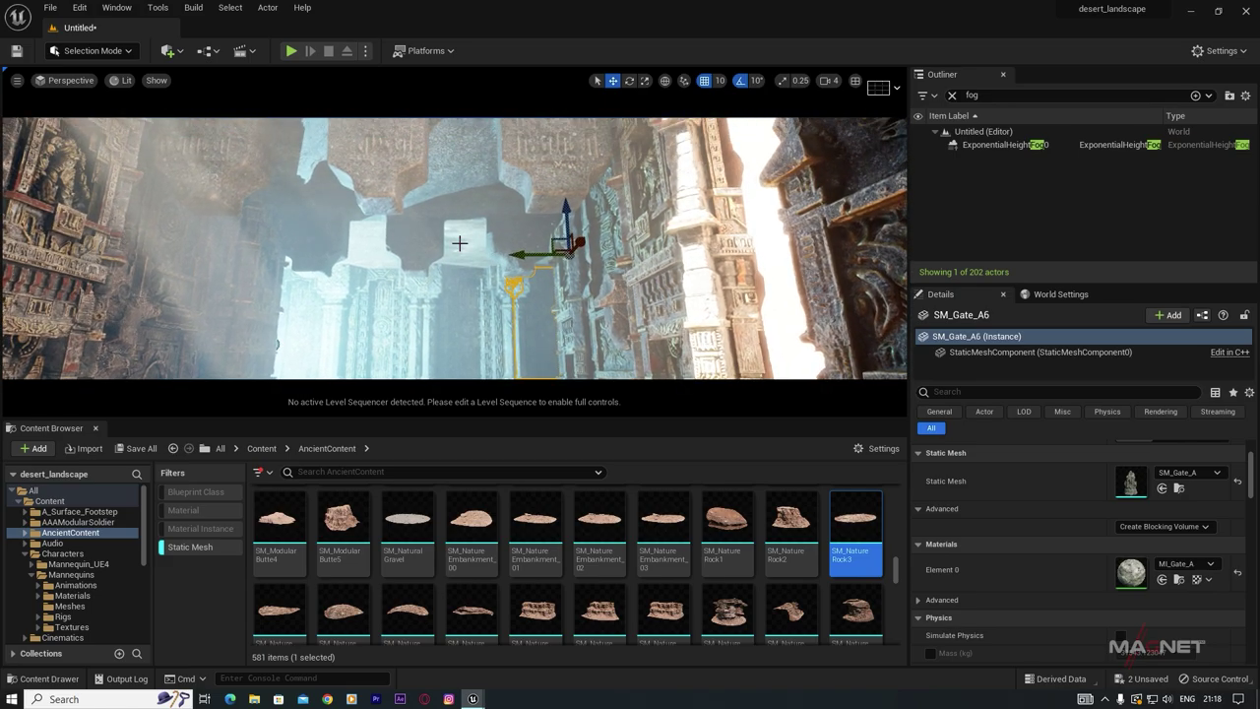
right_drag(473, 312, 462, 356)
key(w)
key(s)
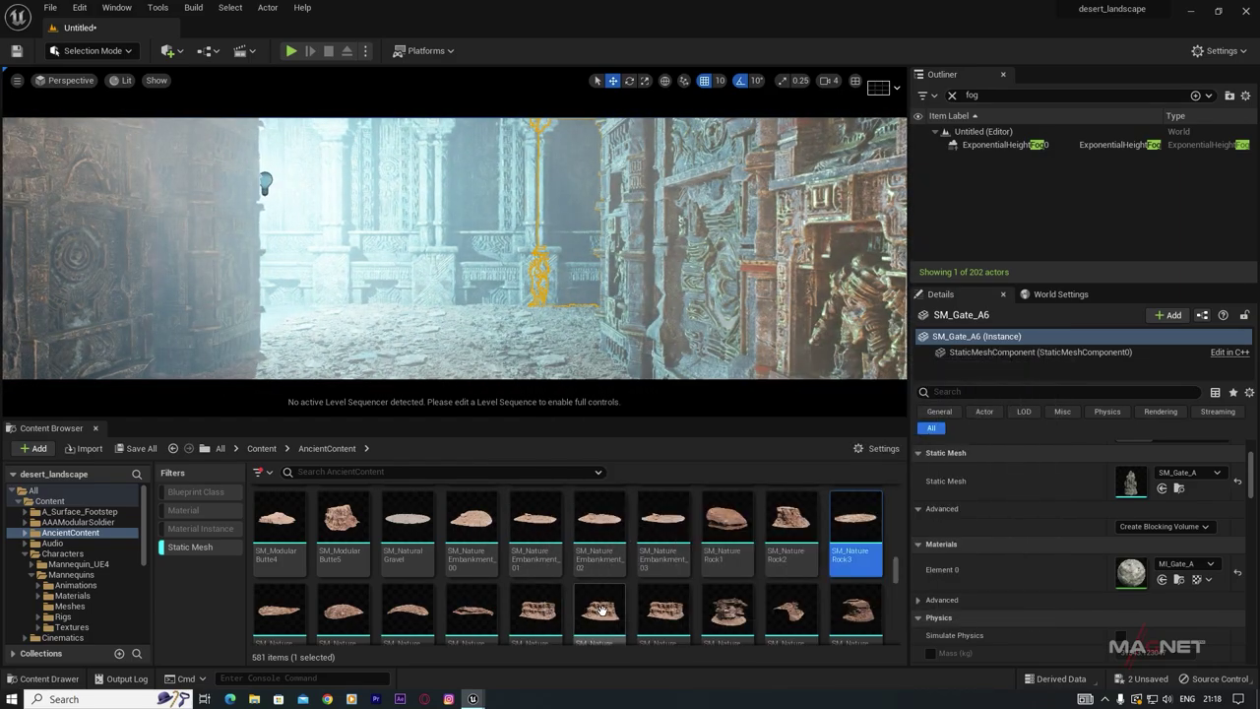
drag(600, 610, 451, 329)
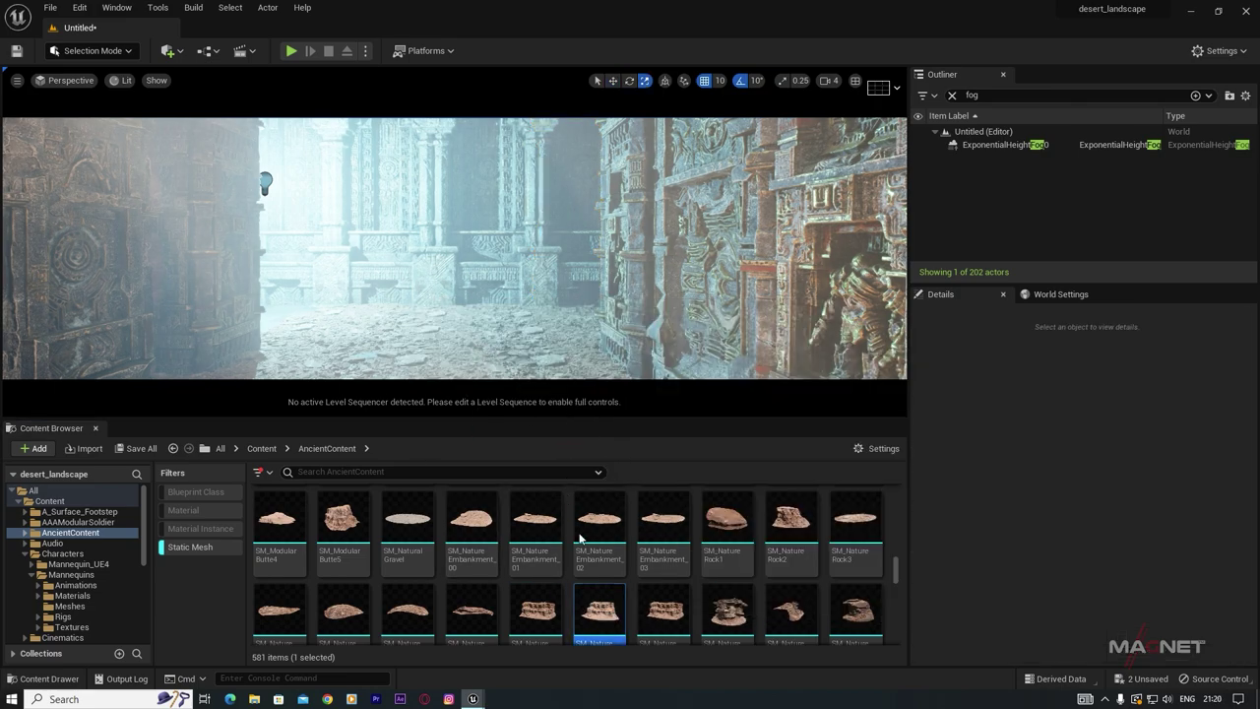
drag(598, 607, 424, 315)
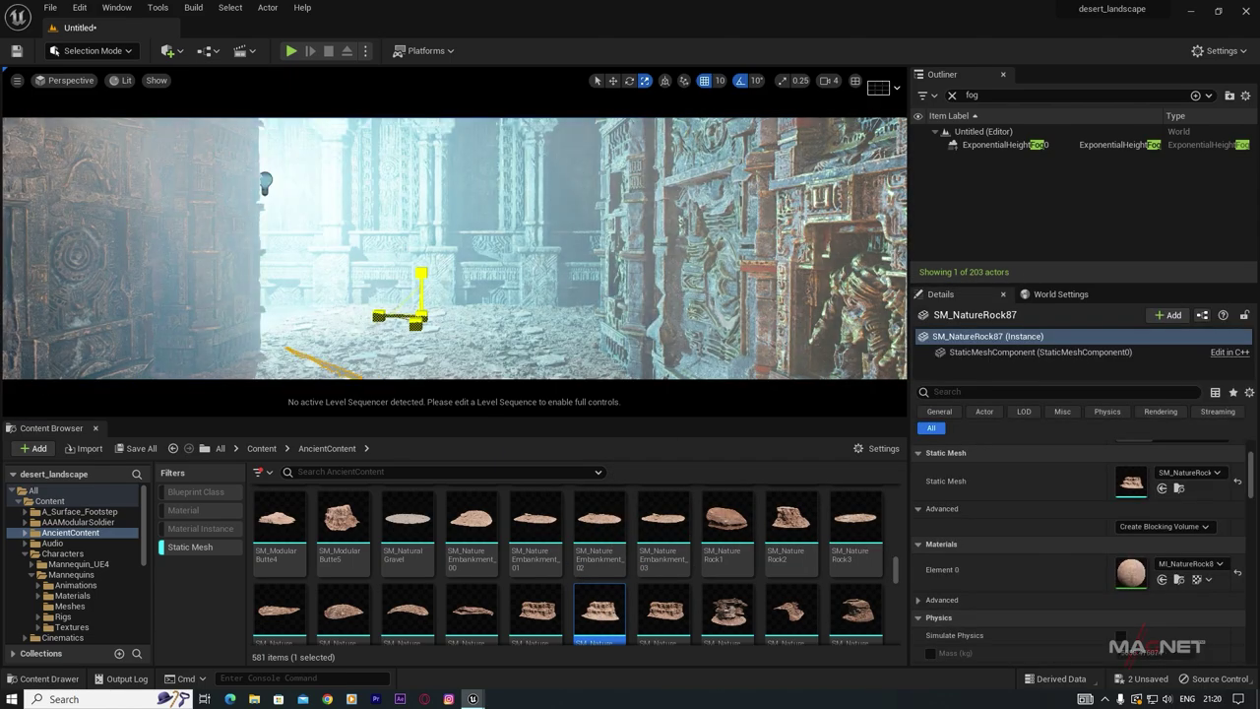
Step: Rotate the layered rock about its vertical axis and sink it into the ground
key(e)
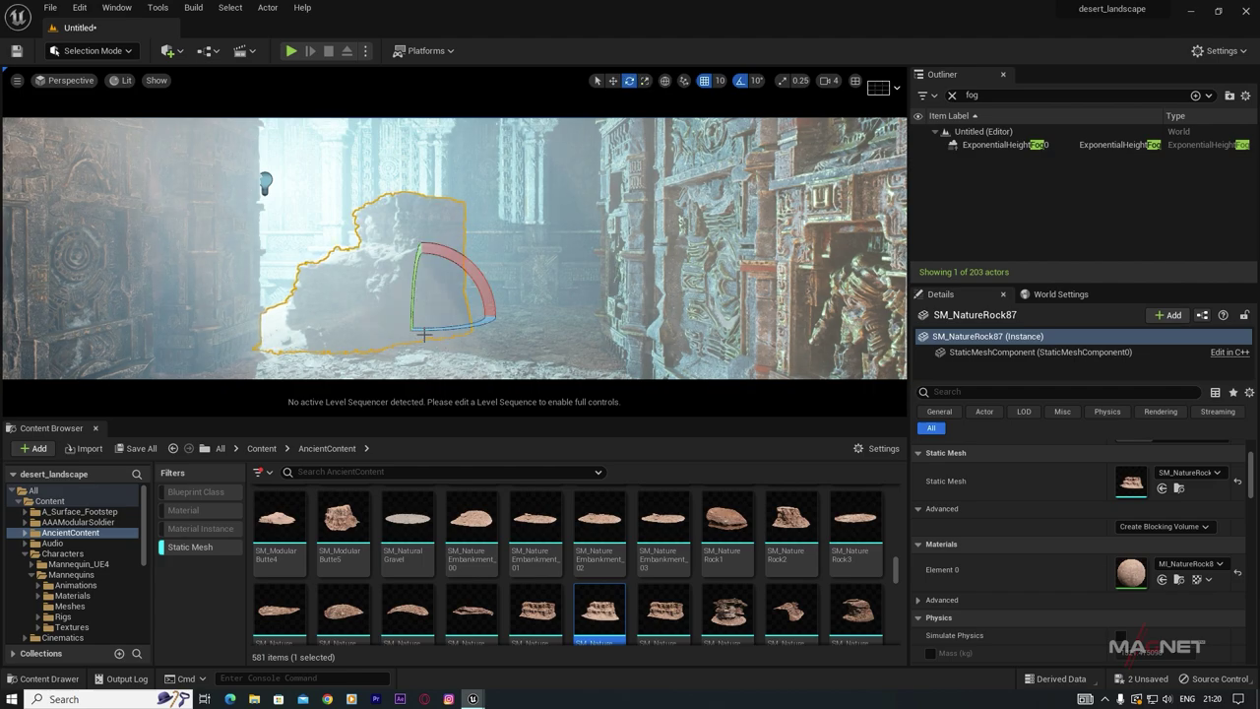
drag(451, 335, 517, 325)
key(w)
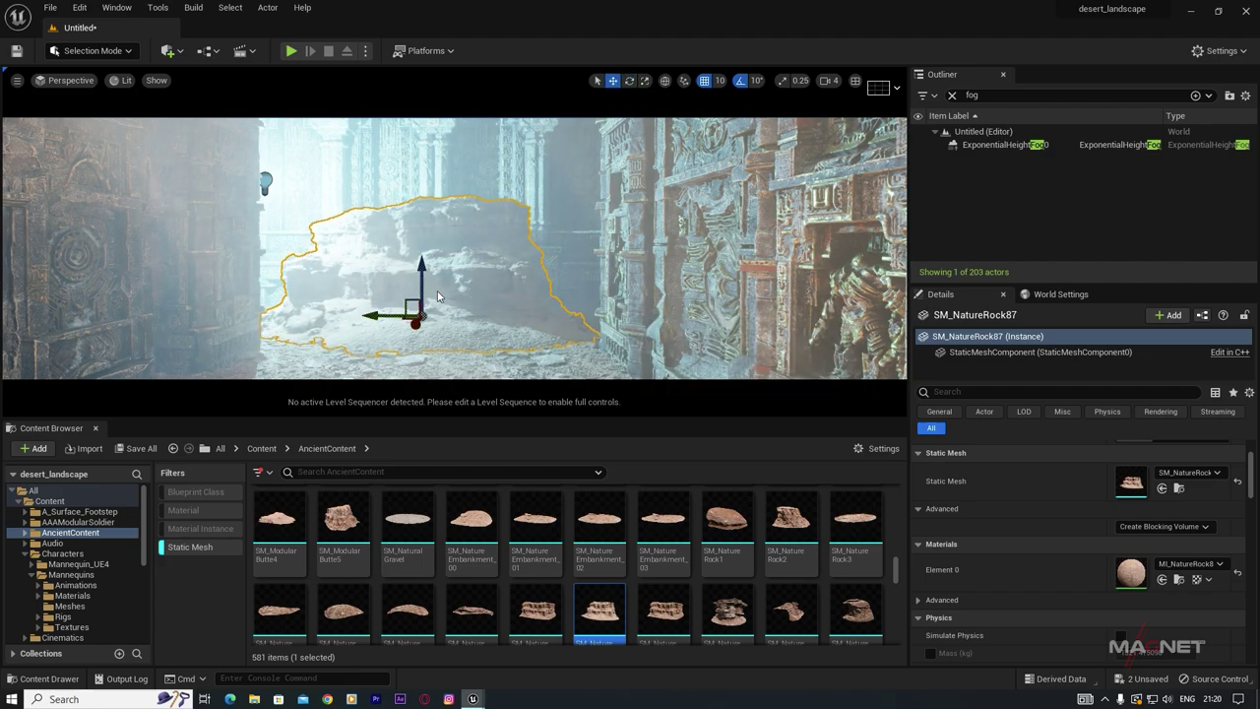
drag(421, 263, 420, 296)
Step: Duplicate the layered rock to both sides so a row of rocks lines the base of the back gates
key(d)
right_drag(486, 319, 481, 350)
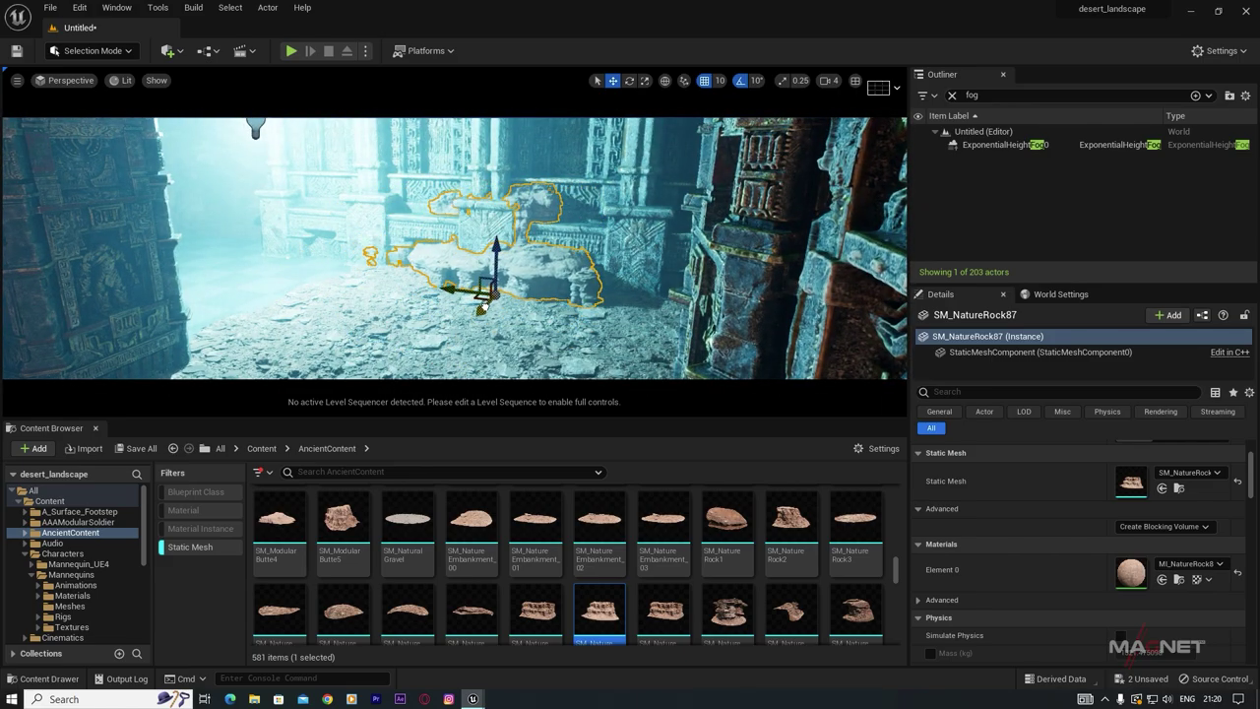
alt+drag(448, 290, 312, 261)
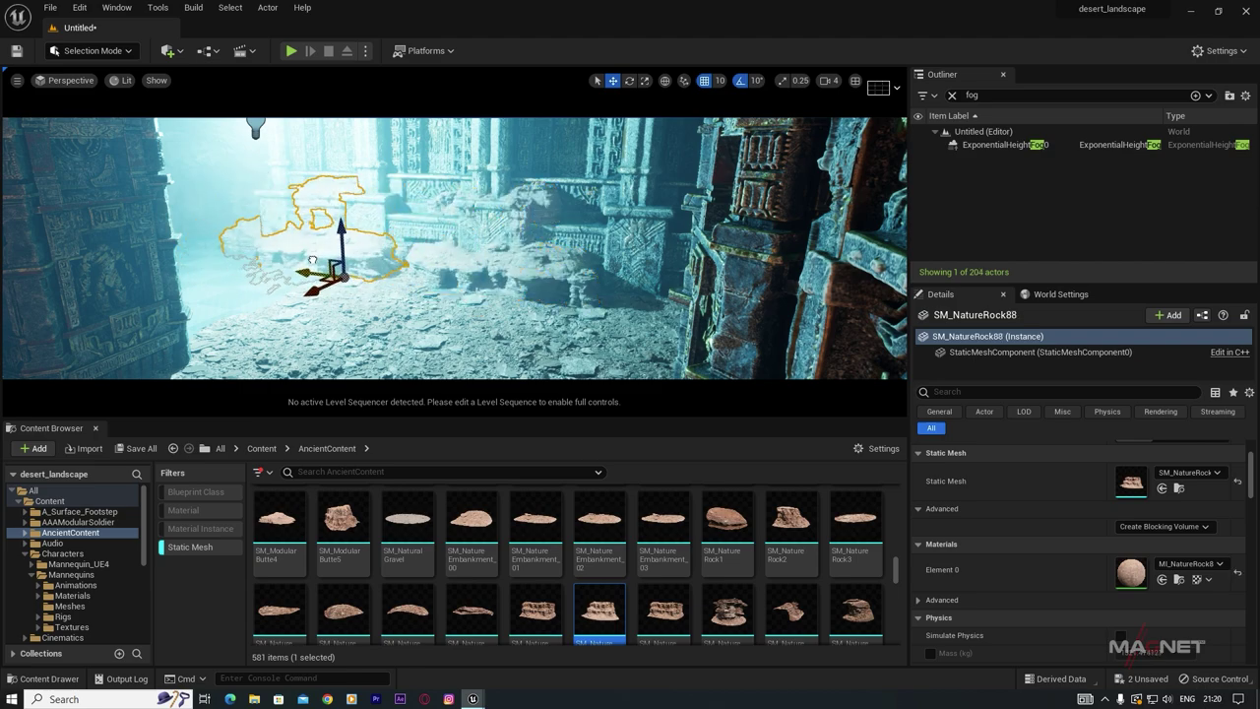
mouse_move(316, 304)
right_down()
mouse_move(379, 293)
mouse_move(315, 304)
right_up()
key(a)
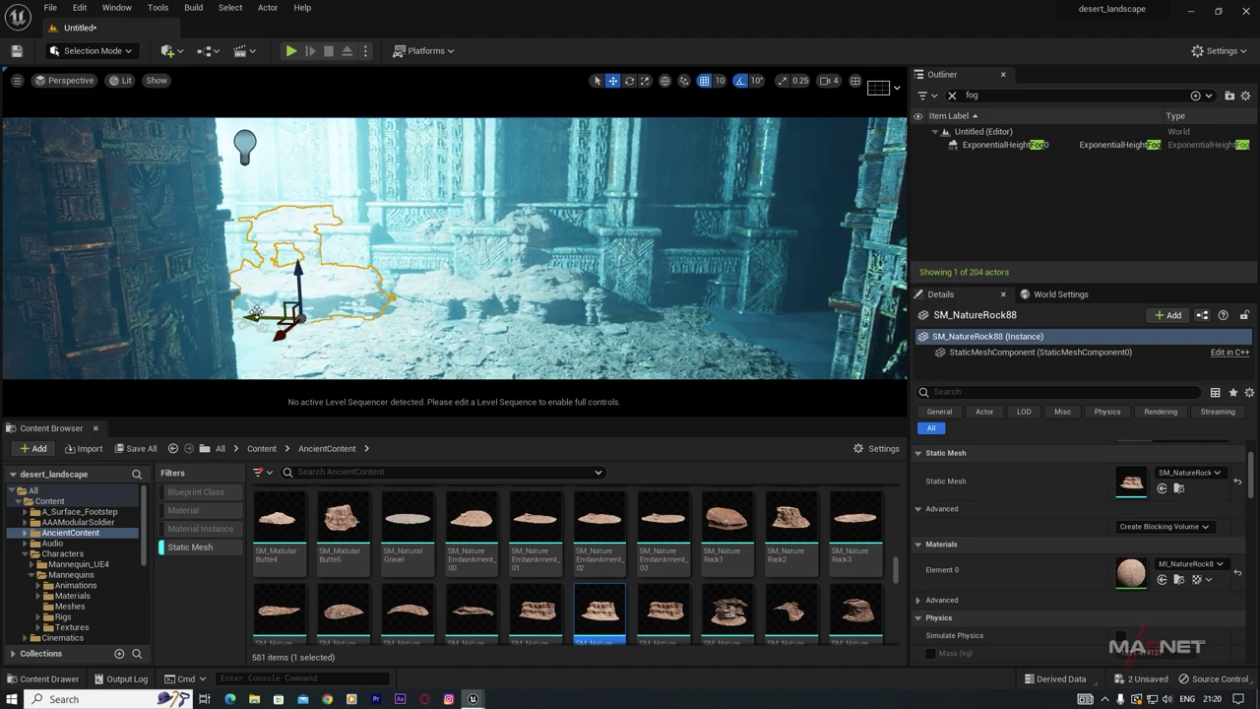
alt+drag(260, 316, 648, 327)
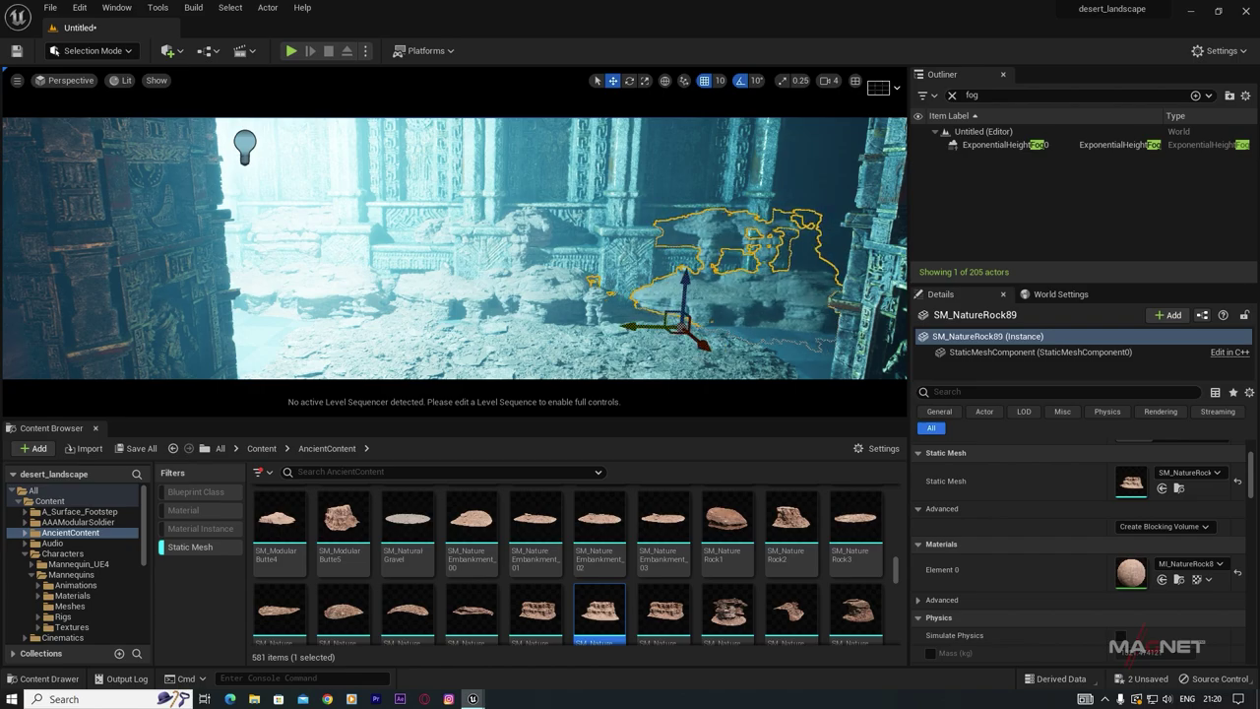
Step: Place the SM_JaggedRock mesh against the hall's left wall near the character, partly sunk into floor and wall
key(s)
right_drag(648, 326, 674, 341)
key(s)
key(s)
key(w)
key(s)
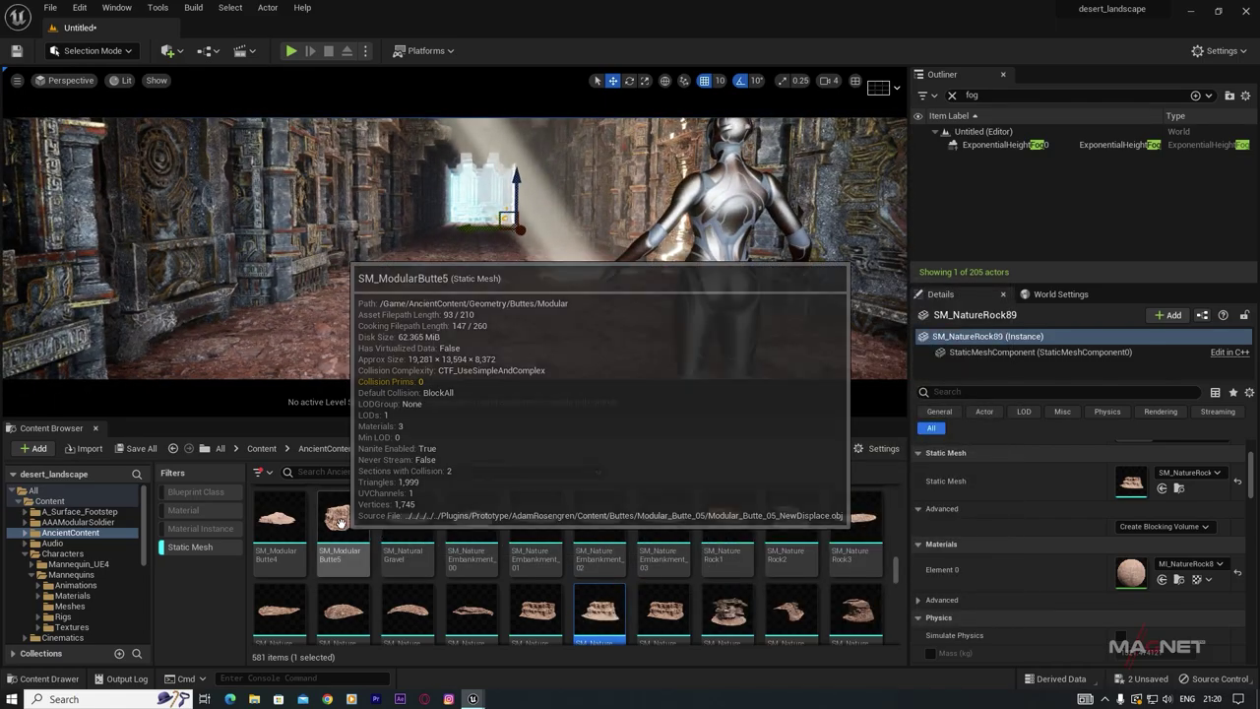
scroll(282, 522, up, 10)
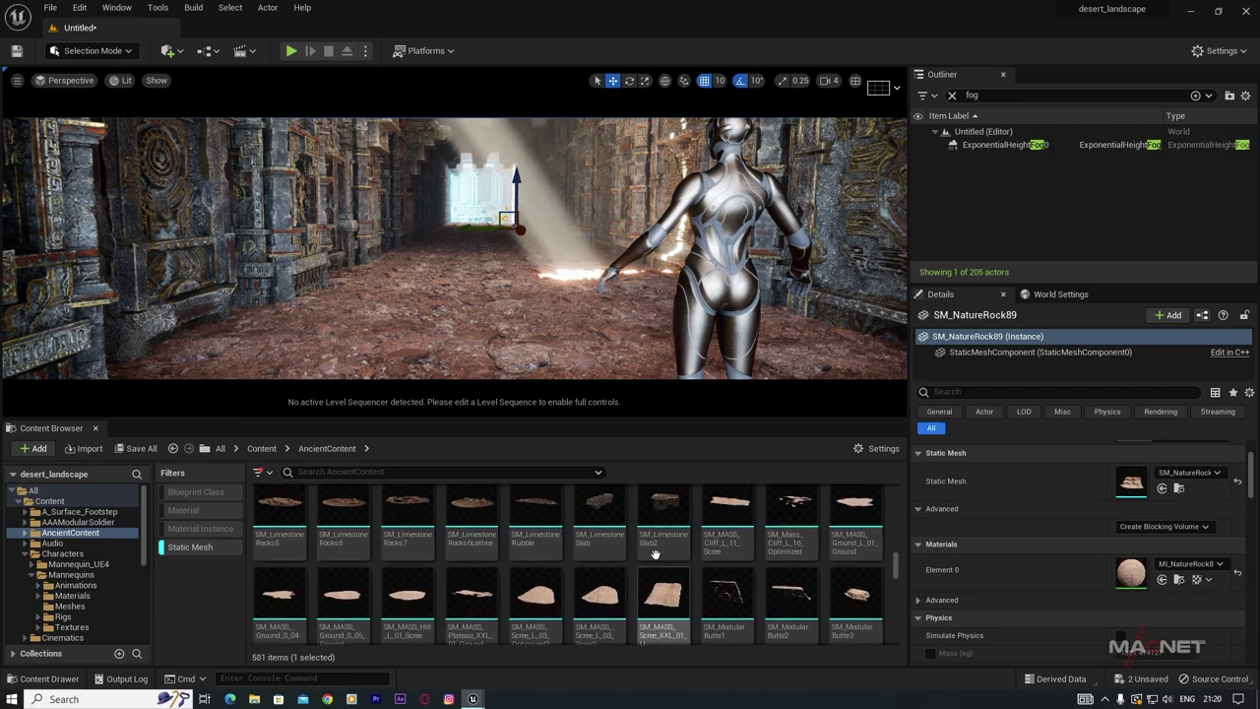
scroll(748, 566, up, 2)
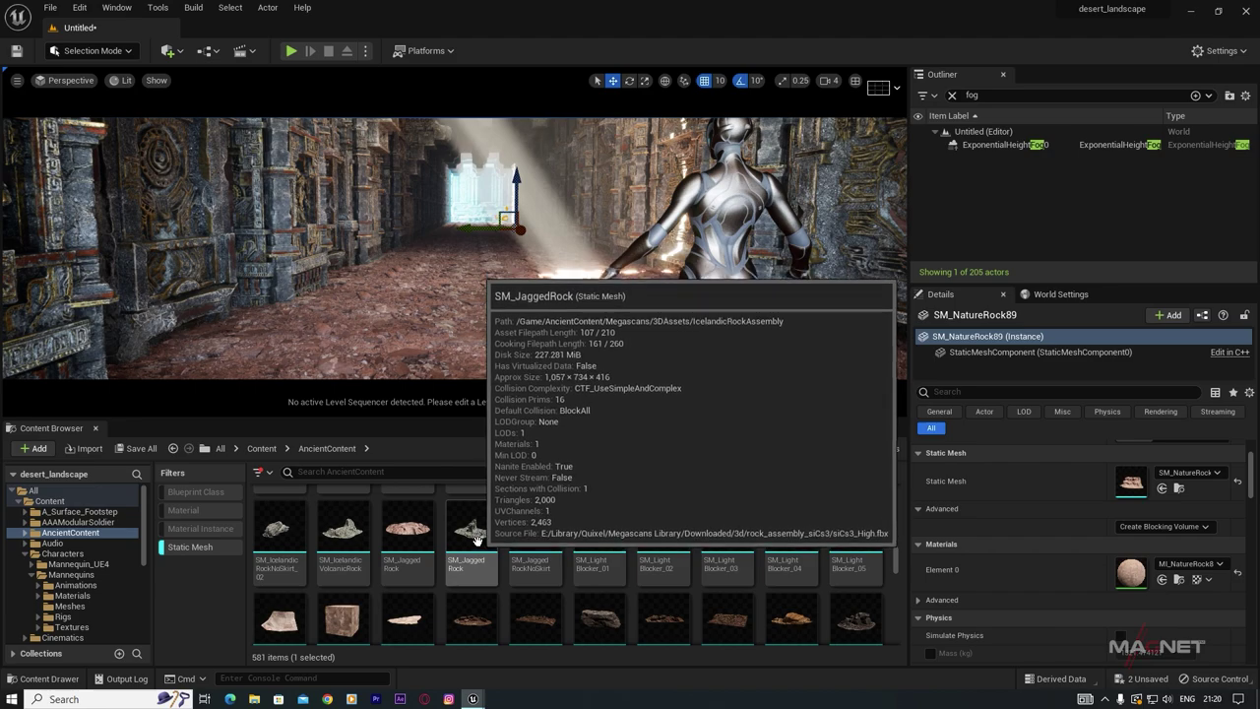
drag(475, 532, 285, 268)
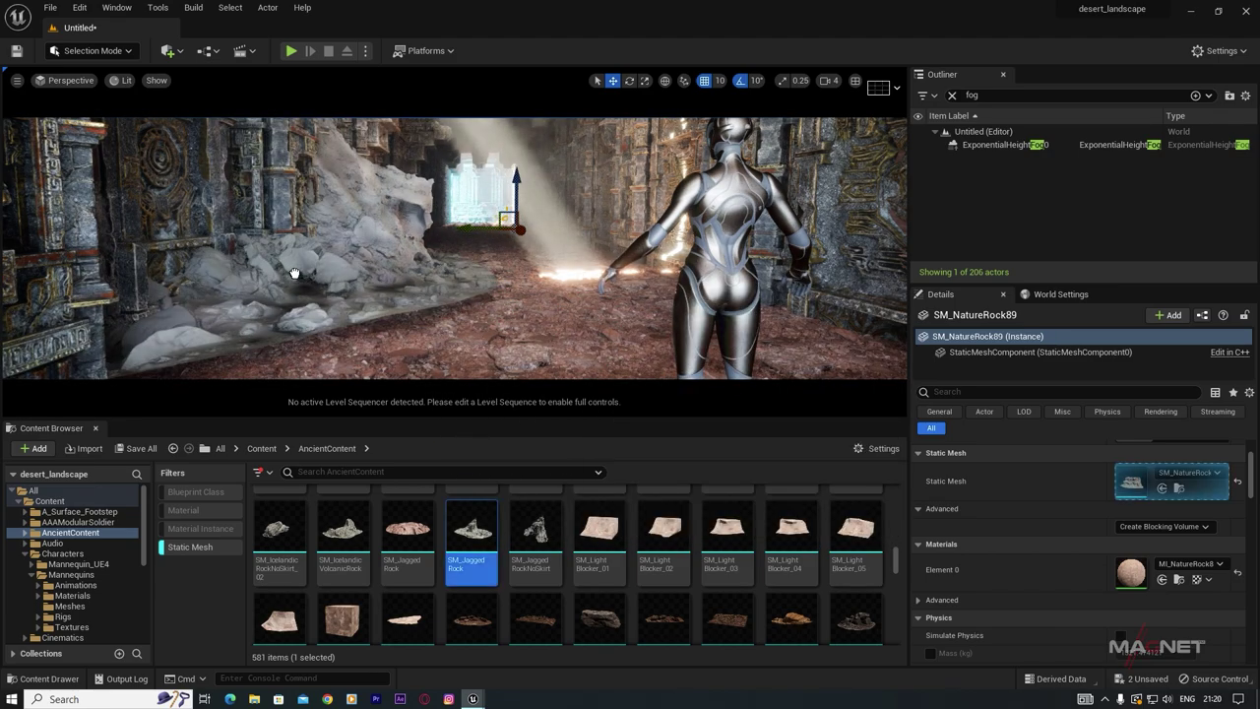
drag(287, 224, 293, 258)
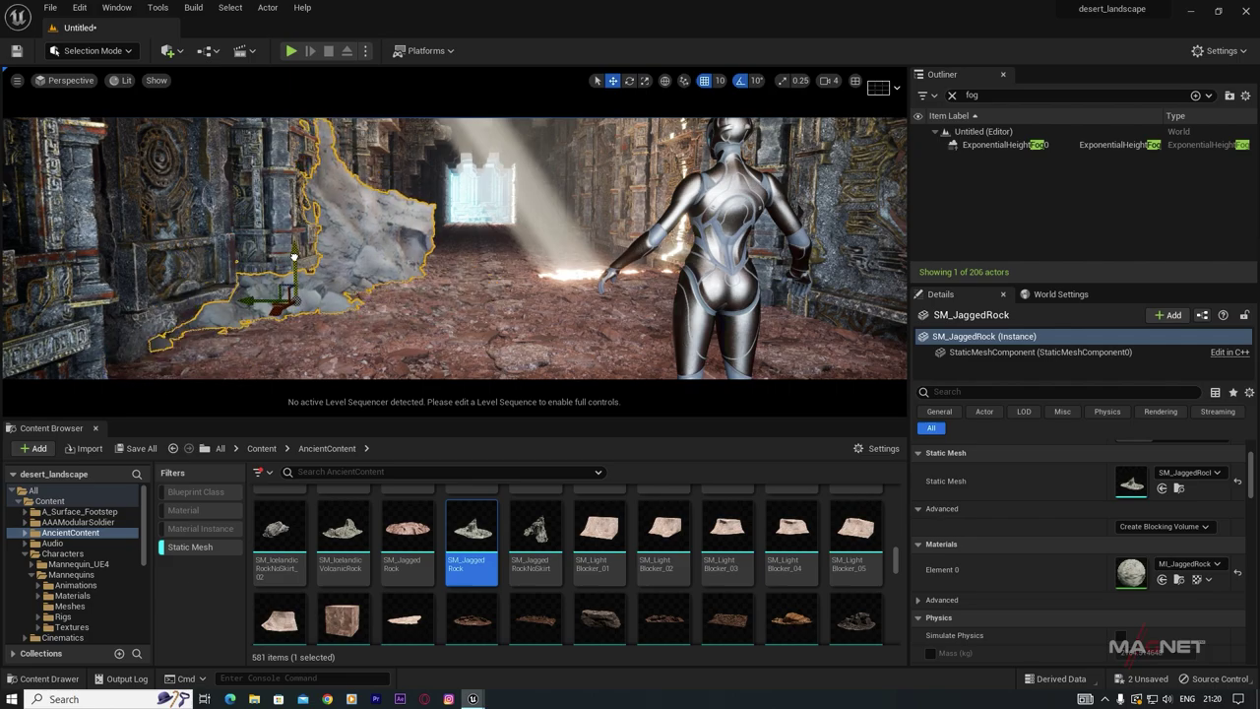
drag(293, 315, 207, 318)
Step: Duplicate the jagged rock at several spots along the hall towards the far opening, adjusting the copies' position and rotation
right_drag(442, 333, 370, 356)
key(d)
key(w)
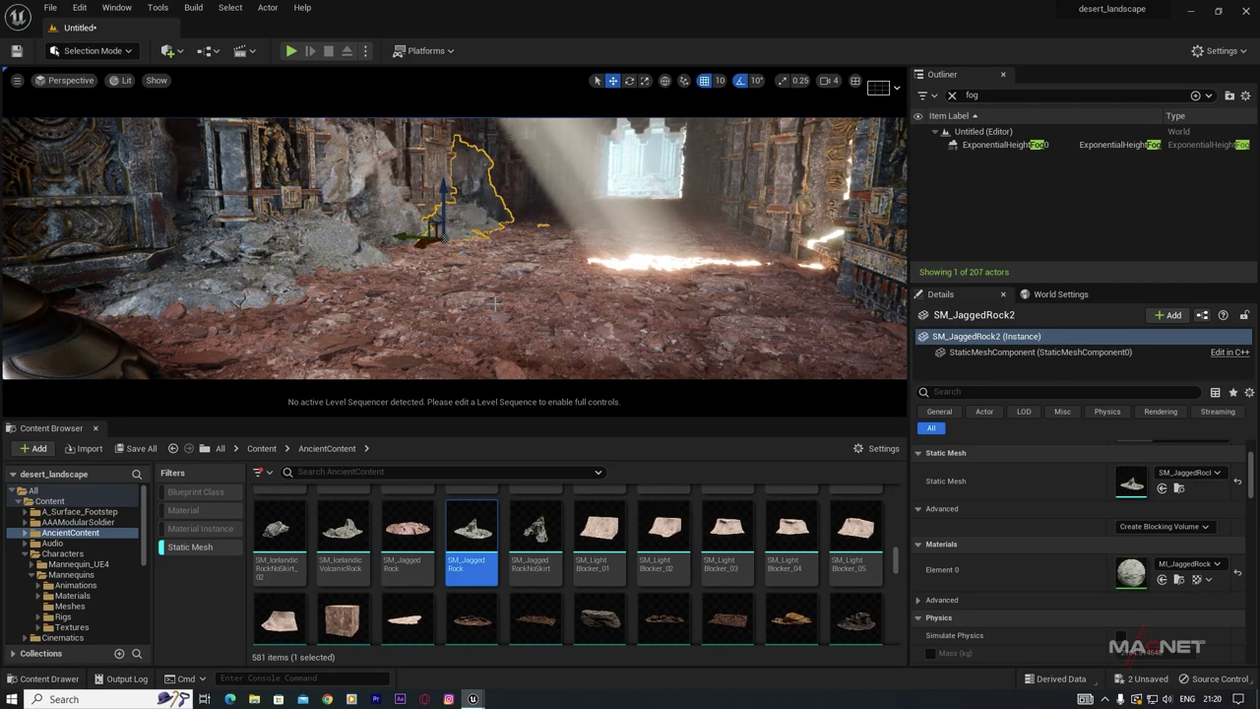
mouse_move(495, 303)
right_down()
mouse_move(483, 303)
mouse_move(507, 295)
right_up()
key(e)
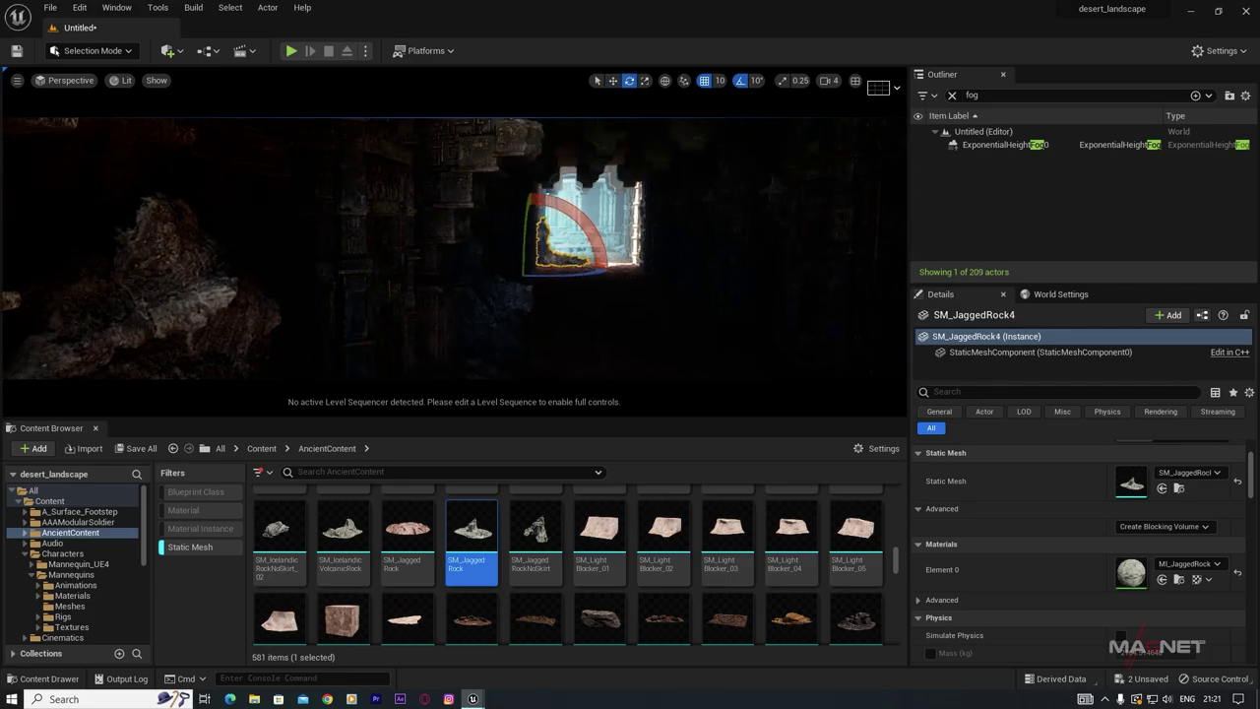
key(w)
key(e)
key(w)
mouse_move(568, 301)
right_down()
mouse_move(588, 303)
mouse_move(564, 317)
mouse_move(578, 317)
mouse_move(438, 313)
mouse_move(571, 306)
right_up()
key(r)
Step: Select the light blocker slab outside the hall and review the hall's lighting from behind the character
key(s)
key(w)
key(w)
key(s)
key(s)
click(438, 167)
right_drag(473, 253, 466, 253)
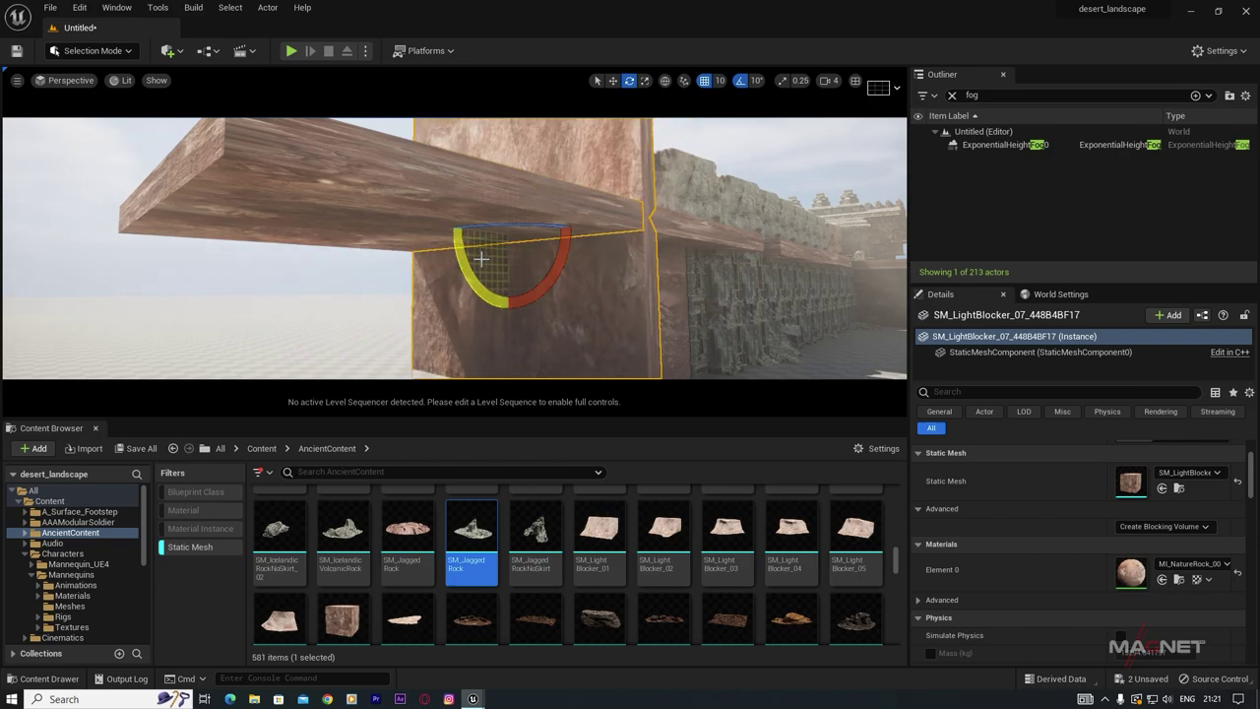
key(w)
right_drag(466, 253, 558, 262)
key(w)
key(s)
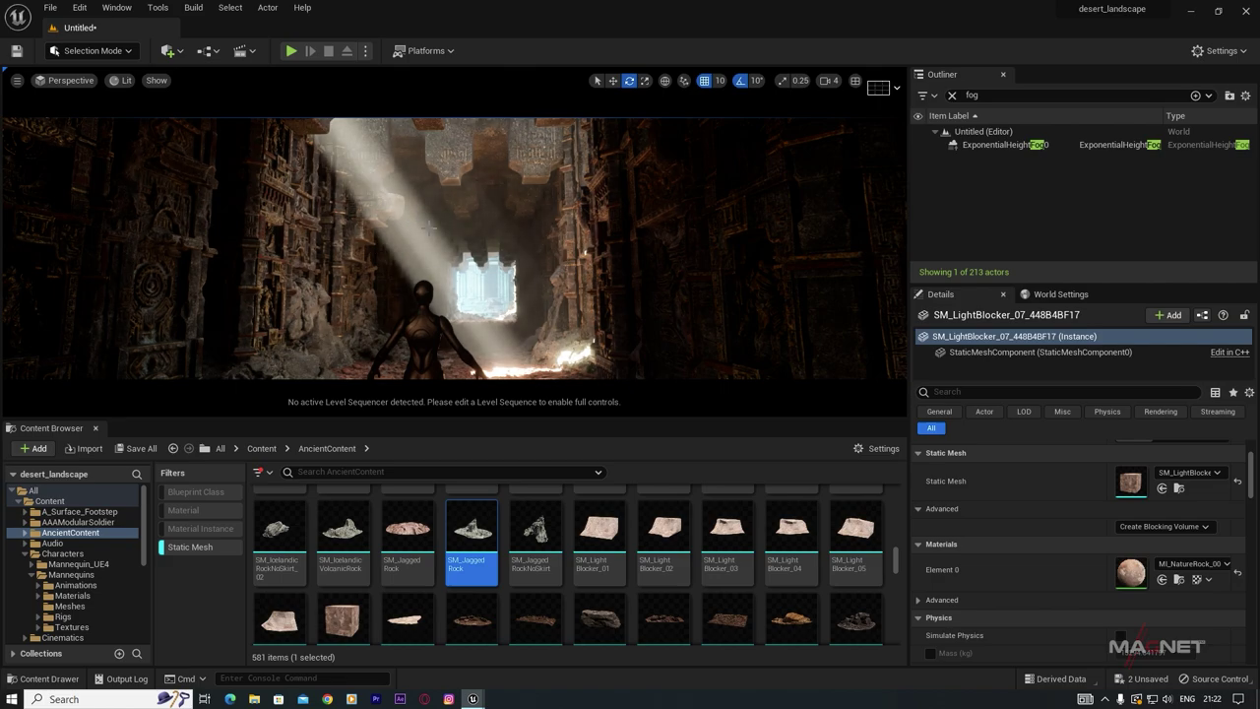
Step: Add a Cine Camera Actor to the level
click(109, 51)
click(178, 54)
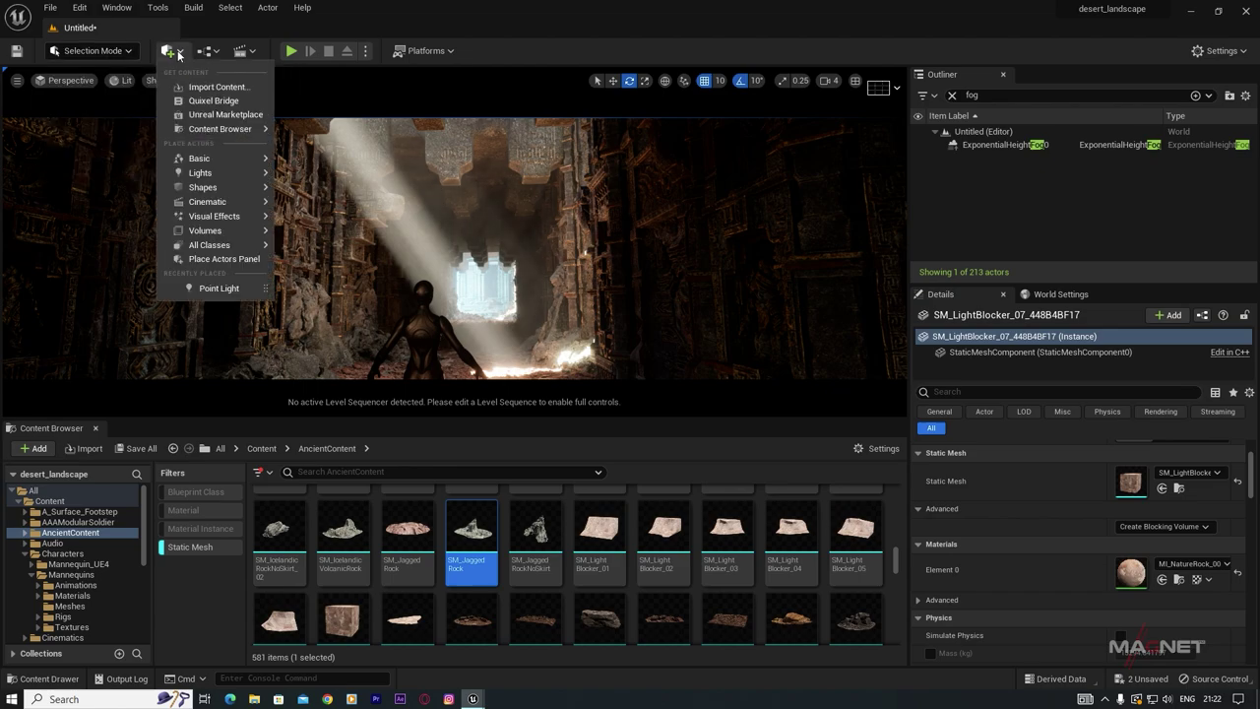
mouse_move(220, 201)
click(338, 206)
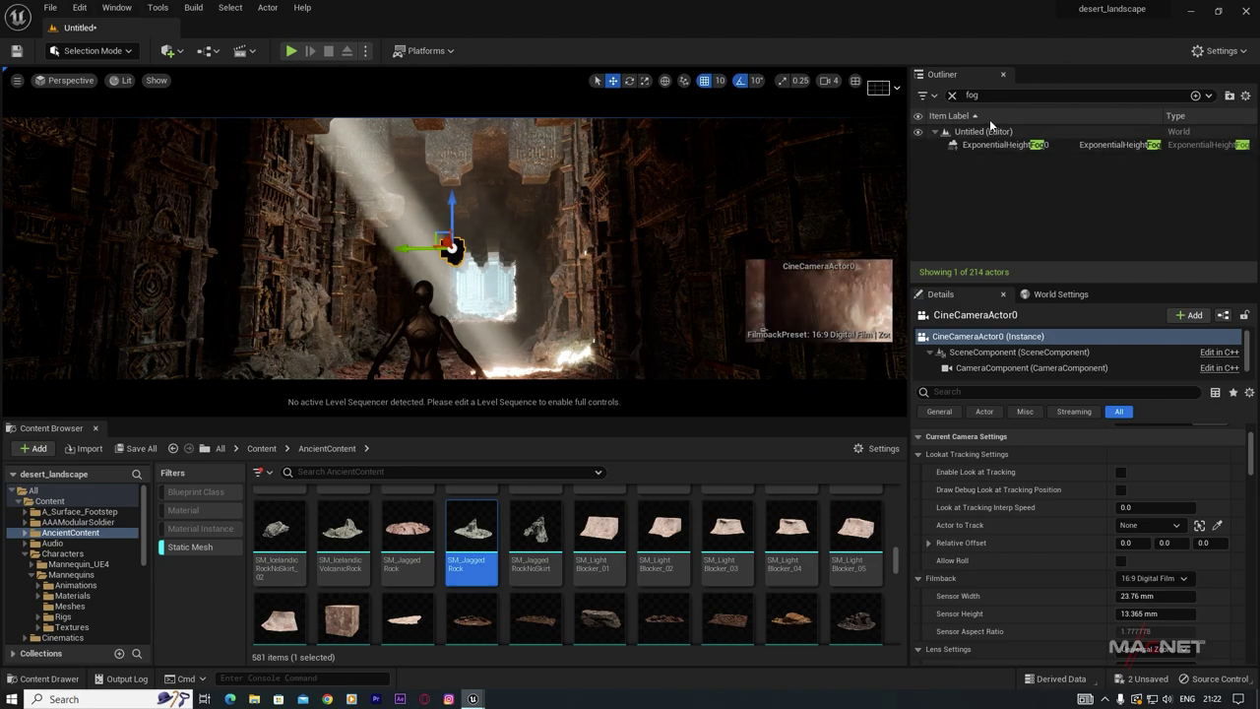
Step: Snap the new cine camera to the current view behind the character and look through it in the viewport
click(952, 94)
right_click(975, 145)
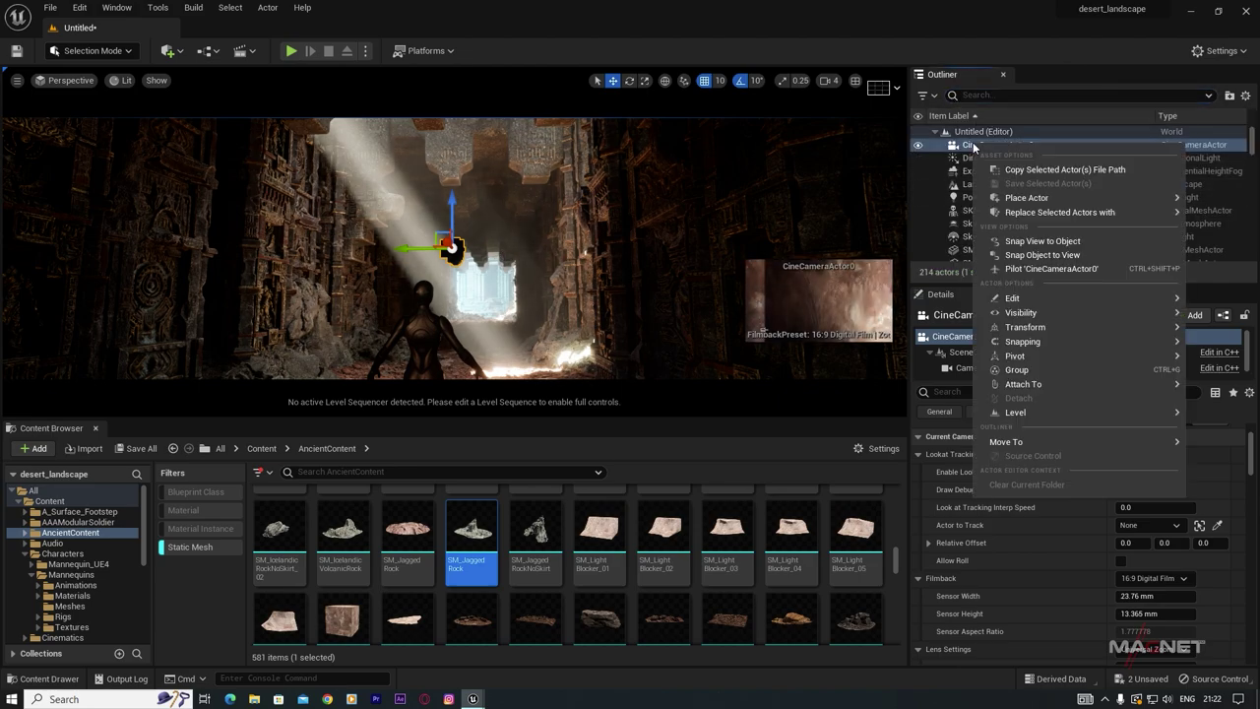
click(1042, 255)
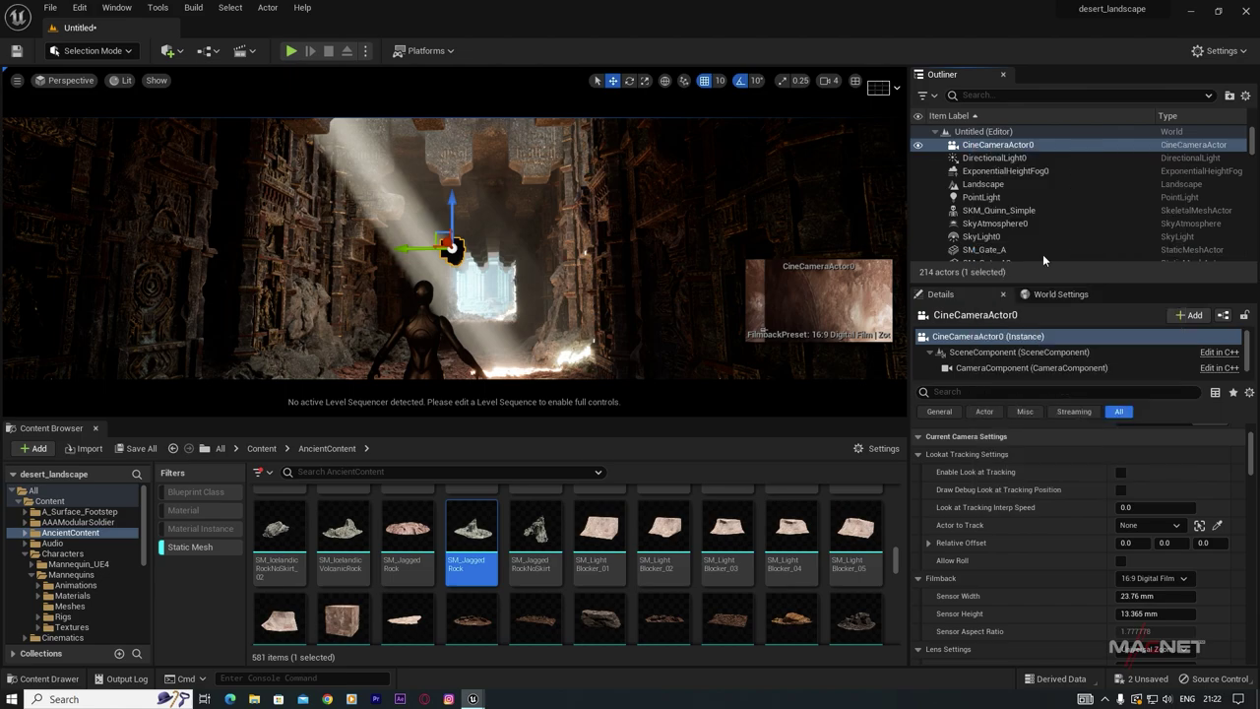
click(71, 82)
click(106, 228)
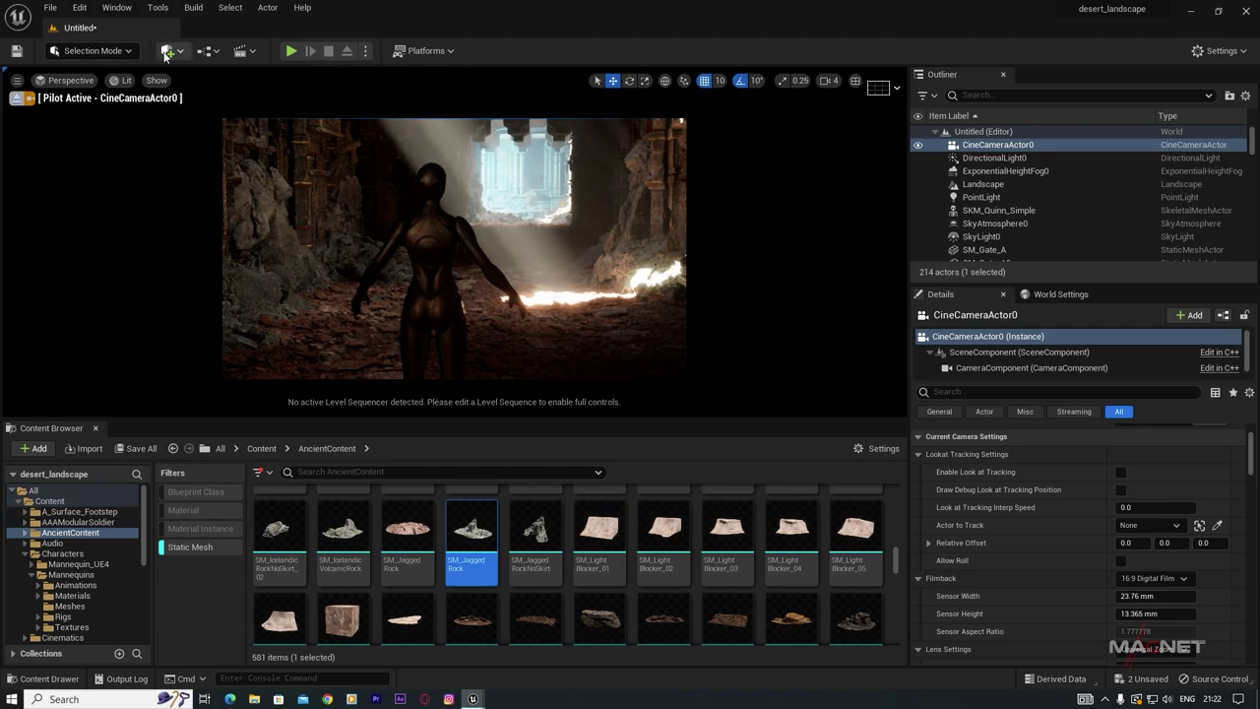
Step: Add a level sequence named tutorial2 and save it in the Content folder
click(245, 51)
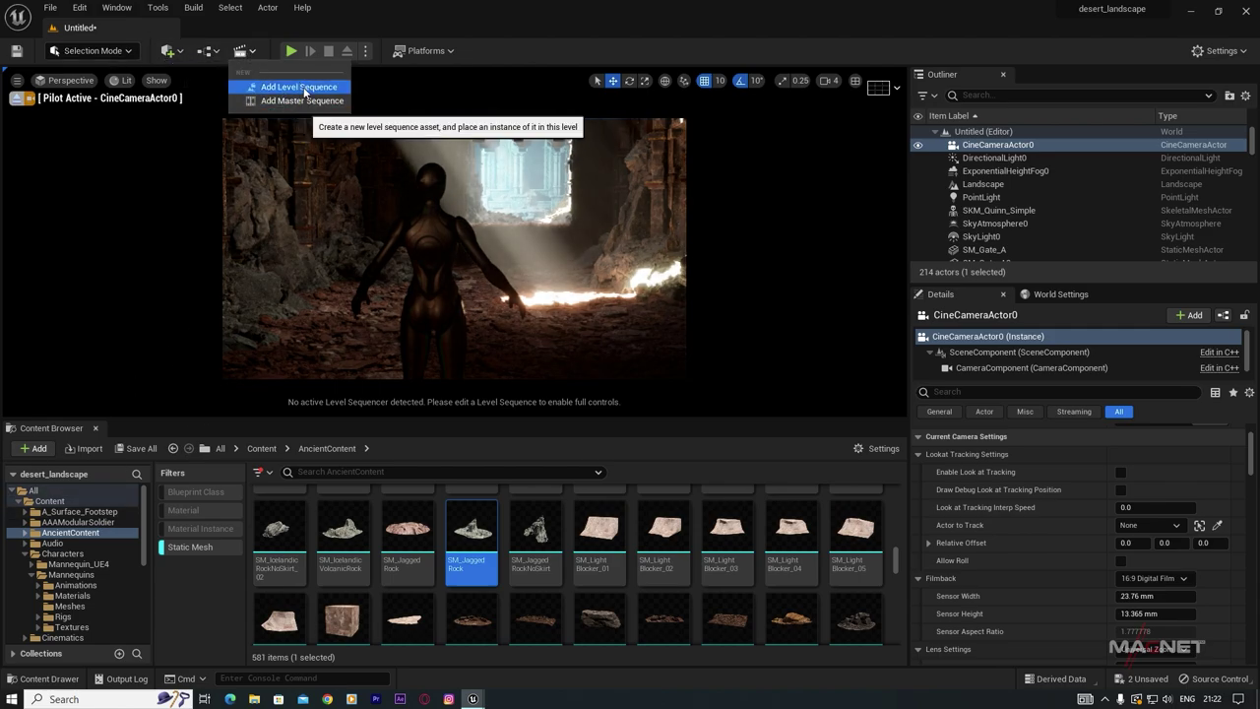
click(298, 87)
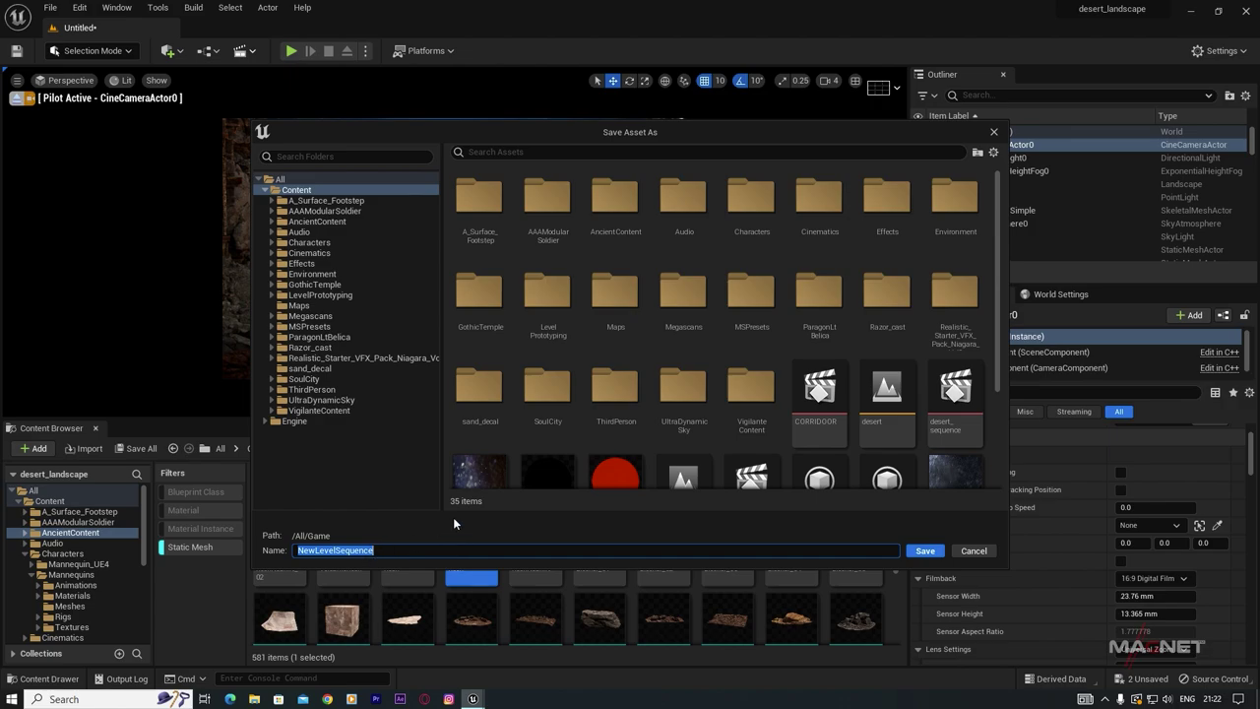
text(tutorial2)
click(924, 551)
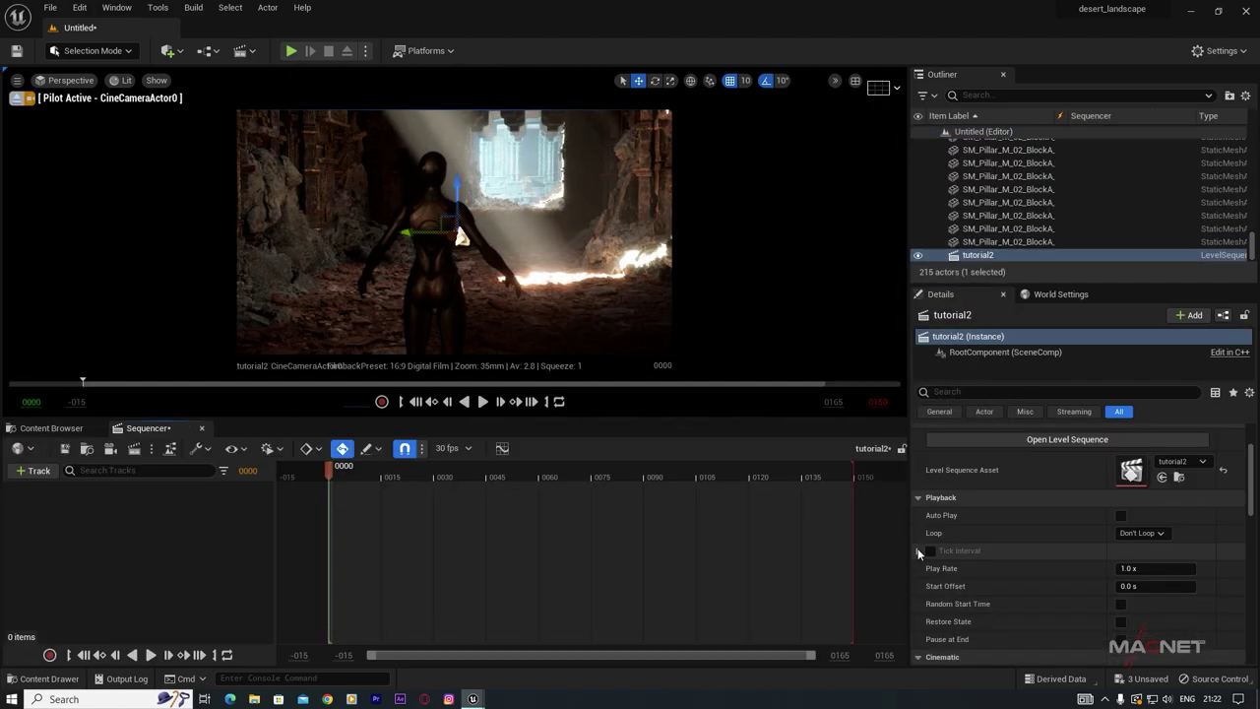
Step: Add CineCameraActor0 from the level to the tutorial2 sequence as a track
scroll(1004, 164, up, 5)
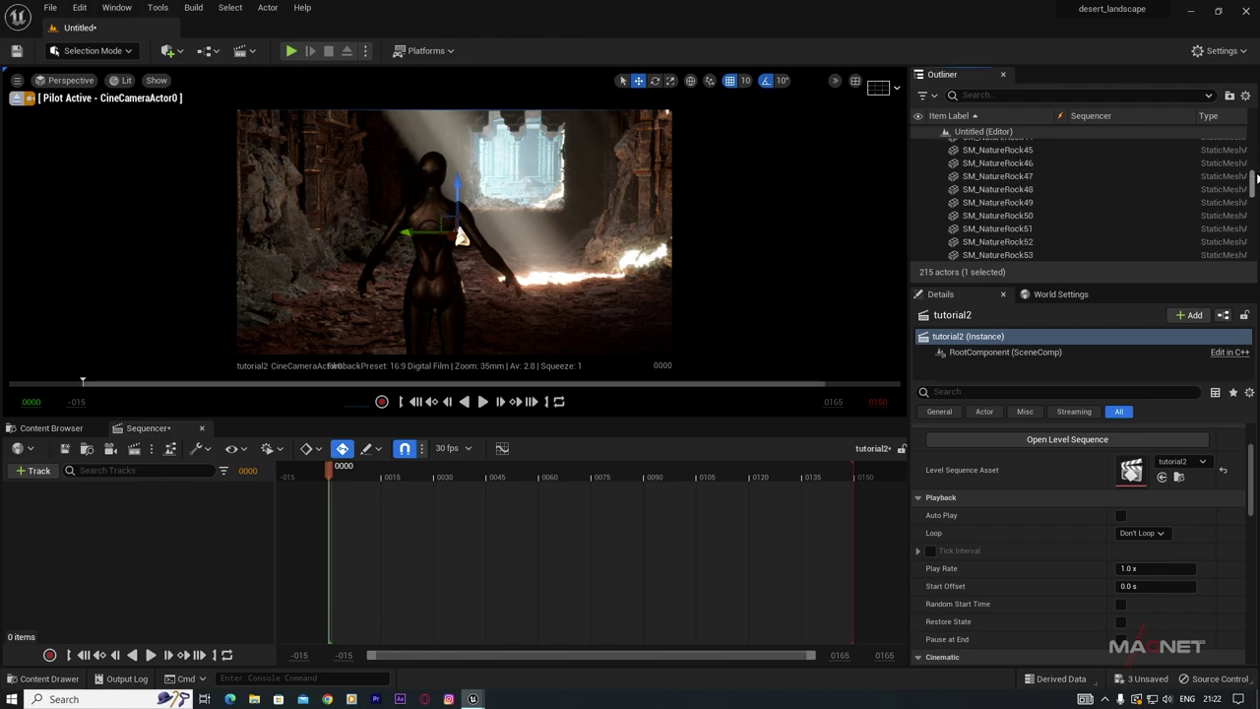
drag(1254, 232, 1231, 138)
click(1014, 147)
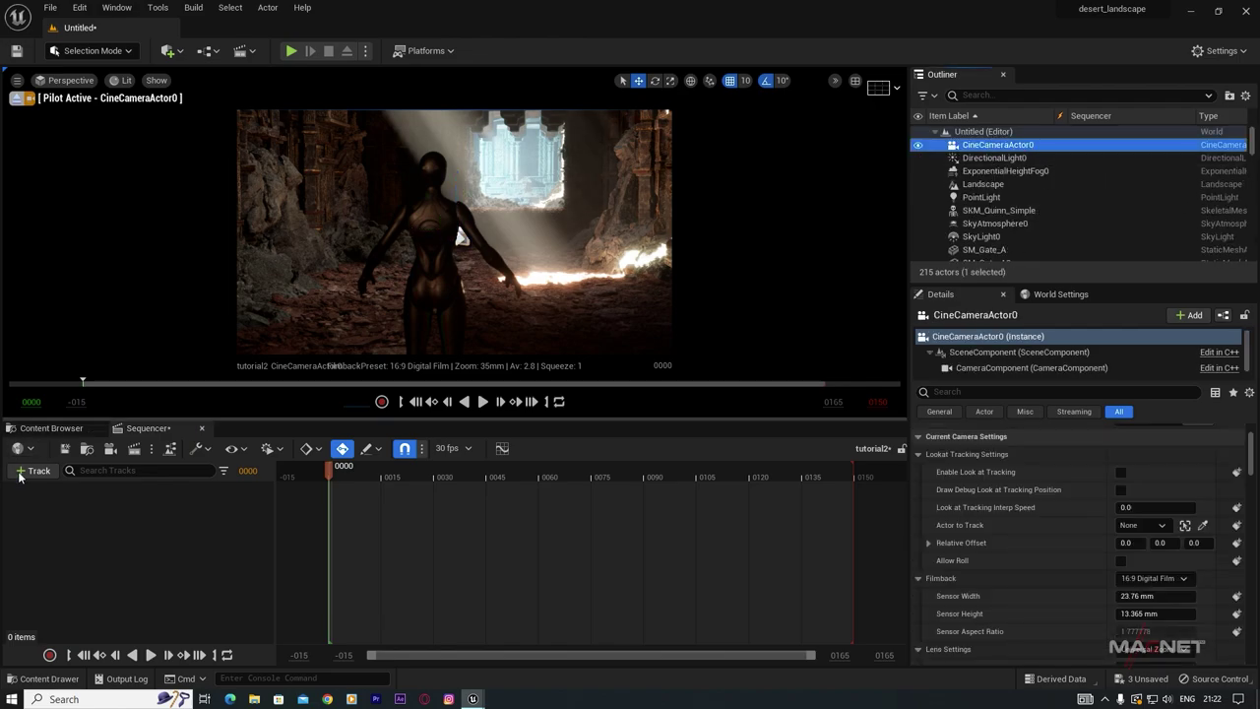
drag(785, 230, 107, 563)
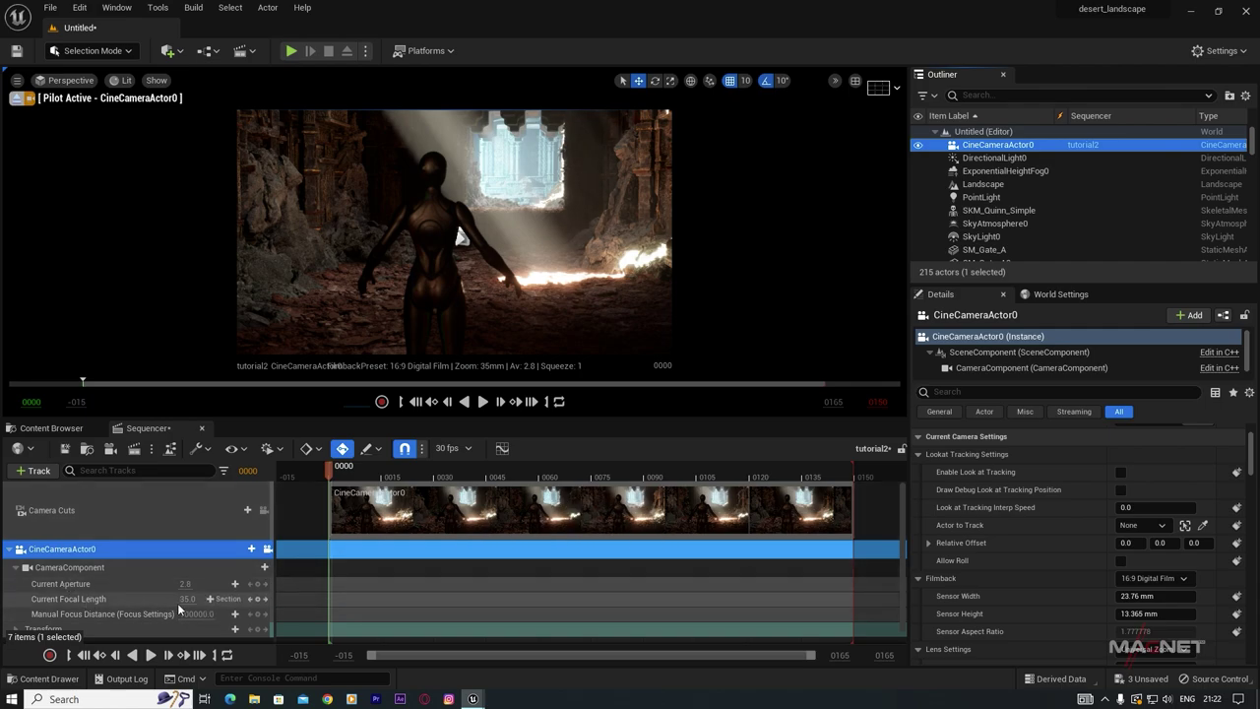
Step: Lower the camera's current focal length to about 20 mm and reframe the shot behind the character
drag(187, 598, 209, 599)
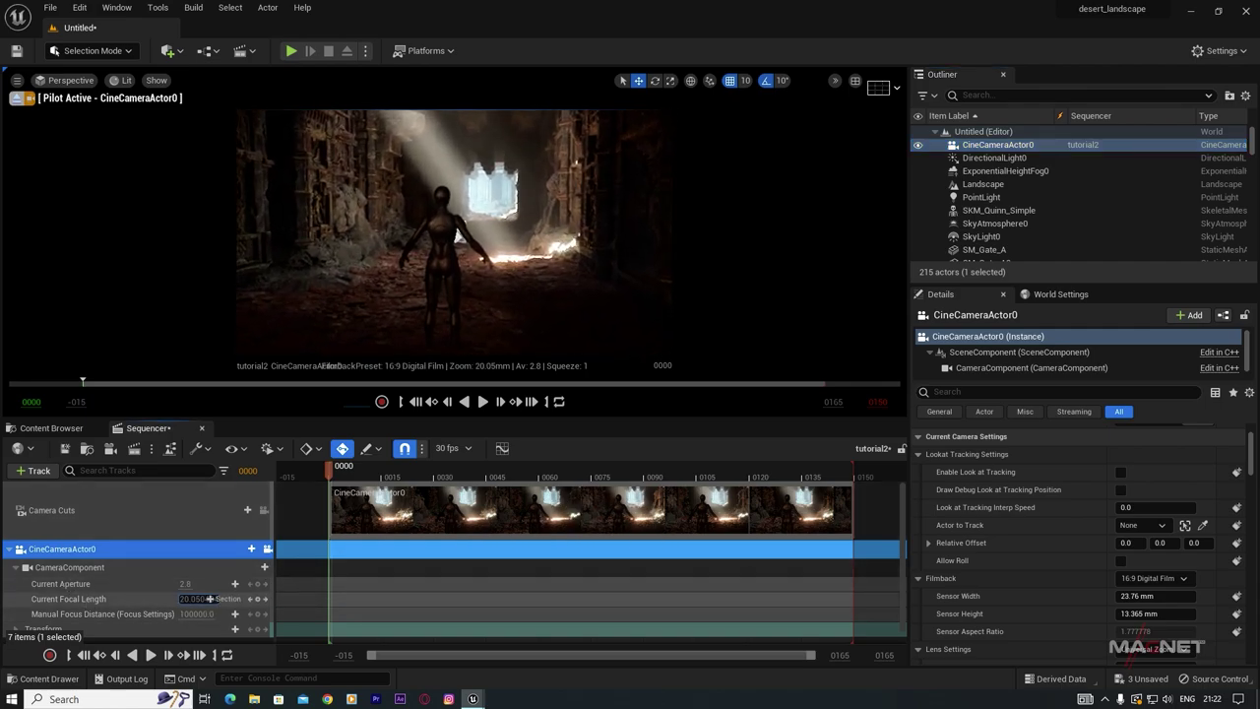
middle_drag(524, 146, 523, 280)
right_drag(423, 270, 423, 236)
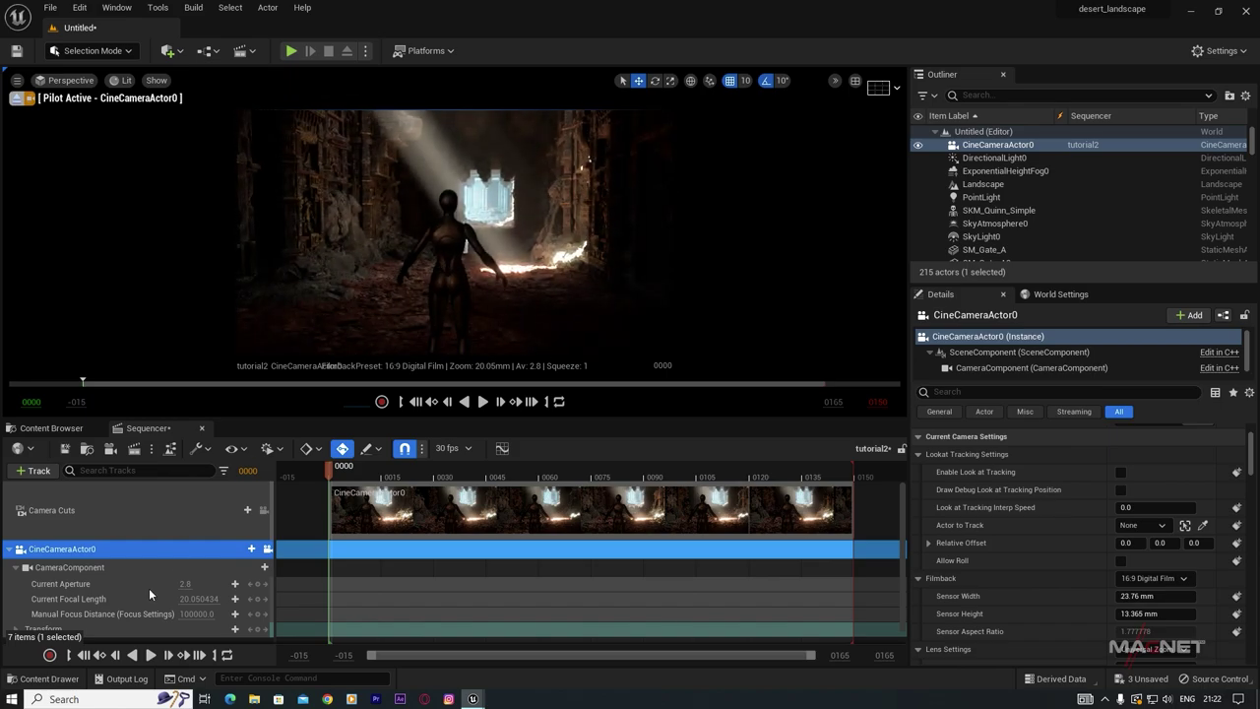
Step: Override the exposure metering mode of the camera component and set it to Manual
click(62, 568)
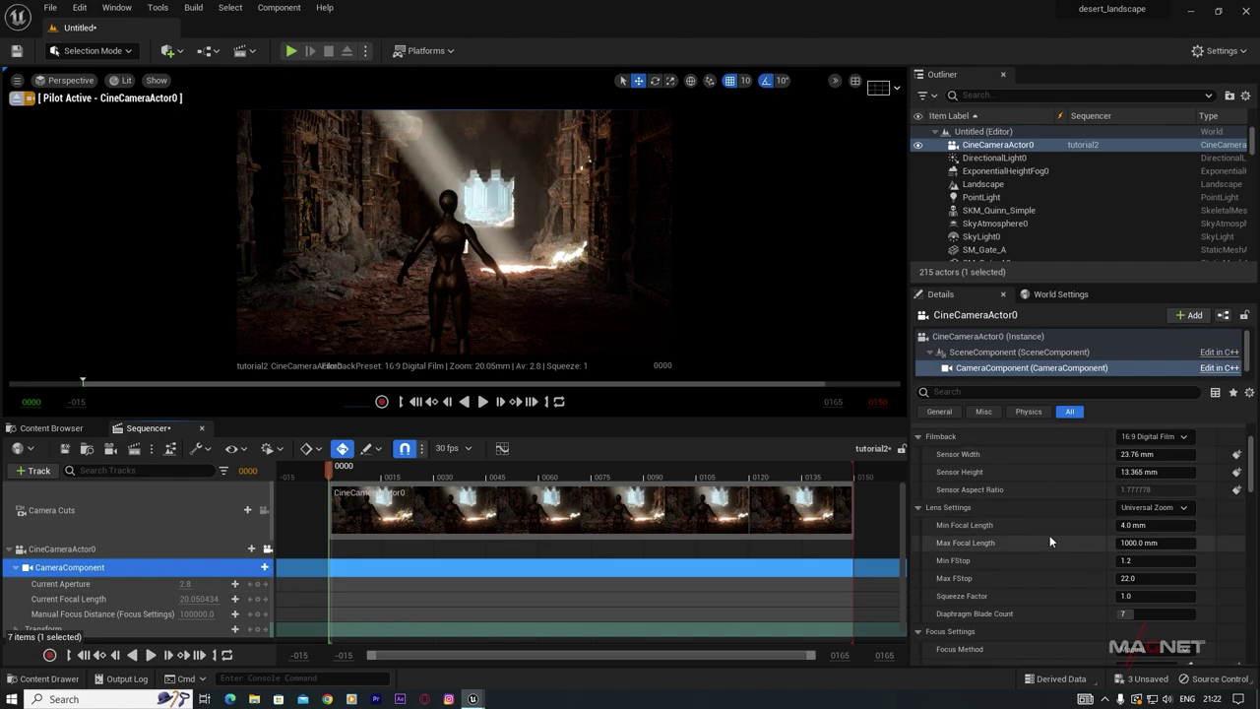
scroll(1049, 541, down, 6)
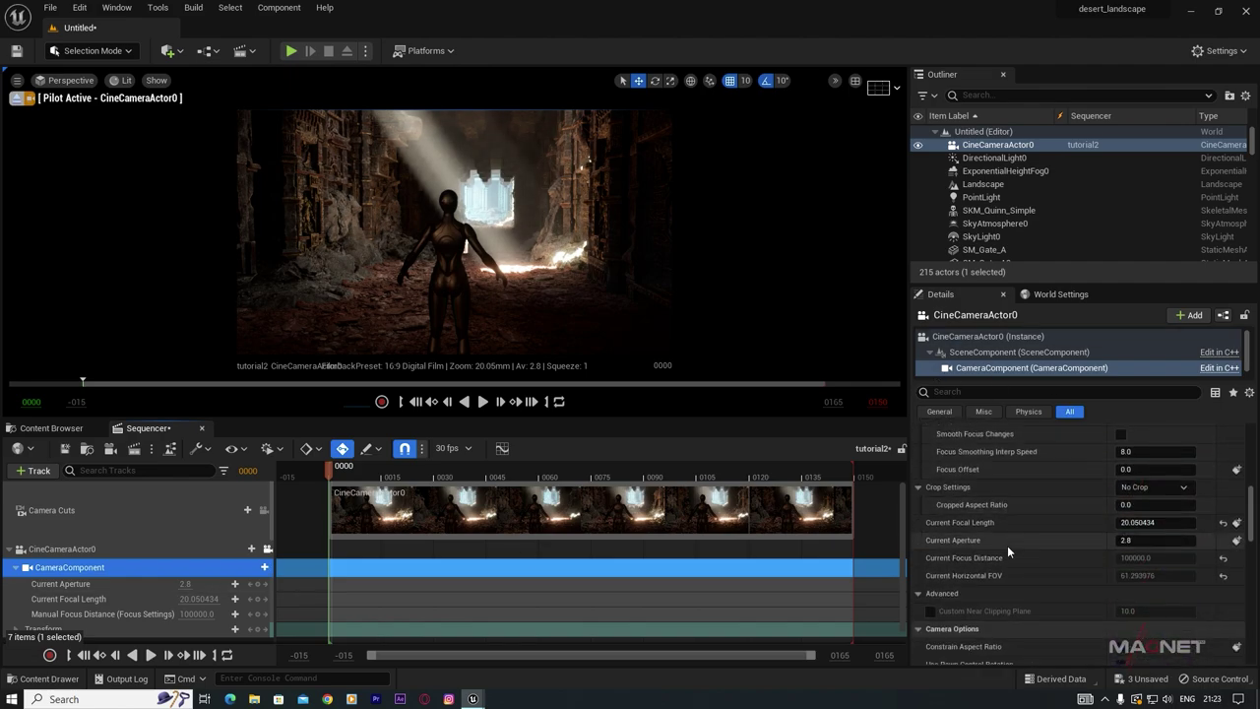
scroll(1007, 546, down, 10)
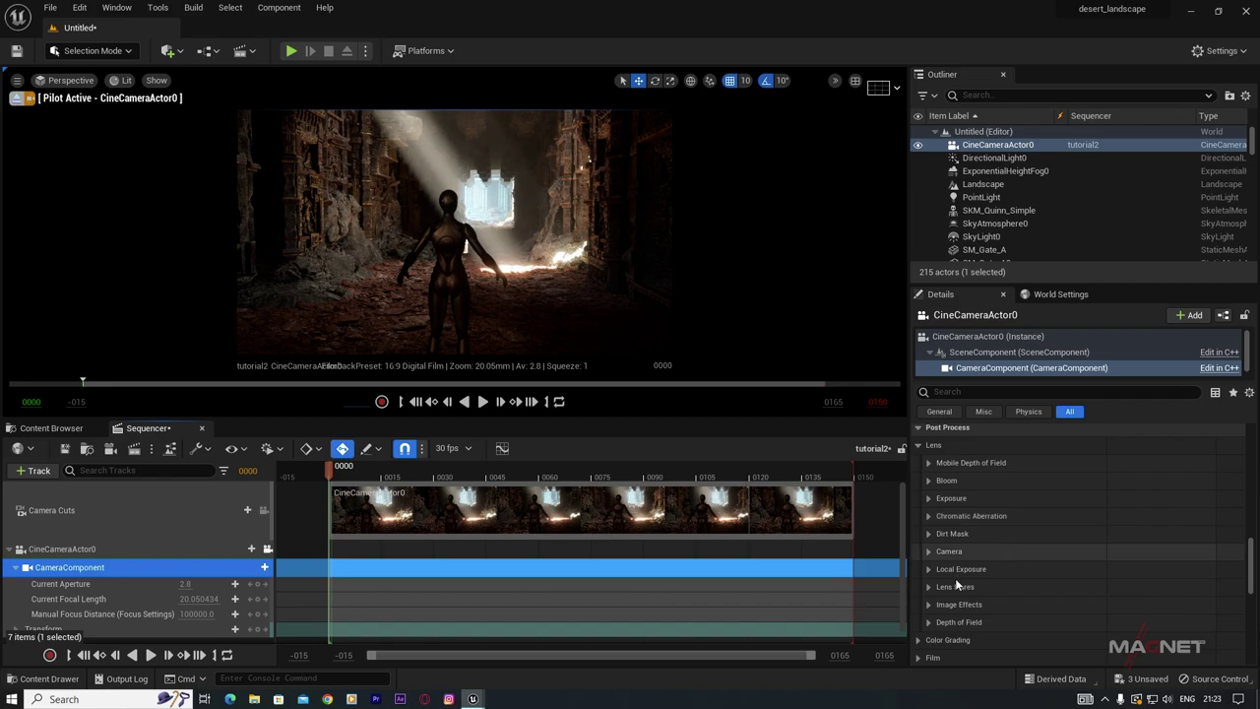
click(925, 458)
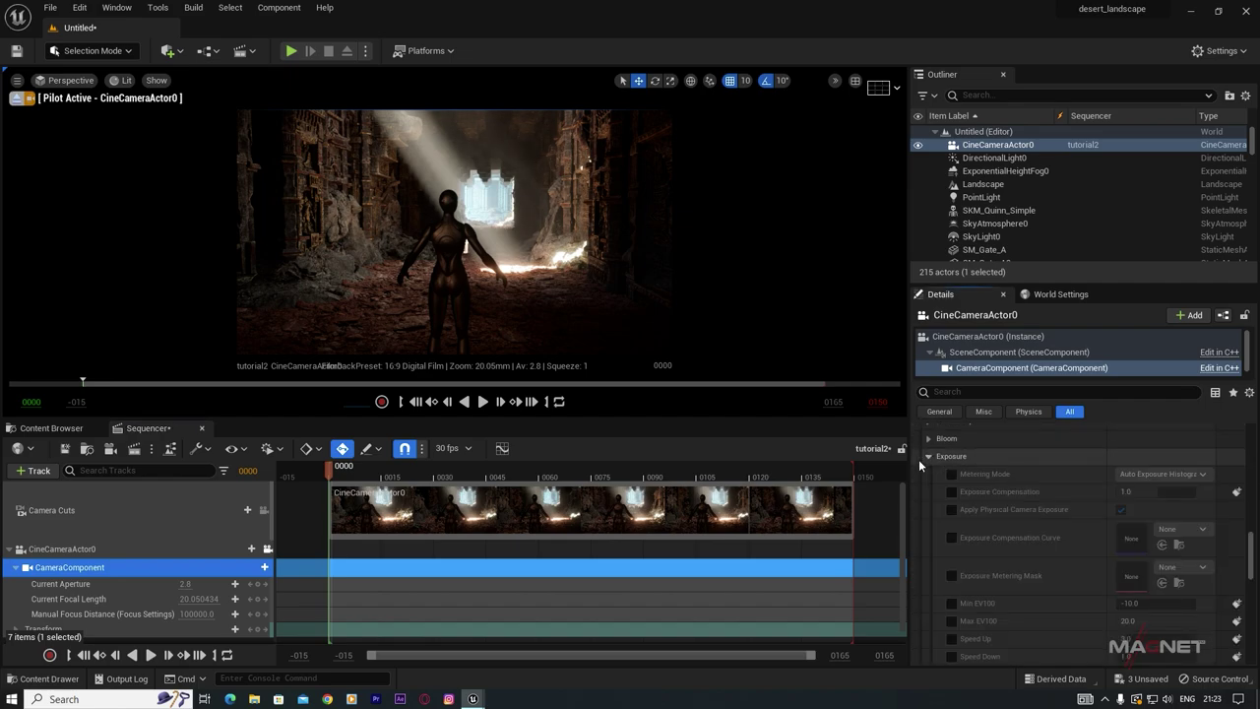
click(1163, 474)
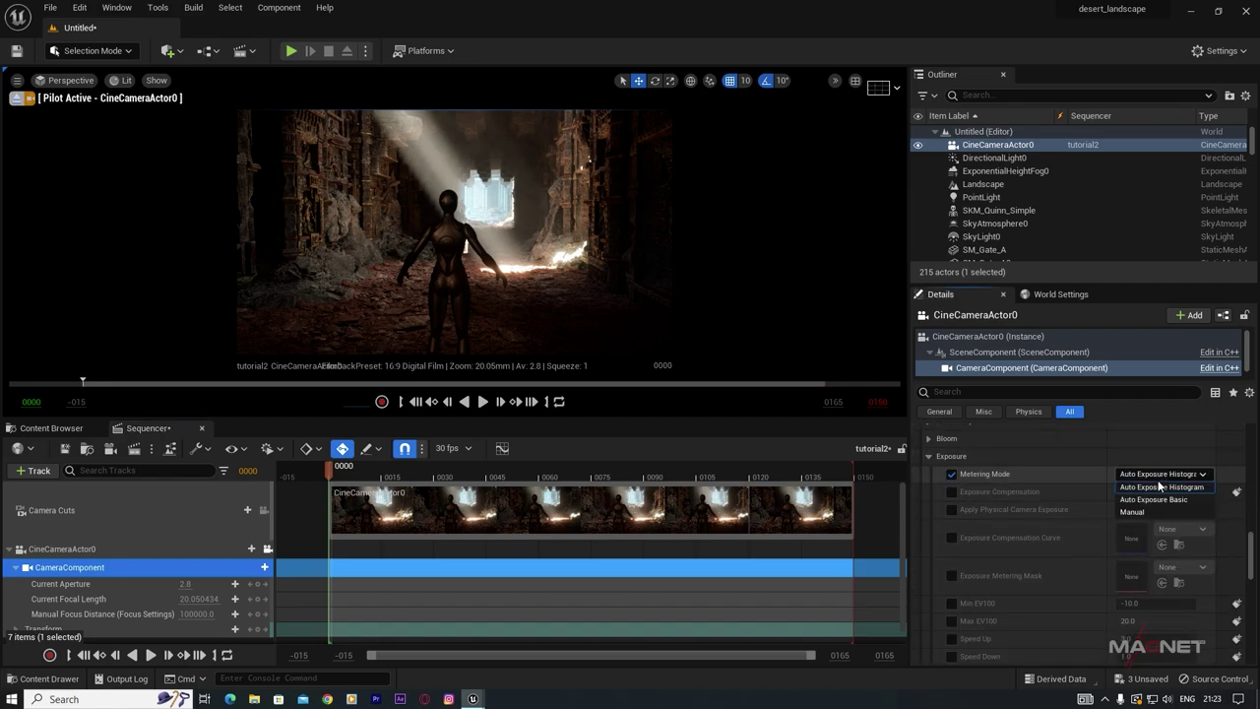
click(1137, 512)
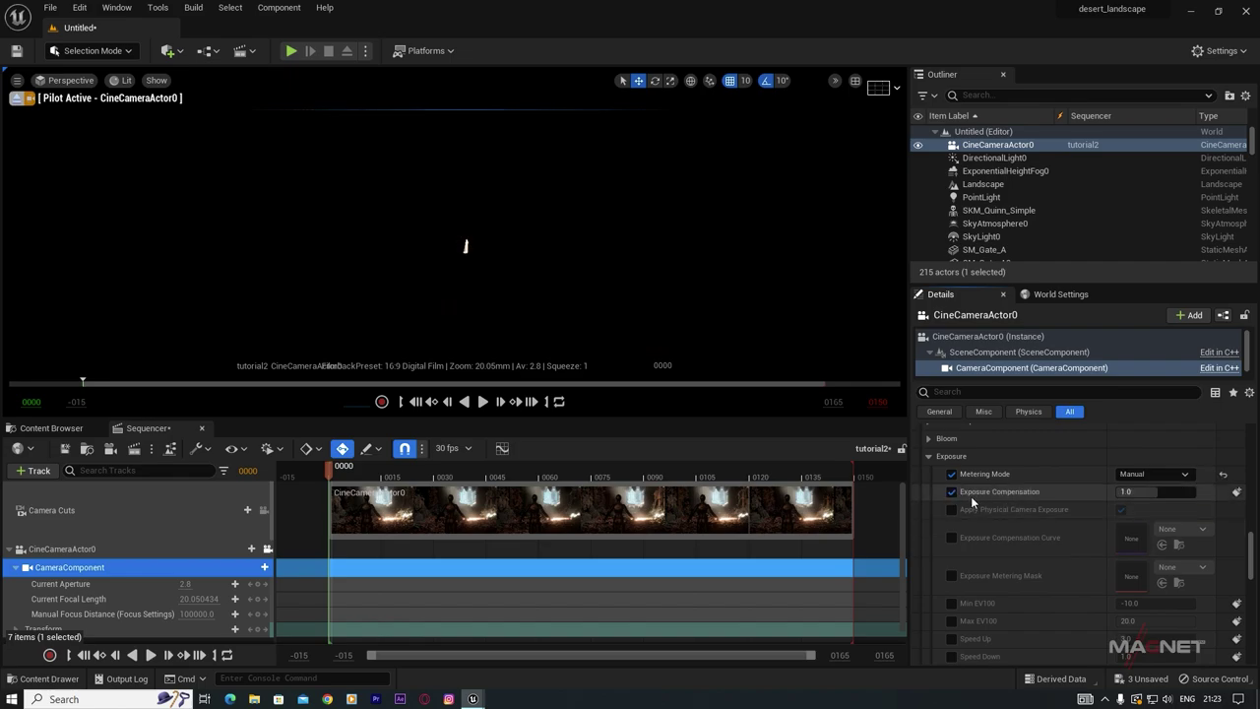
Step: Try an exposure compensation of 12, raise it to 15, and reframe the camera with the character left of centre
click(1126, 492)
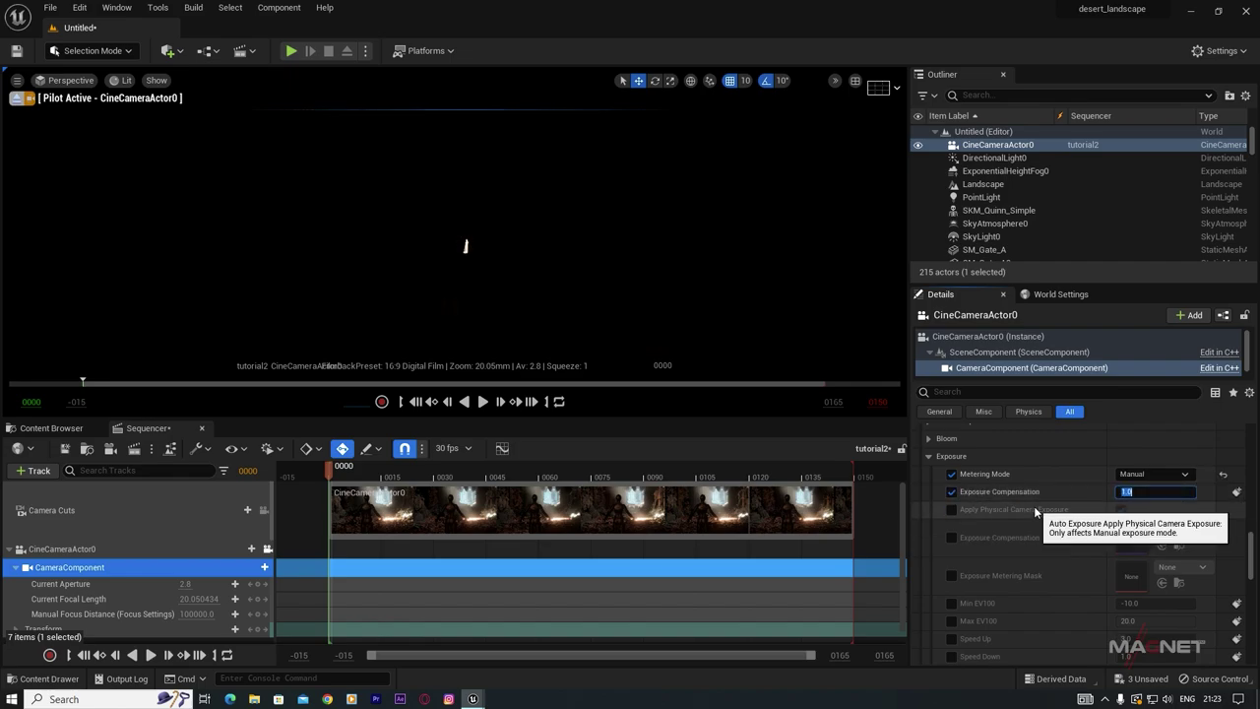
text(12)
key(Return)
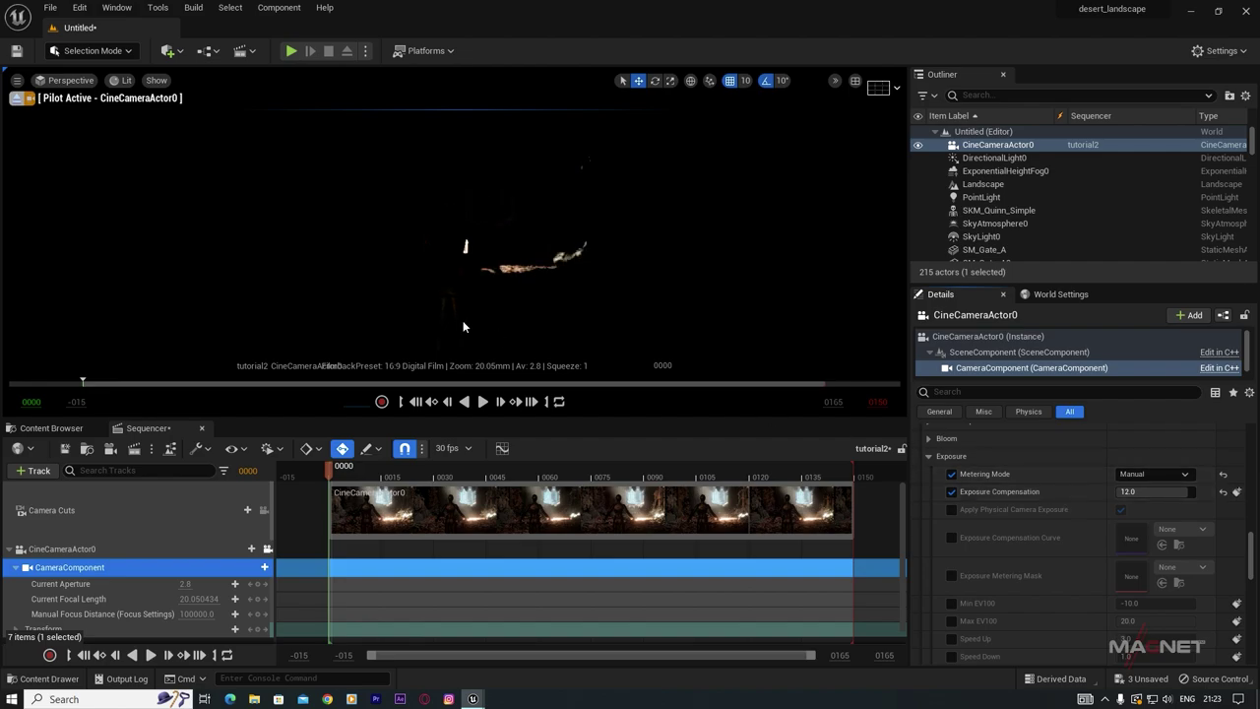
click(1142, 492)
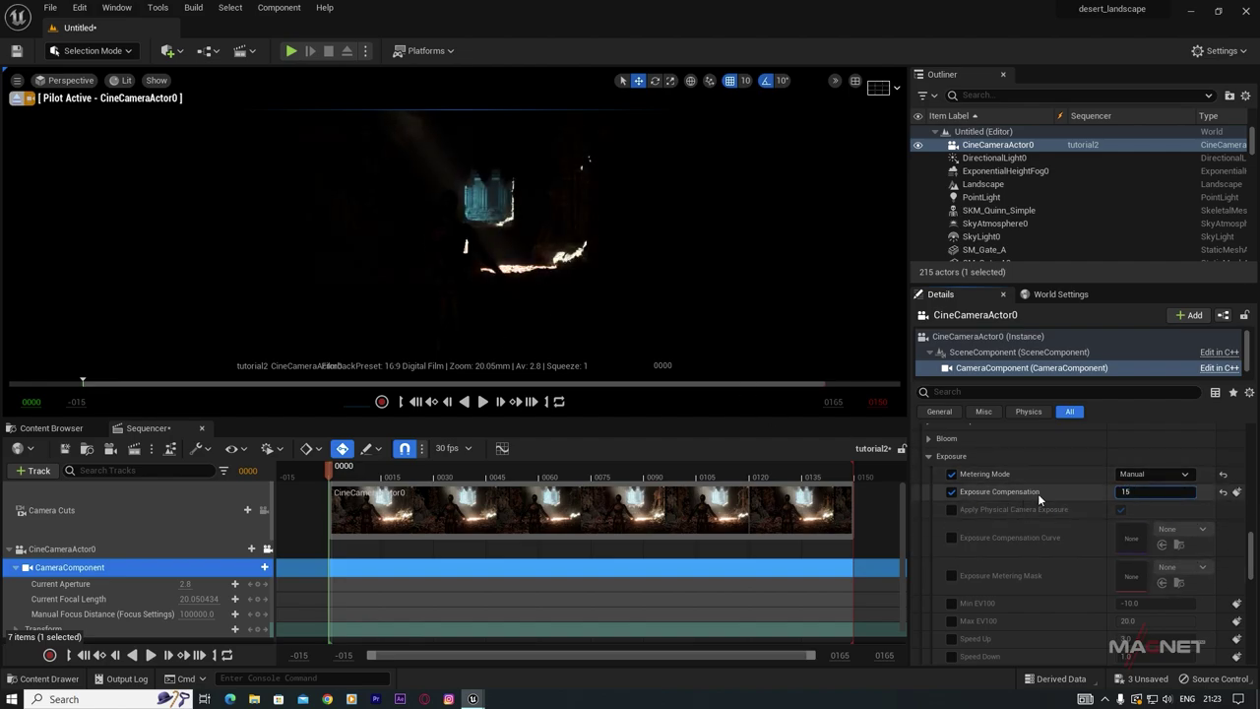
key(Return)
mouse_move(540, 284)
right_down()
mouse_move(504, 262)
mouse_move(547, 271)
mouse_move(549, 281)
mouse_move(526, 283)
mouse_move(555, 266)
mouse_move(544, 262)
mouse_move(563, 280)
mouse_move(530, 288)
mouse_move(535, 266)
mouse_move(547, 268)
right_up()
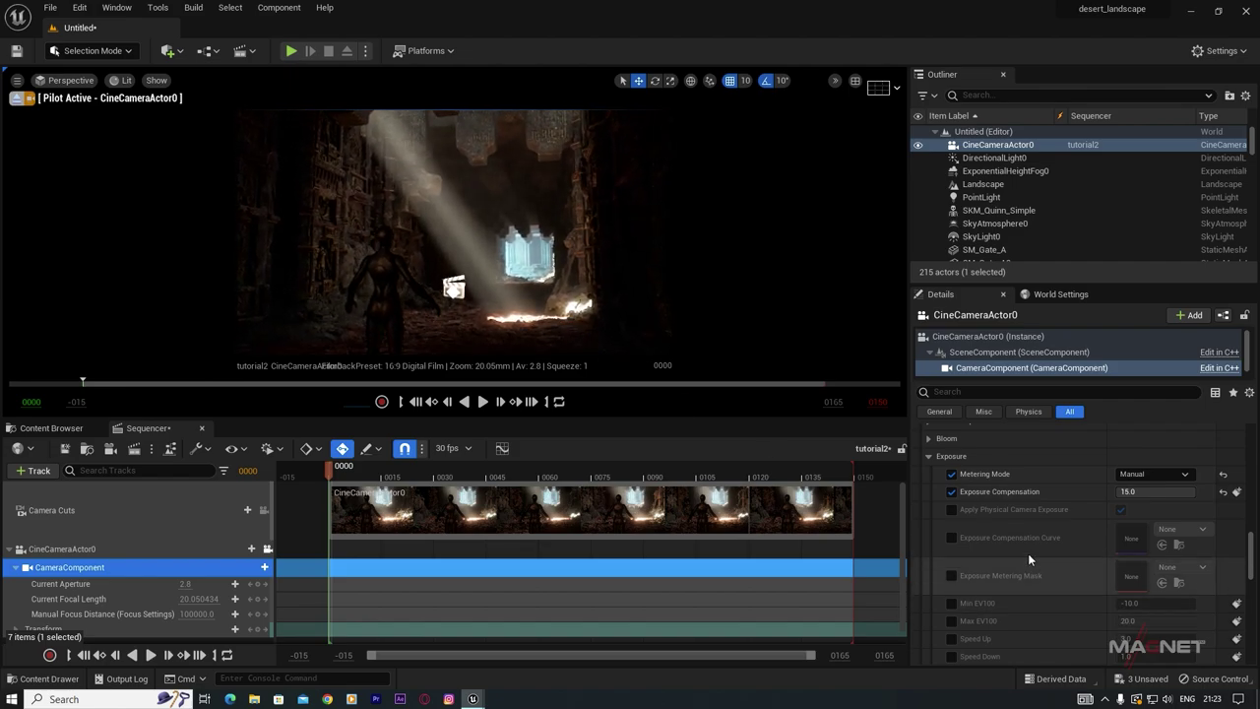
Step: Set the camera's Global Illumination indirect lighting intensity to 10 after trying 2, and adjust the camera framing in the hall
scroll(1026, 558, down, 2)
scroll(962, 602, down, 2)
scroll(982, 593, down, 3)
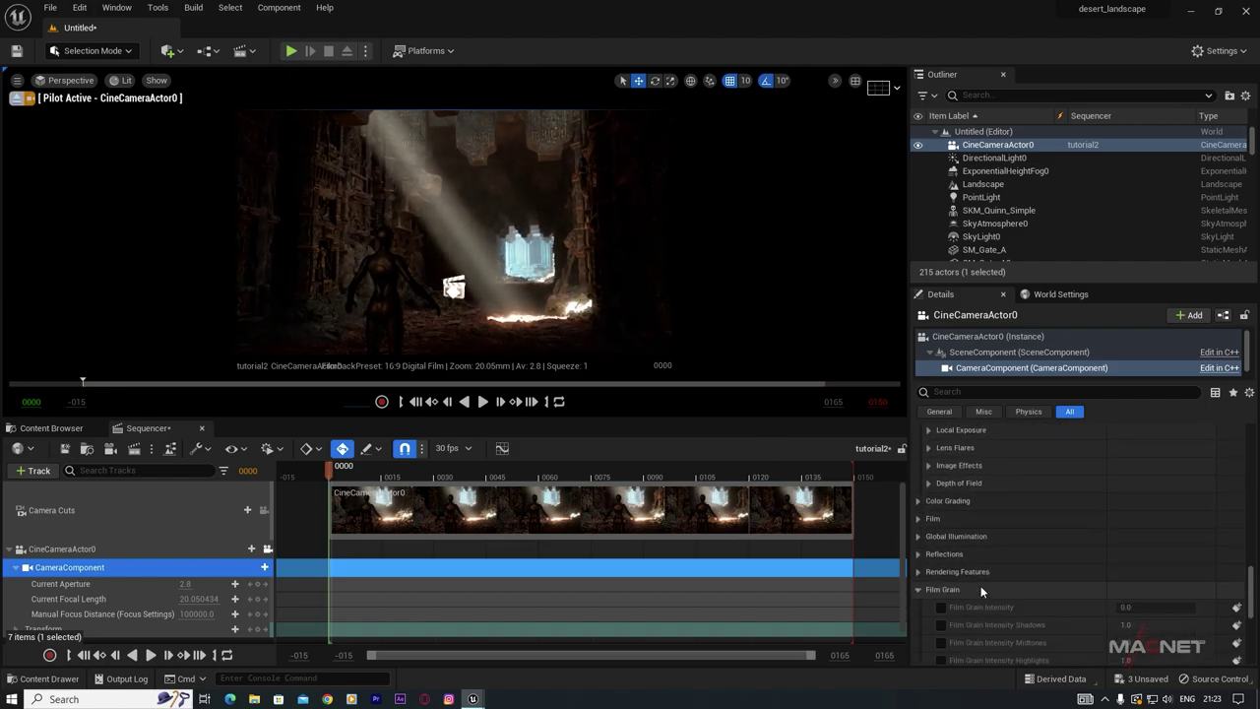
click(938, 536)
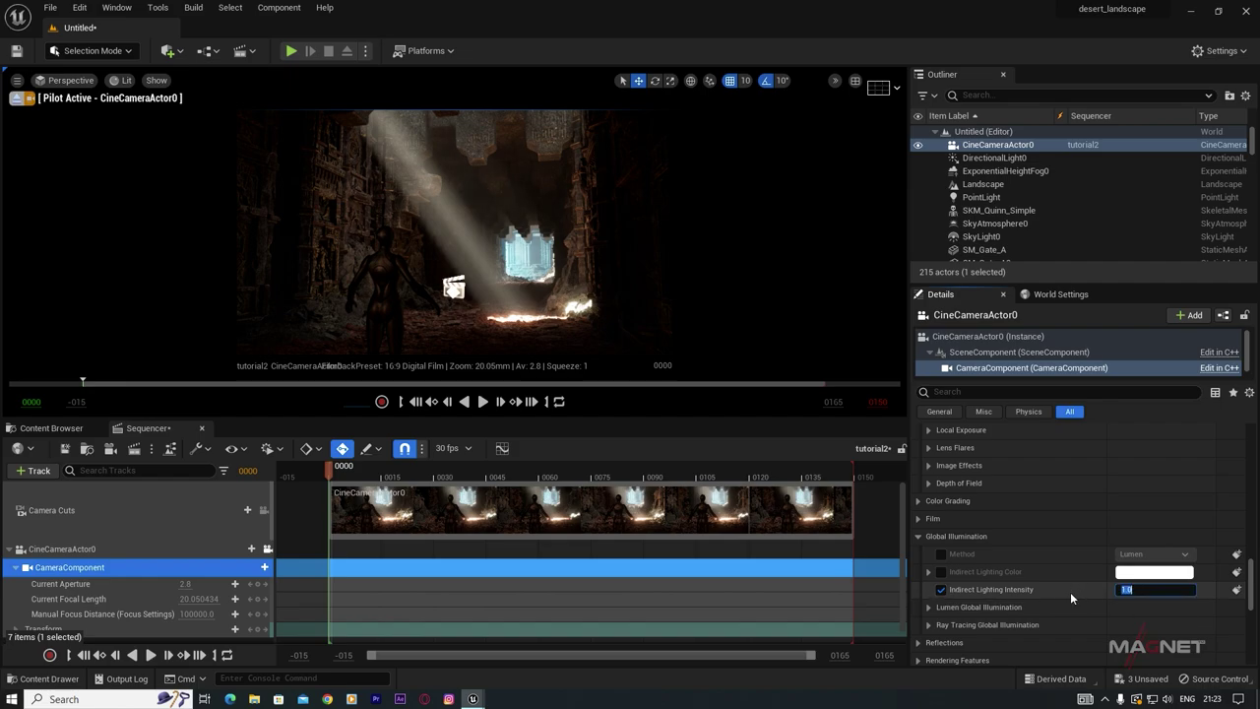
text(2)
key(Return)
click(1130, 590)
text(10)
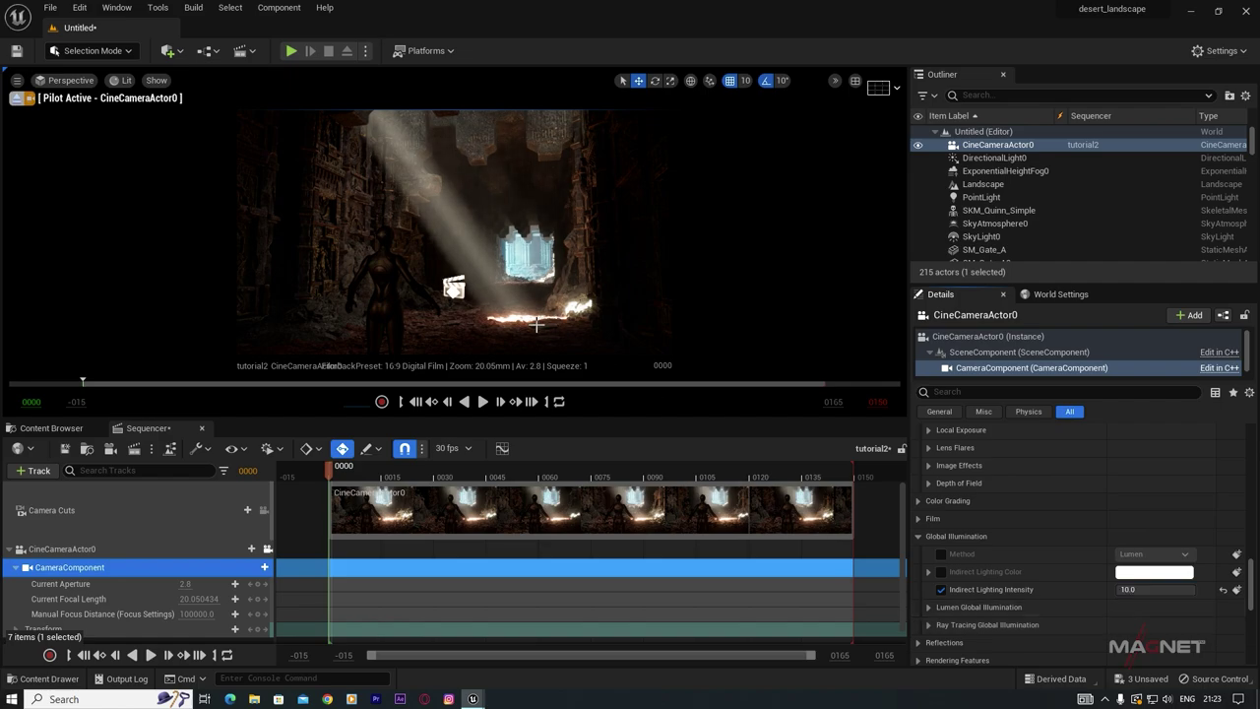
key(w)
right_drag(454, 232, 590, 325)
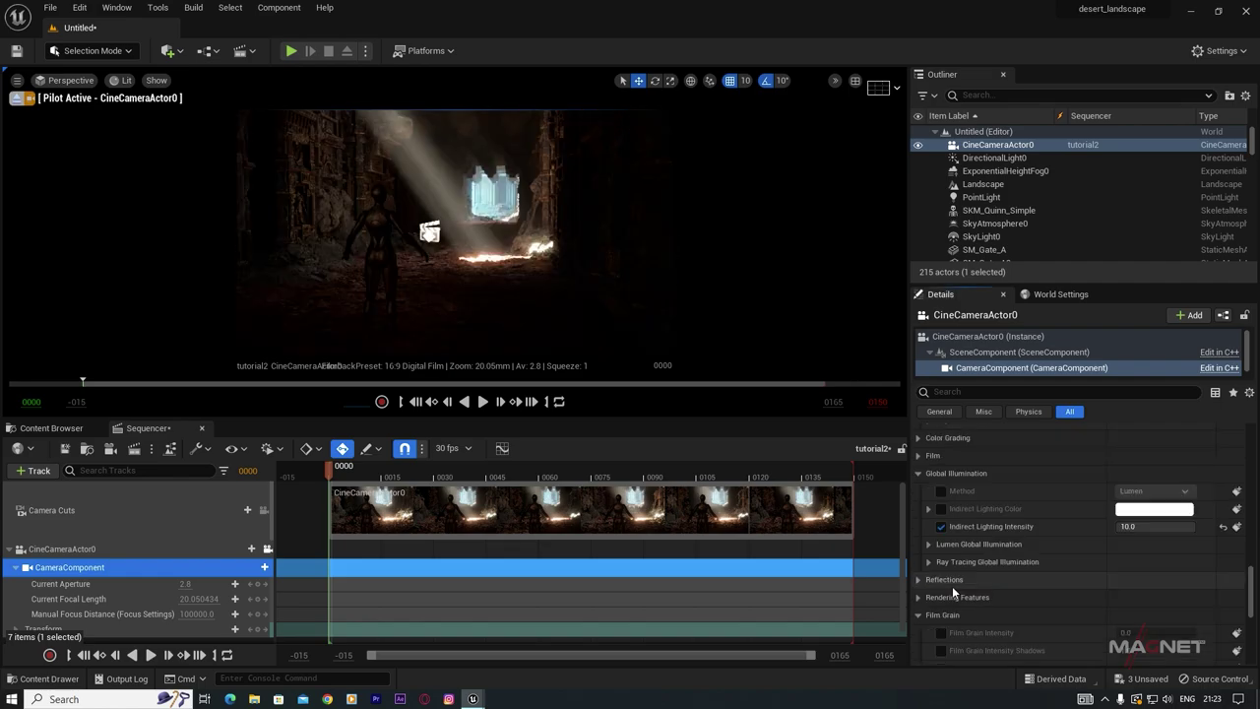
Step: Enable the Lumen Scene Lighting Quality override on the camera component and set it to 20
click(927, 544)
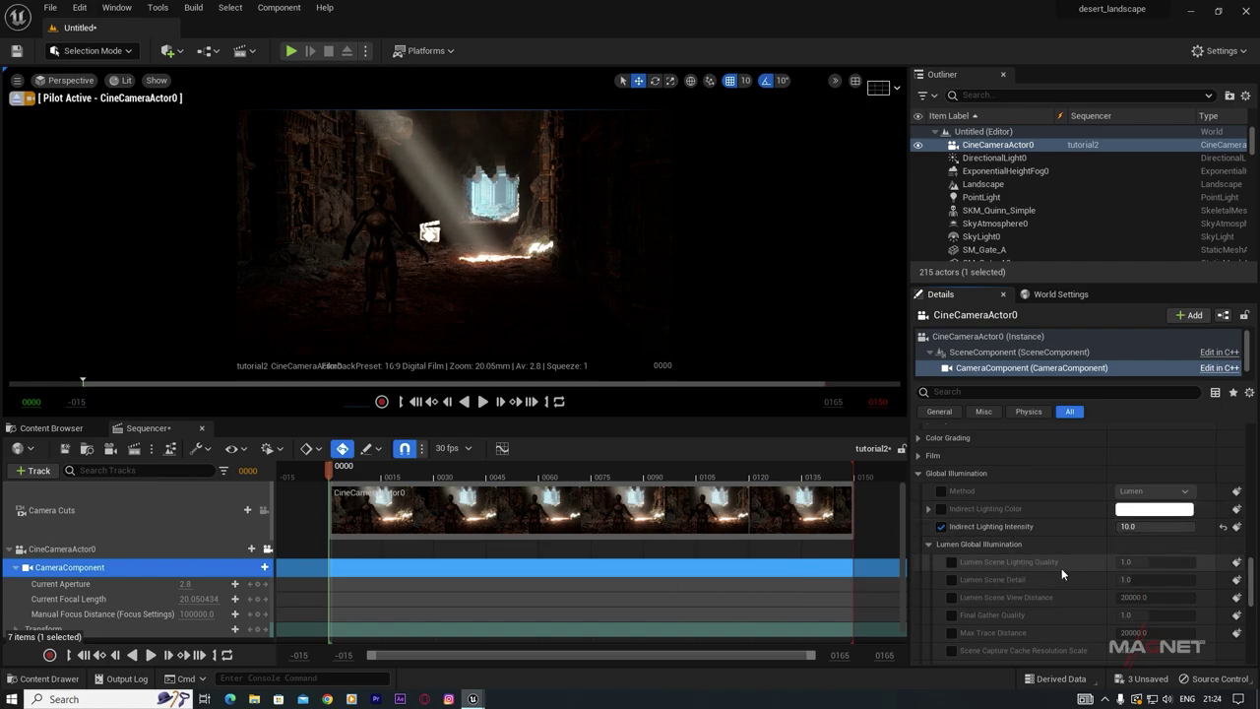
click(951, 562)
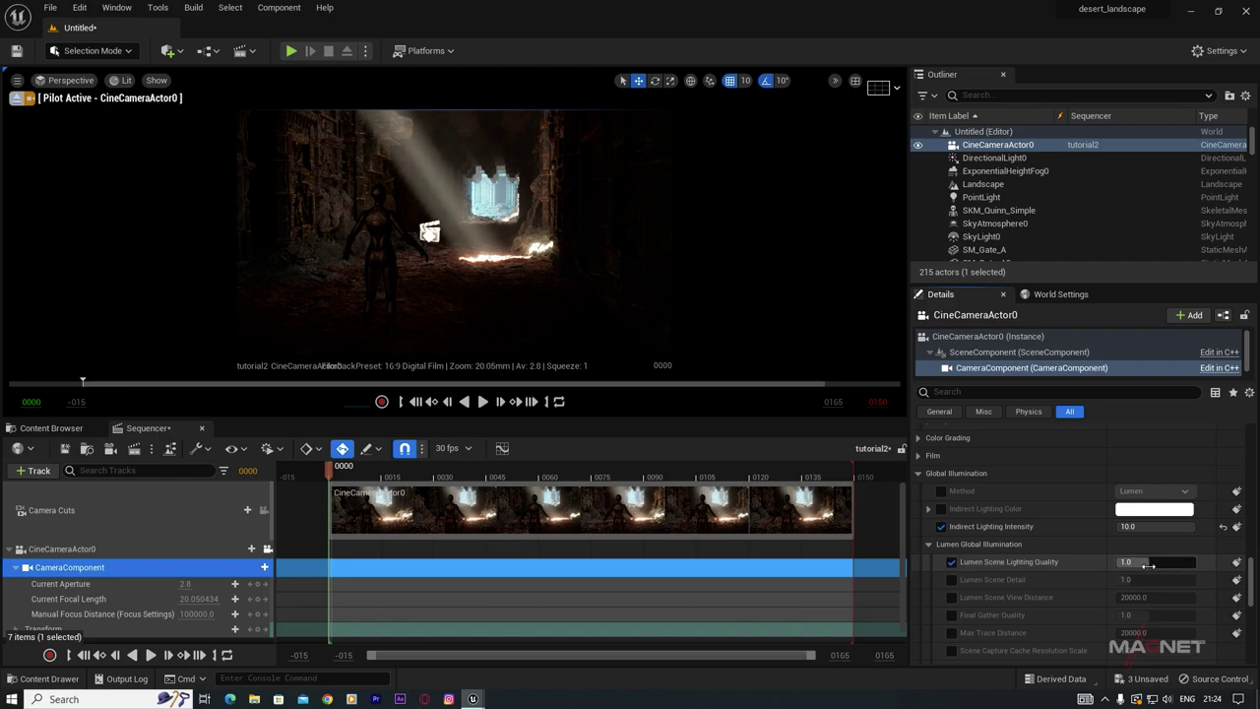
click(1127, 562)
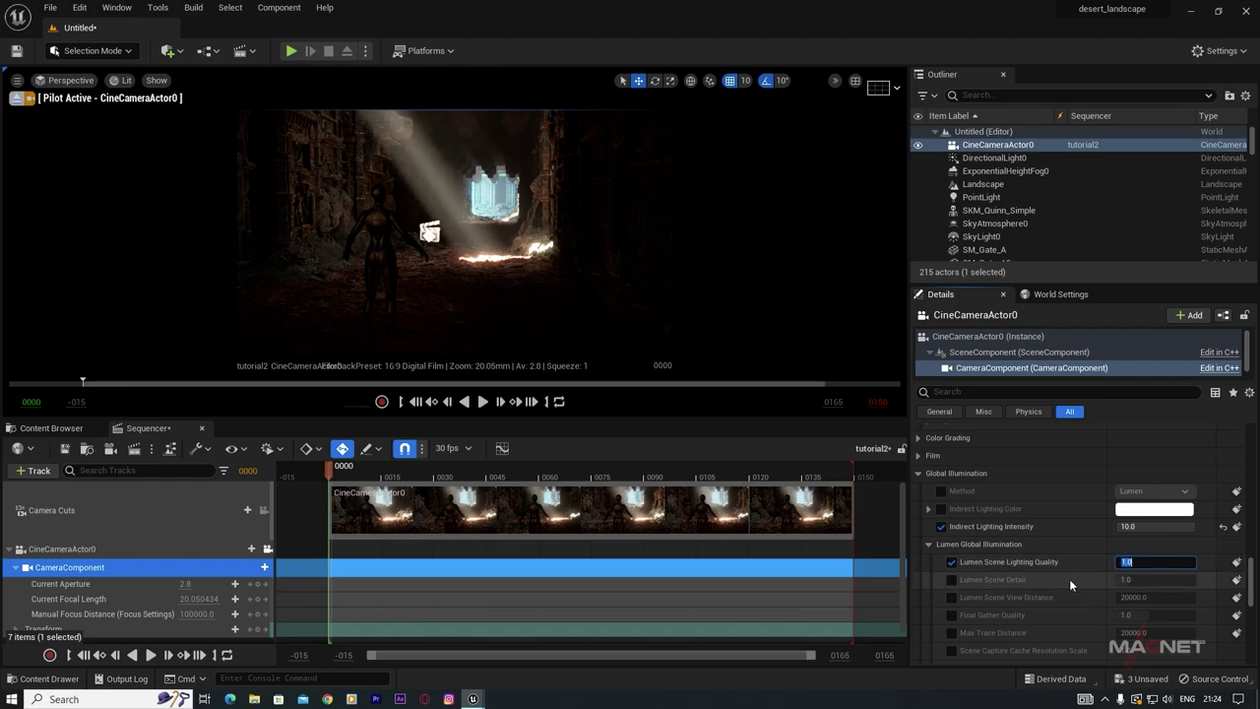
text(20)
right_click(492, 238)
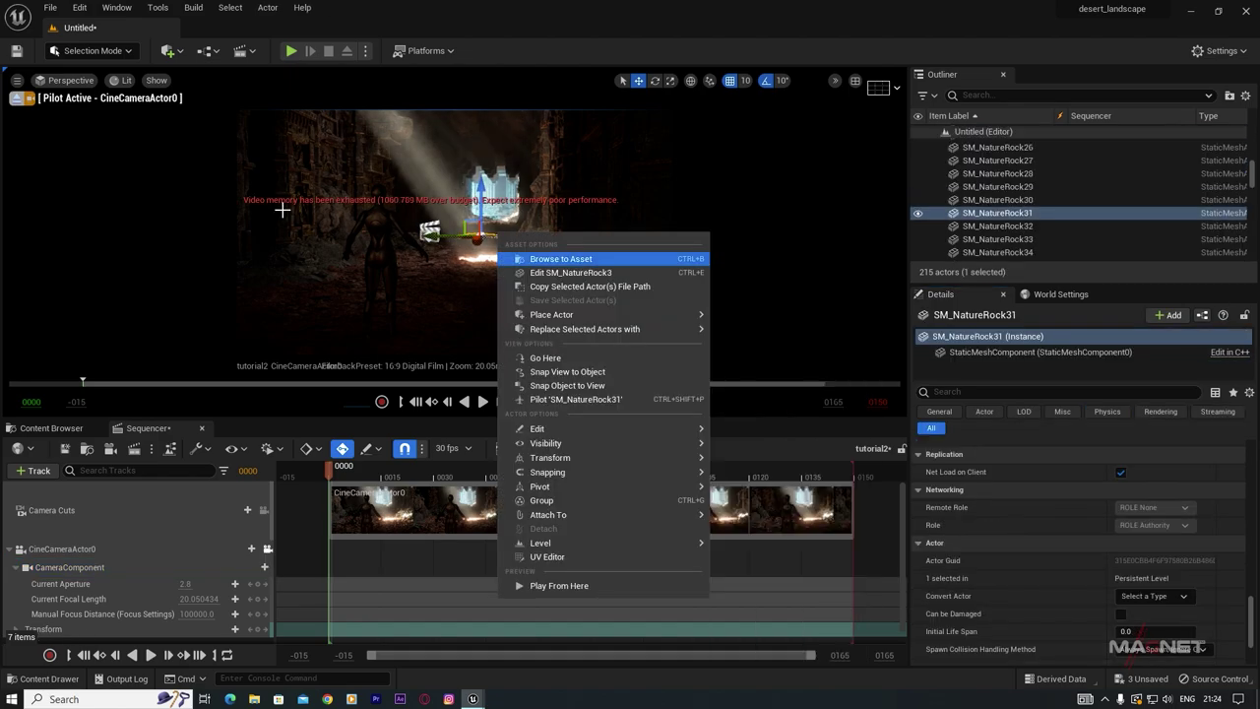
click(381, 251)
click(335, 202)
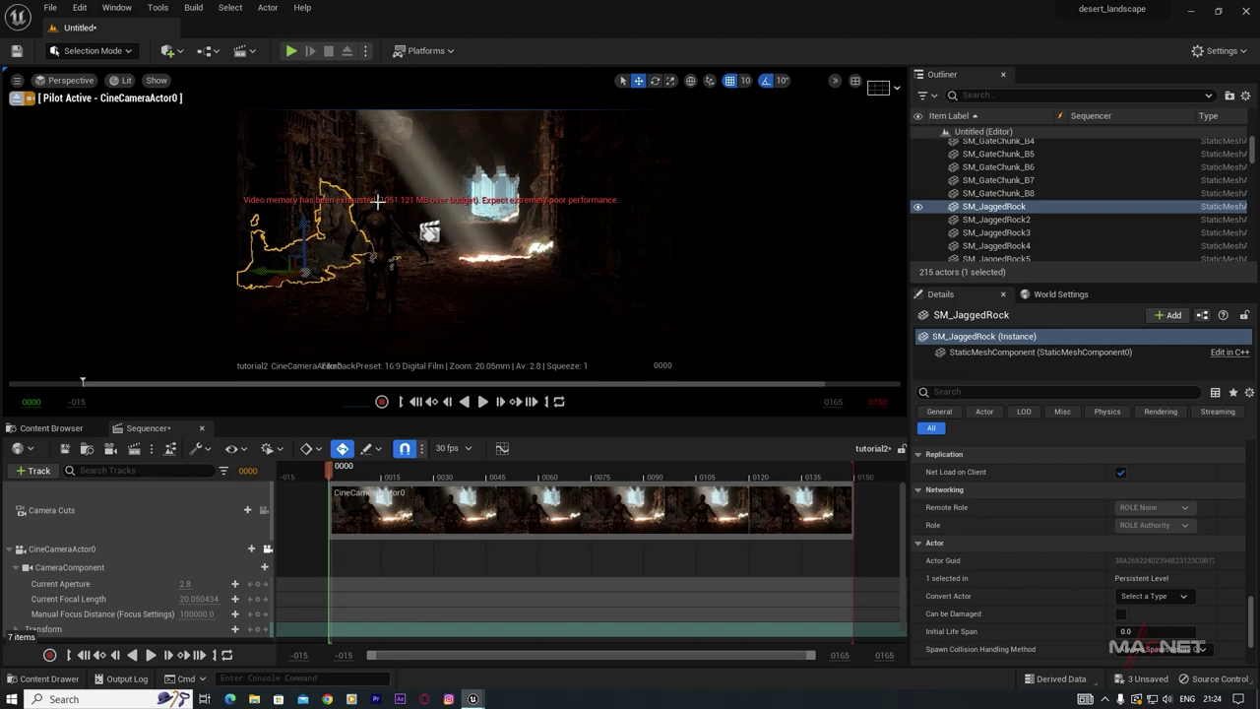
Step: Reset the Lumen Scene Lighting Quality of CineCameraActor0 to its default value
click(72, 548)
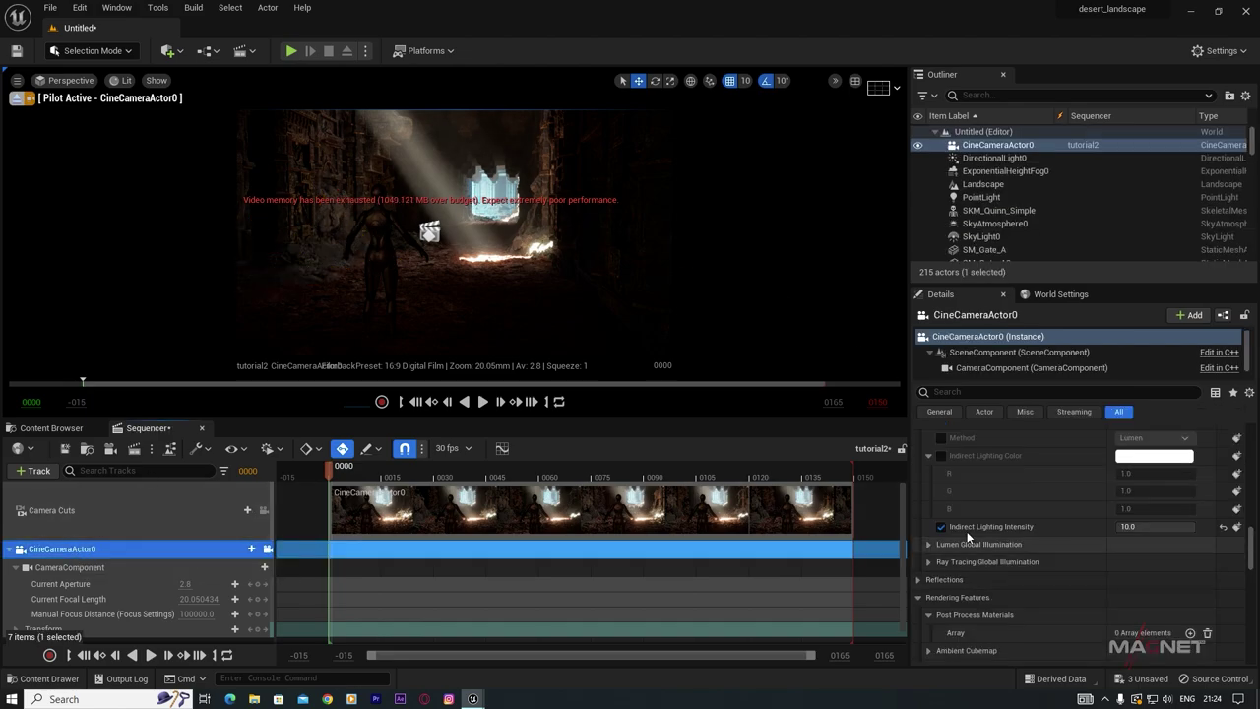
scroll(940, 555, down, 1)
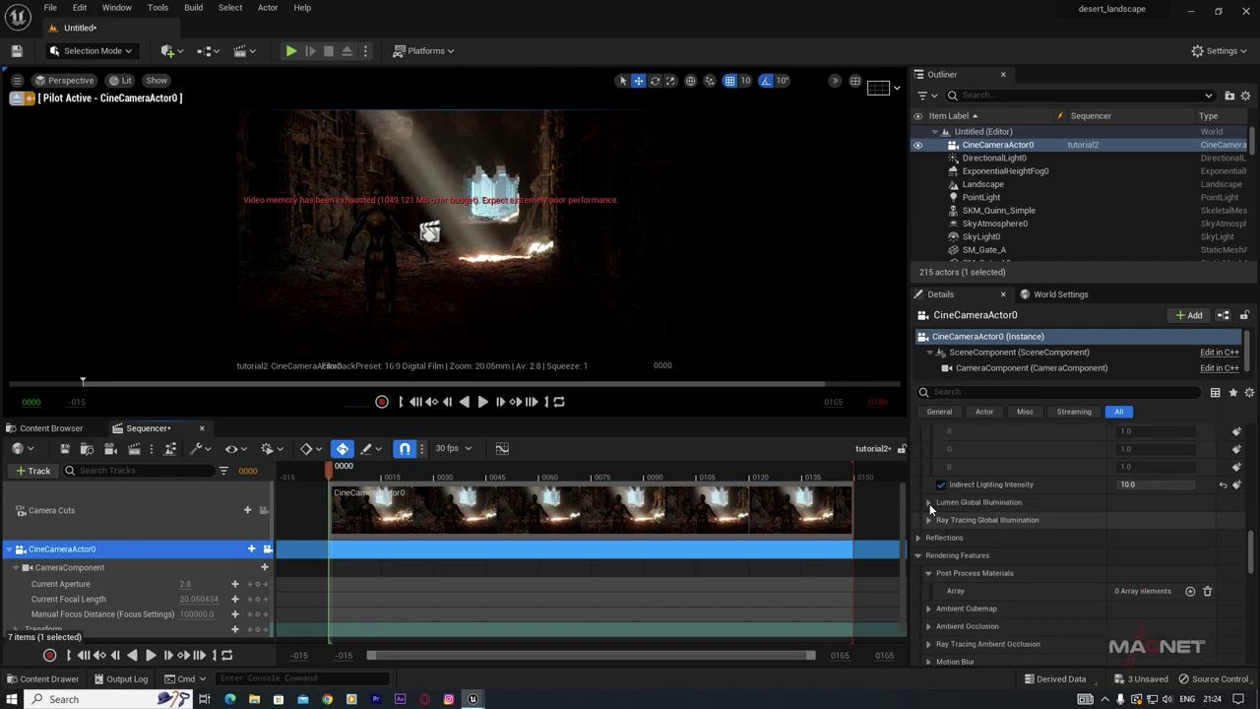
click(929, 503)
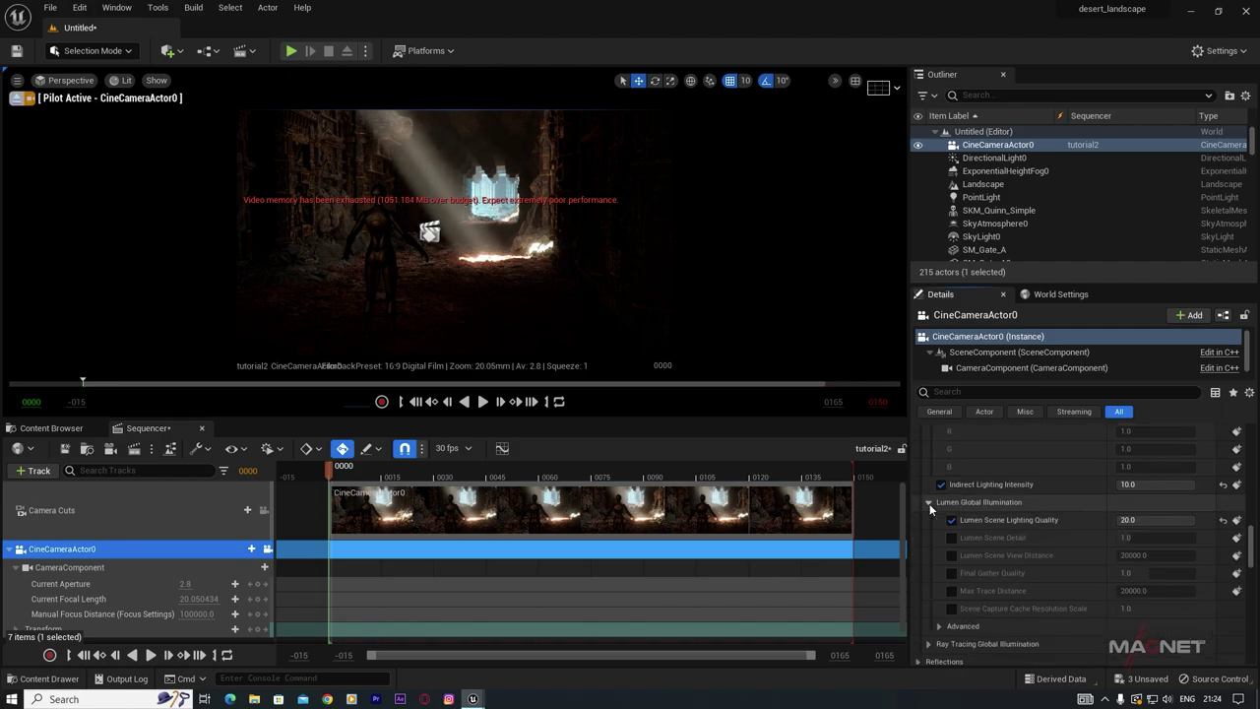
click(1223, 520)
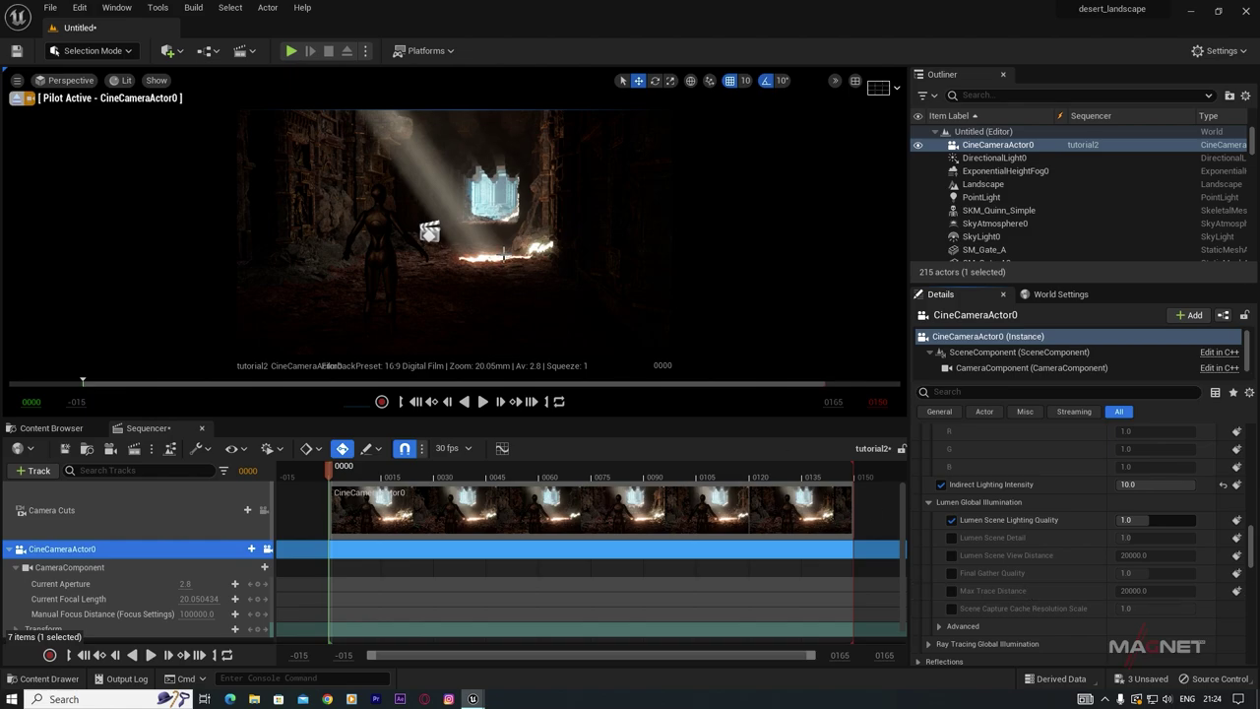
Step: Duplicate SM_JaggedRock7 and place the copy beside it, further along the hall toward the glowing gate
mouse_move(559, 292)
right_down()
mouse_move(516, 280)
mouse_move(559, 292)
right_up()
key(a)
key(d)
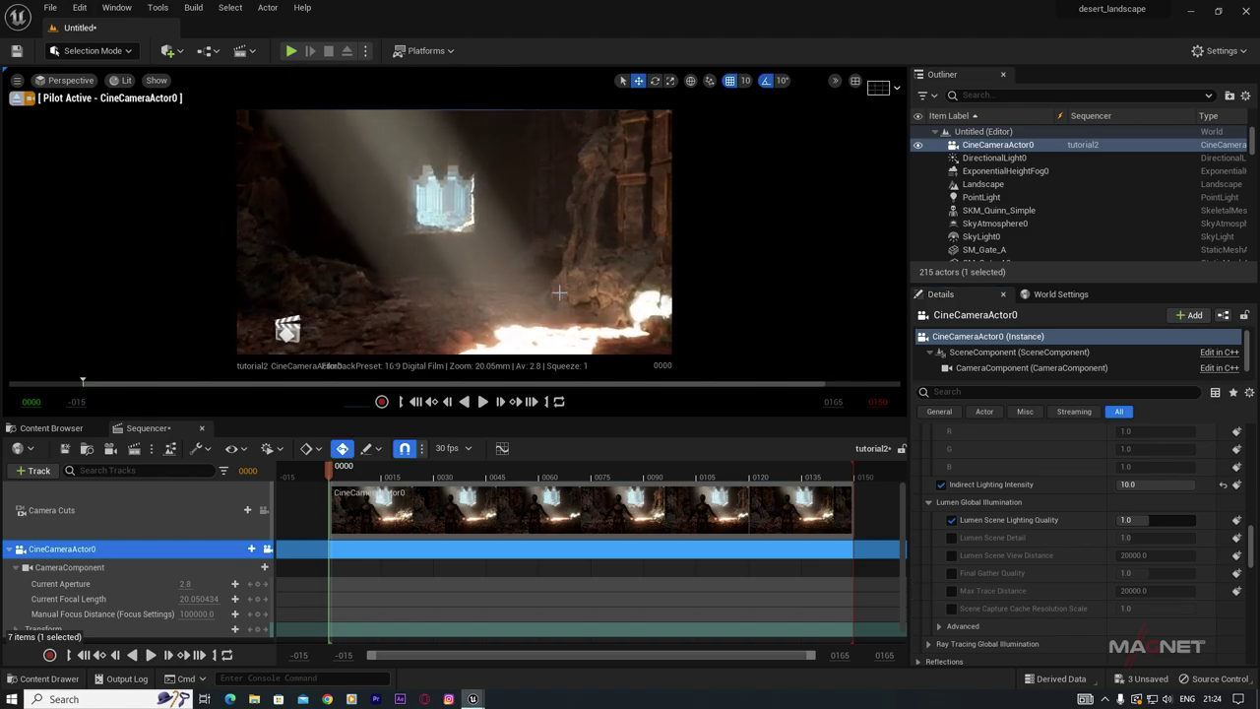
click(585, 282)
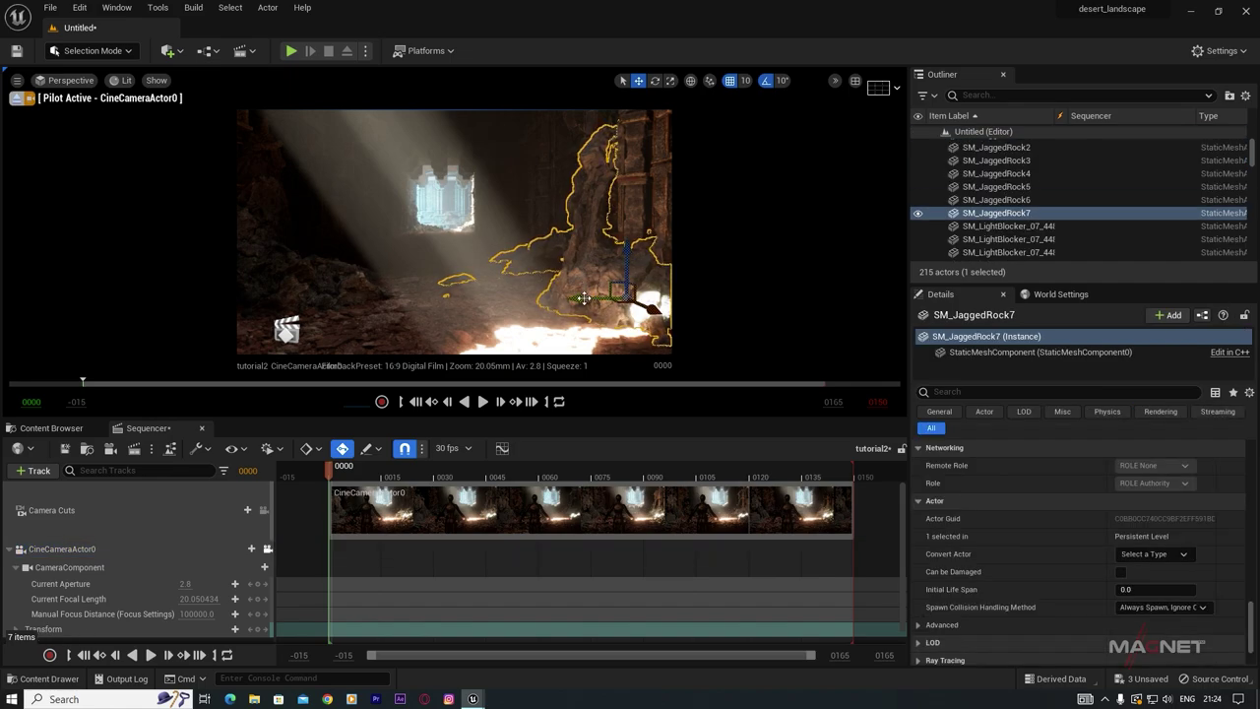
mouse_move(584, 298)
alt+mouse_down()
mouse_move(549, 300)
mouse_move(579, 290)
mouse_move(571, 282)
alt+mouse_up()
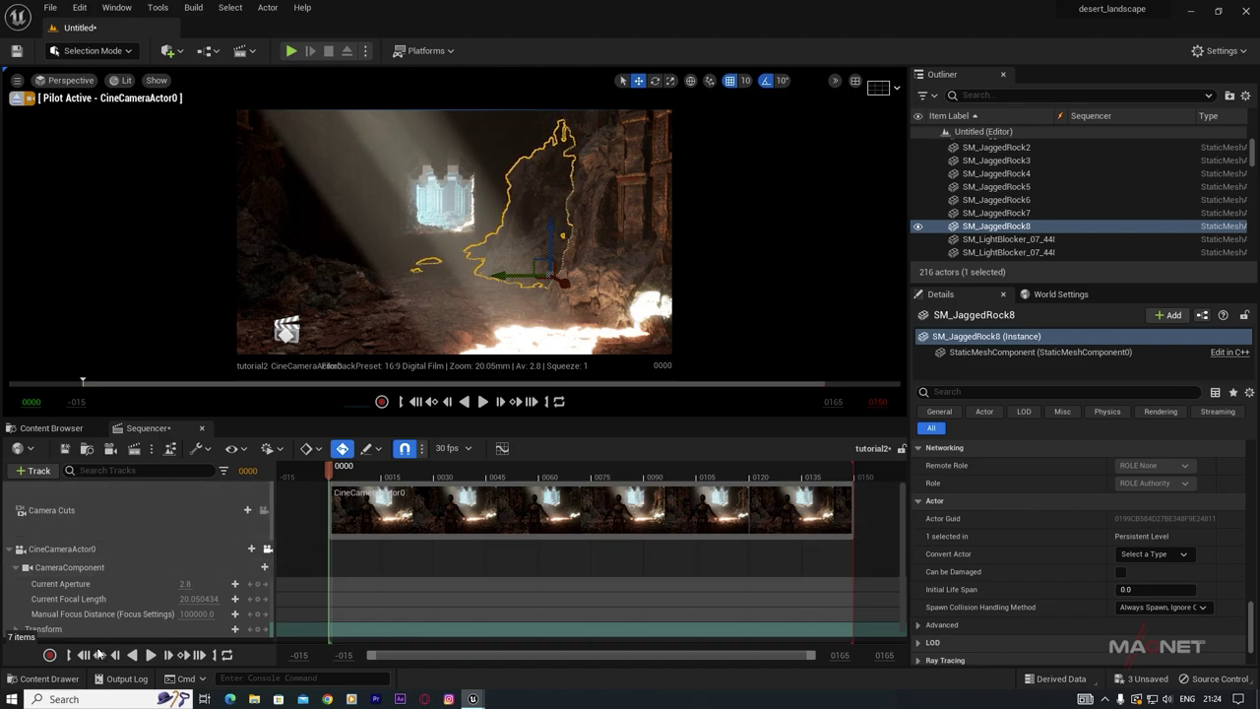
Step: Filter the Megascans 3D_Assets folder to static meshes and place S_Dead_Tree_qlEtl_high among the jagged rocks near the sunlit patch
click(51, 427)
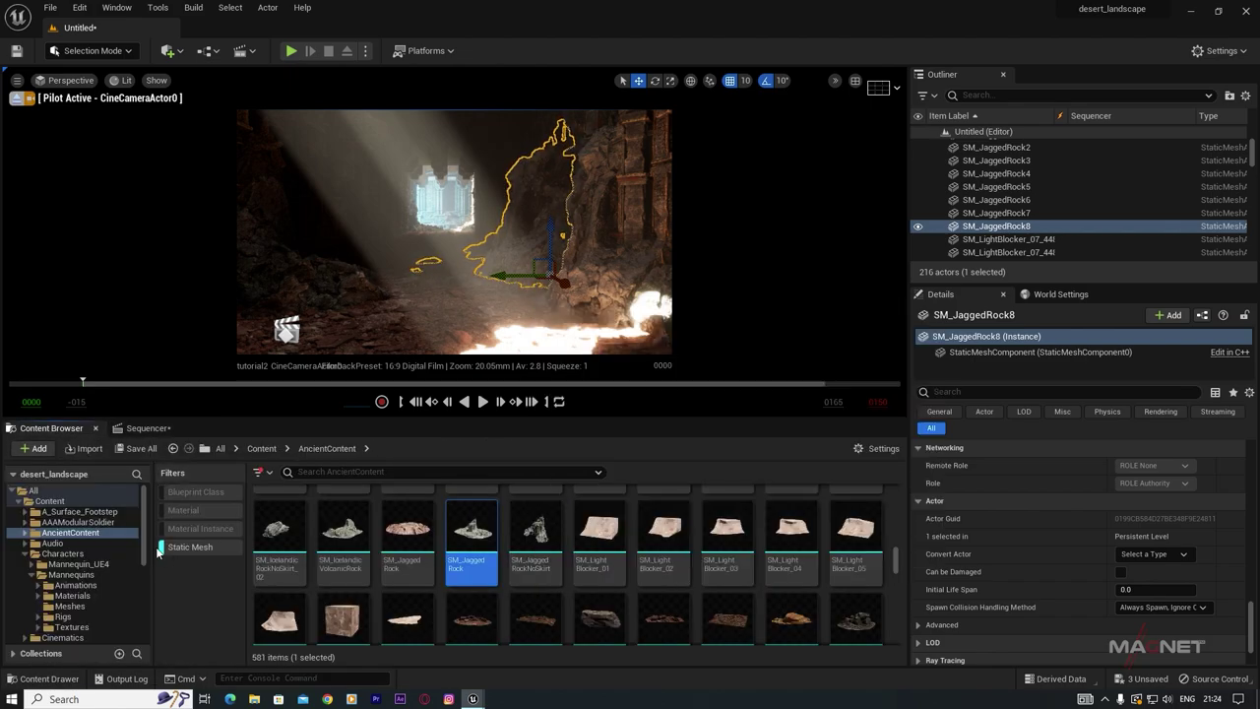
click(192, 550)
click(49, 501)
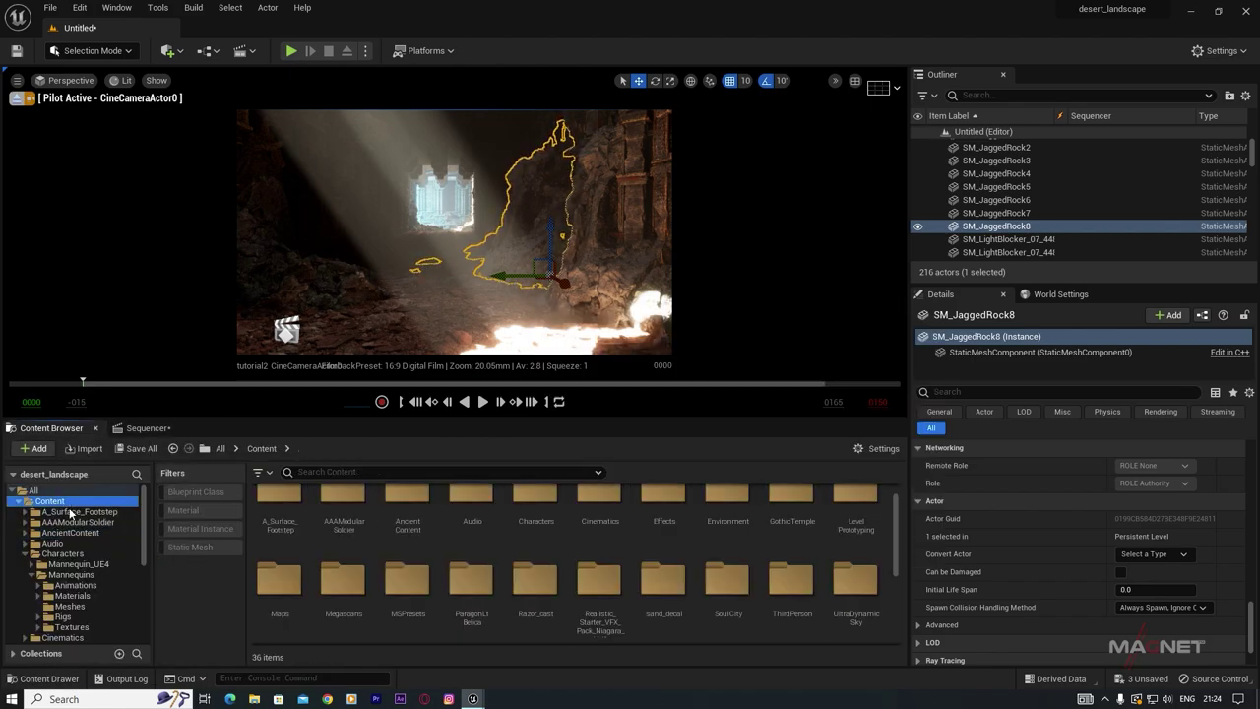
double_click(343, 579)
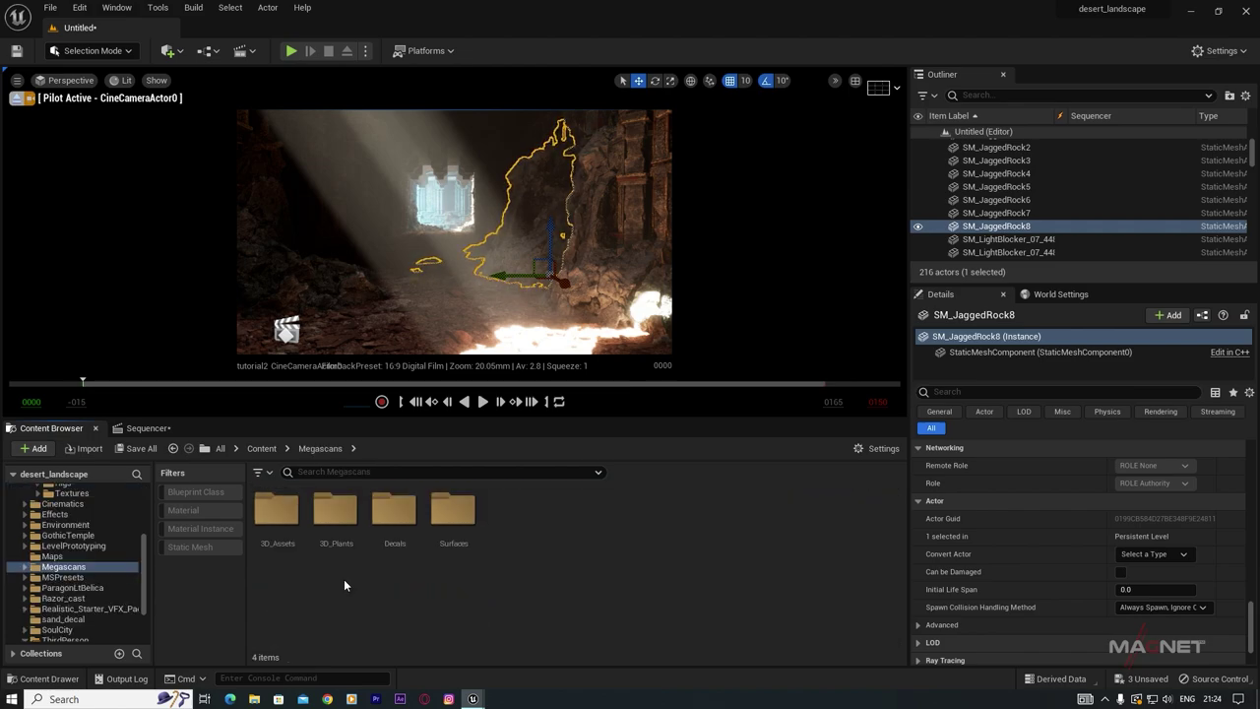
double_click(278, 520)
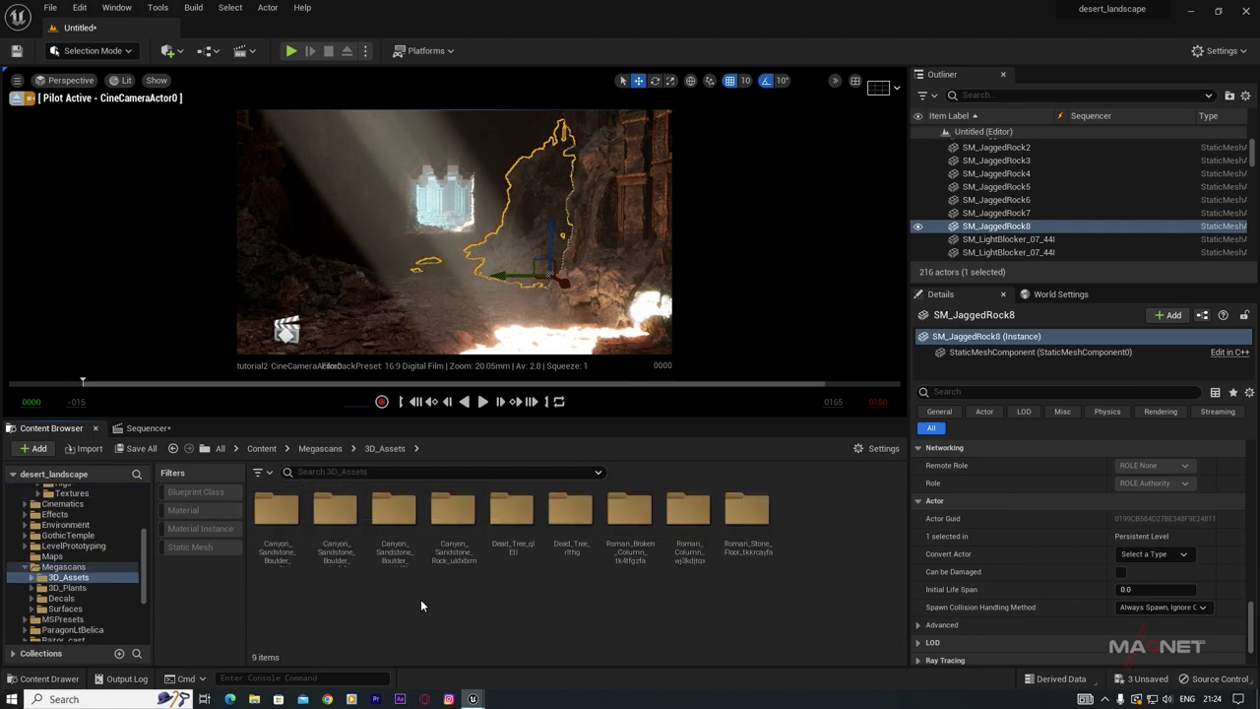
click(189, 546)
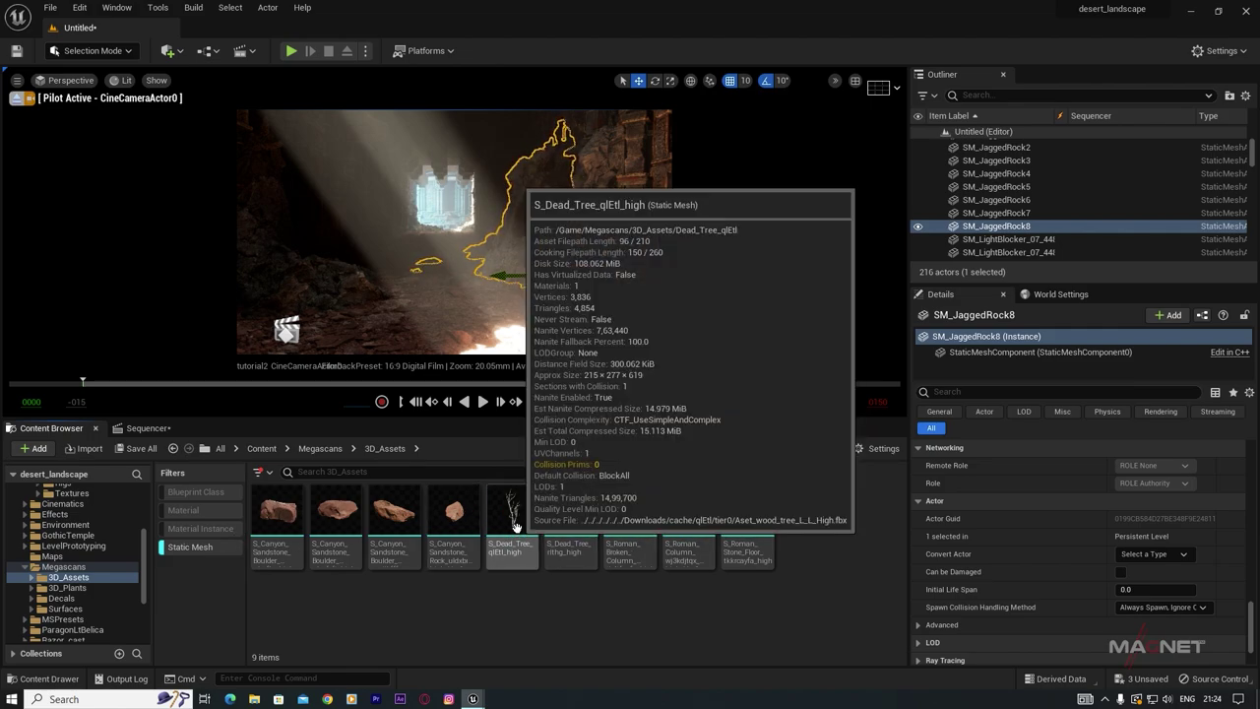
drag(510, 514, 543, 283)
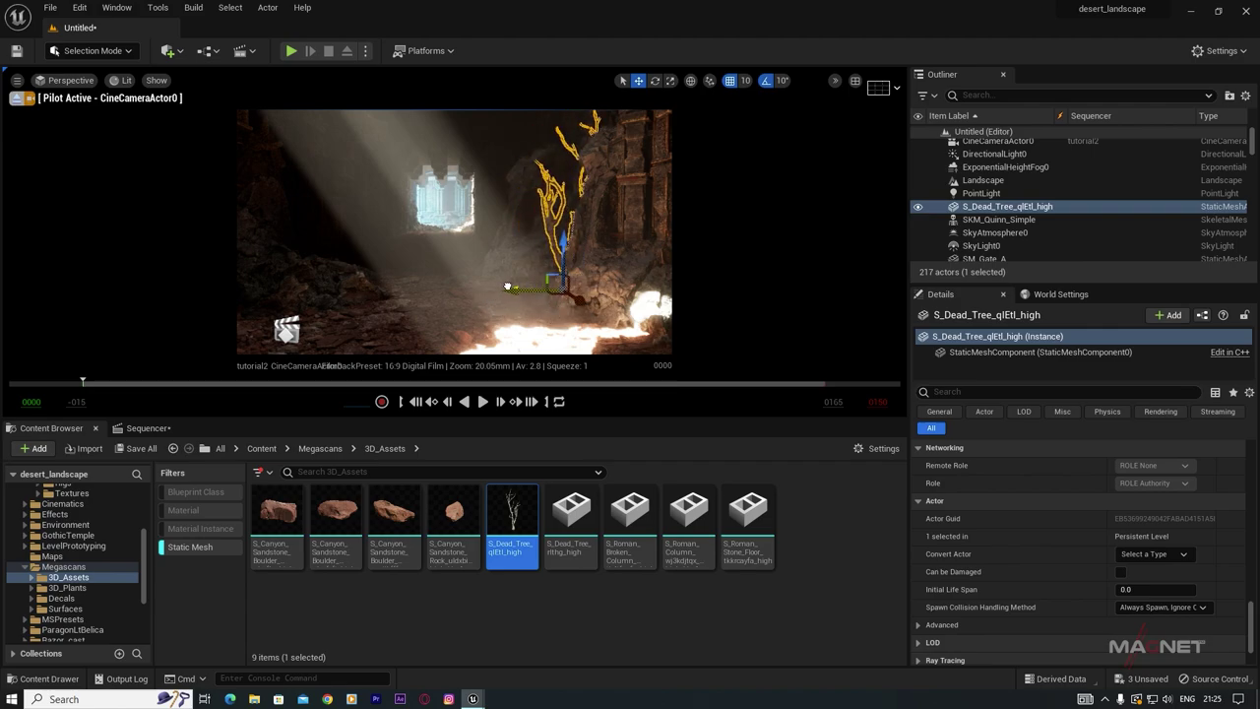
Step: Duplicate the dead tree closer to the camera along the wall and tilt the copy by 30 degrees
mouse_move(487, 316)
right_down()
mouse_move(551, 311)
mouse_move(487, 316)
right_up()
key(s)
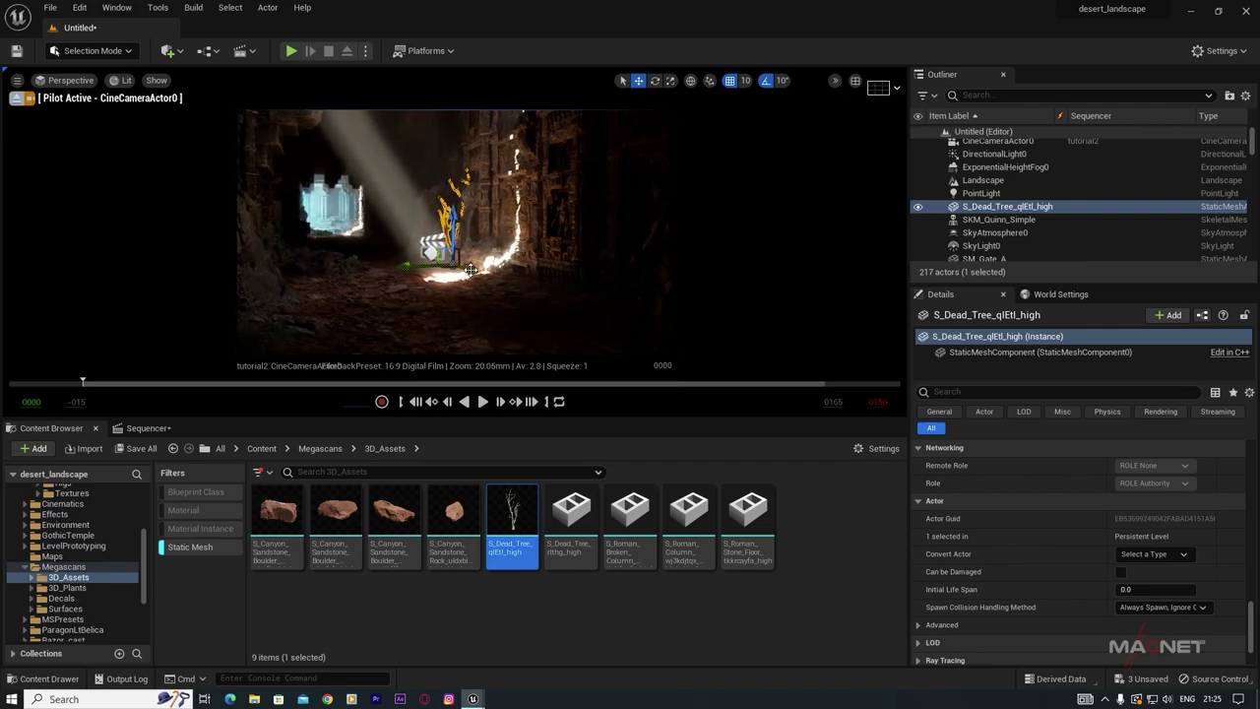
alt+drag(471, 269, 574, 310)
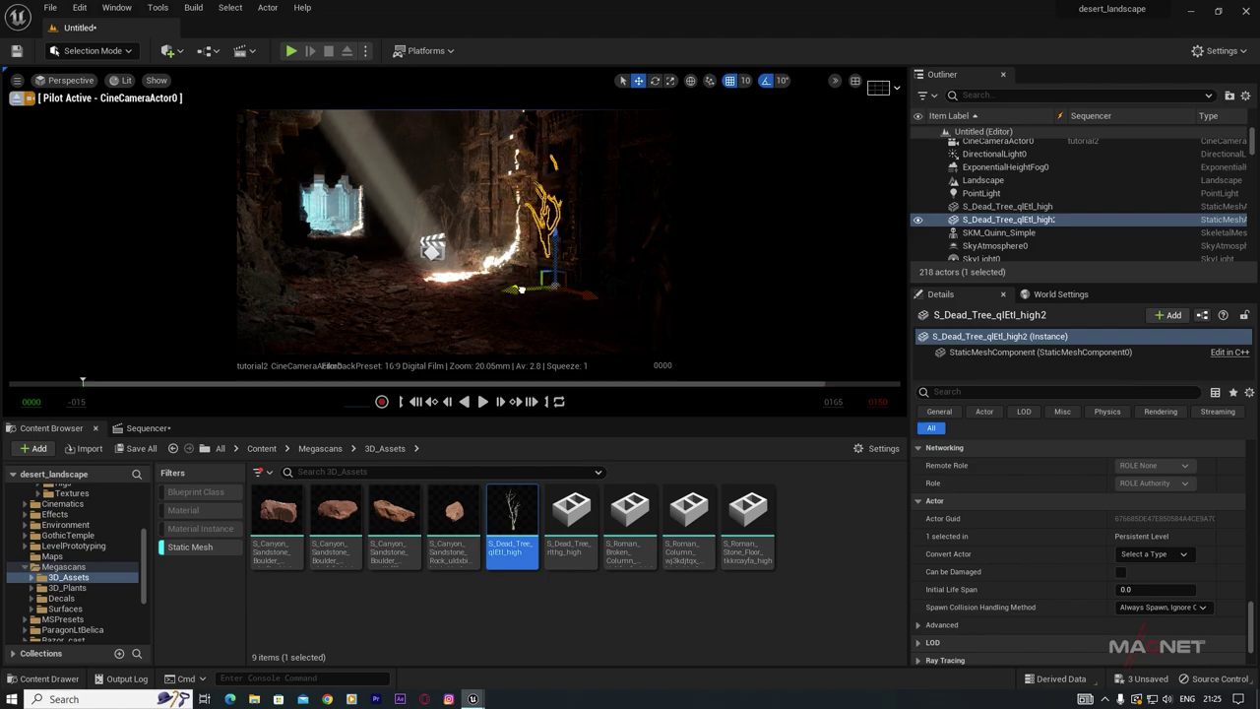
drag(535, 230, 554, 211)
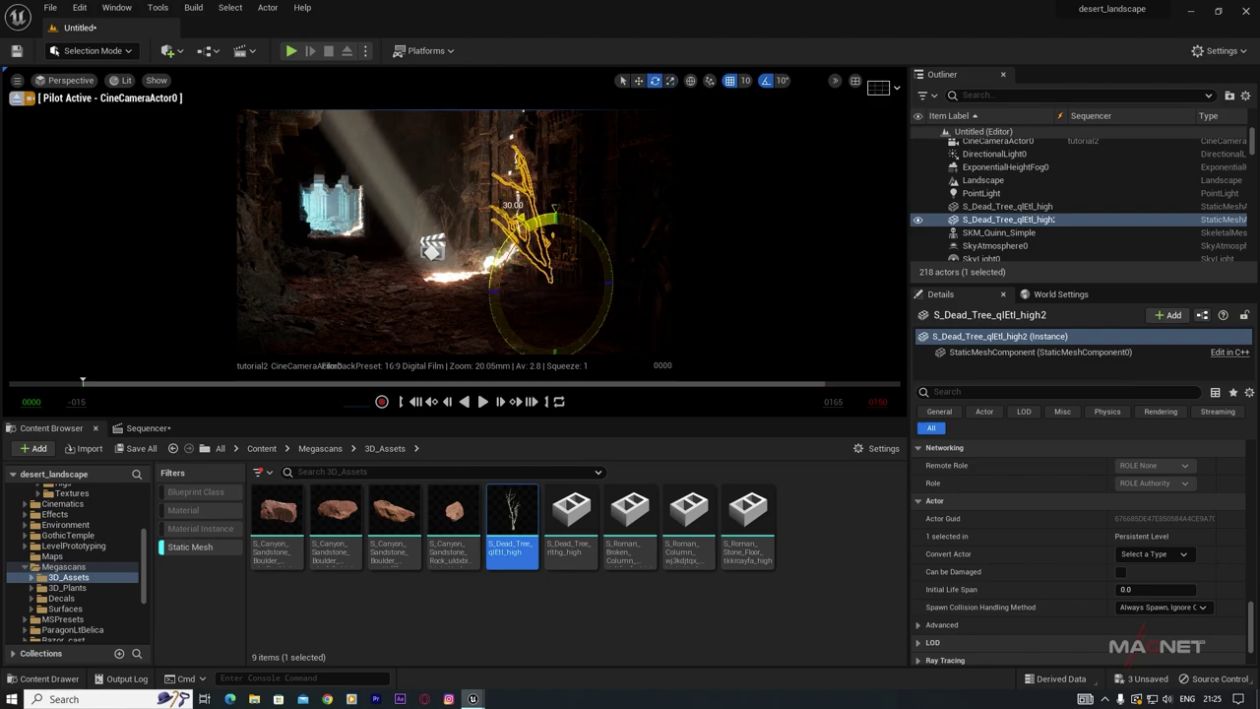
Step: Duplicate the tilted dead tree to the opposite side of the hall and rotate it to lean inward above the rocks
key(d)
right_drag(607, 234, 581, 244)
key(w)
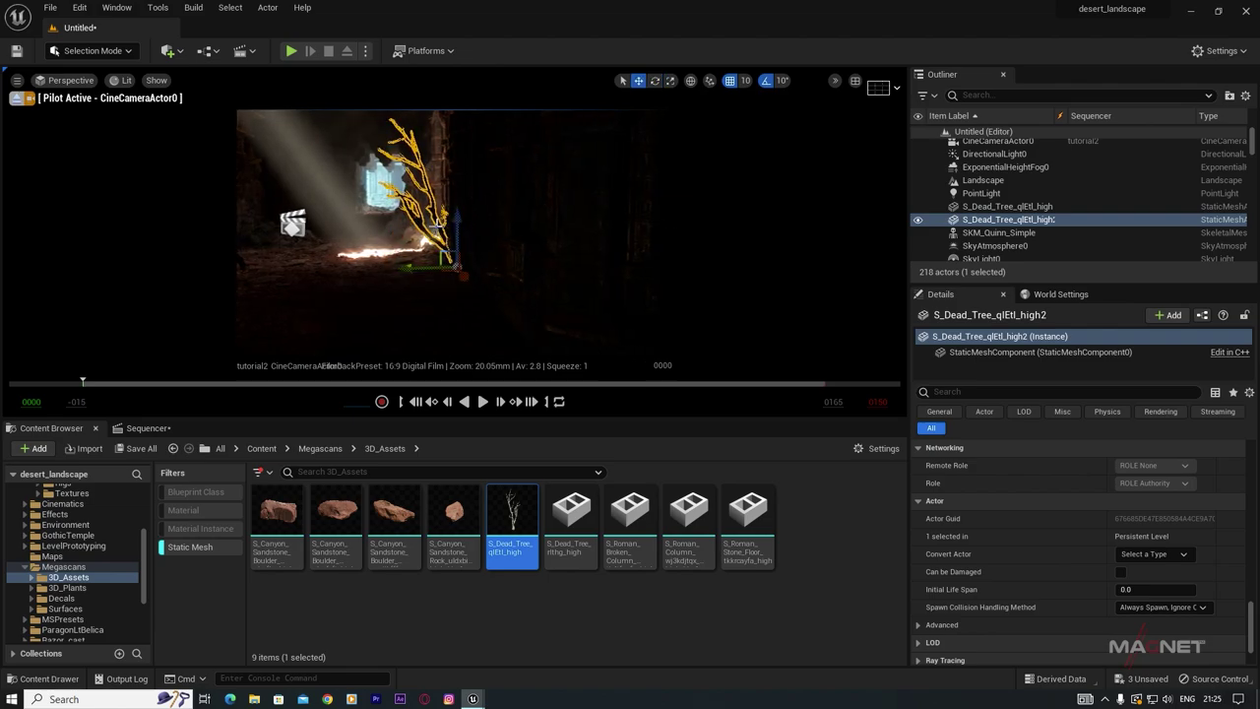
alt+drag(448, 262, 294, 264)
right_drag(314, 309, 248, 309)
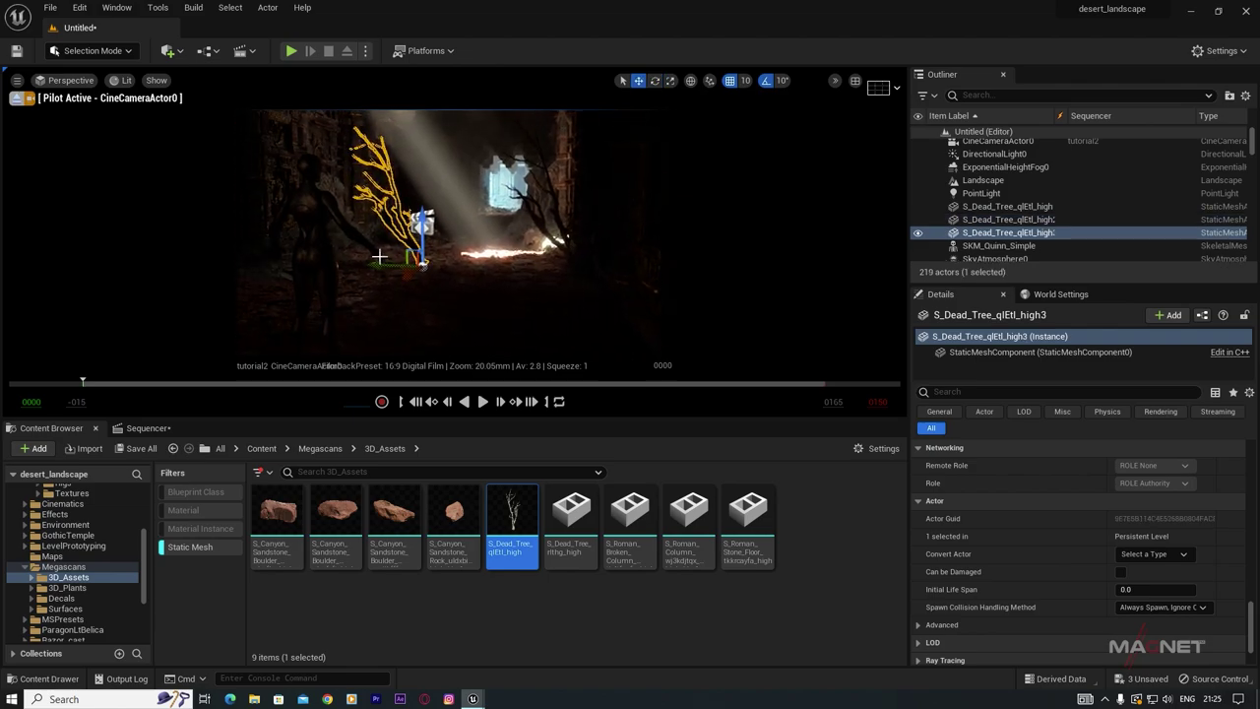
drag(382, 264, 315, 273)
key(e)
key(w)
key(e)
key(a)
right_drag(380, 278, 330, 248)
key(w)
key(w)
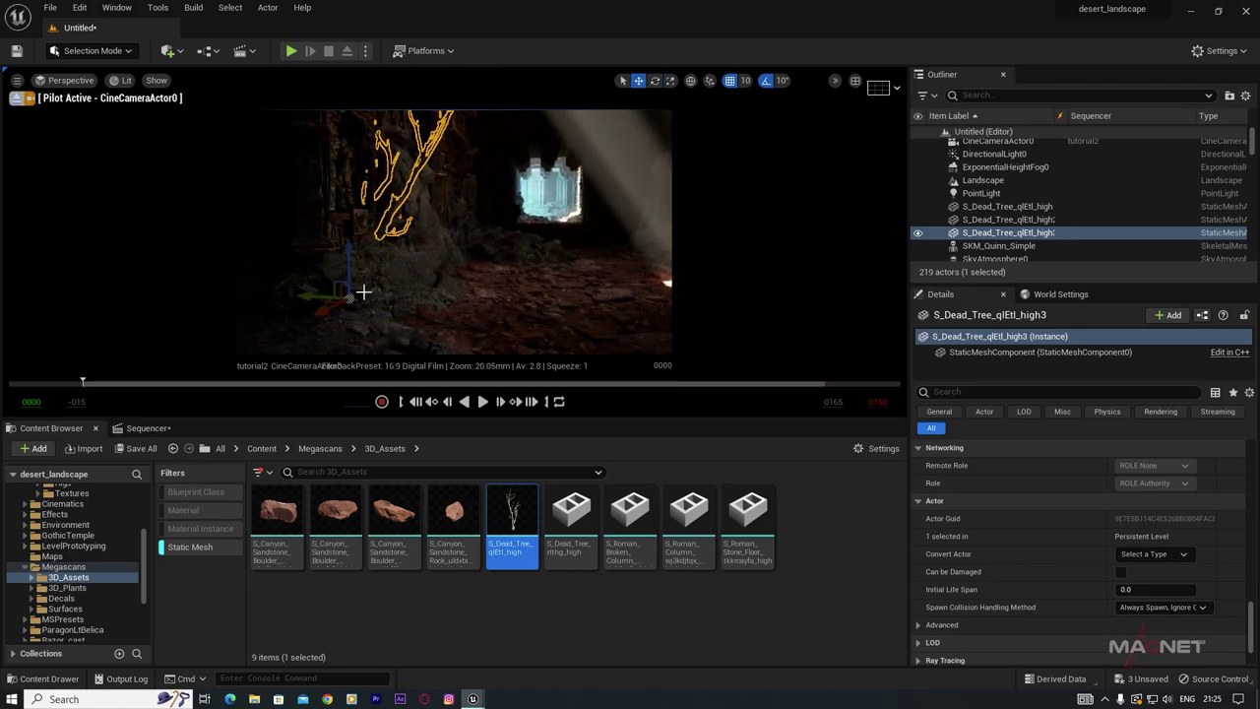
Step: Duplicate that dead tree deeper into the hall, rotate the copy by 10 degrees and shift it slightly beside the rocks
alt+drag(319, 314, 457, 248)
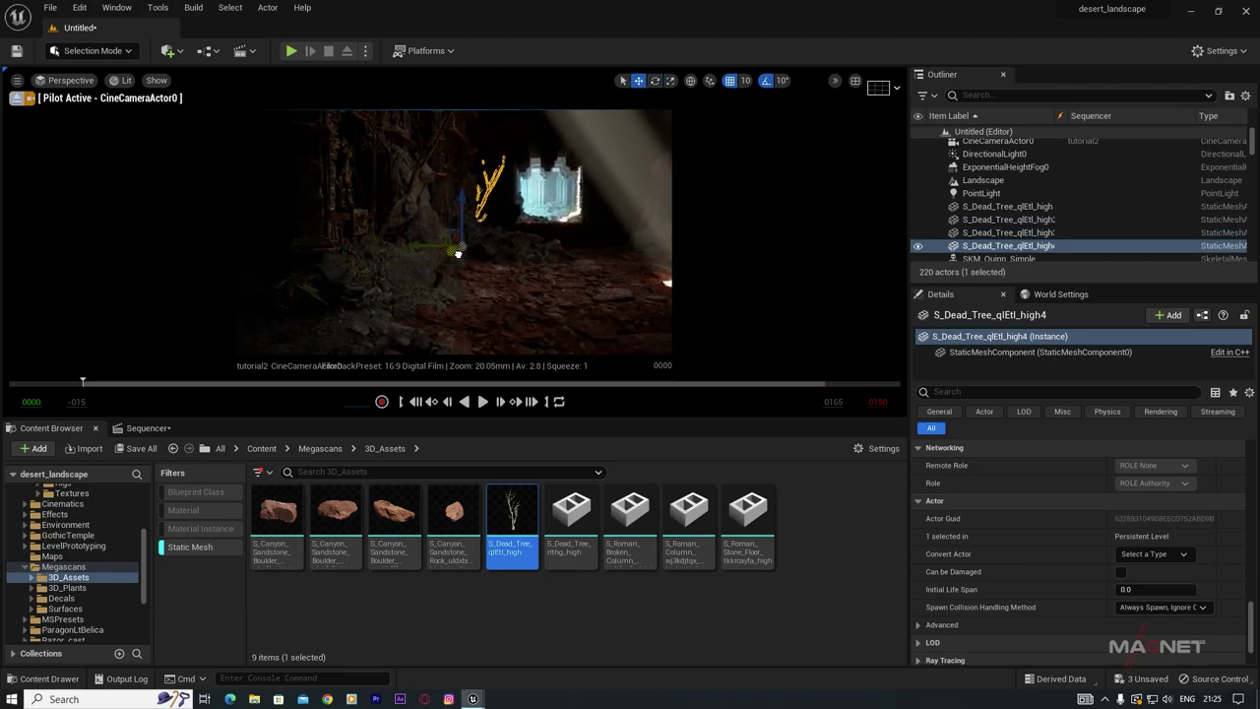
key(e)
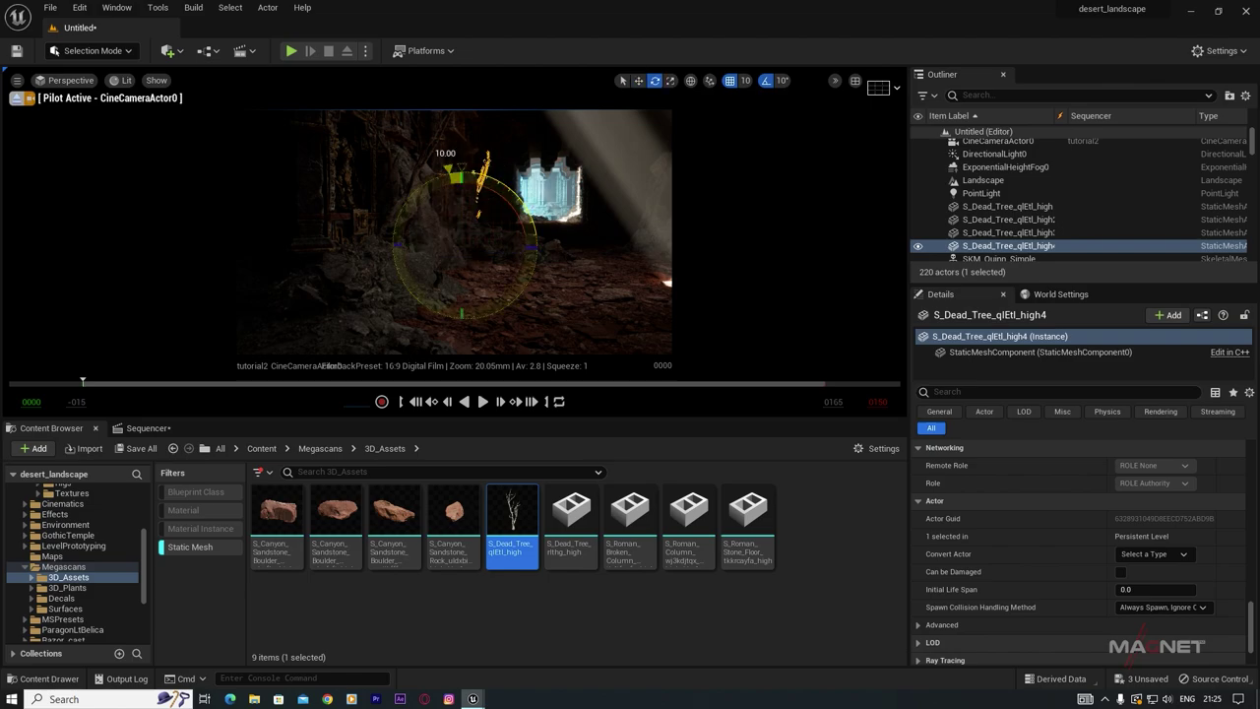
key(w)
mouse_move(417, 248)
mouse_down()
mouse_move(576, 258)
mouse_move(436, 246)
mouse_up()
key(e)
drag(560, 256, 561, 256)
Step: Raise the fog density of ExponentialHeightFog0 to 10
right_drag(561, 256, 612, 242)
key(w)
key(s)
key(w)
key(w)
key(s)
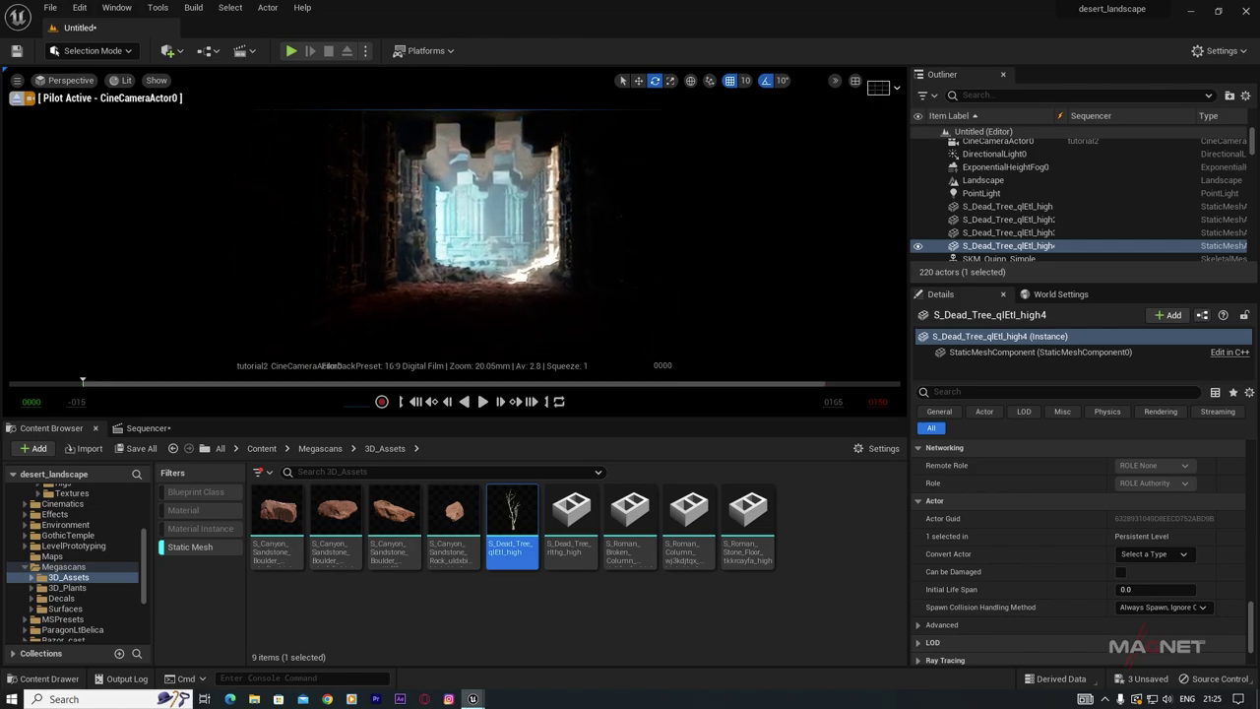
click(996, 167)
scroll(1024, 532, up, 10)
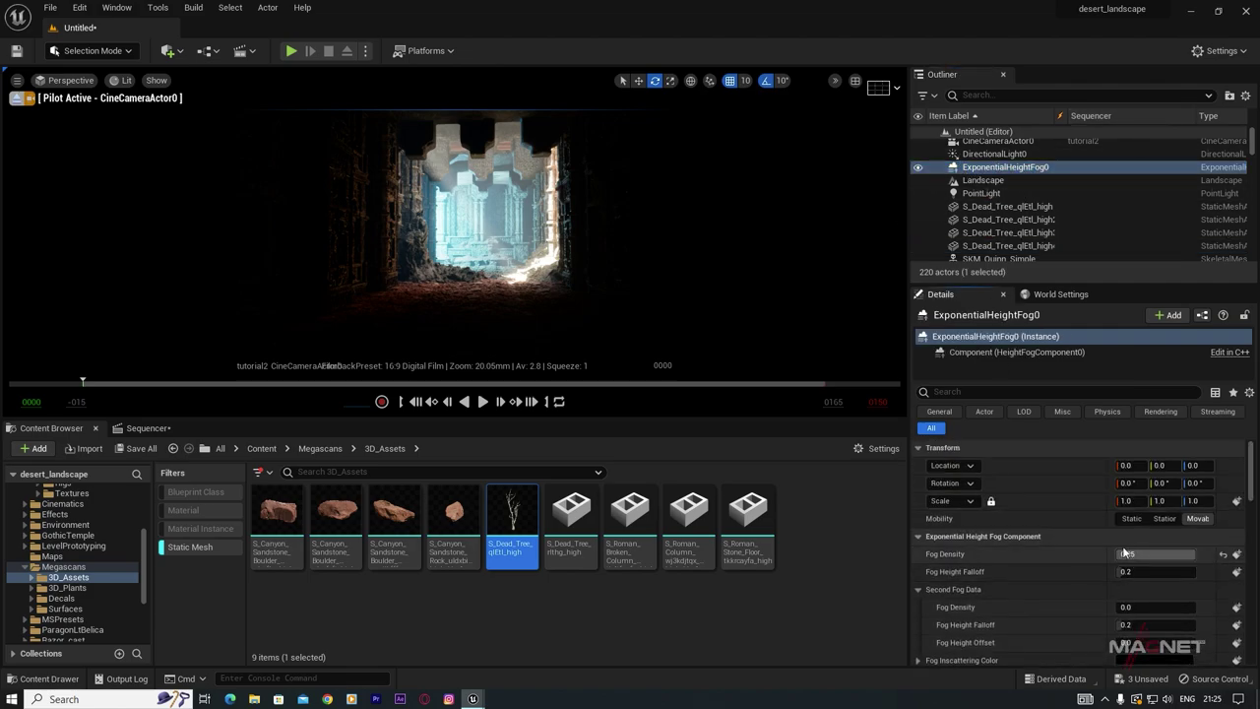
text(10)
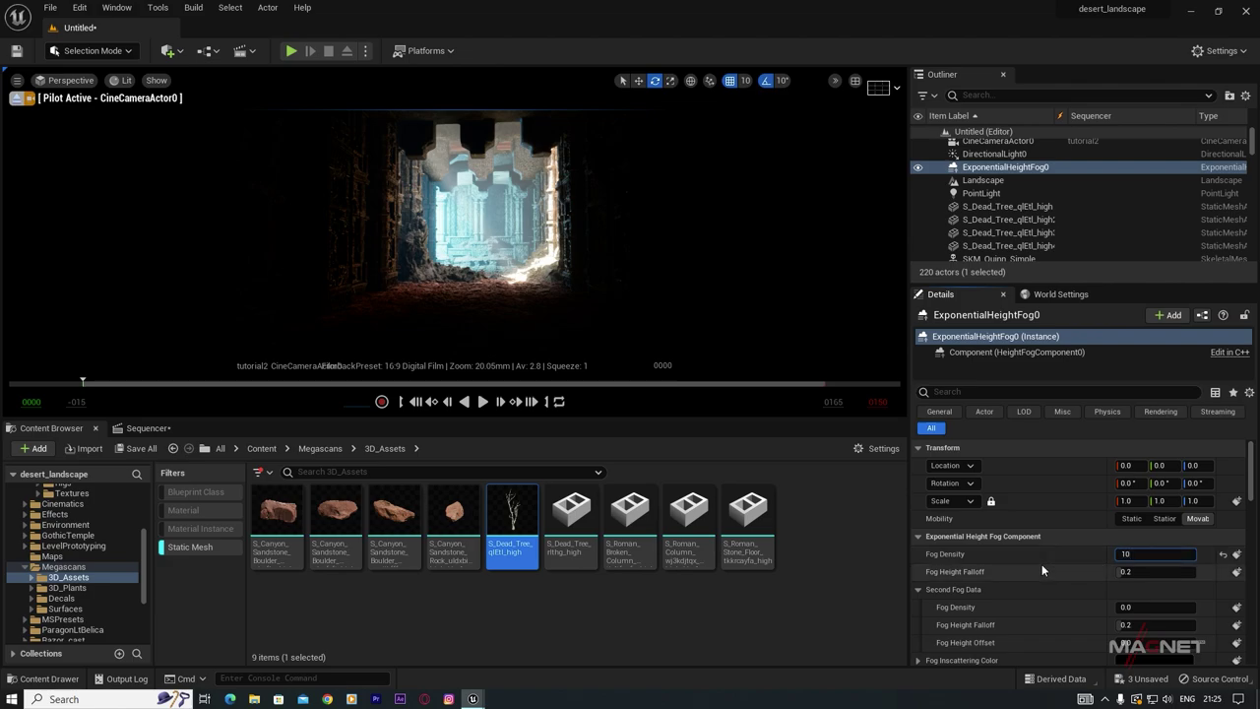
key(Return)
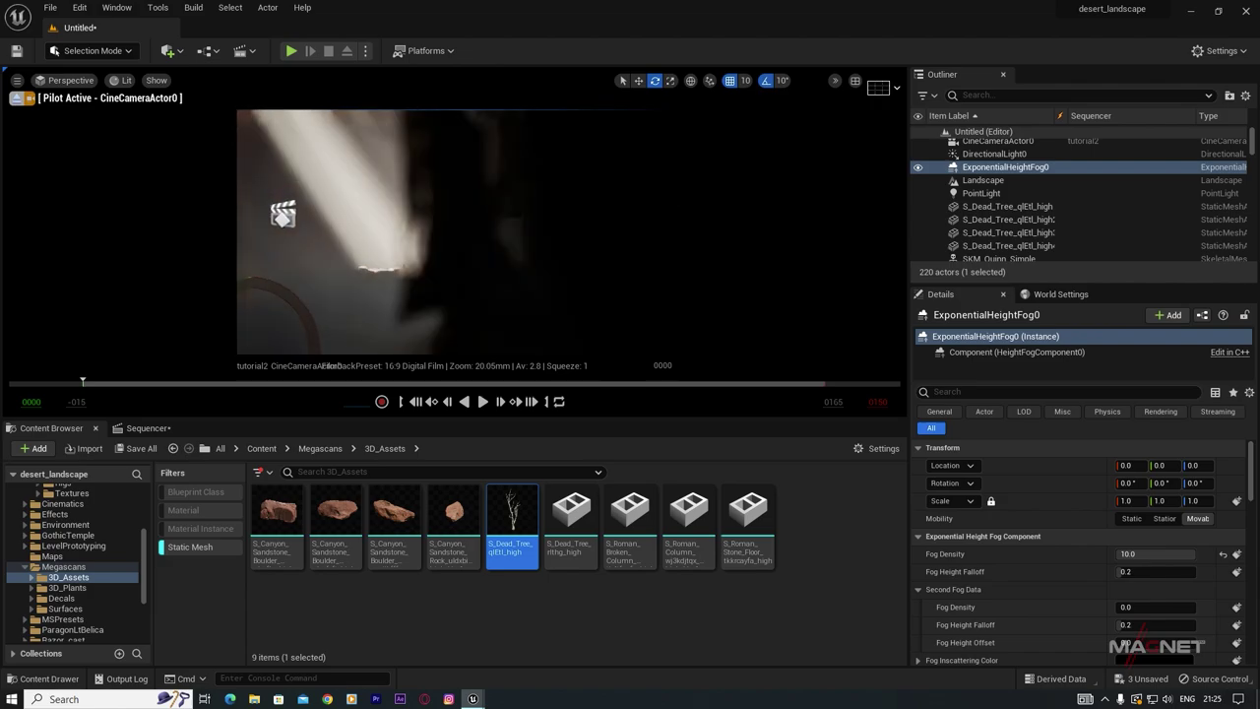
Step: Lower the fog density of the exponential height fog to 2 after trying 5
mouse_move(452, 232)
right_down()
mouse_move(482, 235)
mouse_move(424, 246)
mouse_move(428, 227)
right_up()
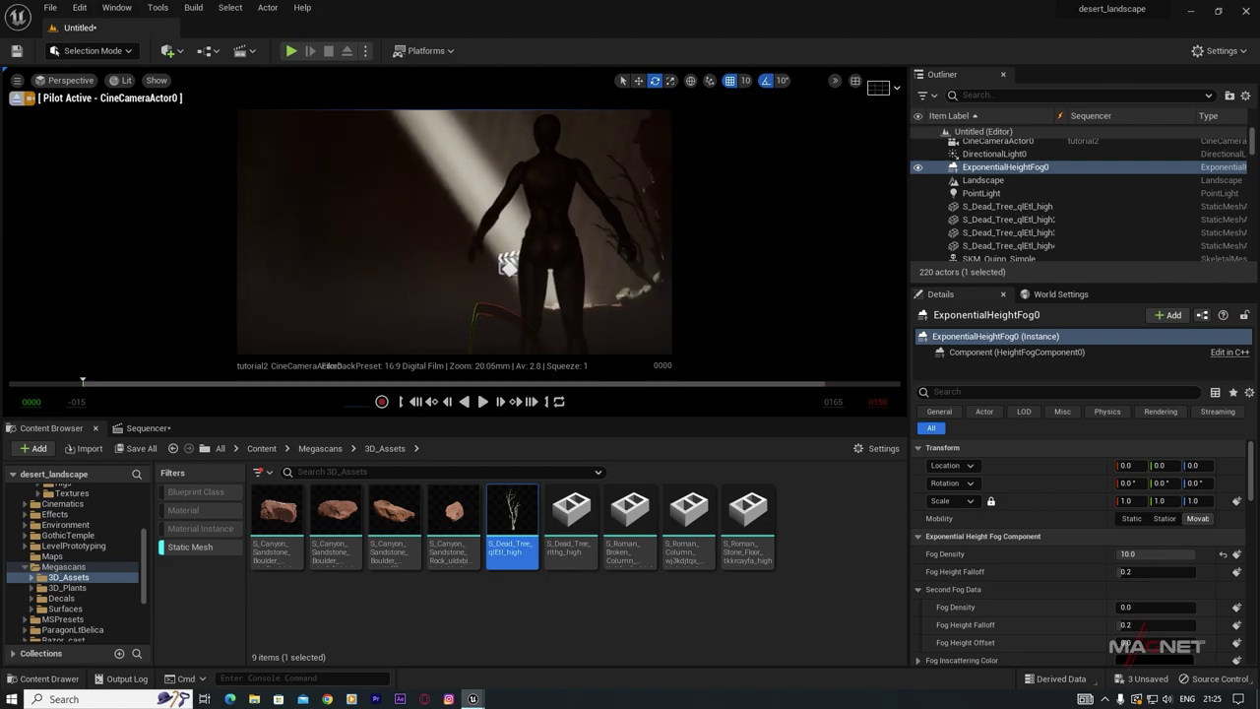
click(1134, 553)
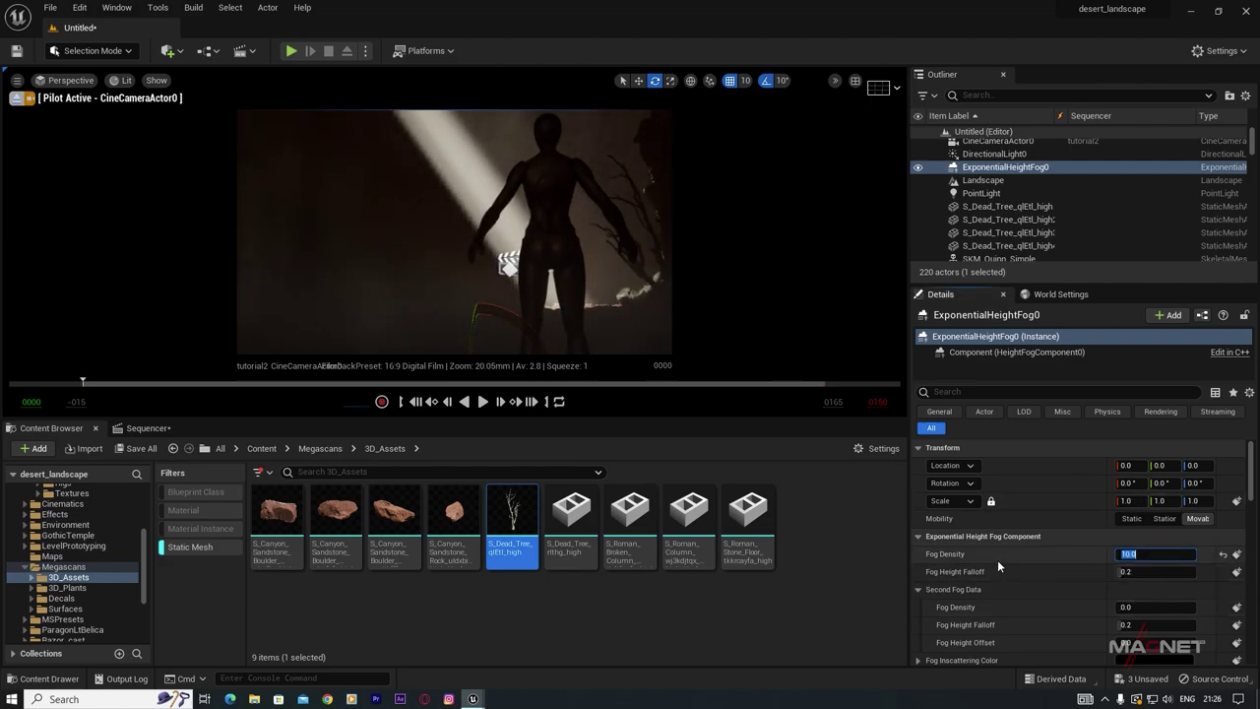
text(5)
key(Return)
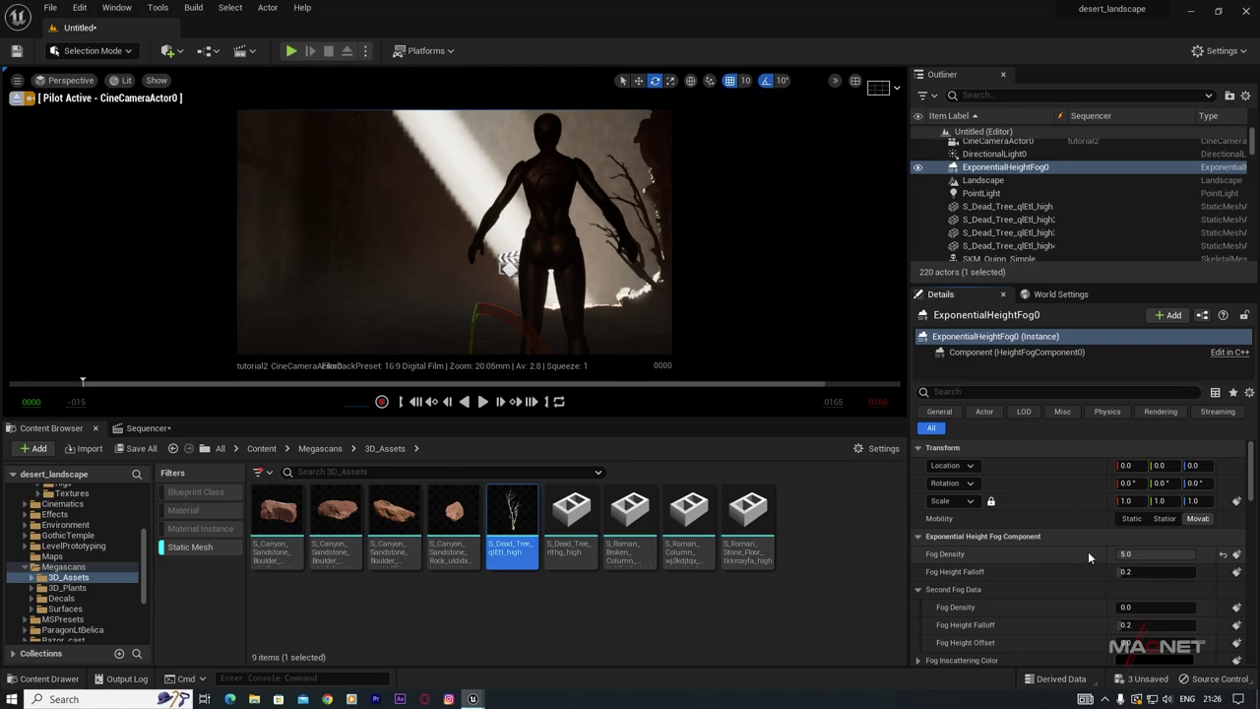
text(2)
key(Return)
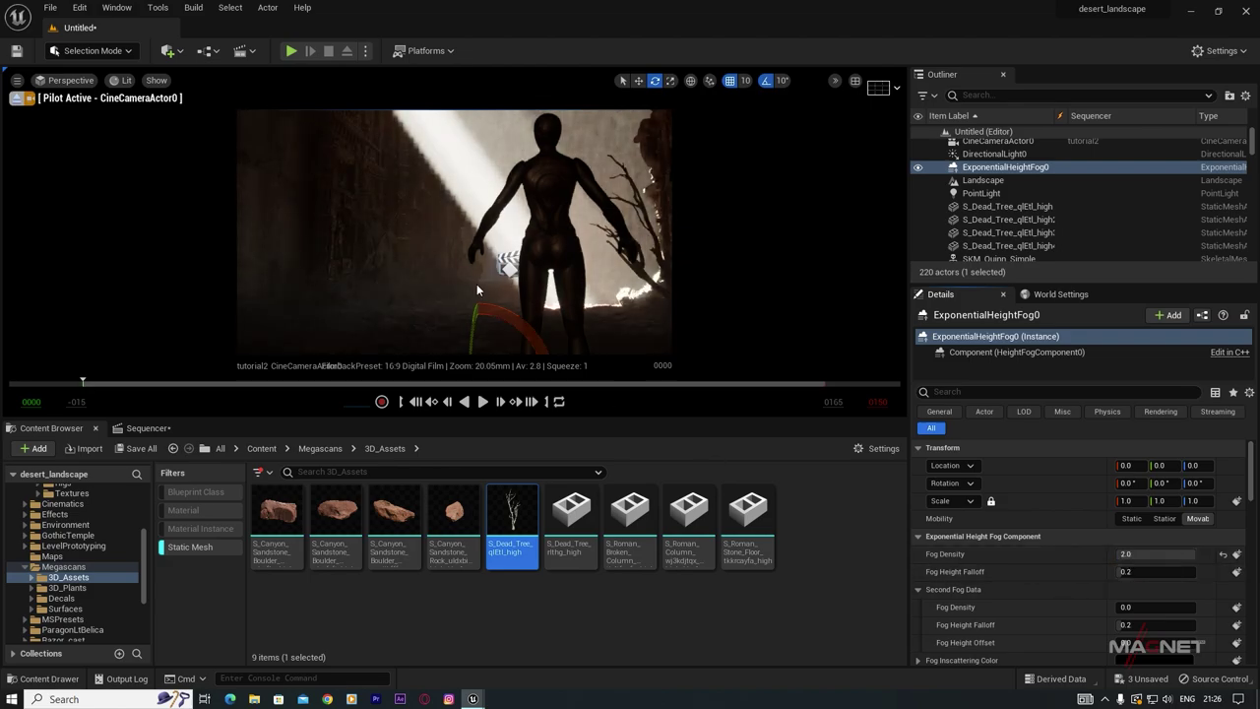
Step: Reframe the piloted camera on the diagonal light shaft, with the glowing gate and the dead trees in view
mouse_move(482, 285)
right_down()
mouse_move(522, 277)
mouse_move(482, 284)
right_up()
key(a)
key(d)
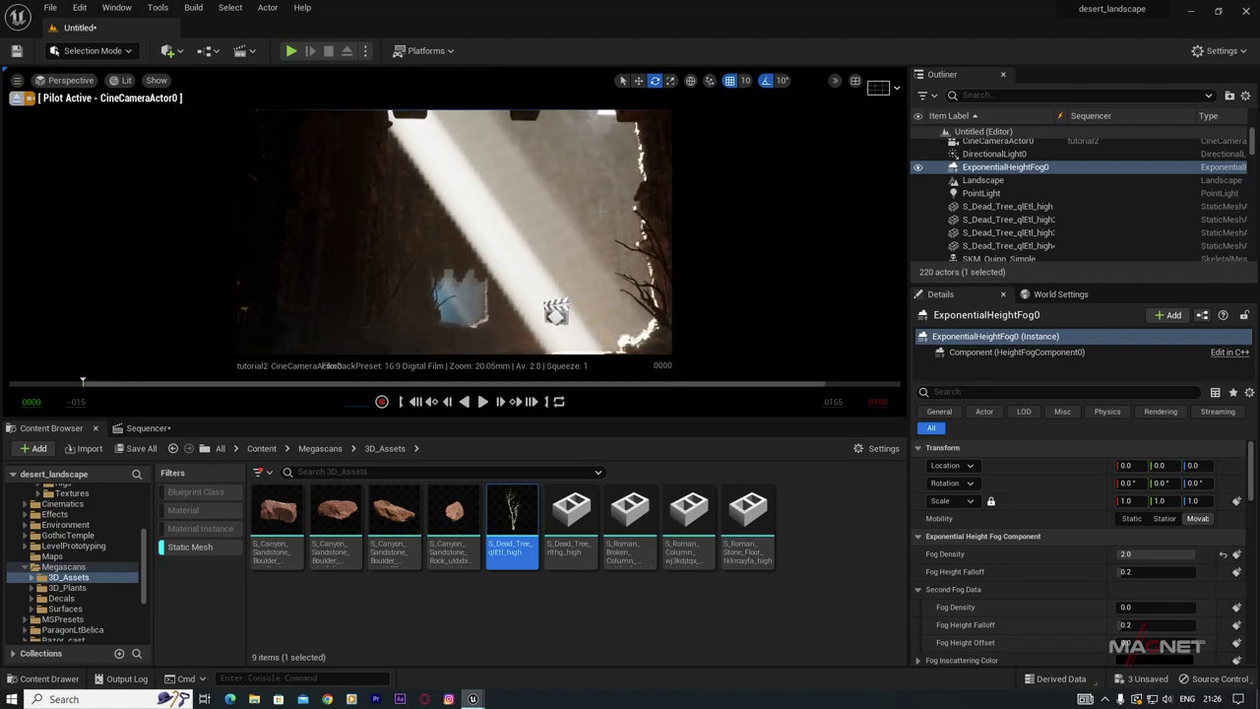
right_drag(507, 156, 474, 164)
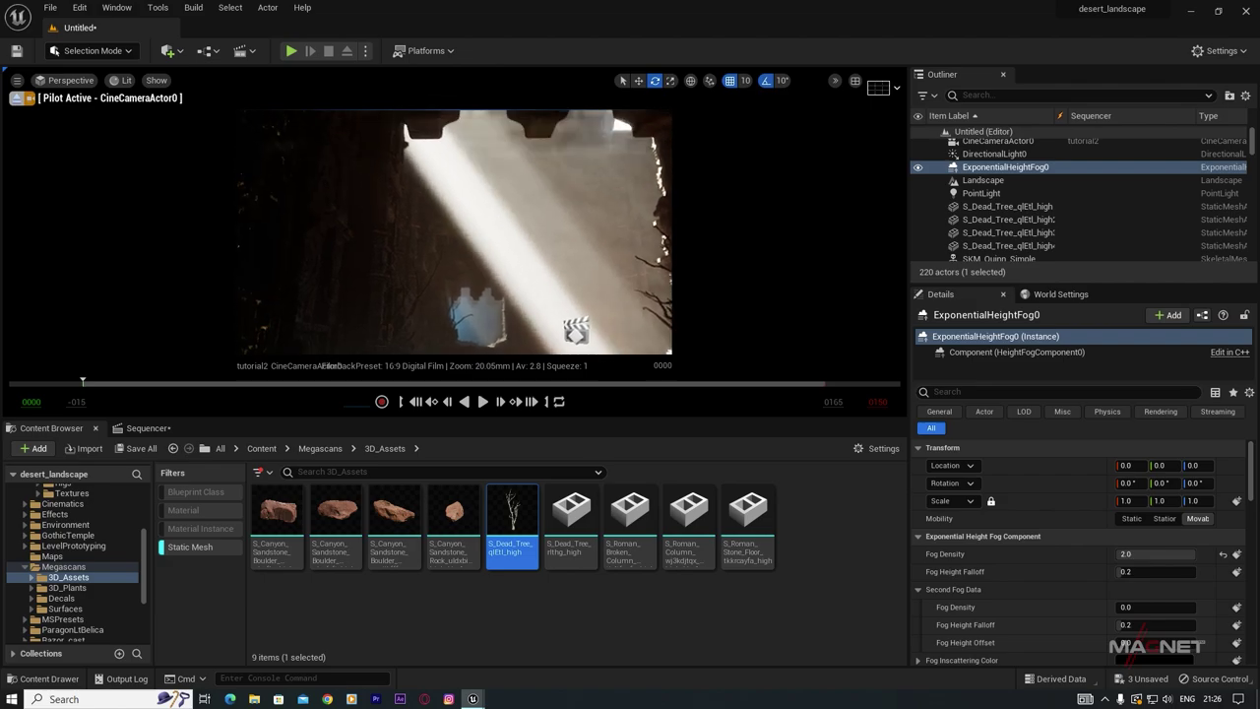
right_drag(498, 259, 498, 259)
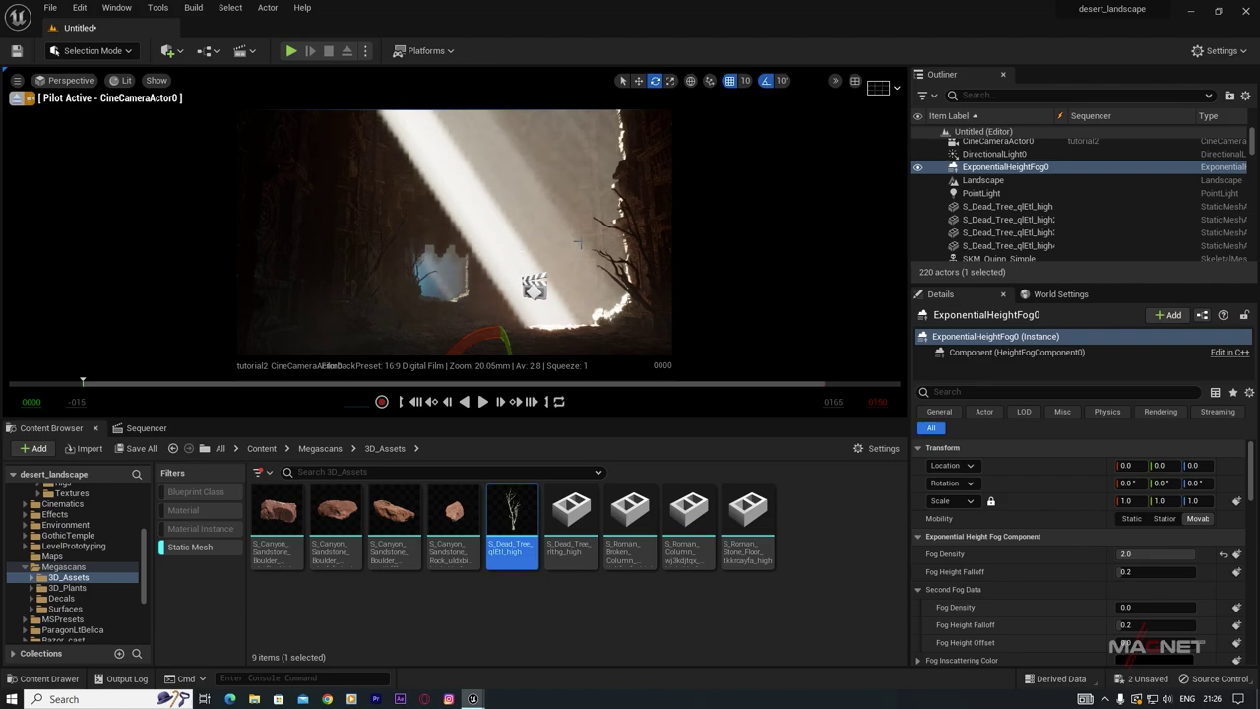
Step: Set all engine scalability groups to Cinematic quality
click(1221, 51)
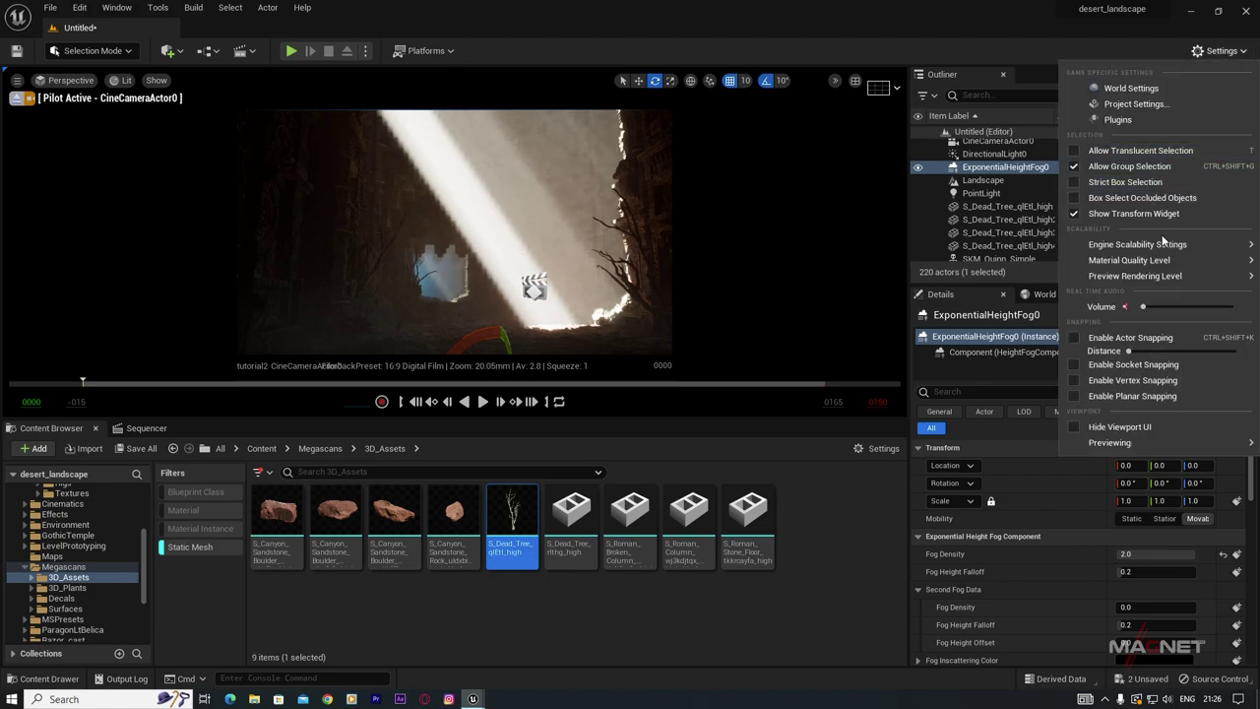
mouse_move(1132, 244)
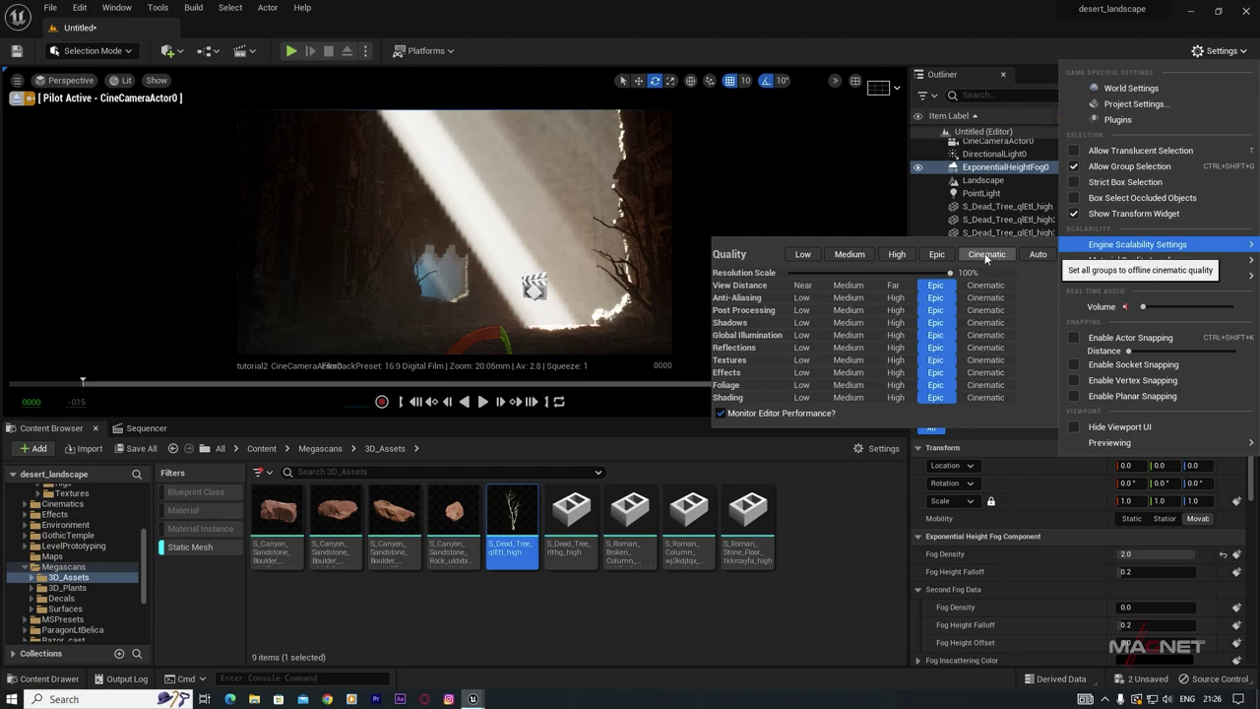
click(990, 254)
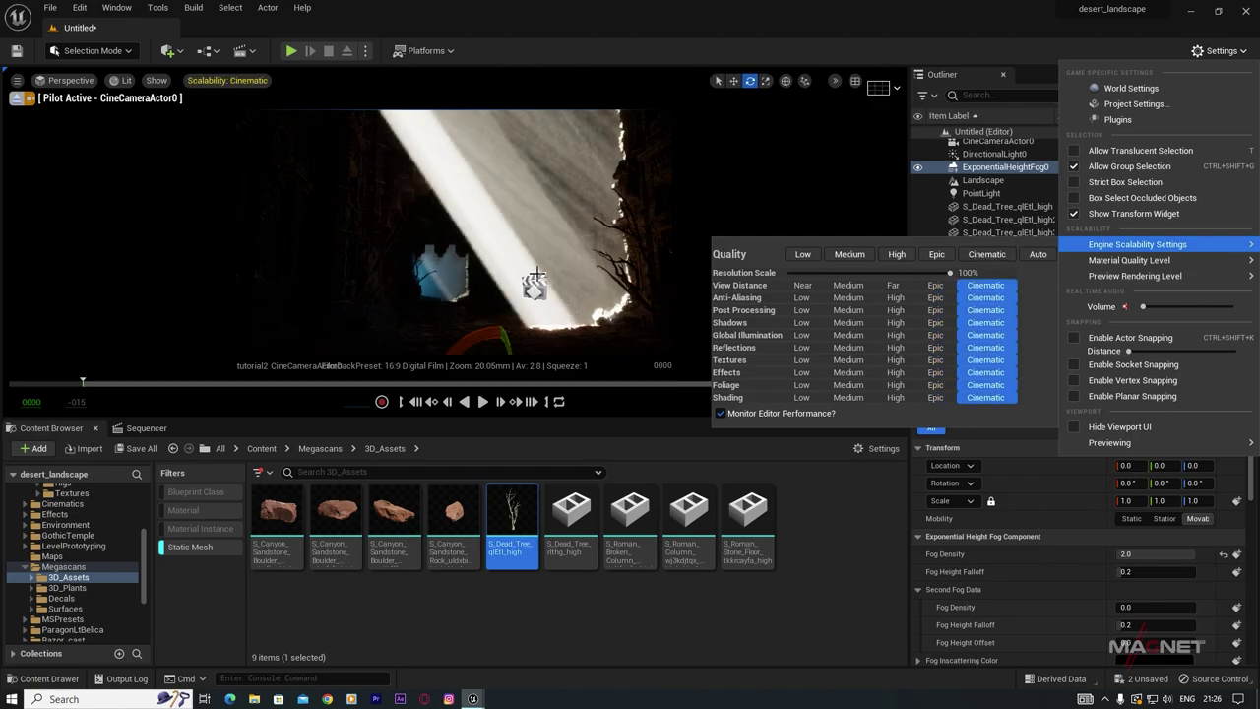
Step: Reframe the piloted camera slightly and set all engine scalability groups to Epic quality
mouse_move(507, 235)
right_down()
mouse_move(462, 221)
mouse_move(507, 236)
right_up()
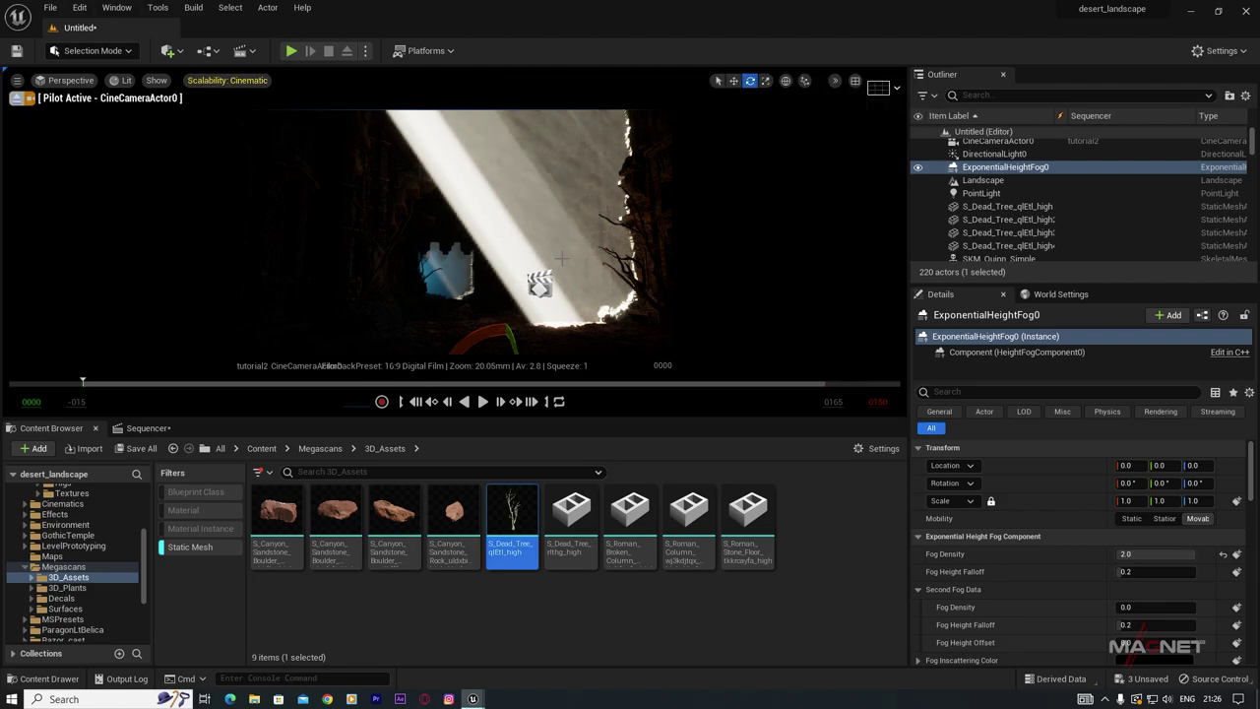
right_drag(378, 255, 357, 236)
mouse_move(506, 266)
right_down()
mouse_move(487, 310)
mouse_move(506, 266)
right_up()
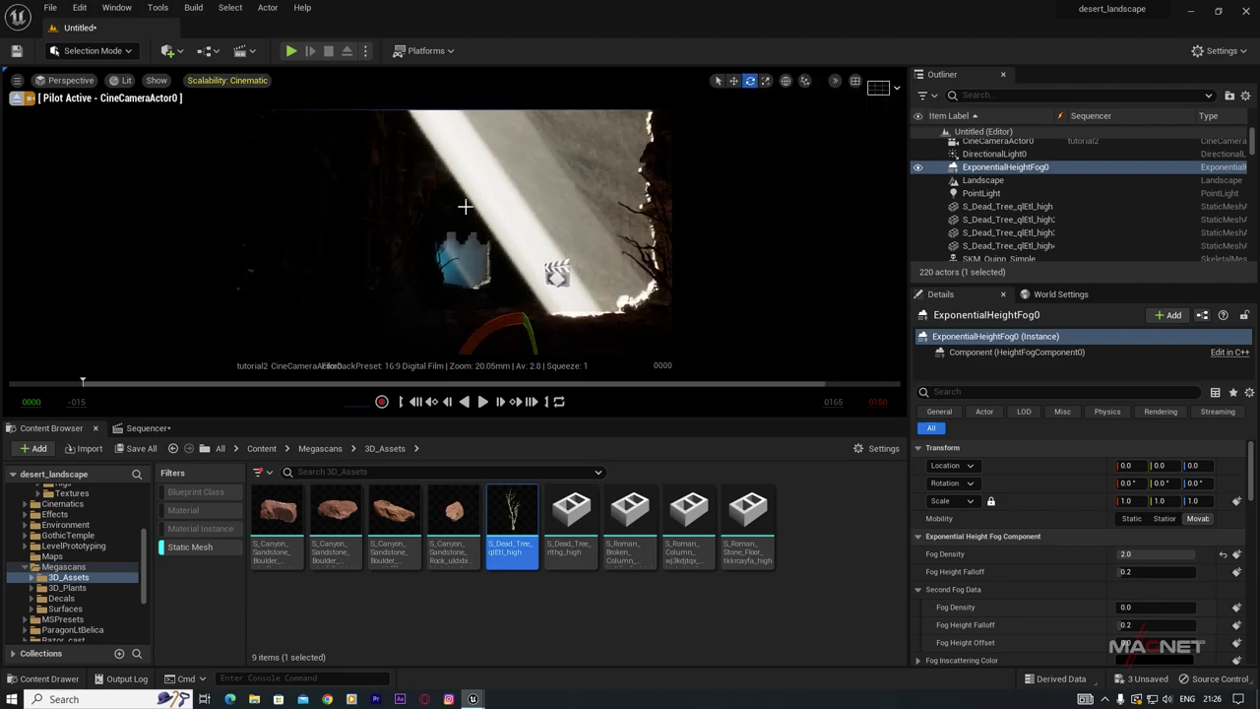
click(1220, 50)
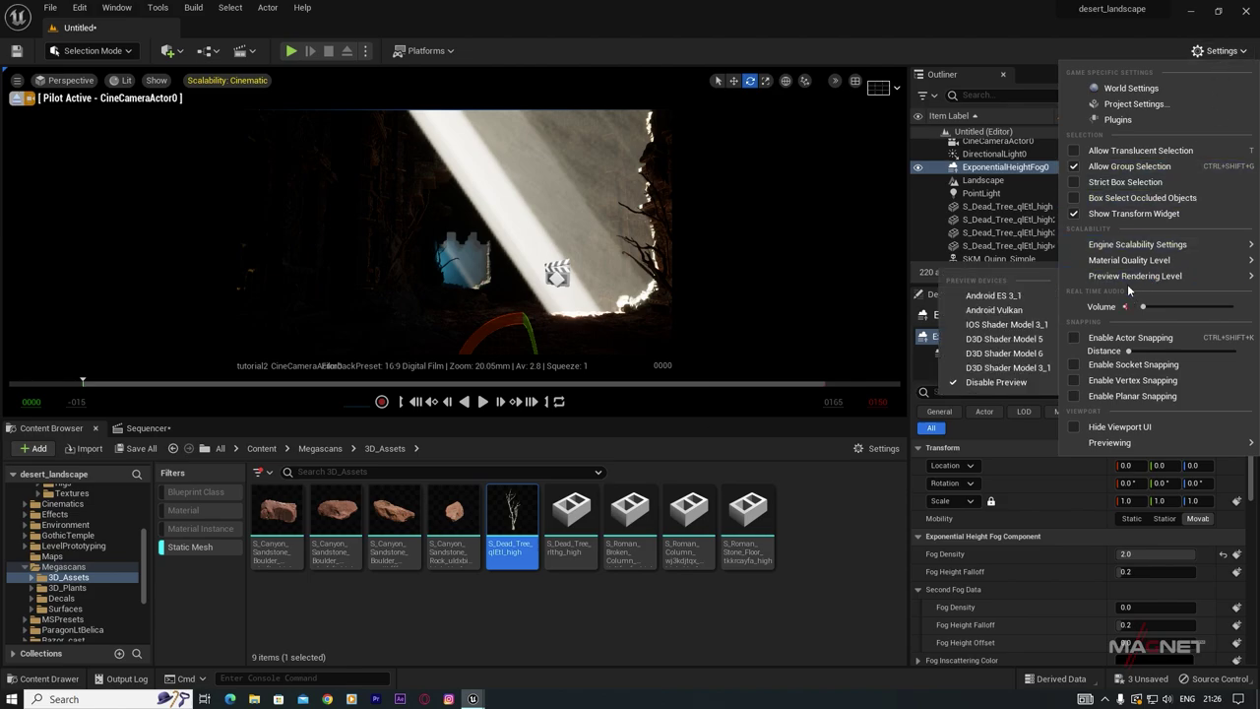
mouse_move(1120, 254)
click(940, 254)
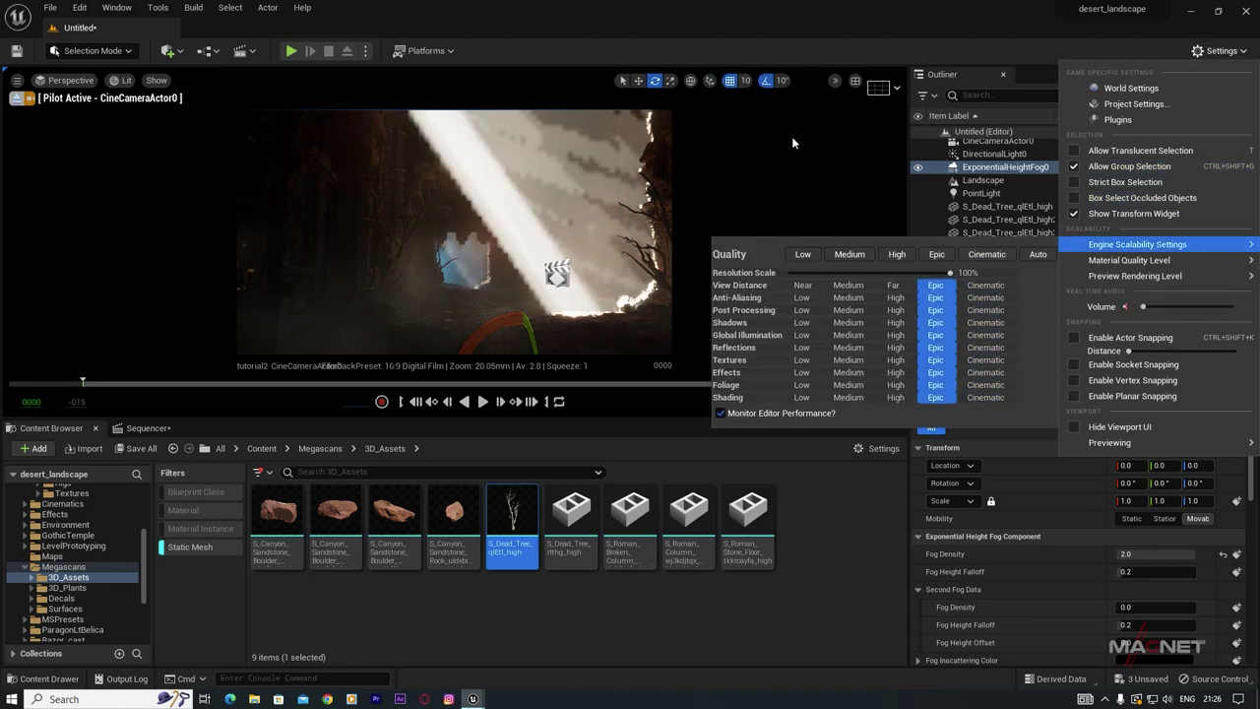
click(918, 27)
Step: Bring the mannequin into the piloted camera's view and rotate the directional light so its beam falls diagonally across the hall
key(s)
right_drag(552, 236, 532, 275)
right_drag(487, 219, 386, 281)
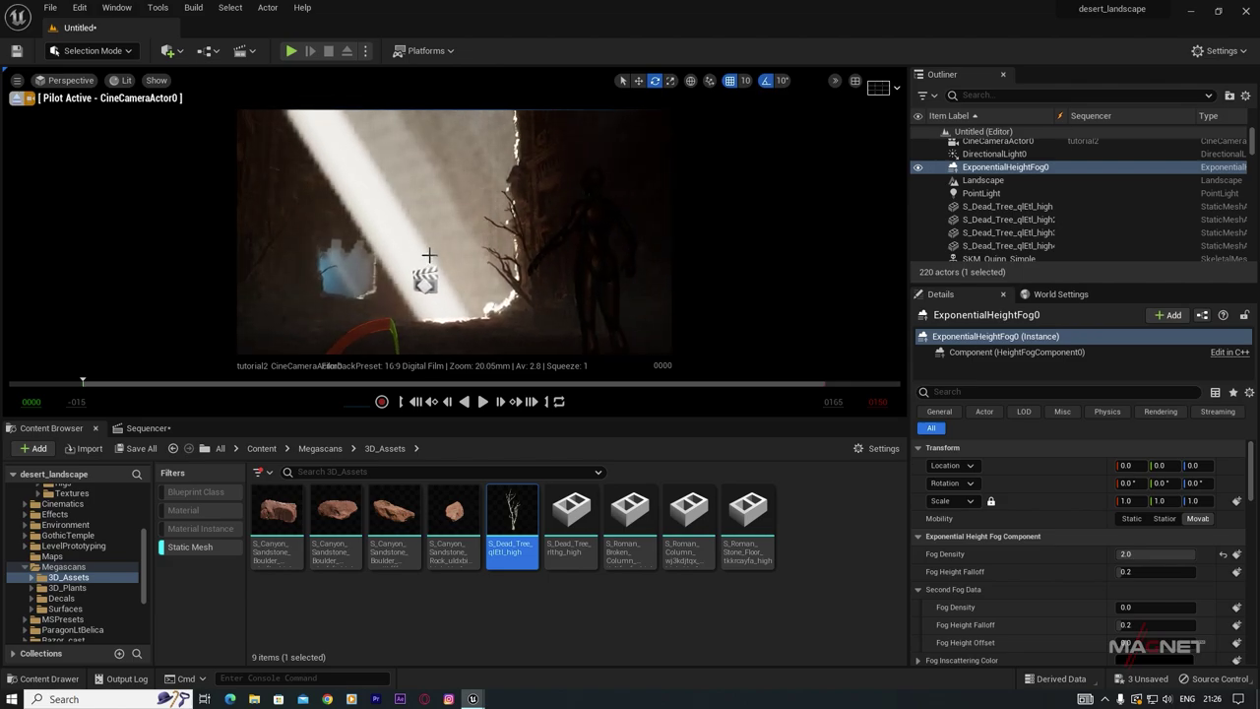
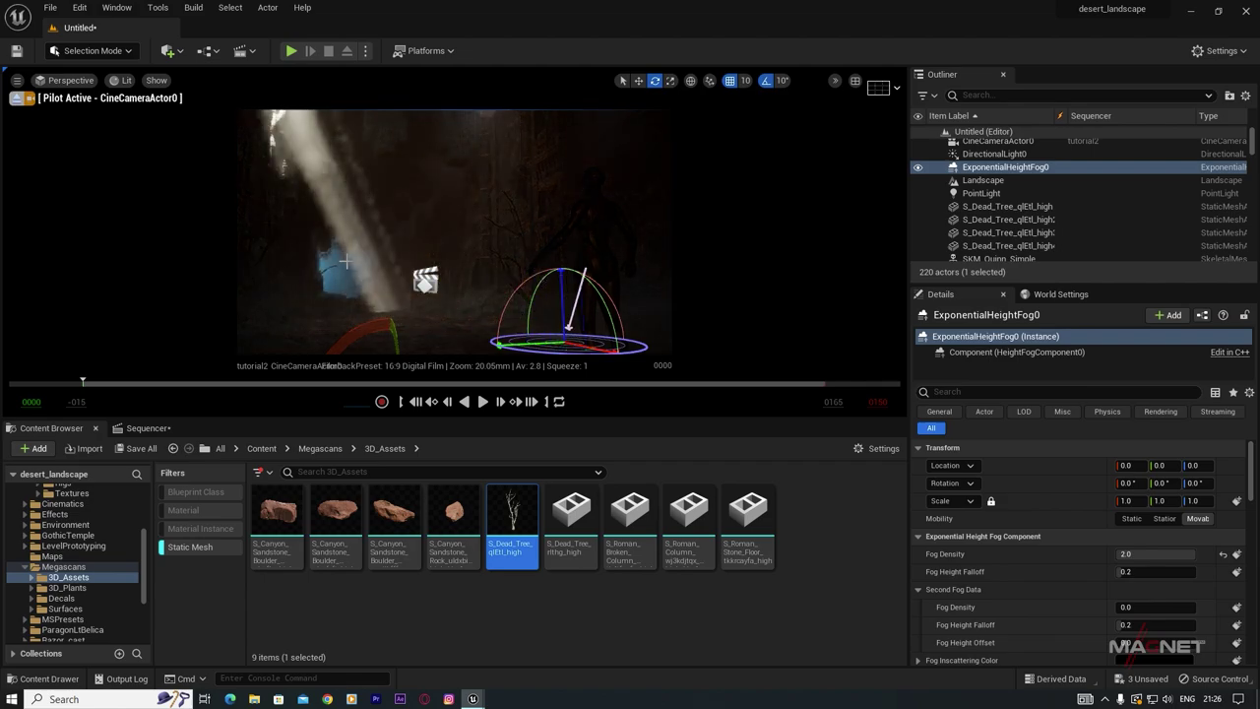
key(ctrl+l)
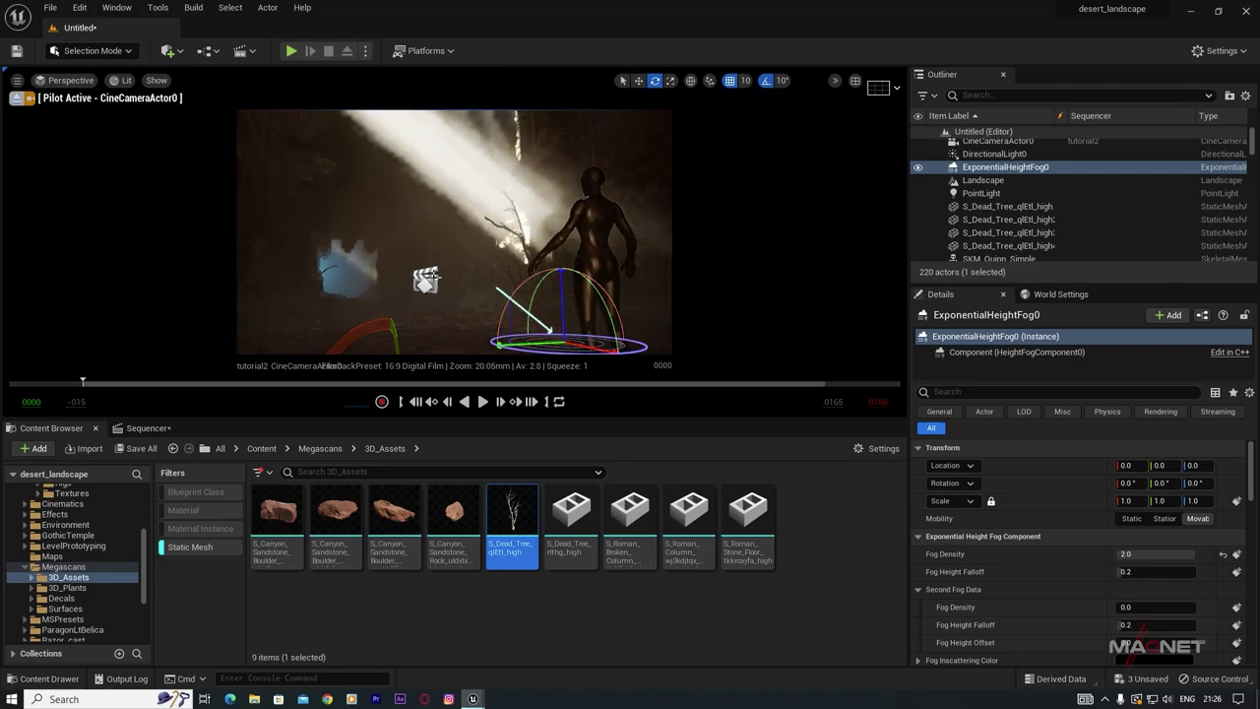
Step: Move the gate chunk above the opening to X -770, Z 980 and frame the gate with the mannequin below it
right_drag(455, 246, 431, 189)
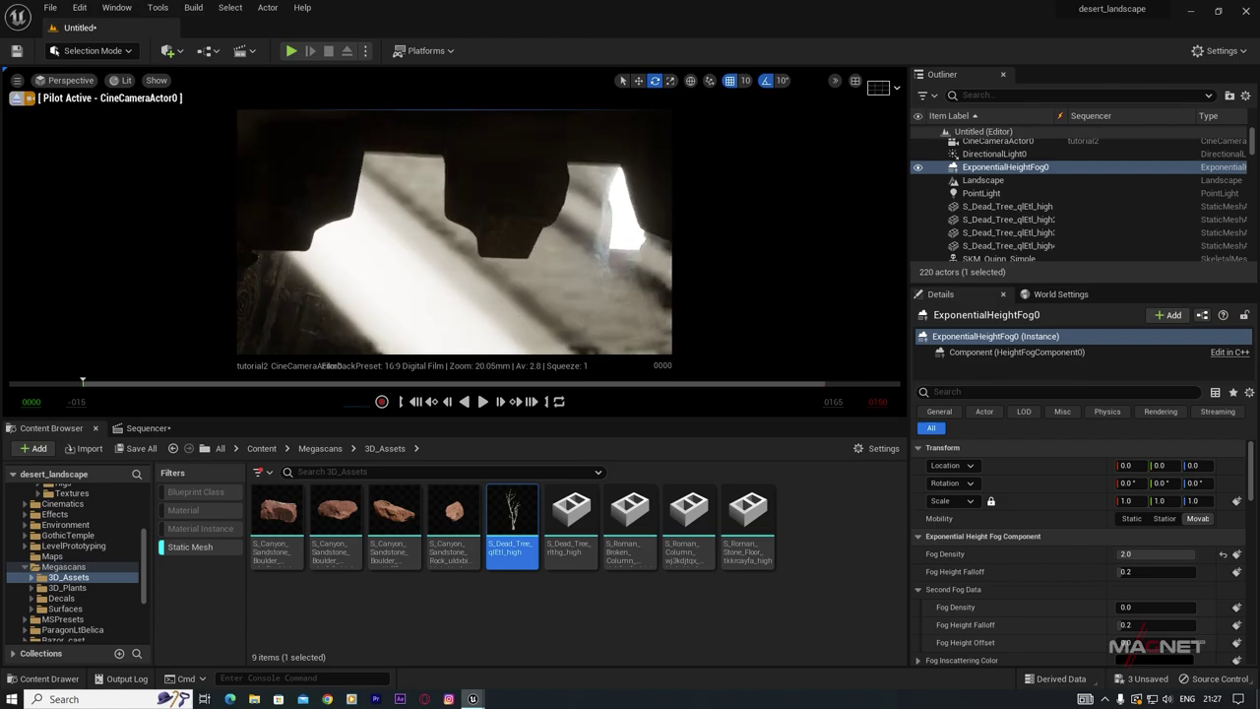
click(423, 268)
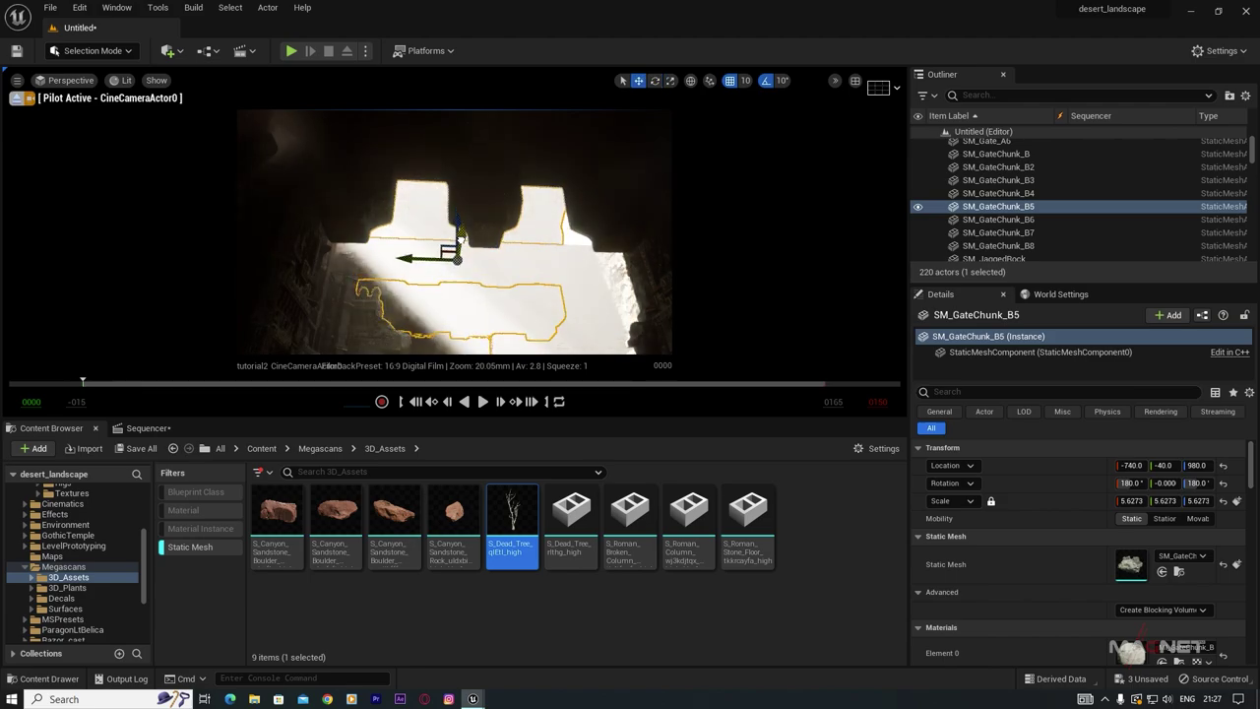
right_drag(460, 239, 453, 345)
right_drag(563, 262, 563, 262)
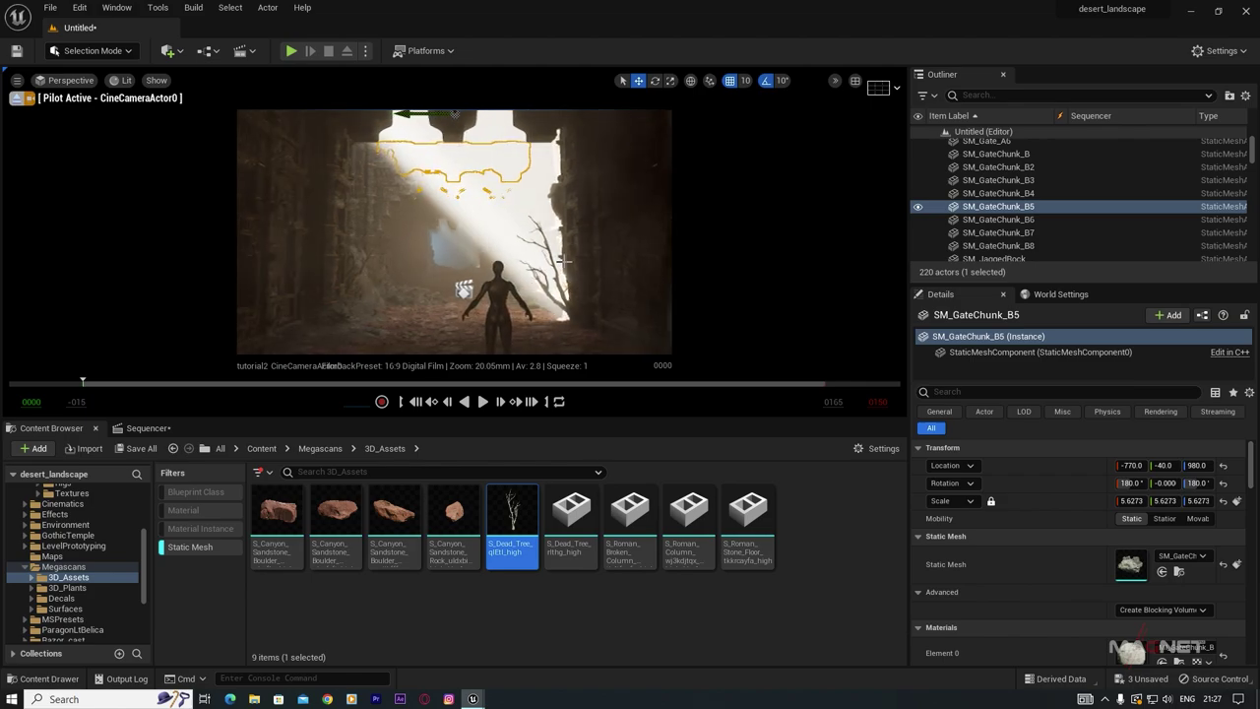
Step: Add a point light in the dark hall in front of the far gate and set its intensity to 2 cd
click(452, 253)
click(502, 298)
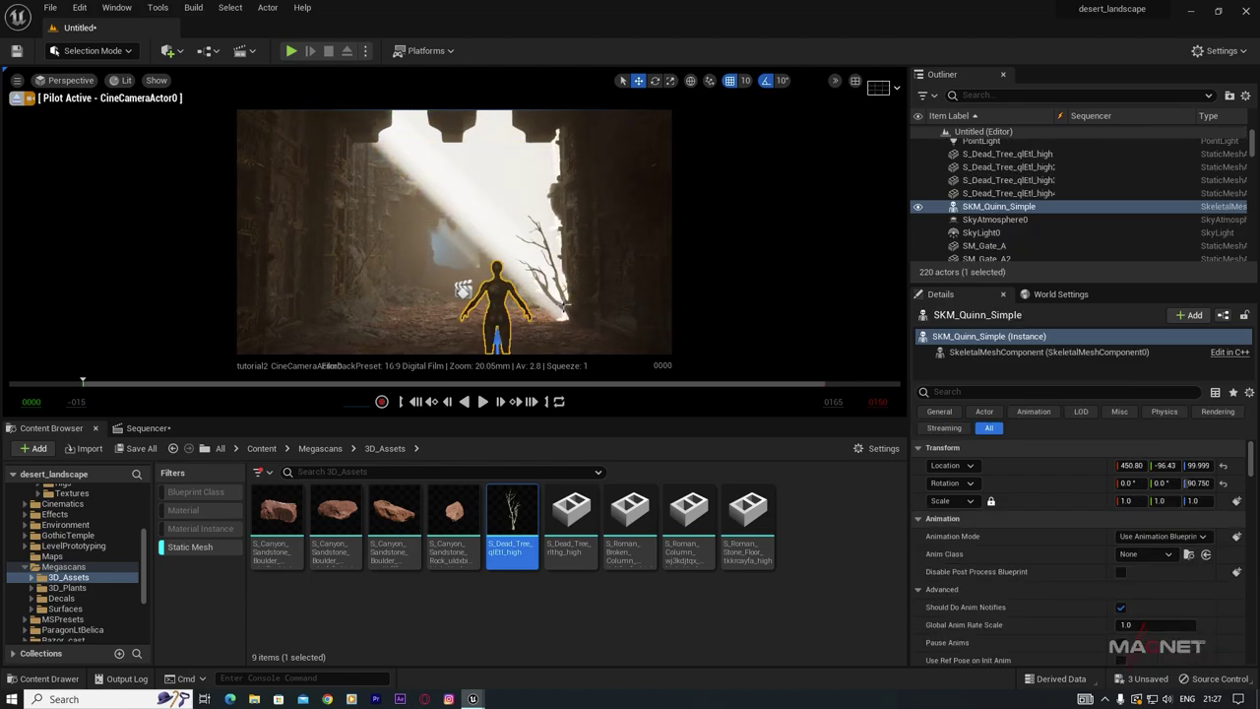
mouse_move(502, 299)
right_down()
mouse_move(502, 340)
mouse_move(502, 298)
mouse_move(551, 298)
mouse_move(502, 298)
mouse_move(502, 340)
mouse_move(512, 295)
mouse_move(500, 299)
right_up()
key(w)
right_drag(455, 208, 450, 211)
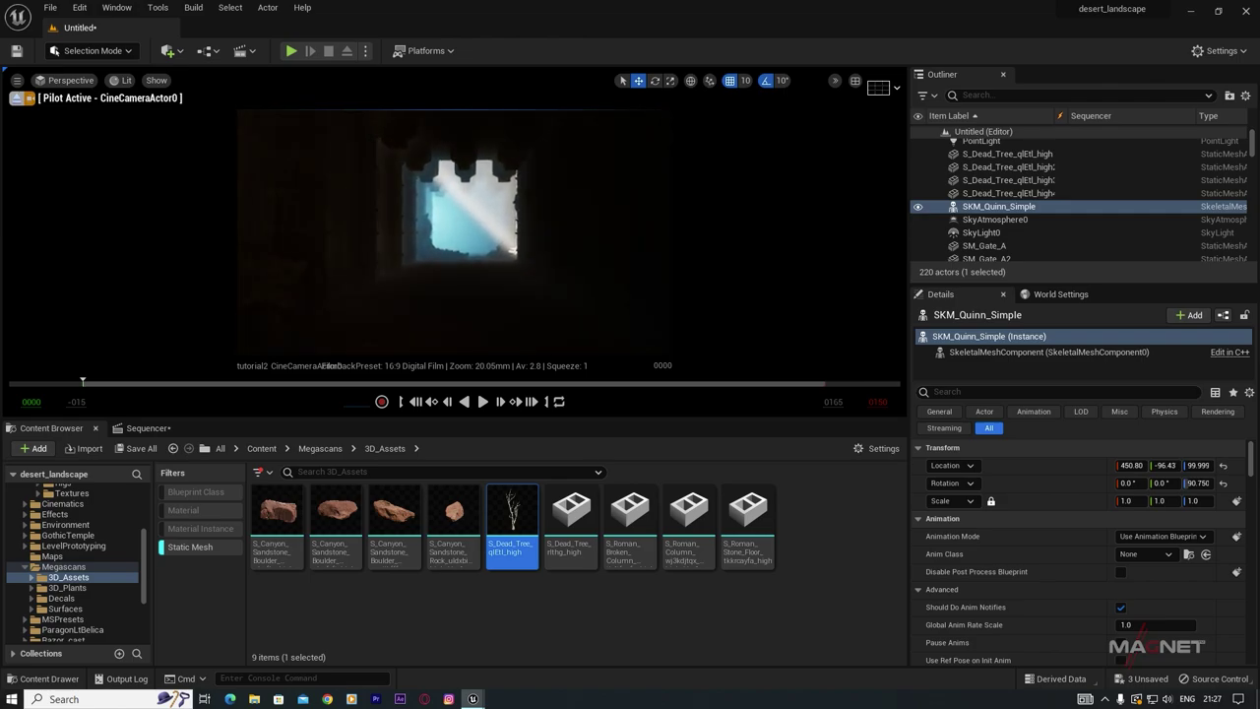
click(182, 52)
mouse_move(200, 175)
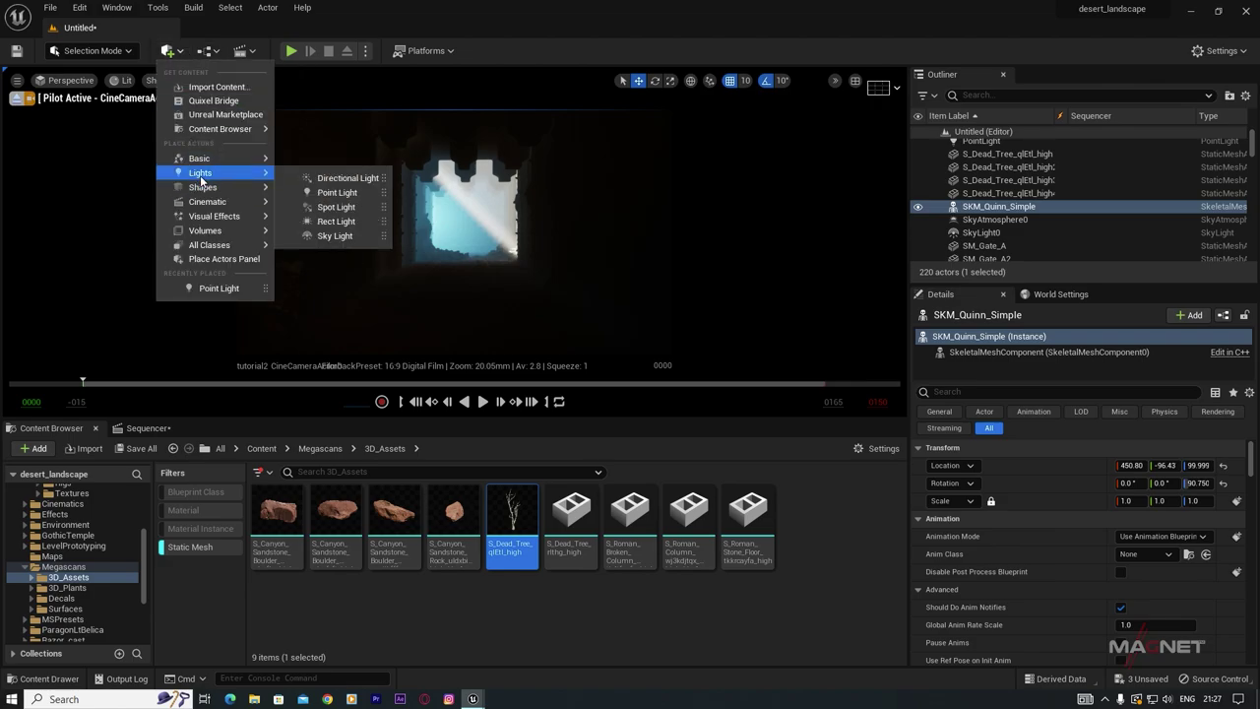
click(337, 191)
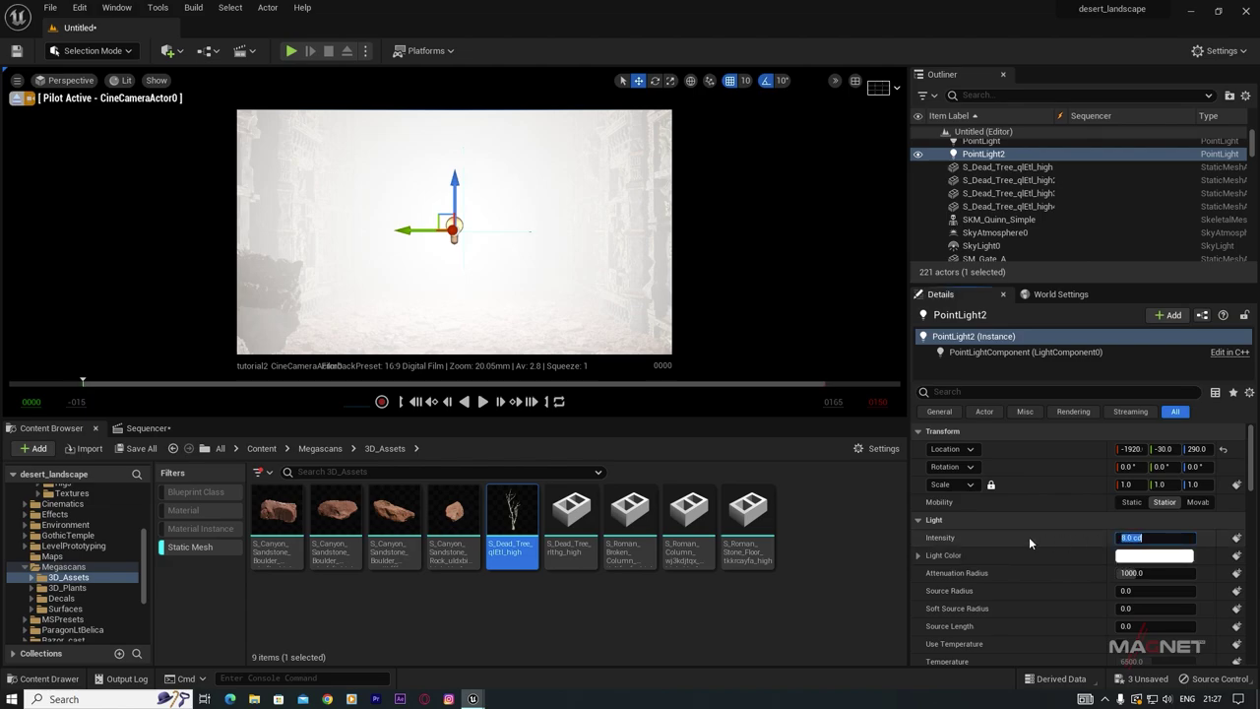
text(2)
key(Return)
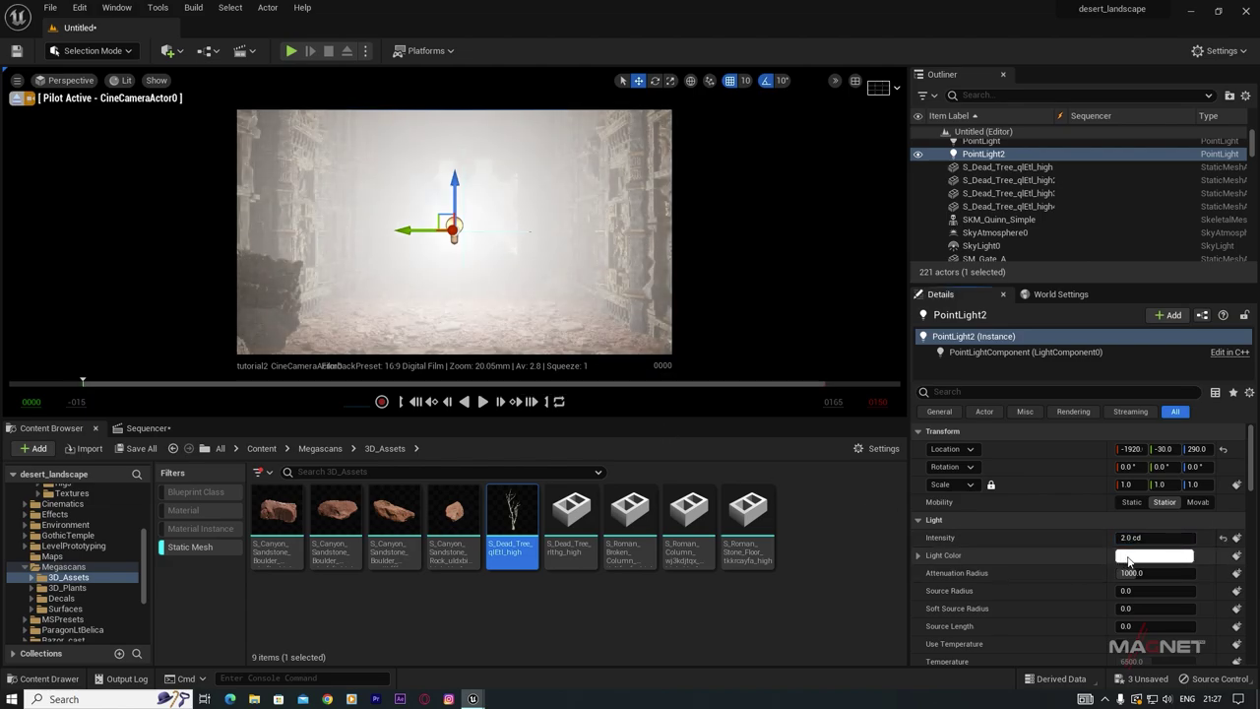
Step: Tint the new point light blue, with a hue of about 219 and a saturation of about 0.95
click(1153, 555)
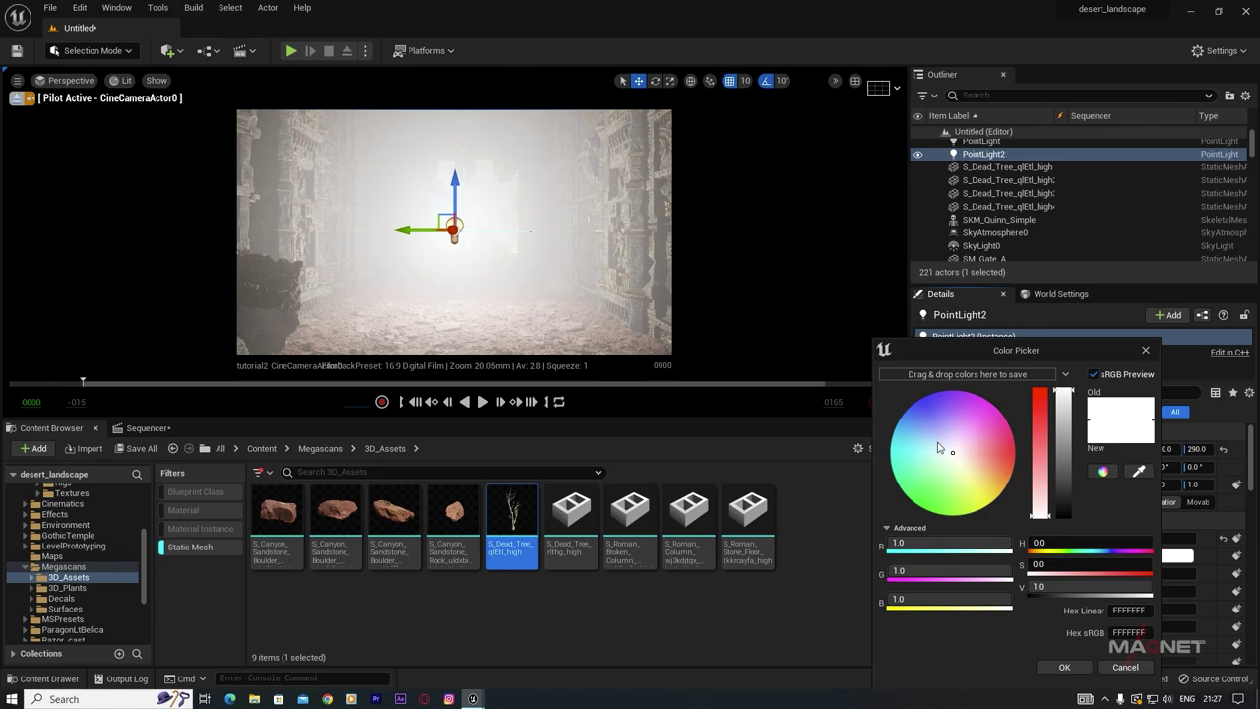
drag(938, 447, 907, 416)
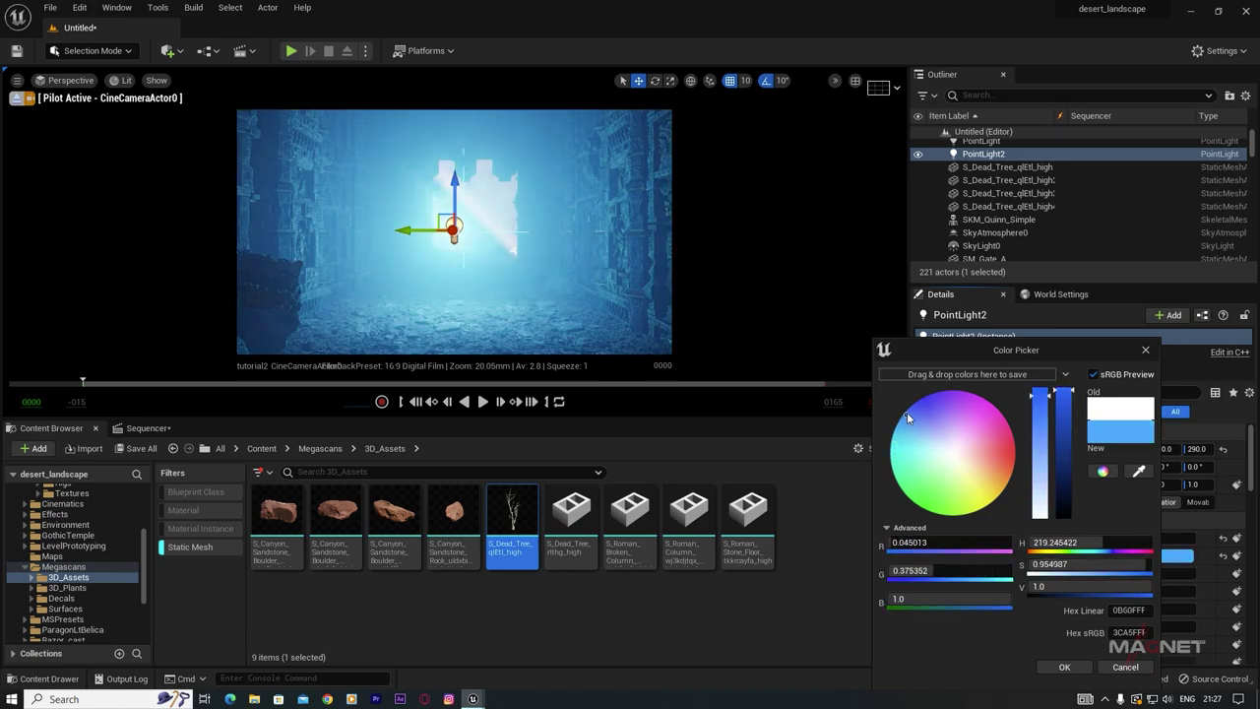
click(1064, 666)
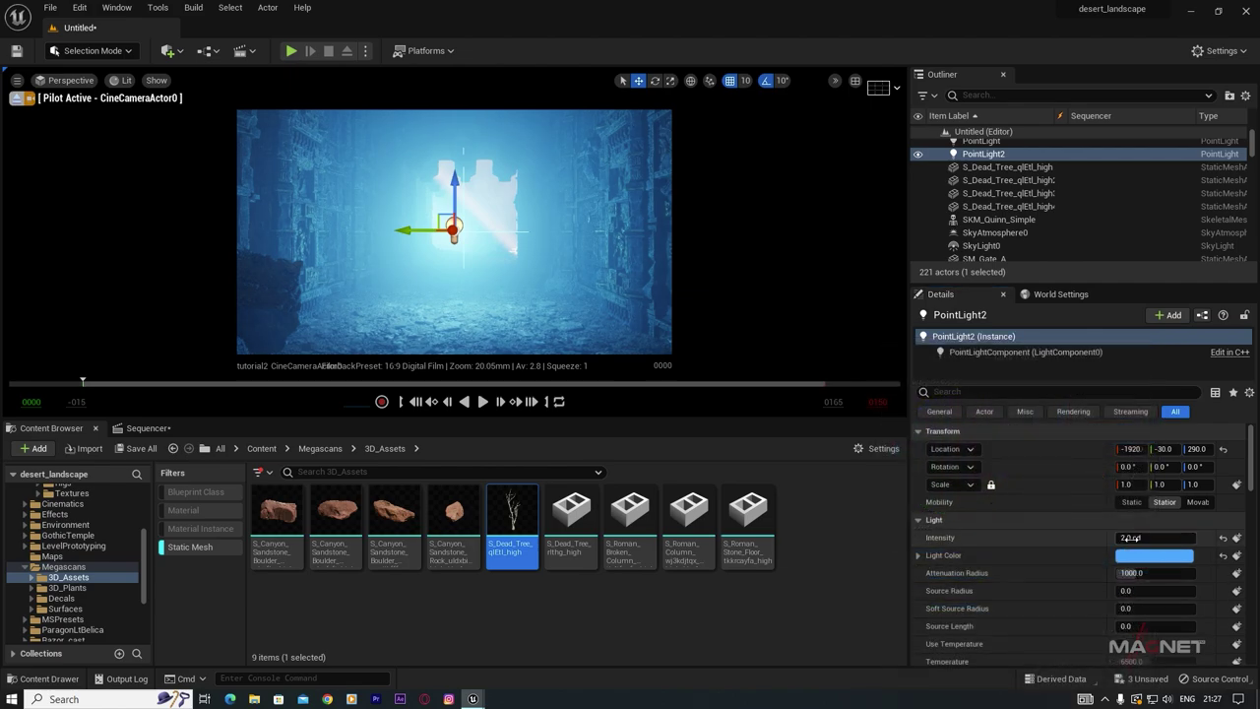
Step: Lower the blue point light's intensity to 0.5 cd after trying 1 cd
click(1130, 538)
text(1)
key(Return)
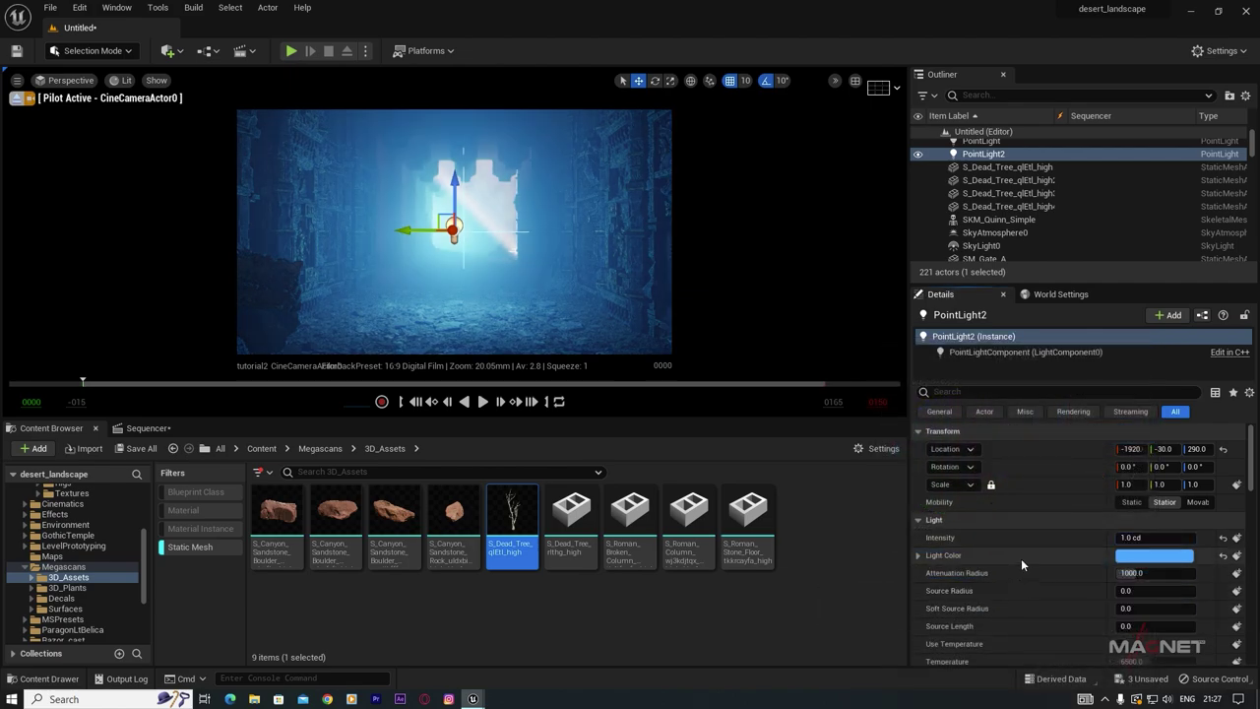
click(1129, 538)
text(.)
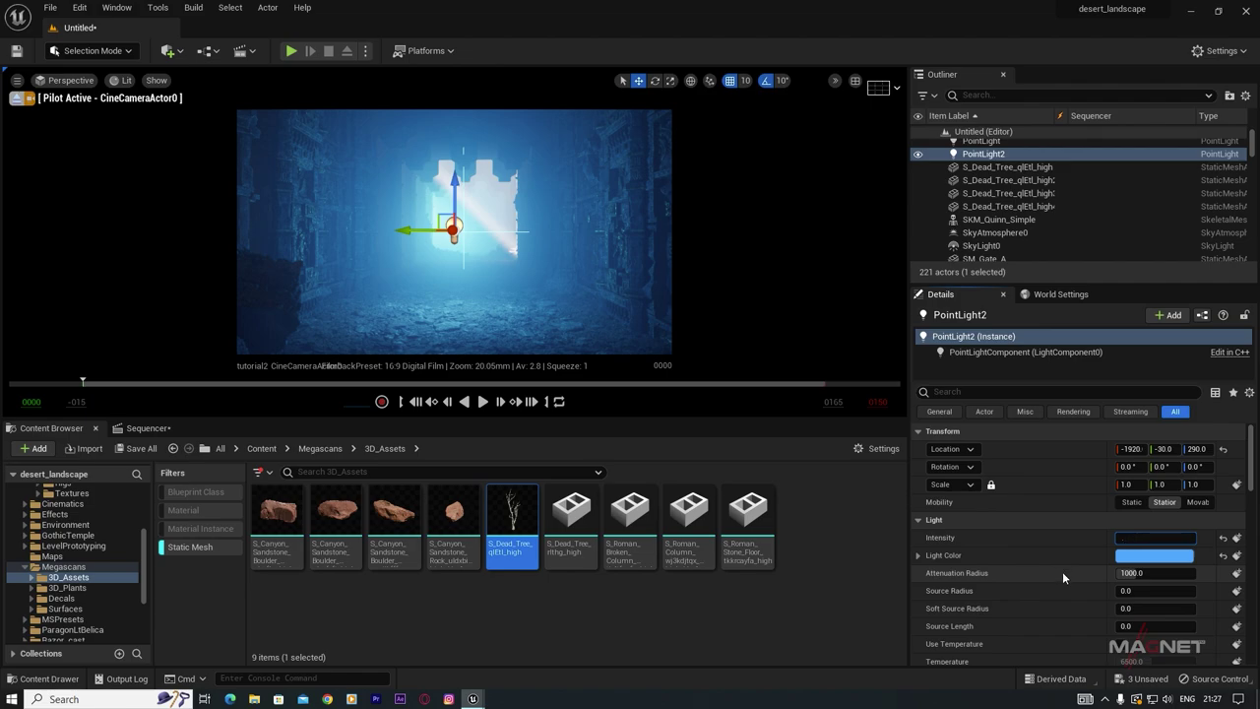
text(0.5)
key(Return)
Step: Move the blue point light toward the far gate to X -2560, Z 450 and raise its attenuation radius to about 2465
mouse_move(454, 232)
right_down()
mouse_move(474, 221)
mouse_move(449, 222)
right_up()
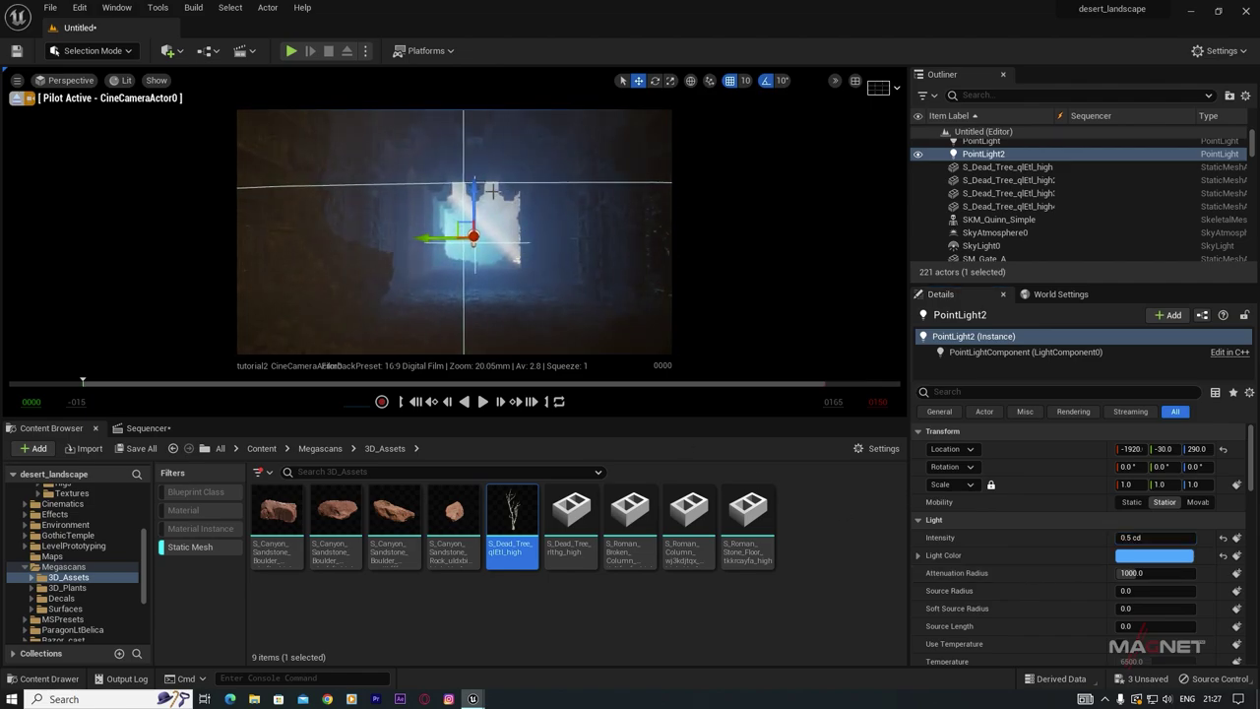
mouse_move(475, 199)
mouse_down()
mouse_move(473, 145)
mouse_move(476, 200)
mouse_up()
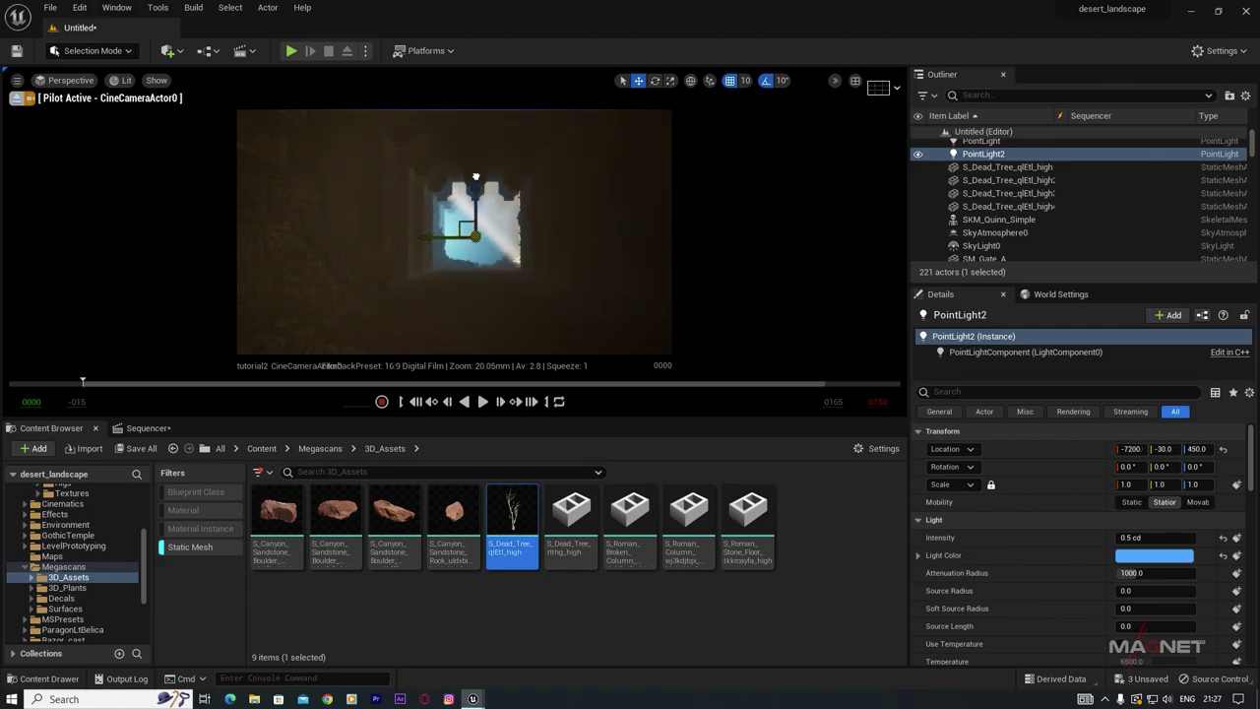
key(ctrl+z)
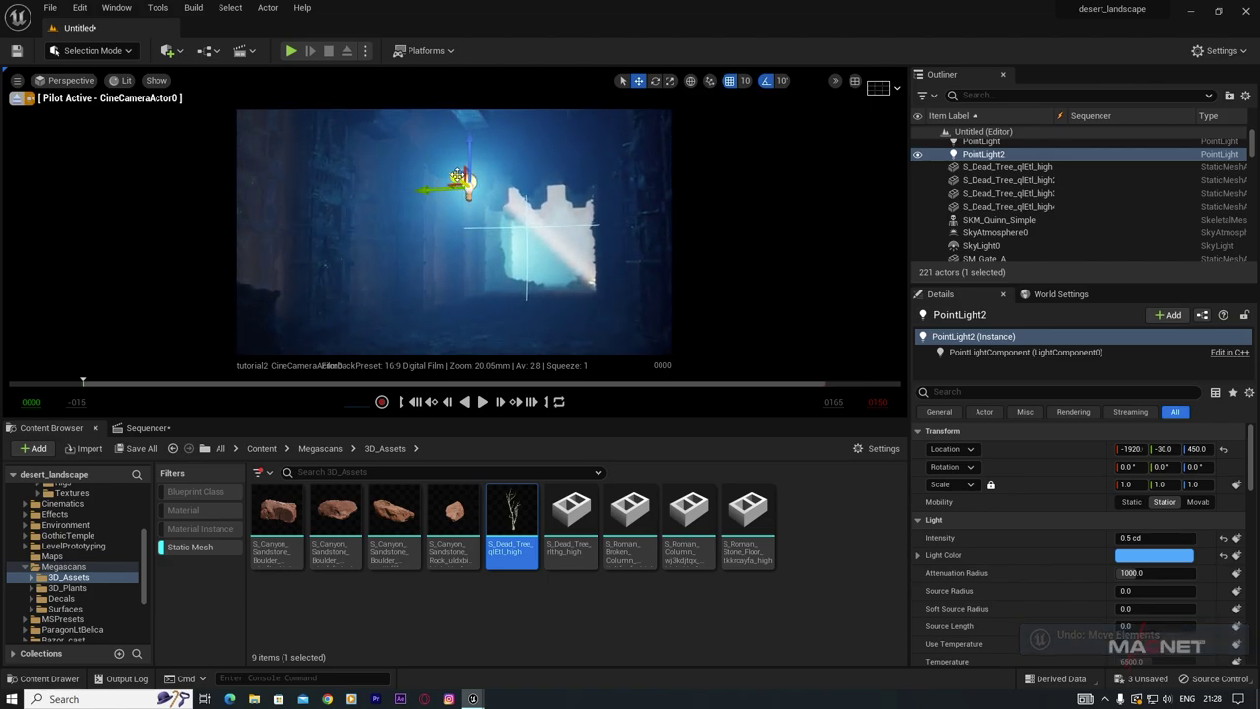
drag(458, 176, 499, 207)
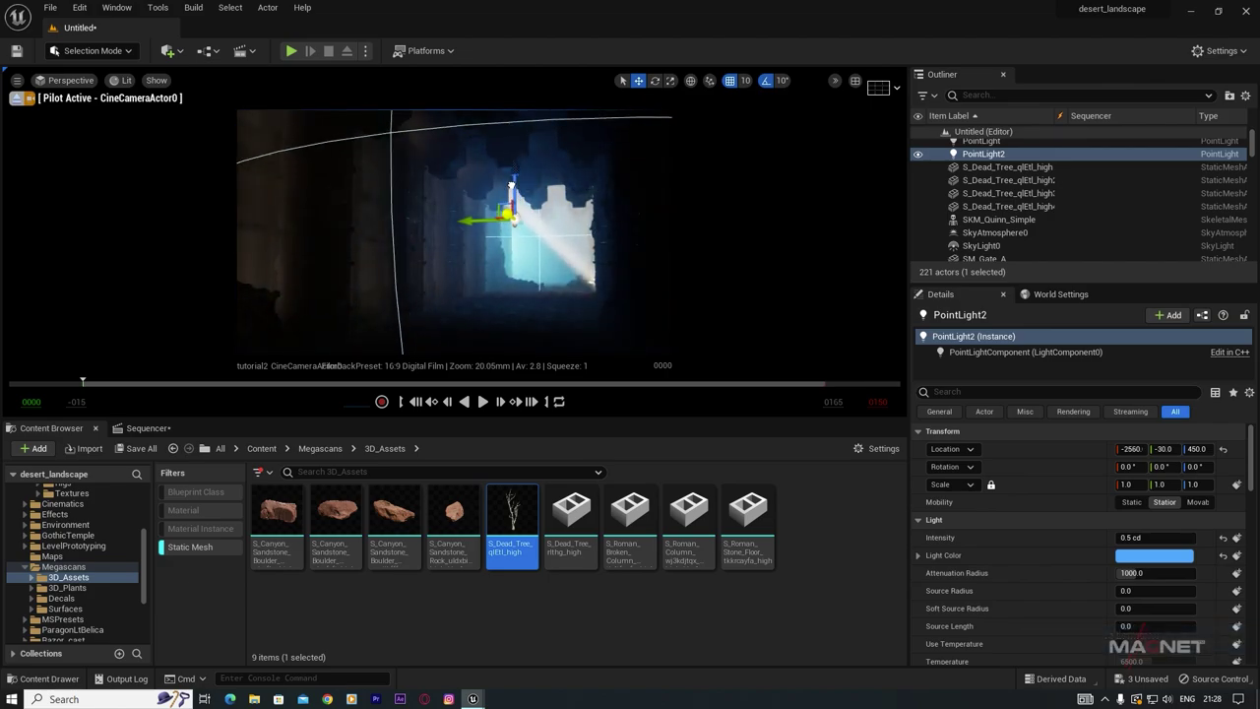
scroll(1055, 584, down, 2)
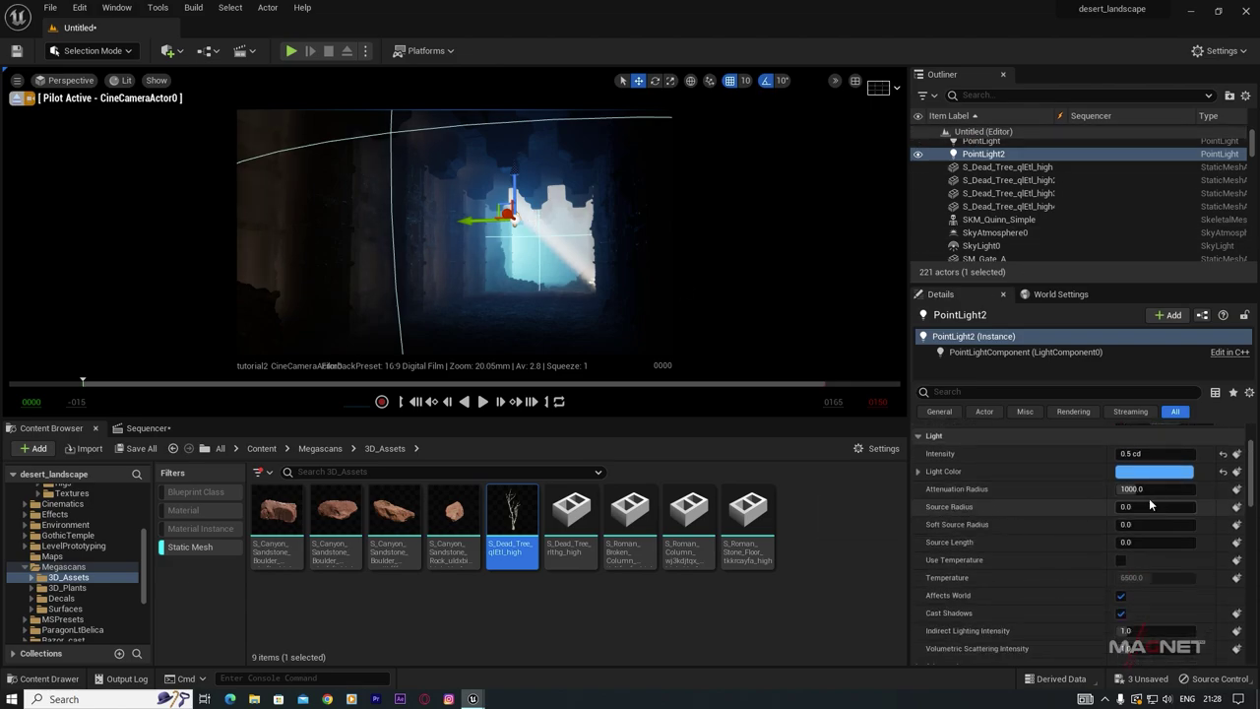
drag(1134, 488, 1171, 489)
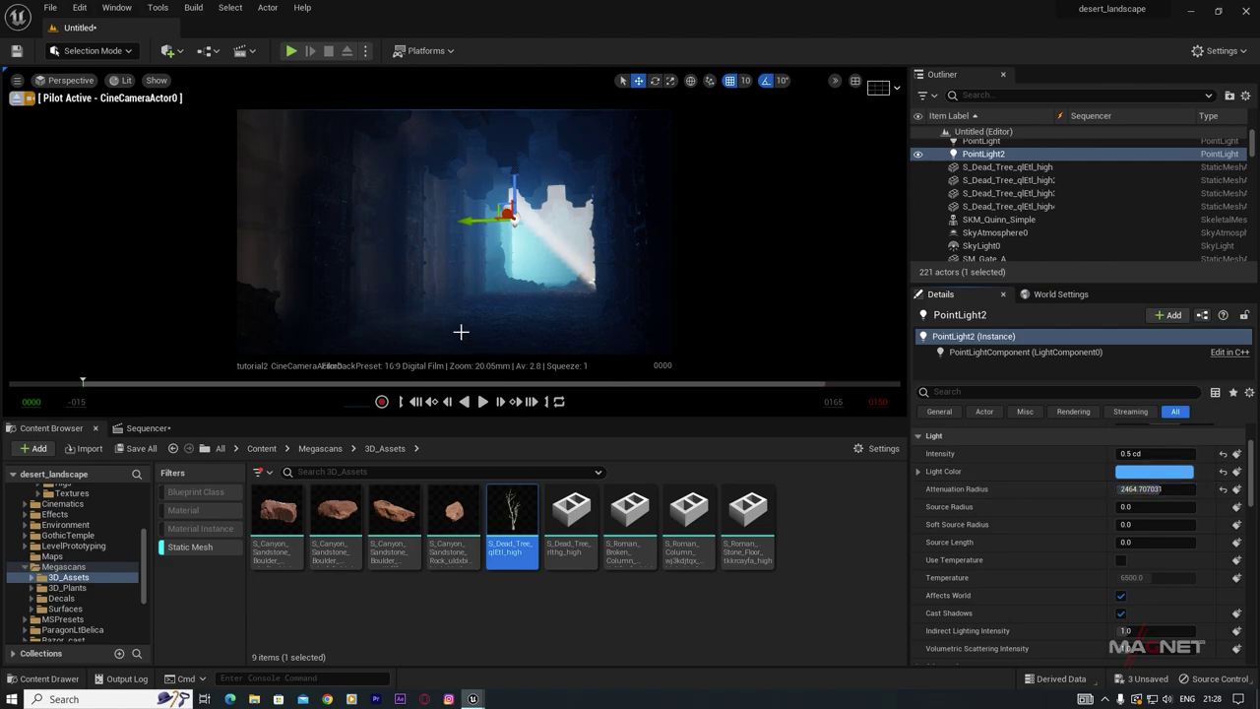
Step: Pull the piloted camera back to frame the near gate, the light shaft, the dead tree and the mannequin
mouse_move(461, 332)
right_down()
mouse_move(502, 332)
mouse_move(467, 328)
mouse_move(471, 367)
mouse_move(473, 320)
right_up()
key(s)
key(s)
key(w)
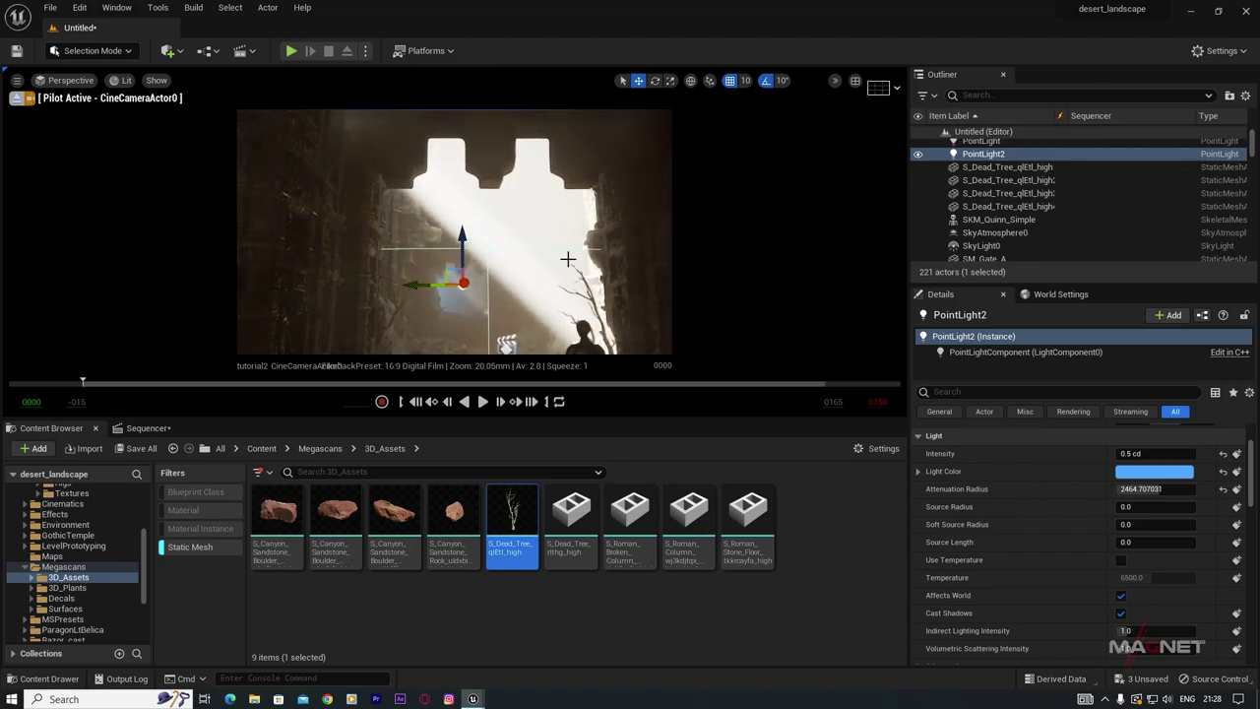
Step: Lower the fog density of the exponential height fog to 1
scroll(1003, 154, up, 3)
click(1002, 172)
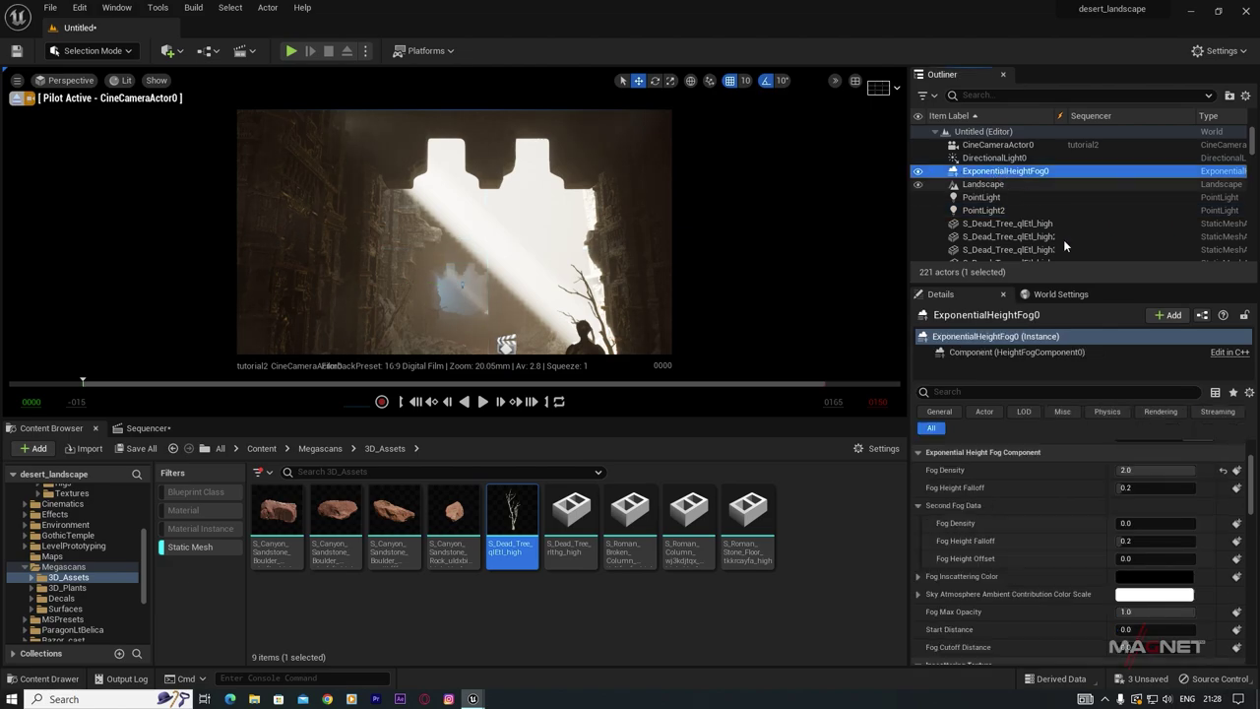
click(1154, 469)
text(1)
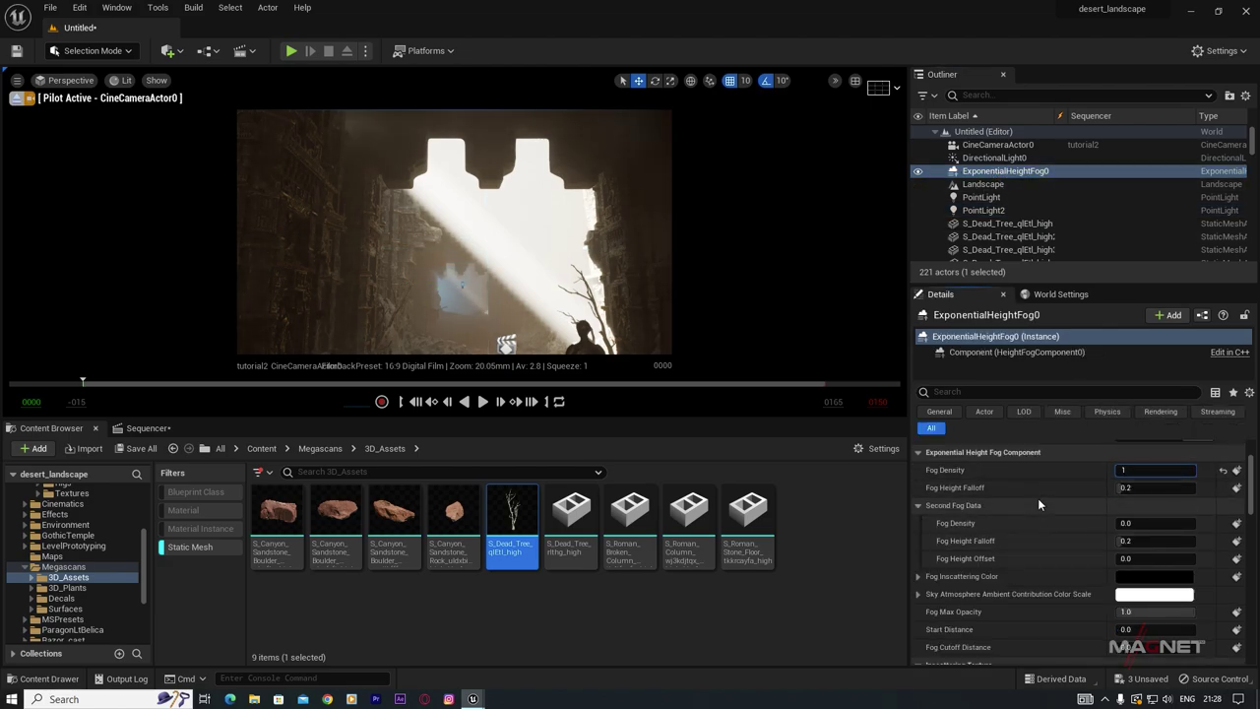
key(Return)
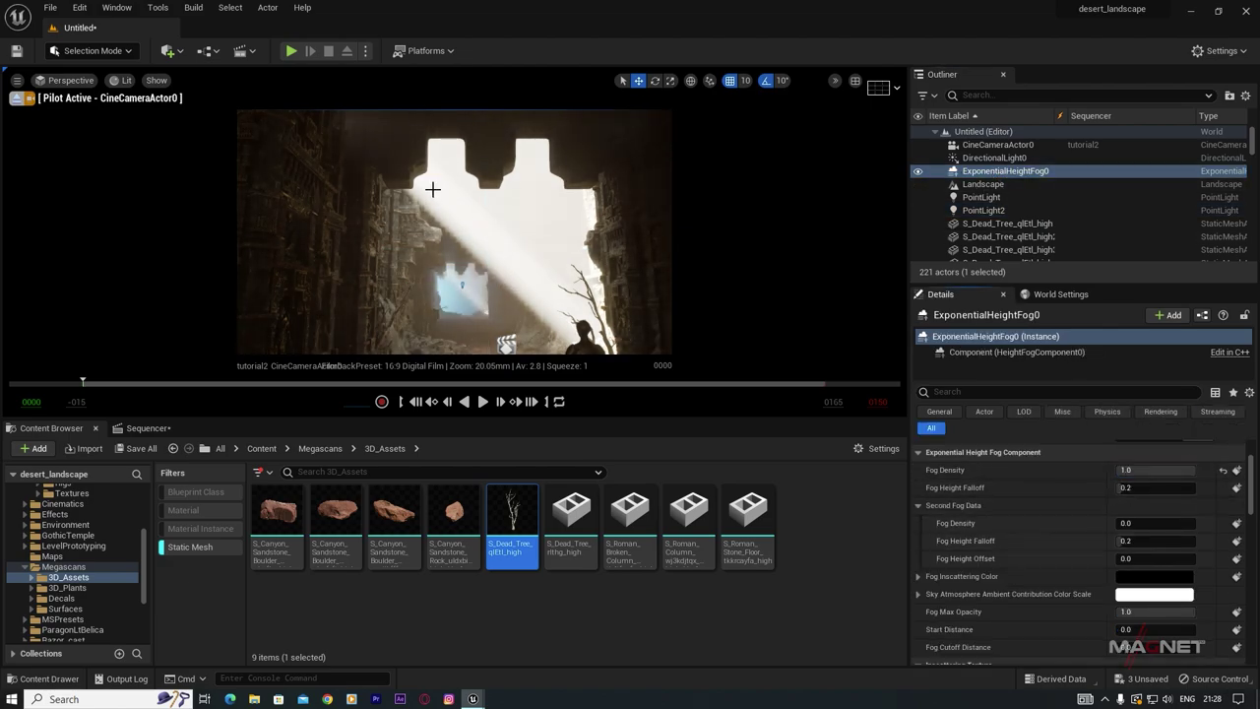
Step: Add another point light inside the near hall in front of the gate and set its intensity to 1 cd
click(168, 51)
mouse_move(202, 175)
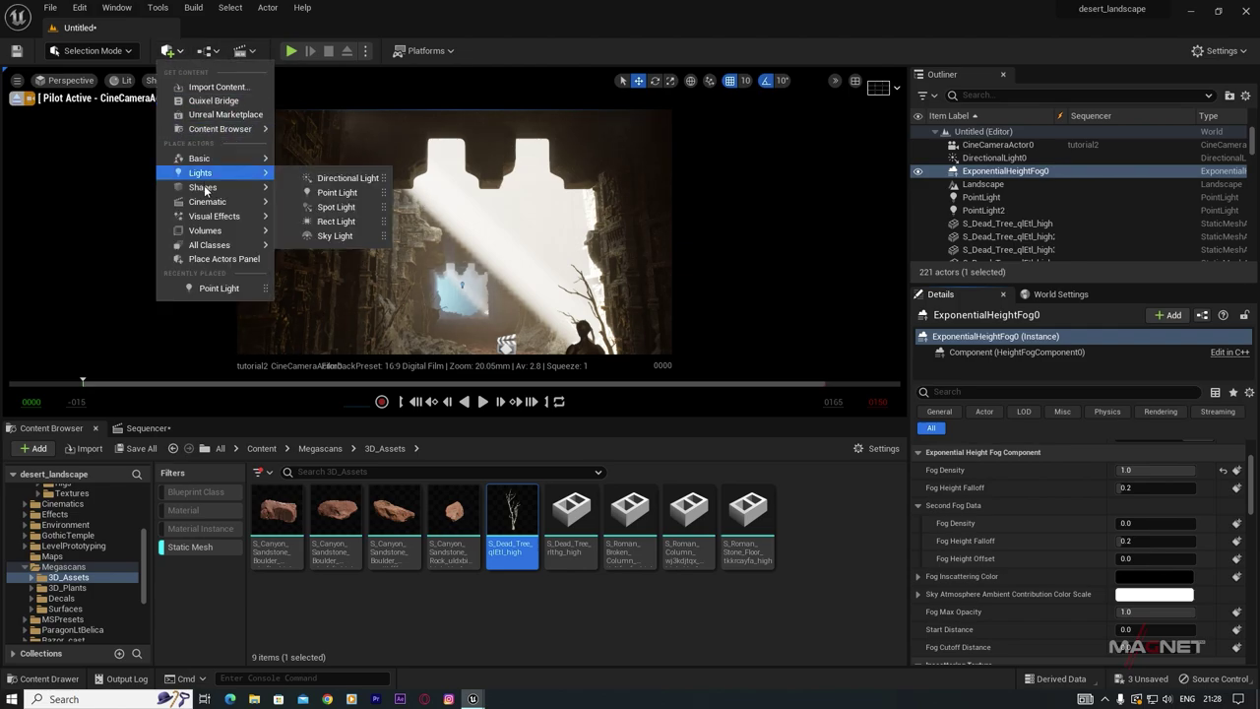
click(336, 192)
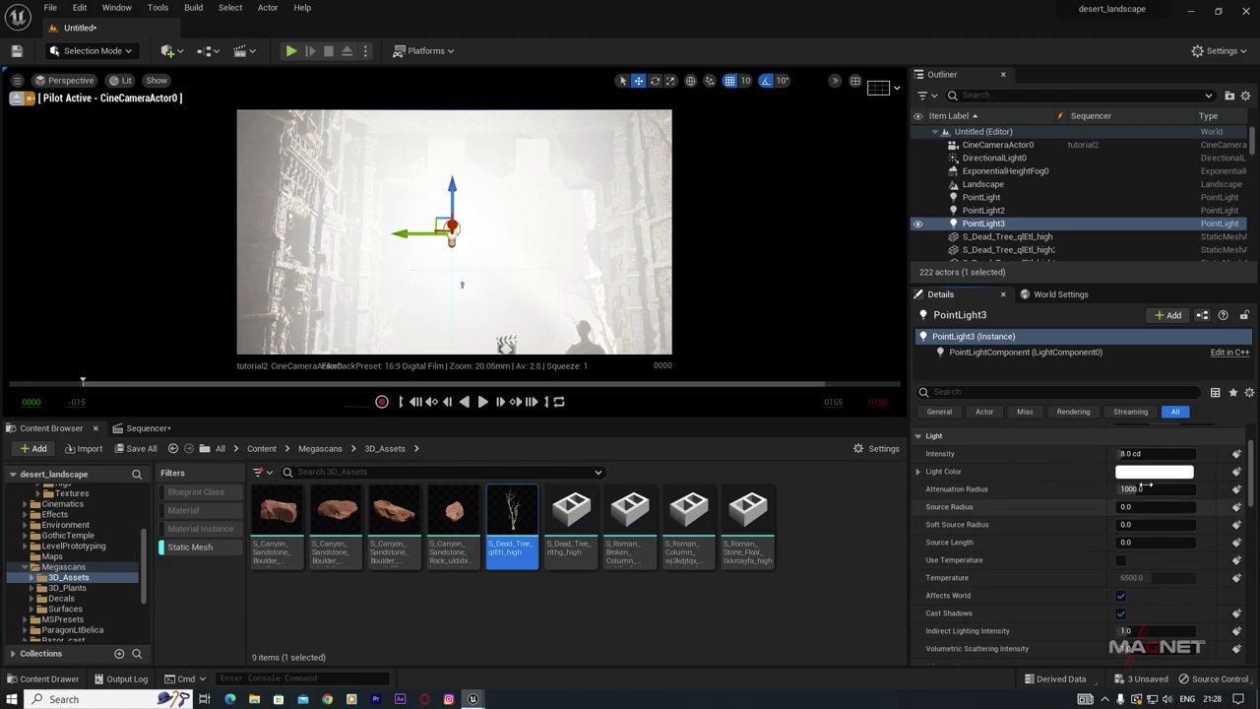
click(1142, 454)
text(1)
key(Return)
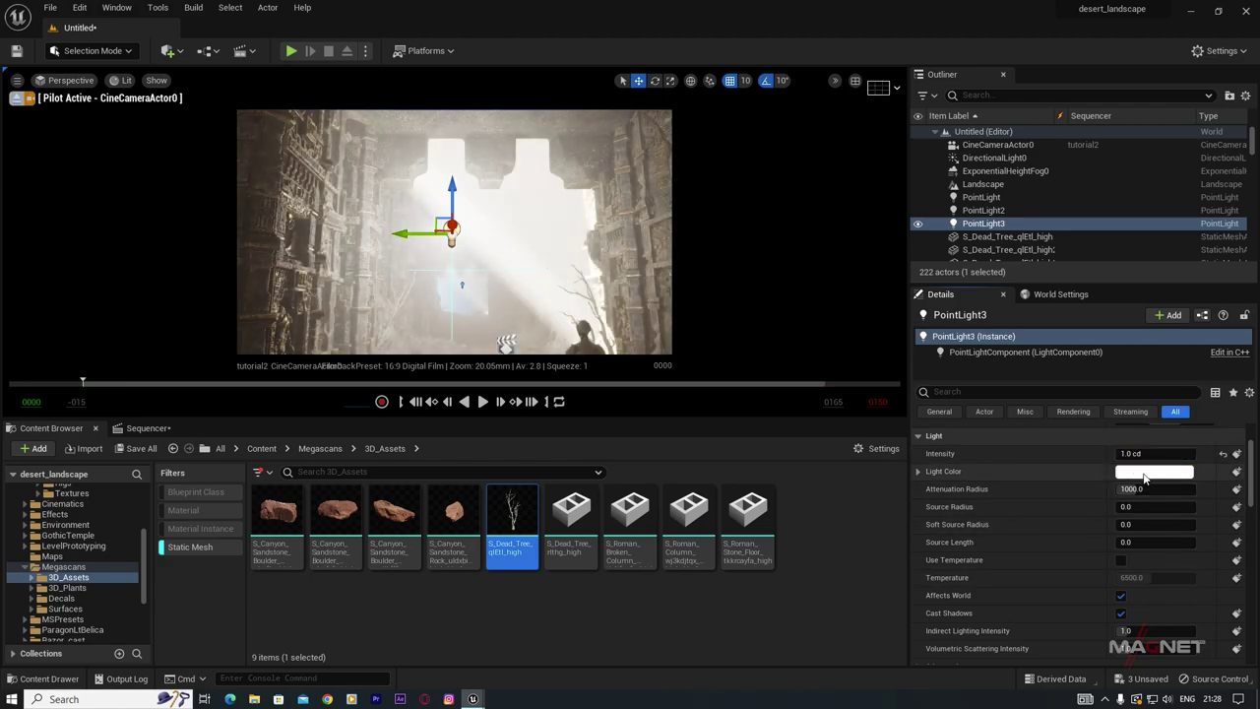
Step: Tint the near hall's point light warm orange, with a hue of about 21 and a saturation of about 0.82
click(1144, 473)
drag(944, 469, 984, 475)
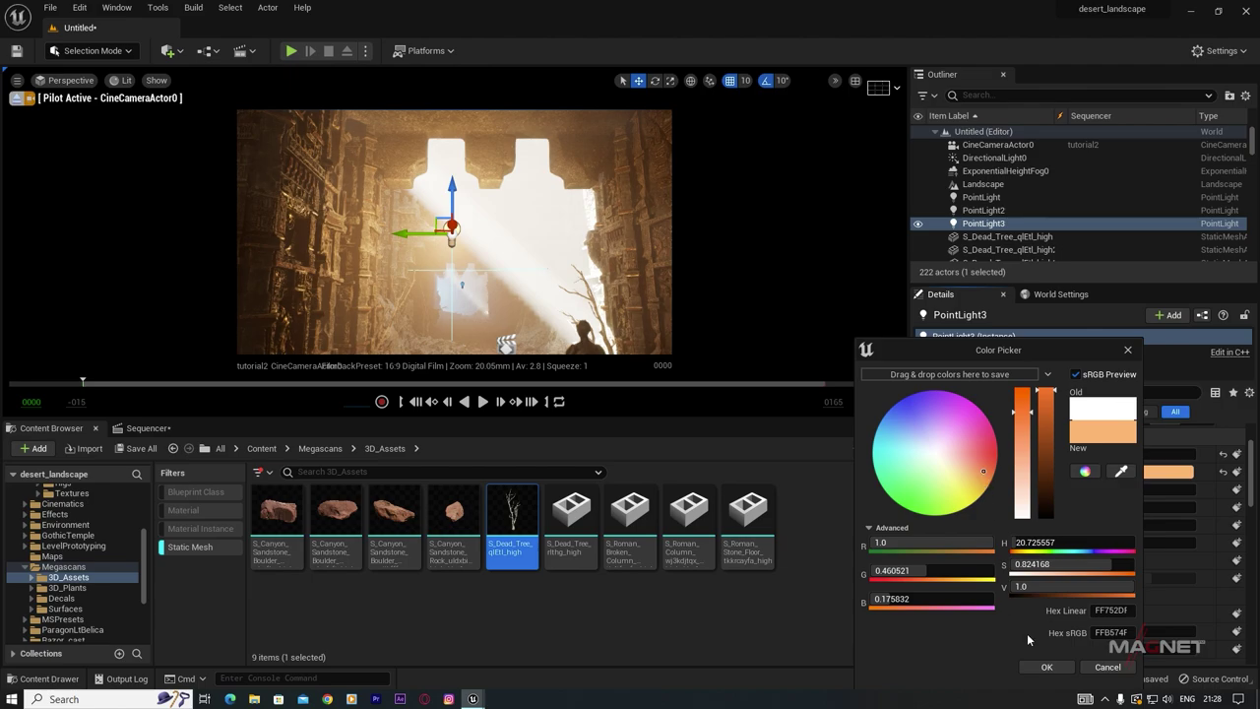
click(1047, 668)
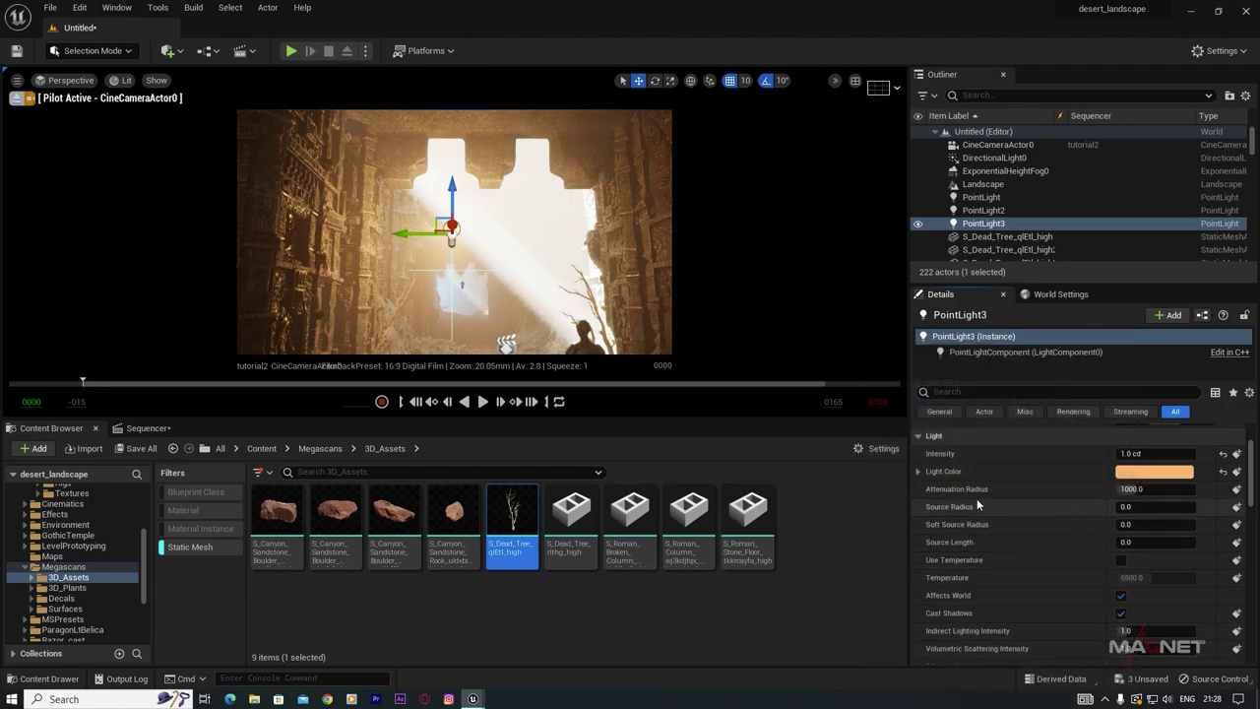
Step: Reduce the near hall's warm point light attenuation radius to about 379.3 and raise the light slightly
drag(1131, 490, 1054, 495)
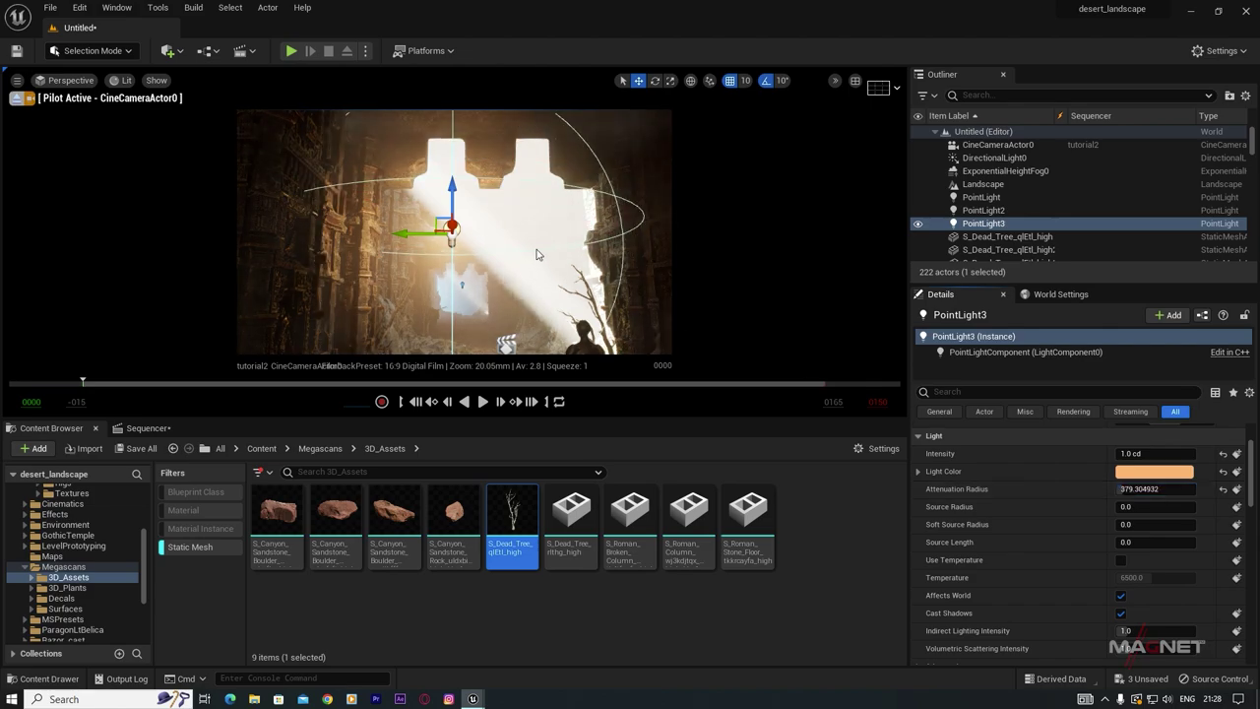
mouse_move(455, 192)
mouse_down()
mouse_move(452, 112)
mouse_move(449, 177)
mouse_up()
Step: Reframe the piloted camera down the hall with the mannequin, the light shaft and the dead tree in view
right_drag(535, 260, 518, 306)
key(d)
key(d)
key(a)
key(a)
key(d)
right_drag(512, 231, 512, 236)
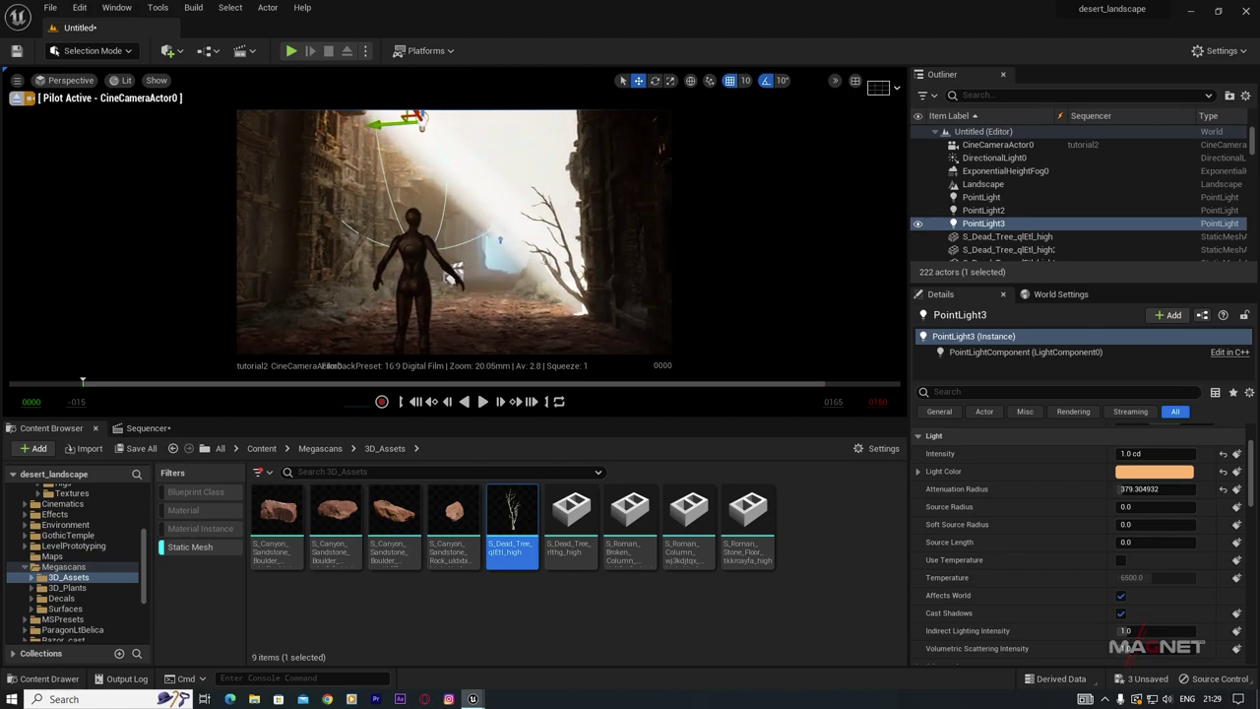
Step: Raise the cine camera's current aperture to about 5.124 in the tutorial2 sequence
click(144, 429)
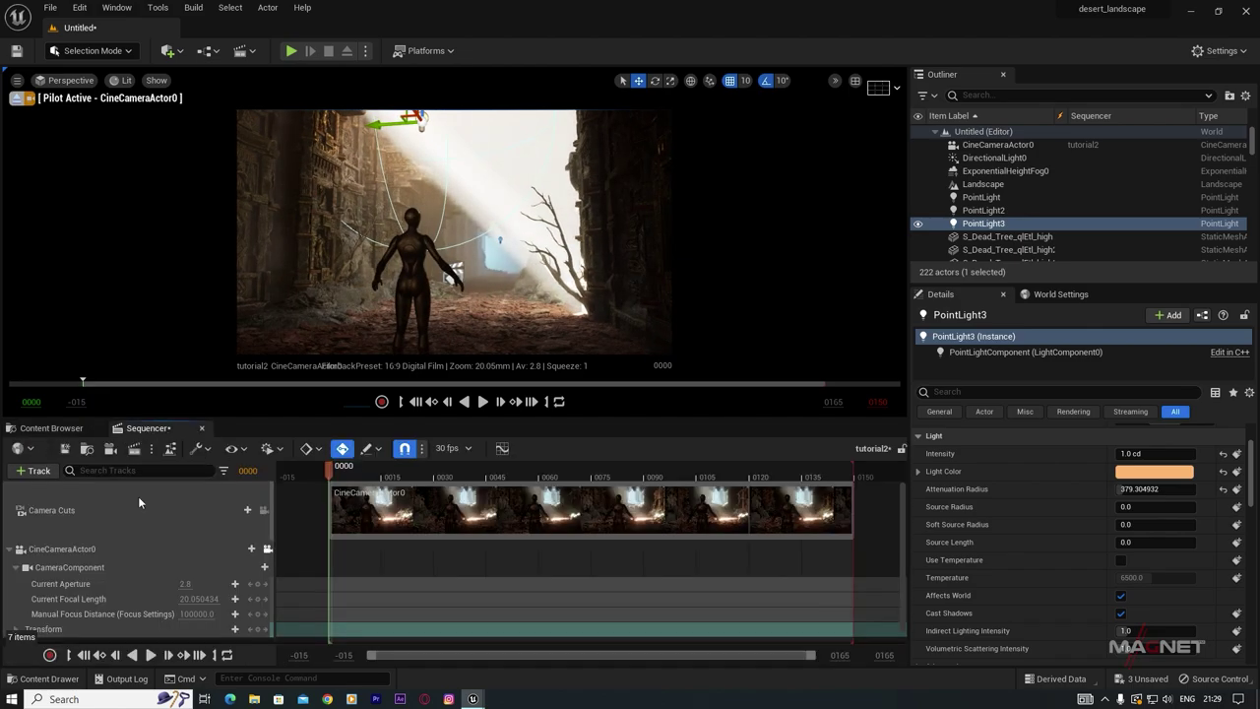
drag(183, 584, 209, 583)
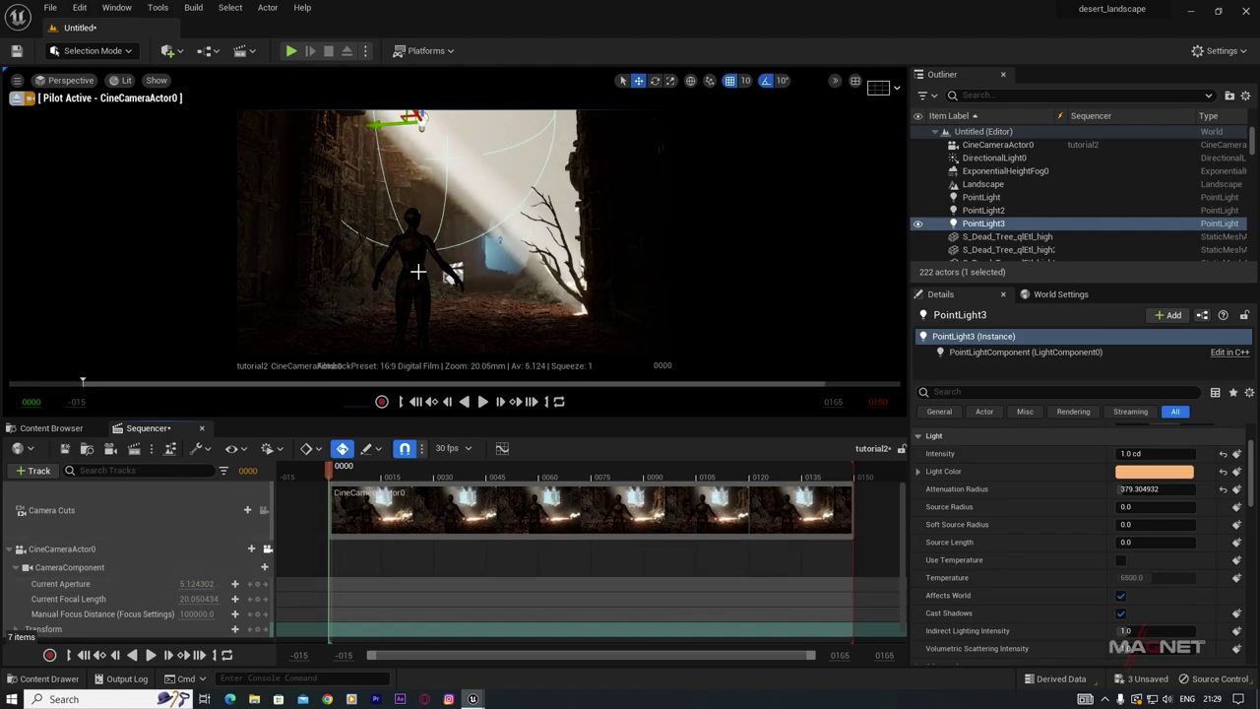
right_drag(453, 236, 542, 306)
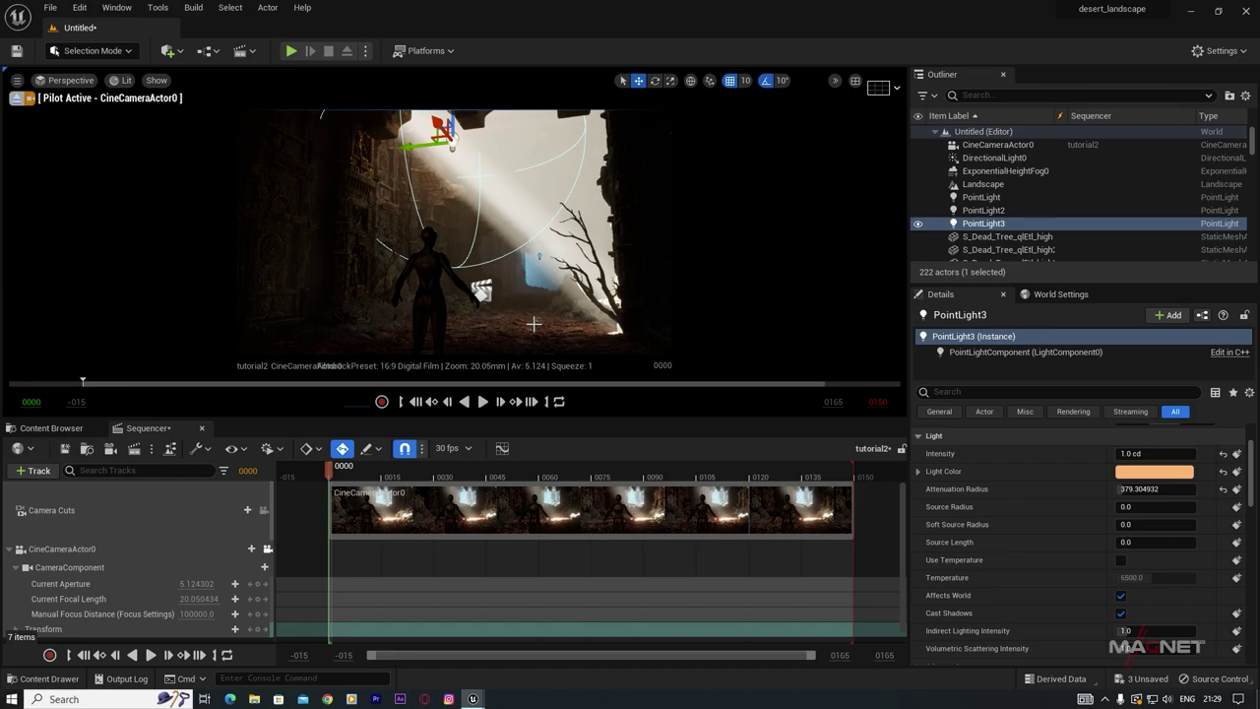
Step: Move the jagged rock beside the dead tree out onto the hall floor in front of the far blue gate
click(579, 325)
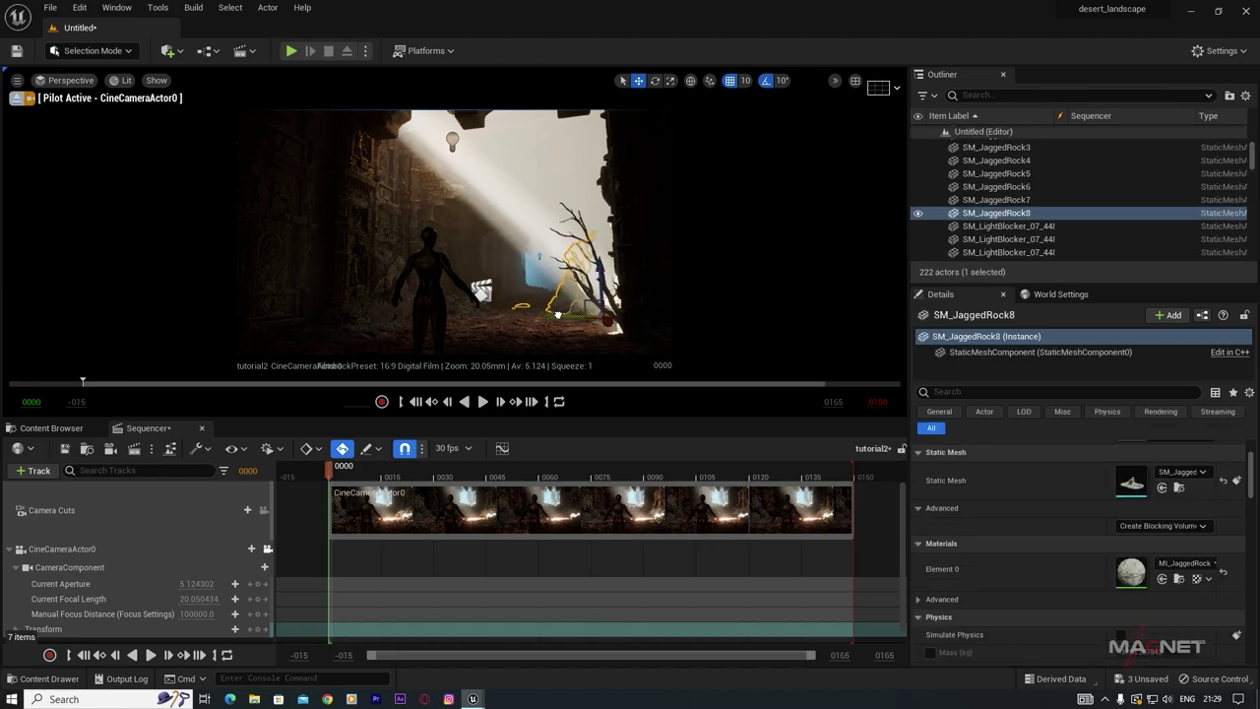
drag(557, 315, 532, 342)
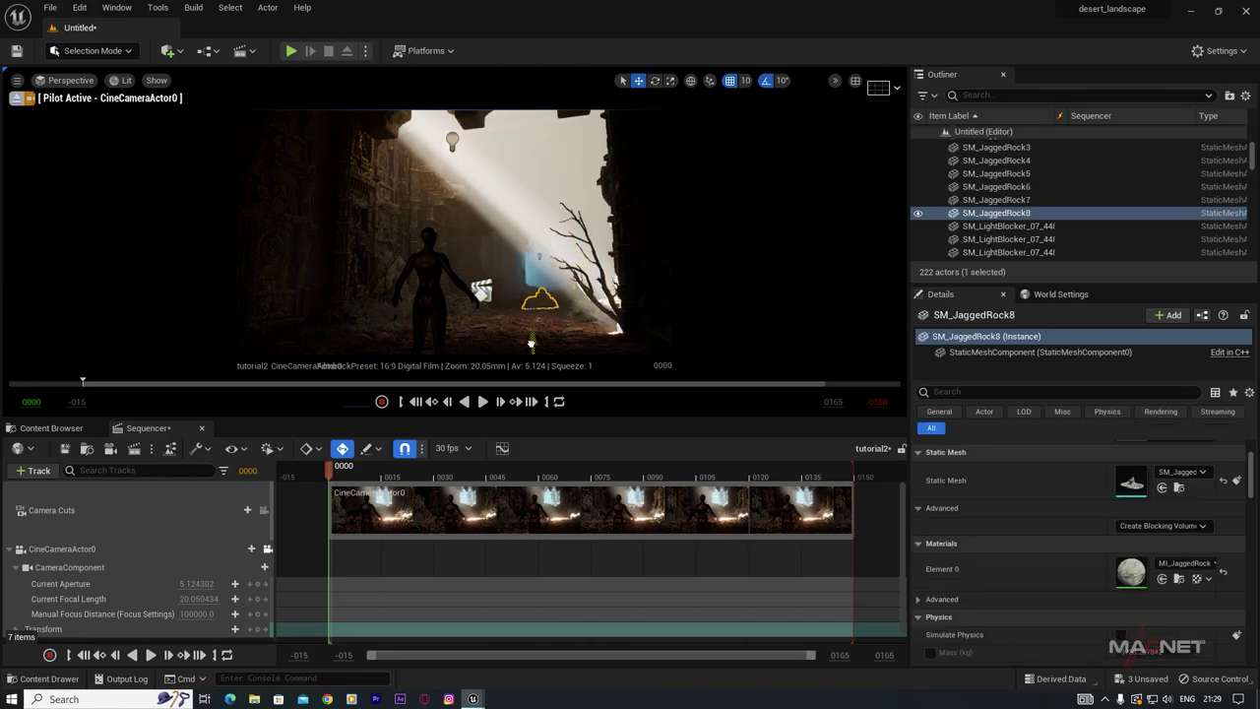
right_drag(570, 316, 574, 345)
drag(480, 323, 450, 315)
right_drag(533, 280, 547, 258)
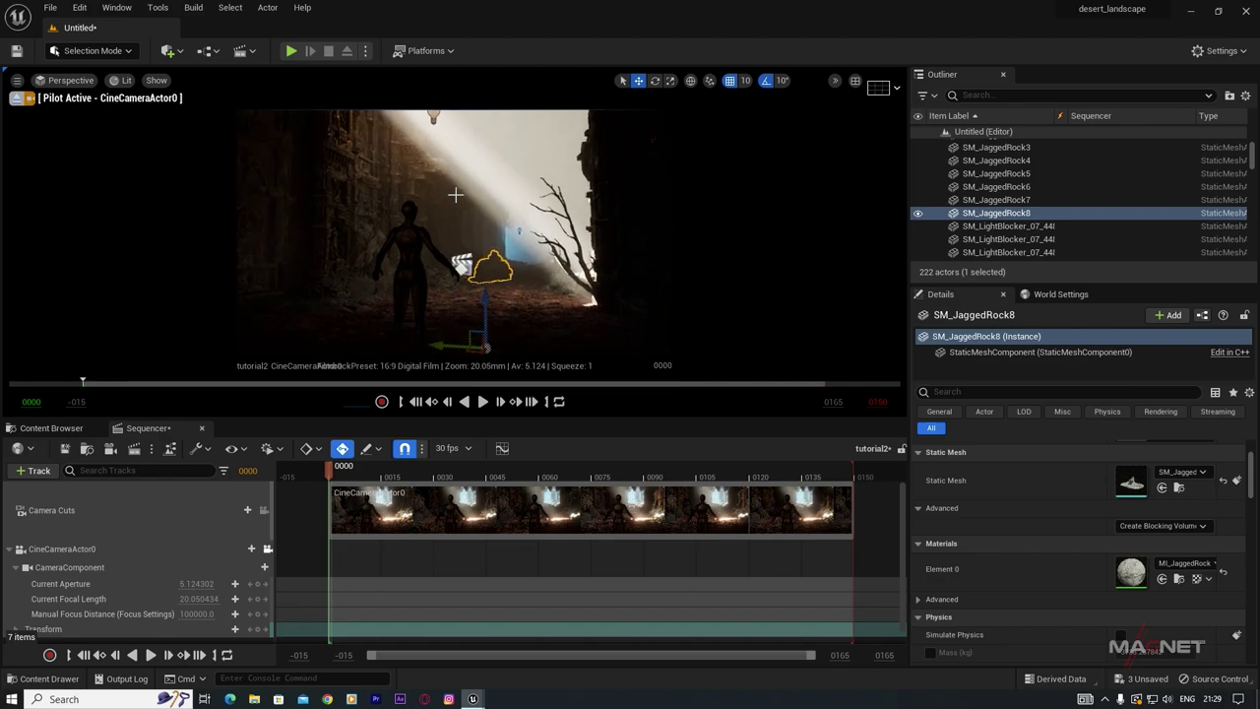
Step: Duplicate the damaged pillar block on the hall's side wall, tilt the copy and lower it beside the dead tree
click(466, 249)
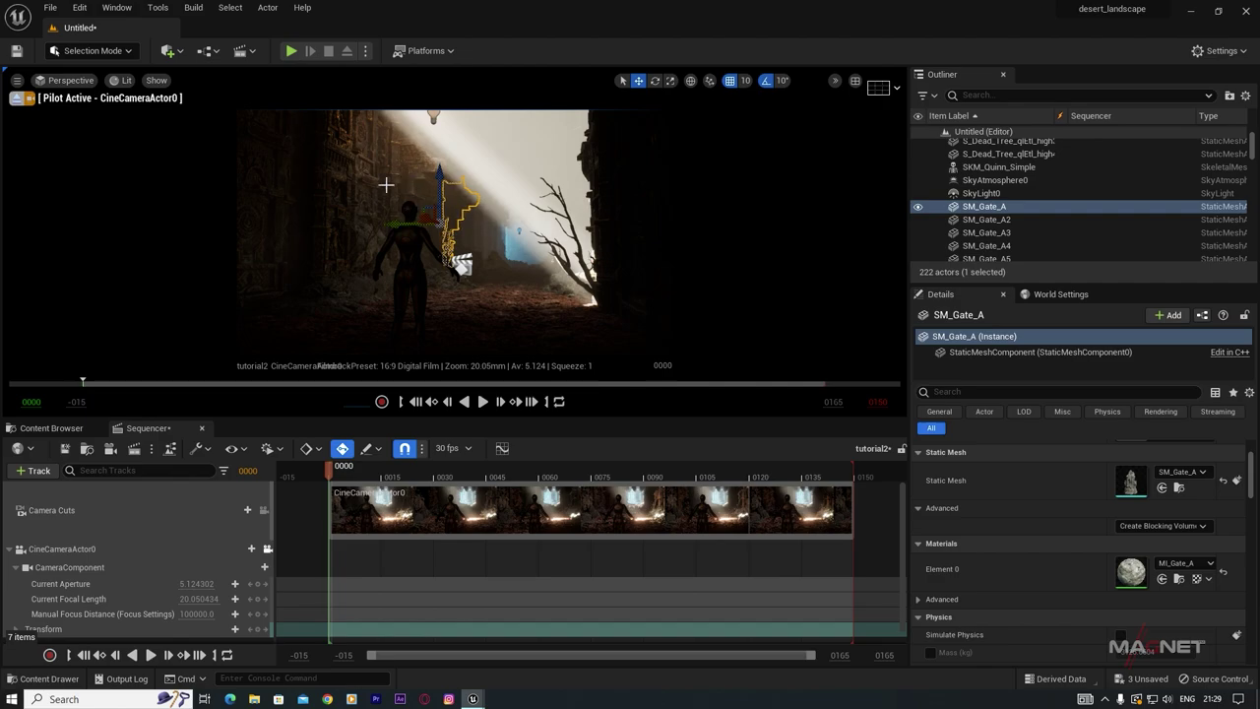
click(386, 191)
alt+drag(304, 140, 421, 165)
key(e)
drag(476, 202, 475, 216)
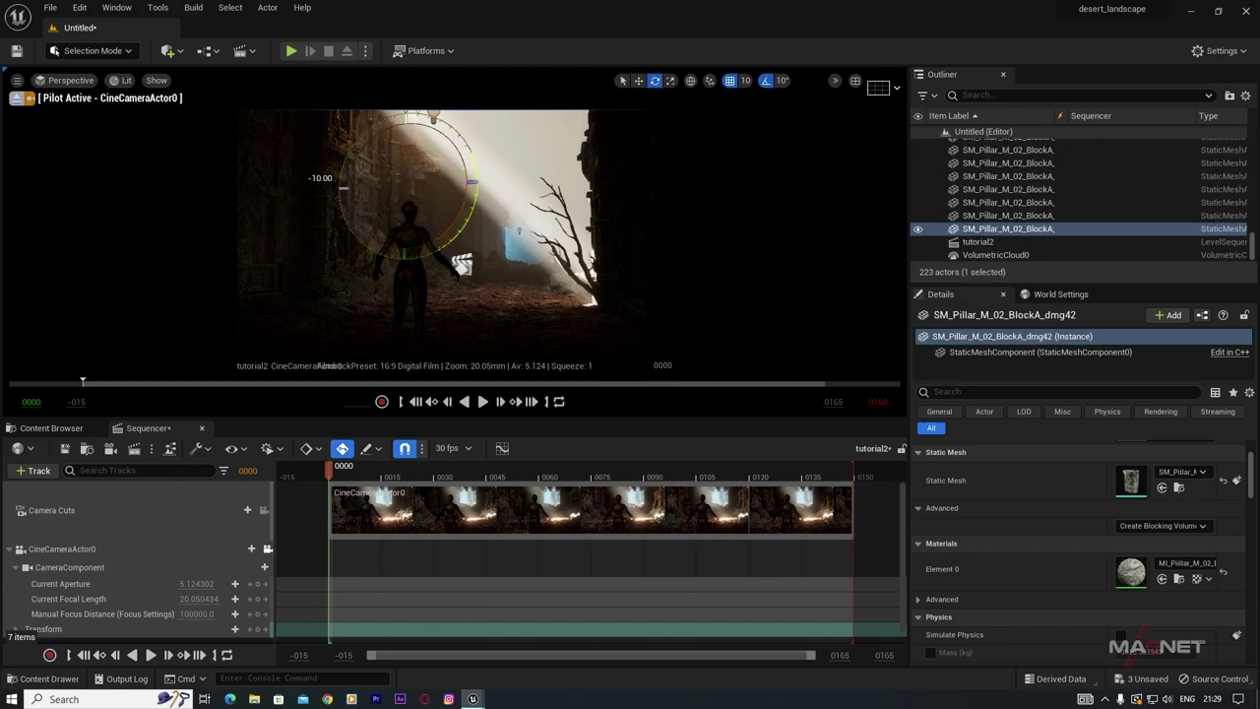
key(w)
drag(407, 131, 410, 198)
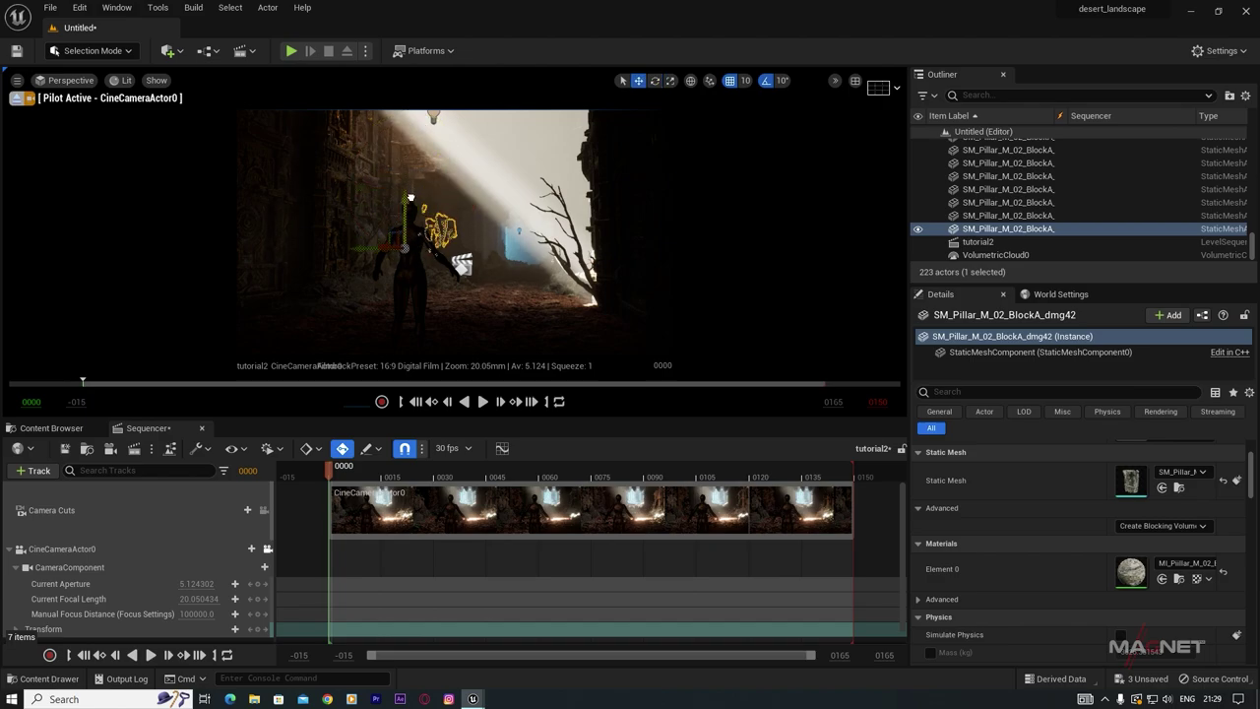
drag(356, 245, 434, 251)
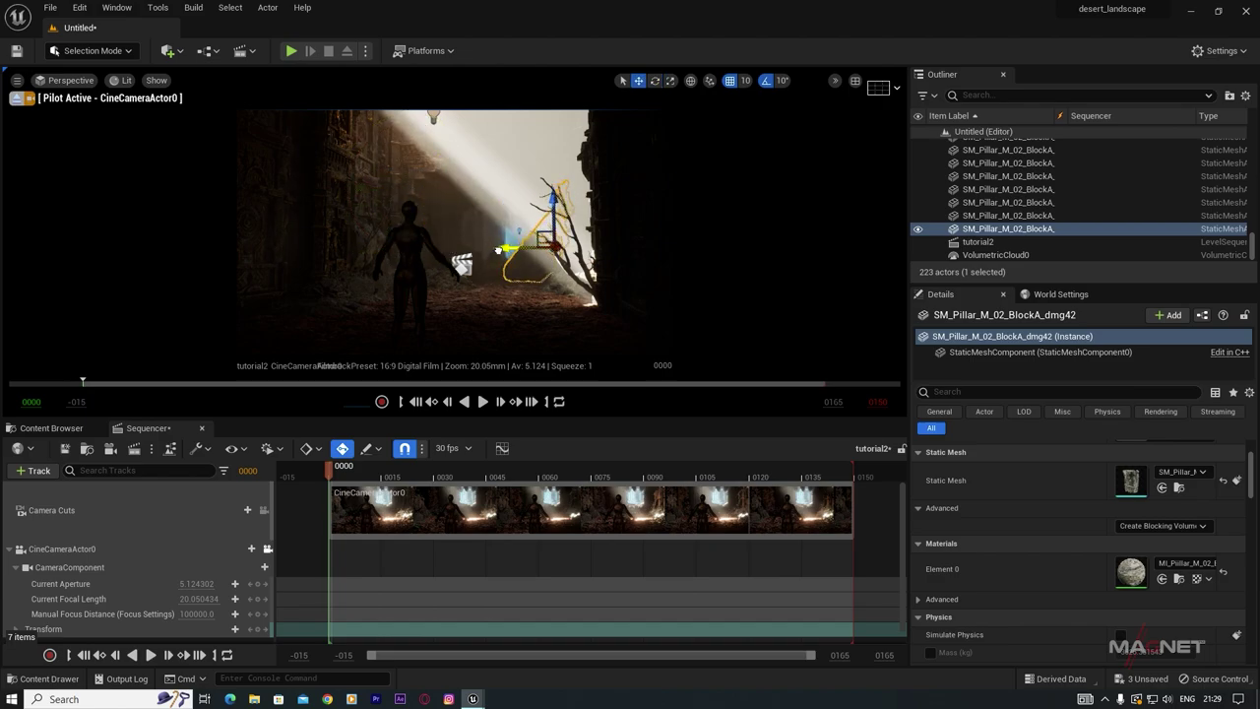
Step: Examine the leaning pillar block, the far gate and the jagged rock from several camera positions in the hall
click(493, 248)
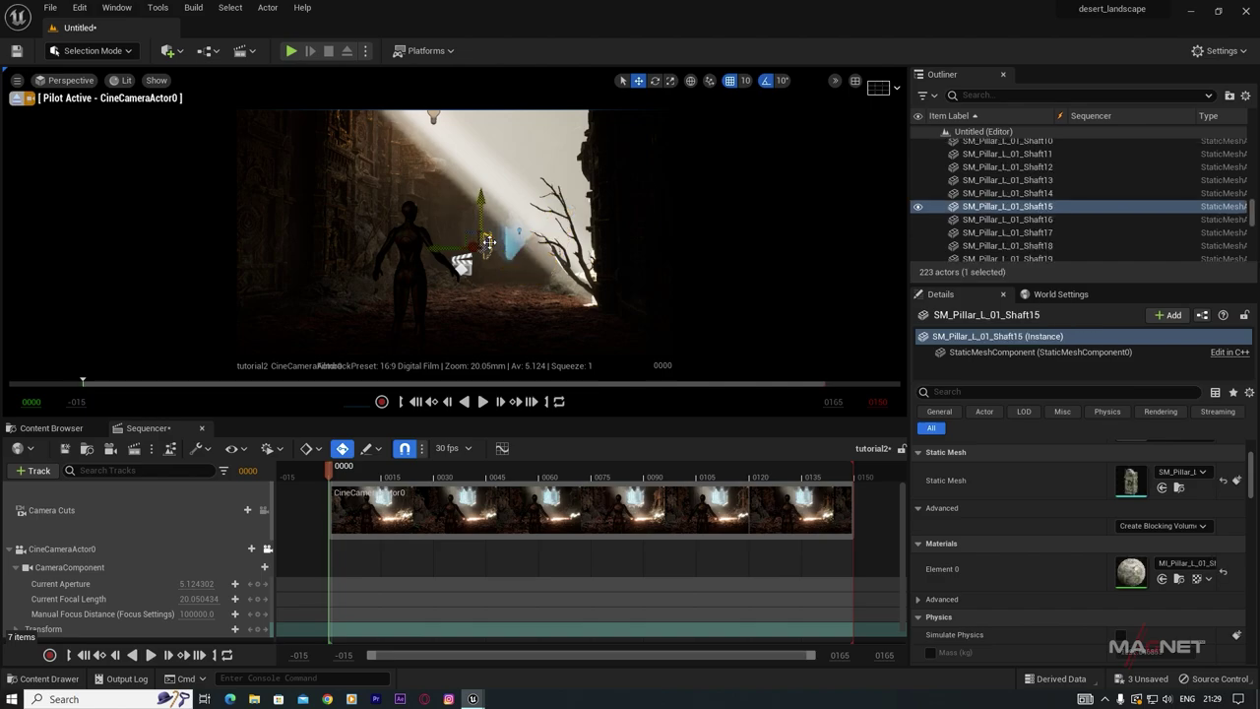
mouse_move(492, 247)
right_down()
mouse_move(566, 251)
mouse_move(482, 247)
right_up()
key(a)
key(w)
key(s)
click(470, 278)
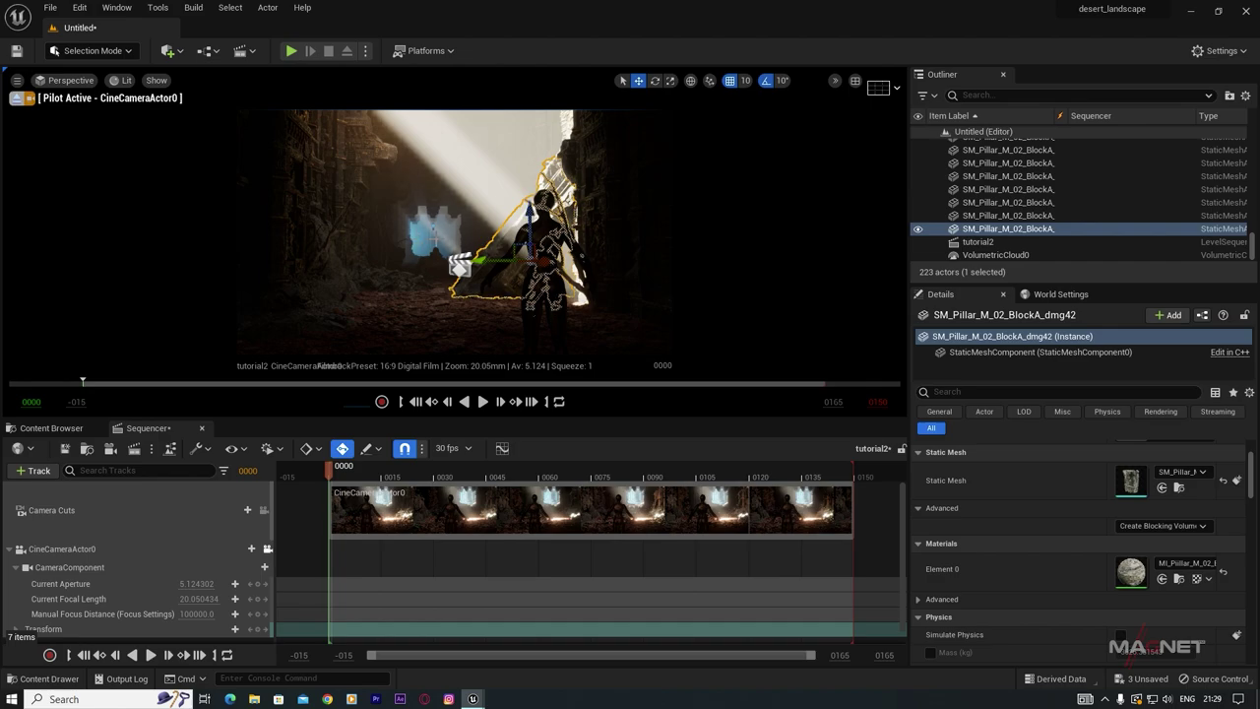
click(433, 240)
mouse_move(433, 239)
right_down()
mouse_move(418, 239)
mouse_move(512, 239)
mouse_move(516, 211)
mouse_move(443, 236)
right_up()
key(w)
key(s)
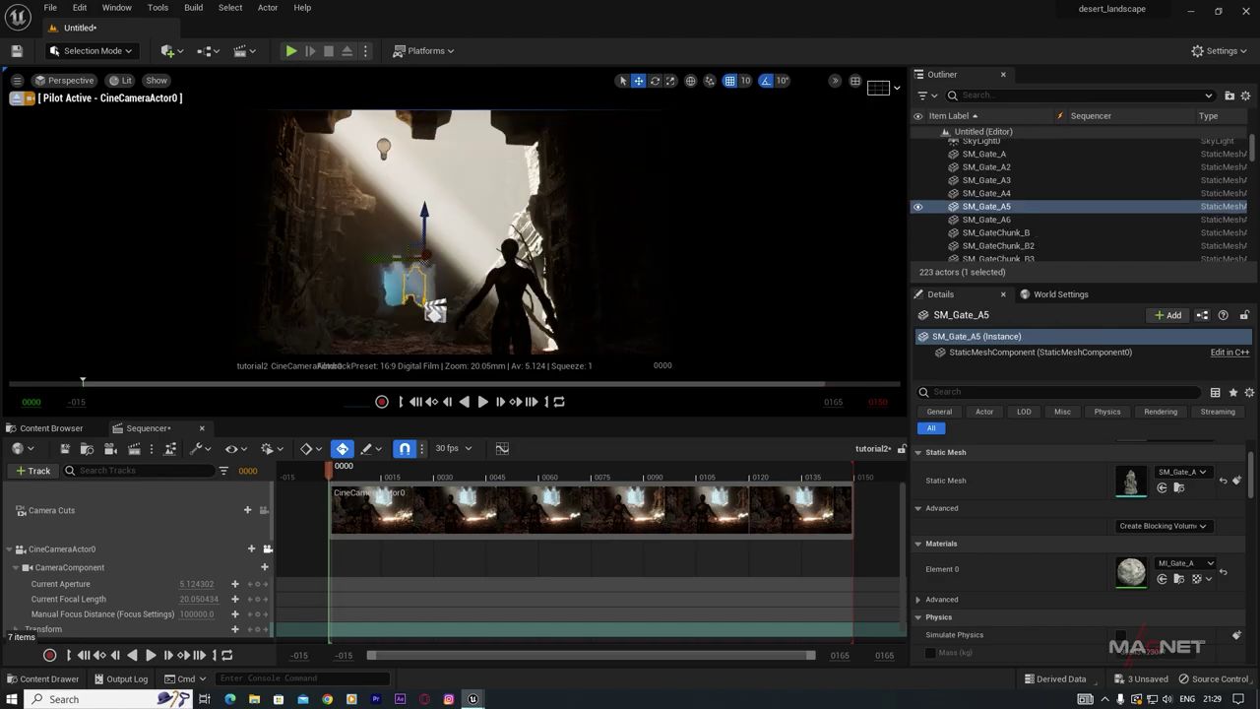
right_drag(450, 289, 511, 304)
click(516, 260)
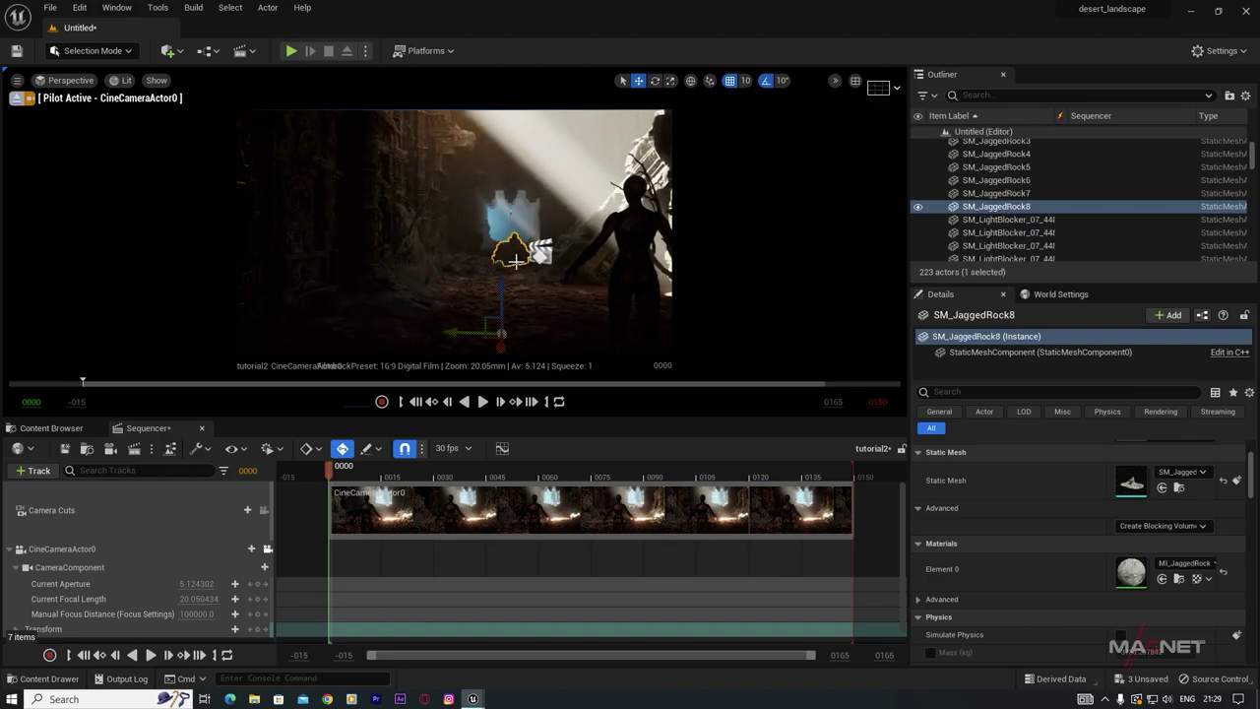
Step: Select the blue point light beyond the far gate and pull the piloted camera back behind the mannequin to frame the hall
right_drag(434, 331, 434, 331)
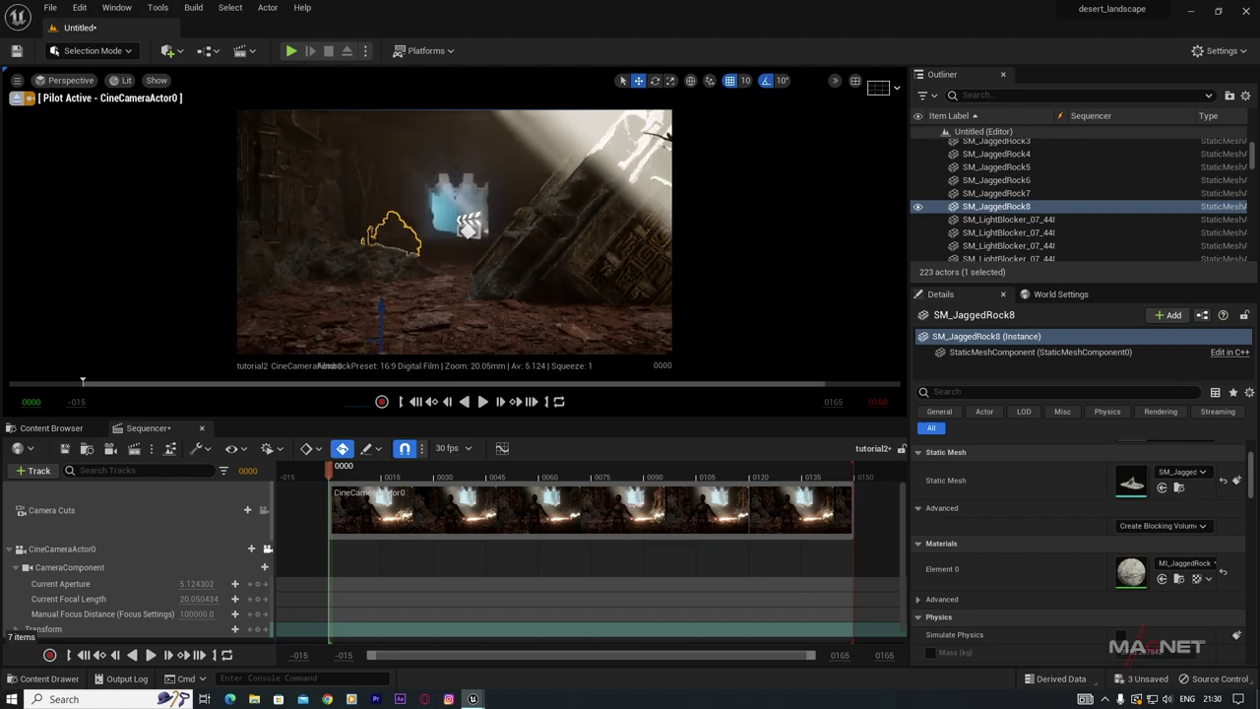
right_drag(453, 232, 452, 231)
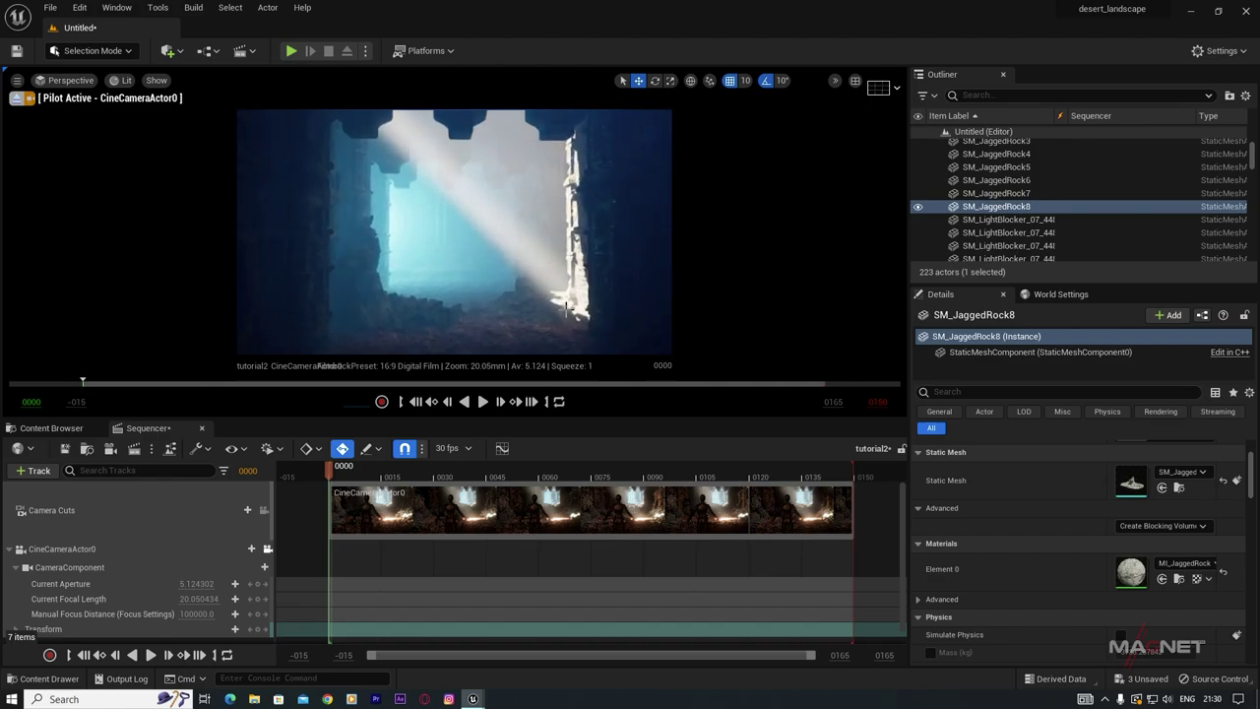
right_drag(452, 231, 453, 232)
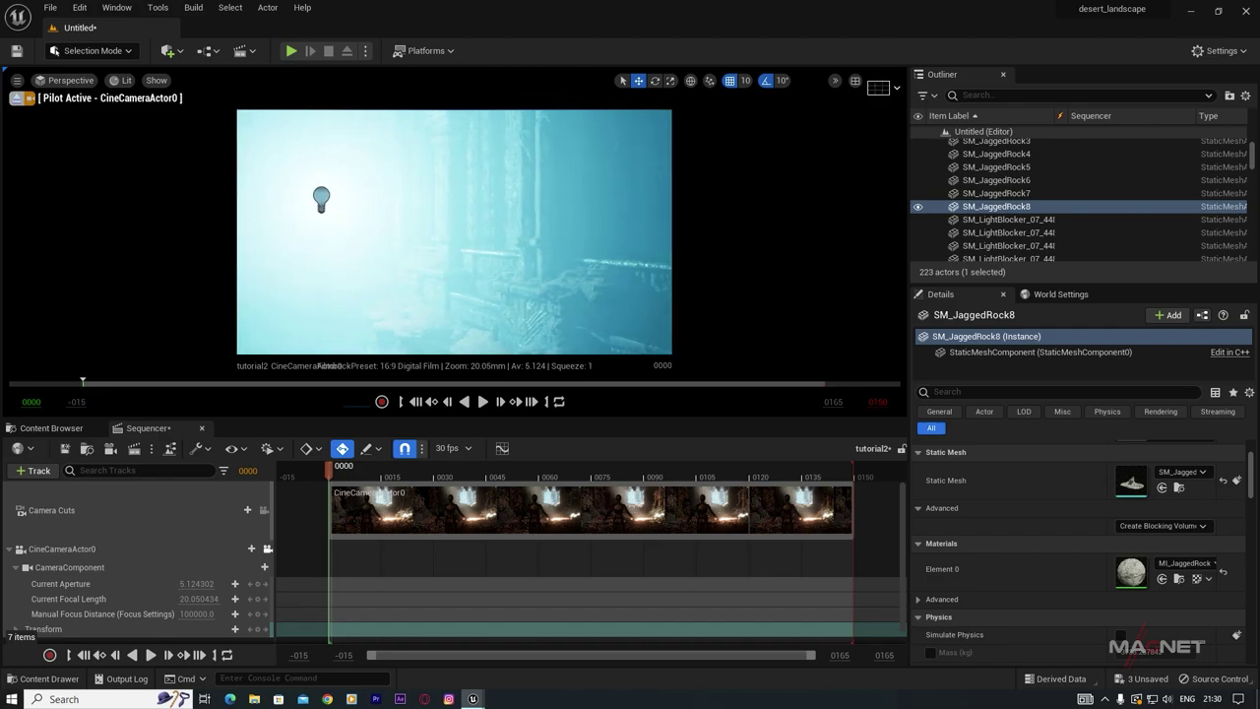
click(358, 204)
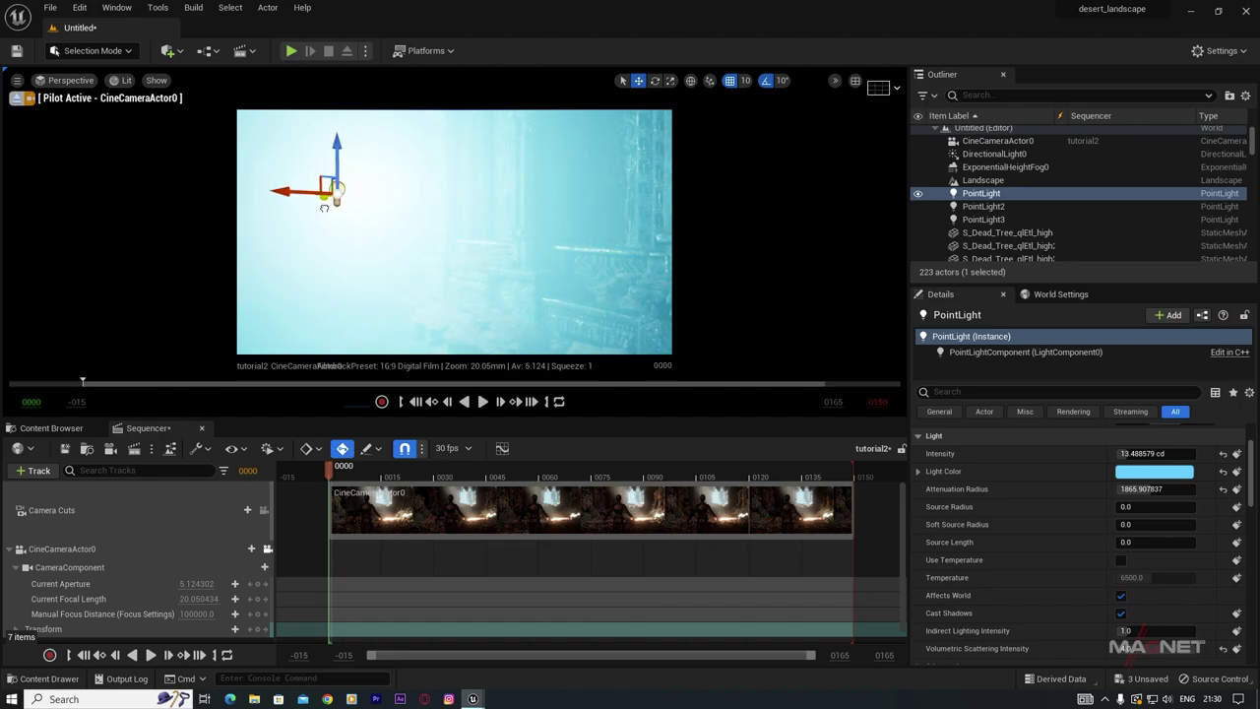
mouse_move(453, 231)
right_down()
mouse_move(492, 232)
mouse_move(413, 232)
mouse_move(482, 232)
mouse_move(453, 231)
mouse_move(473, 202)
mouse_move(448, 231)
mouse_move(472, 236)
mouse_move(453, 231)
right_up()
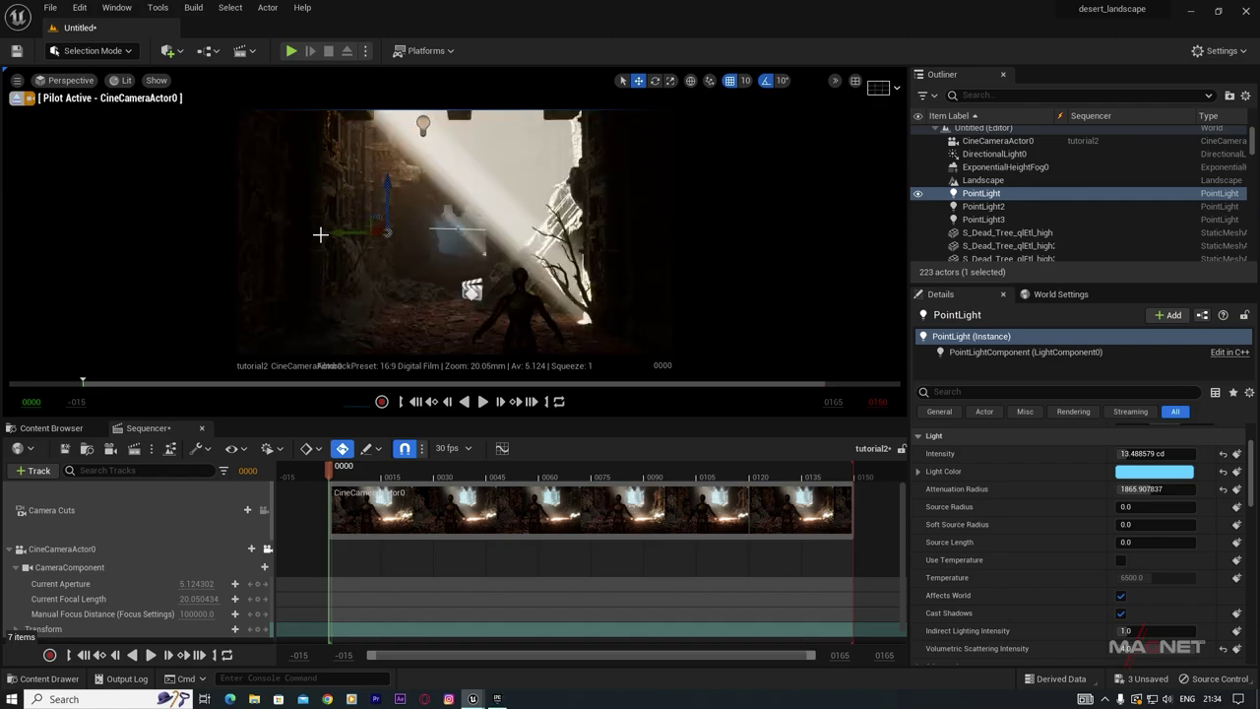
Step: Switch to the Epic Games Launcher and open project creation for the Particle Effects marketplace sample, including its engine version choices
click(498, 699)
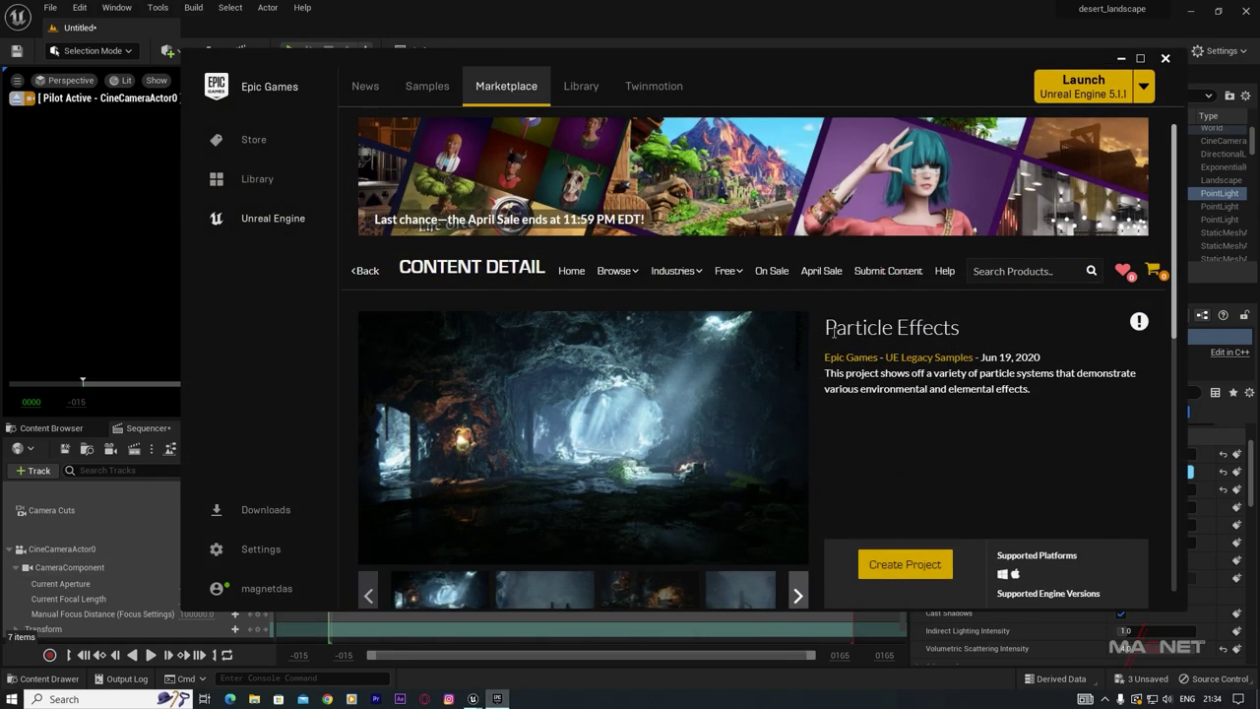
drag(825, 328, 966, 328)
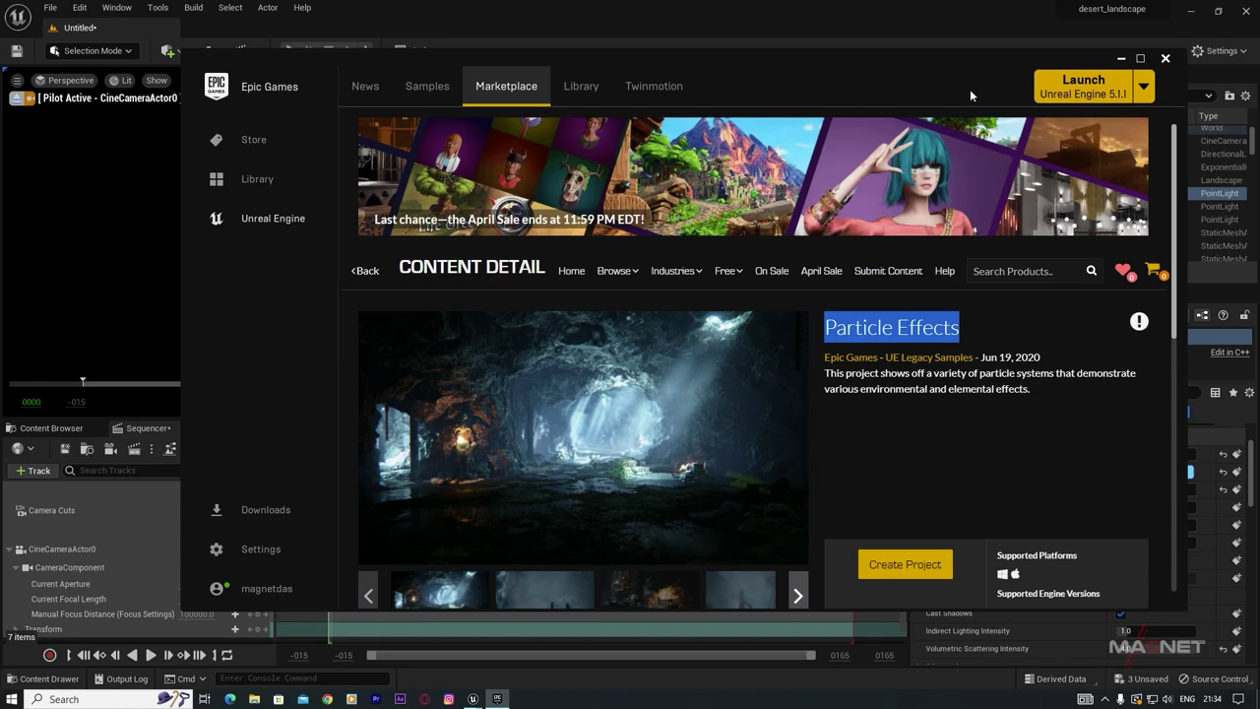
click(810, 45)
drag(911, 62, 837, 47)
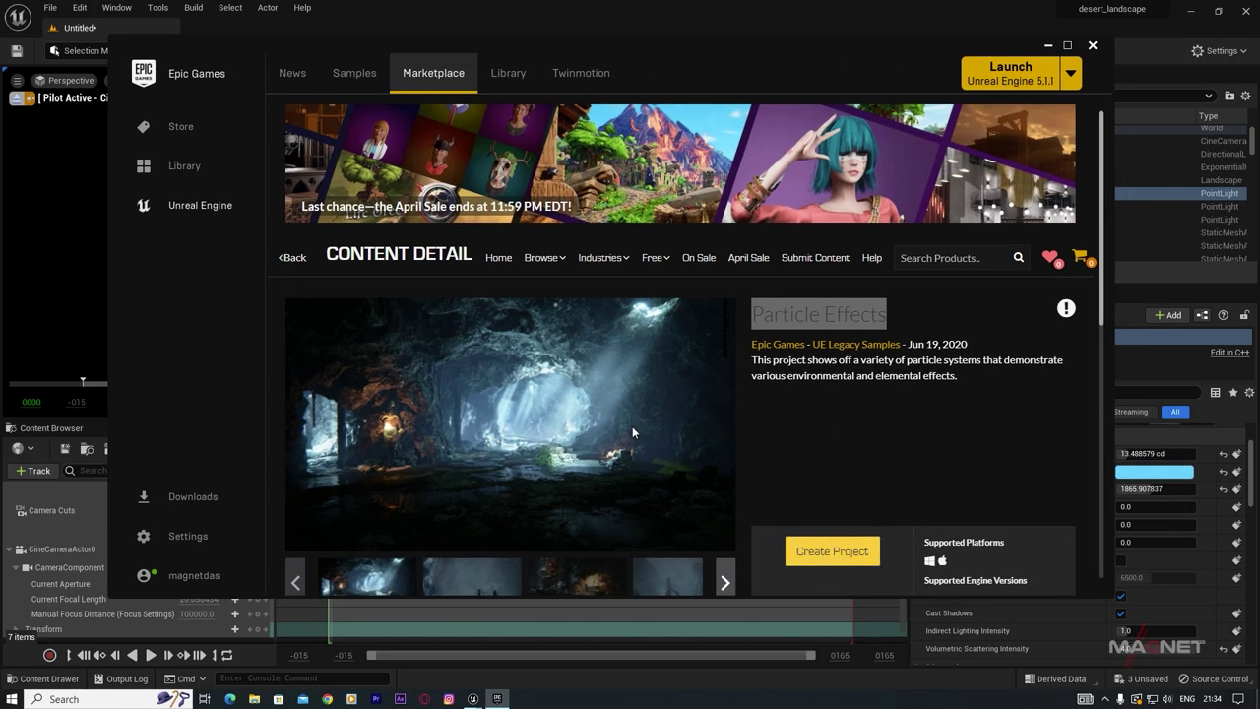
click(830, 555)
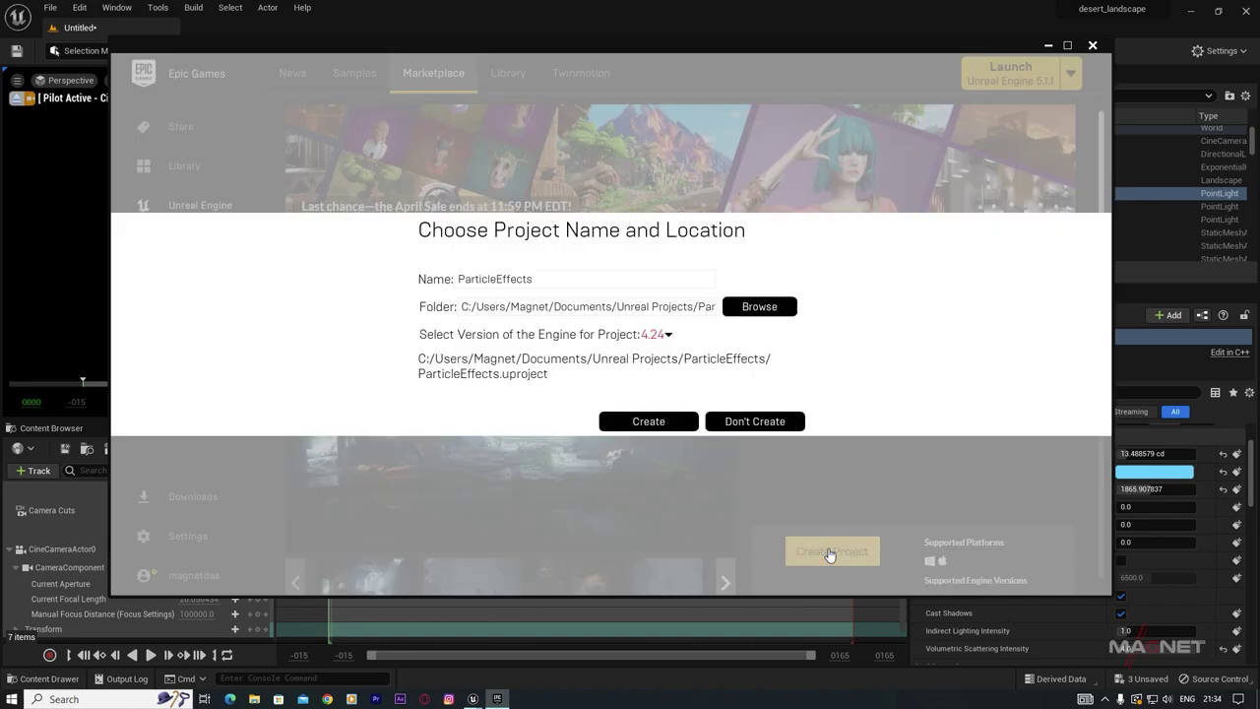
click(661, 336)
click(692, 582)
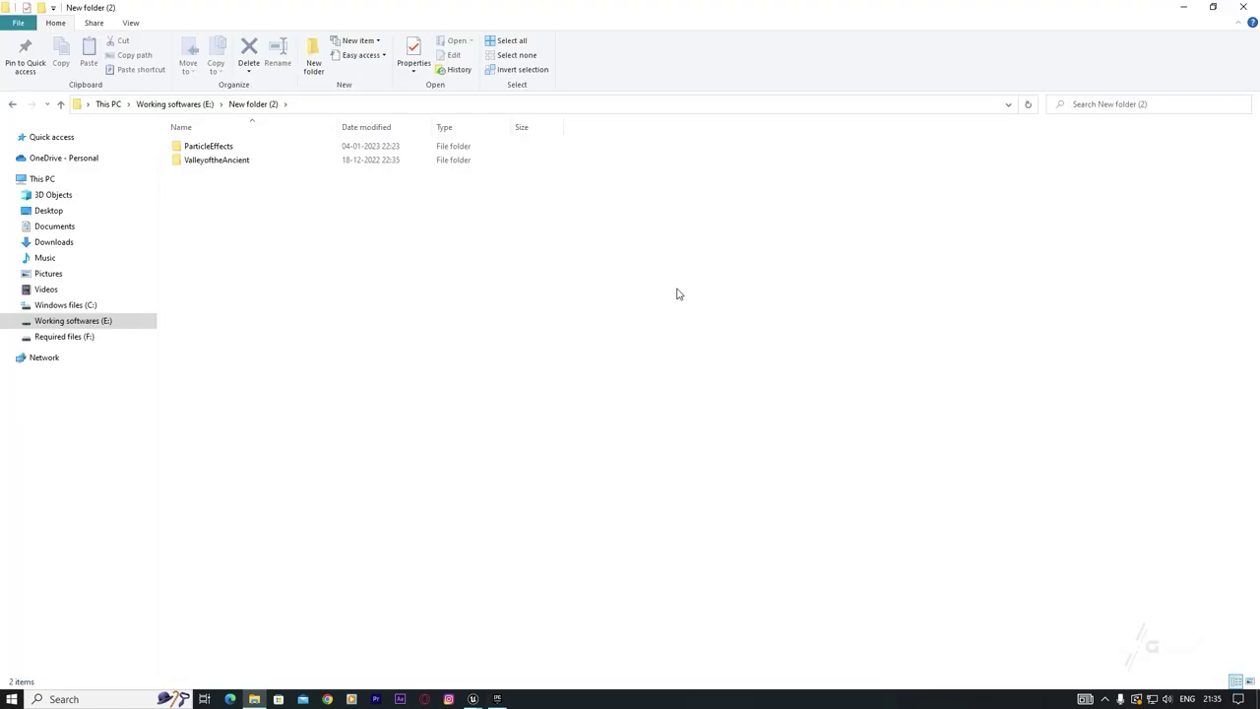
Step: Switch to File Explorer and copy the Environment folder from the ParticleEffects project's Content folder
double_click(241, 147)
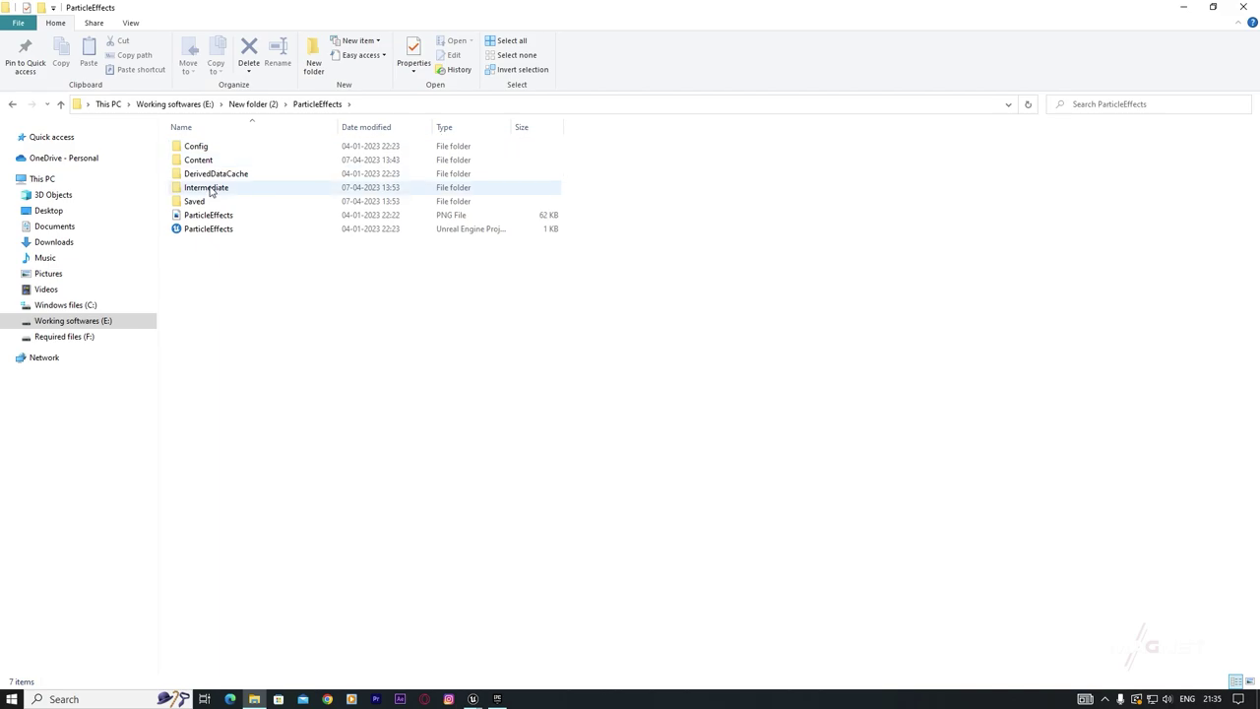
double_click(223, 160)
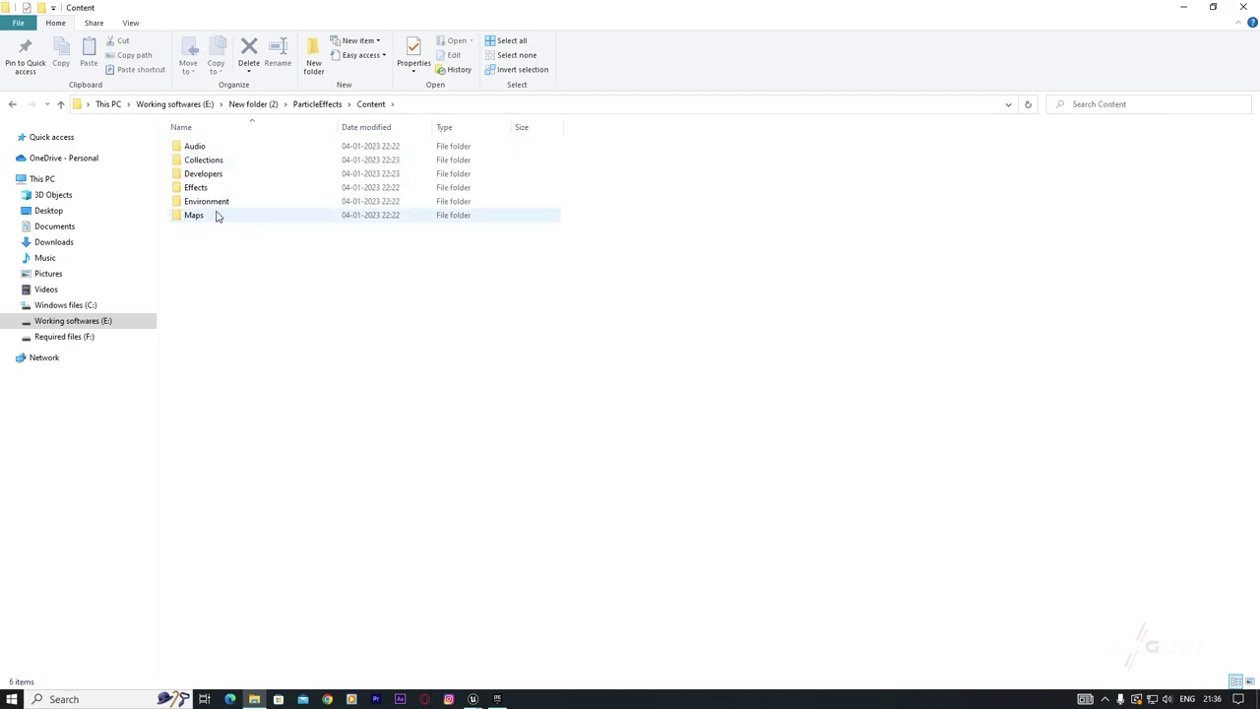
click(207, 201)
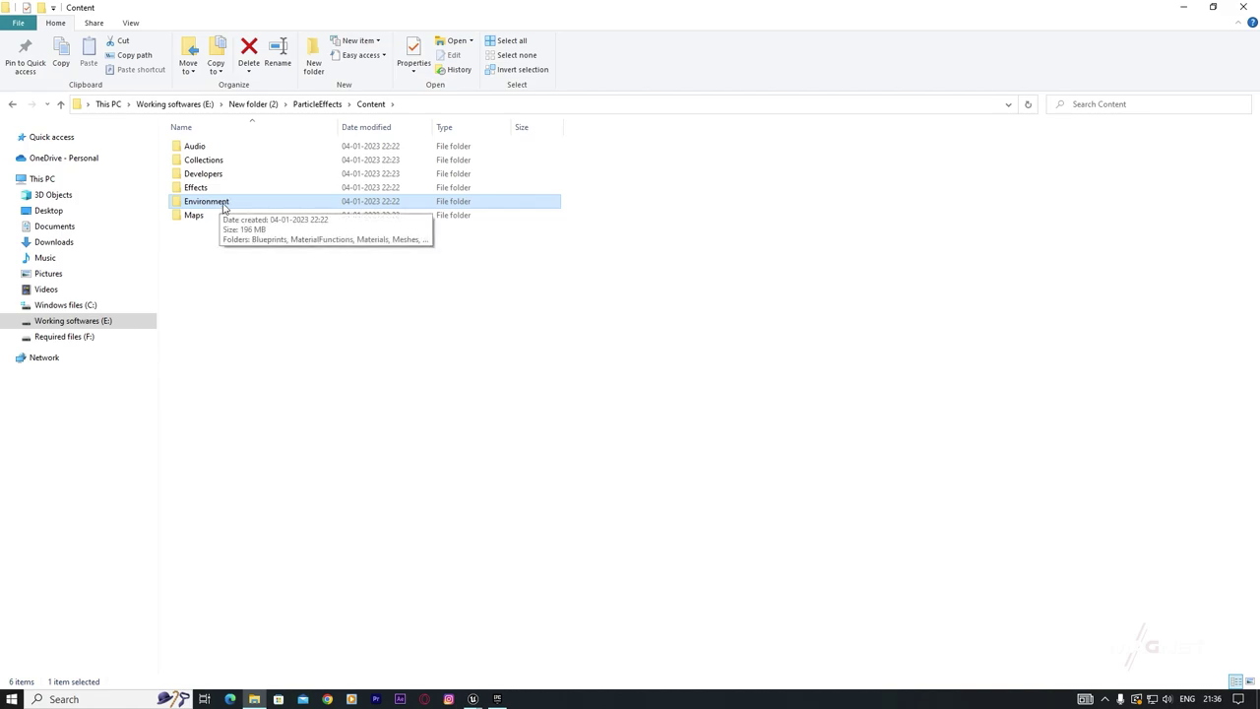
right_click(224, 203)
click(260, 465)
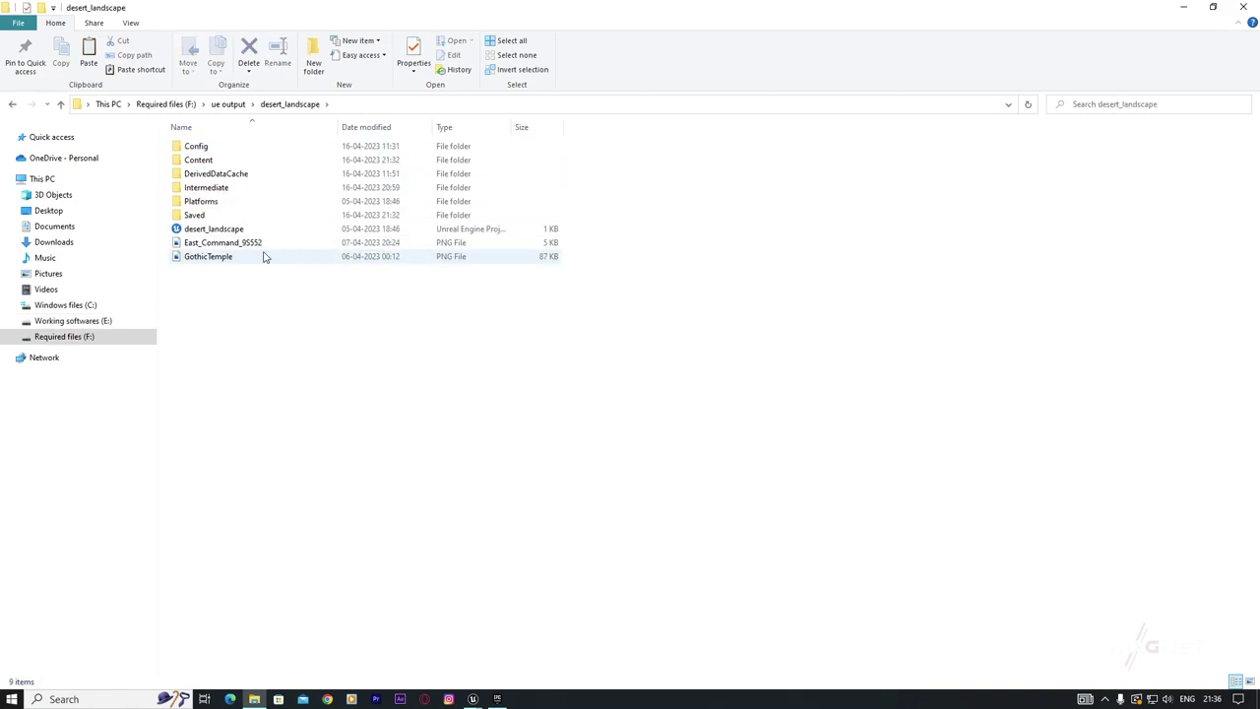
Step: Open the desert_landscape project's Content folder and locate its Environment folder
double_click(208, 162)
right_click(700, 288)
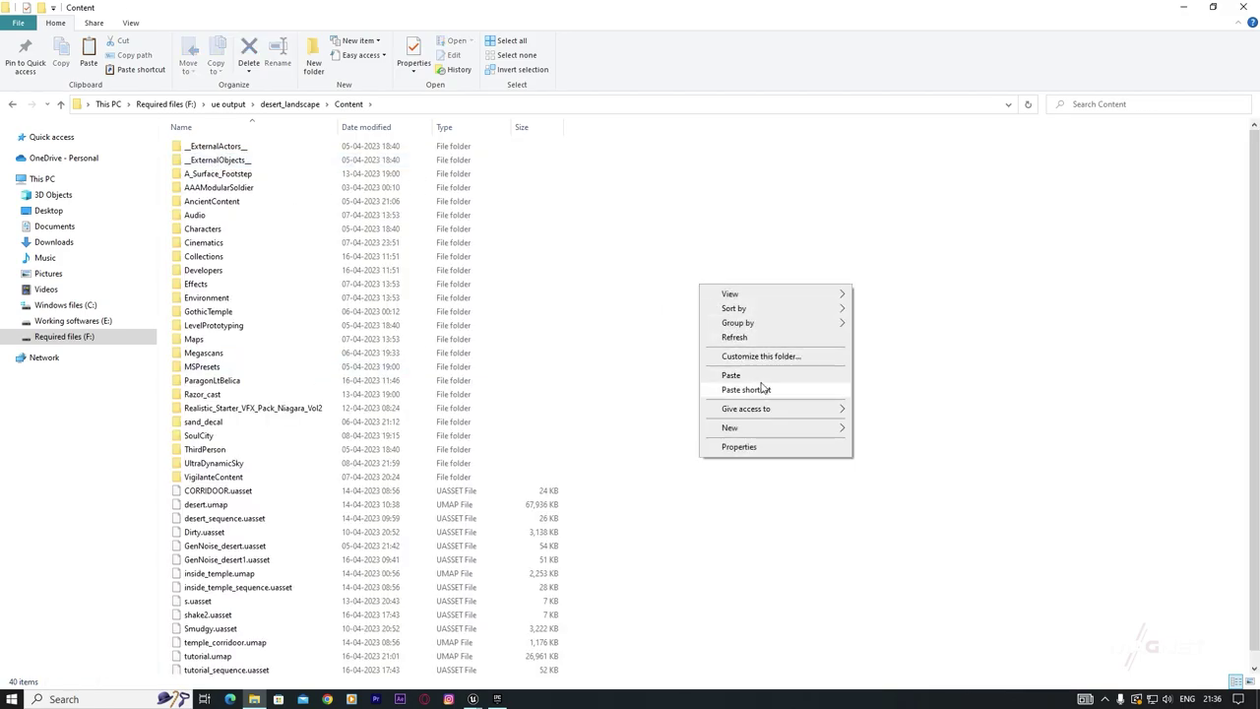
click(203, 298)
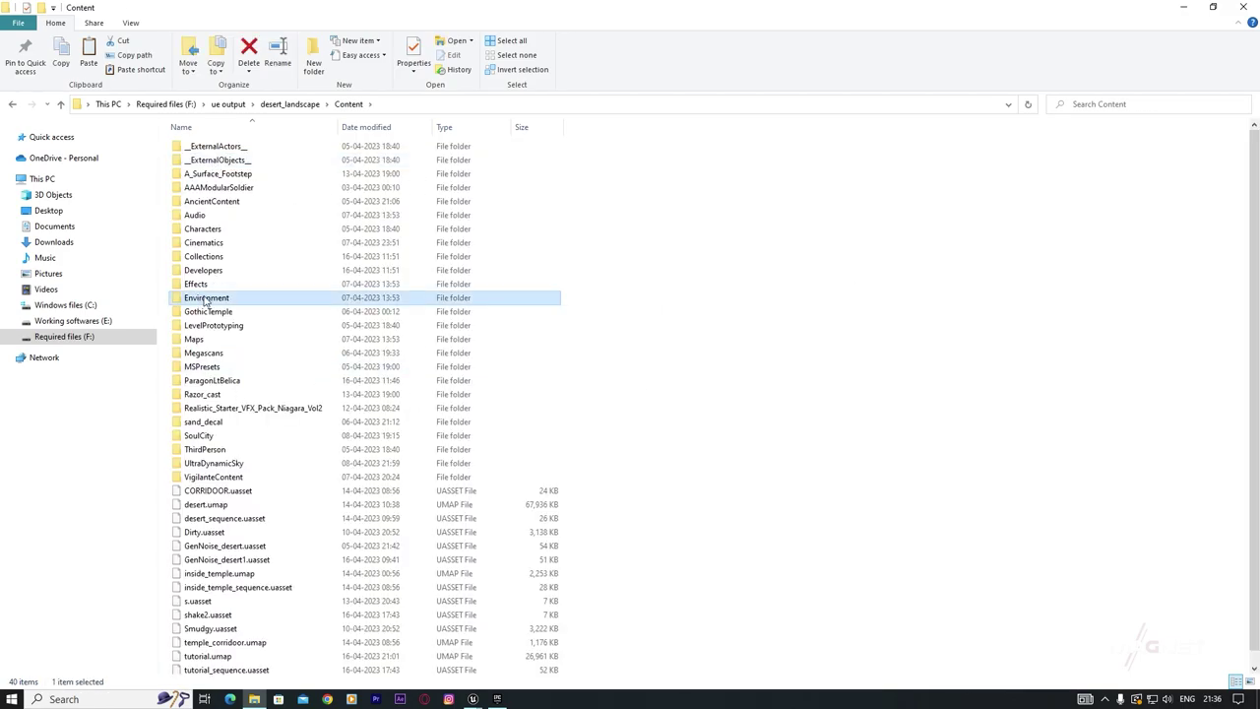
Step: Switch back to Unreal Editor, open the Environment content folder and filter it by Static Mesh to find the cave statue
click(1185, 8)
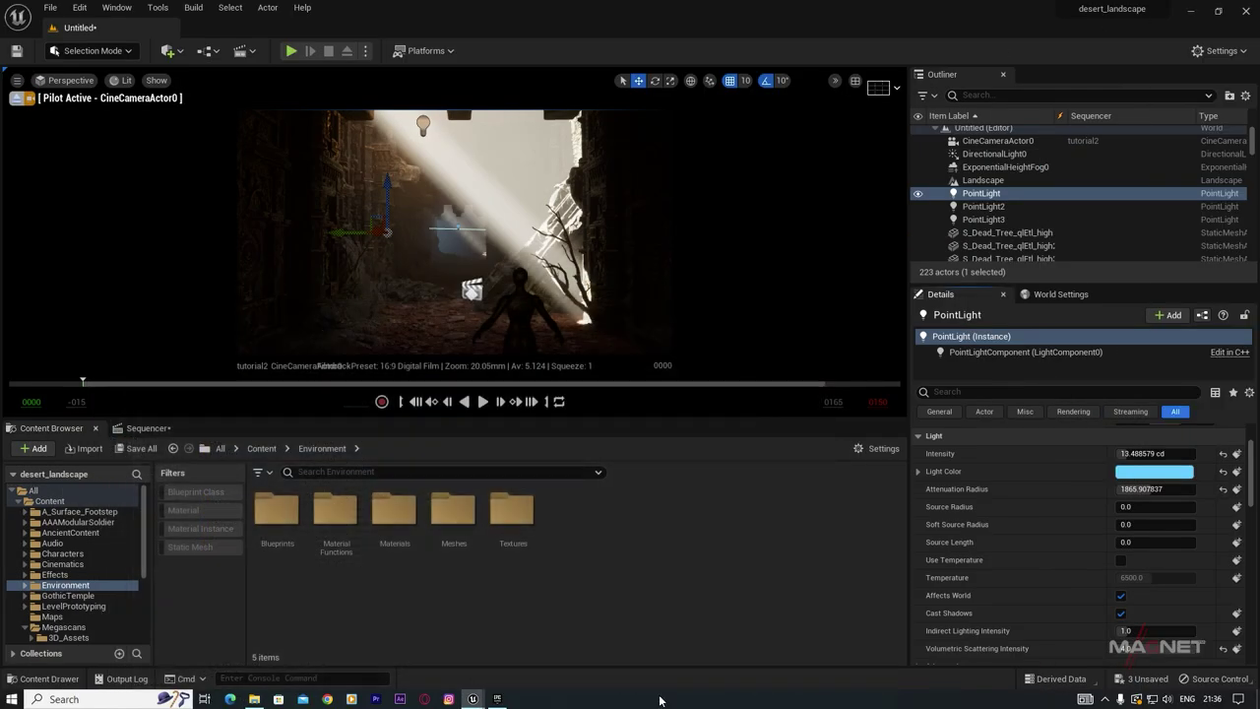
click(51, 502)
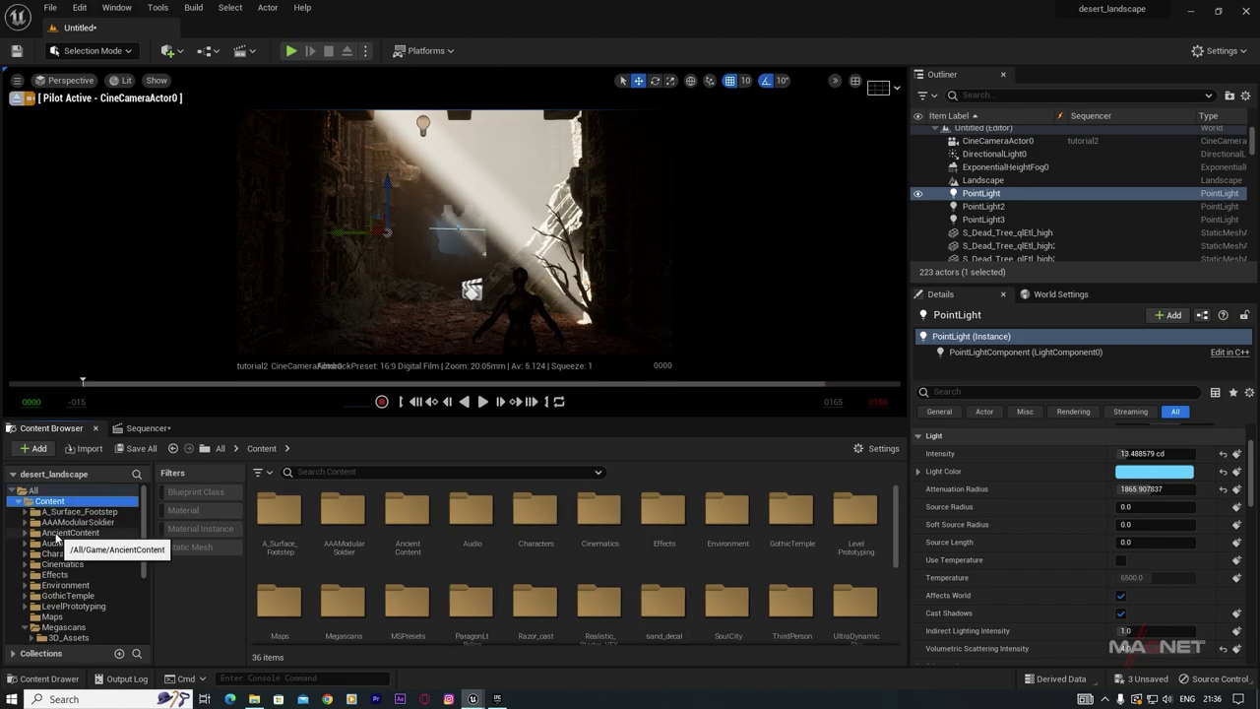
scroll(552, 591, down, 1)
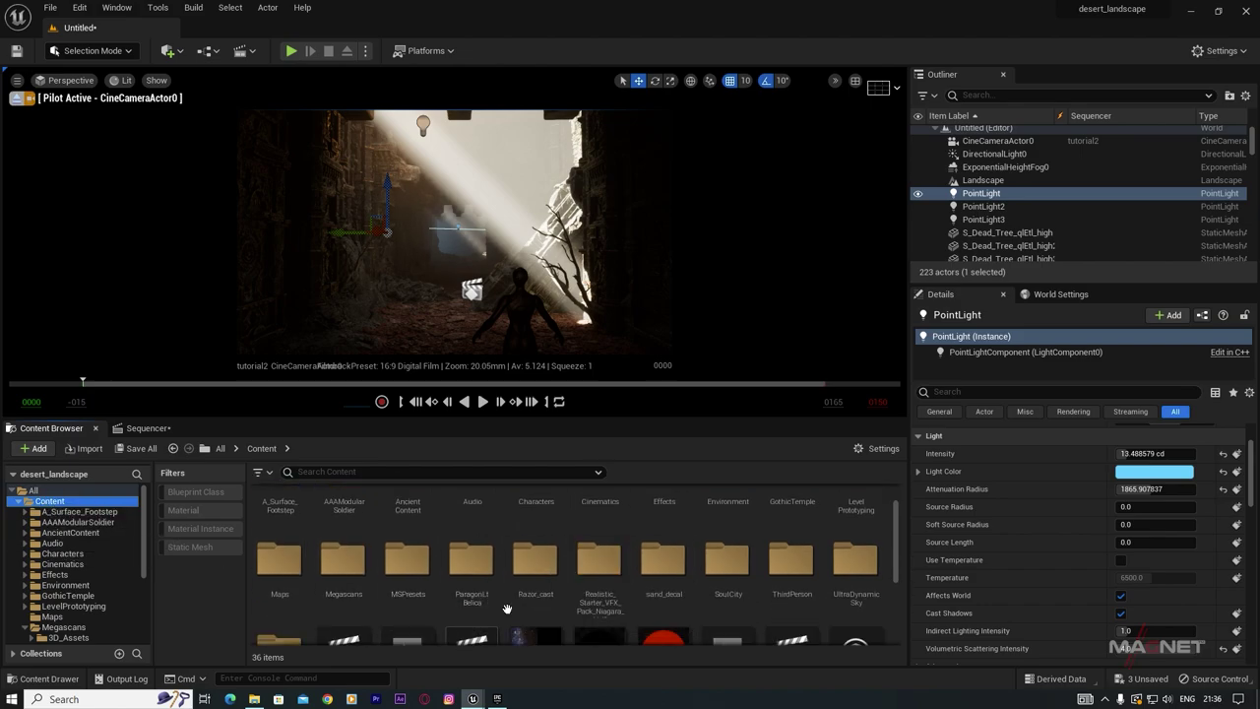
scroll(733, 586, up, 1)
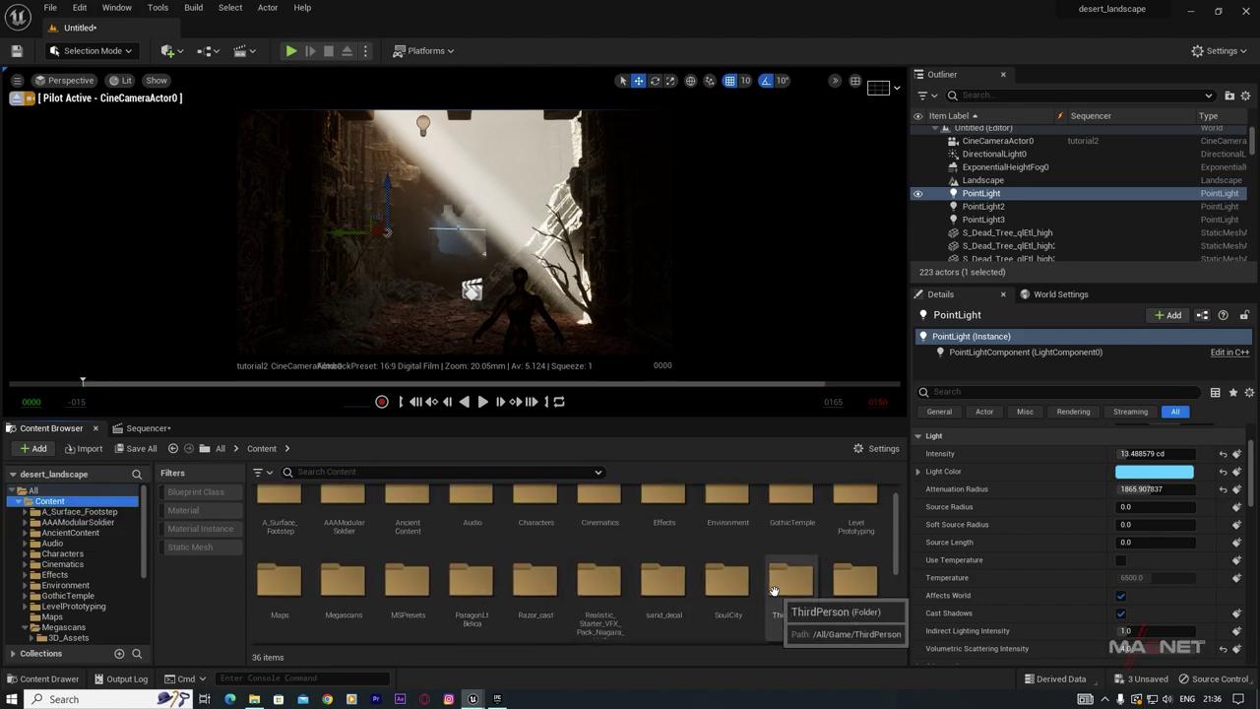
double_click(719, 539)
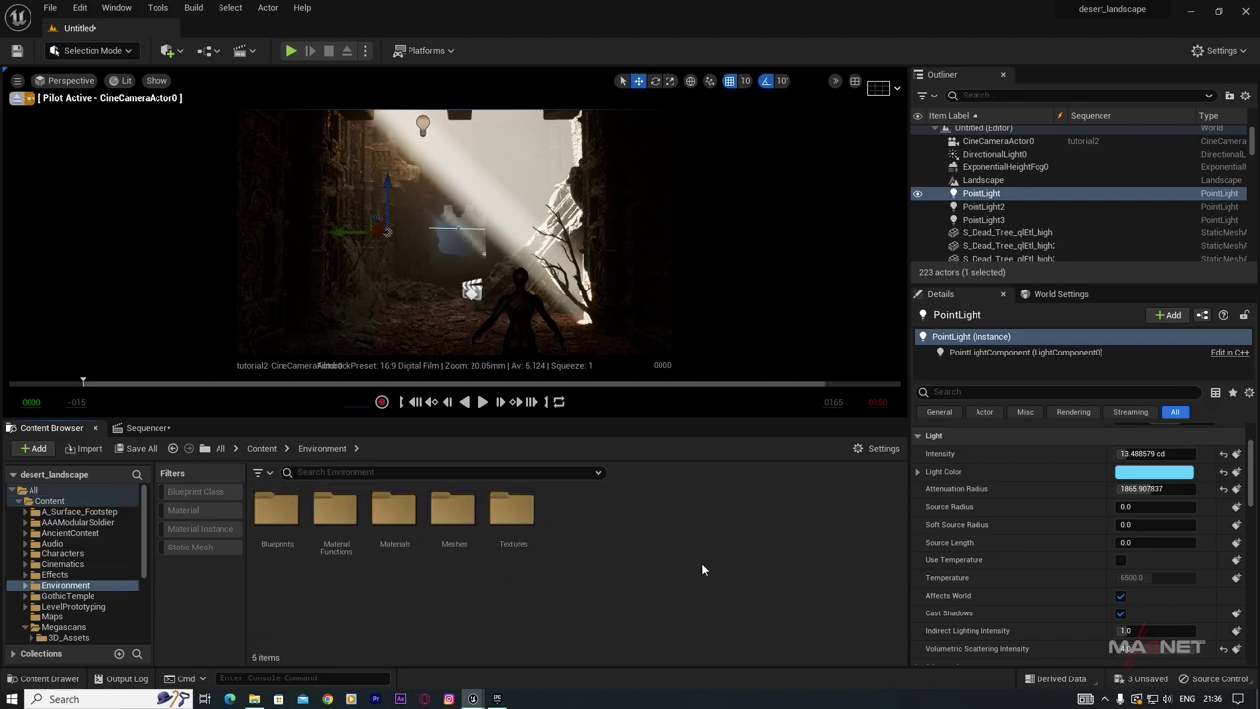
click(184, 547)
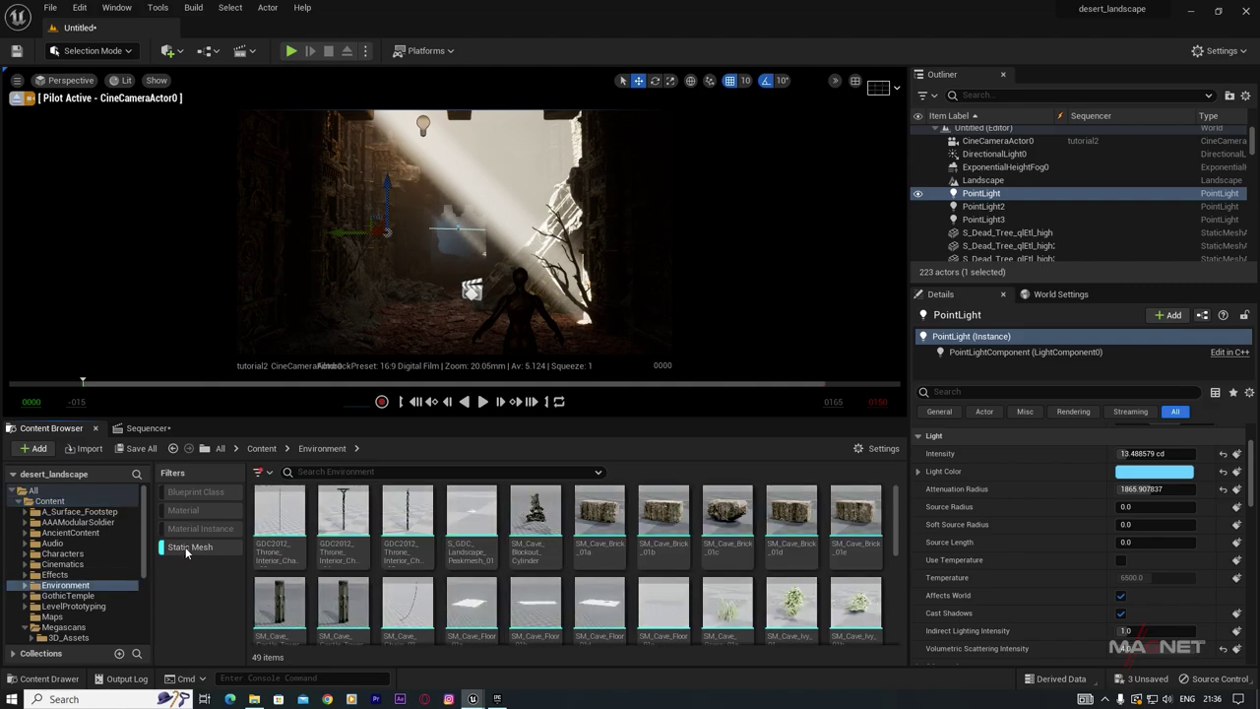
scroll(697, 583, down, 3)
scroll(697, 579, down, 5)
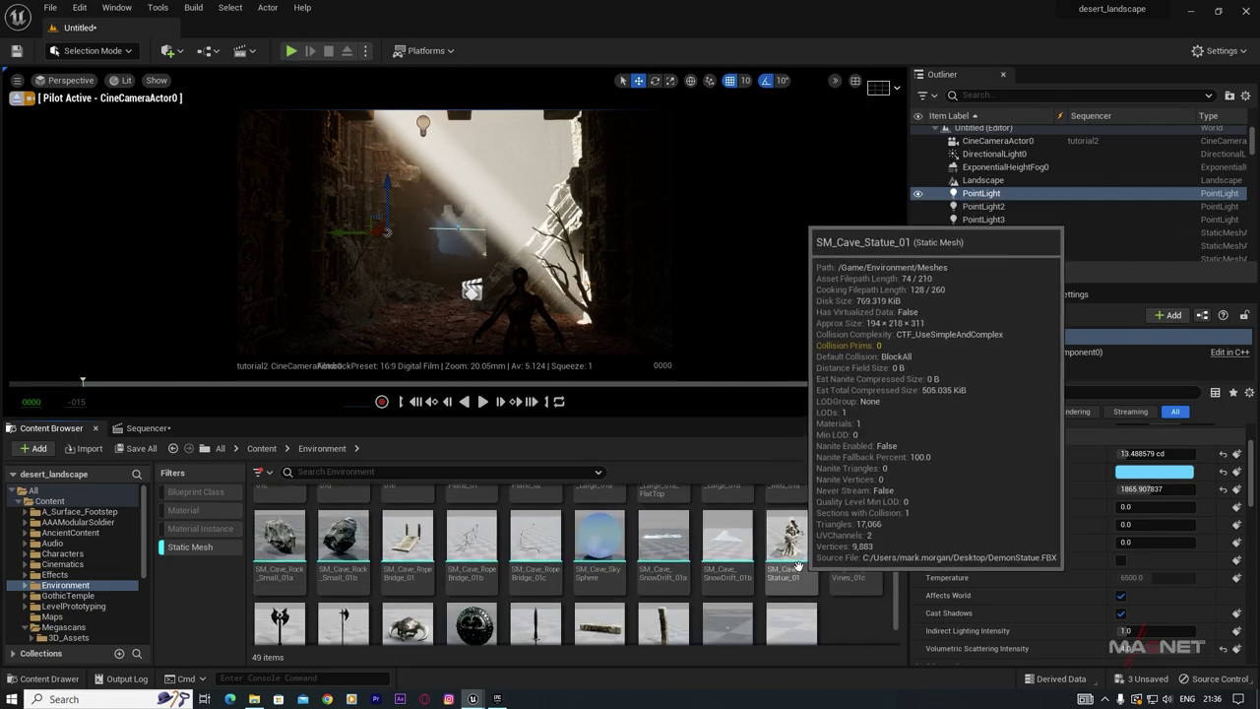
Step: Place the SM_Cave_Statue_01 mesh in the blue-lit far area of the hall, rotated -90 degrees and scaled up
key(w)
right_drag(476, 313, 477, 315)
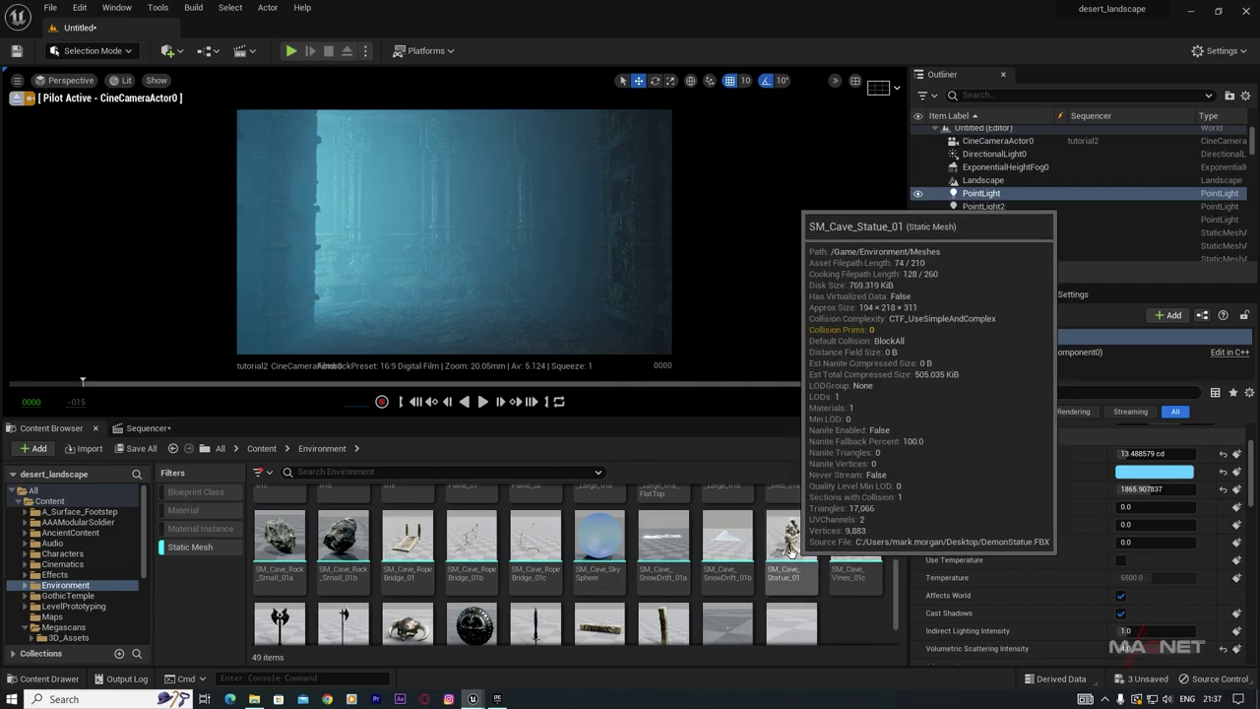
drag(797, 579, 401, 330)
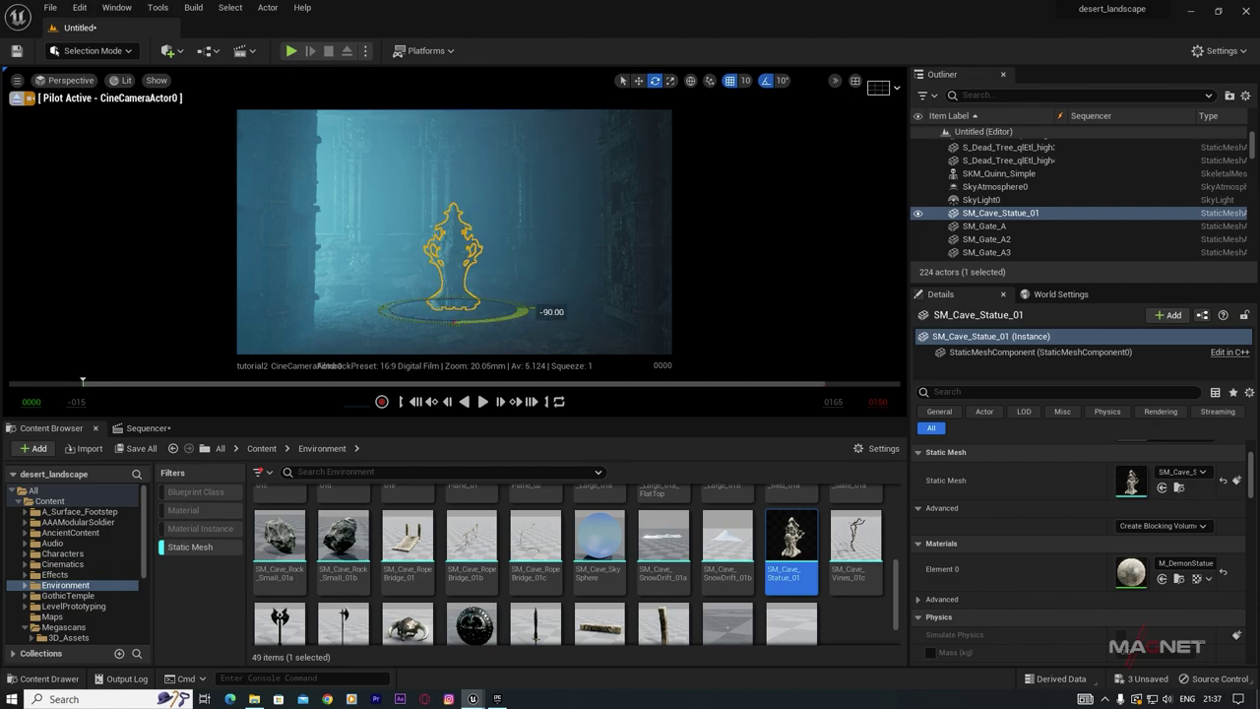
alt+drag(574, 287, 574, 287)
right_drag(574, 287, 574, 292)
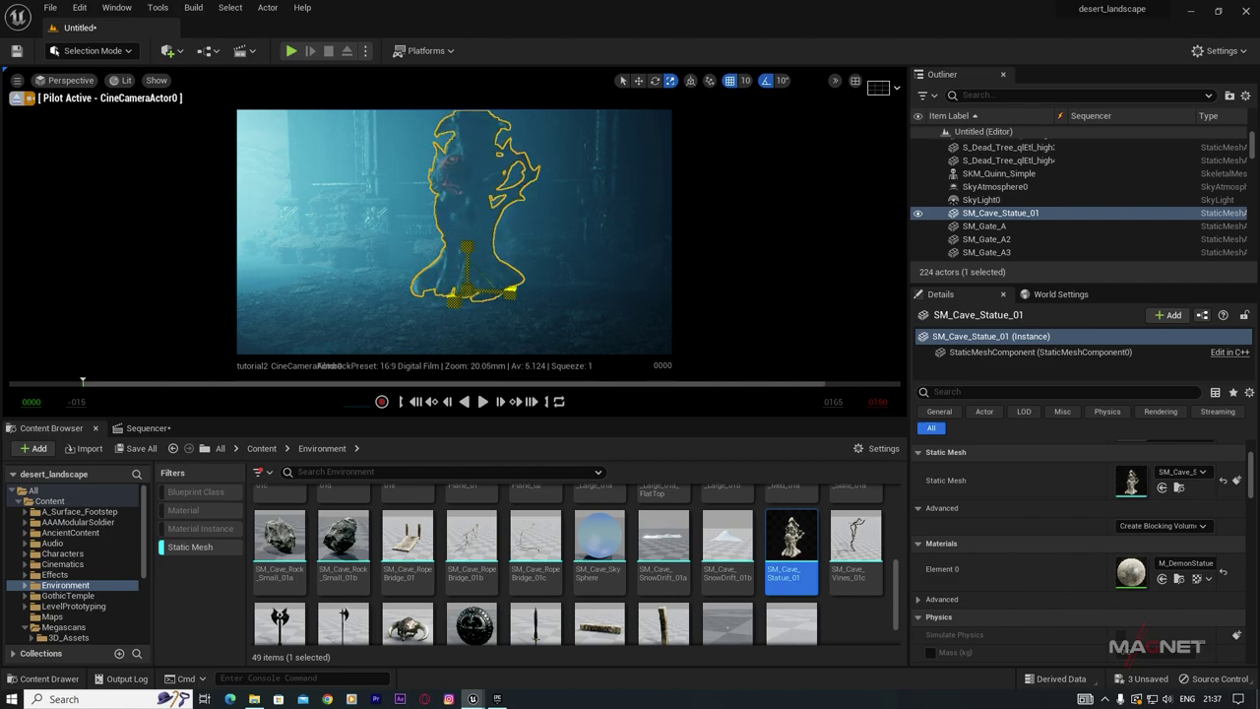
Step: Raise the cave statue above the floor and reposition it within the blue-lit far area
right_drag(592, 288, 591, 286)
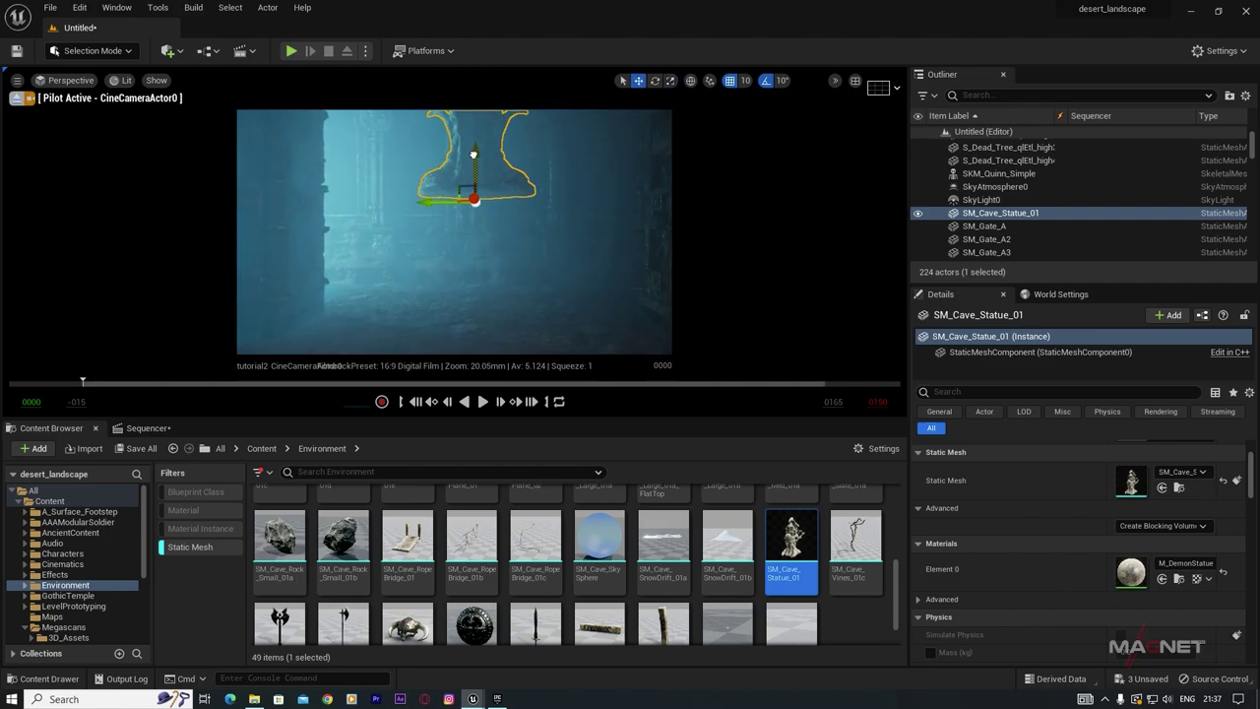
right_drag(473, 155, 474, 155)
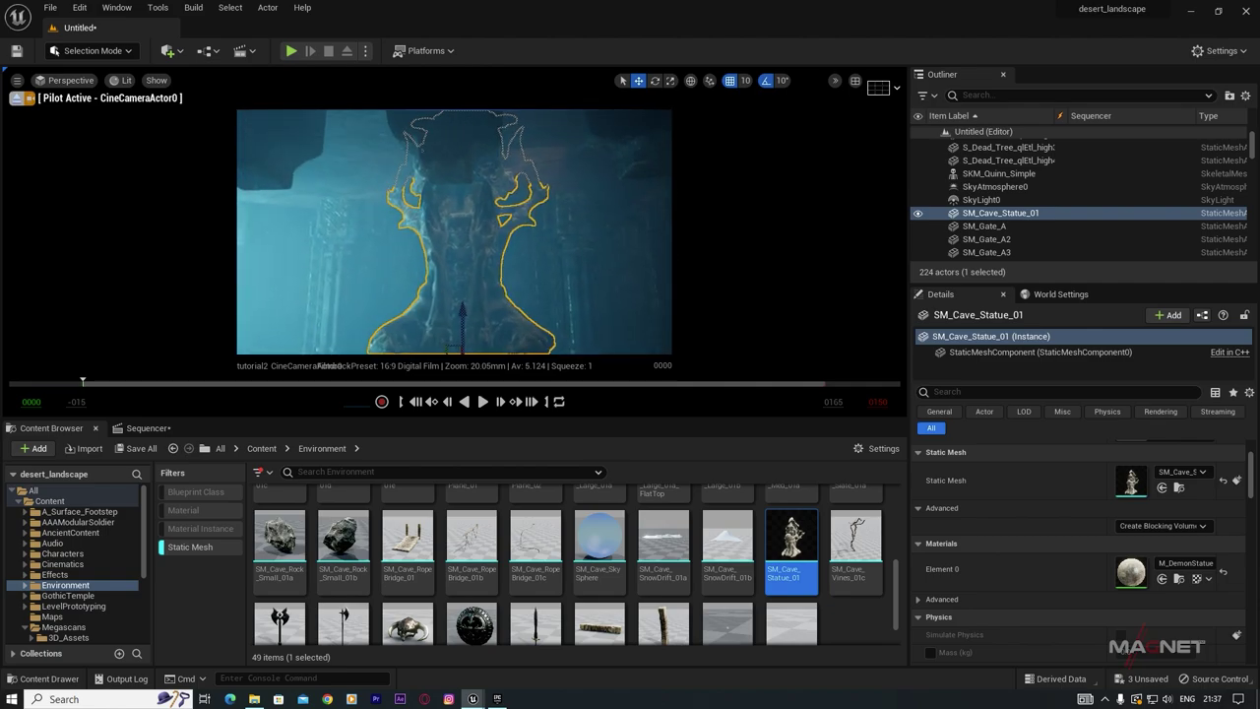
right_drag(503, 318, 495, 312)
drag(287, 256, 456, 257)
right_drag(473, 310, 474, 310)
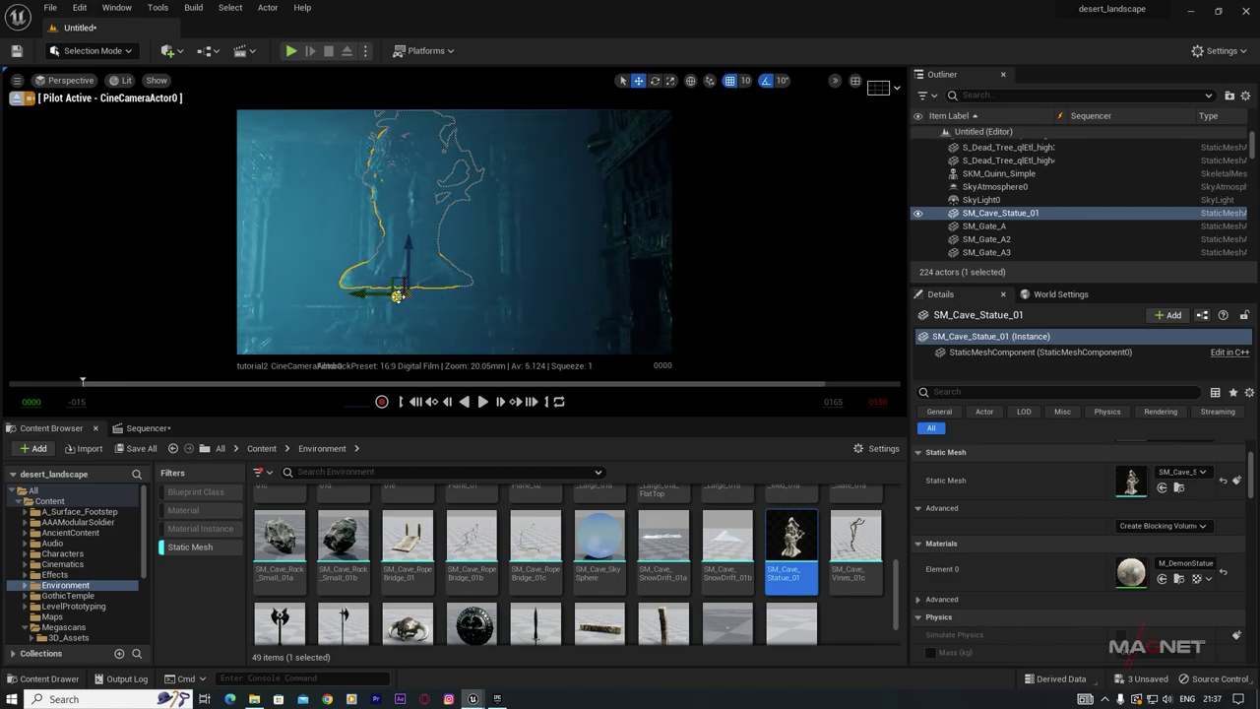
drag(381, 270, 352, 300)
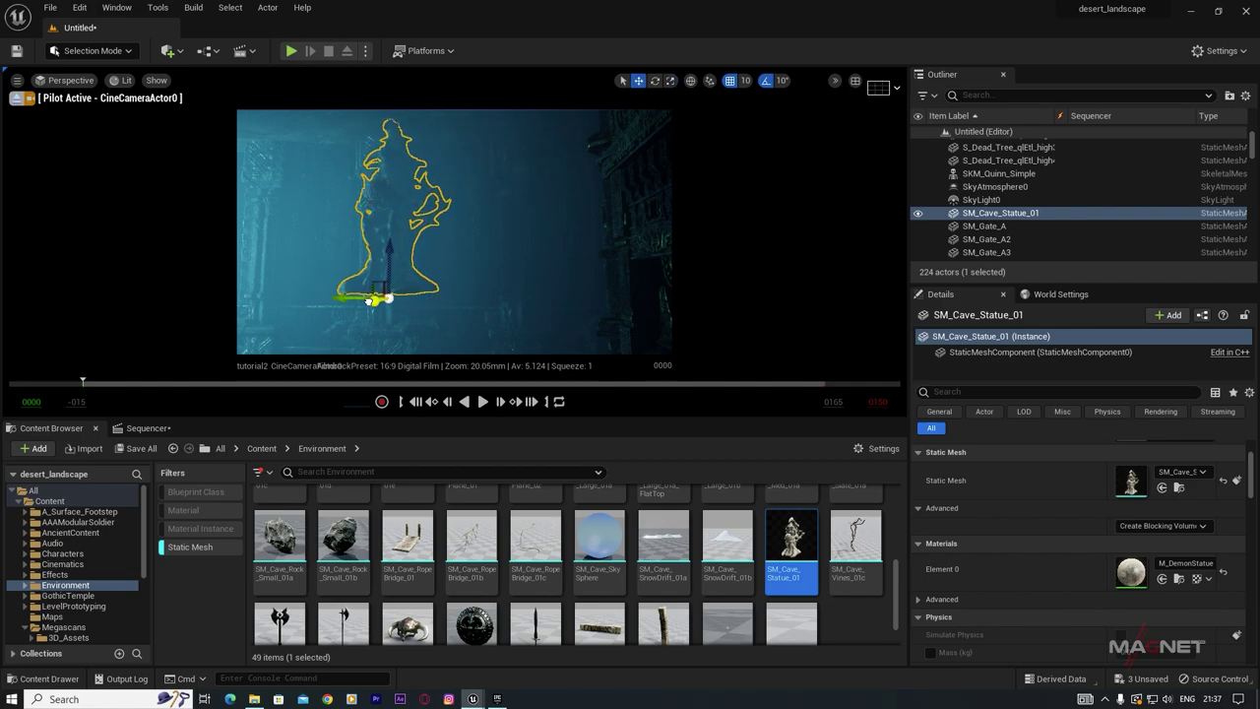
Step: Place the SM_Cave_Rock_Large_01a_FlatTop mesh beneath the statue as its pedestal
right_drag(459, 277, 426, 316)
scroll(640, 594, up, 4)
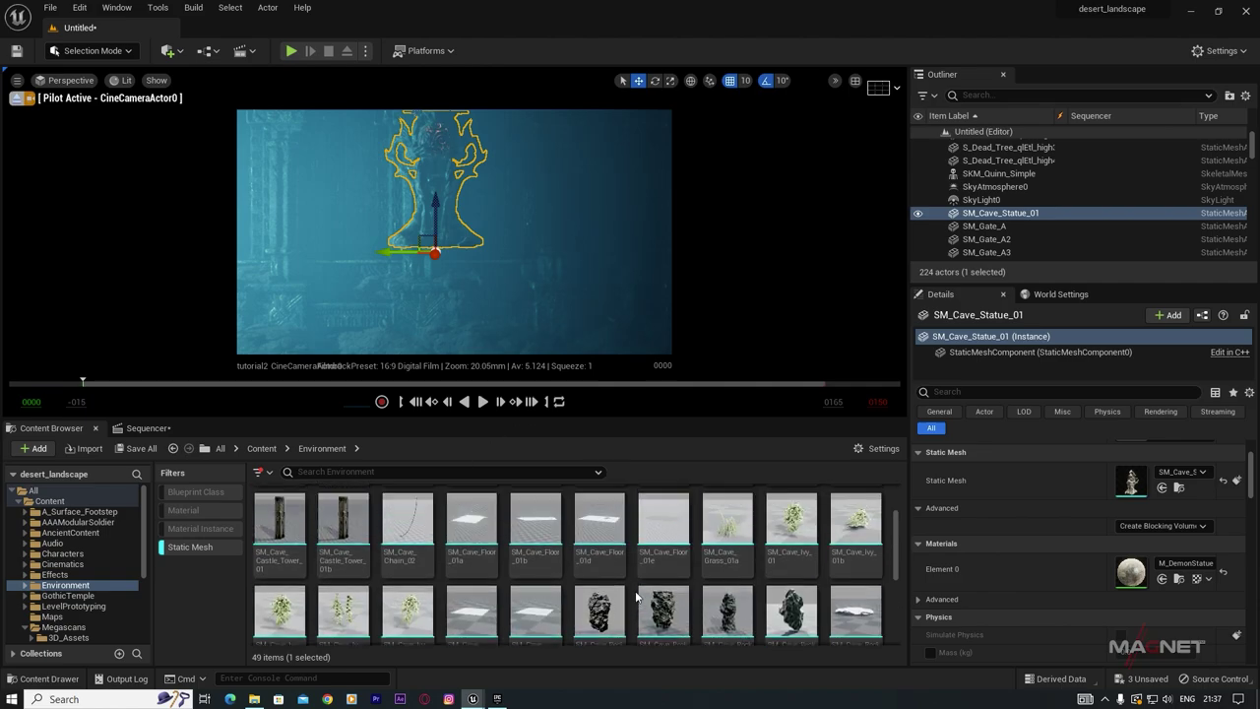
drag(663, 606, 443, 352)
right_drag(479, 219, 459, 259)
mouse_move(478, 218)
mouse_down()
mouse_move(466, 213)
mouse_move(463, 281)
mouse_move(464, 236)
mouse_up()
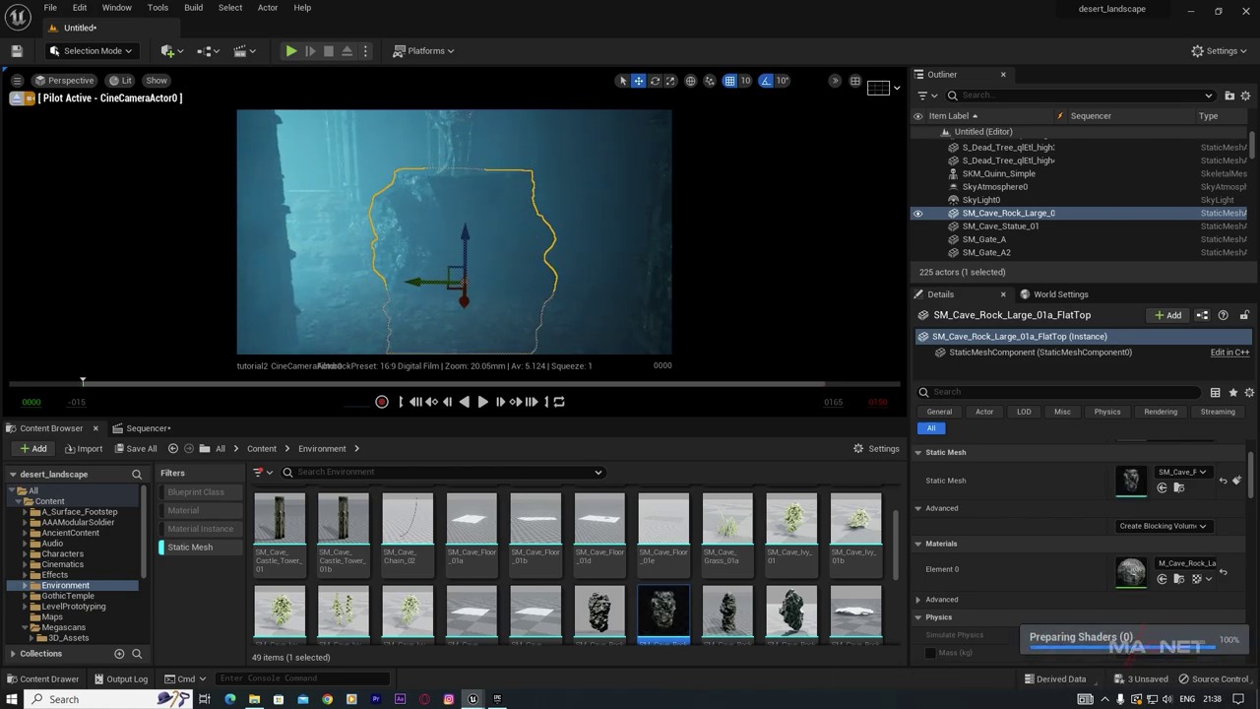
right_drag(464, 236, 485, 220)
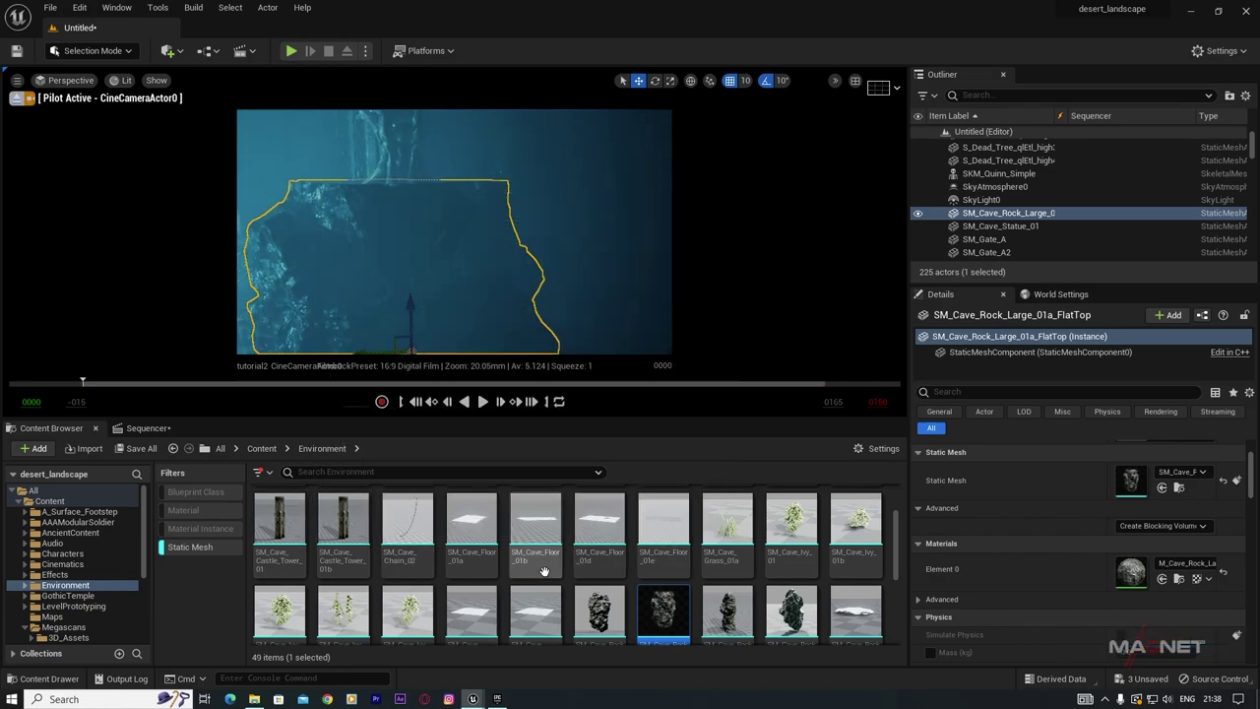
Step: Place the SM_Cave_Brick_01d mesh at the statue's rock base and shift it sideways into position
scroll(544, 571, up, 2)
drag(792, 517, 468, 228)
key(r)
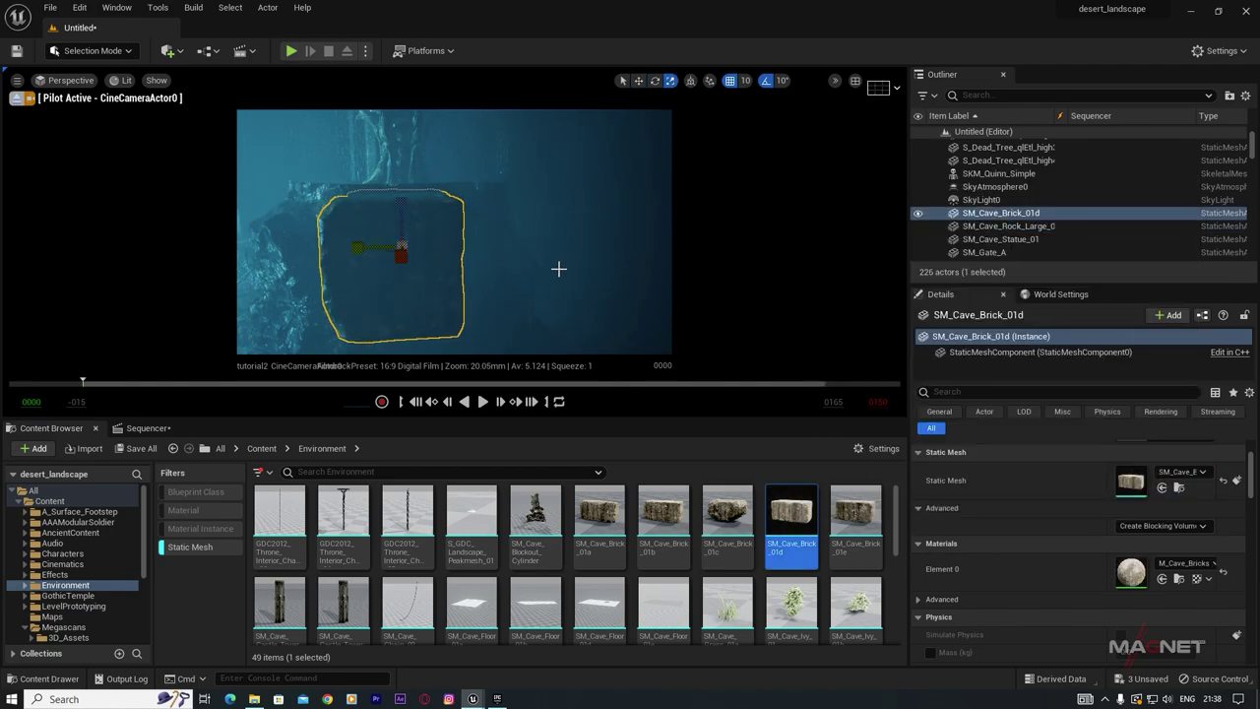
right_drag(558, 270, 415, 242)
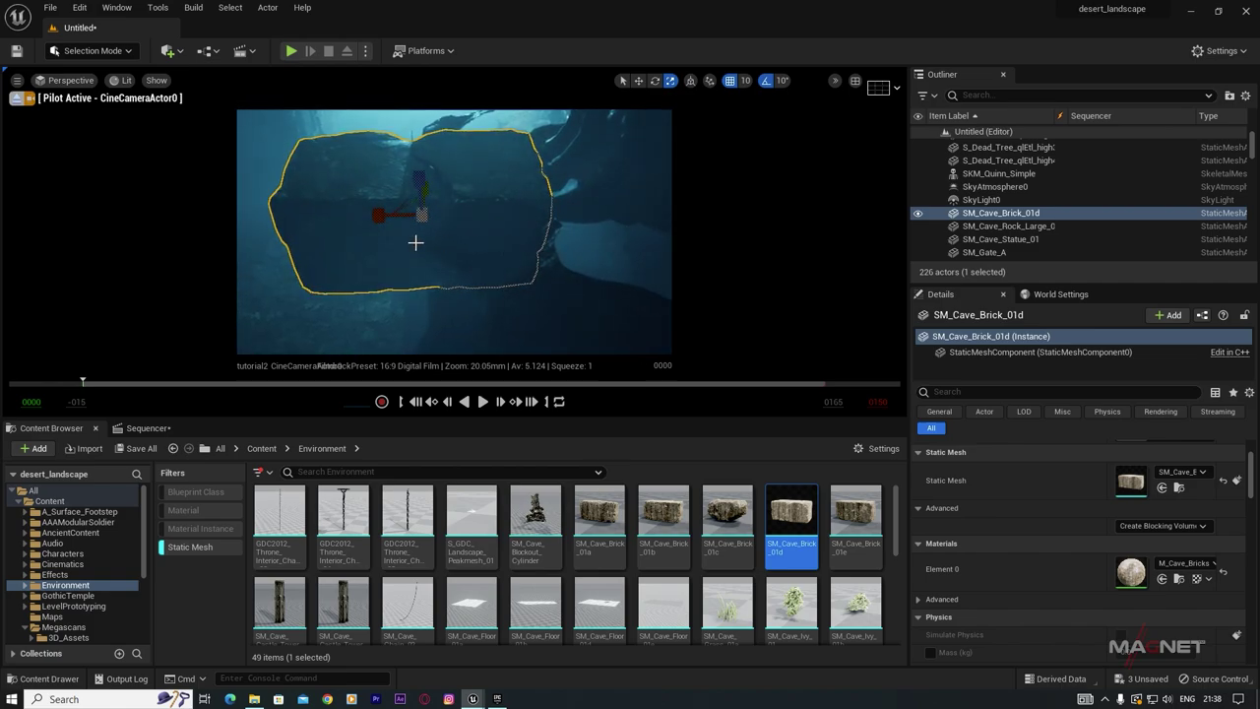
drag(368, 214, 622, 195)
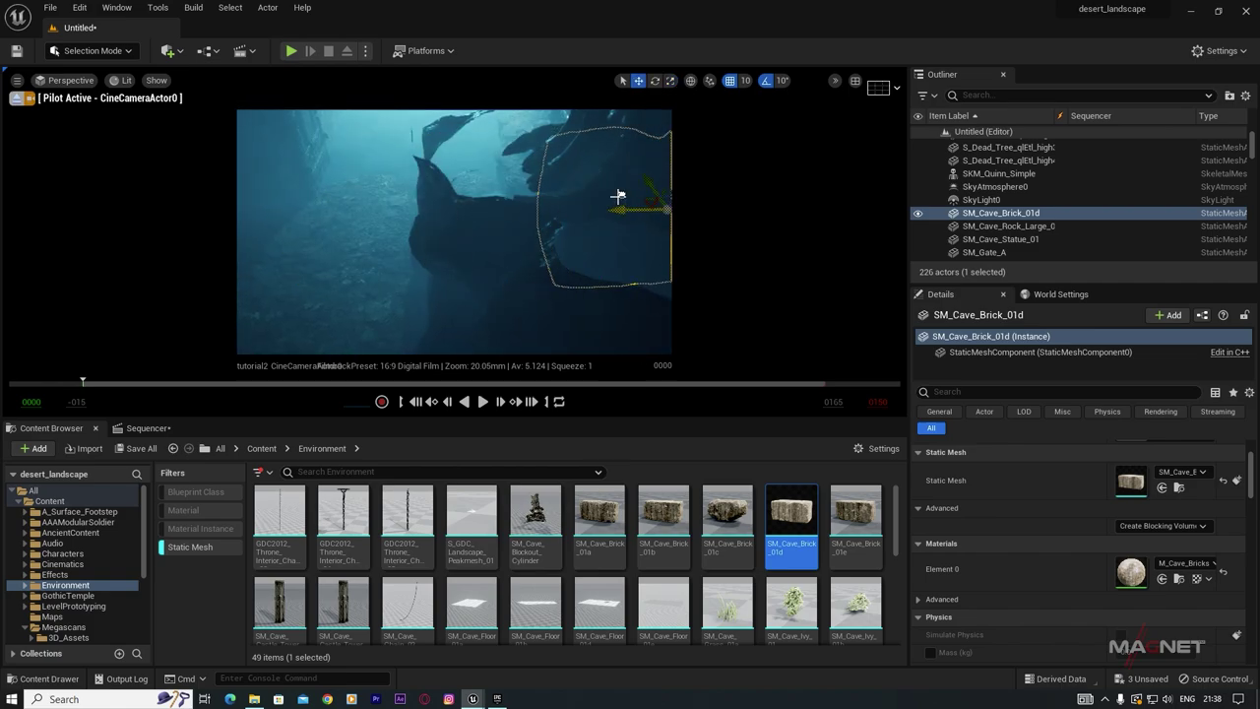
right_drag(618, 197, 479, 202)
Step: Duplicate the cave brick four times and arrange the copies around the statue's base
drag(482, 217, 468, 295)
drag(520, 247, 477, 234)
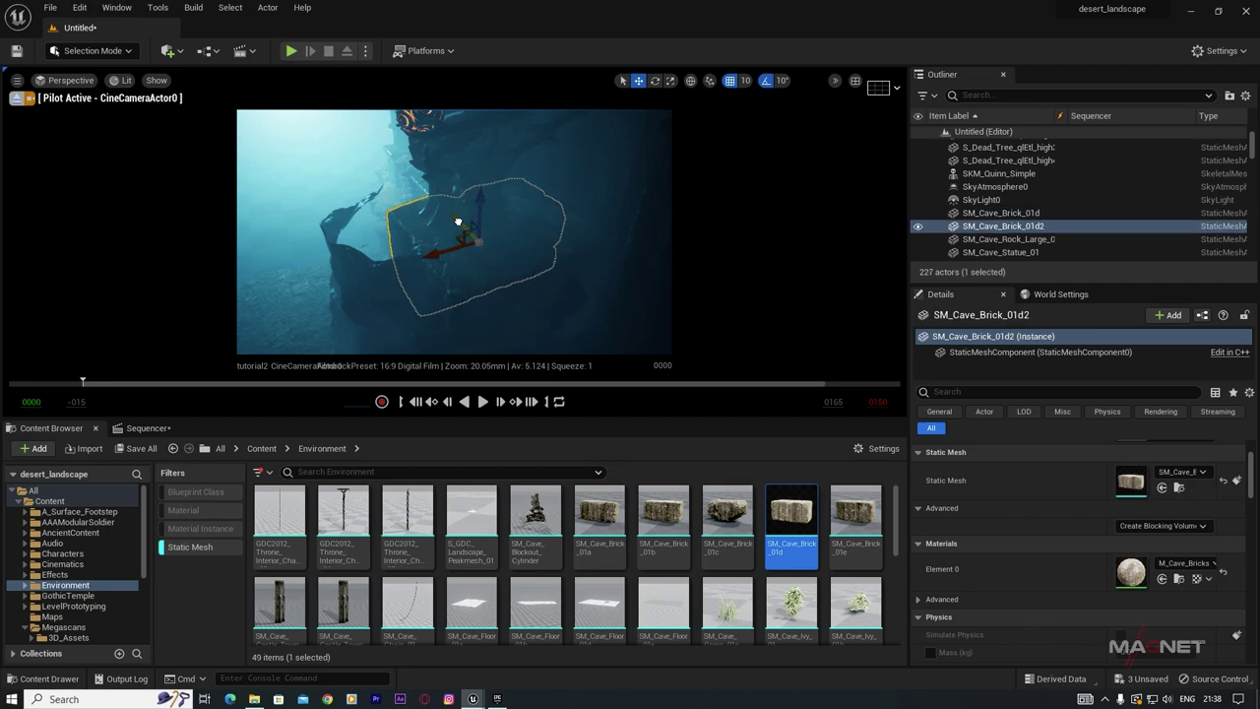
right_drag(431, 263, 446, 266)
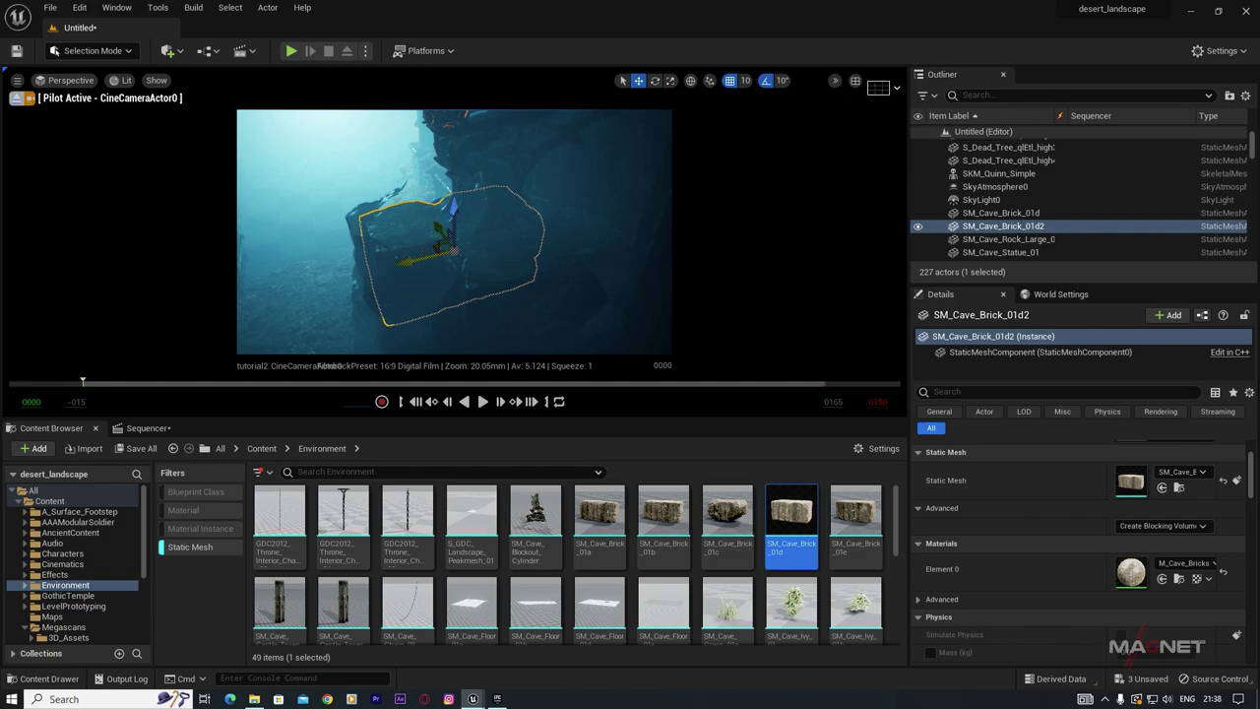
alt+drag(415, 266, 503, 247)
right_drag(503, 247, 587, 239)
alt+drag(473, 251, 430, 249)
mouse_move(439, 233)
right_down()
mouse_move(459, 237)
mouse_move(439, 252)
mouse_move(455, 204)
mouse_move(443, 216)
mouse_move(465, 207)
mouse_move(439, 234)
right_up()
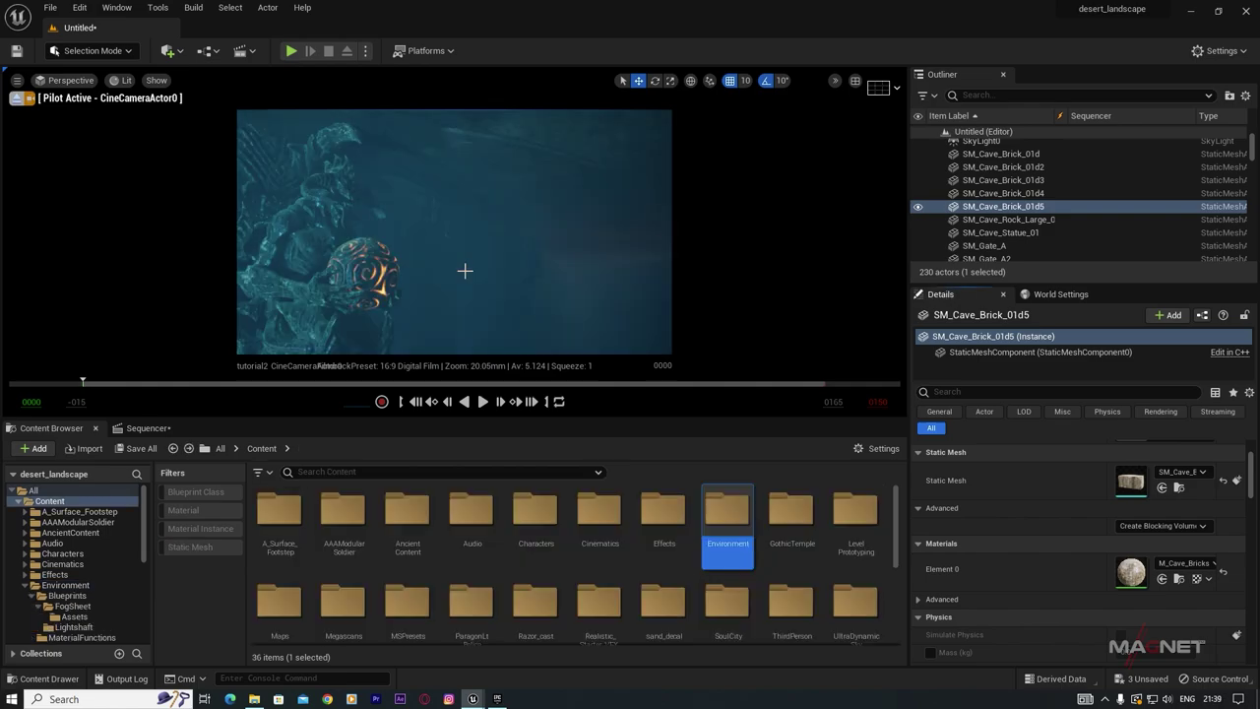
mouse_move(454, 232)
right_down()
mouse_move(433, 232)
mouse_move(448, 233)
right_up()
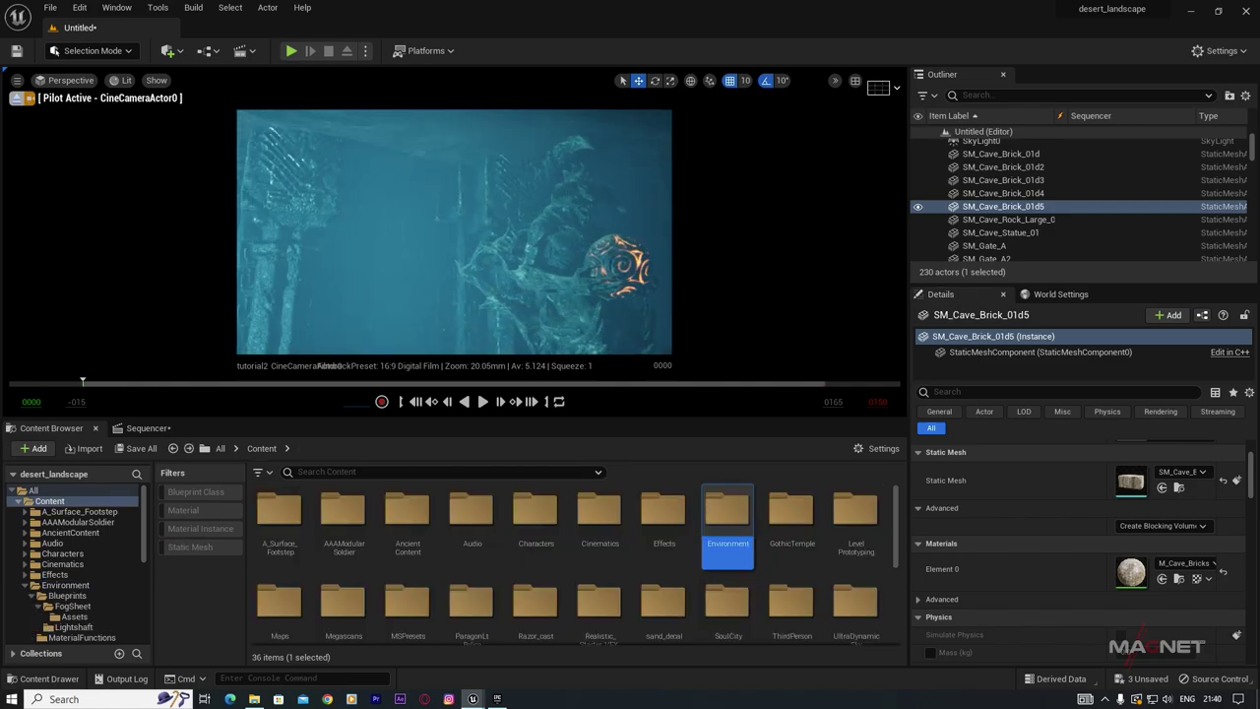
right_drag(454, 232, 464, 234)
right_drag(512, 346, 512, 345)
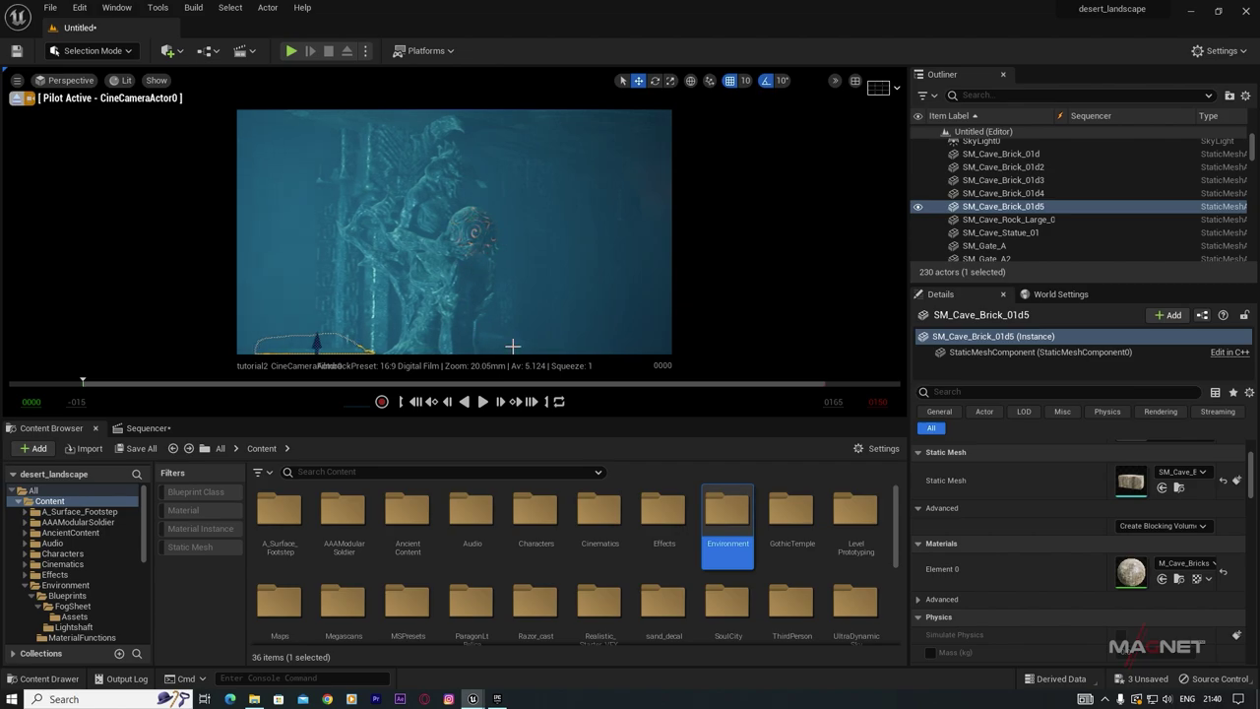
Step: Switch to File Explorer and copy the Effects folder from the ParticleEffects project's Content folder
click(255, 699)
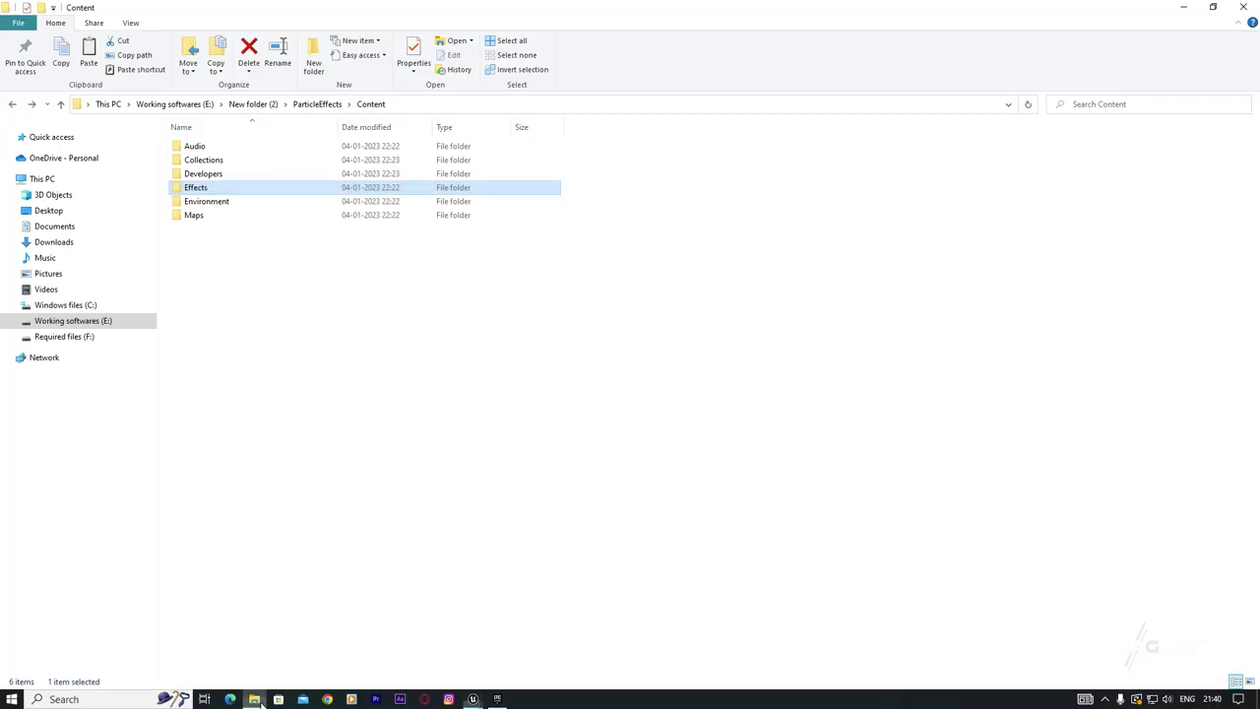
click(230, 204)
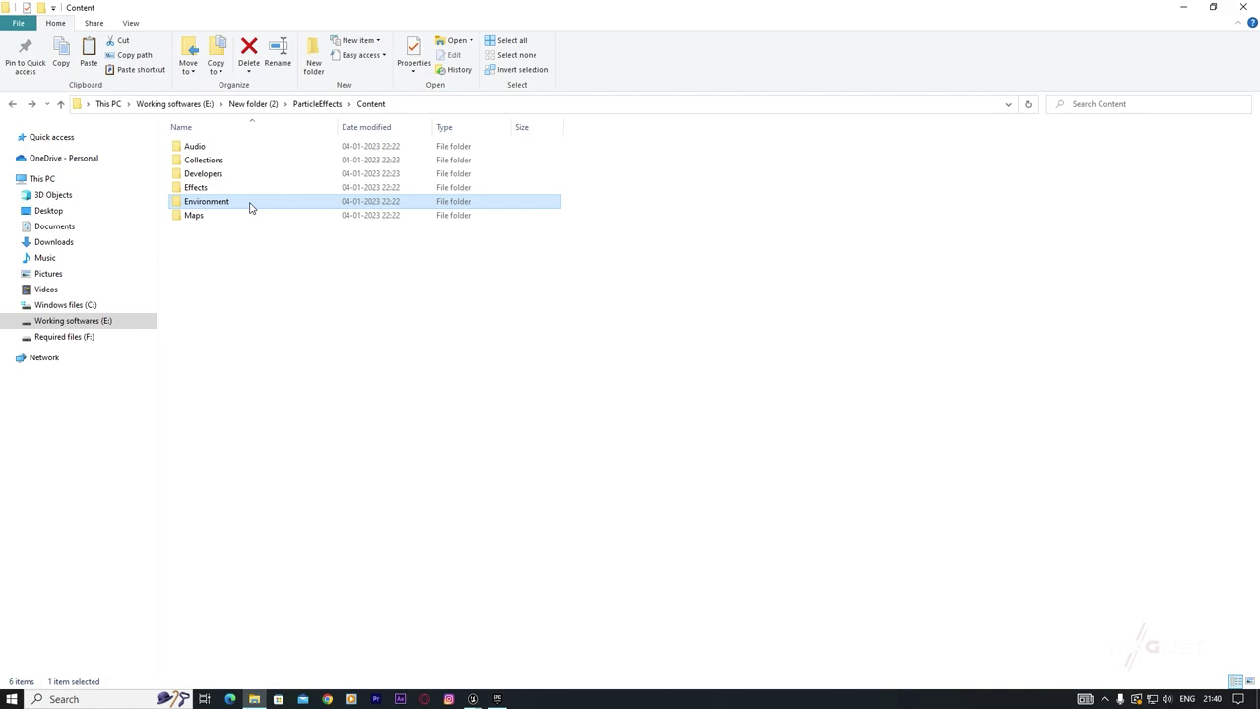
click(197, 189)
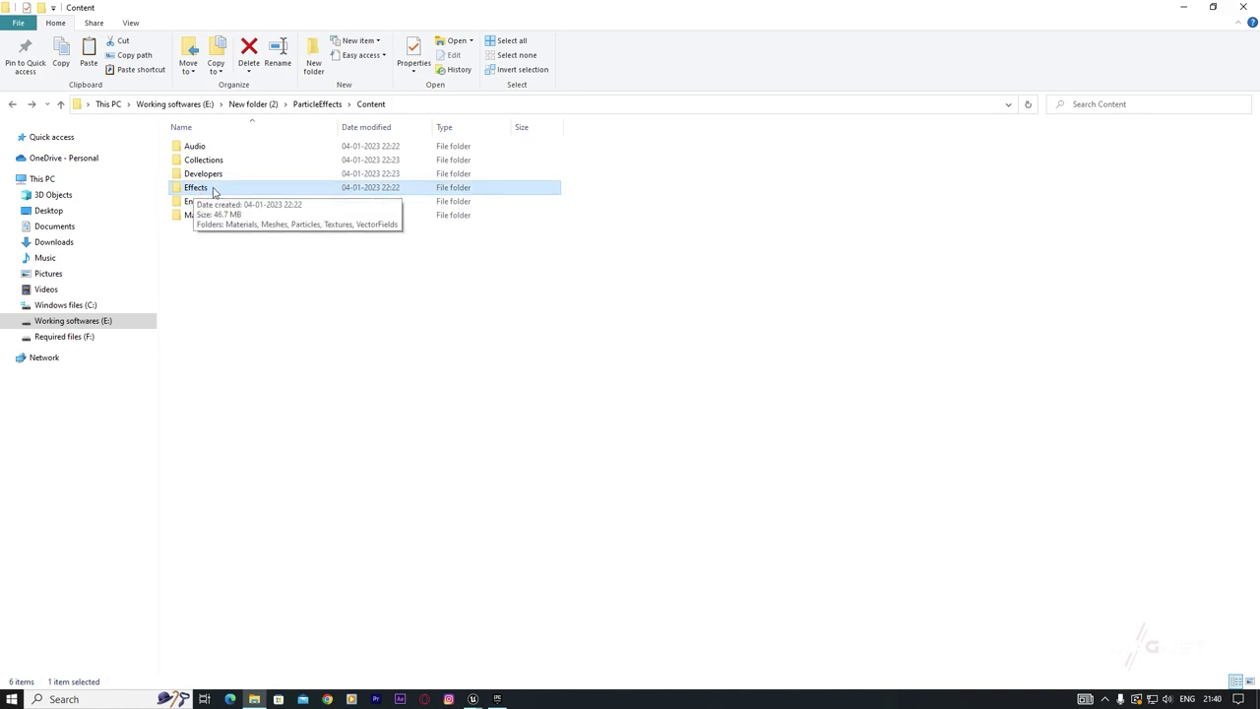
right_click(212, 189)
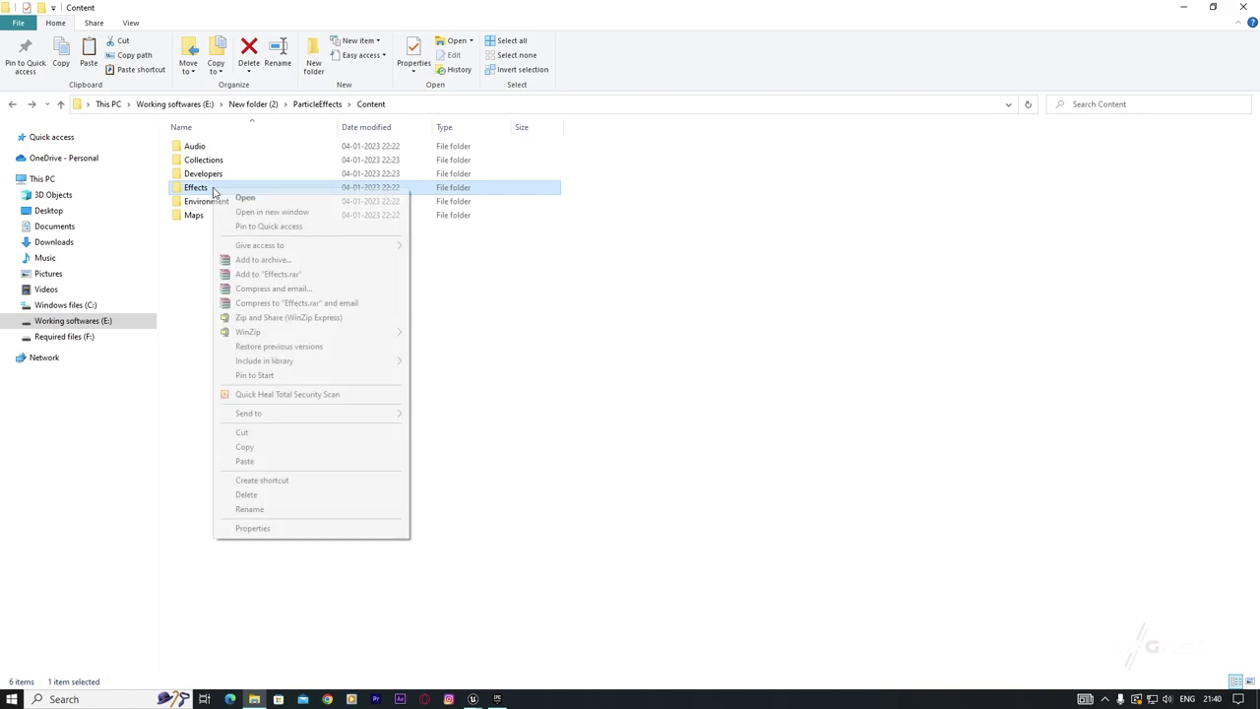
click(282, 448)
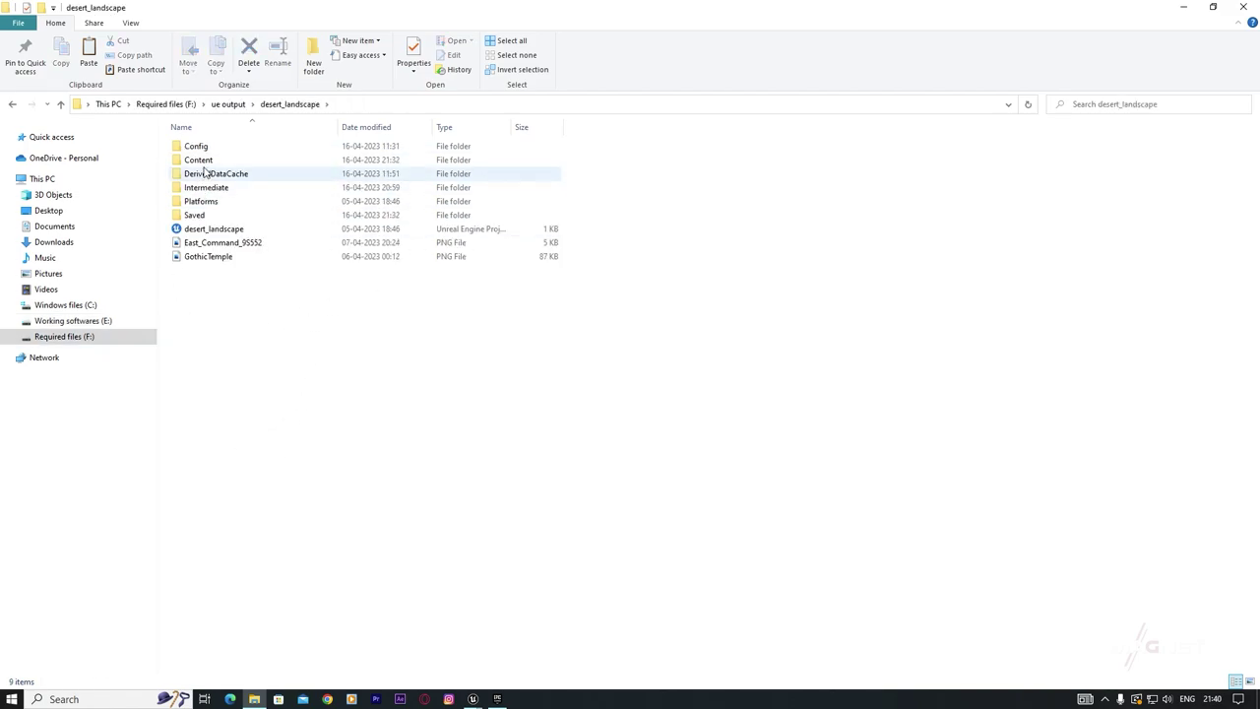
Step: Open the desert_landscape project's Content folder as the paste destination for the copied Effects folder
click(211, 164)
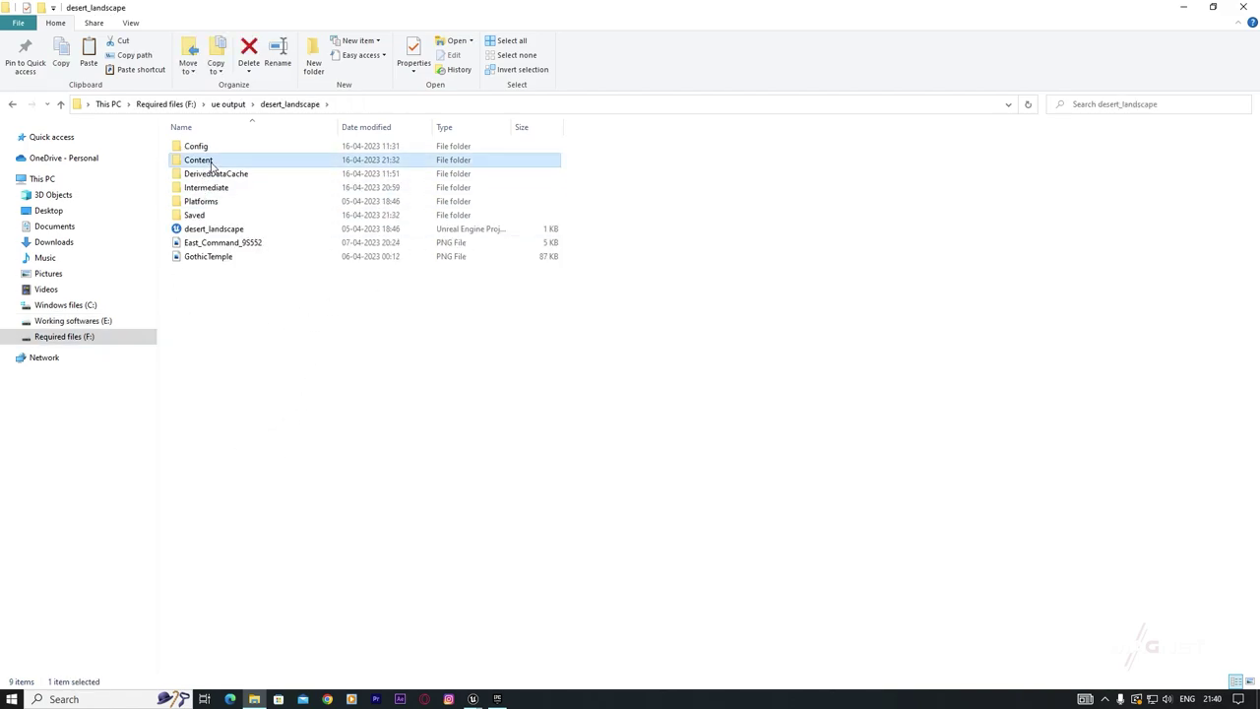
double_click(210, 164)
right_click(648, 316)
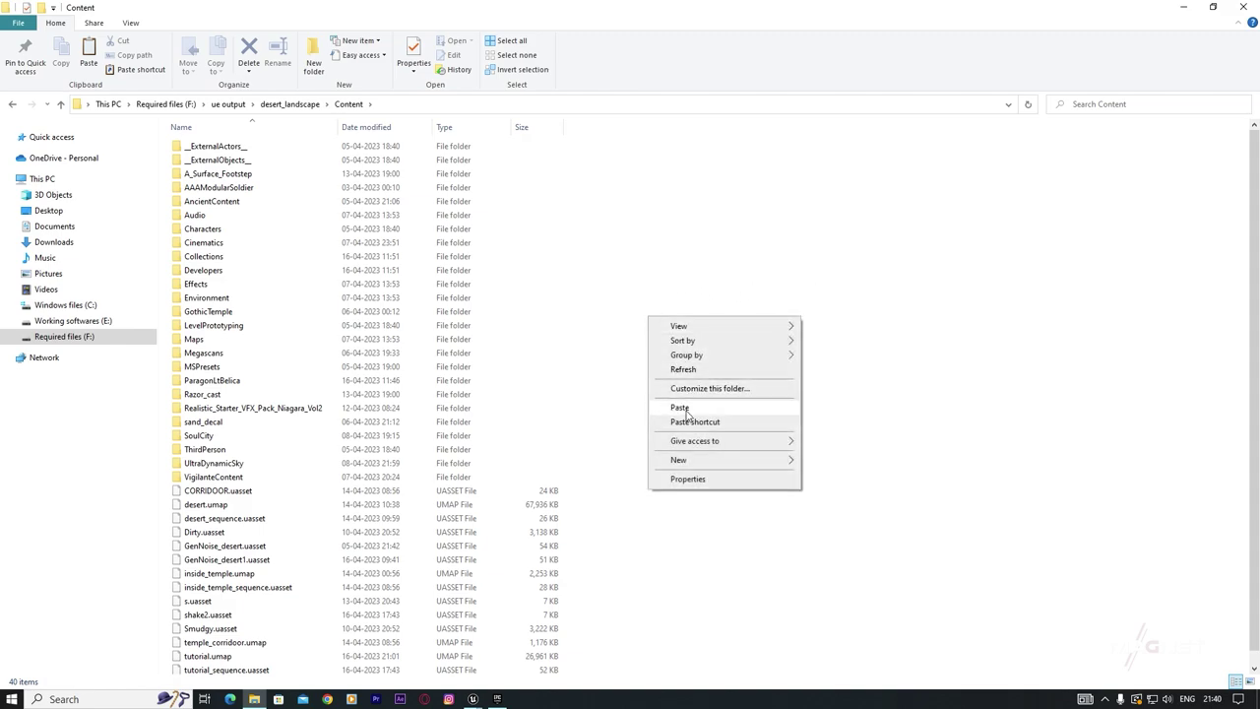
Step: Switch back to Unreal Editor, open the Effects content folder and select its Particles folder
click(1187, 10)
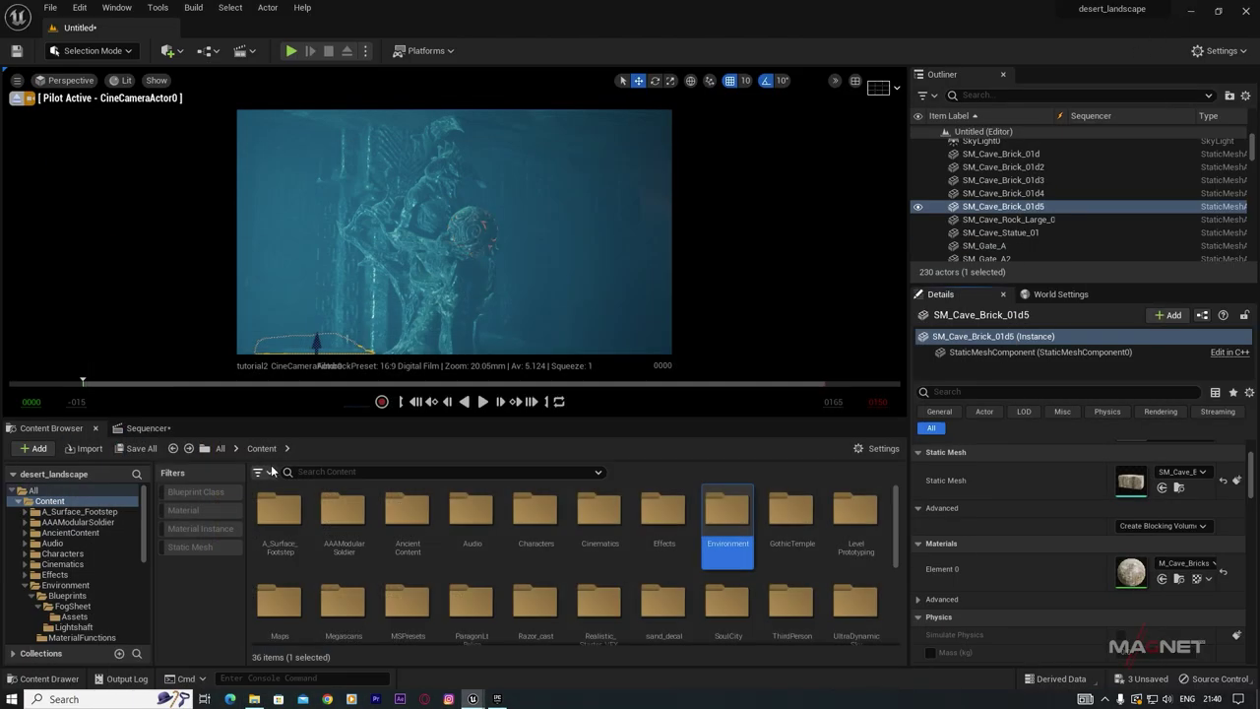
click(666, 517)
double_click(667, 514)
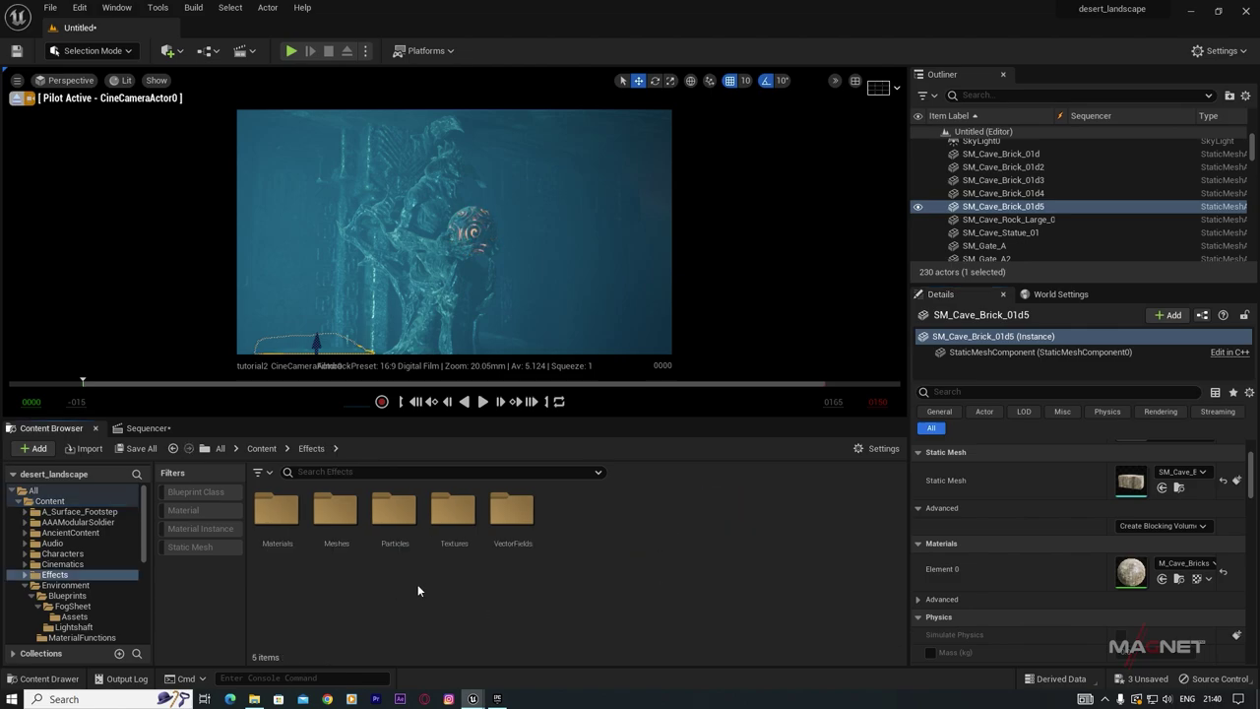
click(395, 512)
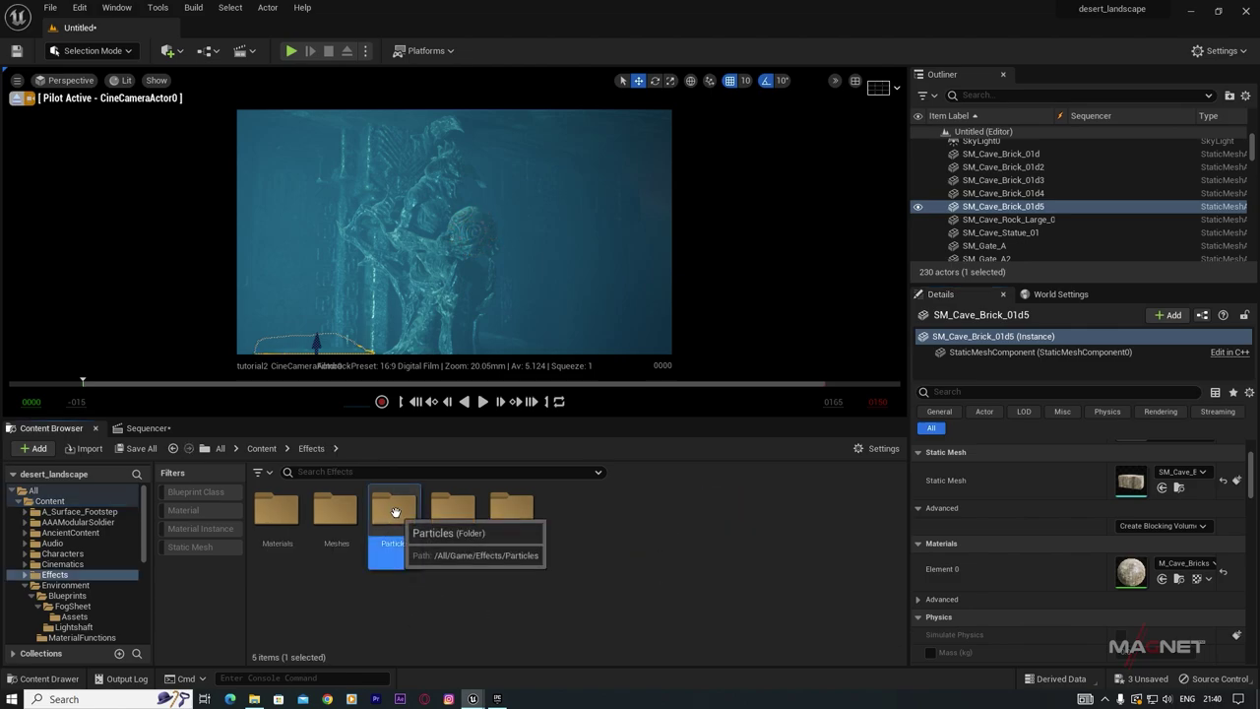
Step: Open the Particles folder's Fire subfolder and place the P_OrbGlowLights emitter on the orb held by the statue
double_click(395, 512)
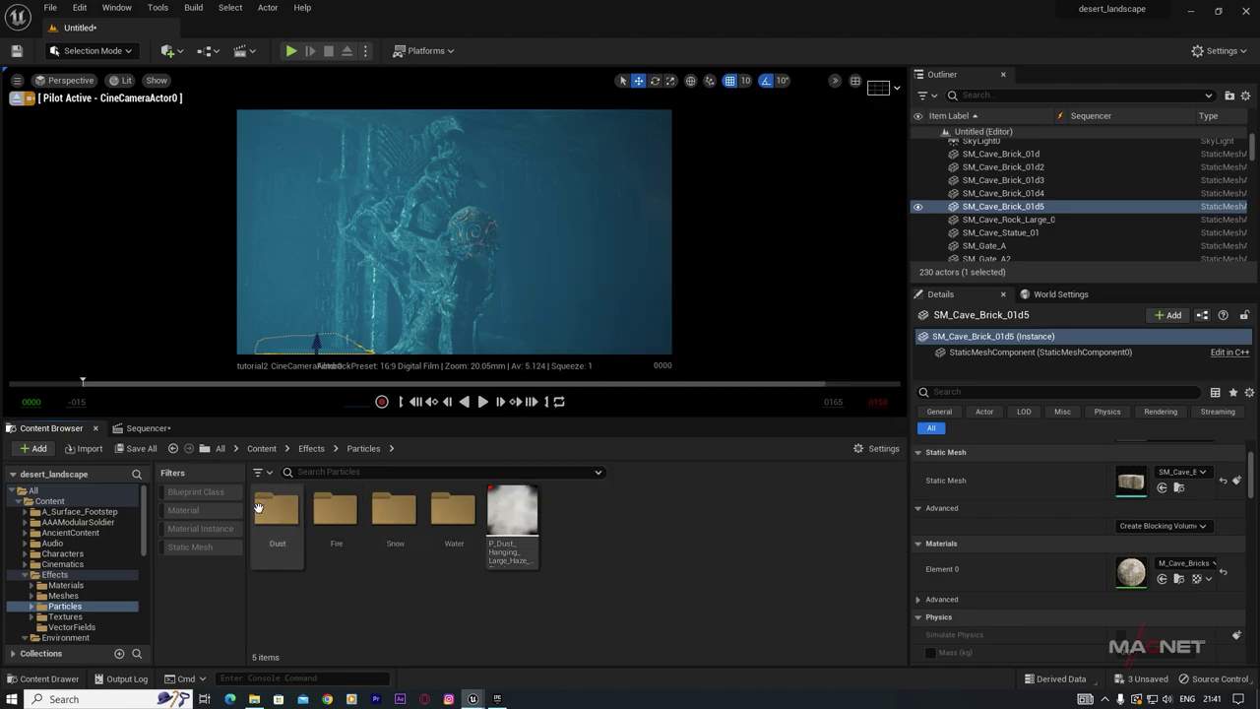
double_click(334, 508)
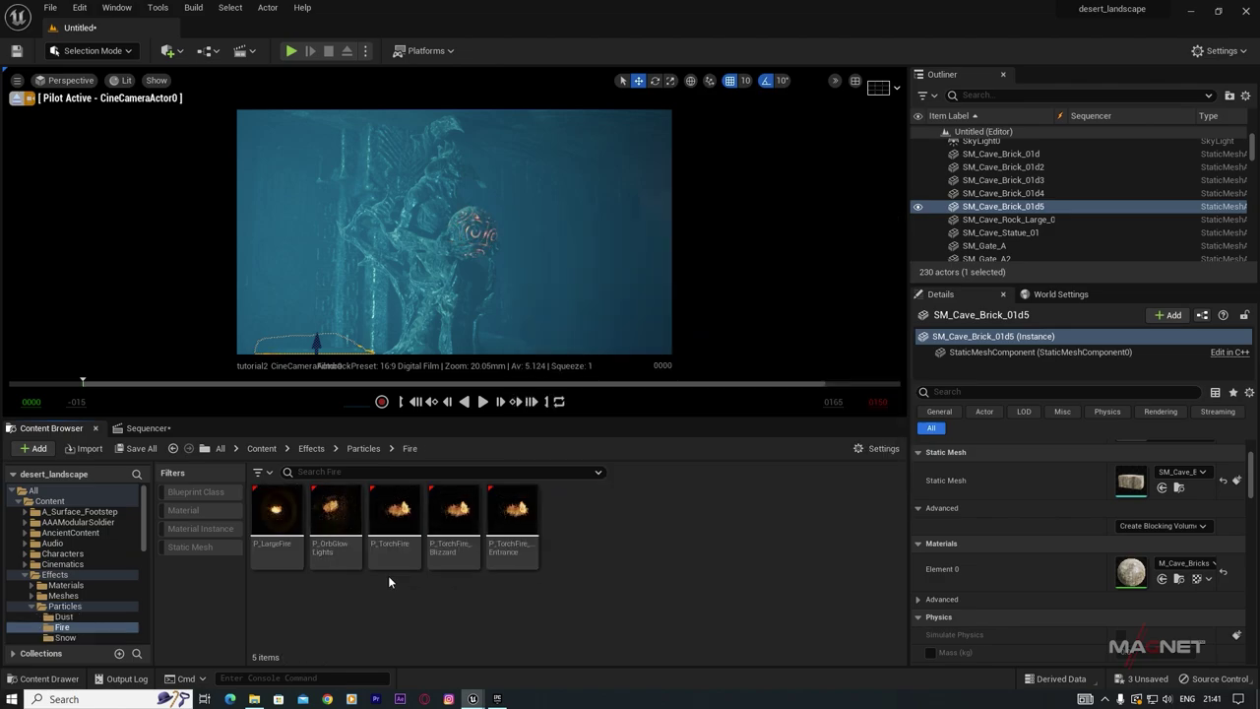
click(329, 508)
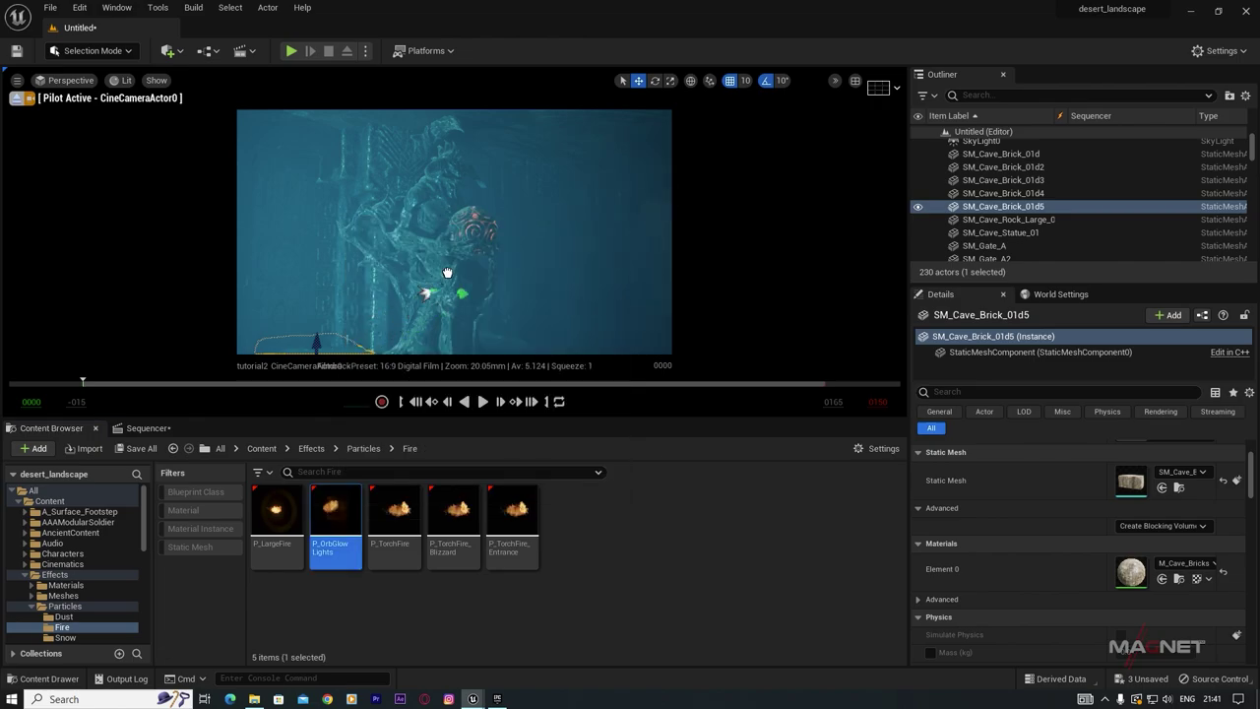
drag(472, 230, 475, 229)
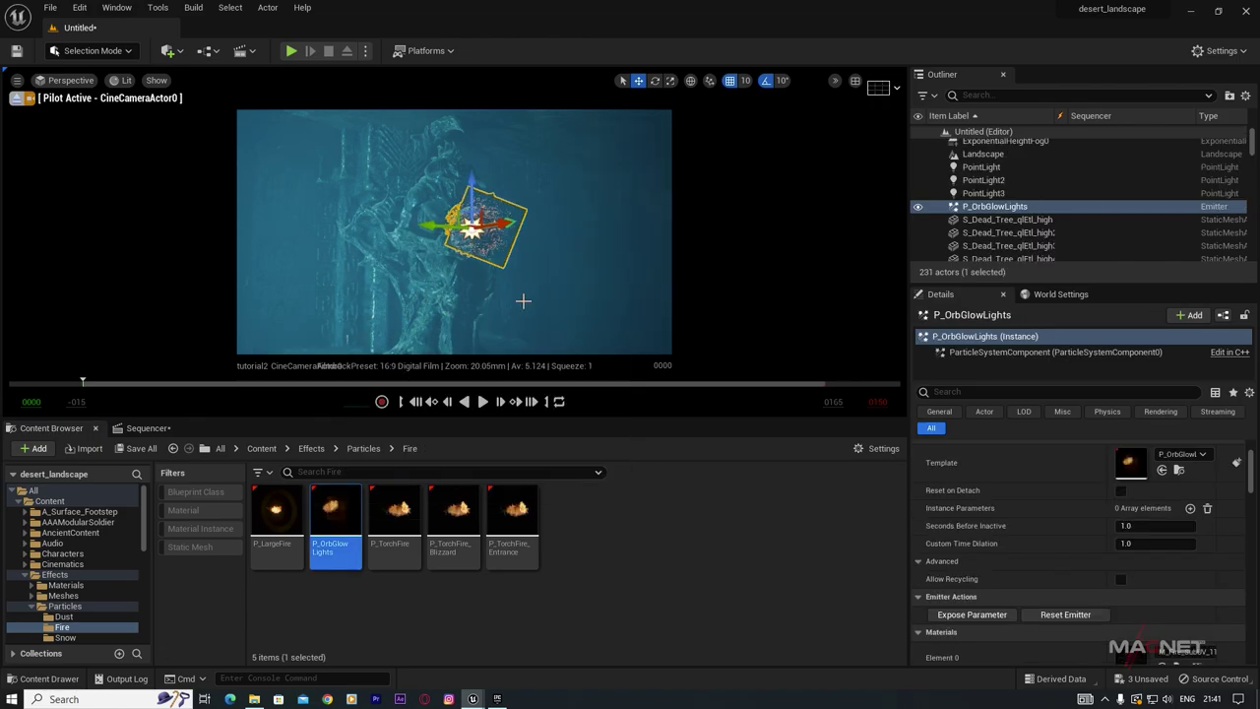
right_drag(475, 229, 522, 280)
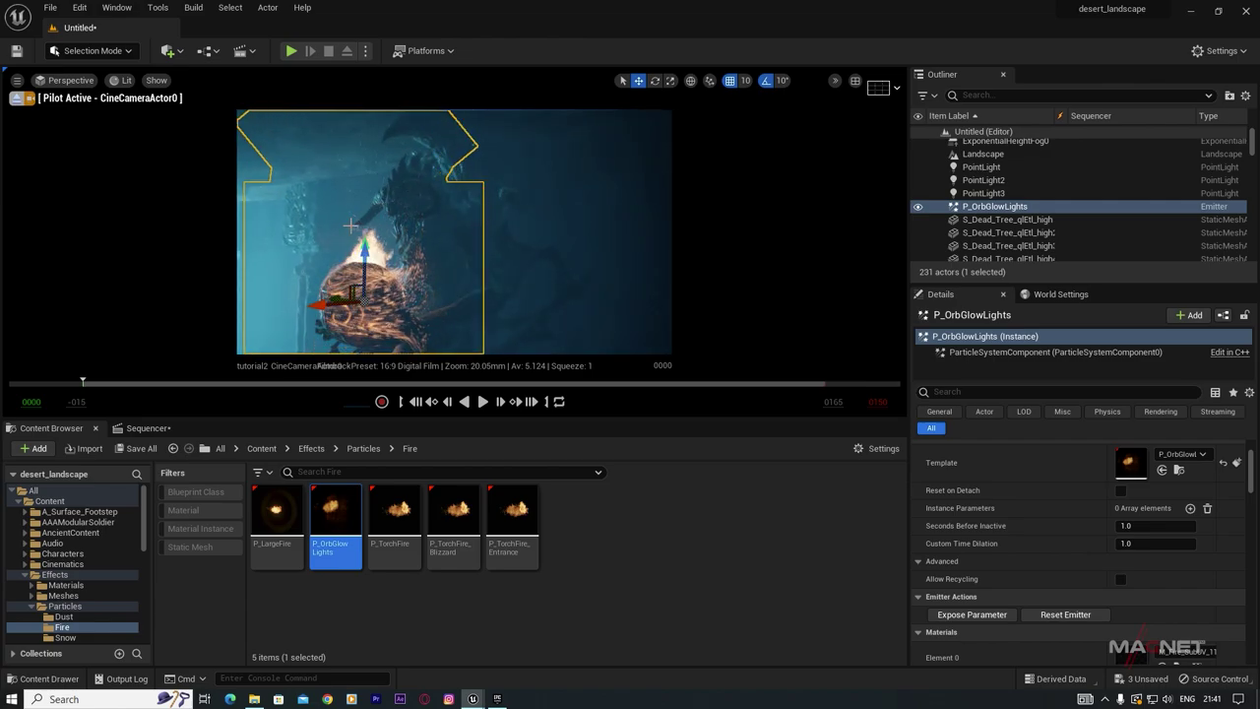
Step: Add a point light and position it just above the statue's glowing orb
click(168, 50)
mouse_move(211, 174)
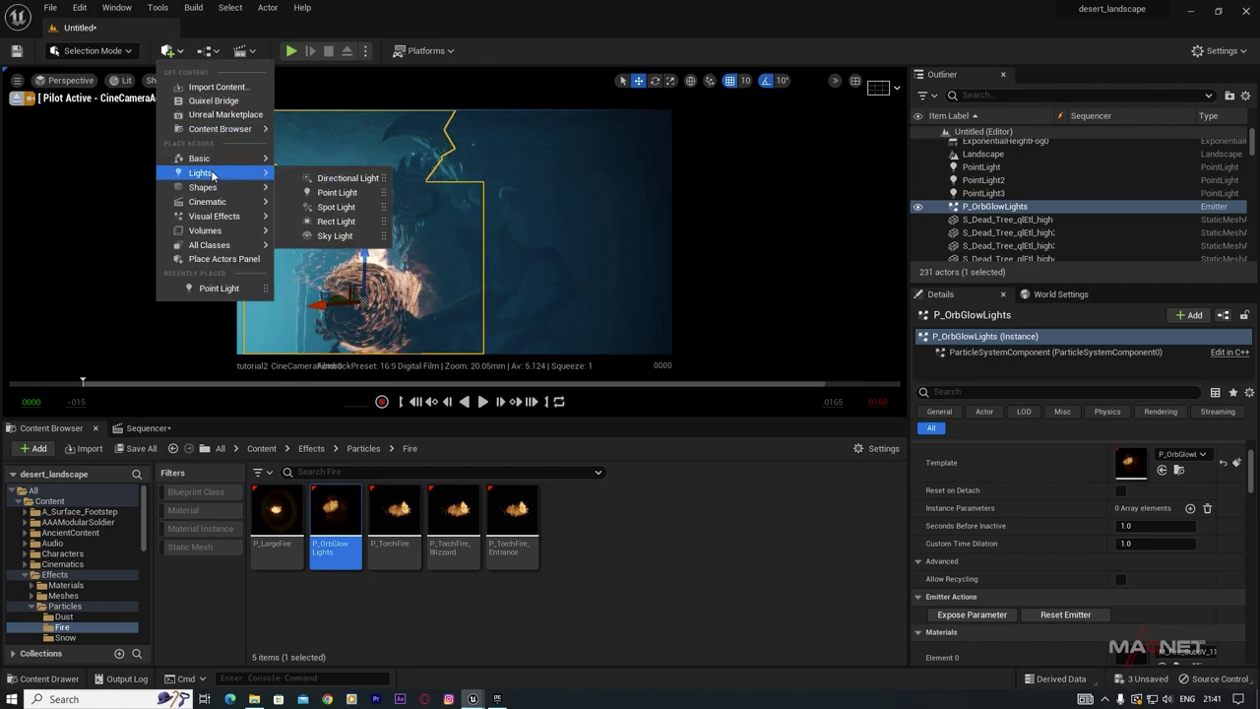
click(338, 193)
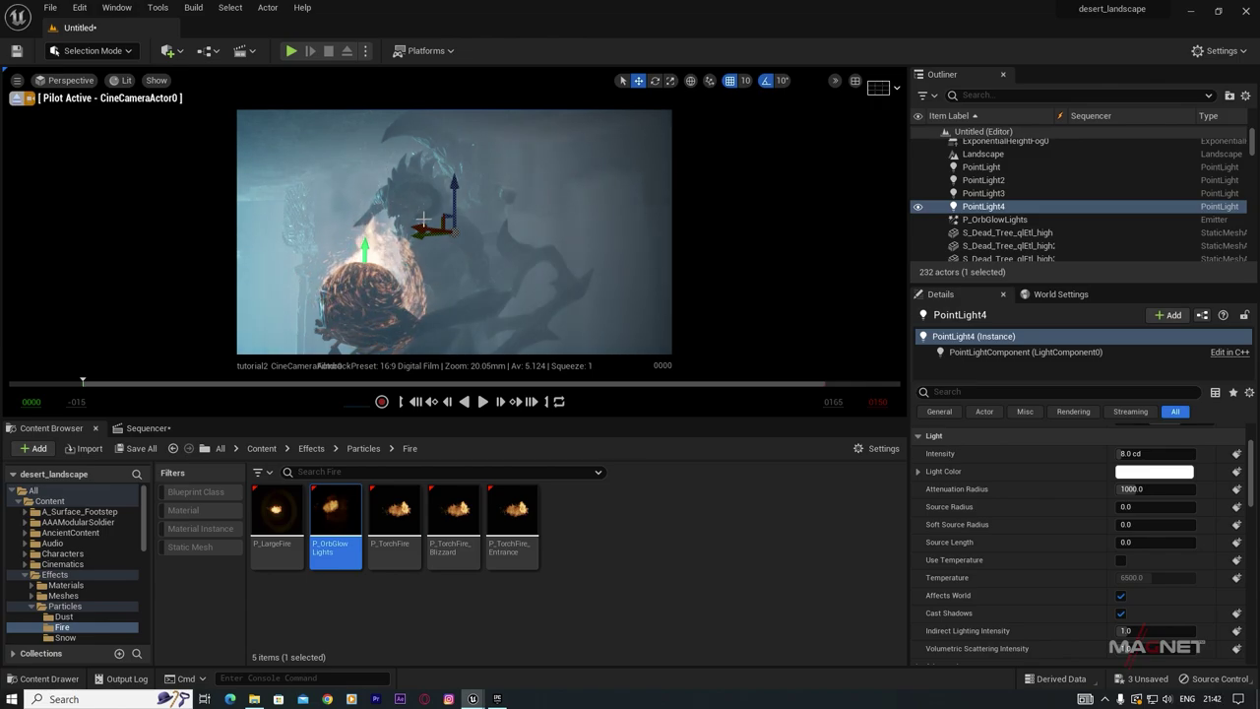
drag(424, 230, 357, 183)
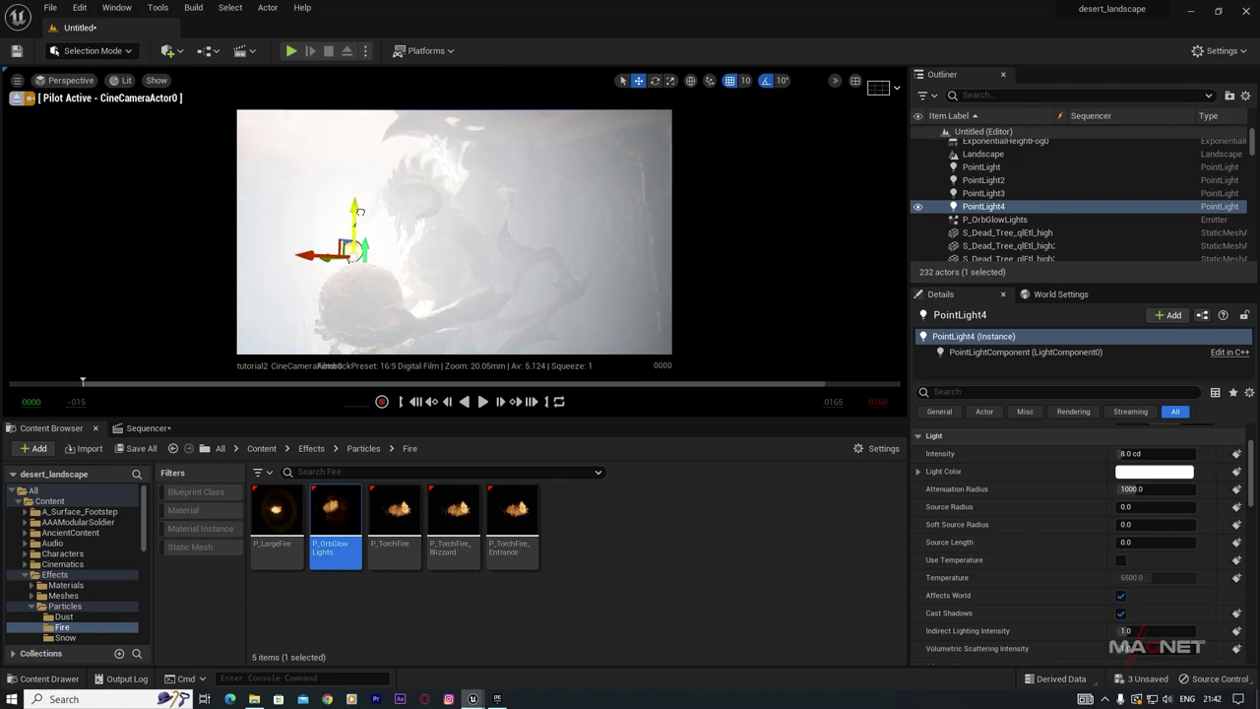
right_drag(365, 279, 429, 280)
right_drag(324, 263, 391, 263)
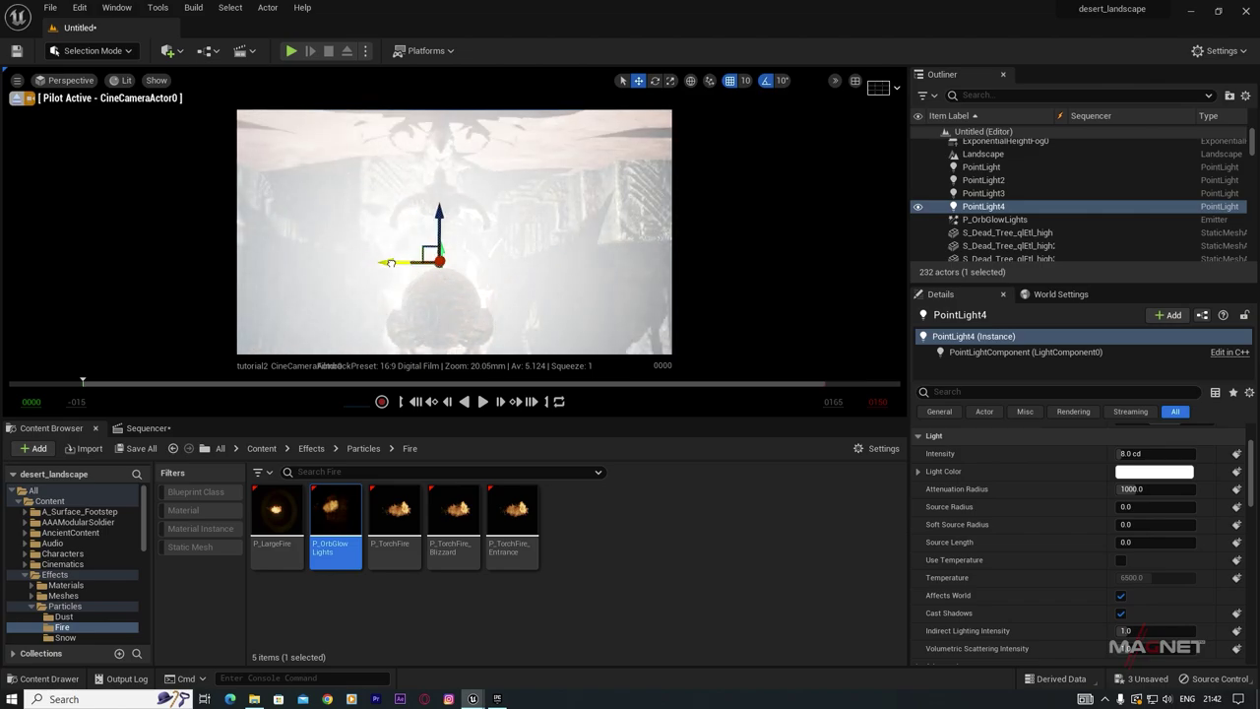
mouse_move(478, 298)
right_down()
mouse_move(521, 295)
mouse_move(463, 284)
right_up()
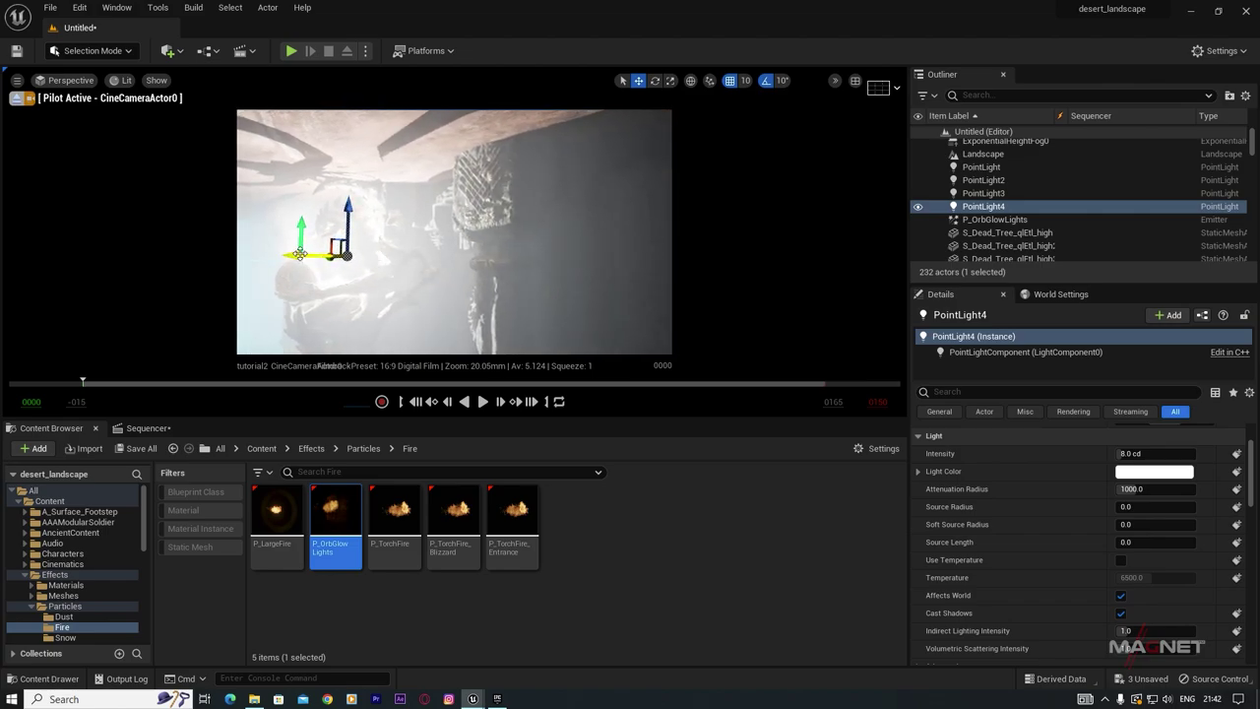
drag(290, 255, 244, 253)
right_drag(303, 293, 258, 290)
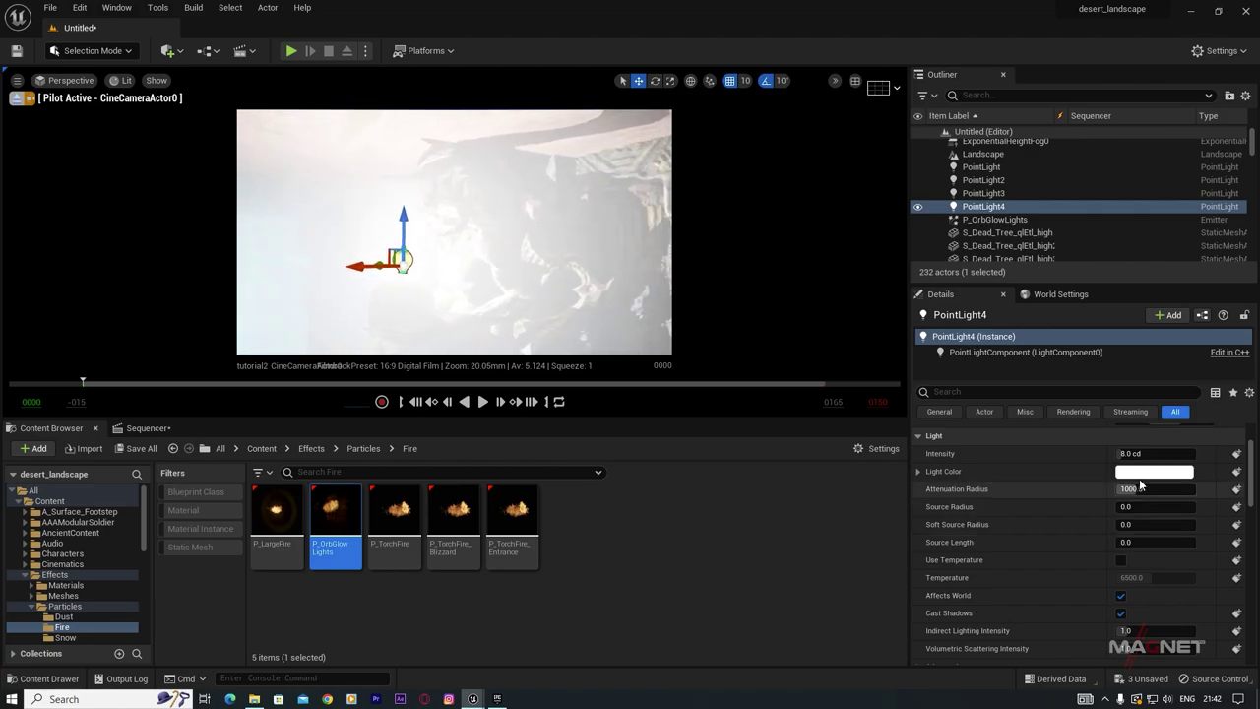
Step: Set the orb's point light intensity to 0.5 cd and its colour to a warm pale orange
click(1142, 453)
text(1)
key(Return)
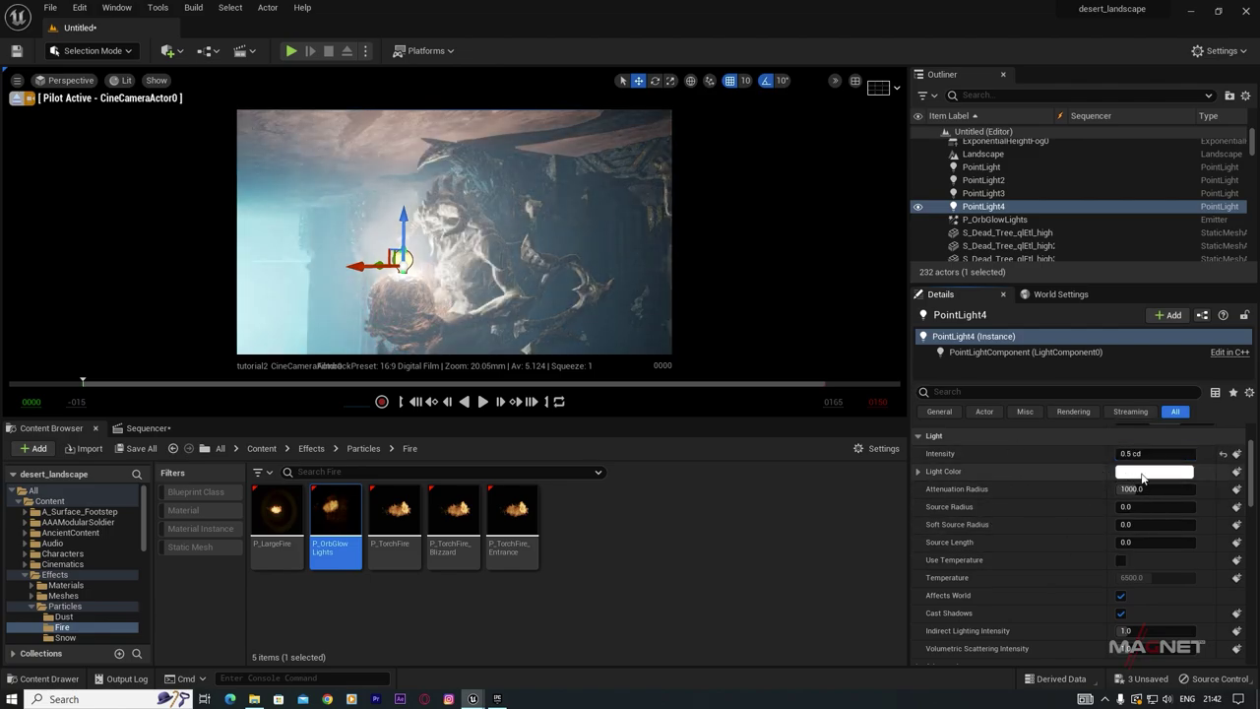
click(1147, 471)
drag(925, 461, 972, 480)
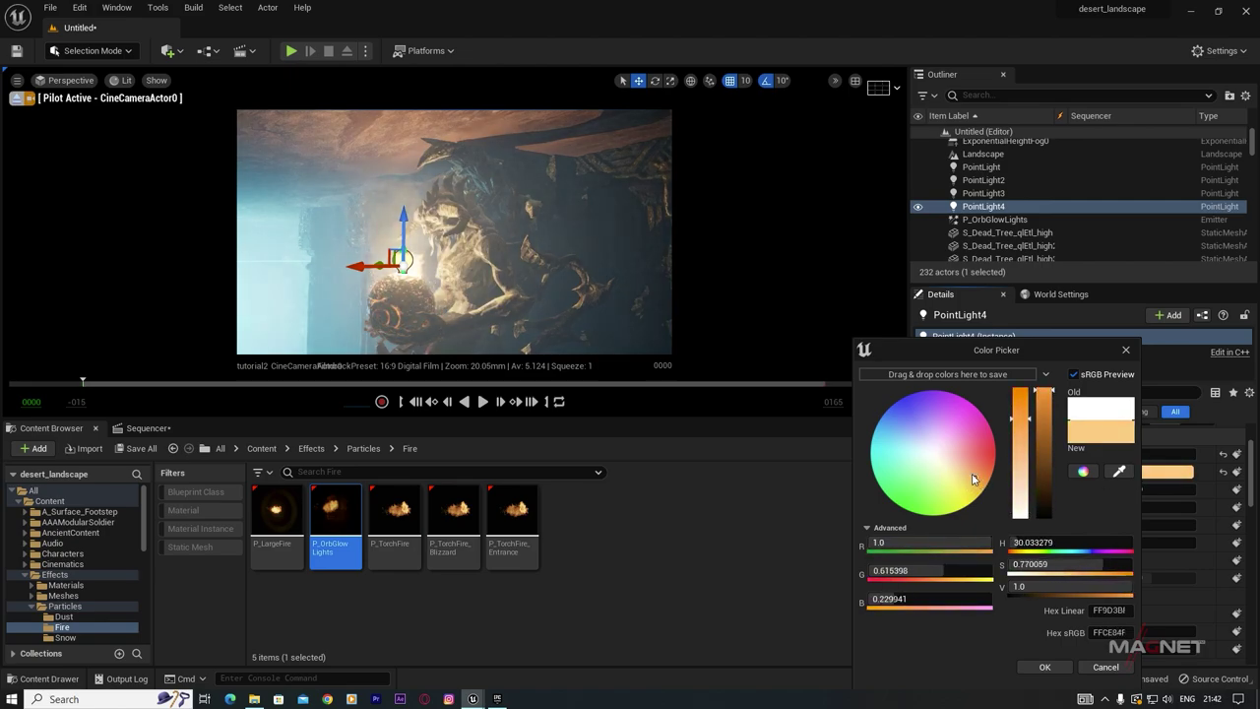
click(1044, 668)
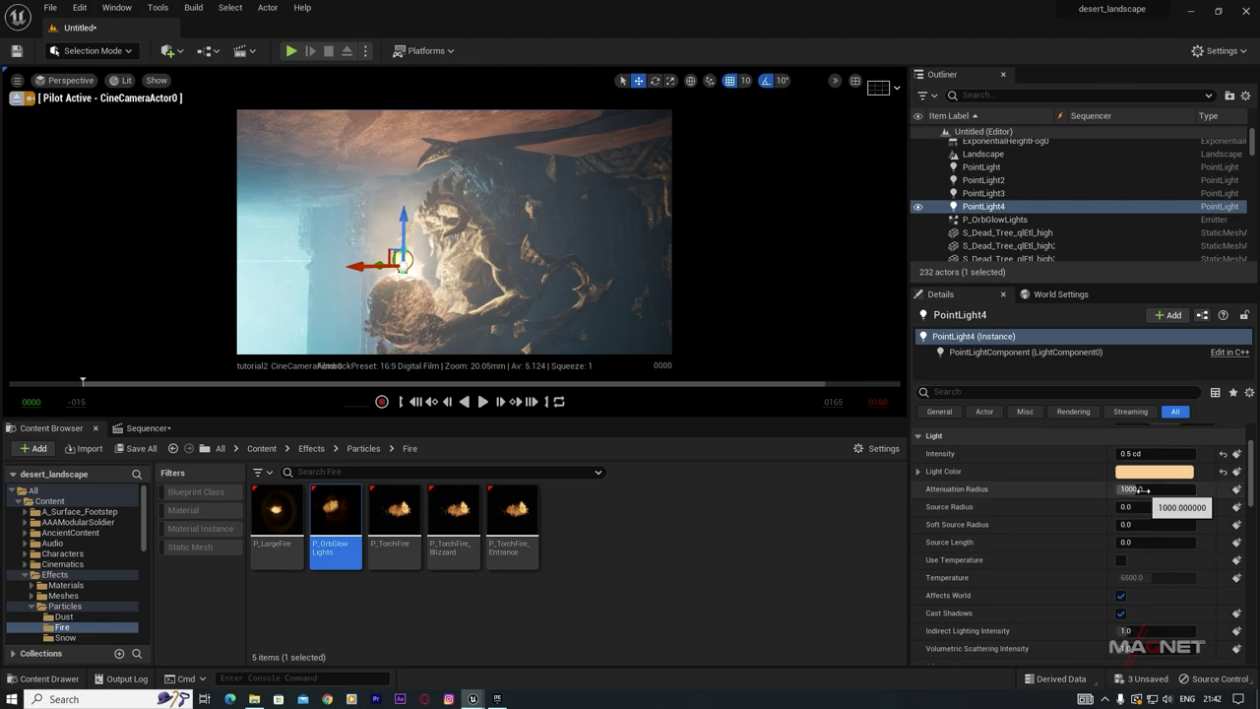
Step: Set the attenuation radius of the orb's point light to 100
mouse_move(1133, 489)
mouse_down()
mouse_move(1120, 489)
mouse_move(1132, 489)
mouse_up()
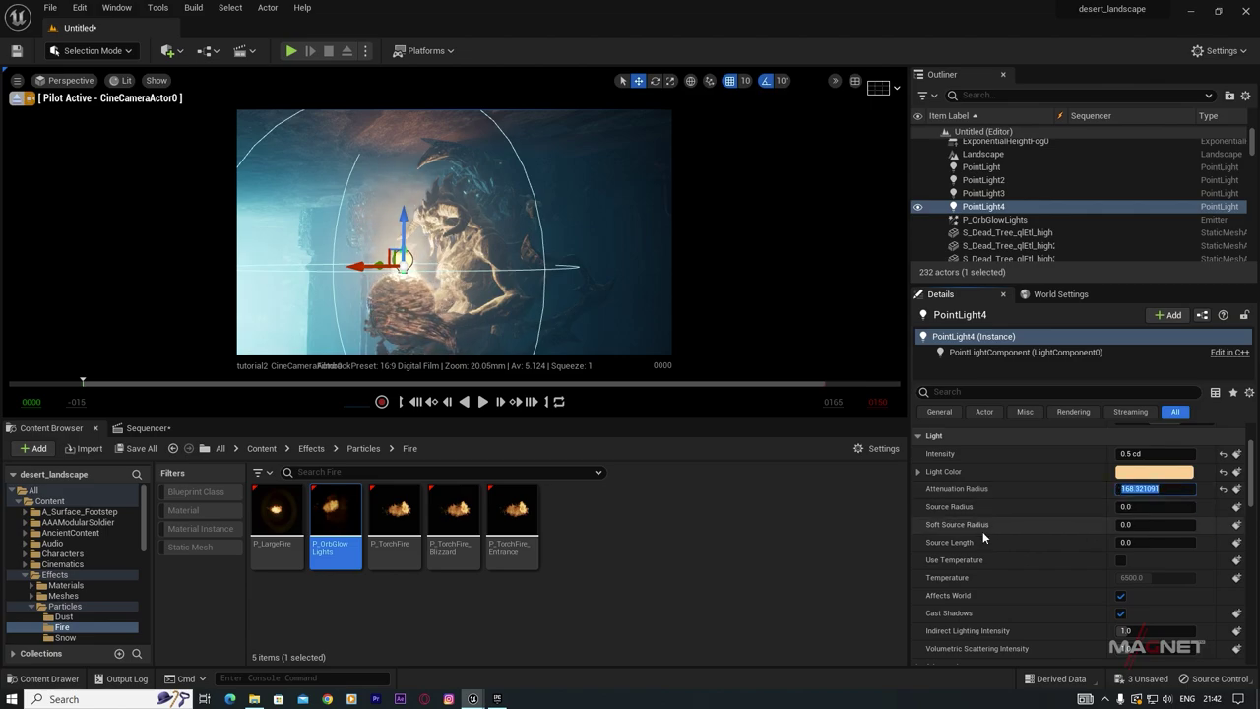
text(100)
key(Return)
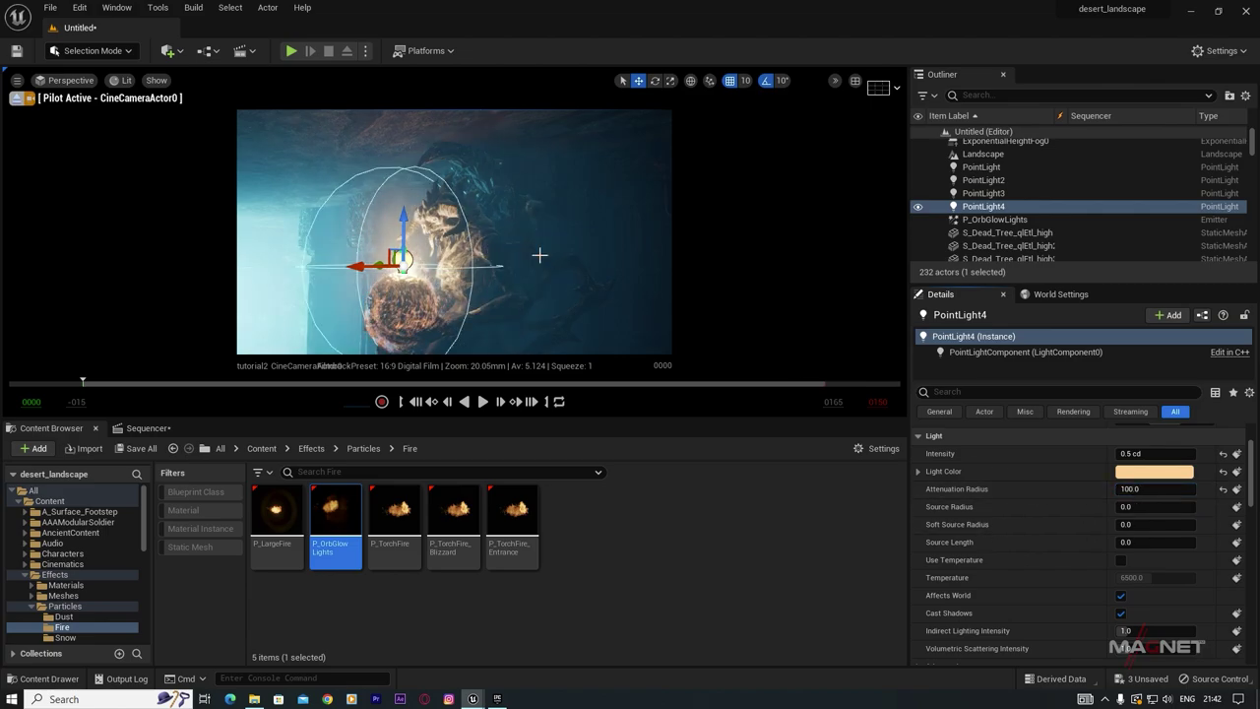
Step: Duplicate the orb's point light towards the carved side wall and set the copy's attenuation radius to about 1031
mouse_move(535, 269)
right_down()
mouse_move(675, 270)
mouse_move(694, 250)
mouse_move(676, 244)
mouse_move(691, 272)
mouse_move(539, 254)
right_up()
mouse_move(469, 213)
right_down()
mouse_move(428, 213)
mouse_move(441, 240)
mouse_move(463, 230)
right_up()
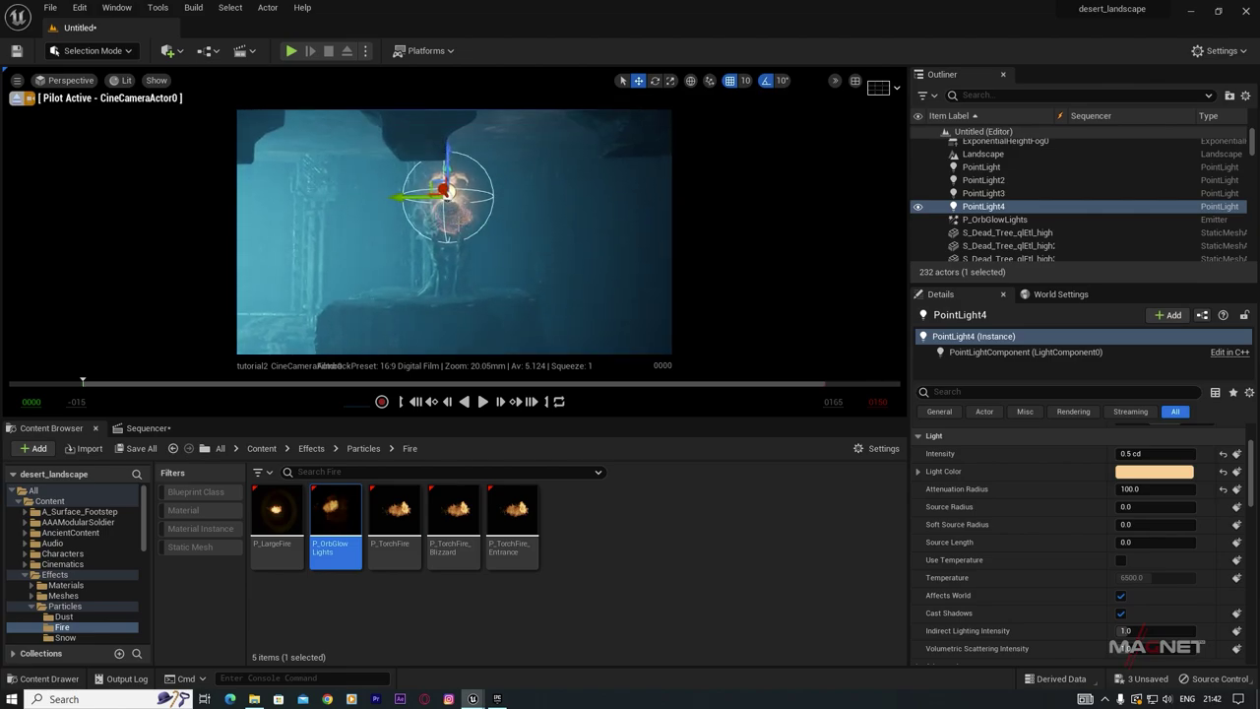
alt+drag(412, 200, 595, 226)
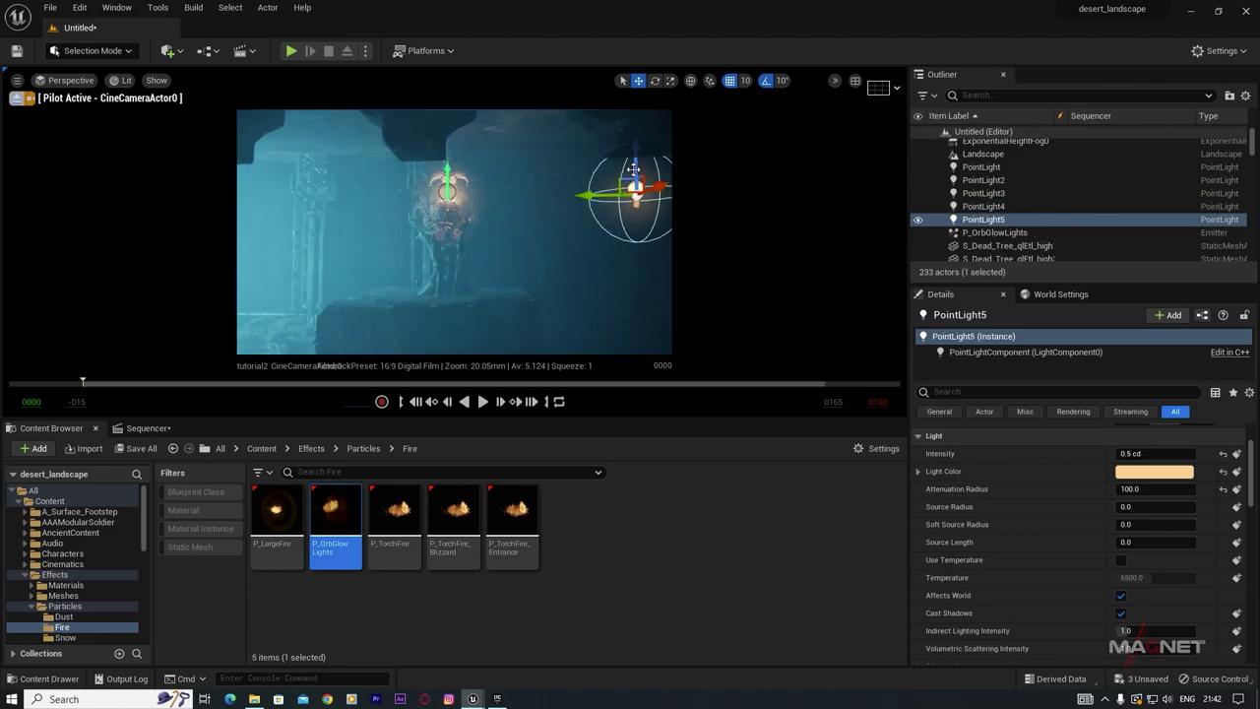
right_drag(546, 275, 576, 276)
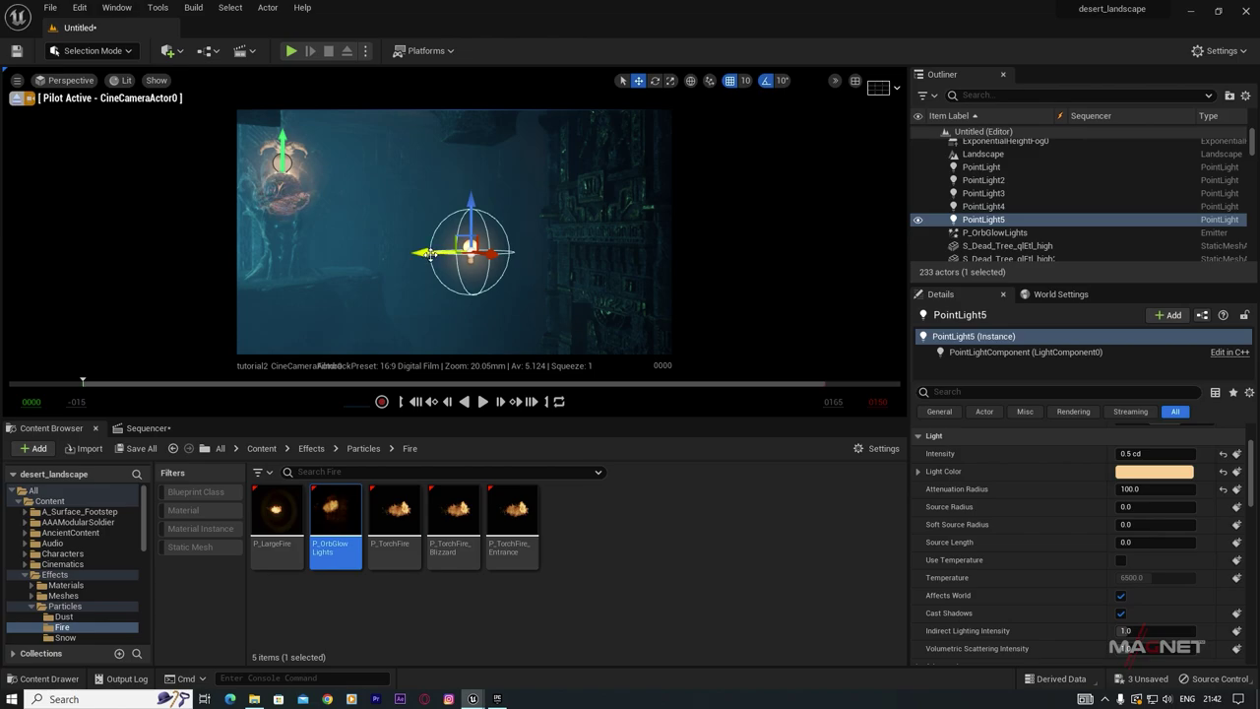
drag(1127, 490, 1135, 490)
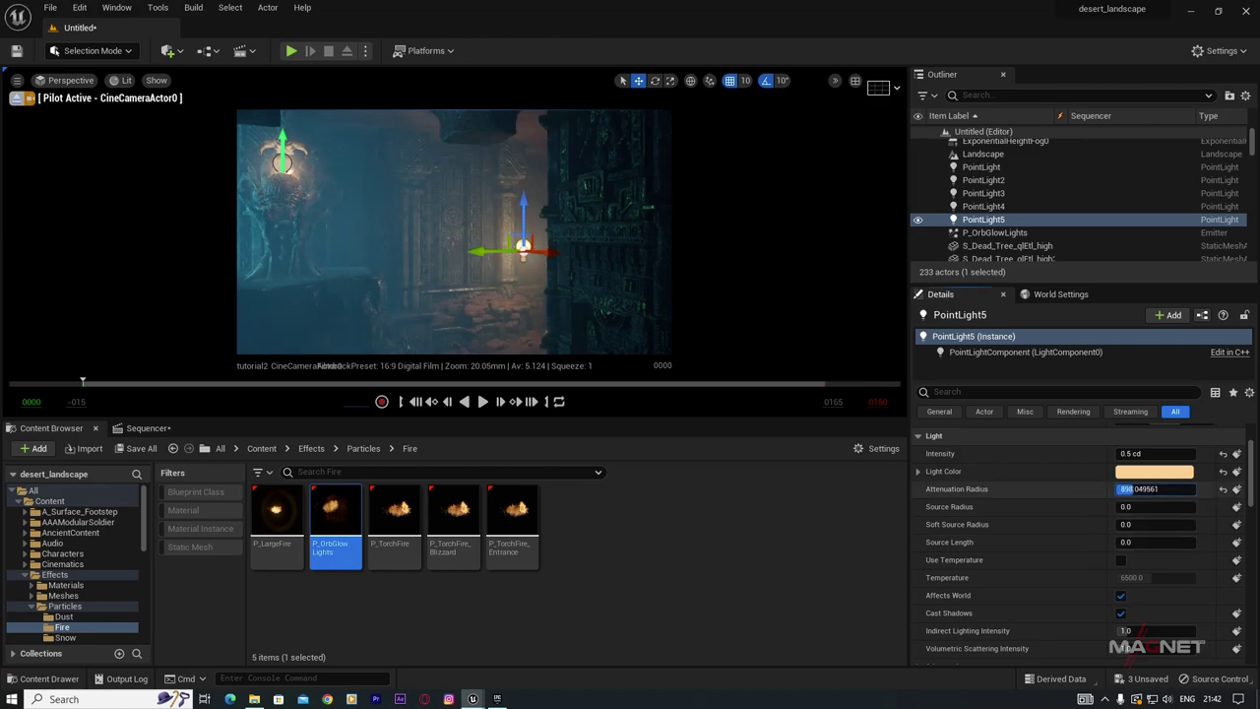
Step: Move the duplicated point light sideways until it sits close to the carved wall
right_drag(396, 285, 331, 286)
key(s)
key(w)
key(w)
right_drag(525, 292, 537, 293)
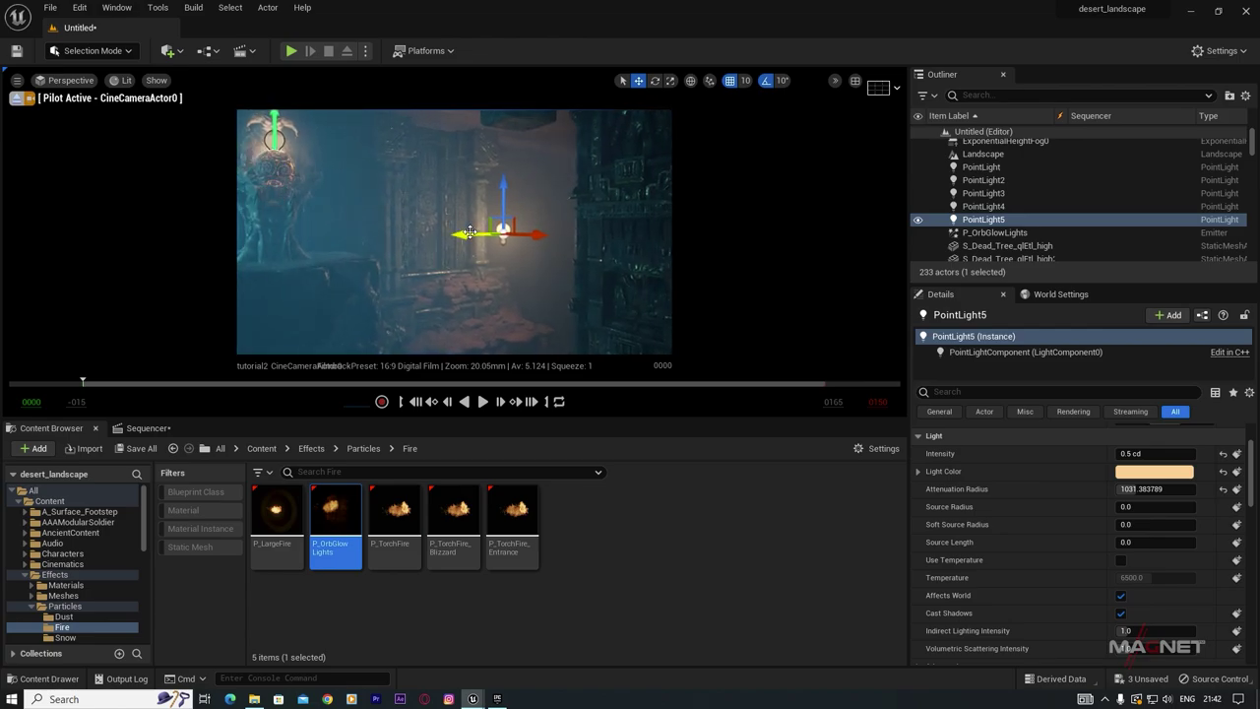
drag(469, 233, 542, 234)
click(1135, 476)
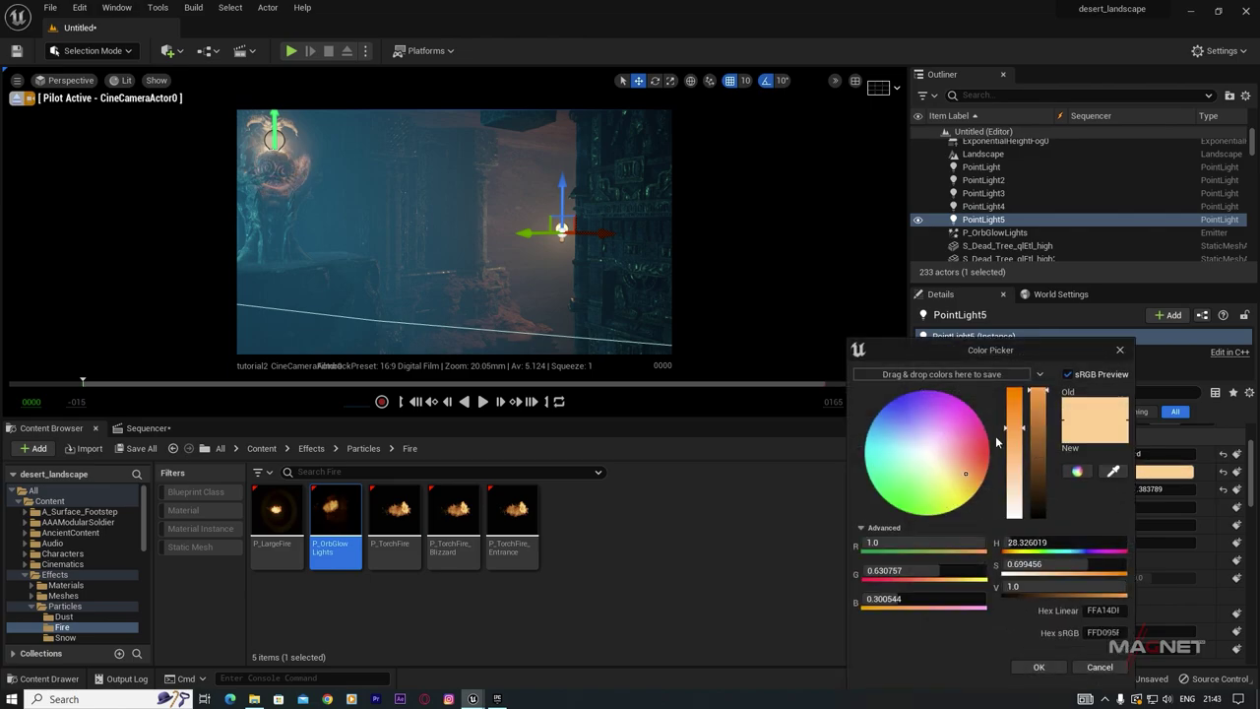
drag(973, 468, 962, 477)
click(1114, 670)
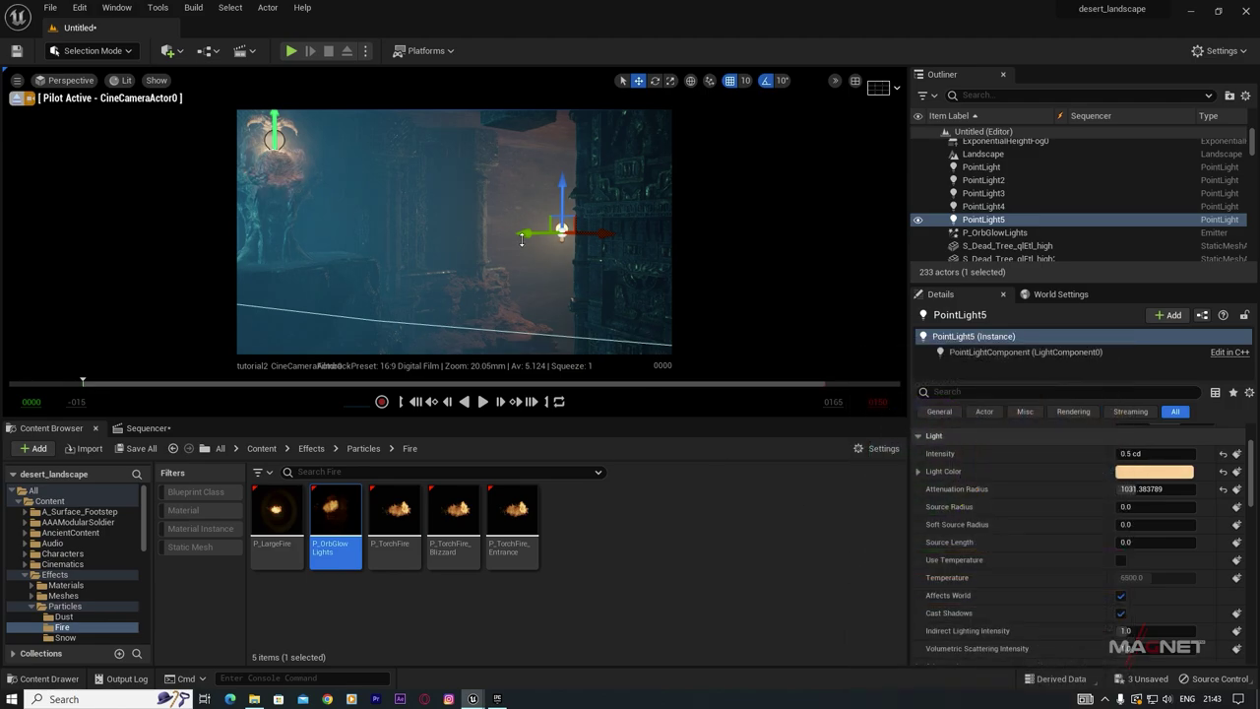
Step: Set the cine camera's focal length to about 40 mm in Sequencer and frame the statue holding the burning orb
key(s)
right_drag(476, 285, 448, 299)
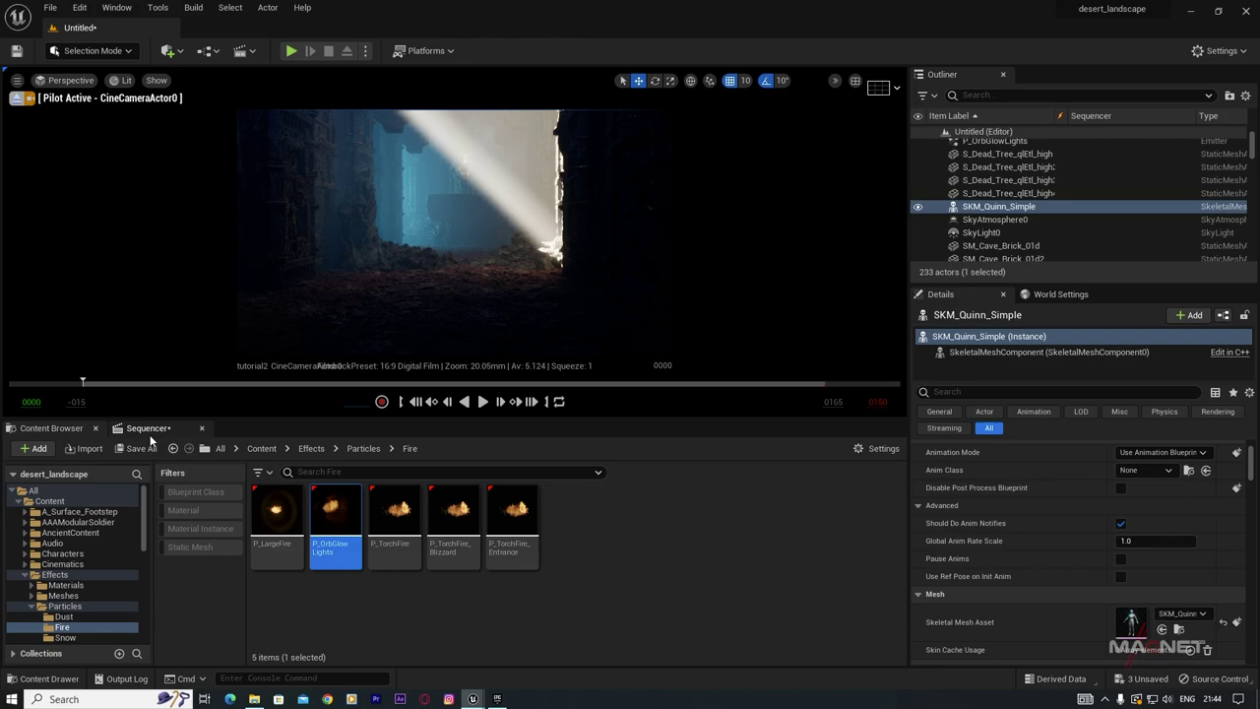
click(148, 431)
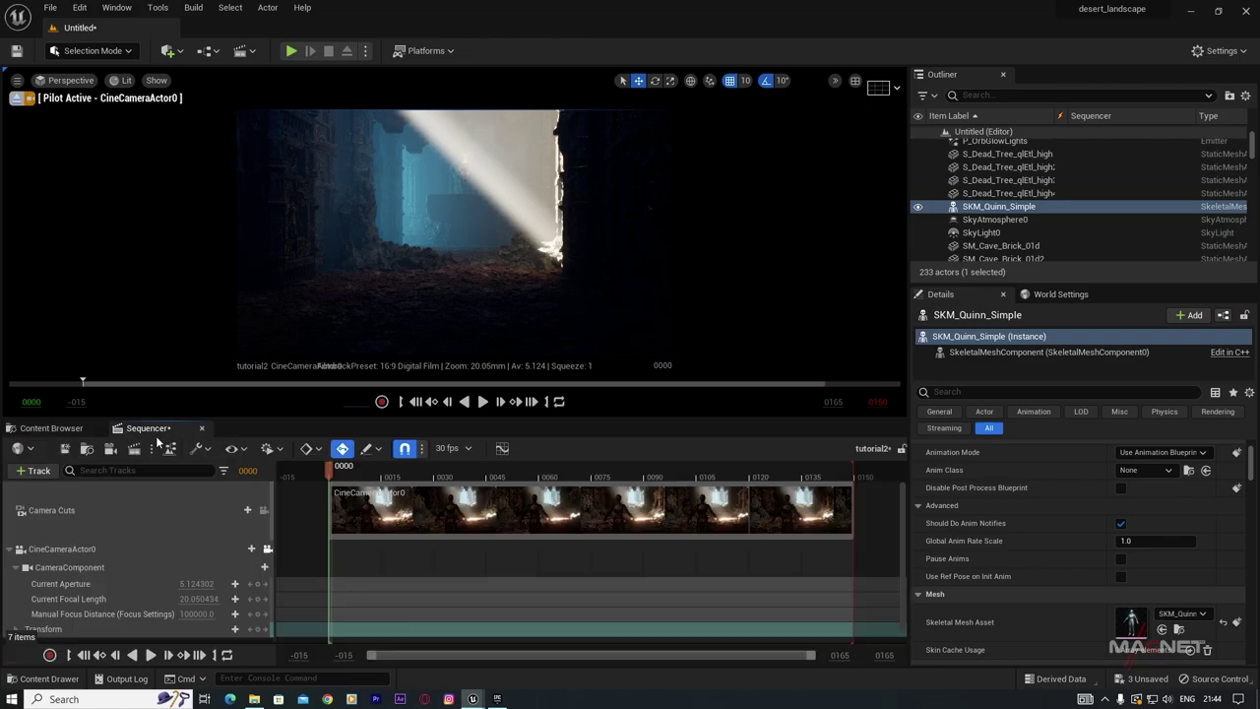
drag(194, 598, 238, 598)
right_drag(421, 266, 340, 233)
right_drag(445, 336, 453, 366)
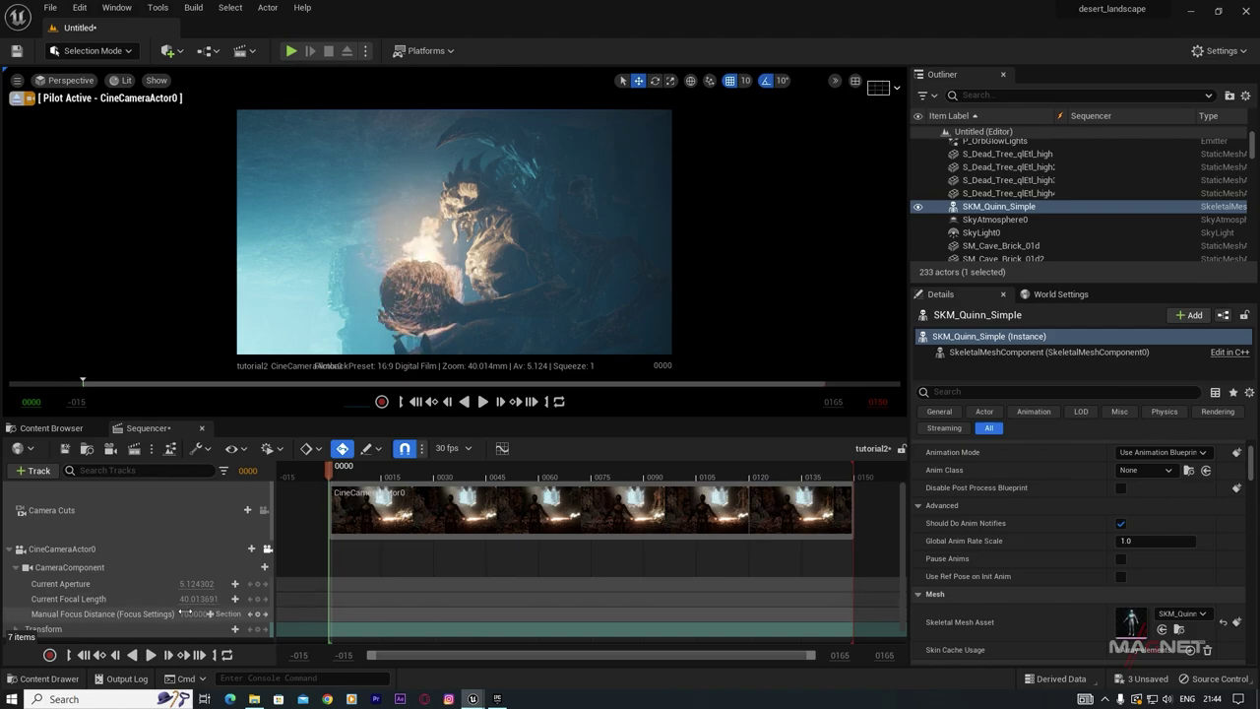
Step: Set the camera's aperture to about 2.09 and its exposure compensation to 10
mouse_move(208, 584)
mouse_down()
mouse_move(197, 584)
mouse_move(209, 584)
mouse_up()
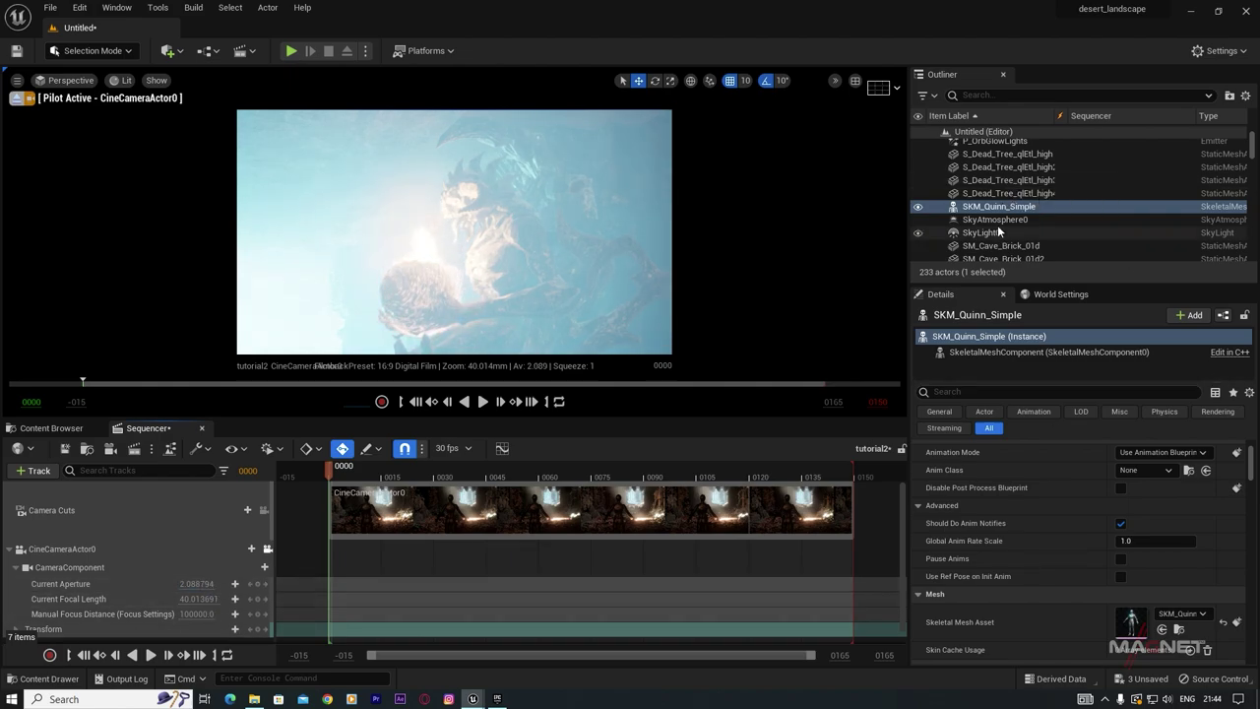
click(69, 567)
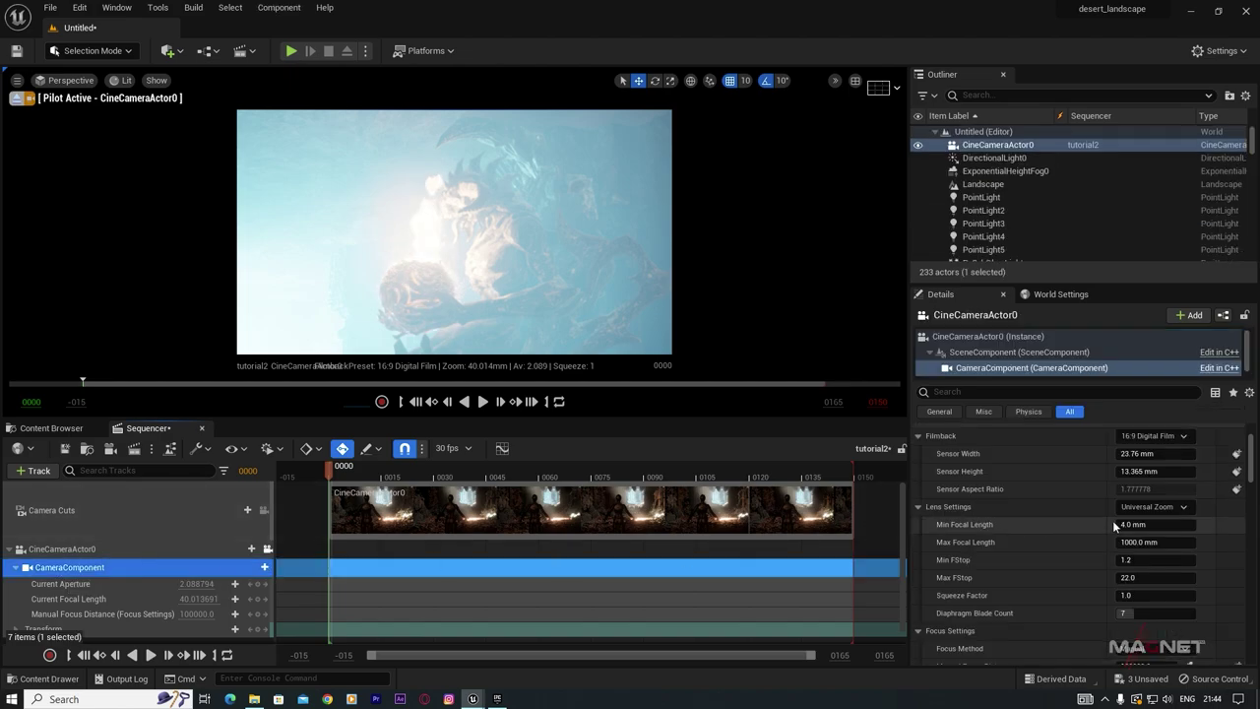
scroll(1051, 526, down, 5)
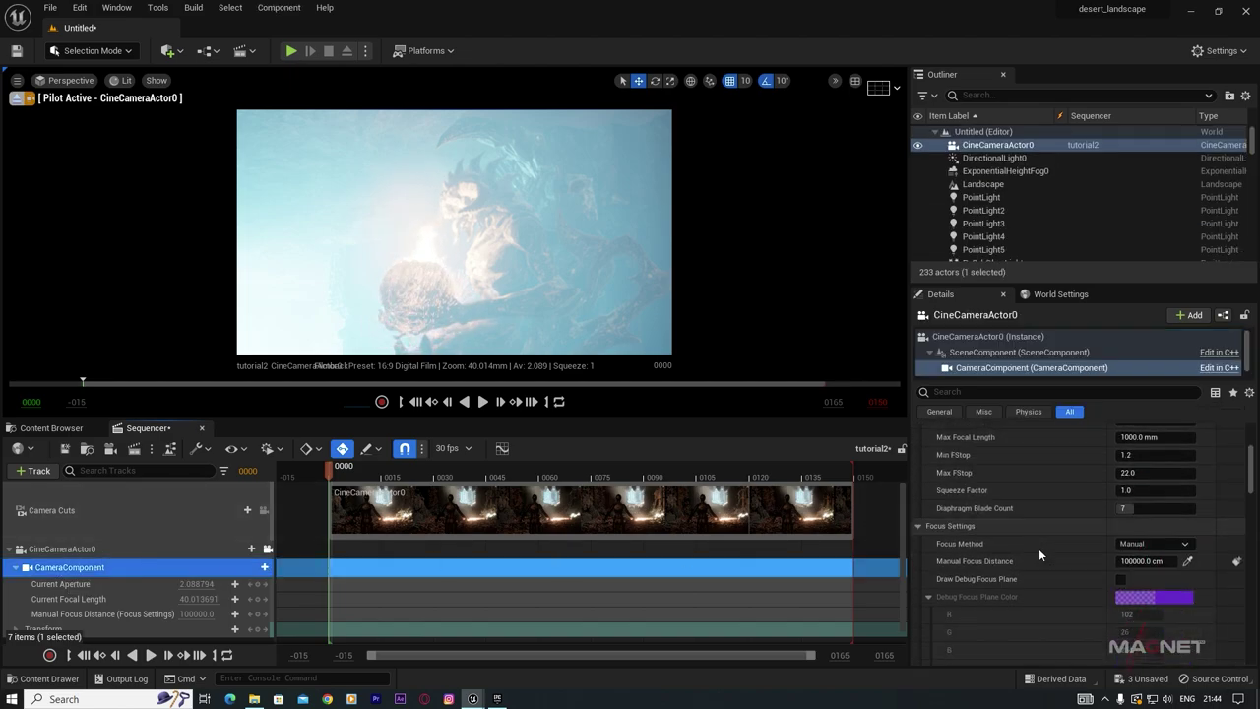
scroll(1039, 551, down, 10)
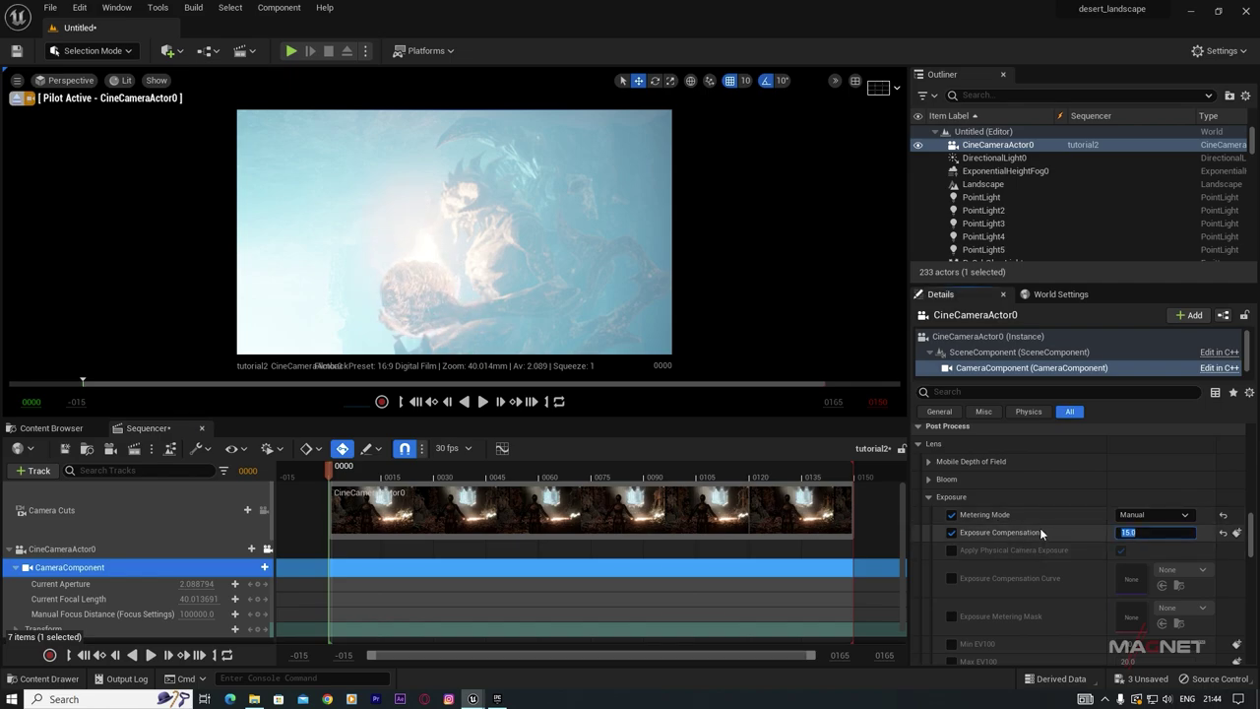
text(10)
key(Return)
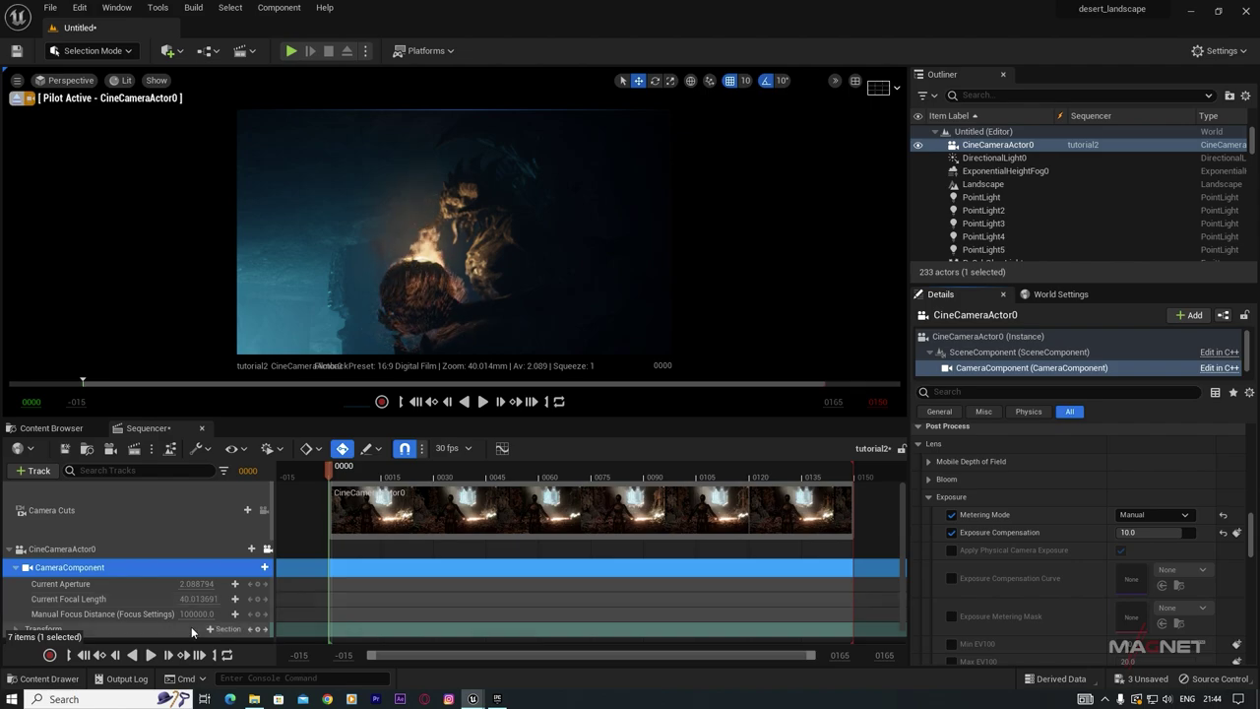
Step: Set the camera's manual focus distance to about 695 and its focal length to about 58 mm for a statue close-up
drag(196, 613, 182, 613)
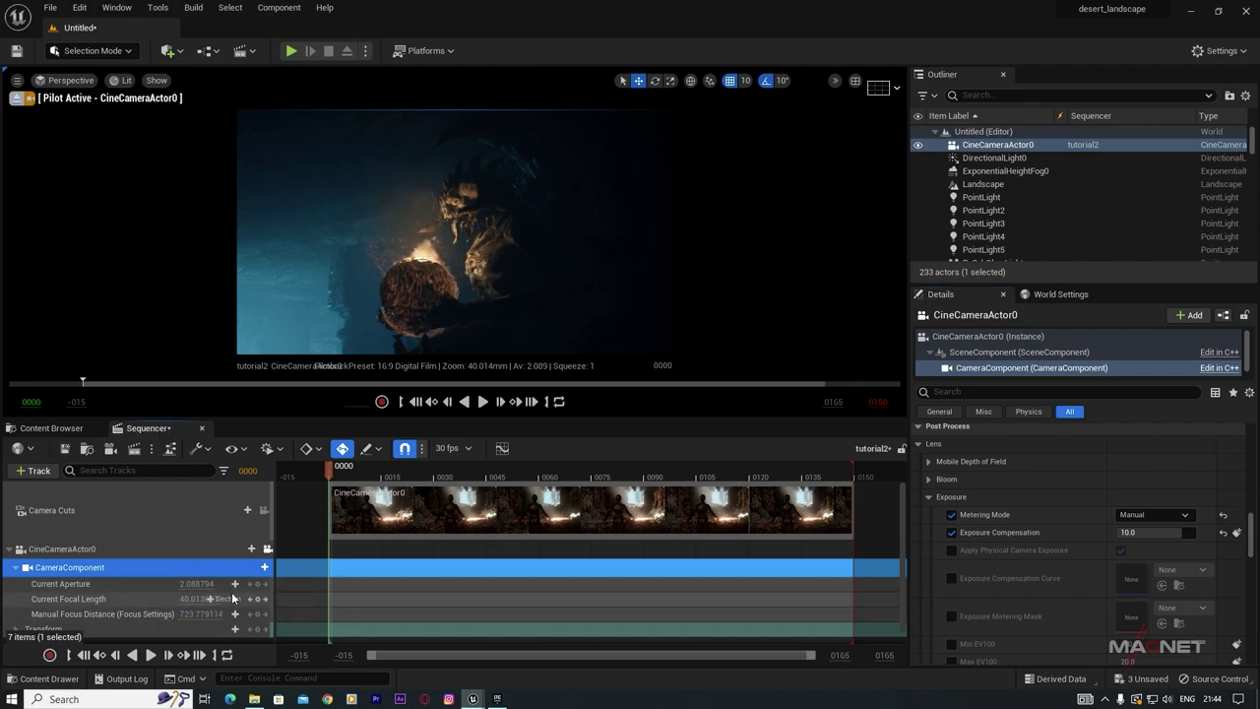
drag(187, 598, 202, 599)
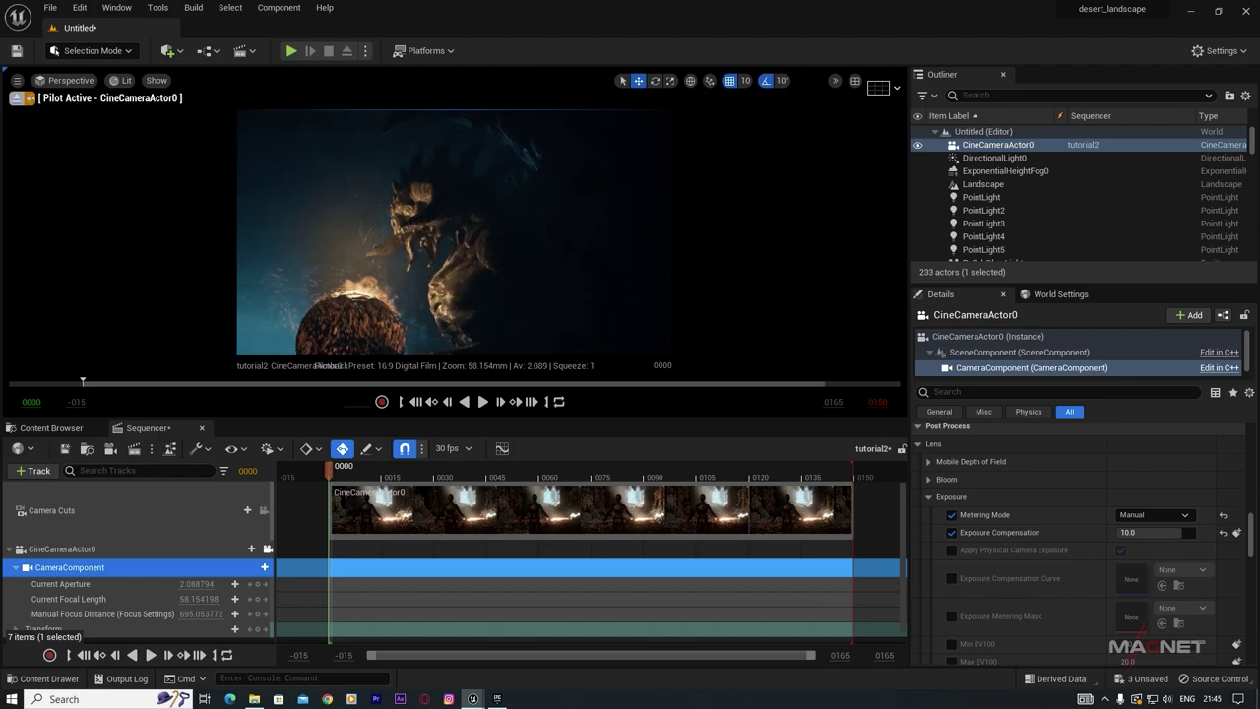
Step: Add a Transform keyframe for the cine camera at frame 0
scroll(123, 605, down, 1)
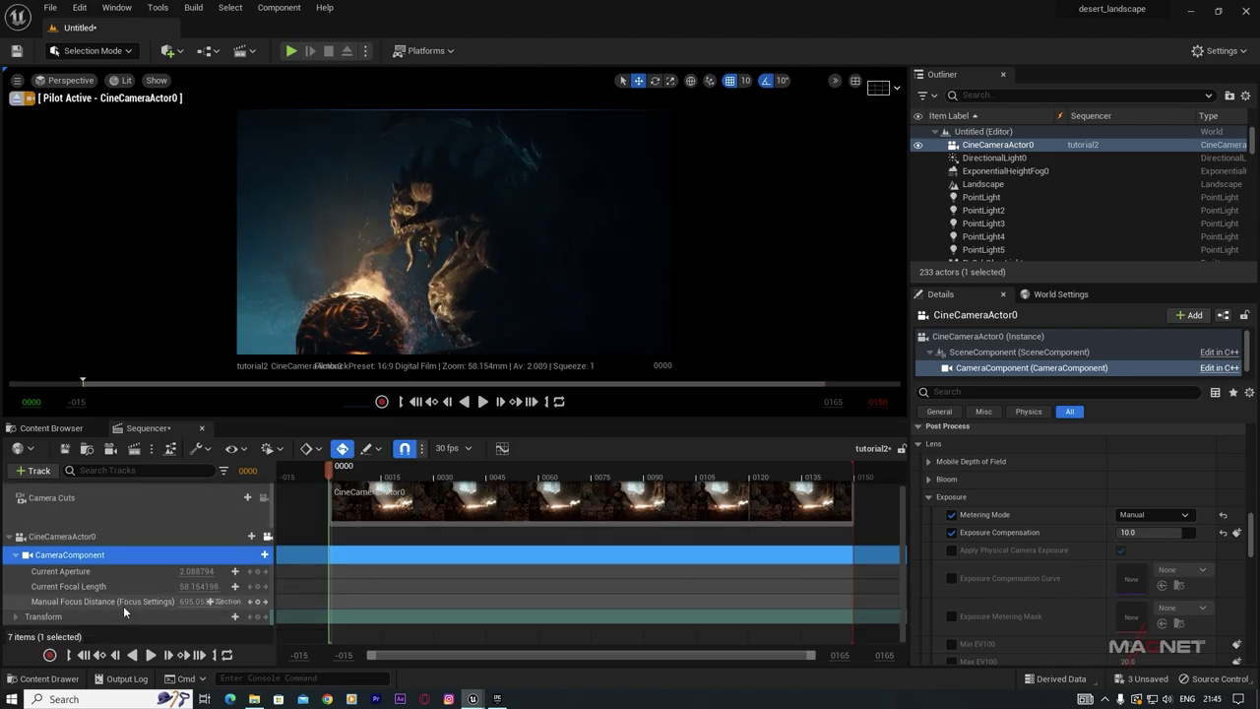
click(260, 617)
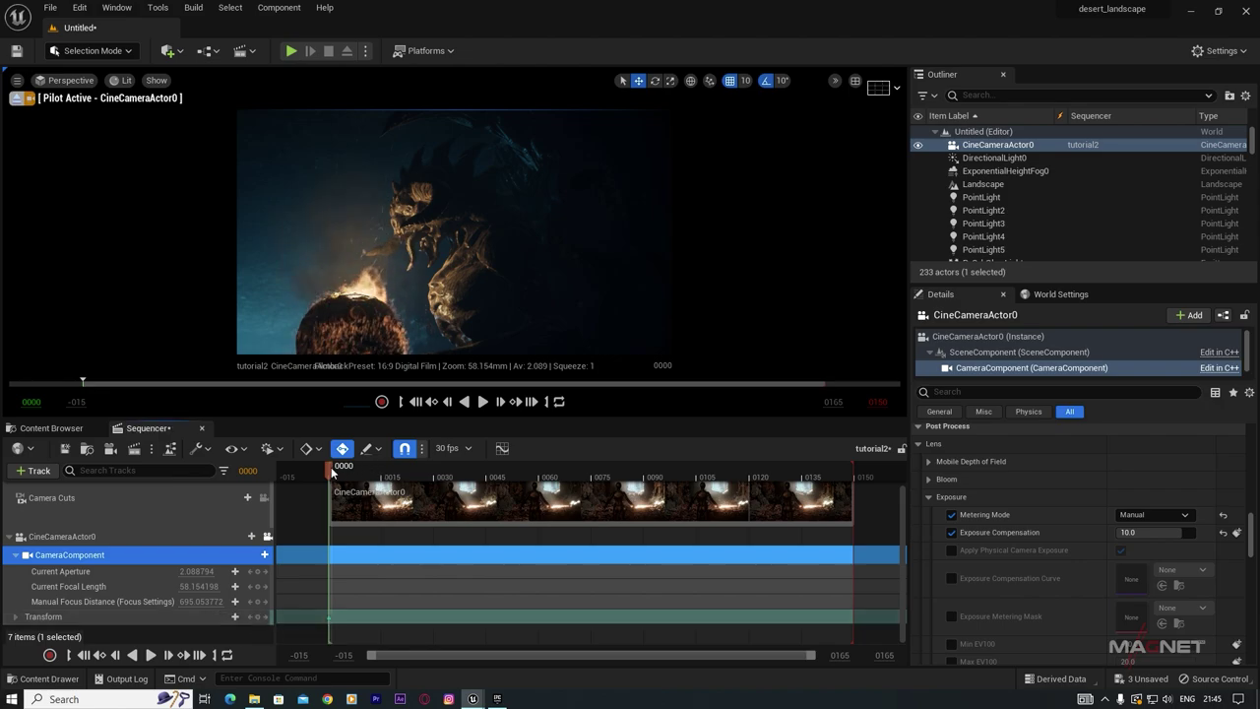
Step: Reframe the cine camera on the statue's horned head at frame 149 and keyframe its Transform and a manual focus distance of about 470
drag(673, 499, 838, 493)
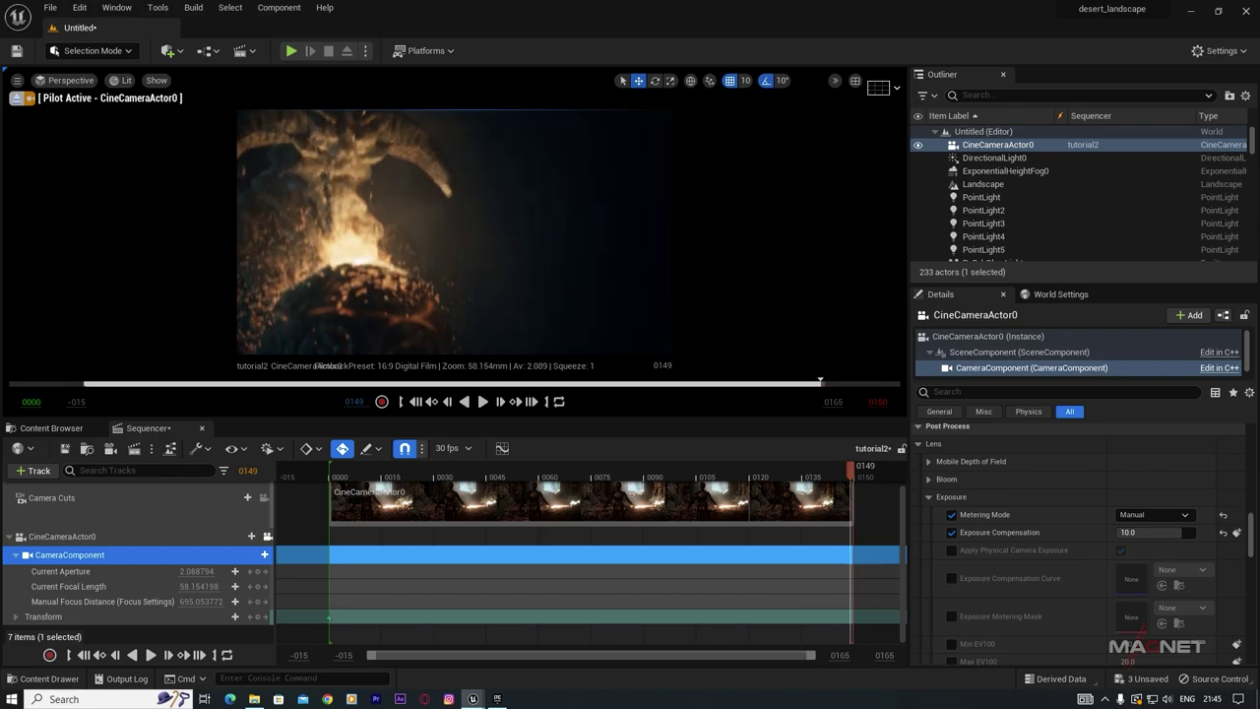
right_drag(436, 371, 444, 380)
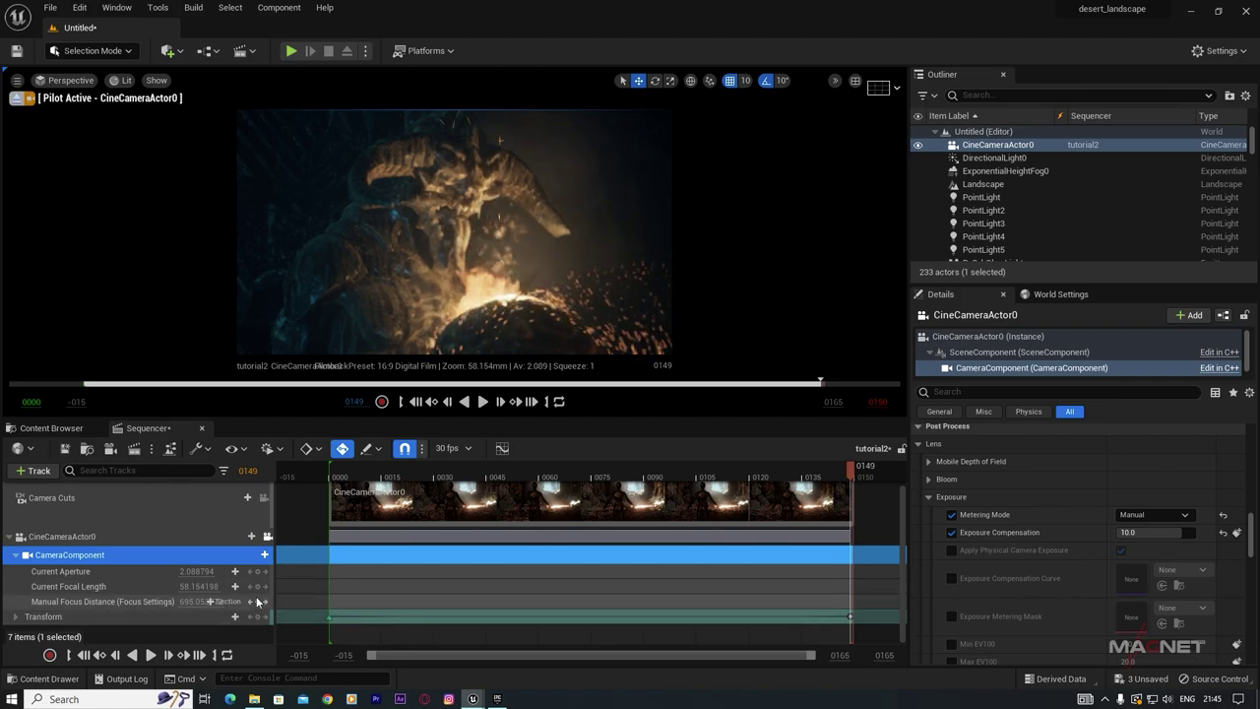
click(260, 605)
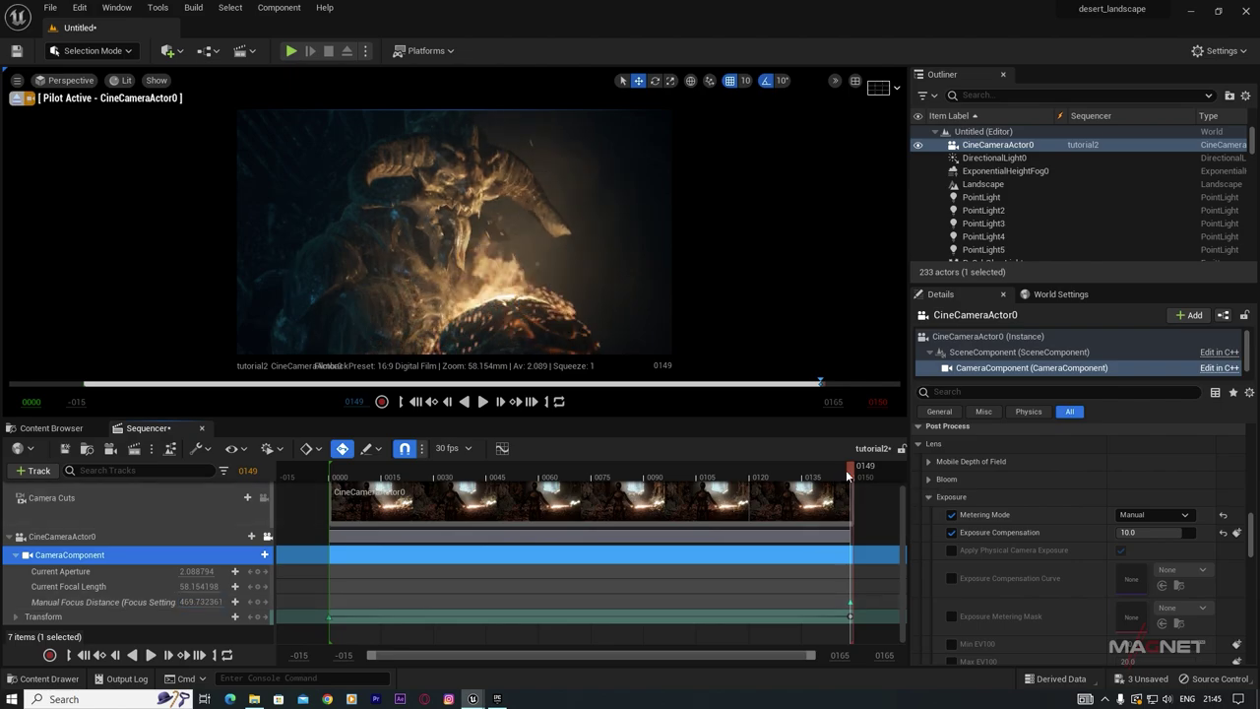
Step: Keyframe the camera's manual focus distance at about 828 at frame 0
drag(852, 468, 338, 497)
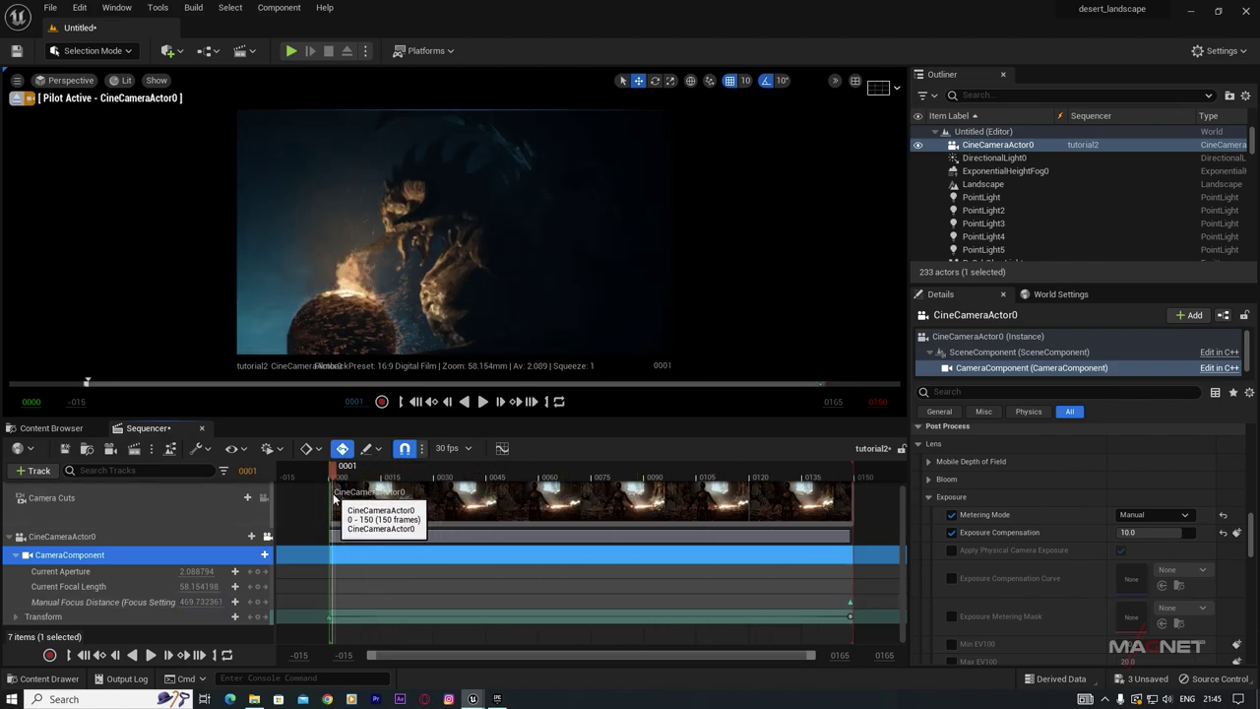
click(329, 617)
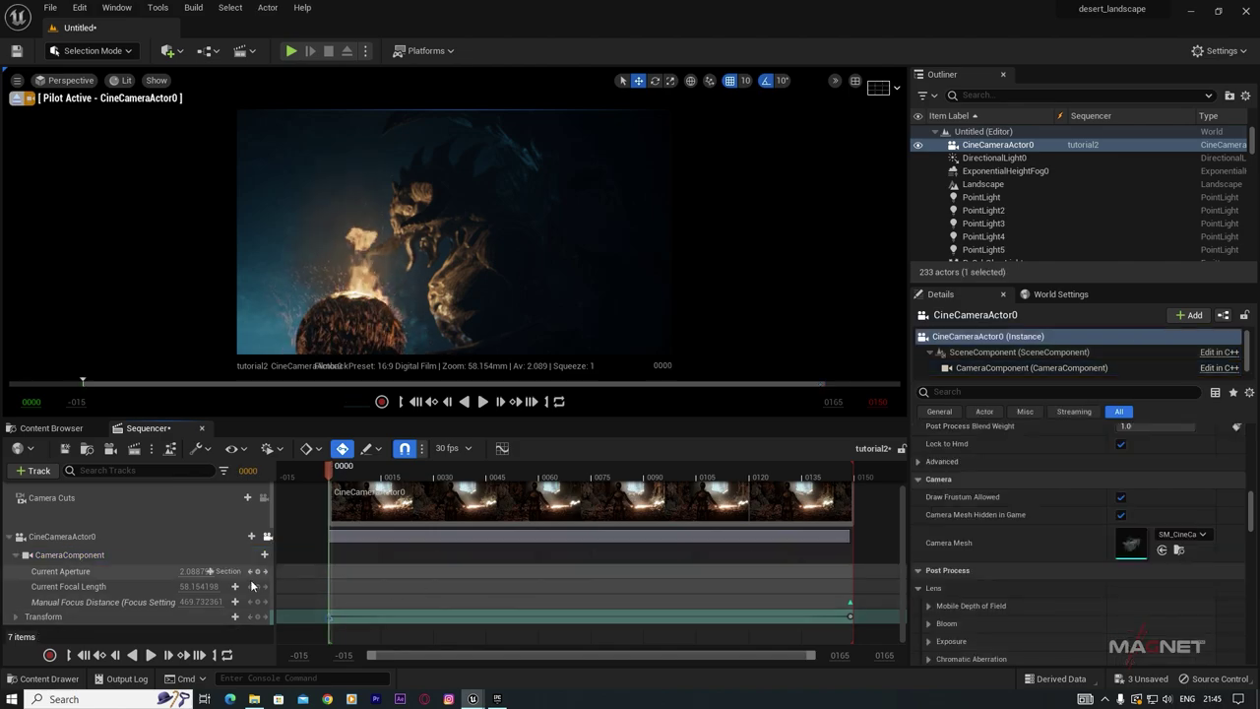
mouse_move(194, 601)
mouse_down()
mouse_move(220, 601)
mouse_move(207, 601)
mouse_up()
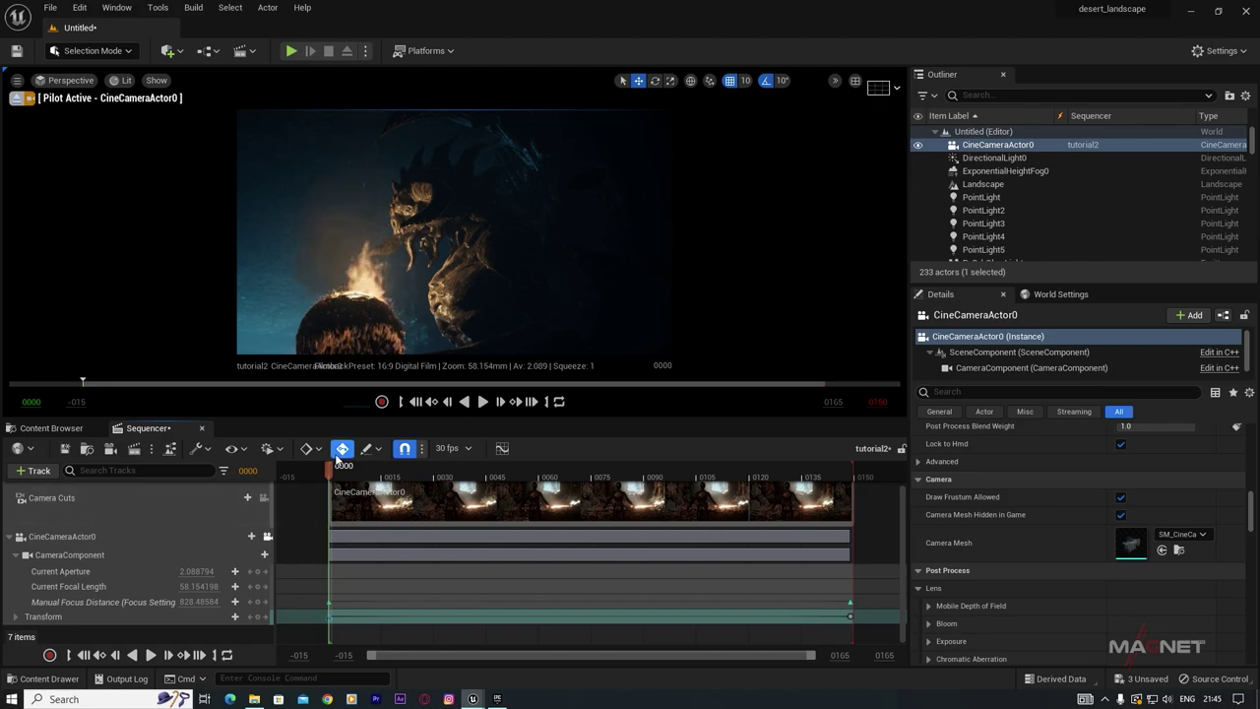
Step: Keyframe the camera's Transform at frame 73 with Cubic (Auto) interpolation and play back the statue shot
drag(337, 461, 458, 473)
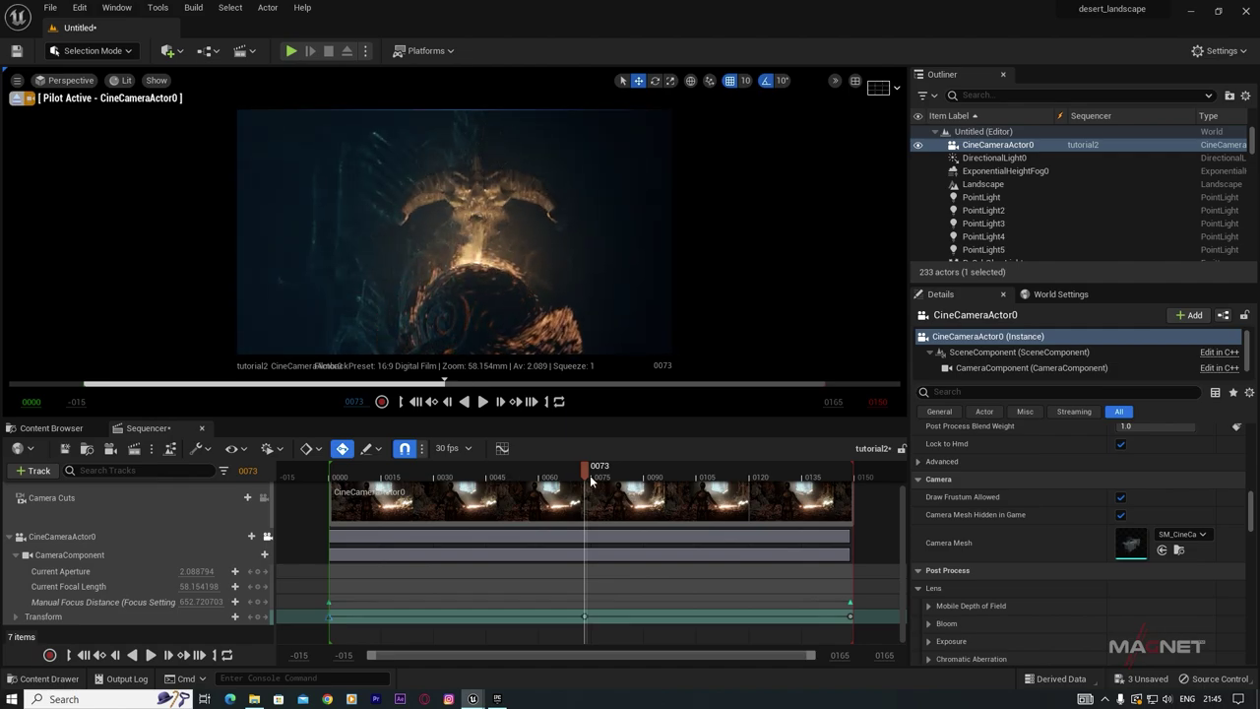
right_click(585, 618)
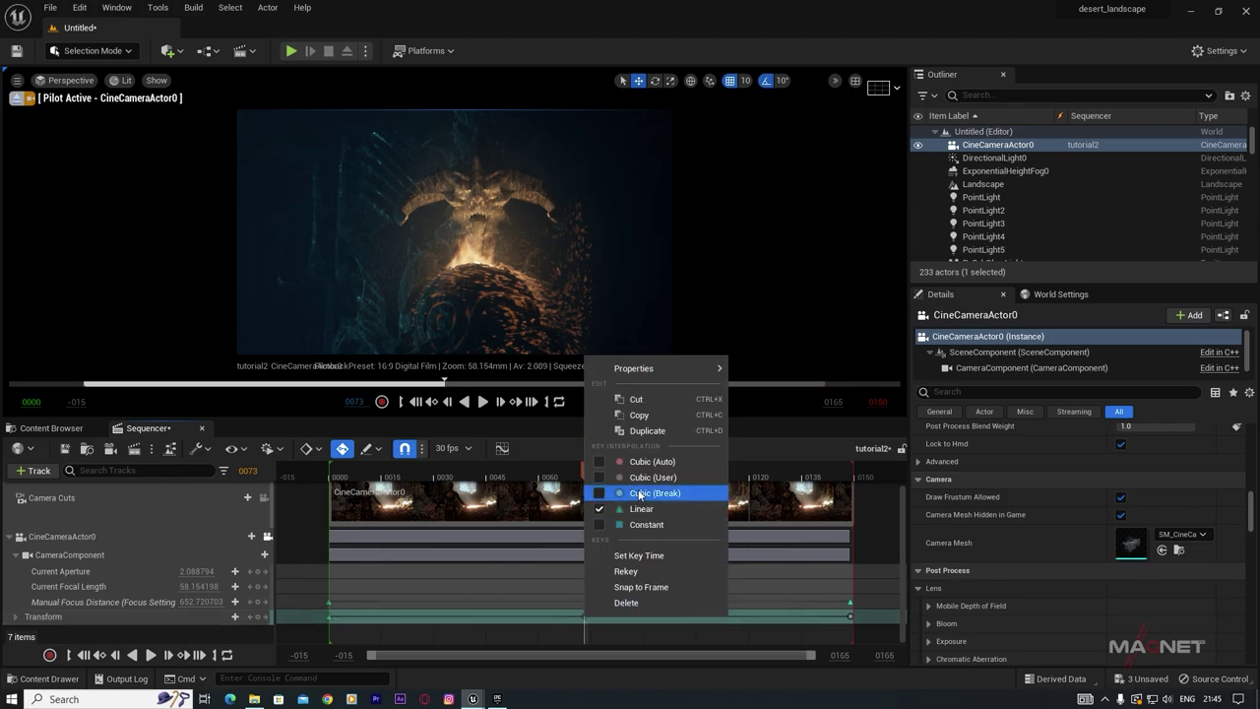
click(654, 463)
drag(585, 470, 469, 470)
click(361, 481)
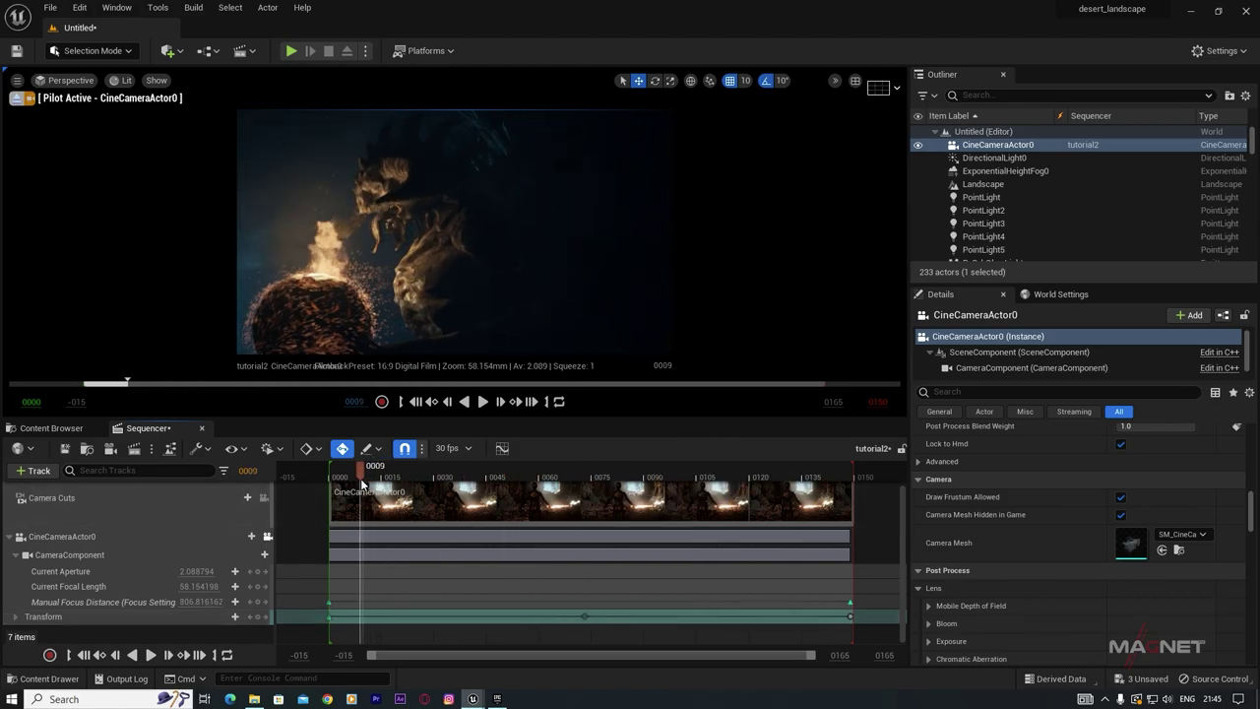
key(space)
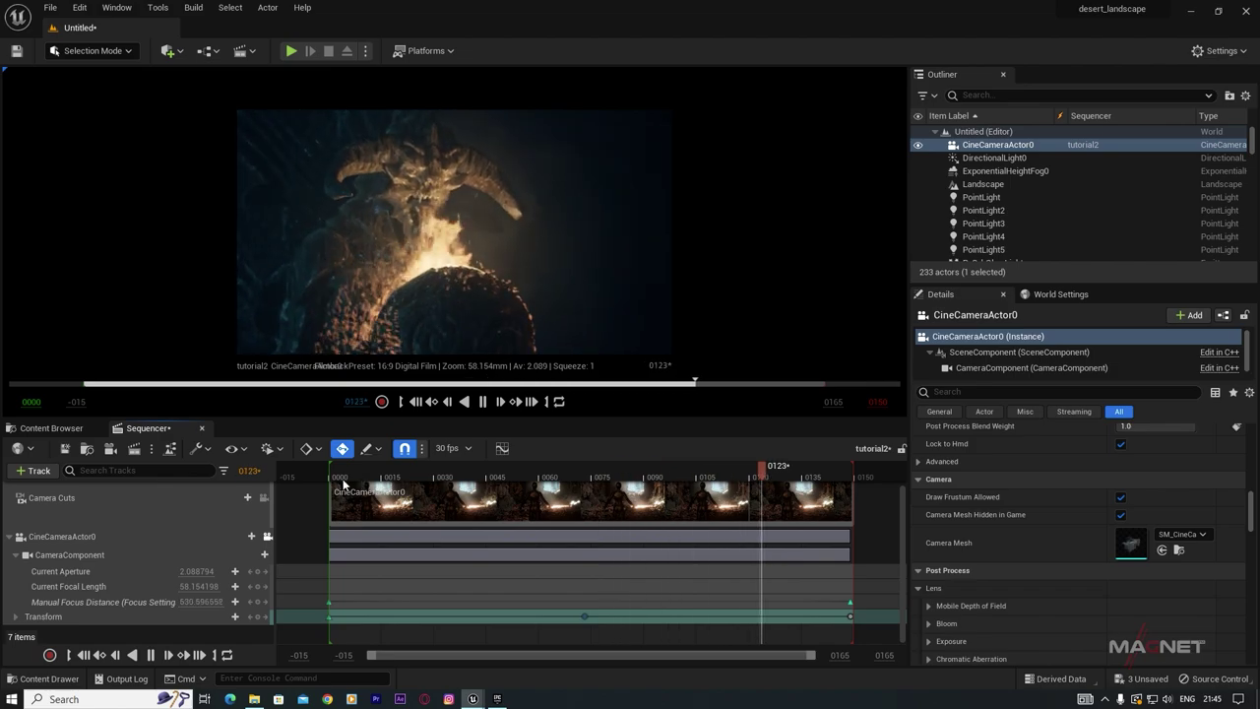
key(space)
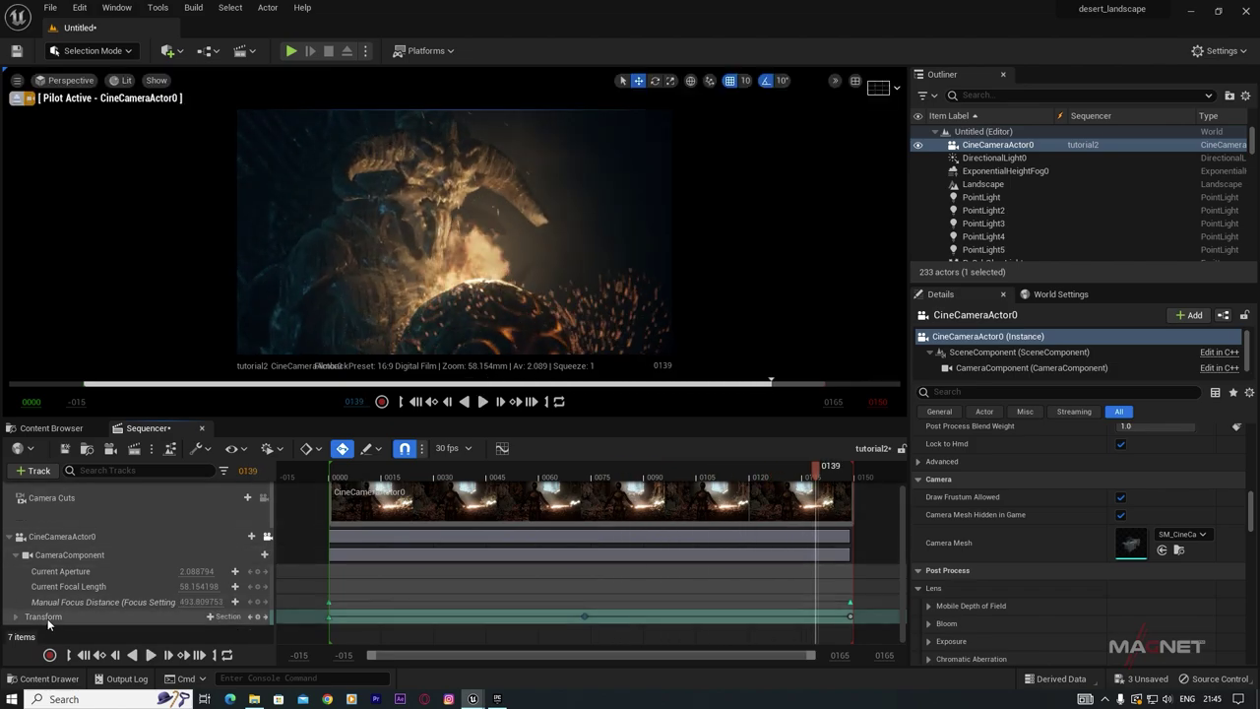
Step: Add the shake2 camera shake to the camera component, extend its section over the whole shot and preview the result
click(258, 555)
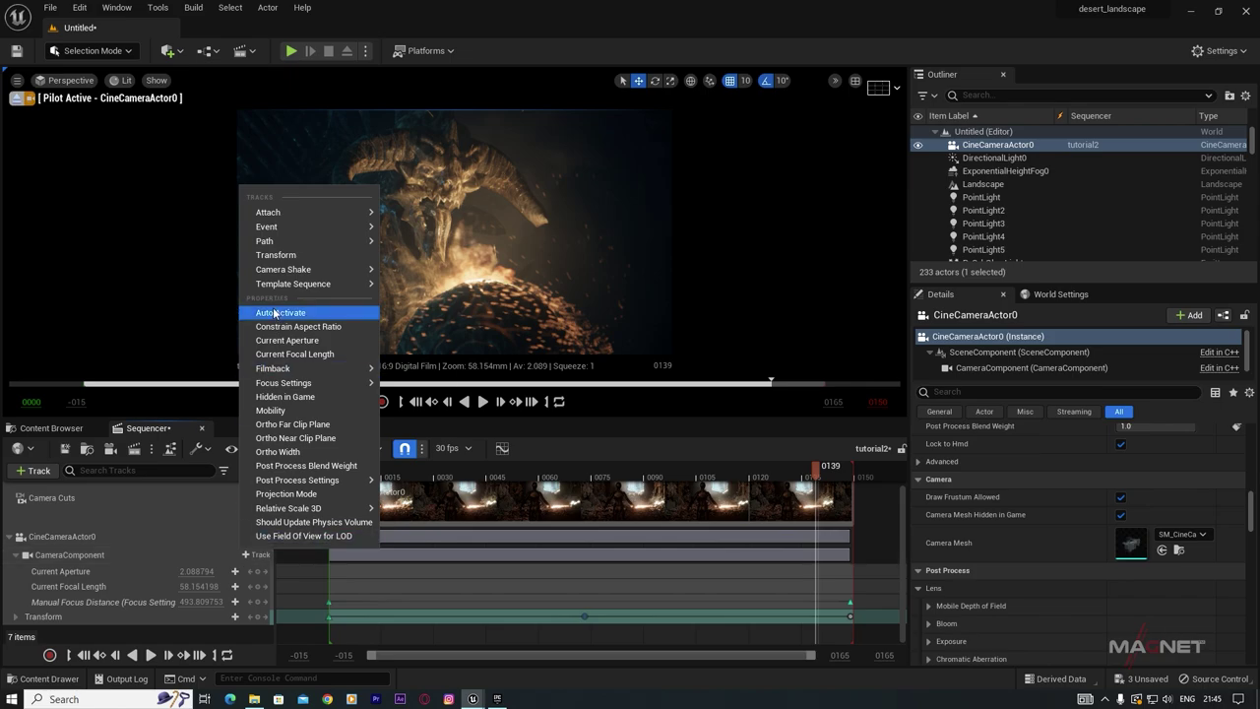
mouse_move(283, 269)
click(443, 337)
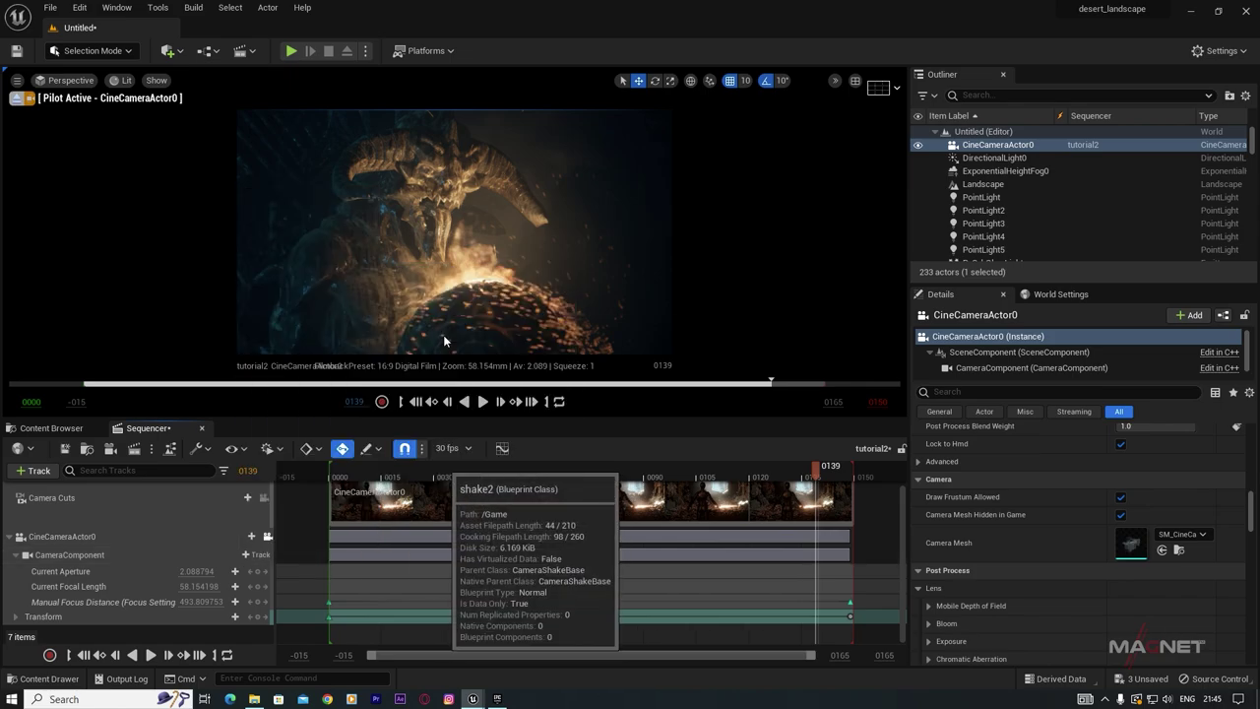
drag(812, 574, 335, 585)
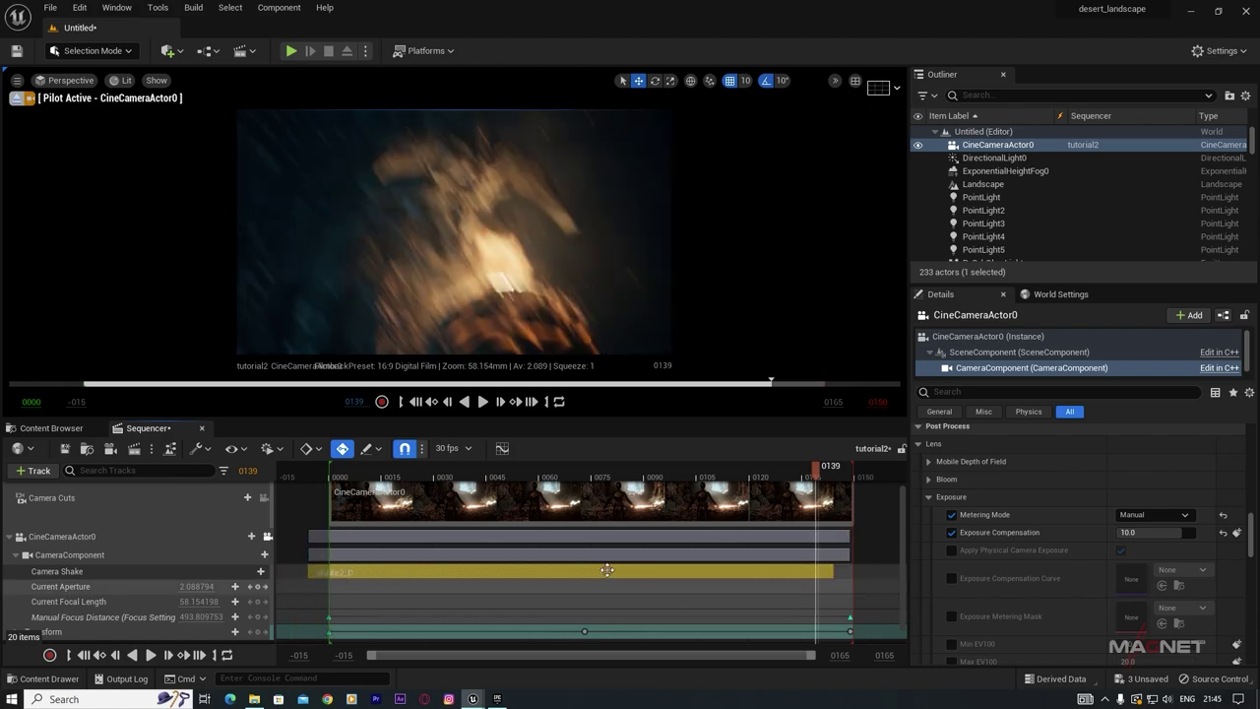
drag(833, 570, 877, 571)
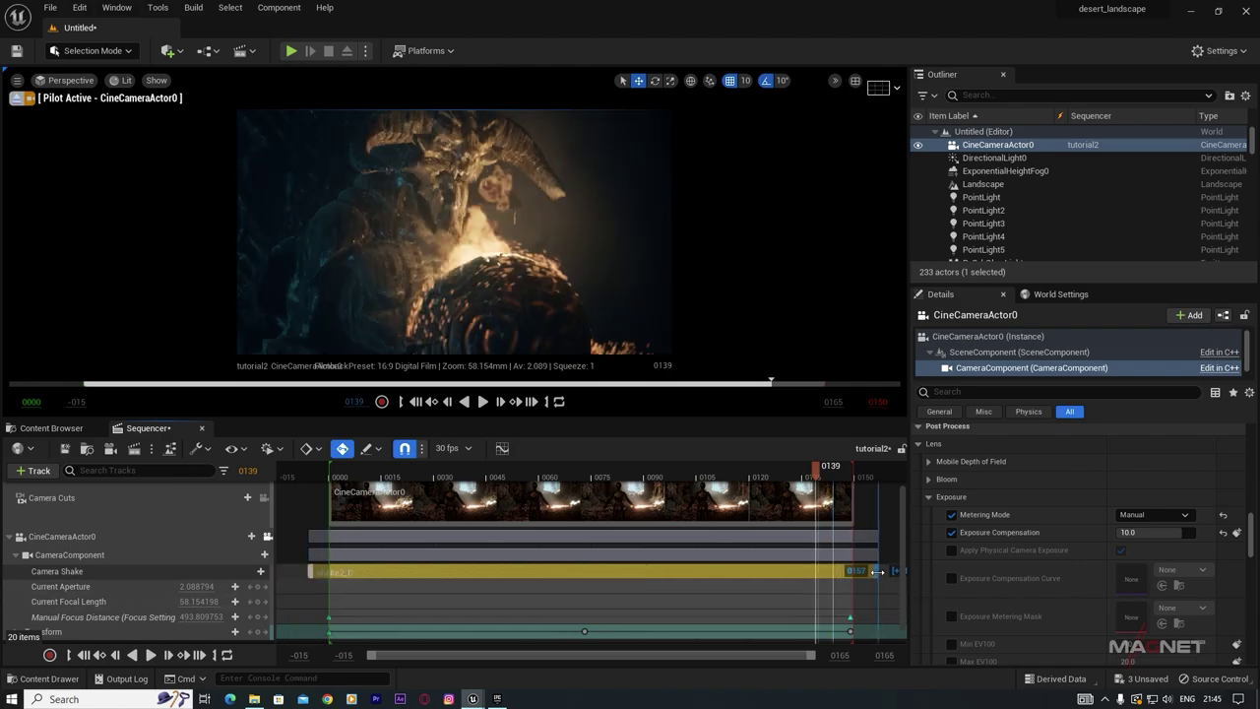
key(space)
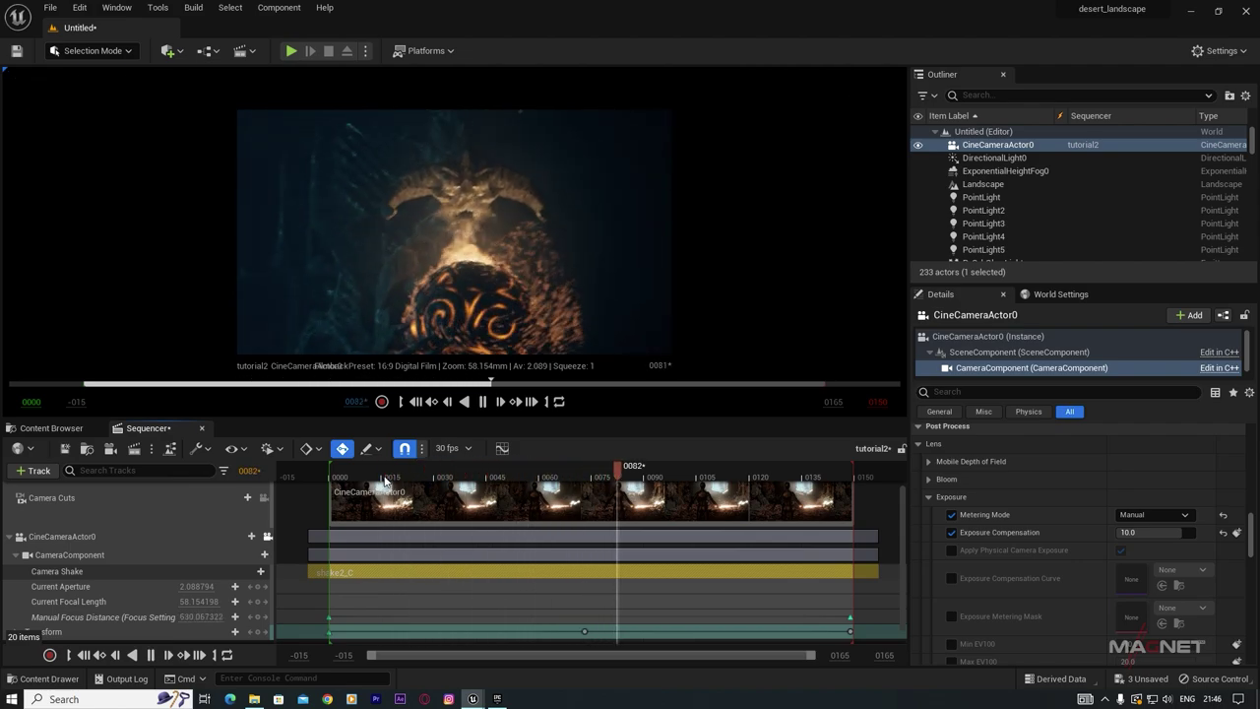
key(space)
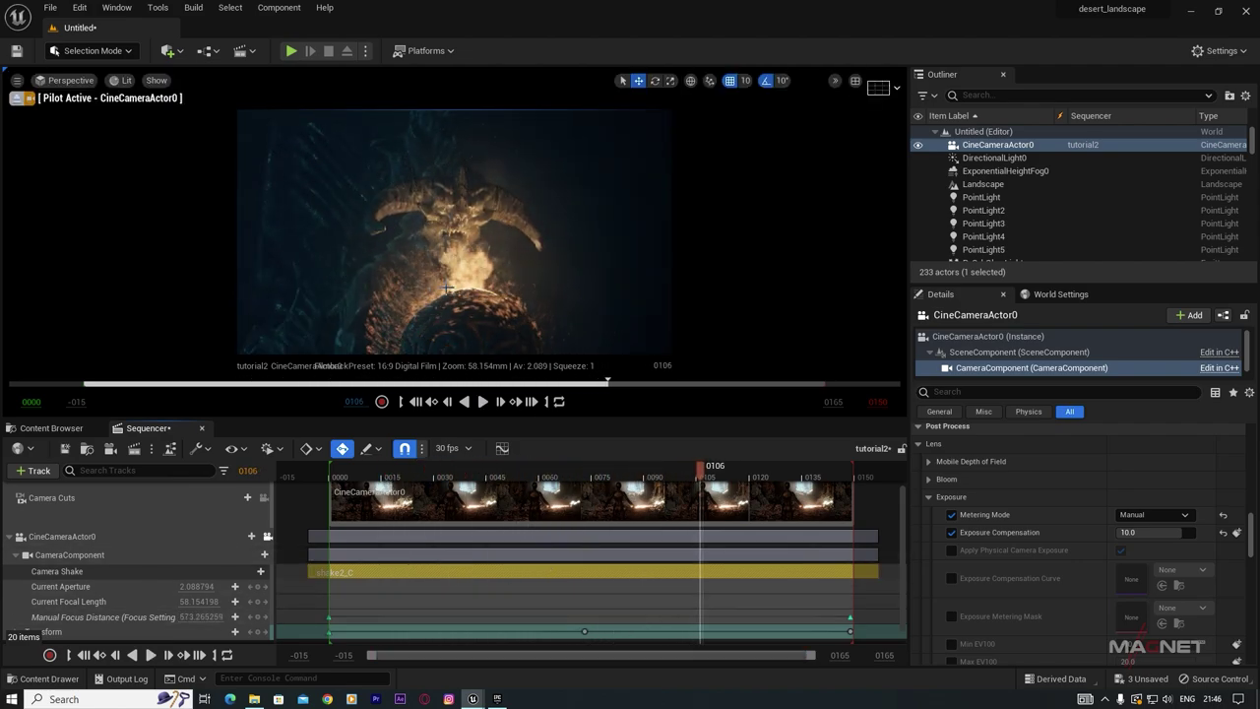
Step: Open the shake2 blueprint from the Content folder and play the shot beside its shake settings
click(44, 679)
scroll(788, 602, down, 2)
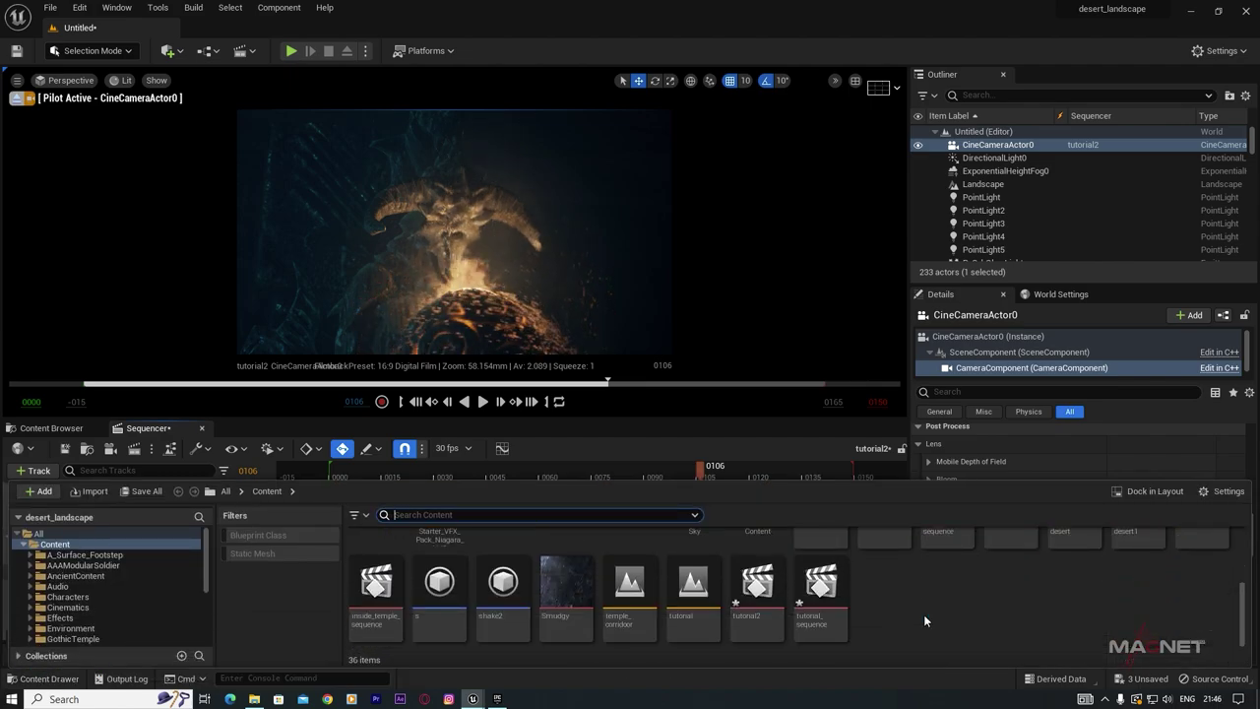
scroll(923, 614, up, 1)
scroll(923, 614, down, 1)
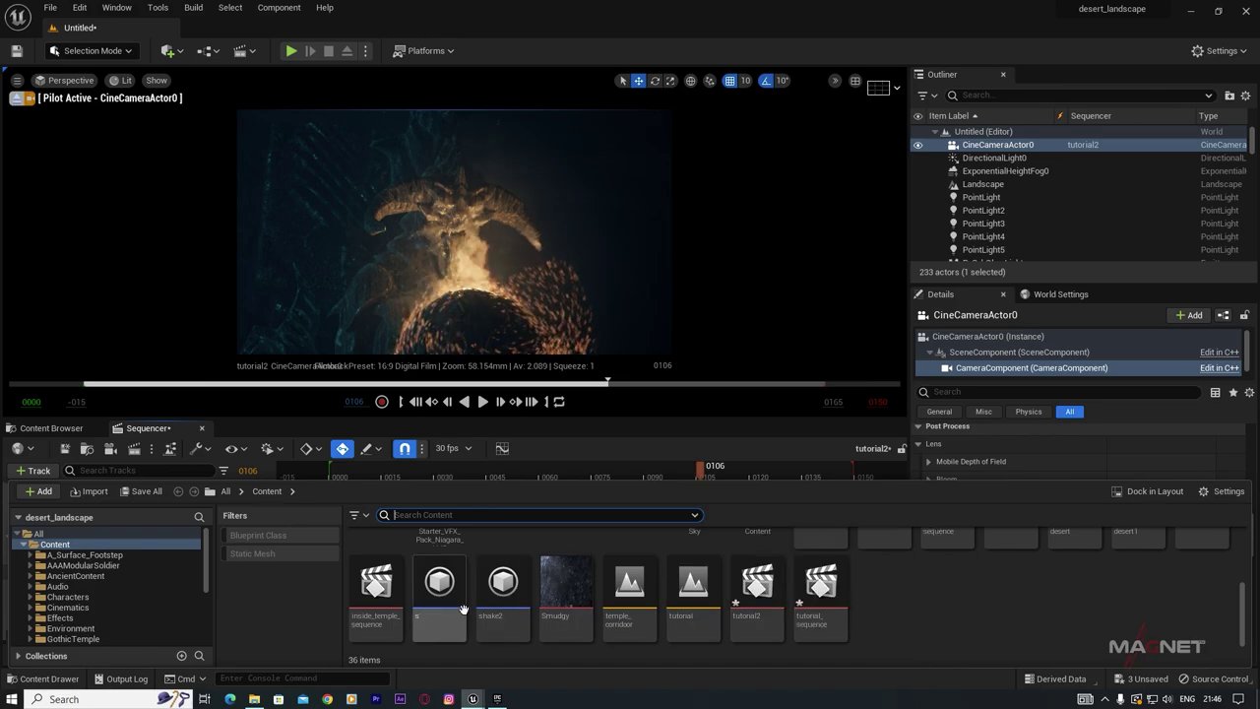
double_click(507, 584)
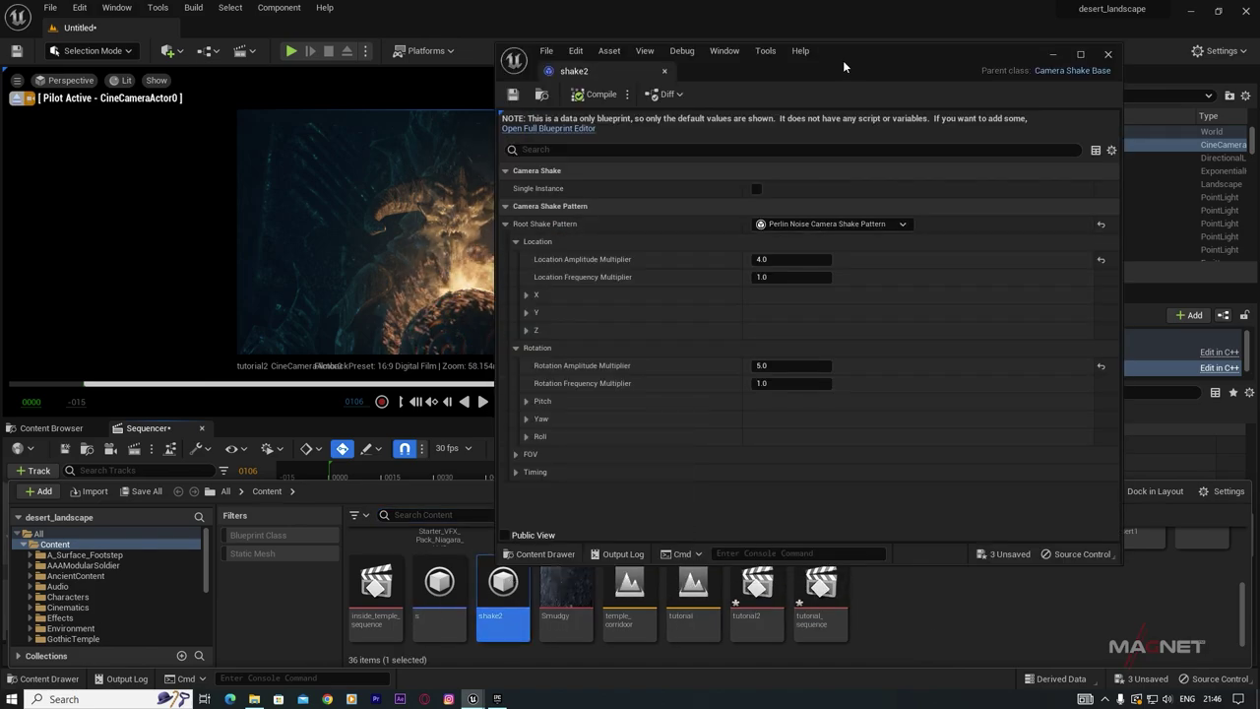
drag(844, 65, 987, 98)
click(148, 428)
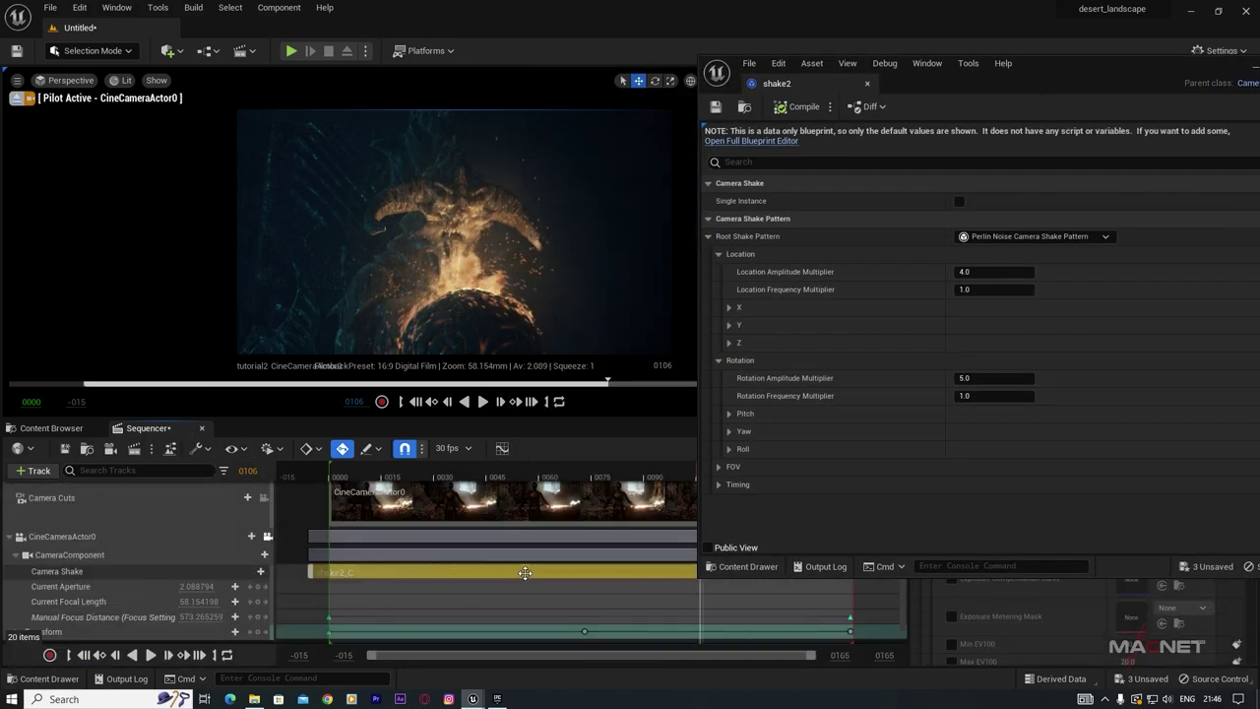
click(469, 476)
key(space)
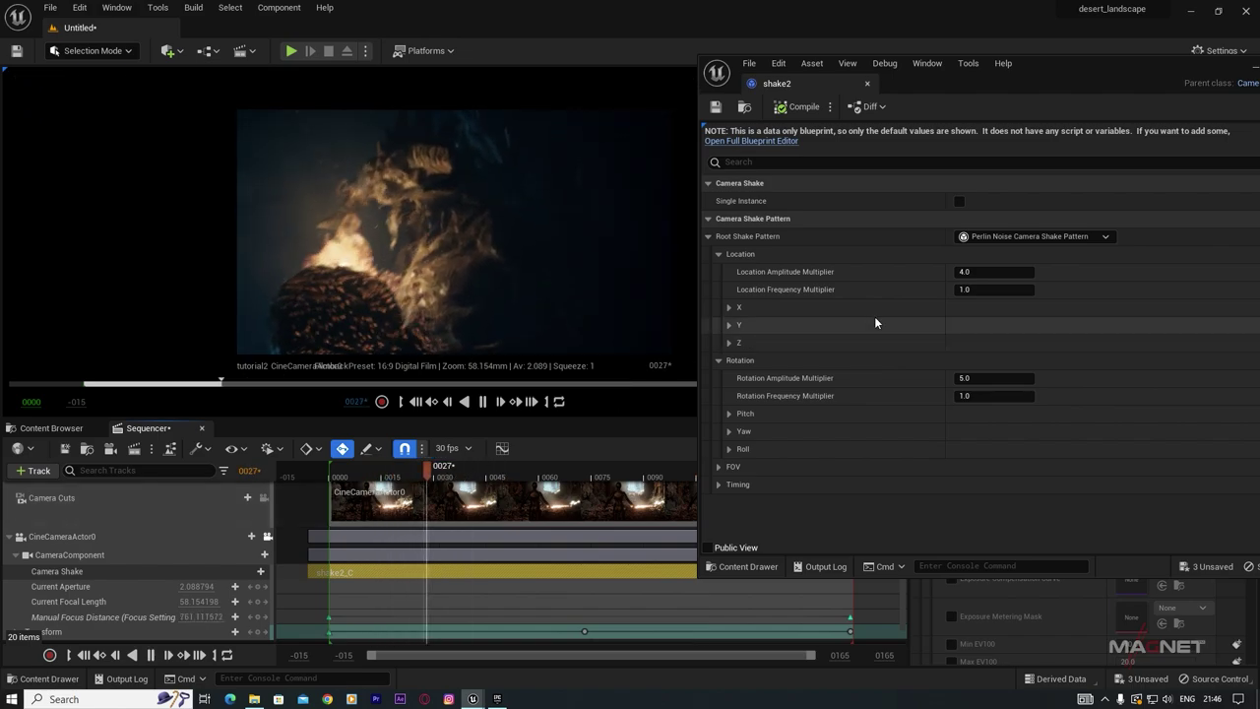
Step: Set shake2's rotation amplitude multiplier to 1 and its location amplitude multiplier to 2
click(979, 378)
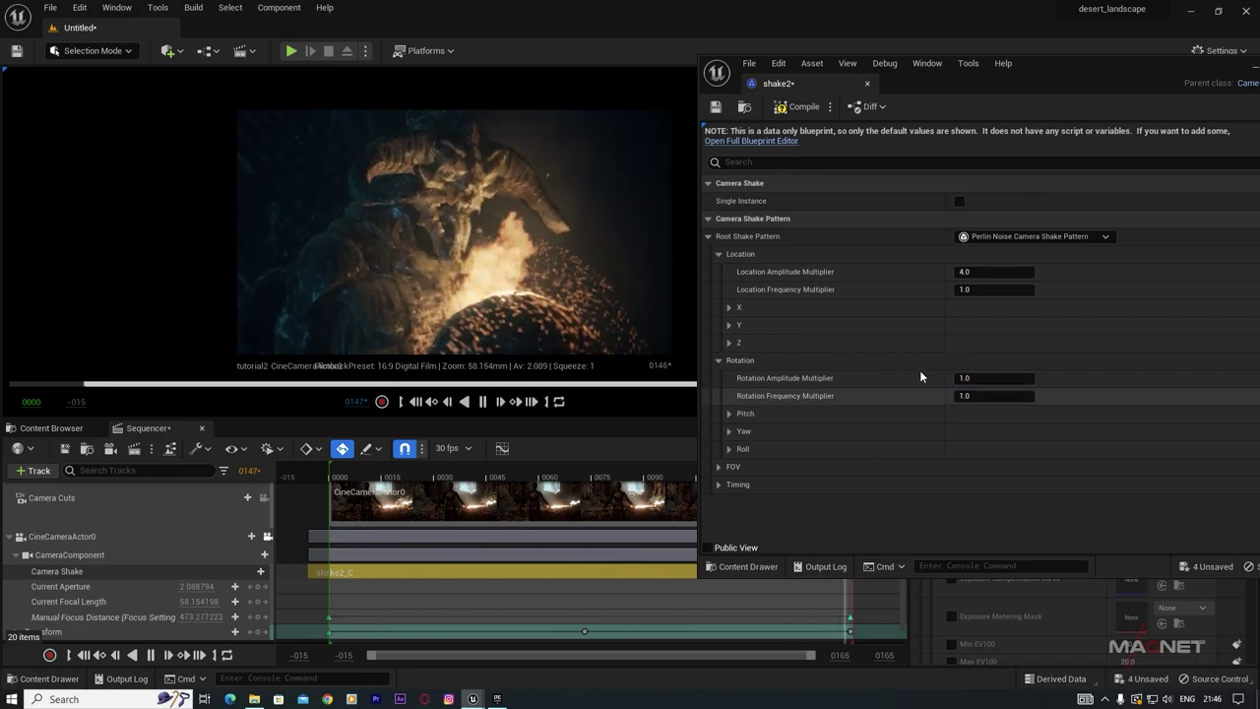
text(1)
key(Return)
click(967, 272)
text(2)
key(Return)
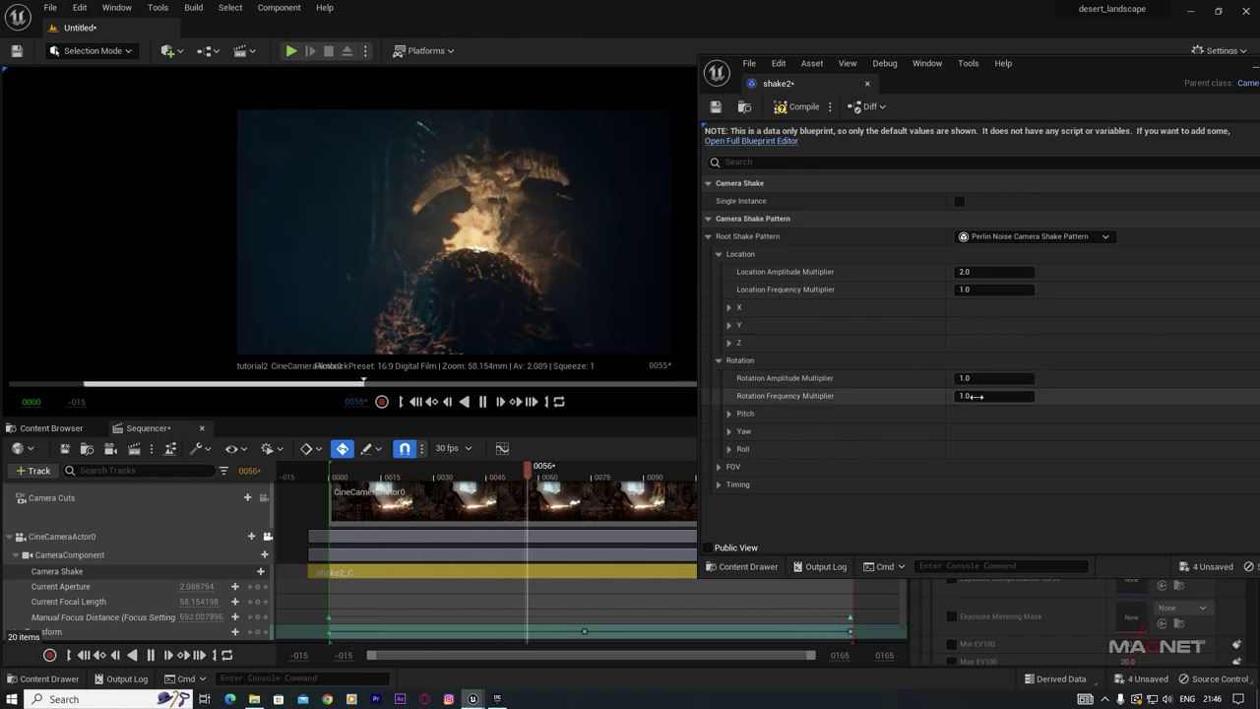
Step: Set shake2's rotation amplitude multiplier and rotation frequency multiplier both to 2
click(971, 379)
text(2)
key(Return)
click(980, 395)
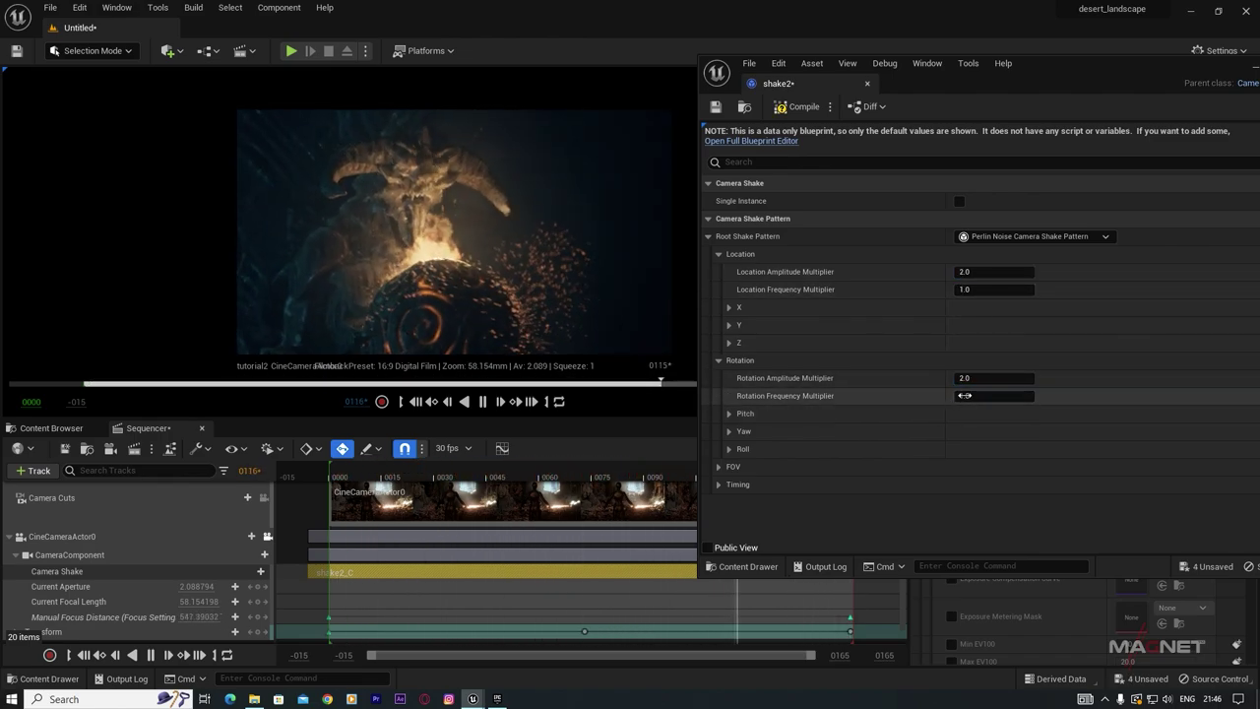
text(2)
key(Return)
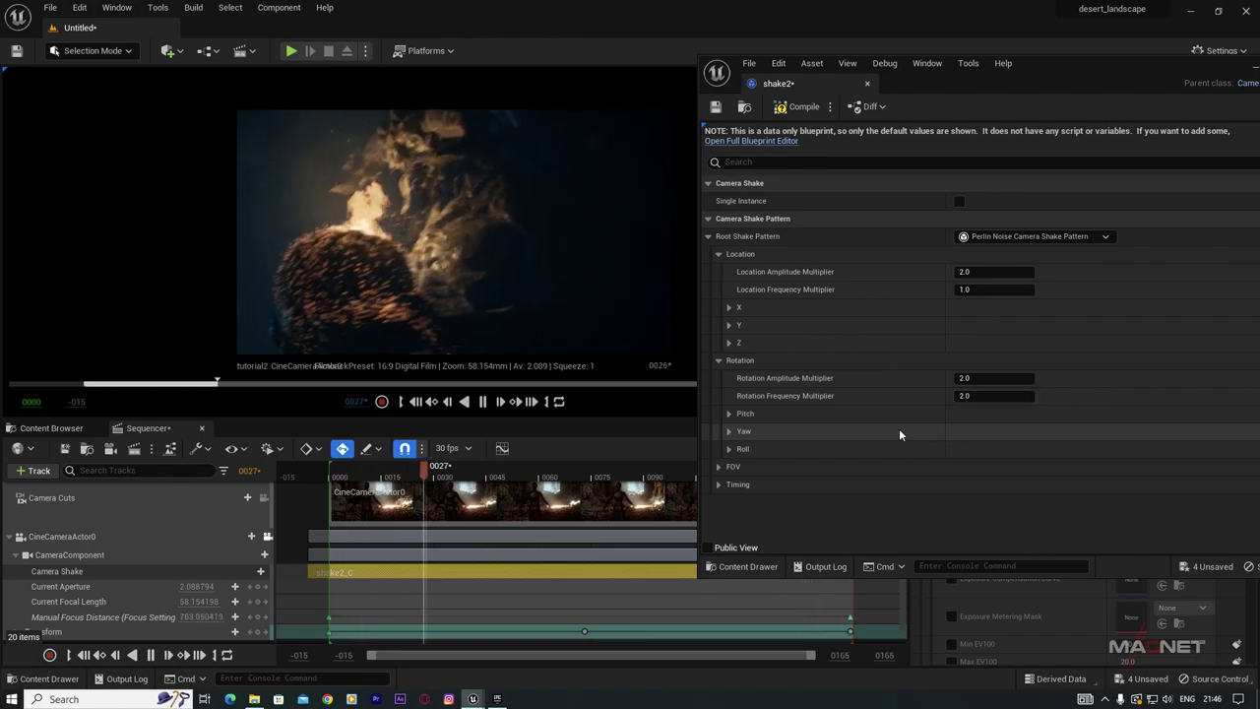
Step: Set shake2's rotation frequency multiplier to 1, close its blueprint window and stop the playback
click(964, 397)
text(1)
key(Return)
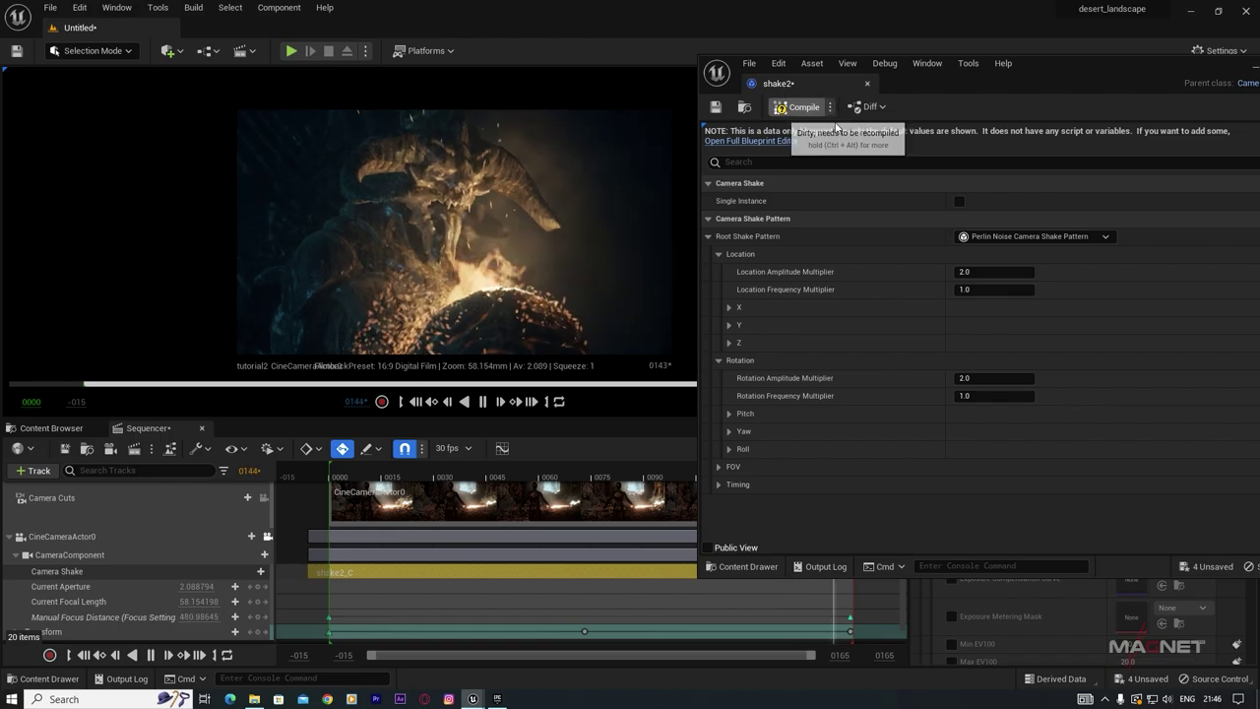
drag(1085, 71, 1000, 111)
click(1056, 107)
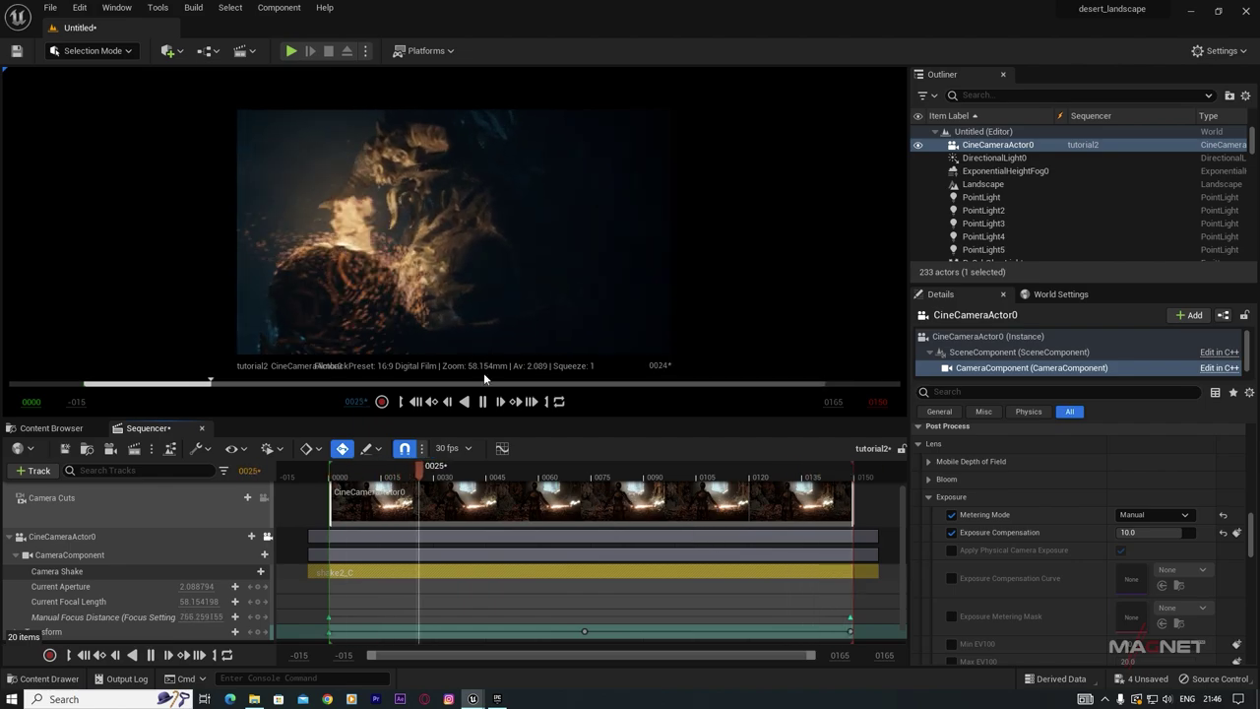
key(space)
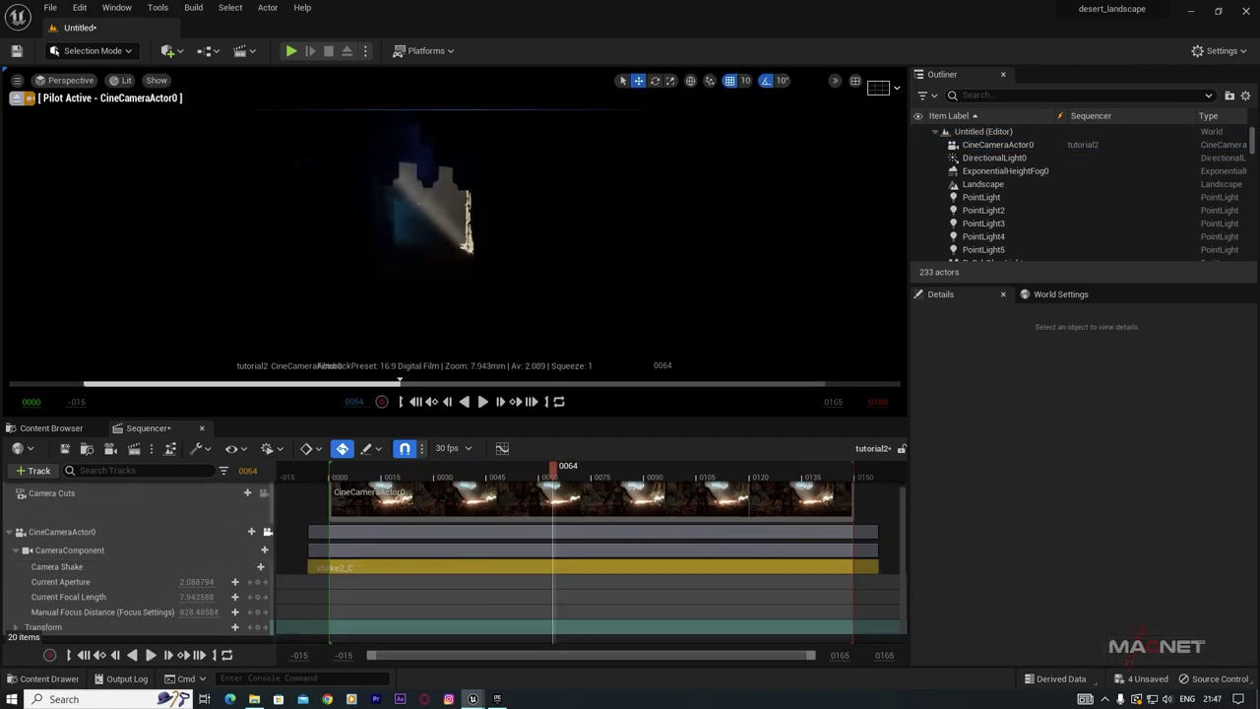
Step: Move the piloted wide-angle camera back and forth to frame the distant light beam through the dark hall opening
key(w)
key(s)
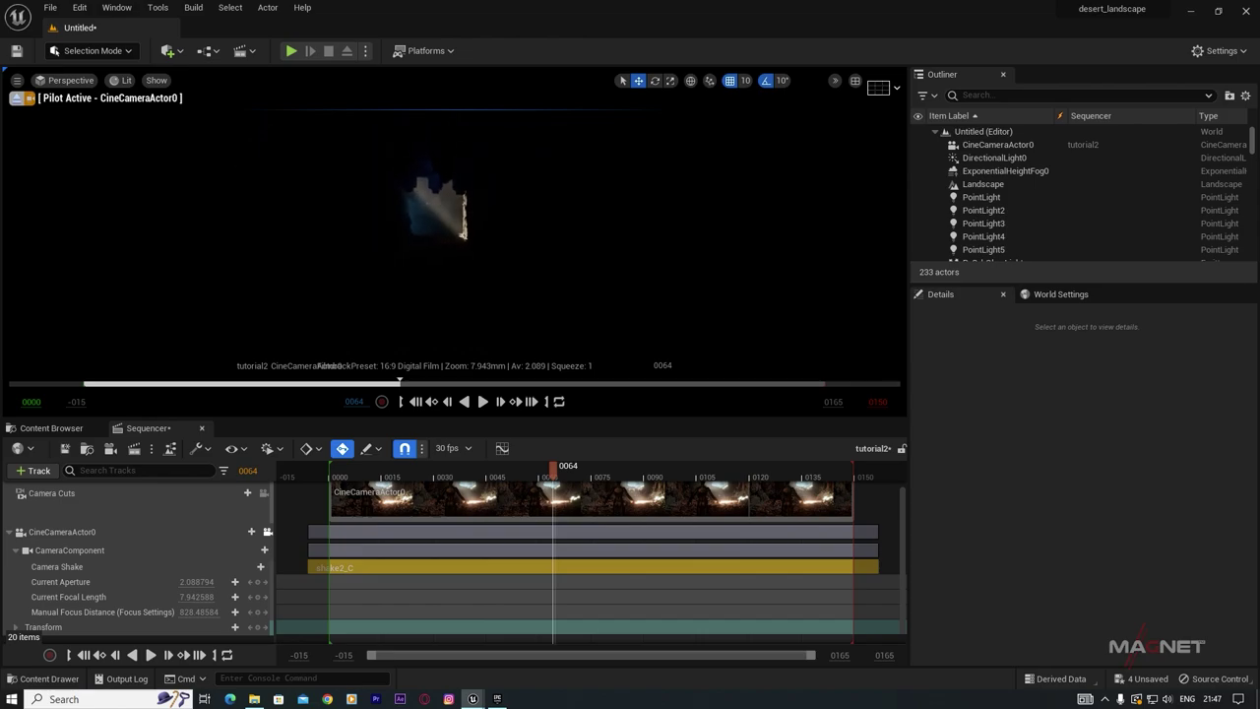
key(s)
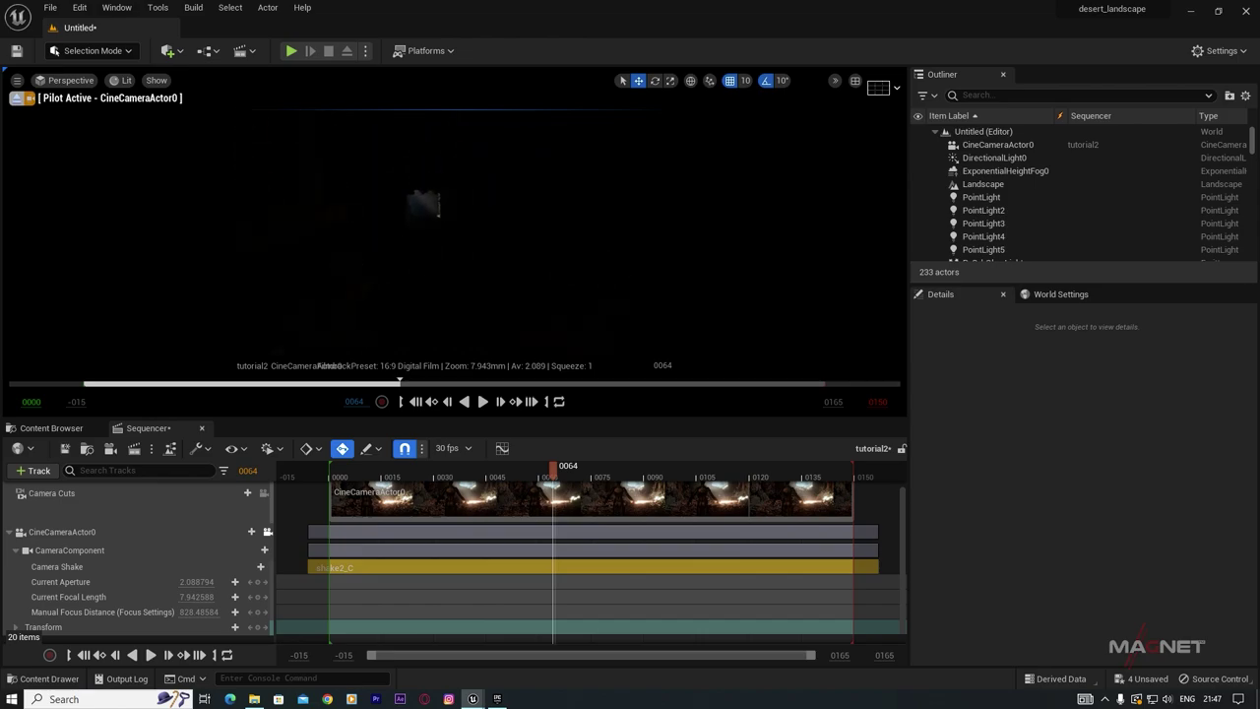
key(w)
key(s)
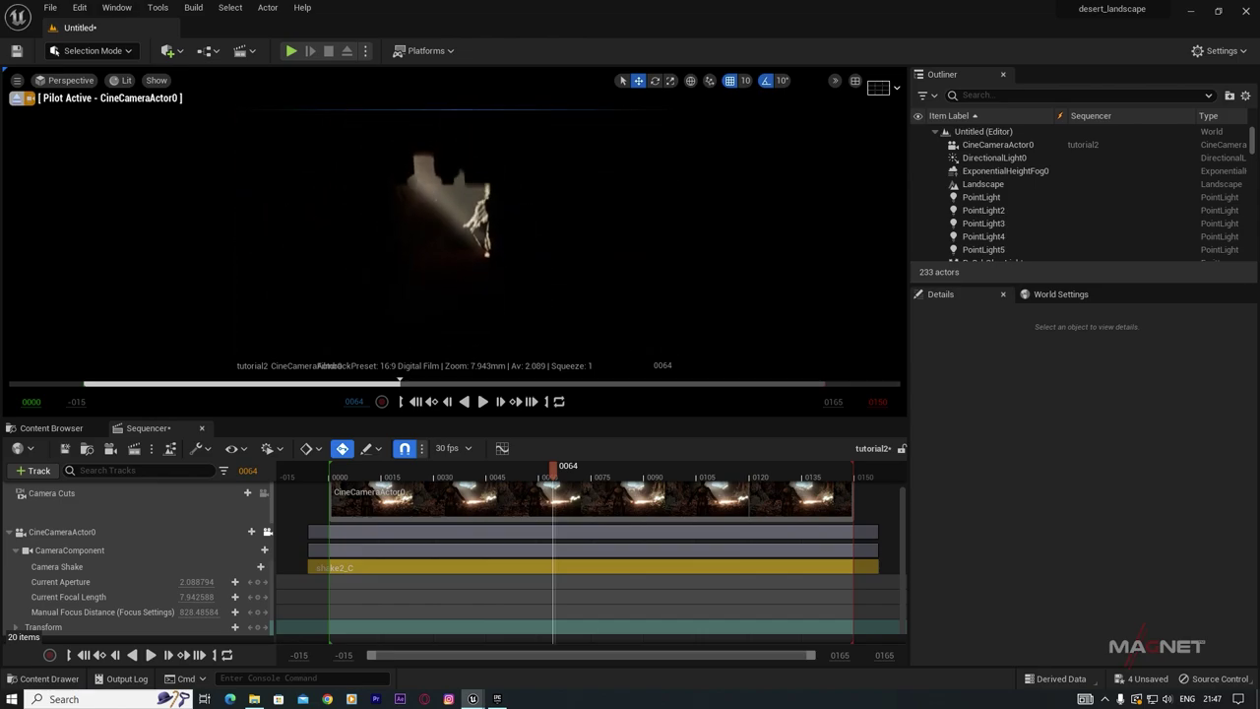
key(w)
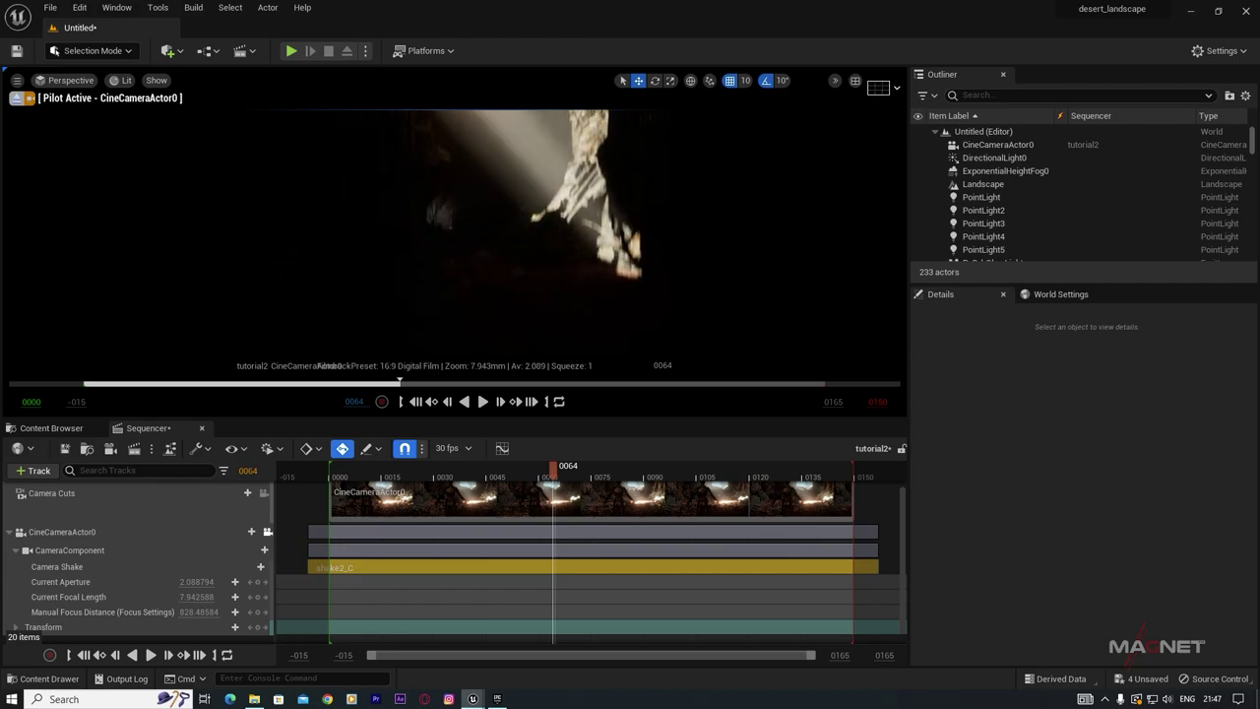
key(s)
drag(470, 307, 470, 307)
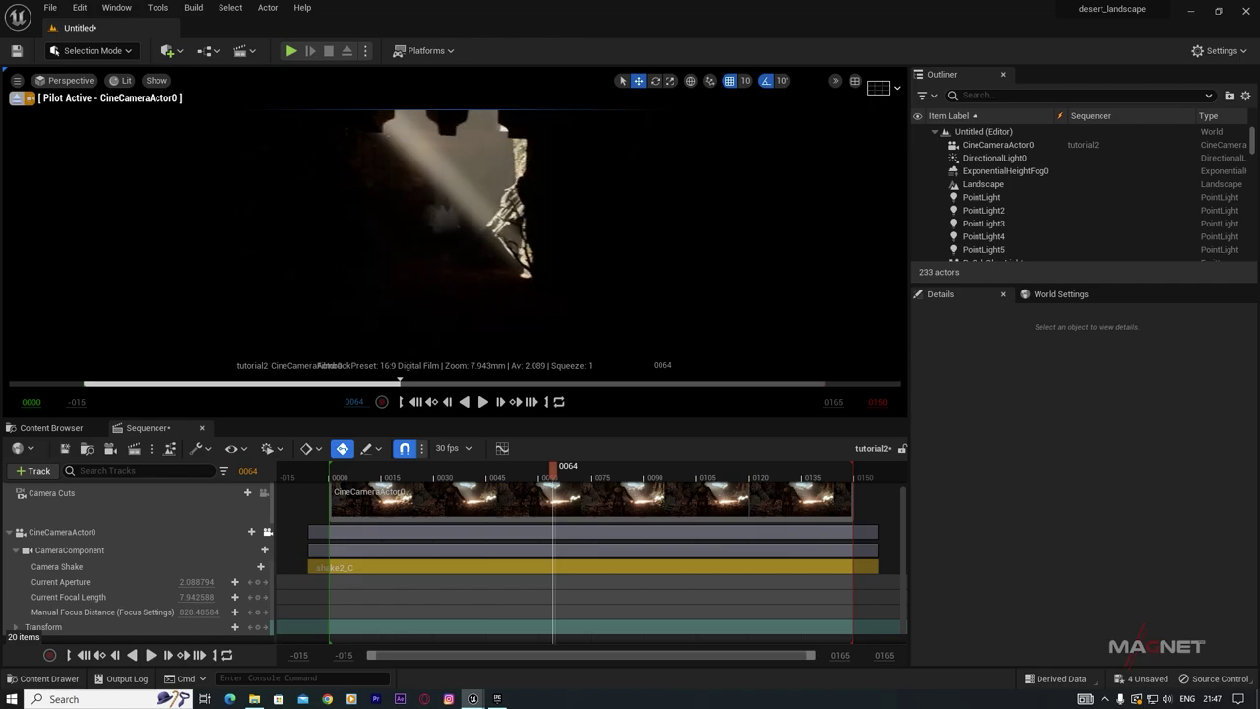
Step: Set the cine camera's exposure compensation to 11, after trying 15 and 12
click(68, 551)
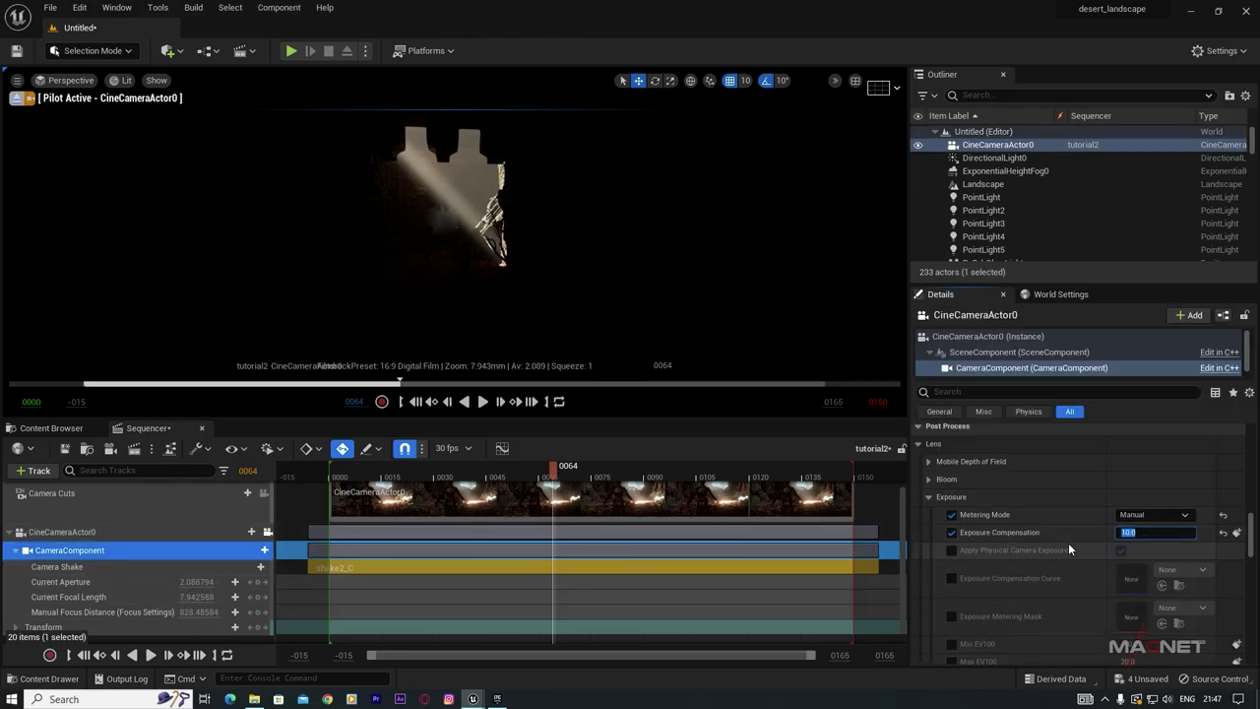
text(15)
key(Return)
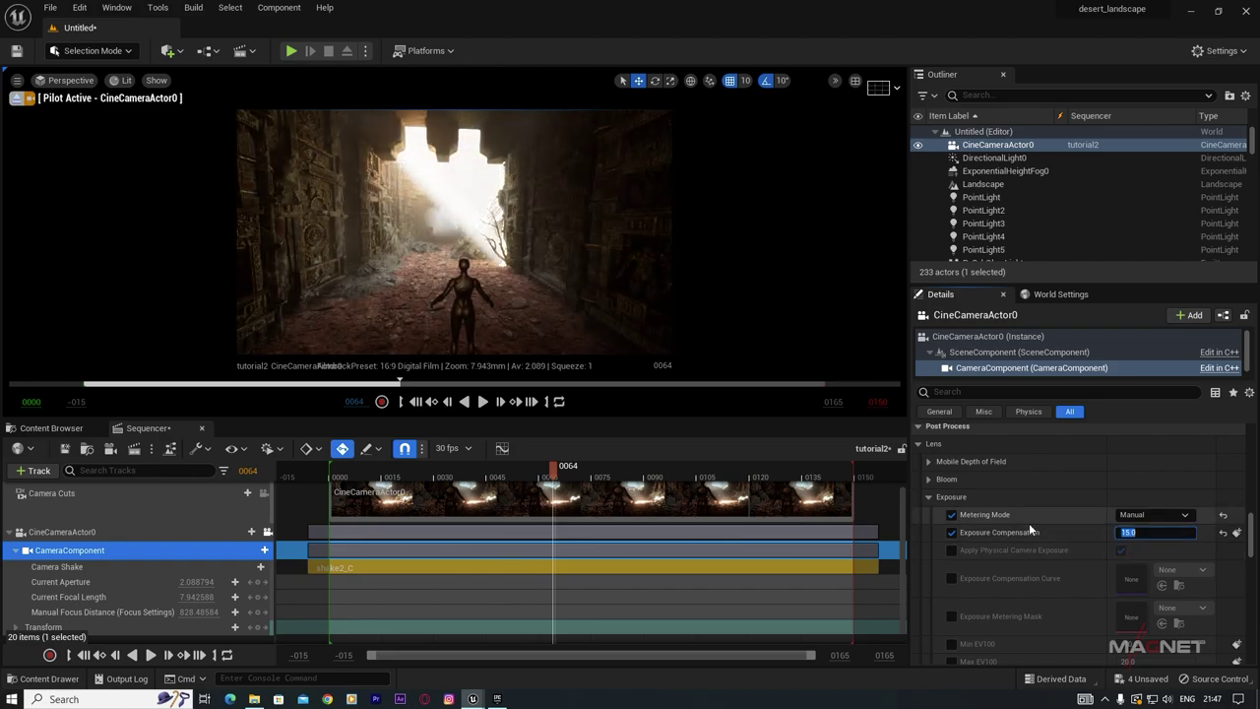
text(12)
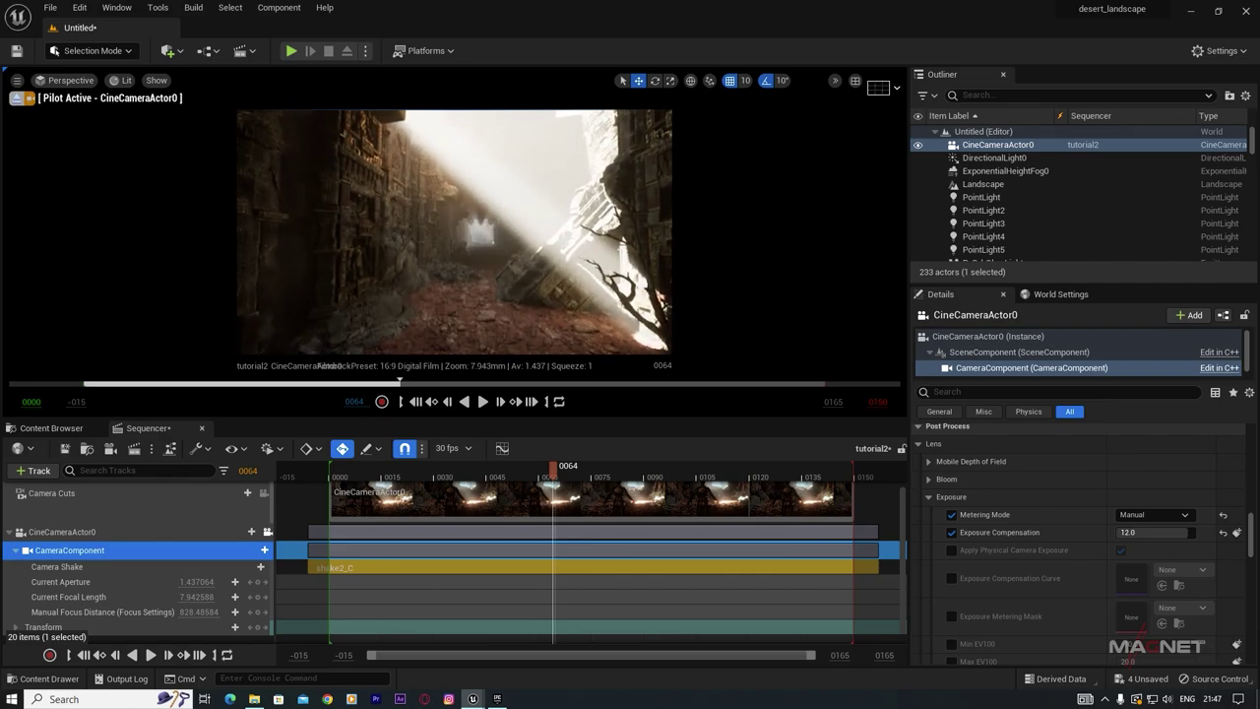
click(1139, 539)
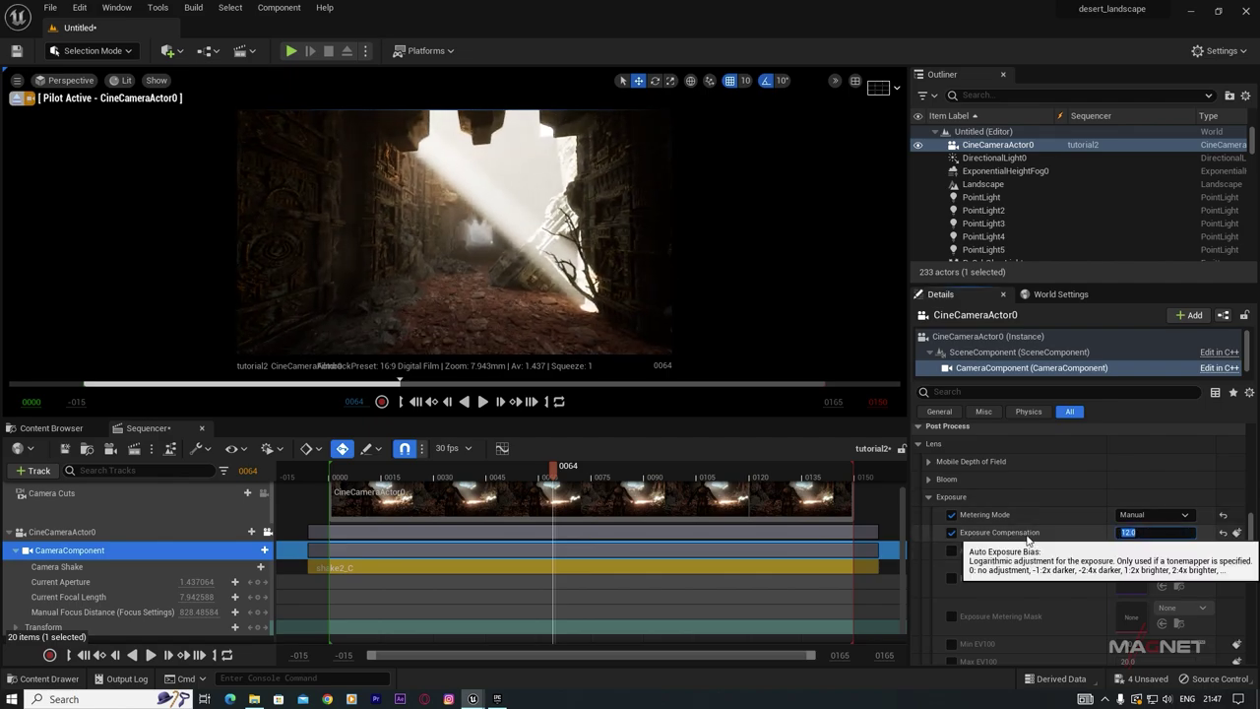
text(11)
key(Return)
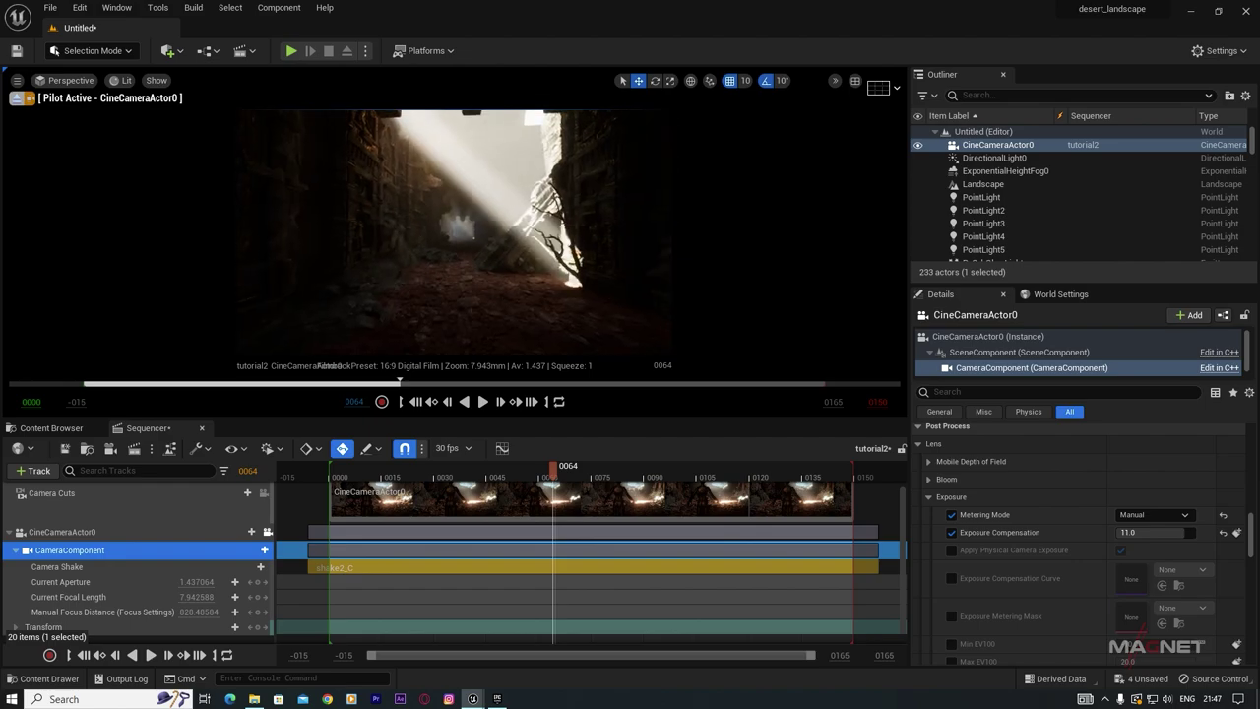
Step: Place two PGPU_Dust_Vec_Large emitters from the Dust particles folder in the hall, raising the first one beside the light beam
scroll(134, 574, down, 1)
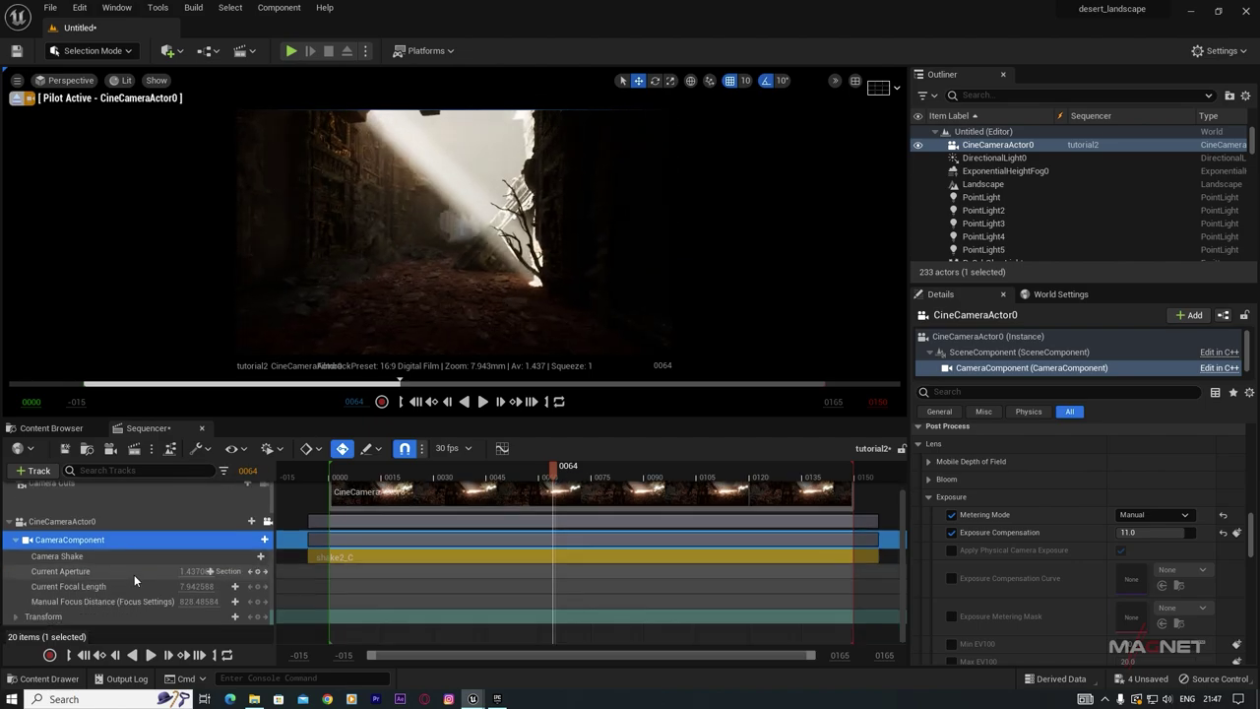
click(72, 427)
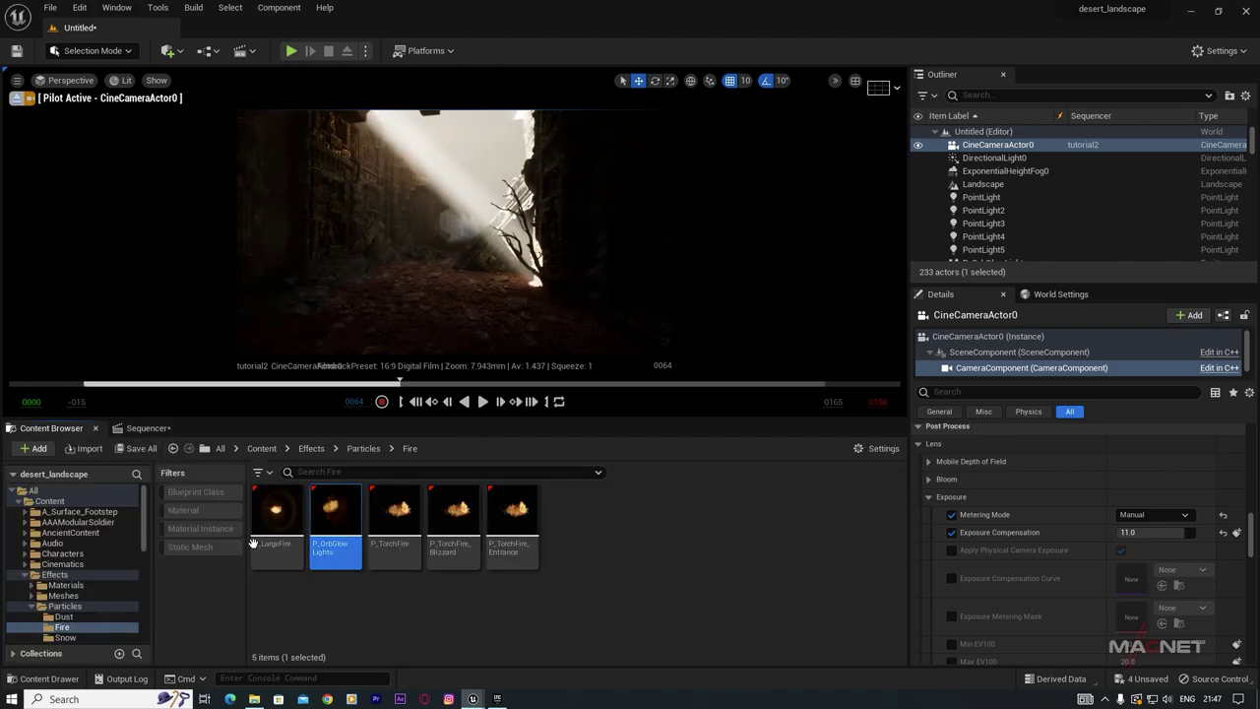
key(alt+Left)
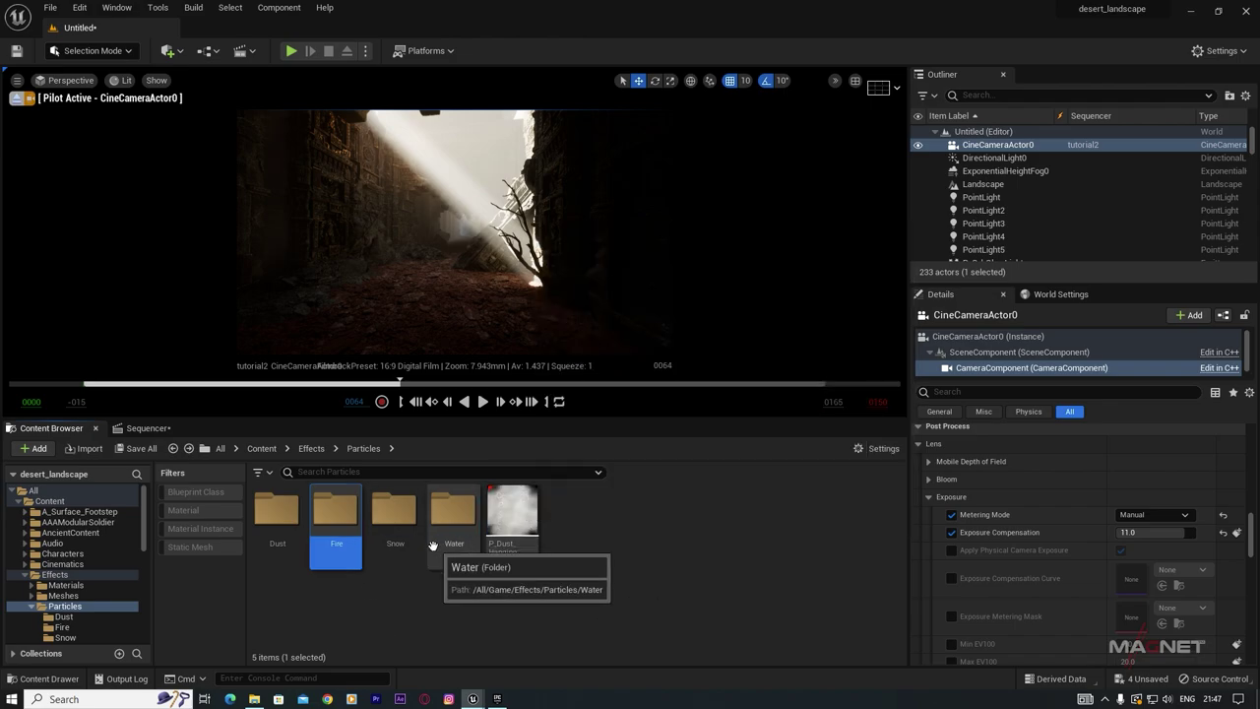
double_click(279, 517)
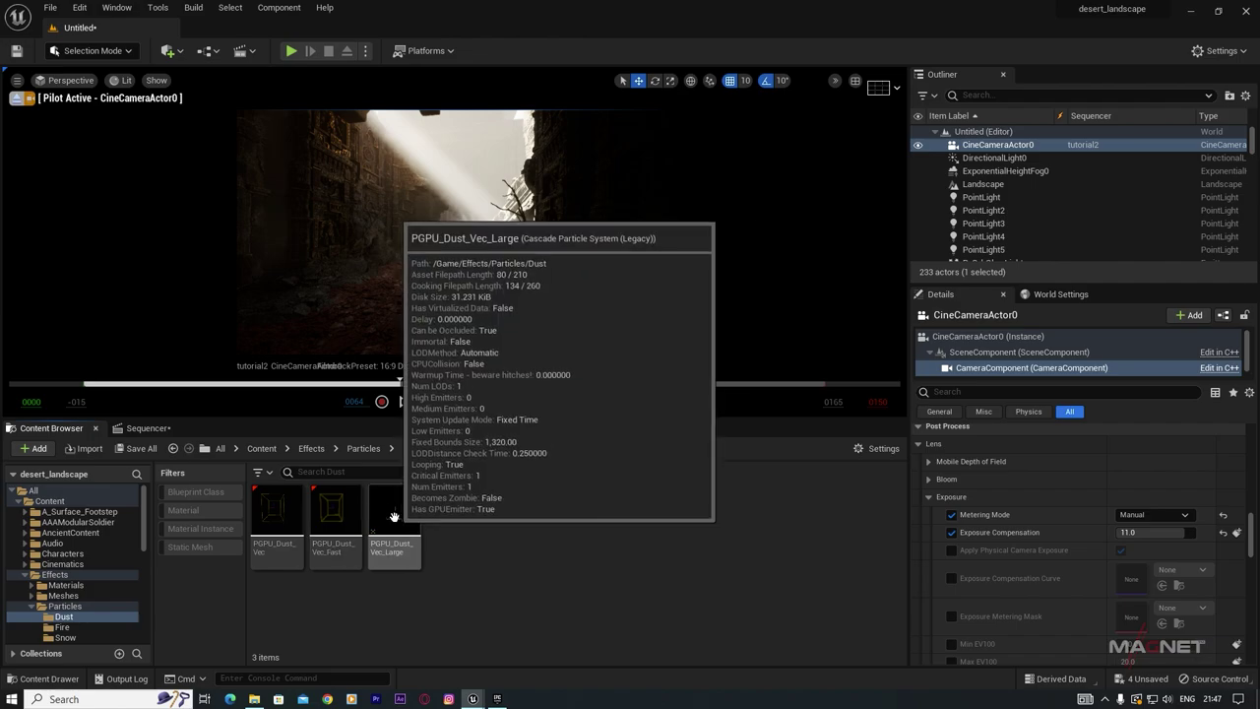
click(394, 517)
drag(385, 252, 385, 253)
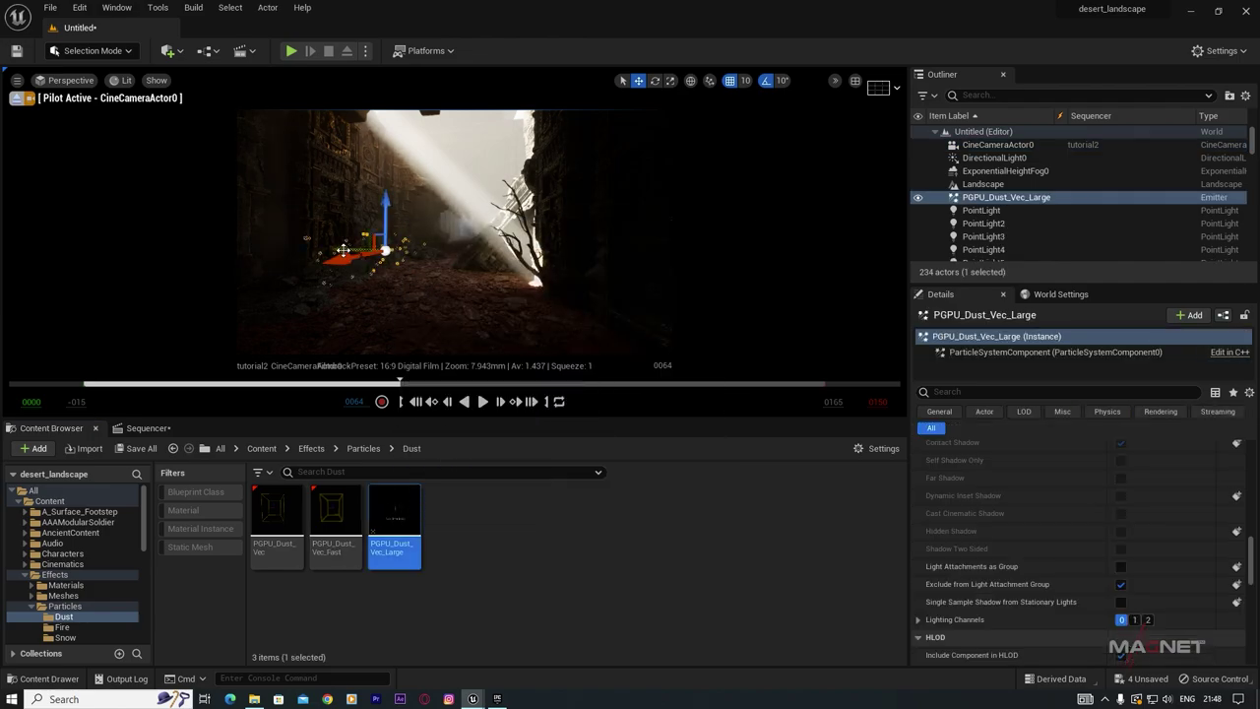
drag(408, 206, 410, 154)
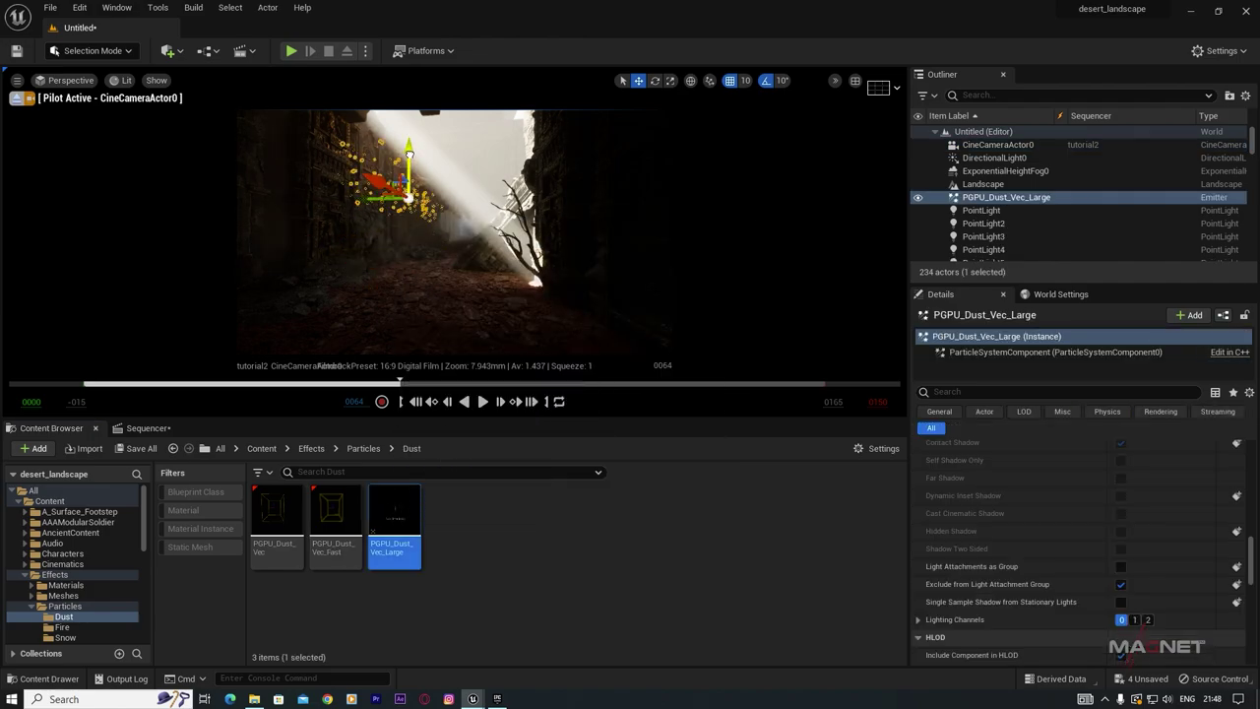
click(478, 199)
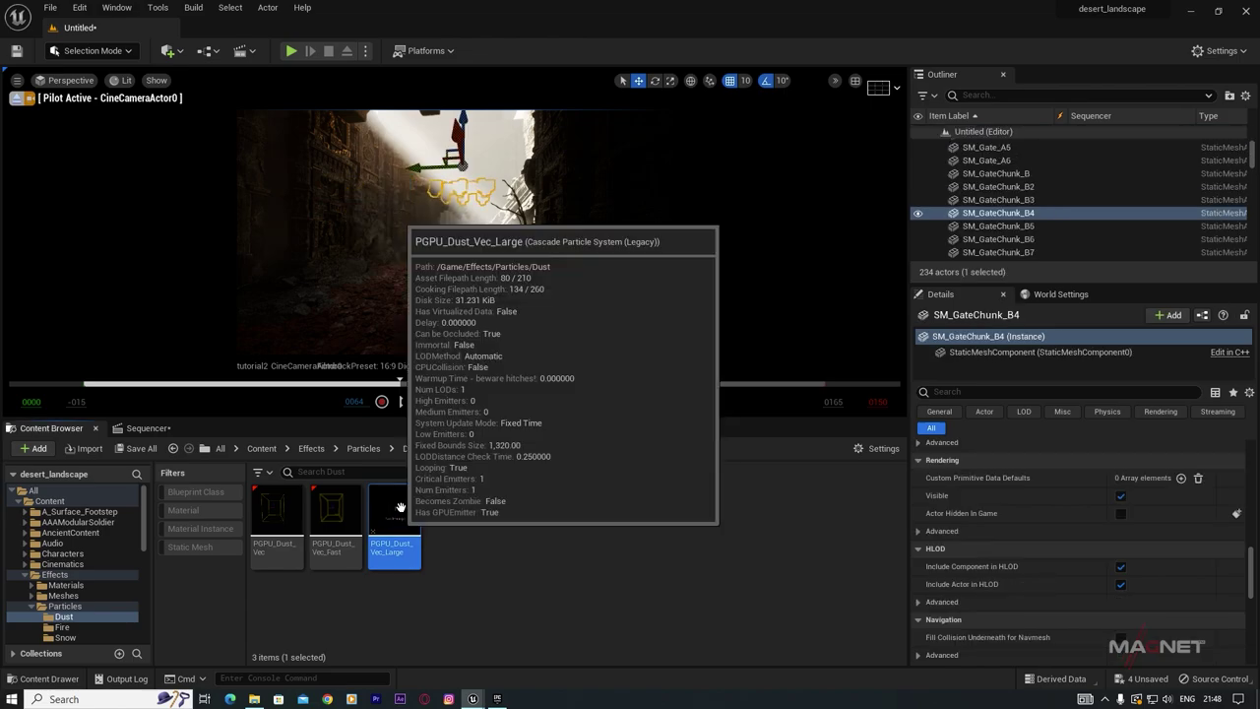
drag(396, 508, 498, 293)
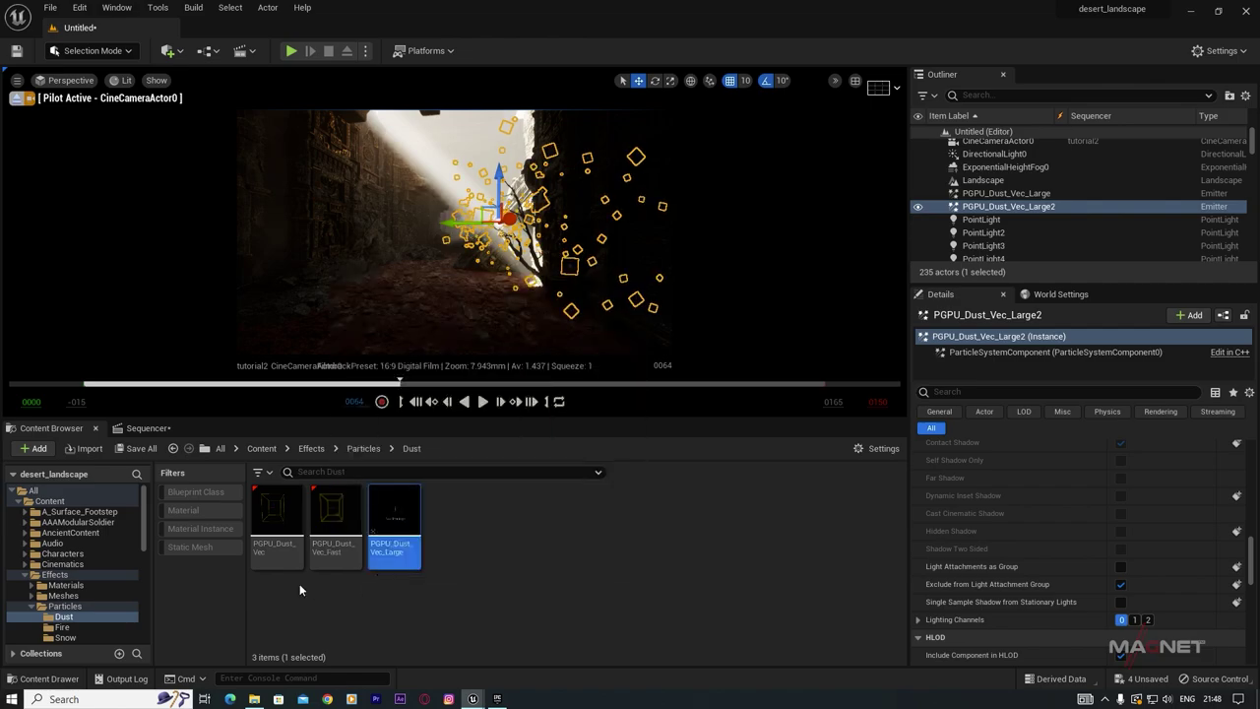
Step: Place the P_SnowFlare emitter from the Snow particles folder in the hall and move it across toward the fallen gate chunk
key(alt+Left)
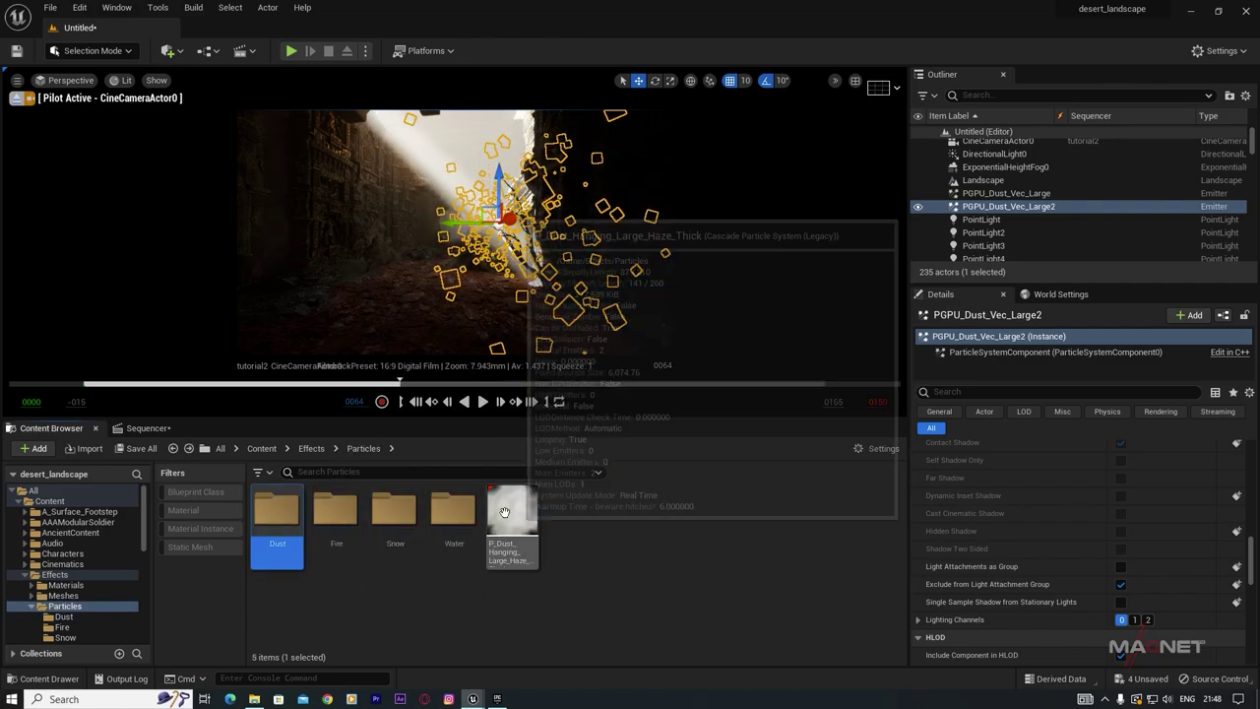
double_click(396, 514)
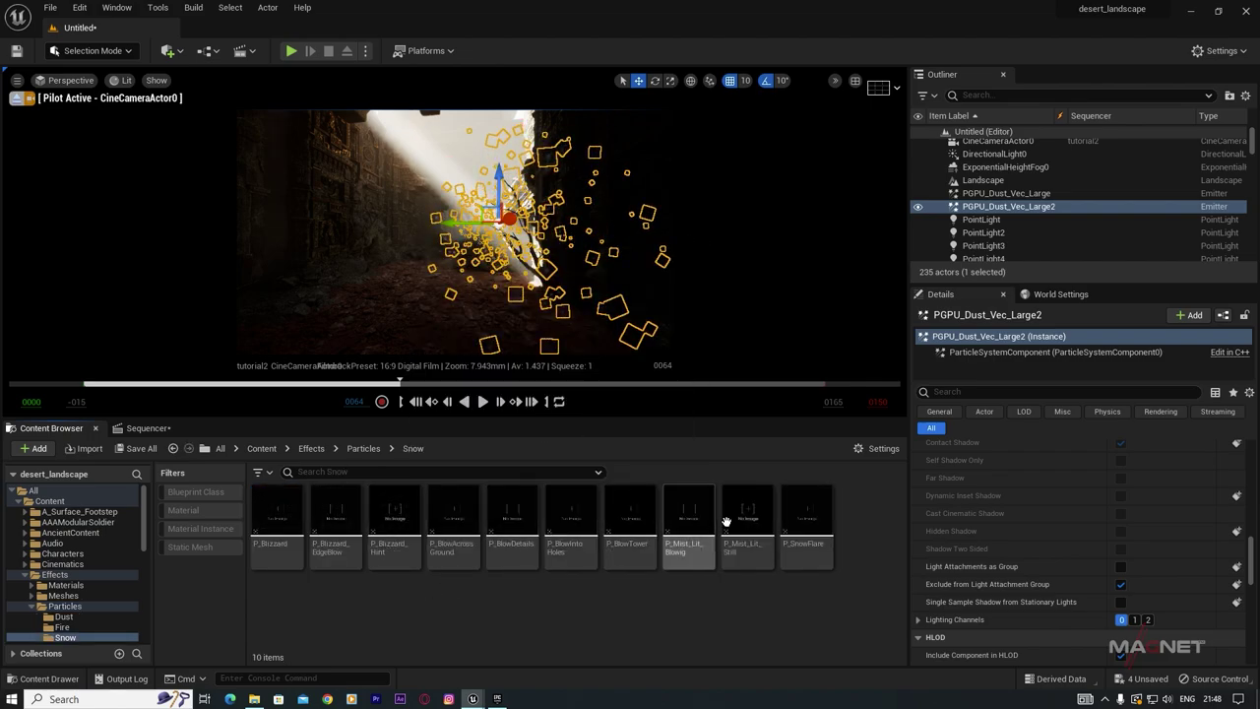
click(808, 524)
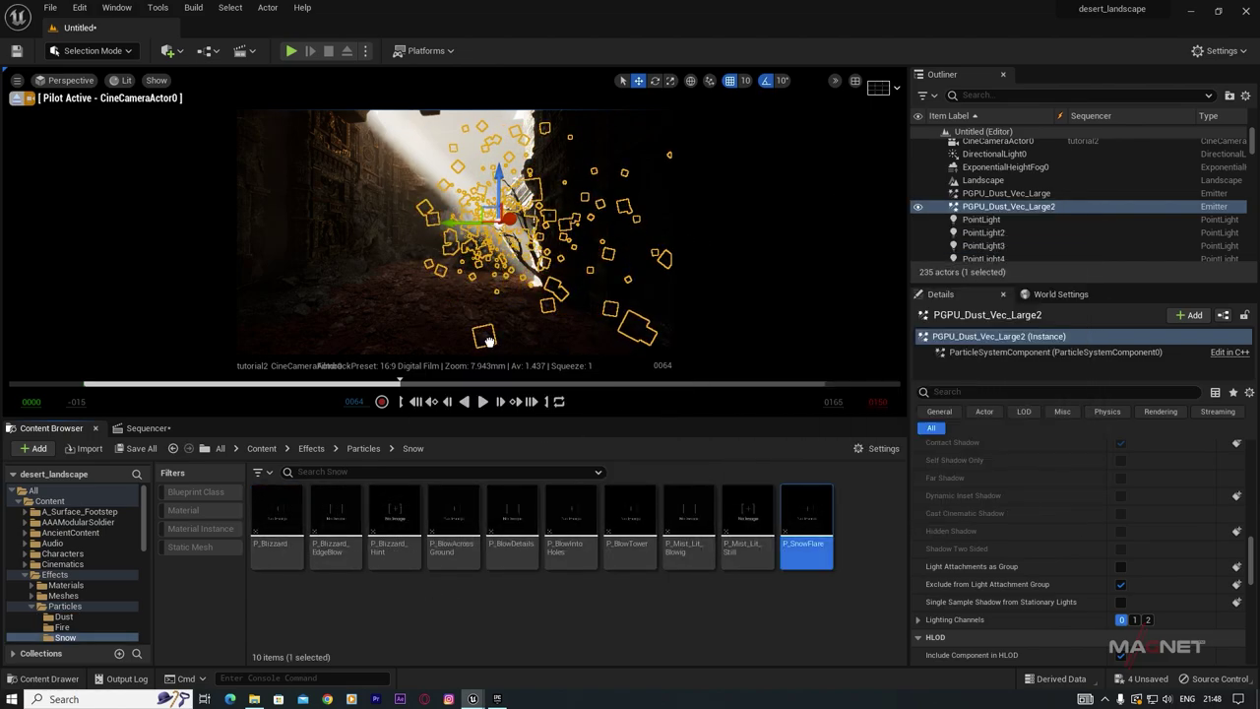
drag(382, 259, 382, 258)
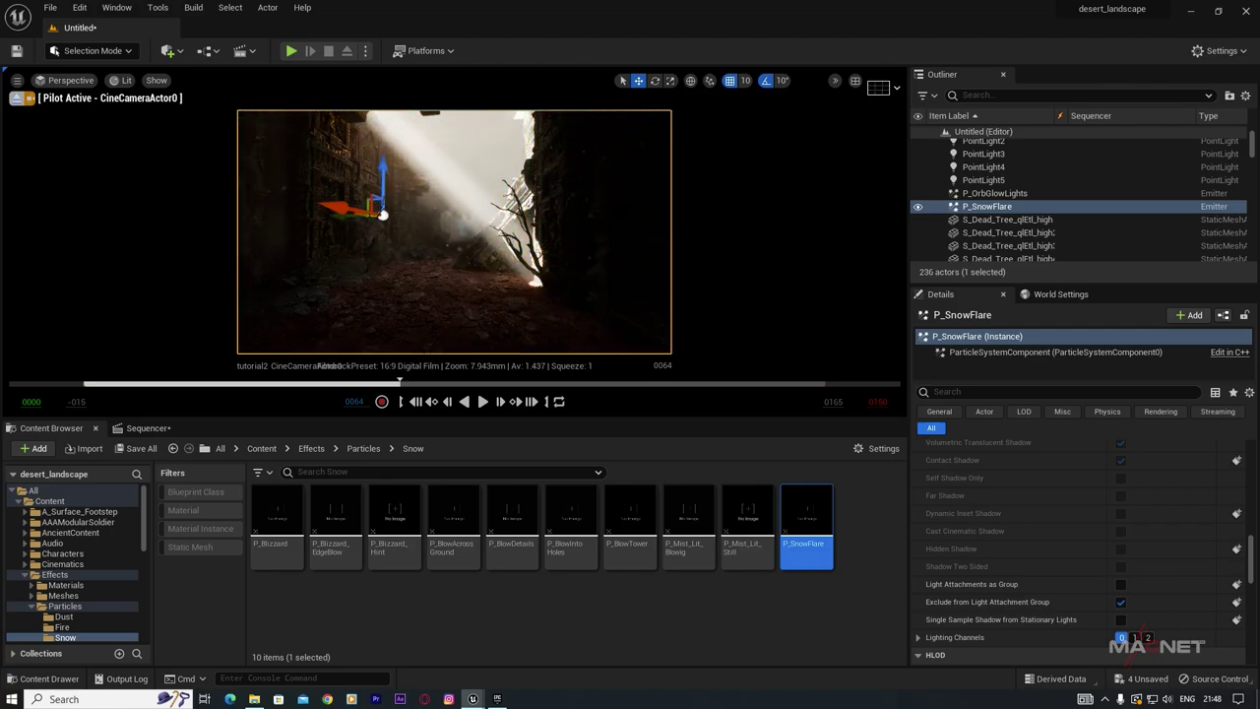
key(w)
right_drag(382, 259, 362, 233)
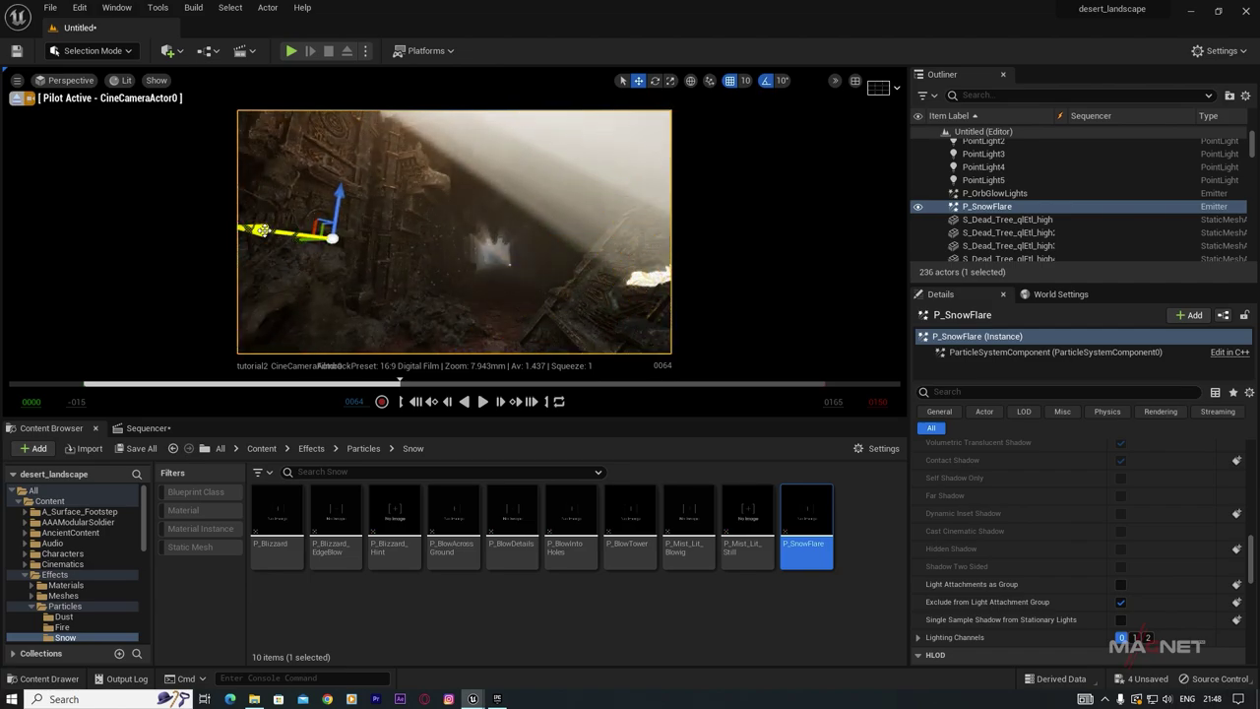
mouse_move(527, 235)
mouse_down()
mouse_move(474, 258)
mouse_move(525, 257)
mouse_up()
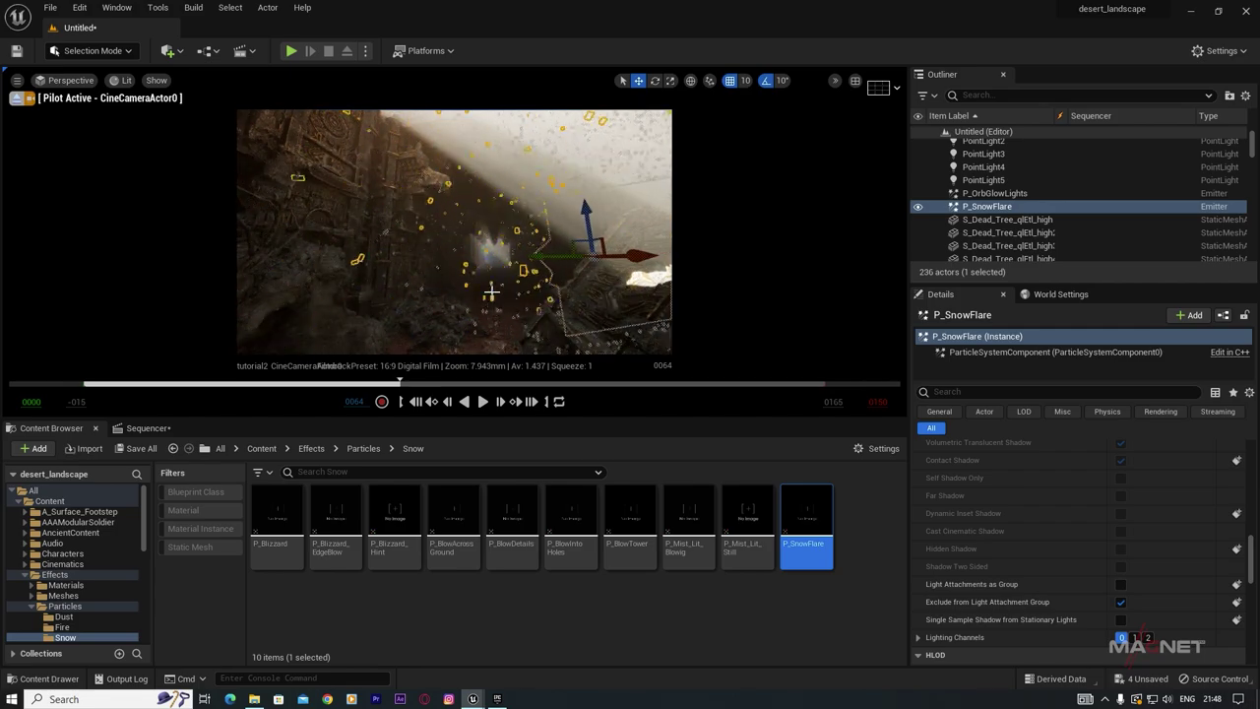
Step: Try the P_BlowIntoHoles snow emitter near the carved wall beside the light beam, and delete it
key(w)
right_drag(492, 298, 476, 277)
key(s)
key(w)
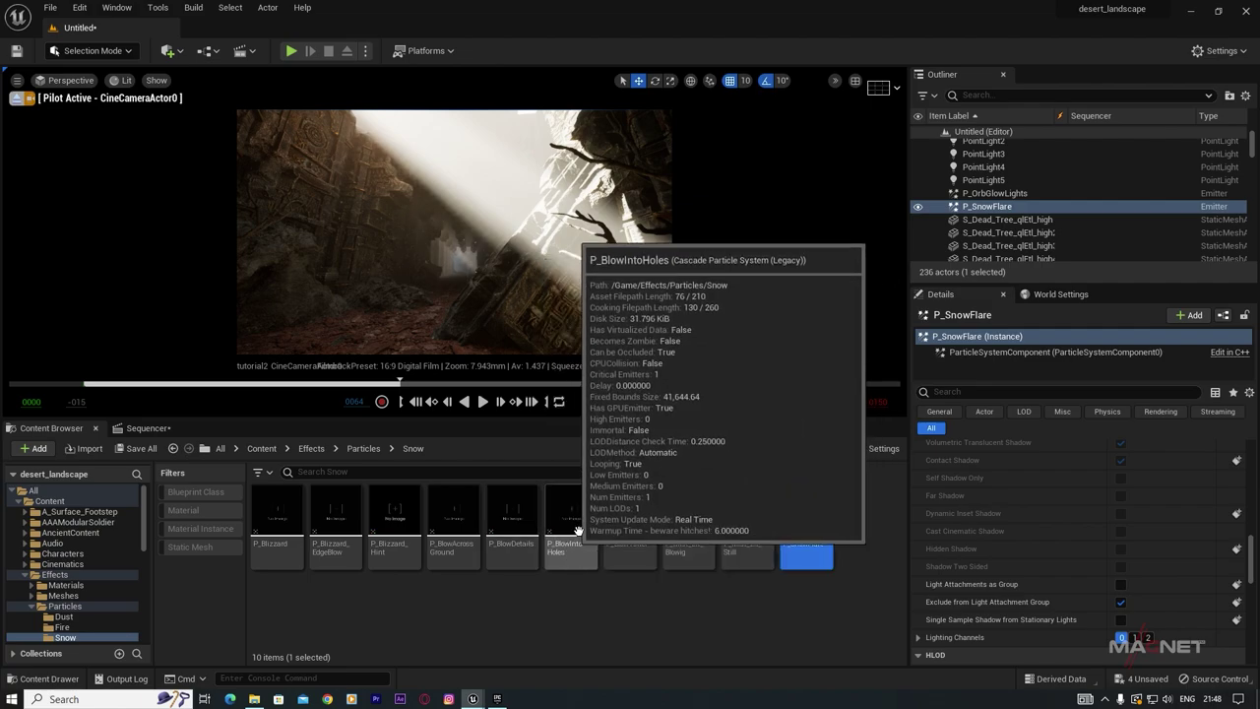
drag(578, 520, 408, 274)
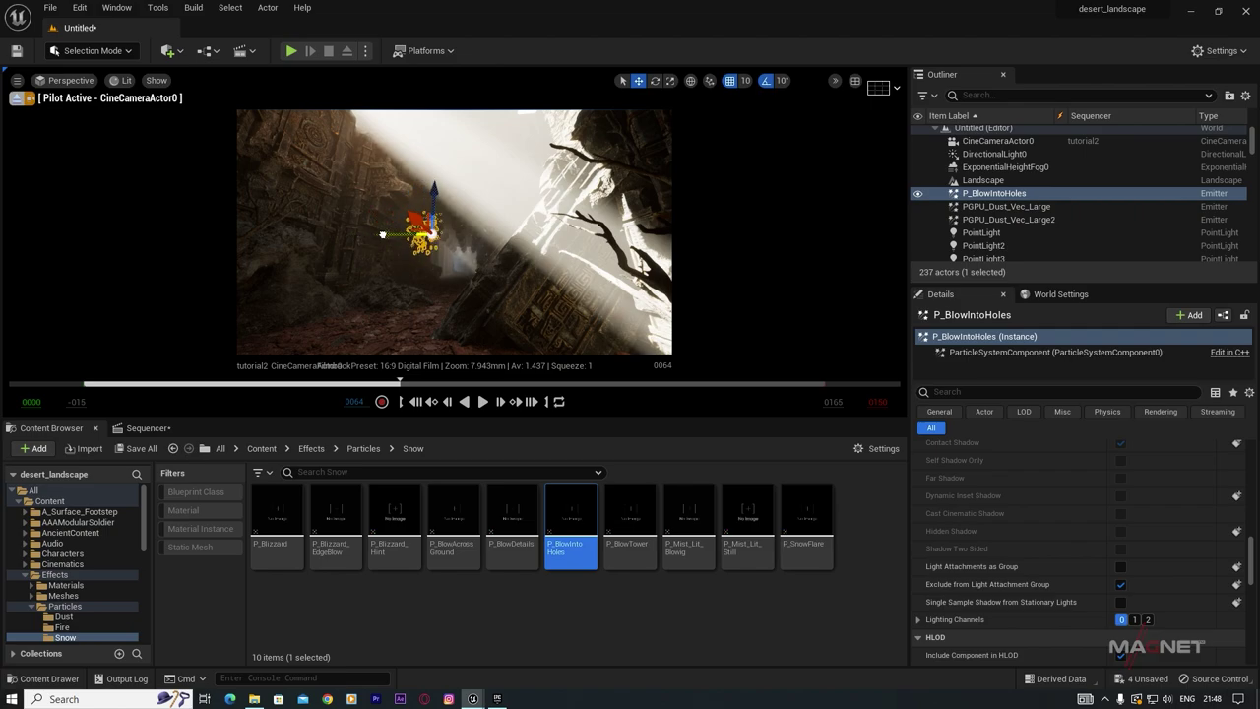
key(Delete)
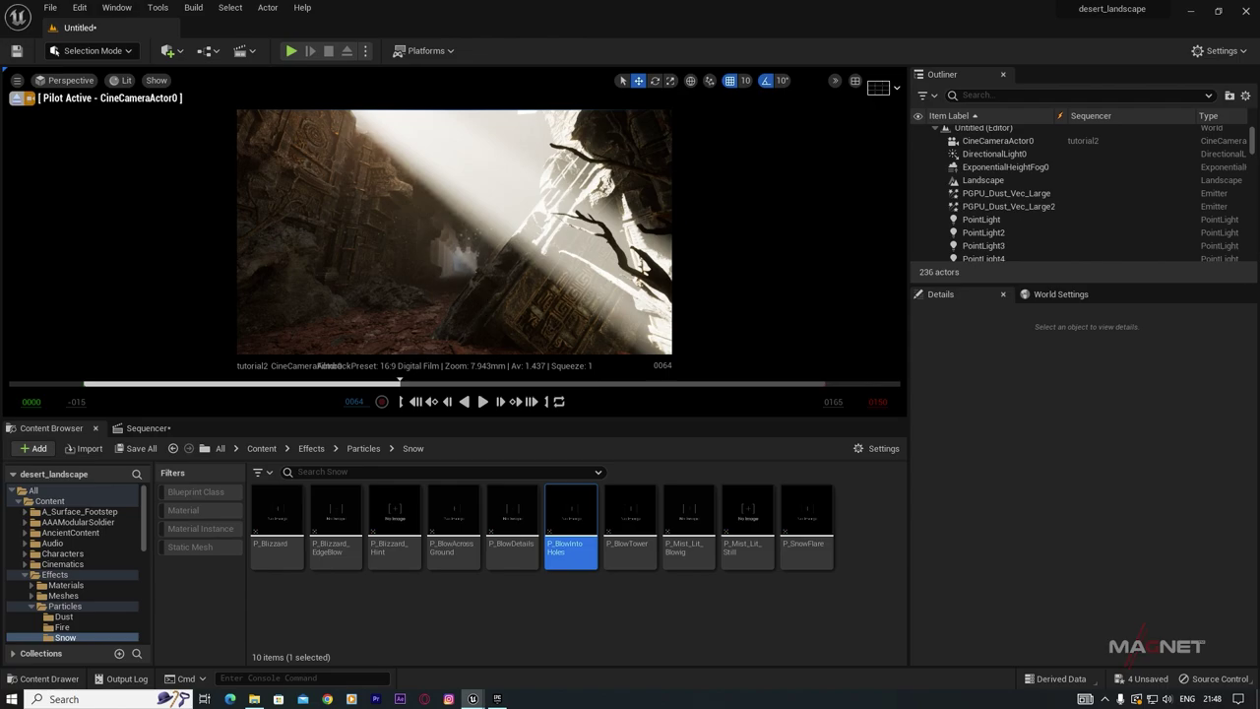
Step: Pull the piloted camera back through the dark hall to frame the standing figure in front of the sunlit opening
key(s)
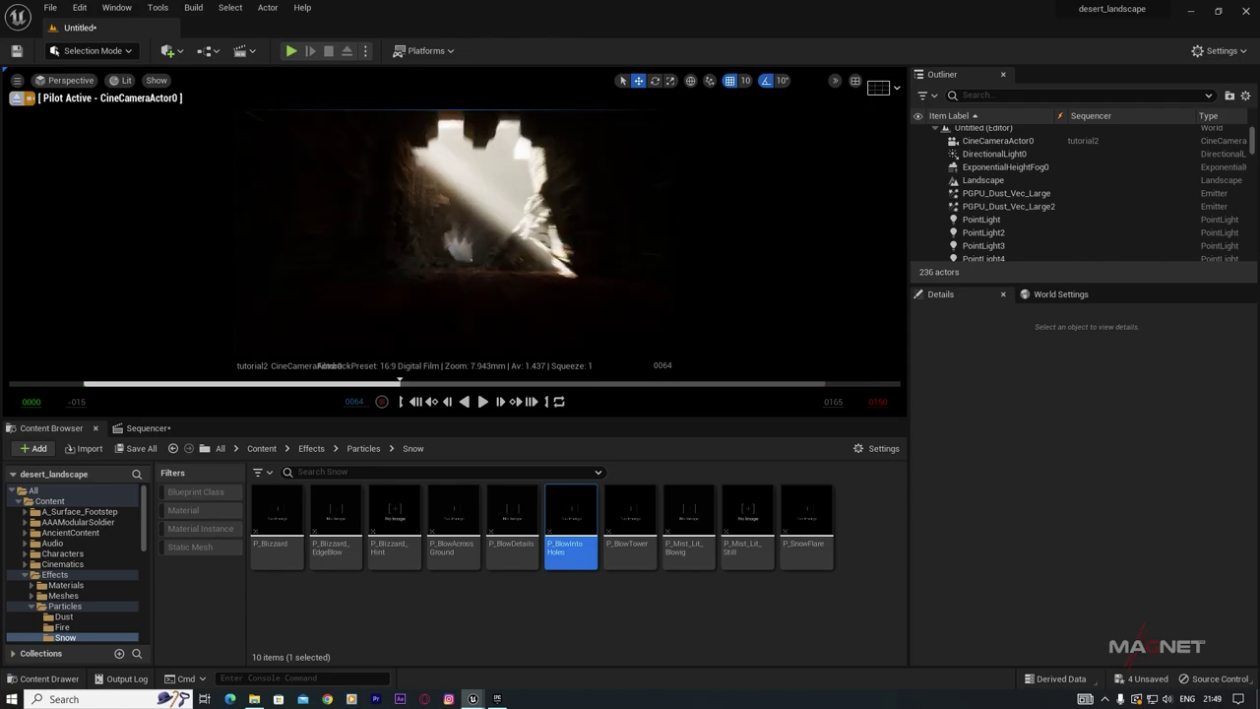
key(w)
key(s)
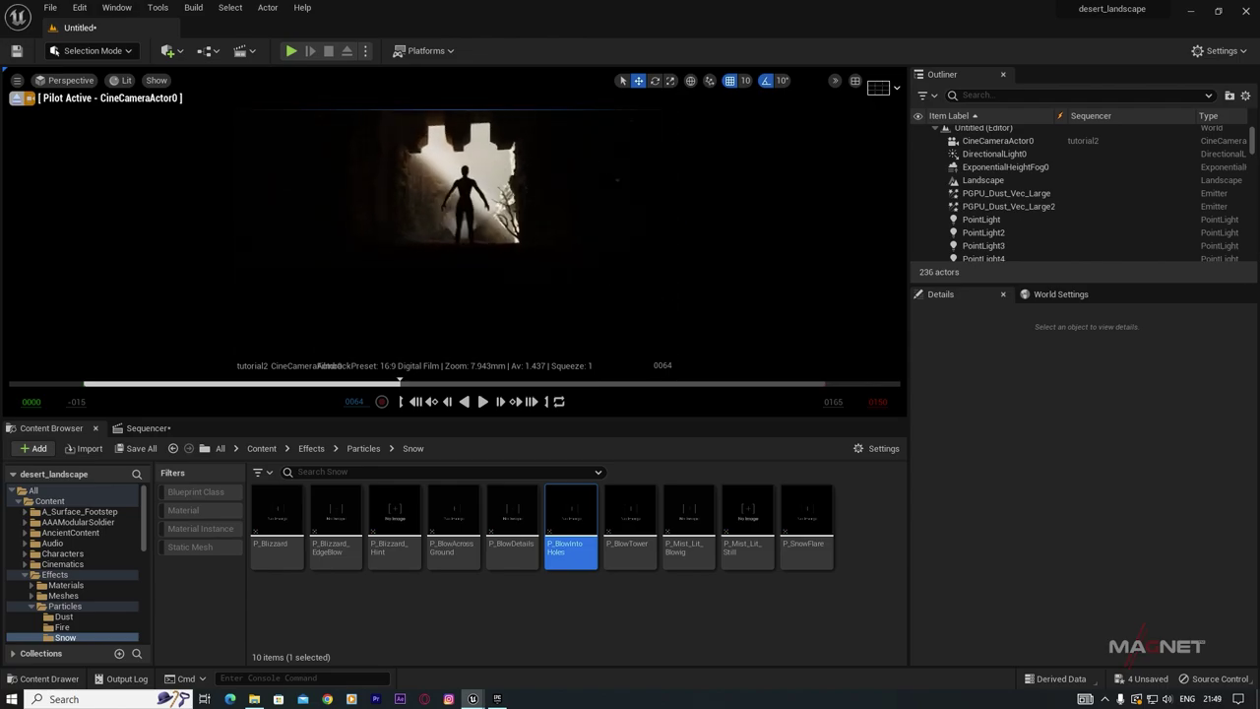
key(w)
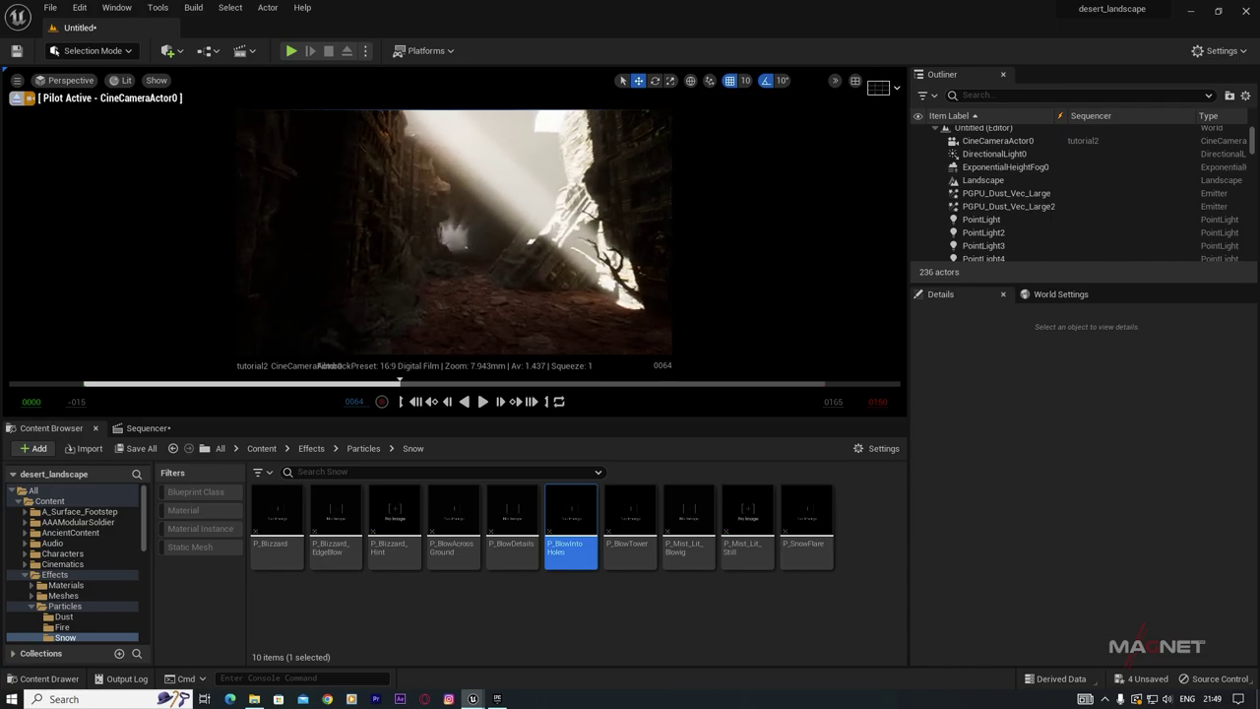
right_drag(453, 231, 453, 232)
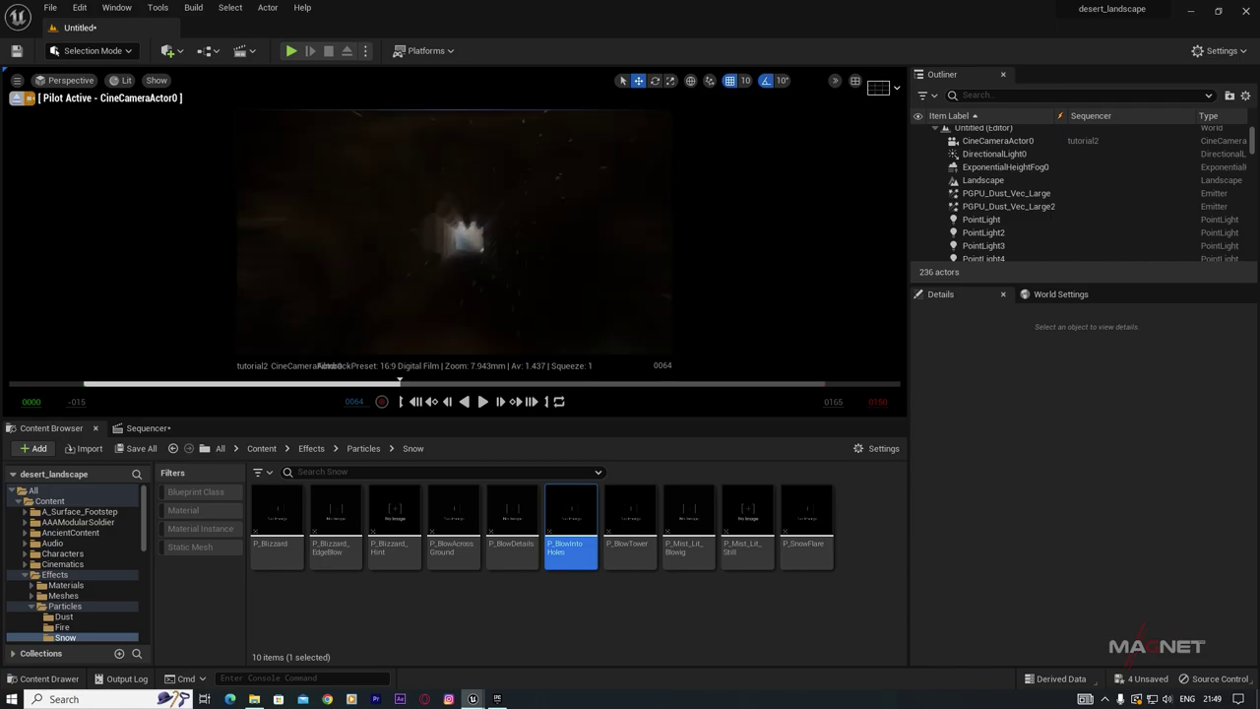
right_drag(396, 341, 396, 340)
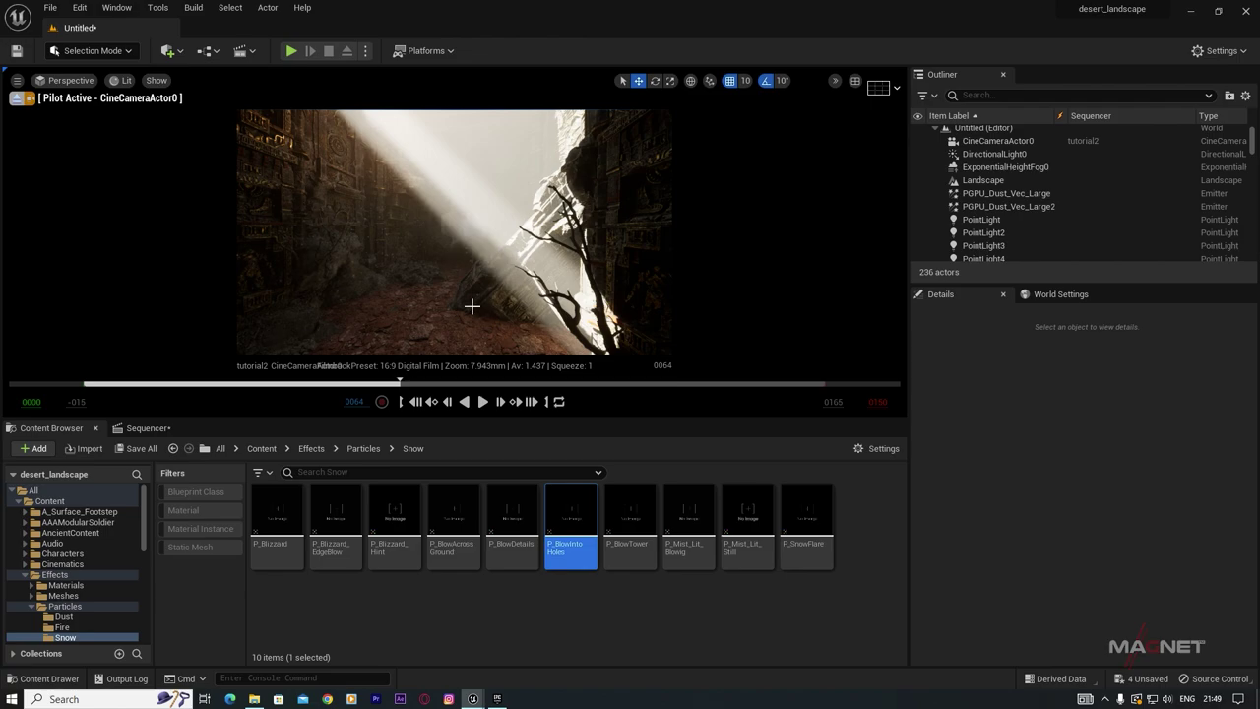
right_drag(472, 306, 534, 266)
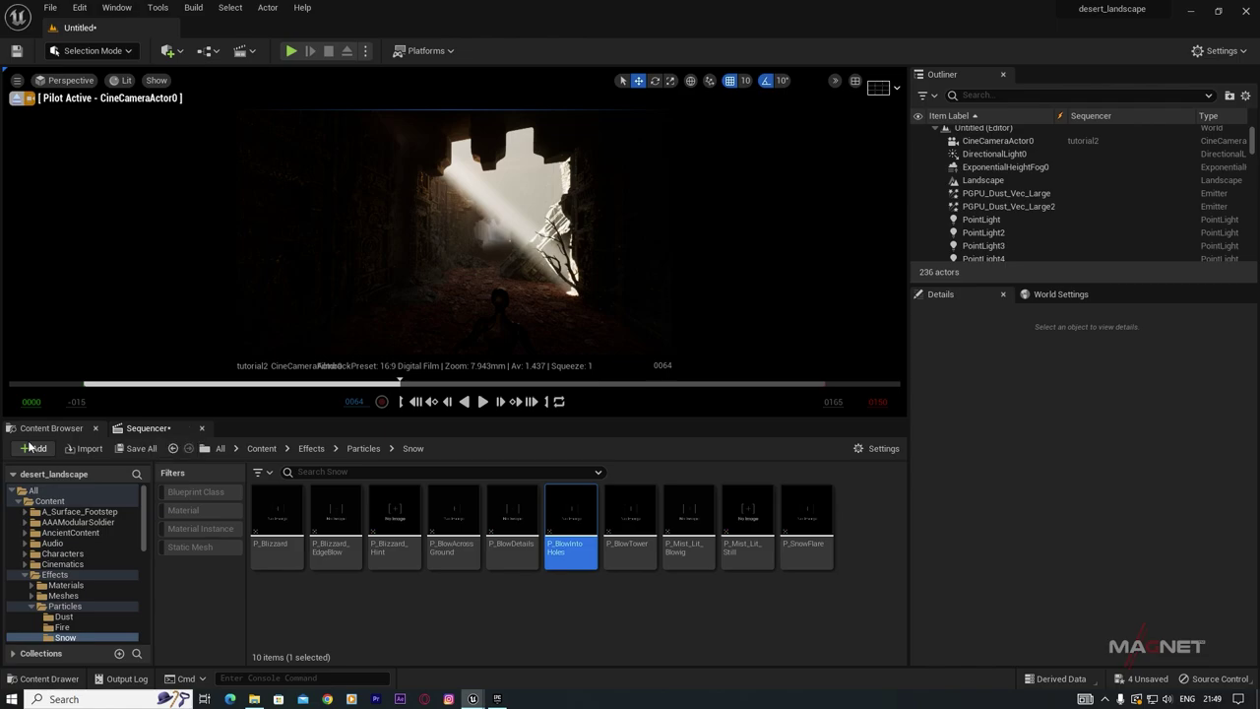
Step: Save the current level as tutorial22 in the Content folder and open the tutorial level
click(49, 501)
scroll(497, 586, down, 5)
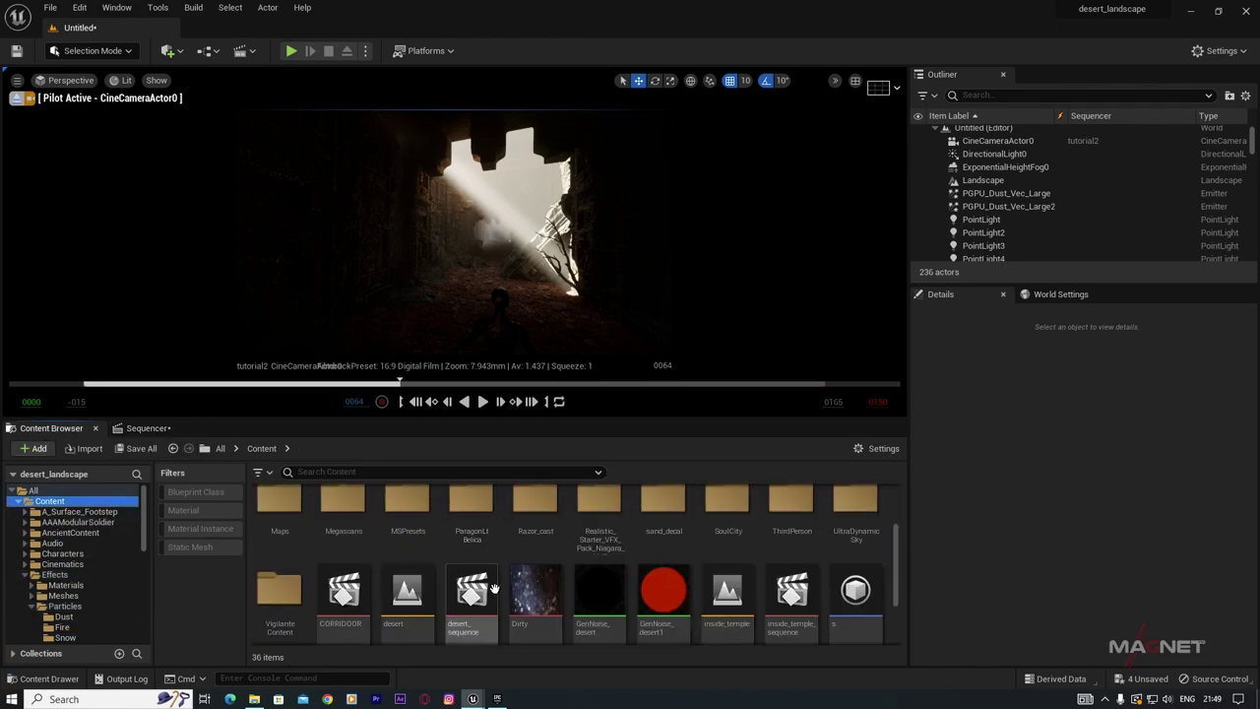
scroll(762, 604, down, 1)
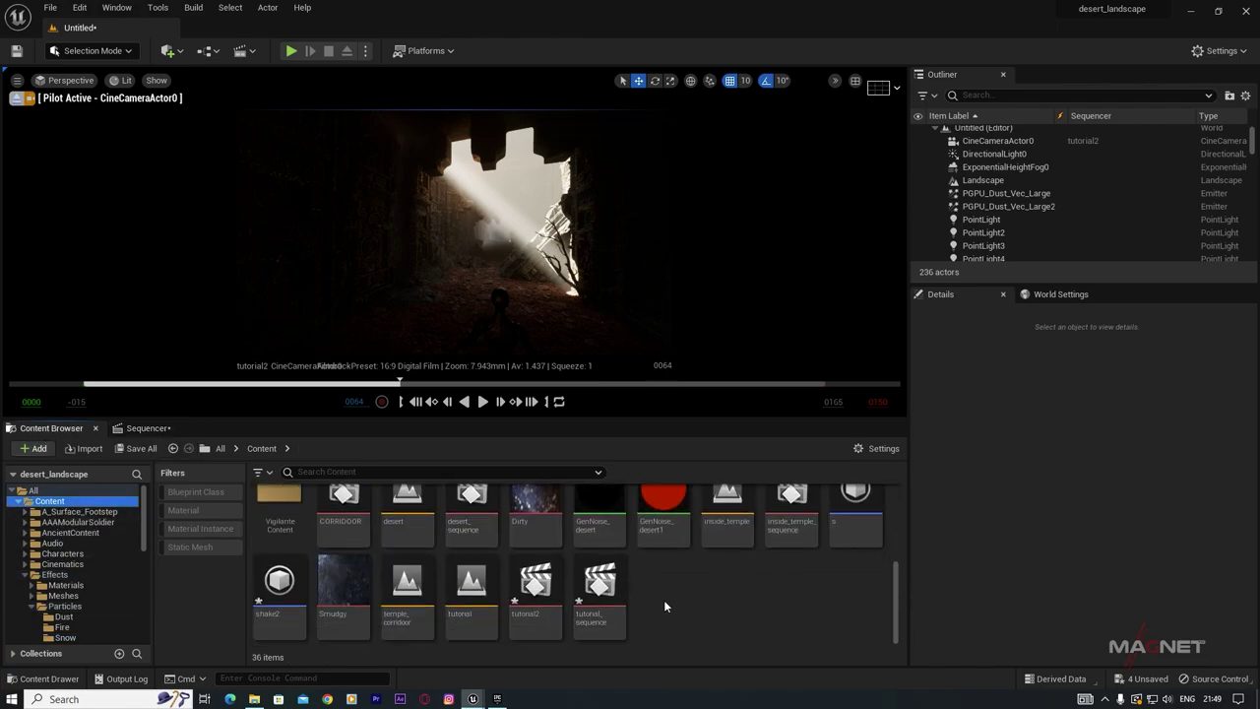
click(536, 591)
click(463, 588)
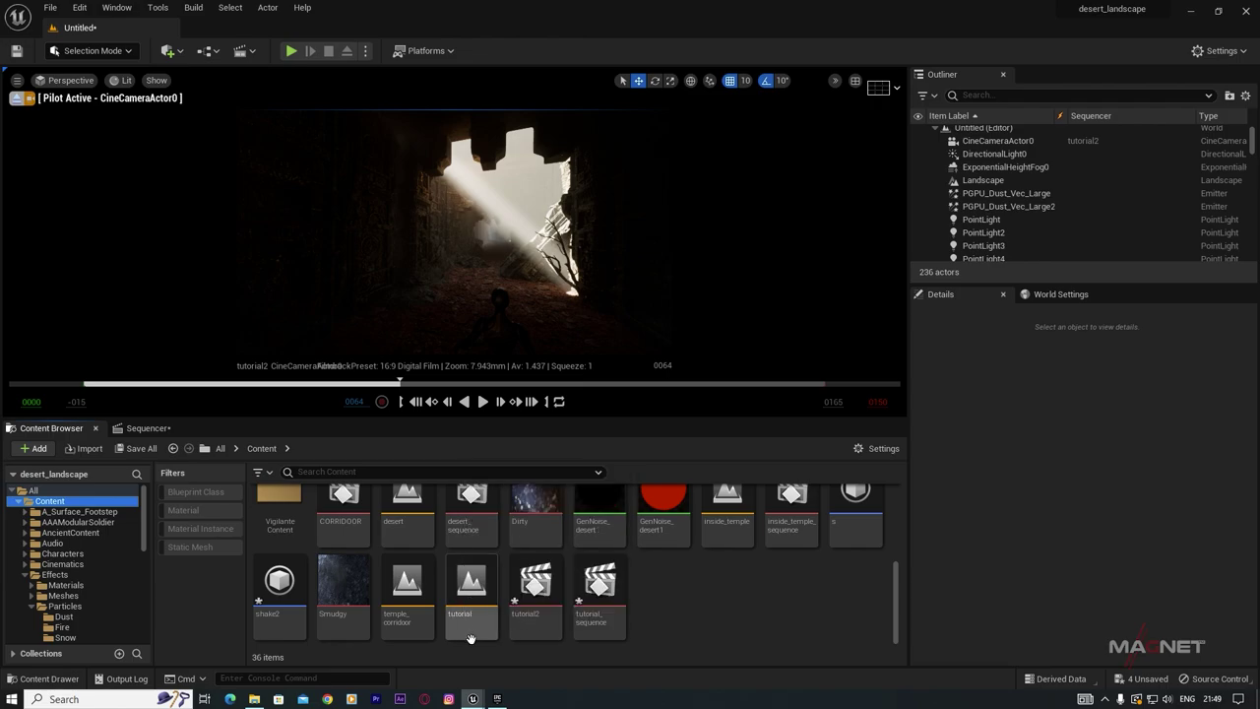
double_click(468, 580)
click(667, 500)
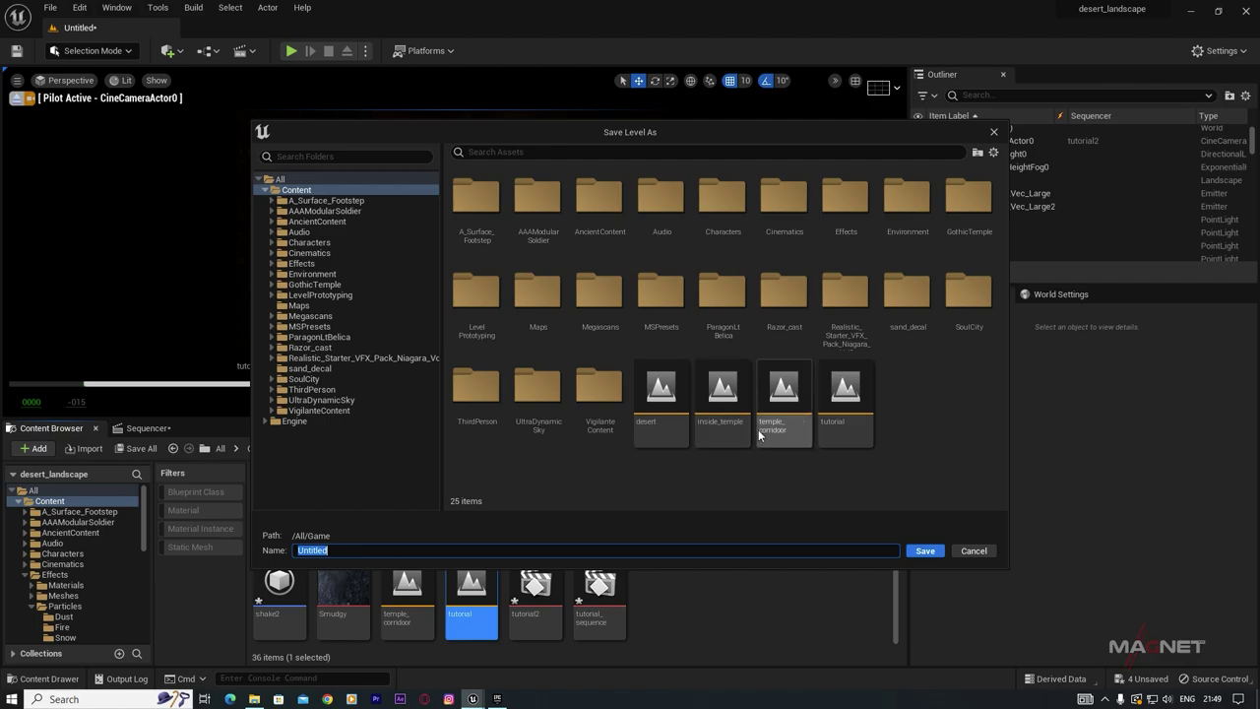
click(844, 413)
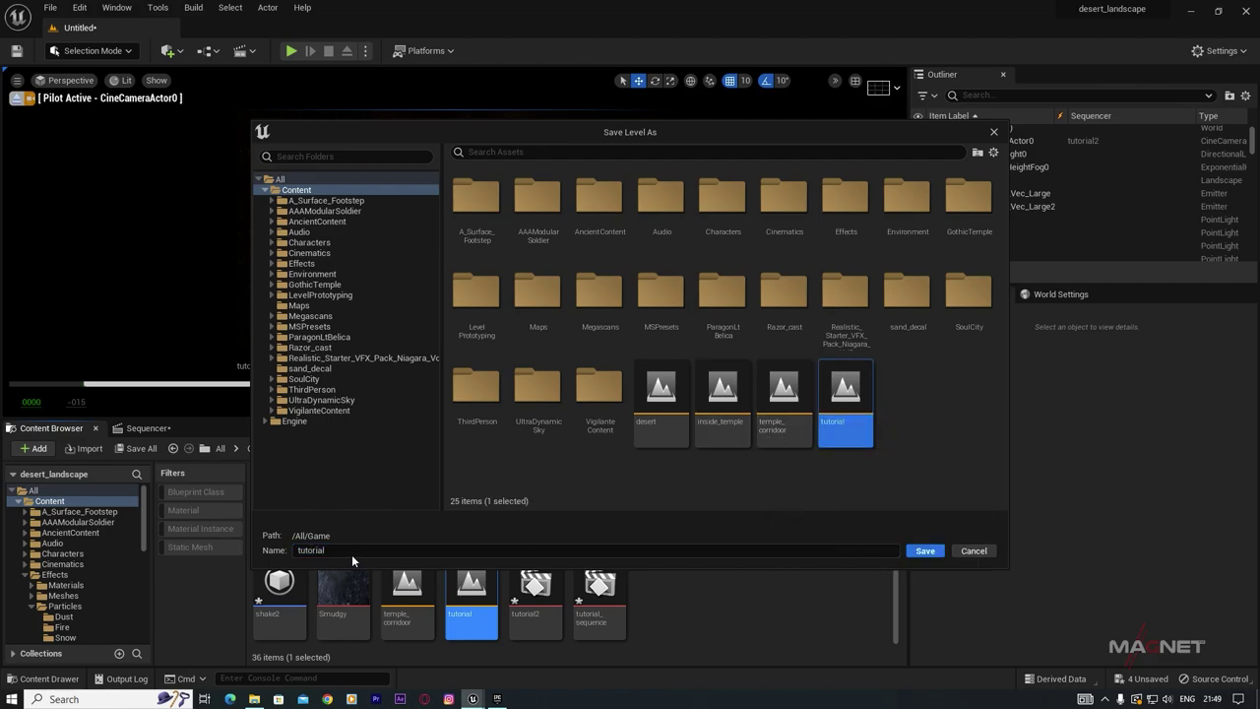
text(22)
click(925, 550)
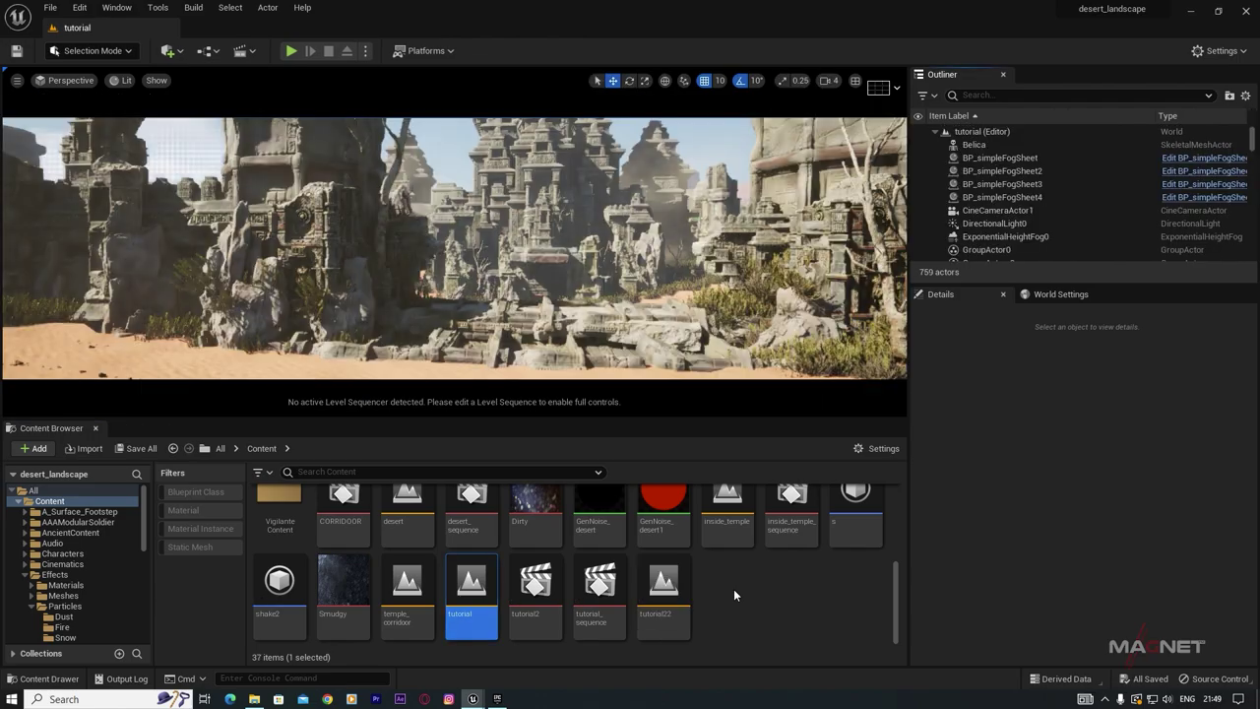
mouse_move(500, 304)
right_down()
mouse_move(403, 304)
mouse_move(610, 306)
mouse_move(482, 302)
right_up()
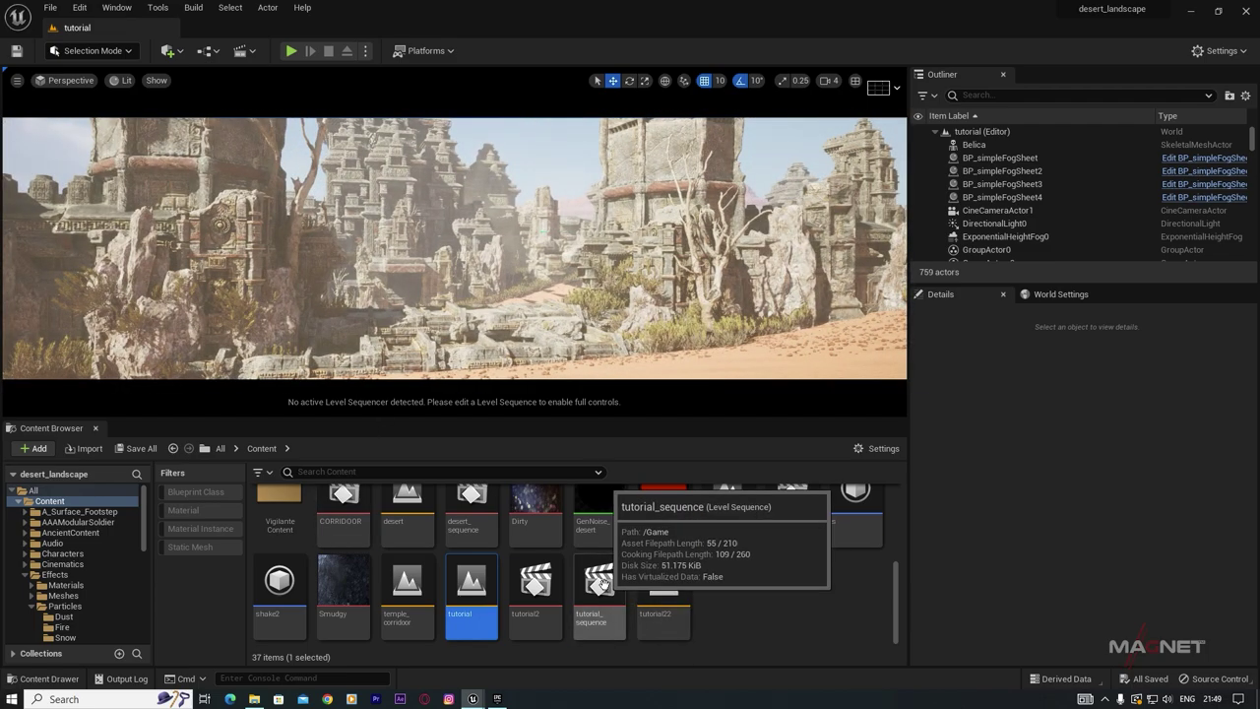
Step: Open tutorial_sequence, and replace its Belica track with the CineCameraActor1 actor
double_click(602, 587)
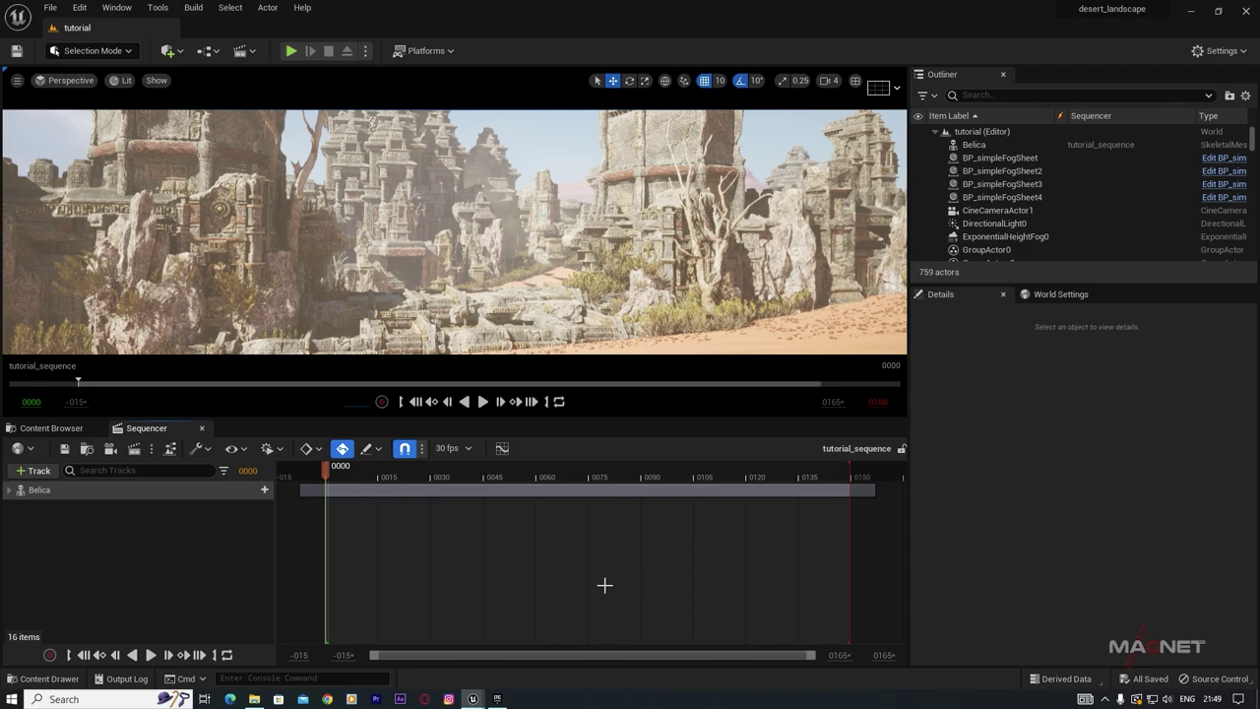
click(9, 491)
click(51, 491)
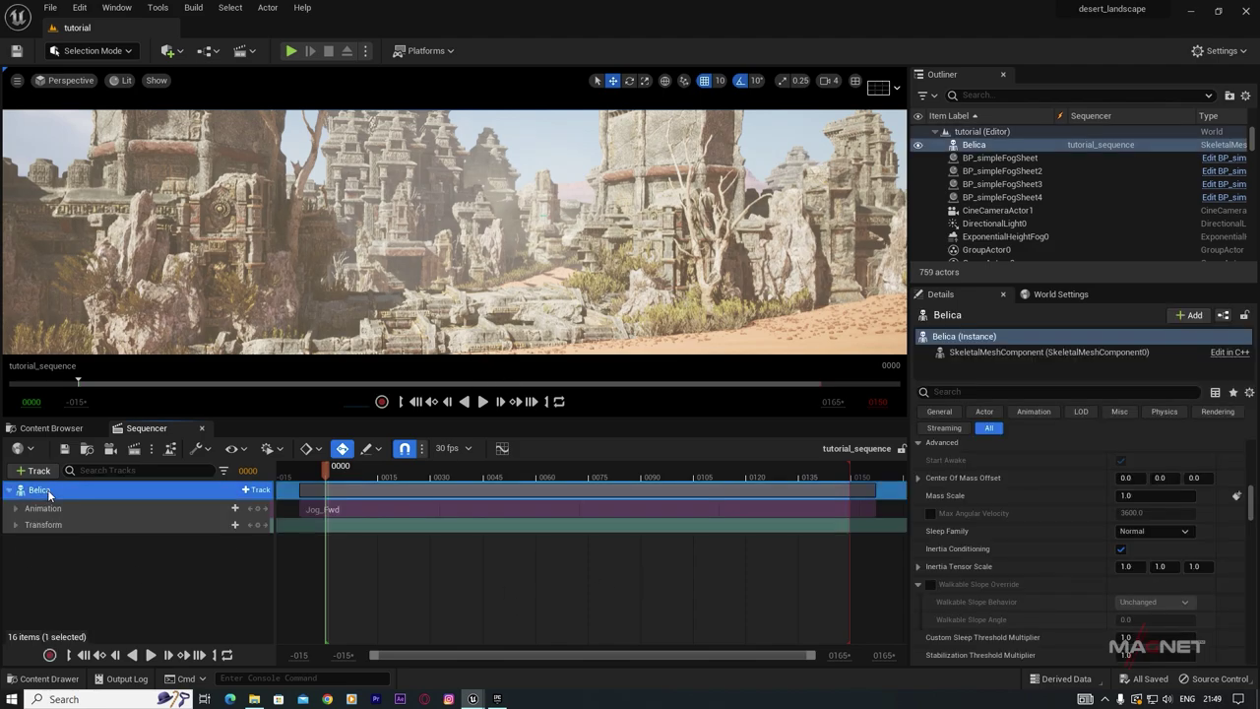
key(Delete)
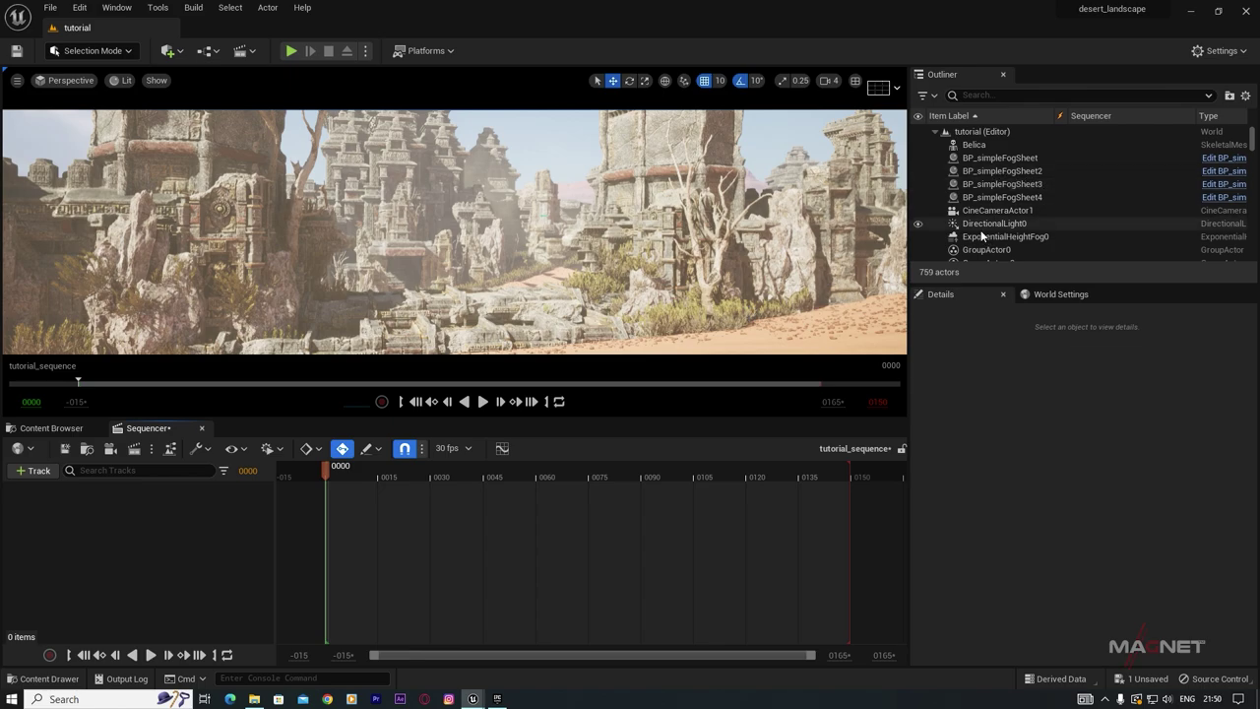
click(987, 214)
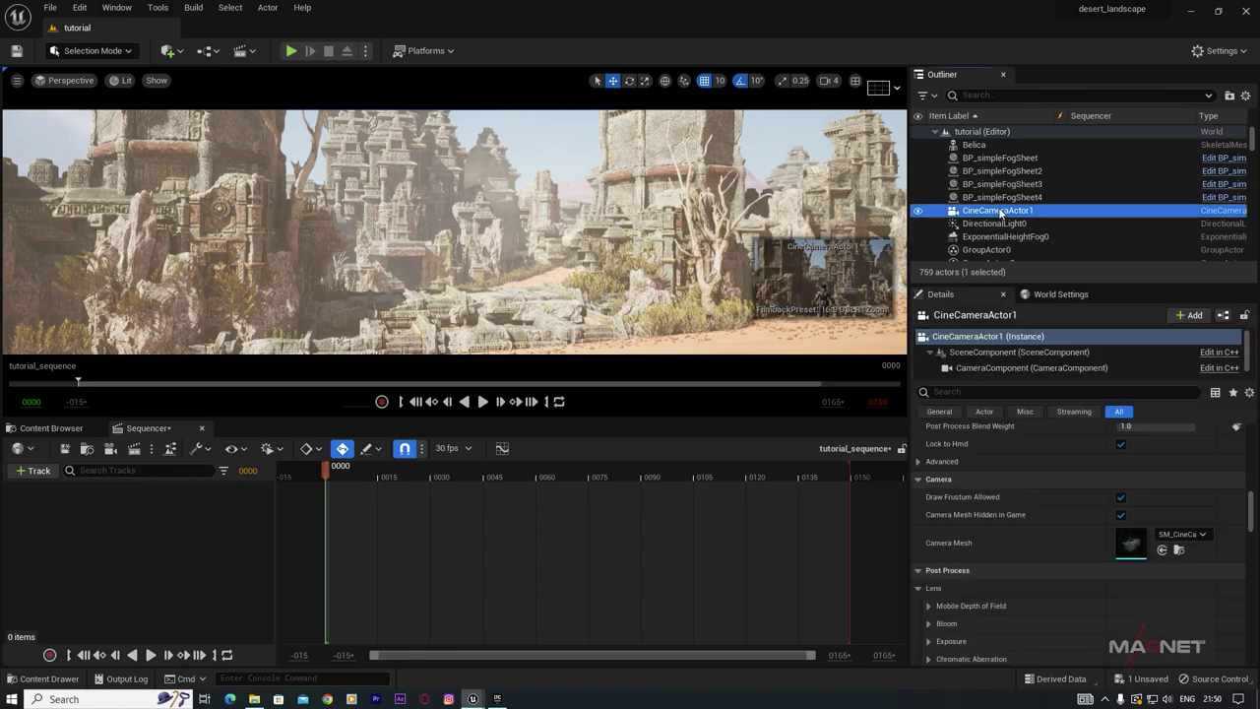
drag(971, 224, 73, 531)
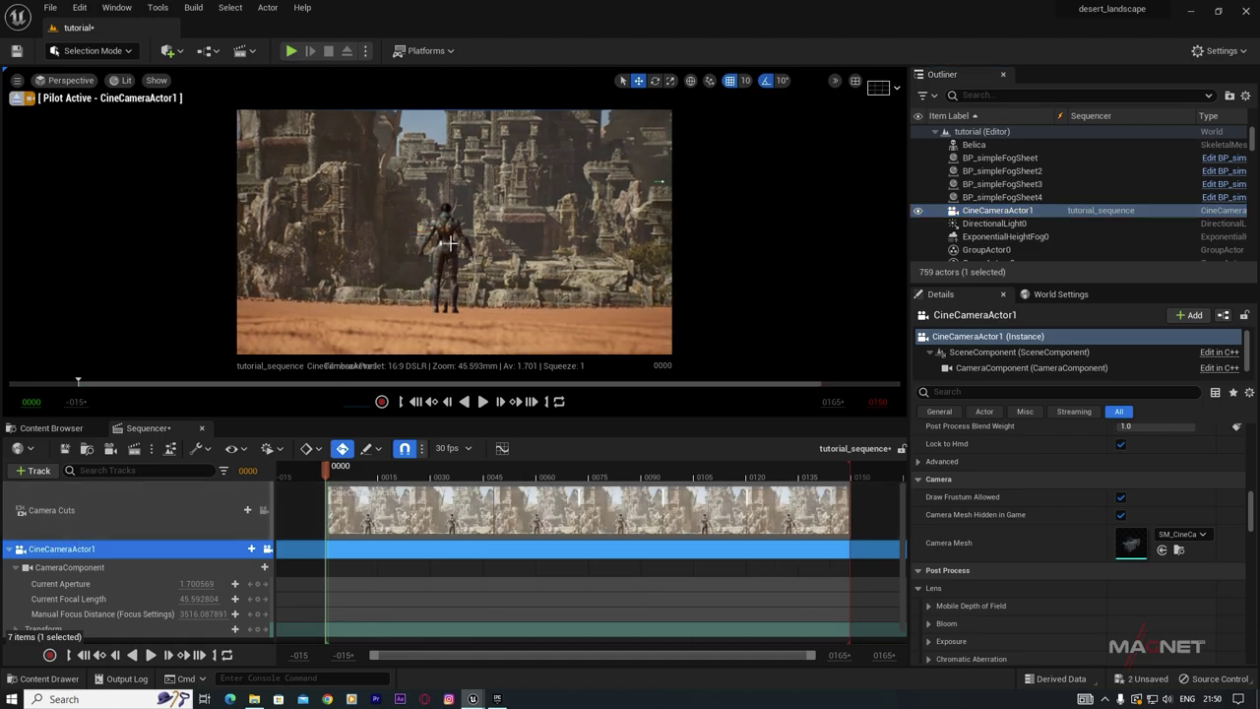
Step: Delete the Belica character from the level, accepting that its references break
click(450, 252)
key(Delete)
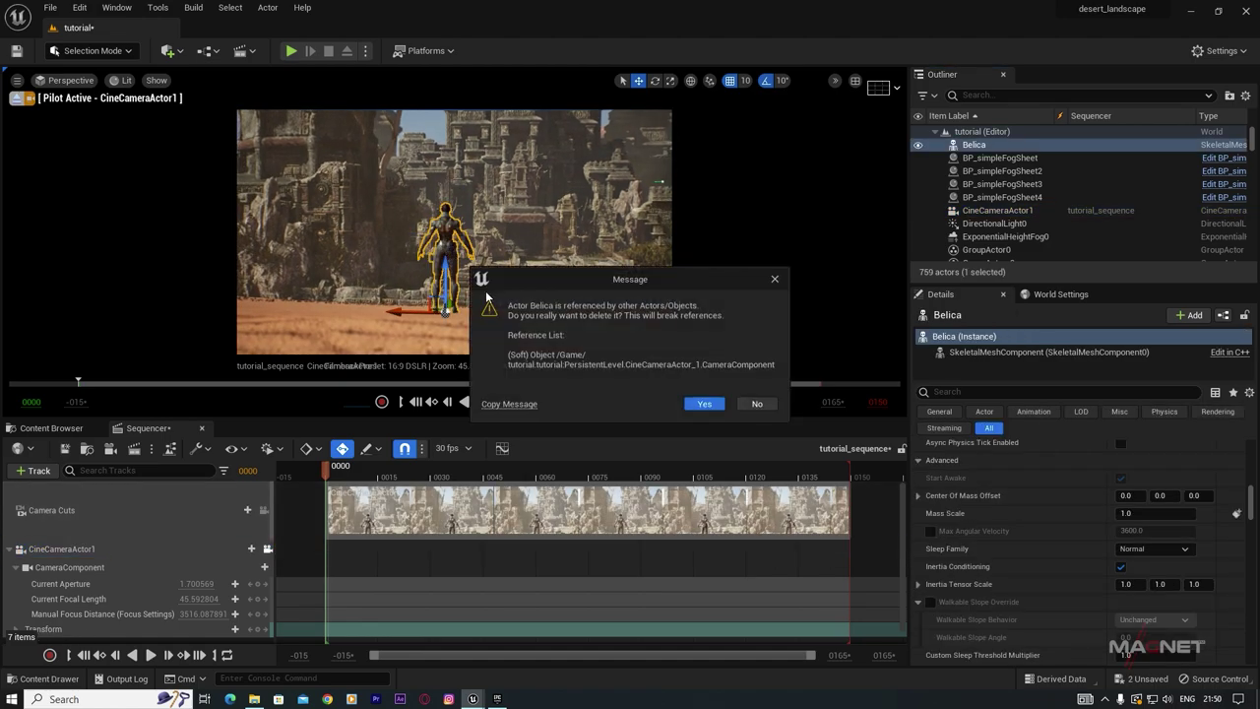
click(723, 408)
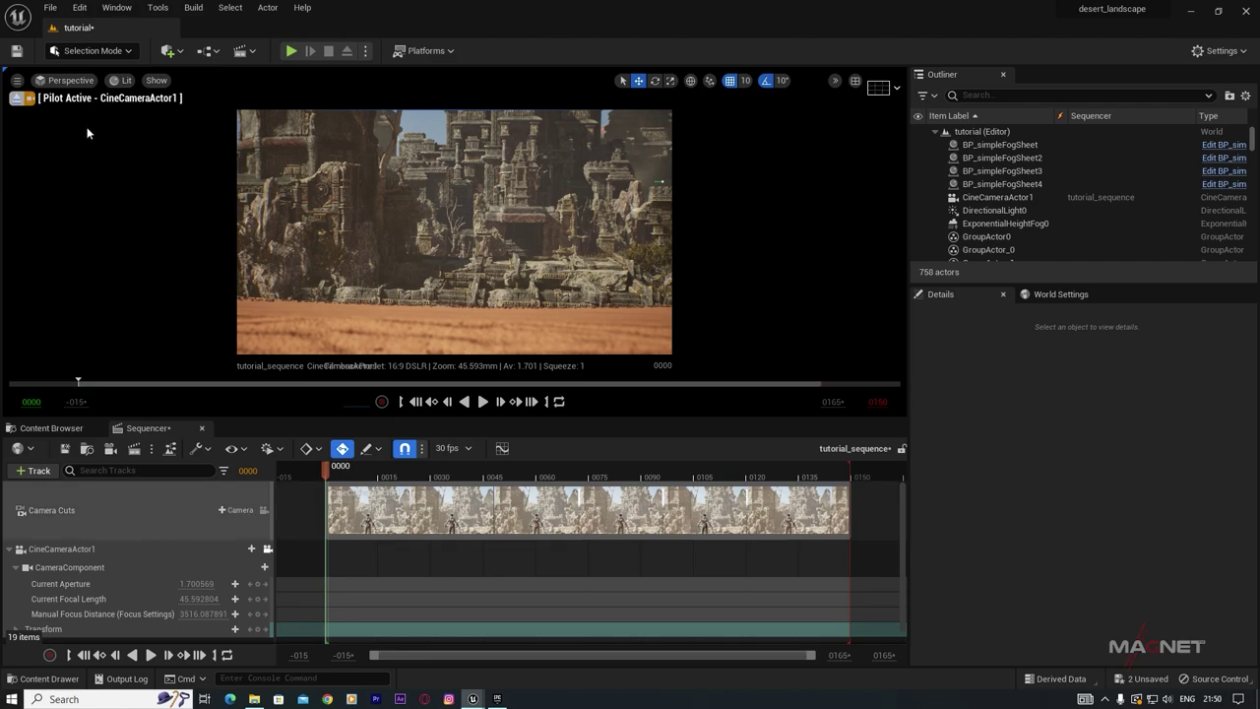
Step: Fly the piloted camera up to the ruins to frame the central temple between two broken towers, with a focal length of about 13.86
right_drag(504, 244, 559, 244)
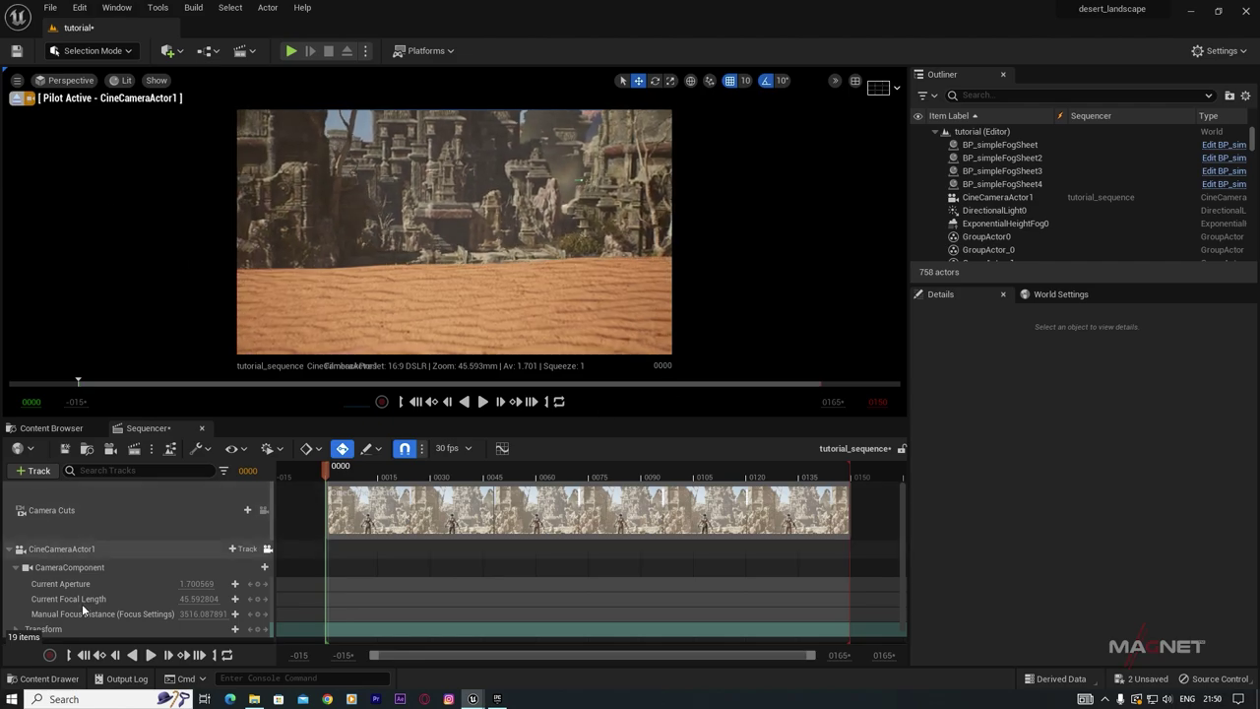
drag(190, 598, 155, 598)
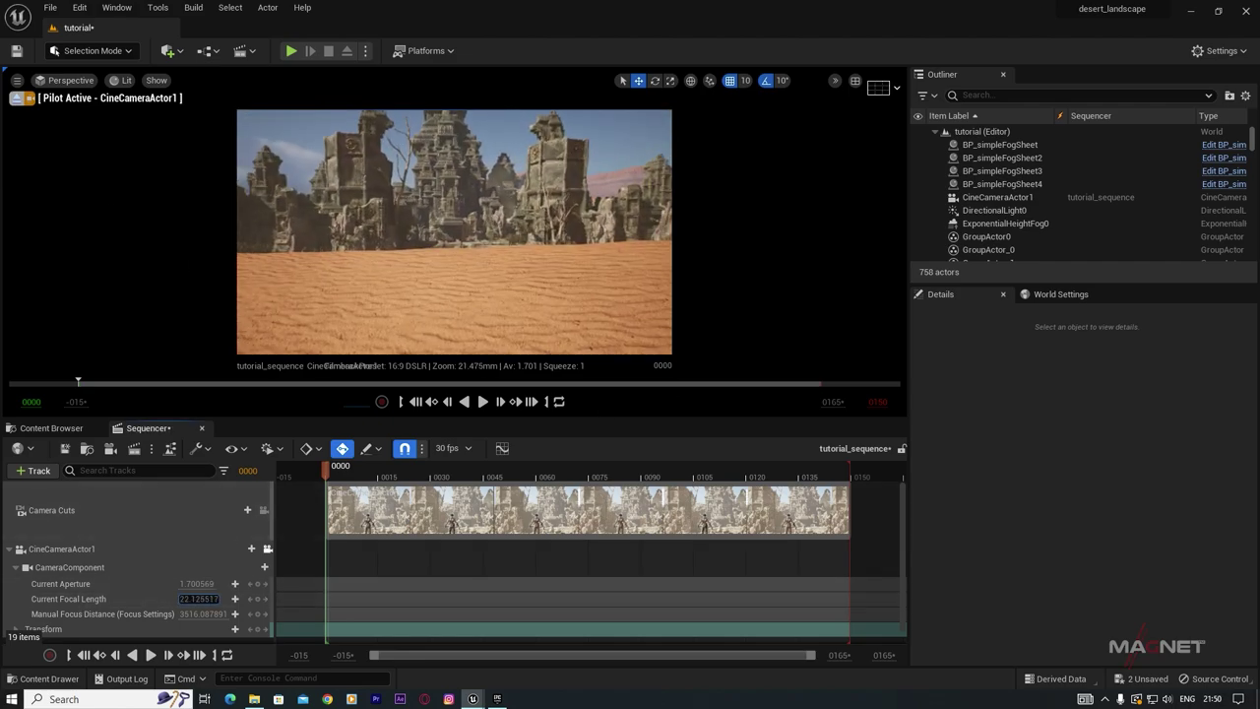
text(15.5294)
key(Return)
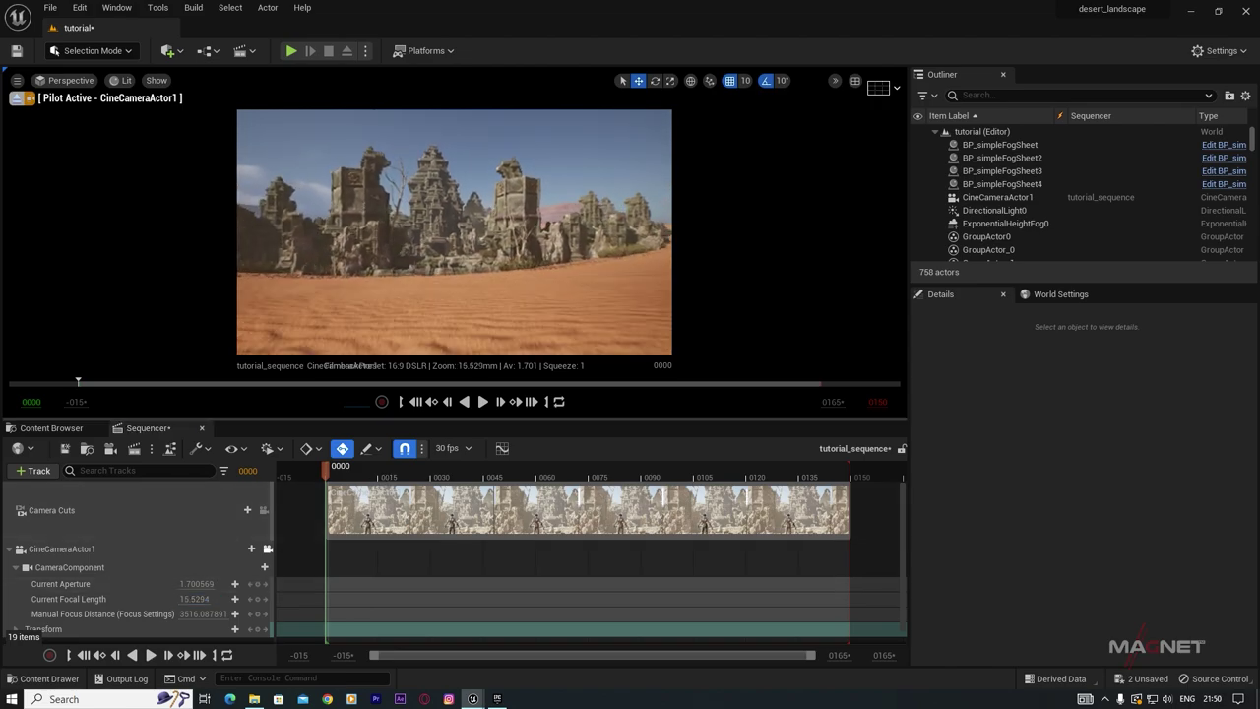
key(w)
right_drag(455, 233, 452, 229)
key(s)
drag(210, 598, 194, 599)
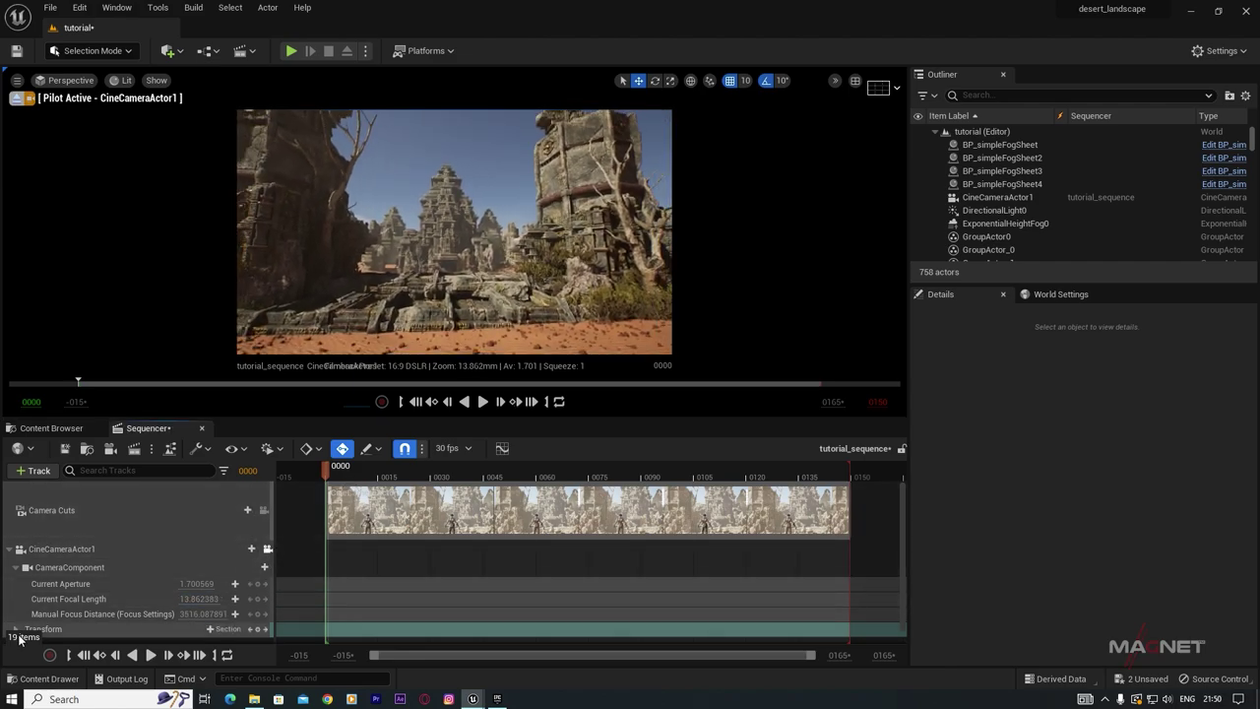
Step: Key the camera's transform at frame 0, and key it pulled far back over the desert sand at frame 150
scroll(174, 595, down, 1)
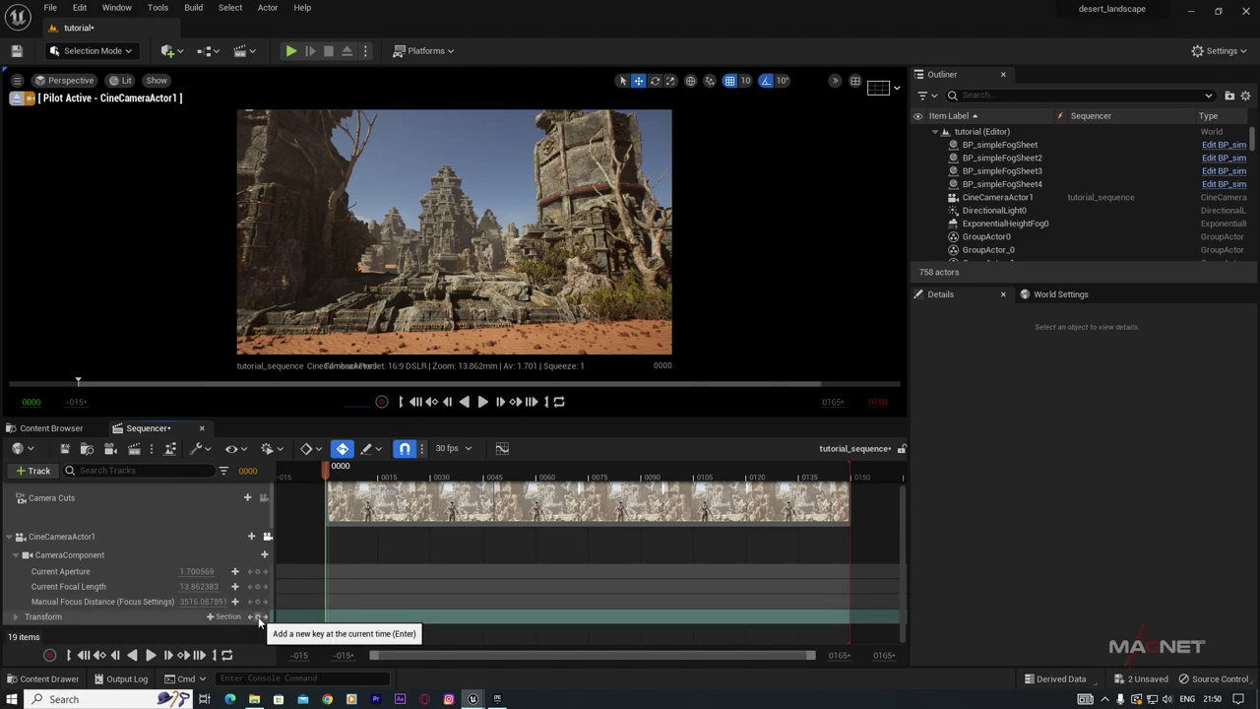
drag(325, 471, 519, 472)
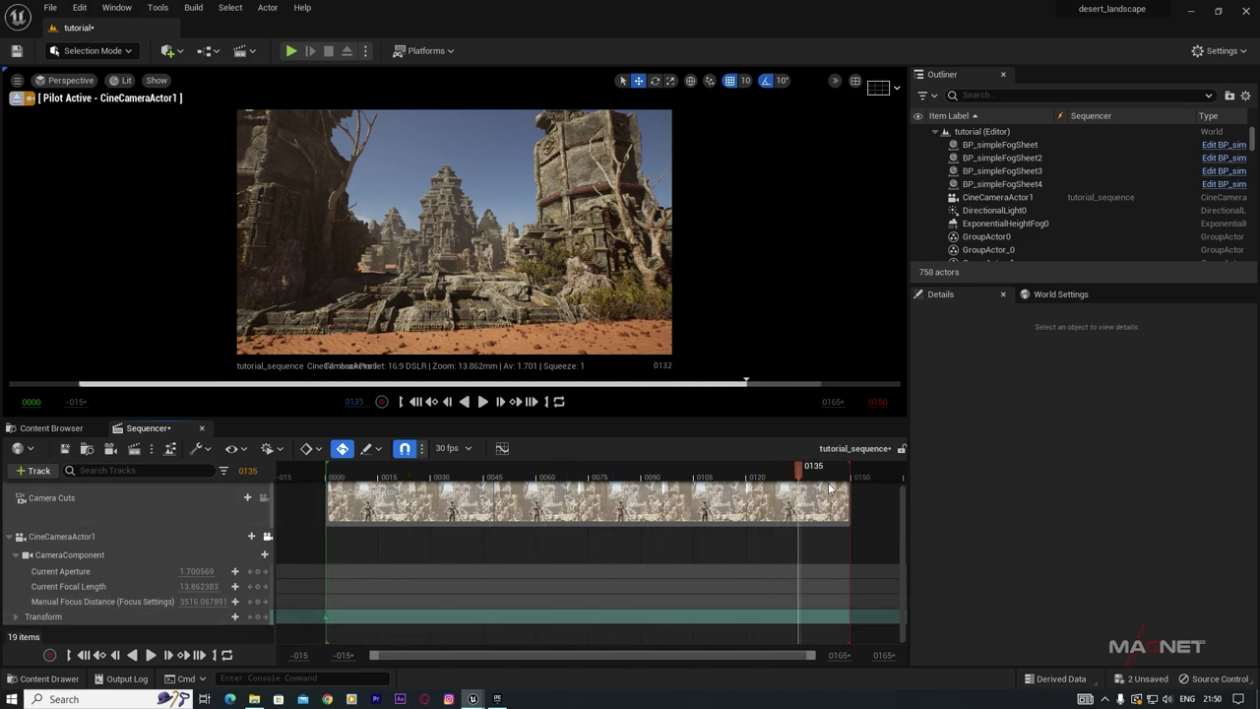
key(s)
mouse_move(497, 312)
right_down()
mouse_move(498, 343)
mouse_move(499, 292)
mouse_move(495, 313)
right_up()
key(s)
key(s)
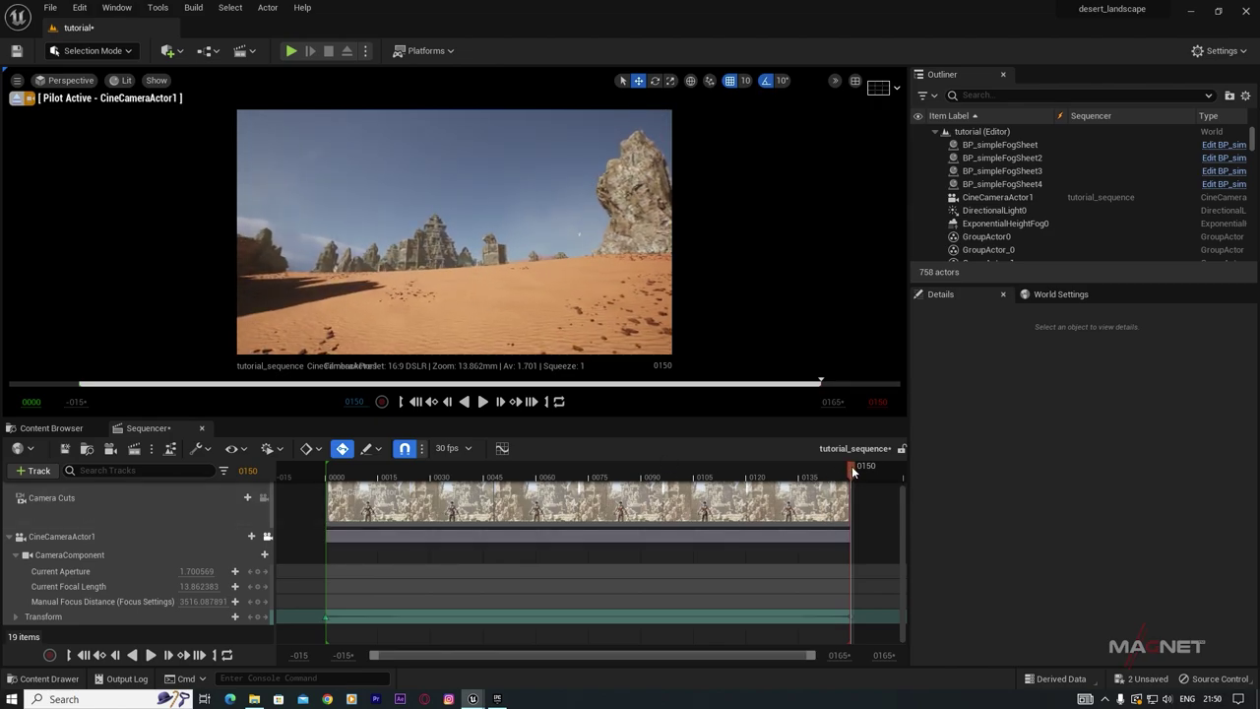
Step: Reframe the camera lower toward the ruins at frame 67, key its transform, and set that key's interpolation to Cubic (Auto)
drag(852, 472, 562, 477)
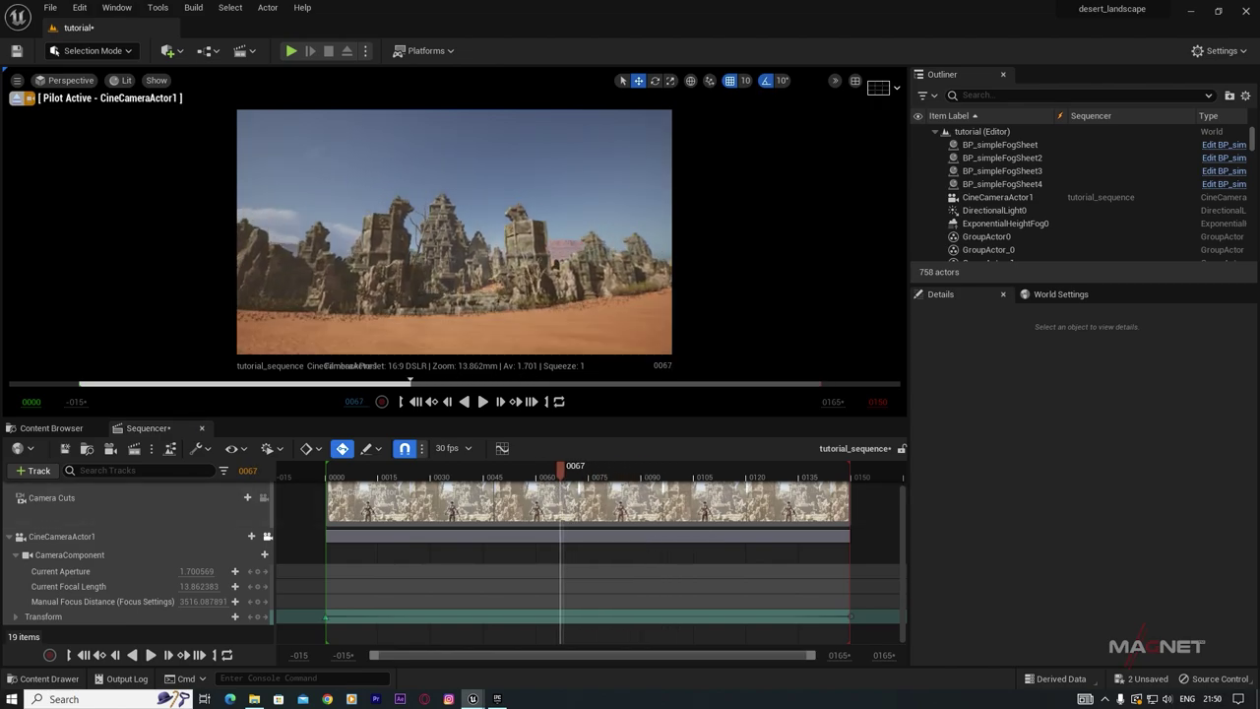
right_drag(454, 232, 448, 197)
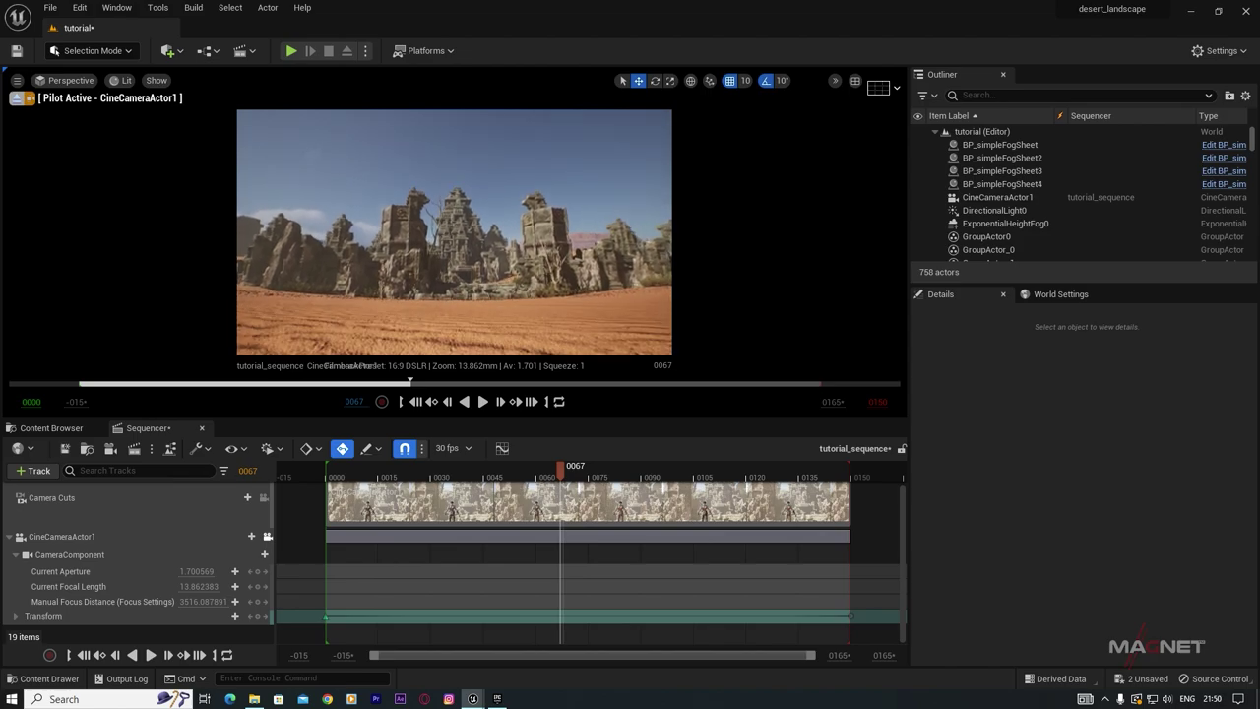
right_click(558, 617)
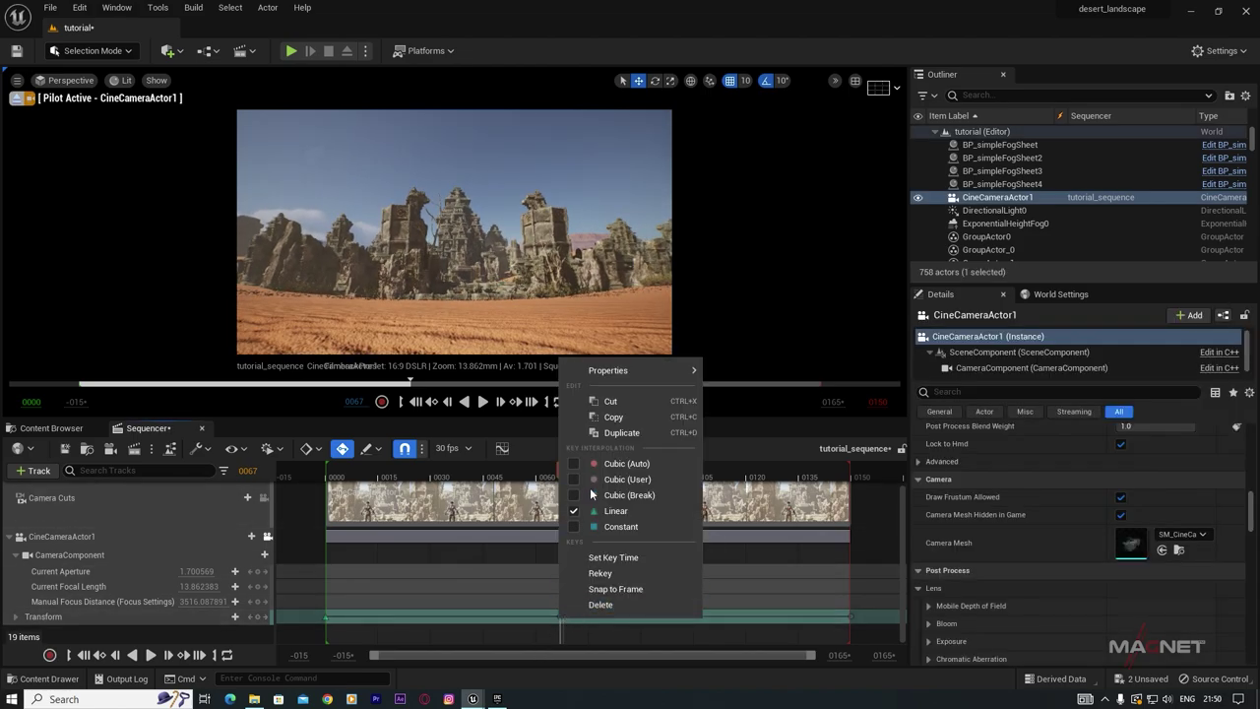
click(626, 463)
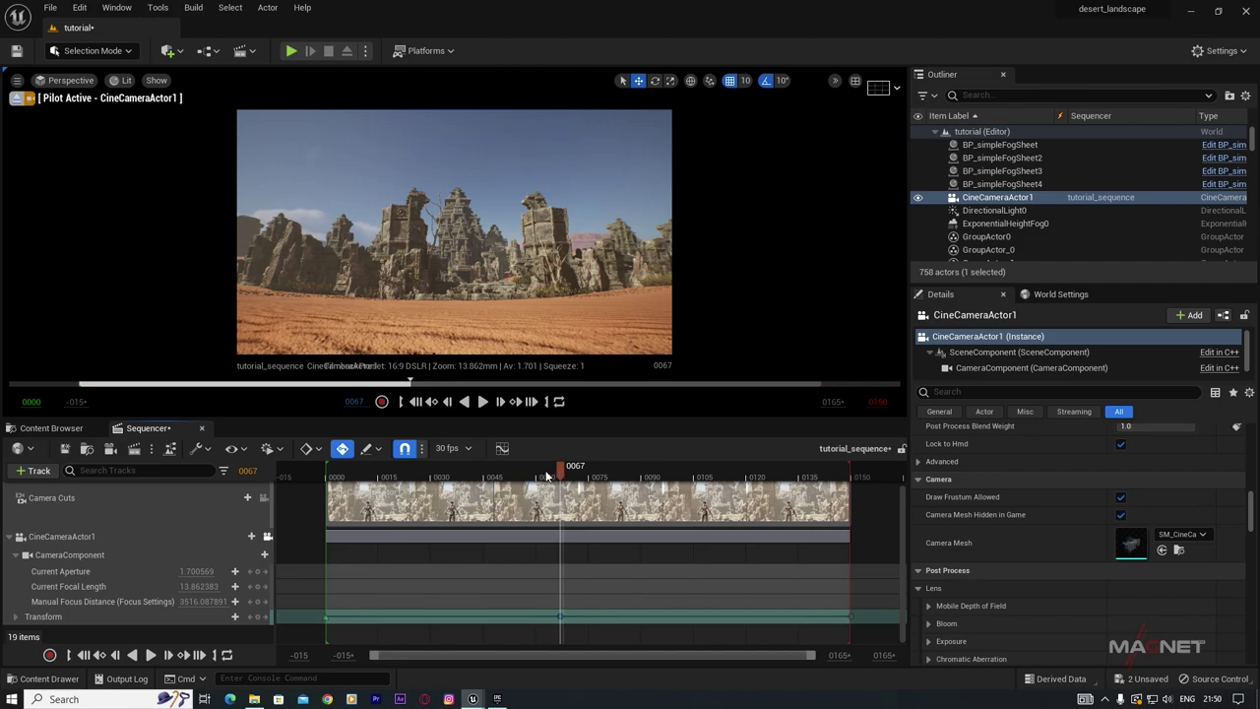
Step: Re-key the camera's start at frame 0 closer in, just above the stone steps and looking up at the central temple
drag(472, 484, 279, 511)
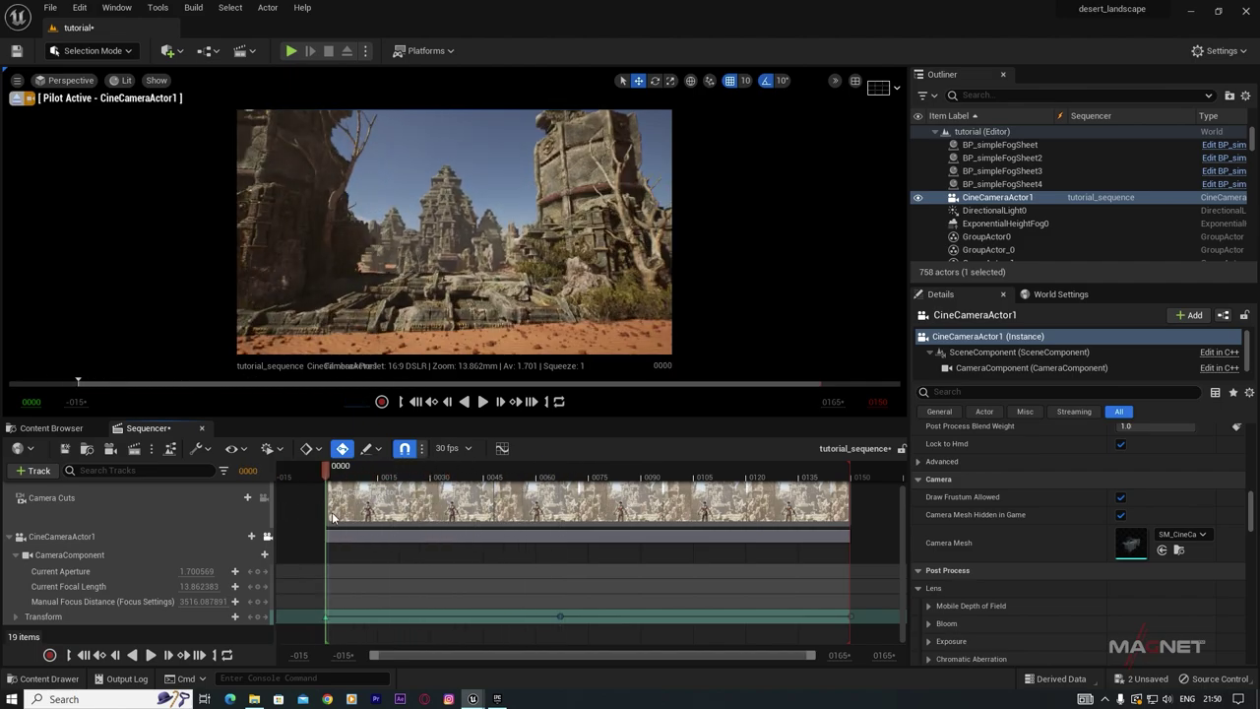
click(325, 617)
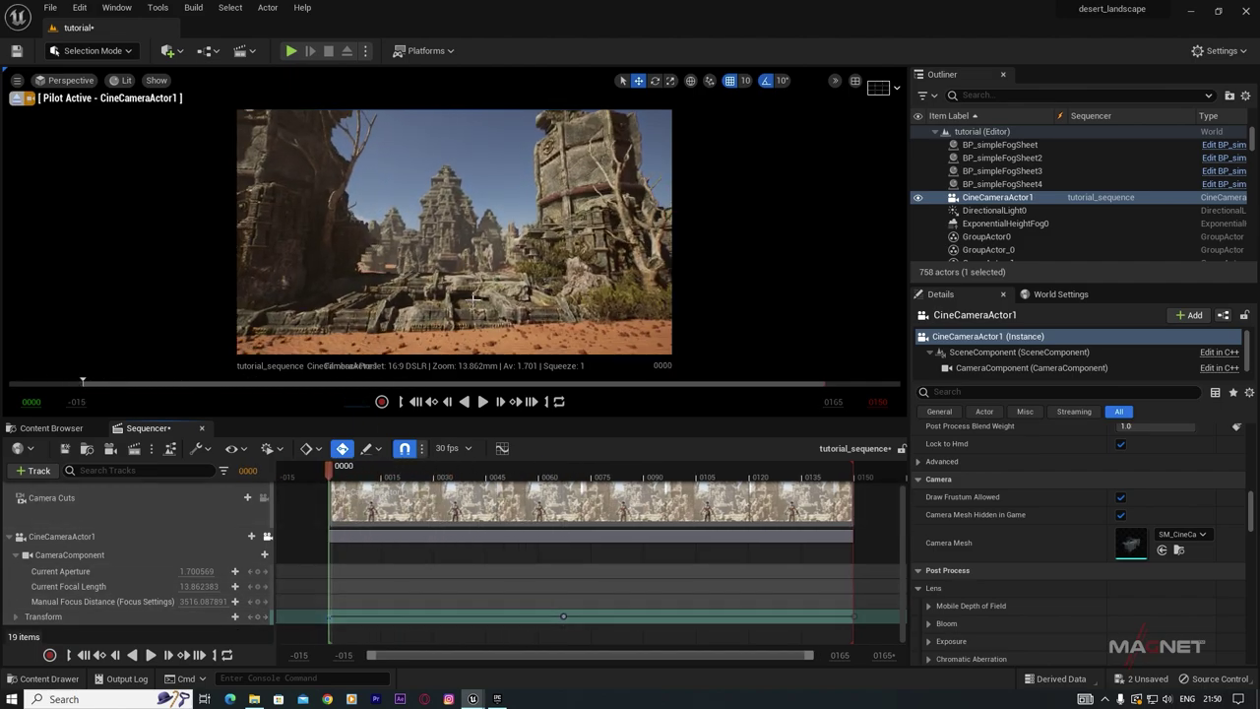
middle_drag(474, 298, 443, 321)
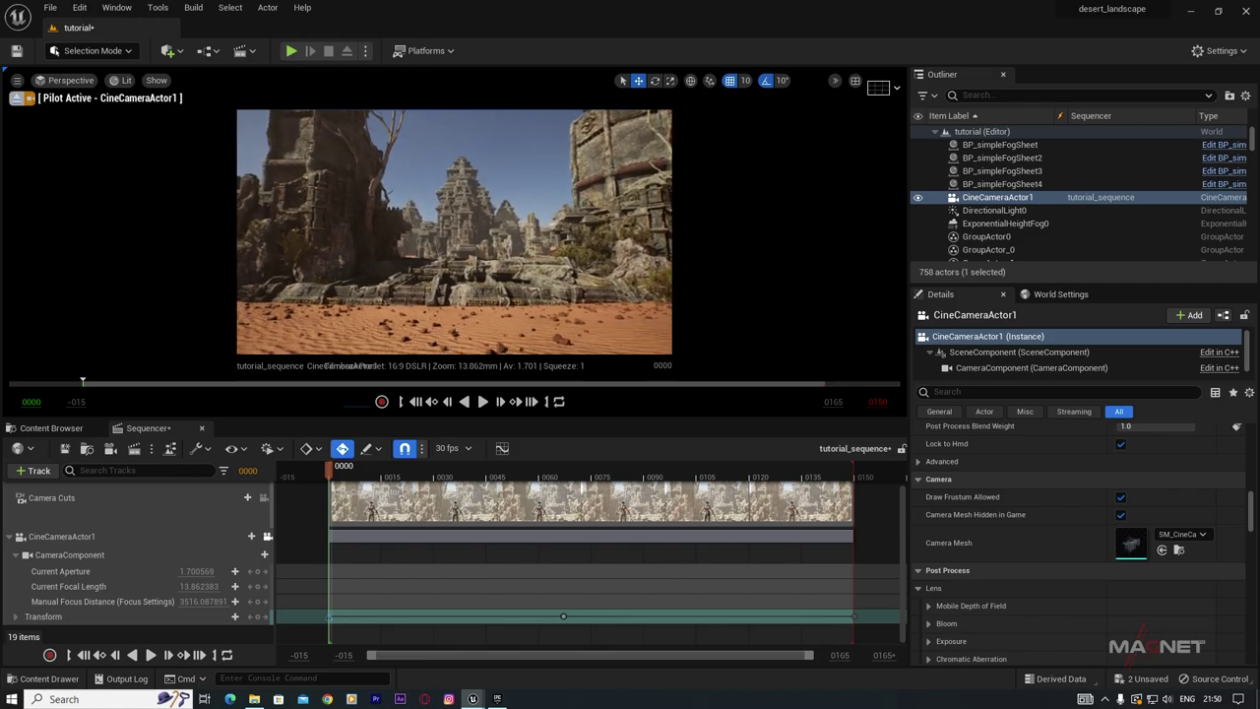
key(w)
mouse_move(443, 321)
right_down()
mouse_move(447, 350)
mouse_move(449, 337)
right_up()
key(w)
key(s)
right_drag(454, 232, 448, 165)
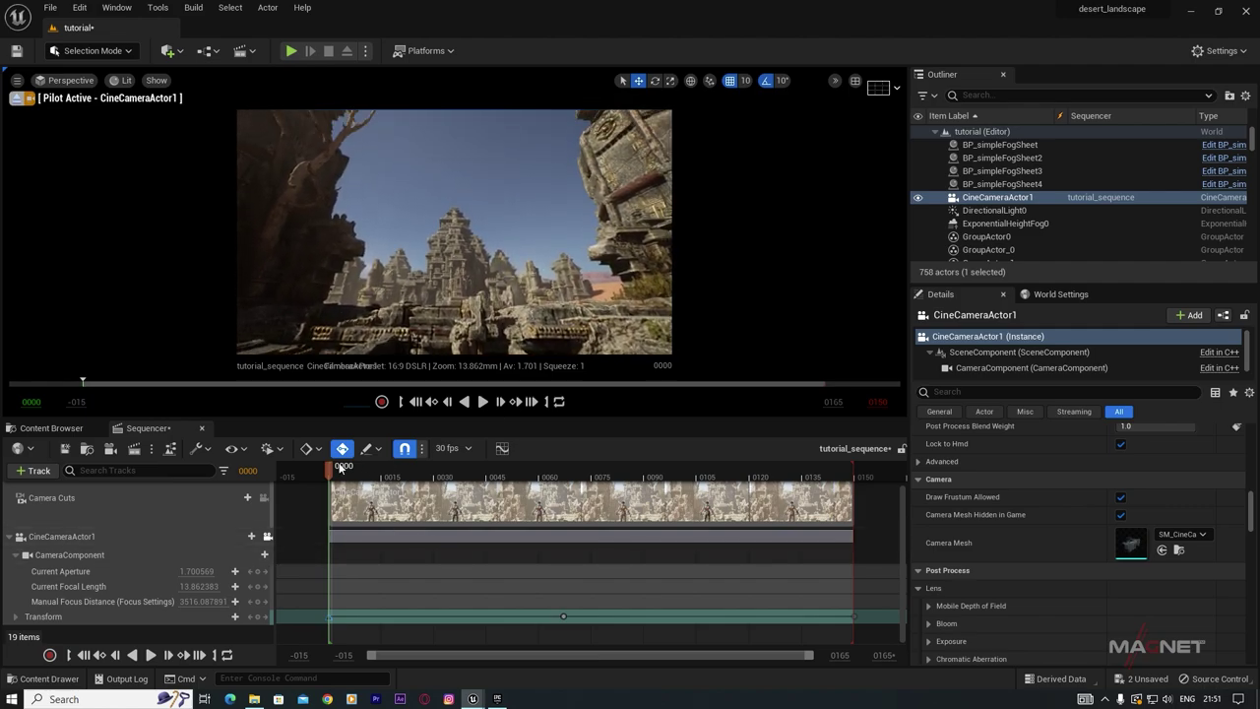
Step: Scrub and play the sequence to check the camera's pull-back from the ruins
drag(353, 476, 703, 484)
key(space)
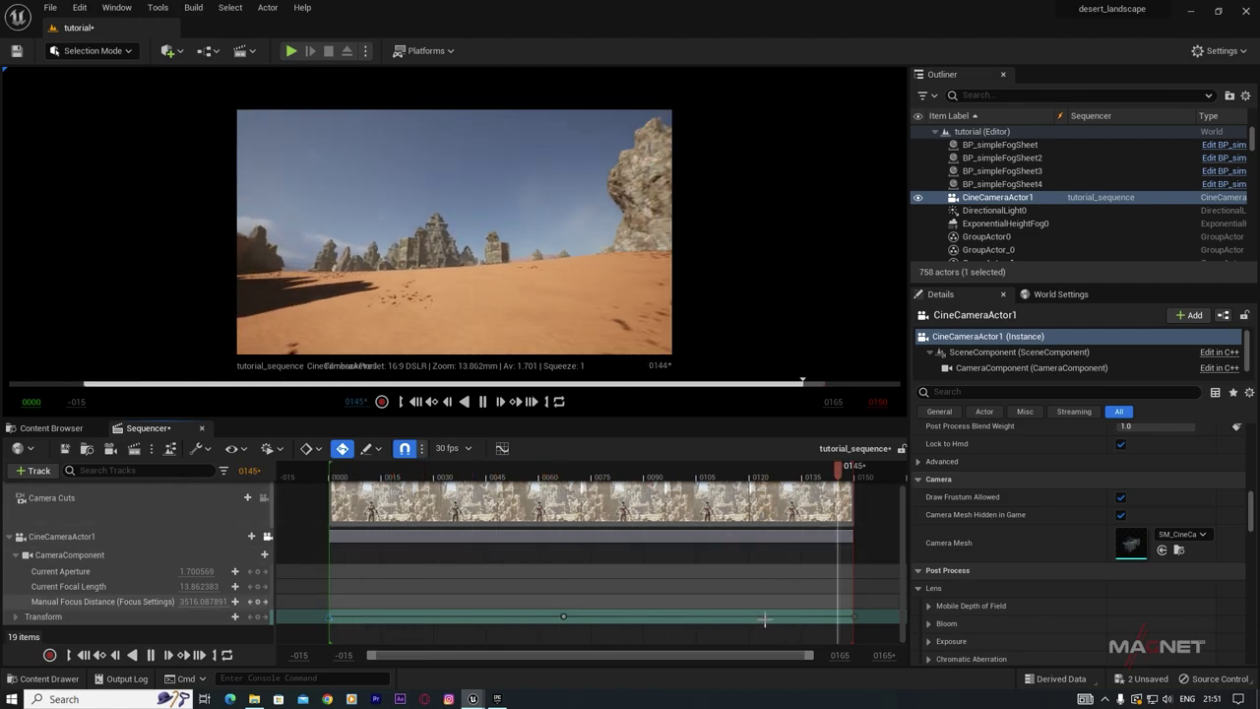
drag(506, 475, 812, 582)
Step: Rotate the atmosphere light behind the ruins, preview the shot, and turn the light around to illuminate the ruins' front faces
click(419, 185)
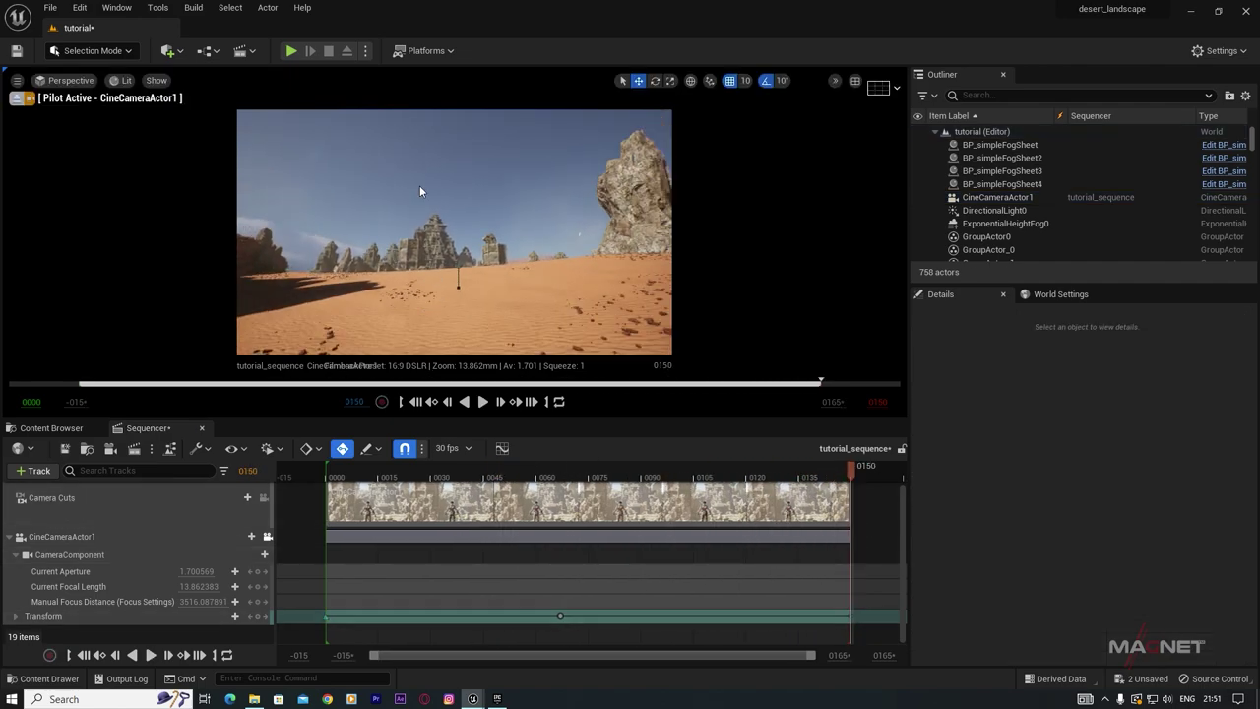
key(ctrl+l)
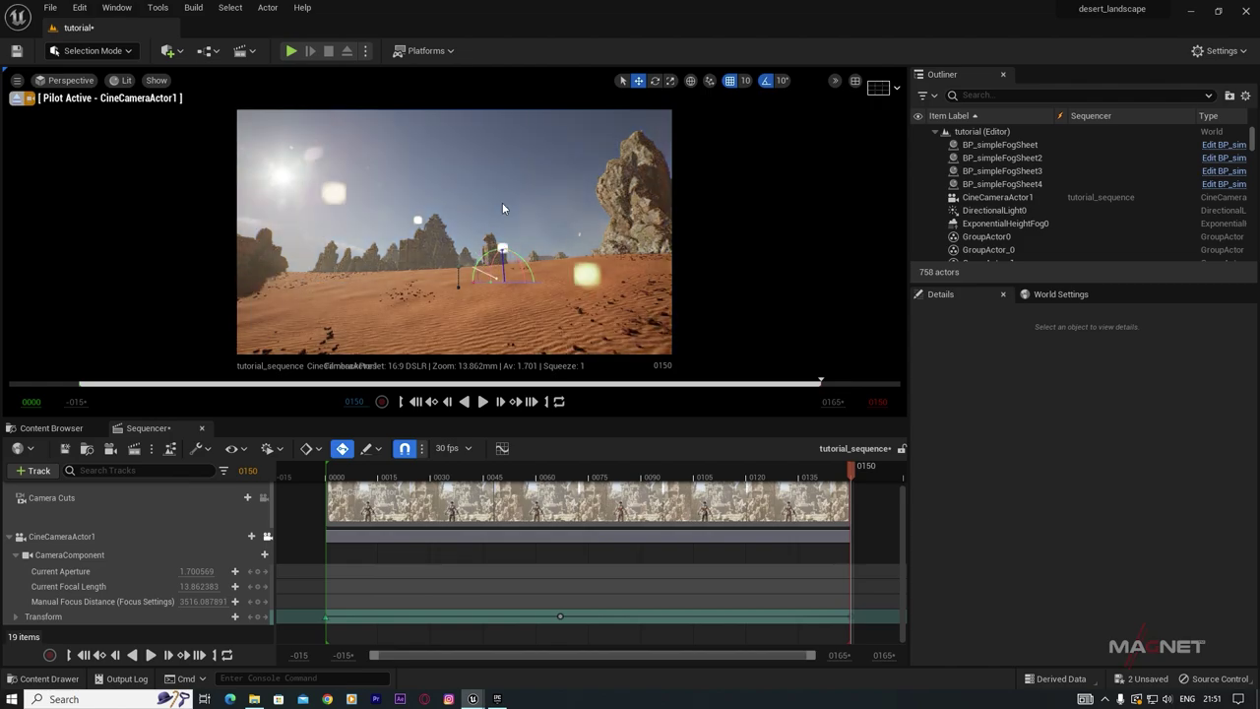
key(ctrl+l)
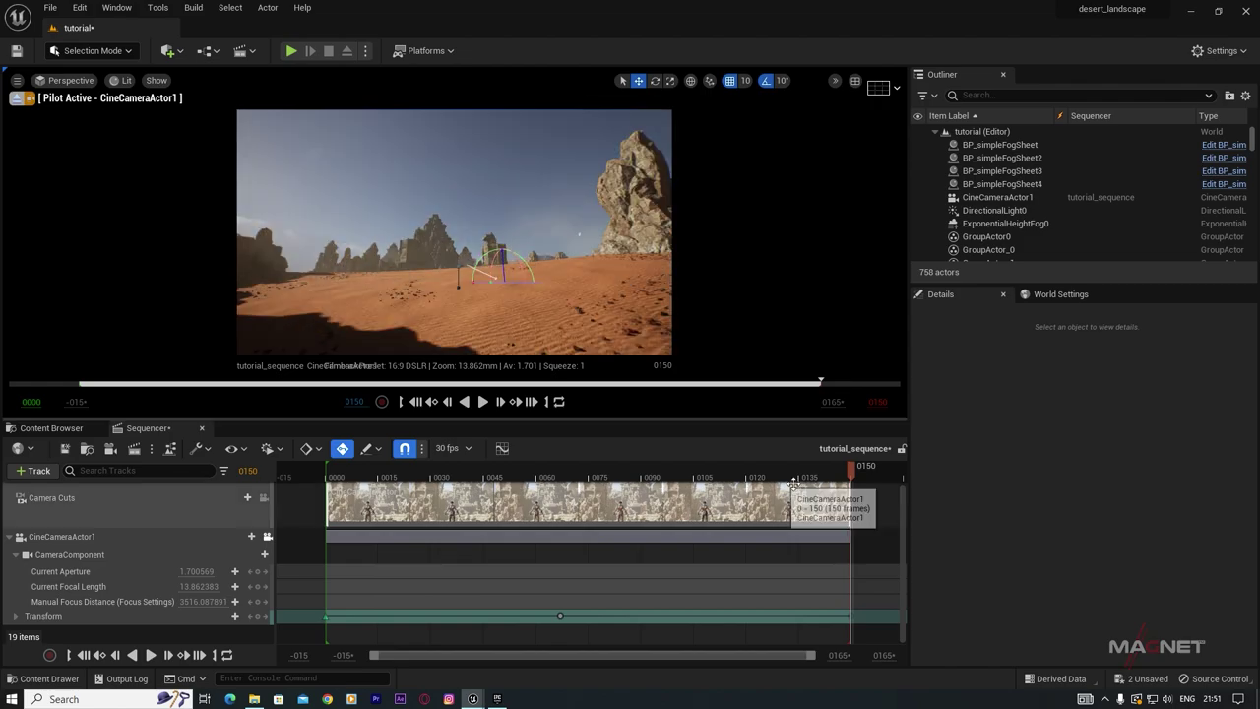
drag(833, 474, 329, 503)
key(space)
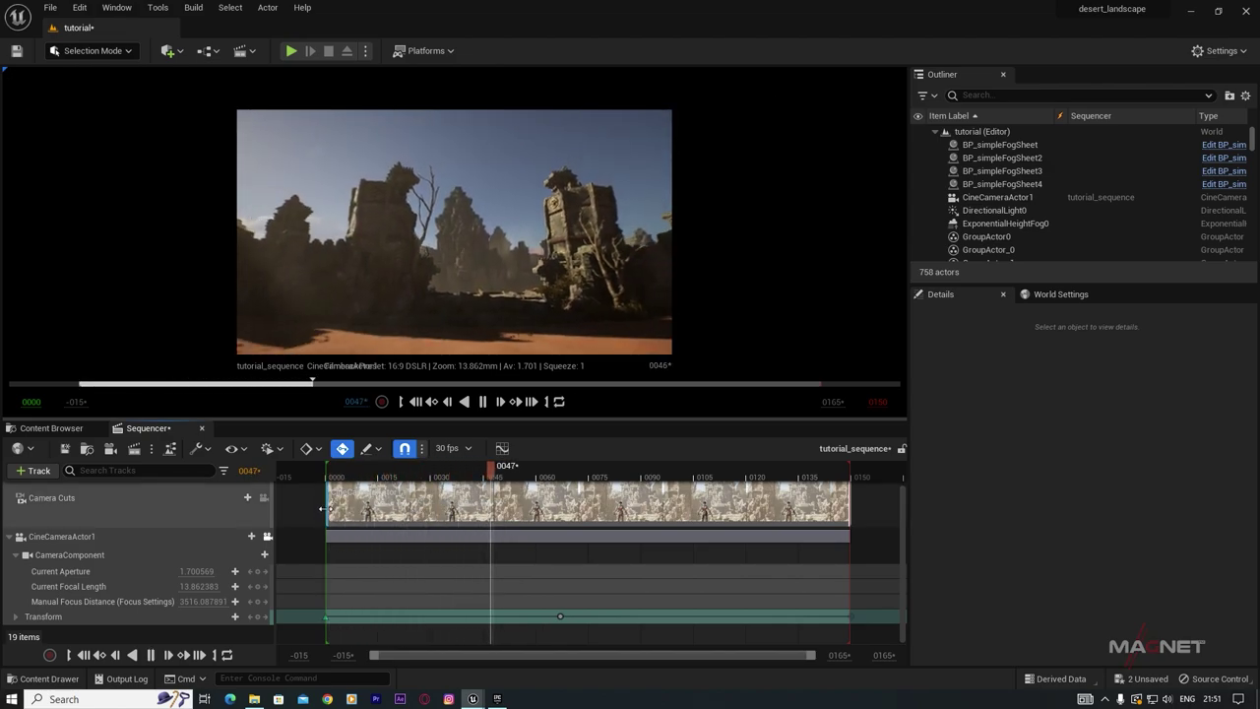
key(space)
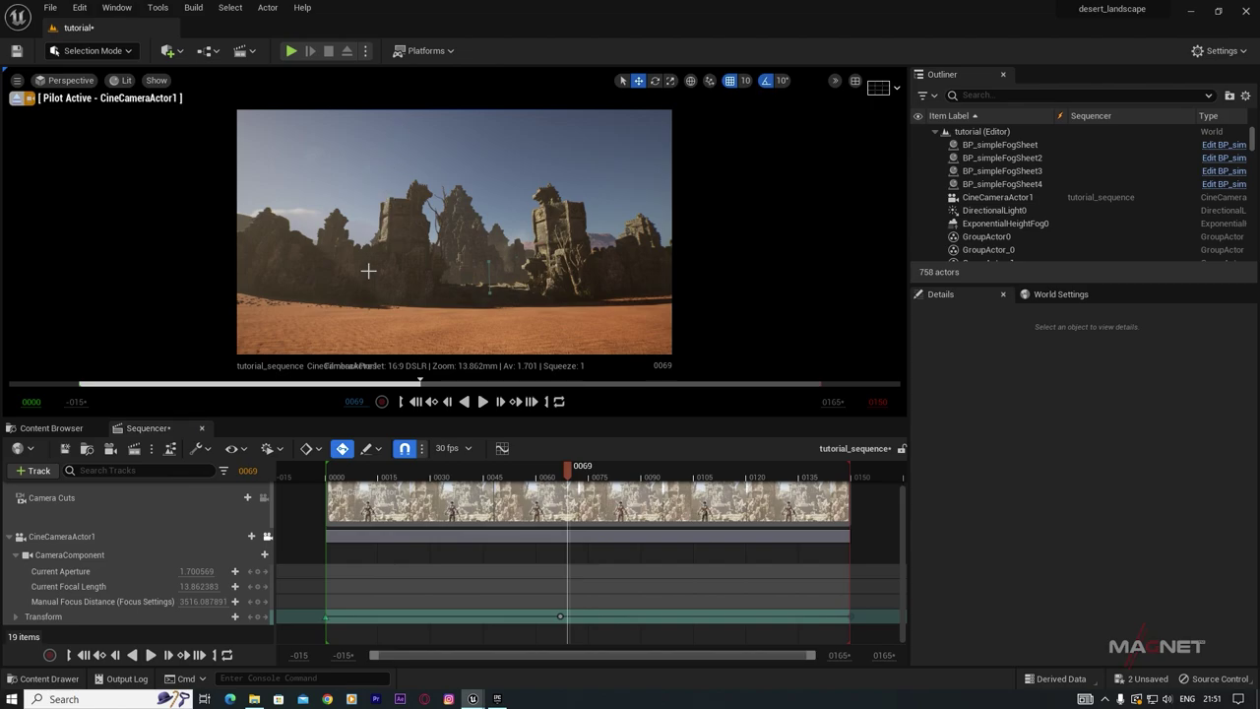
key(ctrl+l)
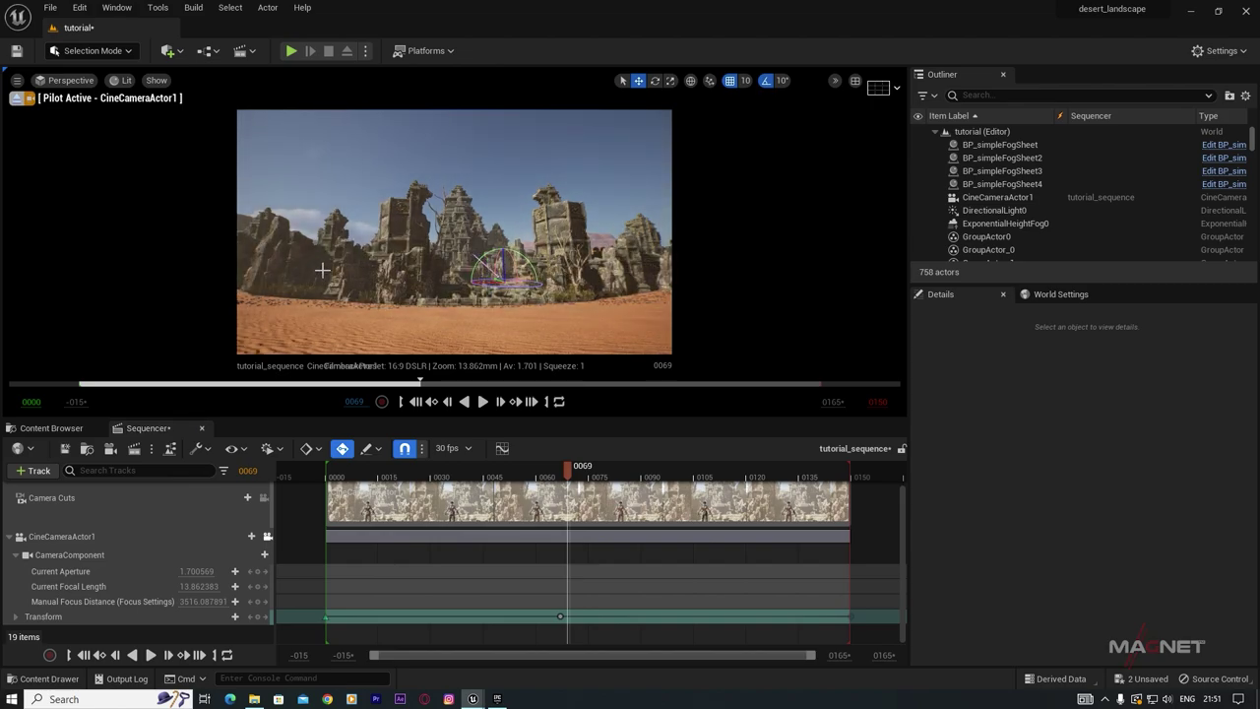
Step: Play back the relit camera shot and park the playhead at frame 34
key(space)
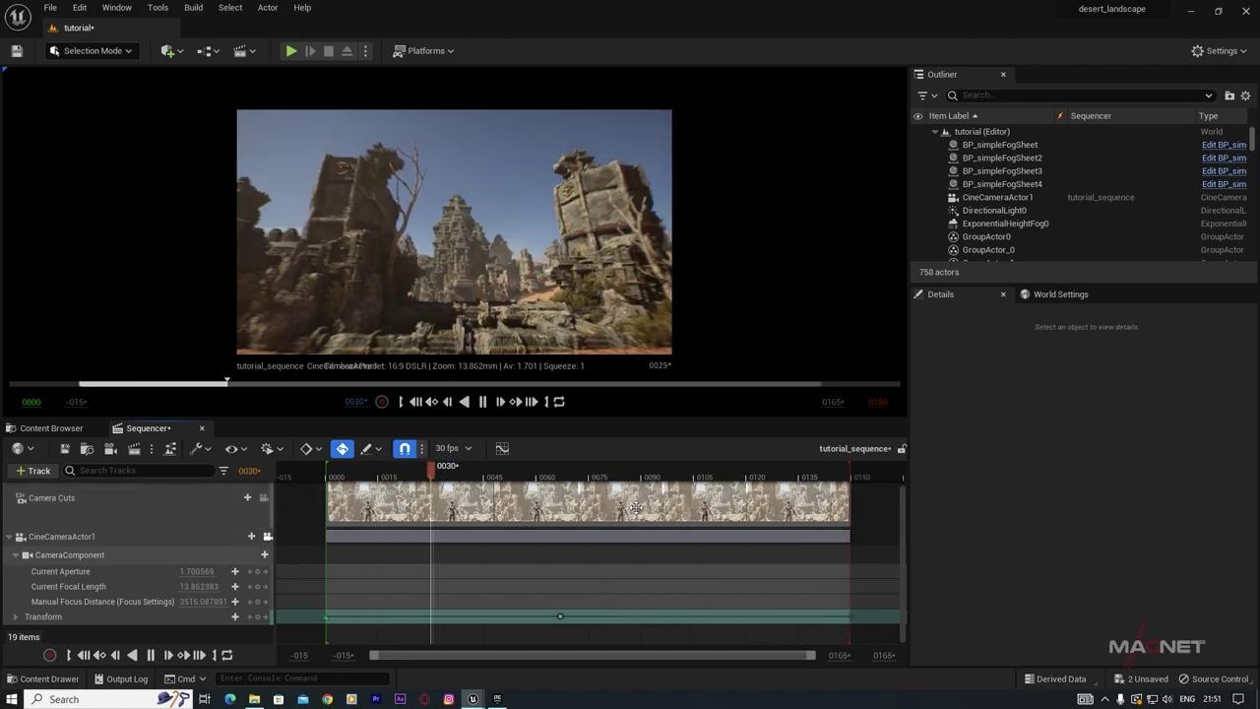
key(space)
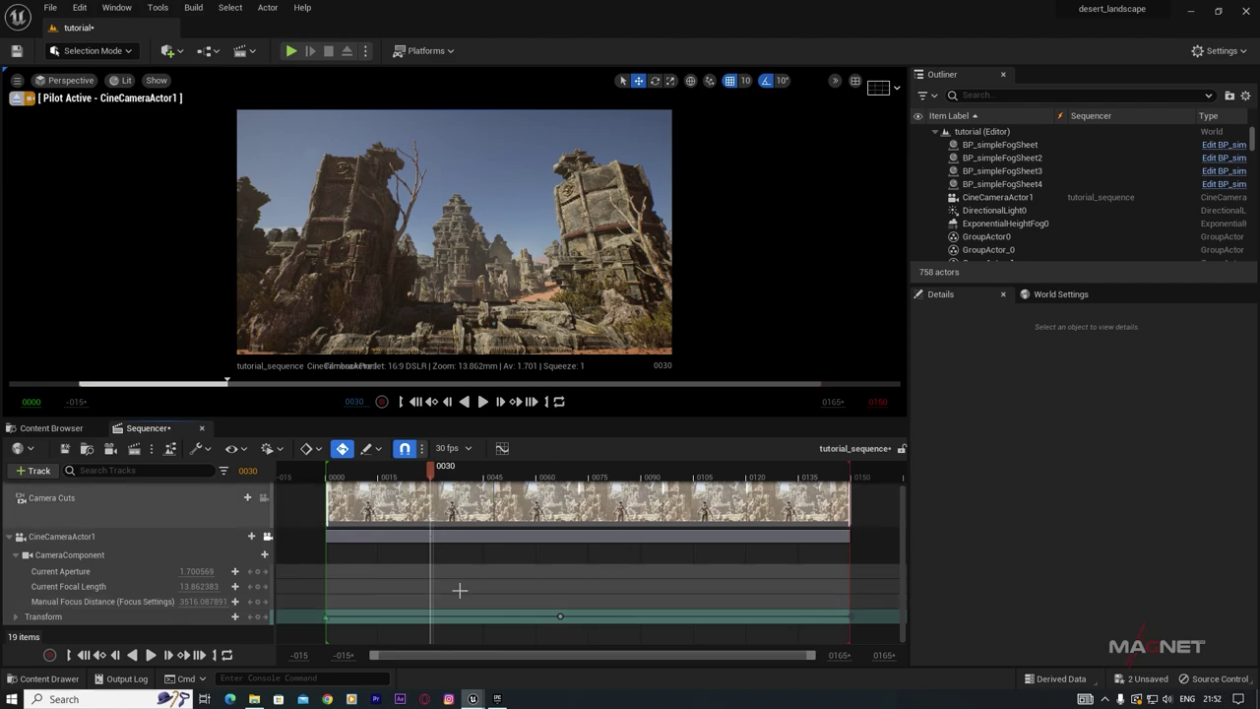
drag(430, 468, 446, 491)
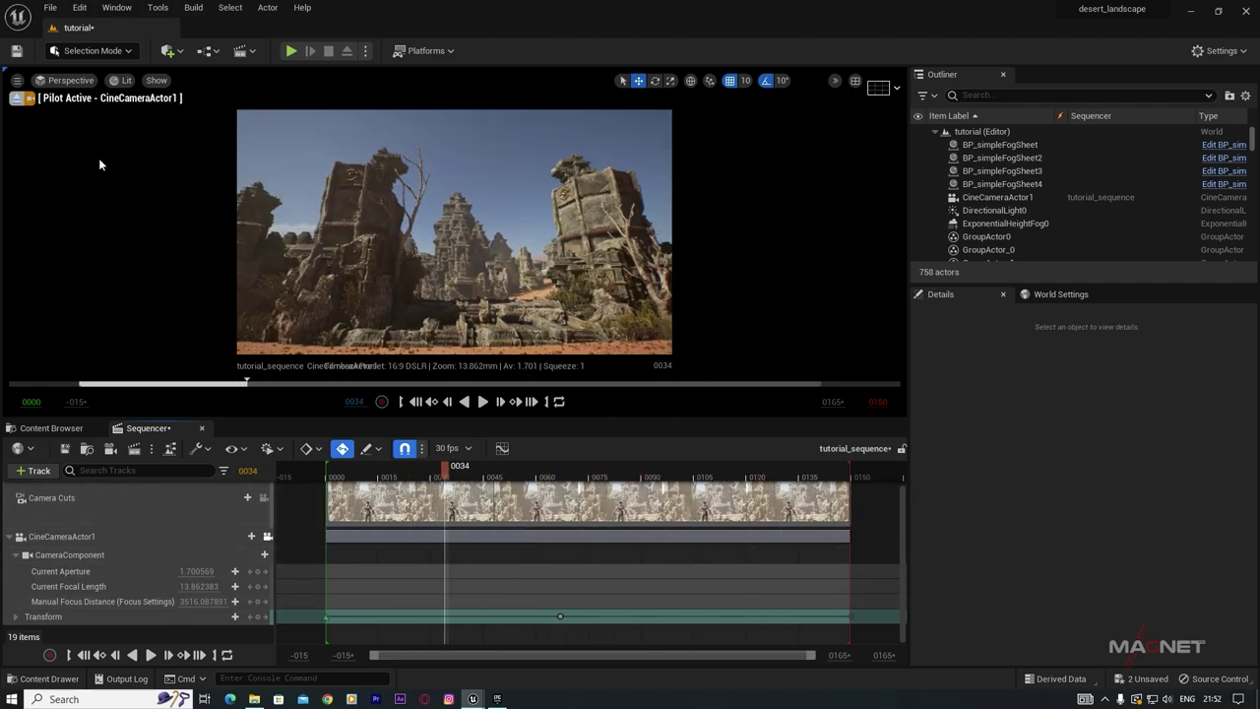
Step: Search the plugins for "movie" and check that the Movie Render Queue plugin is enabled
click(117, 8)
mouse_move(161, 44)
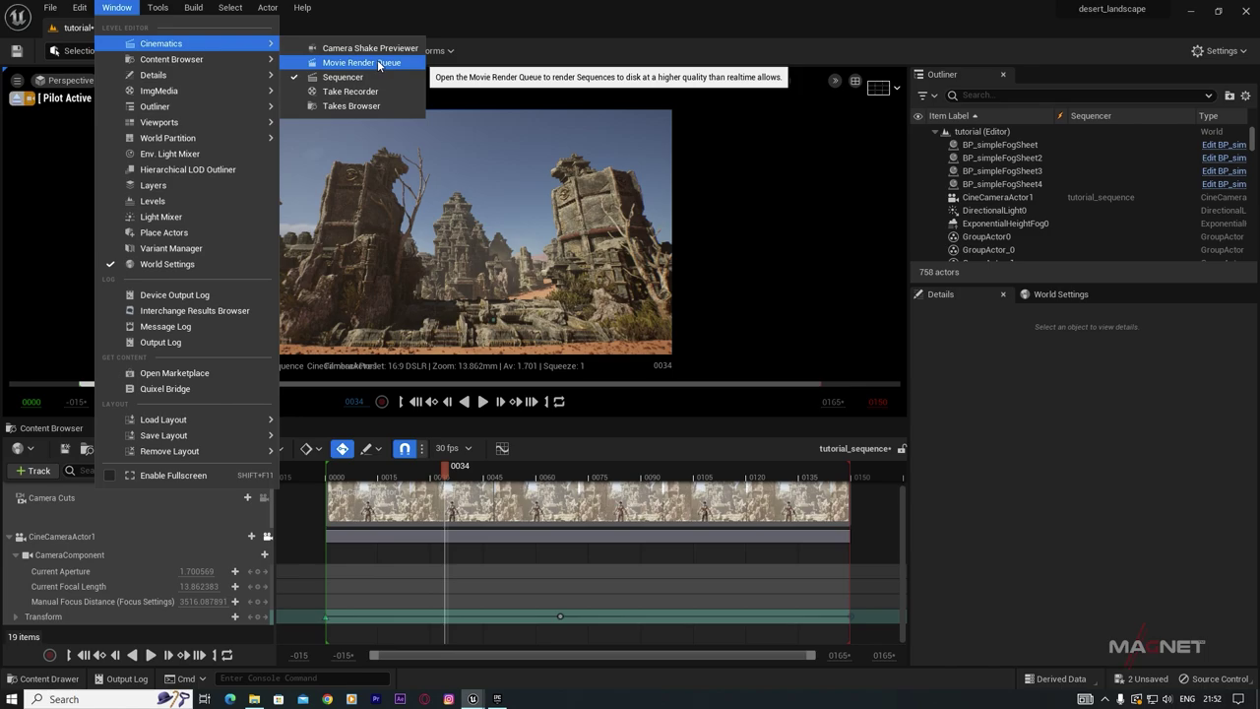
click(76, 8)
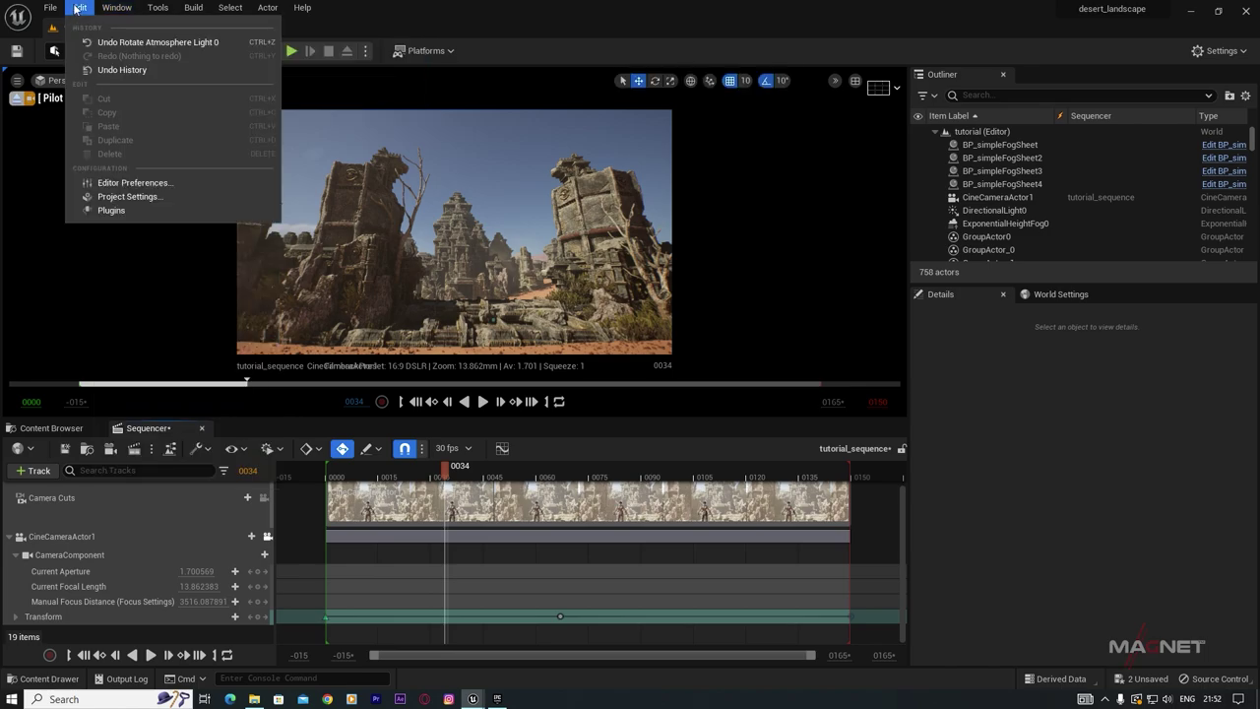
click(110, 208)
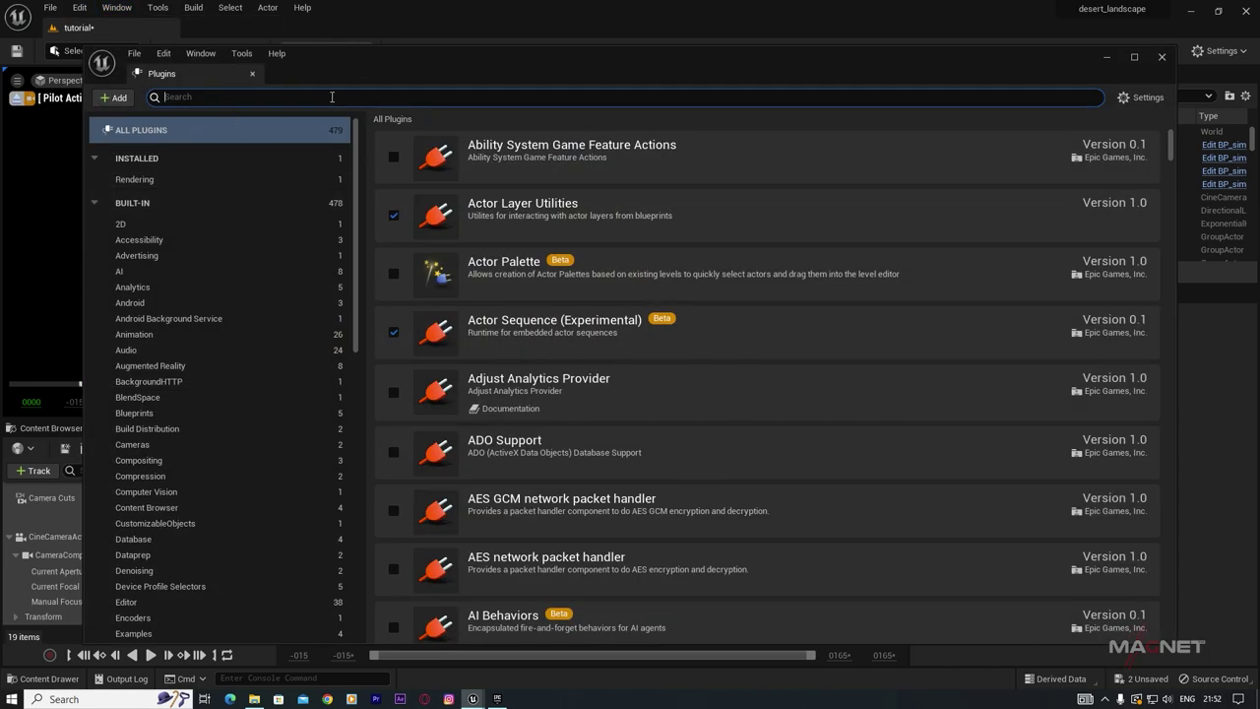
text(movie)
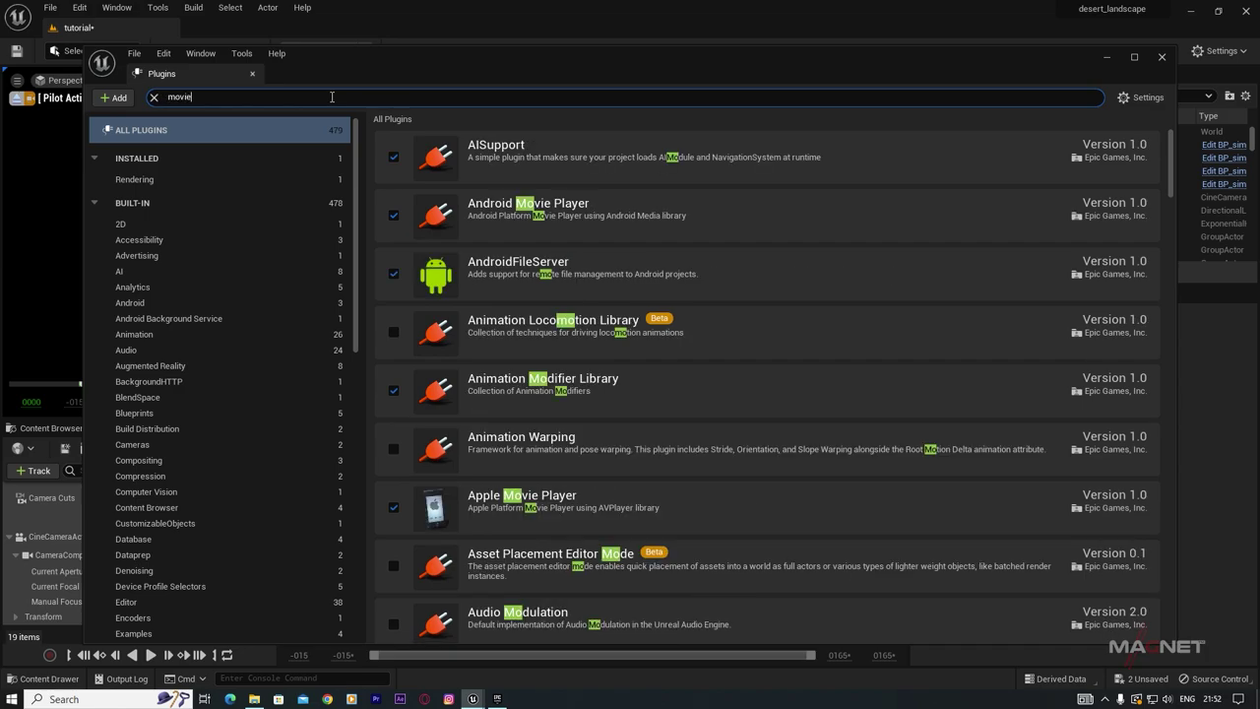
scroll(583, 448, down, 1)
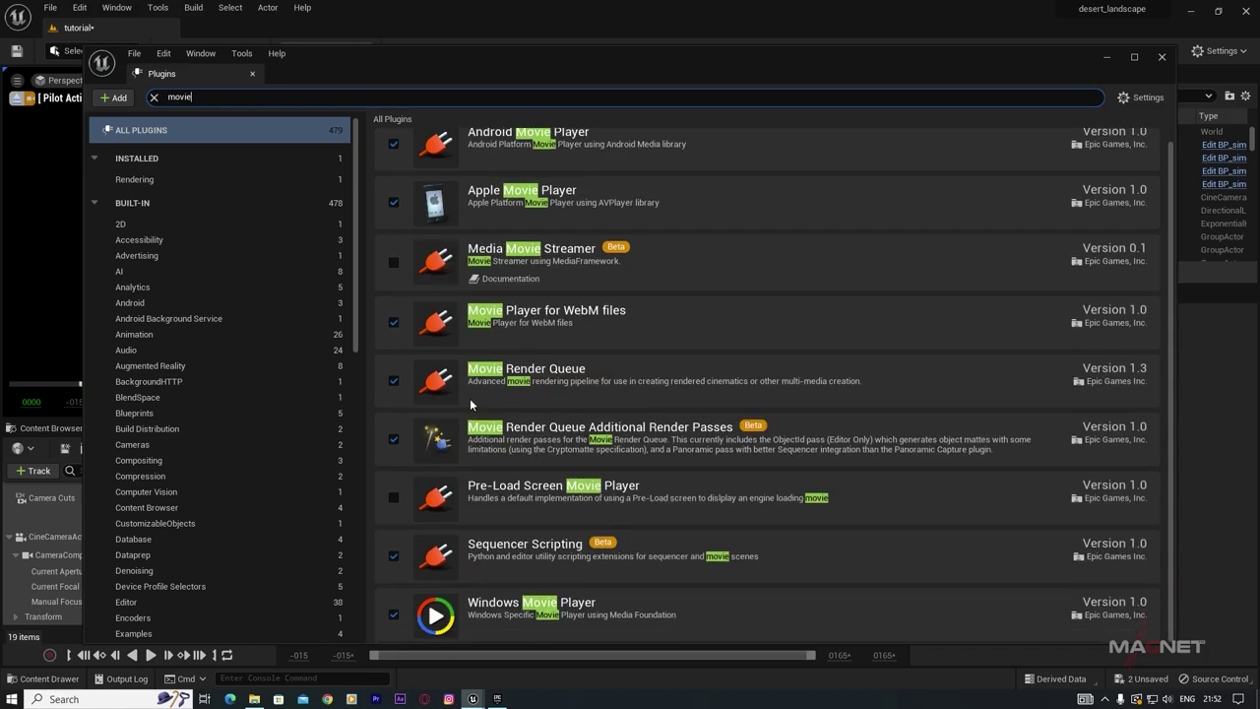
click(393, 380)
click(1163, 58)
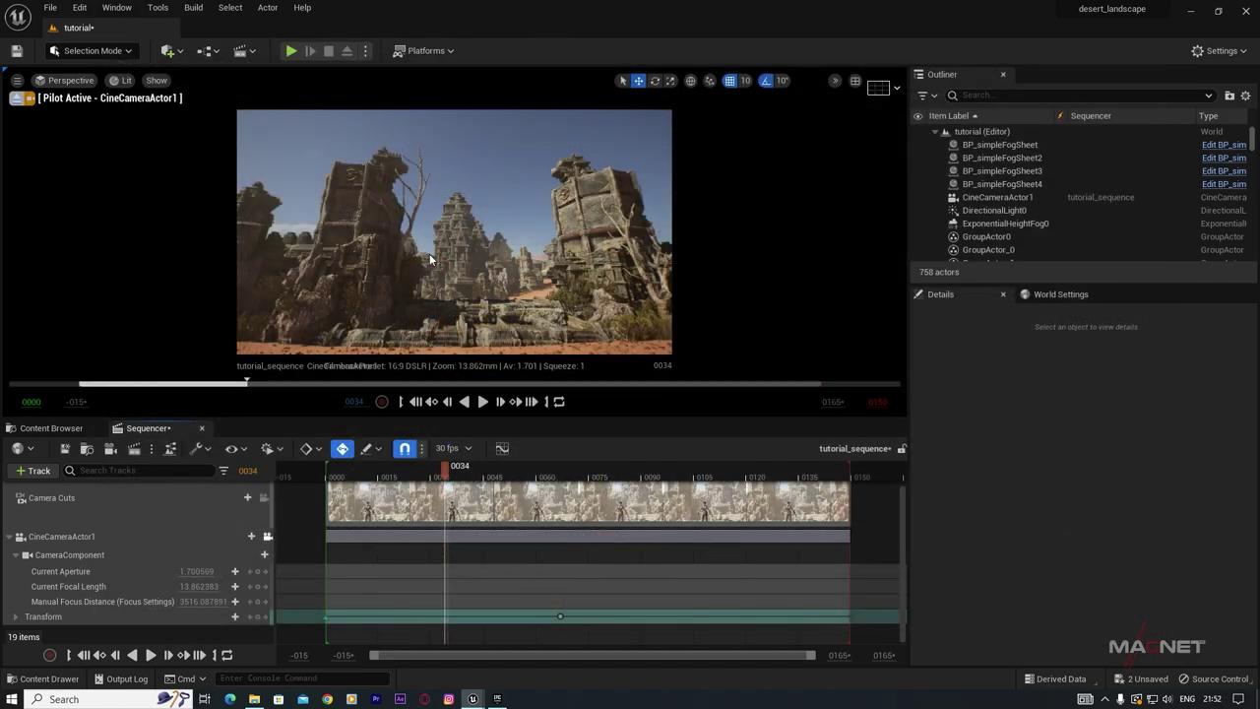
Step: Open the Movie Render Queue and add a render job for the tutorial_sequence level sequence
click(117, 8)
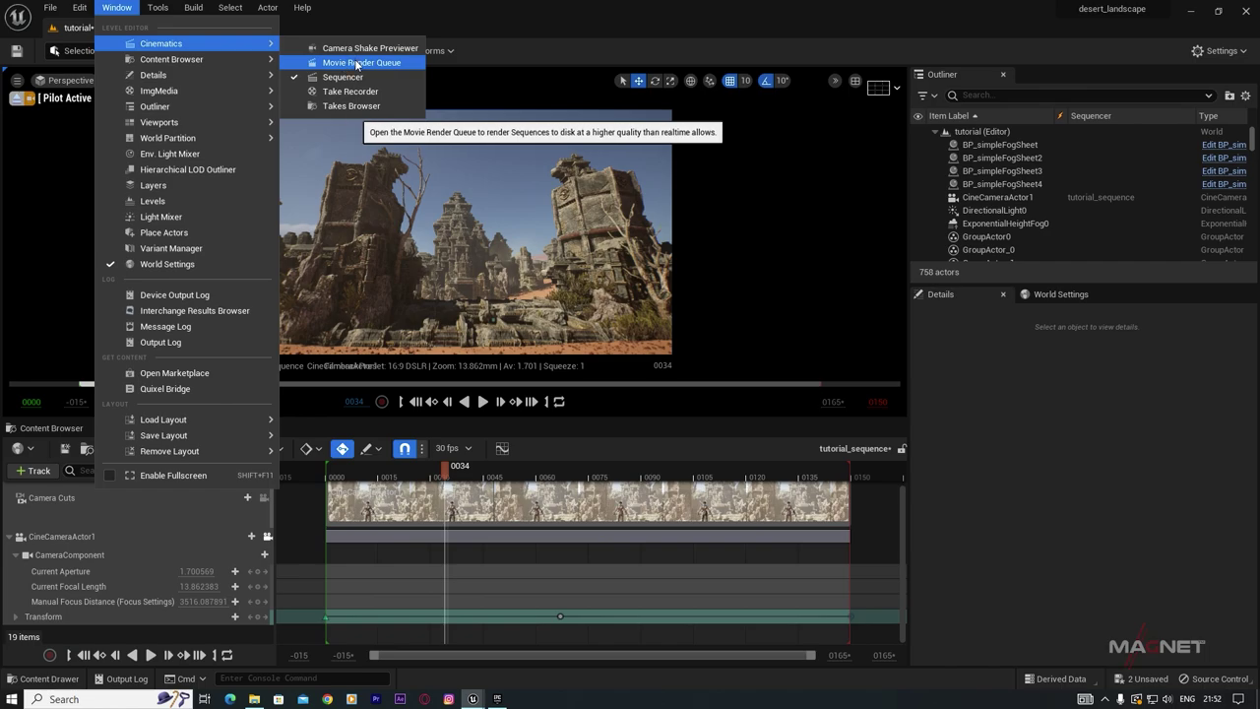
click(345, 65)
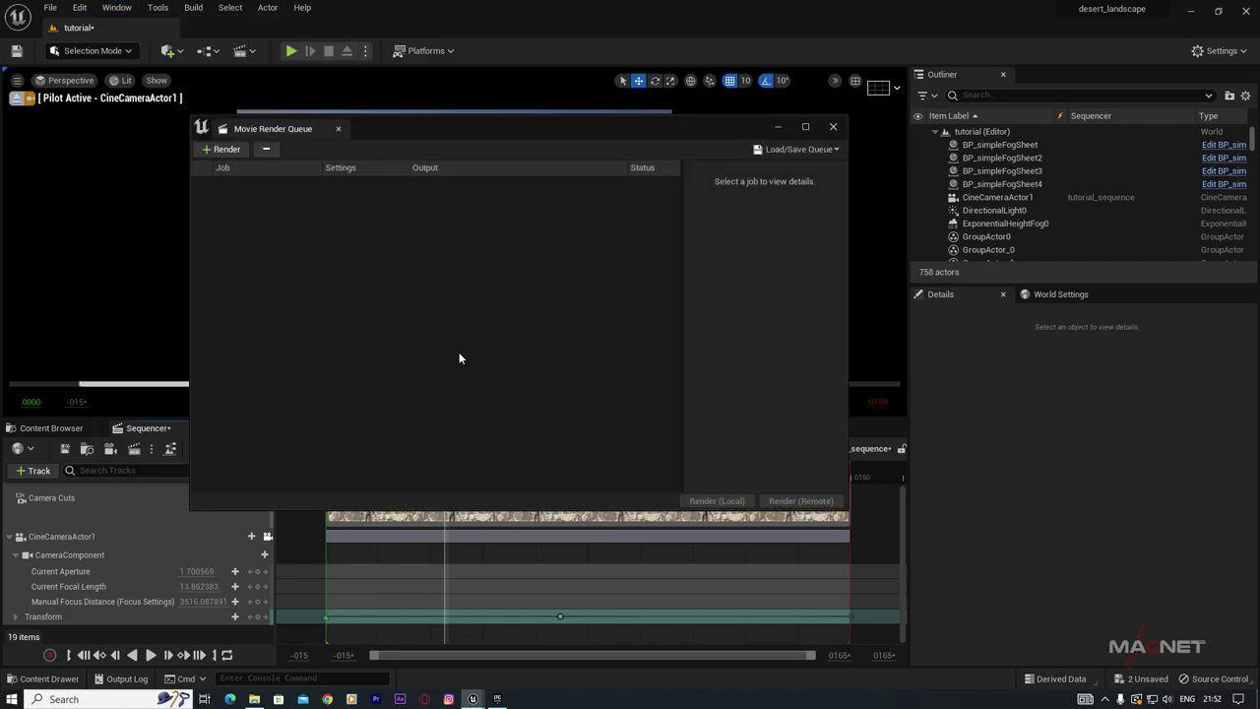
click(223, 149)
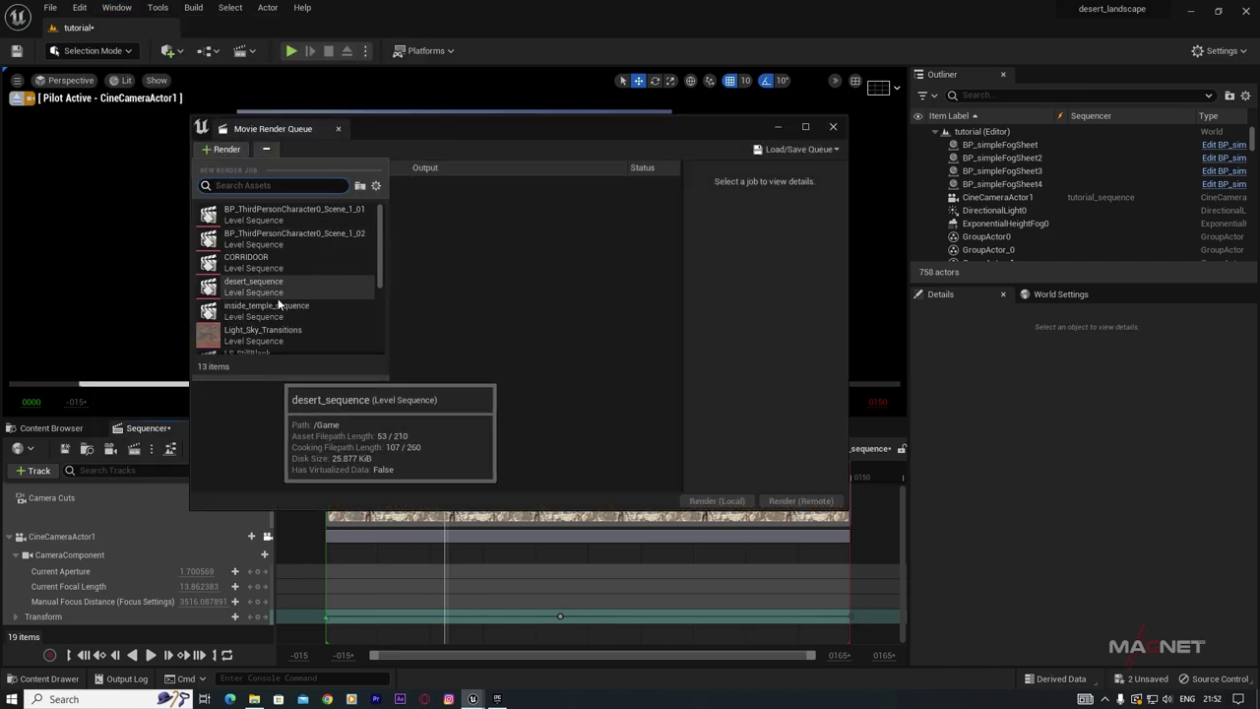
scroll(278, 304, down, 2)
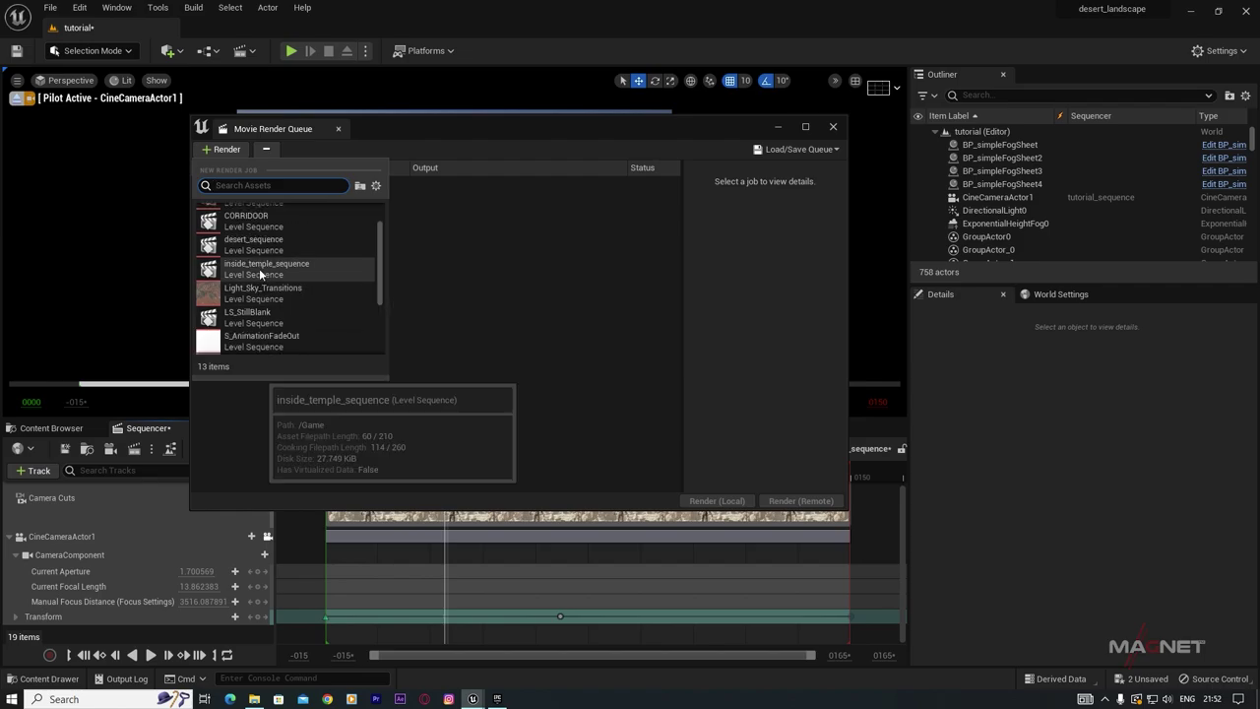
scroll(295, 296, down, 4)
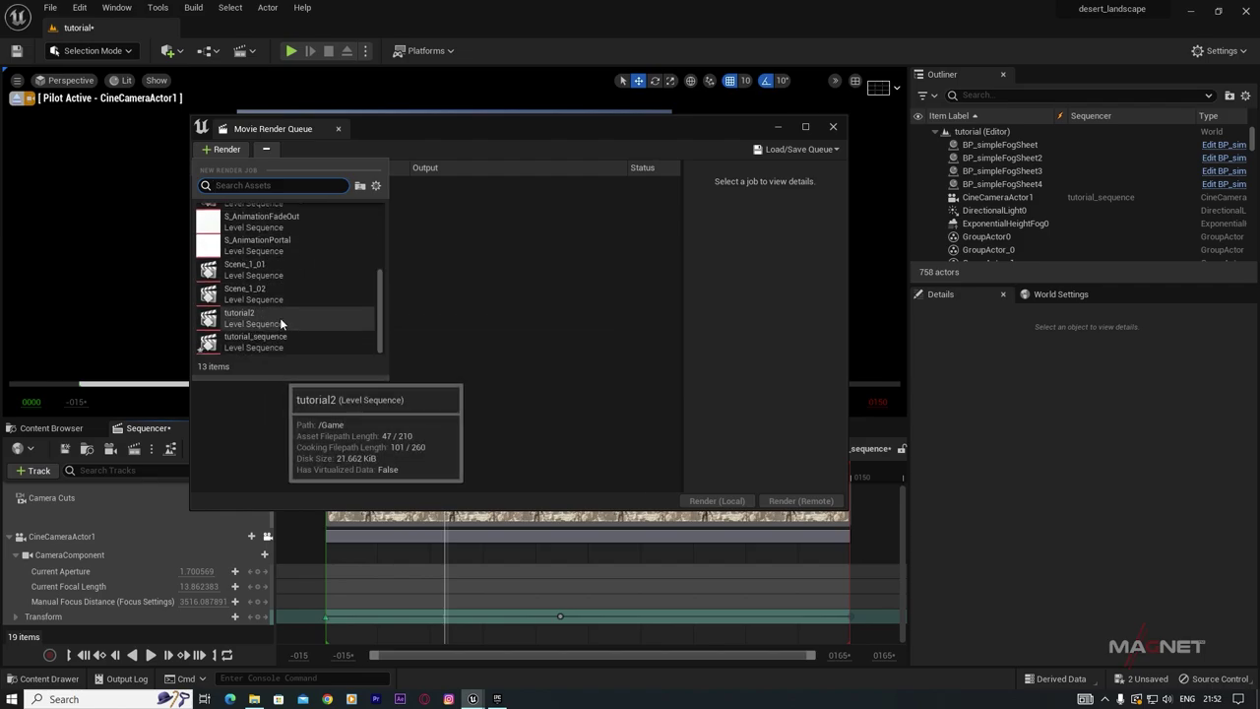
click(257, 338)
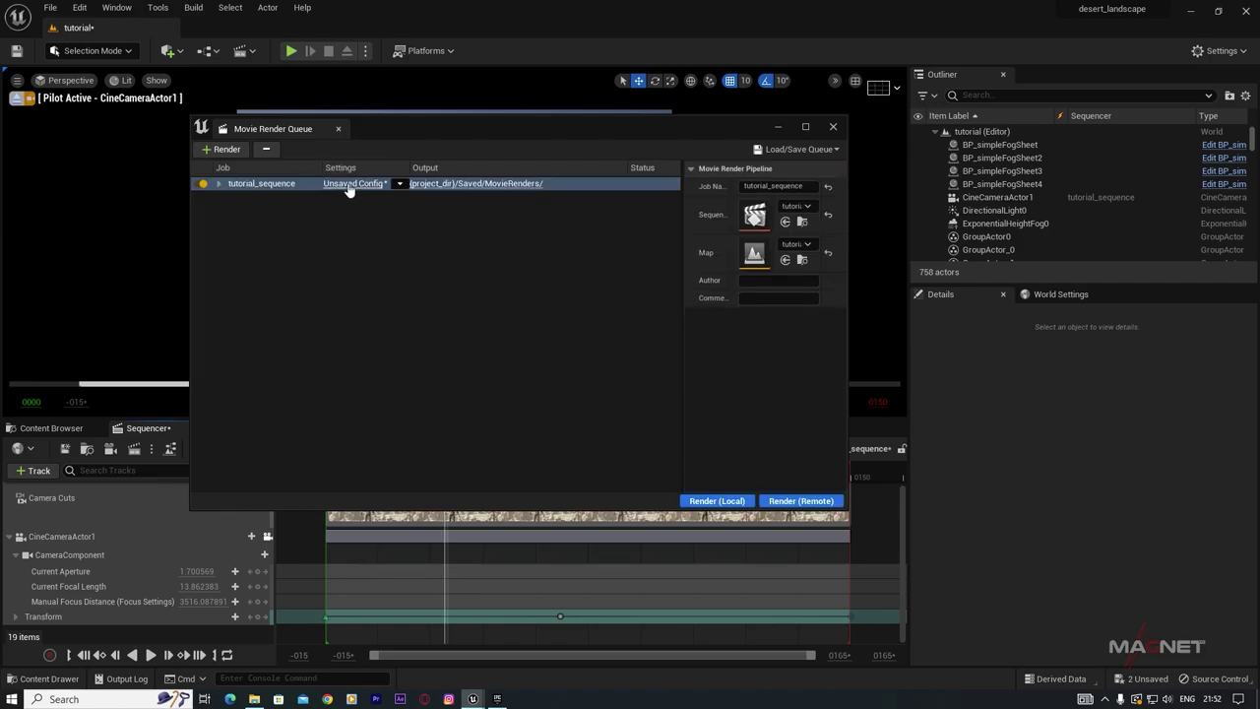
Step: In the tutorial_sequence job's configuration, replace the jpg export with .exr Sequence [16bit]
click(349, 184)
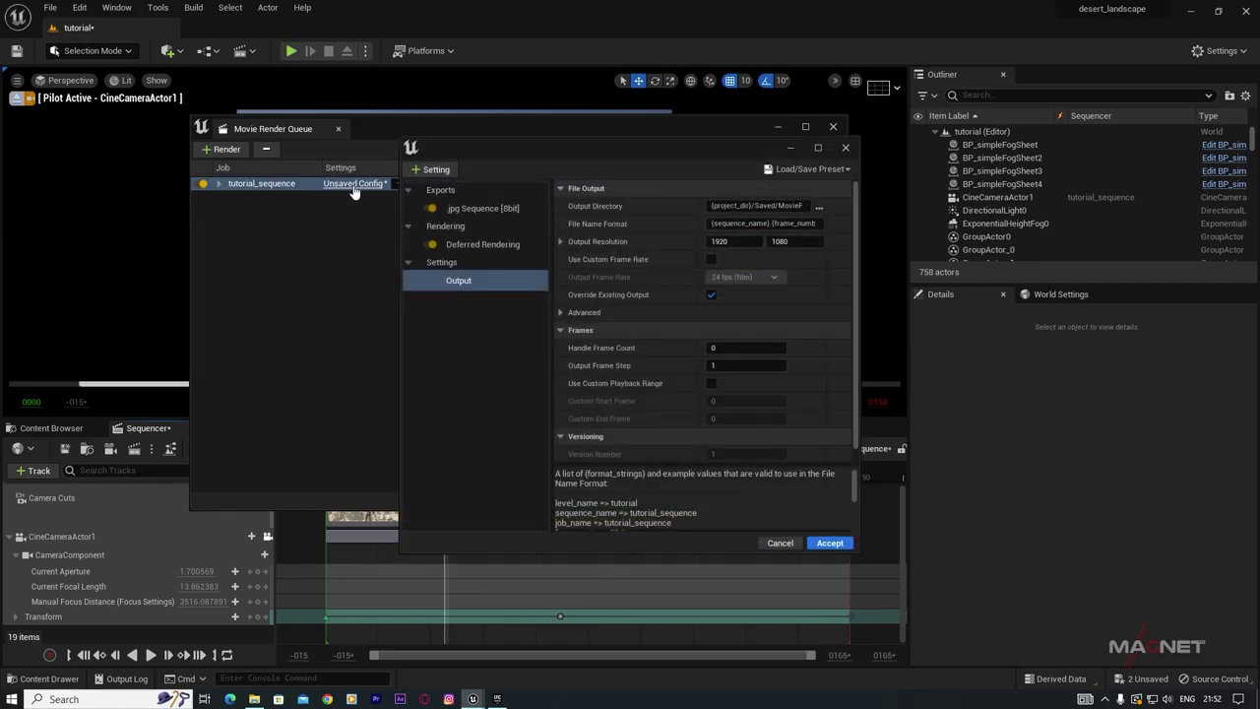
click(470, 208)
key(Delete)
click(431, 169)
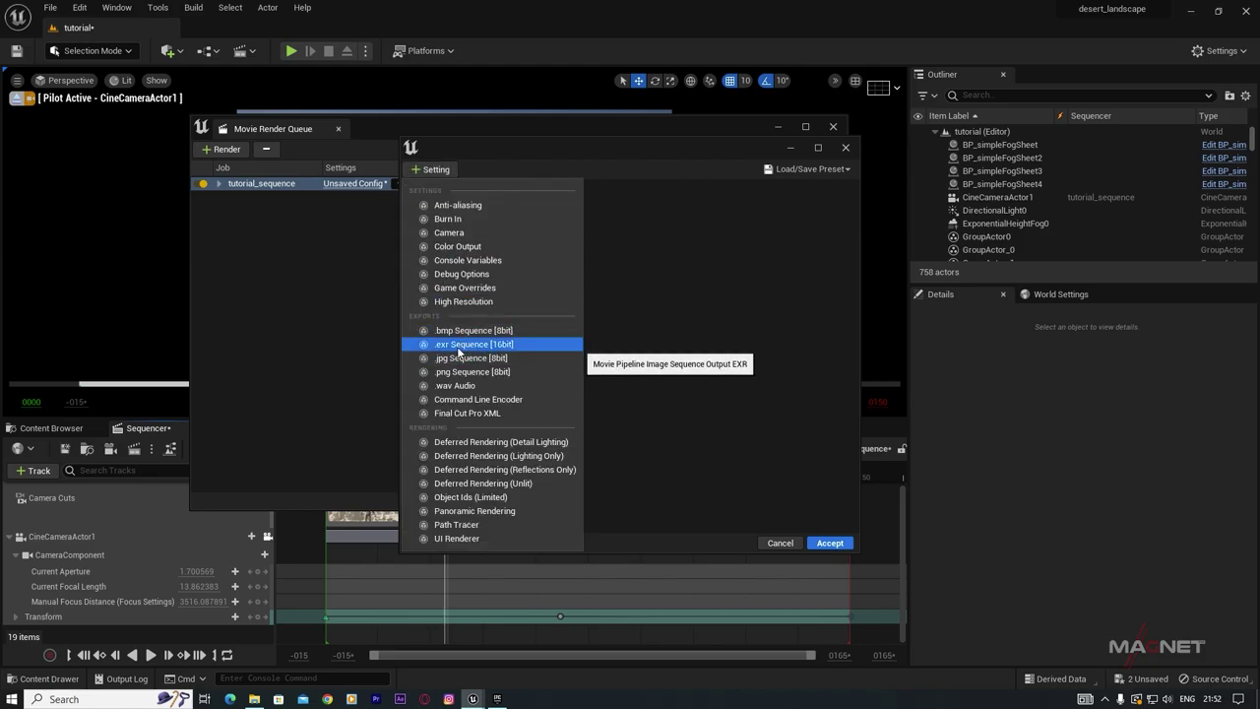
click(459, 346)
Step: Add Anti-aliasing to the render configuration with a temporal sample count of 32 and Override Anti Aliasing enabled
click(430, 168)
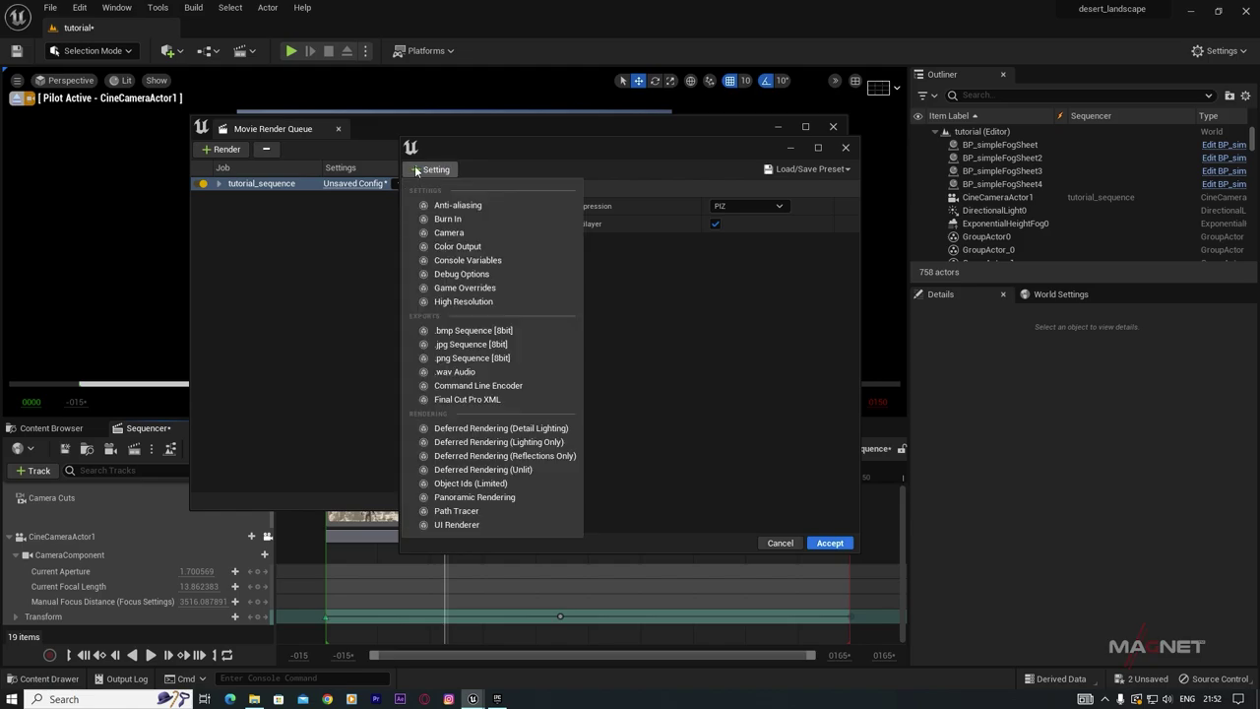
click(462, 203)
click(718, 224)
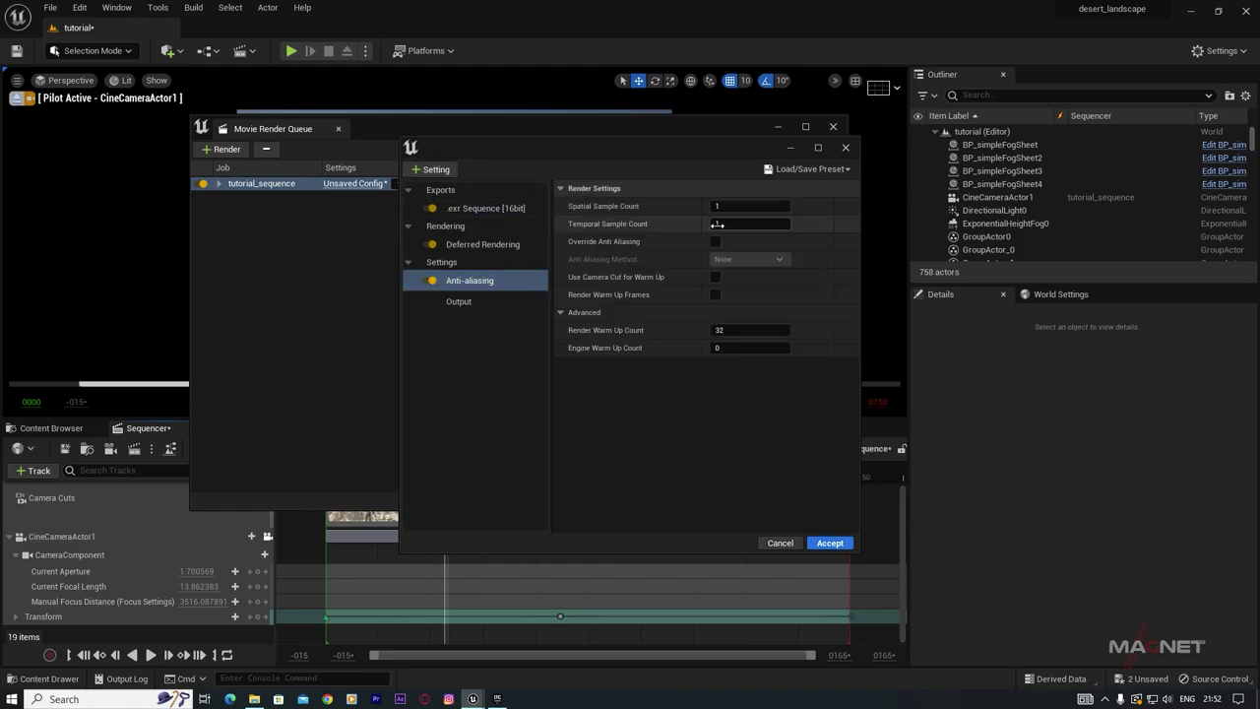
text(32)
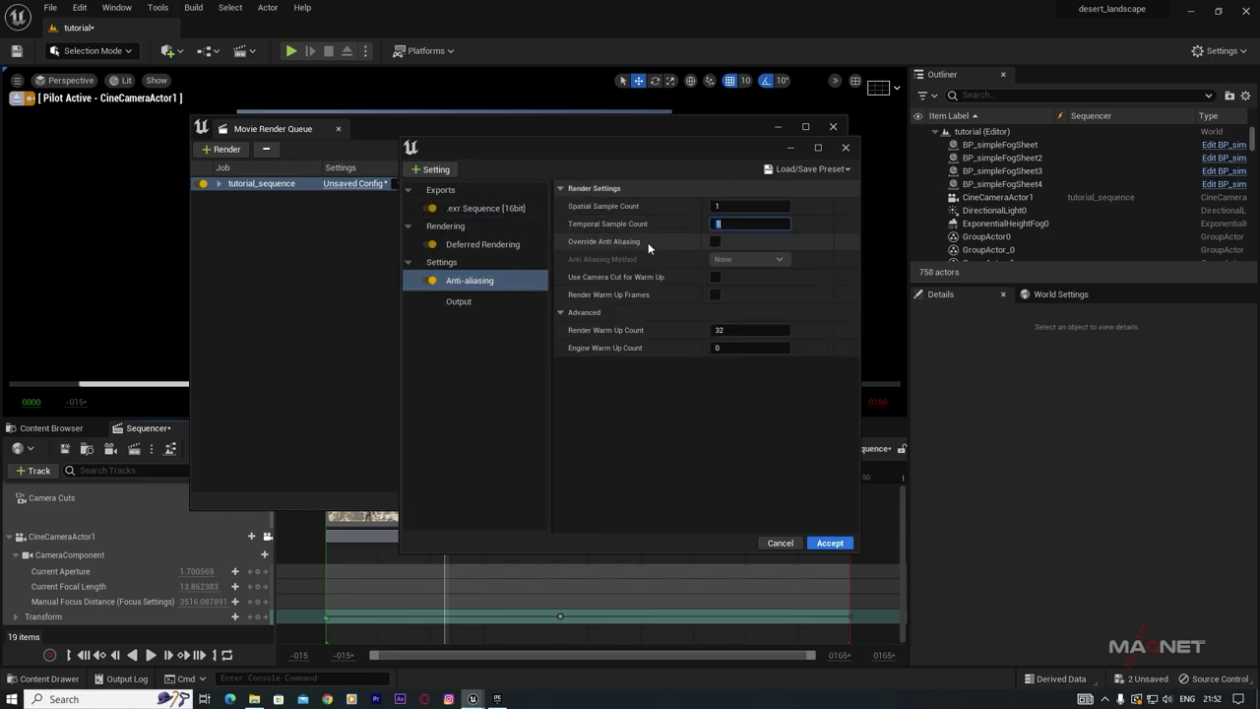
click(715, 242)
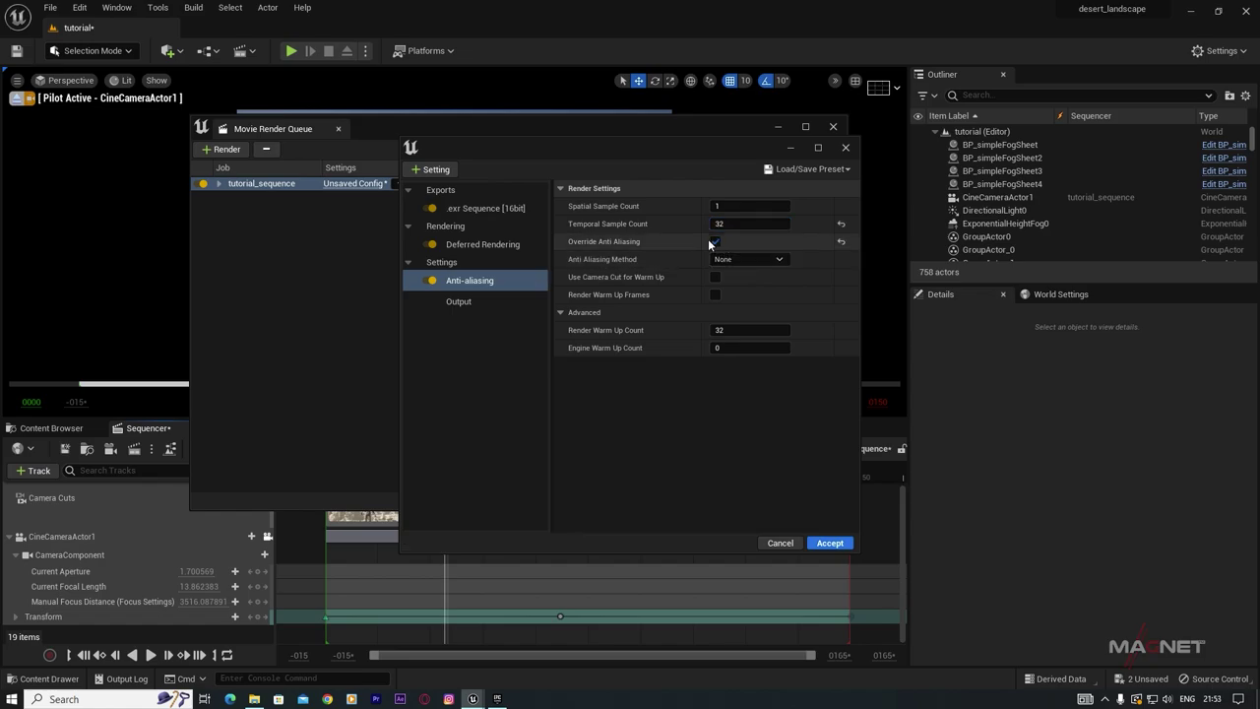
Step: Add High Resolution settings with Override Sub Surface Scattering enabled, and Camera settings with Frame Center shutter timing
click(433, 170)
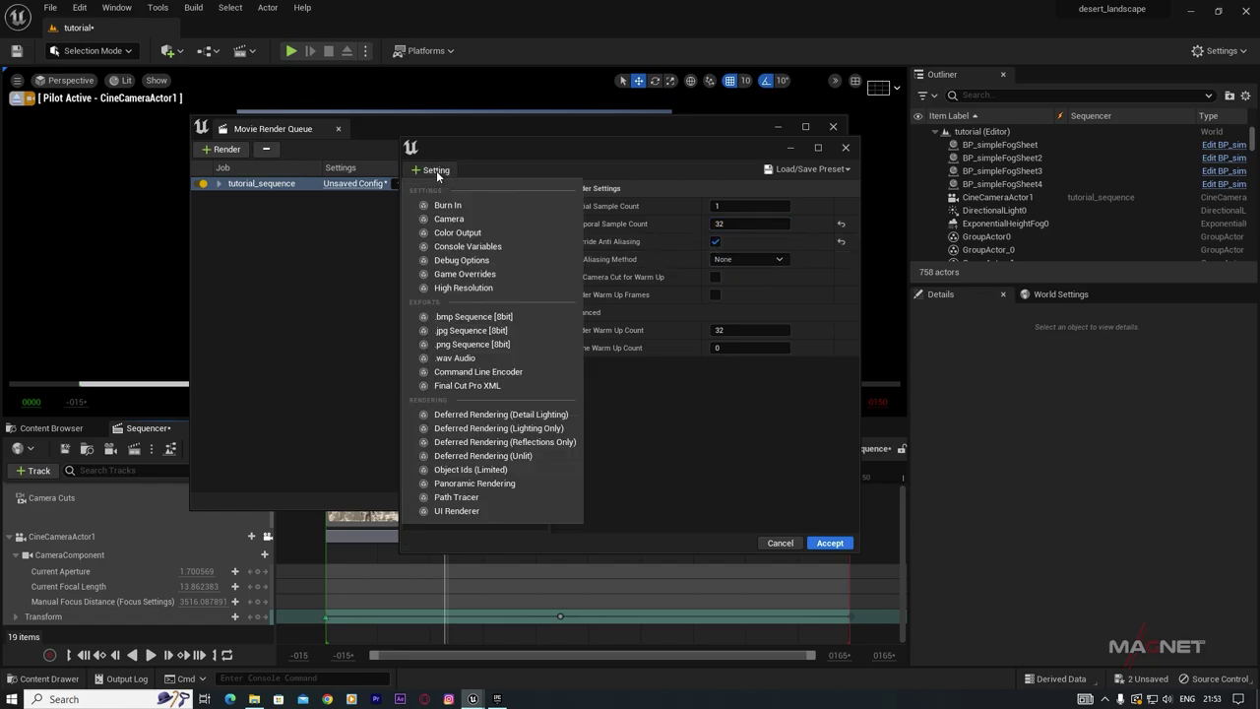
click(465, 288)
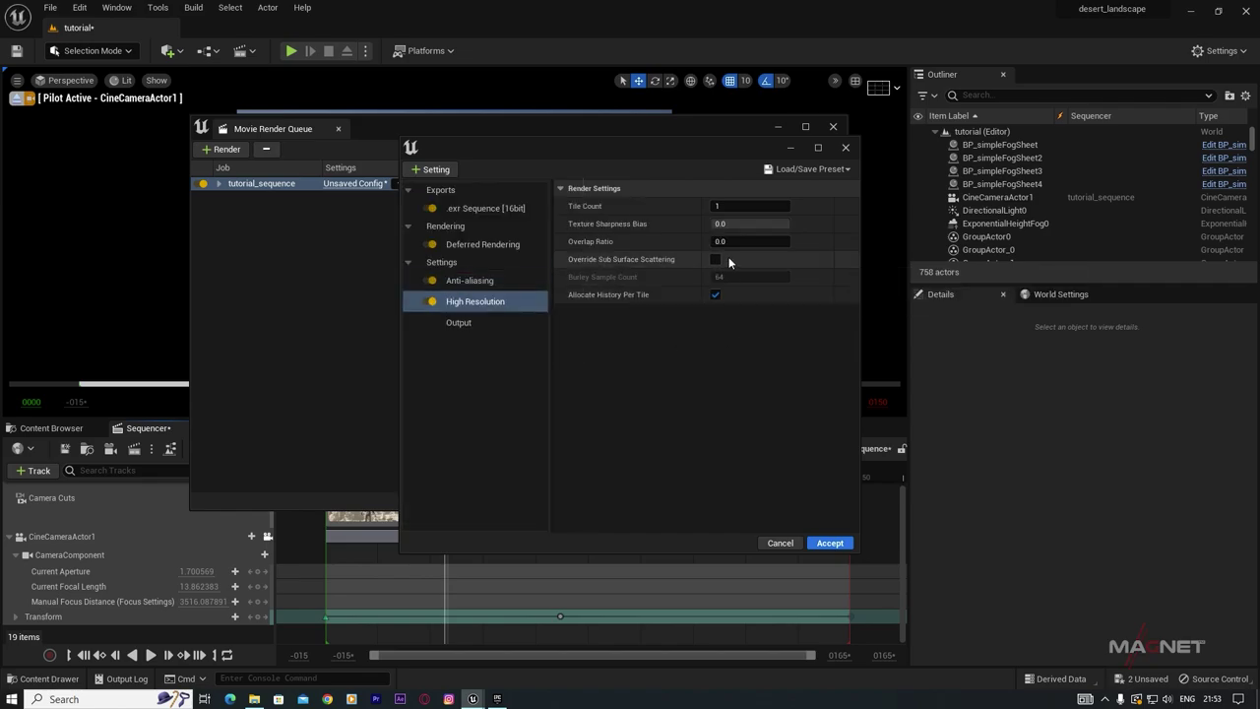
click(441, 171)
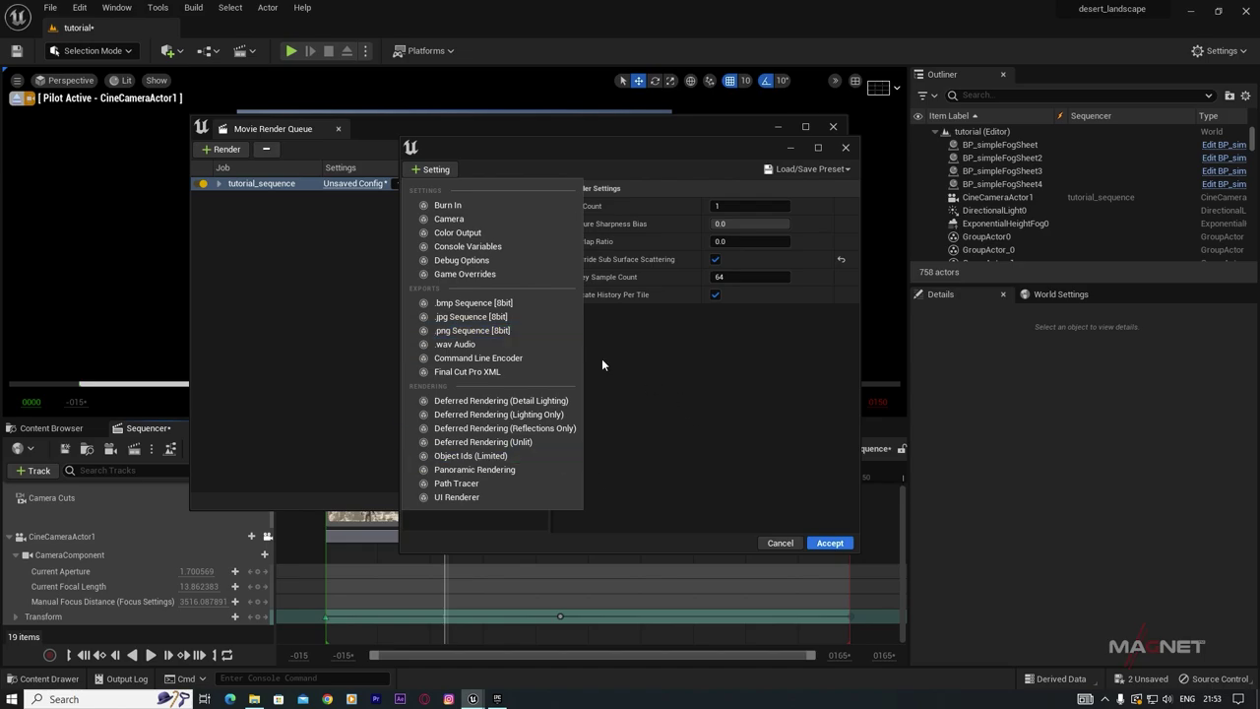
click(456, 219)
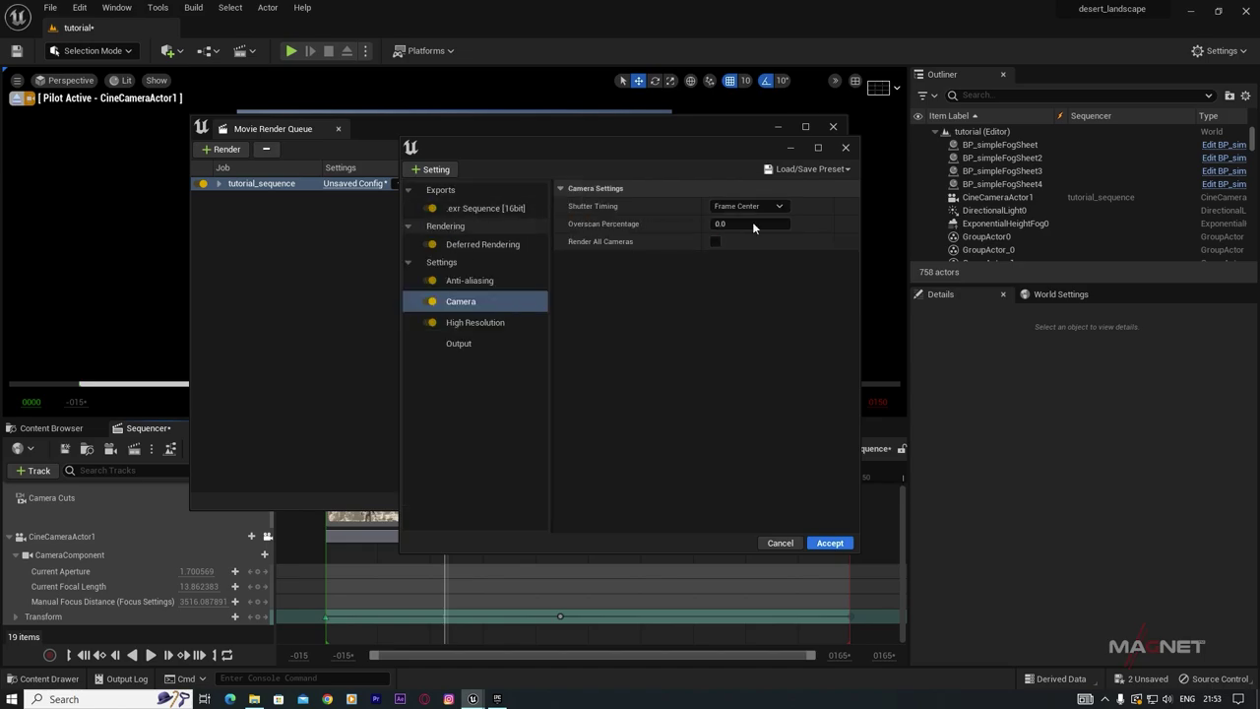
click(748, 206)
click(743, 240)
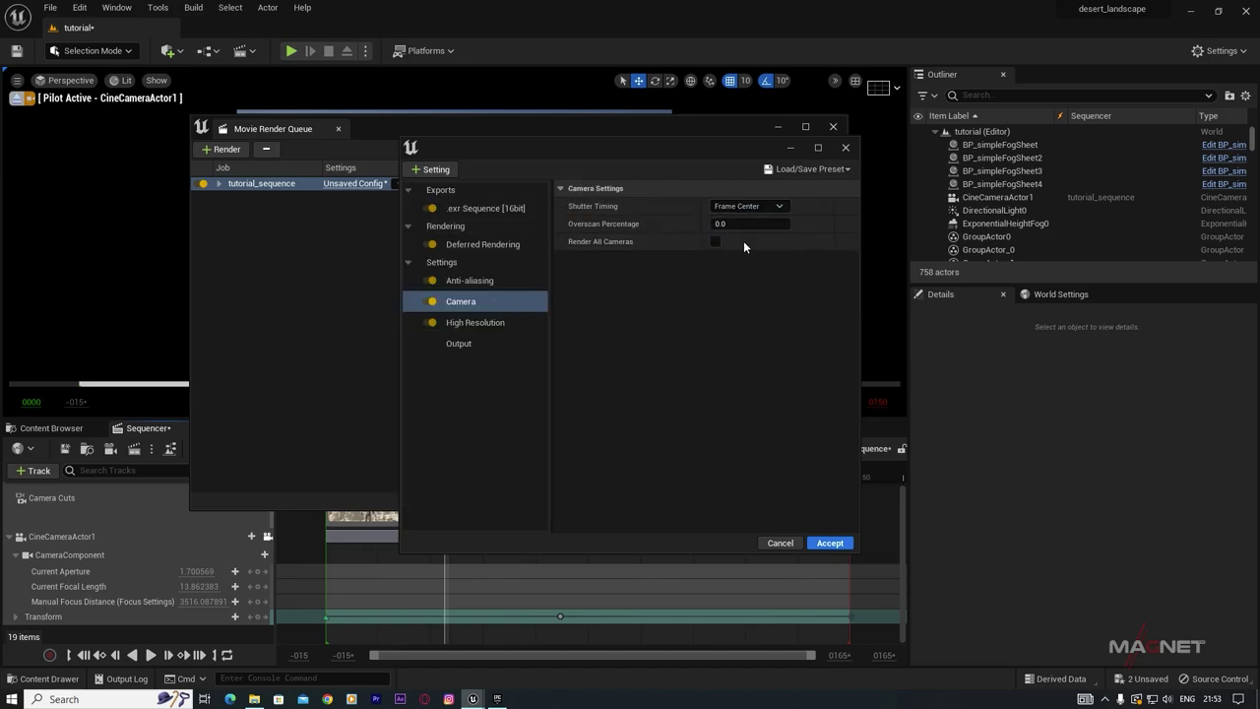
Step: Check the output directory choice without picking a new folder, then accept the render configuration and minimise the queue window
click(459, 345)
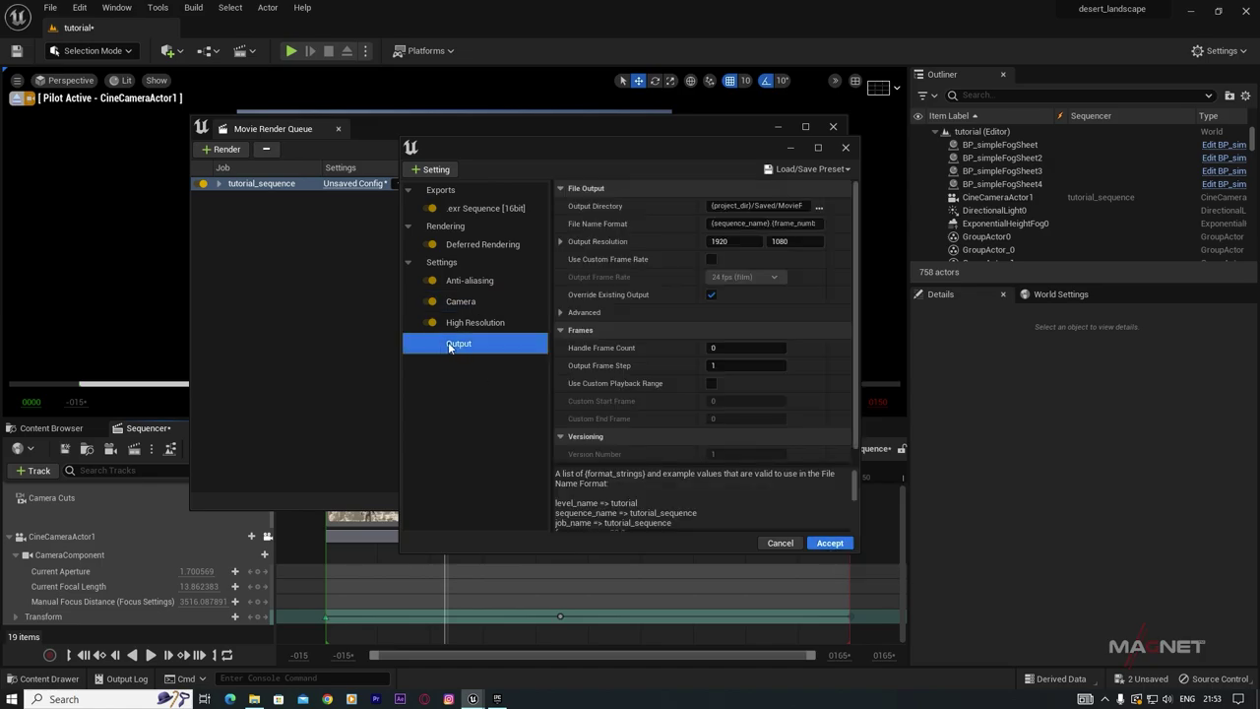
click(818, 207)
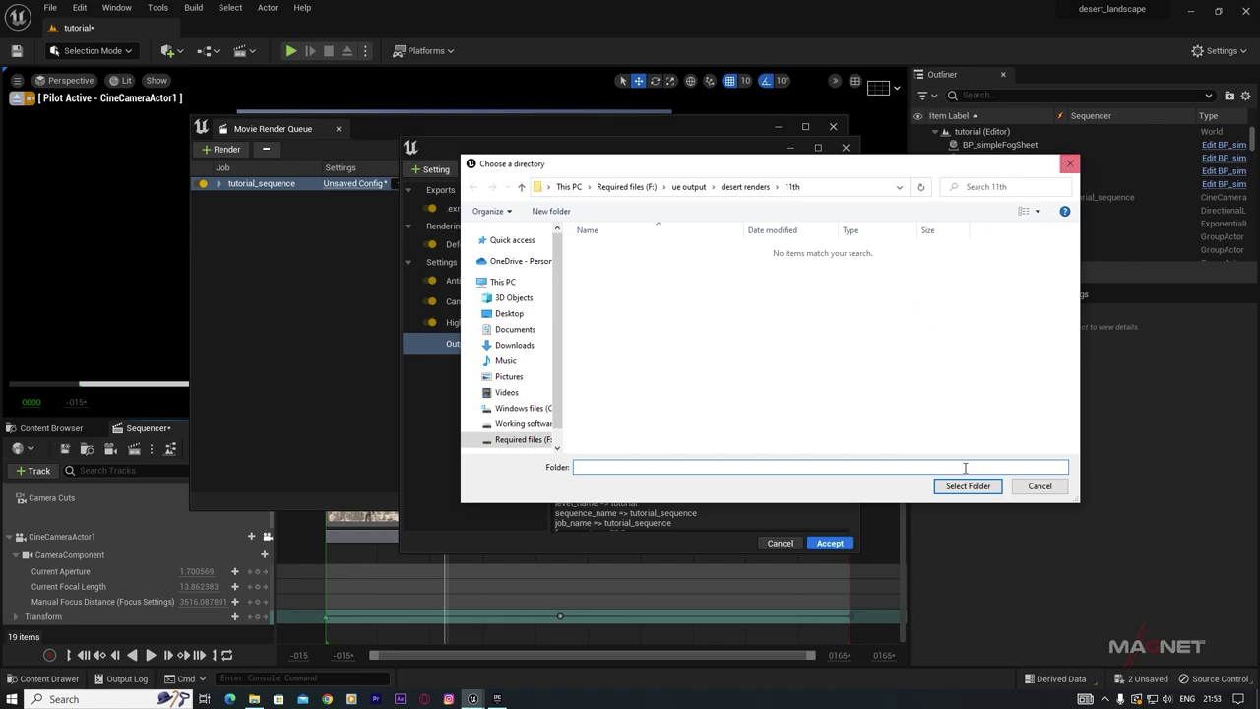
click(1055, 489)
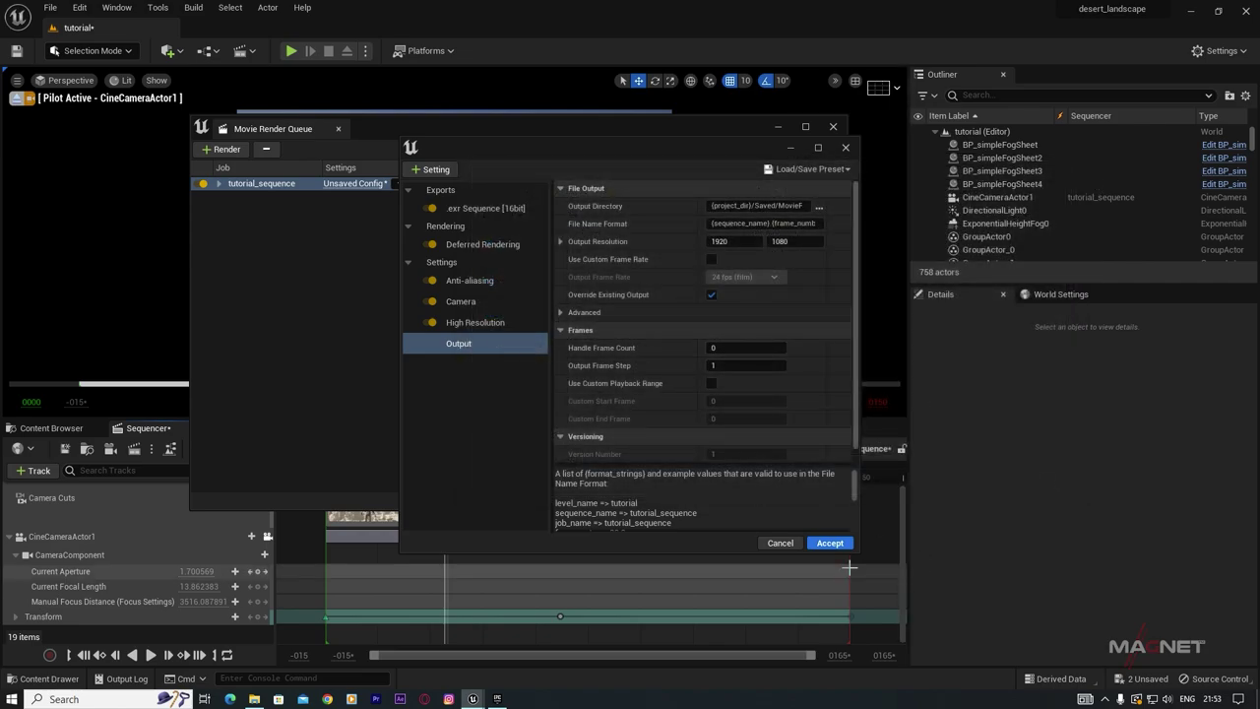
click(830, 542)
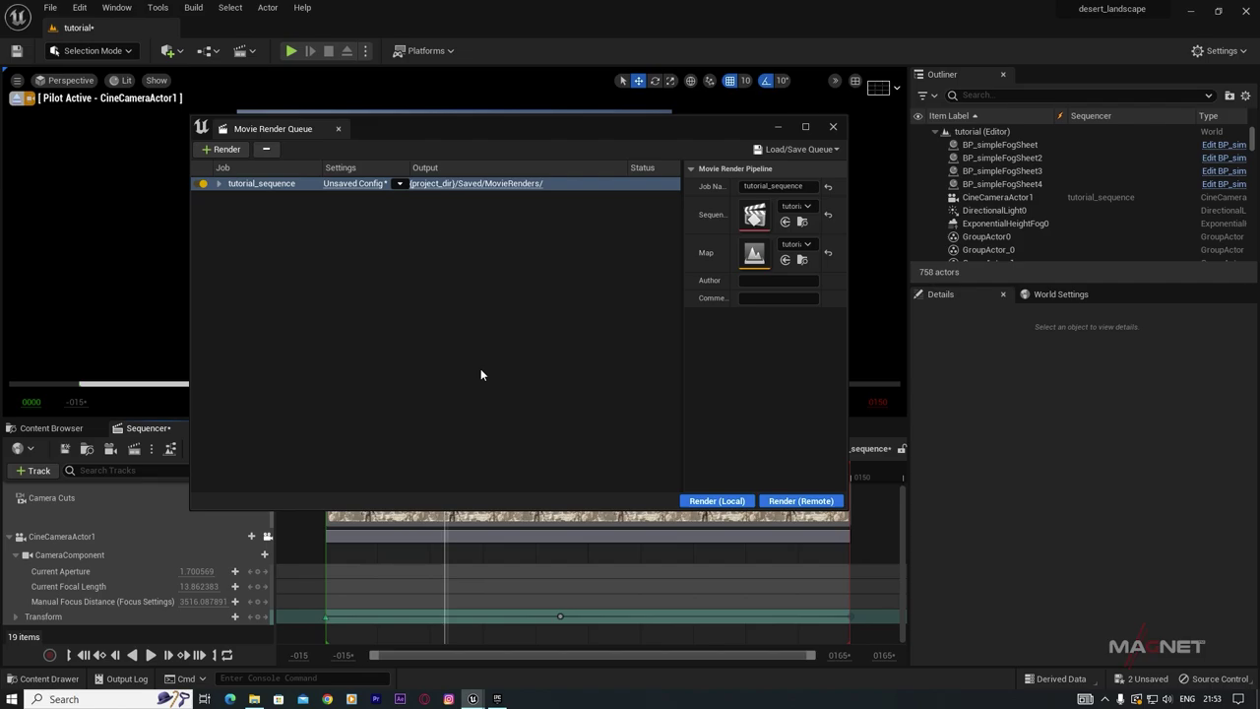
click(776, 126)
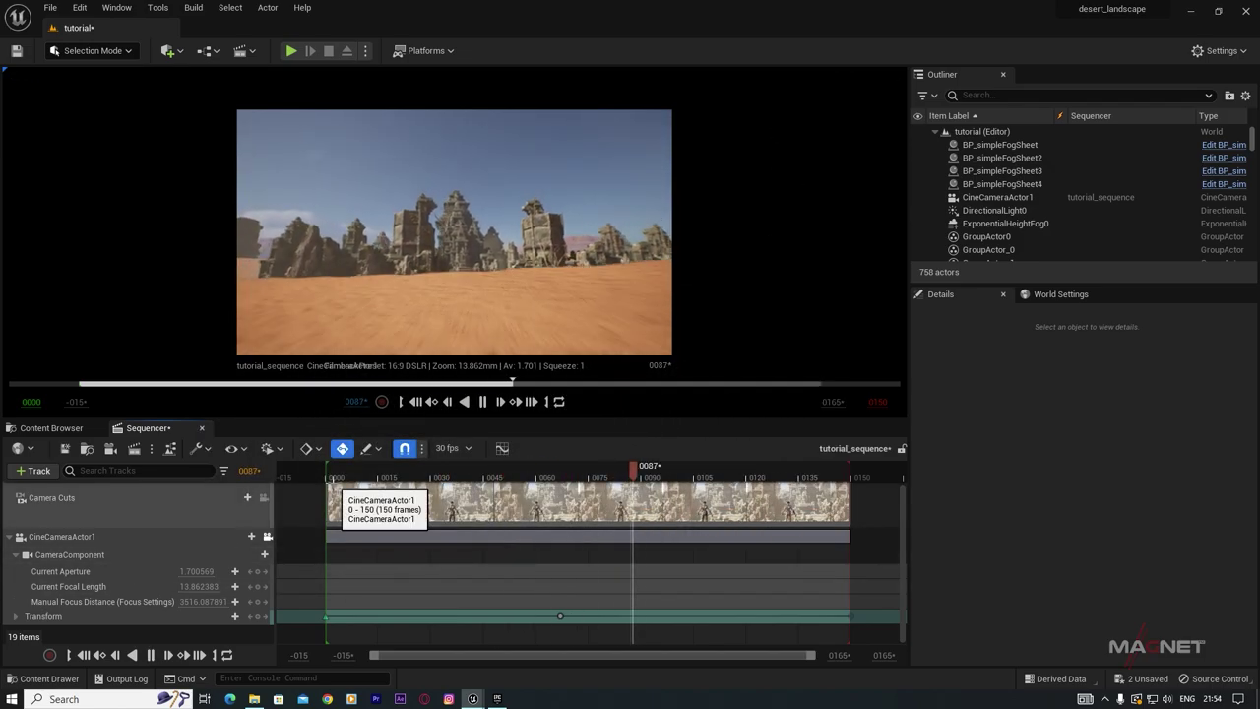